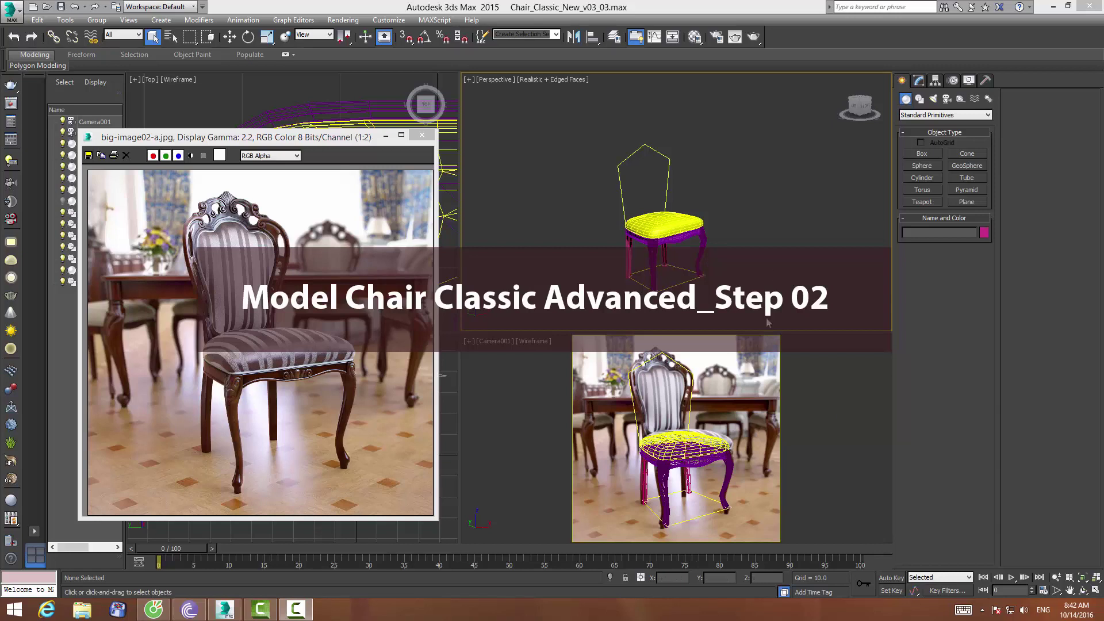
Switch the upper-right Perspective viewport to Front view
left_click(707, 211)
scroll(707, 212, "up", 3)
key("f")
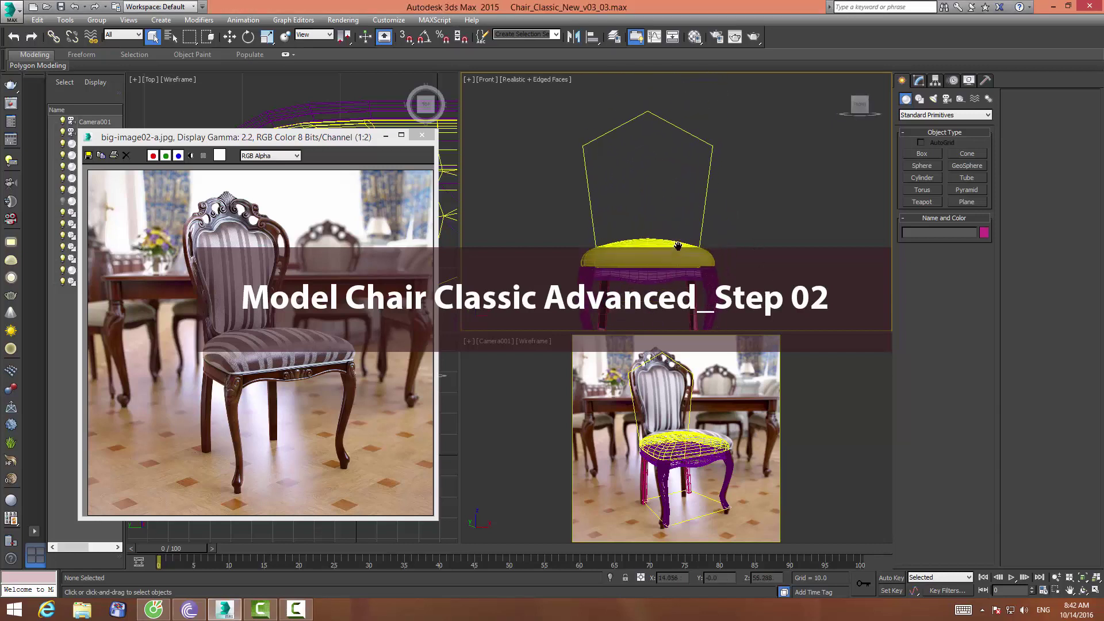
Move and shrink the reference photo window beside the chair, with Front view active
left_click_drag(321, 140, 607, 115)
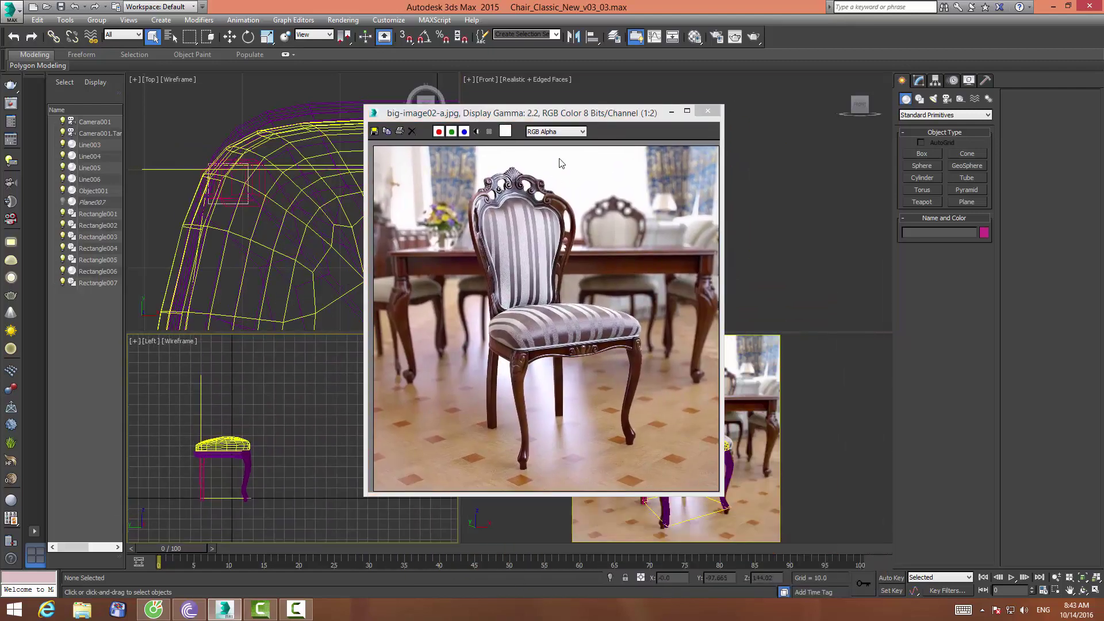
left_click_drag(579, 115, 459, 78)
left_click_drag(601, 459, 509, 313)
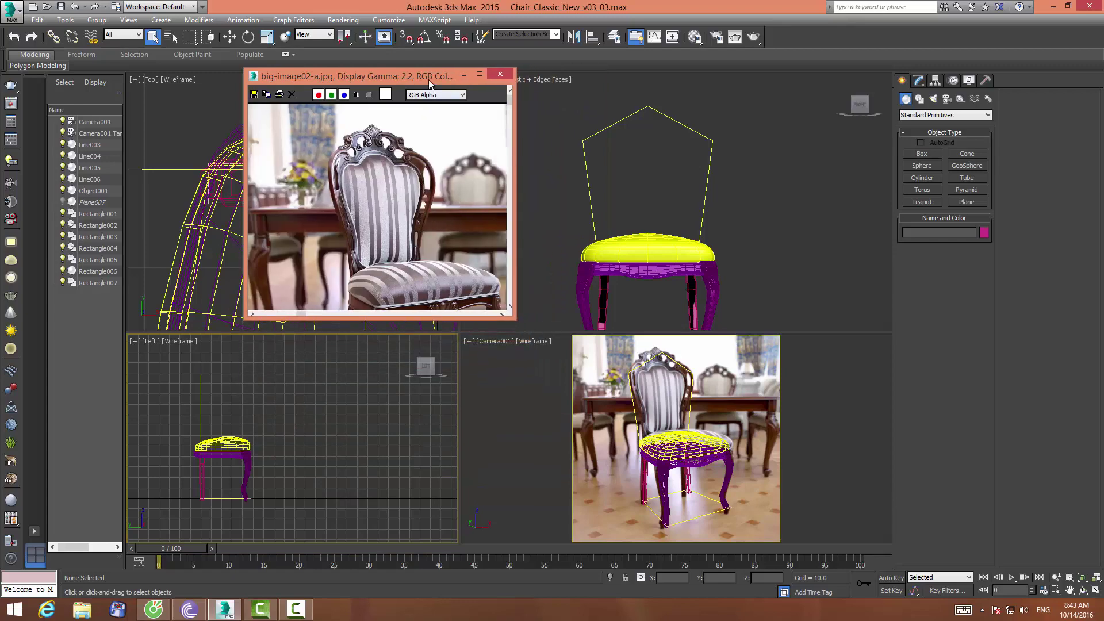
left_click_drag(430, 83, 405, 88)
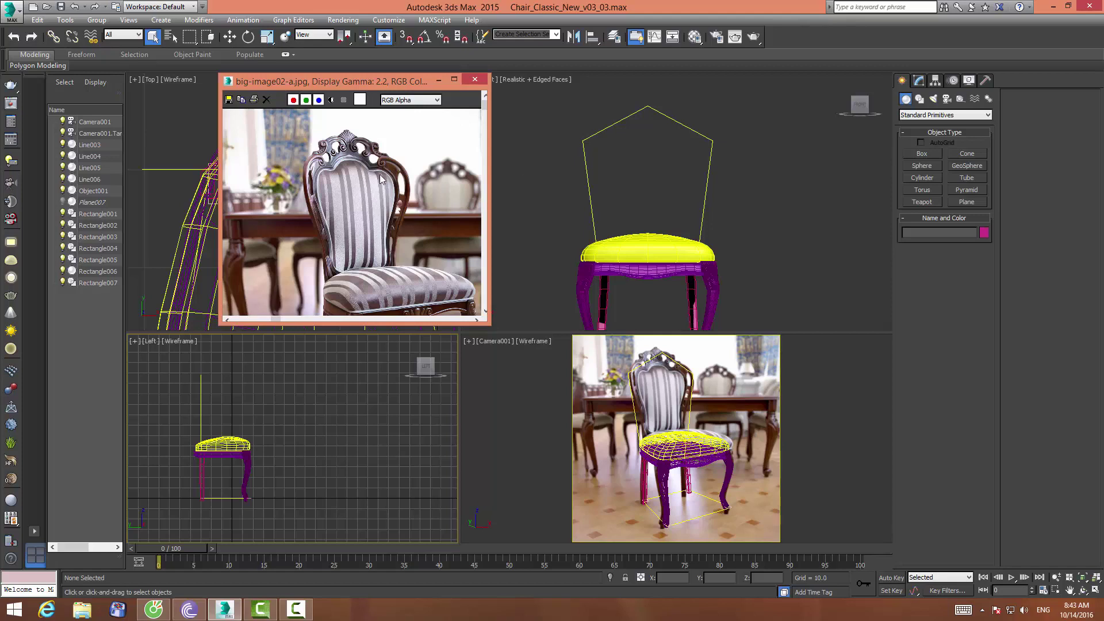
left_click(710, 168)
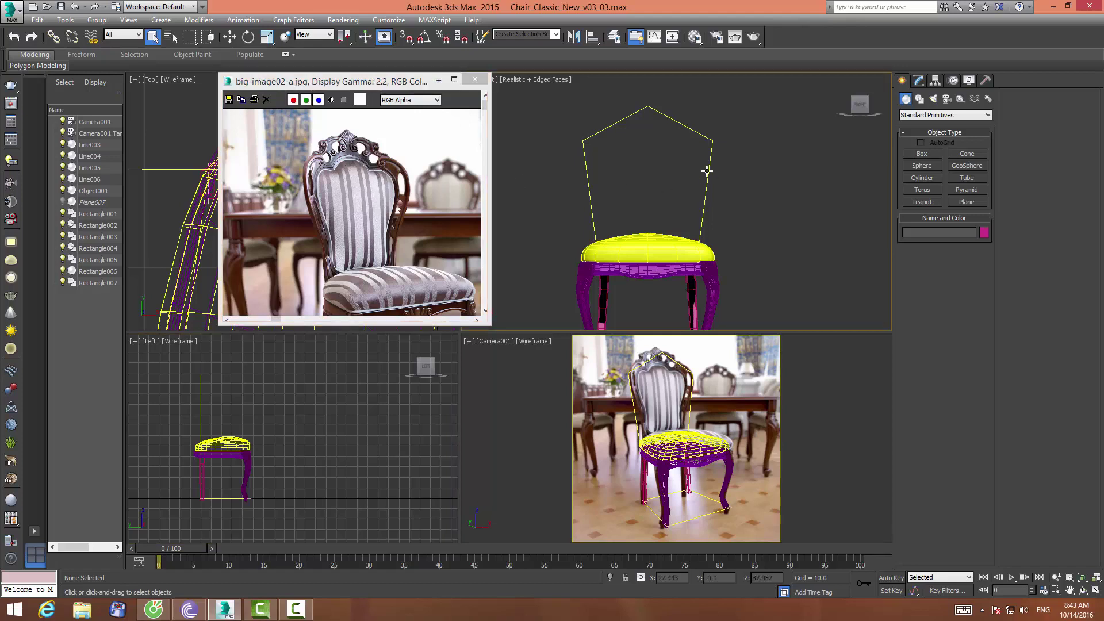
Draw a small circle spline, Circle001, inside the backrest outline and show the home grid
left_click(918, 98)
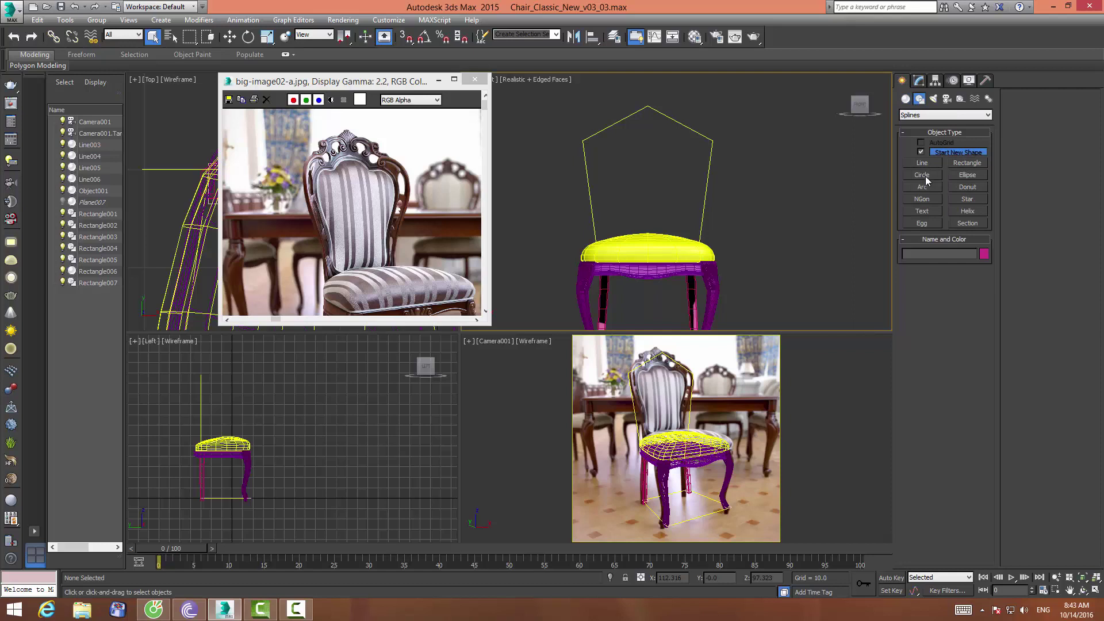
left_click(922, 175)
left_click_drag(645, 146, 664, 146)
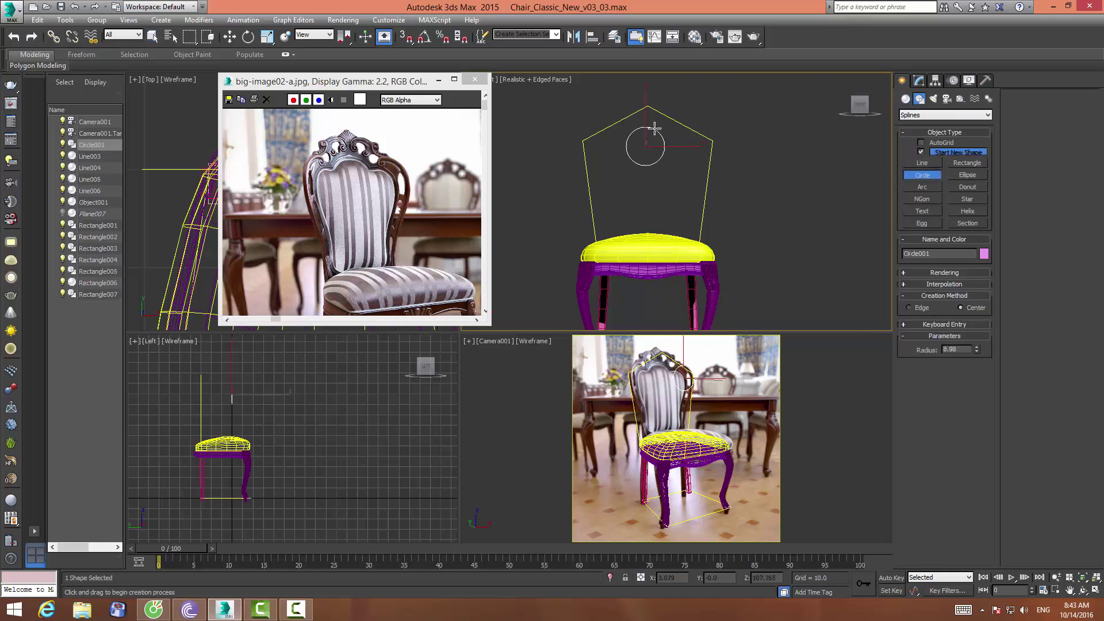
left_click(744, 177)
key("g")
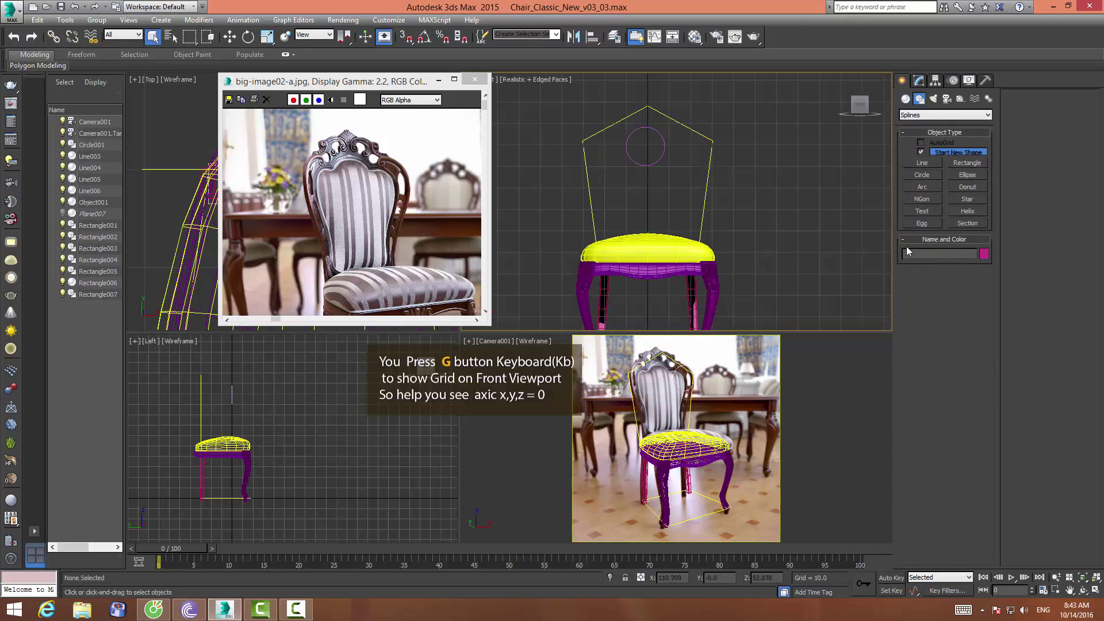
Zero Circle001's X position using Move Type-In
left_click(664, 151)
left_click(229, 36)
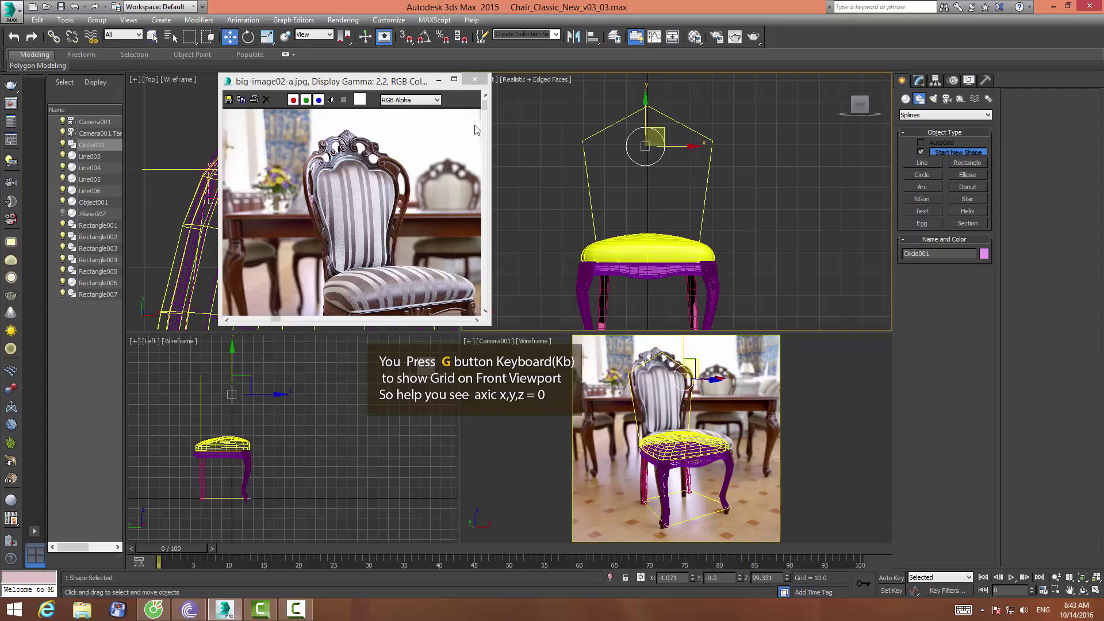
right_click(231, 36)
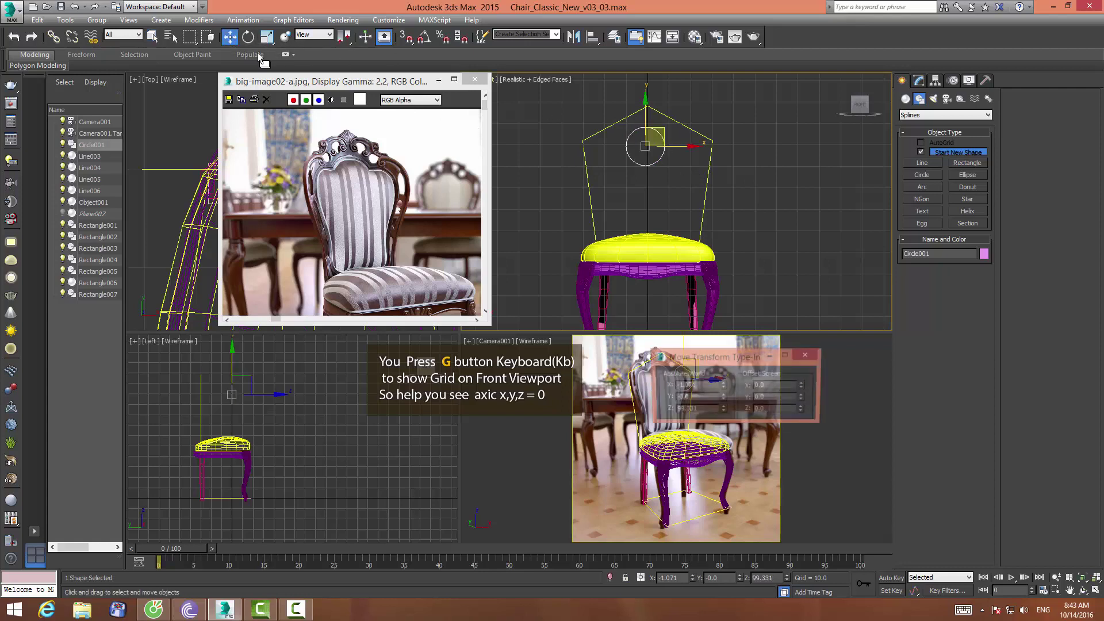
right_click(723, 386)
left_click(807, 355)
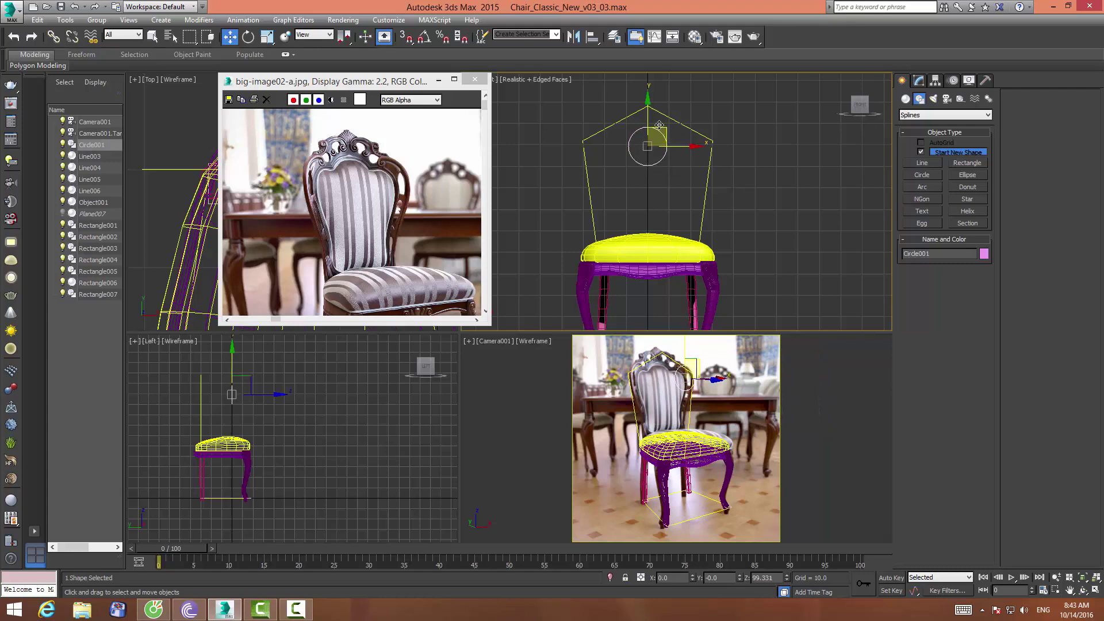
Move Circle001 back so it sits over the backrest
left_click_drag(378, 85, 475, 294)
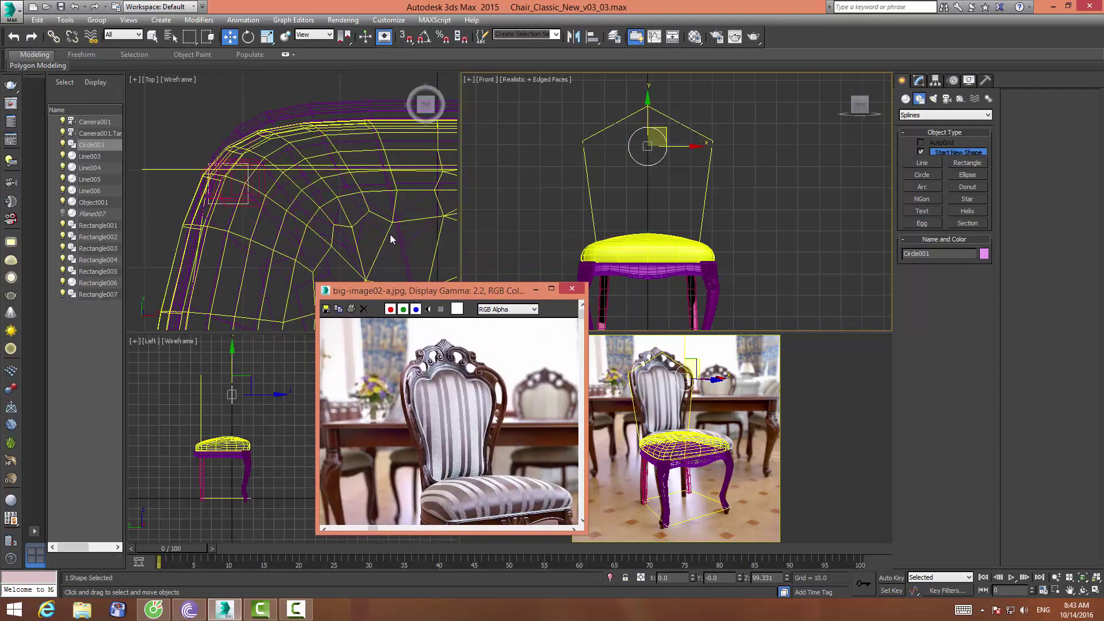
scroll(276, 197, "down", 3)
scroll(277, 197, "down", 2)
scroll(276, 197, "up", 3)
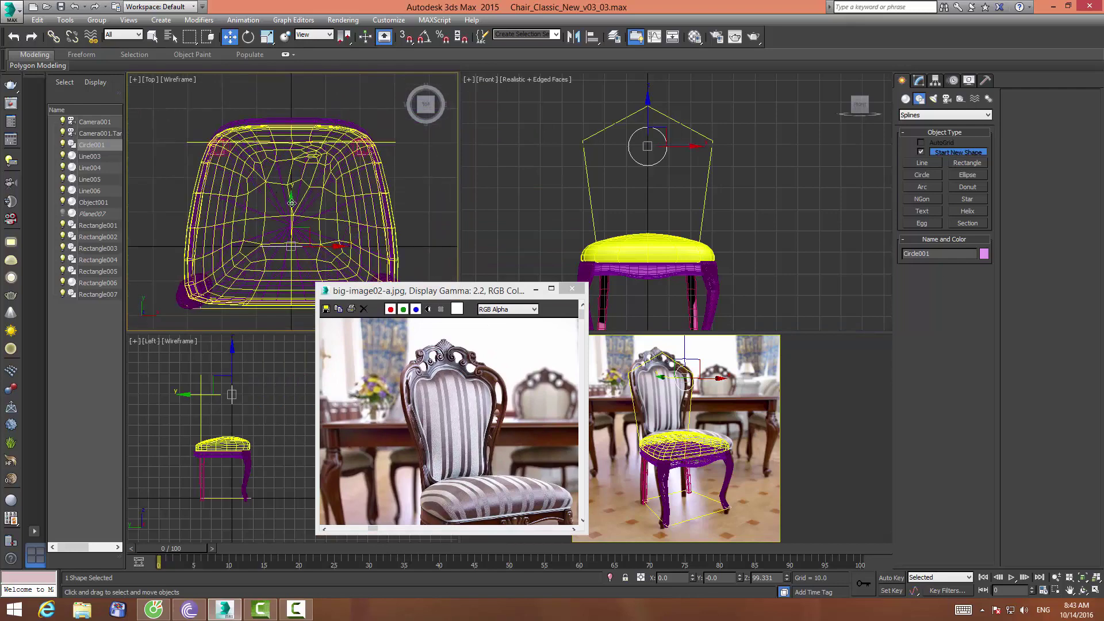
left_click_drag(291, 201, 300, 80)
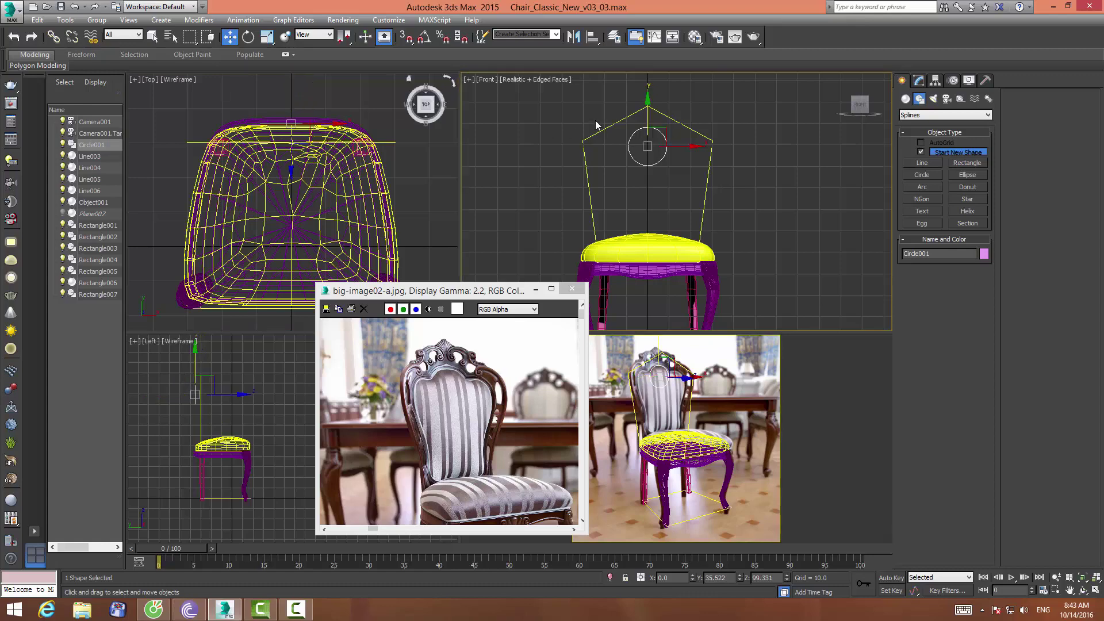
scroll(594, 110, "up", 2)
Scale Circle001 horizontally into a wide ellipse
left_click(267, 36)
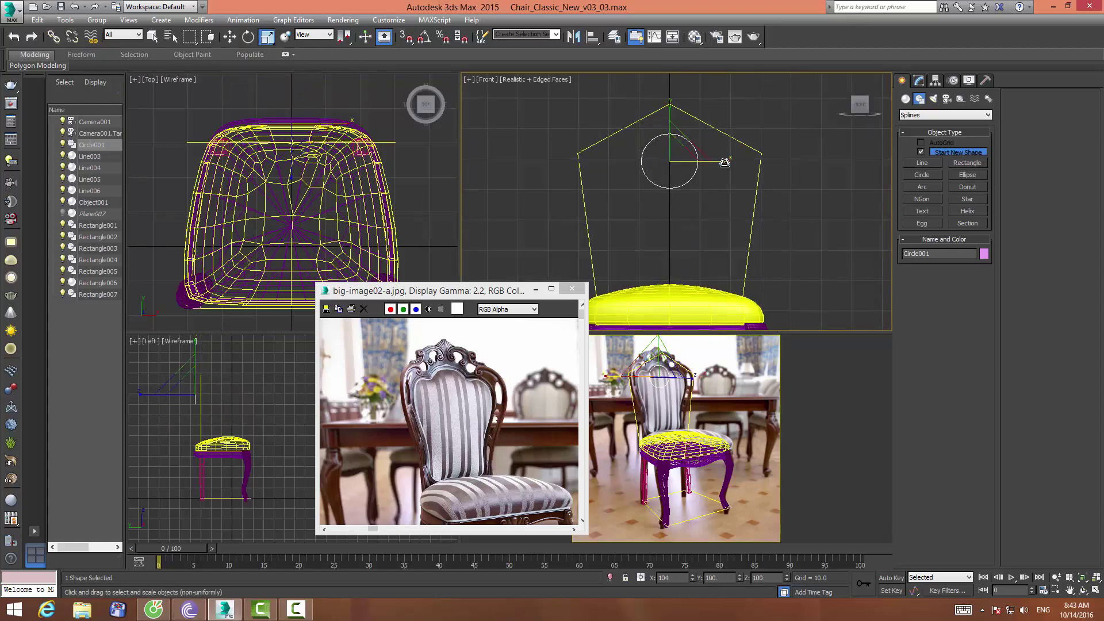
left_click_drag(717, 157, 735, 161)
left_click(504, 262)
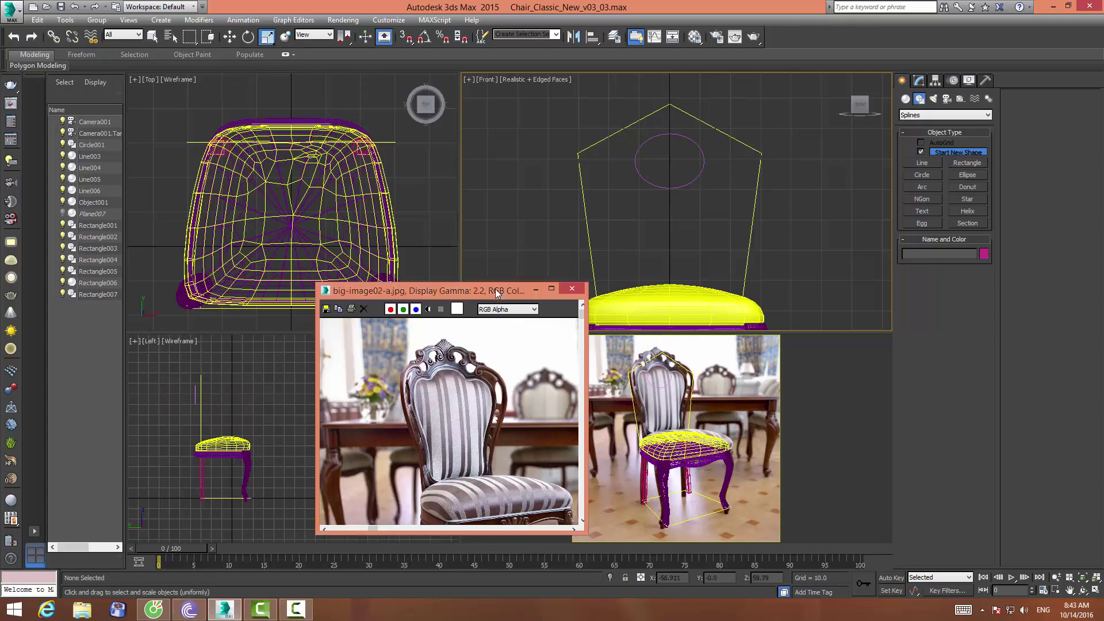
left_click_drag(495, 288, 457, 283)
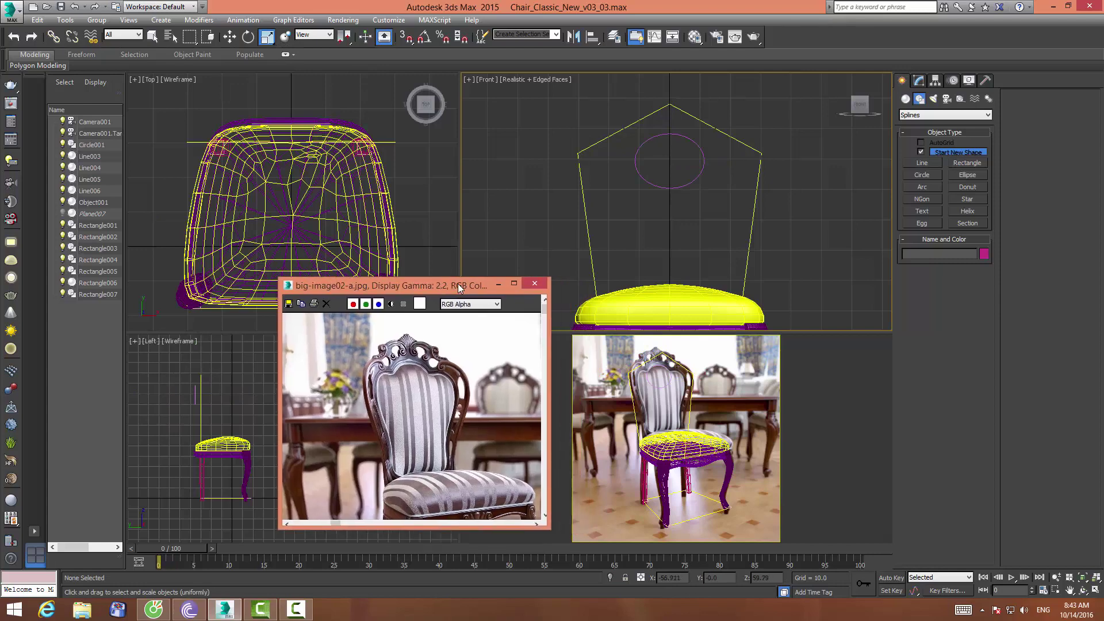
left_click(702, 170)
middle_click_drag(702, 170, 658, 197)
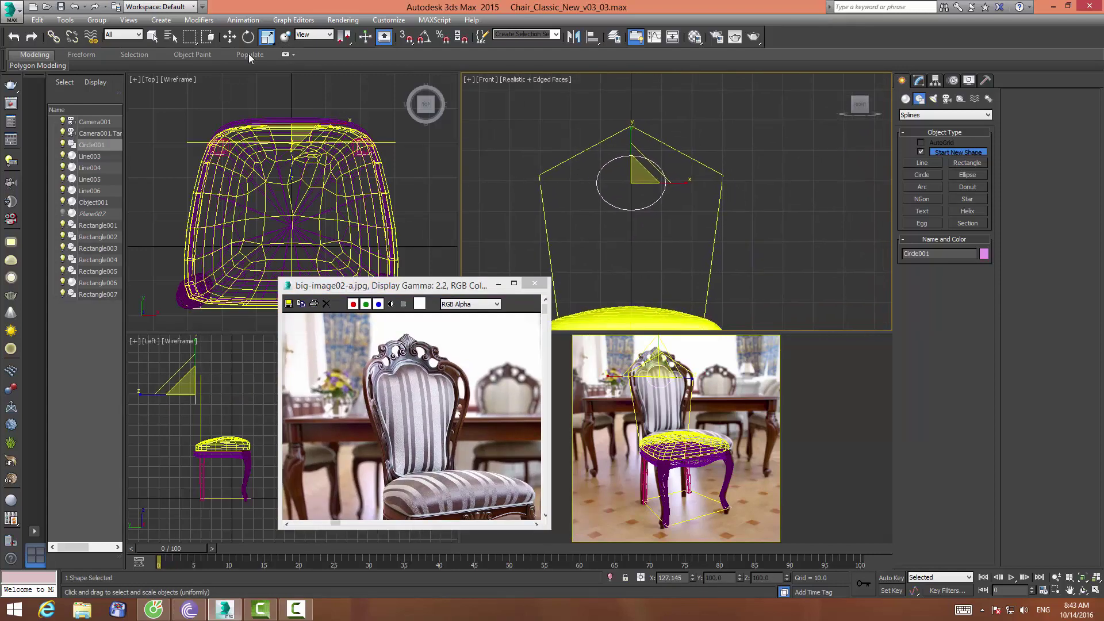
Shift-drag a copy of the ellipse, Circle002, to its right
left_click(230, 38)
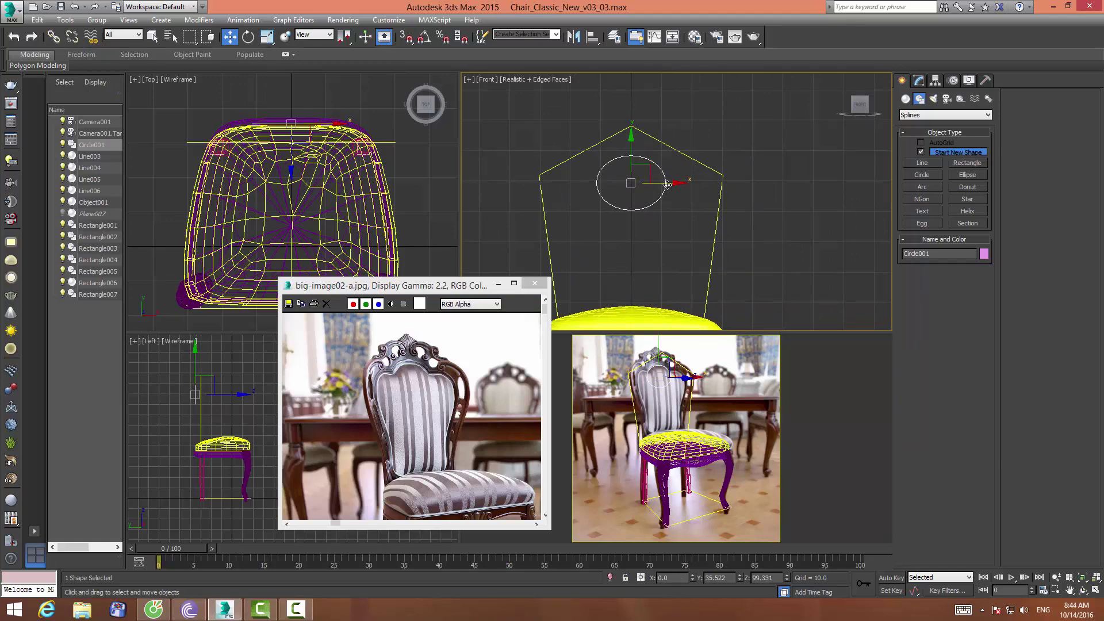
left_click_drag(669, 184, 713, 194, "shift")
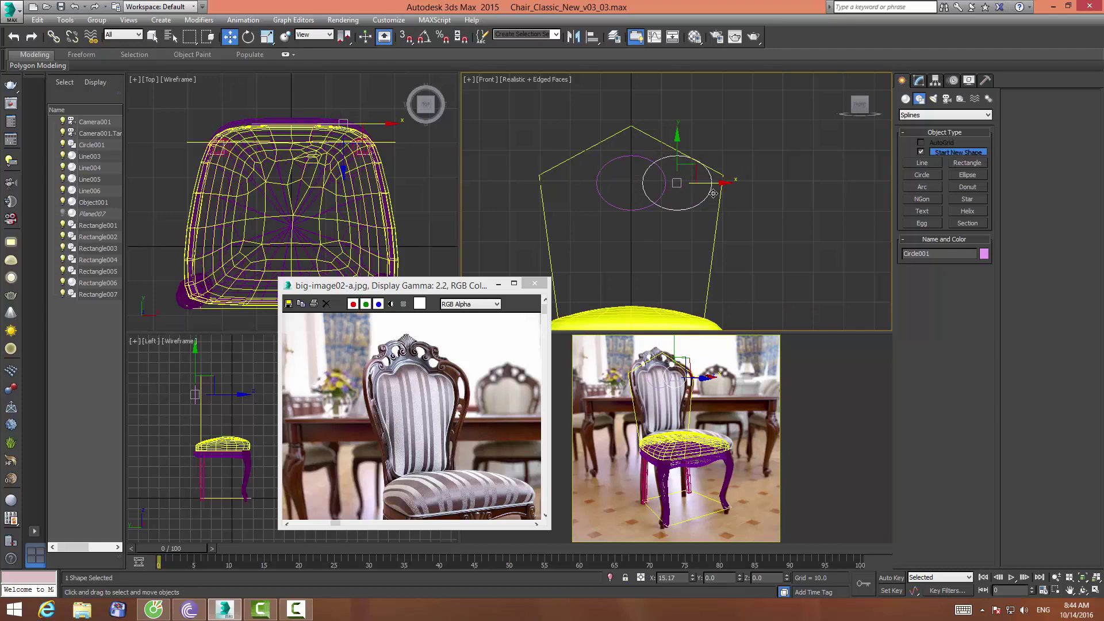
left_click_drag(712, 194, 713, 194, "shift")
Confirm Circle002 and tilt it about 25 degrees
left_click(552, 352)
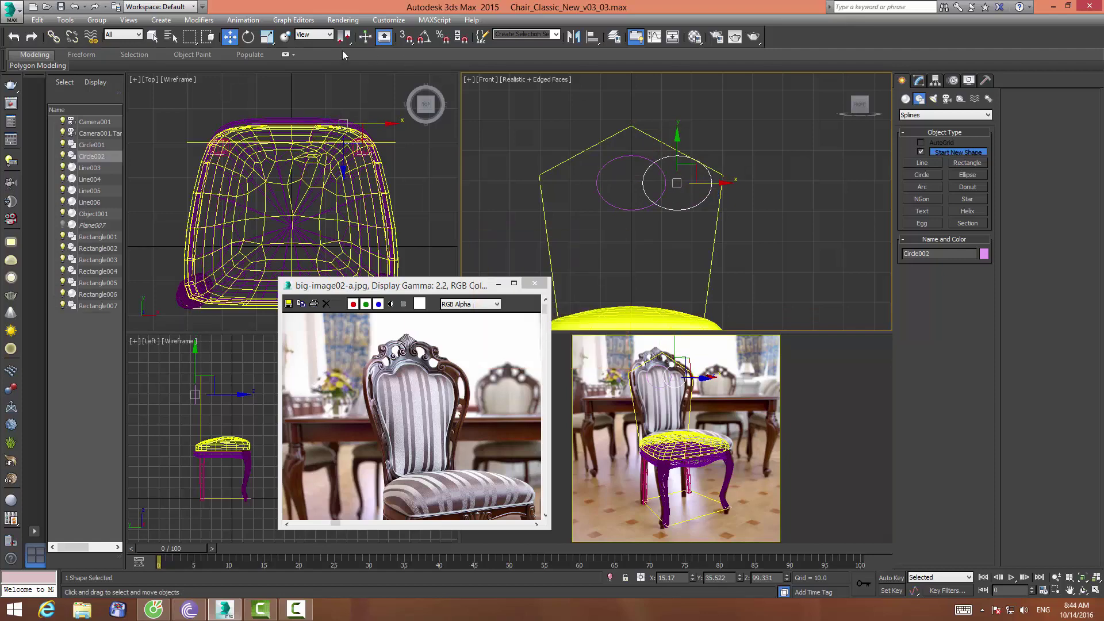
key("e")
mouse_move(712, 158)
left_mouse_down()
mouse_move(721, 190)
mouse_move(686, 184)
left_mouse_up()
key("w")
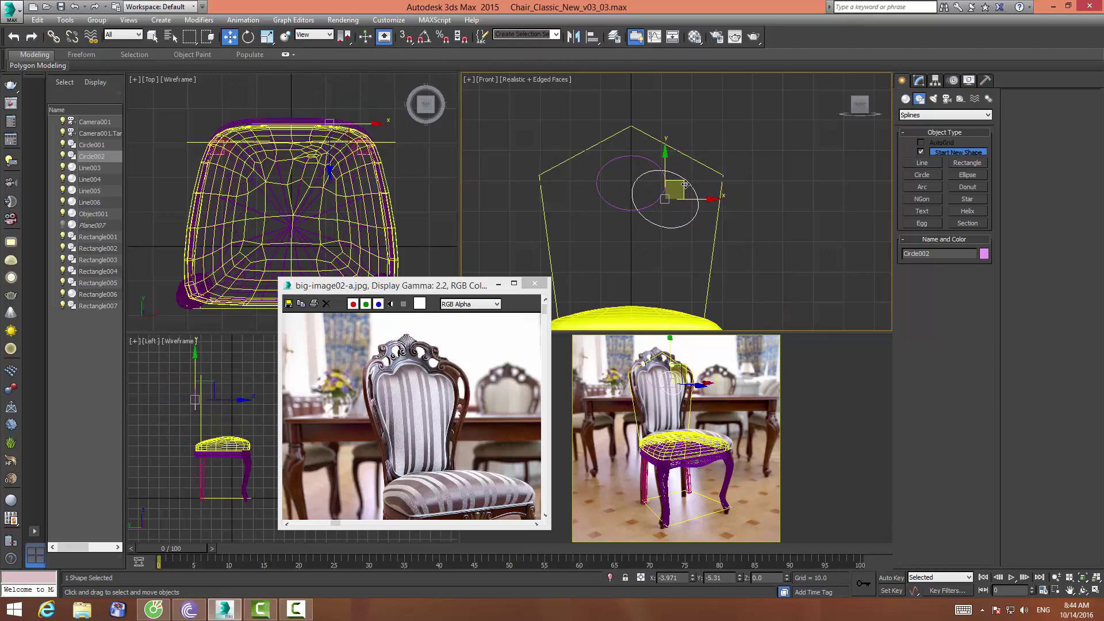
left_click(771, 149)
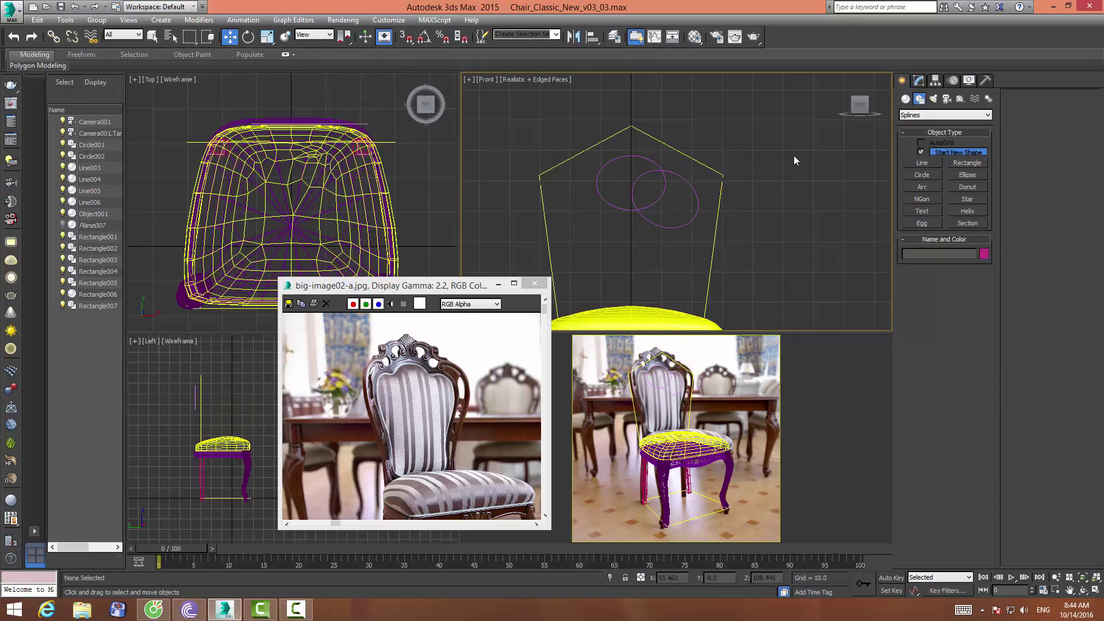
Switch to Local coordinates and stretch Circle002 along its tilted axis
left_click(631, 157)
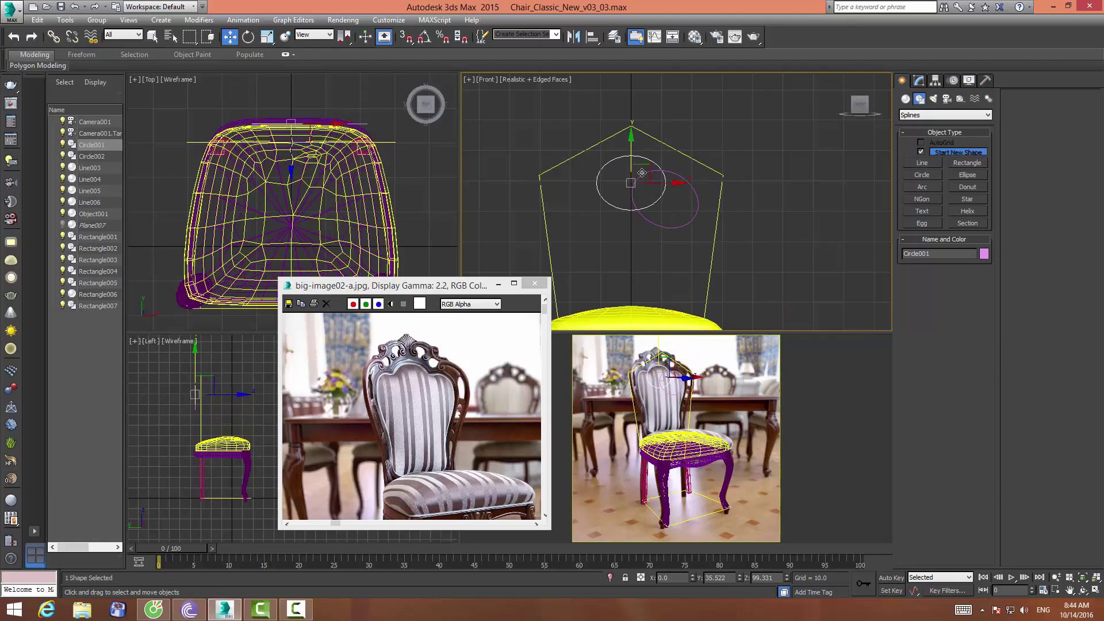
left_click(663, 228)
left_click(308, 37)
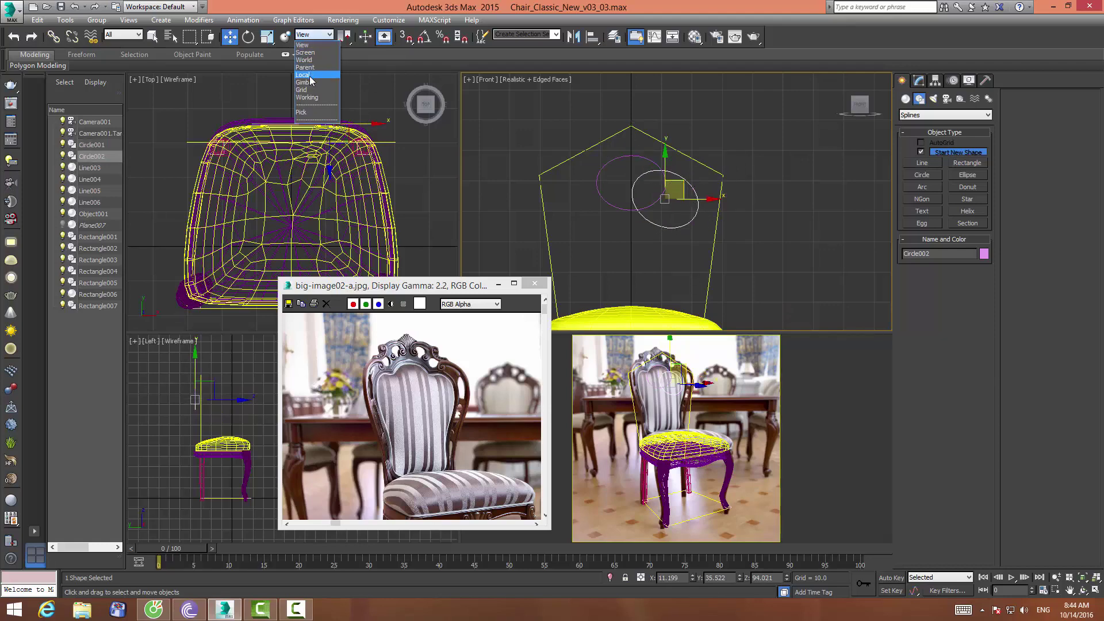
left_click(309, 77)
left_click(266, 37)
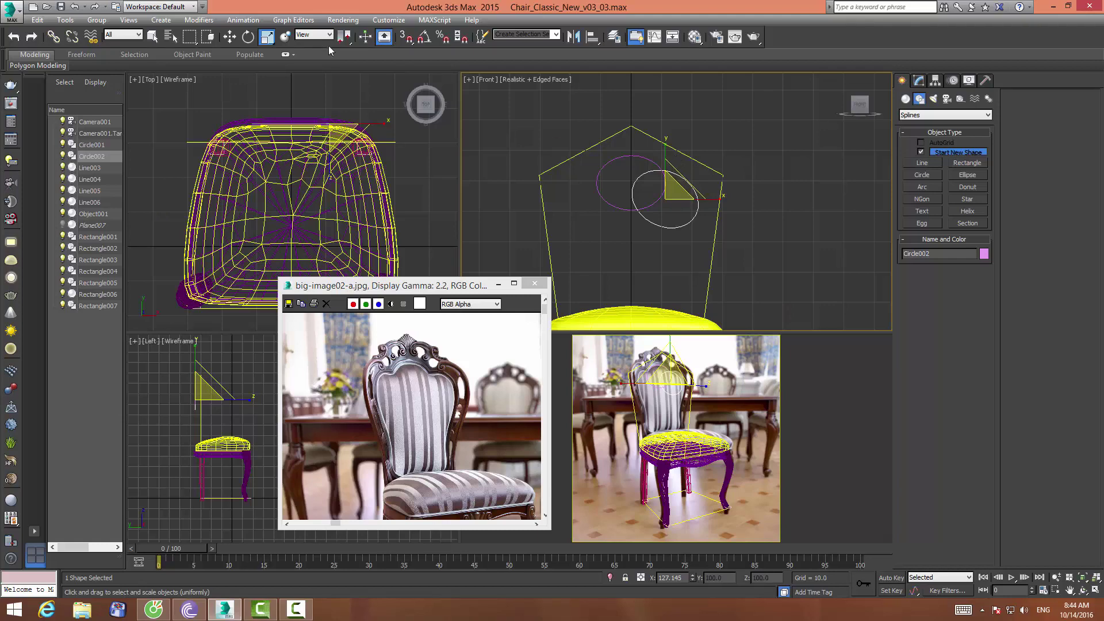
left_click(314, 34)
left_click(318, 77)
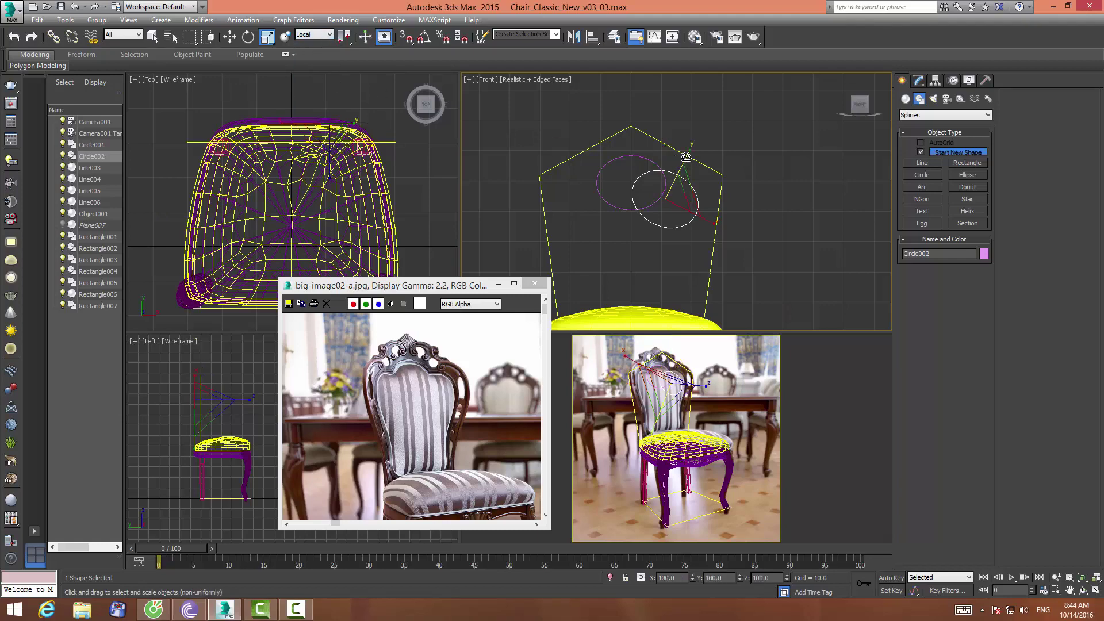
left_click_drag(686, 158, 687, 148)
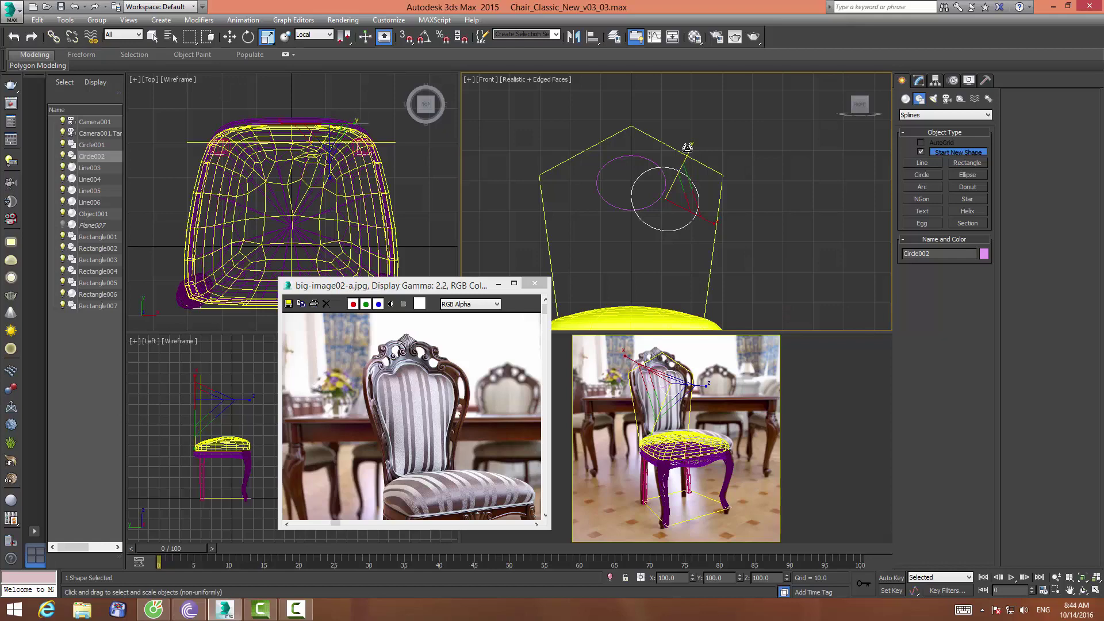
Move Circle002 lower right so it overlaps Circle001, then deselect
key("e")
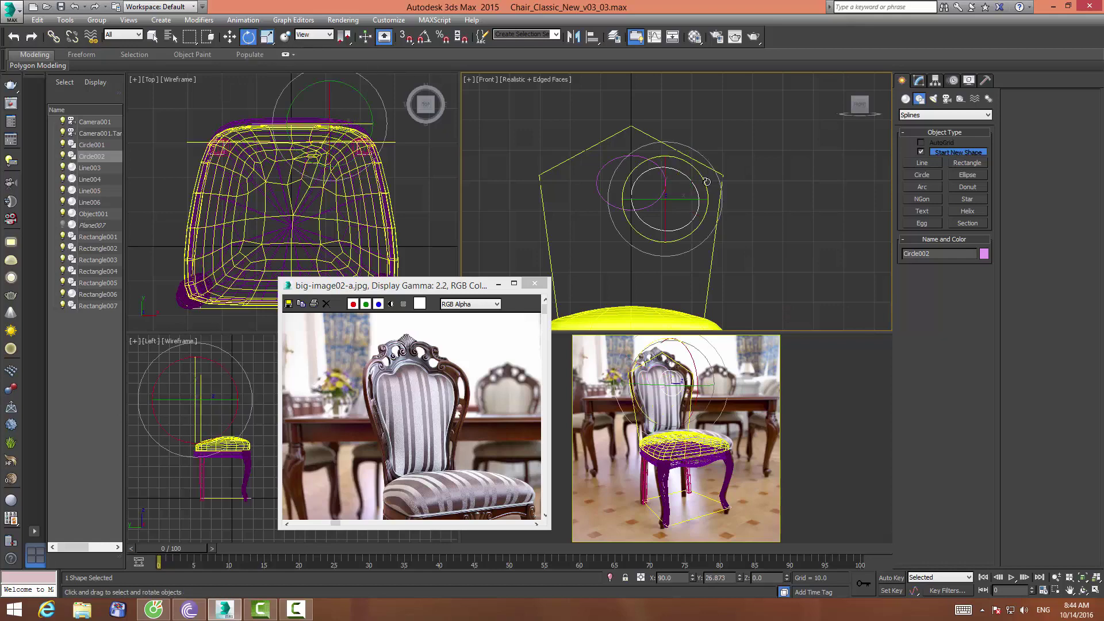
key("w")
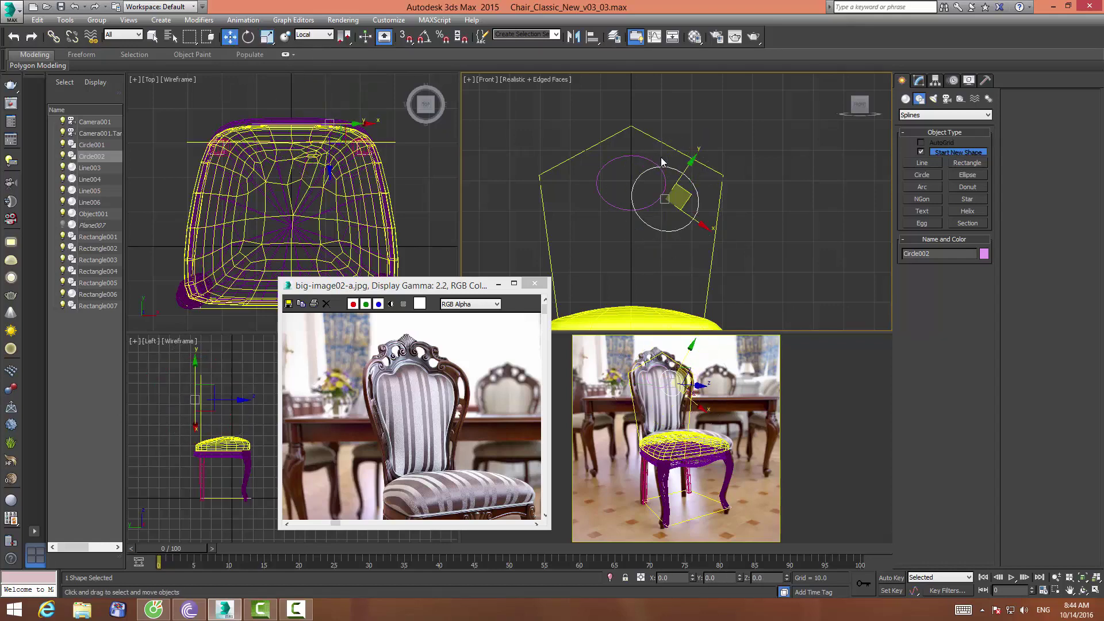
left_click_drag(680, 196, 683, 197)
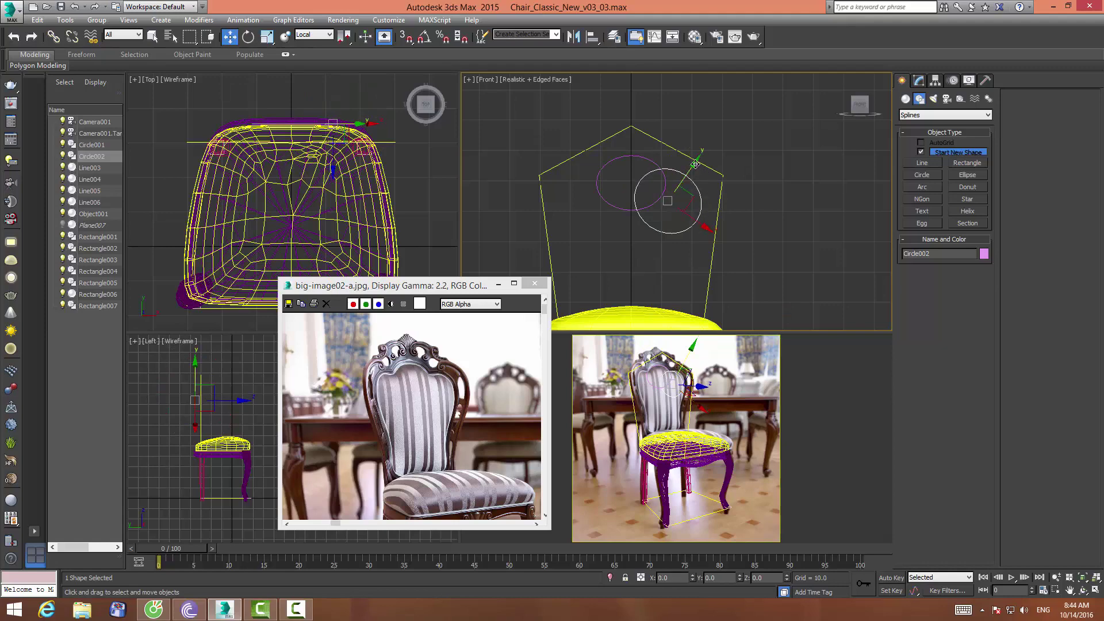
left_click_drag(690, 198, 696, 206)
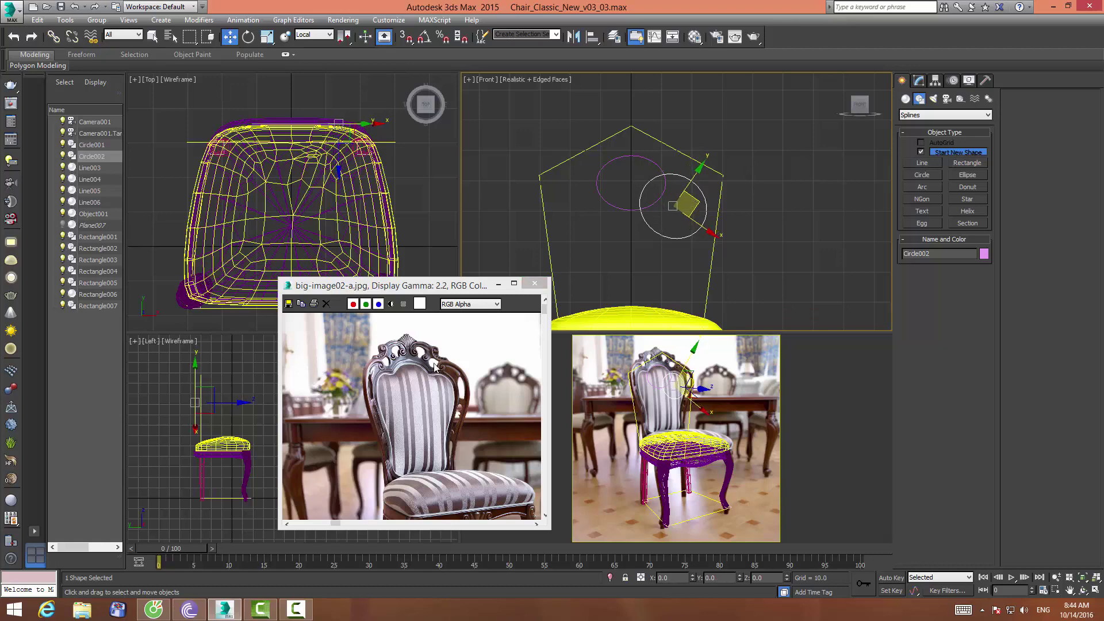
left_click(749, 226)
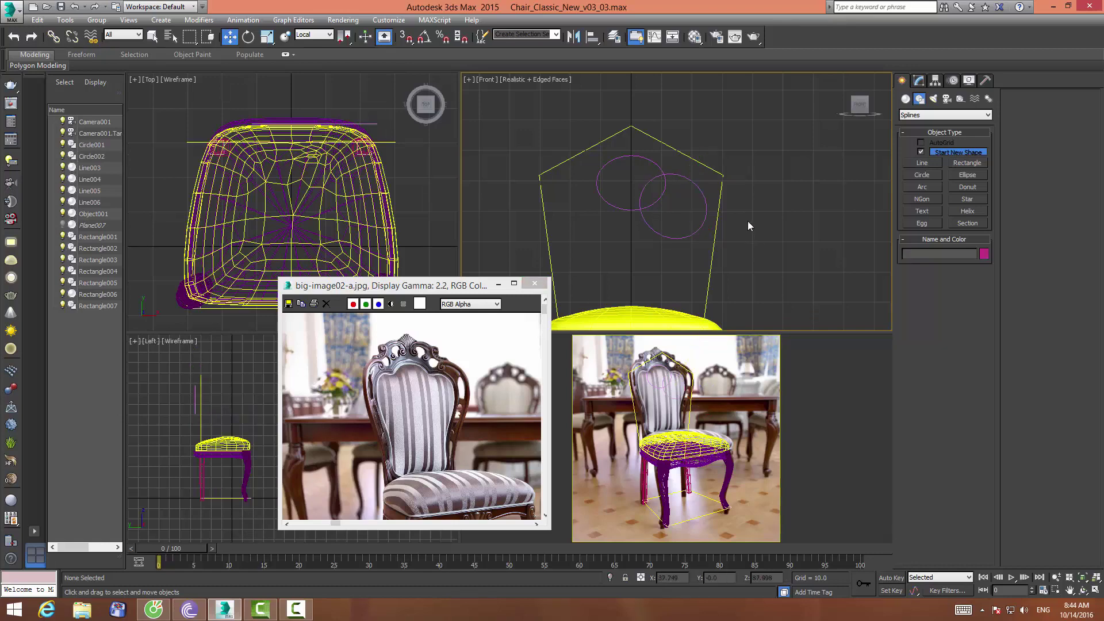
Convert Circle001 to an Editable Spline
left_click(662, 198)
left_click(919, 81)
right_click(936, 182)
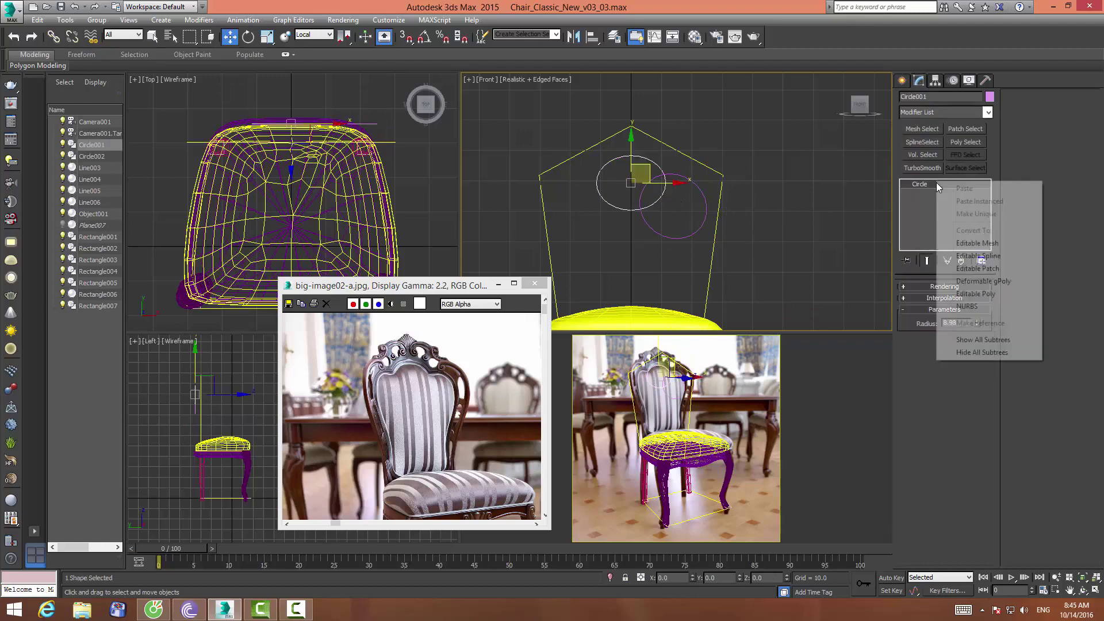
left_click(977, 256)
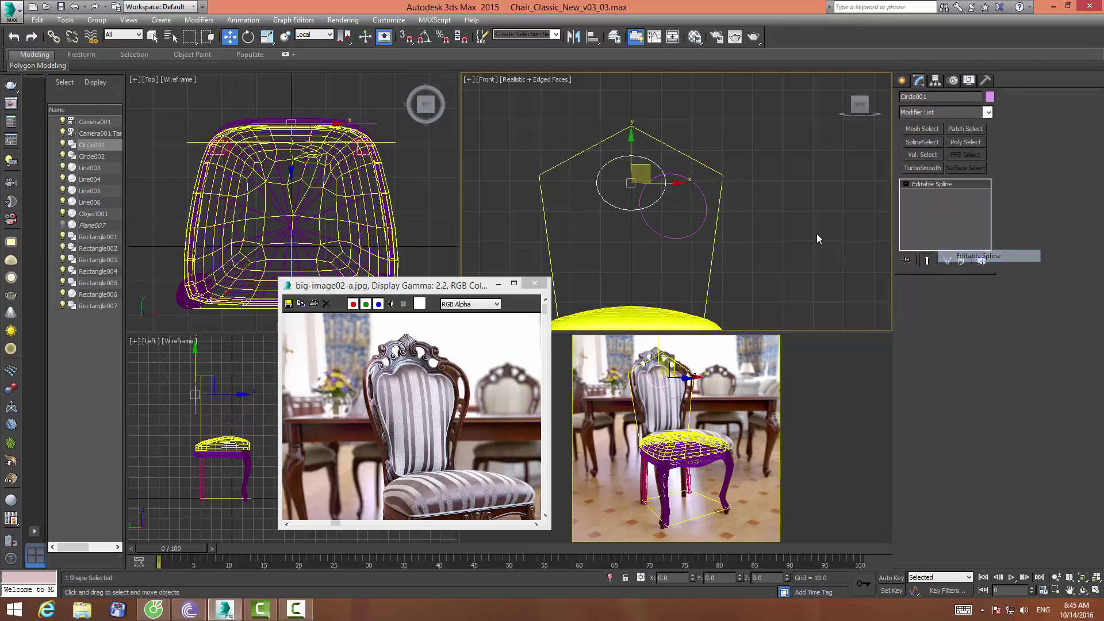
left_click(756, 191)
left_click(660, 168)
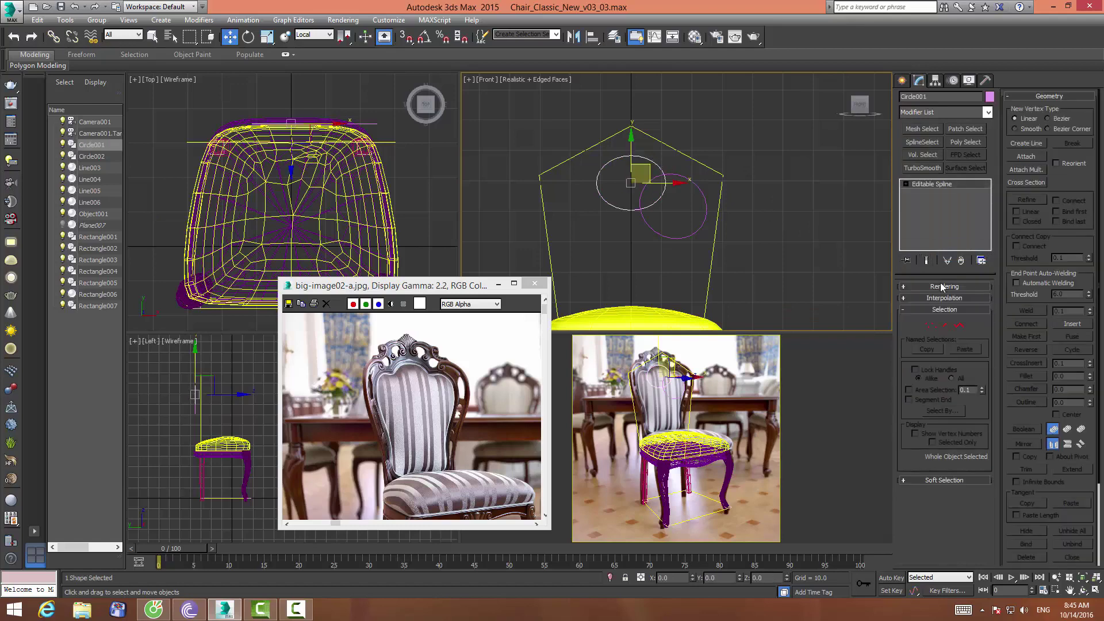
Attach Circle002 to Circle001 and trim away the overlapping inner arcs
left_click(1026, 157)
left_click(697, 183)
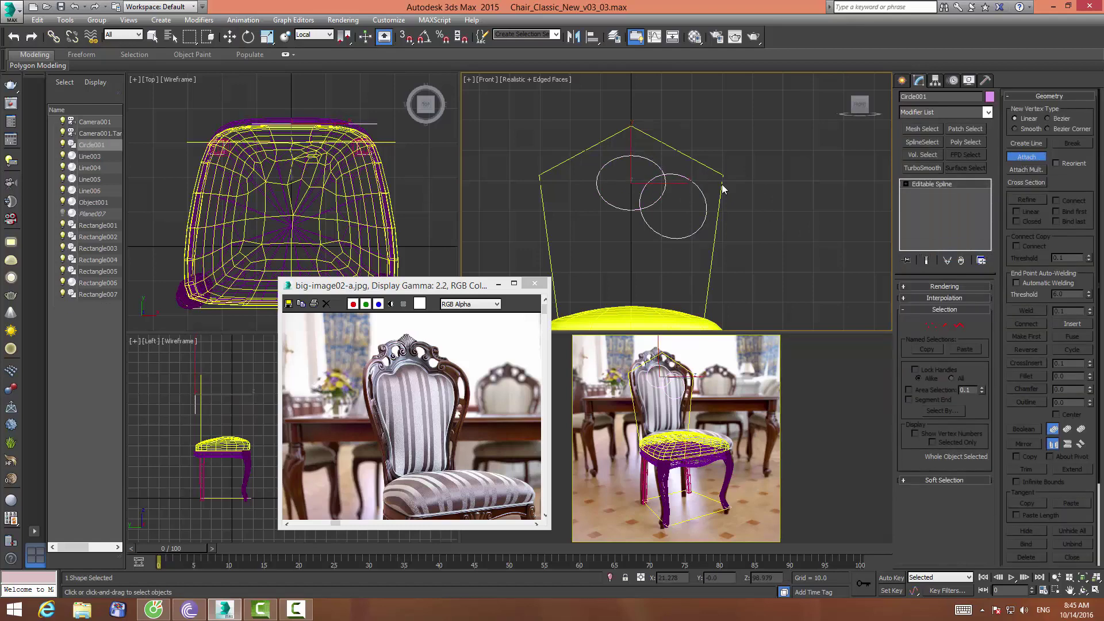
left_click(958, 325)
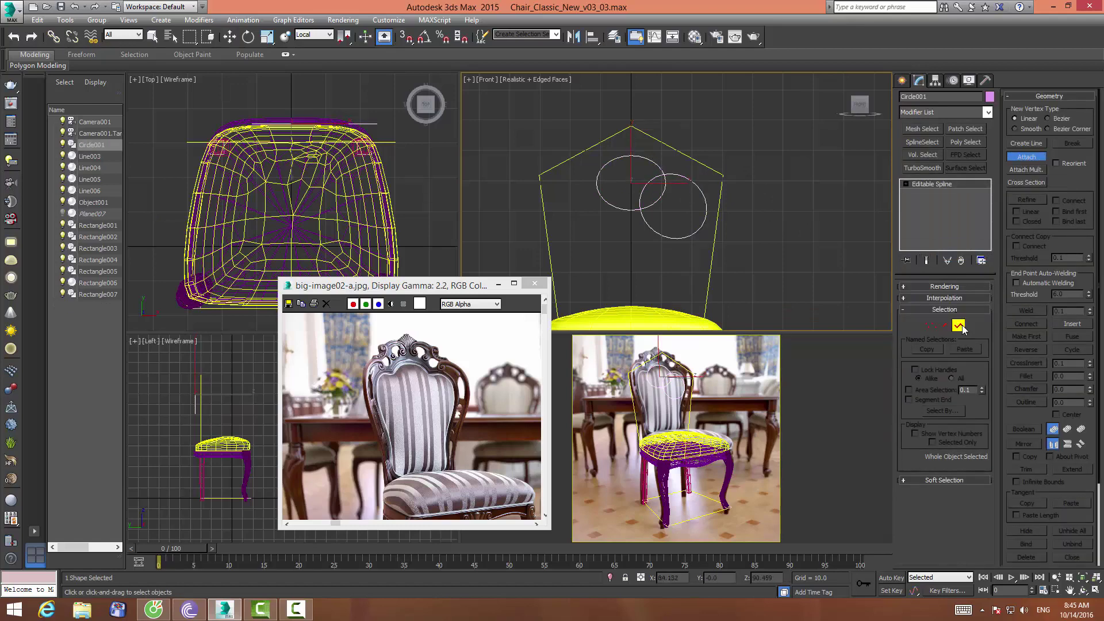
left_click(1026, 469)
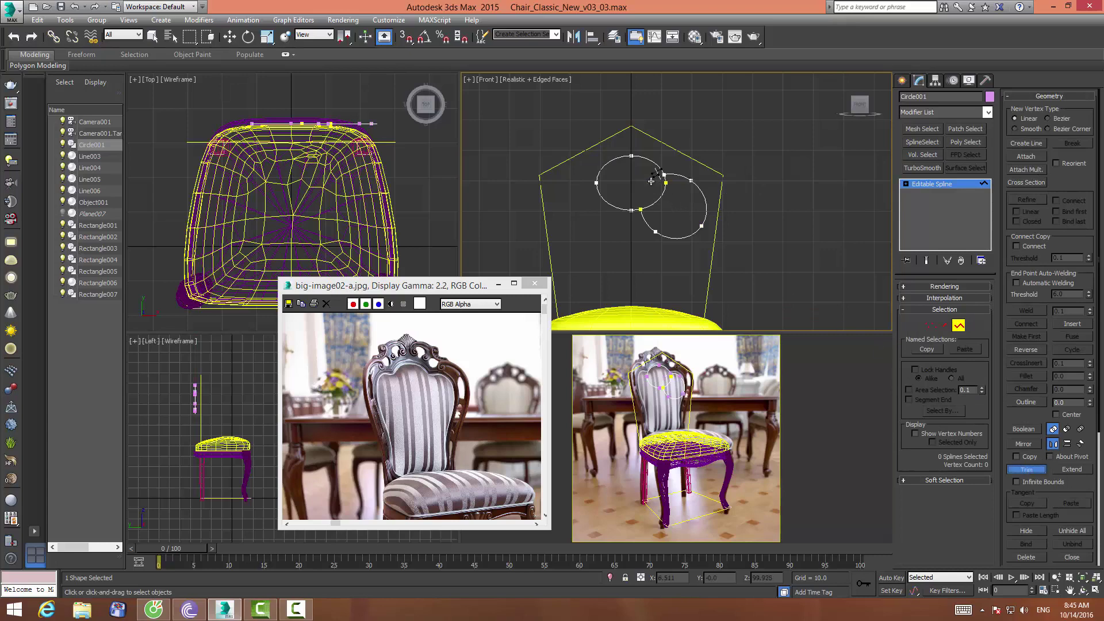
left_click(661, 198)
Delete the left and lower segments, leaving a single open scalloped arc
key("2")
key("w")
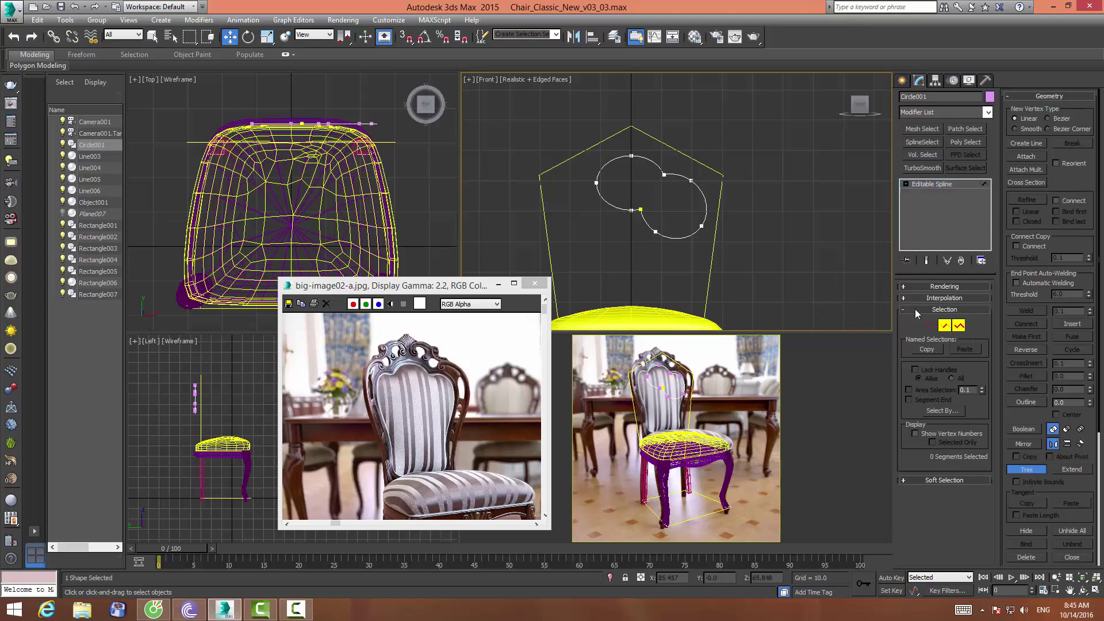
left_click_drag(590, 159, 607, 232)
key("Delete")
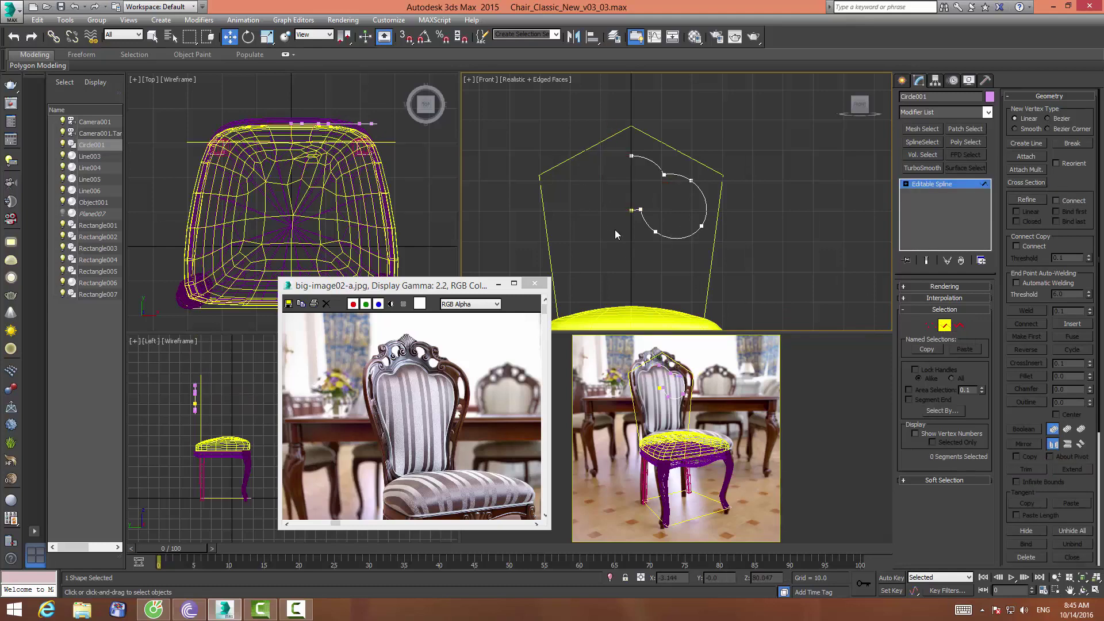
left_click_drag(677, 268, 679, 268)
key("Delete")
scroll(679, 268, "up", 2)
mouse_move(716, 244)
middle_mouse_down()
mouse_move(725, 261)
mouse_move(741, 247)
middle_mouse_up()
left_click(945, 325)
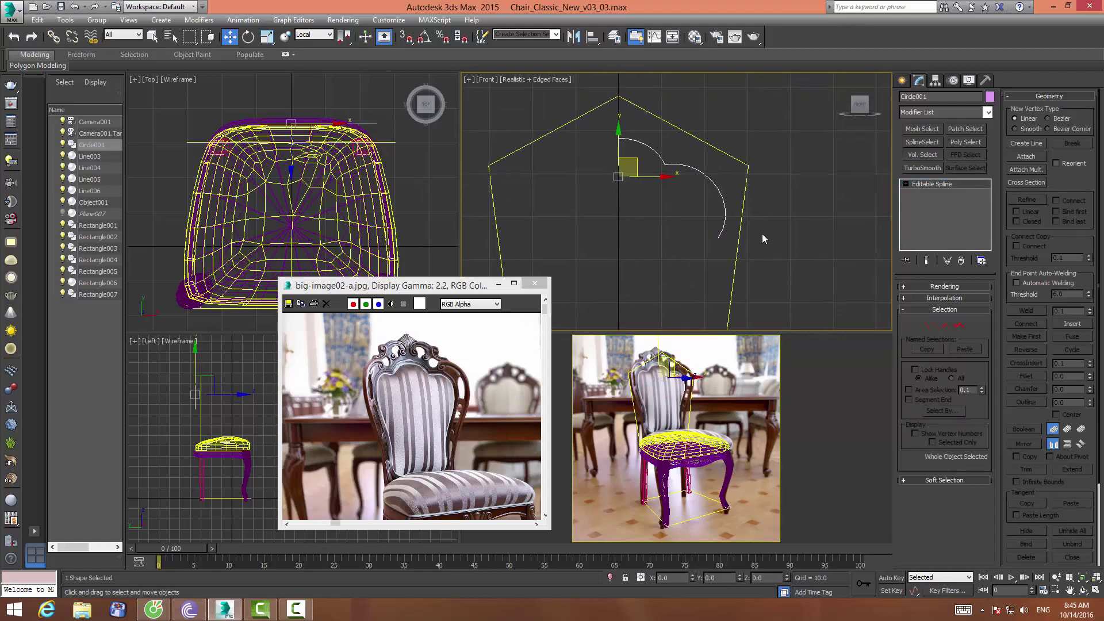
Mirror the arc on X as an Instance copy for the left half
left_click(582, 36)
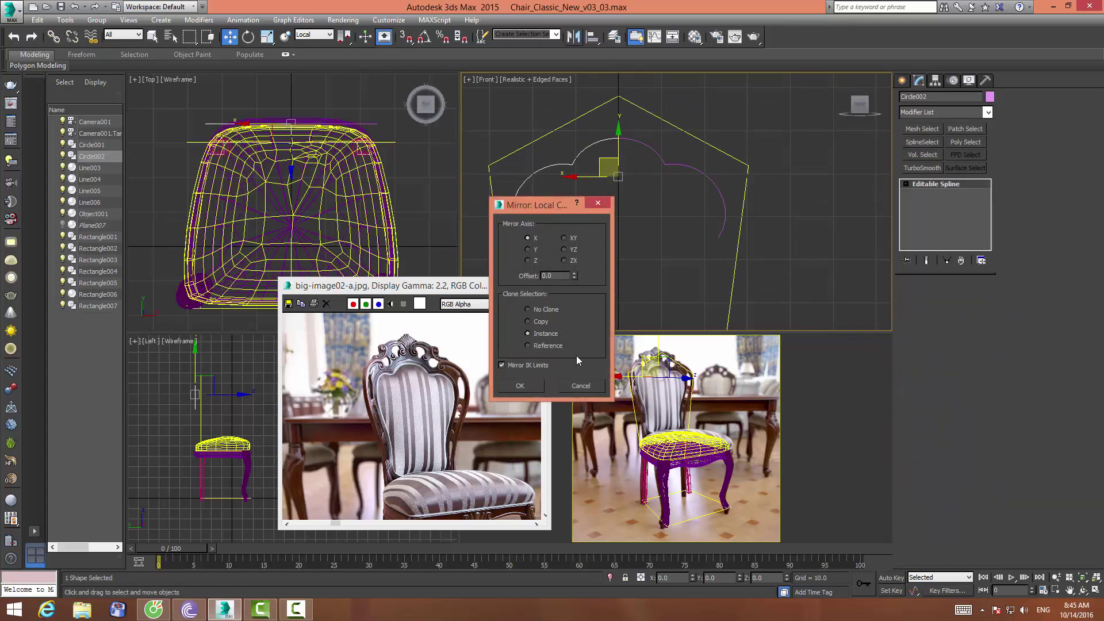
left_click(519, 385)
scroll(675, 257, "down", 2)
mouse_move(674, 257)
middle_mouse_down()
mouse_move(690, 189)
mouse_move(691, 225)
middle_mouse_up()
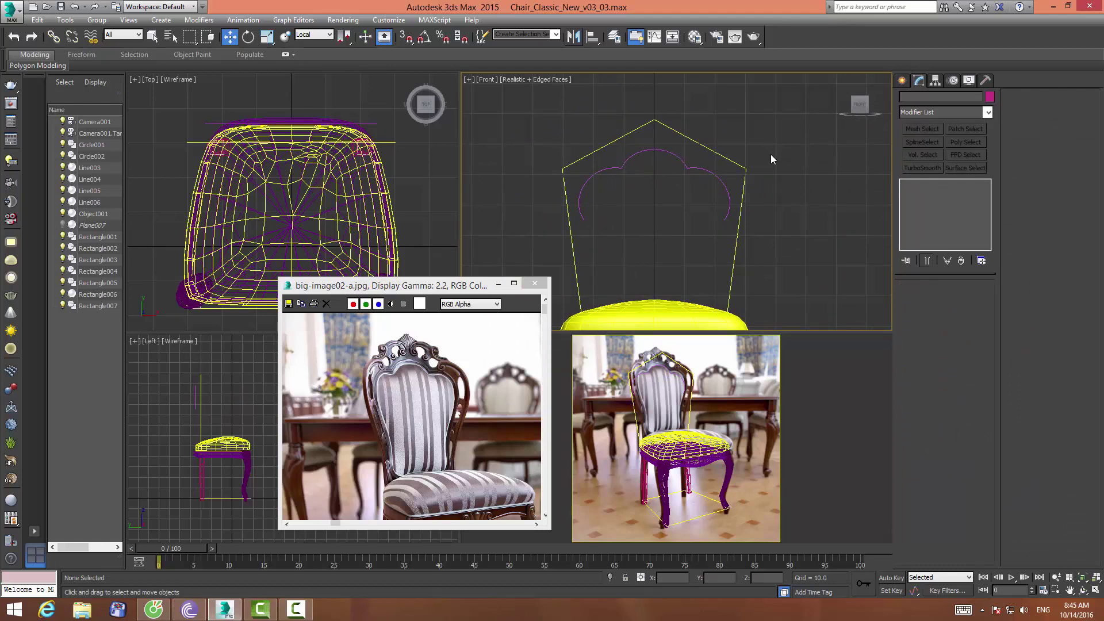
middle_click_drag(771, 167, 745, 126)
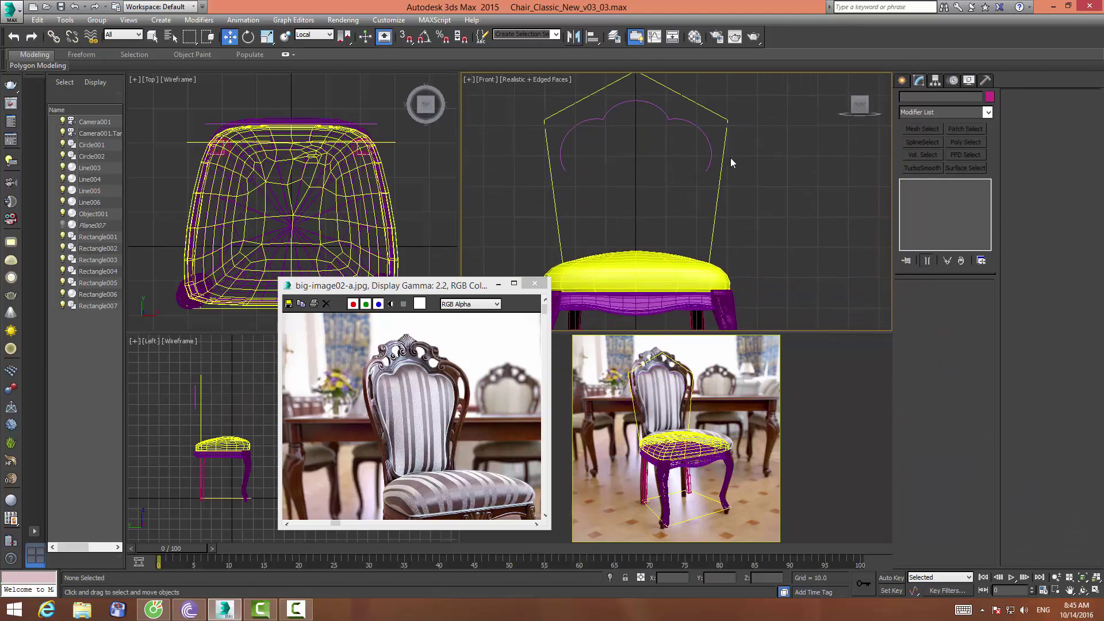
Isolate the two arcs together with the Rectangle007 backrest outline
left_click(704, 169)
middle_click_drag(716, 213, 723, 188)
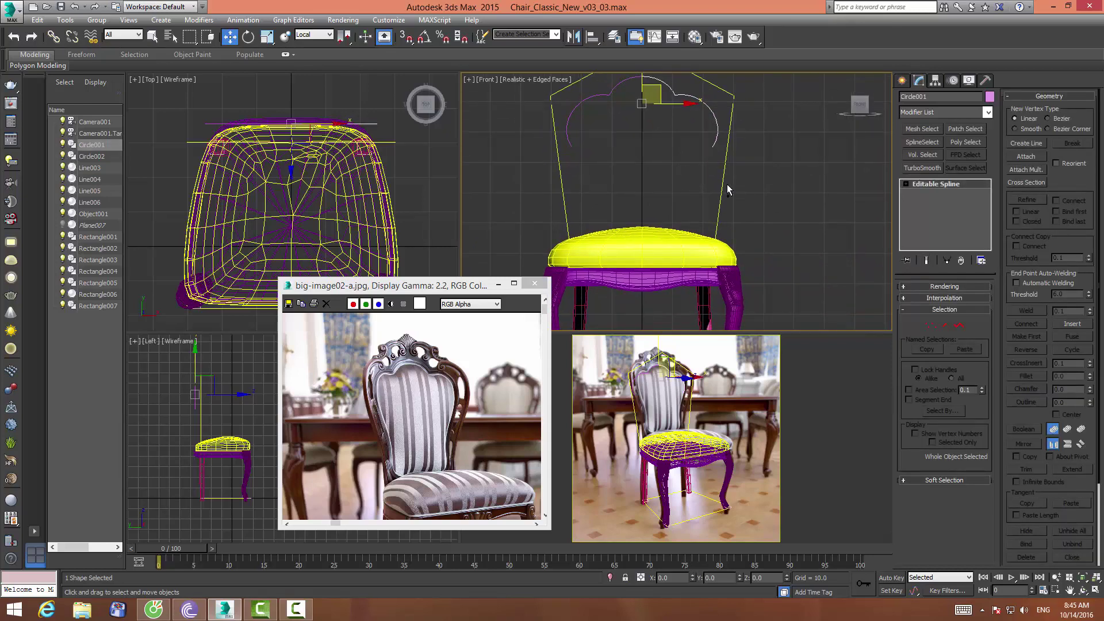
left_click(726, 190, "ctrl")
scroll(747, 187, "down", 2)
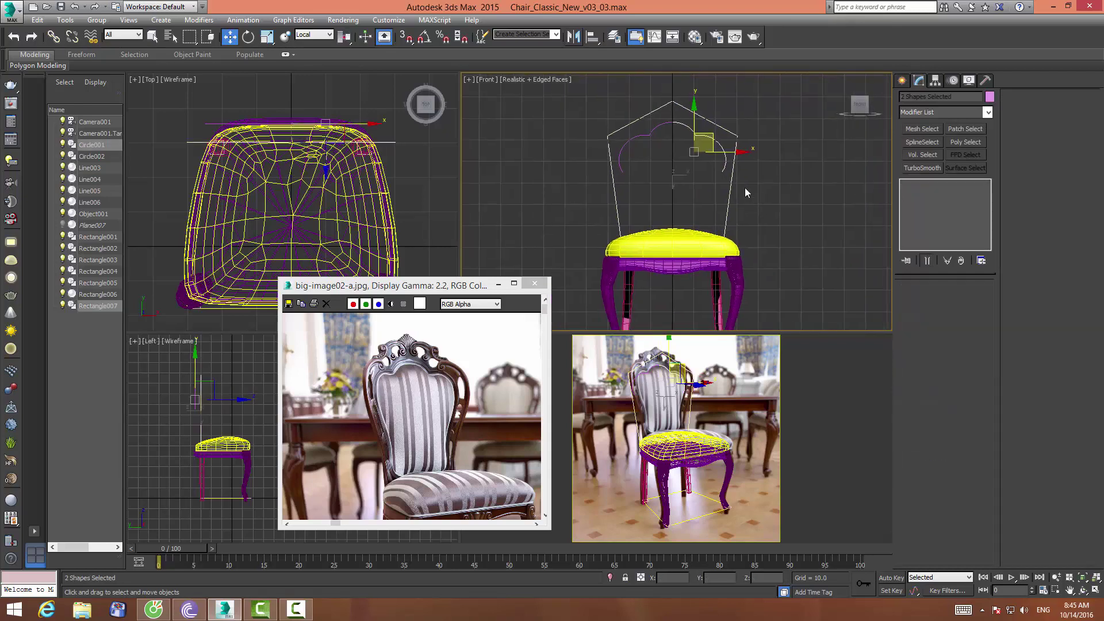
left_click(651, 133, "ctrl")
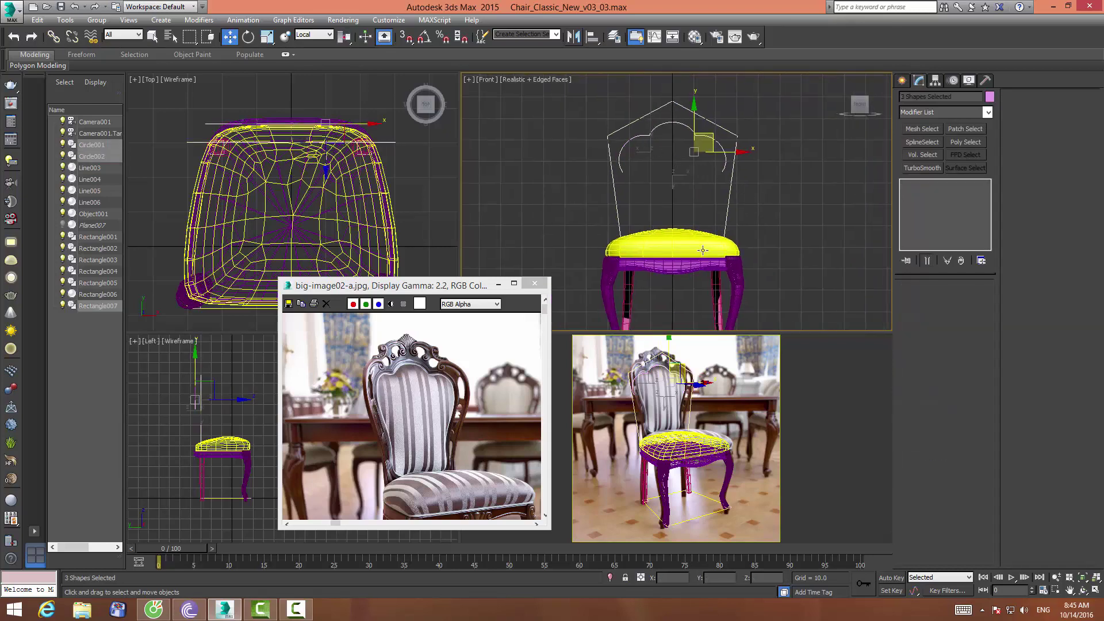
left_click(610, 578)
Drag Circle001's end vertex down to the bottom edge of Rectangle007
left_click(723, 196)
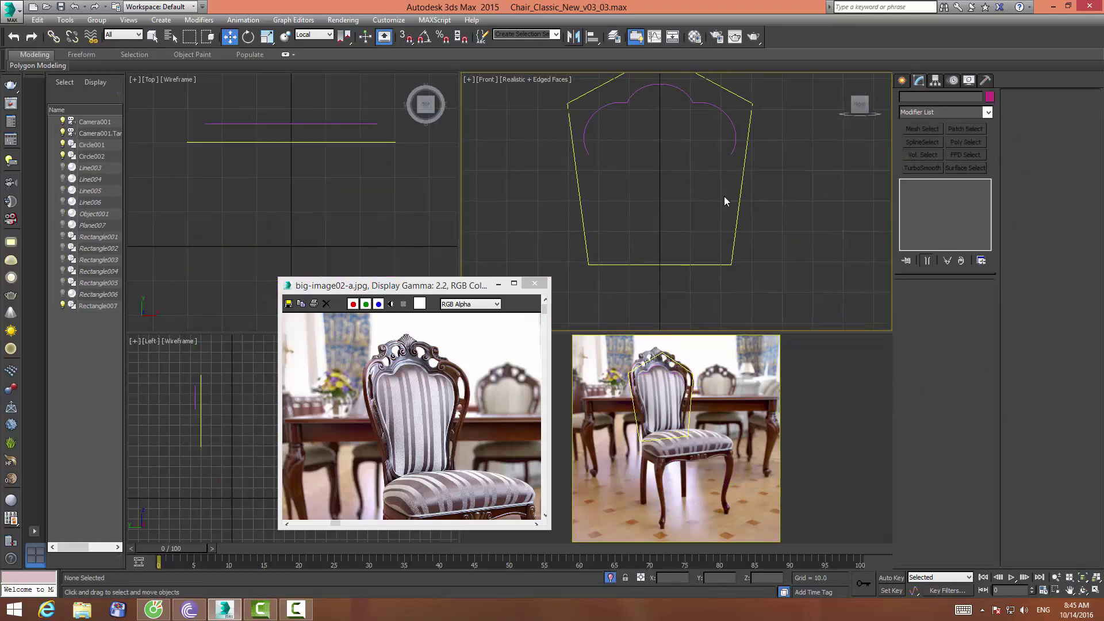
left_click(732, 153)
key("1")
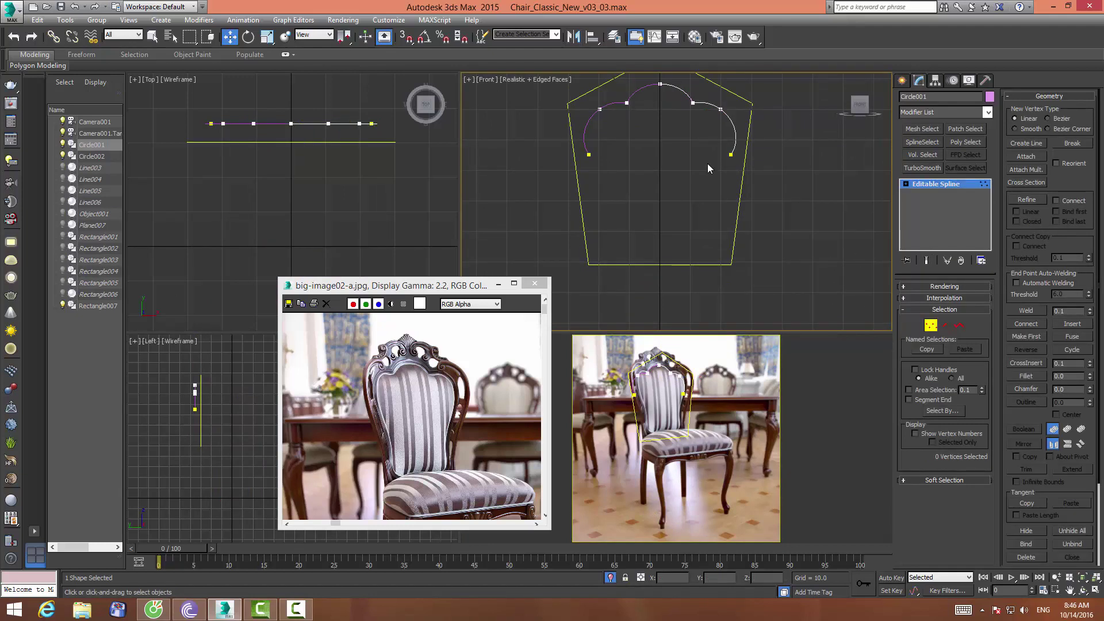
left_click(741, 140)
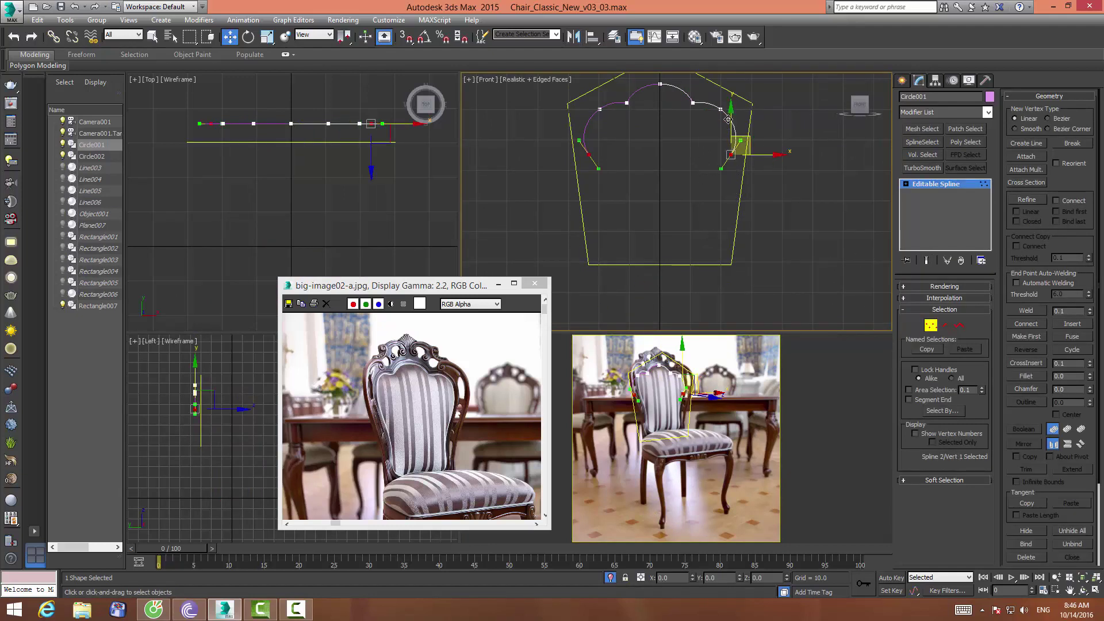
mouse_move(731, 123)
left_mouse_down()
mouse_move(716, 190)
mouse_move(770, 266)
mouse_move(750, 272)
left_mouse_up()
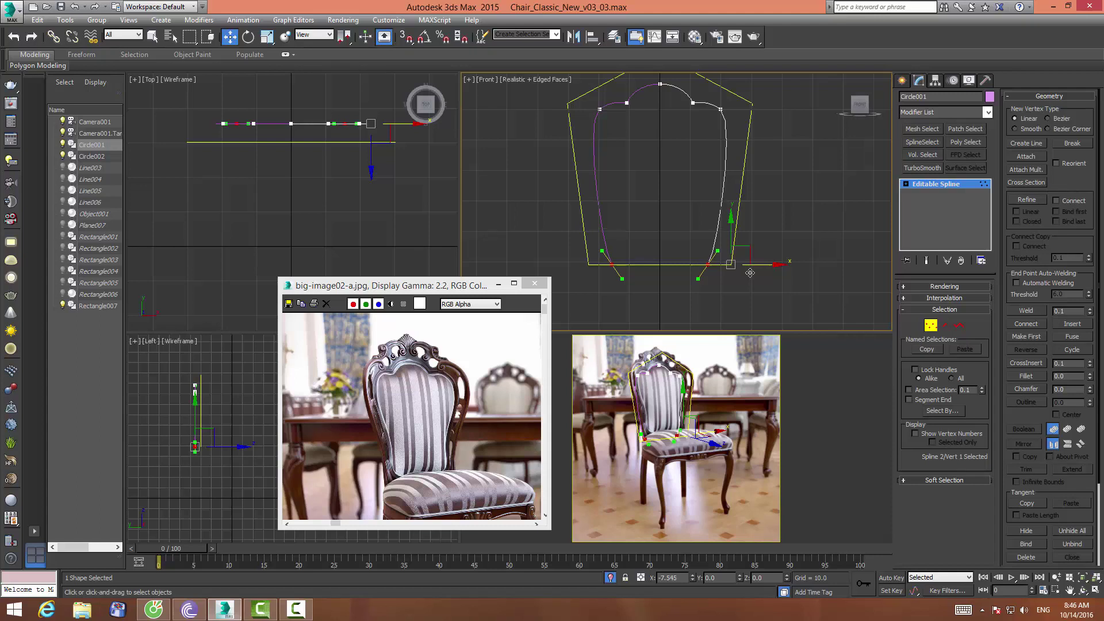
left_click(761, 225)
middle_click_drag(775, 215, 761, 230)
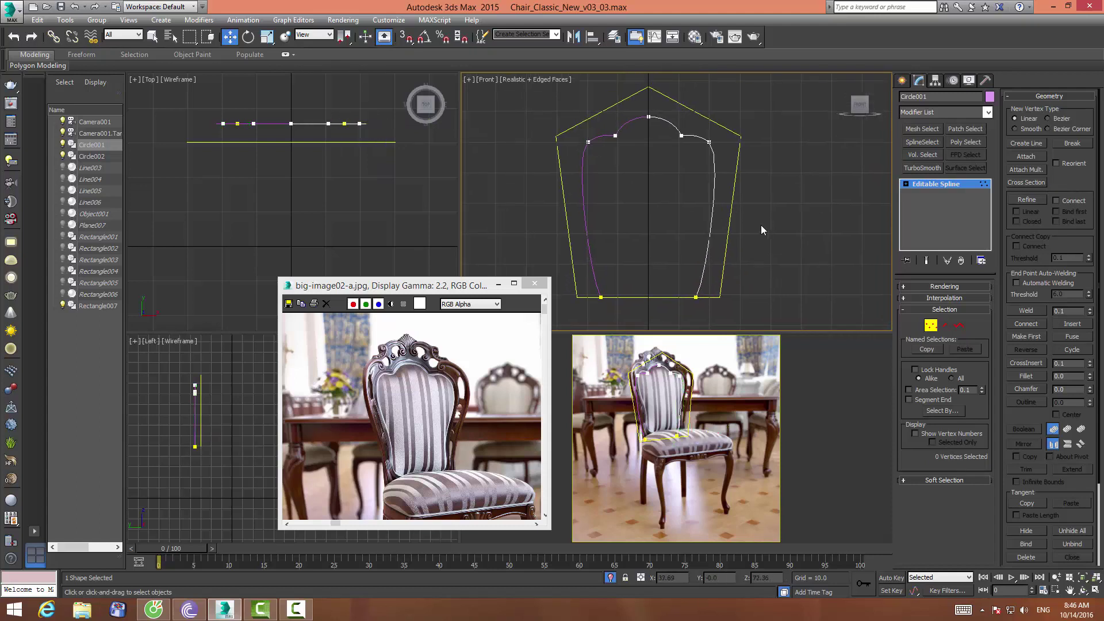
Refine two new vertices onto the right side of the backrest spline
left_click(1025, 200)
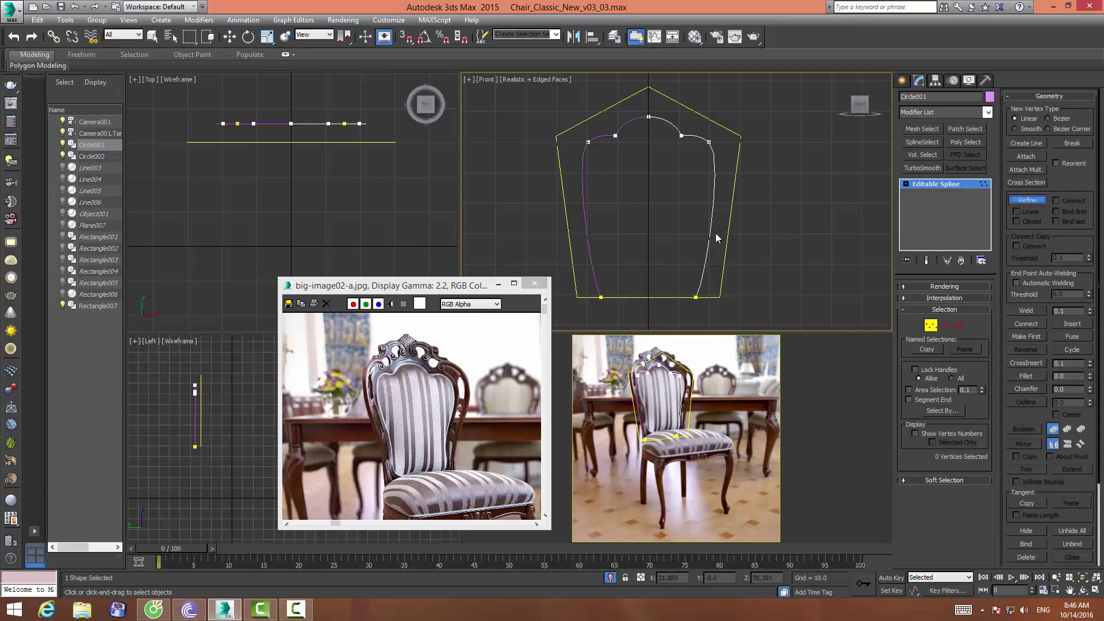
left_click(707, 253)
left_click(713, 197)
left_click(931, 325)
left_click(930, 325)
Nudge the side vertices outward and back inward to shape the curve
left_click(713, 198)
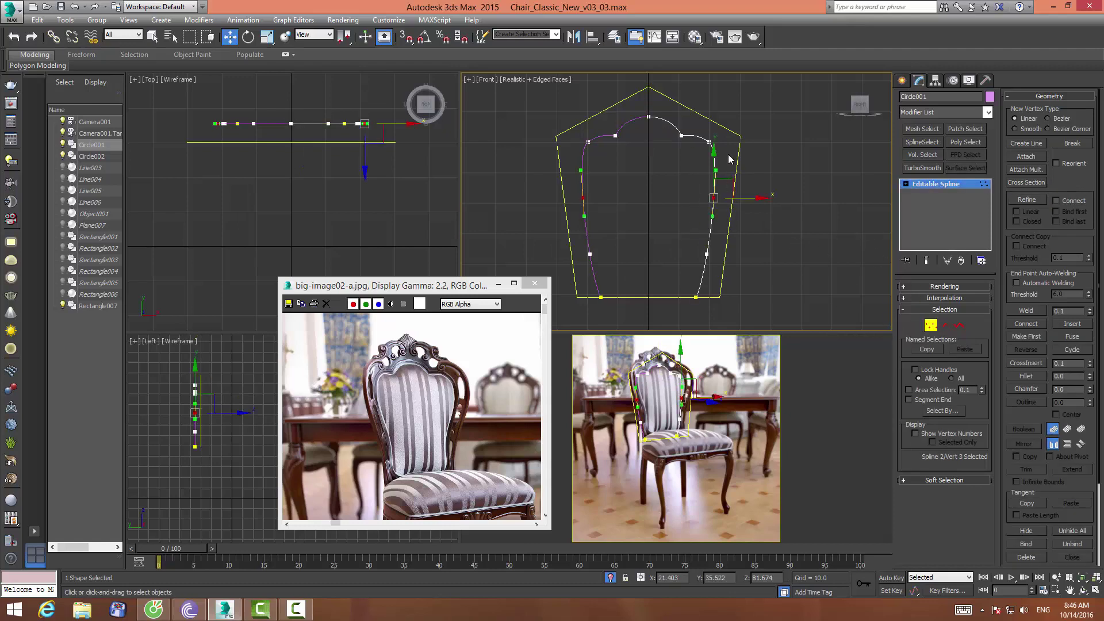
left_click(749, 185)
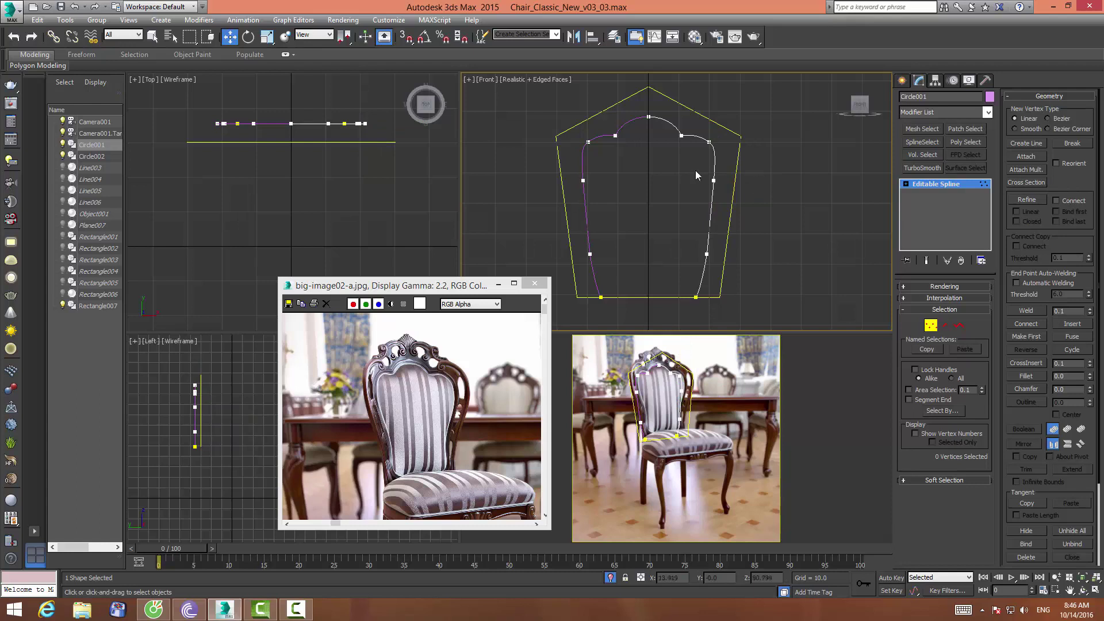
left_click(713, 181)
left_click_drag(713, 181, 718, 181)
left_click(732, 259)
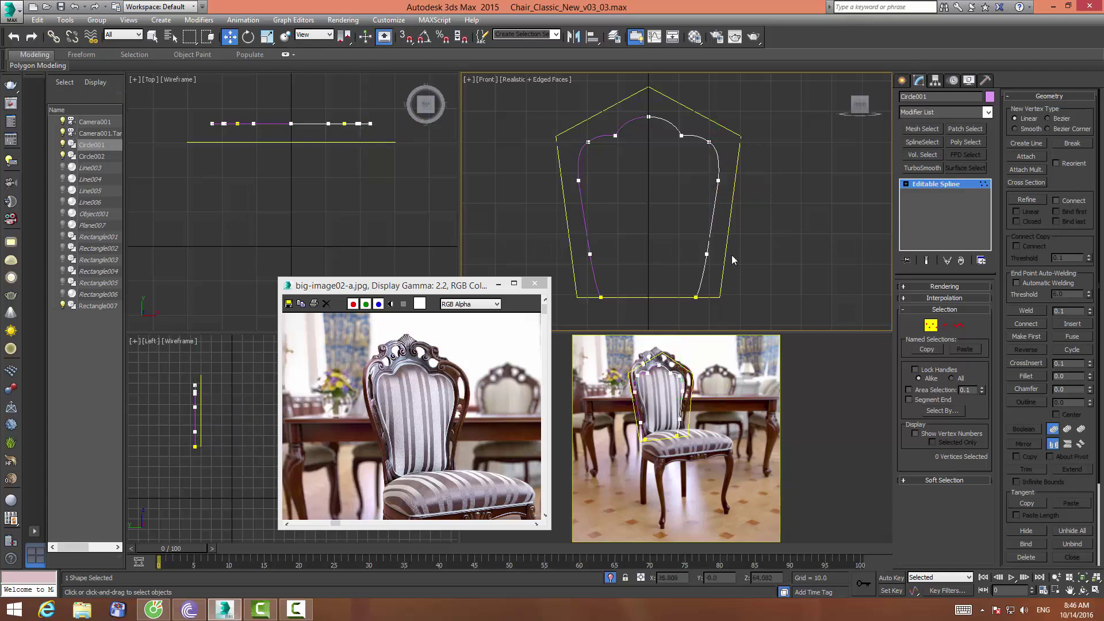
left_click_drag(754, 253, 747, 253)
left_click(783, 258)
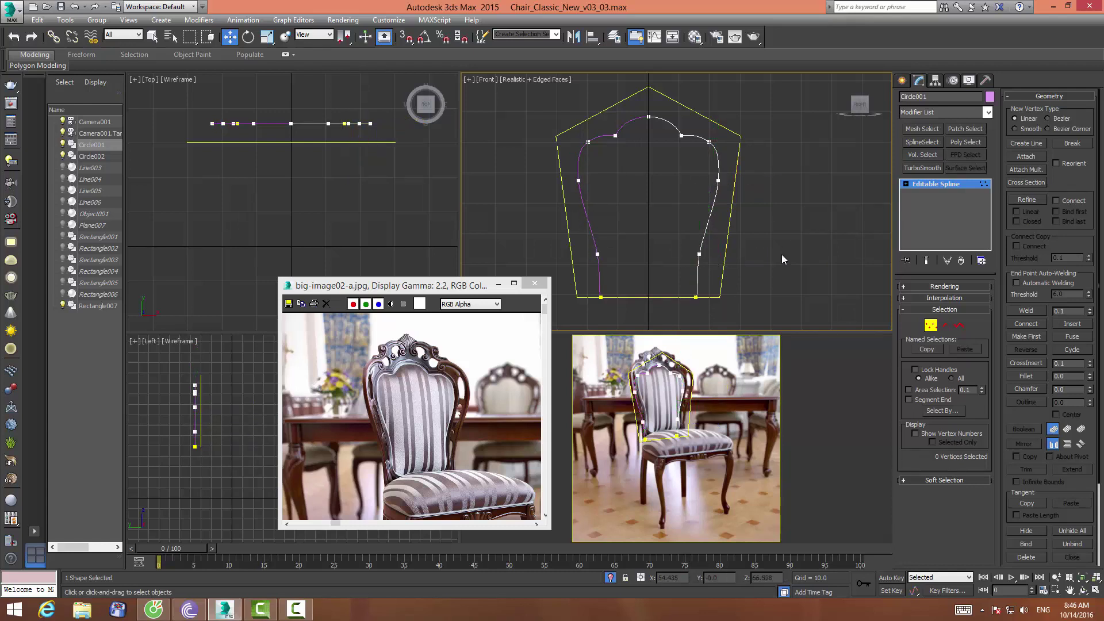
Move the lower side vertex slightly inward so the back pinches toward the bottom
middle_click_drag(747, 254, 760, 208)
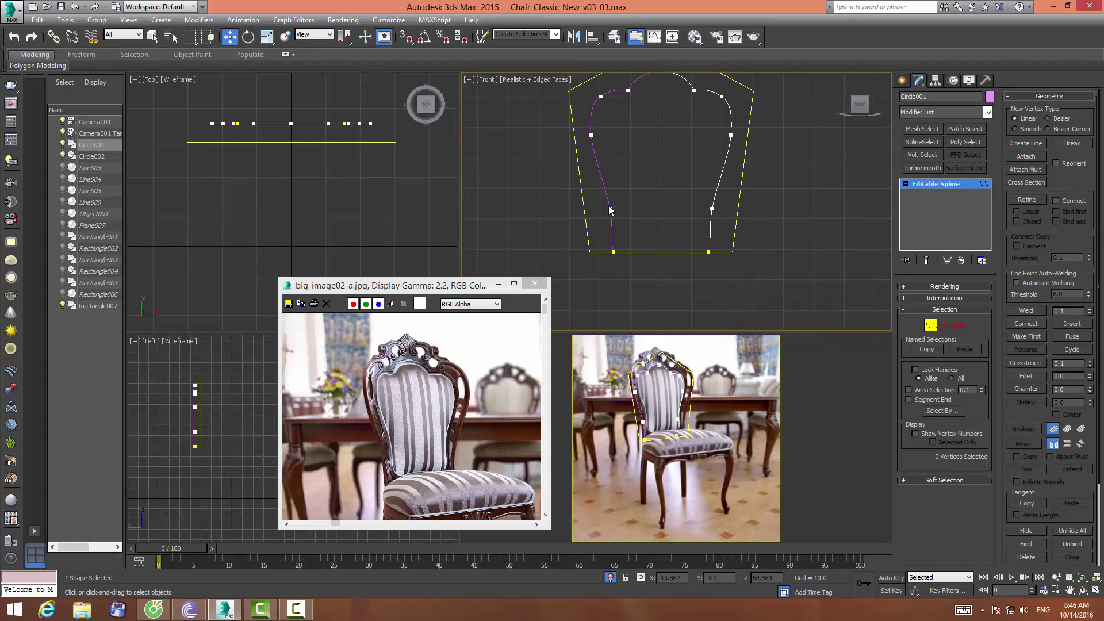
left_click_drag(711, 208, 710, 209)
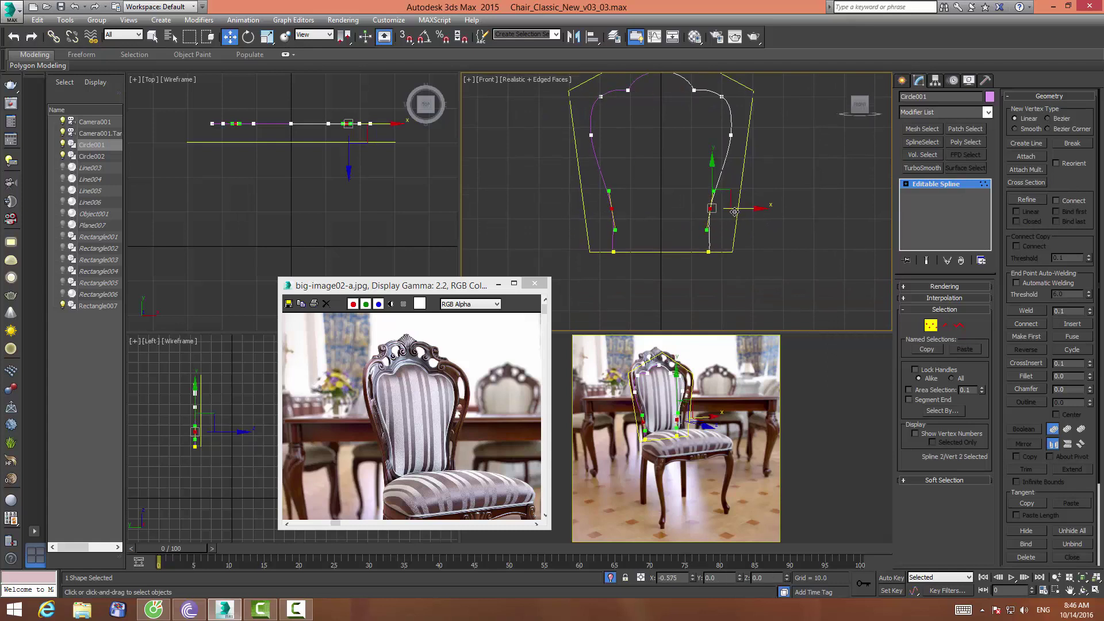
left_click(721, 270)
scroll(723, 270, "up", 3)
scroll(730, 271, "up", 2)
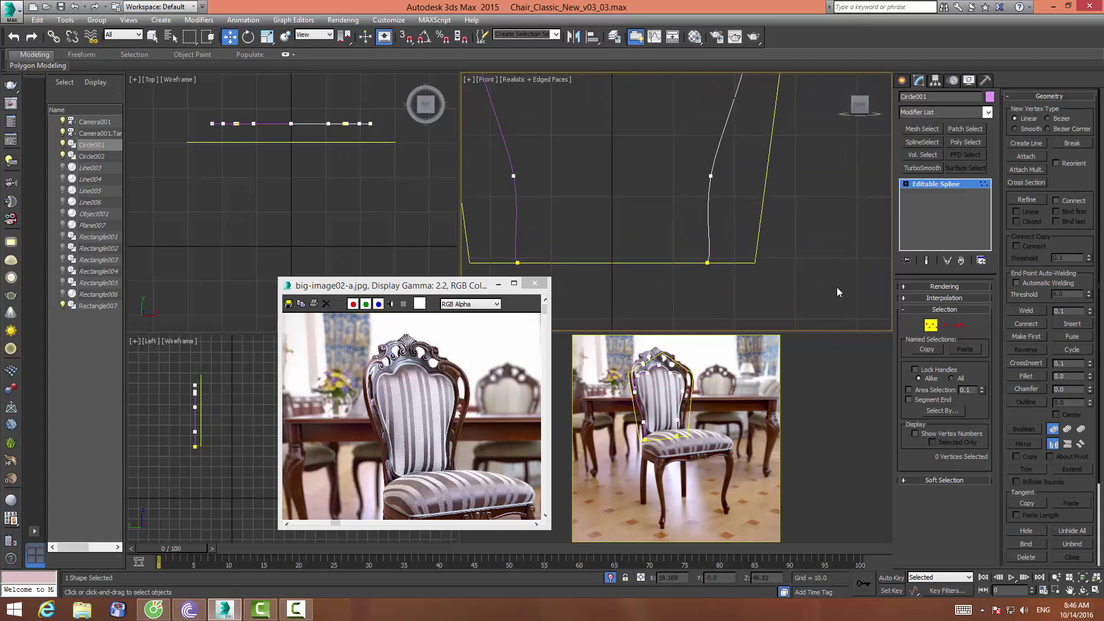
left_click(1027, 200)
left_click(1026, 143)
Enable 3D vertex snapping and draw a straight line closing the outline's open bottom
left_click(407, 37)
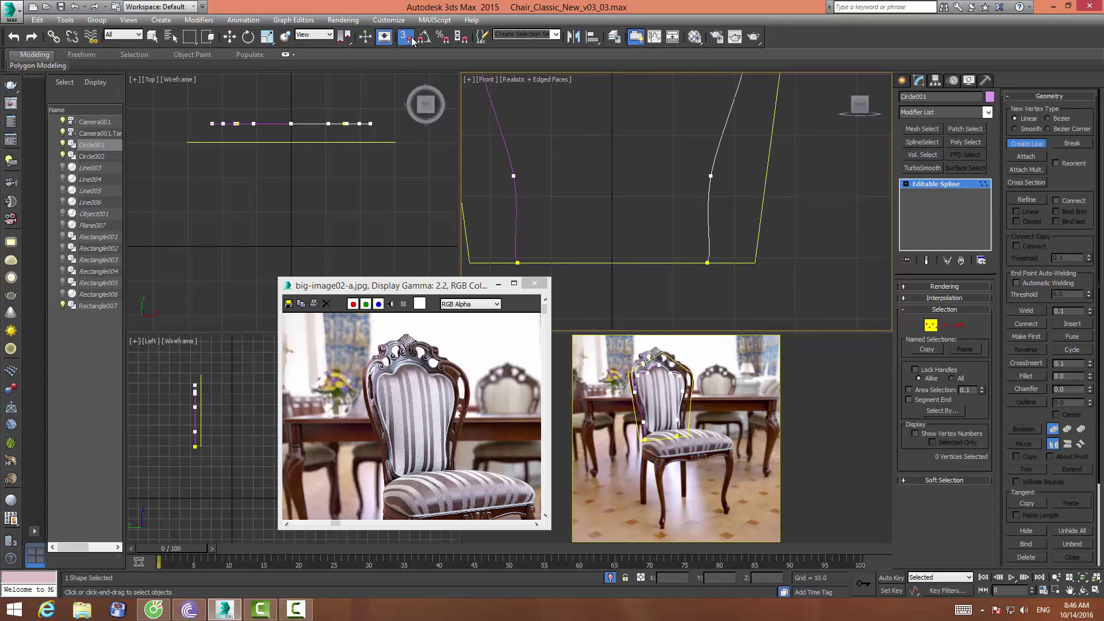
right_click(411, 39)
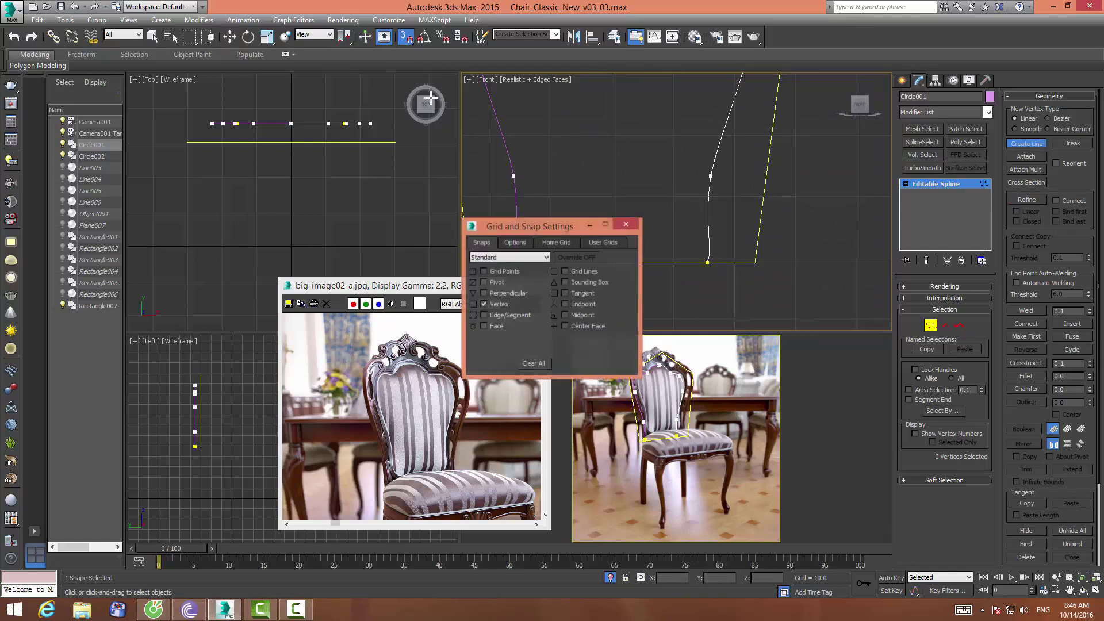
left_click(707, 262)
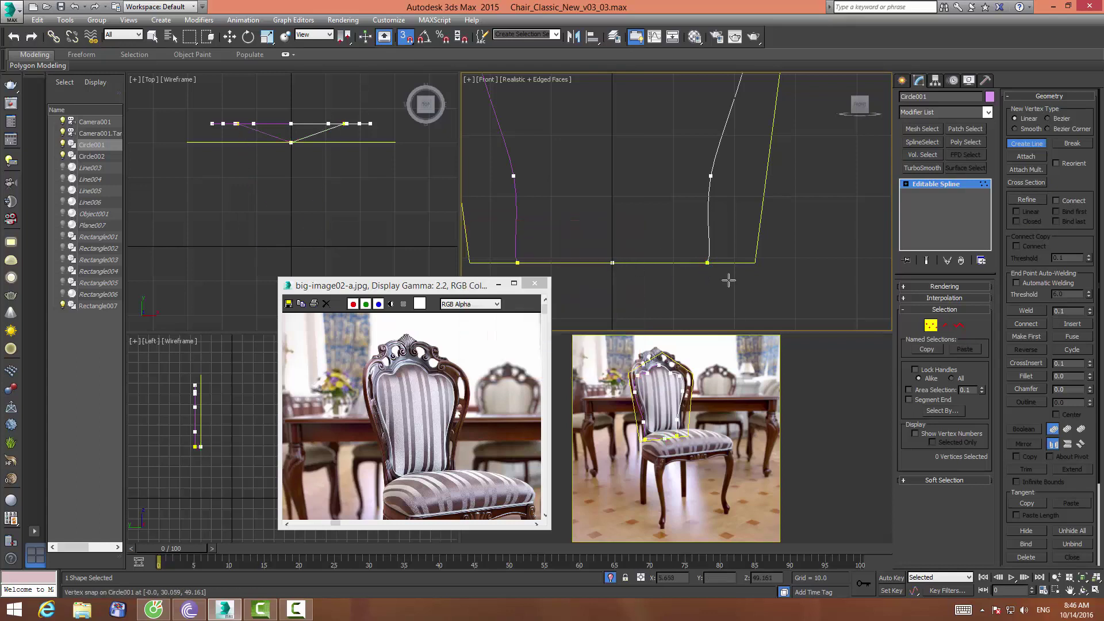
key("1")
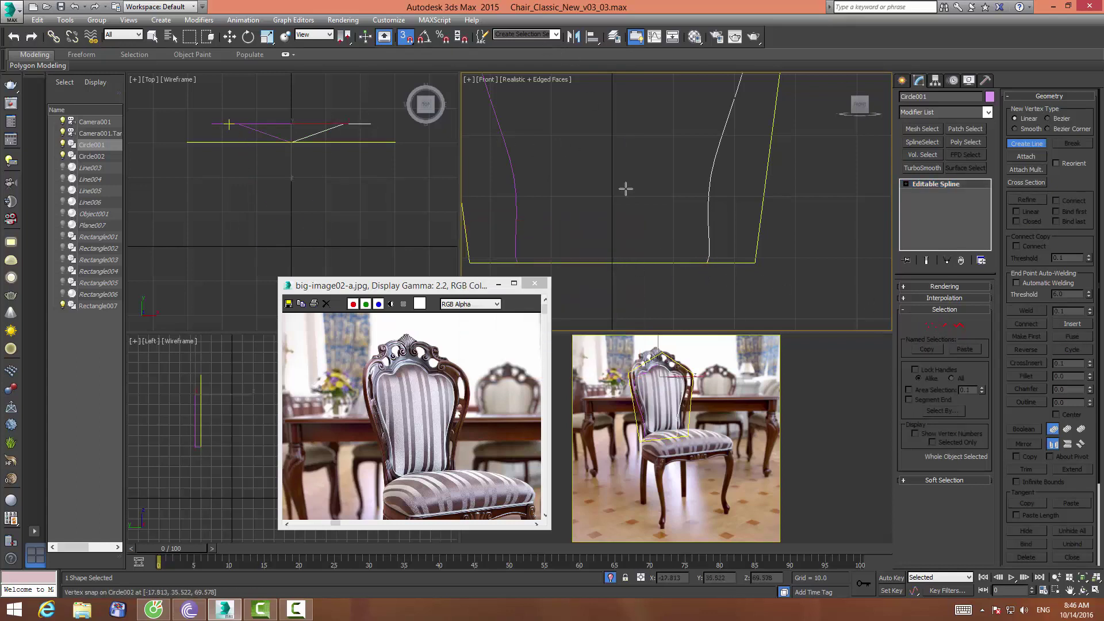
key("1")
middle_click_drag(532, 240, 551, 202)
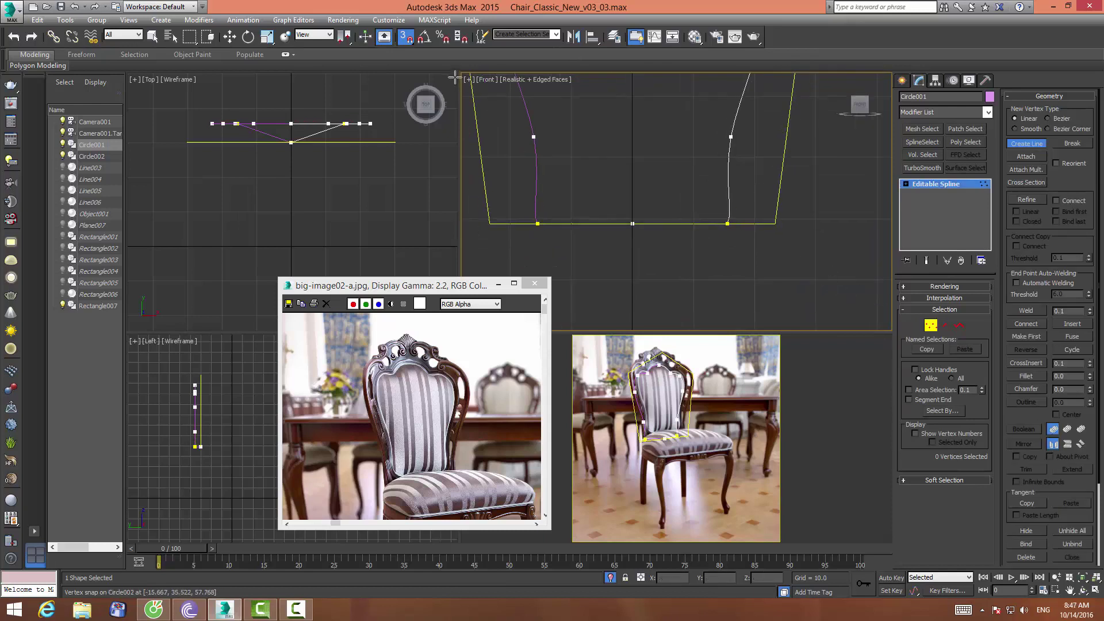
Turn snapping off, lower the three bottom vertices slightly, and select the bottom-right vertex
key("s")
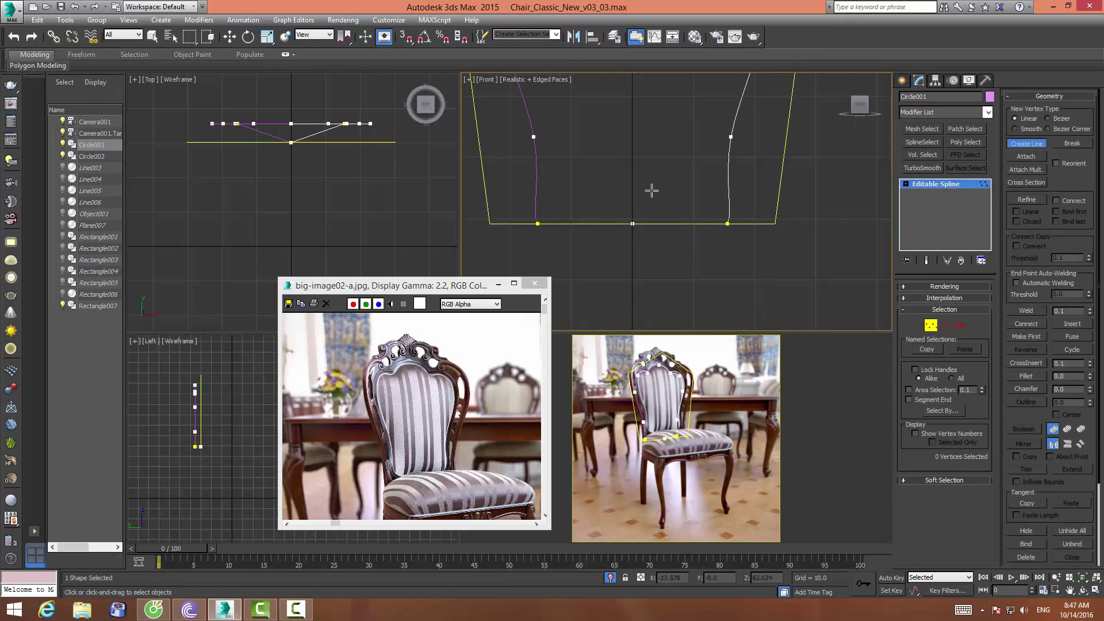
left_click(1044, 143)
left_click_drag(803, 257, 802, 256)
left_click_drag(728, 194, 728, 197)
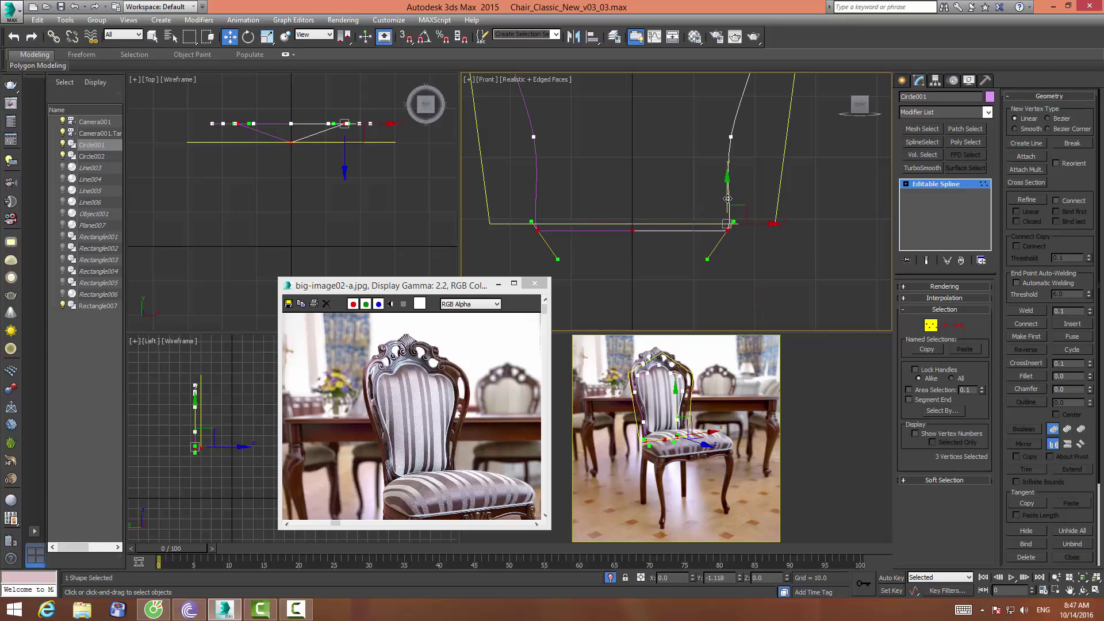
left_click(707, 254)
left_click(729, 231)
scroll(728, 231, "up", 3)
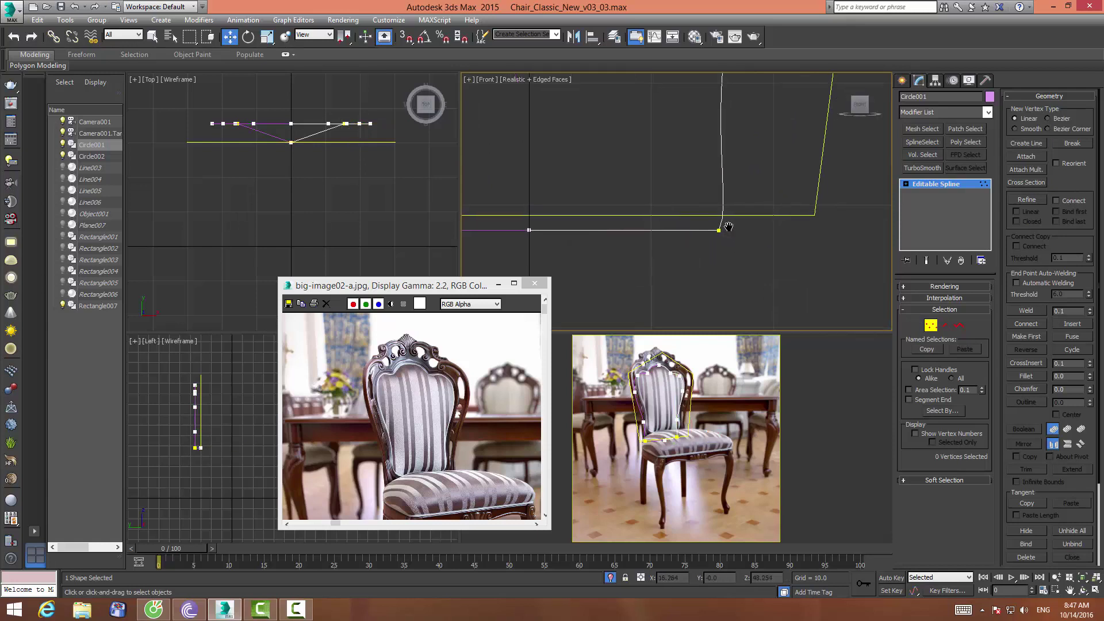
left_click(1026, 200)
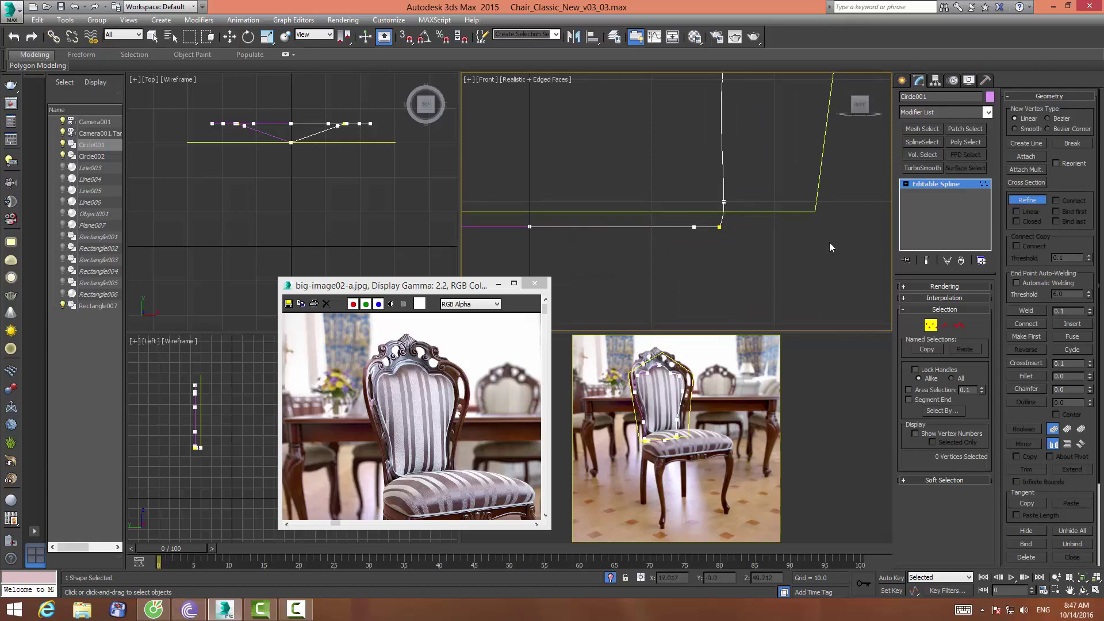
Select the four vertices around the bottom-right corner and set them to Corner
key("ctrl+b")
key("w")
left_click(930, 325)
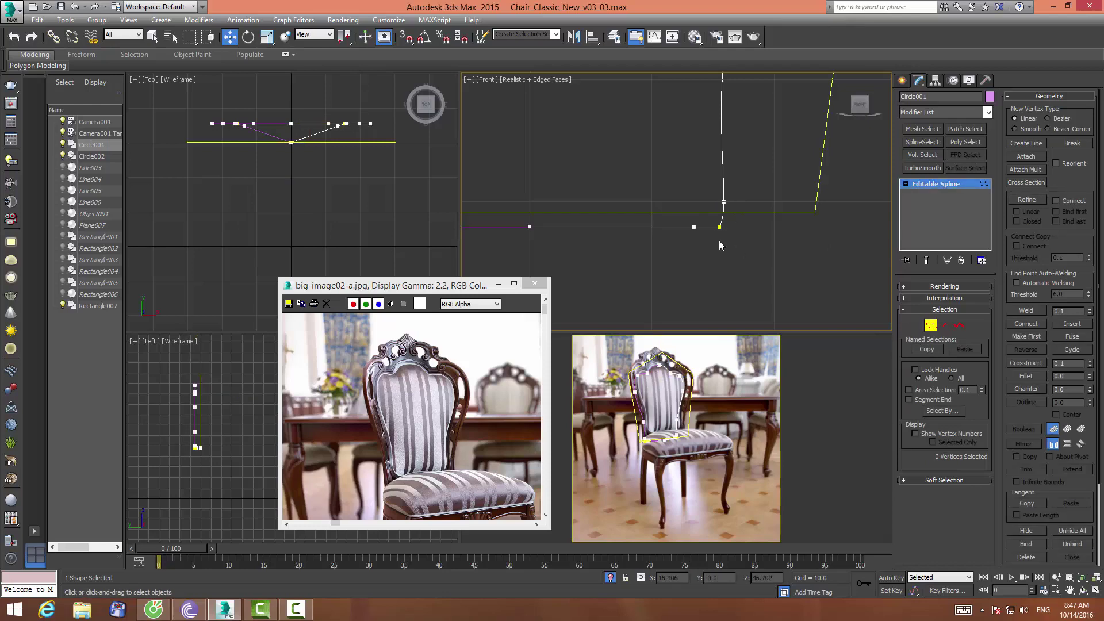
left_click_drag(706, 214, 725, 237)
right_click(715, 223)
key("Escape")
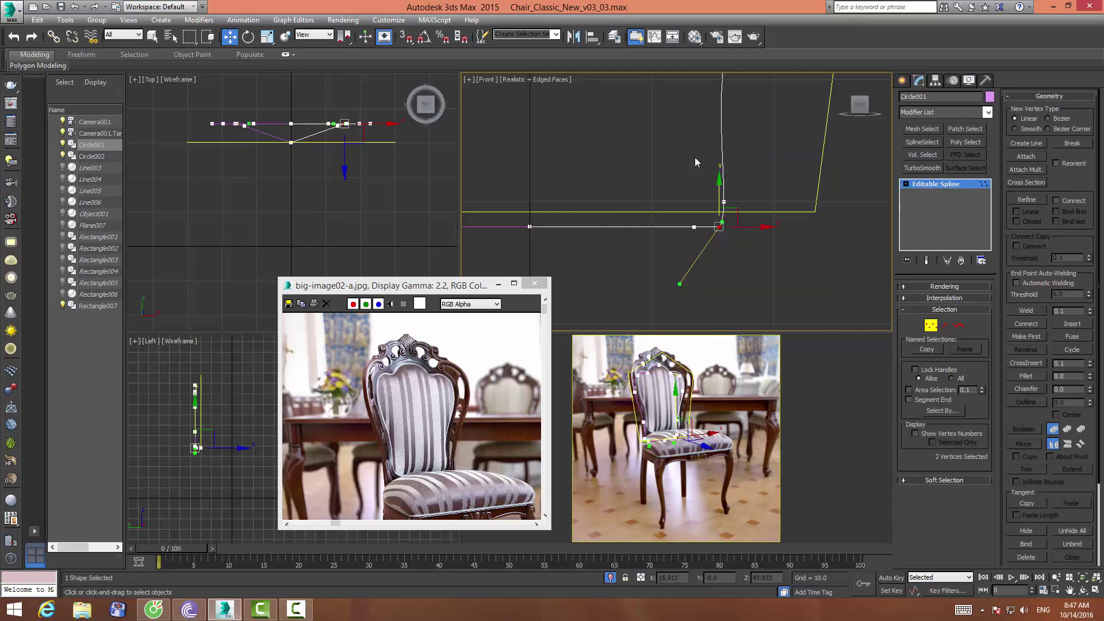
left_click(786, 221)
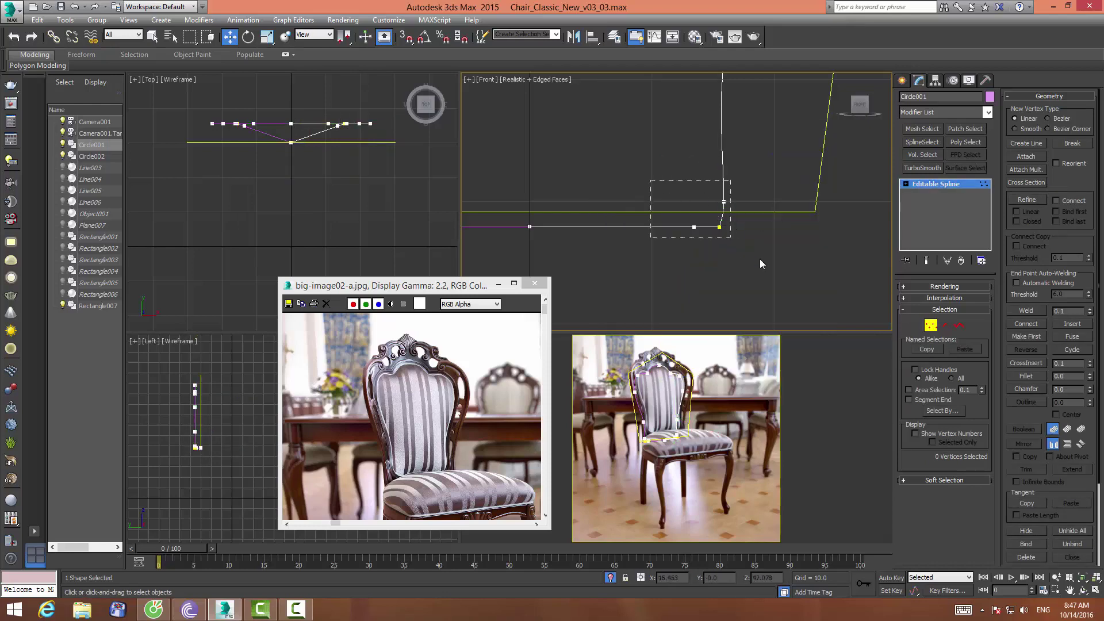
left_click_drag(760, 259, 730, 237)
right_click(718, 227)
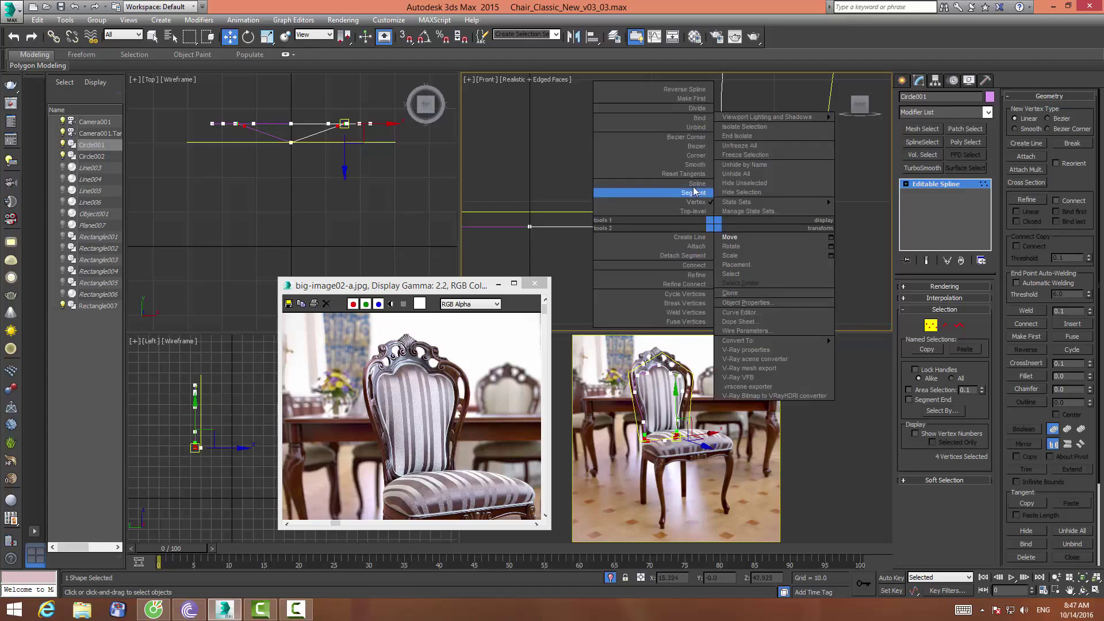
left_click(698, 155)
Weld the two overlapping corner vertices and make the welded vertex Smooth
left_click(720, 228)
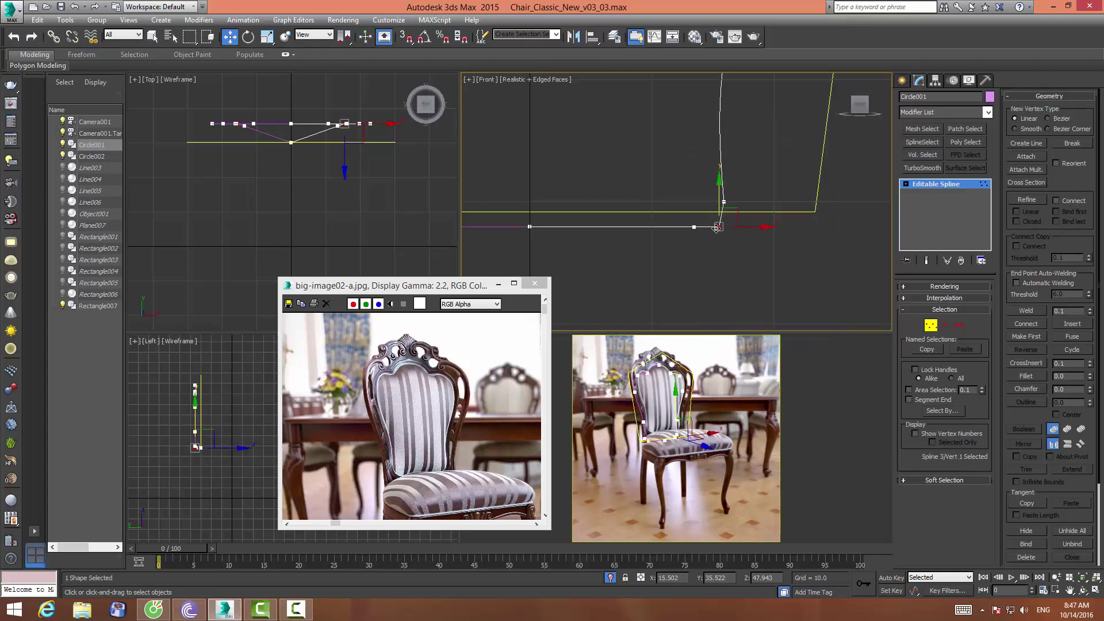
scroll(747, 238, "up", 3)
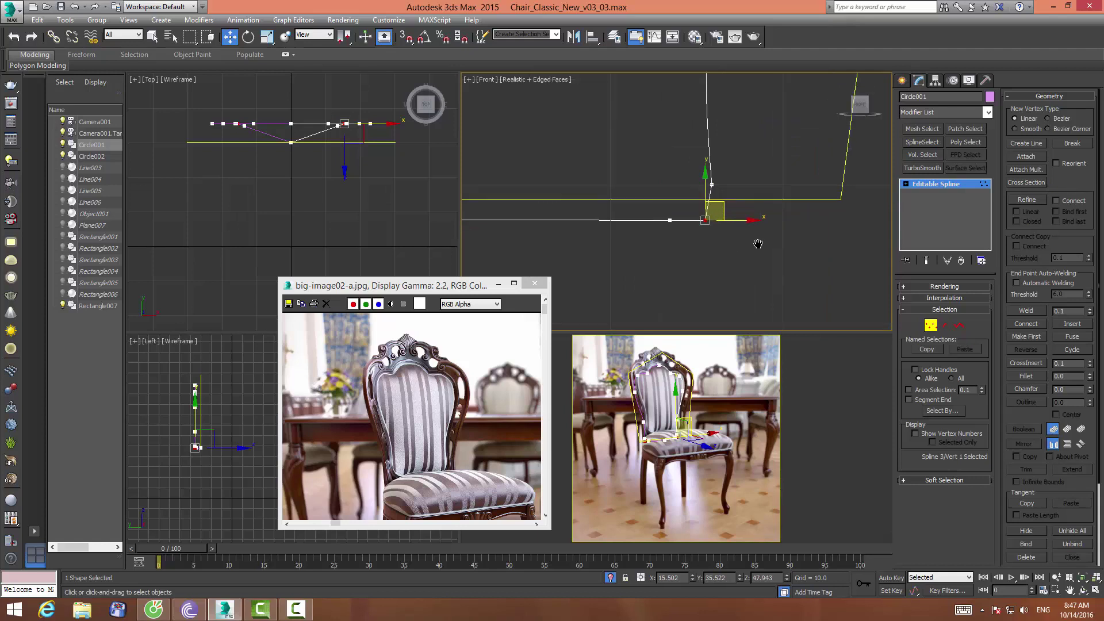
left_click_drag(677, 225, 754, 206)
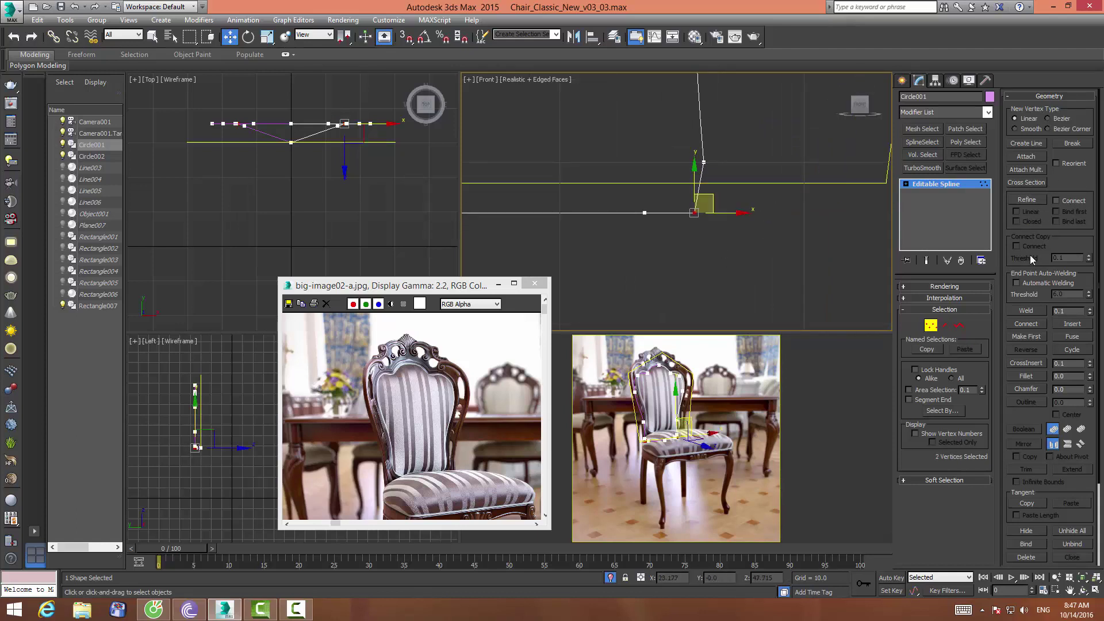
left_click(1026, 310)
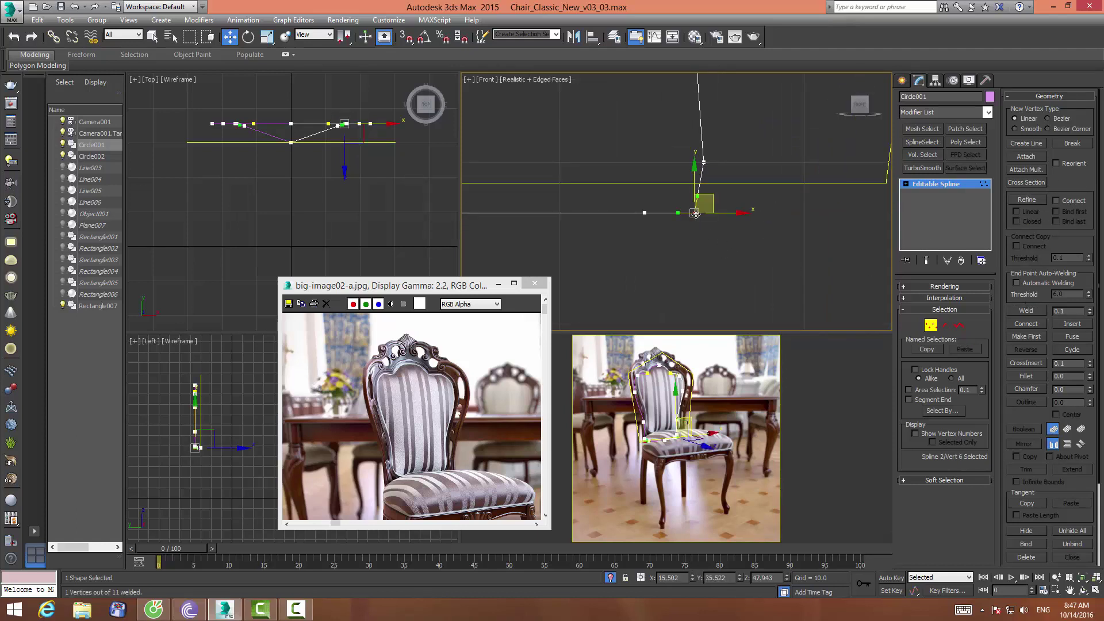
right_click(685, 197)
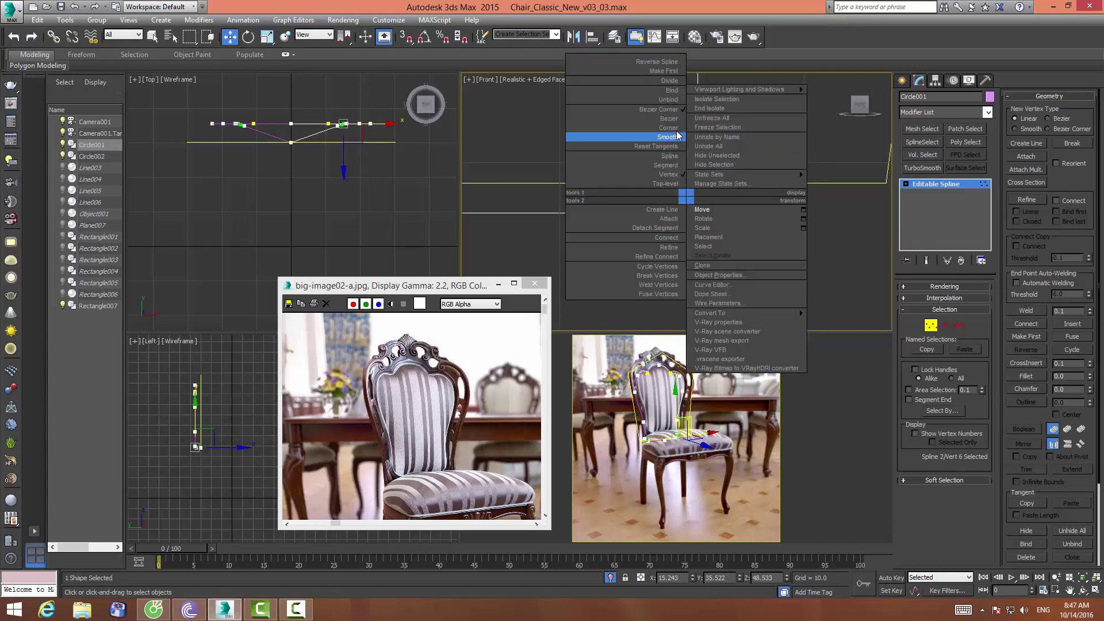
left_click(677, 136)
middle_click_drag(720, 154, 740, 196)
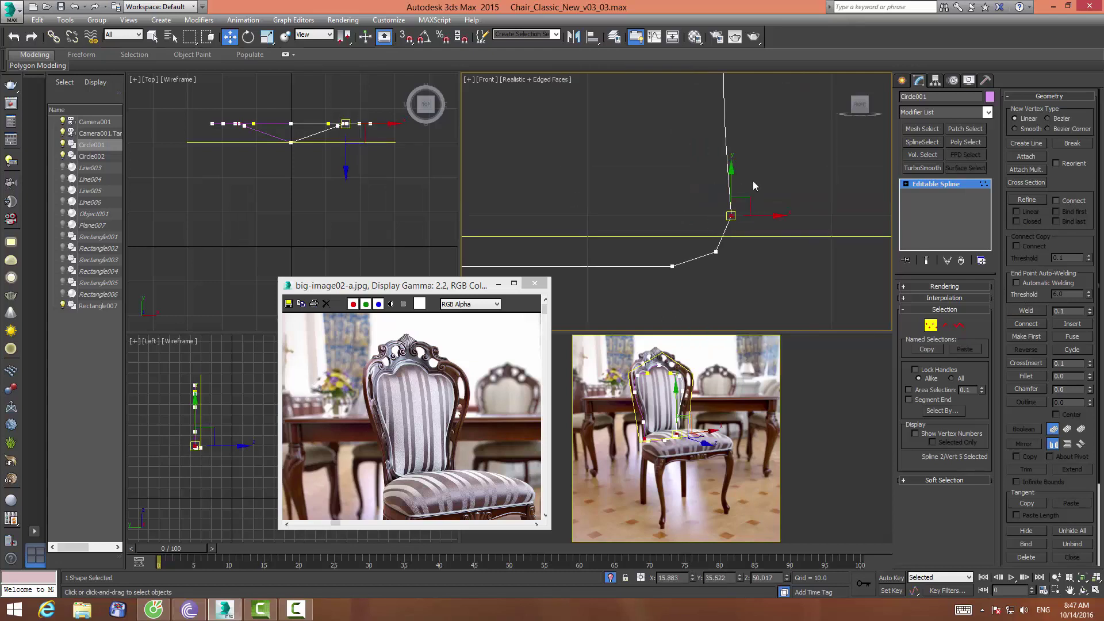
scroll(755, 185, "down", 4)
mouse_move(741, 134)
middle_mouse_down()
mouse_move(758, 174)
mouse_move(753, 200)
middle_mouse_up()
scroll(674, 206, "down", 3)
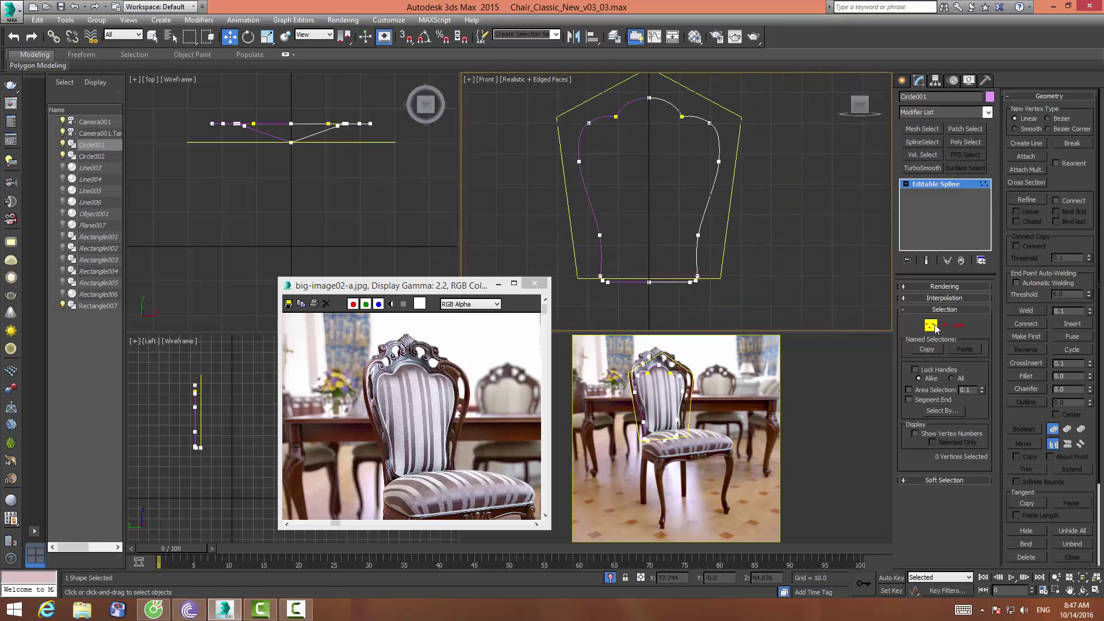
Make the right curve's bottom vertex Bezier and rotate its handles to bend the curve
key("1")
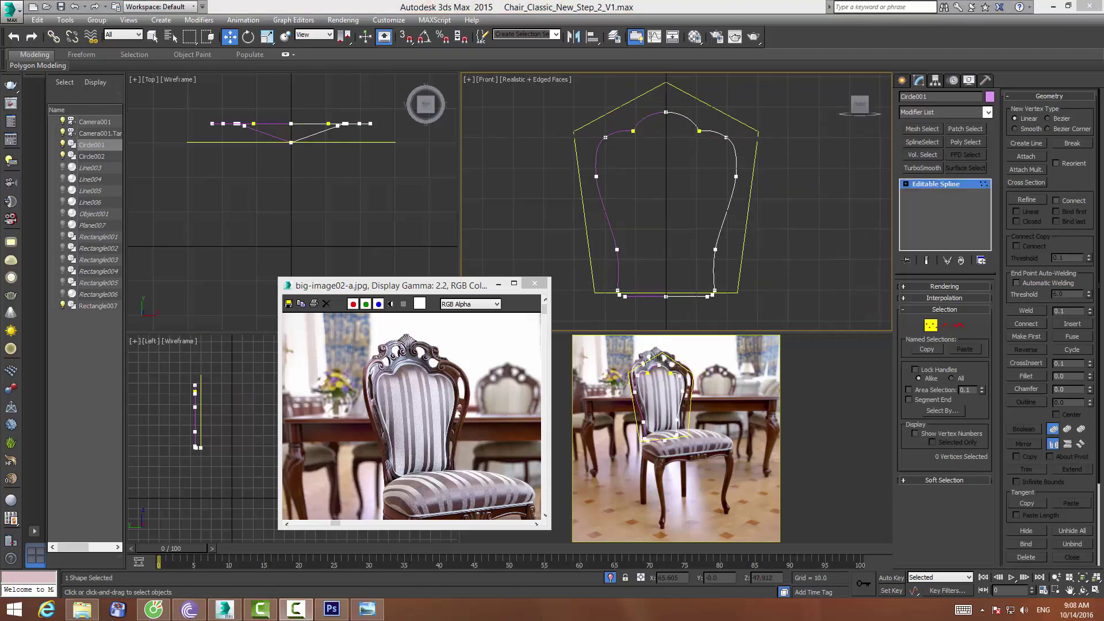
scroll(708, 223, "up", 3)
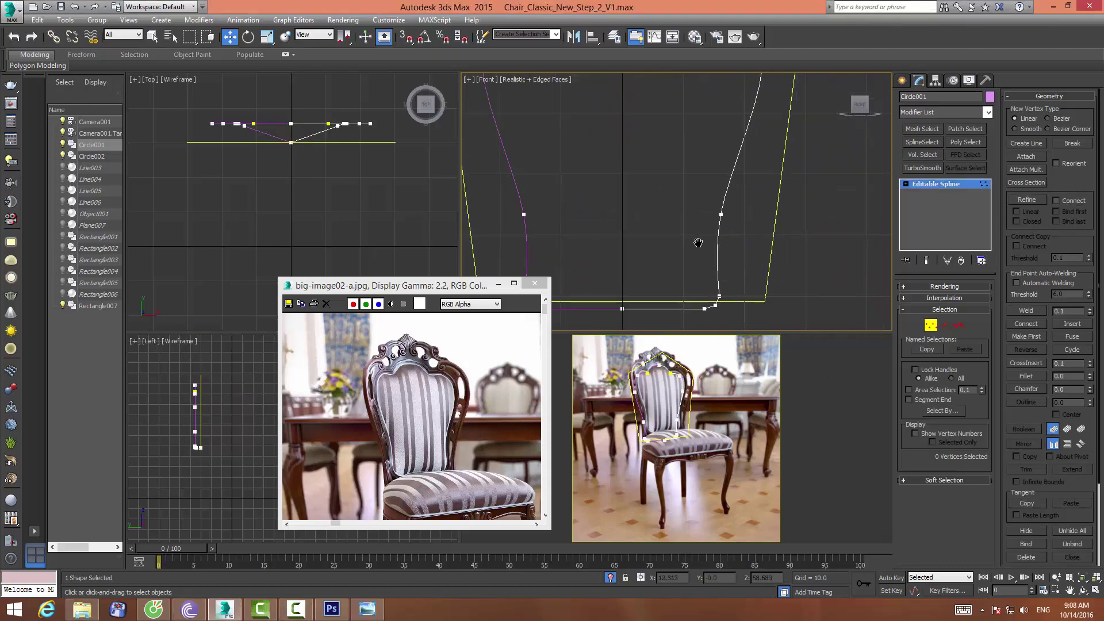
left_click(715, 214)
left_click(719, 296)
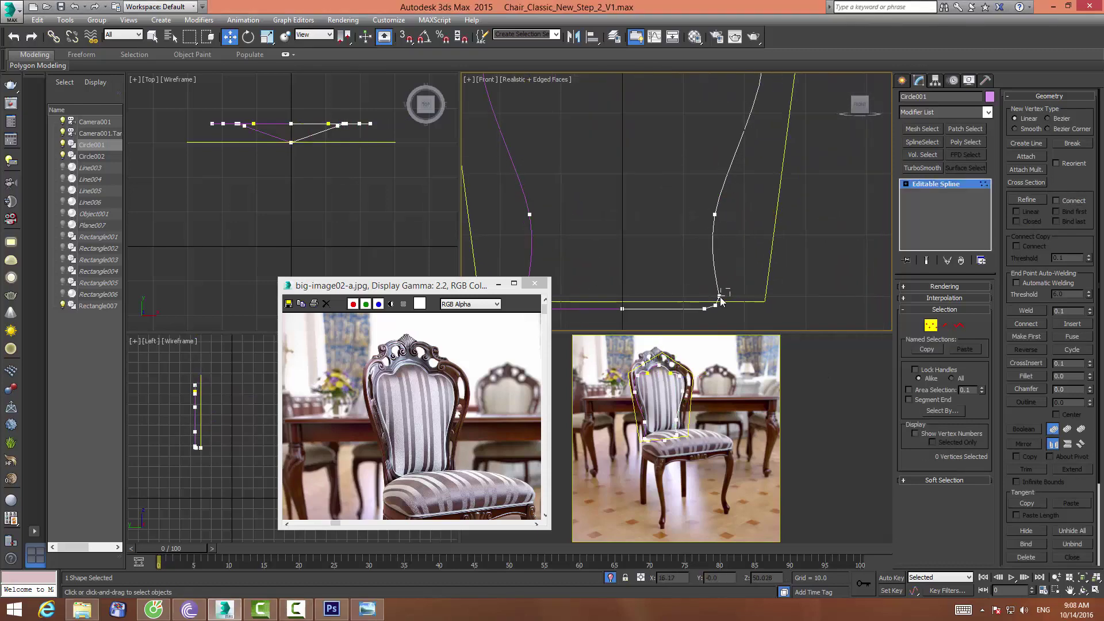
left_click_drag(719, 286, 735, 271)
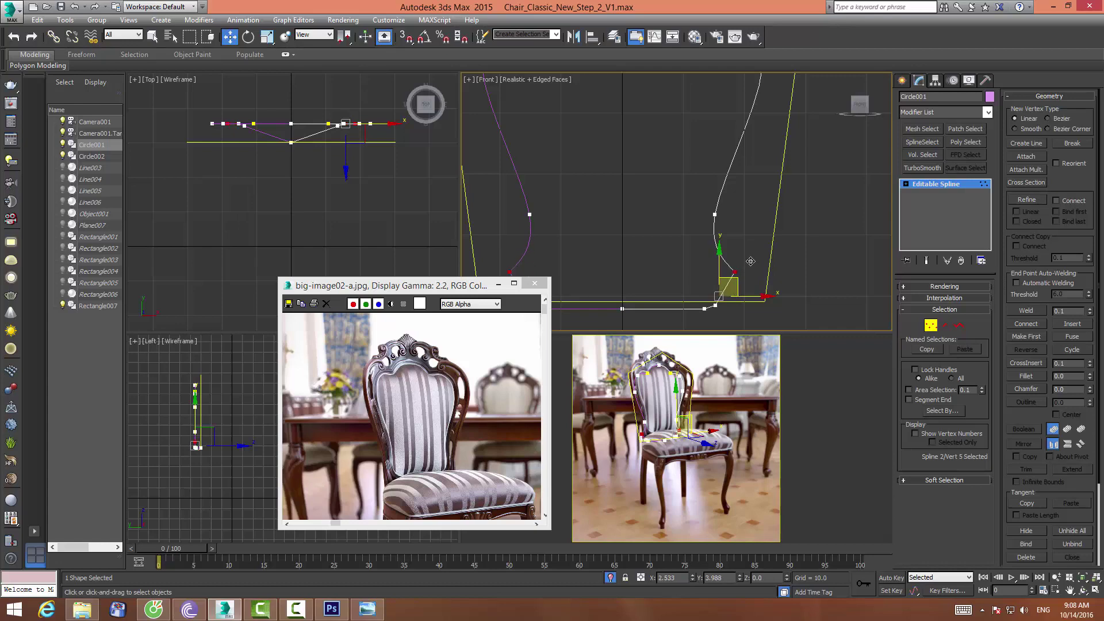
right_click(734, 269)
left_click(716, 197)
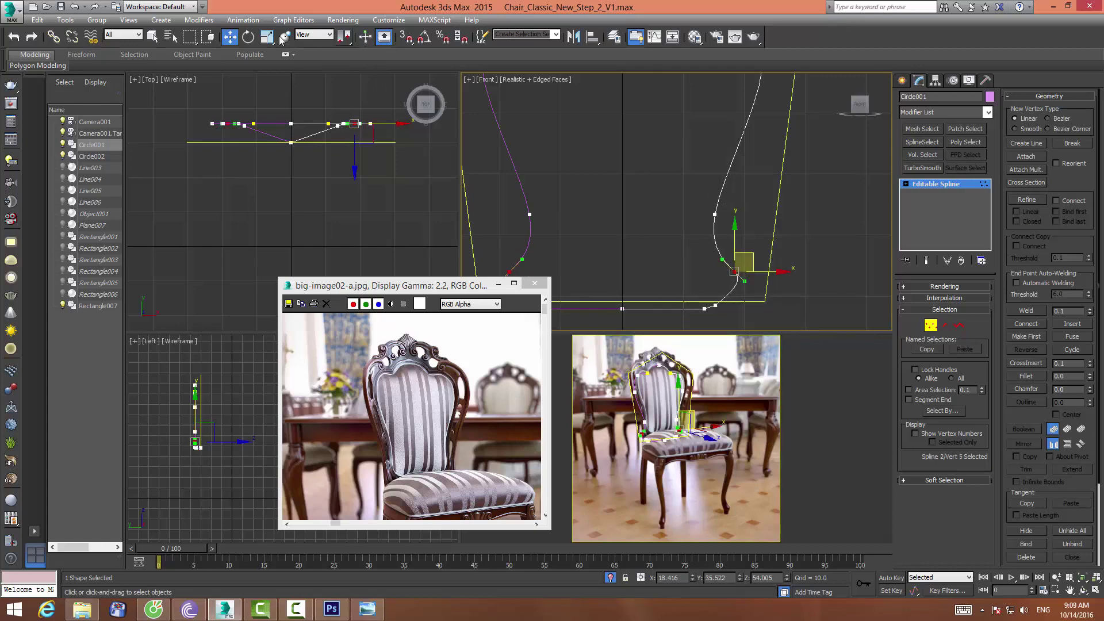
left_click(248, 36)
left_click_drag(772, 248, 762, 319)
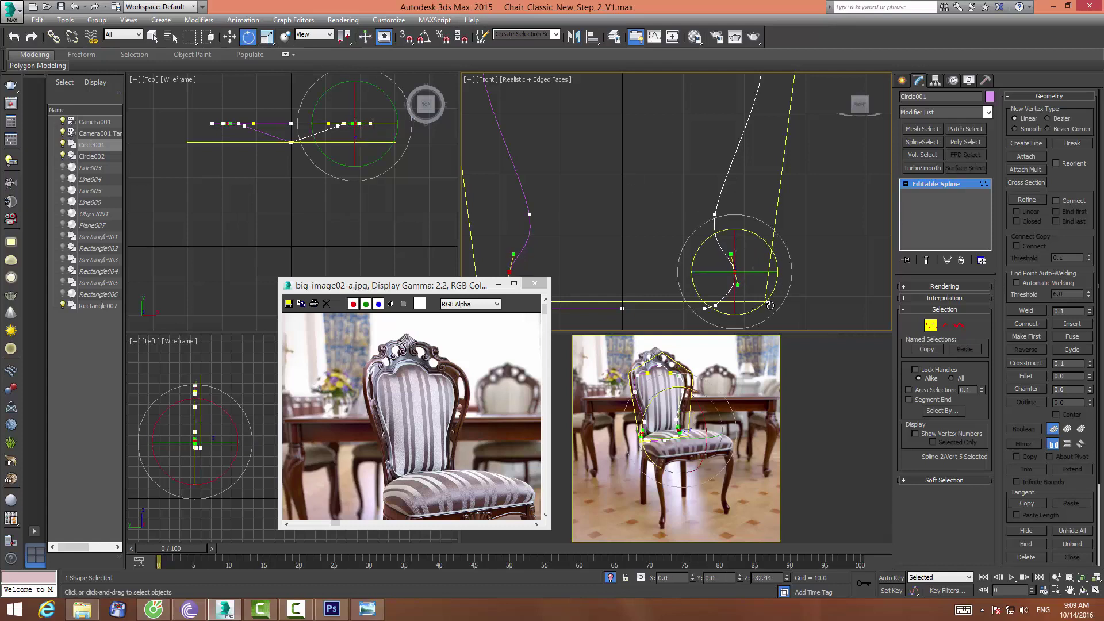
left_click(229, 37)
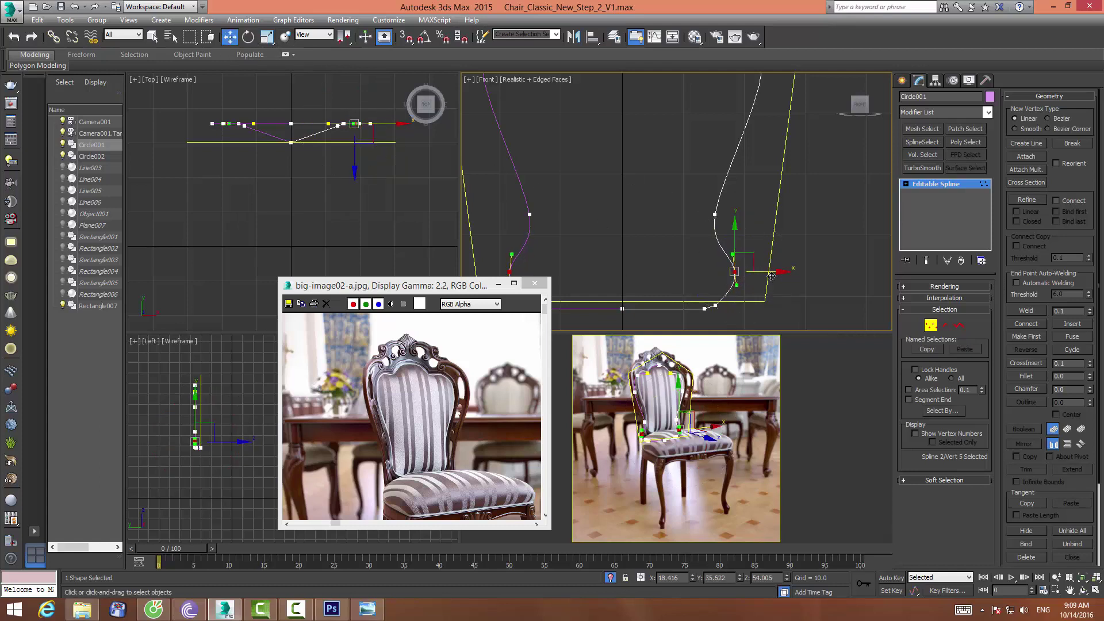
left_click_drag(781, 280, 775, 280)
Nudge two vertices near the bottom-right corner slightly up and down
left_click(741, 312)
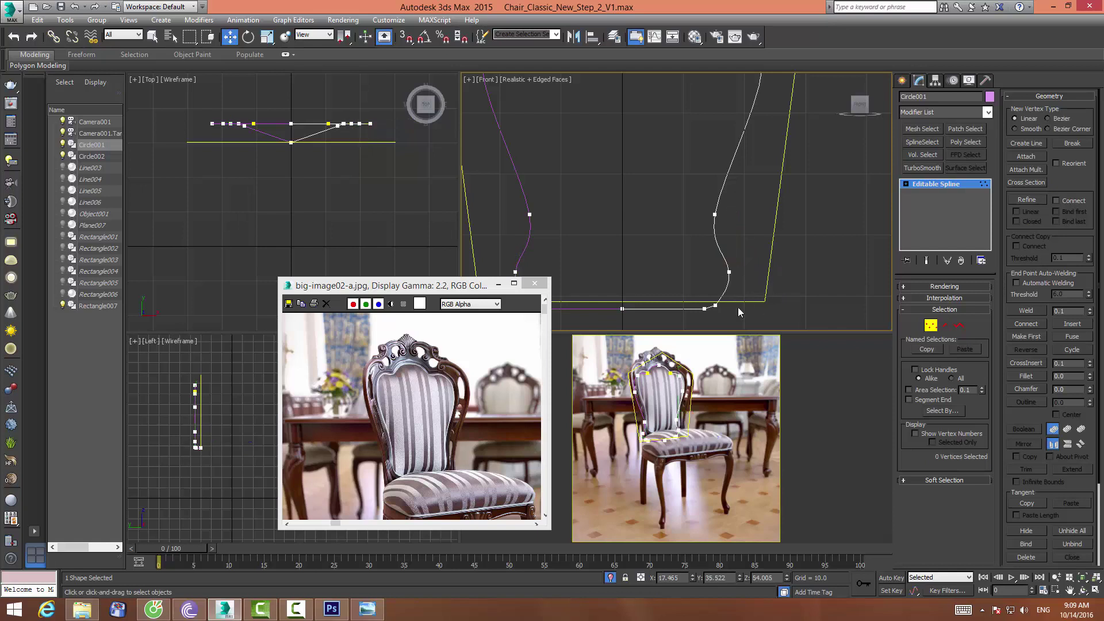
left_click(715, 307)
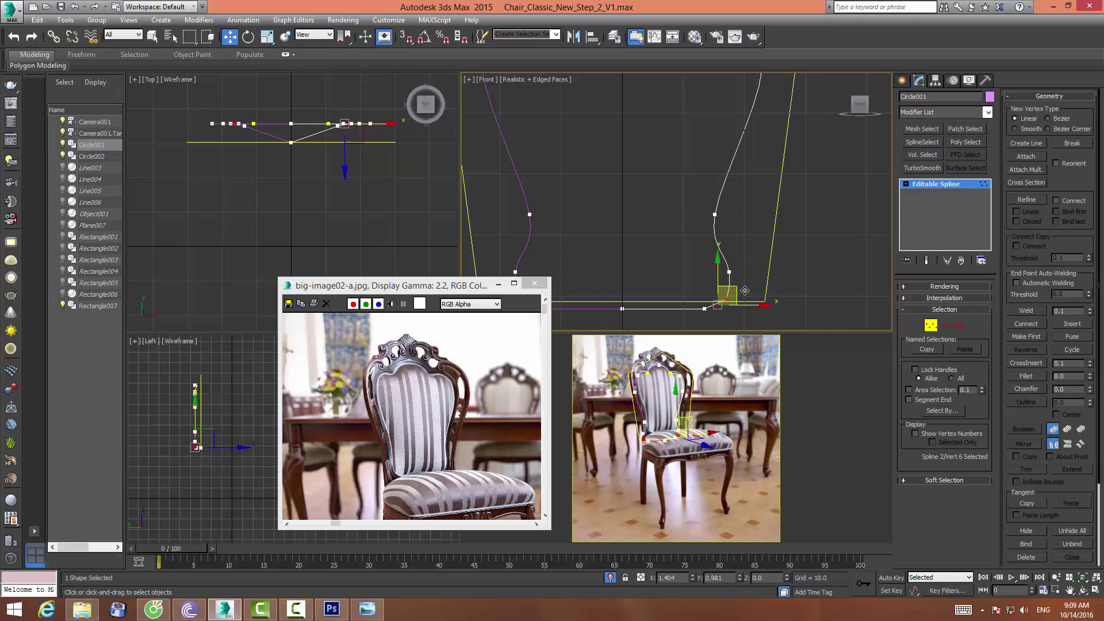
left_click_drag(745, 290, 742, 288)
left_click(761, 290)
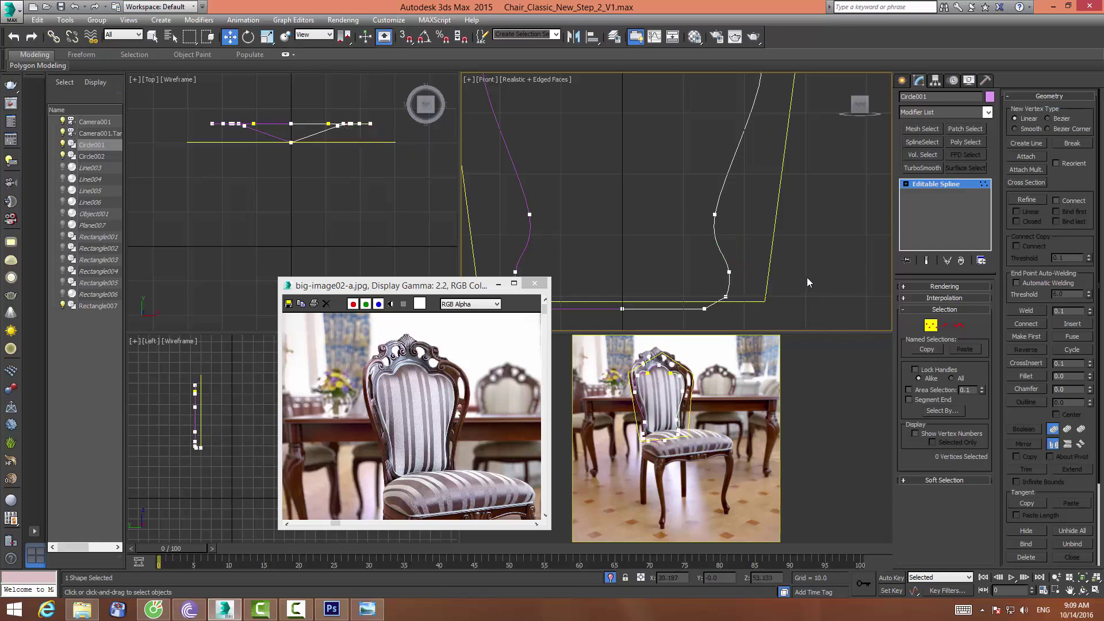
left_click(727, 296)
left_click_drag(727, 296, 727, 300)
left_click(735, 221)
Frame the whole chair-back outline and check the right-side vertex
scroll(736, 221, "down", 2)
middle_click_drag(735, 221, 737, 189)
middle_click_drag(792, 222, 774, 253)
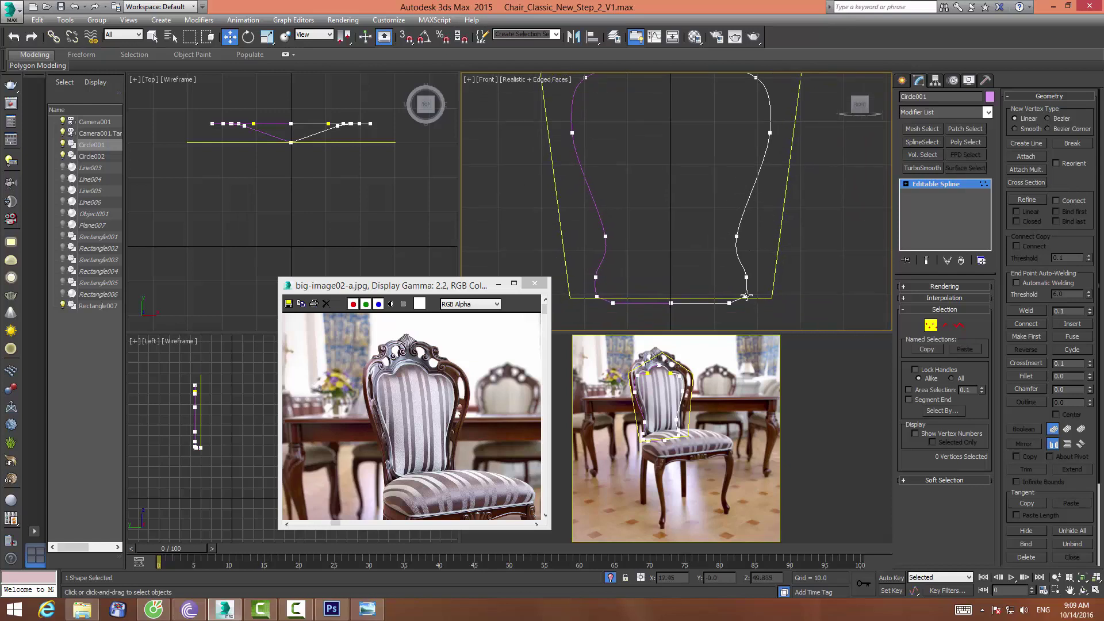
left_click(746, 278)
scroll(742, 264, "down", 2)
middle_click_drag(741, 265, 728, 167)
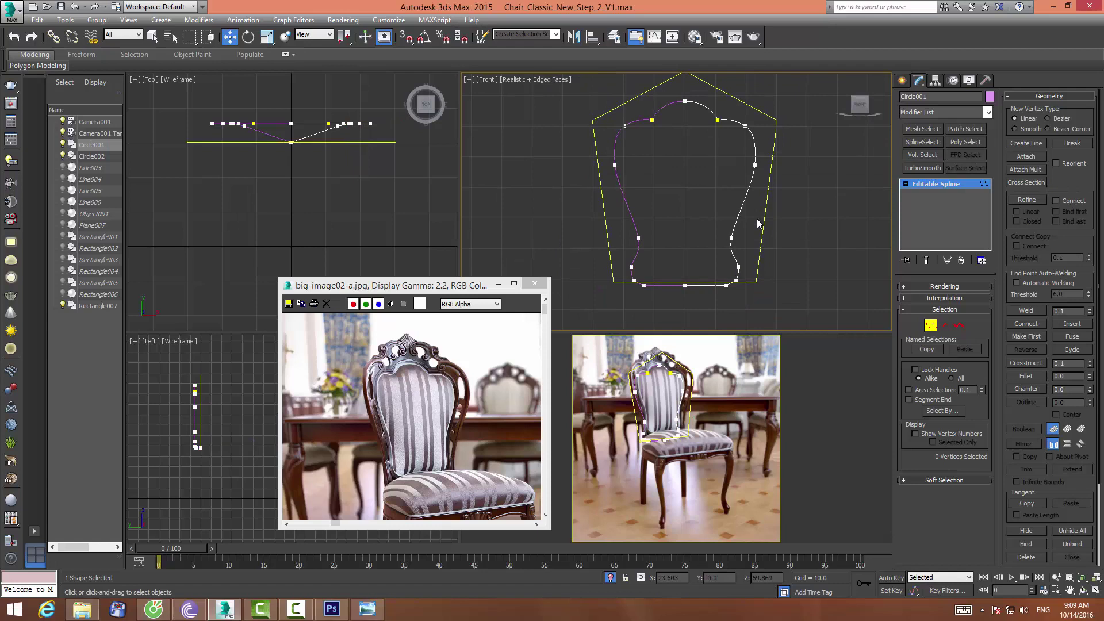
mouse_move(750, 236)
left_mouse_down()
mouse_move(723, 248)
mouse_move(764, 240)
left_mouse_up()
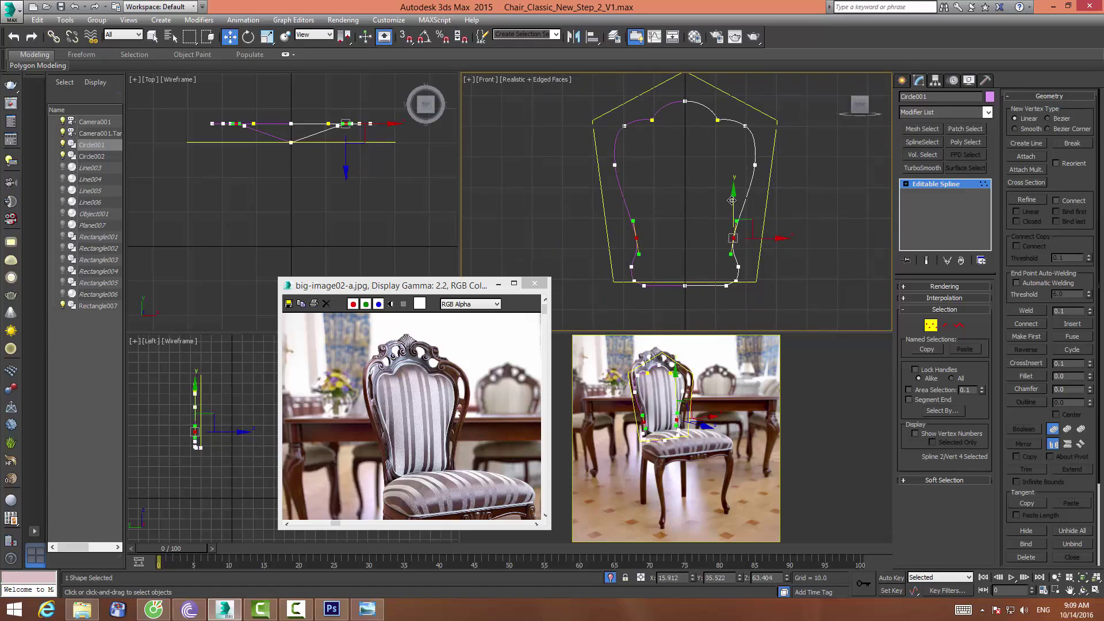
left_click(803, 187)
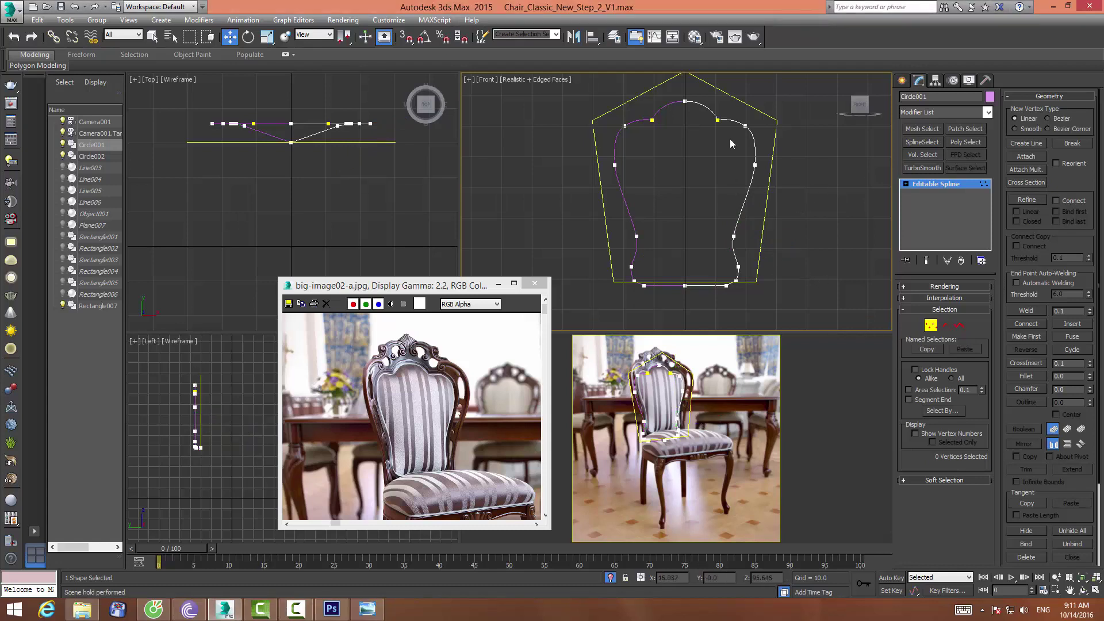
scroll(730, 139, "up", 2)
Undo a stray vertex move and weld the two overlapping top-right vertices
left_click_drag(476, 286, 331, 265)
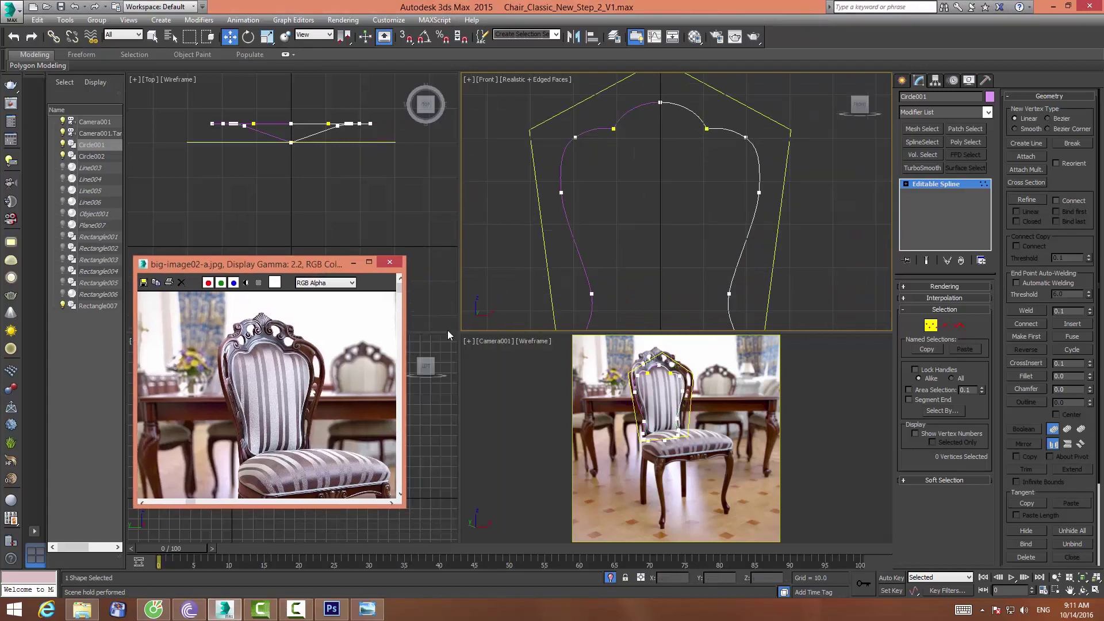
left_click_drag(458, 333, 460, 413)
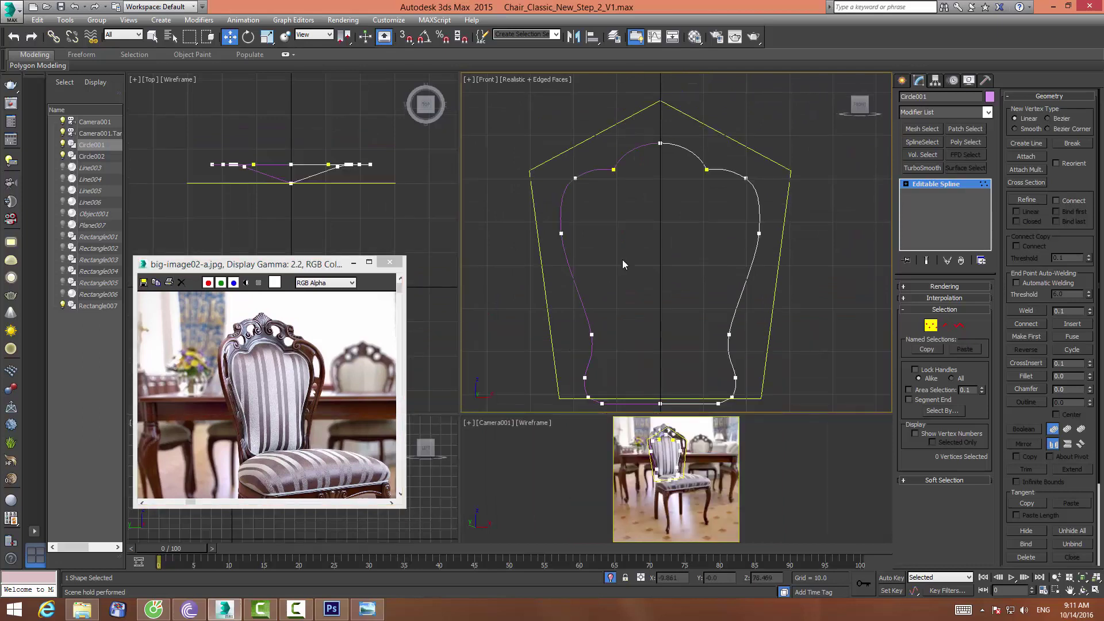
middle_click_drag(622, 260, 621, 243)
left_click_drag(706, 161, 713, 205)
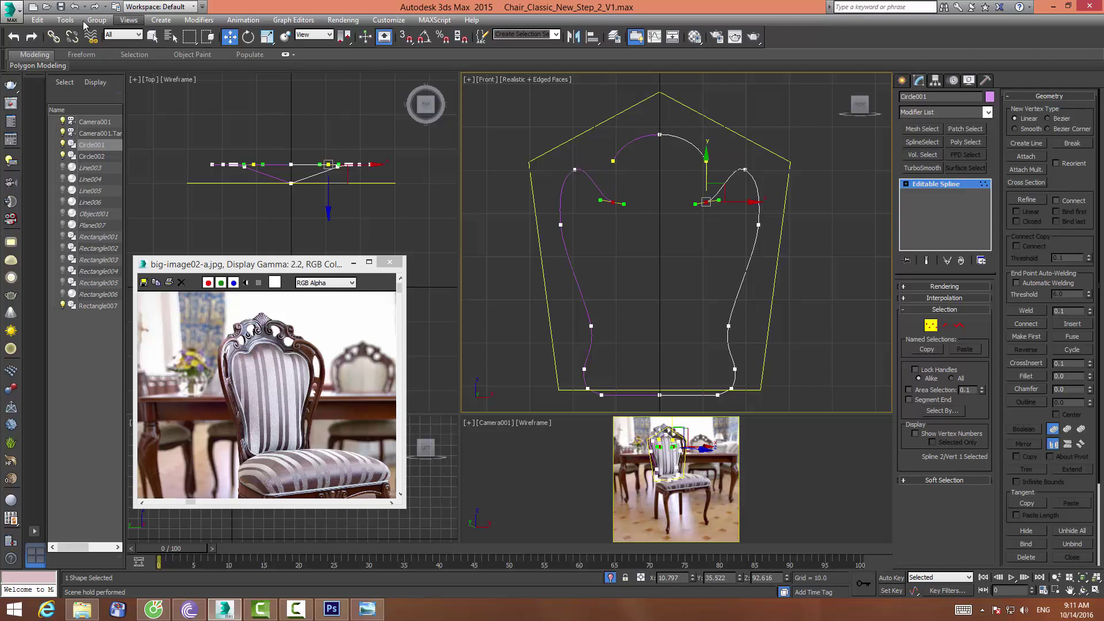
left_click(14, 36)
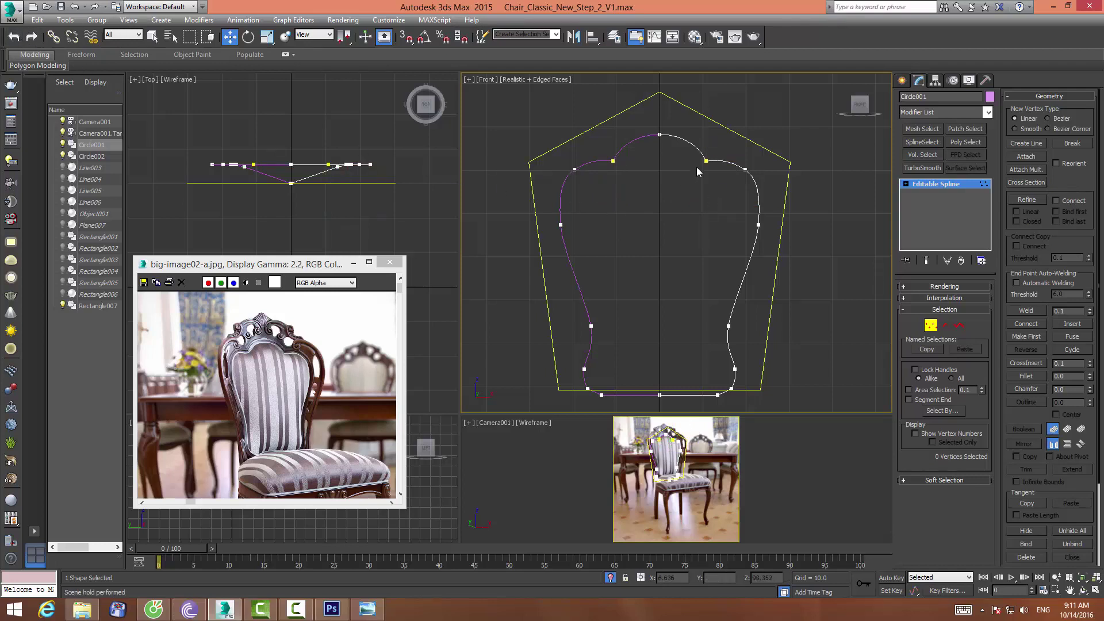
left_click_drag(696, 172, 722, 160)
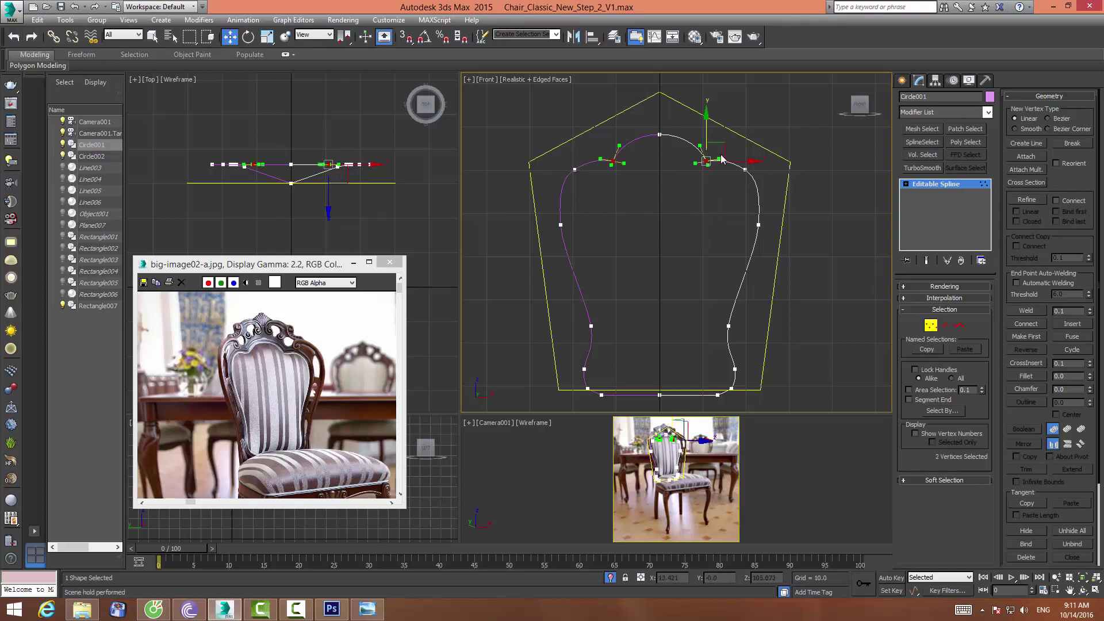
left_click(1026, 310)
left_click(958, 325)
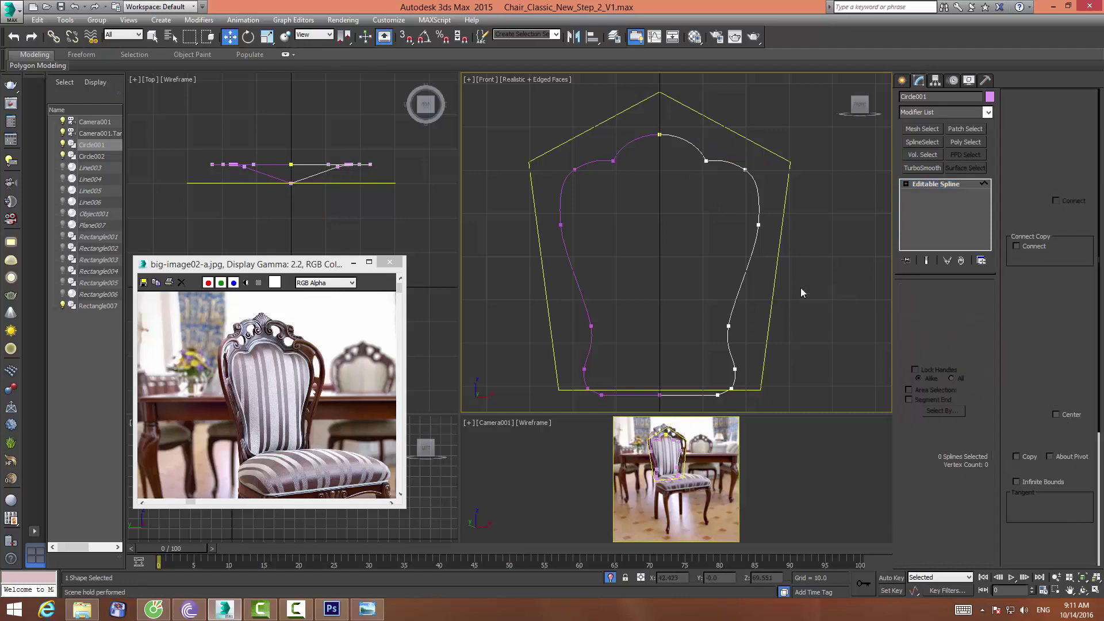
left_click(753, 276)
Outline the backrest spline to add a parallel offset copy of the curve
middle_click_drag(784, 271, 776, 249)
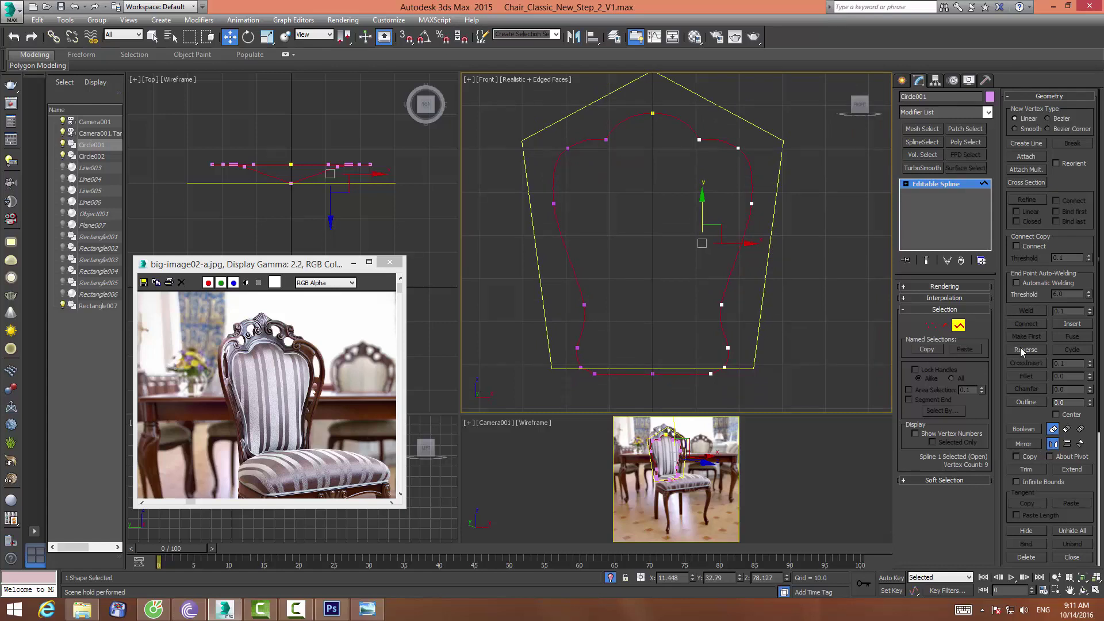
left_click_drag(1087, 437, 1100, 234)
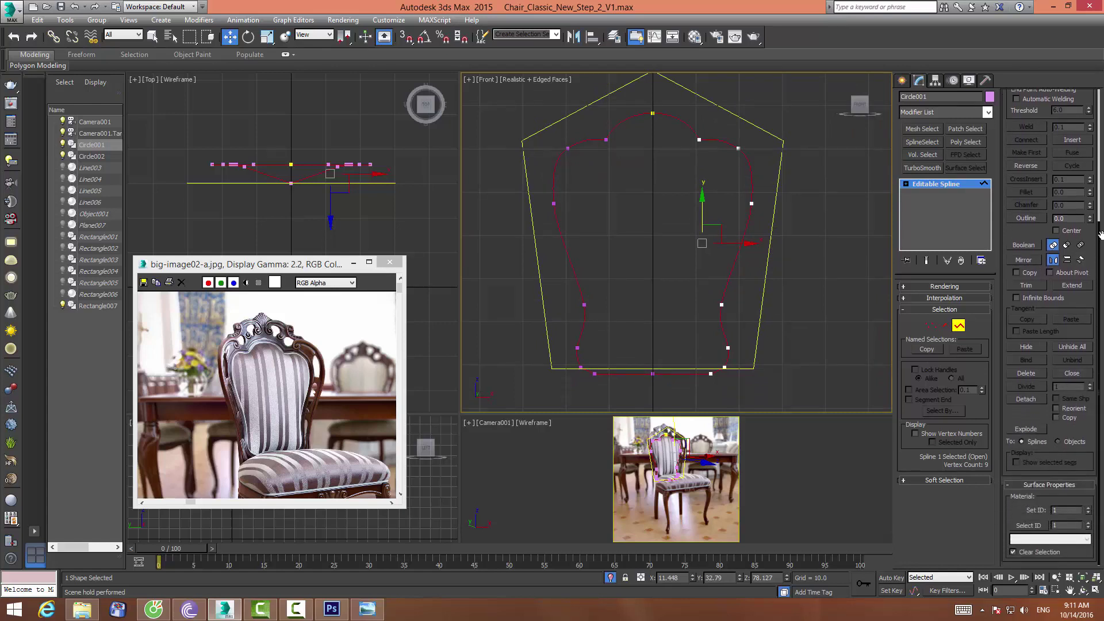
scroll(1064, 288, "up", 3)
scroll(1063, 317, "up", 3)
left_click(1026, 371)
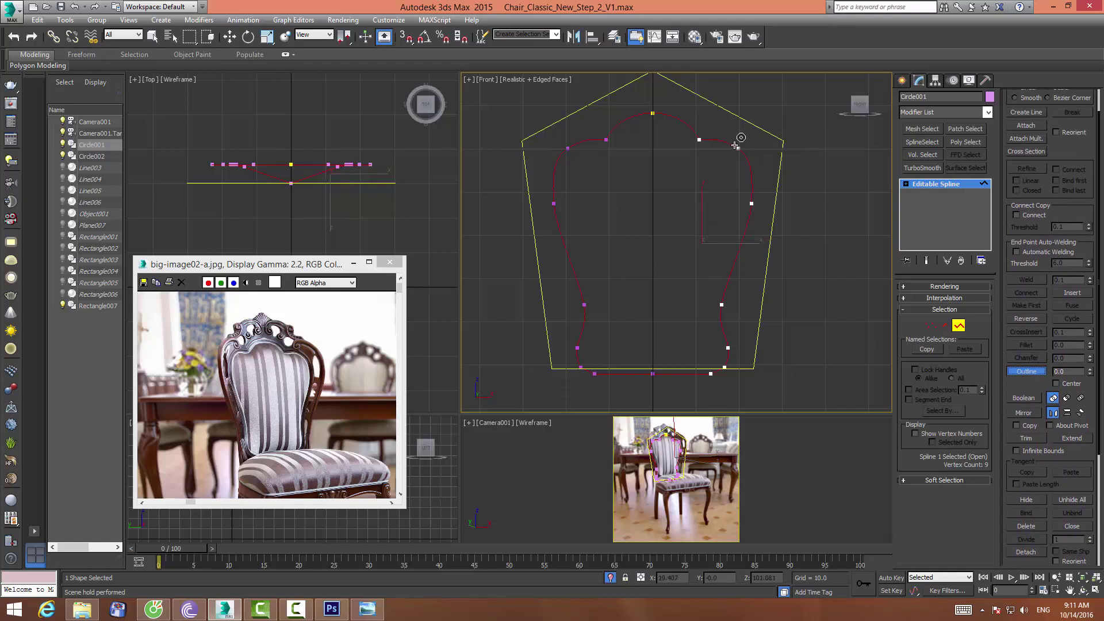
left_click_drag(736, 145, 724, 151)
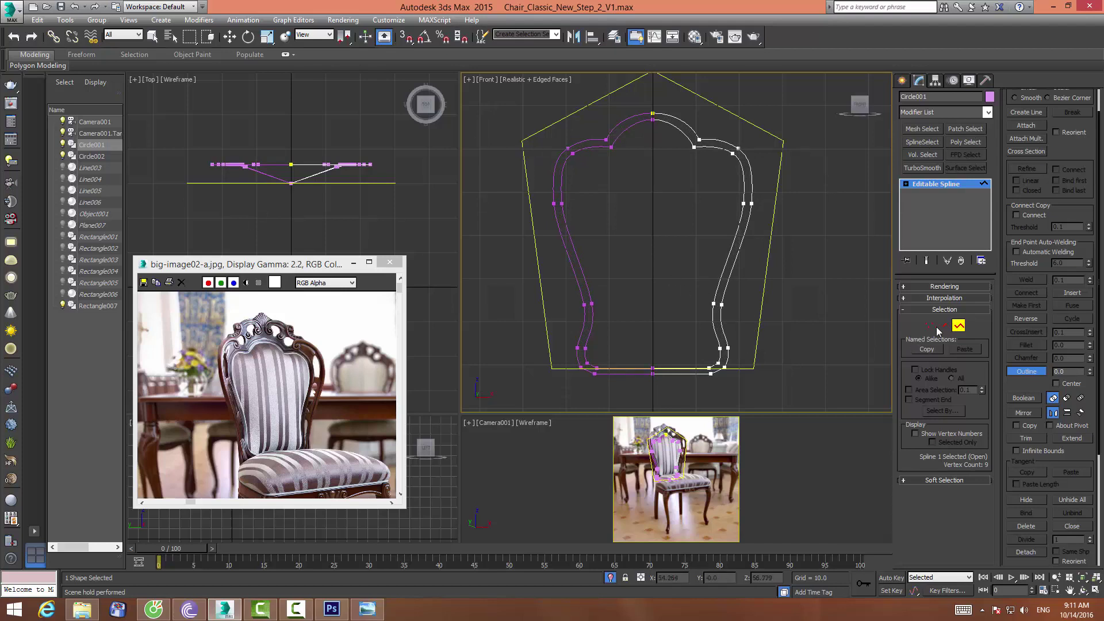
left_click(958, 325)
With vertex snap on, draw a snapped line across the band's bottom and close the spline
key("w")
middle_click_drag(790, 261, 792, 270)
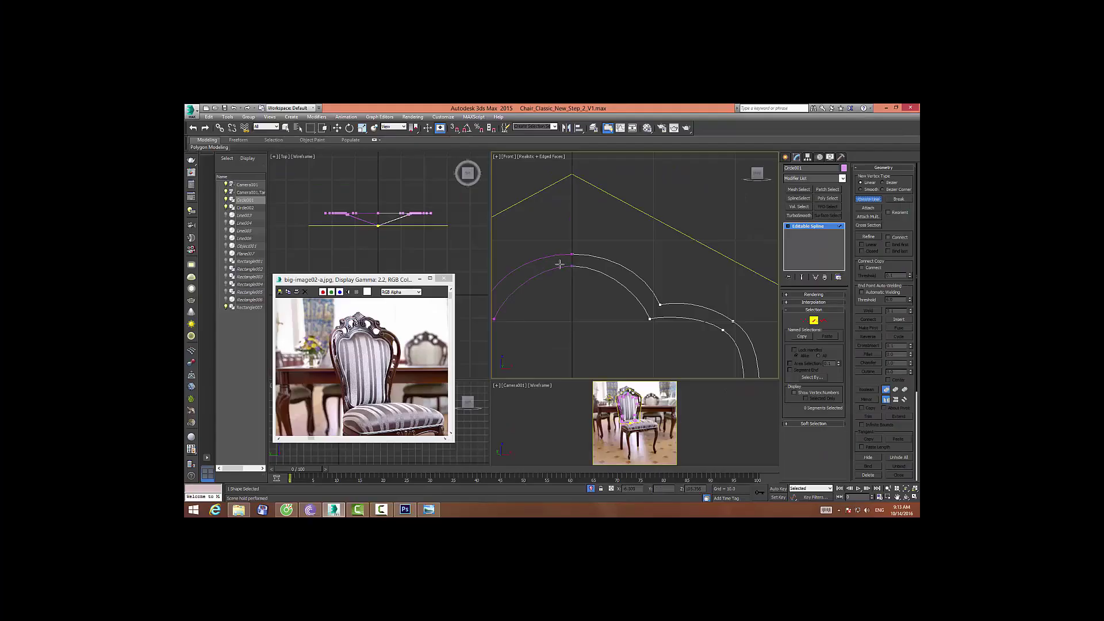
left_click(454, 127)
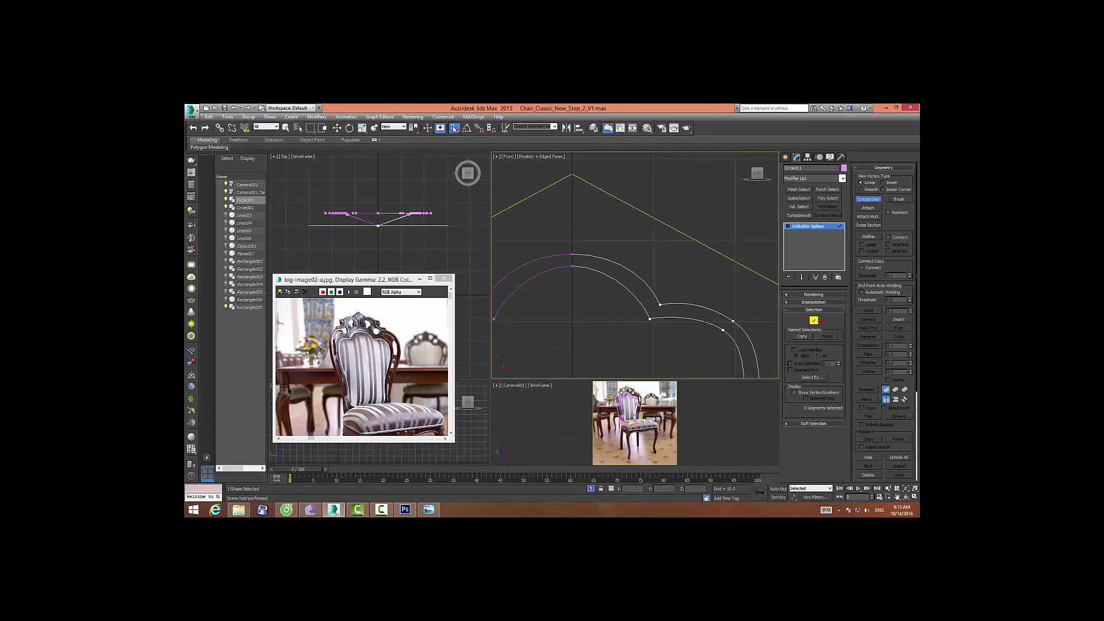
left_click(659, 305)
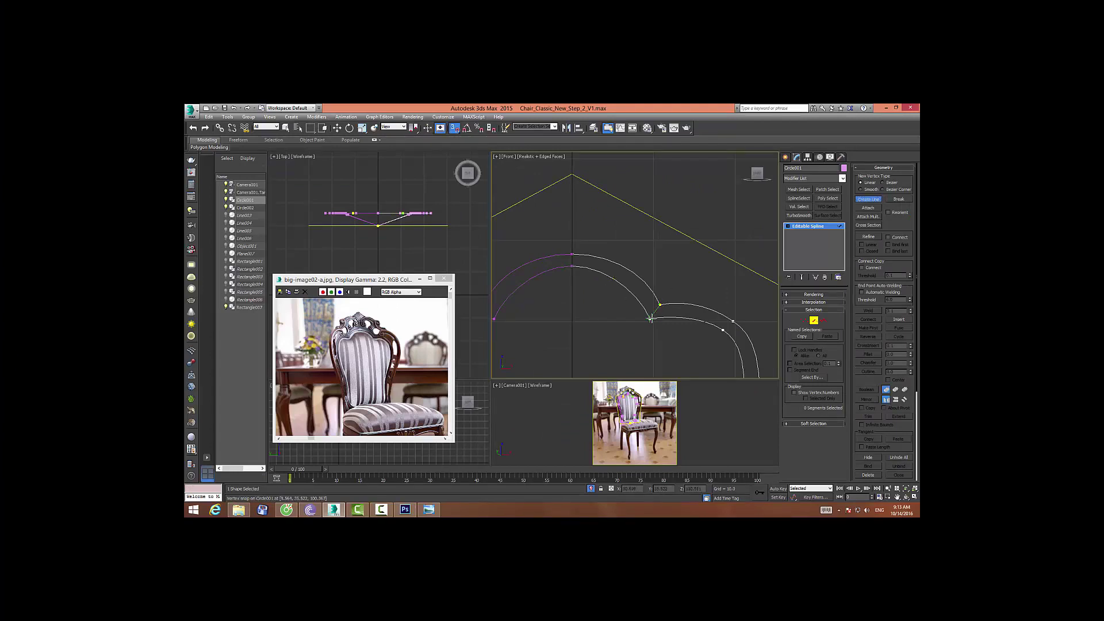
left_click(734, 321)
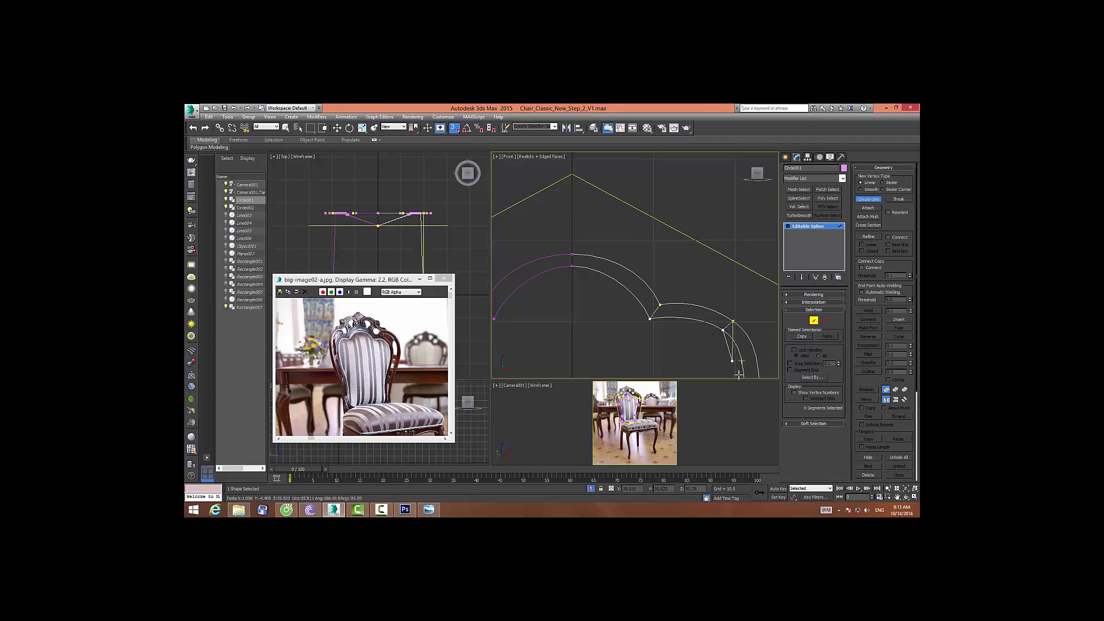
middle_click_drag(723, 330, 619, 220)
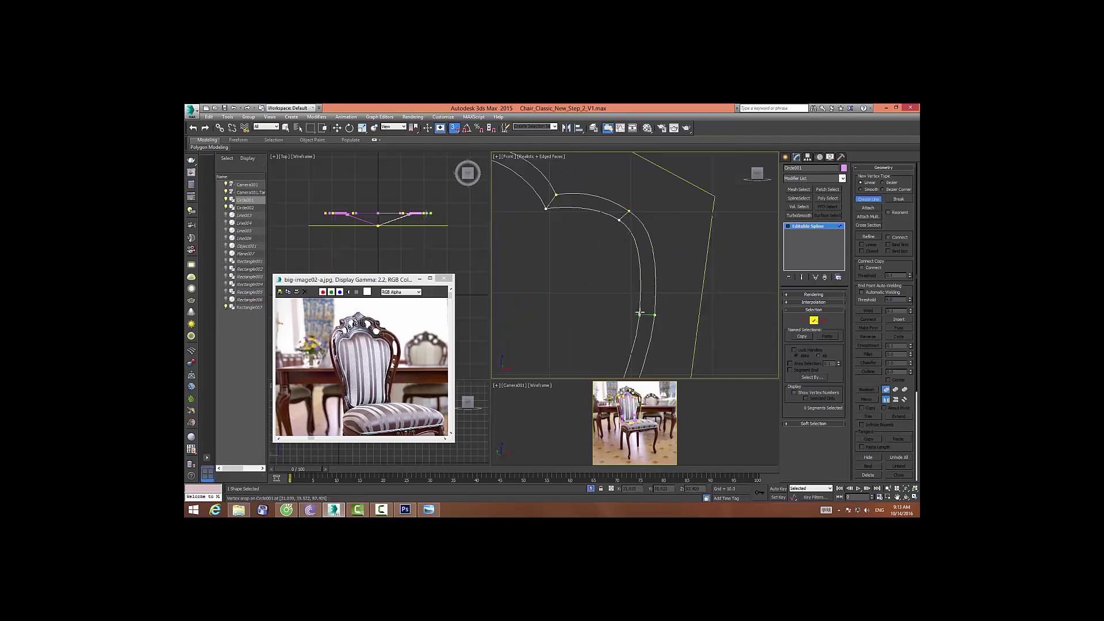
middle_click_drag(640, 315, 631, 261)
middle_click_drag(611, 301, 678, 207)
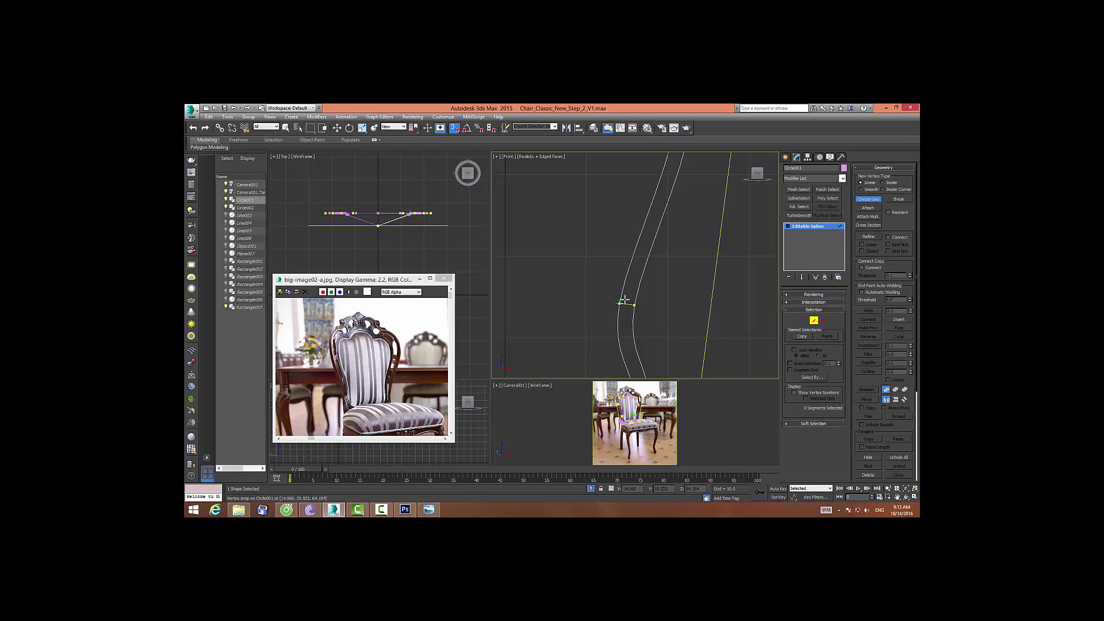
scroll(623, 300, "down", 3)
middle_click_drag(624, 300, 666, 226)
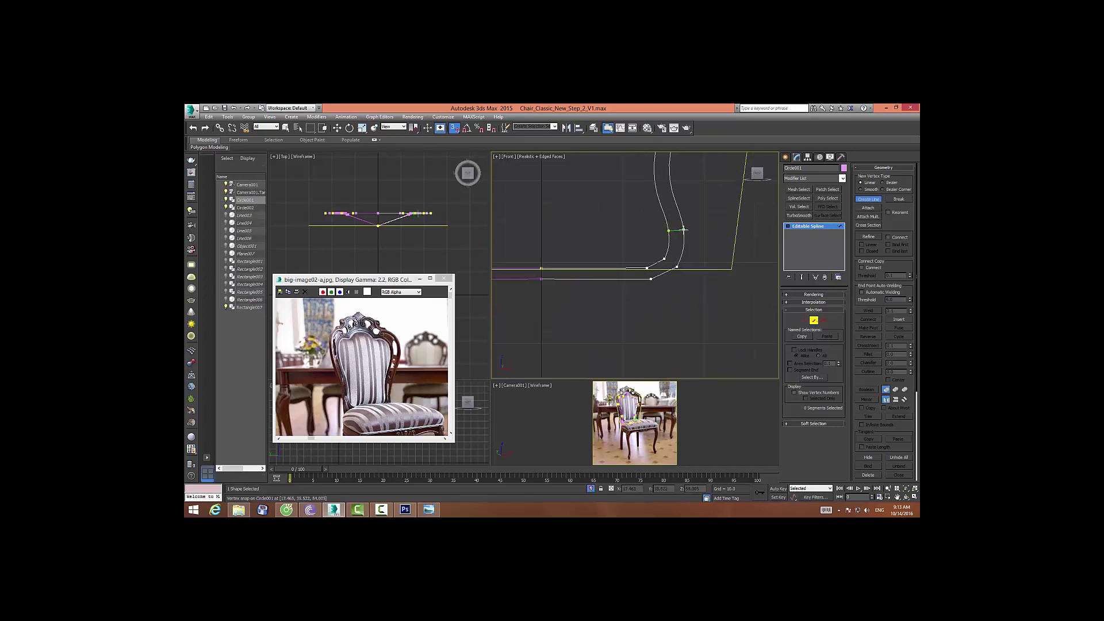
left_click(651, 279)
left_click(541, 268)
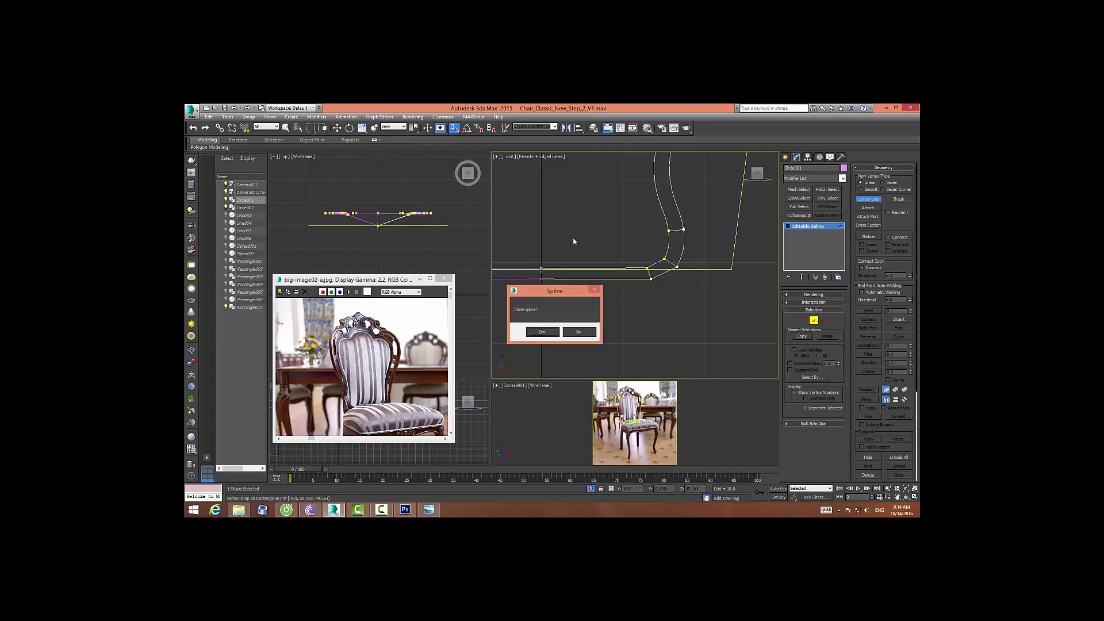
left_click(540, 331)
Add a short snapped line from the top arch vertex to the inner outline vertex
scroll(632, 288, "down", 3)
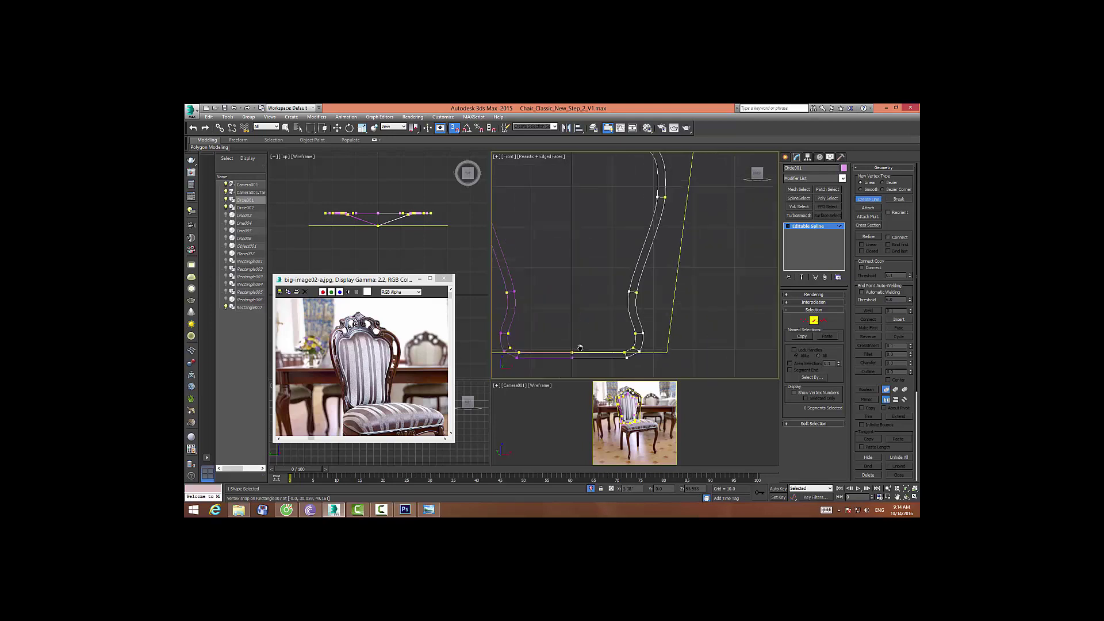
middle_click_drag(633, 287, 647, 376)
scroll(619, 230, "up", 1)
scroll(620, 230, "up", 2)
scroll(619, 230, "up", 2)
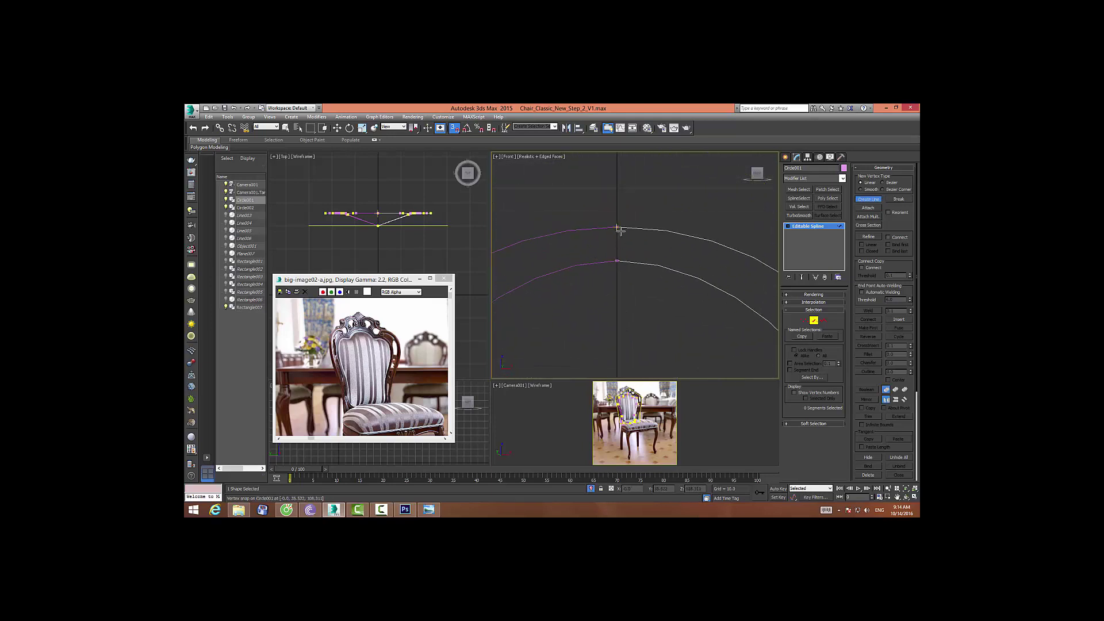
left_click(617, 227)
left_click(616, 261)
right_click(616, 260)
scroll(628, 310, "down", 4)
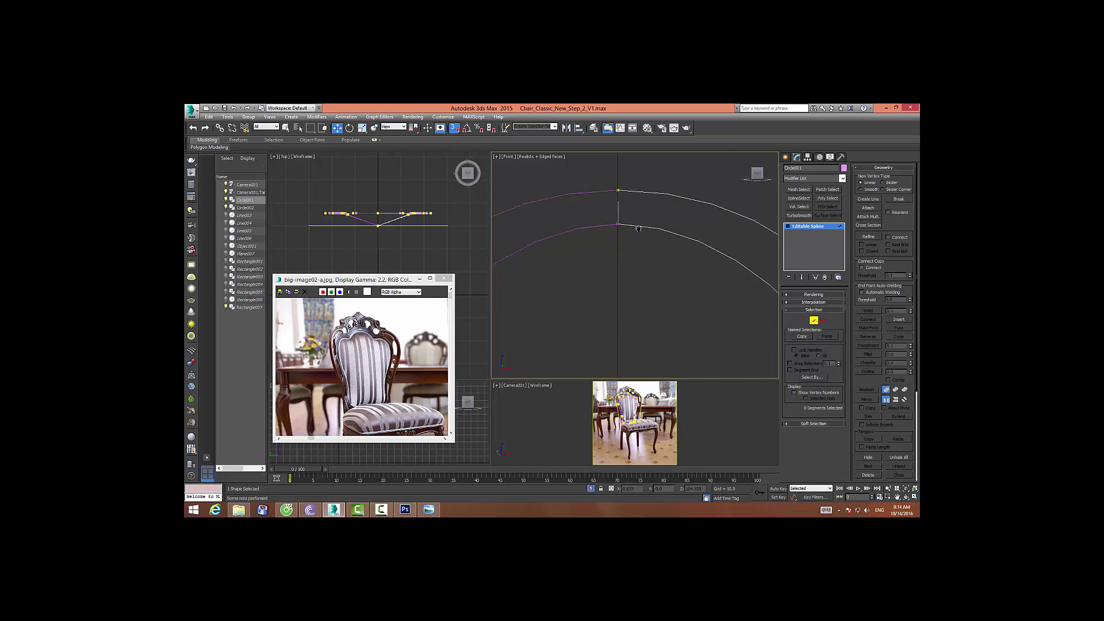
mouse_move(628, 310)
middle_mouse_down("alt")
mouse_move(616, 271)
mouse_move(635, 301)
mouse_move(615, 279)
mouse_move(701, 305)
middle_mouse_up("alt")
left_click(808, 320)
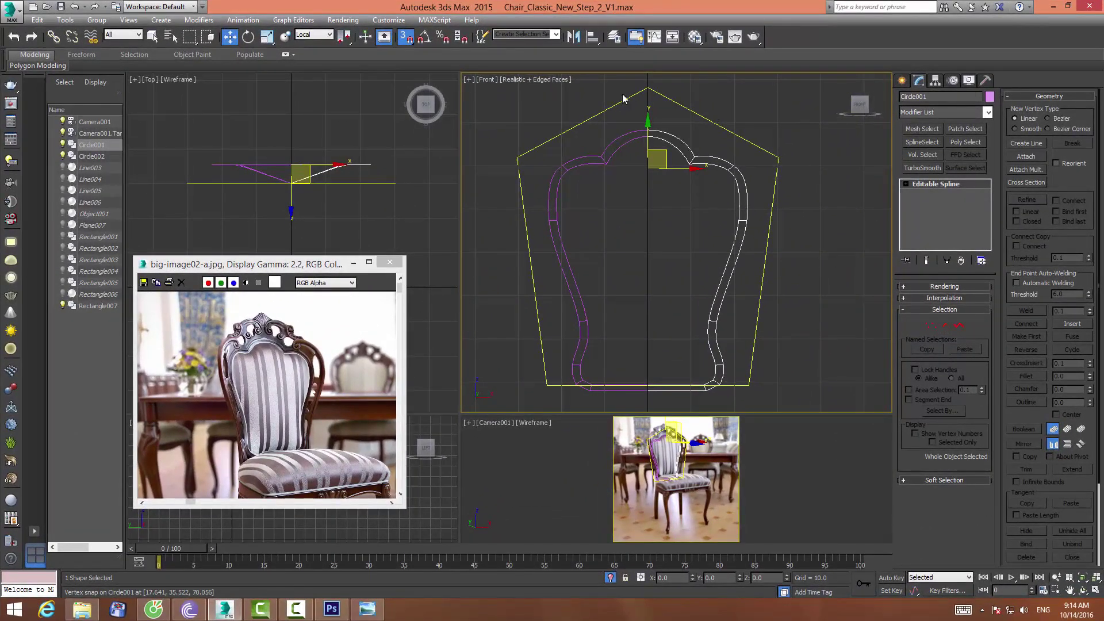
Apply a Surface modifier to the backrest outline with Patch Topology Steps set to 1
left_click(199, 20)
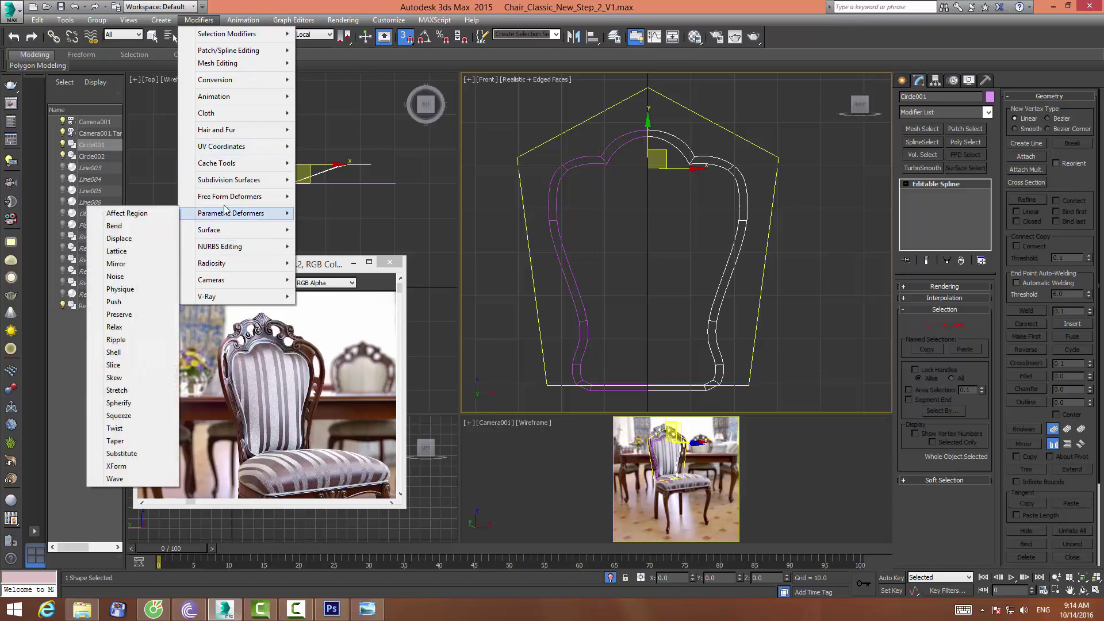
mouse_move(228, 50)
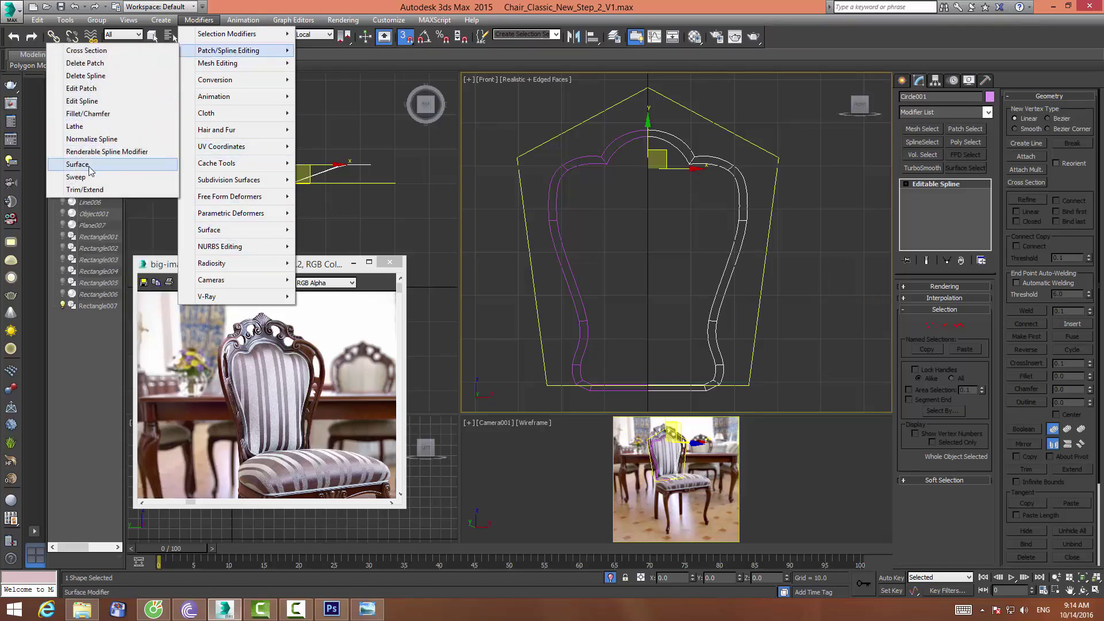
left_click(89, 166)
middle_click_drag(667, 263, 652, 262)
scroll(656, 251, "up", 3)
right_click(977, 384)
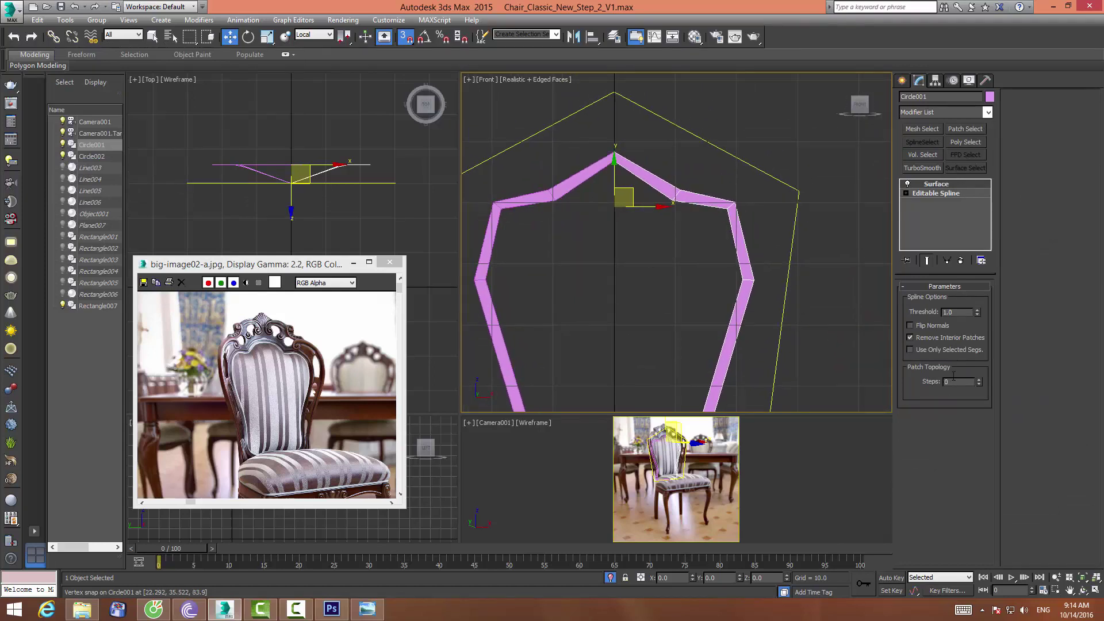
left_click(980, 379)
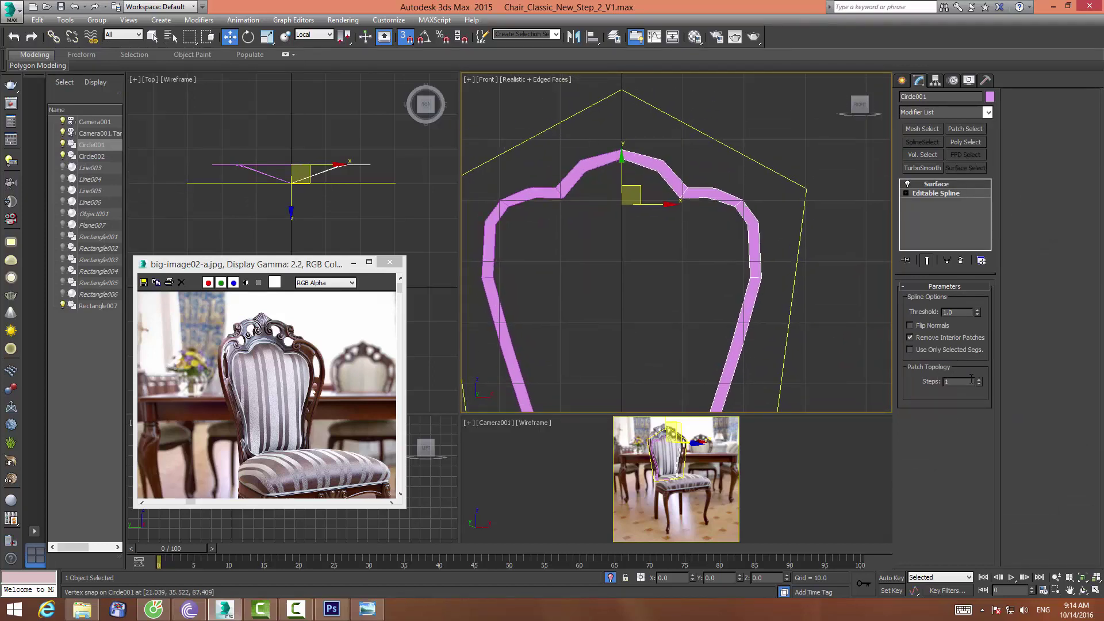
mouse_move(699, 402)
middle_mouse_down()
mouse_move(696, 261)
mouse_move(684, 278)
middle_mouse_up()
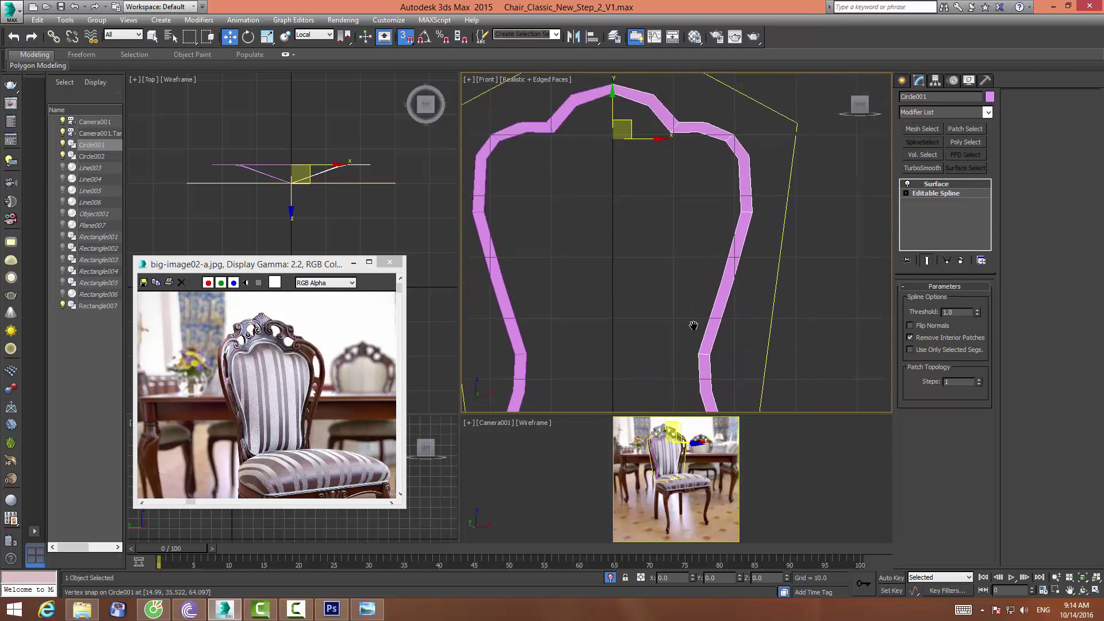
left_click(678, 278)
left_click(652, 119)
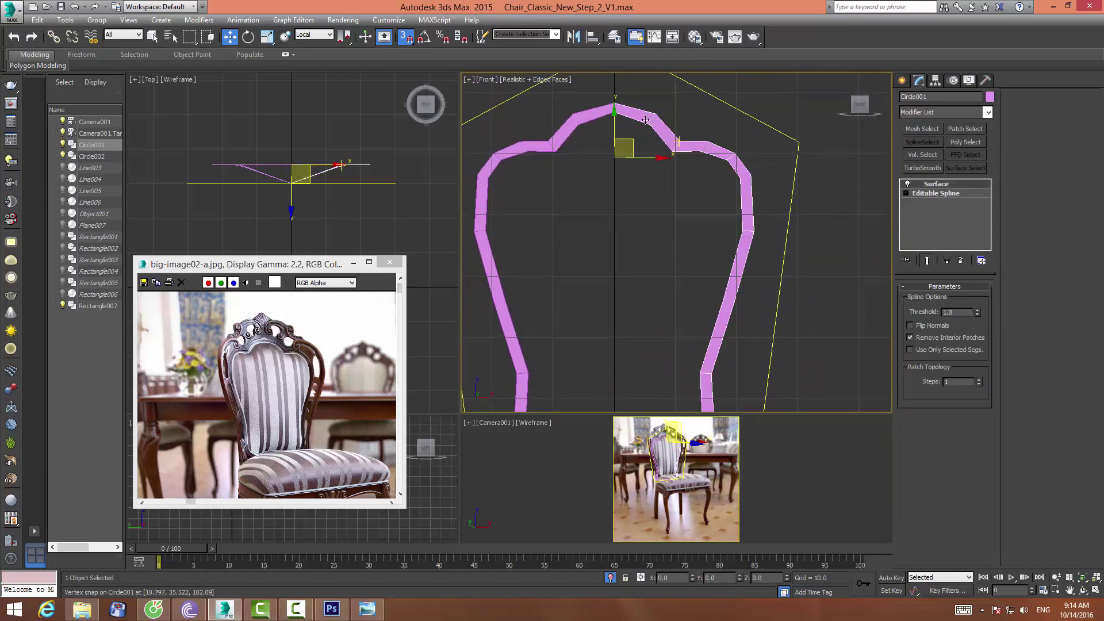
scroll(664, 180, "up", 4)
scroll(664, 180, "down", 4)
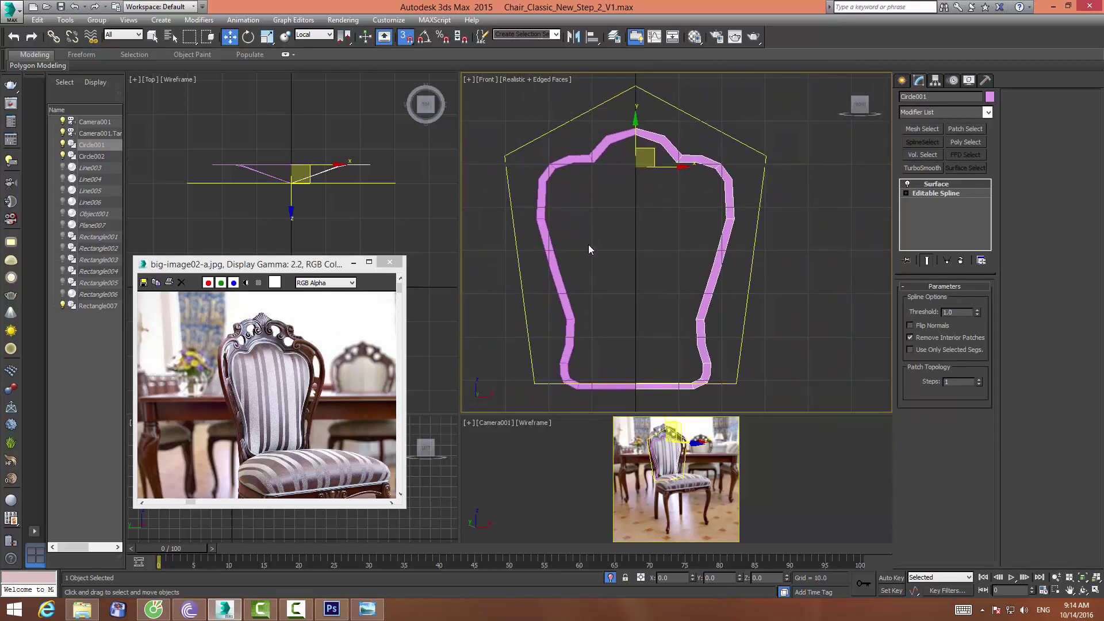
left_click(942, 113)
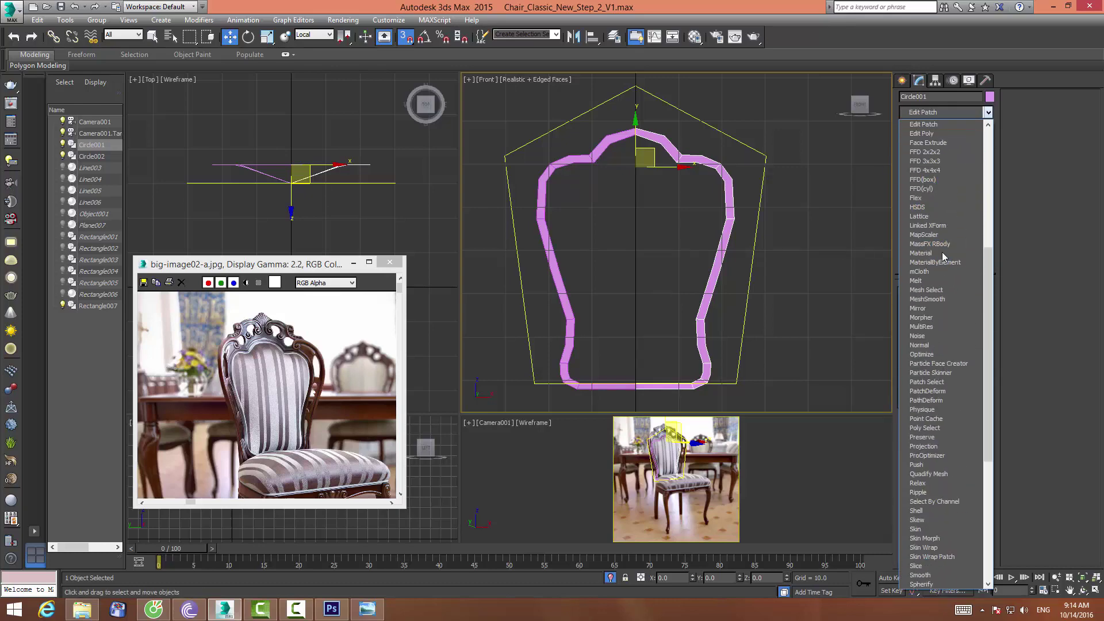
Add an Edit Poly modifier on top of the Surface modifier
left_click(928, 134)
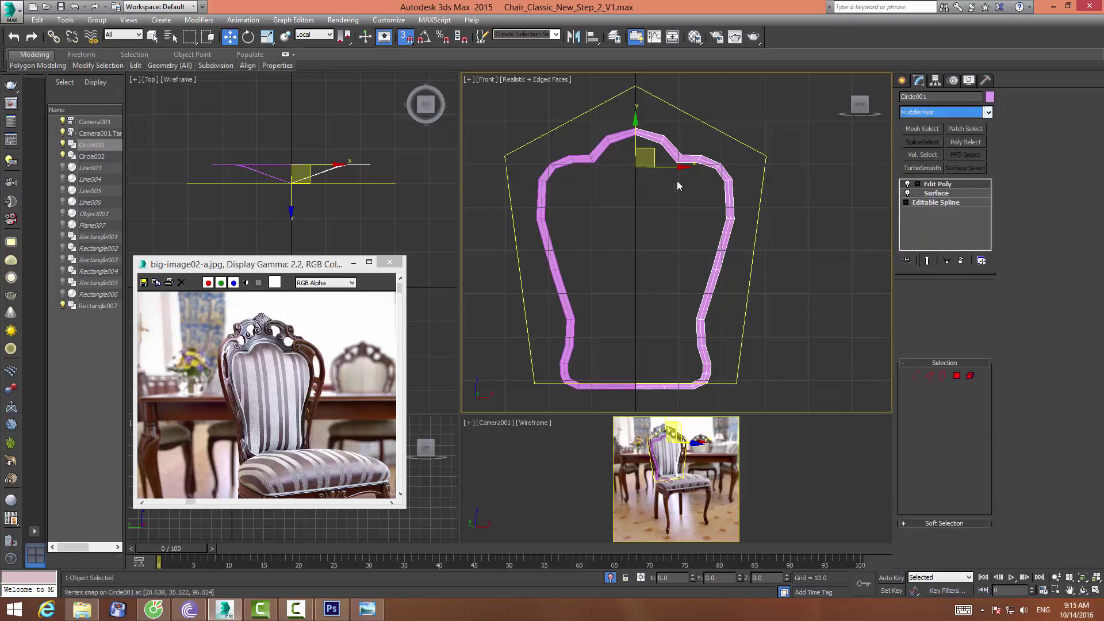
scroll(661, 196, "up", 3)
scroll(687, 219, "up", 3)
scroll(693, 276, "up", 3)
scroll(690, 282, "down", 3)
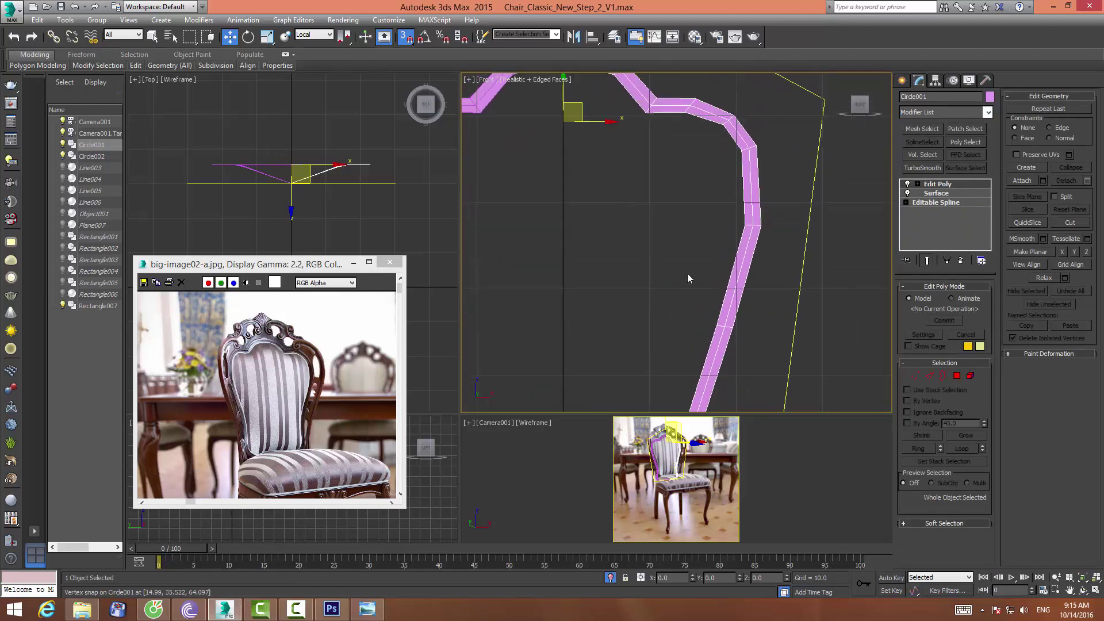
scroll(694, 275, "down", 3)
scroll(707, 296, "down", 1)
scroll(718, 316, "up", 5)
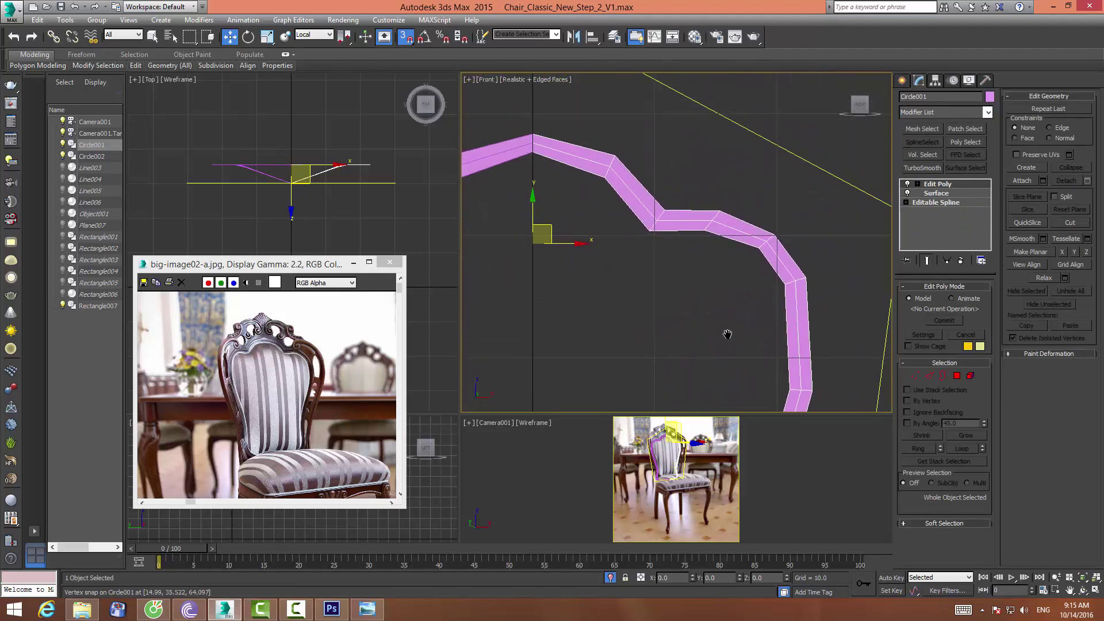
Center the chair back in the Front view and switch to Polygon sub-object level
middle_click_drag(727, 334, 751, 338)
scroll(751, 287, "down", 2)
scroll(776, 195, "down", 3)
scroll(764, 173, "up", 1)
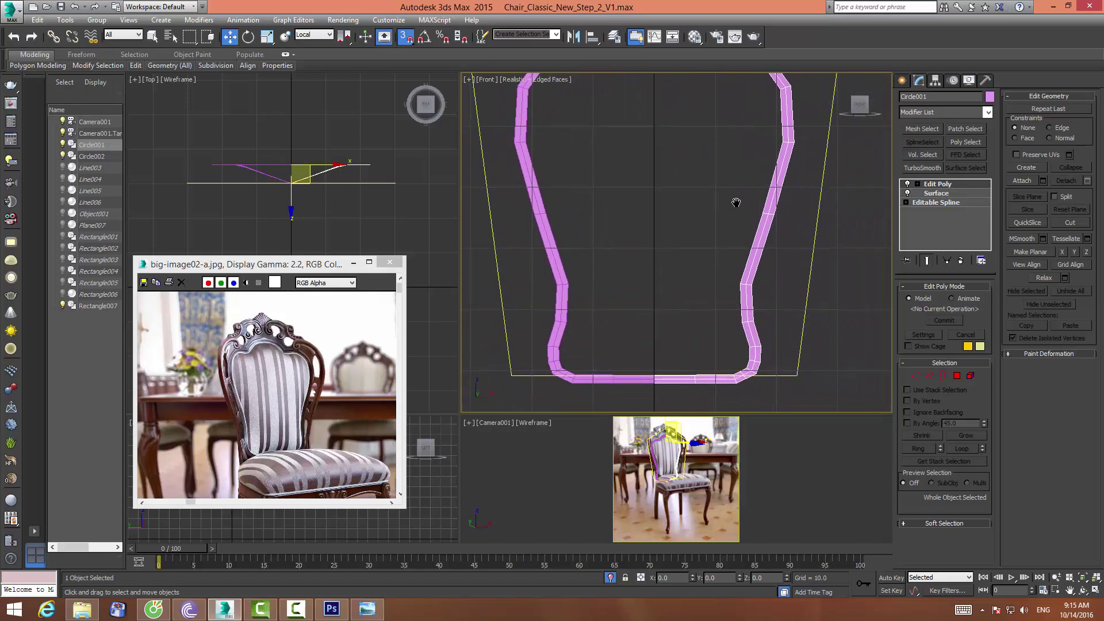
scroll(736, 203, "down", 3)
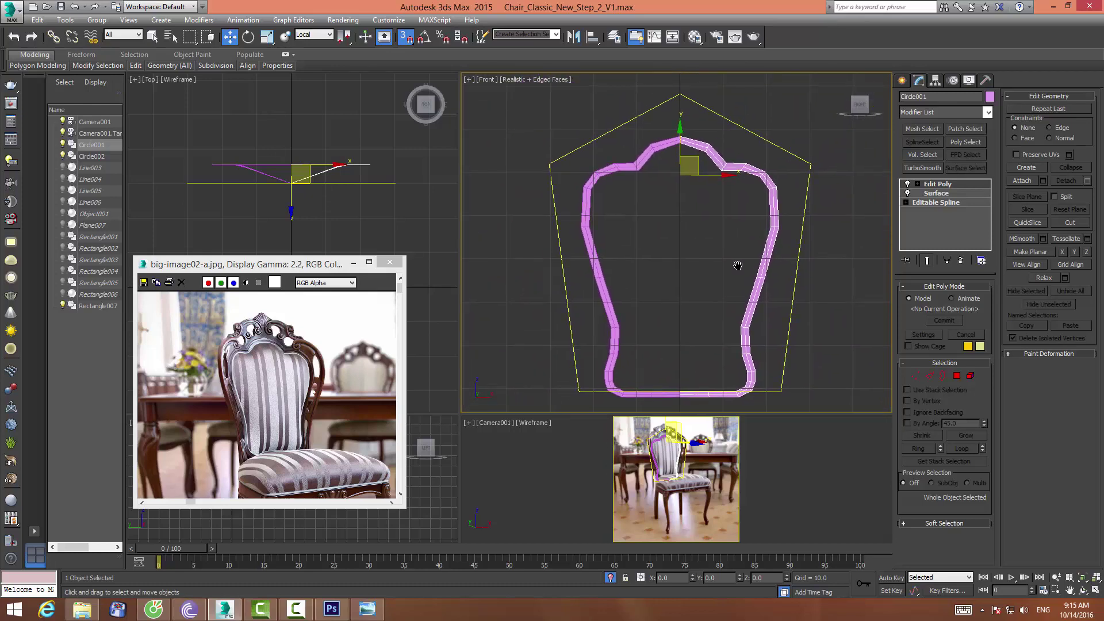
middle_click_drag(737, 266, 722, 258)
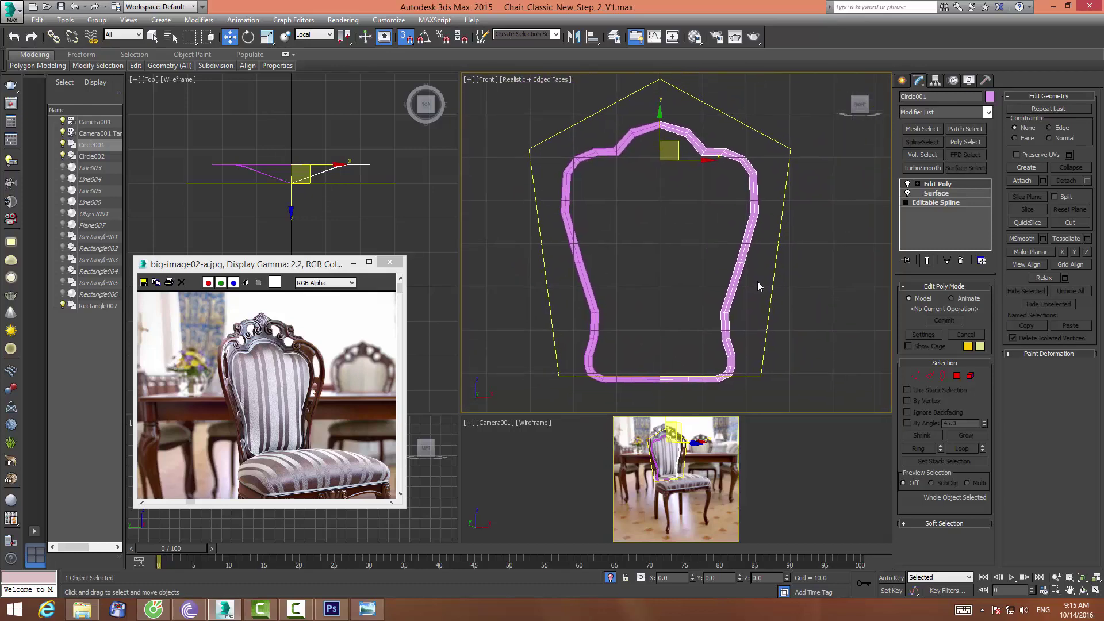
left_click(957, 375)
scroll(680, 253, "up", 2)
scroll(660, 237, "up", 2)
Select a frame polygon and grow the selection to 16 polygons along the frame
middle_click_drag(661, 236, 662, 231)
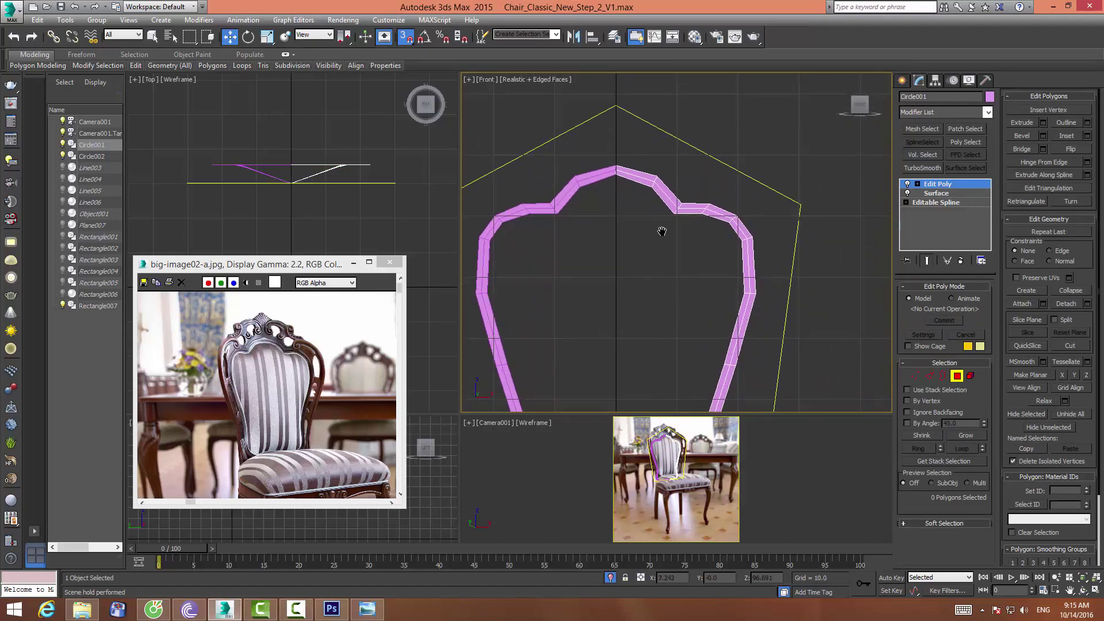
scroll(662, 231, "down", 2)
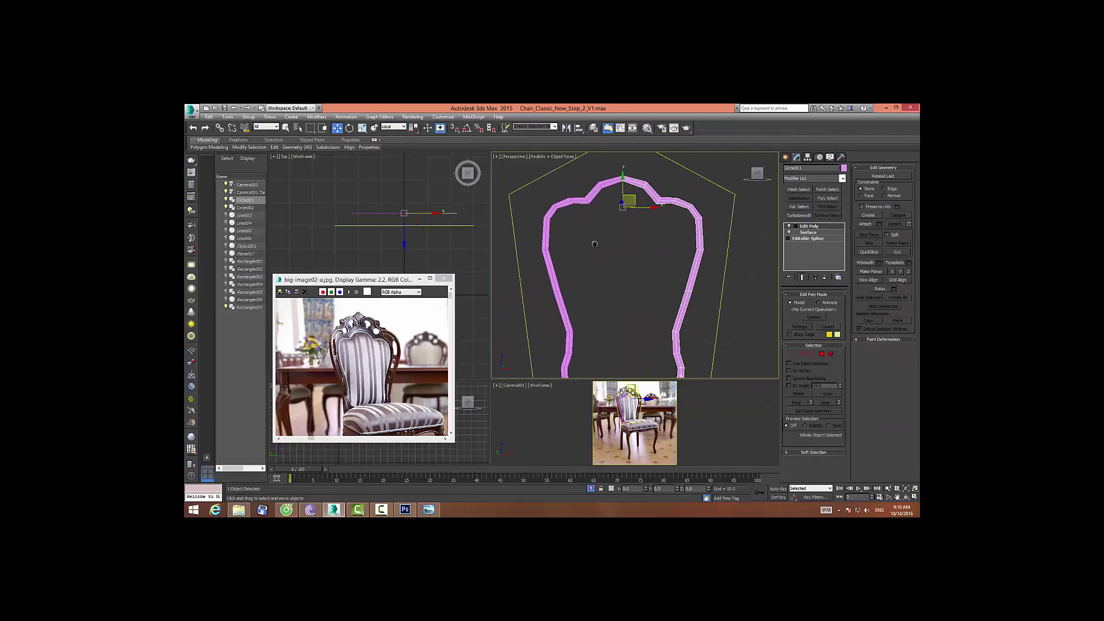
left_click(821, 354)
left_click(686, 302)
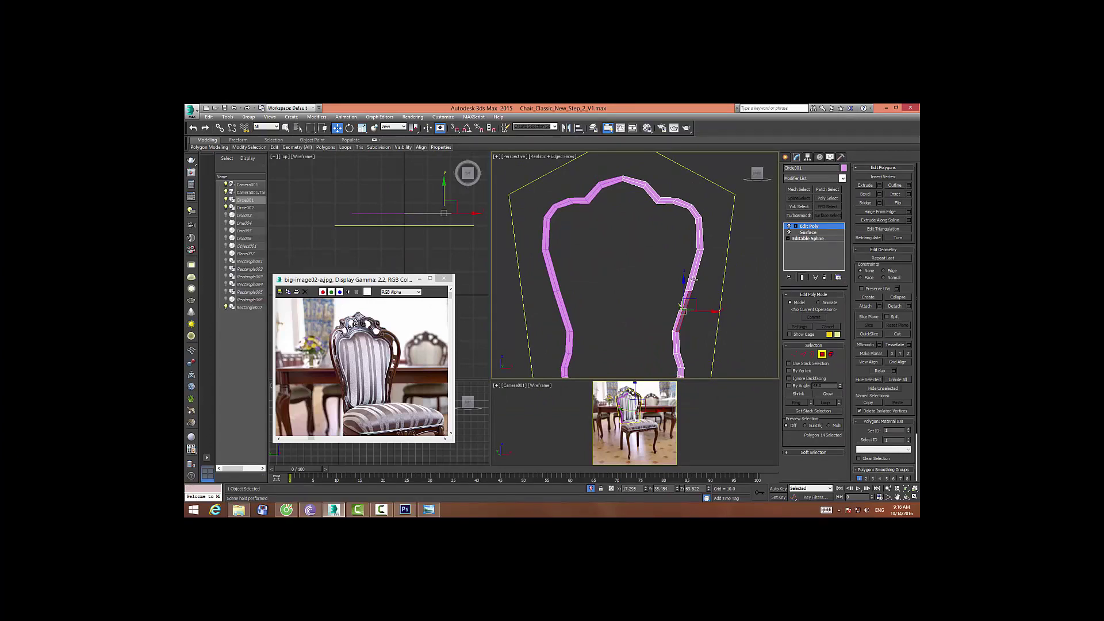
left_click(694, 280, "shift")
scroll(687, 285, "down", 2)
scroll(678, 290, "down", 2)
scroll(670, 297, "down", 2)
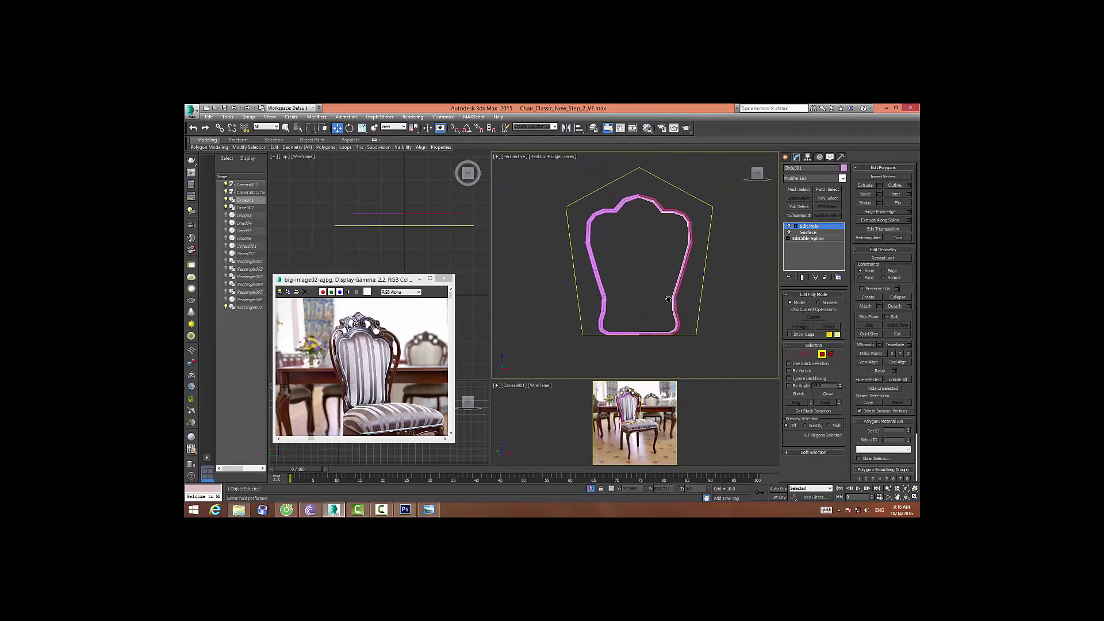
scroll(402, 247, "up", 2)
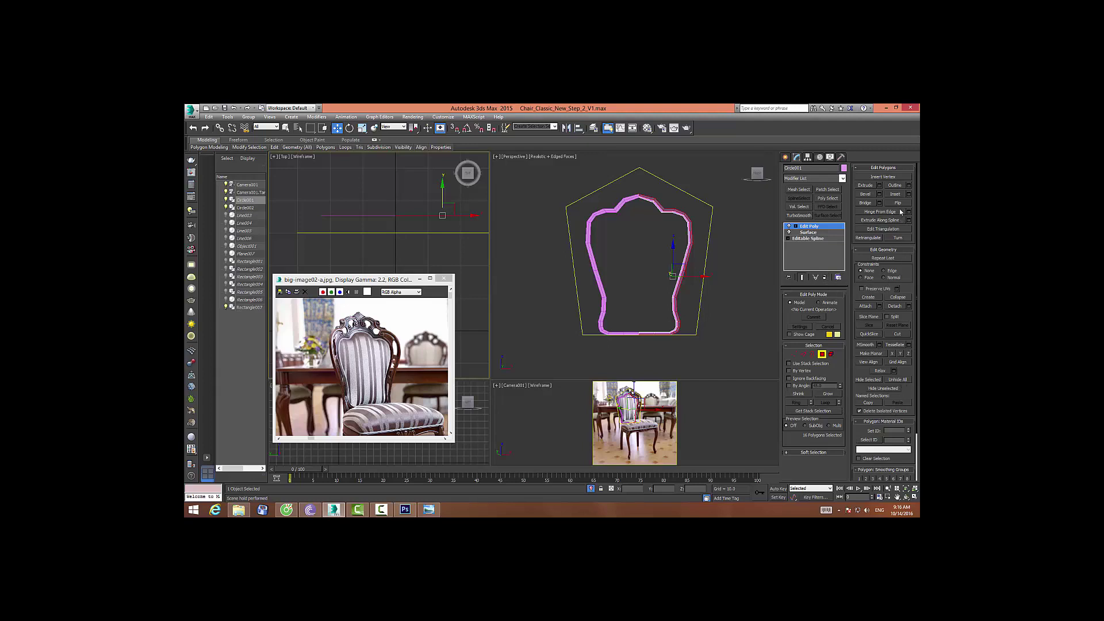
Extrude the selected polygons with a height of about -2
left_click(880, 185)
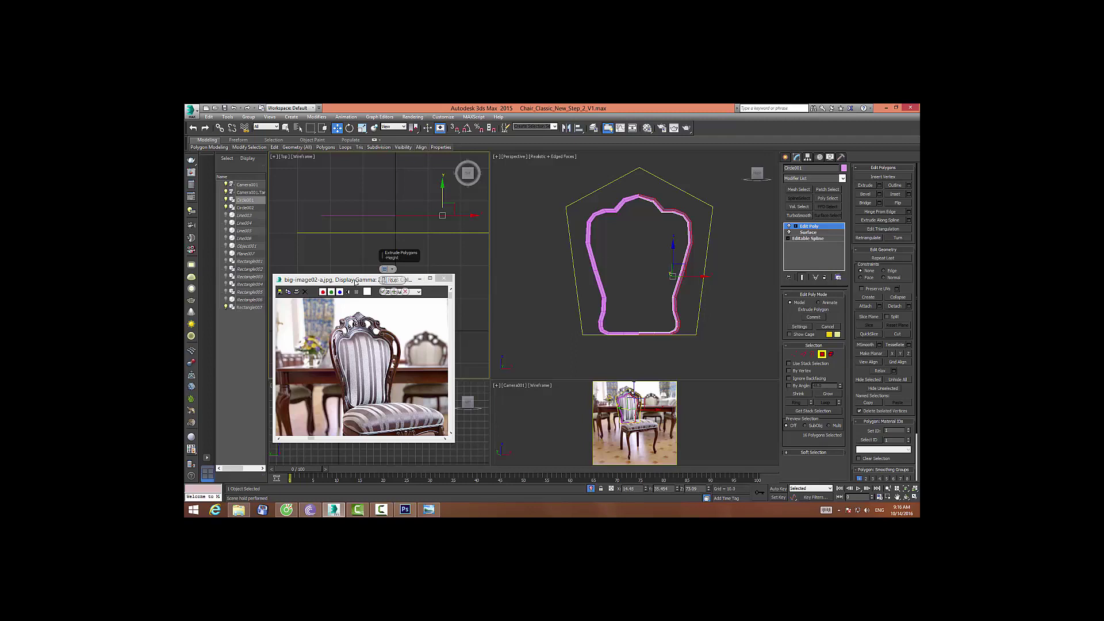
left_click_drag(354, 281, 332, 346)
left_click_drag(385, 281, 385, 283)
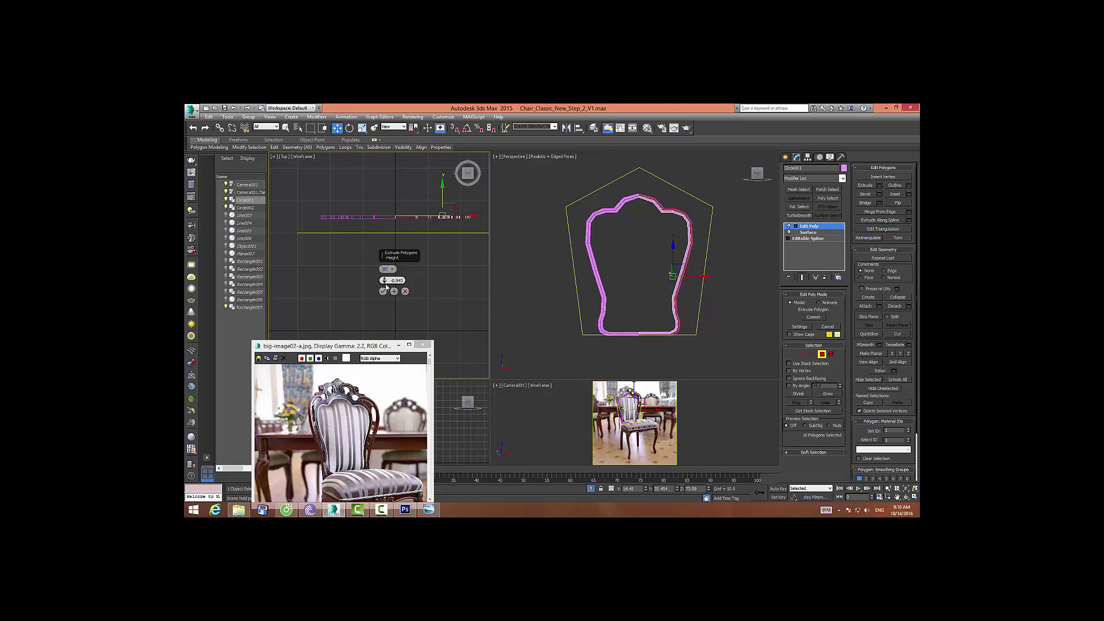
left_click(383, 291)
scroll(705, 244, "up", 3)
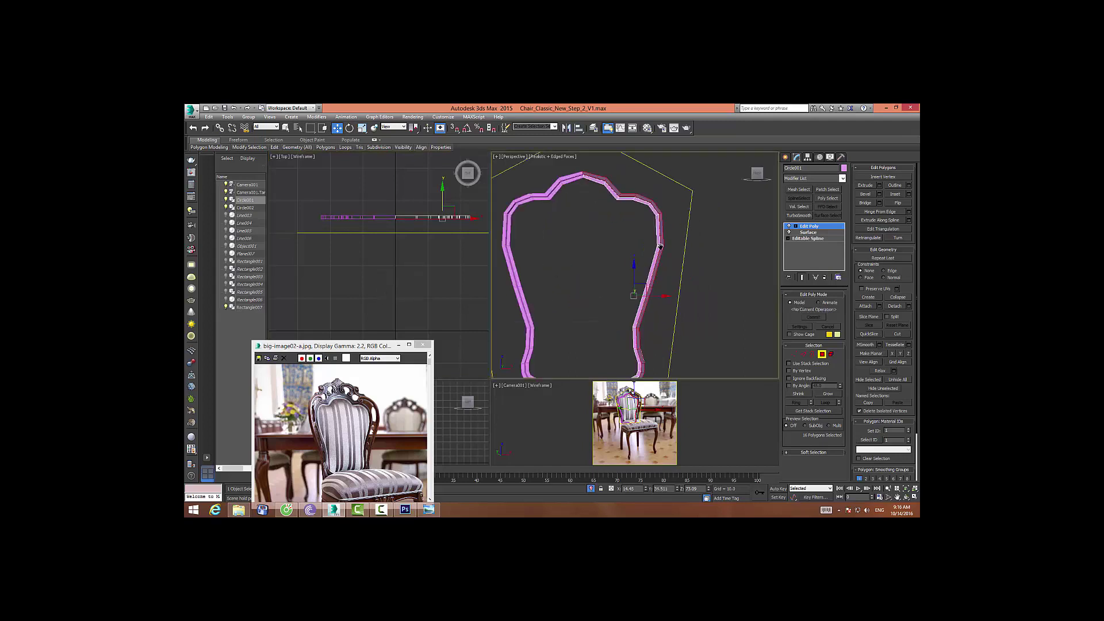
scroll(661, 247, "up", 3)
In Front view, connect an edge ring around the frame with a new loop, nudged slightly in depth
key("f")
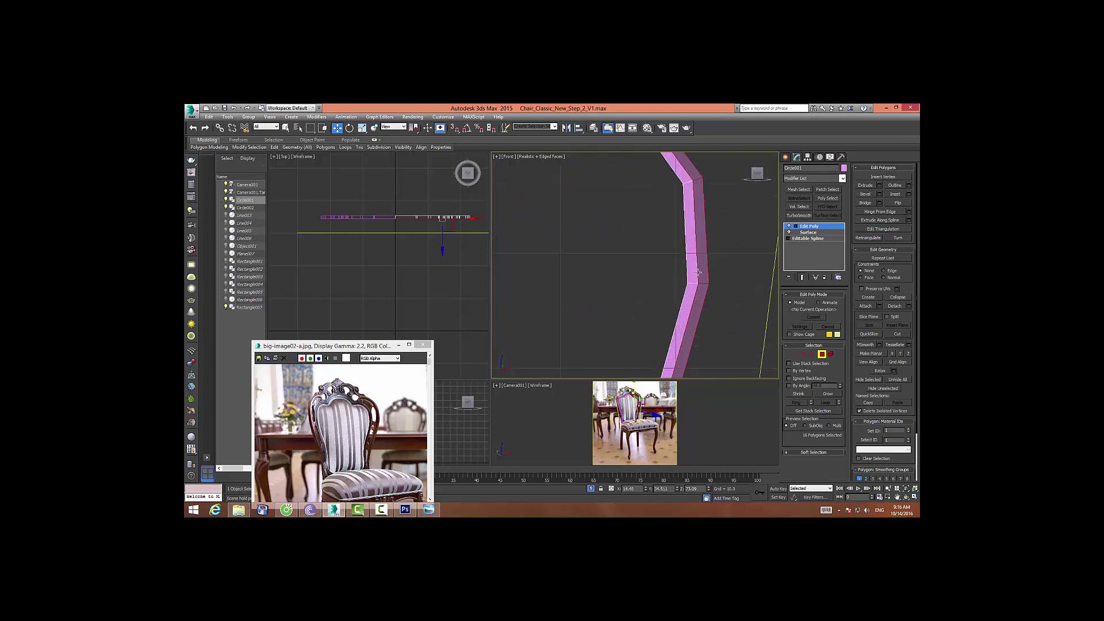
left_click(803, 353)
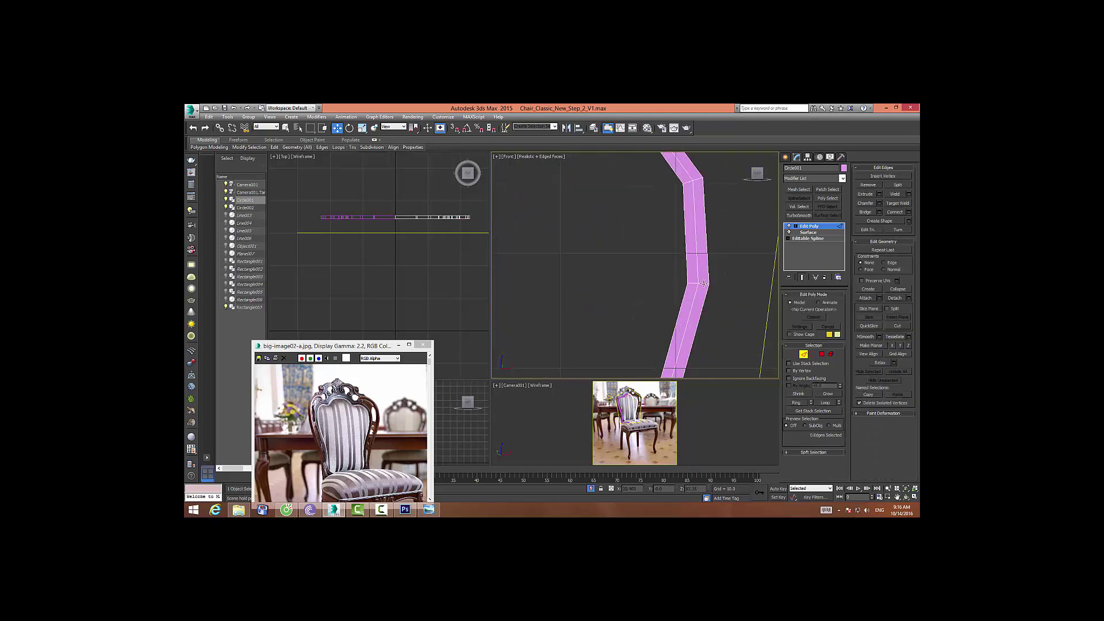
left_click(796, 403)
left_click(895, 212)
scroll(406, 210, "up", 2)
scroll(406, 210, "up", 2)
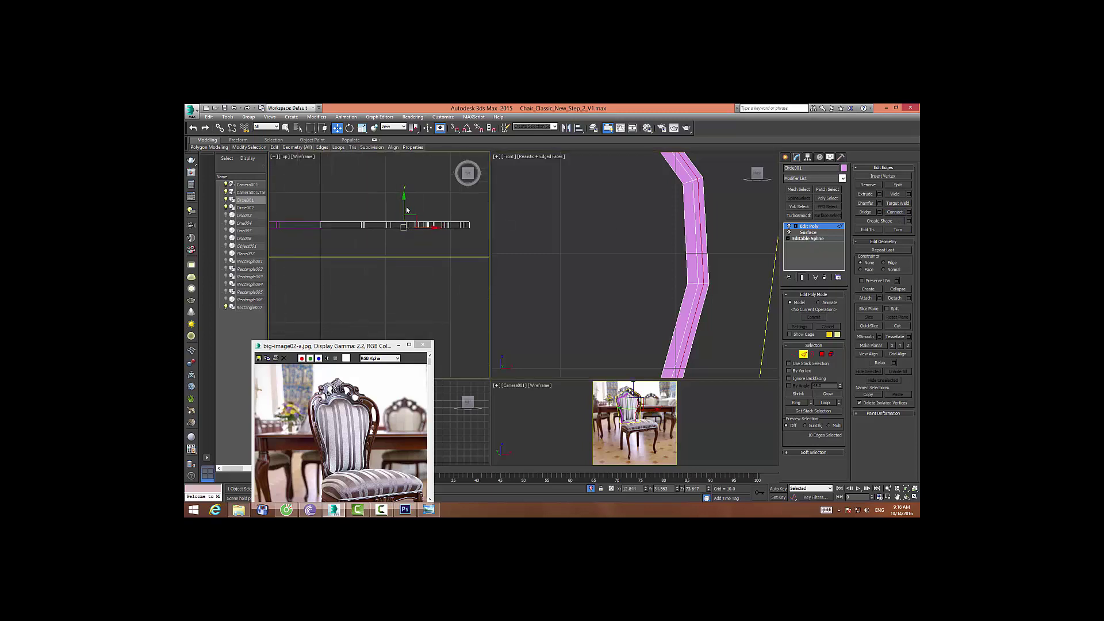
left_click_drag(404, 206, 405, 207)
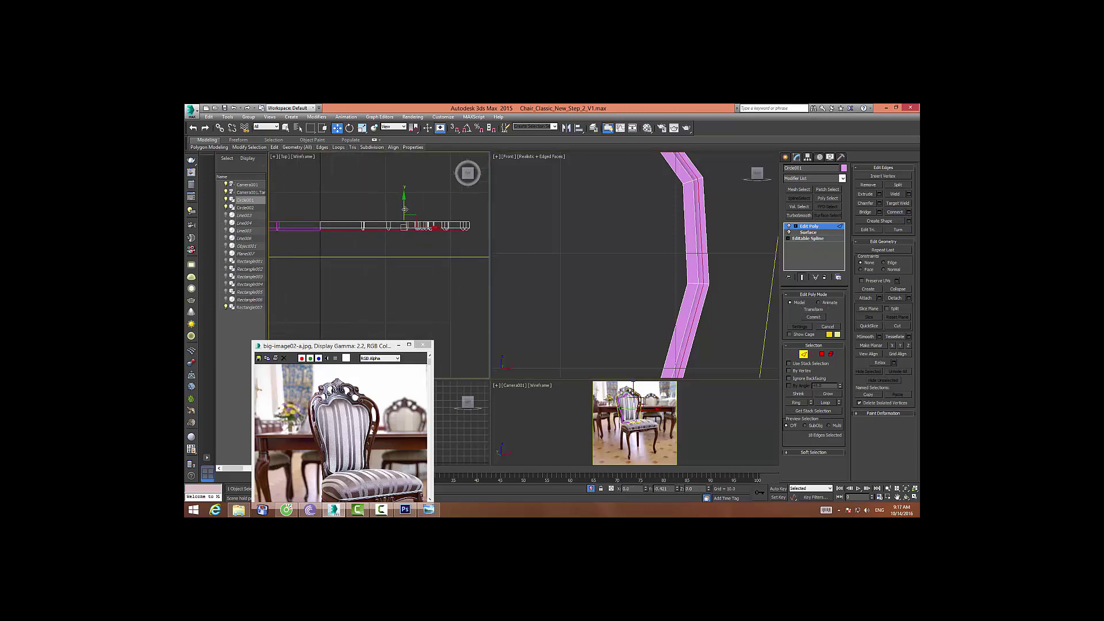
scroll(665, 234, "down", 3)
scroll(665, 234, "down", 2)
scroll(665, 234, "up", 2)
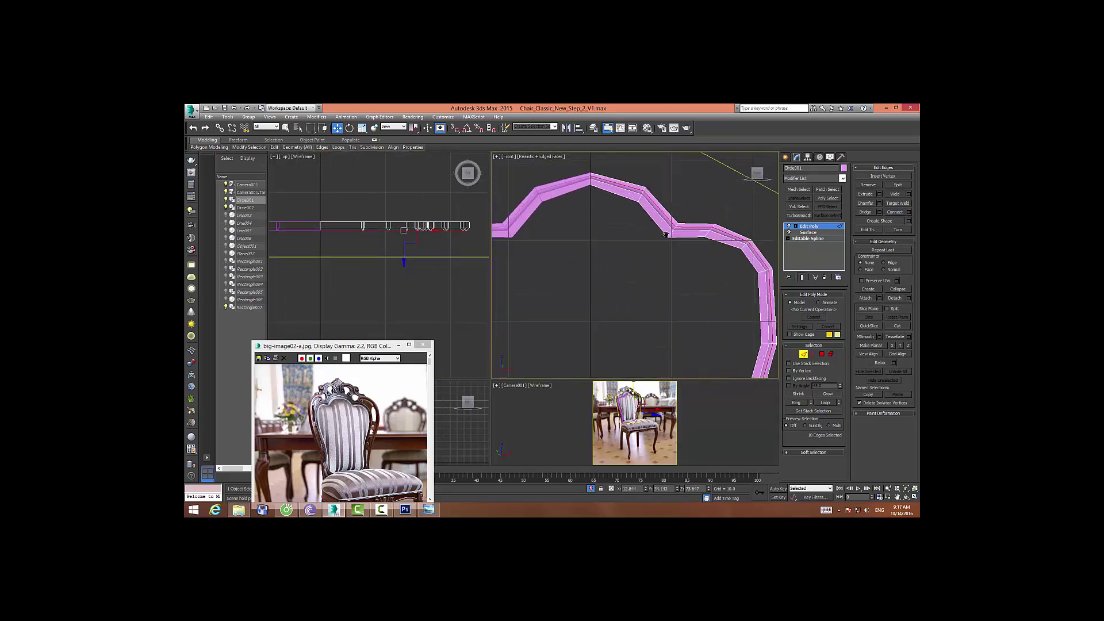
scroll(665, 234, "up", 3)
scroll(656, 247, "up", 2)
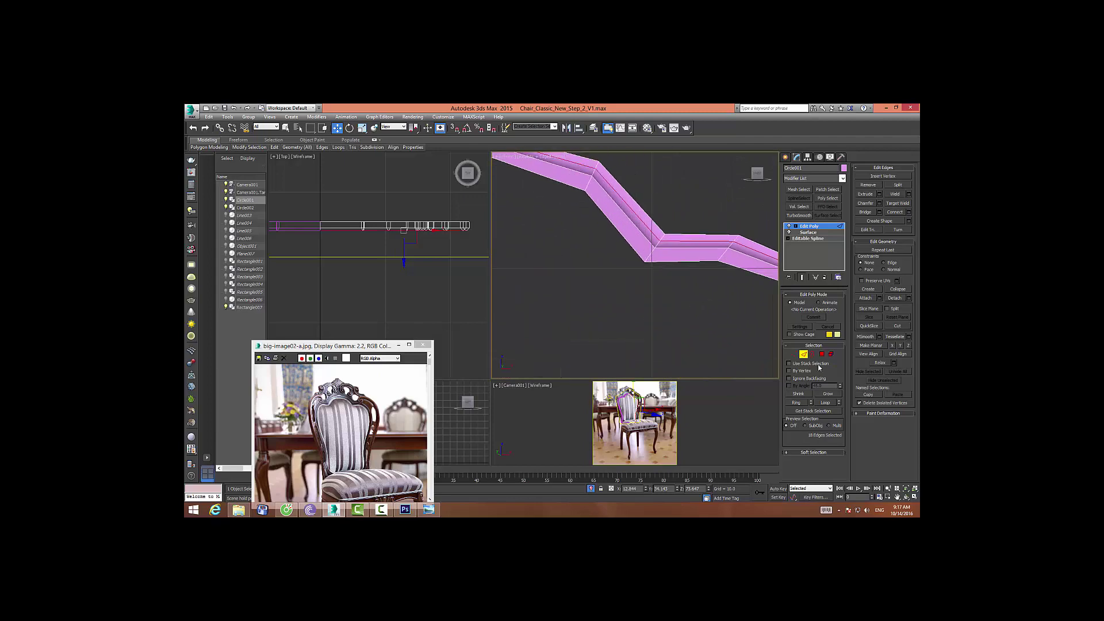
Ring-select from a frame corner edge and connect it with another edge loop
left_click(649, 254)
left_click(865, 212)
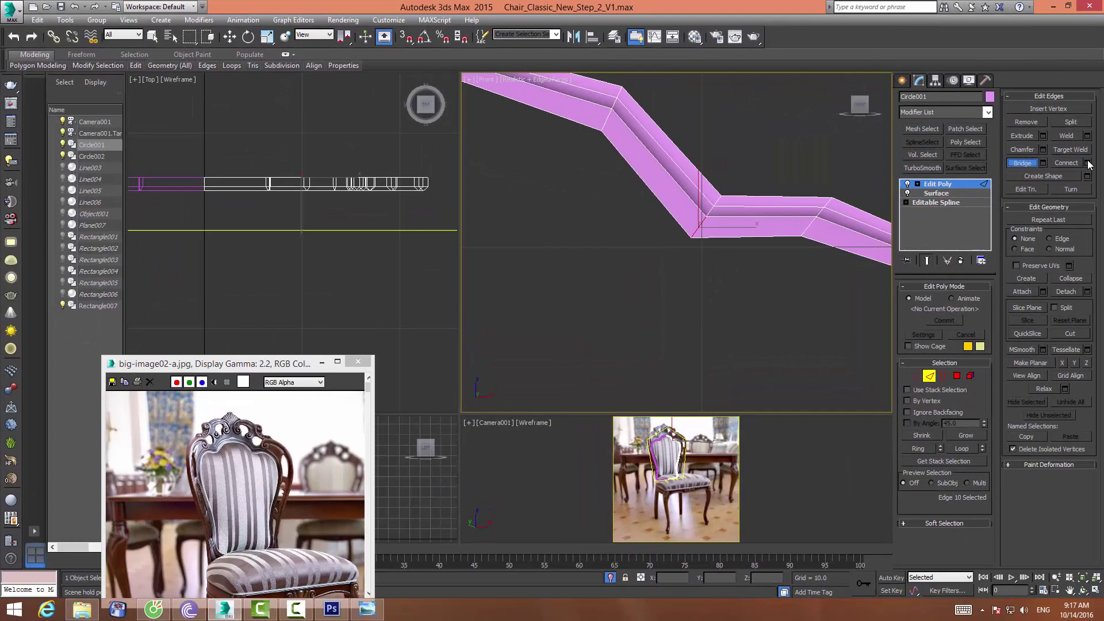
left_click(1087, 163)
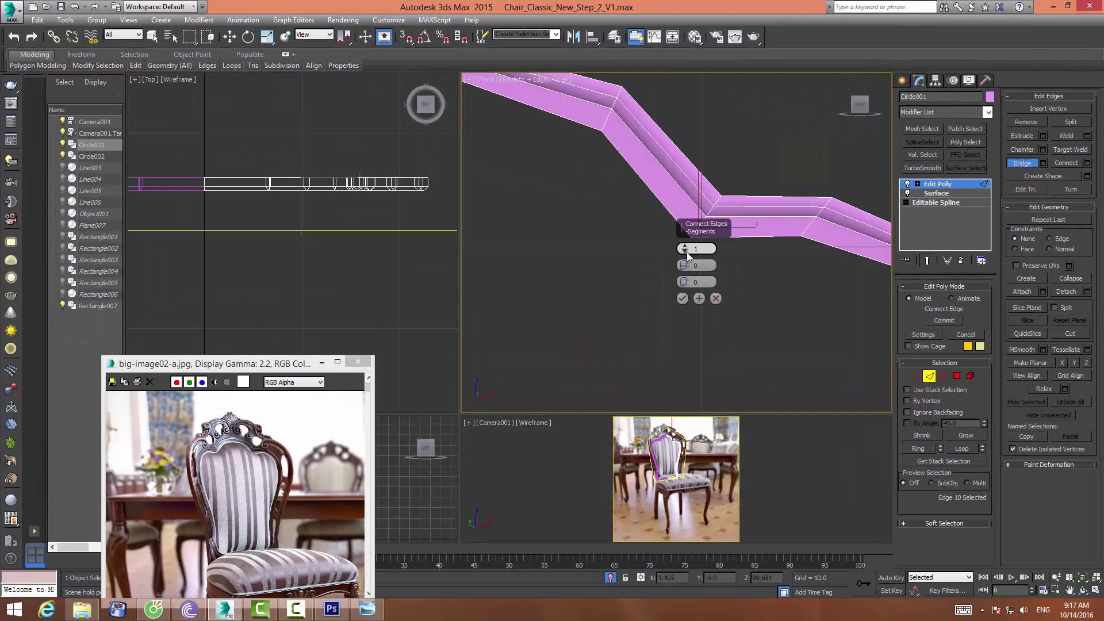
left_click(681, 299)
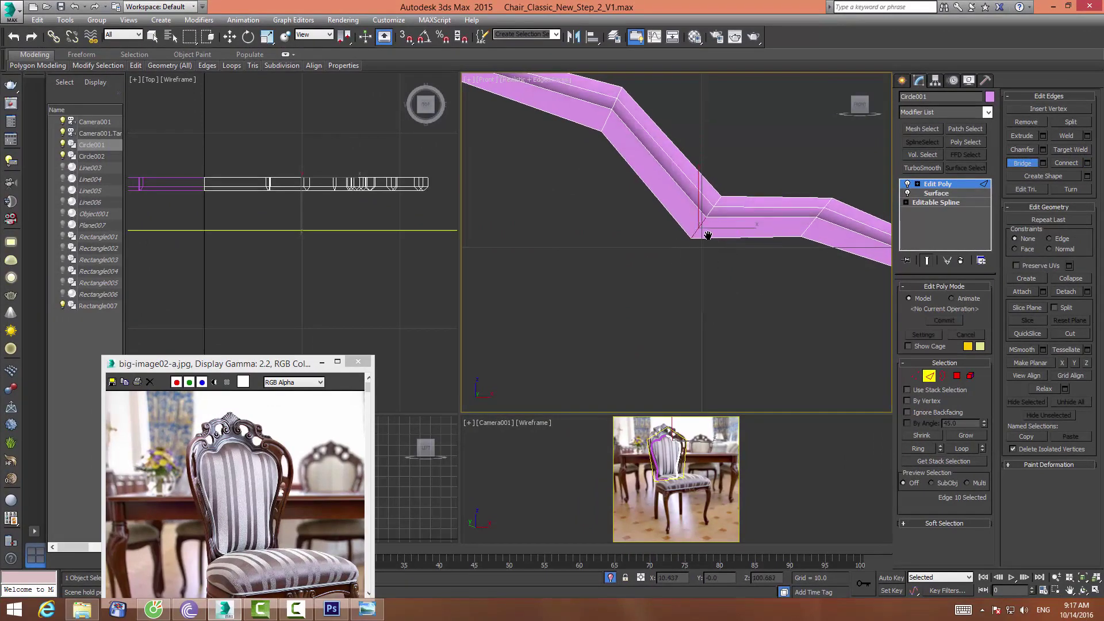
scroll(708, 236, "down", 3)
scroll(708, 235, "up", 3)
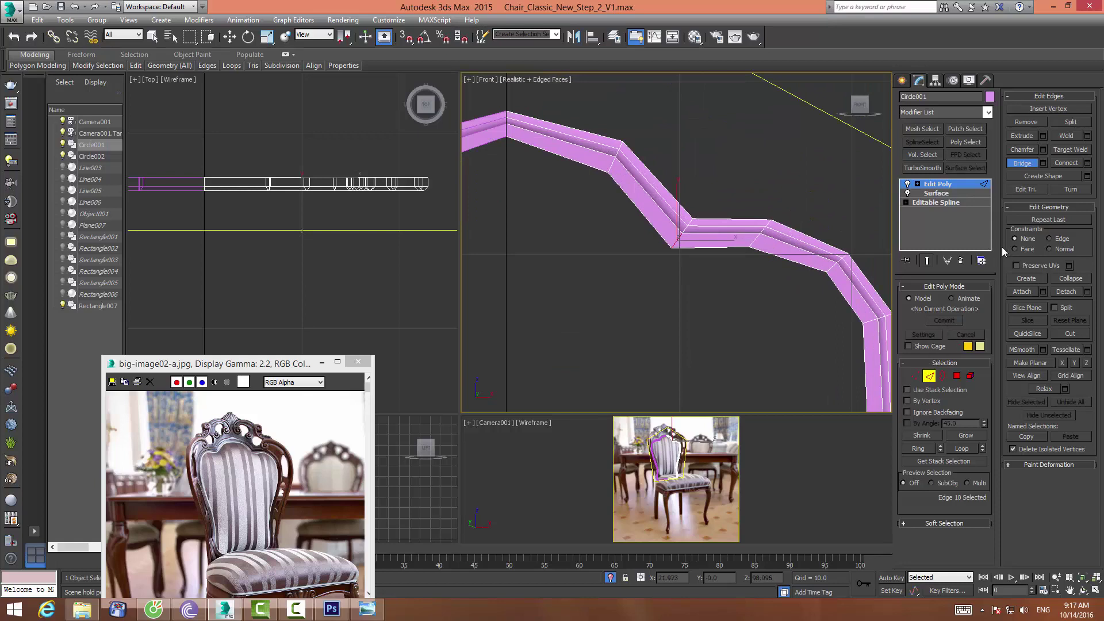
Connect a further edge ring around the frame with adjusted pinch and slide
key("w")
left_click(919, 448)
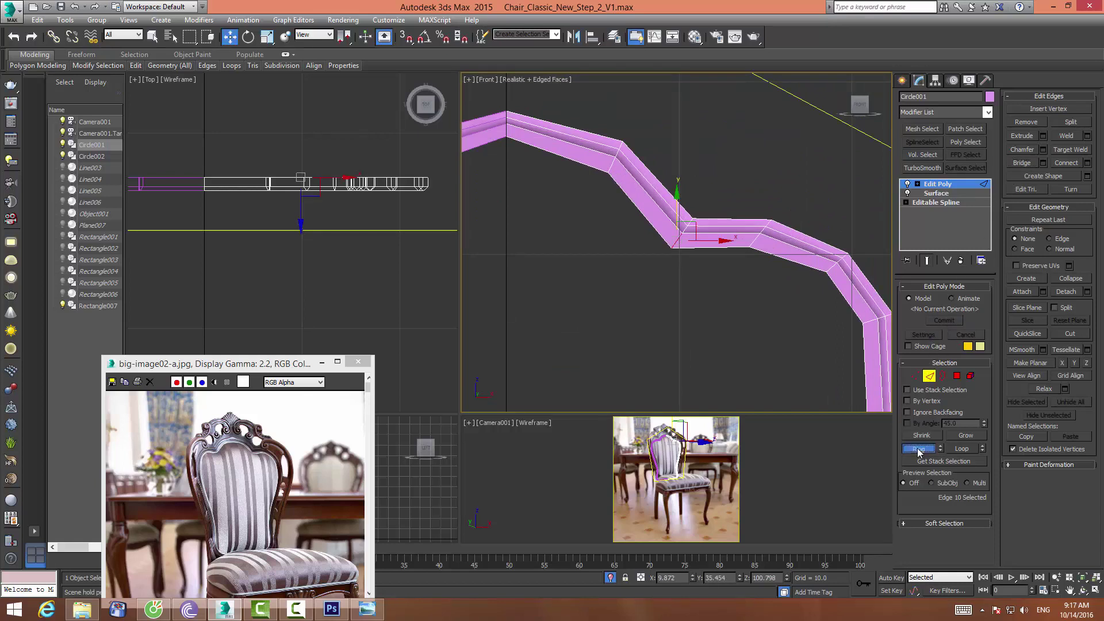
left_click(1086, 163)
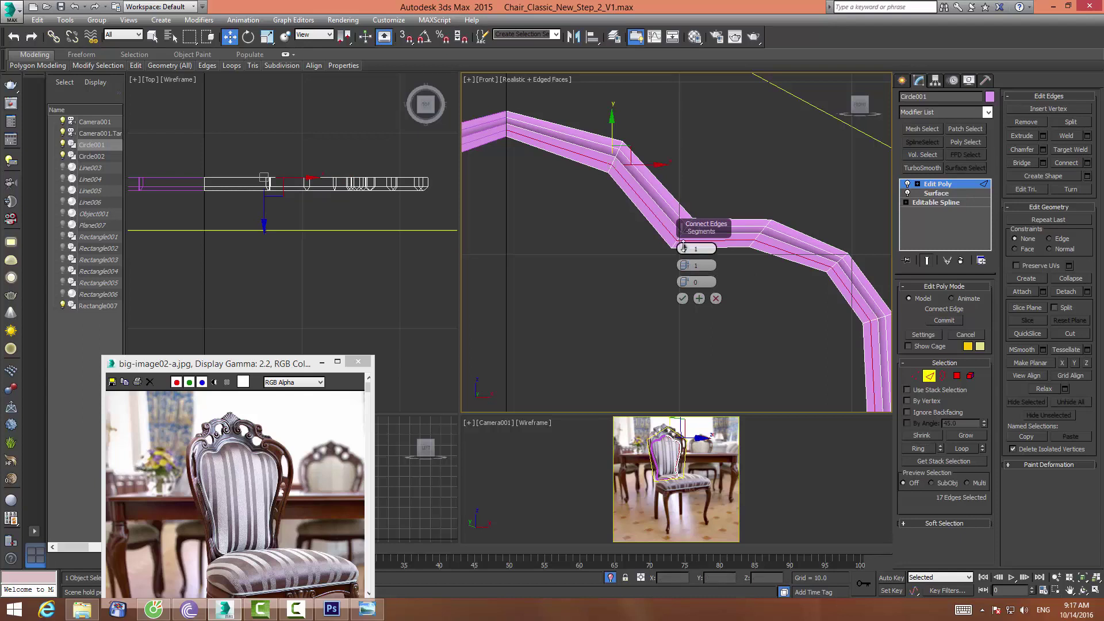
left_click_drag(685, 261, 717, 126)
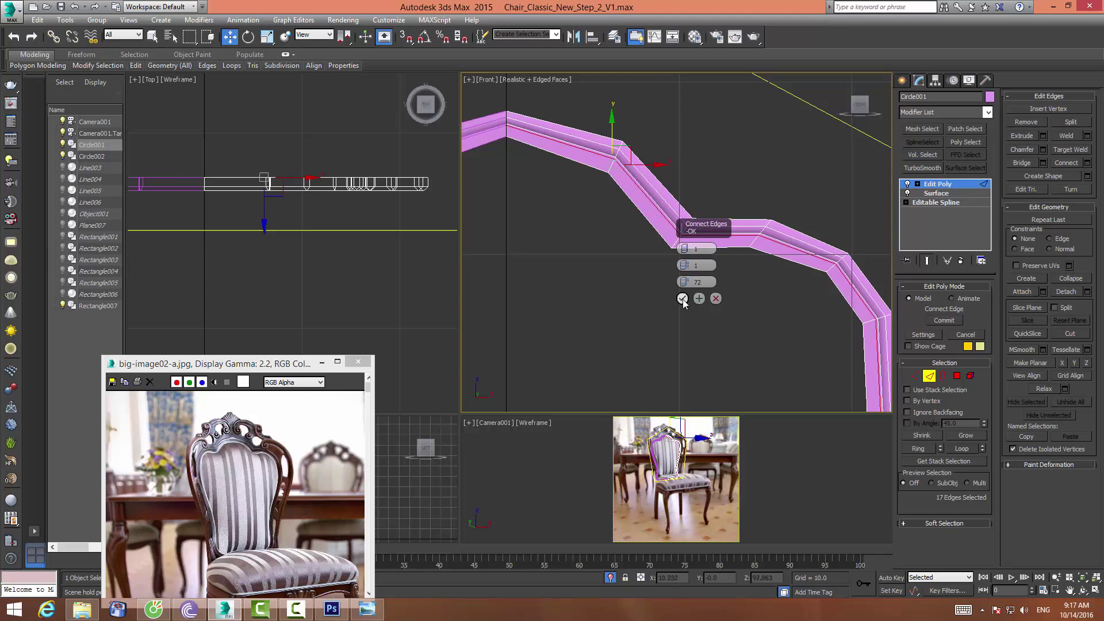
left_click(682, 299)
scroll(614, 200, "down", 2)
mouse_move(614, 200)
middle_mouse_down()
mouse_move(669, 154)
mouse_move(706, 197)
mouse_move(694, 244)
middle_mouse_up()
scroll(669, 154, "down", 2)
scroll(704, 165, "down", 1)
scroll(706, 198, "up", 1)
Select the top edge of the chair-back outline at Edge level
scroll(694, 244, "down", 2)
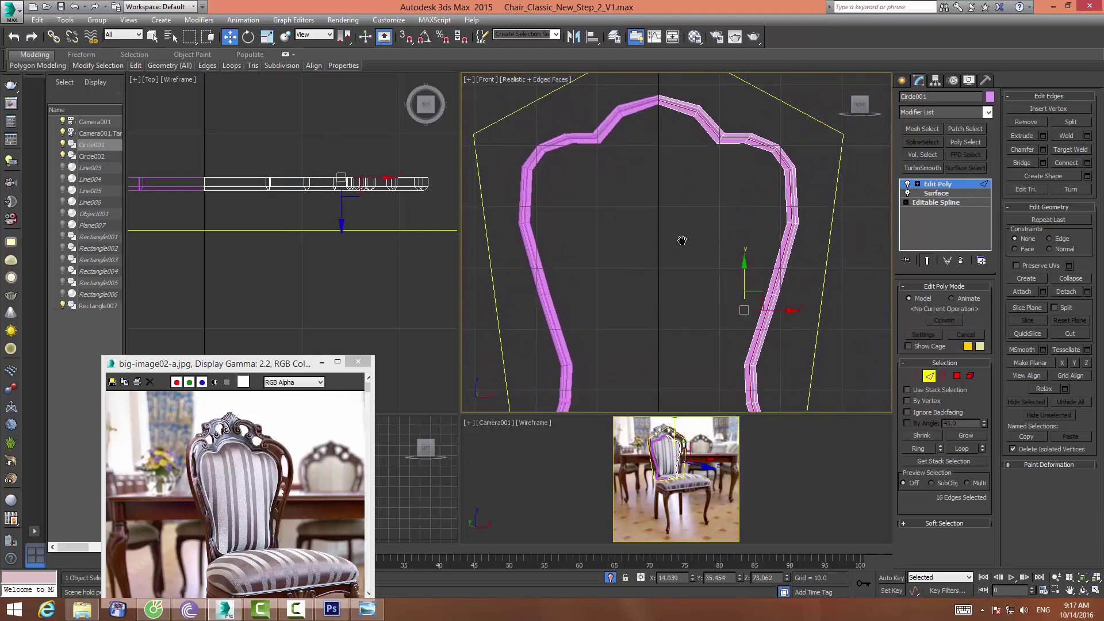
left_click(929, 375)
scroll(721, 219, "down", 2)
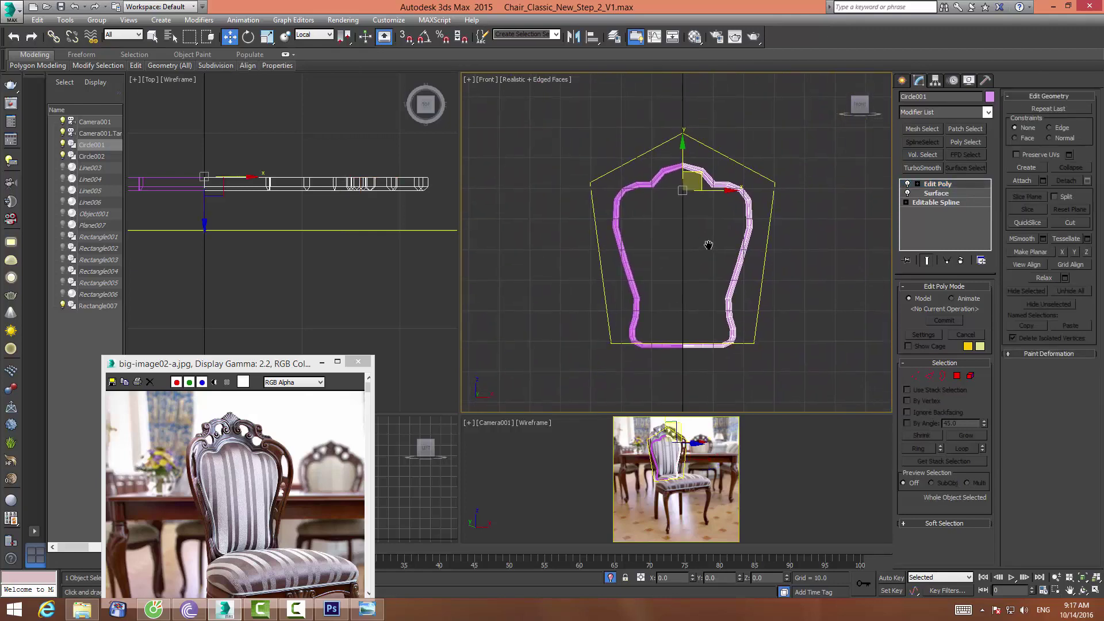
middle_click_drag(710, 241, 698, 219)
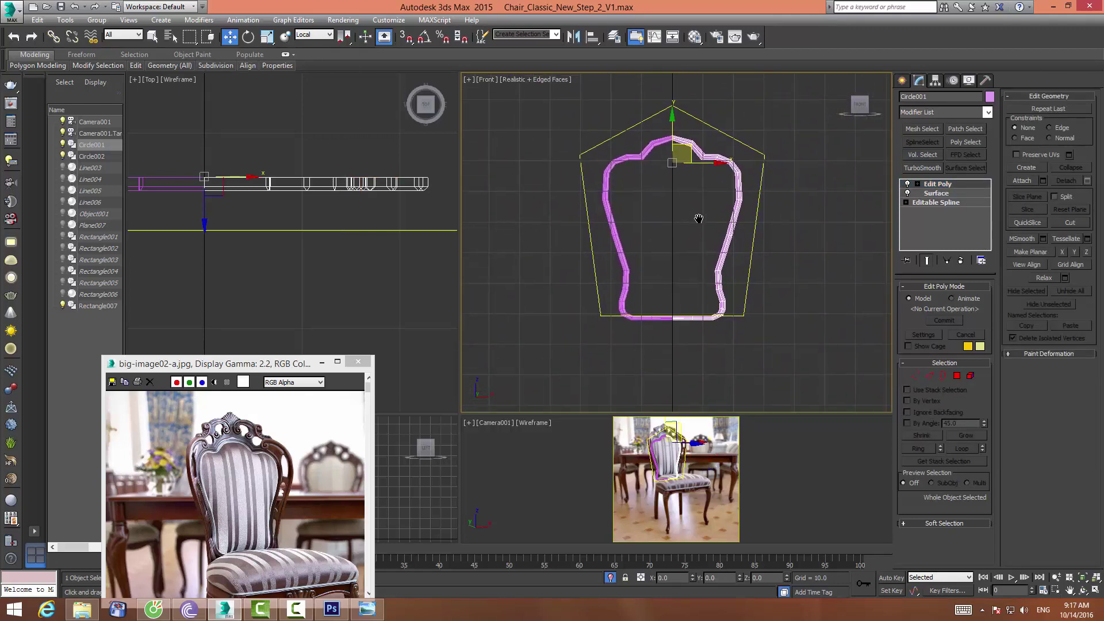
scroll(722, 230, "up", 1)
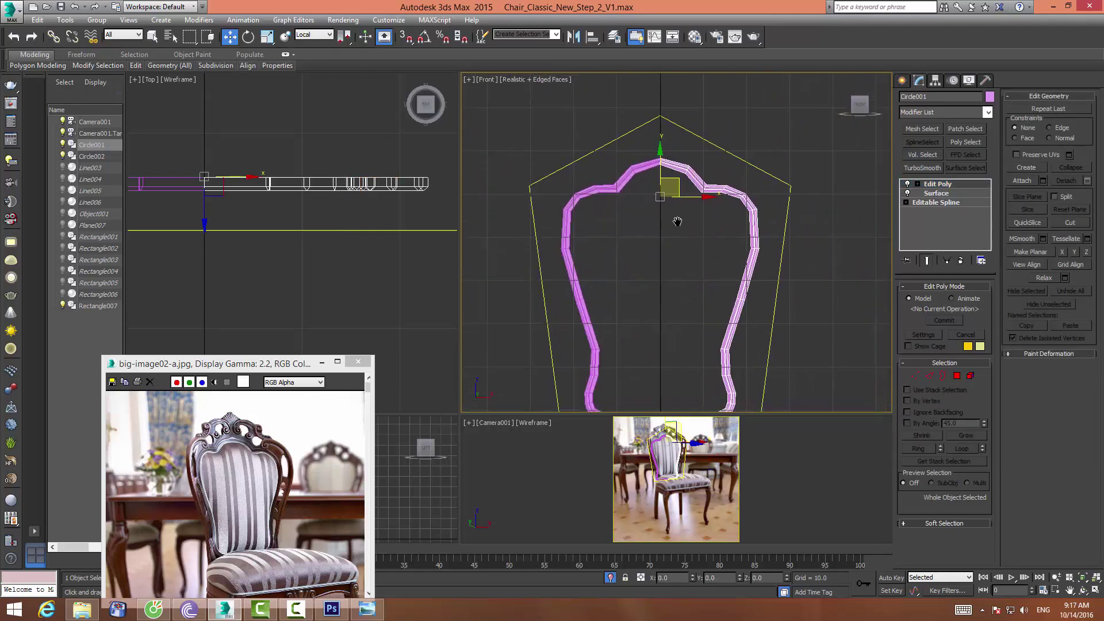
scroll(775, 239, "up", 1)
left_click(923, 376)
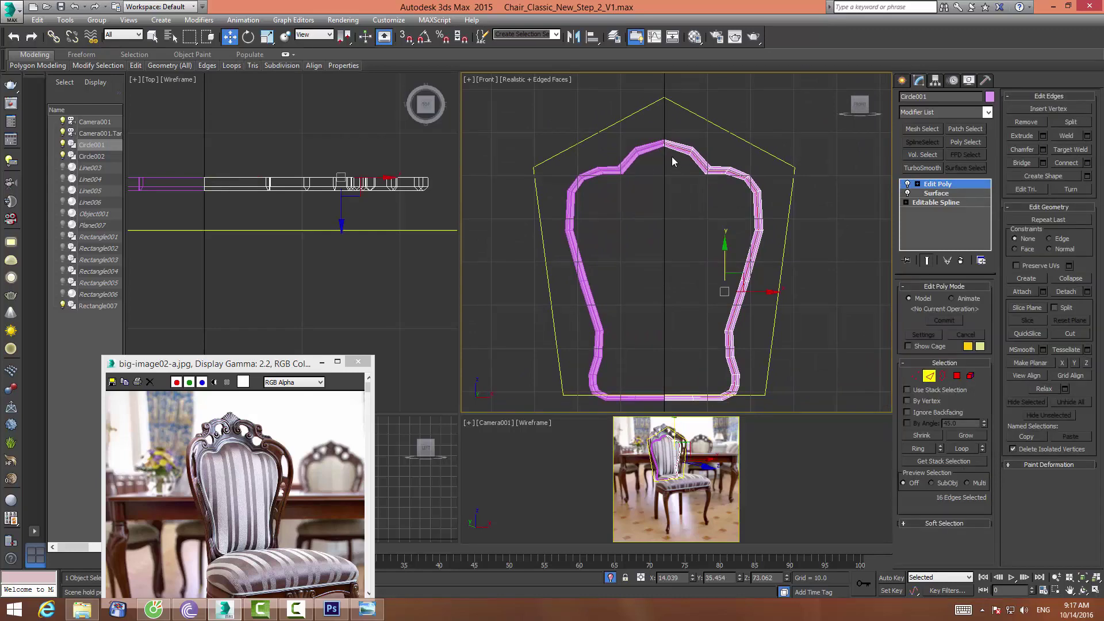
left_click(673, 156)
middle_click_drag(673, 157, 676, 185)
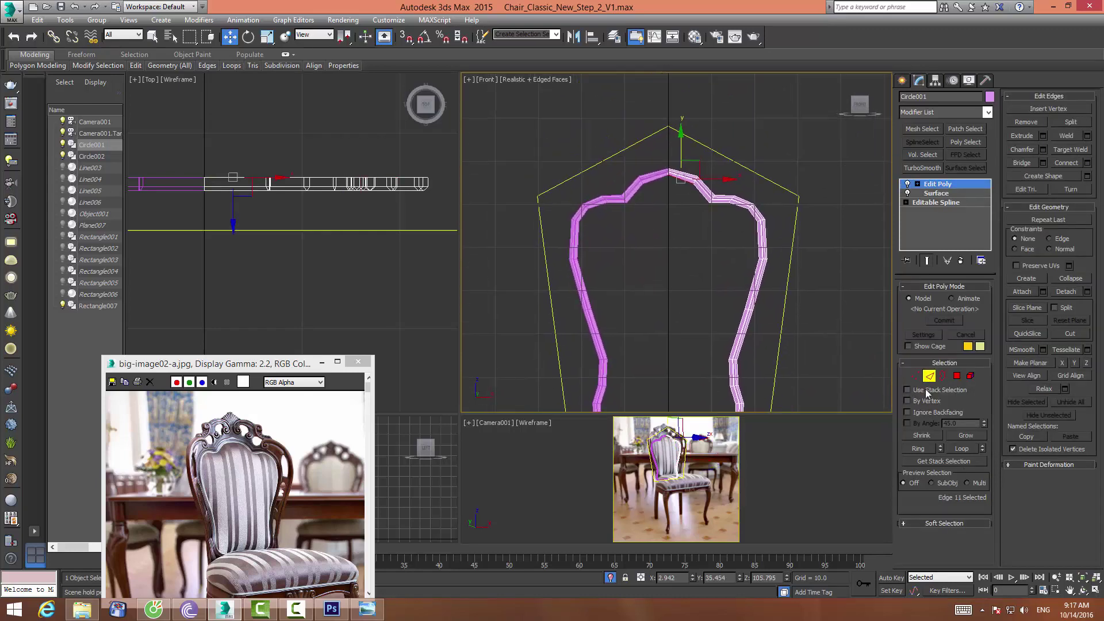
scroll(683, 222, "up", 3)
scroll(678, 247, "up", 2)
scroll(678, 246, "up", 2)
scroll(678, 246, "down", 4)
middle_click_drag(678, 246, 667, 103)
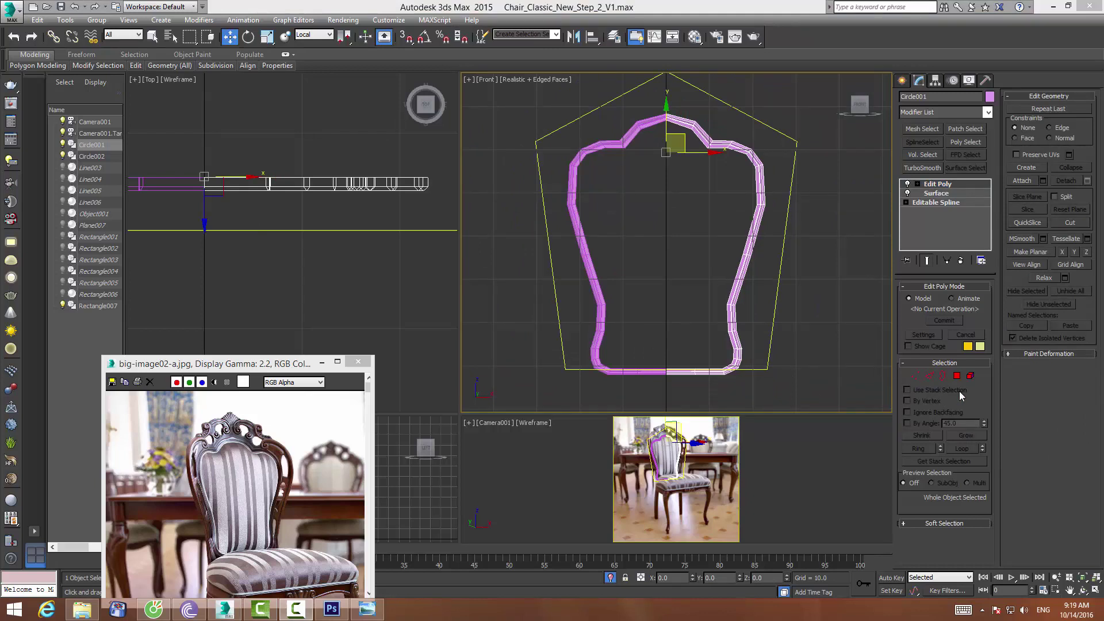
Delete the left-half profile Circle002 and inspect the remaining Circle001 in perspective
left_click(597, 290)
key("Delete")
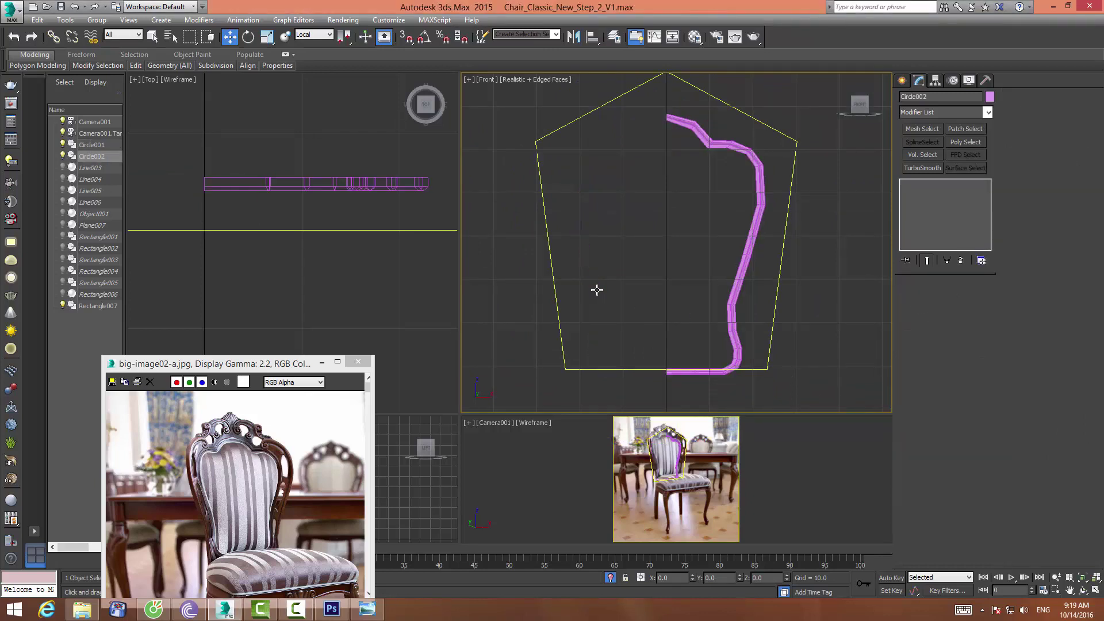
left_click(731, 145)
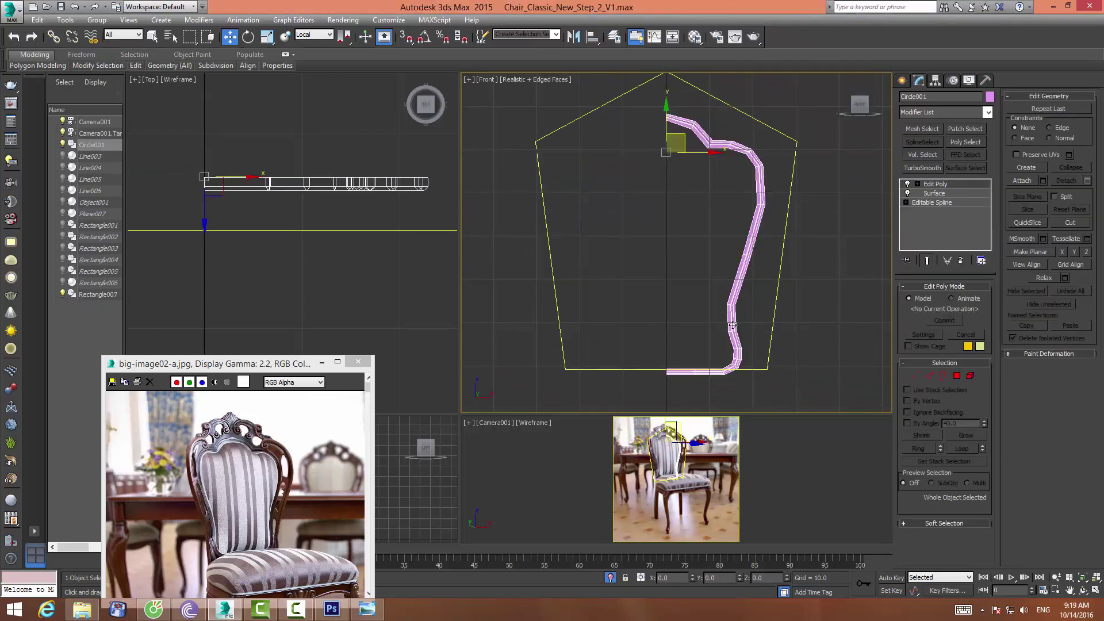
key("p")
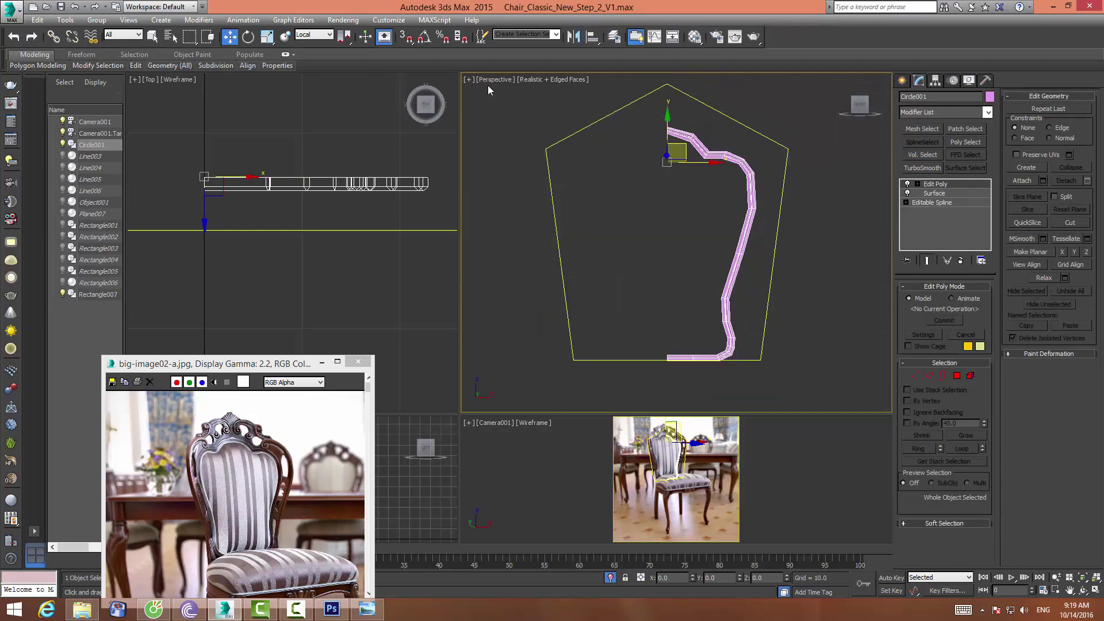
middle_click_drag(656, 199, 898, 381, "alt")
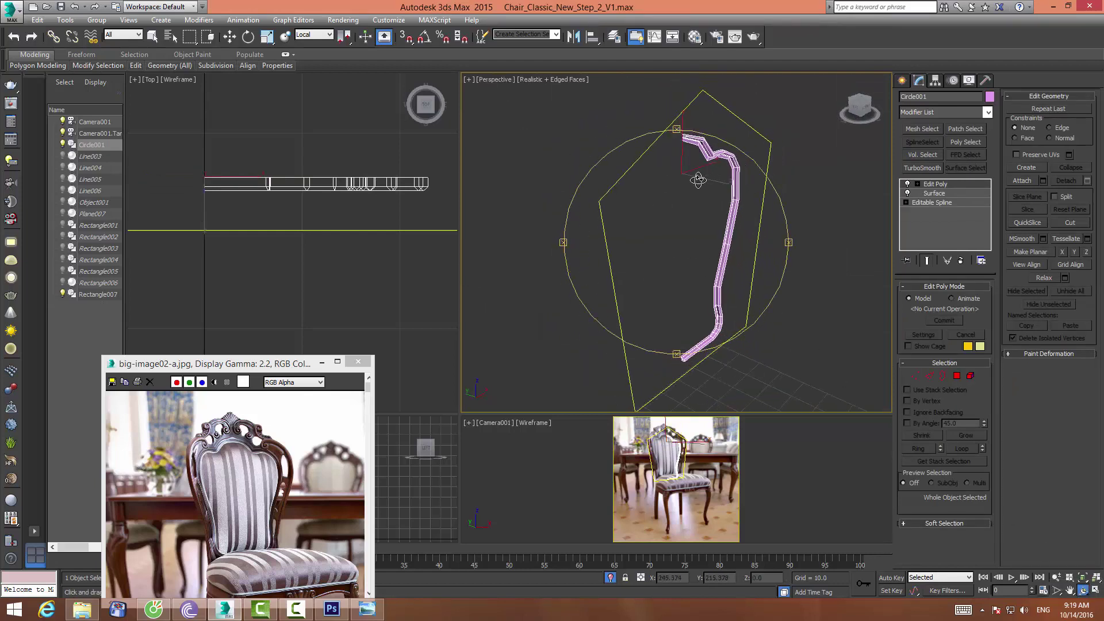
Delete the cap polygon at the half profile's top end, leaving that end open
left_click(914, 375)
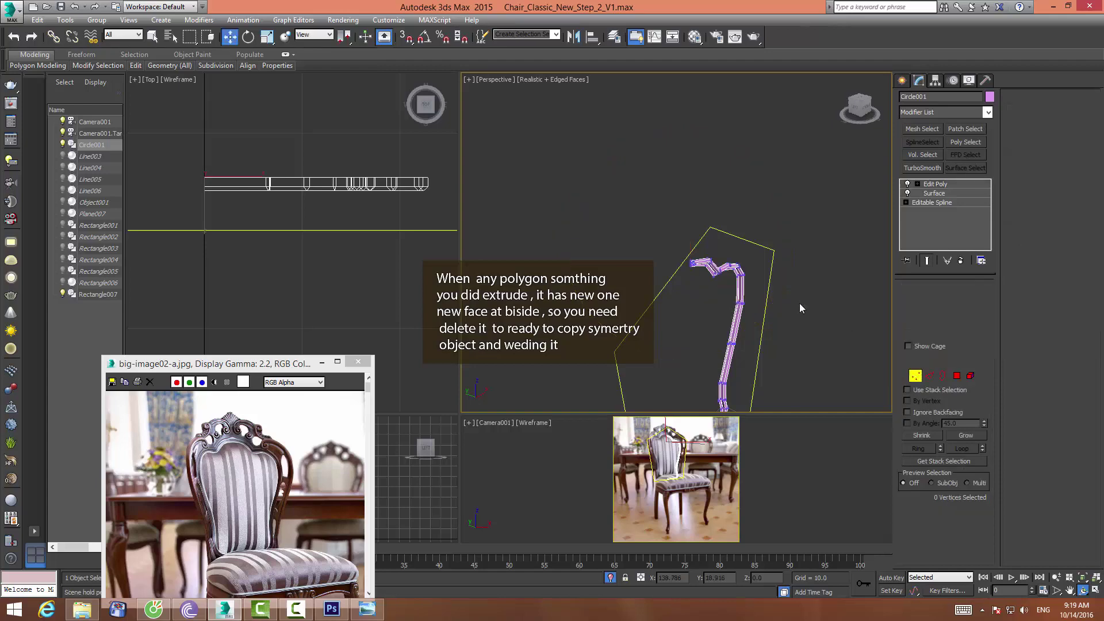
left_click_drag(650, 224, 710, 256)
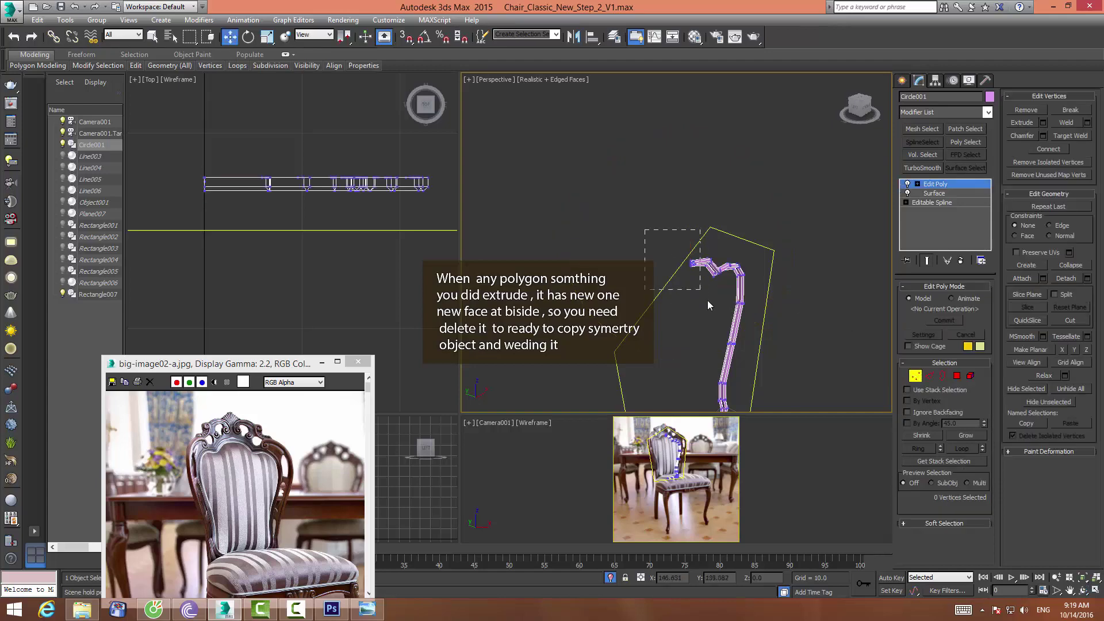
left_click(1093, 580)
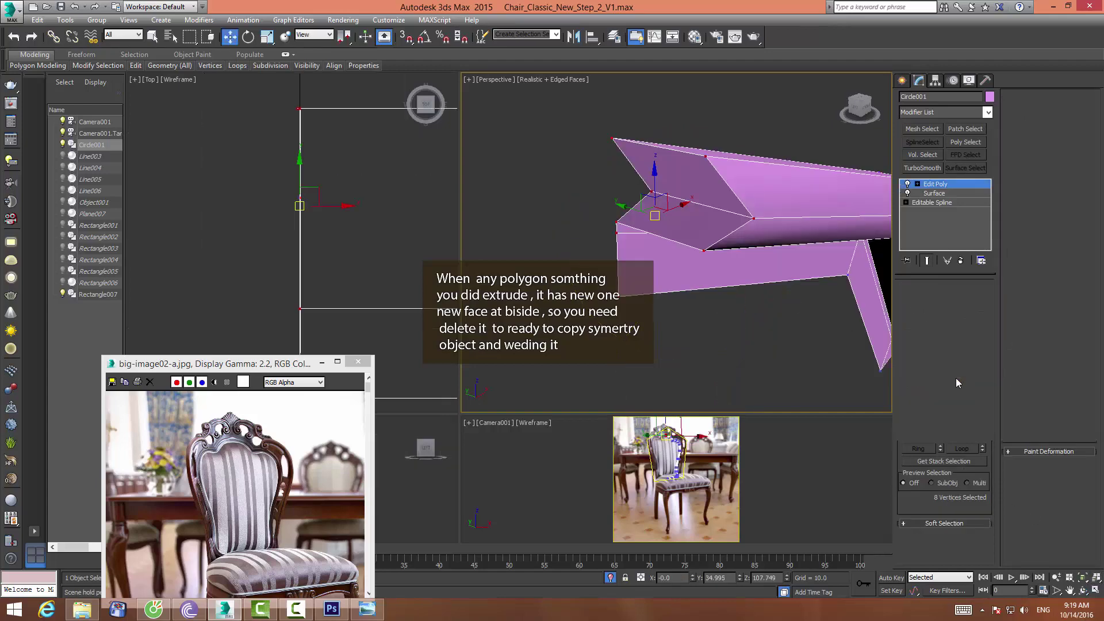
left_click(956, 375)
left_click(699, 218)
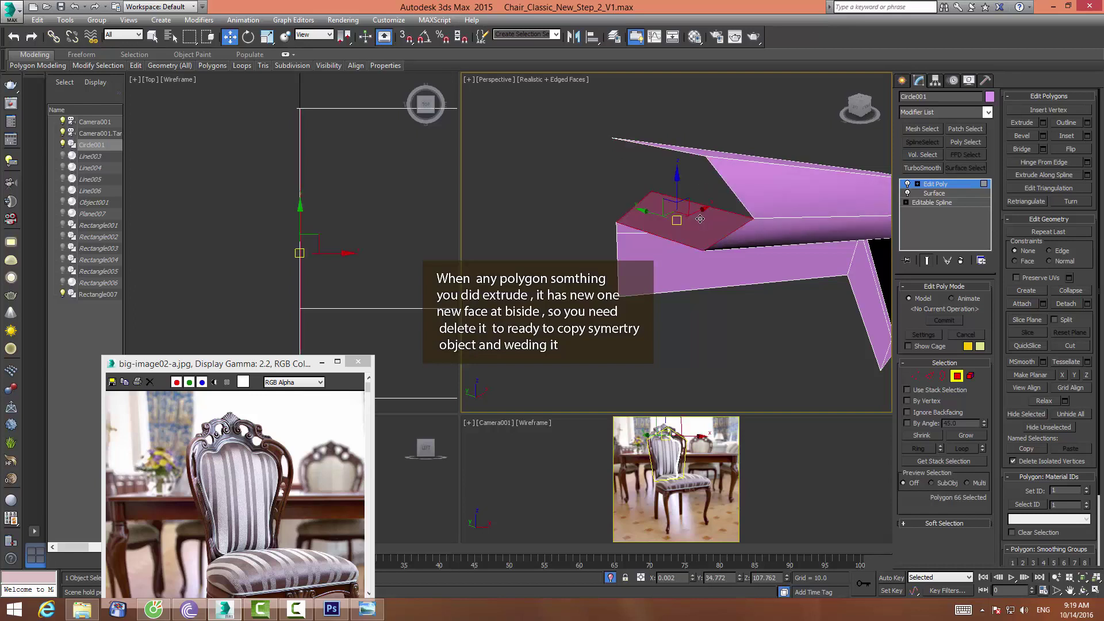
key("Delete")
left_click(522, 113)
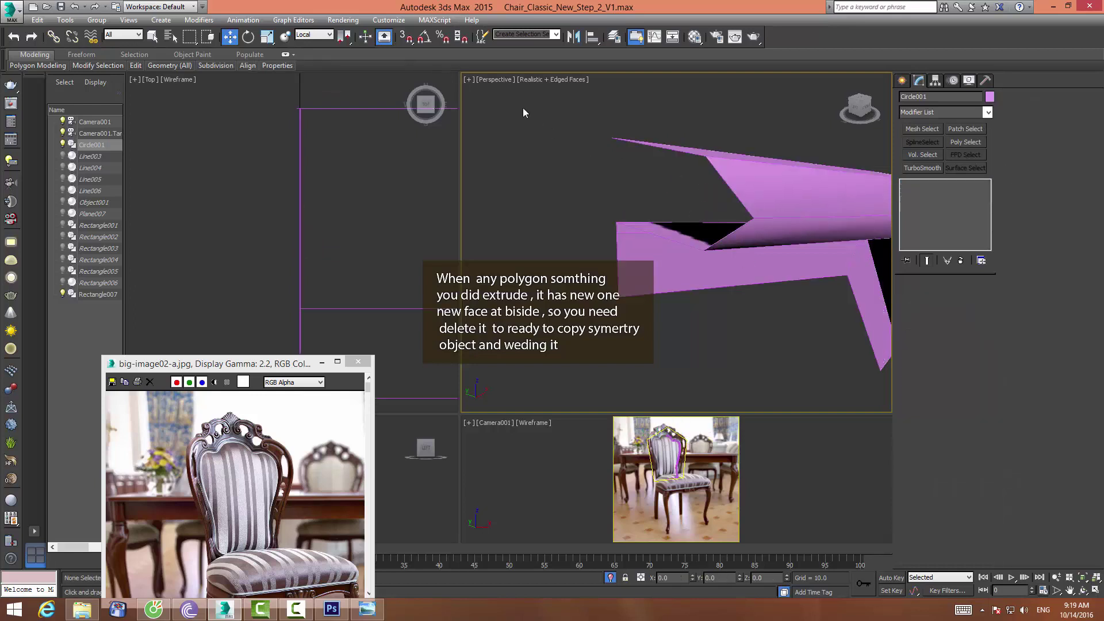
Select the half profile Circle001 and check its pivot in the Hierarchy panel
key("f")
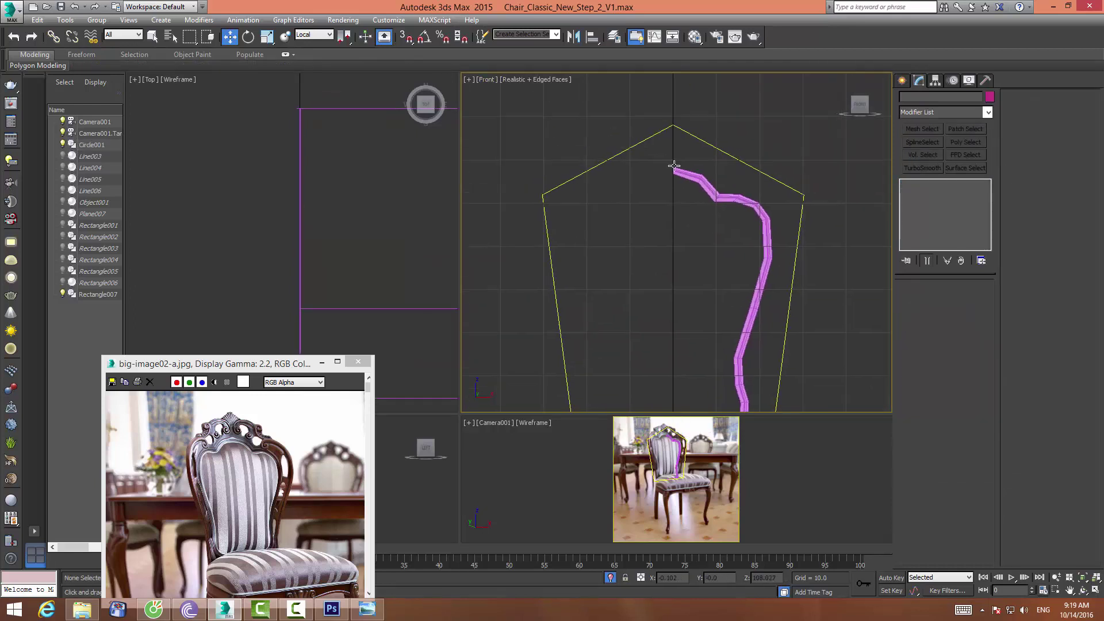
scroll(673, 166, "up", 3)
left_click(698, 190)
scroll(698, 192, "up", 2)
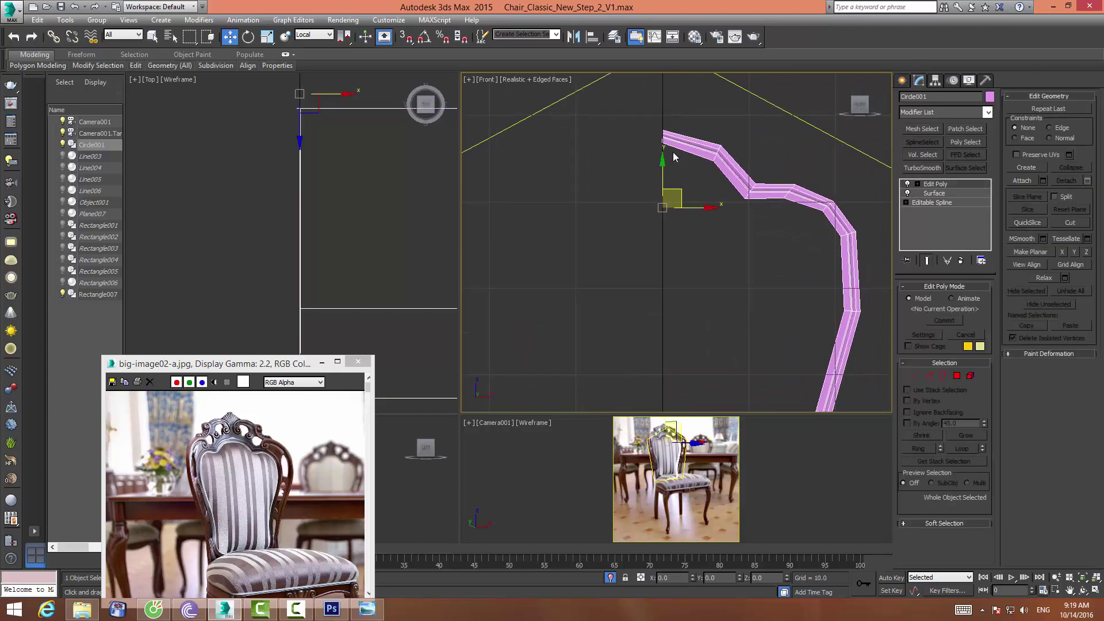
left_click(935, 81)
scroll(736, 253, "down", 2)
scroll(718, 224, "down", 2)
middle_click_drag(720, 170, 721, 178)
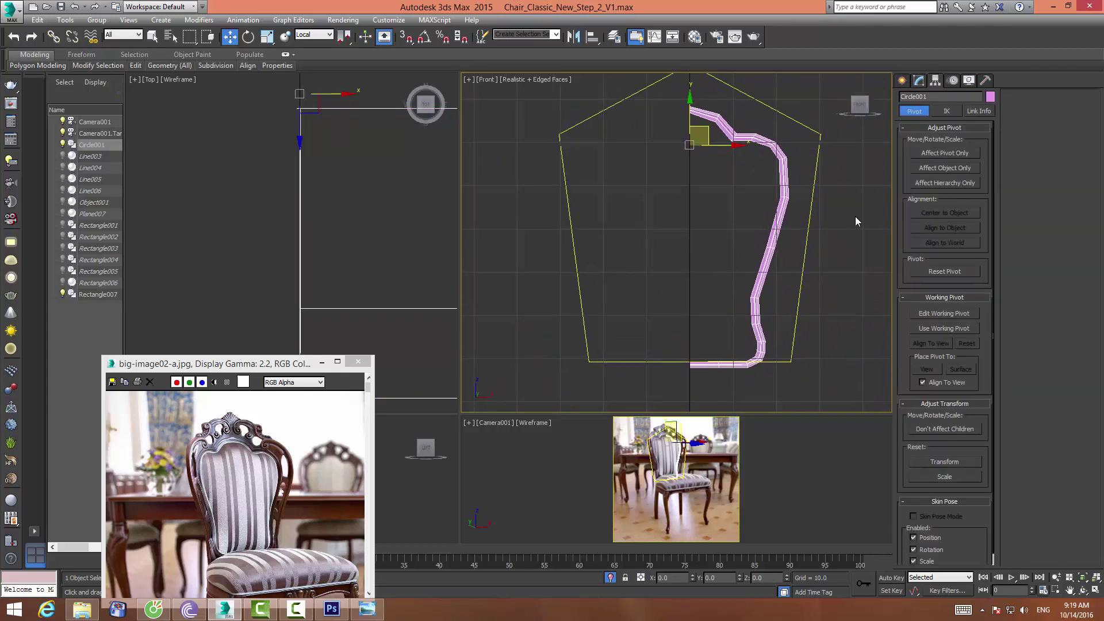
Add a Symmetry modifier to mirror the half frame into the full backrest
left_click(918, 81)
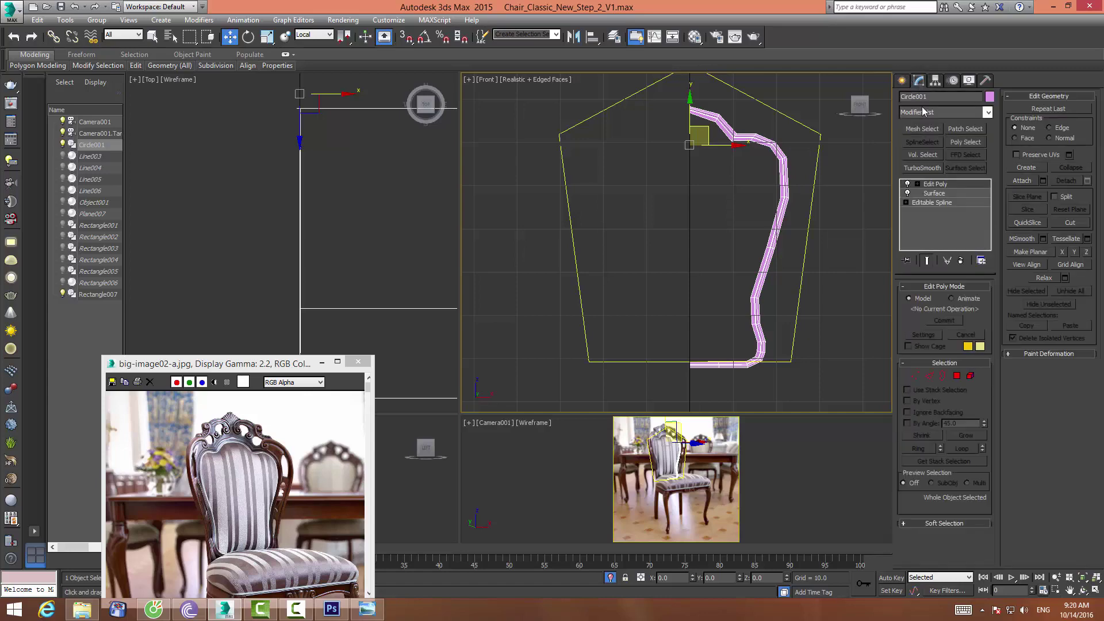
left_click(922, 112)
key("s")
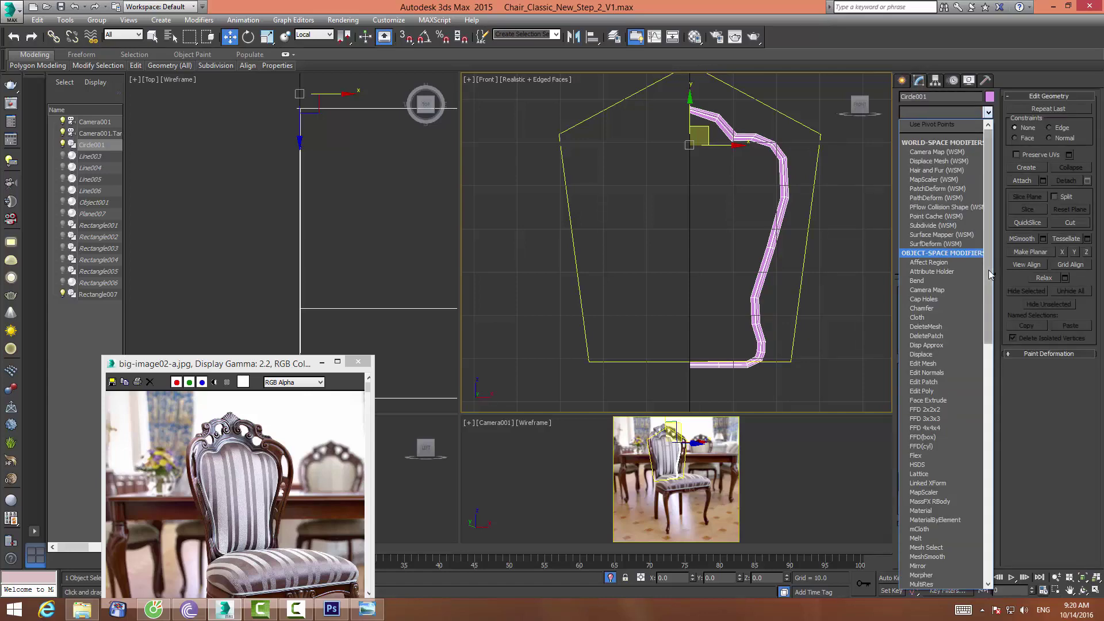
scroll(989, 270, "down", 3)
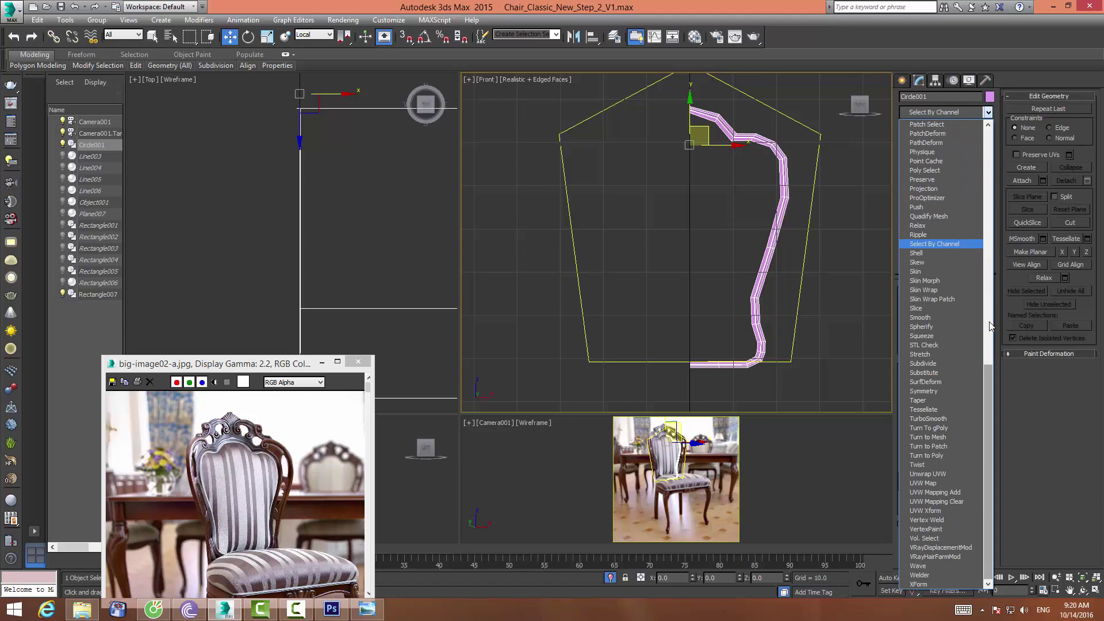
left_click(920, 391)
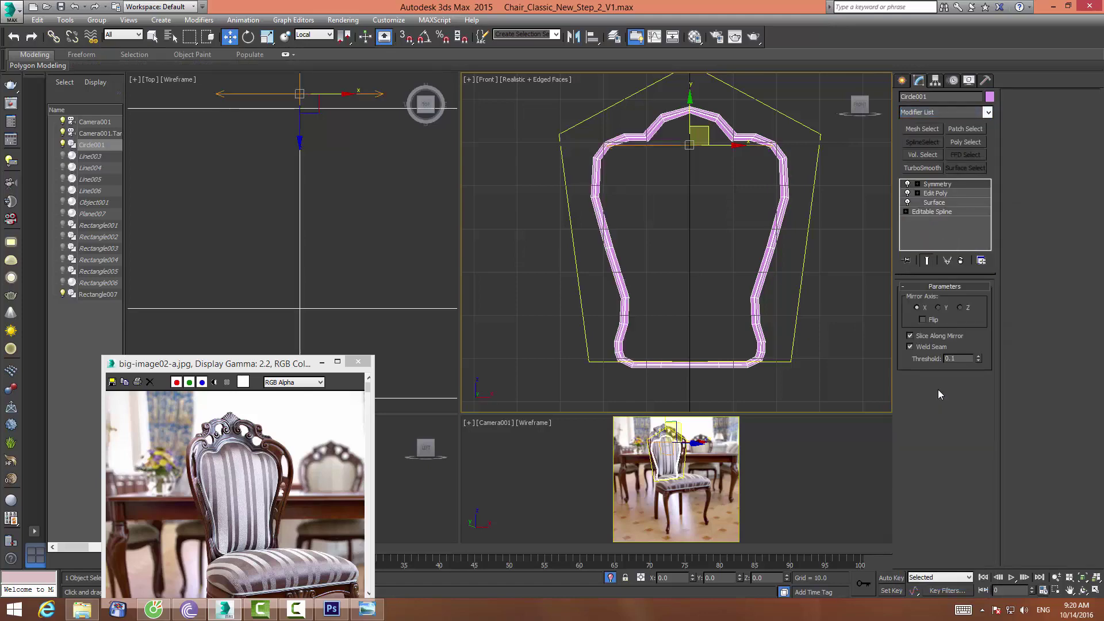
scroll(689, 184, "up", 2)
scroll(685, 179, "up", 3)
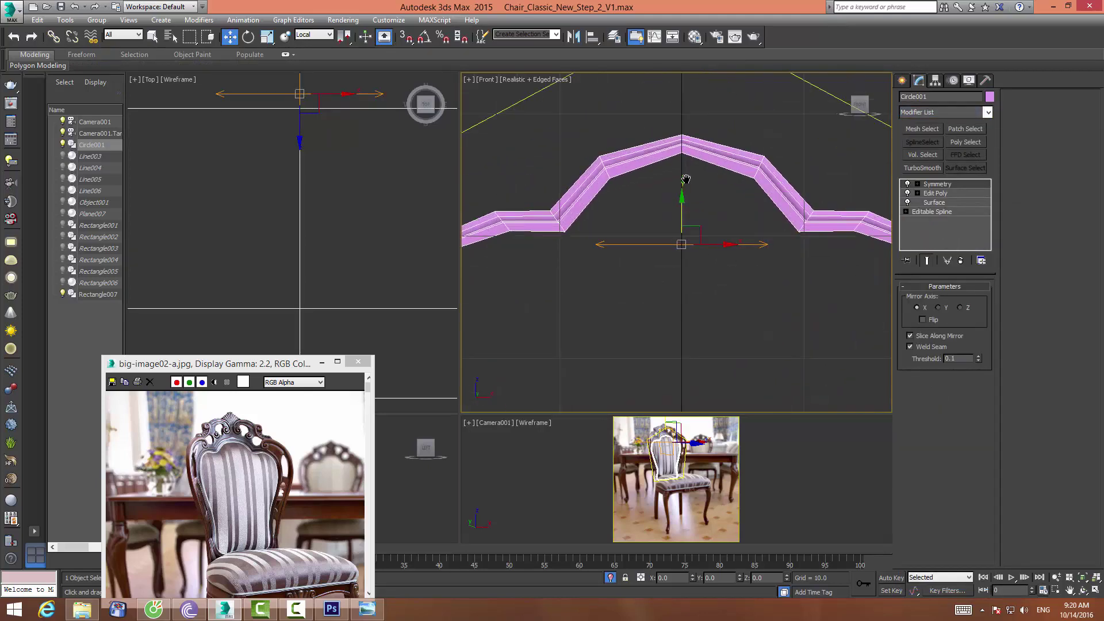
scroll(685, 178, "down", 3)
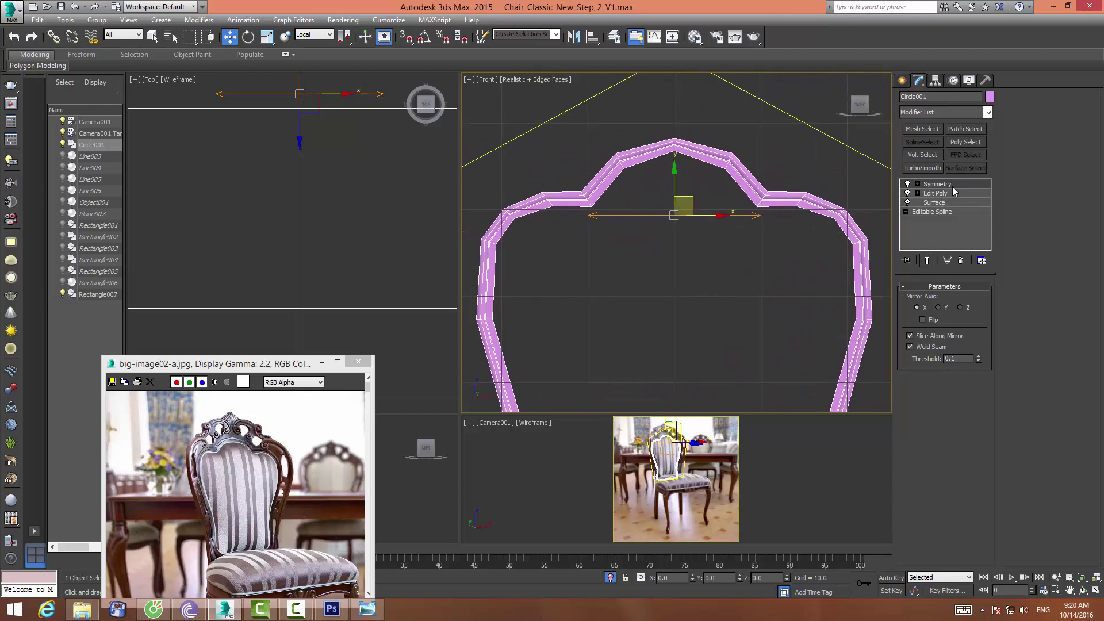
left_click(874, 209)
Collapse Circle001's whole modifier stack into one Editable Poly
left_click(786, 194)
right_click(938, 184)
left_click(976, 299)
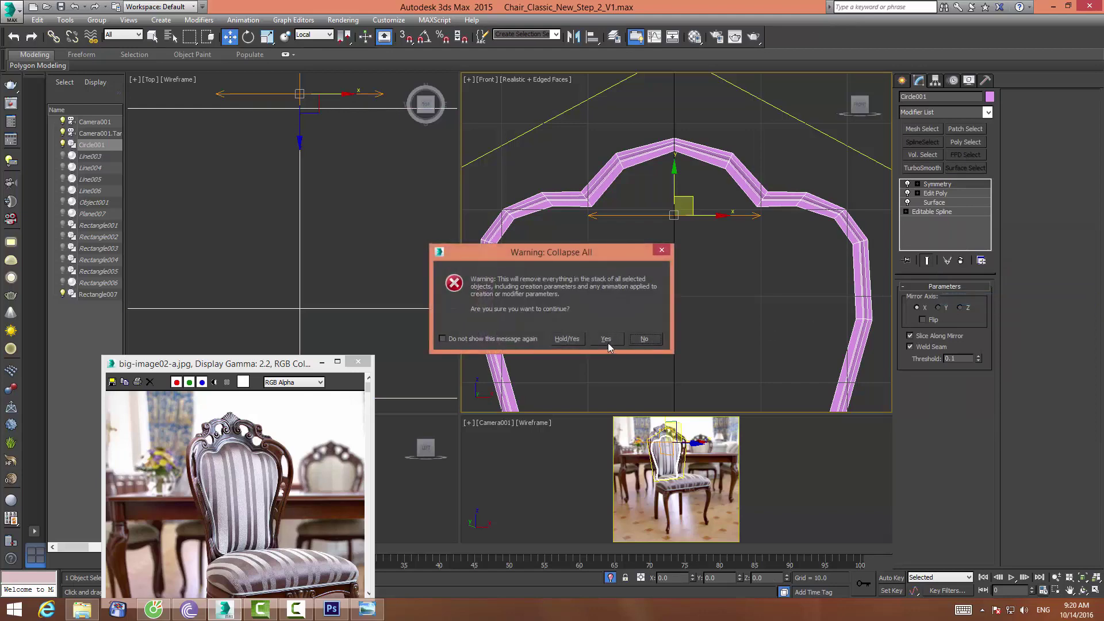
left_click(609, 340)
scroll(656, 199, "down", 3)
scroll(667, 252, "up", 2)
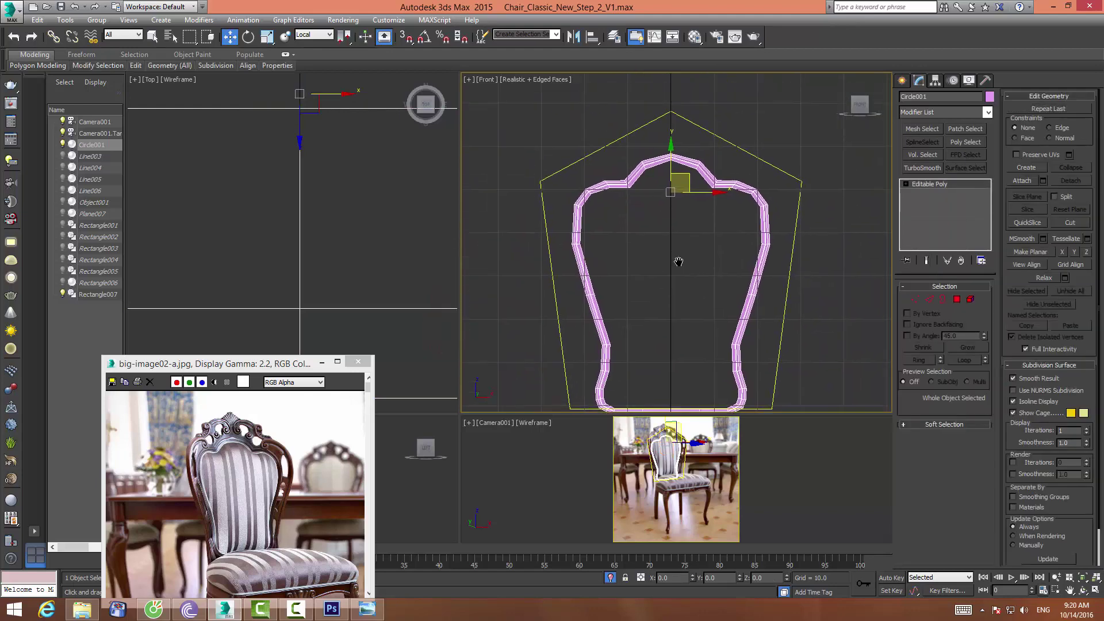
scroll(665, 247, "up", 3)
middle_click_drag(665, 241, 659, 191)
scroll(659, 191, "down", 2)
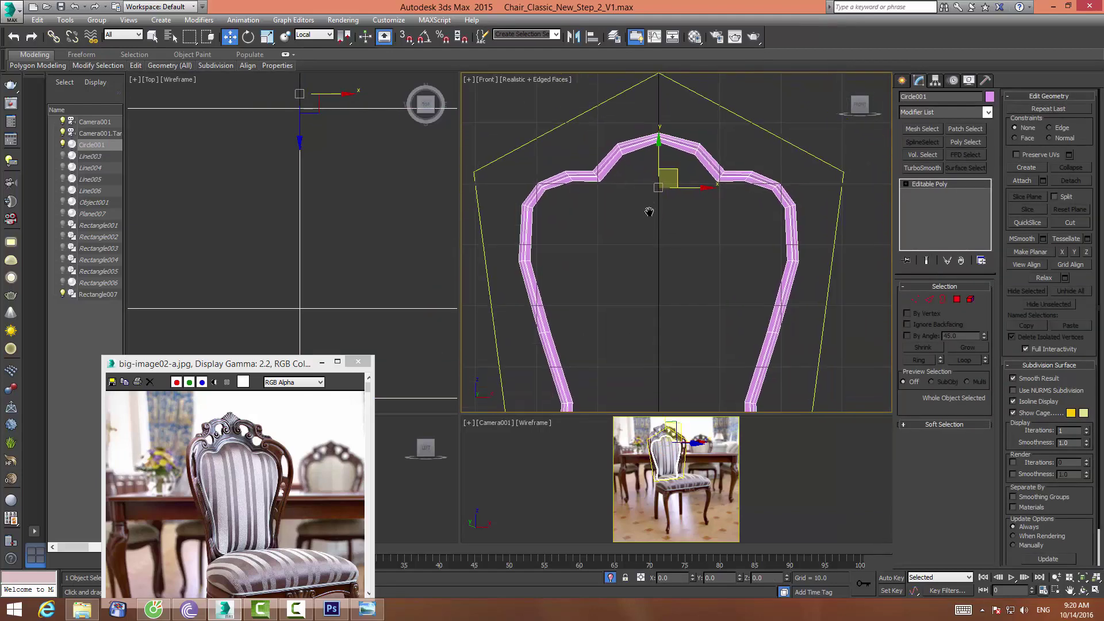
Test a TurboSmooth modifier on the outline, then remove it from the stack
left_click(924, 167)
scroll(686, 233, "down", 1)
mouse_move(686, 233)
middle_mouse_down()
mouse_move(698, 175)
mouse_move(702, 185)
middle_mouse_up()
left_click(960, 261)
left_click(594, 189)
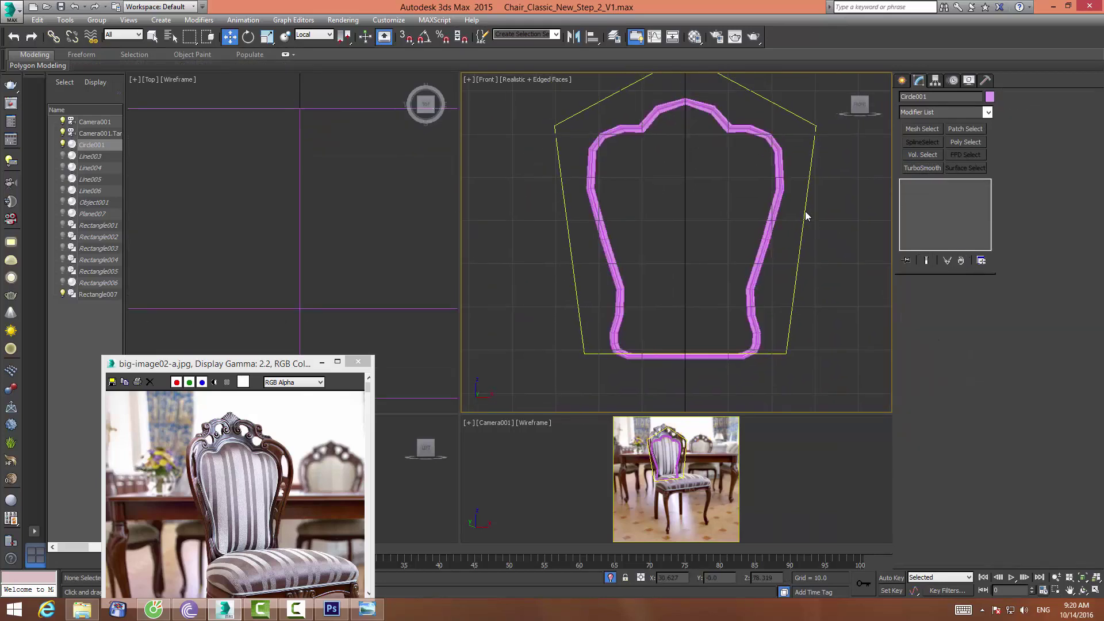
Save the scene as Chair_Classic_New_Step_2_V2.max, changing the version suffix from 1 to 2
left_click(13, 12)
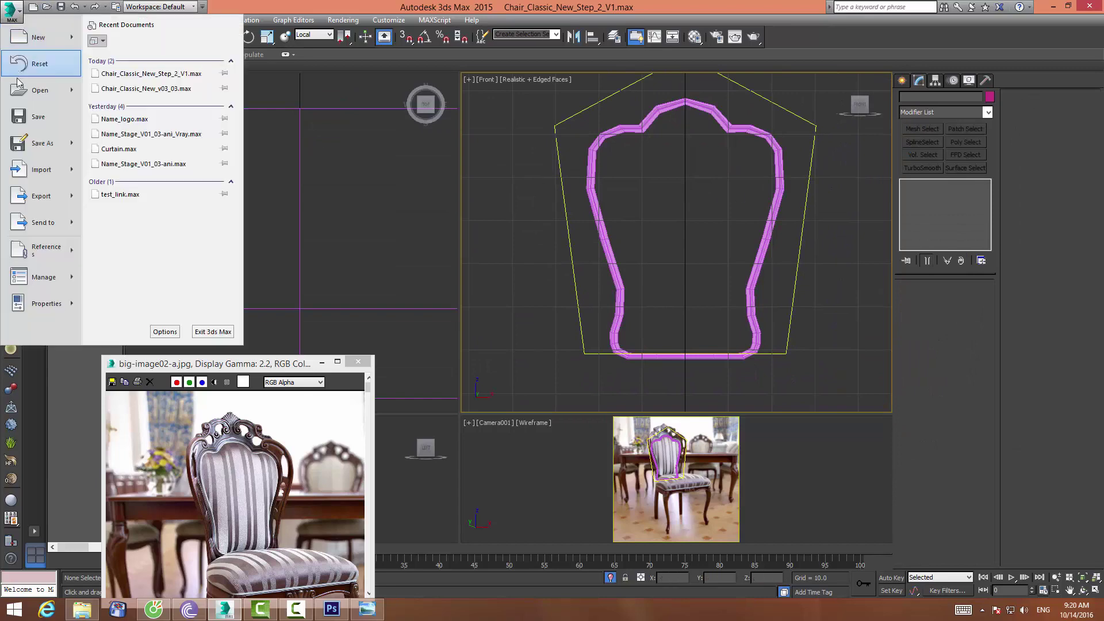
left_click(35, 143)
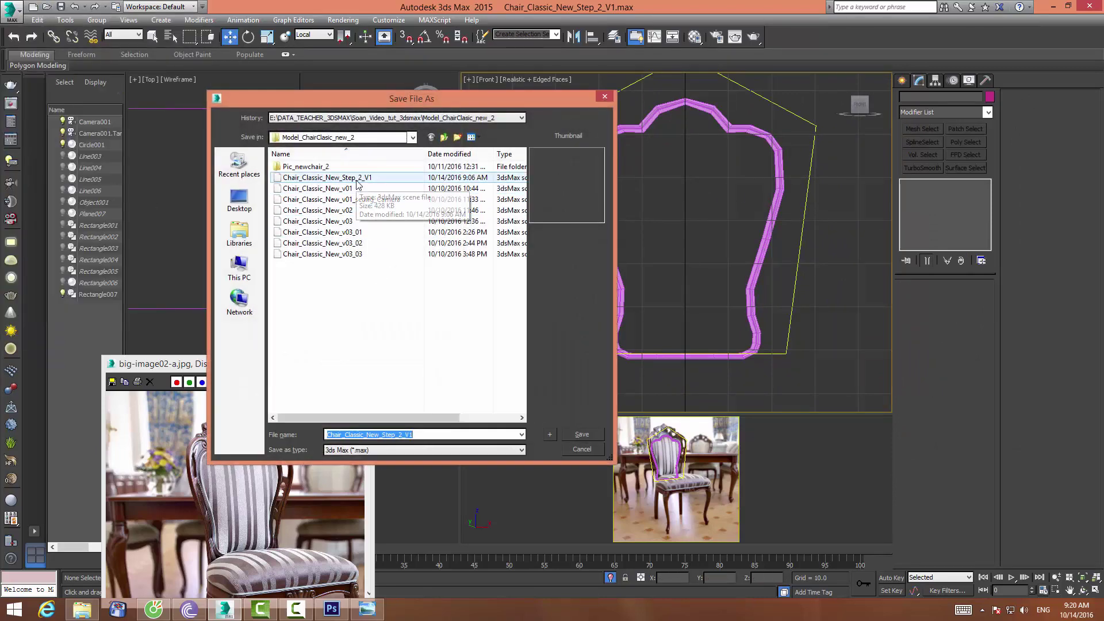
left_click(423, 434)
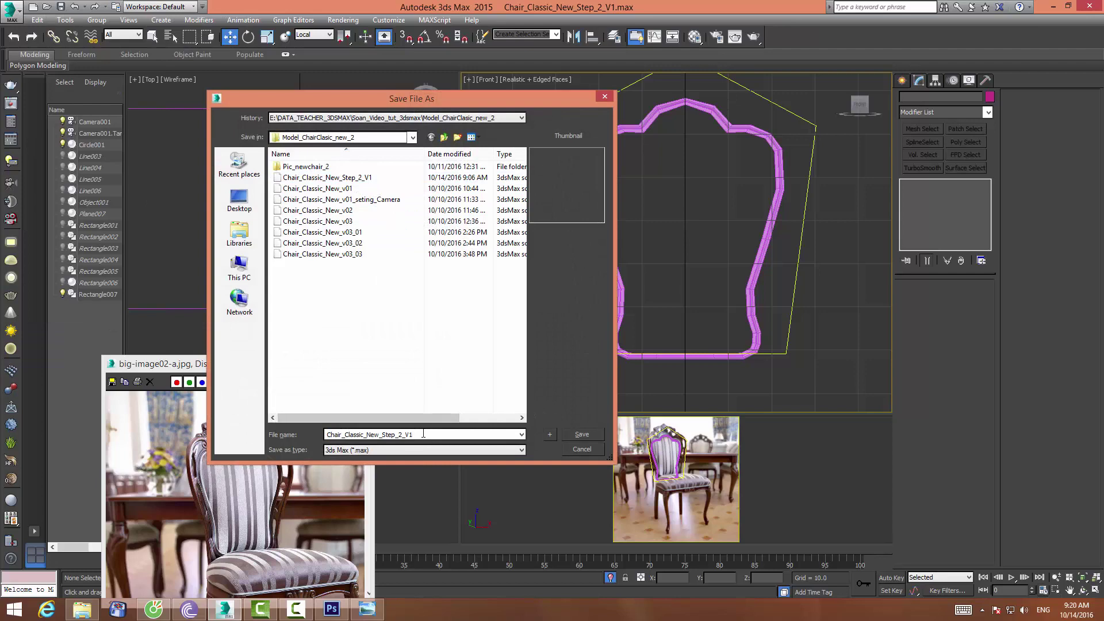
key("BackSpace")
type("2")
left_click(579, 436)
middle_click_drag(684, 292, 649, 271)
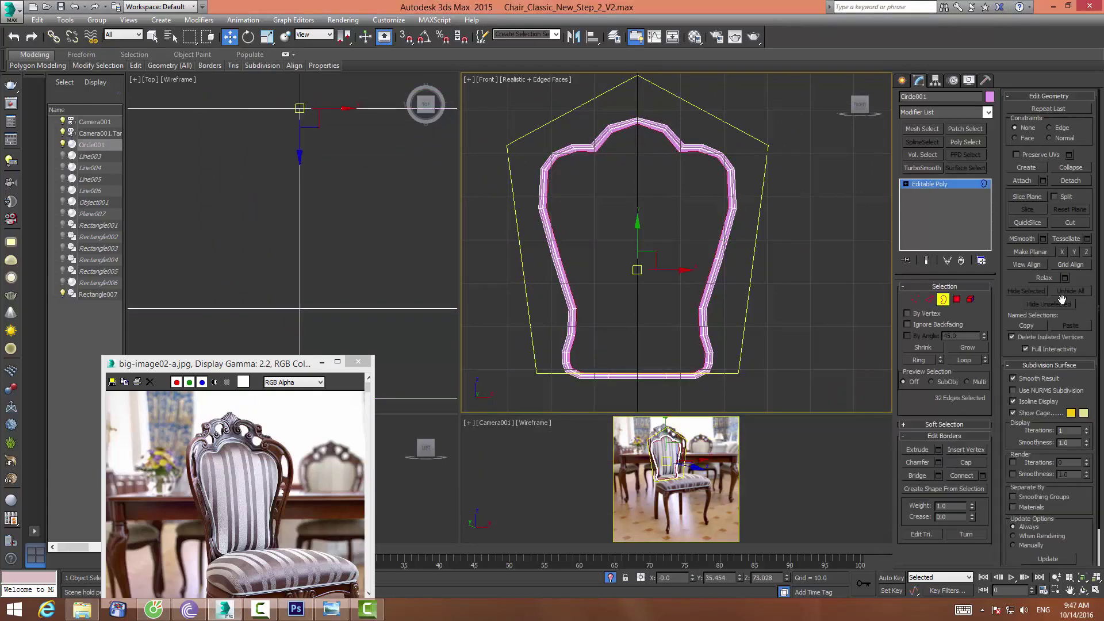
scroll(1076, 317, "down", 3)
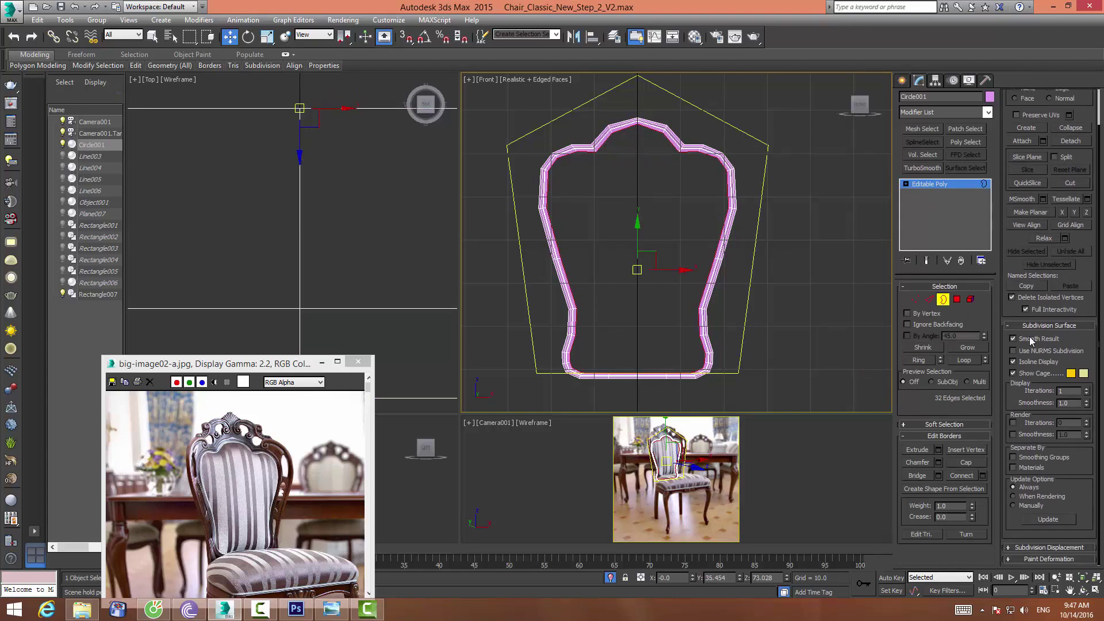
left_click(968, 488)
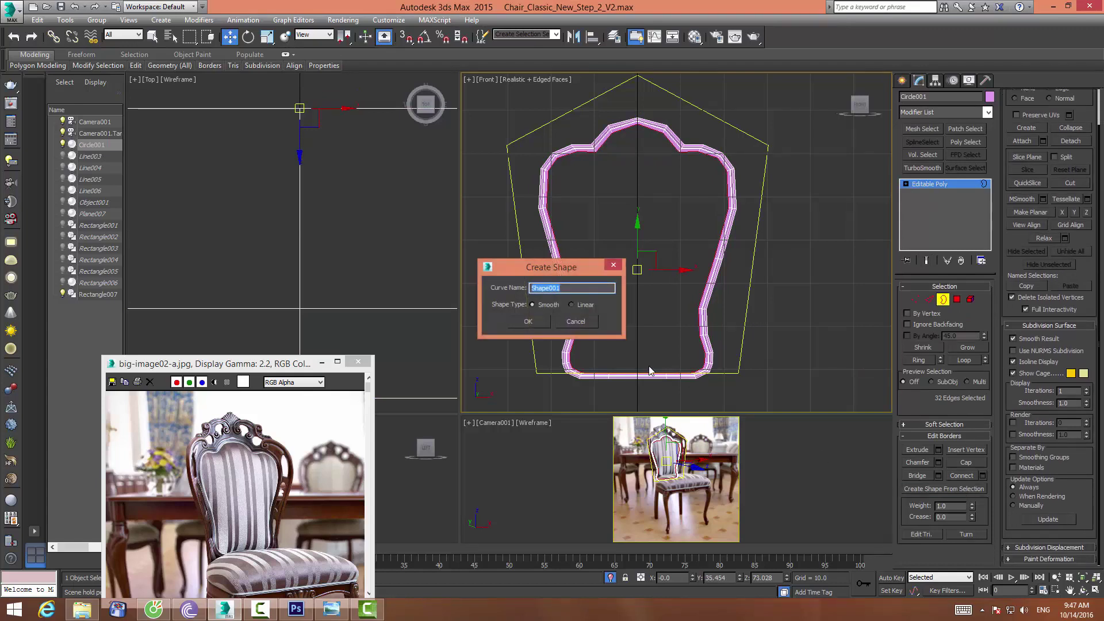
left_click(537, 323)
left_click(942, 304)
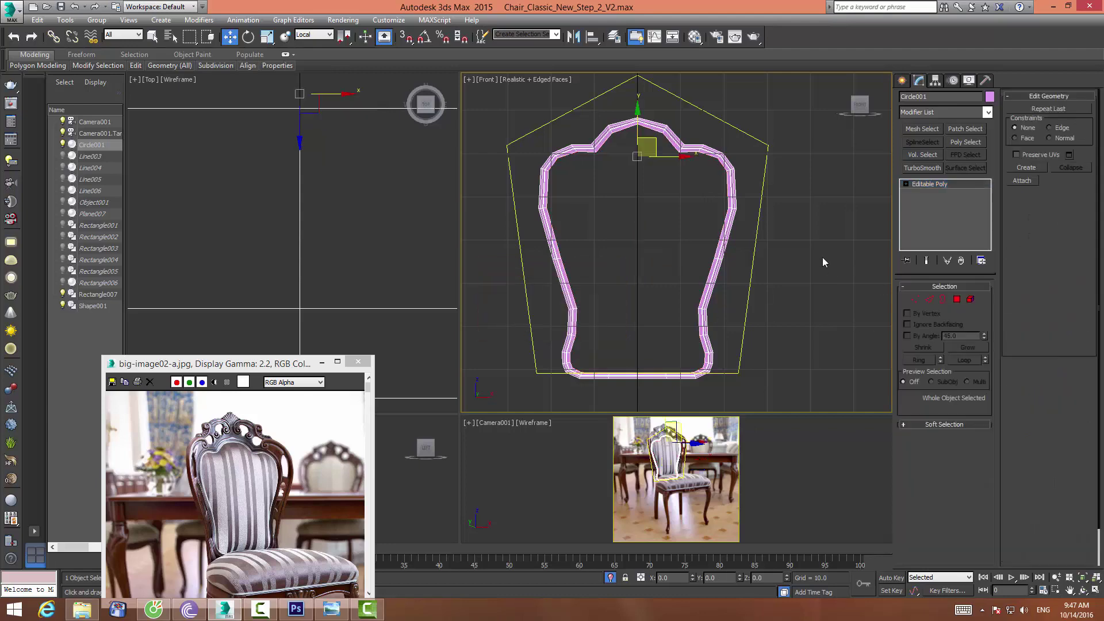
left_click(723, 184)
left_click(722, 168)
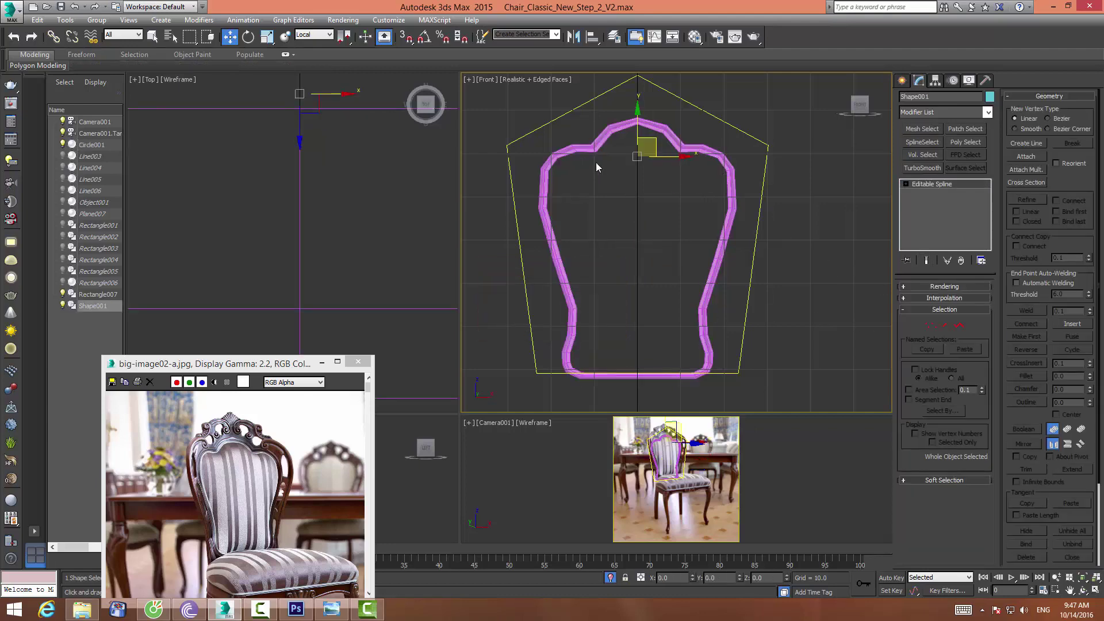
scroll(345, 190, "up", 3)
left_click_drag(295, 271, 295, 244)
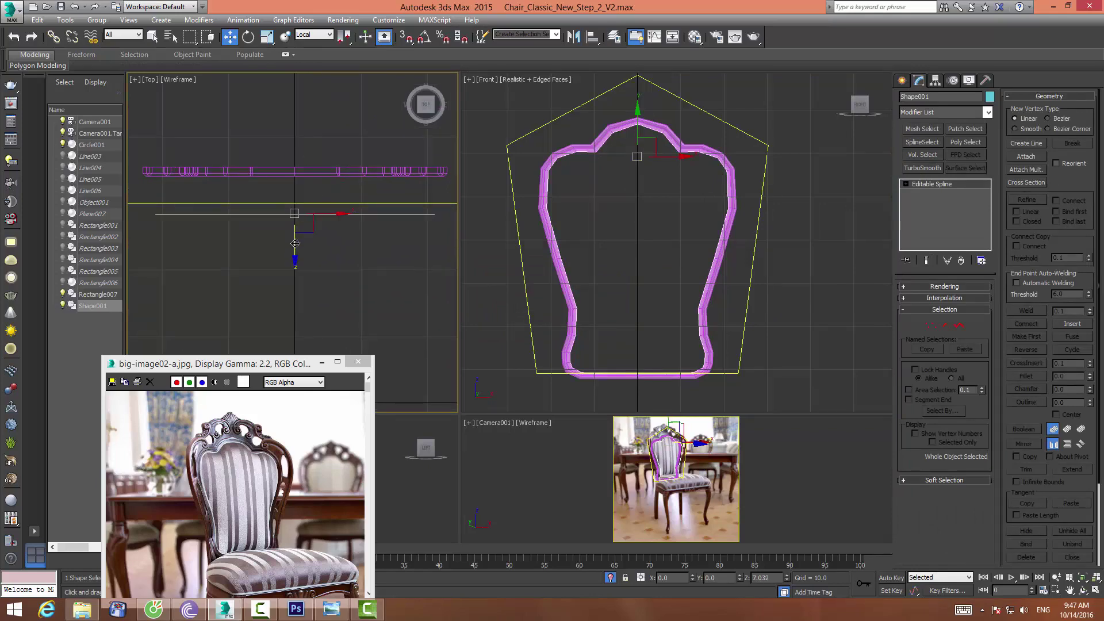
right_click(295, 244)
middle_click_drag(297, 222, 280, 213)
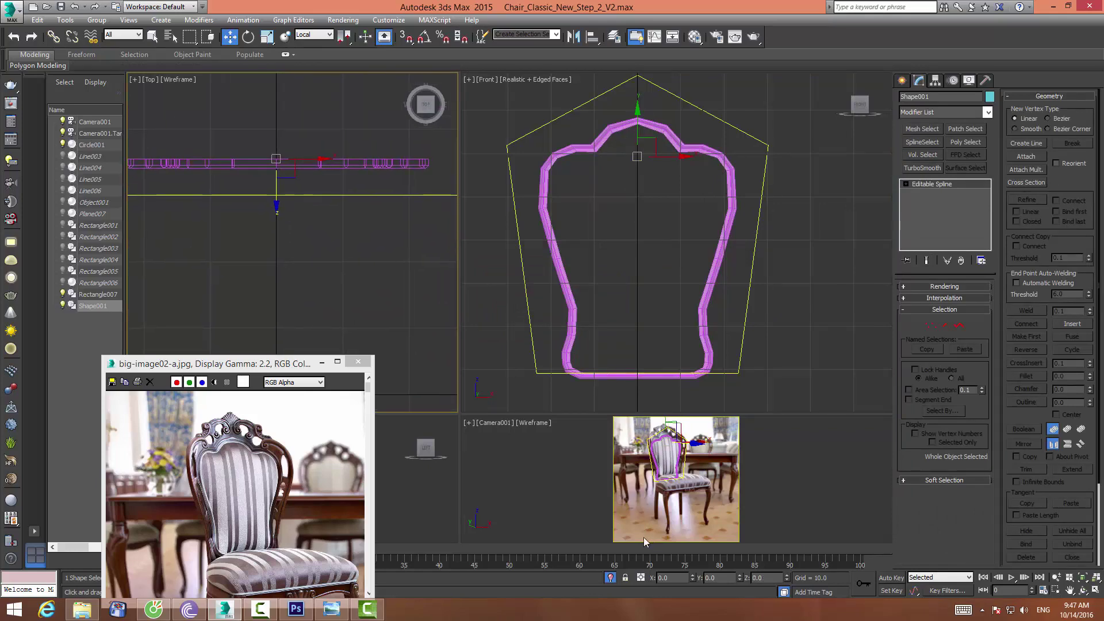
Isolate Shape001 and select its closed 32-vertex outline at Spline sub-object level
left_click(610, 577)
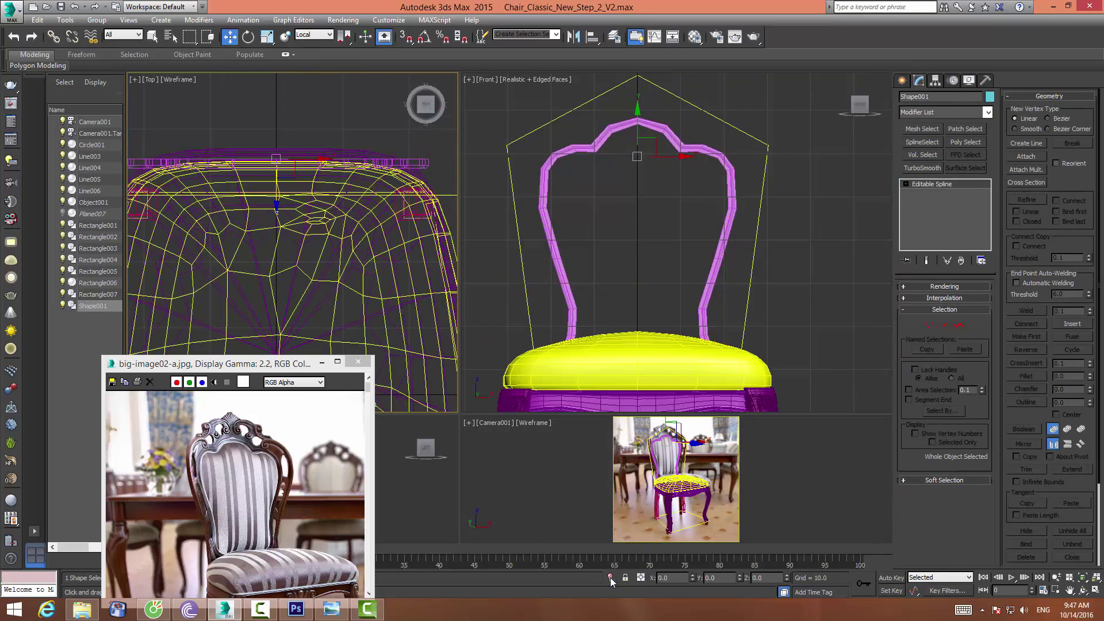
middle_click_drag(333, 314, 355, 254)
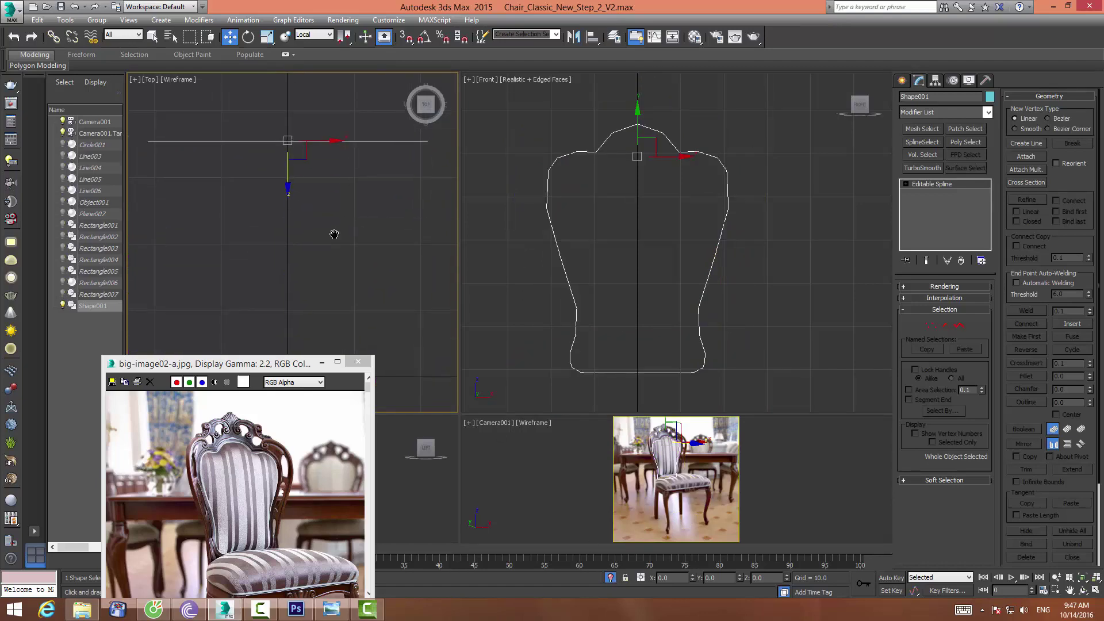
left_click(356, 254)
left_click(562, 260)
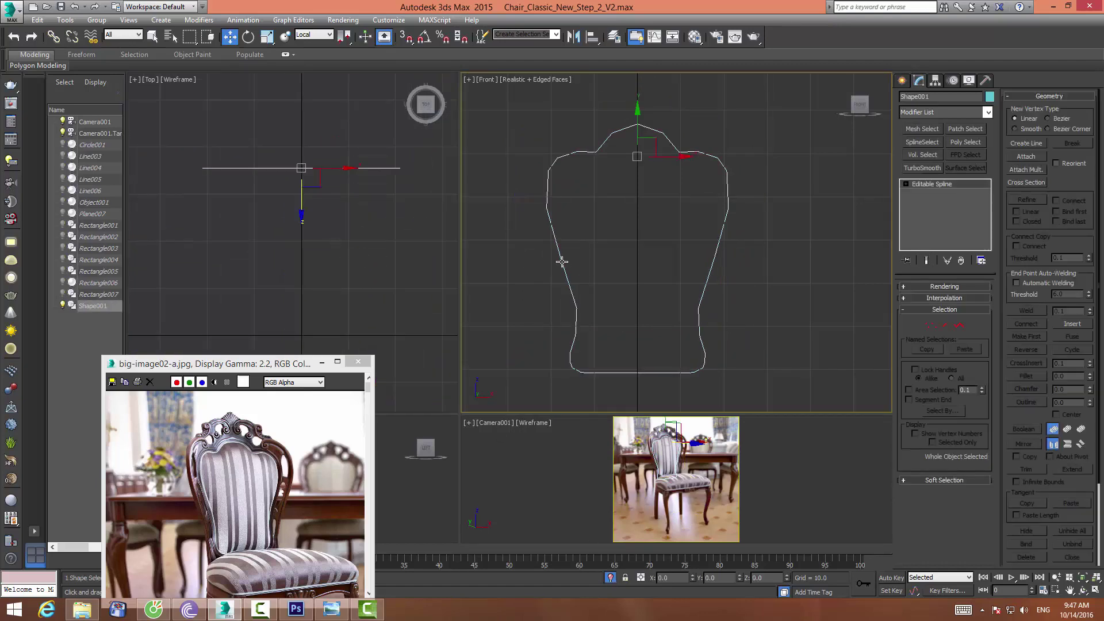
left_click(930, 325)
scroll(701, 313, "up", 3)
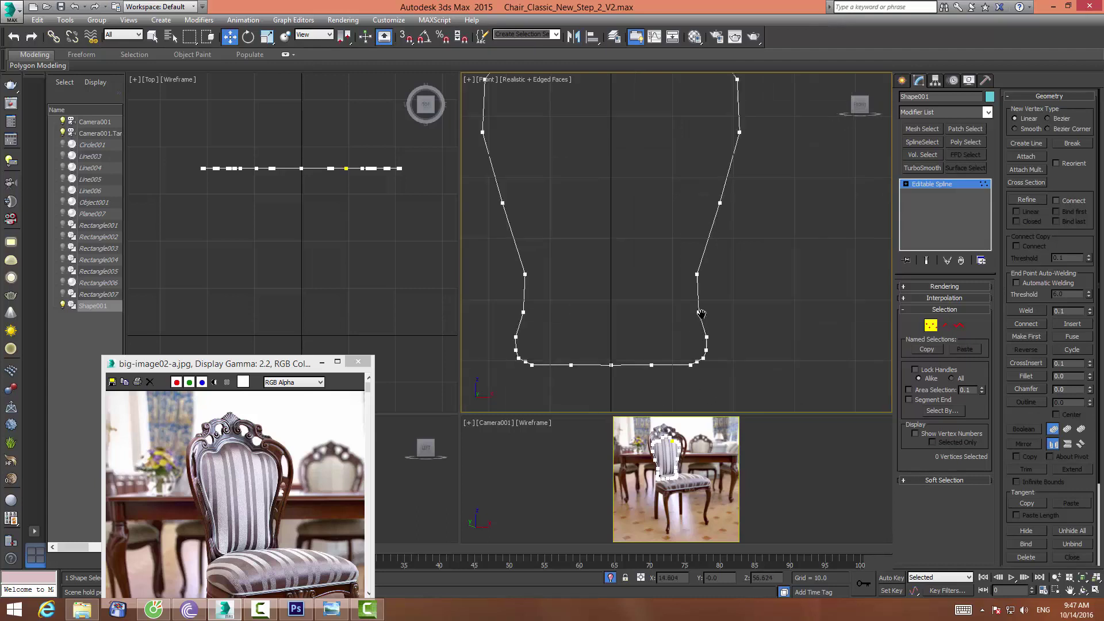
middle_click_drag(700, 313, 677, 317)
scroll(690, 315, "down", 2)
scroll(684, 315, "down", 2)
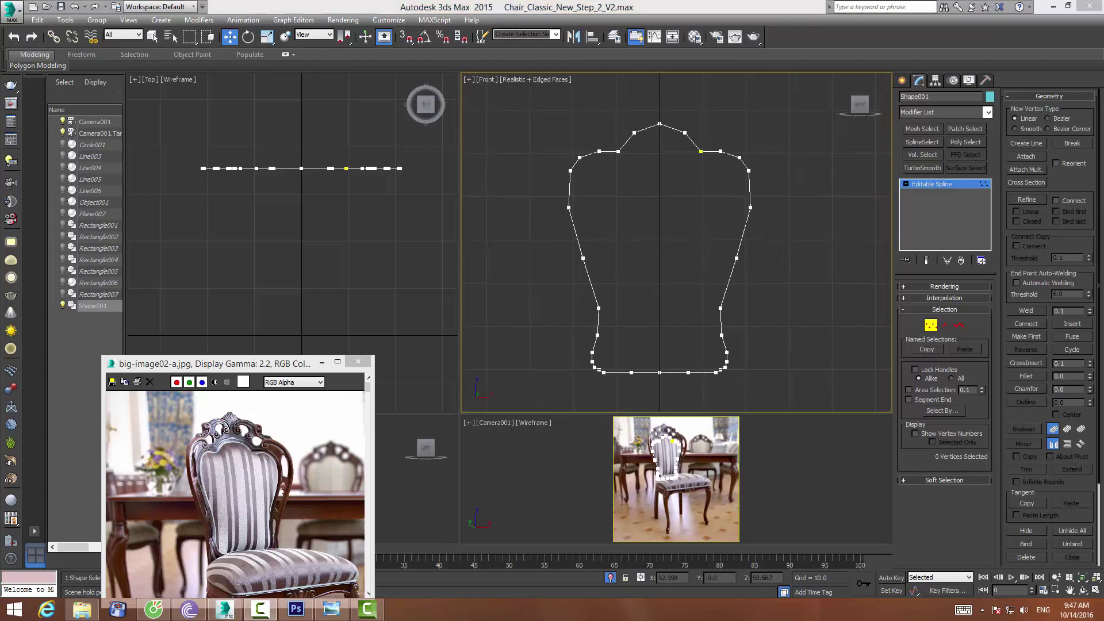
left_click(958, 326)
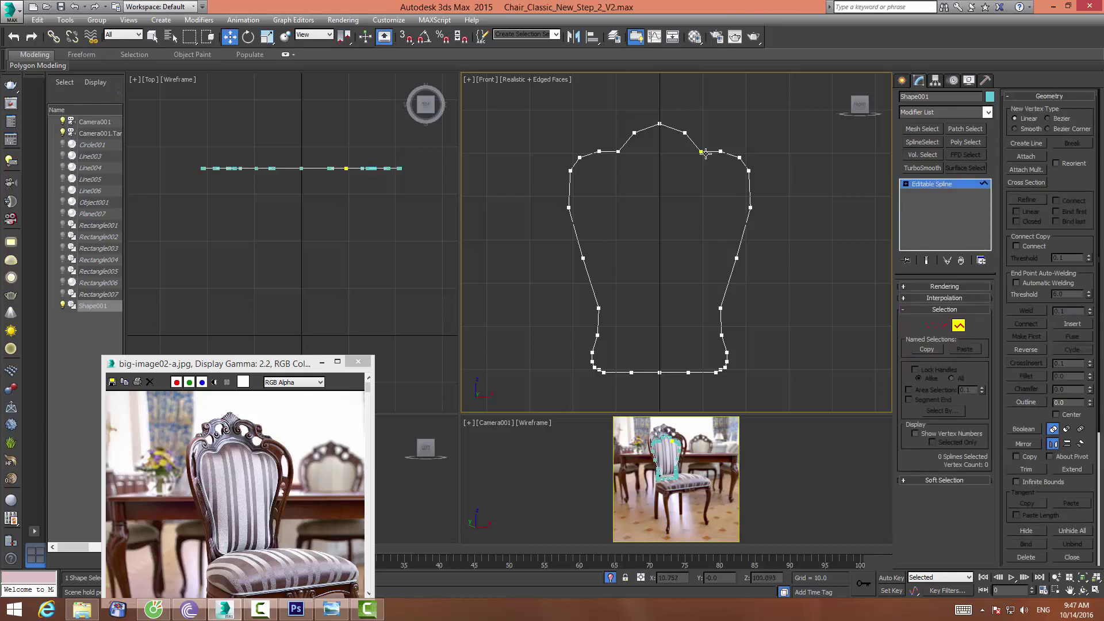
left_click(699, 148)
right_click(367, 227)
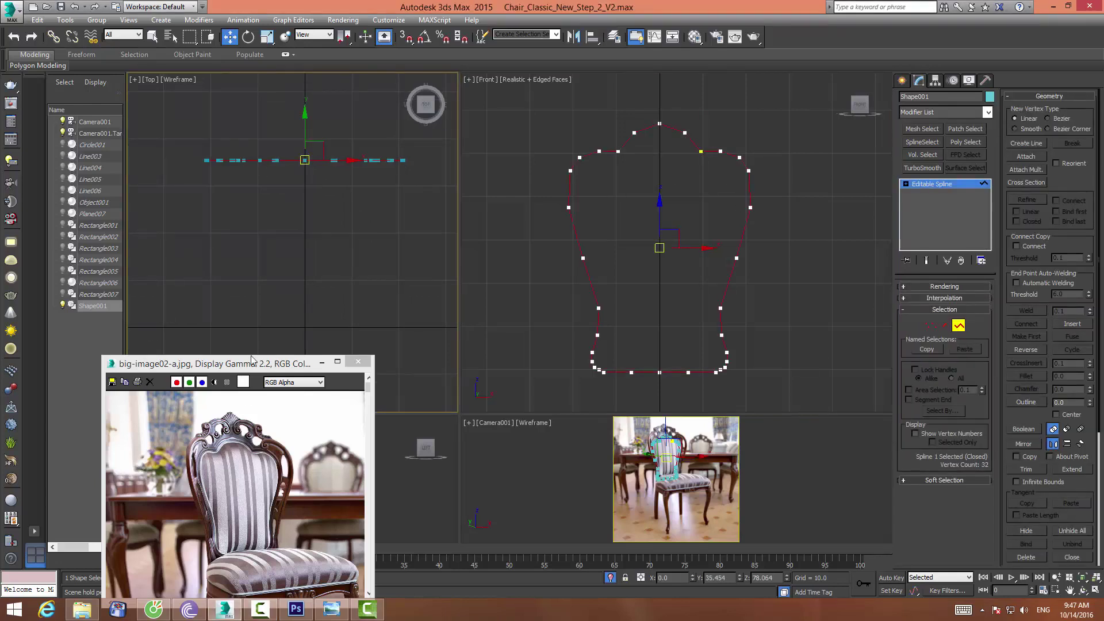
Shift-copy the outline behind the original and scale the copy to 96%
left_click_drag(302, 127, 308, 134, "shift")
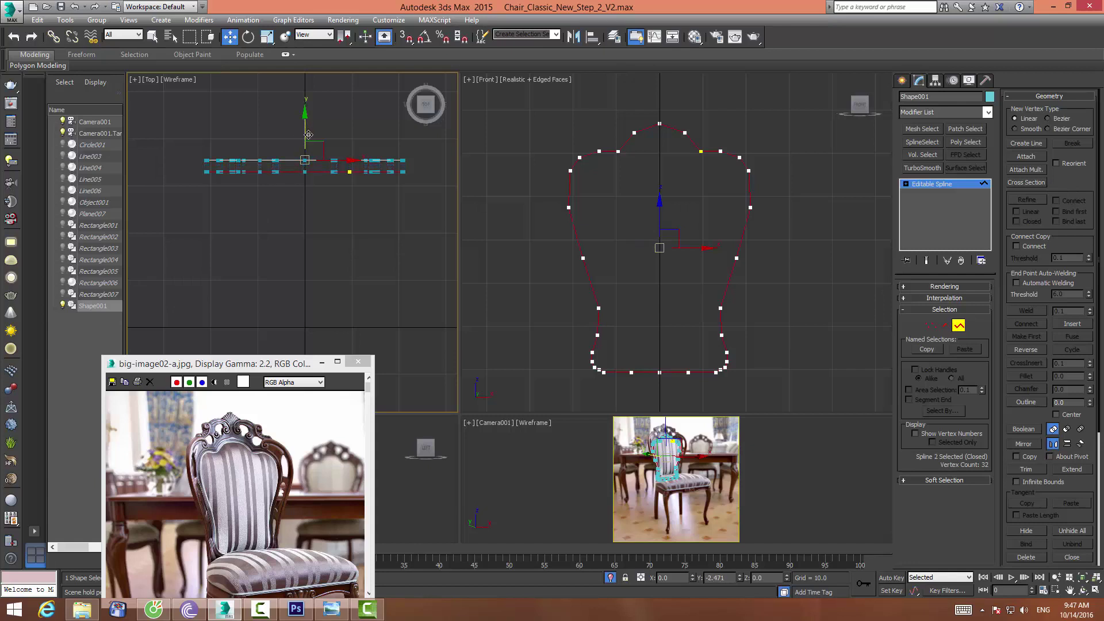
key("r")
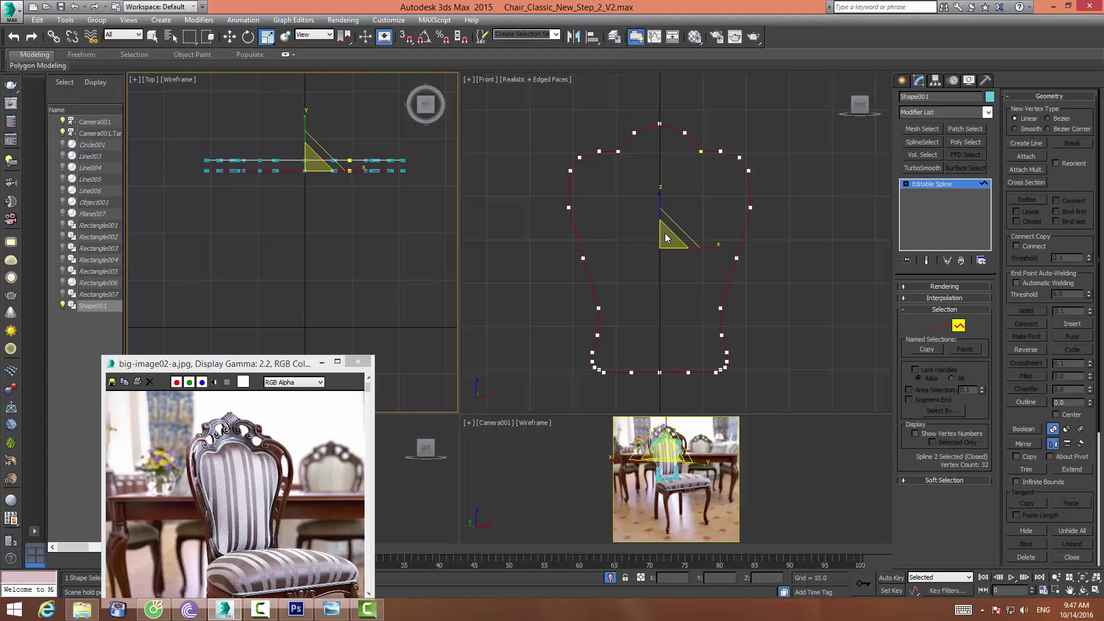
left_click_drag(666, 237, 662, 243)
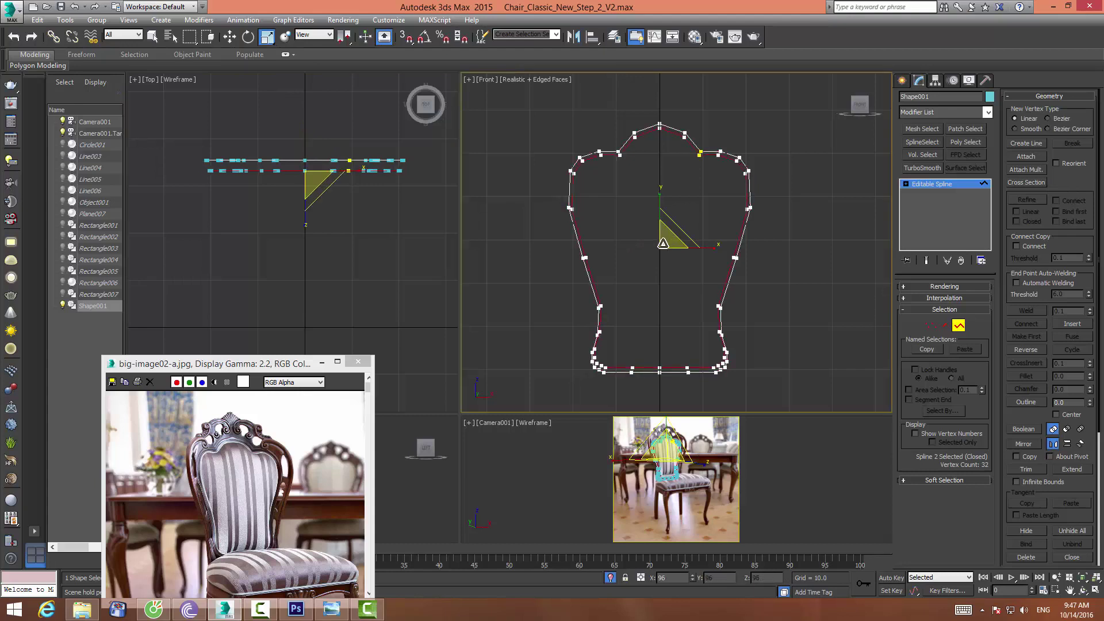
left_click(229, 36)
Make a third outline copy further back, scaled to 97% and slightly narrower
right_click(311, 214)
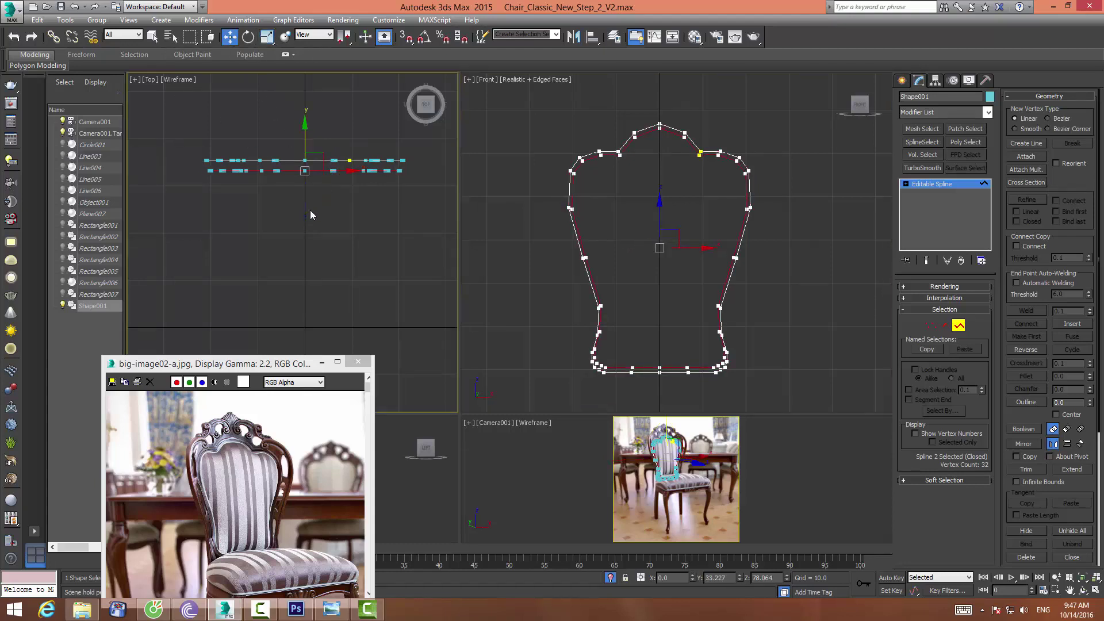
left_click_drag(303, 134, 303, 147, "shift")
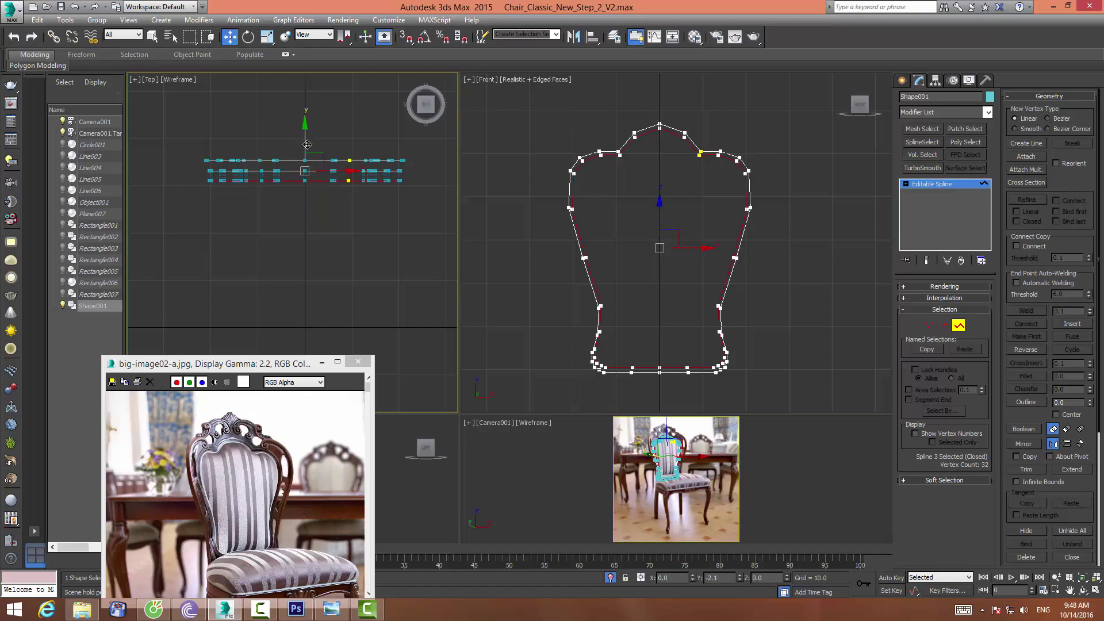
left_click(267, 37)
left_click(663, 240)
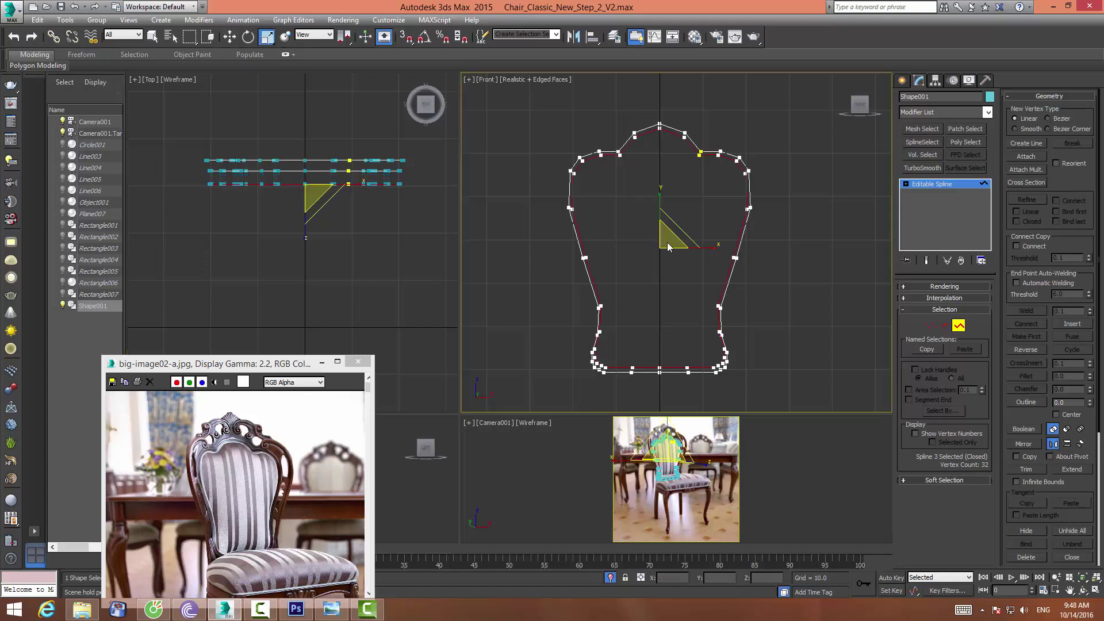
left_click_drag(665, 242, 660, 248)
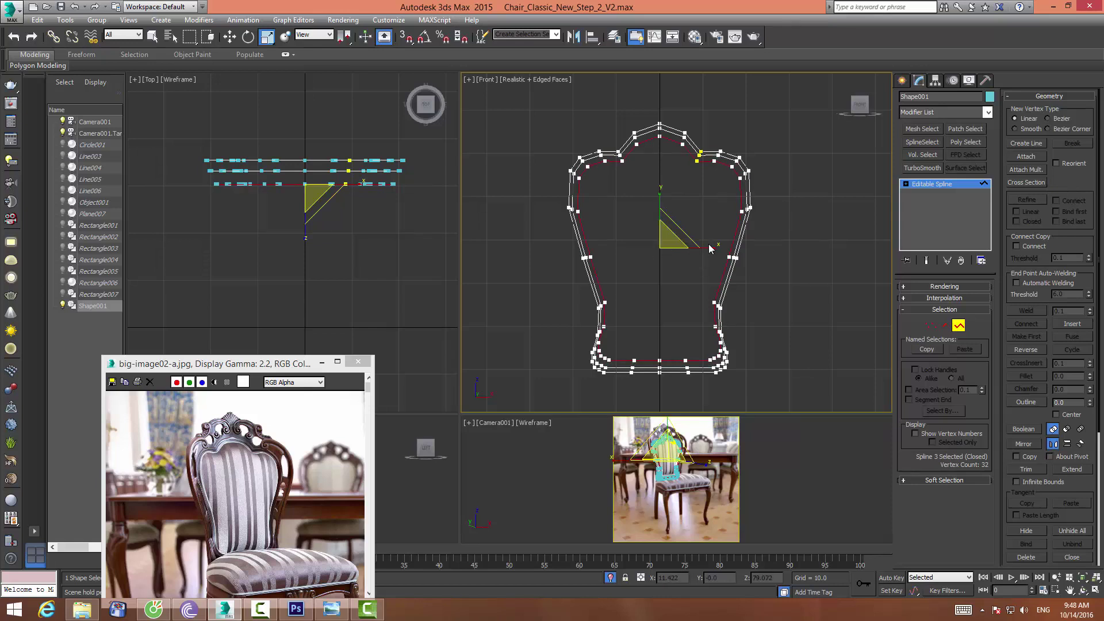
left_click_drag(711, 249, 705, 248)
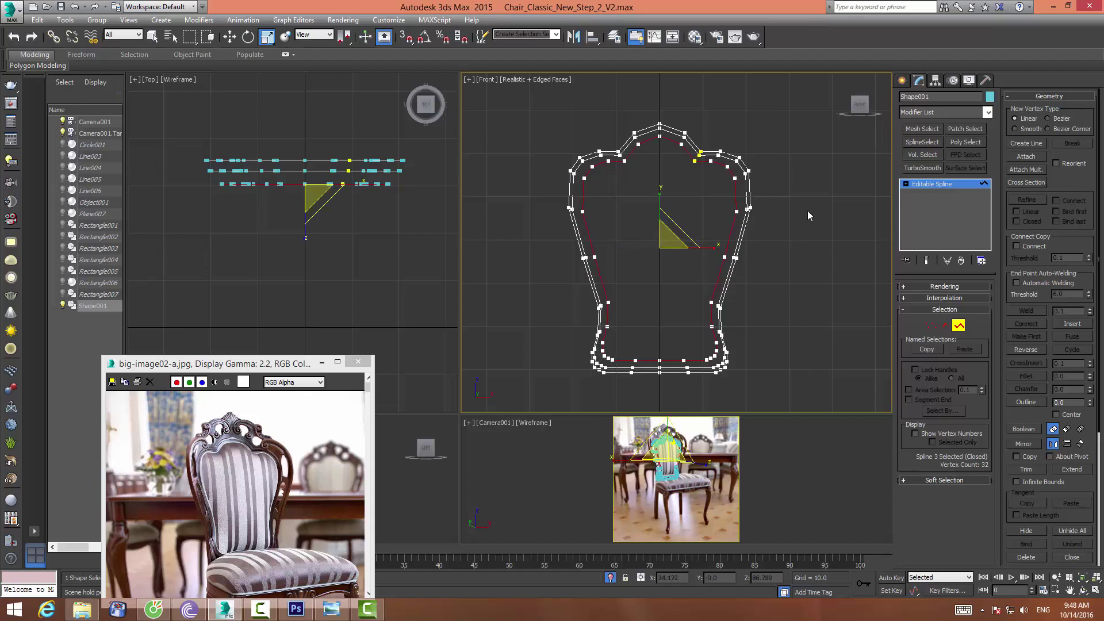
left_click(555, 96)
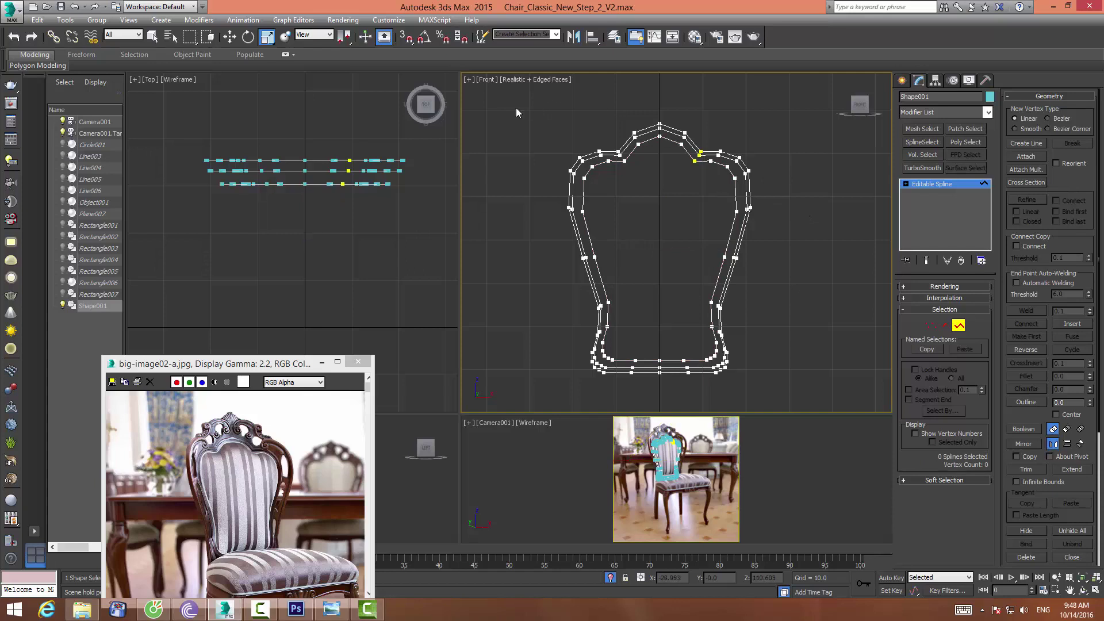
Orbit in perspective to inspect the three outlines, then return to Front view
key("p")
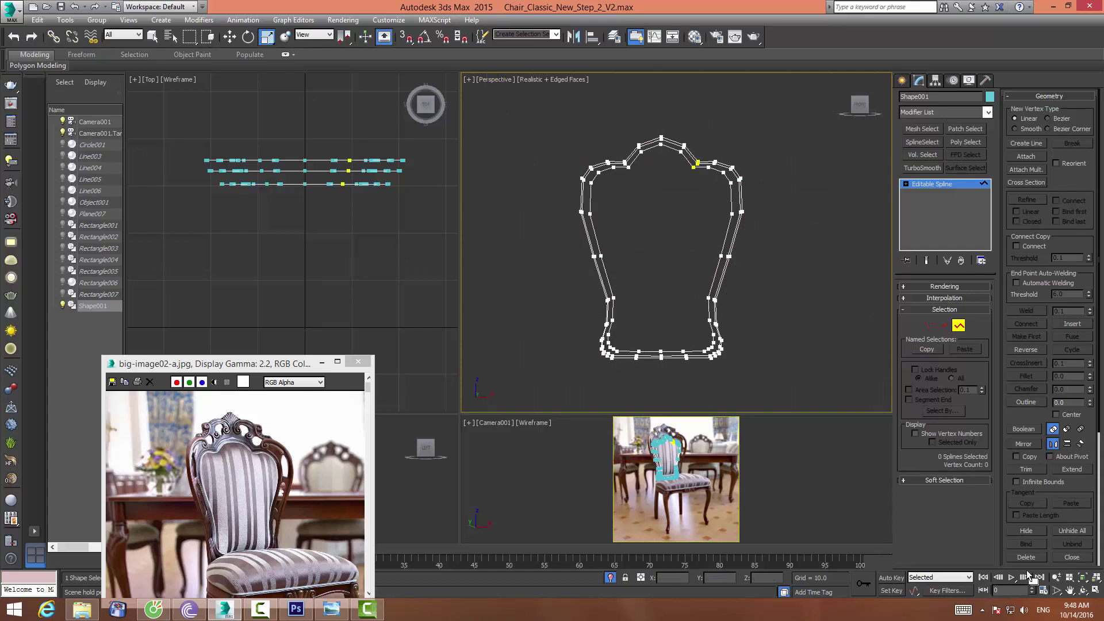
left_click(1083, 590)
mouse_move(650, 230)
left_mouse_down()
mouse_move(704, 243)
mouse_move(625, 261)
mouse_move(688, 194)
mouse_move(658, 215)
mouse_move(687, 244)
mouse_move(655, 227)
left_mouse_up()
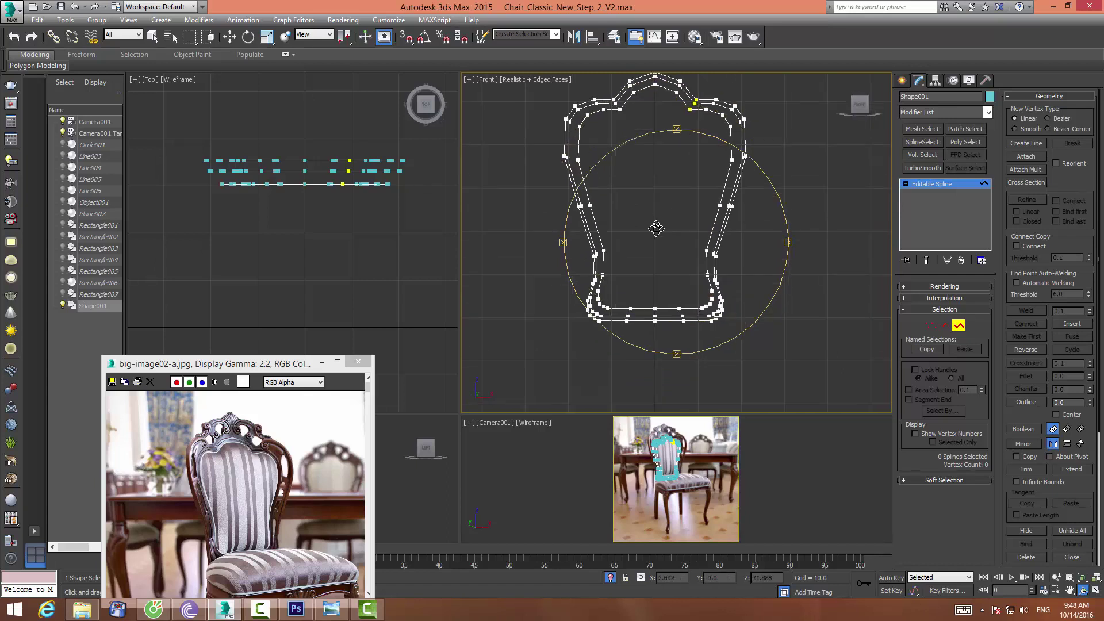
key("f")
scroll(650, 195, "up", 2)
key("r")
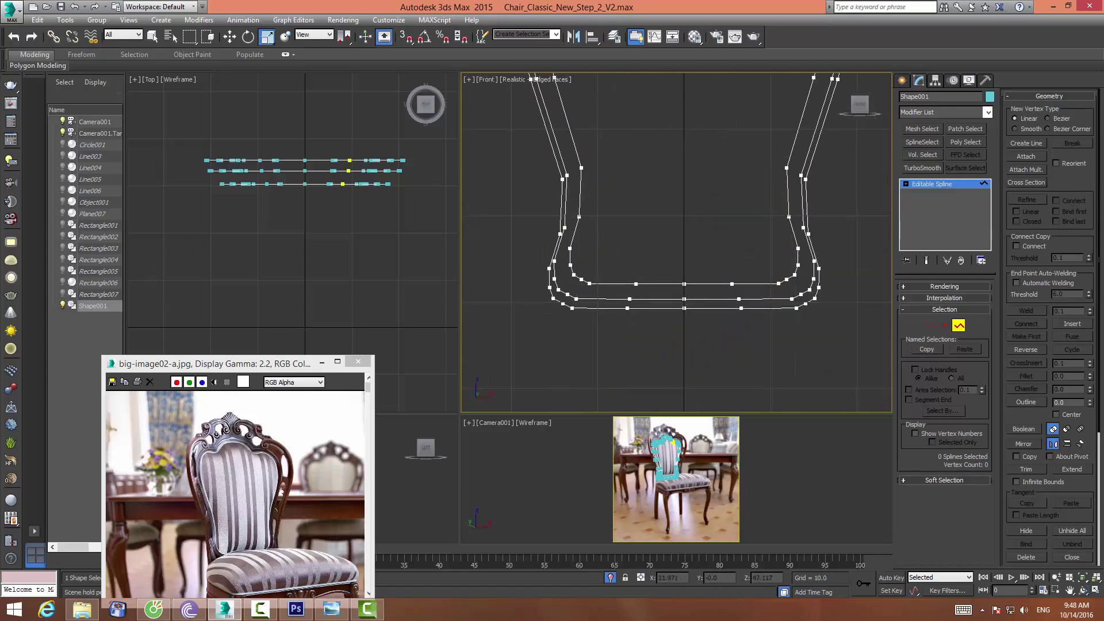
middle_click_drag(744, 233, 726, 316)
scroll(727, 315, "down", 2)
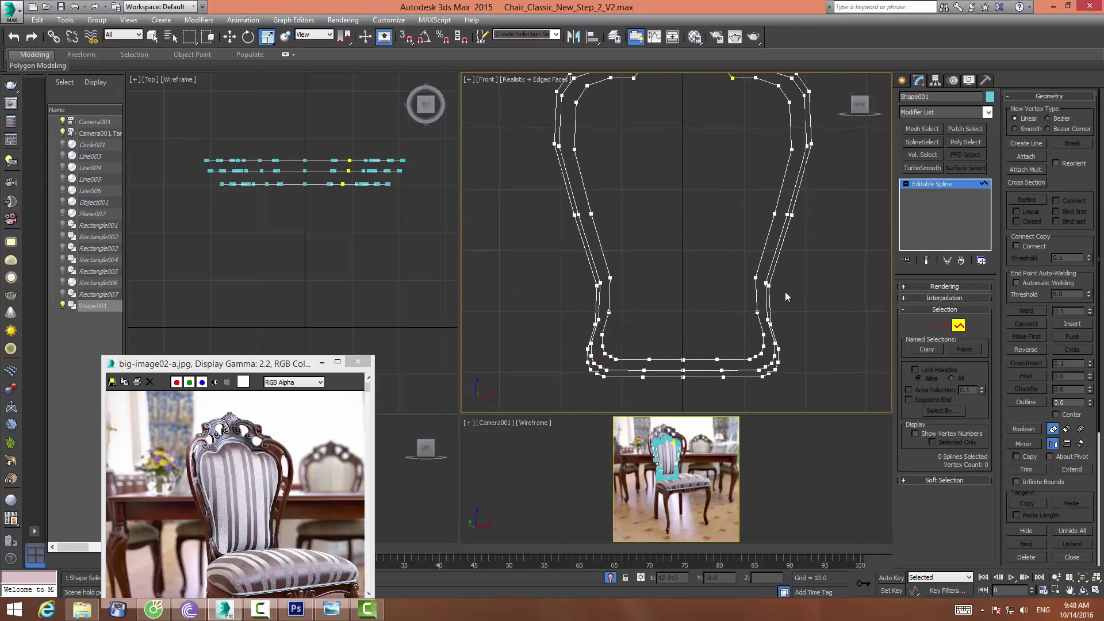
Link the three outlines with Cross Section splines and exit spline sub-object level
left_click(1023, 182)
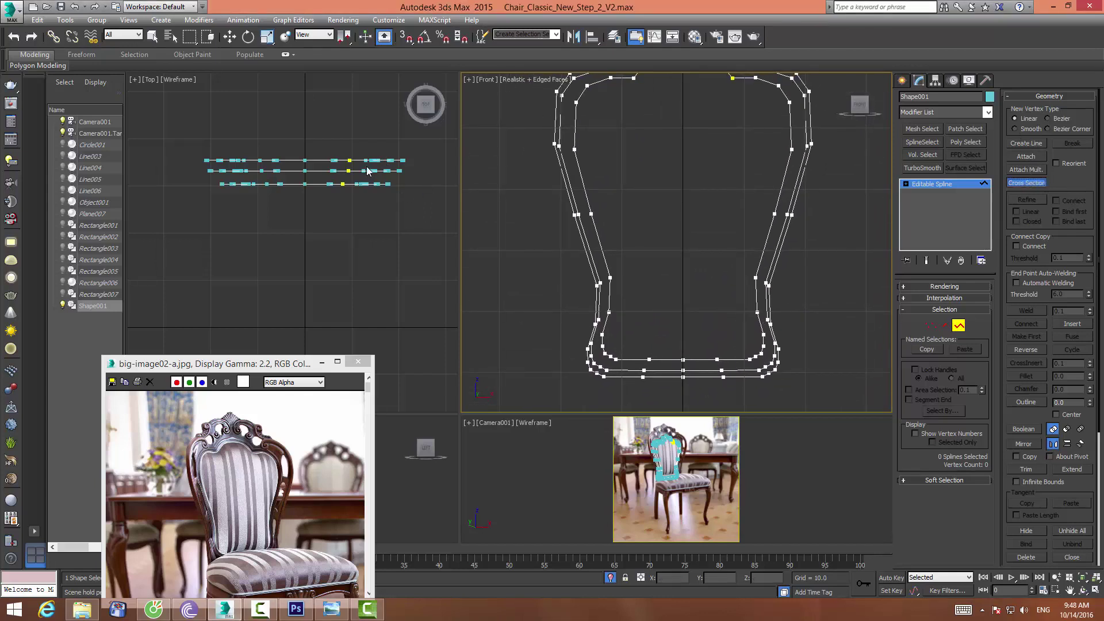
left_click(368, 161)
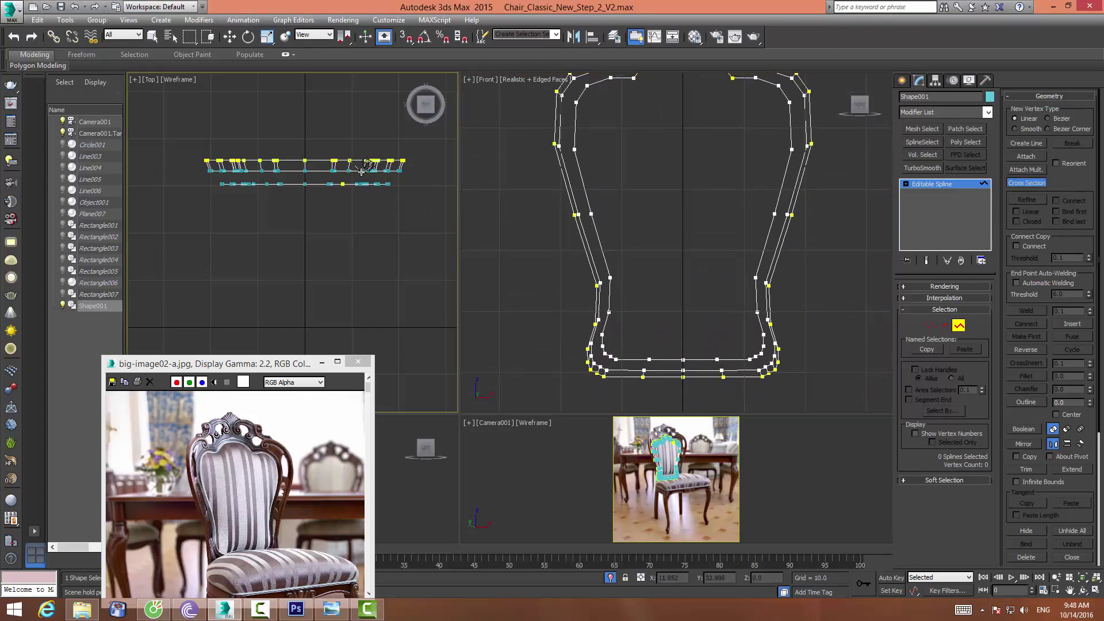
left_click(365, 184)
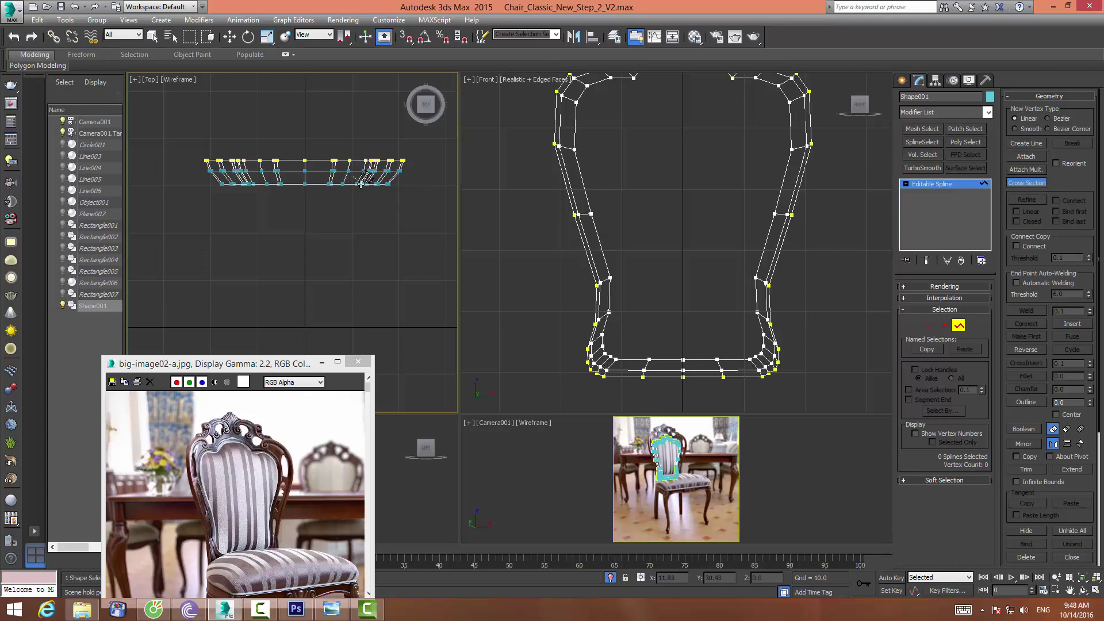
left_click(957, 325)
scroll(733, 236, "down", 2)
middle_click_drag(734, 236, 703, 254)
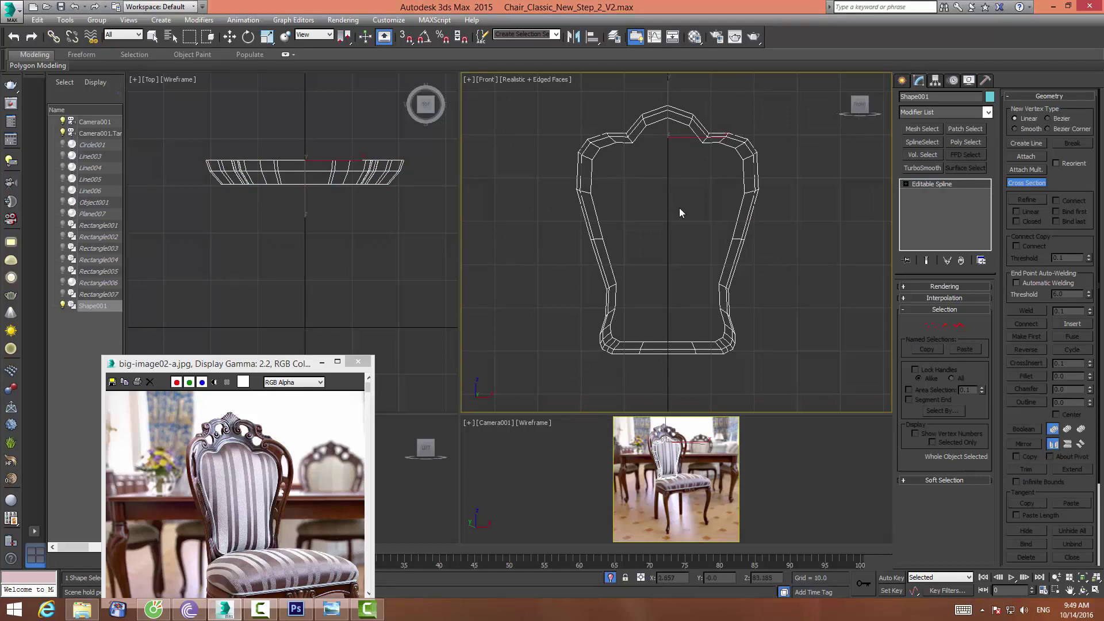
Apply a Surface modifier to the spline cage with patch steps set to 0
left_click(199, 20)
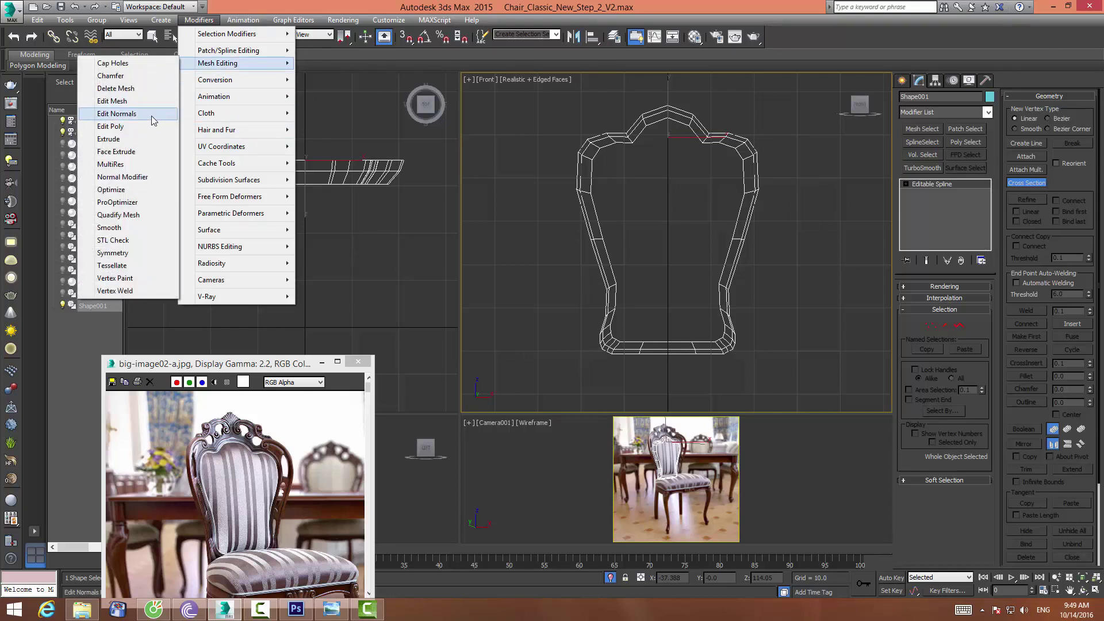
mouse_move(228, 50)
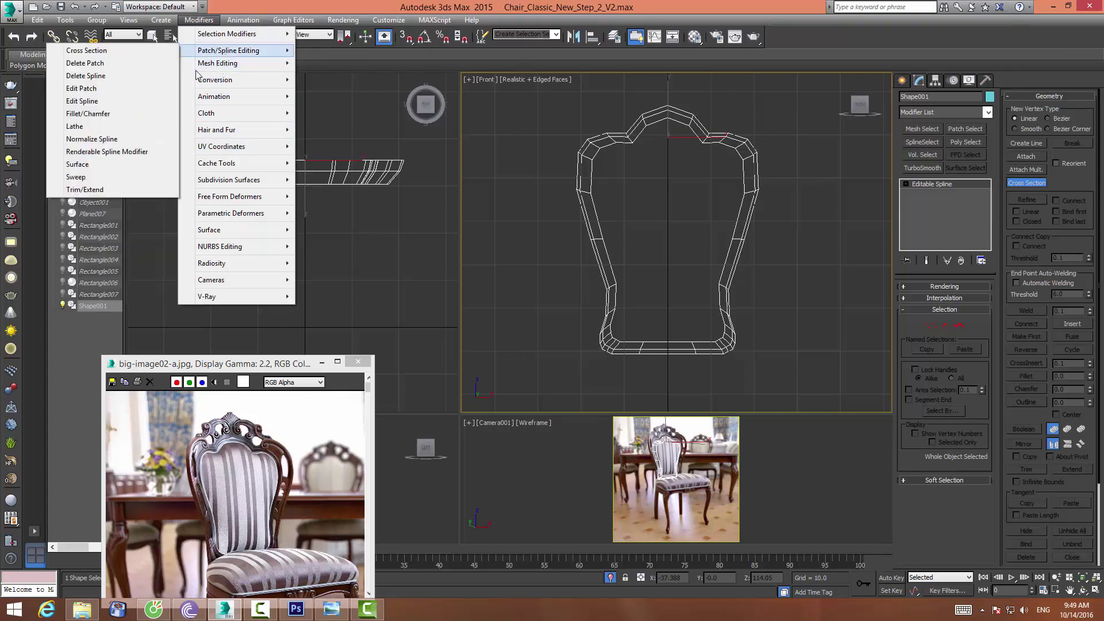
left_click(134, 166)
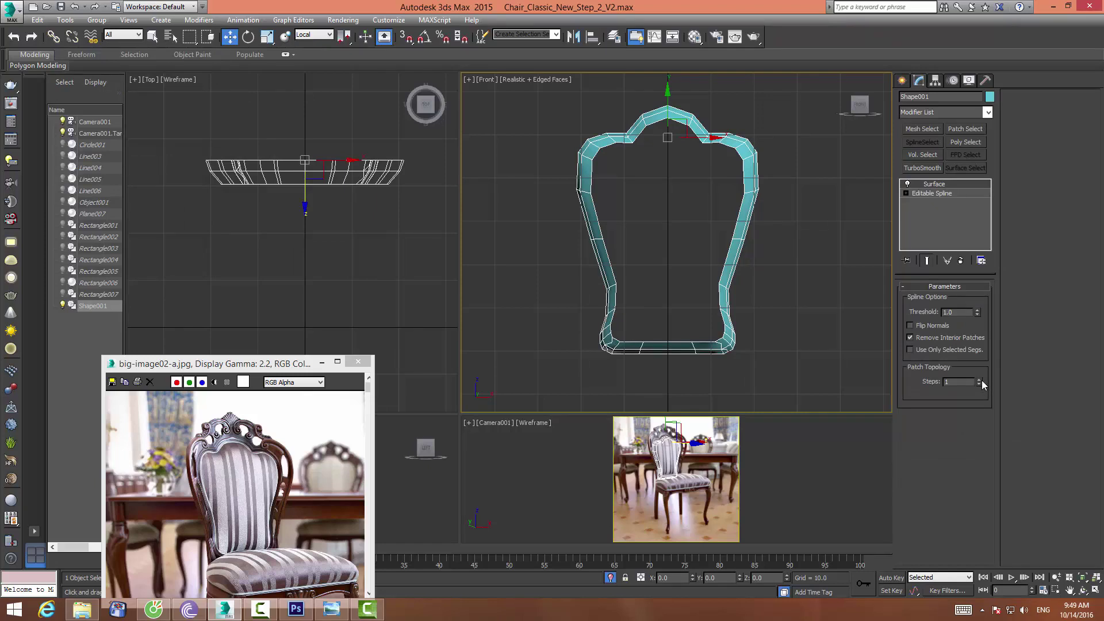
left_click(978, 384)
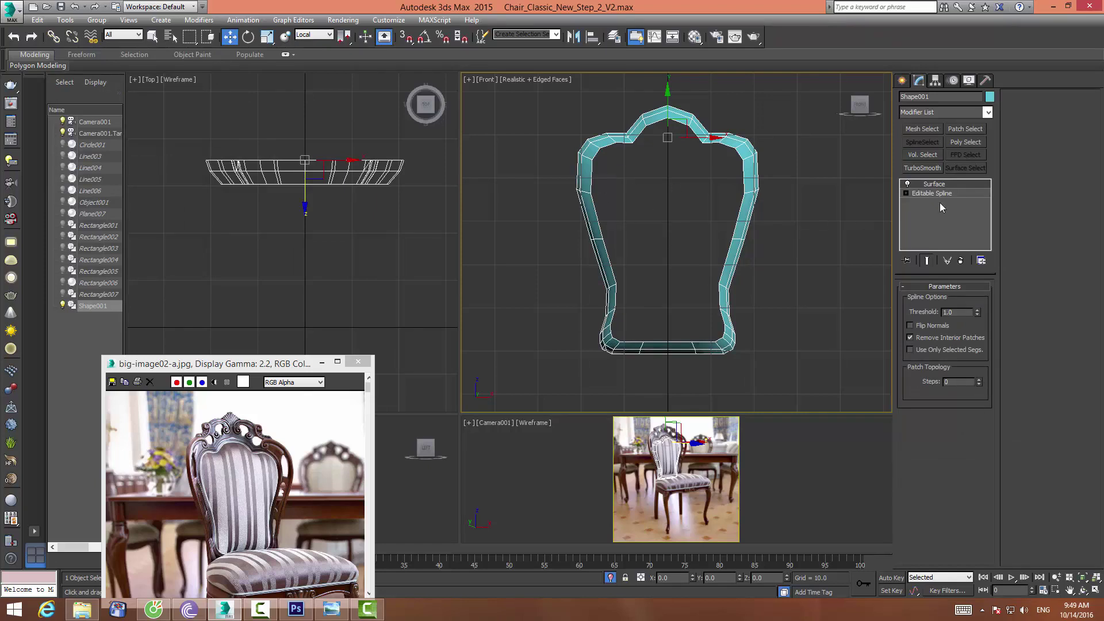
Add an Edit Poly modifier and cap the backrest's open border
left_click(966, 112)
key("e")
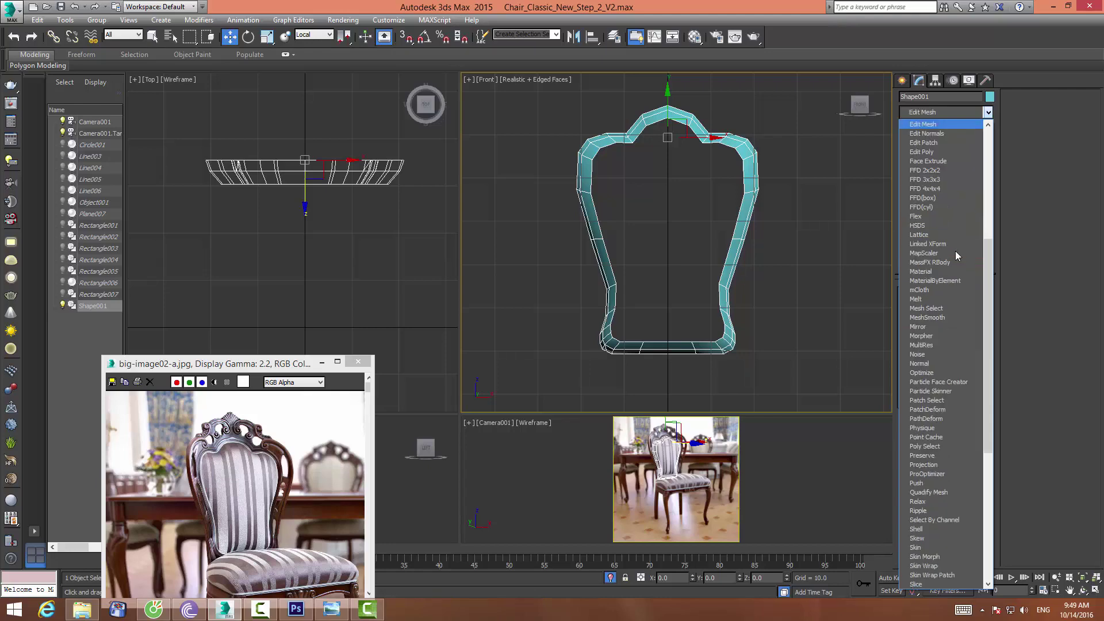
left_click(921, 152)
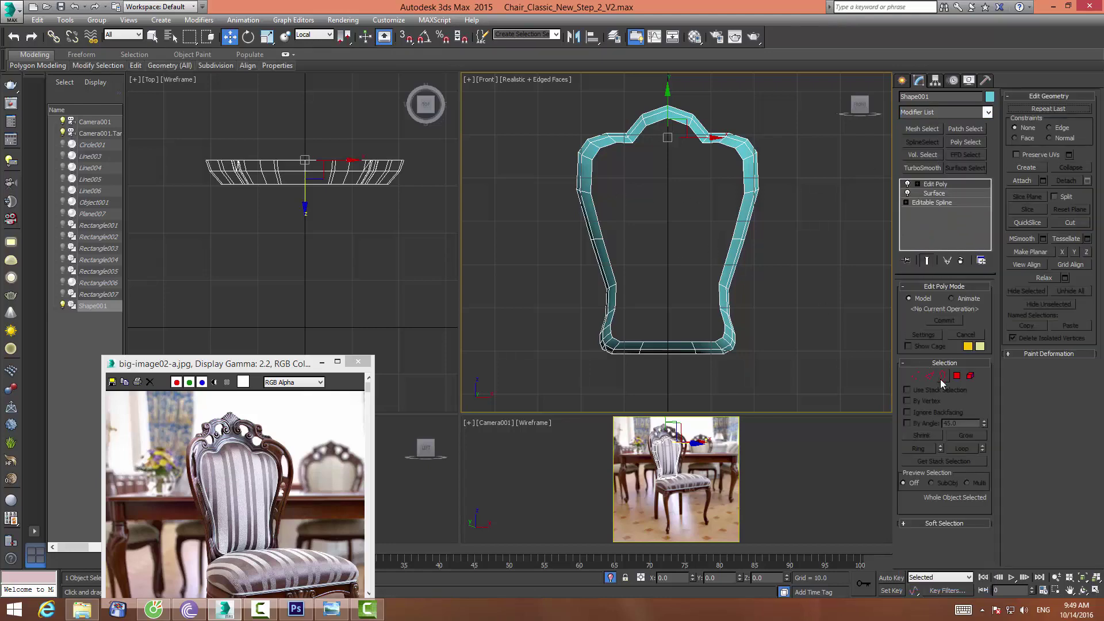
left_click(942, 377)
left_click(733, 152)
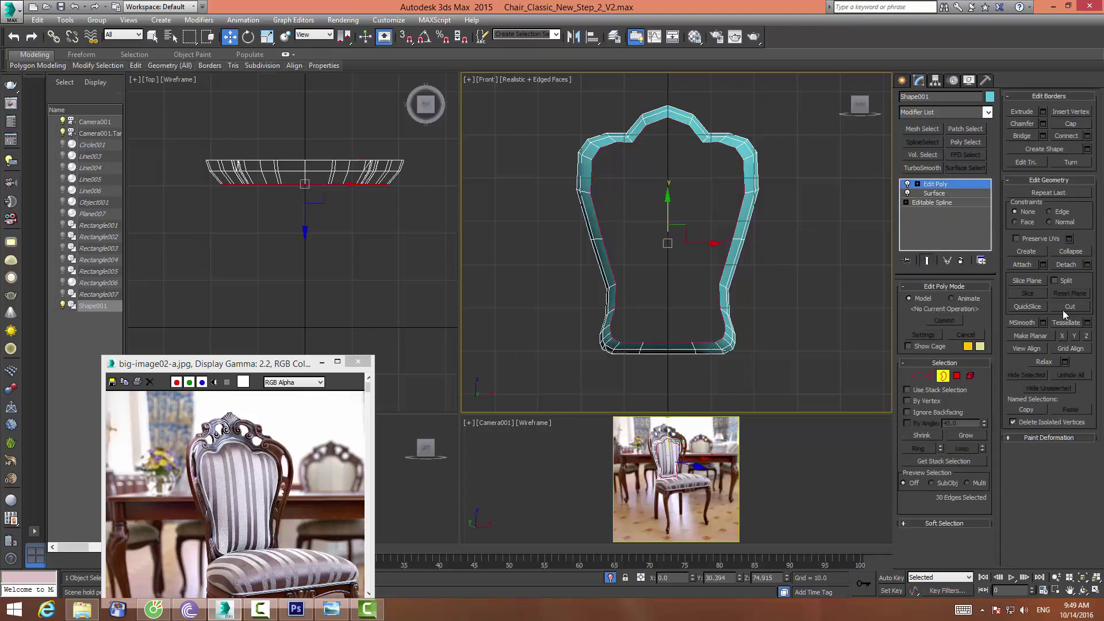
left_click(1070, 124)
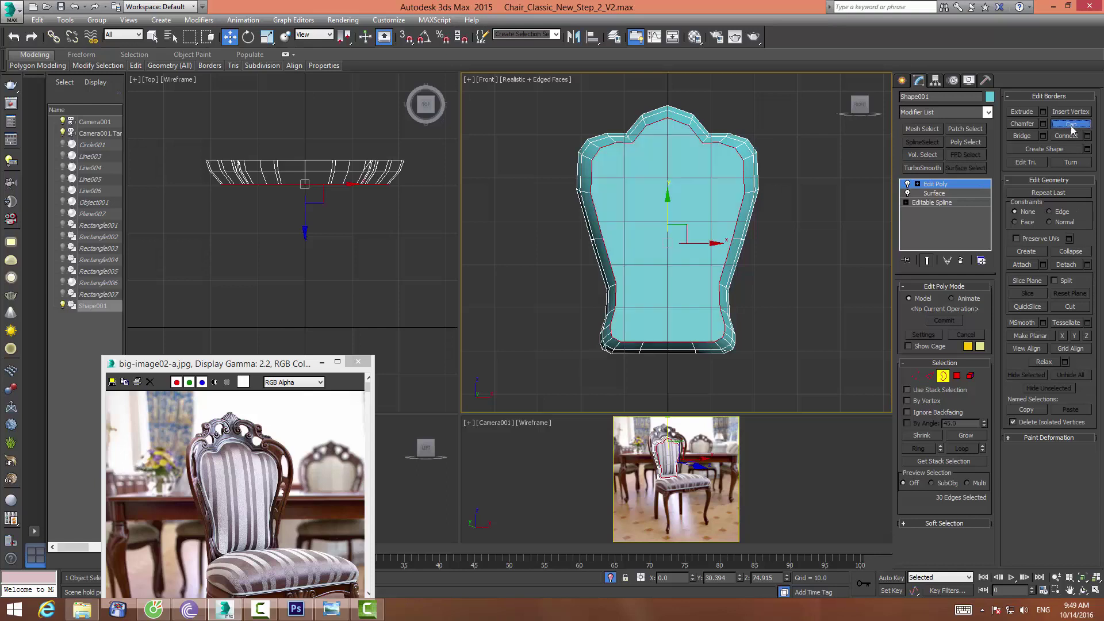
left_click(914, 376)
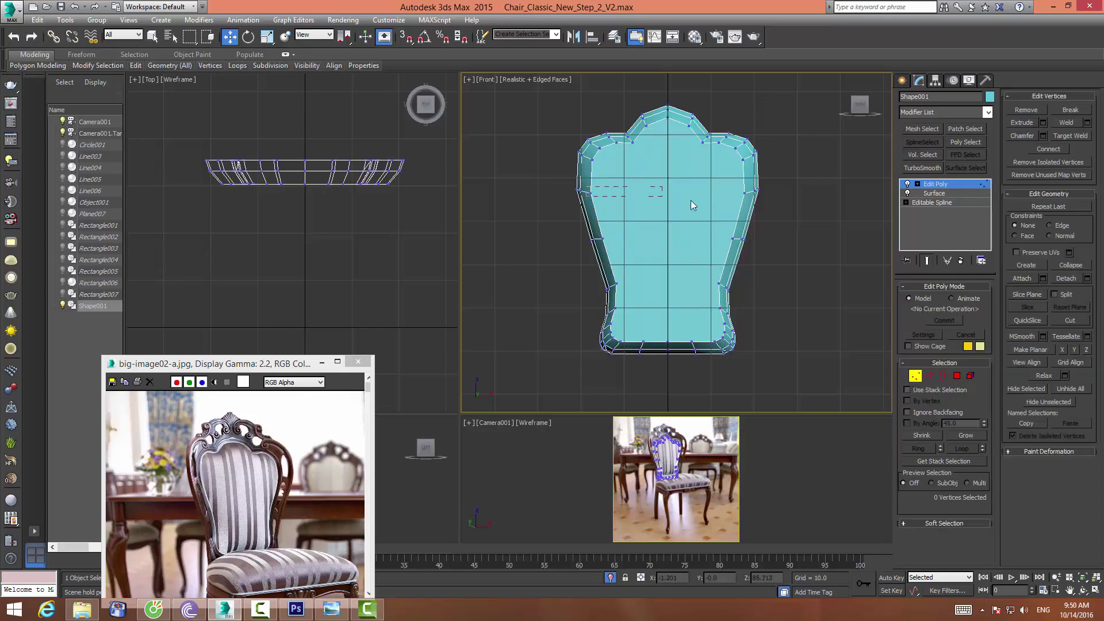
Connect opposite vertex pairs across the chair back with horizontal edges
left_click_drag(749, 208, 749, 208)
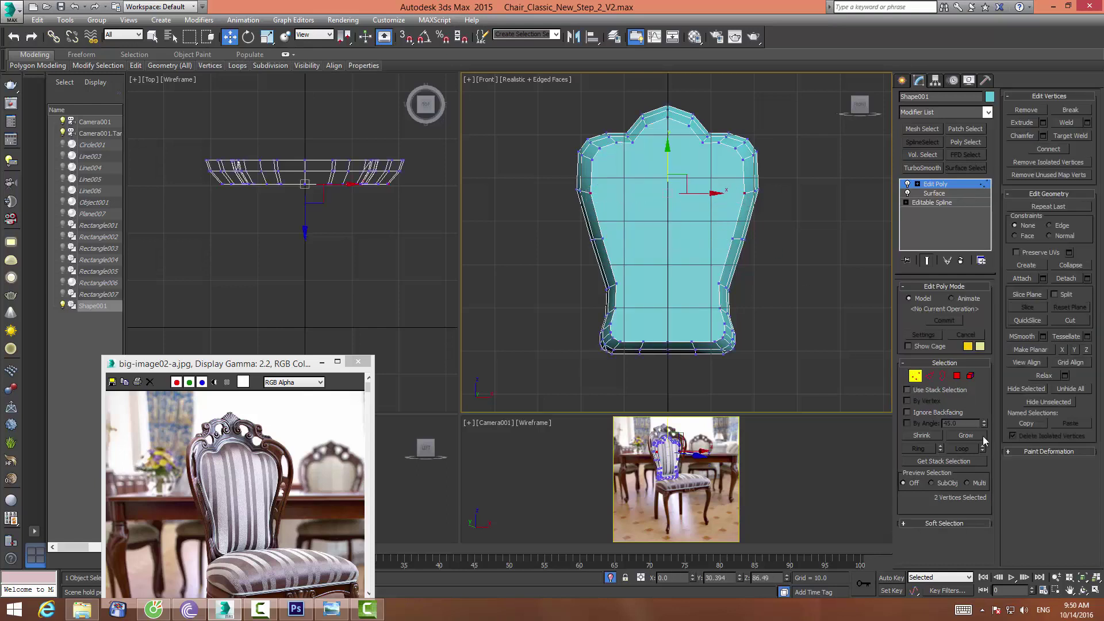
left_click(1049, 152)
left_click_drag(740, 248, 756, 239, "ctrl")
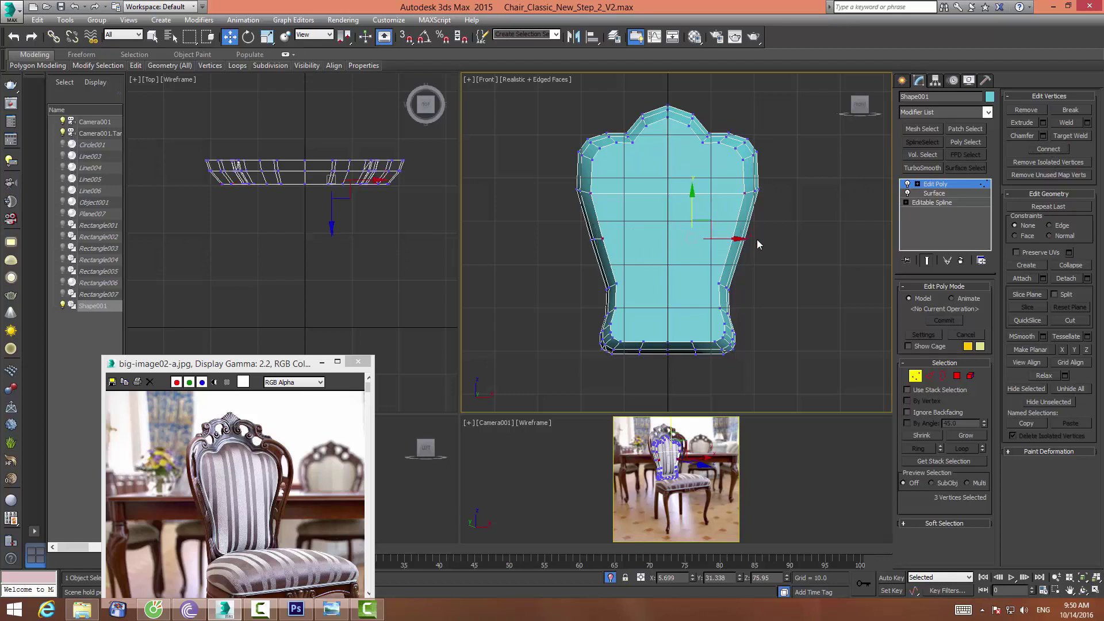
left_click(1048, 151)
left_click_drag(715, 298, 730, 319)
left_click(1048, 149)
left_click(1048, 149)
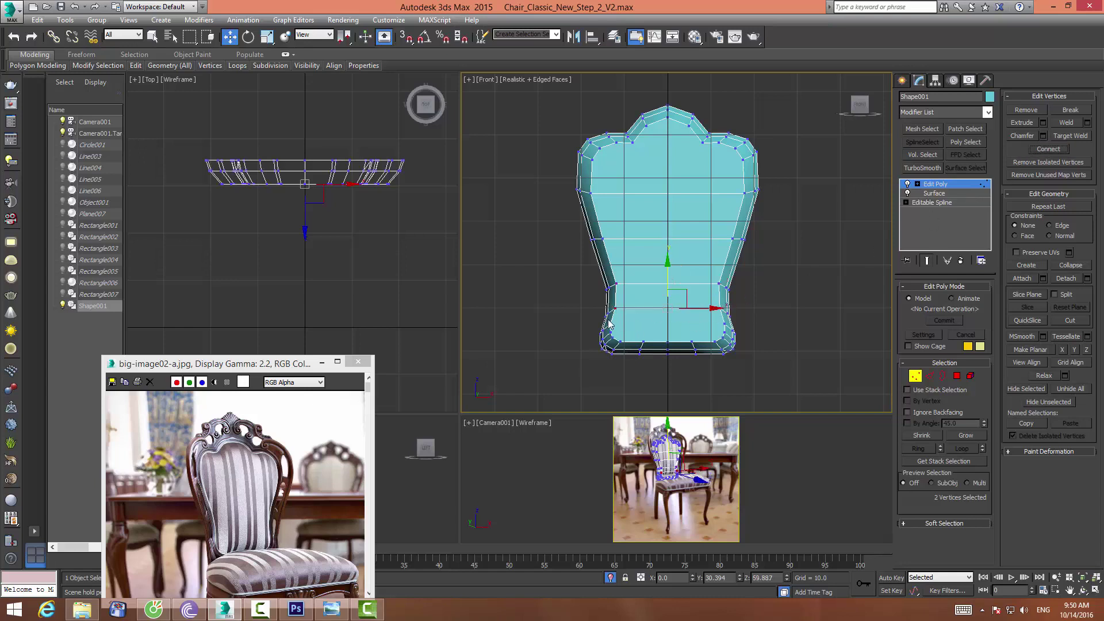
Merge the two close vertex pairs on the left and right sides into single vertices
scroll(633, 311, "up", 3)
scroll(581, 274, "up", 2)
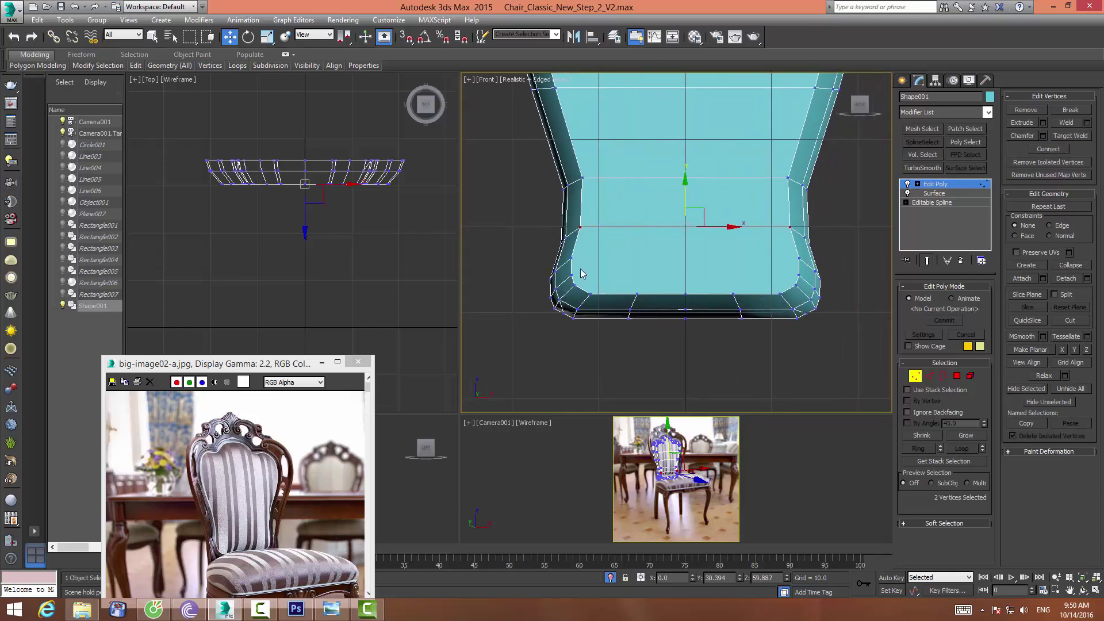
left_click_drag(569, 295, 571, 294)
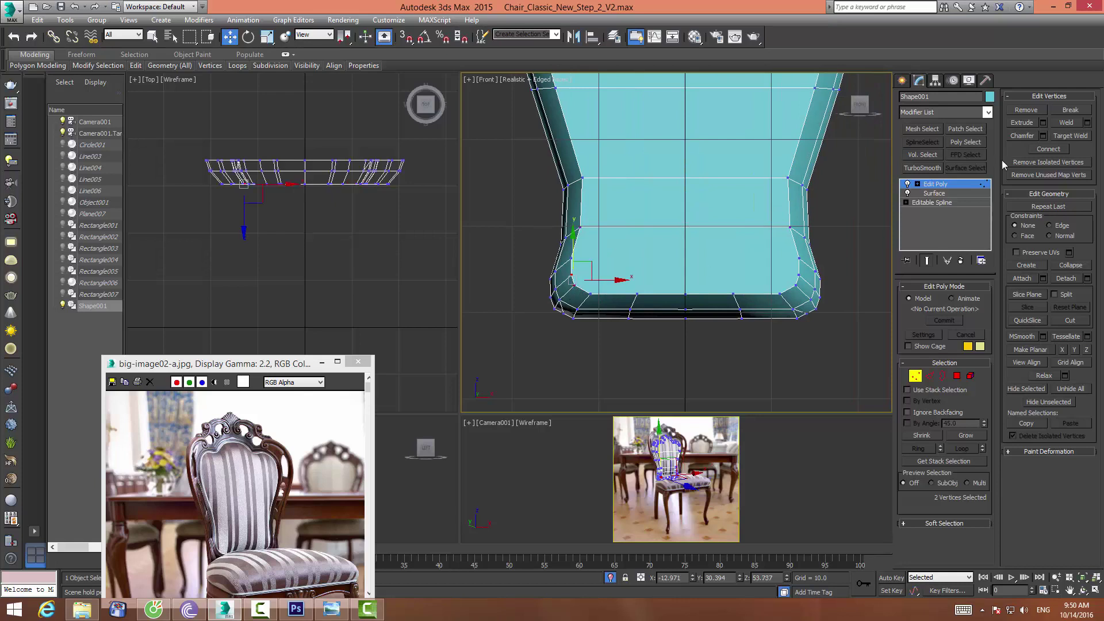
left_click(1071, 265)
left_click_drag(805, 293, 805, 293)
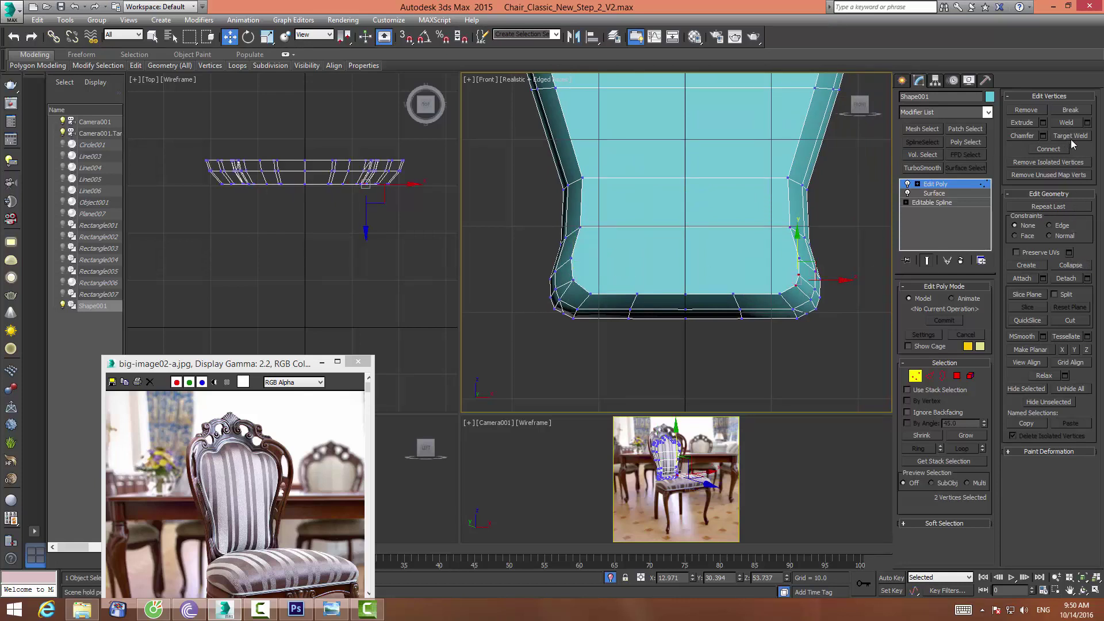
left_click(1069, 266)
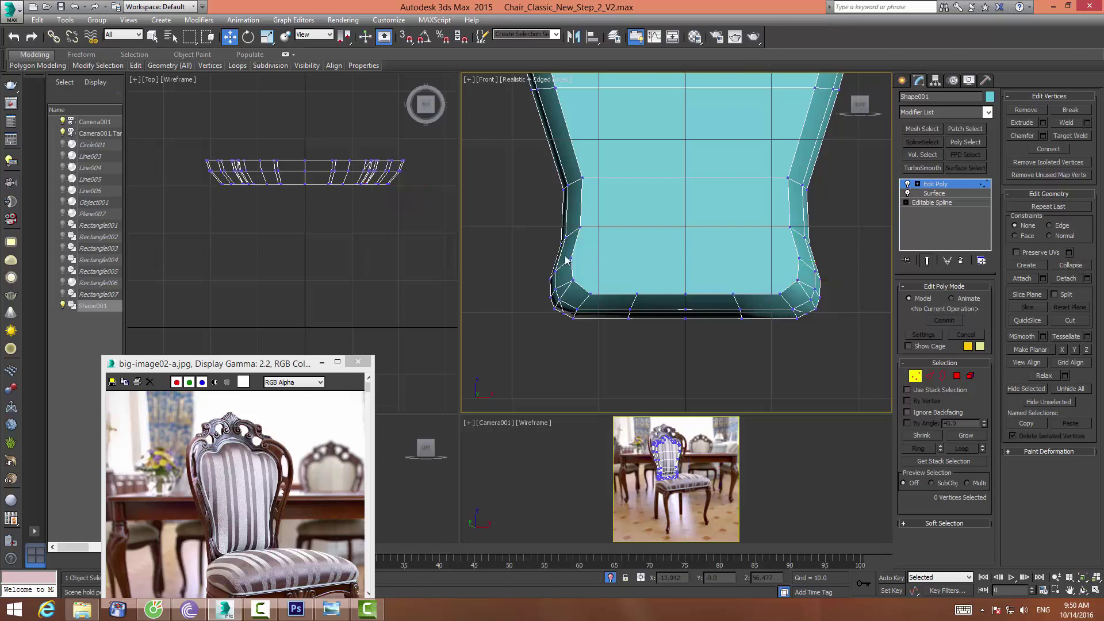
left_click_drag(566, 253, 810, 271)
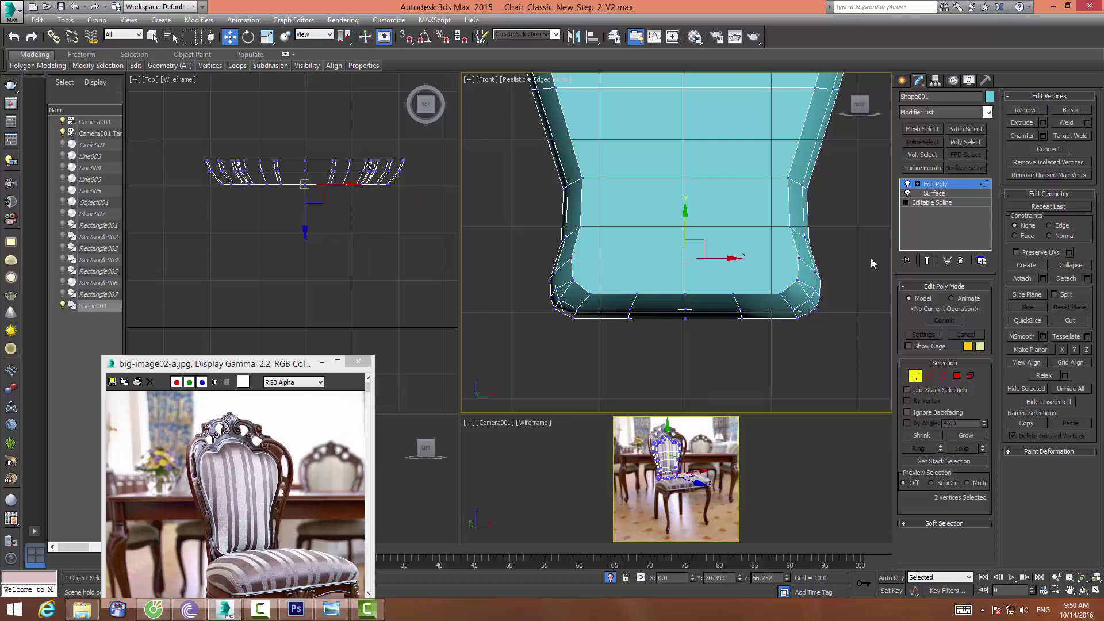
Connect the two vertices on the upper sides of the backrest with an edge
middle_click_drag(766, 181, 755, 239)
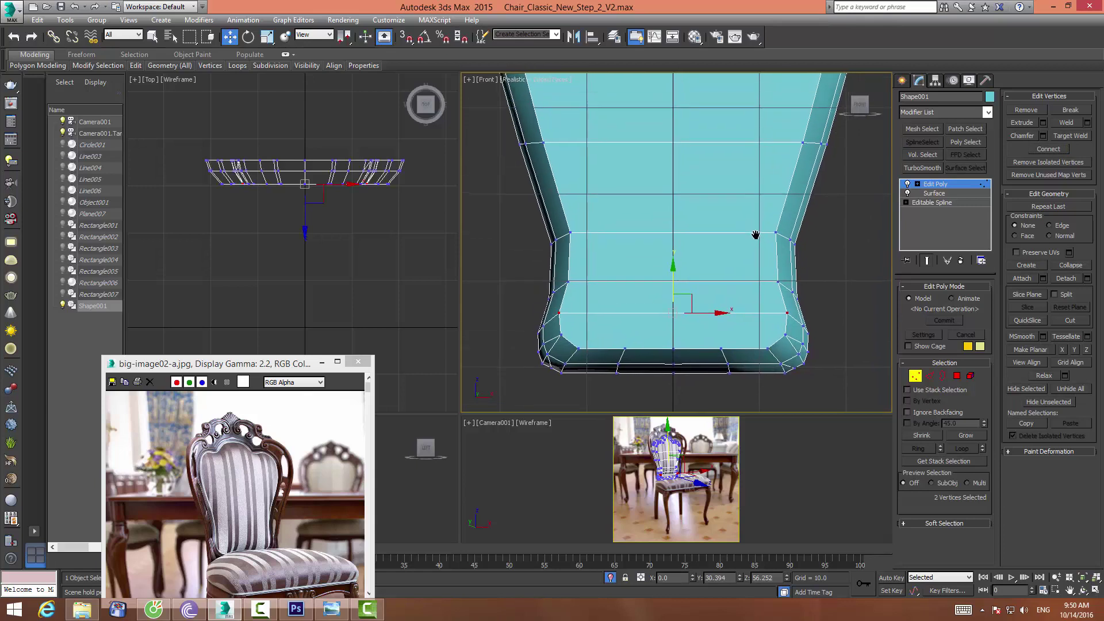
scroll(755, 239, "down", 3)
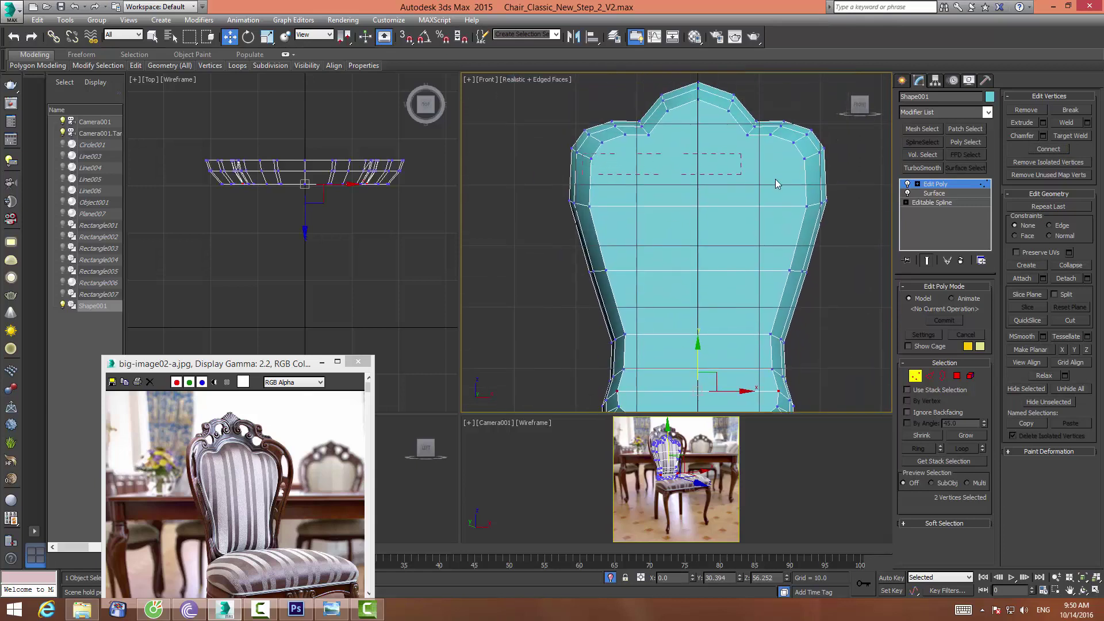
left_click_drag(776, 183, 811, 195)
left_click(1048, 149)
middle_click_drag(829, 167, 832, 141)
Select the ring of top horizontal edges and connect them with extra vertical edges
key("2")
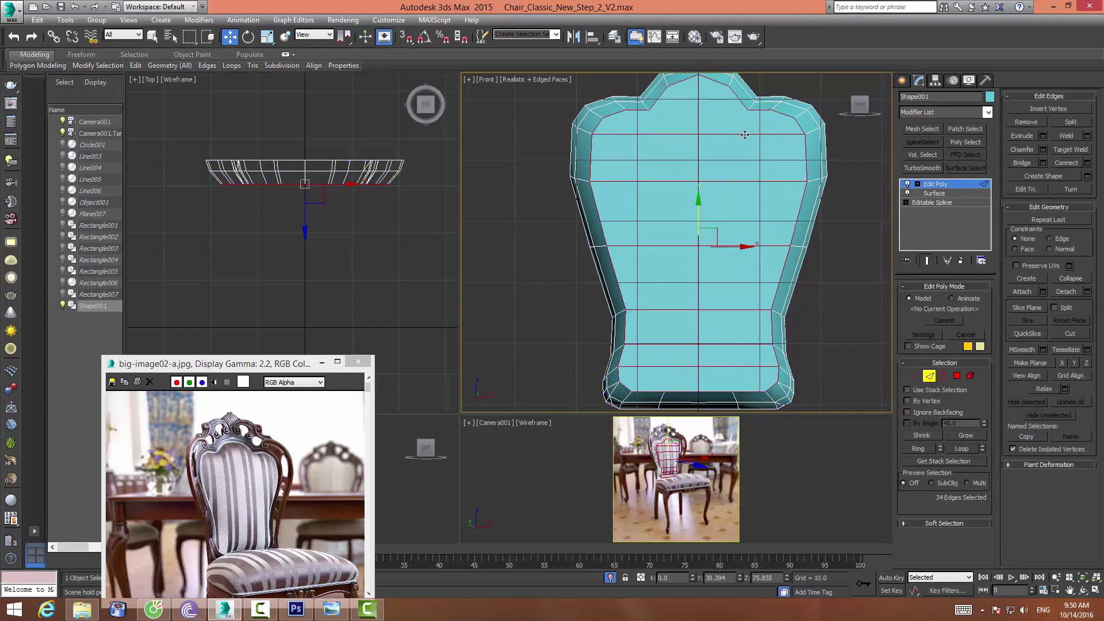
left_click(708, 136)
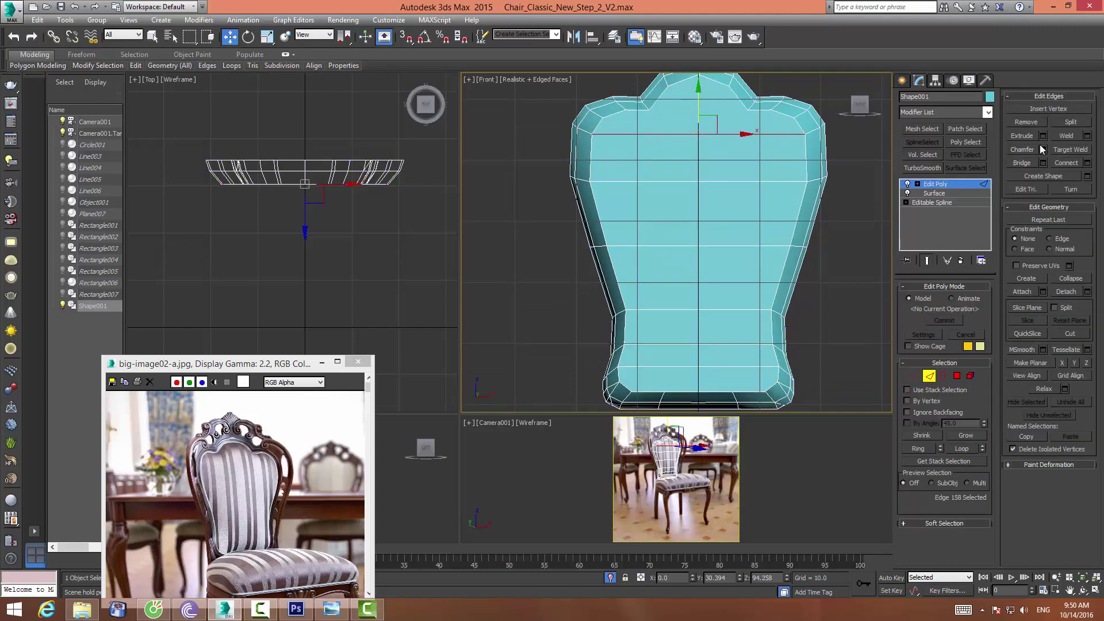
left_click(935, 447)
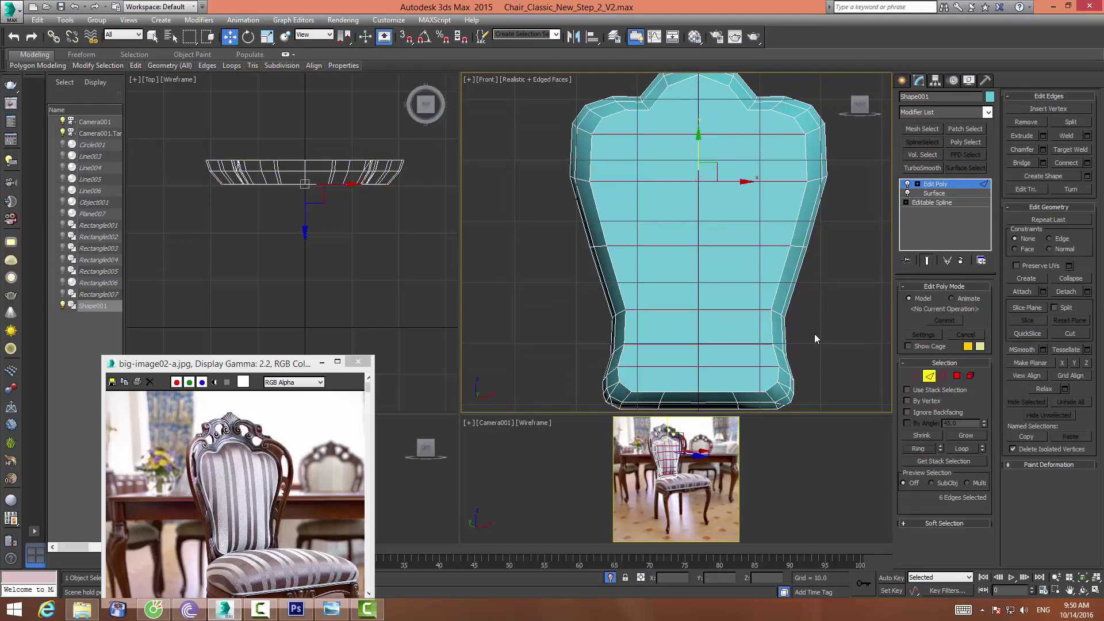
scroll(814, 333, "down", 2)
scroll(764, 270, "down", 1)
scroll(719, 207, "down", 1)
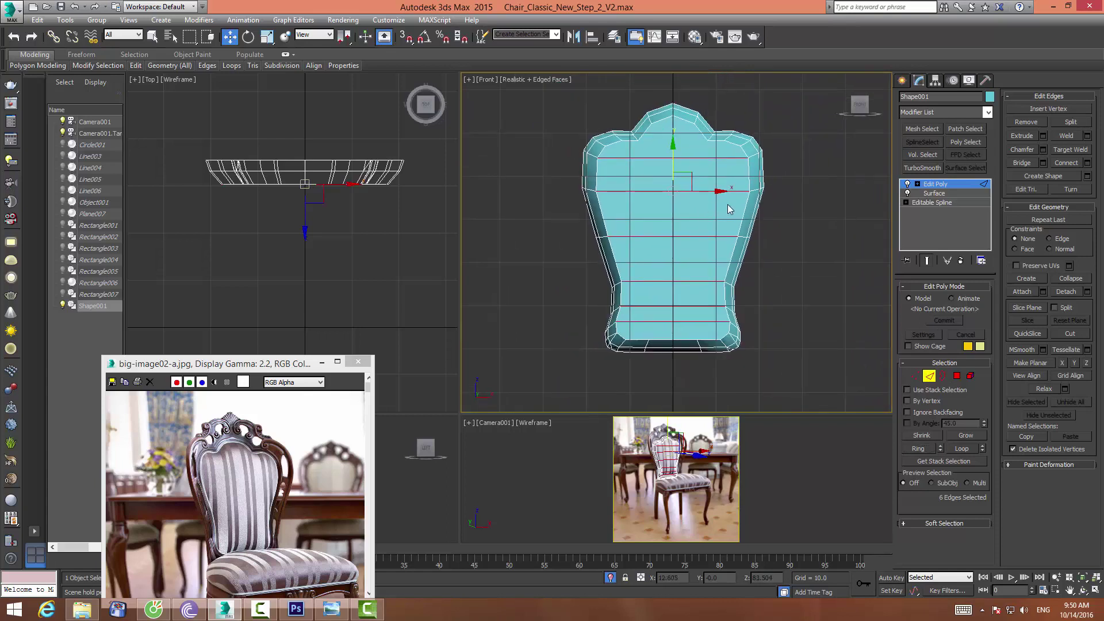
left_click(1086, 162)
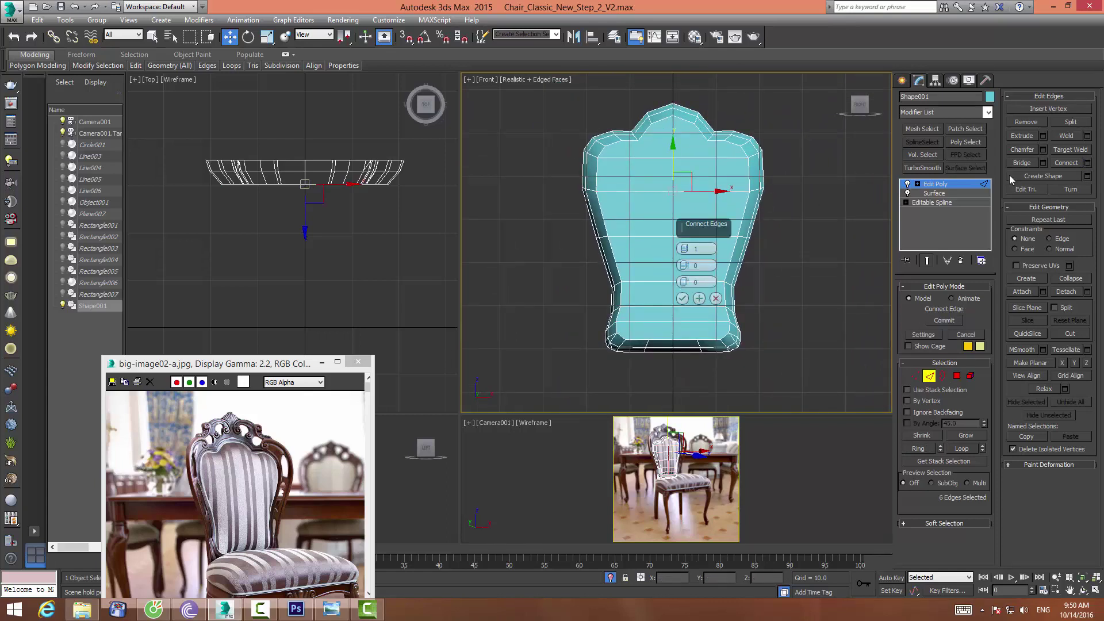
middle_click_drag(770, 199, 707, 199)
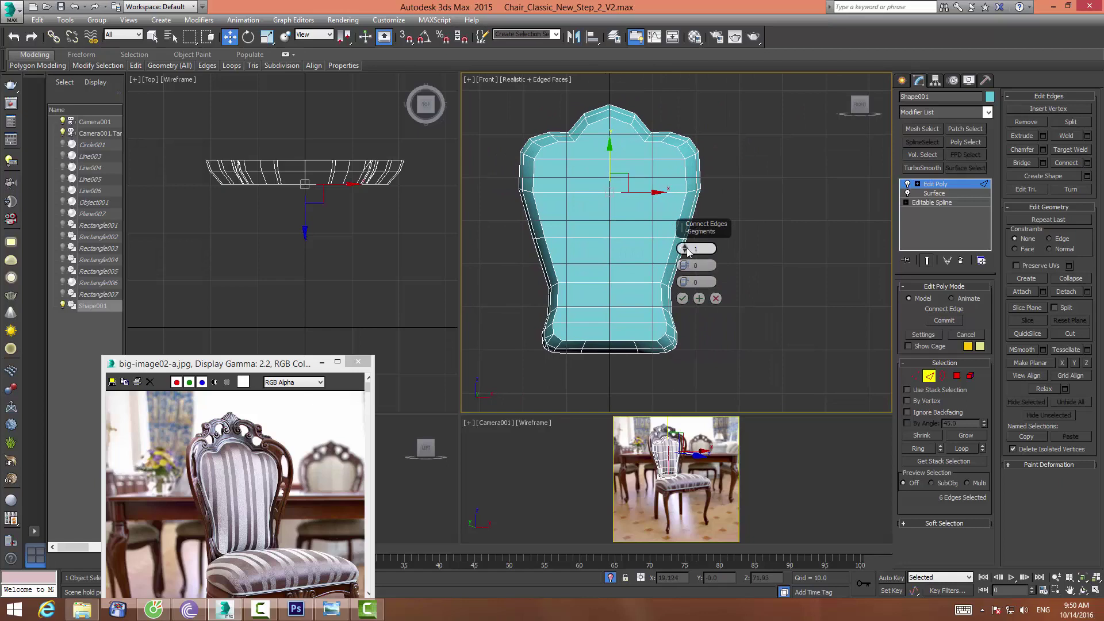
left_click_drag(685, 251, 684, 249)
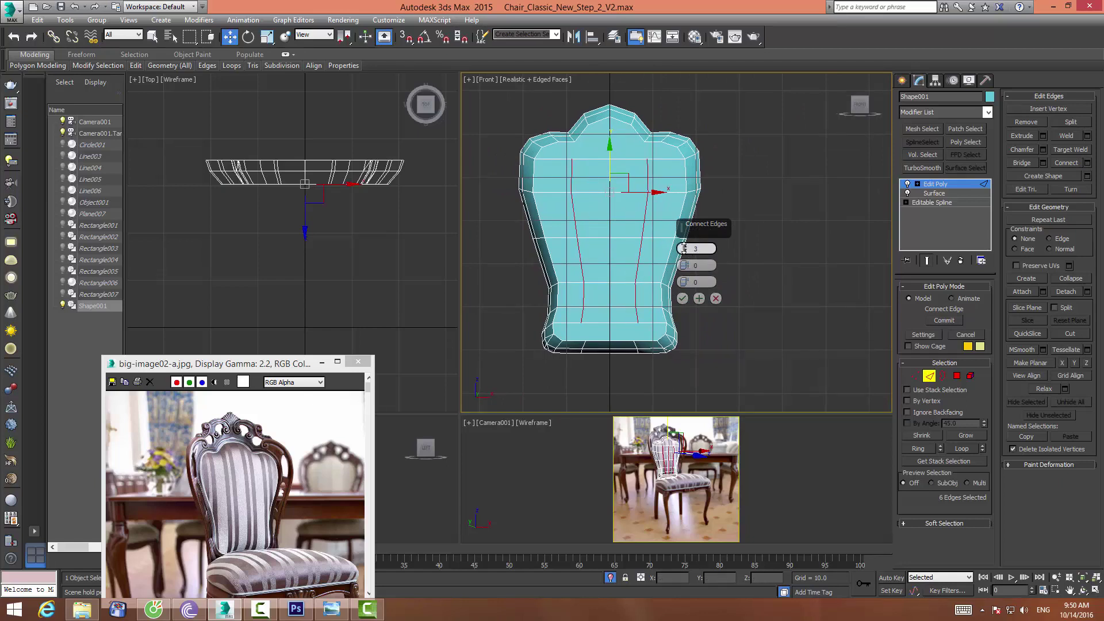
left_click(681, 299)
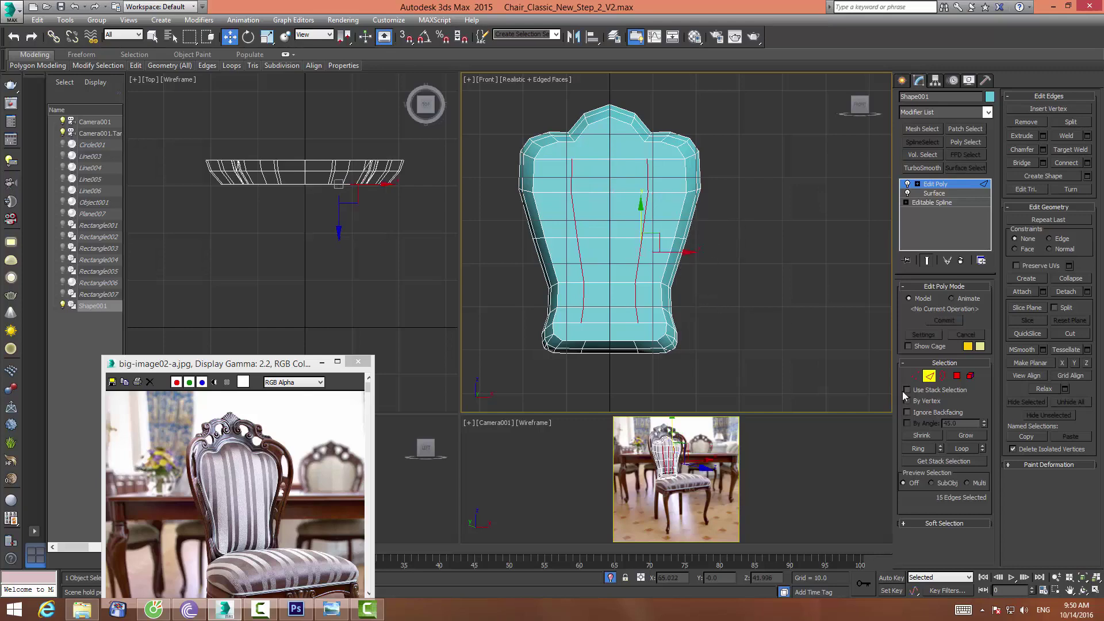
Back in Vertex mode, select vertices near the top and on the right lobe
left_click(914, 375)
middle_click_drag(690, 246, 771, 274)
left_click(717, 169)
scroll(697, 184, "up", 3)
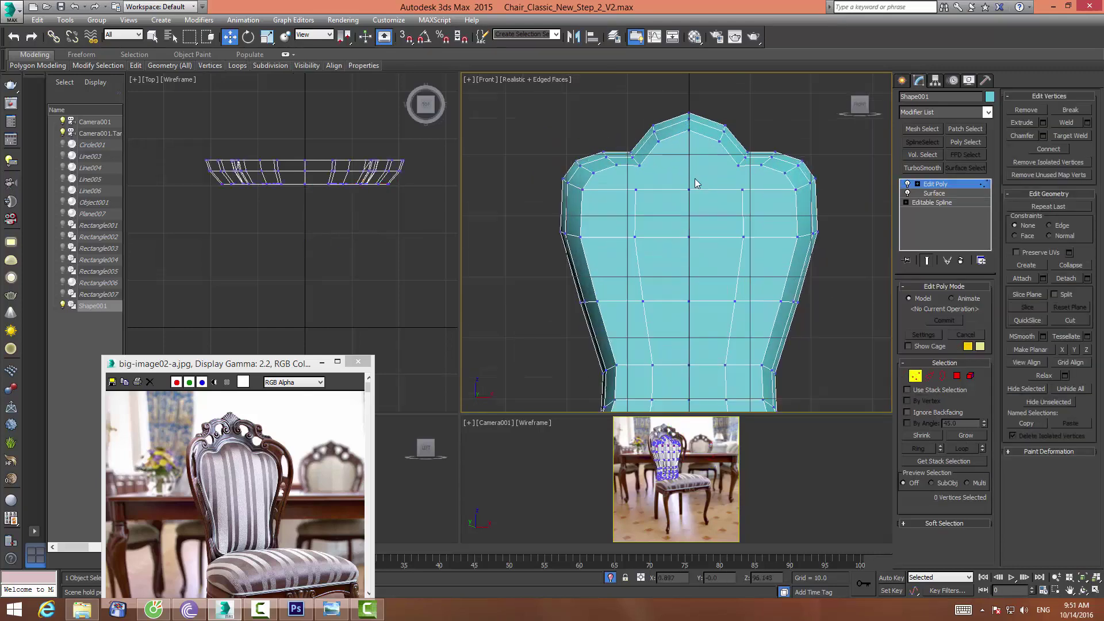
left_click_drag(681, 127, 695, 198)
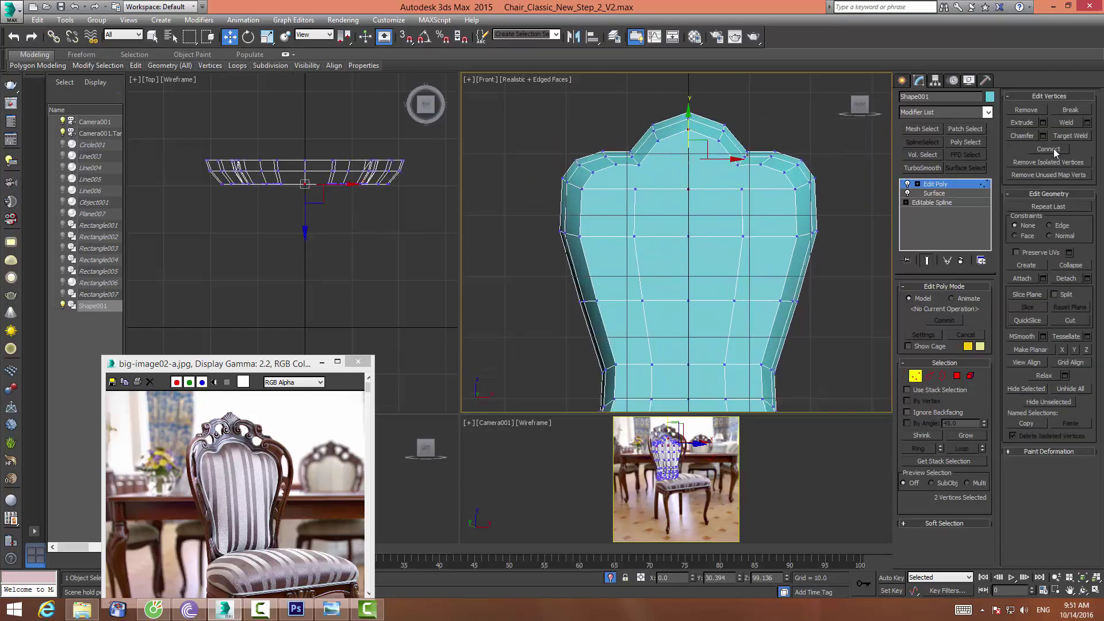
middle_click_drag(741, 225, 733, 215)
left_click(708, 219)
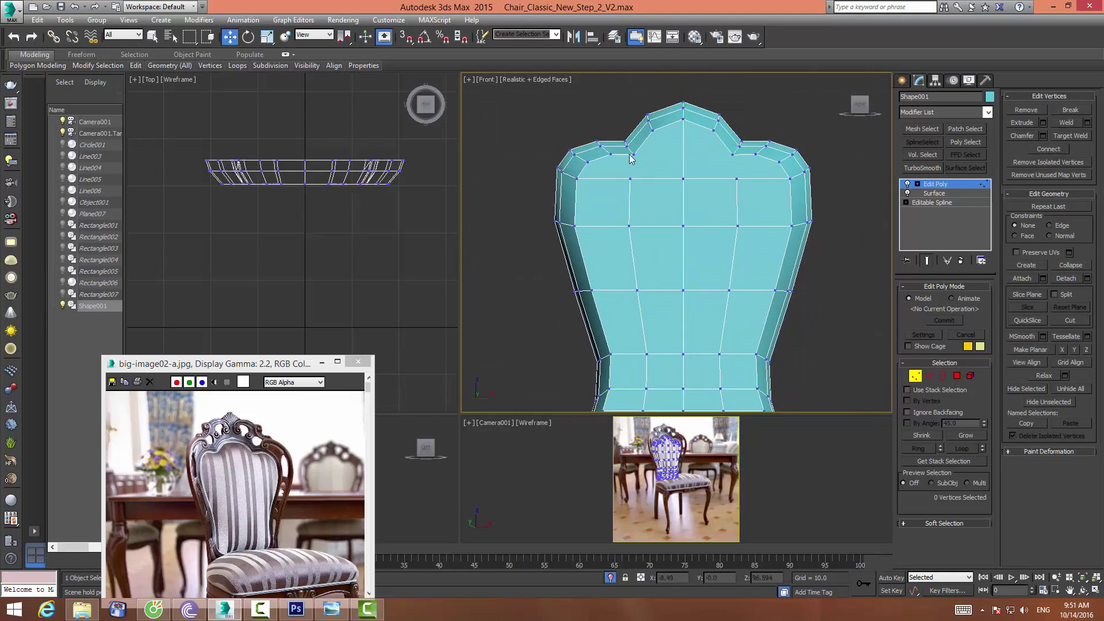
left_click(634, 154)
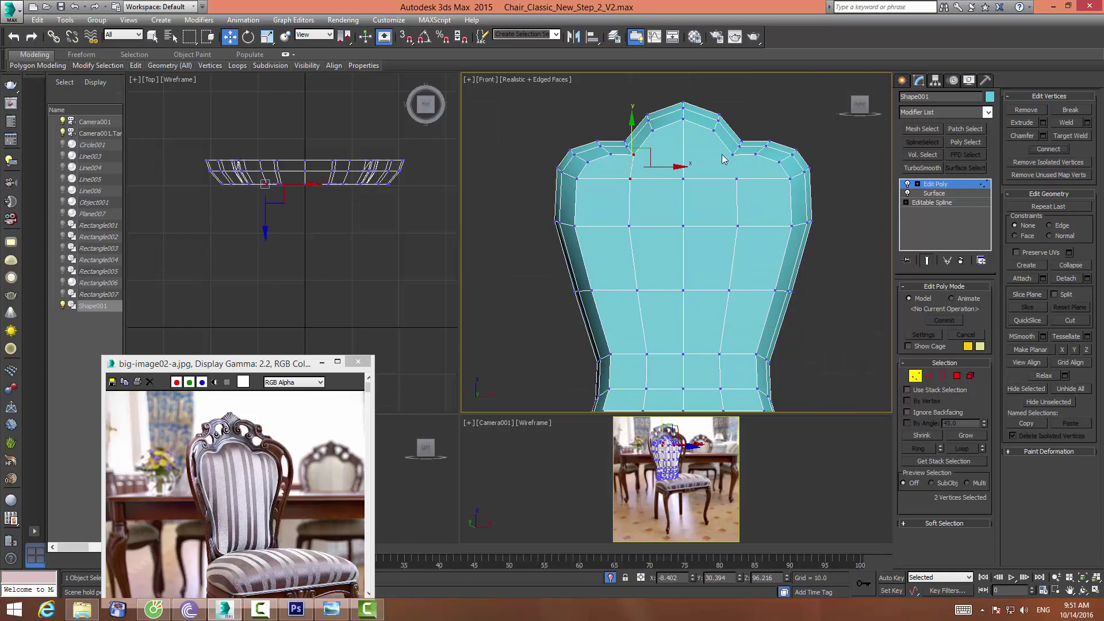
left_click_drag(723, 147, 746, 186)
Connect the bottom-centre, lower-left and lower-right vertex pairs with edges
middle_click_drag(703, 343, 699, 252)
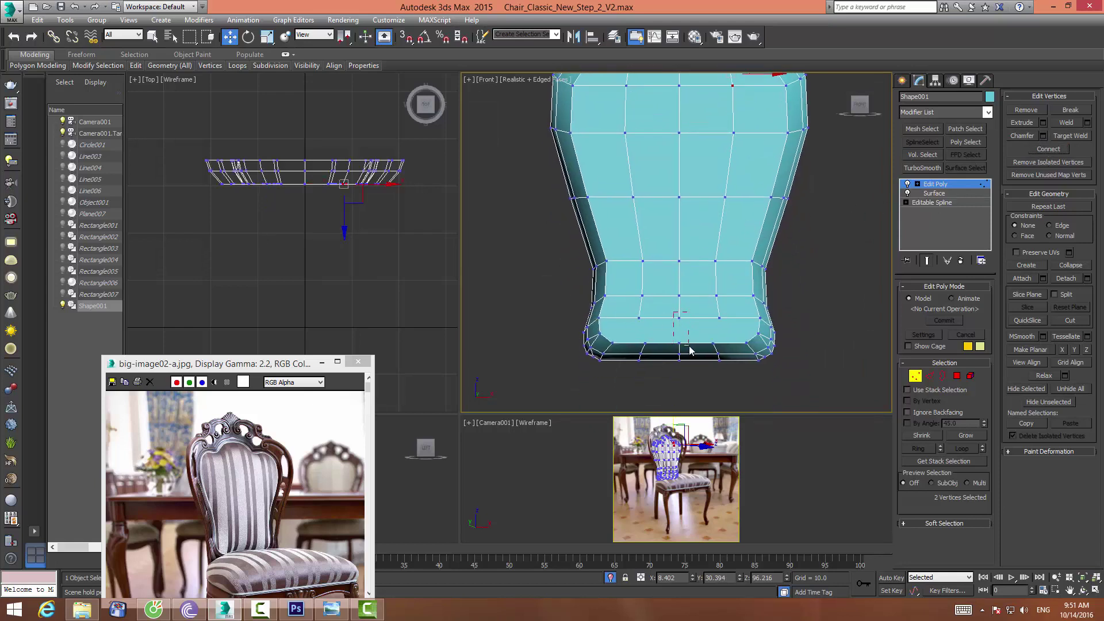
left_click_drag(690, 350, 691, 351)
left_click(1047, 149)
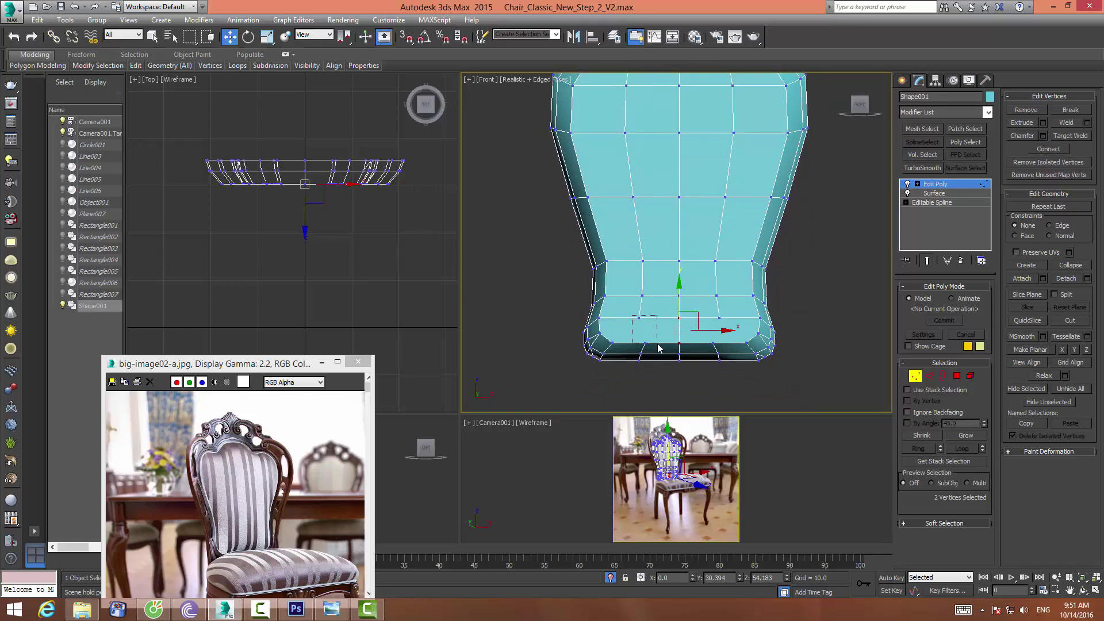
left_click_drag(631, 315, 658, 347)
left_click(1049, 150)
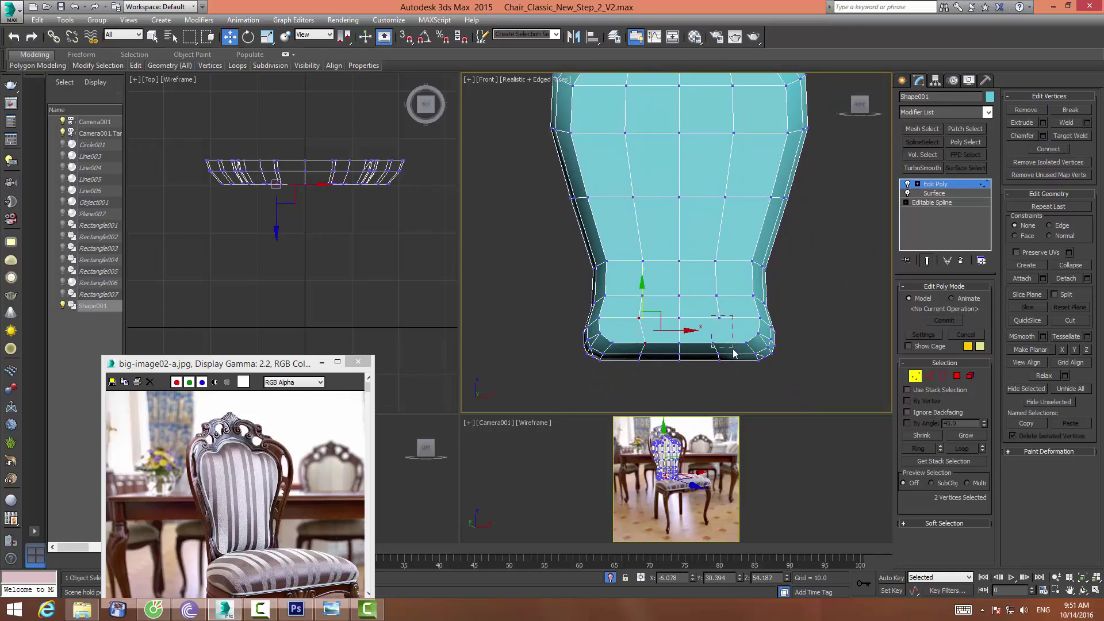
left_click_drag(711, 316, 733, 351)
left_click(1049, 151)
Connect further groups of bottom and side vertices with edges
middle_click_drag(797, 293, 791, 264)
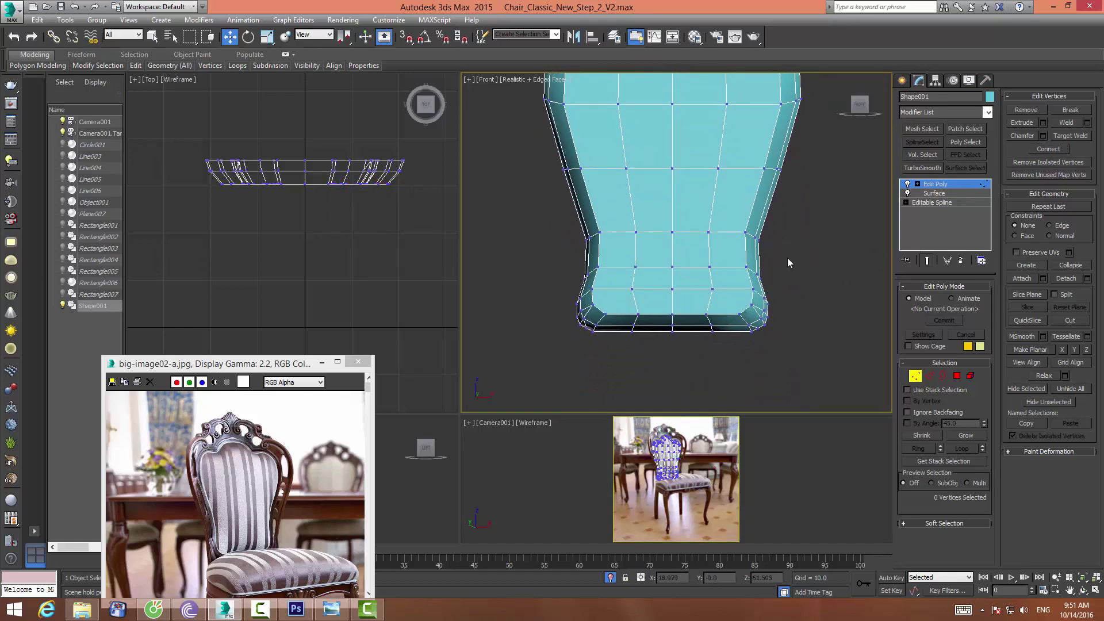
left_click(711, 289)
left_click(750, 304, "ctrl")
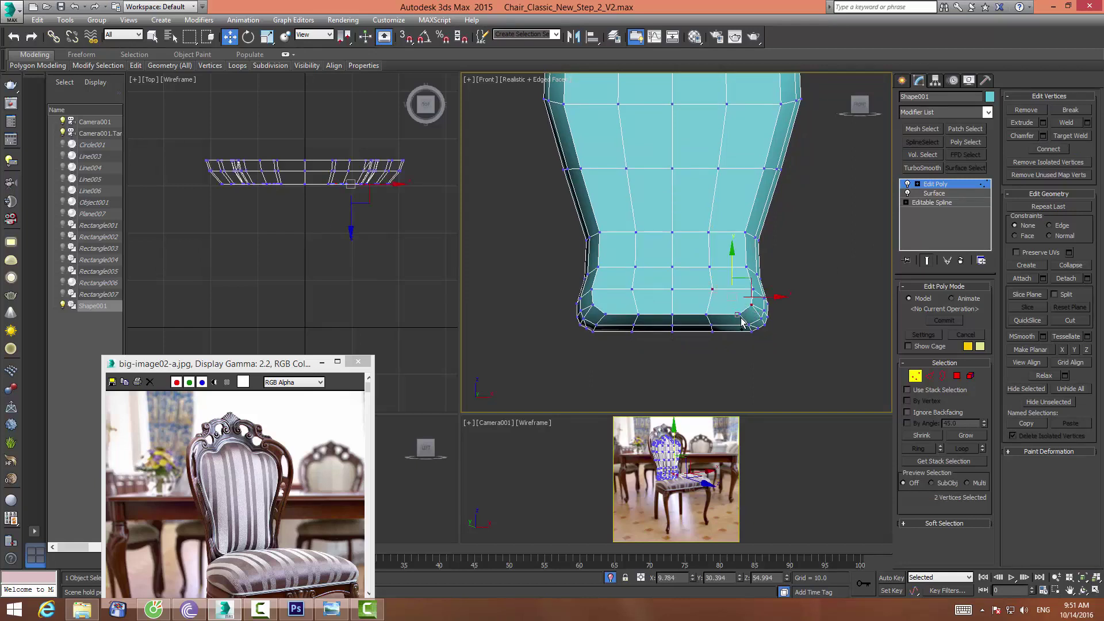
left_click(740, 313, "ctrl")
left_click(1050, 151)
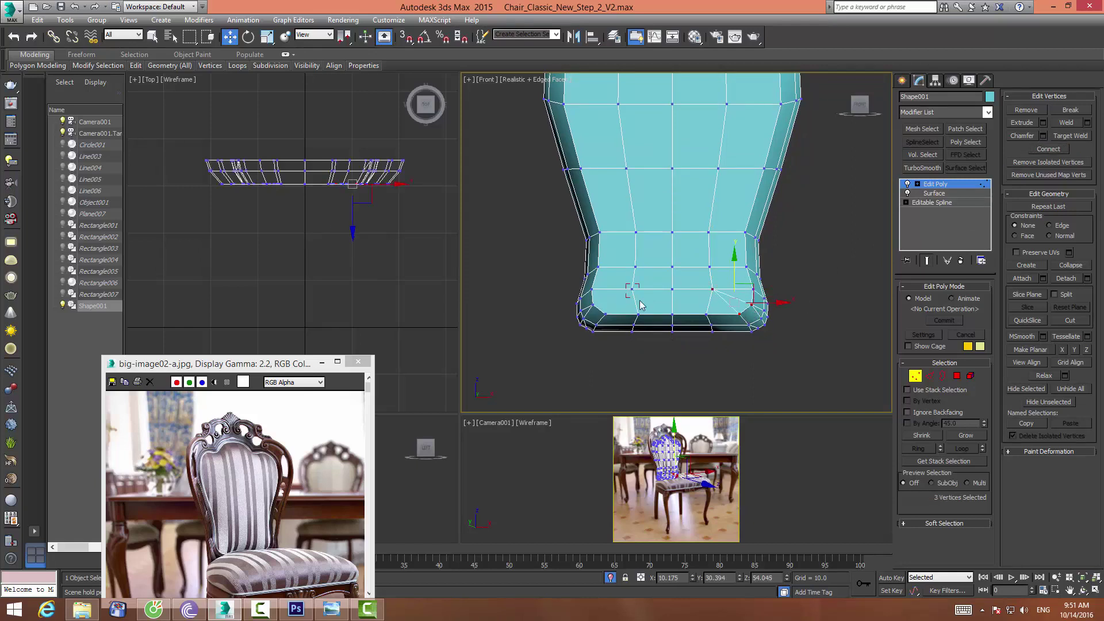
left_click(631, 289)
left_click(592, 304, "ctrl")
left_click(1048, 149)
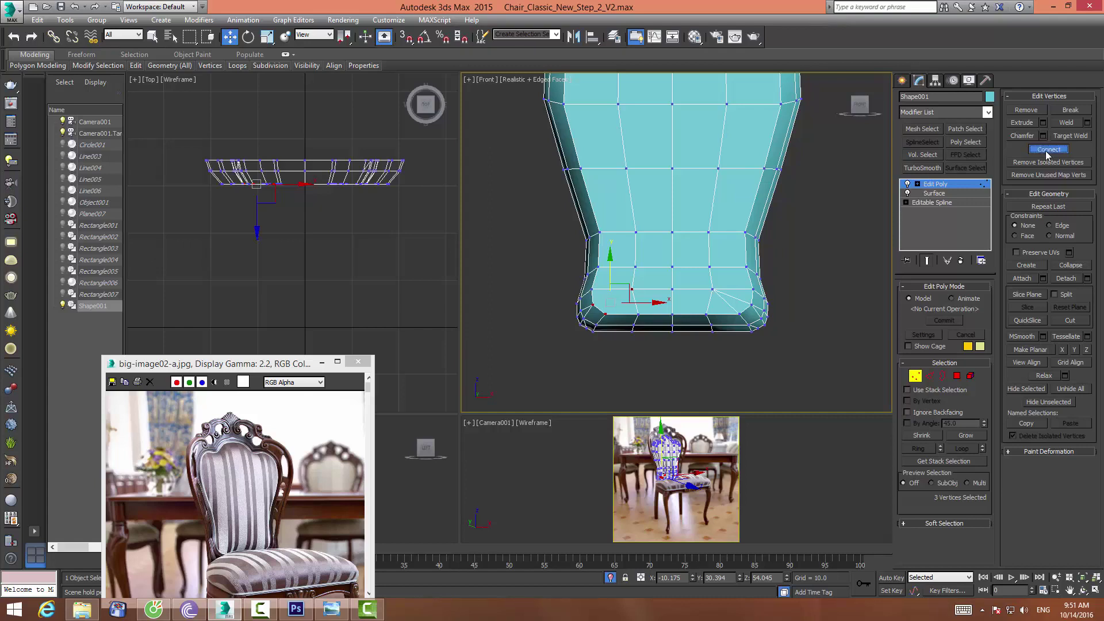
Connect the vertices on the top-left lobe of the chair back with edges
middle_click_drag(631, 102, 631, 234)
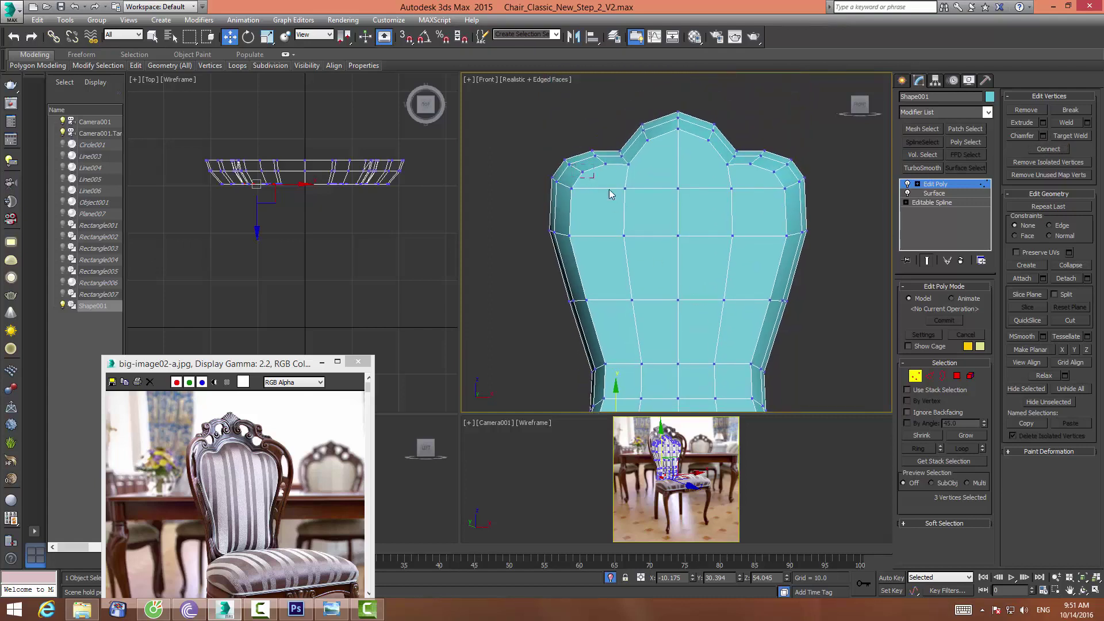
left_click_drag(611, 194, 632, 199)
left_click(1046, 149)
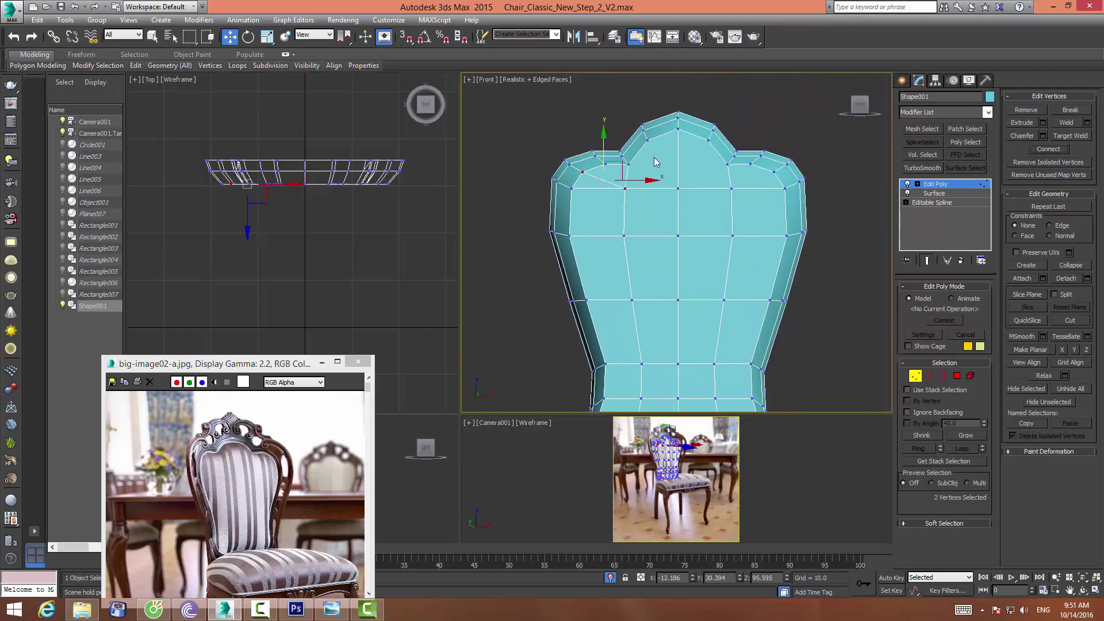
left_click(605, 164)
left_click(625, 188, "ctrl")
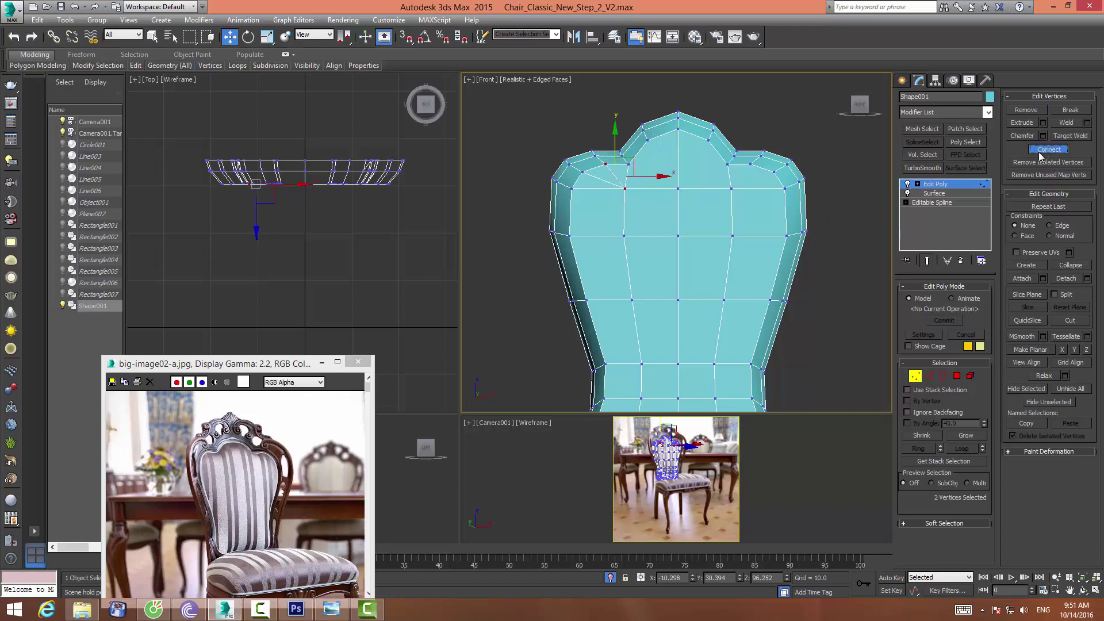
left_click(1048, 148)
Connect the top-right lobe and top-centre vertices with edges, then frame the whole back
left_click(750, 163)
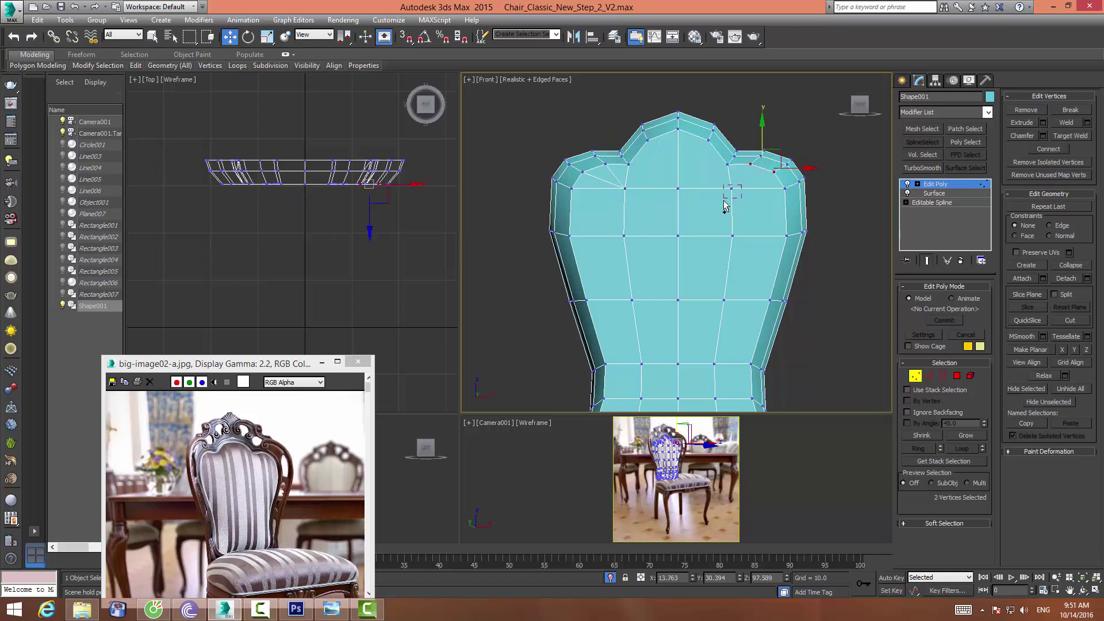
left_click(731, 188, "ctrl")
left_click(1048, 149)
left_click(647, 140)
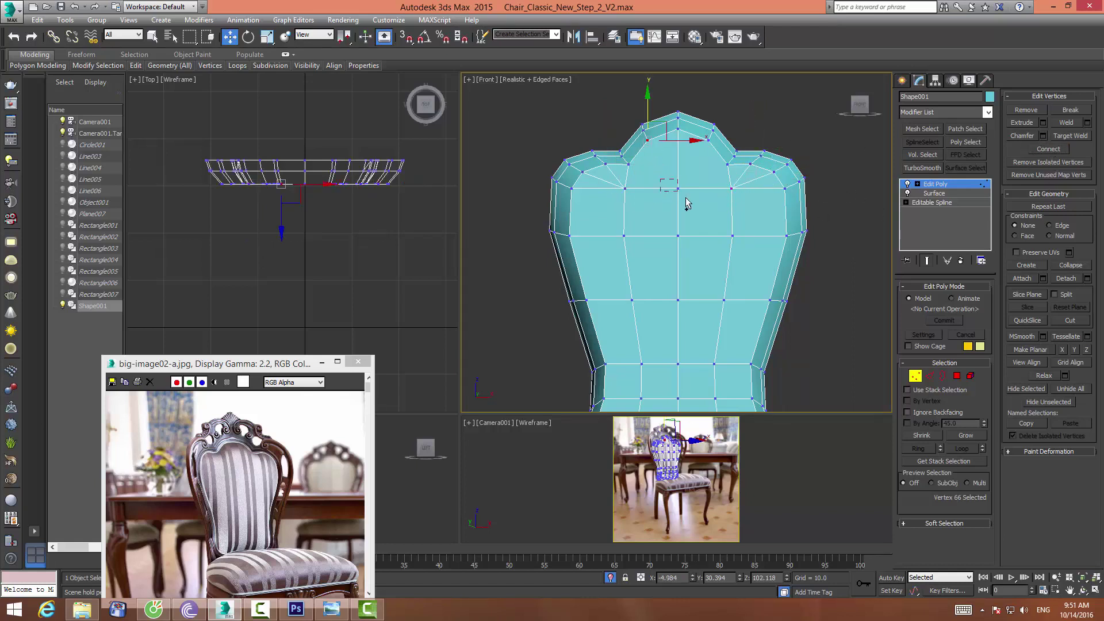
left_click(708, 140, "ctrl")
left_click(678, 188, "ctrl")
left_click(1048, 148)
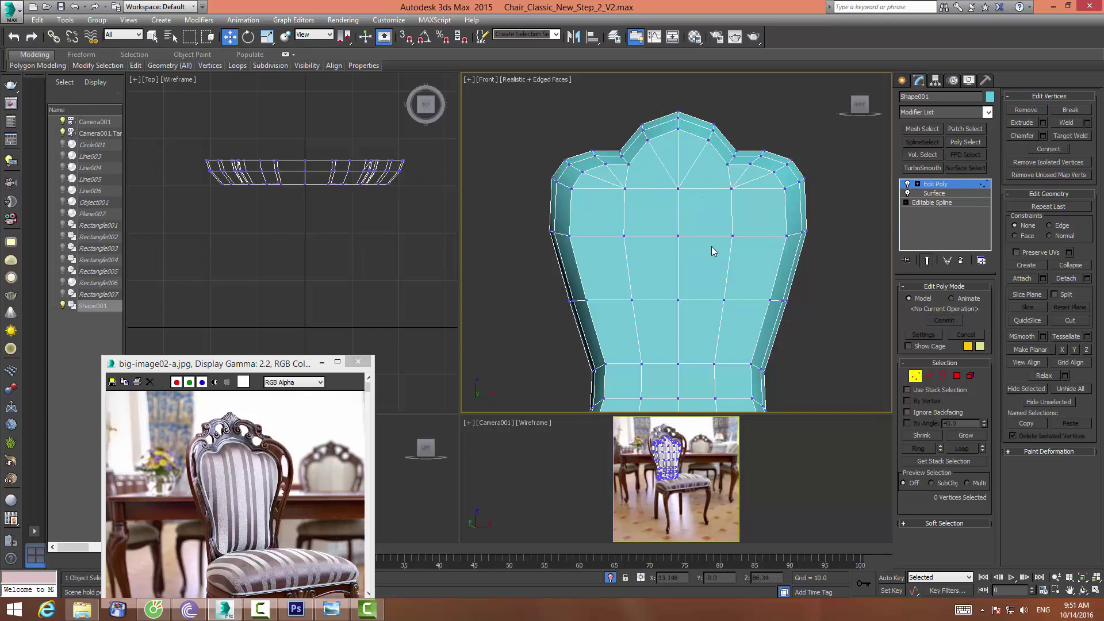
scroll(715, 247, "down", 2)
mouse_move(715, 247)
middle_mouse_down()
mouse_move(705, 218)
mouse_move(699, 234)
middle_mouse_up()
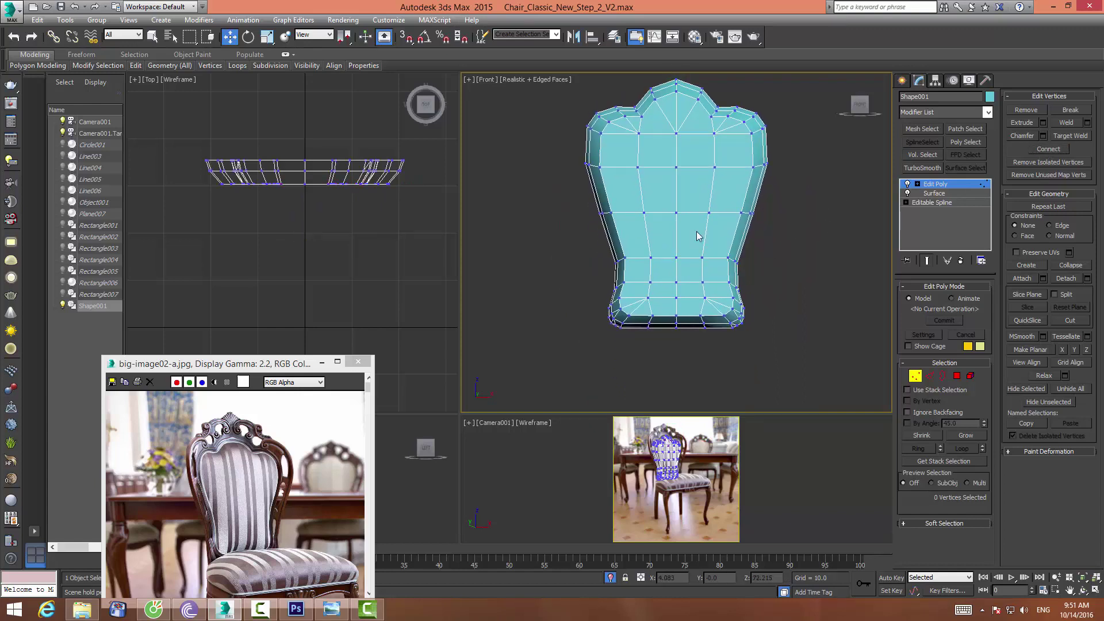
Push four central polygons of the chair back slightly backward
left_click(956, 375)
left_click(656, 189)
left_click(701, 202, "ctrl")
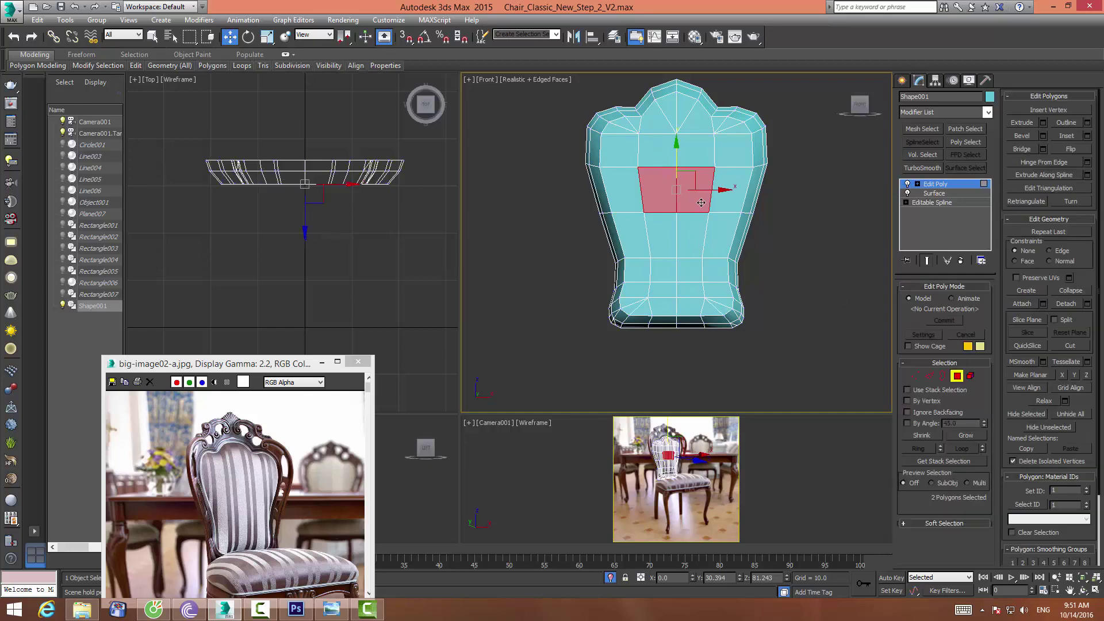
left_click(663, 248, "ctrl")
mouse_move(348, 205)
middle_mouse_down()
mouse_move(364, 220)
mouse_move(348, 252)
middle_mouse_up()
left_click_drag(297, 192, 298, 195)
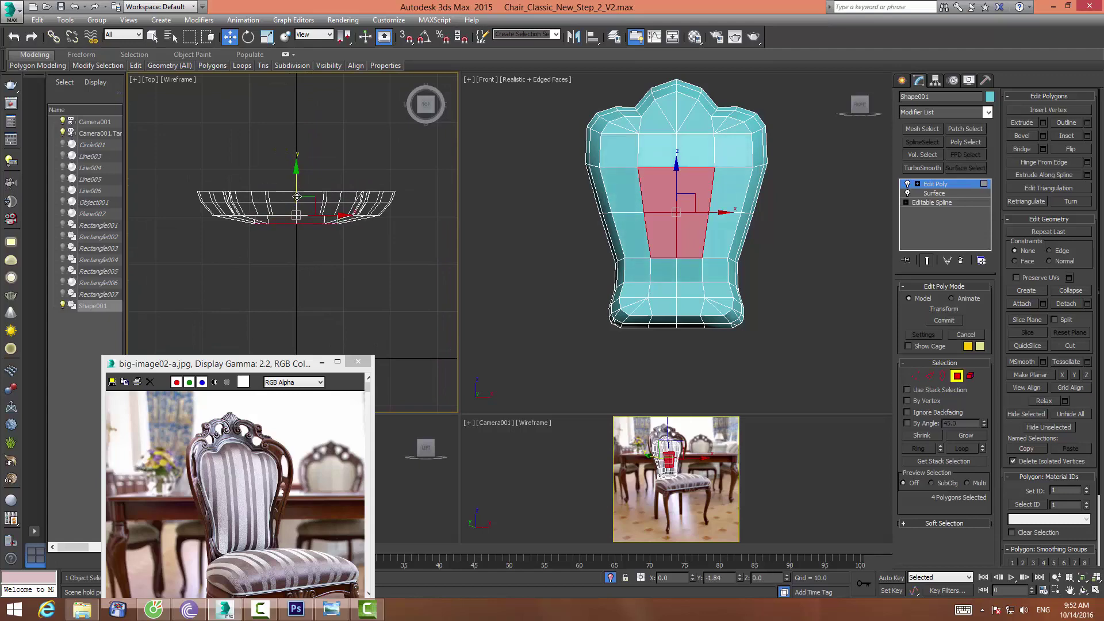
left_click(322, 173)
Orbit the front view to inspect the backrest from the side
left_click(915, 376)
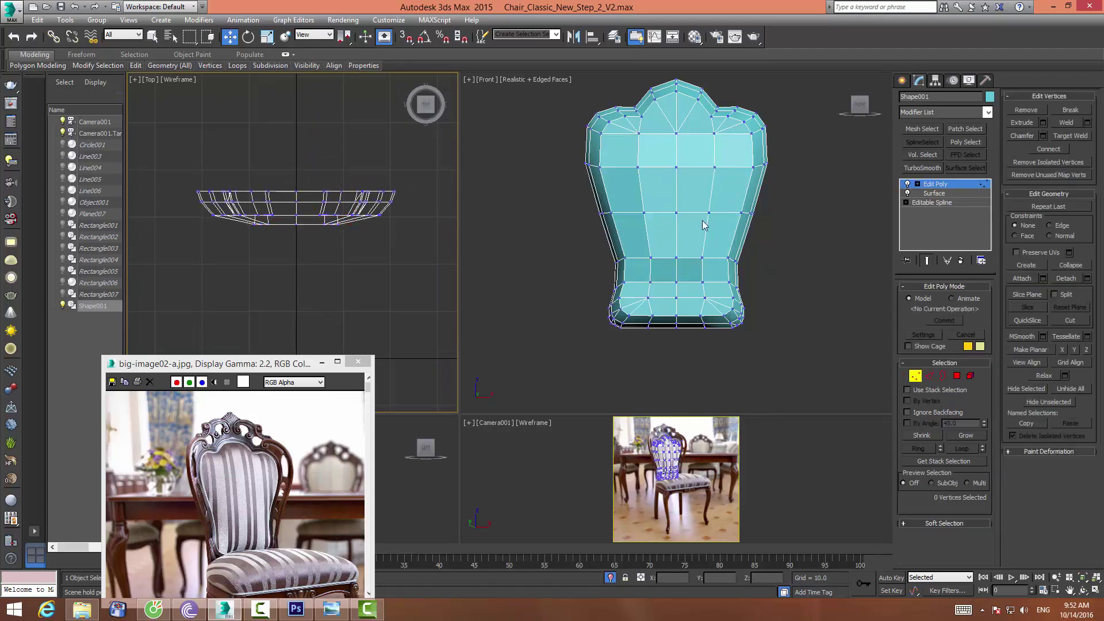
left_click(612, 248)
middle_click_drag(299, 184, 314, 161)
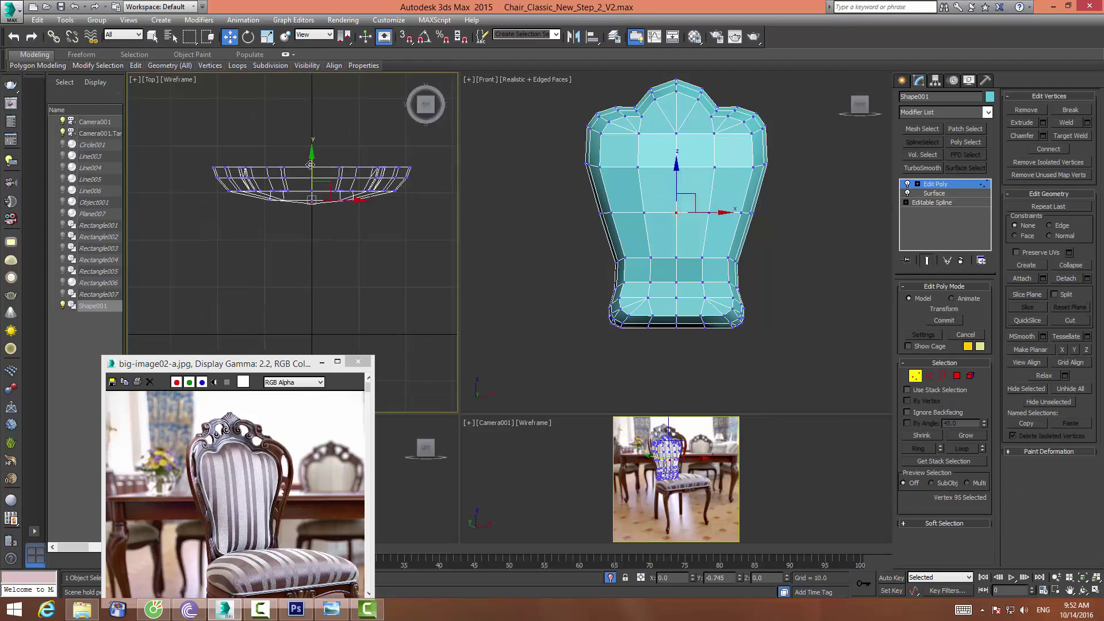
left_click(914, 376)
left_click(700, 234)
left_click(1083, 590)
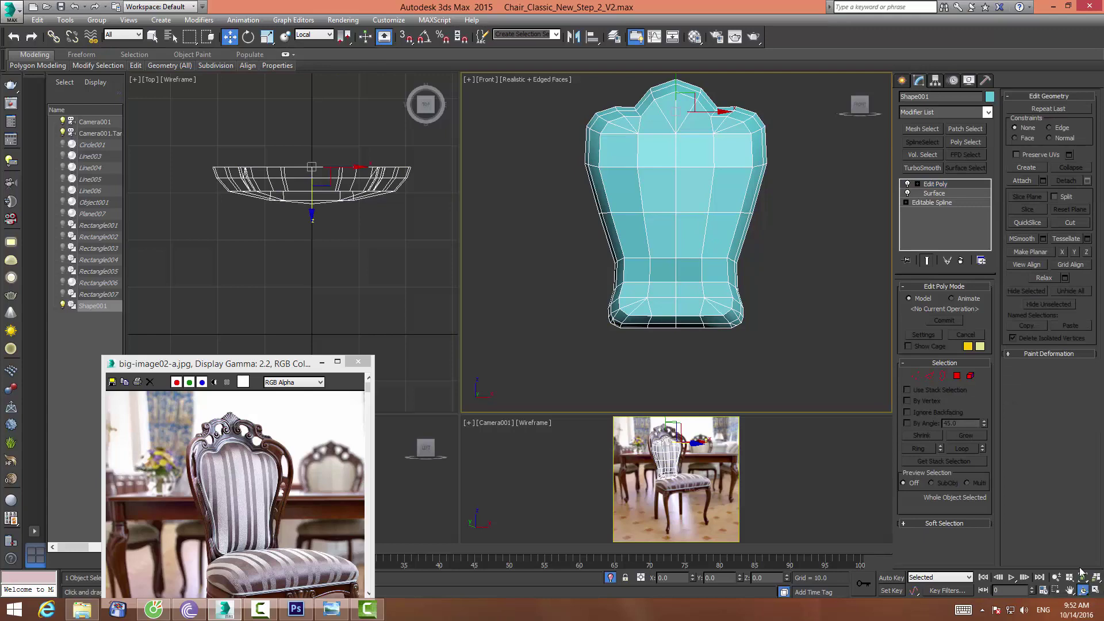
mouse_move(747, 276)
left_mouse_down()
mouse_move(791, 275)
mouse_move(771, 264)
mouse_move(717, 268)
left_mouse_up()
scroll(716, 264, "up", 5)
right_click(717, 264)
Nudge a row of three backrest vertices slightly backward
left_click(914, 375)
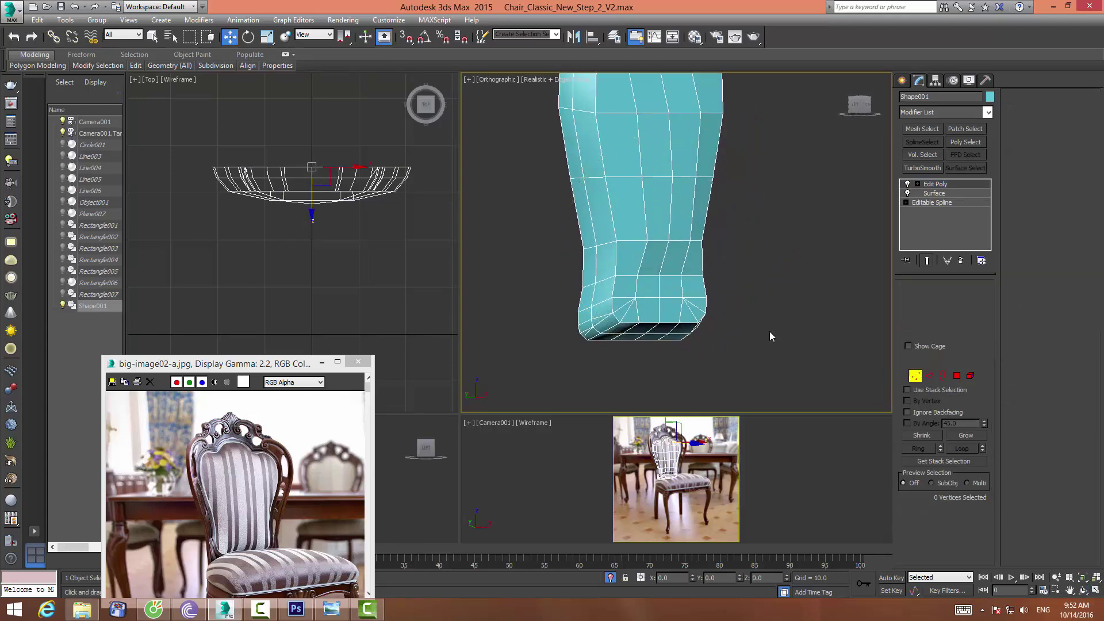
left_click_drag(632, 269, 692, 286)
middle_click(378, 229)
middle_click_drag(378, 229, 380, 240)
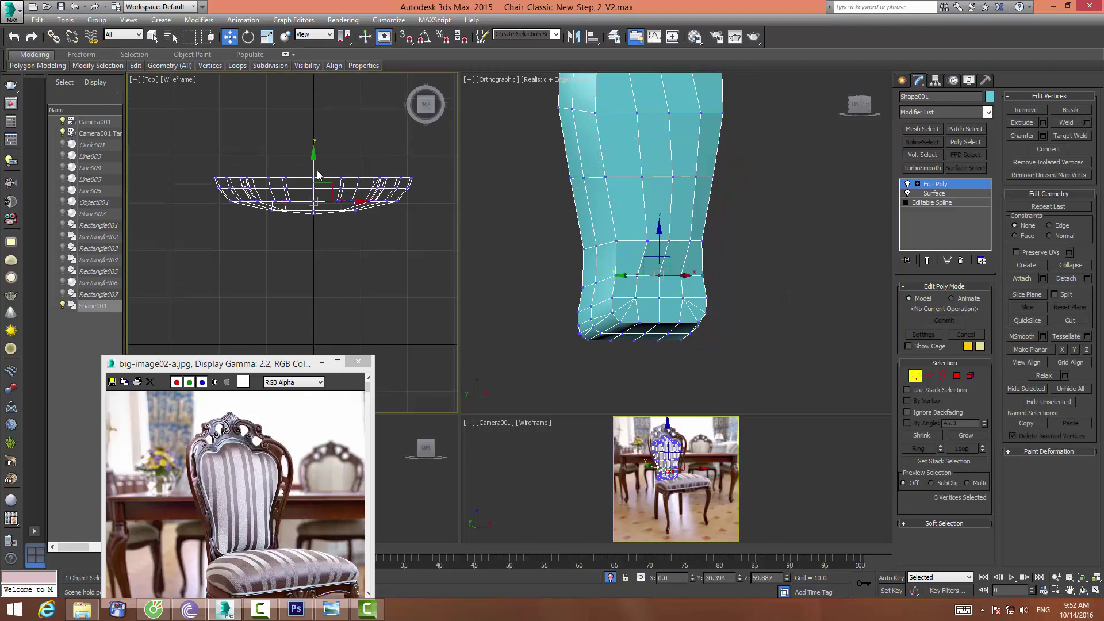
left_click_drag(633, 275, 687, 309)
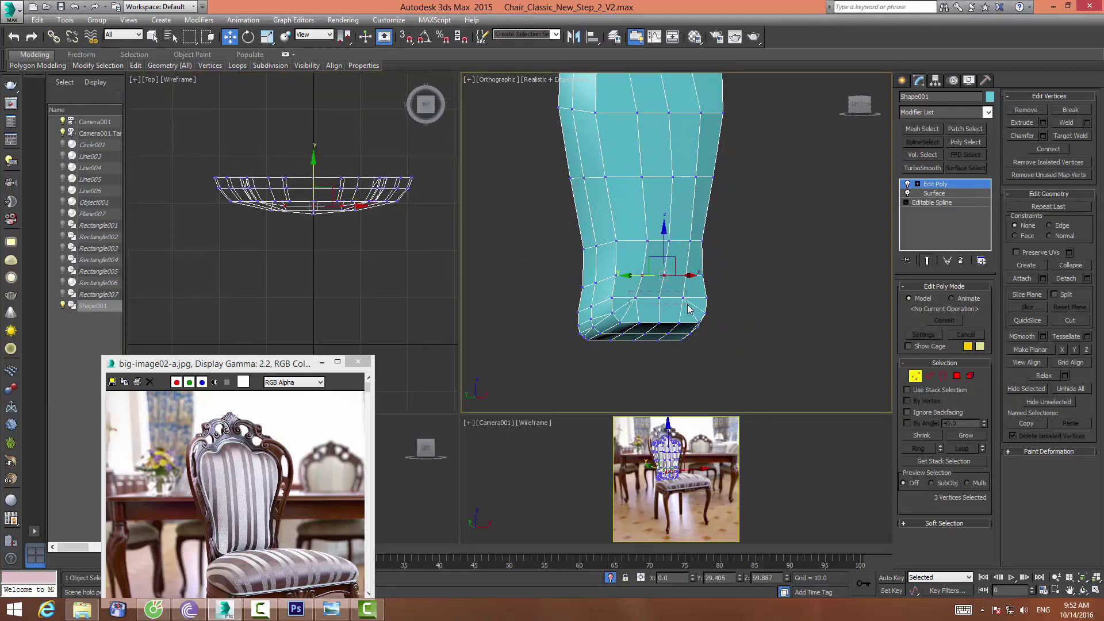
middle_click(361, 218)
left_click(718, 222)
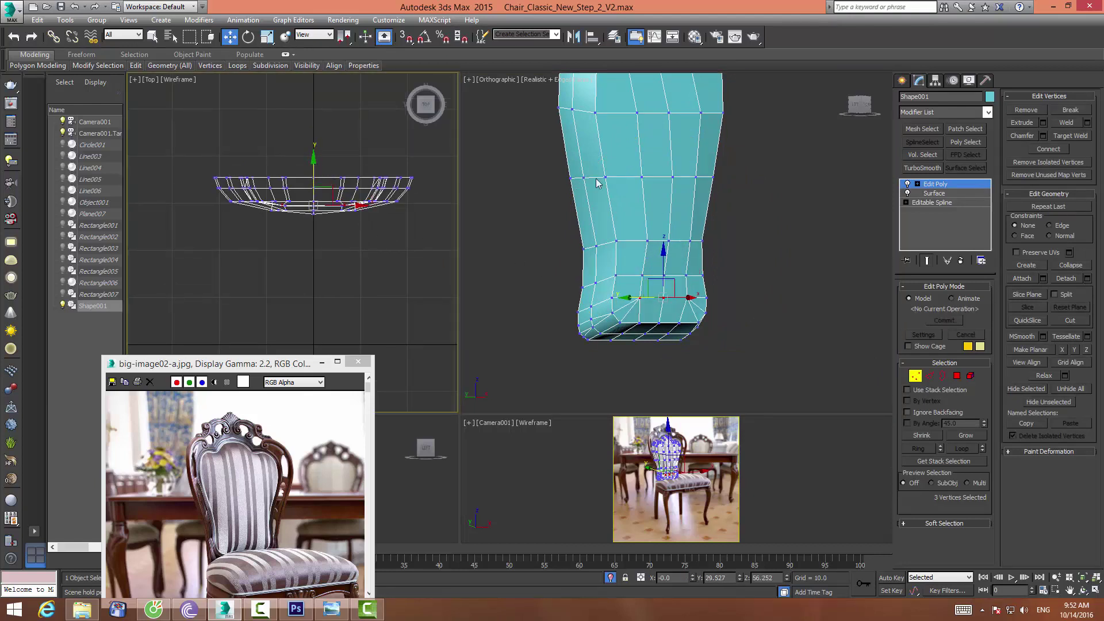
scroll(717, 222, "down", 2)
Orbit to a side view and push three vertices near the top slightly back
left_click(1082, 591)
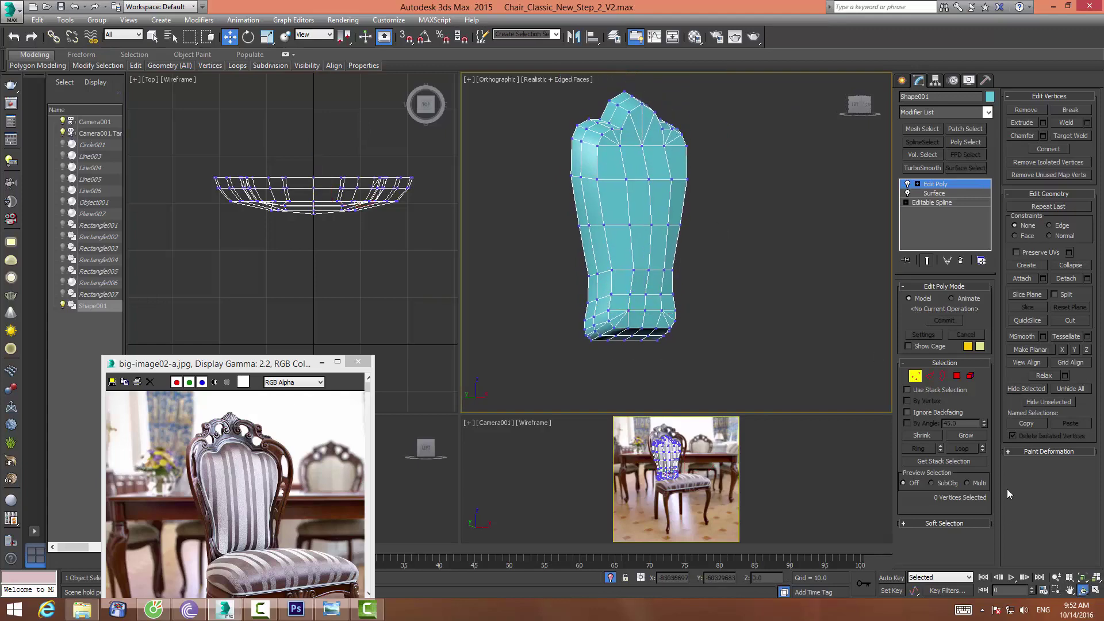
left_click_drag(661, 258, 635, 259)
scroll(635, 260, "down", 2)
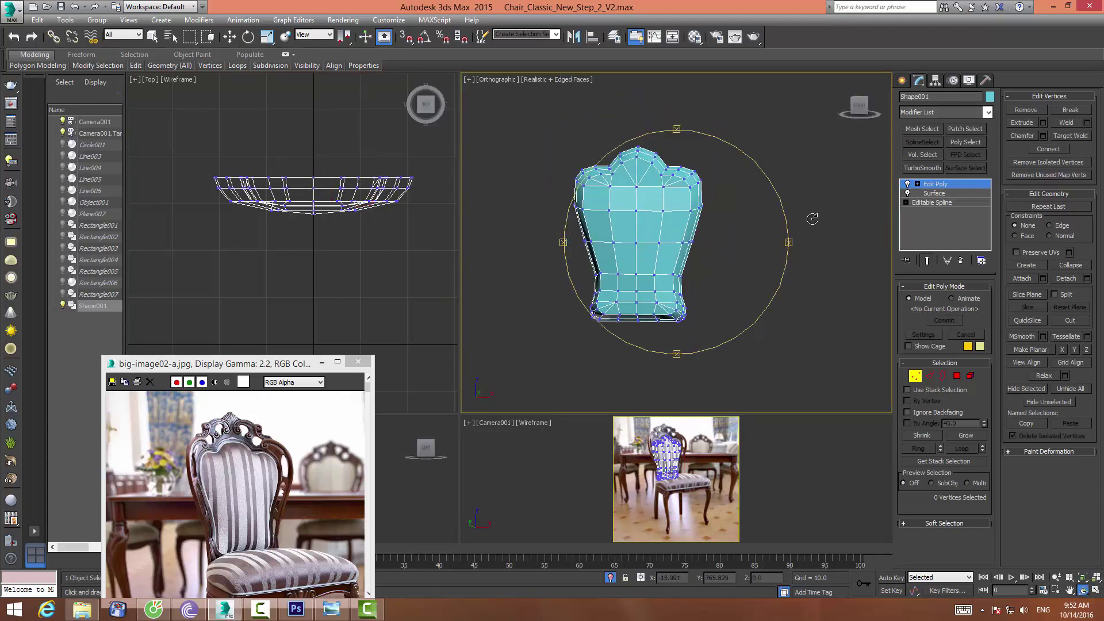
right_click(769, 220)
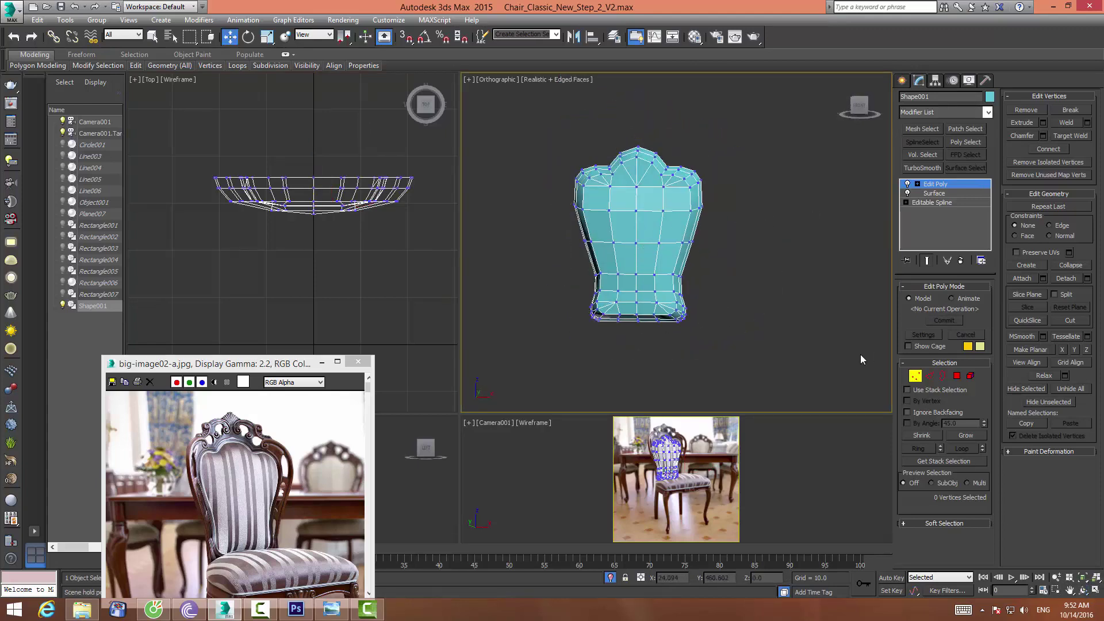
left_click(1081, 590)
mouse_move(753, 264)
left_mouse_down()
mouse_move(778, 264)
mouse_move(675, 246)
left_mouse_up()
scroll(675, 246, "up", 2)
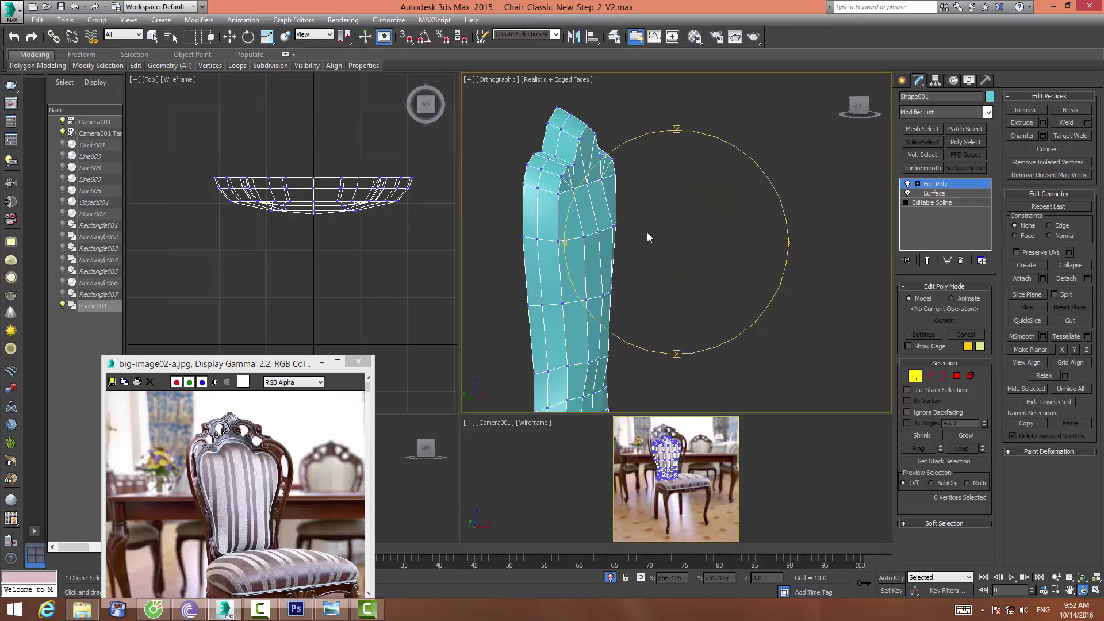
right_click(602, 178)
left_click_drag(609, 175, 570, 195)
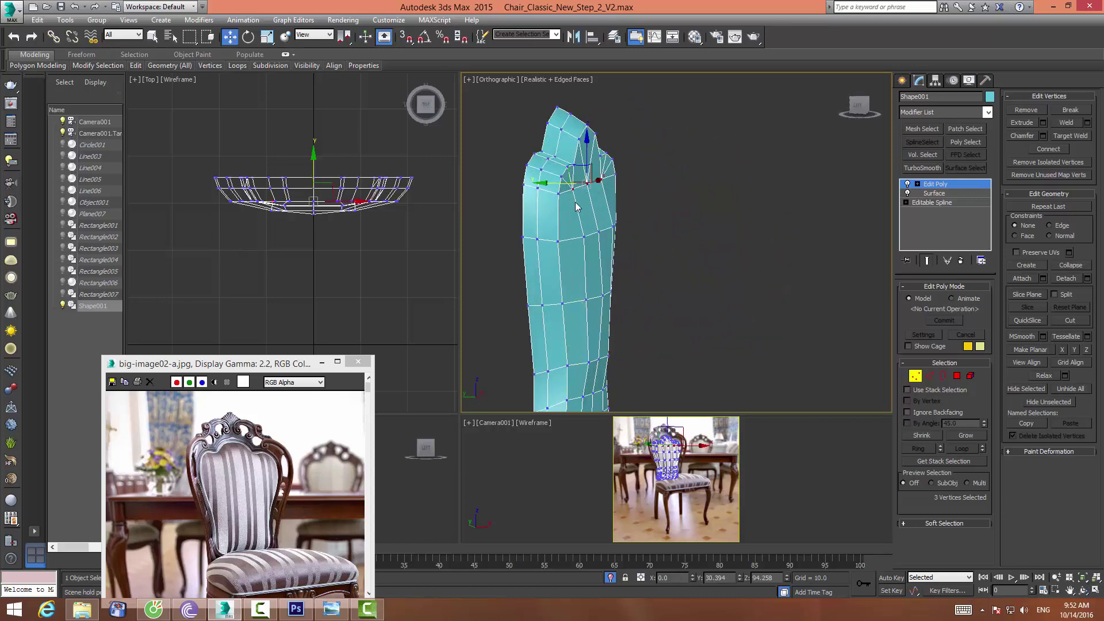
right_click(406, 227)
left_click_drag(313, 172, 314, 178)
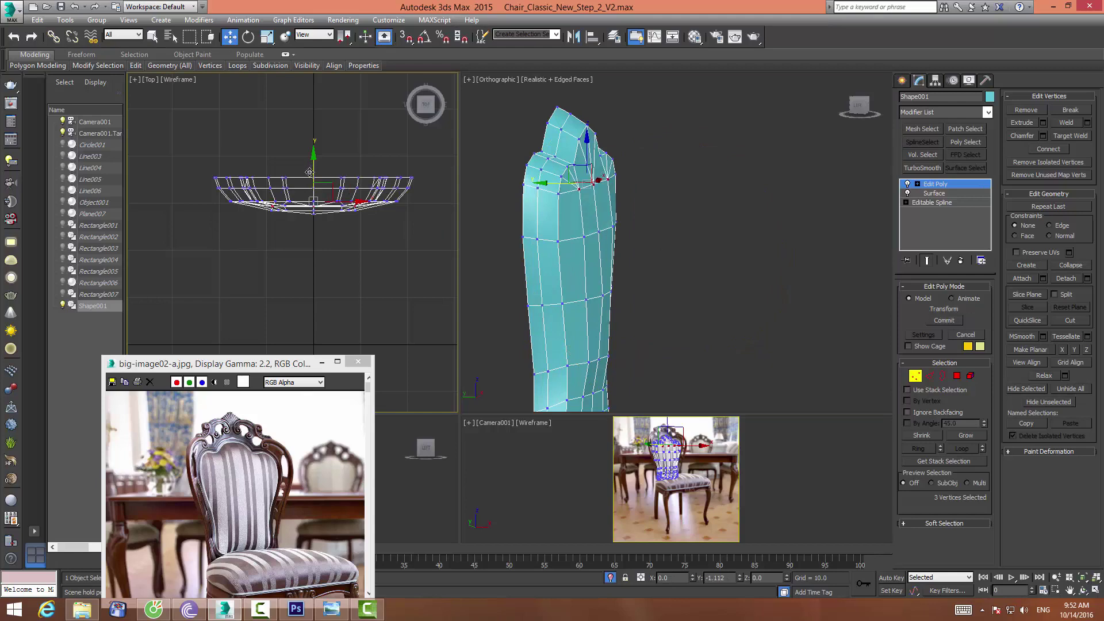
left_click(534, 233)
Orbit the view to show the backrest's broad side
middle_click_drag(534, 233, 584, 175, "alt")
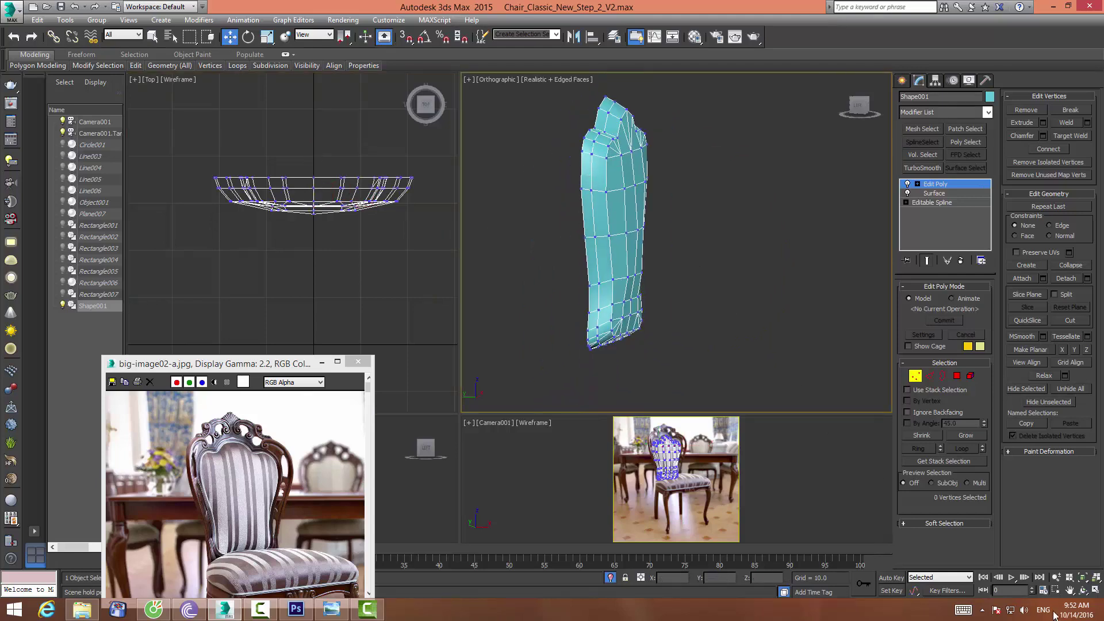
left_click(1073, 595)
left_click_drag(661, 230, 718, 235)
right_click(805, 344)
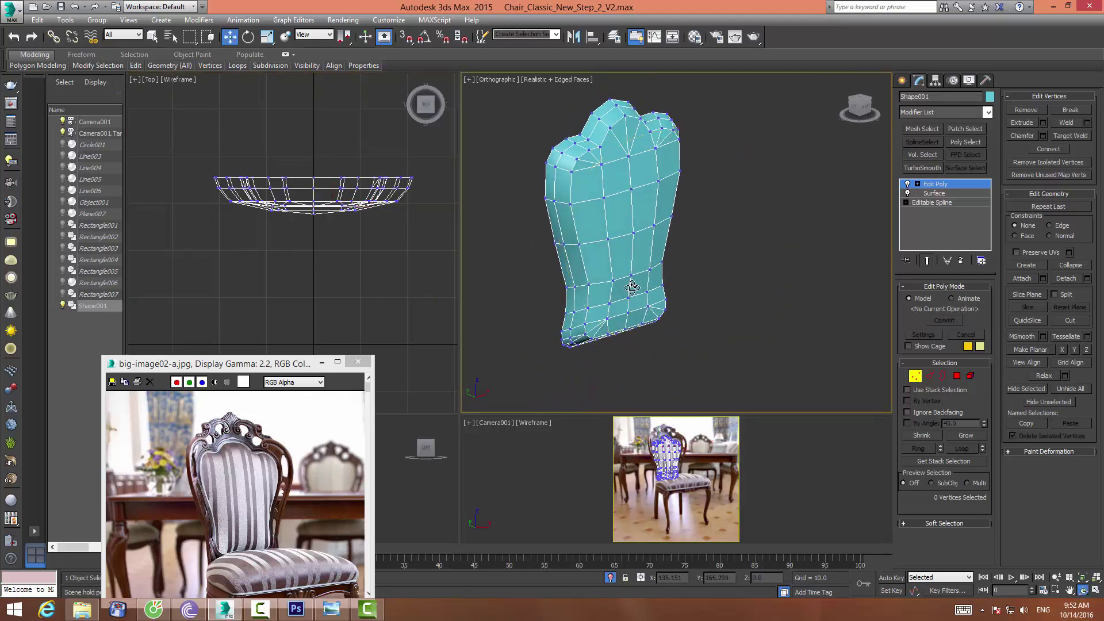
Add TurboSmooth to the backrest, go to Front view, and exit Isolate Selection
left_click(915, 376)
left_click(917, 168)
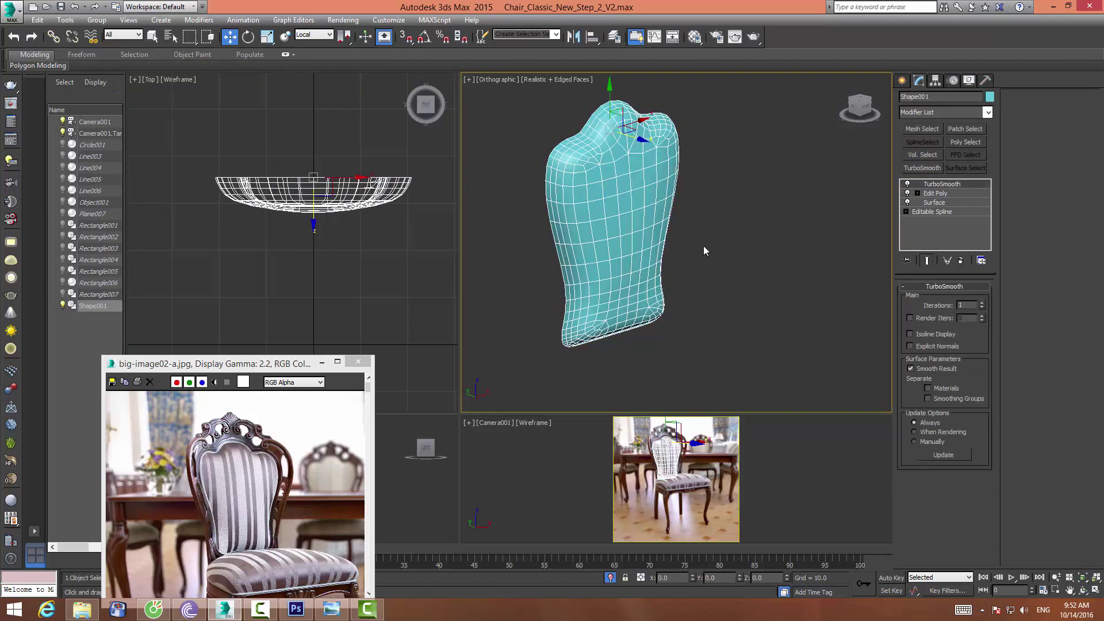
left_click(504, 129)
key("f")
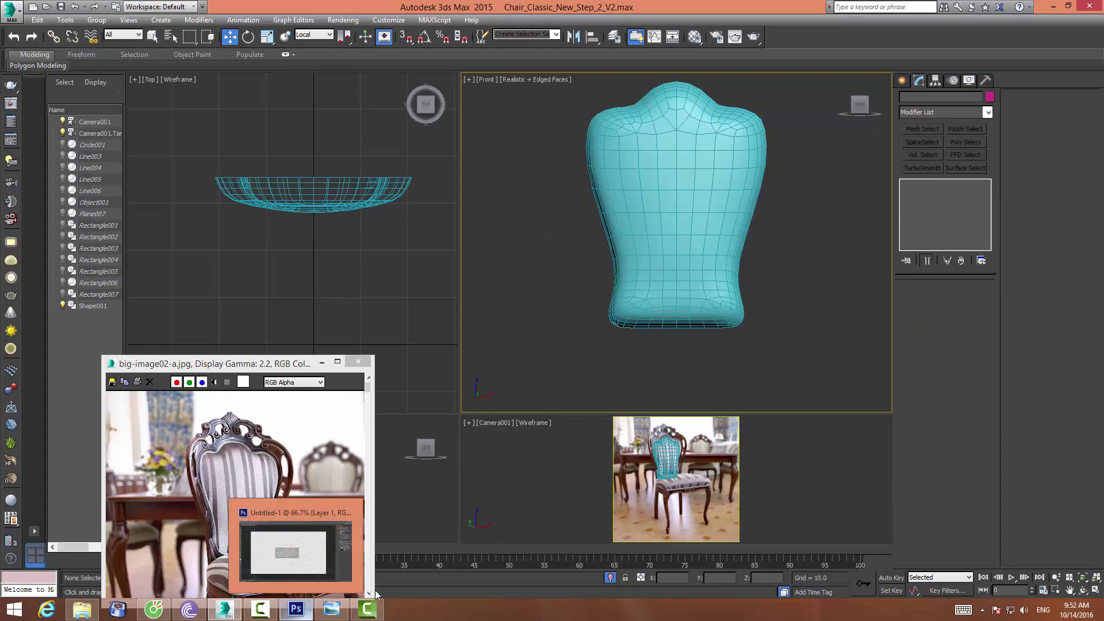
left_click(609, 578)
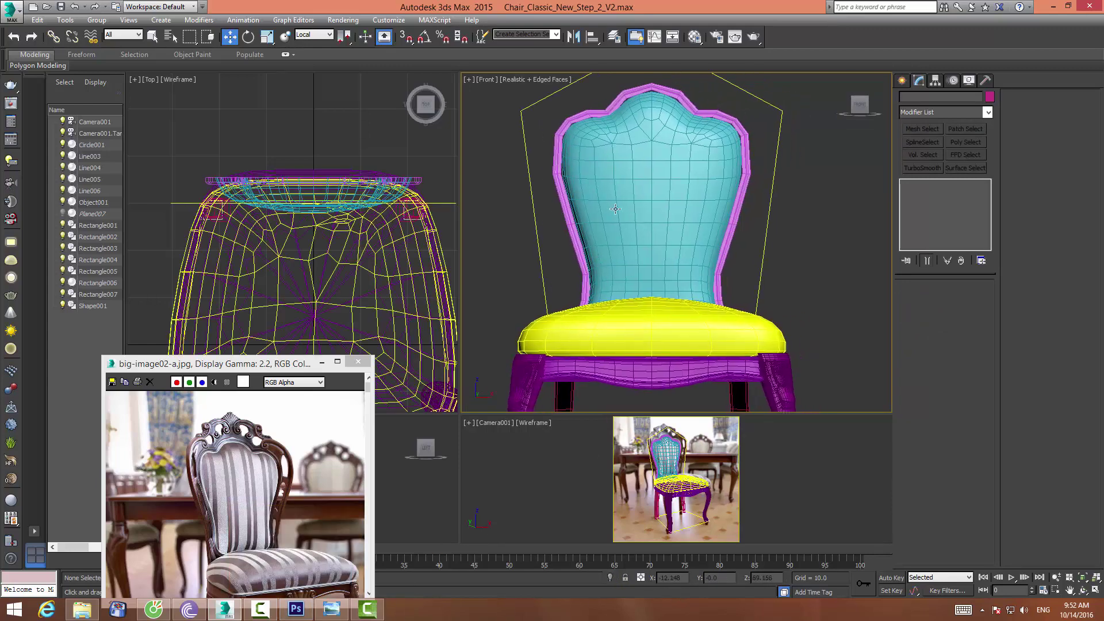
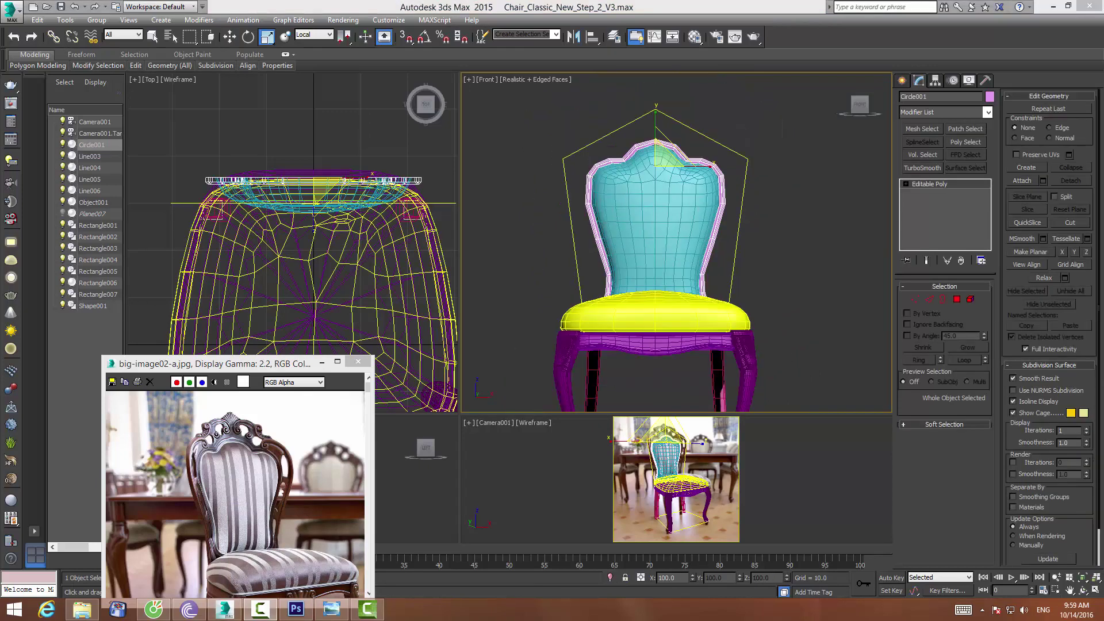
Select the pink frame's outer border and isolate it, orbiting to inspect it
left_click(942, 299)
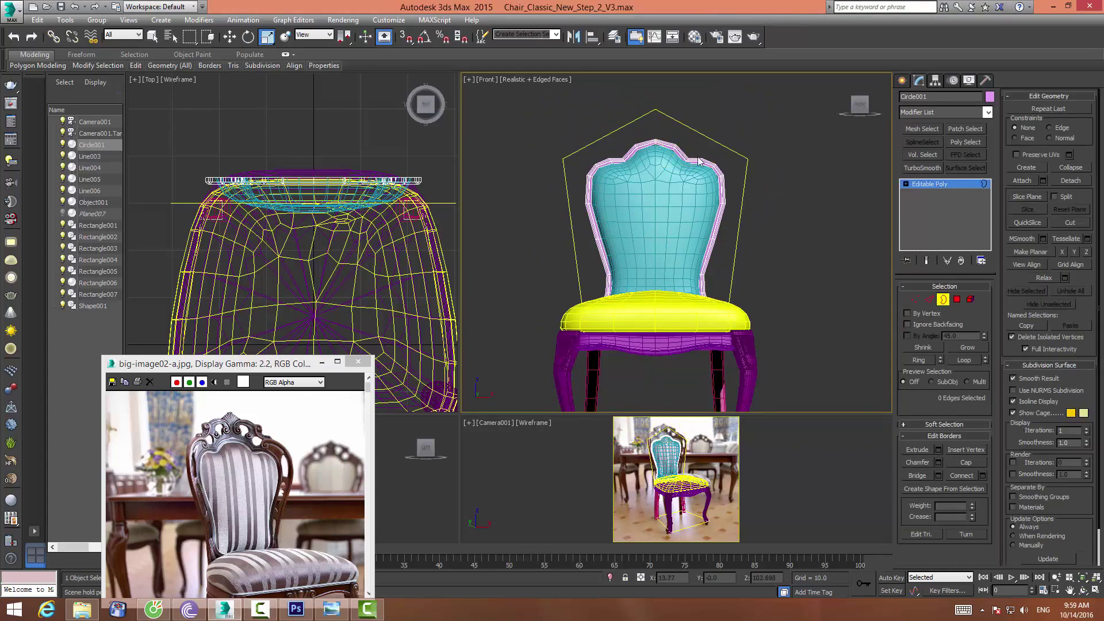
left_click(699, 161)
mouse_move(1097, 603)
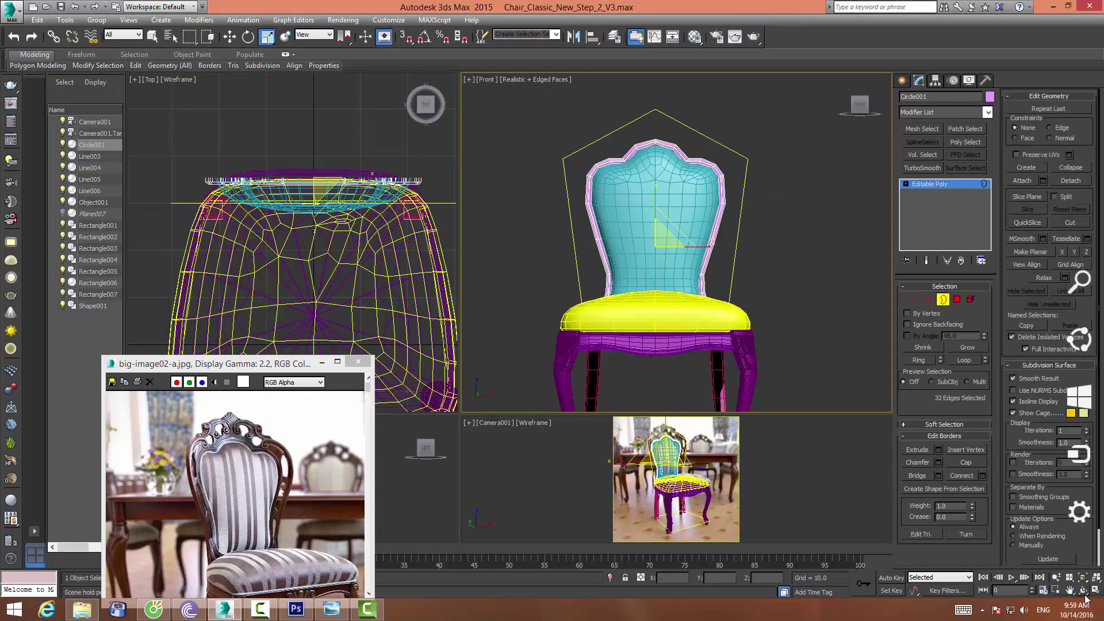
left_click(610, 578)
left_click(1083, 591)
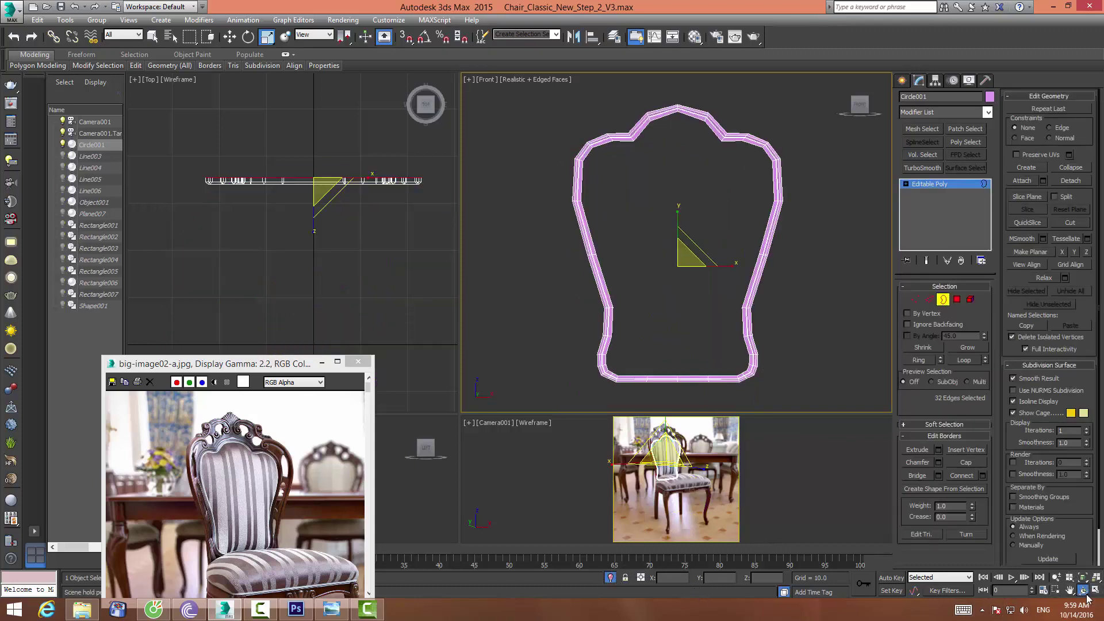
mouse_move(574, 230)
left_mouse_down()
mouse_move(563, 253)
mouse_move(769, 265)
left_mouse_up()
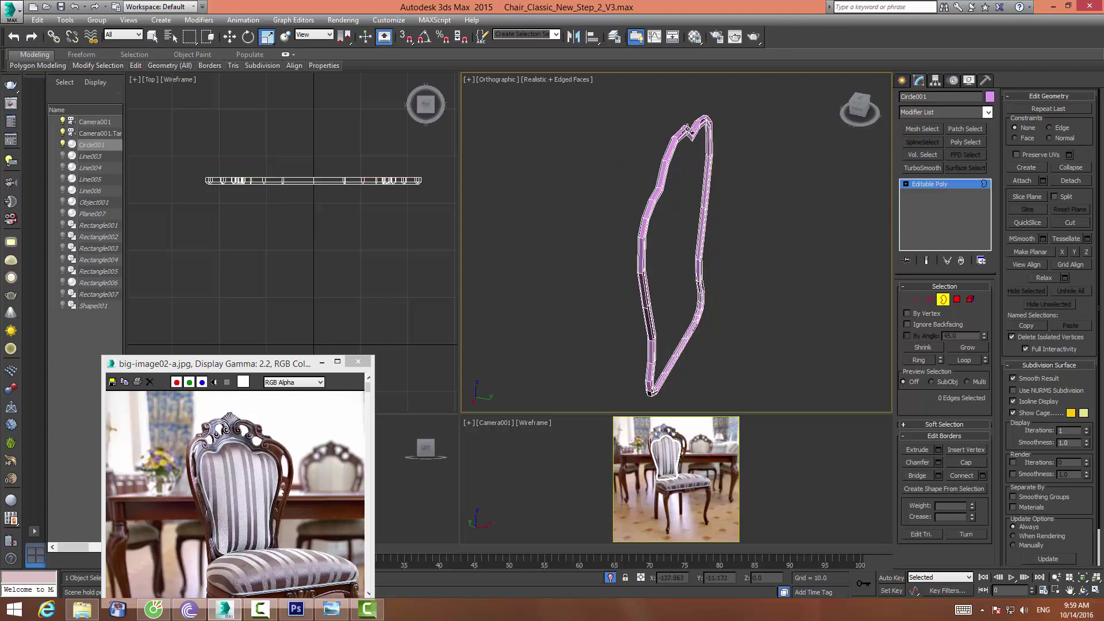
right_click(766, 273)
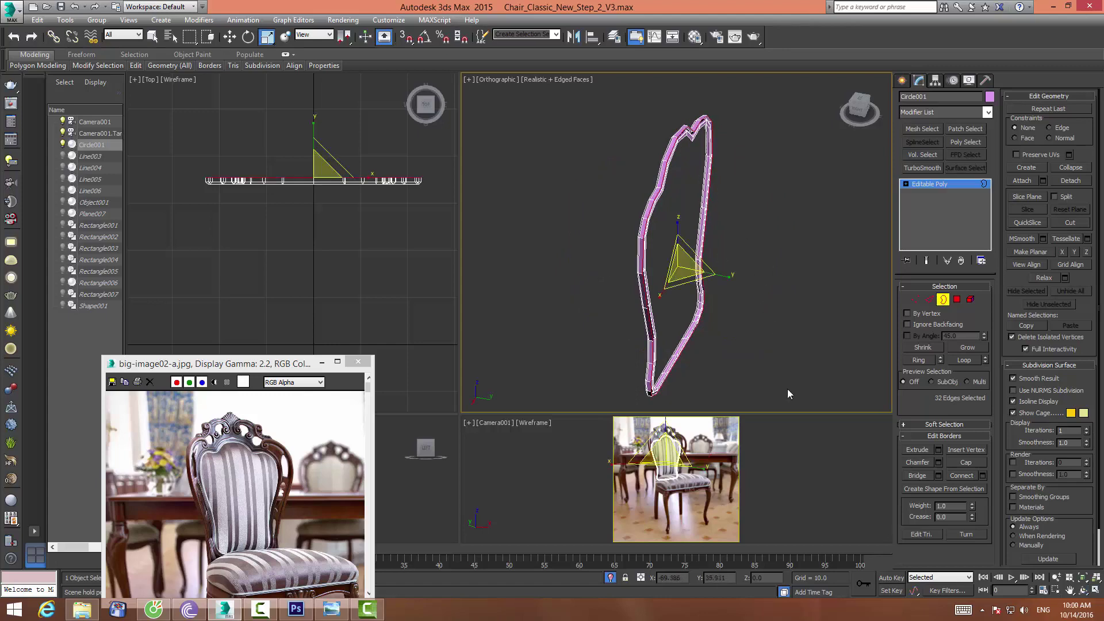
Scale the outer border outward to widen the frame, then end isolation
left_click(1082, 590)
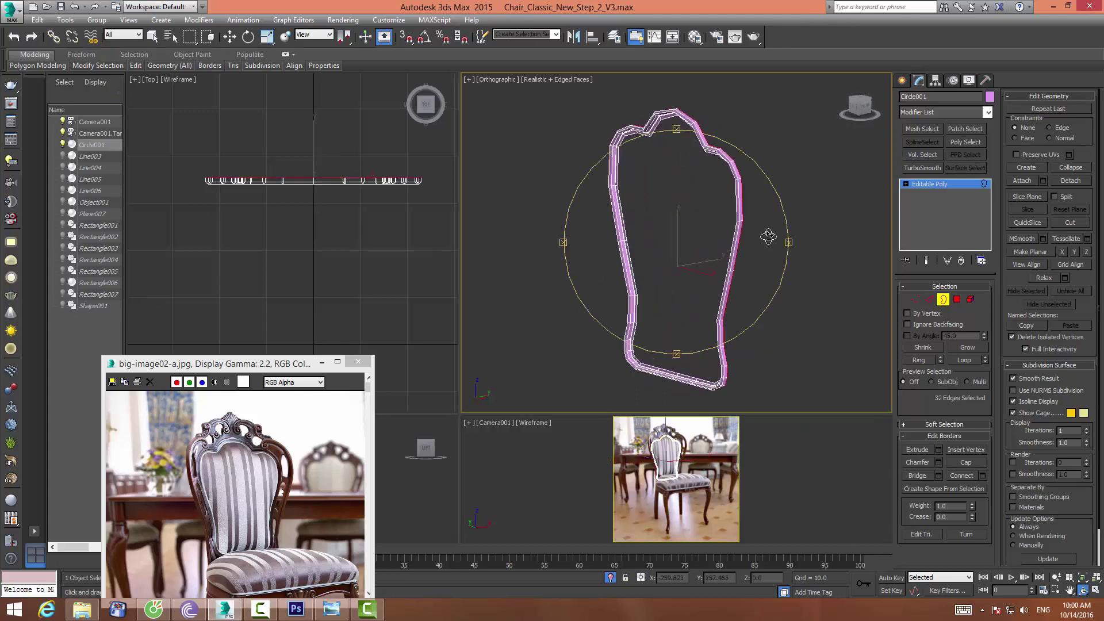
left_click_drag(771, 238, 796, 224)
right_click(796, 224)
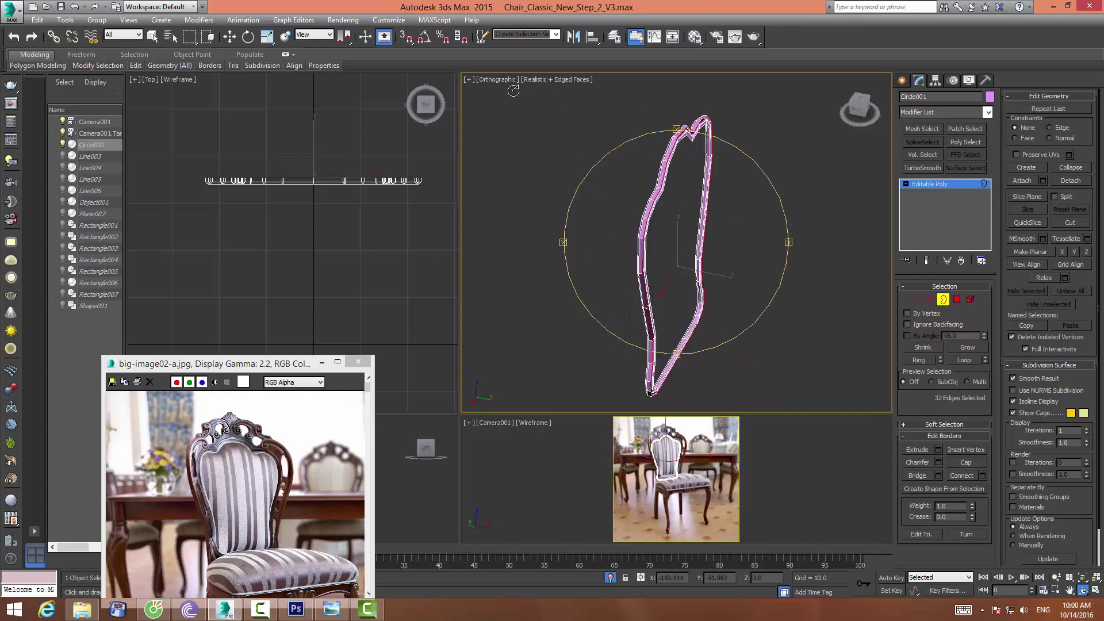
mouse_move(513, 91)
left_mouse_down()
mouse_move(629, 185)
mouse_move(629, 204)
left_mouse_up()
key("f")
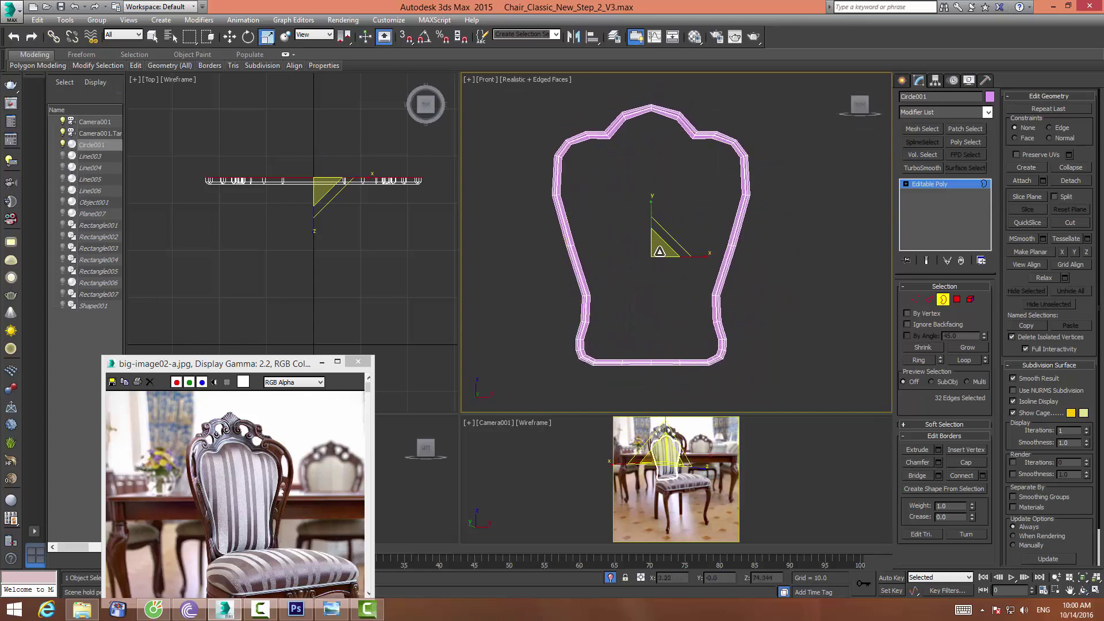
left_click_drag(657, 251, 690, 242)
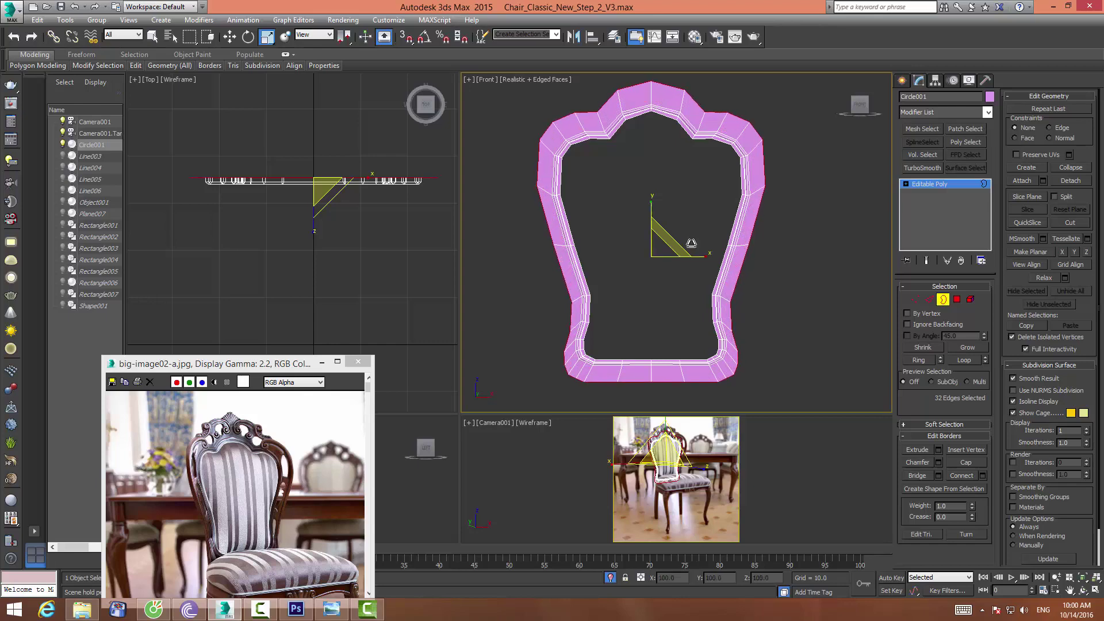
left_click(610, 577)
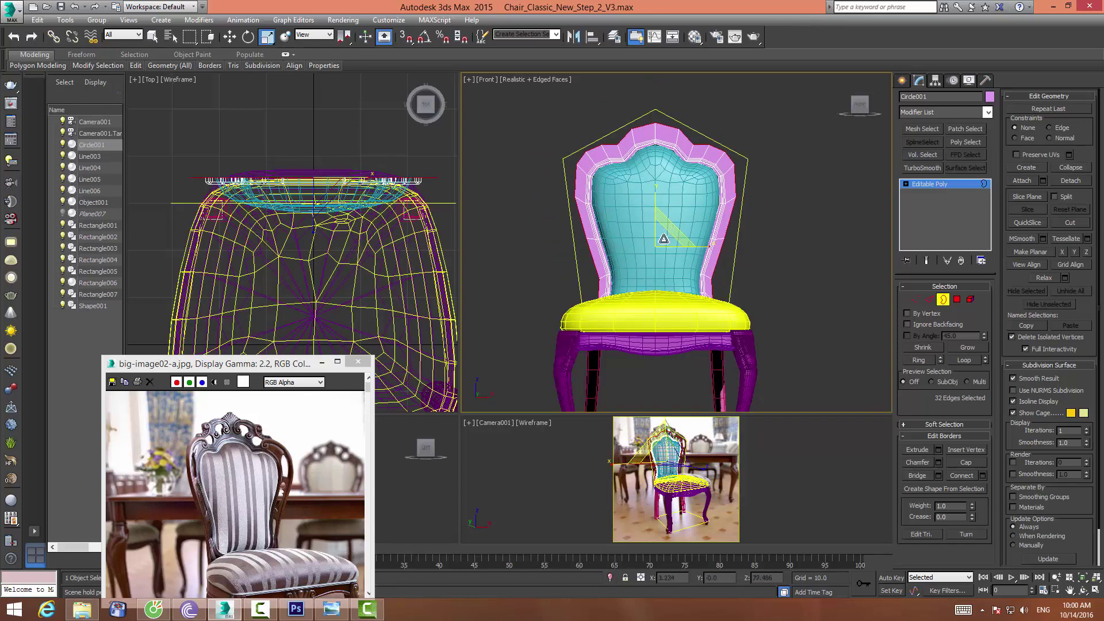
Rescale the outer border slightly out then back in, deselect it, and enter Vertex mode
left_click_drag(661, 239, 666, 239)
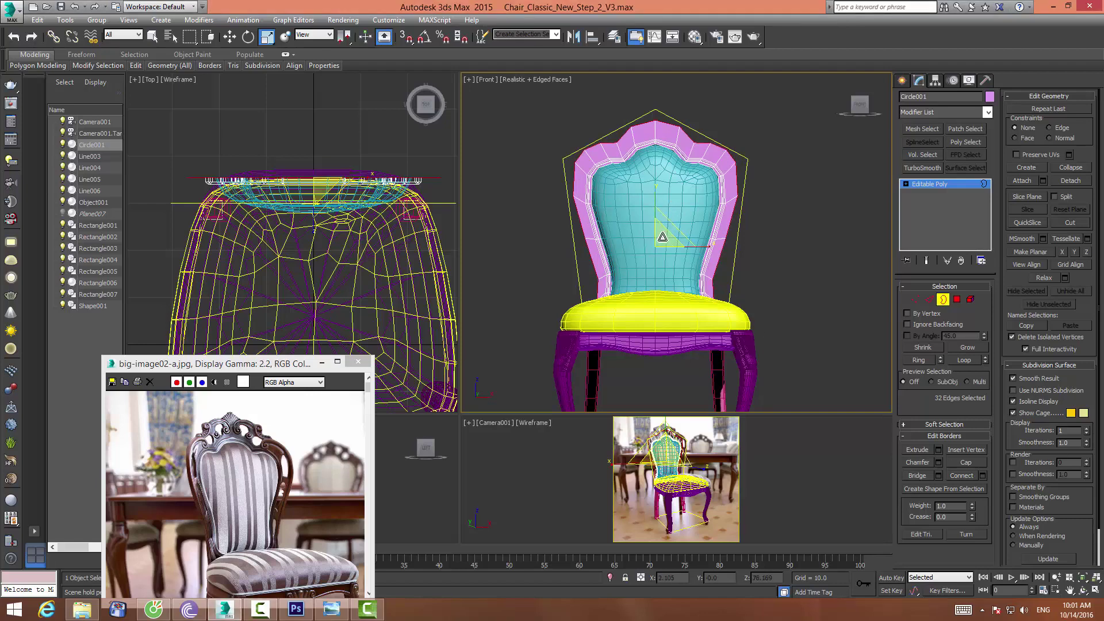
left_click_drag(663, 237, 664, 236)
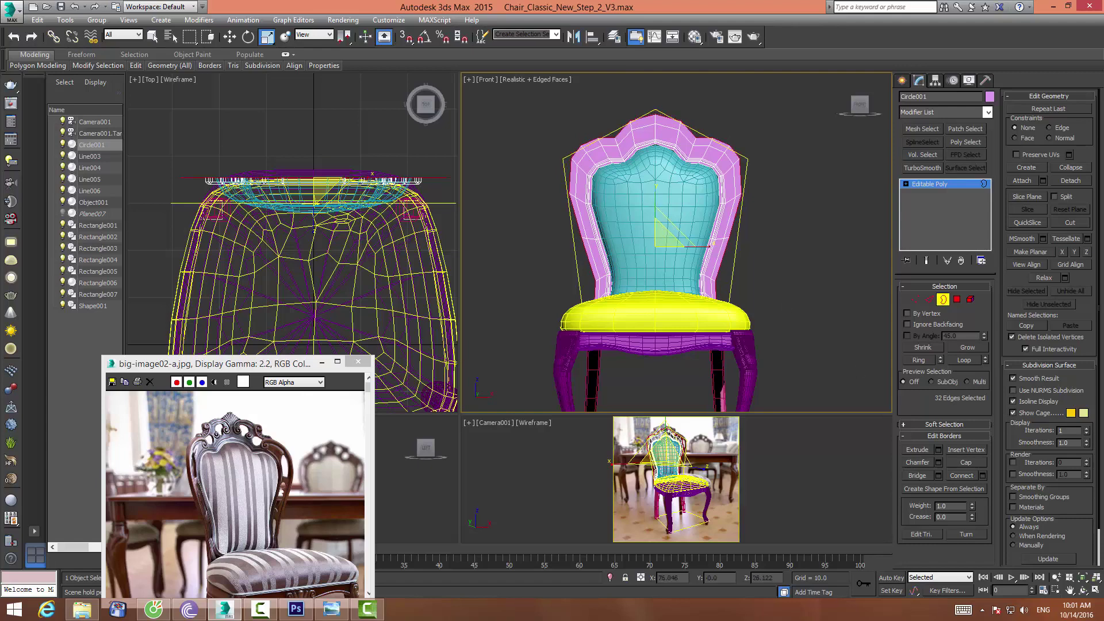
left_click(805, 259)
middle_click_drag(661, 247, 660, 204)
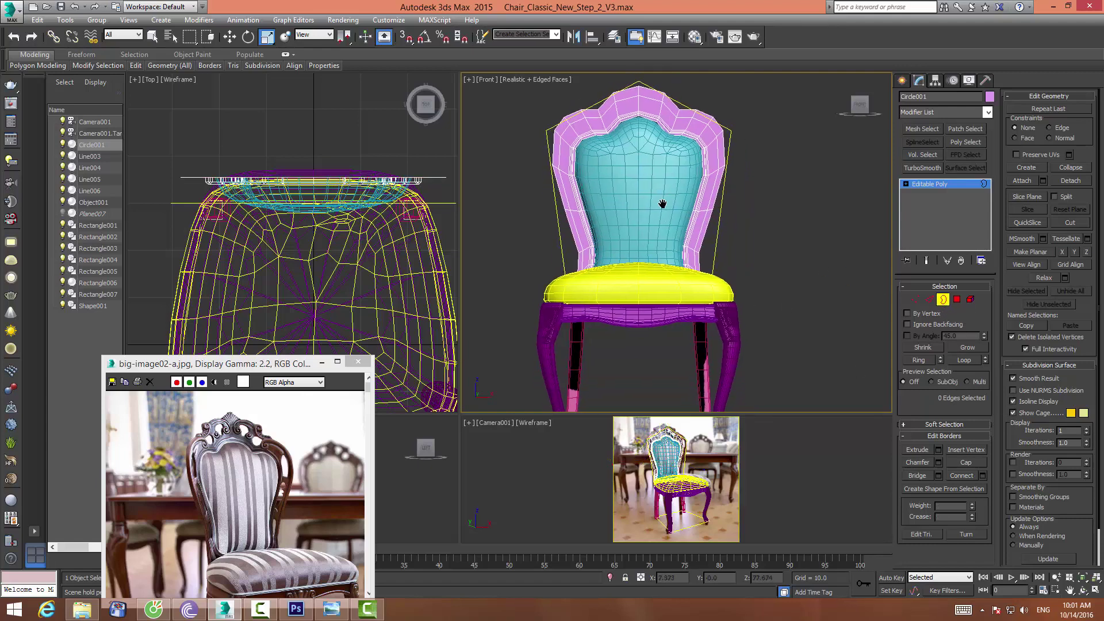
scroll(668, 215, "up", 2)
left_click(914, 299)
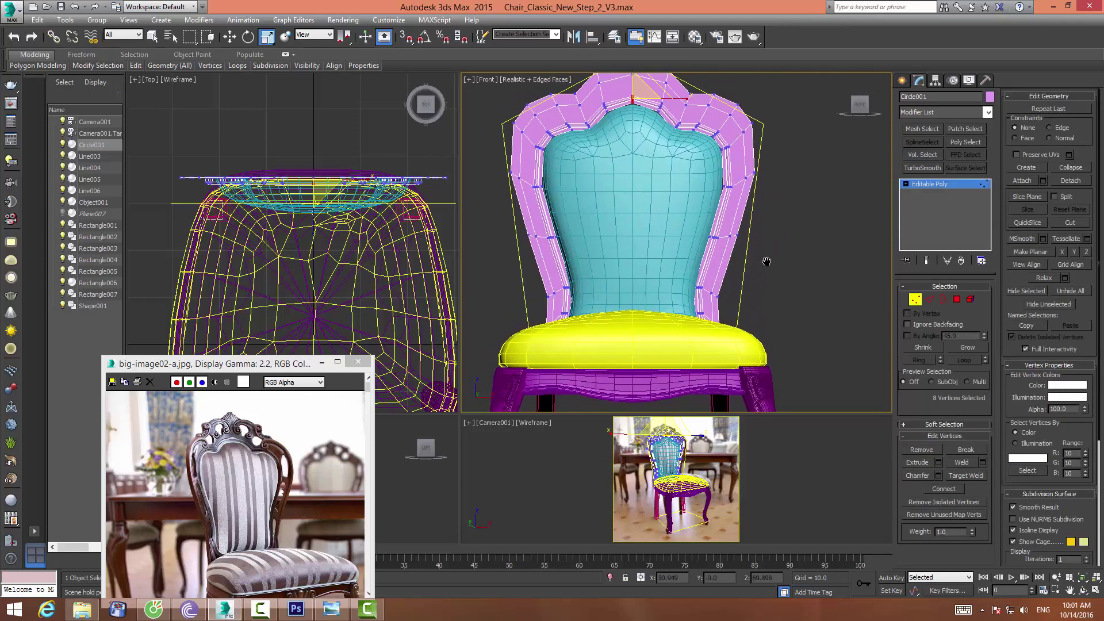
Isolate Circle001, delete its left-half vertices, and return to object level
left_click(918, 301)
key("alt+q")
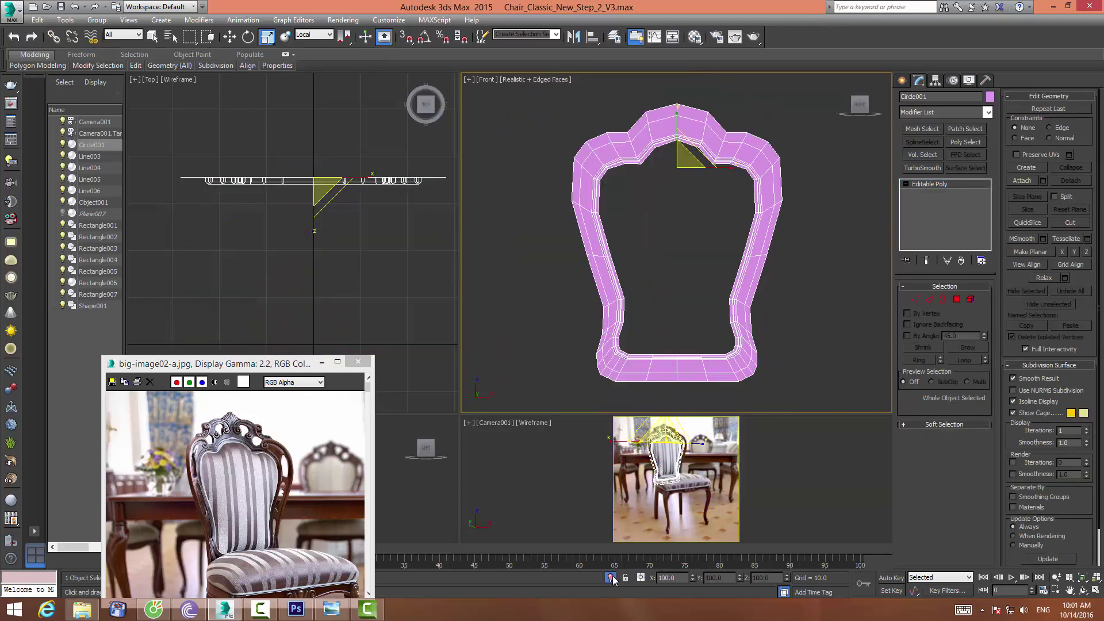
left_click(914, 299)
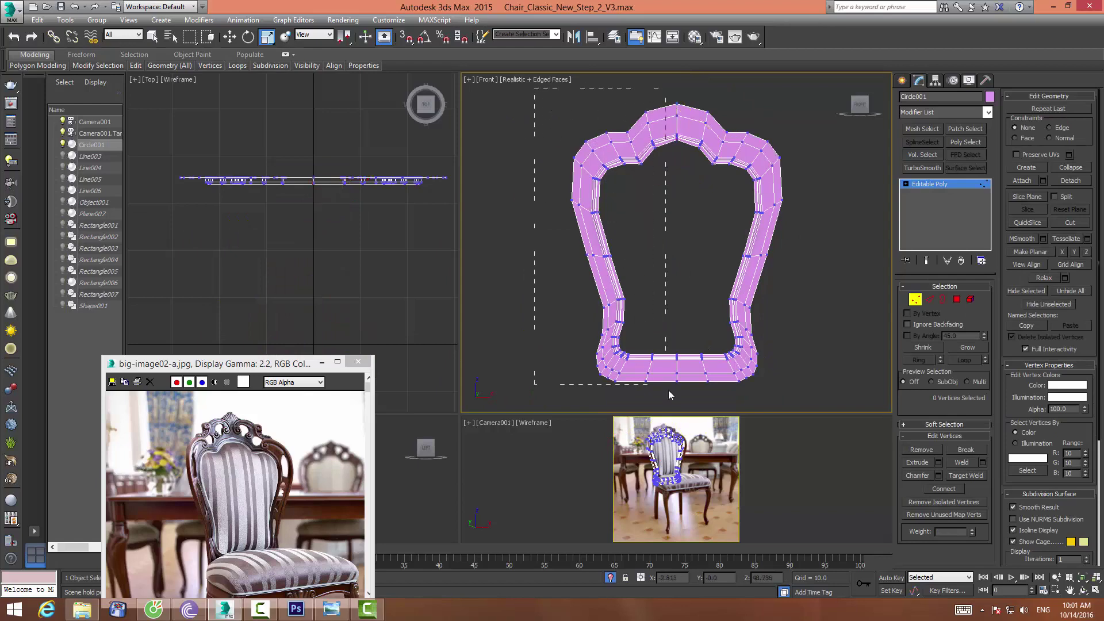
left_click_drag(668, 390, 672, 401)
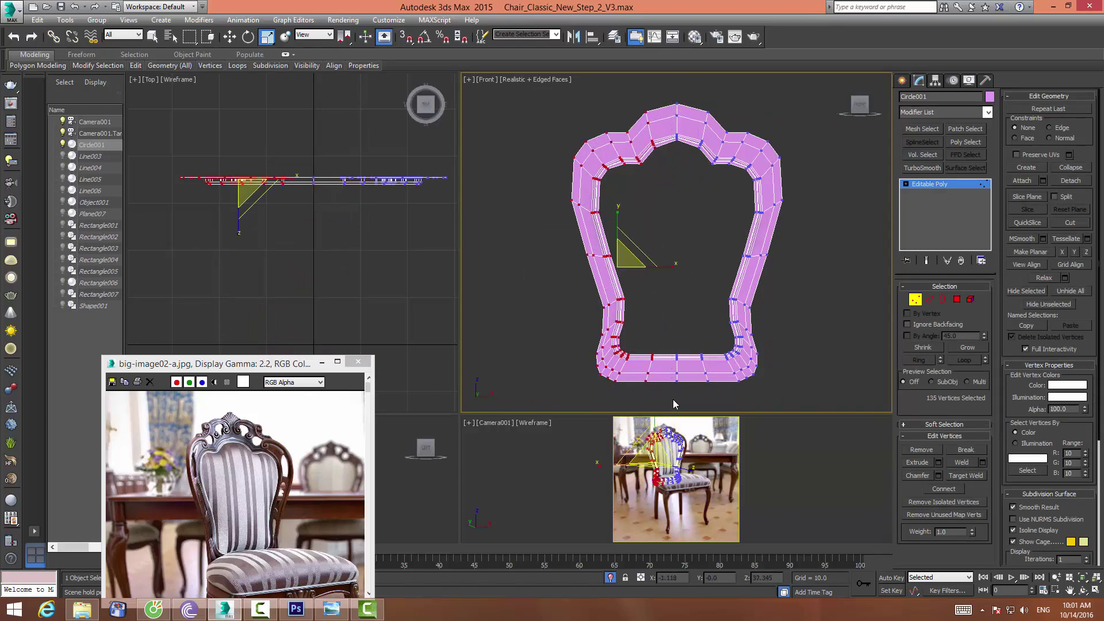
key("Delete")
left_click(914, 299)
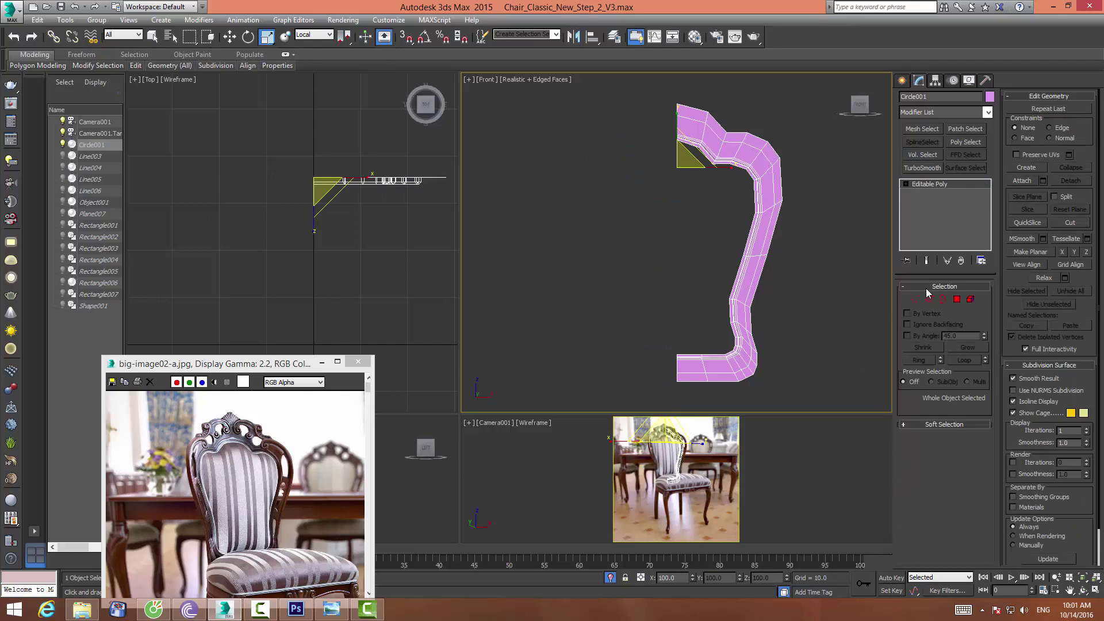
Add a Symmetry modifier to Circle001 from the Modifier List
left_click(946, 111)
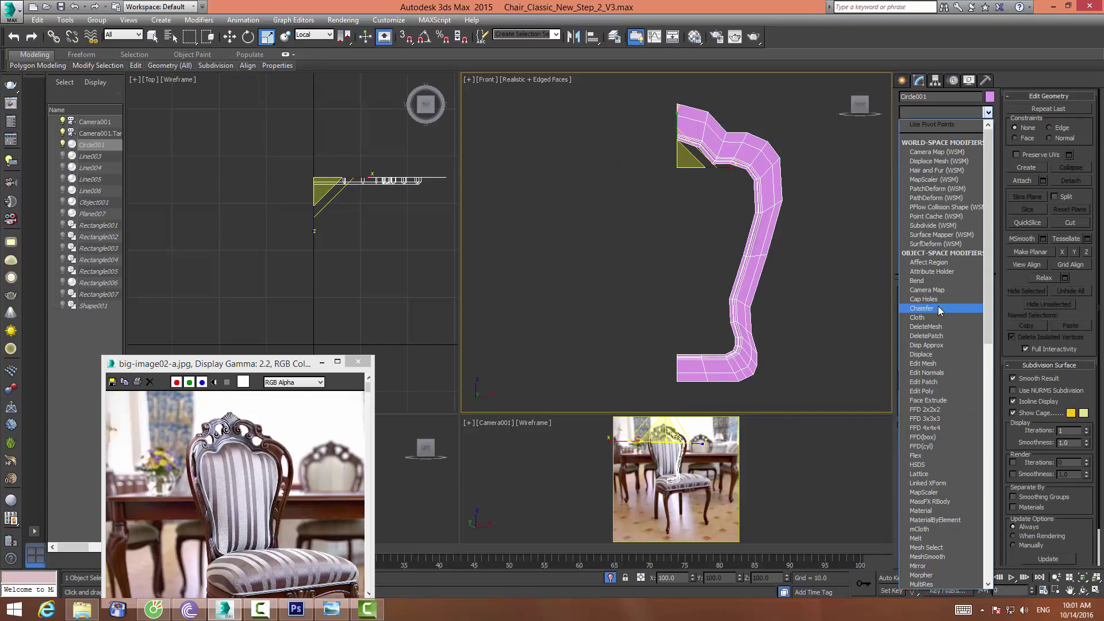
key("s")
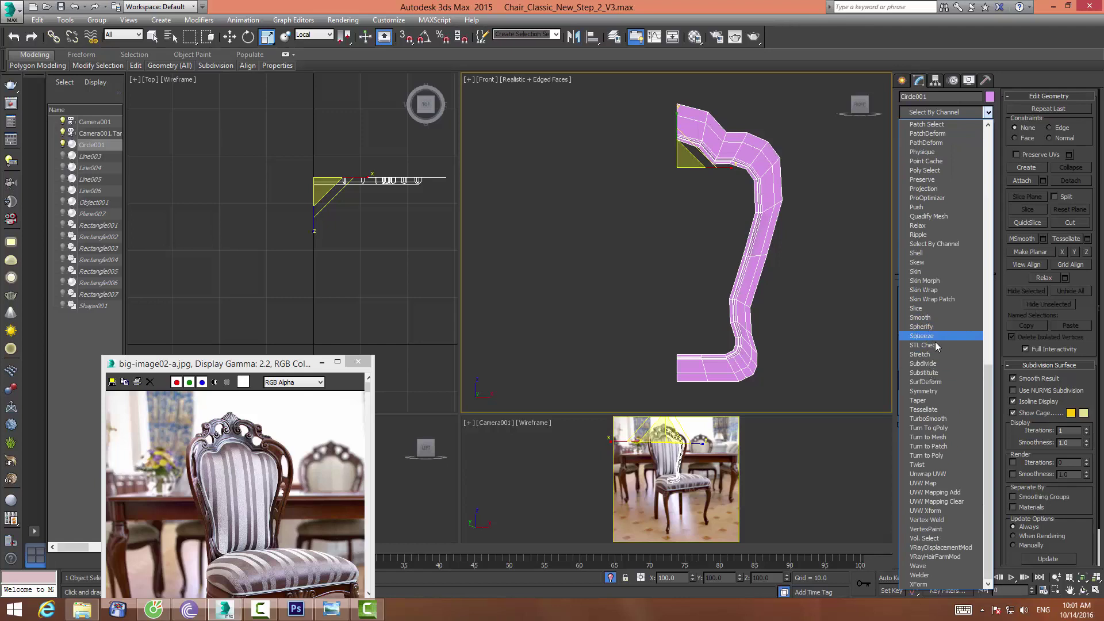
left_click(923, 391)
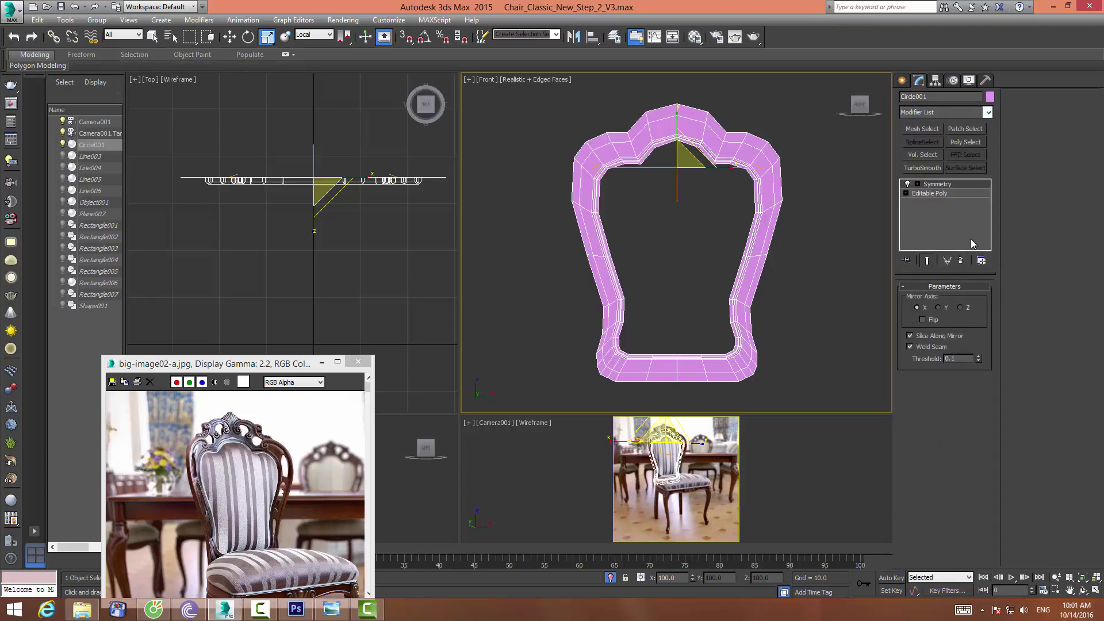
Expand Editable Poly beneath Symmetry and return to its Vertex sub-level
left_click(906, 193)
scroll(667, 184, "down", 1)
scroll(670, 172, "up", 3)
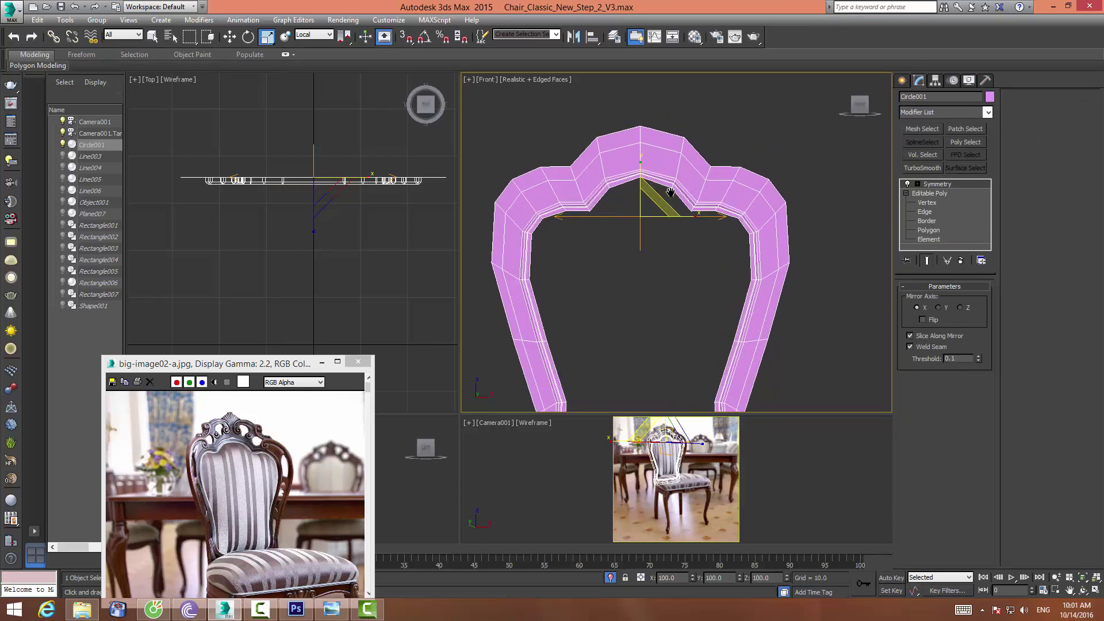
middle_click_drag(670, 166, 670, 149)
scroll(670, 149, "down", 3)
scroll(670, 149, "up", 2)
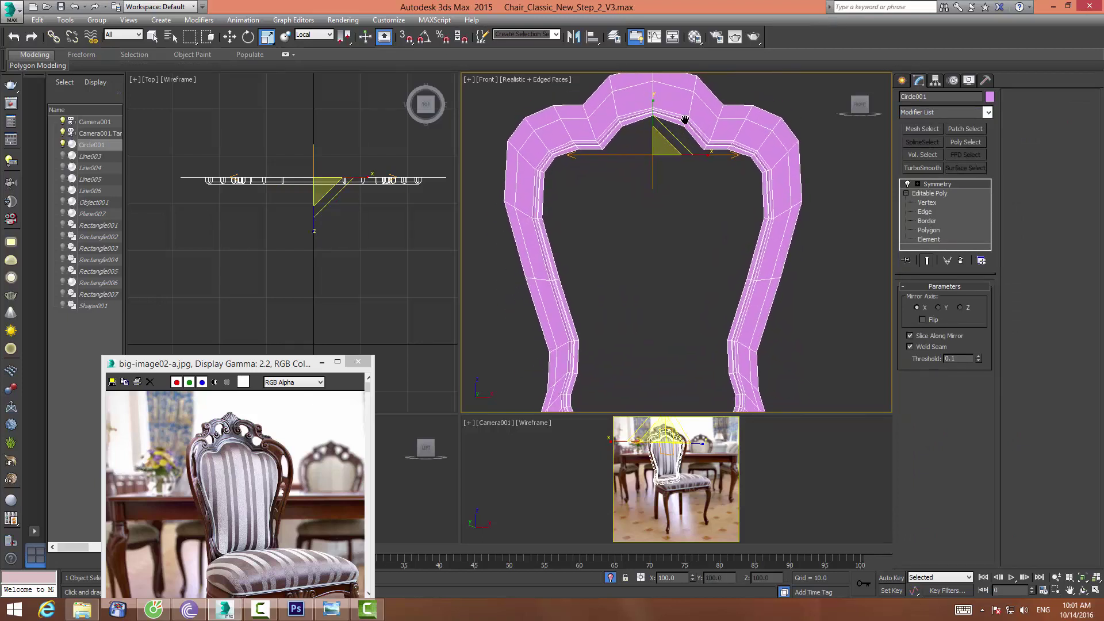
scroll(670, 149, "up", 1)
left_click(940, 202)
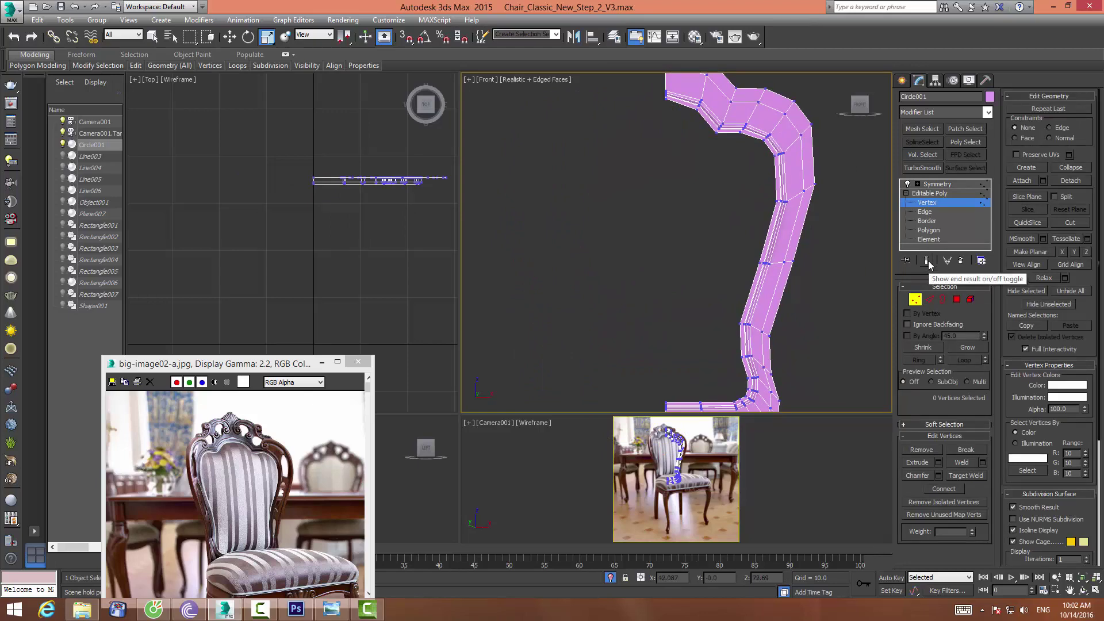
Show the mirrored end result and end isolation to see the whole chair
left_click(928, 260)
middle_click_drag(760, 299, 730, 288)
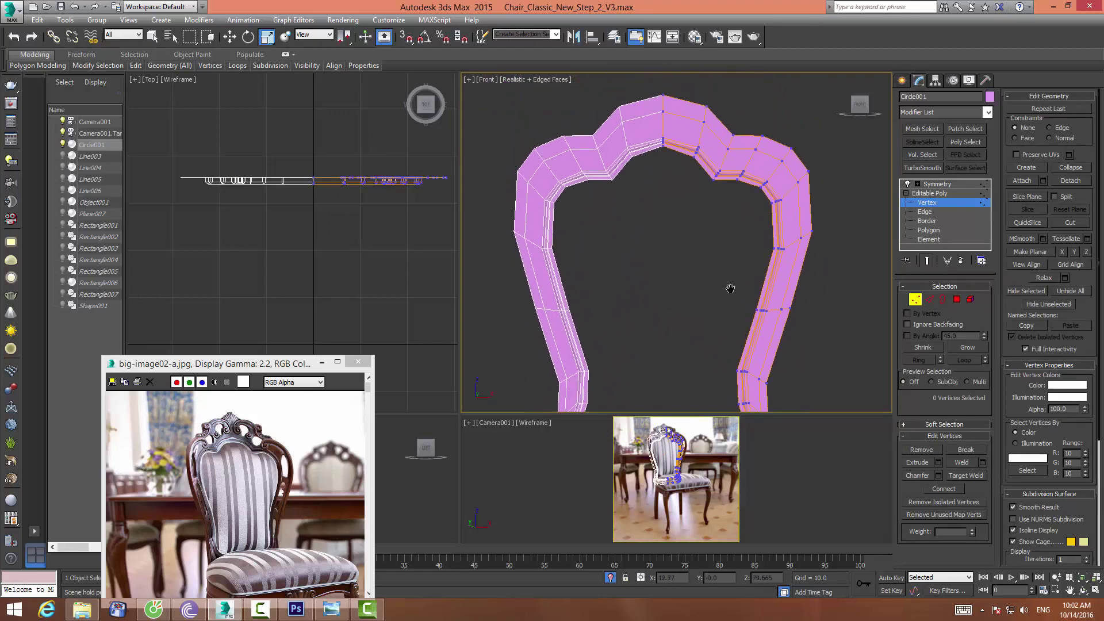
middle_click_drag(709, 247, 650, 246)
scroll(714, 219, "down", 2)
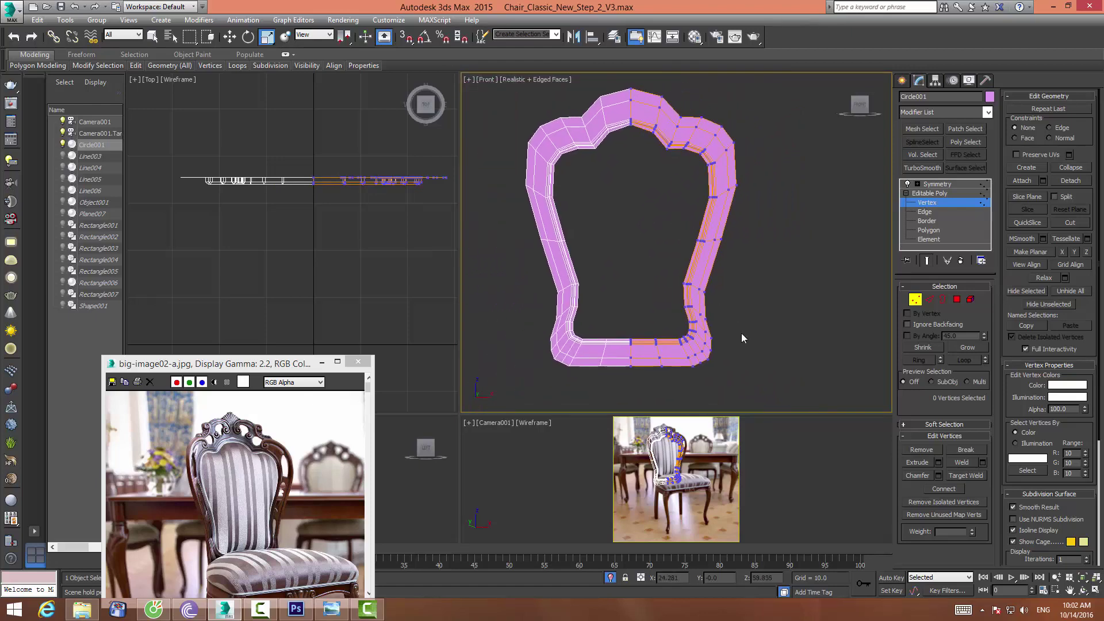
left_click(610, 578)
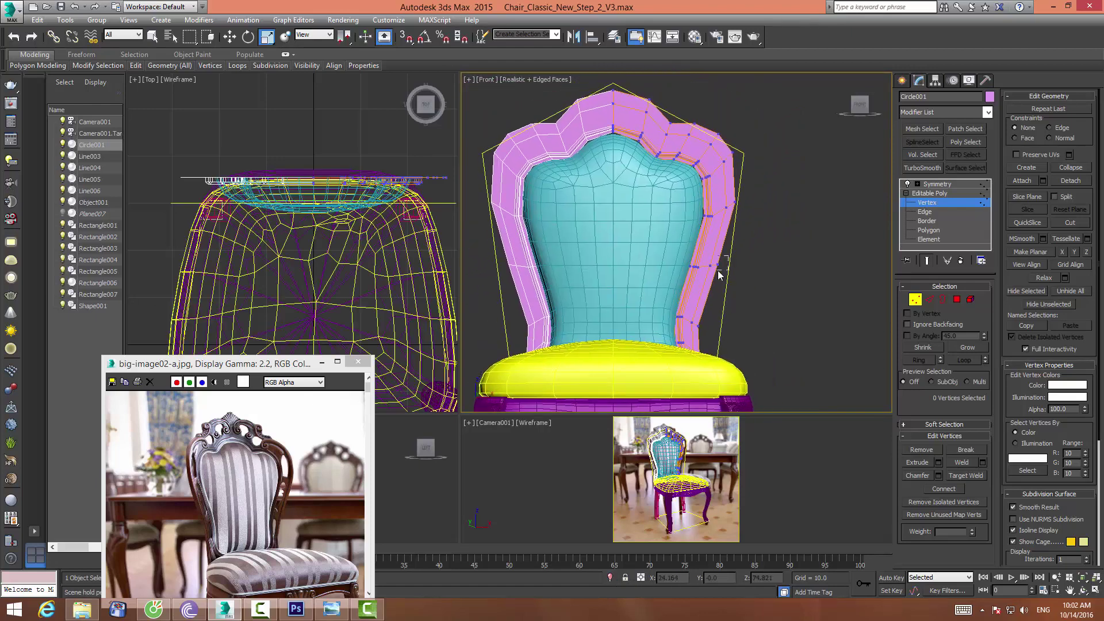
Nudge vertices on the frame's right side slightly down and left with Move
left_click(710, 265)
left_click(229, 37)
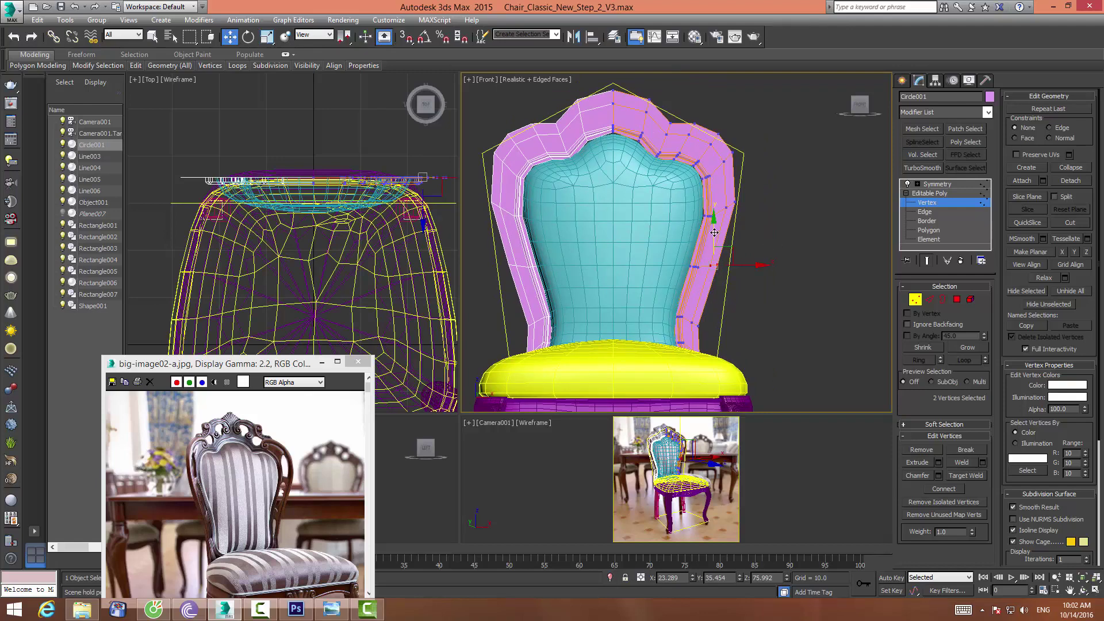
left_click_drag(714, 233, 708, 238)
scroll(709, 237, "up", 3)
scroll(709, 238, "up", 2)
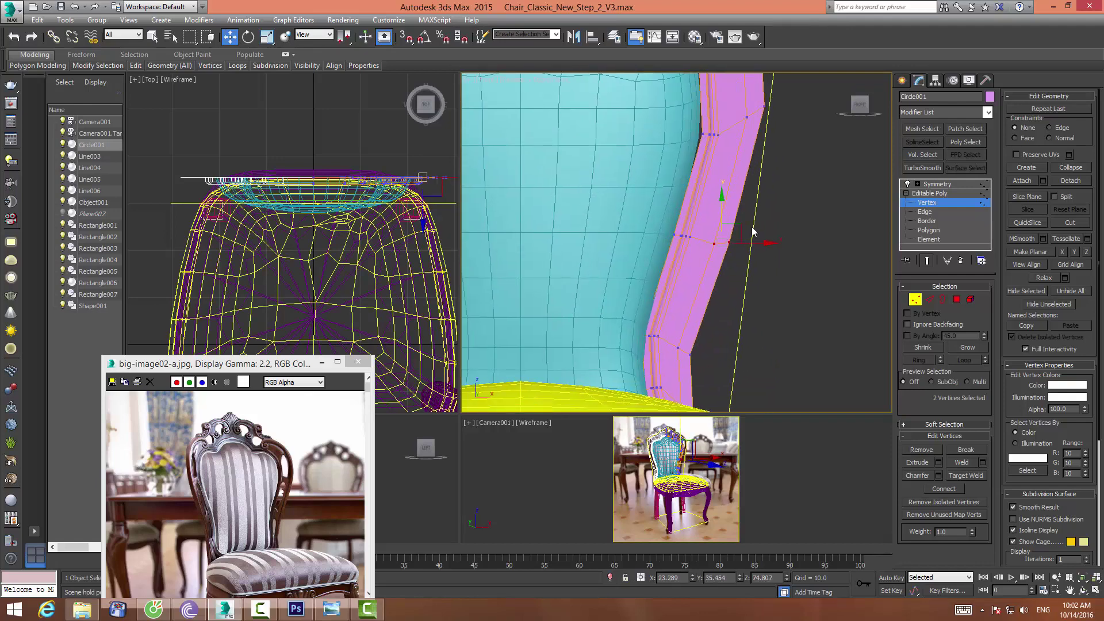
left_click(730, 242)
left_click_drag(746, 227, 743, 231)
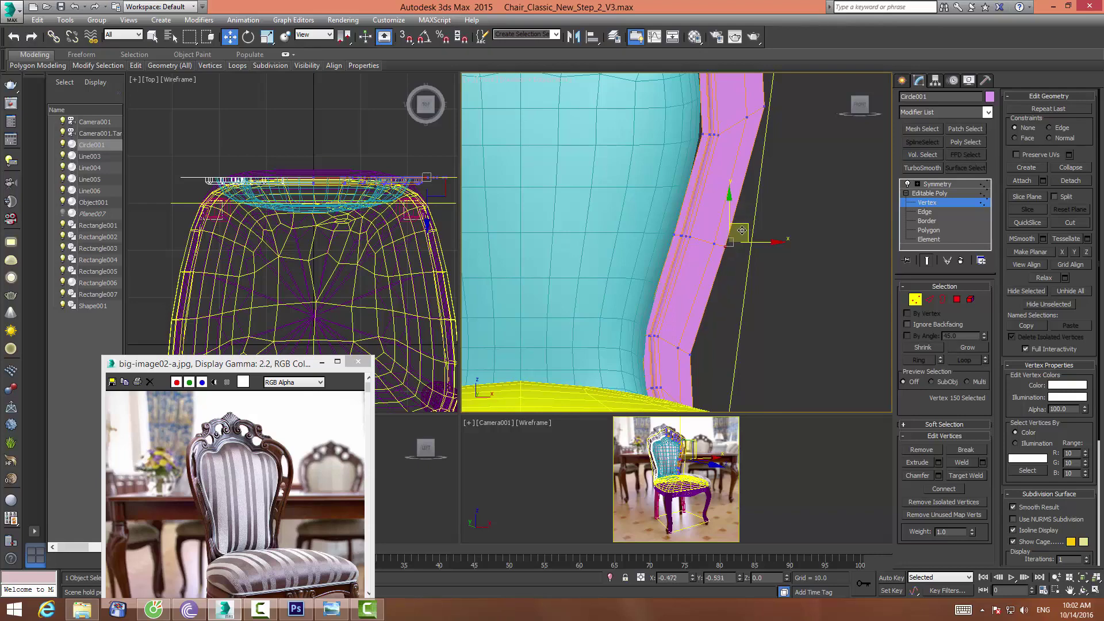
middle_click_drag(690, 361, 705, 315)
Shift the lower outer-edge vertices sideways to tighten the frame outline
left_click(705, 309)
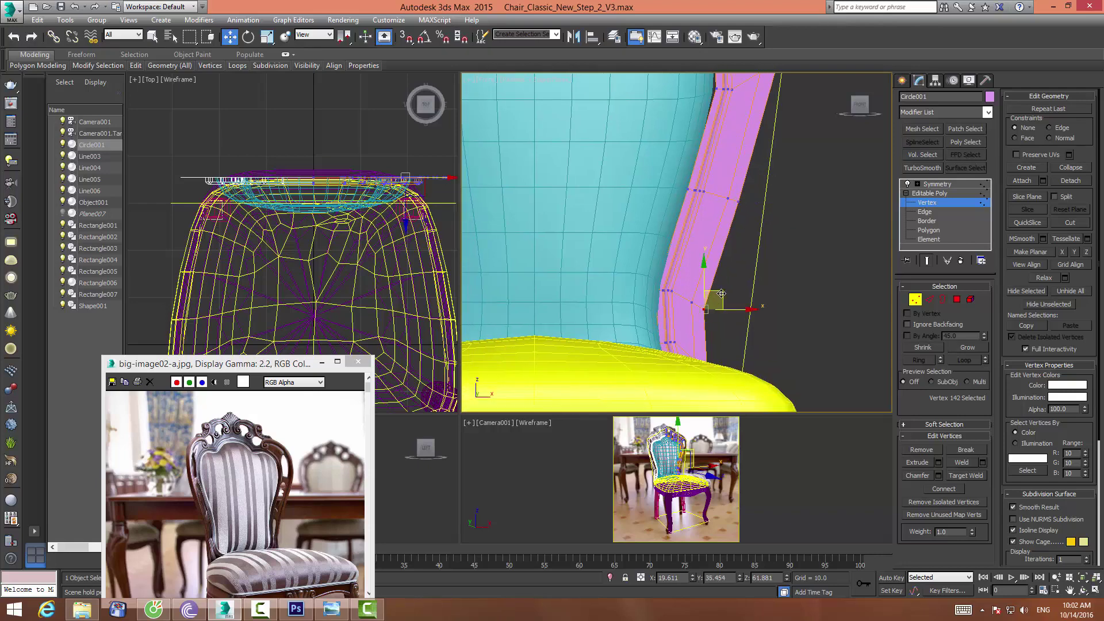
left_click(691, 301)
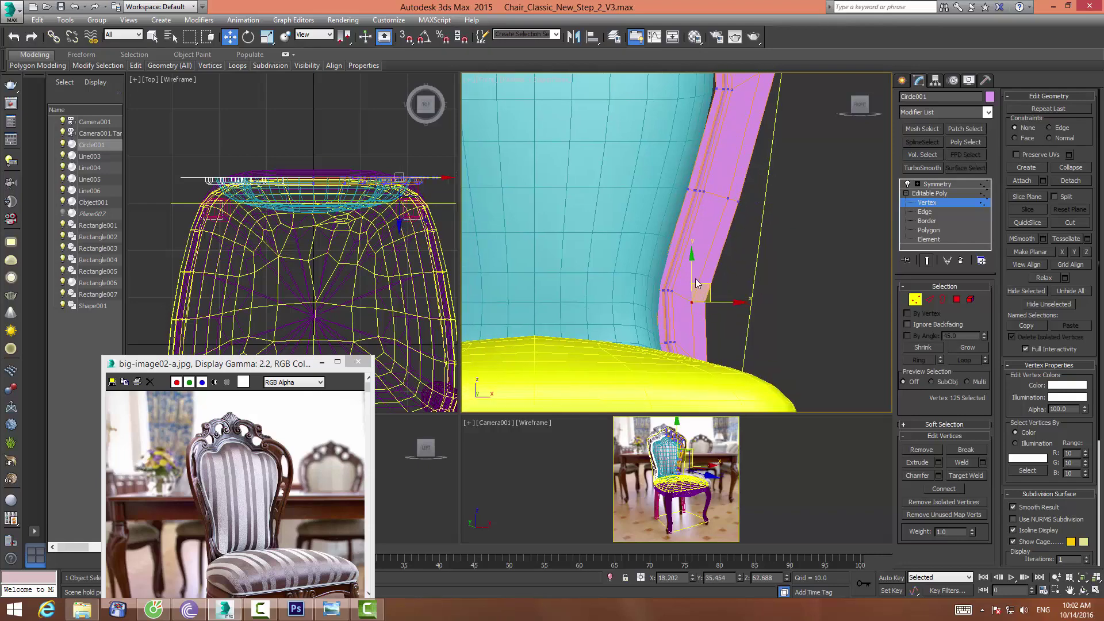
mouse_move(692, 307)
left_mouse_down()
mouse_move(693, 283)
mouse_move(725, 292)
mouse_move(716, 298)
left_mouse_up()
middle_click_drag(725, 224, 716, 291)
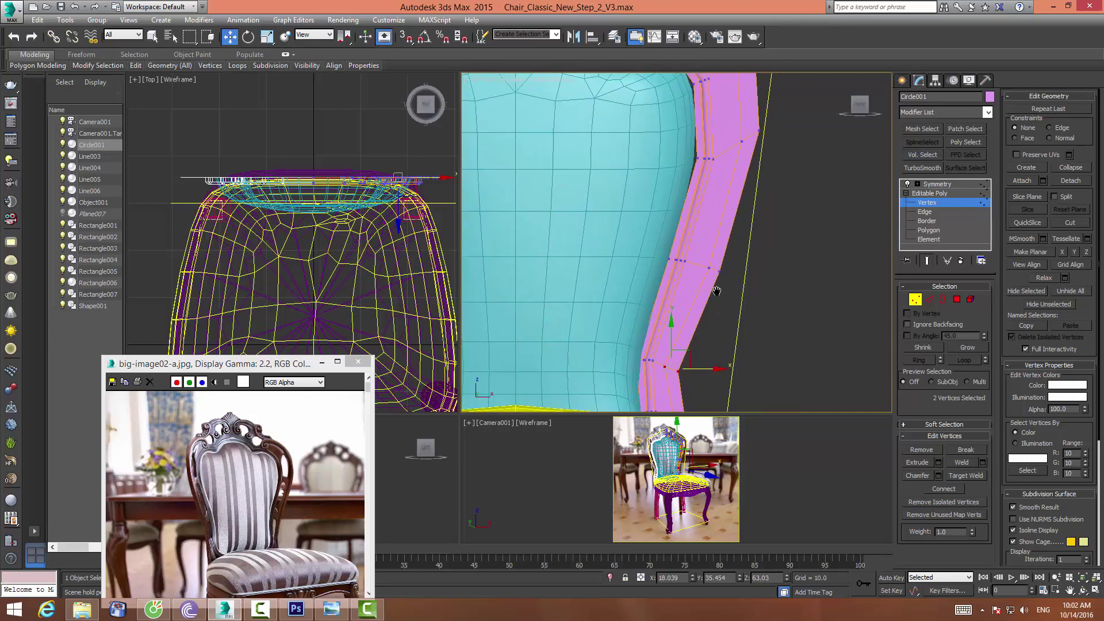
left_click_drag(693, 260, 744, 273)
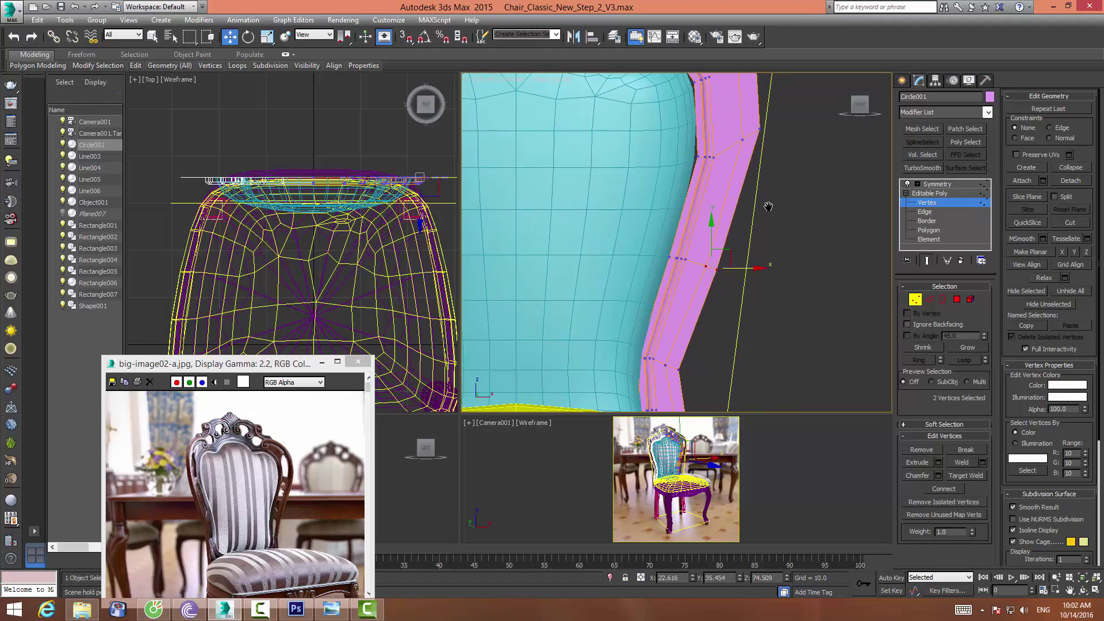
scroll(768, 206, "down", 3)
scroll(803, 238, "down", 1)
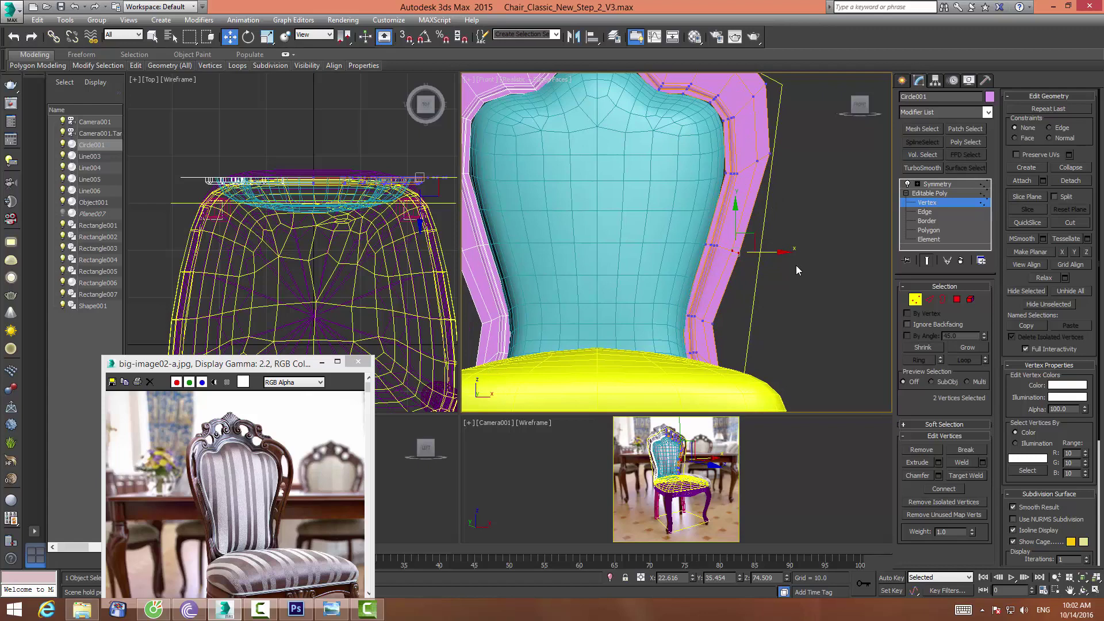
left_click(713, 319)
left_click(759, 255)
Adjust the right-edge vertices, lowering a pair along the back outline
scroll(713, 259, "down", 2)
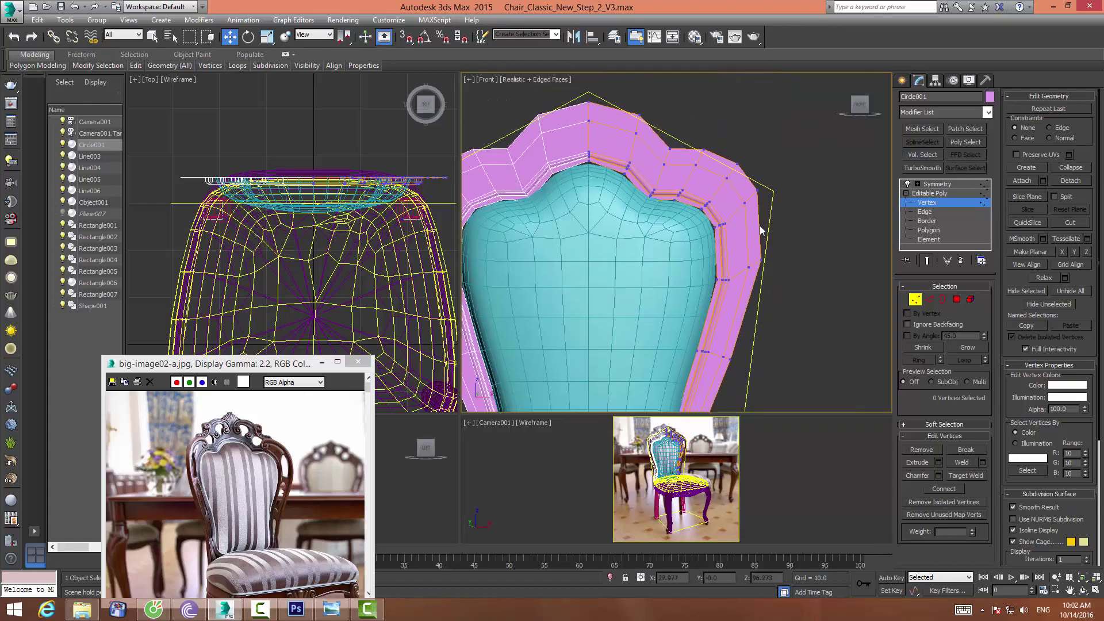
scroll(713, 258, "down", 2)
mouse_move(679, 241)
middle_mouse_down()
mouse_move(710, 184)
mouse_move(732, 185)
mouse_move(727, 255)
middle_mouse_up()
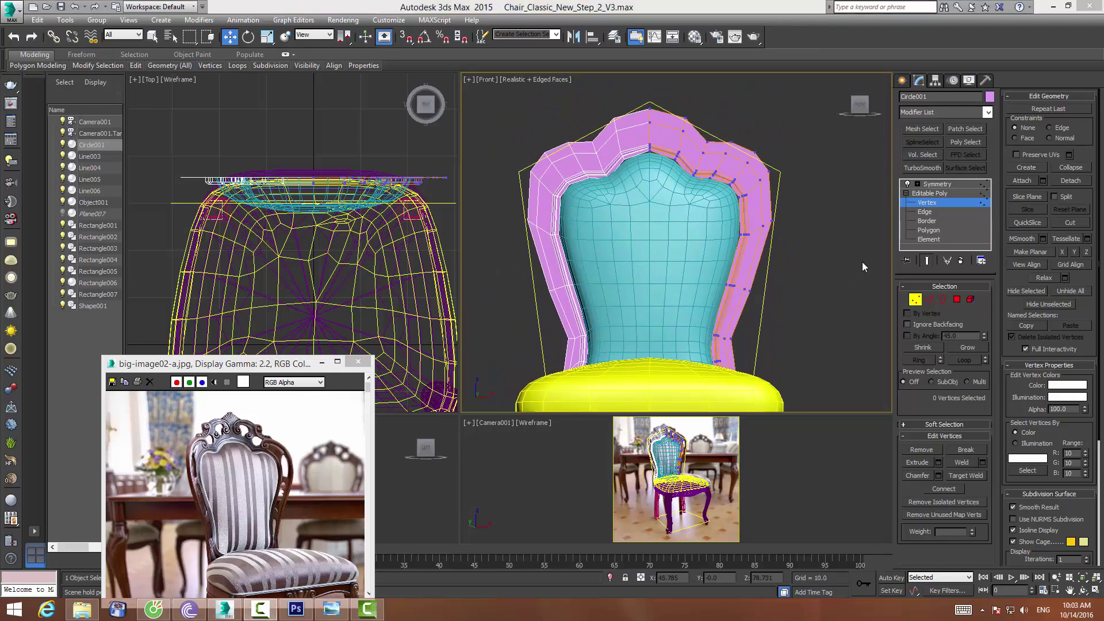
scroll(739, 238, "up", 2)
mouse_move(747, 140)
left_mouse_down()
mouse_move(678, 168)
mouse_move(721, 153)
left_mouse_up()
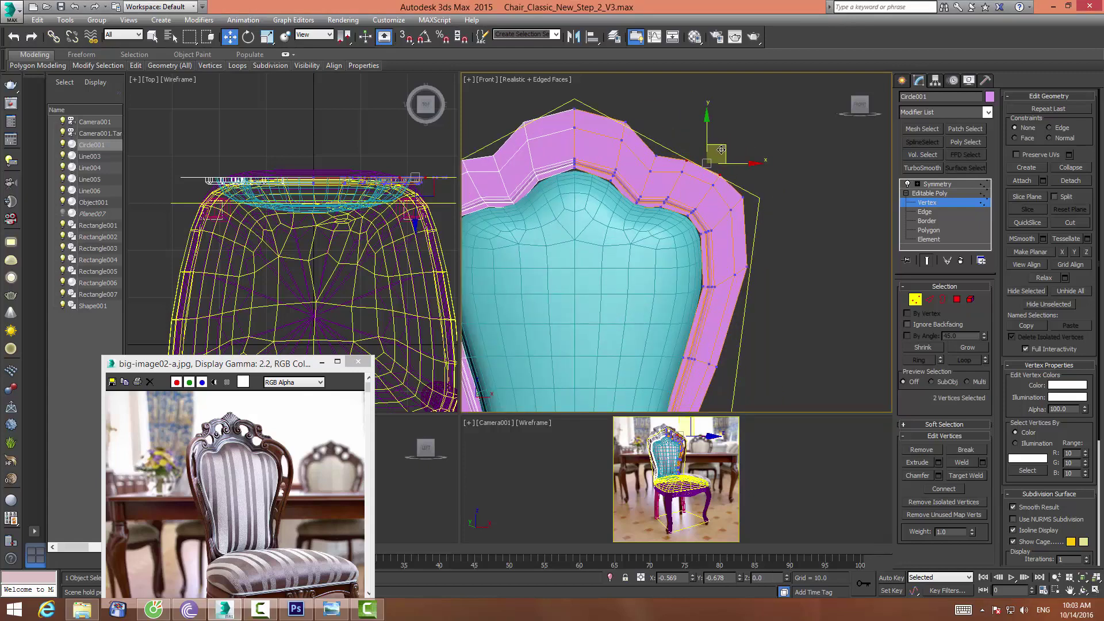
left_click(743, 198)
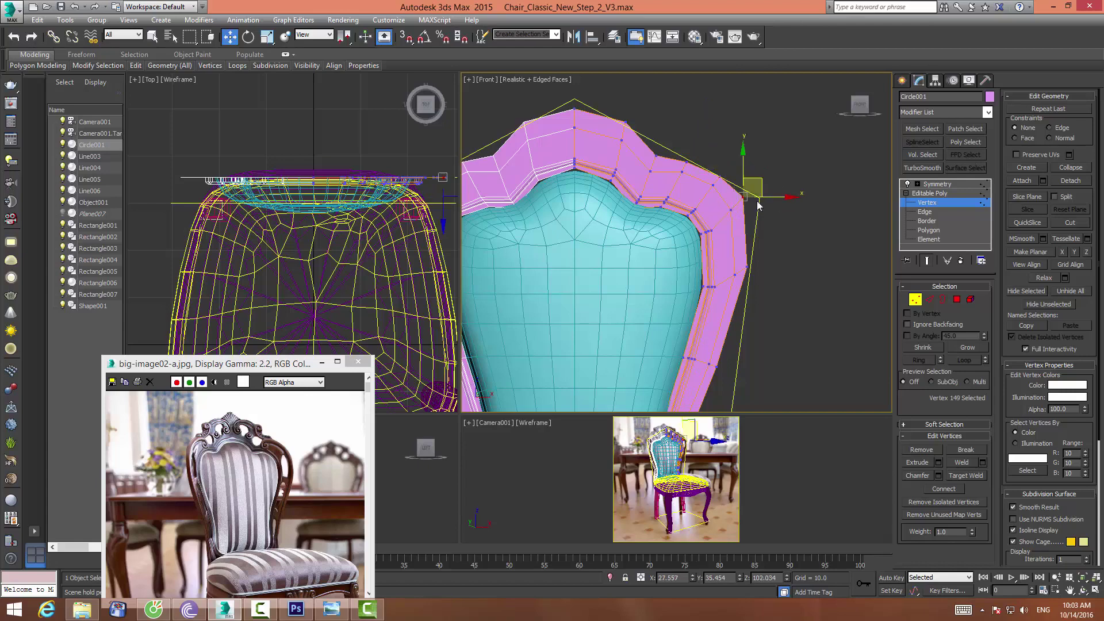
left_click(747, 265)
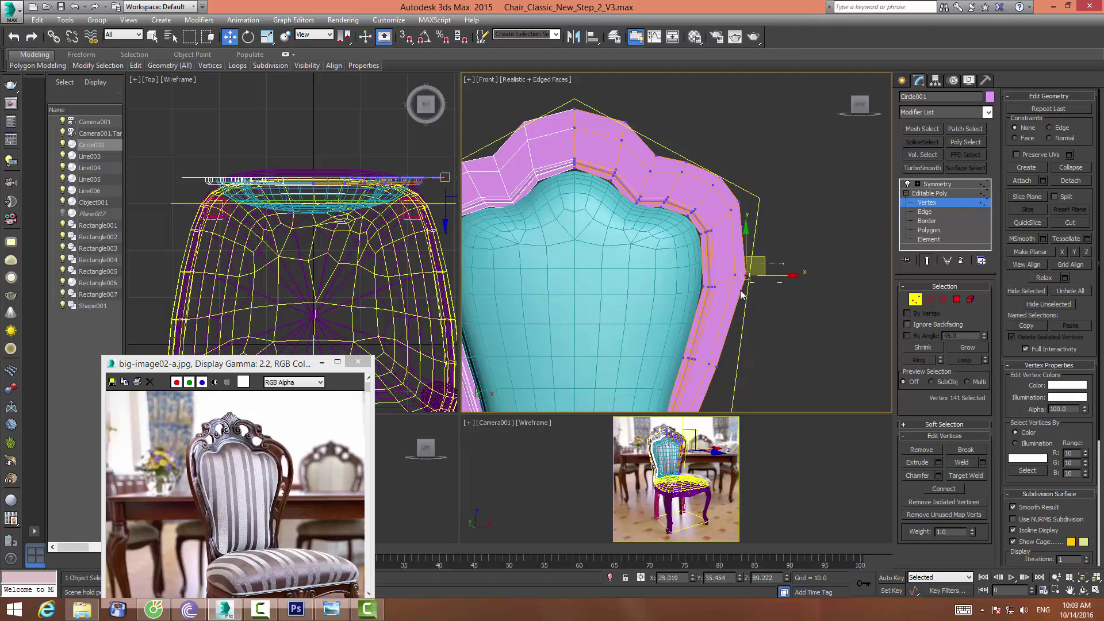
mouse_move(727, 282)
left_mouse_down()
mouse_move(748, 266)
mouse_move(750, 278)
left_mouse_up()
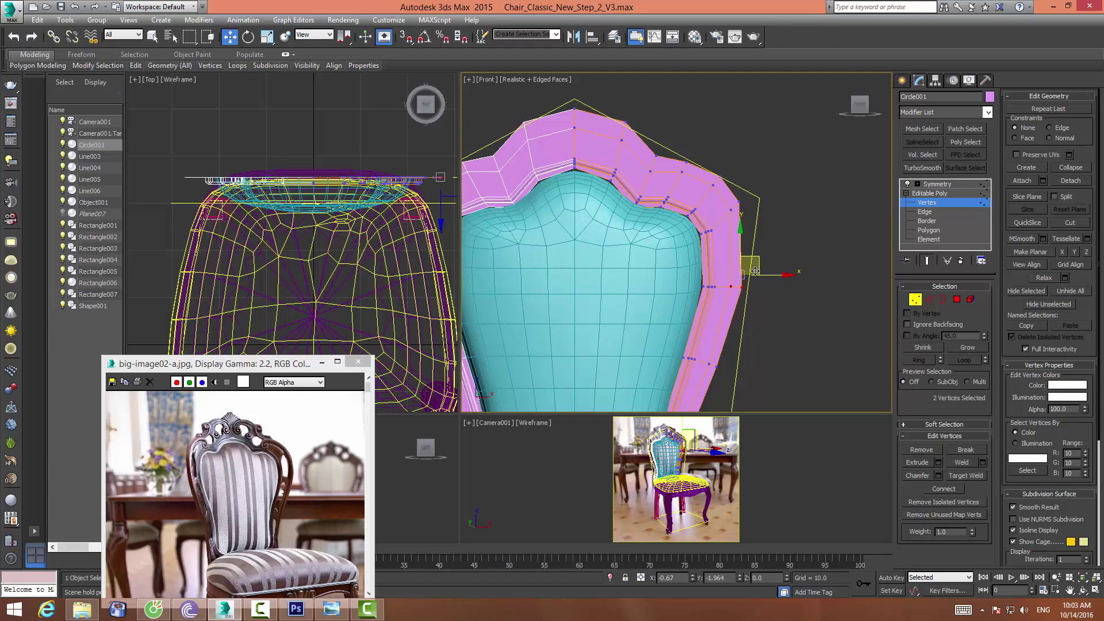
left_click(754, 291)
Raise the vertices along the crest's top edge slightly
left_click(739, 202)
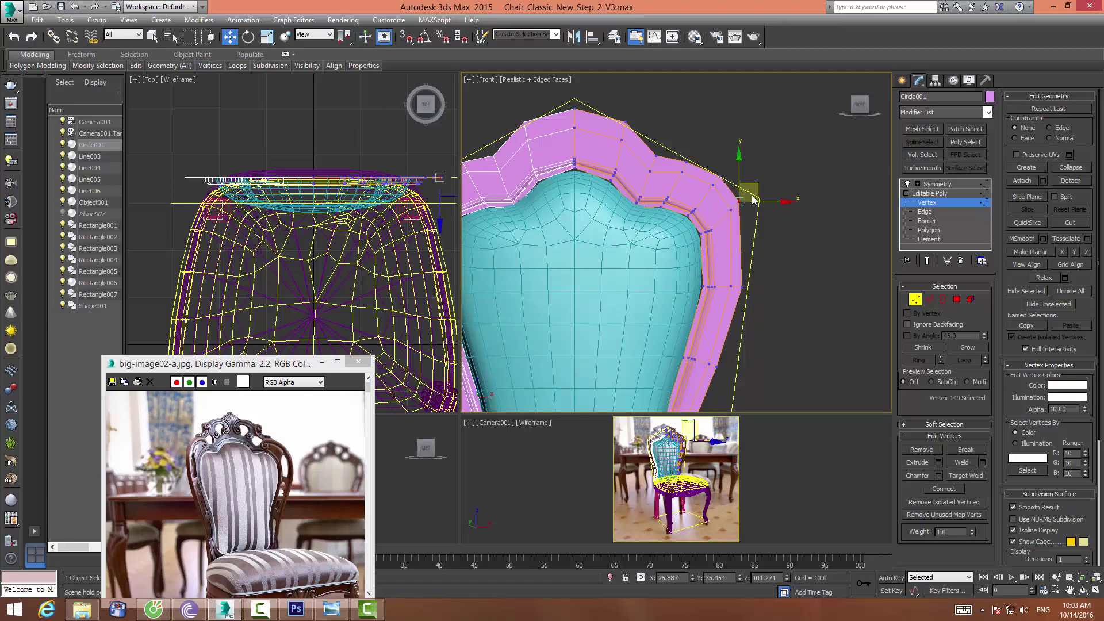
middle_click_drag(754, 285, 757, 300)
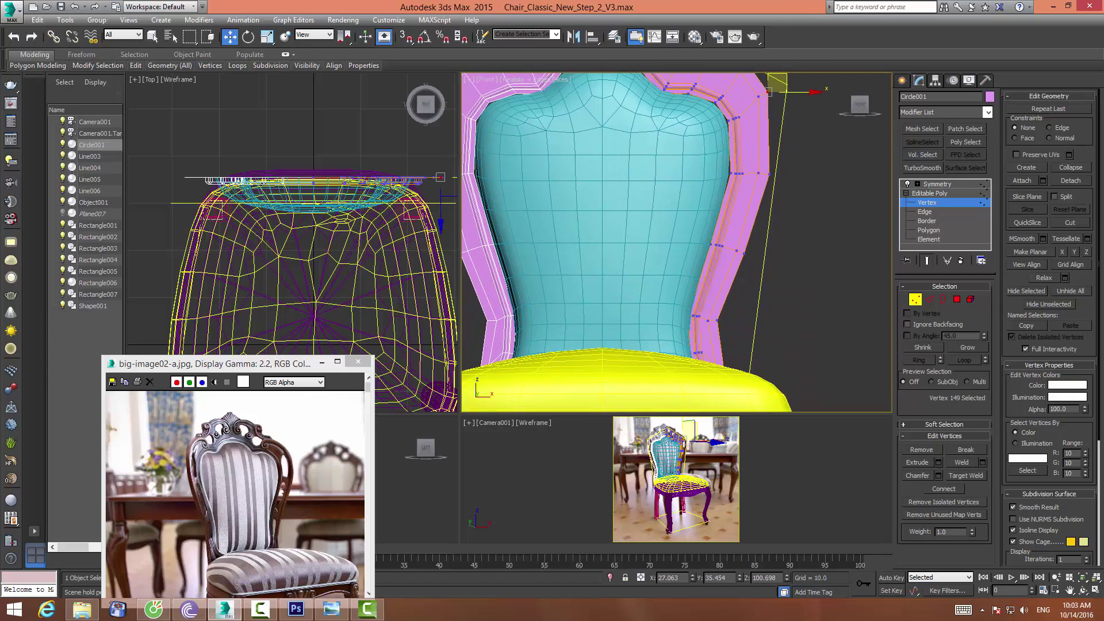
middle_click_drag(689, 230, 689, 373)
middle_click_drag(723, 165, 711, 203)
scroll(711, 203, "up", 3)
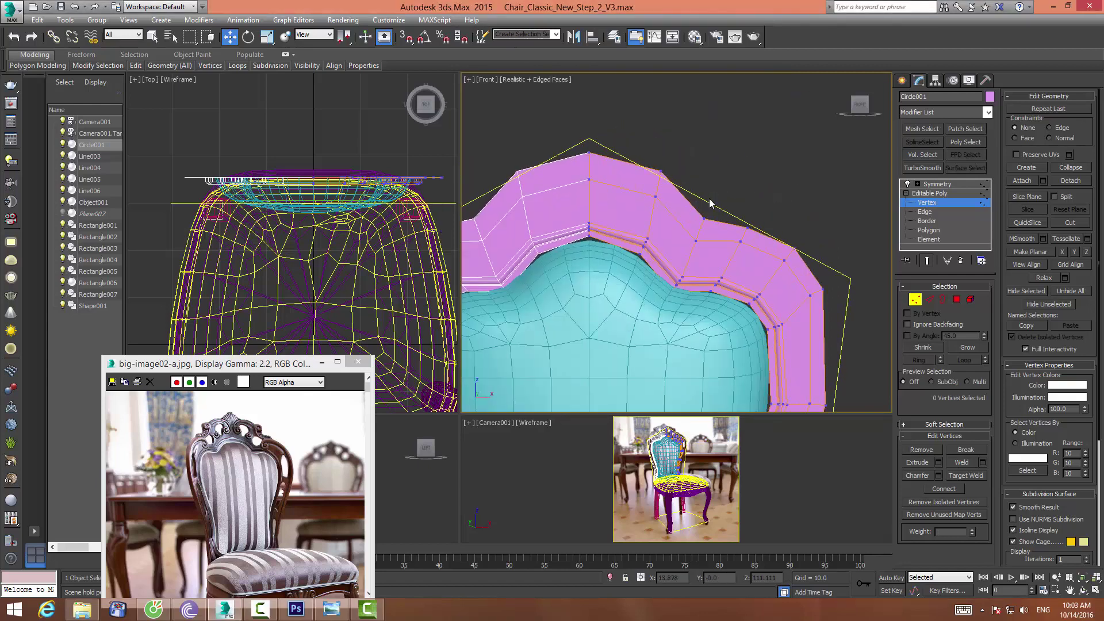
left_click(749, 227)
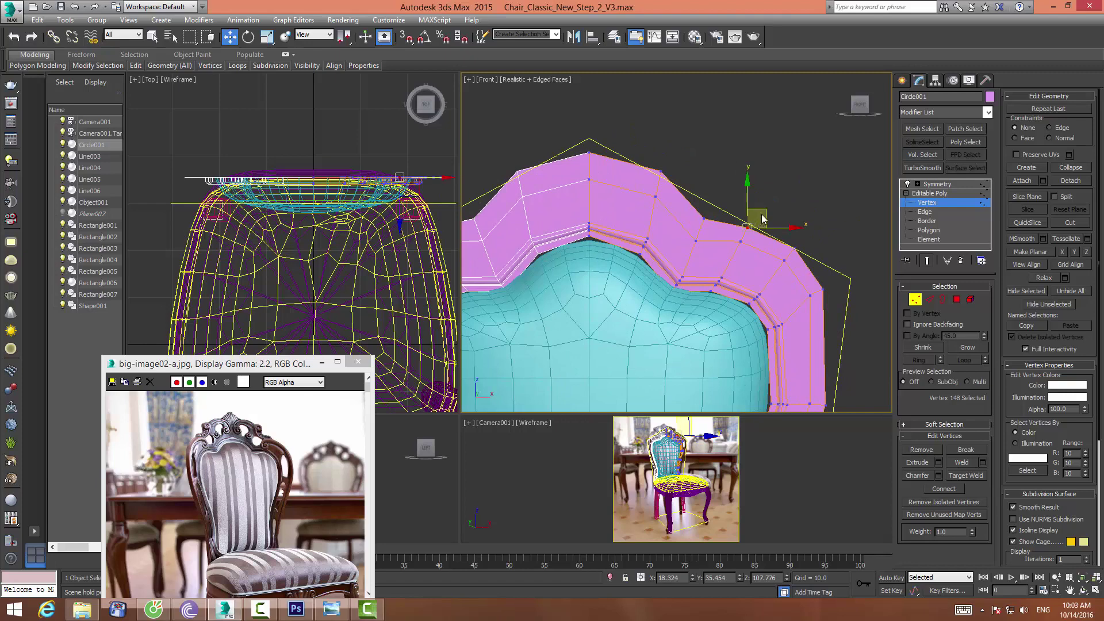
left_click(661, 171)
middle_click_drag(676, 160, 730, 157)
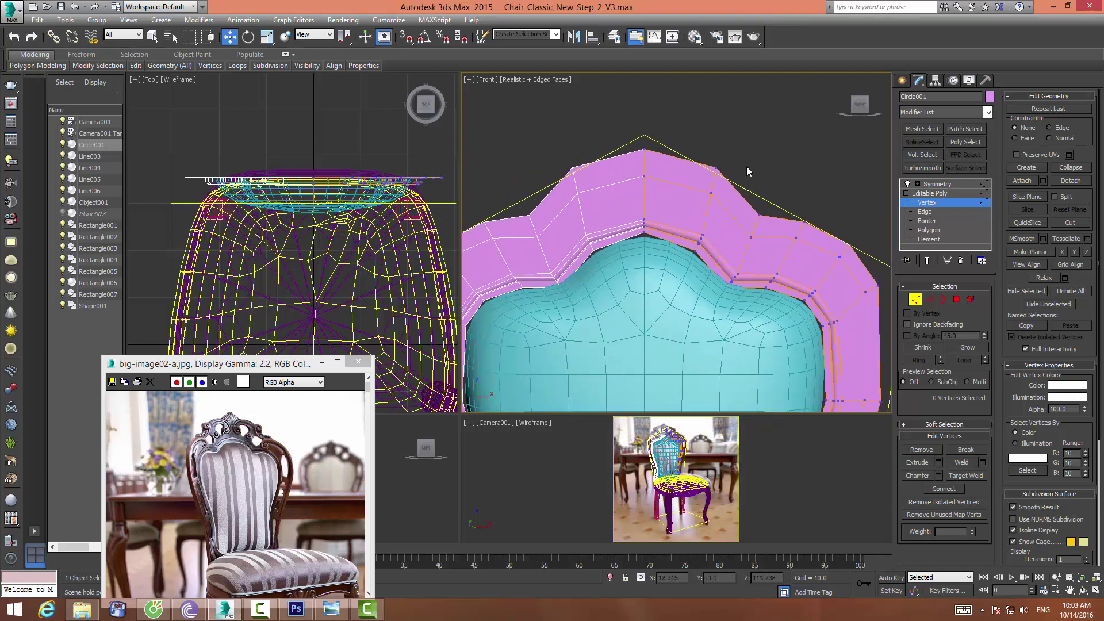
left_click_drag(731, 157, 729, 156)
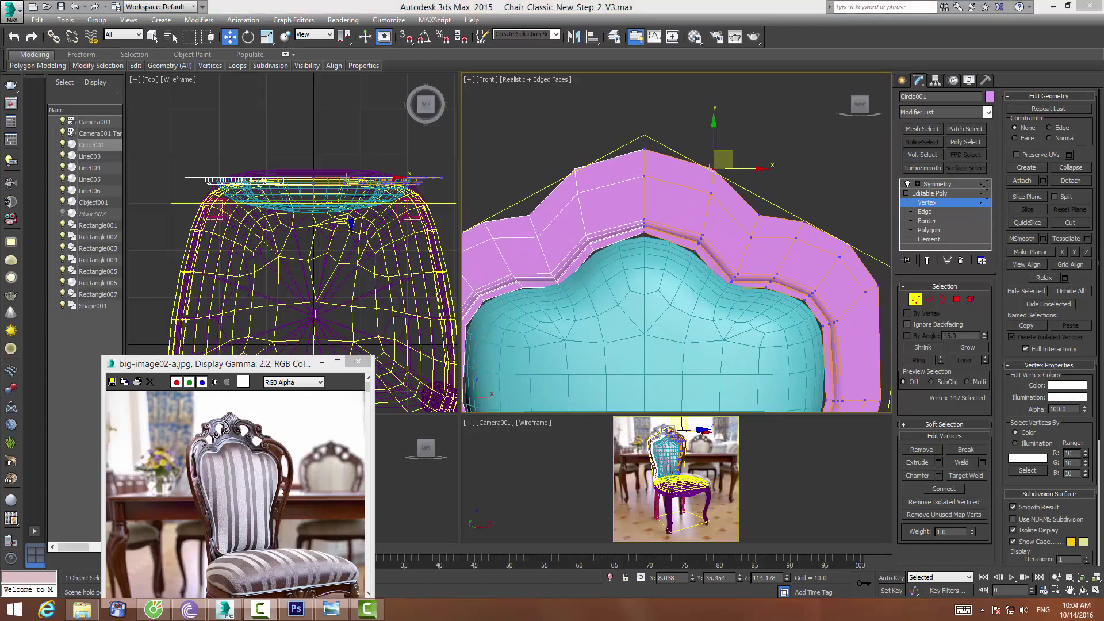
Recentre the chair back and seat in view and return to object level
scroll(675, 180, "down", 1)
scroll(675, 179, "down", 3)
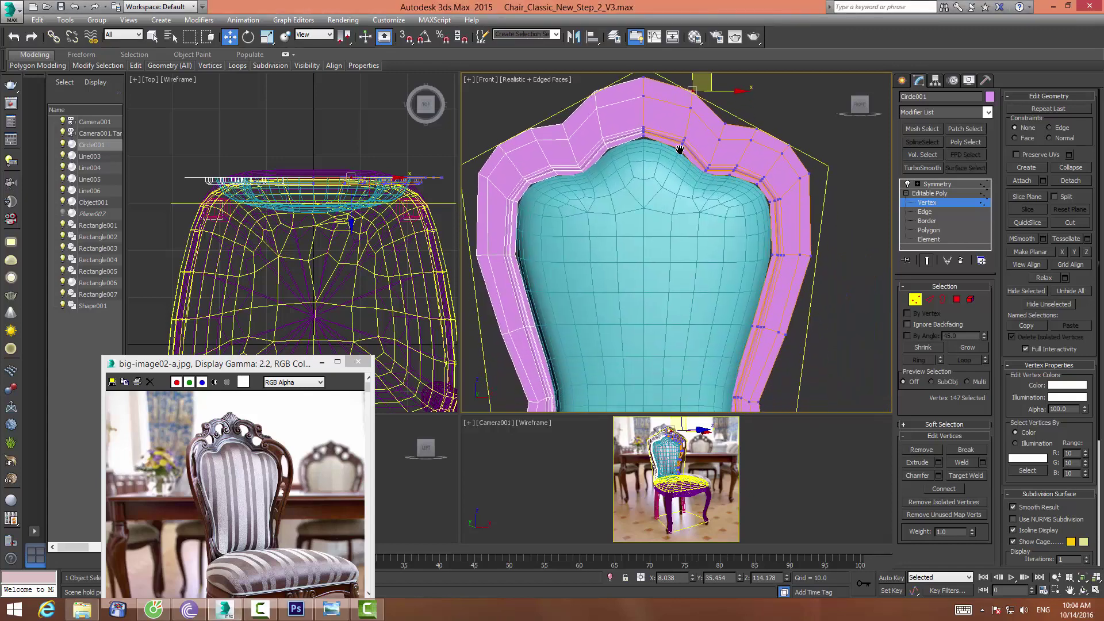
scroll(675, 180, "down", 2)
mouse_move(675, 179)
middle_mouse_down()
mouse_move(661, 180)
mouse_move(665, 210)
middle_mouse_up()
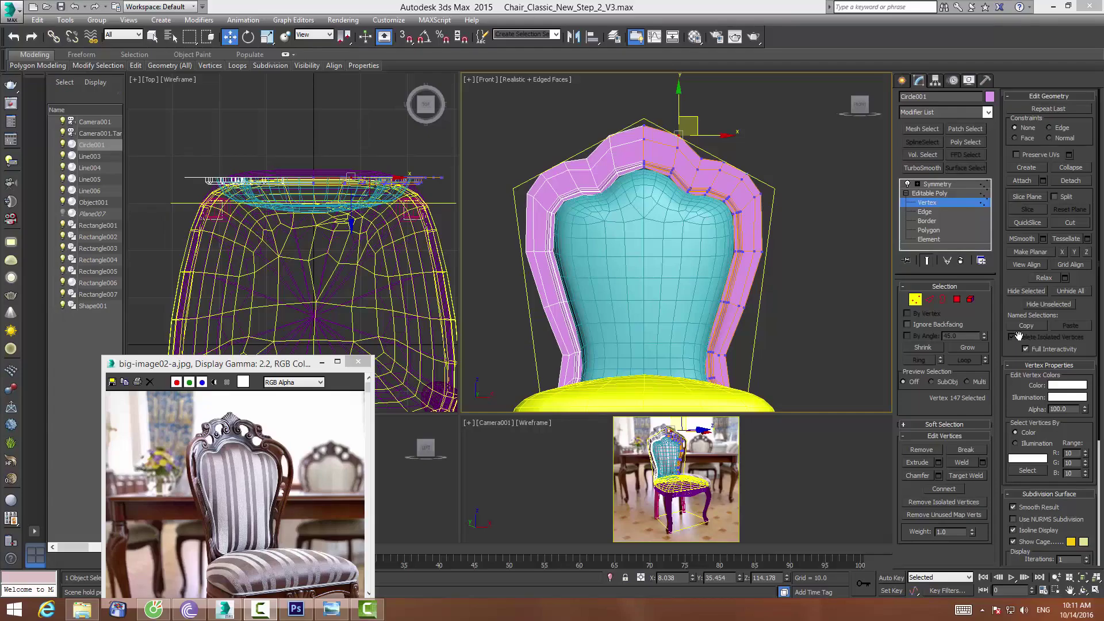
left_click(915, 300)
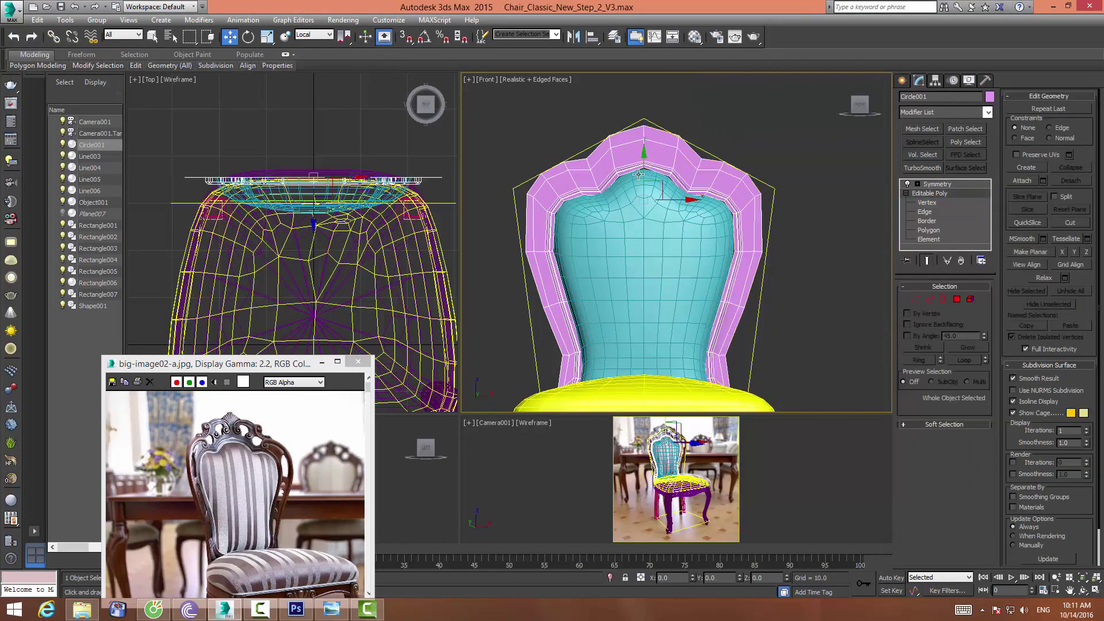
Draw Helix001 above the chair back with radii 3.949/0.49 and height 5.854
middle_click_drag(638, 176, 653, 260)
left_click(901, 80)
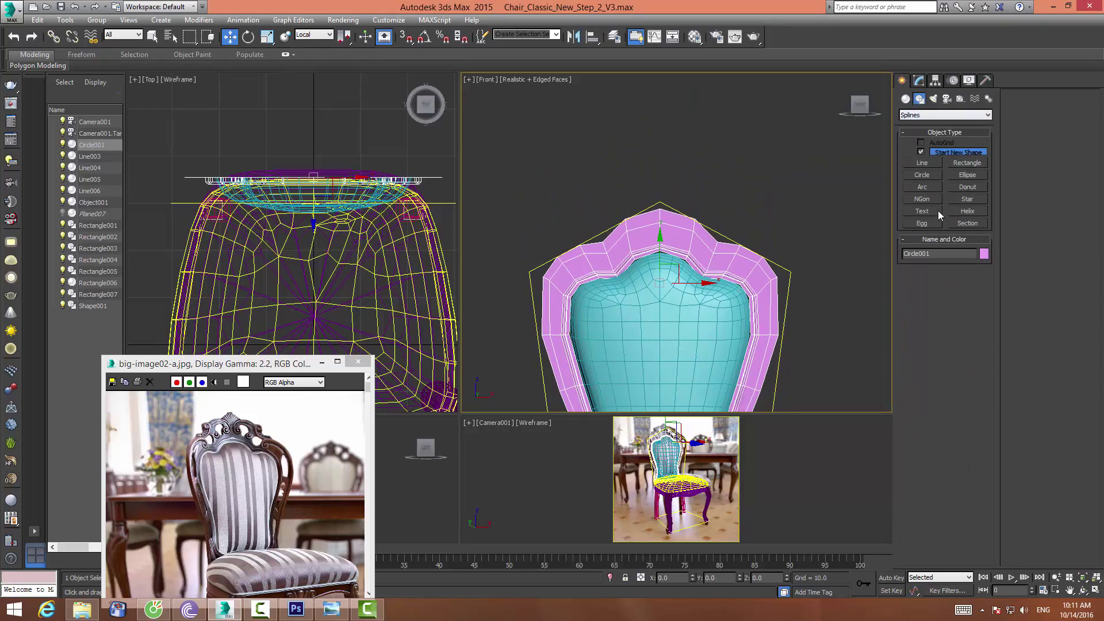
left_click(967, 211)
left_click_drag(711, 163, 710, 149)
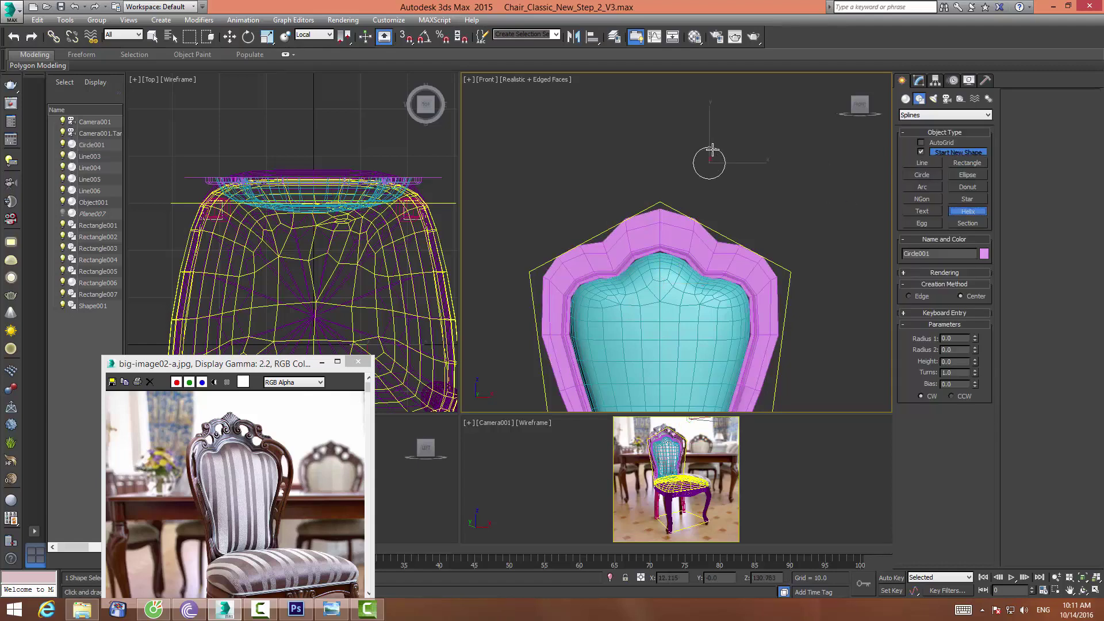
right_click(726, 161)
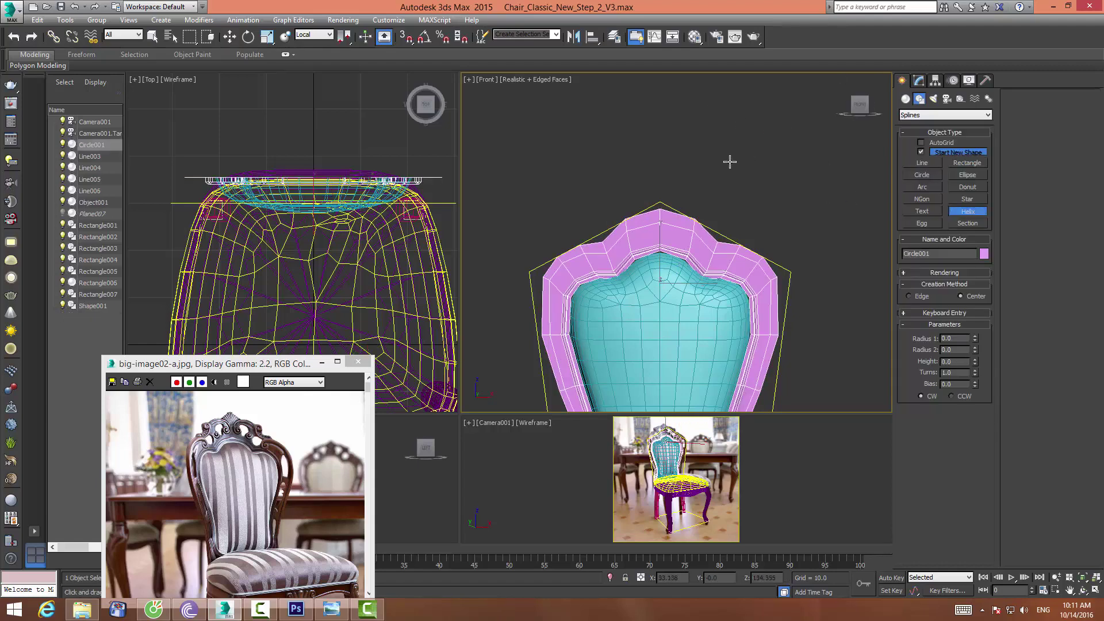
left_click_drag(701, 166, 718, 165)
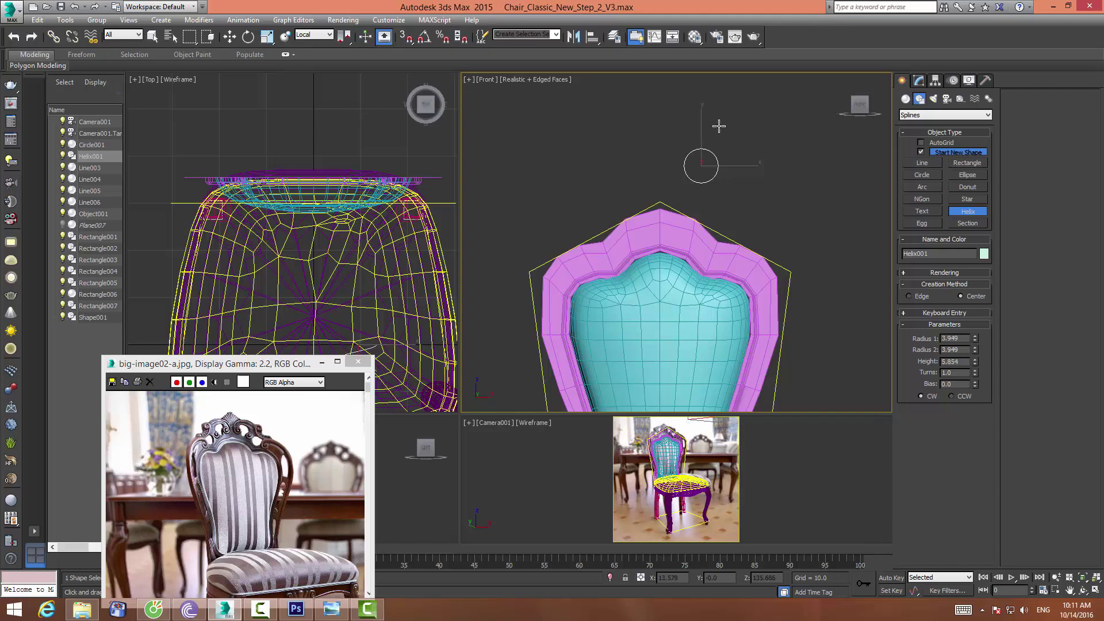
left_click(711, 156)
left_click(714, 140)
Move Helix001 up in the Top view to the chair back's edge
scroll(319, 299, "down", 3)
scroll(319, 299, "down", 1)
scroll(319, 299, "down", 1)
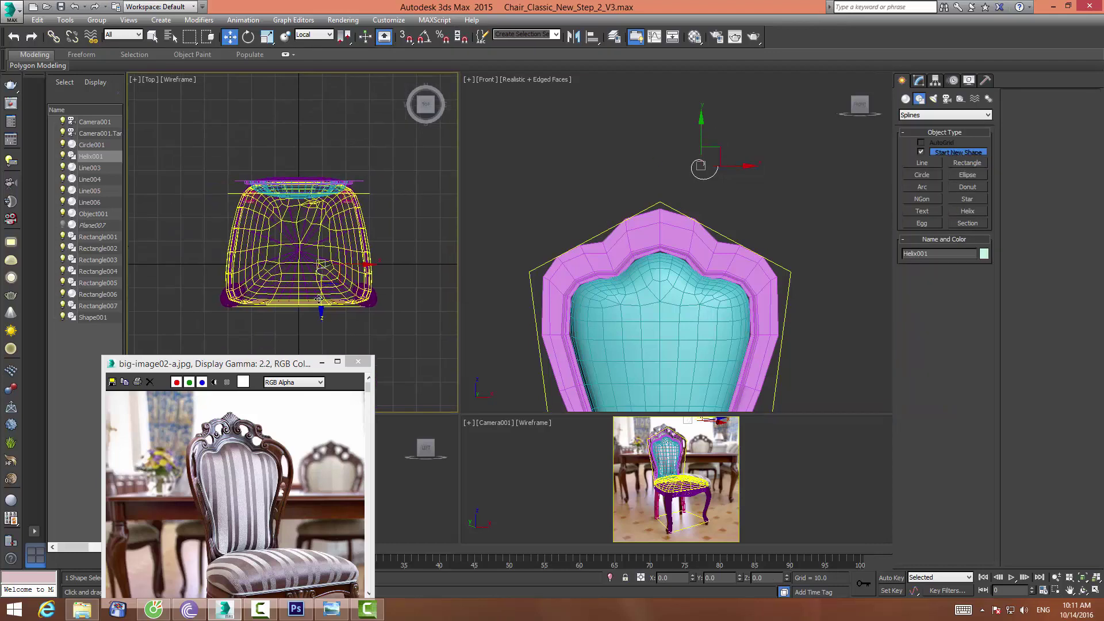
left_click_drag(321, 298, 321, 162)
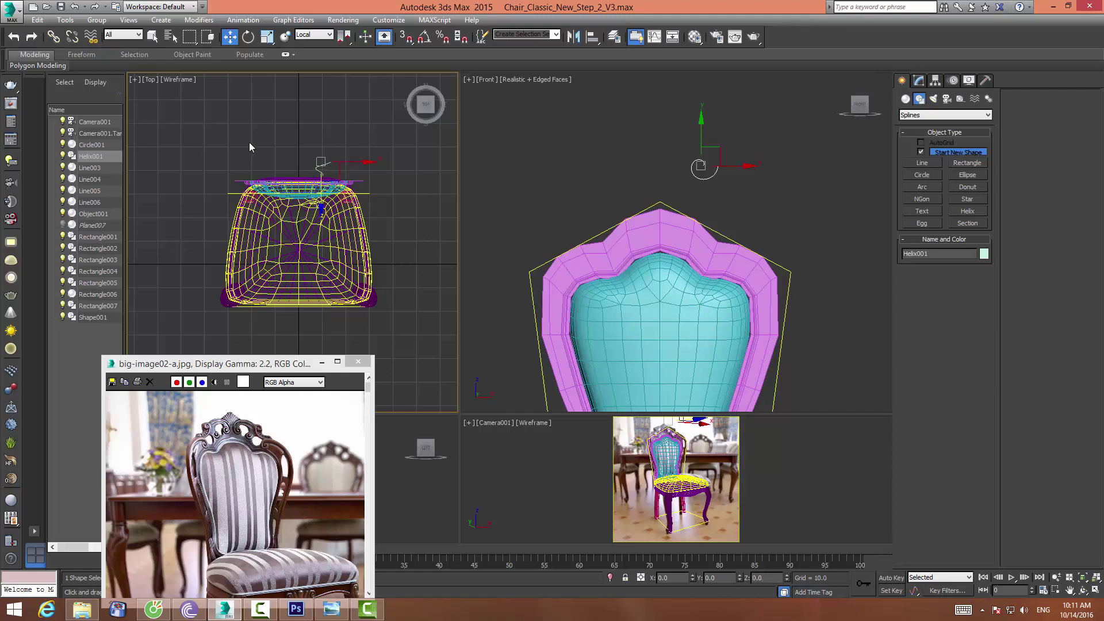
scroll(249, 147, "up", 3)
scroll(250, 191, "up", 3)
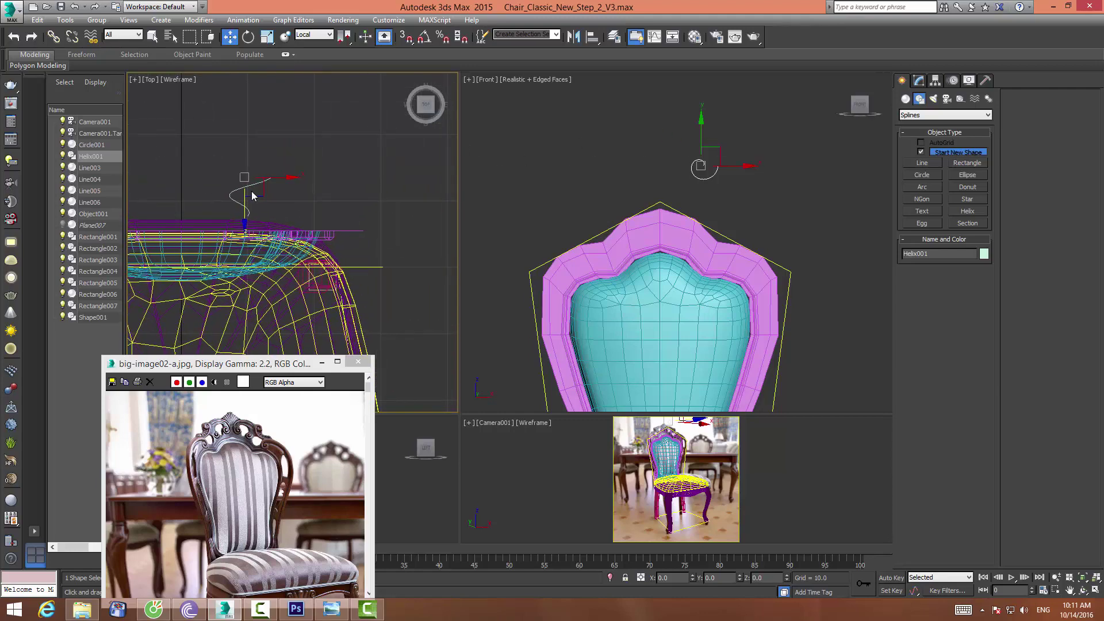
left_click(242, 223)
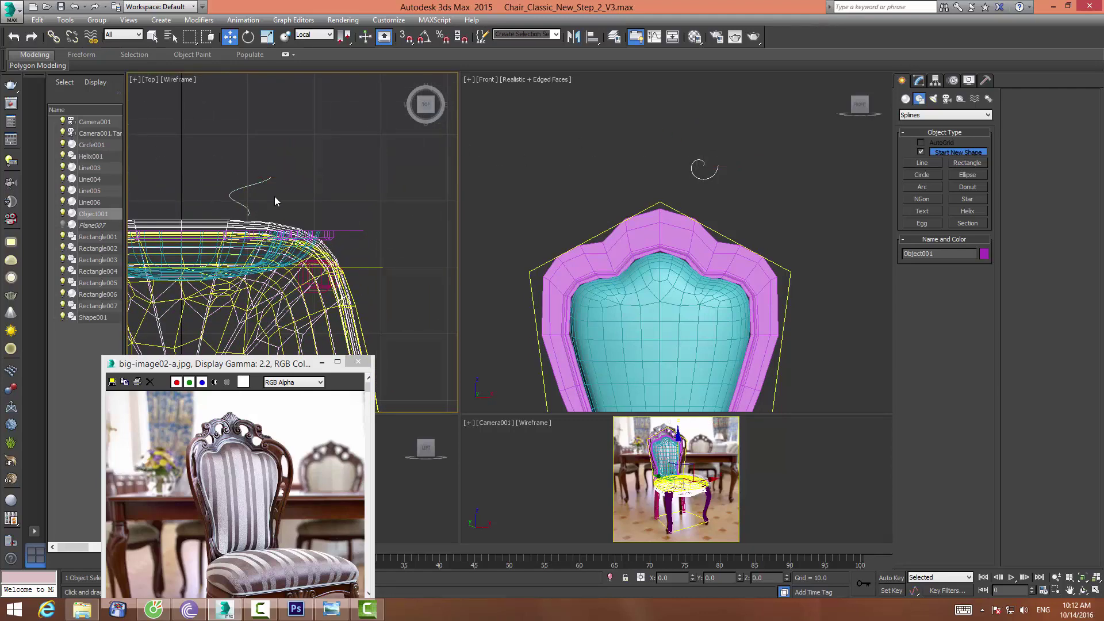
left_click(274, 200)
left_click(250, 185)
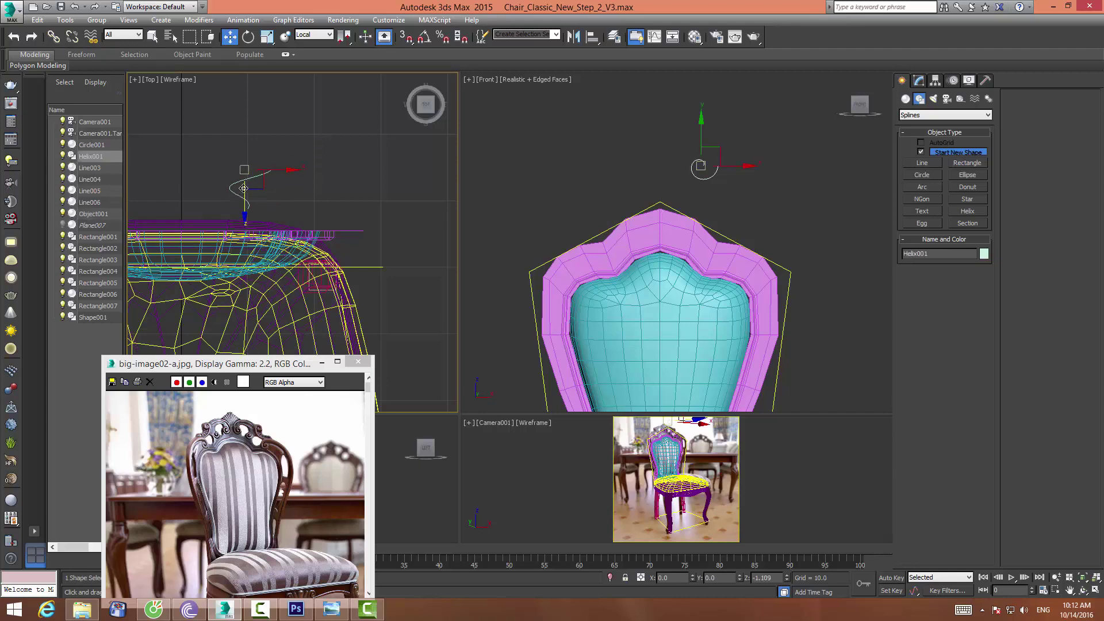
left_click_drag(243, 187, 244, 176)
left_click(918, 80)
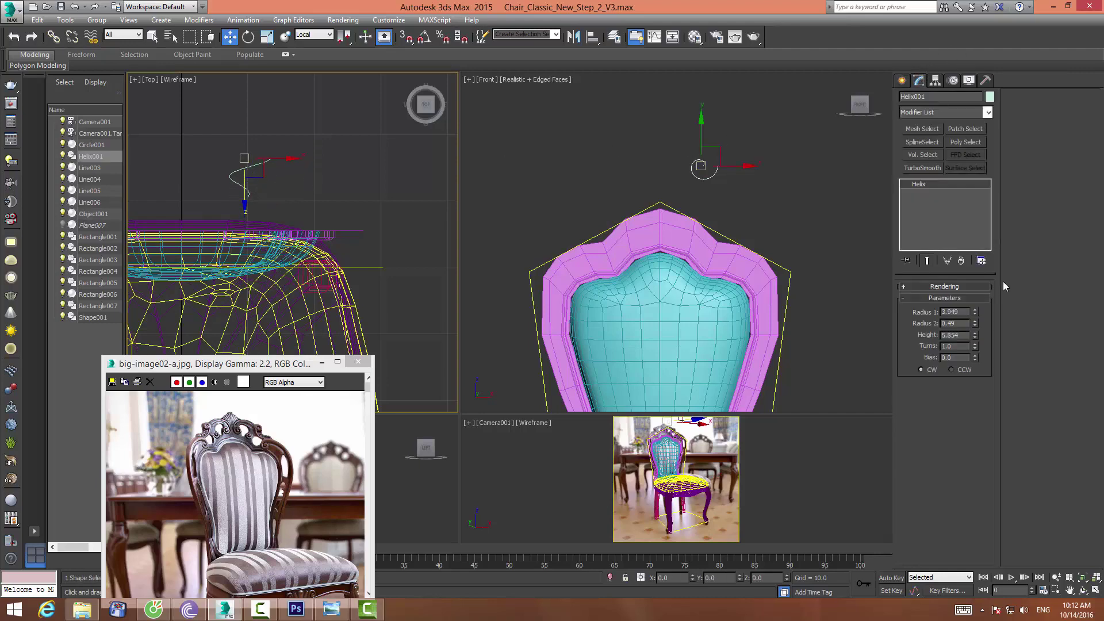
Flatten Helix001 to height 0, make it CCW with Radius 2 1.323 and 1.2 turns, and lower it
right_click(973, 337)
left_click_drag(269, 364, 309, 231)
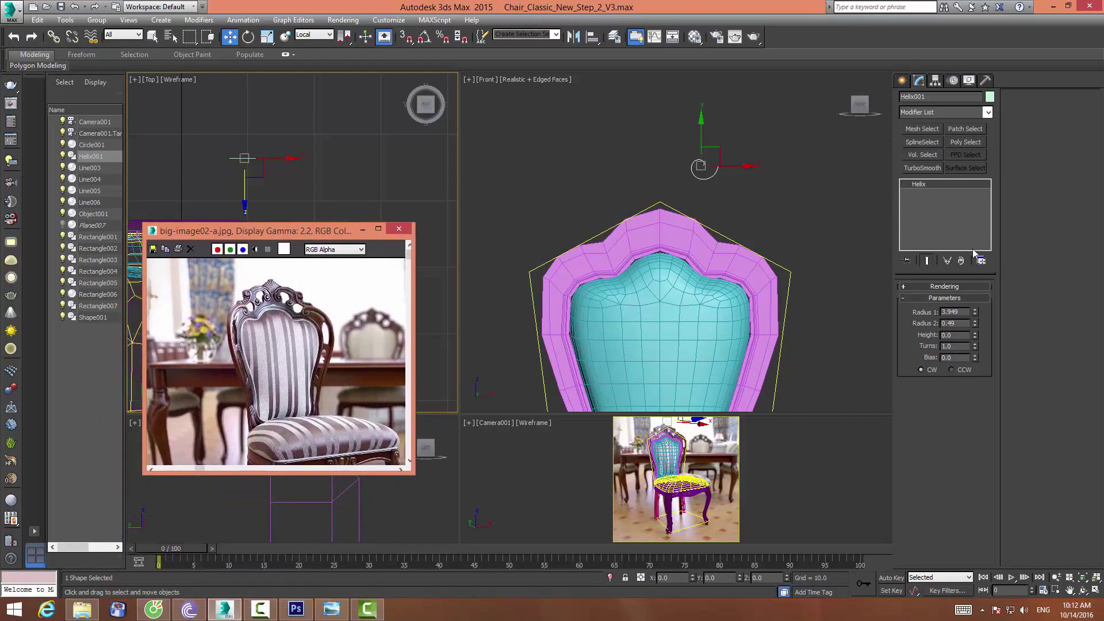
left_click_drag(973, 326, 973, 301)
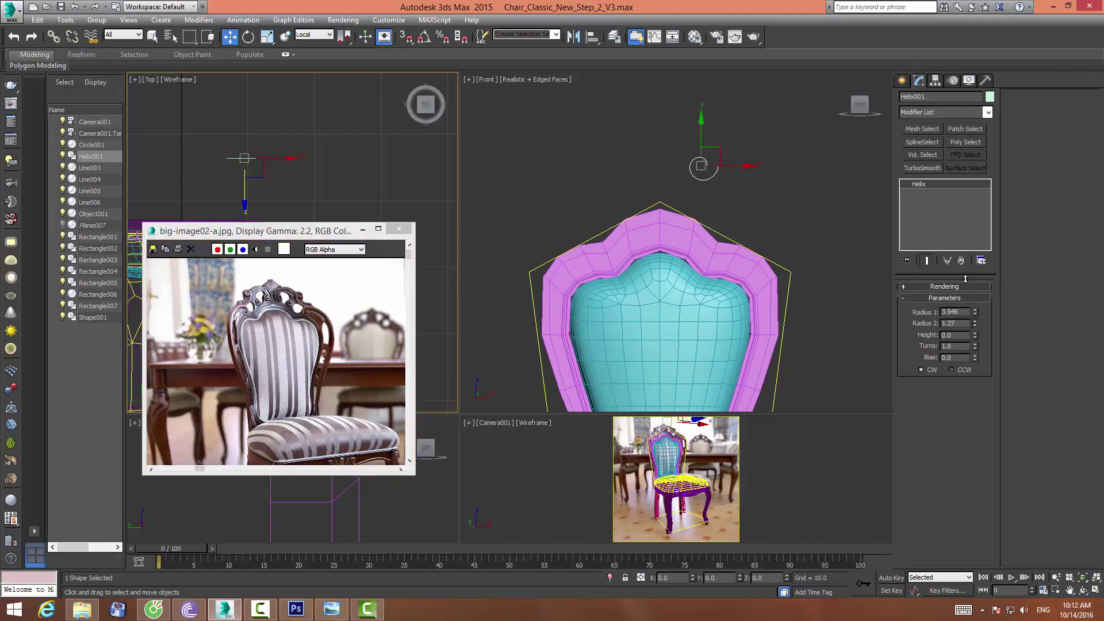
left_click(951, 369)
left_click_drag(974, 325, 973, 312)
left_click_drag(975, 334, 974, 326)
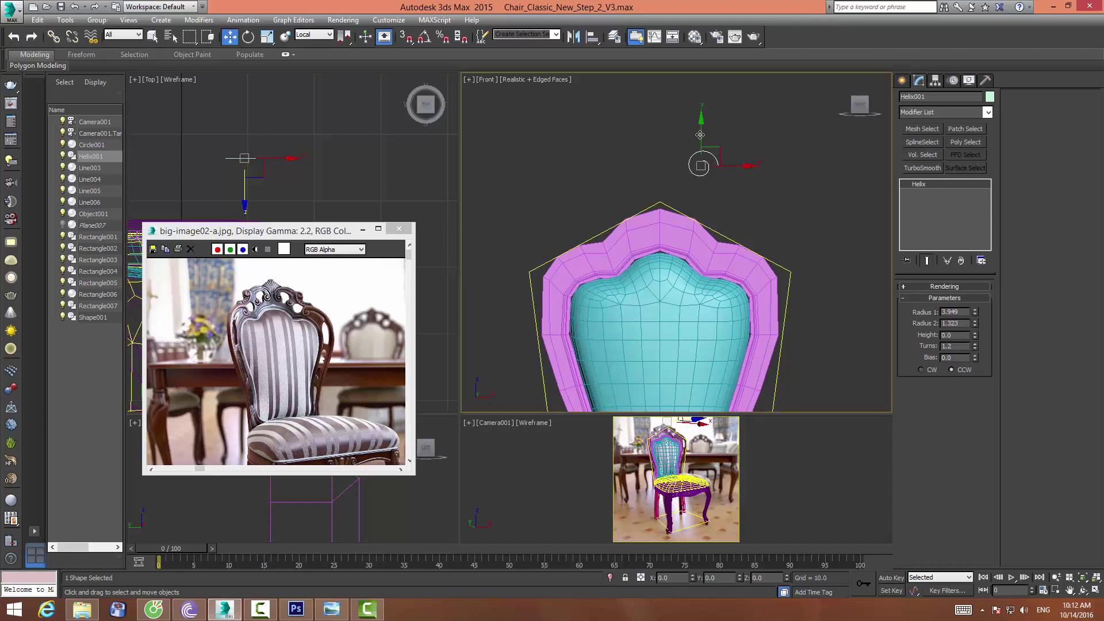
left_click_drag(700, 132, 693, 210)
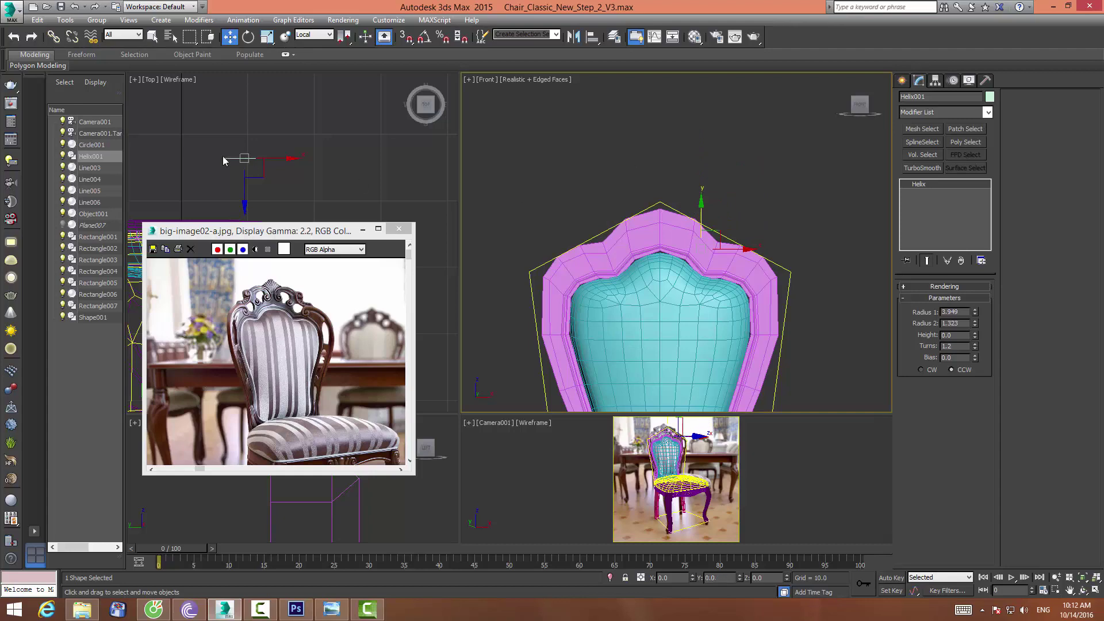
Move Helix001 forward in the Top view so it is level with the crest
scroll(230, 138, "up", 3)
scroll(314, 124, "up", 2)
left_click_drag(314, 138, 319, 194)
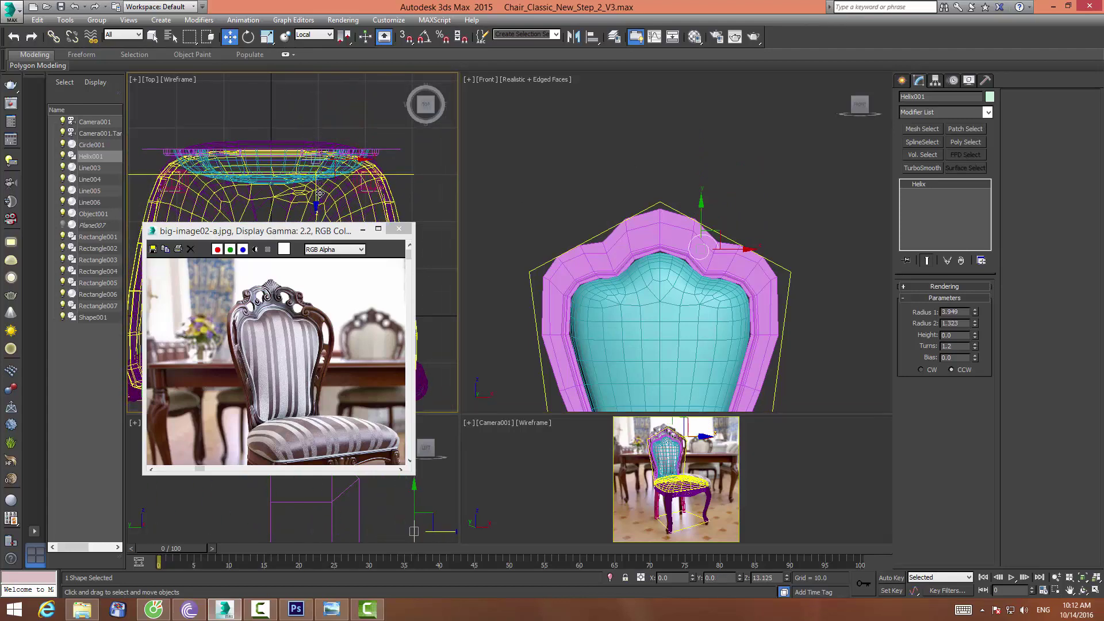
scroll(646, 169, "up", 2)
scroll(647, 169, "up", 2)
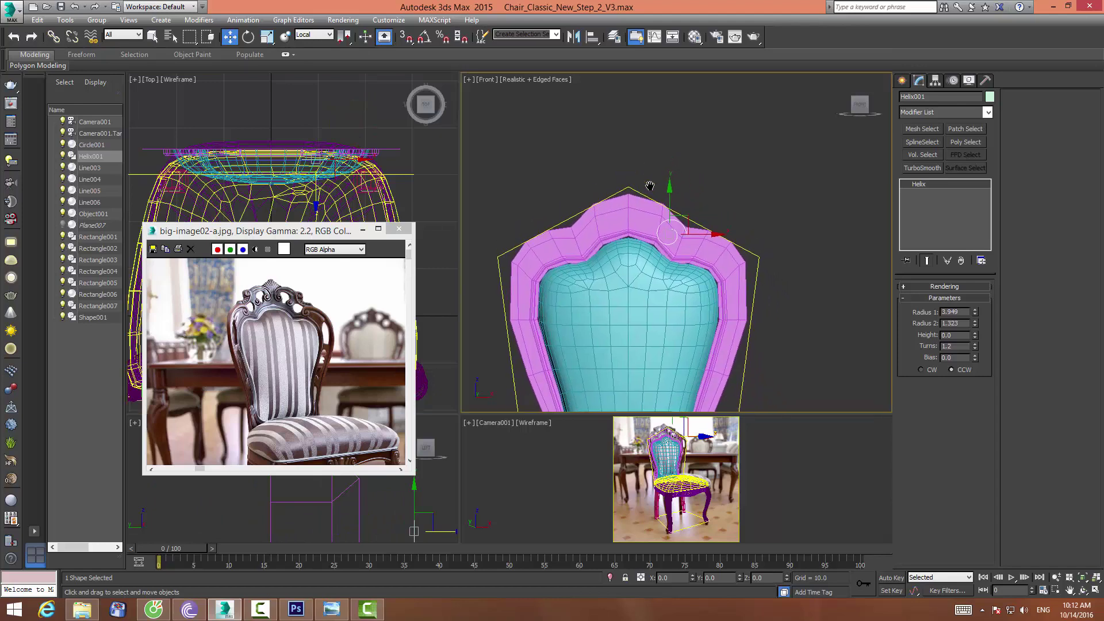
middle_click_drag(648, 185, 657, 188)
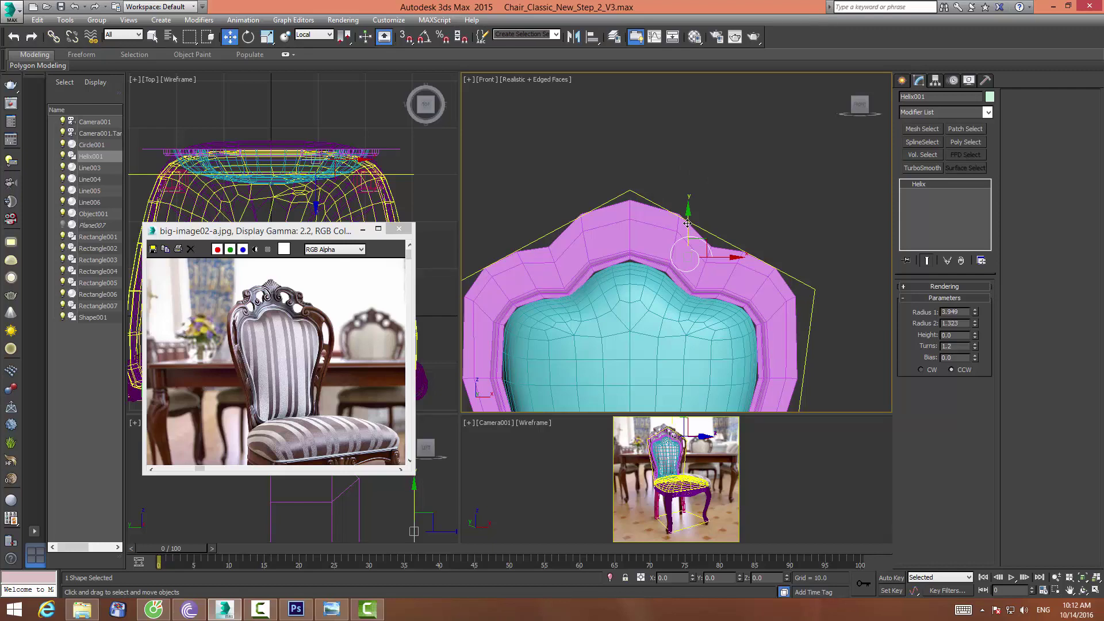
Position the helix on the crest's right shoulder in the Front view
left_click(718, 249)
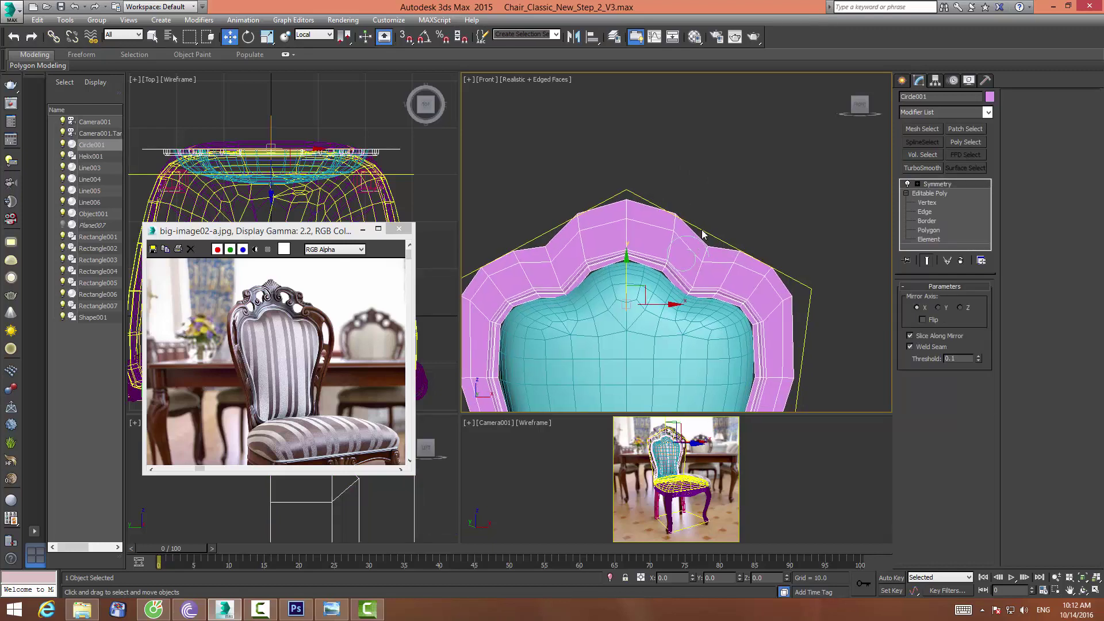
left_click(701, 240)
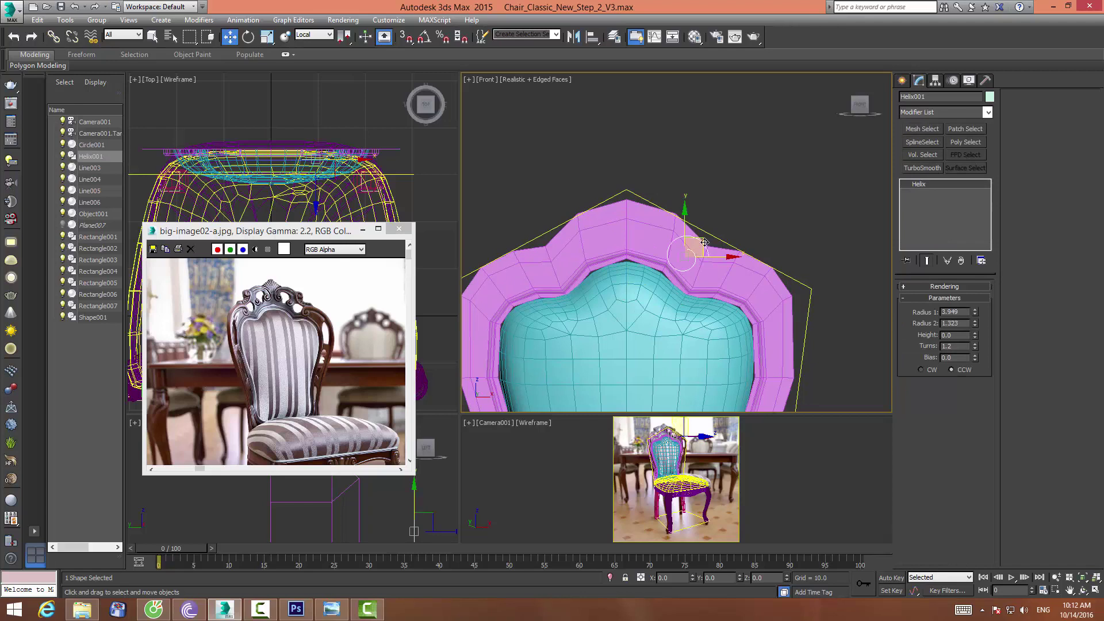
left_click_drag(703, 242, 735, 254)
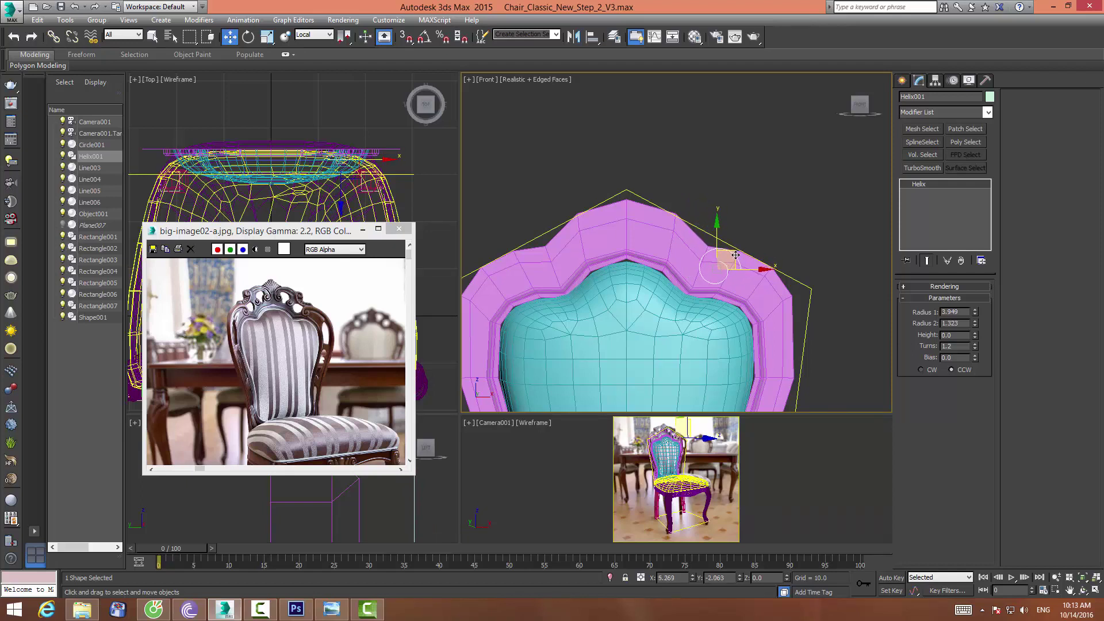
left_click_drag(735, 254, 734, 254)
scroll(741, 236, "up", 2)
scroll(754, 207, "up", 2)
scroll(762, 178, "up", 2)
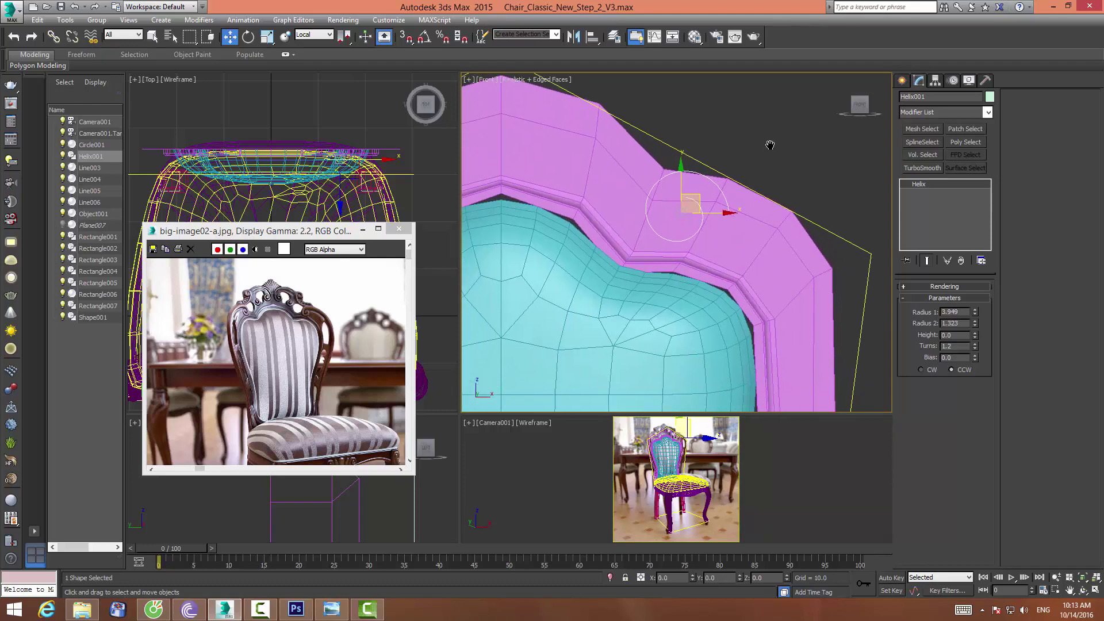
left_click(771, 151)
left_click(712, 178)
Add an Edit Spline modifier to Helix001 and start a new Line spline
left_click(953, 112)
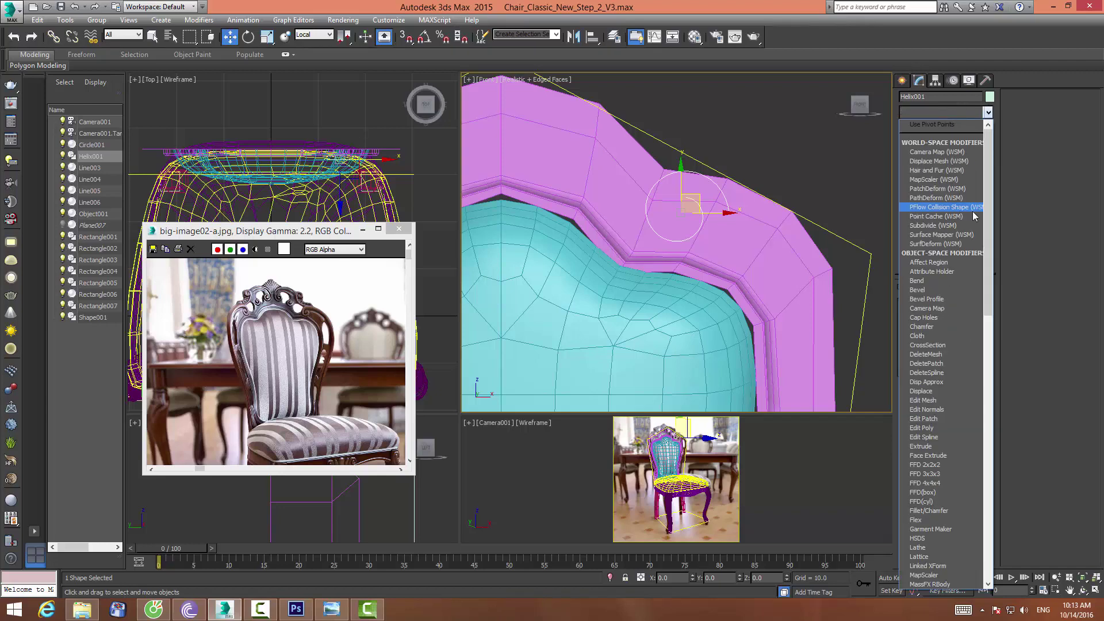
scroll(972, 212, "down", 1)
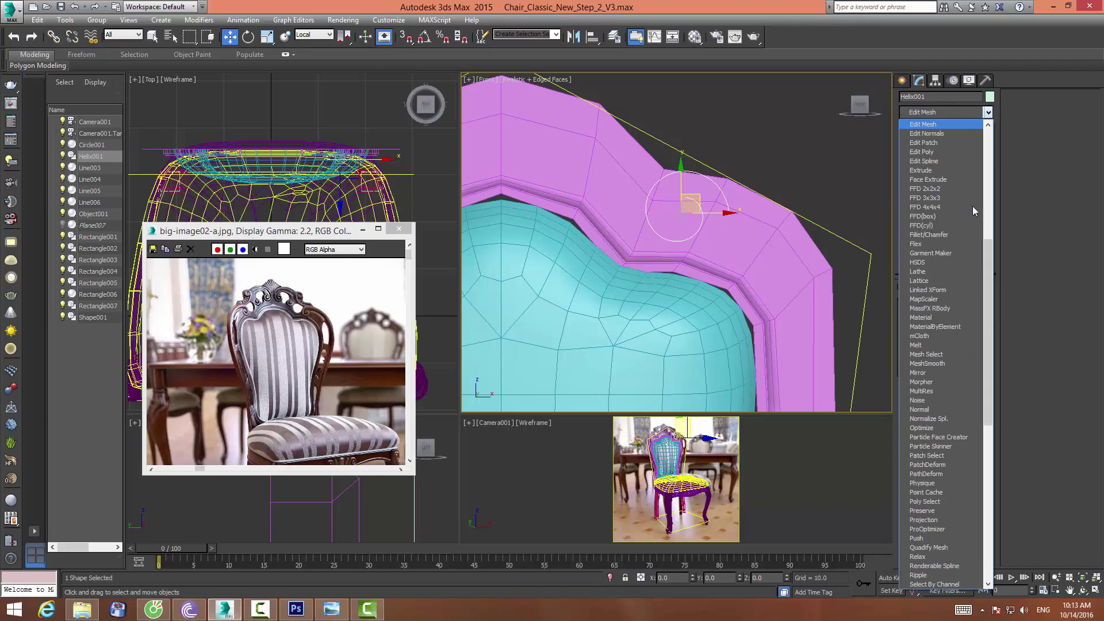
left_click(934, 161)
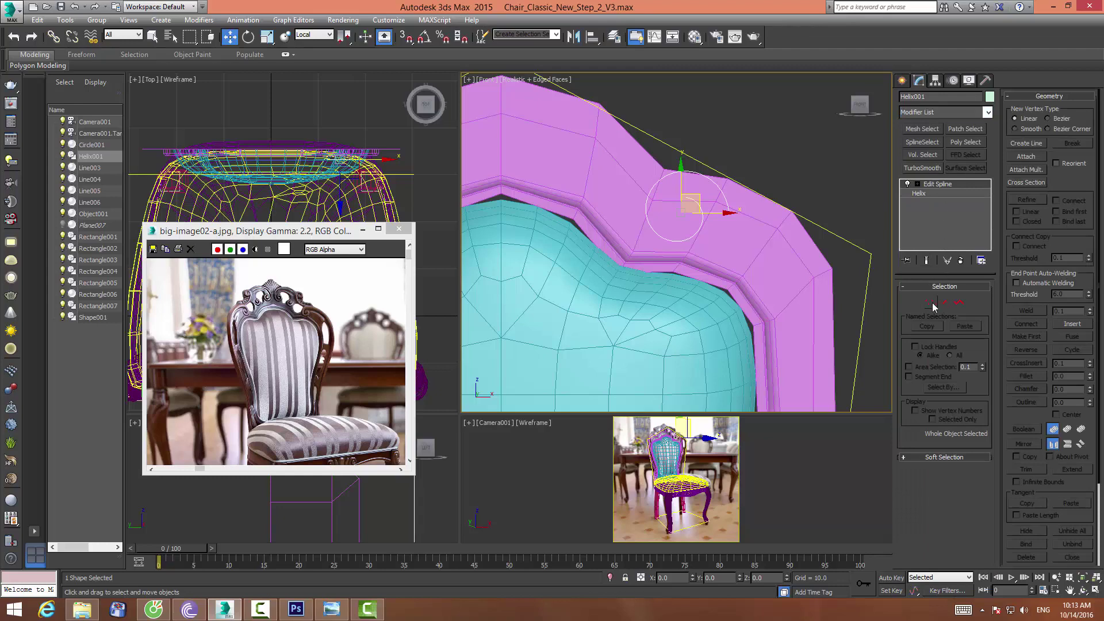
left_click(930, 302)
middle_click_drag(730, 209, 722, 201)
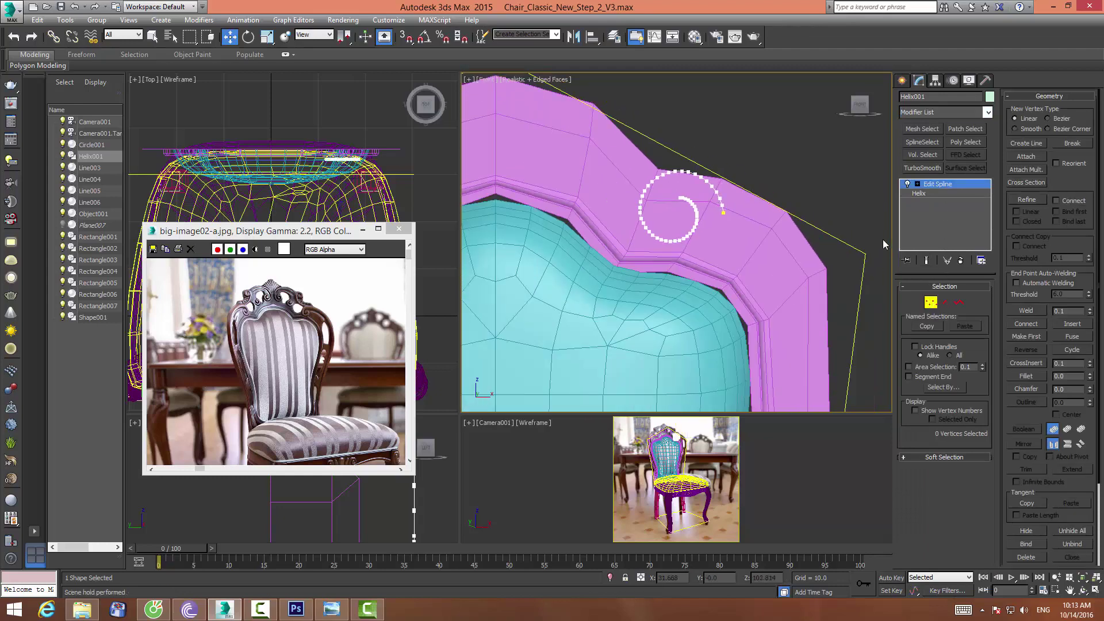
left_click(934, 303)
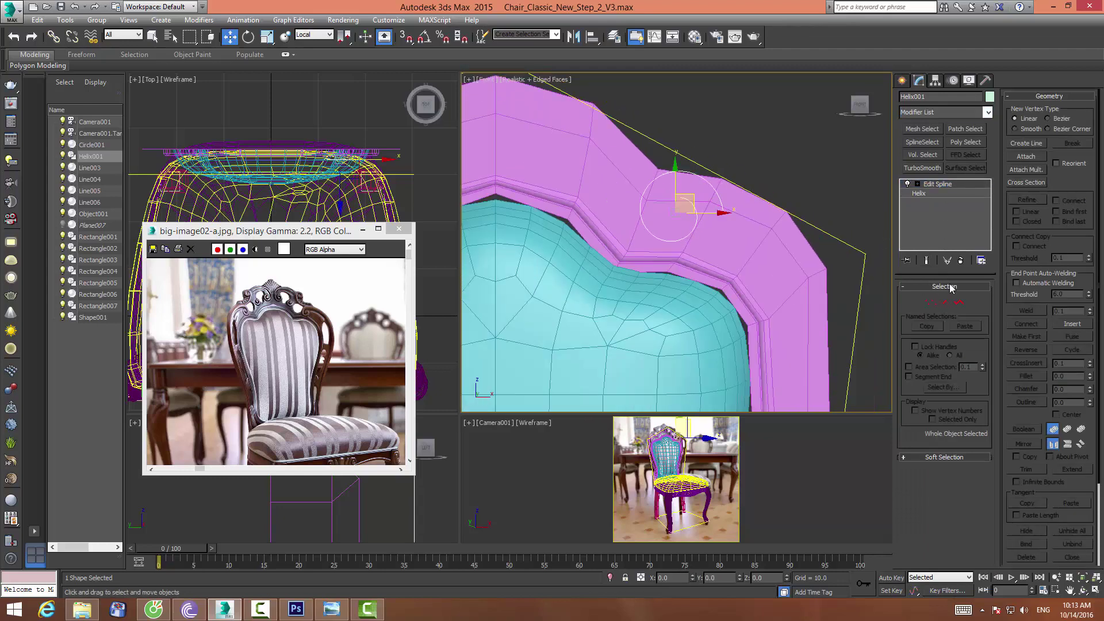
left_click(901, 80)
left_click(929, 162)
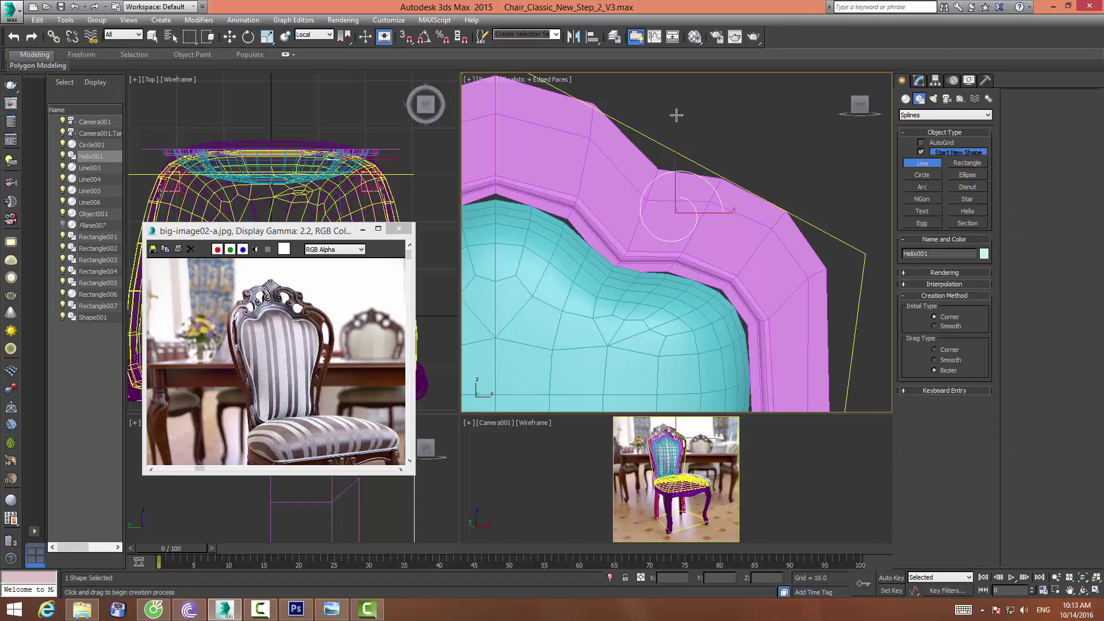
Enable vertex snapping and frame the helix closely in the front view
right_click(405, 39)
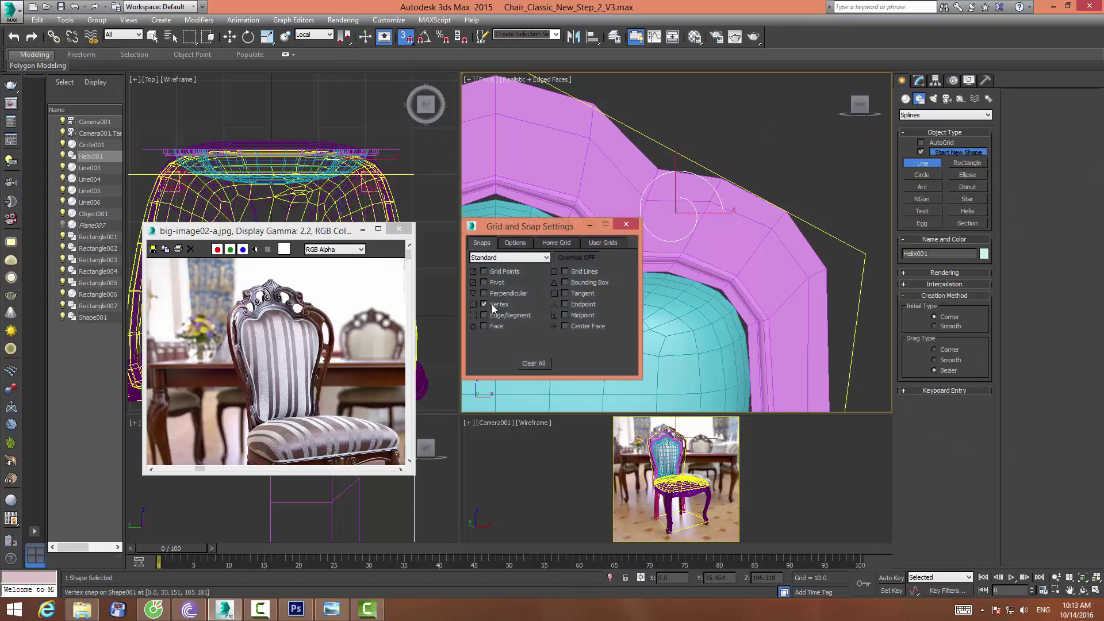
left_click(625, 224)
scroll(682, 224, "up", 3)
middle_click_drag(682, 224, 675, 245)
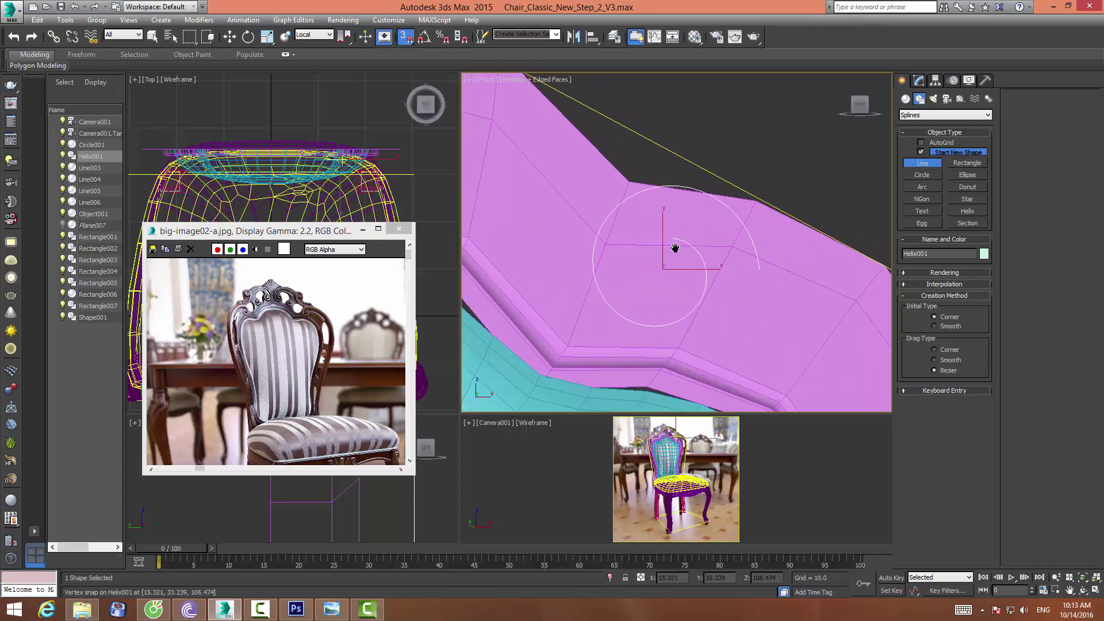
Trace Line007 through seven snapped helix vertices around the spiral loop
left_click(760, 265)
left_click(708, 200)
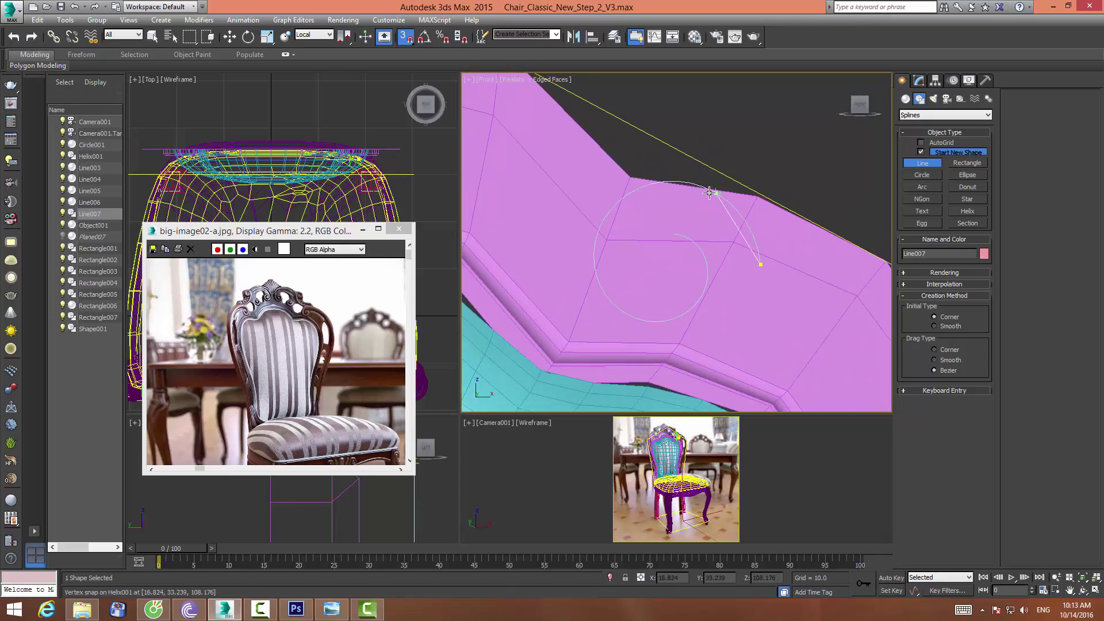
left_click(634, 188)
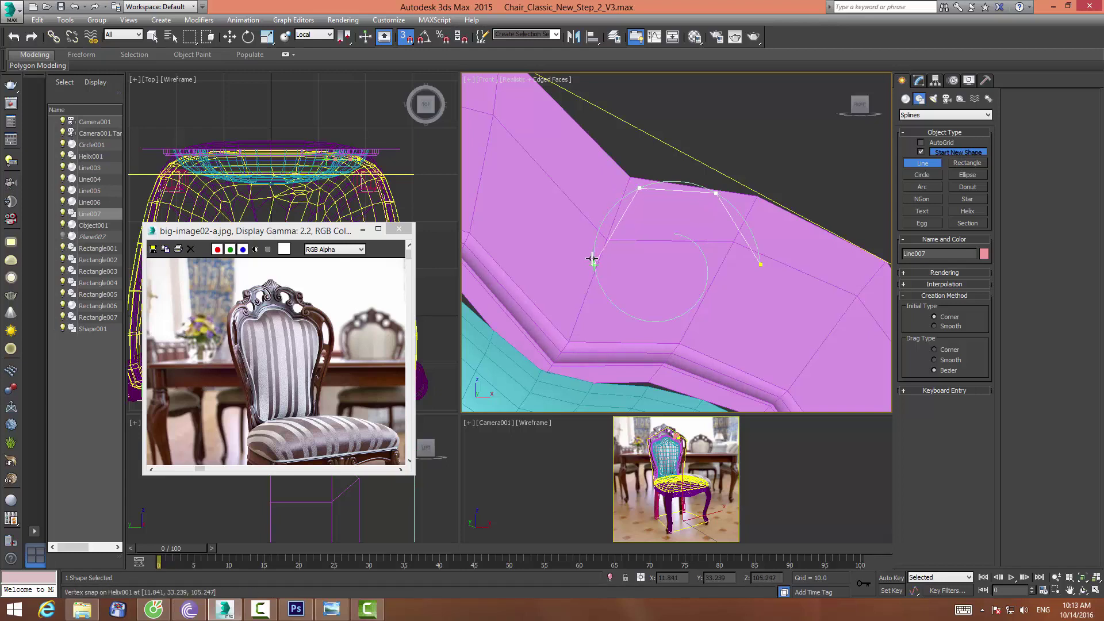
left_click(592, 257)
left_click(628, 316)
left_click(688, 311)
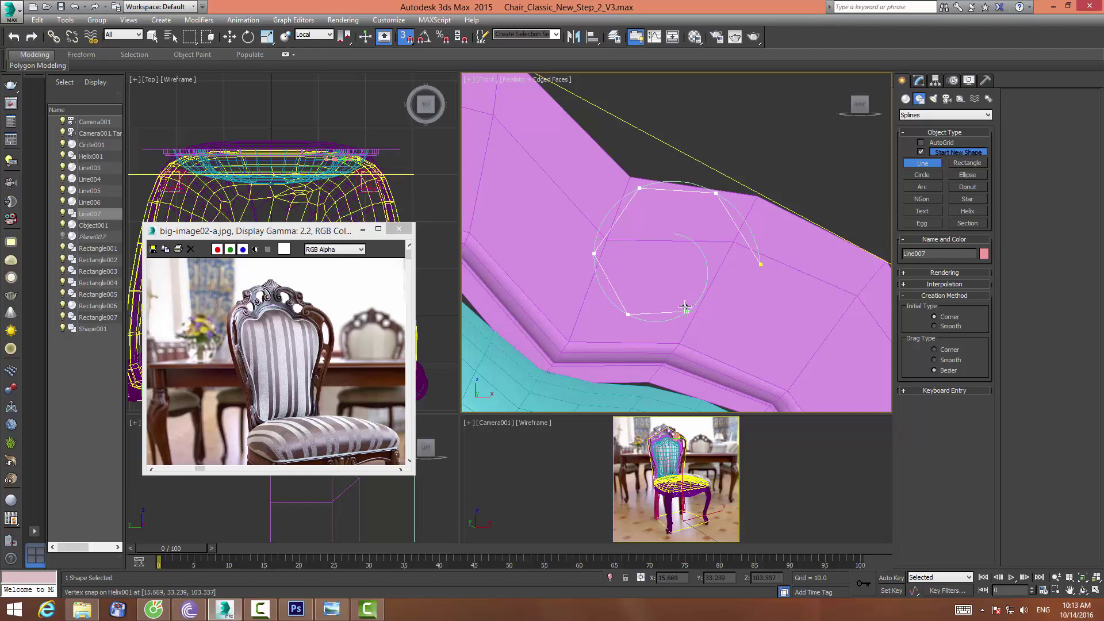
left_click(707, 271)
right_click(674, 230)
Select all of Line007's vertices in Vertex mode and turn snapping off
left_click(918, 80)
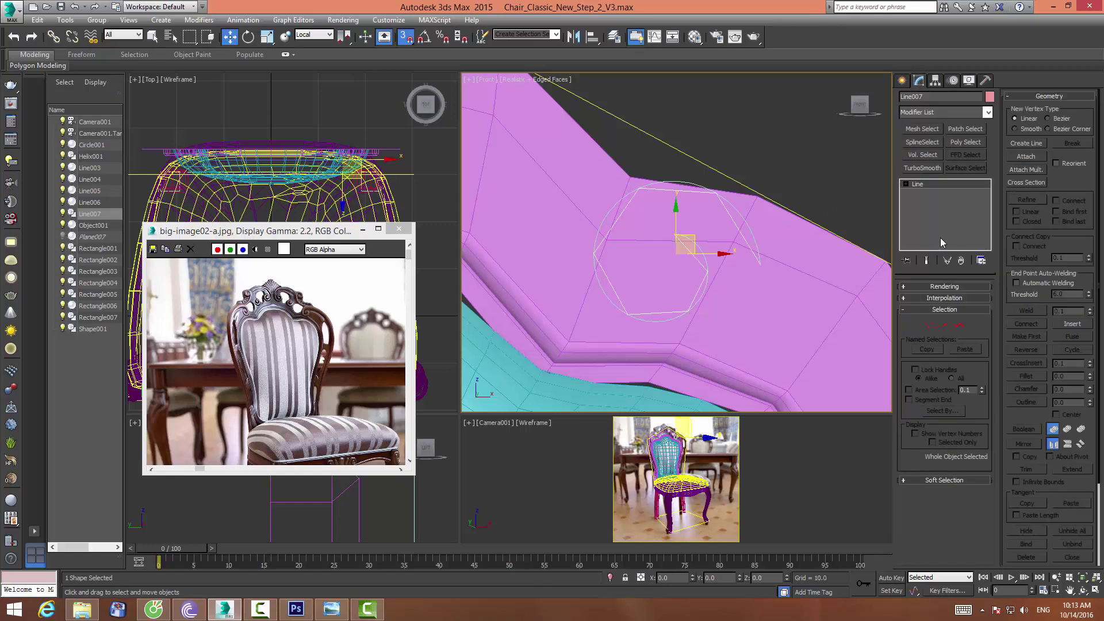
left_click(930, 325)
middle_click_drag(580, 177, 580, 140)
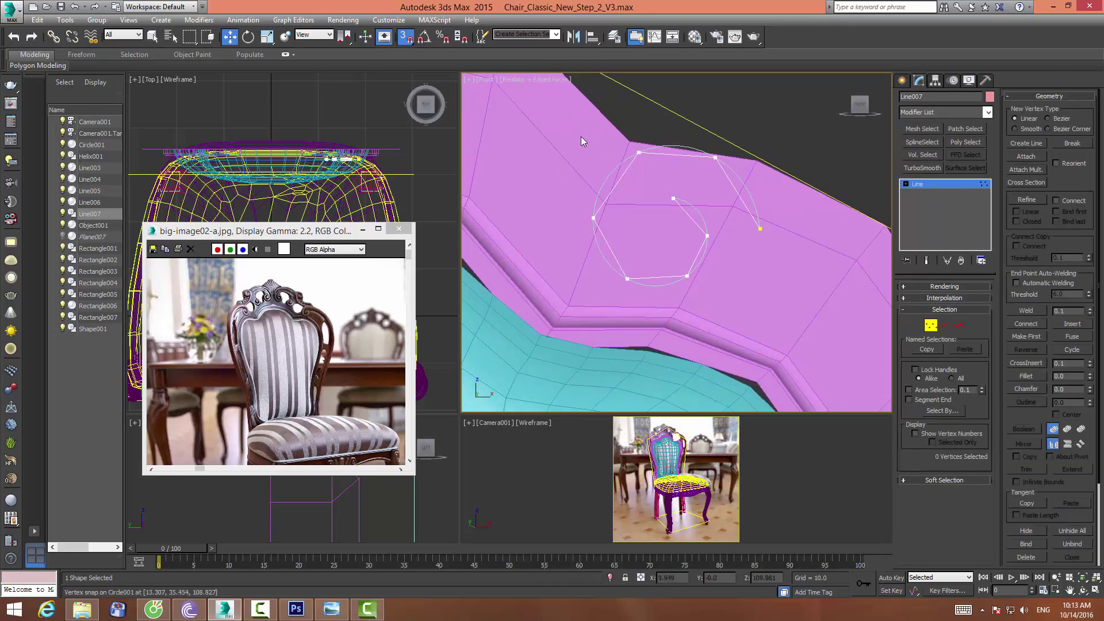
left_click_drag(737, 304, 736, 304)
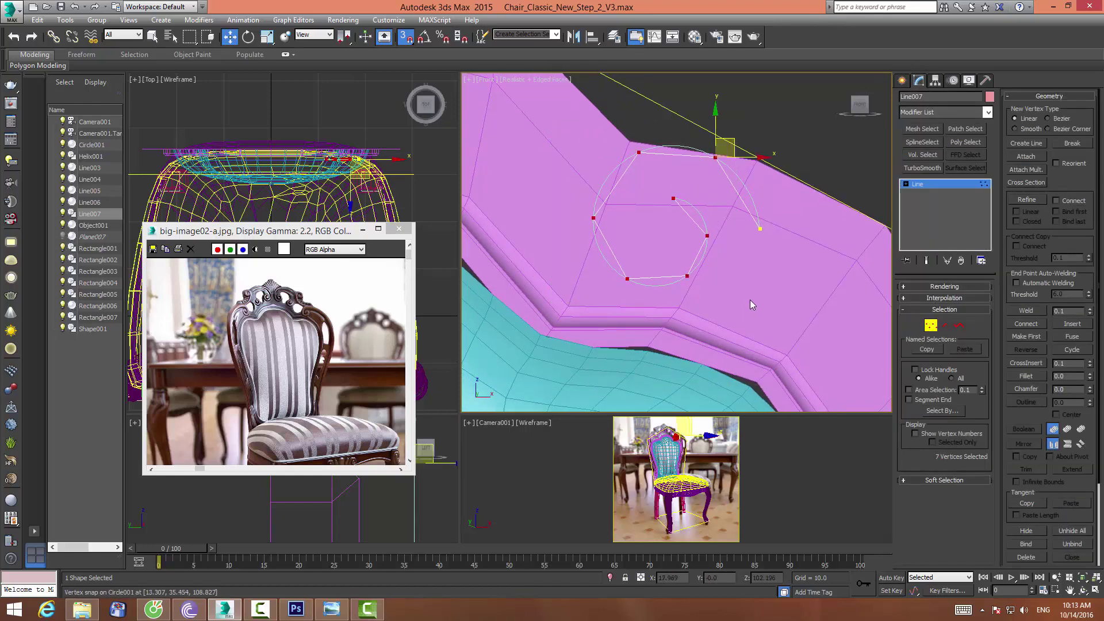
left_click(405, 36)
Make the spiral vertices Smooth and adjust the bottom-right and top vertices
right_click(715, 156)
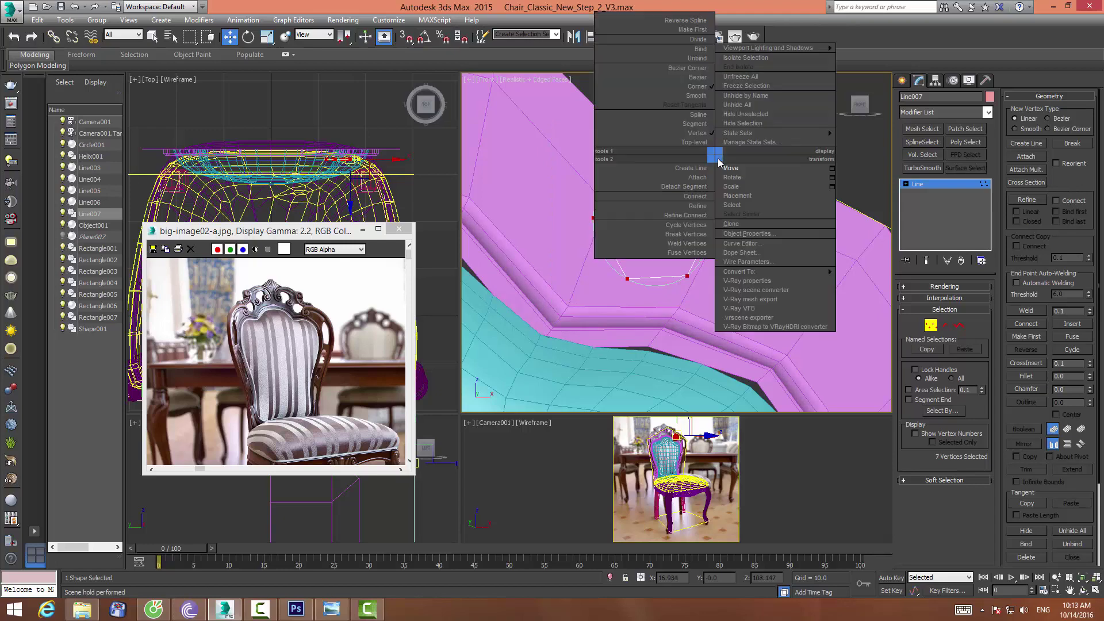
left_click(706, 96)
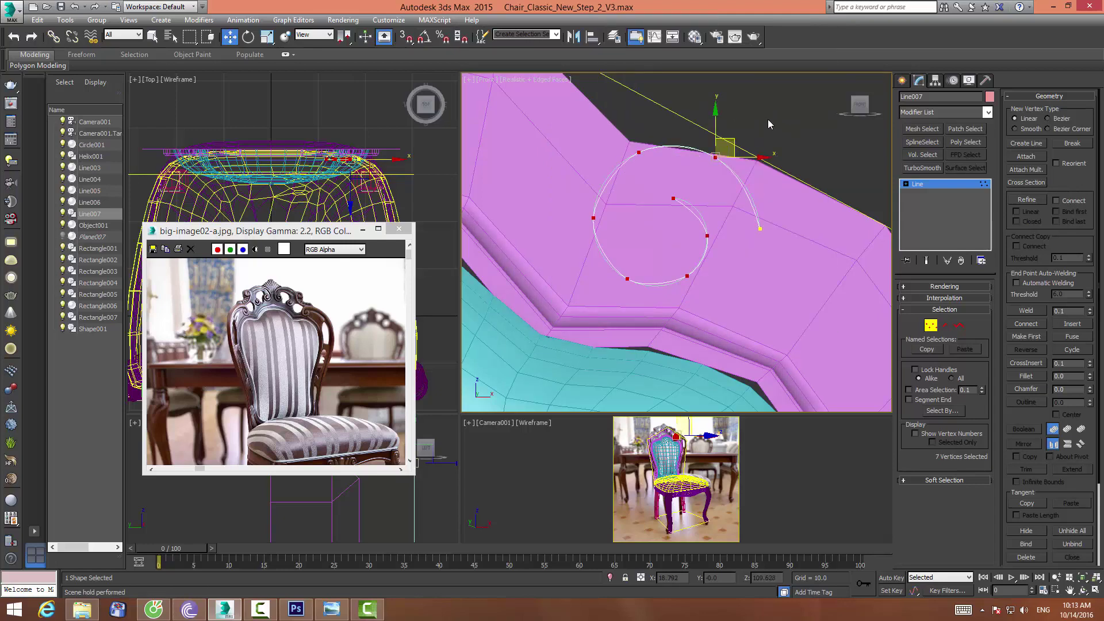
left_click(593, 217)
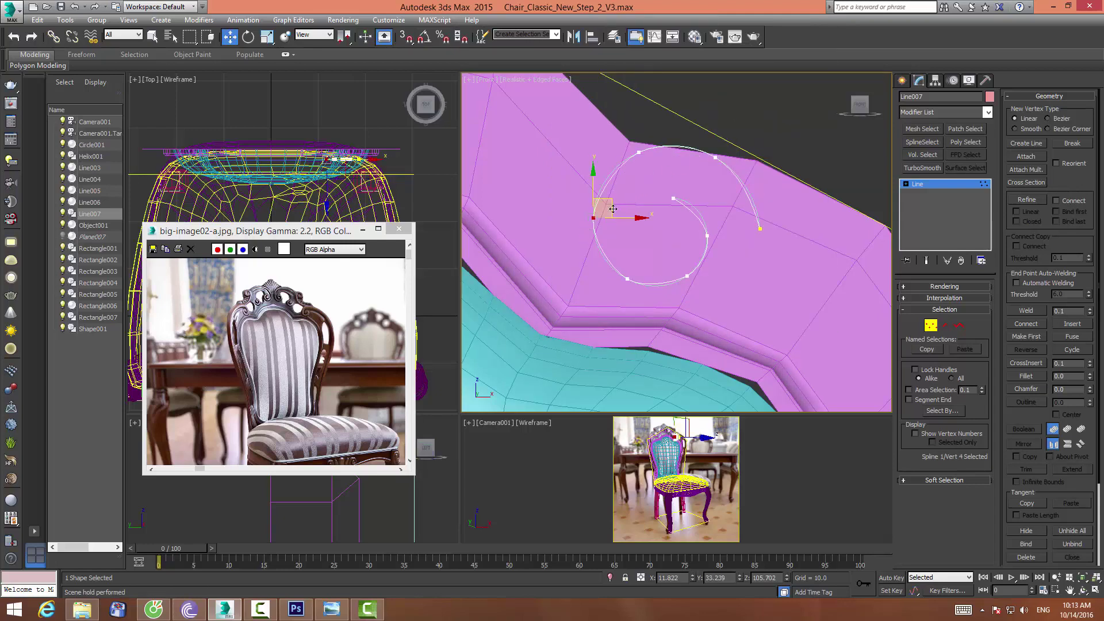
left_click(626, 279)
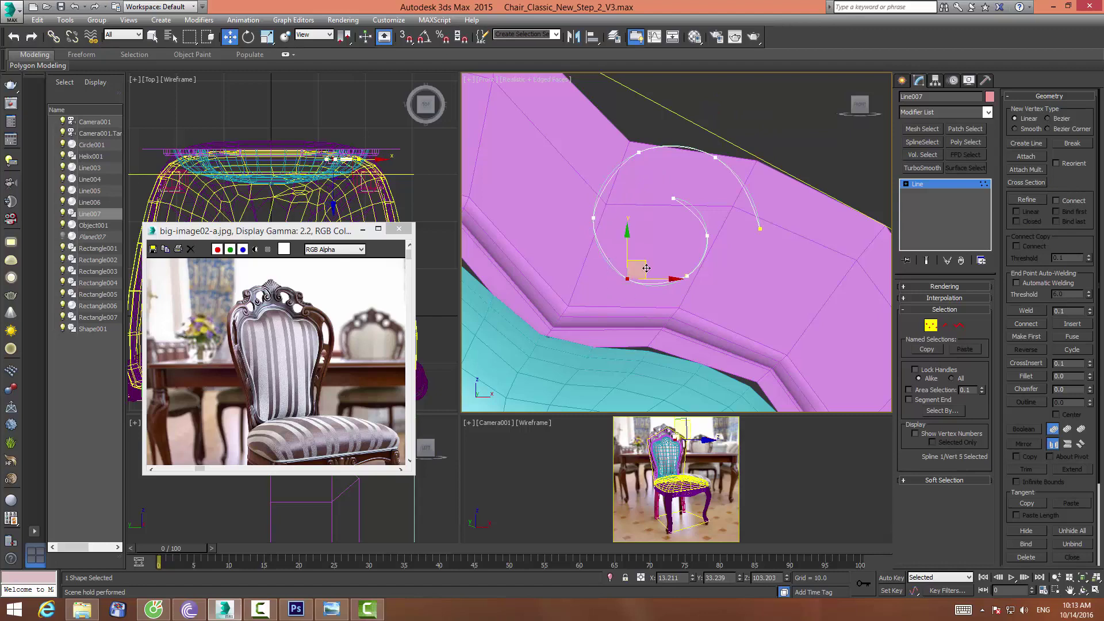
left_click(686, 276)
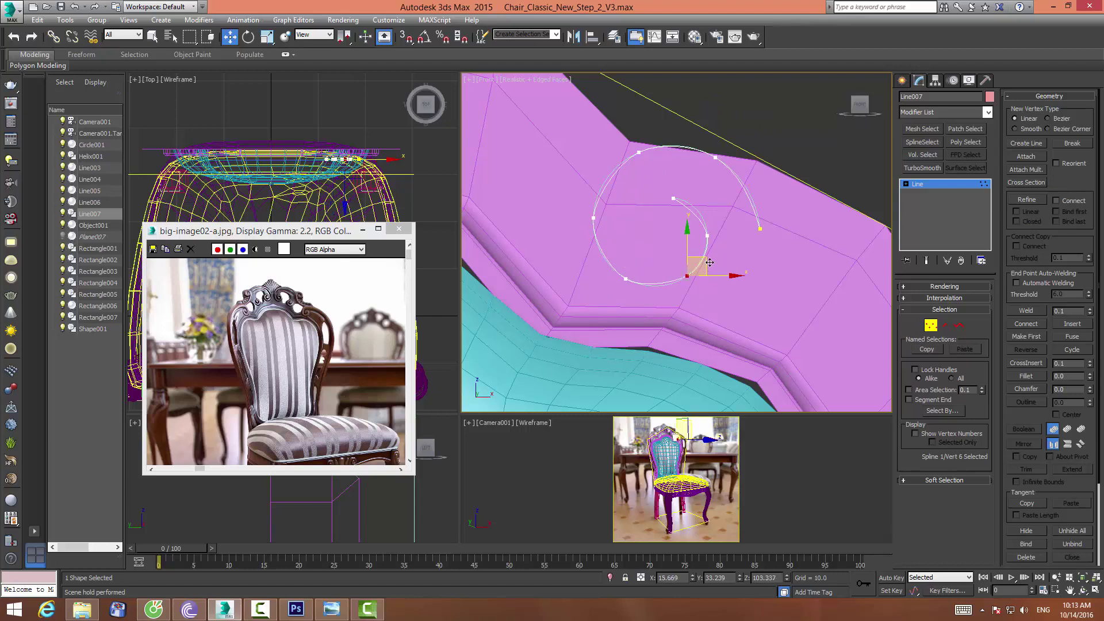
left_click_drag(704, 262, 702, 267)
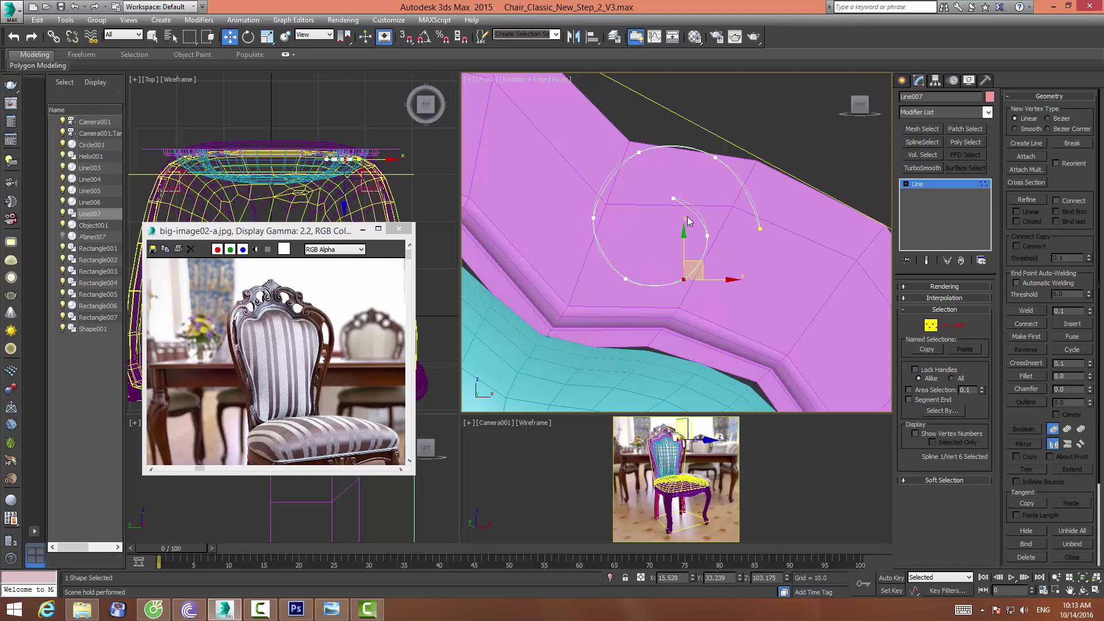
left_click(640, 151)
left_click_drag(651, 138, 653, 137)
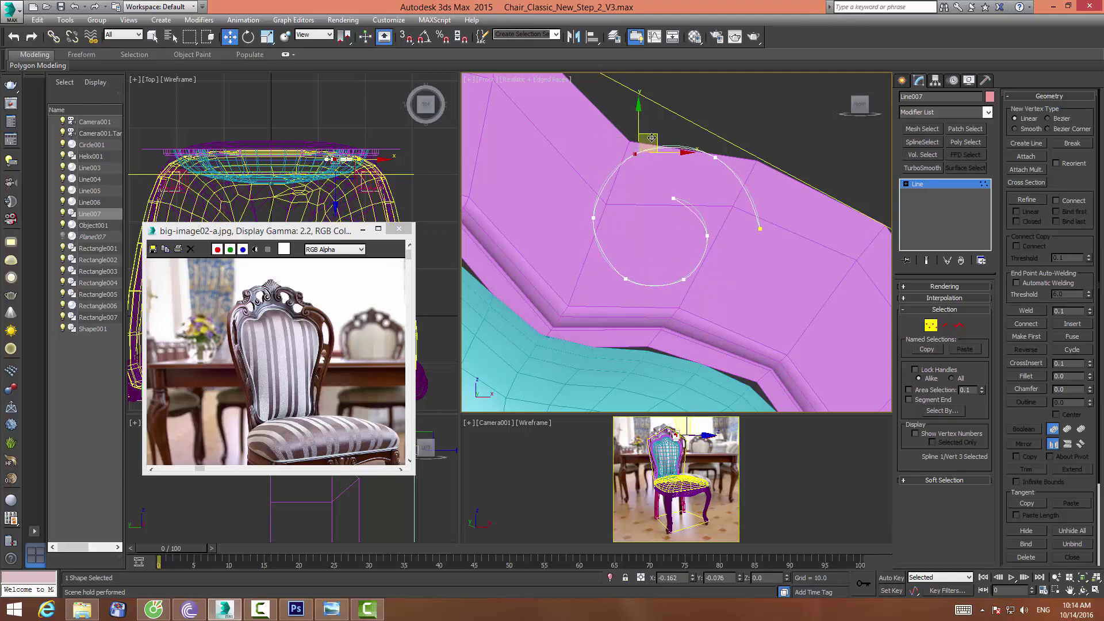
left_click(868, 293)
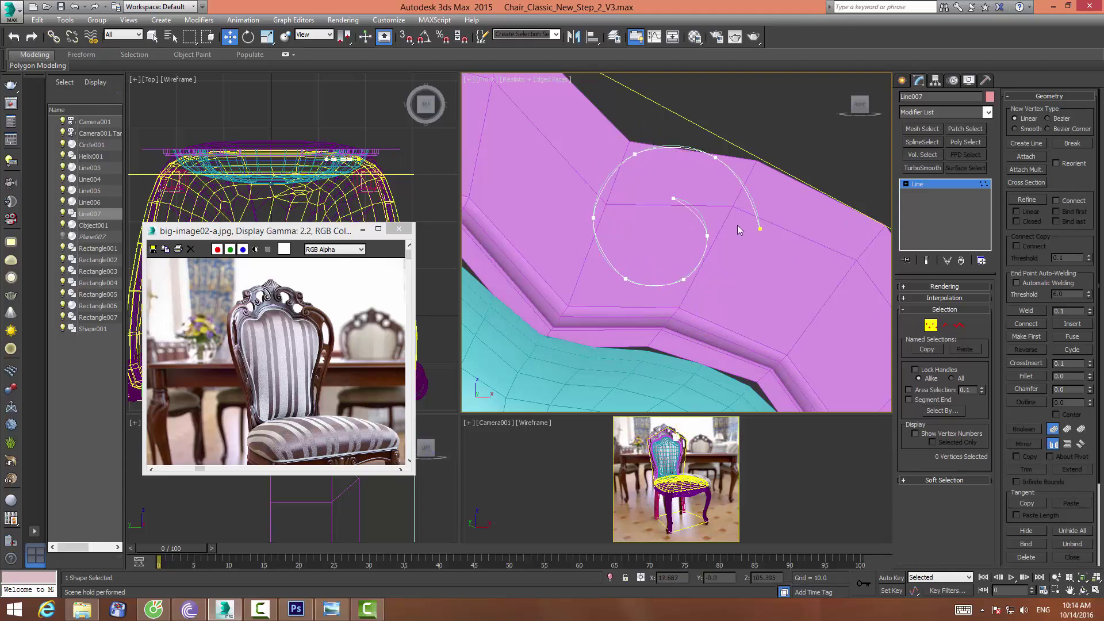
Make the spiral's centre vertex a Corner and scale down its tangent handles
left_click(706, 235)
right_click(706, 234)
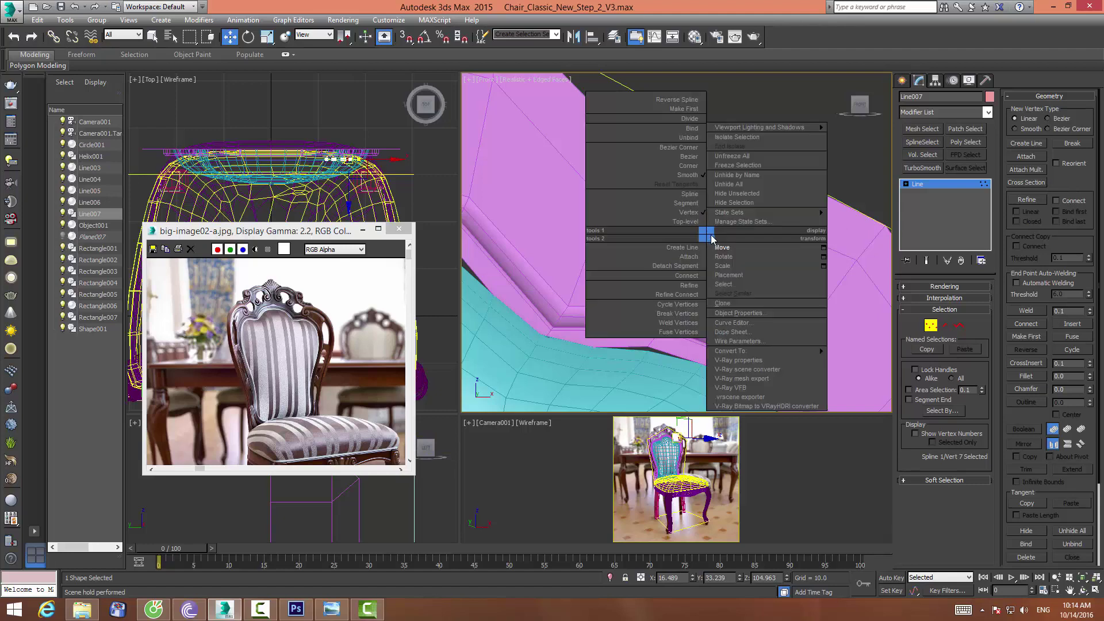
left_click(689, 166)
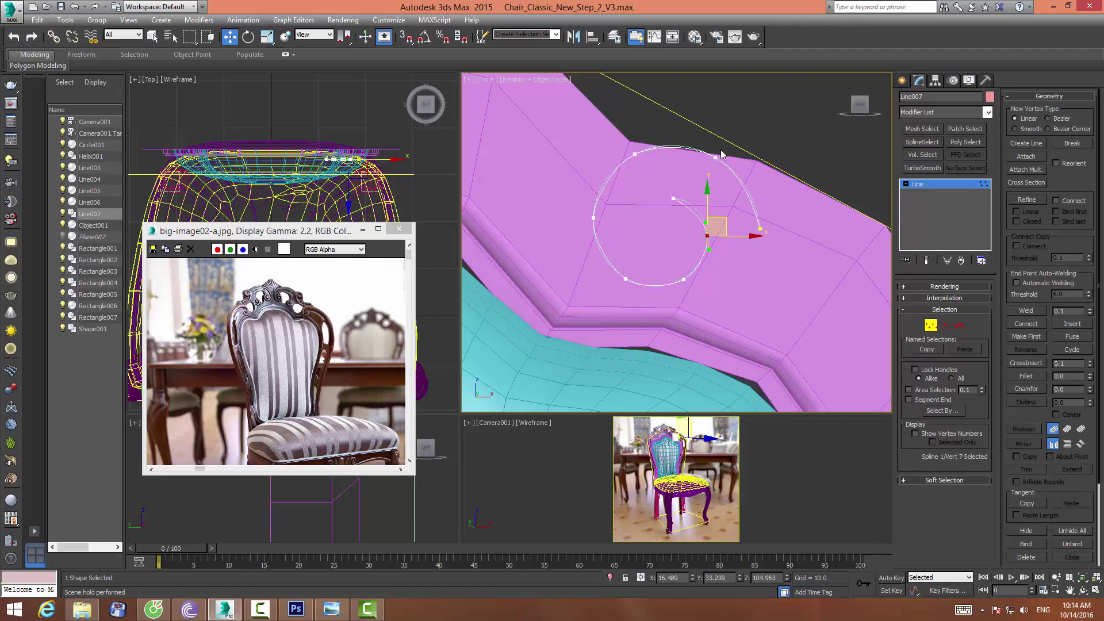
left_click(262, 39)
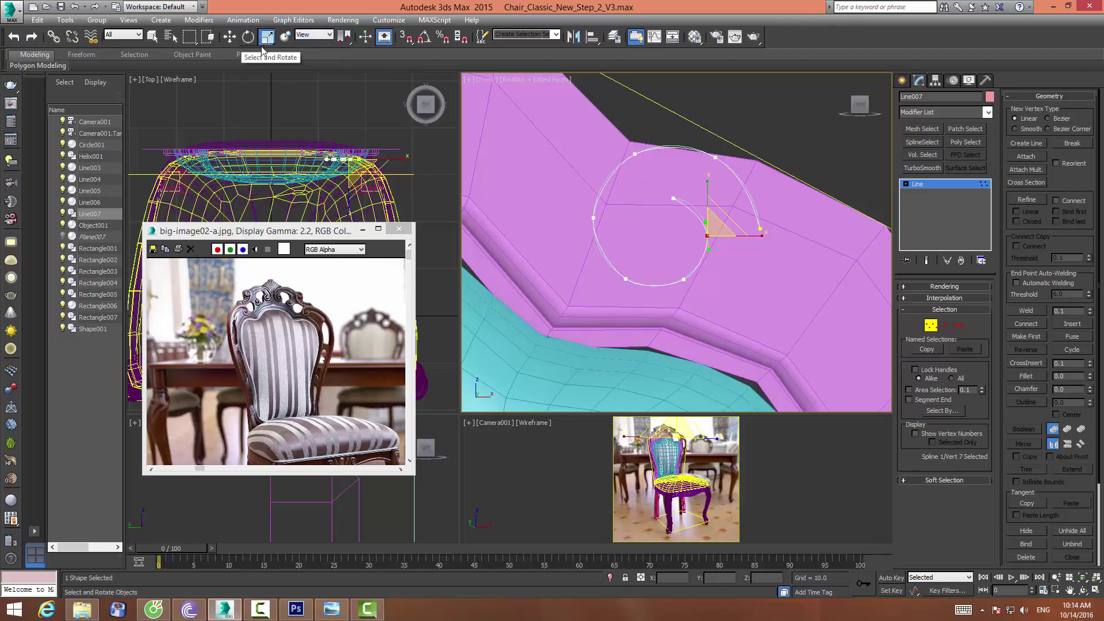
left_click(248, 36)
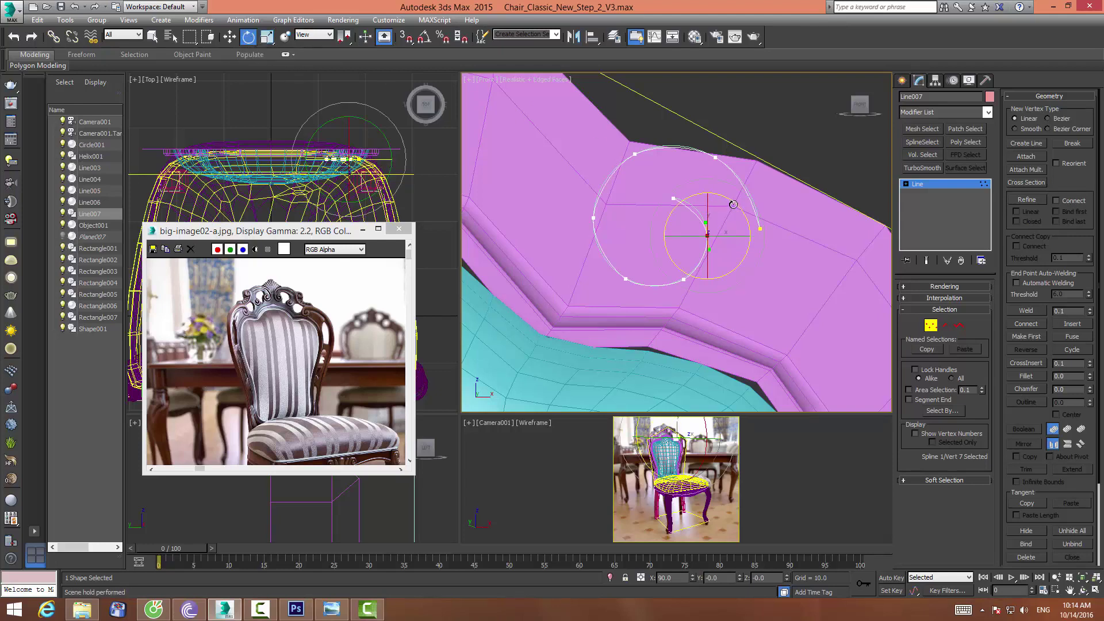
left_click(266, 38)
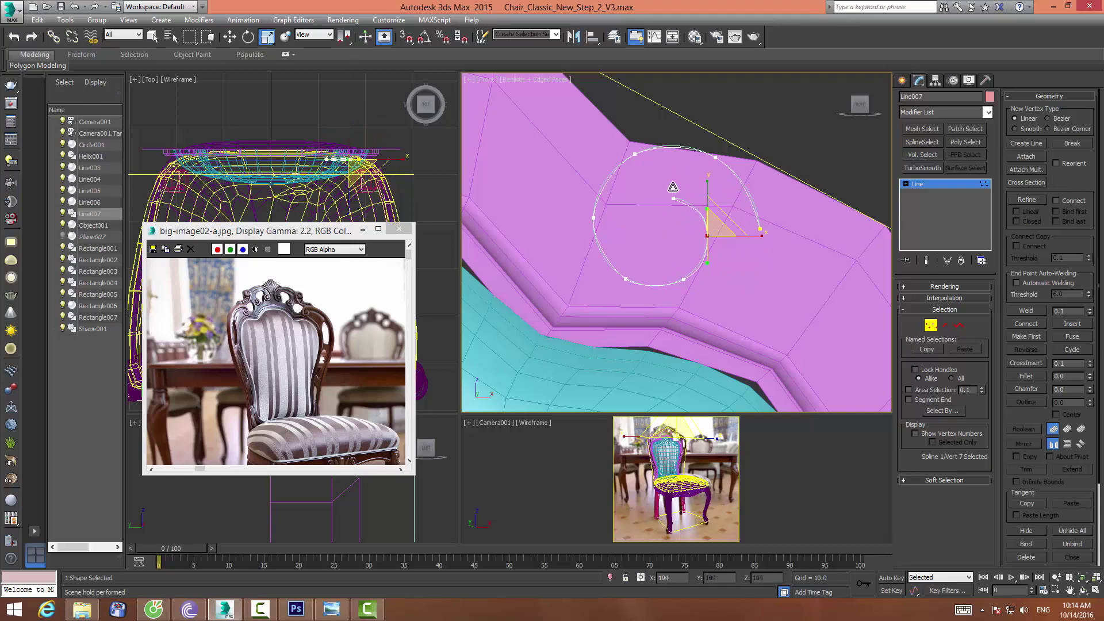
left_click_drag(714, 217, 717, 227)
left_click(743, 221)
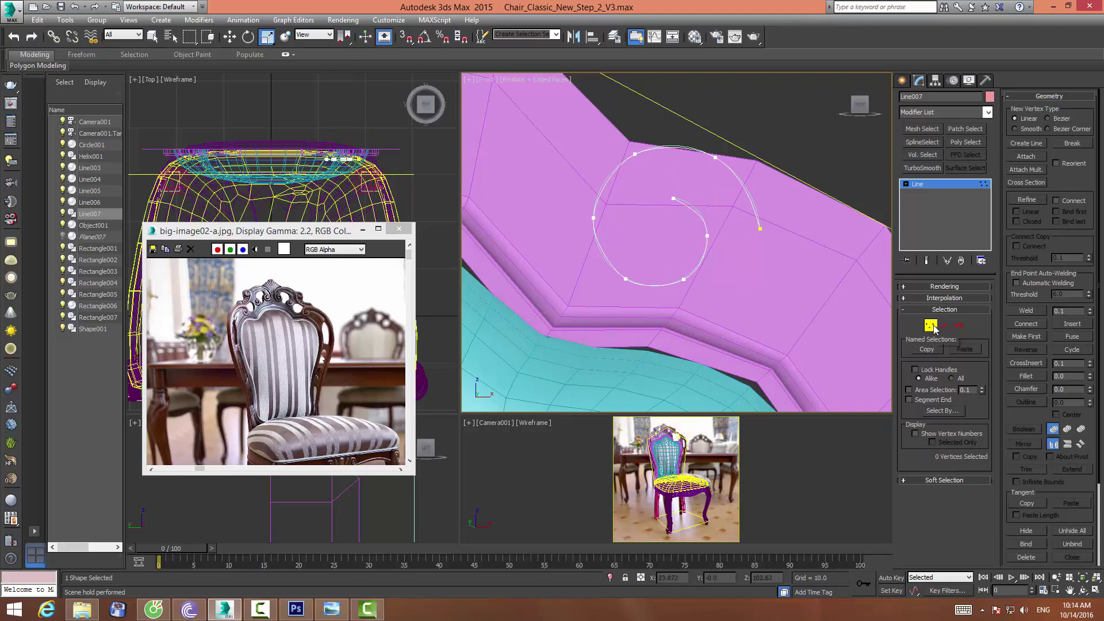
left_click(930, 326)
Set Line007's interpolation Steps to 1
left_click(751, 197)
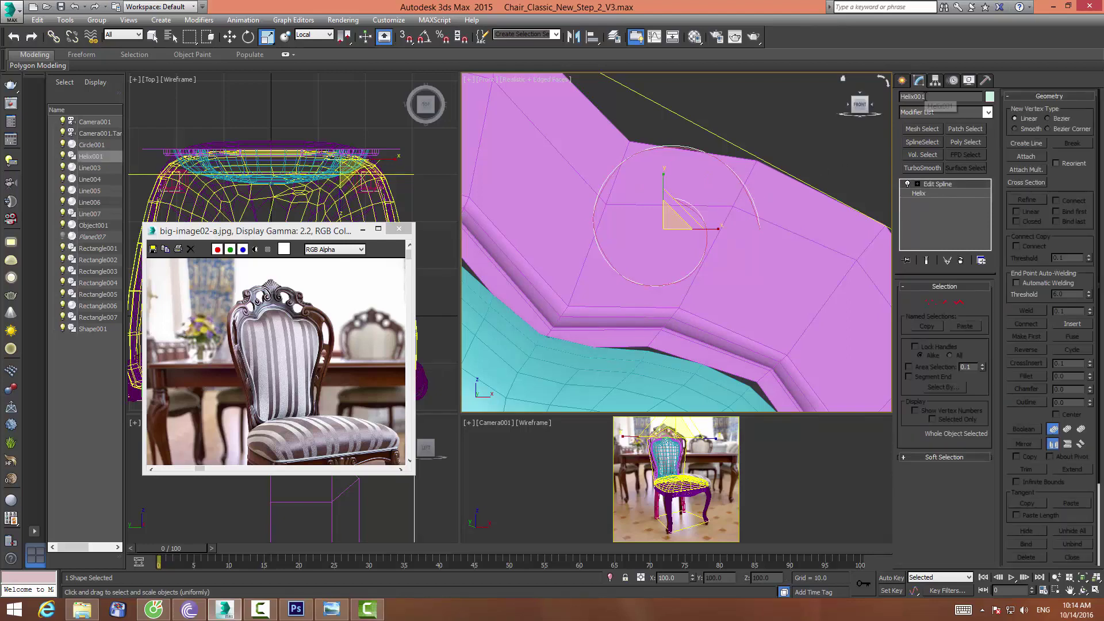
left_click(728, 167)
left_click(926, 298)
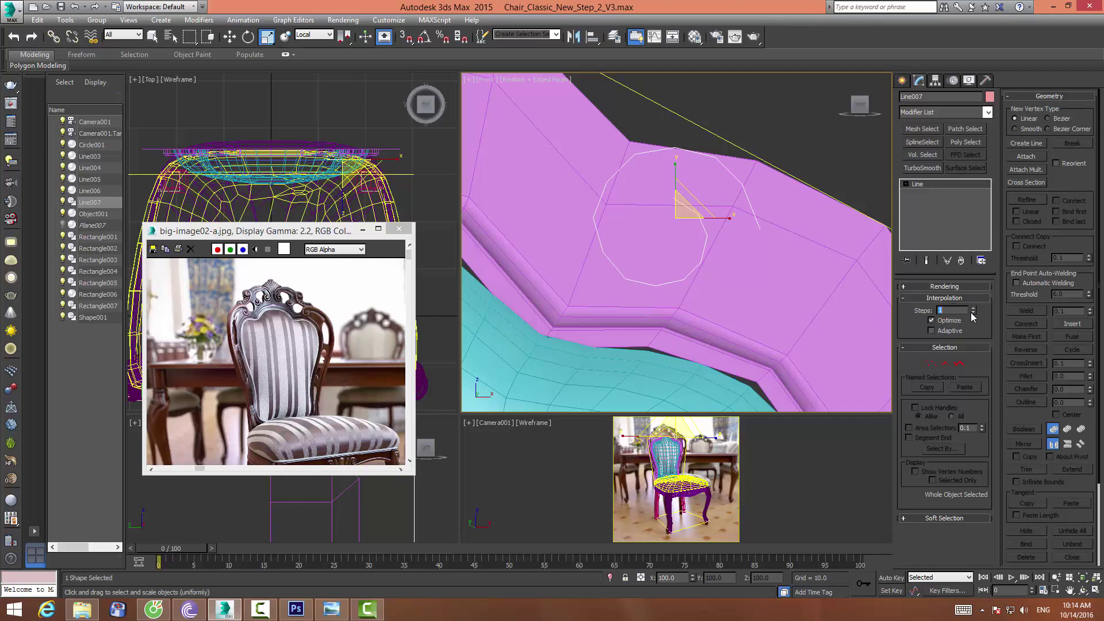
left_click(972, 312)
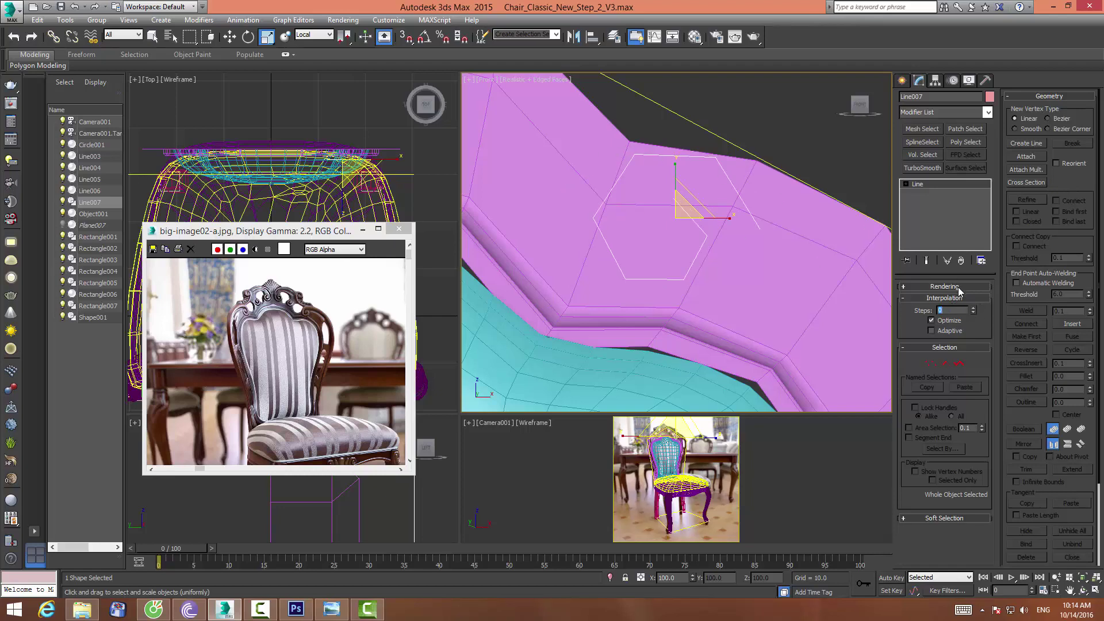
left_click(973, 309)
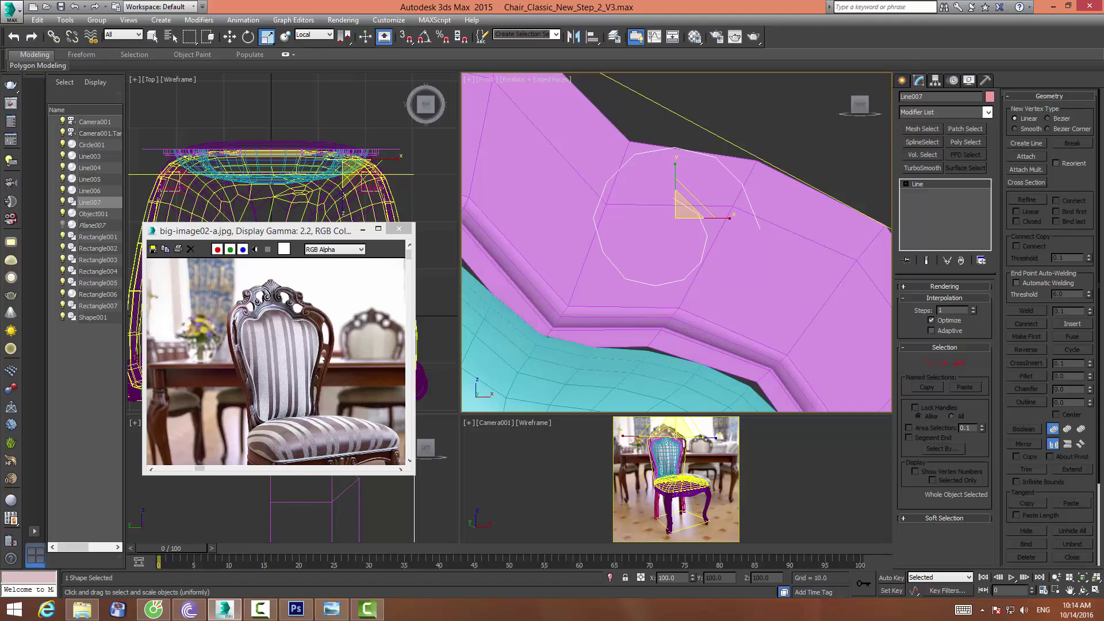
Delete the spiral's outer end vertex and return to object level
left_click(930, 363)
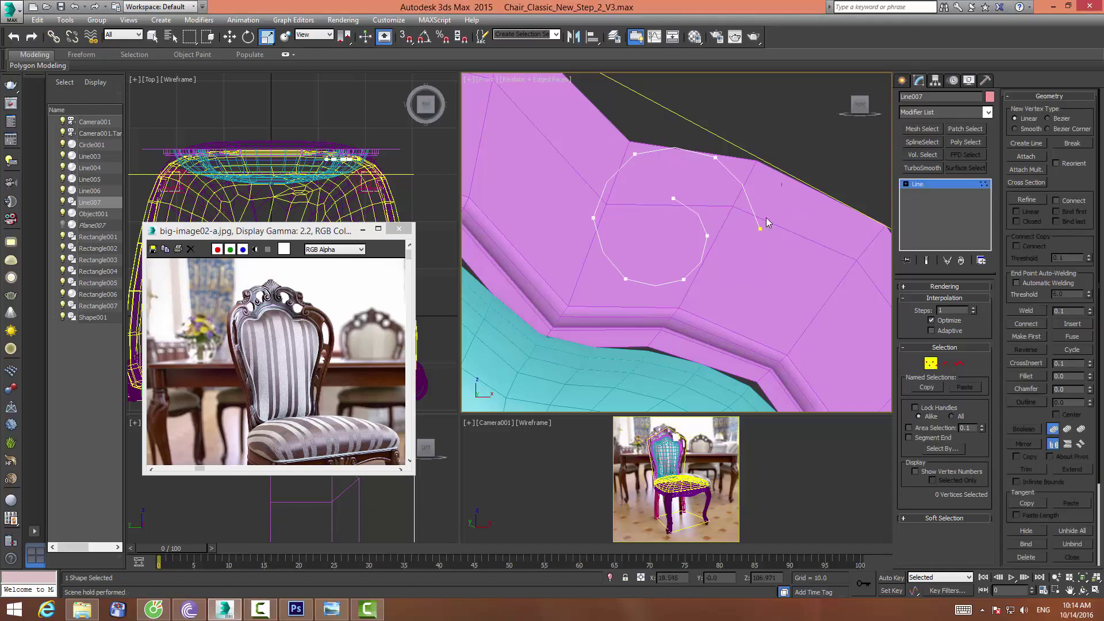
key("Delete")
key("1")
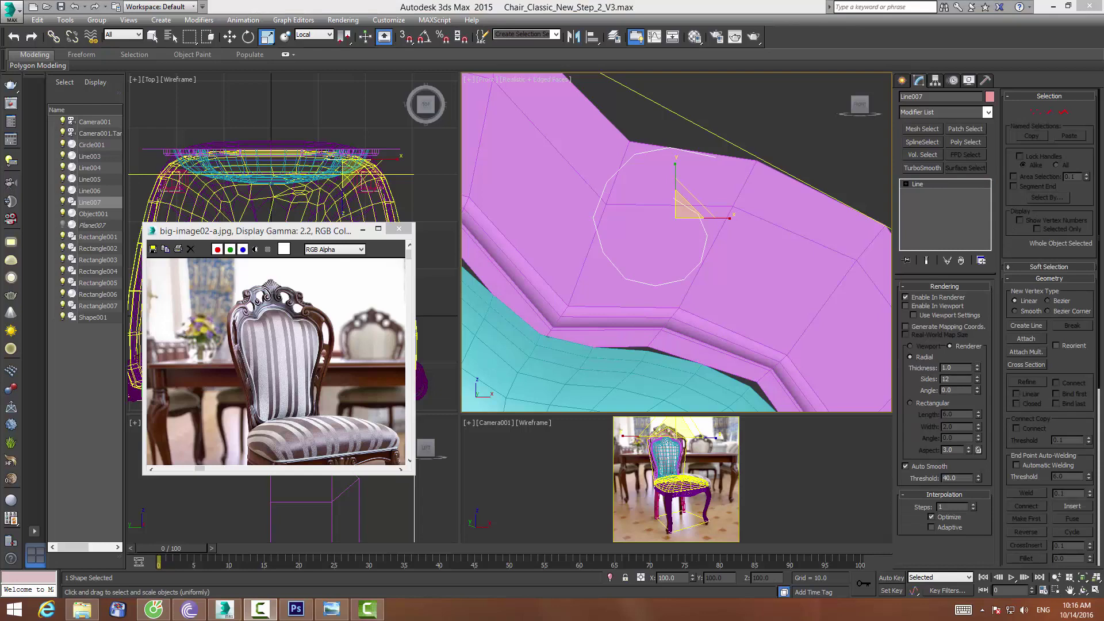
Show the spiral in viewport with 4 sides, 45° angle and thickness about 2.09
left_click(905, 306)
left_click(905, 305)
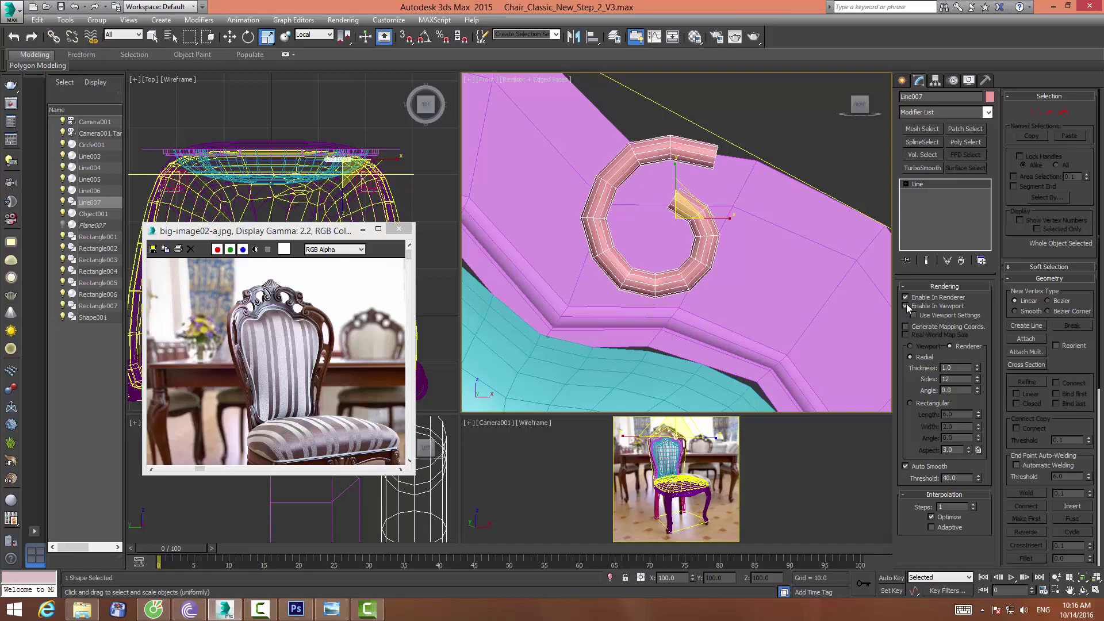
double_click(952, 377)
type("4")
key("Return")
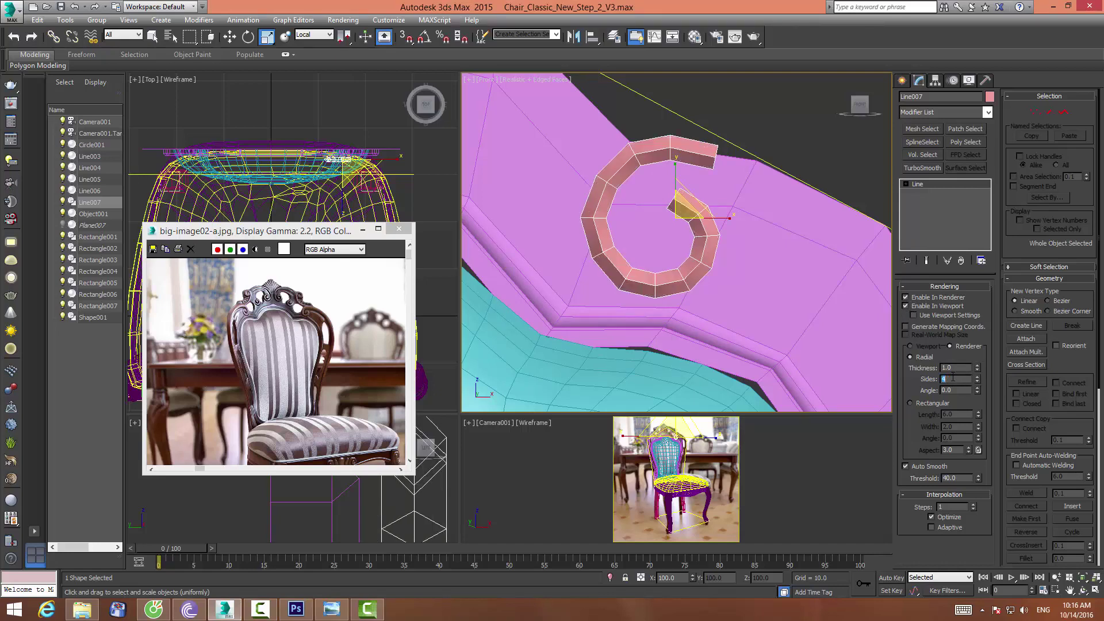
double_click(956, 390)
type("5")
key("Return")
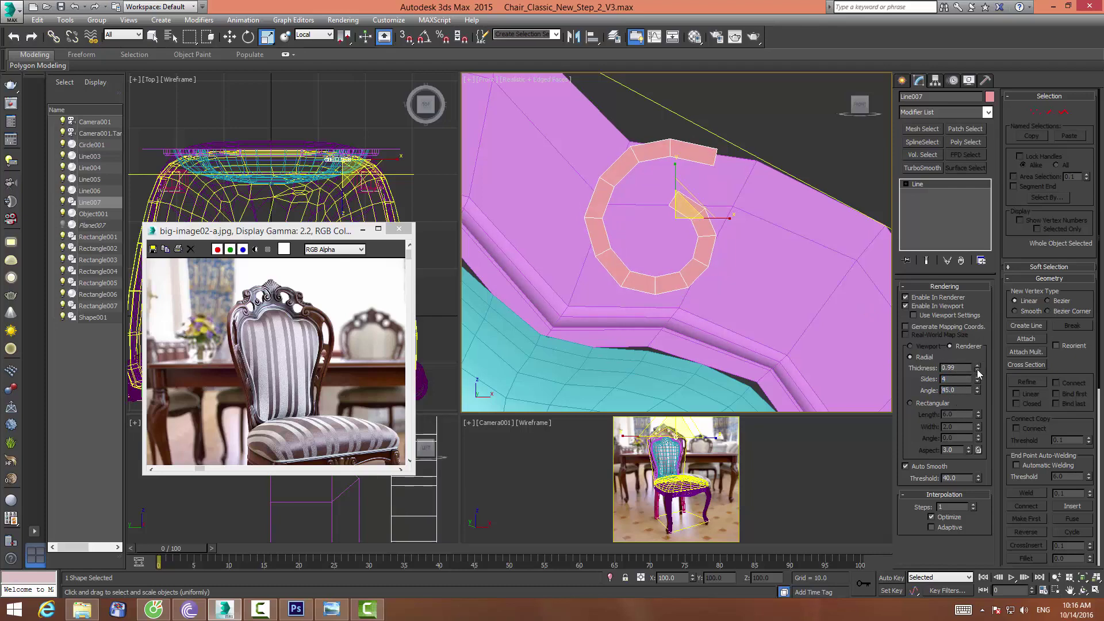
left_click_drag(976, 367, 967, 307)
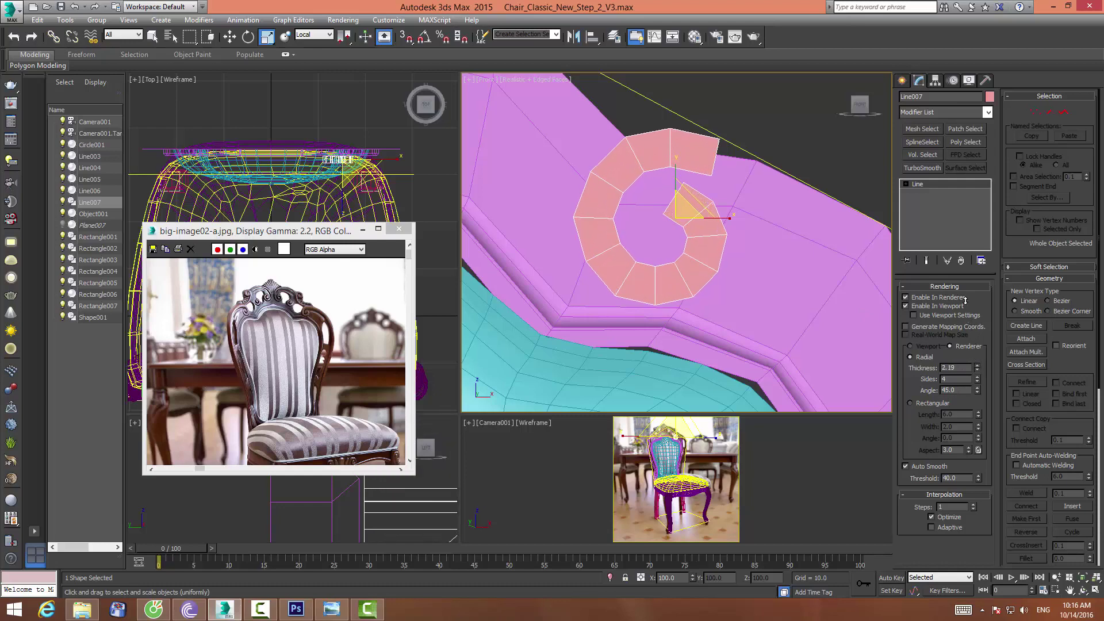
Move the spiral slightly down on the crest and frame it in the top view
left_click(229, 36)
left_click_drag(675, 179, 676, 184)
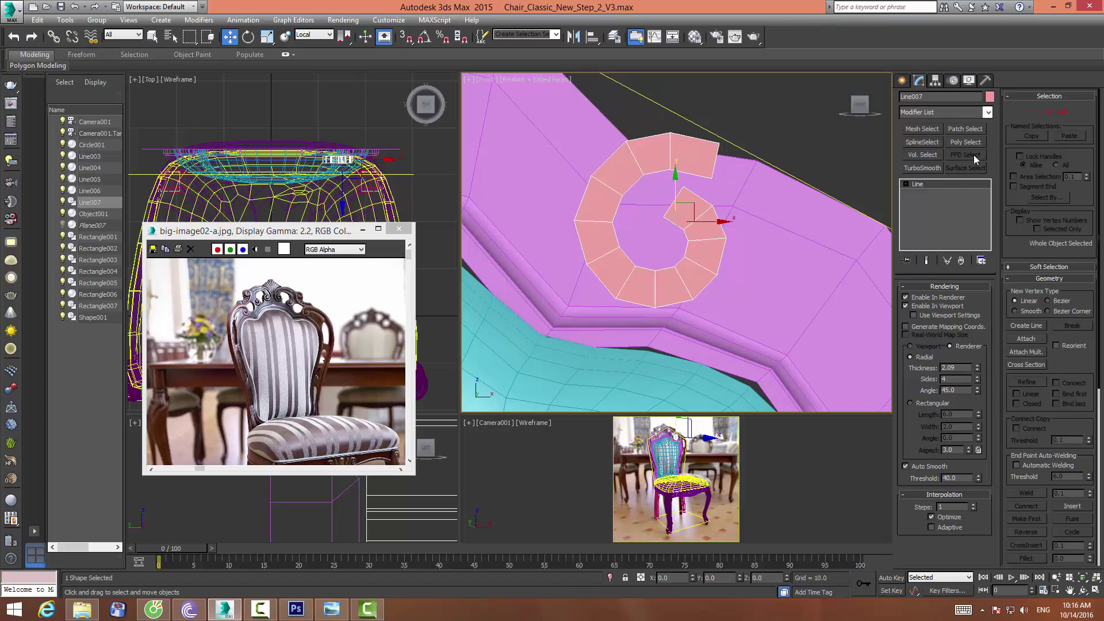
scroll(354, 149, "up", 3)
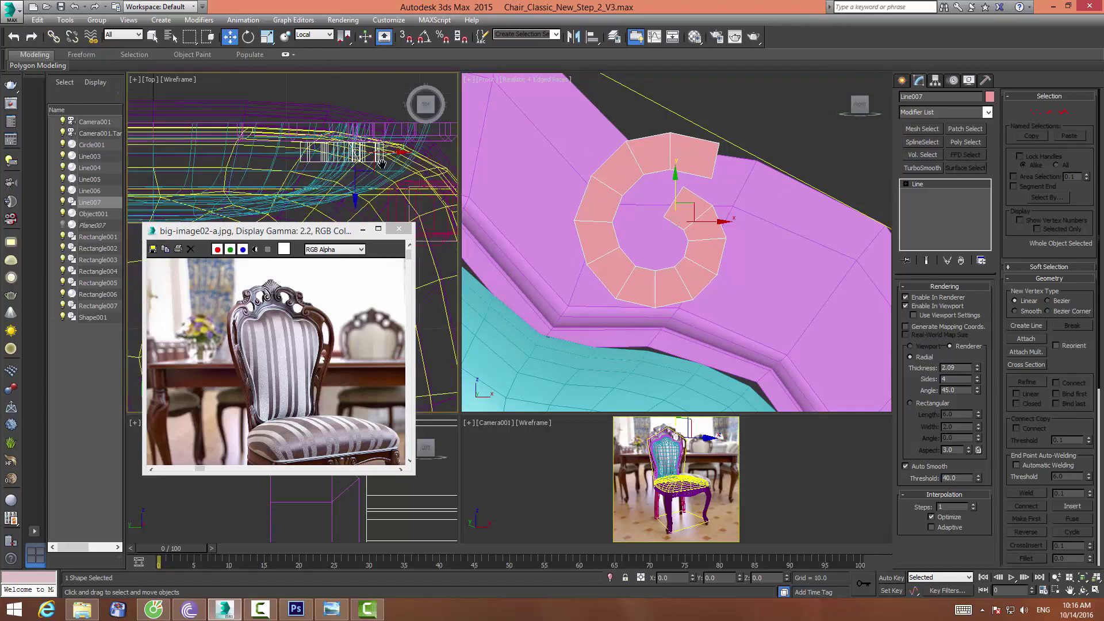
middle_click_drag(353, 149, 328, 172)
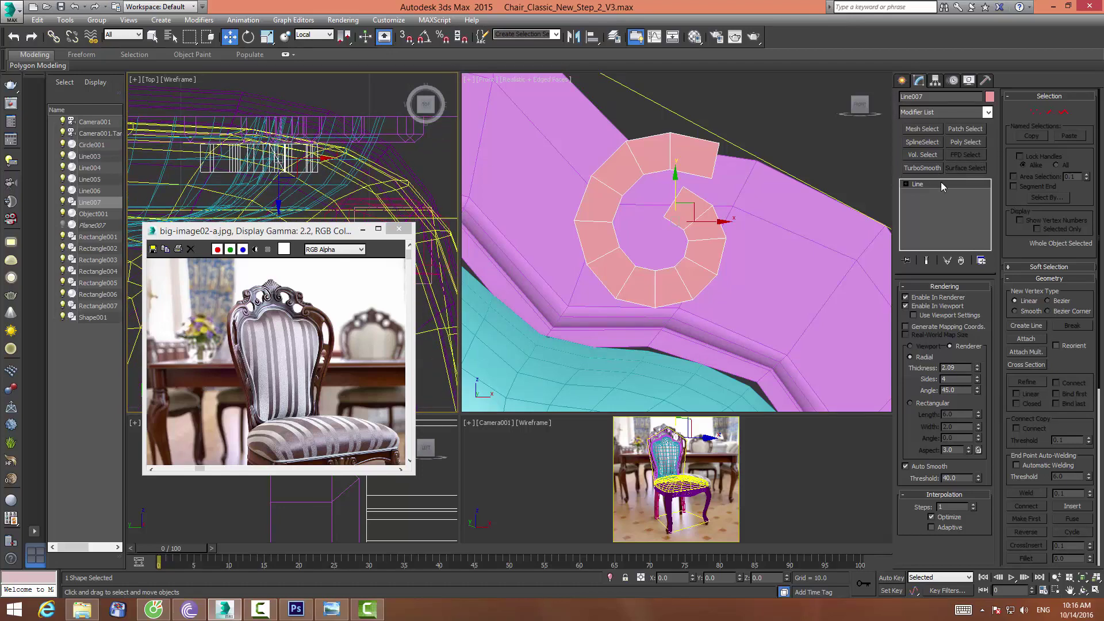
left_click(701, 222)
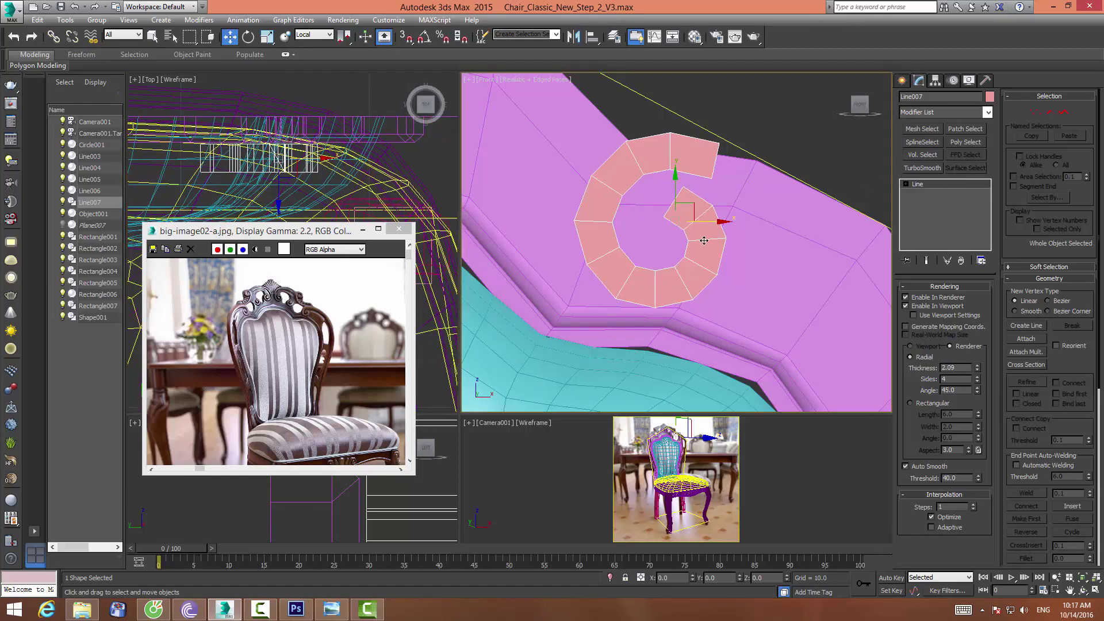
Convert Line007 to Editable Poly, then check its polygon and vertex levels
right_click(700, 241)
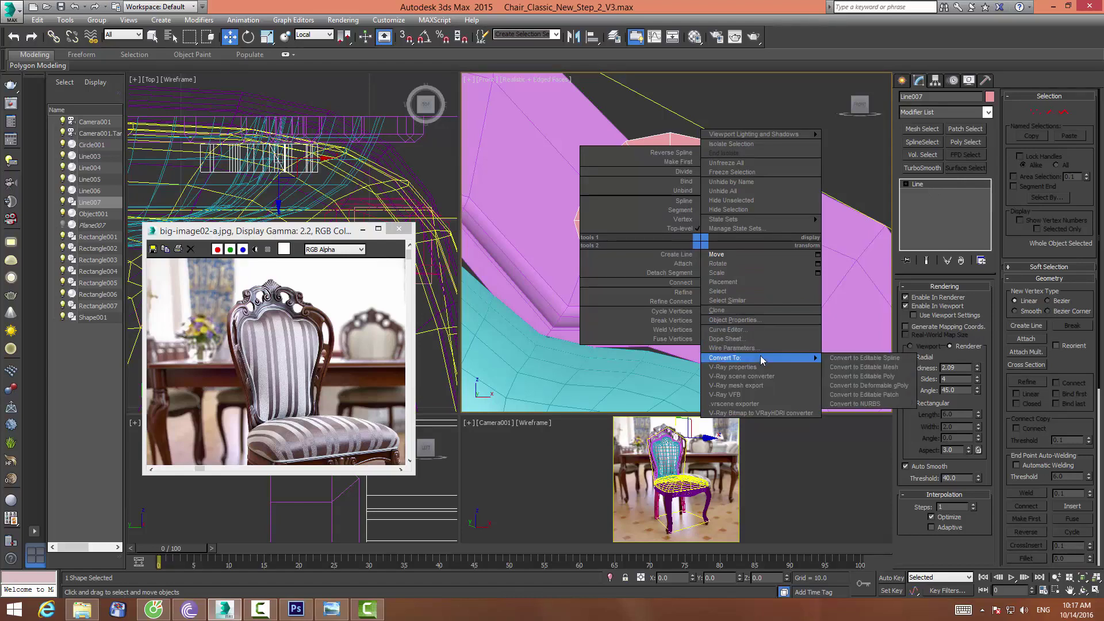
mouse_move(729, 357)
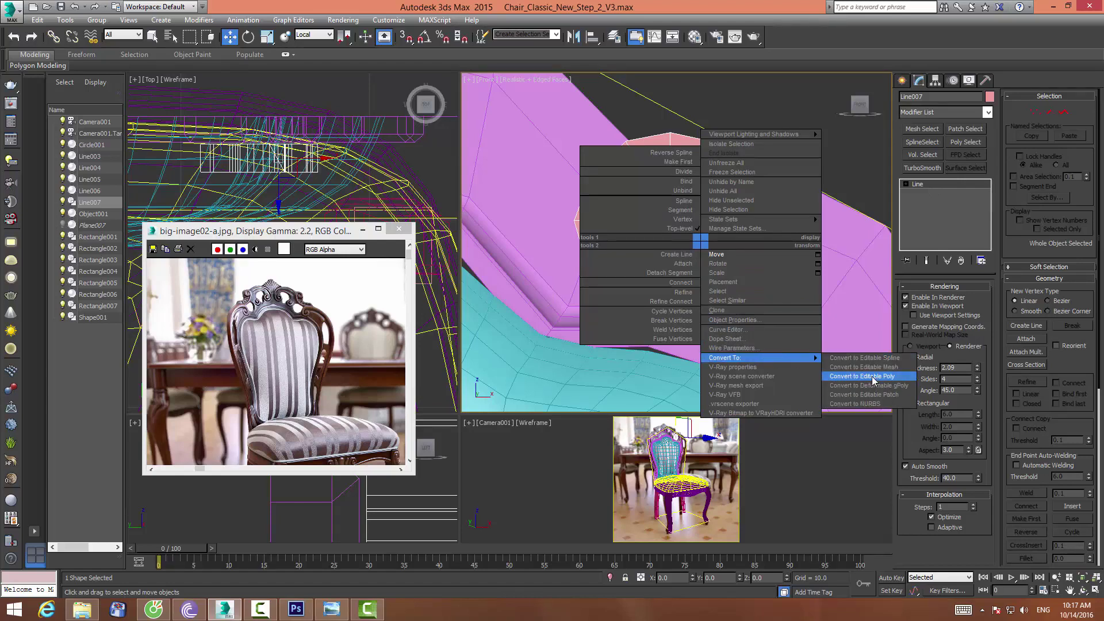
left_click(870, 376)
left_click(954, 300)
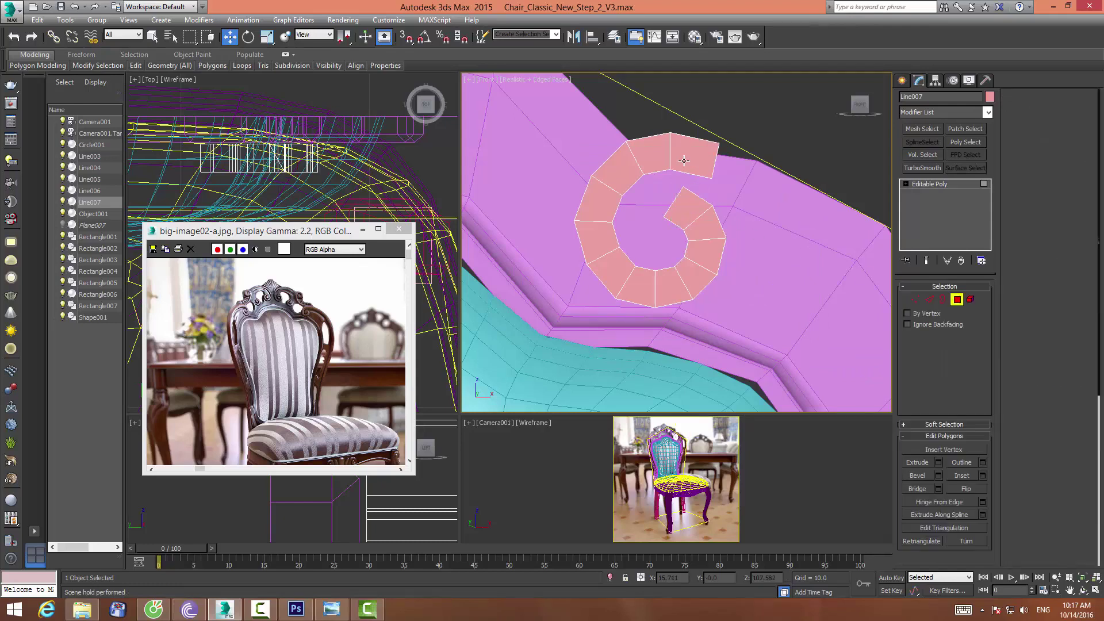
key("ctrl+a")
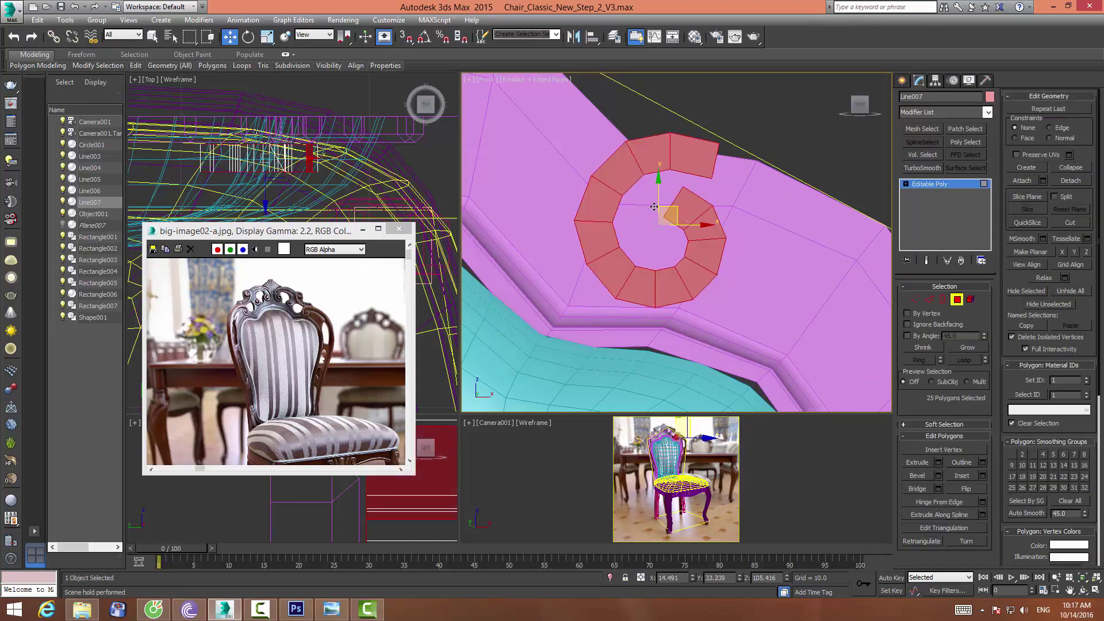
left_click(918, 300, "ctrl")
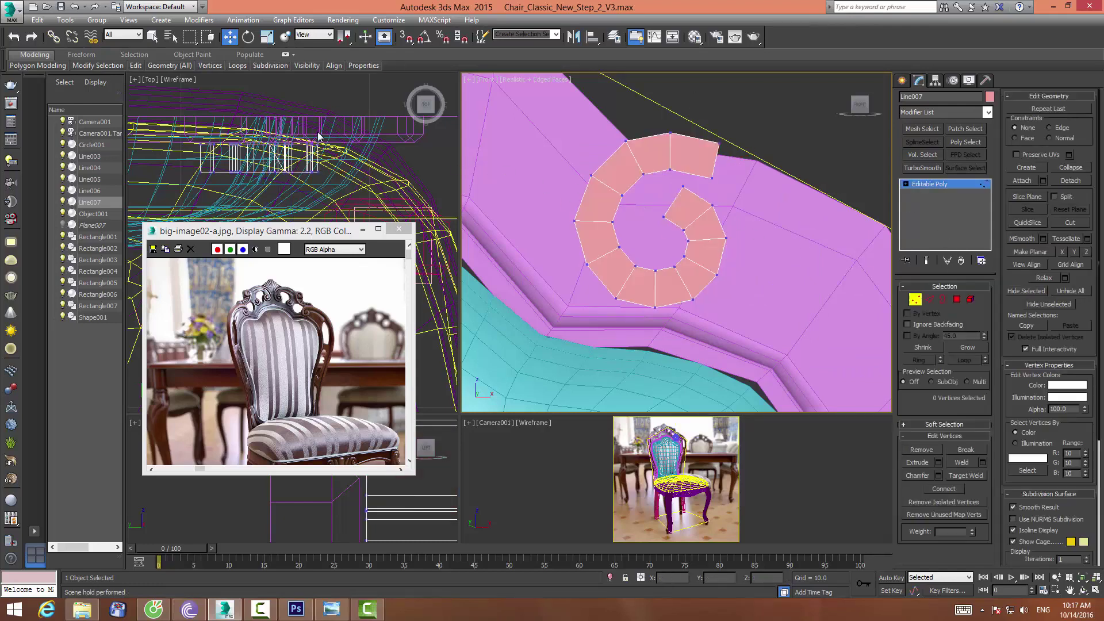
right_click(171, 151)
left_click(151, 156)
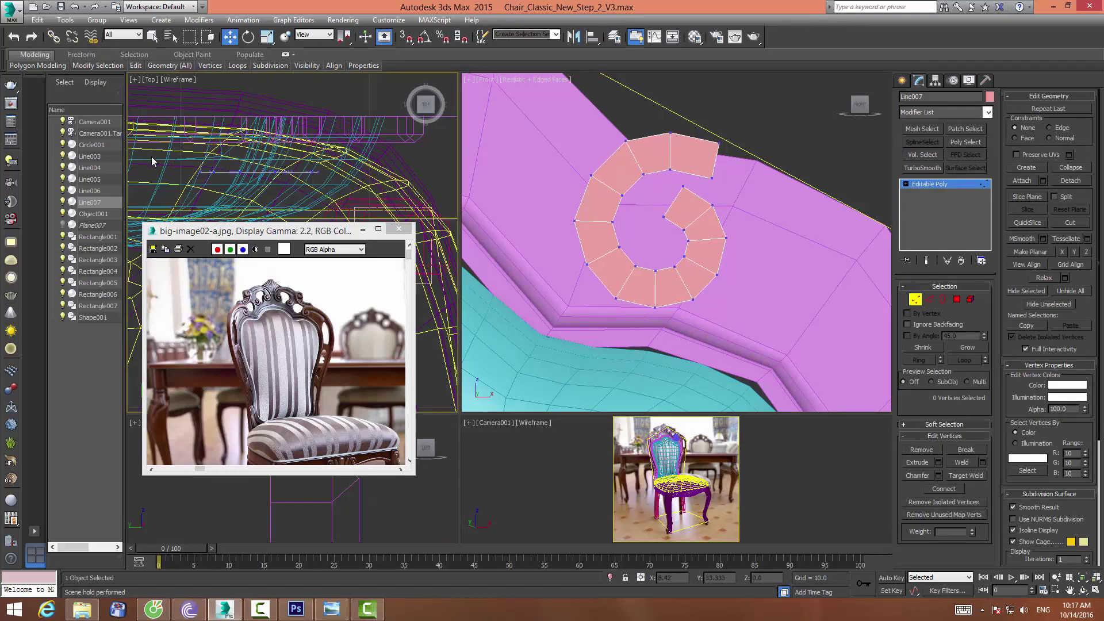
left_click(916, 299)
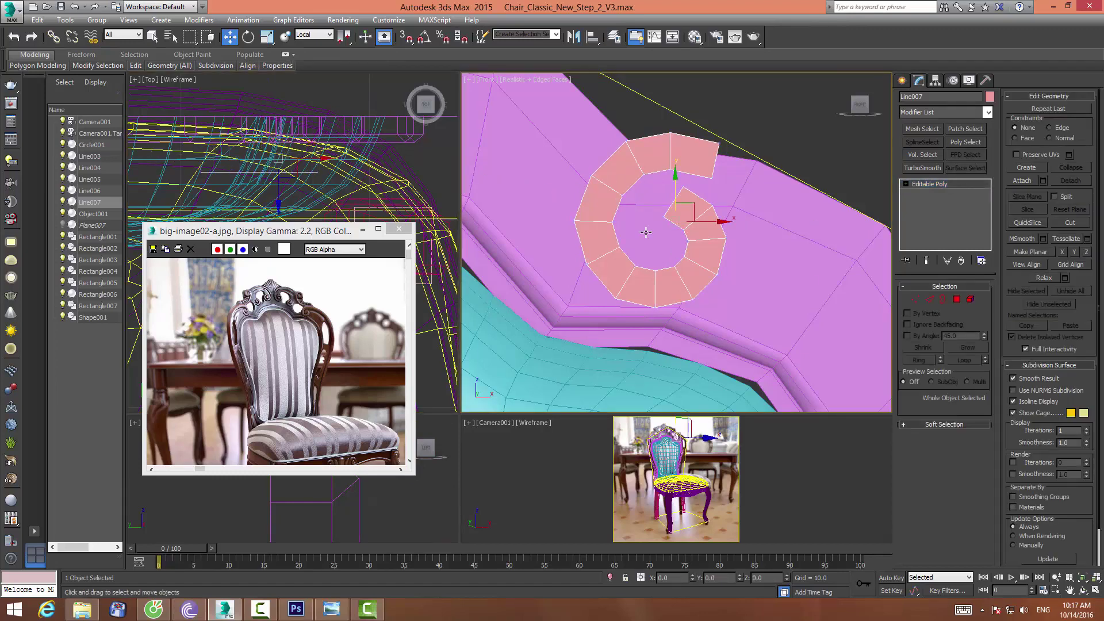
scroll(640, 232, "down", 3)
Remove the extra edge at the spiral's top end
middle_click_drag(650, 205, 664, 210)
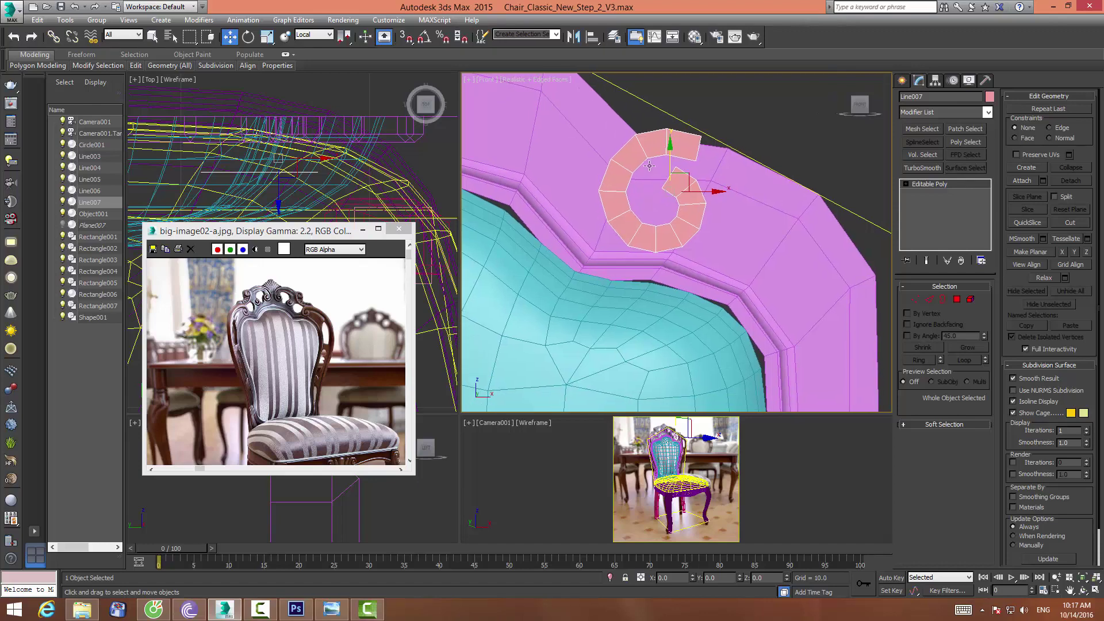
key("1")
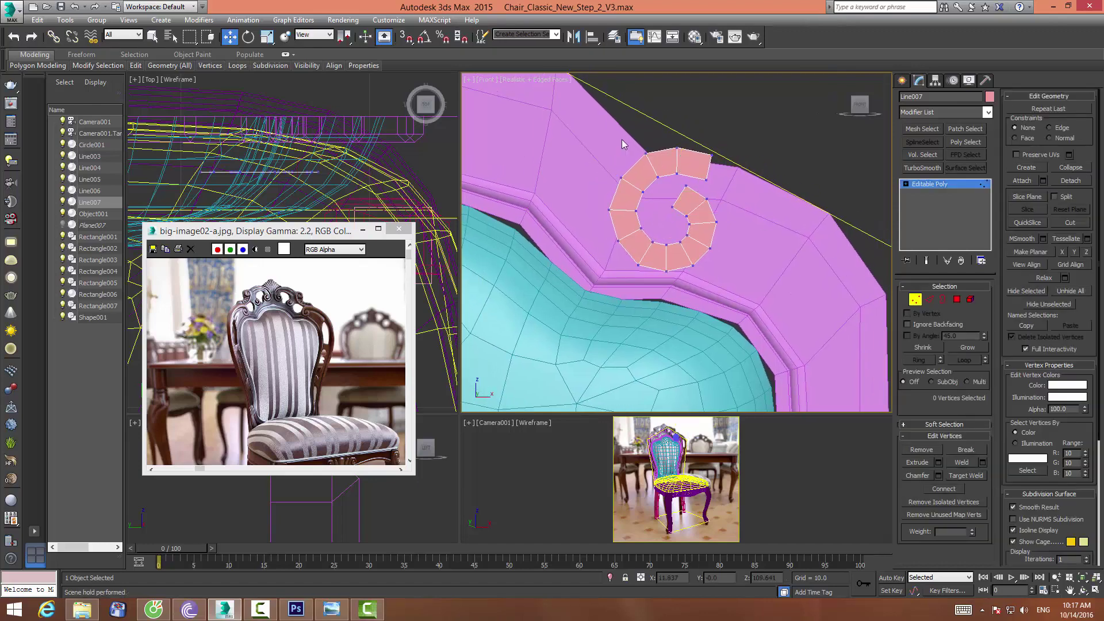
left_click_drag(634, 138, 726, 161)
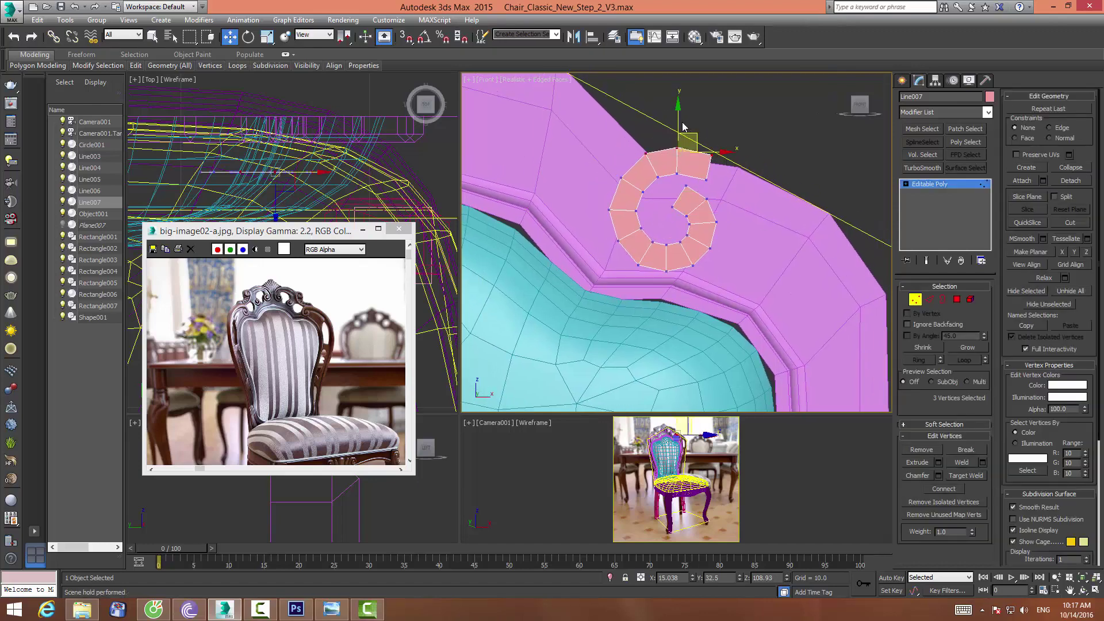
key("2")
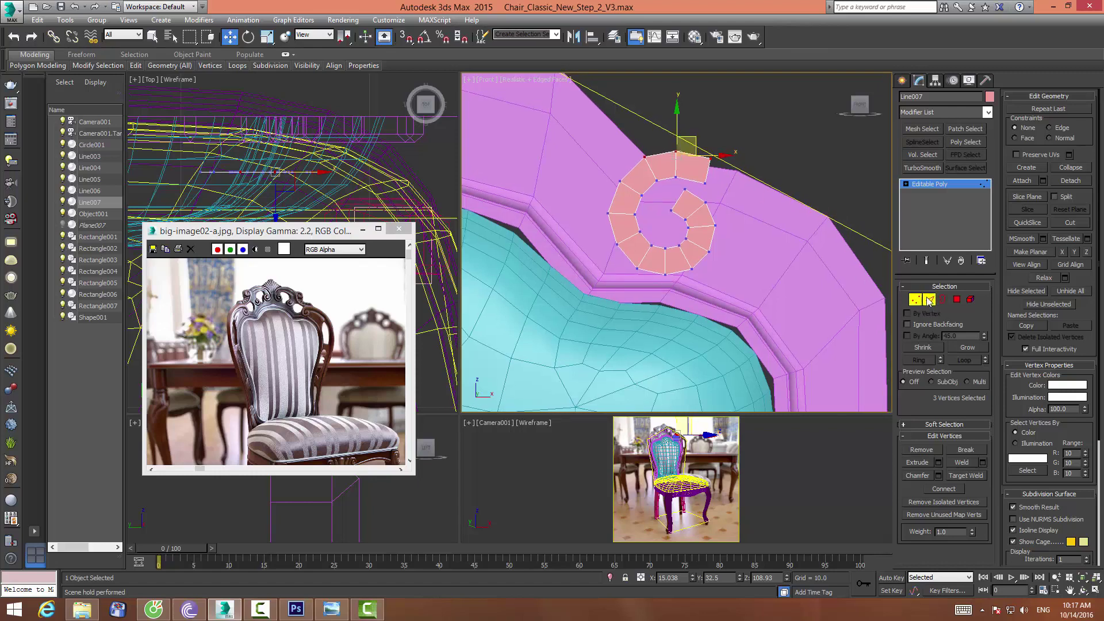
left_click(678, 170)
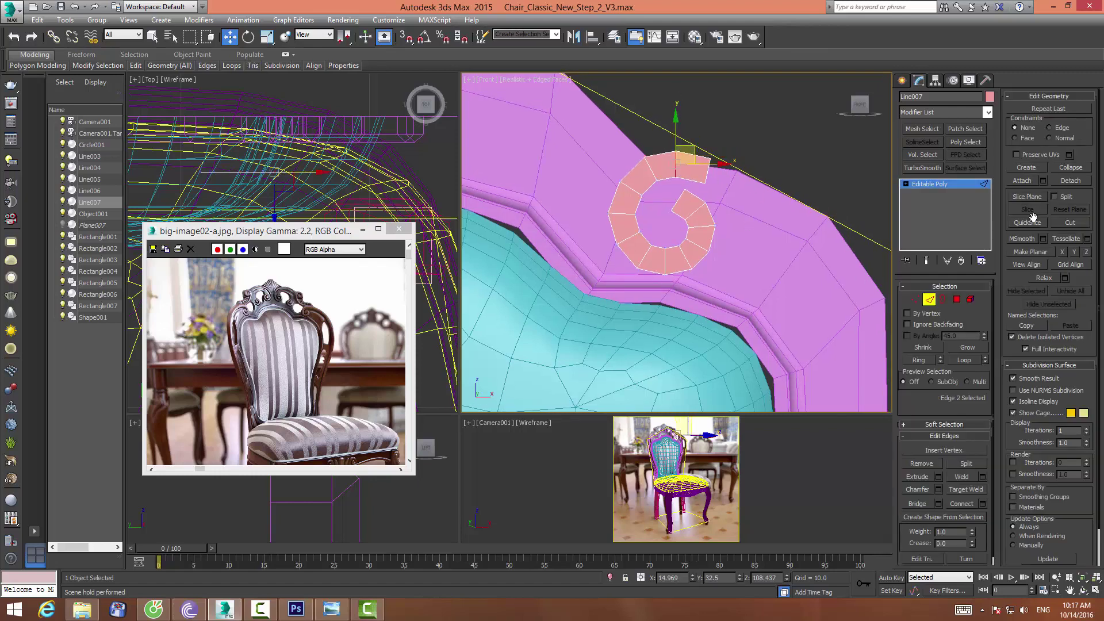
left_click(922, 463)
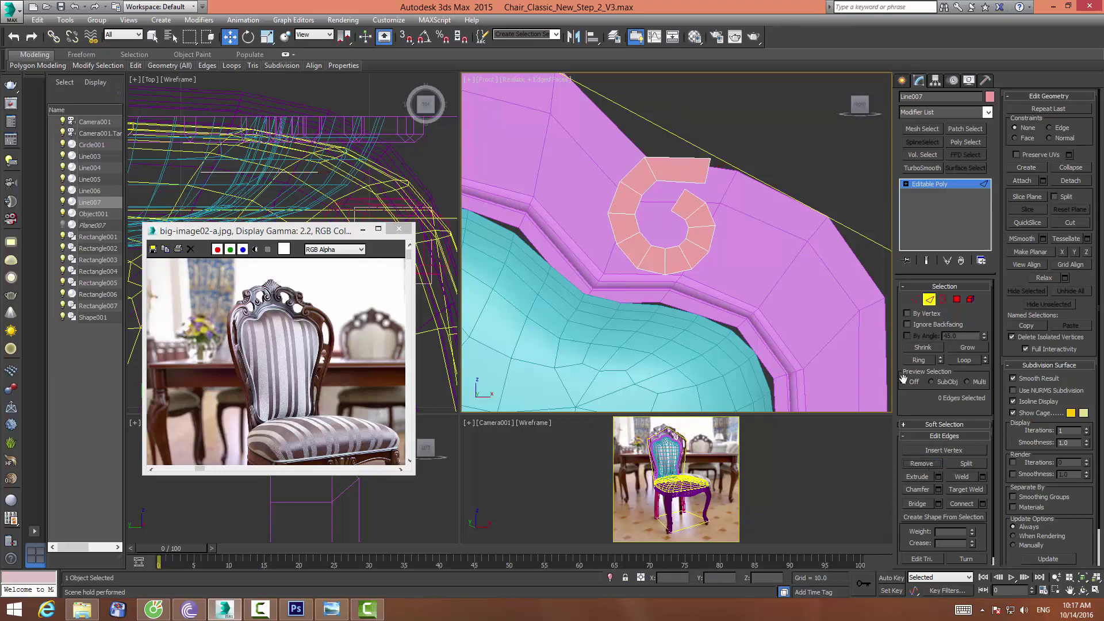
Shift the two top-end spiral vertices to the right
left_click(915, 299)
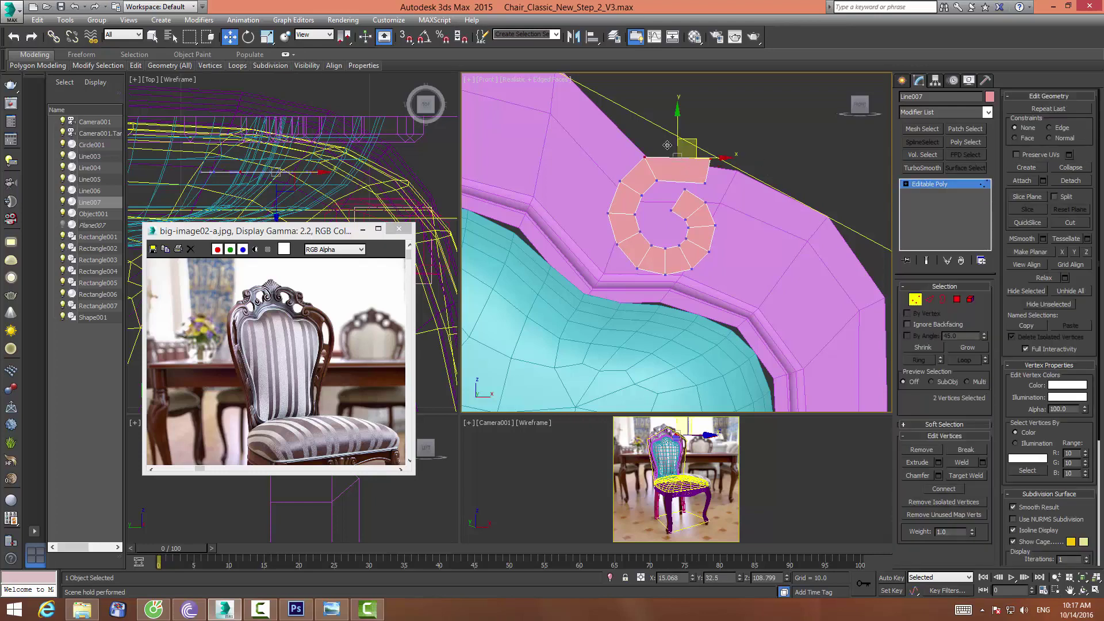
left_click(661, 180)
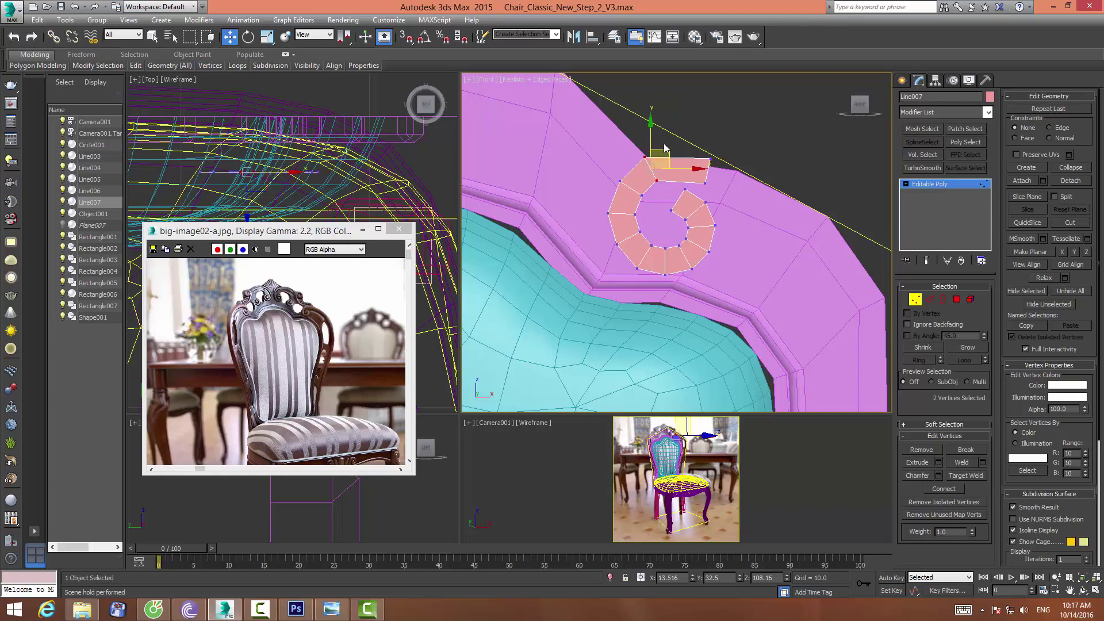
left_click_drag(666, 153, 719, 161)
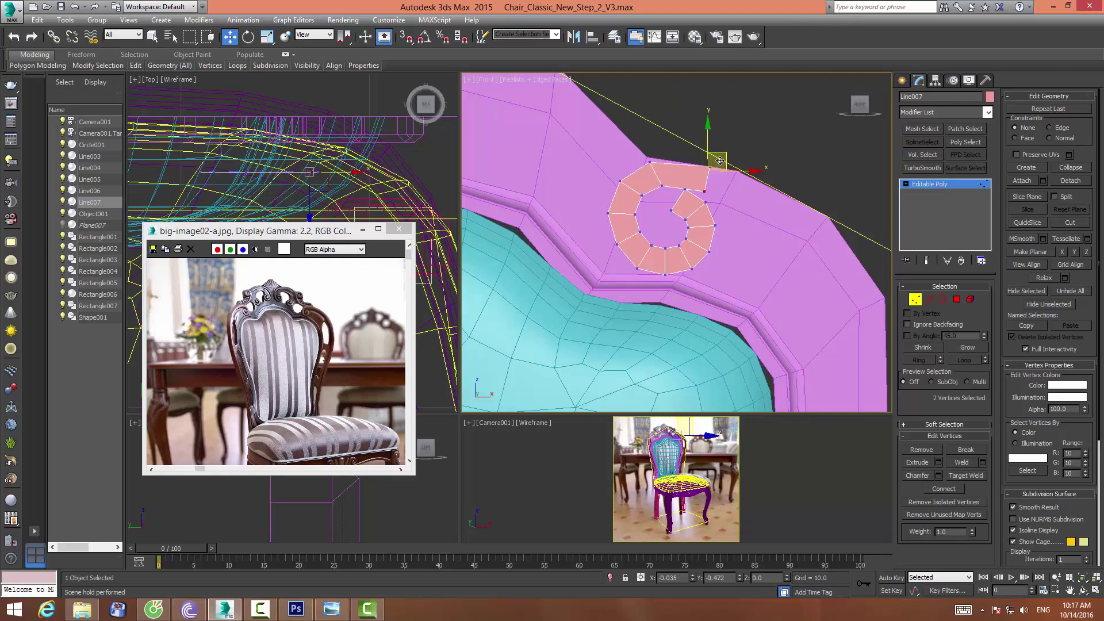
left_click(776, 160)
middle_click_drag(749, 186, 742, 173)
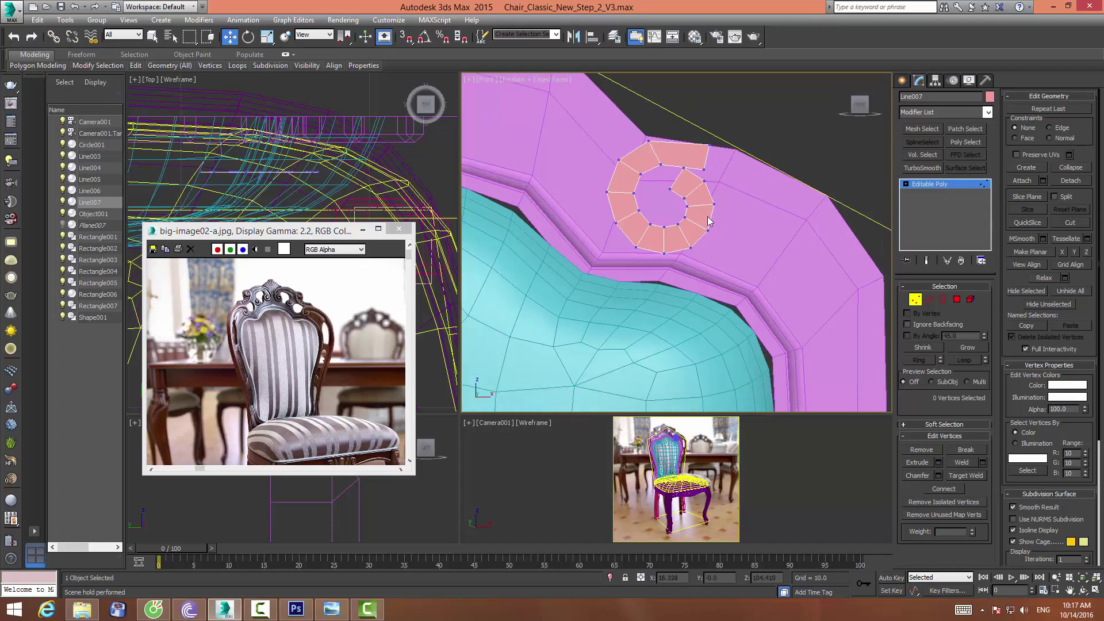
Move the inner spiral edges and a curl vertex to reshape the inner end
left_click(929, 299)
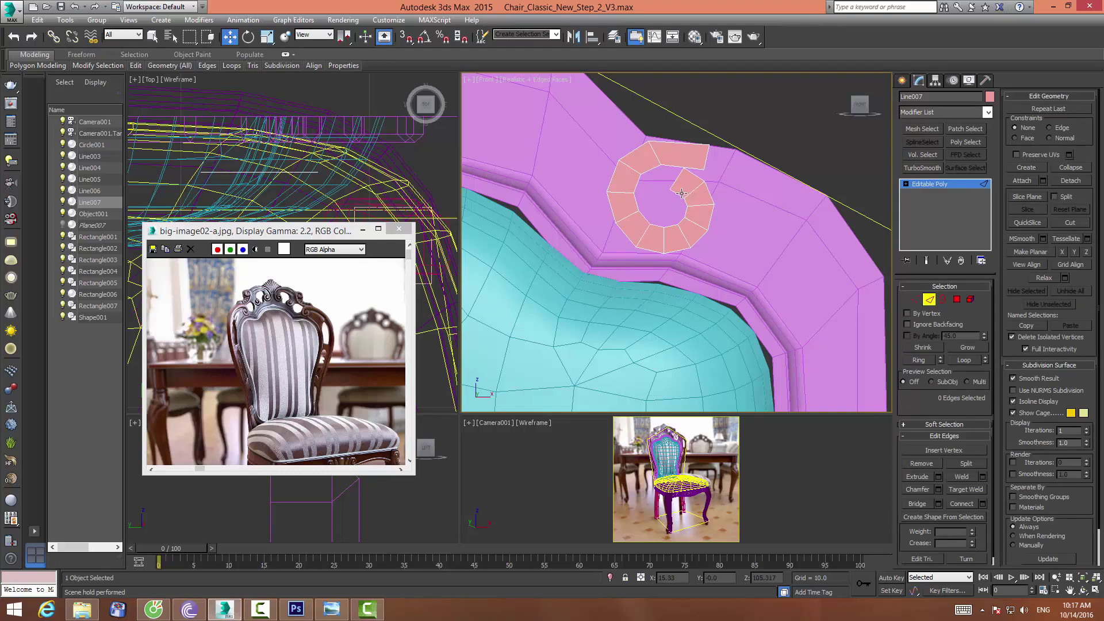
left_click(687, 172)
left_click_drag(693, 164, 684, 168)
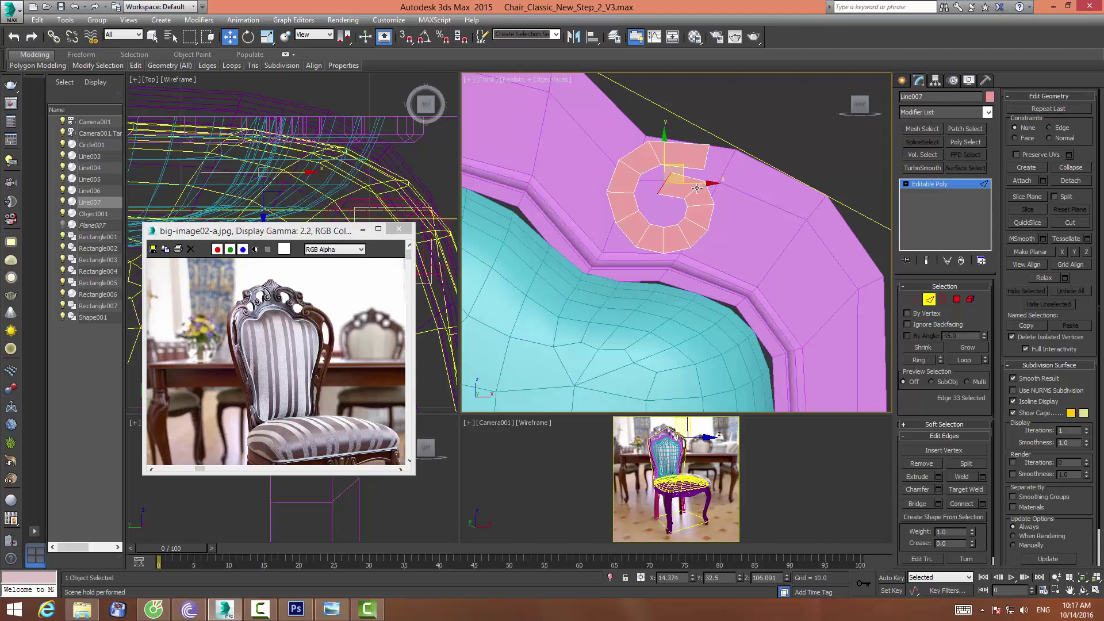
left_click(700, 182)
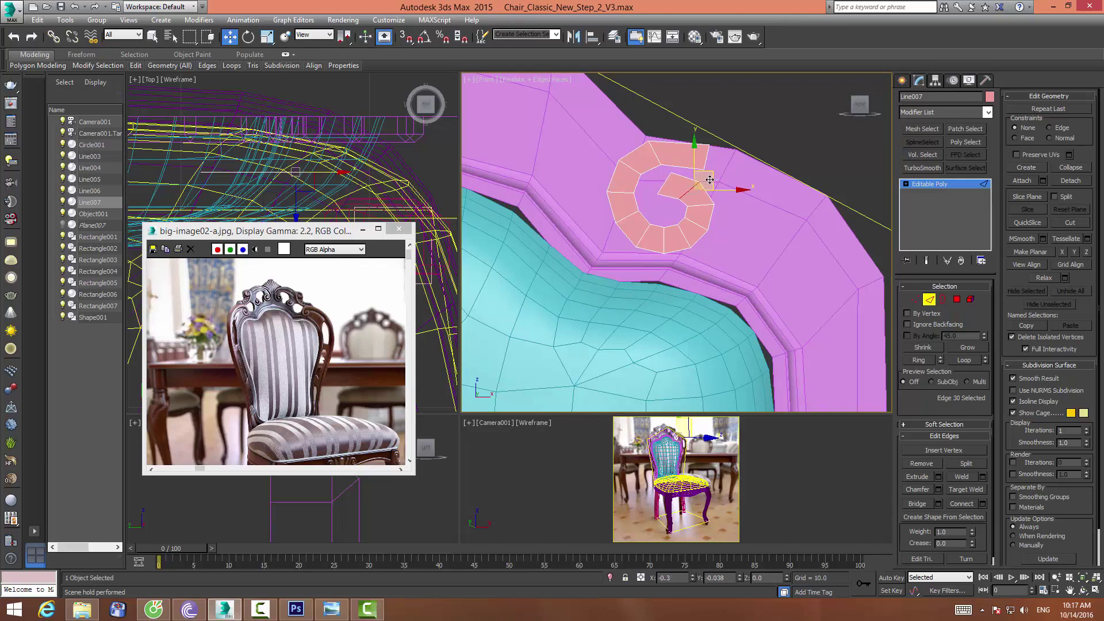
left_click_drag(713, 180, 693, 193)
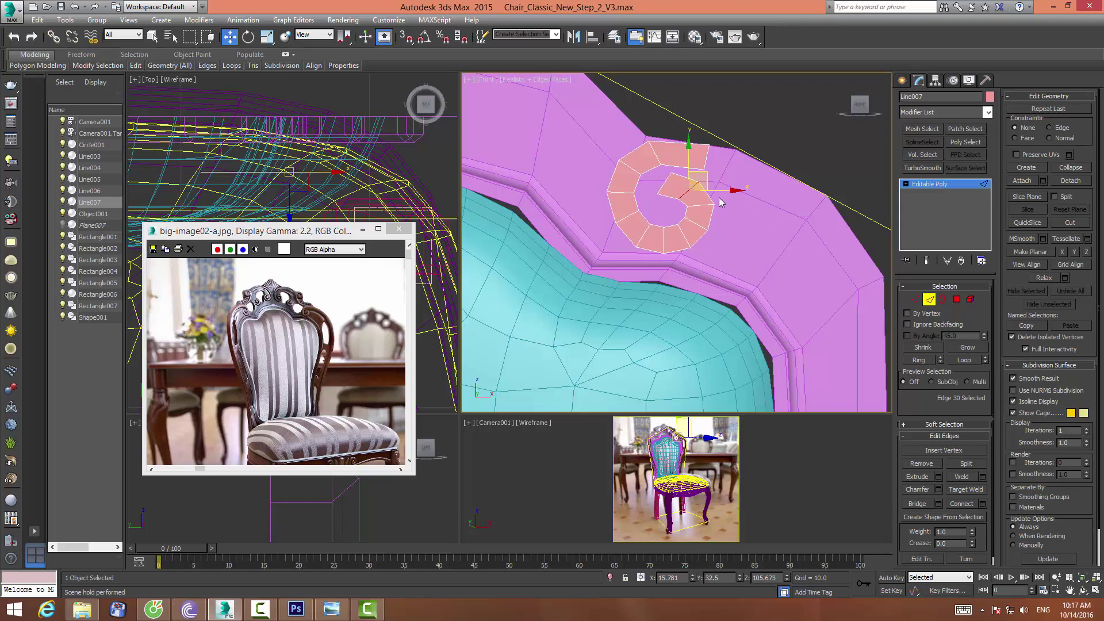
left_click(915, 299)
left_click(712, 204)
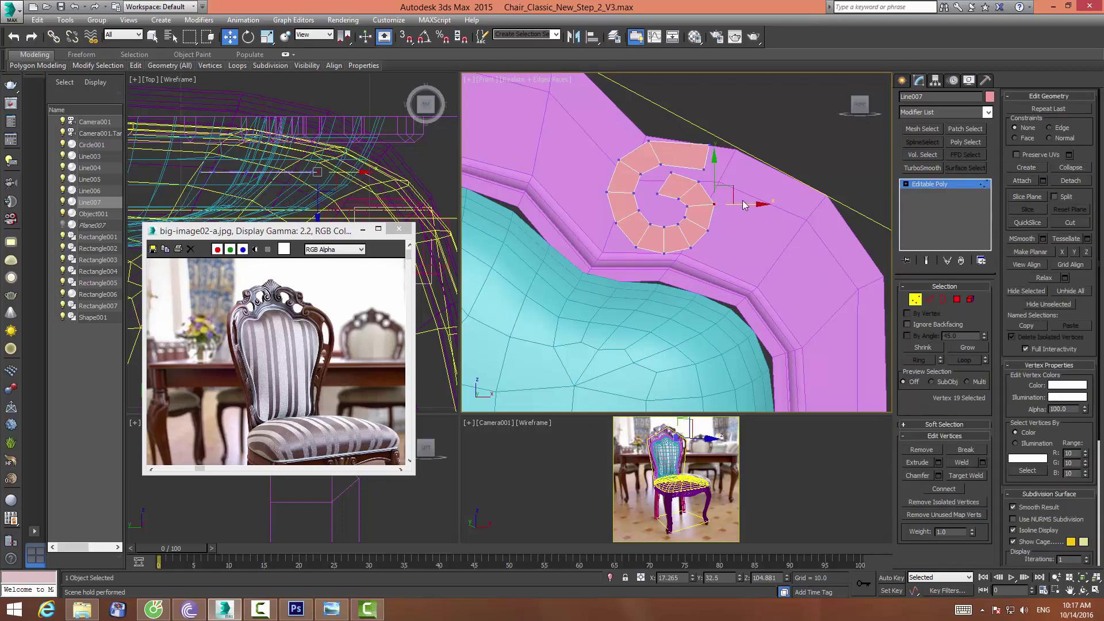
left_click_drag(734, 194, 727, 192)
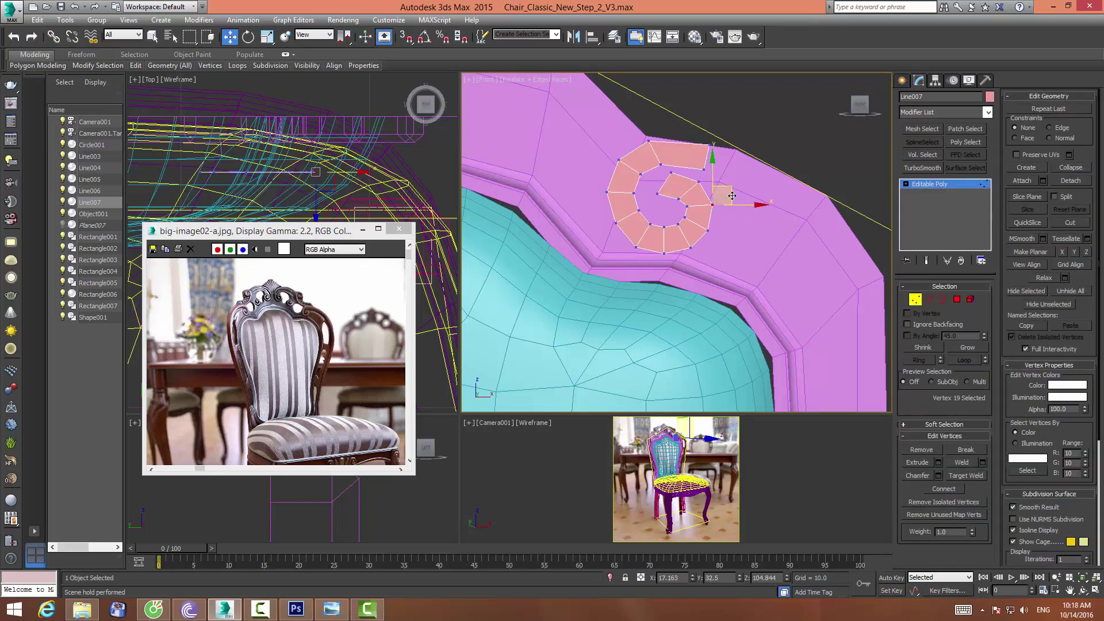
left_click(684, 212)
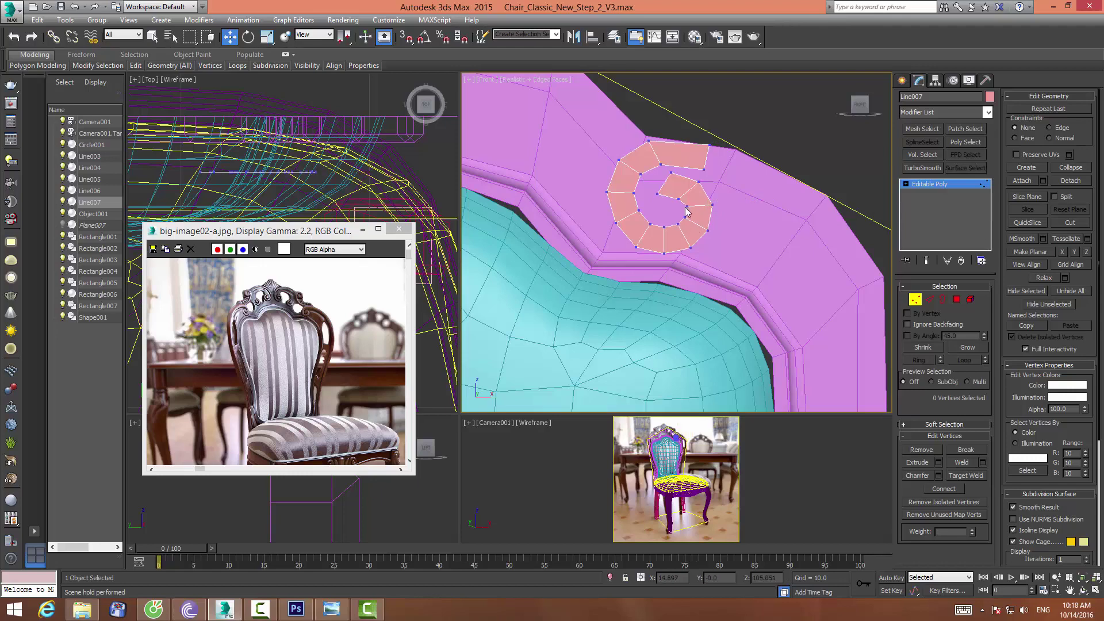
left_click(929, 299)
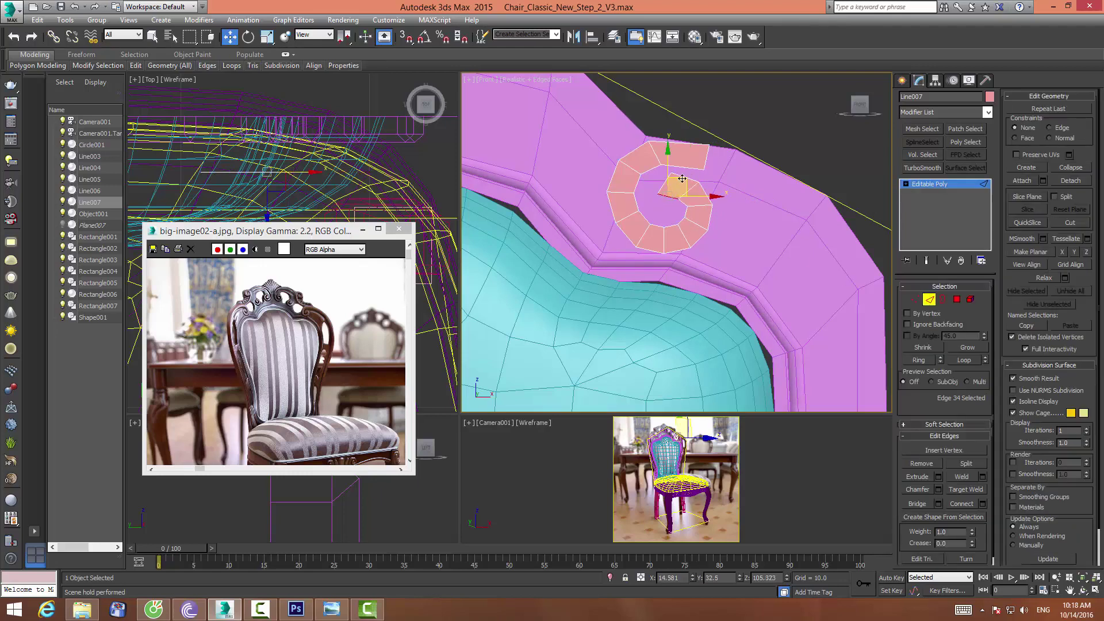
left_click(661, 212)
Collapse two inner spiral vertices into a single vertex
scroll(690, 192, "up", 3)
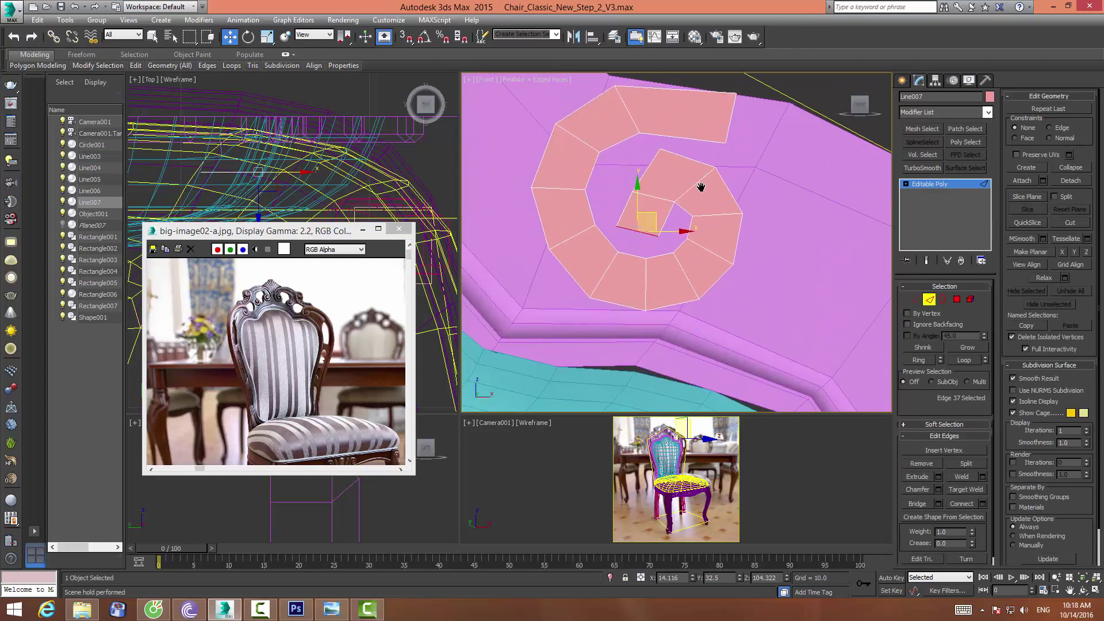
scroll(696, 190, "up", 2)
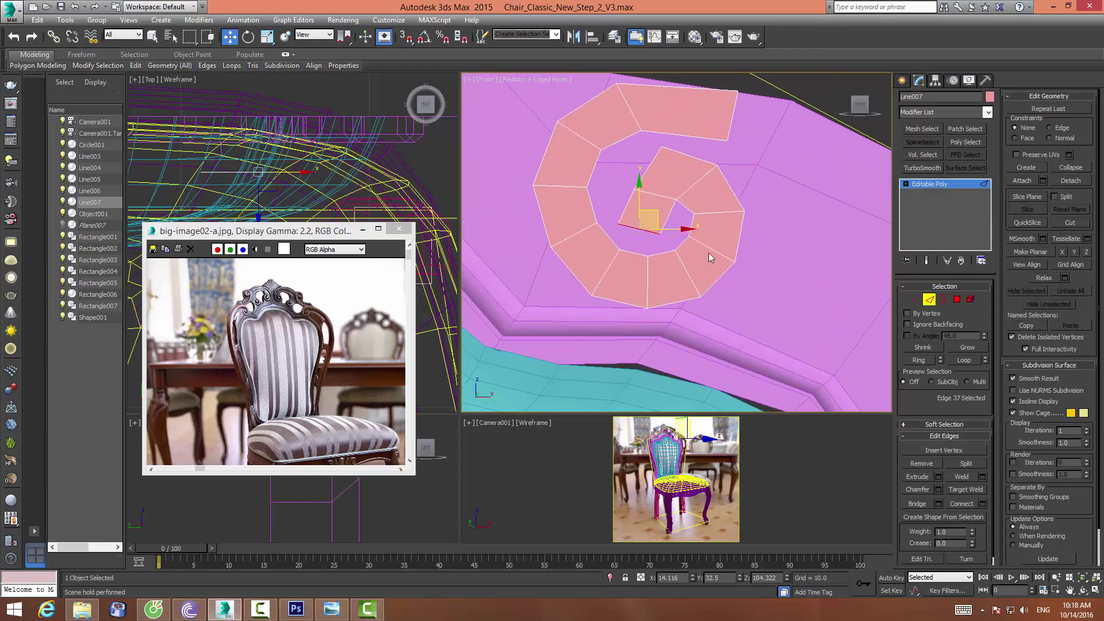
left_click(683, 214)
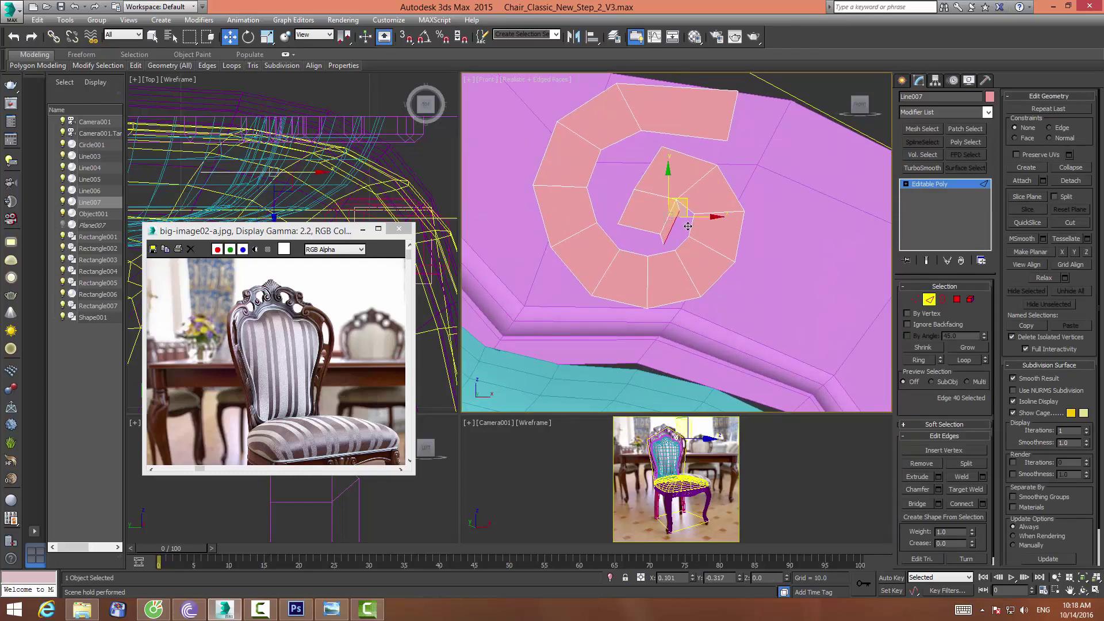
left_click(667, 229)
left_click(915, 299)
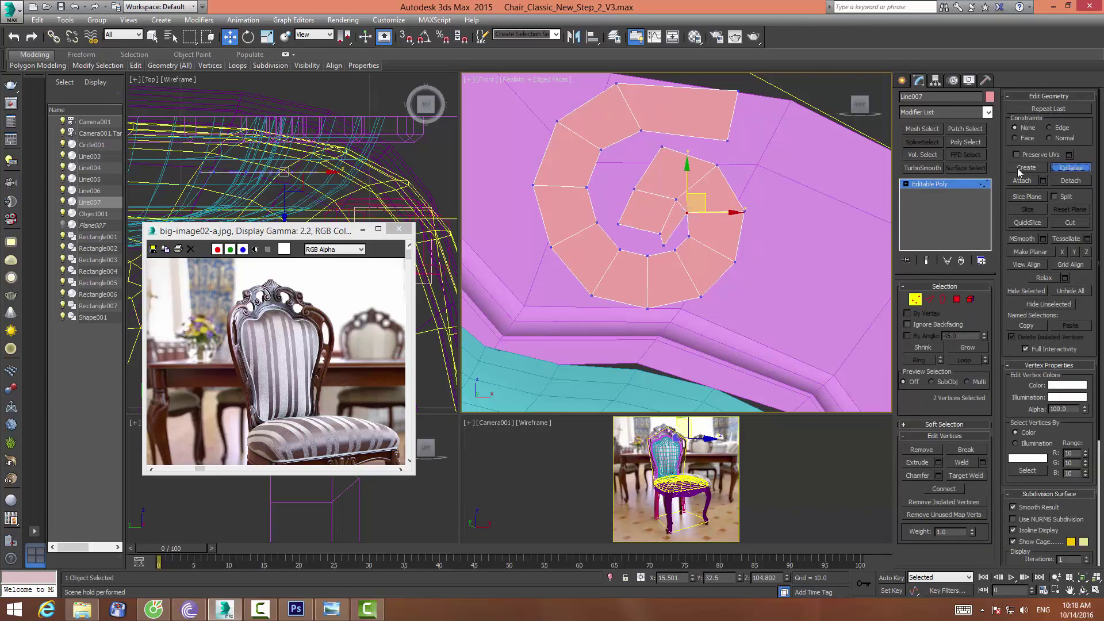
left_click(686, 214)
left_click(663, 245)
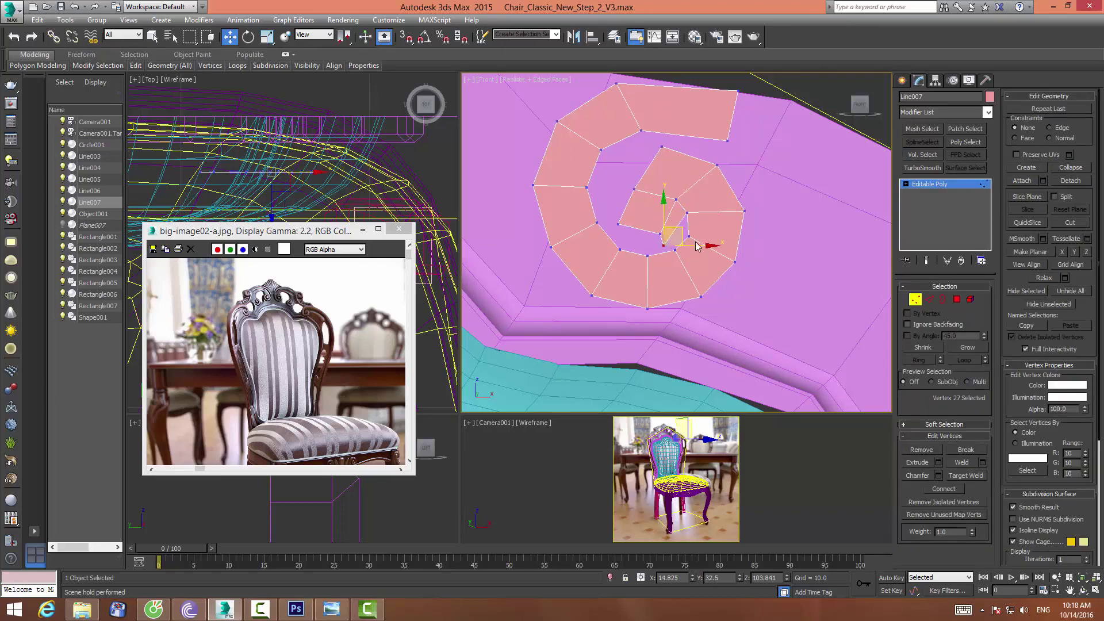
left_click(690, 236, "ctrl")
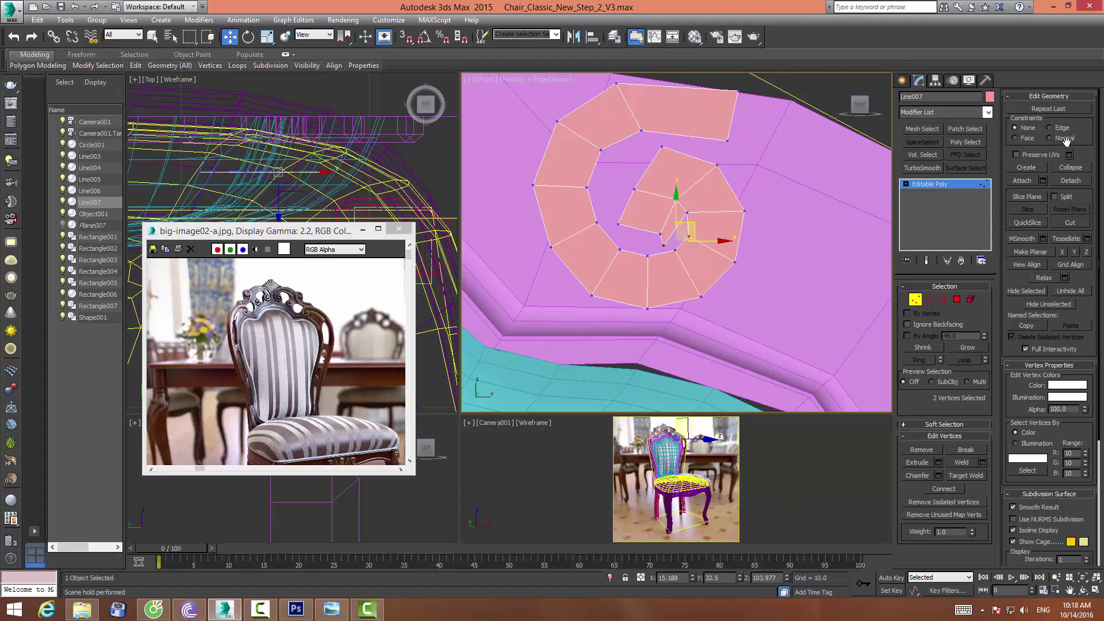
left_click(1070, 167)
Reposition the remaining inner curl vertices to round out the spiral's centre
left_click(630, 170)
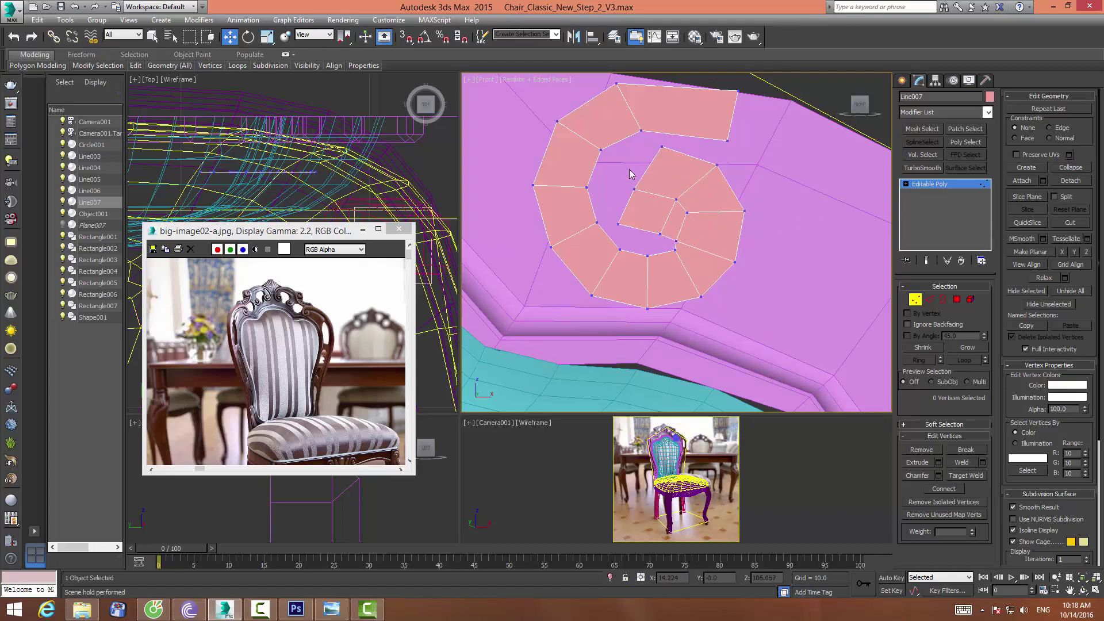
left_click_drag(634, 189, 623, 181)
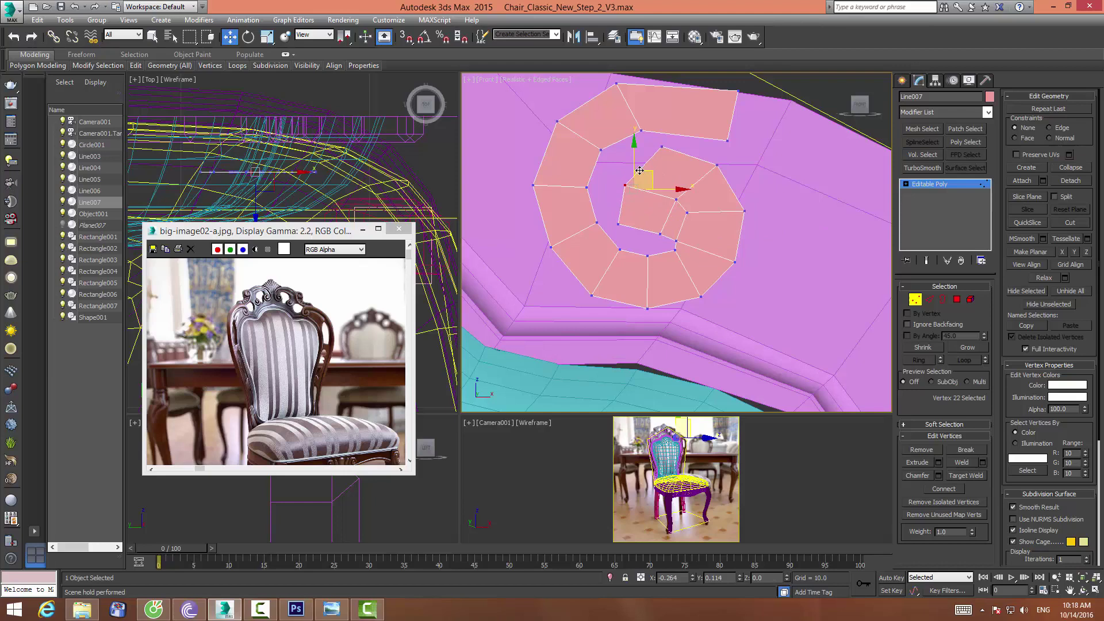
left_click(662, 147)
left_click_drag(674, 140, 677, 147)
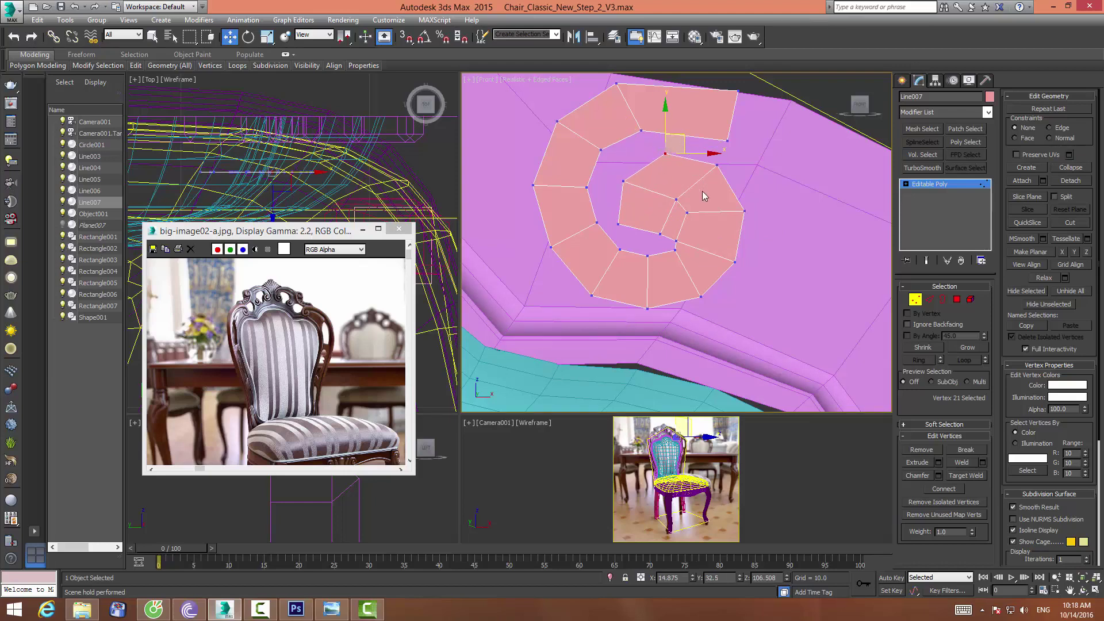
left_click(664, 207)
mouse_move(682, 193)
left_mouse_down()
mouse_move(677, 184)
mouse_move(711, 205)
left_mouse_up()
left_click(686, 213)
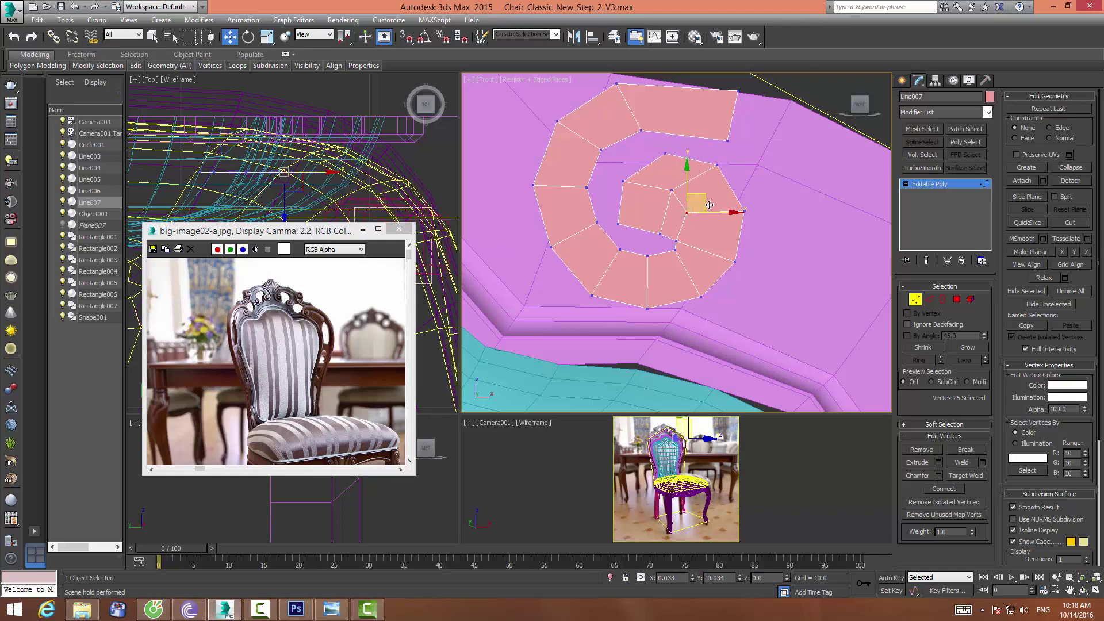
left_click(660, 232)
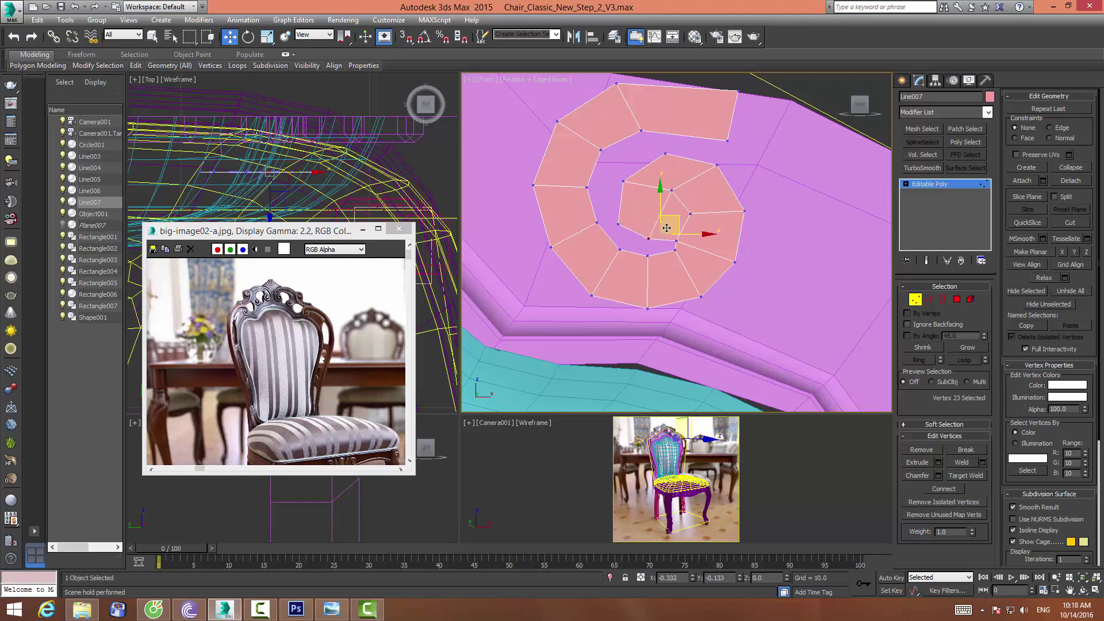
left_click_drag(661, 232, 649, 240)
left_click(624, 182)
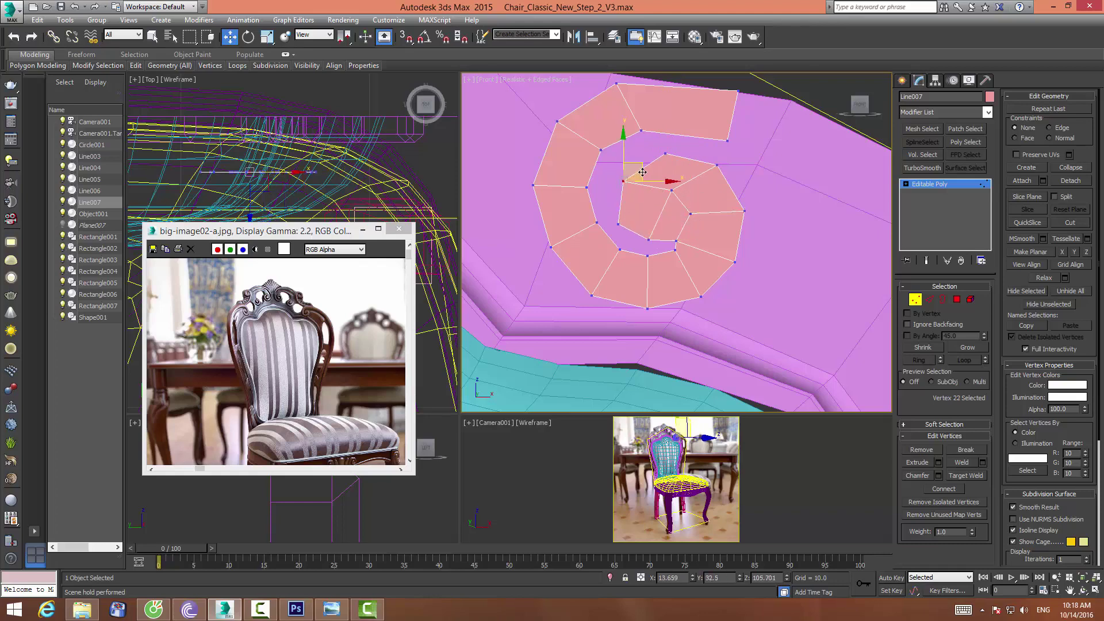
left_click_drag(624, 182, 623, 177)
left_click(703, 193)
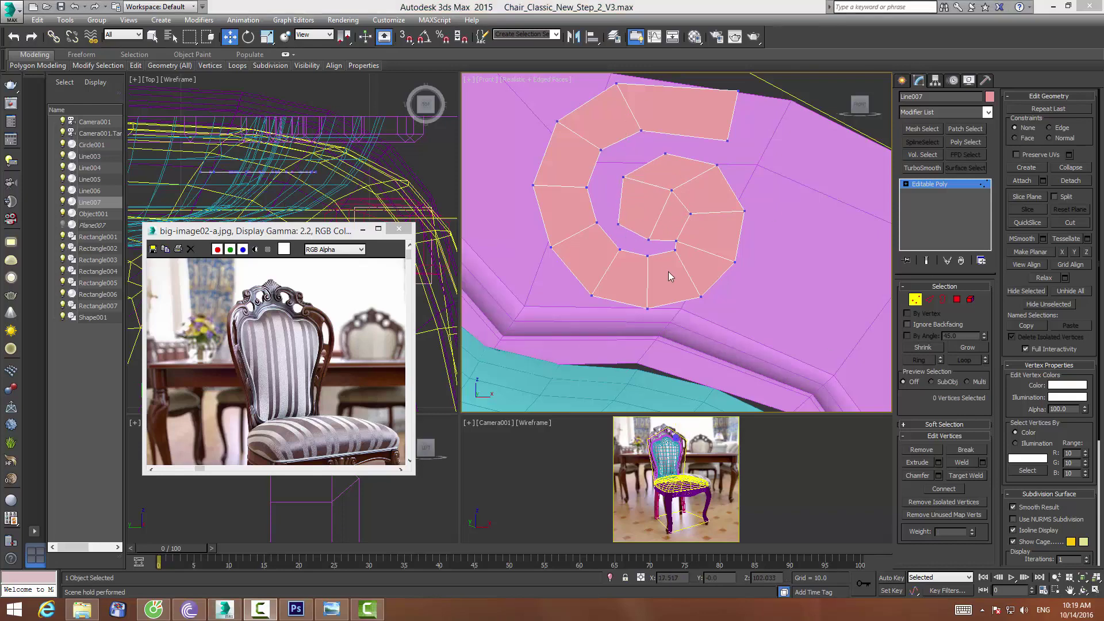
scroll(665, 279, "down", 3)
scroll(667, 253, "down", 3)
Shift-drag a copy of the spiral, Line008, up above the crest
left_click(915, 299)
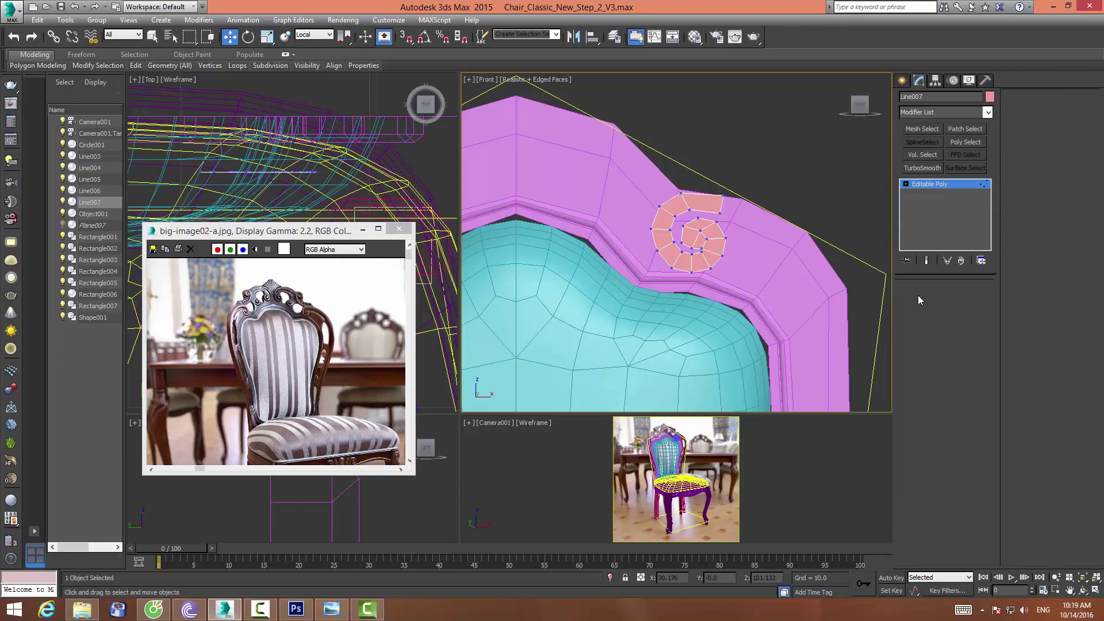
scroll(655, 172, "down", 2)
middle_click_drag(603, 190, 635, 215)
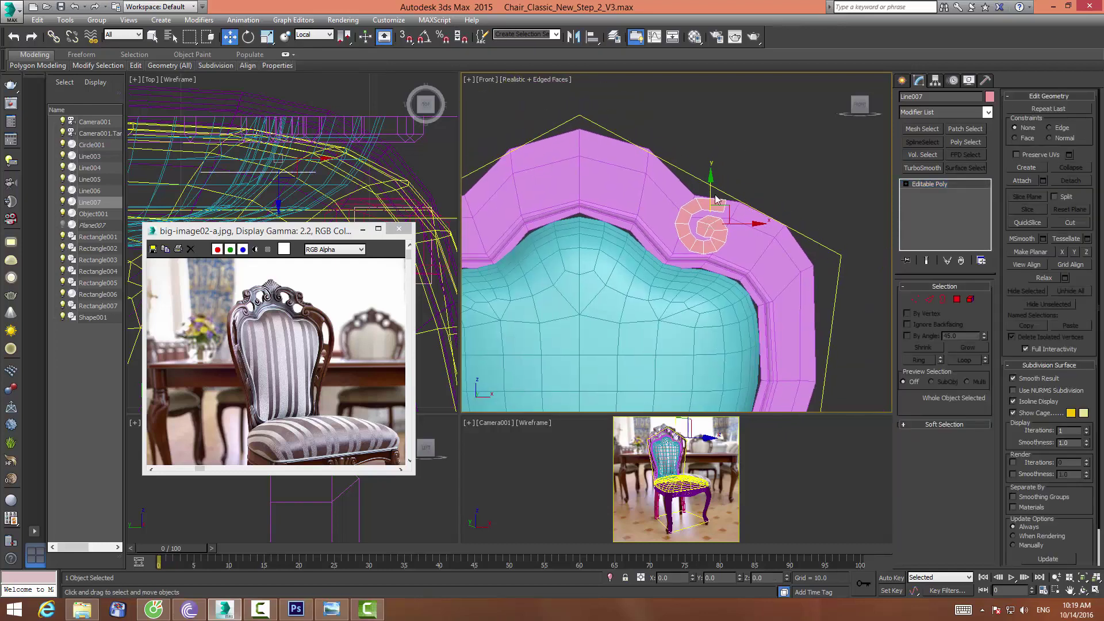
left_click_drag(710, 190, 711, 90, "shift")
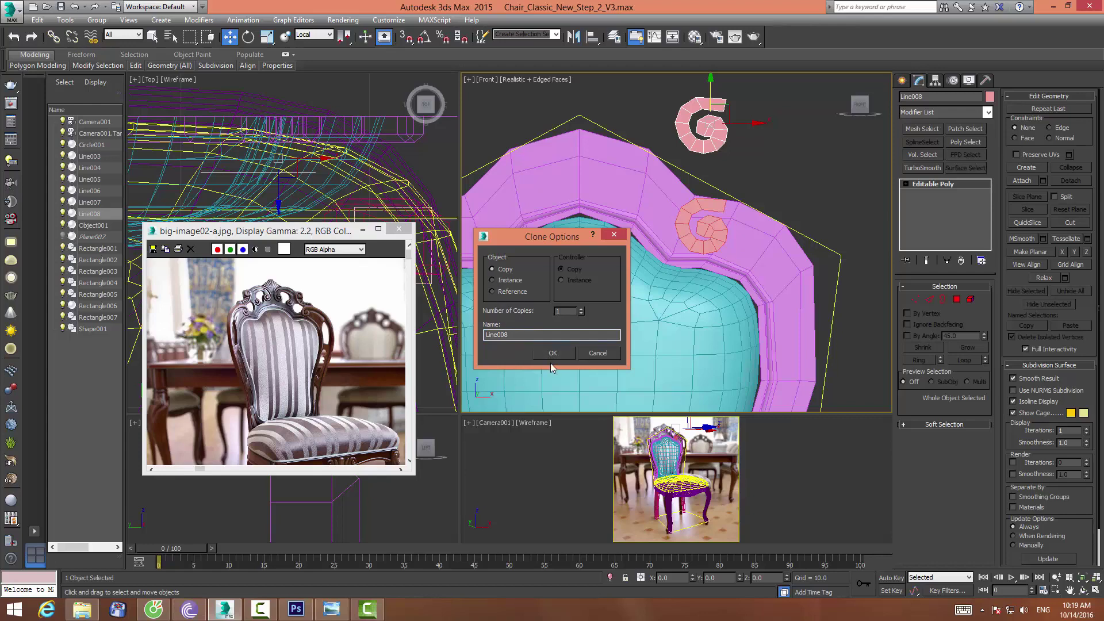
left_click(552, 353)
Delete the four upper crest polygons of Circle001
left_click(661, 316)
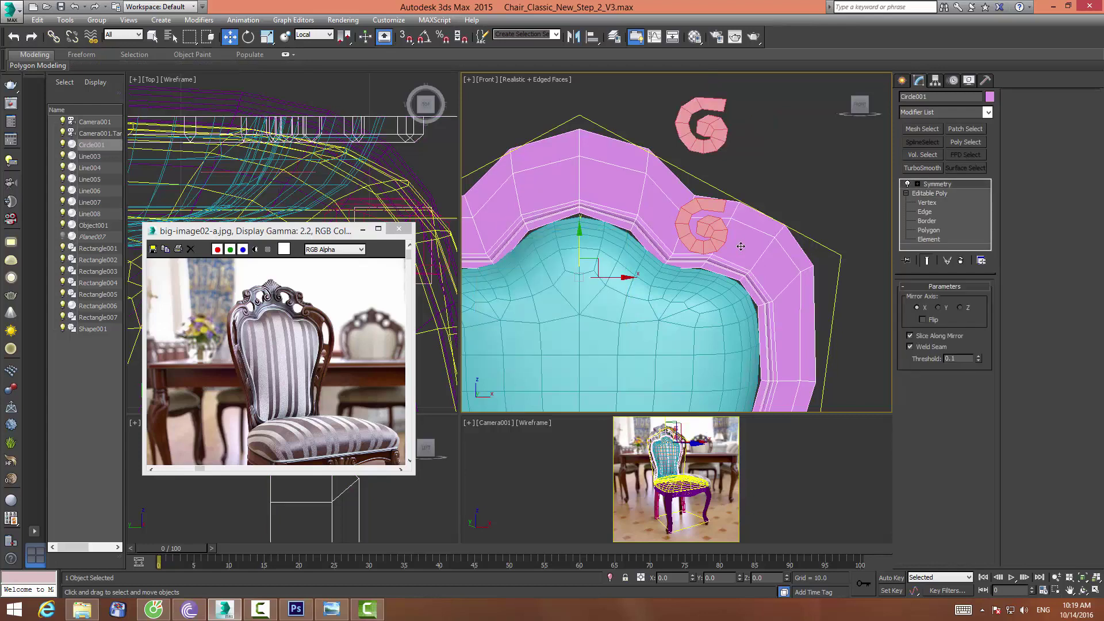
middle_click_drag(755, 246, 767, 258)
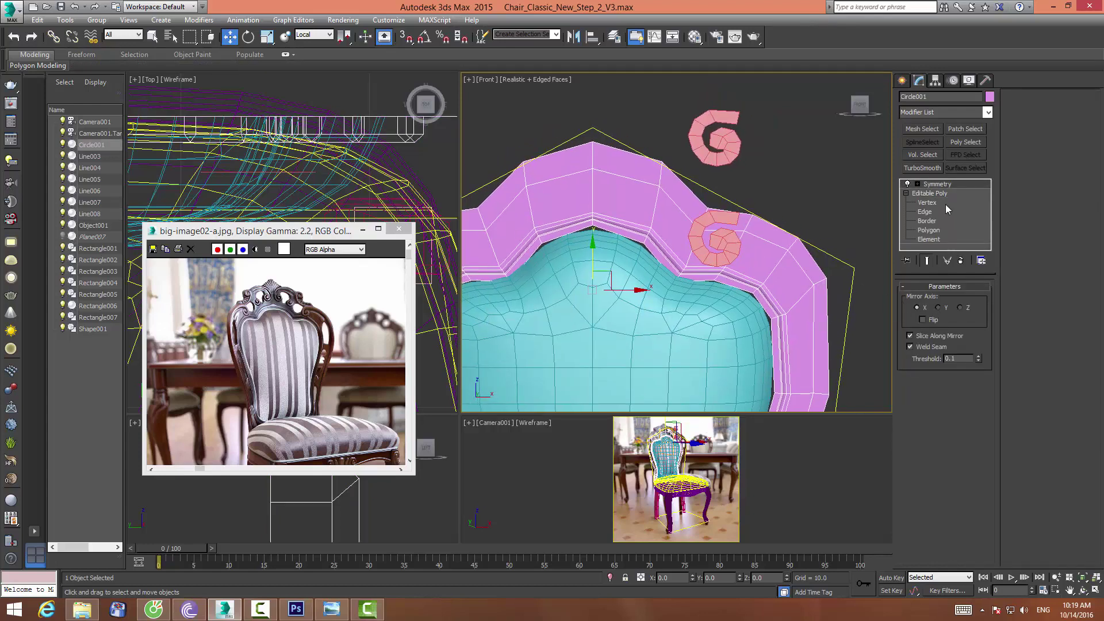
left_click(931, 230)
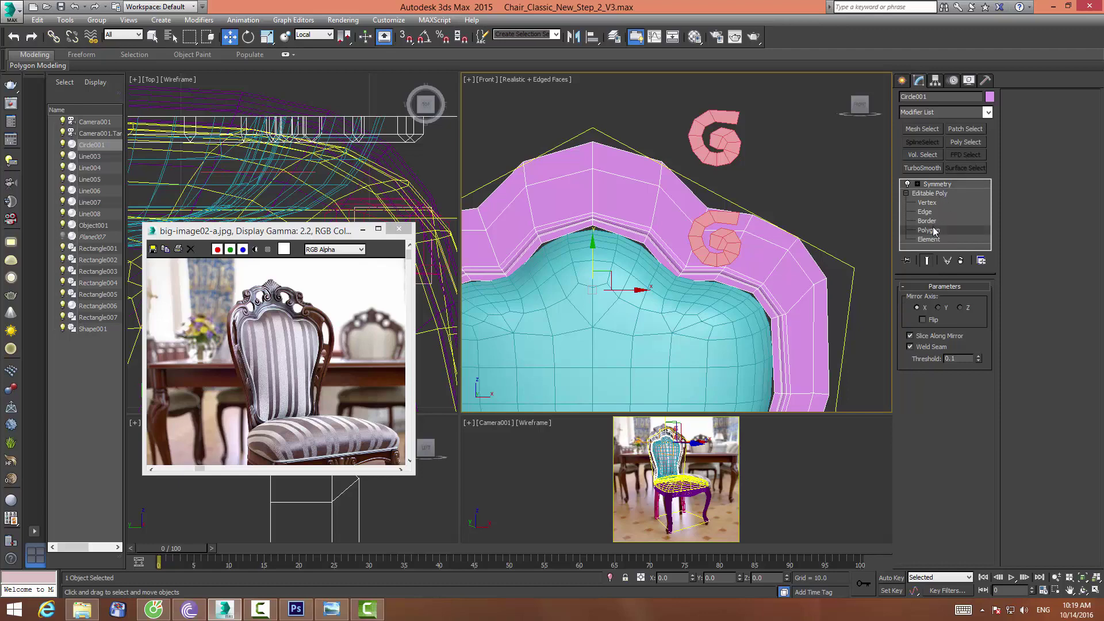
left_click(671, 224)
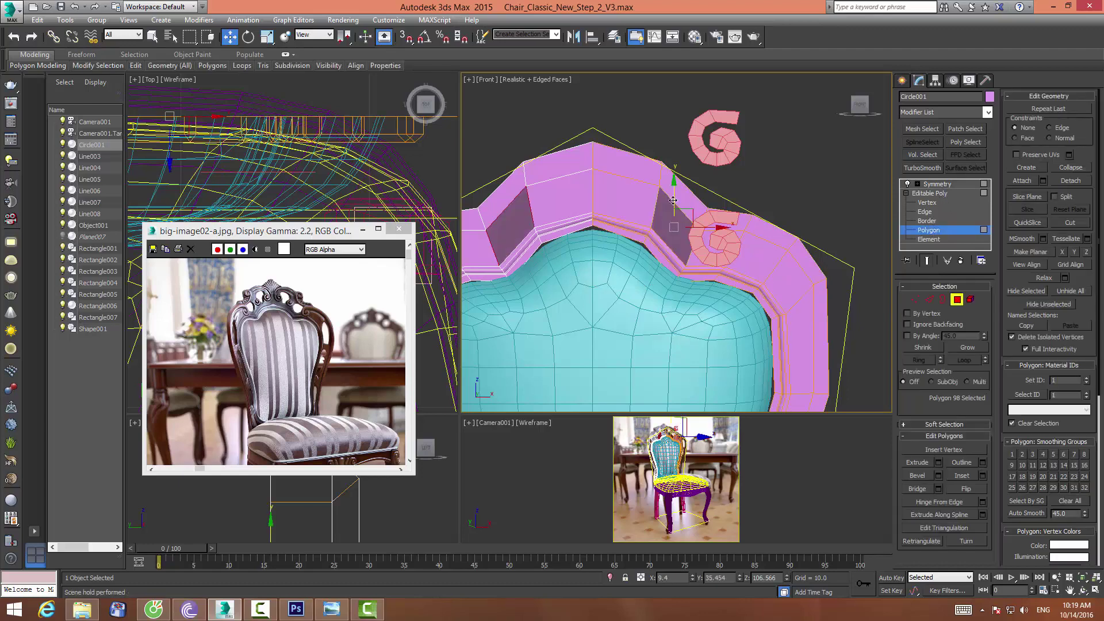
left_click(670, 175, "ctrl")
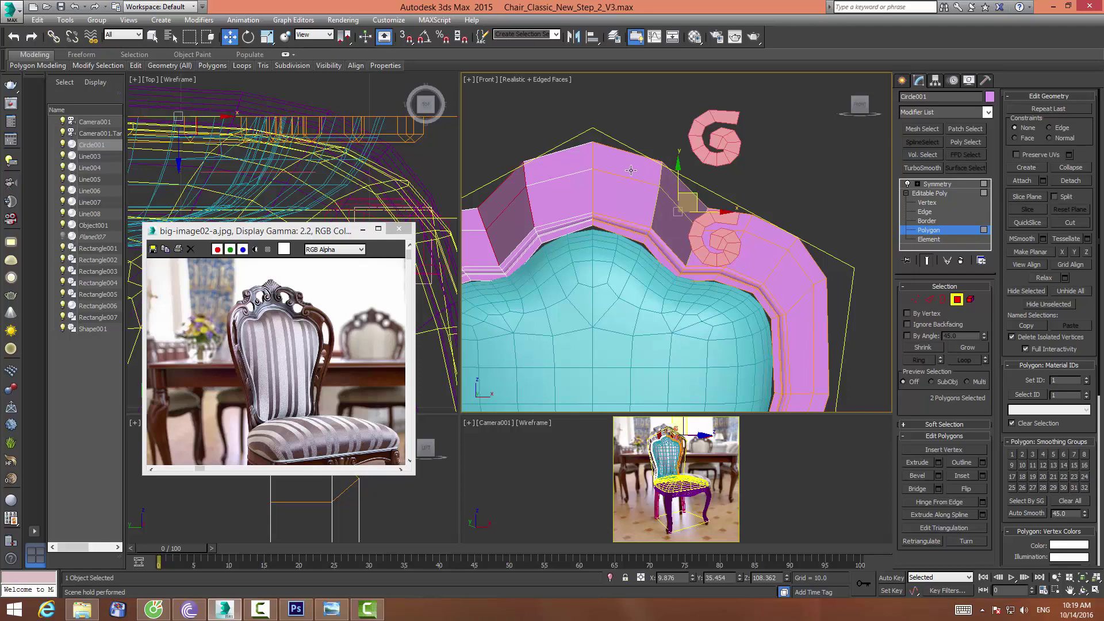
left_click(630, 169, "ctrl")
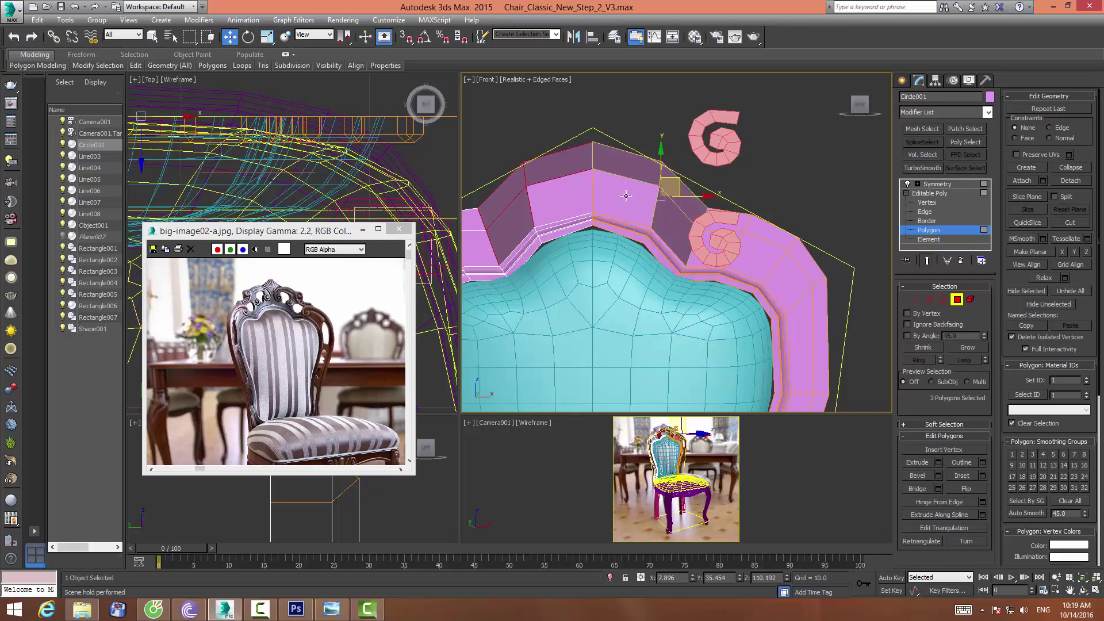
left_click(626, 196, "ctrl")
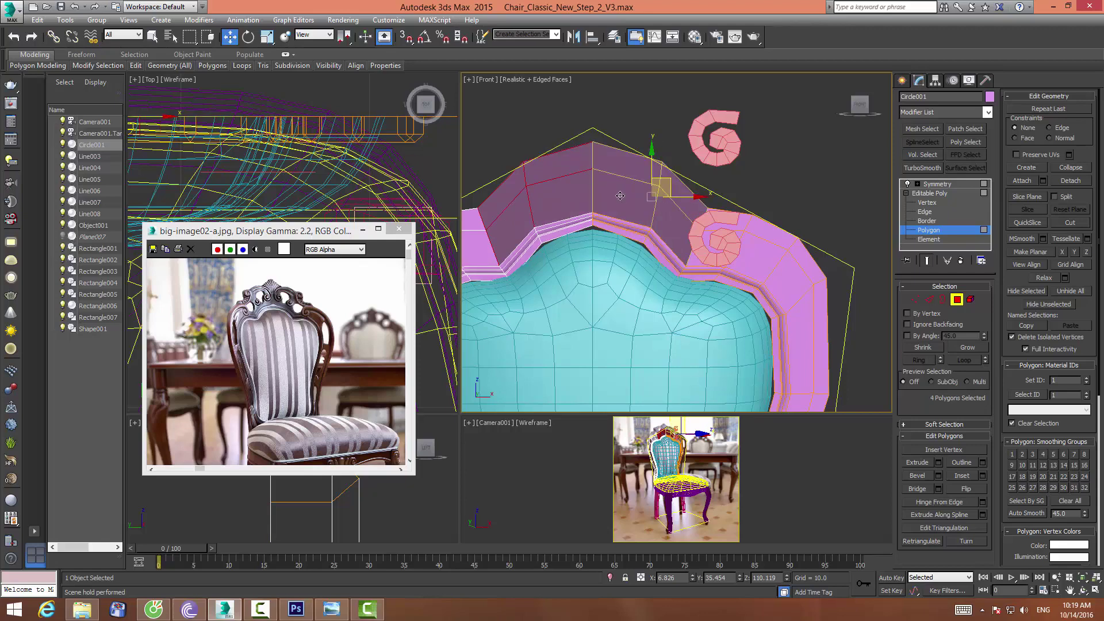
key("Delete")
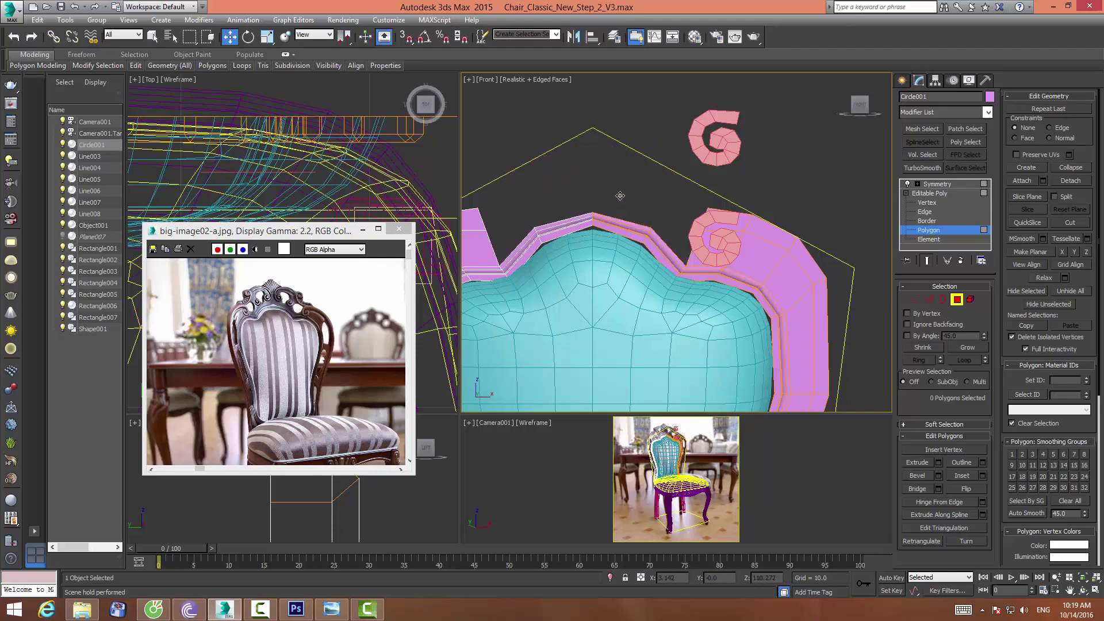
Delete the two polygons beside the scroll and where it joins the band
left_click(695, 258)
key("Delete")
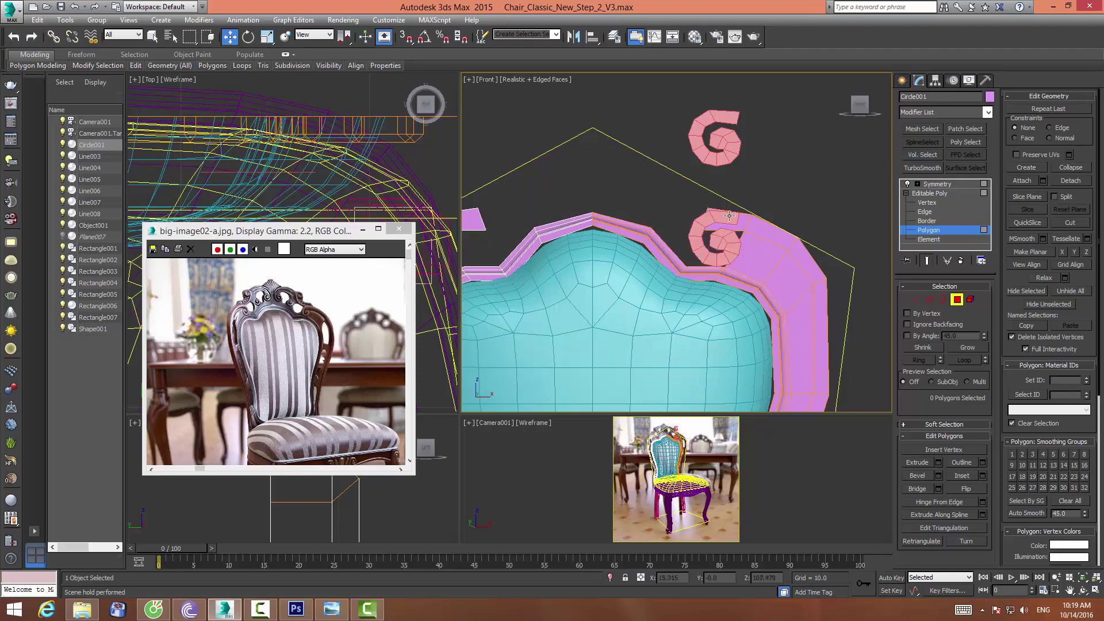
left_click(735, 226)
key("Delete")
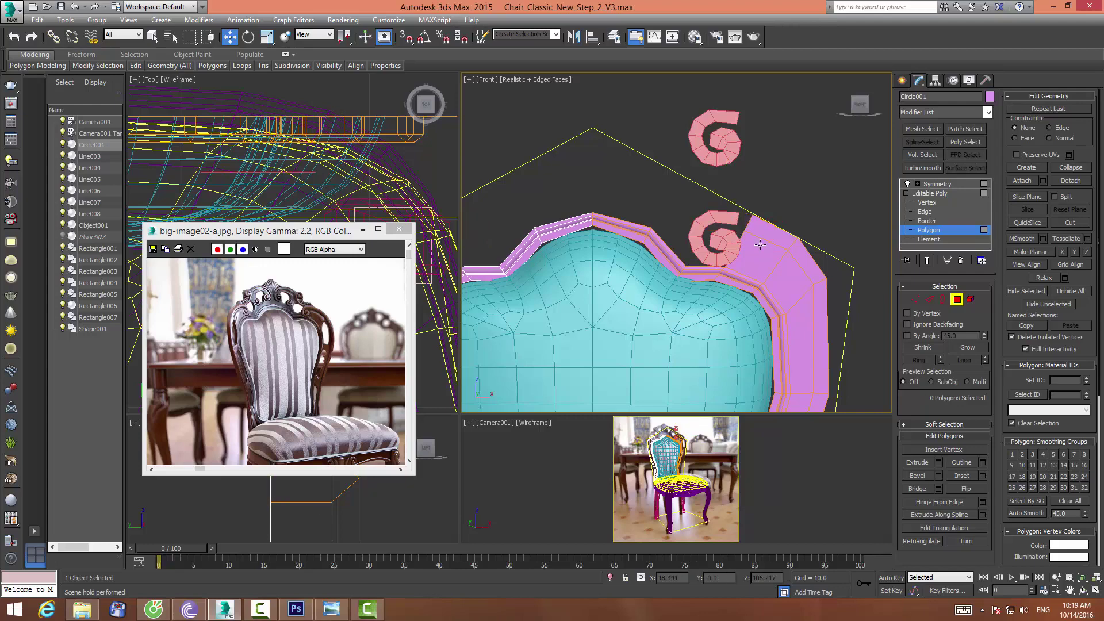
Select the spiral scroll and the purple backrest frame, then isolate them
left_click(957, 299)
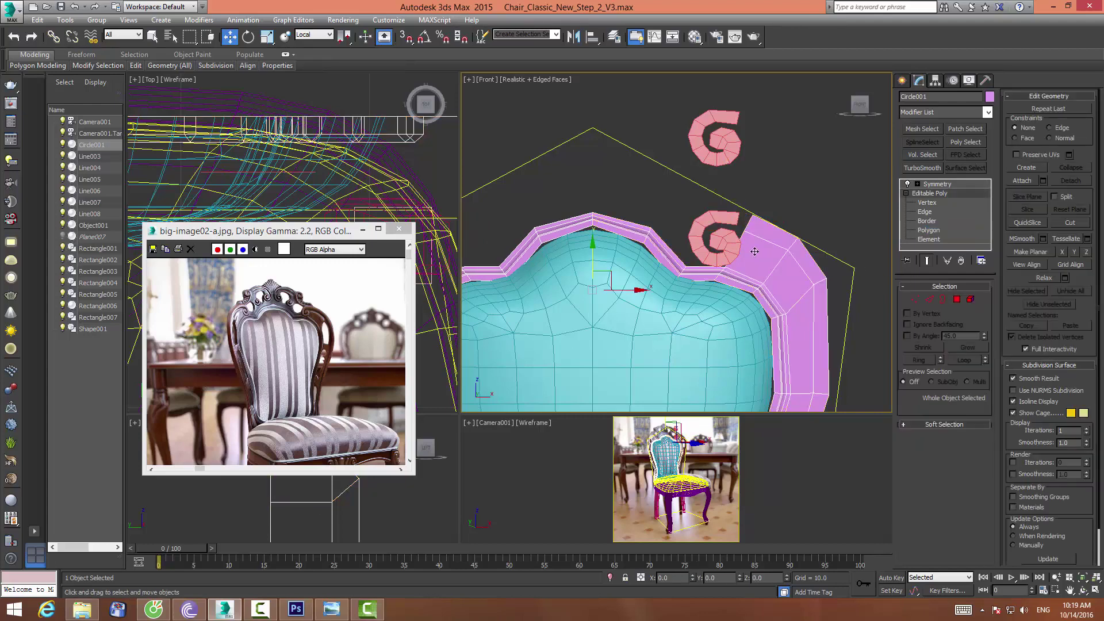
left_click(405, 213)
middle_click_drag(405, 213, 444, 187)
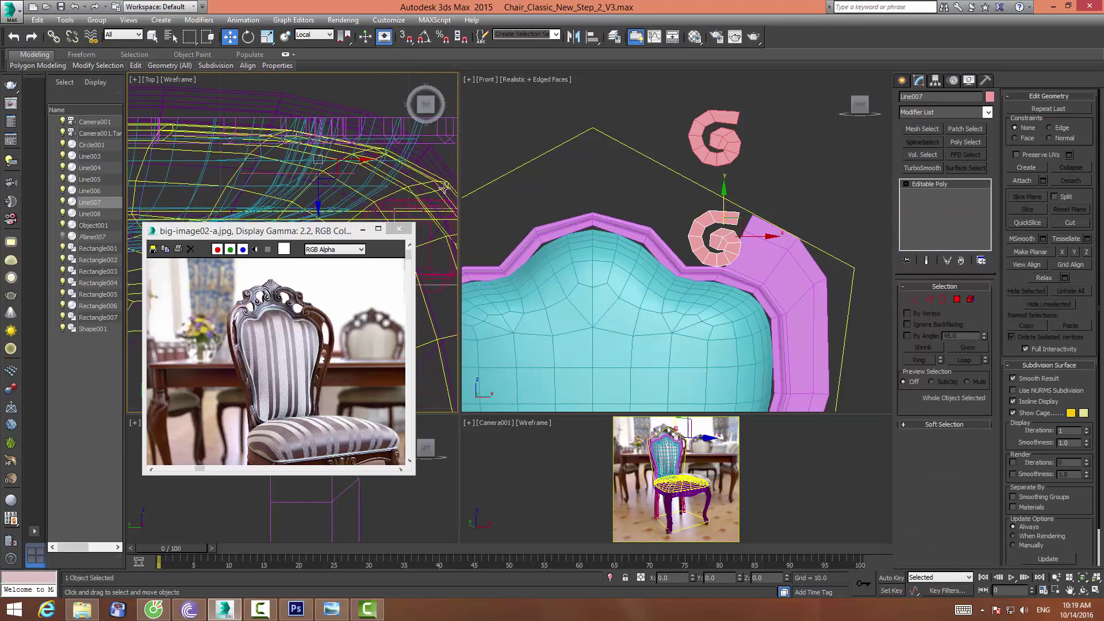
left_click(778, 246, "ctrl")
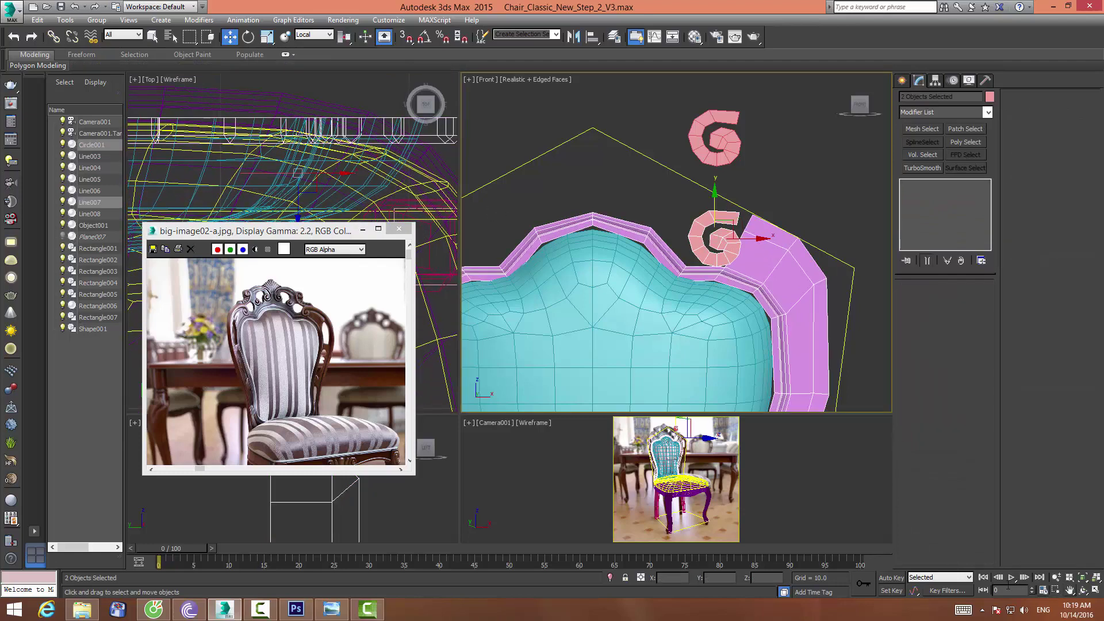
left_click(610, 578)
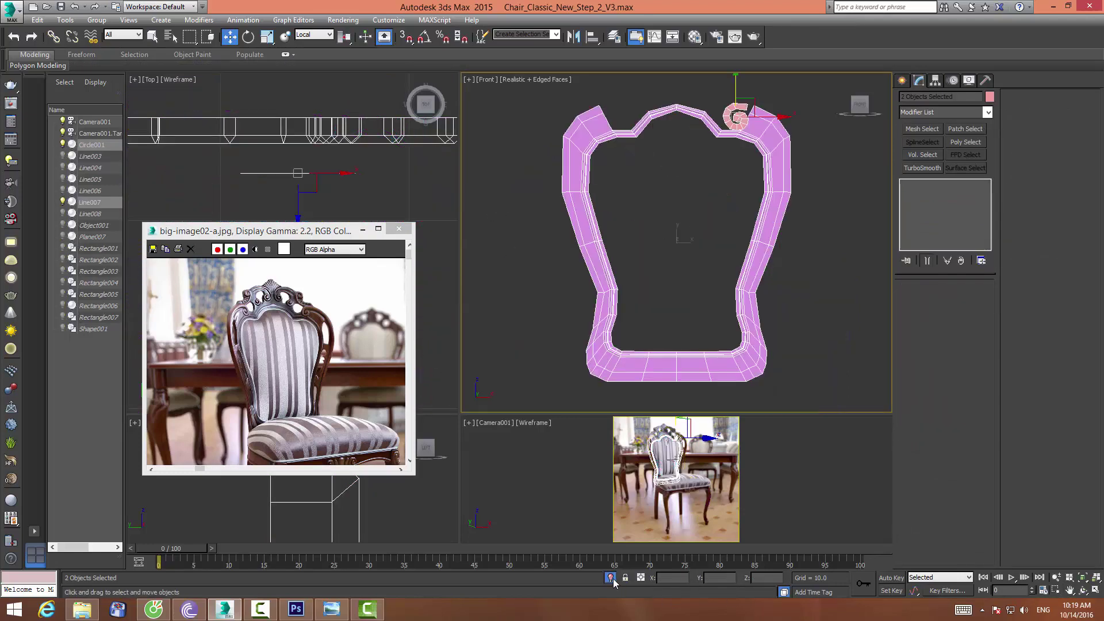
Orbit the view to a perspective angle, move Line007, and reselect the spiral scroll
left_click(1083, 596)
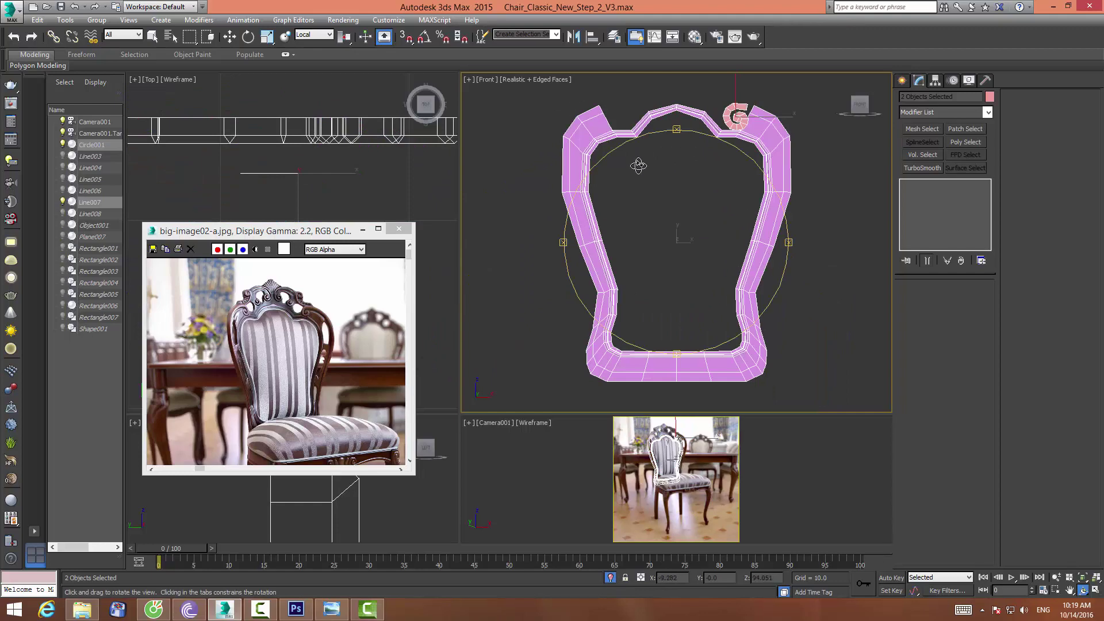
mouse_move(638, 166)
left_mouse_down()
mouse_move(650, 222)
mouse_move(664, 223)
left_mouse_up()
key("w")
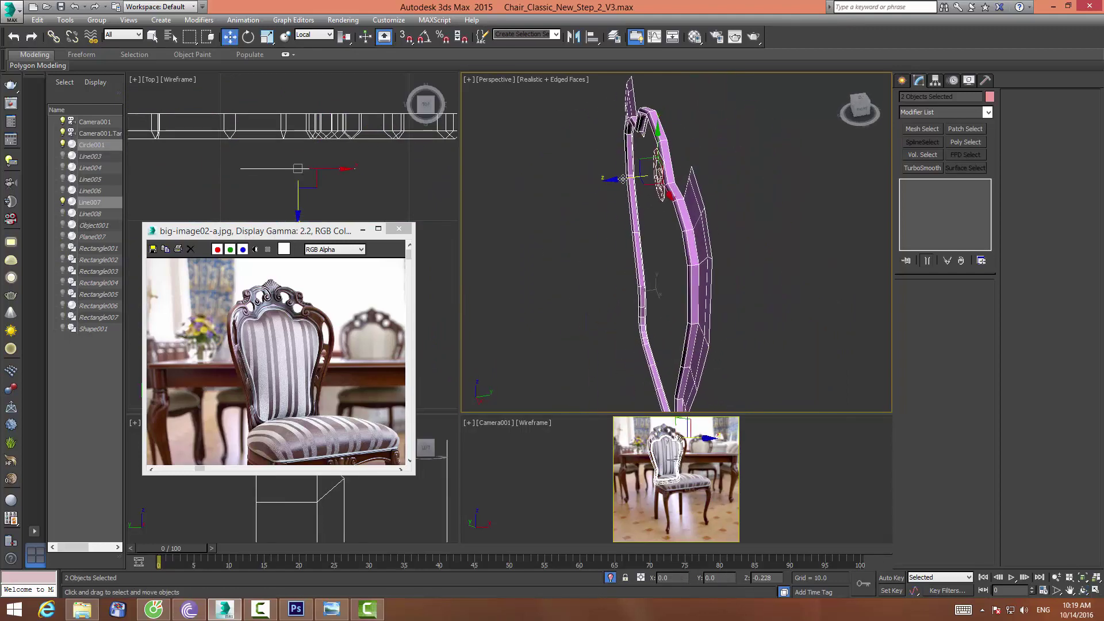
mouse_move(612, 181)
left_mouse_down()
mouse_move(667, 168)
mouse_move(616, 177)
mouse_move(633, 178)
left_mouse_up()
left_click(670, 166)
left_click(651, 166)
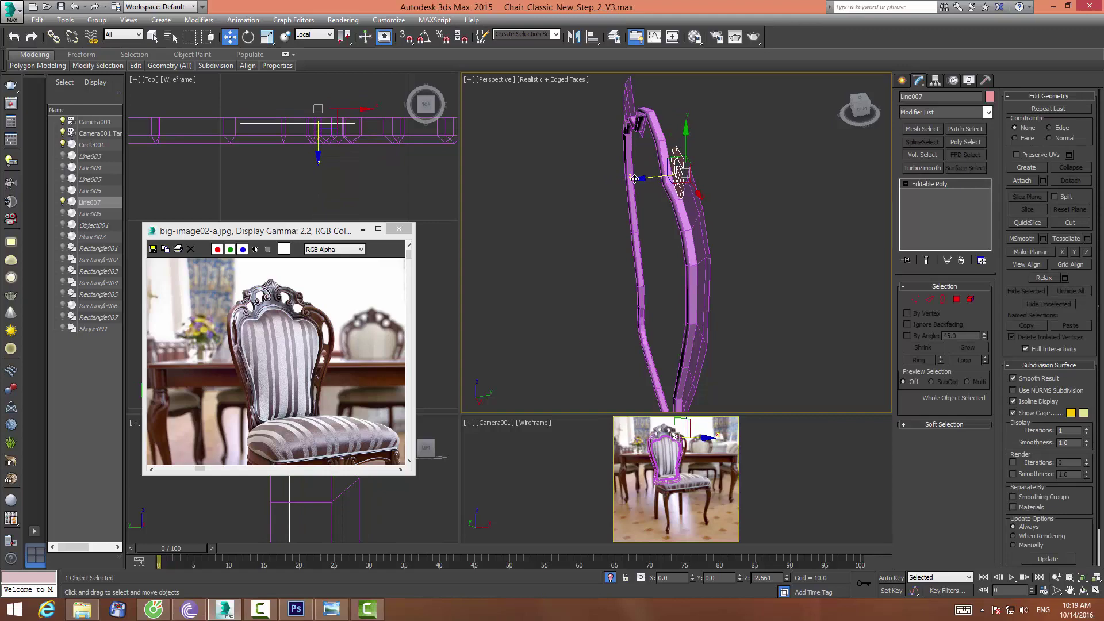
Move the spiral scroll in depth, then reset its Z offset to 0 so it sits flush
left_click(1081, 590)
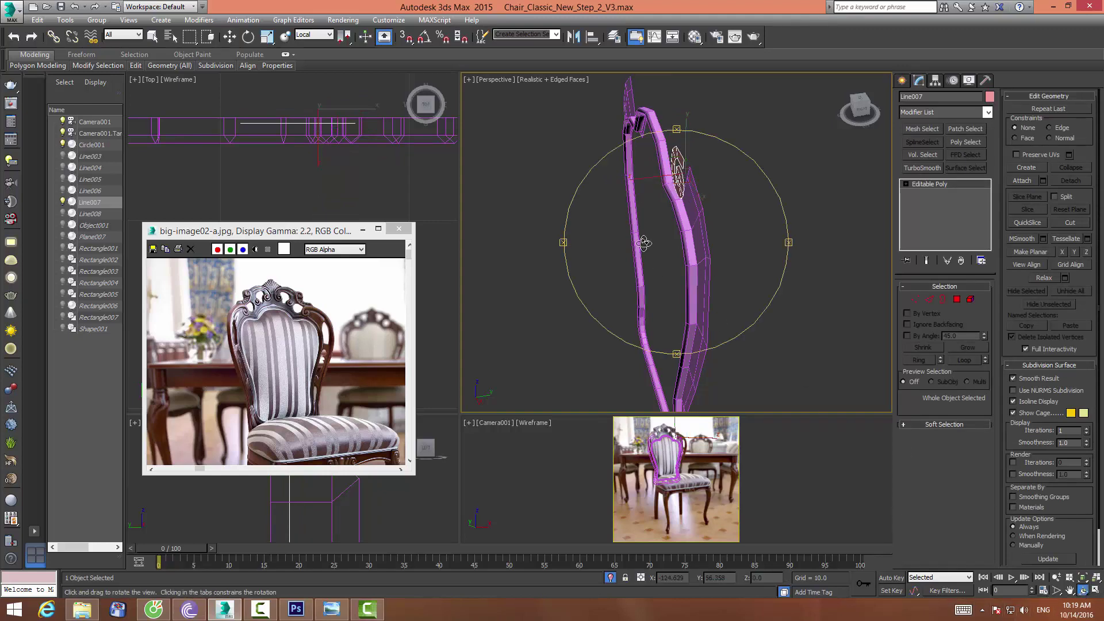
mouse_move(643, 242)
left_mouse_down()
mouse_move(709, 290)
mouse_move(678, 219)
left_mouse_up()
right_click(677, 209)
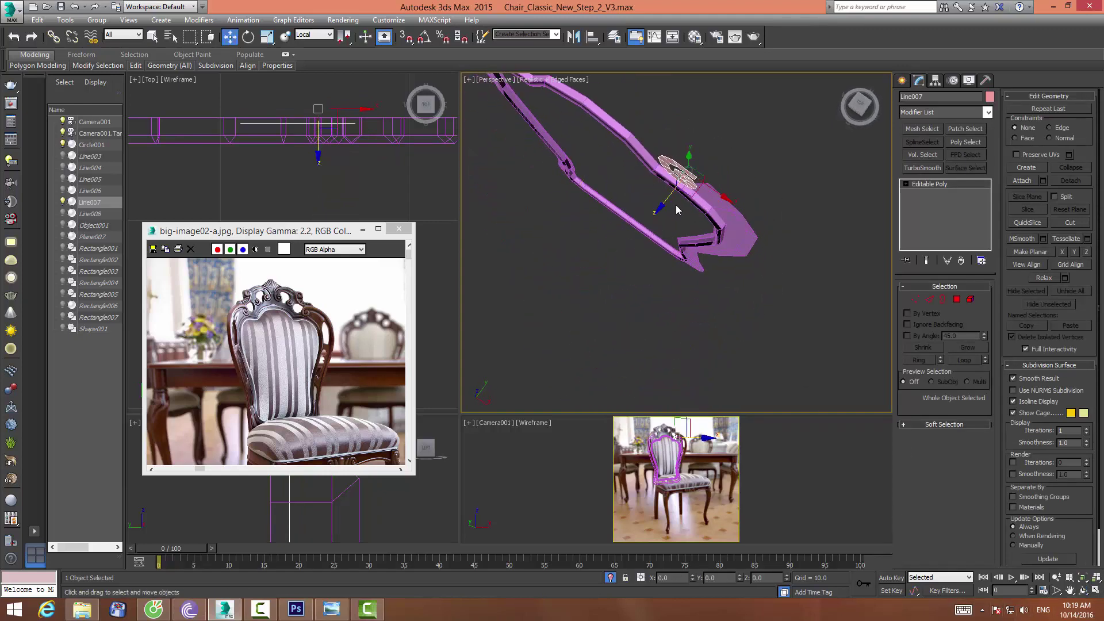
middle_click_drag(339, 121, 309, 191)
scroll(309, 192, "up", 2)
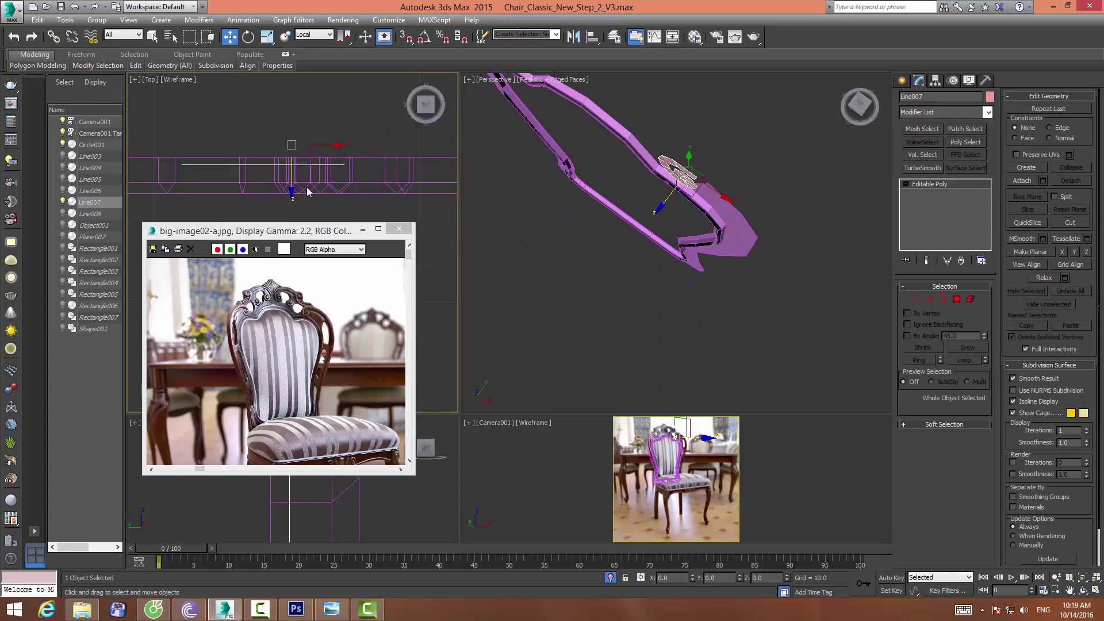
left_click_drag(292, 179, 296, 171)
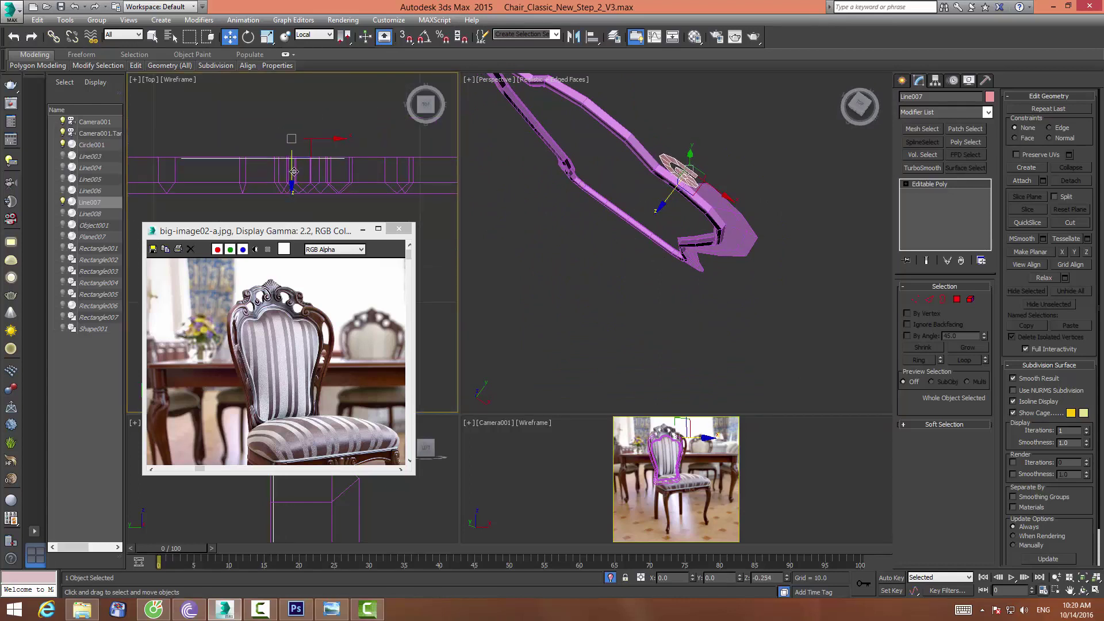
right_click(785, 577)
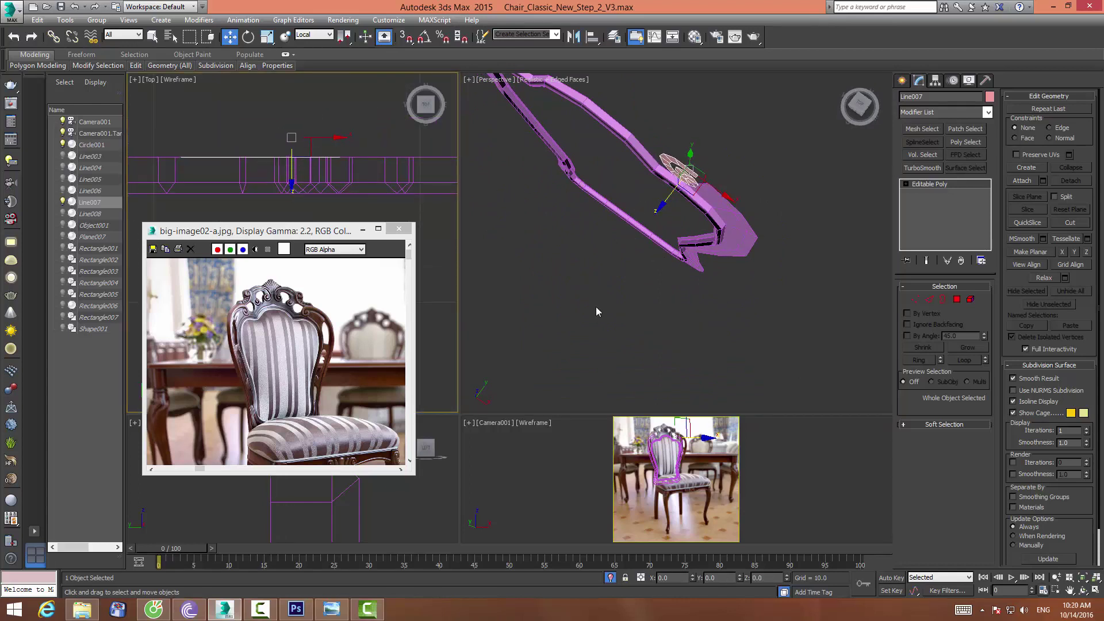
Frame the chair back with Zoom Extents and select the Circle001 backrest frame up close
left_click(1083, 590)
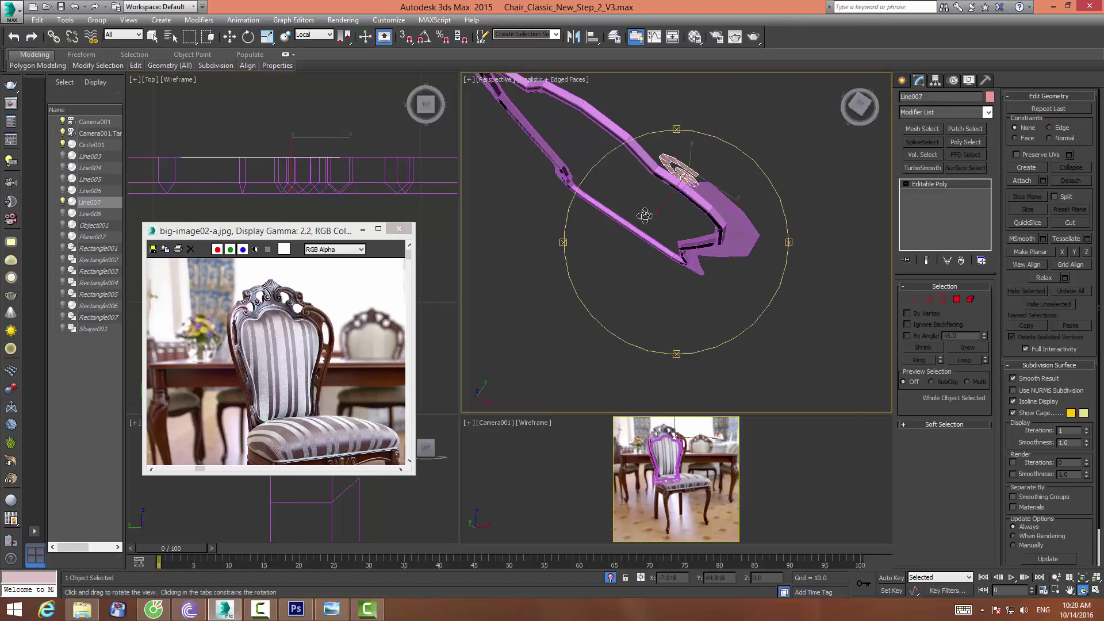
left_click_drag(643, 217, 657, 175)
key("z")
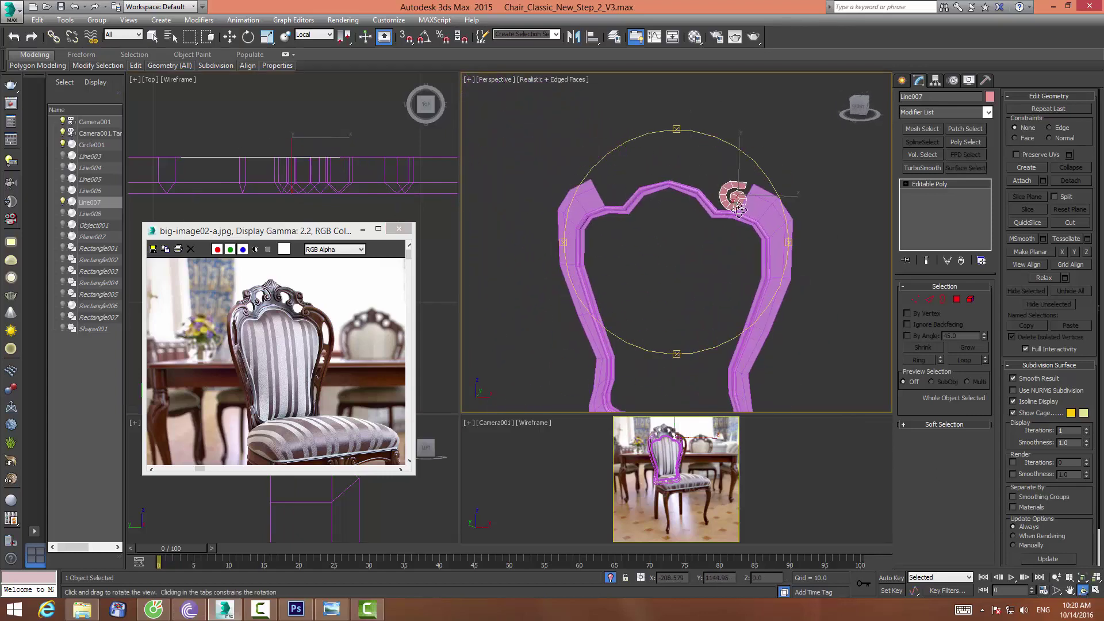
key("Escape")
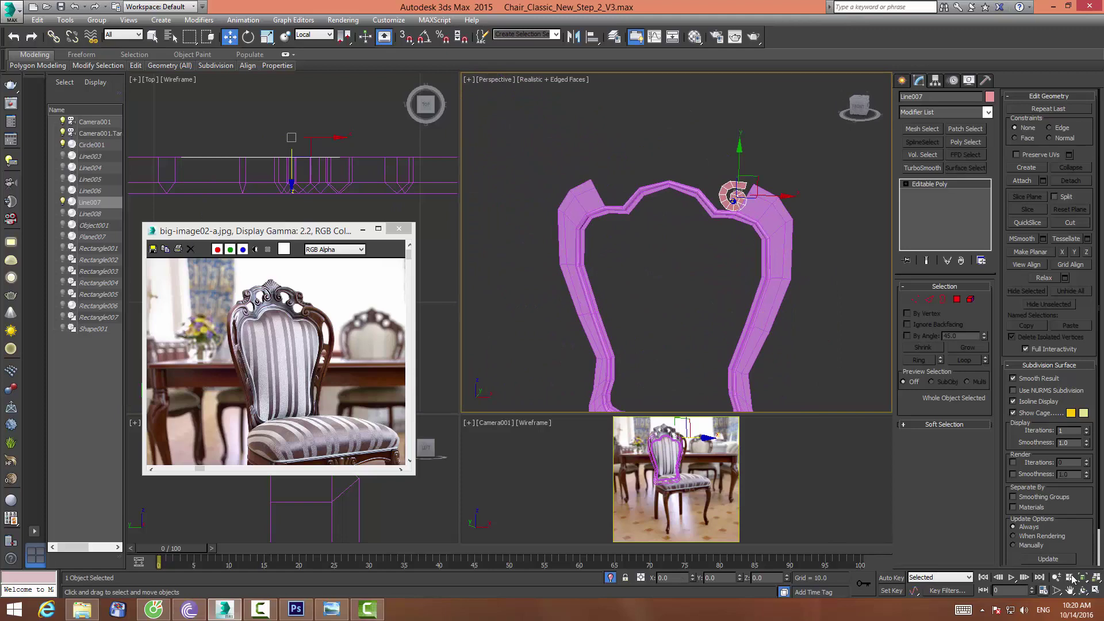
left_click(1082, 578)
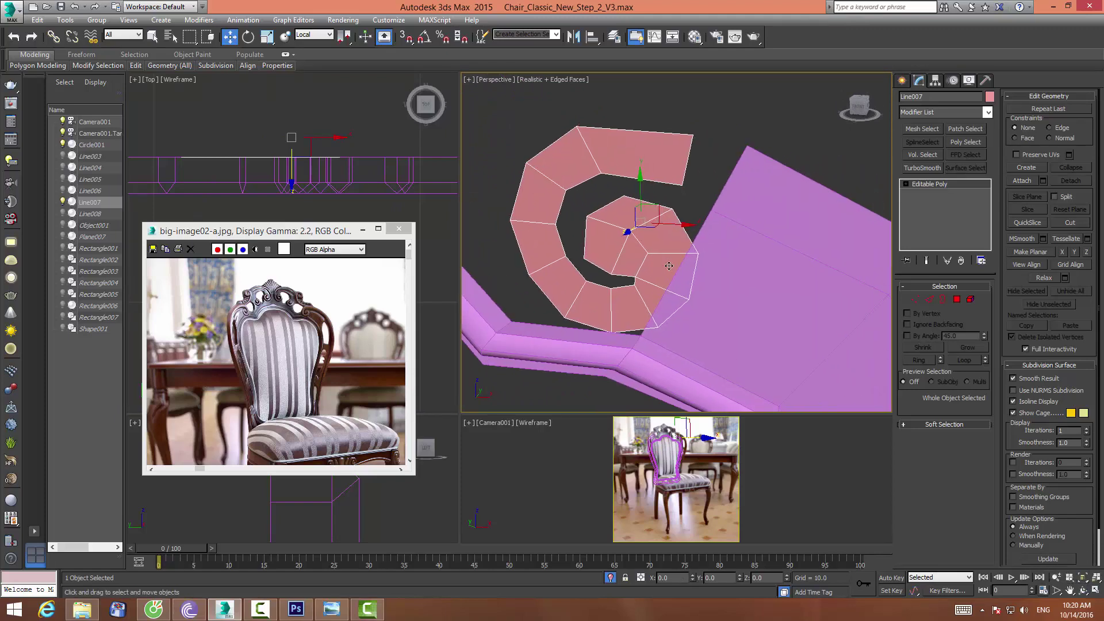
left_click(695, 195)
left_click(721, 247)
middle_click_drag(711, 210, 684, 191)
scroll(695, 201, "down", 2)
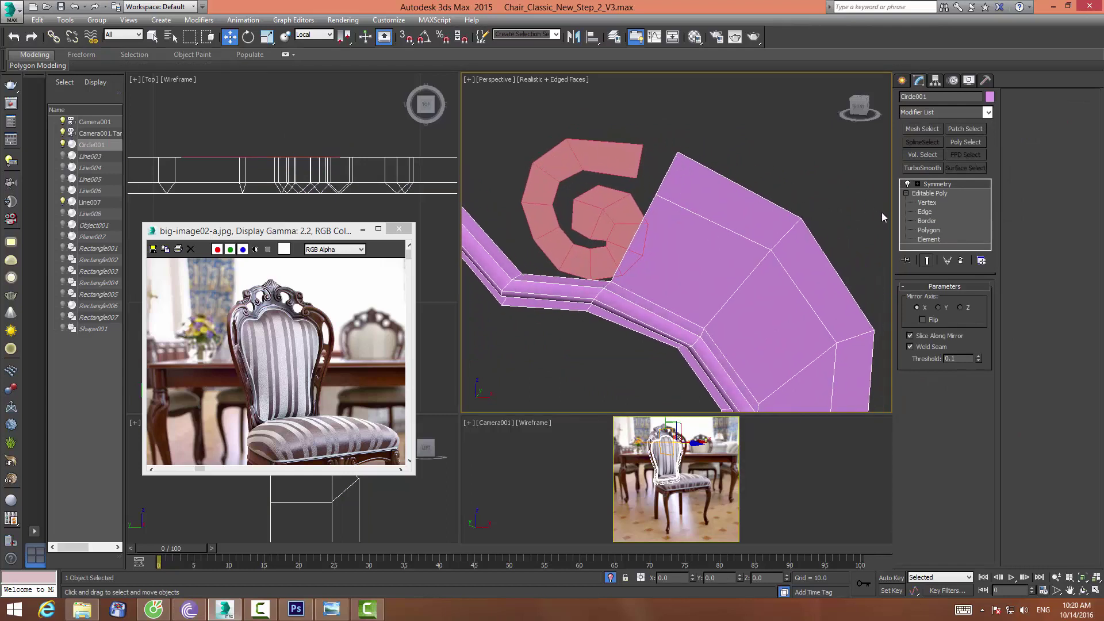
At Circle001's vertex level, nudge the crest corner and right-side vertices outward
left_click(928, 204)
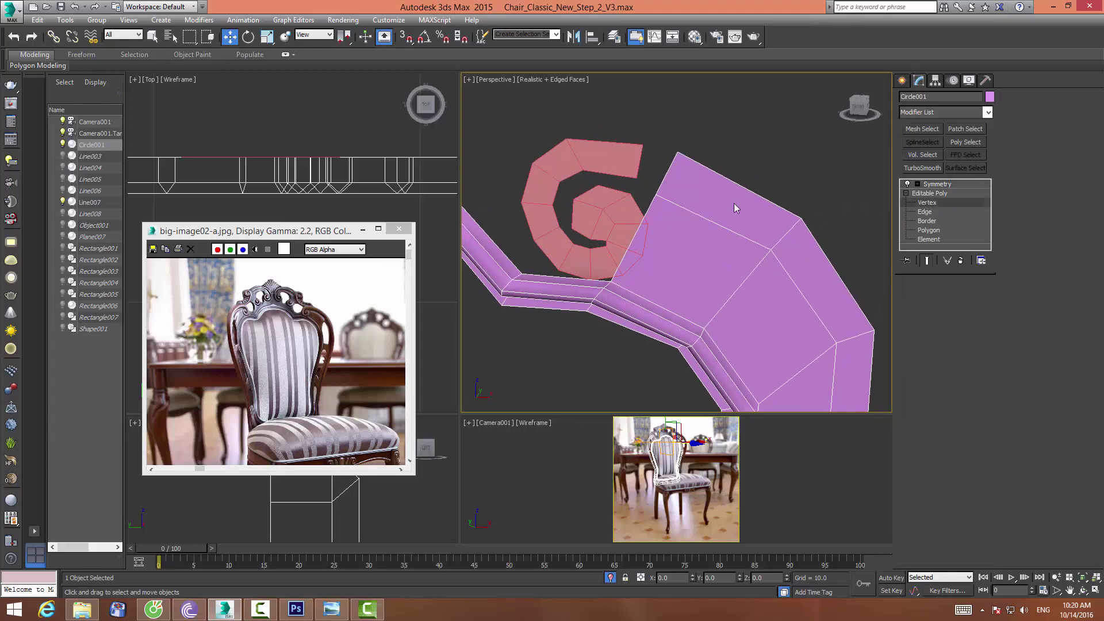
left_click(655, 191)
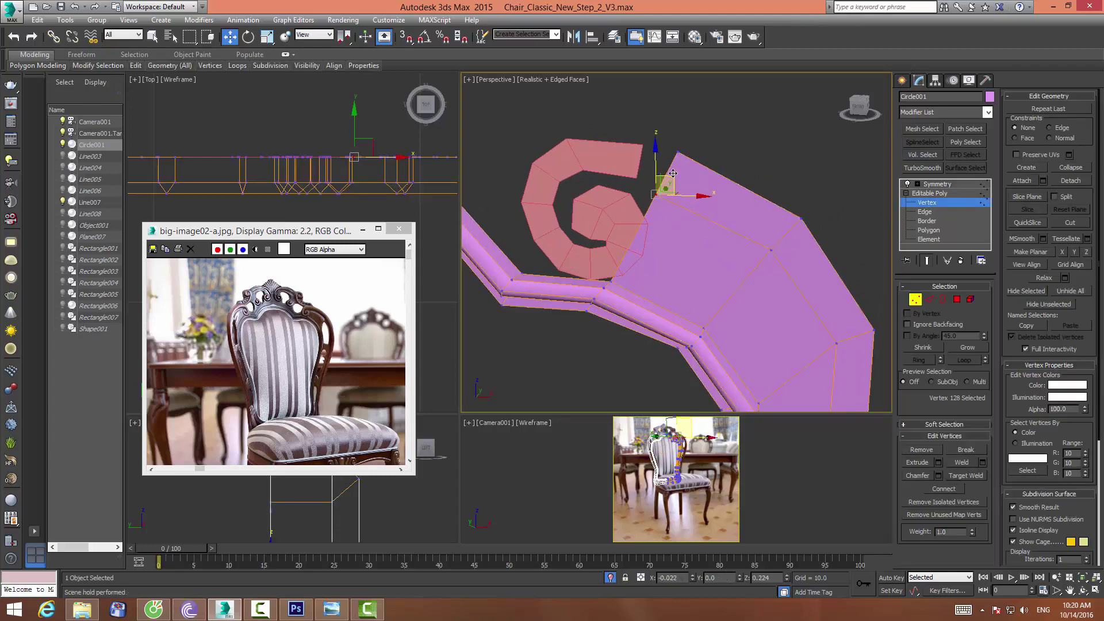
left_click_drag(672, 173, 679, 167)
left_click(772, 250)
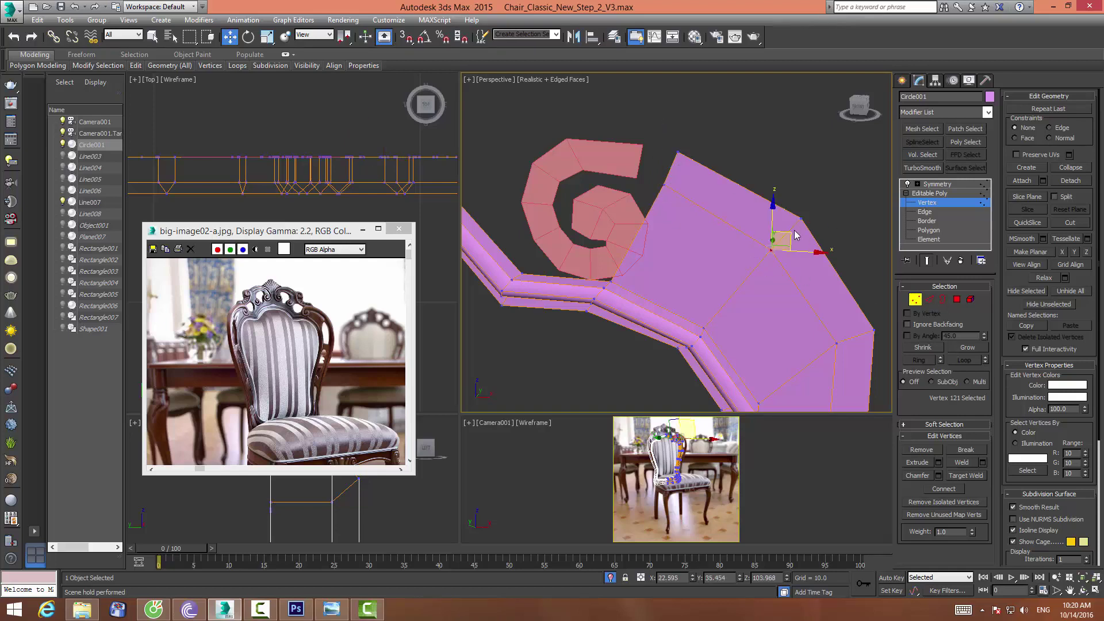
left_click_drag(788, 235, 798, 228)
left_click(835, 343)
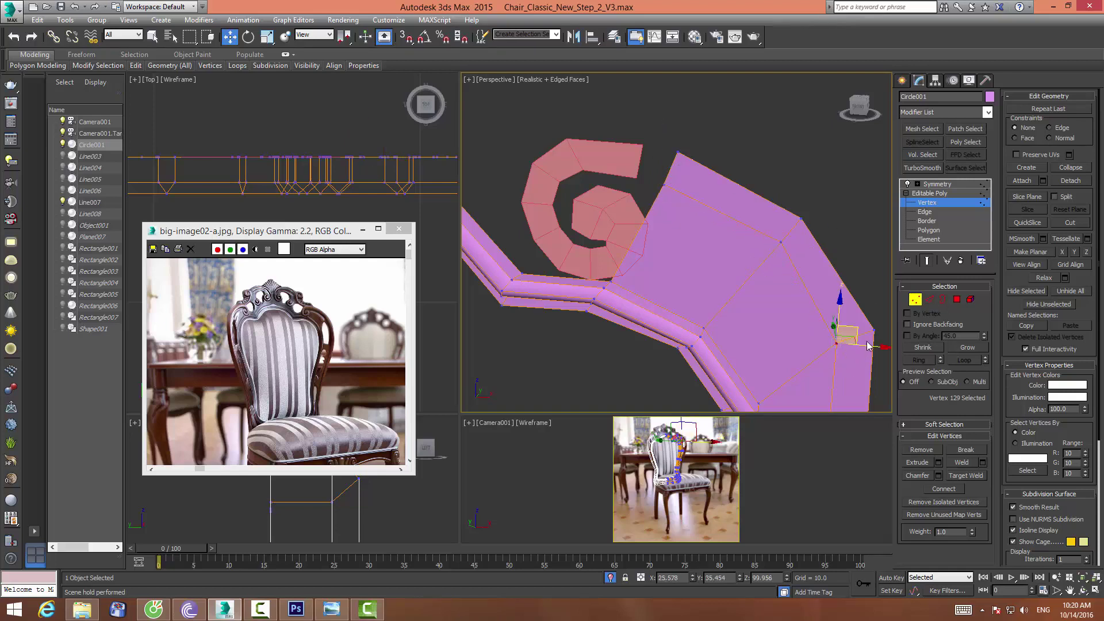
left_click_drag(872, 346, 873, 346)
Reposition the vertices at the backrest's lower bend and inner corner to smooth the bend
middle_click_drag(873, 347, 685, 89)
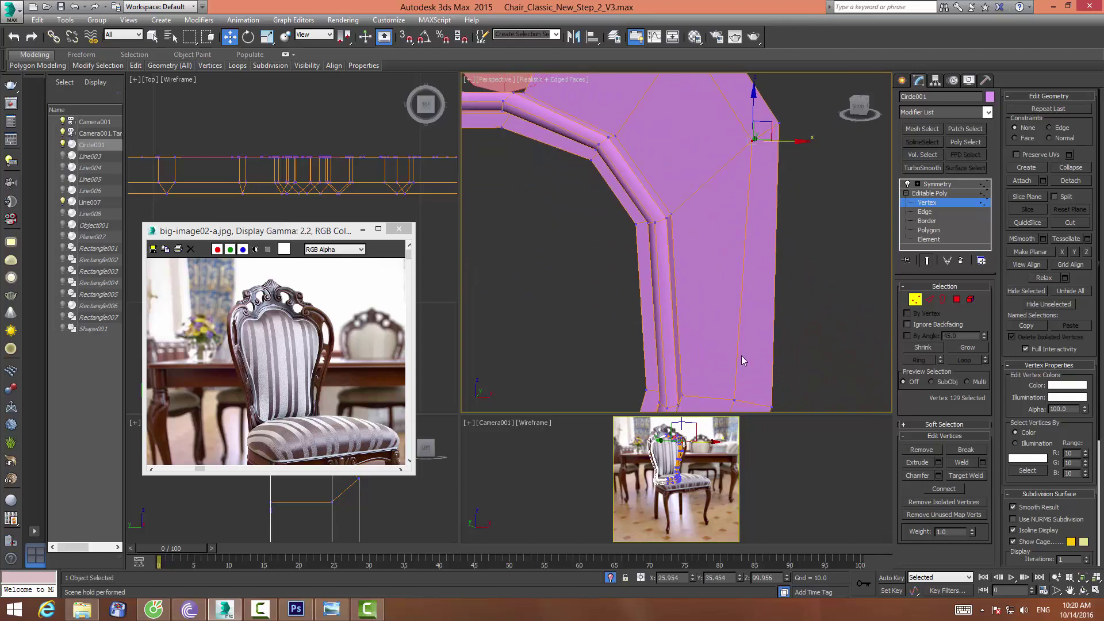
middle_click_drag(741, 355, 749, 197)
left_click(742, 252)
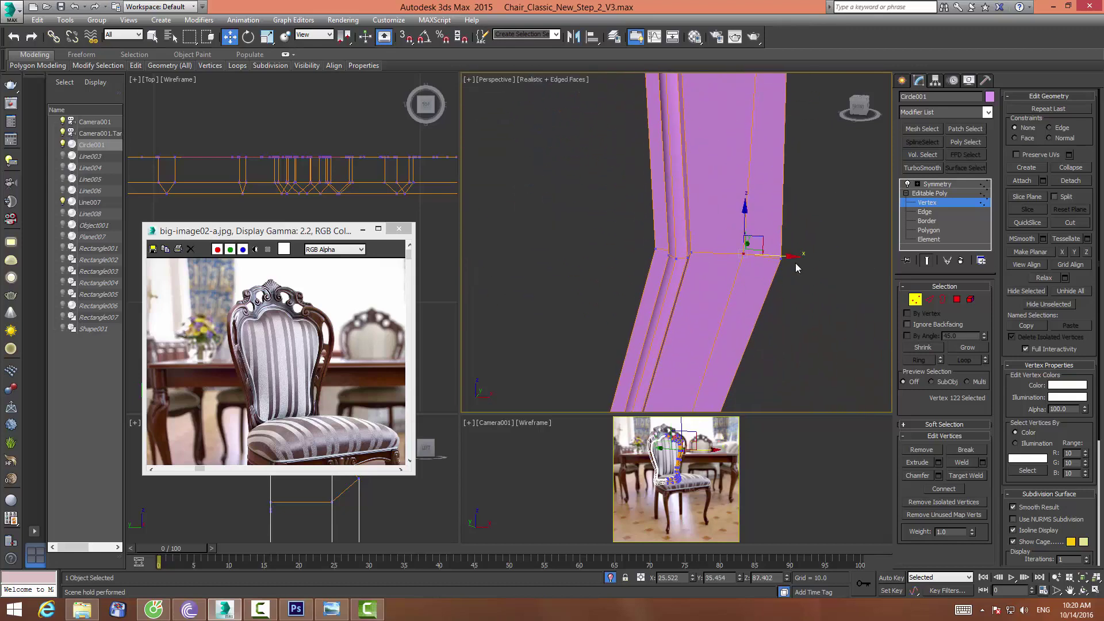
middle_click_drag(720, 427, 740, 261)
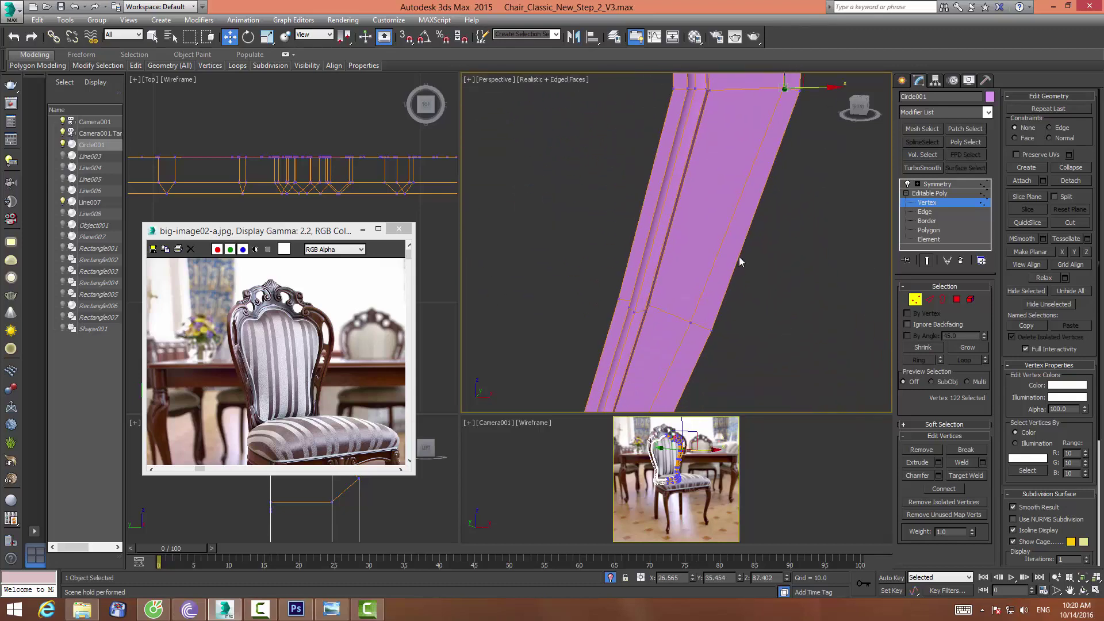
left_click(690, 321)
left_click_drag(718, 325, 719, 326)
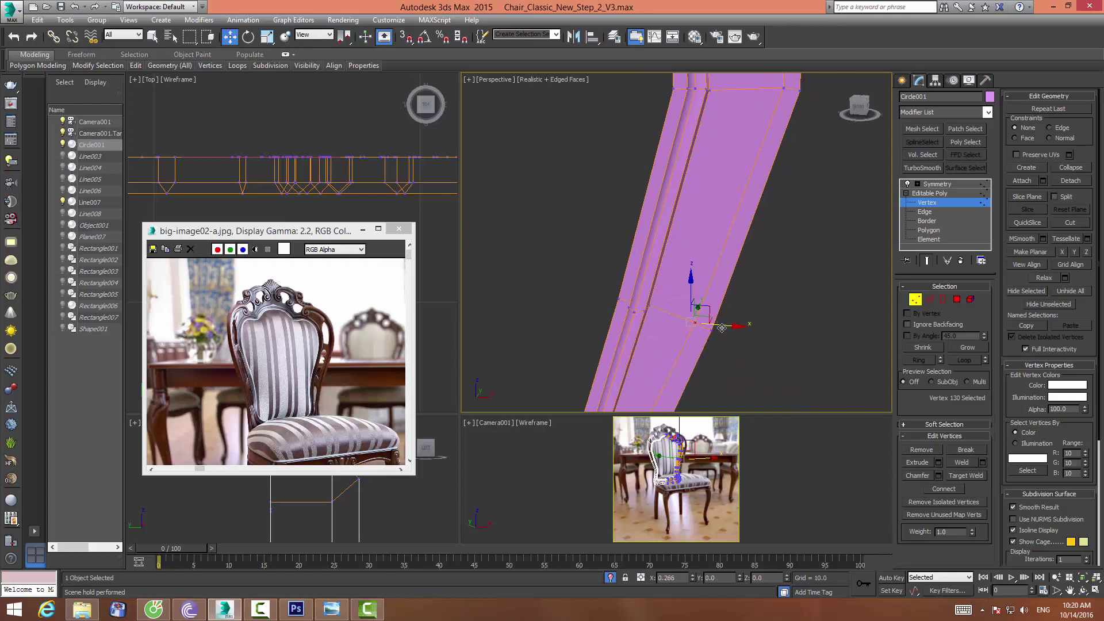
middle_click_drag(720, 326, 697, 253)
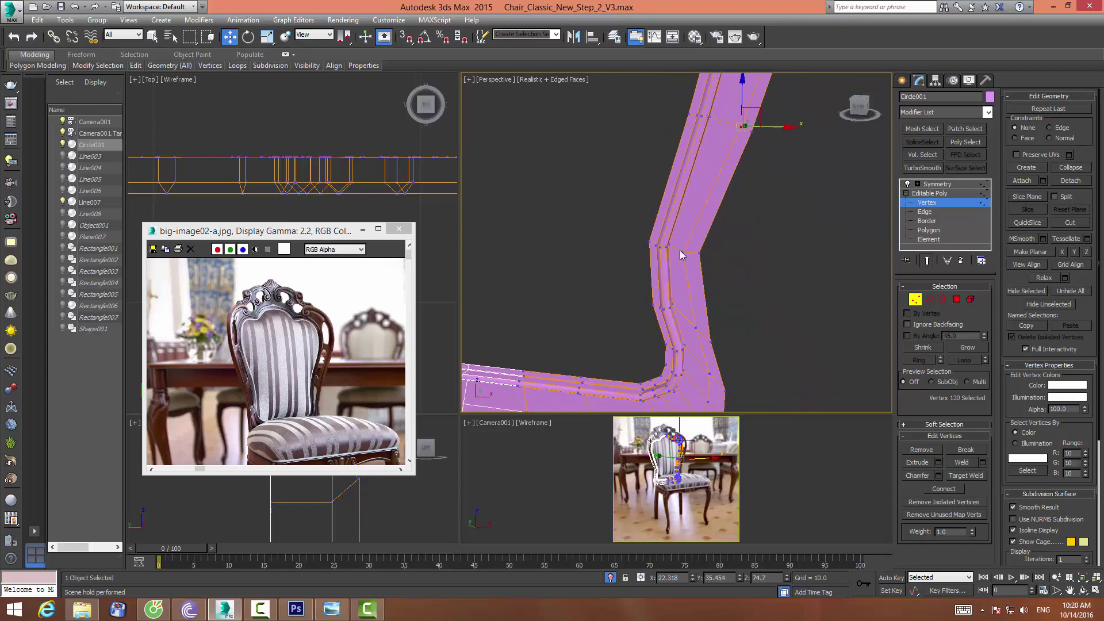
left_click(698, 253)
left_click(698, 328)
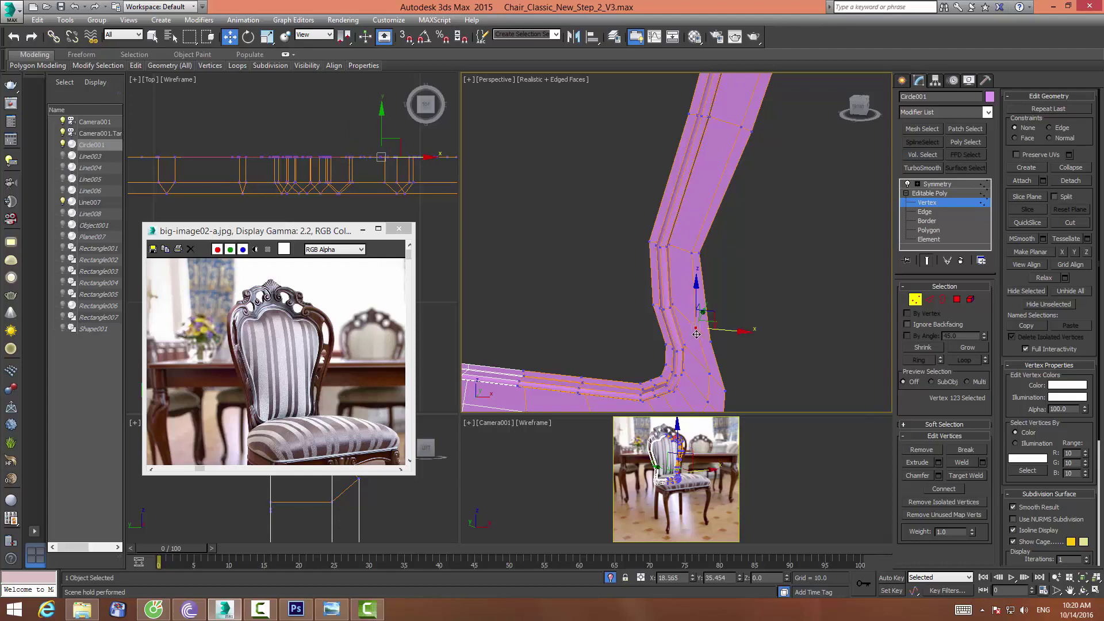
left_click_drag(697, 341, 743, 323)
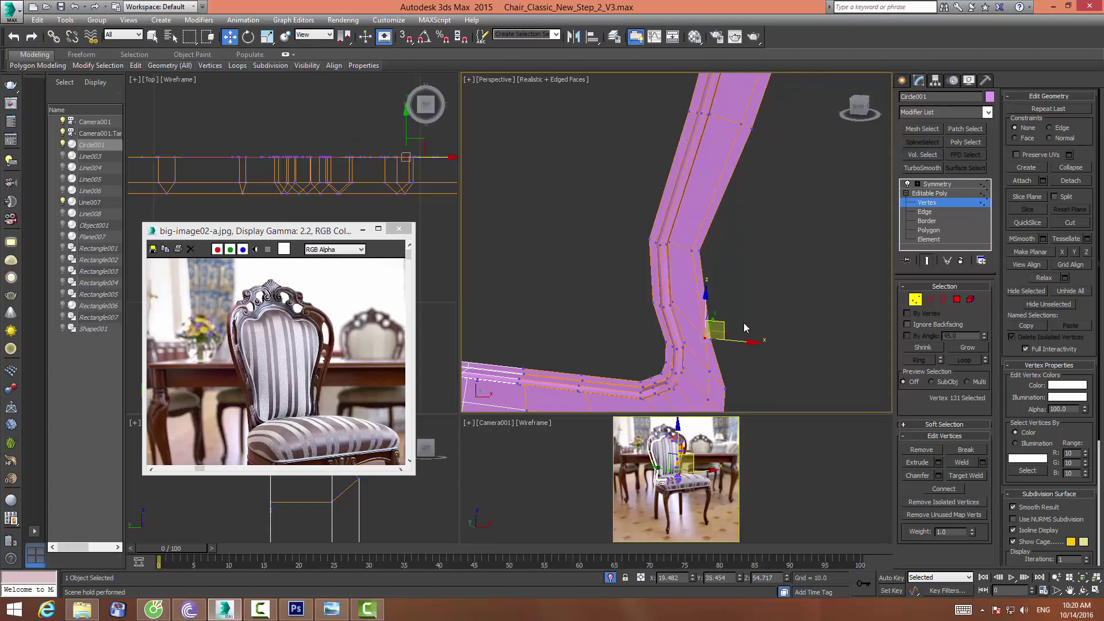
scroll(743, 323, "down", 5)
scroll(759, 266, "up", 4)
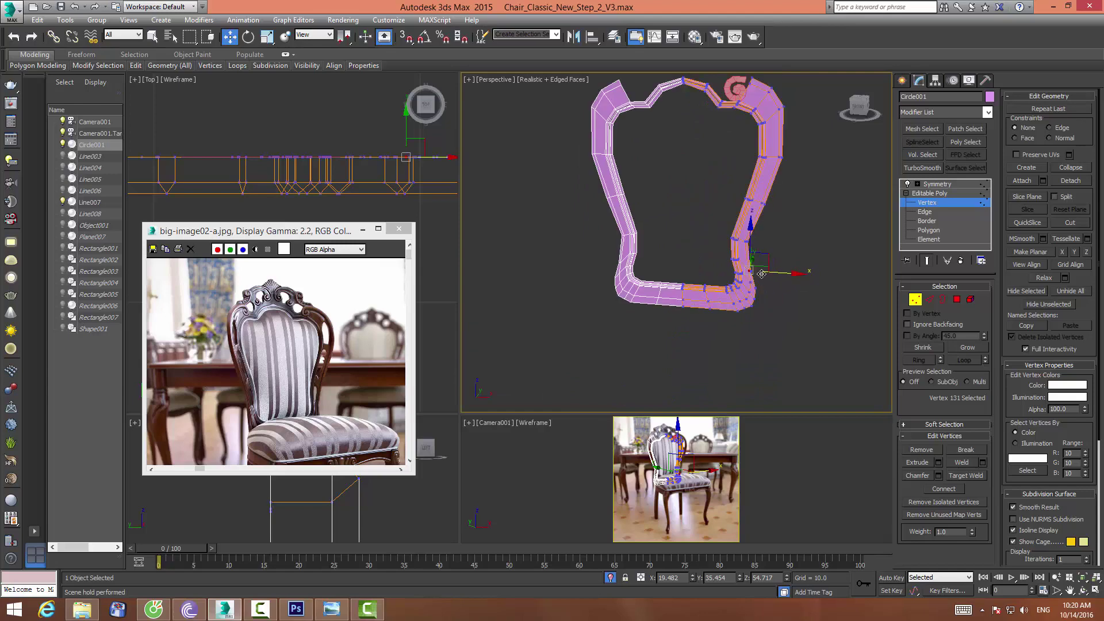
In Front view, select the crest's corner vertices and shift one slightly up and left
key("f")
scroll(742, 242, "up", 5)
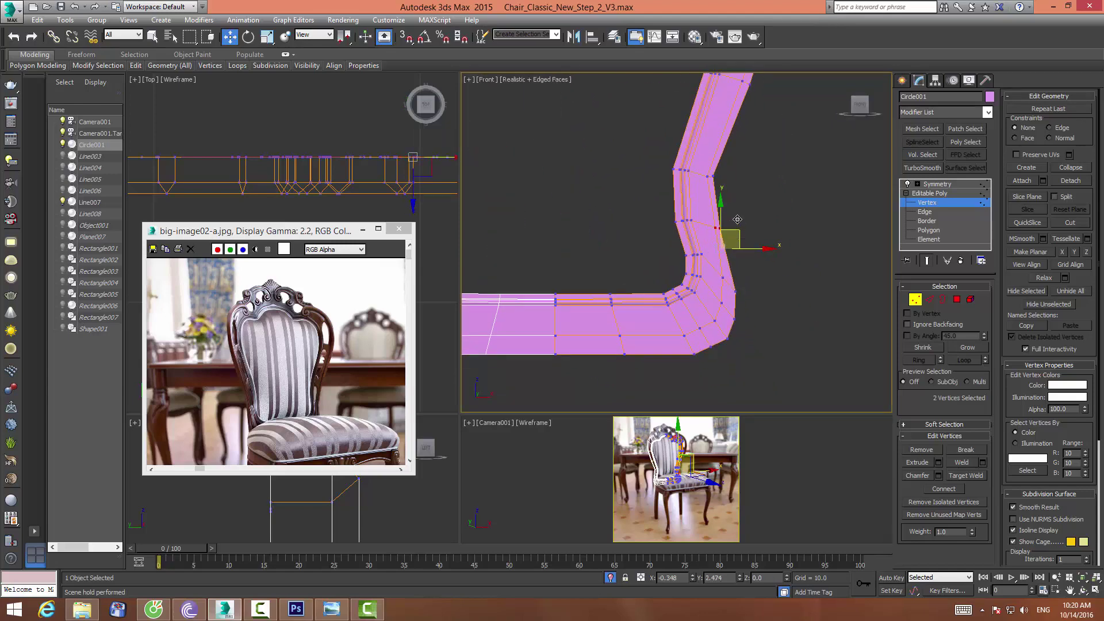
left_click_drag(704, 213, 736, 230)
left_click(750, 284)
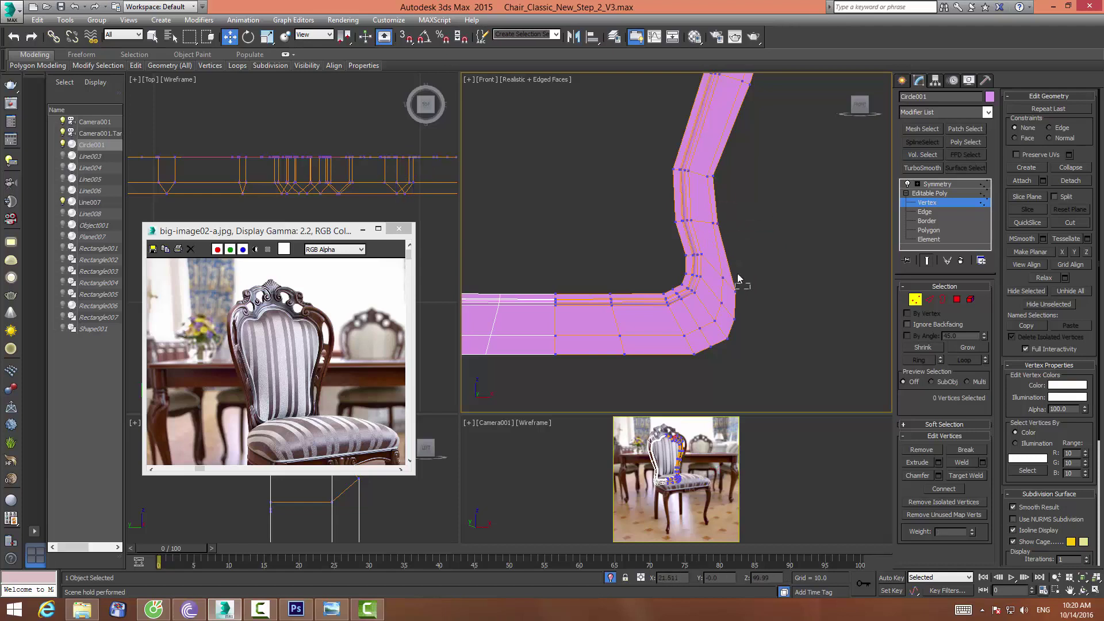
left_click_drag(723, 293, 722, 295)
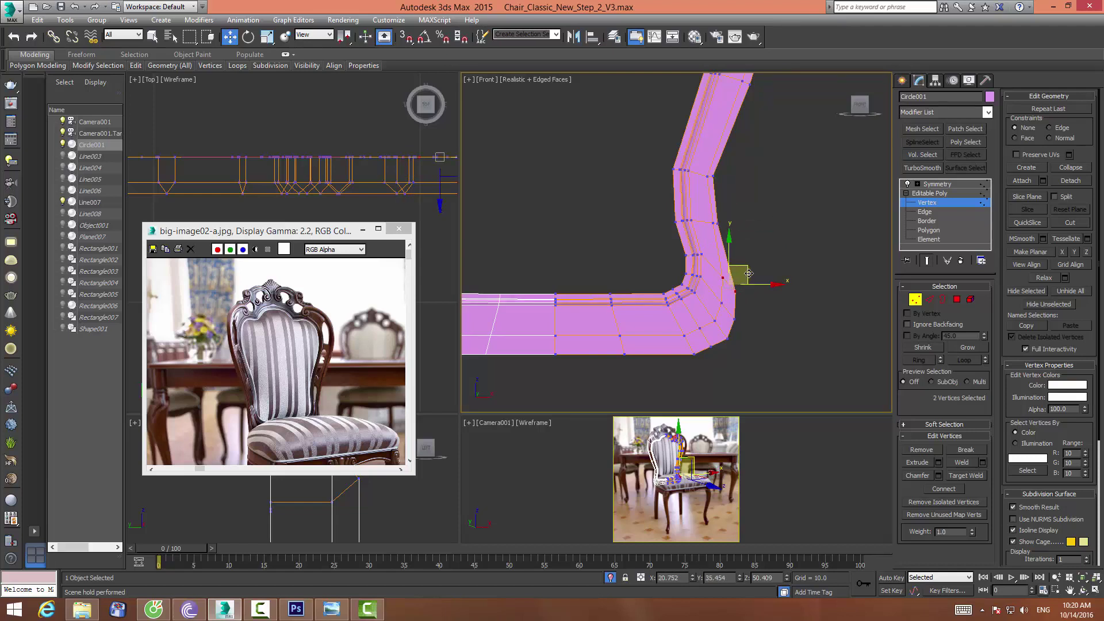
left_click(736, 272)
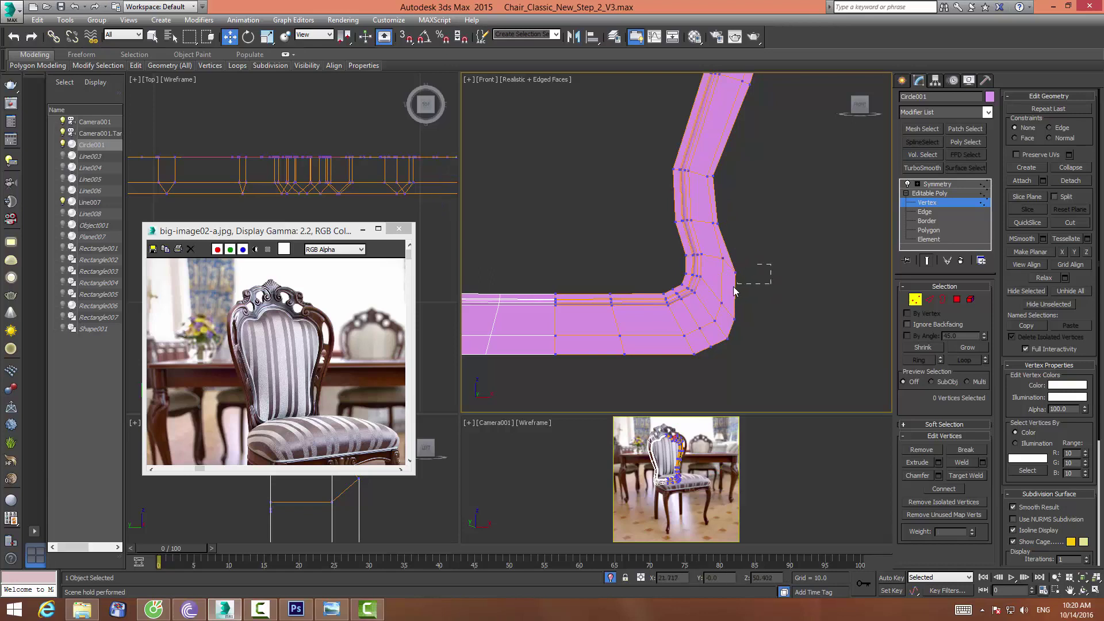
left_click_drag(754, 262, 751, 252)
Round off the lower-right corner by moving the vertex above it up and right
left_click(762, 209)
left_click_drag(718, 328, 748, 282)
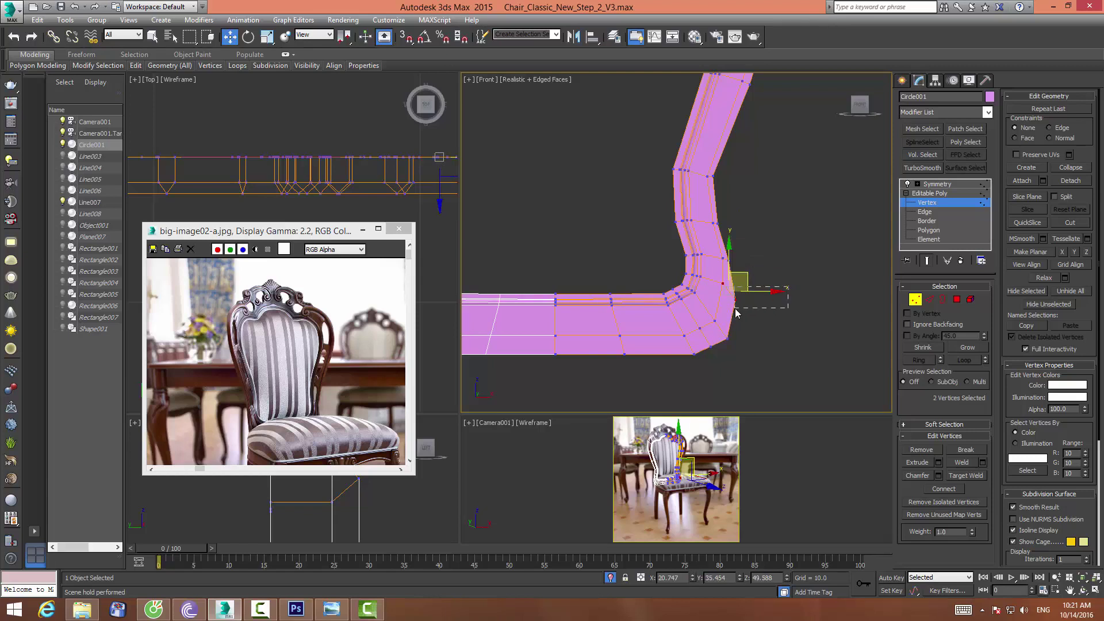
left_click(735, 298)
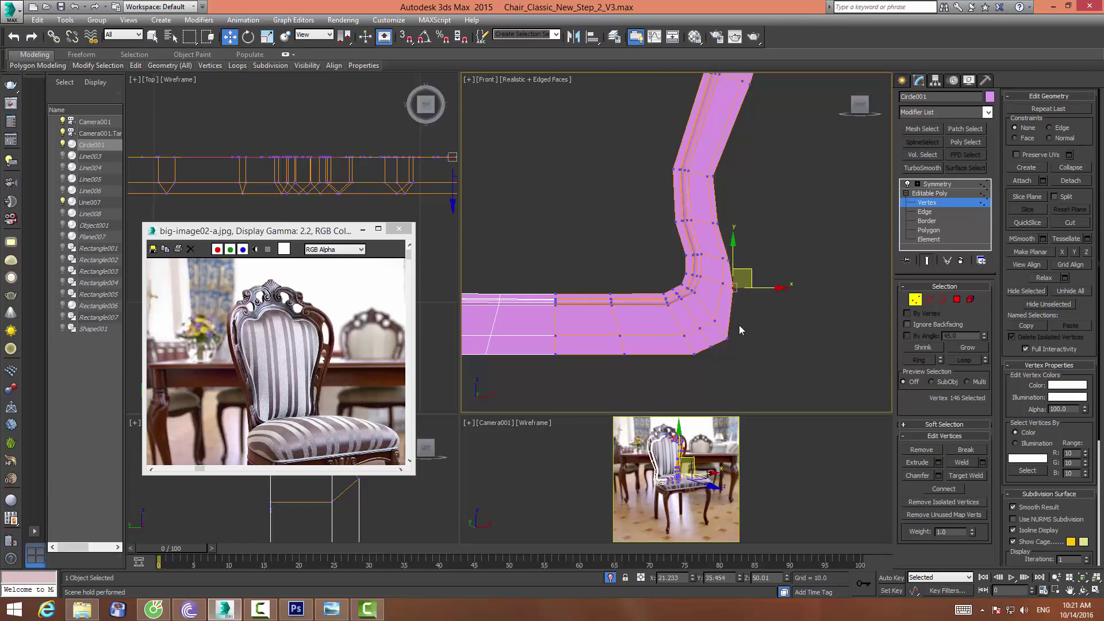
left_click(724, 344)
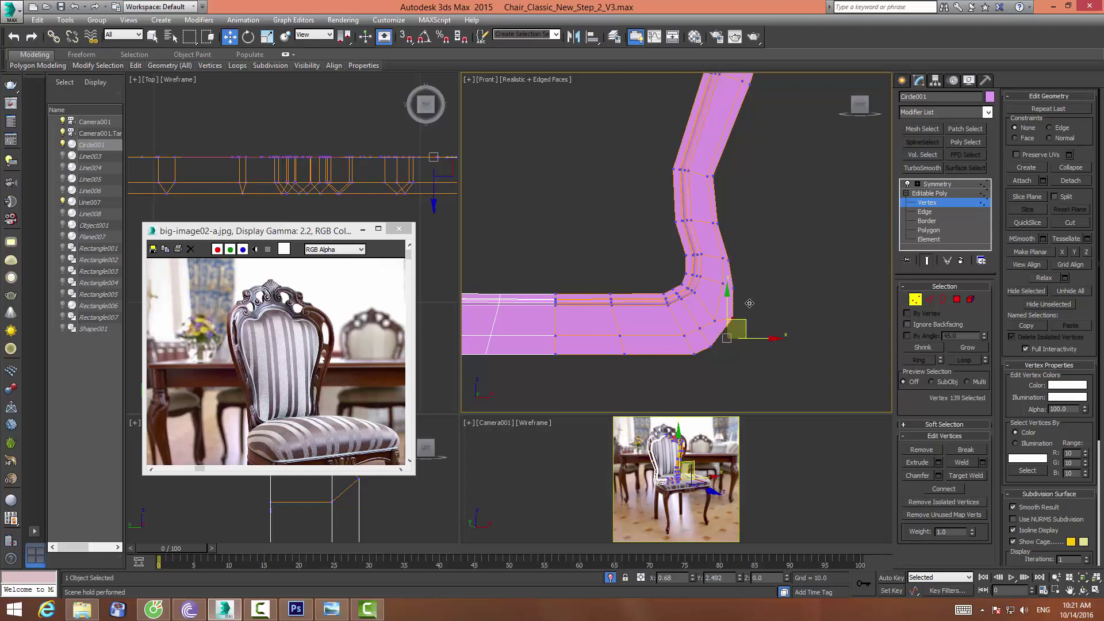
left_click(718, 319)
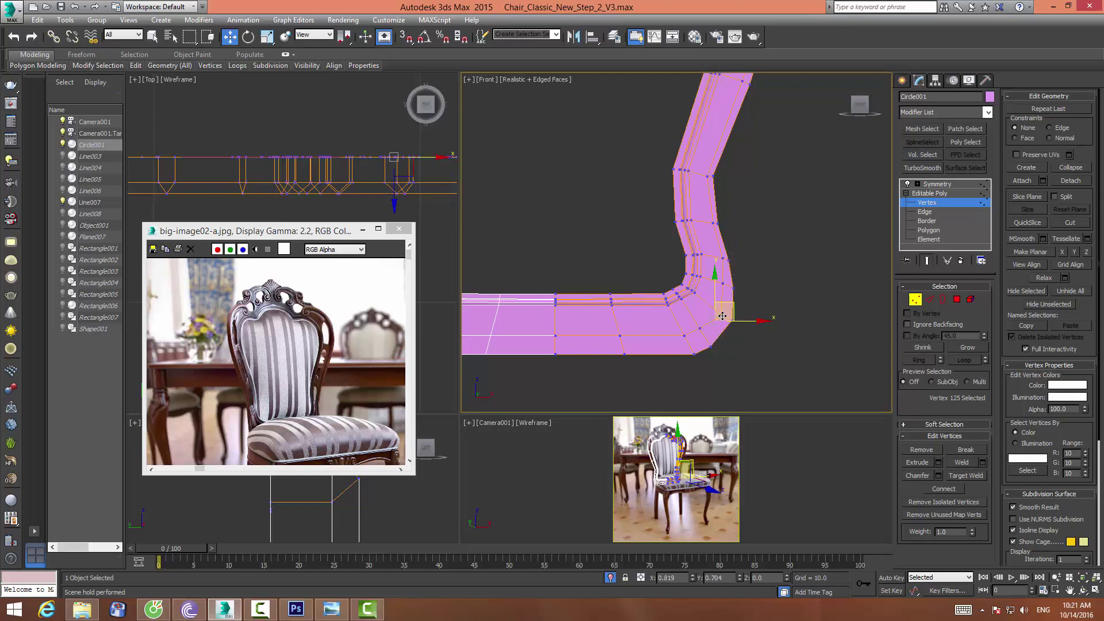
left_click_drag(720, 317, 727, 311)
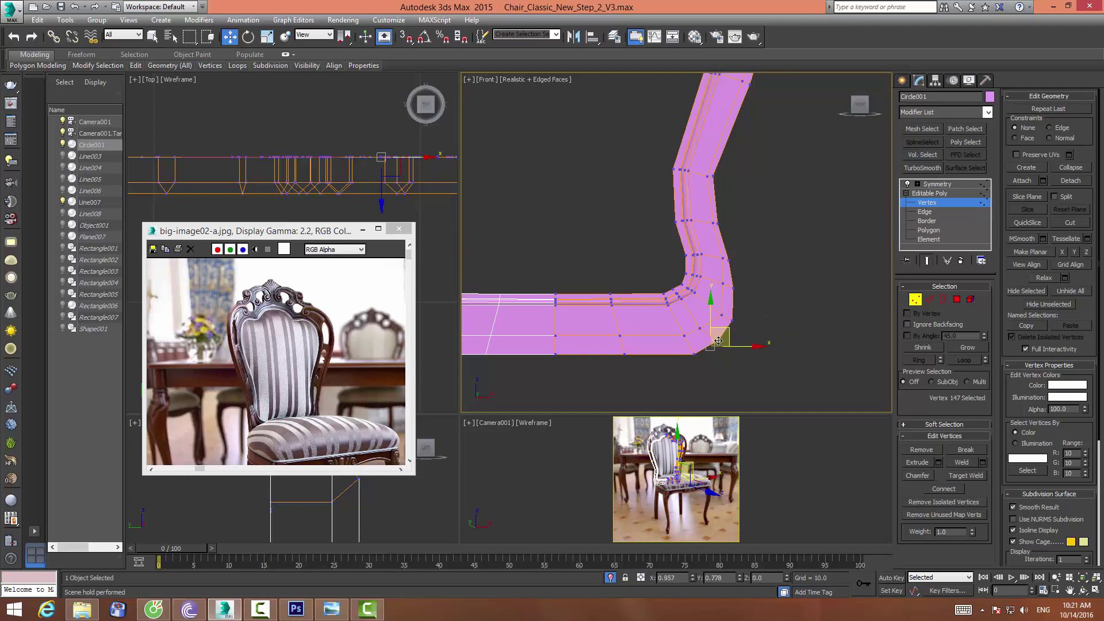
Adjust the lower-left corner vertices and nudge a bottom-edge vertex down
left_click(701, 329)
left_click(686, 336)
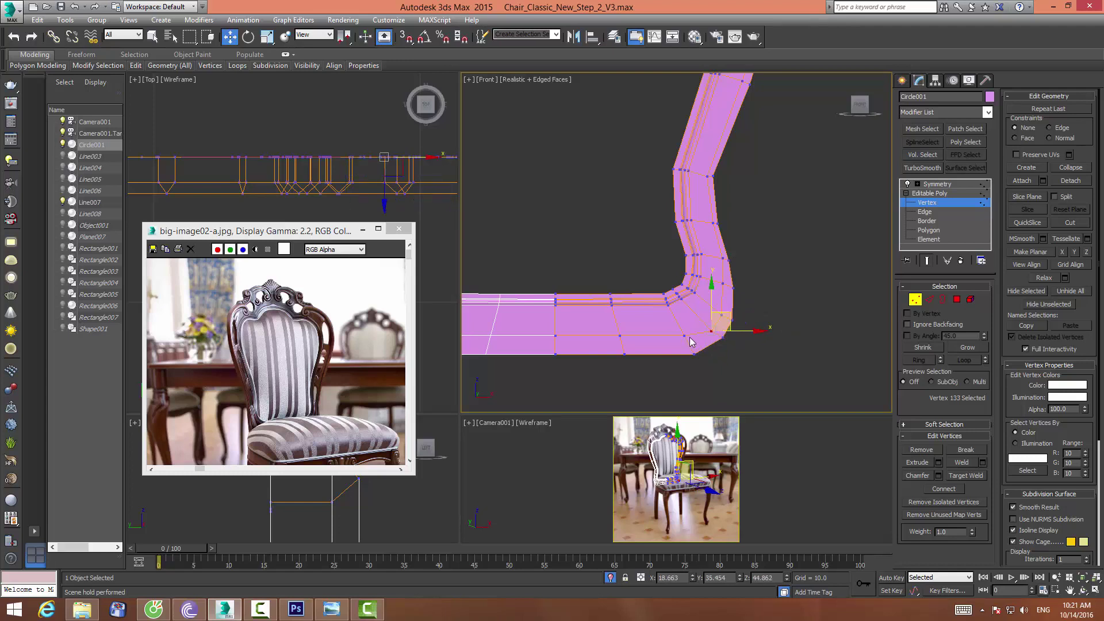
left_click(690, 346)
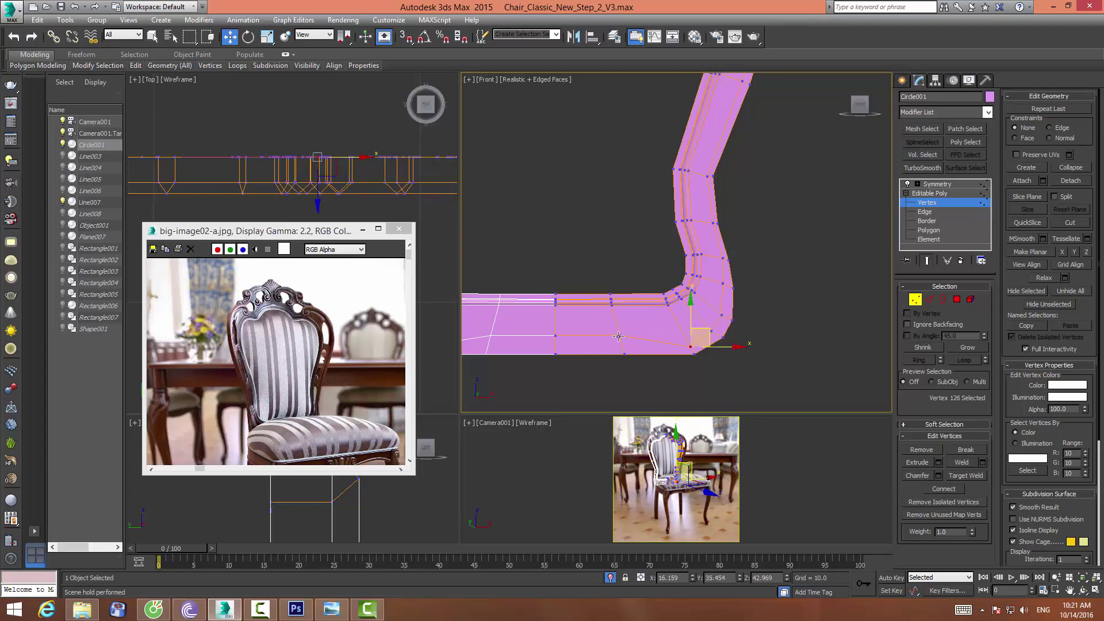
left_click(618, 337)
left_click_drag(618, 336, 620, 345)
left_click(556, 337)
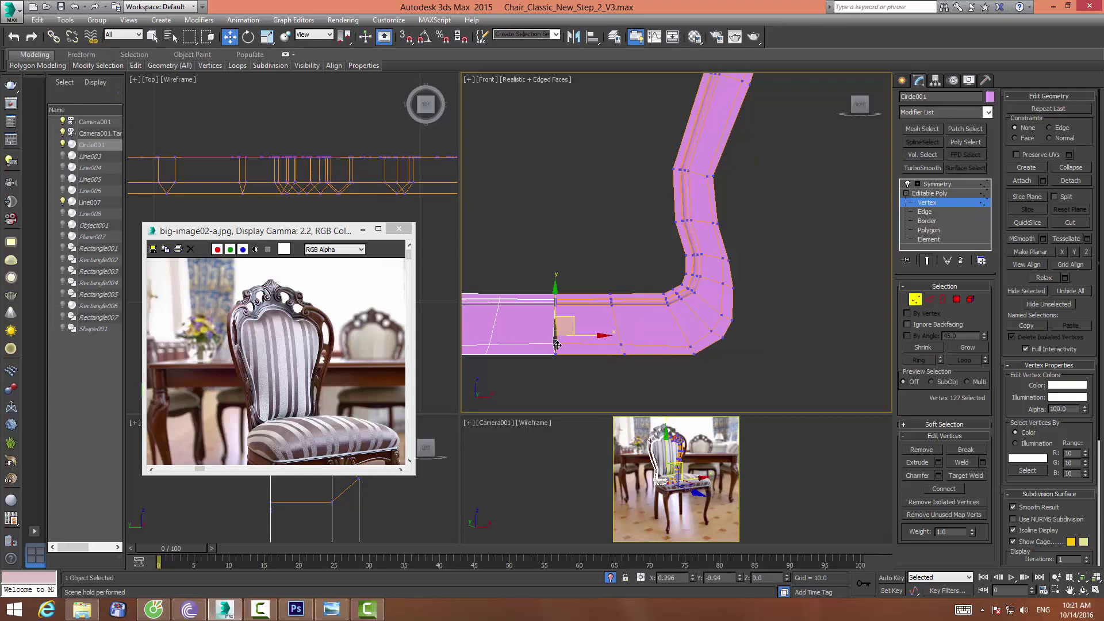
Select vertices along the backrest side up to the spiral scroll, framing the scroll close up
middle_click_drag(684, 87, 682, 228)
scroll(716, 266, "up", 2)
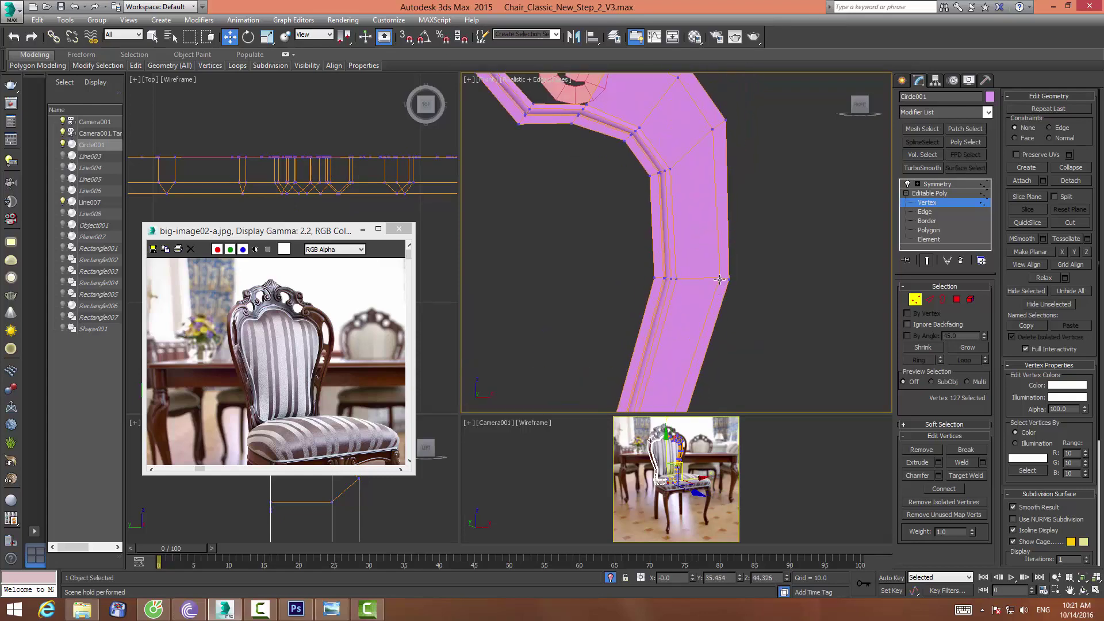
left_click(719, 279)
middle_click_drag(713, 139, 709, 216)
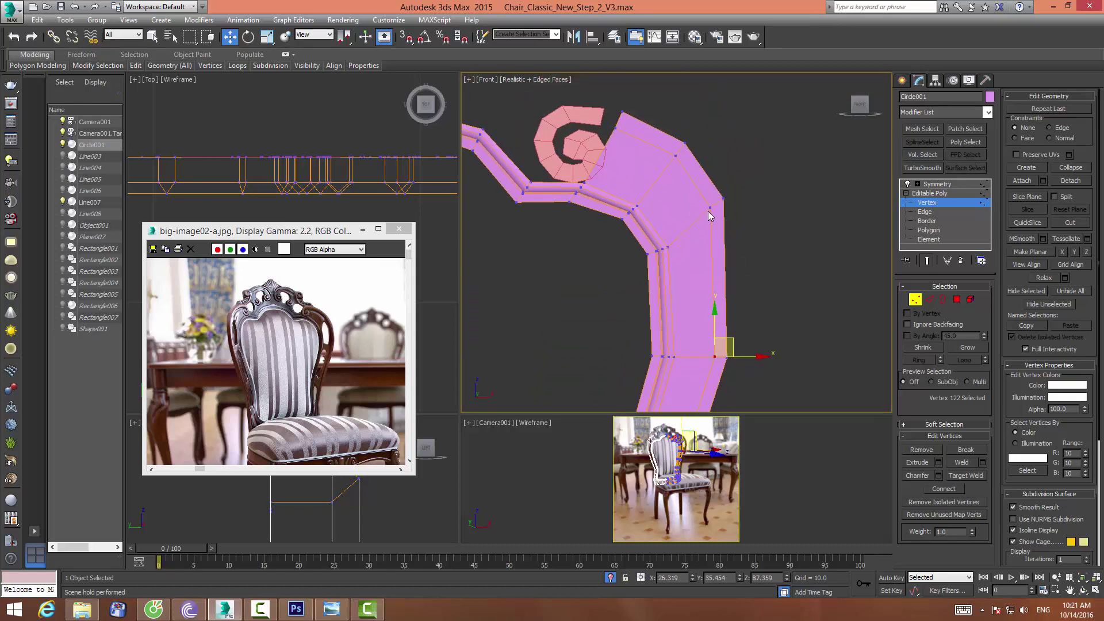
left_click(711, 208)
middle_click_drag(676, 163, 679, 219)
scroll(678, 218, "up", 3)
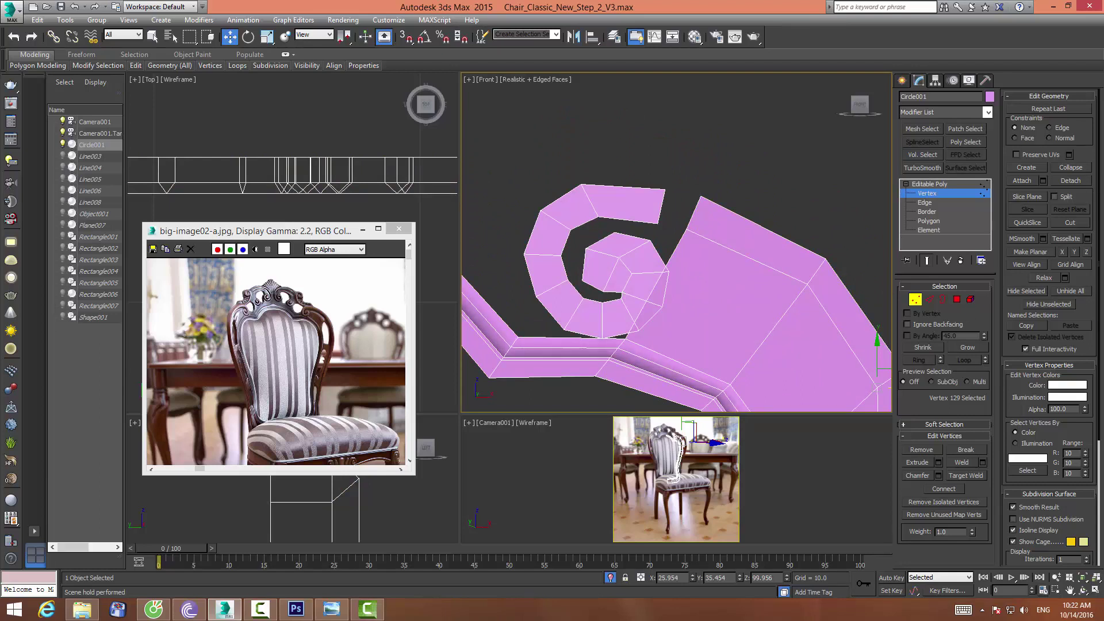
Target-weld the scroll's open-end vertex onto the crest vertex with vertex snapping on
left_click(966, 475)
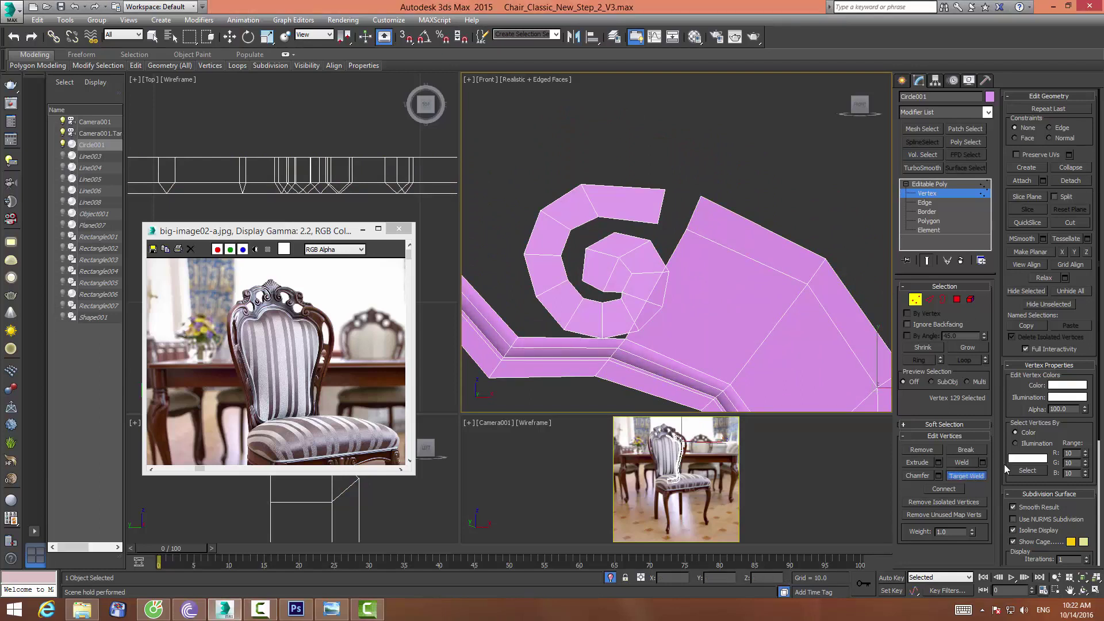
left_click(406, 36)
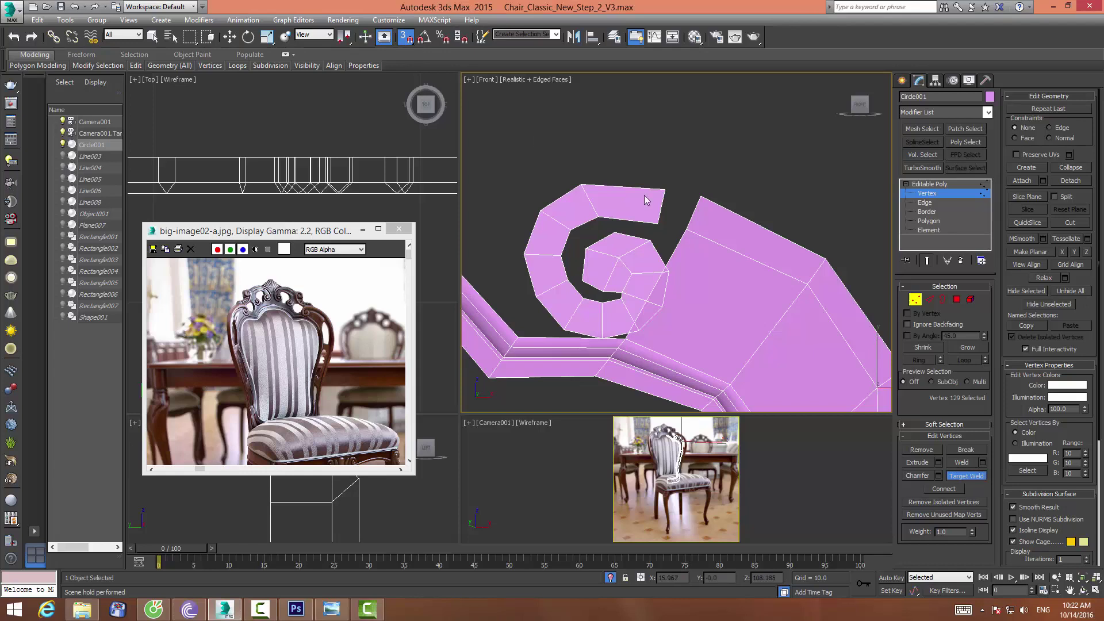
left_click(699, 197)
left_click(659, 223)
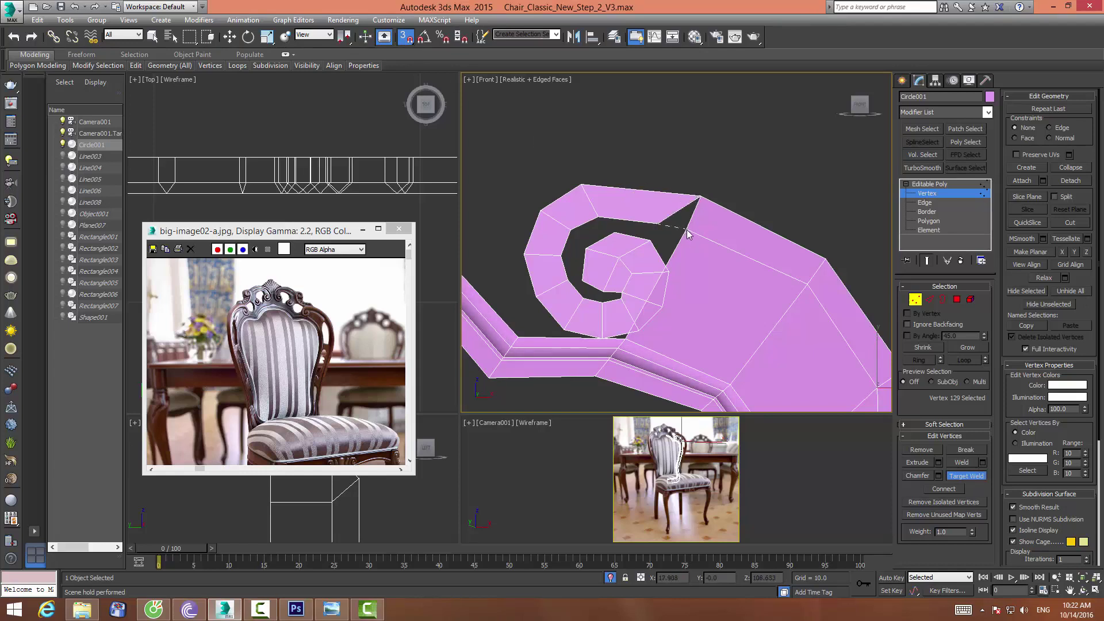
Snap the scroll–crest junction vertex onto the crest corner to close the gap
key("w")
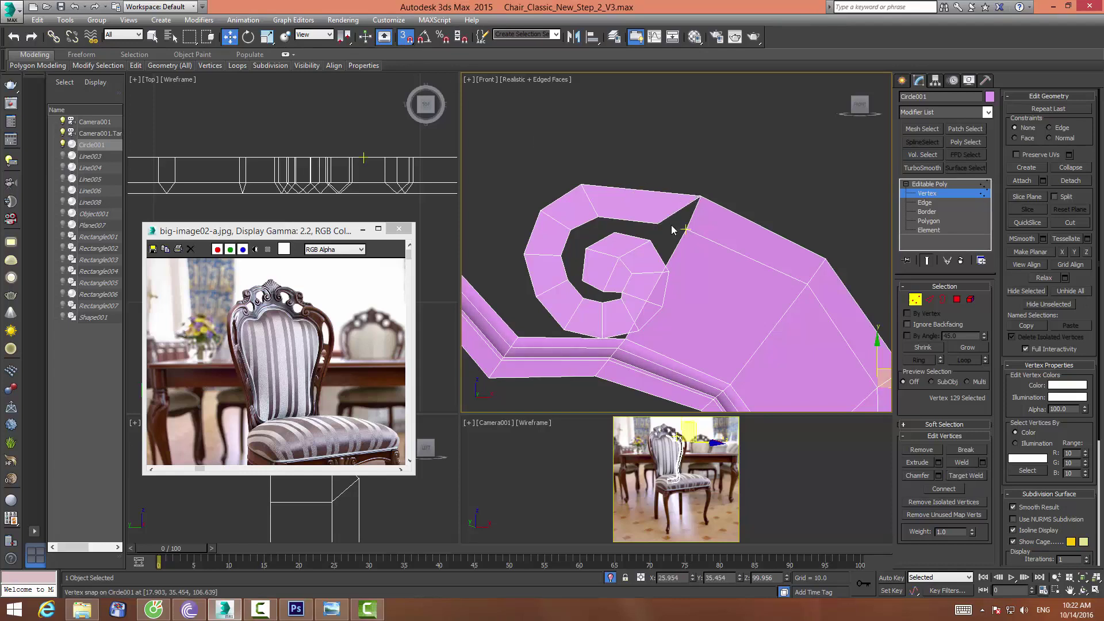
left_click(658, 224)
left_click_drag(671, 226, 700, 232)
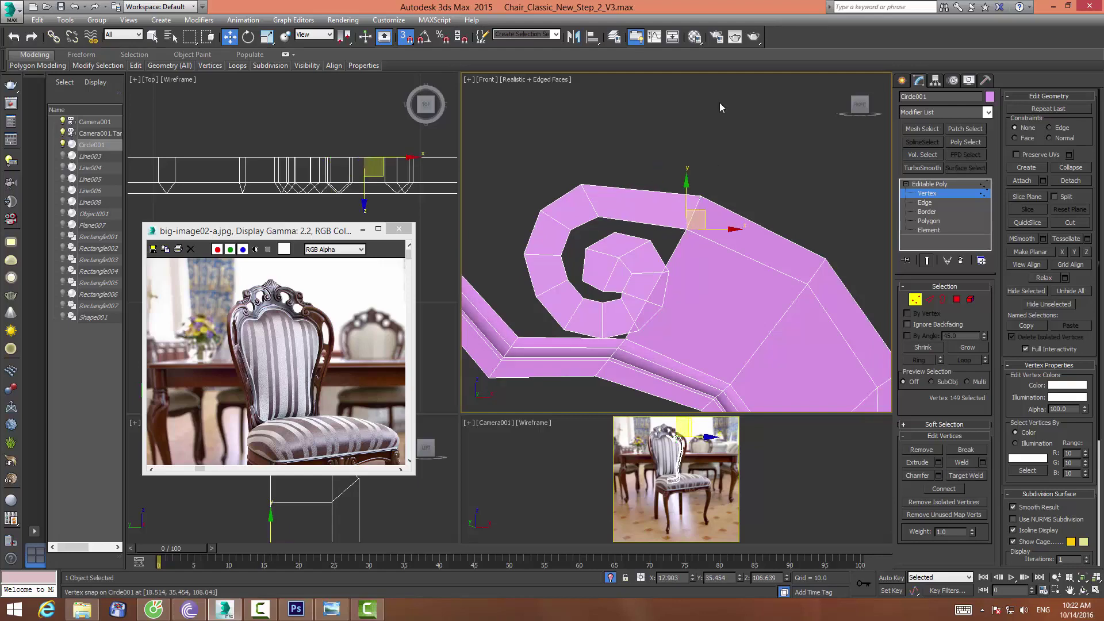
left_click(928, 298)
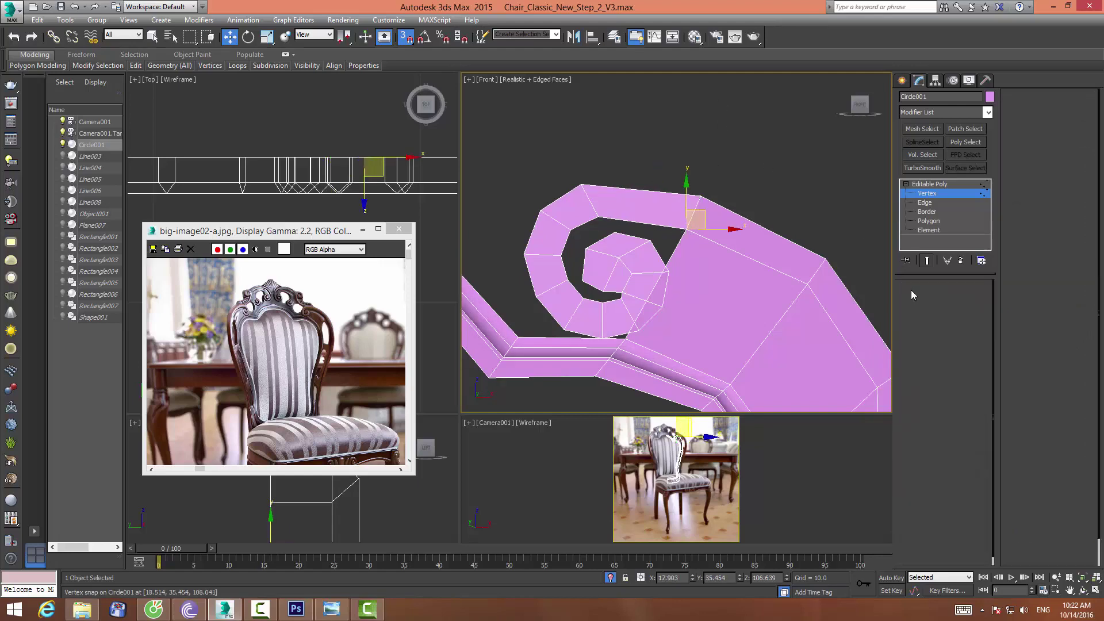
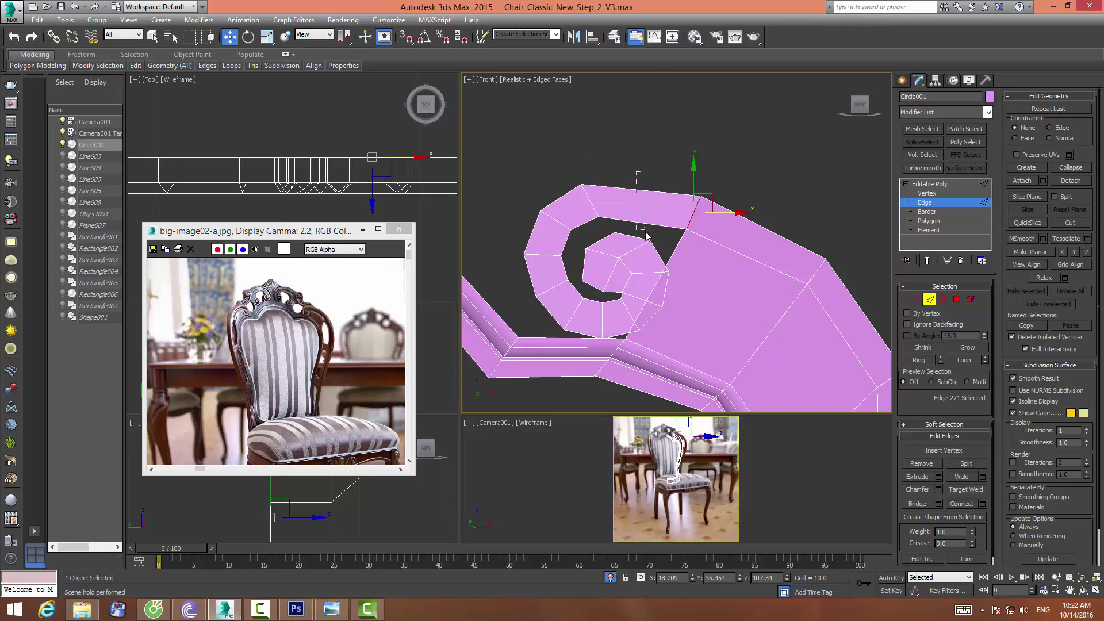
Select the top and inner edges of the arm and connect them with a new edge
left_click_drag(647, 221, 646, 235)
left_click(962, 504)
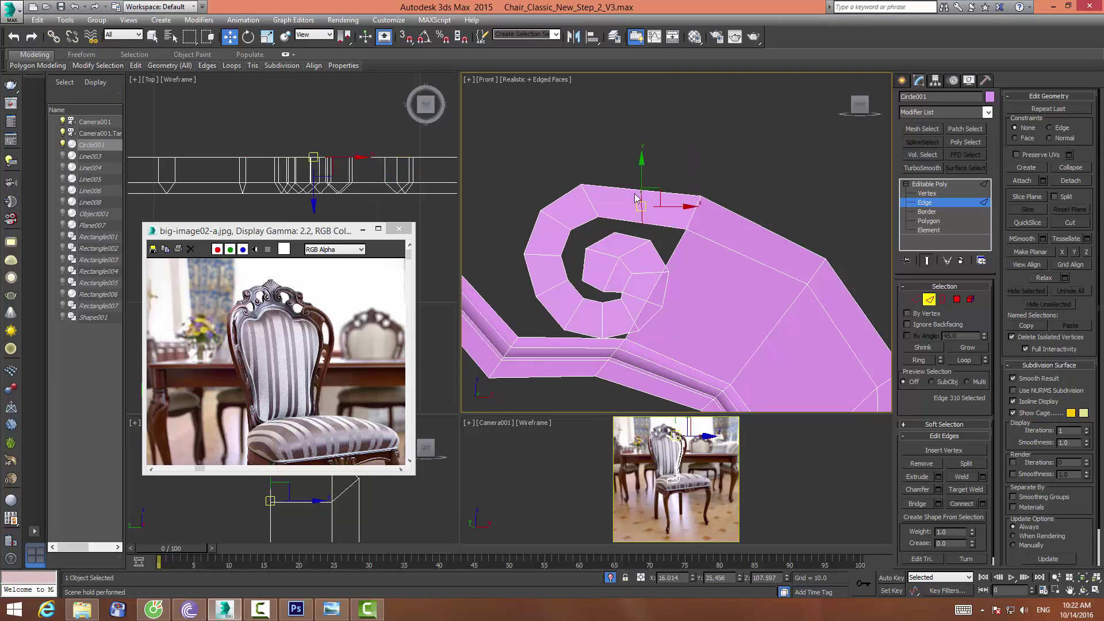
left_click(704, 201)
middle_click_drag(704, 201, 729, 141)
scroll(740, 223, "down", 2)
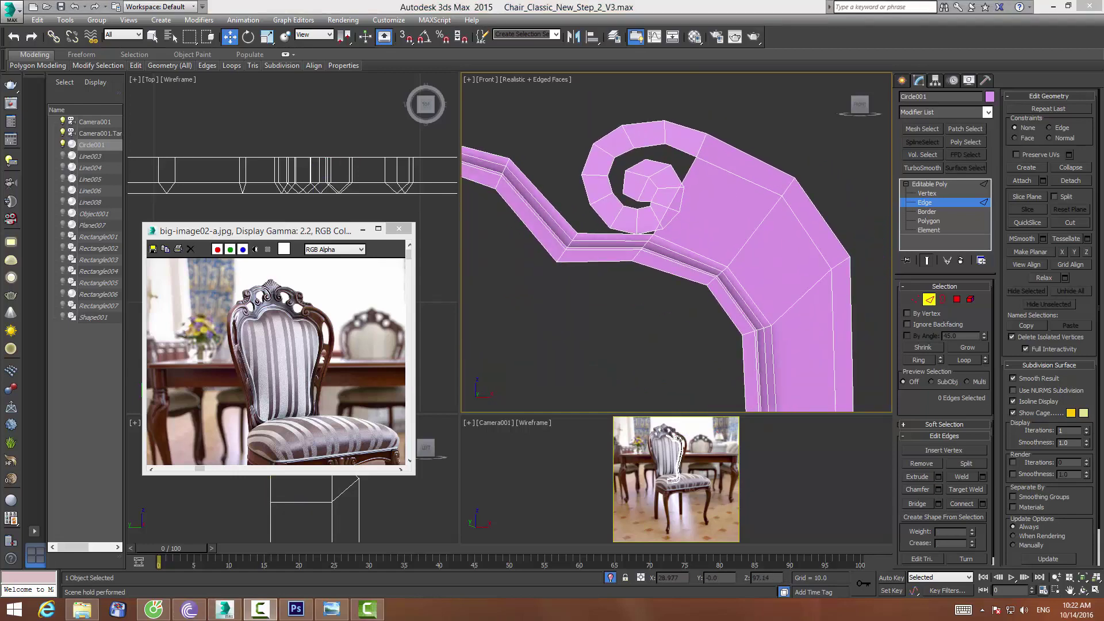
Connect the 14-edge ring across the arm with 2 segments, pinch 10 and slide -38
left_click(919, 359)
middle_click_drag(773, 298, 741, 274)
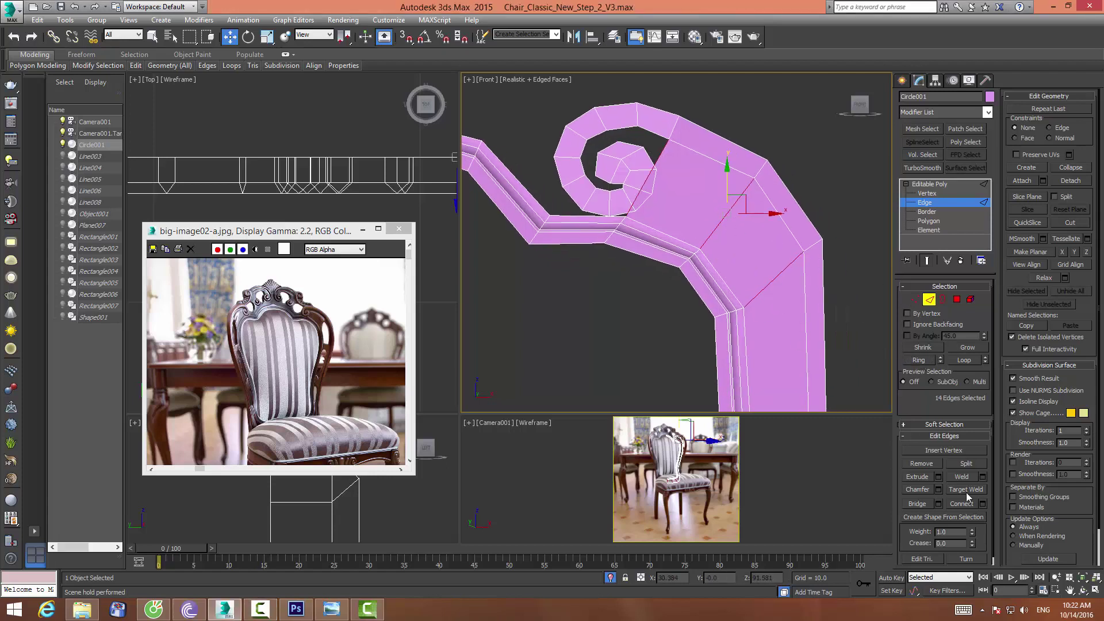
left_click(983, 504)
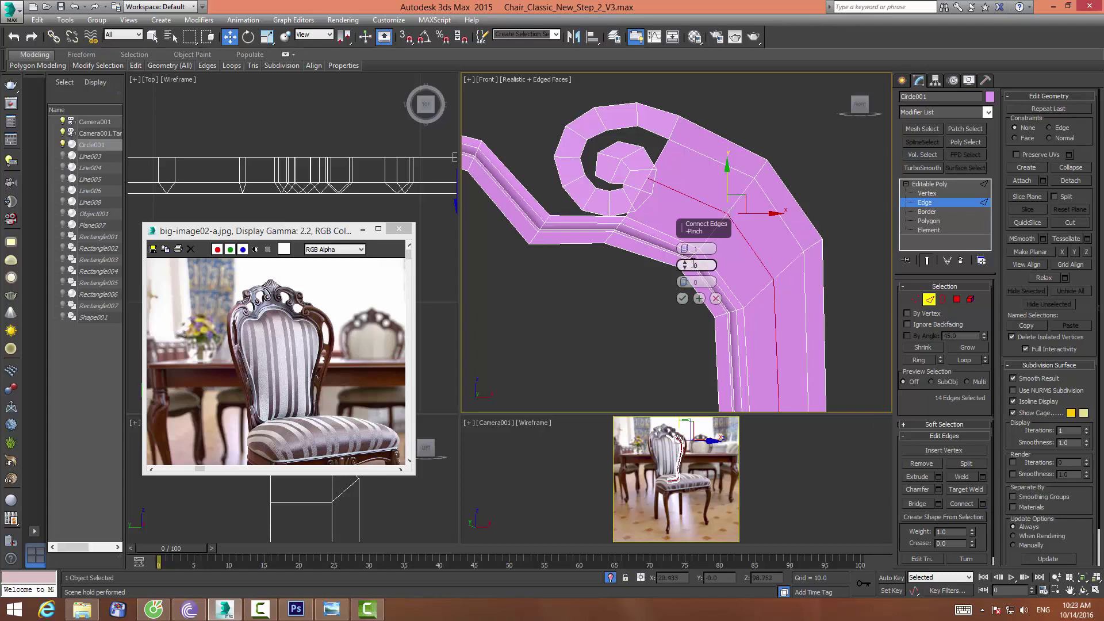
left_click_drag(685, 248, 687, 252)
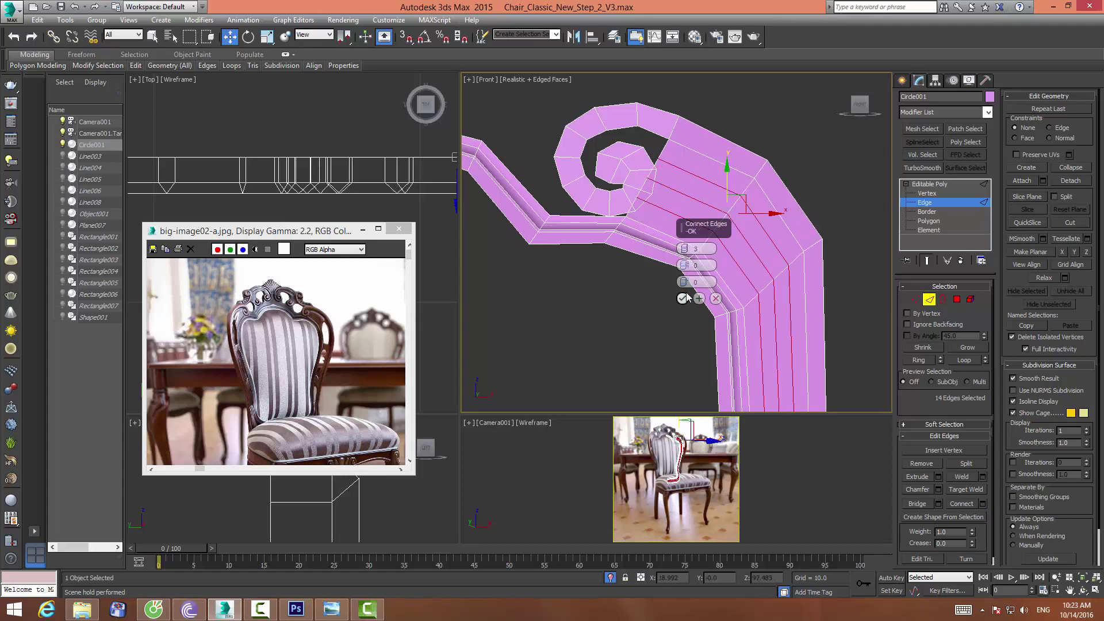
left_click_drag(684, 263, 688, 237)
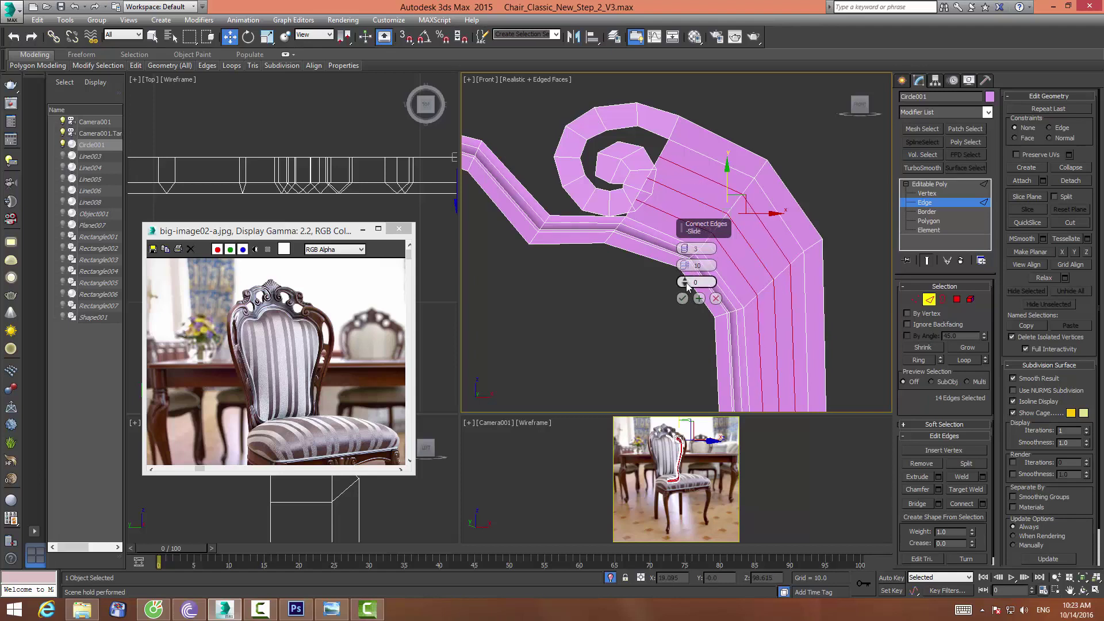
left_click_drag(684, 282, 675, 369)
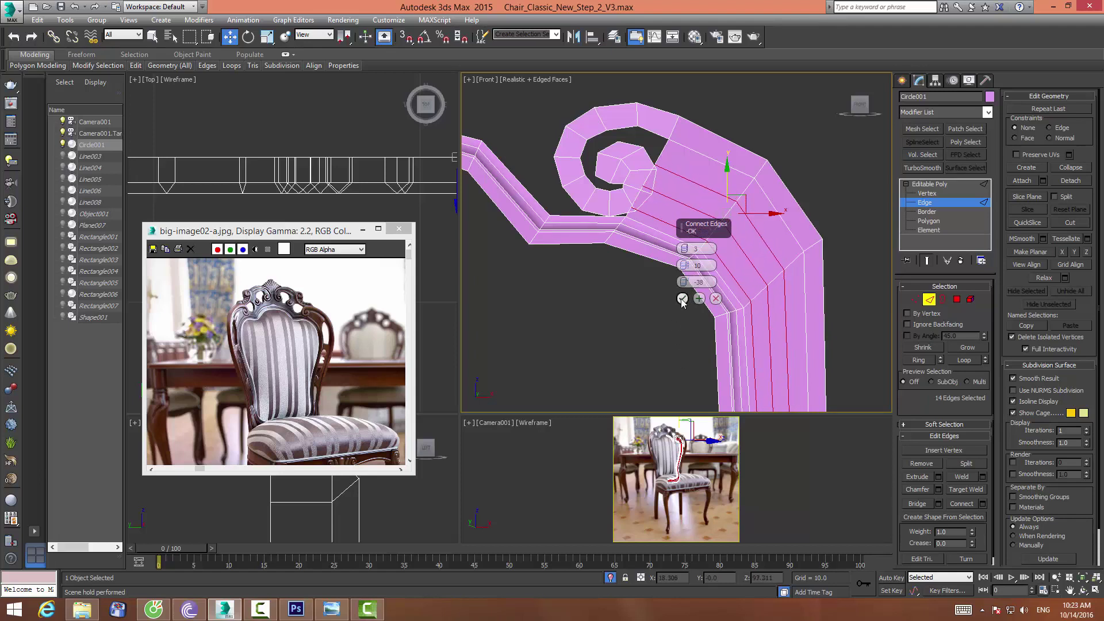
left_click(683, 298)
scroll(661, 283, "up", 2)
middle_click_drag(661, 284, 668, 368)
scroll(693, 239, "up", 2)
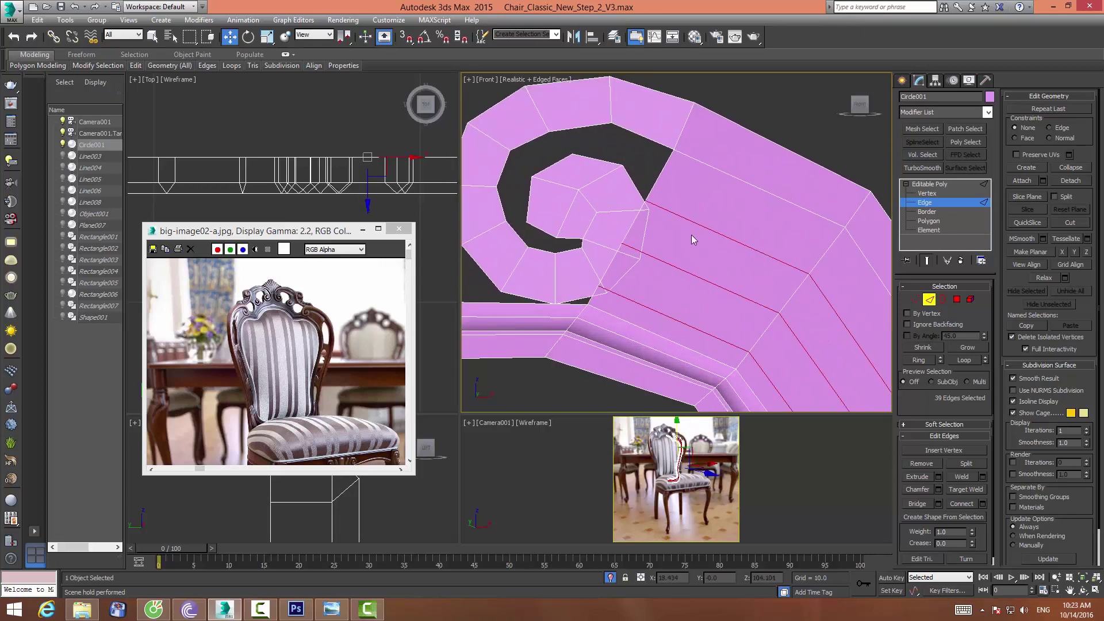
Target-weld the notch vertex beside the spiral onto the vertex below it
left_click(914, 300)
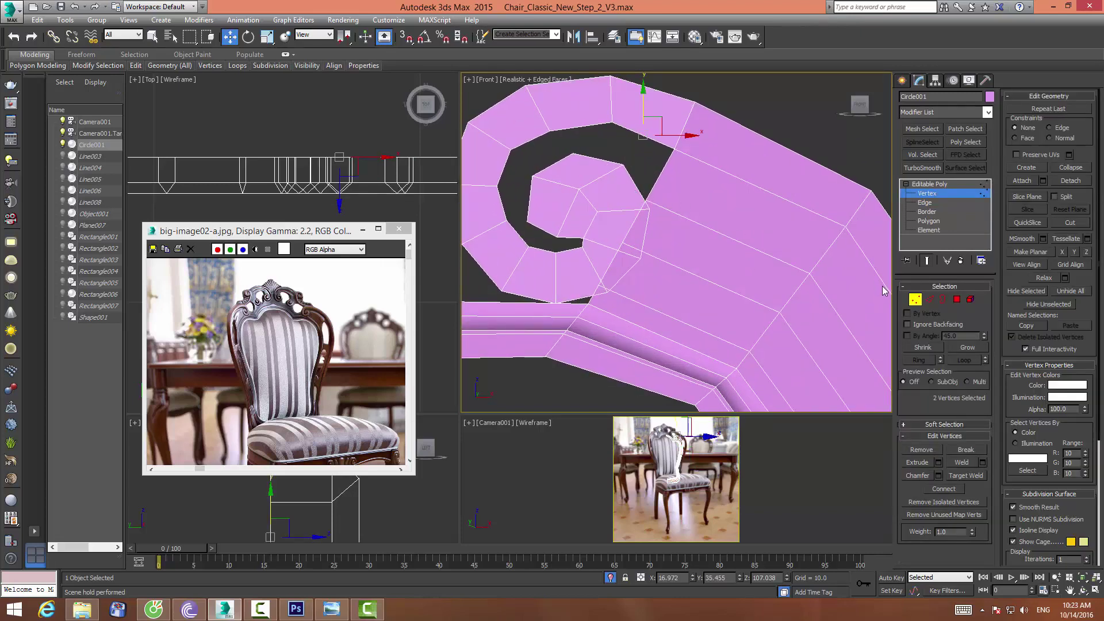
left_click(618, 175)
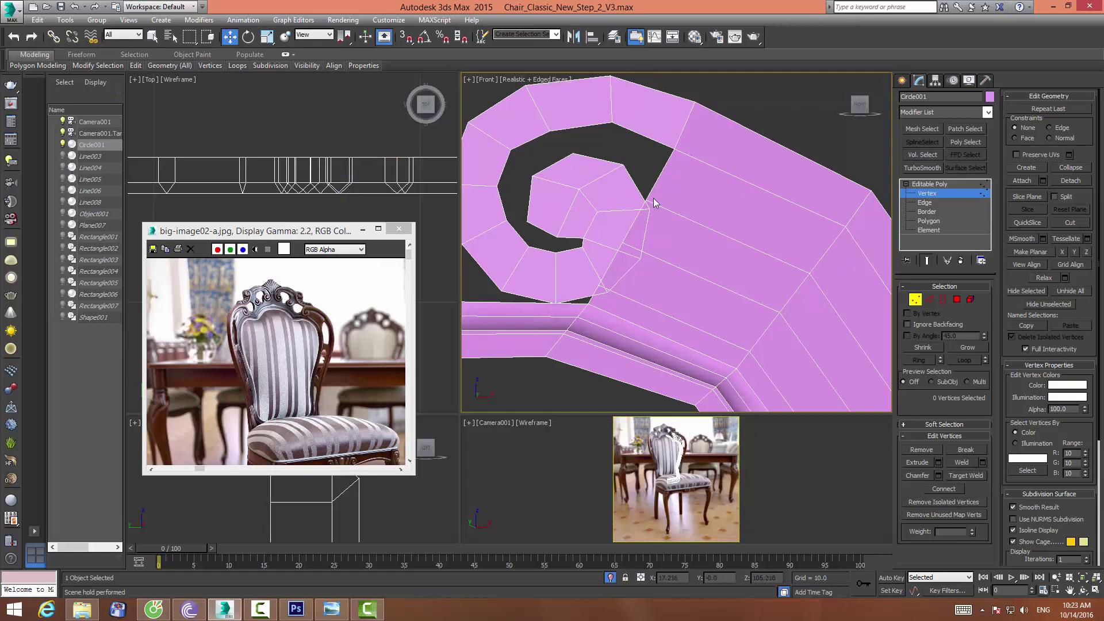
left_click(929, 298)
left_click(915, 300)
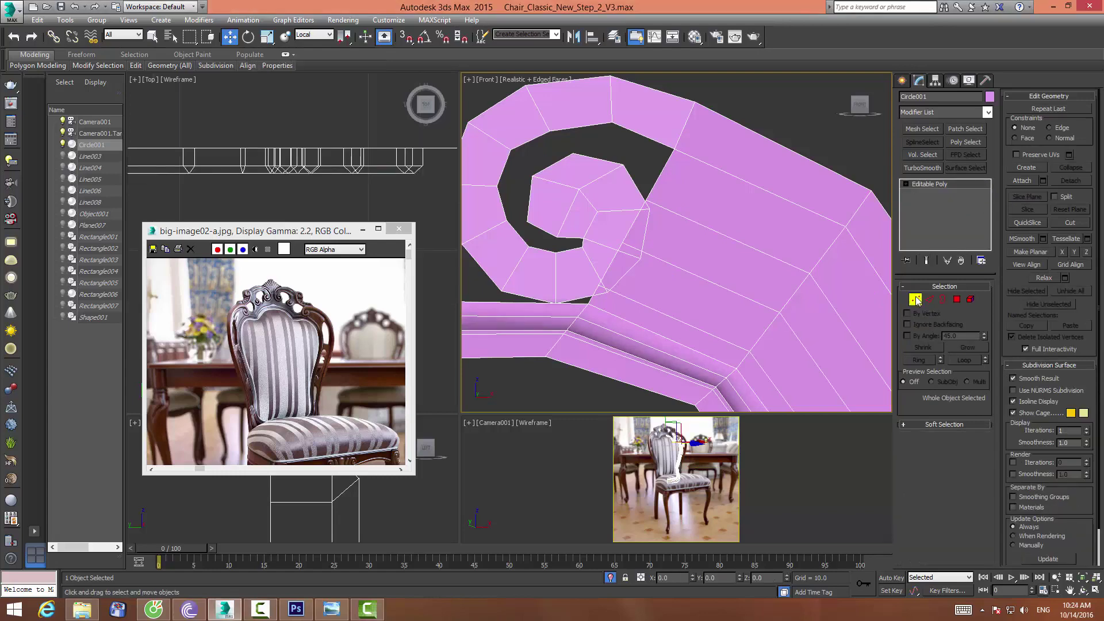
left_click(646, 199)
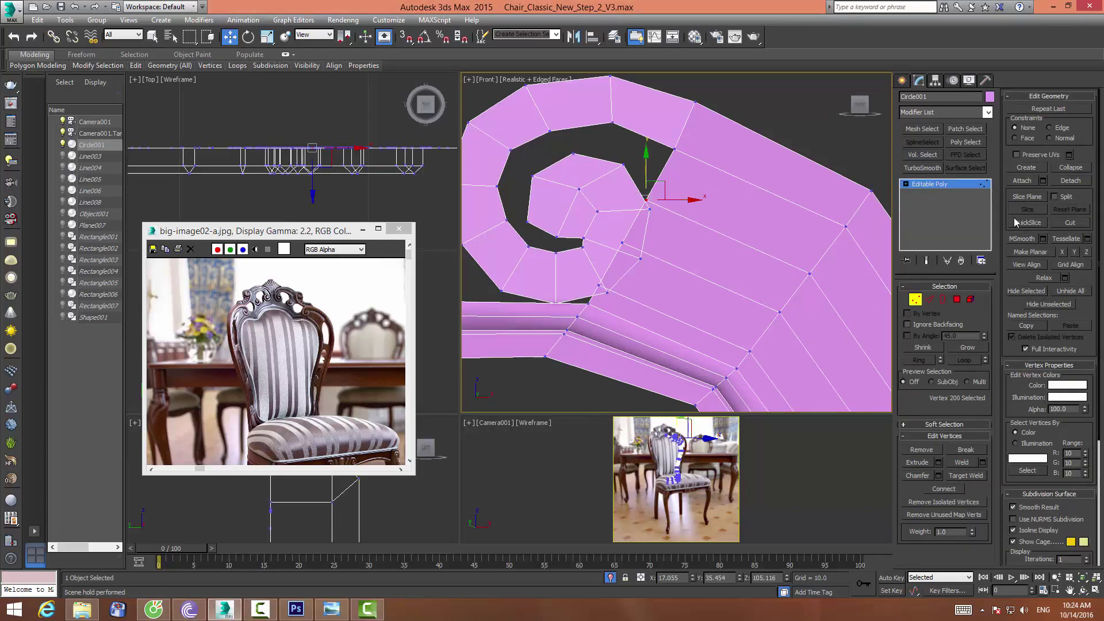
left_click(970, 477)
left_click(646, 199)
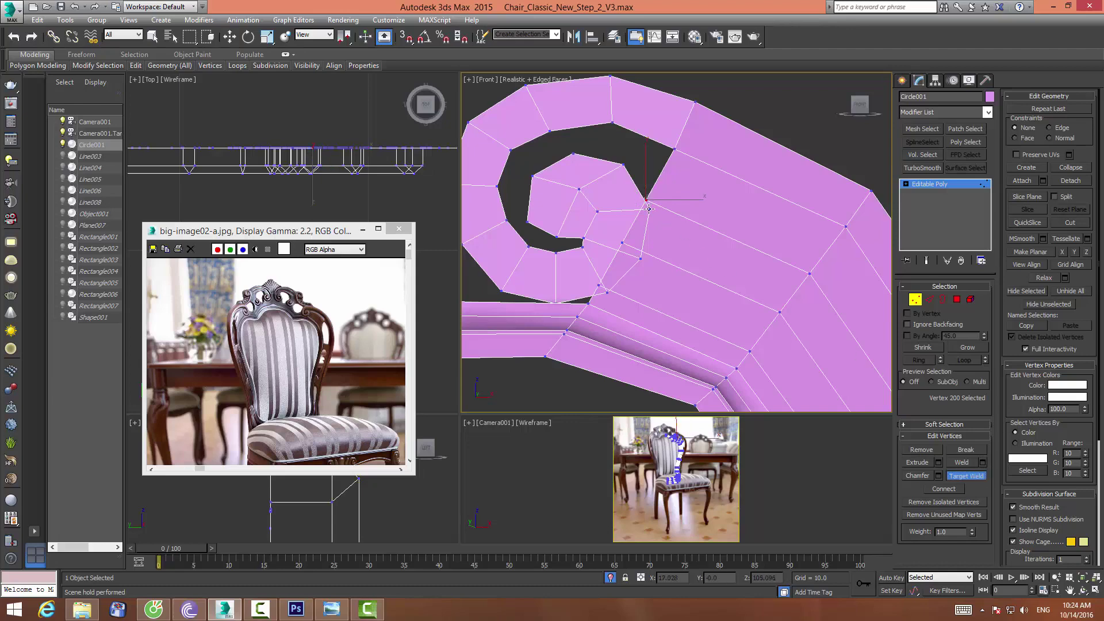
left_click(621, 244)
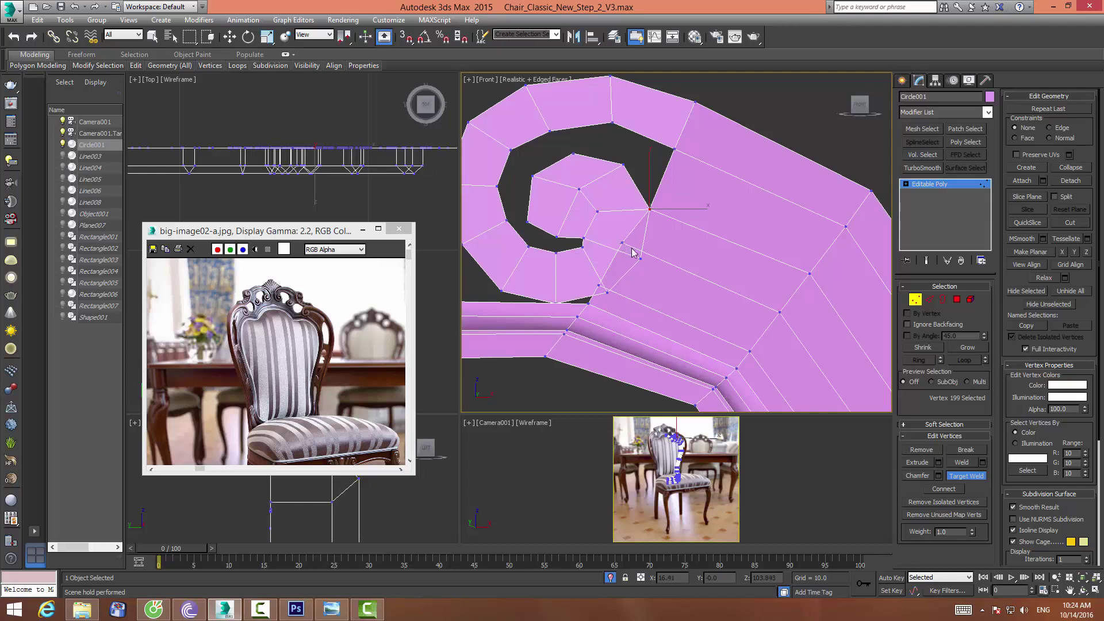
key("w")
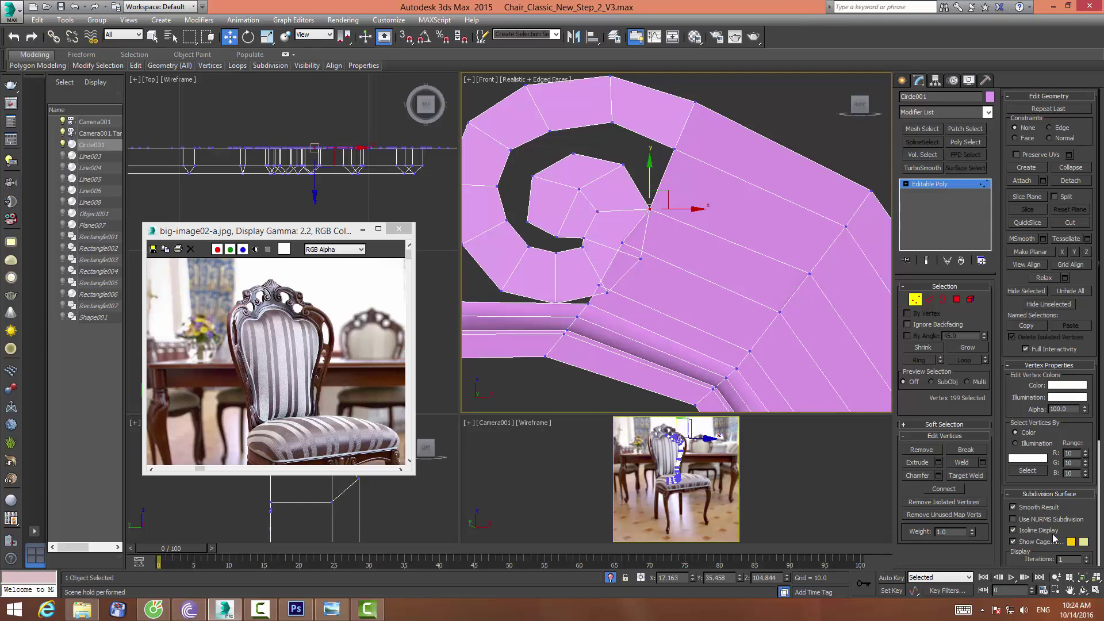
Move the neighbouring vertex down-right, then collapse the two junction vertices into one
left_click(639, 259)
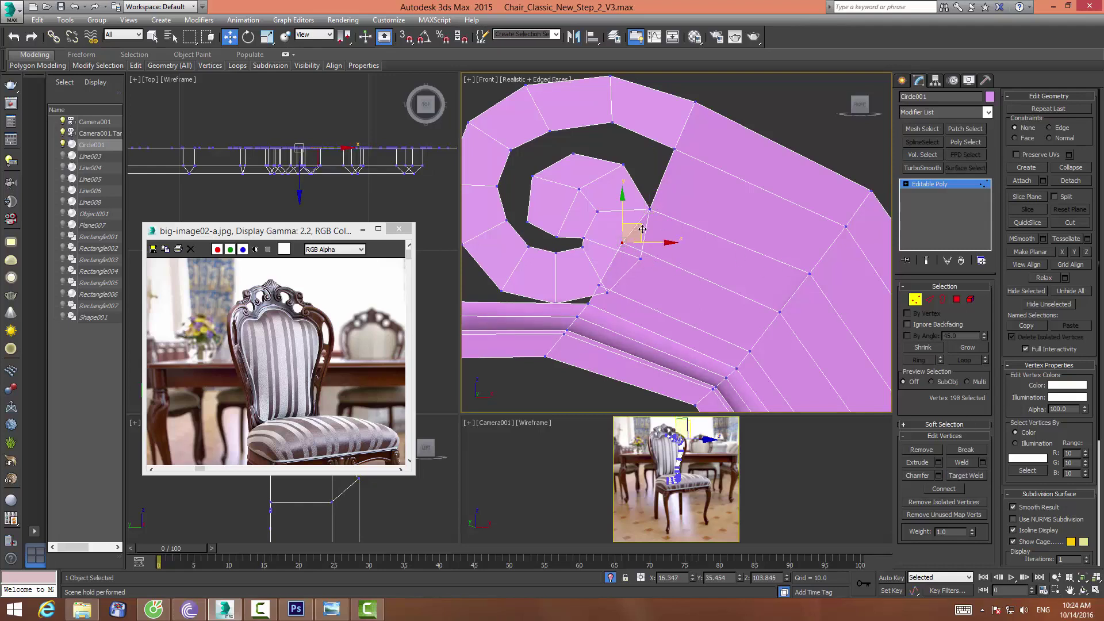
left_click_drag(638, 233, 673, 250)
left_click(962, 476)
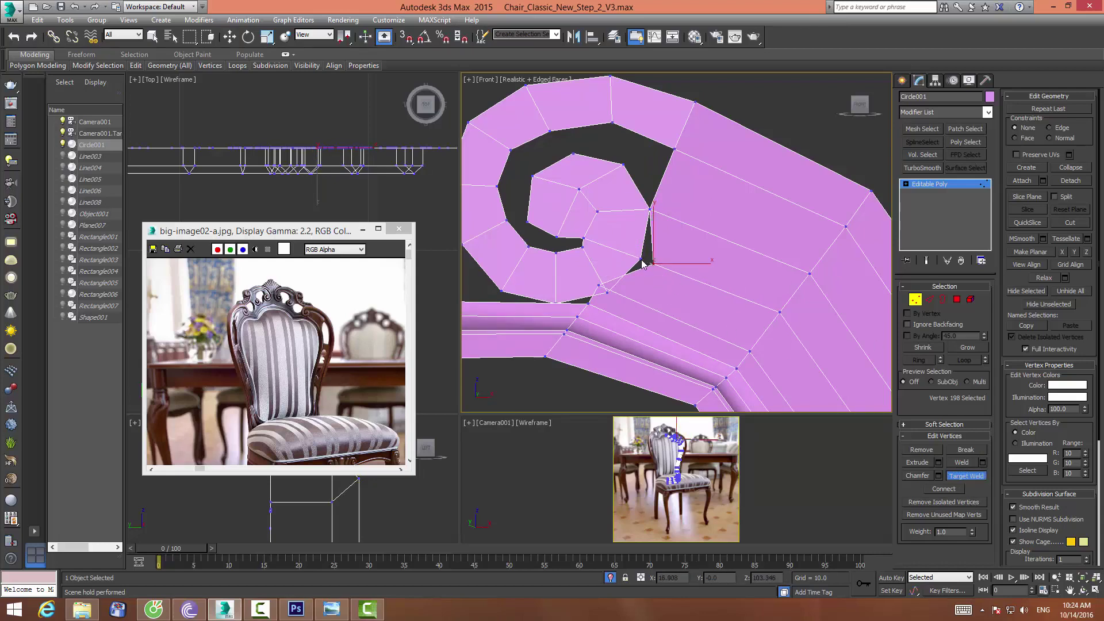
key("w")
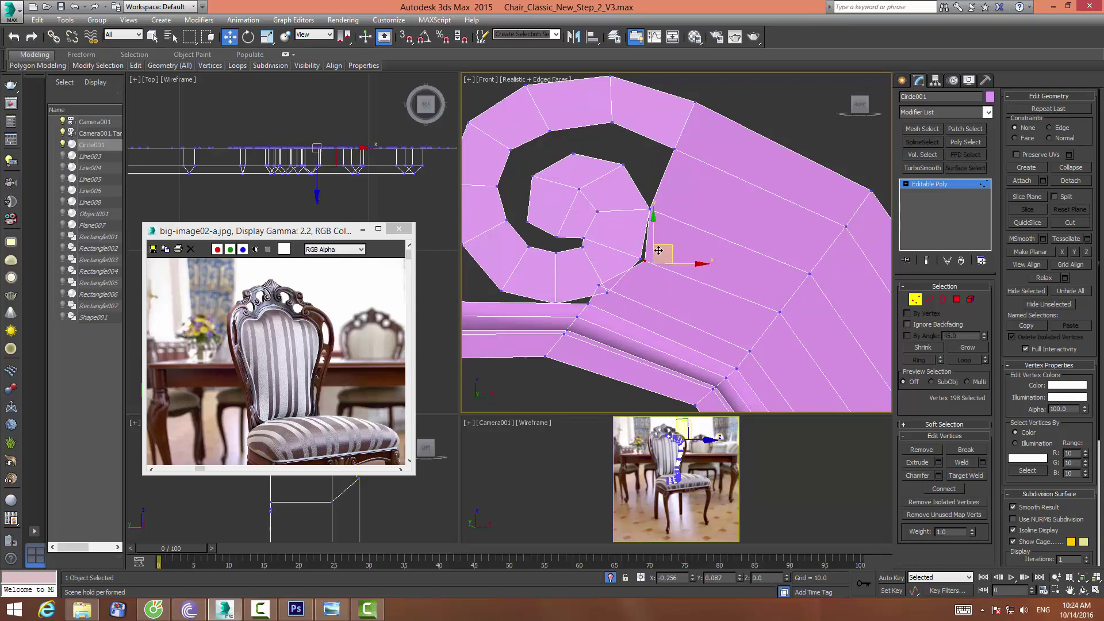
left_click_drag(626, 256, 664, 279)
left_click(1070, 168)
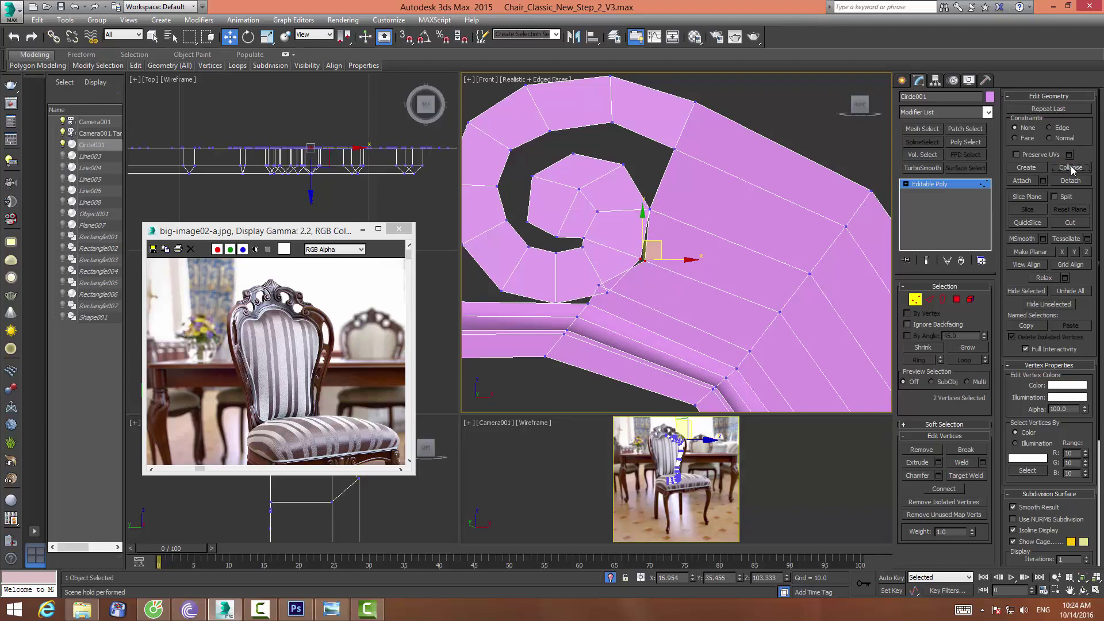
left_click(911, 298)
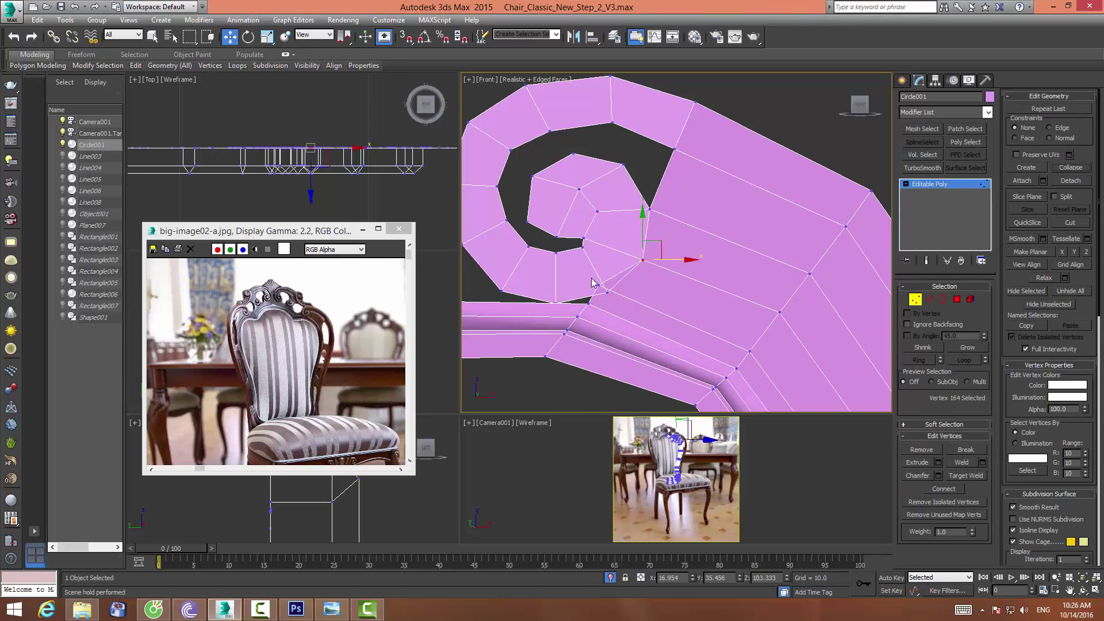
key("ctrl+z")
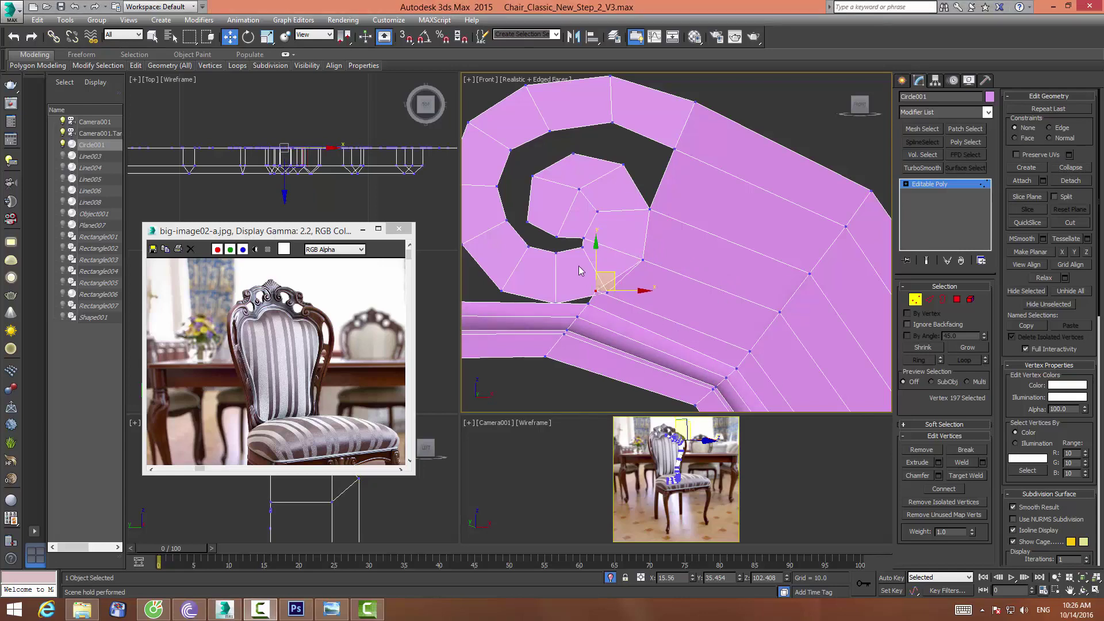
left_click_drag(611, 280, 608, 283)
left_click(1051, 168)
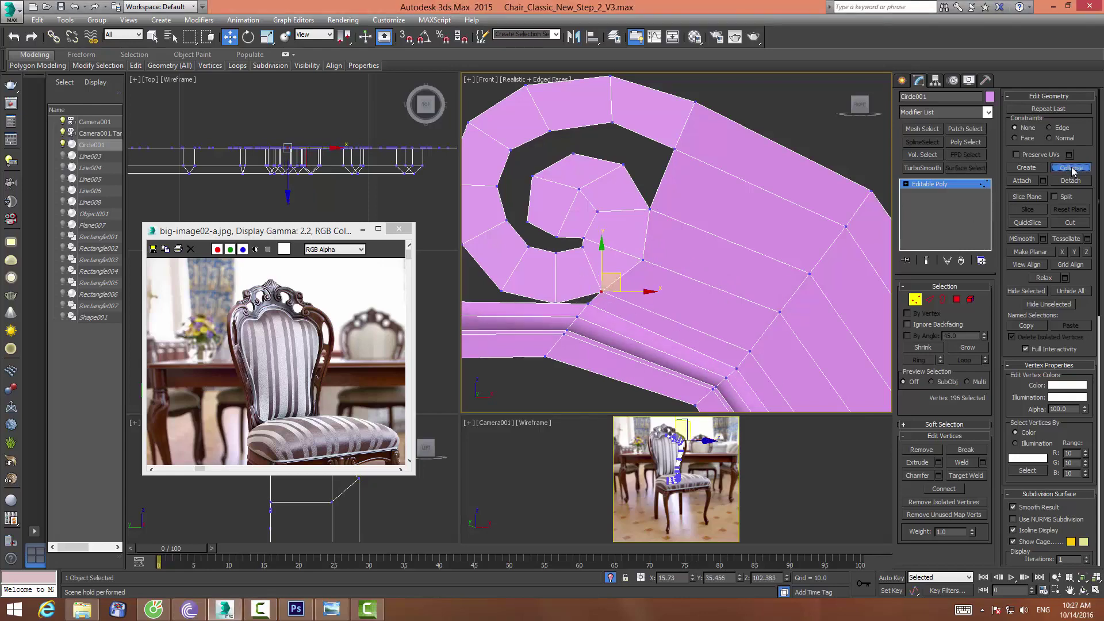
left_click(681, 274)
Collapse the three vertices at the bottom of the curl, undoing the extra collapse, then deselect
scroll(644, 260, "up", 3)
middle_click_drag(644, 260, 667, 257)
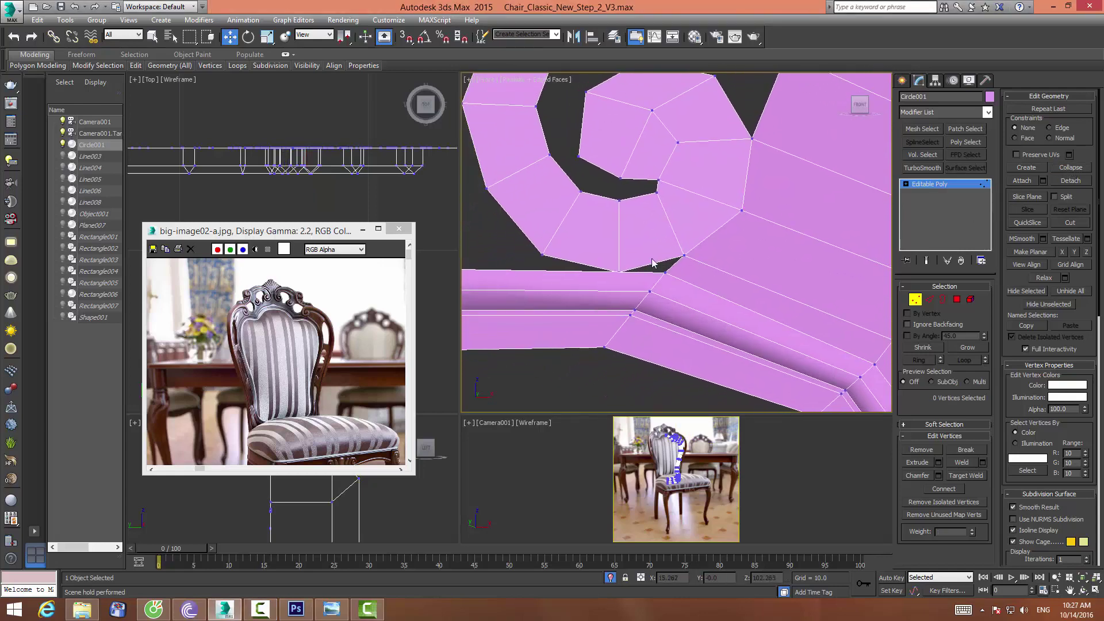
left_click(619, 270)
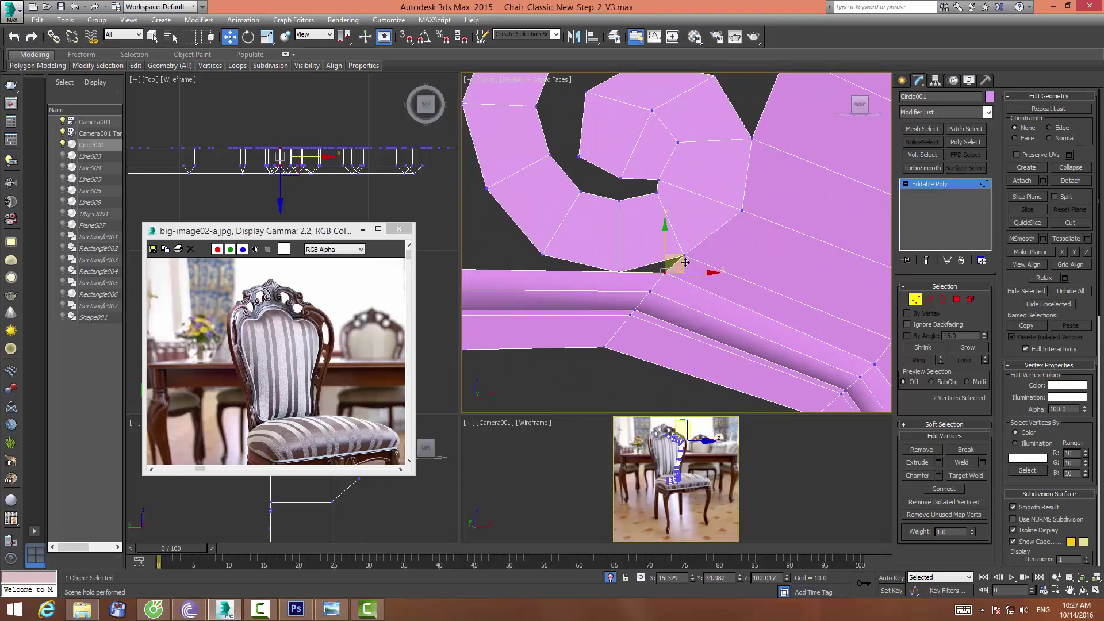
left_click(625, 278, "ctrl")
left_click(627, 280, "ctrl")
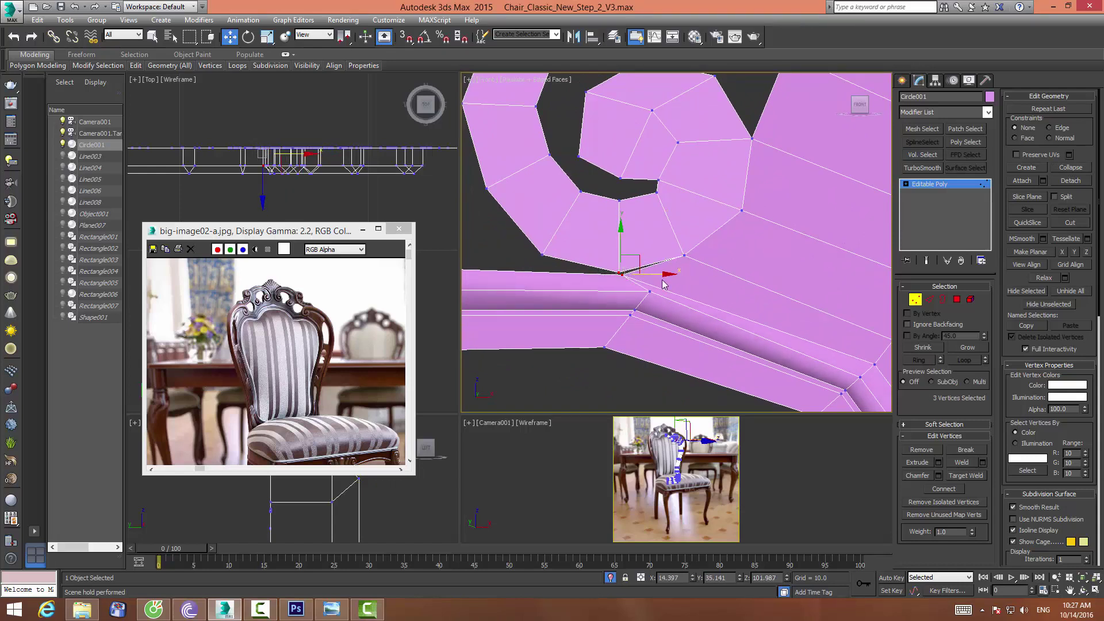
left_click(1069, 168)
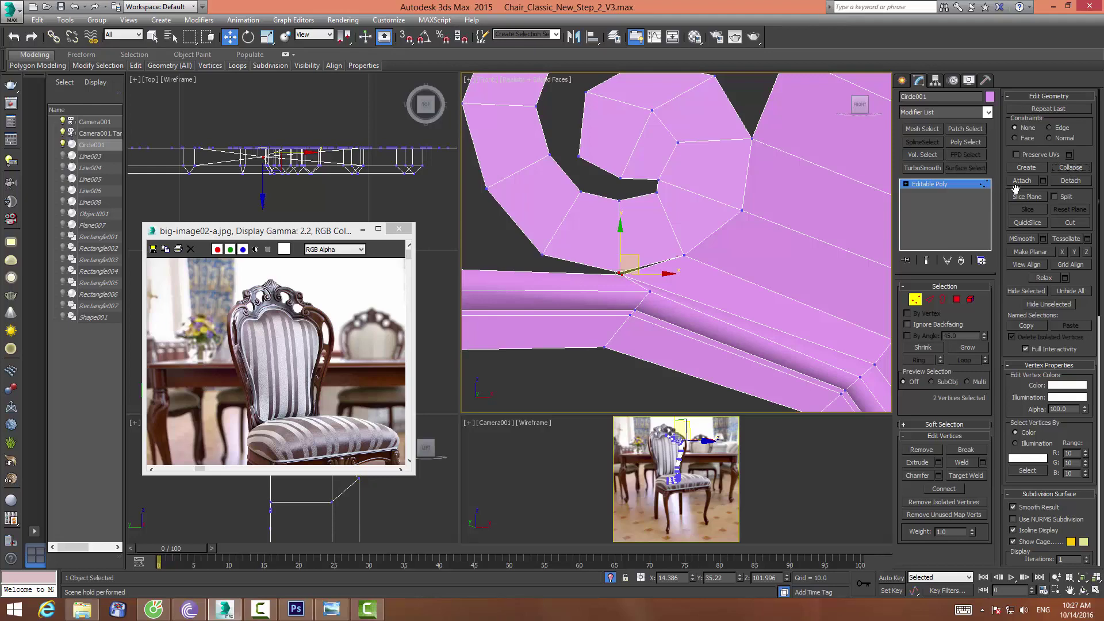
middle_click_drag(696, 233, 772, 249)
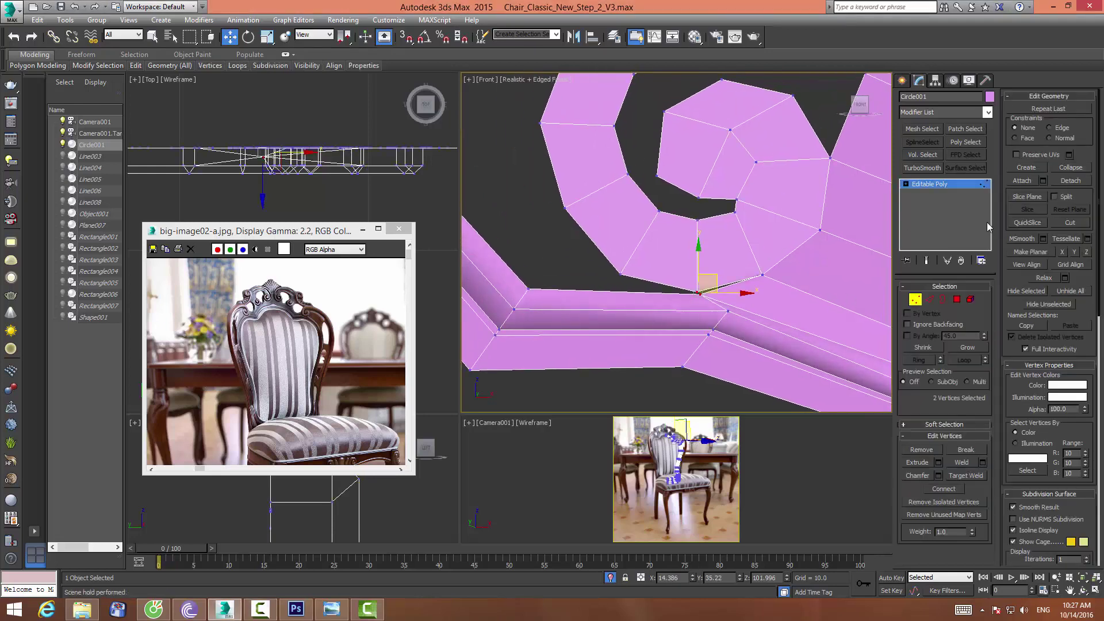
left_click(1067, 168)
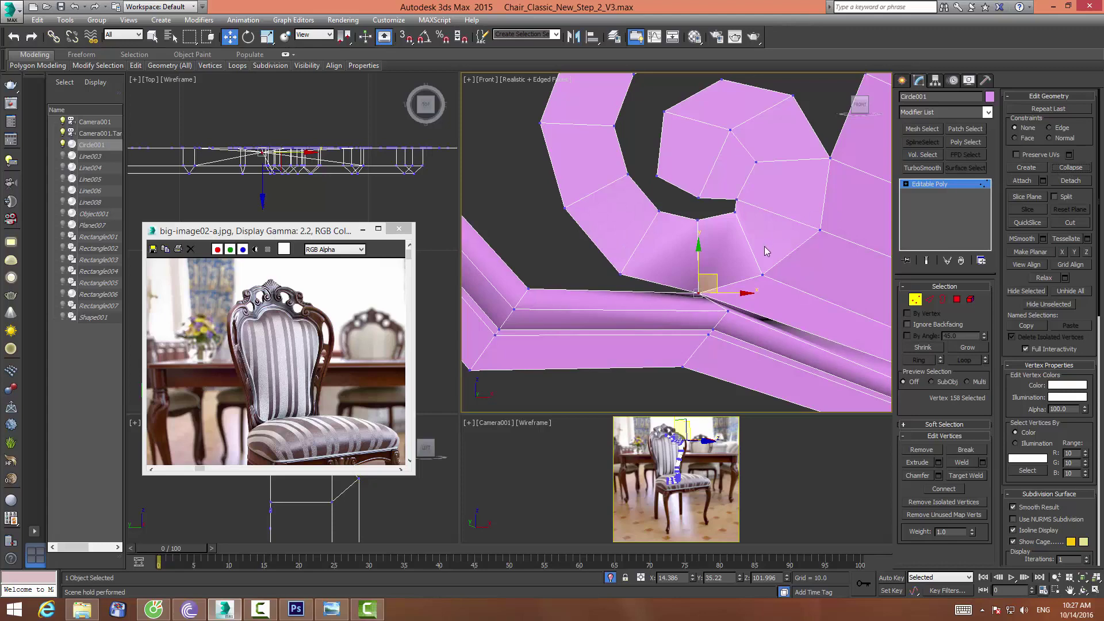
key("ctrl+z")
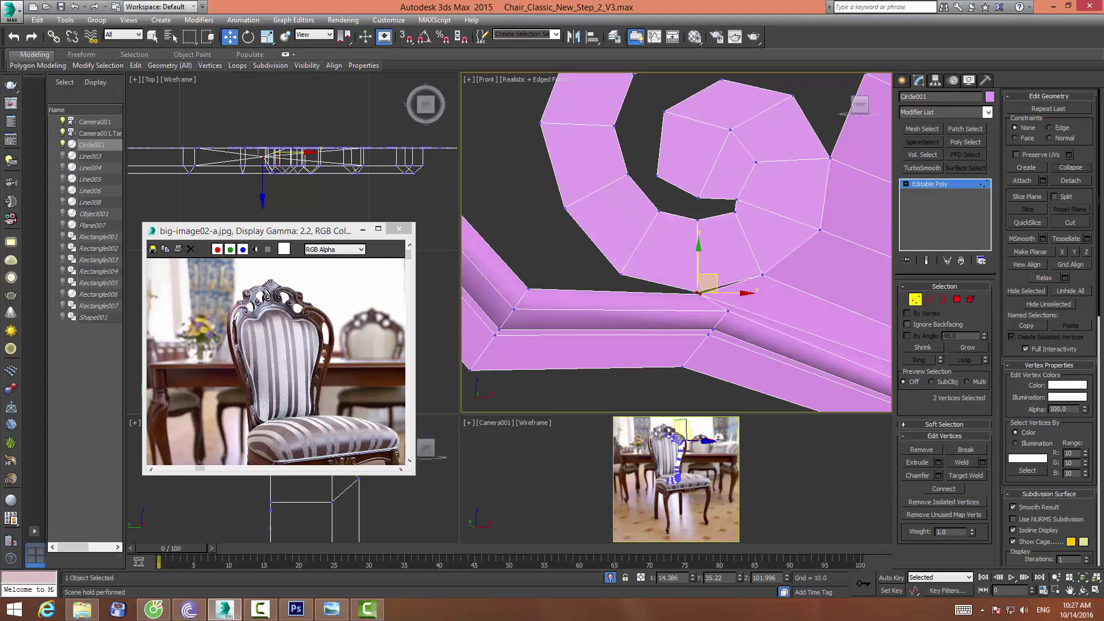
middle_click_drag(705, 284, 722, 277, "alt")
key("w")
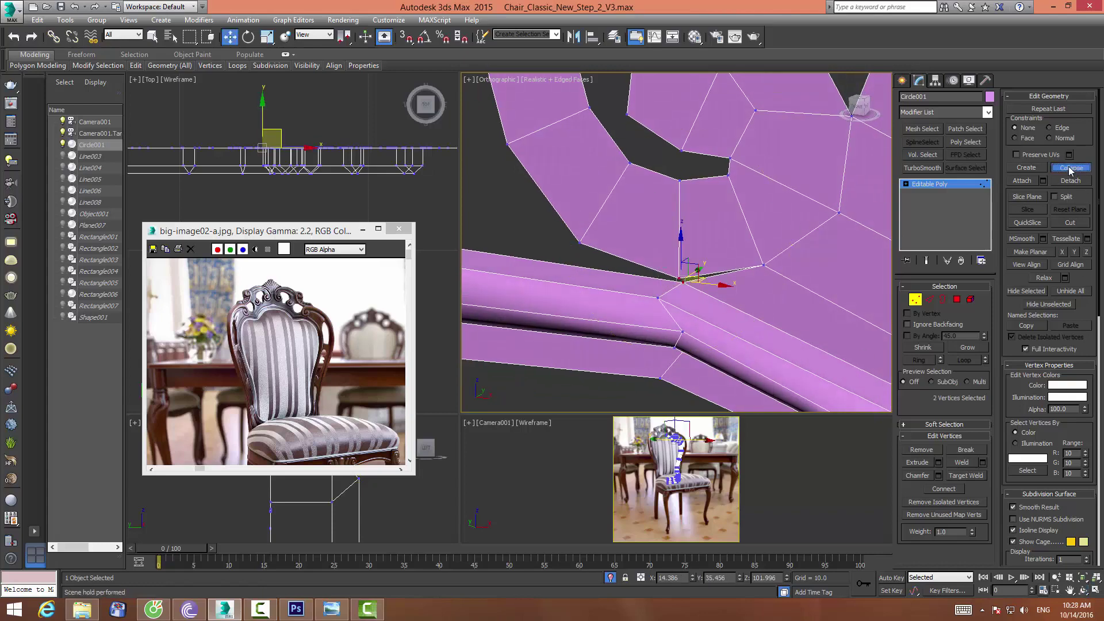
left_click(750, 230)
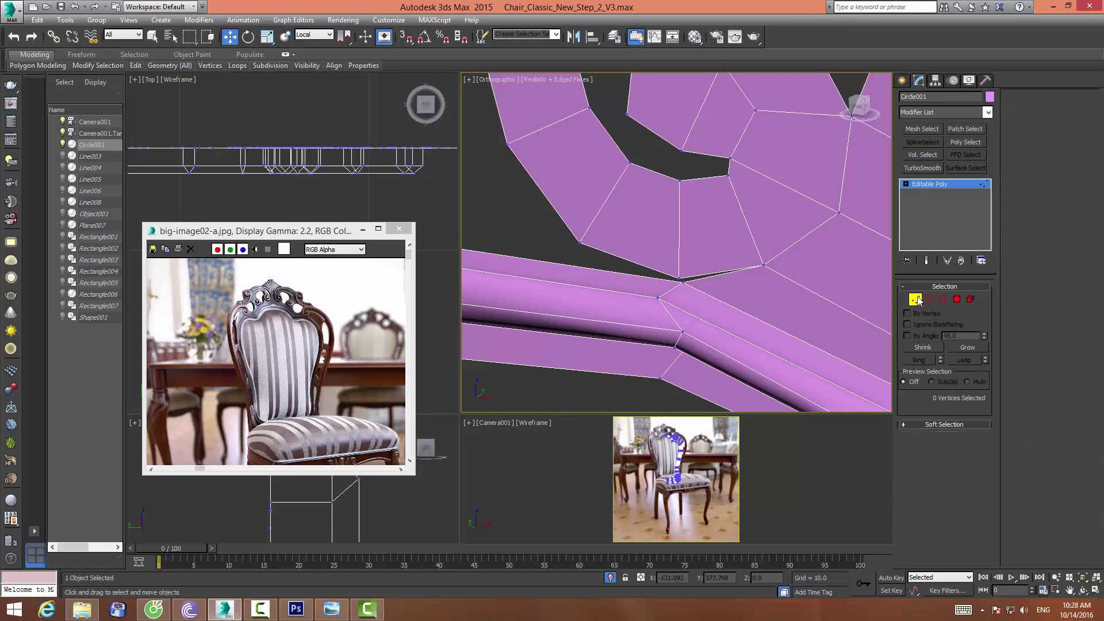
In Front view, select the scroll mesh's open border and cap the centre hole
left_click(682, 282)
mouse_move(718, 253)
middle_mouse_down("alt")
mouse_move(727, 243)
mouse_move(663, 270)
mouse_move(672, 252)
mouse_move(720, 237)
middle_mouse_up("alt")
key("w")
left_click(667, 270)
key("f")
scroll(672, 242, "up", 3)
scroll(671, 242, "down", 2)
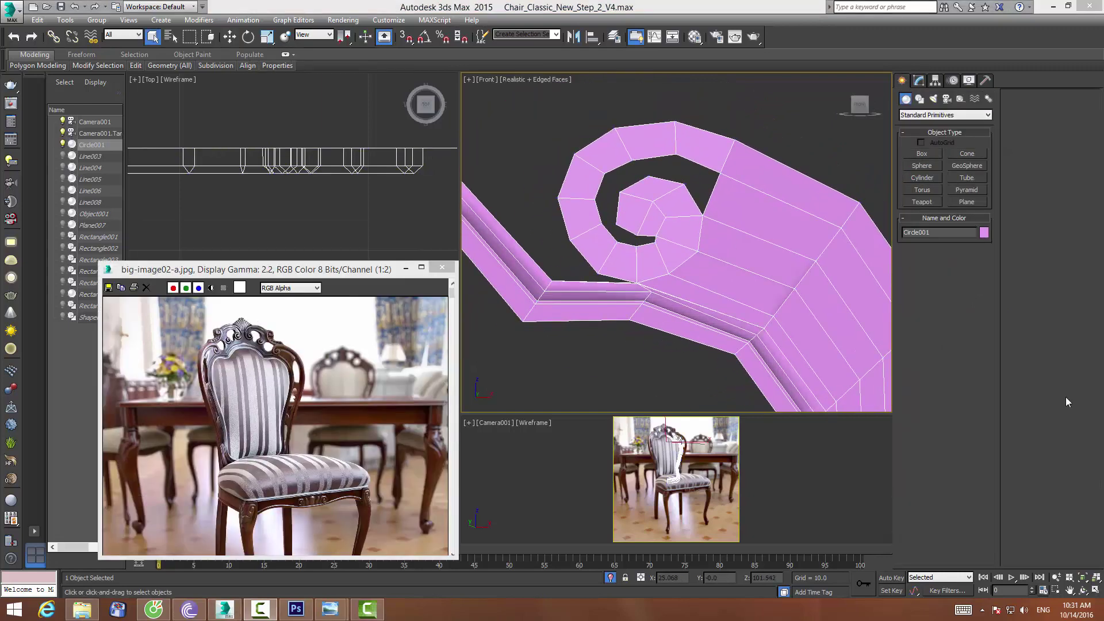
key("ctrl+h")
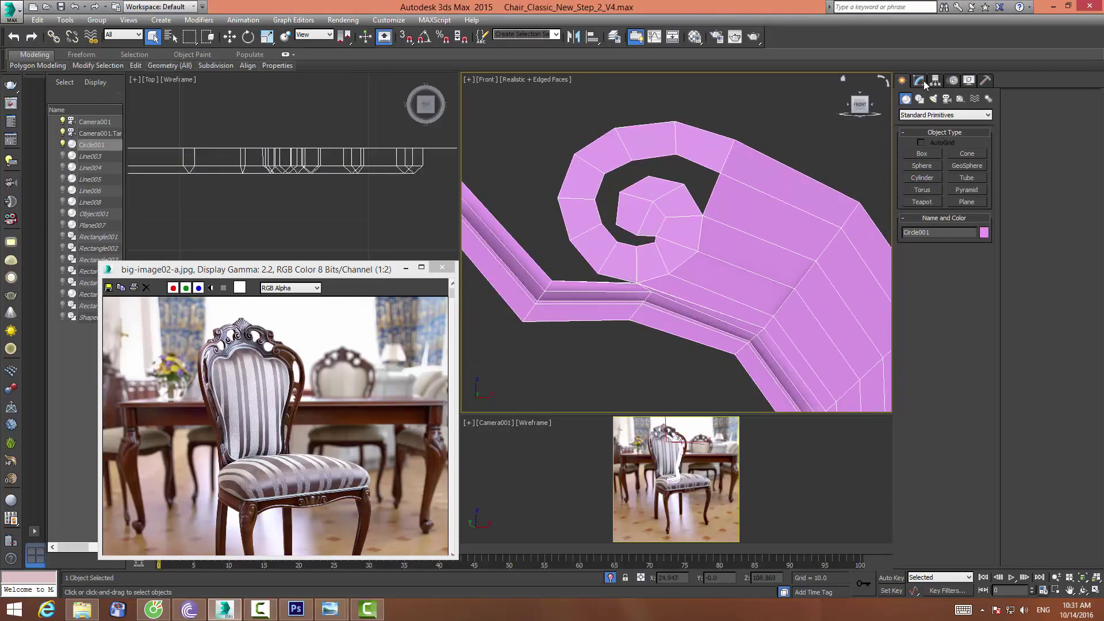
left_click(918, 81)
key("1")
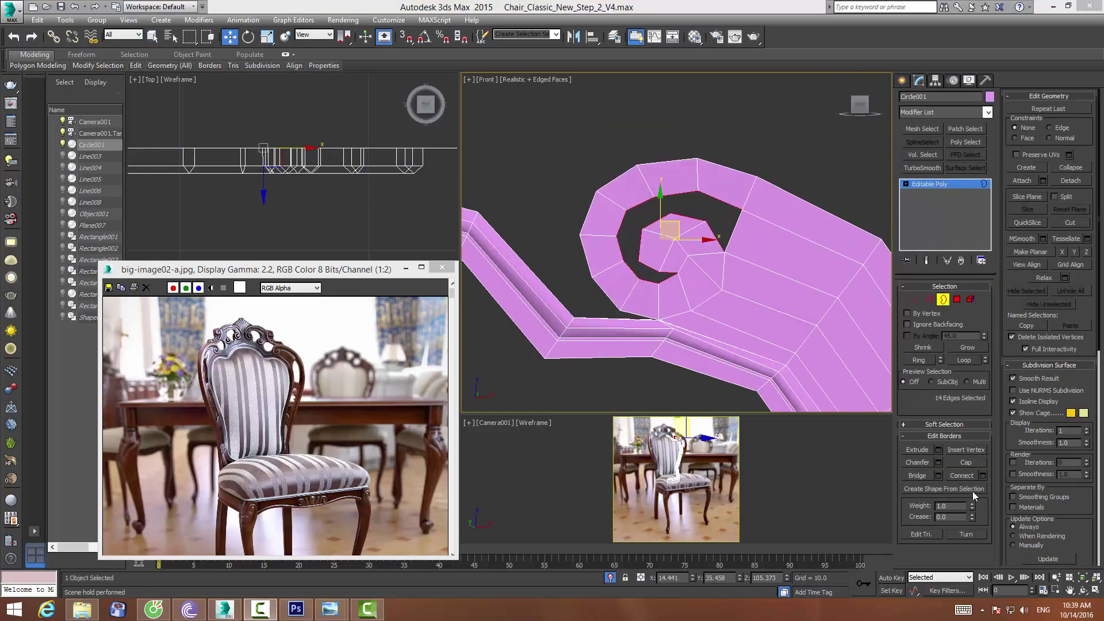
left_click(964, 462)
Connect three pairs of cap vertices with new edges across the cap
left_click(916, 299)
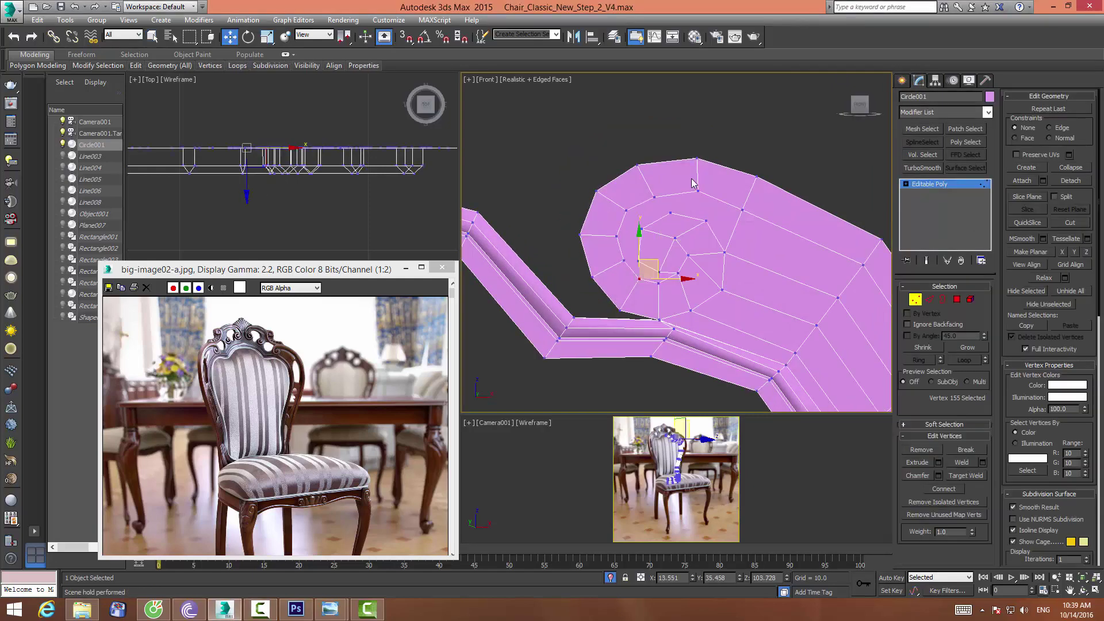
left_click_drag(692, 183, 712, 228)
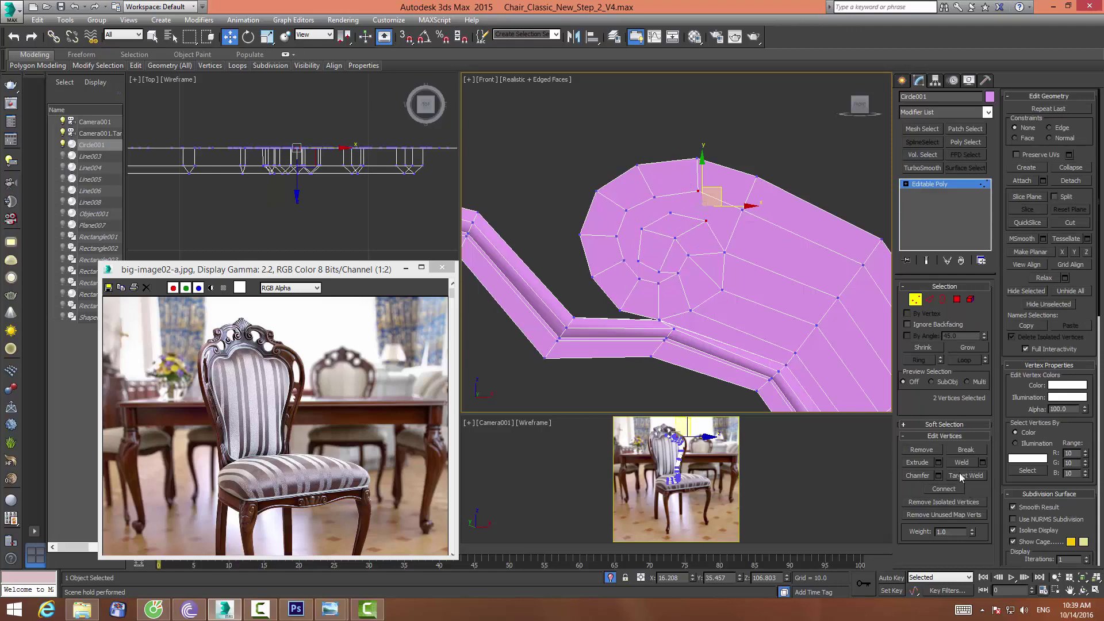
left_click_drag(646, 194, 673, 224)
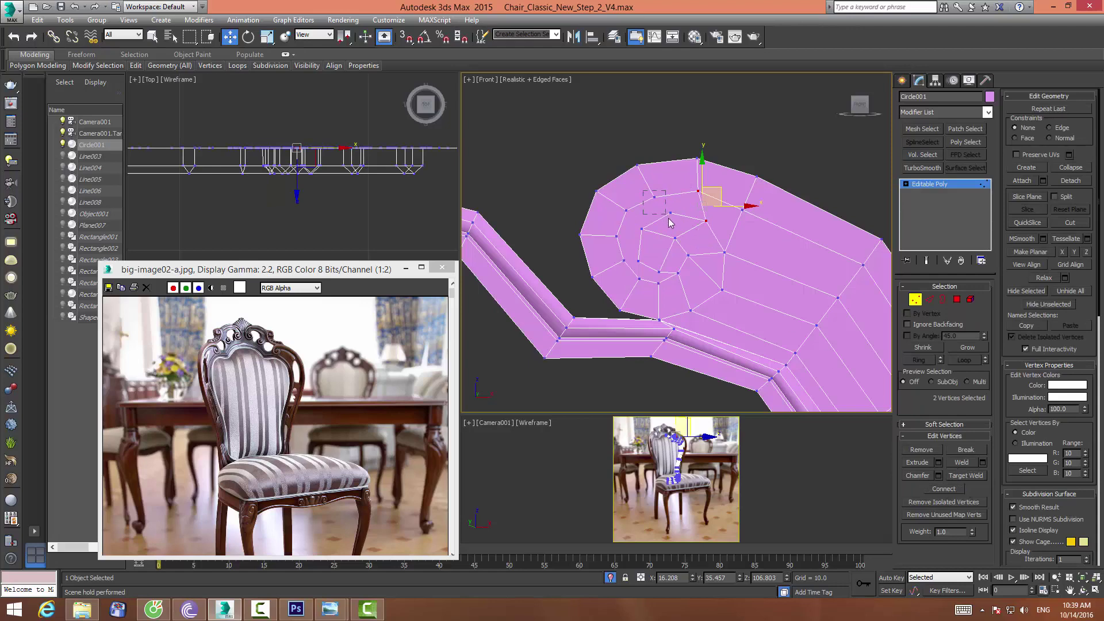
left_click(943, 489)
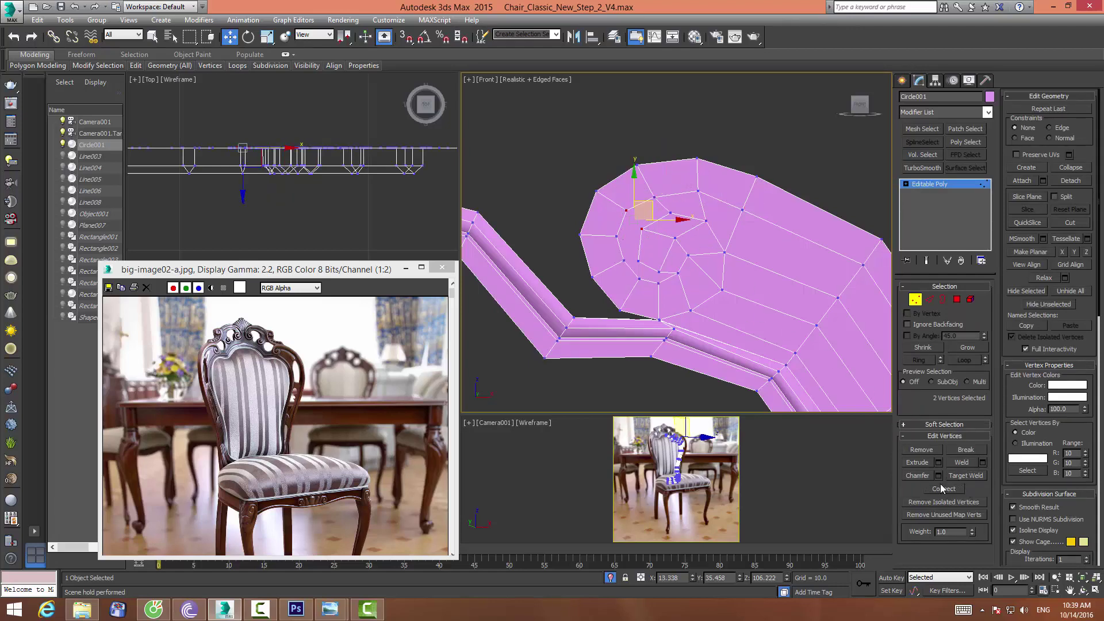
left_click_drag(613, 258, 650, 265)
left_click_drag(659, 225, 611, 250)
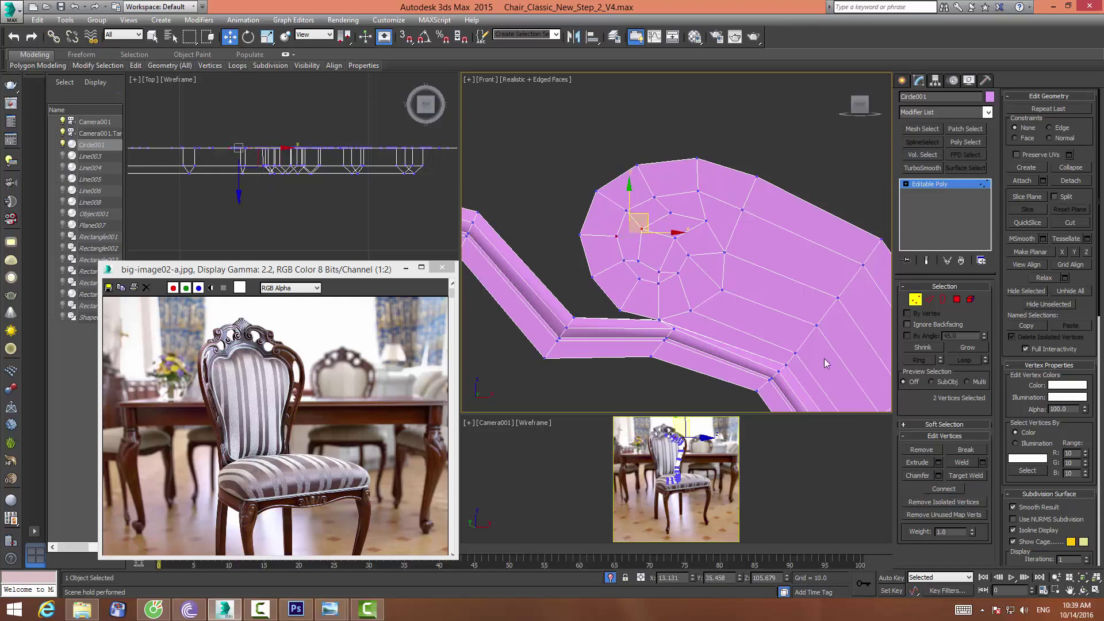
left_click(937, 488)
left_click(635, 276)
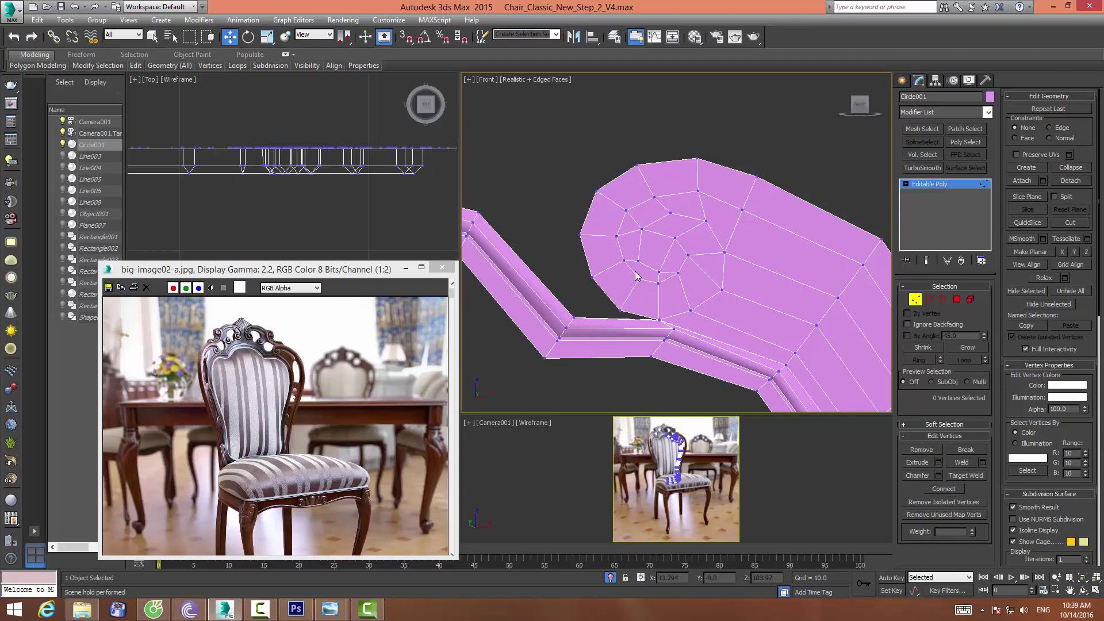
left_click_drag(631, 253, 657, 311)
left_click(946, 488)
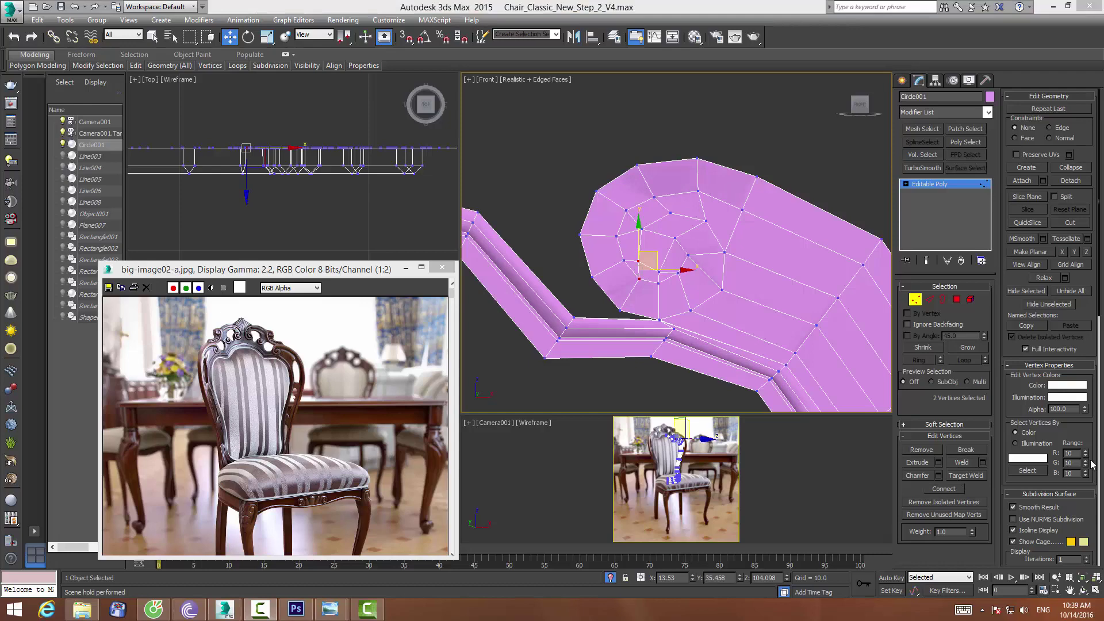
left_click(760, 150)
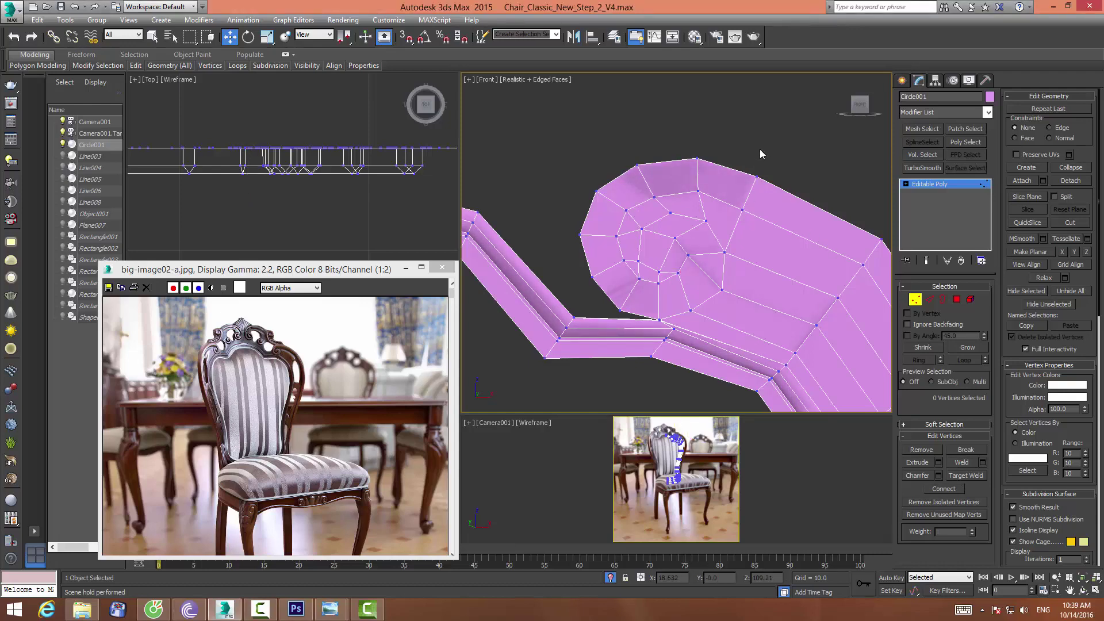
Recentre the arm mesh and turn Isolate Selection off to show the whole chair
scroll(670, 180, "down", 5)
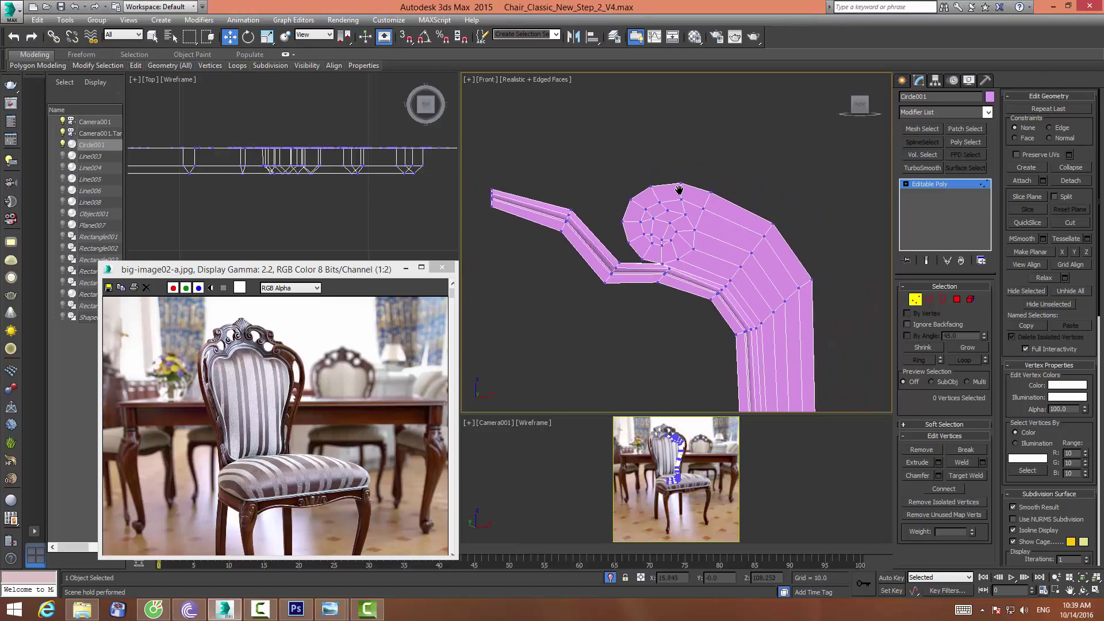
middle_click_drag(680, 189, 684, 148)
scroll(684, 148, "down", 2)
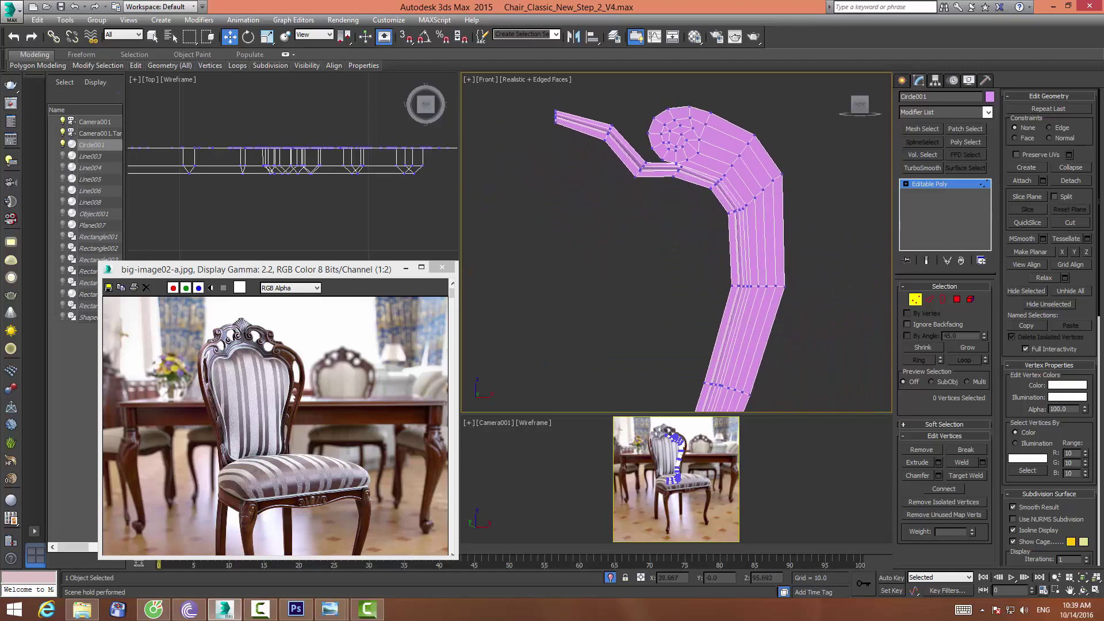
scroll(750, 263, "down", 1)
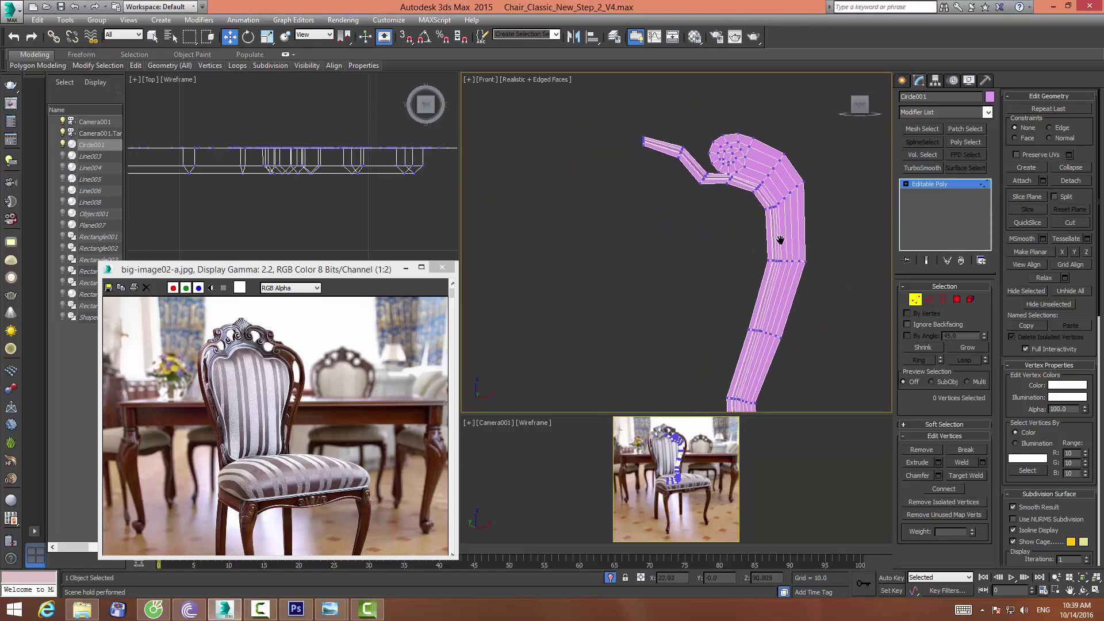
scroll(740, 284, "up", 3)
mouse_move(740, 283)
middle_mouse_down()
mouse_move(752, 352)
mouse_move(789, 395)
middle_mouse_up()
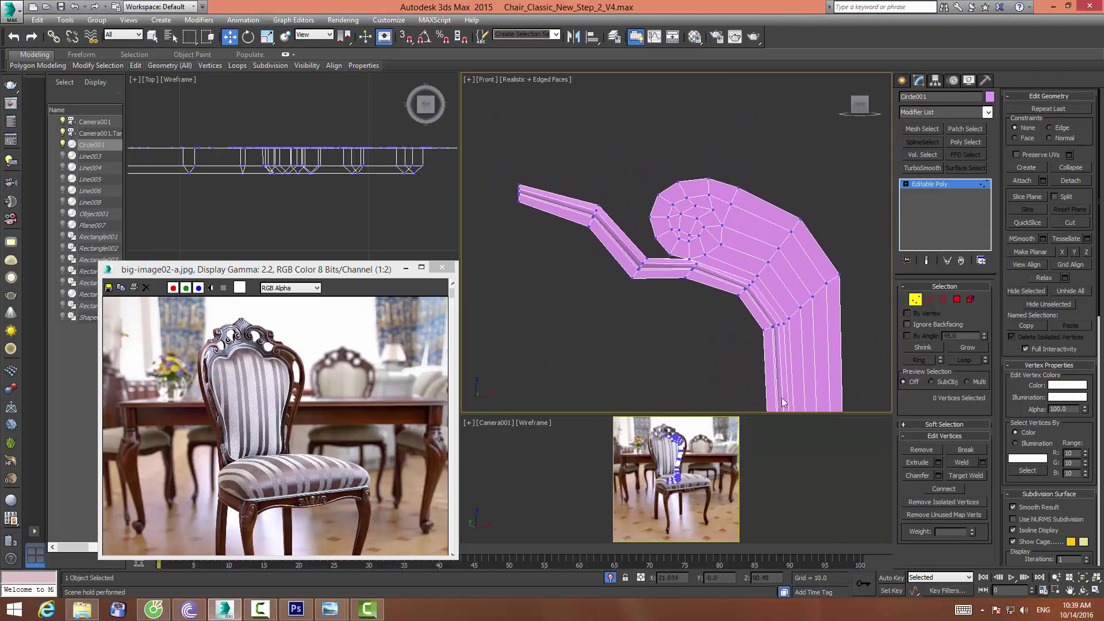
left_click(610, 578)
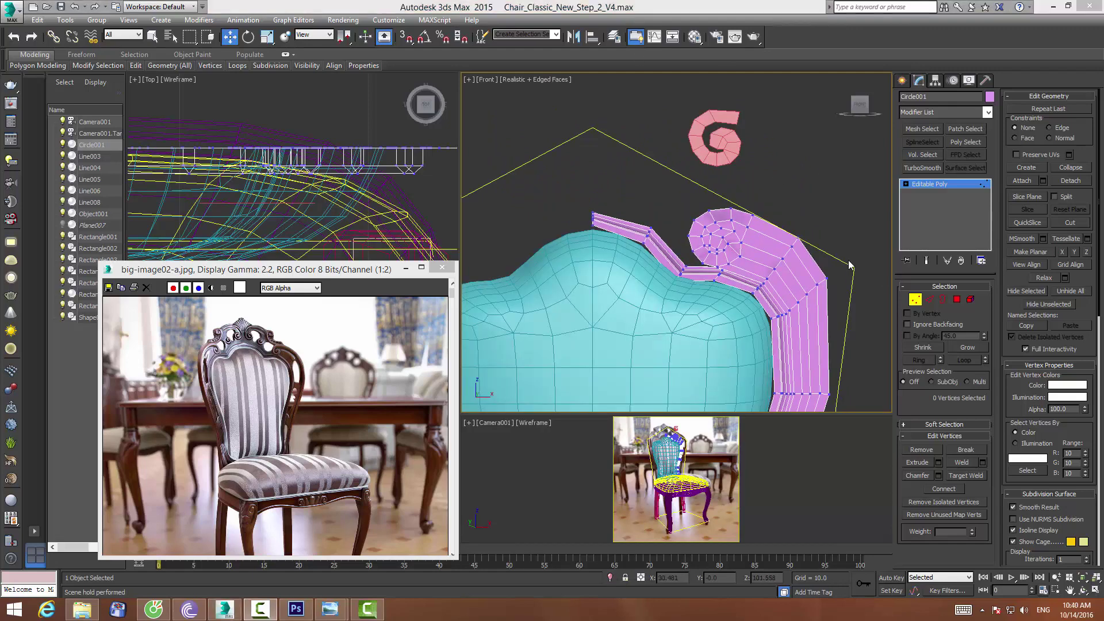
Select the pink spiral Line008 and move it left and down toward the rail
left_click(742, 138)
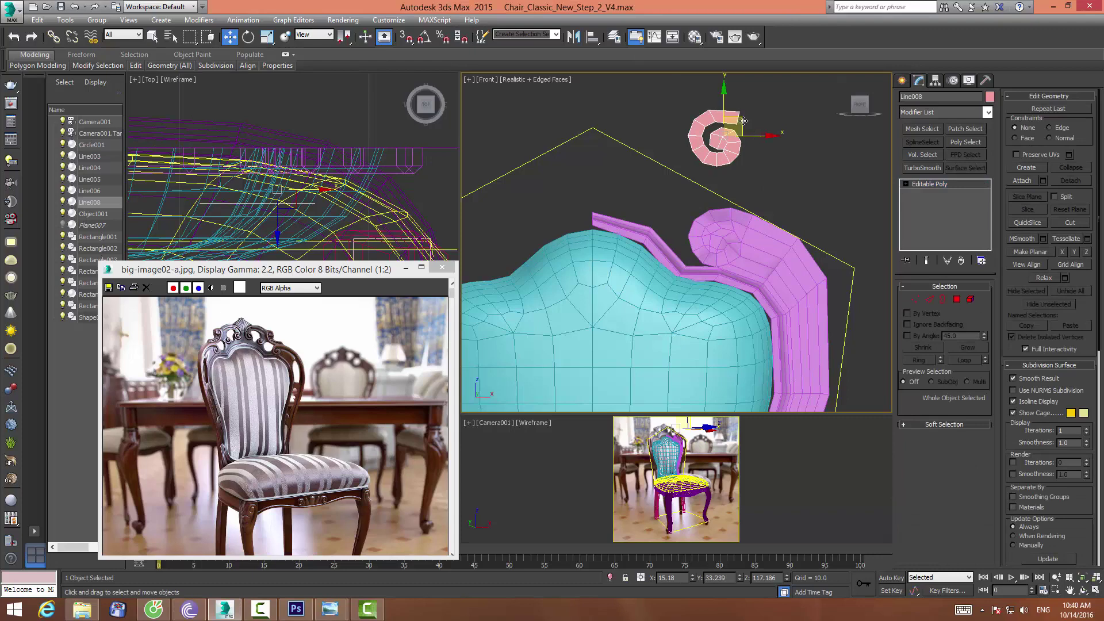
left_click_drag(743, 121, 631, 159)
scroll(341, 128, "down", 4)
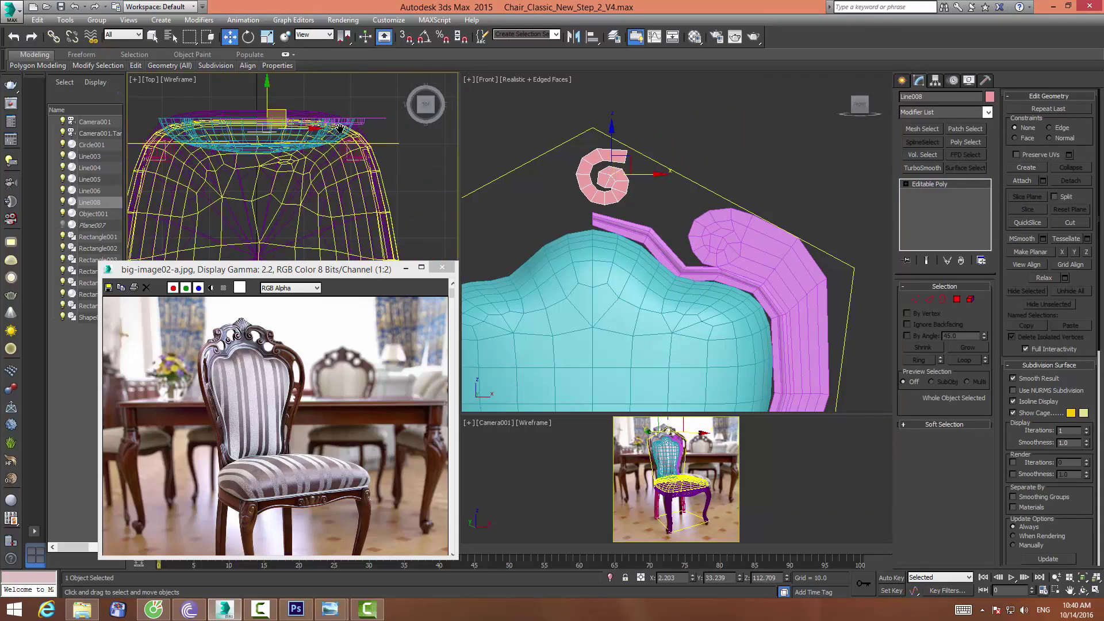
scroll(340, 128, "up", 3)
scroll(332, 133, "up", 3)
left_click_drag(275, 161, 274, 144)
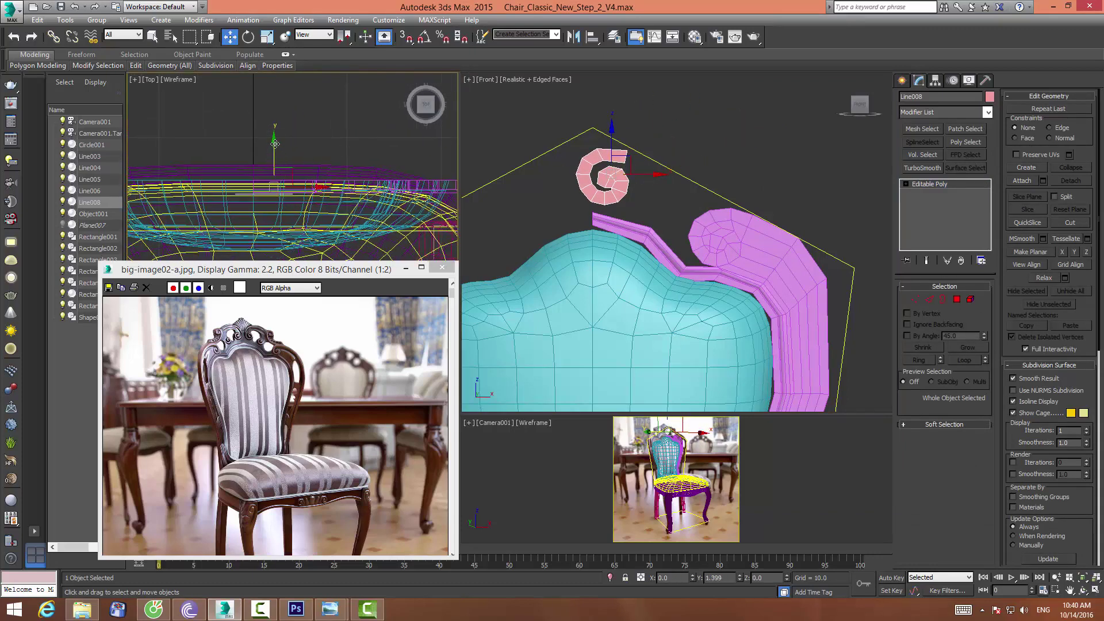
Isolate the spiral with the scroll mesh, align the spiral's depth, then unhide everything
left_click(716, 247, "ctrl")
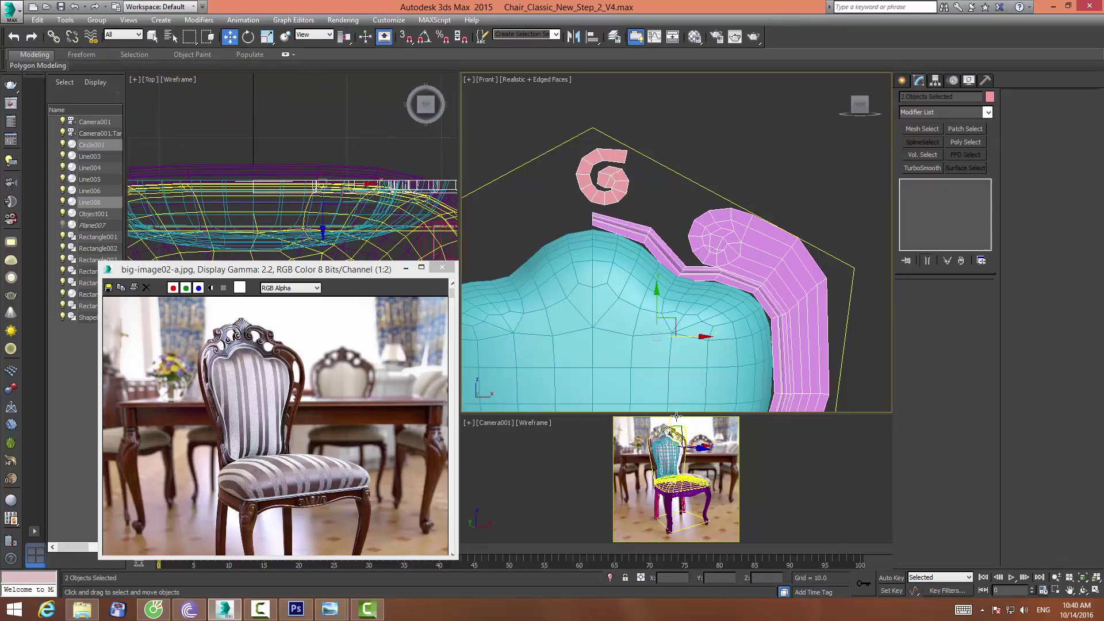
left_click(611, 577)
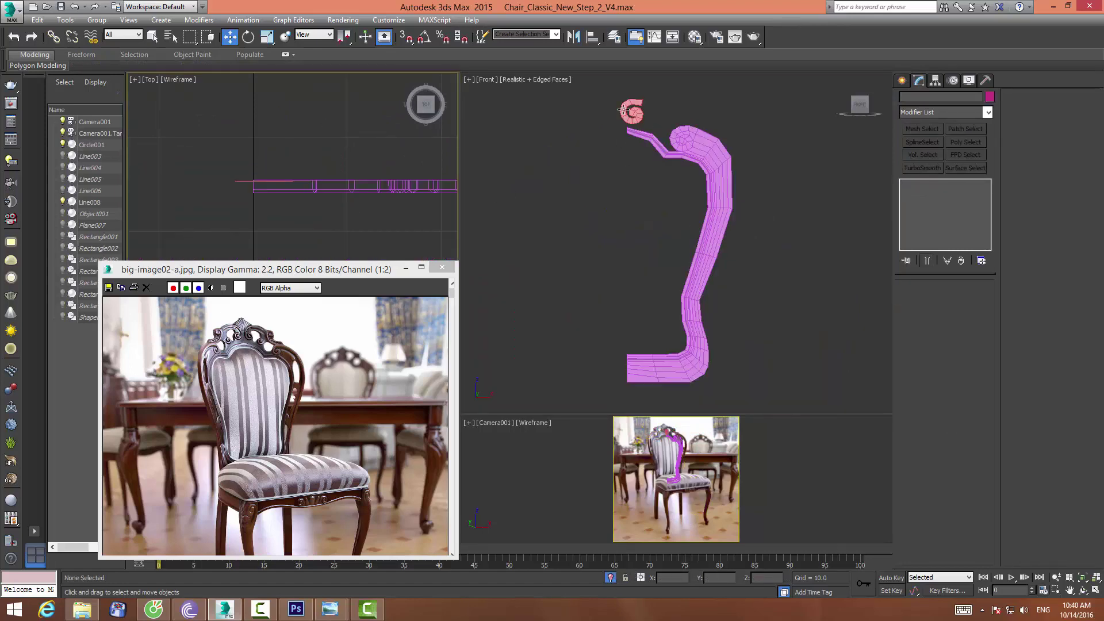
left_click(304, 199)
left_click_drag(287, 147, 293, 145)
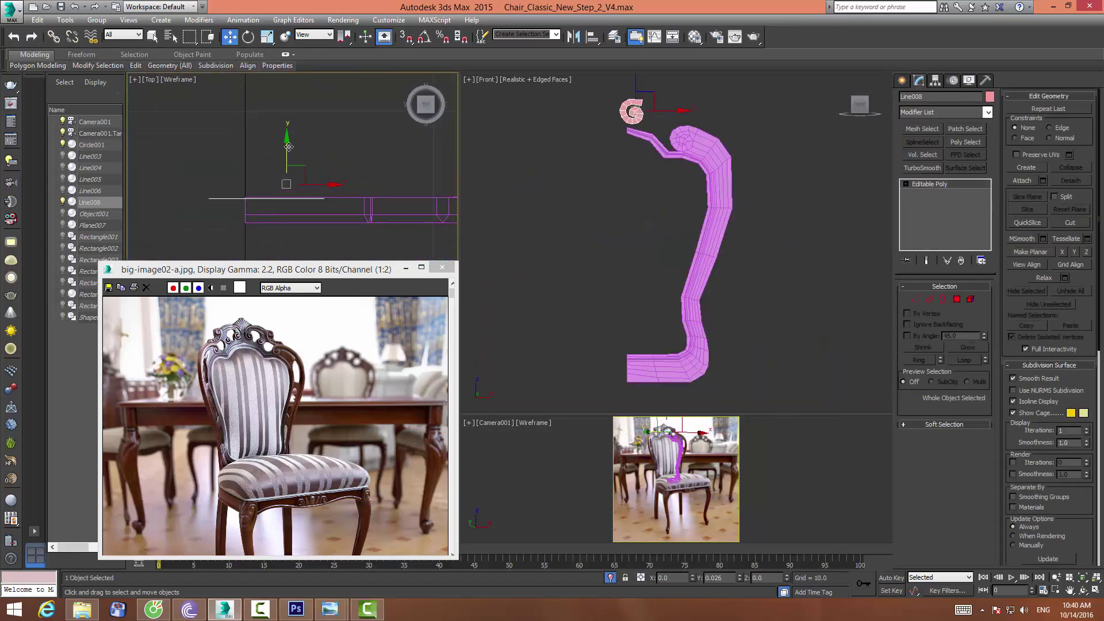
left_click(609, 578)
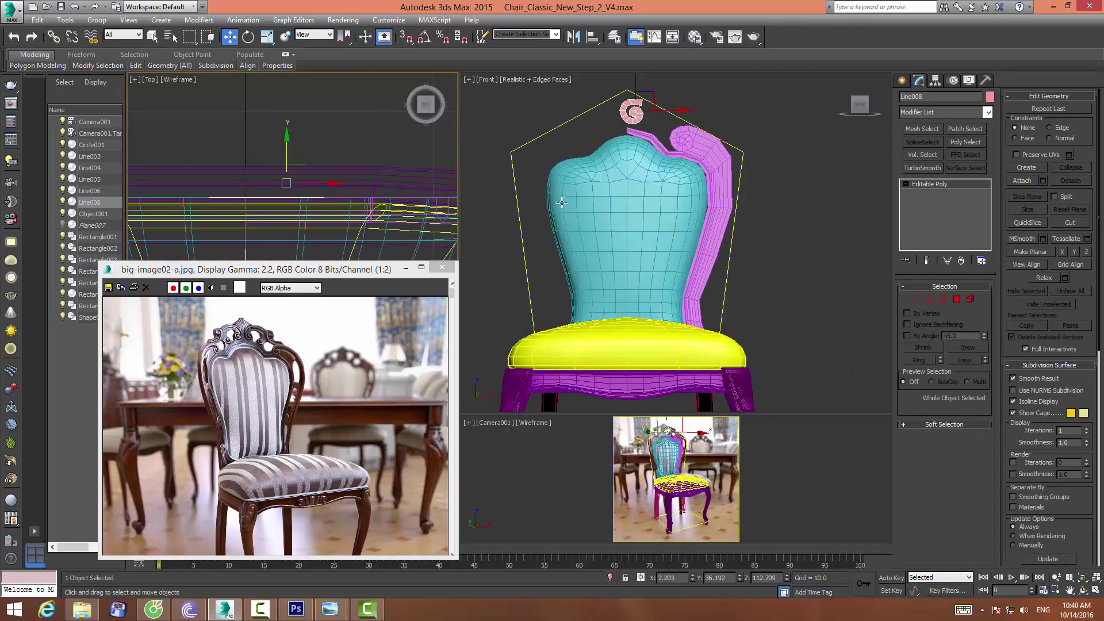
Scale the spiral to about 78% and position it just above the backrest rail
scroll(641, 90, "up", 3)
middle_click_drag(642, 90, 630, 149)
middle_click_drag(651, 116, 645, 107)
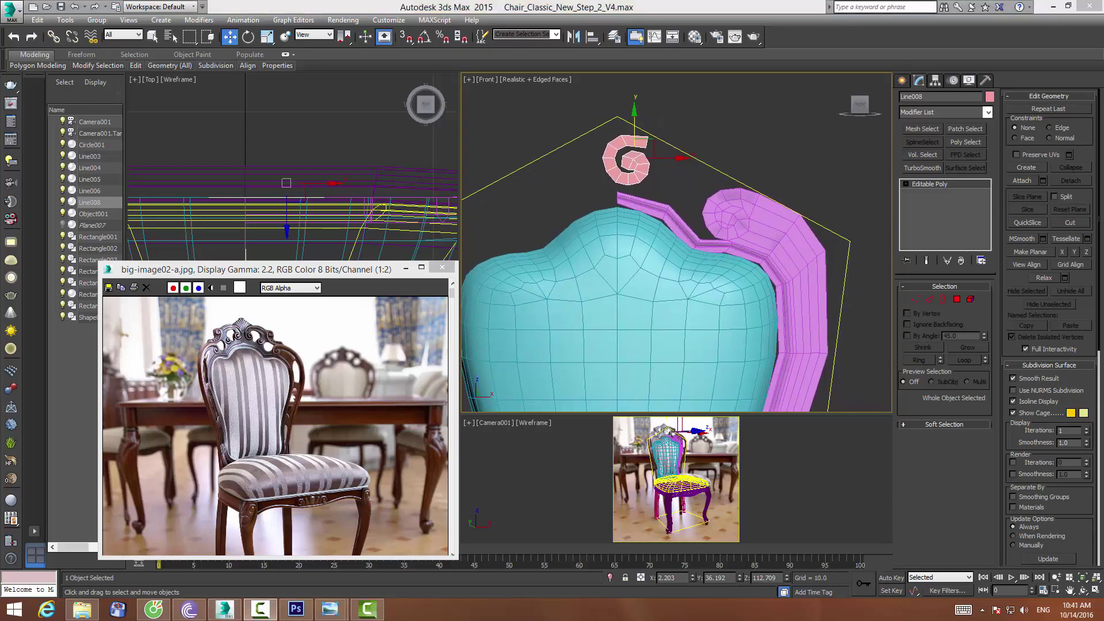
left_click(267, 37)
left_click_drag(634, 142, 634, 163)
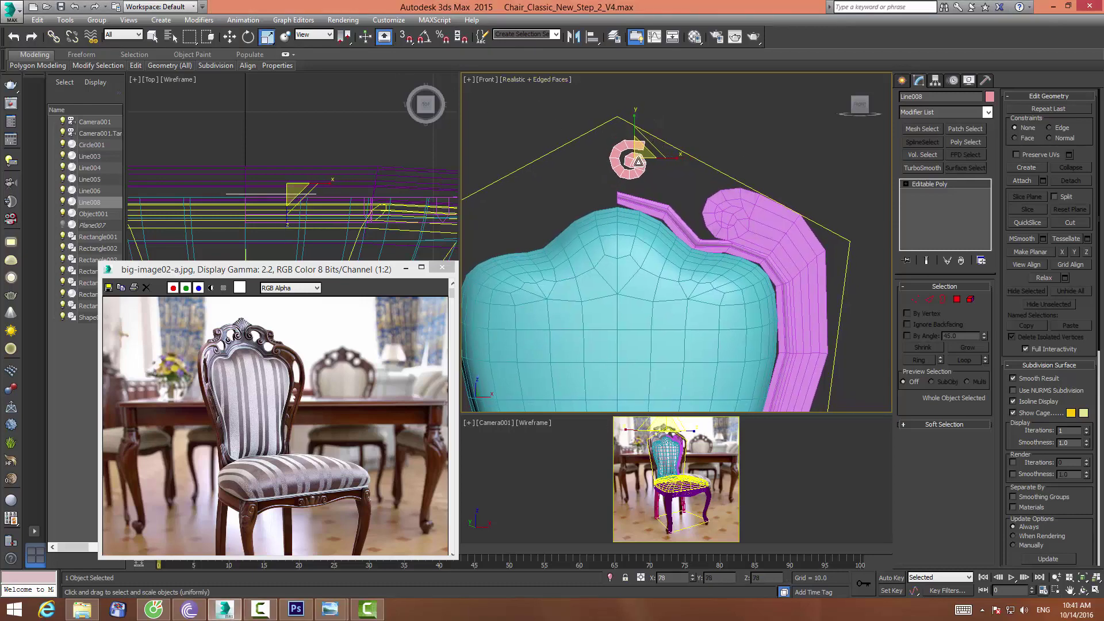
left_click(230, 36)
left_click_drag(632, 122, 633, 129)
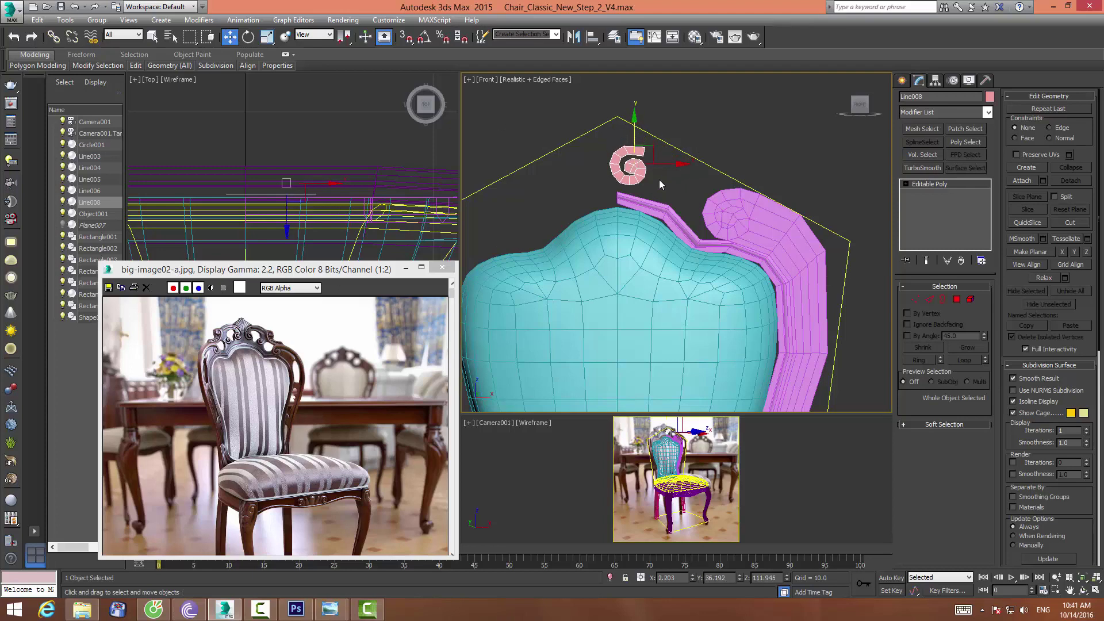
left_click_drag(675, 165, 690, 165)
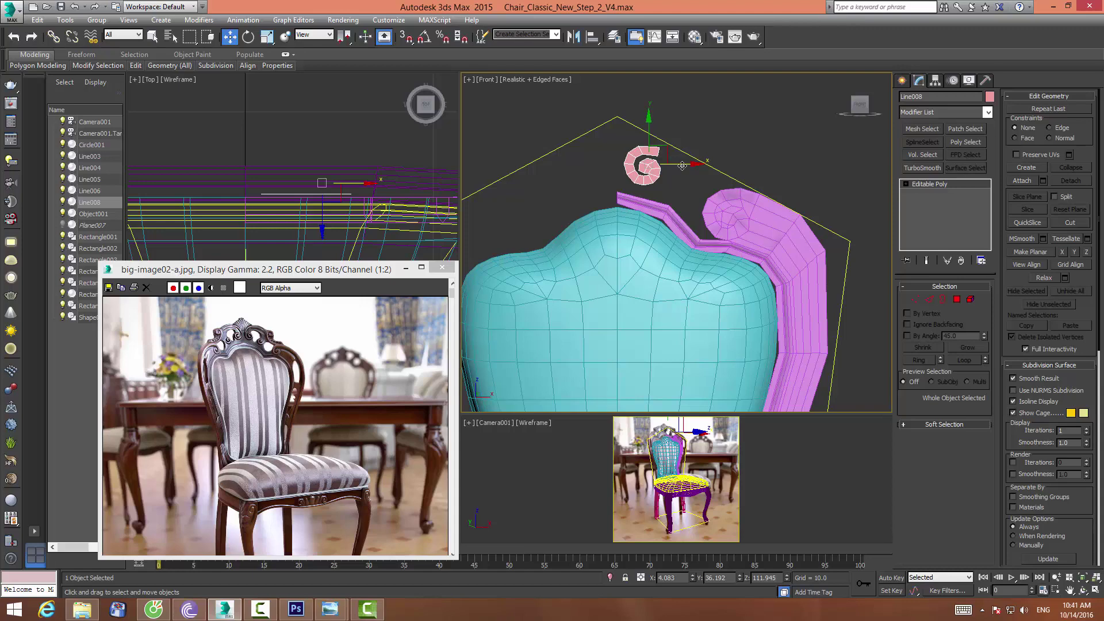
left_click(257, 360)
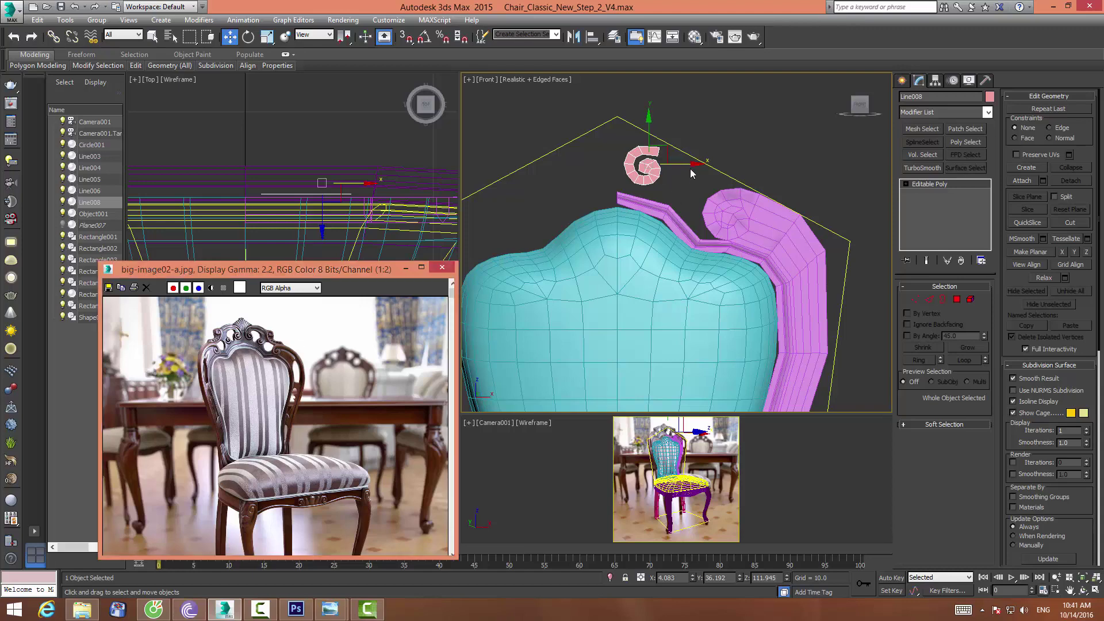
left_click_drag(691, 168, 693, 167)
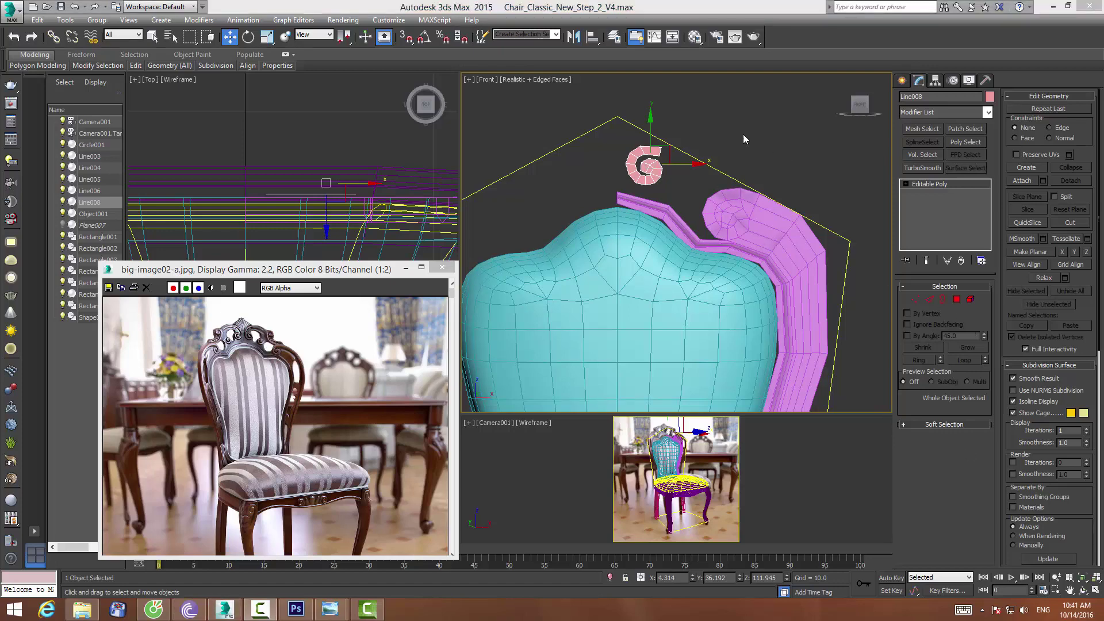
middle_click_drag(684, 140, 674, 153)
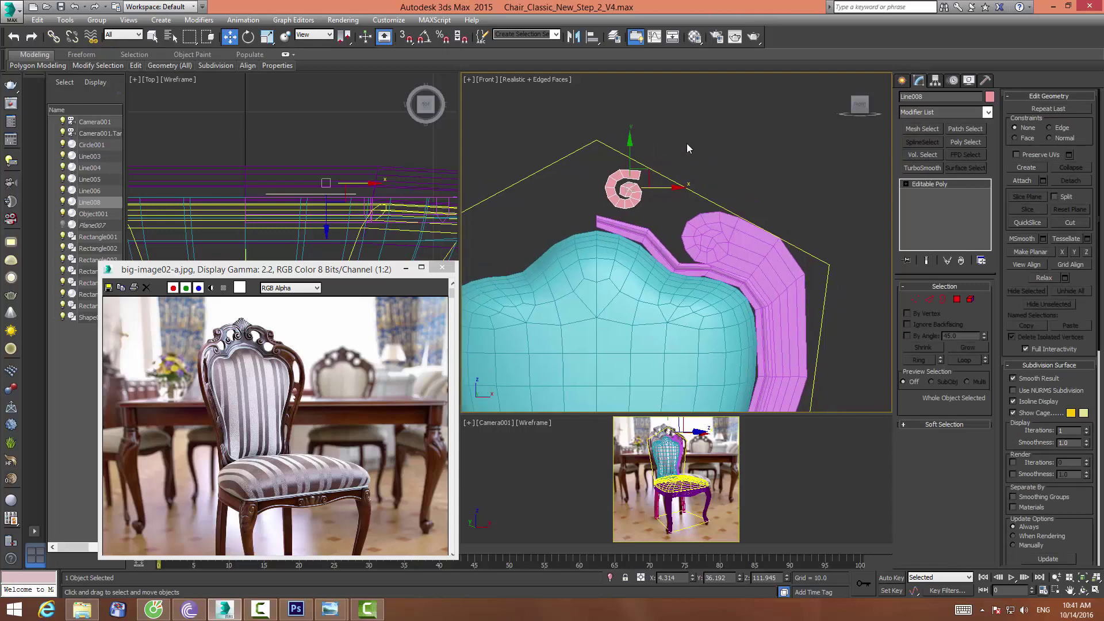
Mirror the spiral on X as a copy and slide the copy right of the original
left_click(577, 38)
left_click(529, 321)
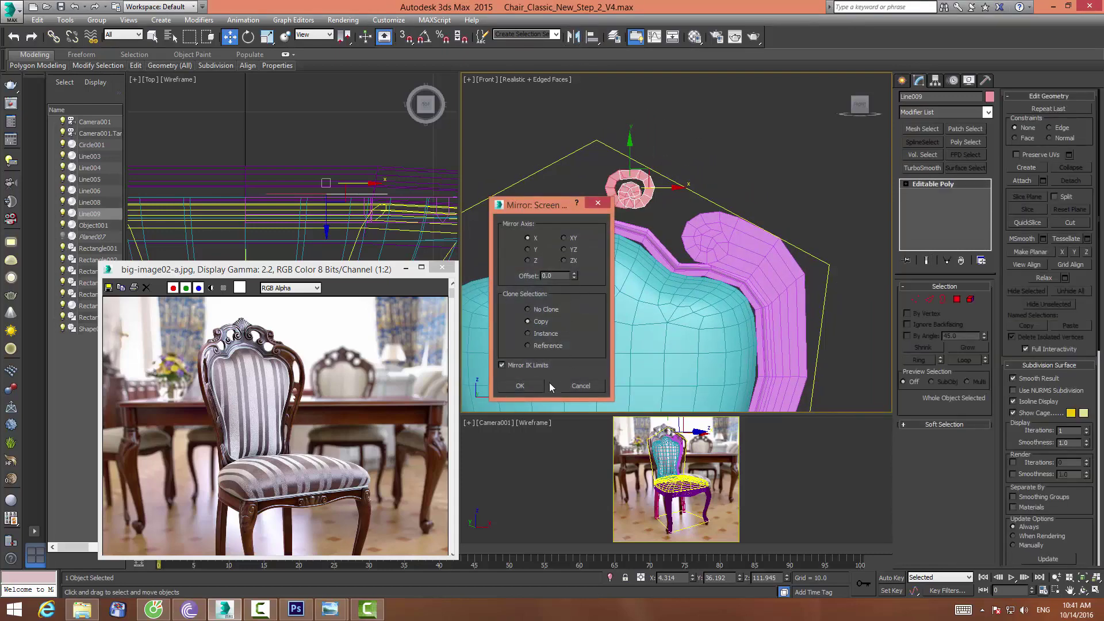
left_click(520, 385)
mouse_move(668, 189)
left_mouse_down()
mouse_move(722, 188)
mouse_move(678, 177)
left_mouse_up()
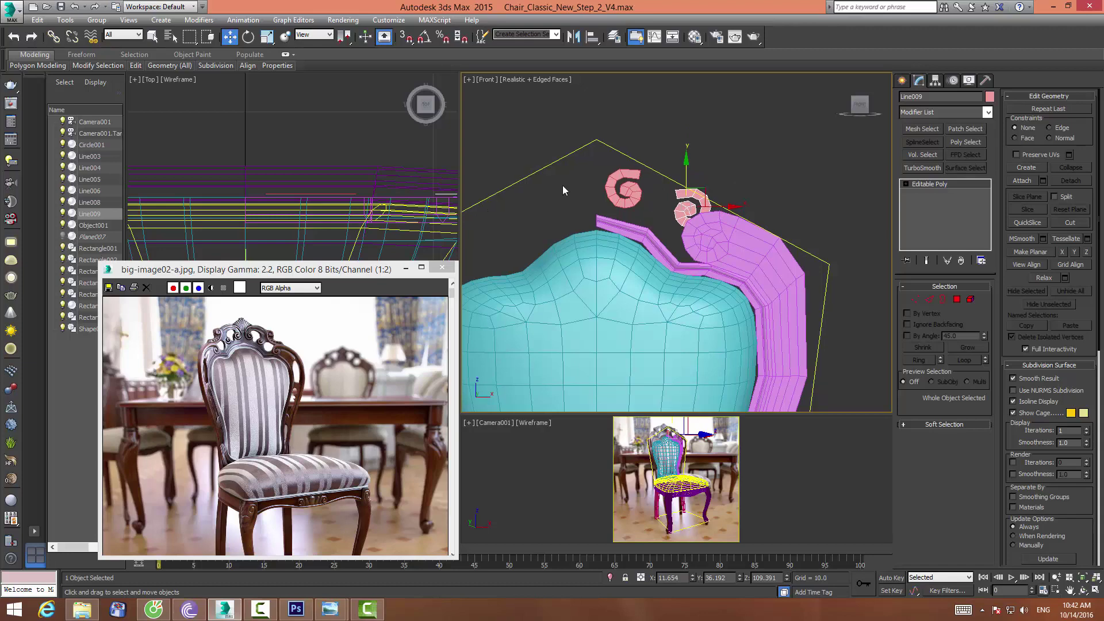
scroll(278, 126, "up", 2)
scroll(271, 150, "up", 2)
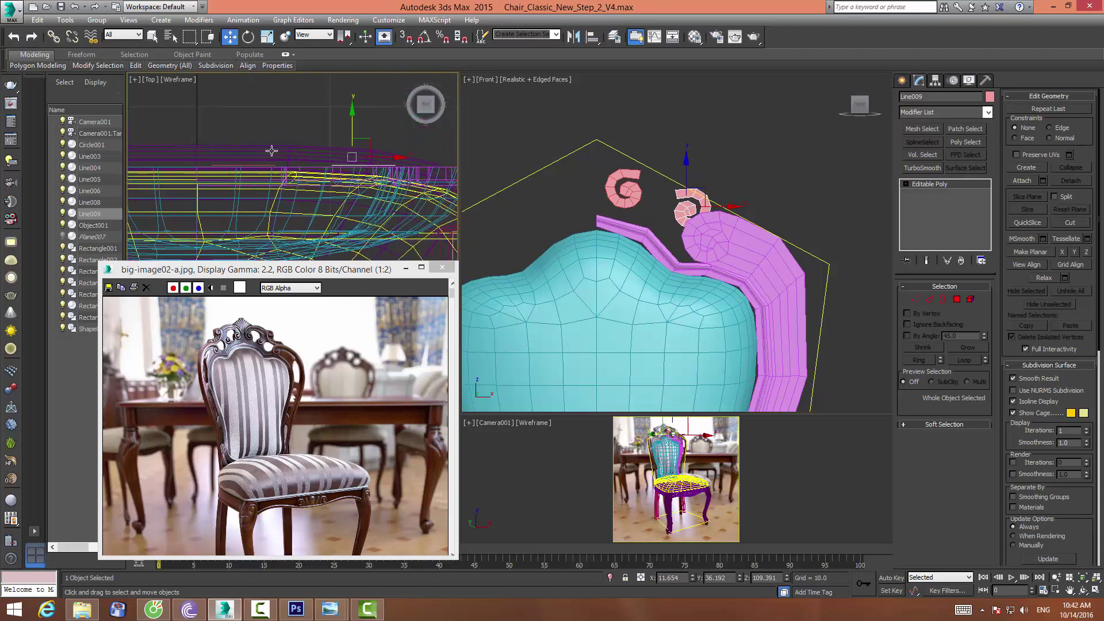
Select the mirrored spiral Line009 alone and raise it slightly
left_click(609, 195, "ctrl")
scroll(316, 129, "down", 1)
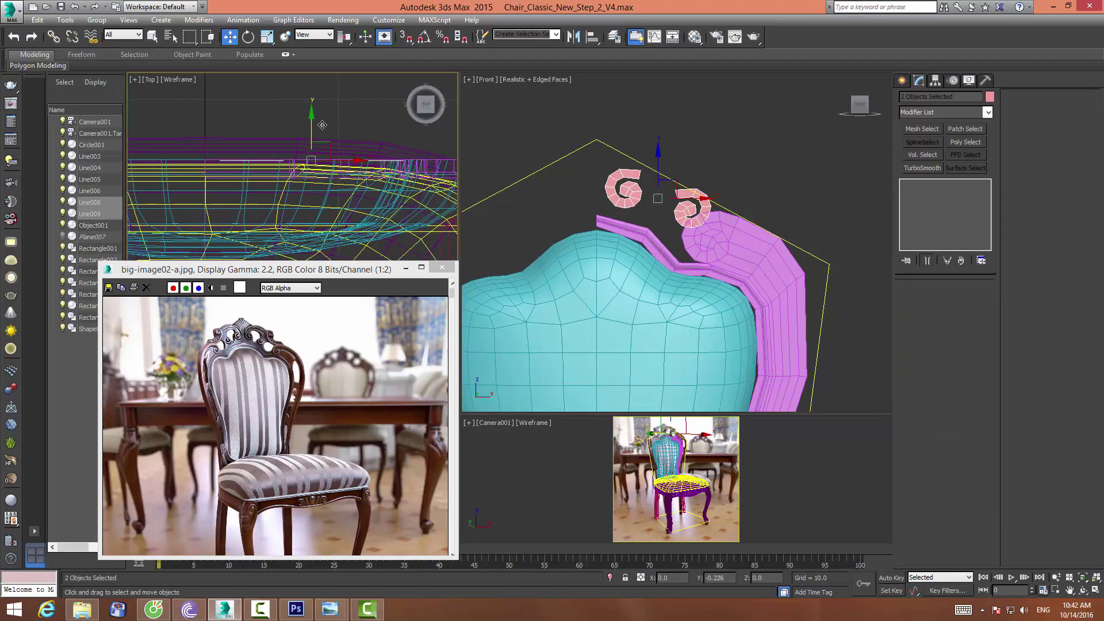
mouse_move(622, 146)
middle_mouse_down()
mouse_move(594, 149)
mouse_move(607, 149)
middle_mouse_up()
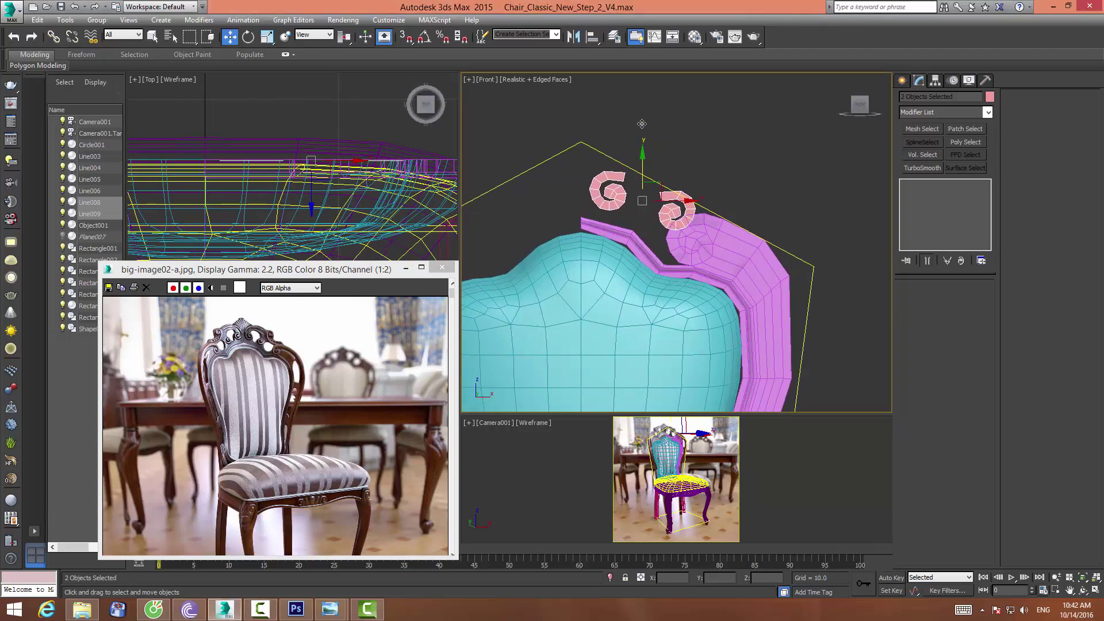
middle_click_drag(641, 124, 630, 201)
left_click(659, 189)
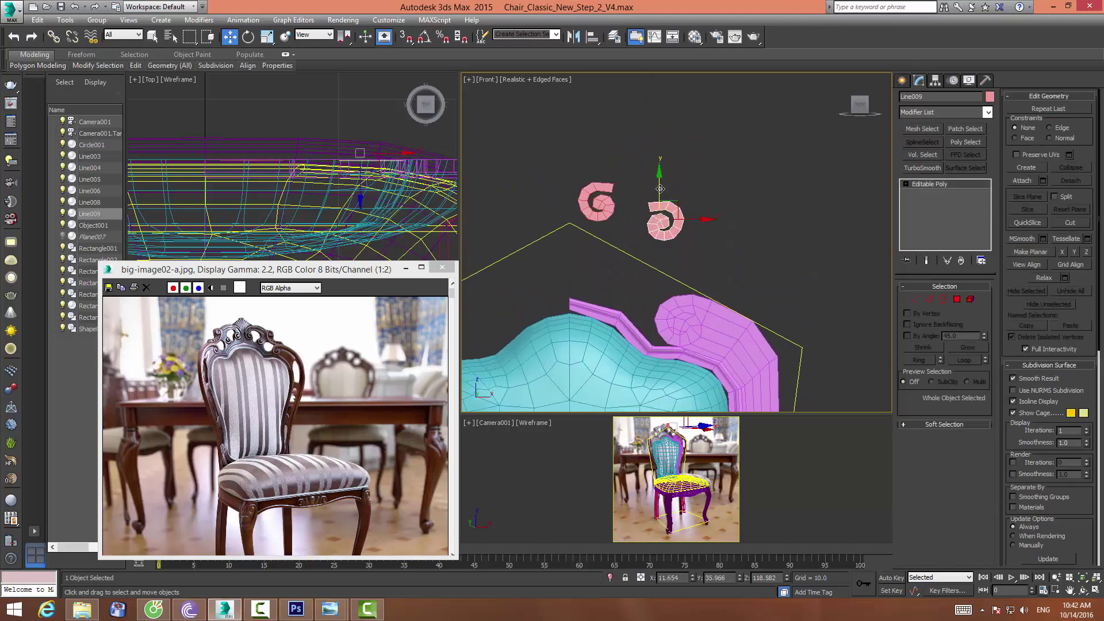
left_click_drag(660, 188, 661, 176)
scroll(708, 197, "up", 2)
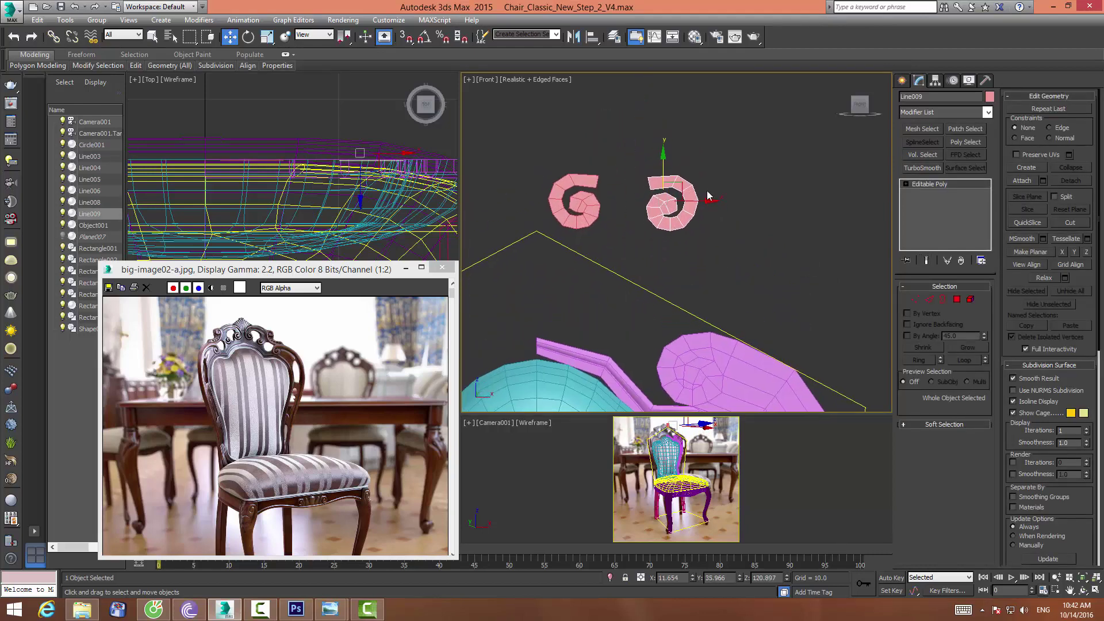
Attach Line008 to Line009 and bridge the two spirals' top end edges into a bar
left_click(1022, 180)
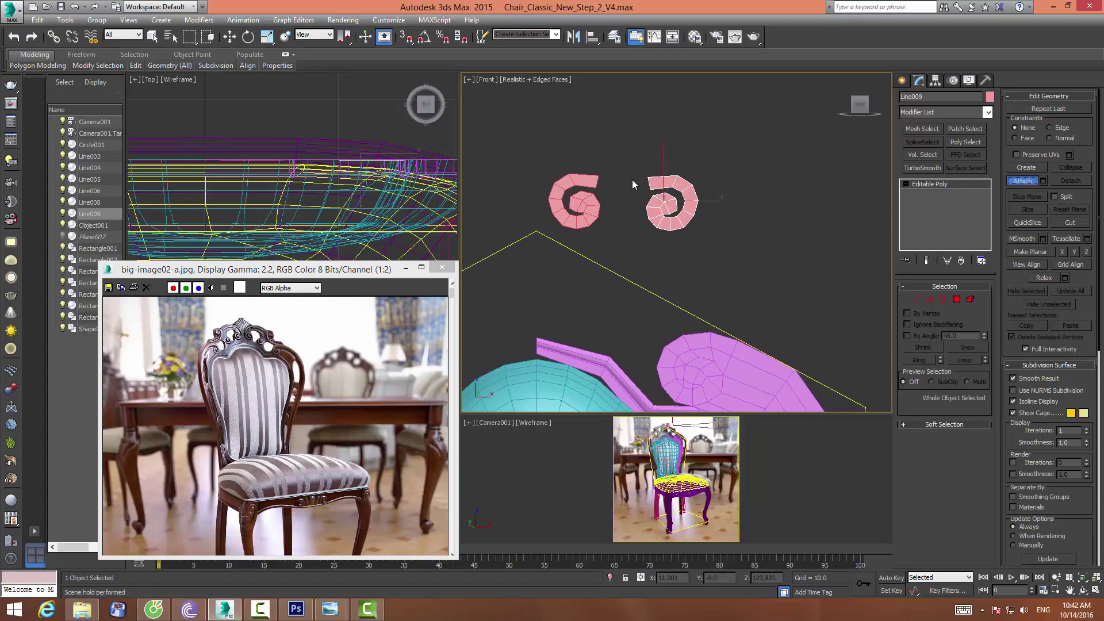
left_click(598, 183)
left_click(928, 299)
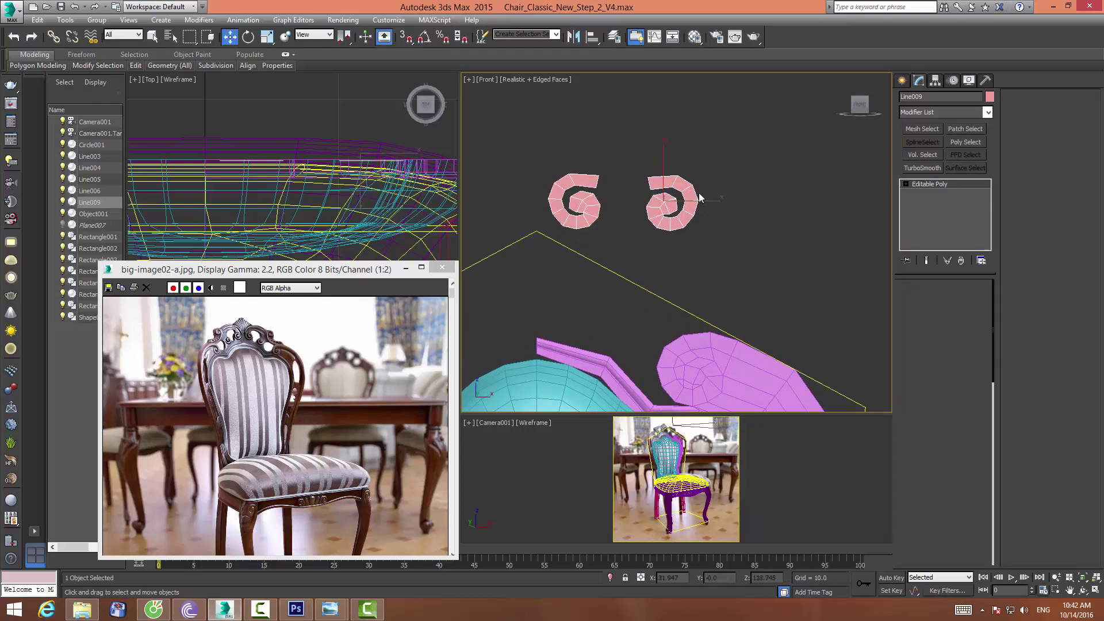
left_click(649, 183)
left_click(596, 182, "ctrl")
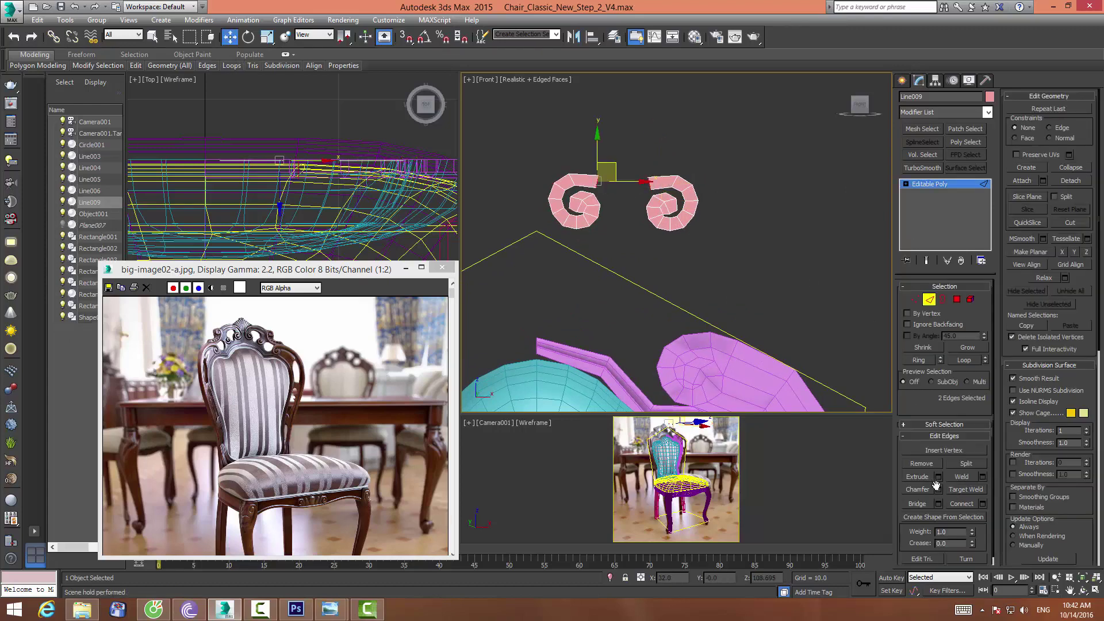
left_click(918, 503)
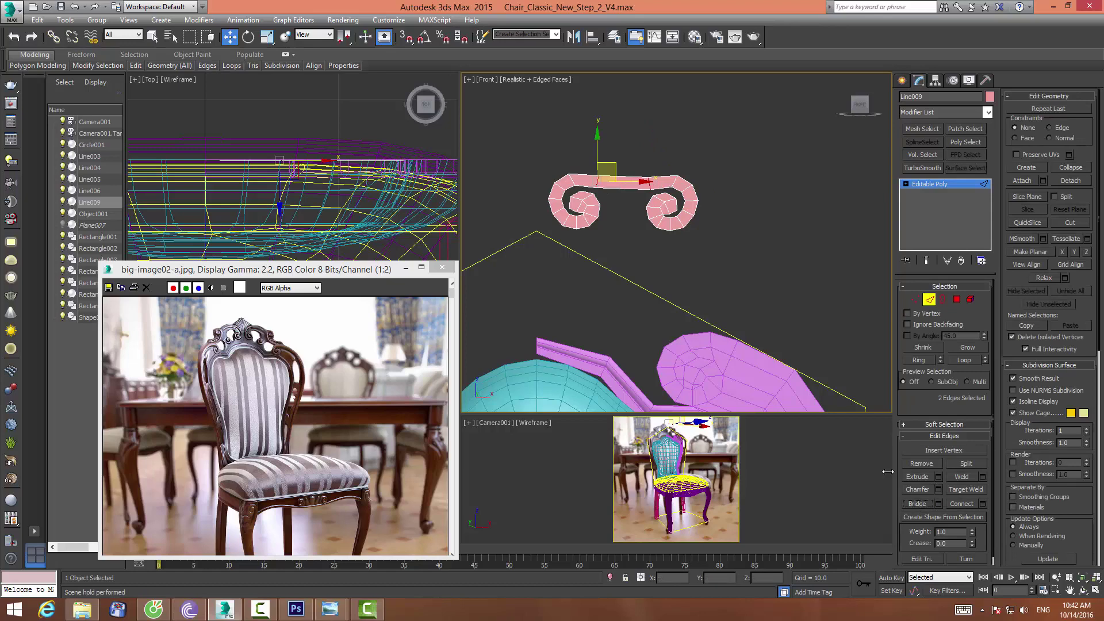
key("z")
Level the bar's vertex pairs vertically with Make Planar X
left_click(915, 299)
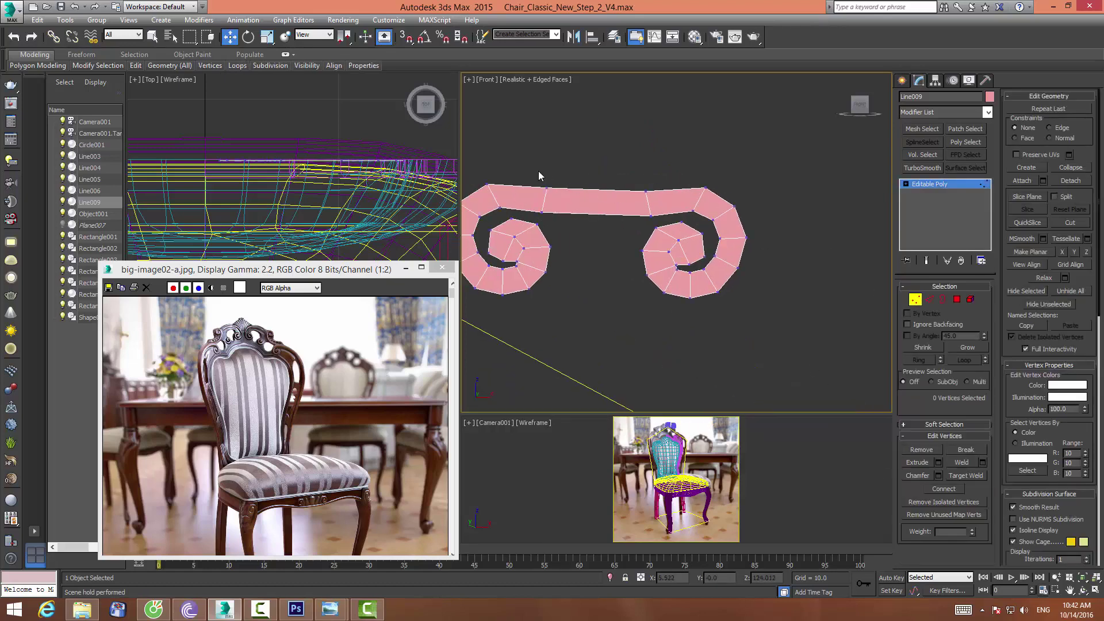
left_click_drag(657, 225, 657, 224)
left_click_drag(592, 168, 603, 163)
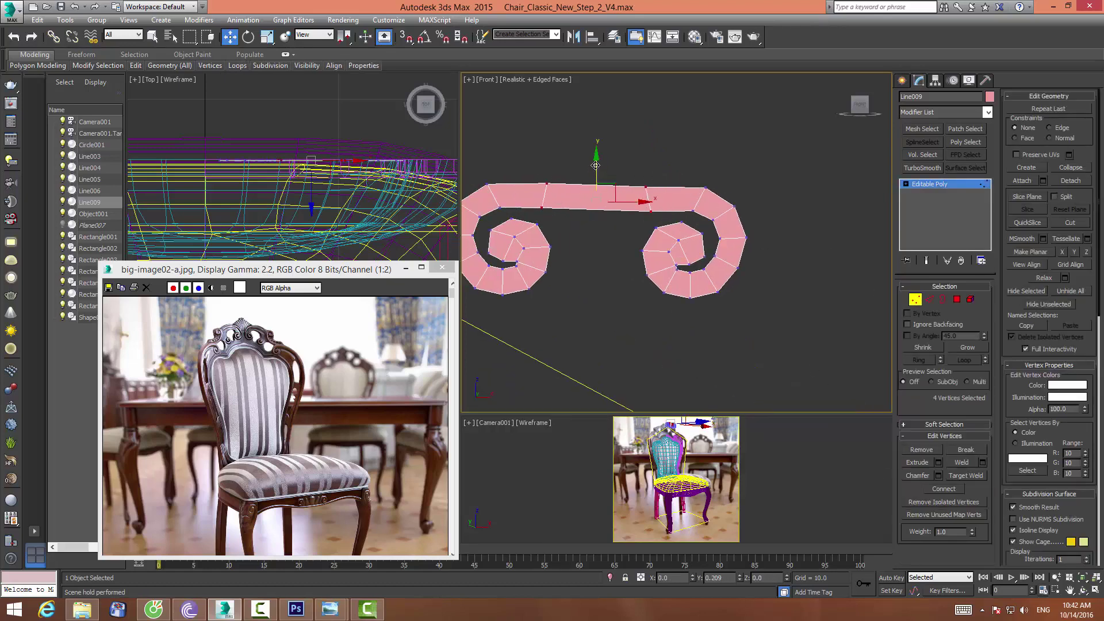
left_click(696, 160)
middle_click_drag(695, 161, 739, 139)
left_click_drag(584, 152, 637, 200)
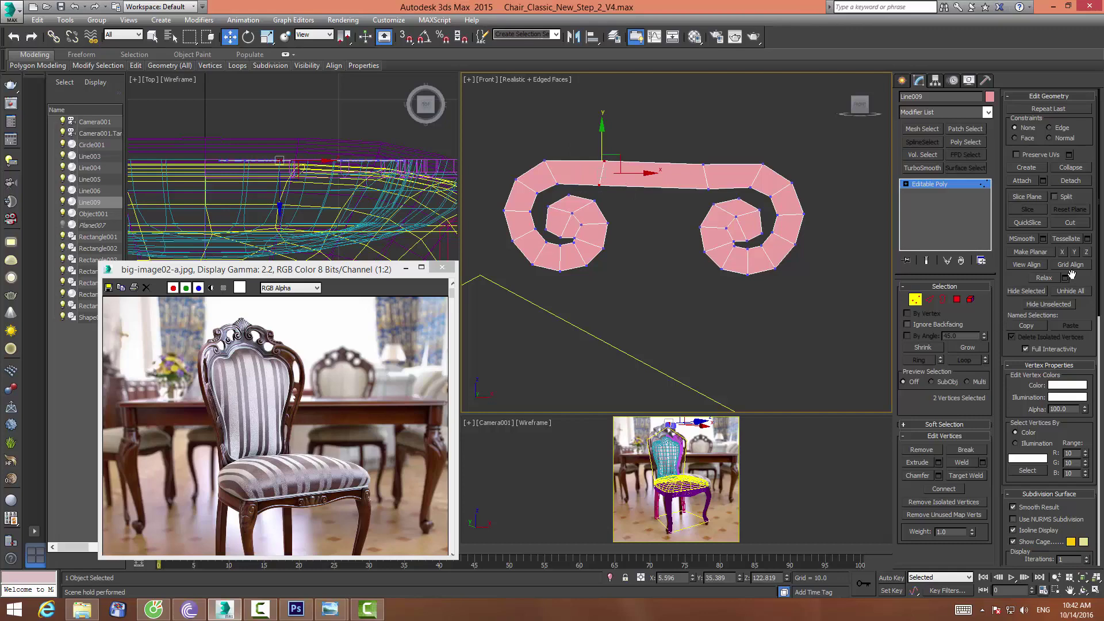
left_click(1063, 253)
left_click_drag(678, 136, 715, 194)
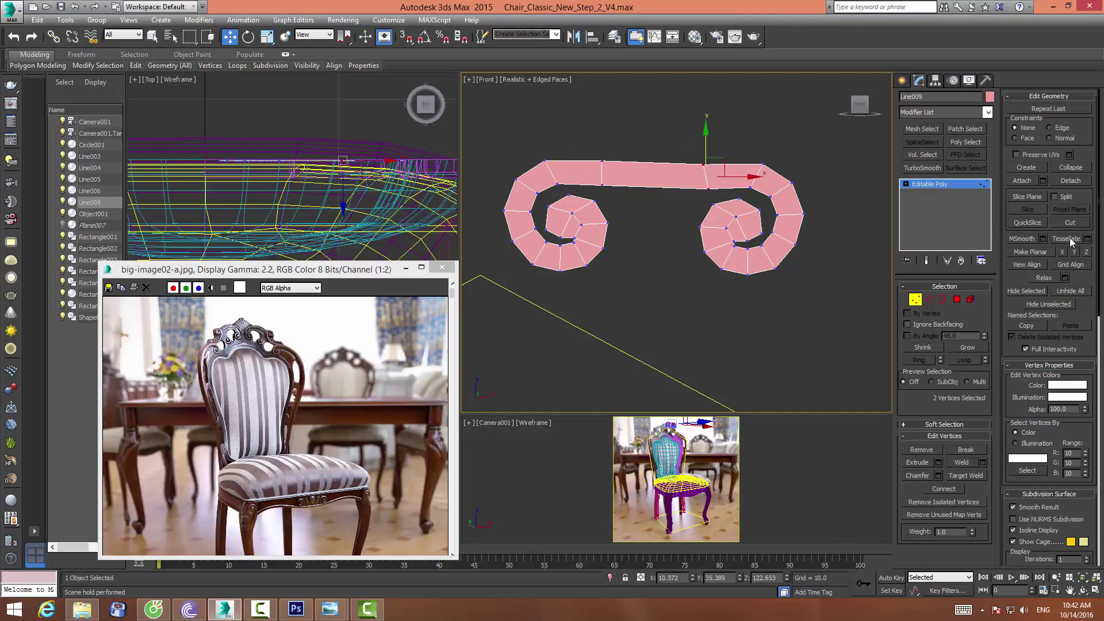
left_click(817, 180)
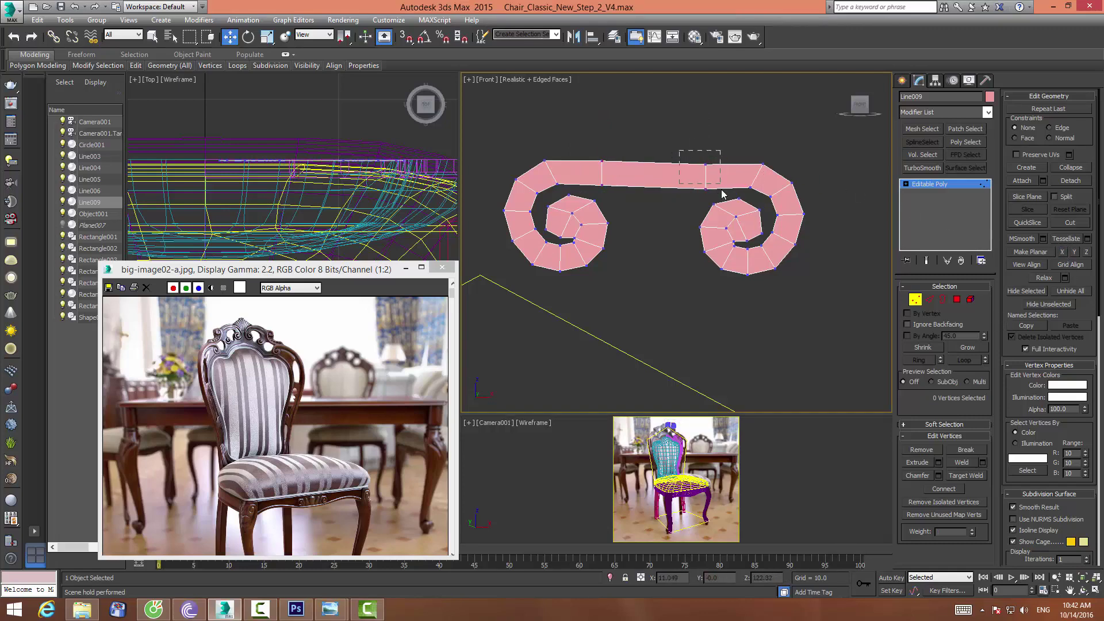
left_click_drag(679, 151, 722, 193)
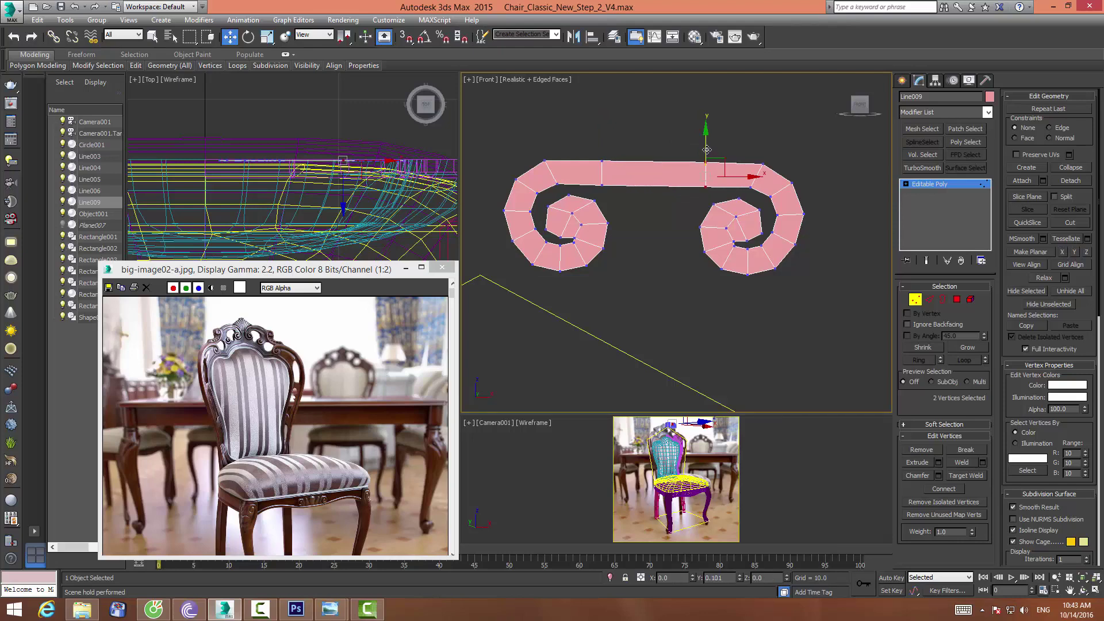
left_click(687, 138)
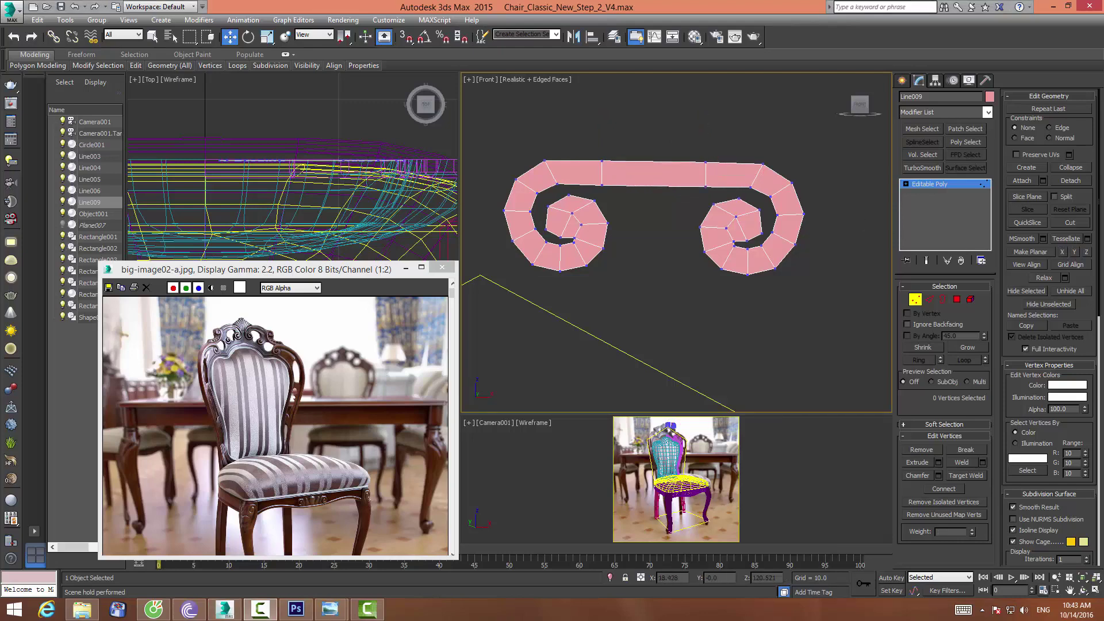
Connect the bar's top and bottom edges to add a centre edge
left_click(930, 299)
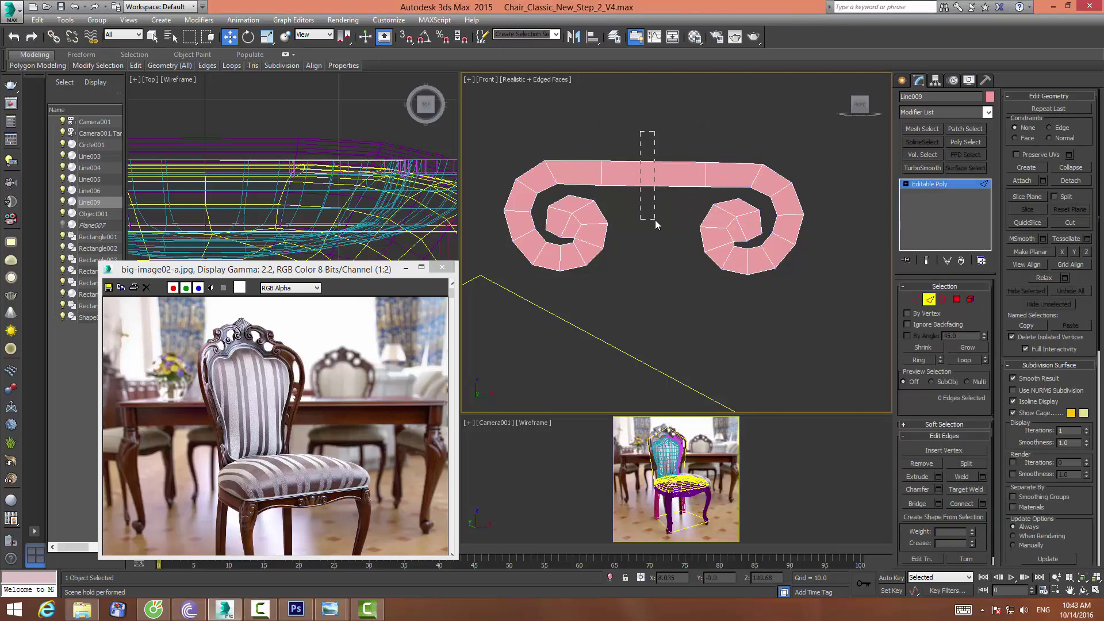
left_click_drag(634, 128, 654, 220)
left_click(970, 507)
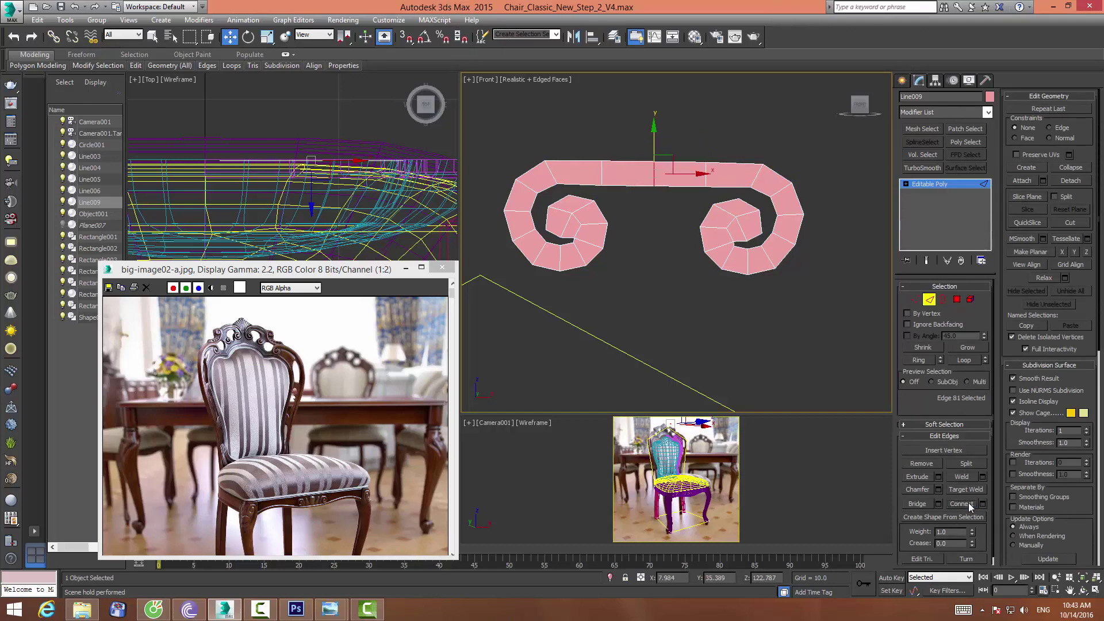
left_click(957, 298)
Delete the right half of the scroll, keeping the left spiral and half the bar
left_click_drag(843, 131, 681, 315)
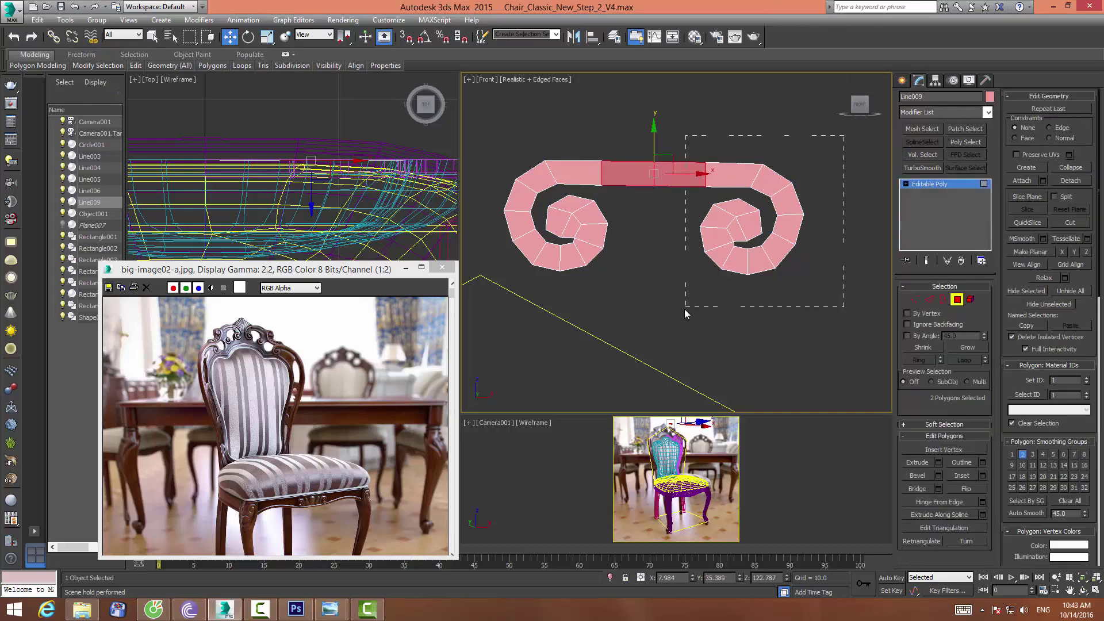
key("Delete")
middle_click_drag(678, 314, 732, 325)
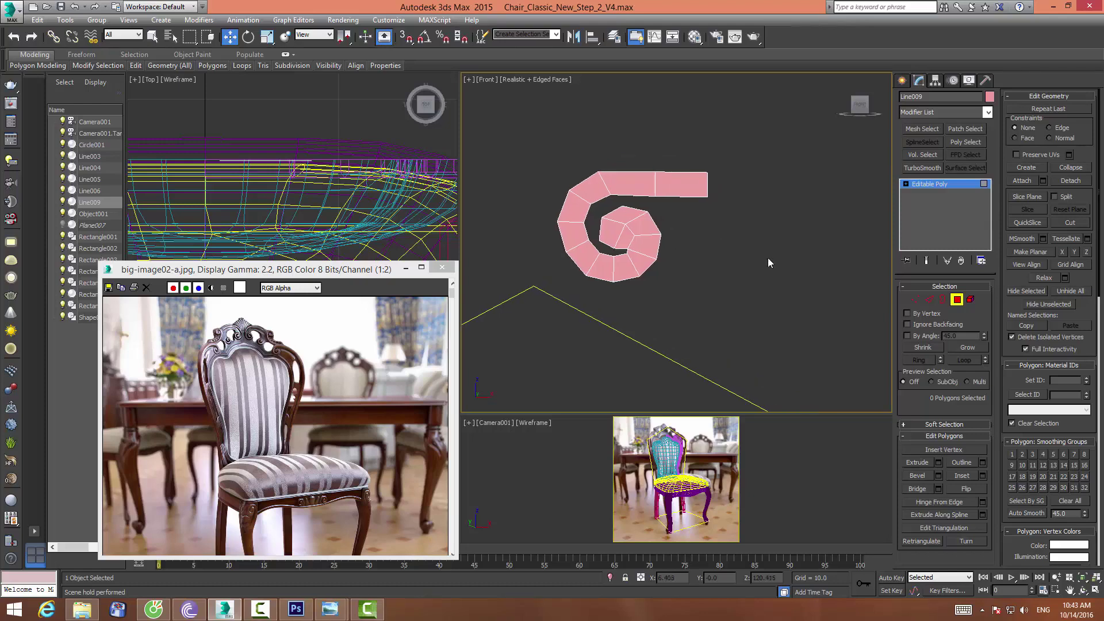
left_click(957, 299)
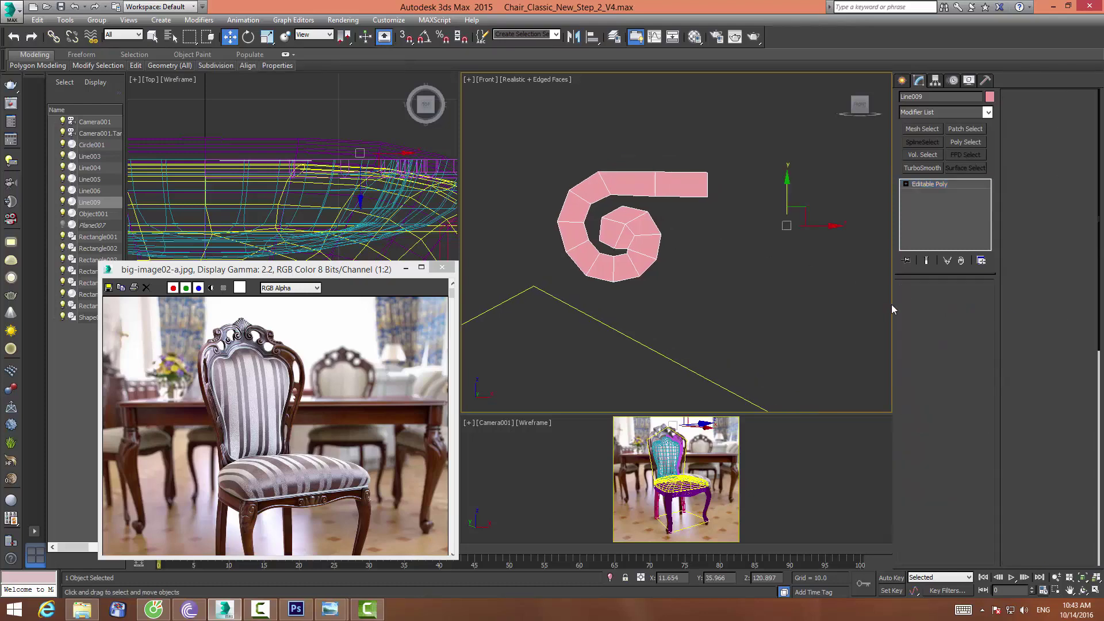
Move Line009's pivot alone to the open cut end of the top bar
left_click(935, 80)
left_click(942, 153)
left_click(944, 213)
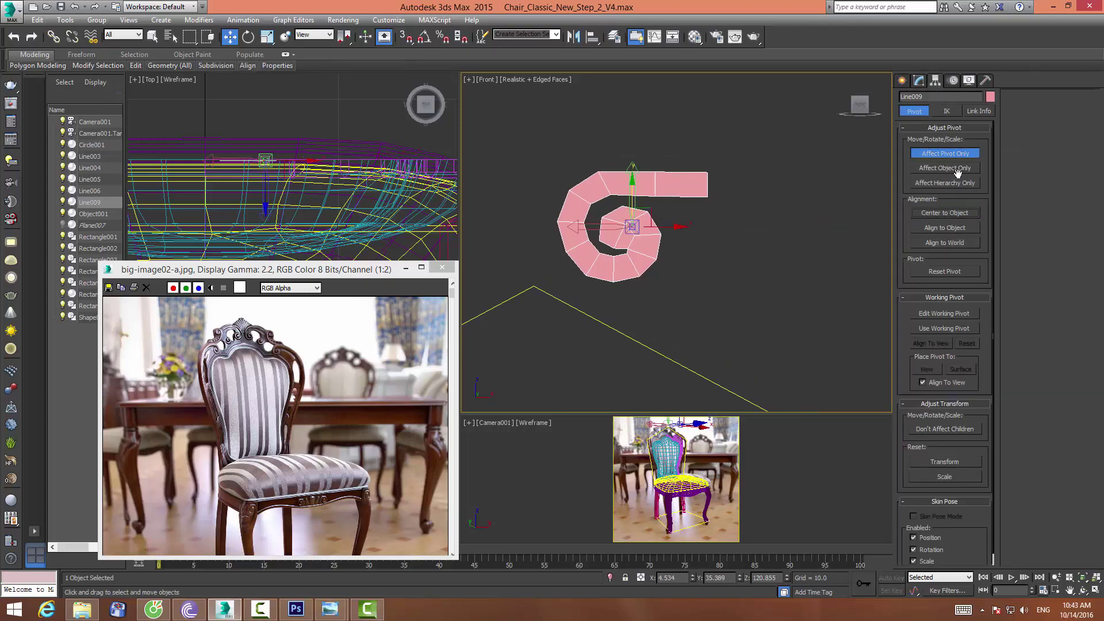
left_click(941, 156)
left_click(953, 153)
mouse_move(634, 219)
left_mouse_down()
mouse_move(634, 183)
mouse_move(738, 189)
left_mouse_up()
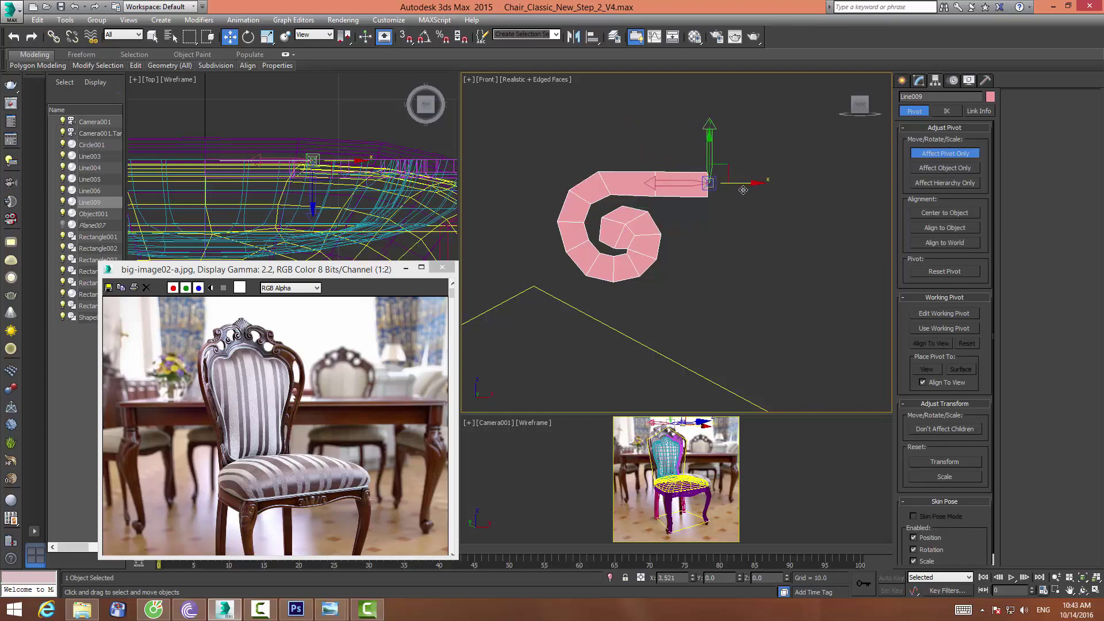
left_click(944, 153)
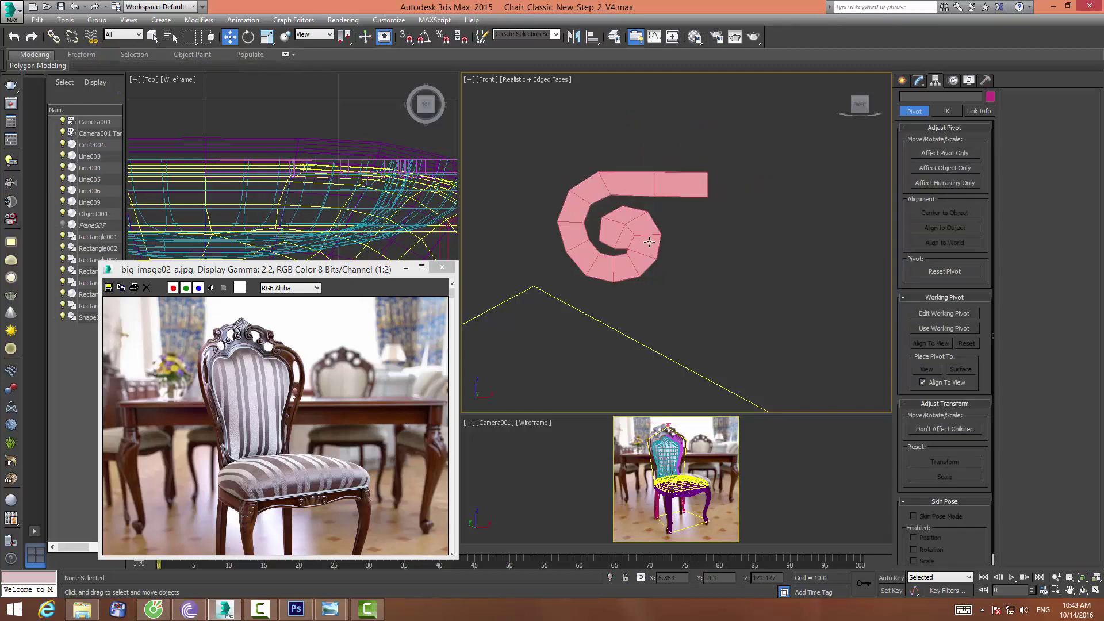
left_click(902, 81)
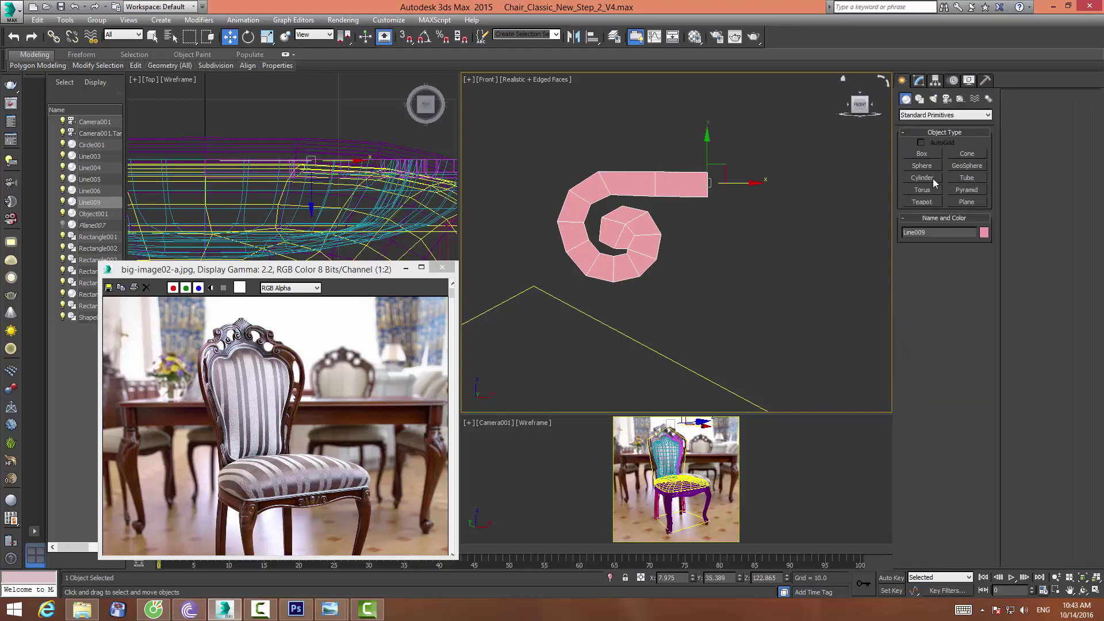
In Vertex mode, move two inner spiral vertices down
left_click(918, 80)
key("1")
scroll(603, 259, "up", 2)
middle_click_drag(547, 249, 587, 264)
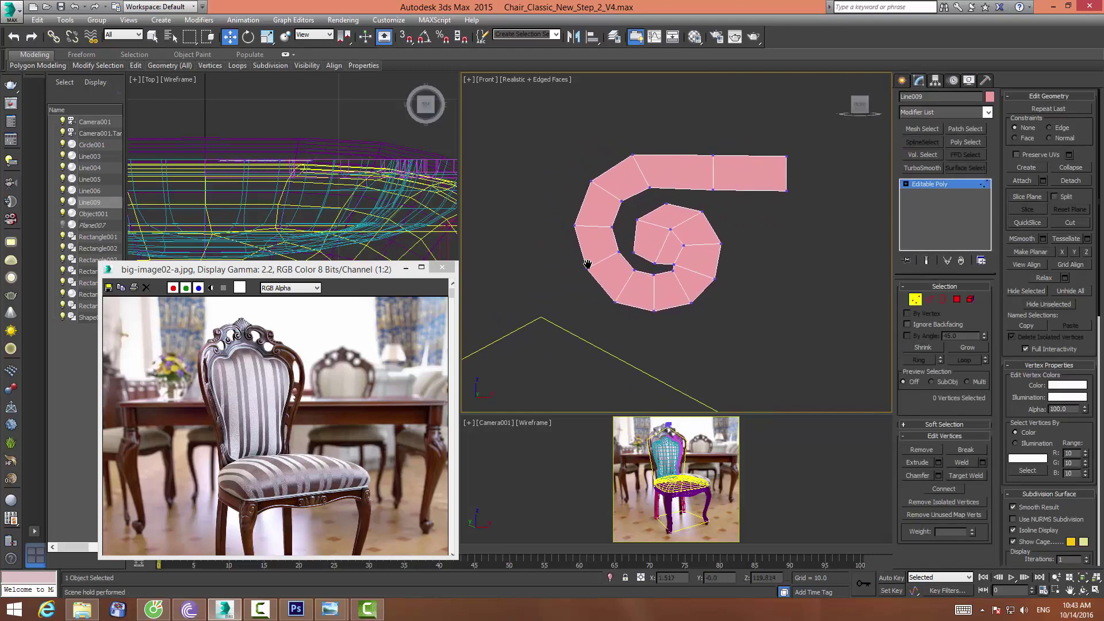
left_click_drag(630, 284, 661, 272)
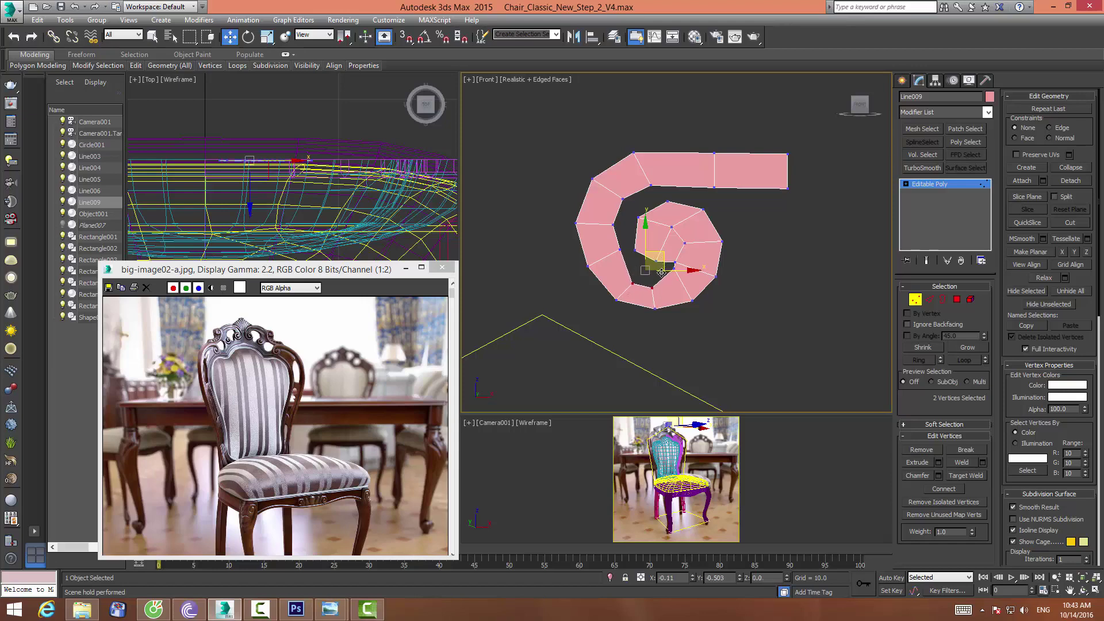
left_click(703, 274)
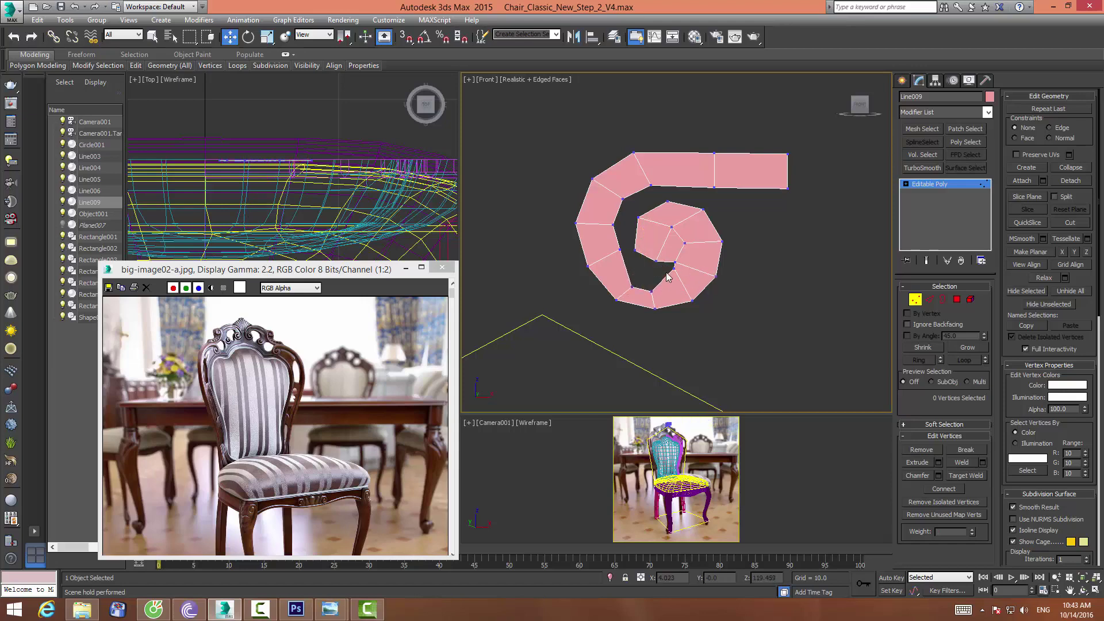
Shift individual inner-curl vertices down-right, left and into place to even the curl
mouse_move(673, 268)
left_mouse_down()
mouse_move(688, 285)
mouse_move(687, 255)
mouse_move(703, 268)
mouse_move(702, 210)
left_mouse_up()
left_click(676, 261)
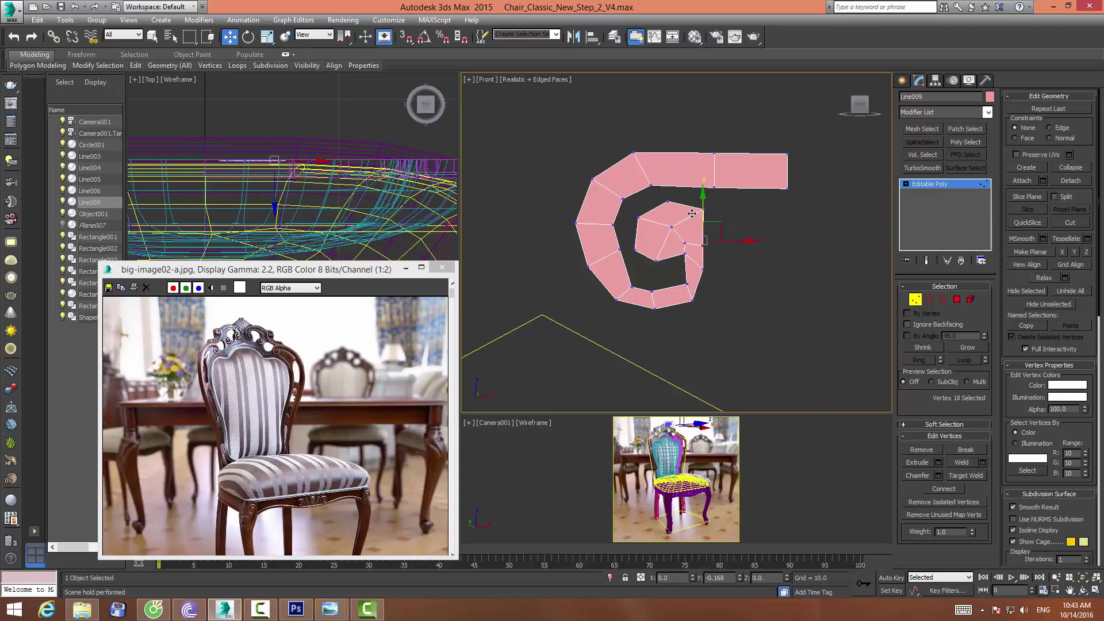
left_click(723, 214)
left_click(690, 216)
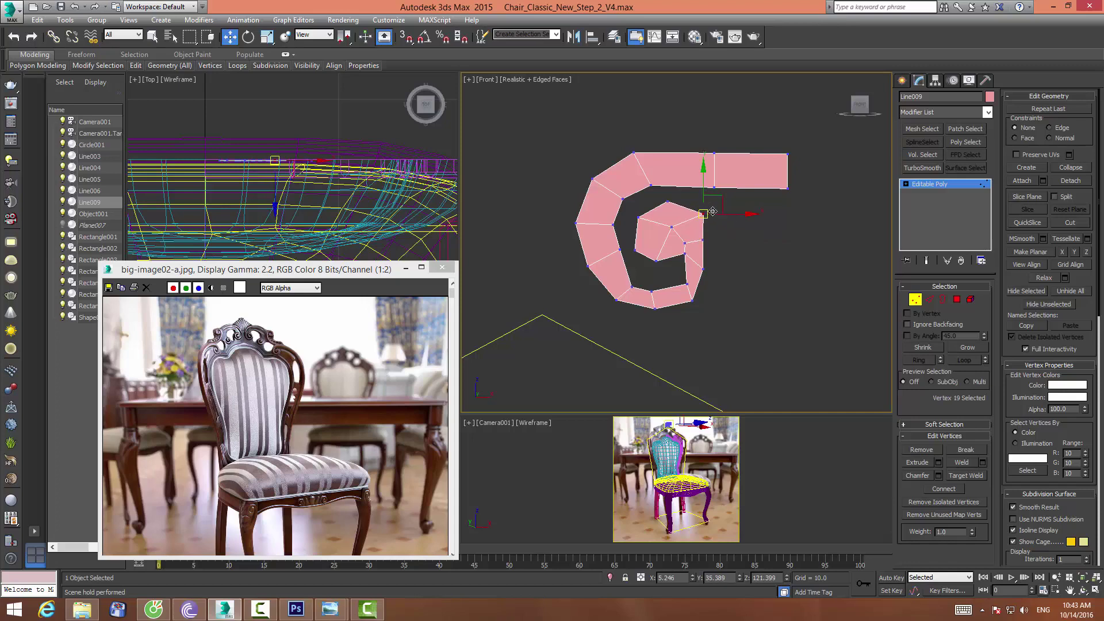
left_click_drag(710, 206, 706, 208)
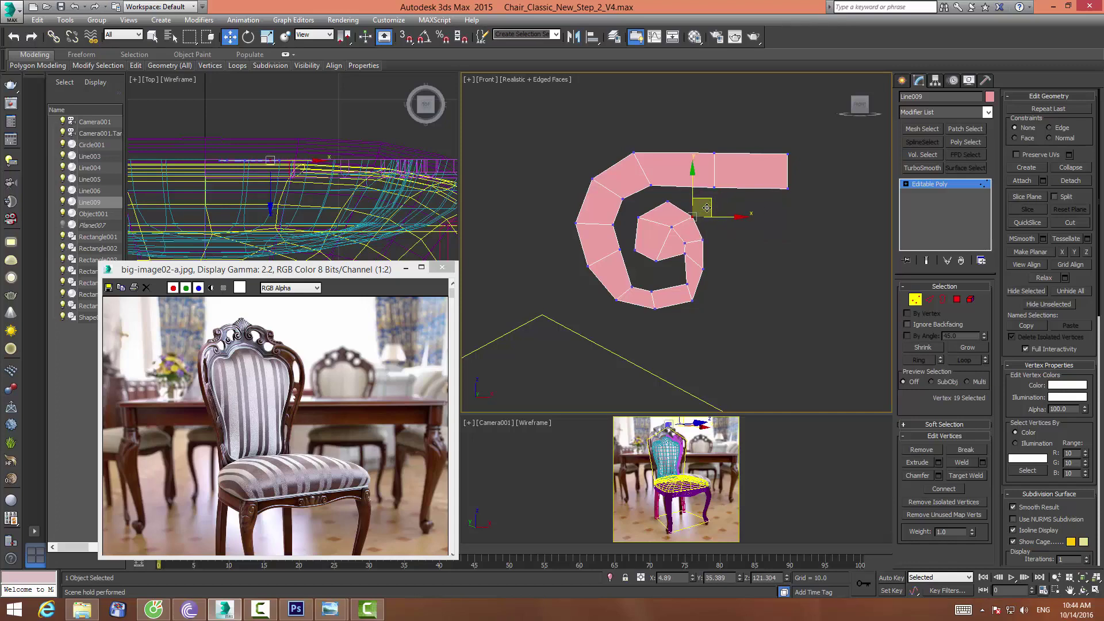
left_click(667, 199)
left_click(647, 269)
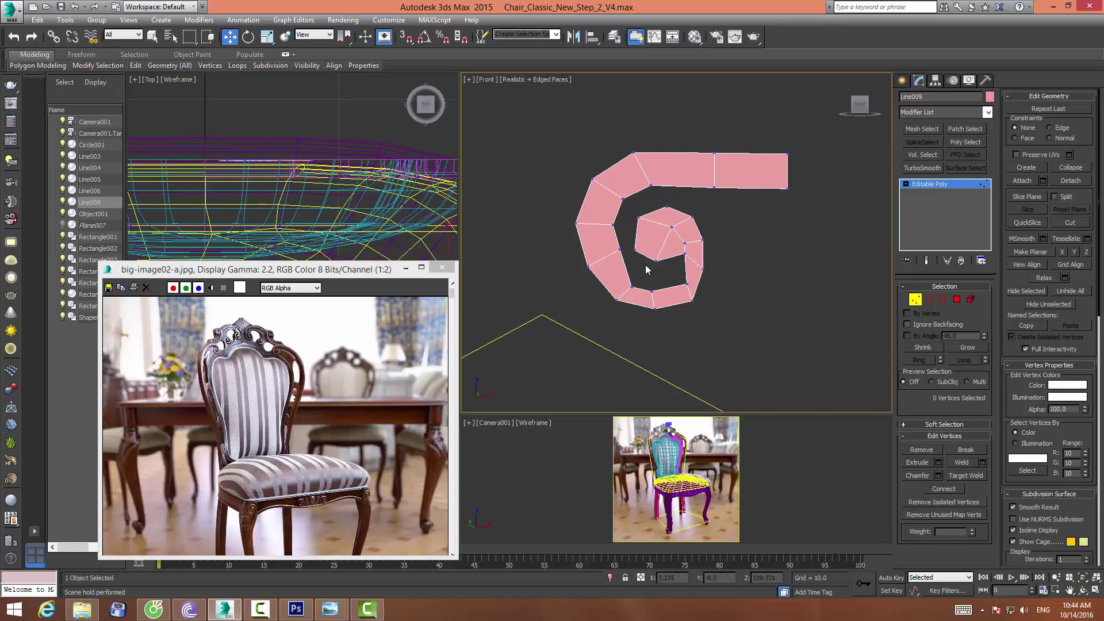
left_click_drag(657, 261, 661, 261)
Move the inner-bend vertices up-left and shift the inner-right vertices to widen the bend
left_click(636, 250)
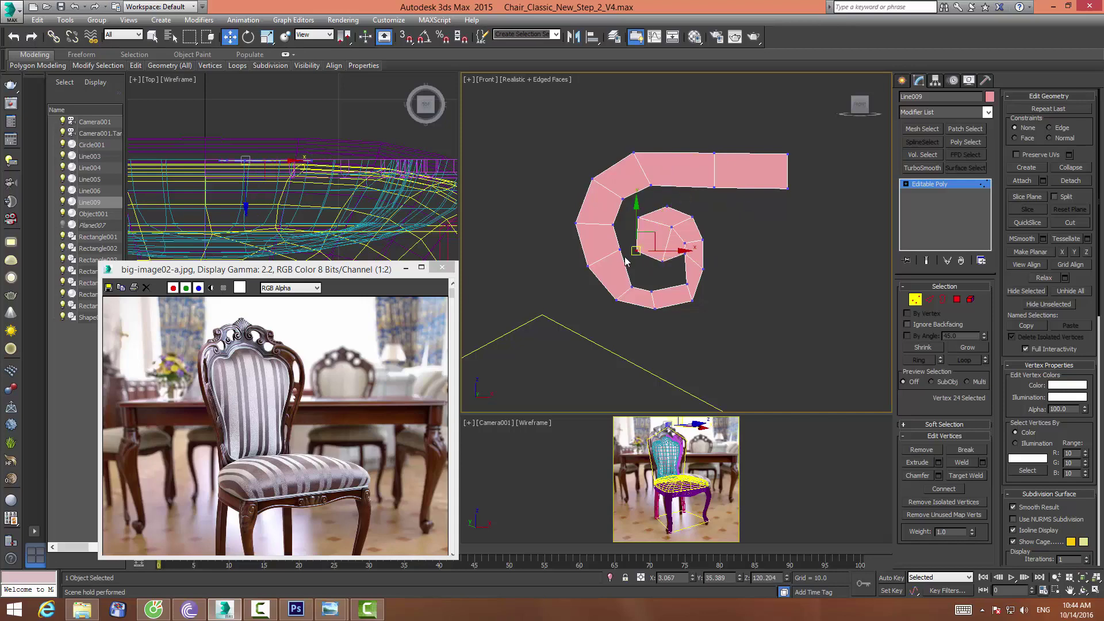
left_click(620, 251)
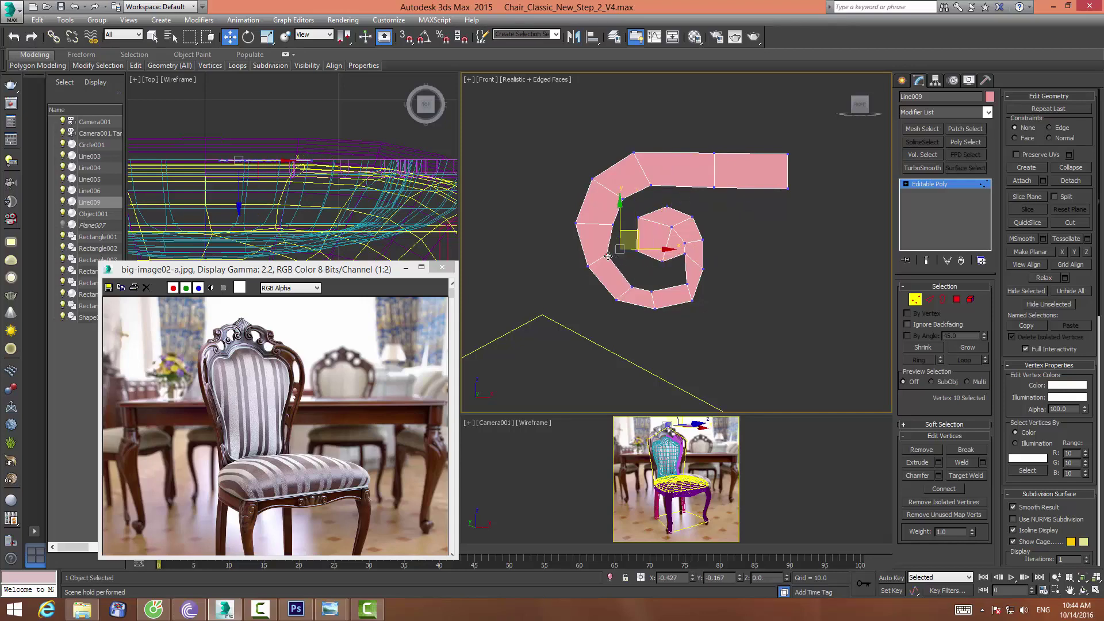
left_click_drag(608, 256, 639, 164)
left_click(638, 155)
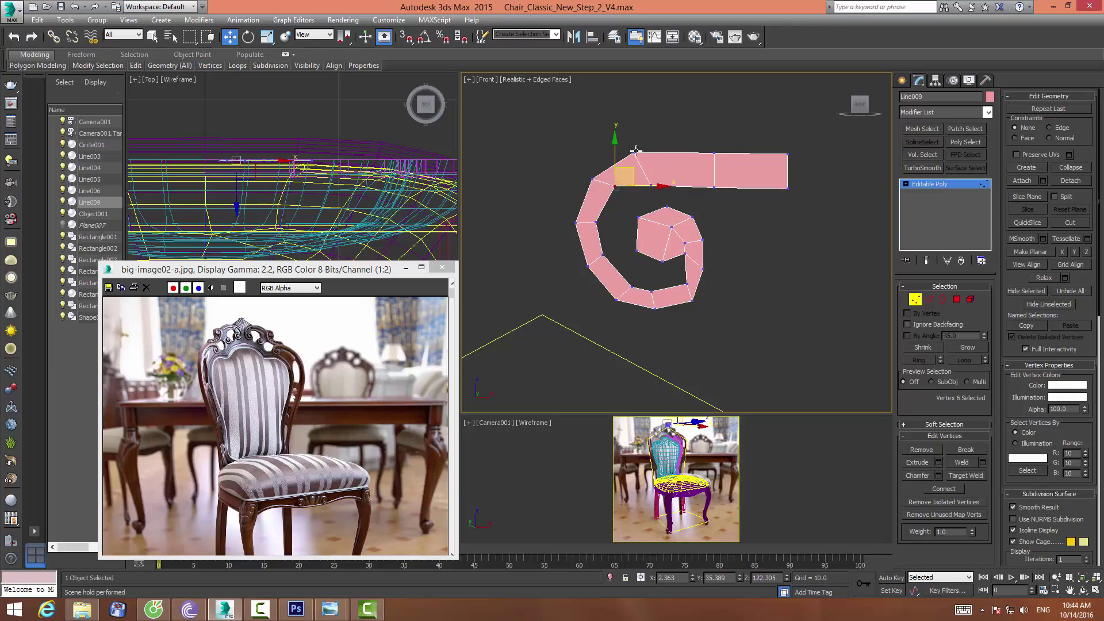
left_click(631, 286)
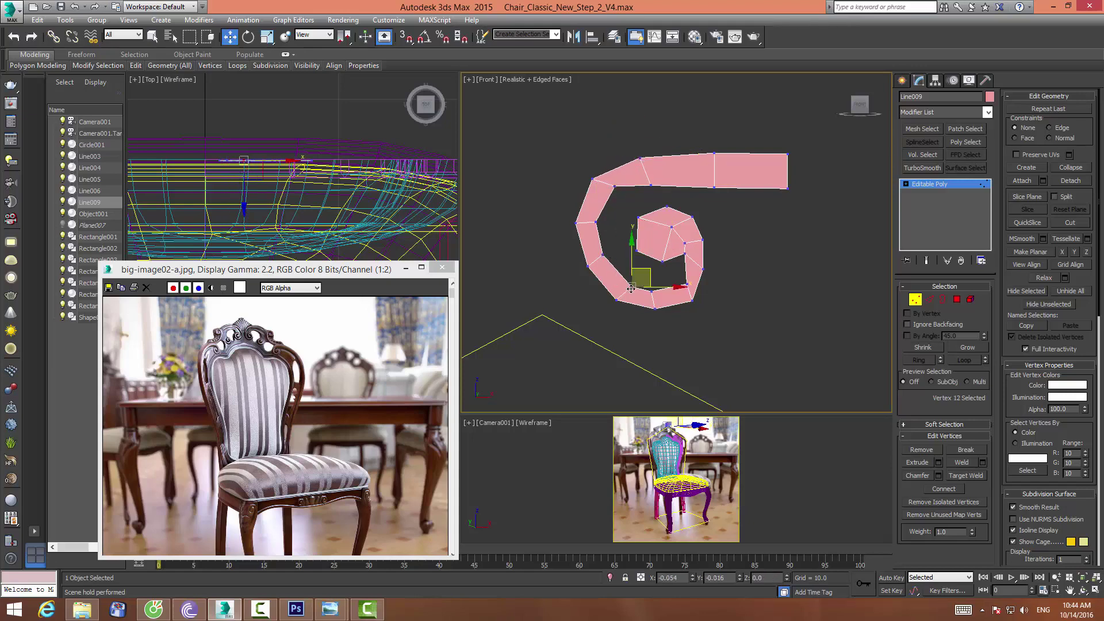
mouse_move(673, 270)
left_mouse_down()
mouse_move(698, 307)
mouse_move(705, 270)
left_mouse_up()
left_click(653, 315)
left_click(684, 293)
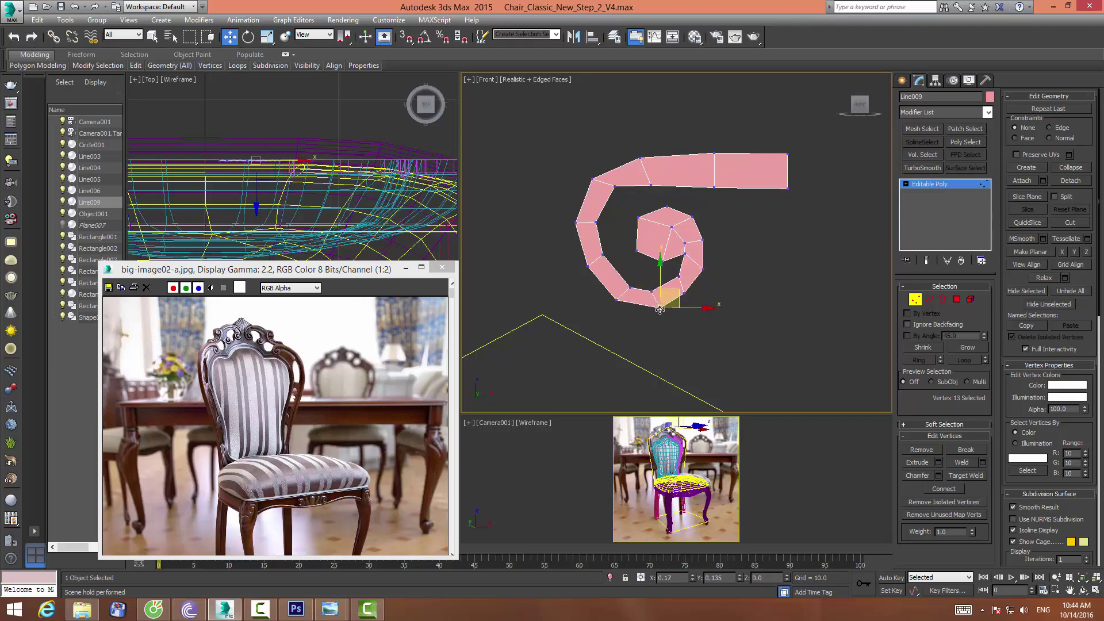
left_click(637, 210)
Shift the whole inner coil up-left and lower the inner corner vertex
left_click_drag(742, 287, 742, 287)
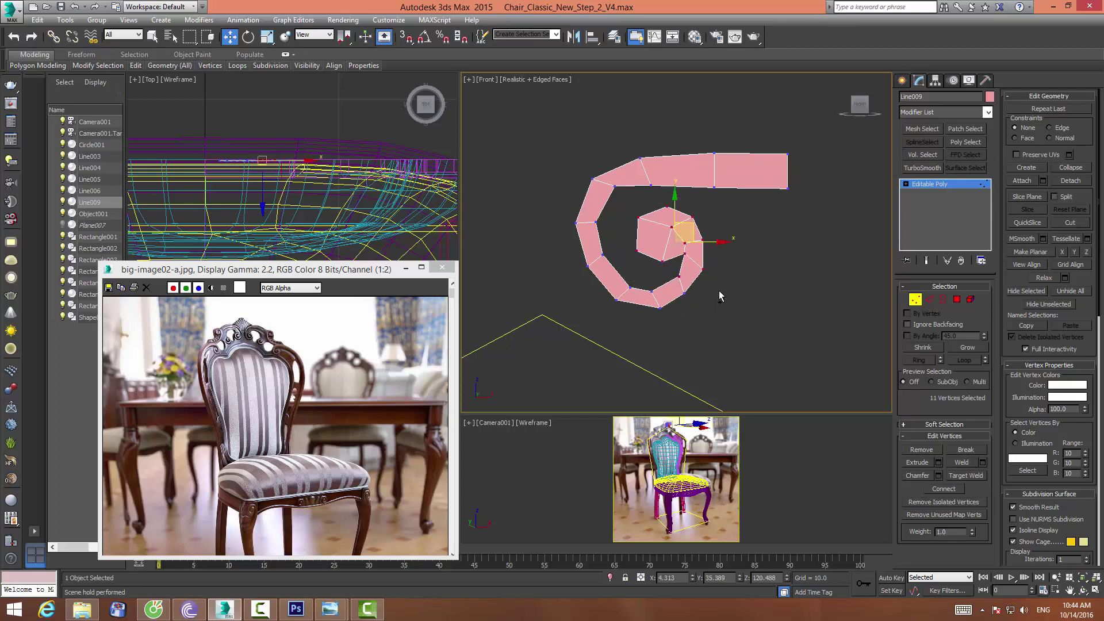
left_click_drag(695, 231, 686, 227)
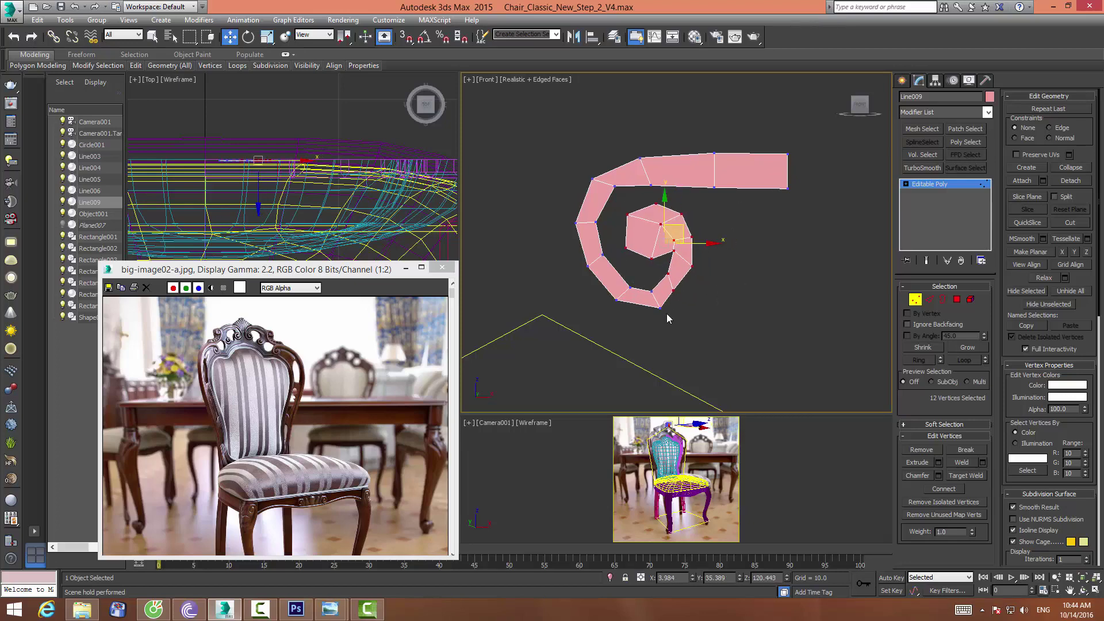
left_click_drag(670, 289, 655, 284)
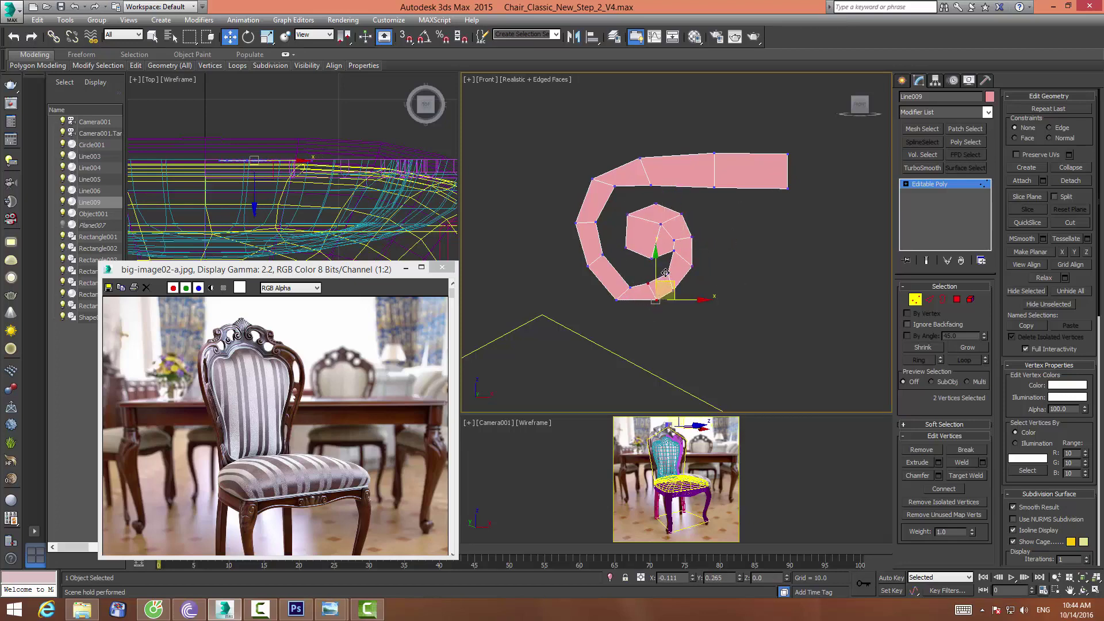
left_click(683, 214)
left_click_drag(613, 186, 612, 194)
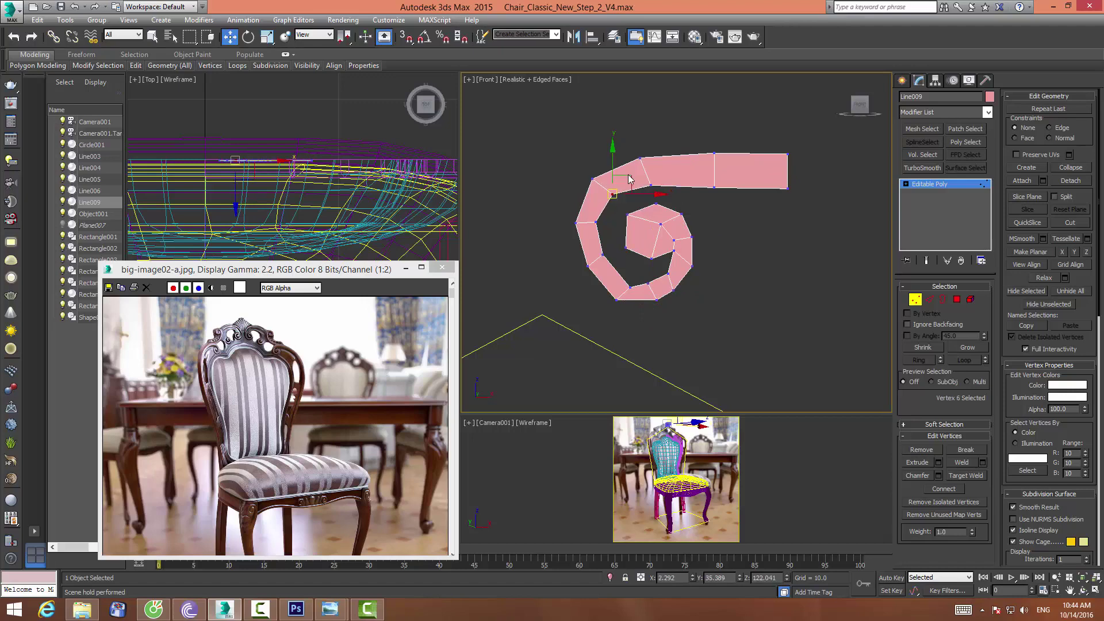
left_click(639, 157)
Raise the strip's lower-middle vertex, move the lower-left spiral vertex up-left, and exit Vertex mode
middle_click_drag(753, 164, 678, 180)
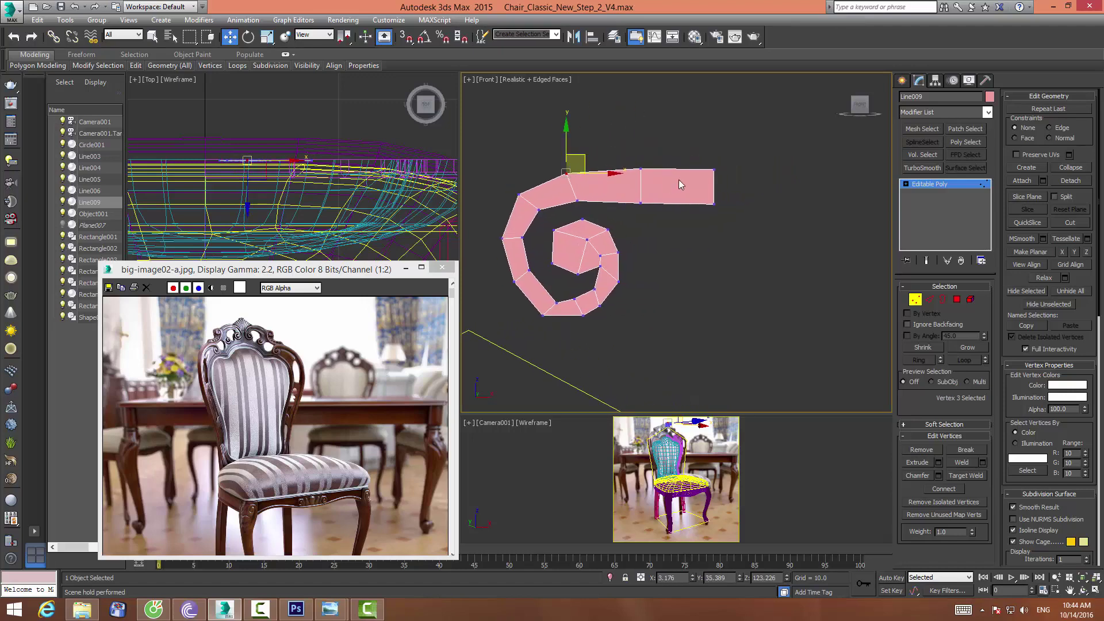
left_click(640, 203)
left_click_drag(653, 184, 654, 180)
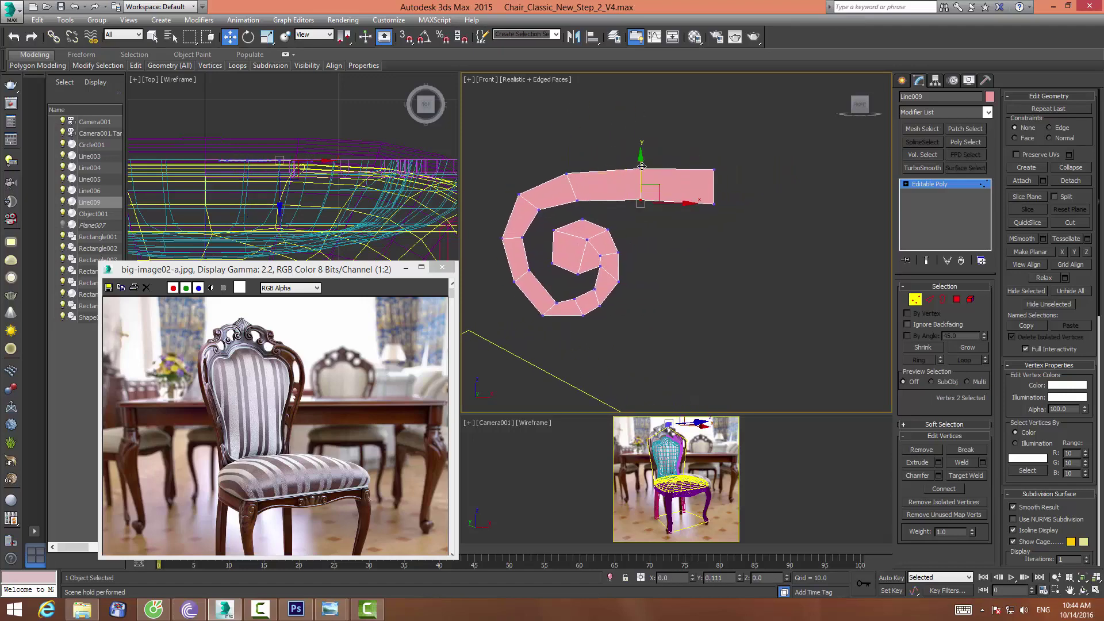
left_click(631, 244)
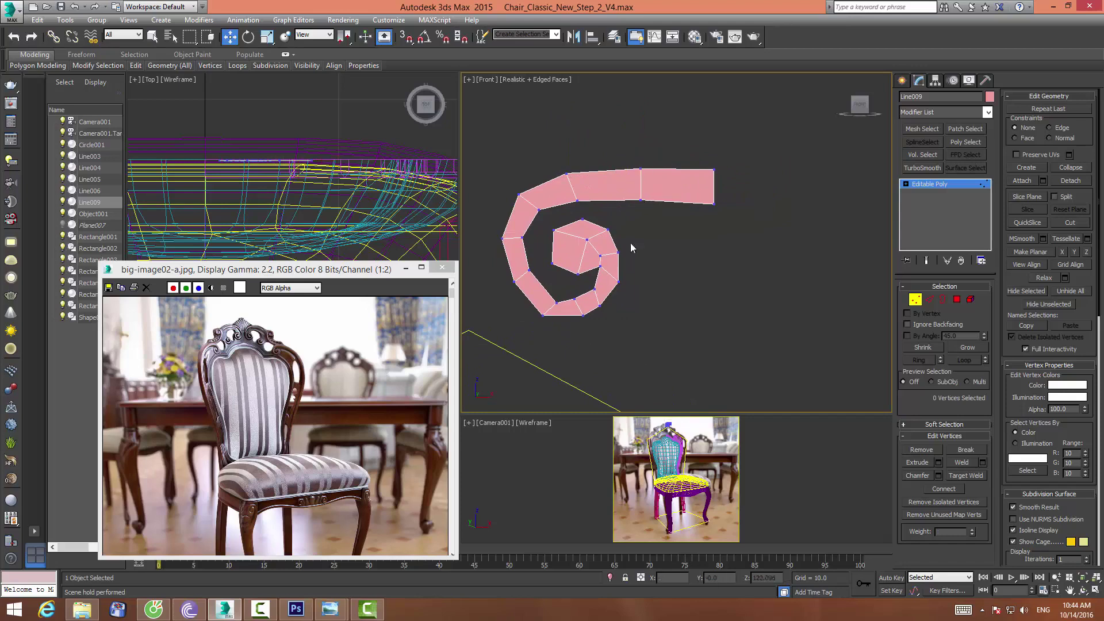
left_click(543, 315)
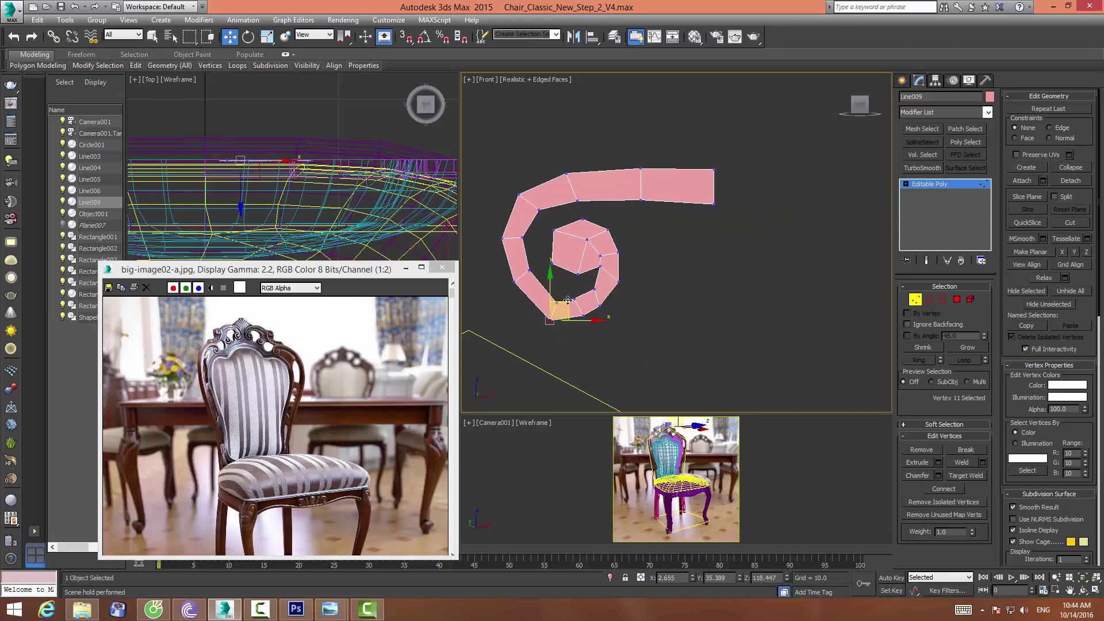
left_click_drag(550, 316, 542, 309)
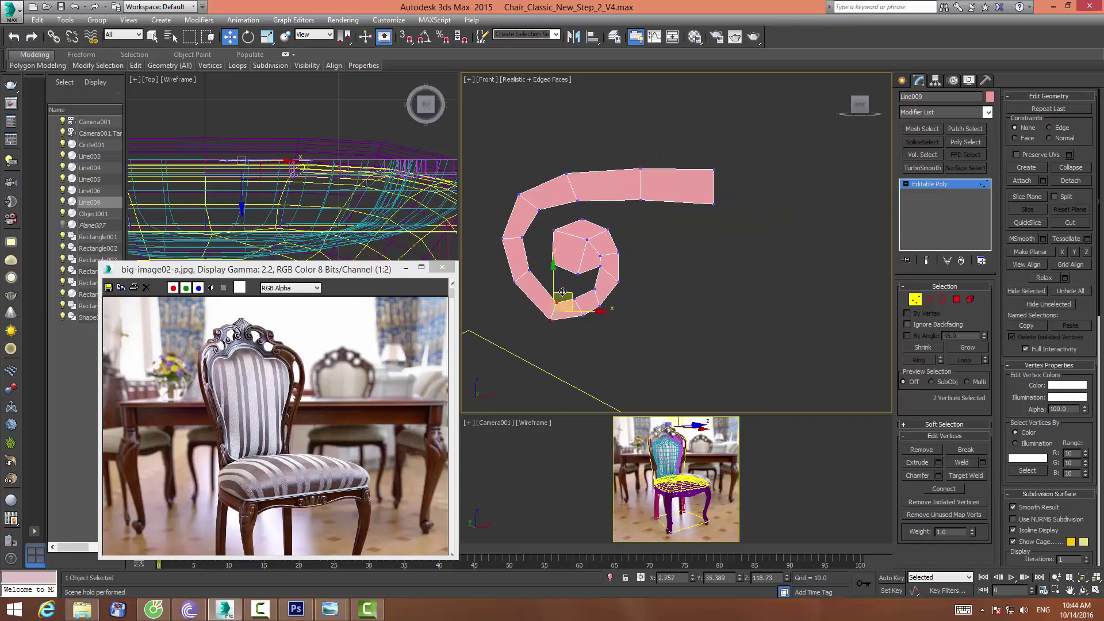
left_click(654, 267)
left_click(913, 299)
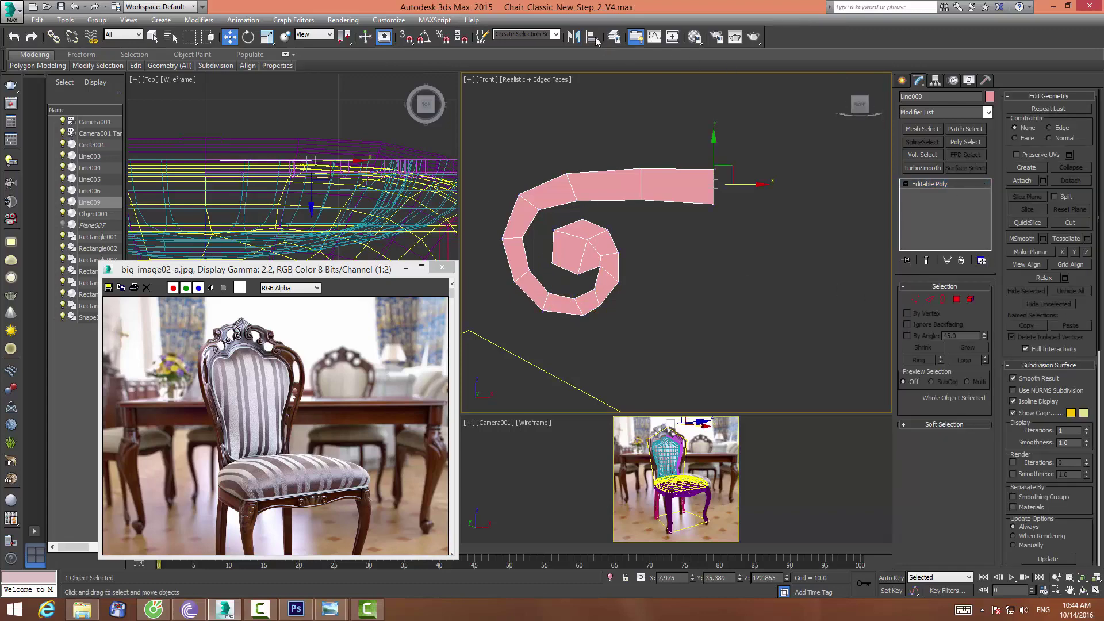
Mirror-copy the scroll on the X axis to form the double scroll Line010
left_click(573, 37)
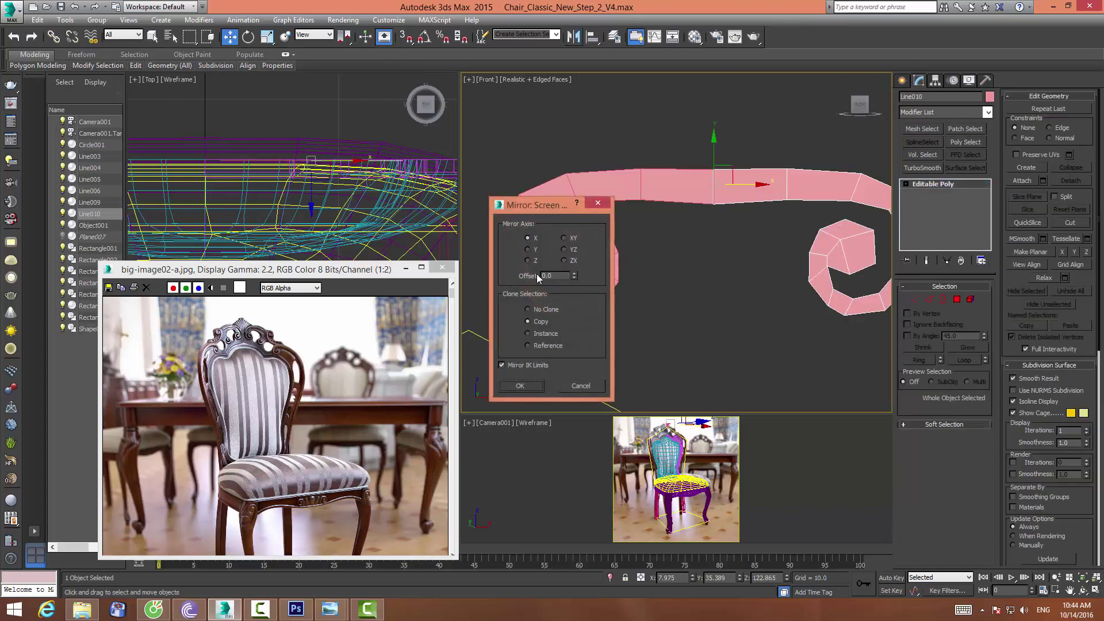
left_click(520, 385)
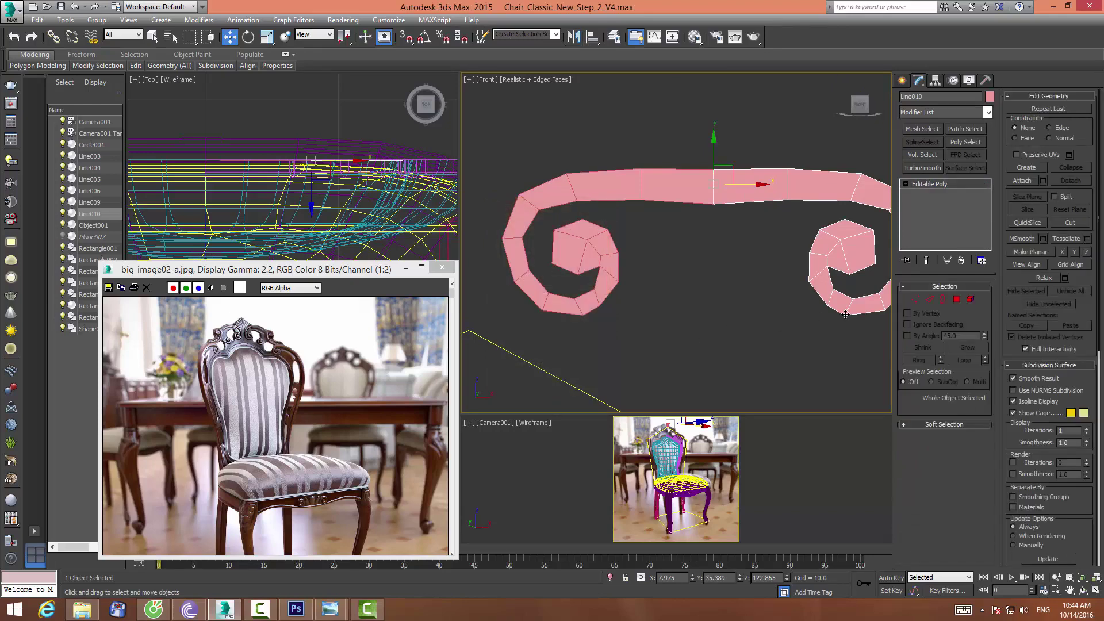
middle_click_drag(737, 288, 671, 274)
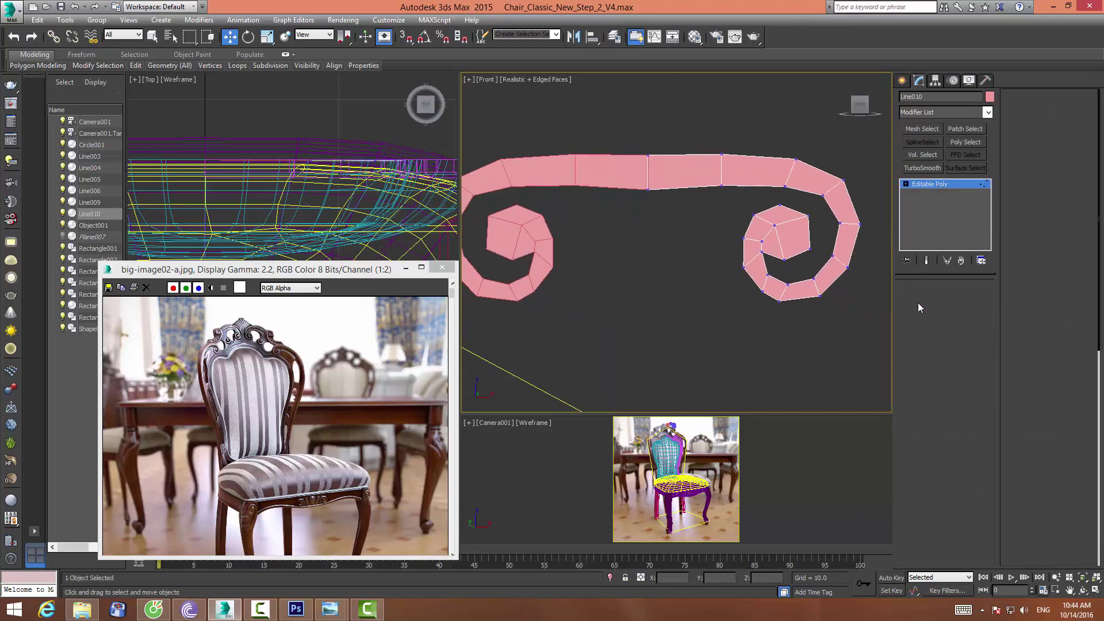
Raise the middle strip vertices and both arch sides into a gentle centre arch
key("1")
scroll(701, 121, "down", 2)
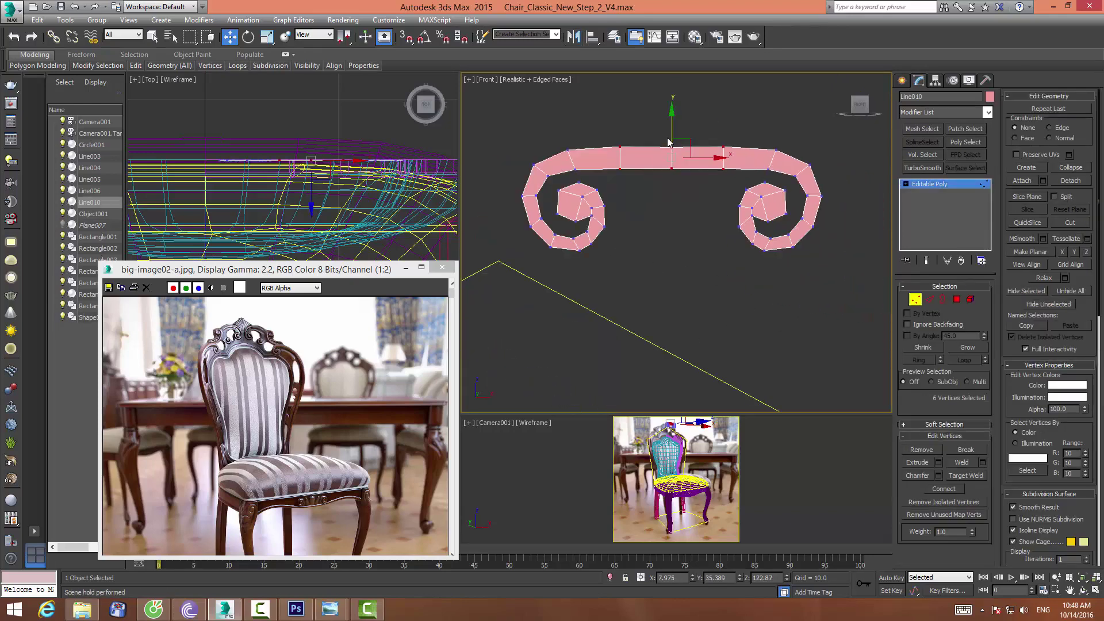
mouse_move(671, 138)
left_mouse_down()
mouse_move(672, 106)
mouse_move(691, 159)
left_mouse_up()
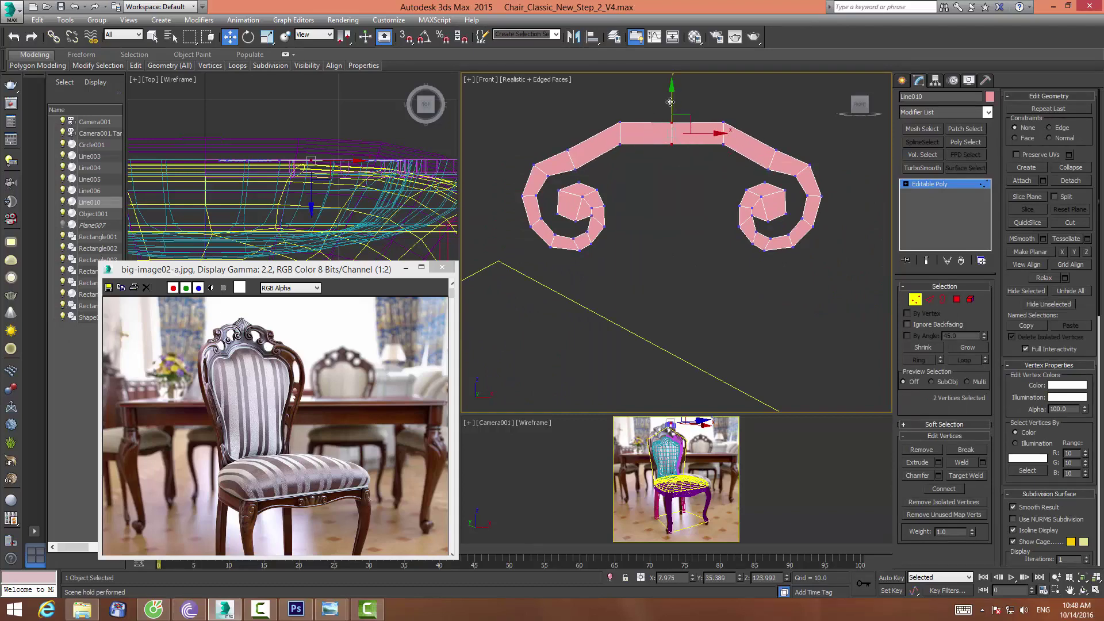
left_click_drag(670, 102, 670, 90)
left_click_drag(582, 163, 583, 174)
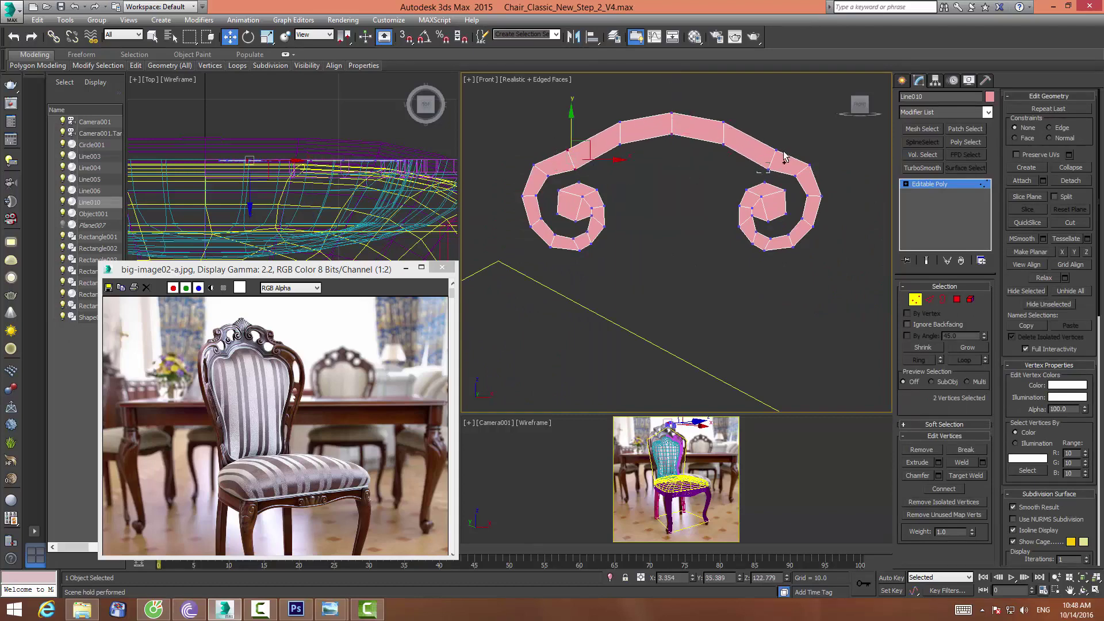
left_click_drag(784, 156, 761, 173, "ctrl")
left_click_drag(673, 129, 668, 120)
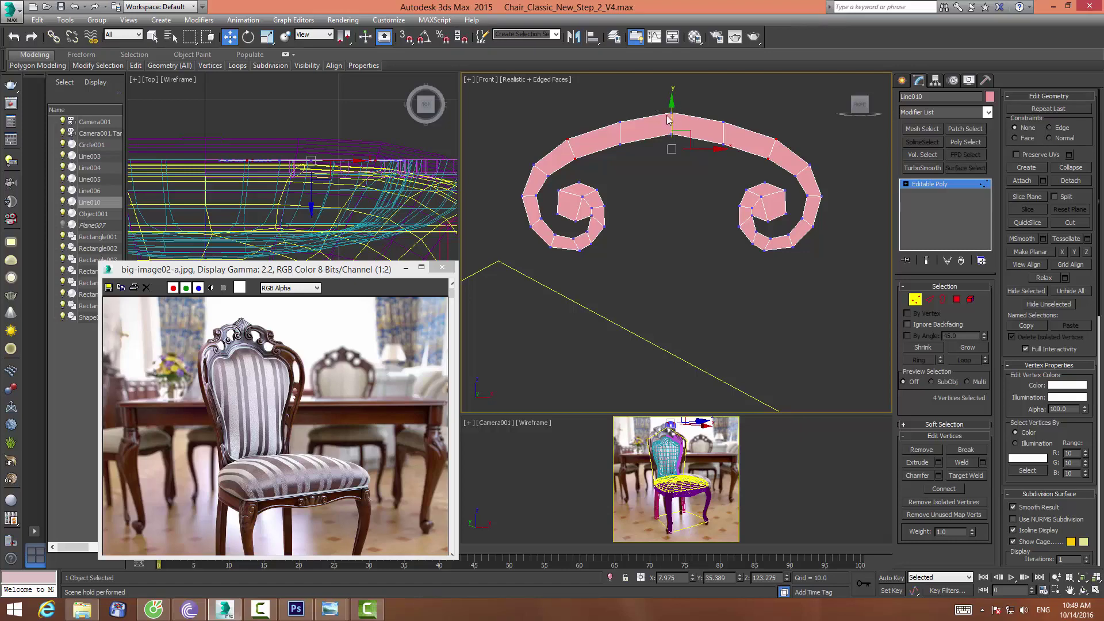
left_click(866, 318)
left_click(915, 299)
scroll(707, 151, "down", 5)
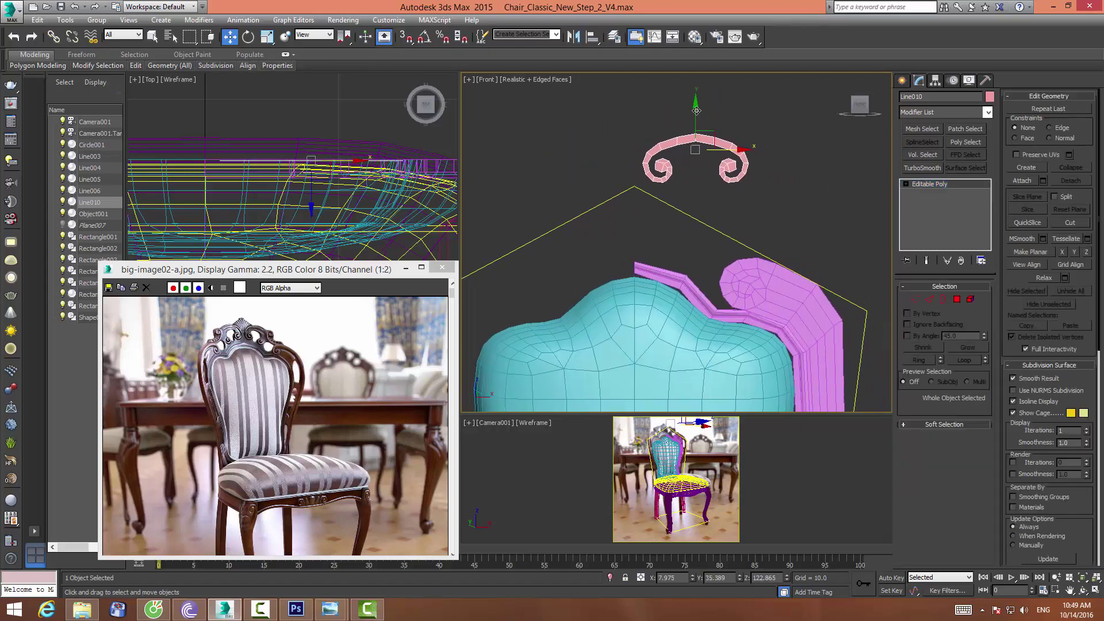
Lower the ornament toward the backrest and rotate it to about -26.6°
left_click_drag(692, 115, 684, 202)
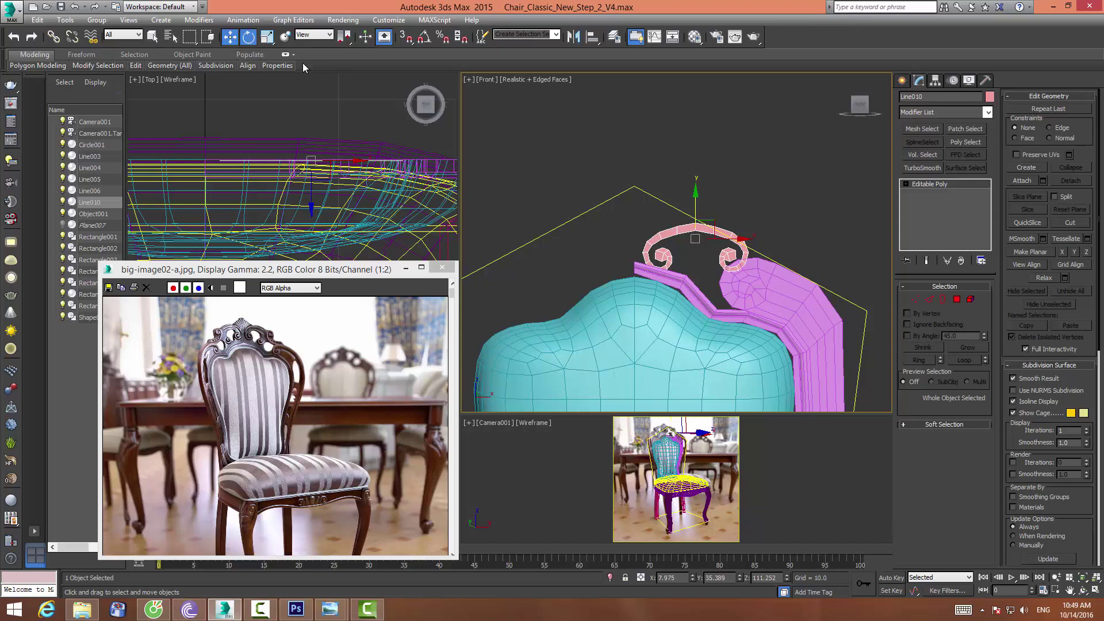
key("e")
left_click_drag(726, 210, 731, 238)
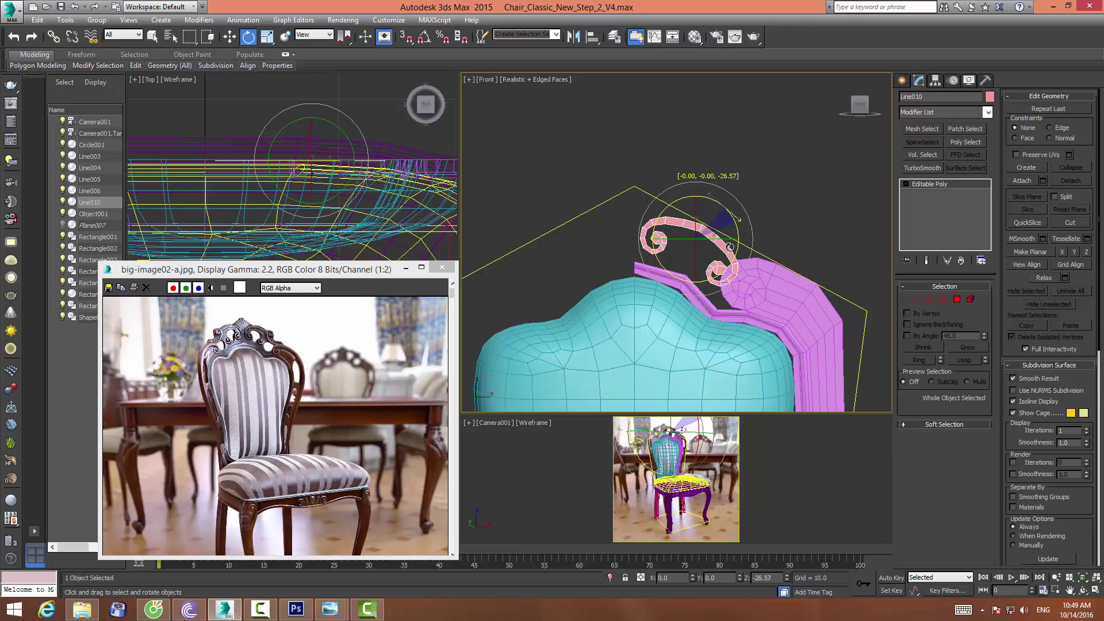
left_click_drag(731, 237, 729, 240)
With Scale active, zoom the Front view onto the ornament and box-select its vertices
left_click(268, 36)
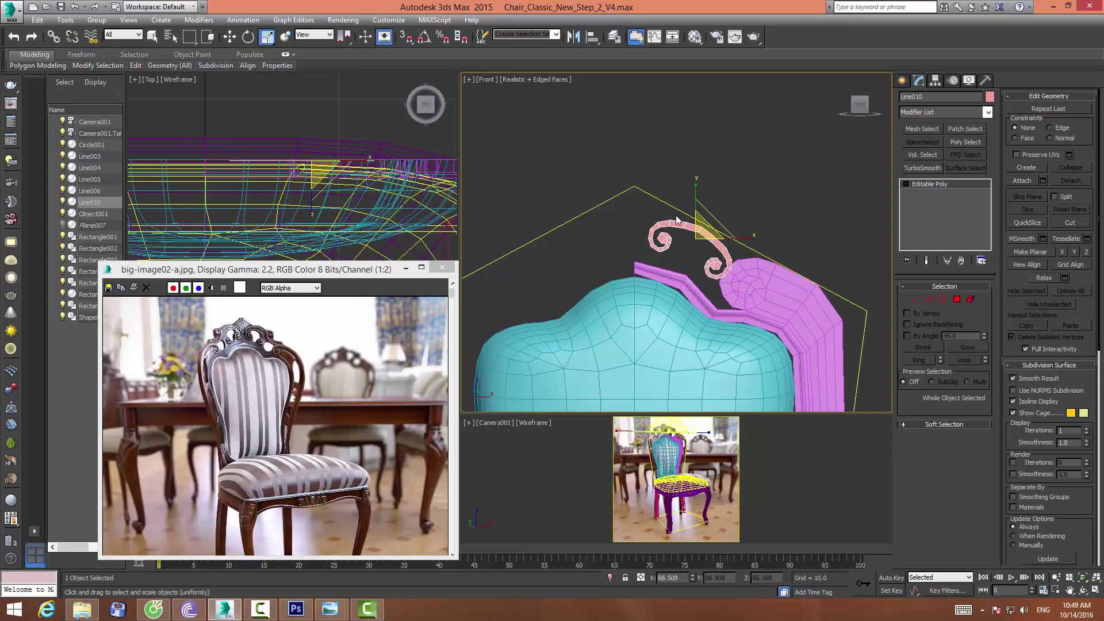
scroll(687, 202, "up", 1)
middle_click_drag(688, 203, 657, 153)
scroll(713, 161, "up", 2)
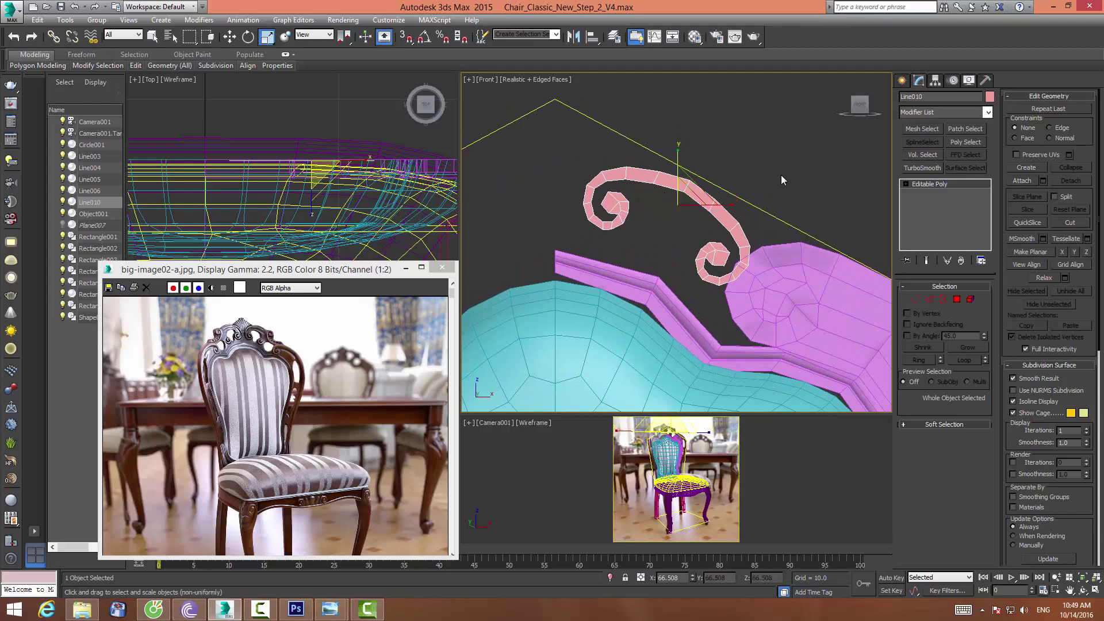
left_click(915, 300)
mouse_move(657, 161)
left_mouse_down()
mouse_move(755, 217)
mouse_move(711, 174)
left_mouse_up()
Select pairs of vertices on the scroll's upper arc with the Move tool
left_click_drag(730, 227, 730, 225)
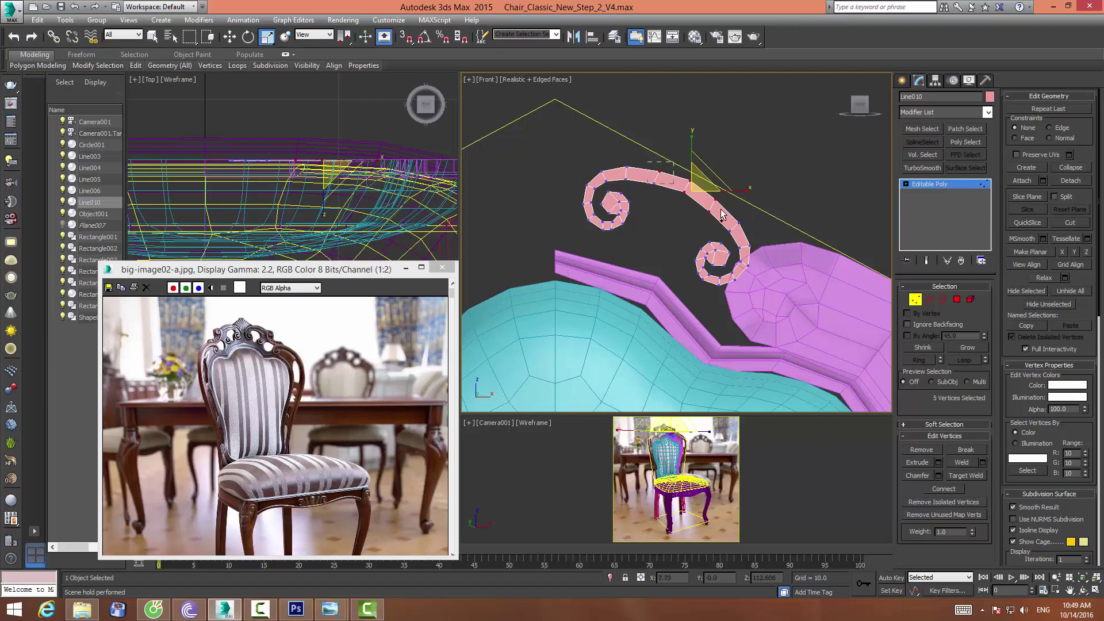
key("w")
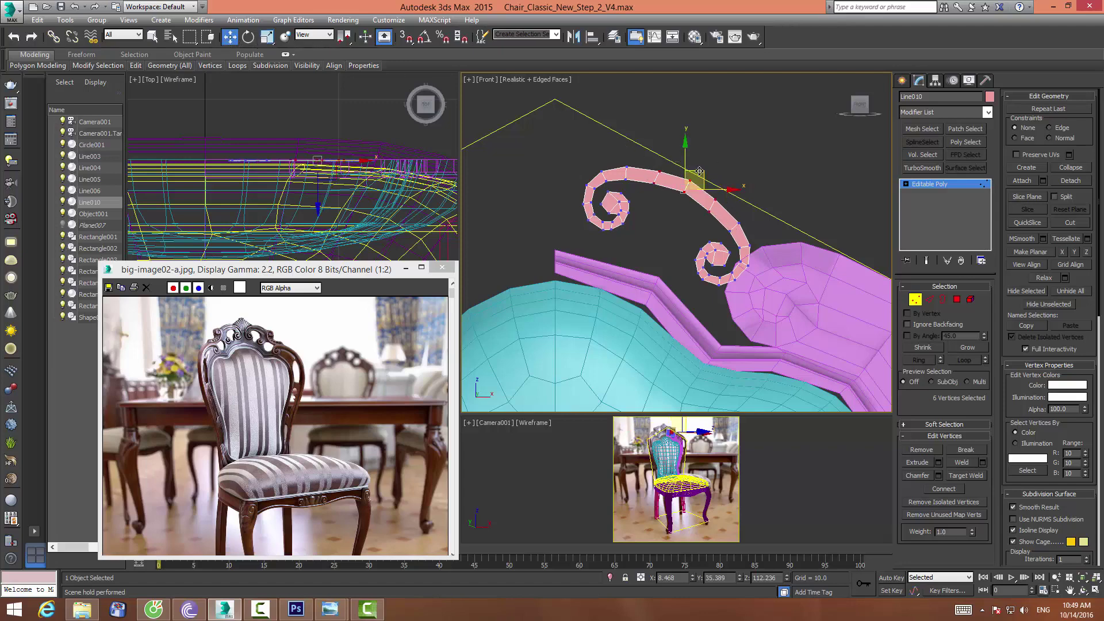
left_click_drag(620, 158, 644, 193)
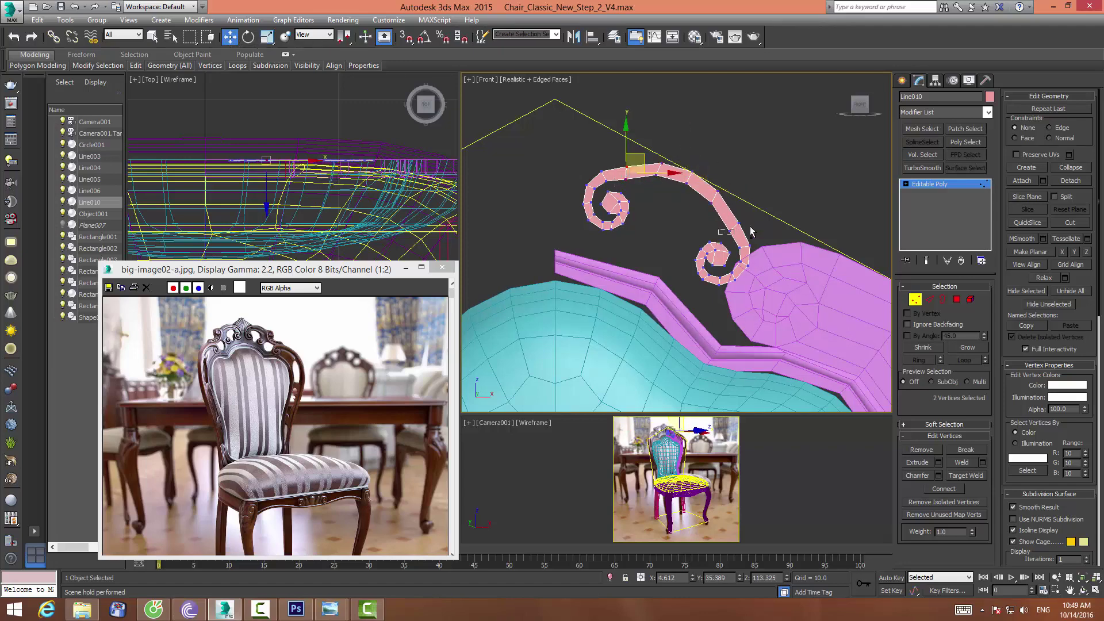
left_click_drag(744, 236, 701, 184, "ctrl")
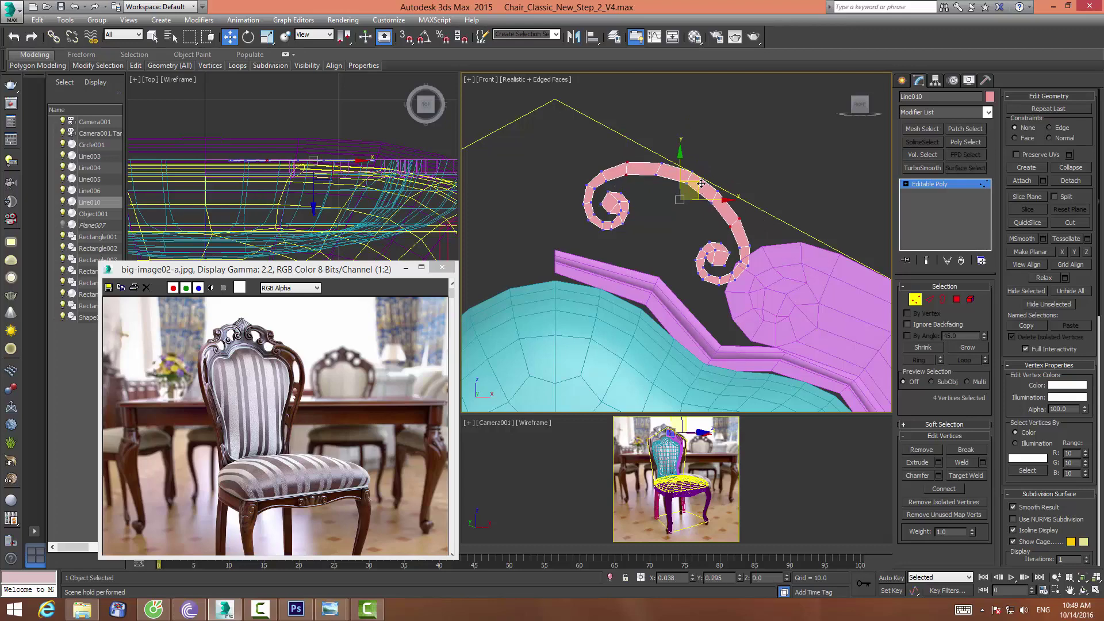
left_click(810, 196)
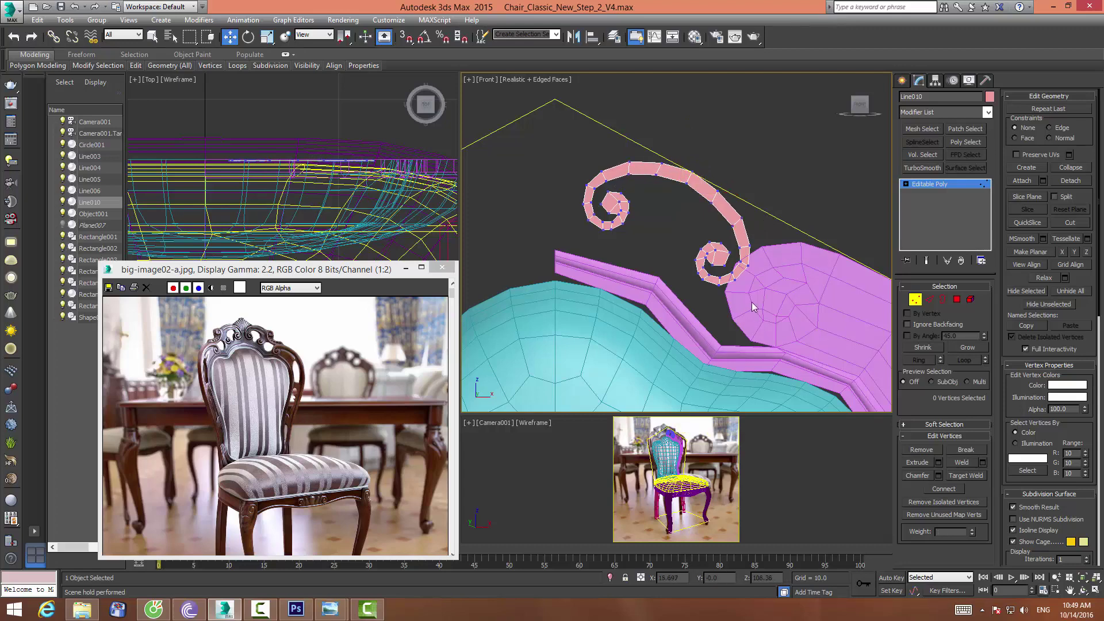
Scale all 54 ornament vertices non-uniformly in Parent coordinates, then exit Vertex mode
left_click_drag(791, 292, 791, 291)
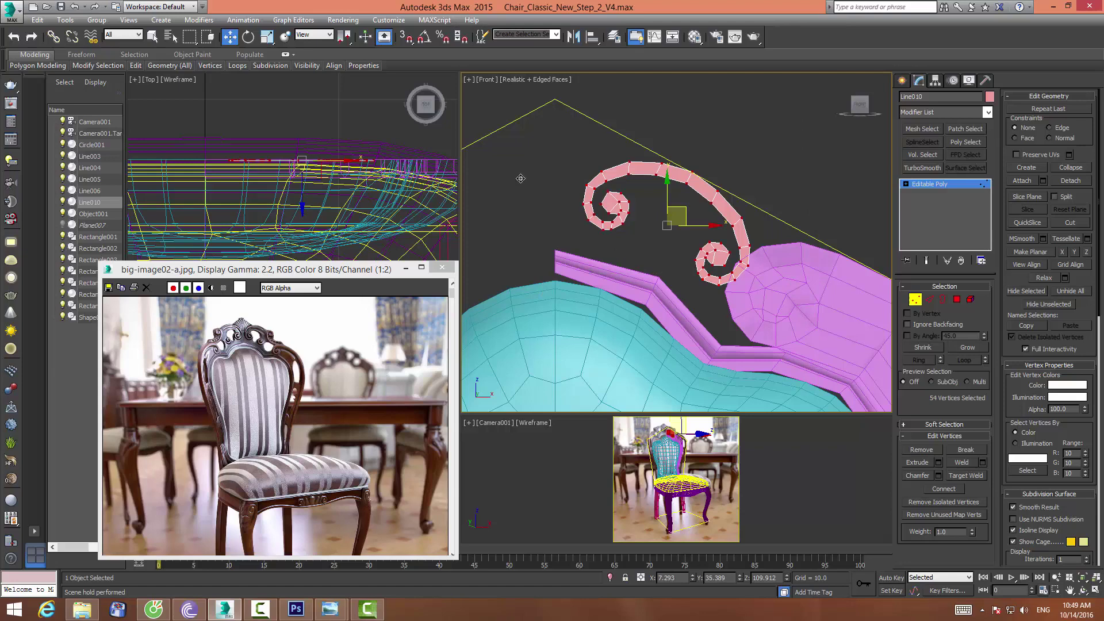
left_click(269, 36)
left_click(310, 79)
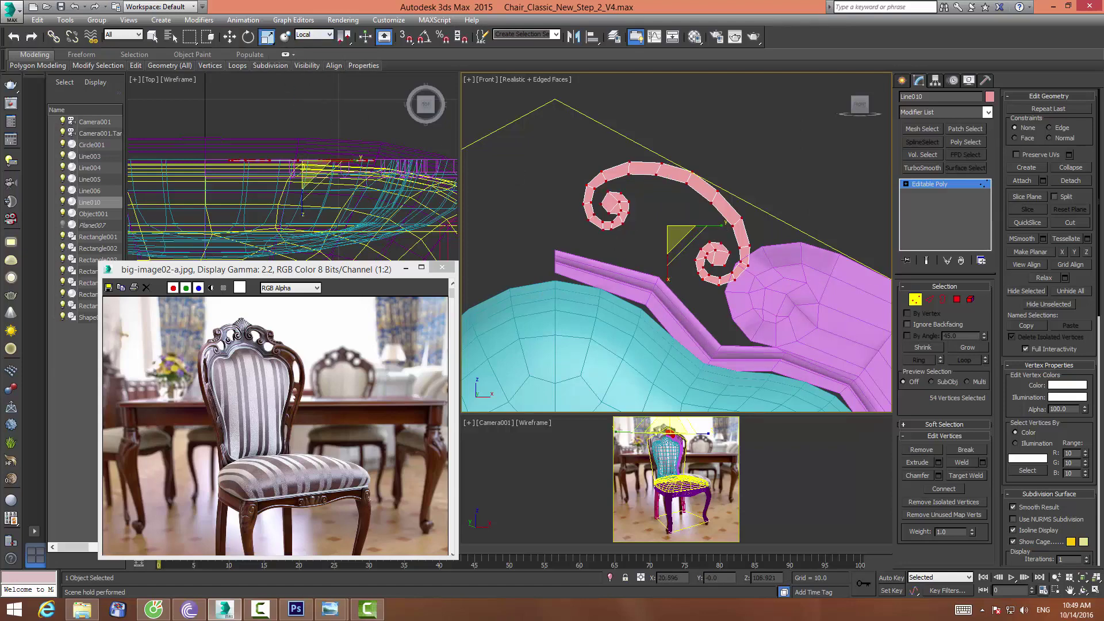
left_click(320, 39)
left_click(308, 80)
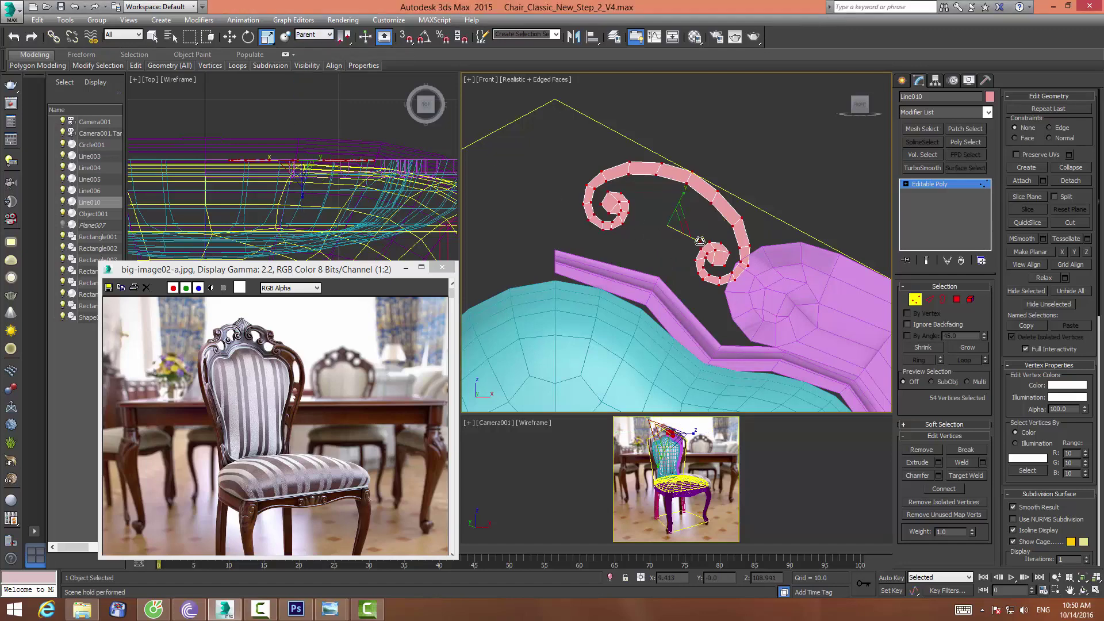
left_click_drag(675, 219, 682, 199)
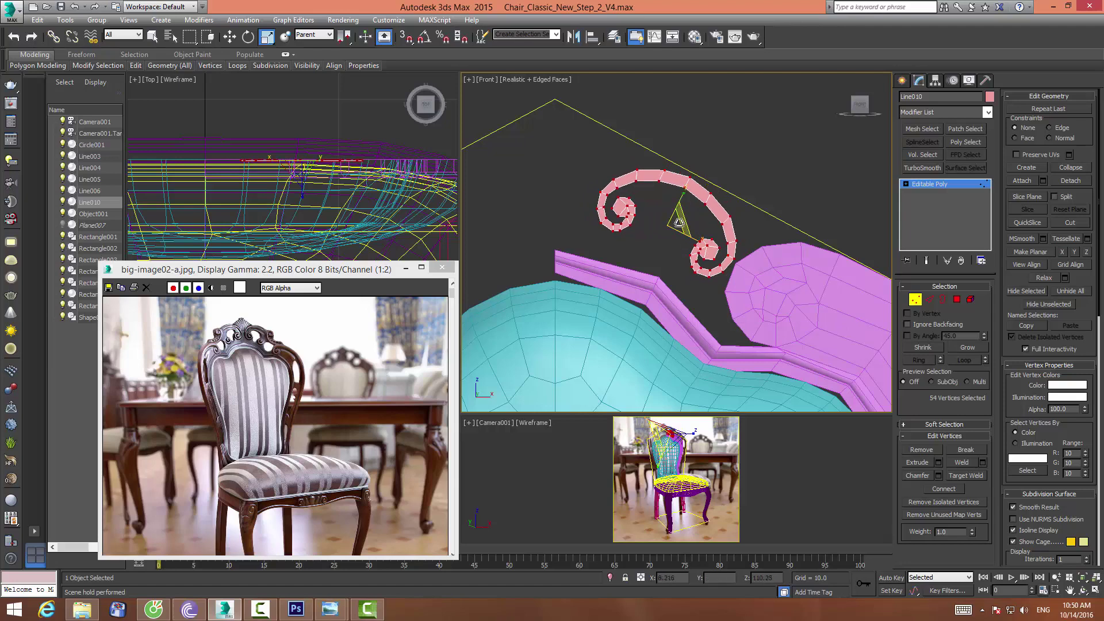
left_click_drag(678, 224, 678, 221)
left_click(778, 151)
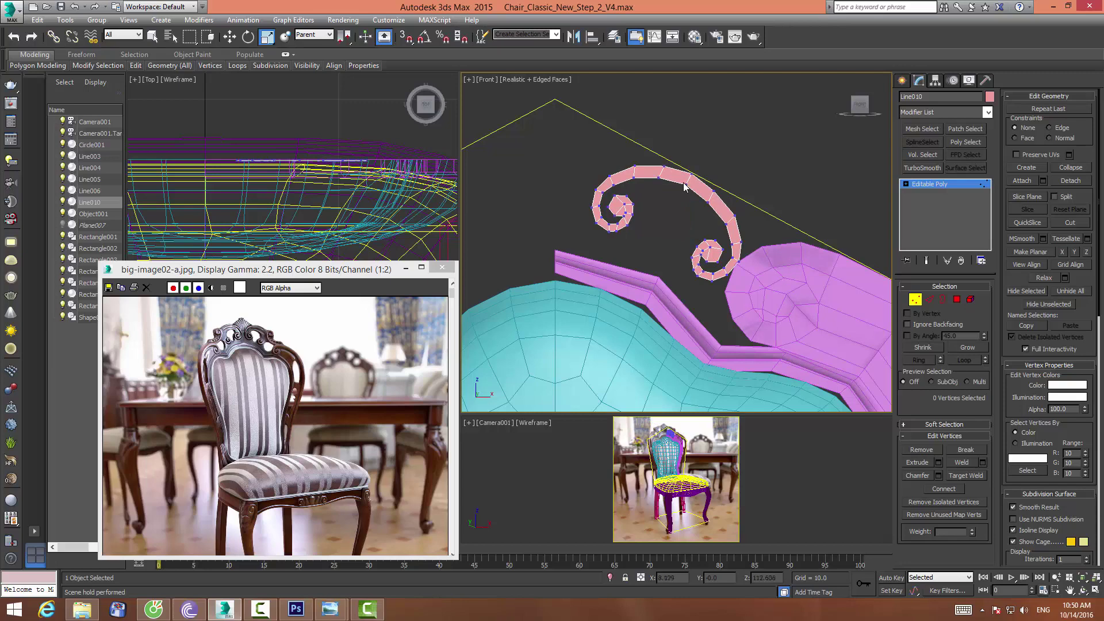
key("1")
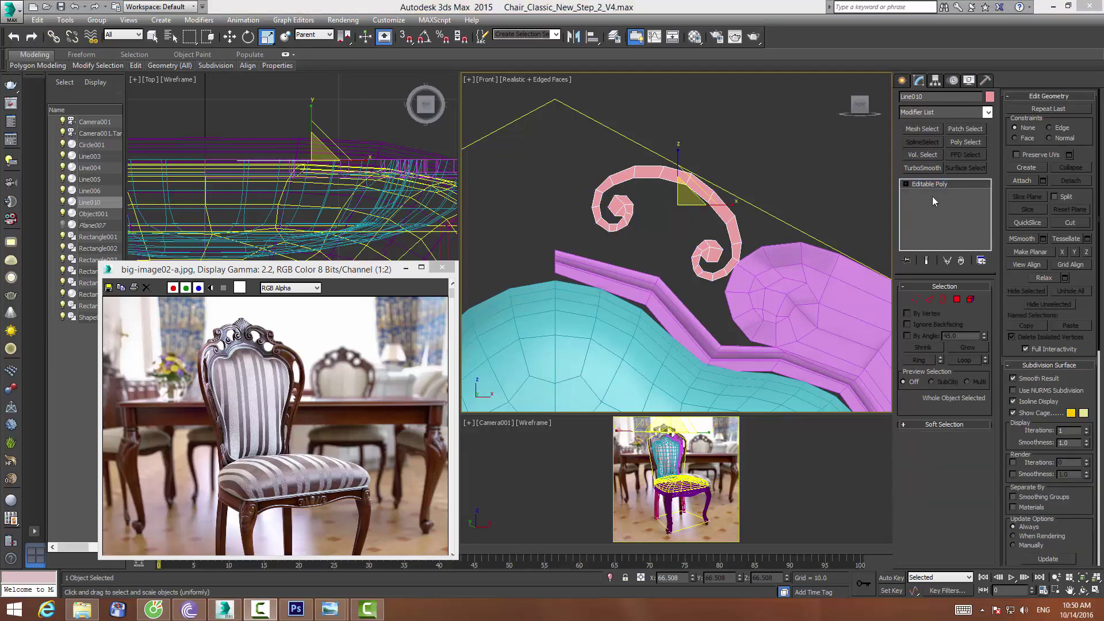
Draw a small circle spline, Circle002, where the scroll meets the rail
left_click(902, 81)
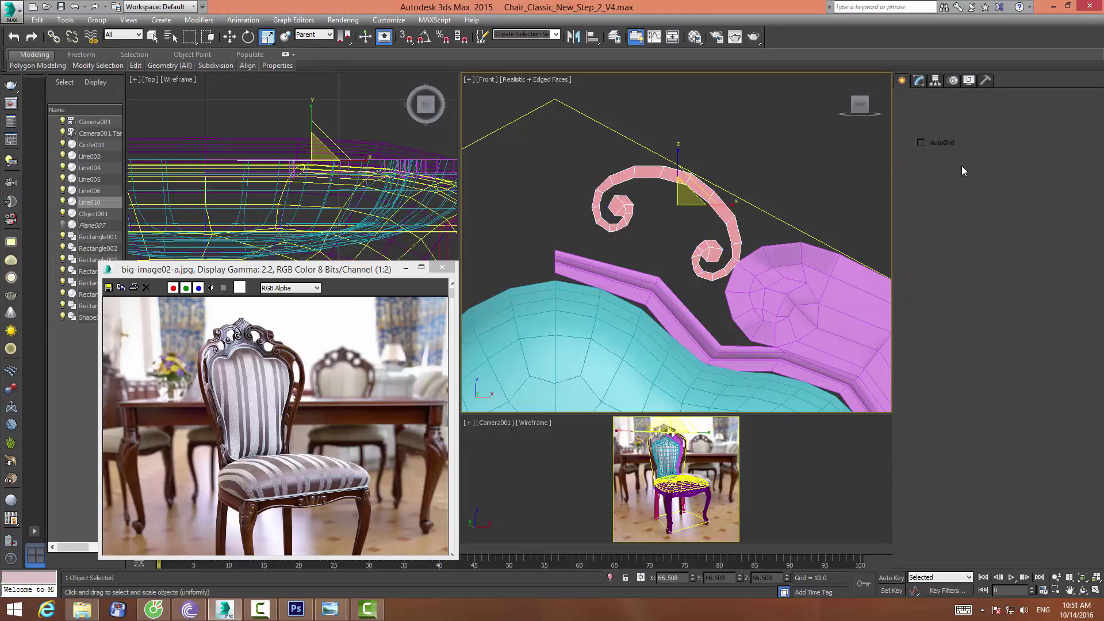
left_click(921, 101)
left_click(922, 175)
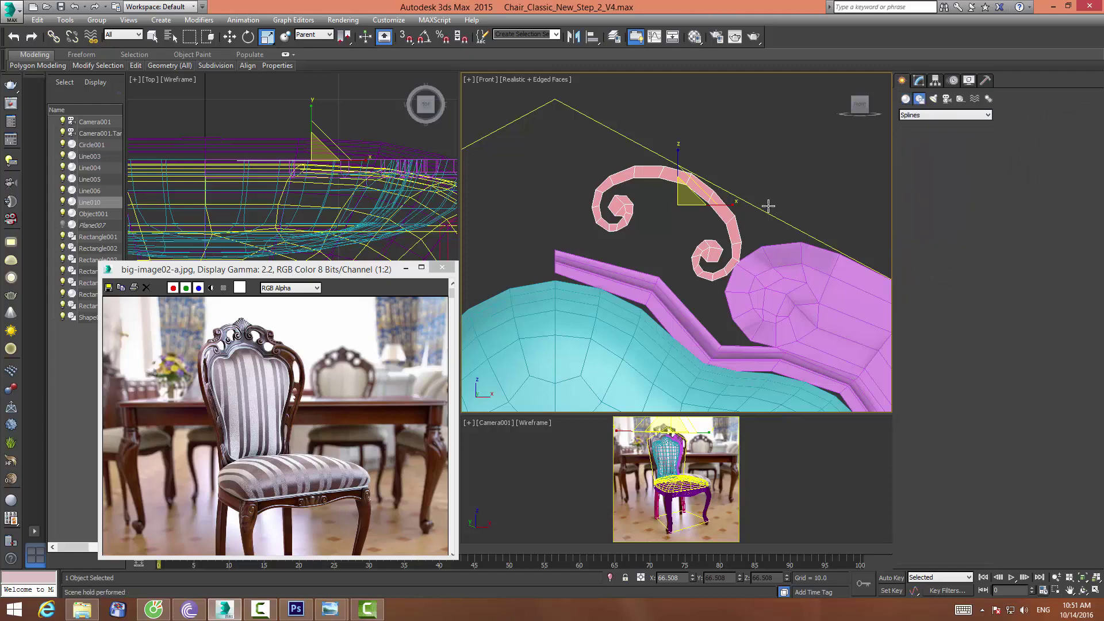
left_click_drag(716, 268, 723, 251)
right_click(723, 250)
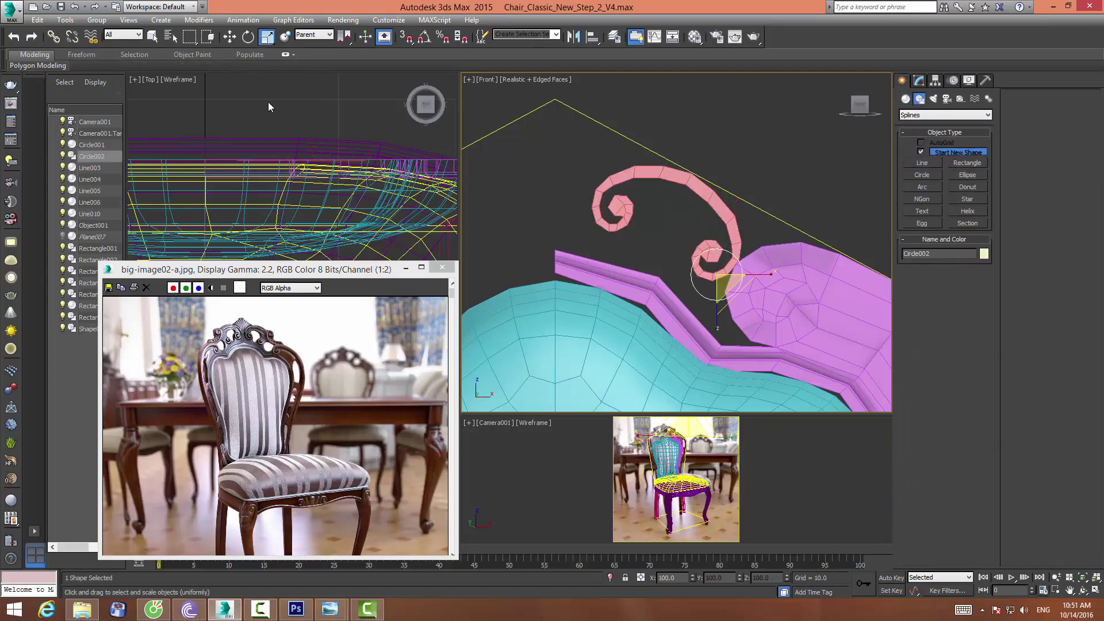
Nudge Circle002 slightly left against the scroll's lower curl
left_click(230, 36)
left_click(726, 290)
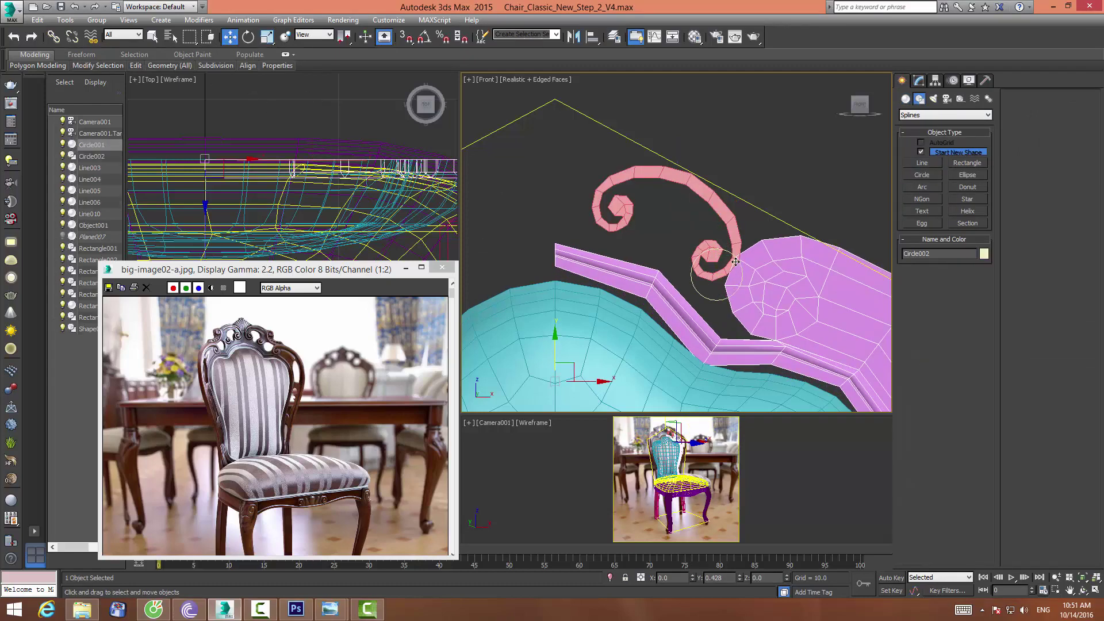
left_click(716, 307)
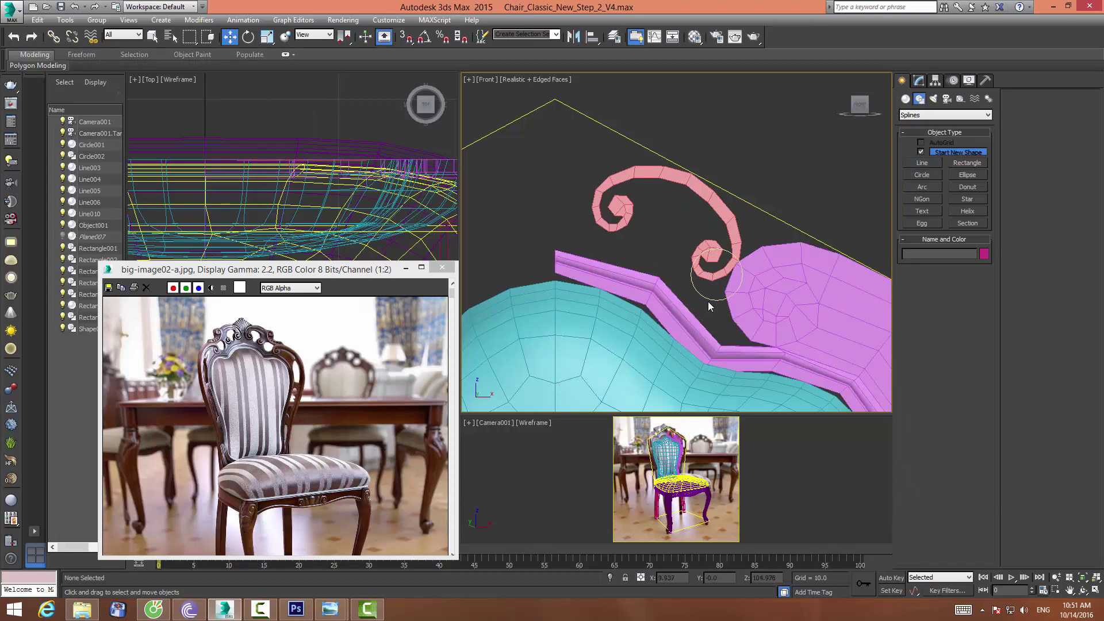
left_click(710, 298)
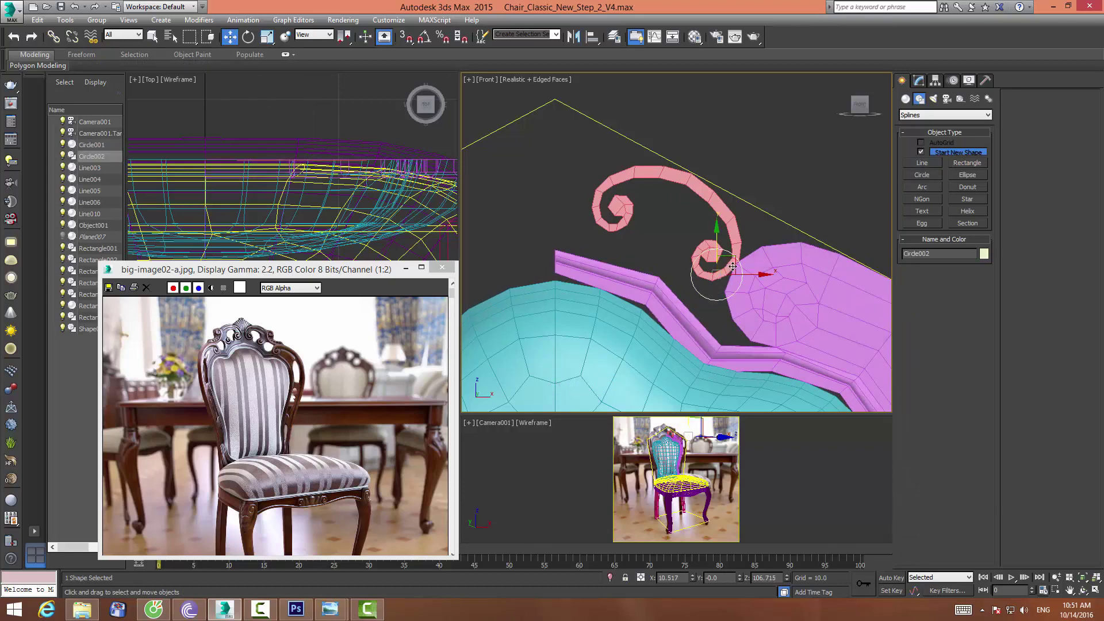
left_click_drag(738, 276, 730, 276)
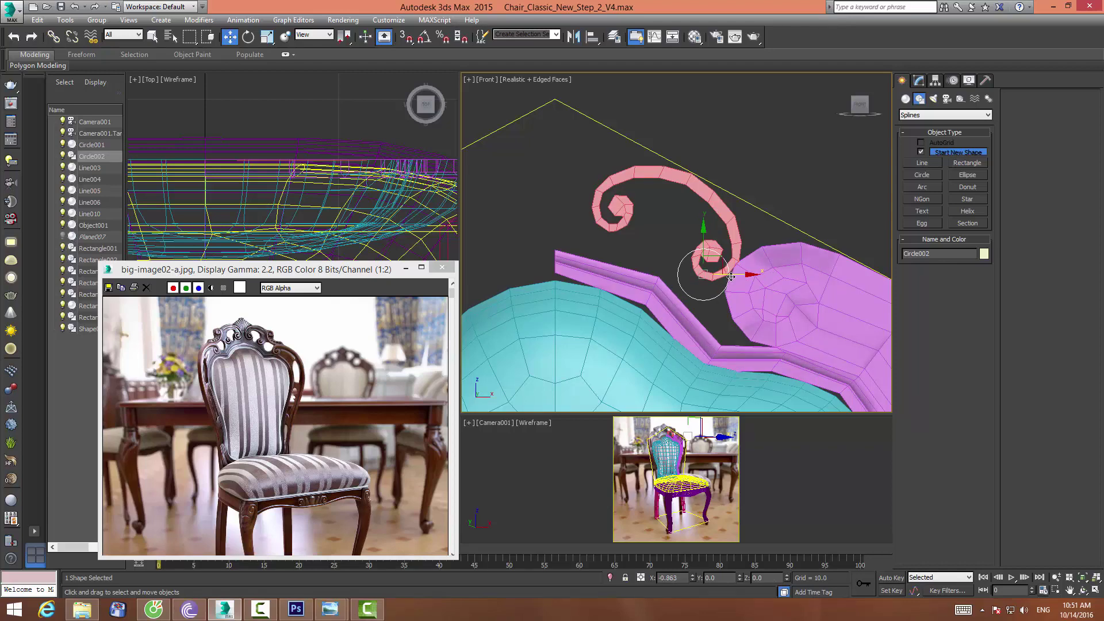
left_click(918, 80)
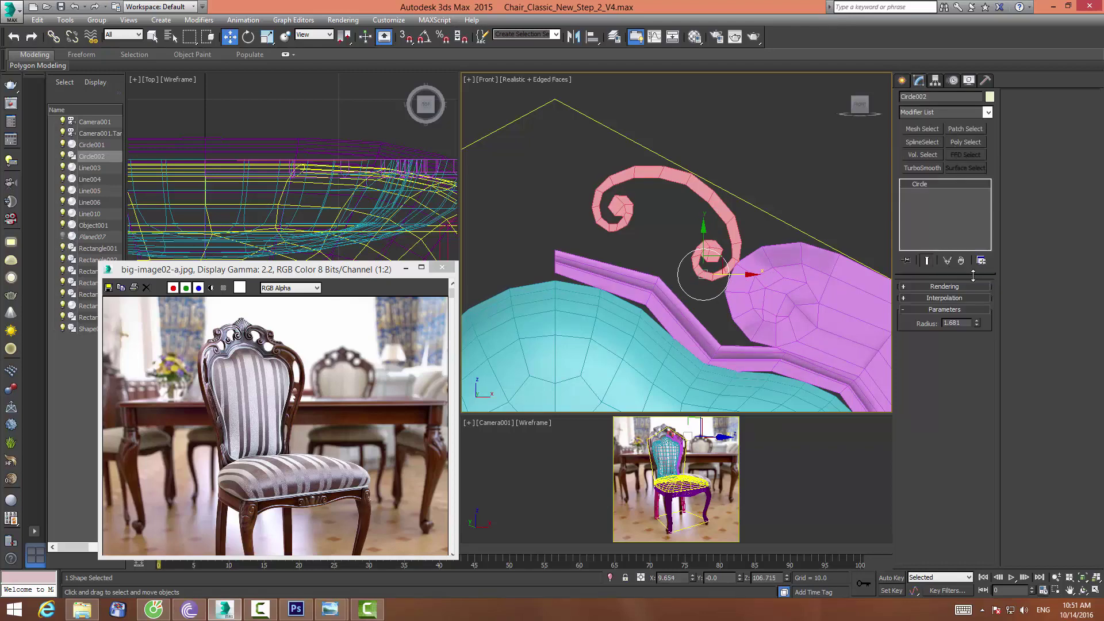
left_click(735, 220)
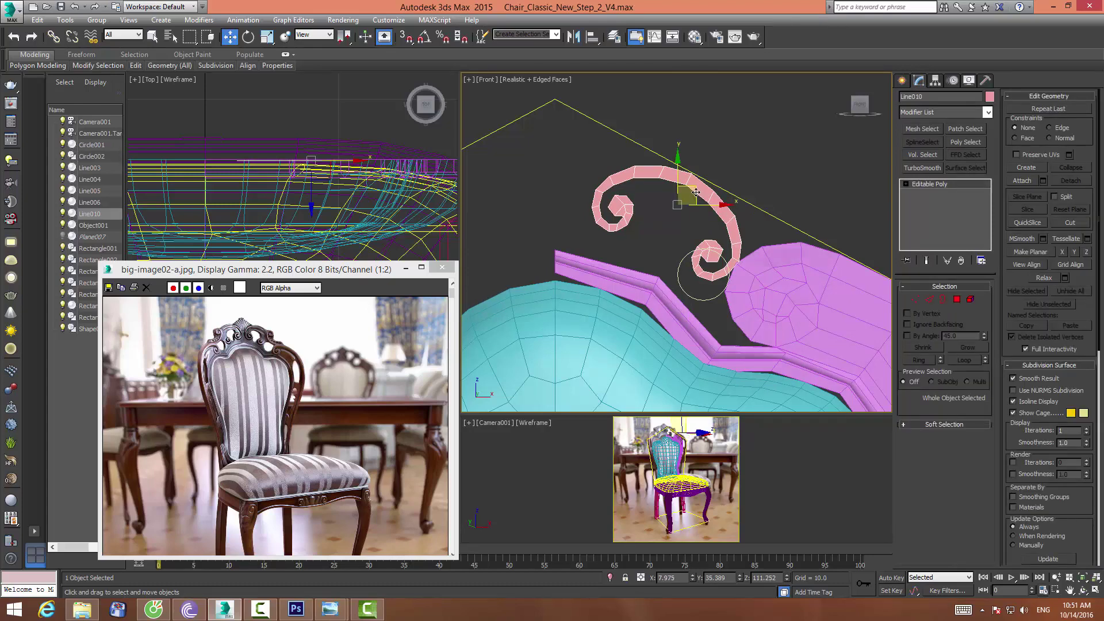
Move the ornament up-left and pull its upper arc vertices outward to widen the curve
mouse_move(695, 192)
left_mouse_down()
mouse_move(649, 182)
mouse_move(674, 162)
left_mouse_up()
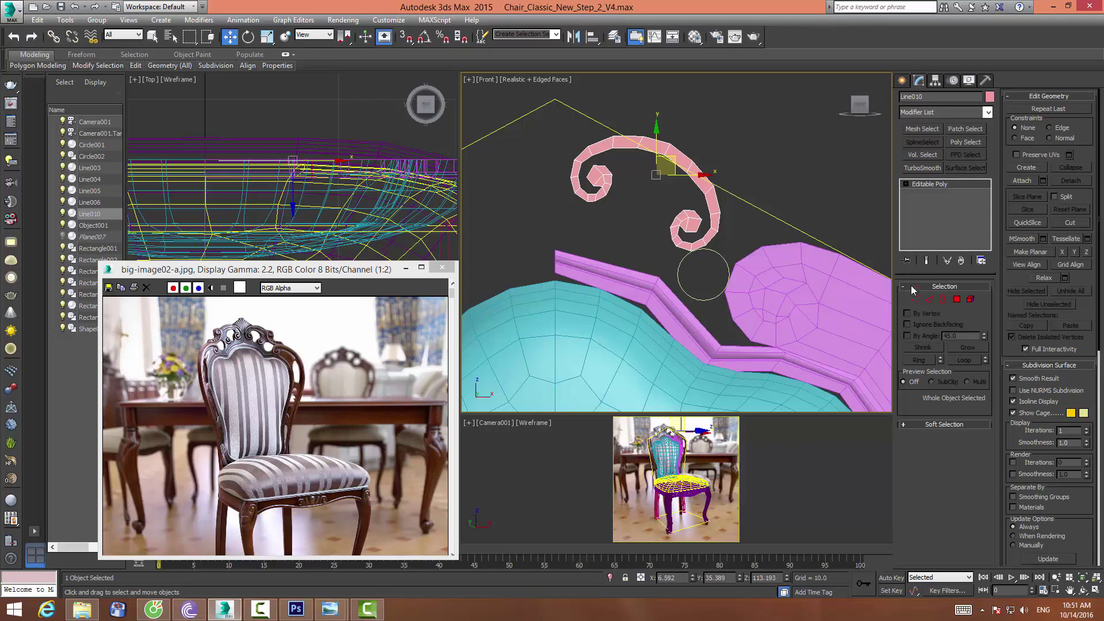
key("1")
left_click(658, 149)
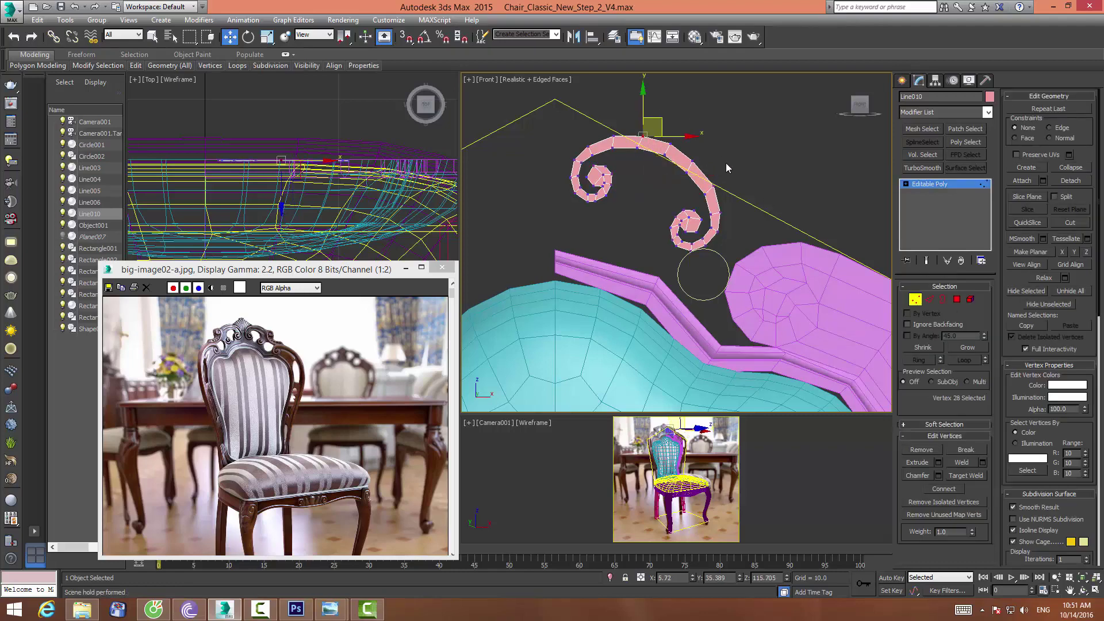
left_click_drag(693, 171, 690, 168, "ctrl")
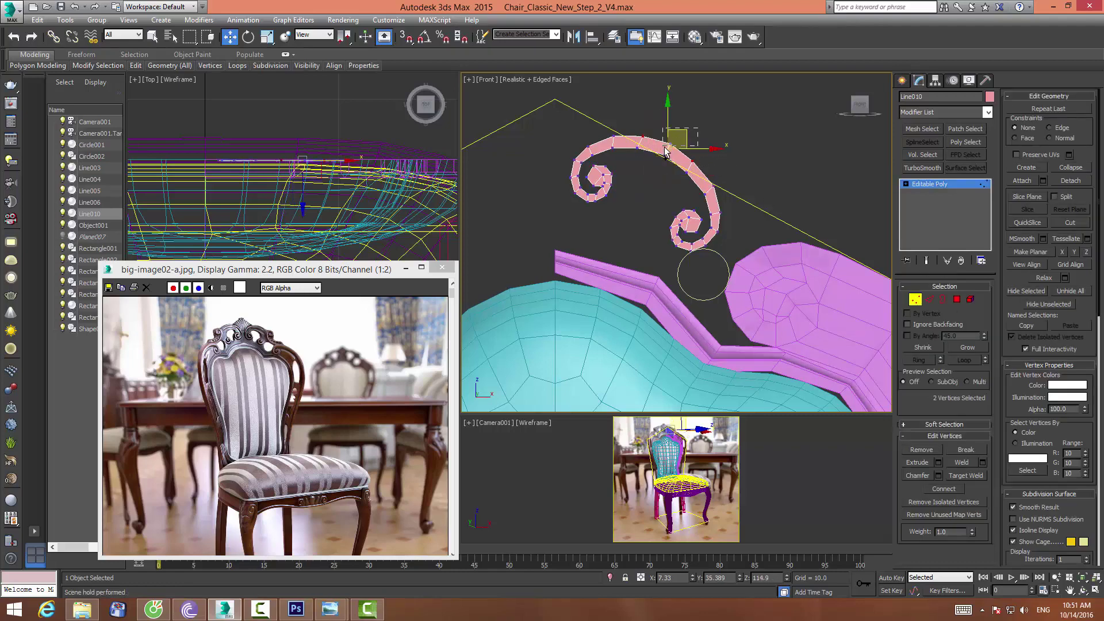
left_click(665, 152, "ctrl")
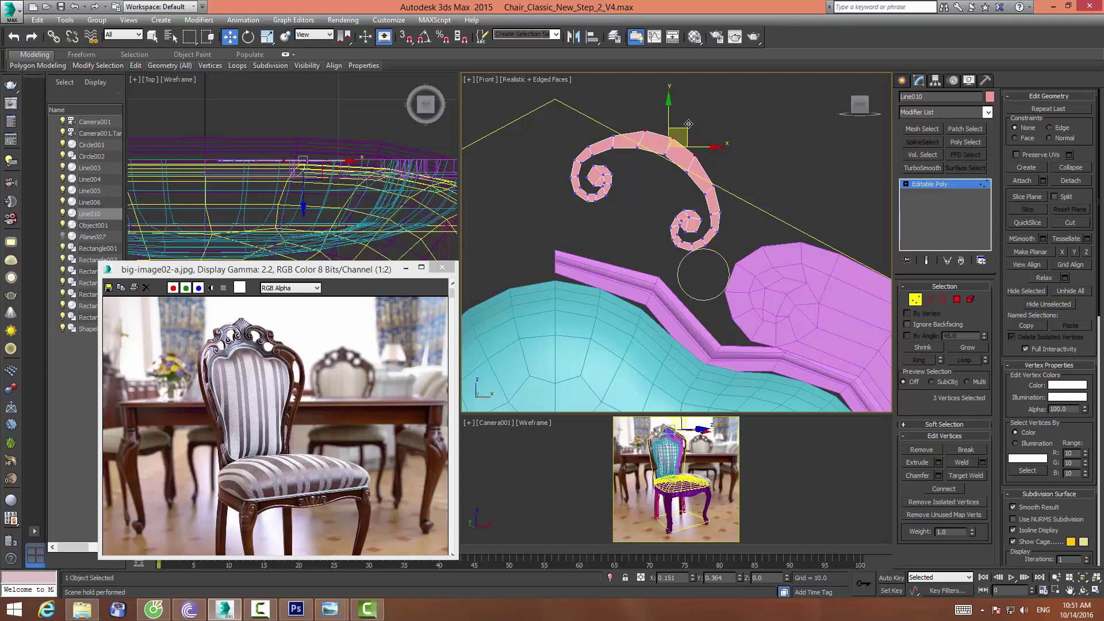
left_click_drag(688, 124, 739, 159)
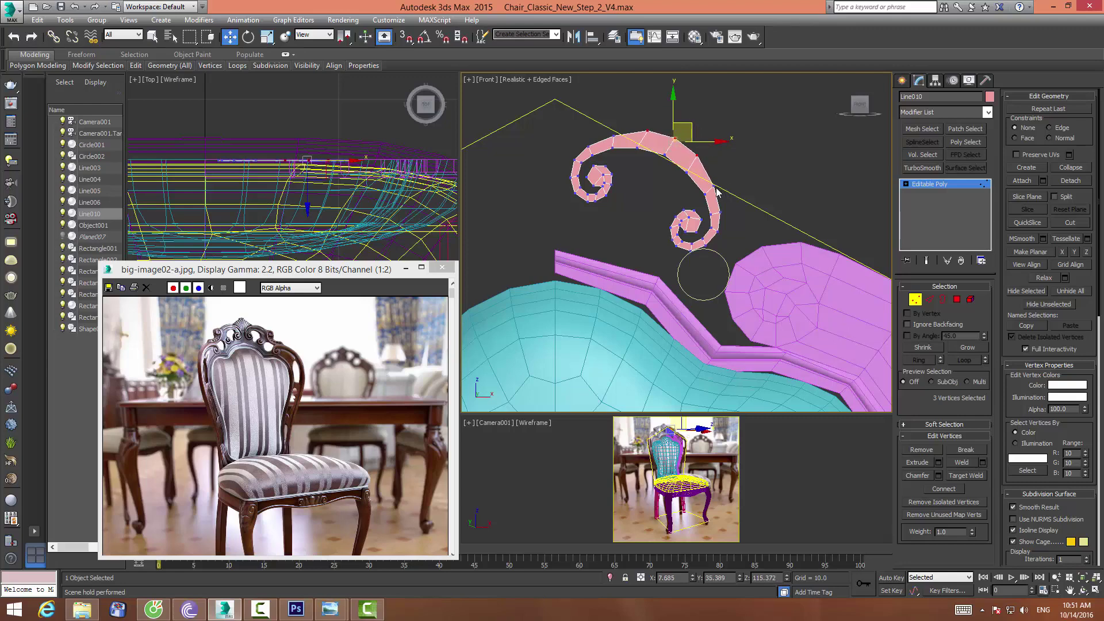
Select further vertices near the arc's right end, then exit Vertex mode
left_click(613, 136)
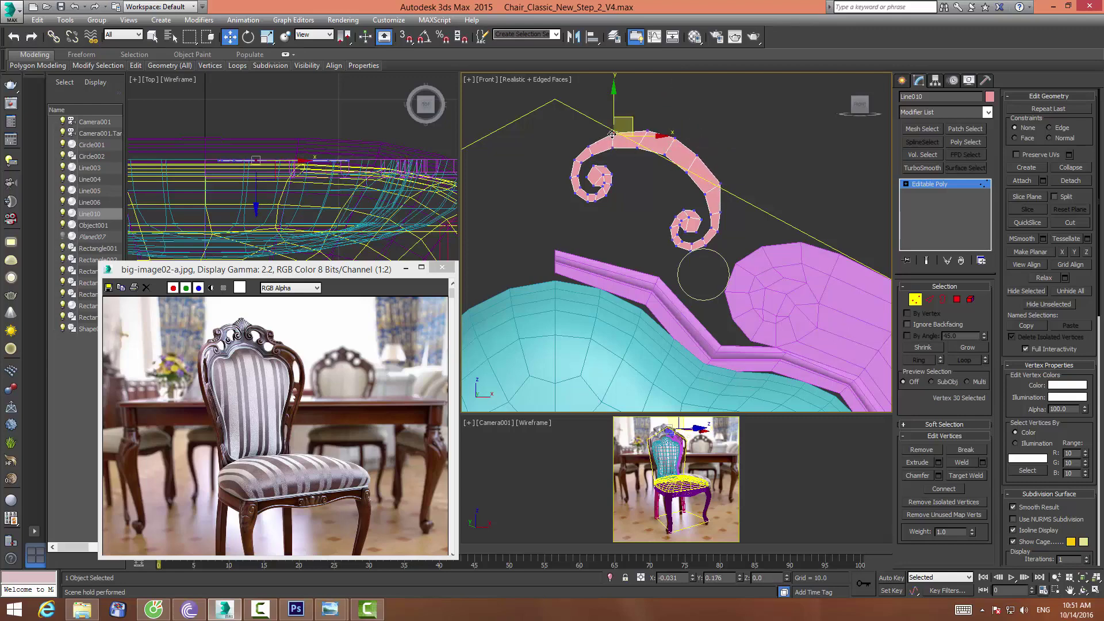
left_click(720, 186)
left_click(716, 213, "ctrl")
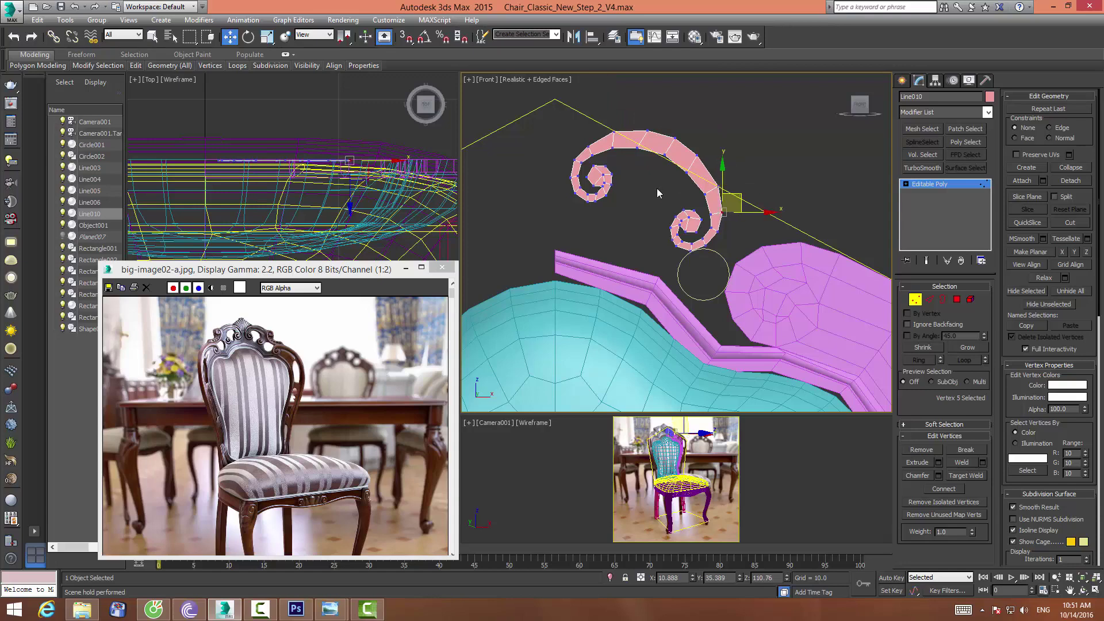
left_click(746, 113)
left_click(916, 300)
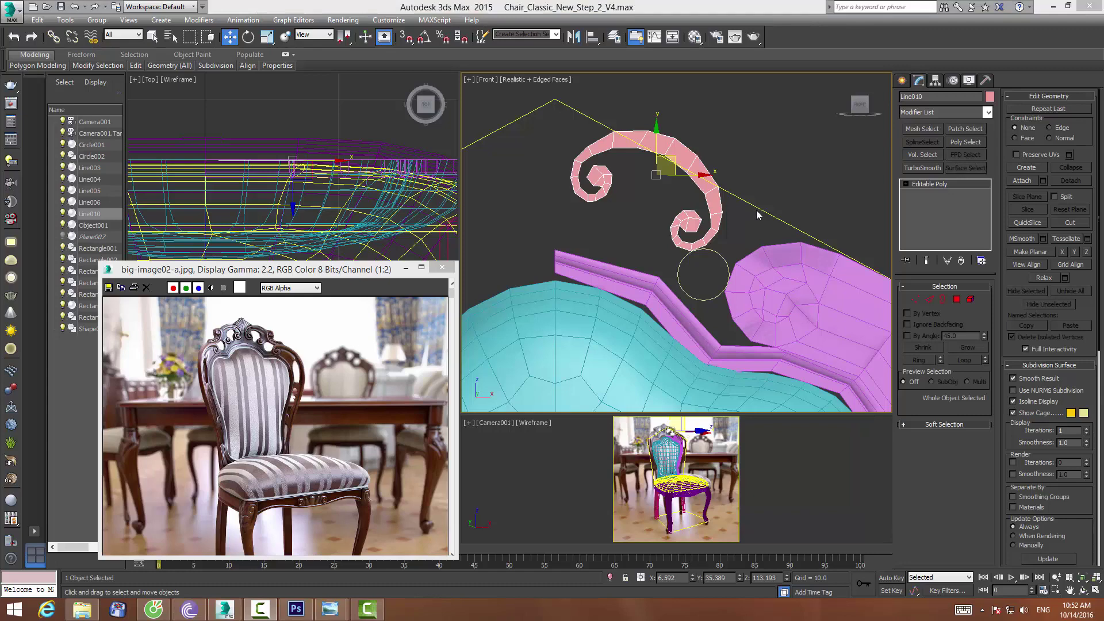
Deselect everything and reselect only the pink scroll ornament Line010
middle_click_drag(669, 163, 642, 132)
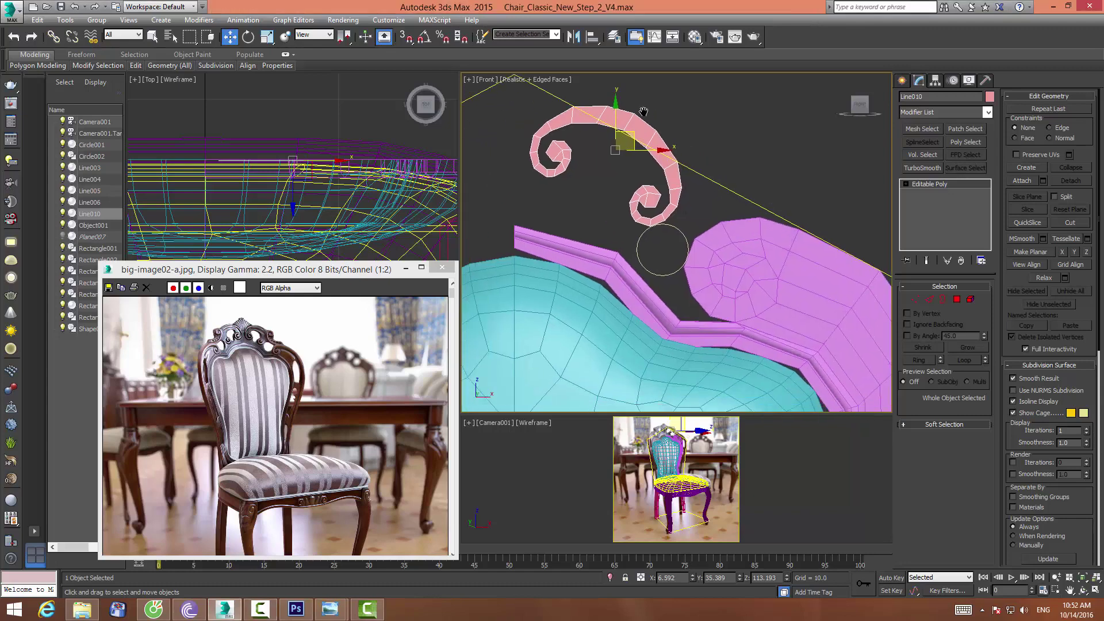
key("ctrl+d")
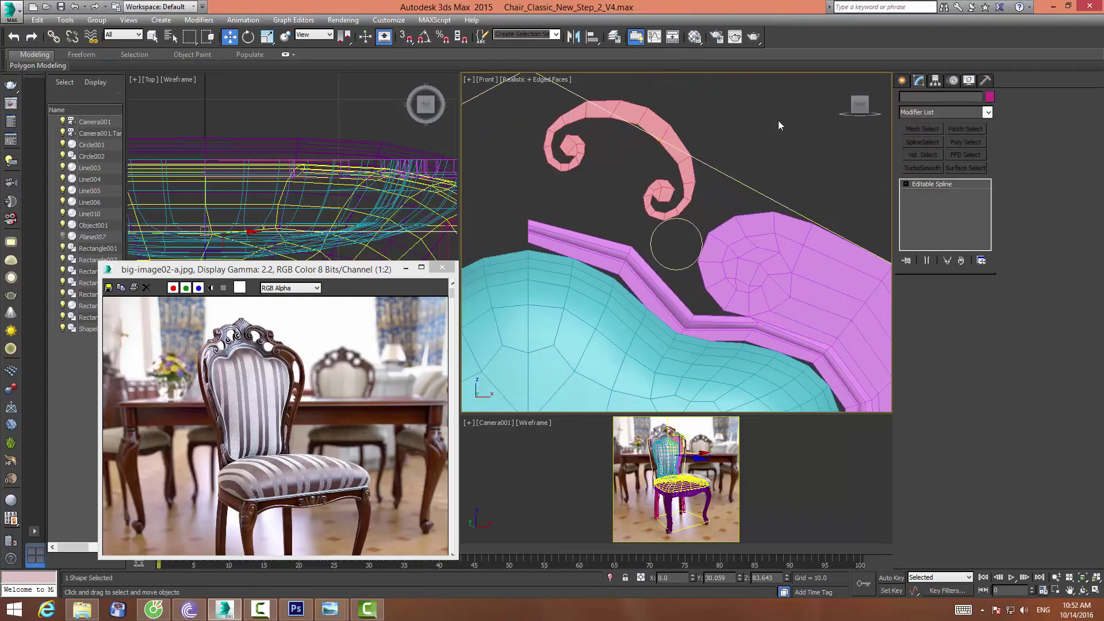
left_click(641, 116)
scroll(494, 291, "down", 3)
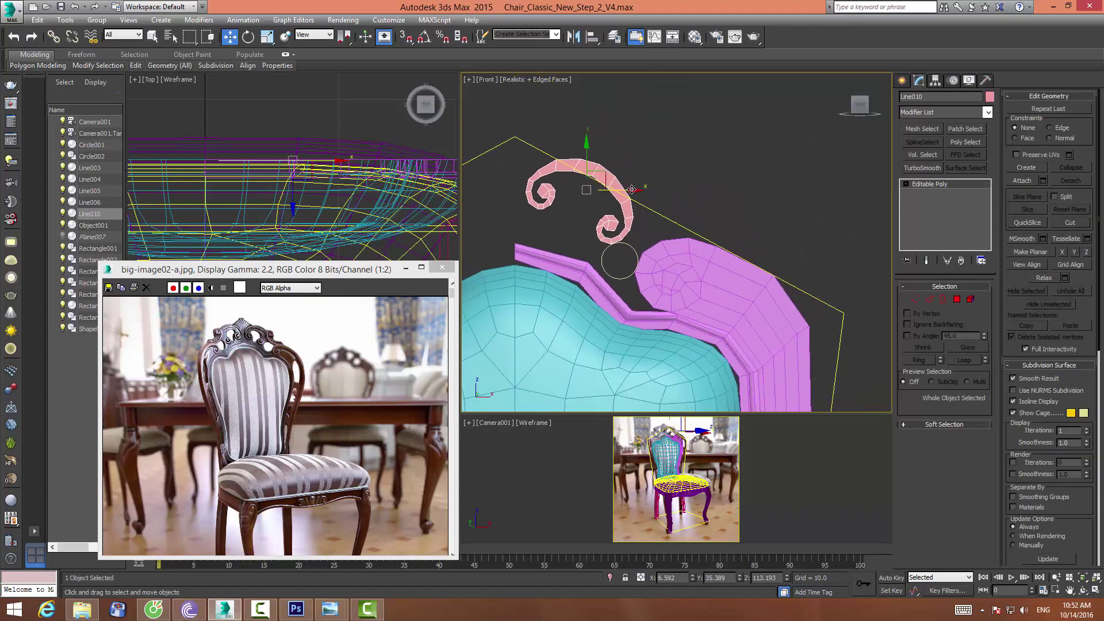
Clone the scroll to the right as Line011 and rotate it about -57.6°
left_click_drag(633, 190, 745, 182, "shift")
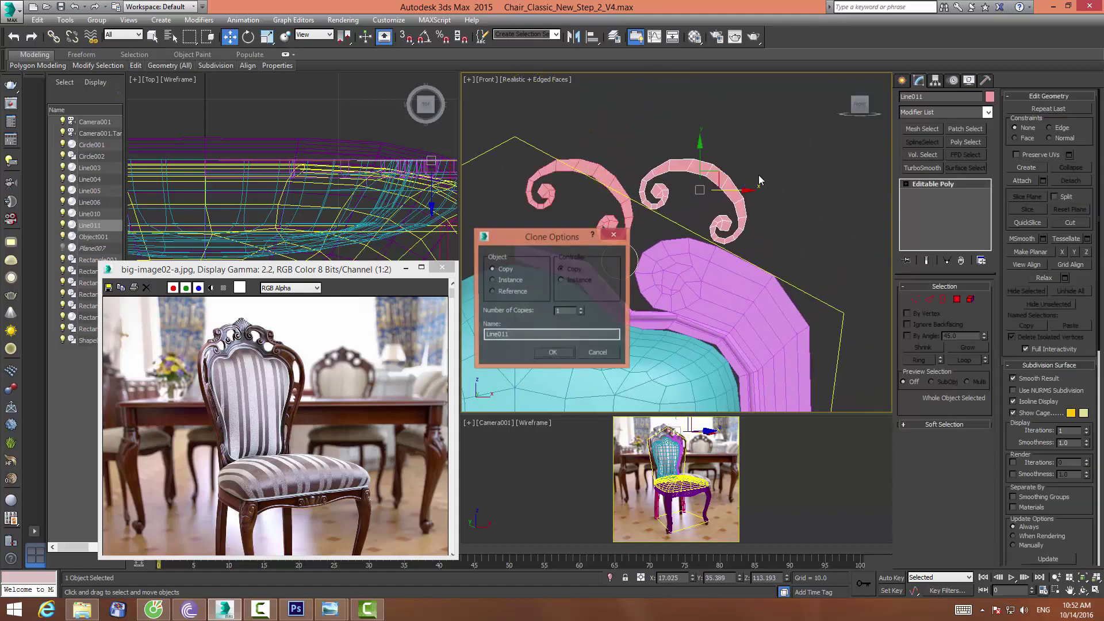
left_click(552, 350)
left_click(247, 36)
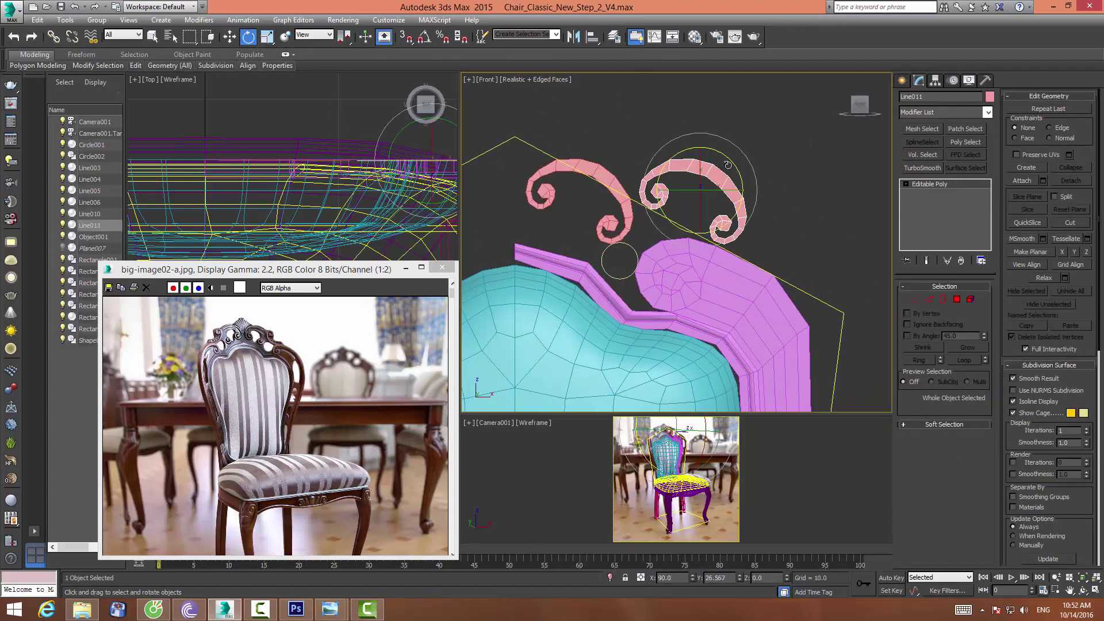
left_click_drag(721, 154, 760, 248)
Delete Line011's inner spiral vertices
left_click(914, 299)
mouse_move(770, 152)
left_mouse_down()
mouse_move(713, 234)
mouse_move(702, 231)
left_mouse_up()
key("Delete")
left_click(789, 236)
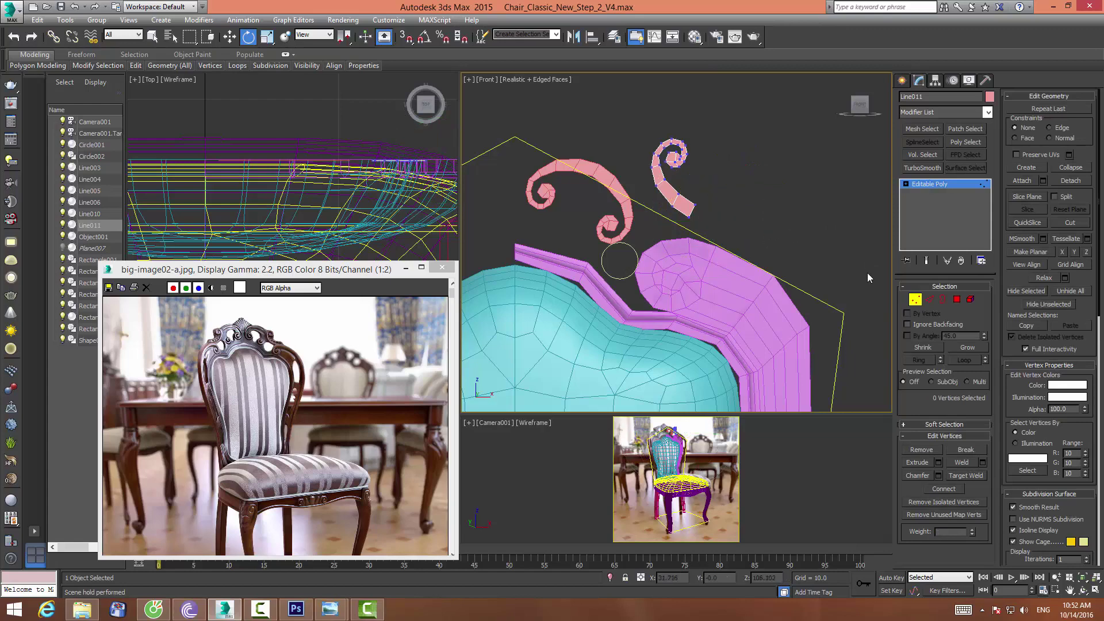
left_click(914, 300)
Move Line011 down-left so it crosses over Line010
key("w")
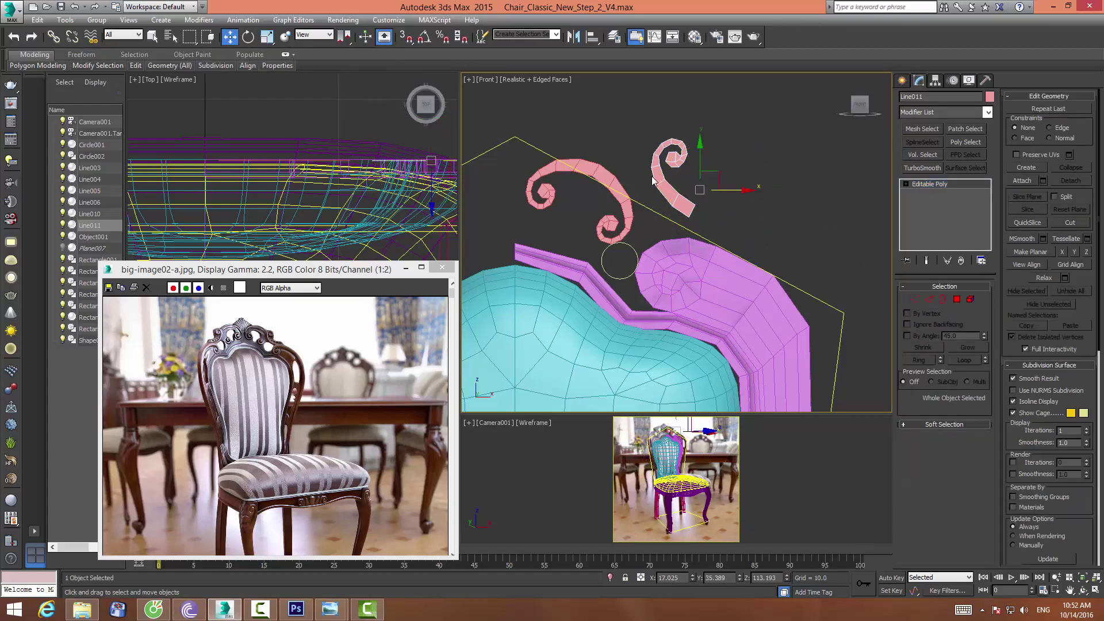
left_click_drag(713, 172, 694, 197)
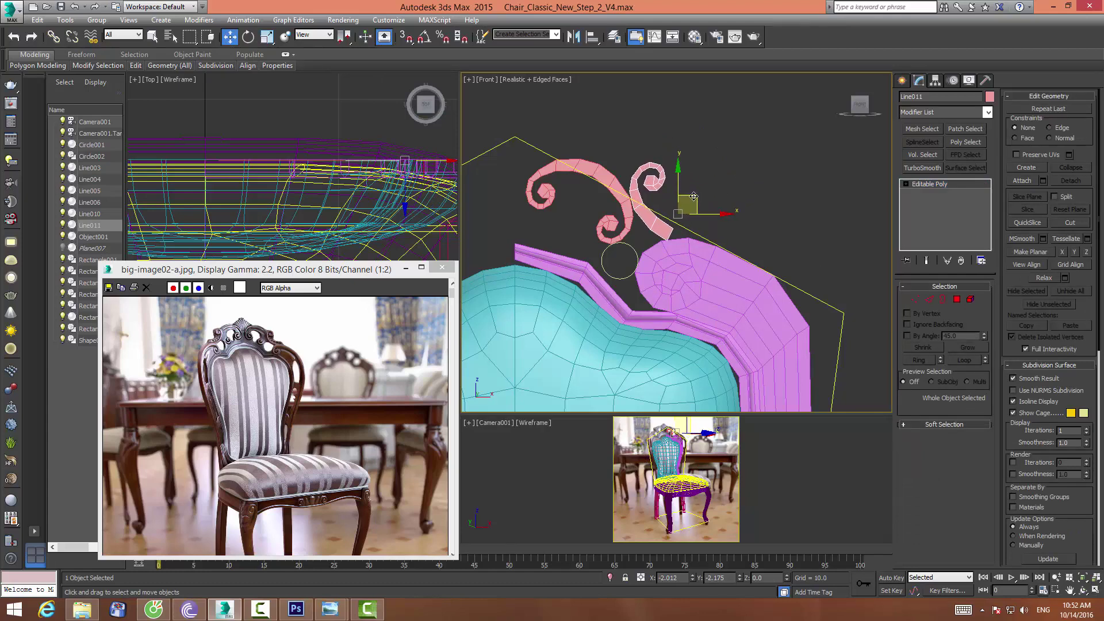
scroll(636, 186, "up", 3)
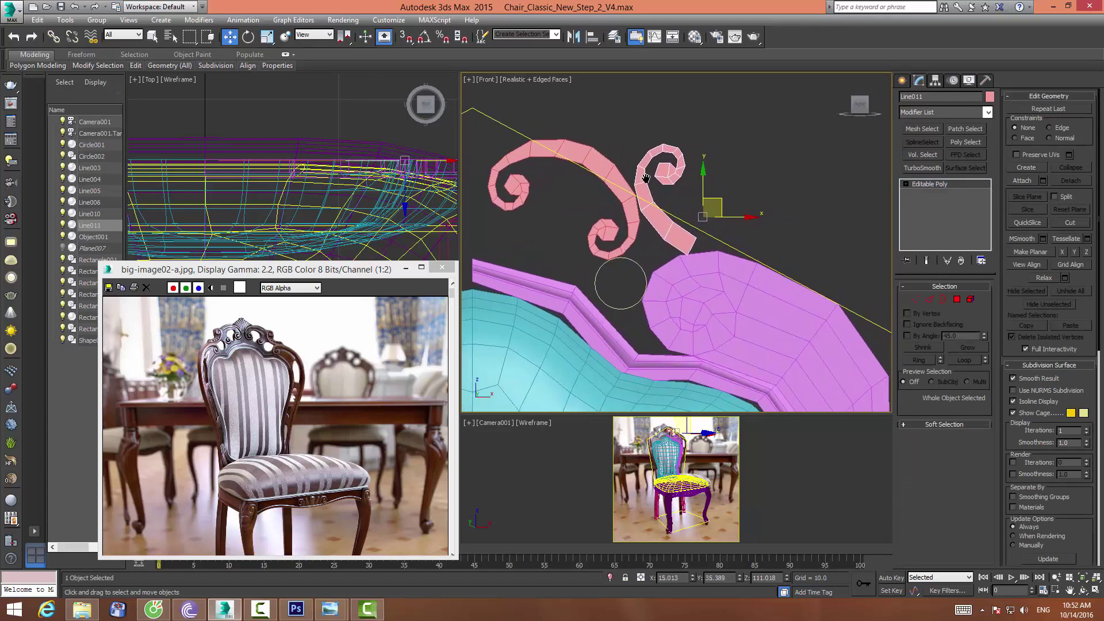
middle_click_drag(645, 176, 645, 172)
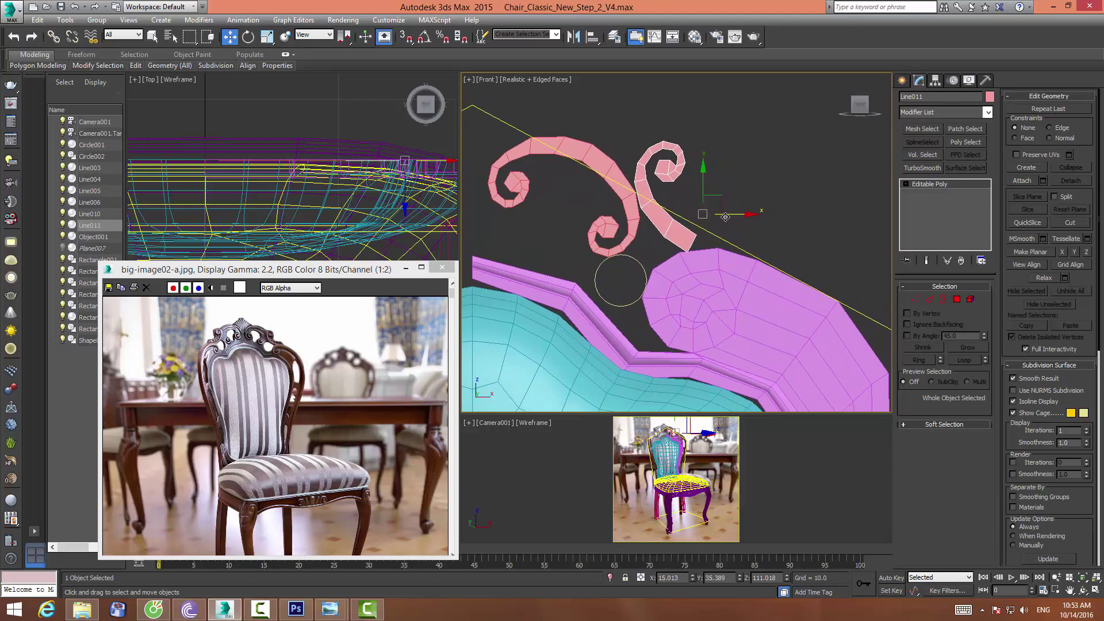
Box-select Line011's 24 curl vertices and scale them up to 110%
left_click(935, 85)
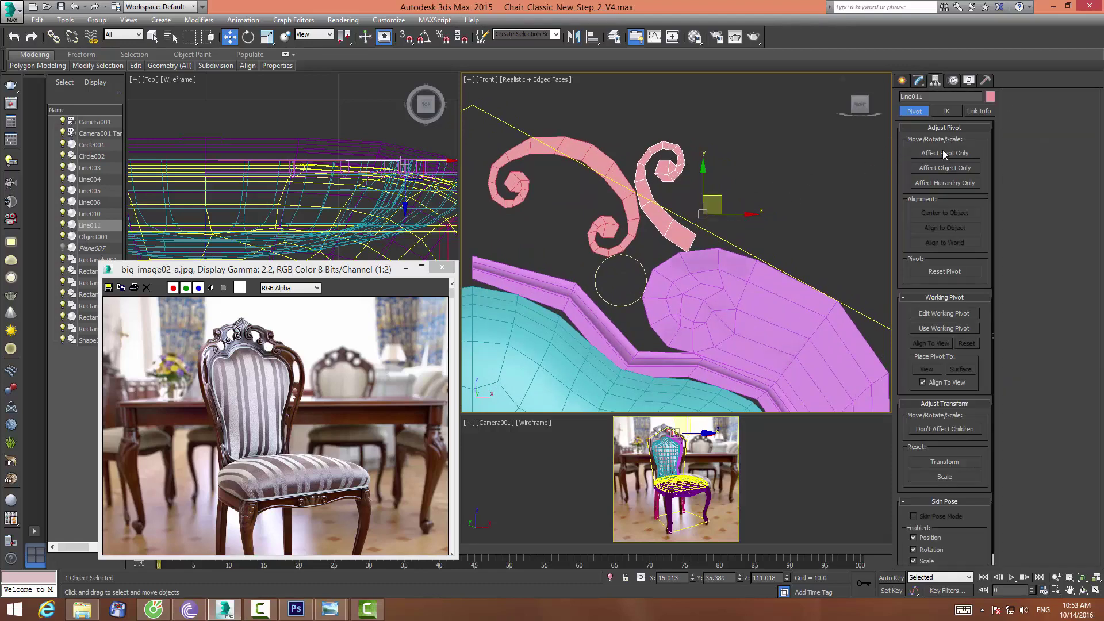
left_click(918, 80)
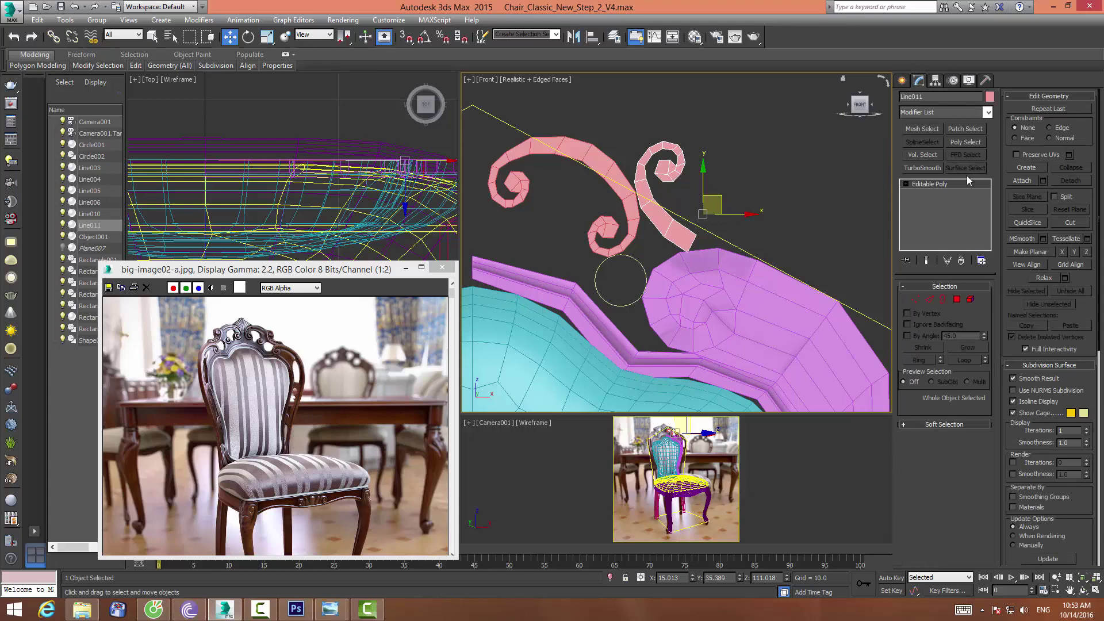
left_click(915, 299)
left_click_drag(730, 110, 613, 176)
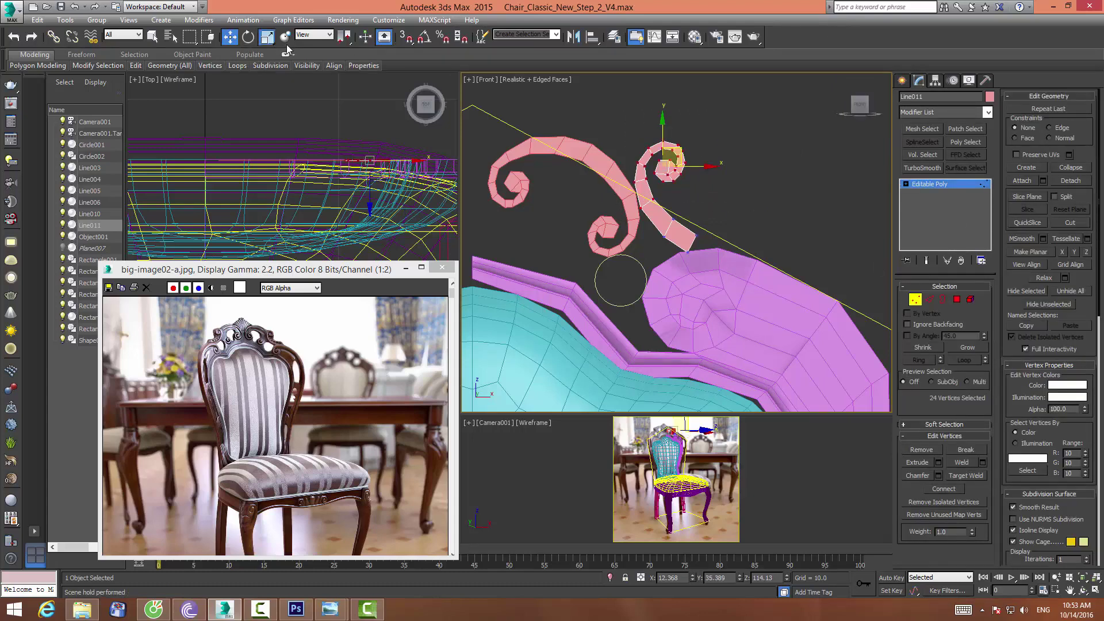
left_click(267, 36)
mouse_move(655, 172)
left_mouse_down()
mouse_move(652, 183)
mouse_move(654, 171)
left_mouse_up()
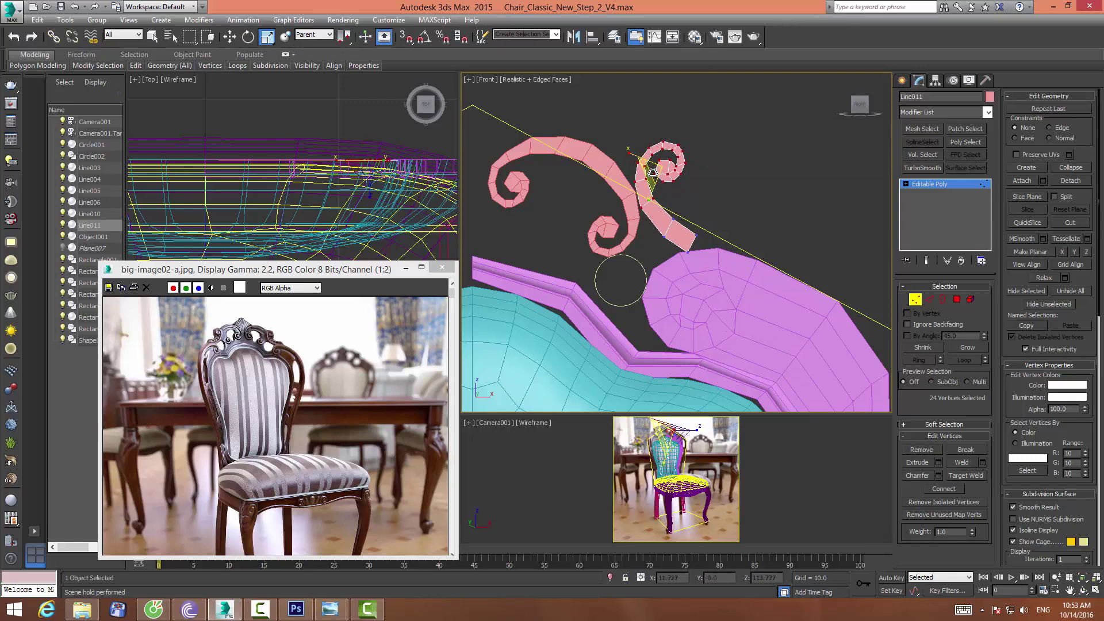
mouse_move(638, 212)
left_mouse_down()
mouse_move(705, 259)
mouse_move(678, 230)
left_mouse_up()
left_click(730, 203)
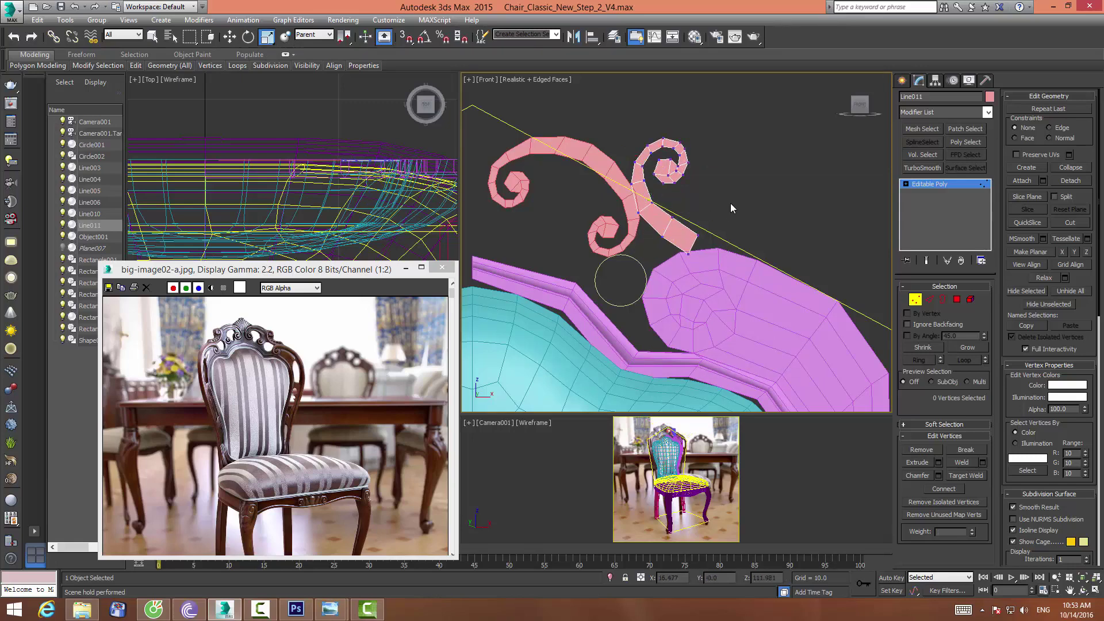
left_click(919, 299)
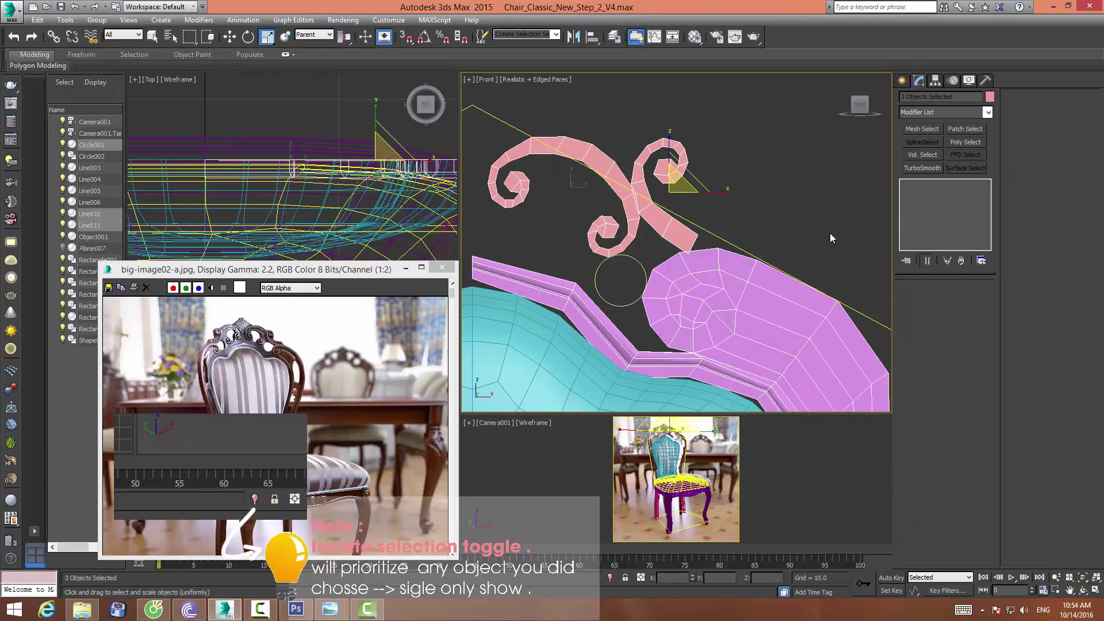
Add Circle002 to the selection and isolate the two scrolls, circle and backrest rail
left_click(641, 300, "ctrl")
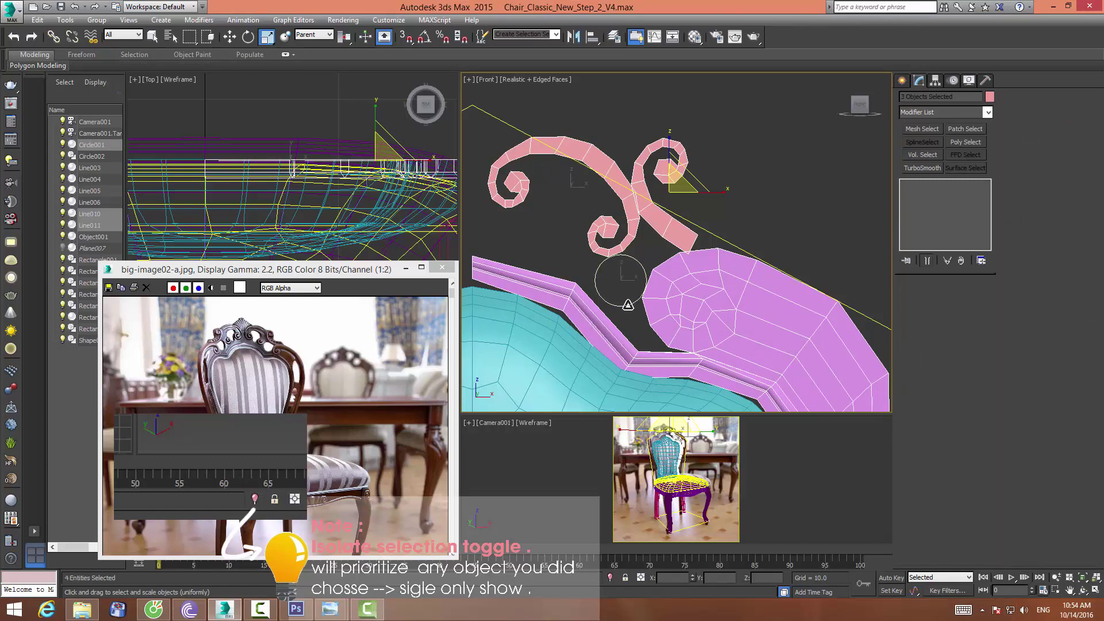
left_click(611, 577)
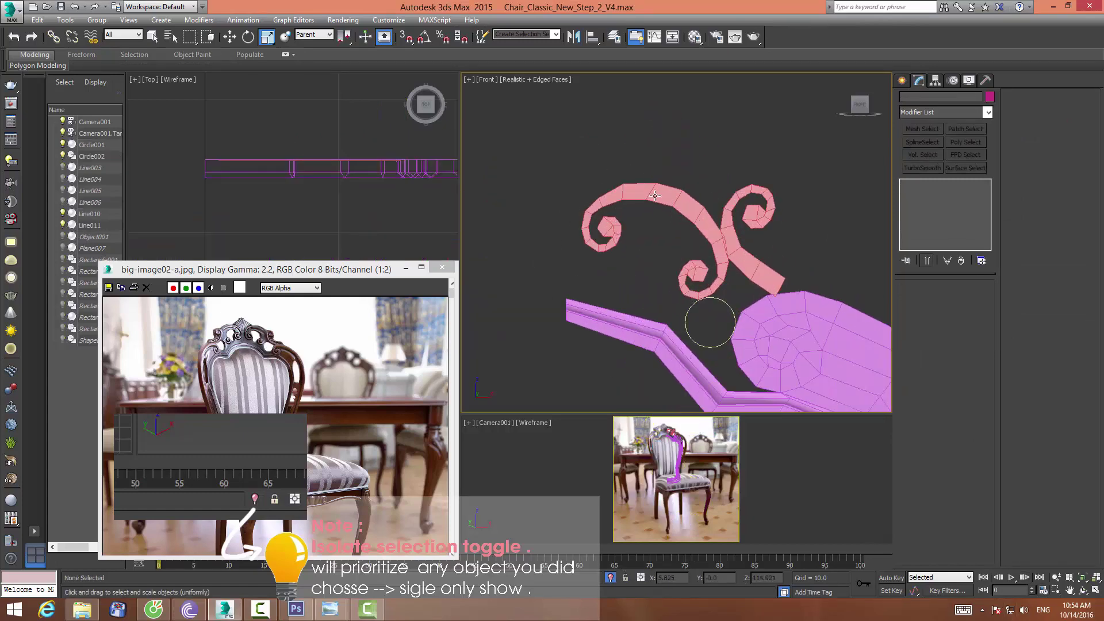
left_click(655, 195)
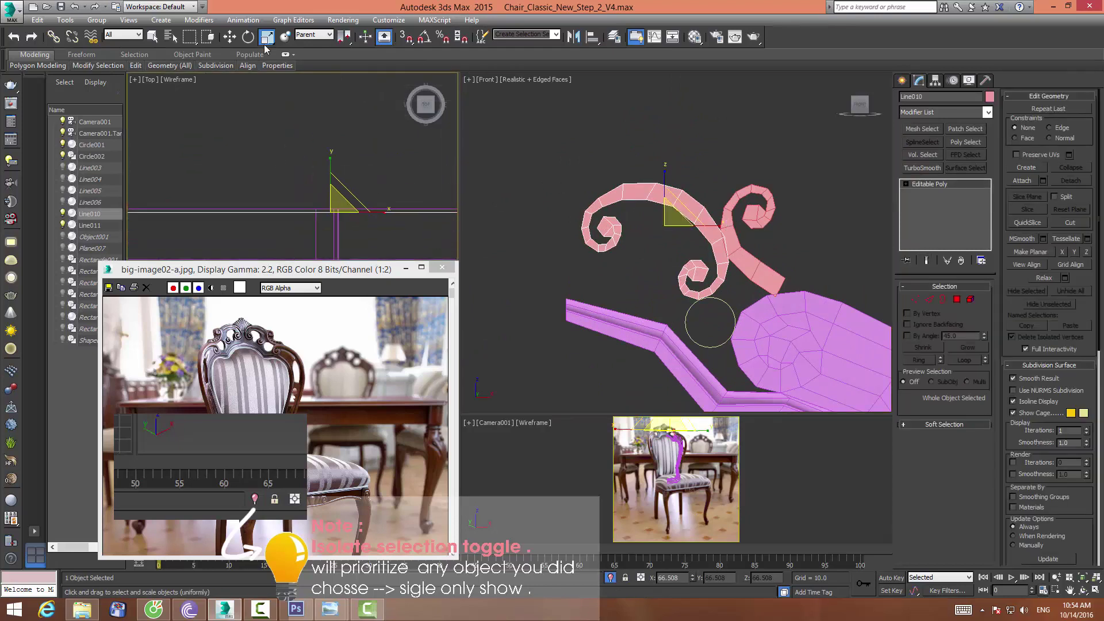
Move Line011 in Top view to match Line010's depth, then attach it to Line010
left_click(230, 36)
middle_click_drag(331, 177, 334, 153)
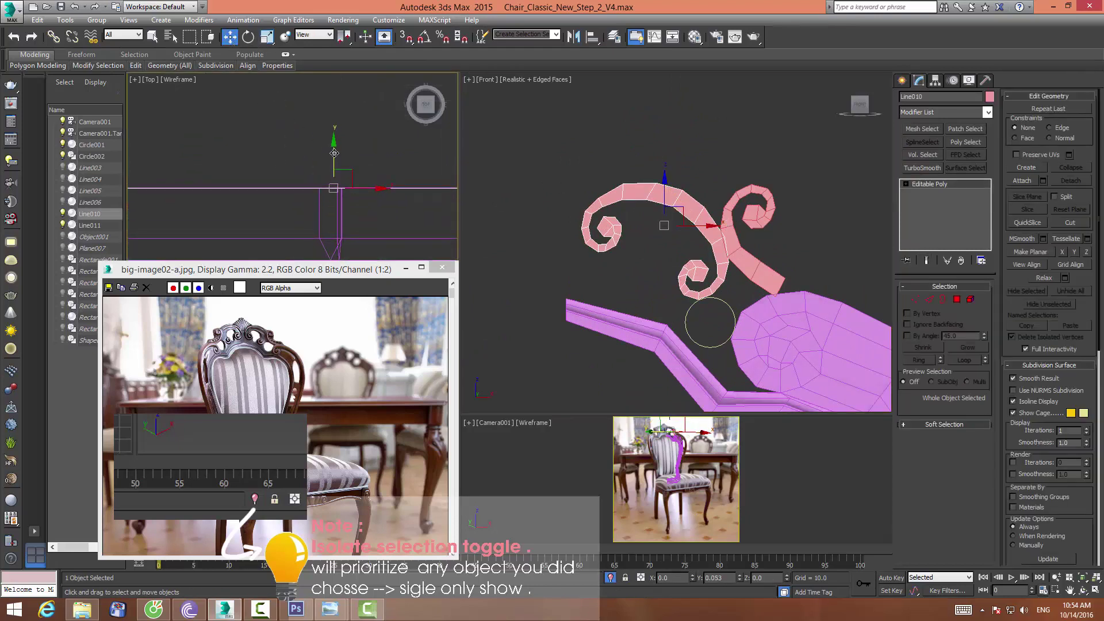
left_click(727, 214)
scroll(200, 203, "down", 2)
left_click_drag(309, 152, 306, 151)
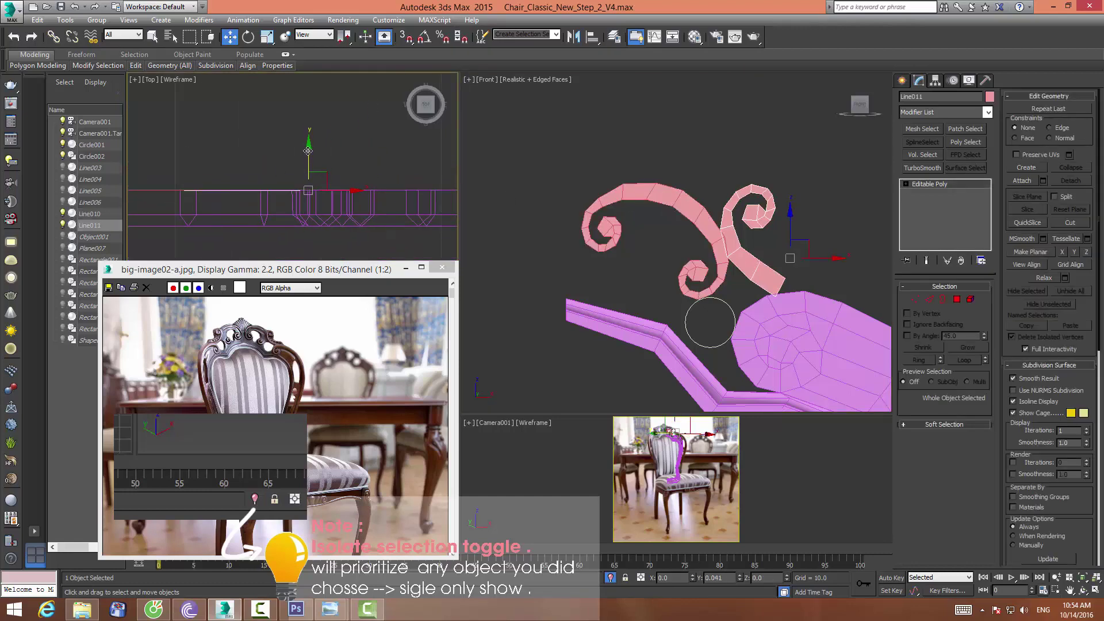
left_click(597, 196)
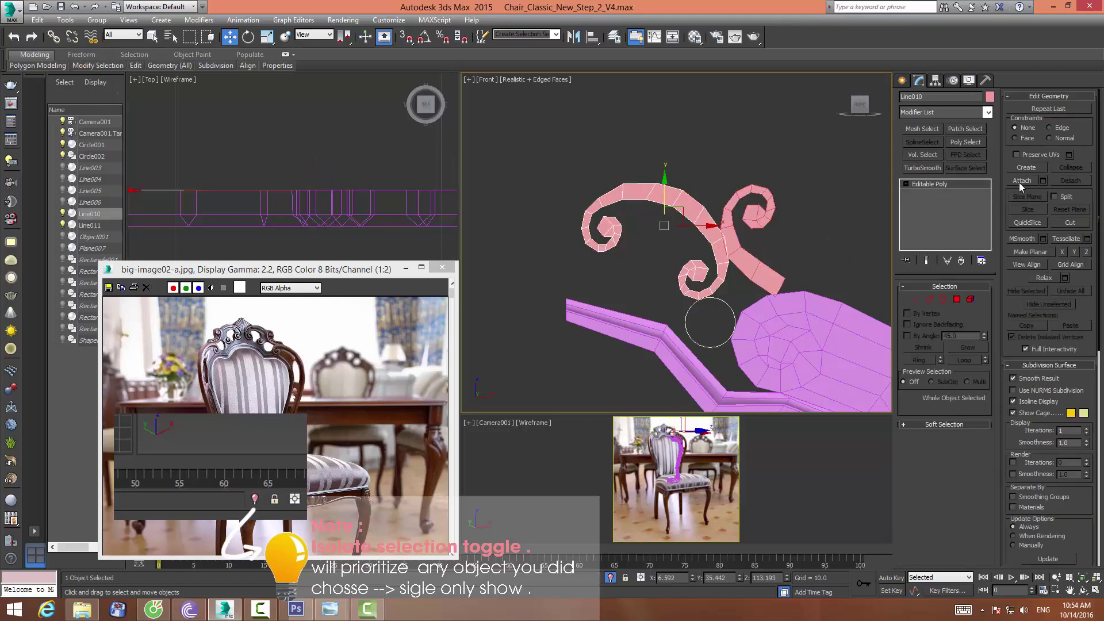
left_click(1022, 180)
Weld the overlapping vertices where Line010's two merged scrolls cross
scroll(776, 213, "up", 4)
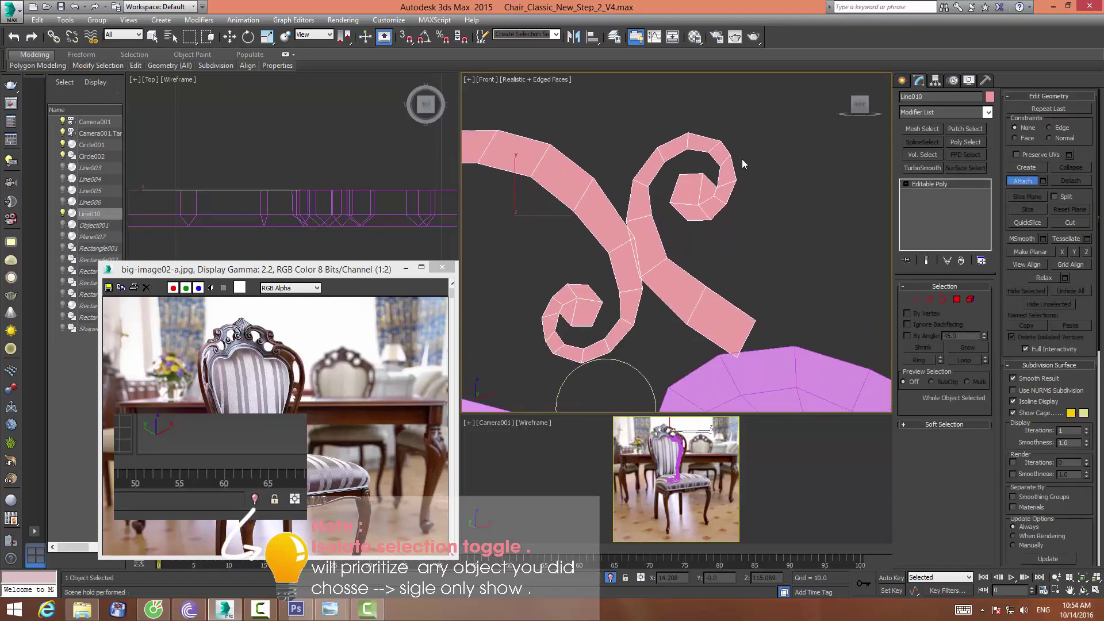
left_click(914, 299)
left_click_drag(655, 203, 697, 238)
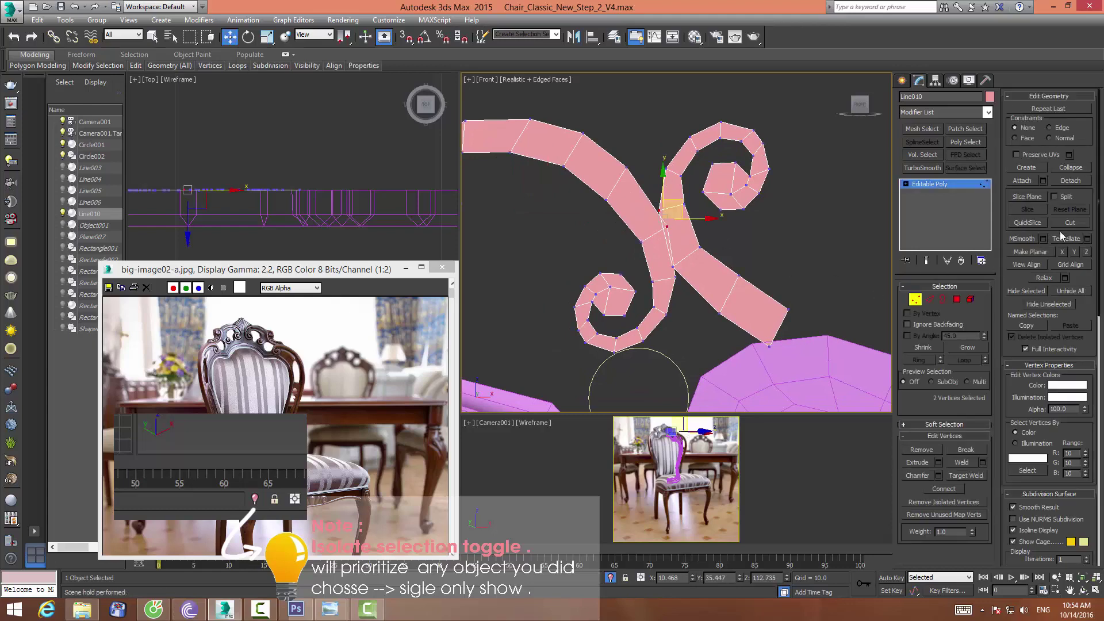
left_click(1070, 167)
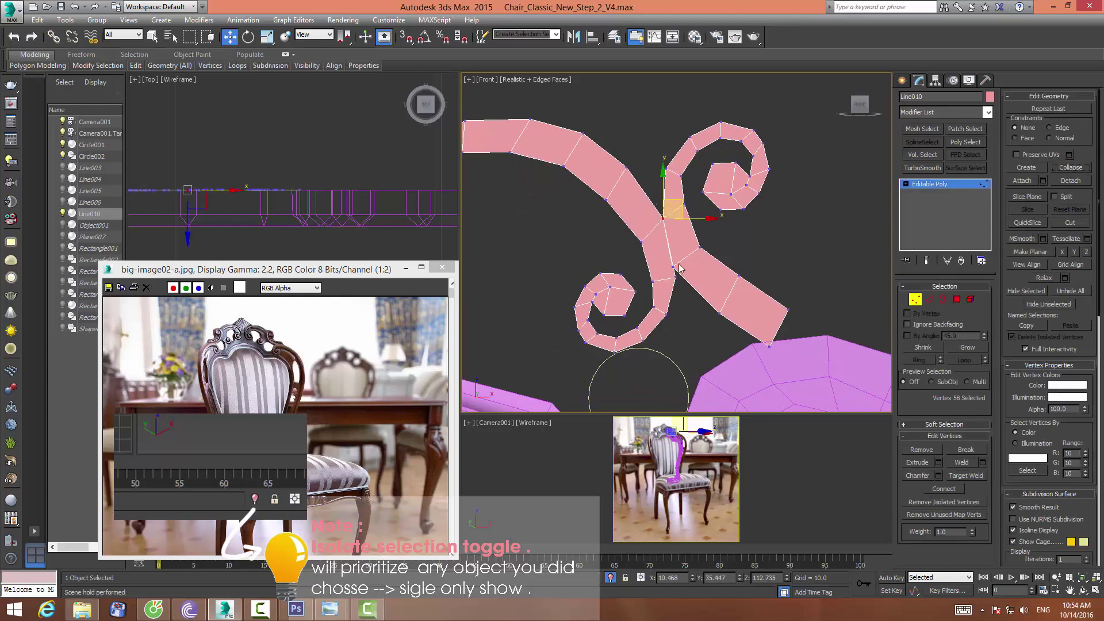
left_click(1069, 169)
scroll(774, 201, "down", 3)
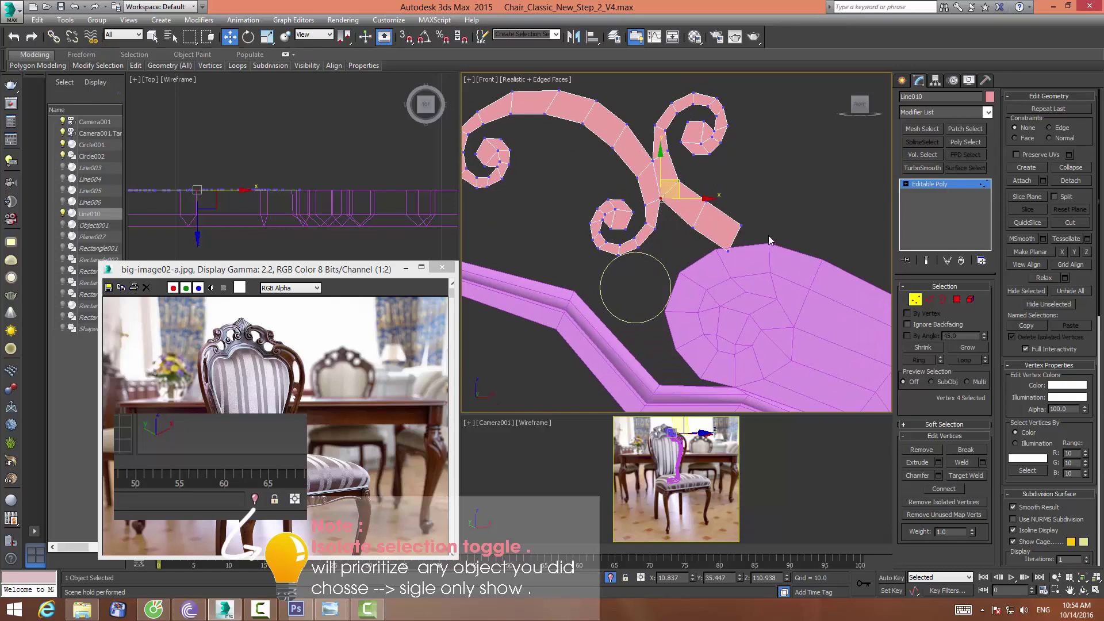
left_click(762, 242)
Snap the pink strip's end vertex onto the edge of the purple backrest rail
left_click(728, 252)
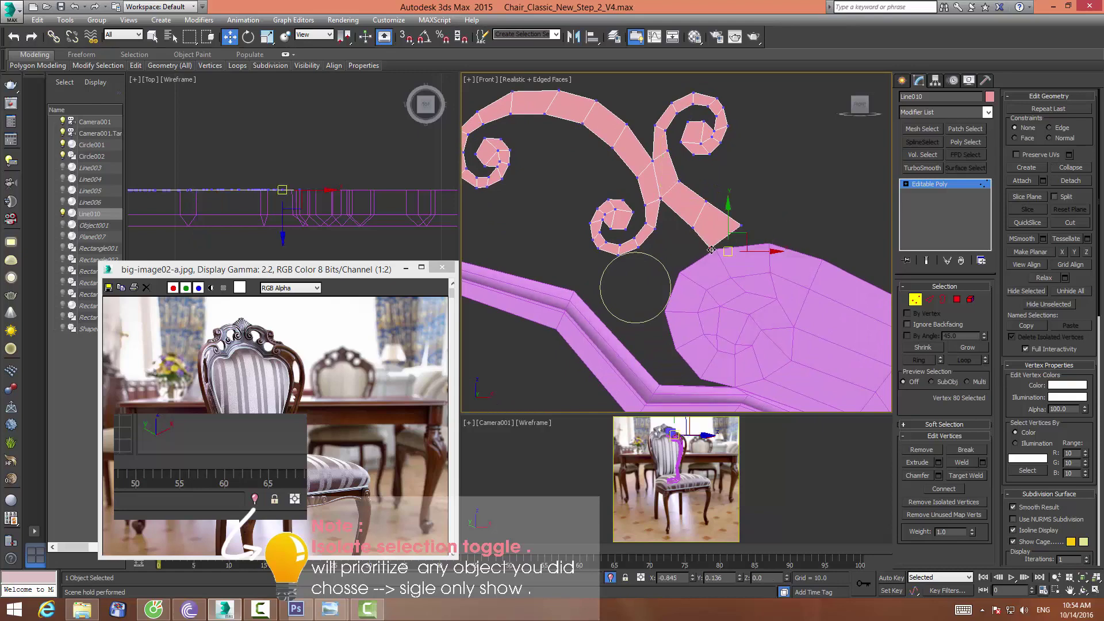
scroll(723, 251, "up", 2)
scroll(727, 247, "up", 1)
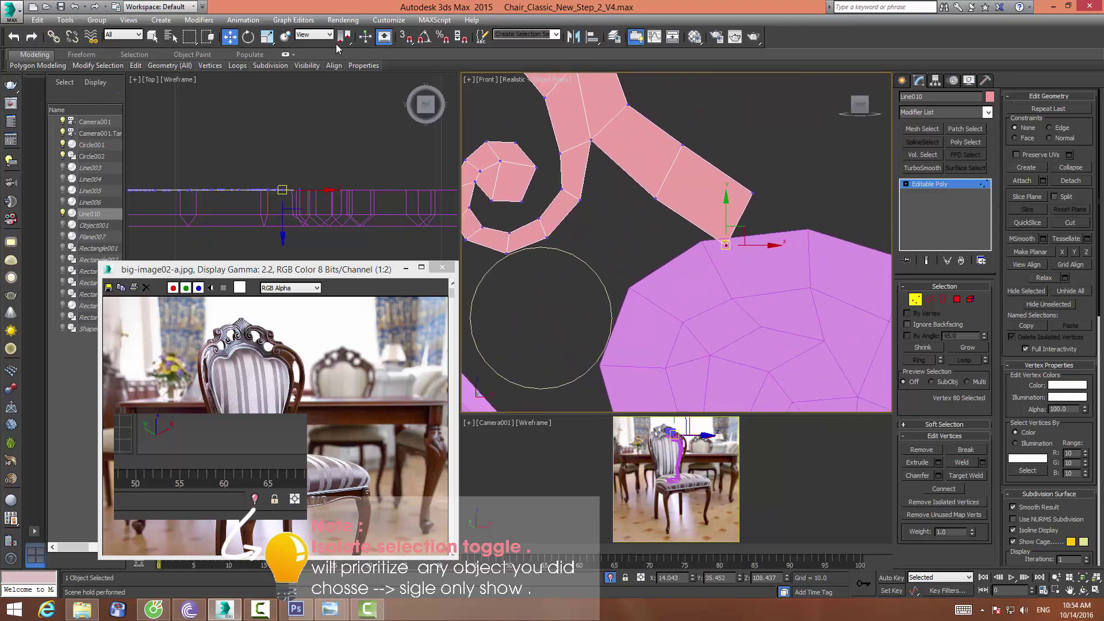
key("s")
mouse_move(722, 246)
left_mouse_down()
mouse_move(752, 202)
mouse_move(807, 230)
left_mouse_up()
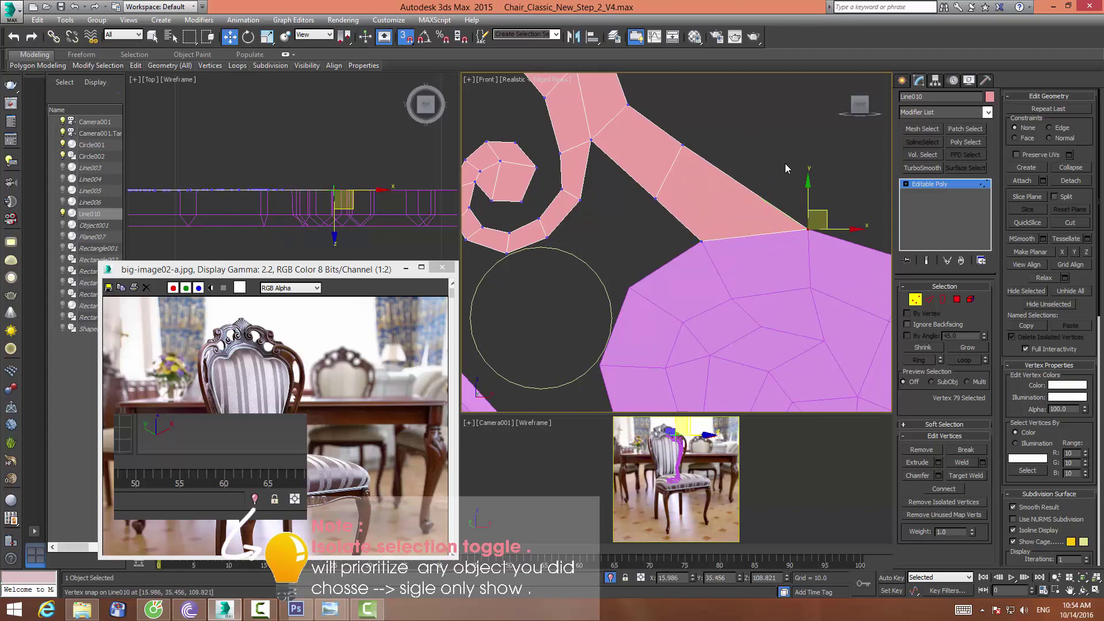
scroll(805, 230, "down", 2)
scroll(805, 230, "down", 1)
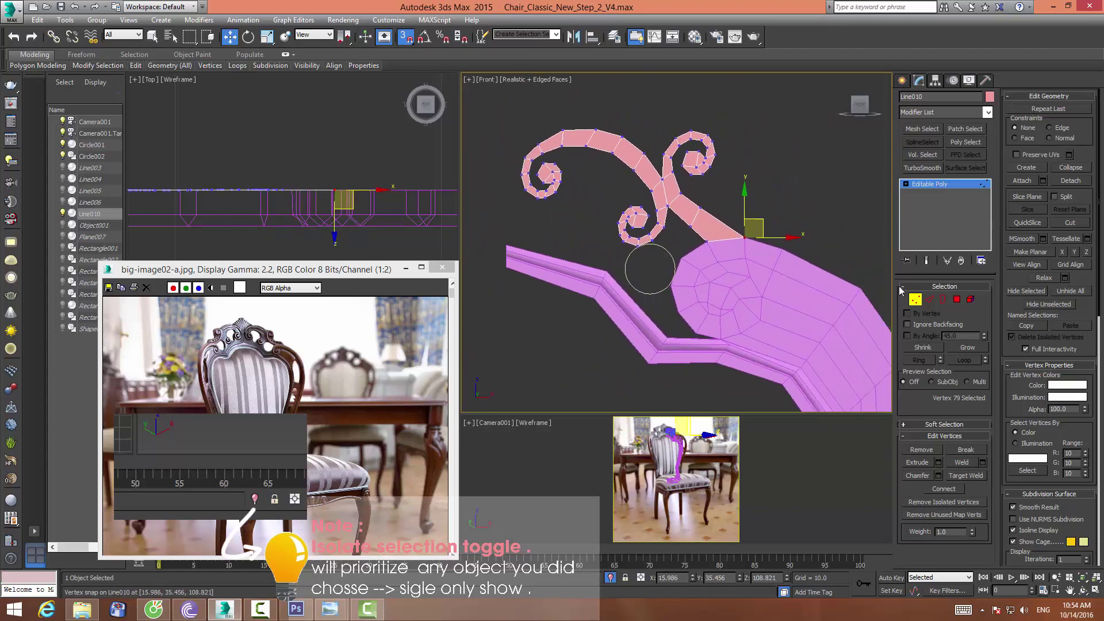
Turn off snapping, check the strip's end vertices, and return to object level
left_click(409, 39)
left_click(725, 158)
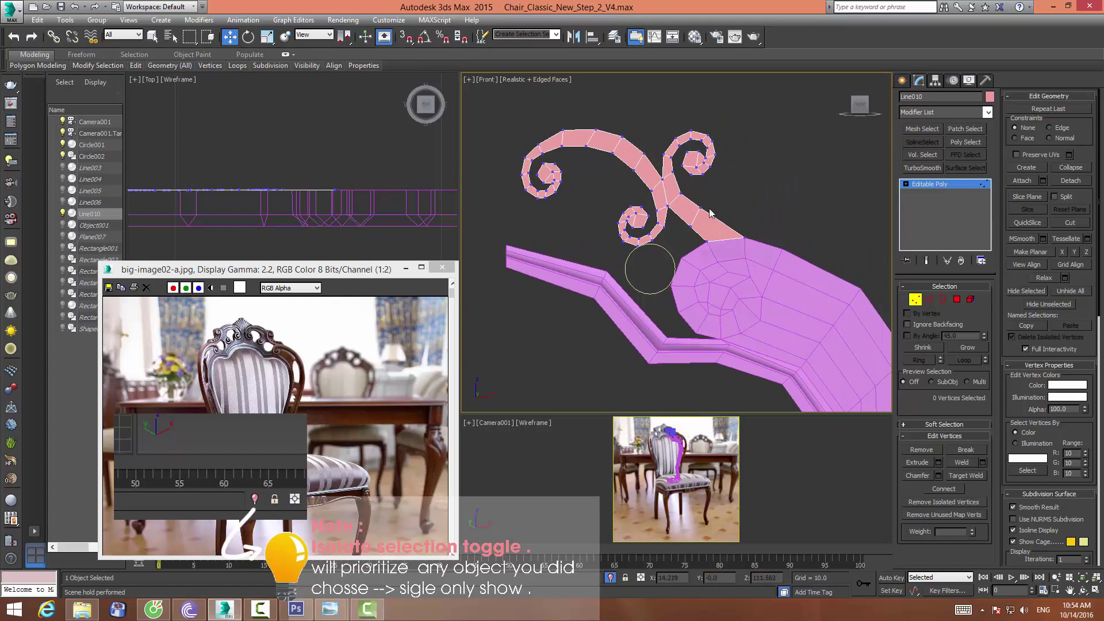
left_click_drag(711, 214, 684, 242)
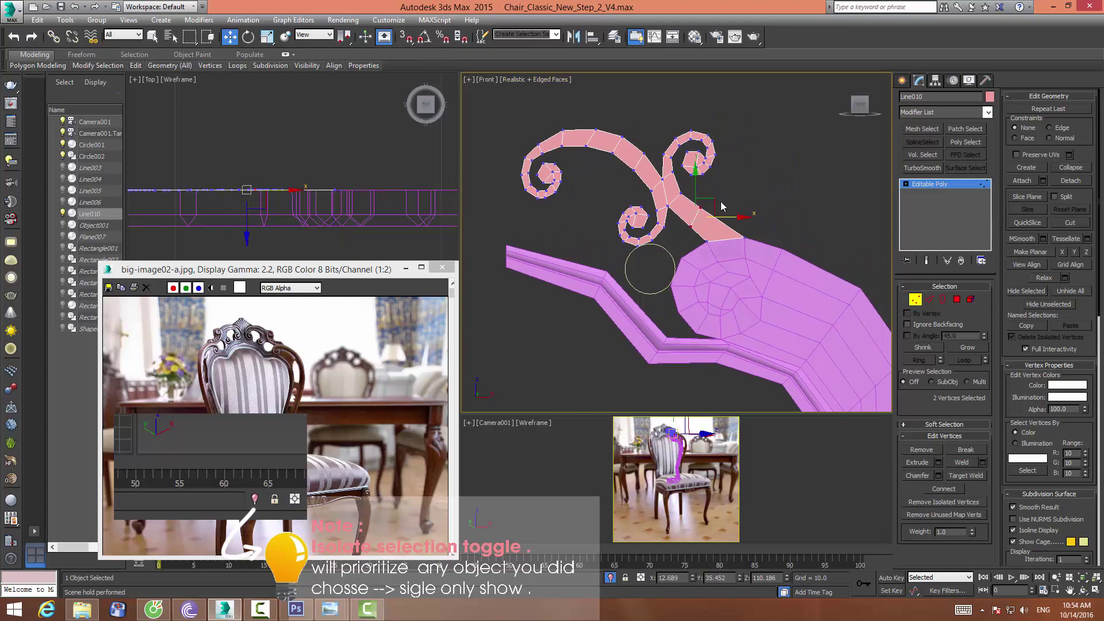
left_click(770, 178)
scroll(747, 173, "up", 3)
mouse_move(705, 161)
middle_mouse_down()
mouse_move(711, 176)
mouse_move(701, 168)
middle_mouse_up()
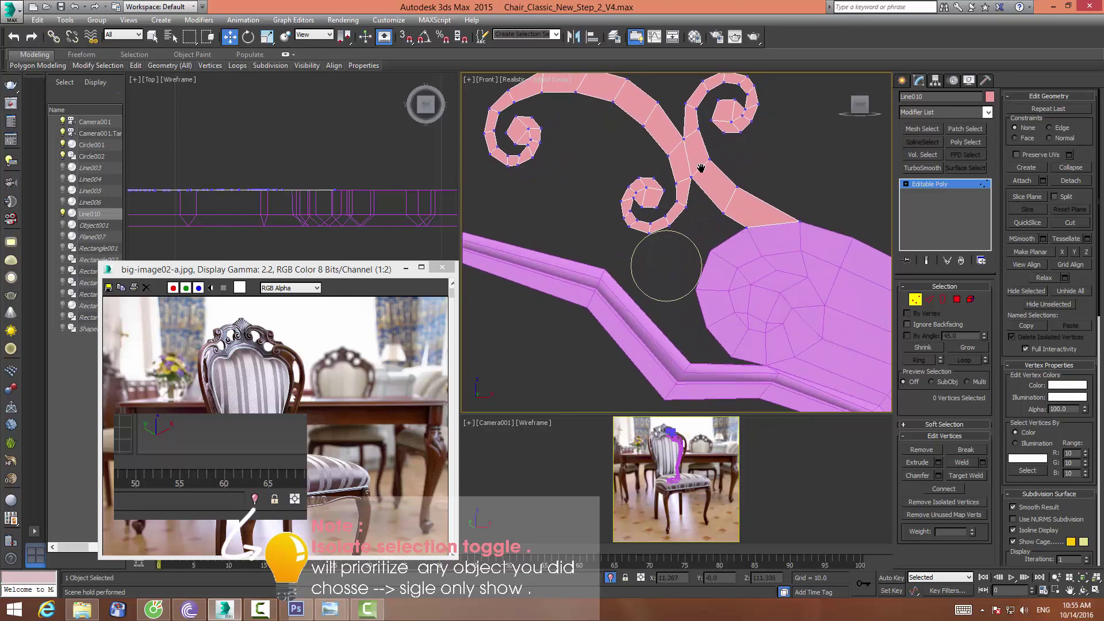
scroll(607, 151, "down", 2)
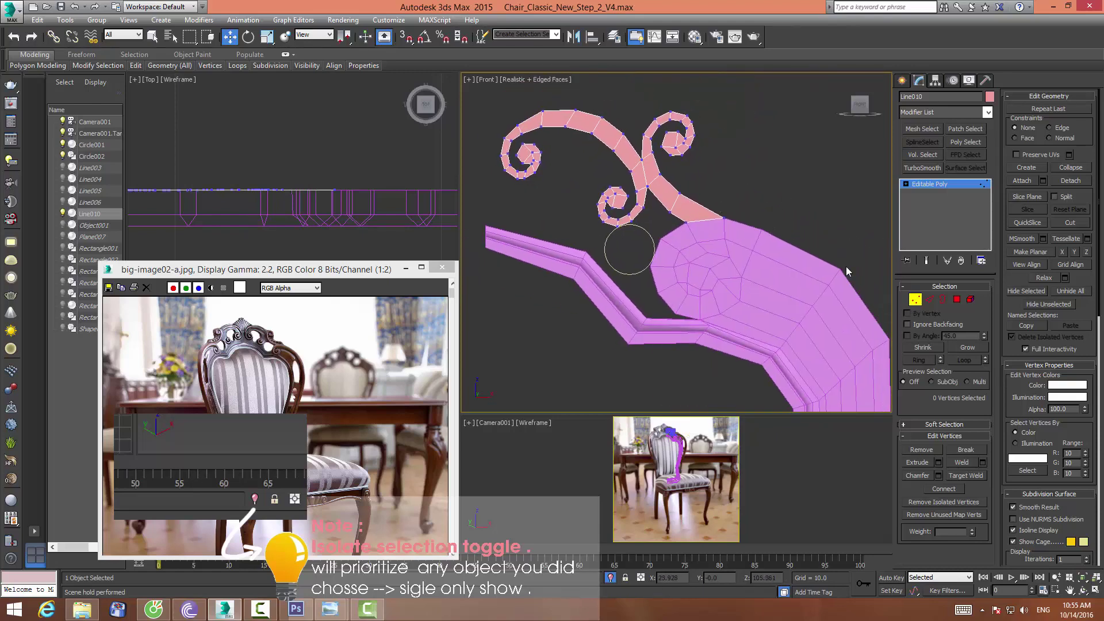
left_click(908, 297)
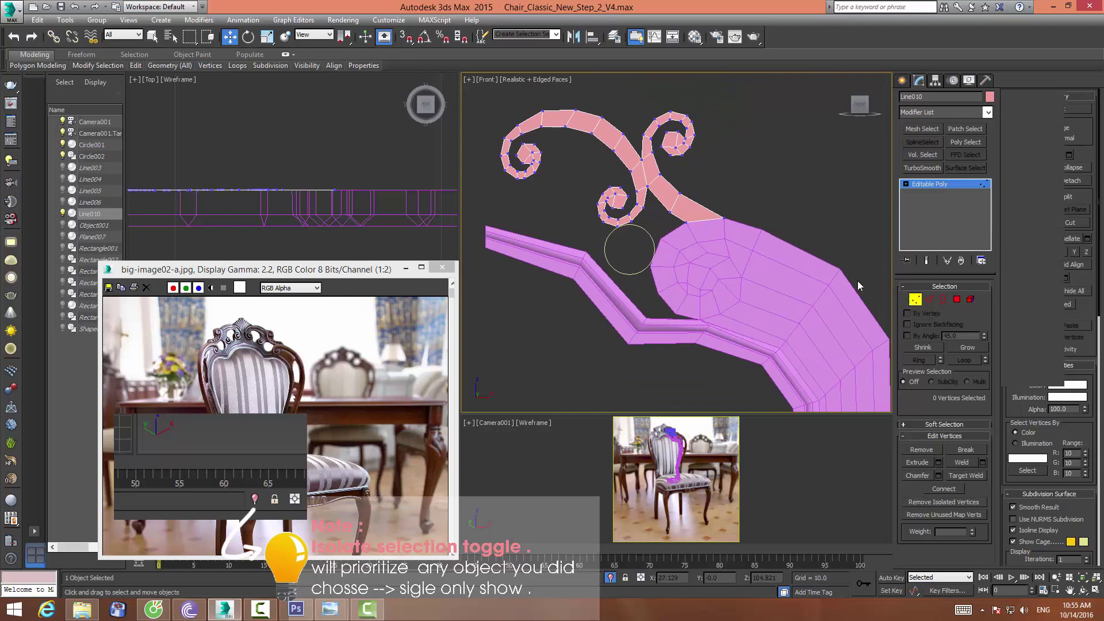
Shift-clone Circle002 up and left to create Circle003
left_click(644, 228)
scroll(635, 246, "down", 2)
middle_click_drag(709, 248, 698, 245)
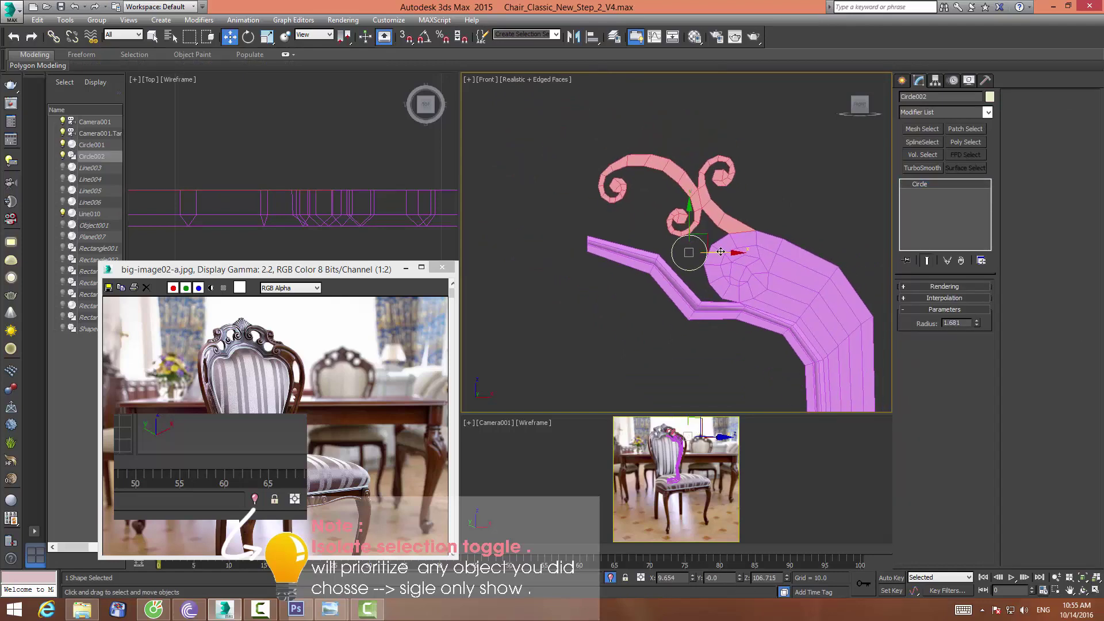
left_click_drag(708, 238, 674, 188, "shift")
left_click(581, 348)
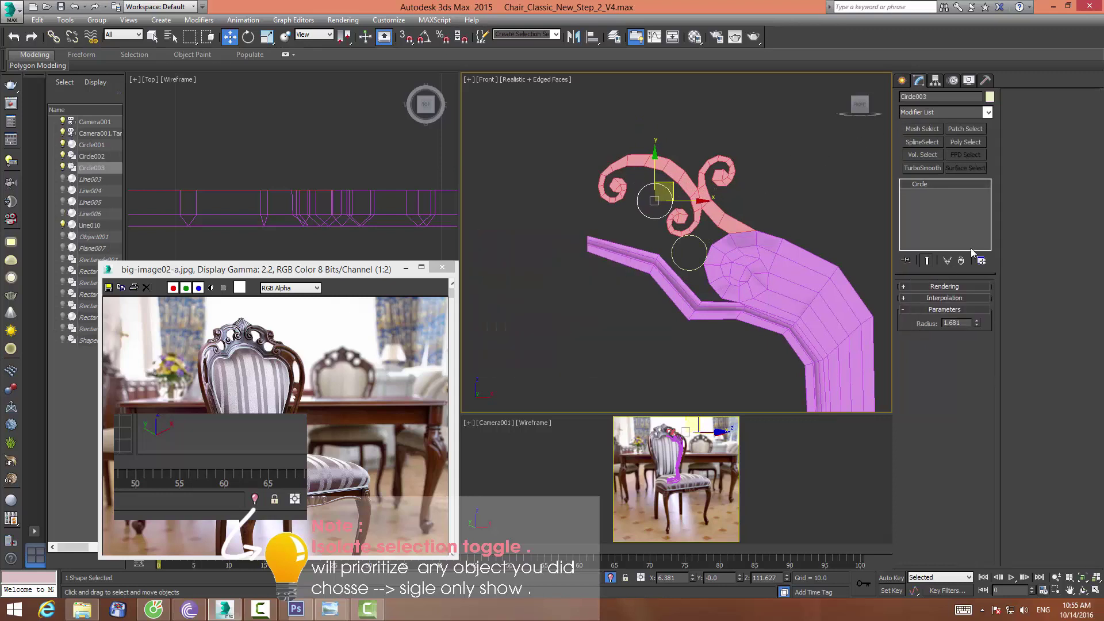
Set Circle003's radius to 2.317, positioned inside the scroll's upper curl
left_click_drag(976, 323, 976, 310)
scroll(620, 143, "up", 2)
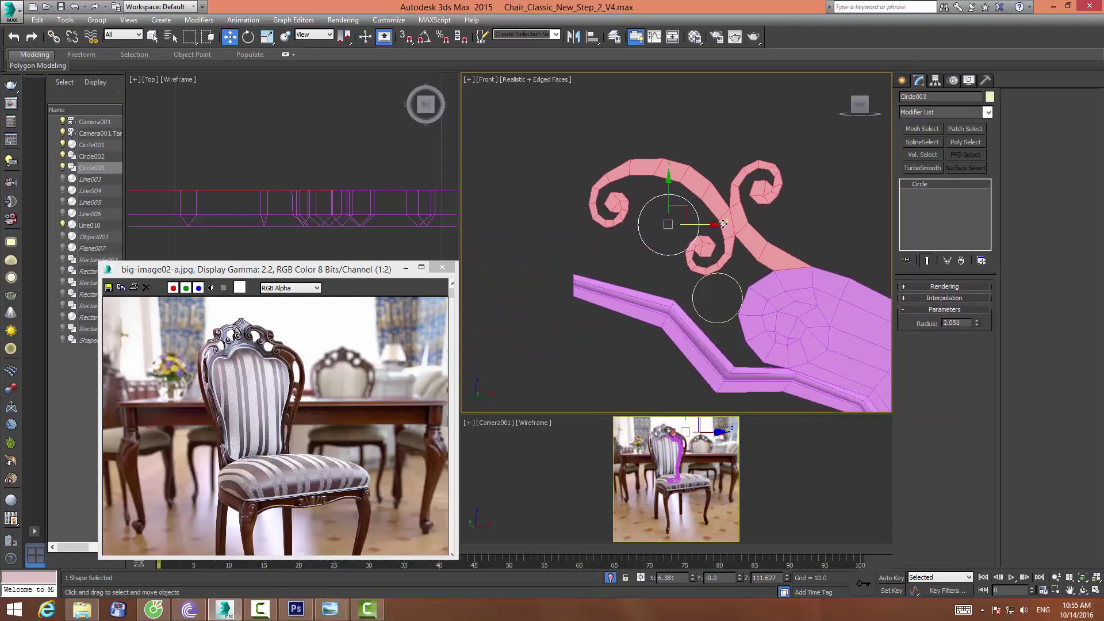
left_click_drag(684, 207, 682, 200)
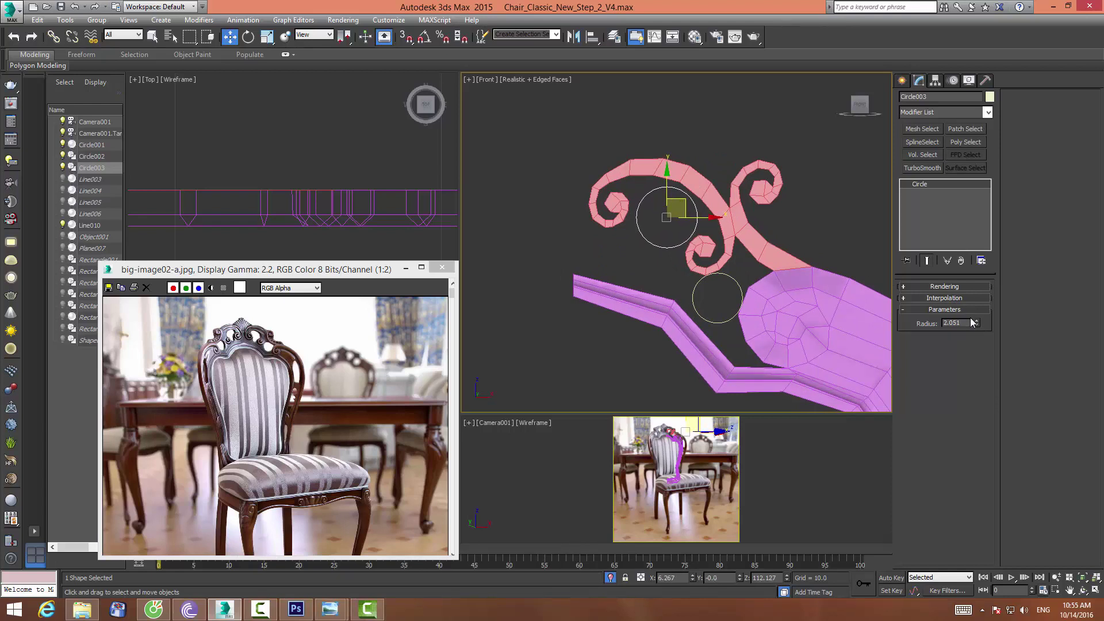
left_click_drag(976, 323, 792, 273)
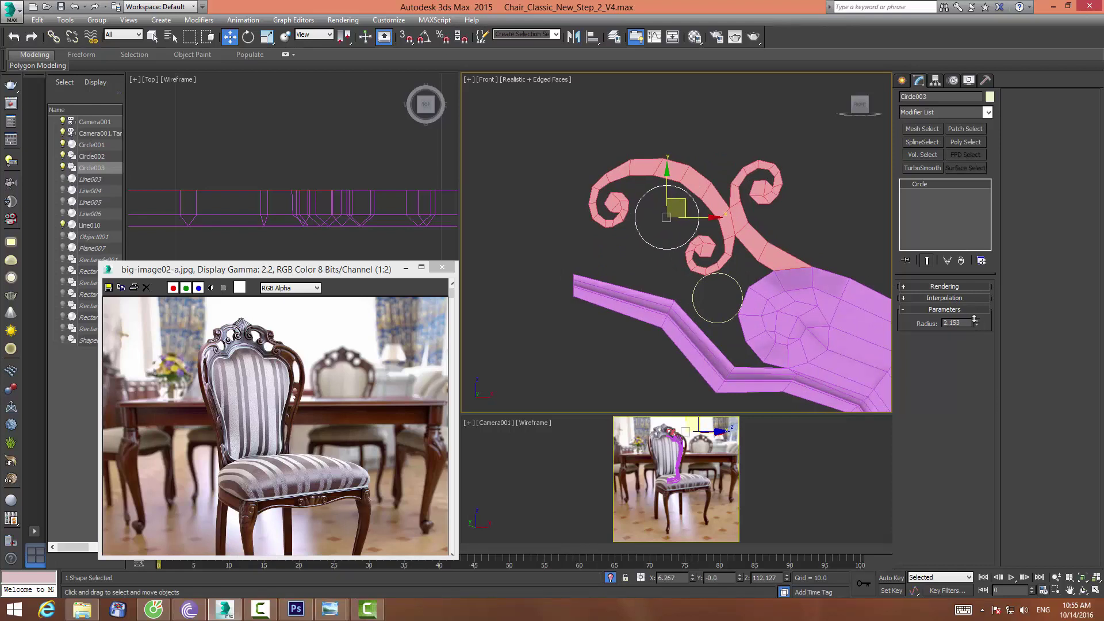
left_click(618, 205)
left_click(915, 300)
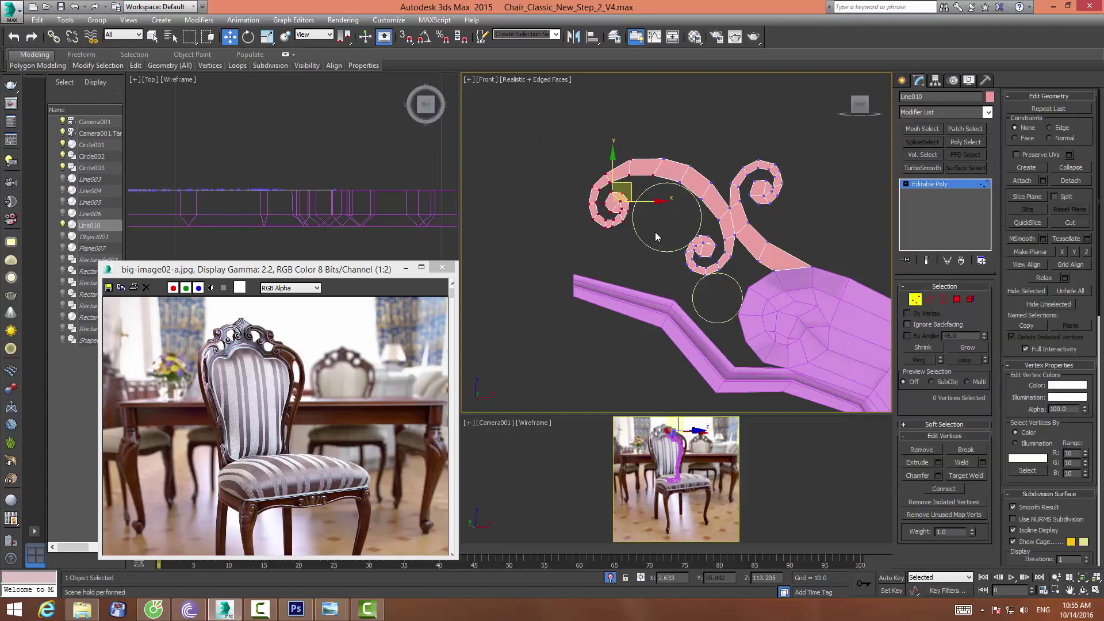
Scale the left spiral's vertices up to 113 percent
key("e")
left_click(578, 126)
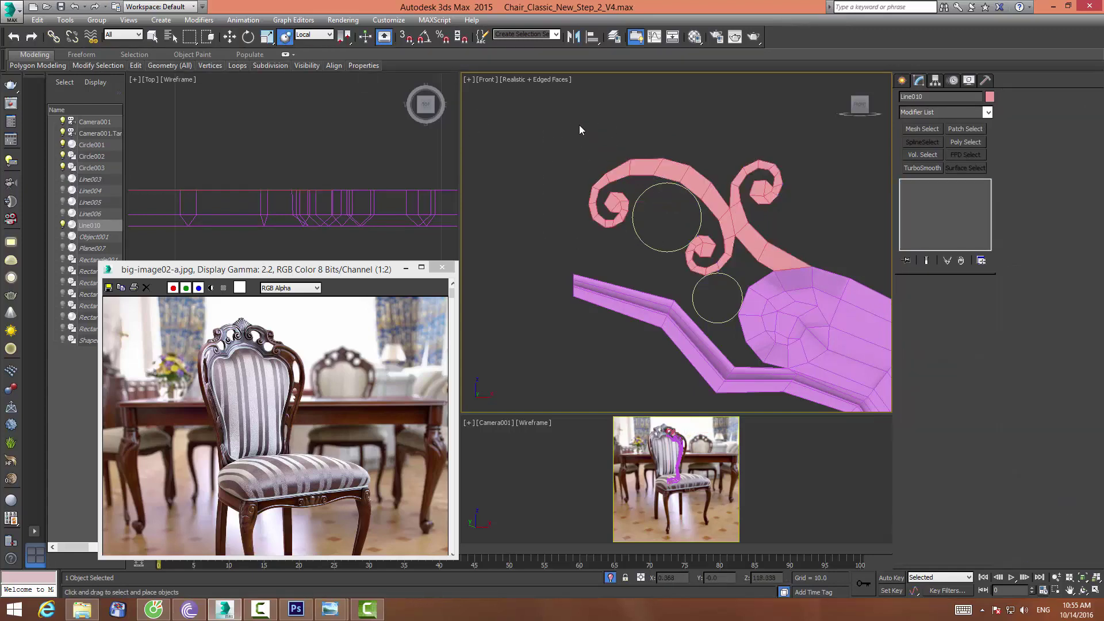
left_click(612, 208)
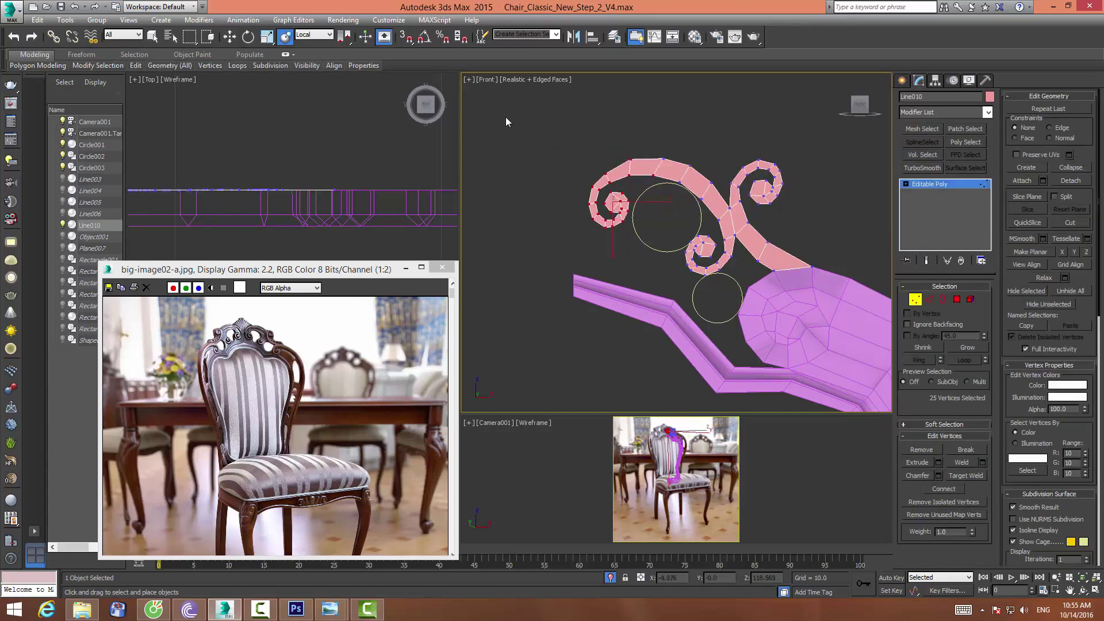
left_click(267, 36)
left_click_drag(625, 198, 628, 185)
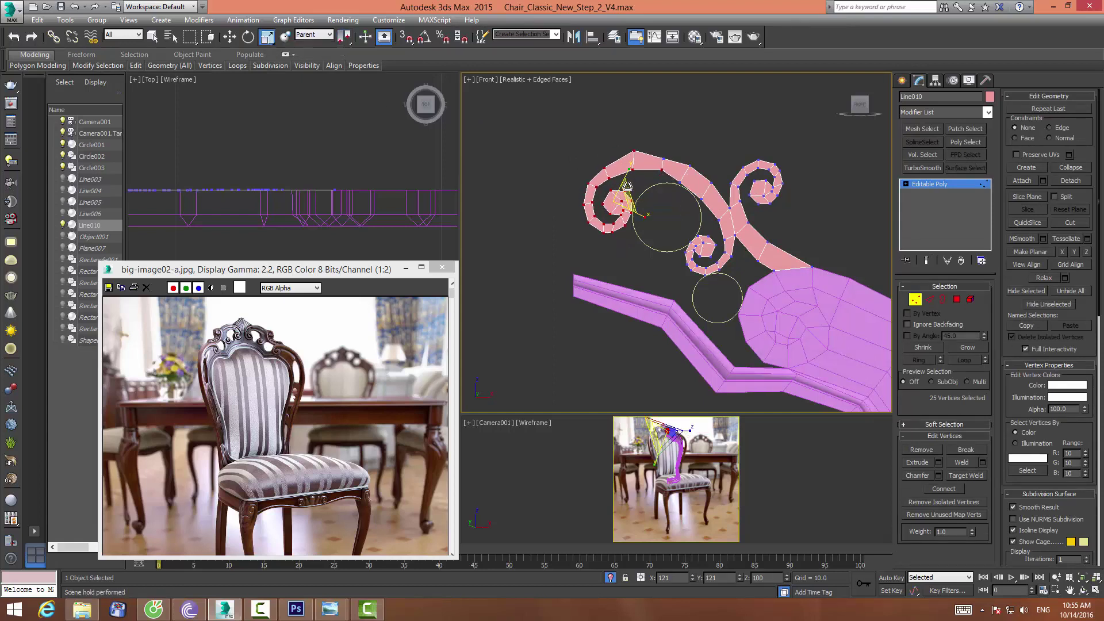
left_click(841, 248)
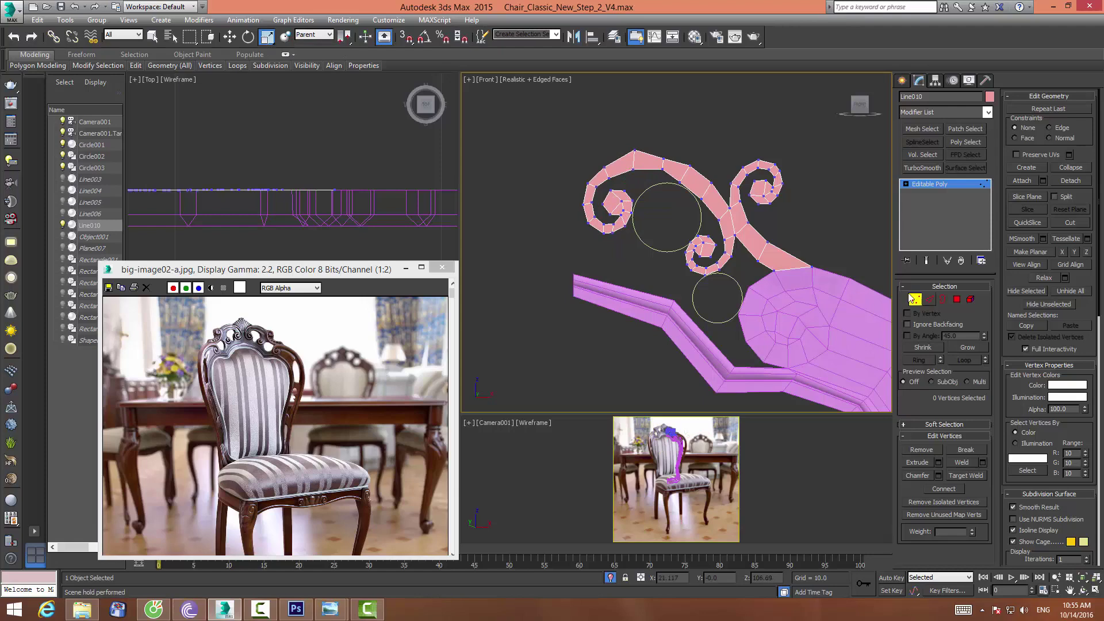
Move a top-edge vertex of the scroll left and down to reshape the arc
left_click(635, 151)
key("w")
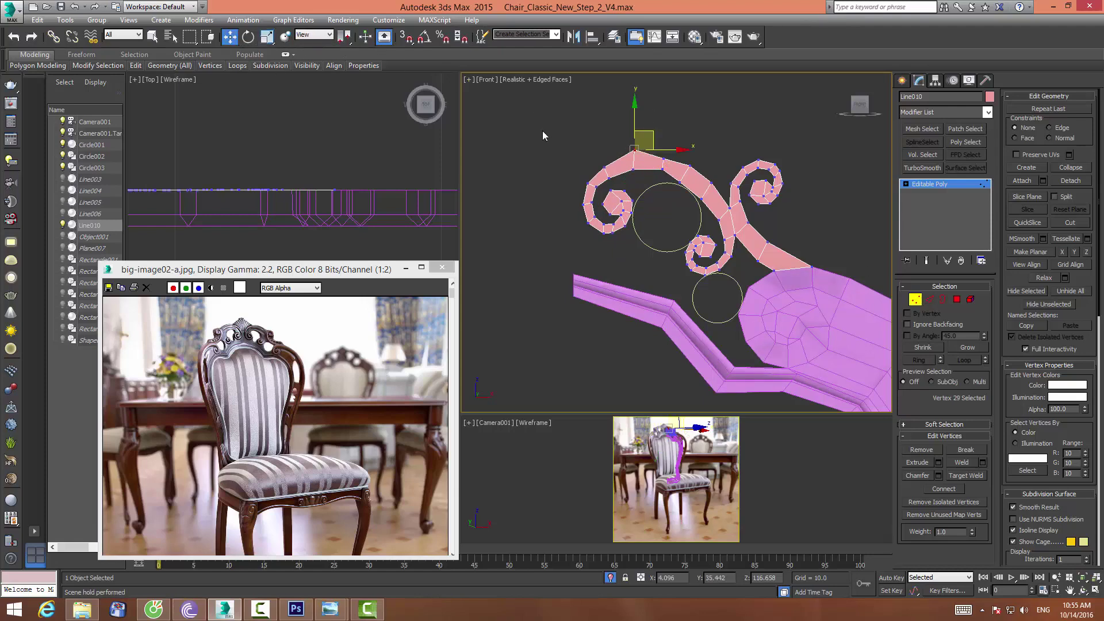
left_click_drag(627, 181, 667, 148)
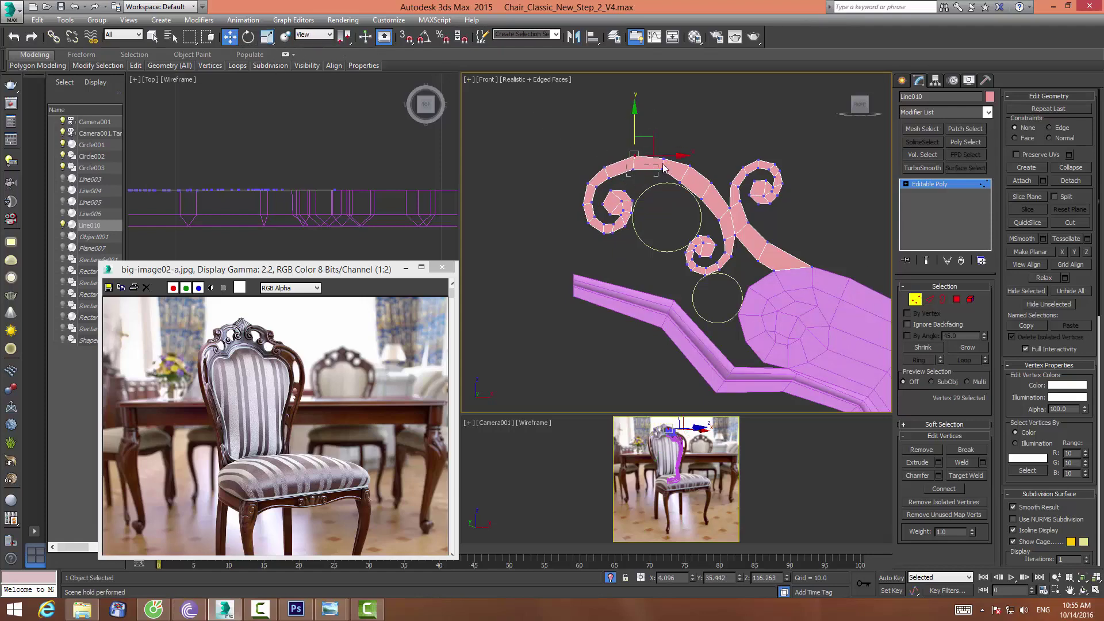
left_click(663, 171)
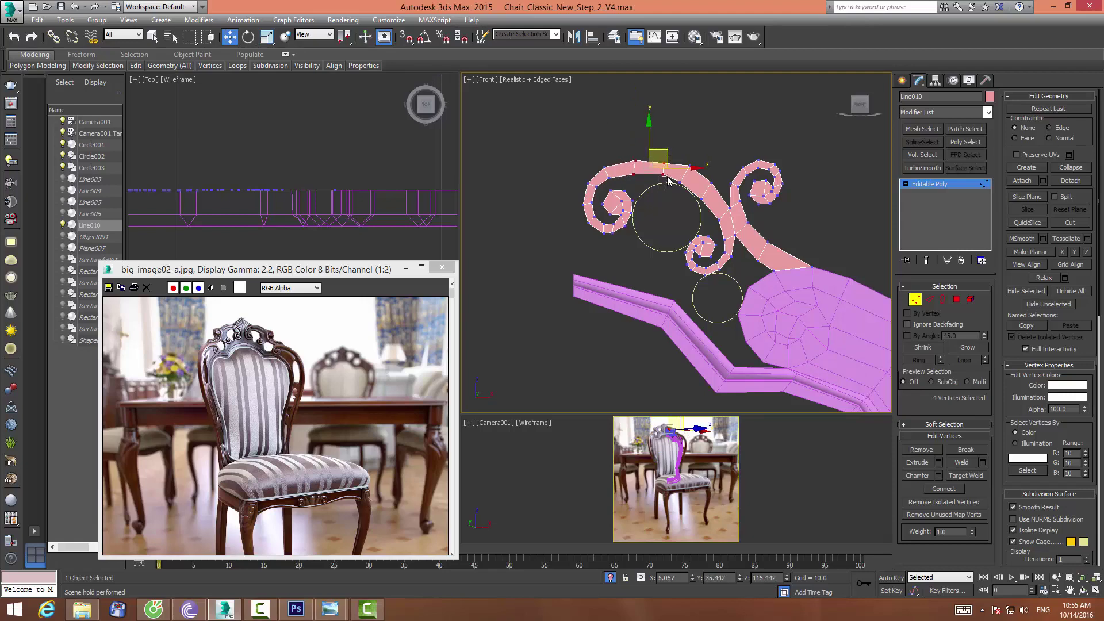
mouse_move(680, 156)
left_mouse_down()
mouse_move(650, 180)
mouse_move(662, 165)
left_mouse_up()
left_click(662, 163)
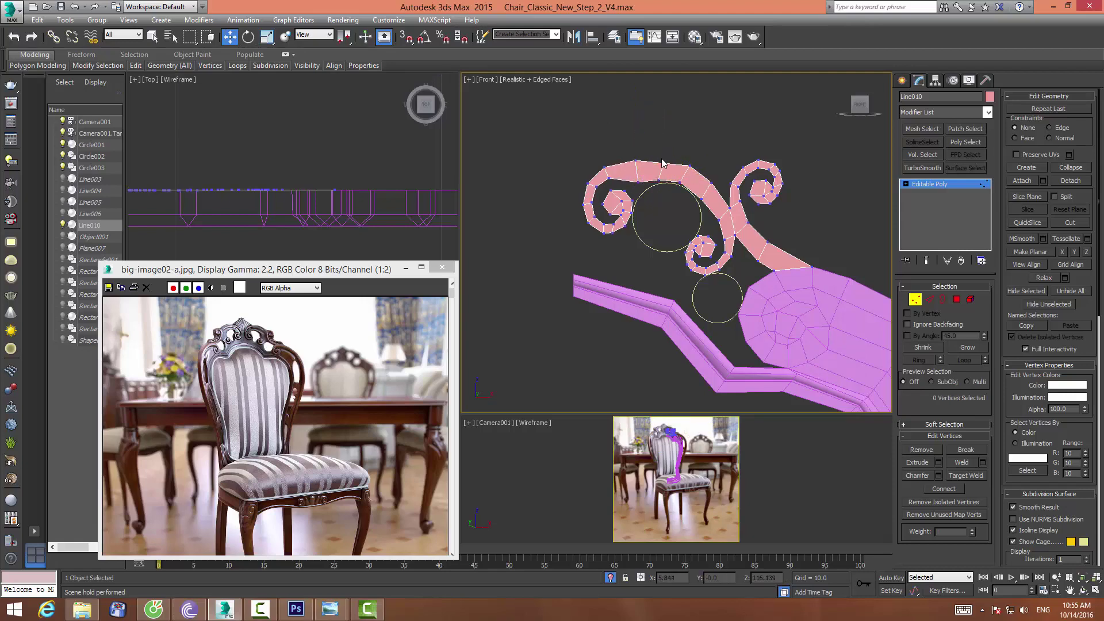
Adjust vertices 27, 34, 36, 53 and 30 along the scroll's top-left curve
left_click(607, 169)
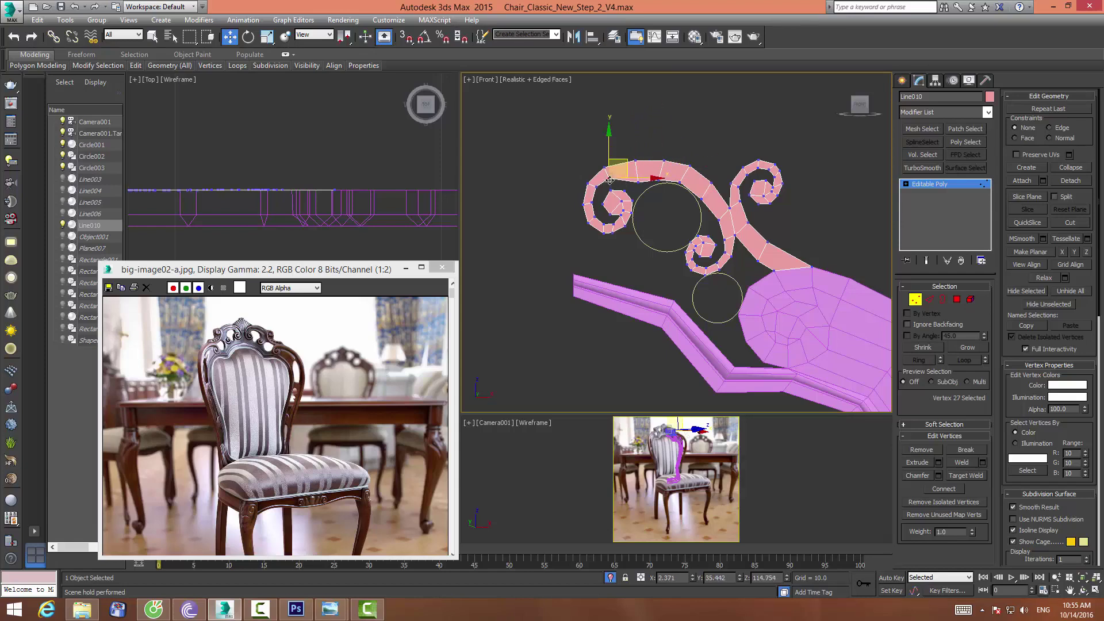
left_click_drag(609, 181, 608, 183)
left_click(601, 188)
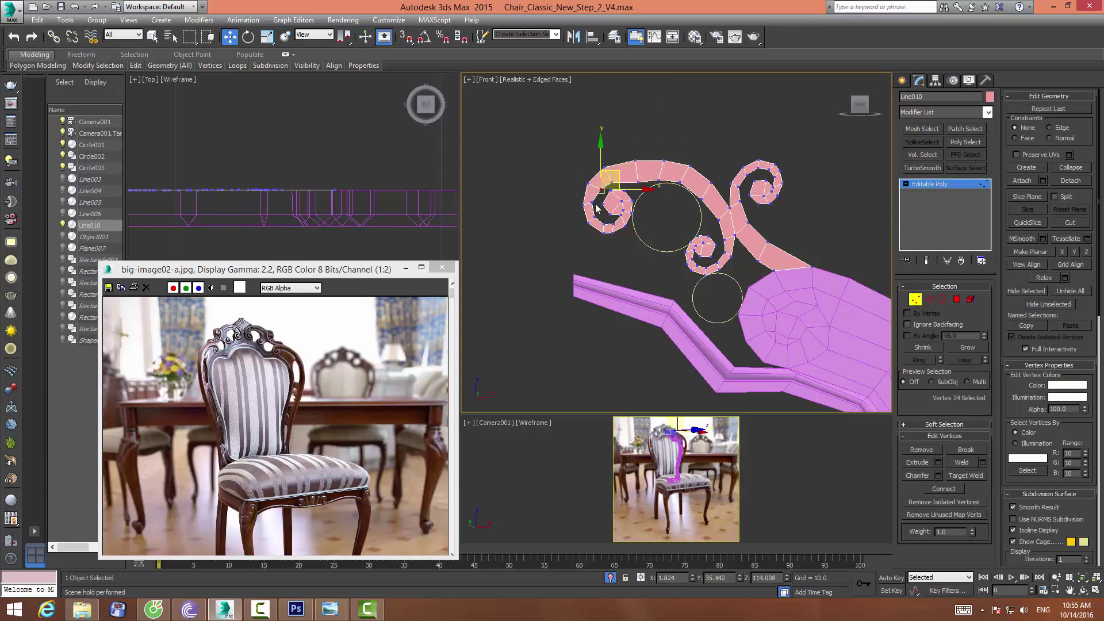
left_click(596, 202)
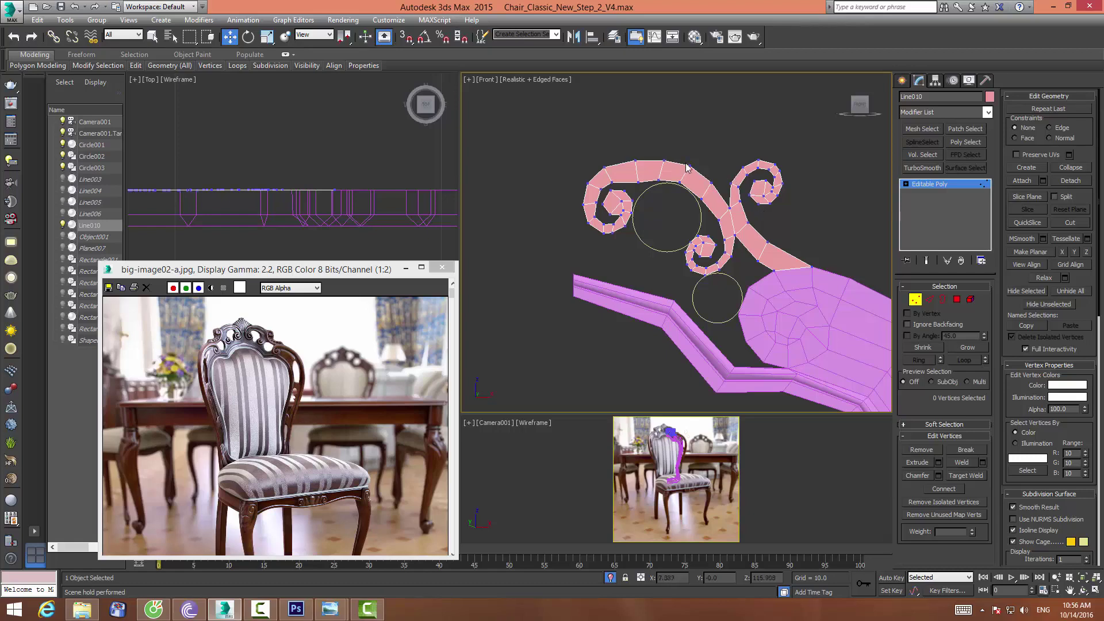
left_click(690, 165)
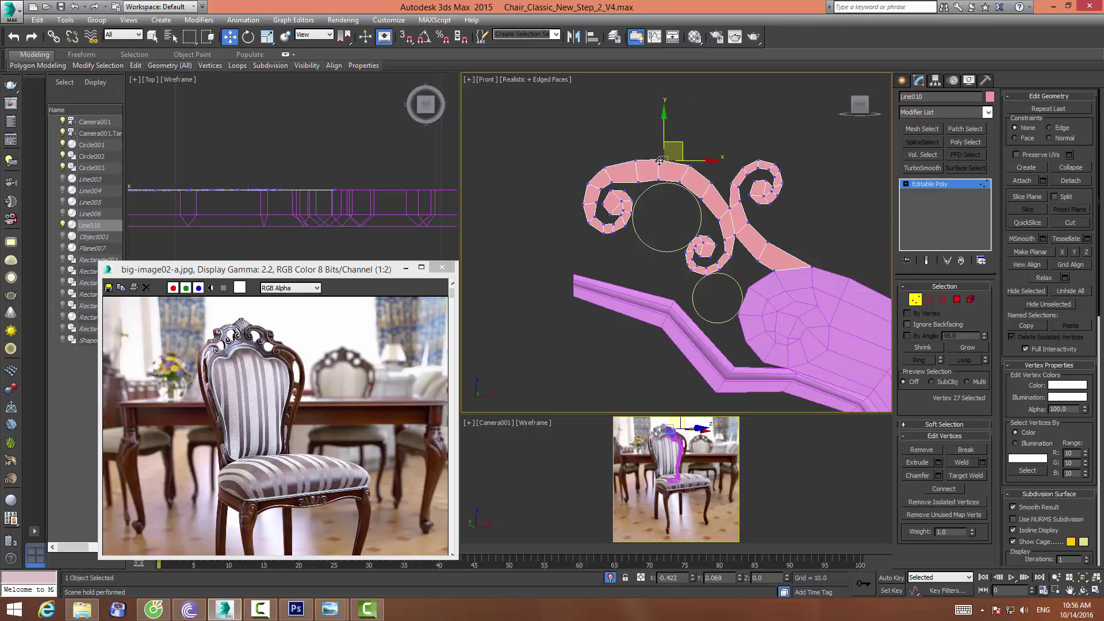
left_click(639, 179)
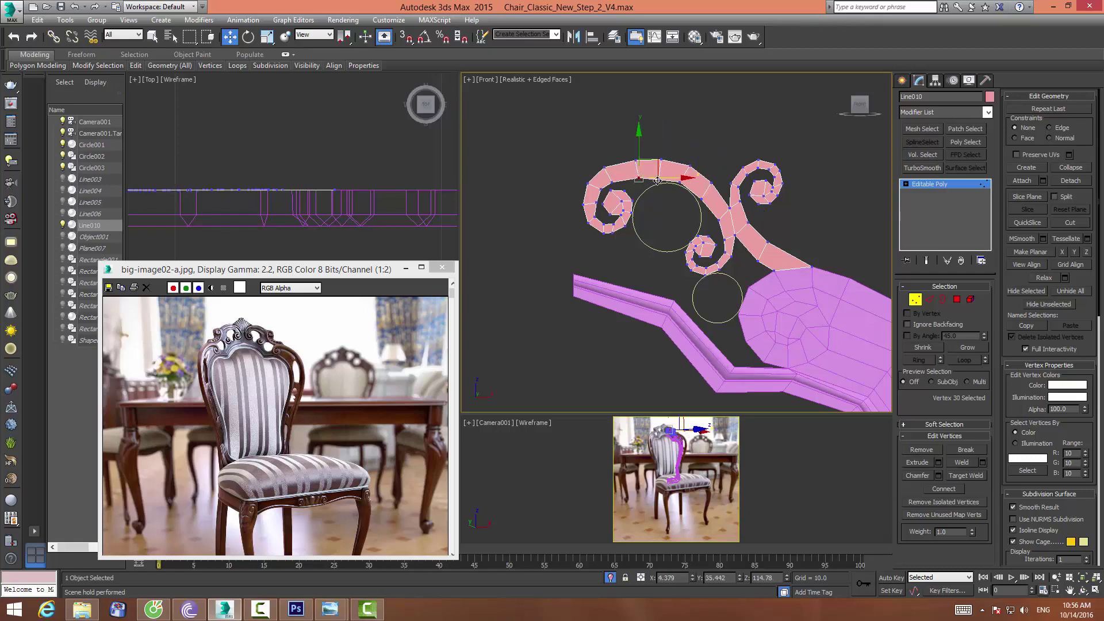
left_click(660, 186)
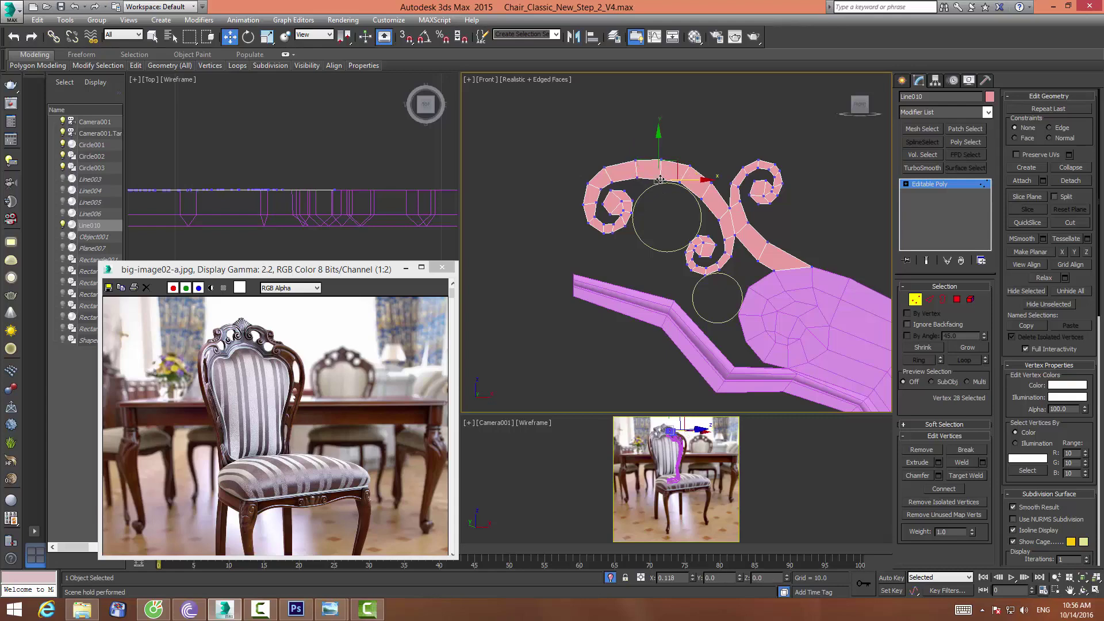
Check the ornament's right-side vertices, then select the purple rail object Circle001
left_click(914, 300)
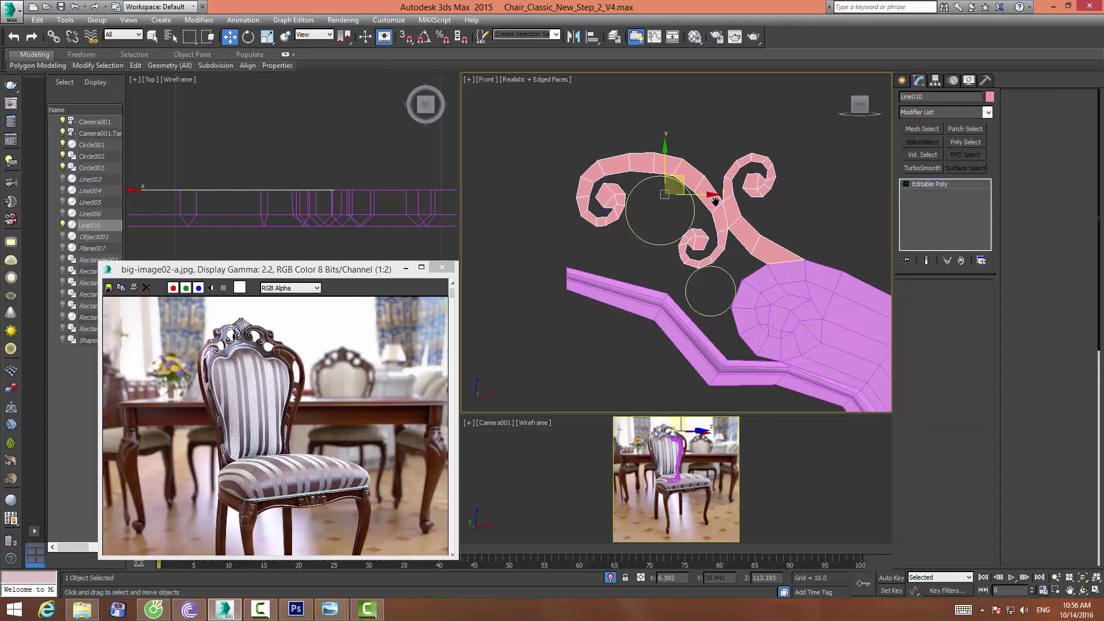
scroll(655, 150, "down", 4)
scroll(643, 176, "up", 3)
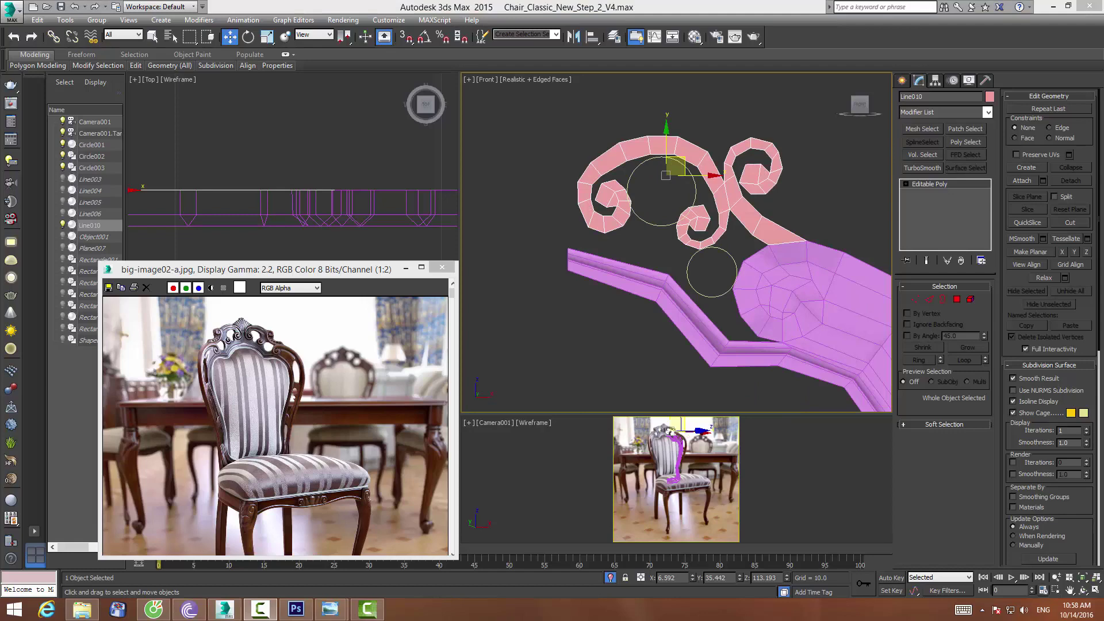
left_click(914, 299)
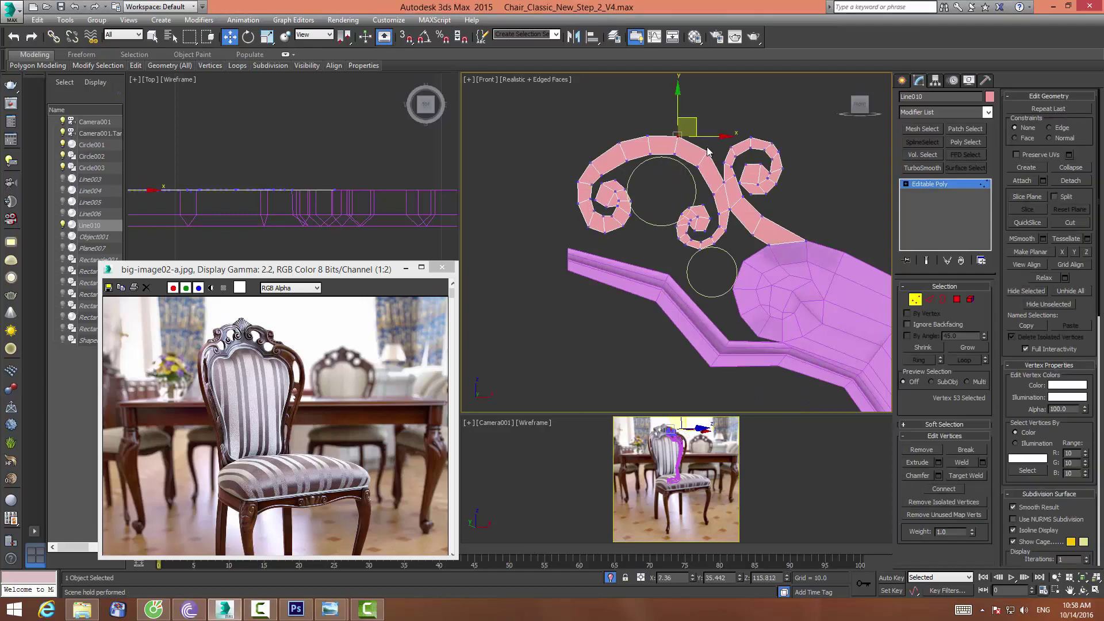
left_click_drag(726, 168, 728, 184)
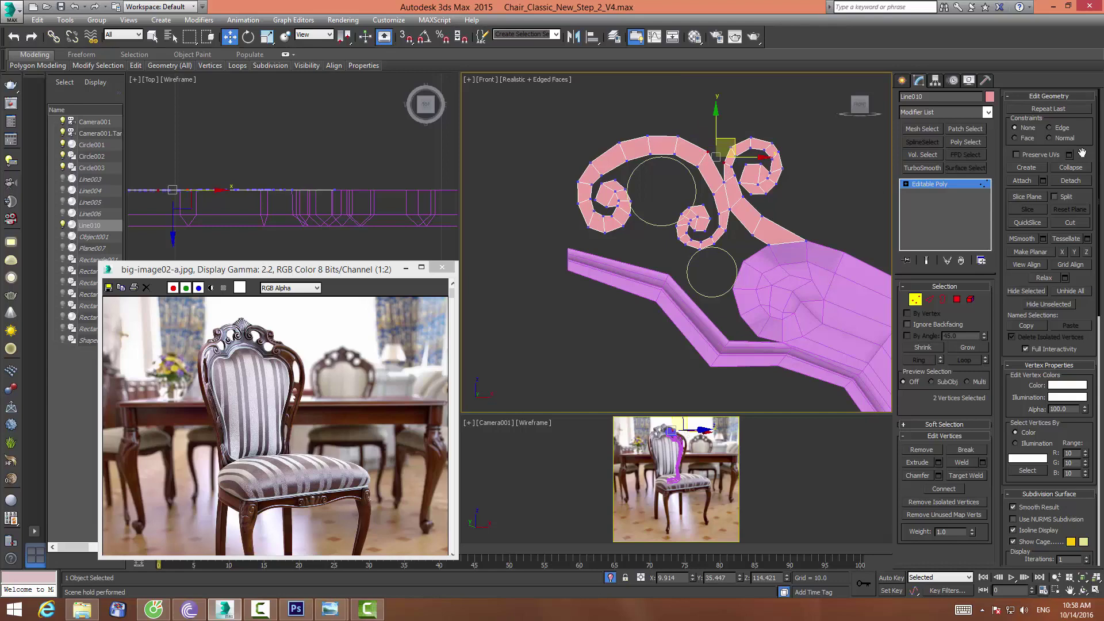
left_click(792, 99)
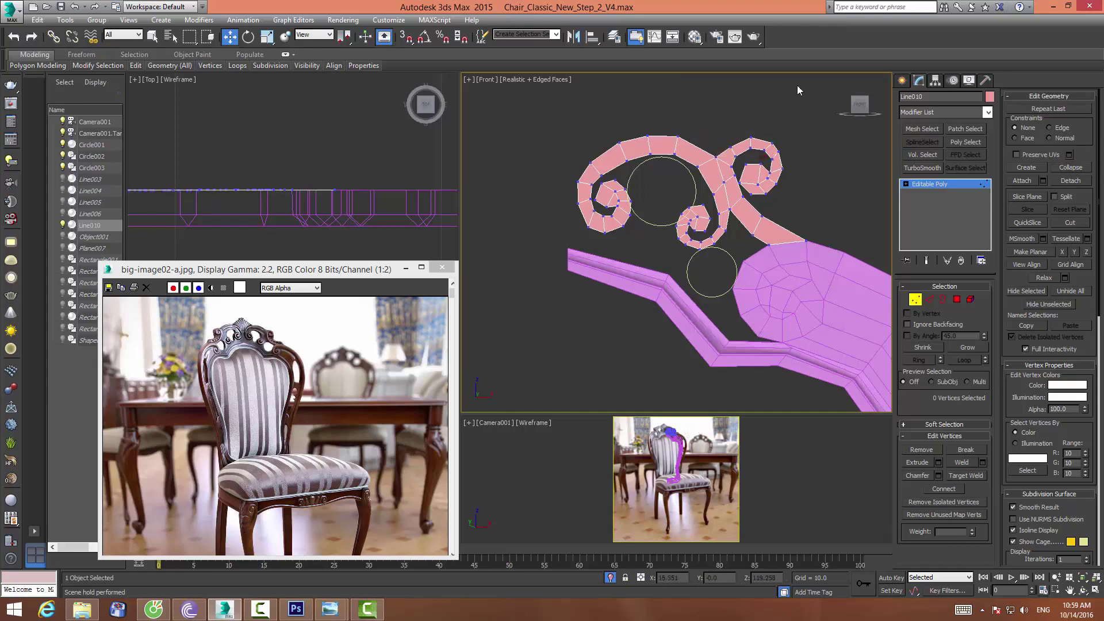
left_click(914, 299)
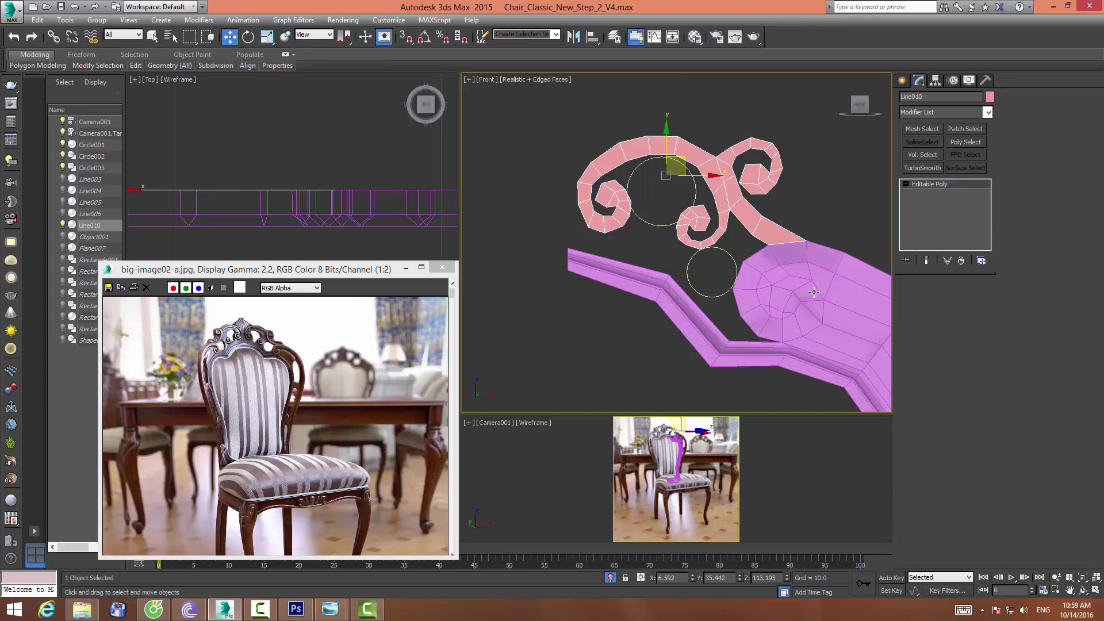
Attach the pink scroll ornament Line010 to the rail mesh Circle001
left_click(1021, 180)
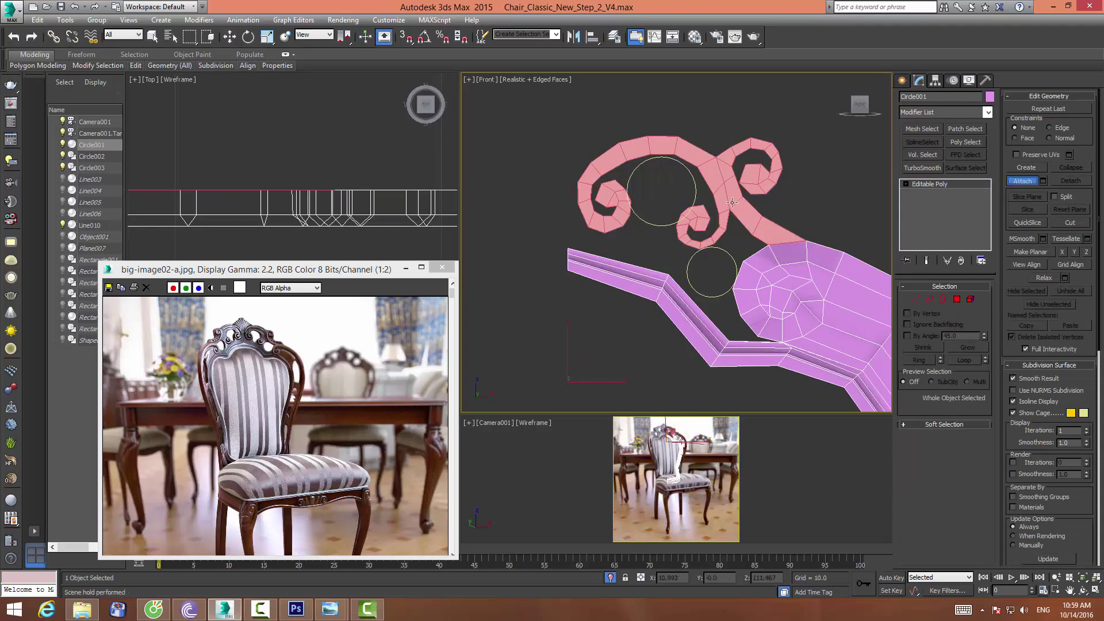
left_click(732, 202)
left_click(918, 300)
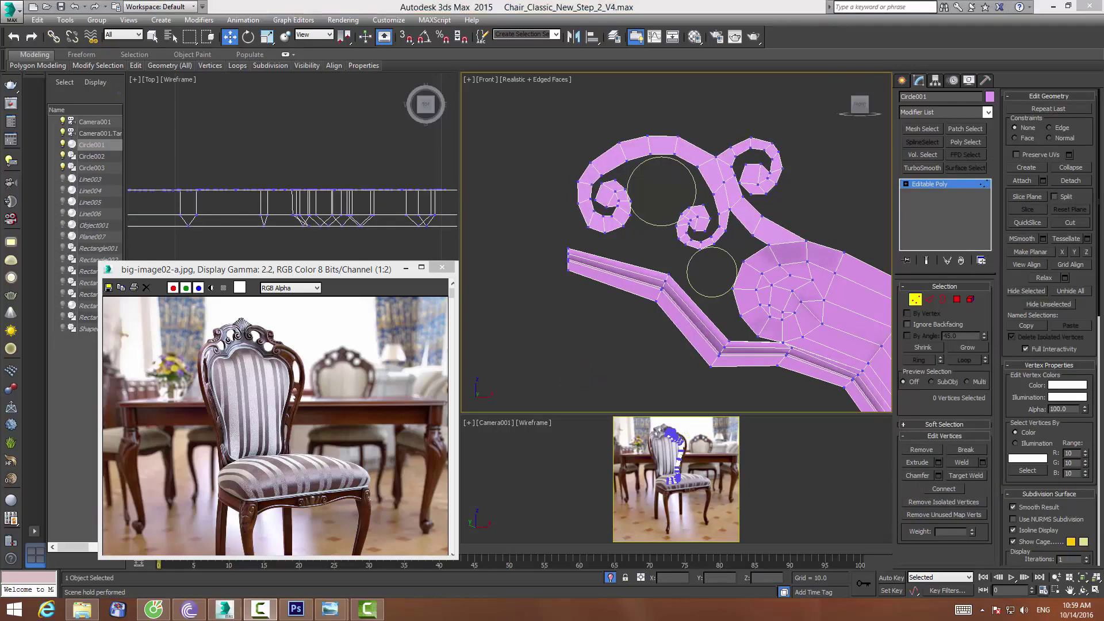
Bridge two facing spiral edges with a strip and split it with a connecting edge
left_click(929, 300)
scroll(671, 202, "up", 2)
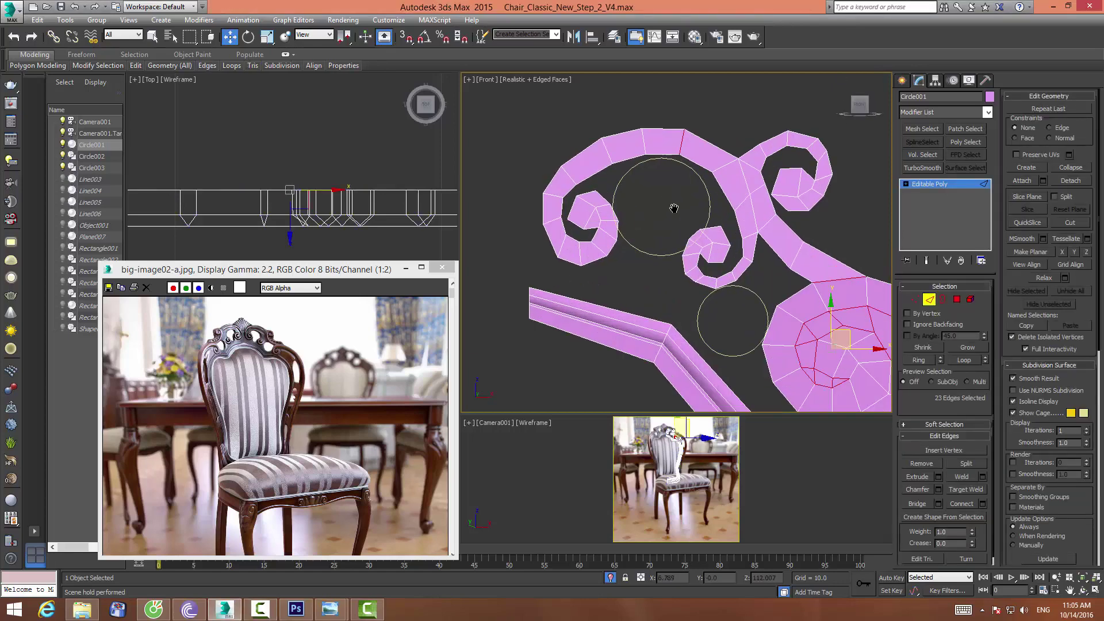
left_click(612, 247)
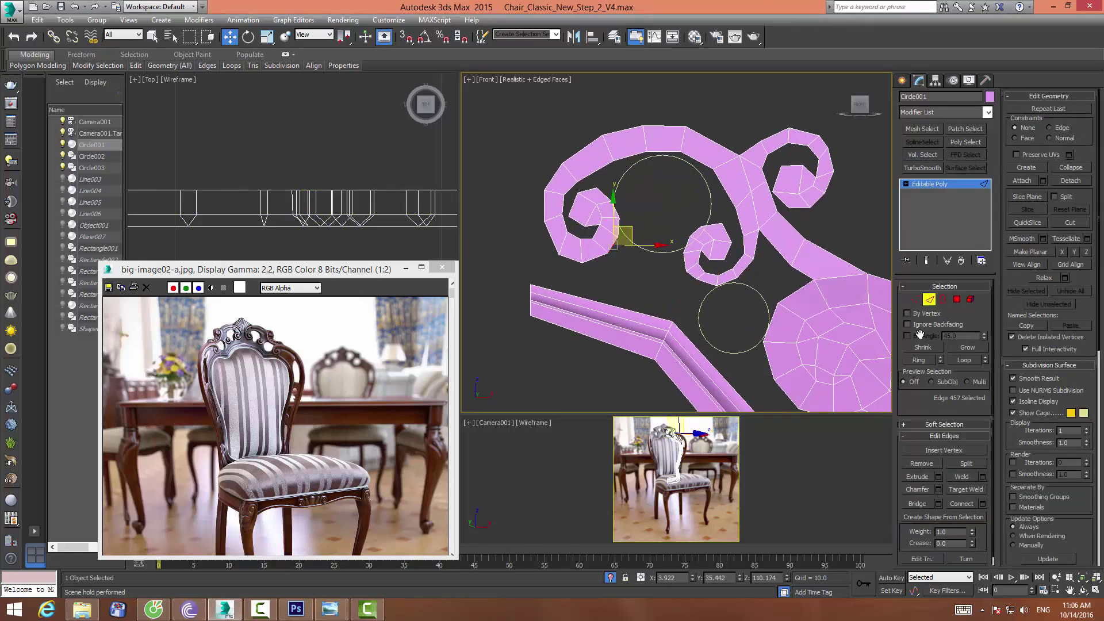
left_click(684, 263, "ctrl")
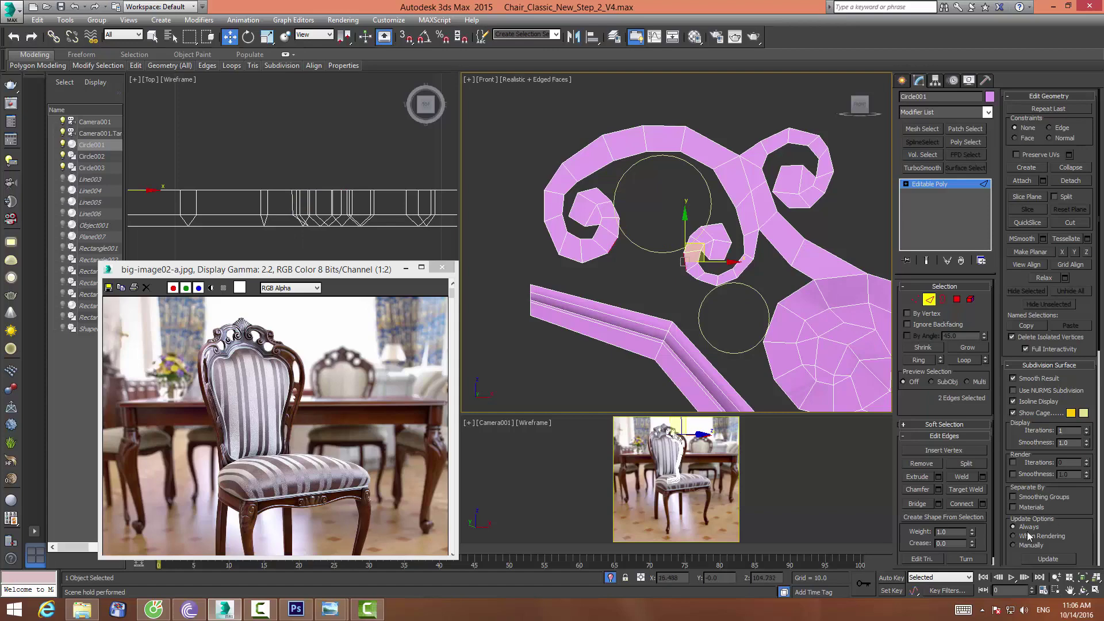
left_click(917, 503)
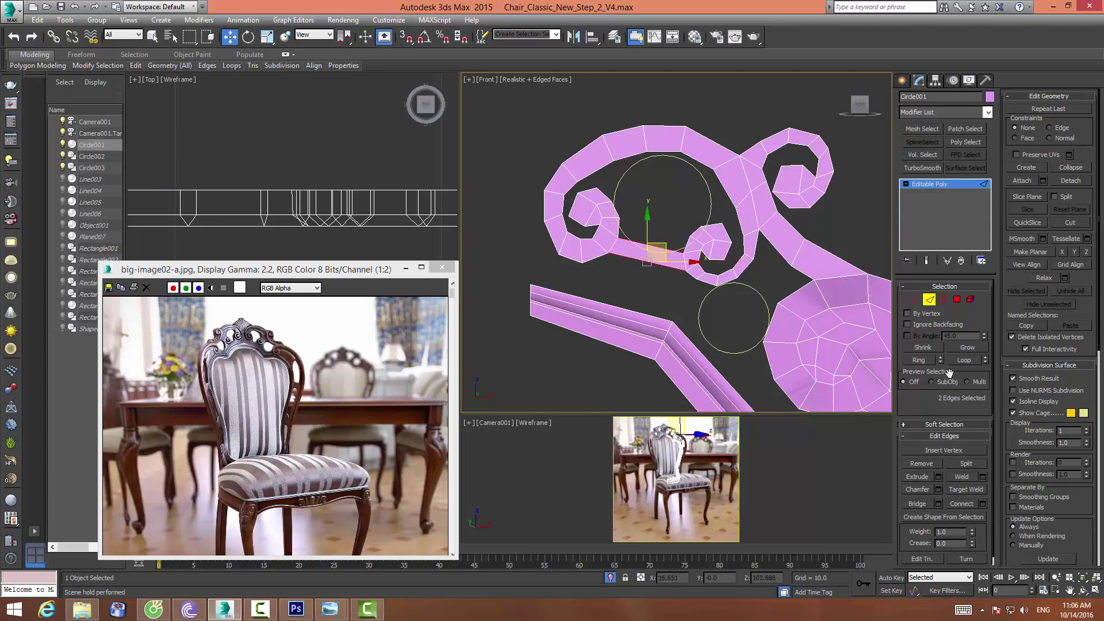
left_click(962, 503)
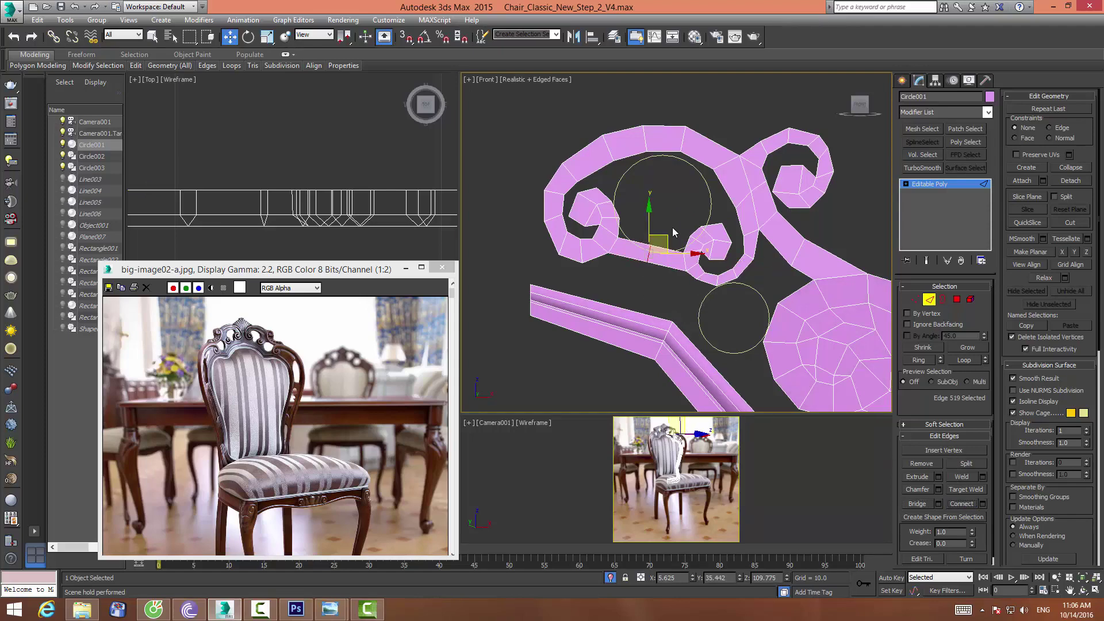
left_click_drag(662, 234, 660, 238)
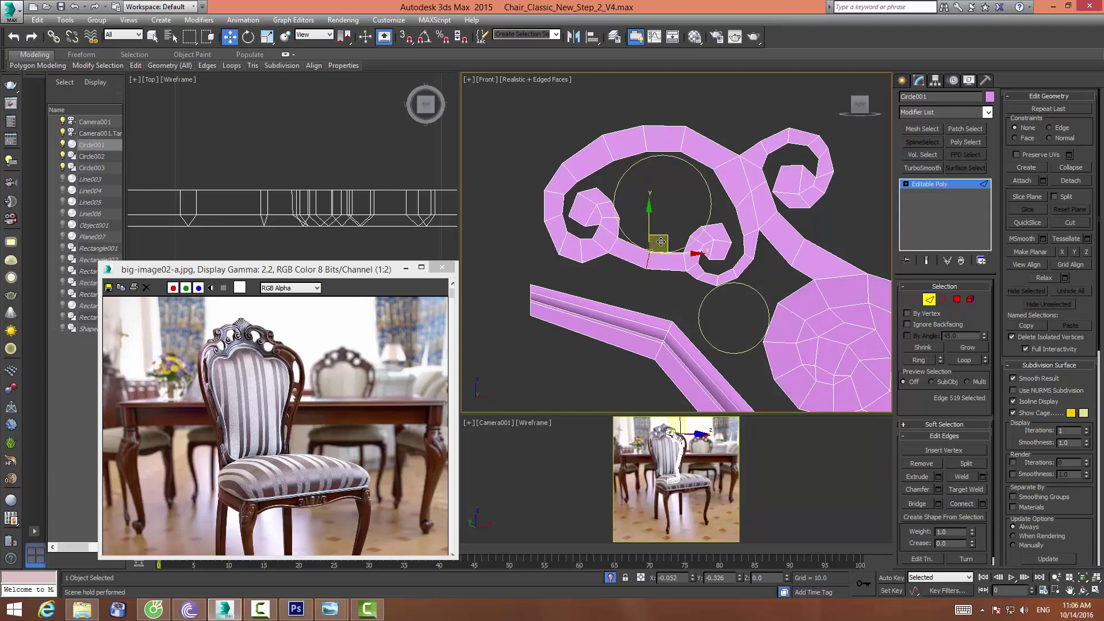
left_click(660, 292)
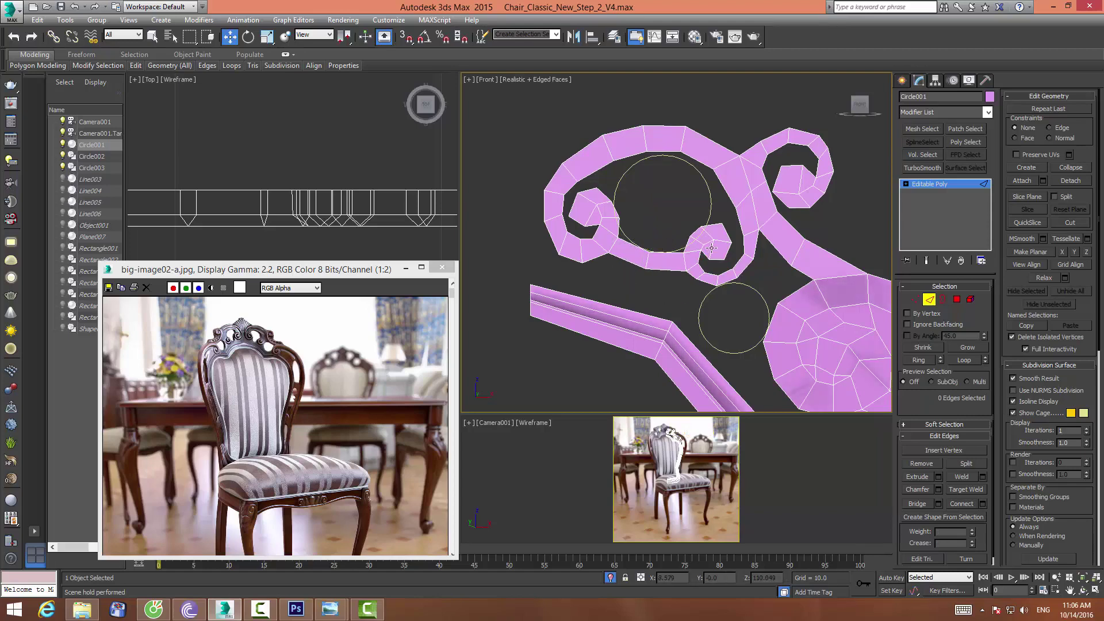
Add a connecting edge ring across the lower bar's edge loop
left_click(914, 299)
scroll(635, 190, "up", 3)
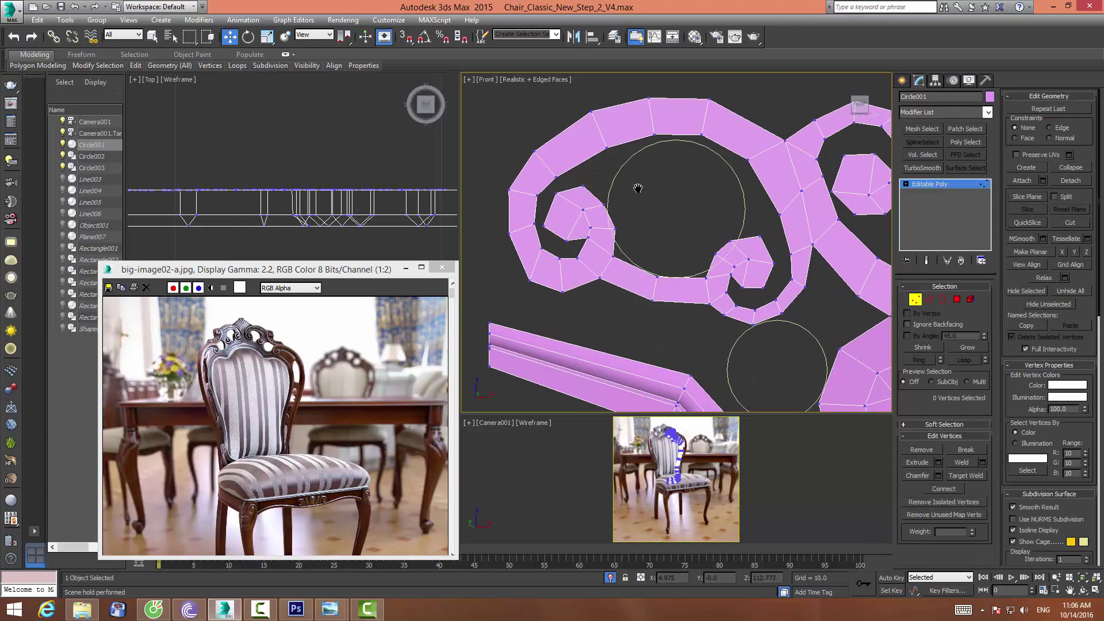
left_click(914, 299)
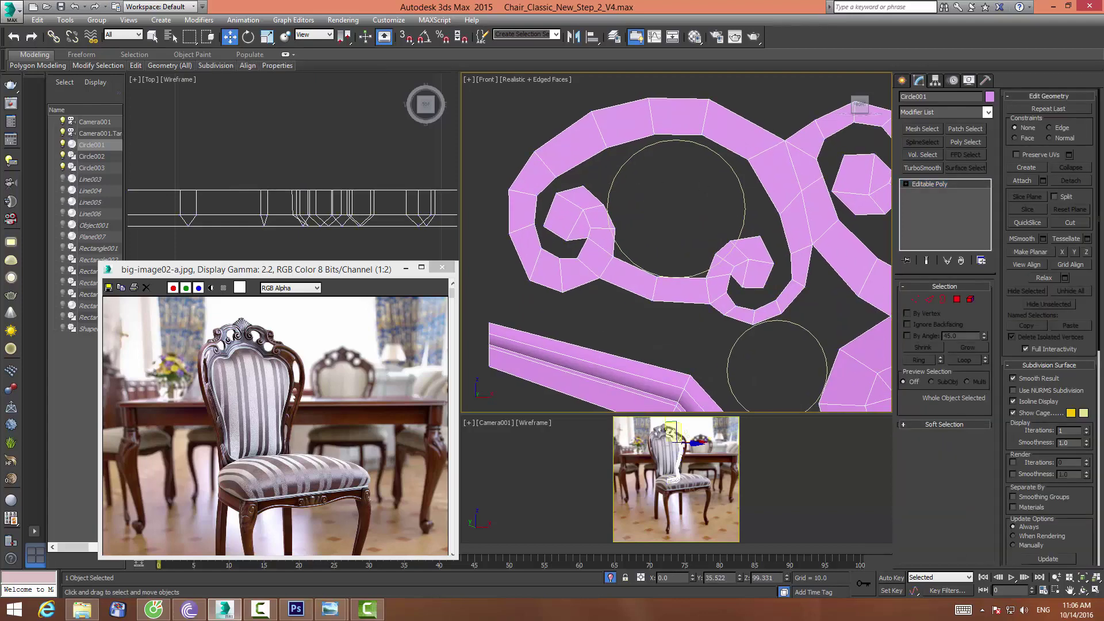
middle_click_drag(814, 411, 799, 338)
left_click(928, 299)
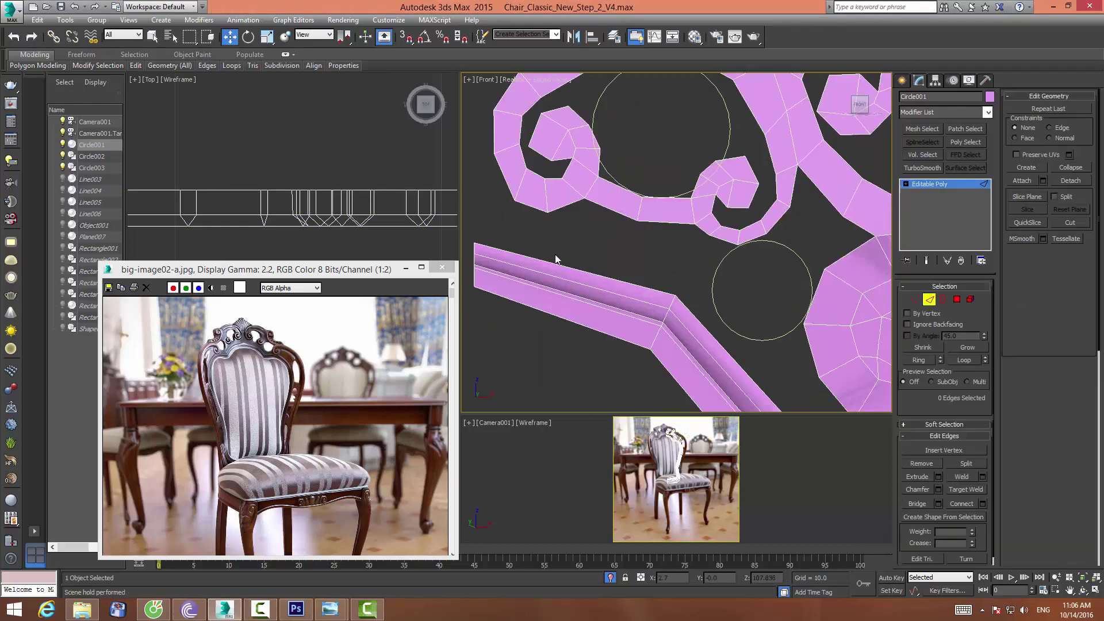
double_click(554, 257)
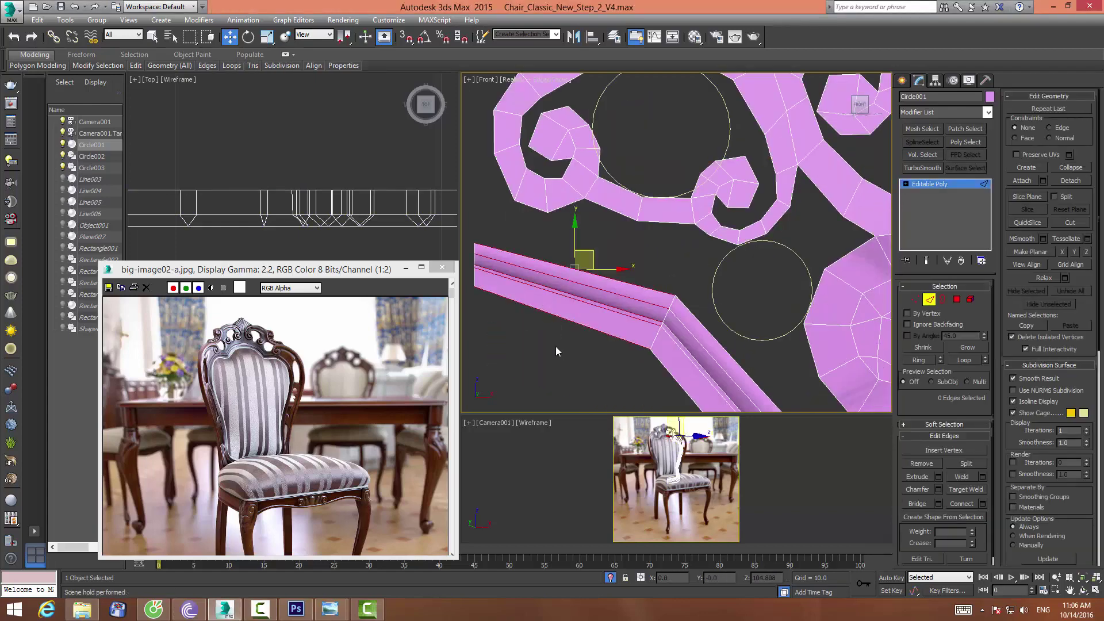
left_click(956, 503)
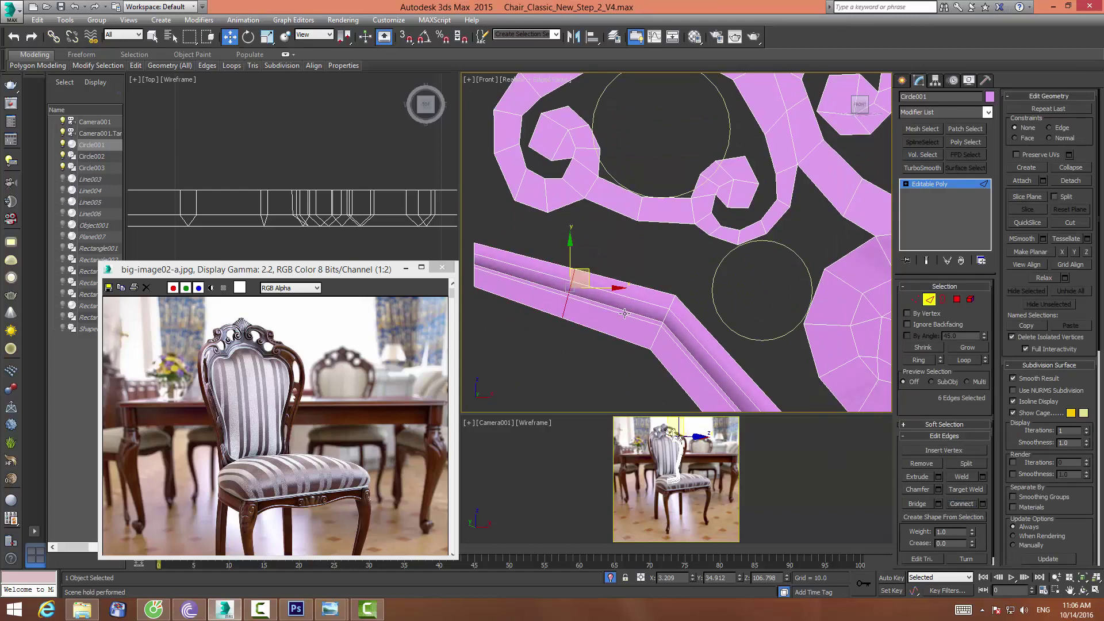
left_click(642, 265)
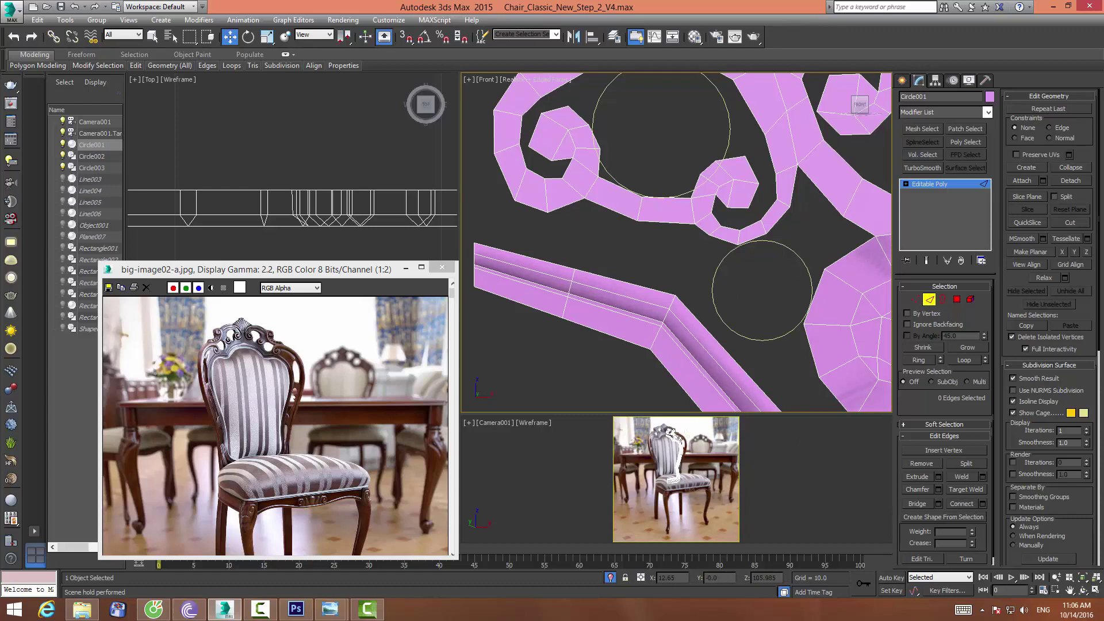
Raise the new vertices across the lower bar slightly
left_click(914, 299)
left_click_drag(545, 251, 591, 351)
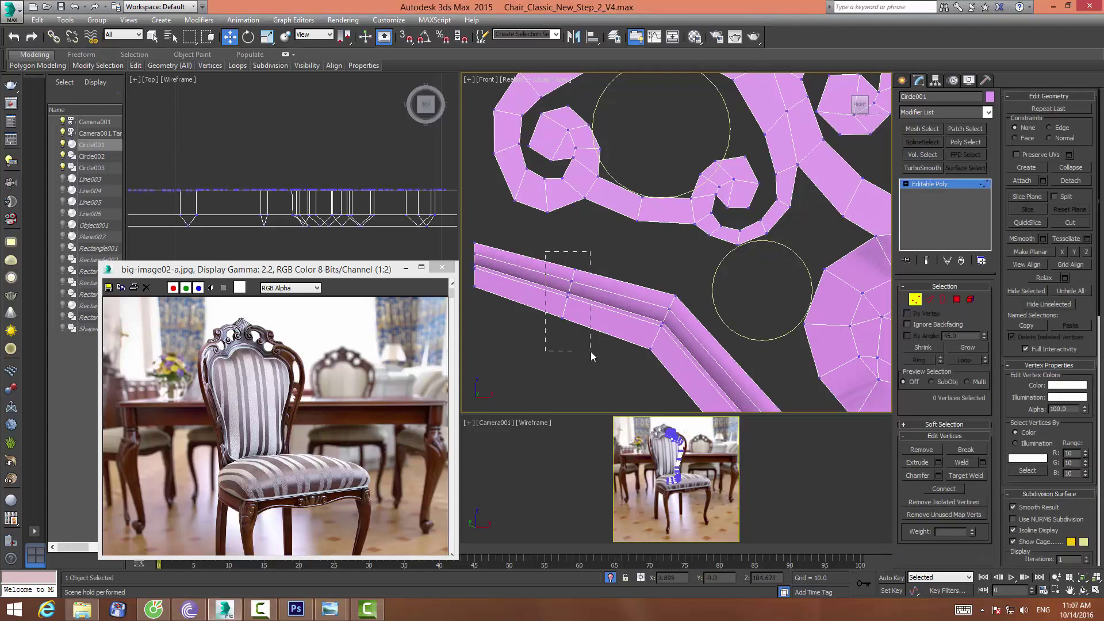
left_click_drag(586, 272, 586, 262)
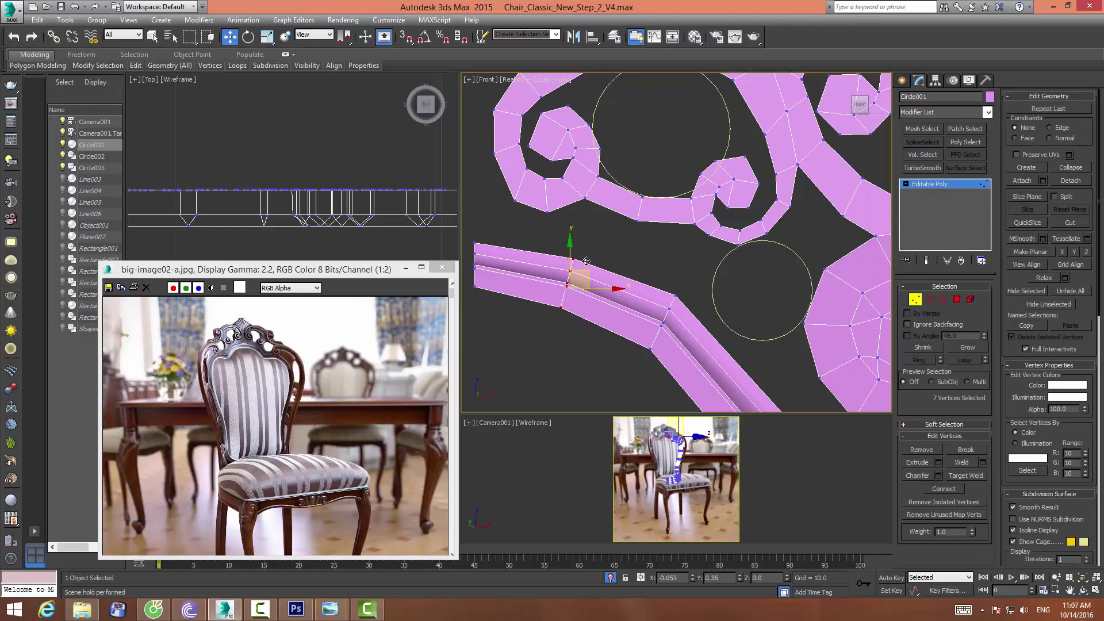
left_click(616, 246)
Ring-select edges around the bar, connect them, and shift the new edges upward
left_click(928, 299)
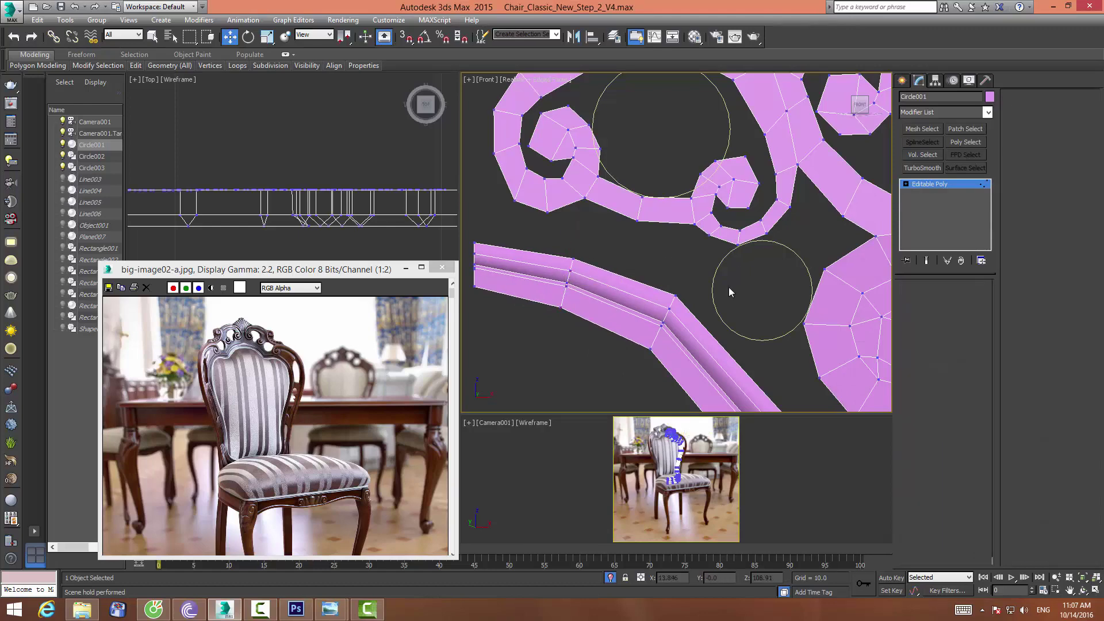
left_click(632, 278)
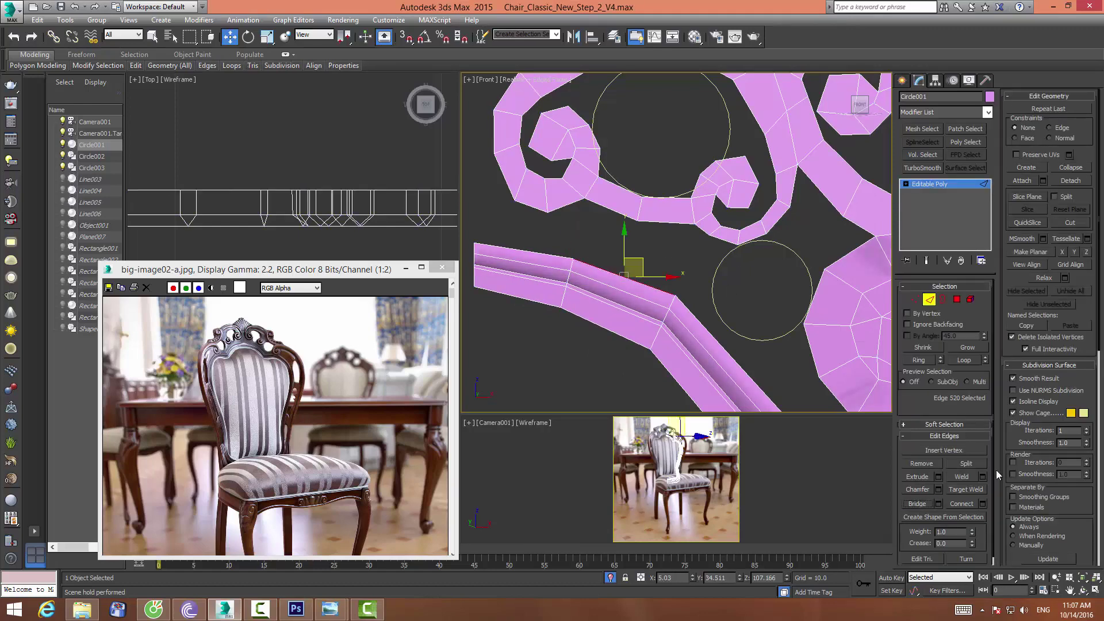
left_click(918, 360)
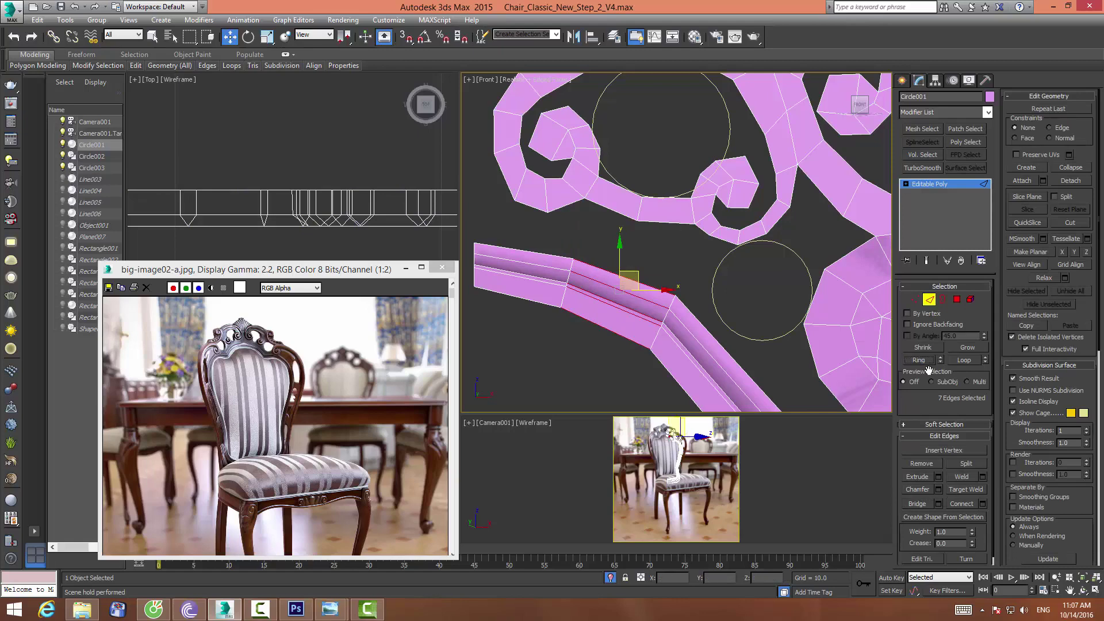
left_click(982, 503)
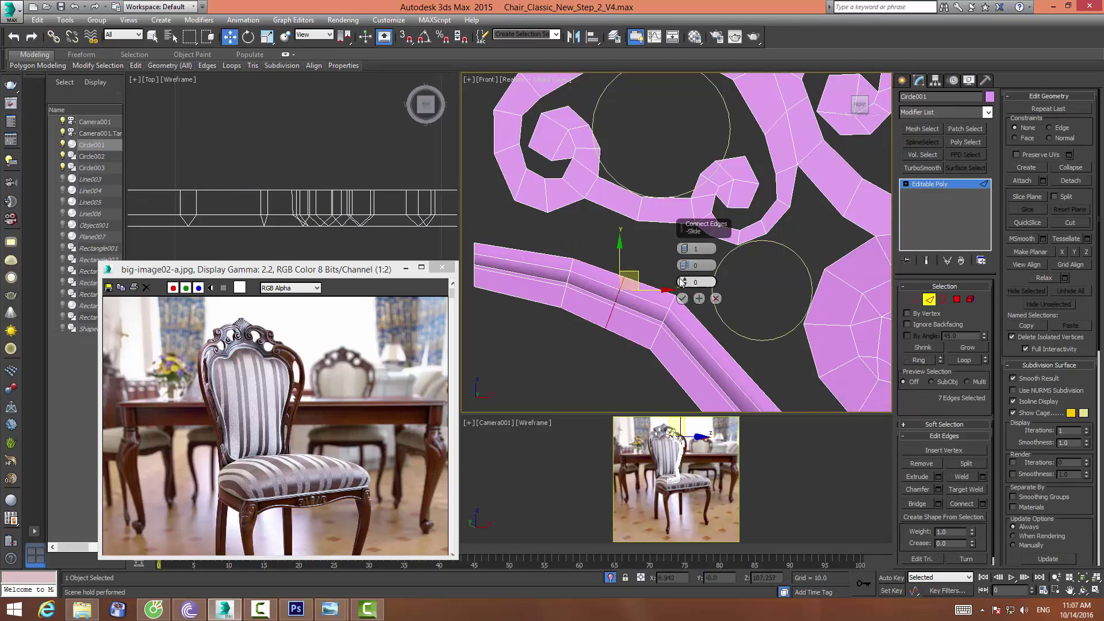
left_click(681, 299)
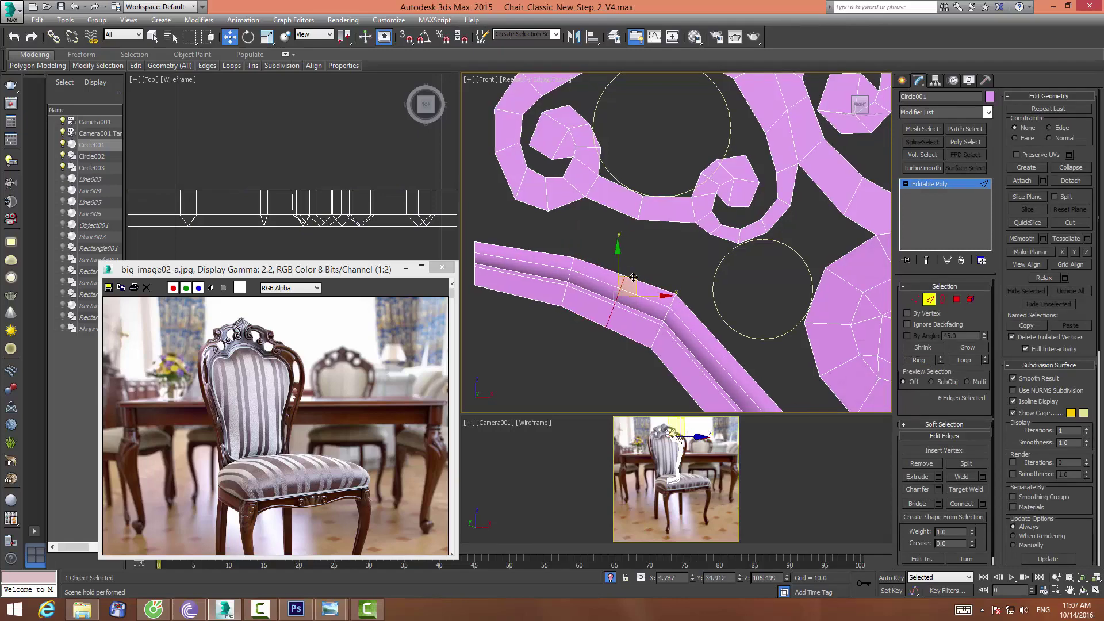
left_click_drag(632, 281, 632, 276)
left_click(679, 247)
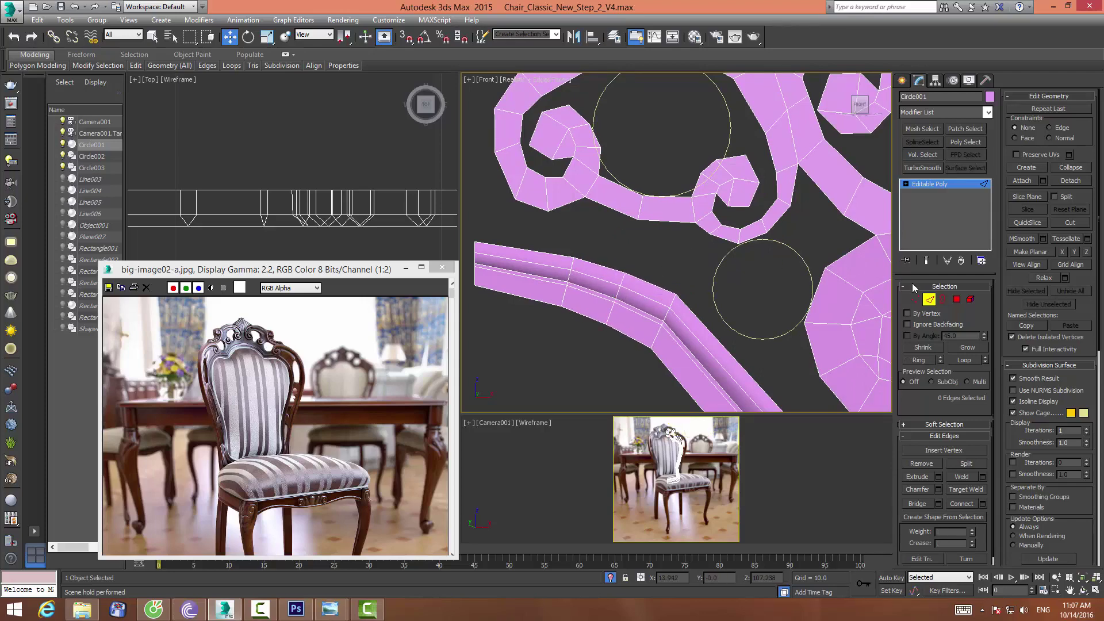
Select the bar's upper-rim edges and the scroll's lower-rim edges, then the bar's top edges
left_click(657, 285)
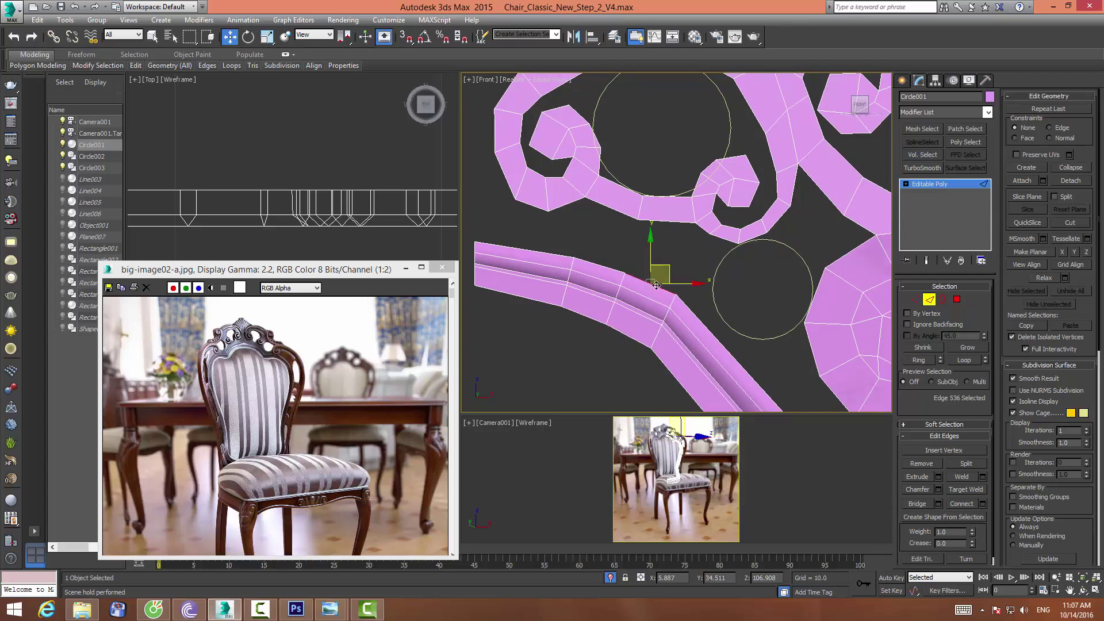
left_click(610, 267, "ctrl")
left_click(611, 208, "ctrl")
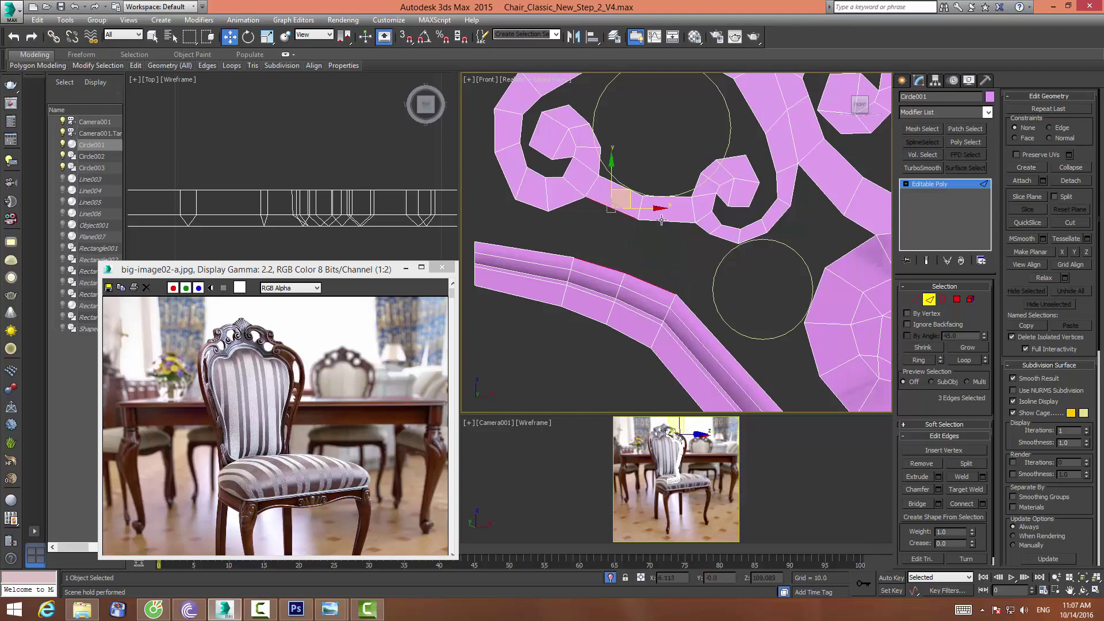
left_click(666, 220, "ctrl")
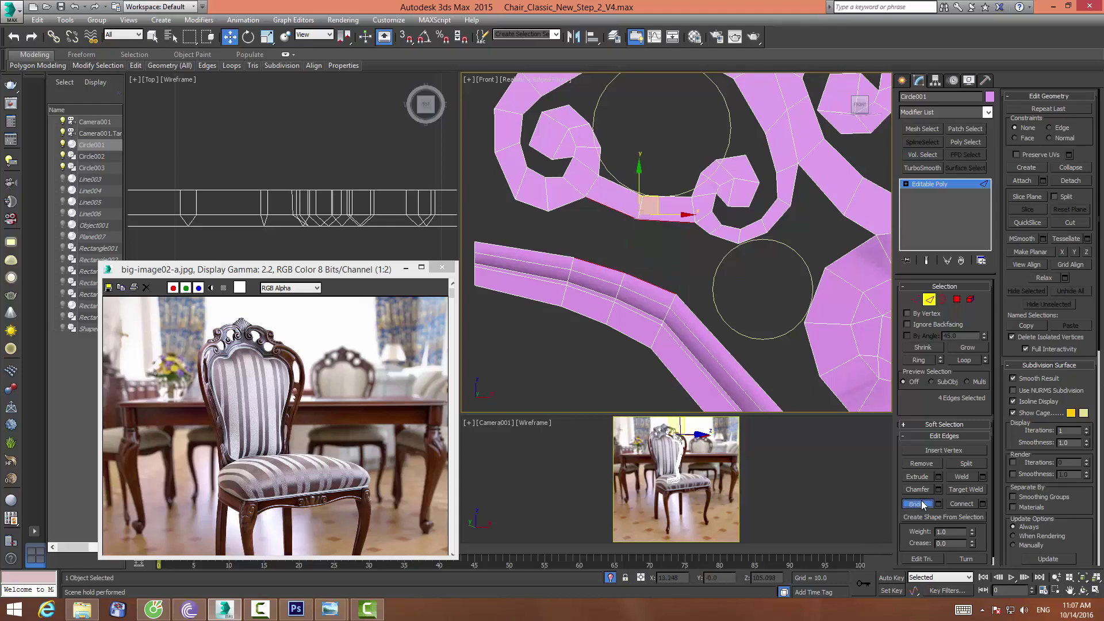
left_click(674, 246)
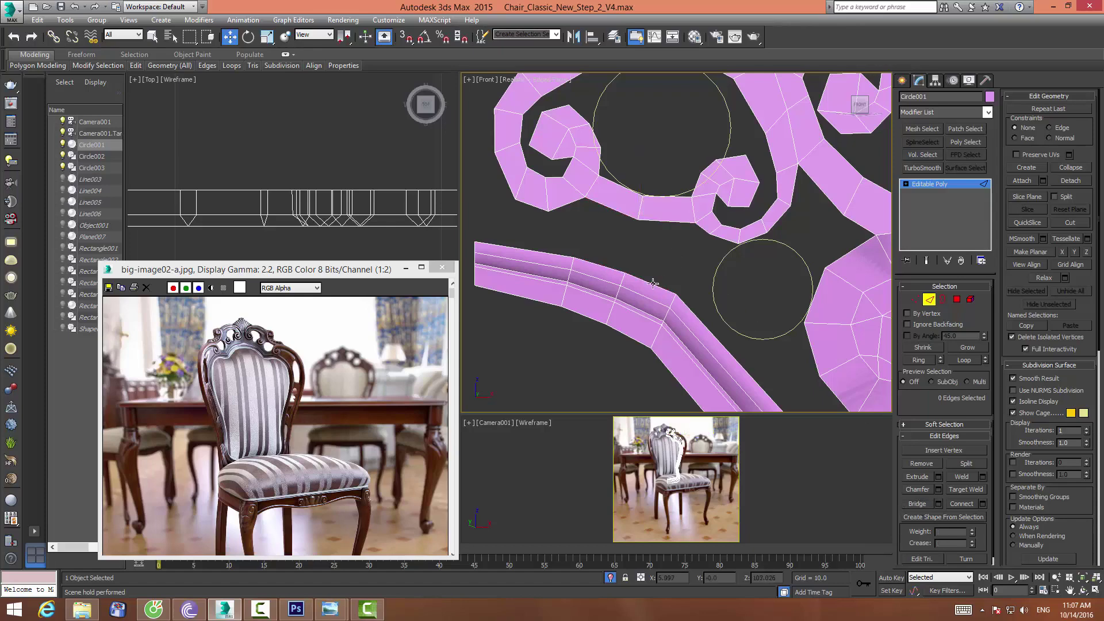
left_click(650, 284)
left_click(600, 264, "ctrl")
Extrude the rail's two top edges upward into a connector piece
left_click(1082, 590)
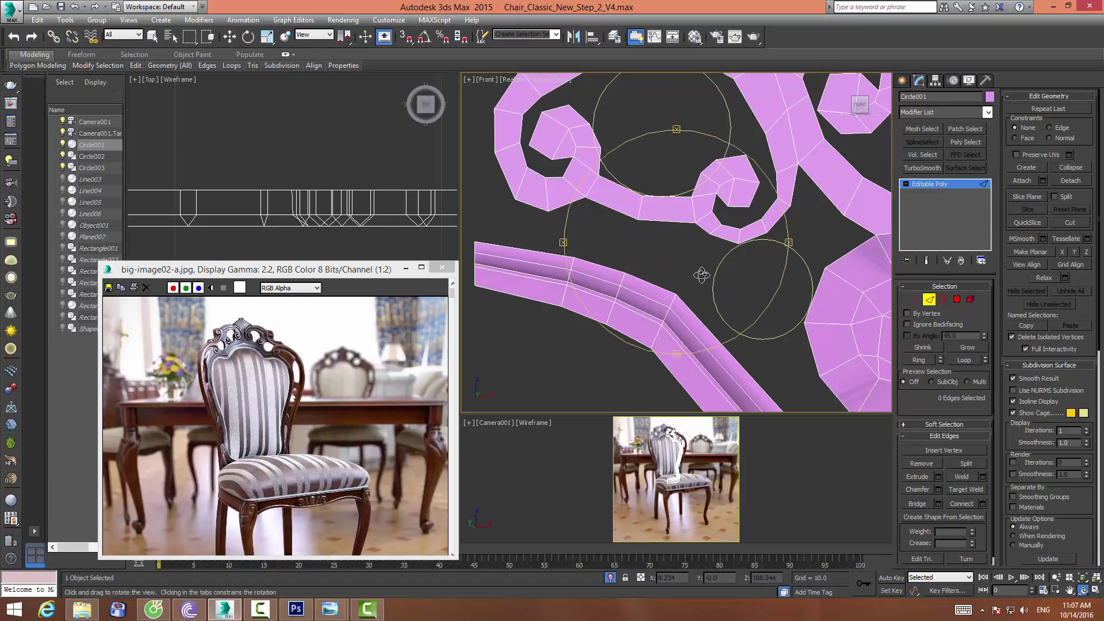
left_click_drag(701, 274, 891, 305)
left_click(676, 289)
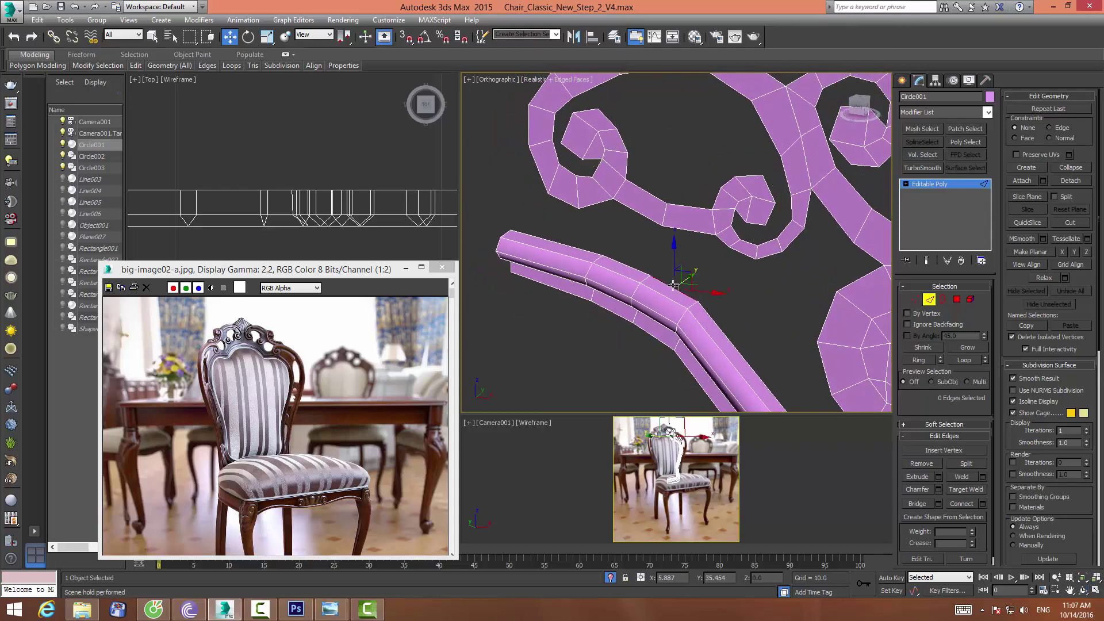
left_click(624, 267, "ctrl")
left_click_drag(651, 247, 661, 208, "shift")
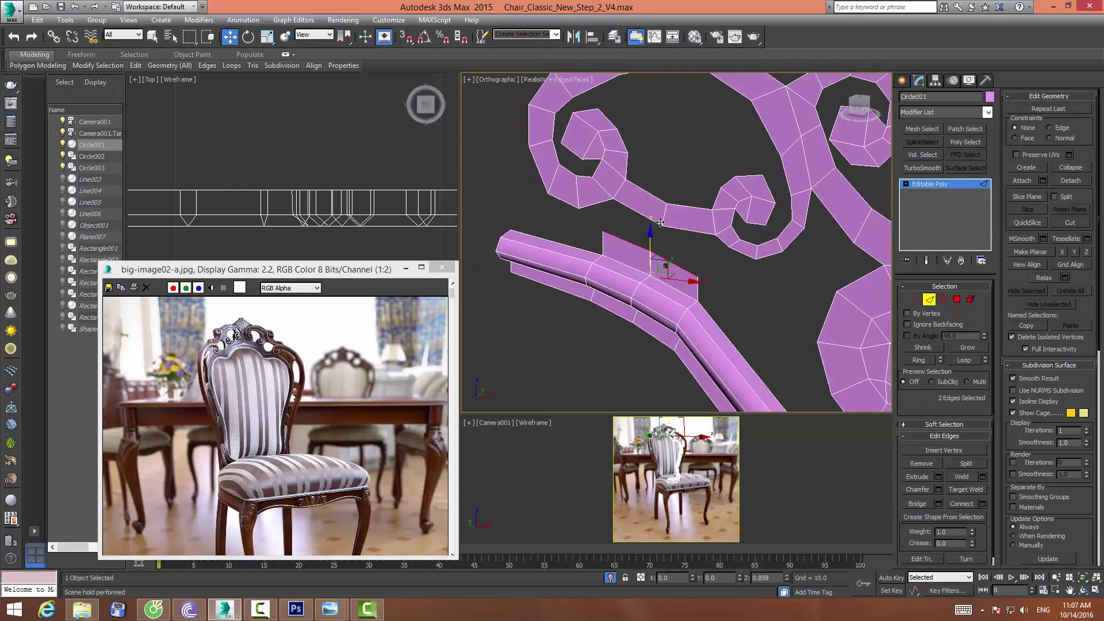
left_click(678, 183)
Inspect the new connector, then switch to Front view in vertex mode
left_click(915, 299)
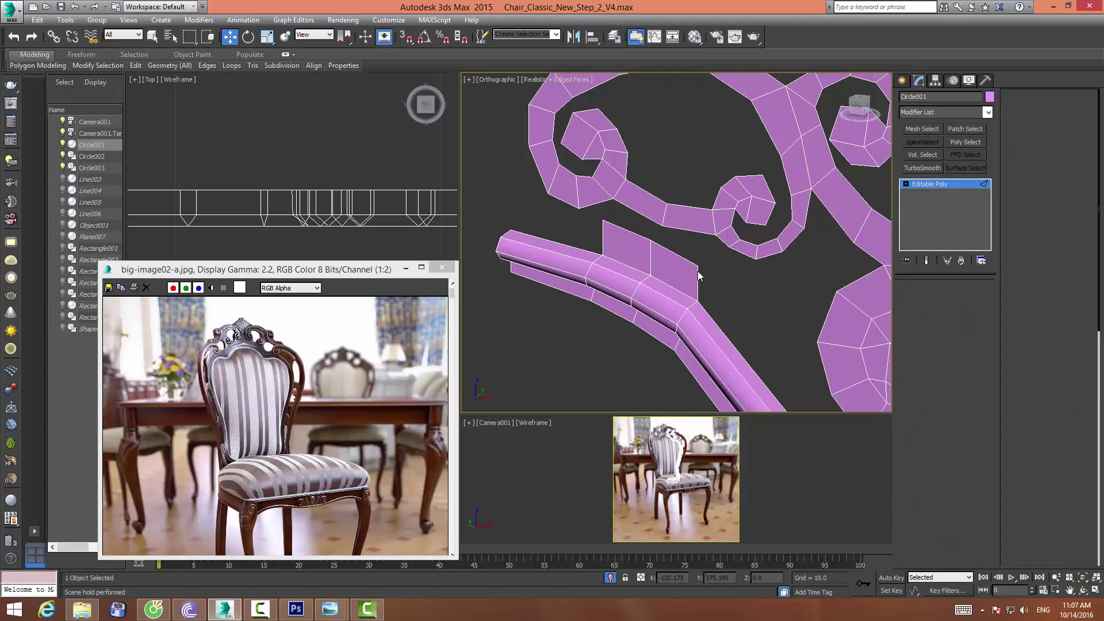
left_click(1082, 590)
left_click_drag(654, 274, 668, 273)
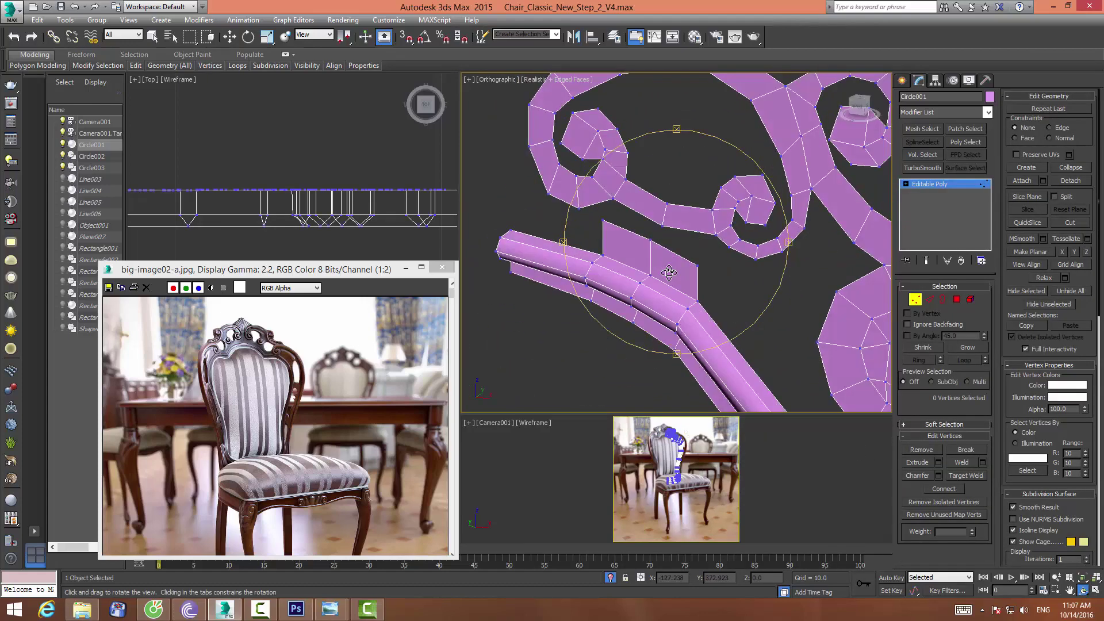
key("f")
scroll(638, 264, "up", 2)
key("w")
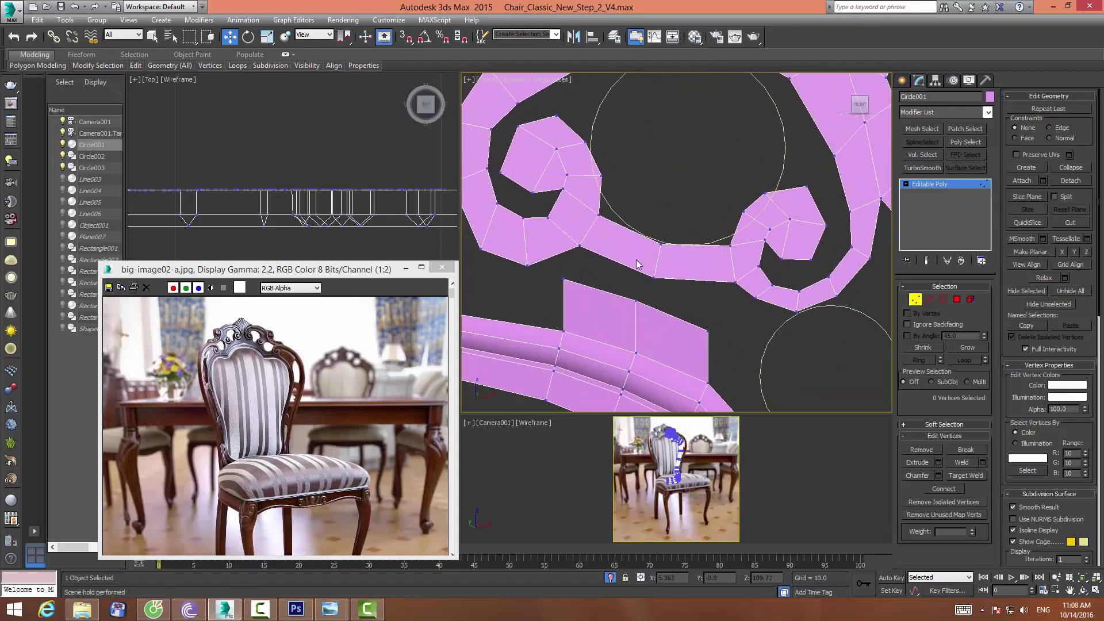
Target-weld the connector's upper corner onto the scroll vertex, undoing one mistaken weld
left_click(562, 280)
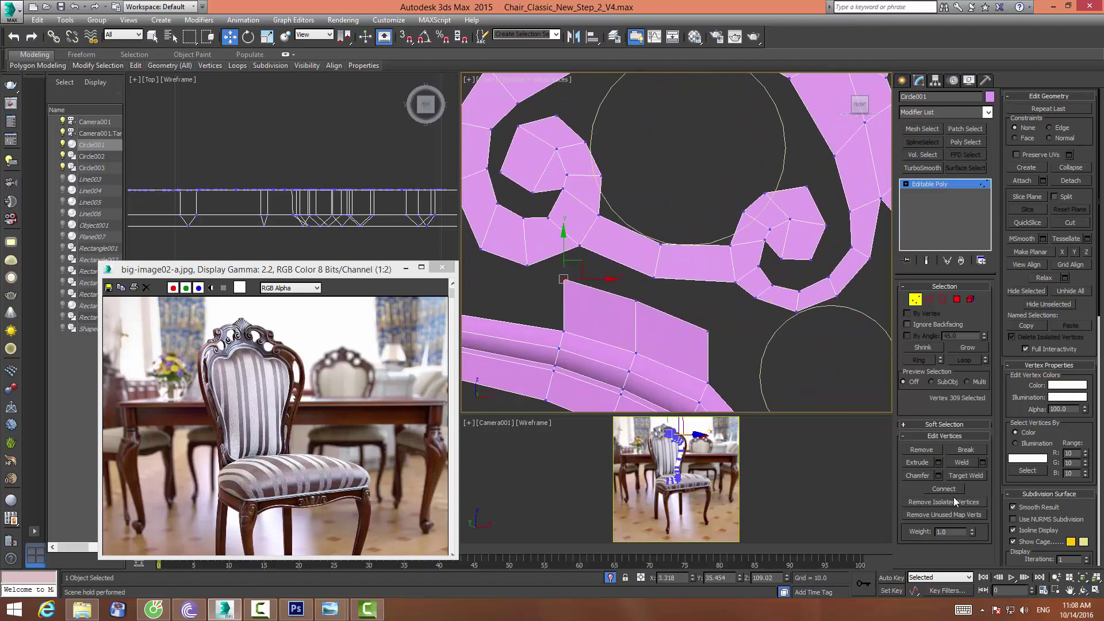
left_click(966, 475)
left_click(563, 279)
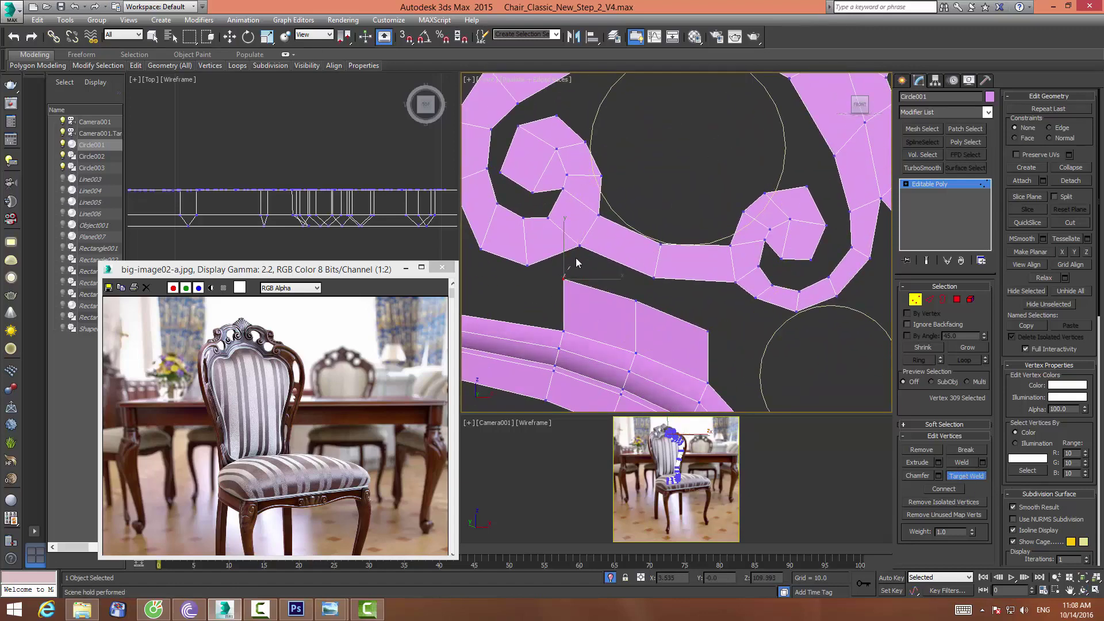
left_click(580, 246)
left_click(637, 301)
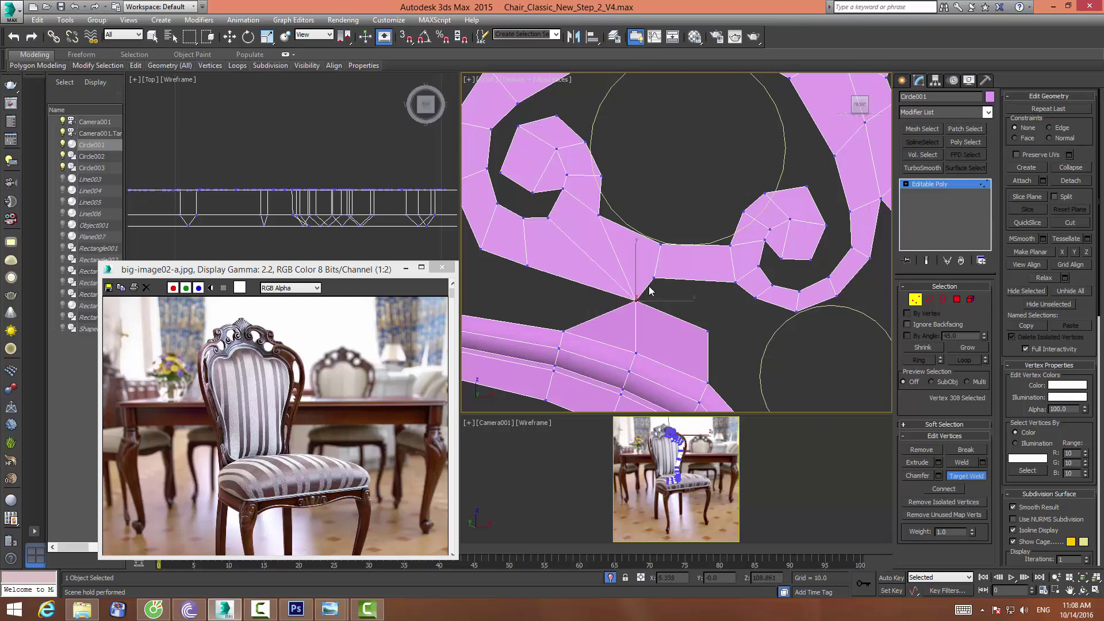
key("ctrl+z")
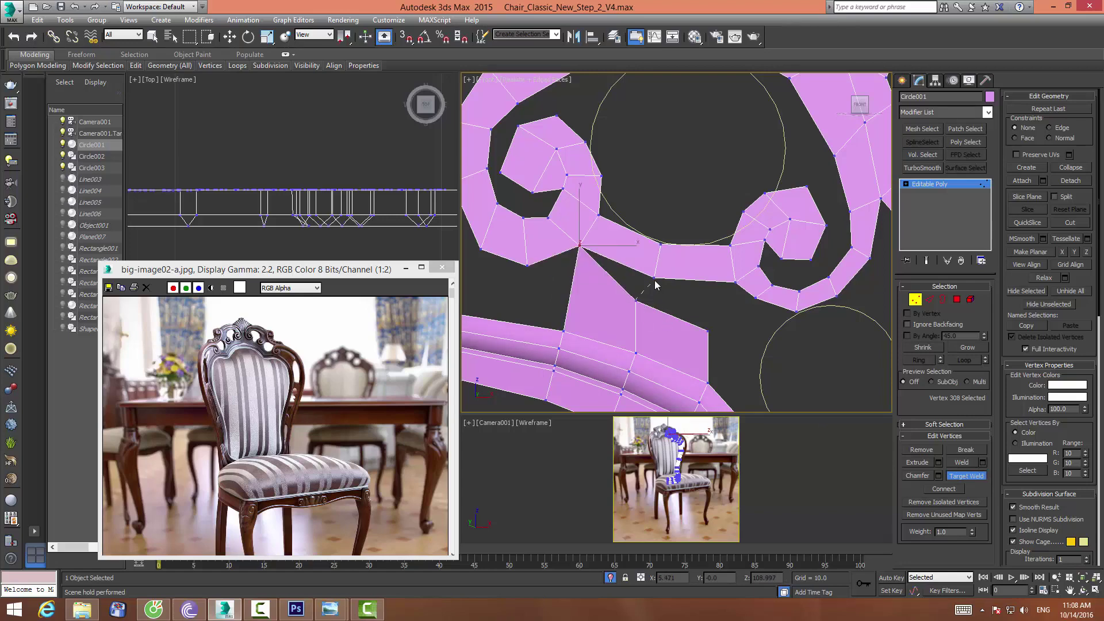
key("w")
Select the connector's other top corner and start welding it onto the scroll
left_click(641, 300)
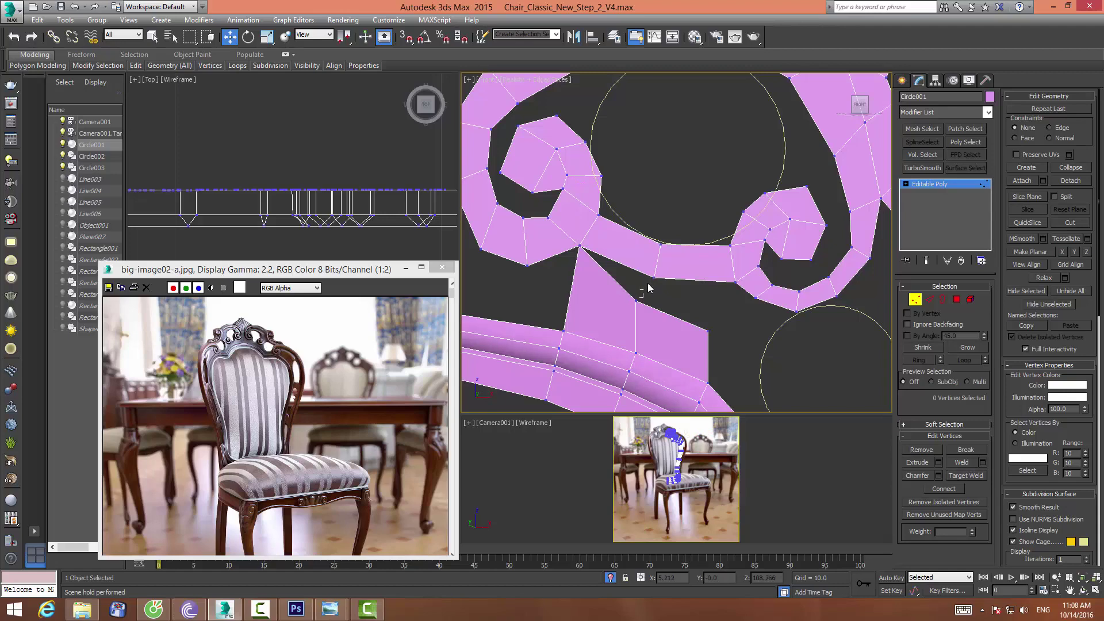
left_click(653, 279)
left_click(633, 301)
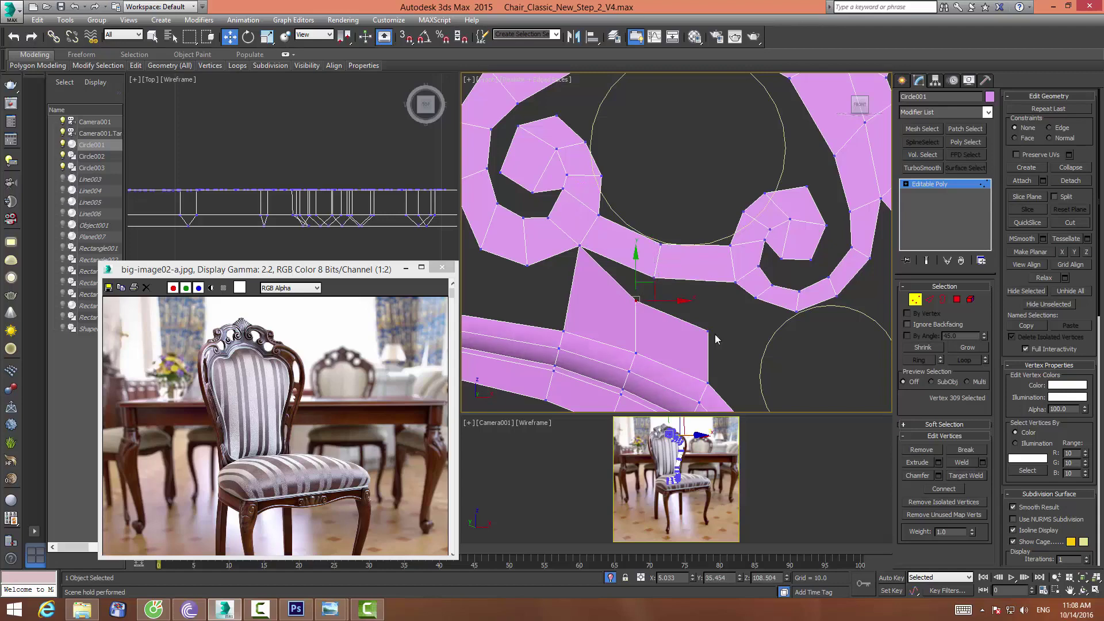
key("ctrl+w")
left_click(636, 300)
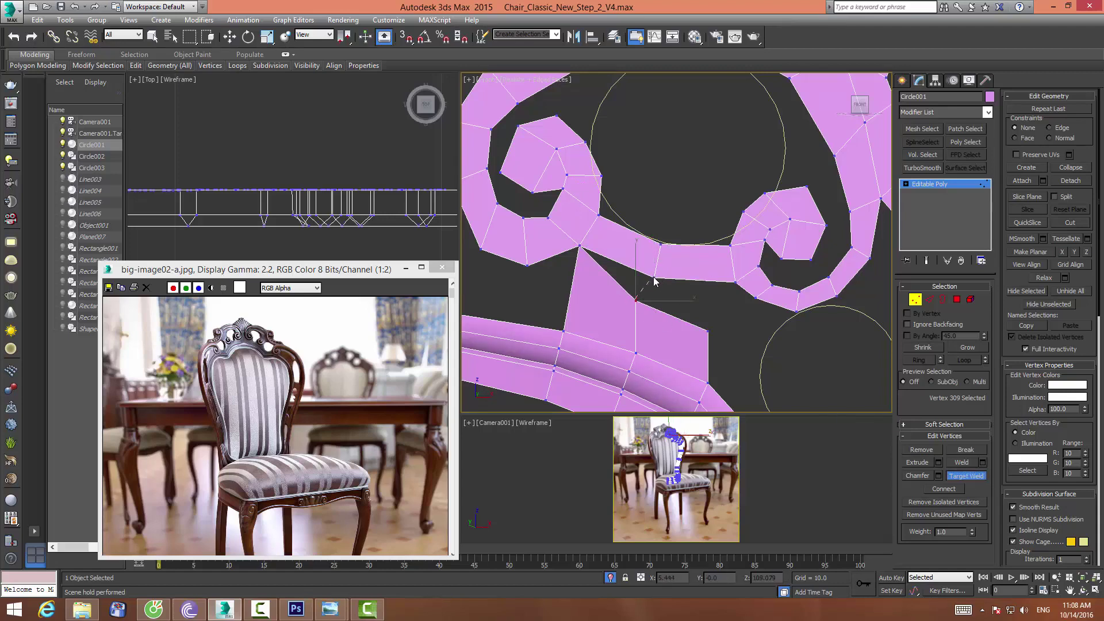
Snap the connector corner onto the scroll vertex with vertex snapping on
key("w")
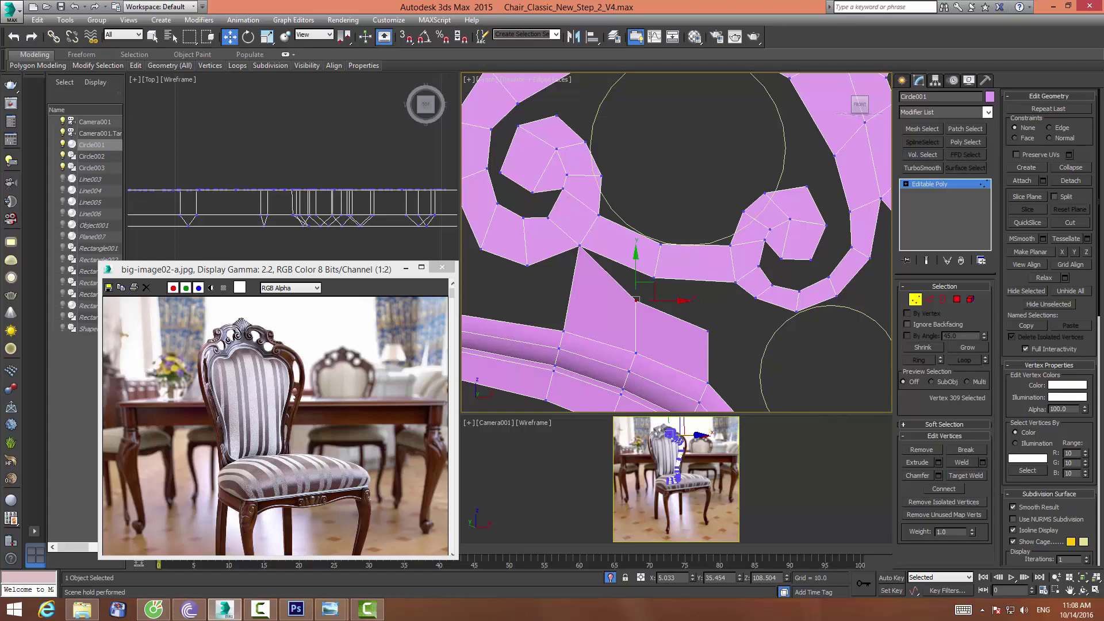
key("s")
left_click_drag(636, 298, 728, 285)
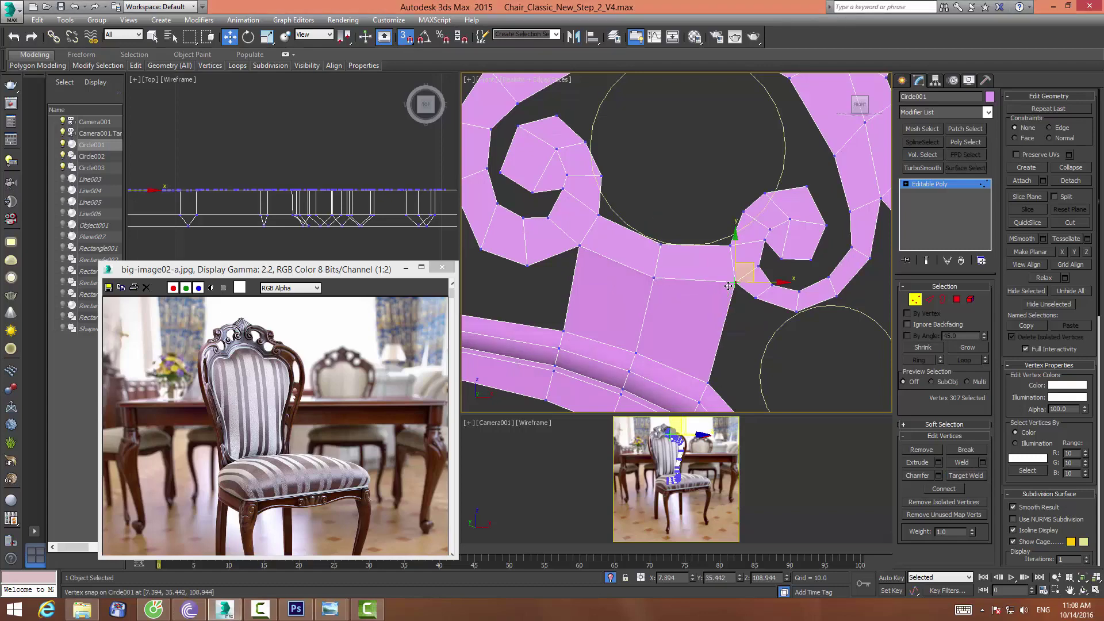
left_click(681, 312)
Collapse the two spiral-junction vertices into one, then undo the collapse
scroll(621, 315, "down", 2)
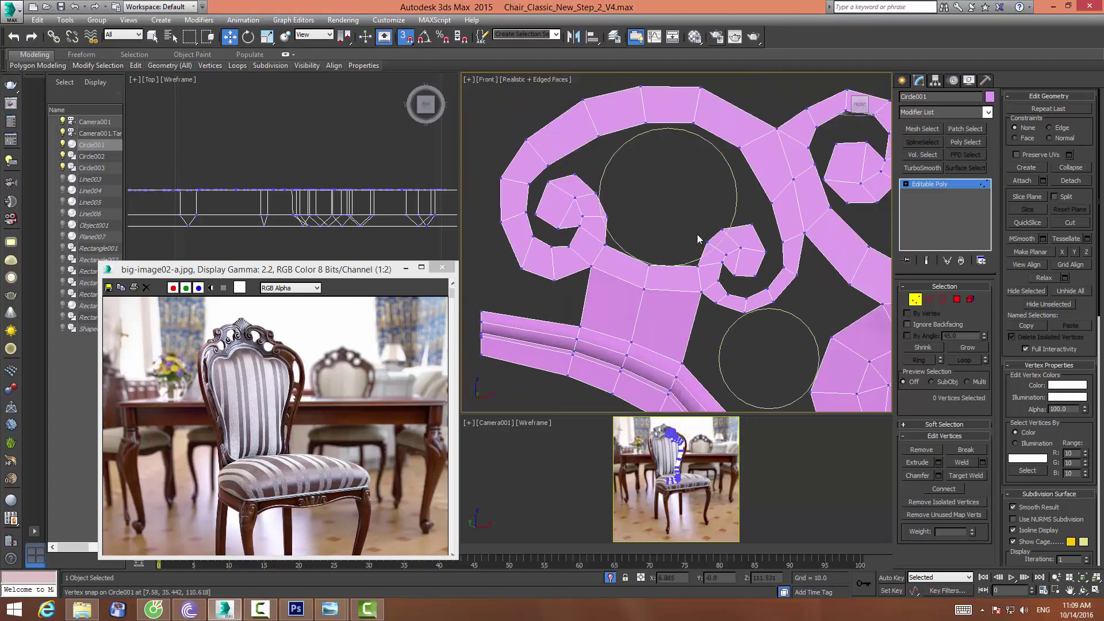
left_click_drag(686, 301, 711, 284)
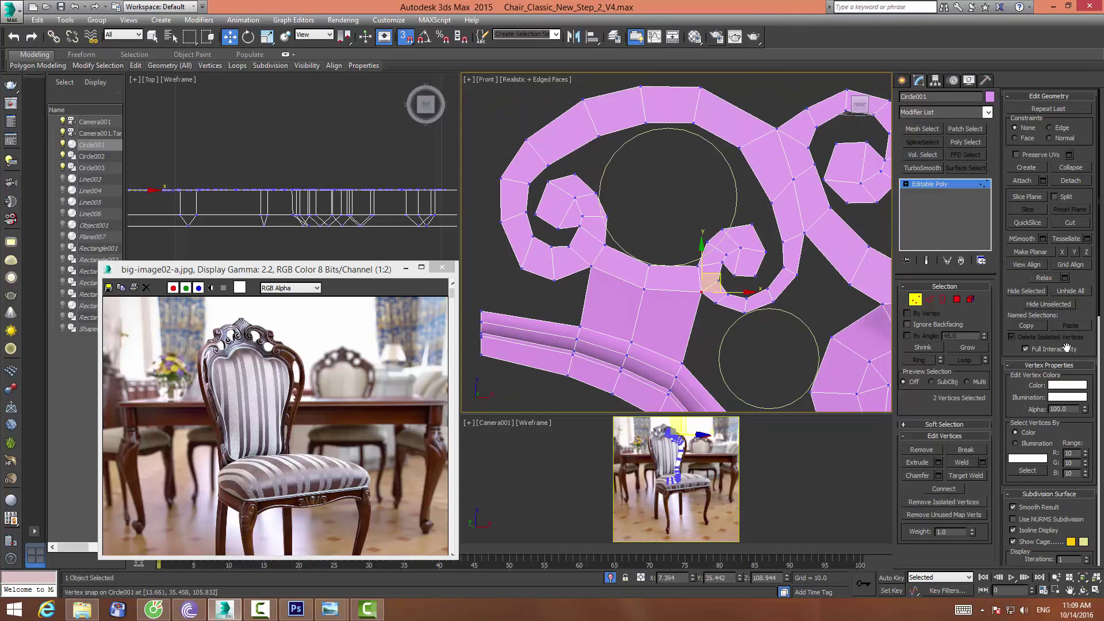
left_click(1073, 168)
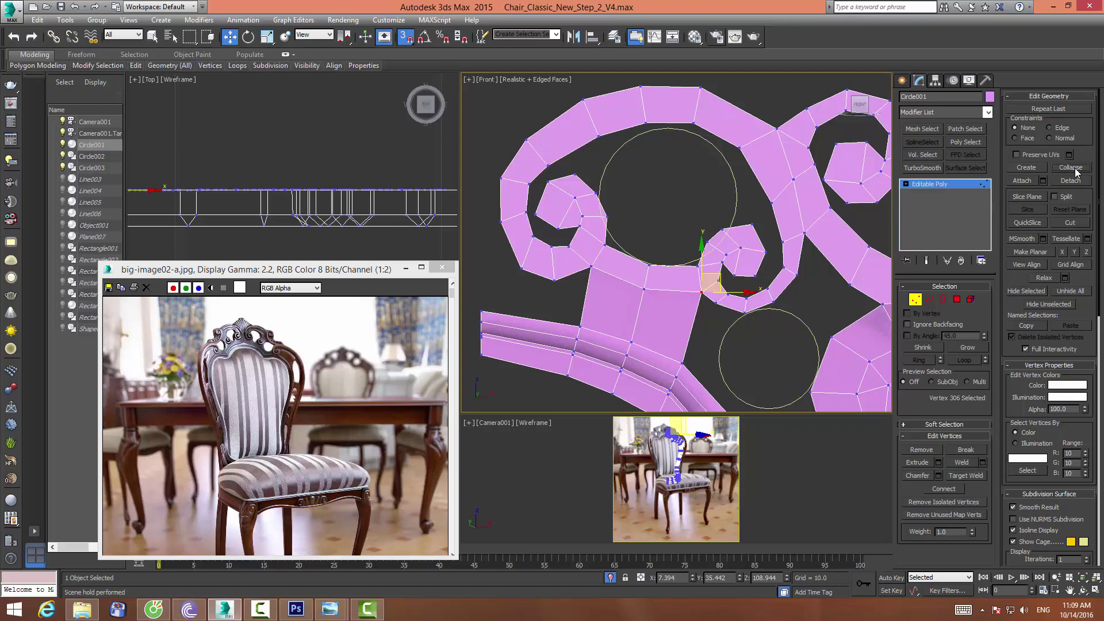
key("ctrl+z")
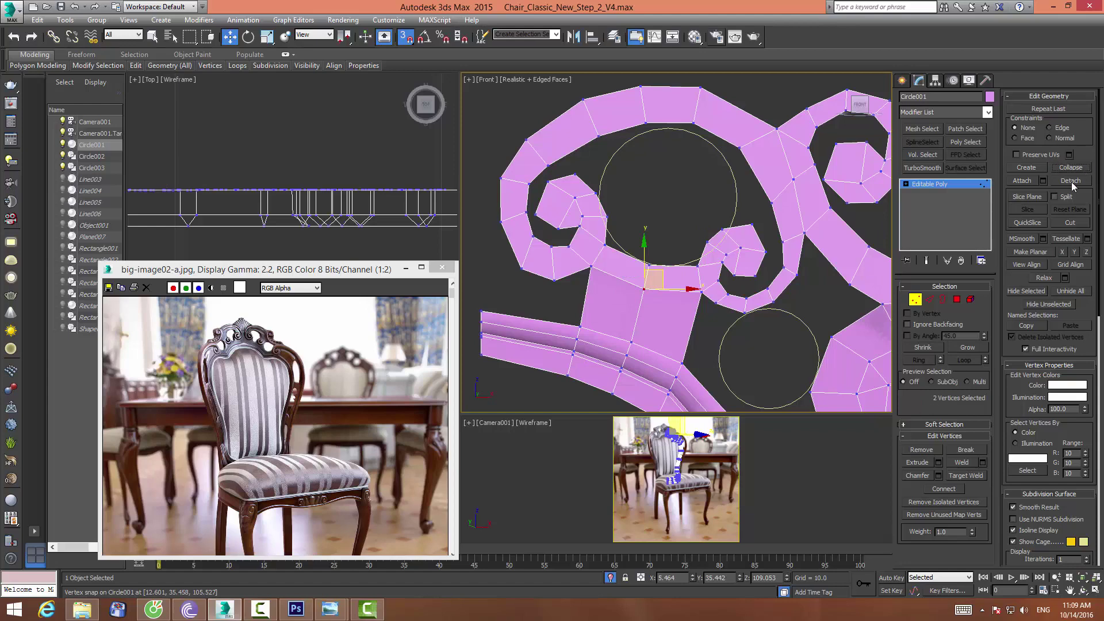
Select the two thin junction polygons at Polygon level and turn off 3D Snap
left_click(956, 299, "ctrl")
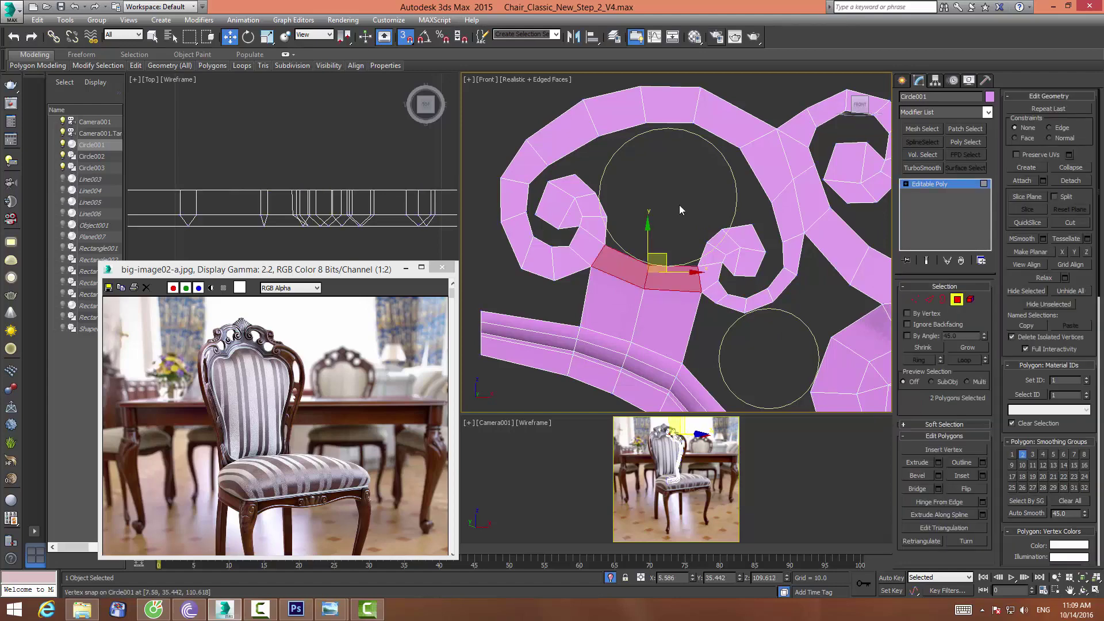
left_click(673, 279)
left_click(621, 273, "ctrl")
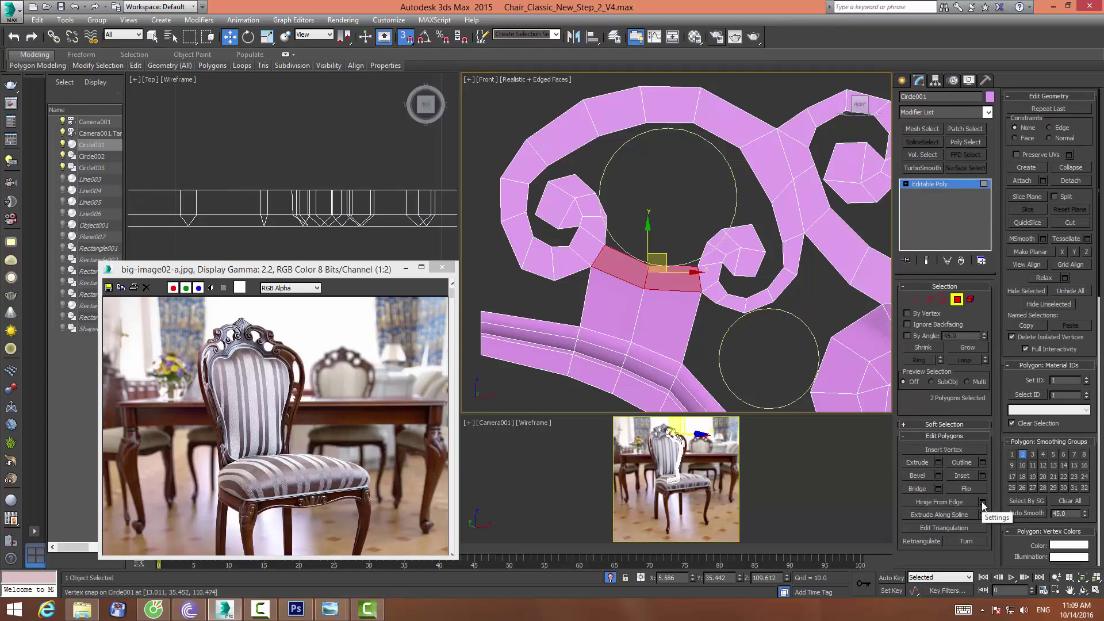
scroll(661, 253, "down", 3)
middle_click_drag(667, 241, 643, 250)
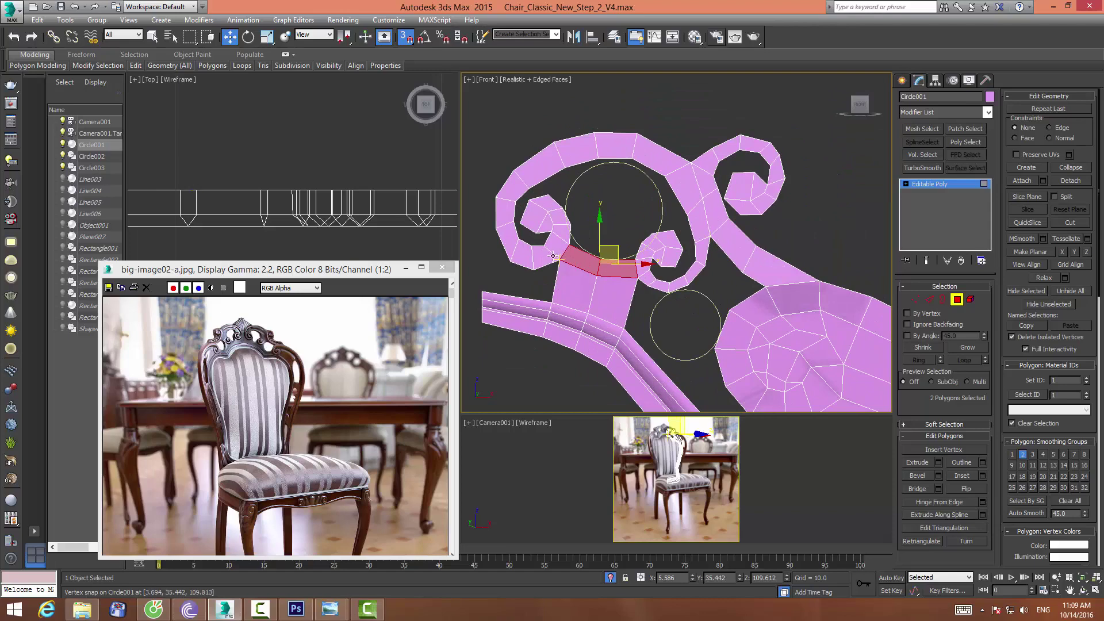
left_click(397, 37)
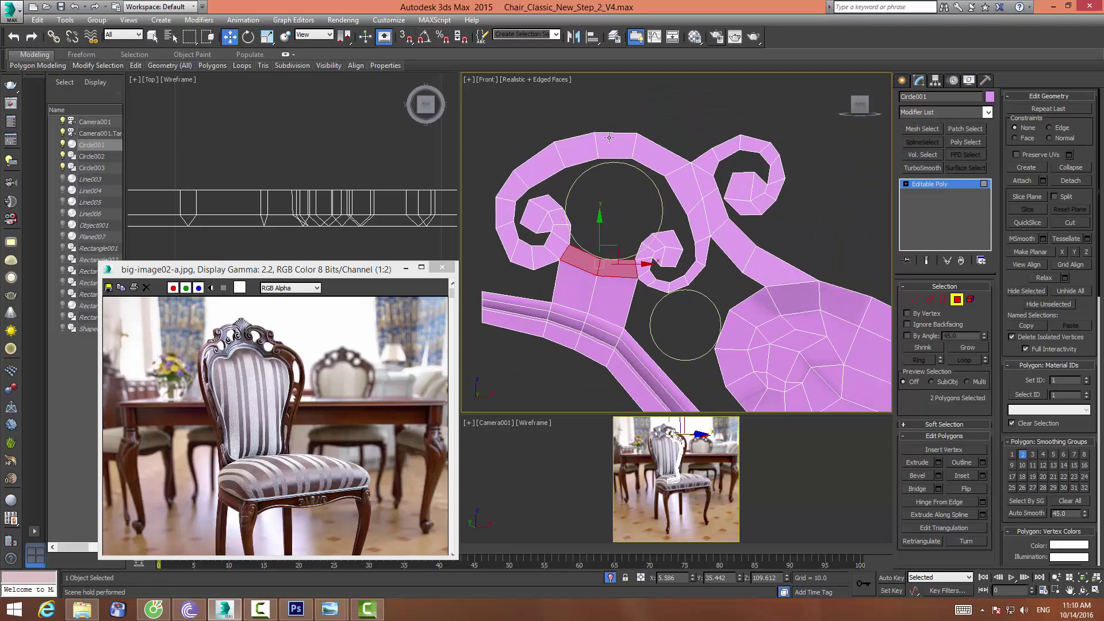
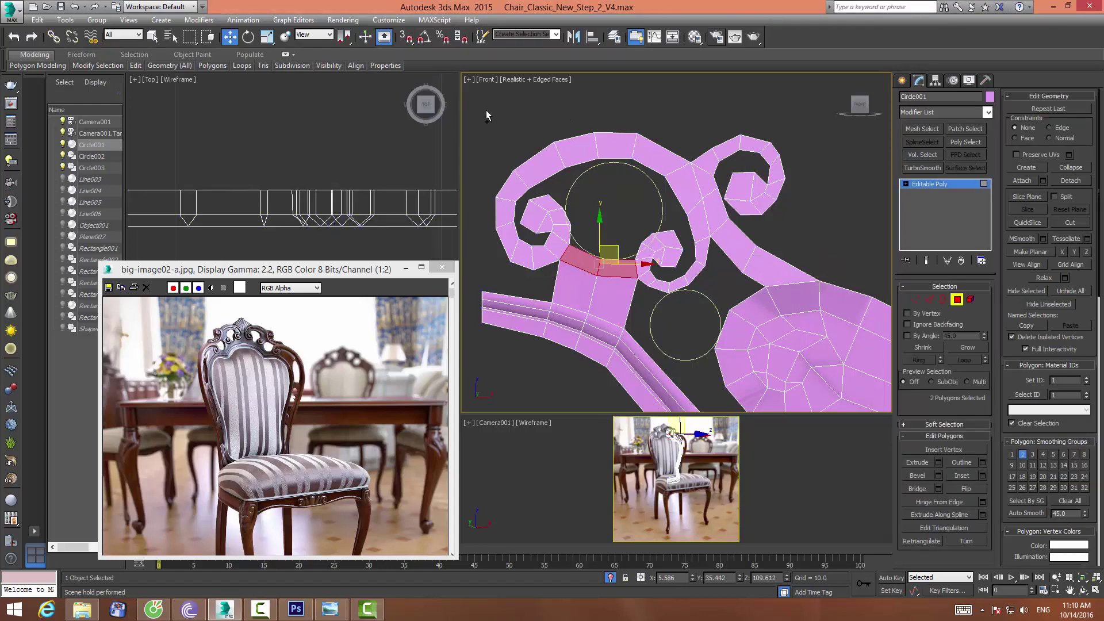
Select the top scroll arc, lower band and small curl polygons on the chair-back piece
left_click(518, 184, "ctrl")
left_click(759, 184, "ctrl")
left_click(747, 253, "ctrl")
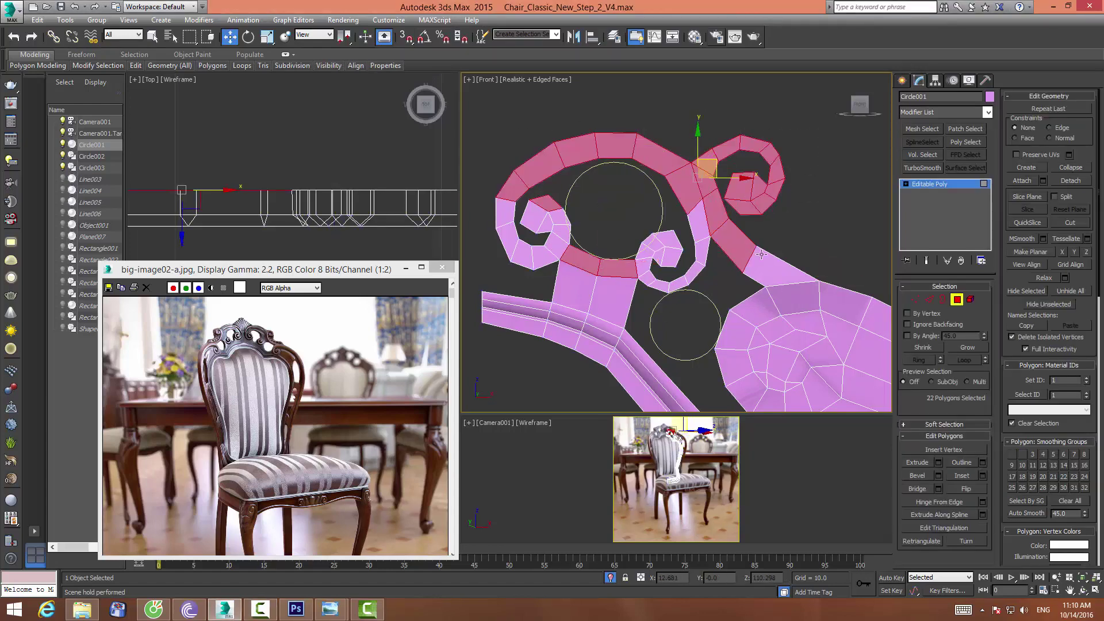
left_click(773, 267, "ctrl")
left_click(699, 221, "ctrl")
left_click(677, 239, "ctrl")
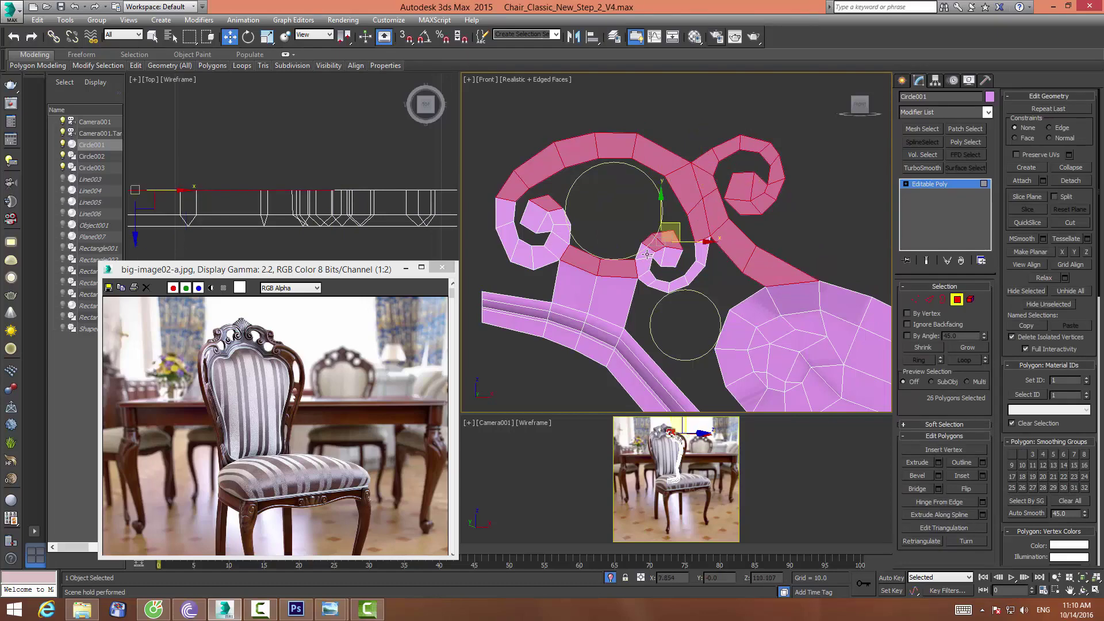
left_click(646, 253, "ctrl")
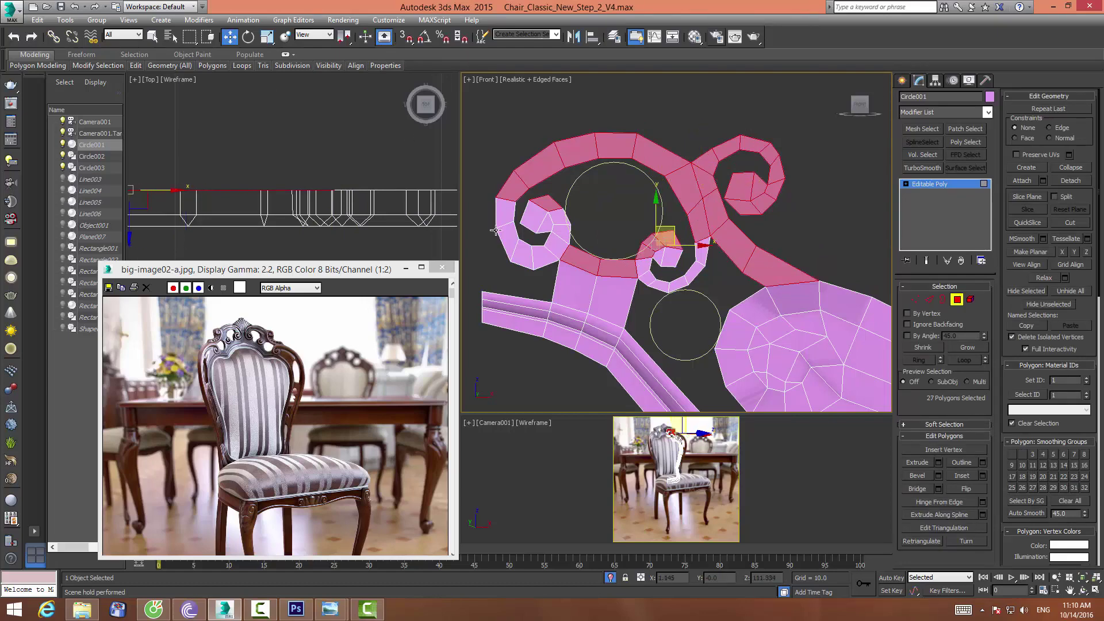
Add the left scroll-arc, left and right curl, and inner curl polygons to the selection
left_click(503, 214, "ctrl")
left_click(554, 220, "ctrl")
left_click(556, 233, "ctrl")
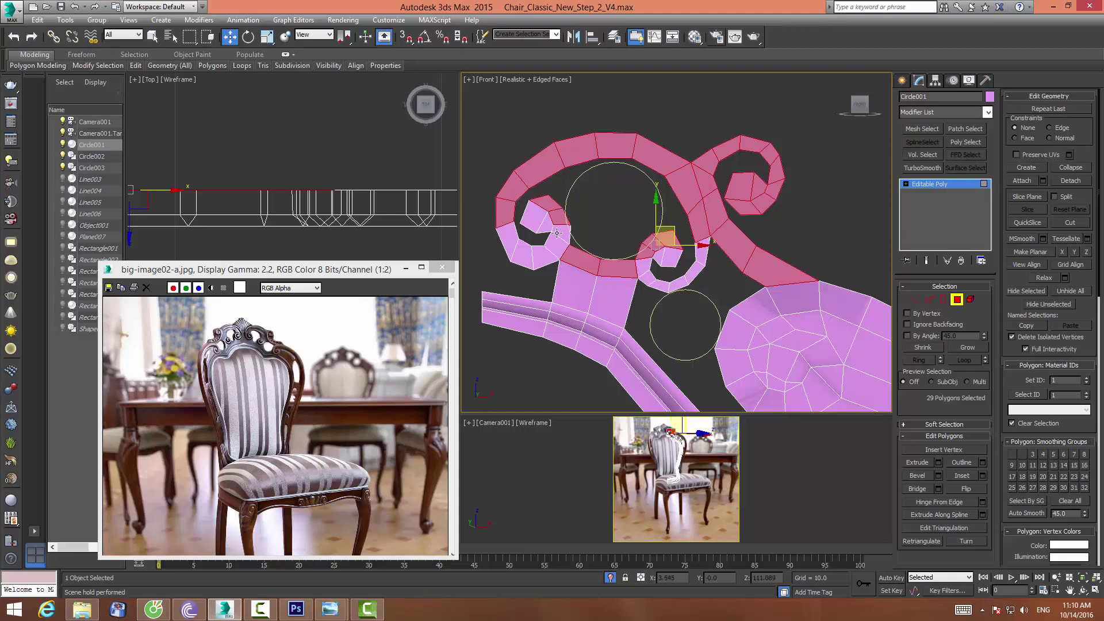
left_click(524, 256, "shift")
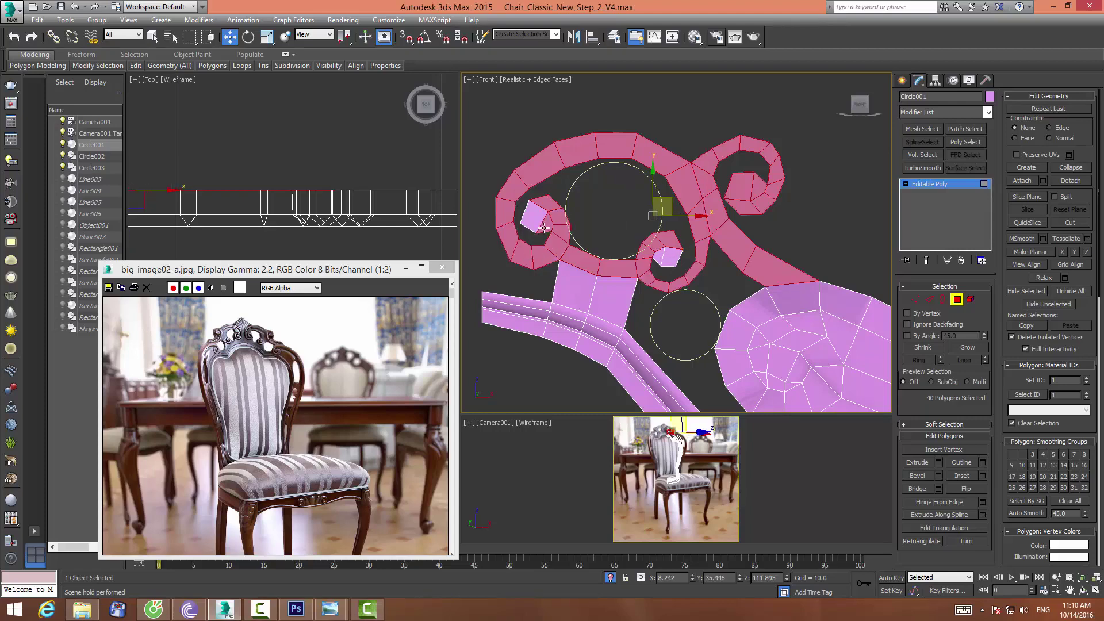
left_click(540, 219, "ctrl")
left_click(670, 253, "ctrl")
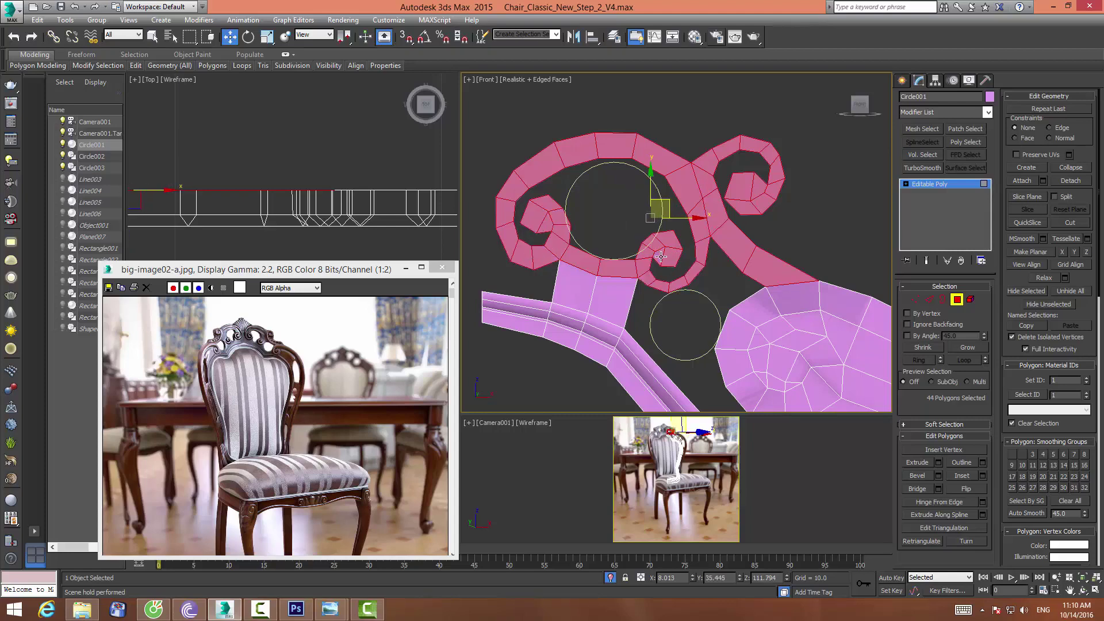
Flip the normals of the 44 selected scroll polygons and leave polygon level
left_click(969, 486)
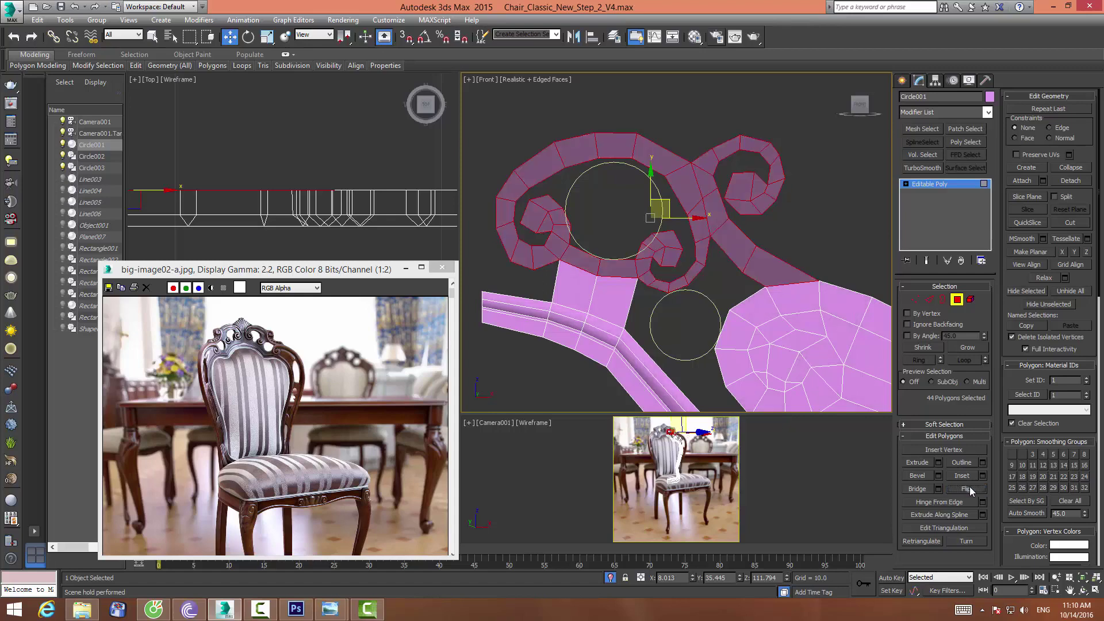
left_click(956, 300)
left_click(702, 103)
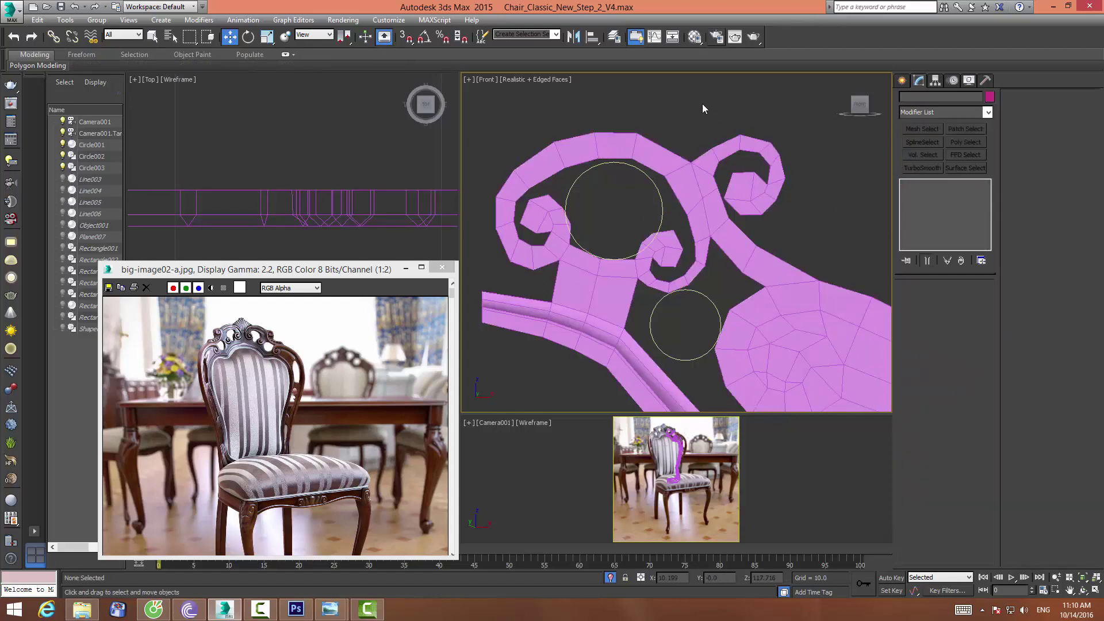
left_click(592, 297)
Inspect the vertices at the stem top, left curl and small-curl junction
left_click(915, 299)
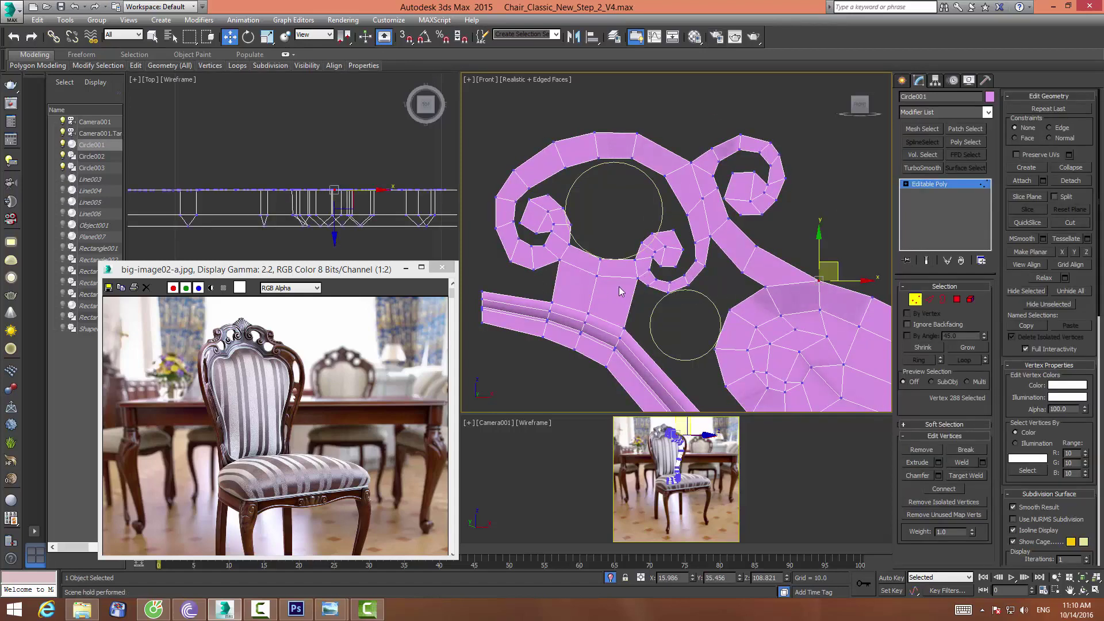
left_click(609, 263)
left_click(559, 260)
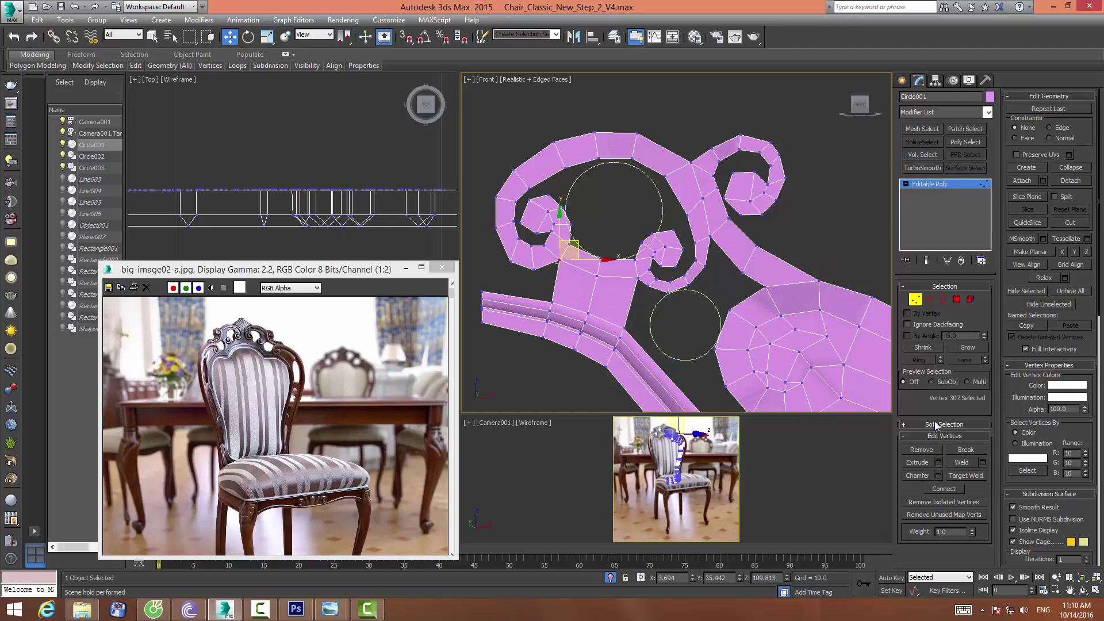
left_click_drag(590, 268, 603, 286)
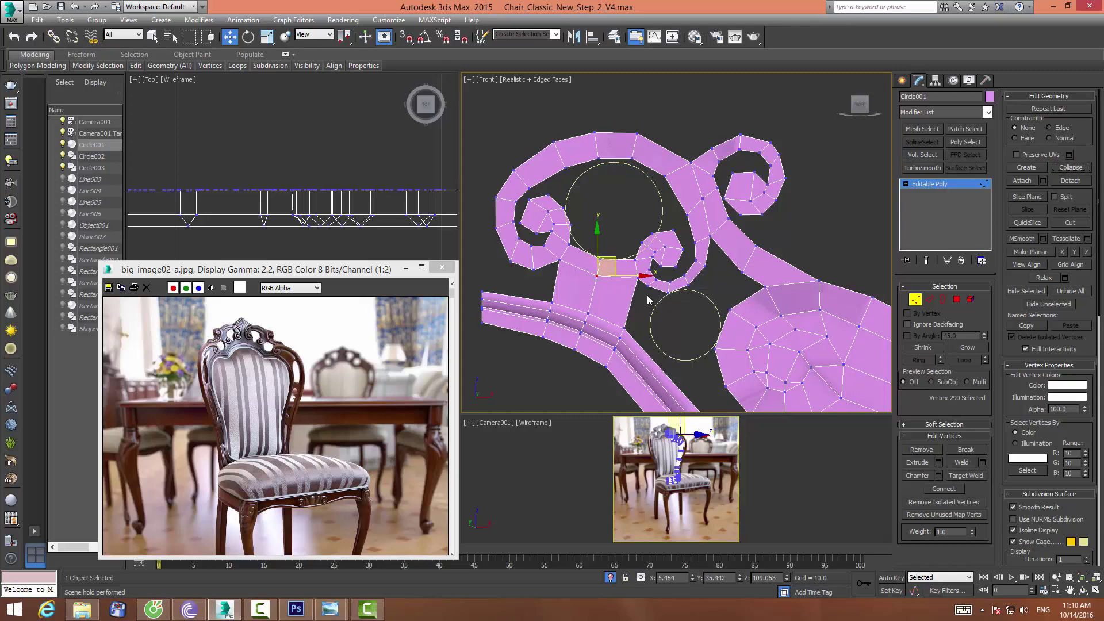
left_click(638, 276)
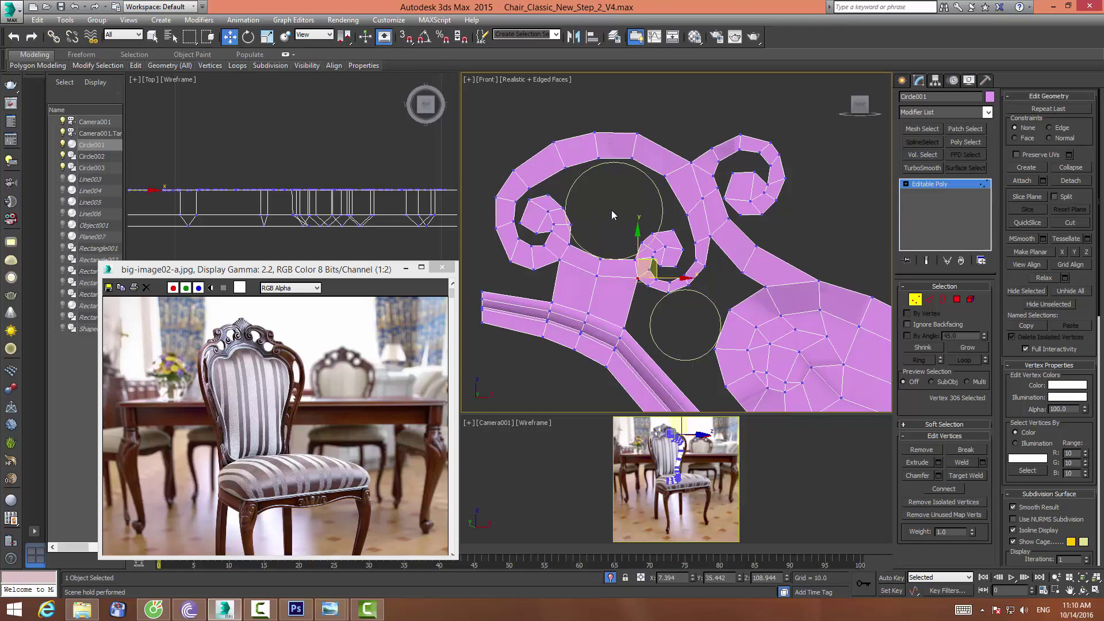
Drag-select the seven crosswise edges across the left rail bar
left_click(611, 210)
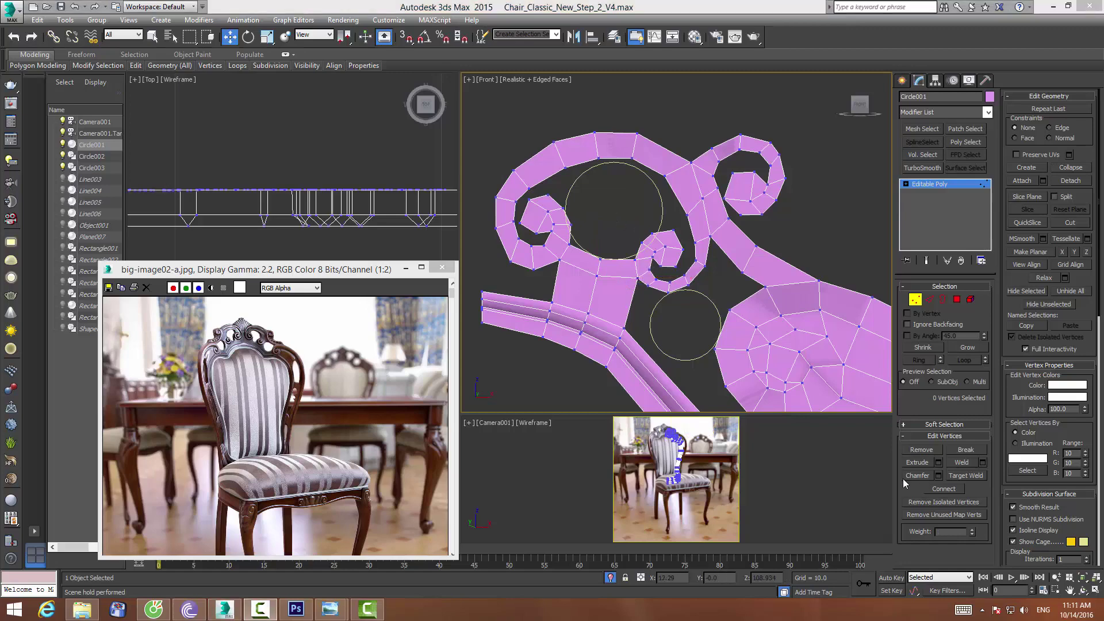
left_click(928, 298)
left_click_drag(531, 319, 524, 374)
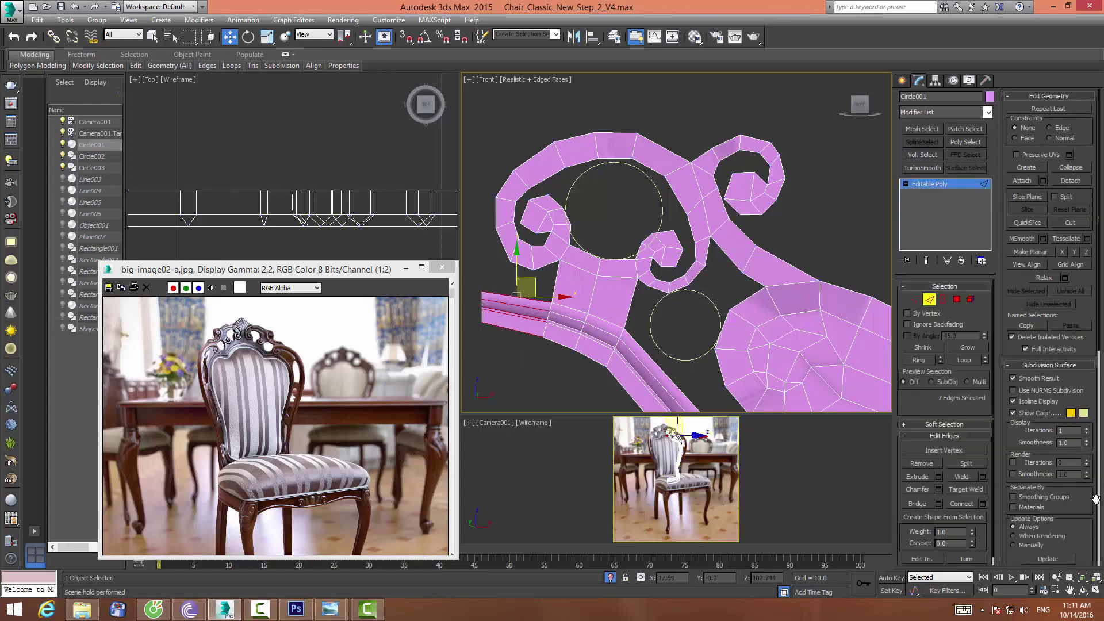
Connect the selected left rail edges with new crosswise edges
left_click(982, 504)
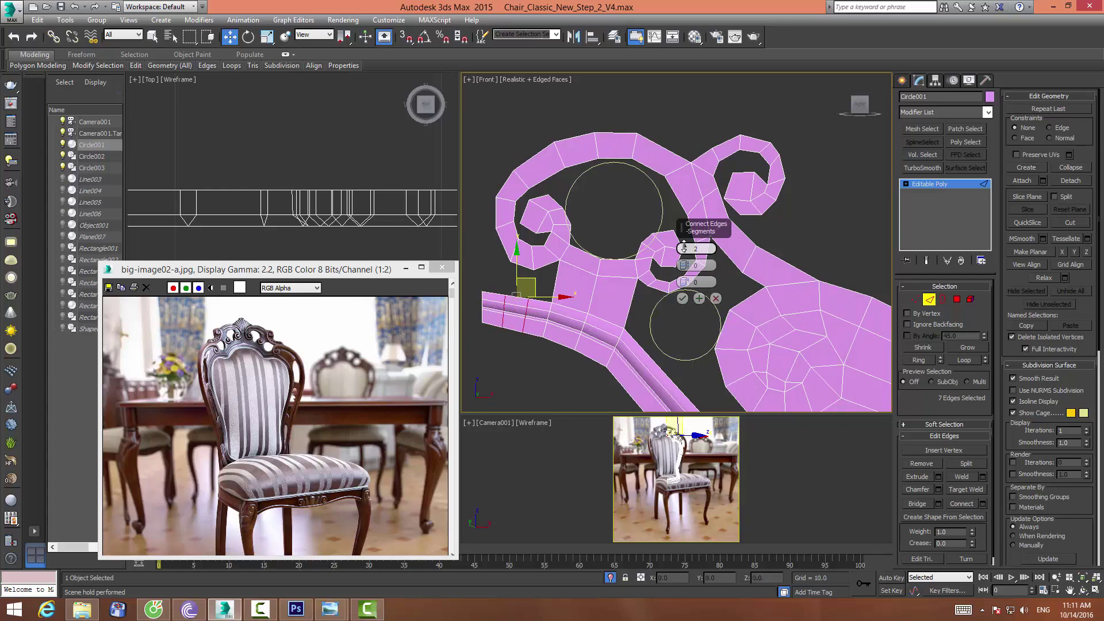
left_click(681, 297)
scroll(506, 287, "up", 4)
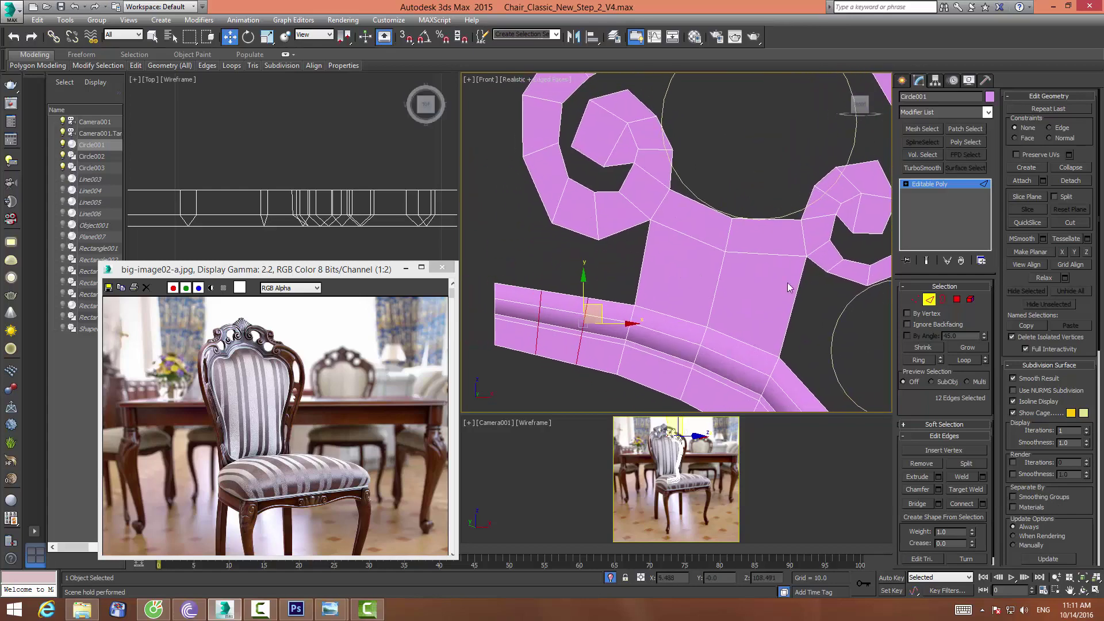
Move the two lower-left corner edges of the stem down and to the left
left_click(621, 234)
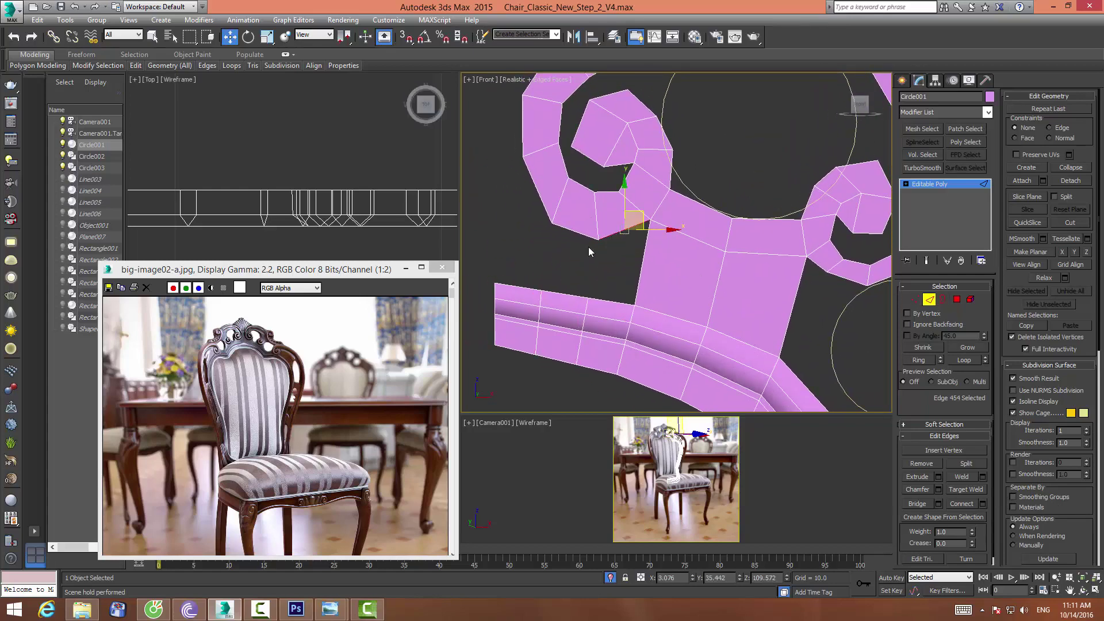
left_click(567, 230, "ctrl")
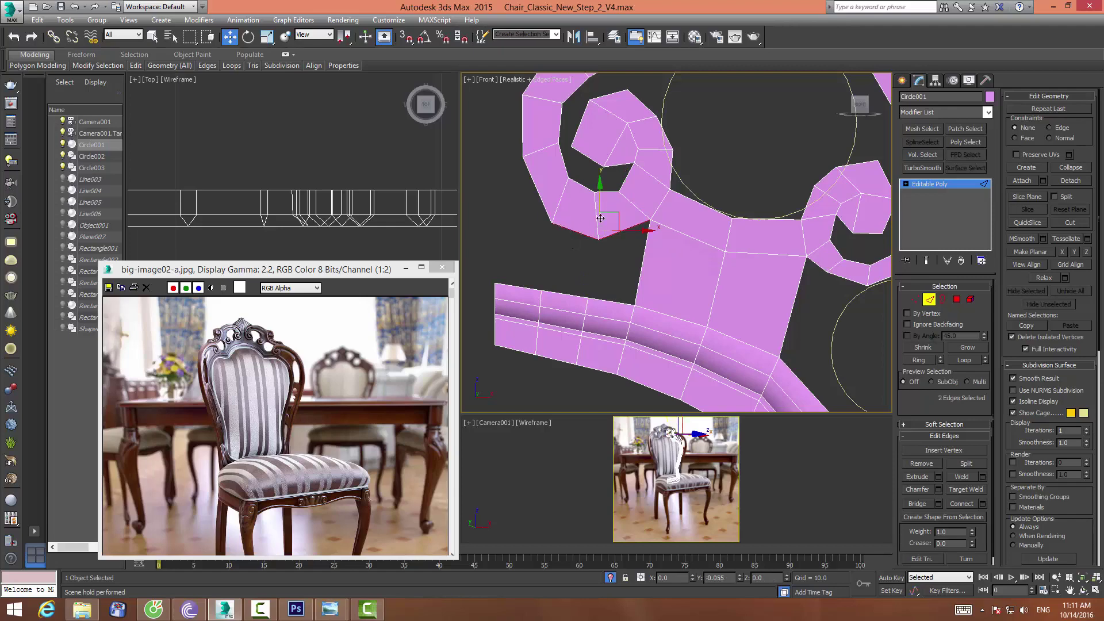
left_click_drag(616, 227, 616, 261)
left_click_drag(617, 264, 598, 265)
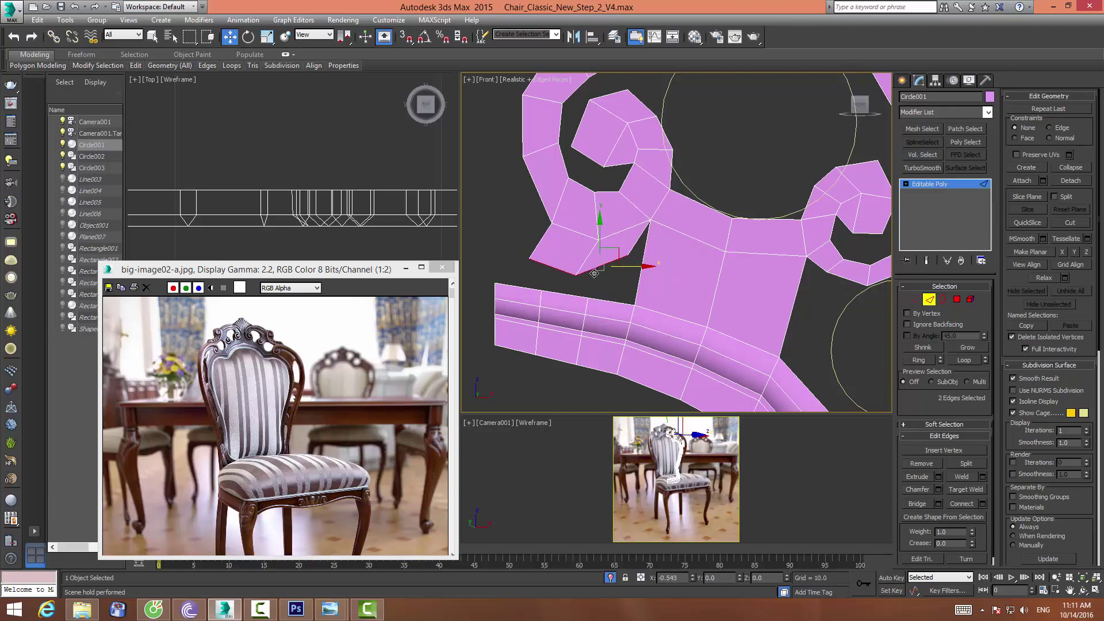
left_click(611, 279)
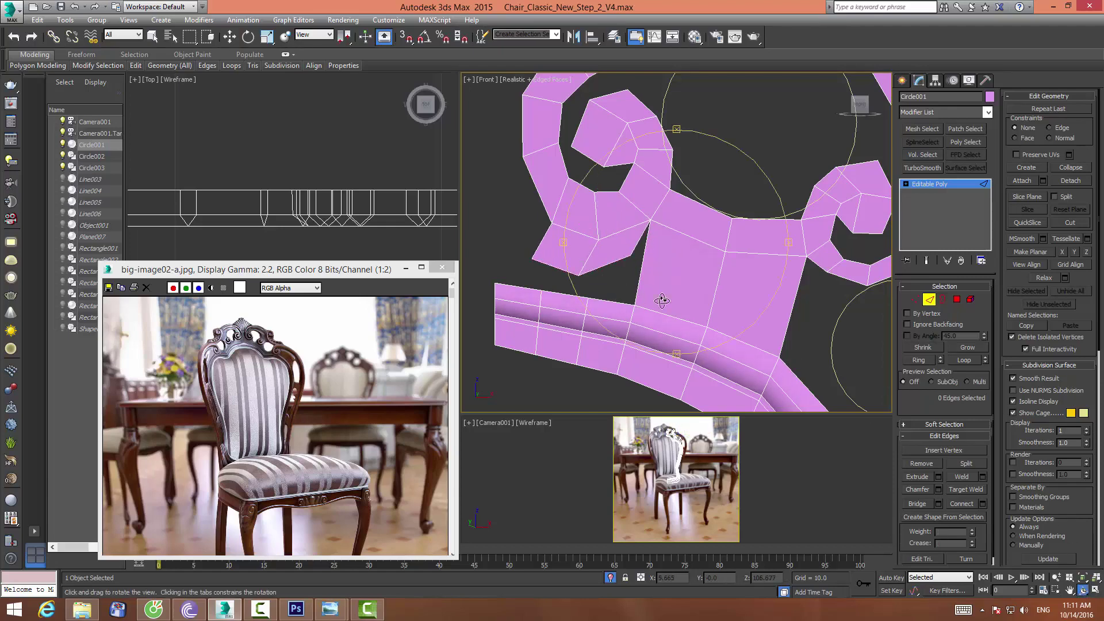
Target Weld the loose stem-corner vertex onto the vertex below it
left_click(914, 298)
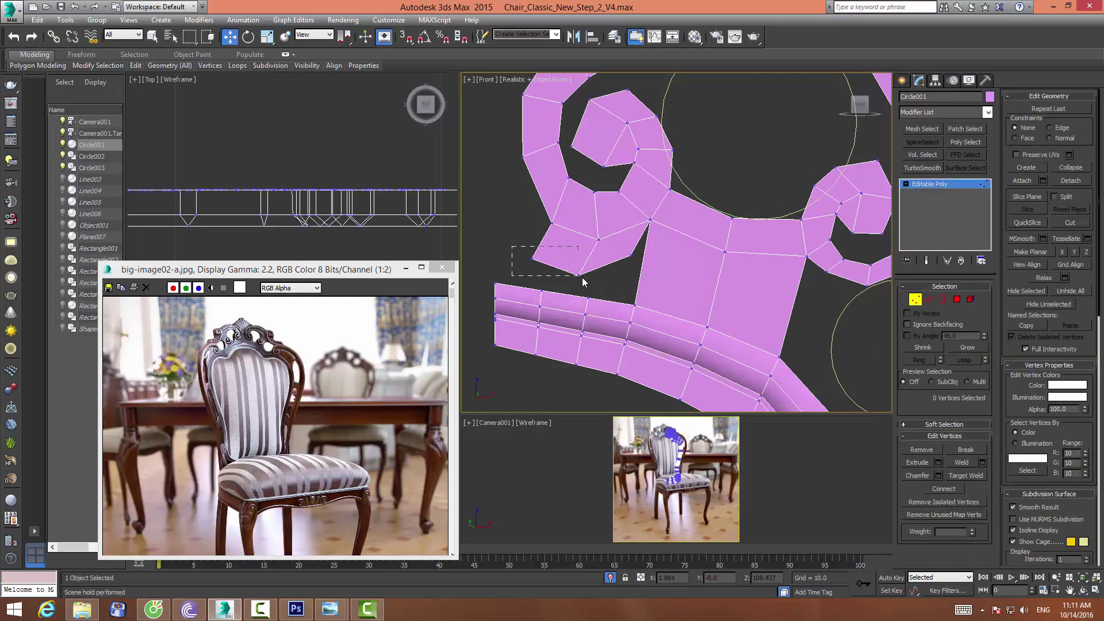
left_click_drag(582, 277, 582, 277)
middle_click_drag(592, 287, 640, 325, "alt")
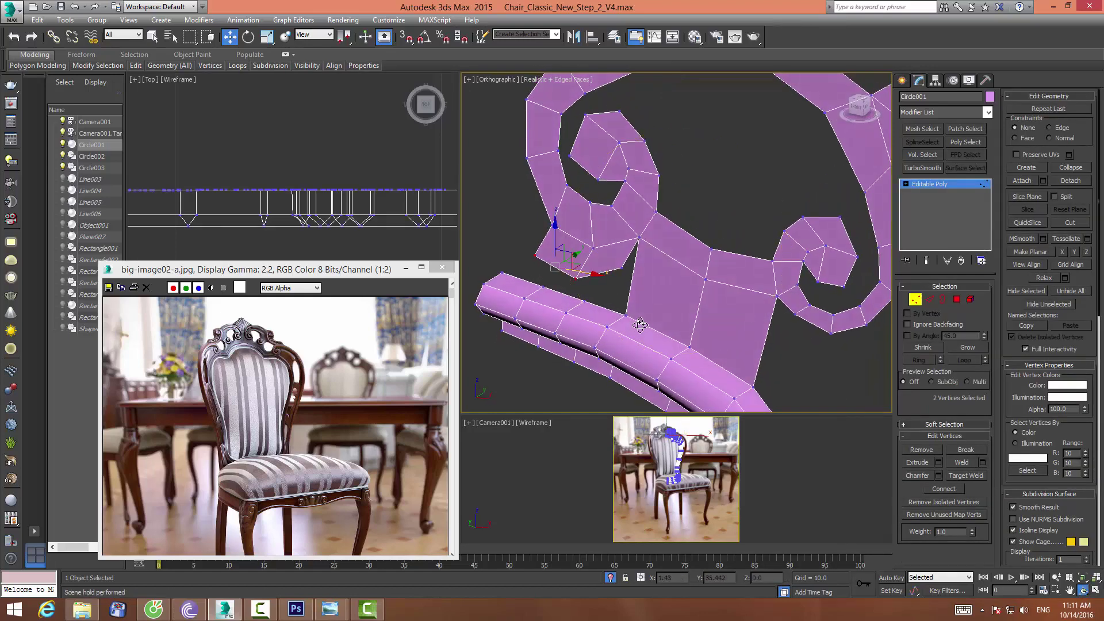
left_click(616, 276)
left_click(621, 267)
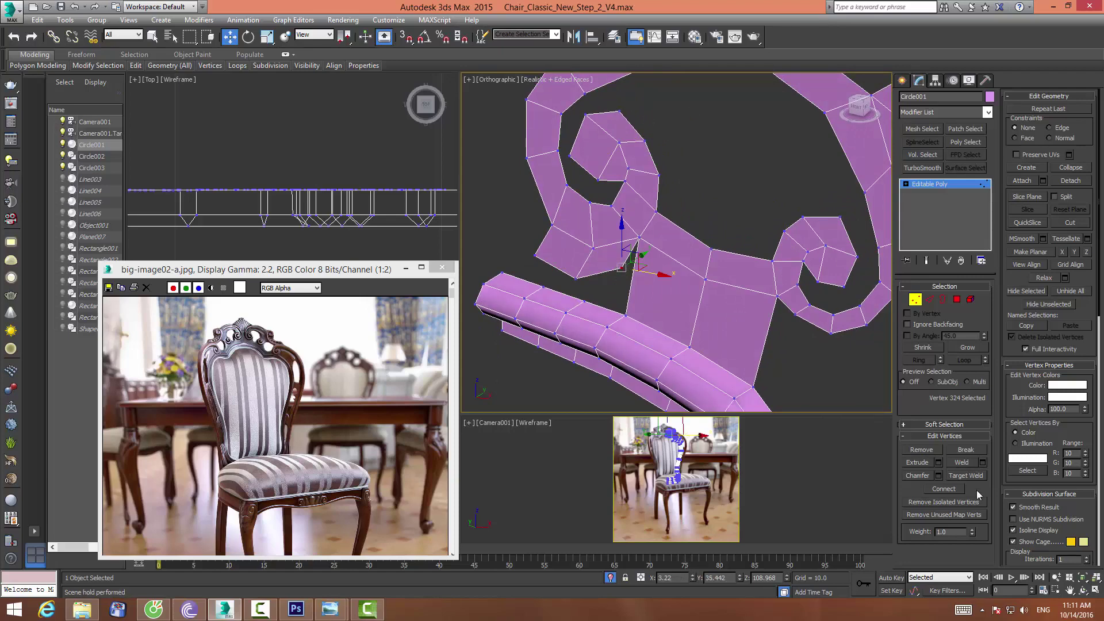
left_click(971, 475)
left_click(621, 268)
left_click(624, 315)
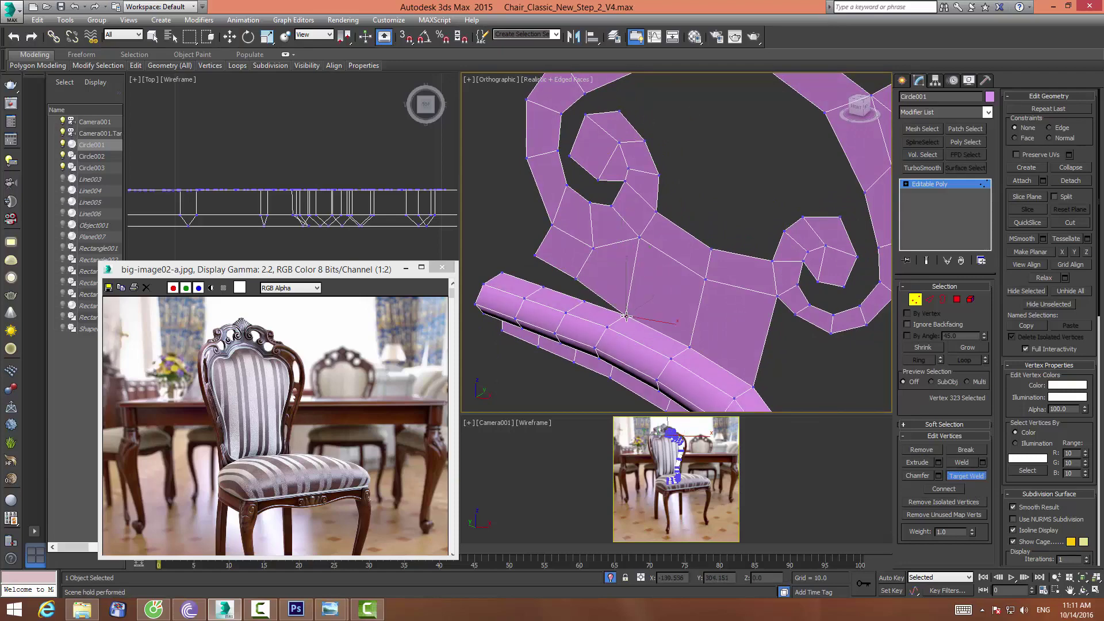
Weld the remaining stray vertices onto the lower corner and edge vertices, leaving 320 vertices
left_click(575, 279)
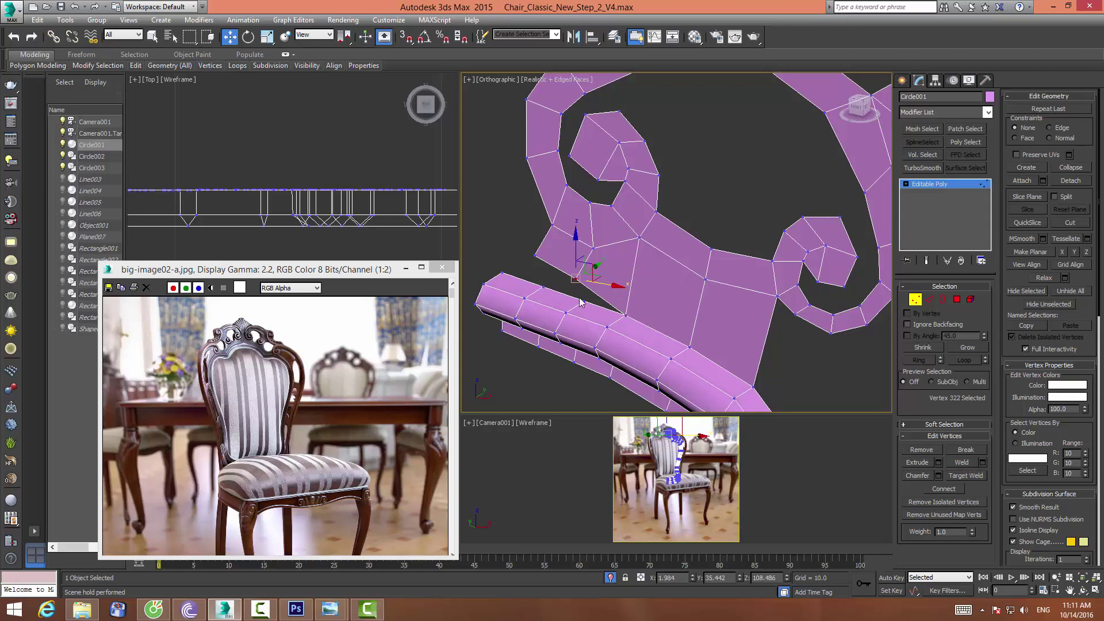
left_click(957, 476)
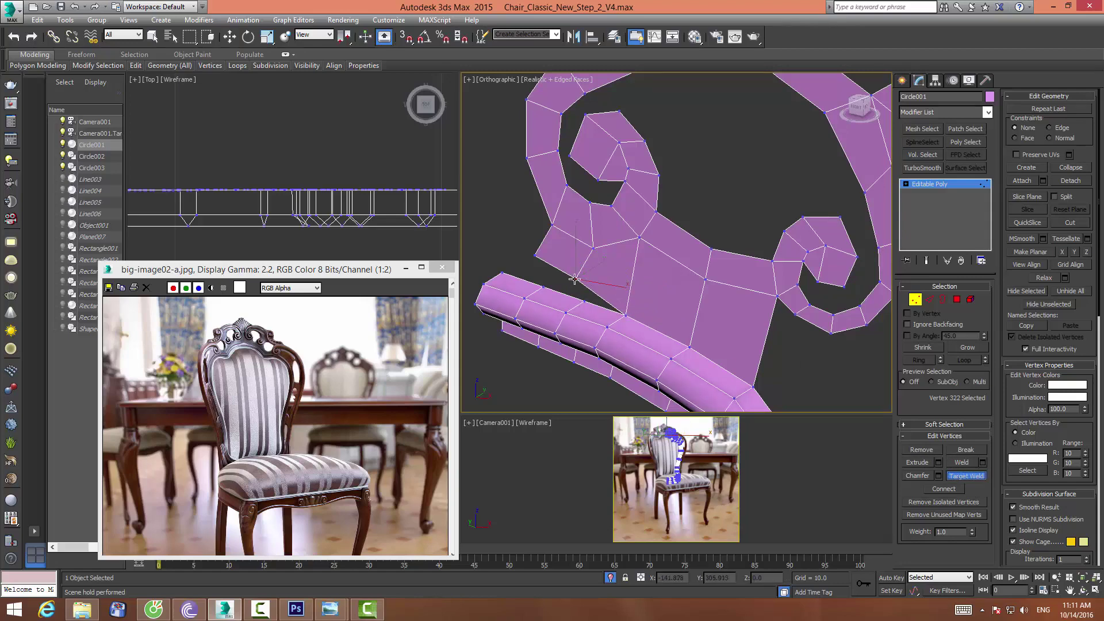
left_click(574, 279)
left_click(584, 300)
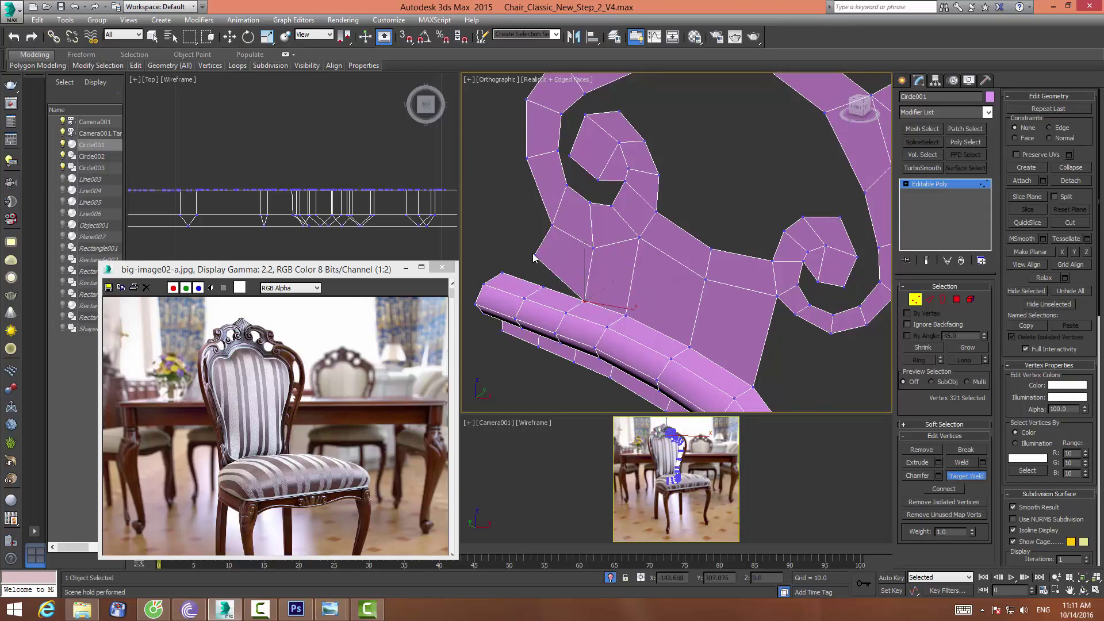
left_click(543, 285)
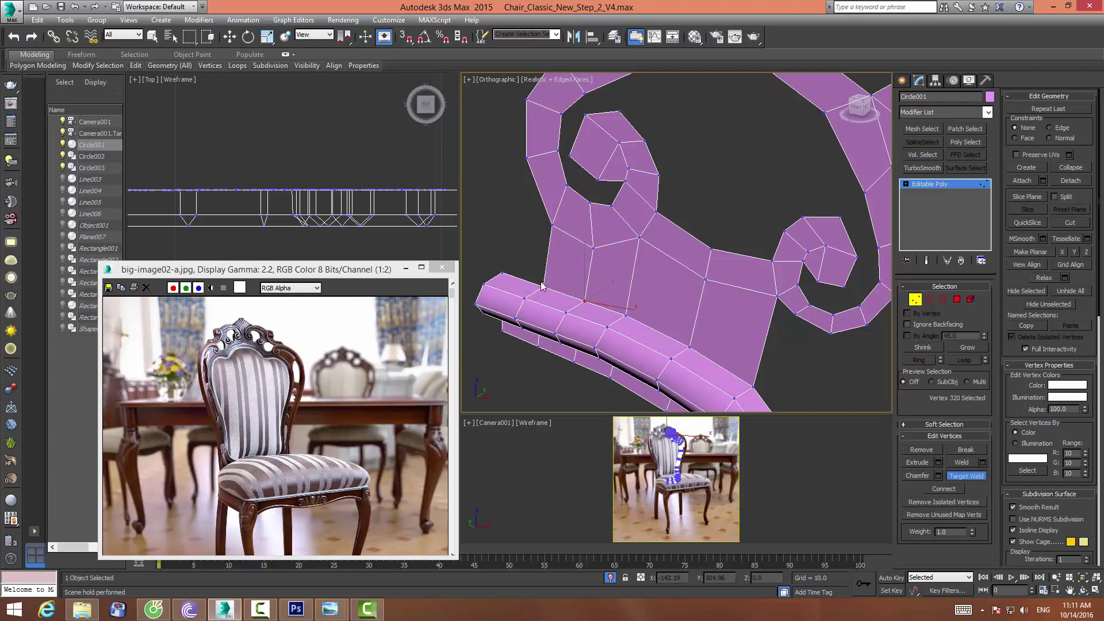
left_click(914, 300)
middle_click_drag(717, 302, 715, 258, "alt")
Orbit and snap between angled and front views to inspect the scroll piece
key("r")
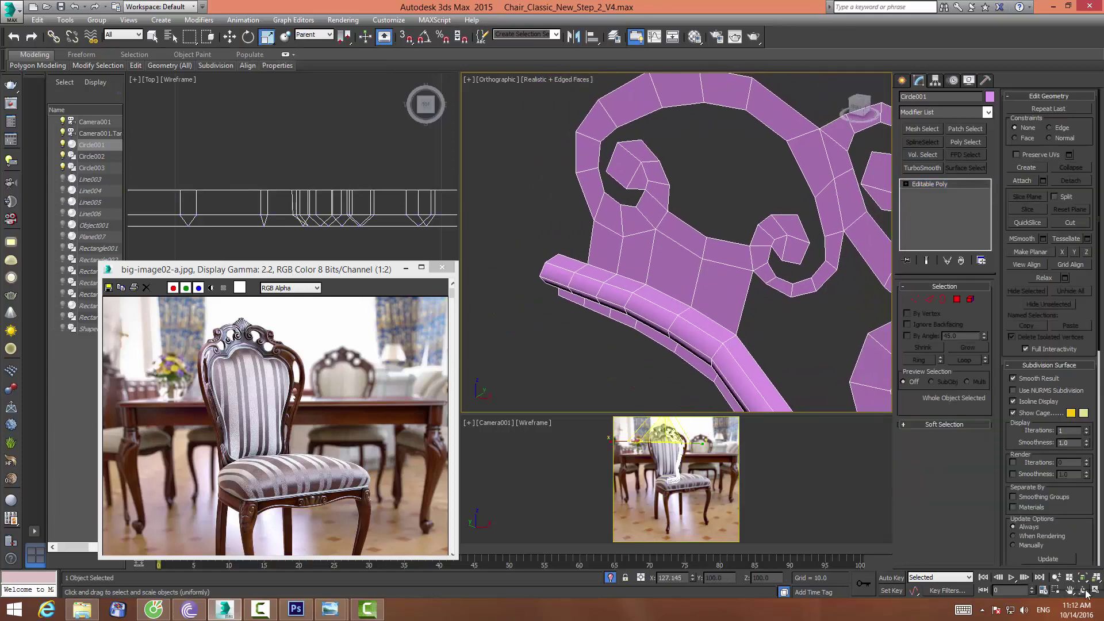
left_click(1083, 591)
mouse_move(690, 258)
left_mouse_down()
mouse_move(735, 273)
mouse_move(708, 245)
left_mouse_up()
key("f")
mouse_move(708, 246)
middle_mouse_down()
mouse_move(668, 221)
mouse_move(634, 165)
middle_mouse_up()
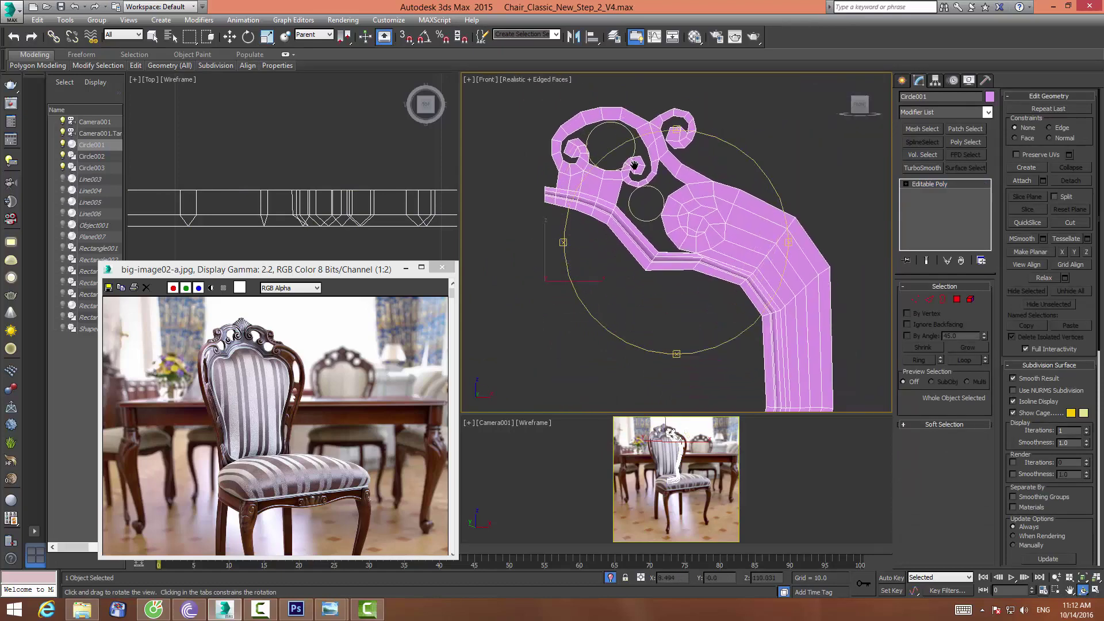
mouse_move(634, 166)
left_mouse_down()
mouse_move(729, 289)
mouse_move(788, 274)
left_mouse_up()
key("f")
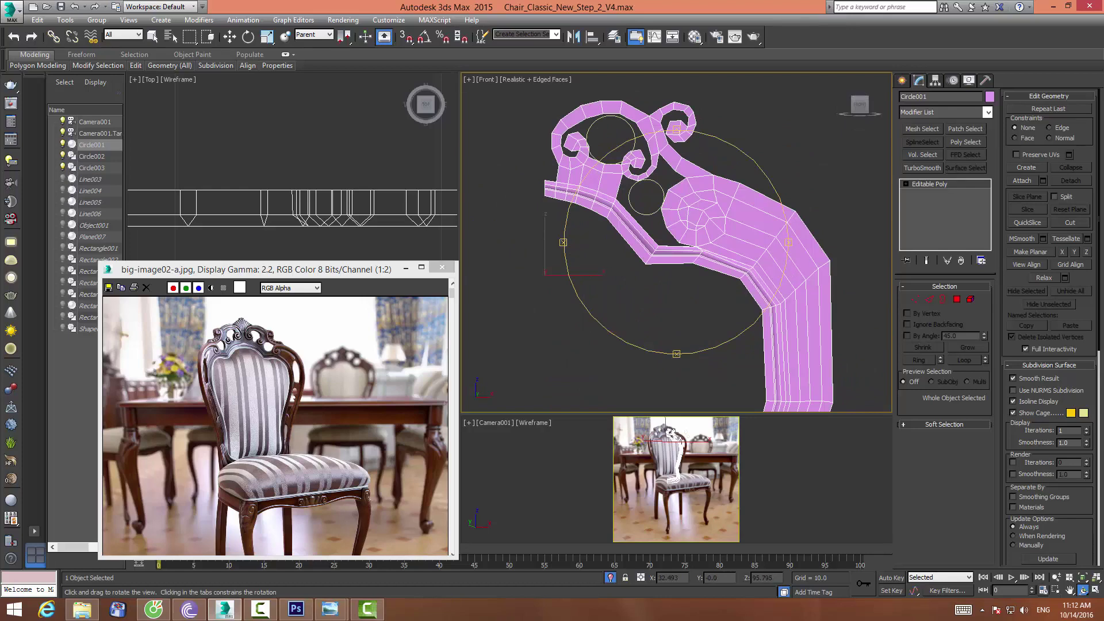
left_click_drag(688, 238, 714, 256)
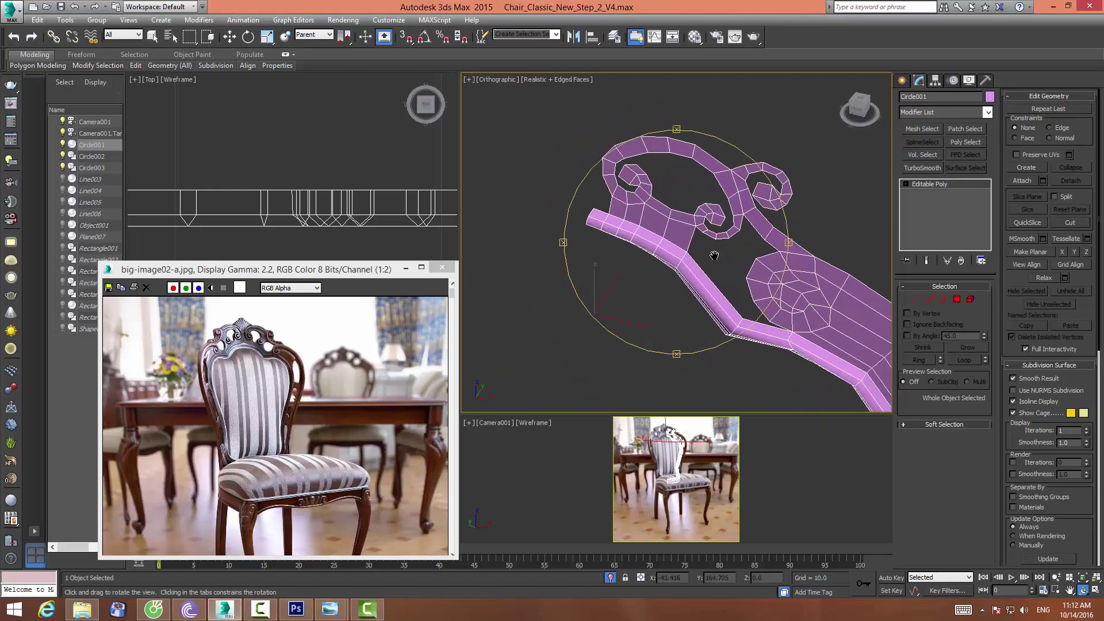
Target Weld two stray vertices near the scroll's upper left onto their neighbours
key("2")
left_click(609, 192)
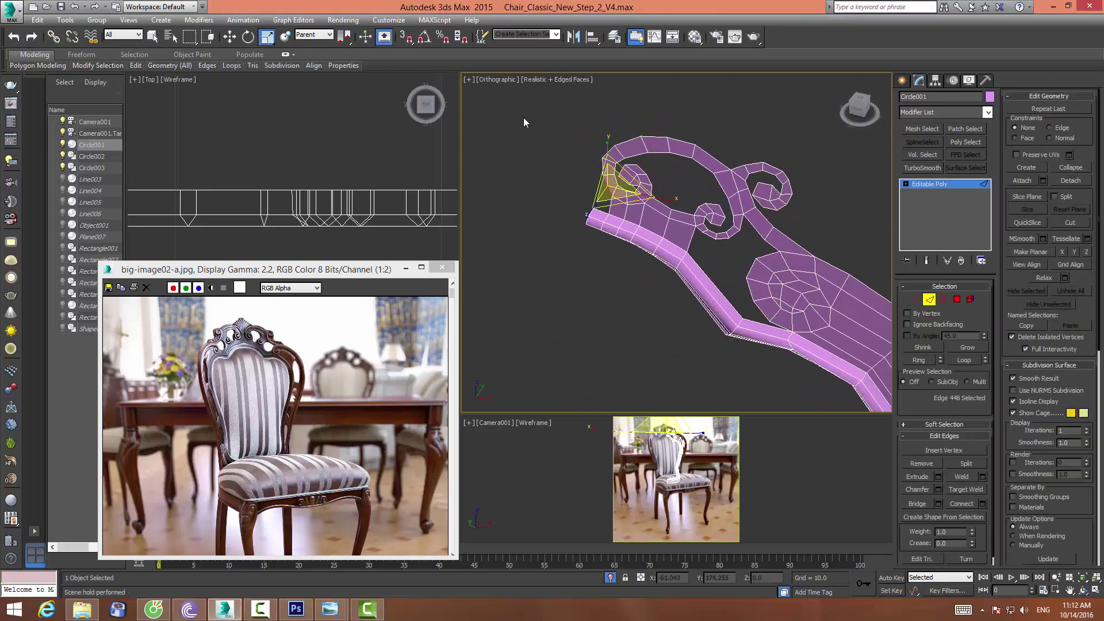
left_click(229, 36)
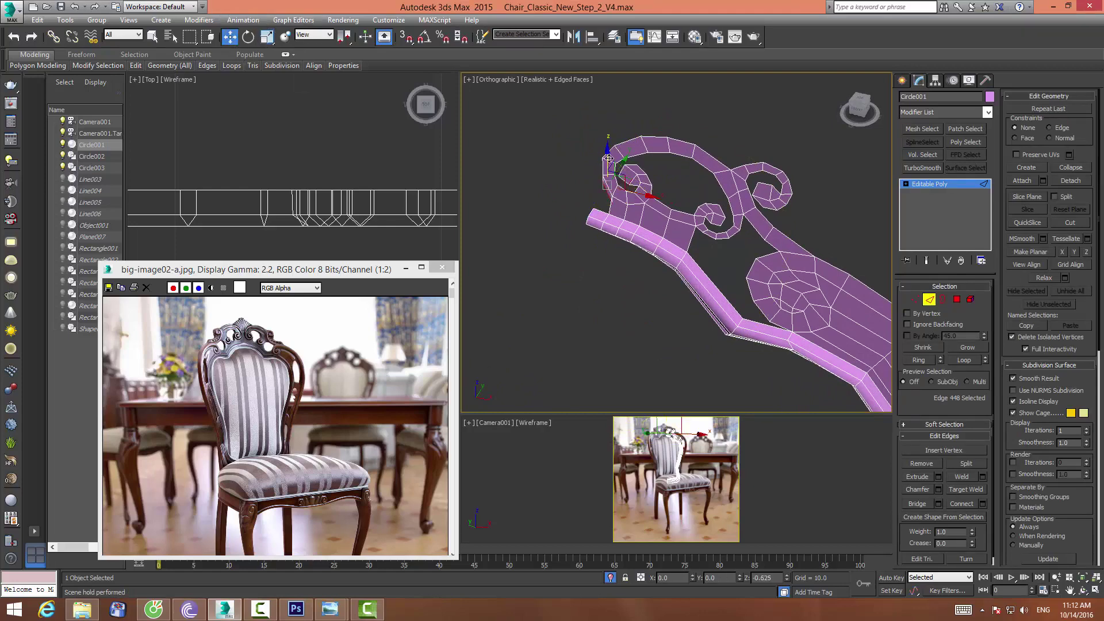
key("1")
scroll(668, 236, "up", 3)
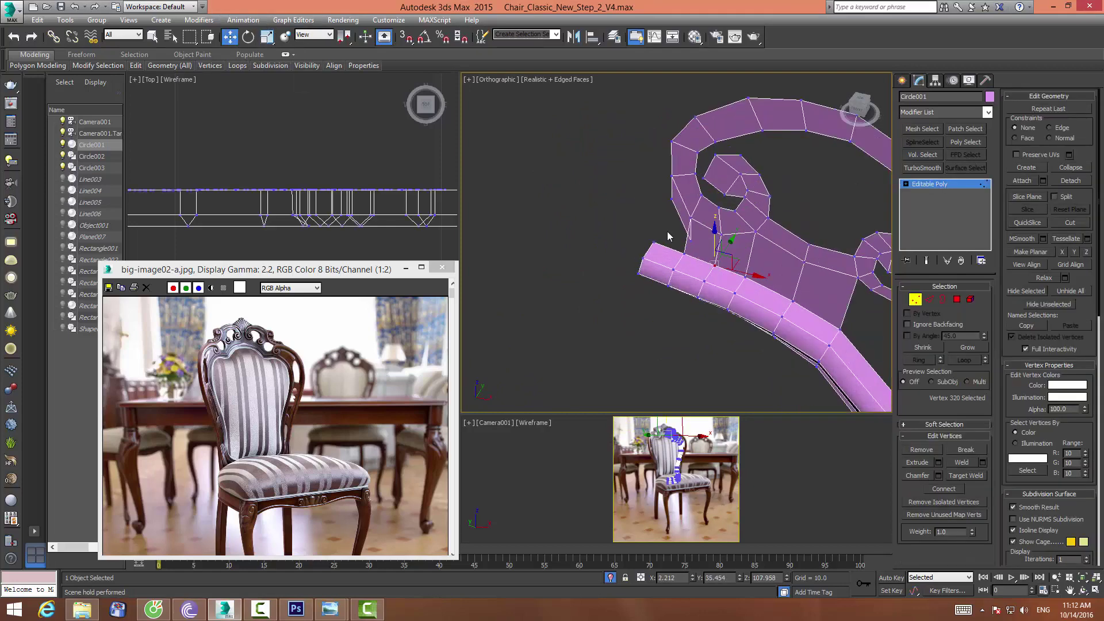
left_click(971, 476)
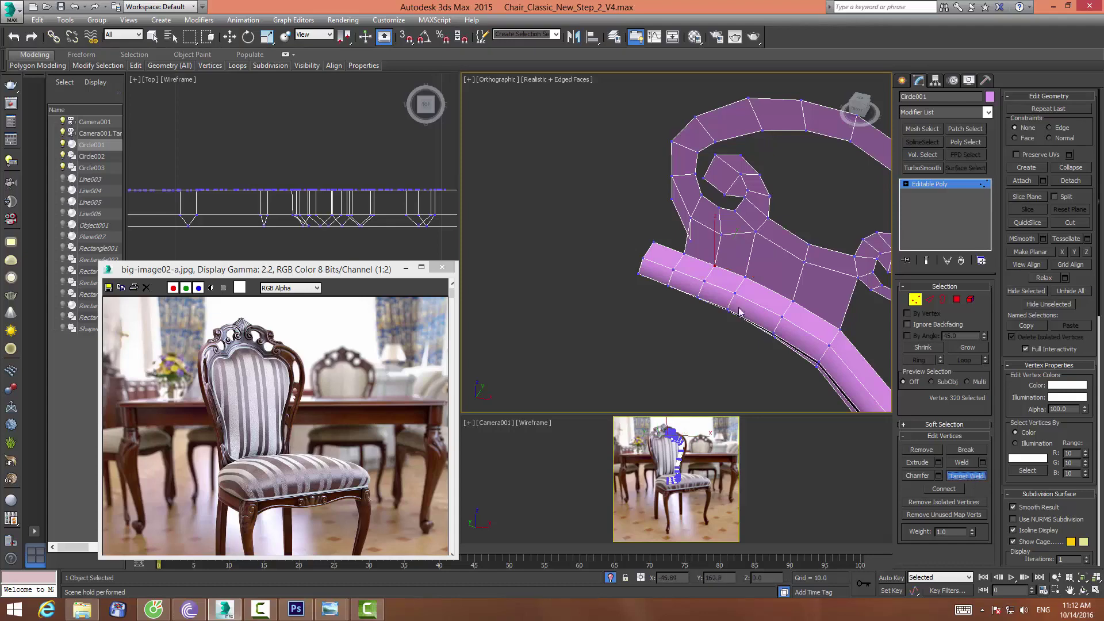
left_click(680, 242)
left_click(653, 242)
key("w")
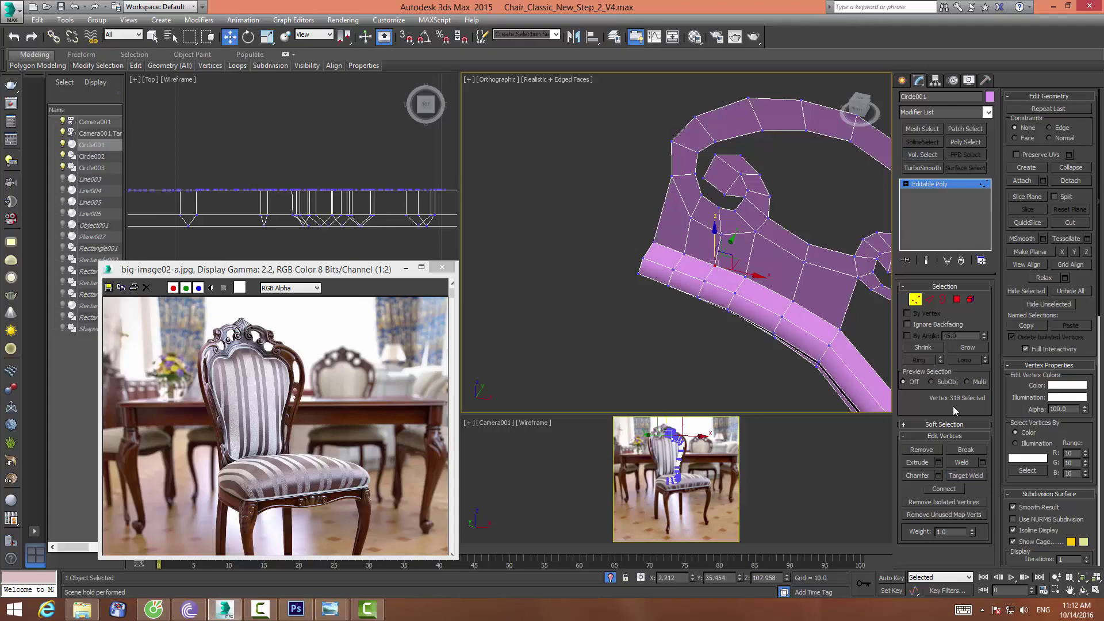
In front view, zoom in and check vertices on the left curl and by the small curl
middle_click_drag(653, 242, 524, 165)
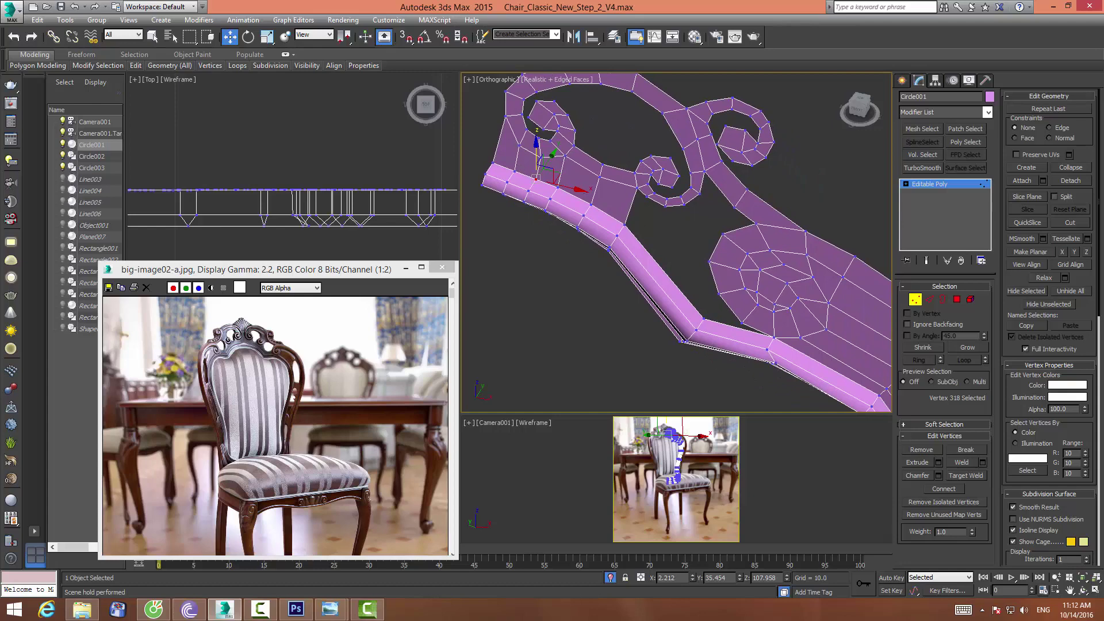
key("f")
middle_click_drag(684, 243, 657, 188)
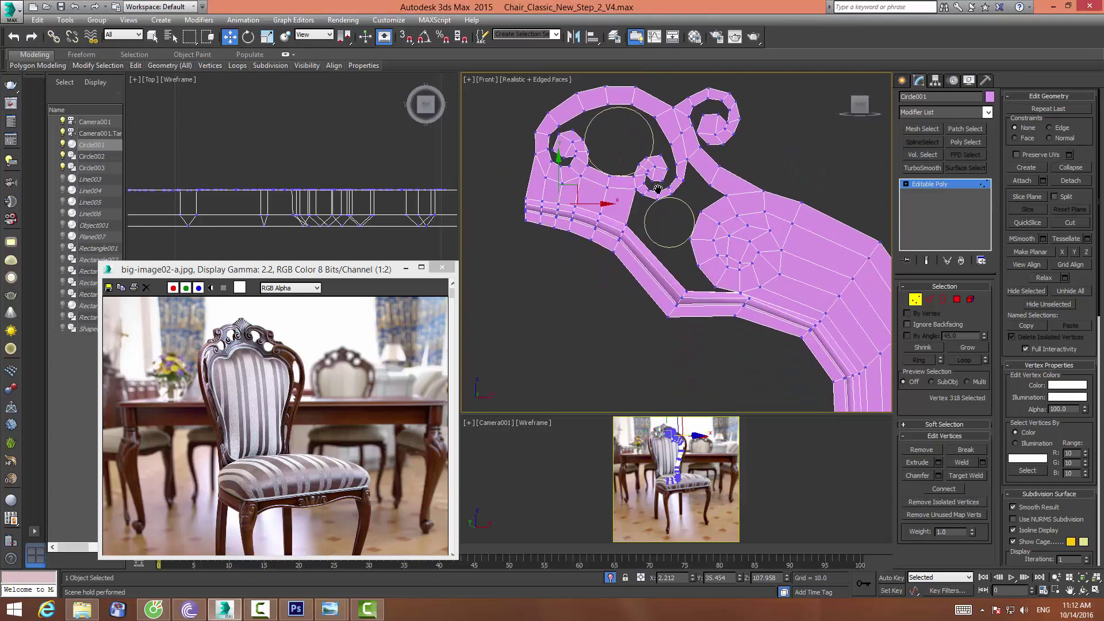
left_click(791, 154)
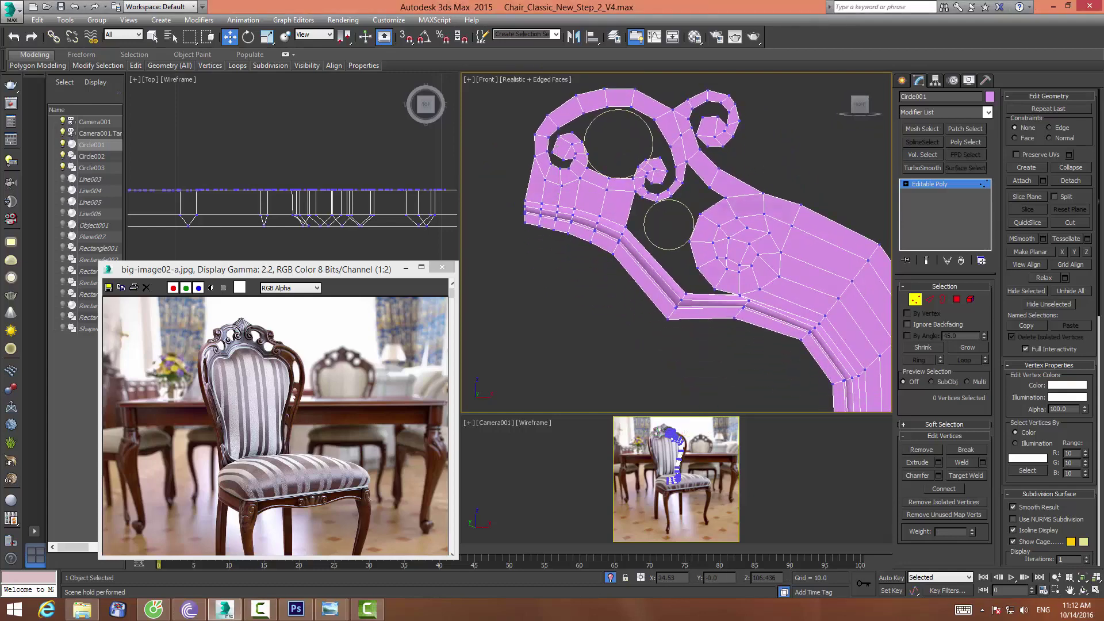
scroll(608, 239, "up", 3)
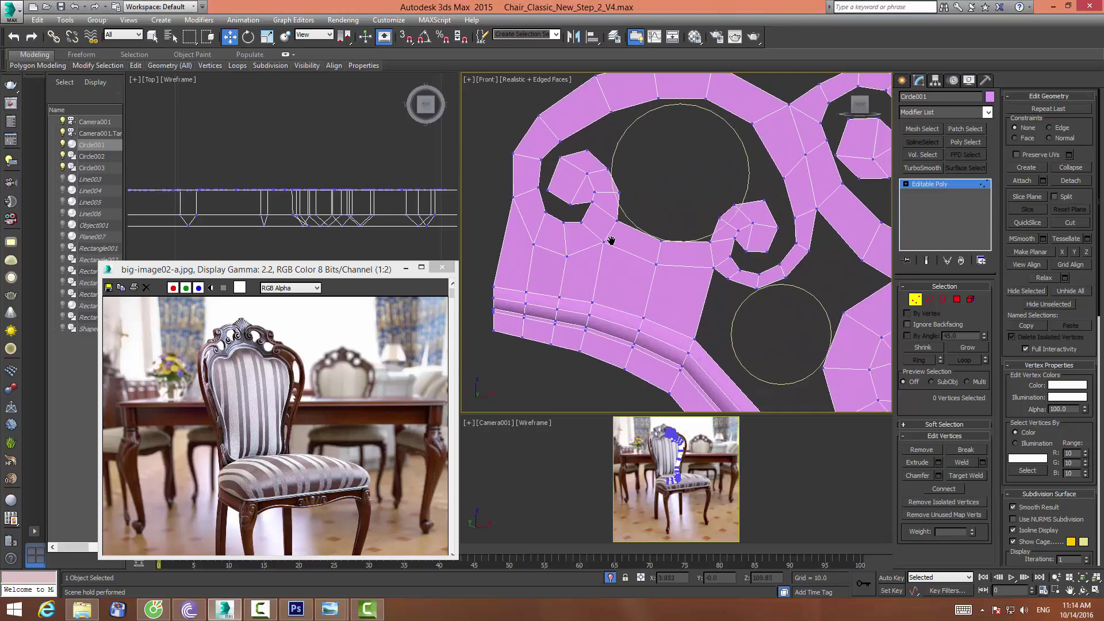
scroll(596, 287, "up", 2)
left_click(598, 248)
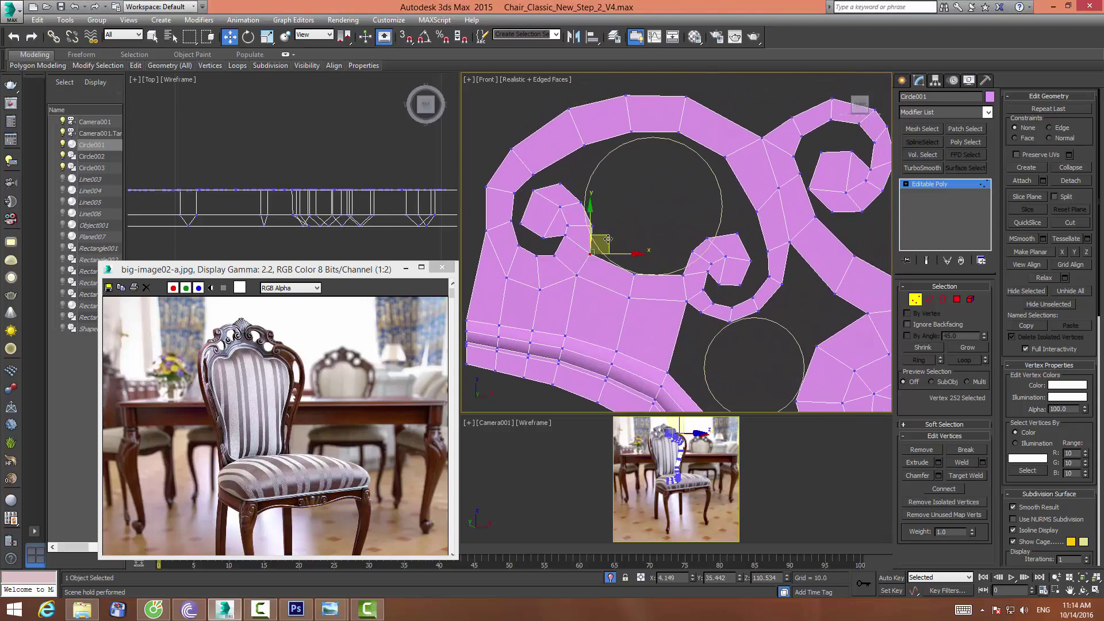
left_click(683, 274)
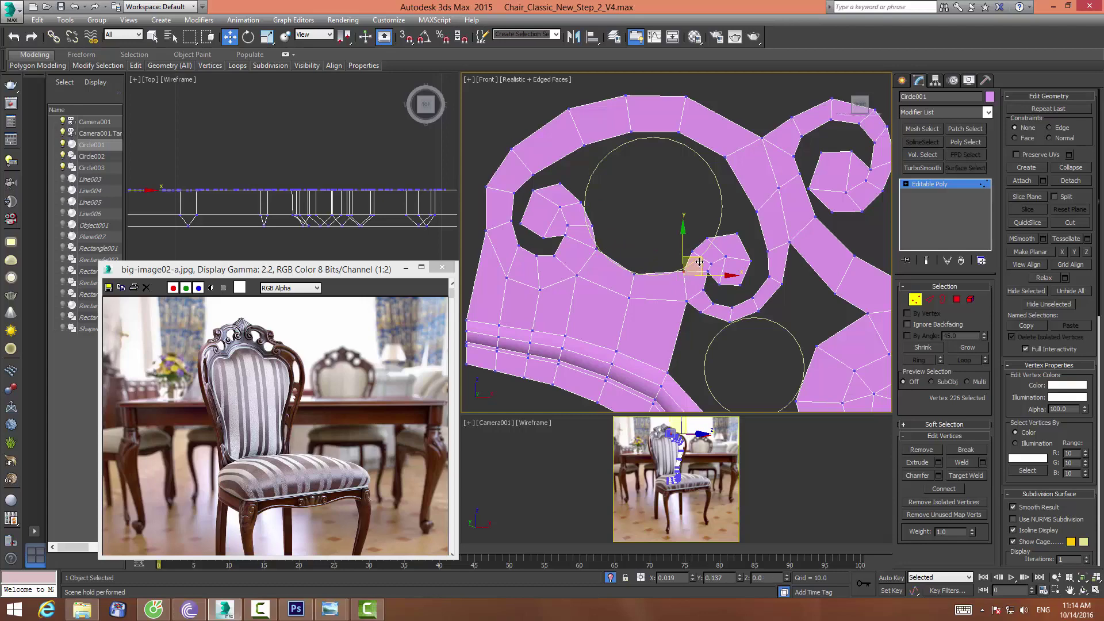
middle_click_drag(622, 181, 630, 185)
left_click(630, 185)
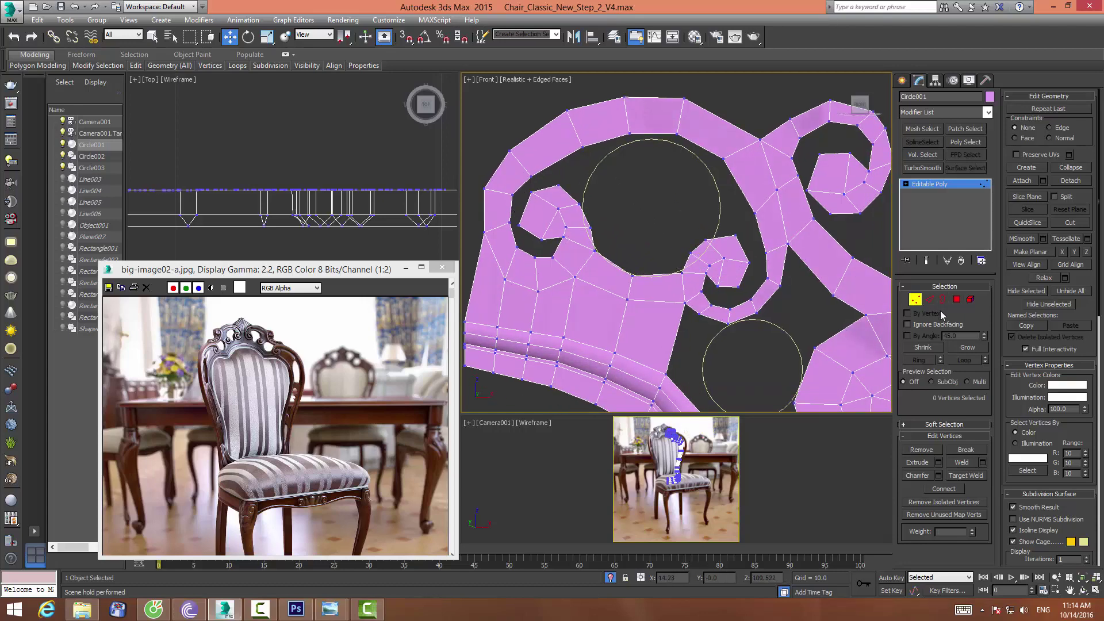
Bridge two edges to fill the gap beside the left curl
left_click(930, 299)
left_click(514, 220)
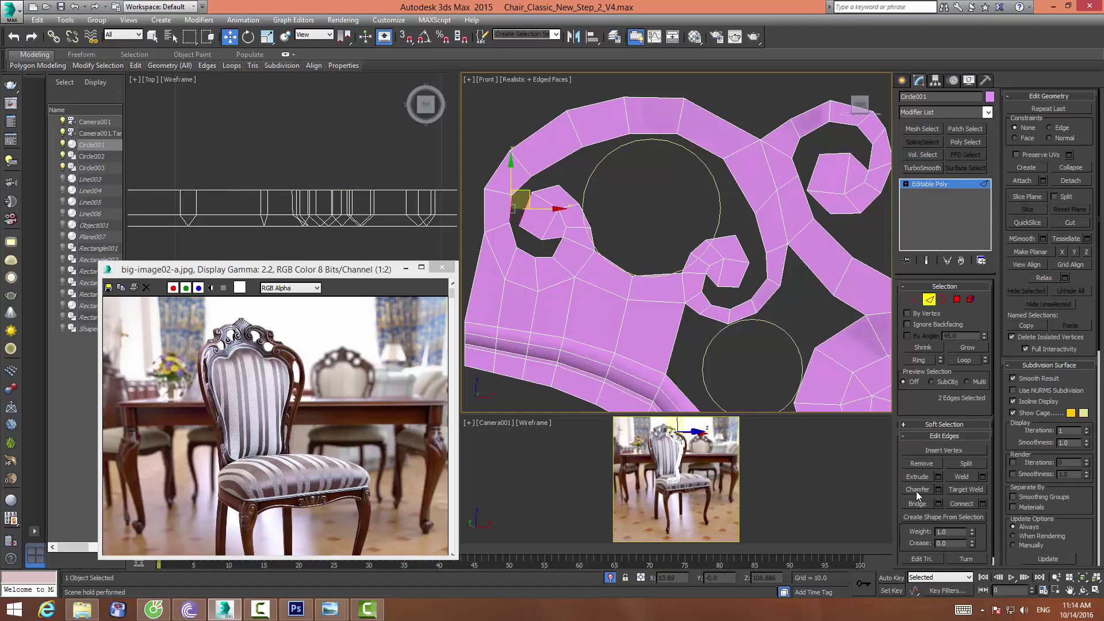
left_click(529, 248)
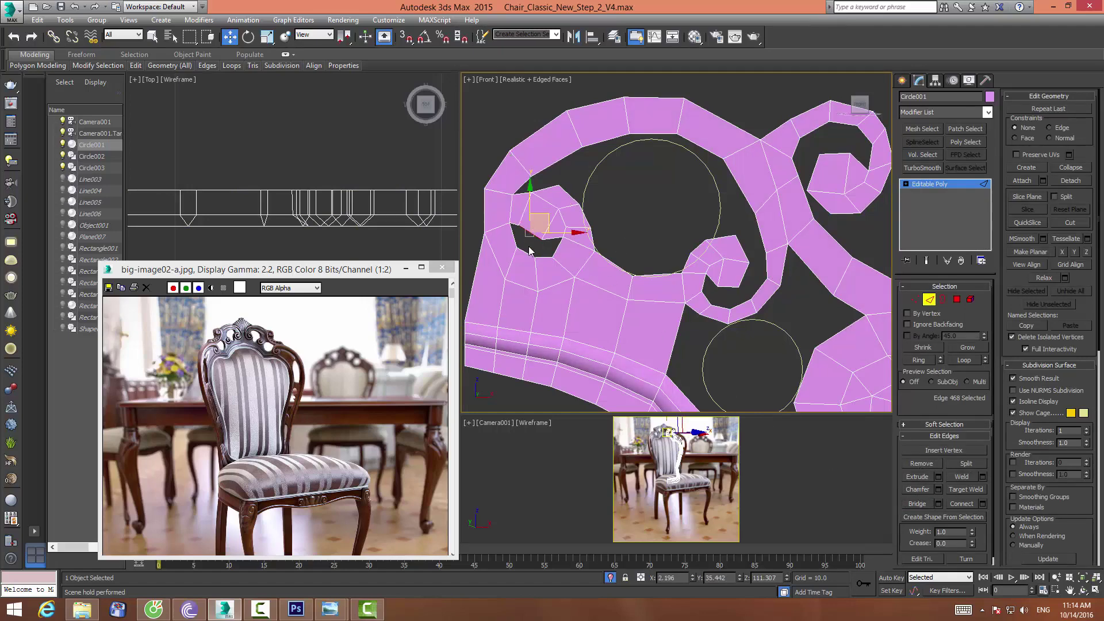
left_click(917, 503)
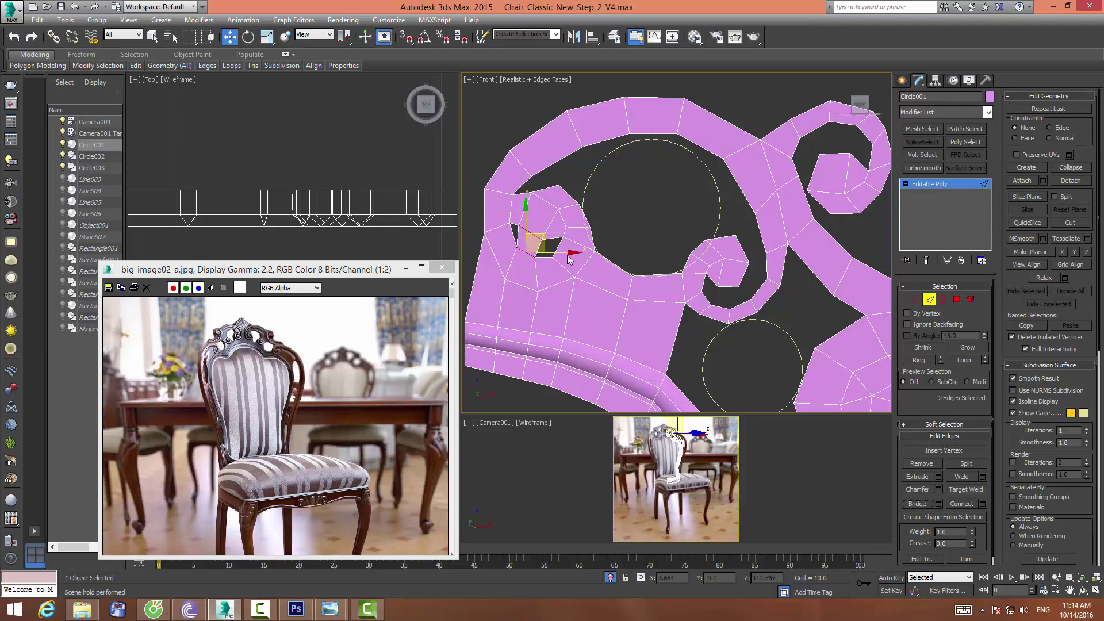
Cap the two remaining hole borders where the curl meets the stem
left_click(943, 299)
left_click(528, 249)
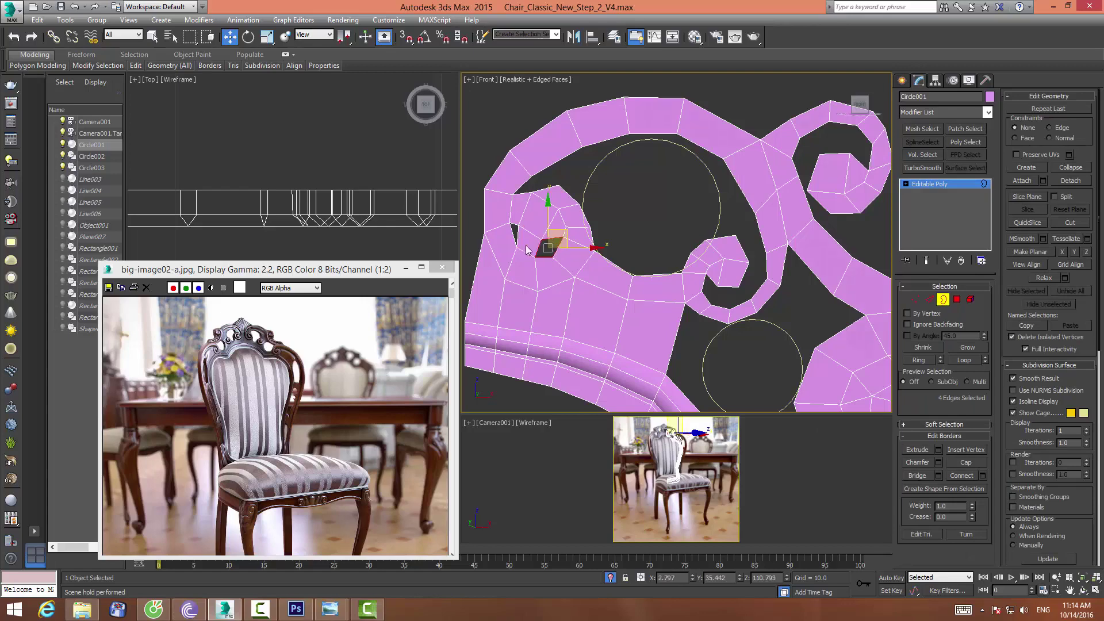
left_click(511, 228, "ctrl")
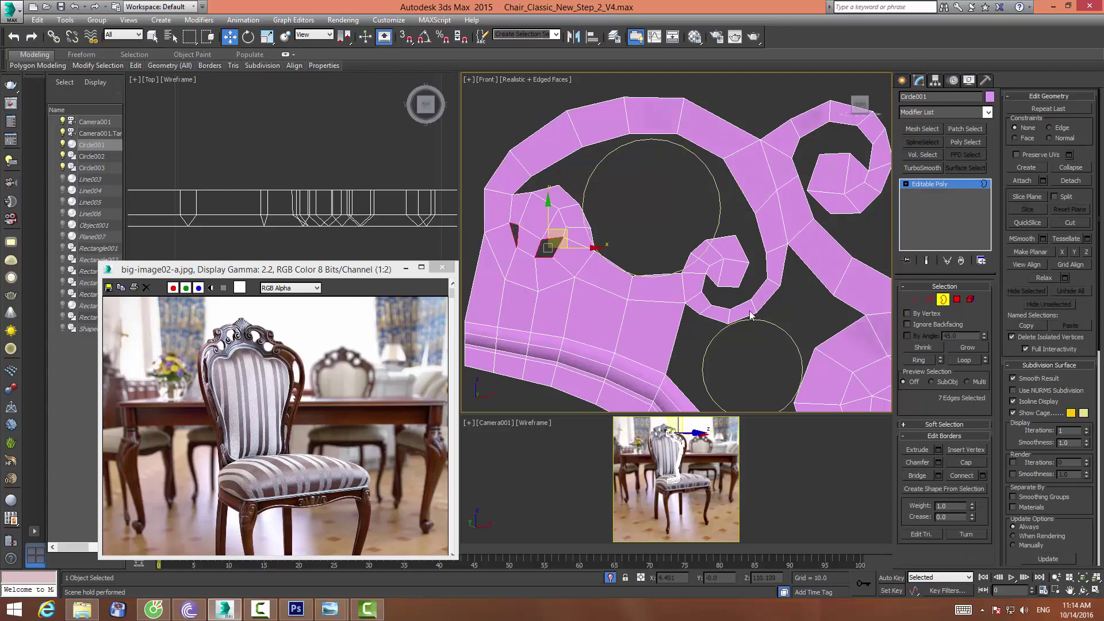
left_click(966, 462)
mouse_move(558, 247)
middle_mouse_down()
mouse_move(529, 266)
mouse_move(603, 263)
mouse_move(547, 247)
mouse_move(584, 322)
middle_mouse_up()
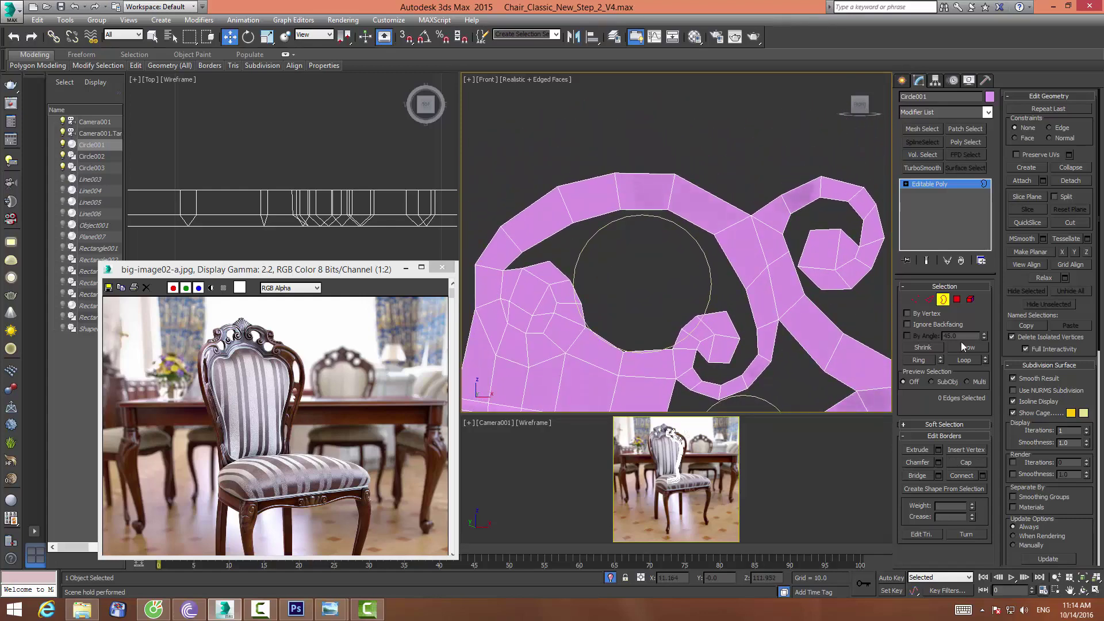
Lower the three top rim edges slightly
left_click(928, 299)
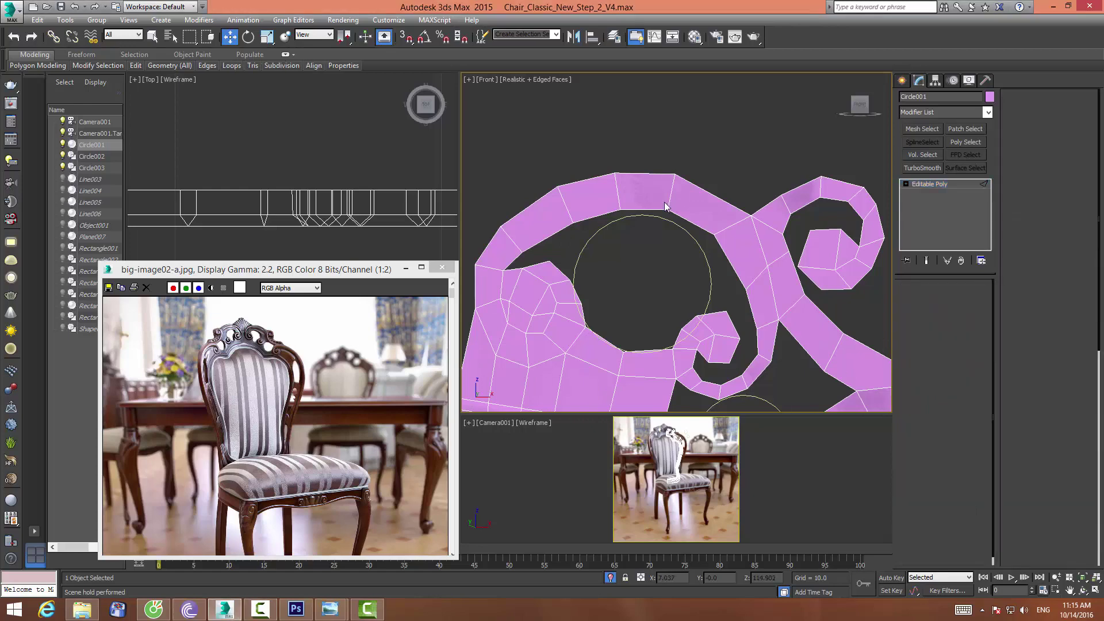
left_click(693, 223)
left_click(644, 211, "ctrl")
left_click(584, 221, "ctrl")
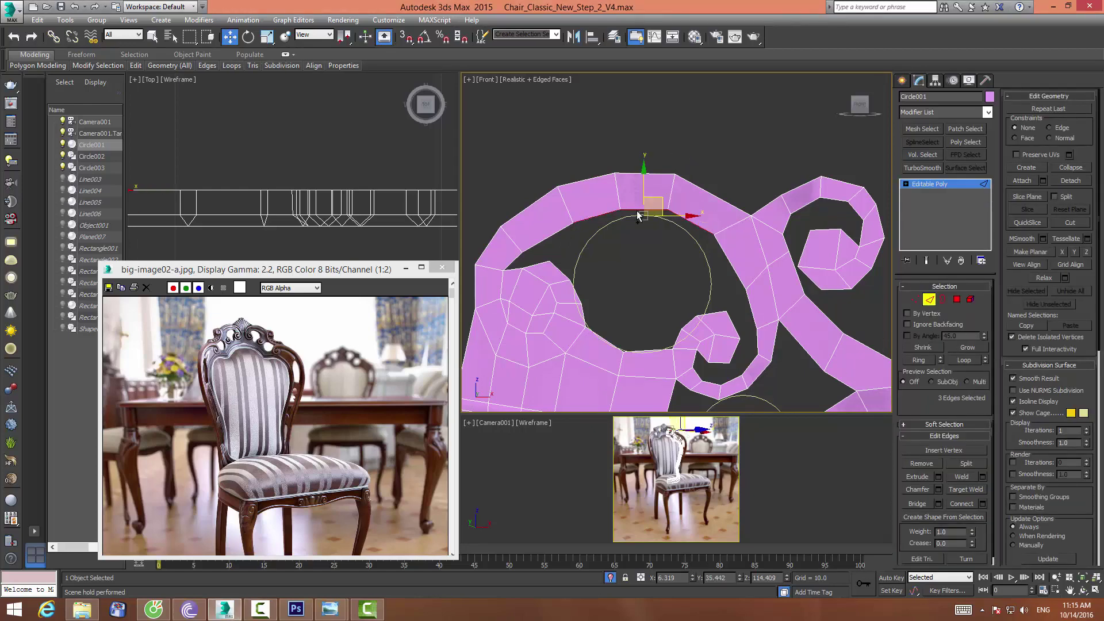
left_click_drag(647, 195, 647, 207)
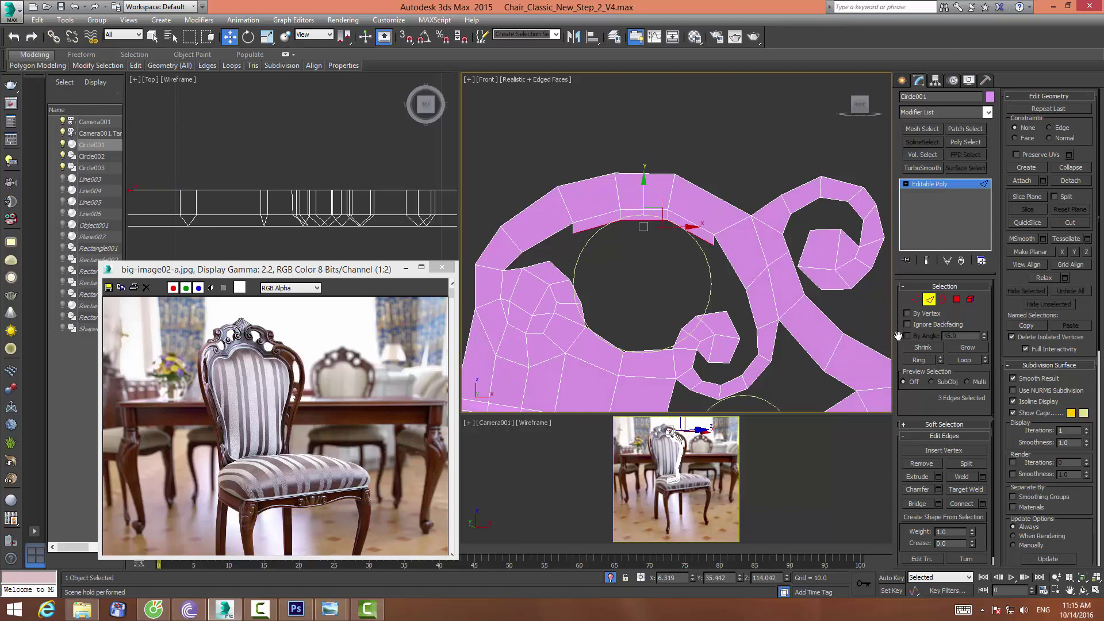
Reposition the vertices around the round opening's right and upper-left rim
left_click(914, 299)
left_click(713, 237)
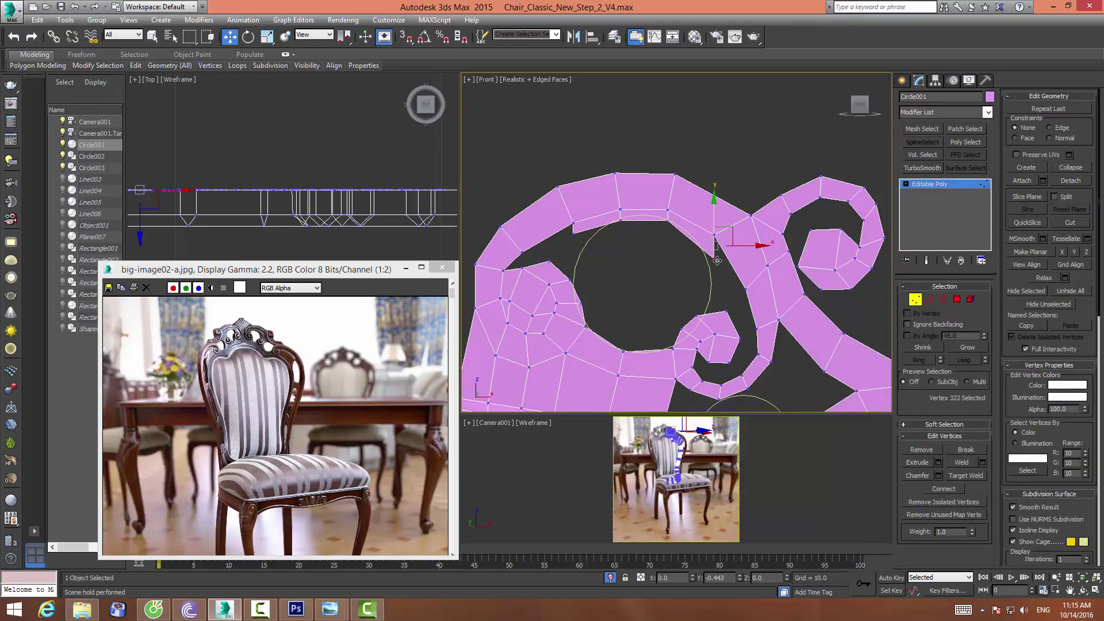
left_click_drag(732, 246, 724, 240)
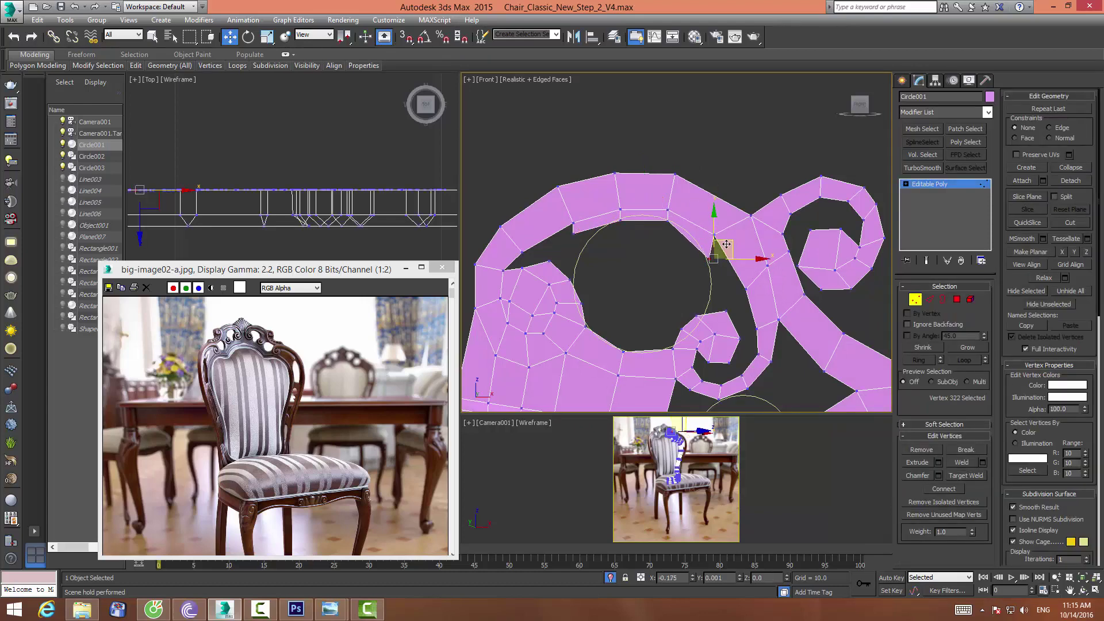
left_click(621, 219)
left_click(573, 224)
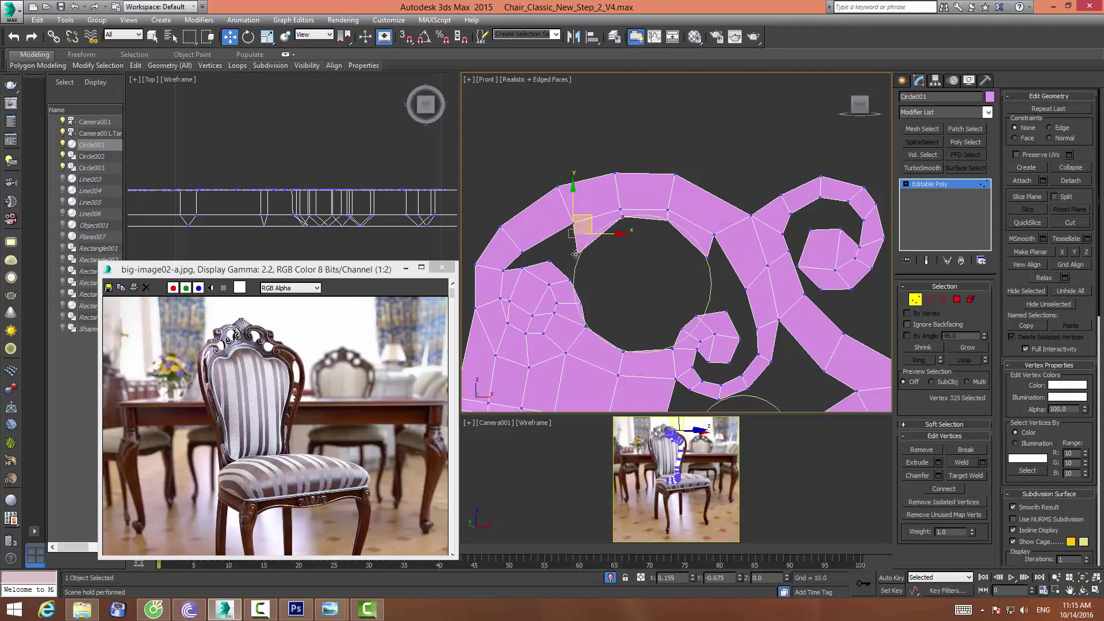
left_click_drag(572, 225, 578, 271)
left_click(578, 271)
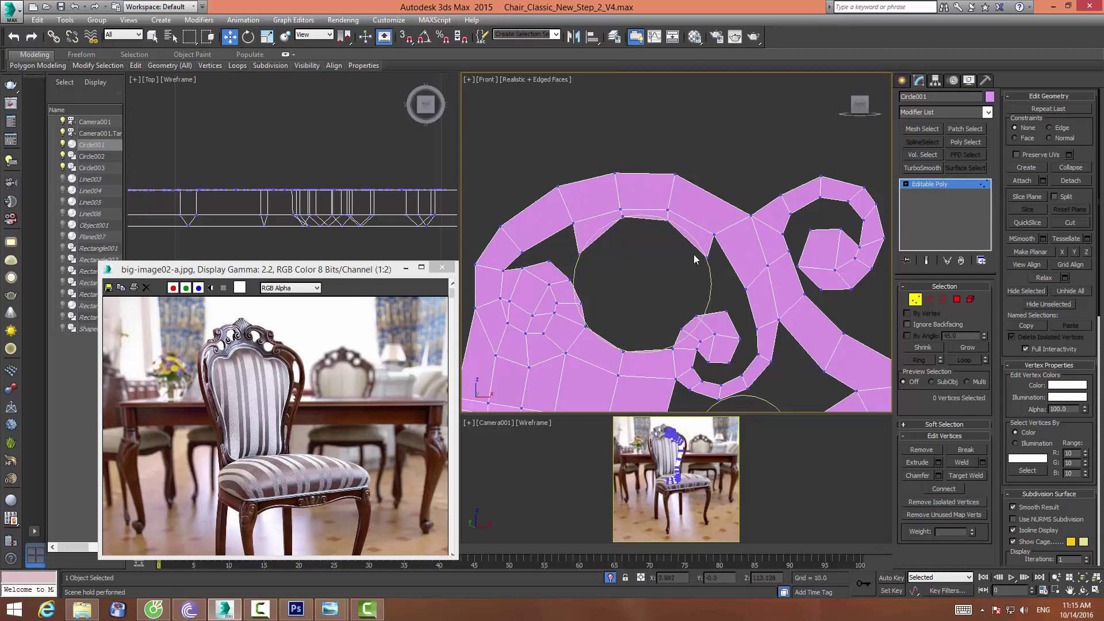
left_click(703, 253)
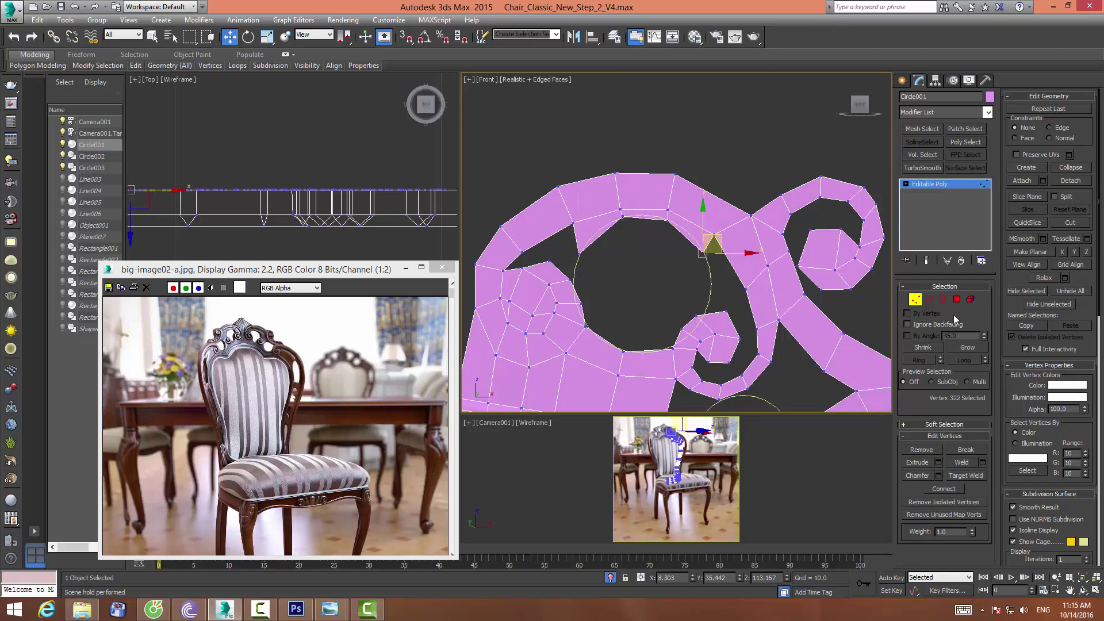
Shift-drag the gap edge to extrude new faces toward the right-hand scroll
left_click(929, 299, "ctrl")
left_click(732, 271)
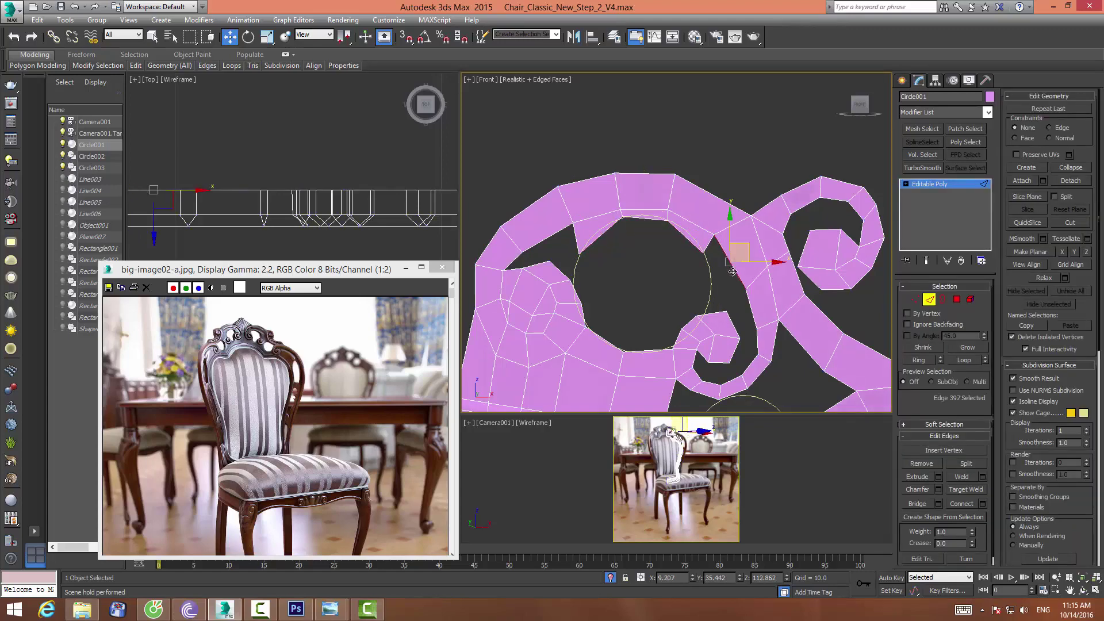
left_click_drag(743, 250, 752, 275, "shift")
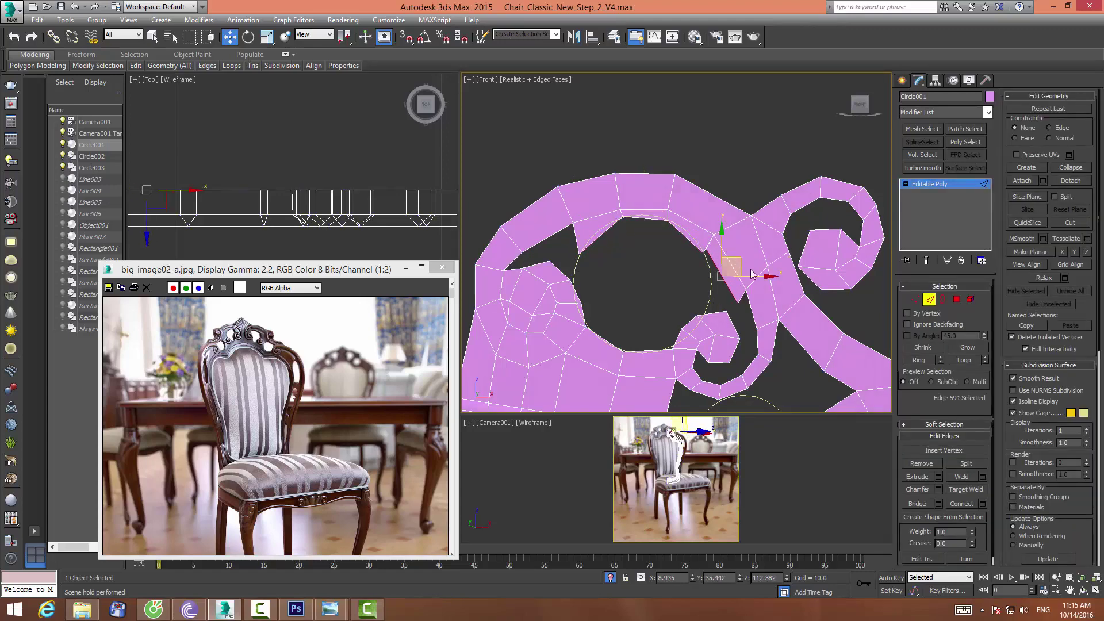
Collapse the two leftover vertices at the gap and check the scroll-junction vertices
left_click(913, 299)
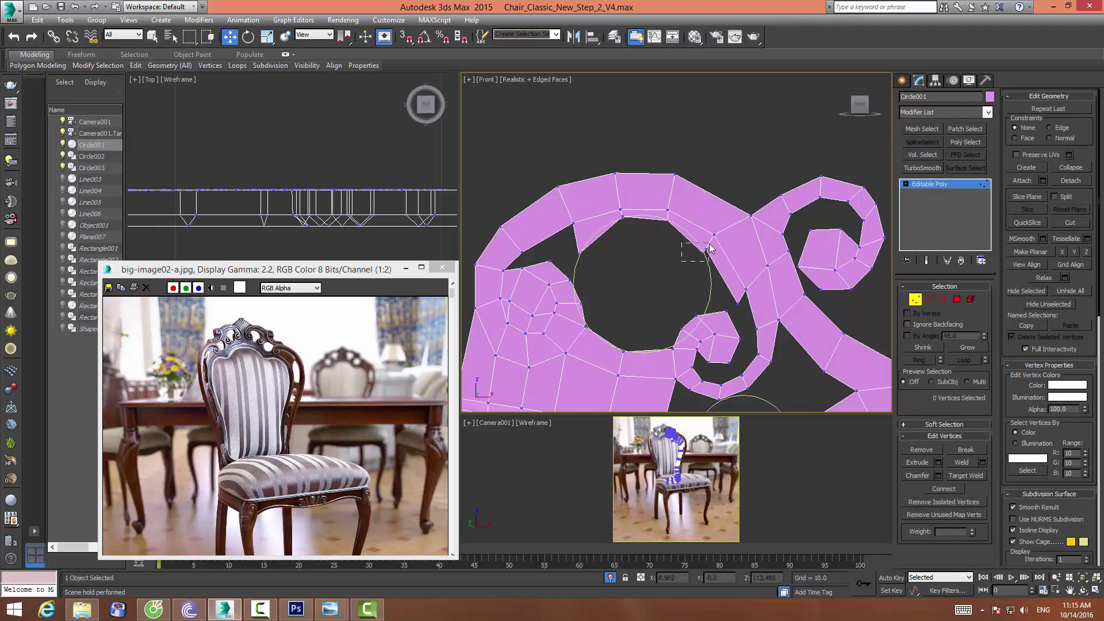
left_click(704, 250)
left_click(1062, 168)
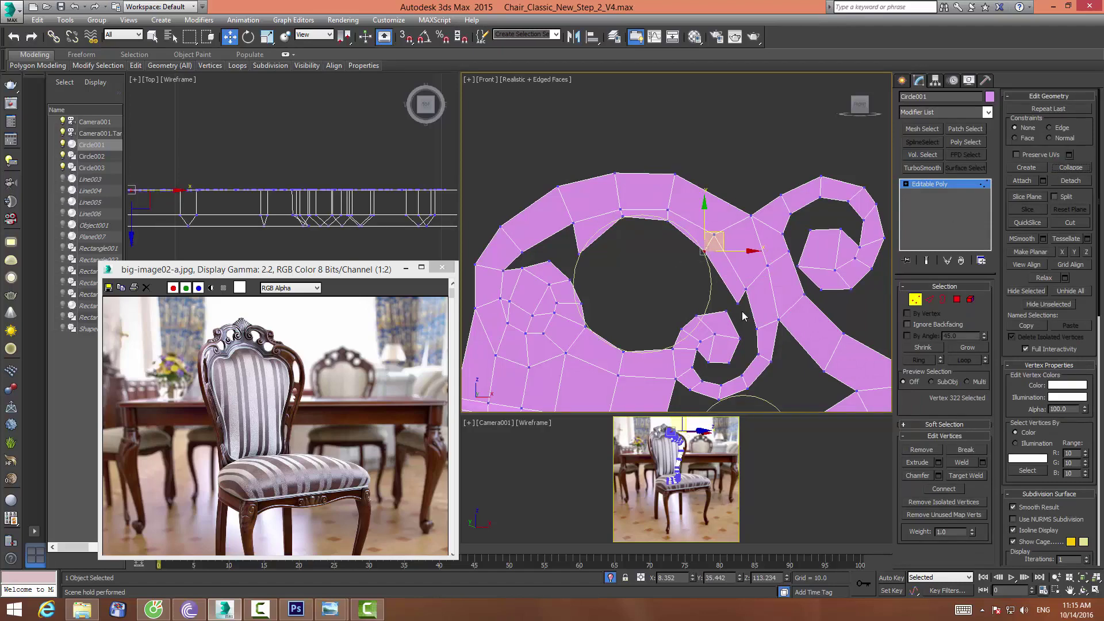
left_click(738, 301)
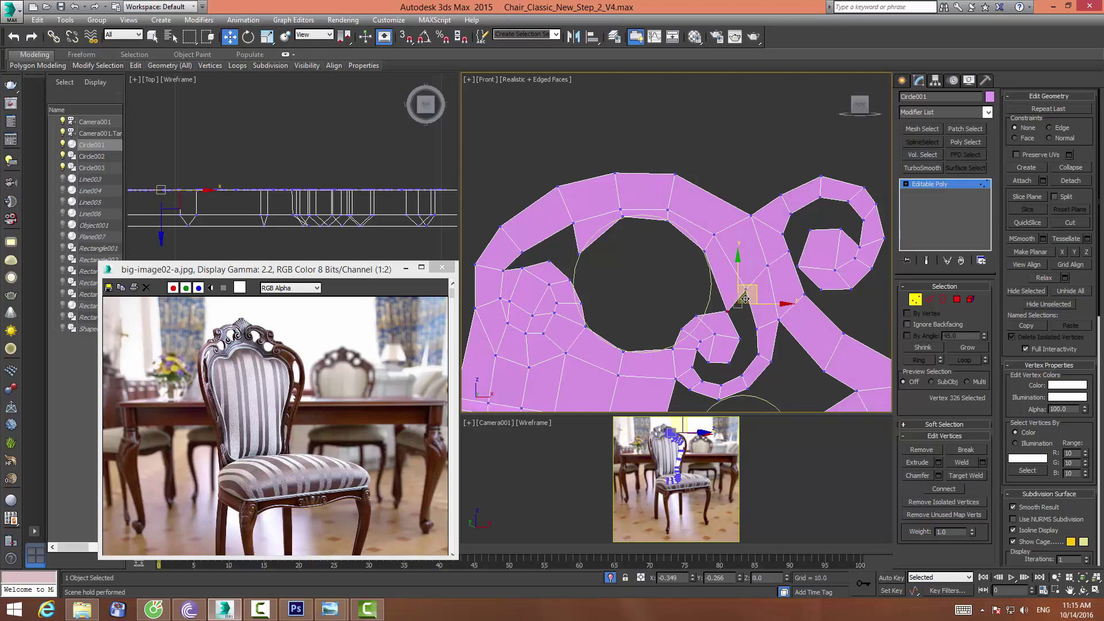
left_click(730, 313)
left_click_drag(730, 314, 732, 316)
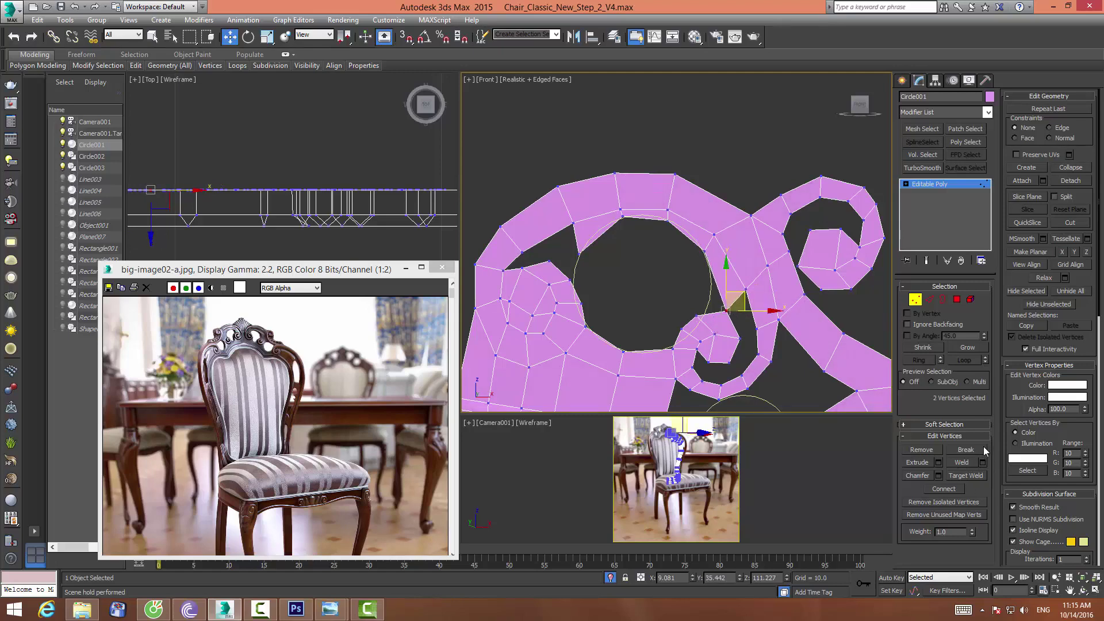
left_click(618, 254)
middle_click_drag(618, 255, 661, 225)
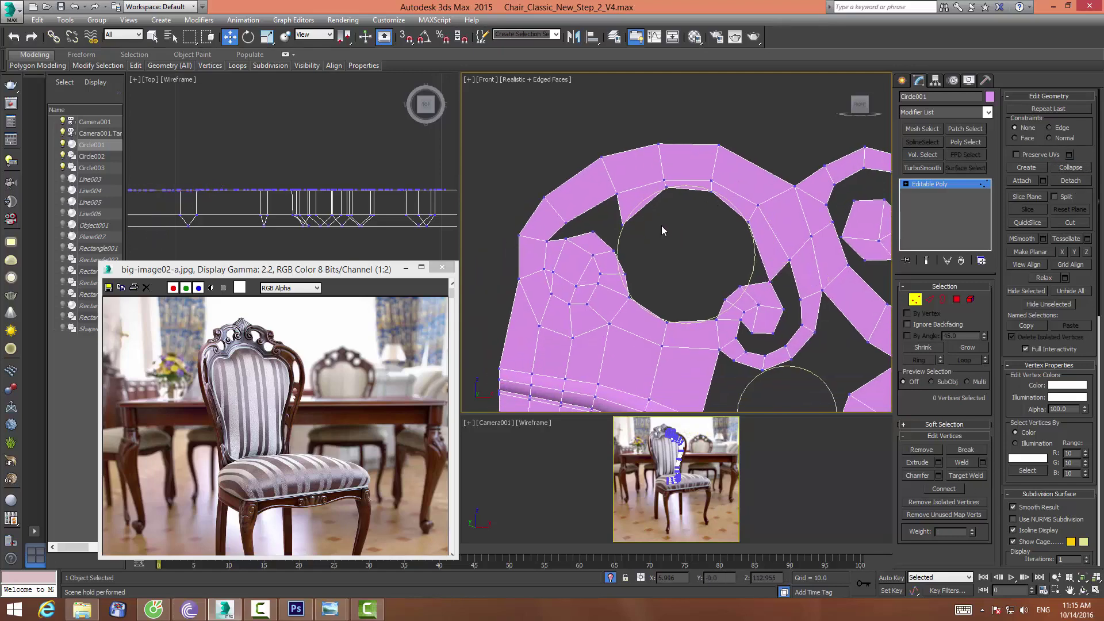
Bridge the notch edge on the upper-left of the round hole
scroll(661, 225, "up", 2)
scroll(656, 235, "up", 1)
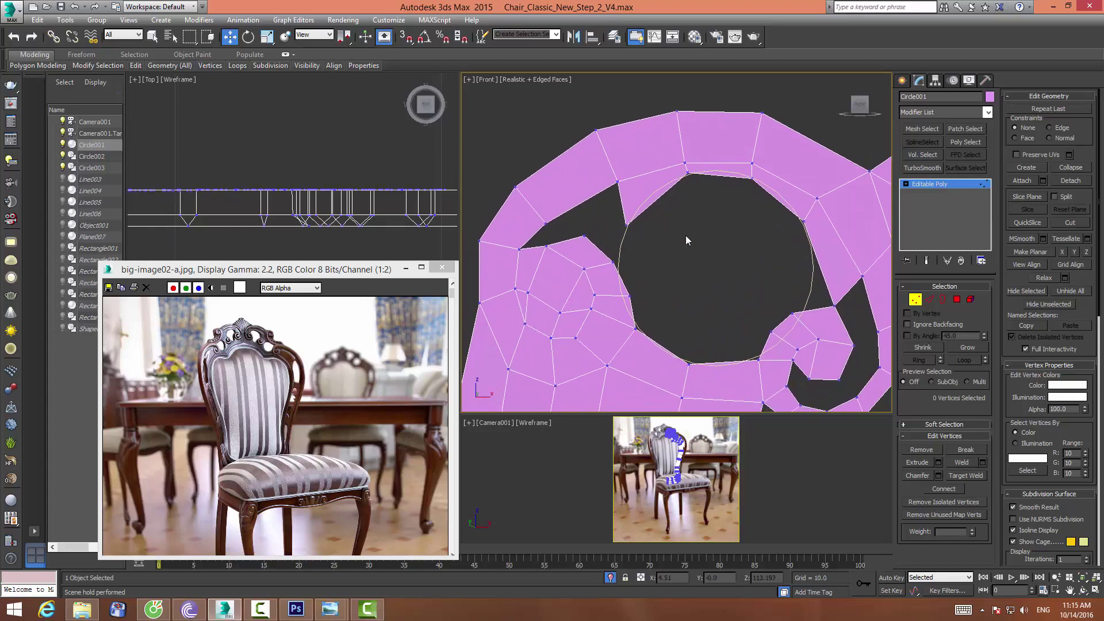
left_click(929, 299)
left_click(622, 198)
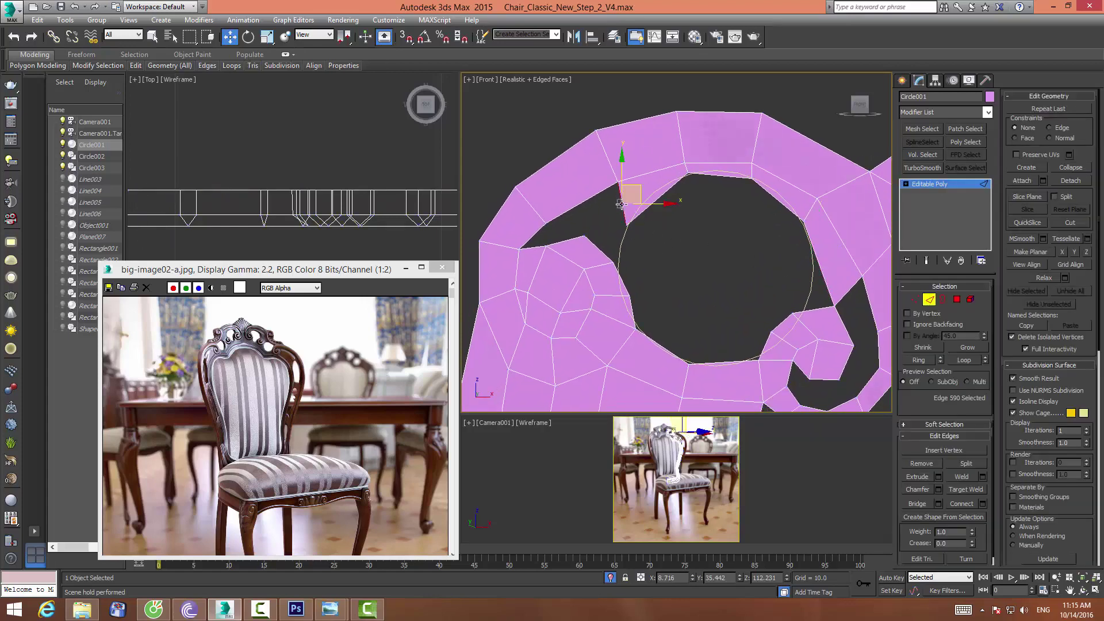
left_click(601, 251, "ctrl")
left_click(916, 504)
left_click(884, 323)
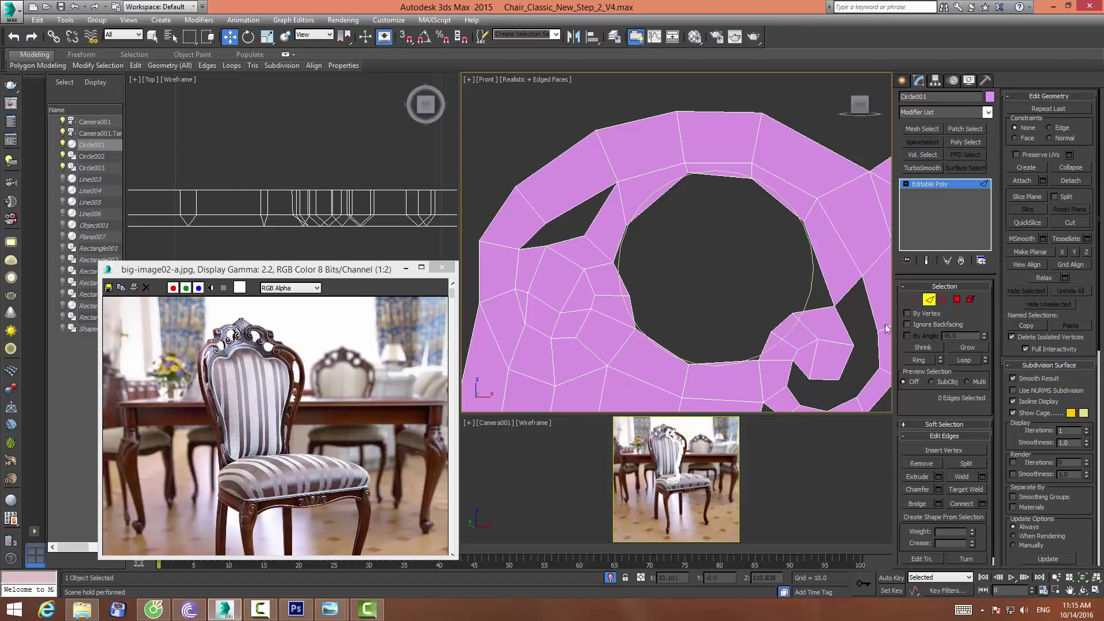
Cap the remaining notch border with a new polygon
left_click(944, 300)
left_click(590, 226)
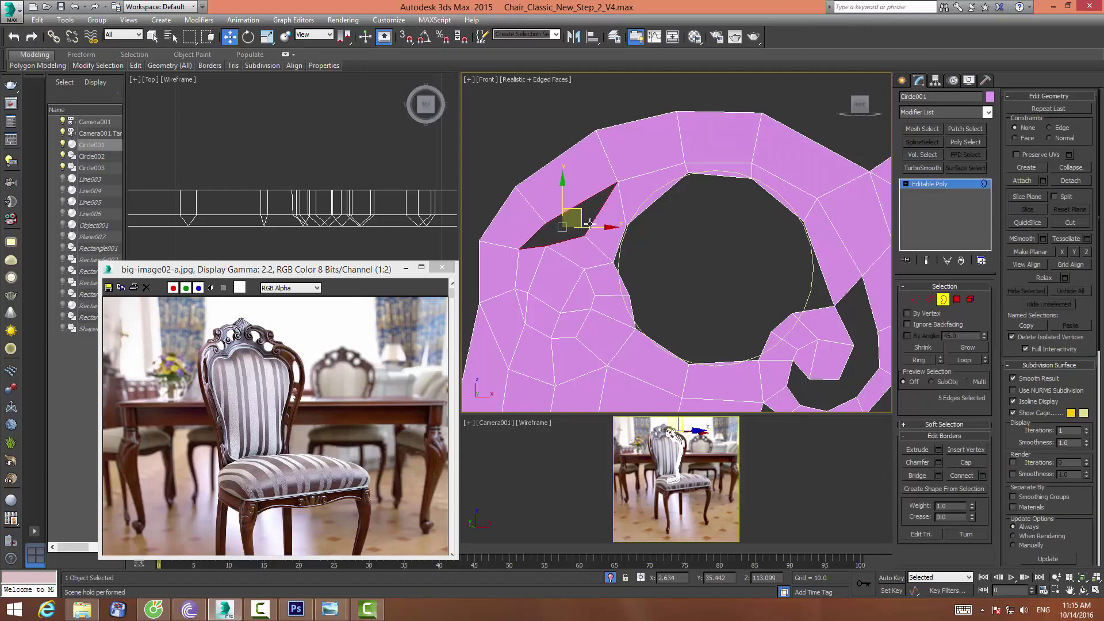
left_click(965, 463)
Connect the two vertices across the new polygon with an edge
left_click(915, 299)
left_click_drag(531, 215, 594, 241)
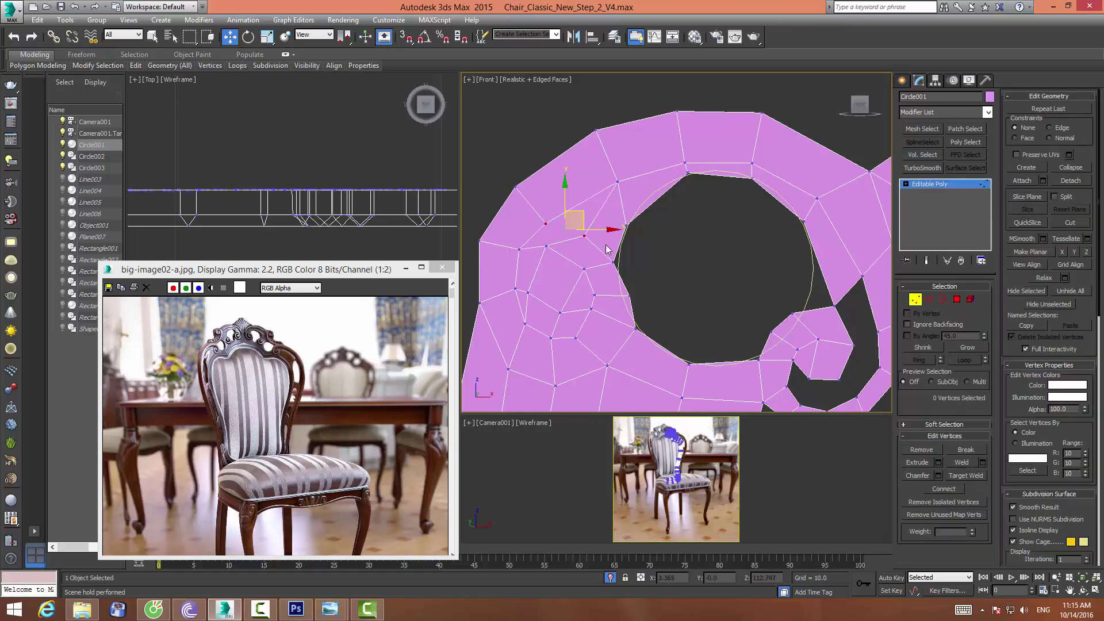
left_click(943, 489)
Move the left and lower rim vertices onto the circle guide
left_click(546, 246)
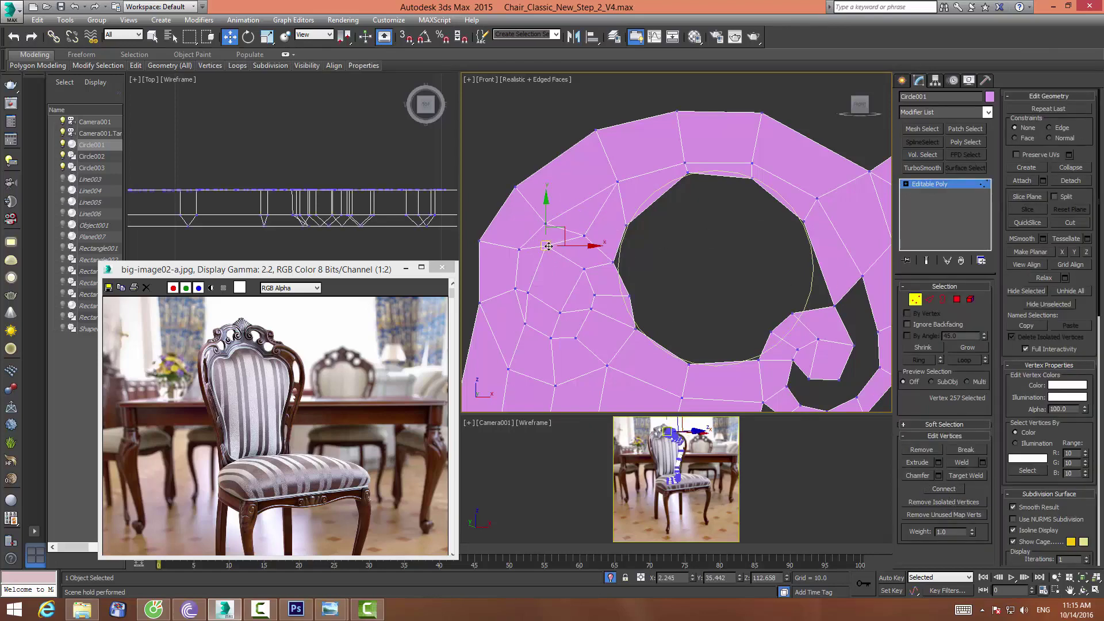
left_click_drag(567, 229, 579, 236)
left_click(583, 228)
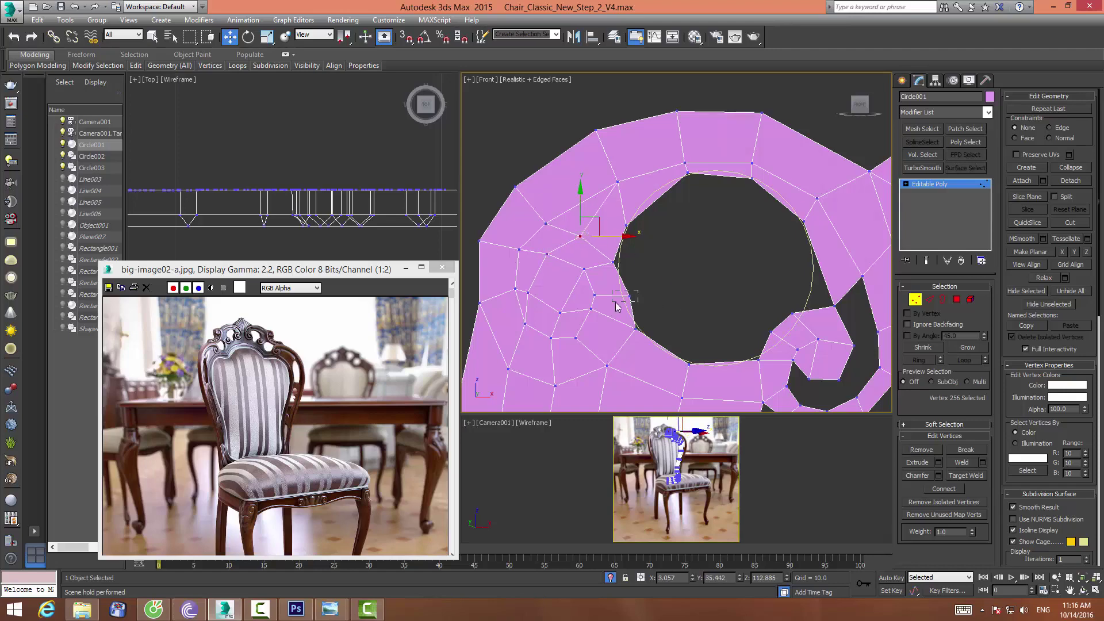
left_click_drag(616, 306, 655, 314)
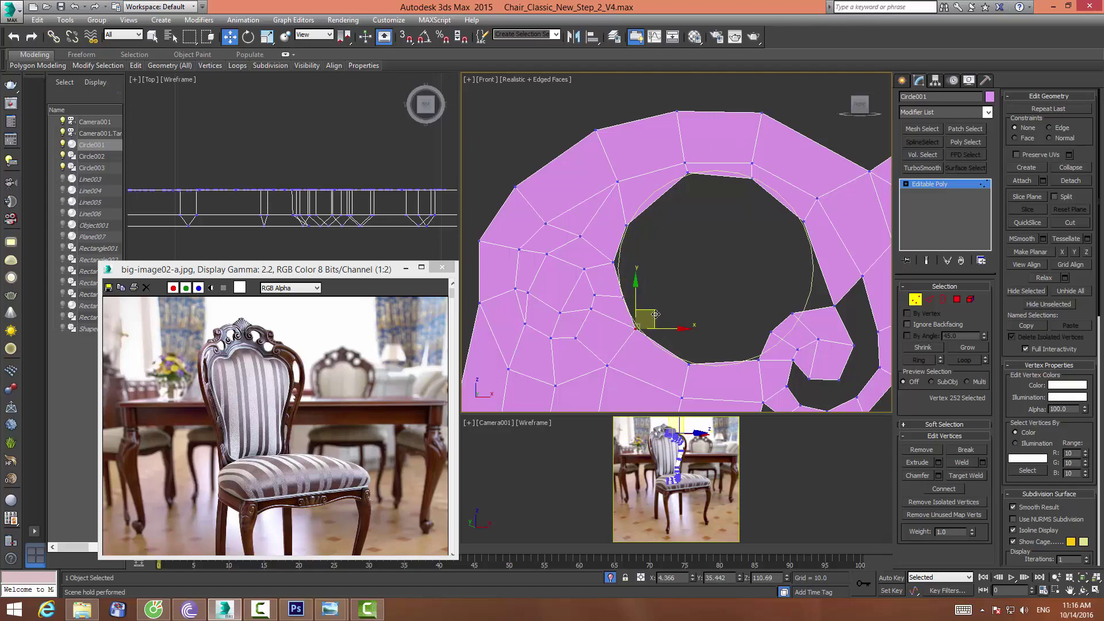
left_click(688, 362)
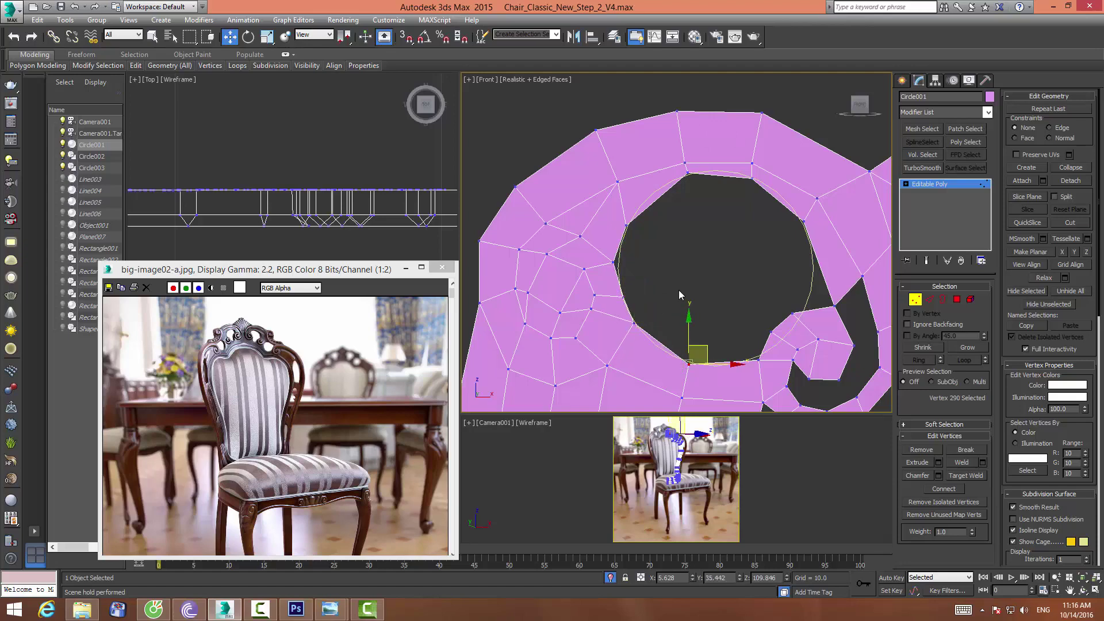
scroll(678, 295, "down", 2)
middle_click_drag(679, 295, 682, 226)
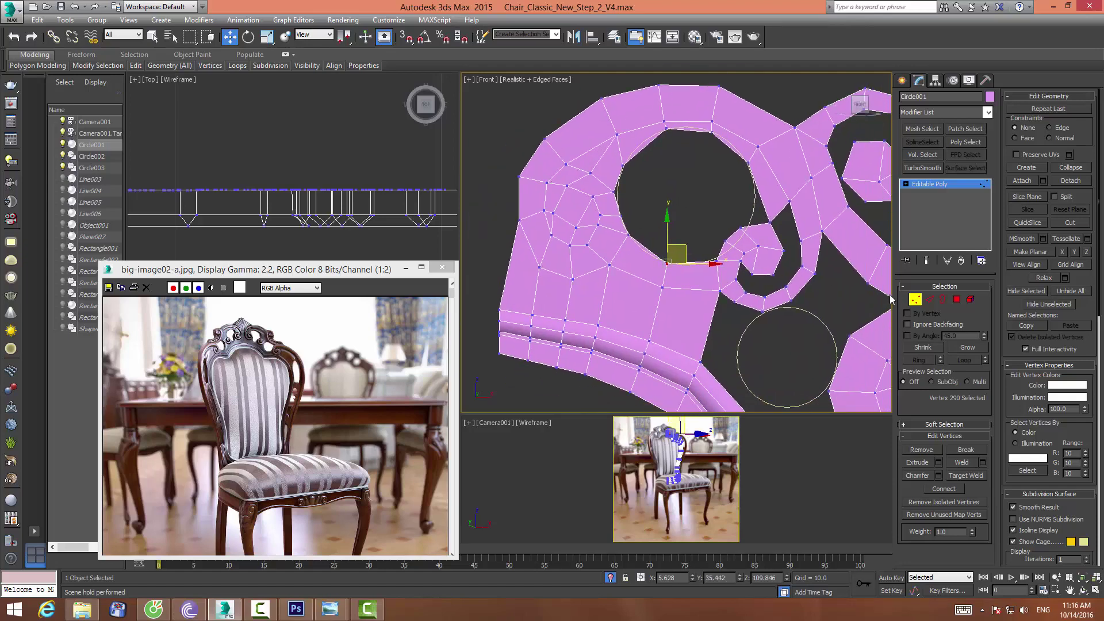
Leave vertex level and pan to bring the stem into view
left_click(914, 299)
scroll(751, 284, "down", 2)
middle_click_drag(751, 284, 666, 284)
scroll(666, 284, "up", 2)
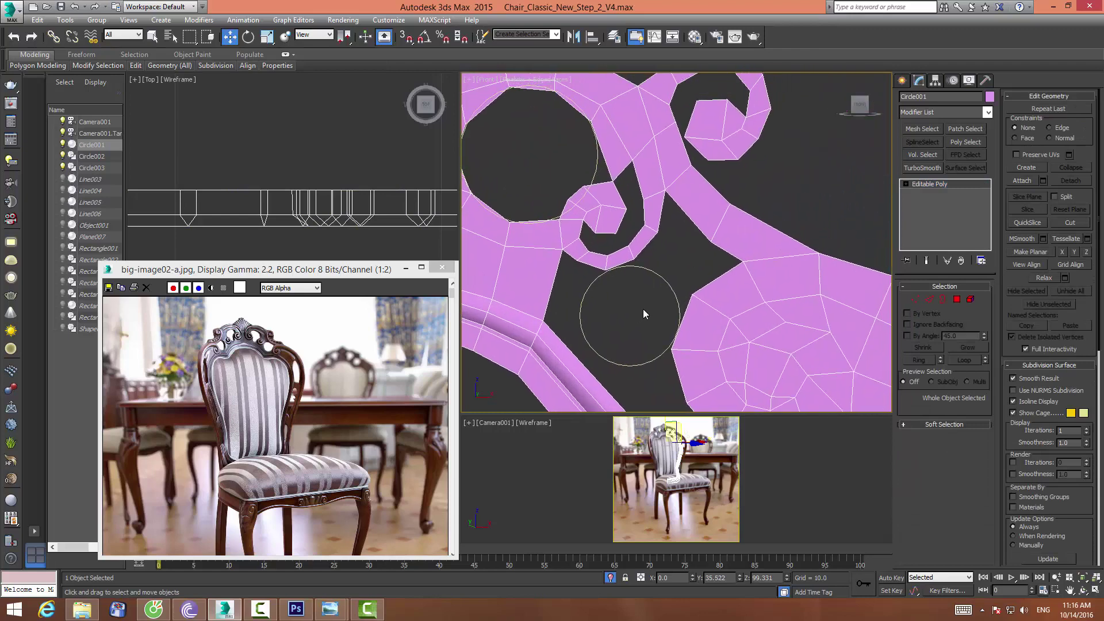
Extrude two edges beside the stem gap into new faces and move them into place
left_click(929, 298)
left_click(687, 215)
left_click(725, 250, "ctrl")
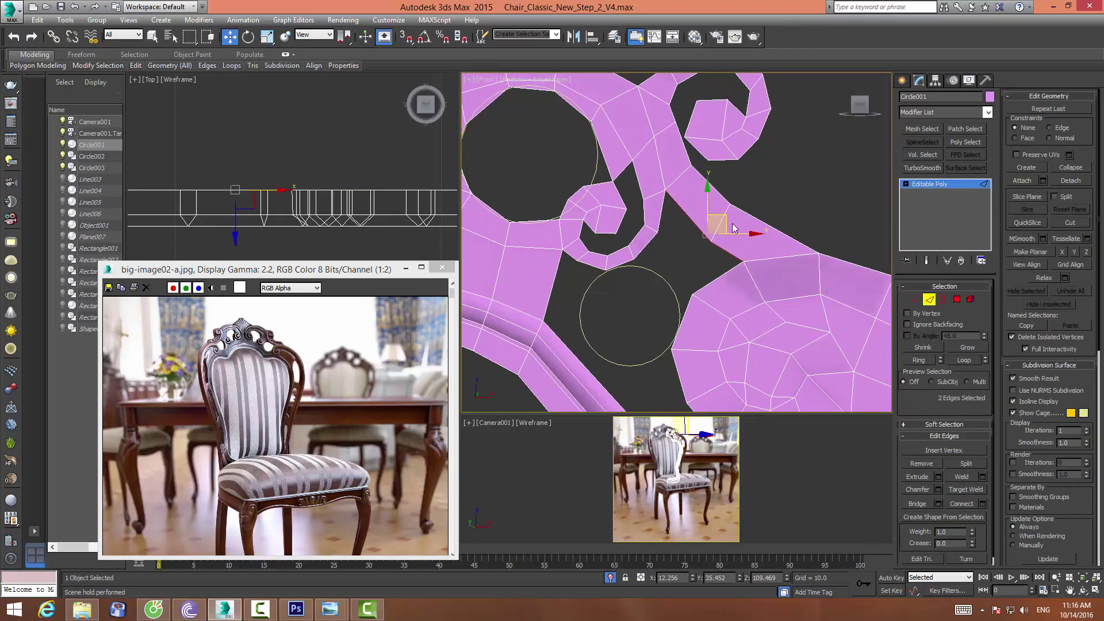
left_click_drag(734, 228, 698, 266)
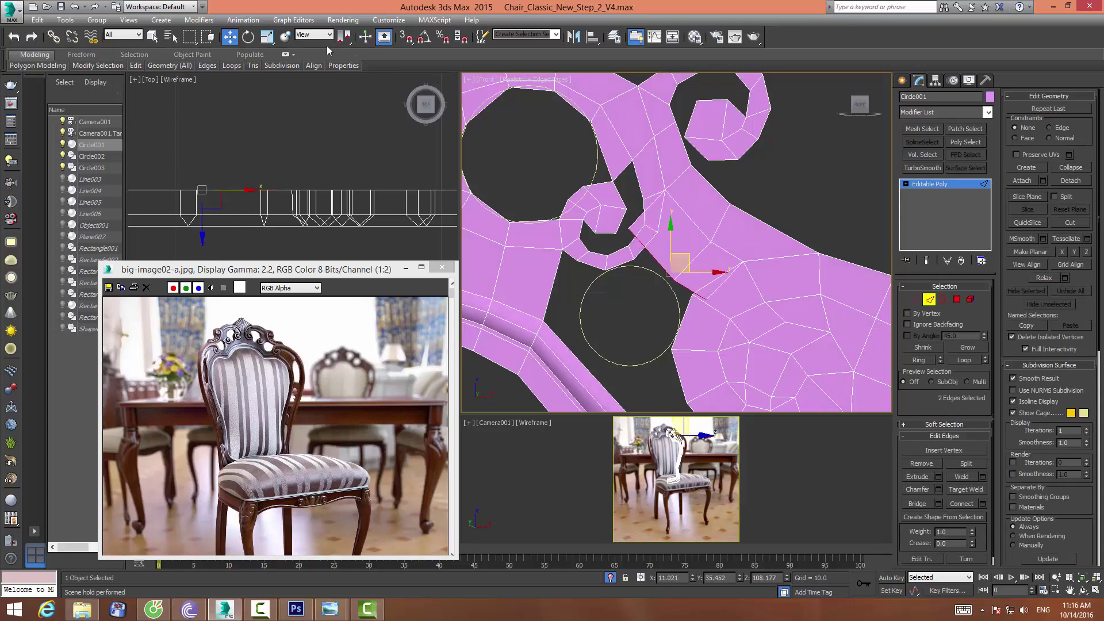
key("r")
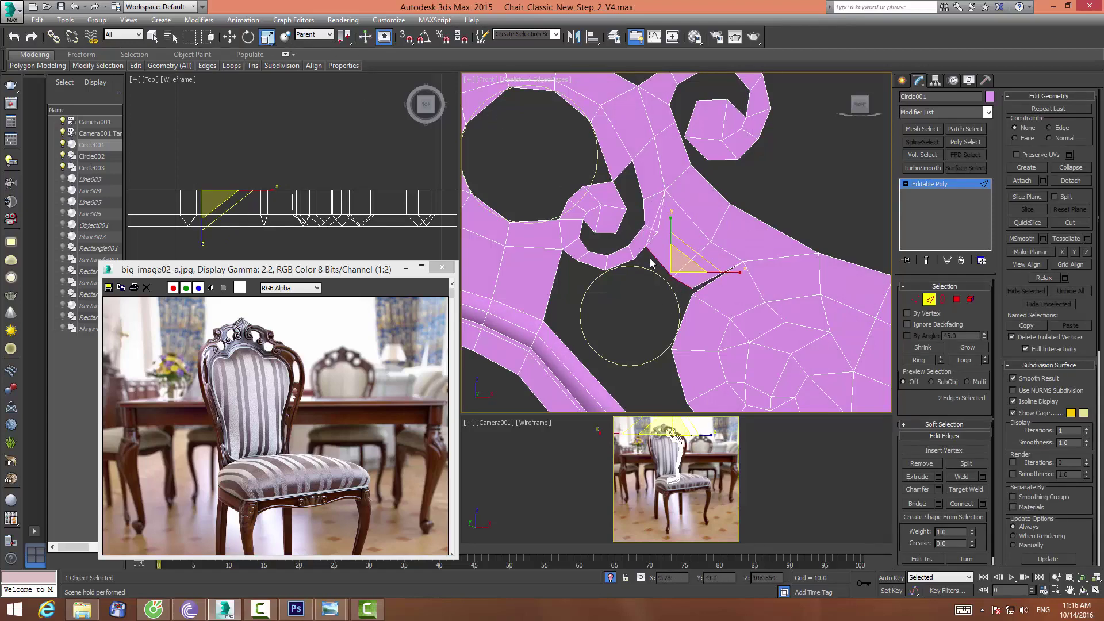
left_click(229, 39)
left_click_drag(690, 260, 698, 227)
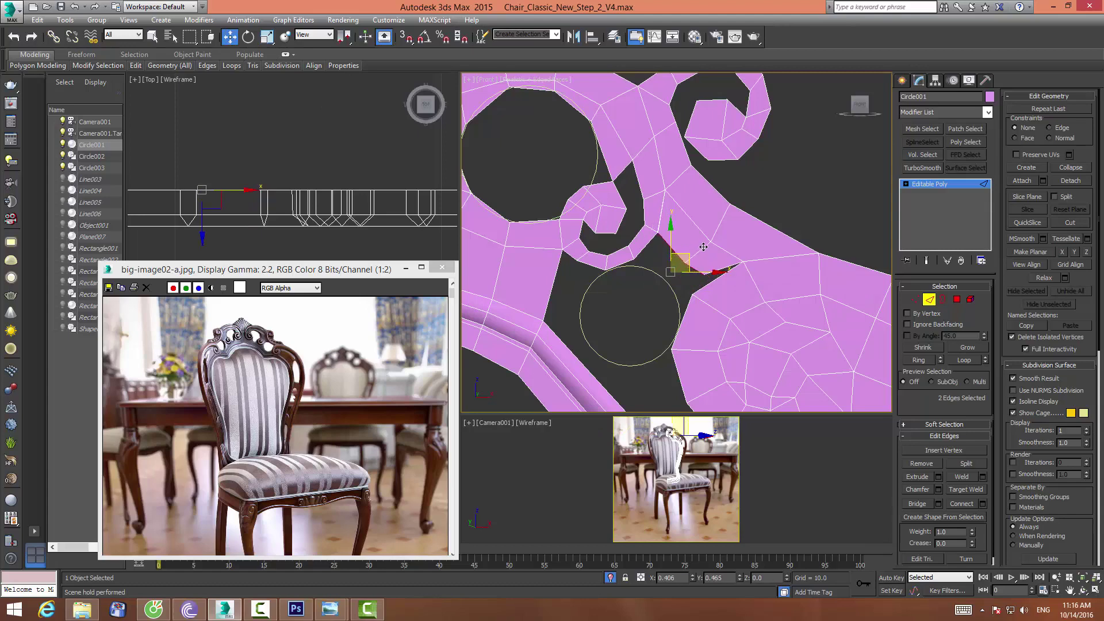
left_click(650, 270)
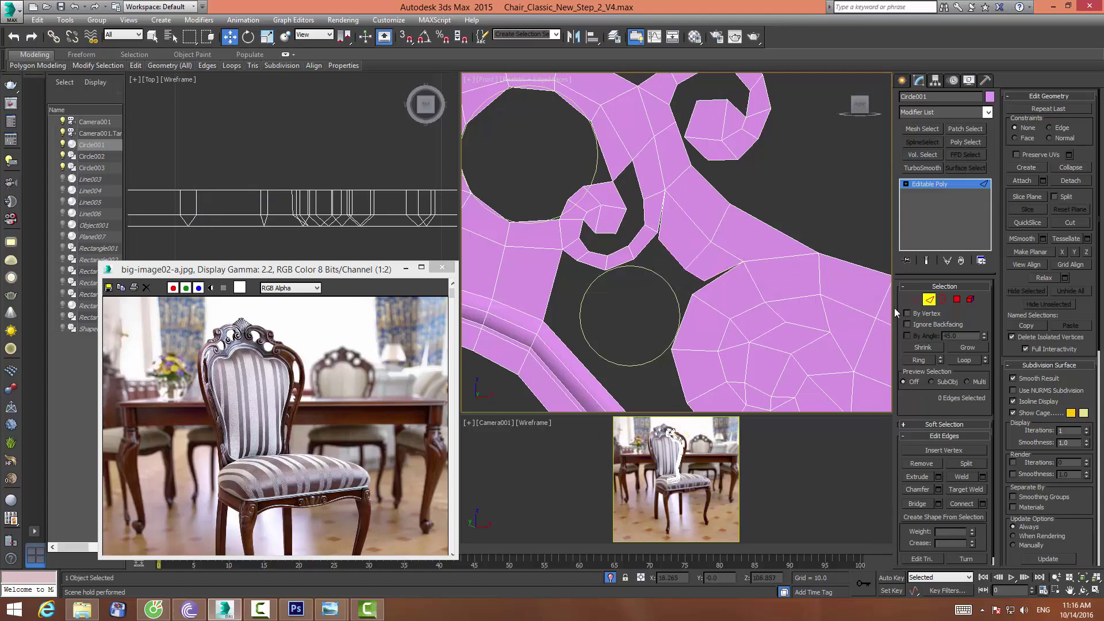
Weld the overlapping vertex pair and the two wedge-tip vertices together
left_click(914, 299)
left_click_drag(651, 222, 672, 258)
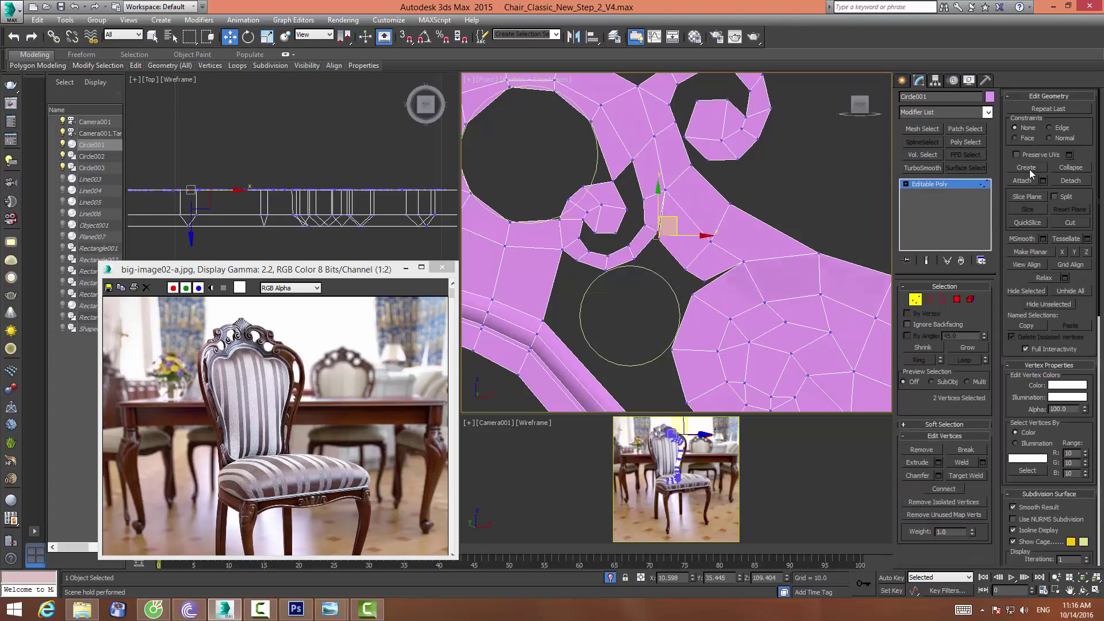
left_click(1071, 168)
left_click_drag(714, 309, 685, 284)
left_click(1071, 168)
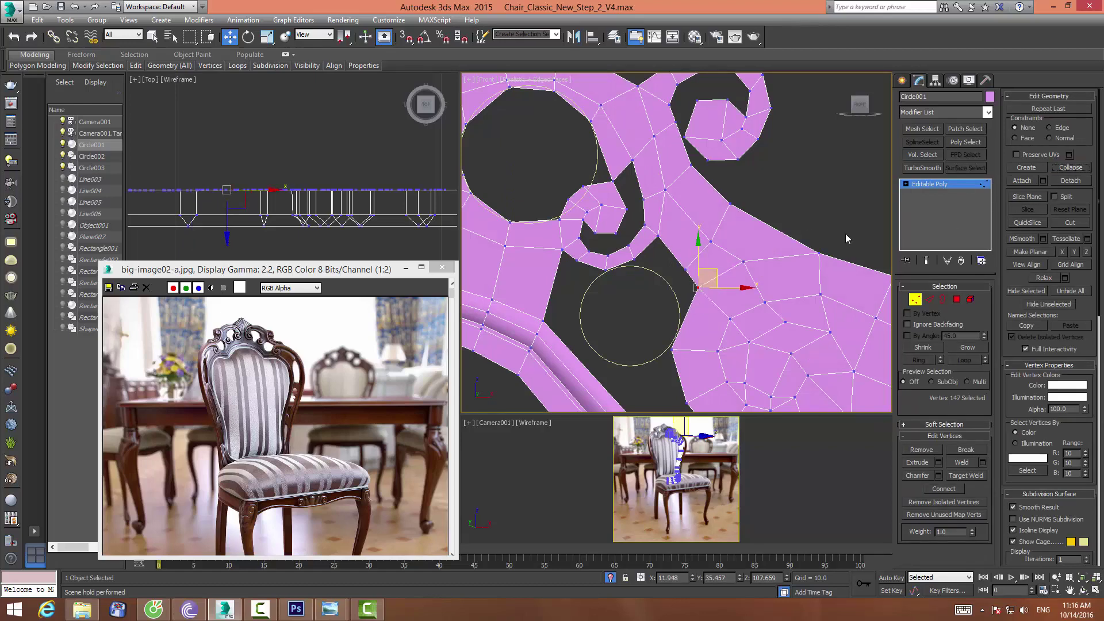
Move an edge of the new wedge down-right to reshape it
left_click(943, 299)
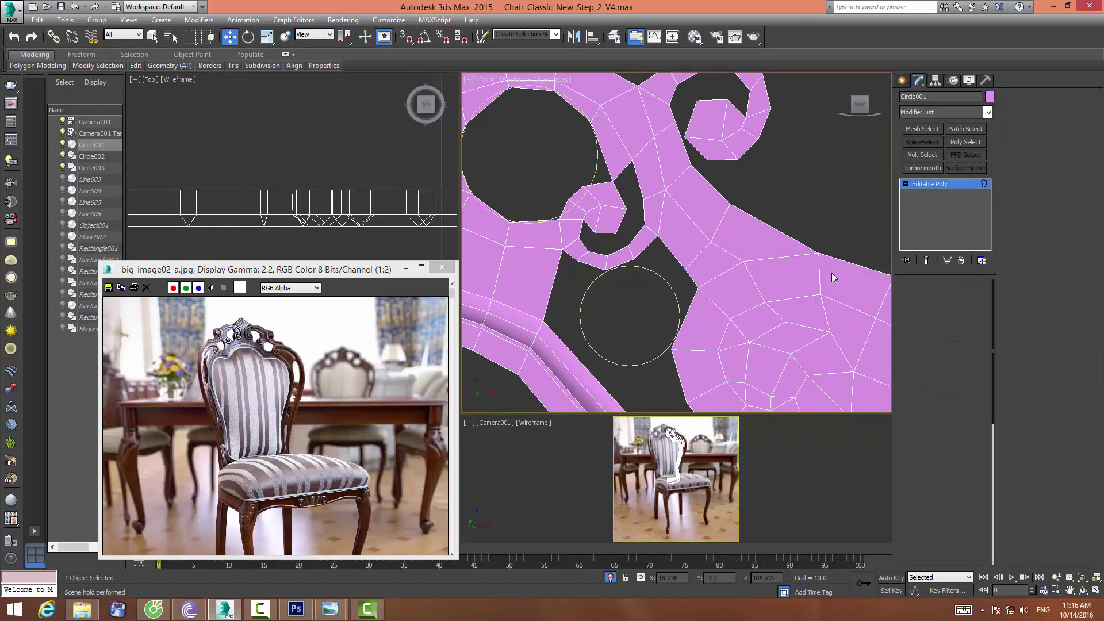
left_click(674, 253)
left_click_drag(678, 244, 693, 257)
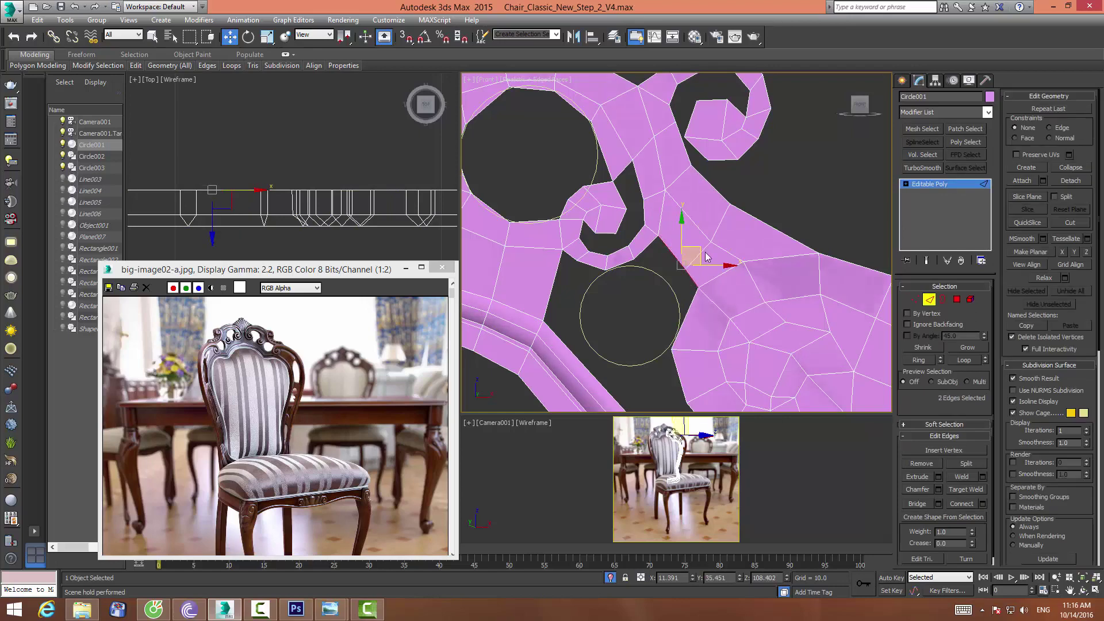
left_click(824, 326)
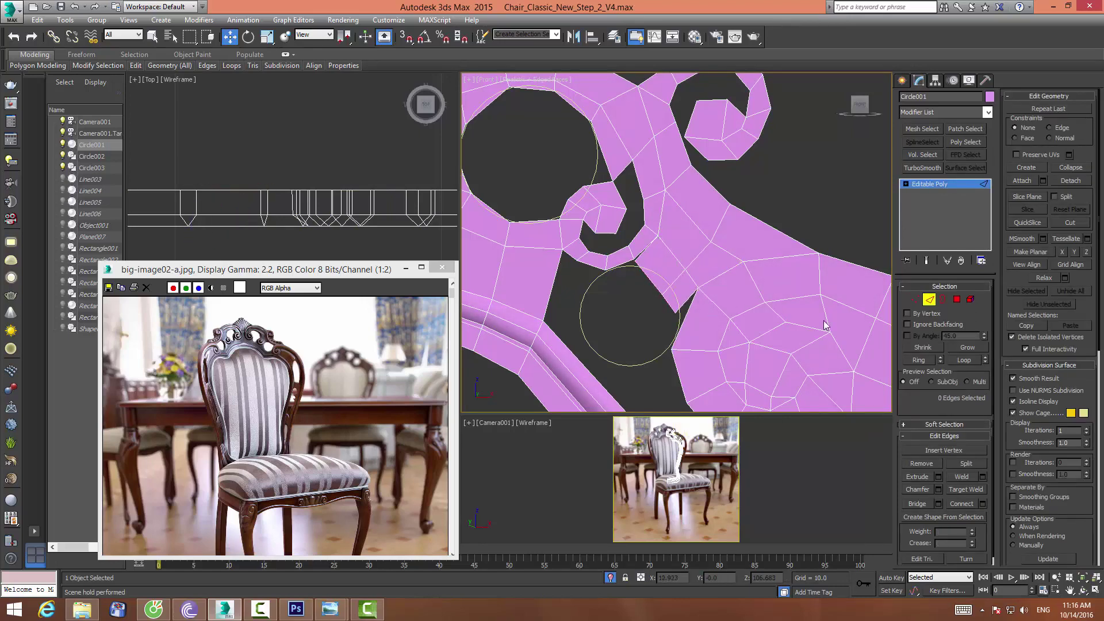
Drag a vertex up-left to close the wedge gap
left_click(915, 299)
left_click(670, 282)
left_click_drag(690, 270, 654, 248)
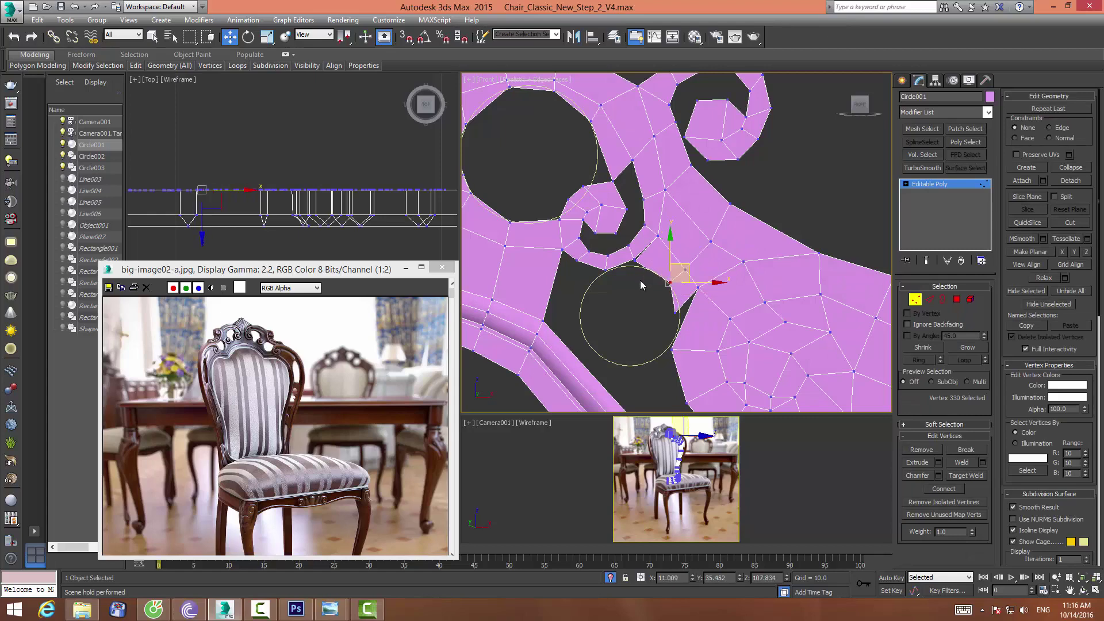
scroll(628, 271, "up", 2)
Target-weld the stray wedge-tip vertex onto the vertex below it
left_click(659, 246)
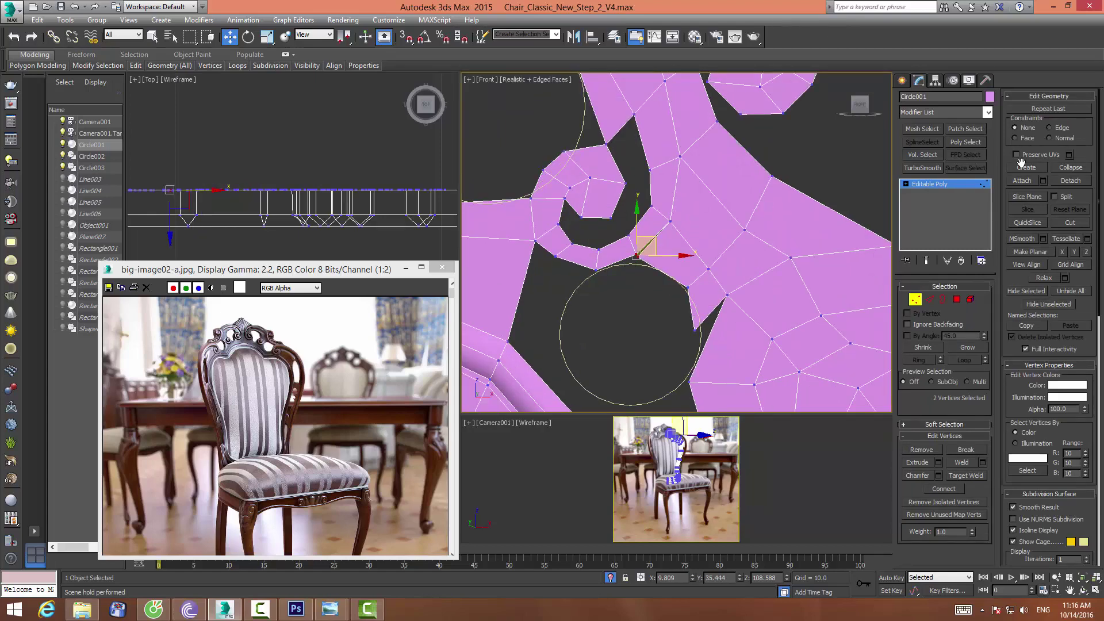
left_click_drag(671, 336, 711, 325)
middle_click_drag(690, 373, 657, 325)
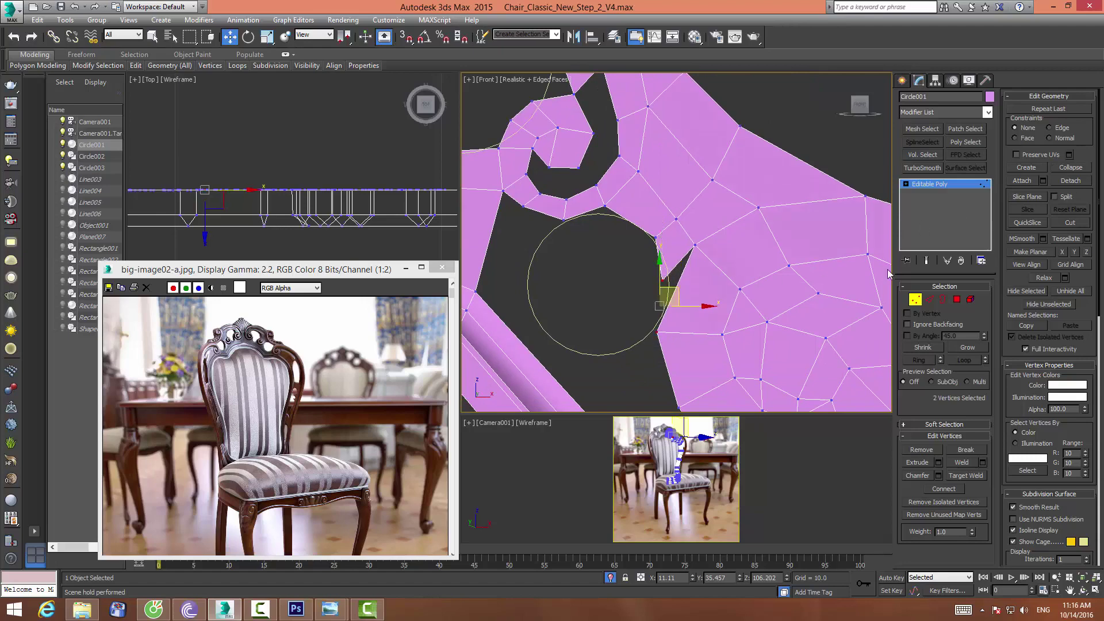
left_click(658, 281)
left_click(659, 281)
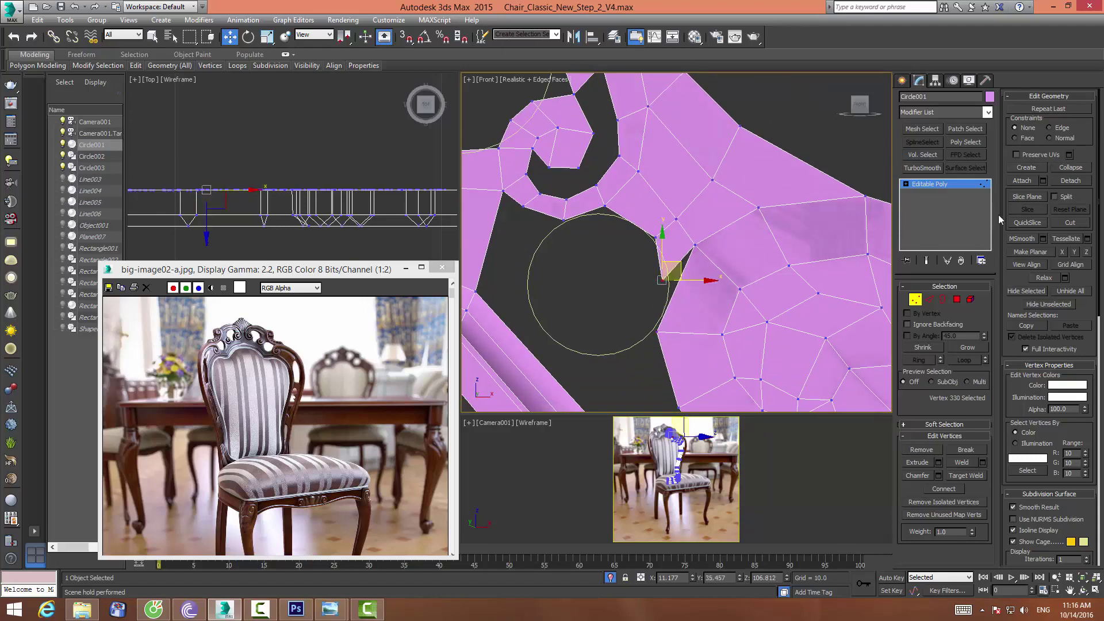
key("ctrl+w")
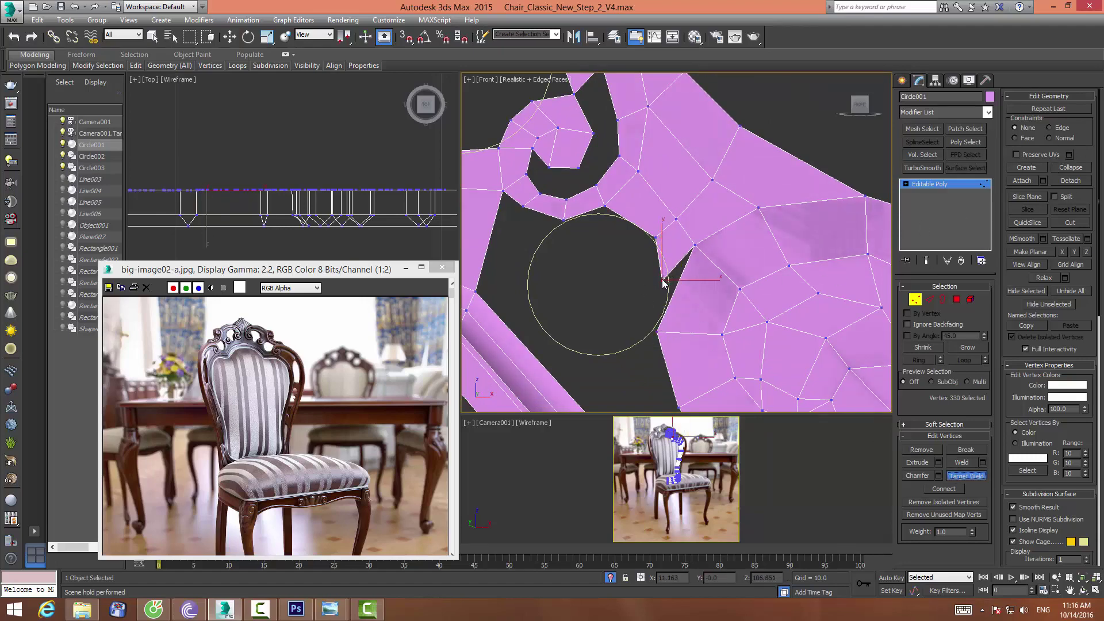
left_click(661, 278)
left_click(656, 333)
Delete the leftover vertex beside the round hole
key("w")
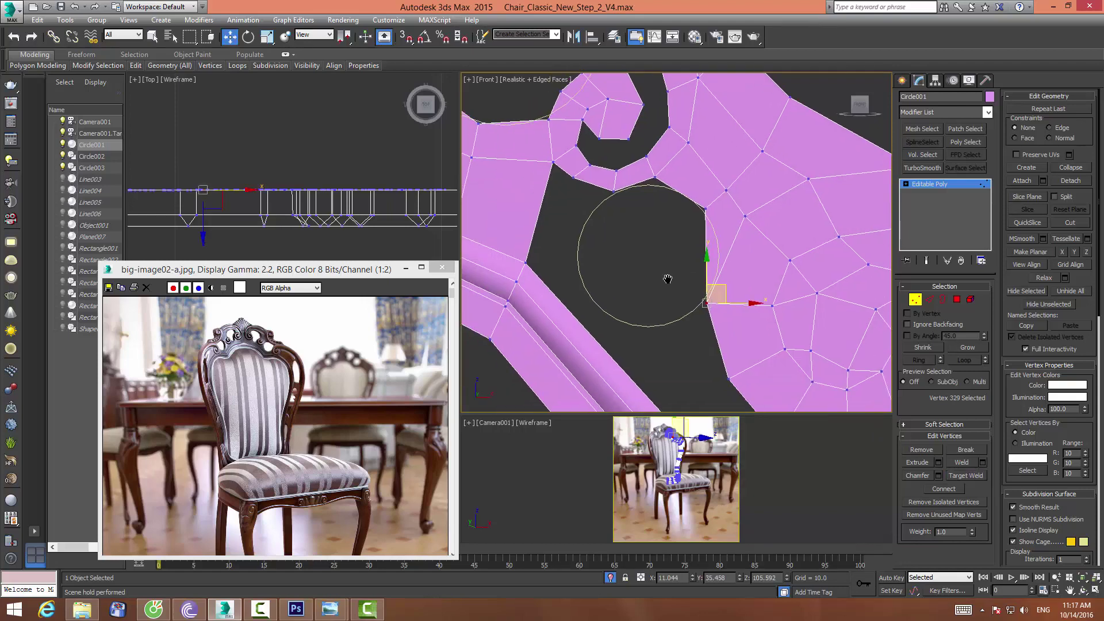
middle_click_drag(655, 332, 659, 317)
key("BackSpace")
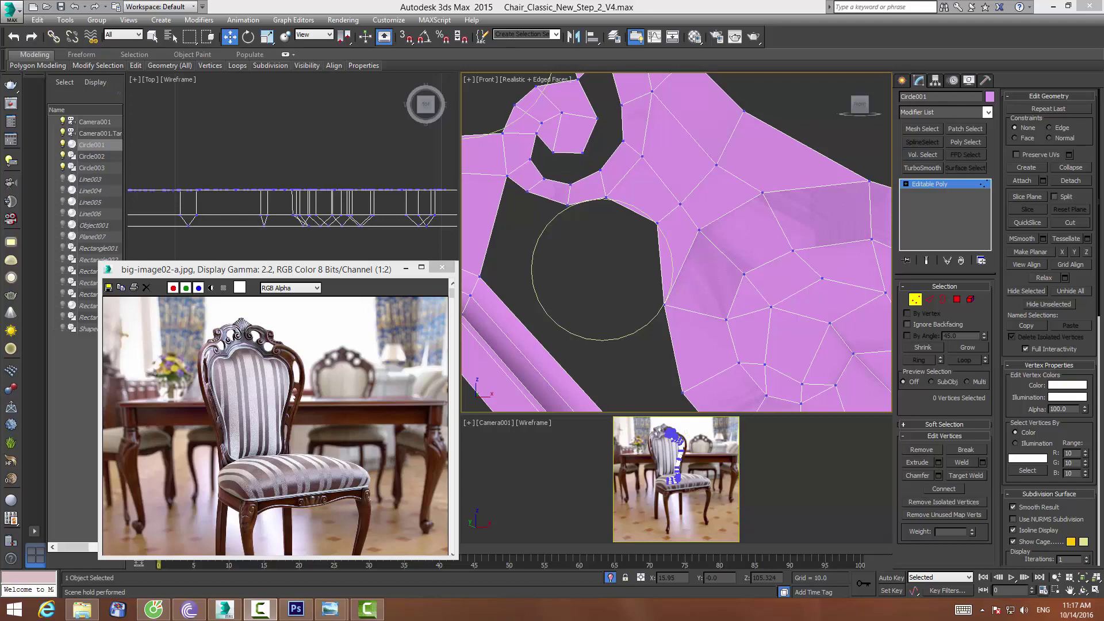
middle_click_drag(676, 242, 724, 227)
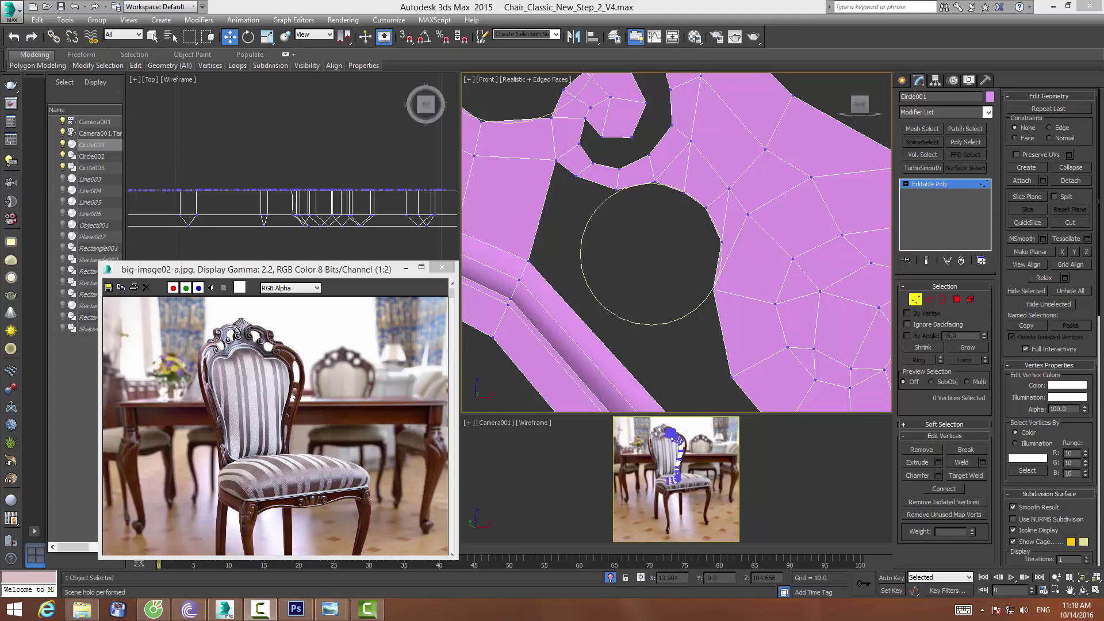
scroll(676, 241, "down", 2)
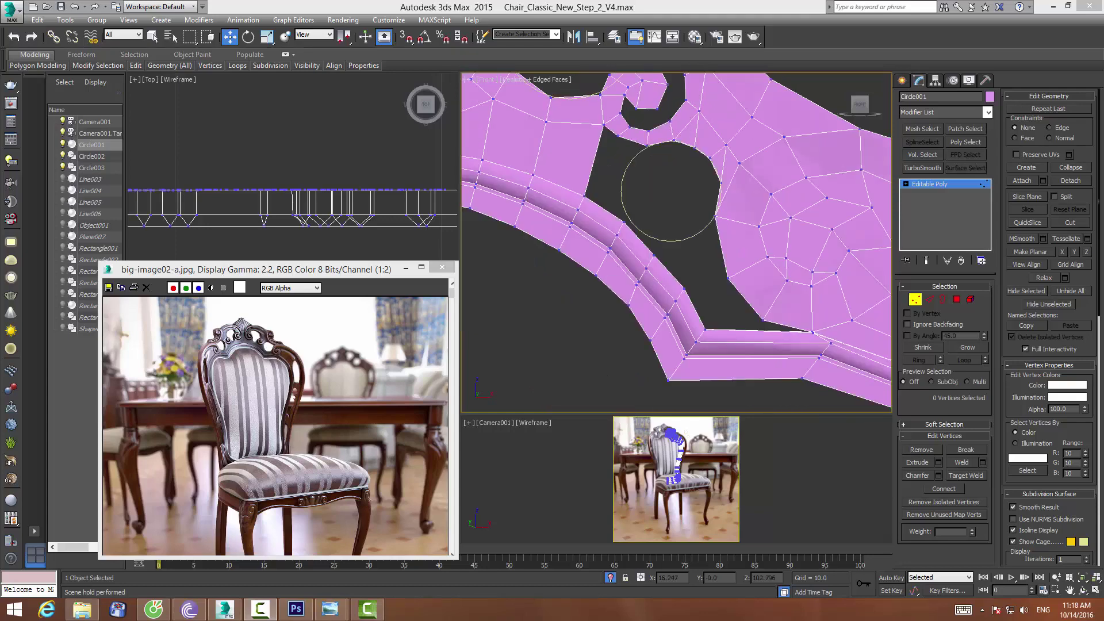
Save the scene and nudge vertices on the lower rail strip slightly left and right
left_click(60, 7)
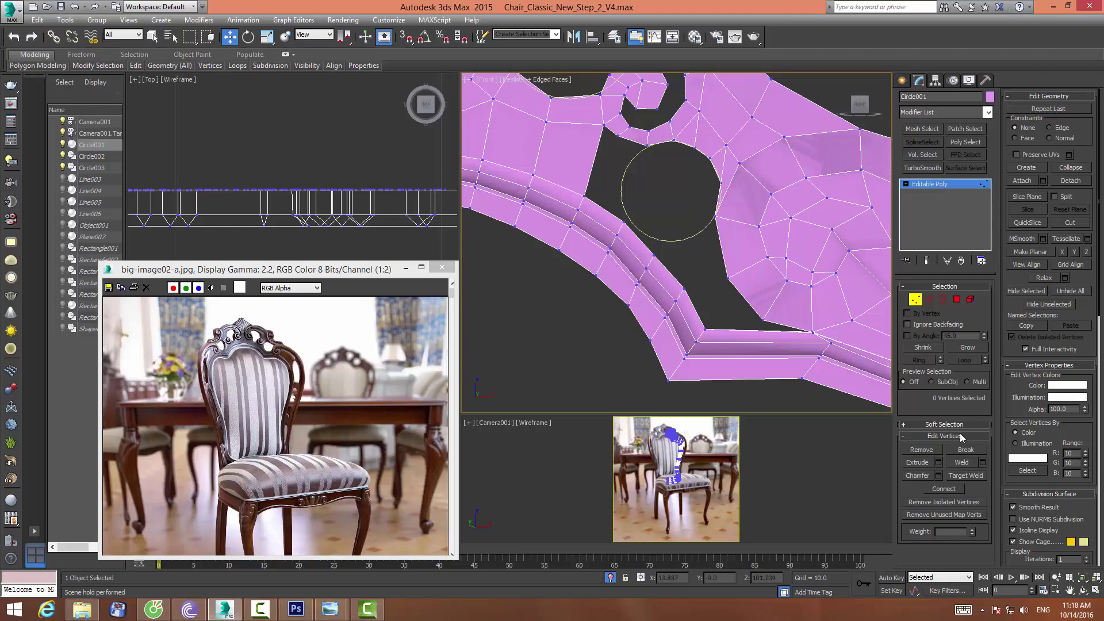
middle_click_drag(722, 278, 616, 143)
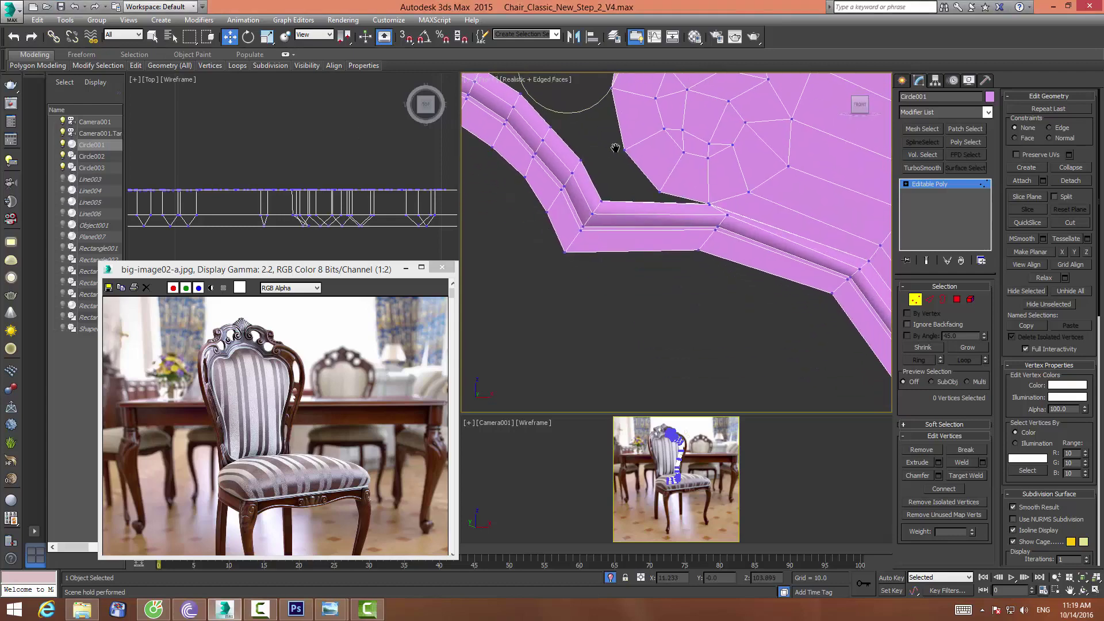
left_click(729, 217)
left_click_drag(730, 220, 718, 222)
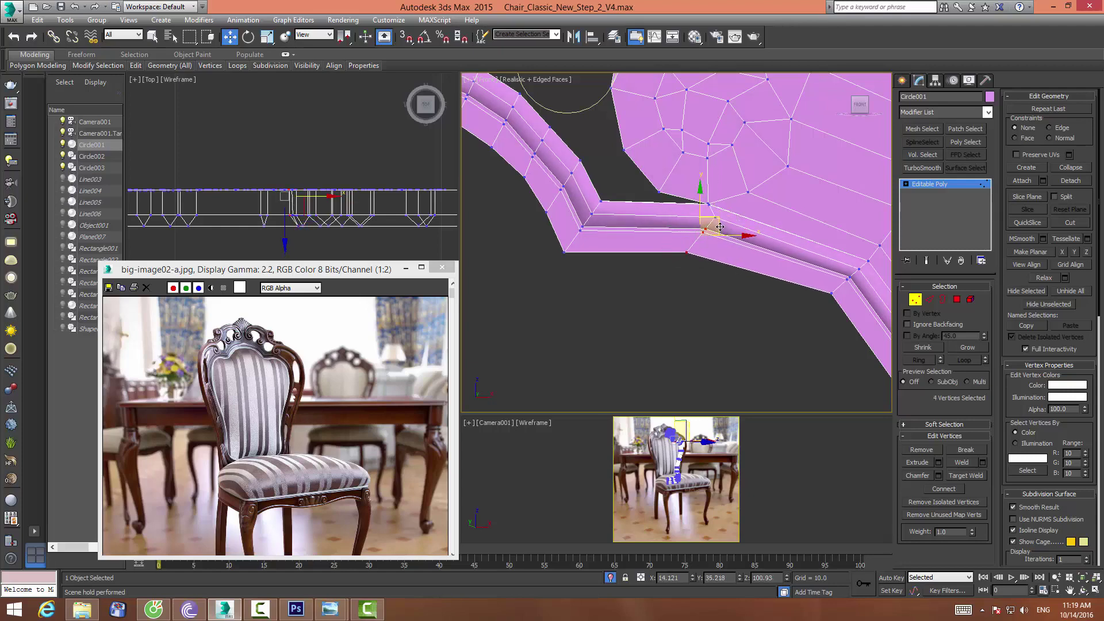
left_click(688, 252)
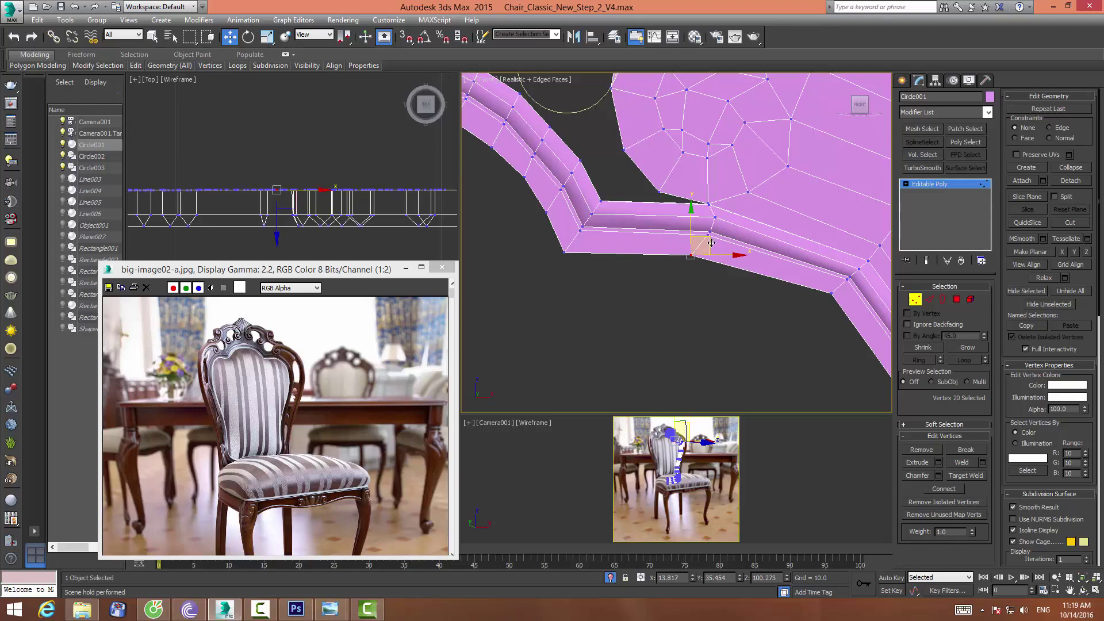
left_click_drag(711, 243, 724, 244)
key("ctrl+d")
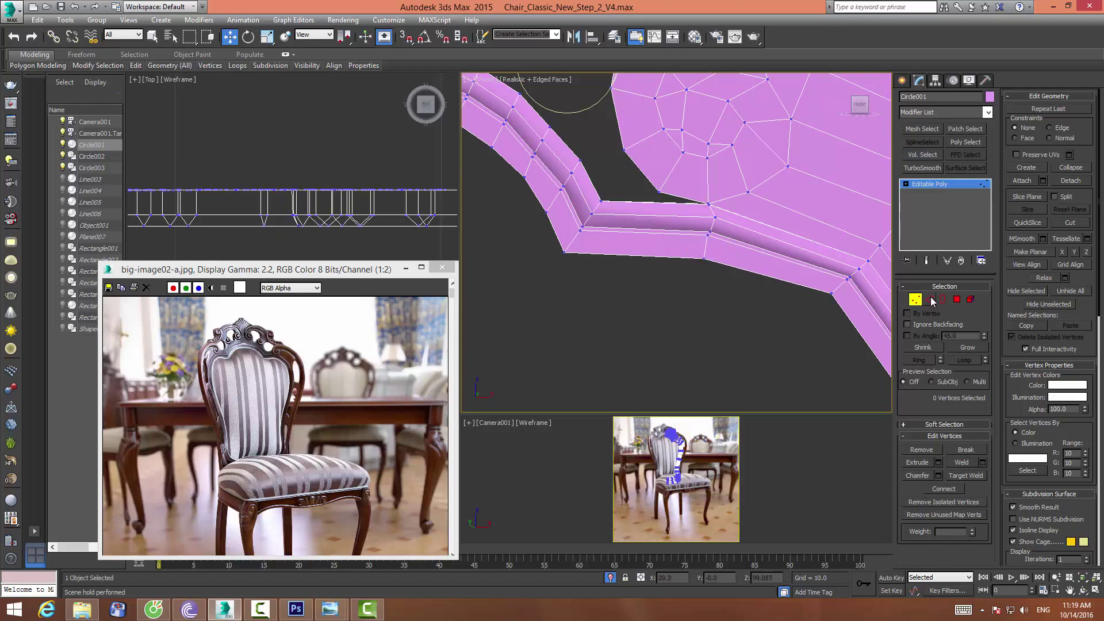
Select the rail strip's edge loop and try Connect, then undo and cancel it
left_click(929, 300)
double_click(660, 203)
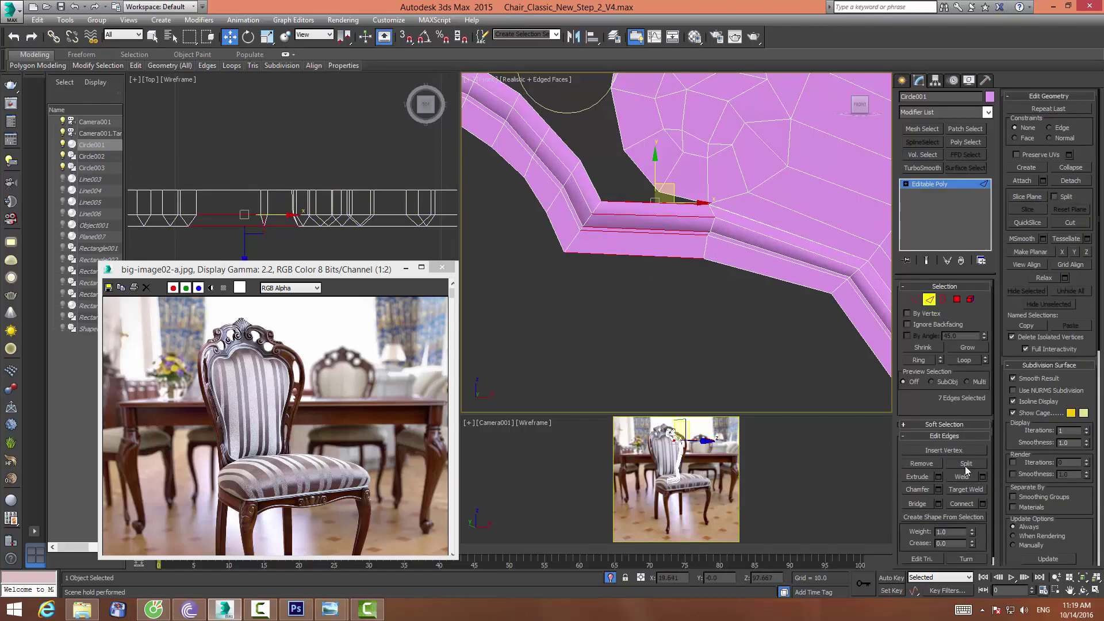
left_click(961, 503)
key("ctrl+z")
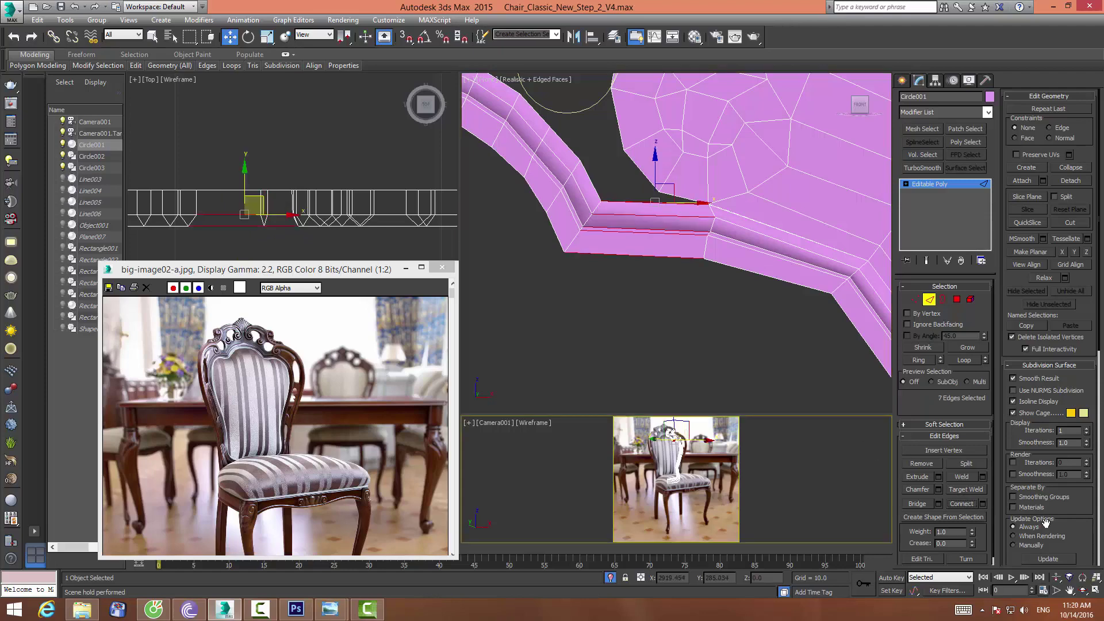
left_click(982, 504)
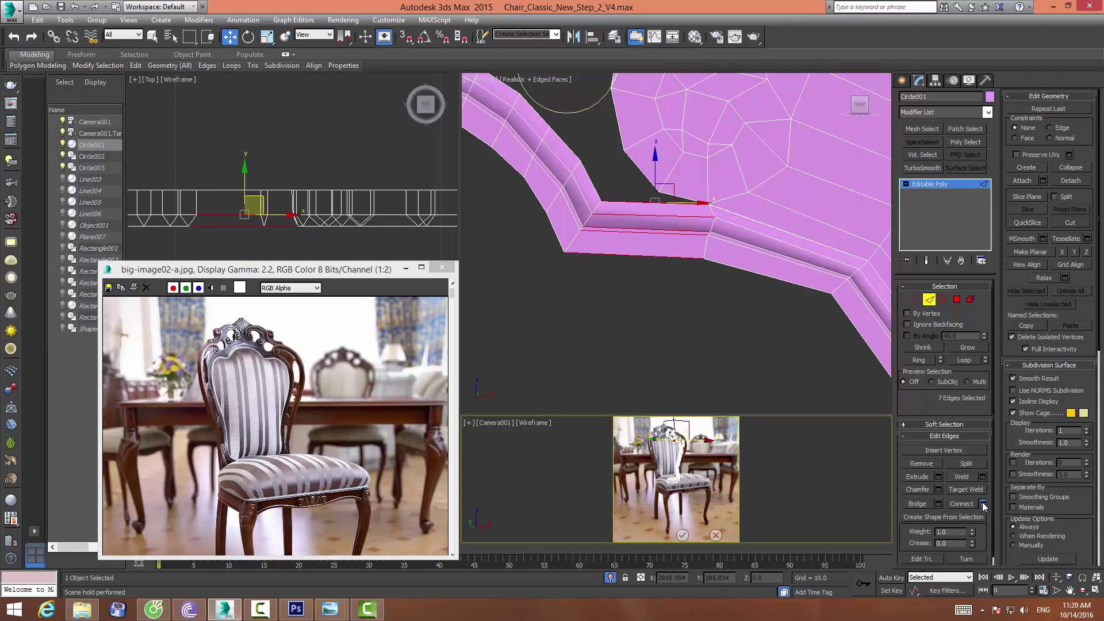
left_click(811, 340)
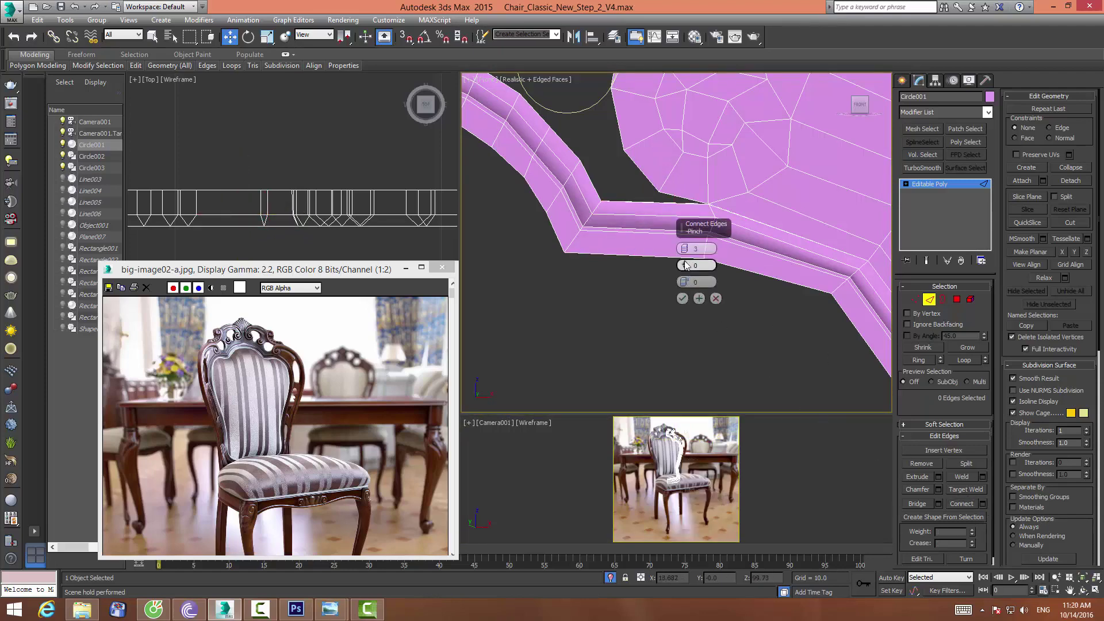
left_click(713, 299)
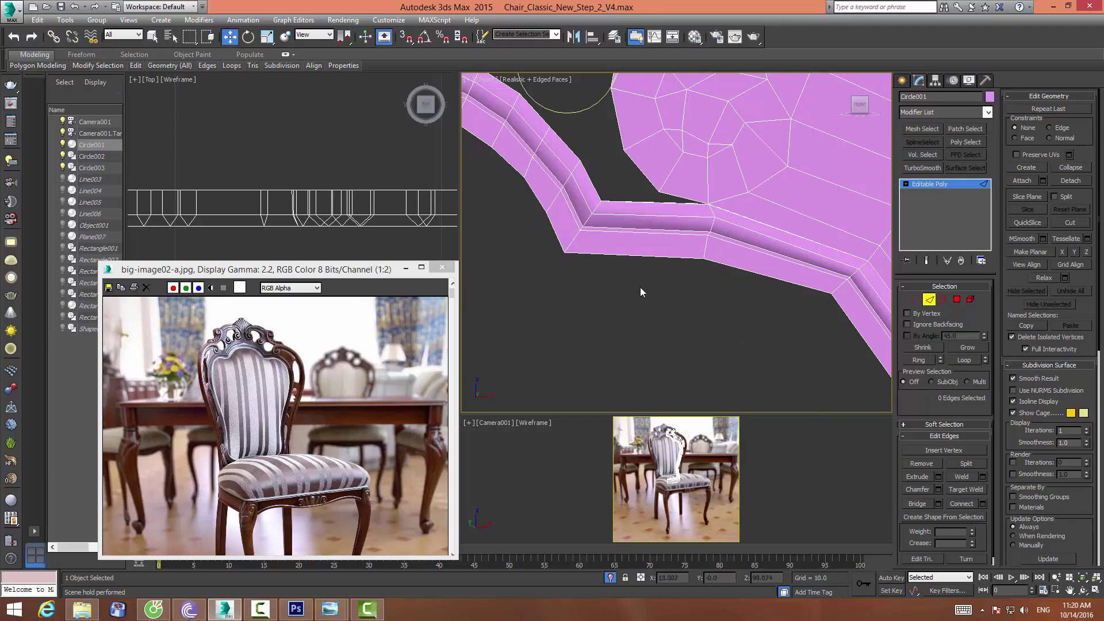
Connect the seven edges along the rail strip with 2 new segments
left_click_drag(624, 280, 641, 190)
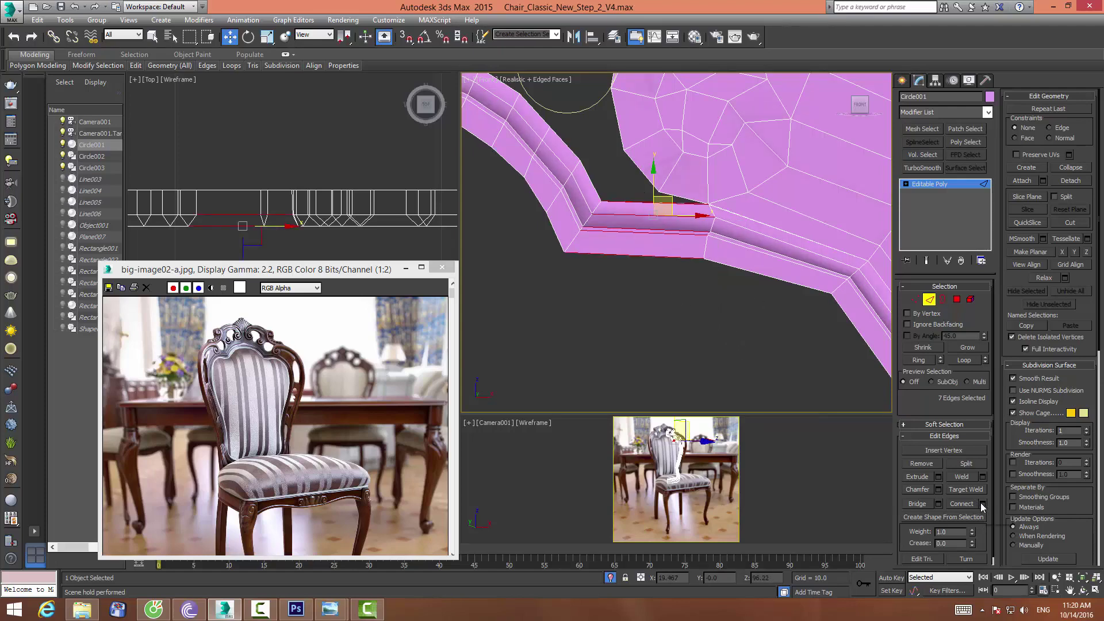
left_click(982, 504)
left_click_drag(684, 253, 684, 250)
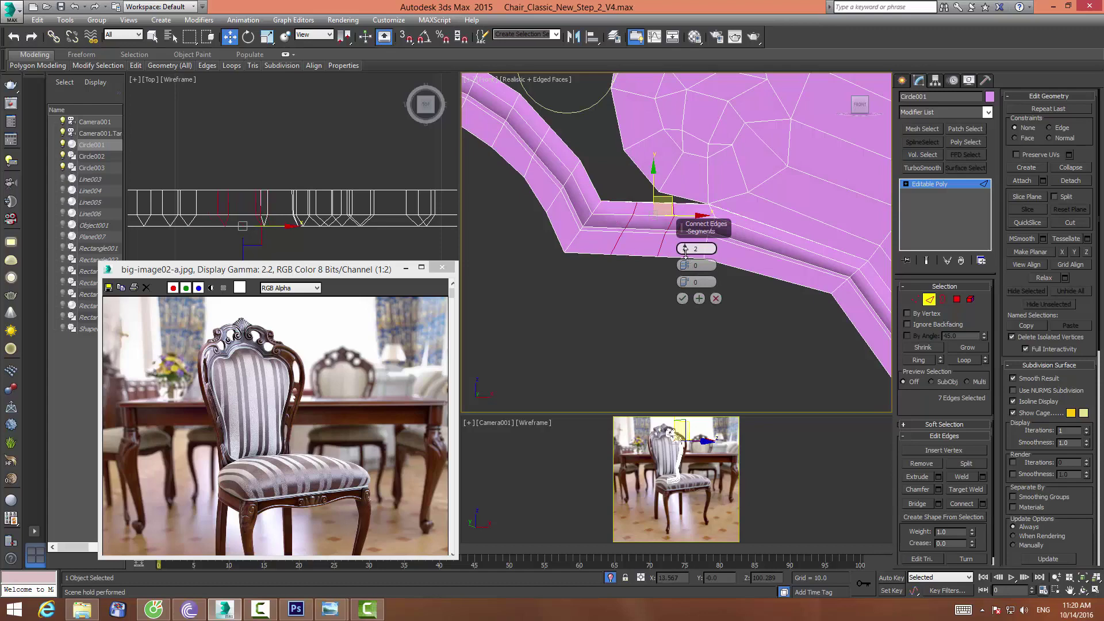
left_click(683, 298)
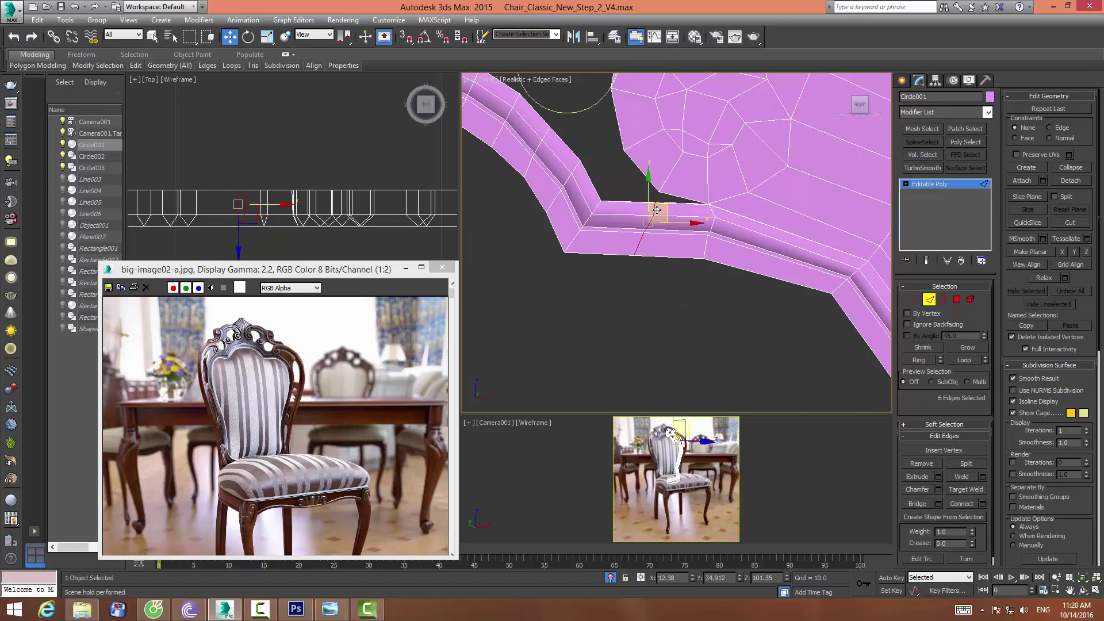
left_click(692, 278)
mouse_move(570, 179)
middle_mouse_down()
mouse_move(587, 240)
mouse_move(621, 291)
middle_mouse_up()
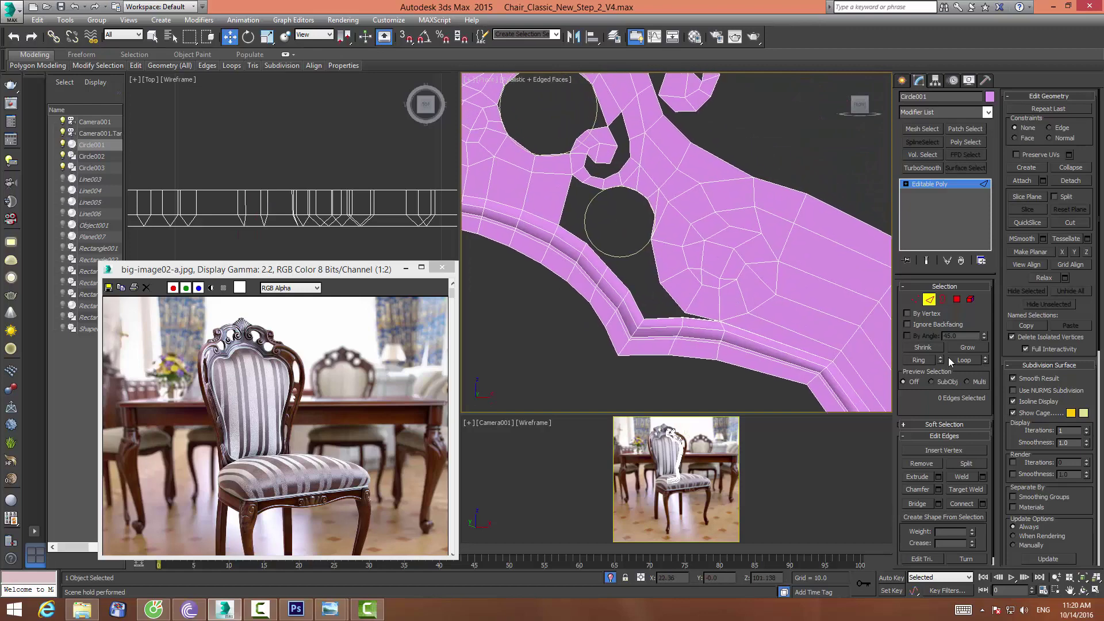
left_click(1082, 591)
left_click_drag(659, 292, 640, 260)
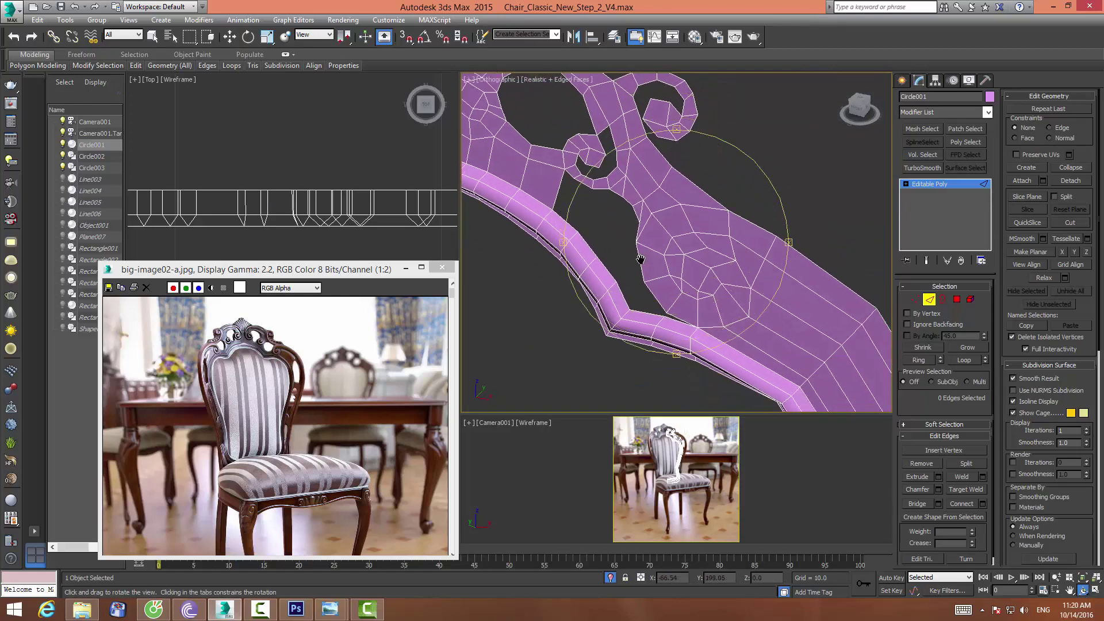
Zoom in at Vertex level and select the border of the large hole
scroll(640, 260, "up", 2)
scroll(647, 254, "up", 2)
key("w")
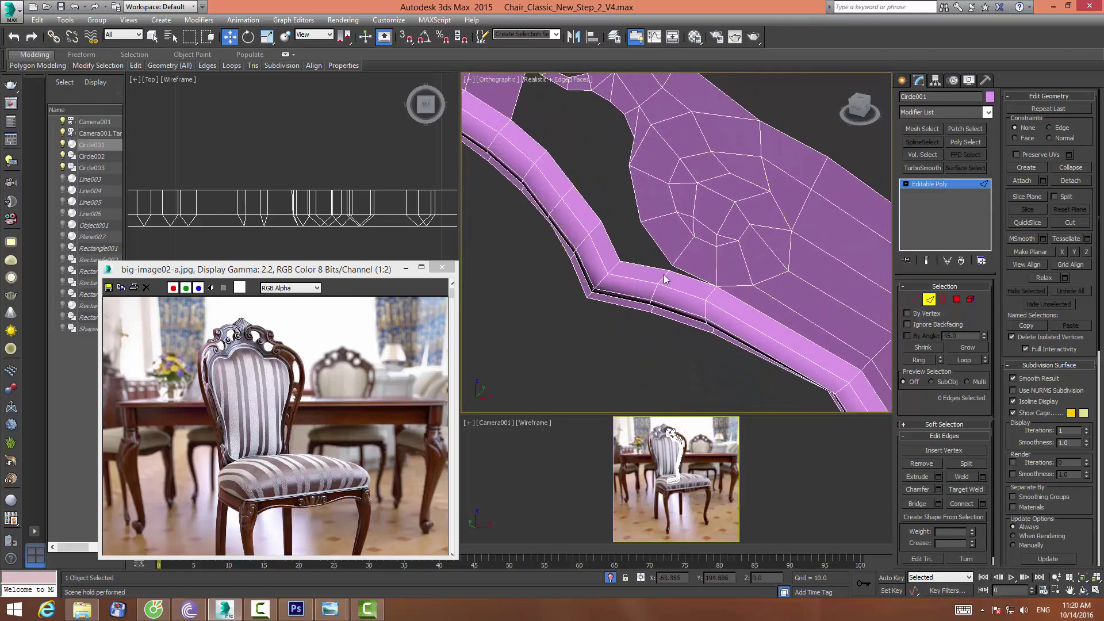
left_click(914, 300)
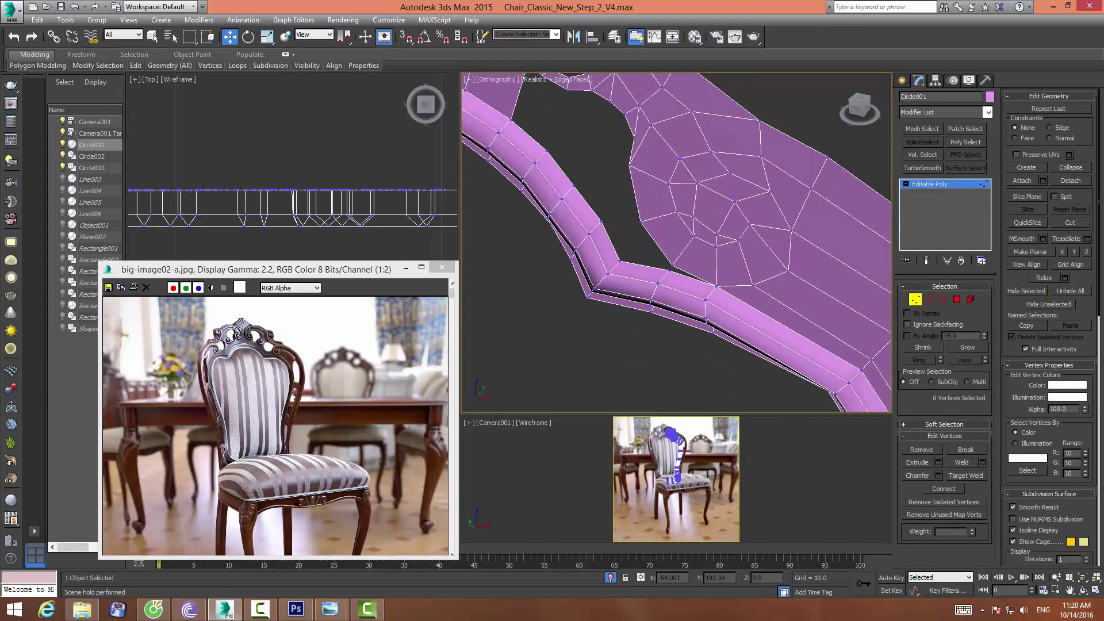
left_click(967, 476)
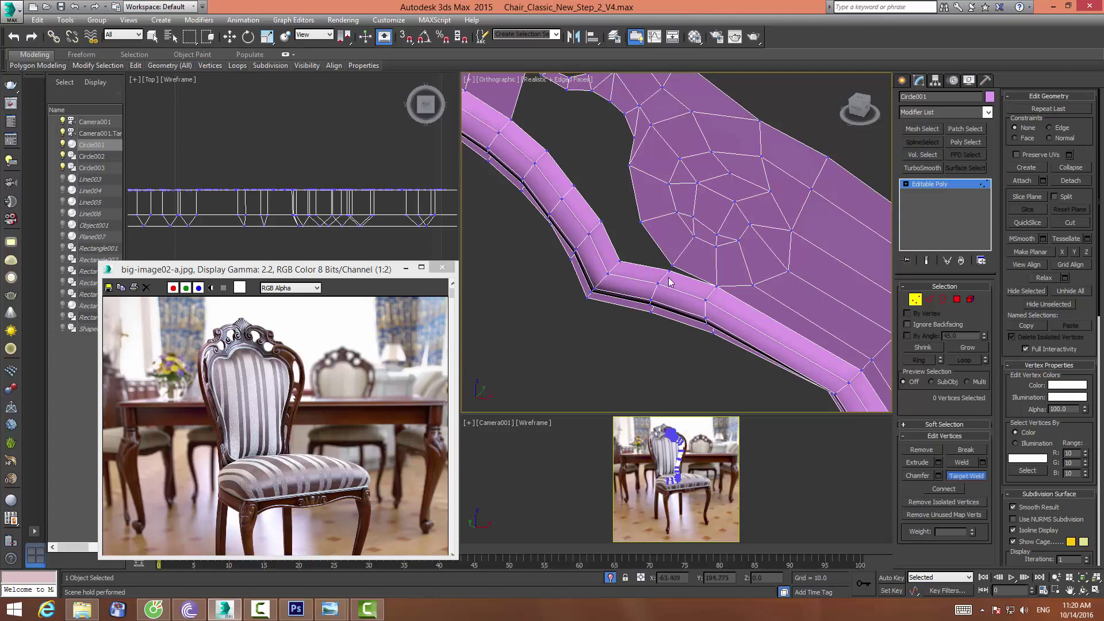
right_click(670, 263)
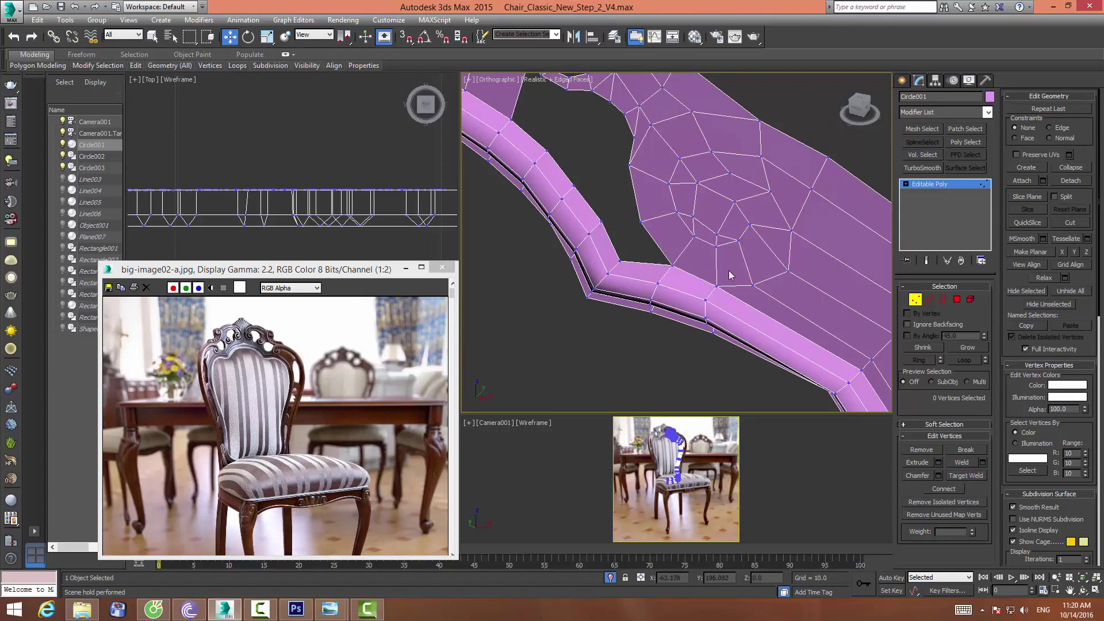
middle_click_drag(695, 230, 707, 268)
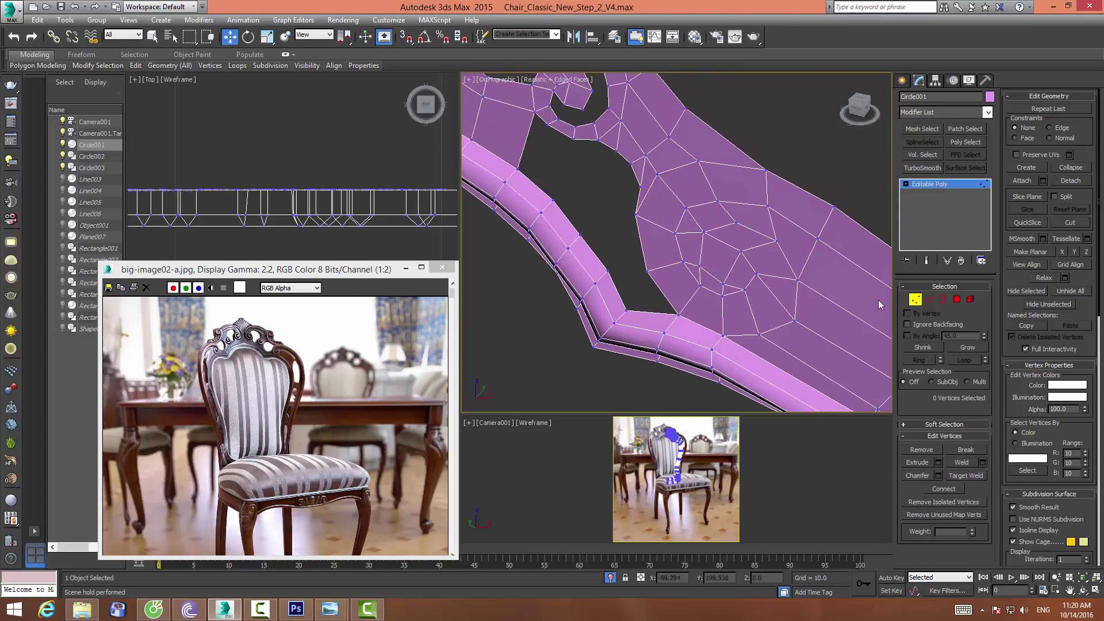
left_click(943, 299)
left_click(625, 163)
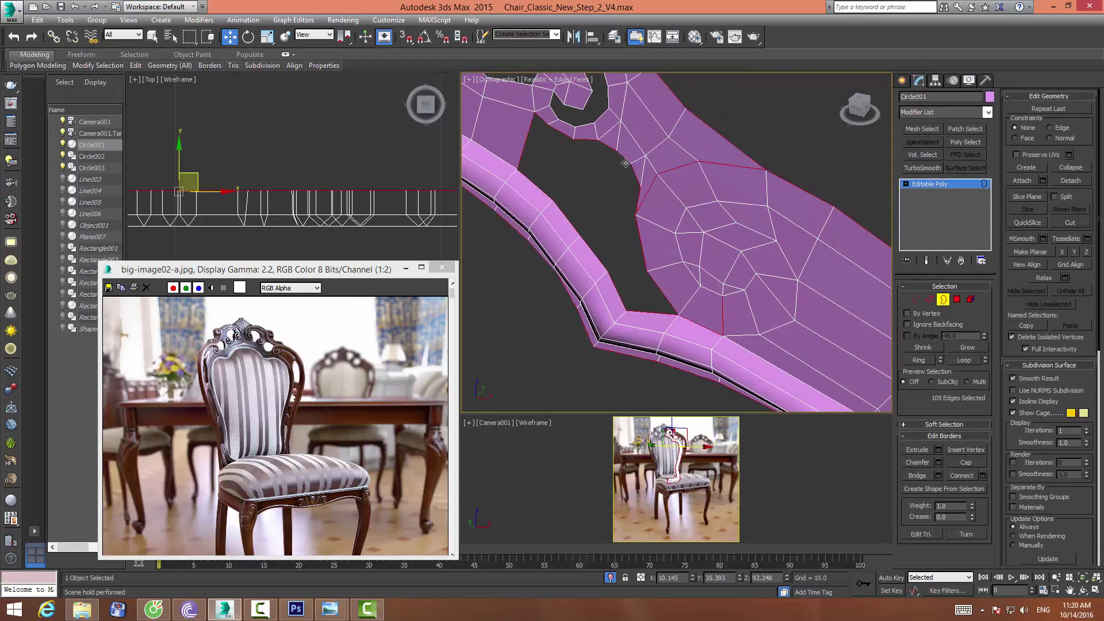
Target-weld the stray vertices near the opening's lower corner onto the corner vertex
left_click(914, 300)
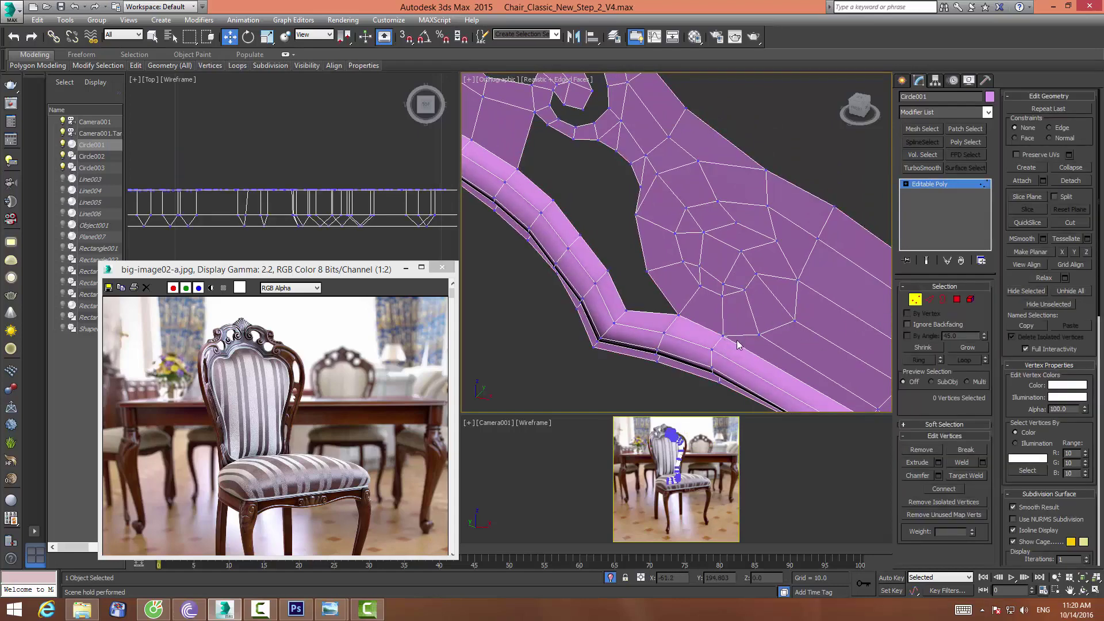
left_click_drag(717, 330, 741, 349)
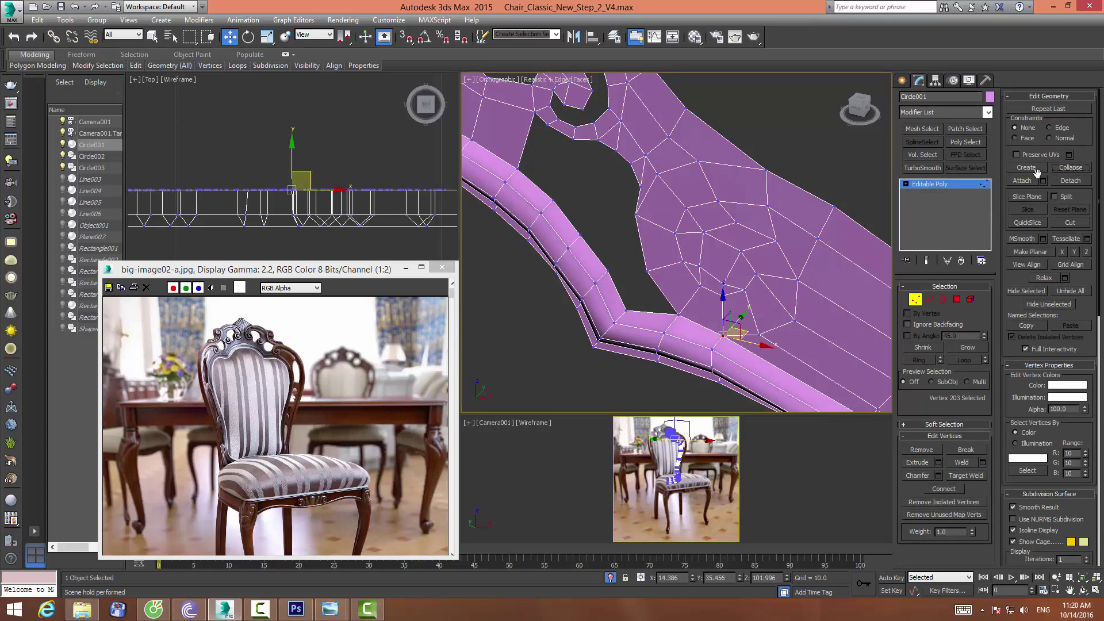
left_click(943, 299)
left_click(639, 240)
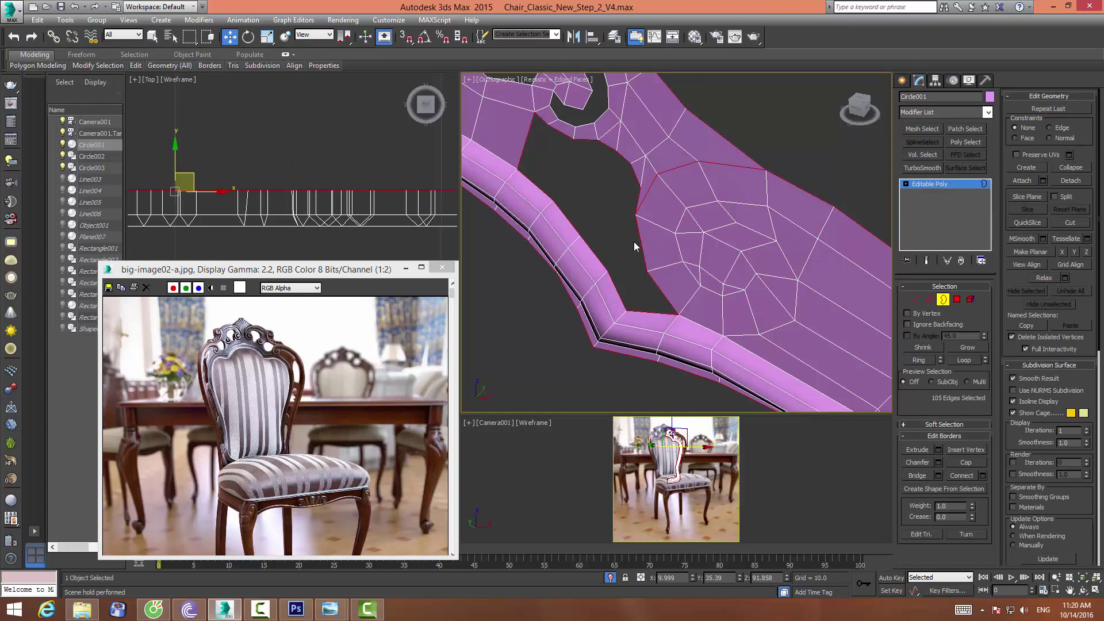
left_click(579, 160)
middle_click_drag(578, 160, 608, 187)
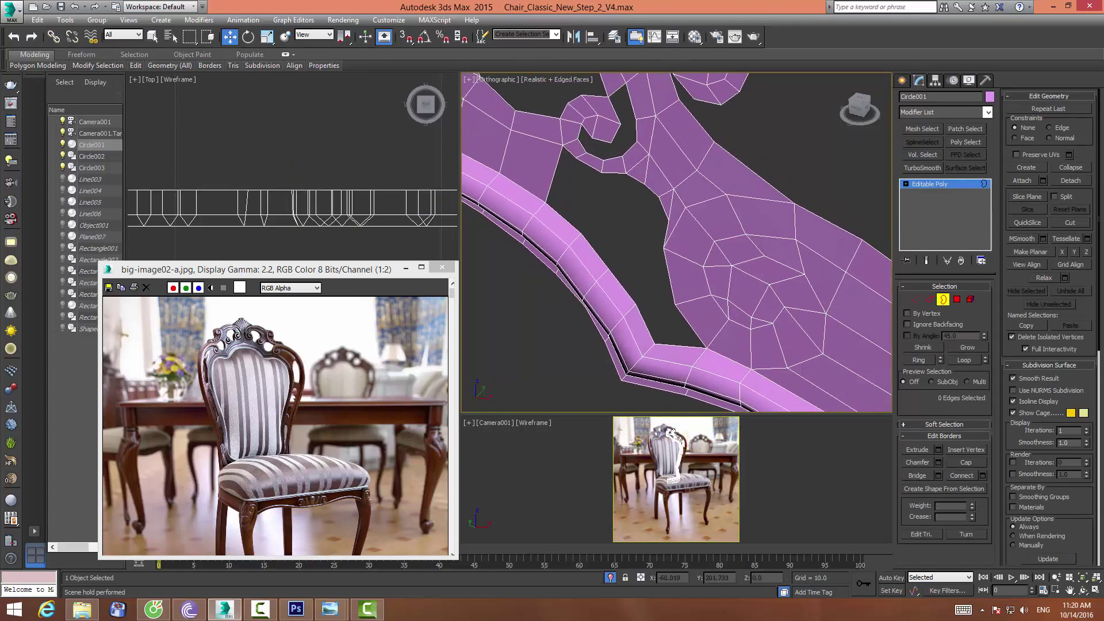
key("1")
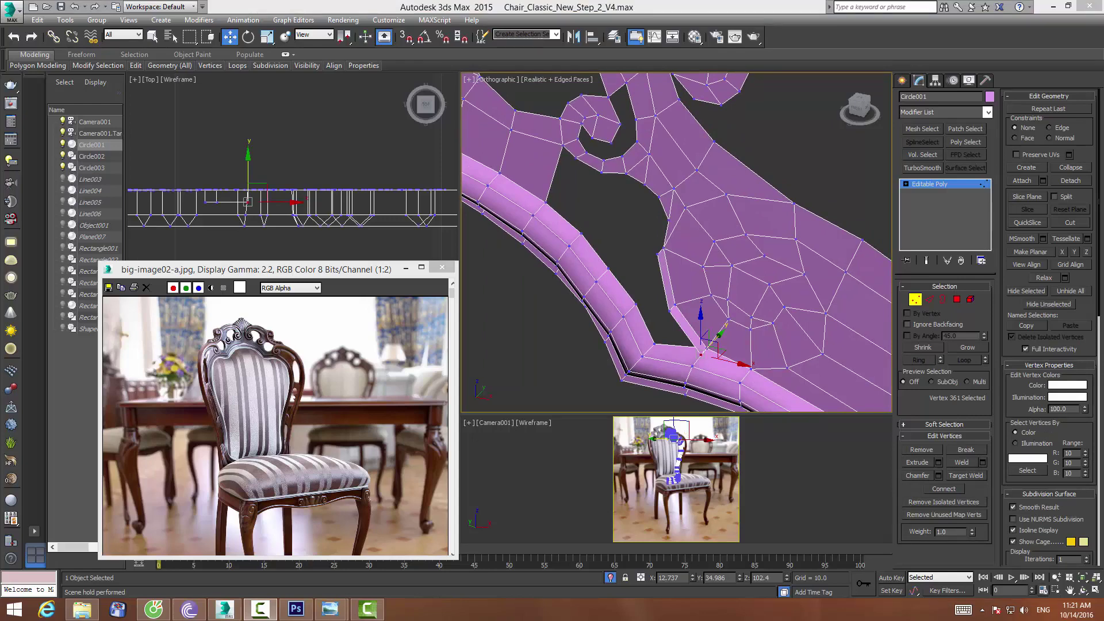
left_click(965, 476)
left_click(654, 343)
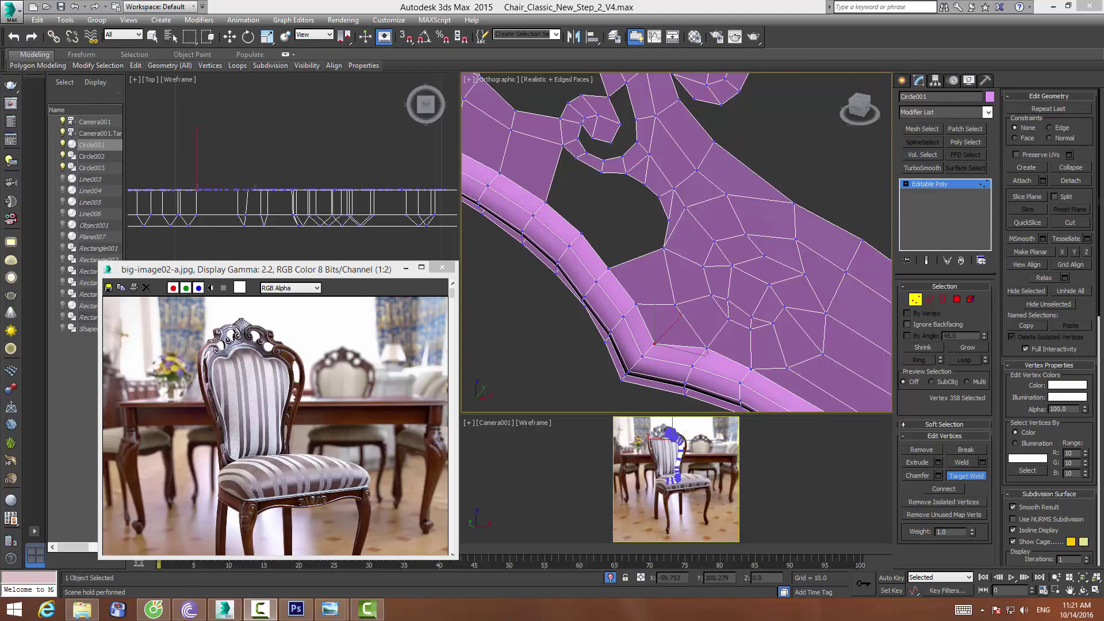
Cap the small hole's border with a new polygon
left_click(943, 300)
left_click(943, 299)
left_click(653, 189)
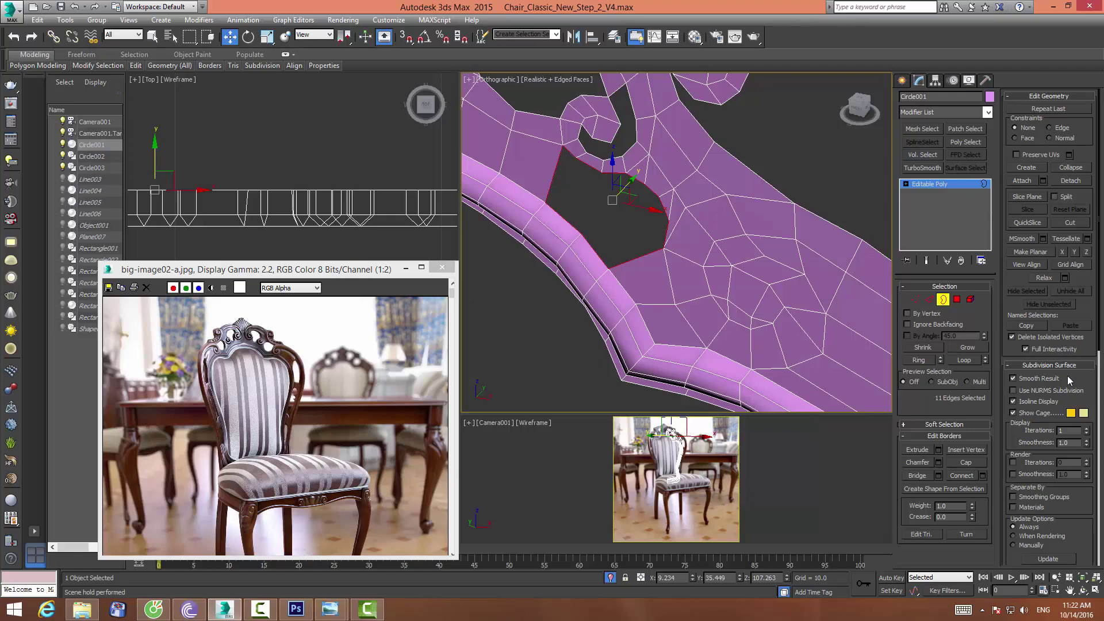
left_click(970, 463)
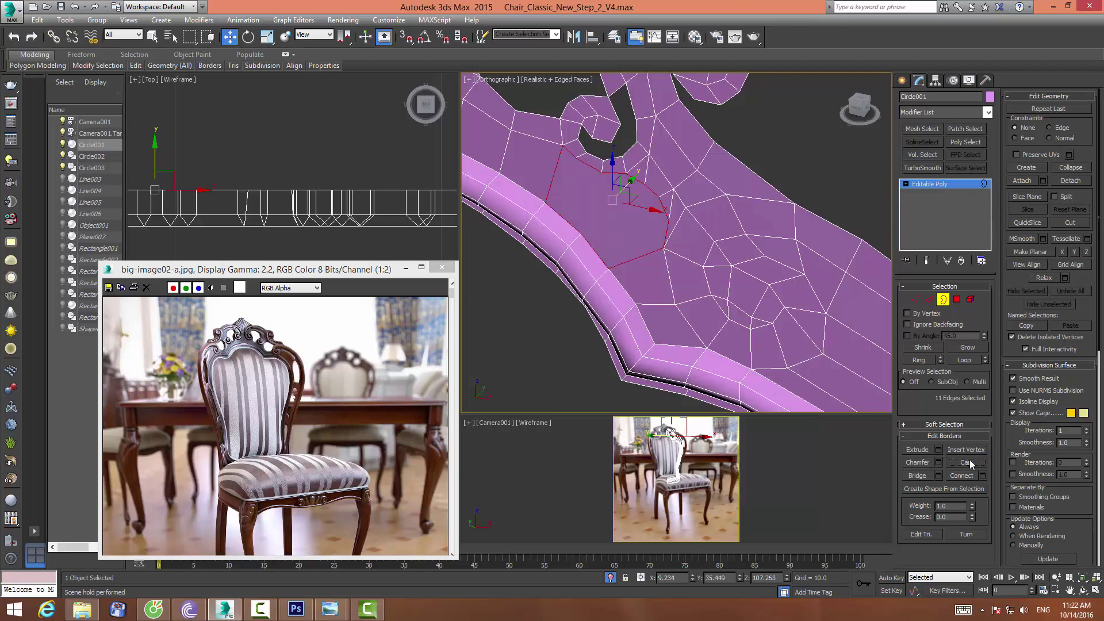
left_click(711, 278)
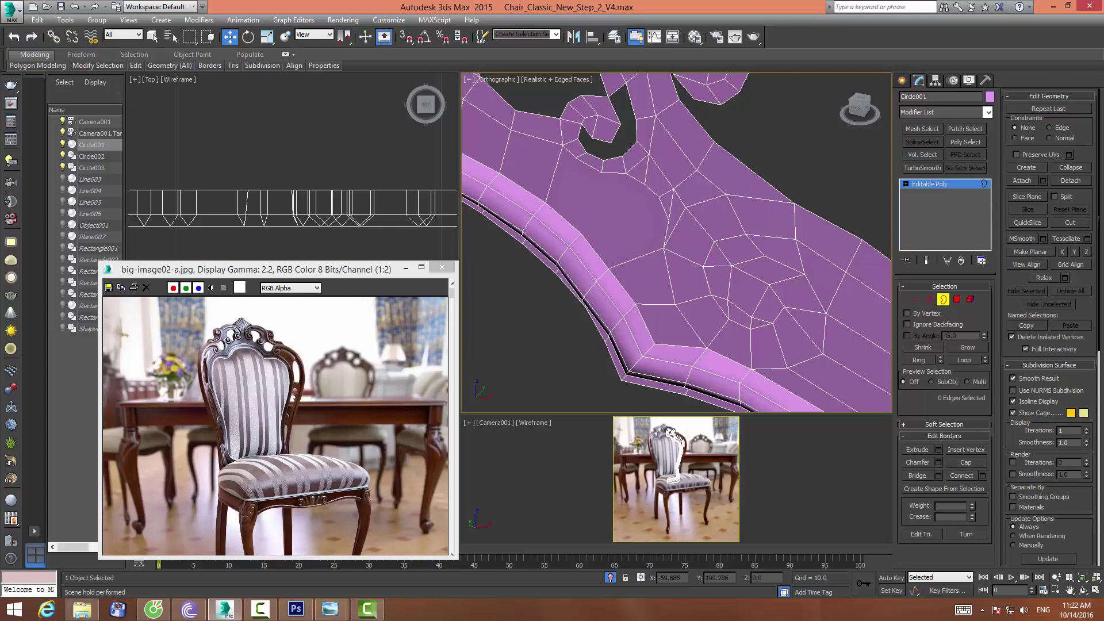
Shift-drag two inner-rim edges to extend a new strip of faces into the opening
scroll(559, 205, "down", 2)
scroll(615, 230, "down", 2)
middle_click_drag(646, 239, 639, 259)
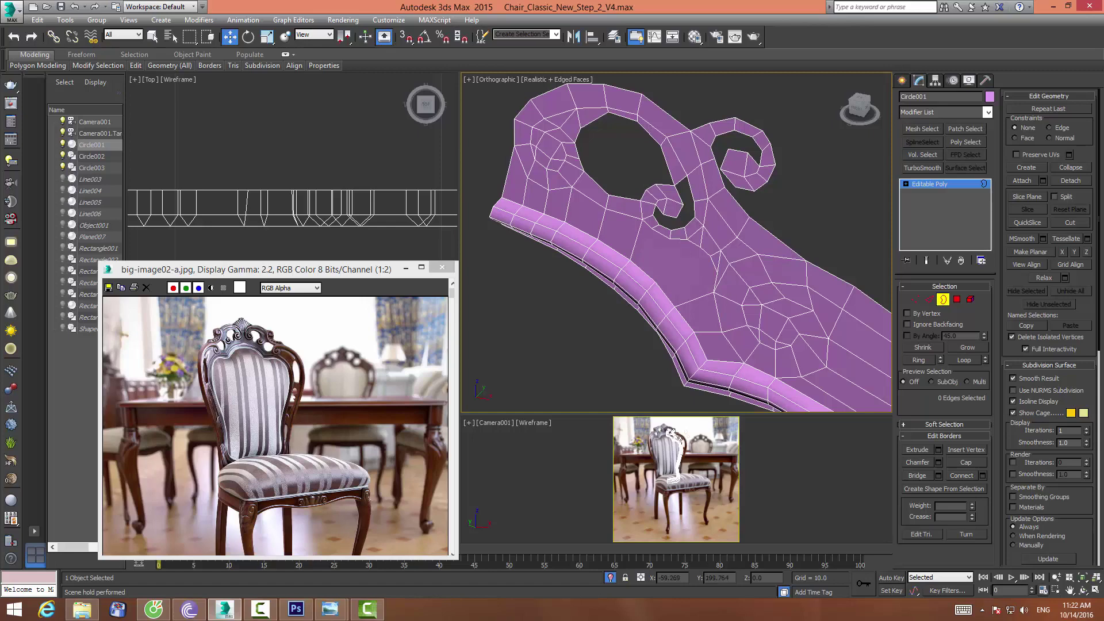
left_click(1083, 590)
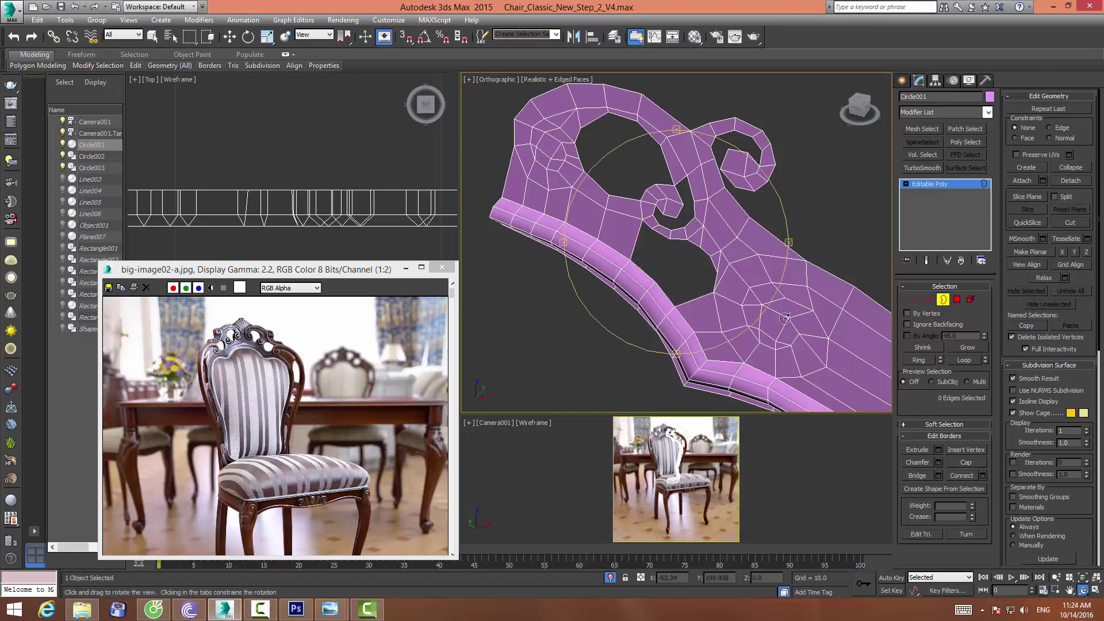
left_click_drag(784, 318, 653, 241)
scroll(620, 226, "up", 3)
key("w")
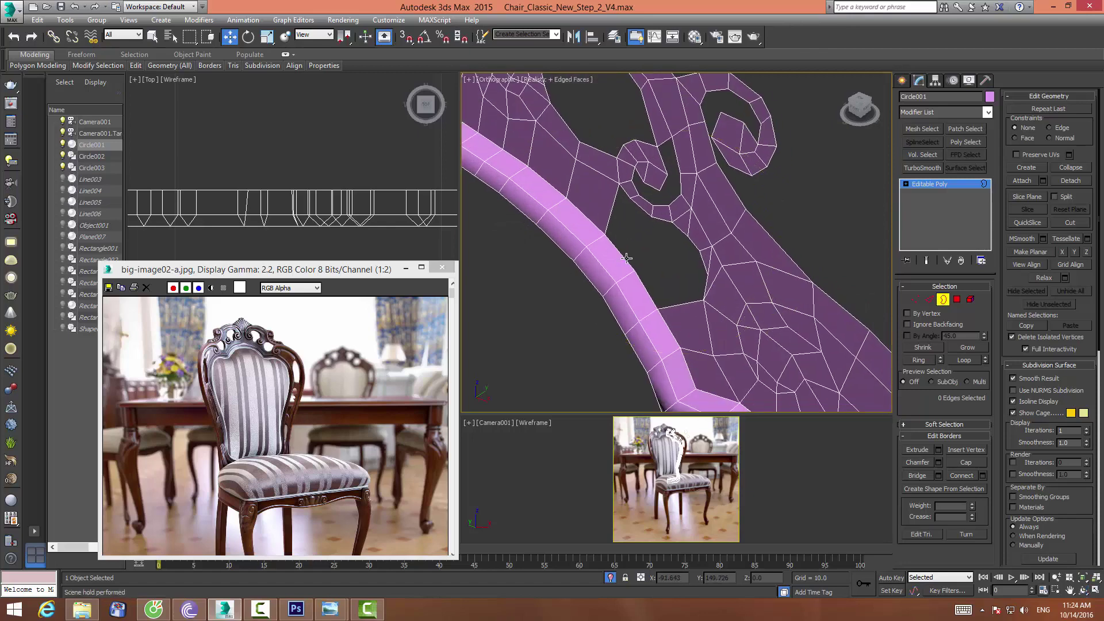
left_click(627, 258)
left_click(928, 299)
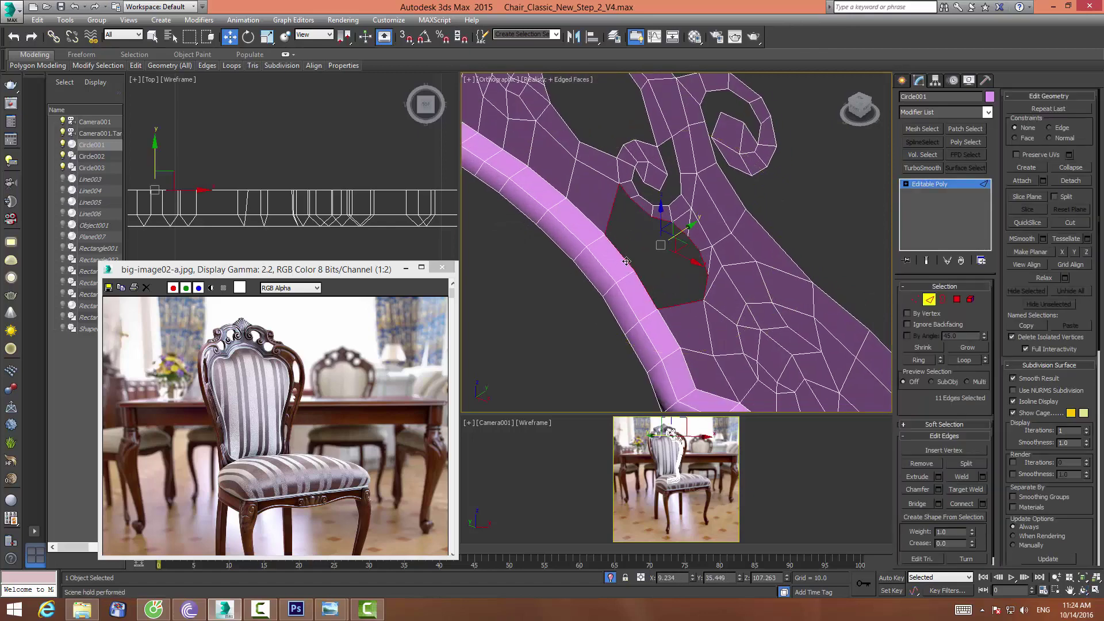
left_click(649, 290, "ctrl")
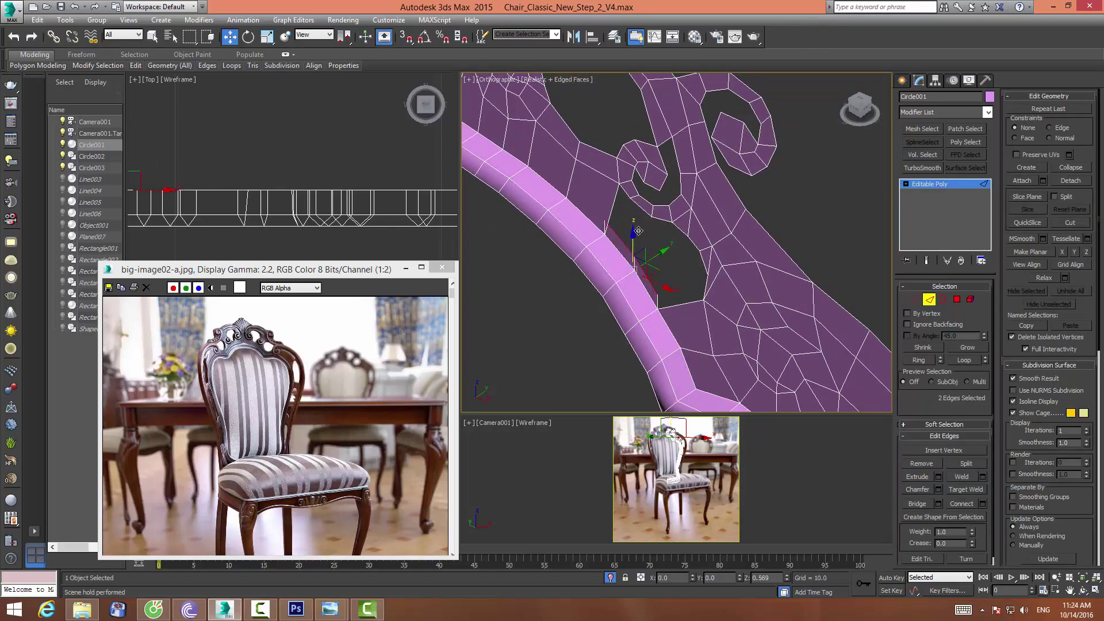
left_click_drag(639, 230, 649, 224, "shift")
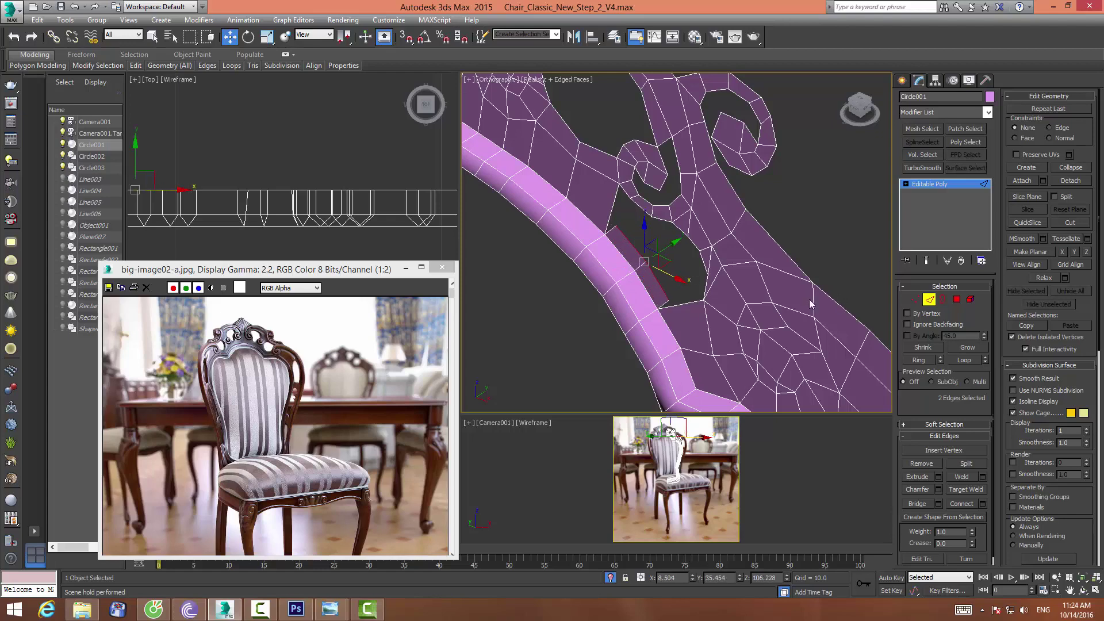
Move the new strip's edges up and to the left
scroll(580, 242, "down", 2)
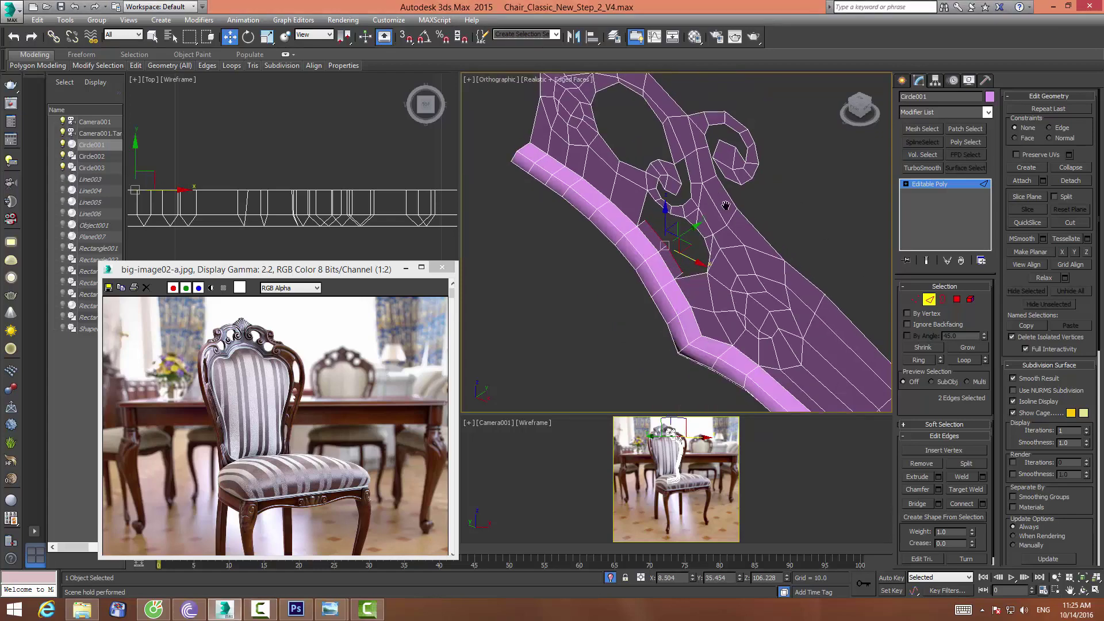
middle_click_drag(581, 242, 747, 245, "alt")
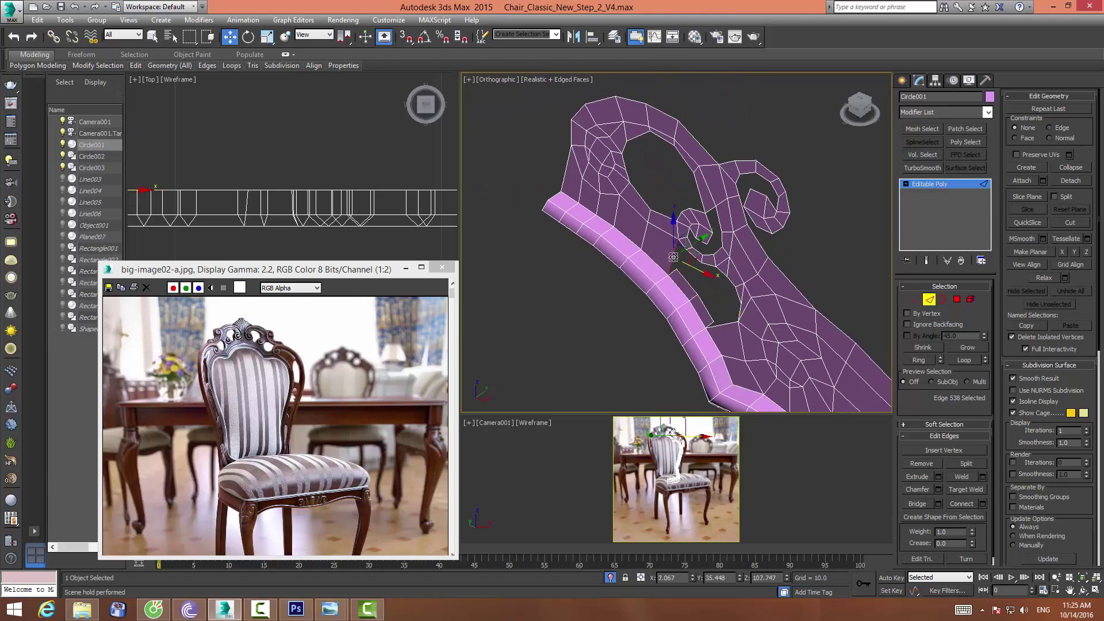
left_click_drag(691, 263, 669, 225)
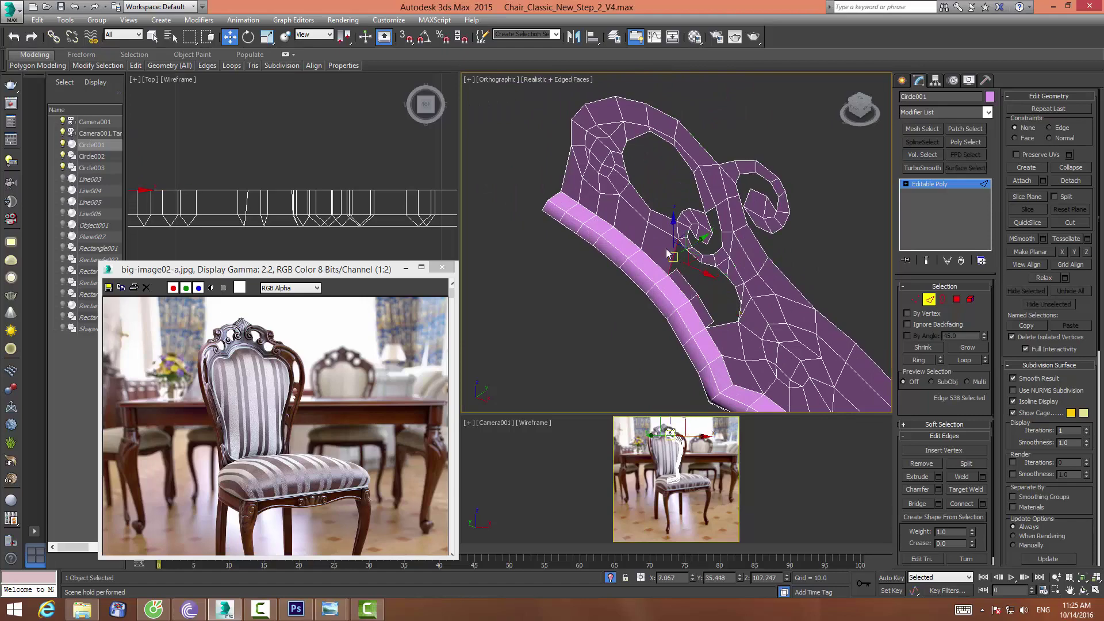
Connect the strip's edge ring with a new edge at Pinch 0 and Slide 37
left_click(920, 361)
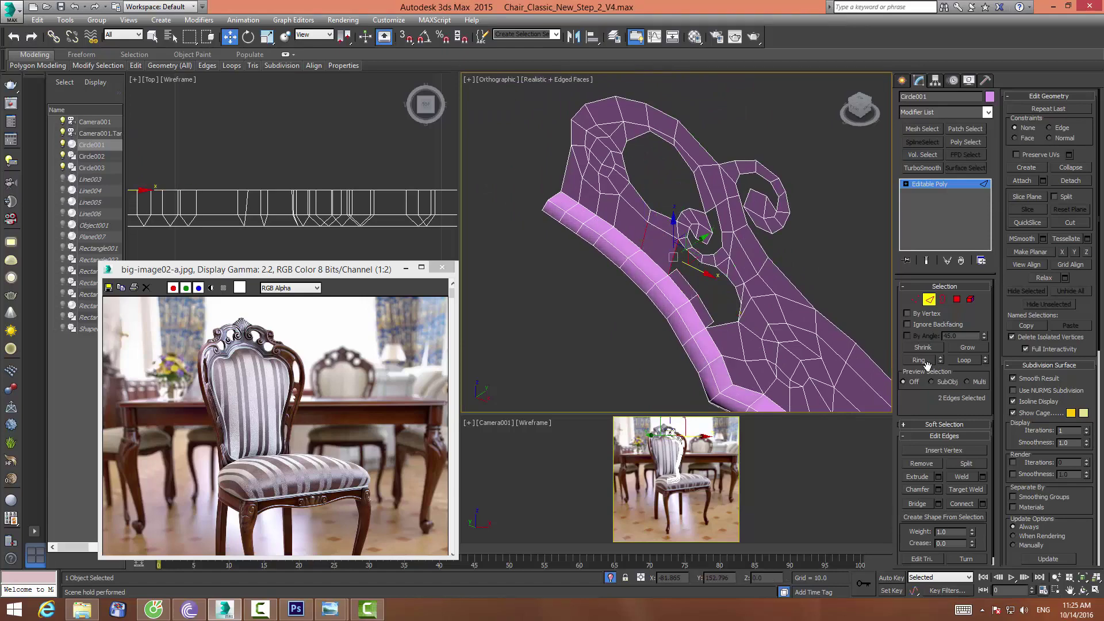
left_click(983, 504)
left_click_drag(684, 265, 681, 285)
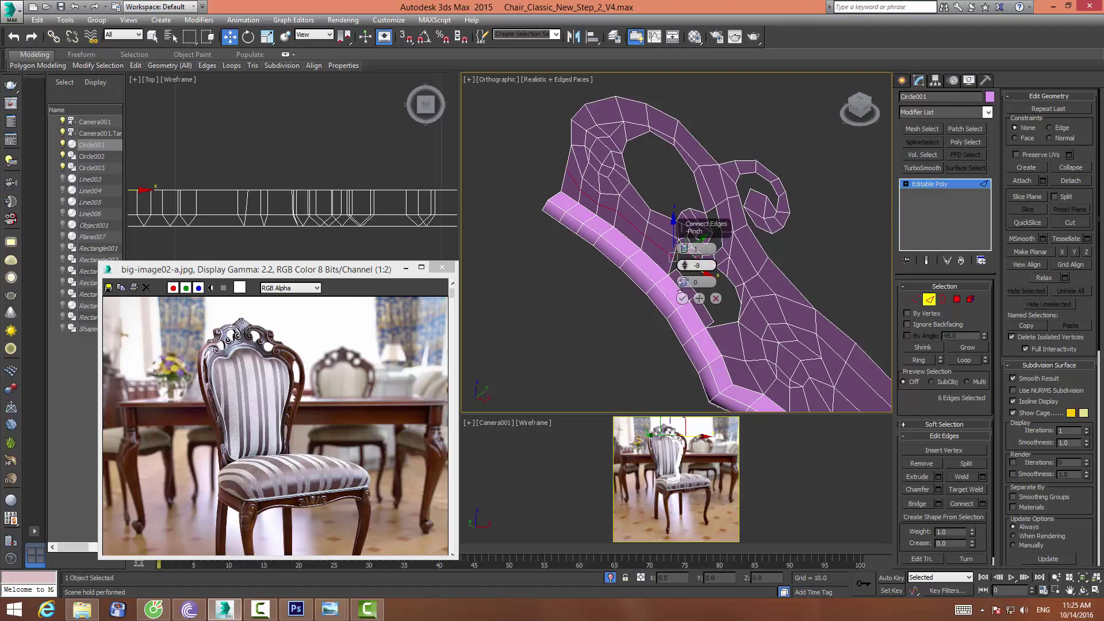
right_click(685, 265)
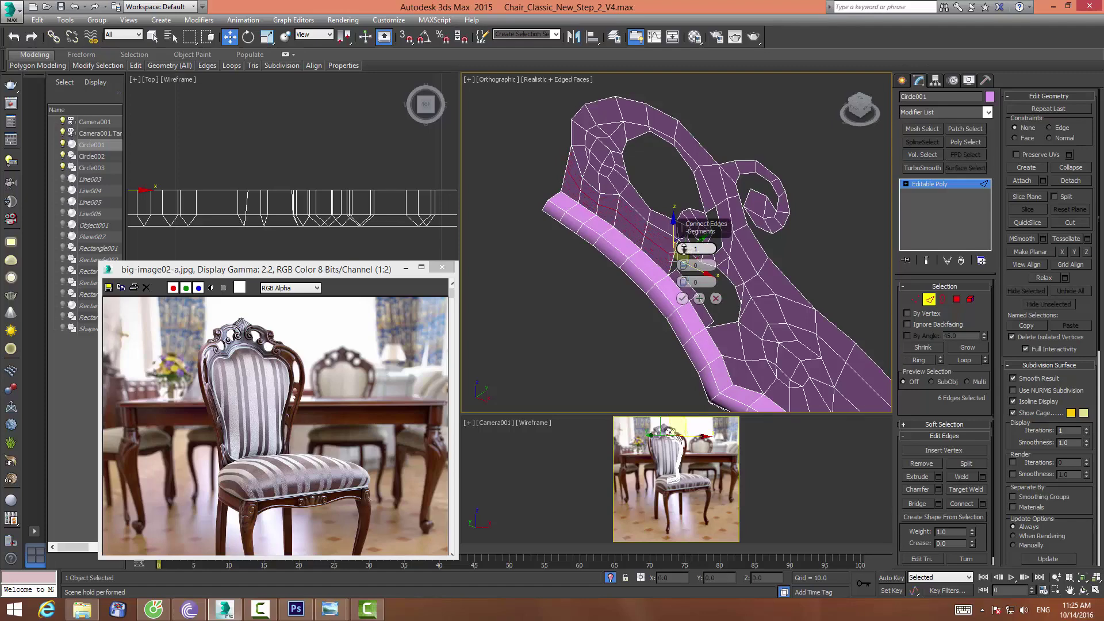
left_click_drag(684, 281, 693, 194)
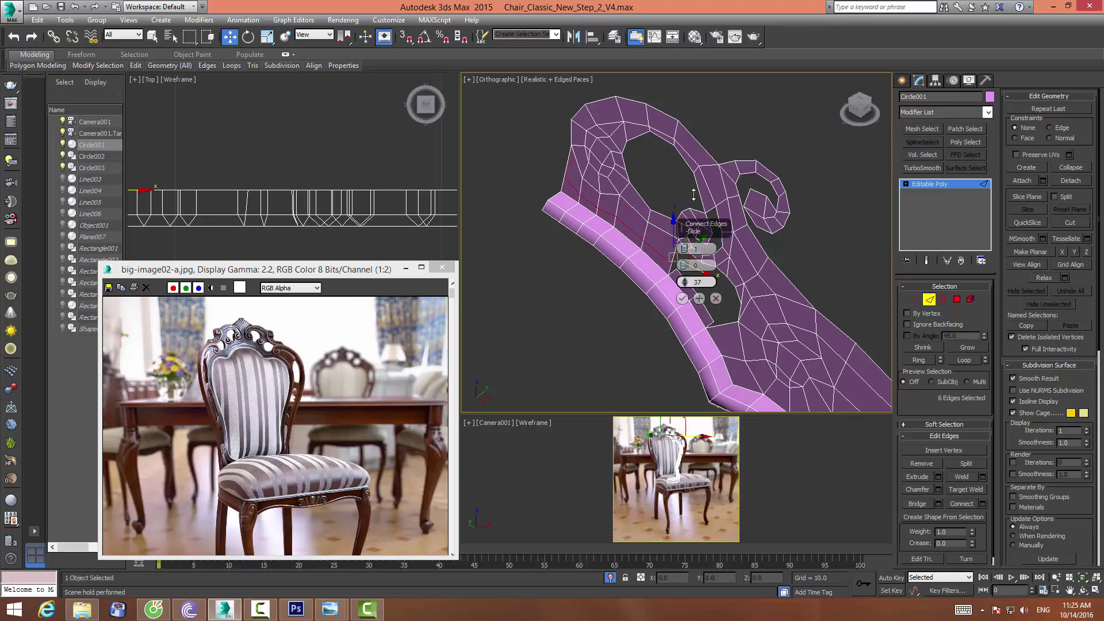
left_click(681, 298)
scroll(771, 265, "up", 5)
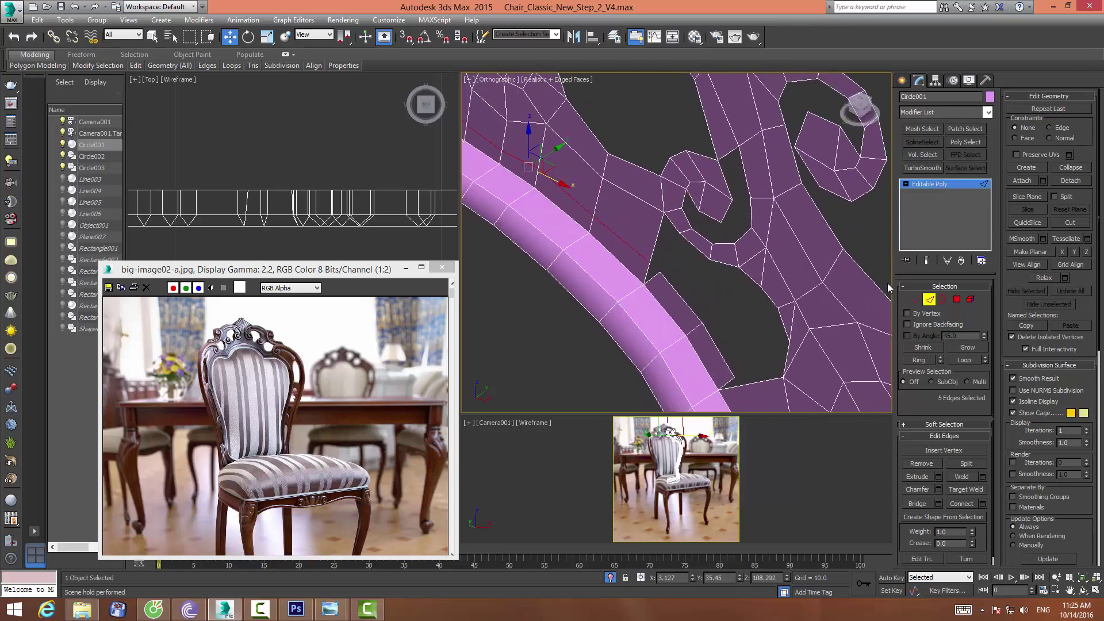
Target-weld the vertex at the opening's corner onto its neighbour
left_click(914, 299)
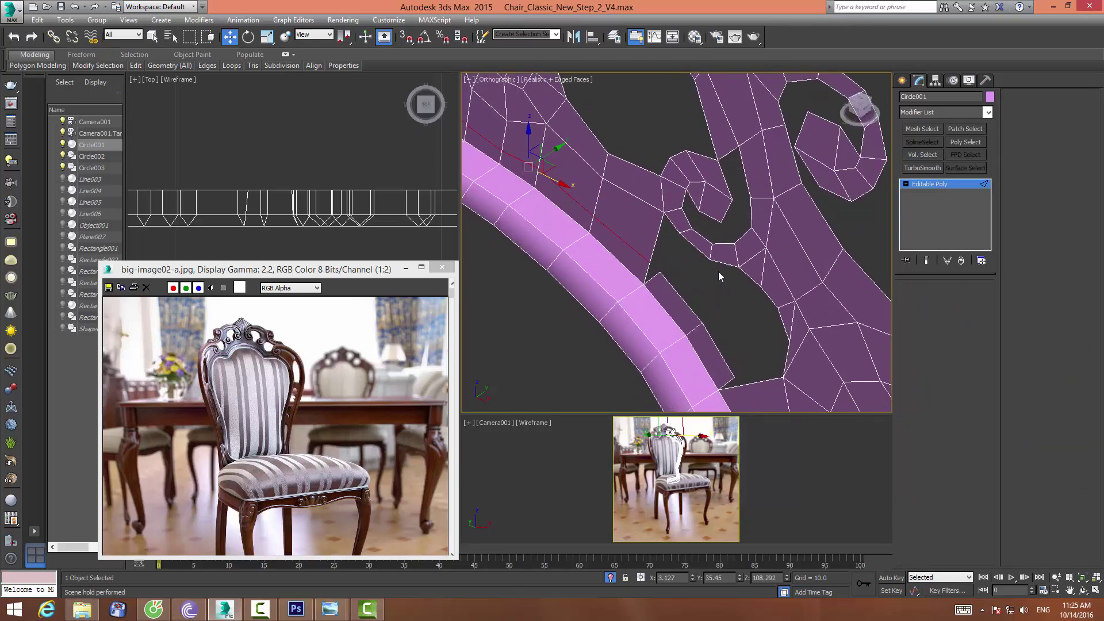
left_click(659, 271)
left_click(965, 475)
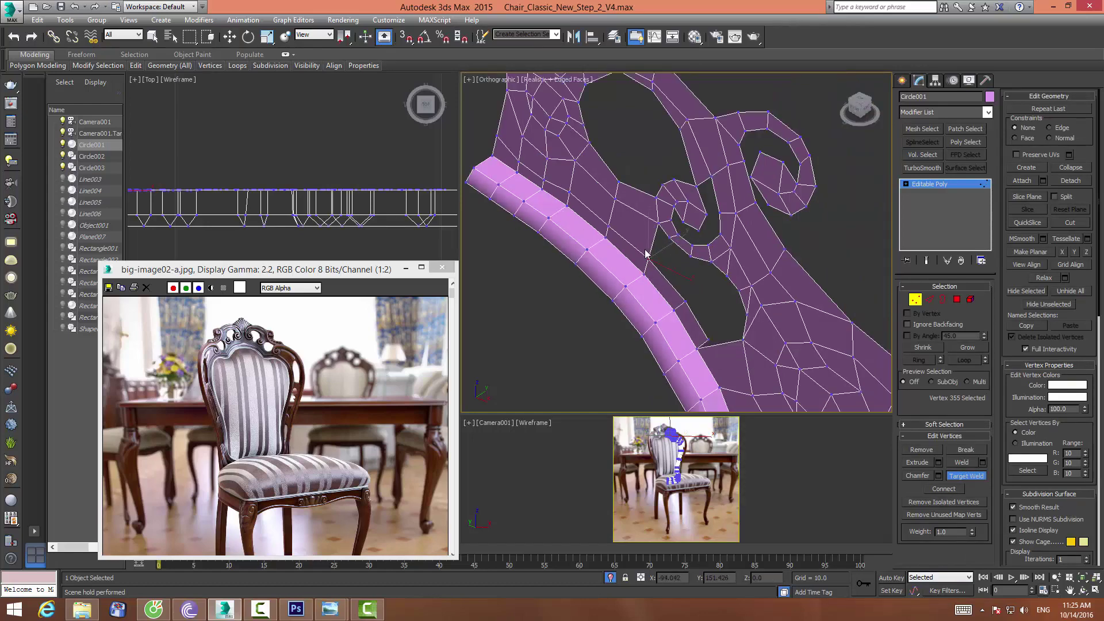
middle_click_drag(661, 278, 591, 178)
Join two selected edges with a new connecting edge
left_click(929, 299)
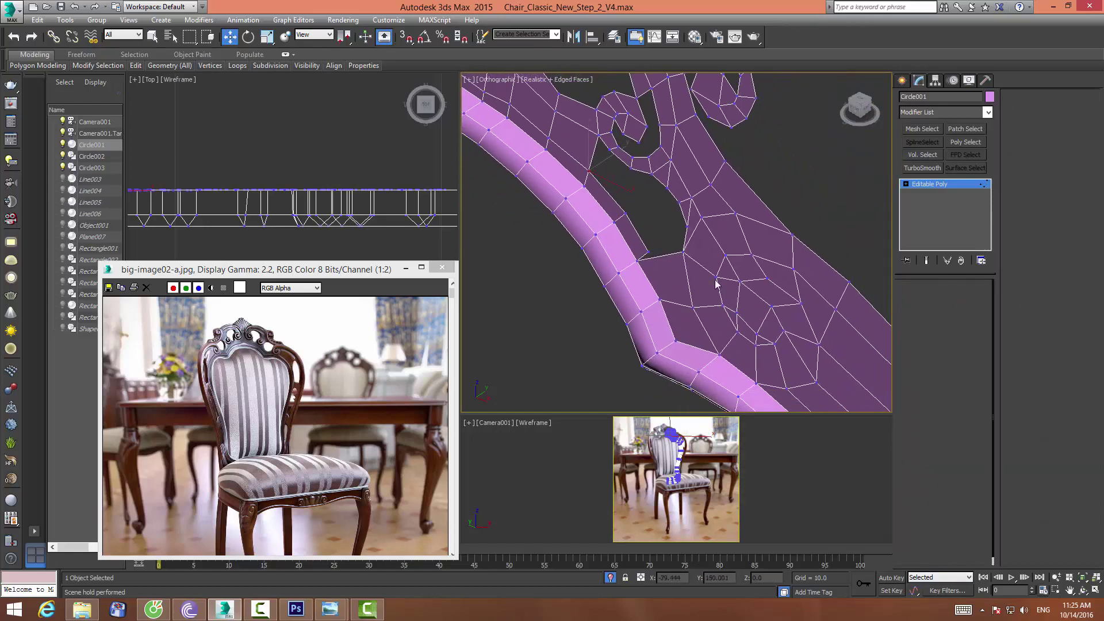
left_click(660, 254)
key("w")
left_click(676, 304, "ctrl")
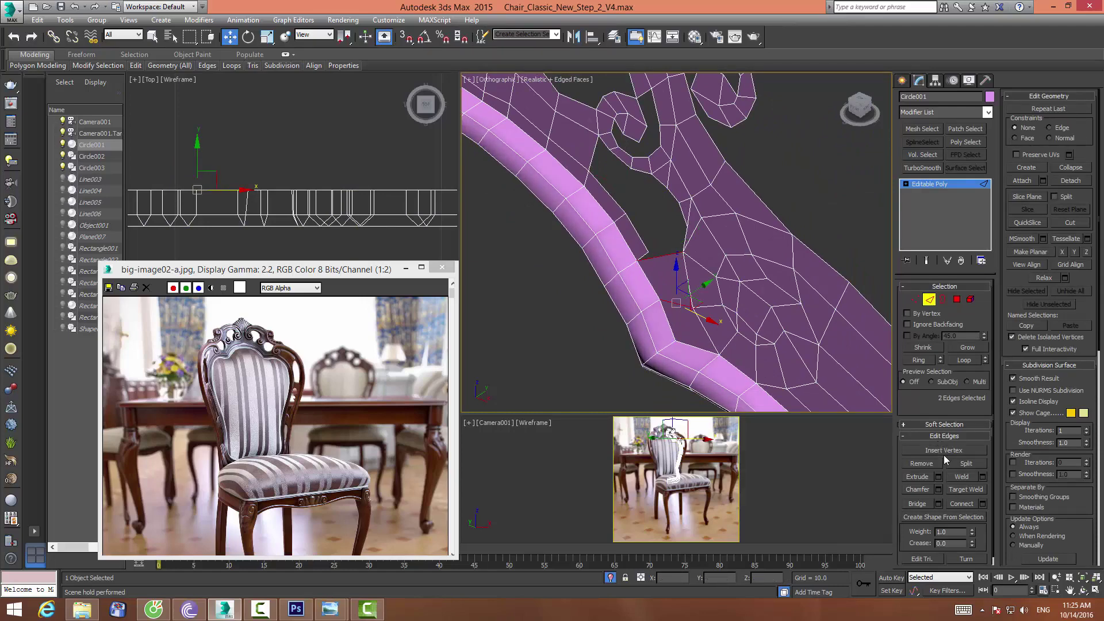
left_click(967, 504)
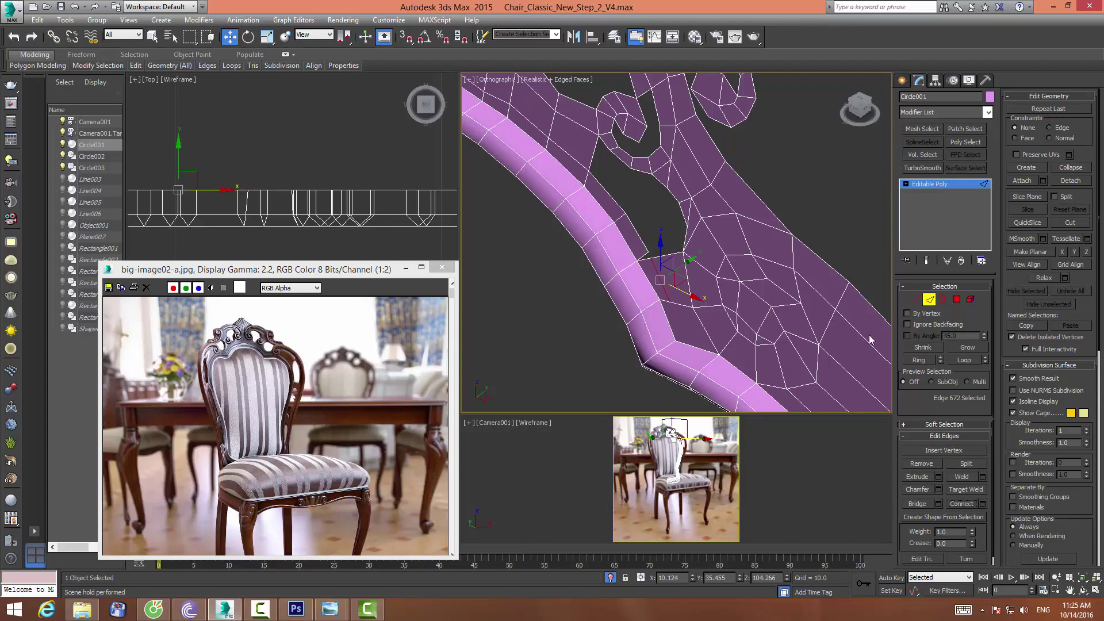
Select two vertices on the piece's edge and zoom in close on the round hole
key("1")
left_click(665, 298)
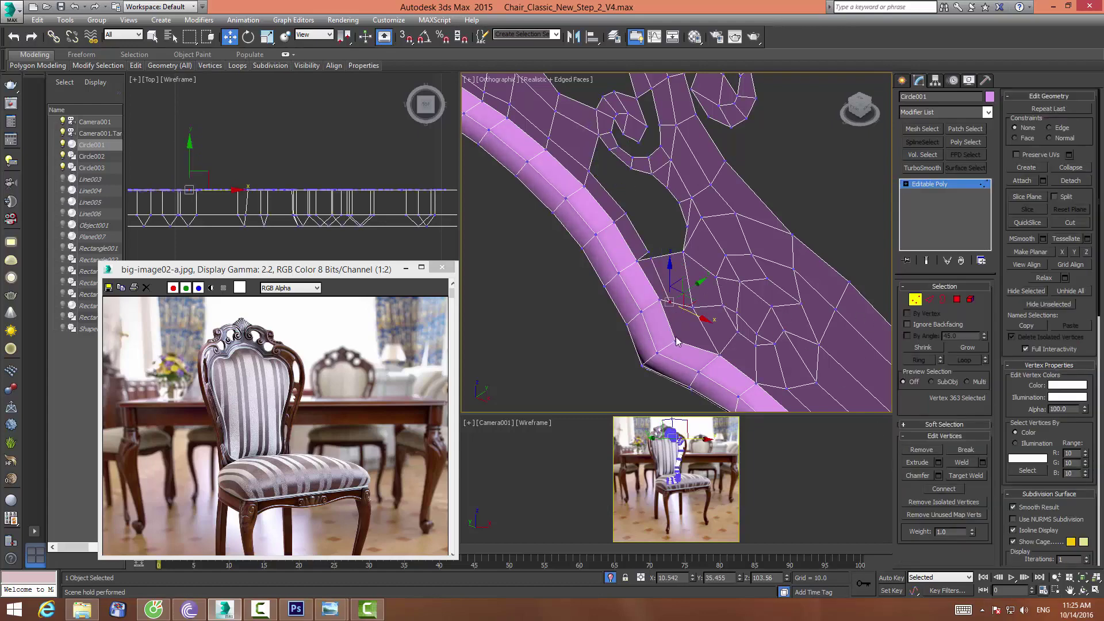
left_click(674, 343, "ctrl")
left_click(943, 488)
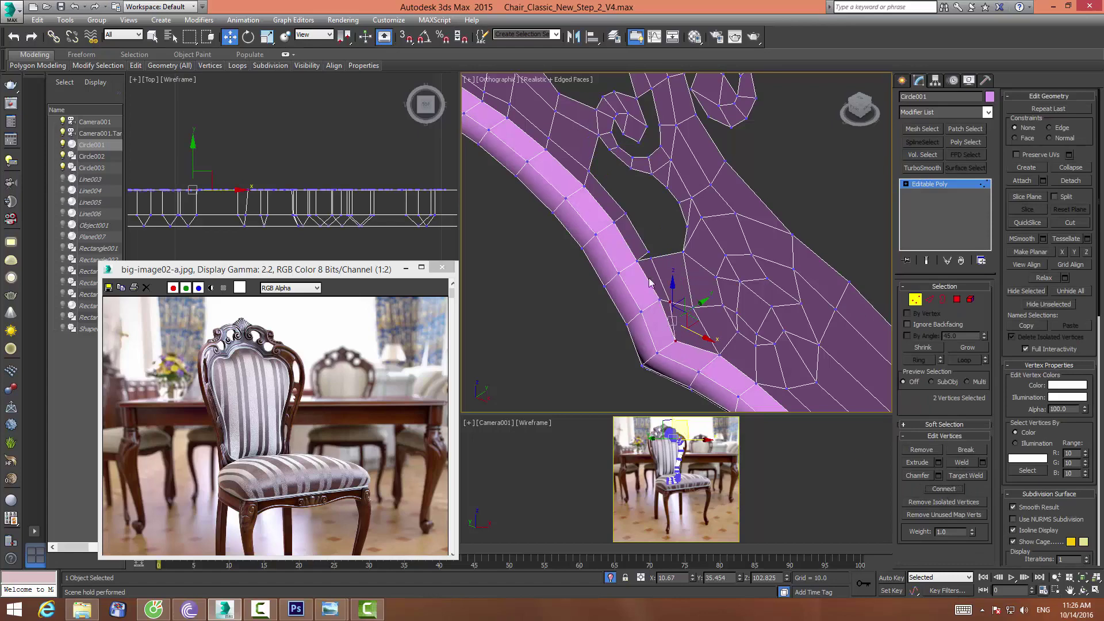
middle_click_drag(661, 259, 690, 276, "alt")
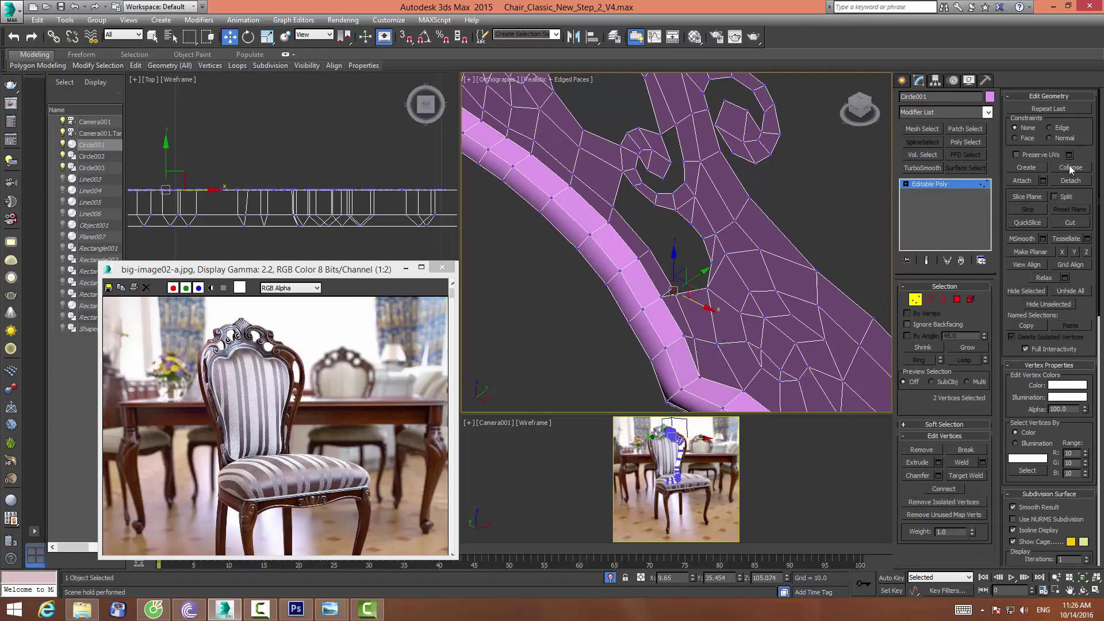
key("ctrl+z")
scroll(645, 172, "down", 2)
middle_click_drag(646, 172, 646, 217)
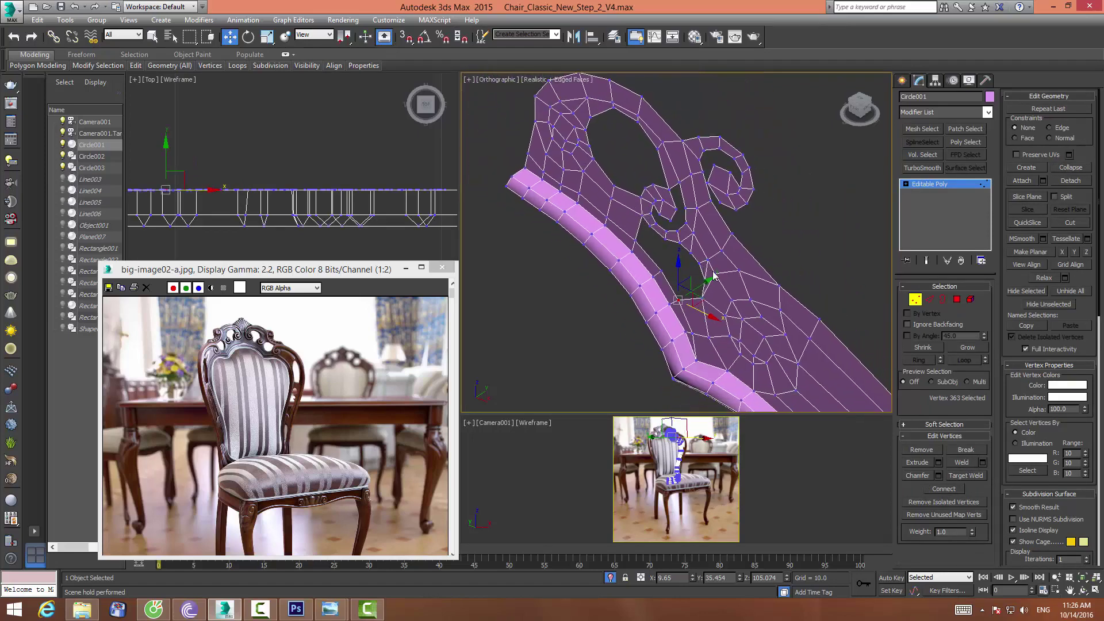
scroll(696, 251, "up", 3)
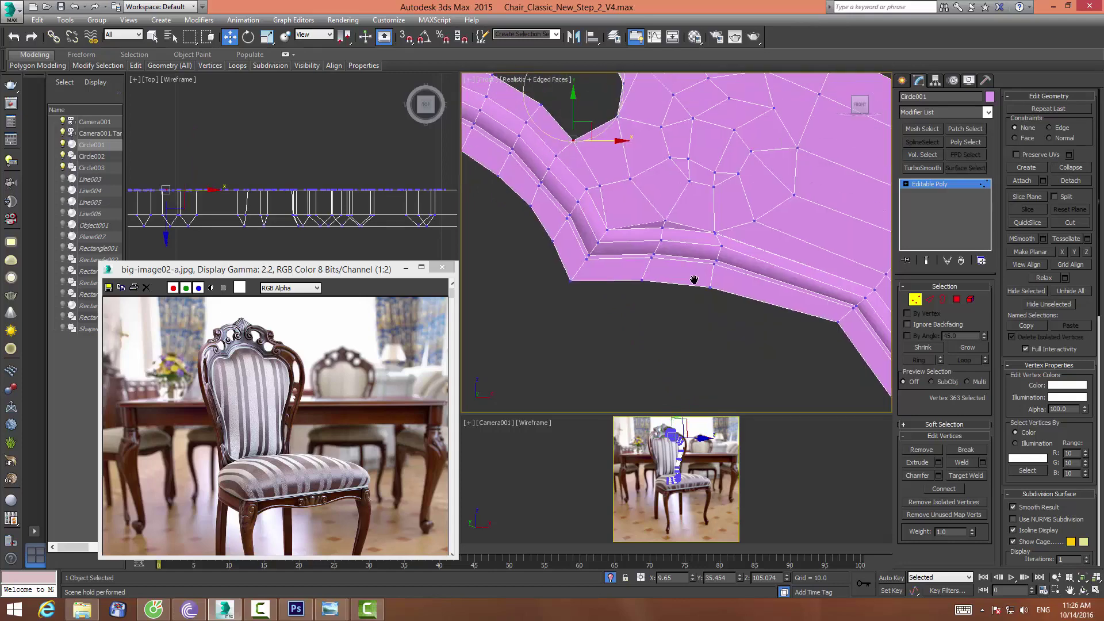
scroll(697, 251, "up", 3)
scroll(699, 256, "up", 1)
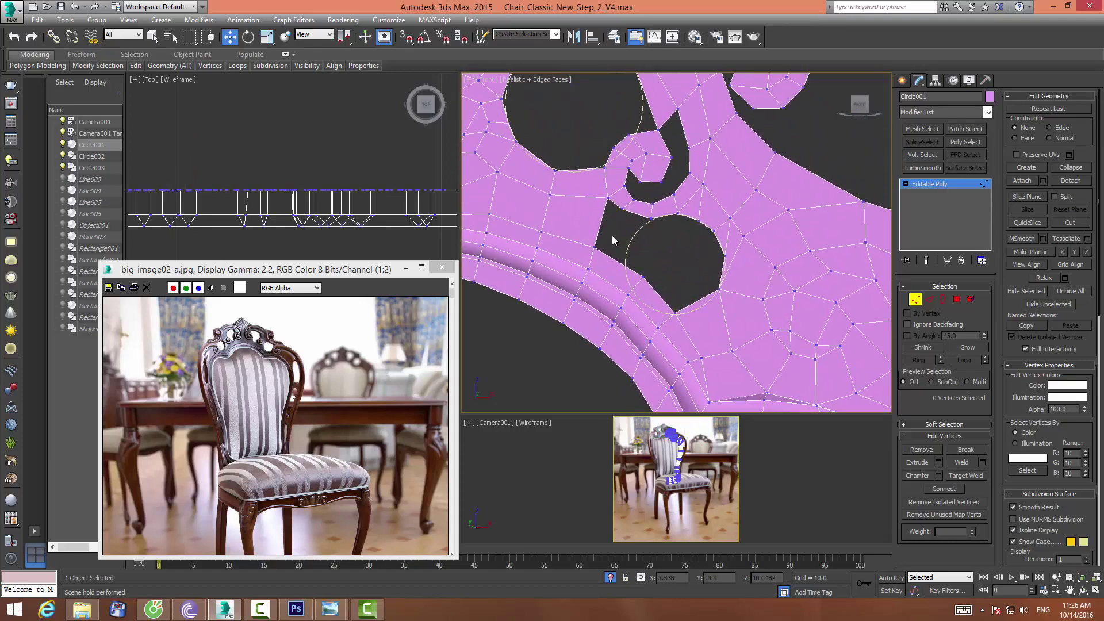
Move vertices on the upper round hole's left and lower-left edge to round its outline
left_click(594, 247)
mouse_move(604, 238)
left_mouse_down()
mouse_move(638, 235)
mouse_move(654, 276)
left_mouse_up()
left_click(675, 247)
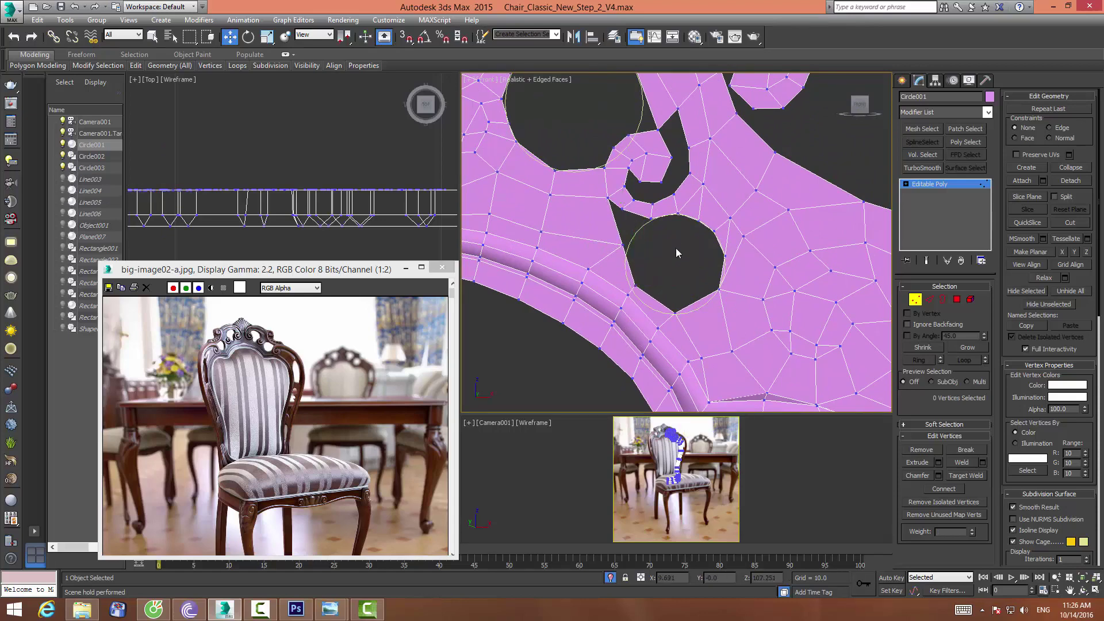
middle_click_drag(517, 149, 604, 235)
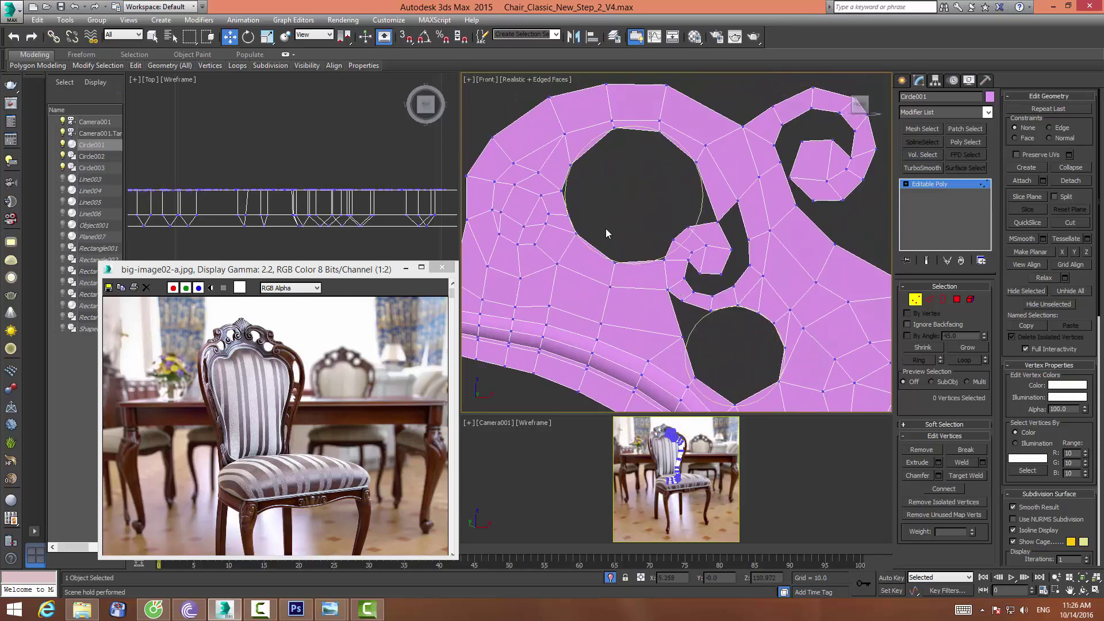
left_click_drag(598, 203, 566, 248)
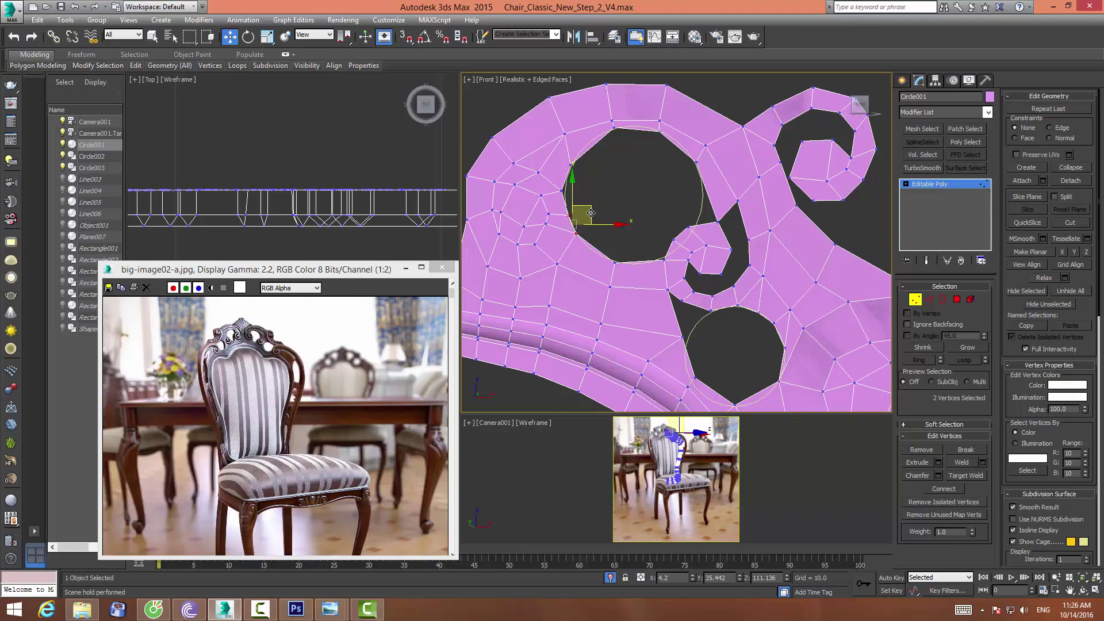
left_click_drag(591, 213, 602, 217)
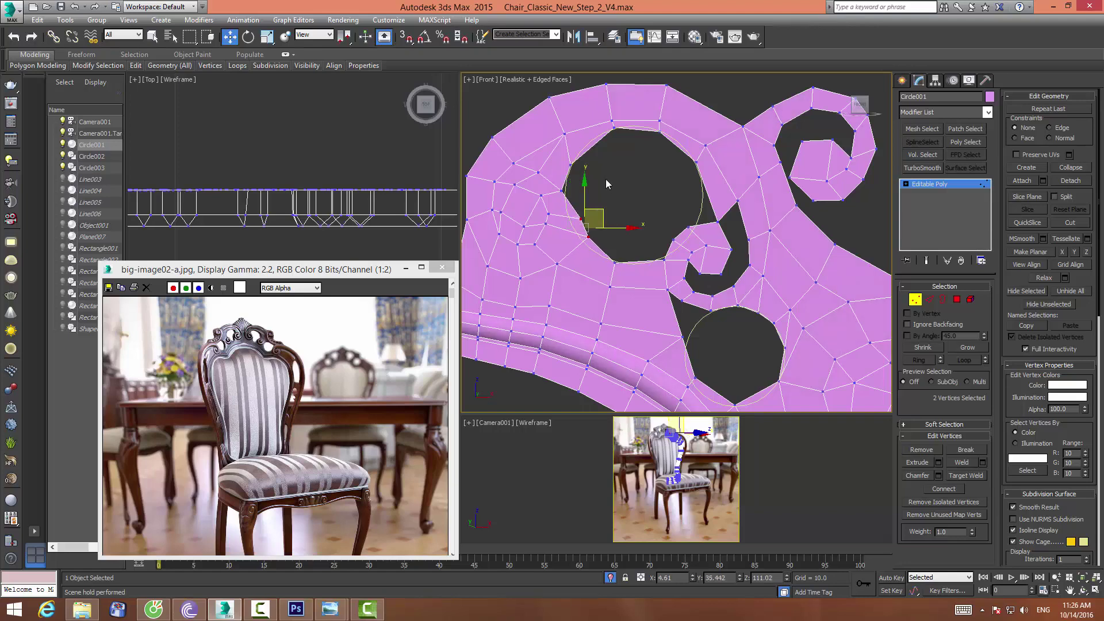
mouse_move(598, 162)
left_mouse_down()
mouse_move(560, 173)
mouse_move(584, 179)
mouse_move(577, 226)
mouse_move(592, 196)
left_mouse_up()
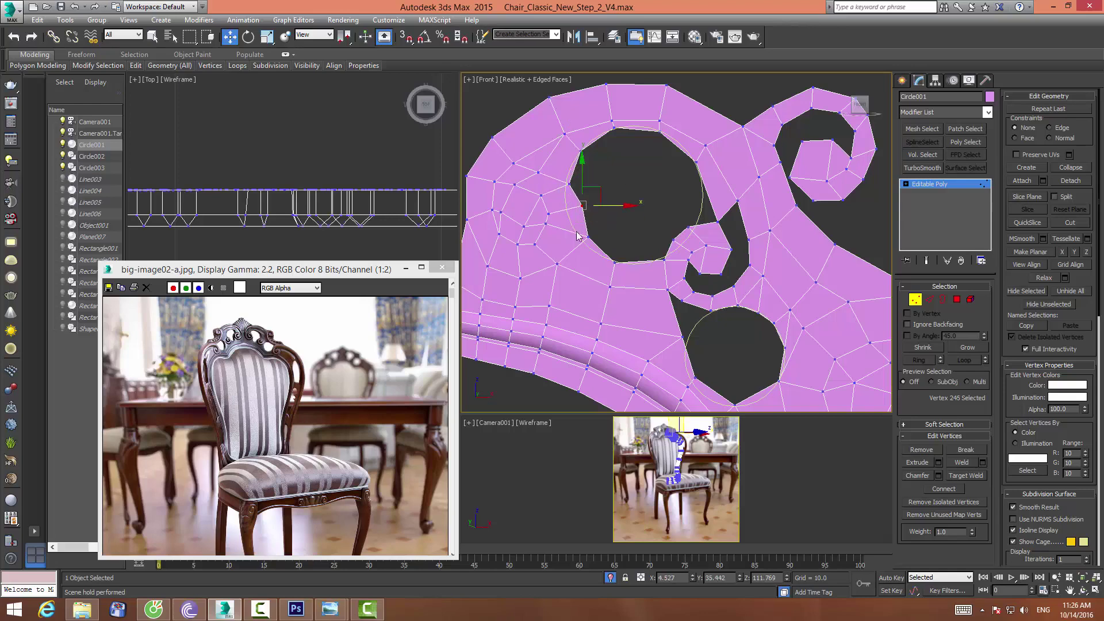
mouse_move(550, 260)
left_mouse_down()
mouse_move(574, 277)
mouse_move(572, 256)
left_mouse_up()
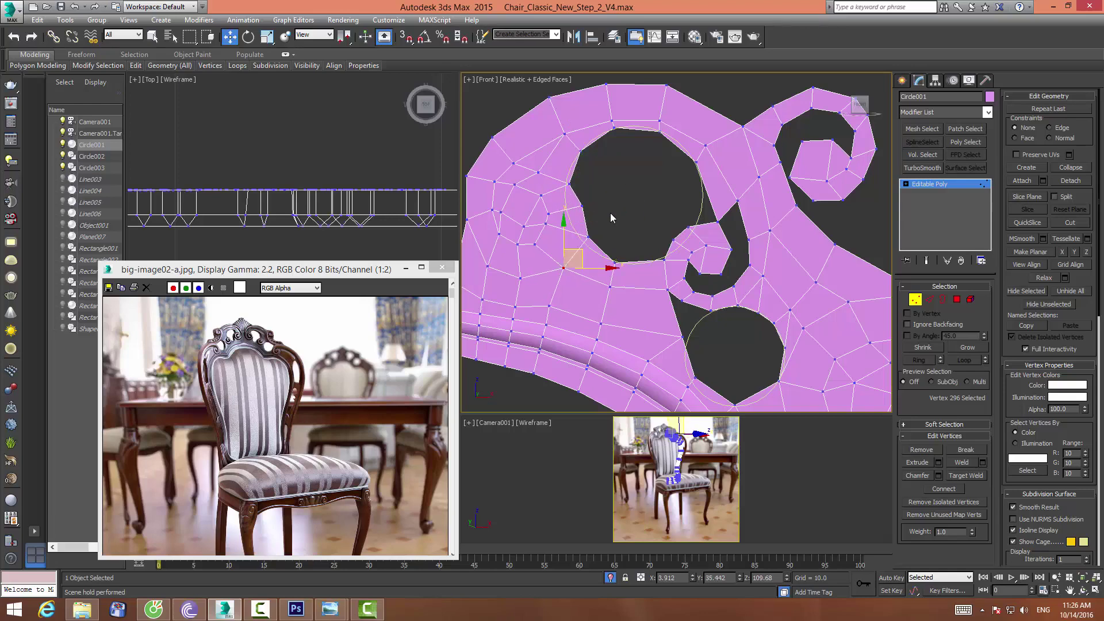
left_click(623, 212)
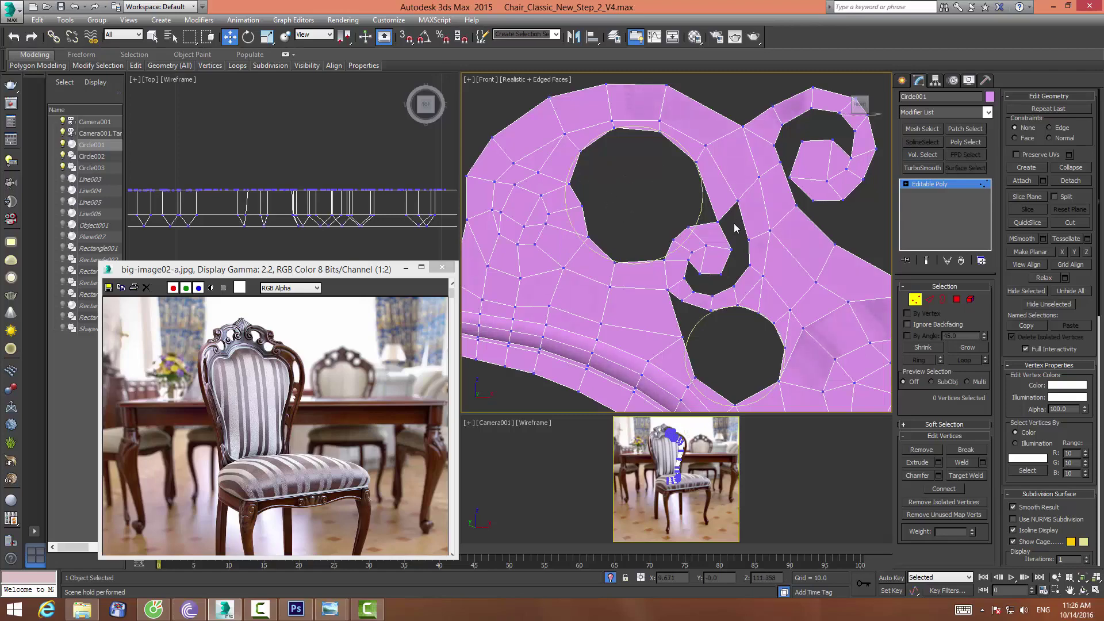
Pull the upper-right edge into the hole and Target Weld the stray spike vertex away
left_click(928, 299)
left_click(703, 224)
left_click_drag(717, 208, 679, 201)
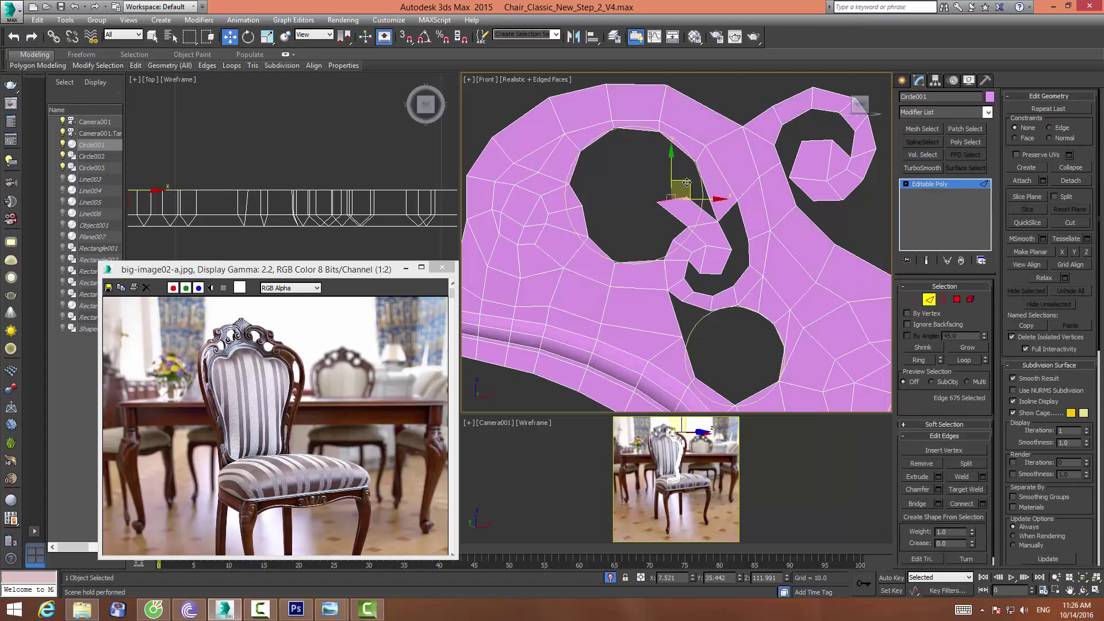
key("1")
left_click(687, 197)
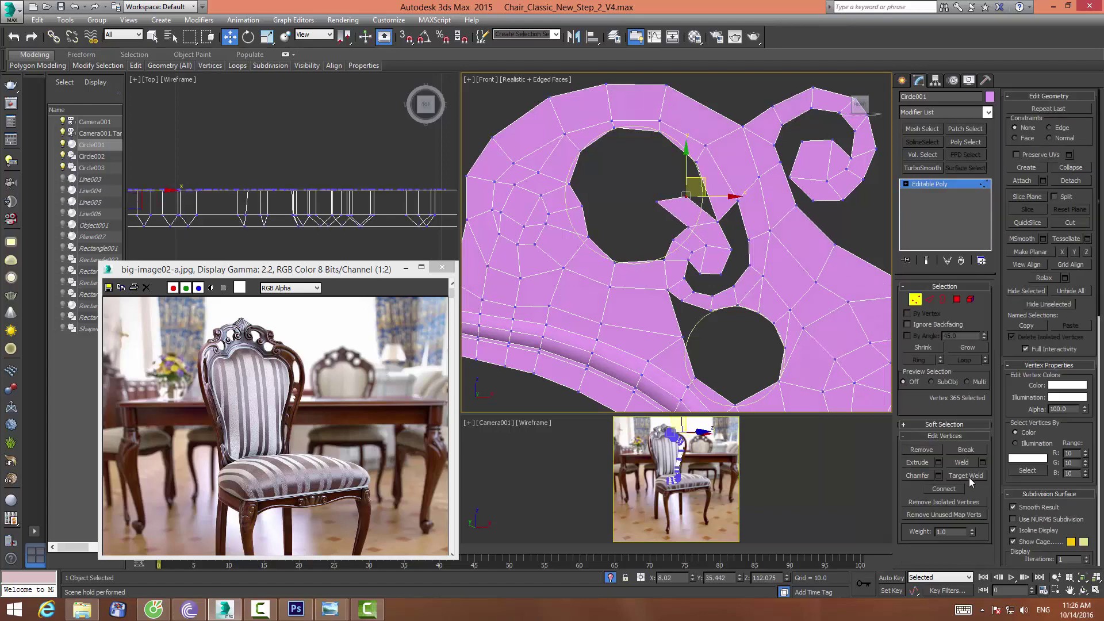
left_click(966, 475)
left_click(686, 196)
left_click(694, 163)
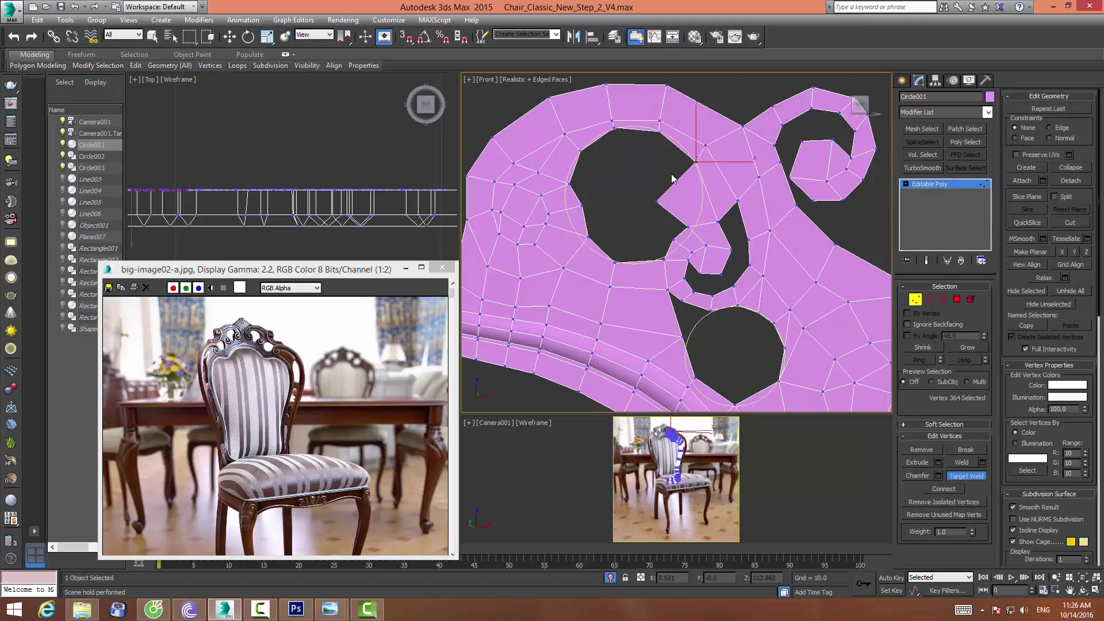
left_click(657, 199)
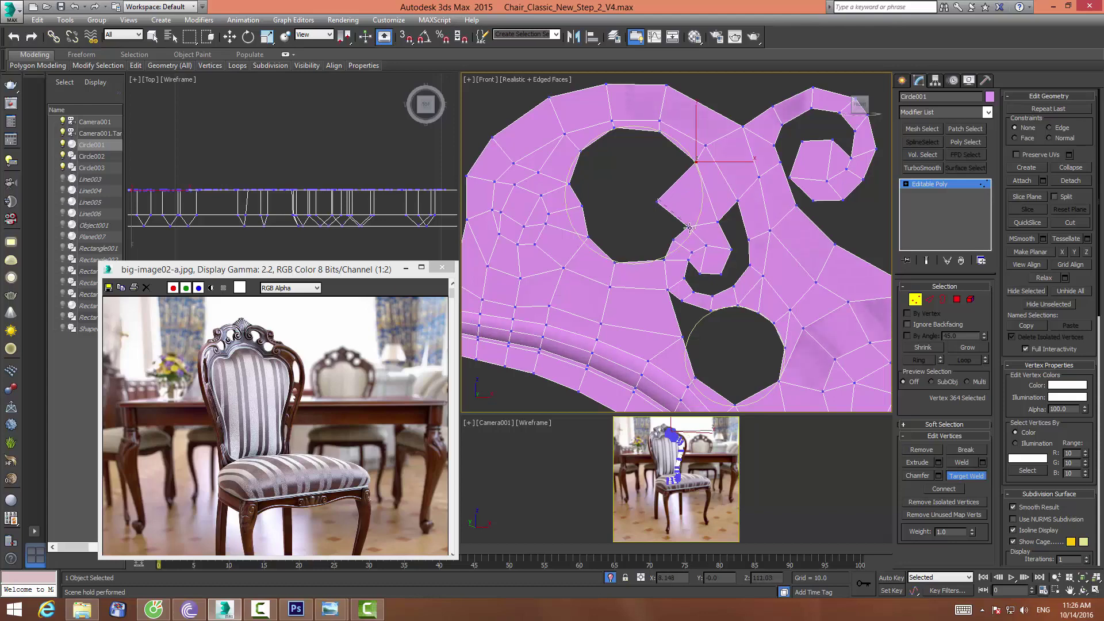
left_click(688, 227)
Nudge the hole's upper-right vertex up and right, undoing an unwanted left-edge move
key("6")
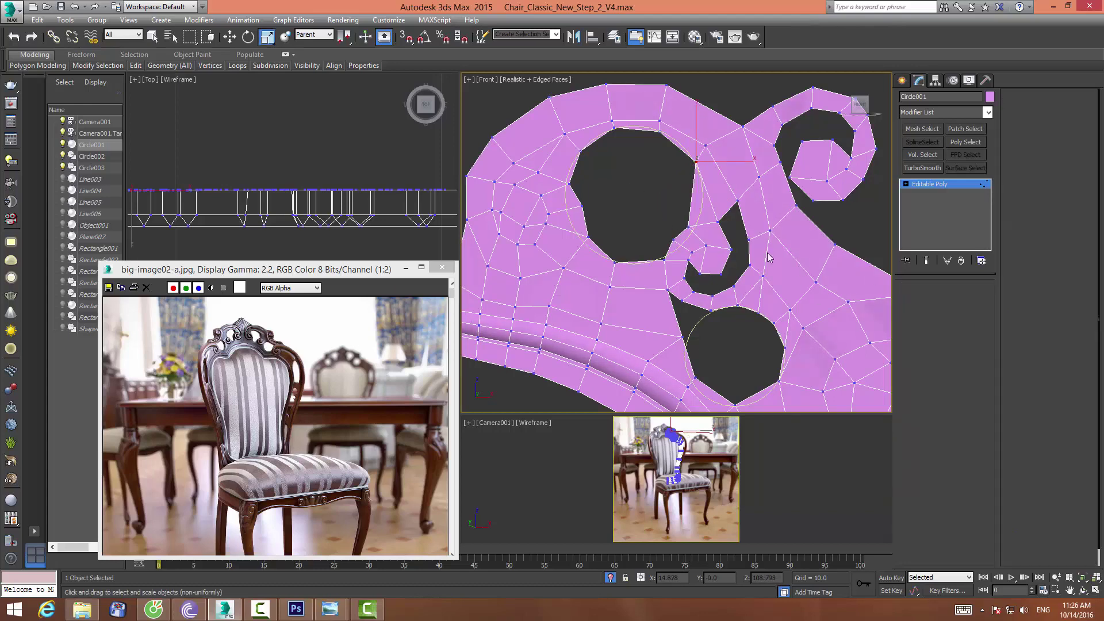
key("r")
key("1")
left_click(689, 227)
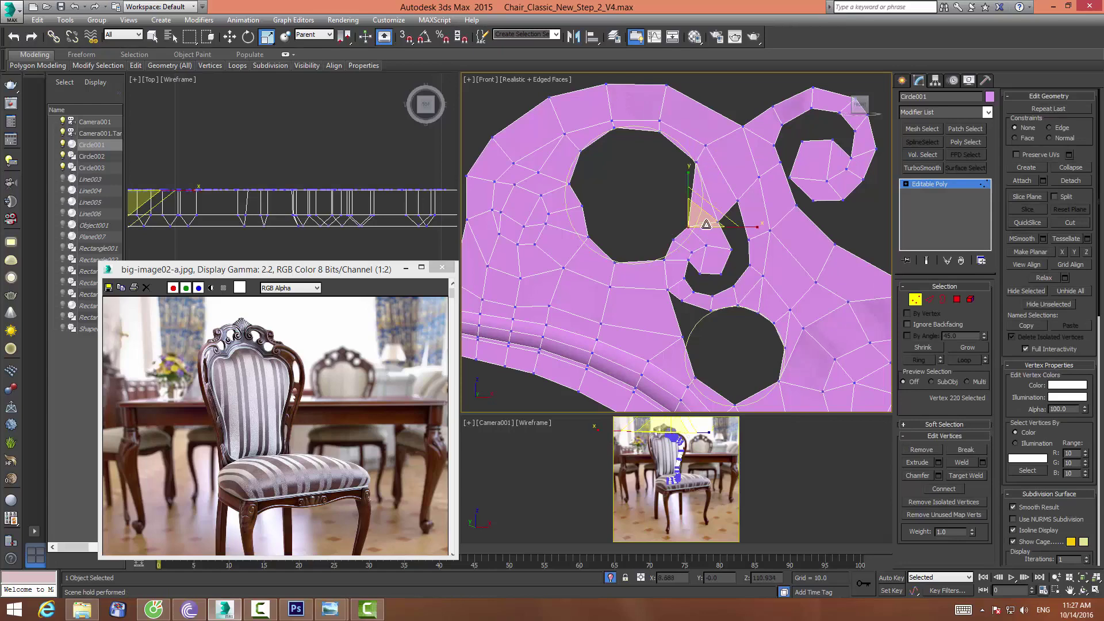
key("w")
left_click(678, 241)
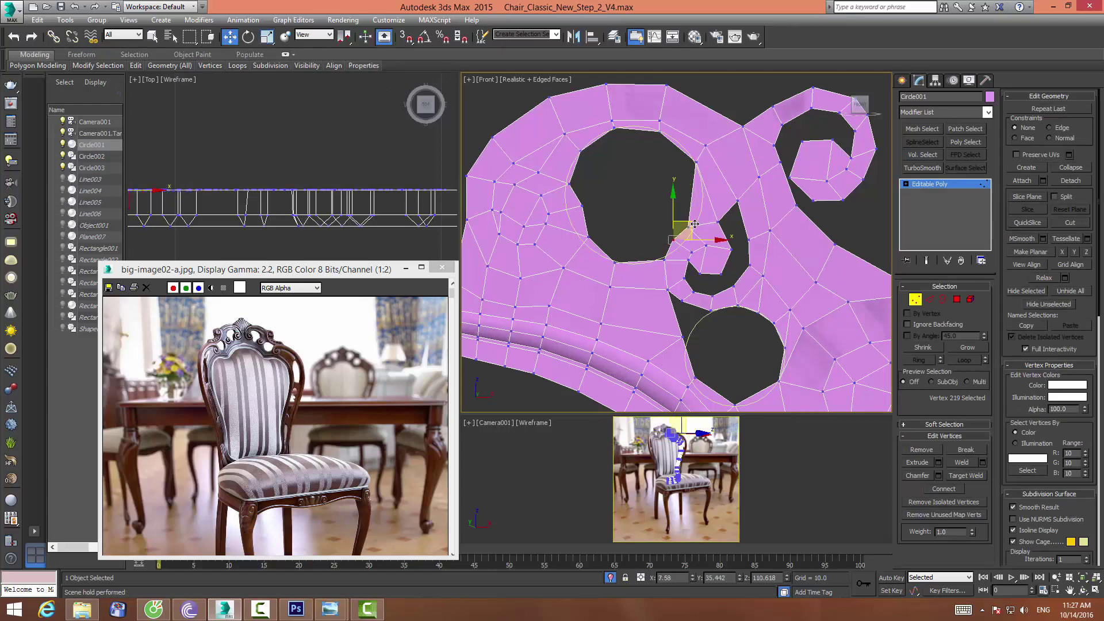
left_click_drag(690, 226, 713, 203)
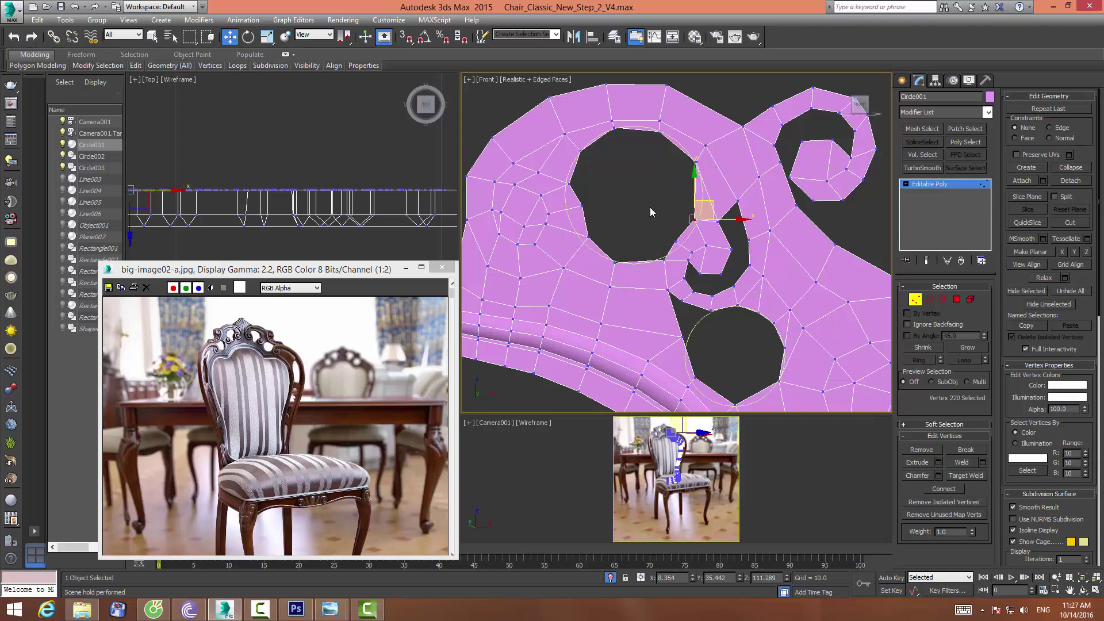
left_click(583, 207)
left_click_drag(599, 192, 634, 186)
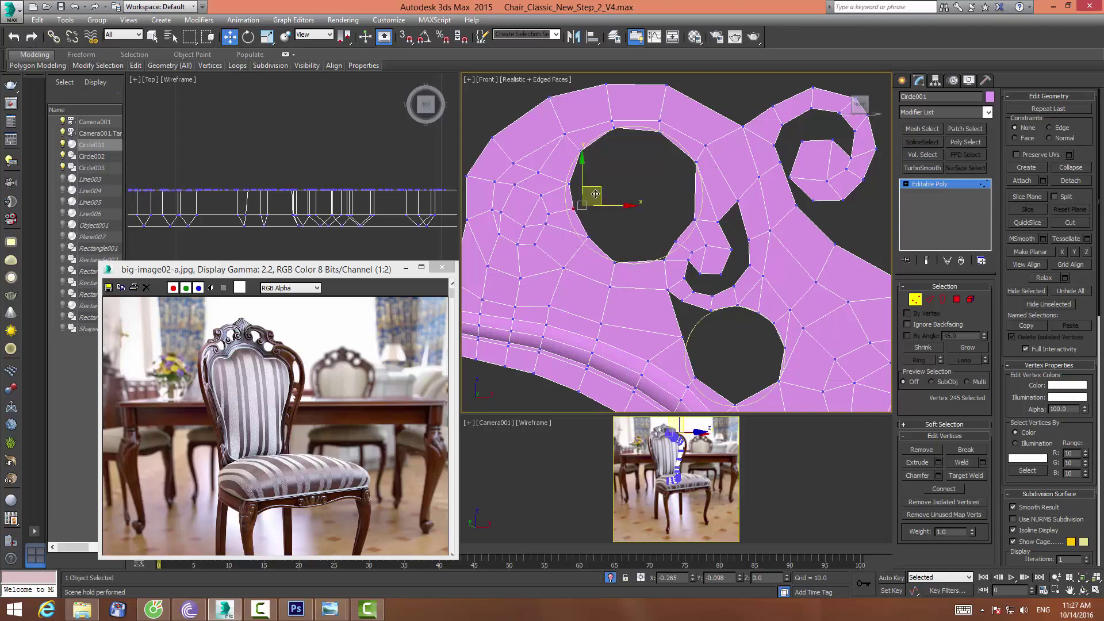
key("ctrl+z")
key("ctrl+z")
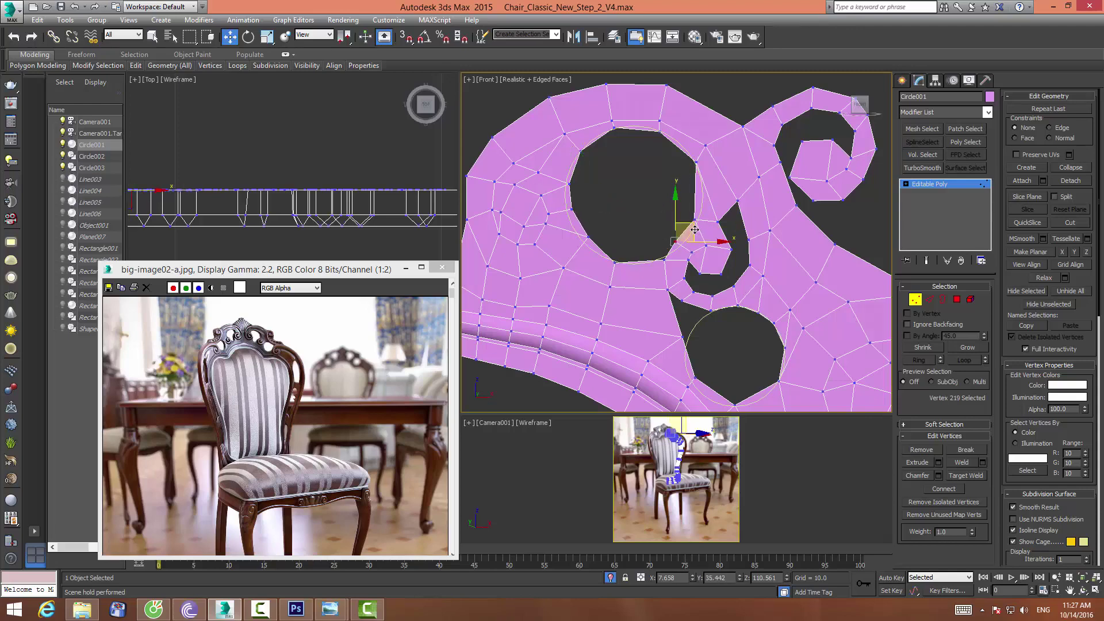
left_click(682, 239, "alt")
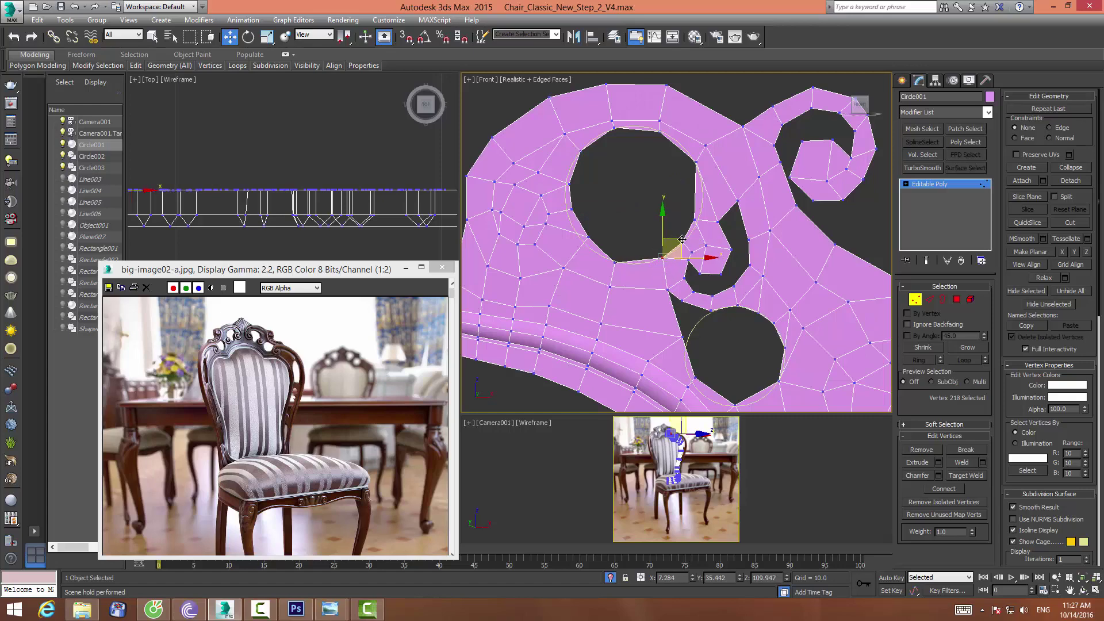
left_click(614, 173)
scroll(614, 172, "down", 3)
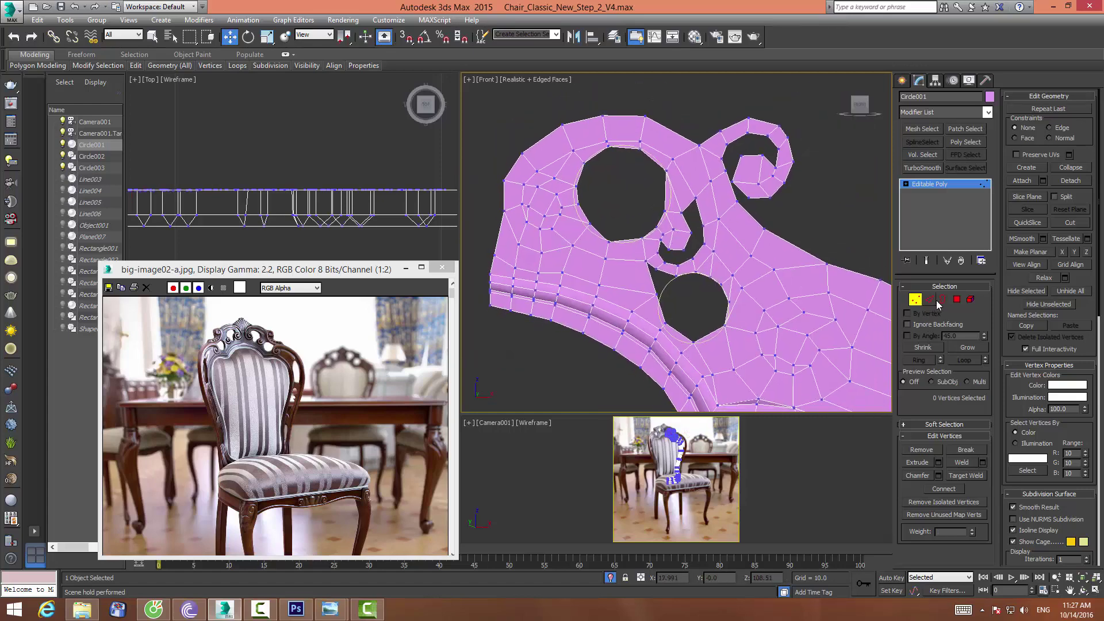
Select the round hole's border loop, trying polygon, border and vertex levels
left_click(956, 299)
left_click(656, 153)
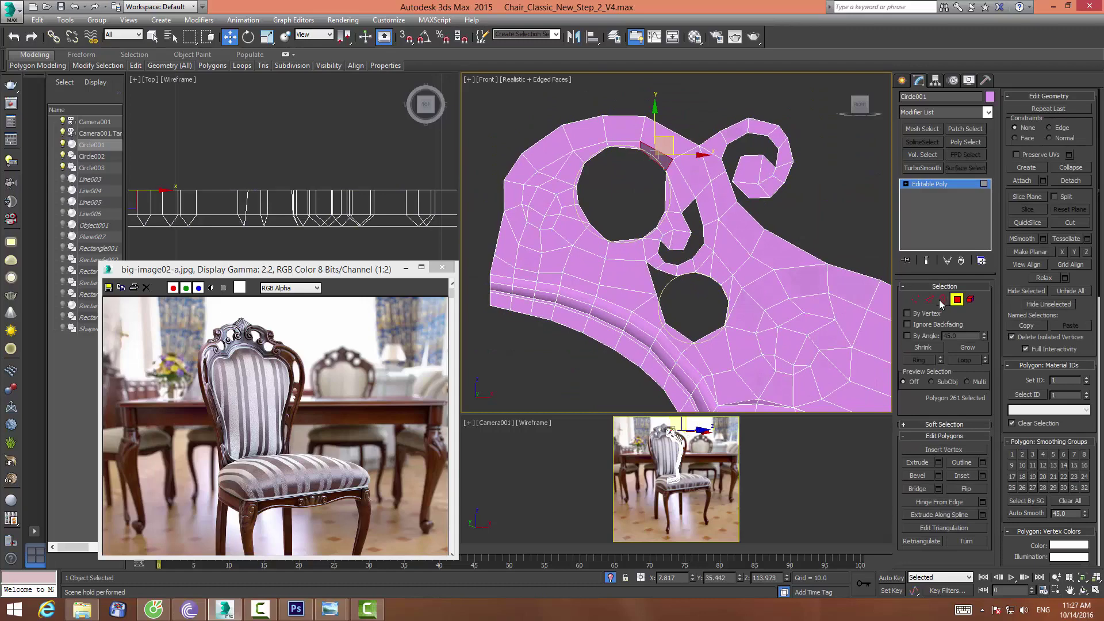
left_click(943, 299)
left_click(638, 153)
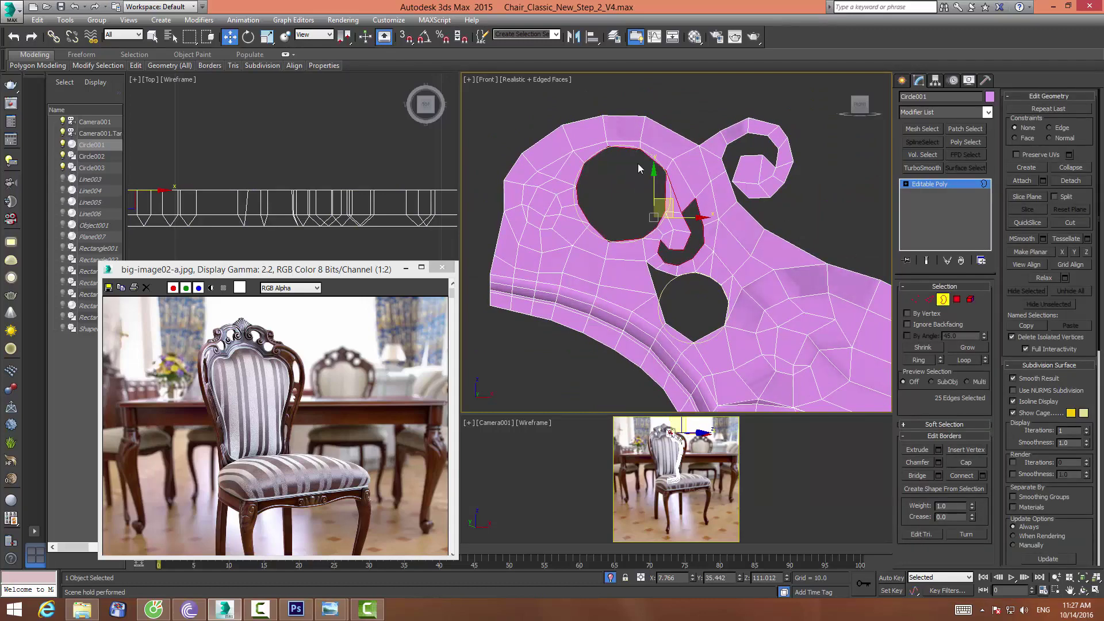
left_click(914, 299)
scroll(684, 201, "up", 4)
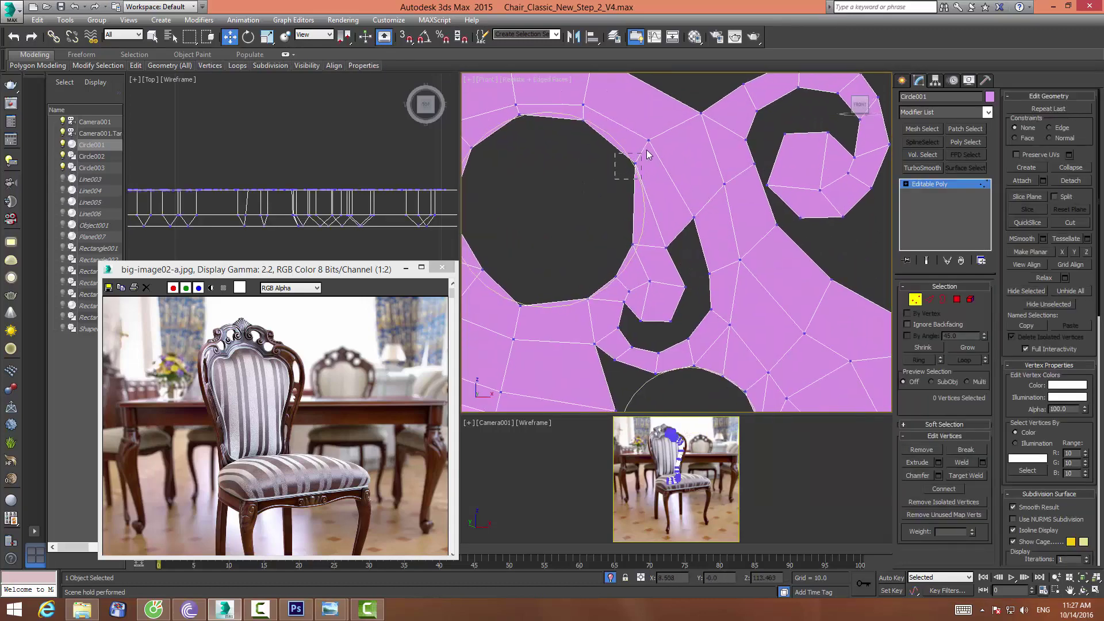
left_click_drag(647, 152, 645, 153)
left_click(630, 244)
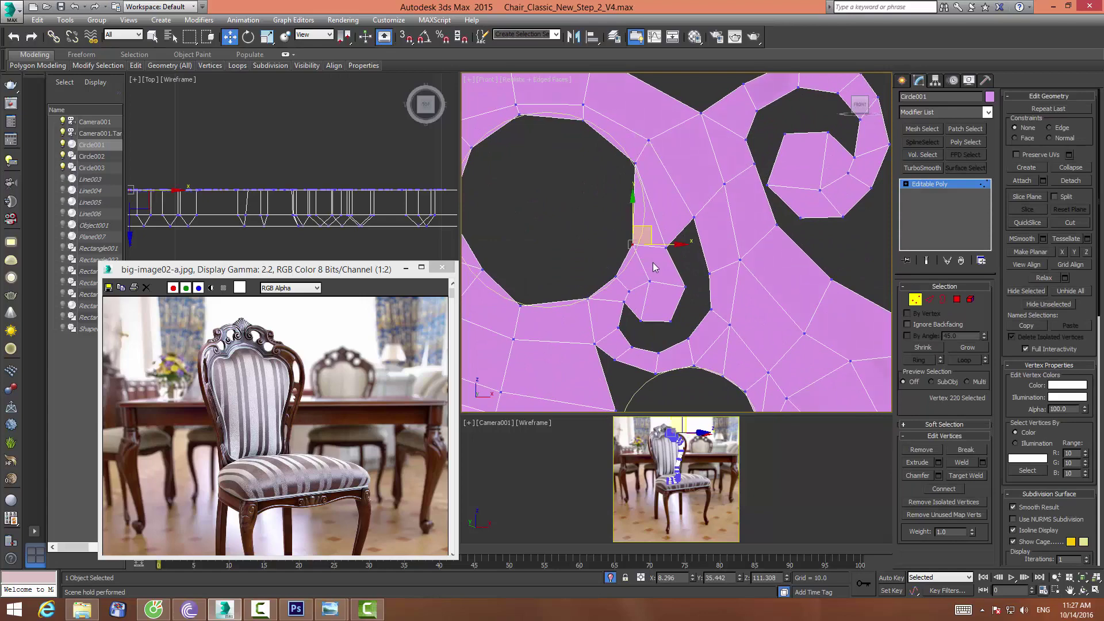
key("3")
key("z")
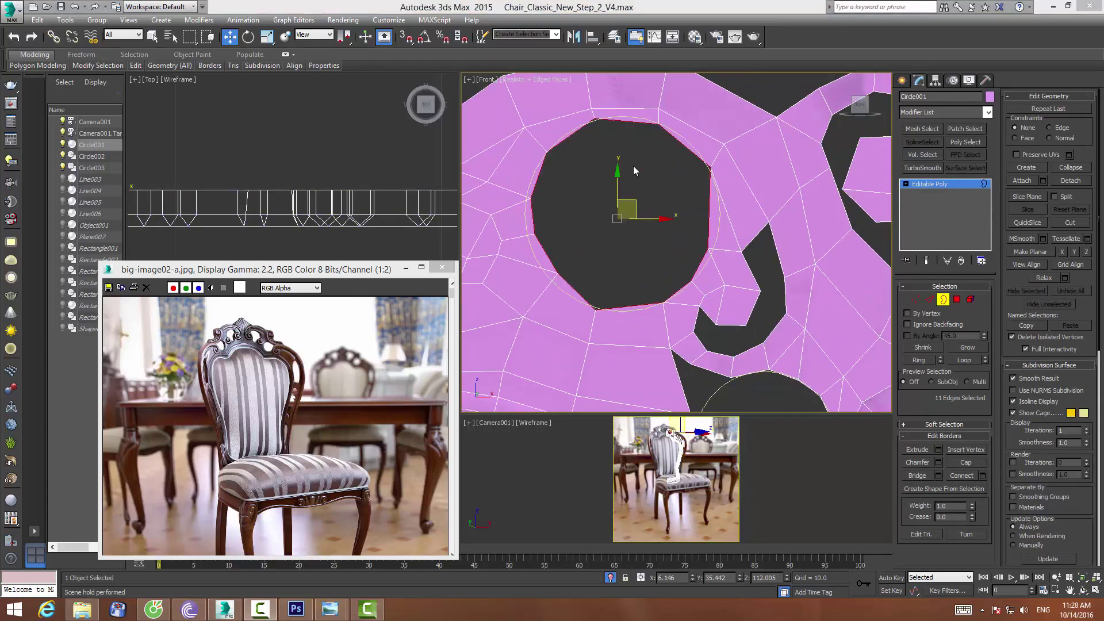
Uniform-scale the round hole's border smaller and Cap the J-shaped opening
left_click(266, 36)
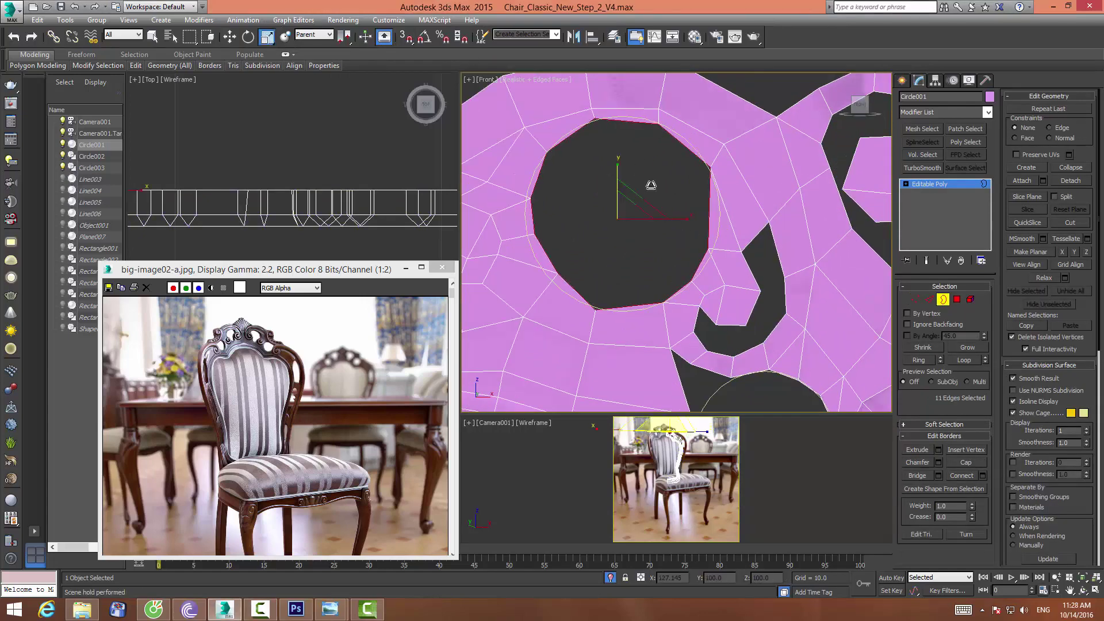
left_click_drag(628, 207, 622, 217)
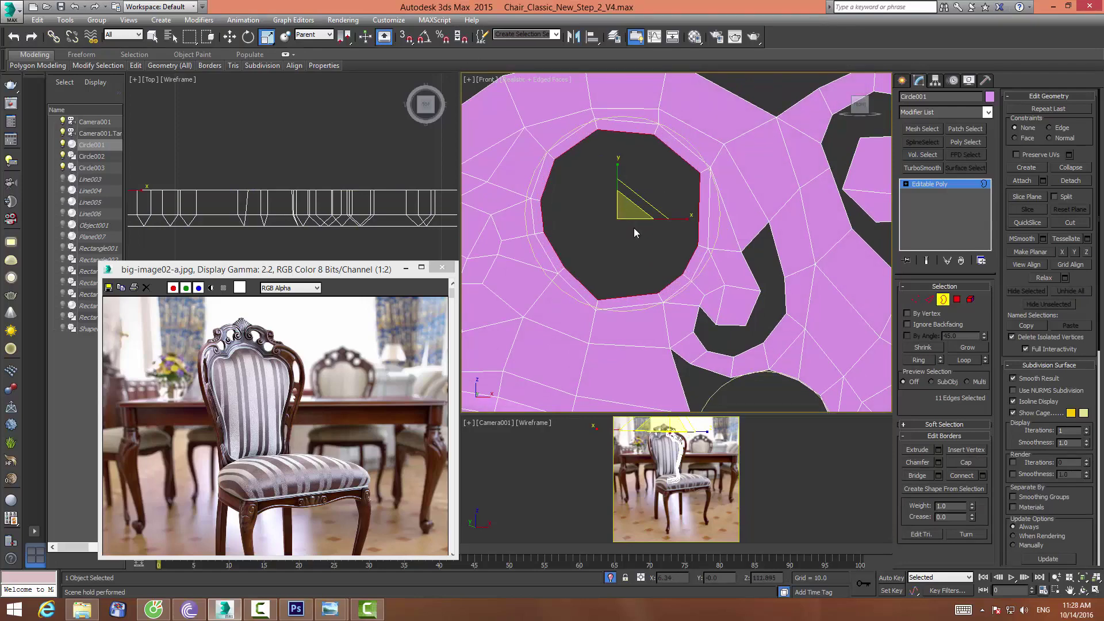
left_click(783, 286)
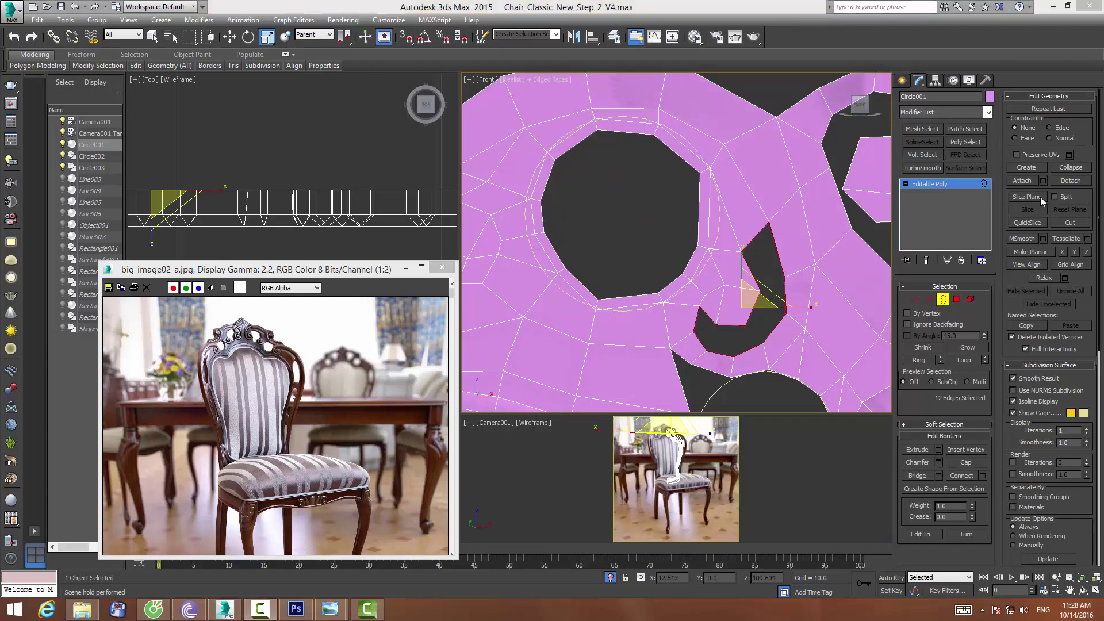
left_click(971, 460)
Connect a first pair of vertices on the capped patch with a new edge
middle_click_drag(815, 372, 743, 323)
key("1")
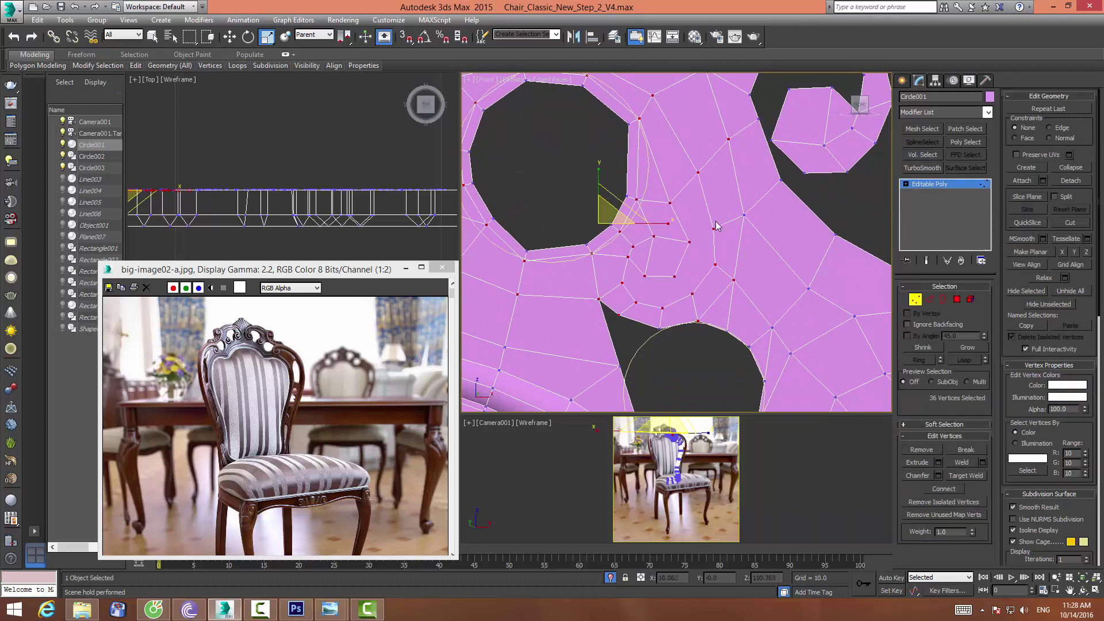
left_click_drag(716, 226, 686, 252)
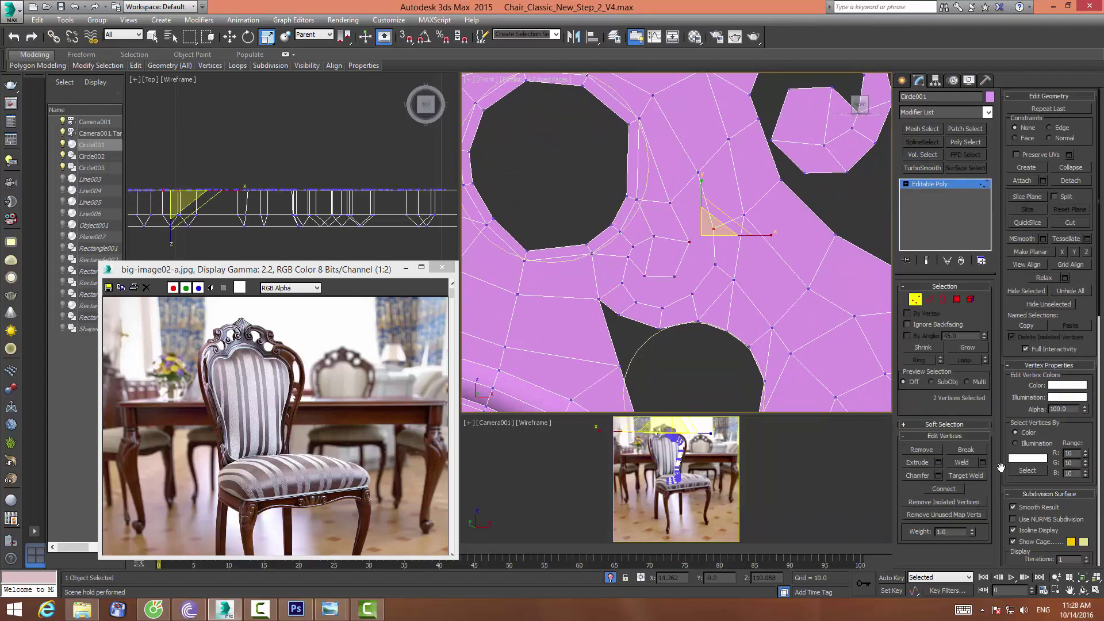
left_click_drag(666, 273, 693, 303)
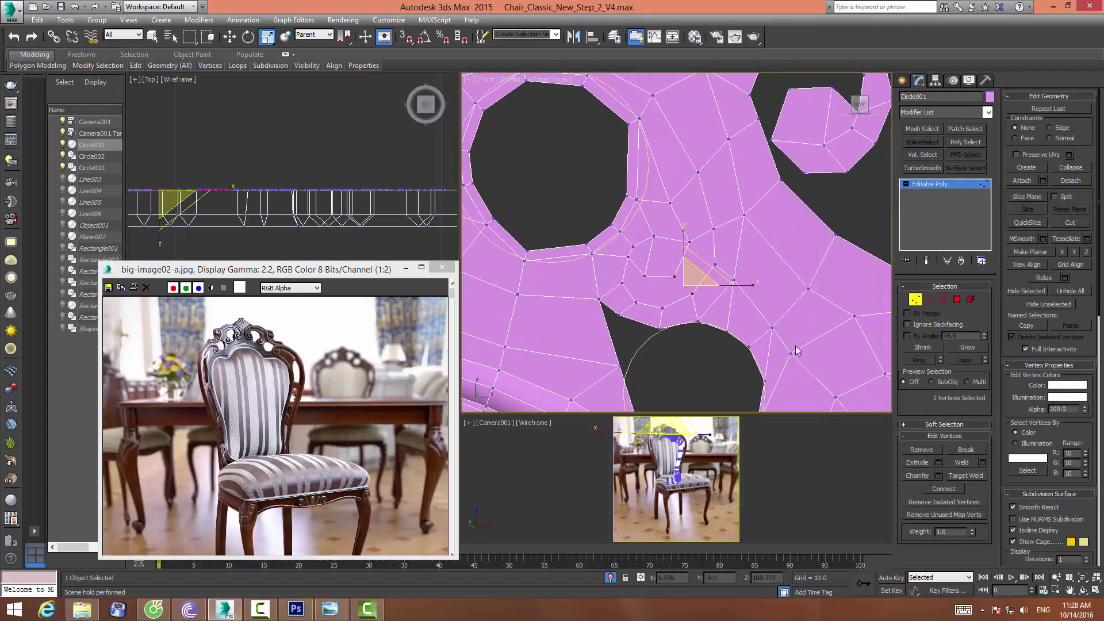
left_click(644, 277)
left_click(636, 302, "ctrl")
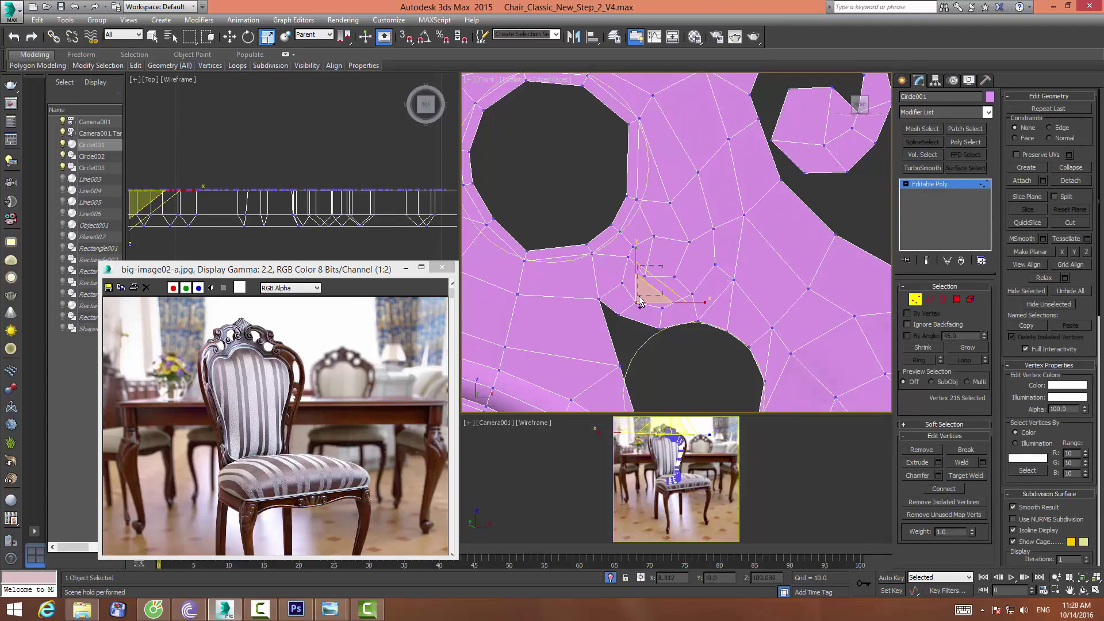
left_click(940, 489)
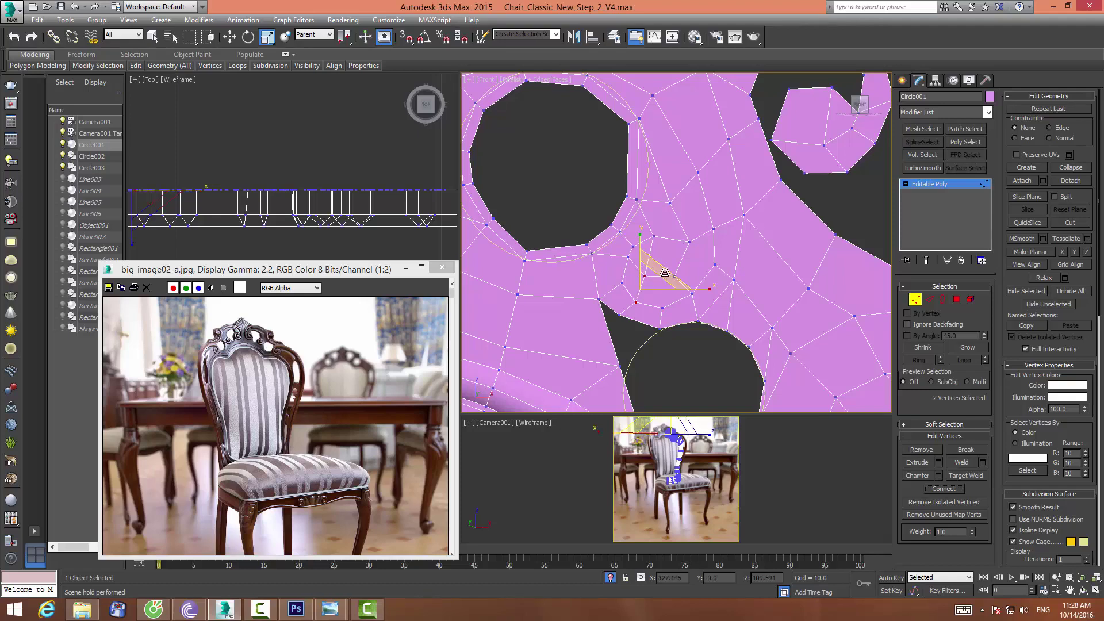
left_click(648, 321)
Connect a second vertex pair on the patch, then exit Vertex level
left_click(674, 277)
left_click(662, 309, "ctrl")
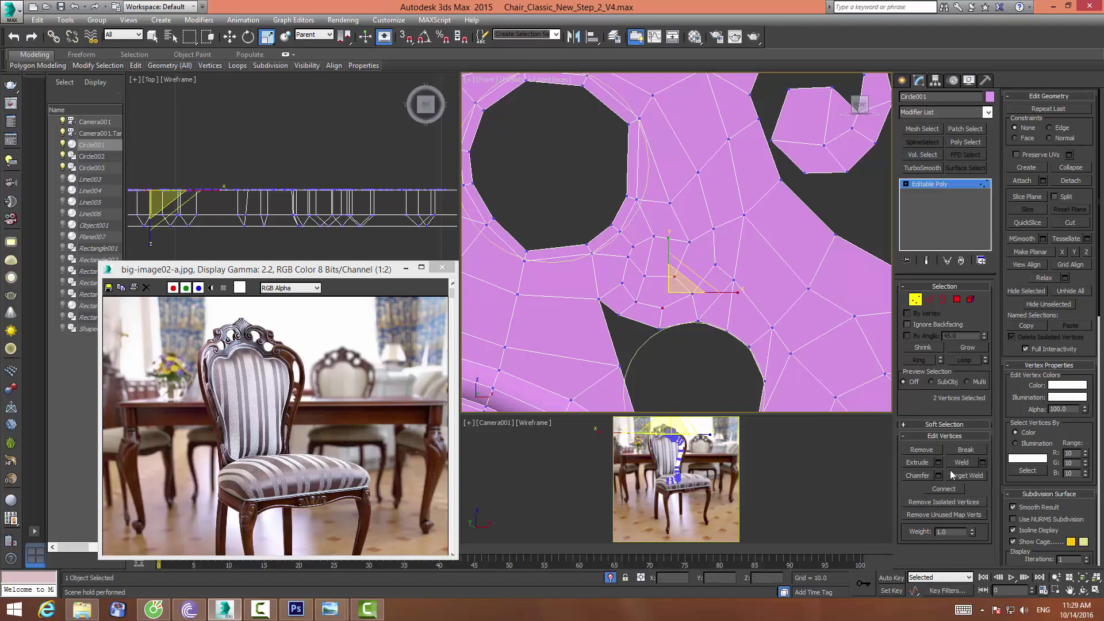
left_click(943, 488)
left_click(732, 280)
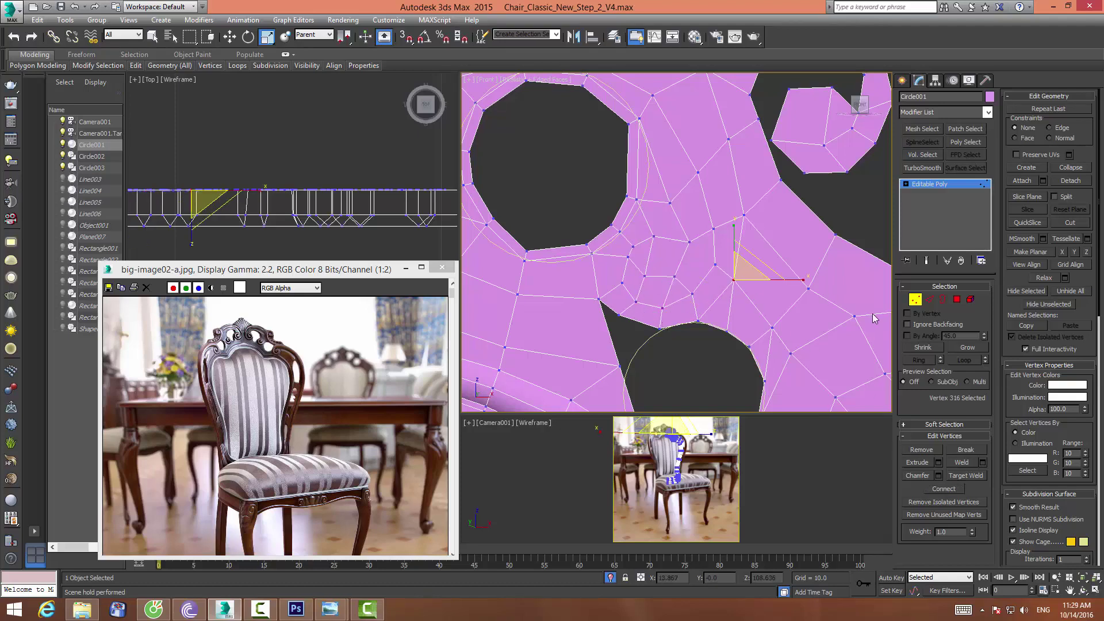
left_click(915, 300)
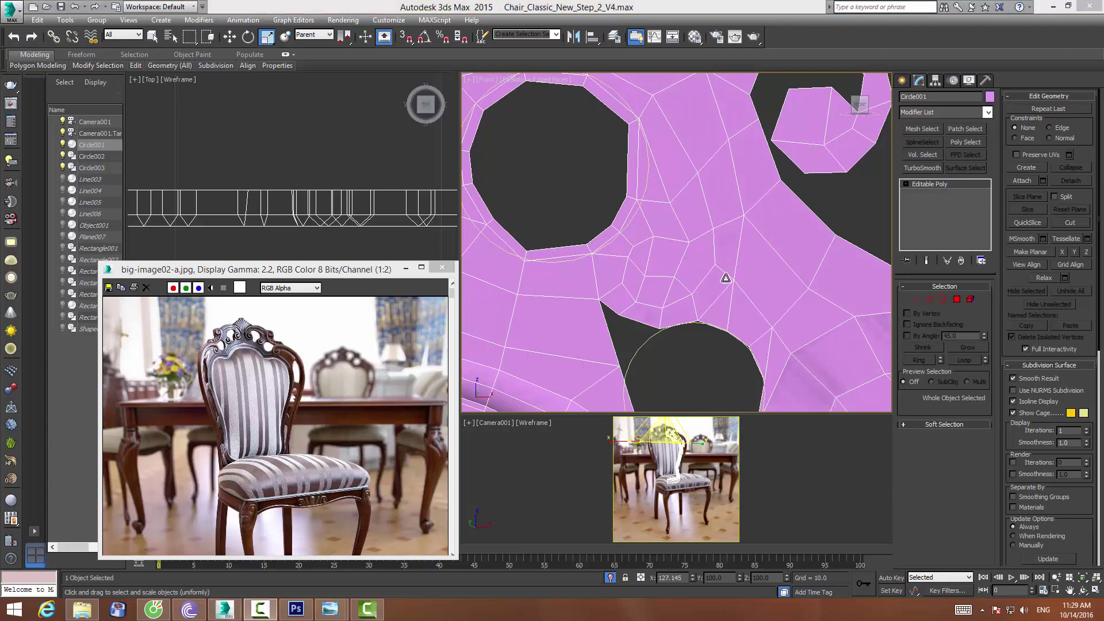
Ring an edge across the stem and Connect one new edge loop toward the lower hole
scroll(726, 276, "down", 3)
middle_click_drag(781, 214, 786, 255)
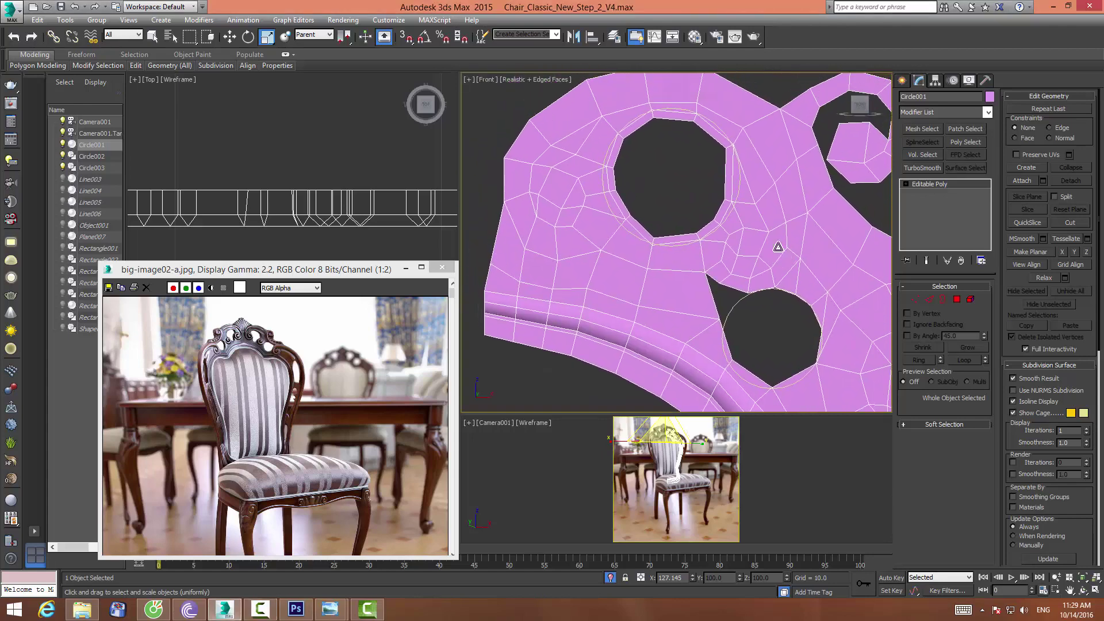
left_click(930, 299)
left_click(707, 290)
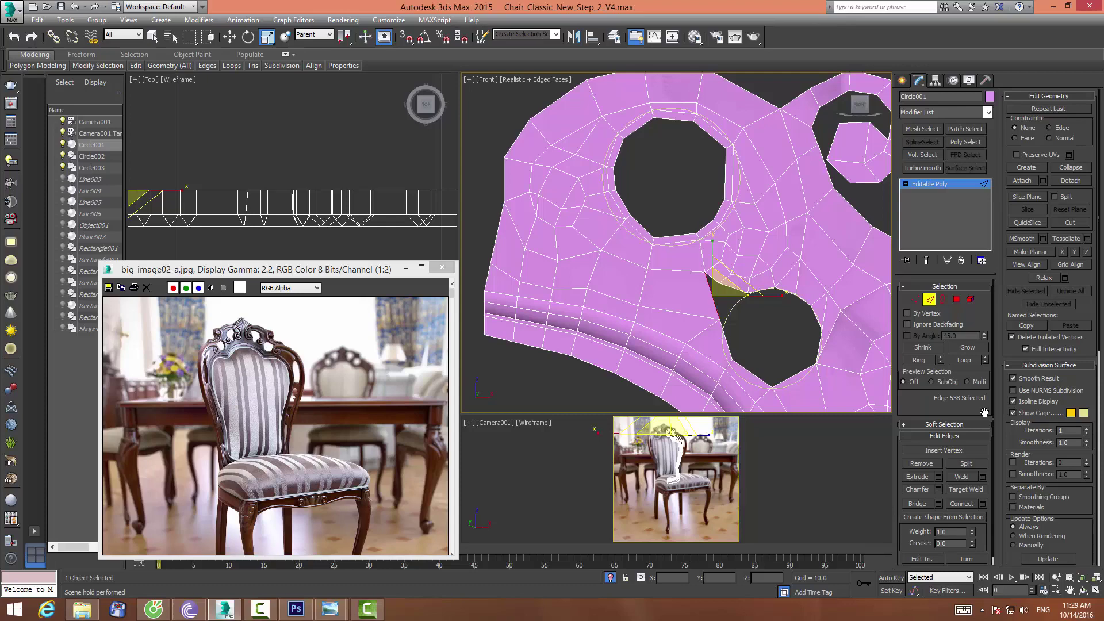
left_click(920, 360)
left_click(982, 503)
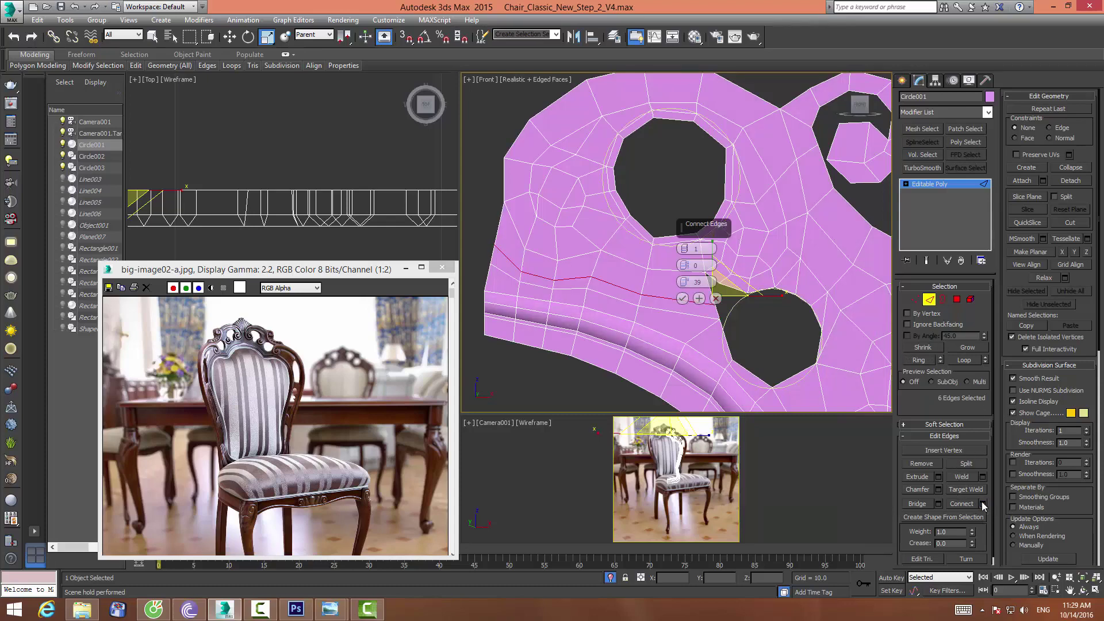
left_click(682, 298)
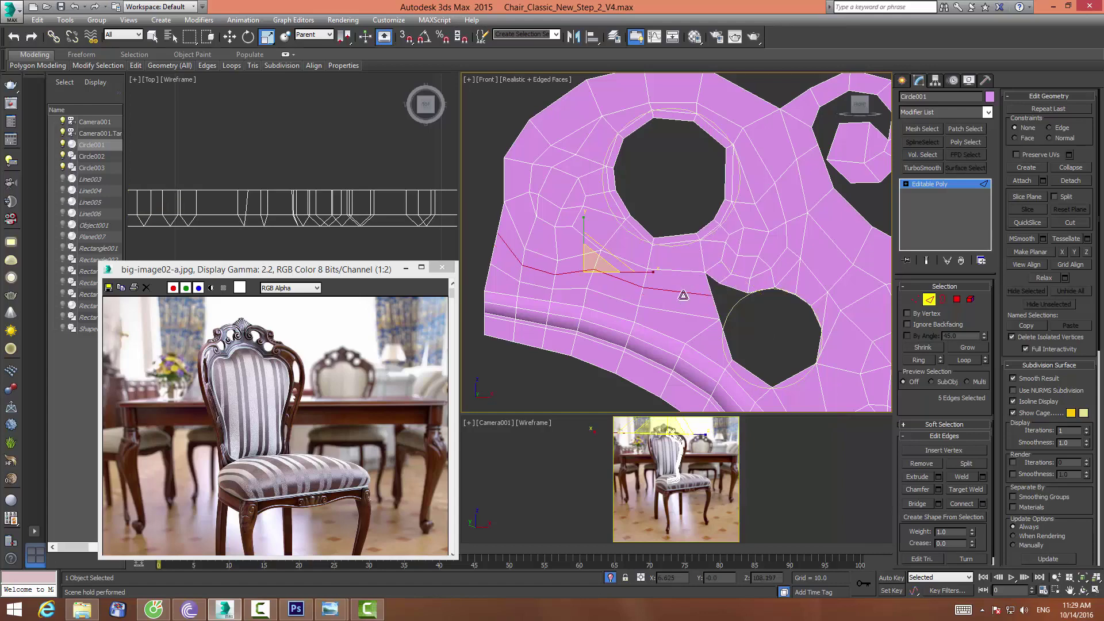
scroll(682, 295, "up", 2)
scroll(681, 290, "up", 1)
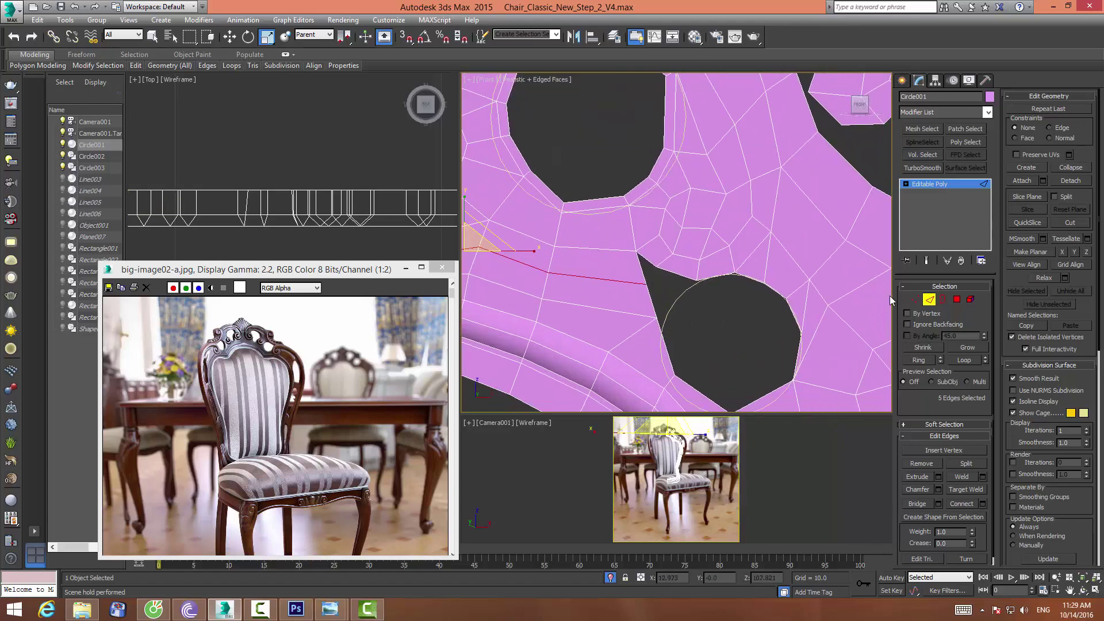
left_click(678, 277)
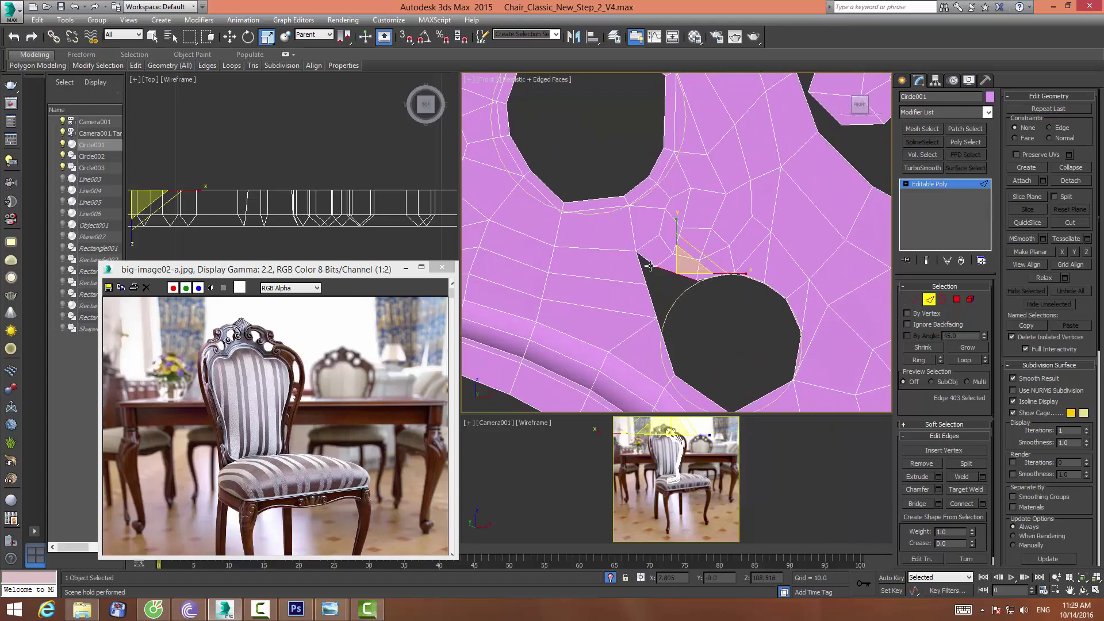
Target Weld the stray vertices beside the lower hole onto their neighbours to close the gap
left_click(233, 38)
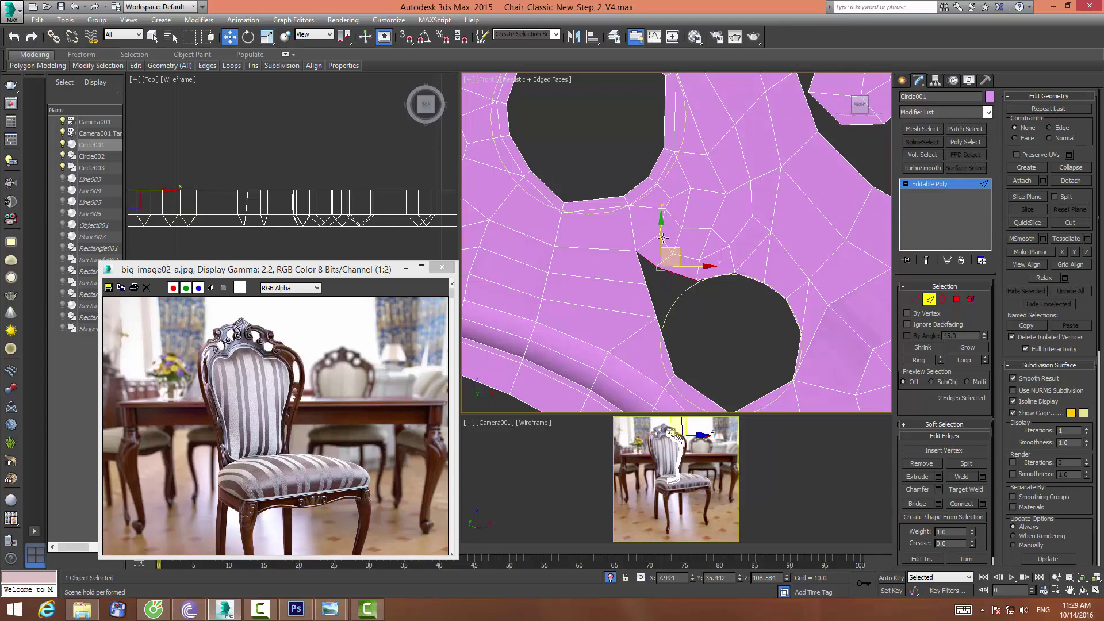
left_click(915, 299)
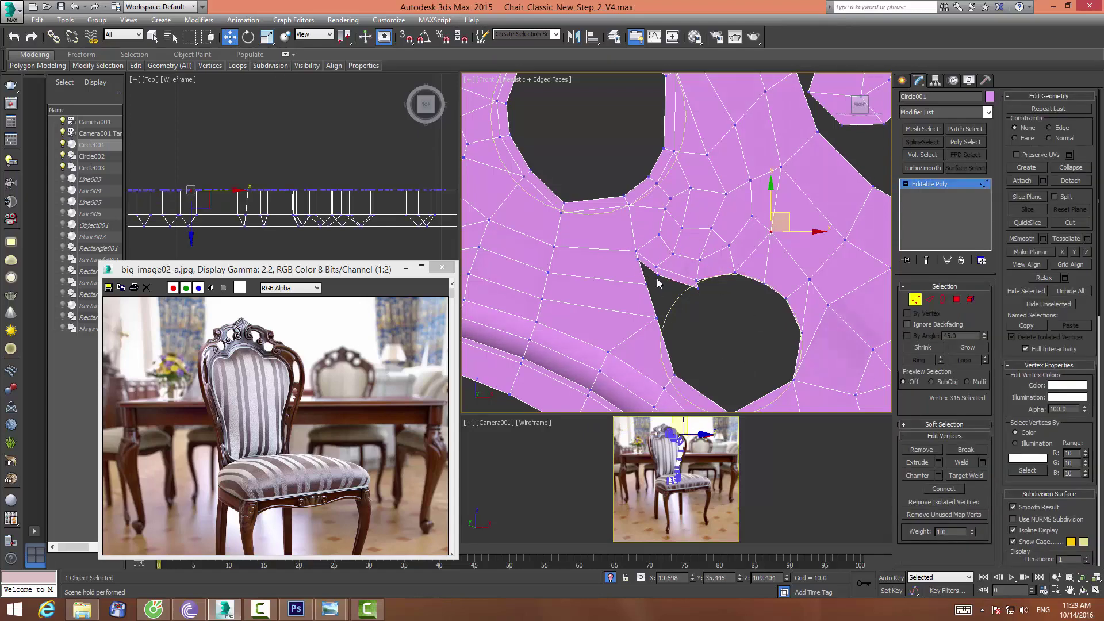
left_click(636, 260)
left_click(966, 476)
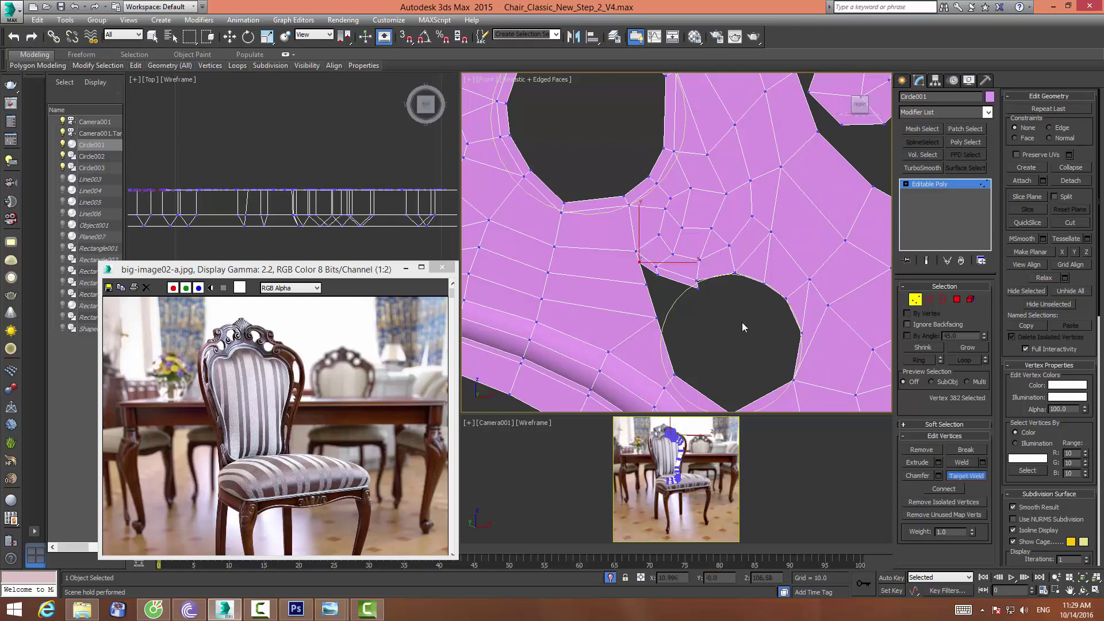
left_click(637, 264)
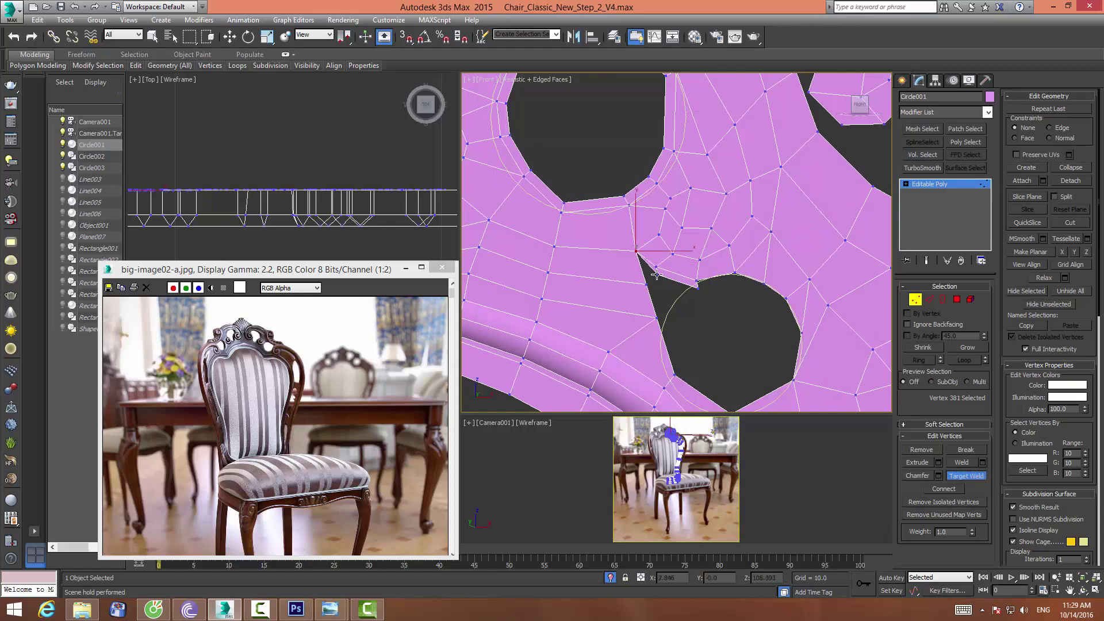
left_click(646, 283)
left_click(698, 288)
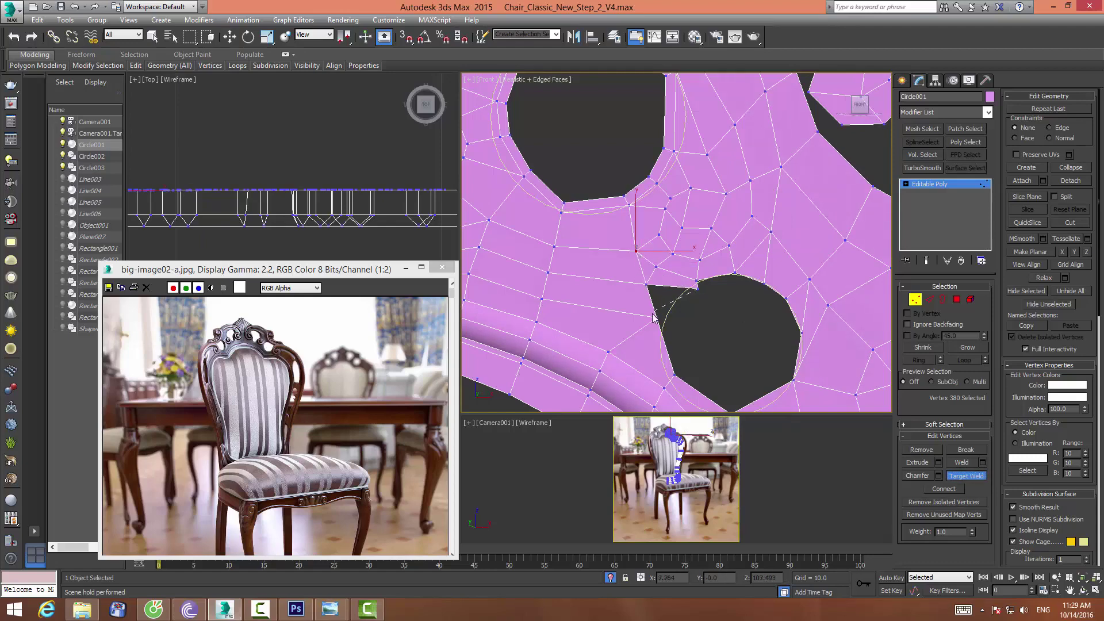
left_click(655, 317)
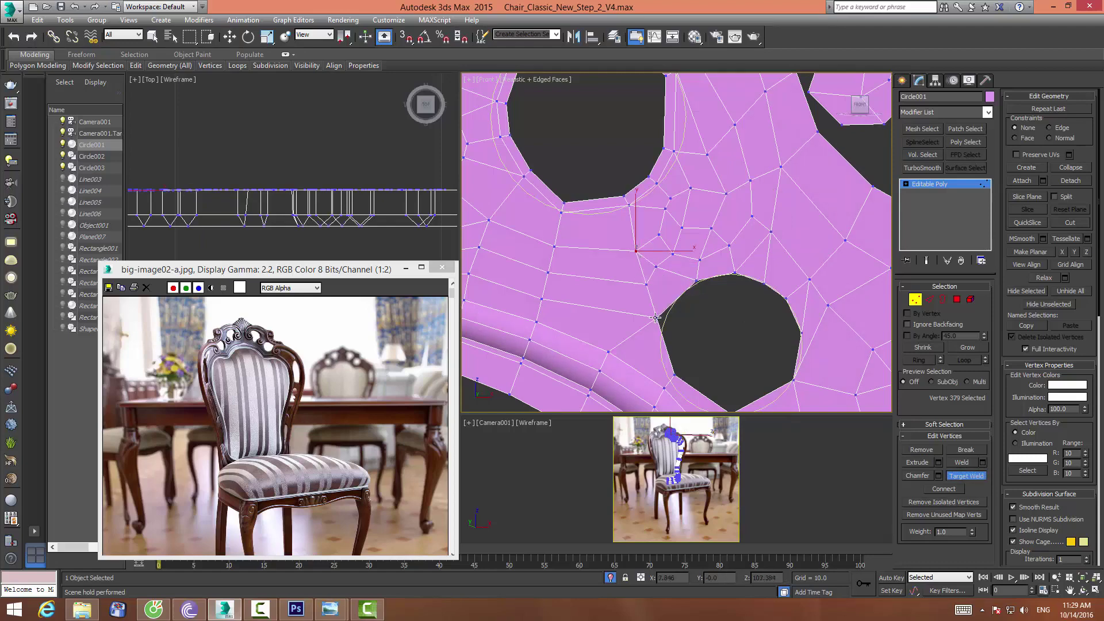
left_click(983, 476)
Check the lower hole's rim vertices, then return to Edge mode
left_click(659, 318)
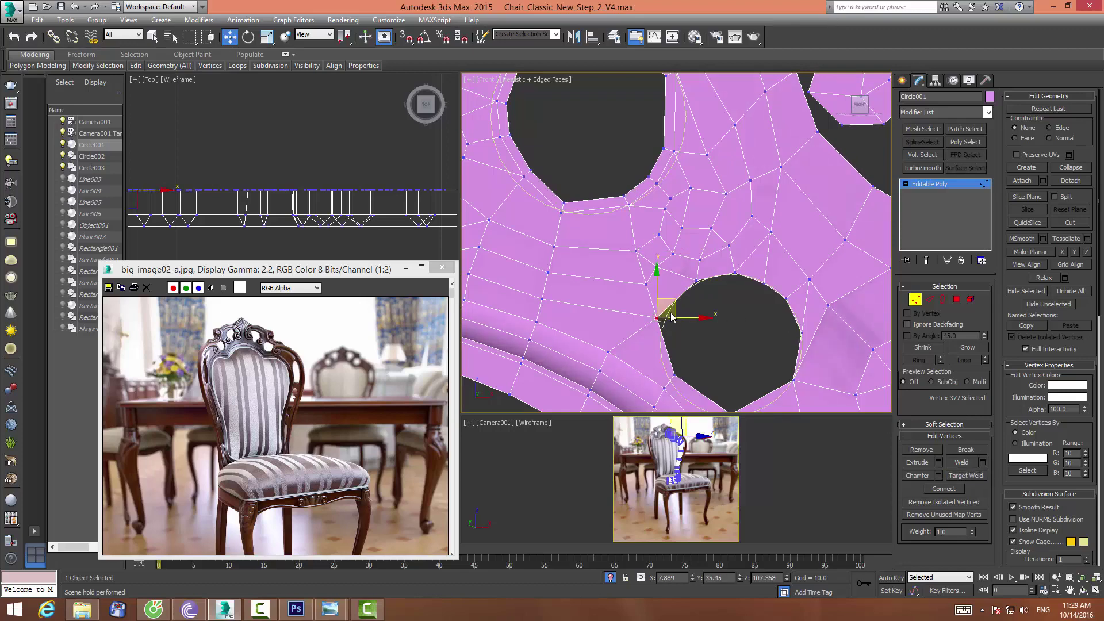
left_click(696, 281)
middle_click_drag(679, 307, 731, 263)
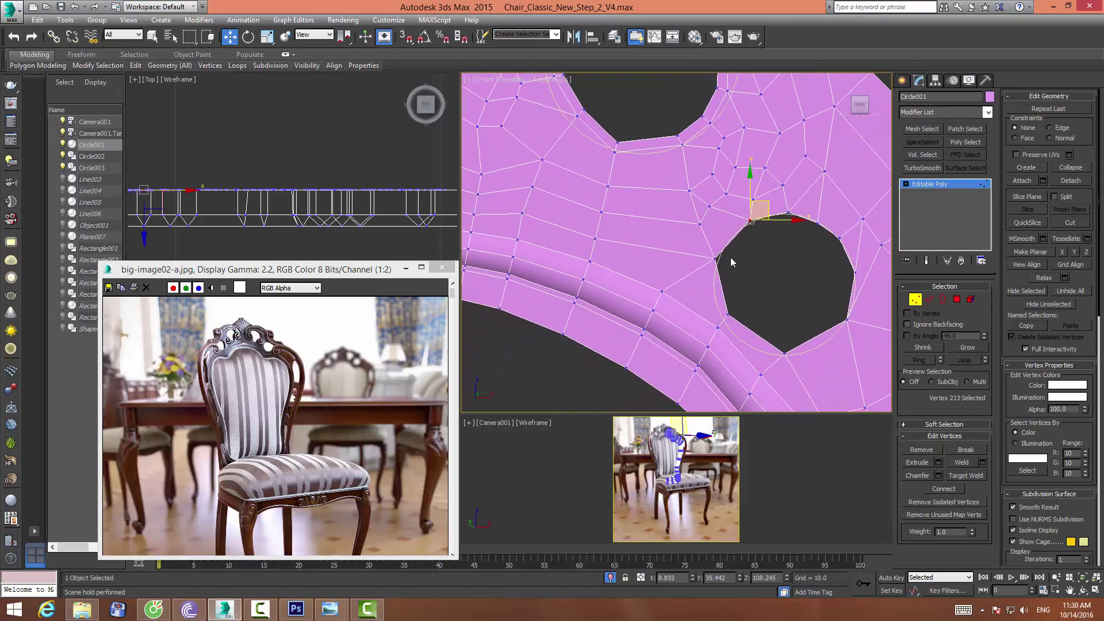
left_click(746, 310)
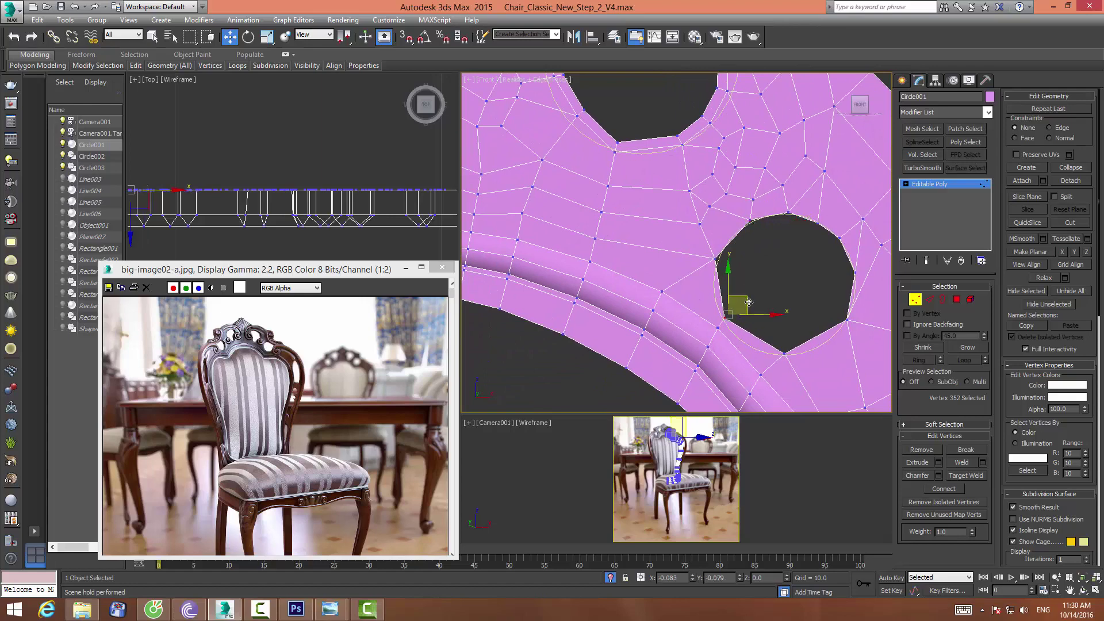
left_click(930, 299)
Connect the stem's column of vertical edges with a one-segment loop, nudged slightly right
scroll(701, 230, "down", 3)
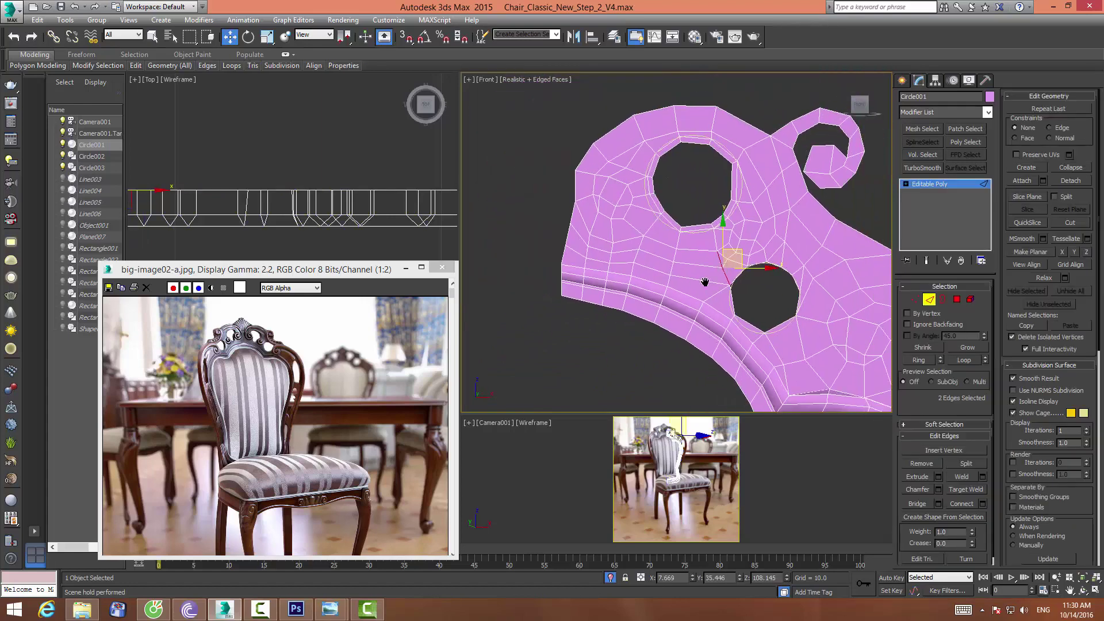
mouse_move(689, 241)
middle_mouse_down()
mouse_move(610, 230)
mouse_move(695, 239)
middle_mouse_up()
scroll(609, 229, "down", 3)
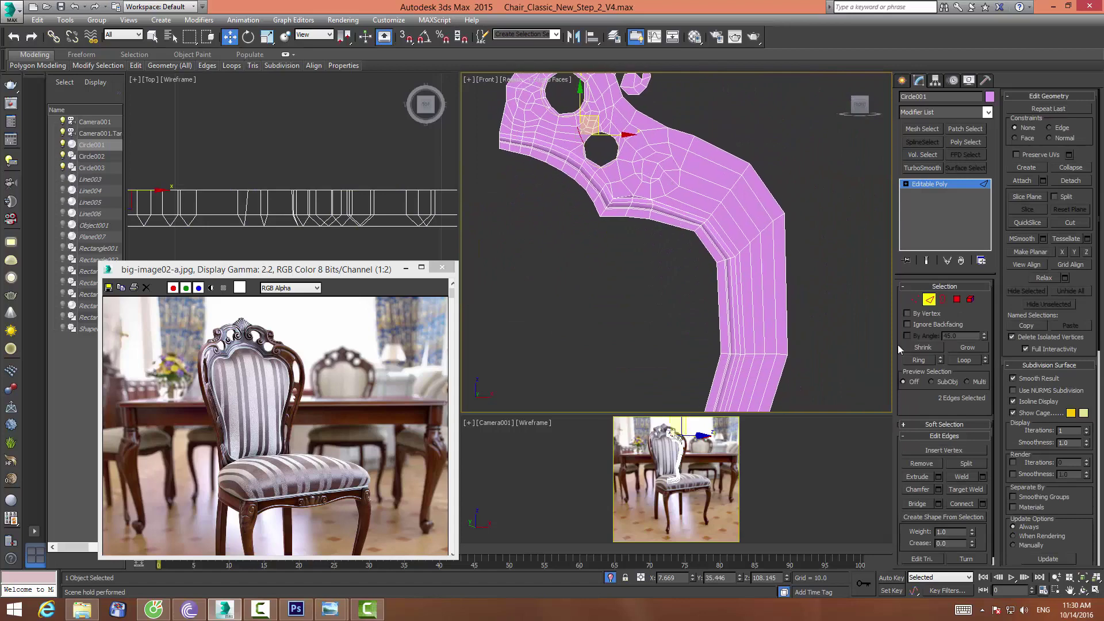
scroll(575, 138, "down", 3)
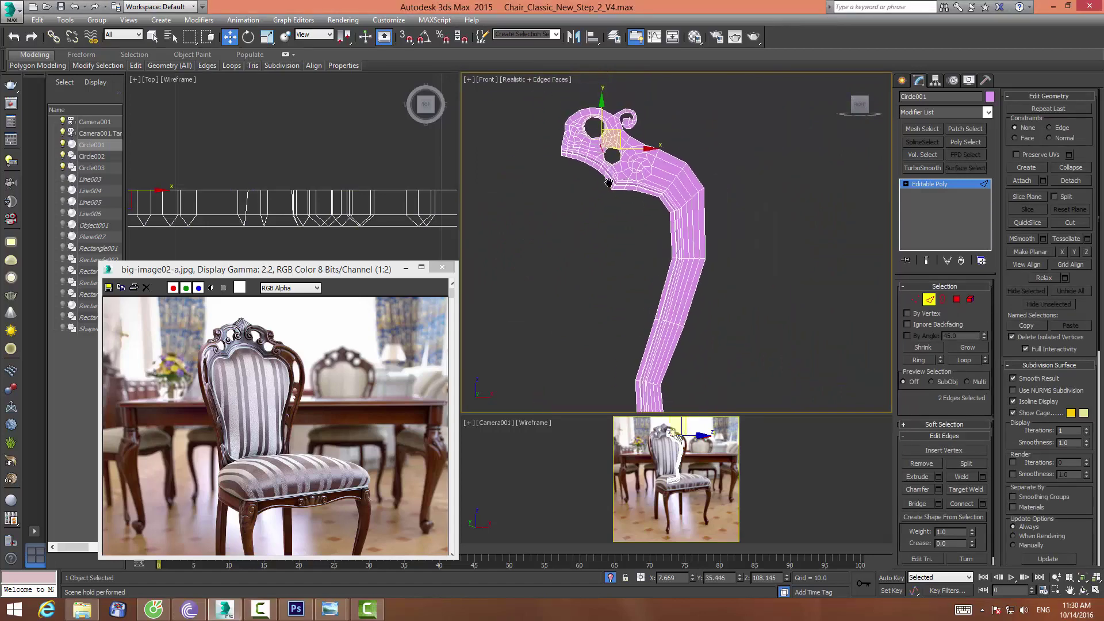
middle_click_drag(576, 137, 607, 183)
scroll(722, 226, "up", 2)
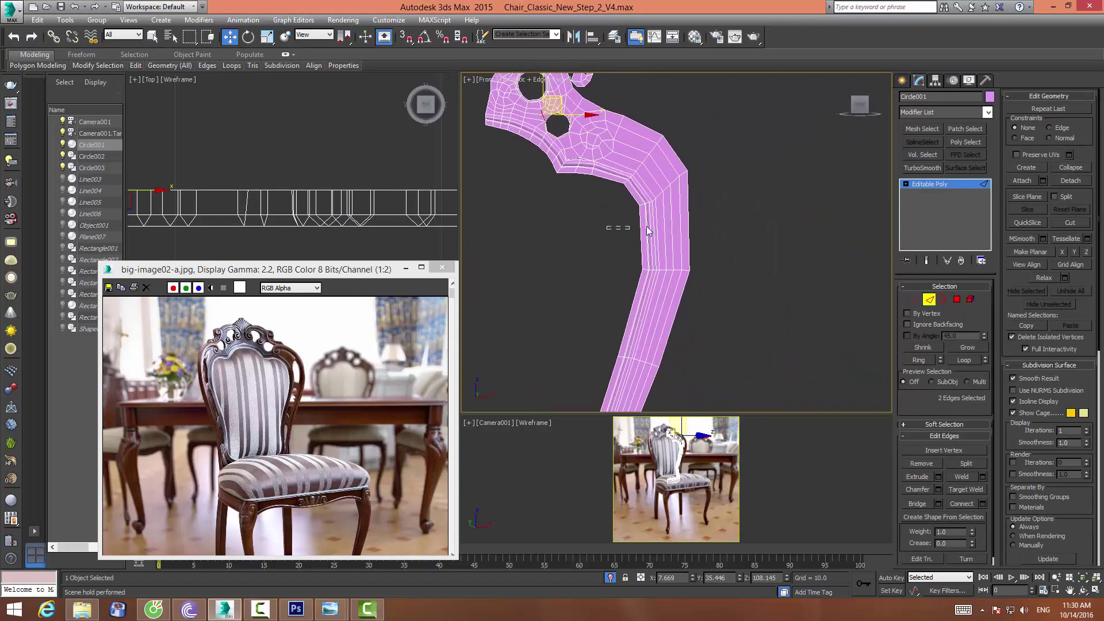
left_click_drag(648, 231, 824, 247)
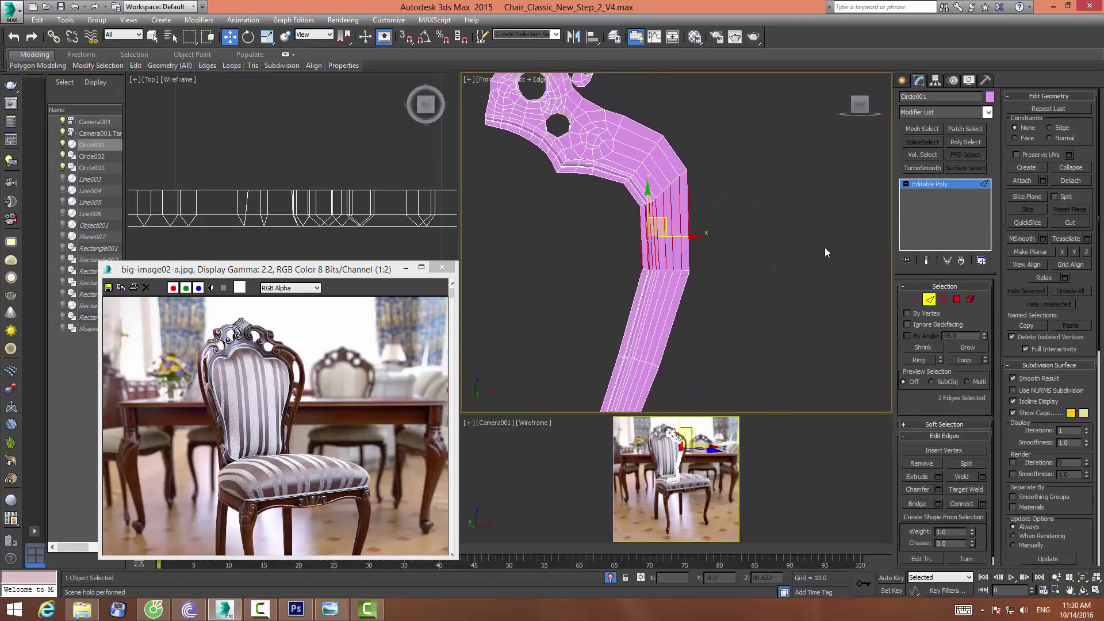
left_click(982, 505)
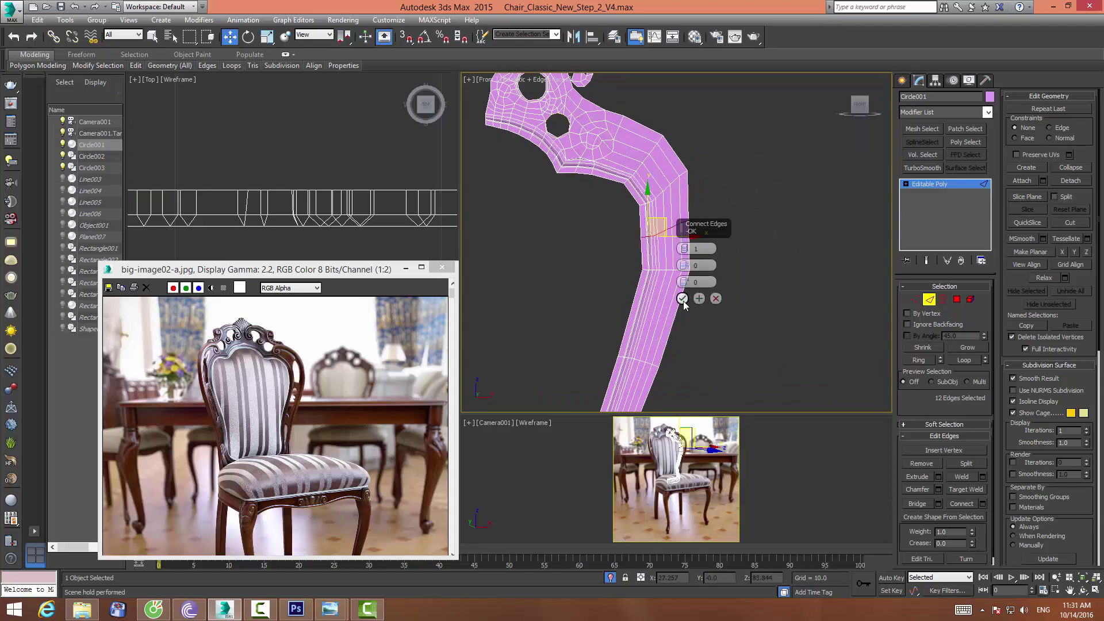
left_click(689, 283)
left_click_drag(699, 233, 704, 232)
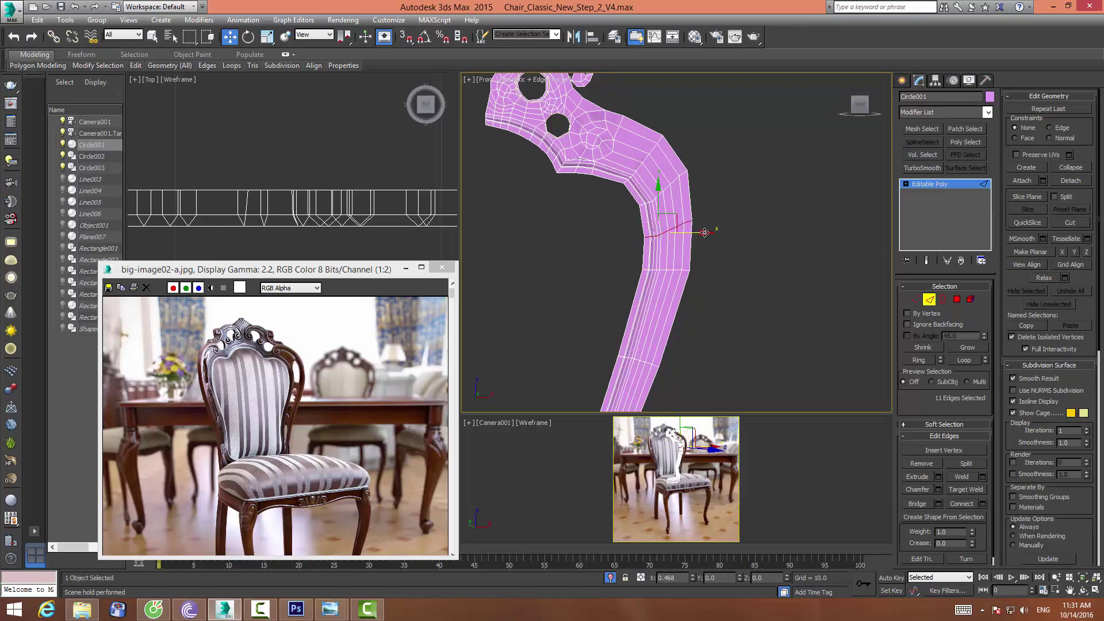
mouse_move(746, 249)
middle_mouse_down()
mouse_move(757, 235)
mouse_move(712, 266)
middle_mouse_up()
Draw a rectangle shape over the stem's bend in the front view
left_click(929, 298)
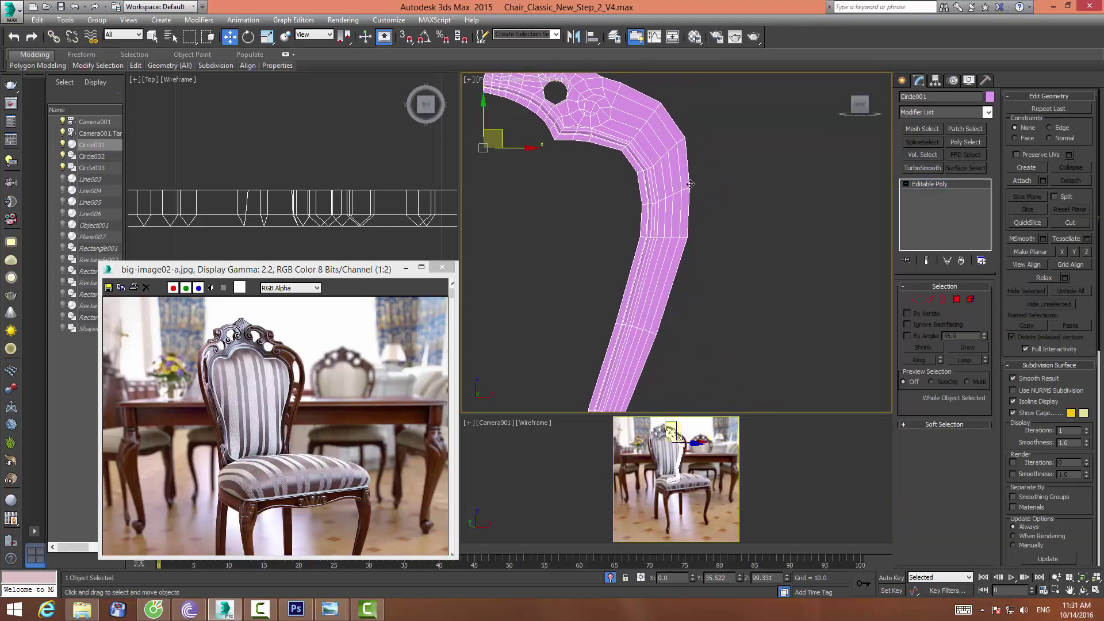
middle_click_drag(691, 184, 698, 241)
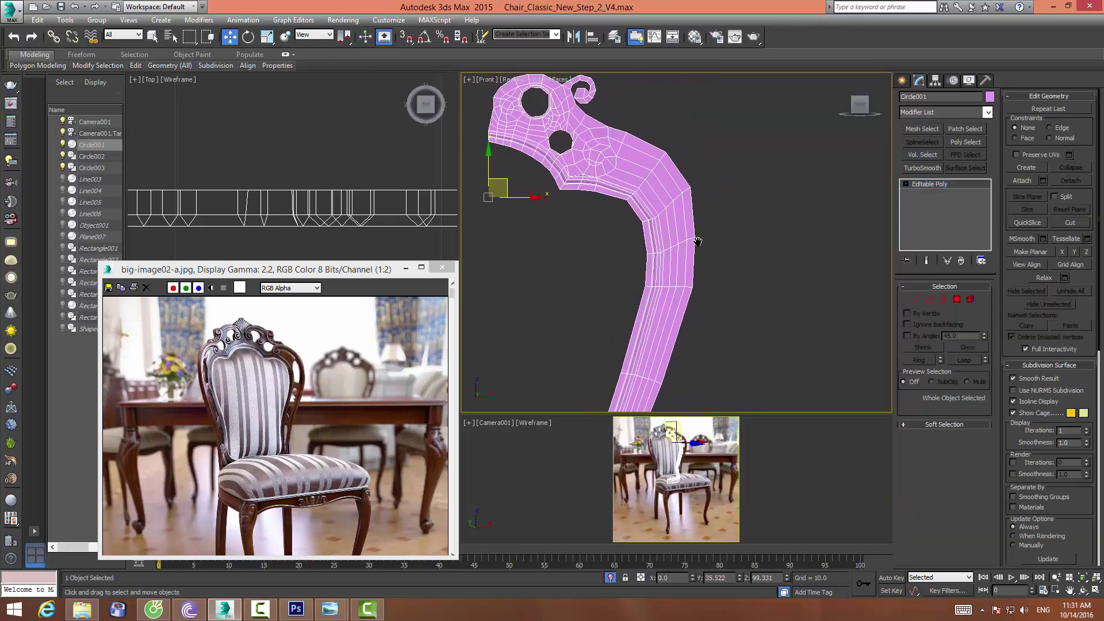
left_click(902, 81)
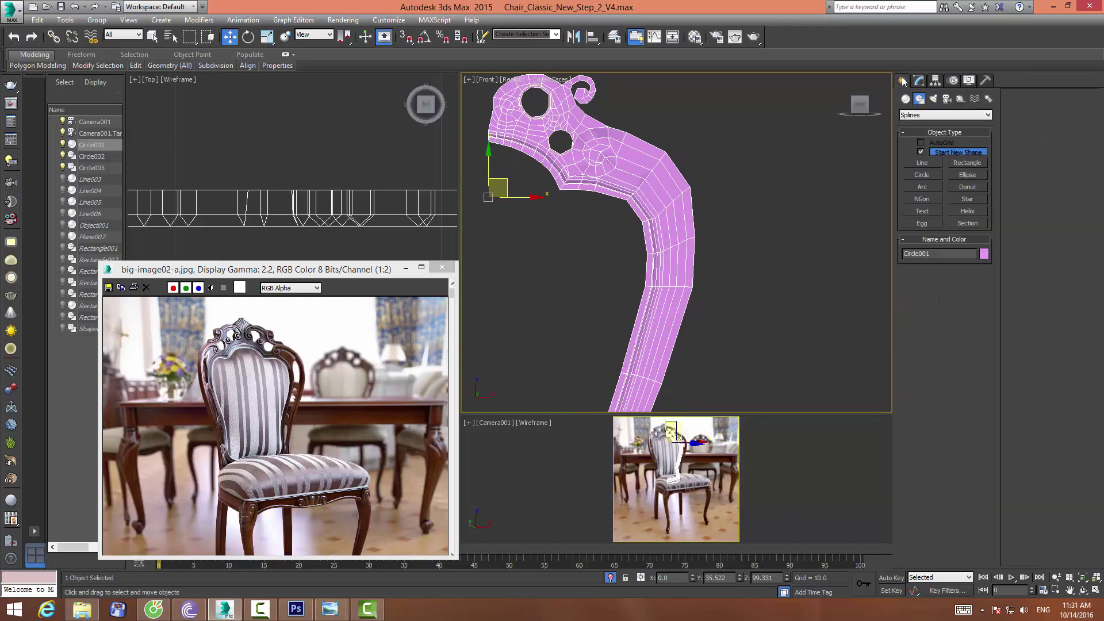
left_click(974, 165)
left_click_drag(663, 204, 690, 277)
Move Rectangle008 in depth onto the stem and convert it to an Editable Spline
key("w")
scroll(698, 254, "up", 4)
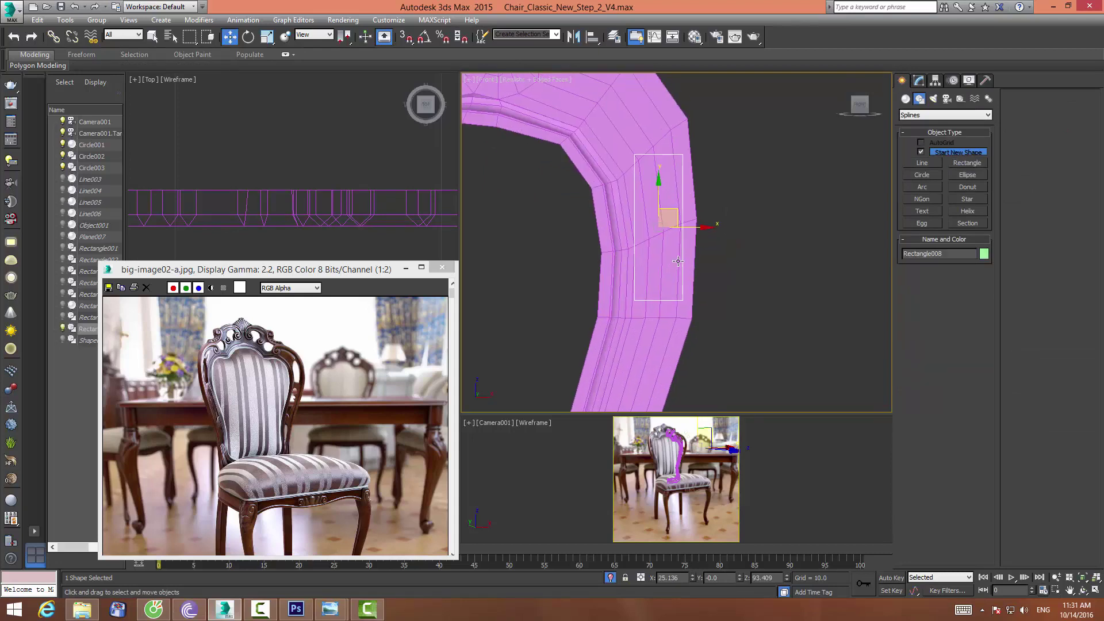
scroll(266, 153, "down", 2)
scroll(266, 153, "down", 5)
left_click_drag(290, 161, 292, 113)
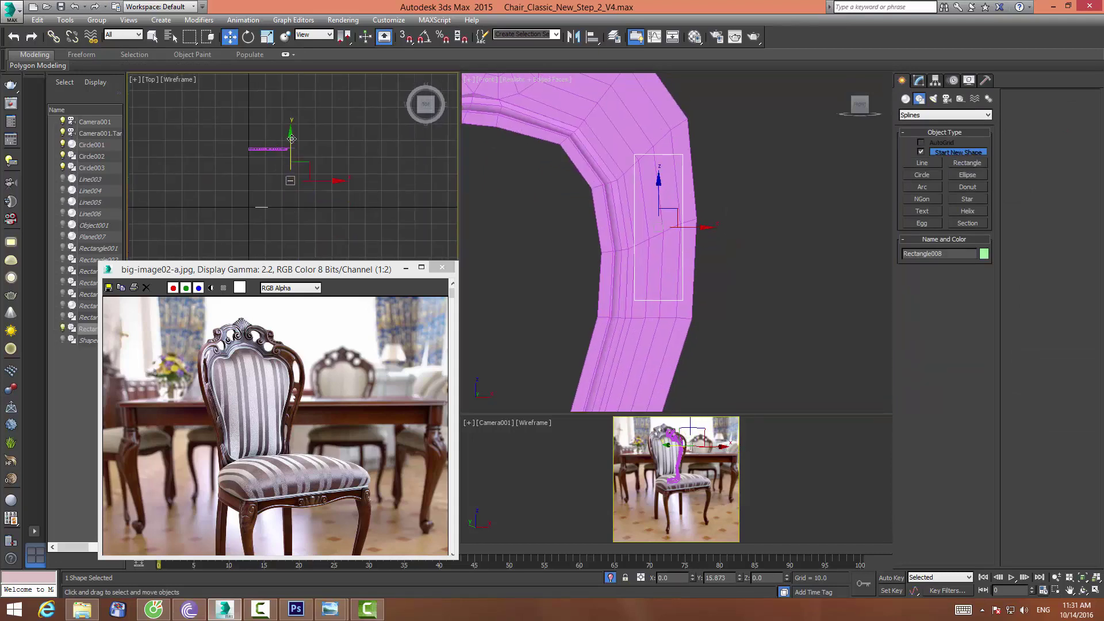
scroll(630, 189, "up", 3)
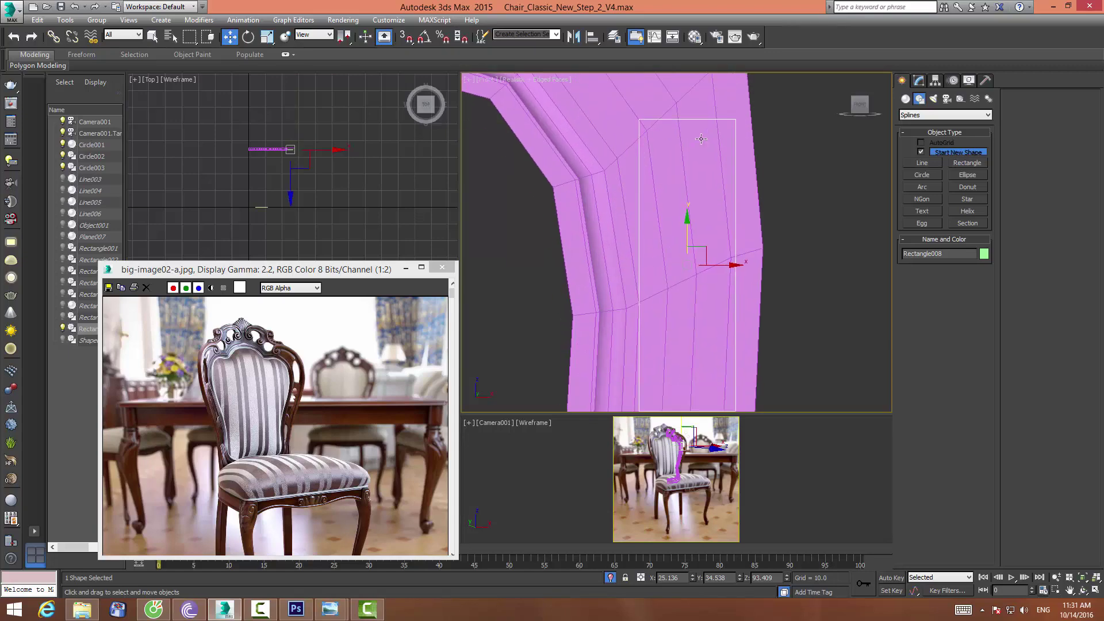
left_click(918, 80)
right_click(929, 184)
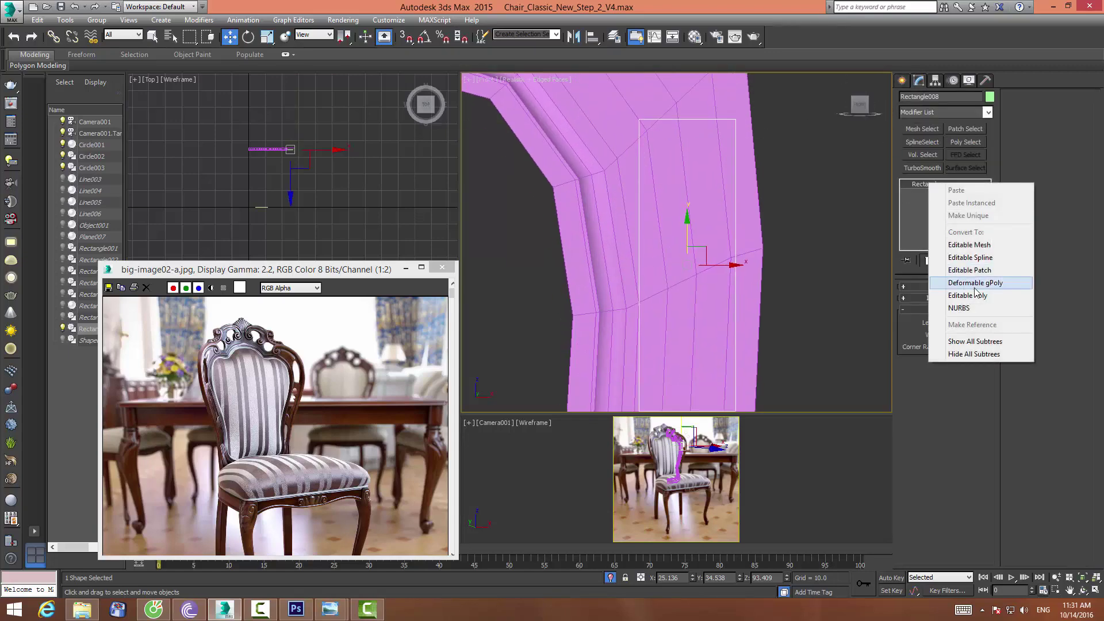
left_click(980, 258)
At Vertex level, move Rectangle008's four corner points to fit the stem
left_click(930, 326)
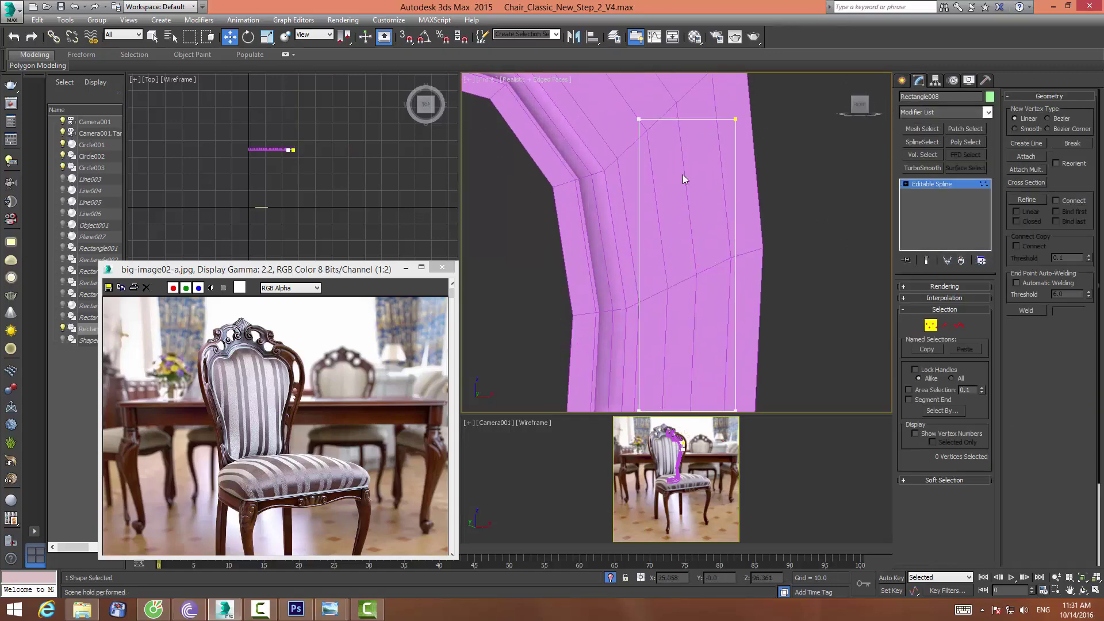
middle_click_drag(669, 154, 692, 174)
left_click(662, 140)
left_click_drag(678, 130, 671, 179)
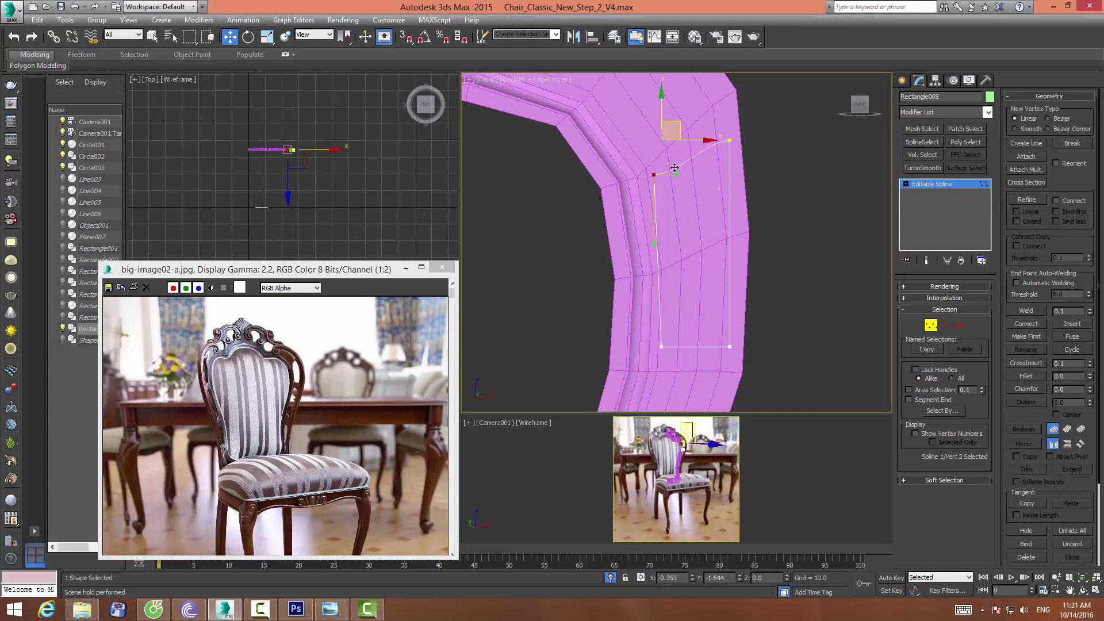
scroll(732, 196, "down", 2)
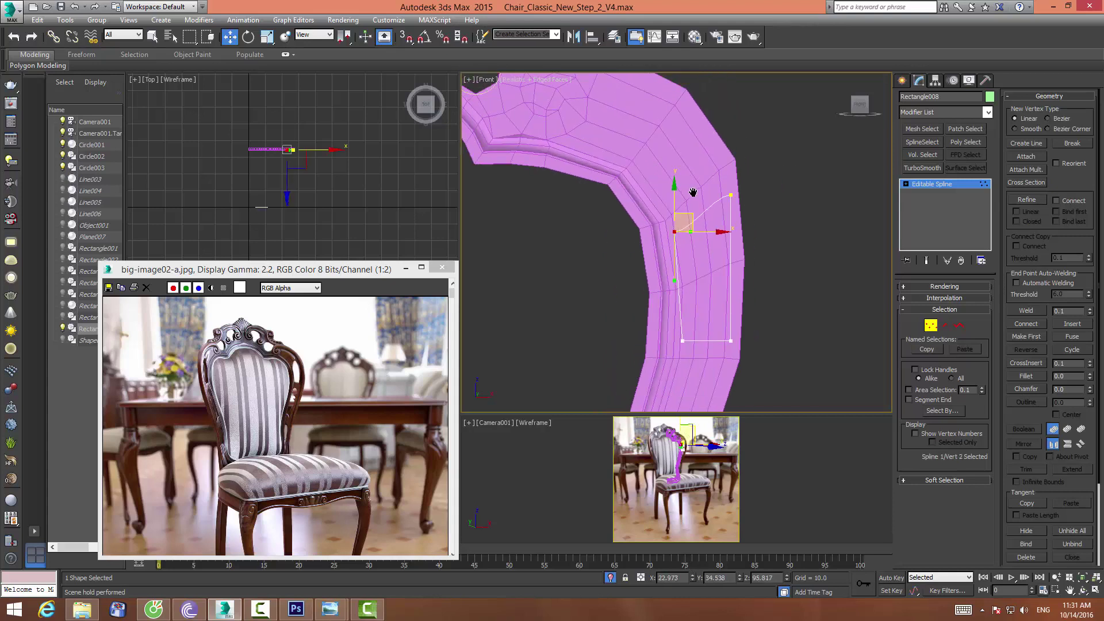
left_click_drag(725, 214, 721, 148)
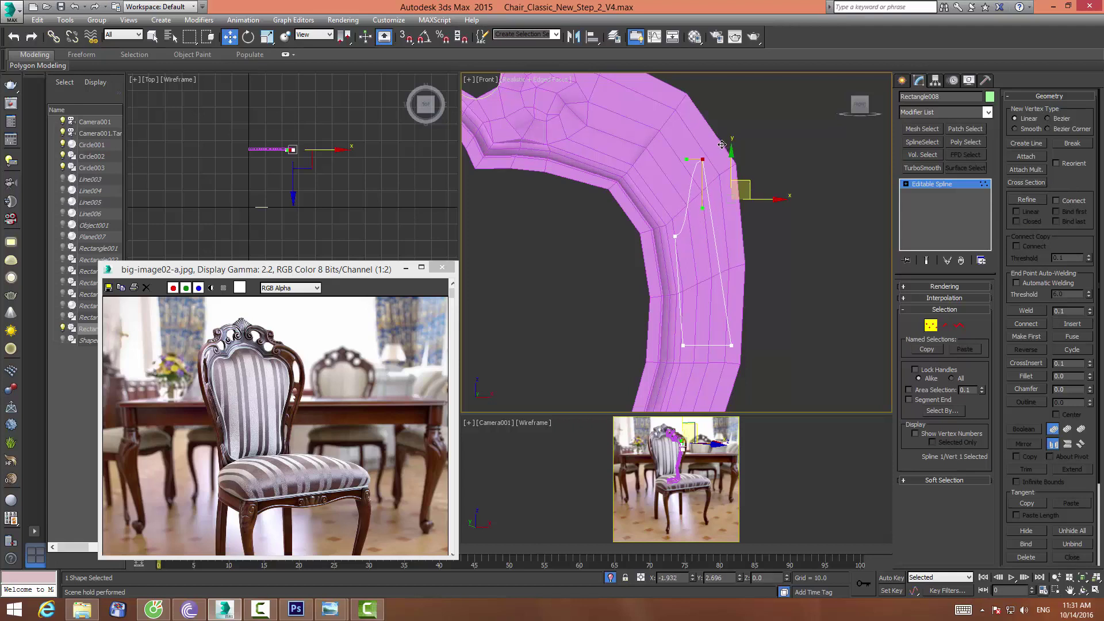
left_click(683, 347)
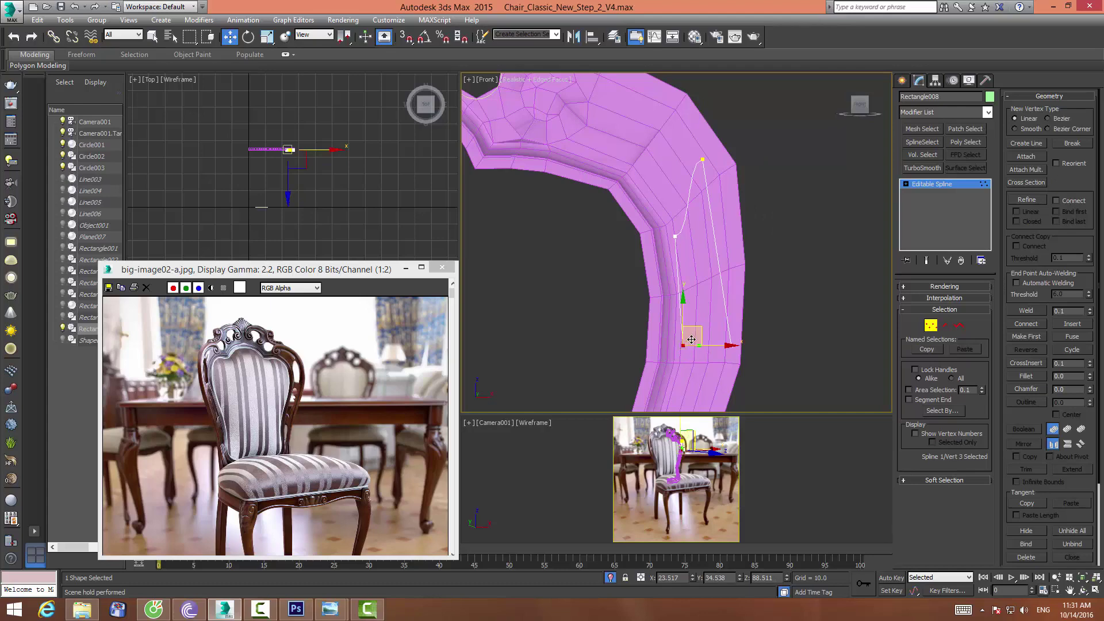
scroll(689, 339, "down", 2)
scroll(733, 281, "down", 2)
left_click(748, 288)
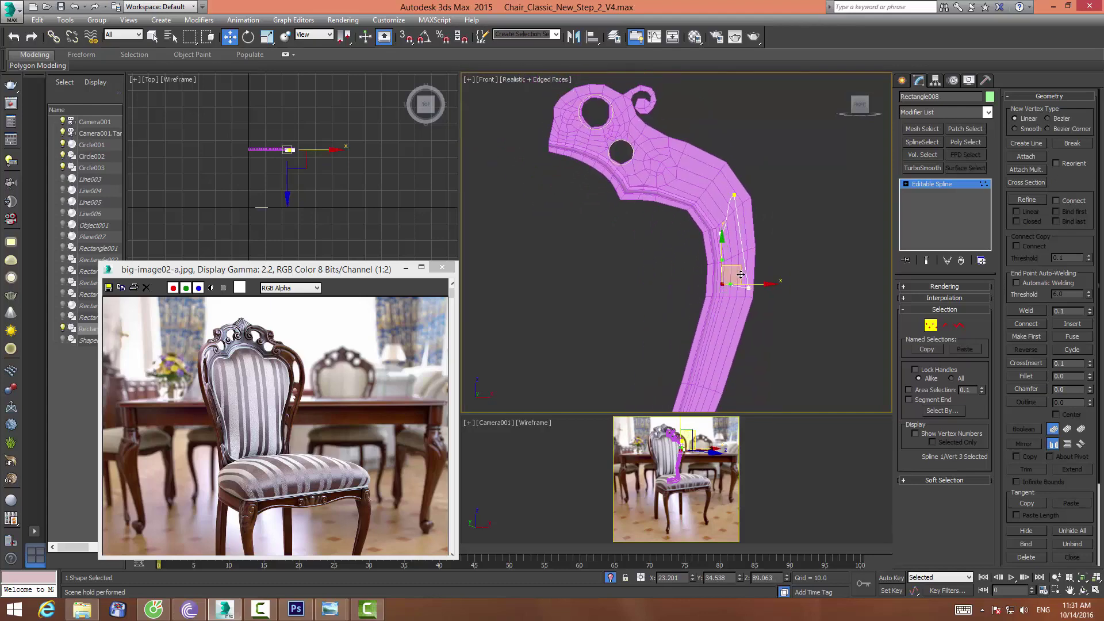
left_click_drag(770, 281, 764, 279)
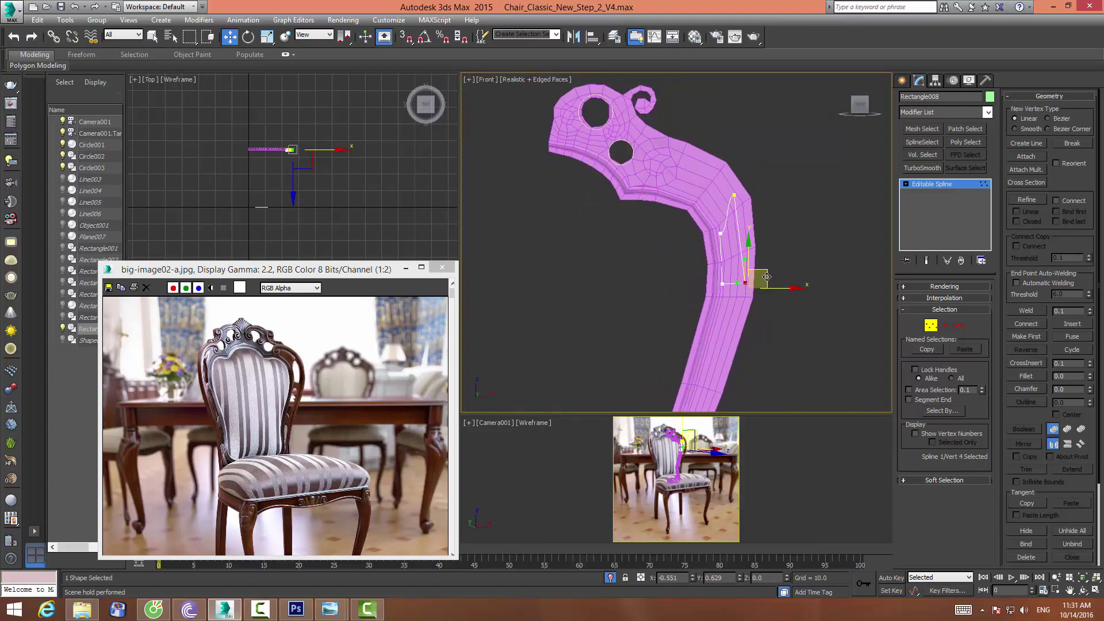
Select all four corner points of Rectangle008 and change their vertex type
left_click(794, 239)
left_click_drag(785, 162, 682, 315)
right_click(722, 234)
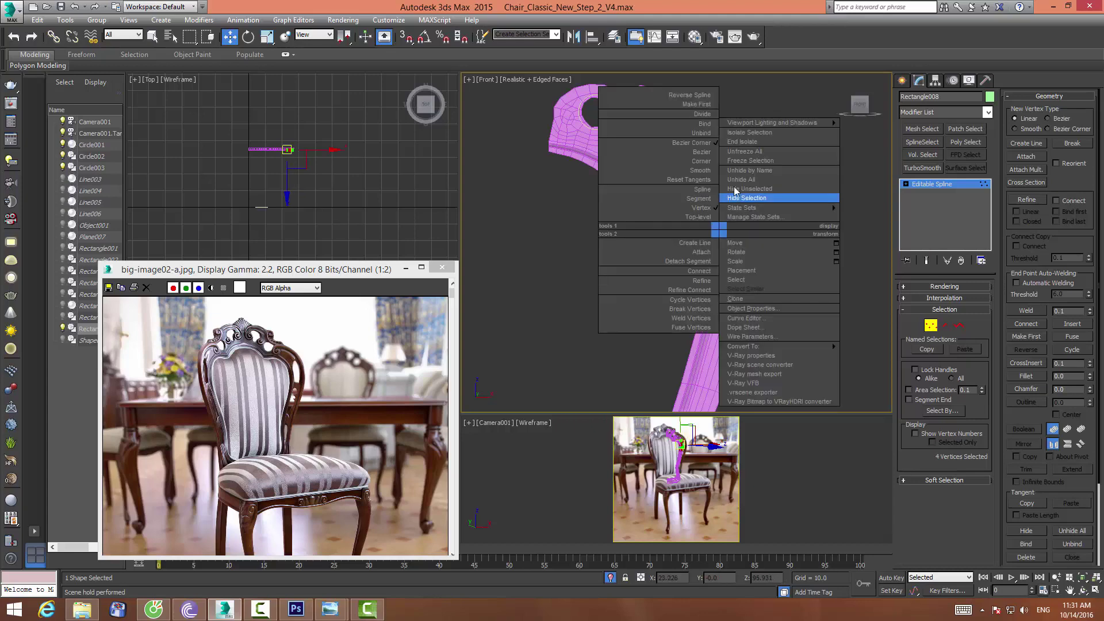
left_click(776, 195)
scroll(763, 210, "up", 2)
mouse_move(764, 211)
middle_mouse_down()
mouse_move(758, 226)
mouse_move(755, 206)
middle_mouse_up()
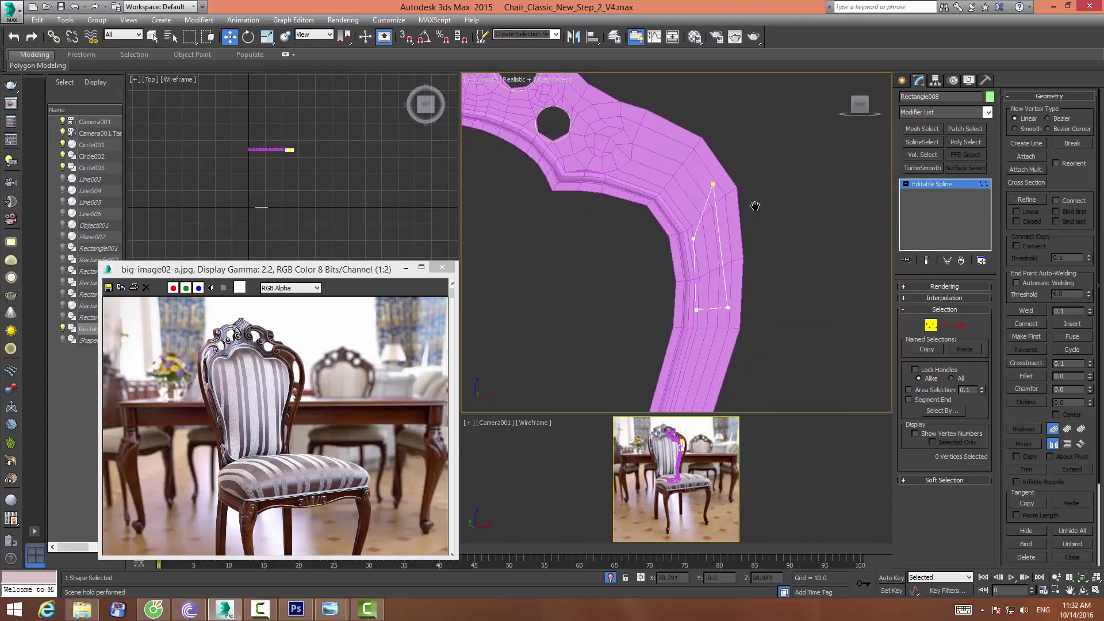
Fillet the outline's corners and reposition the rounded and lower-right points along the stem
left_click_drag(707, 259, 698, 222)
left_click(1026, 376)
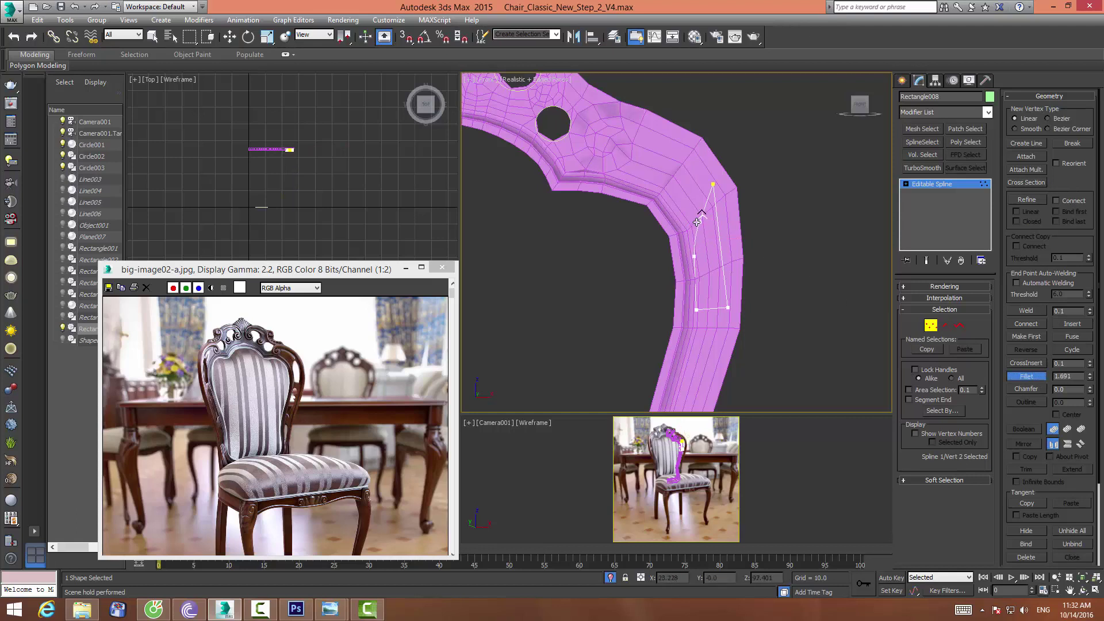
left_click(1026, 374)
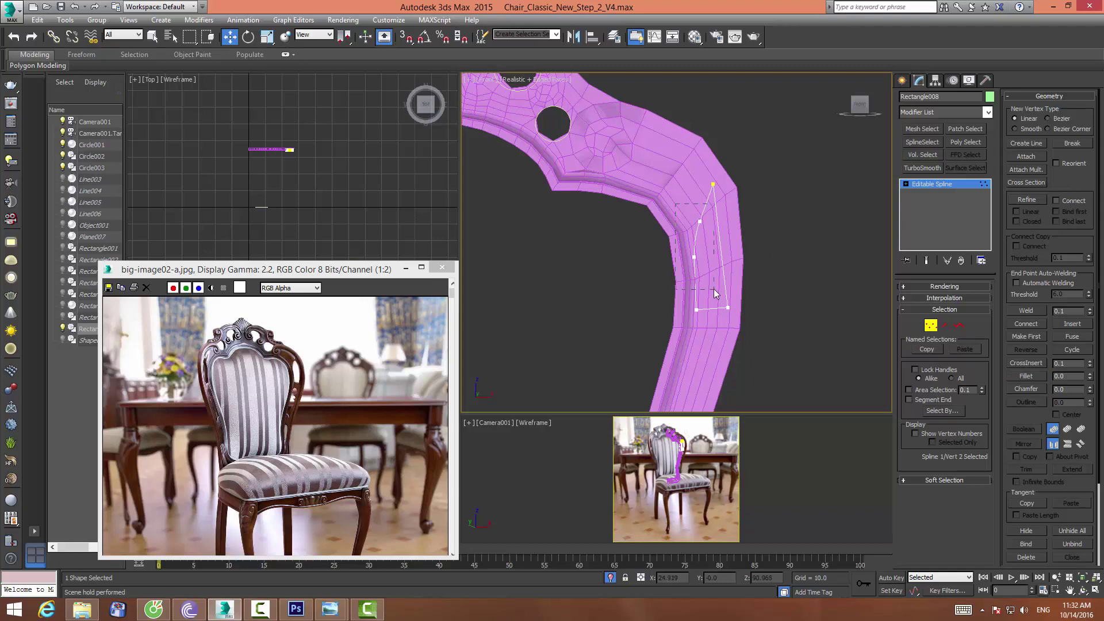
left_click_drag(681, 211, 709, 265)
left_click_drag(716, 204, 711, 194)
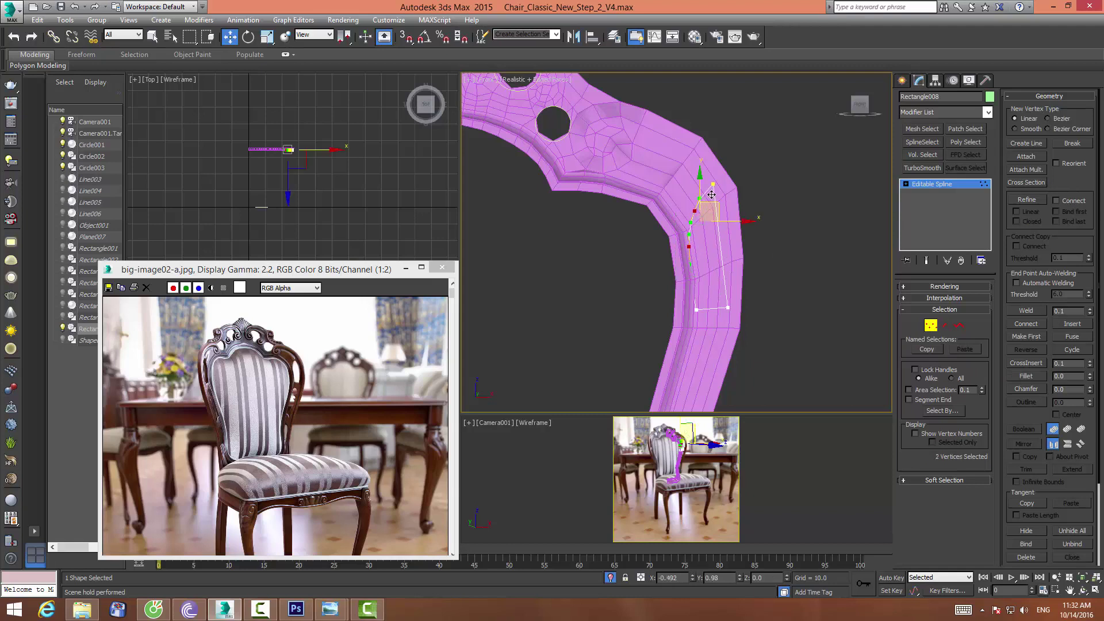
left_click(713, 185)
left_click(1026, 376)
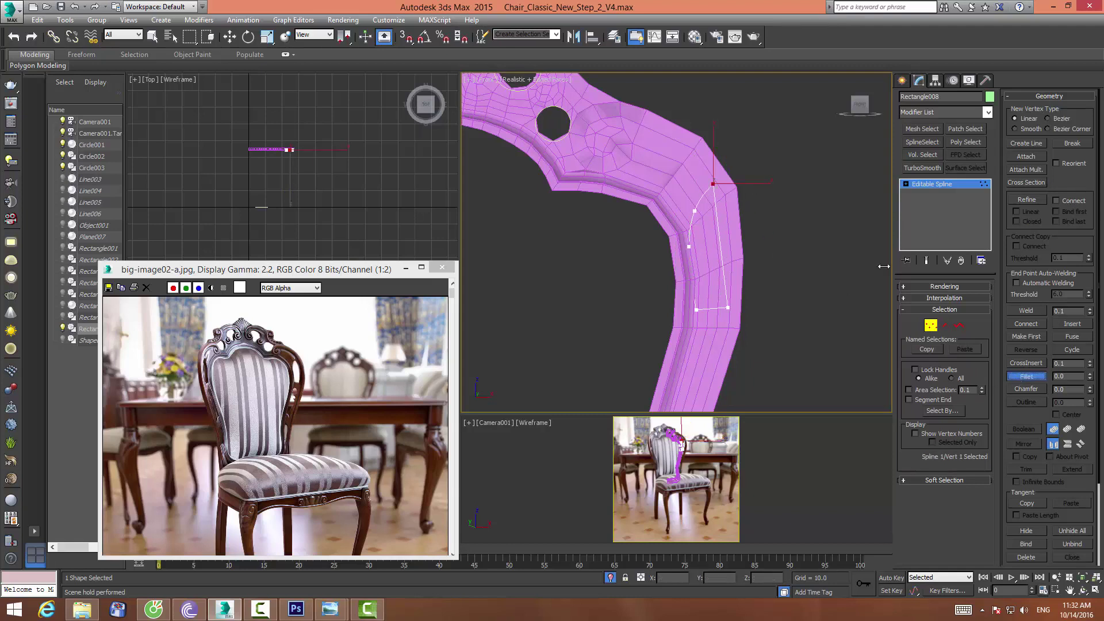
left_click_drag(712, 184, 720, 181)
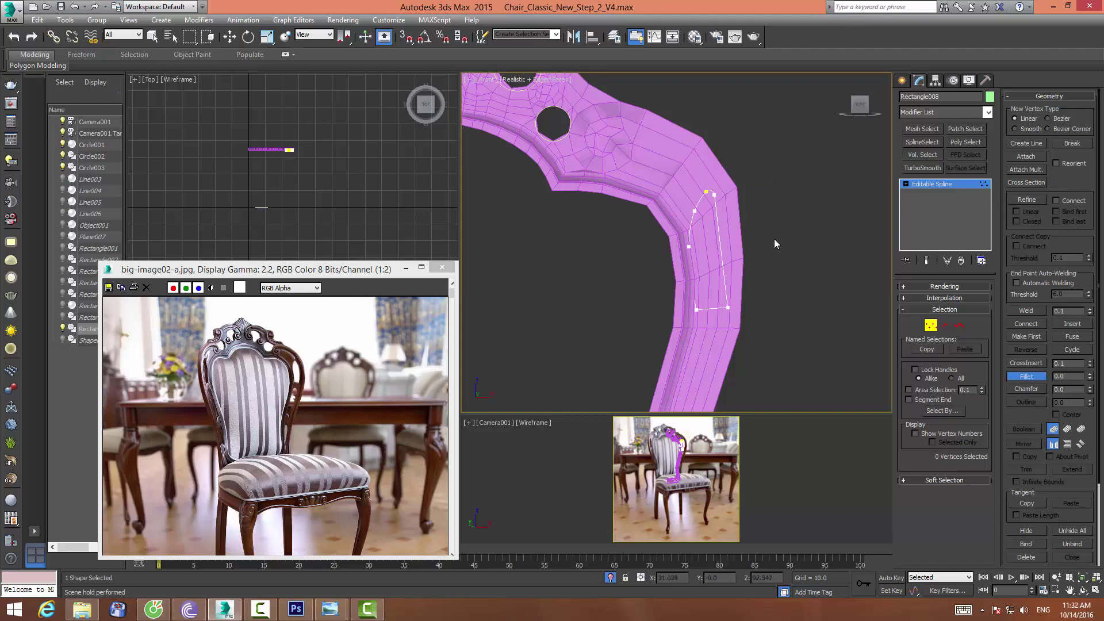
middle_click_drag(755, 279, 755, 258)
key("w")
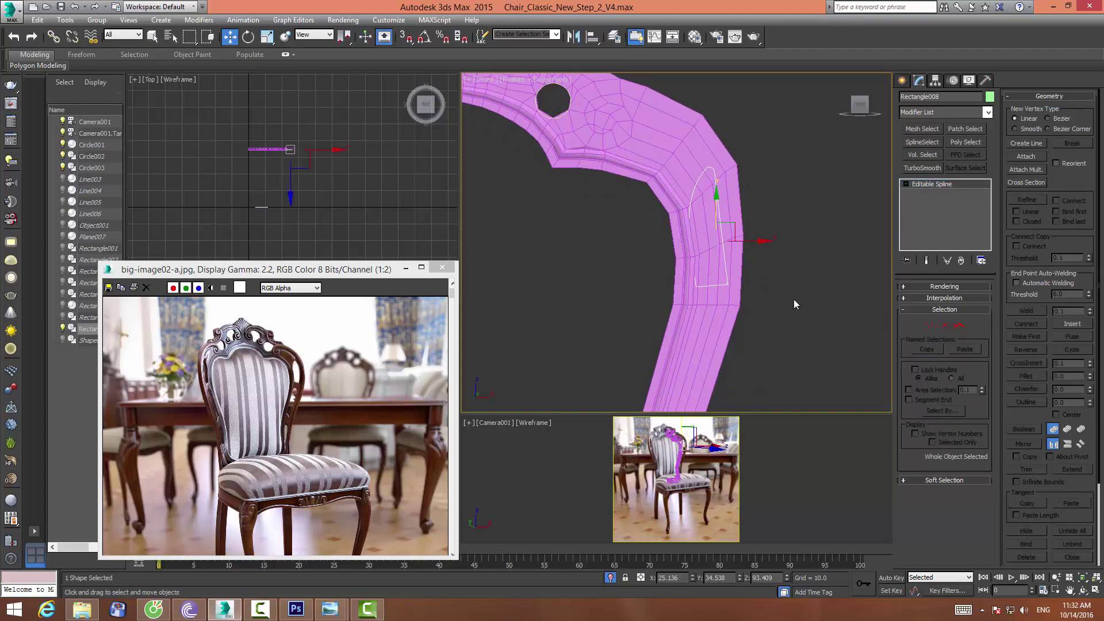
left_click(729, 284)
left_click_drag(739, 266, 734, 276)
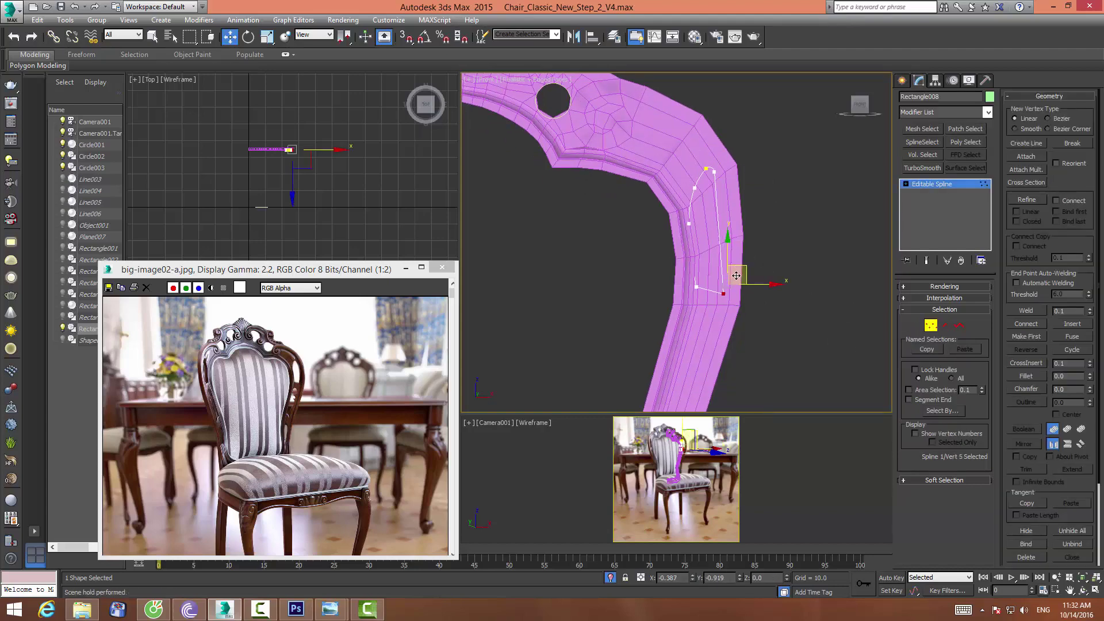
Shift the whole outline slightly in depth, then review its upper vertices in the front view
left_click(930, 325)
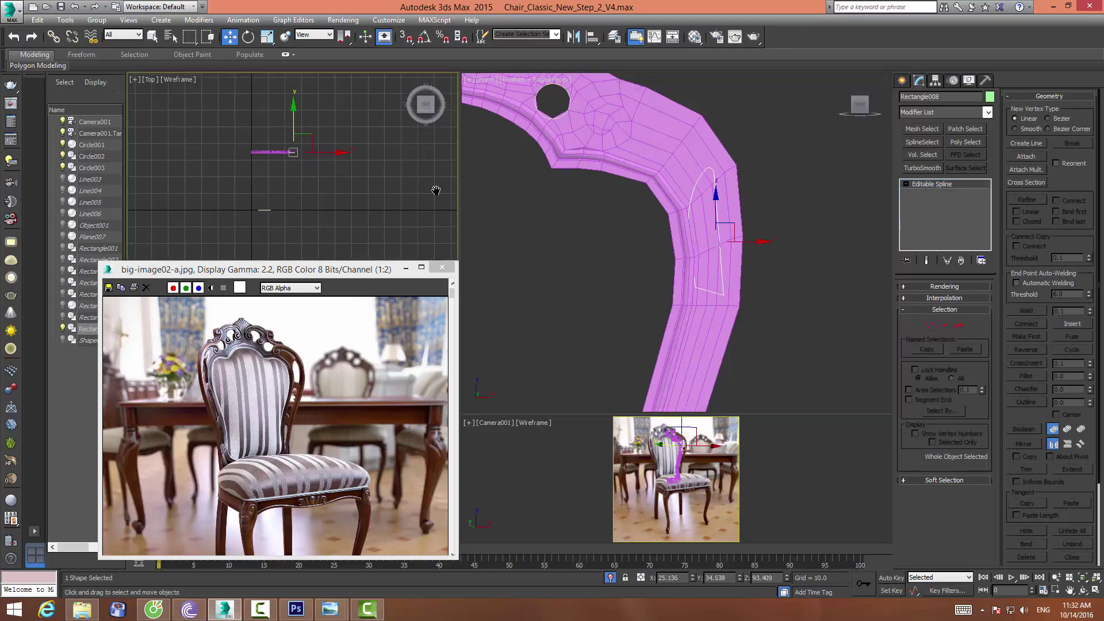
left_click_drag(276, 173, 277, 175)
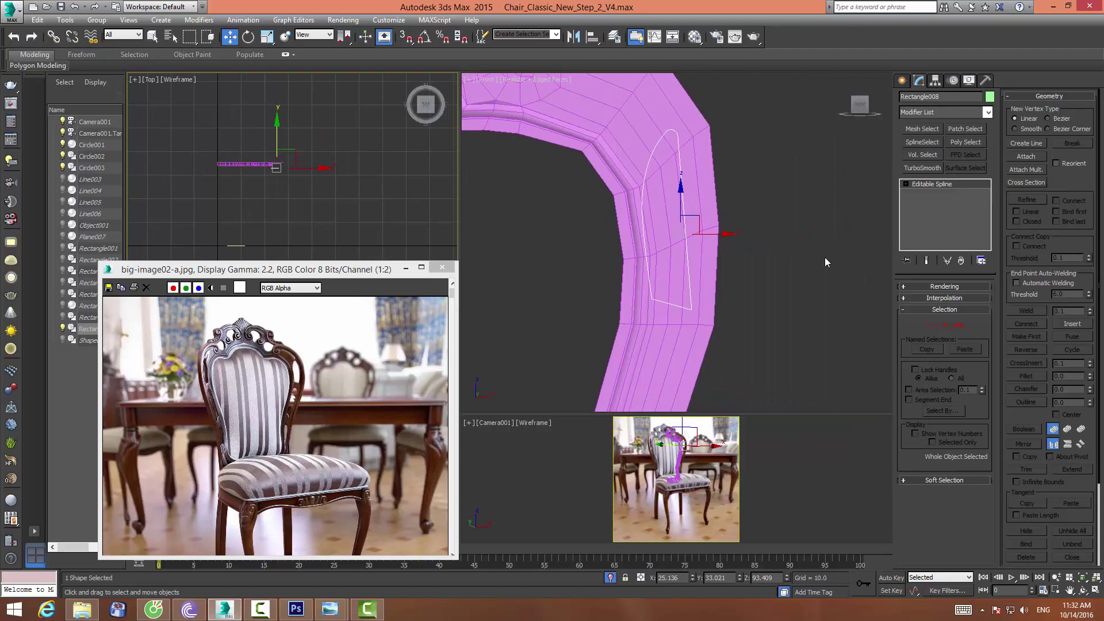
left_click(929, 326)
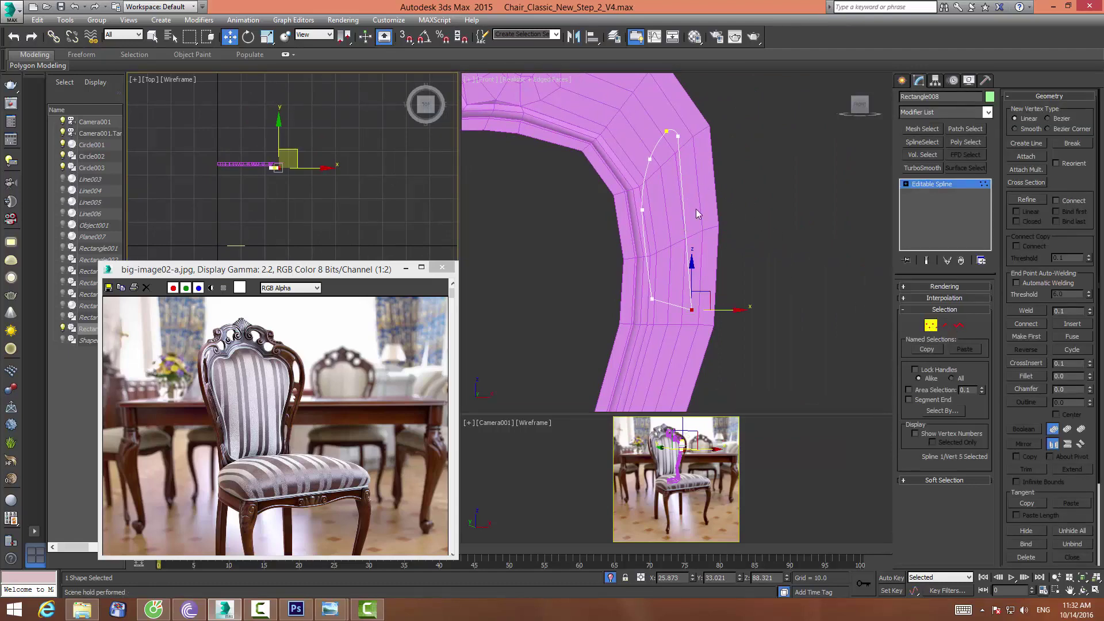
left_click(727, 312)
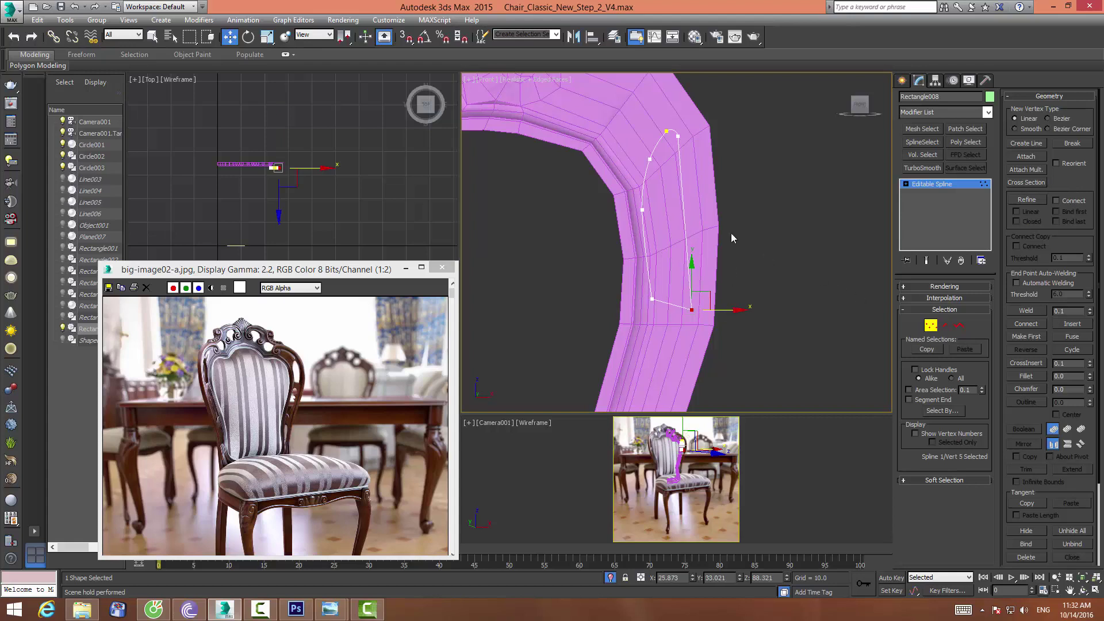
left_click_drag(661, 78, 712, 138)
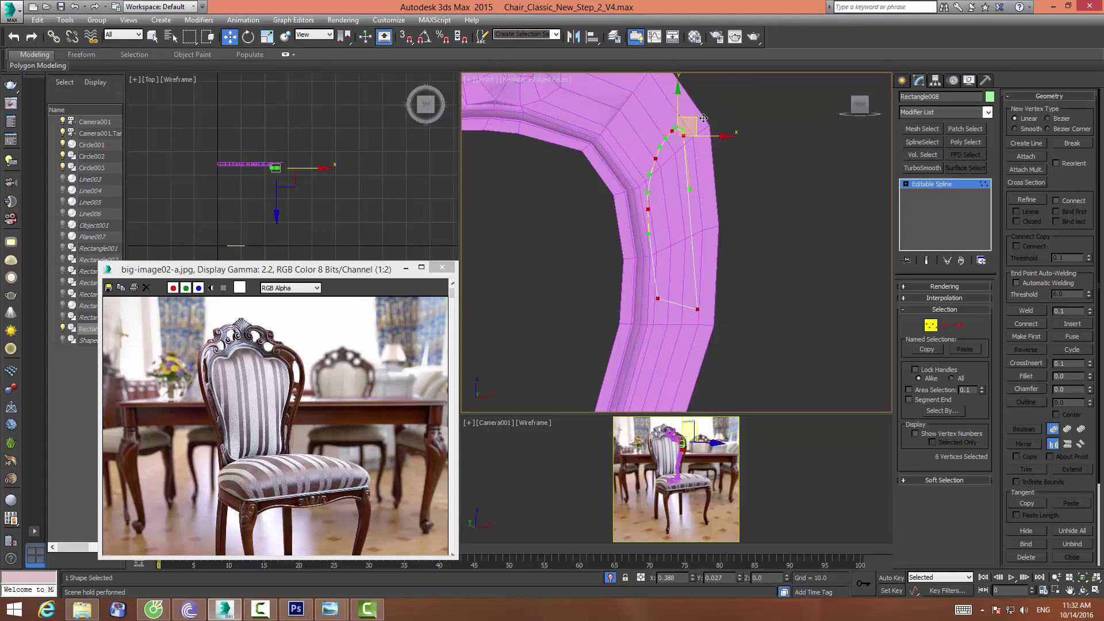
left_click(791, 268)
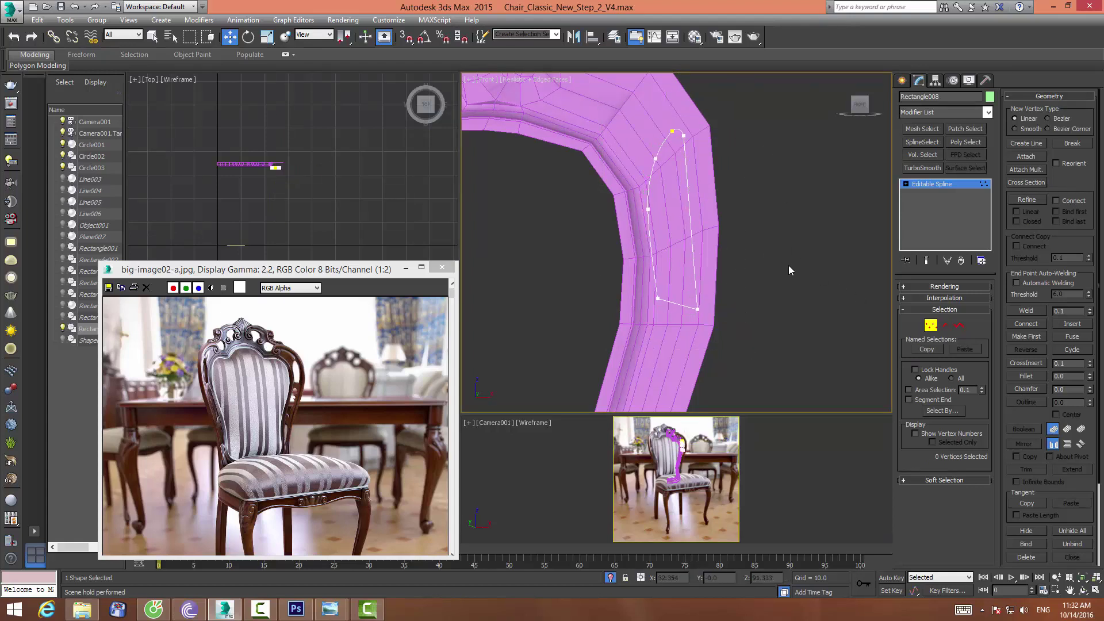
Refine the outline with extra vertices and nudge a lower vertex right to trace the bend
left_click(1027, 199)
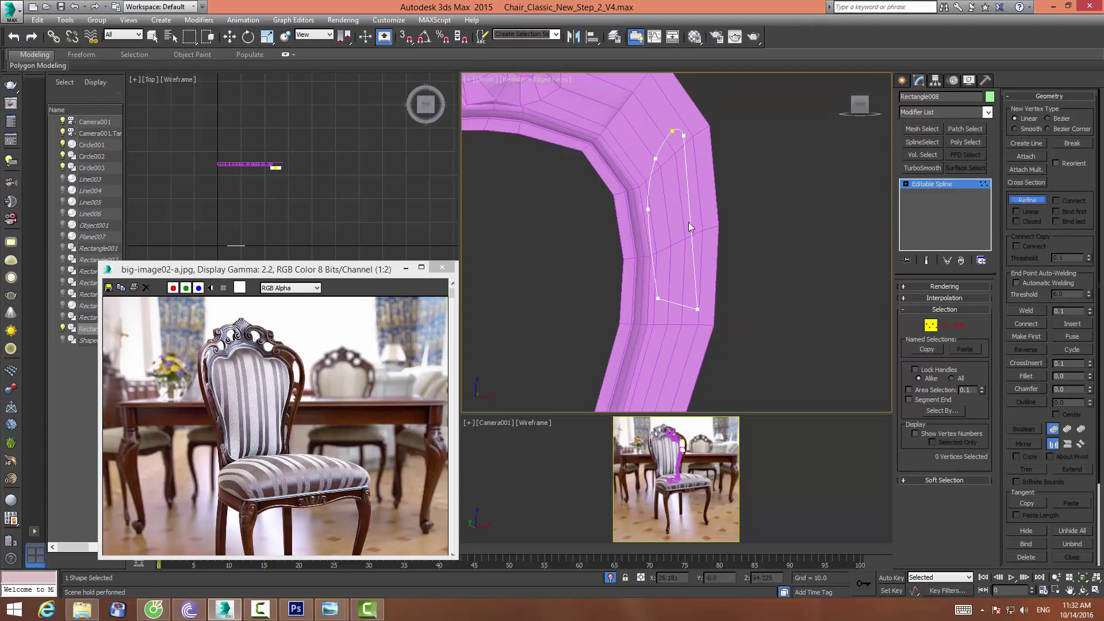
left_click(930, 325)
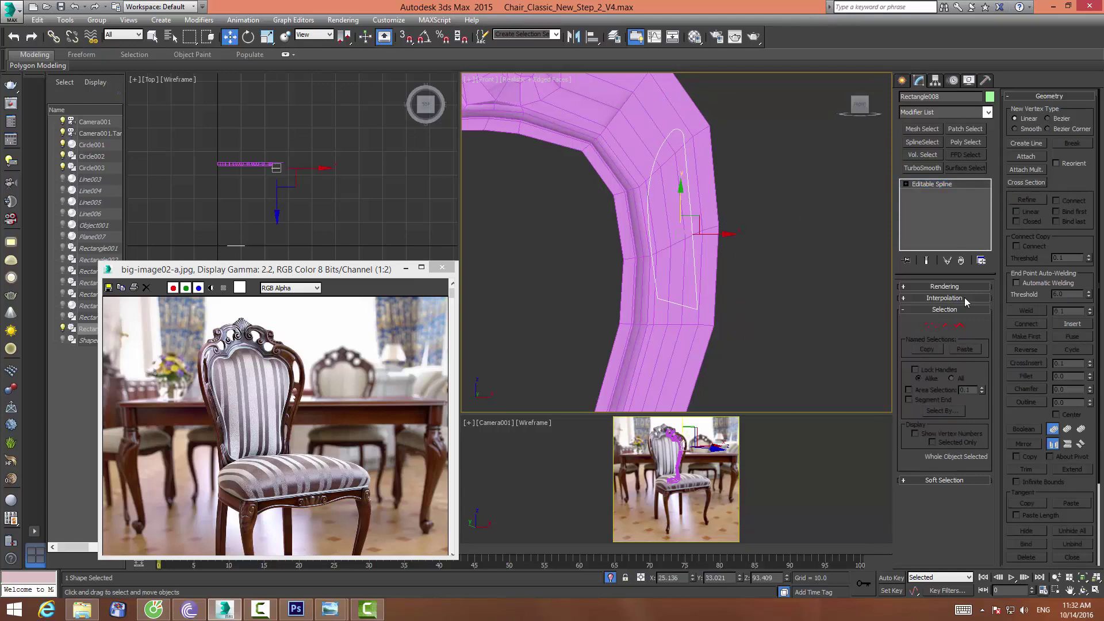
left_click(691, 221)
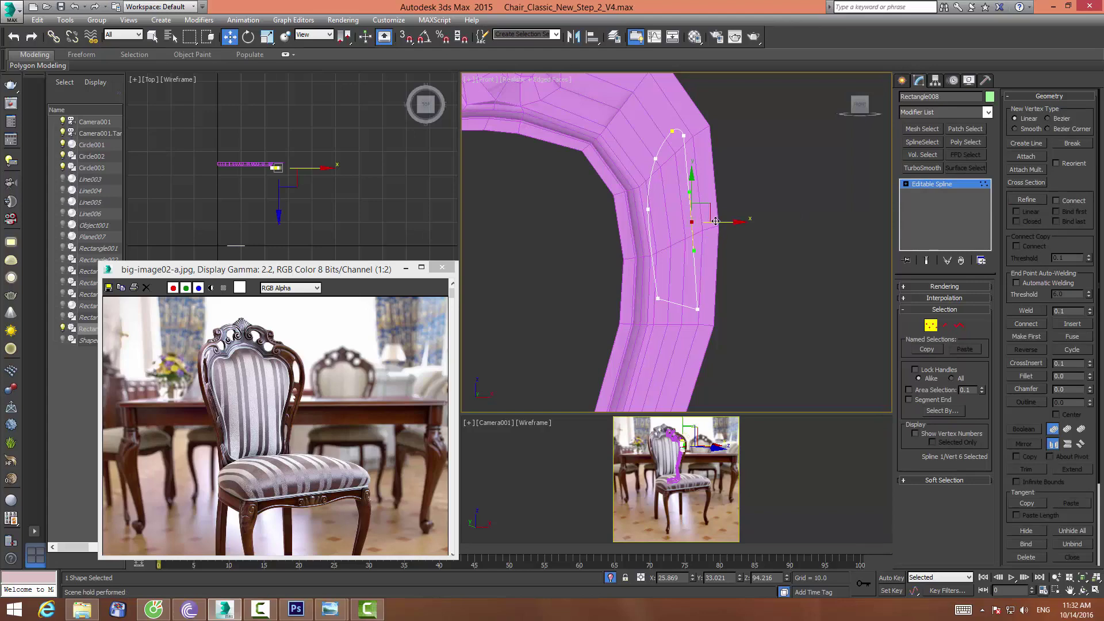
left_click_drag(715, 221, 720, 221)
left_click(740, 170)
middle_click_drag(744, 139, 740, 170)
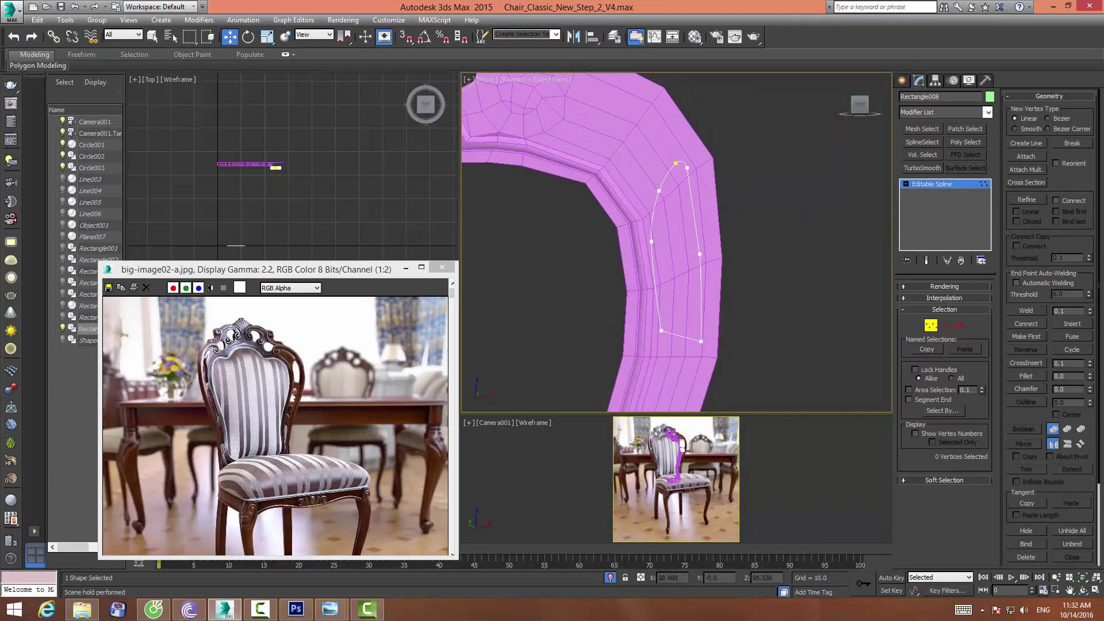
left_click(930, 325)
Select Circle001 at Vertex level and pick vertices along the stem
left_click(693, 181)
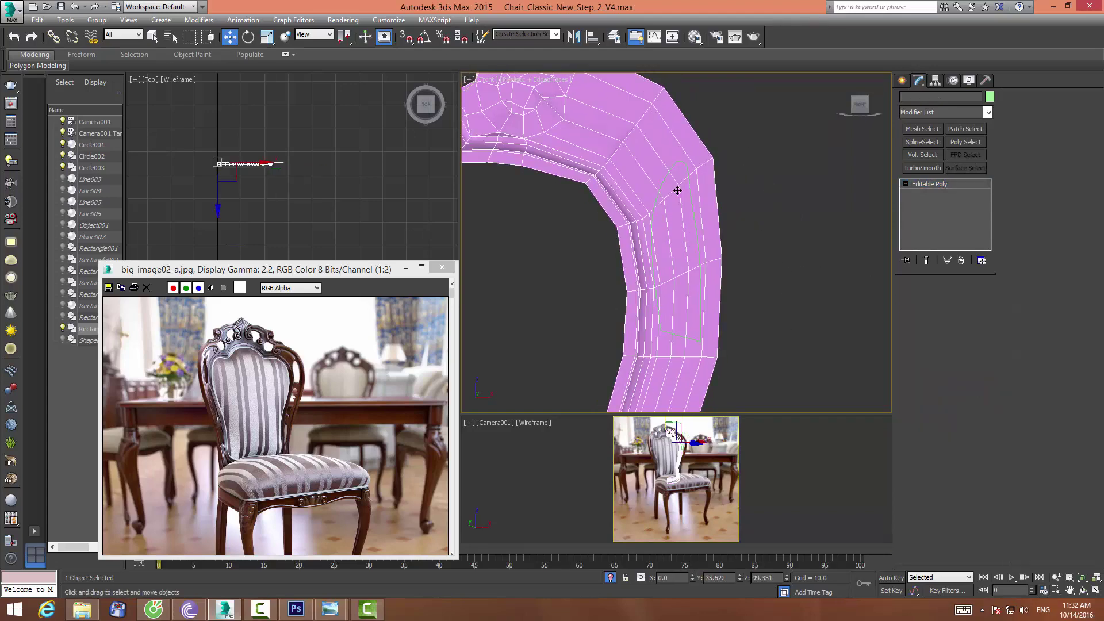
middle_click_drag(694, 182, 685, 219)
key("1")
left_click(678, 197)
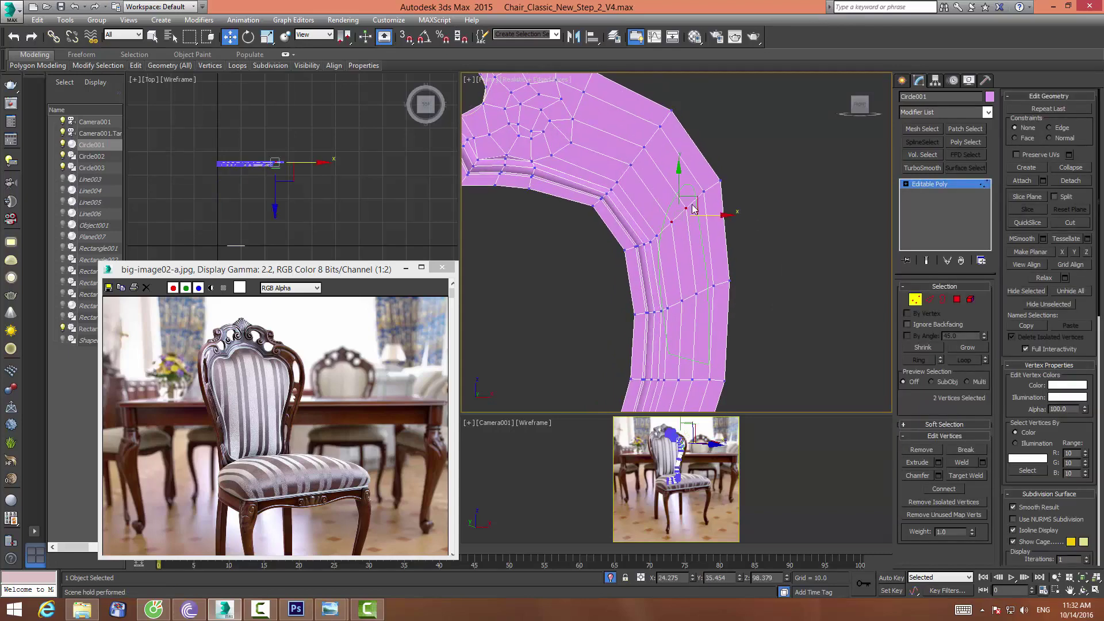
left_click(663, 211)
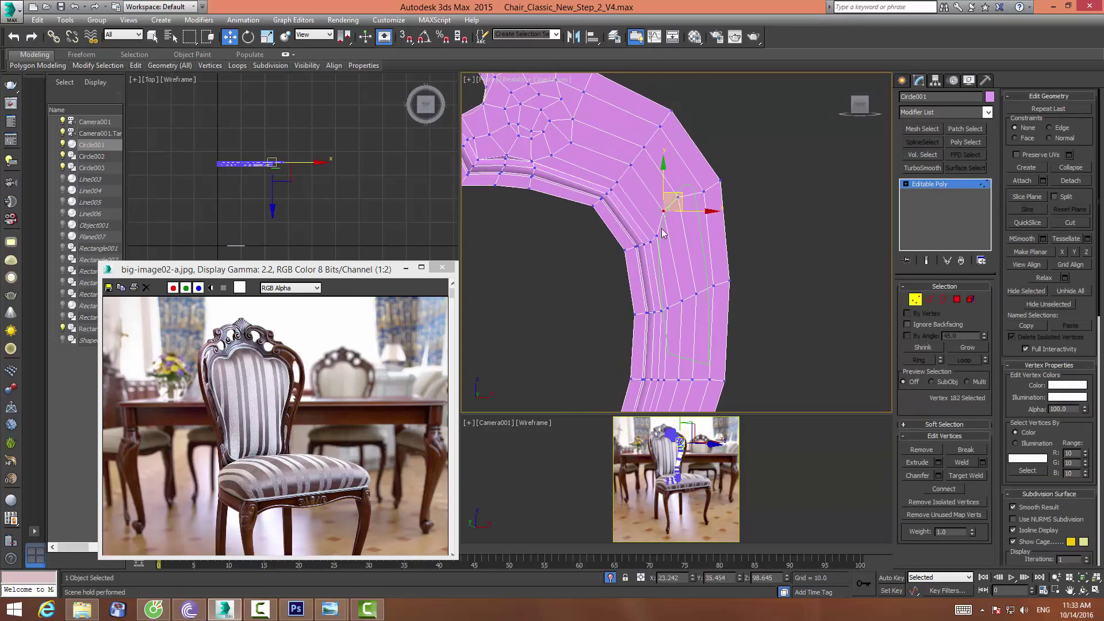
left_click(657, 237)
left_click(697, 185)
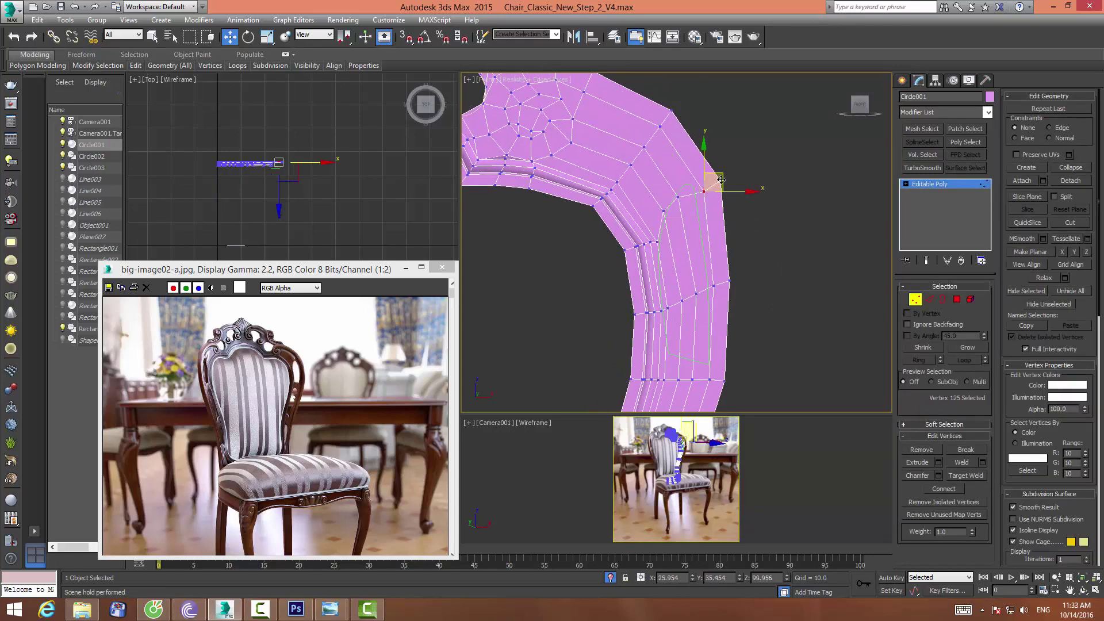
Raise four lower stem vertices and move another onto the outline curve
middle_click_drag(722, 257, 735, 167)
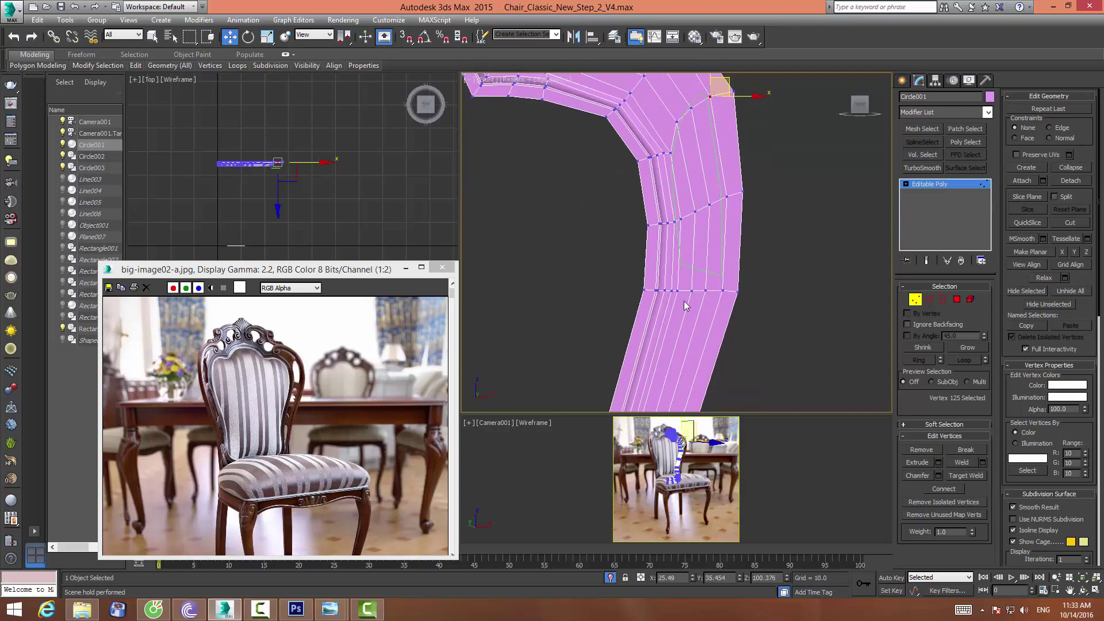
left_click_drag(723, 312, 675, 290)
left_click(676, 275)
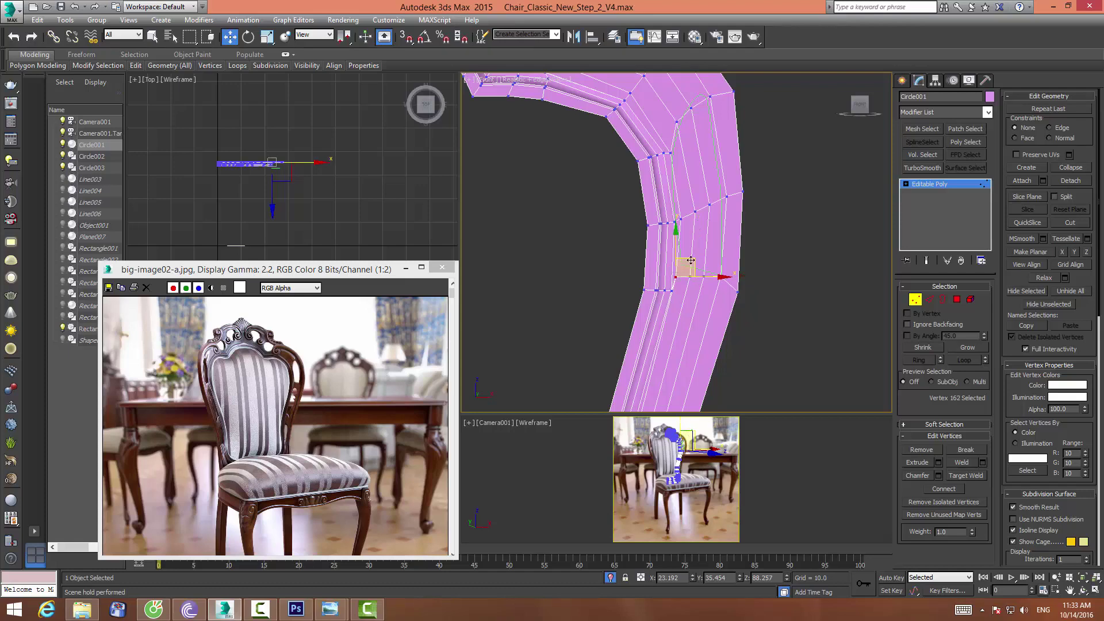
left_click_drag(676, 276, 716, 270)
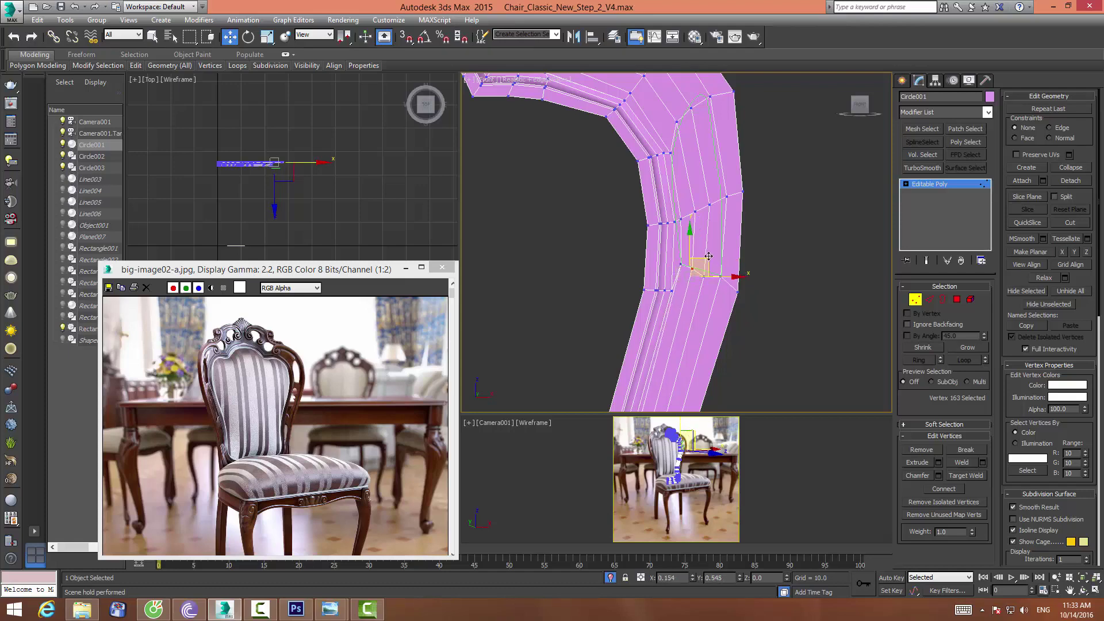
left_click(713, 256)
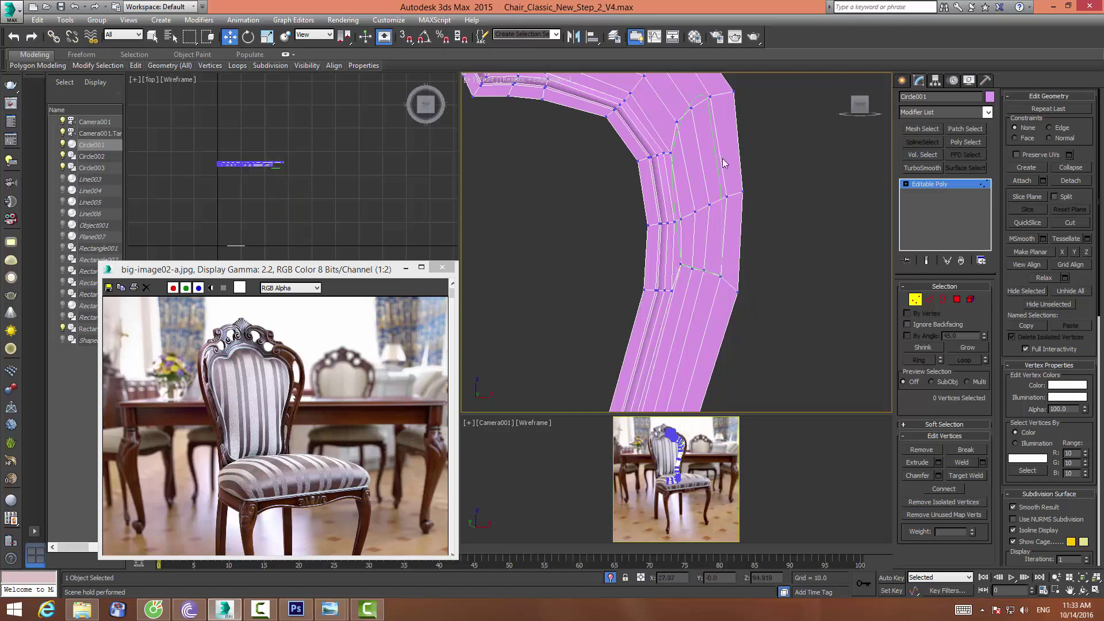
middle_click_drag(709, 150, 708, 165)
middle_click_drag(741, 208, 738, 221)
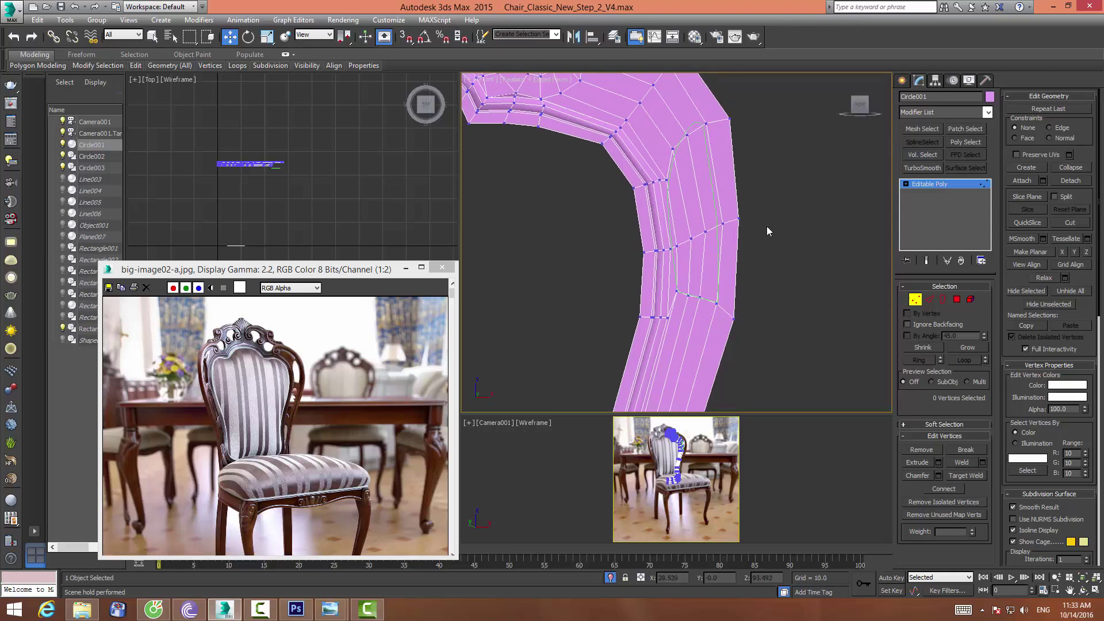
left_click(672, 248)
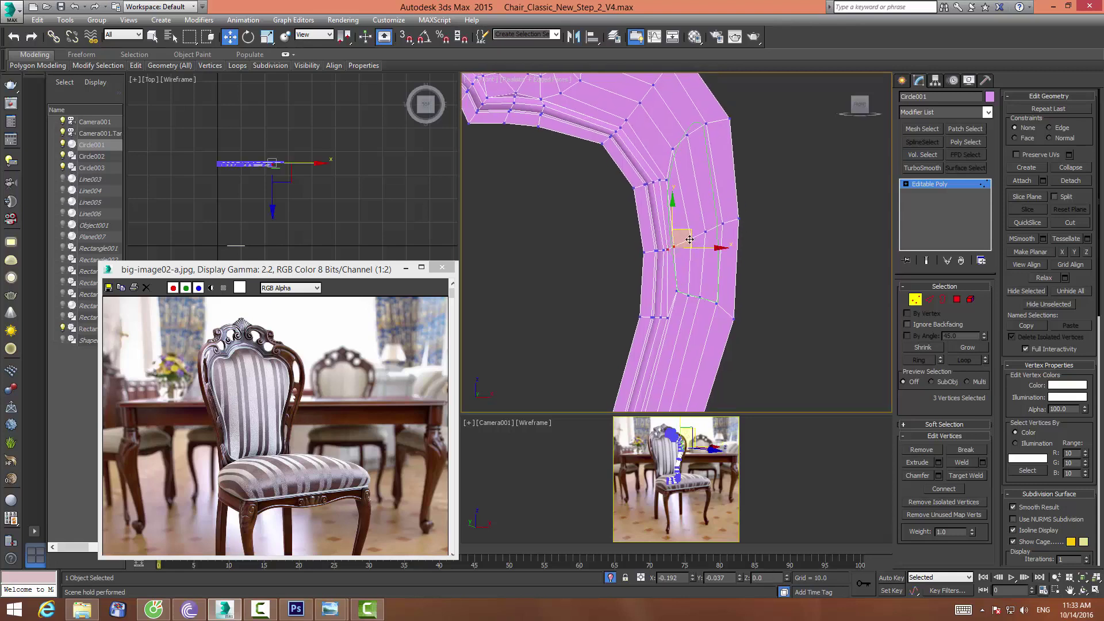
left_click(673, 333)
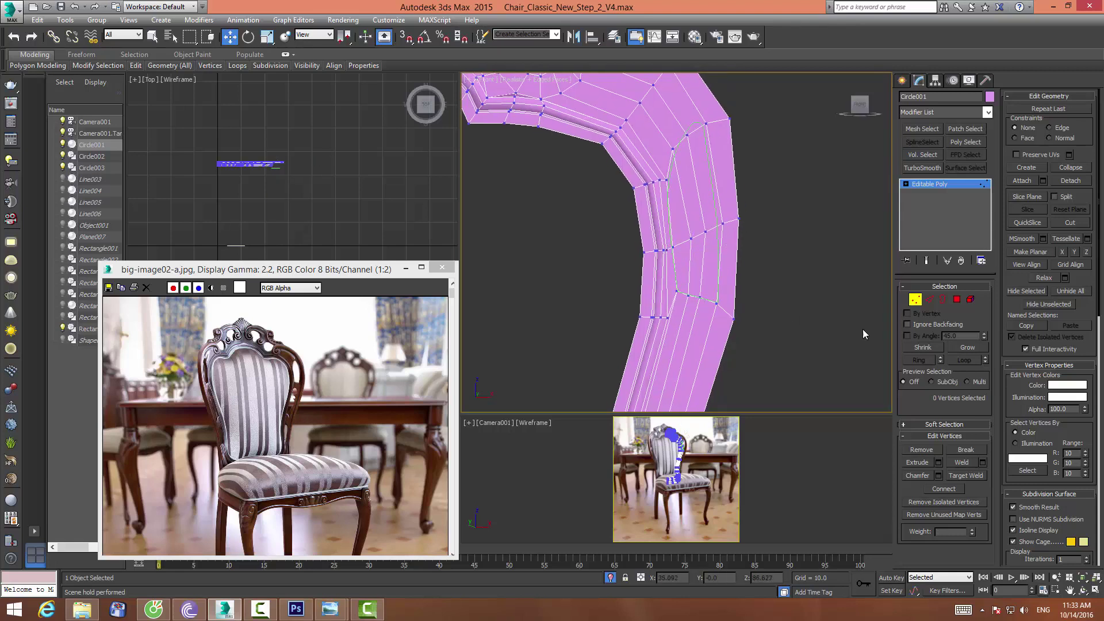
left_click(955, 299)
Select the six stem polygons inside the outline and delete them
left_click(710, 178)
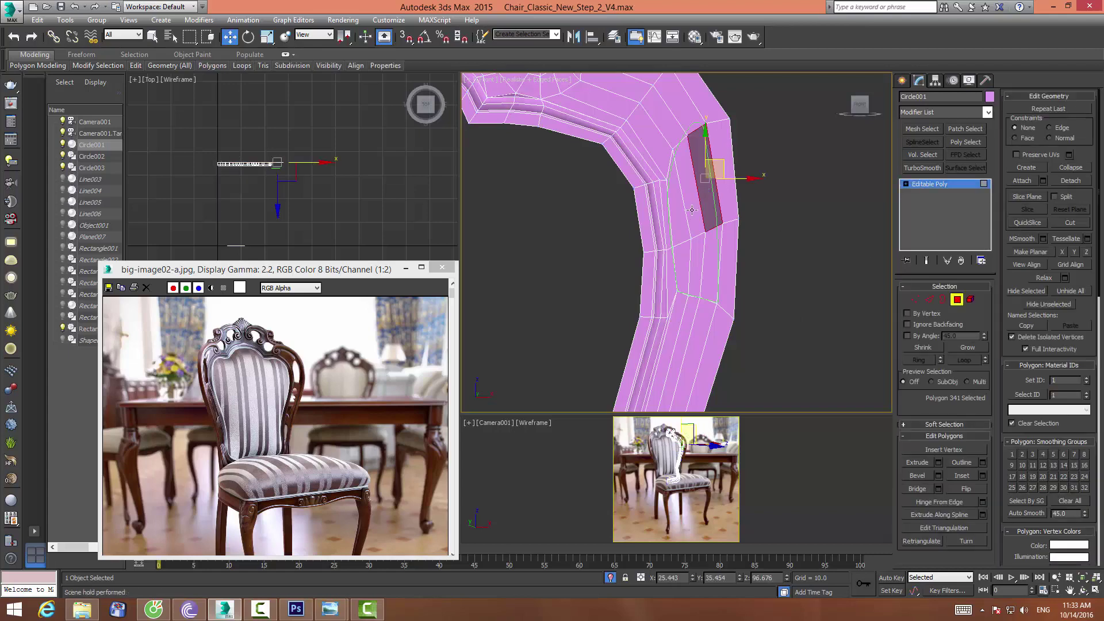
left_click(686, 225, "ctrl")
left_click(679, 196, "ctrl")
left_click(684, 268, "ctrl")
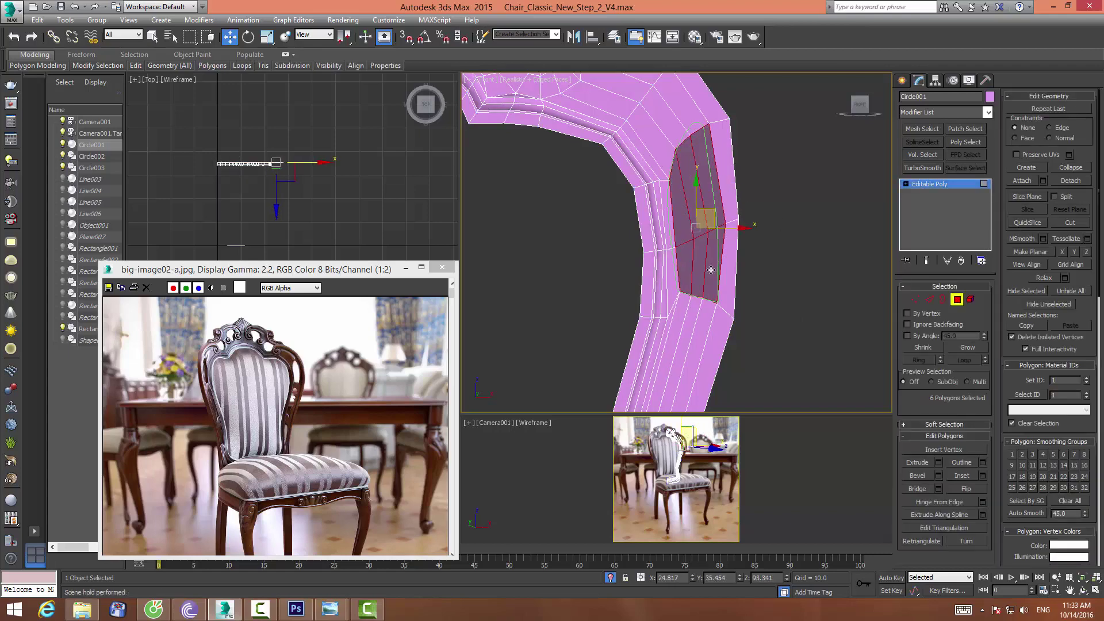
key("Delete")
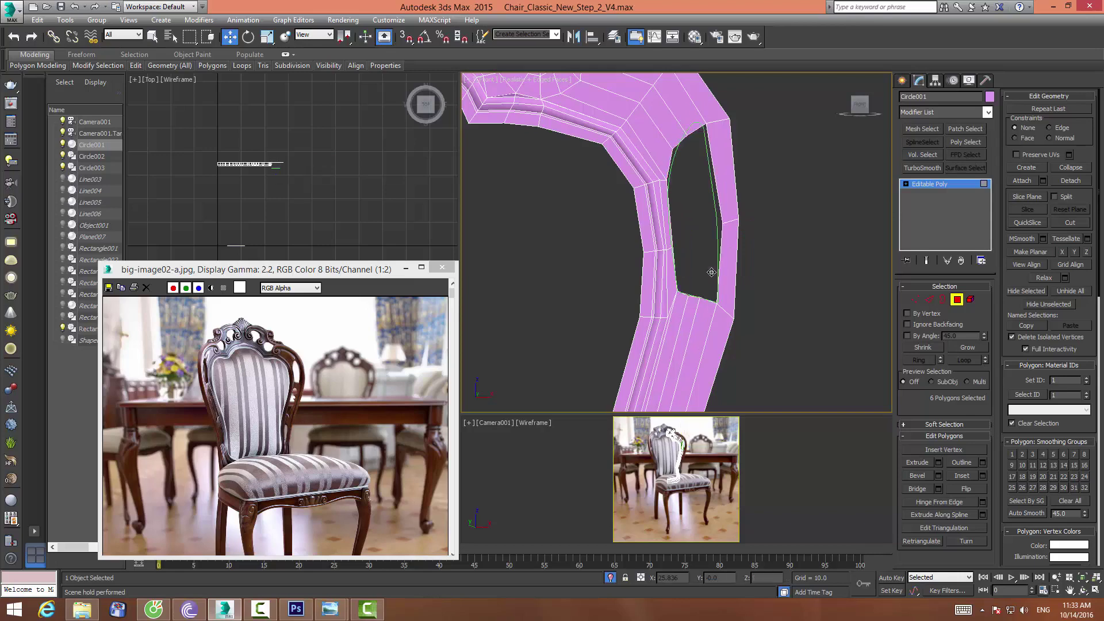
Clear the selection, reselect Circle001, and pan the Front view to inspect the new opening
left_click(718, 191)
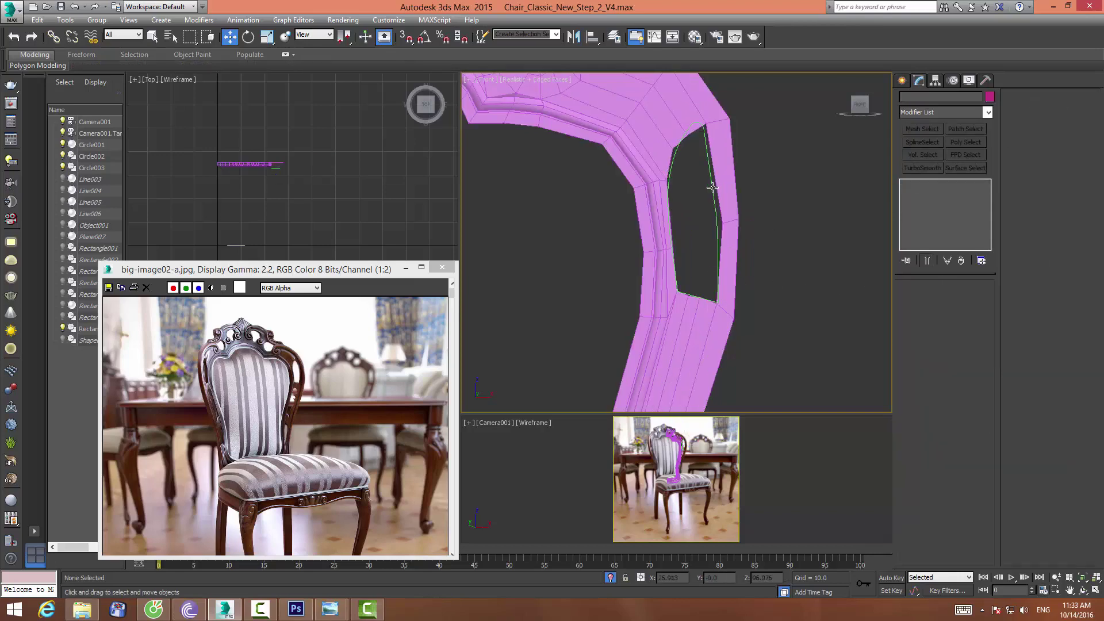
left_click(711, 187)
left_click(717, 240)
scroll(717, 239, "down", 4)
scroll(681, 237, "up", 2)
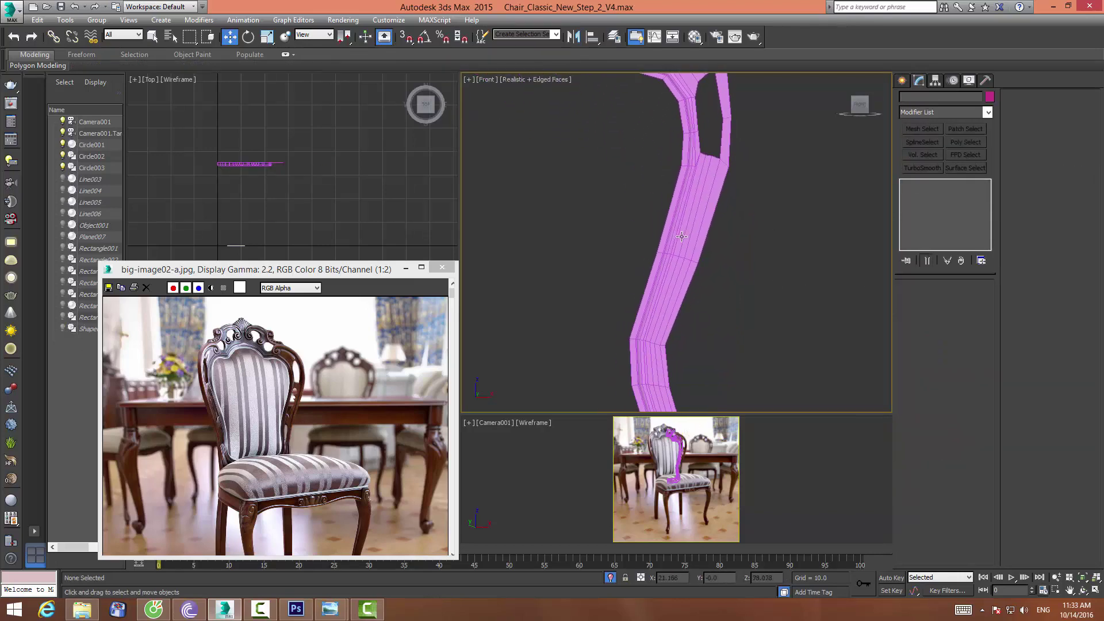
mouse_move(681, 236)
middle_mouse_down()
mouse_move(660, 259)
mouse_move(693, 272)
middle_mouse_up()
scroll(667, 242, "down", 2)
left_click(687, 242)
scroll(696, 239, "up", 3)
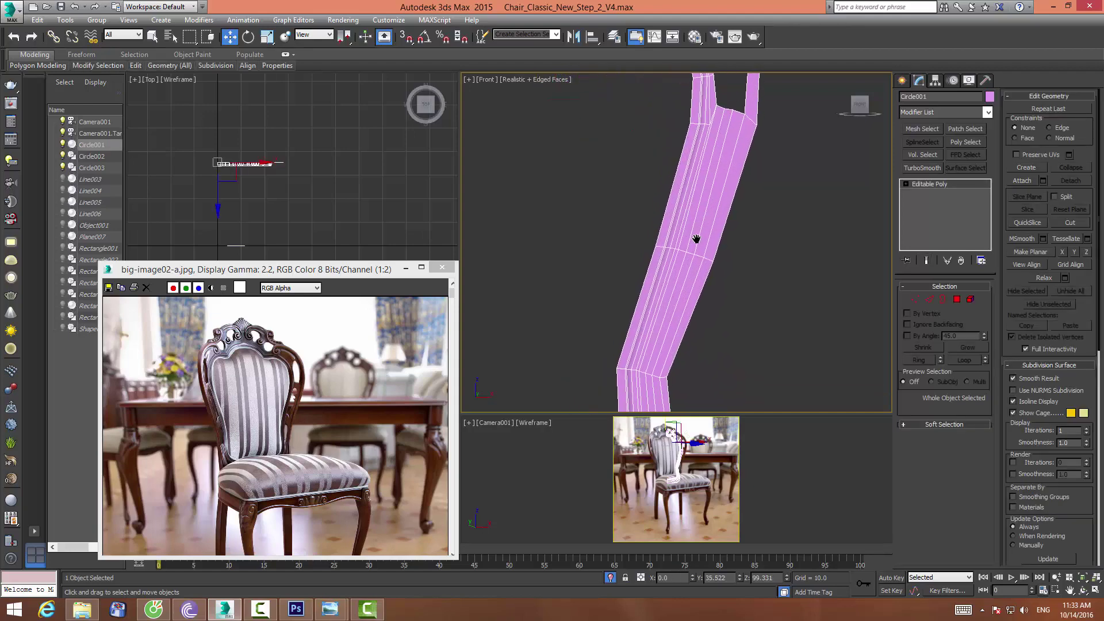
middle_click_drag(676, 235, 665, 256)
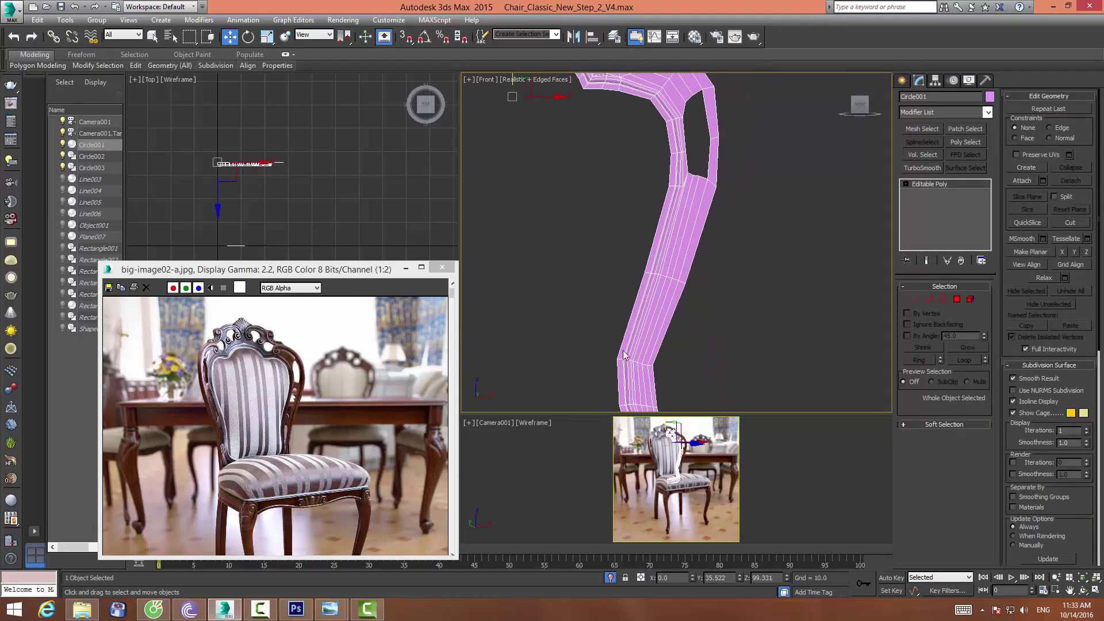
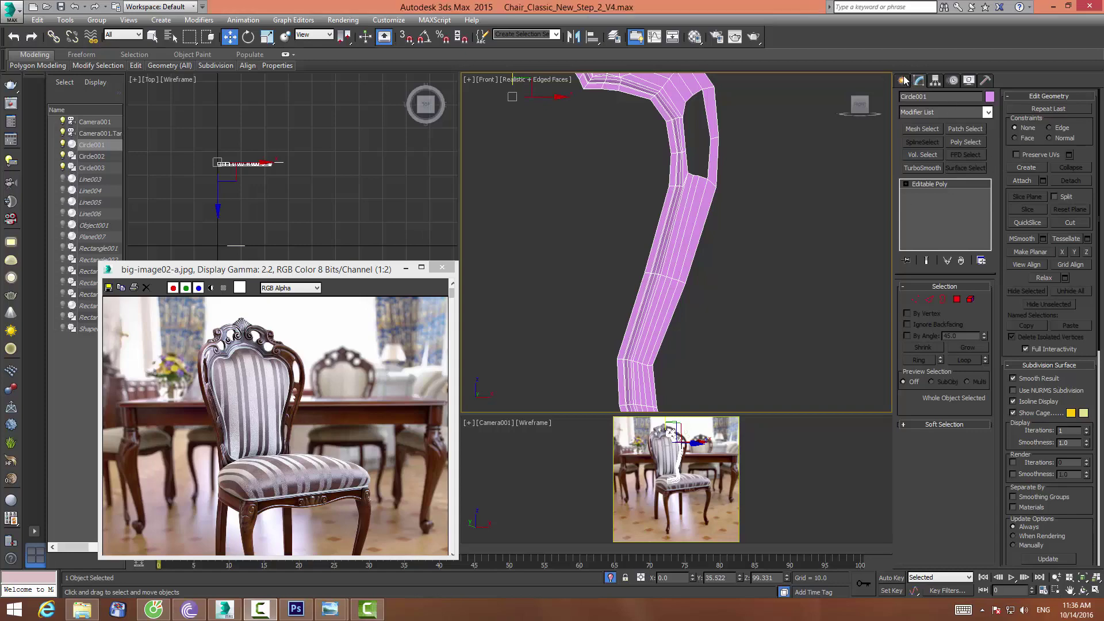
Draw a closed zigzag Line spline along the back upright, closing it at the first vertex
left_click(931, 164)
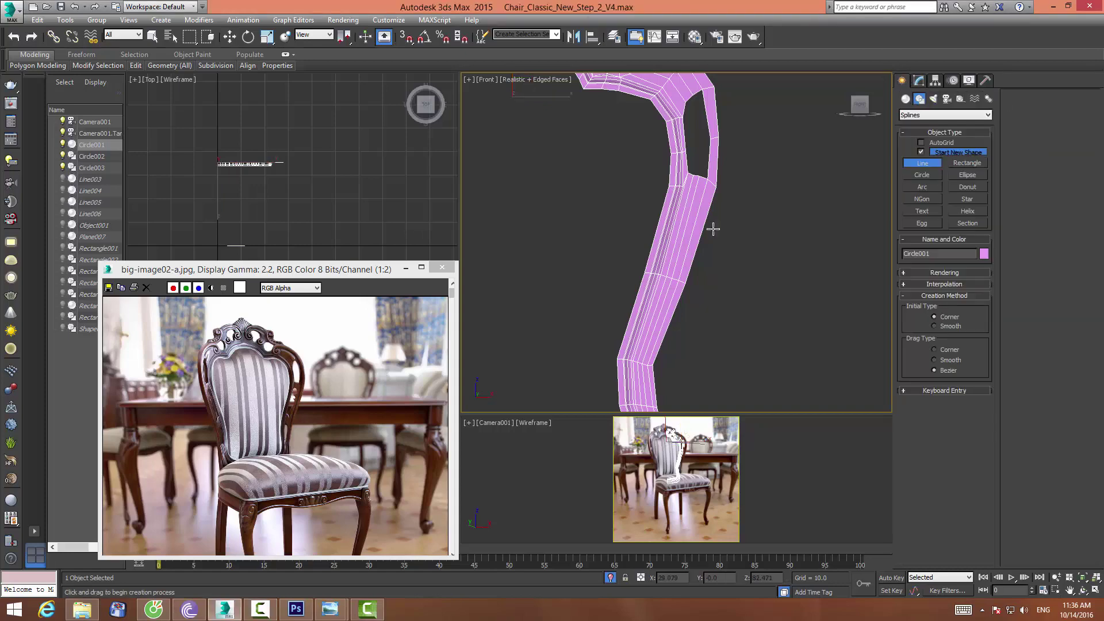
left_click(683, 195)
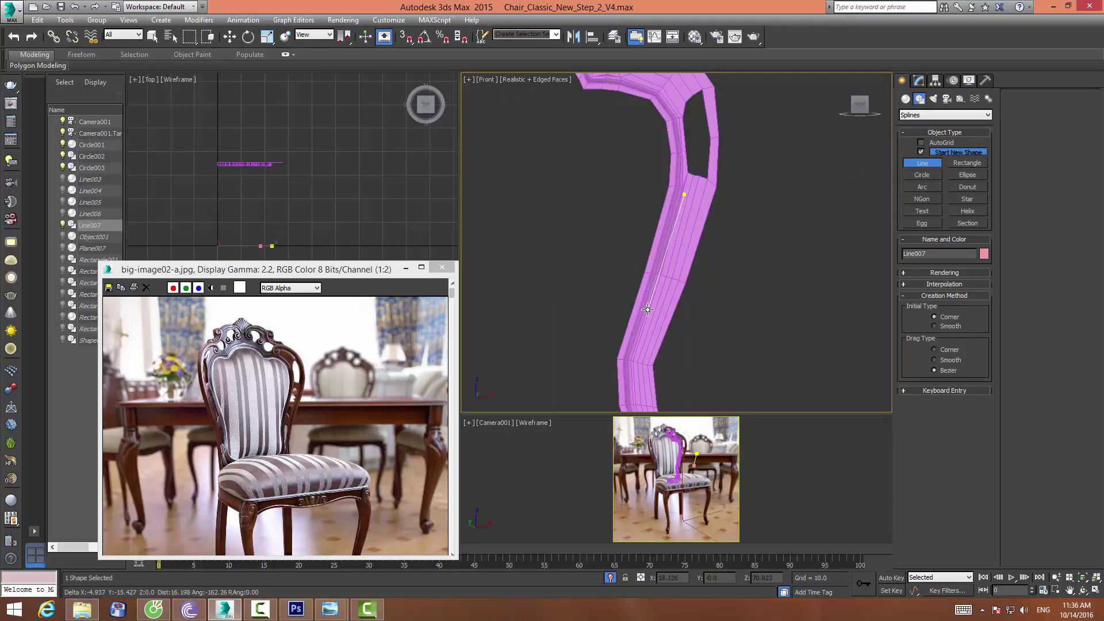
left_click(650, 301)
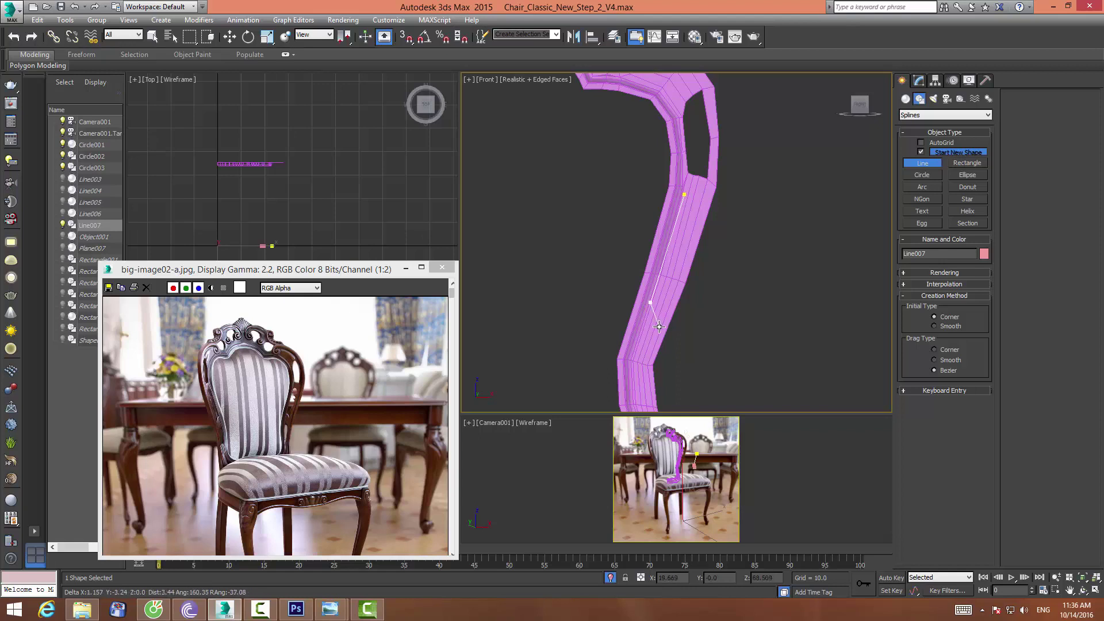
left_click(658, 326)
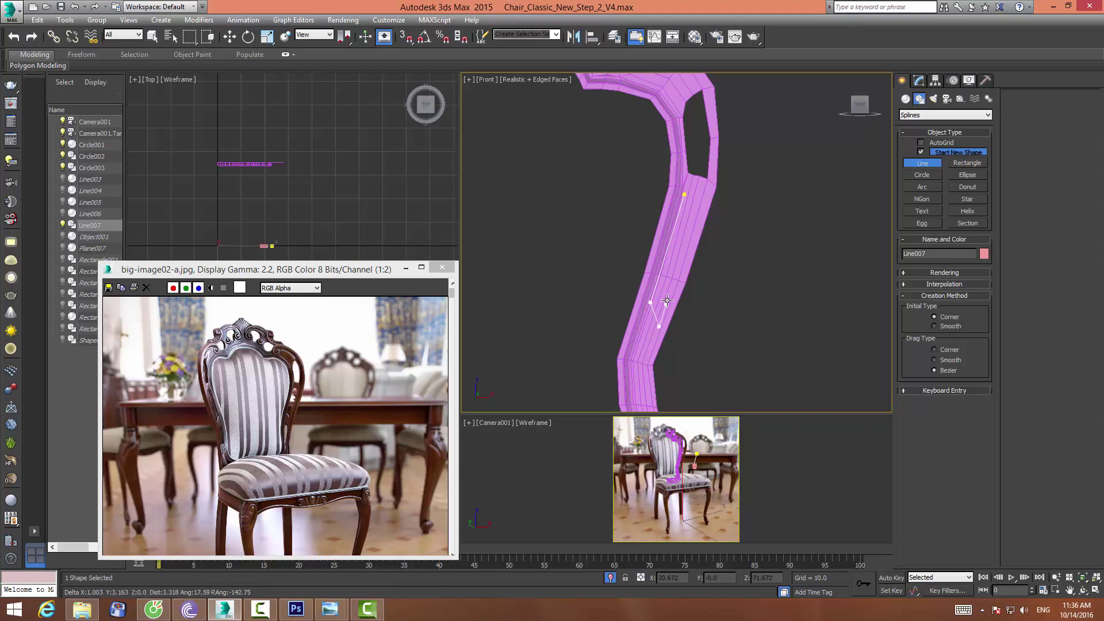
left_click(694, 243)
left_click(686, 230)
left_click(705, 203)
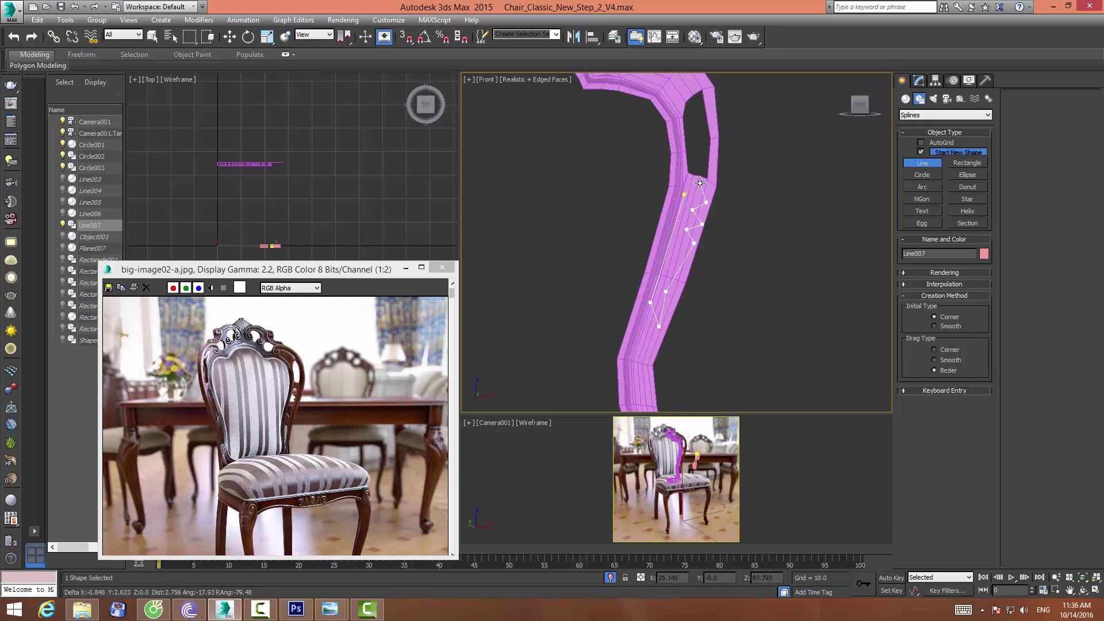
left_click(695, 184)
left_click(684, 194)
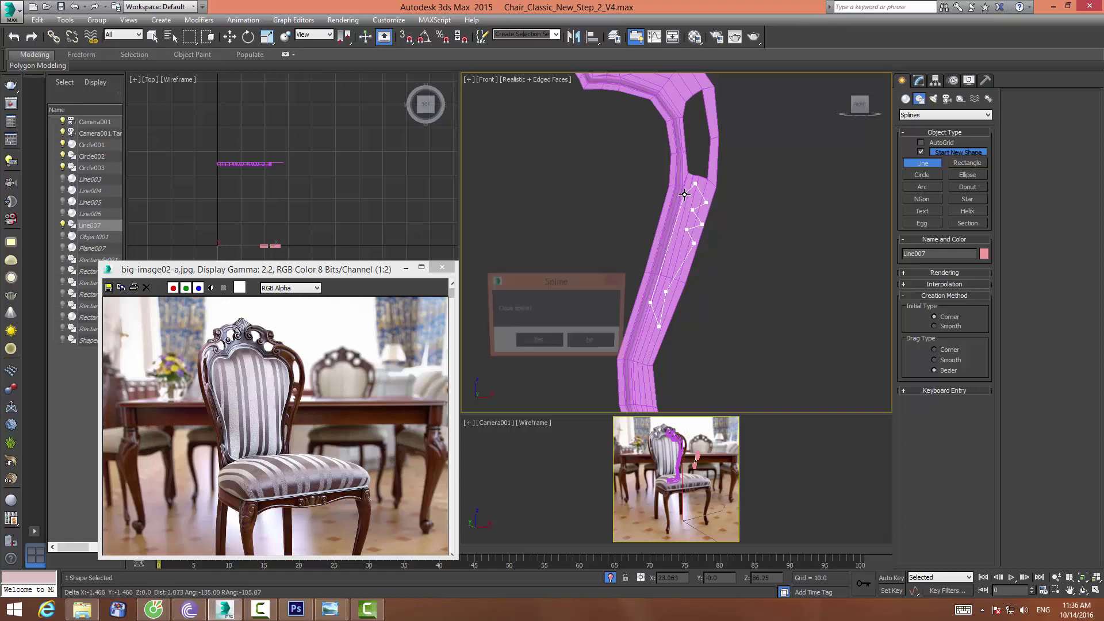
left_click(544, 342)
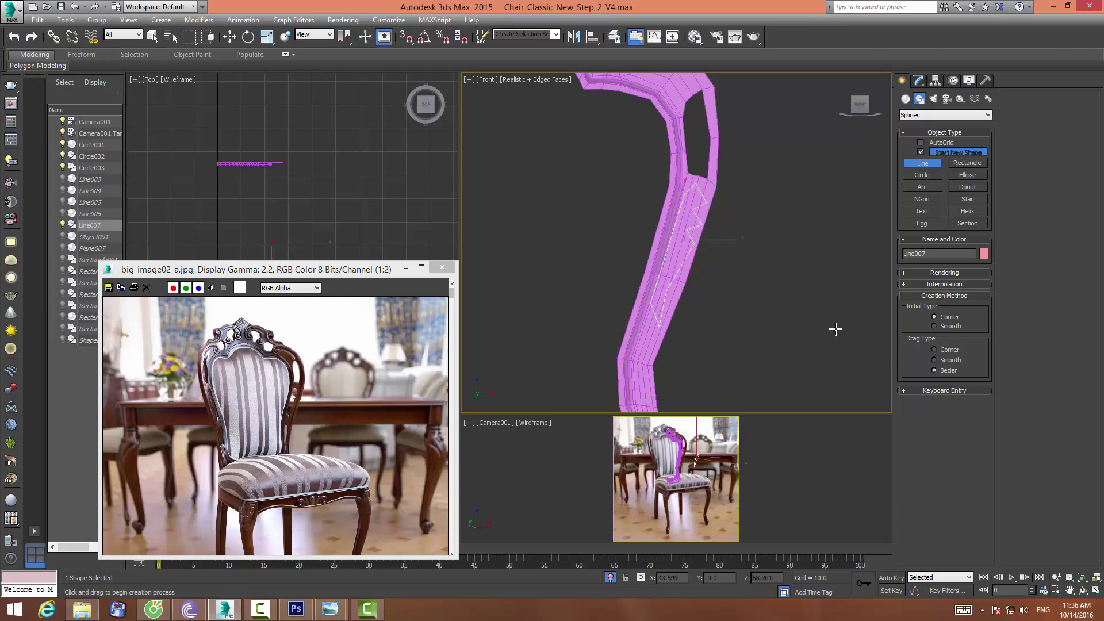
Move the zigzag outline Line007 slightly down into place over the back upright
left_click(229, 36)
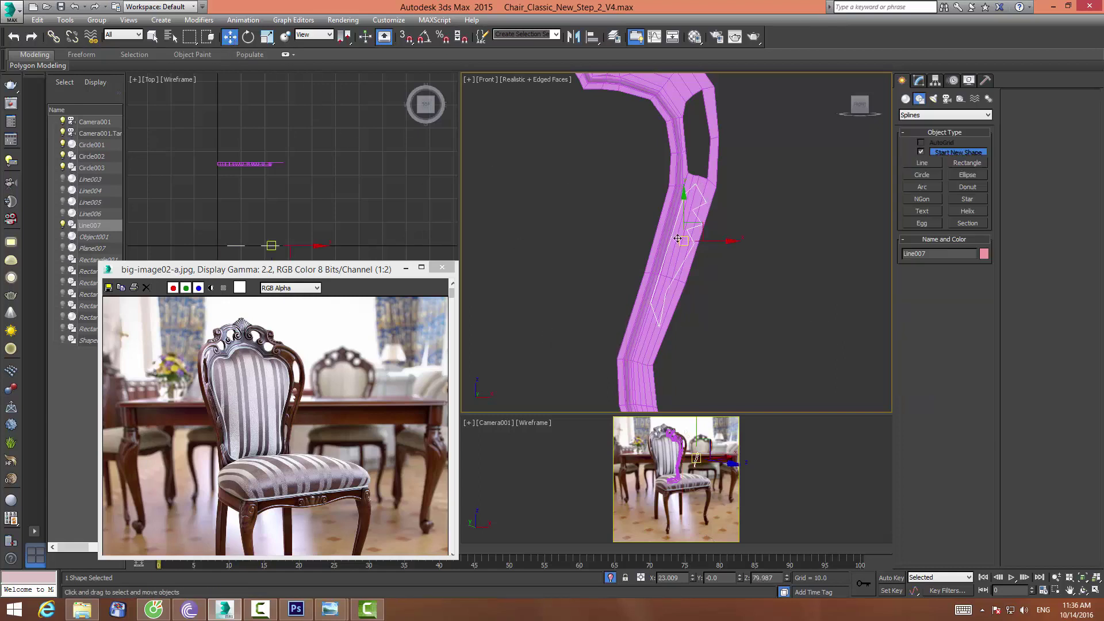
left_click_drag(683, 220, 702, 246)
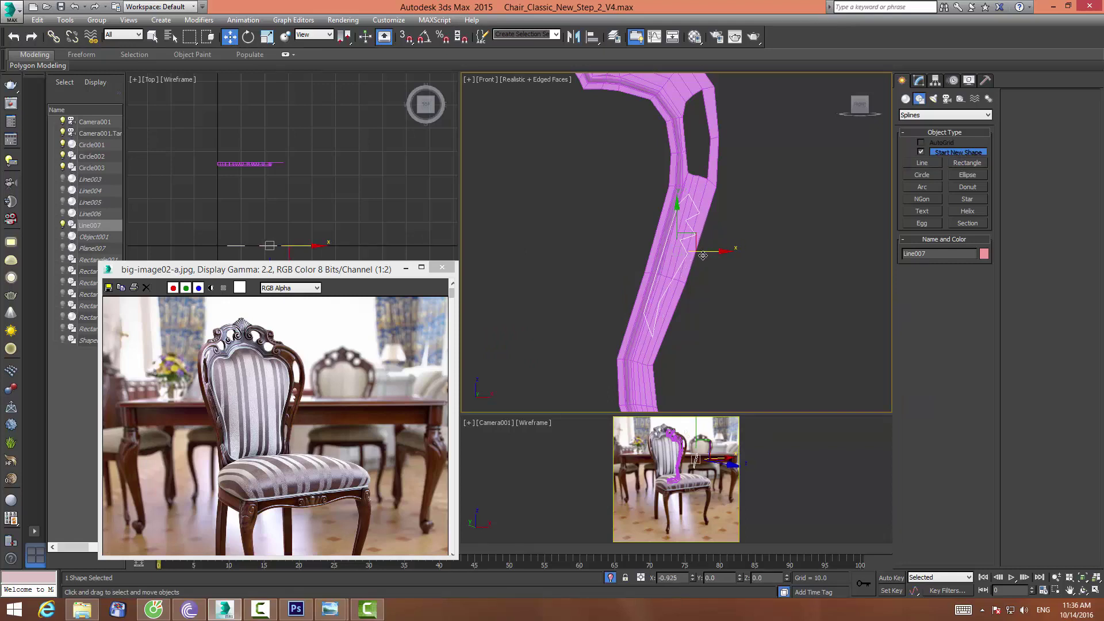
left_click(749, 263)
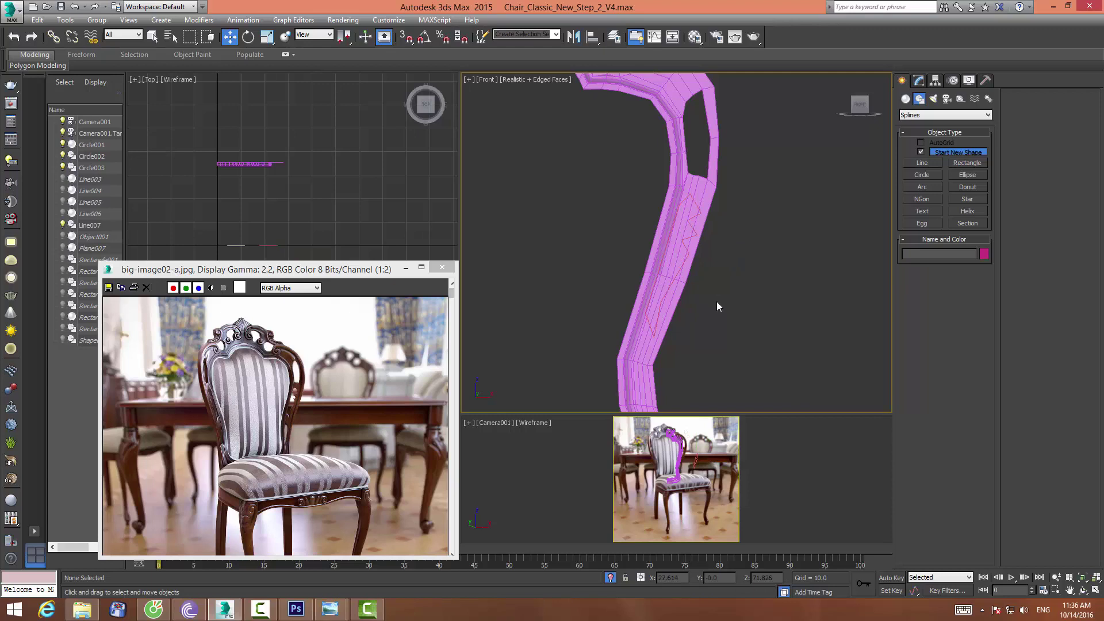
scroll(710, 297, "up", 3)
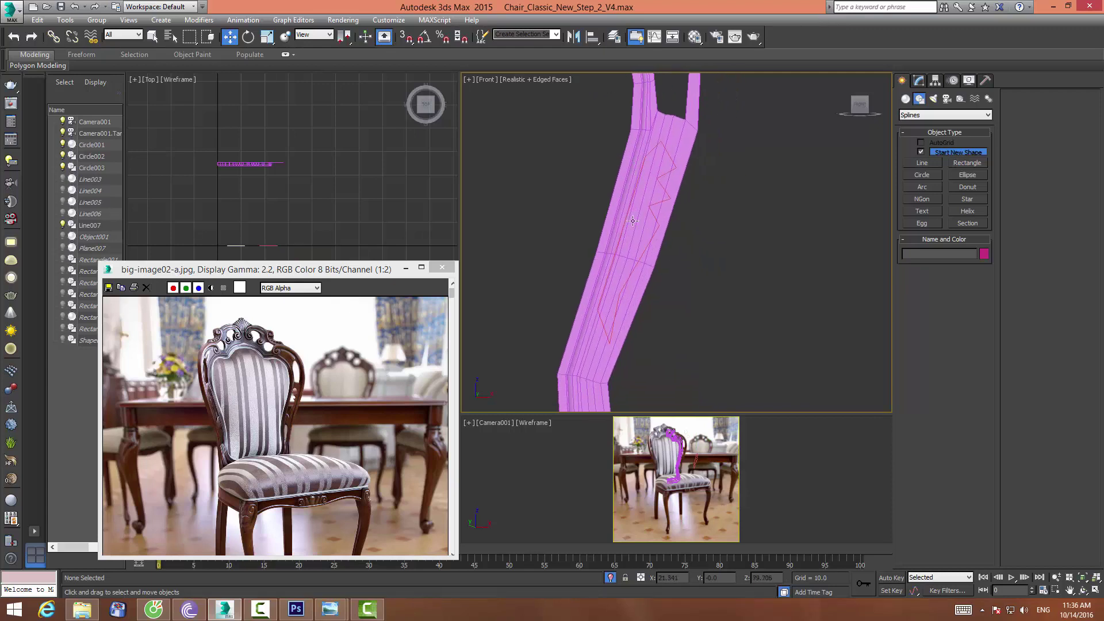
left_click(601, 318)
left_click_drag(645, 184, 645, 195)
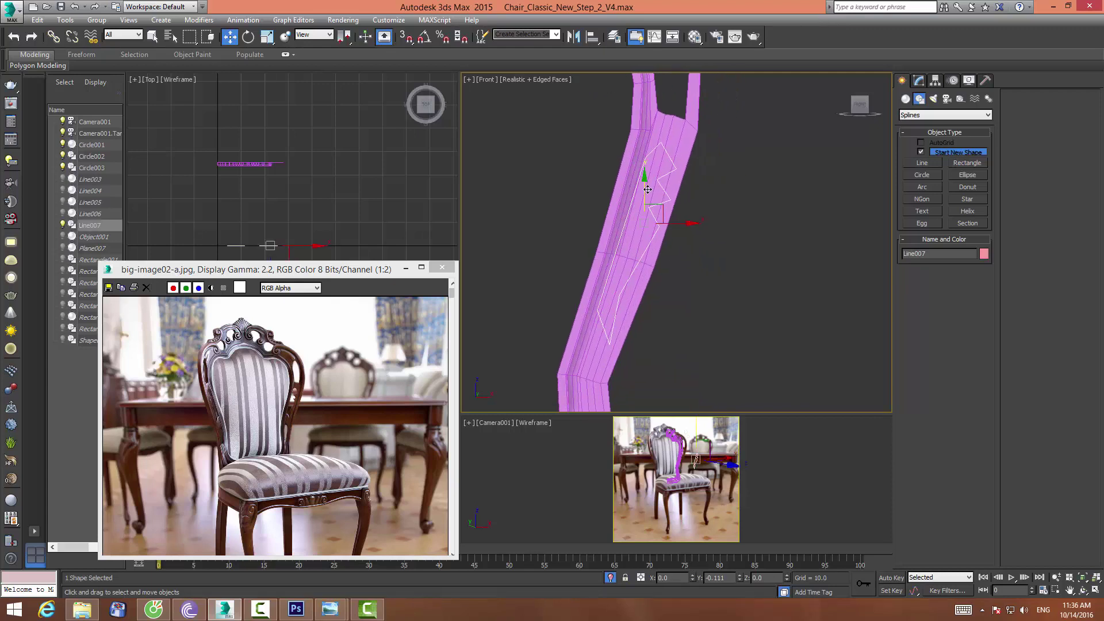
Select the Circle001 upright mesh and marquee-select 12 edges across it in Edge mode
left_click(656, 198)
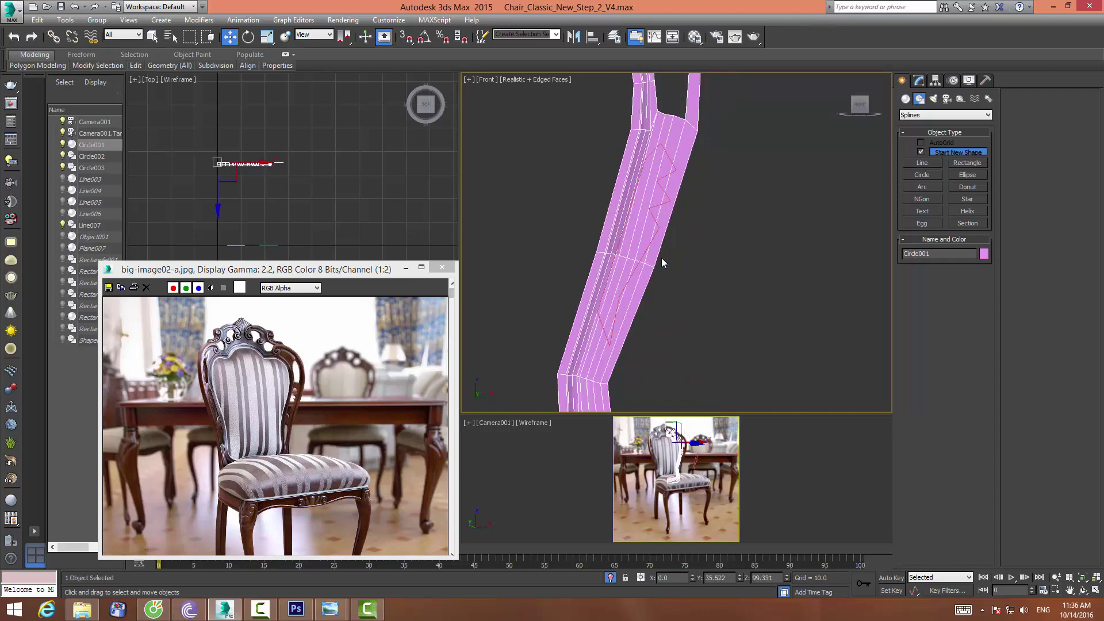
mouse_move(696, 231)
middle_mouse_down()
mouse_move(727, 238)
mouse_move(731, 197)
middle_mouse_up()
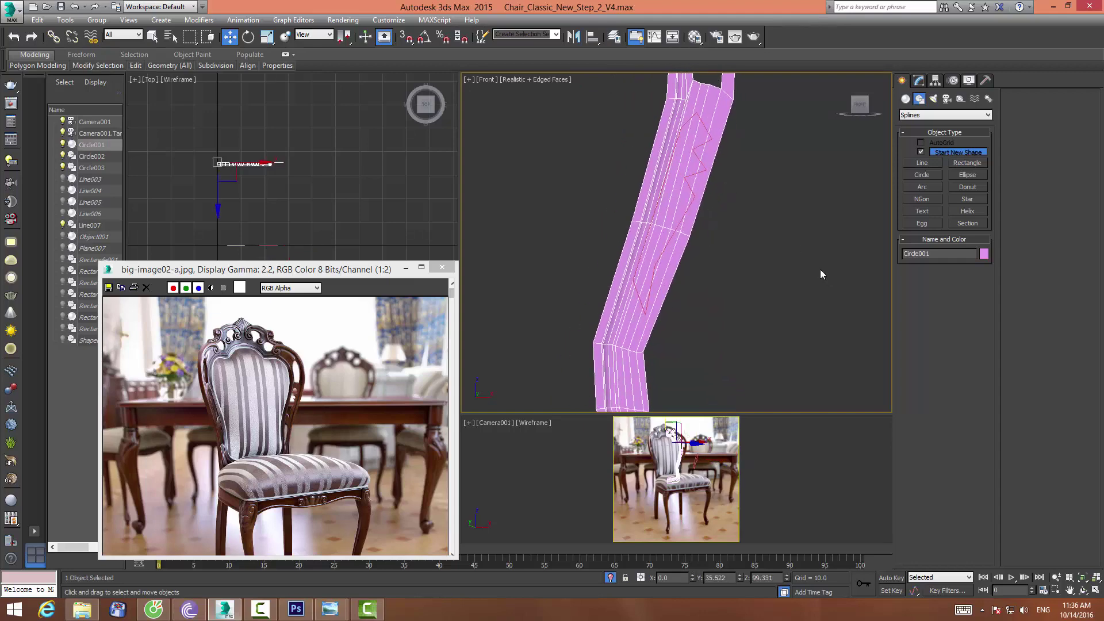
left_click(934, 85)
left_click(929, 299)
left_click_drag(562, 276, 711, 309)
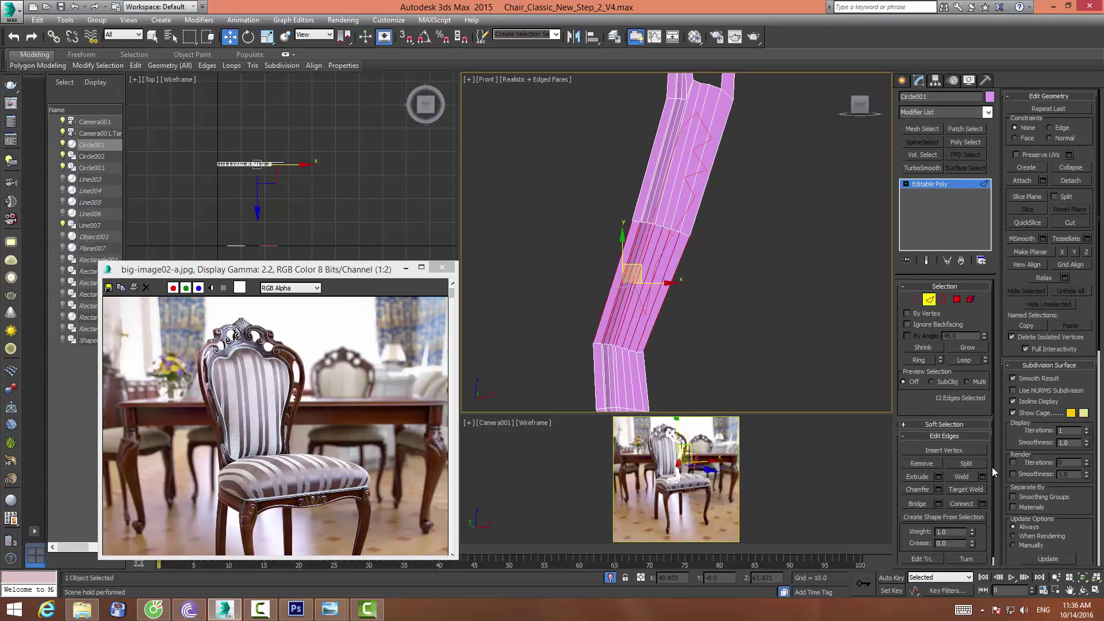
Try a first edge connection, then reselect the twelve edges across the zigzag area
left_click(984, 504)
left_click(682, 298)
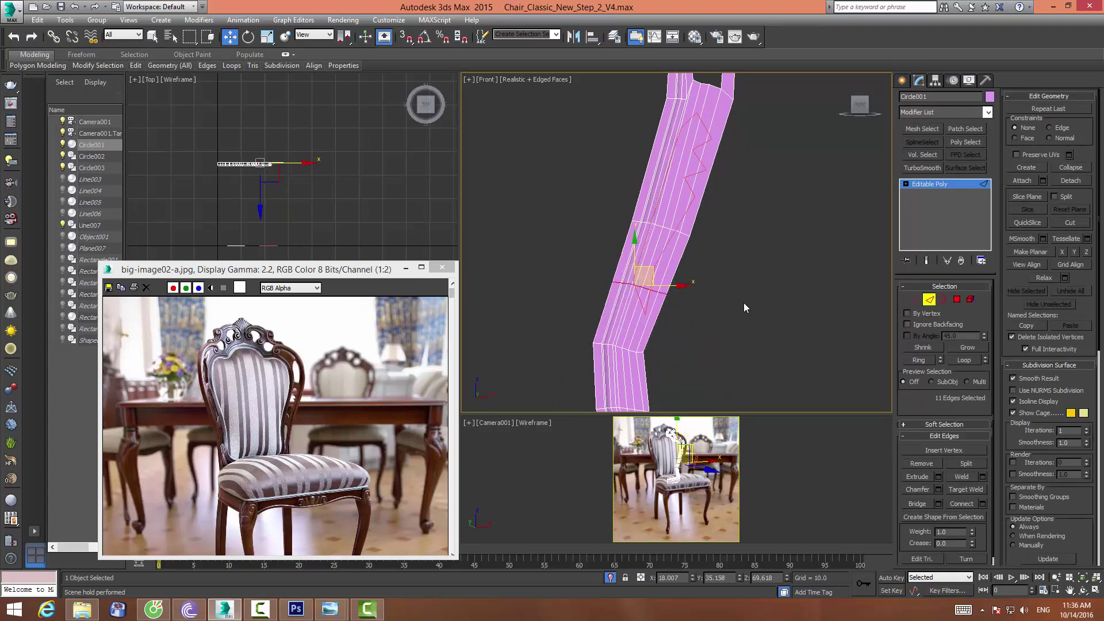
left_click(771, 296)
middle_click_drag(777, 295, 629, 195)
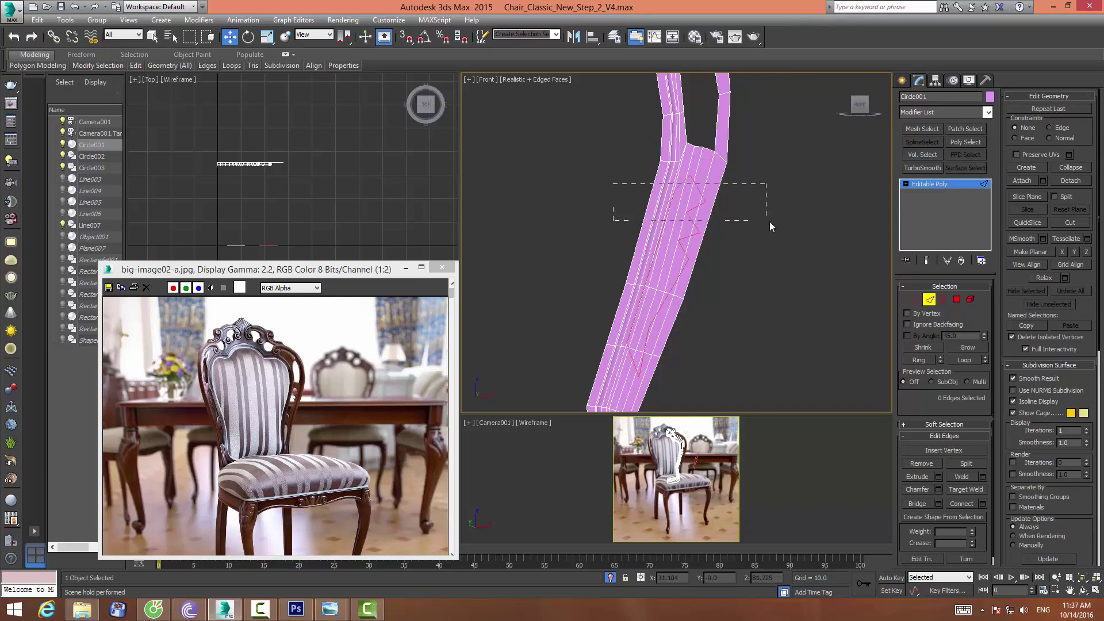
left_click_drag(770, 226, 772, 227)
Connect the selected edges with 3 segments, then switch to Vertex mode
left_click(982, 504)
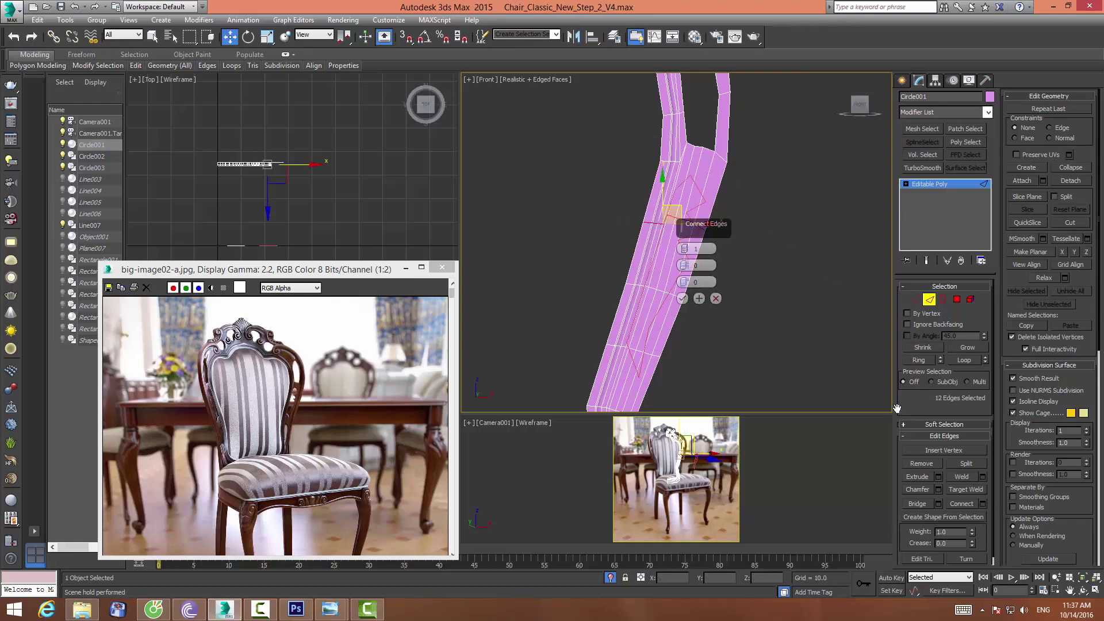
left_click_drag(685, 249, 684, 245)
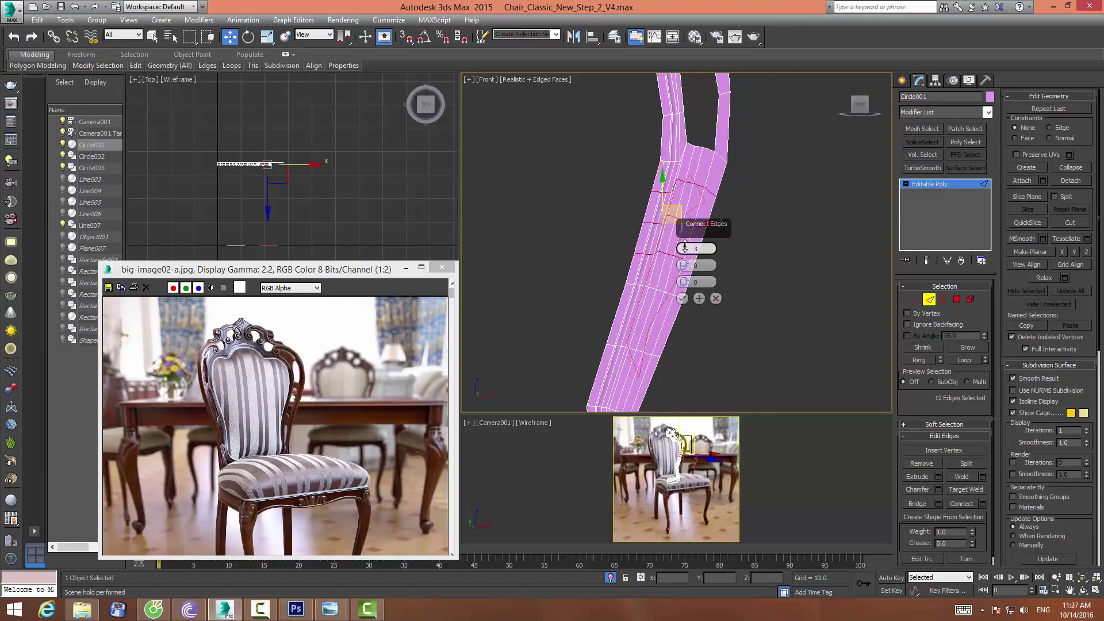
left_click(682, 299)
left_click(794, 302)
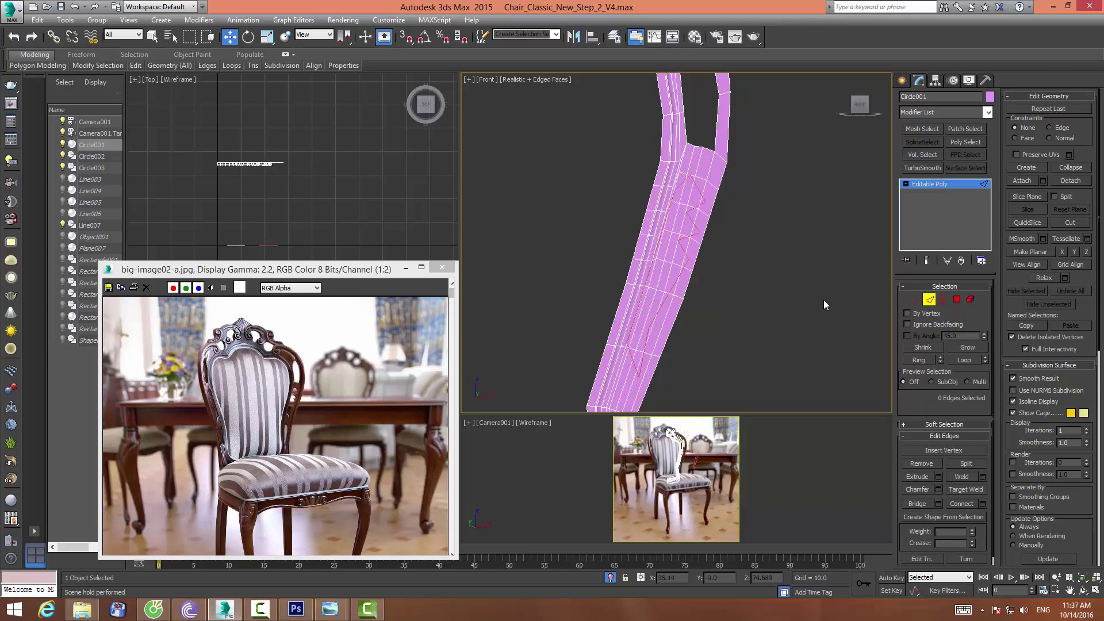
left_click(915, 299)
scroll(736, 253, "up", 2)
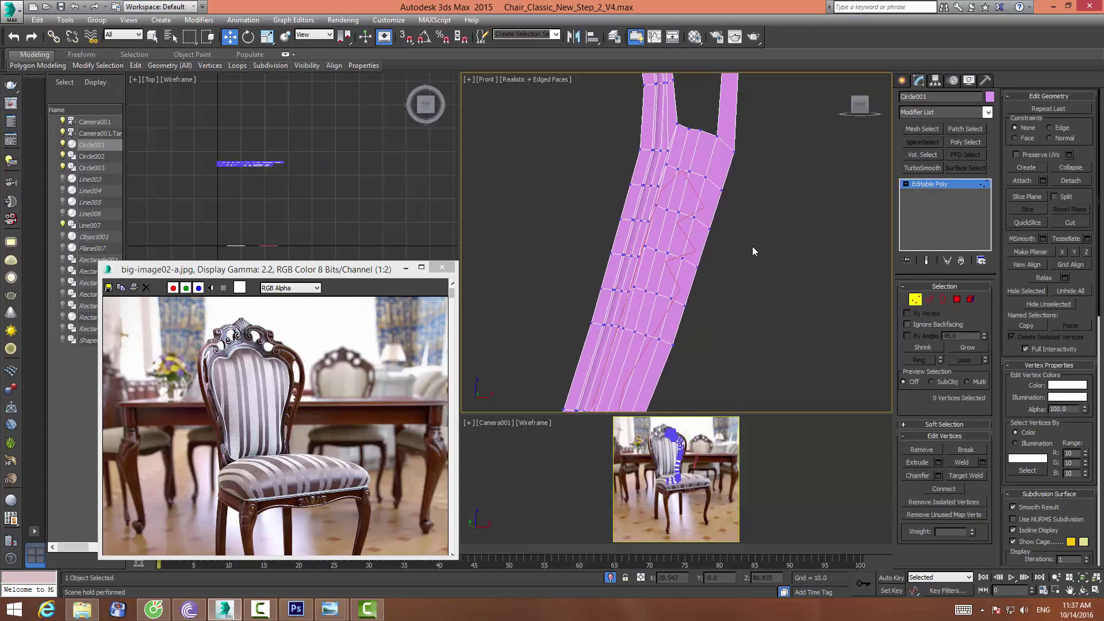
Select and inspect vertices on the new edge loops along the upright
left_click(689, 172)
left_click(694, 217, "ctrl")
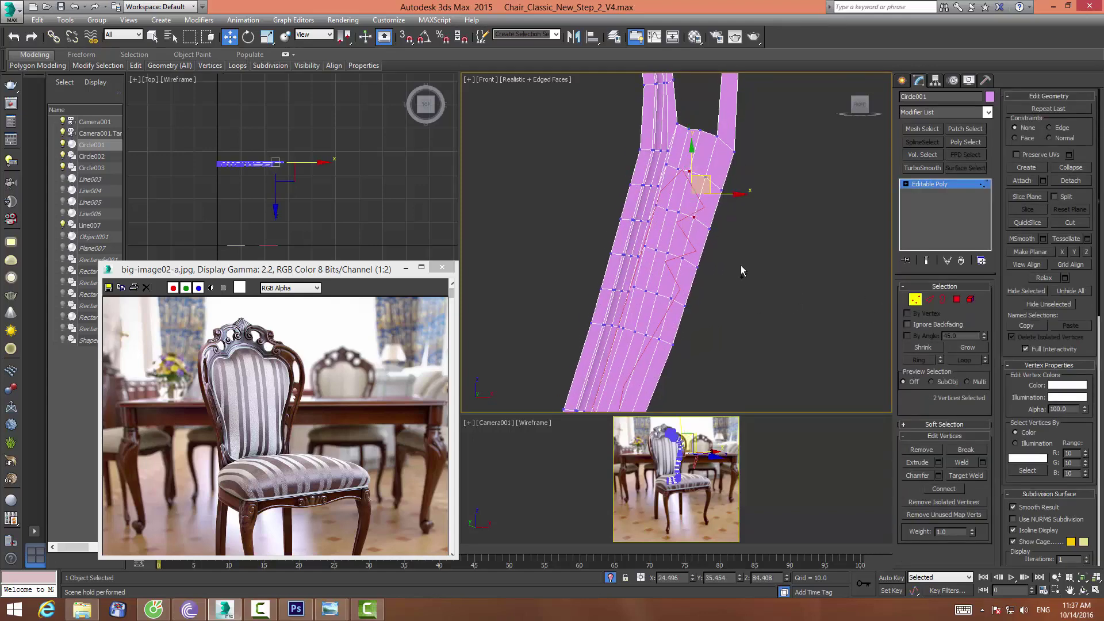
left_click(943, 489)
left_click(724, 282)
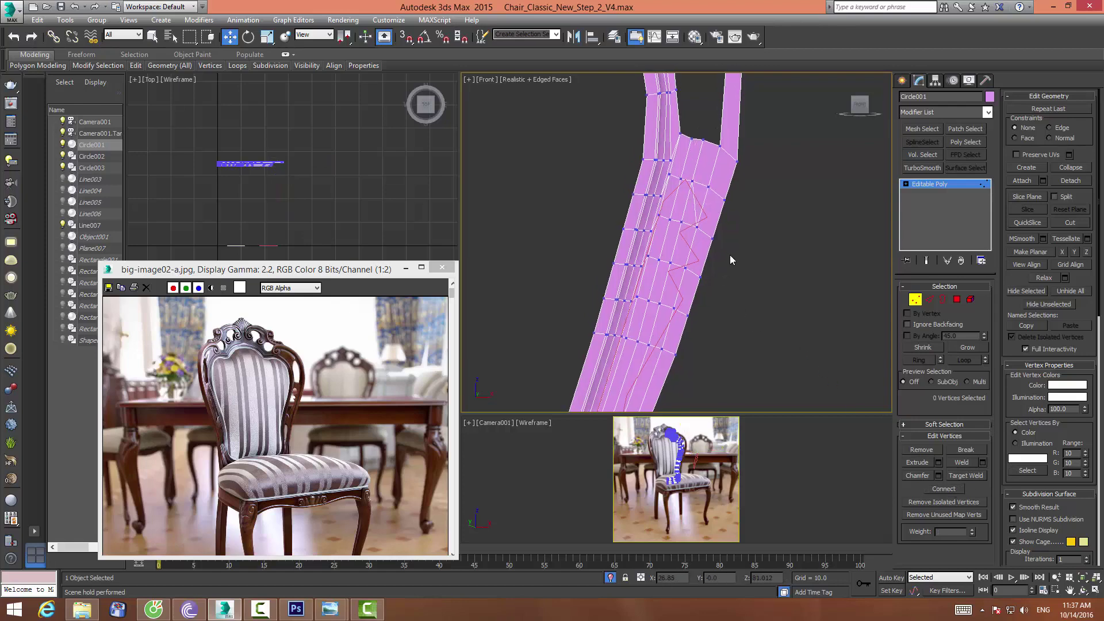
key("F10")
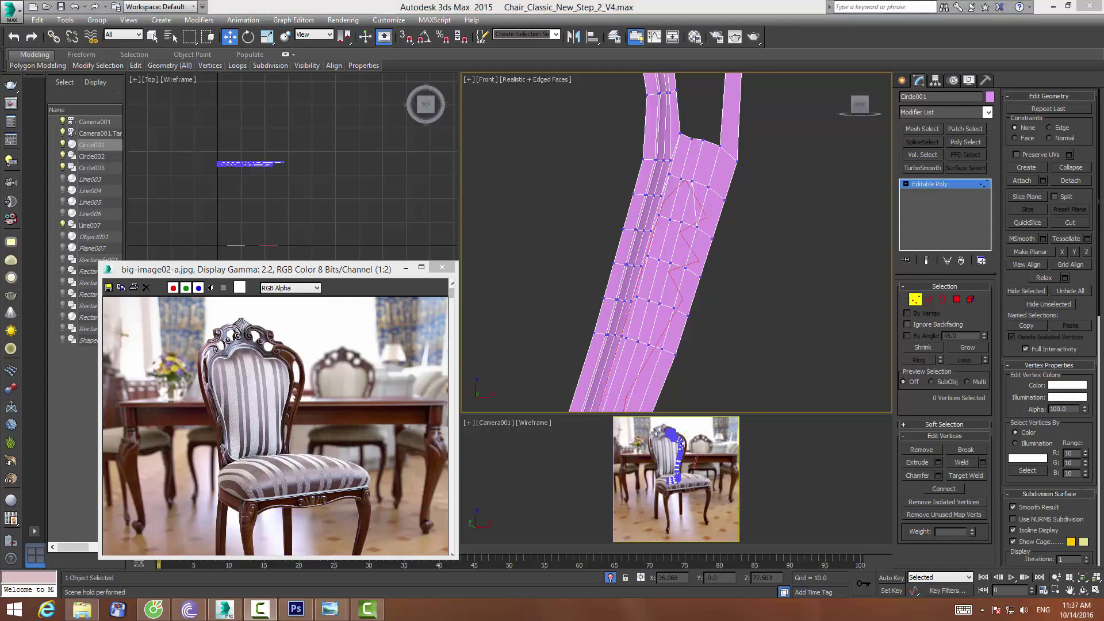
mouse_move(699, 343)
middle_mouse_down()
mouse_move(697, 247)
mouse_move(682, 247)
middle_mouse_up()
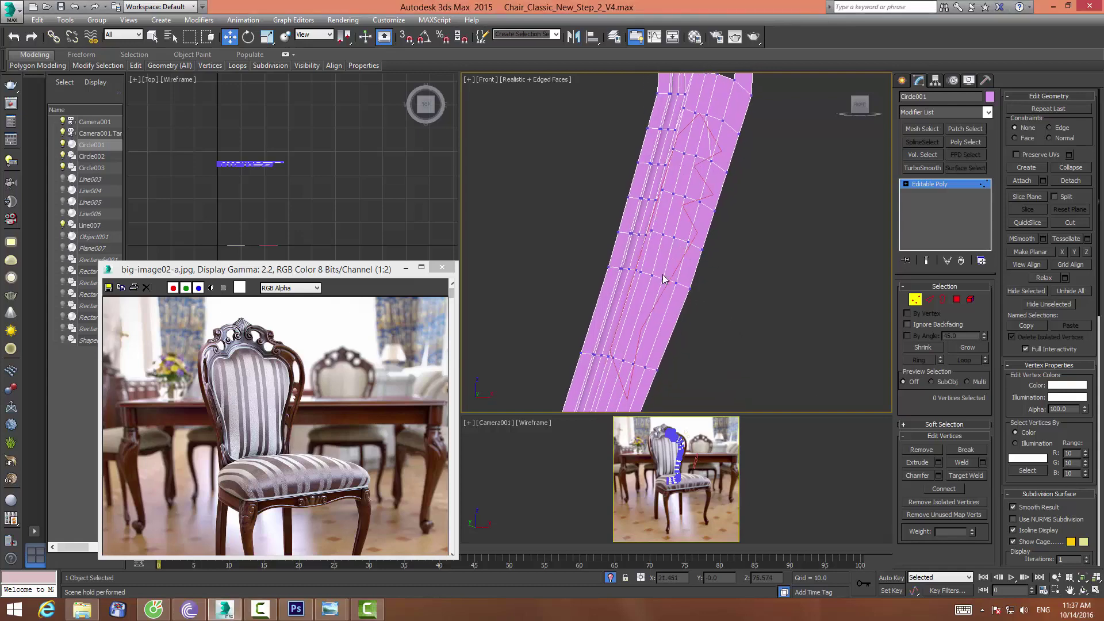
left_click(687, 242)
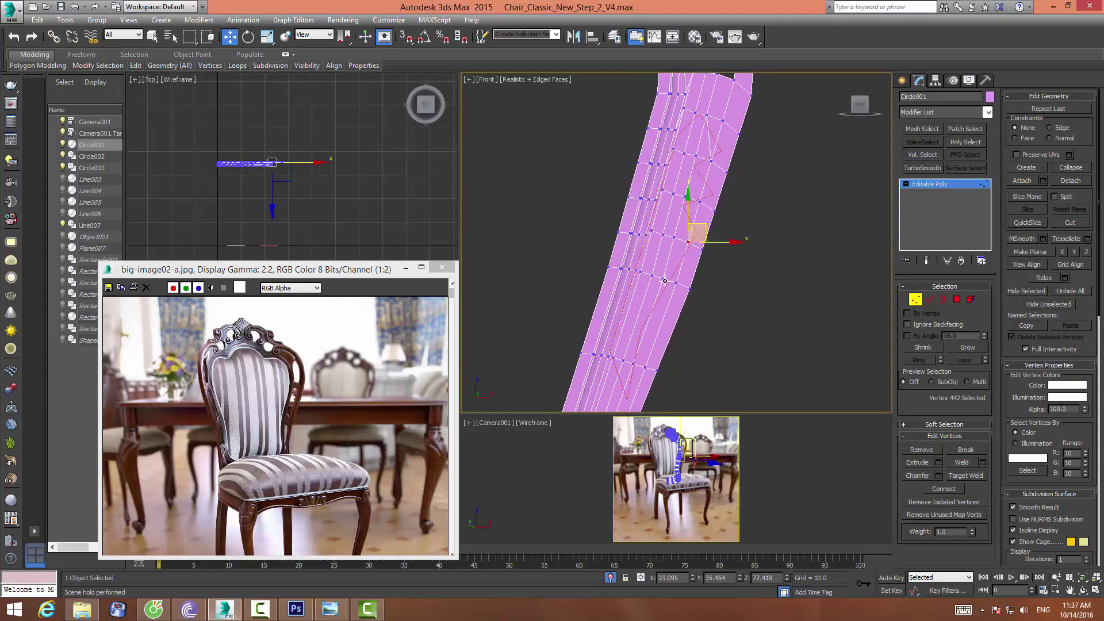
left_click(737, 296)
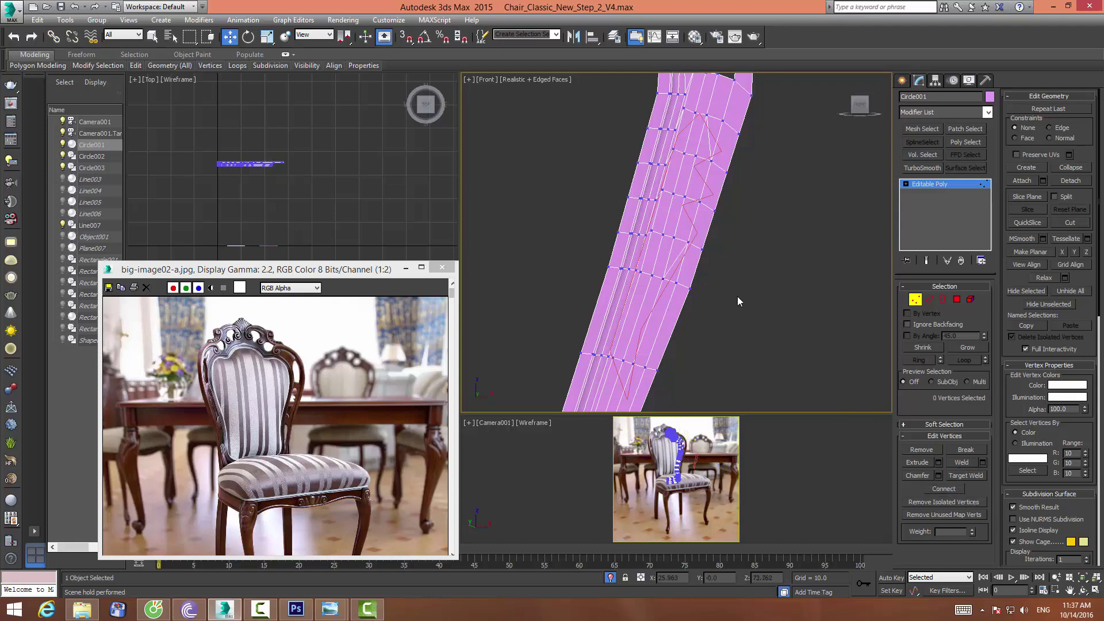
left_click(686, 242)
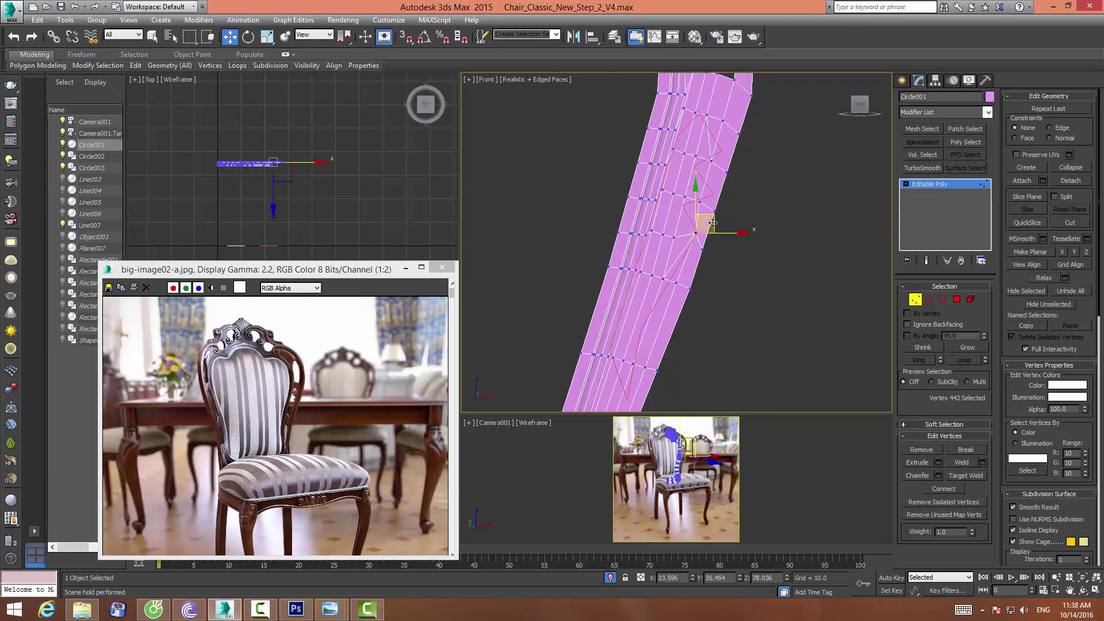
left_click(802, 231)
Drag upright vertices onto the zigzag outline, then marquee-select edges across the leg
left_click(685, 197)
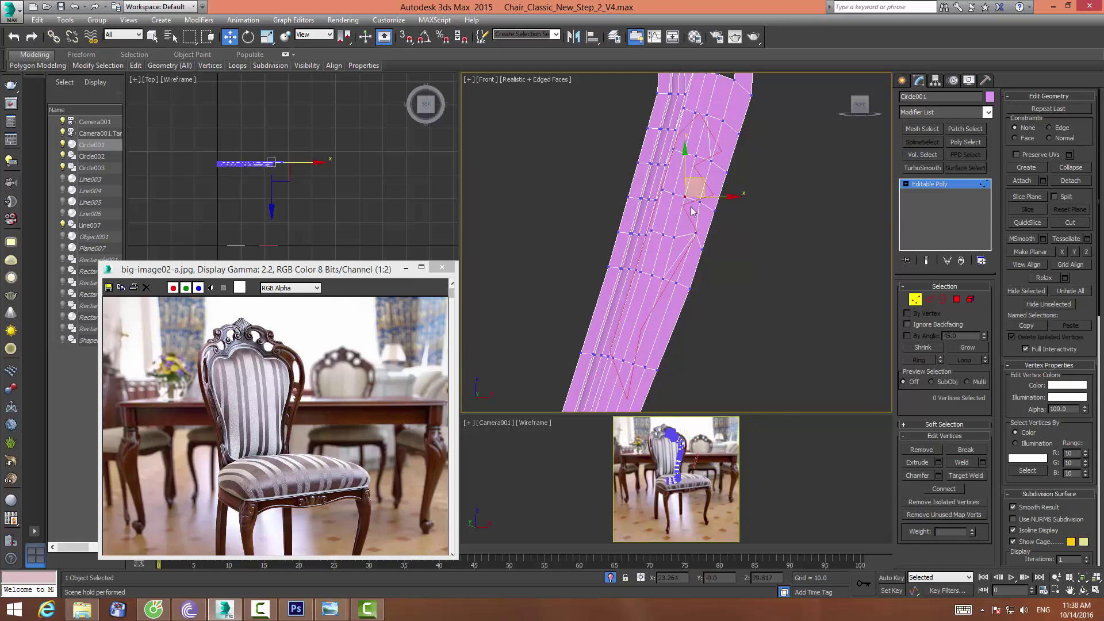
left_click_drag(702, 191, 703, 191)
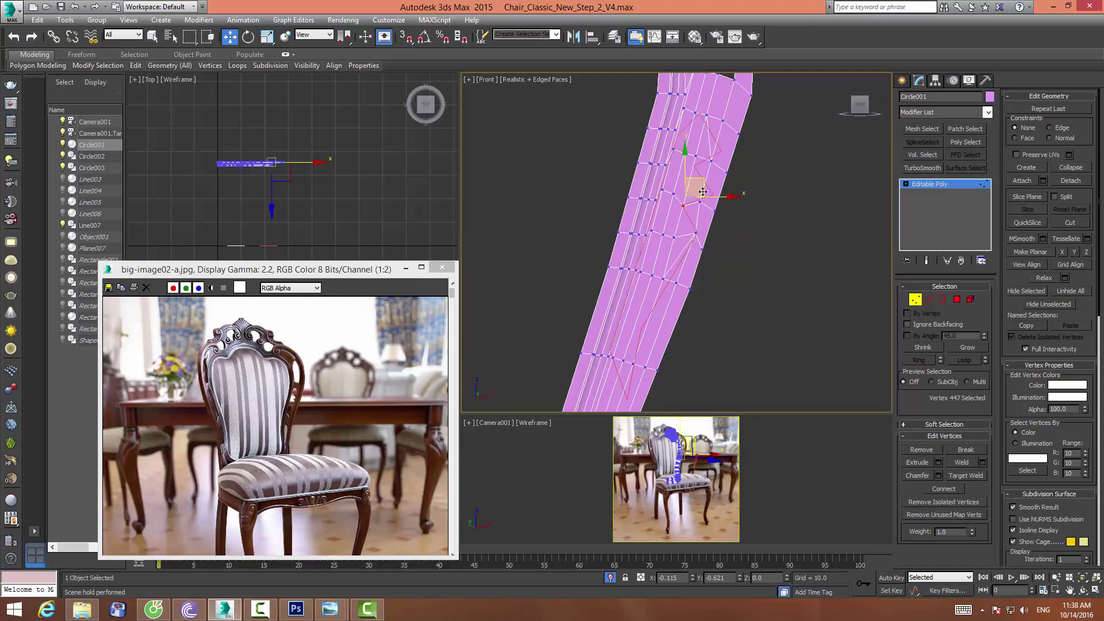
middle_click_drag(703, 192, 772, 190)
left_click(757, 278)
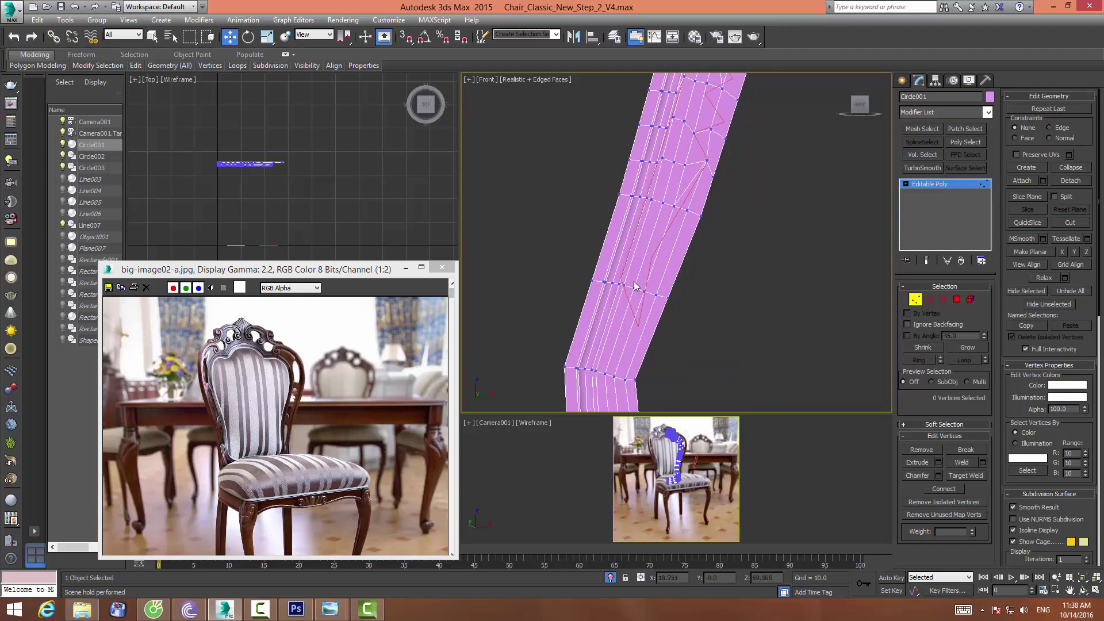
left_click_drag(632, 293, 657, 277)
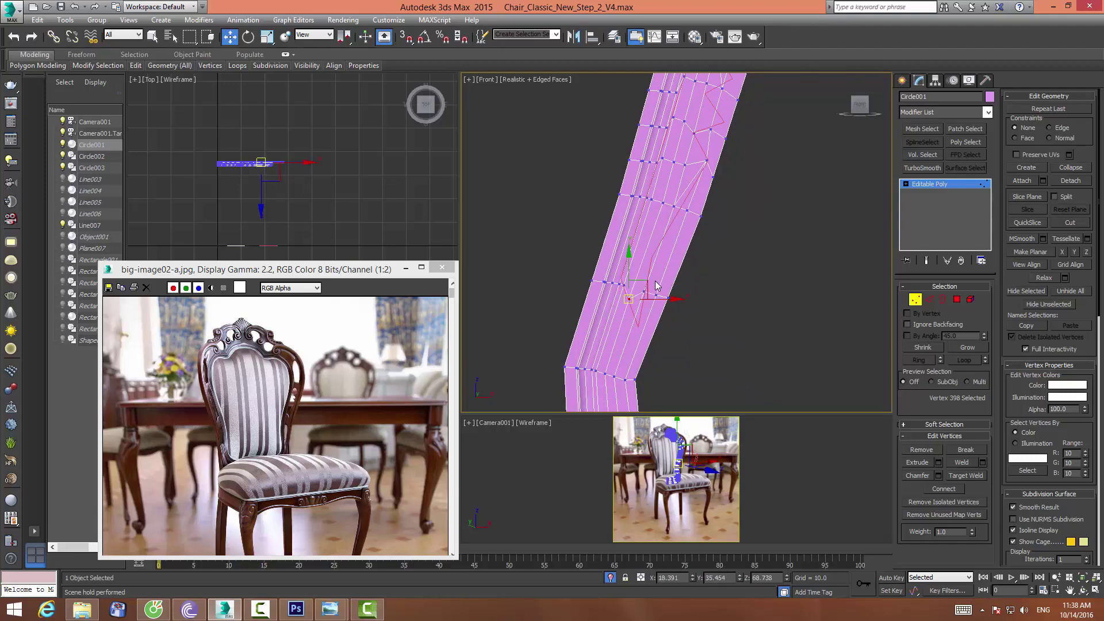
left_click(644, 291)
mouse_move(644, 292)
left_mouse_down()
mouse_move(651, 259)
mouse_move(646, 320)
left_mouse_up()
left_click(655, 296)
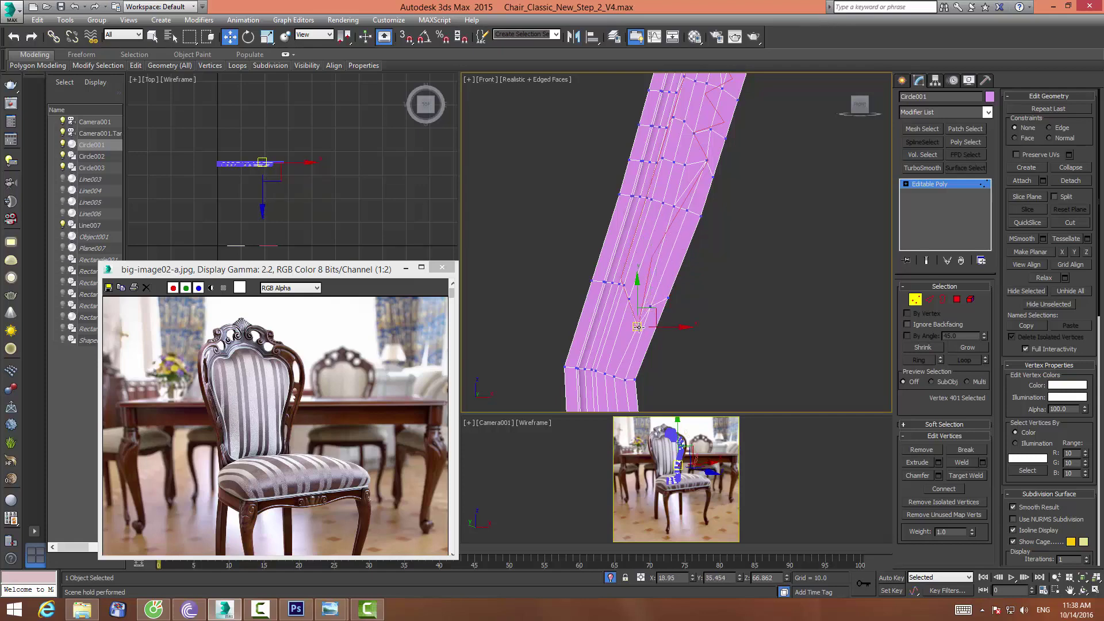
left_click(678, 305)
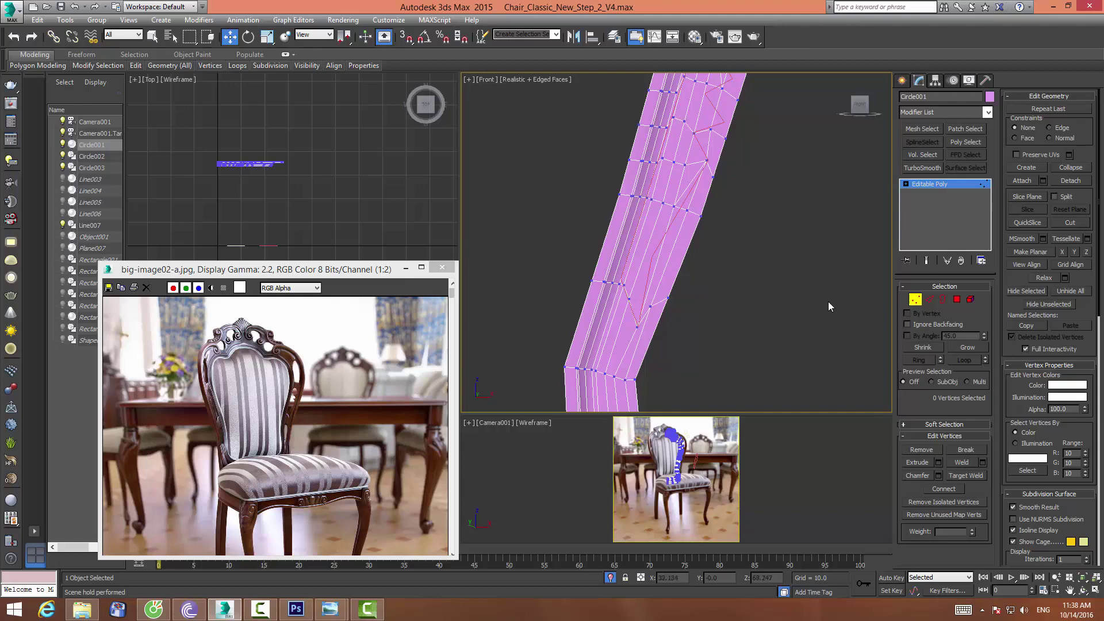
left_click_drag(657, 240, 699, 254)
Connect twelve edges across the leg with a single new edge loop
left_click(929, 300)
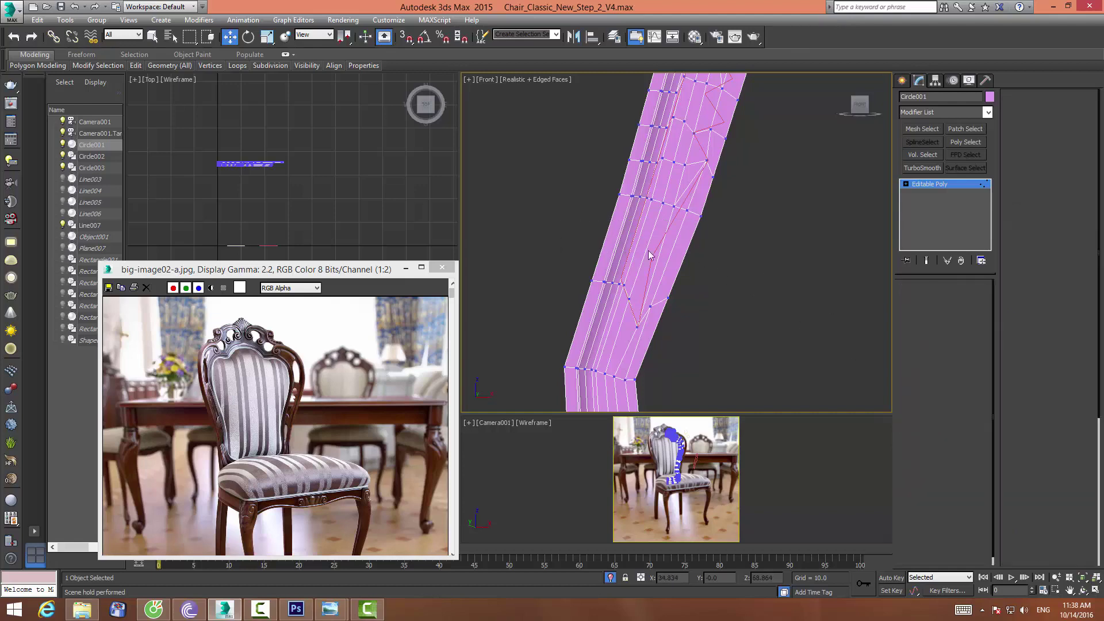
left_click_drag(574, 222, 715, 269)
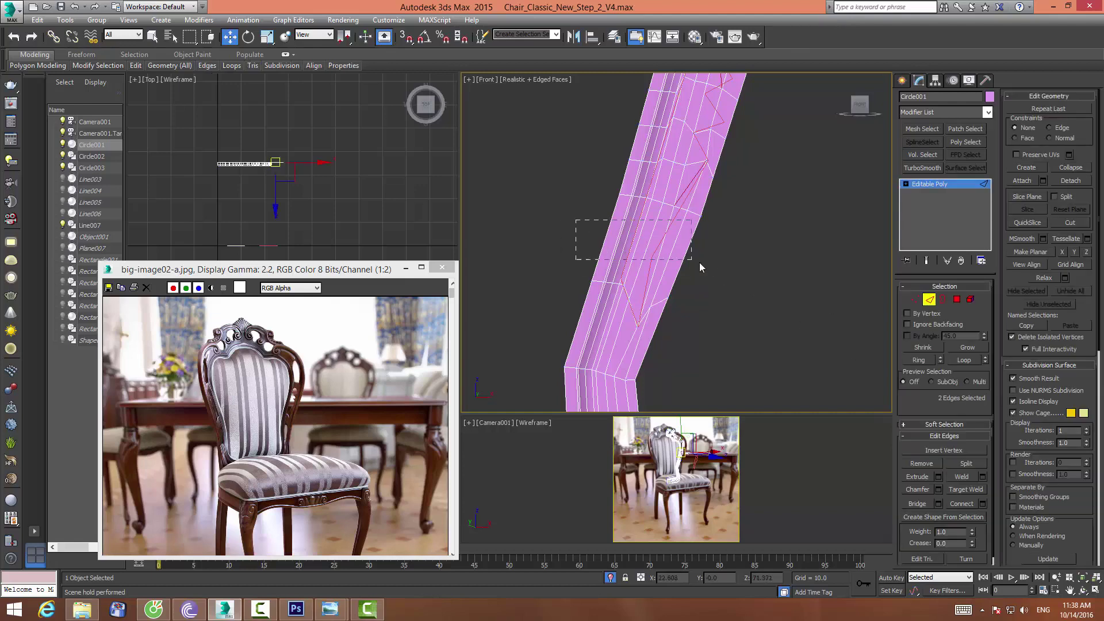
left_click(961, 500)
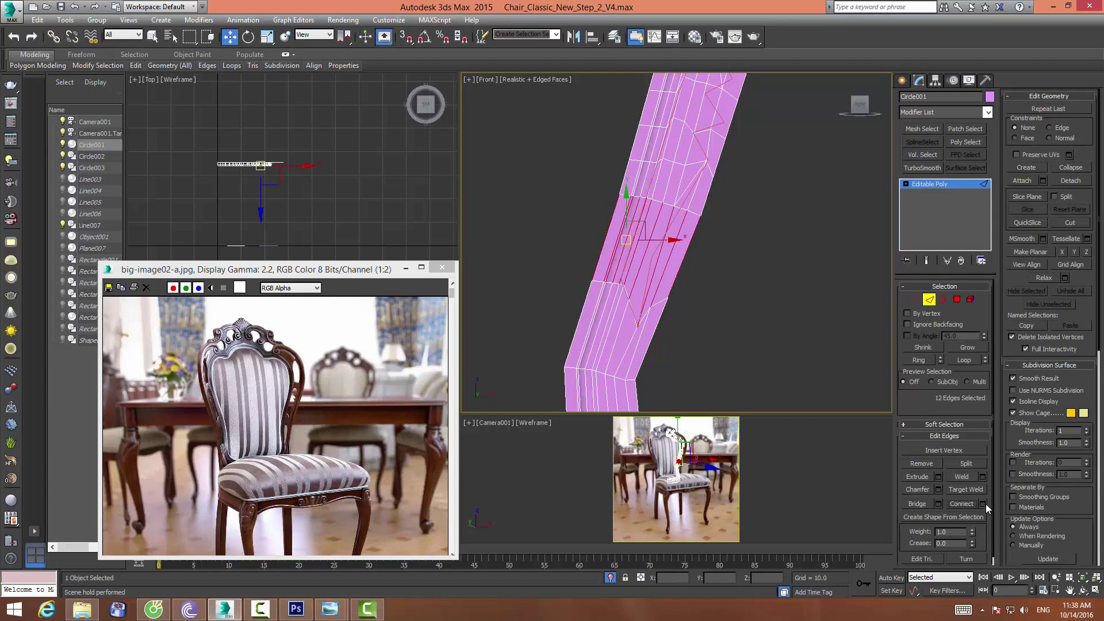
left_click(982, 504)
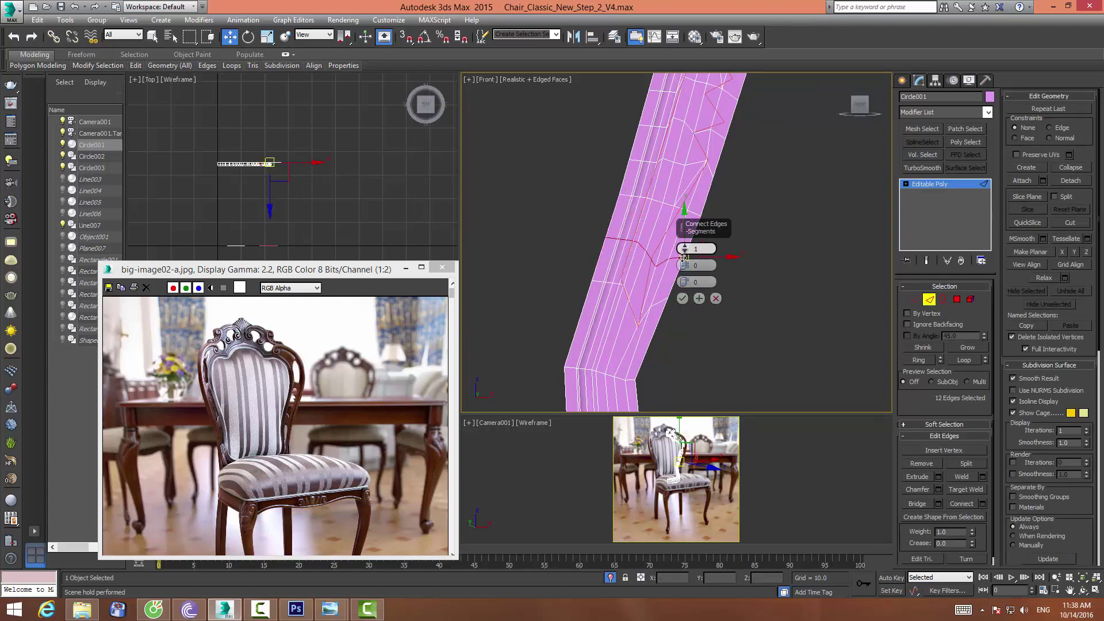
left_click(682, 299)
left_click(915, 299)
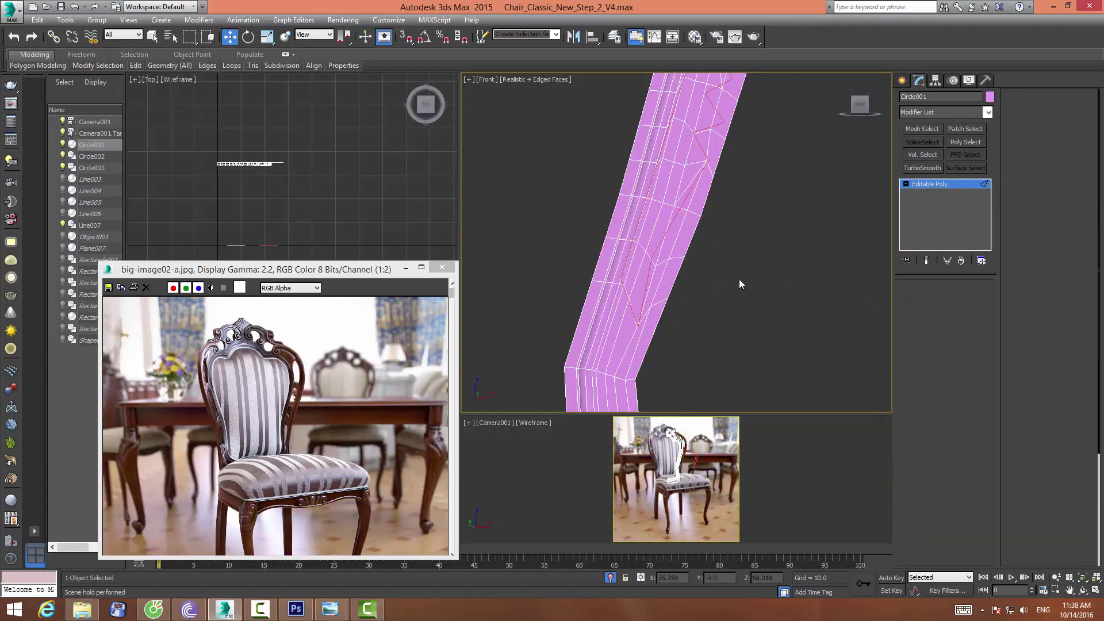
Select leg vertices and nudge one on the inner side into line
left_click(652, 266)
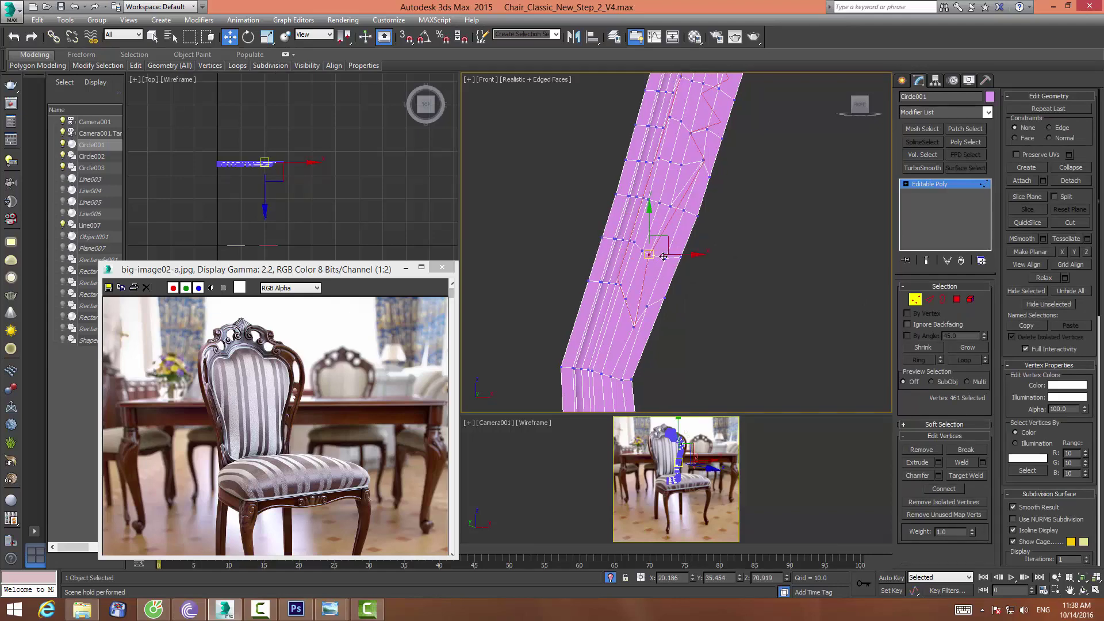
middle_click_drag(687, 257, 680, 286)
left_click(665, 247)
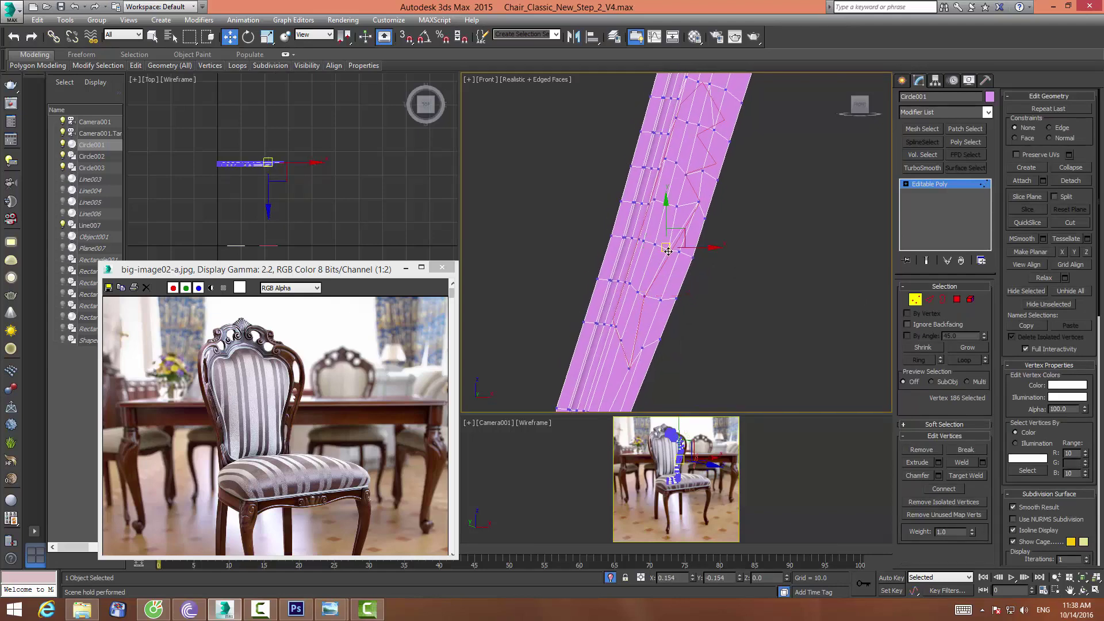
middle_click_drag(665, 247, 707, 270)
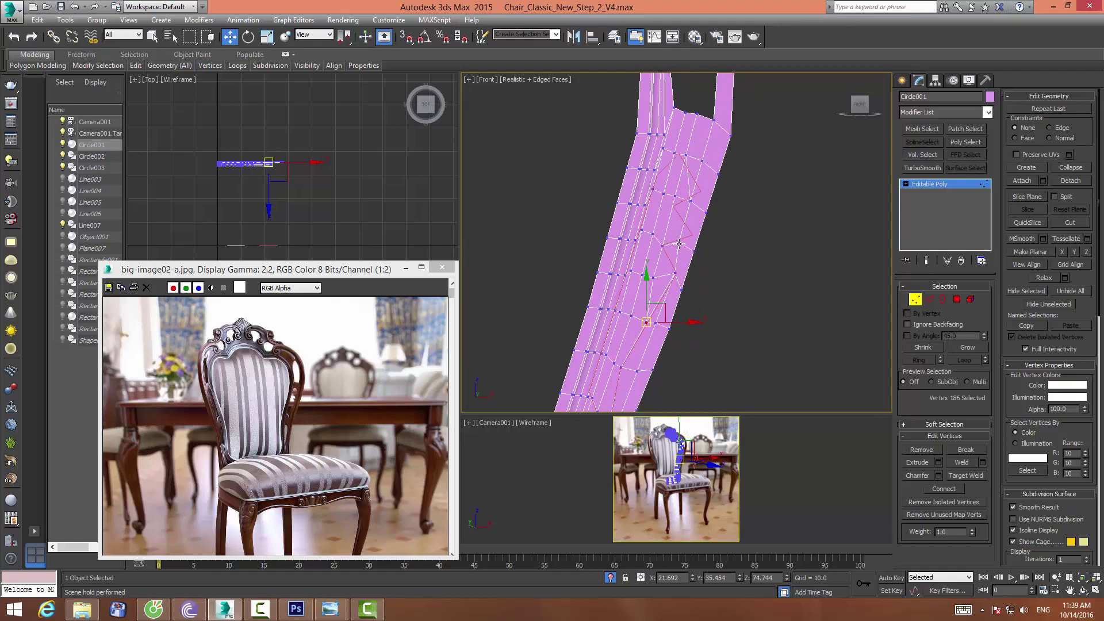
left_click(679, 244)
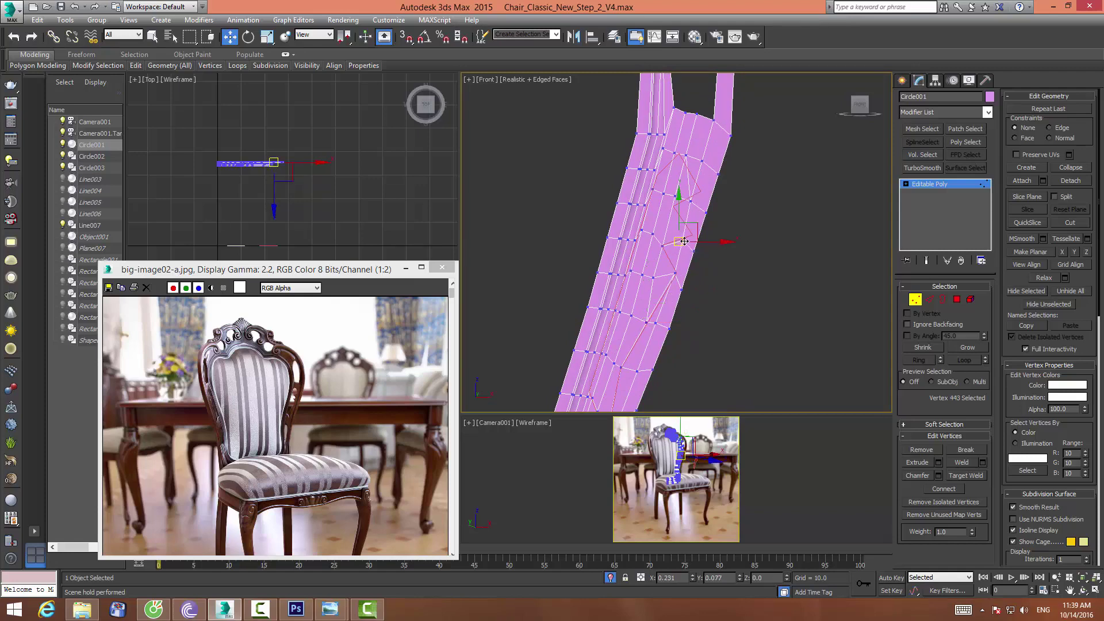
left_click_drag(690, 237, 690, 237)
middle_click_drag(693, 196, 694, 218)
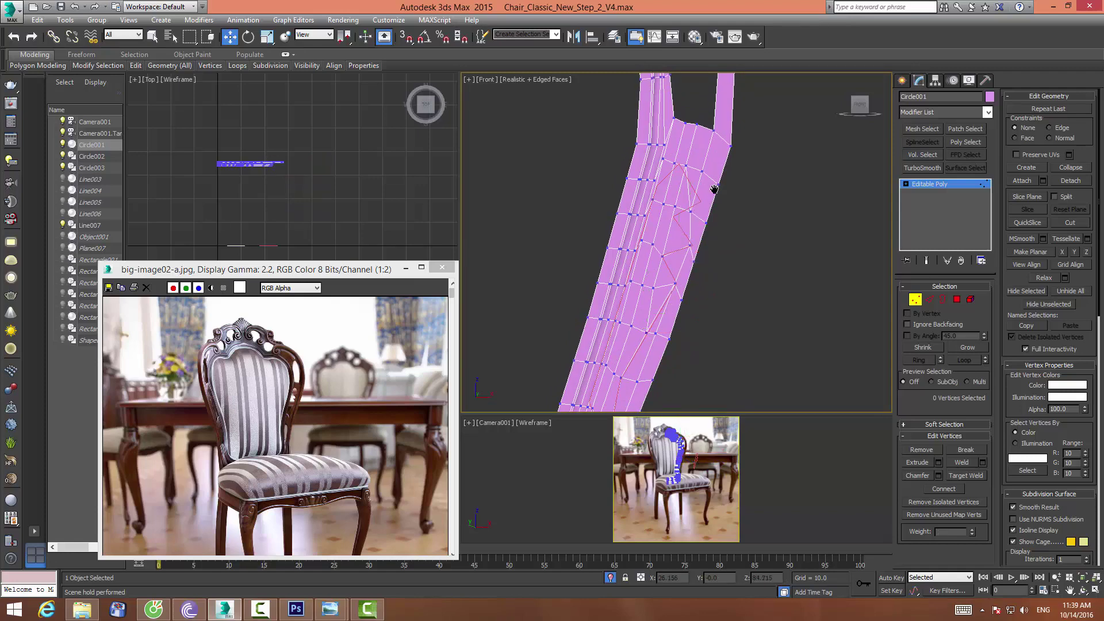
left_click(676, 176)
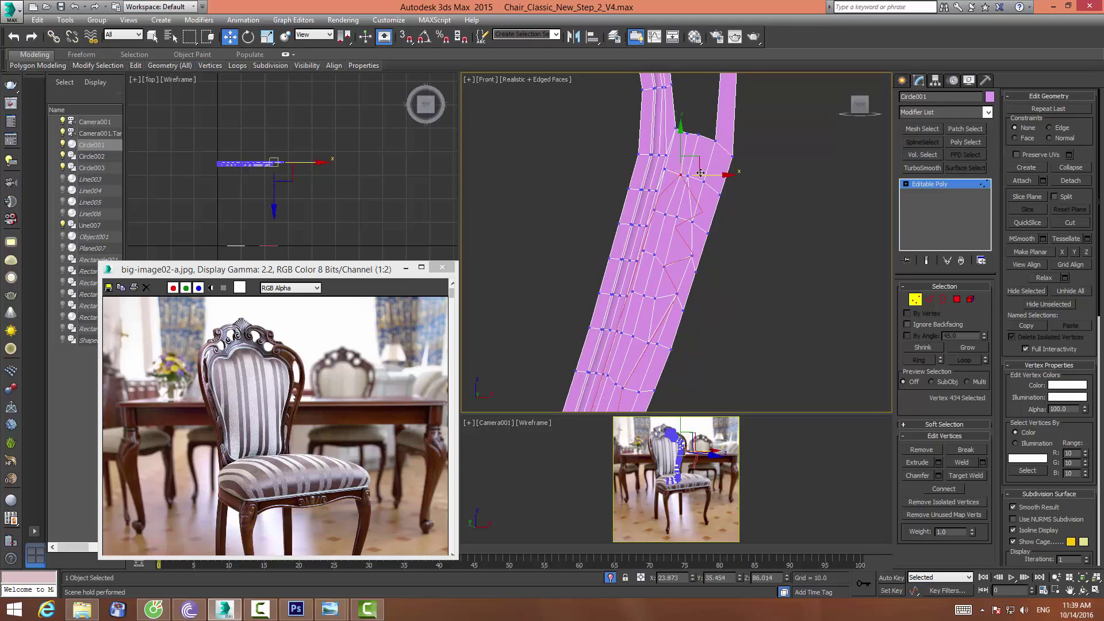
Join pairs of leg vertices with new edges using Connect
left_click(655, 211, "ctrl")
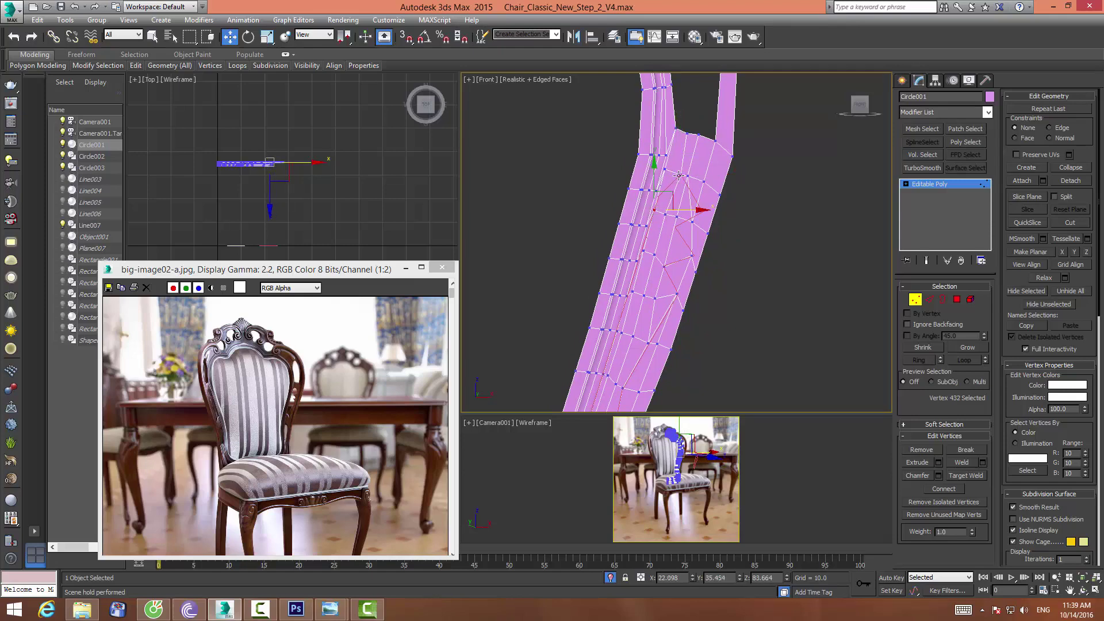
middle_click_drag(695, 292, 707, 239)
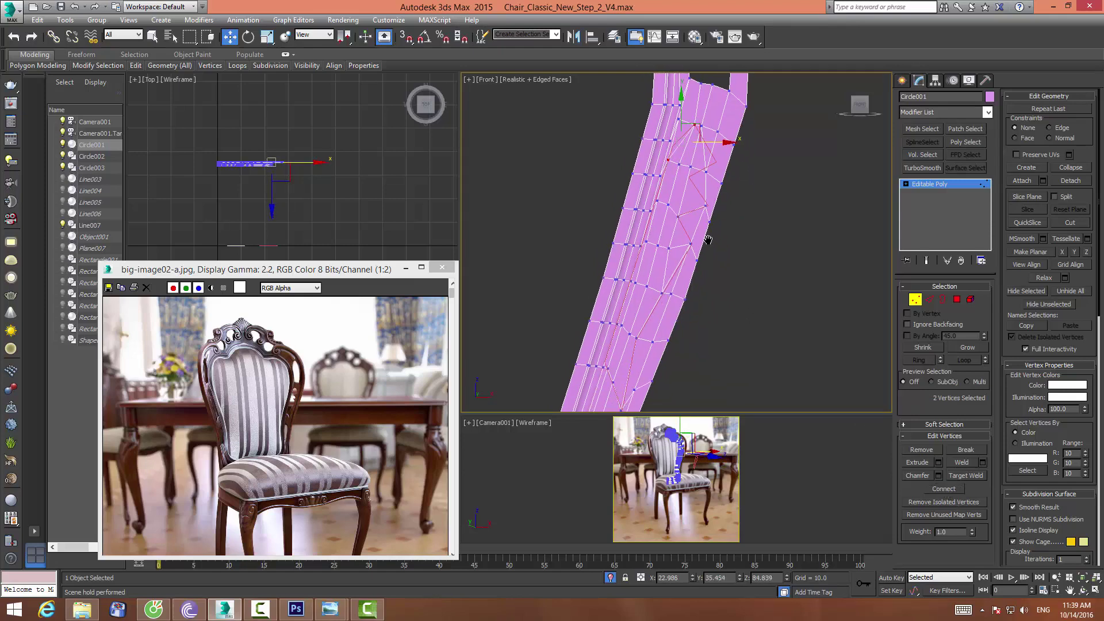
left_click(722, 250)
middle_click_drag(749, 203, 730, 246)
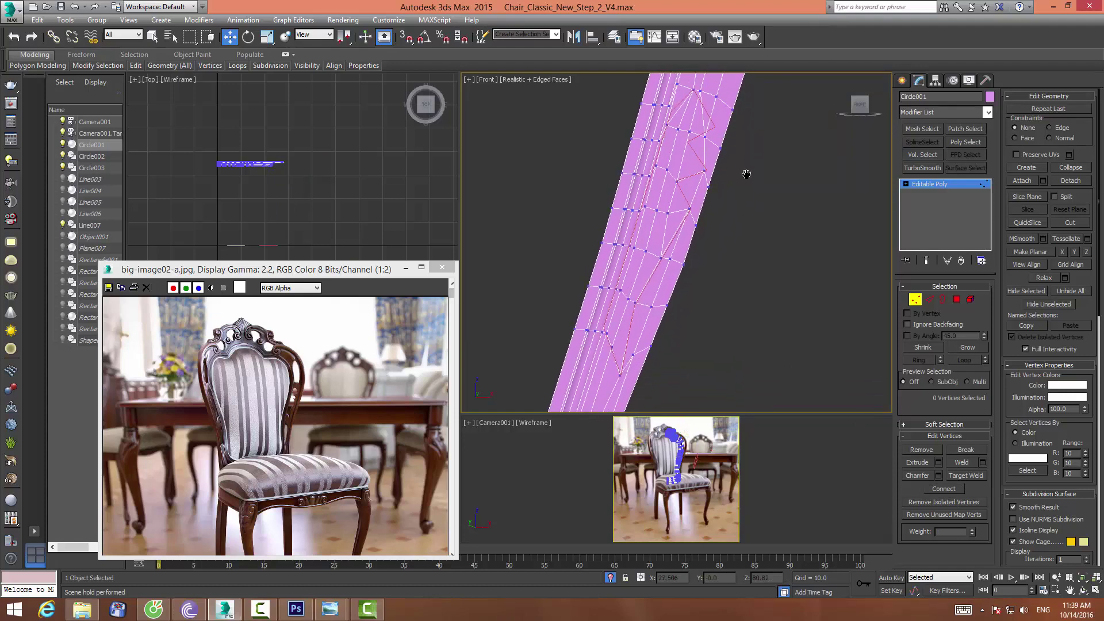
left_click(668, 236)
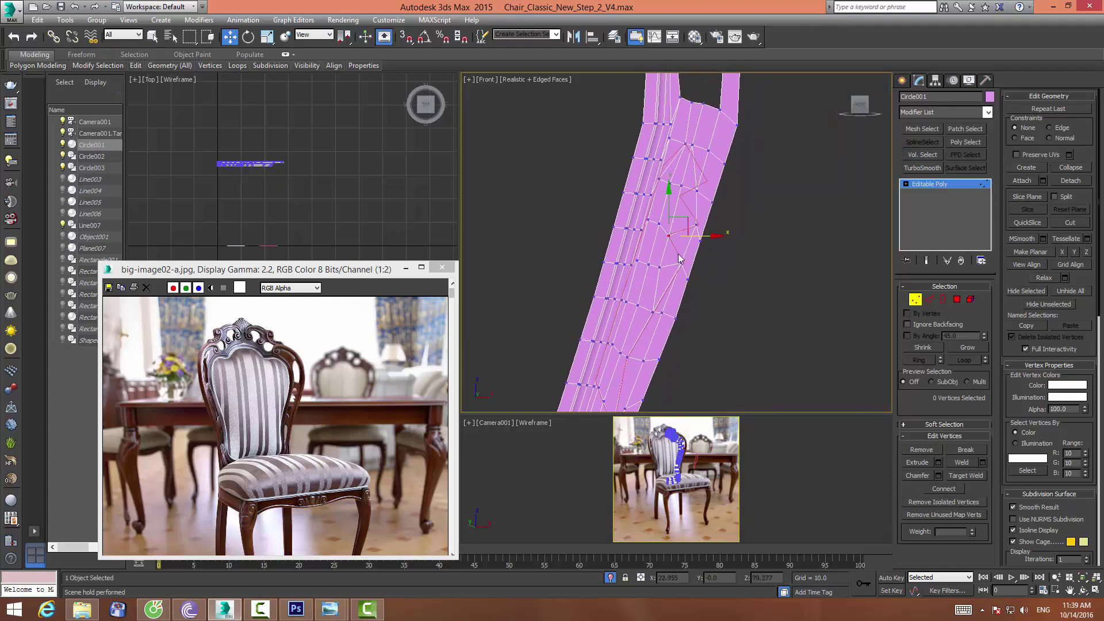
left_click(681, 262, "ctrl")
left_click(943, 489)
middle_click_drag(741, 284, 729, 312)
left_click(670, 216)
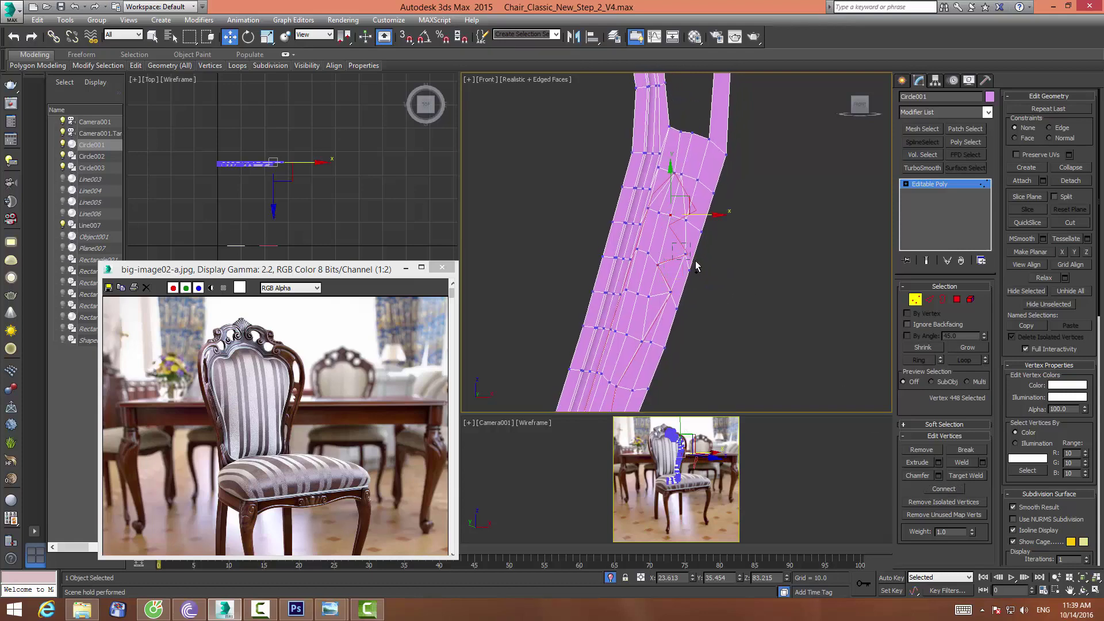
left_click_drag(674, 244, 695, 264, "ctrl")
left_click(947, 489)
left_click(793, 342)
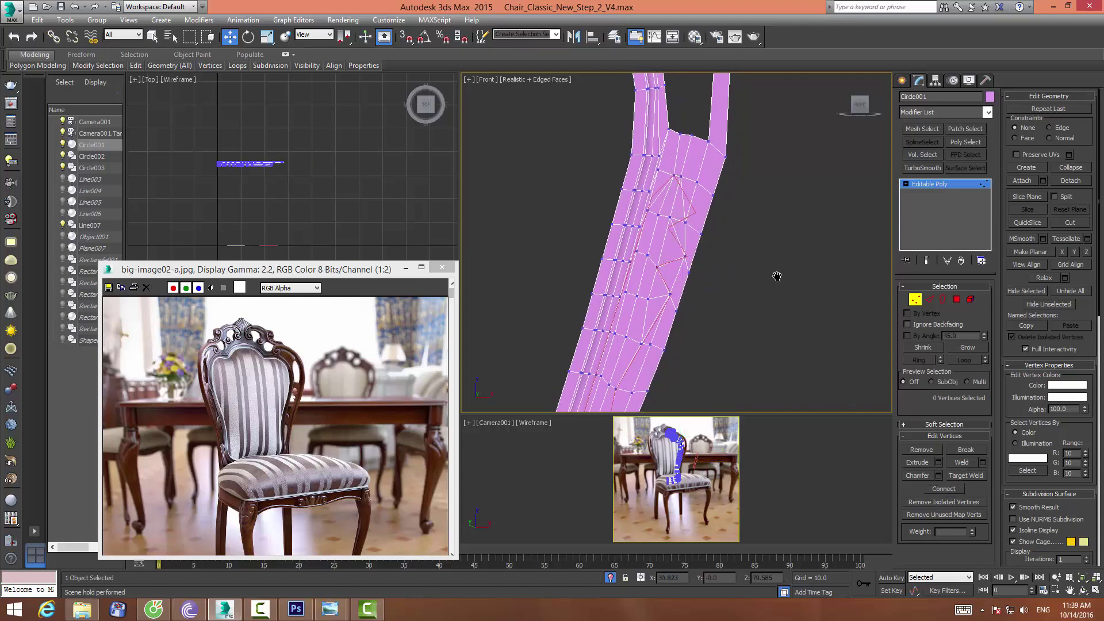
middle_click_drag(786, 262, 784, 278)
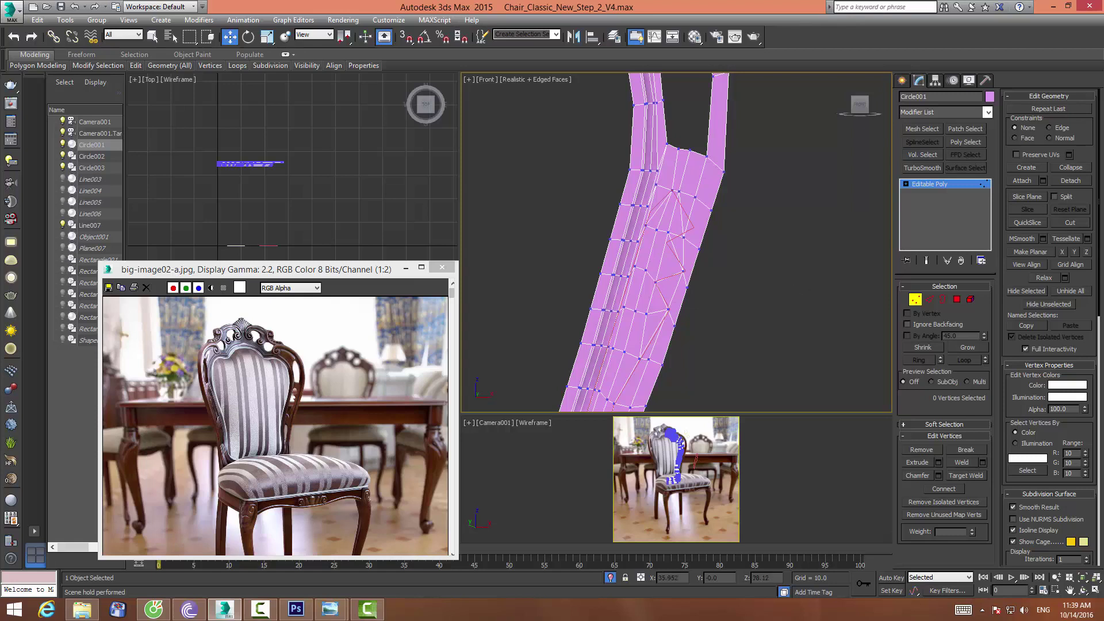
Lower more vertices on the leg's right side onto the zigzag lines
left_click(645, 230)
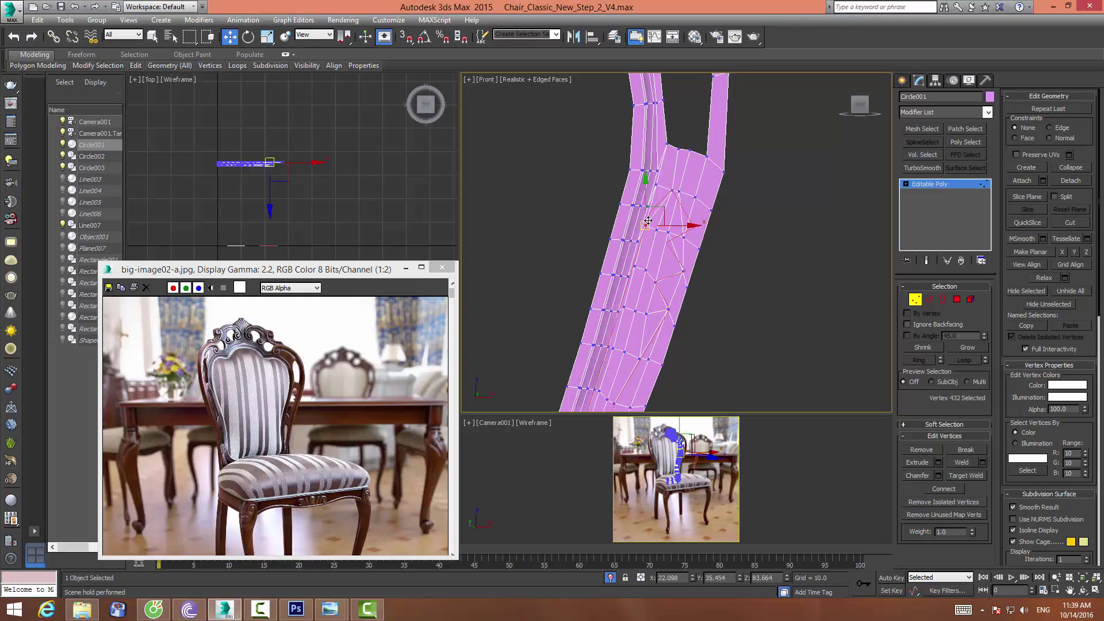
left_click(742, 199)
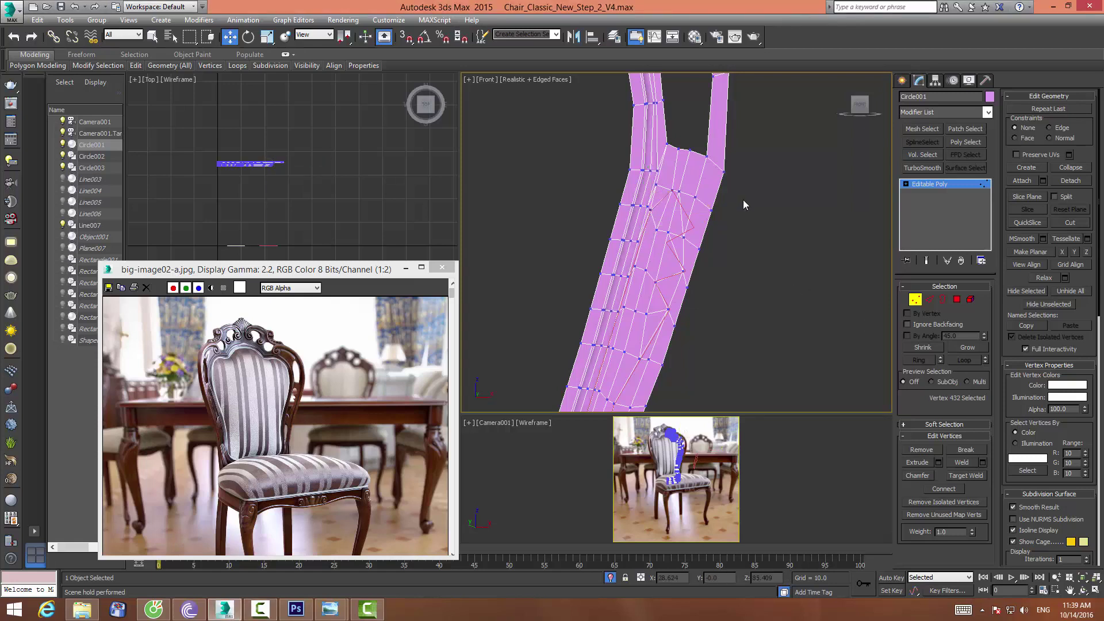
left_click(684, 238)
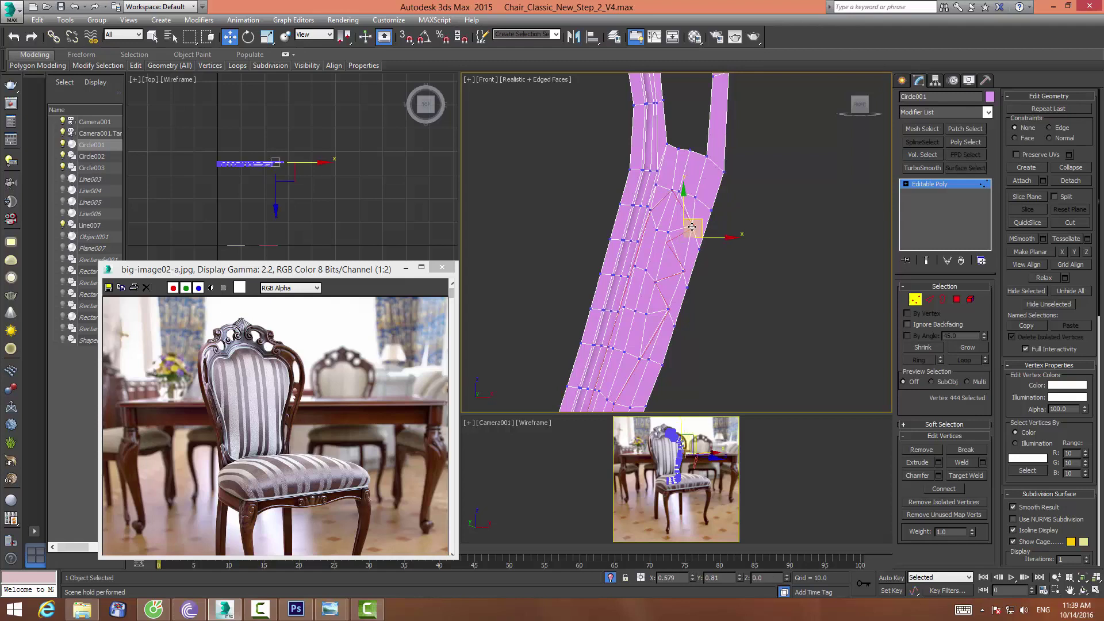
left_click(668, 233)
left_click_drag(665, 245, 663, 258)
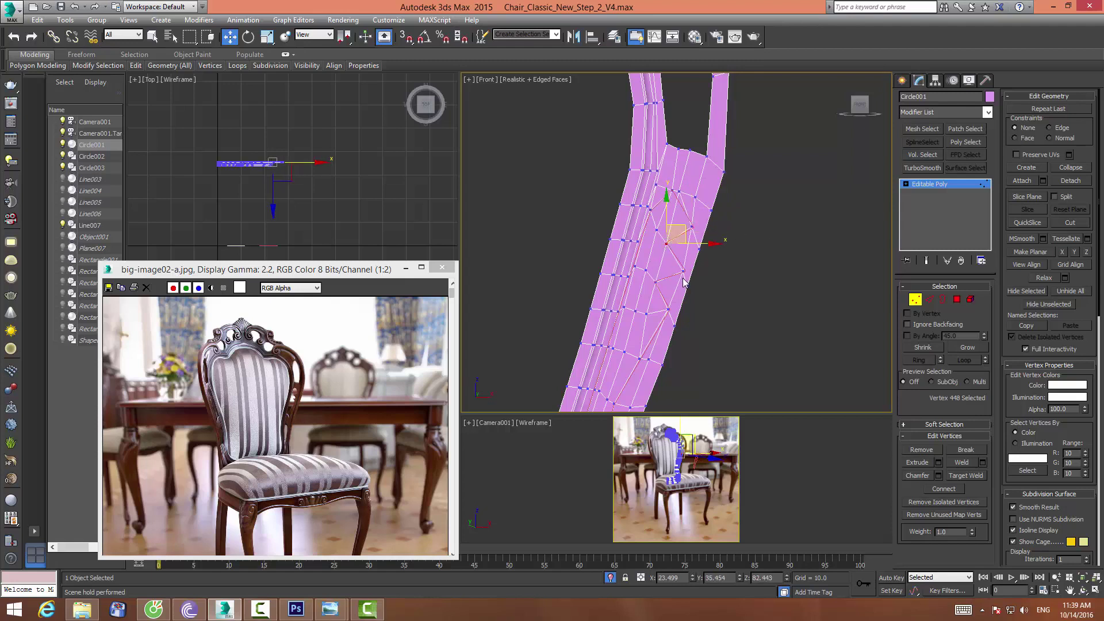
left_click(693, 271)
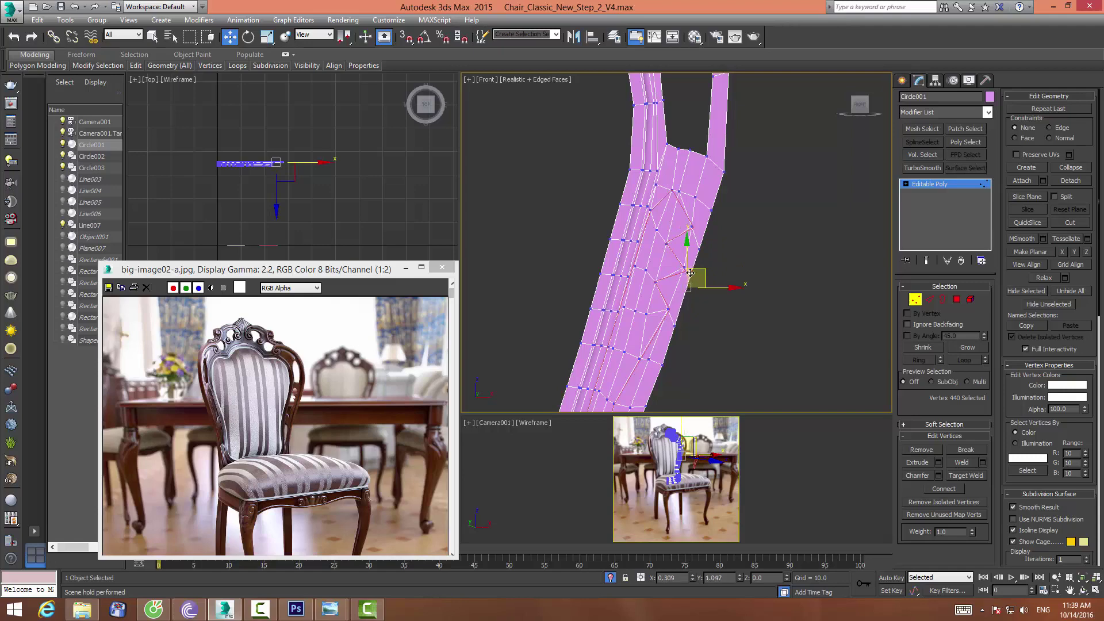
left_click(694, 337)
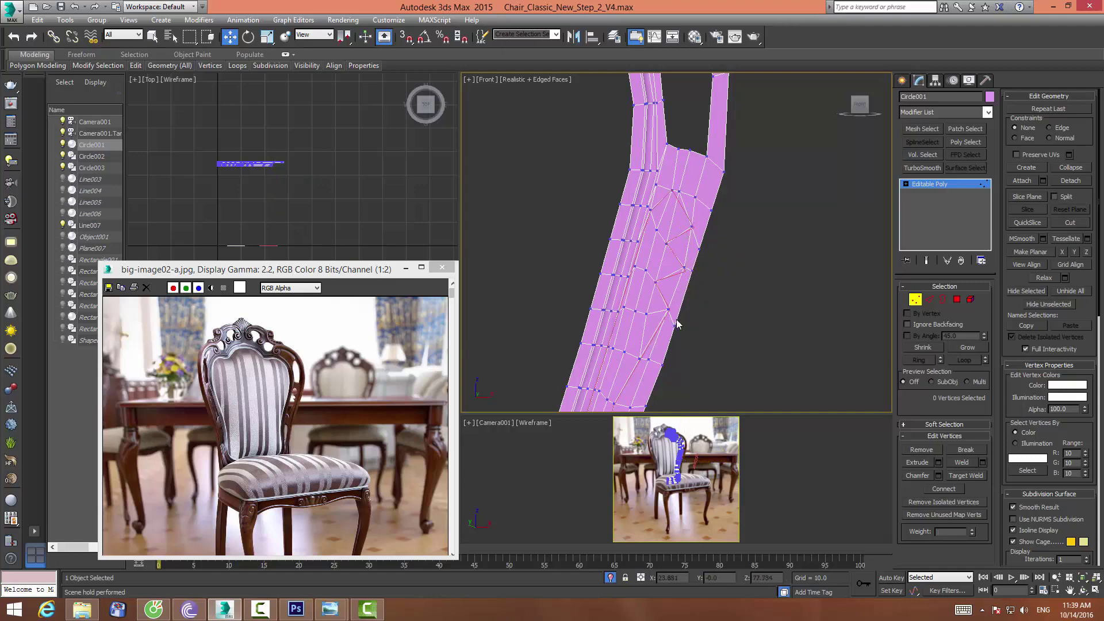
left_click(675, 316)
middle_click_drag(691, 340, 722, 296)
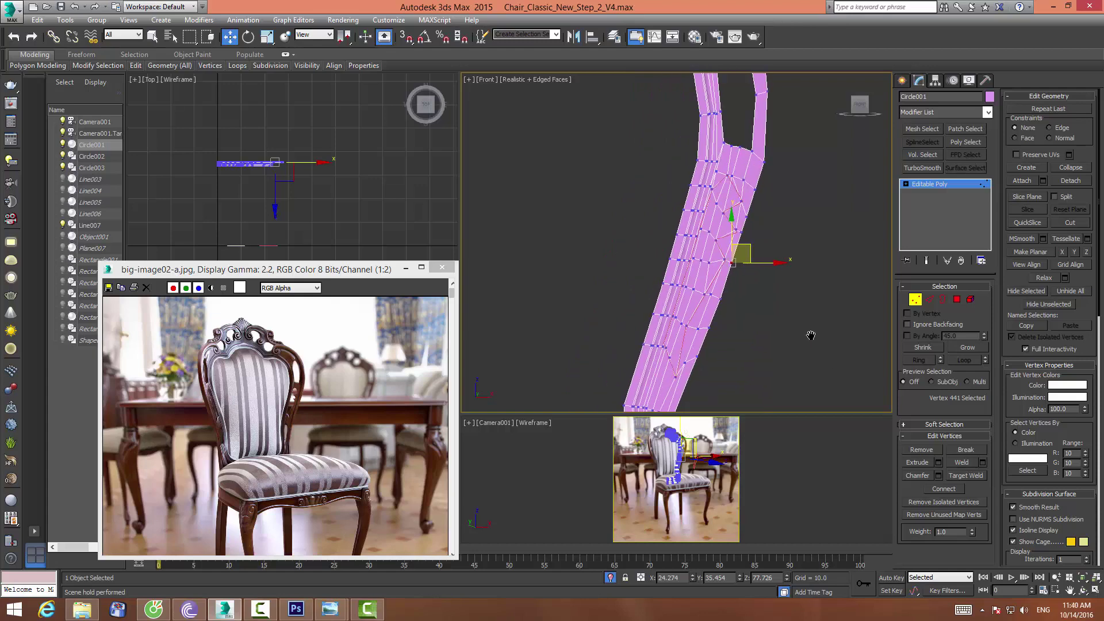
middle_click_drag(808, 333, 813, 278)
scroll(839, 314, "down", 2)
In Polygon mode, select the faces inside the zigzag outline on the upright
left_click(956, 300)
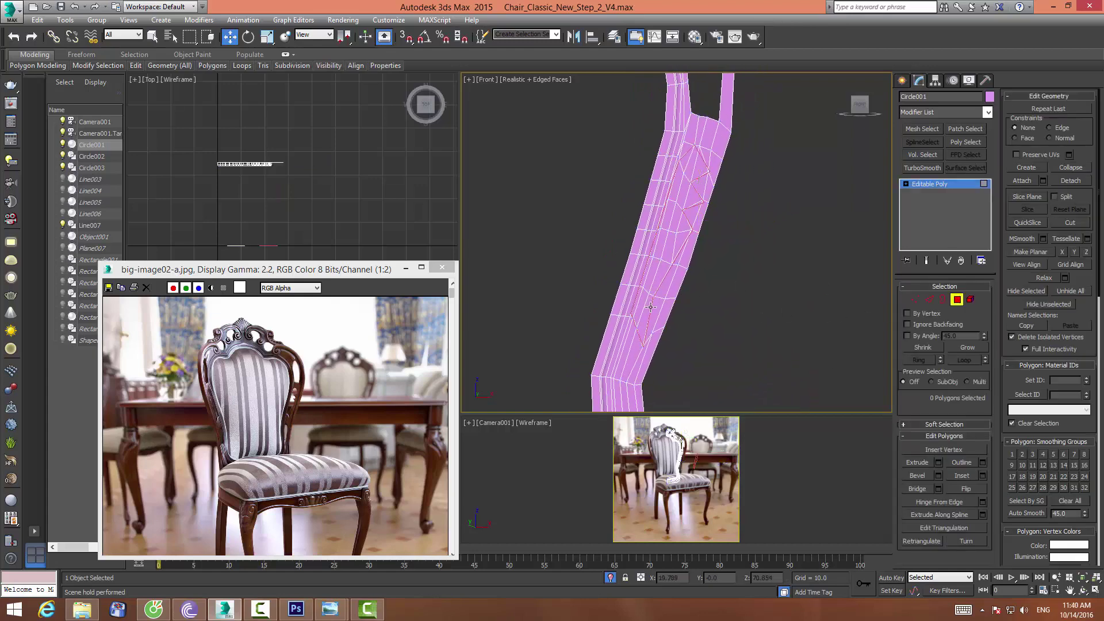
left_click(641, 309)
left_click(643, 296, "ctrl")
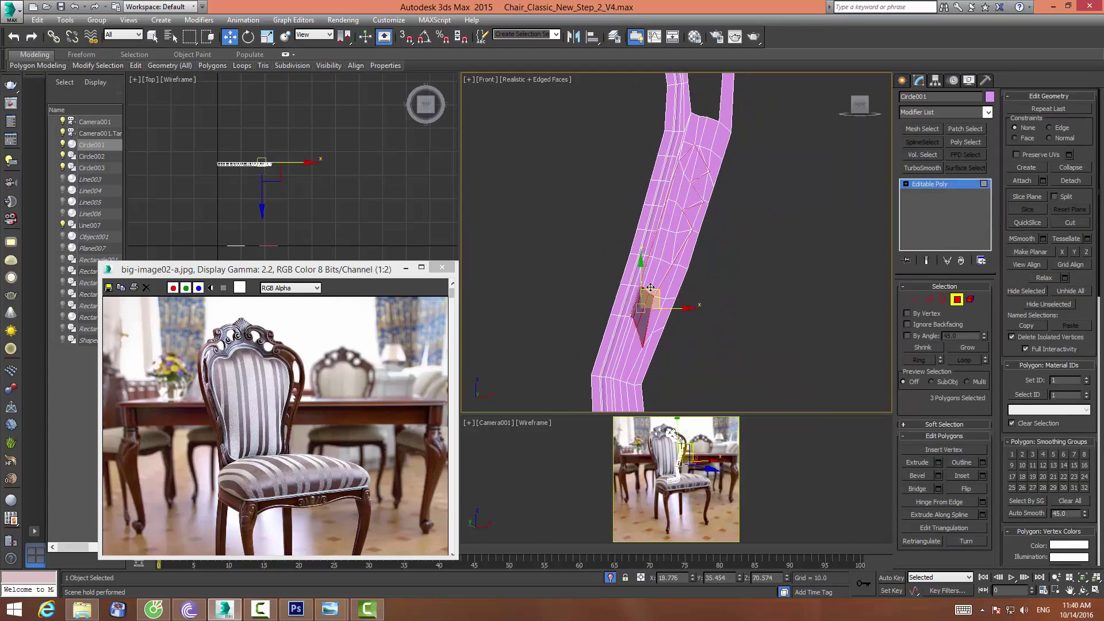
left_click(662, 278, "ctrl")
left_click(656, 265, "ctrl")
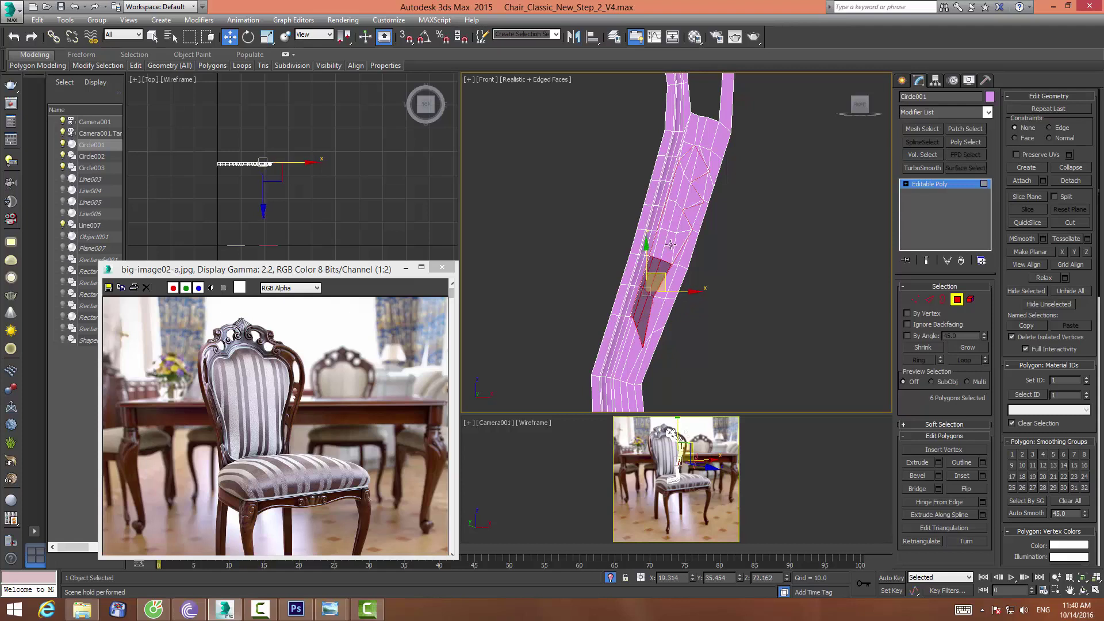
left_click(668, 248, "ctrl")
left_click(678, 223, "ctrl")
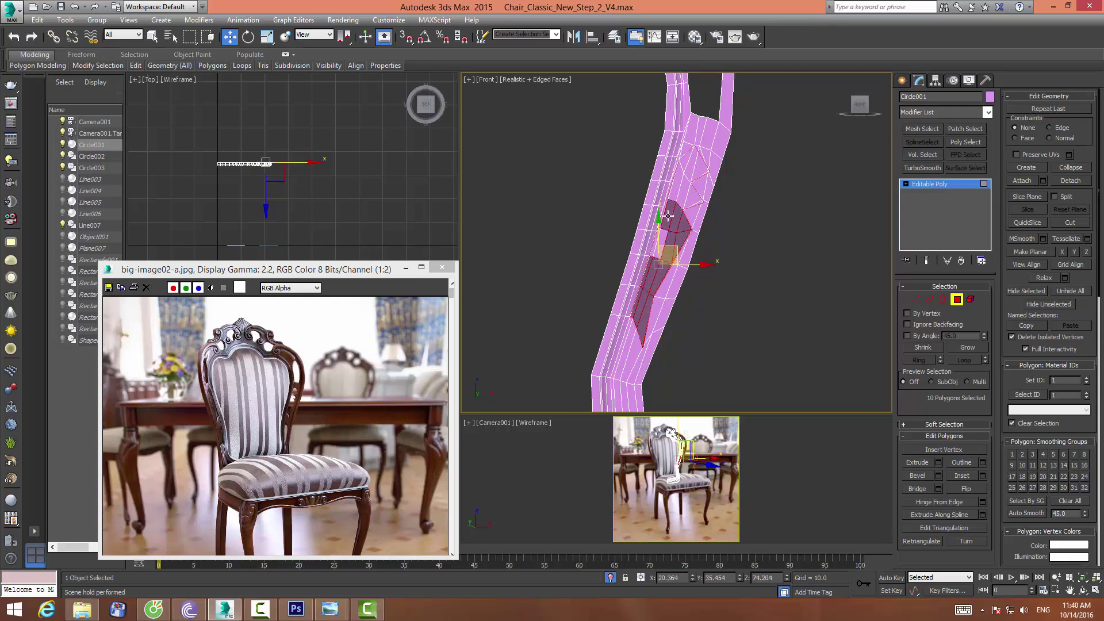
left_click(660, 233, "ctrl")
left_click(658, 253, "ctrl")
Add the remaining inner faces, delete them, then delete the leftover polygon
scroll(676, 244, "up", 2)
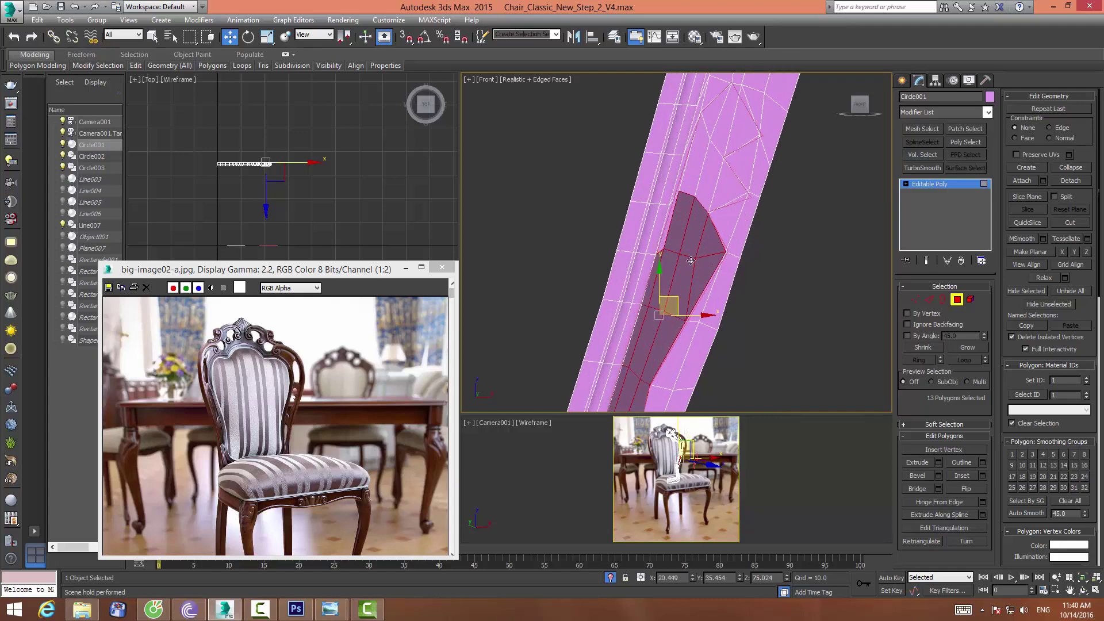
left_click(660, 236, "ctrl")
middle_click_drag(702, 210, 653, 284)
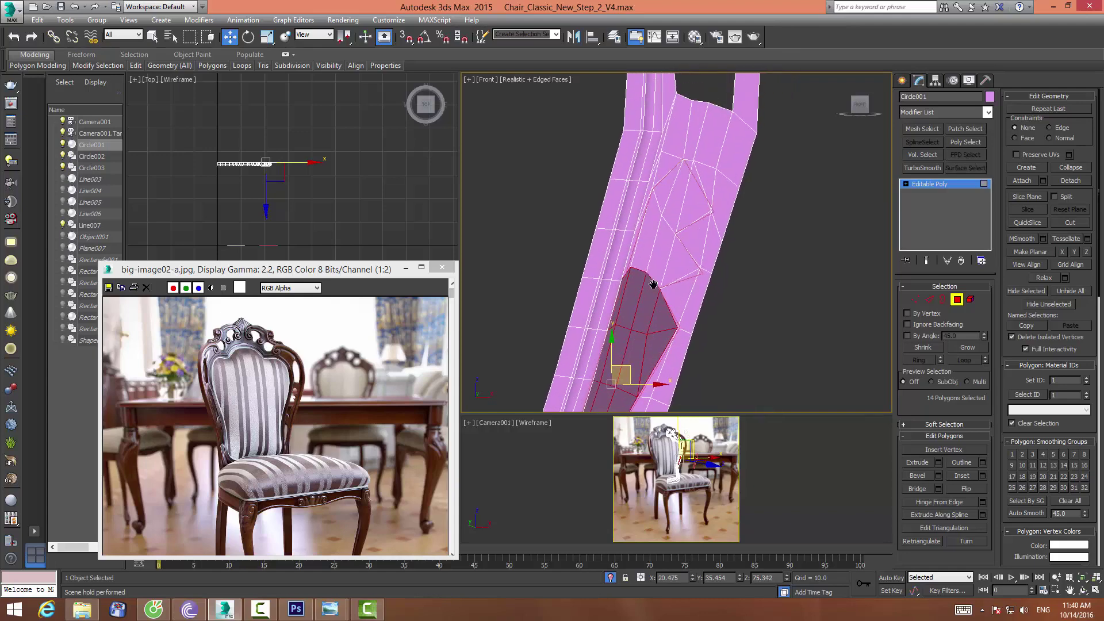
left_click(636, 257, "ctrl")
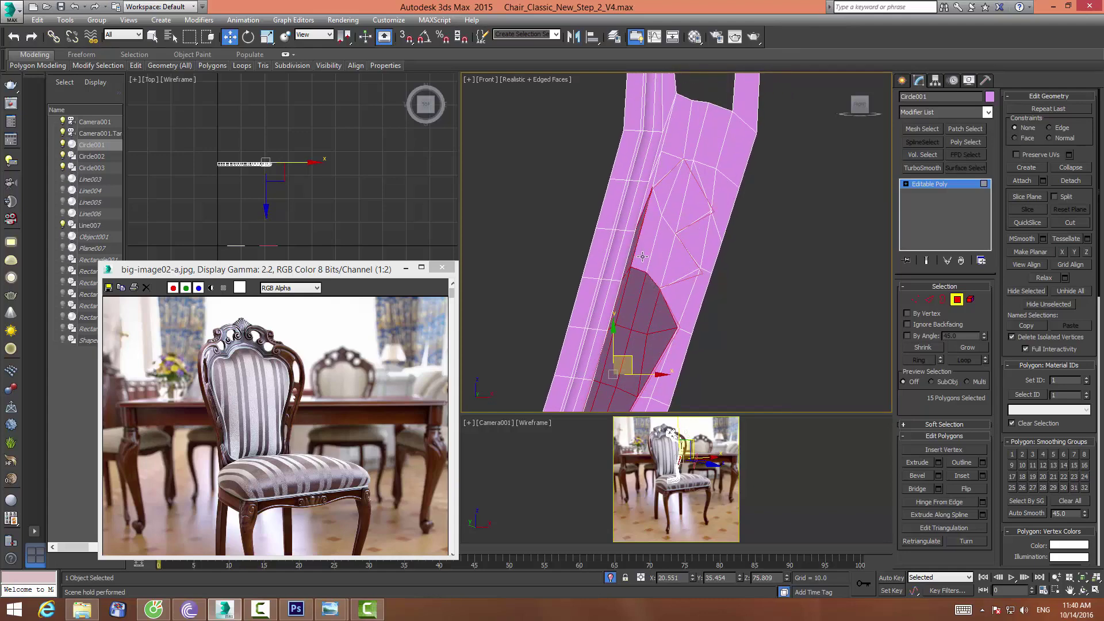
left_click(642, 257, "ctrl")
left_click(668, 193, "ctrl")
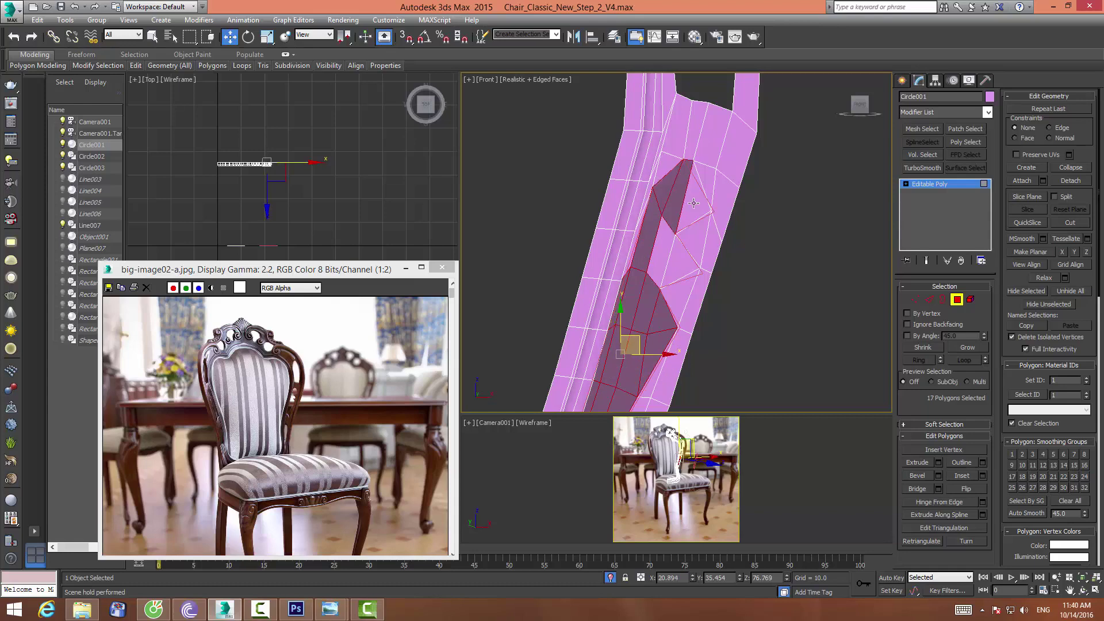
left_click(693, 203, "ctrl")
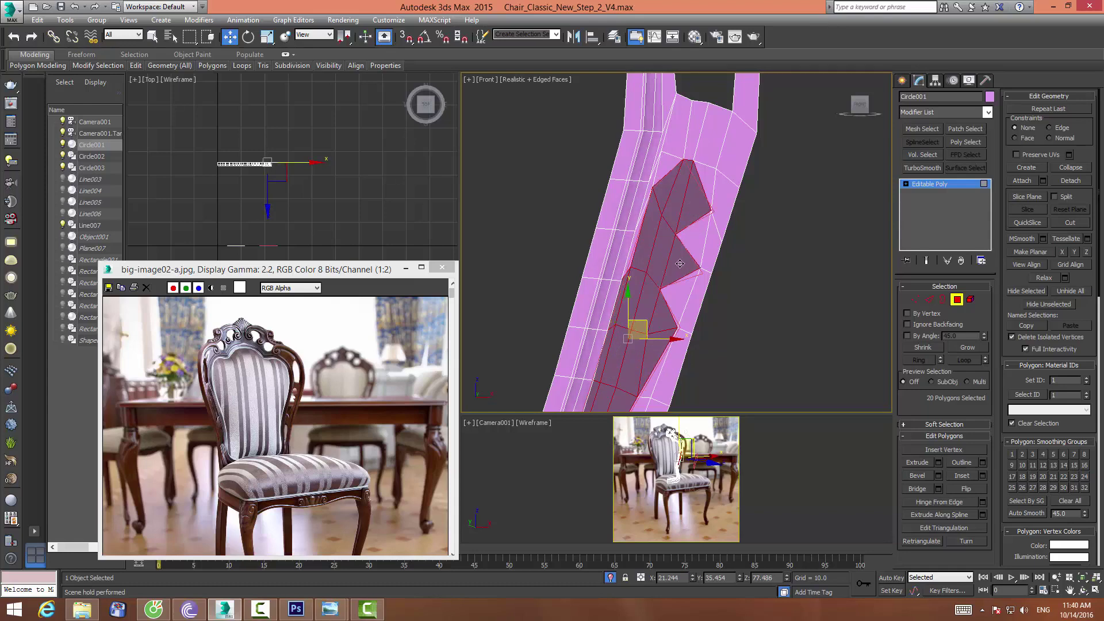
key("Delete")
mouse_move(682, 259)
middle_mouse_down()
mouse_move(700, 254)
mouse_move(662, 276)
middle_mouse_up()
left_click(651, 262)
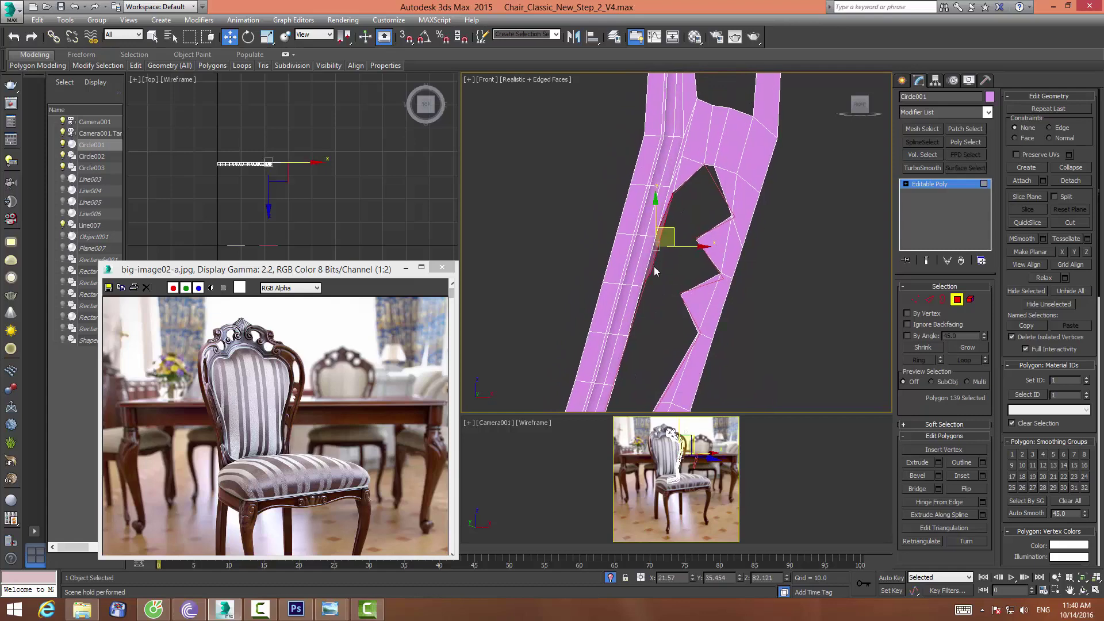
key("Delete")
Zoom out to check the whole pierced leg, exit Edge mode and show the Splines shapes
scroll(660, 274, "down", 1)
scroll(661, 270, "down", 1)
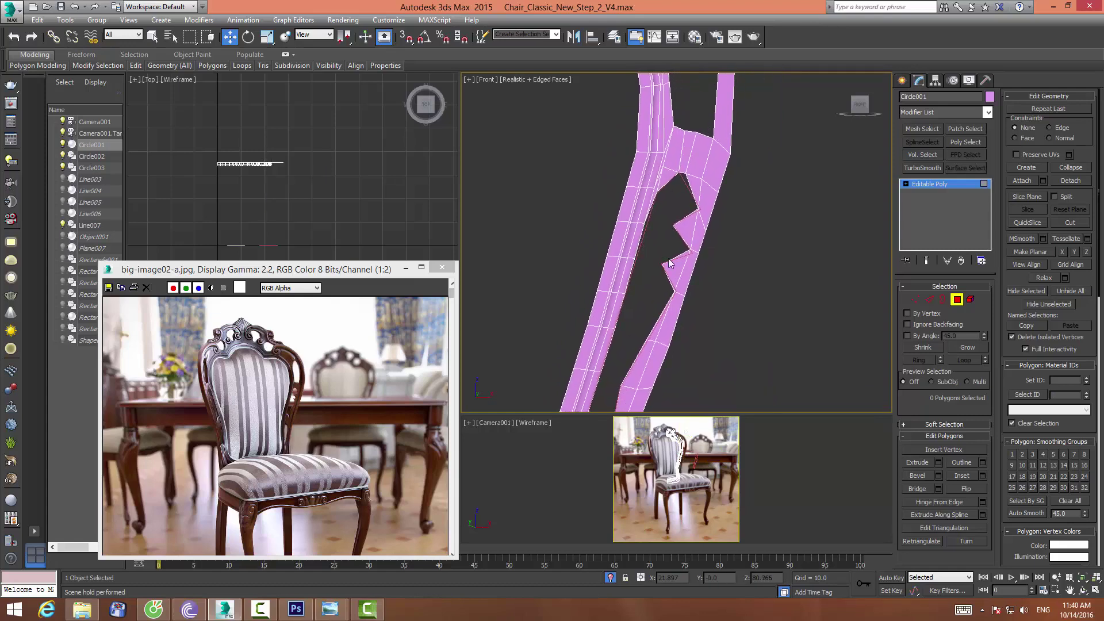
left_click(929, 299)
middle_click_drag(731, 232, 702, 298)
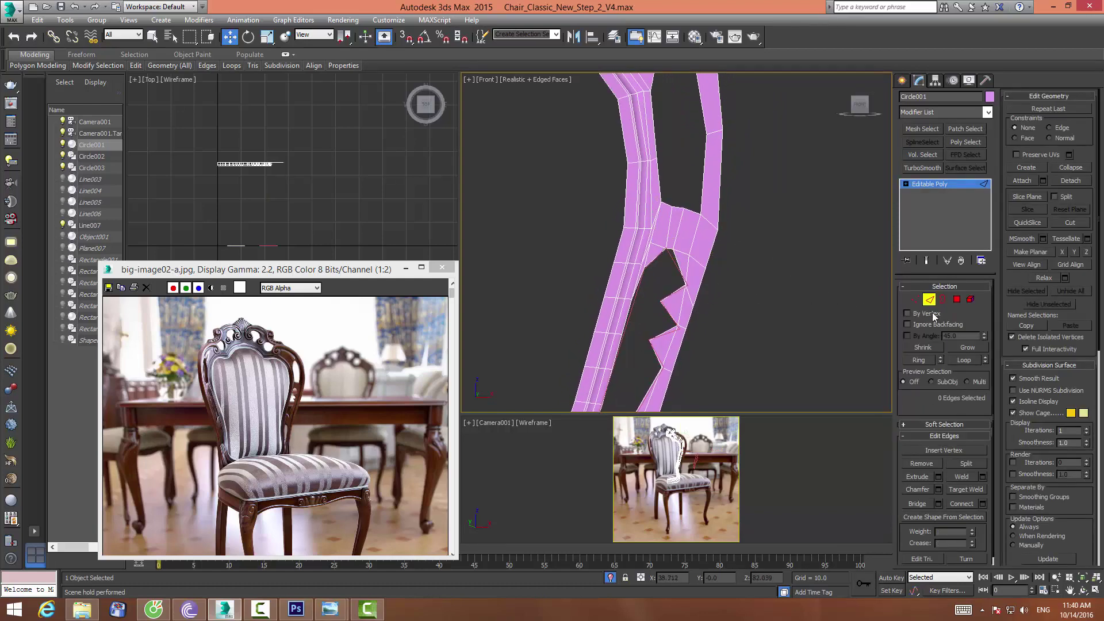
scroll(648, 202, "down", 2)
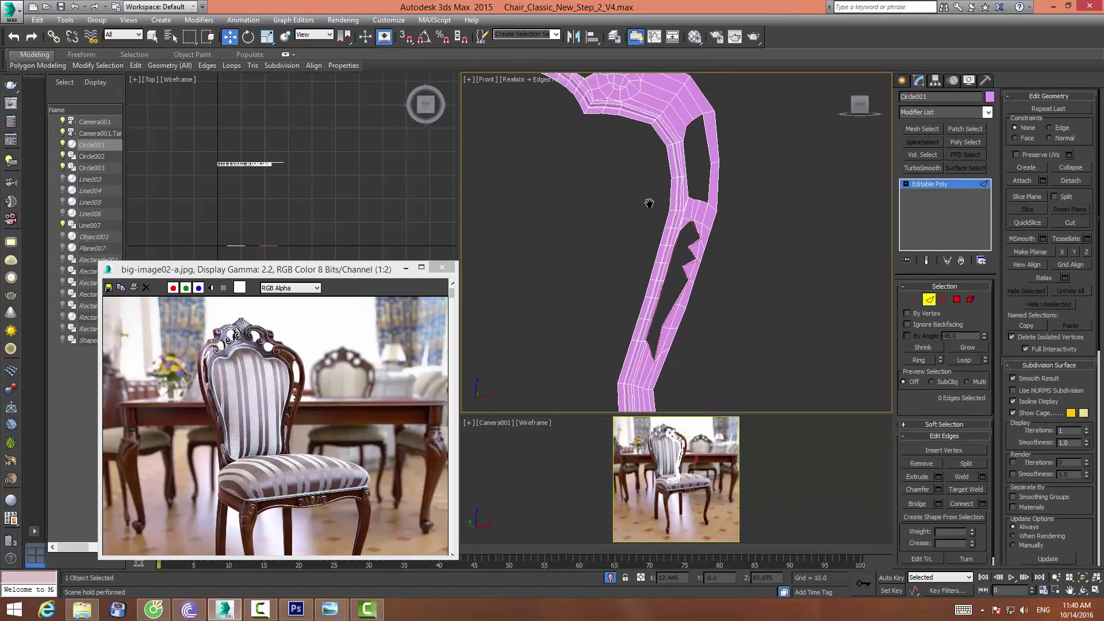
scroll(665, 195, "down", 1)
mouse_move(665, 195)
middle_mouse_down()
mouse_move(663, 222)
mouse_move(665, 205)
middle_mouse_up()
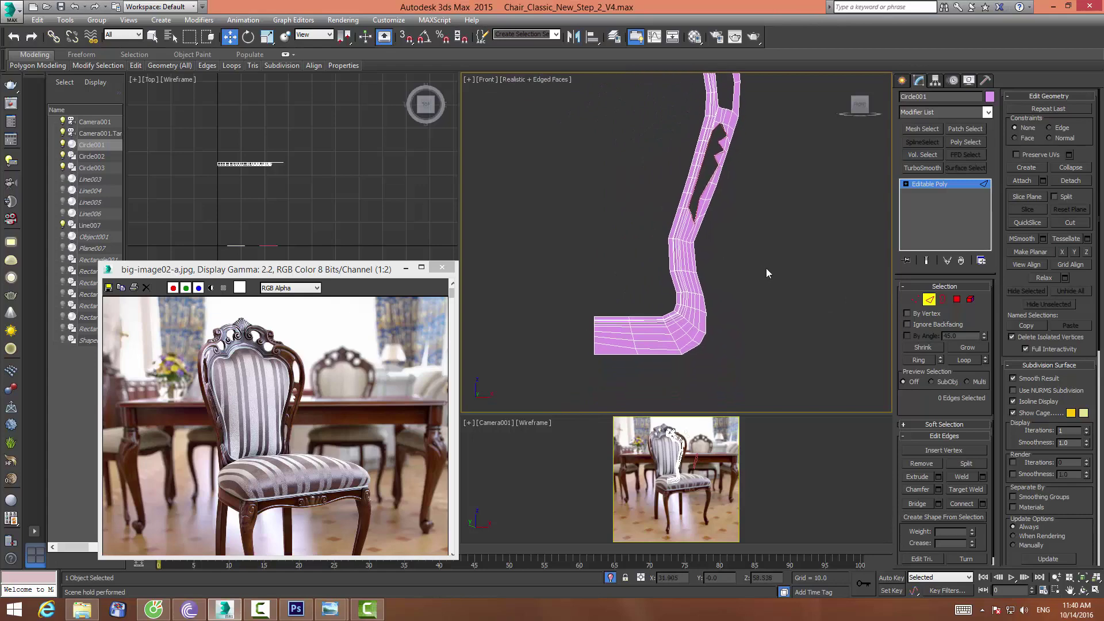
scroll(793, 316, "down", 2)
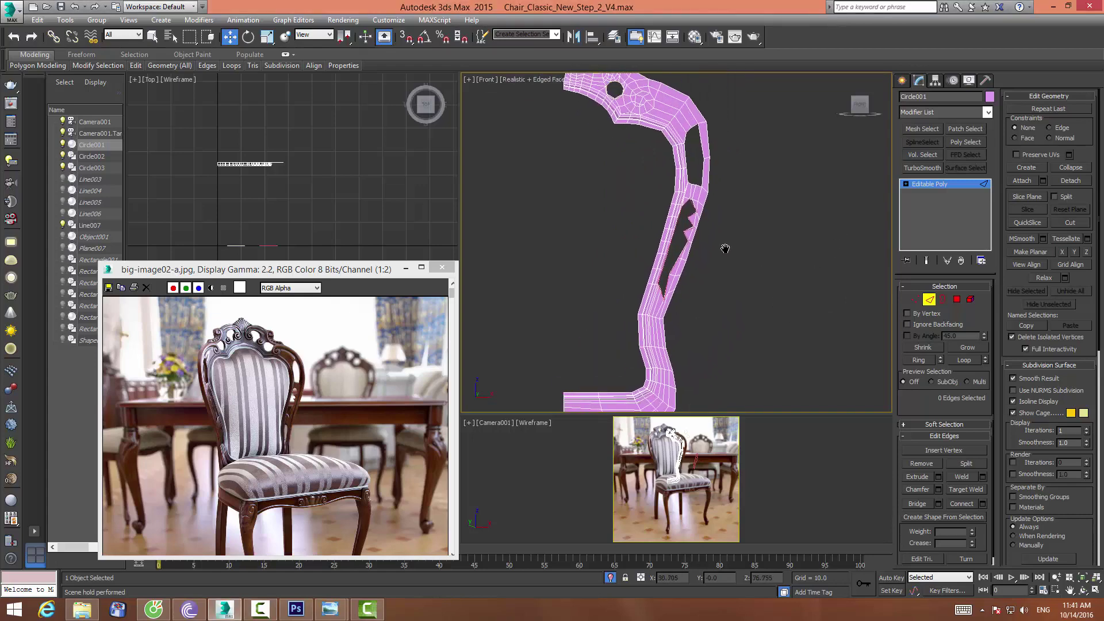
scroll(744, 189, "up", 2)
left_click(928, 299)
left_click(902, 80)
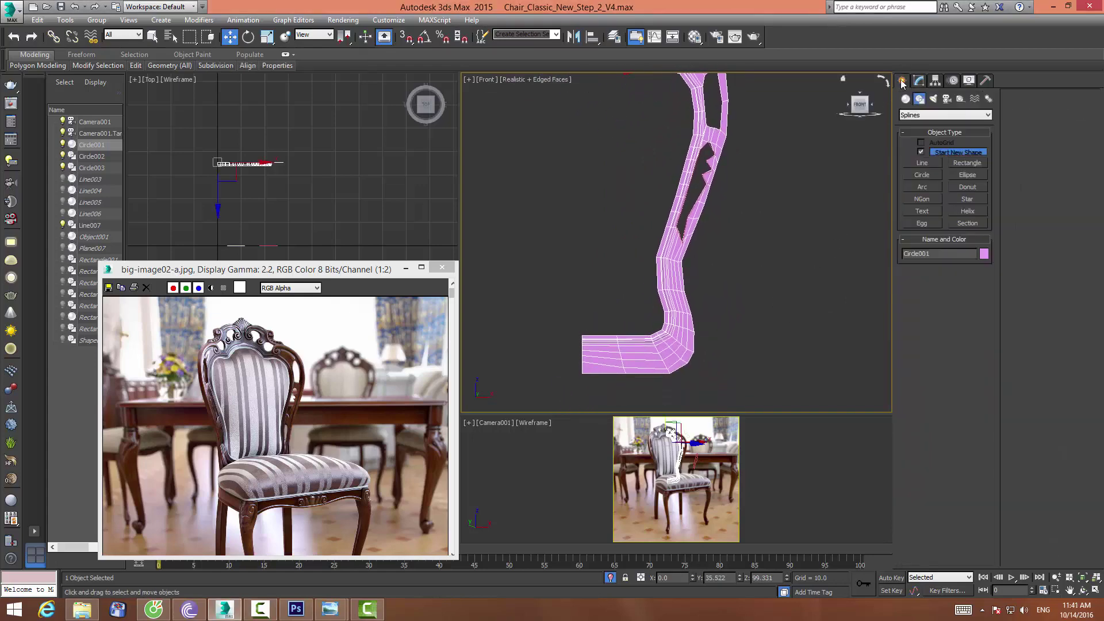
Draw a narrow rectangle over the lower upright, position it, and bring up its conversion menu
left_click(965, 165)
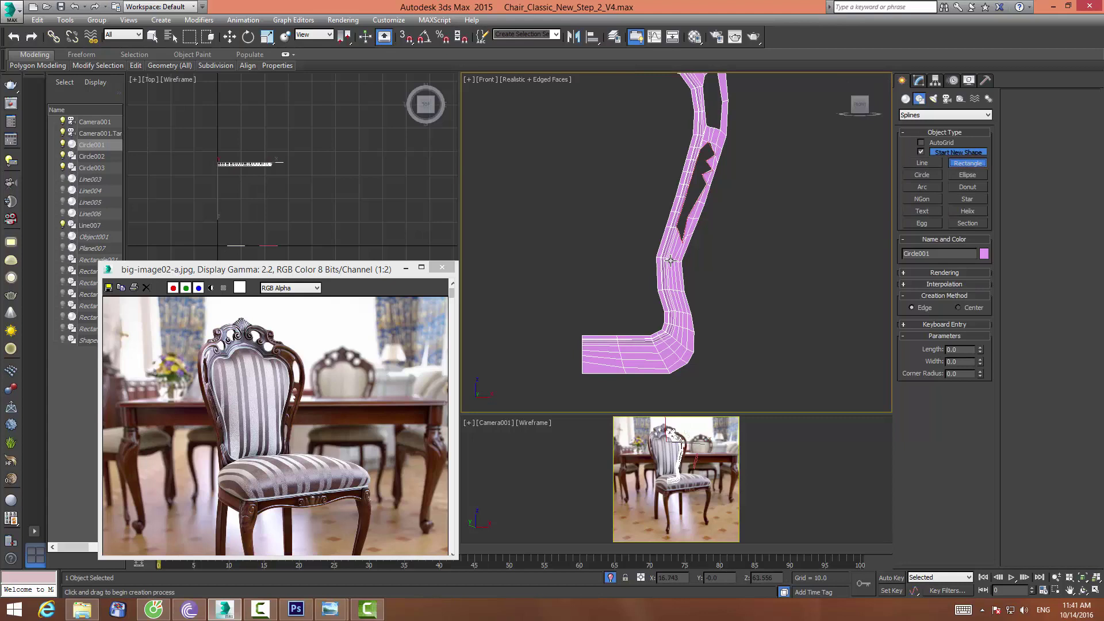
left_click_drag(668, 259, 679, 306)
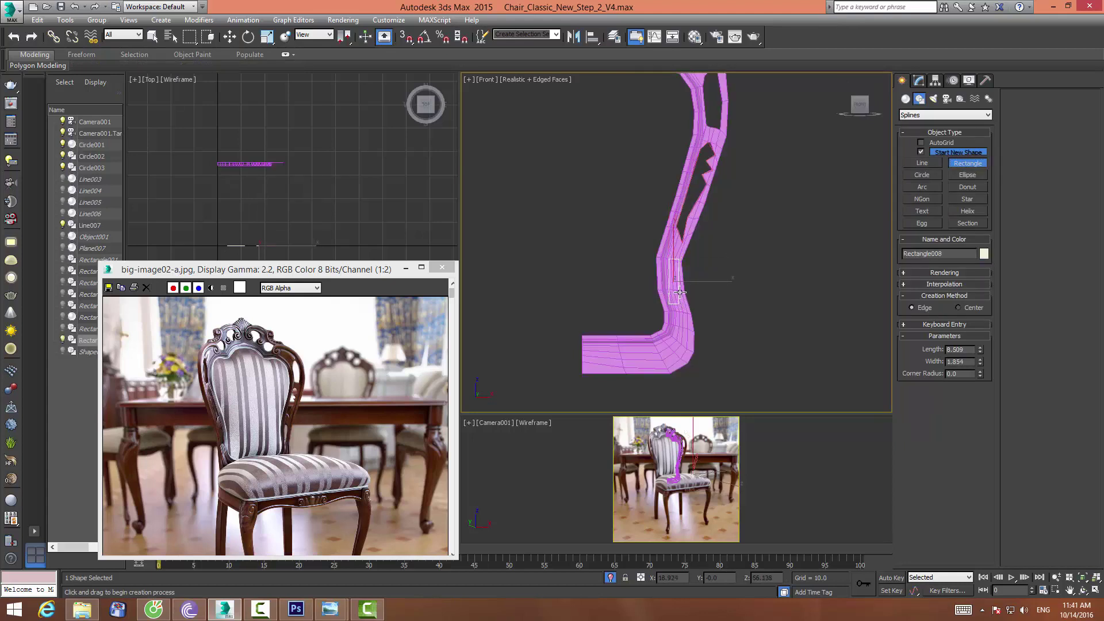
scroll(665, 264, "up", 3)
middle_click_drag(664, 263, 662, 293)
key("w")
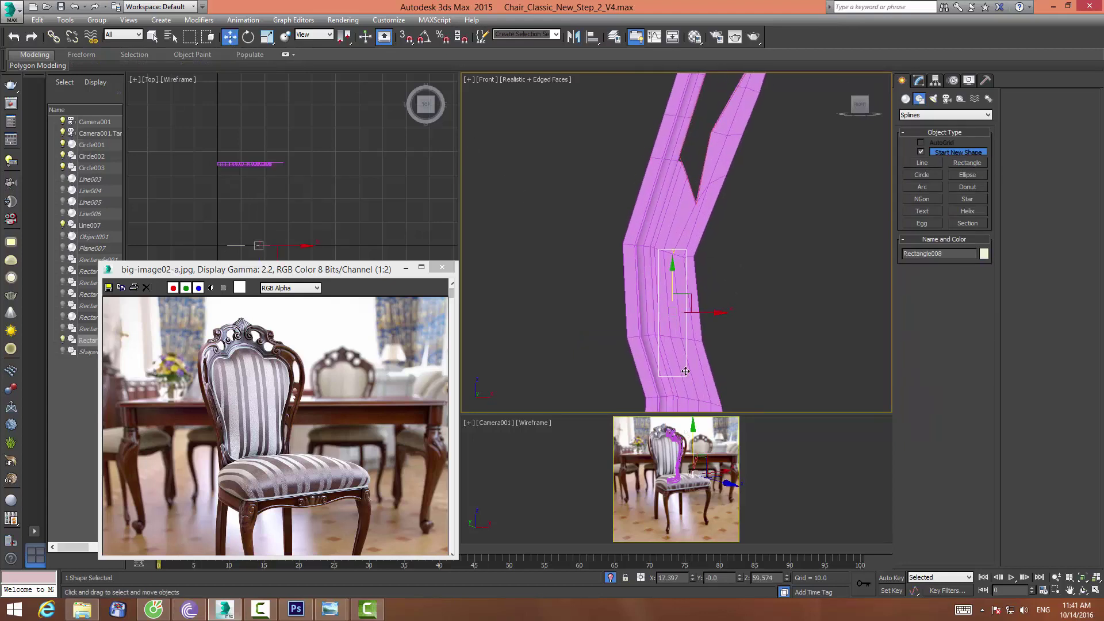
left_click_drag(672, 268, 670, 237)
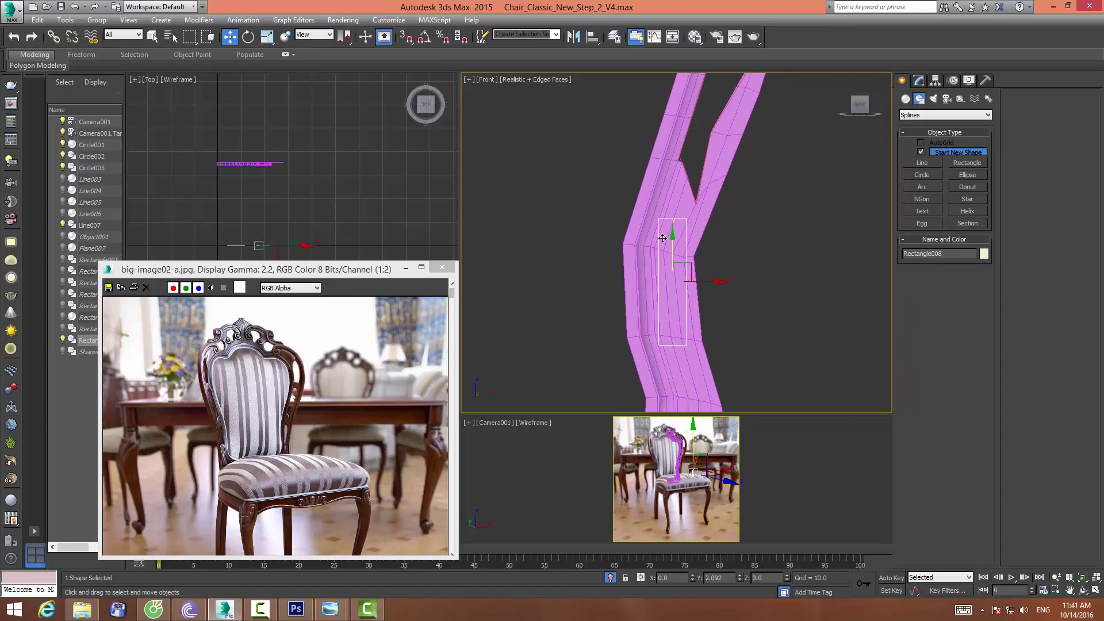
left_click_drag(702, 284, 697, 285)
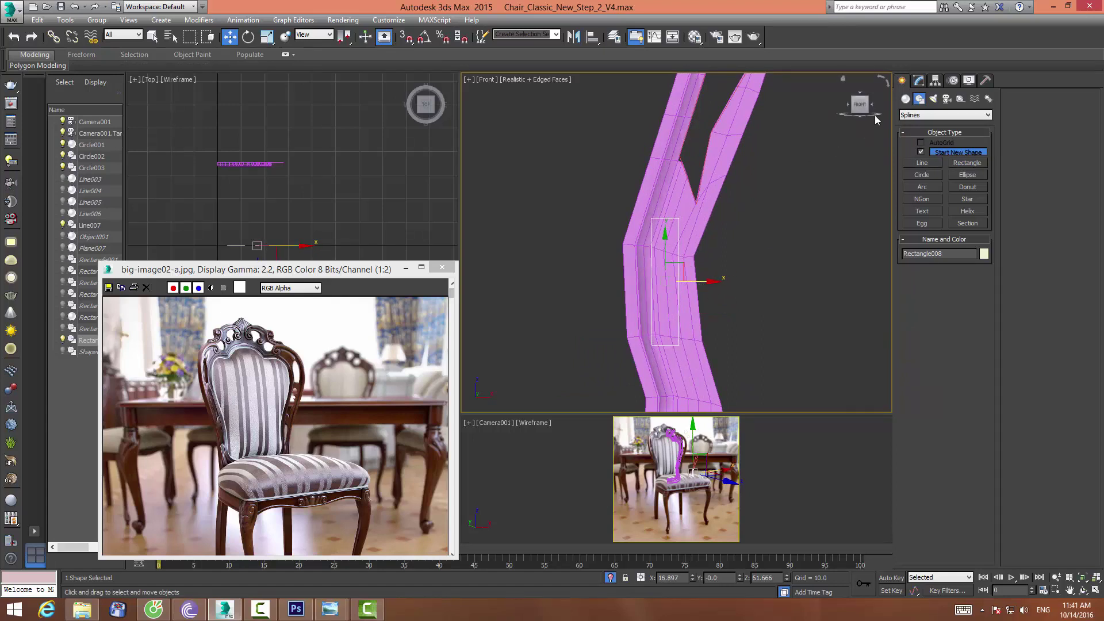
left_click(920, 82)
right_click(970, 224)
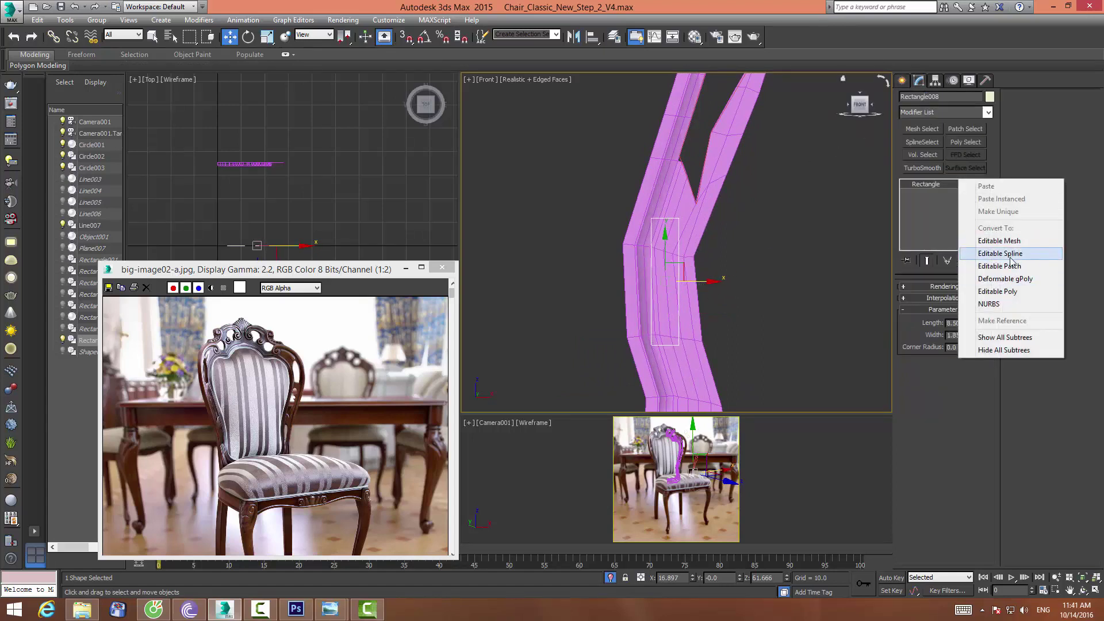
Convert the rectangle to an editable spline and move its bottom-left corner vertex up-right
left_click(980, 253)
left_click(931, 326)
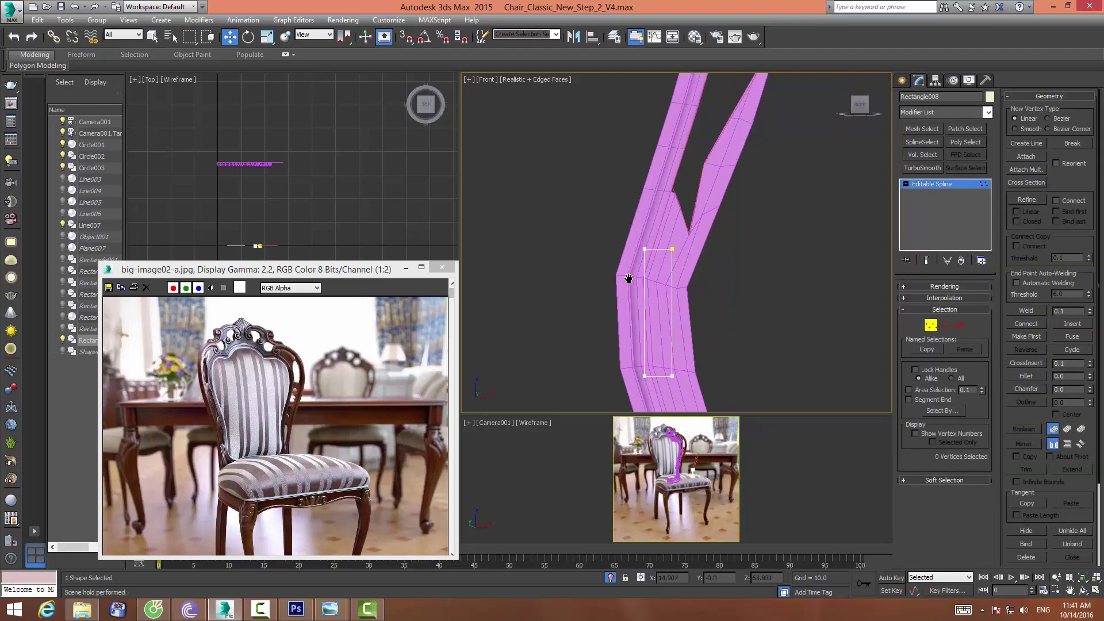
mouse_move(624, 278)
middle_mouse_down()
mouse_move(628, 247)
mouse_move(632, 261)
mouse_move(668, 224)
mouse_move(667, 192)
middle_mouse_up()
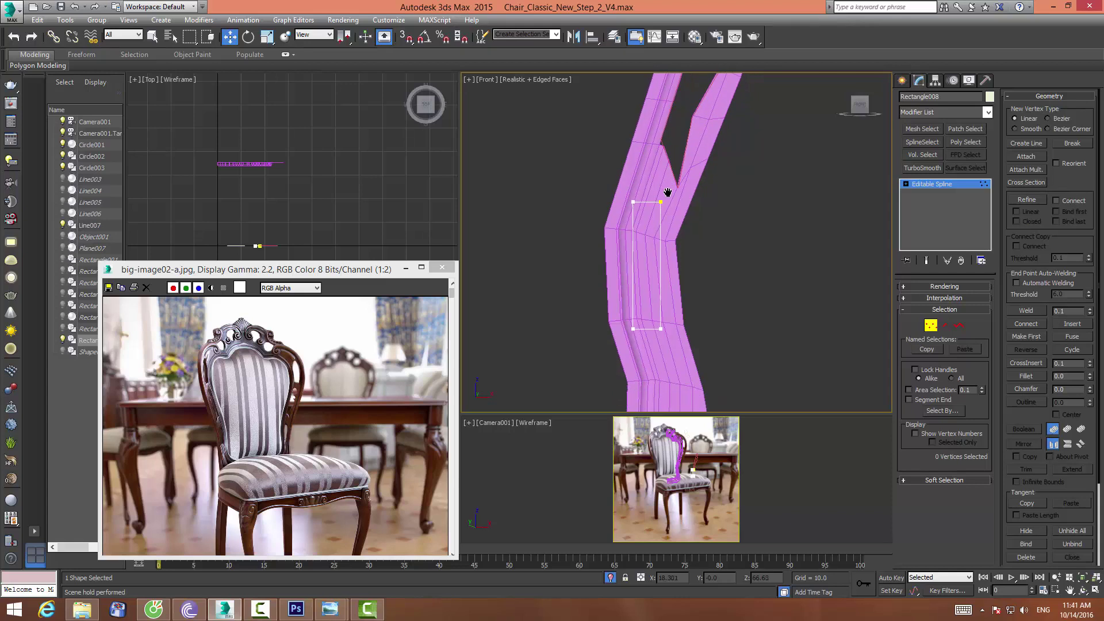
left_click_drag(633, 330, 660, 321)
Round off the rectangle's top-right and bottom-right corners with Fillet
left_click(690, 278)
middle_click_drag(690, 279, 689, 313)
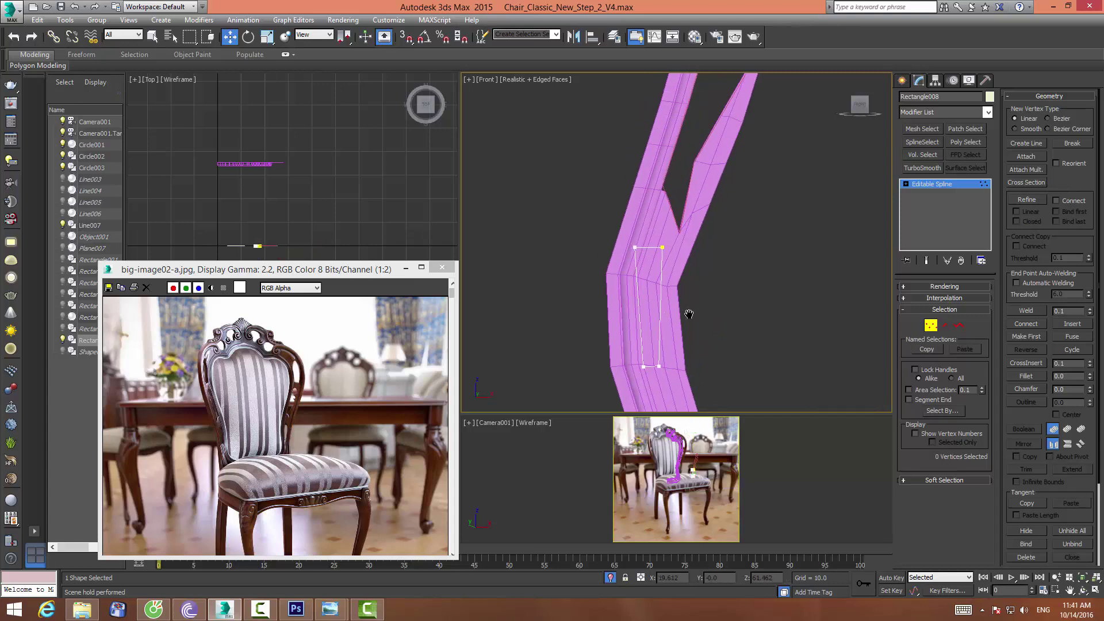
left_click(662, 247)
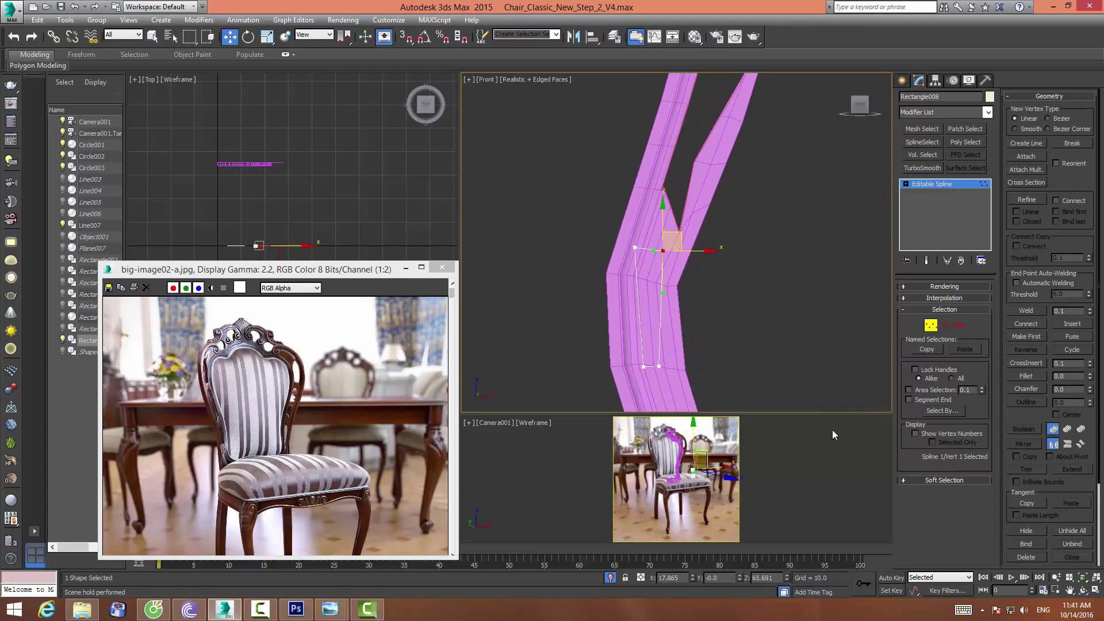
left_click(1040, 376)
mouse_move(660, 253)
left_mouse_down()
mouse_move(674, 248)
mouse_move(635, 229)
left_mouse_up()
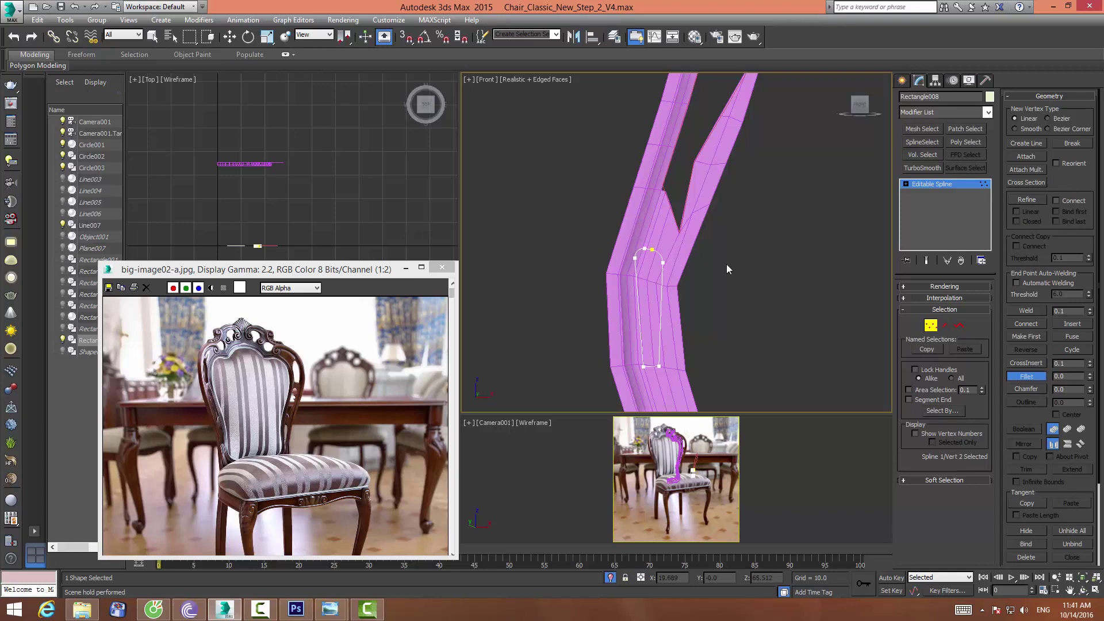
middle_click_drag(729, 327, 726, 331)
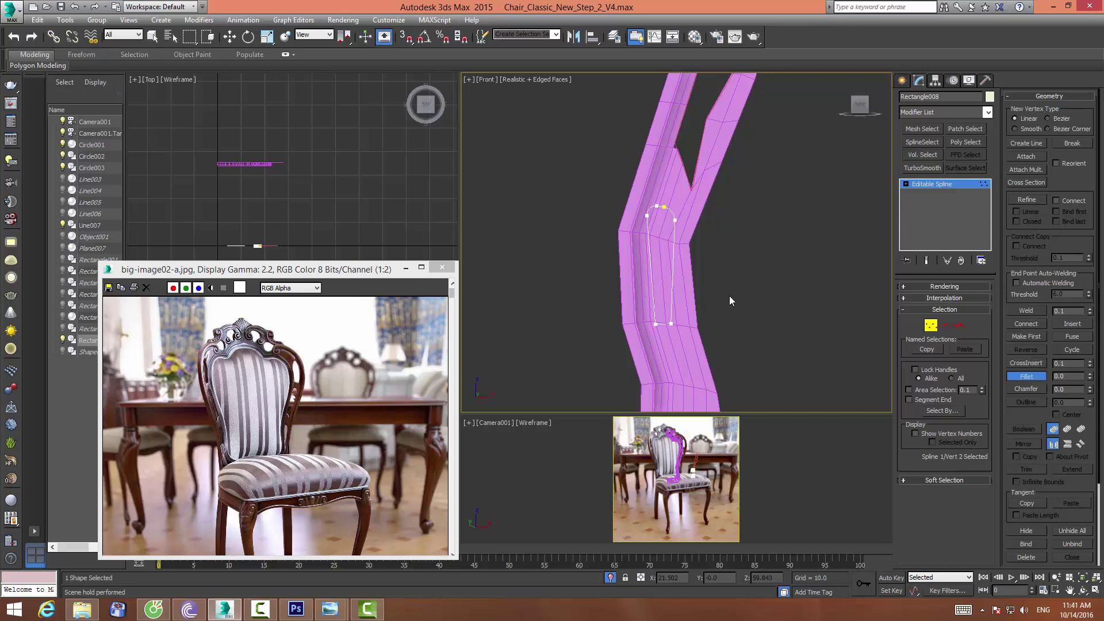
left_click_drag(671, 323, 676, 310)
right_click(653, 325)
Tilt the rounded outline to follow the frame and shift it slightly up-left
key("1")
key("w")
middle_click_drag(713, 246, 681, 264)
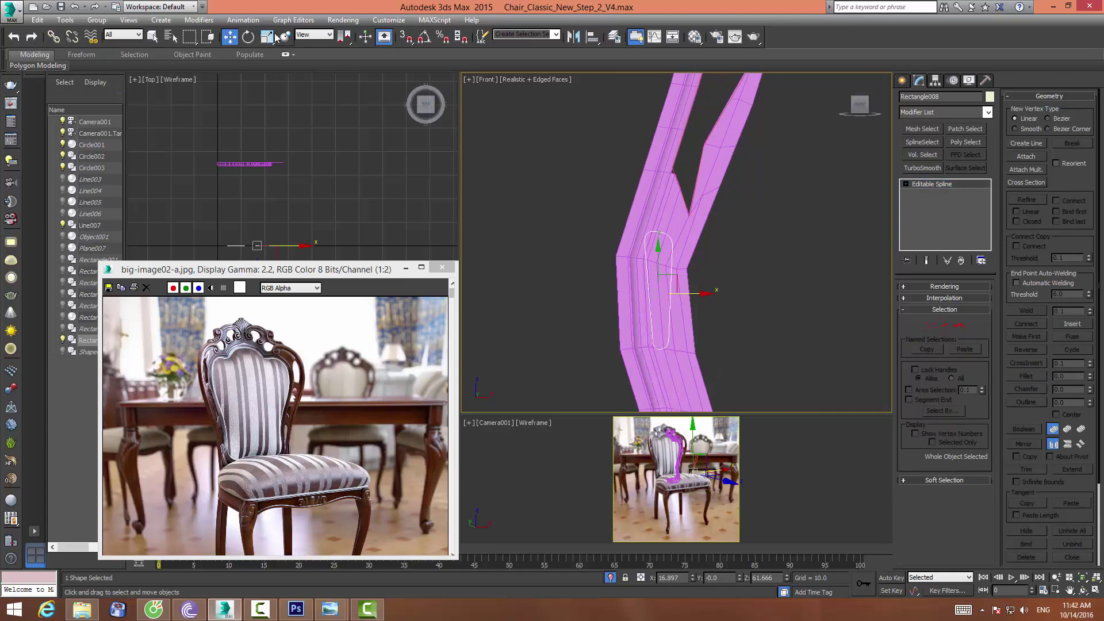
left_click(248, 36)
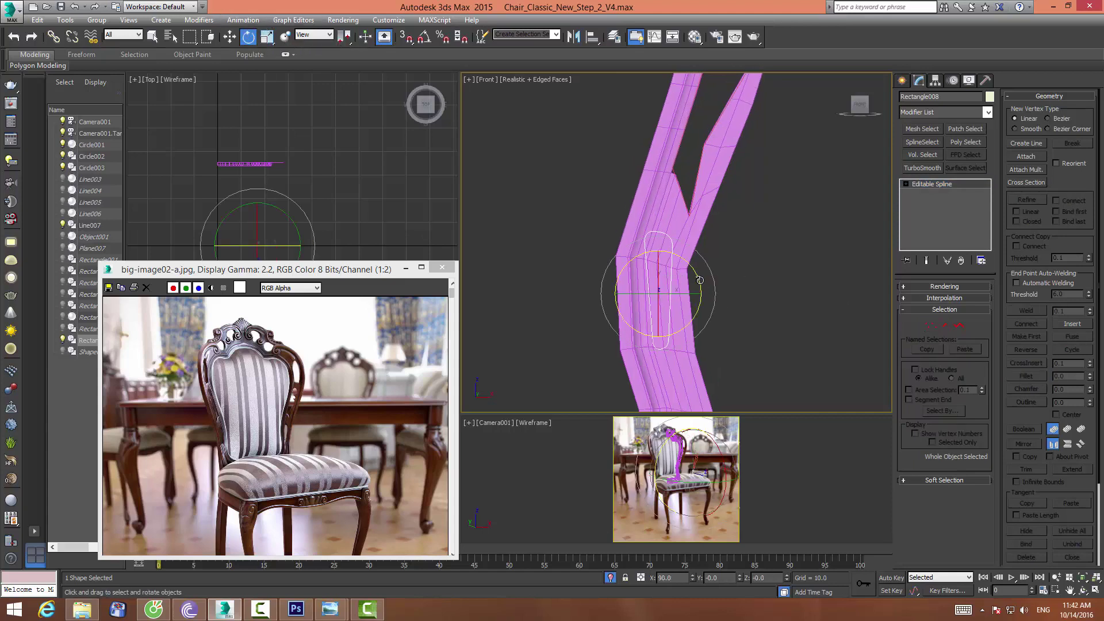
left_click_drag(700, 280, 700, 288)
left_click(230, 38)
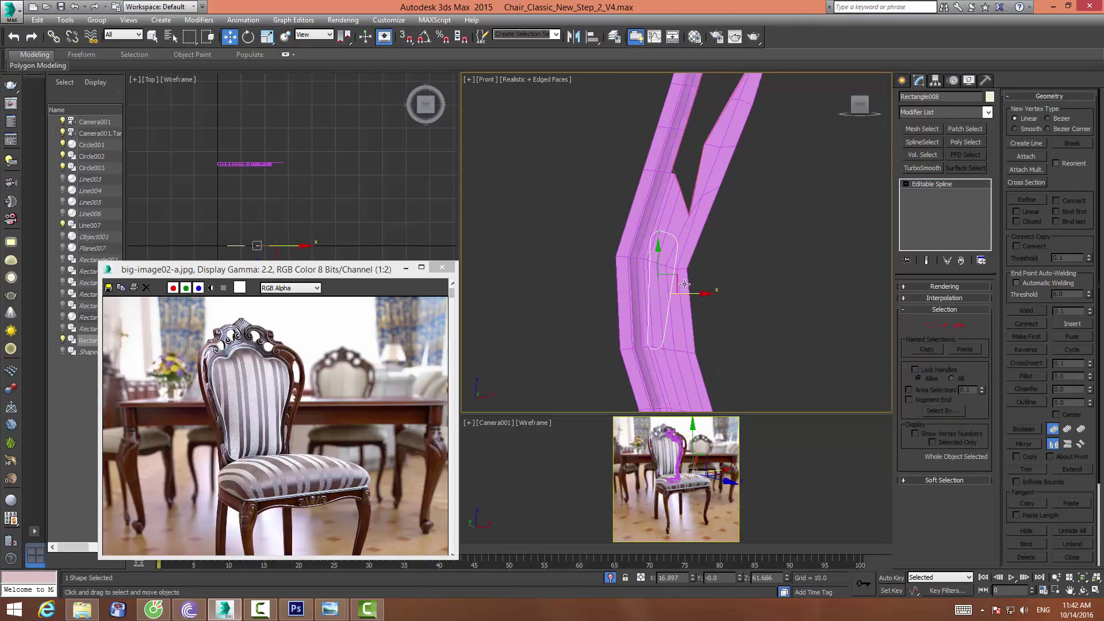
left_click_drag(680, 279, 673, 293)
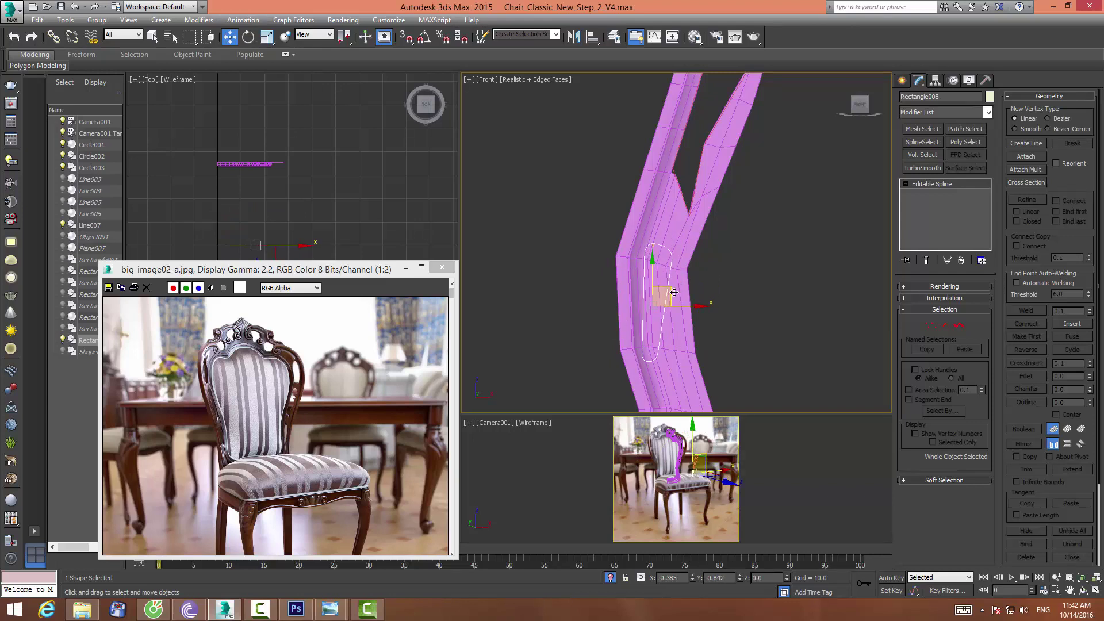
Stretch the outline's four bottom vertices downward toward the frame's lower bend
left_click(930, 324)
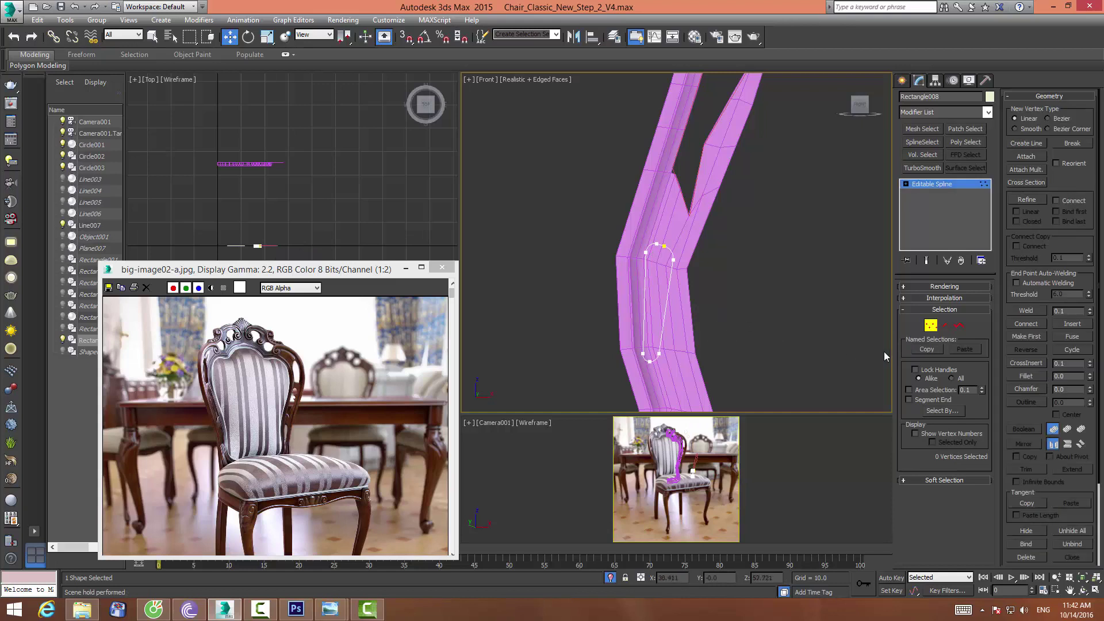
middle_click_drag(762, 320, 597, 262)
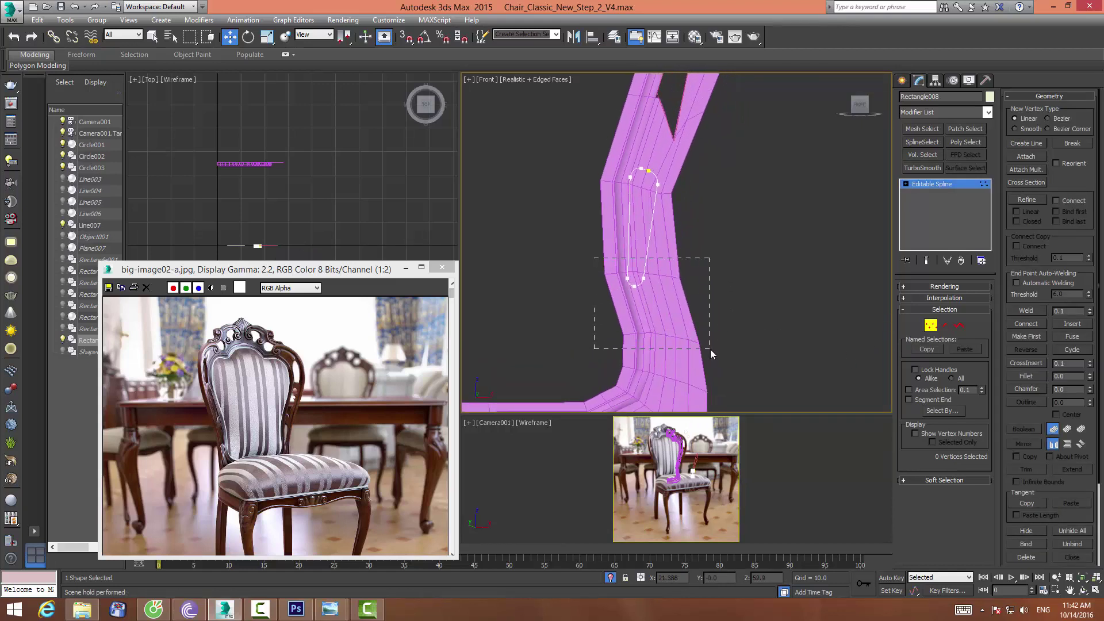
left_click_drag(710, 353, 711, 351)
mouse_move(646, 263)
left_mouse_down()
mouse_move(653, 292)
mouse_move(651, 280)
left_mouse_up()
left_click(811, 282)
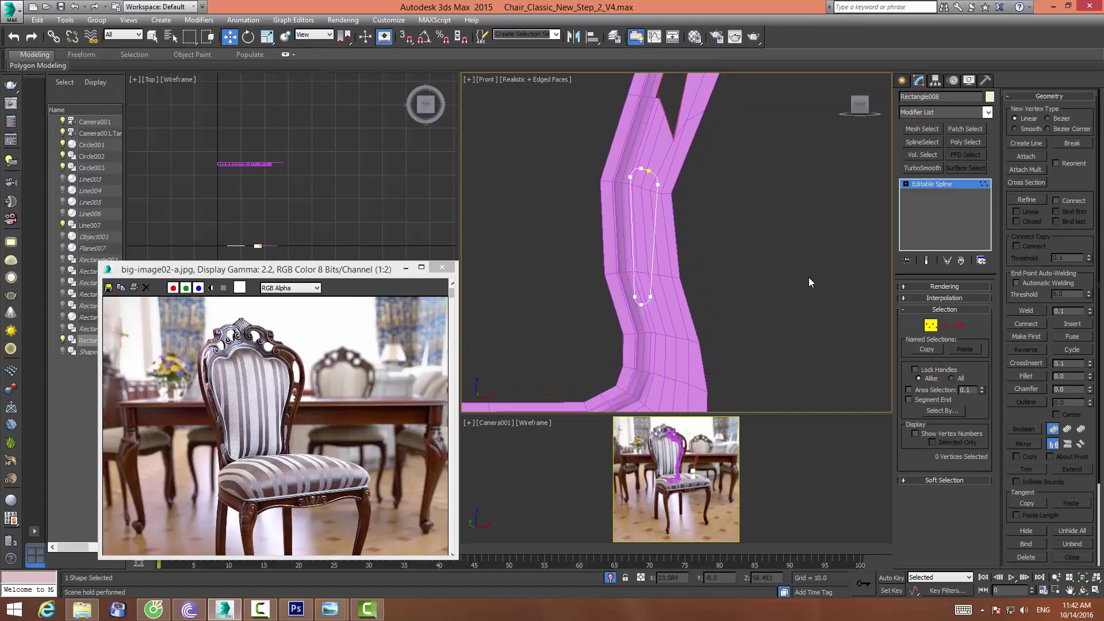
Select the left segment of the oval spline in Segment mode
left_click(944, 326)
left_click_drag(574, 233, 717, 256)
scroll(1089, 483, "down", 3)
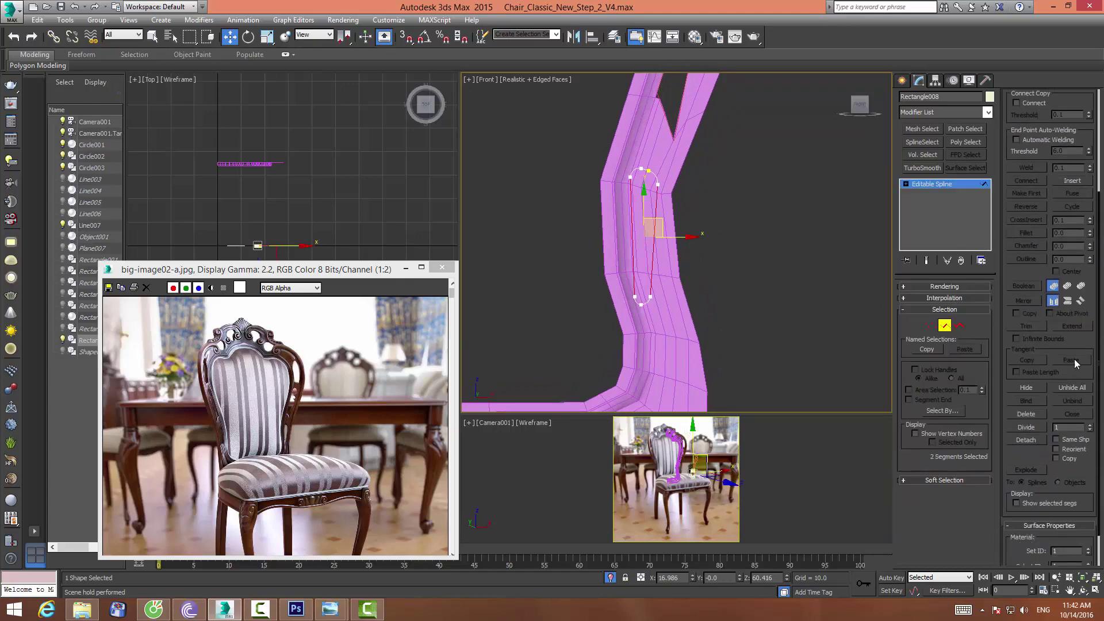
scroll(1078, 437, "down", 2)
scroll(1070, 421, "up", 1)
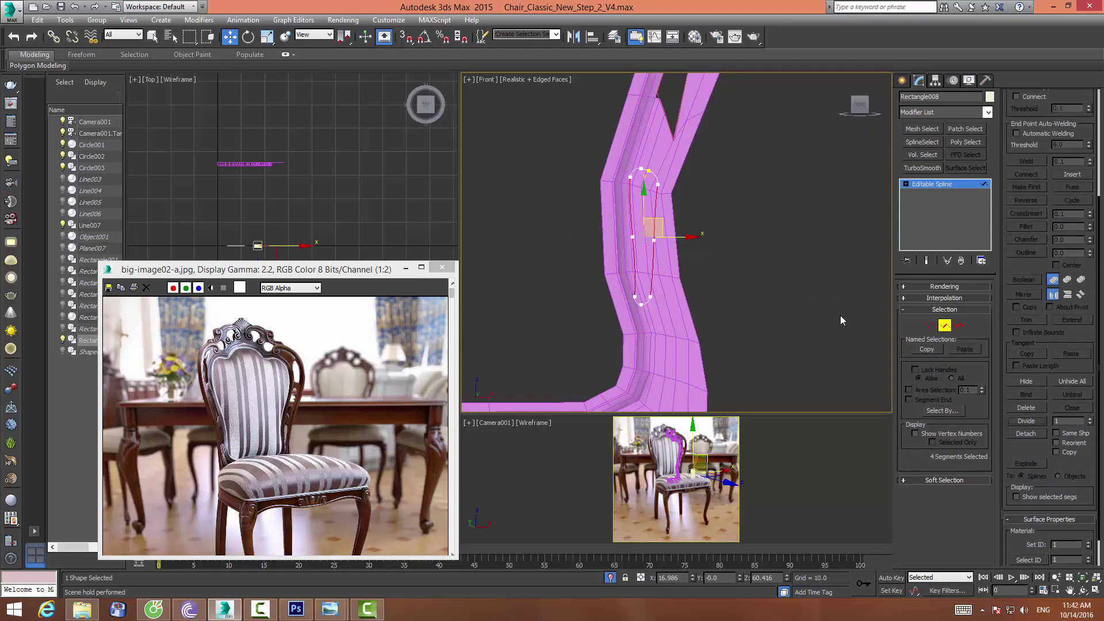
left_click(635, 234)
left_click(634, 253)
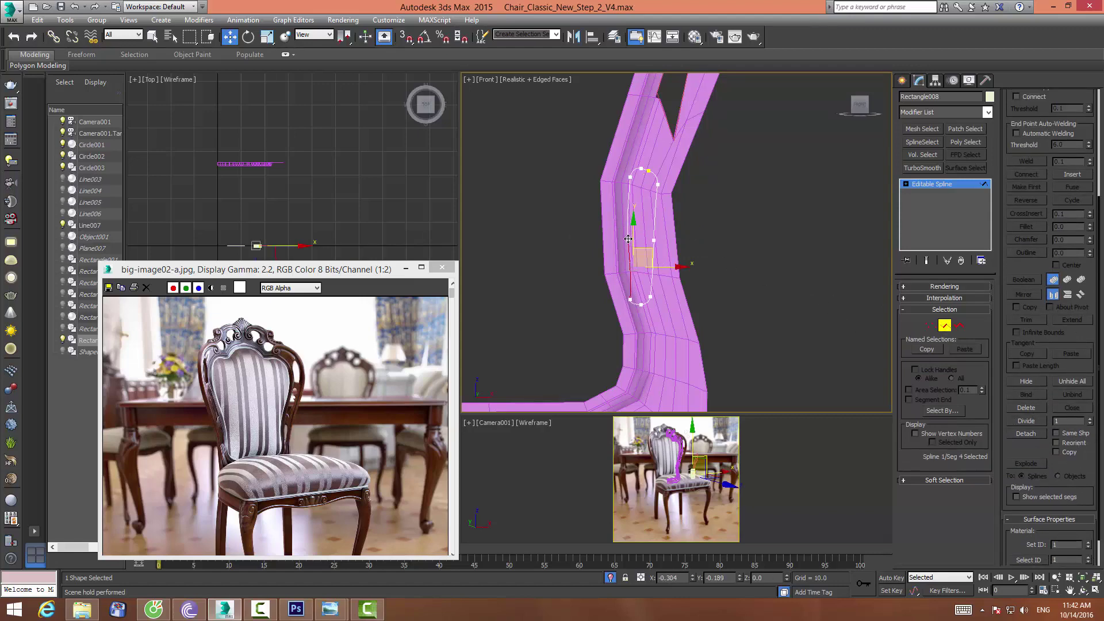
Nudge the oval's right-side vertex slightly outward and select its four bottom vertices
left_click(931, 325)
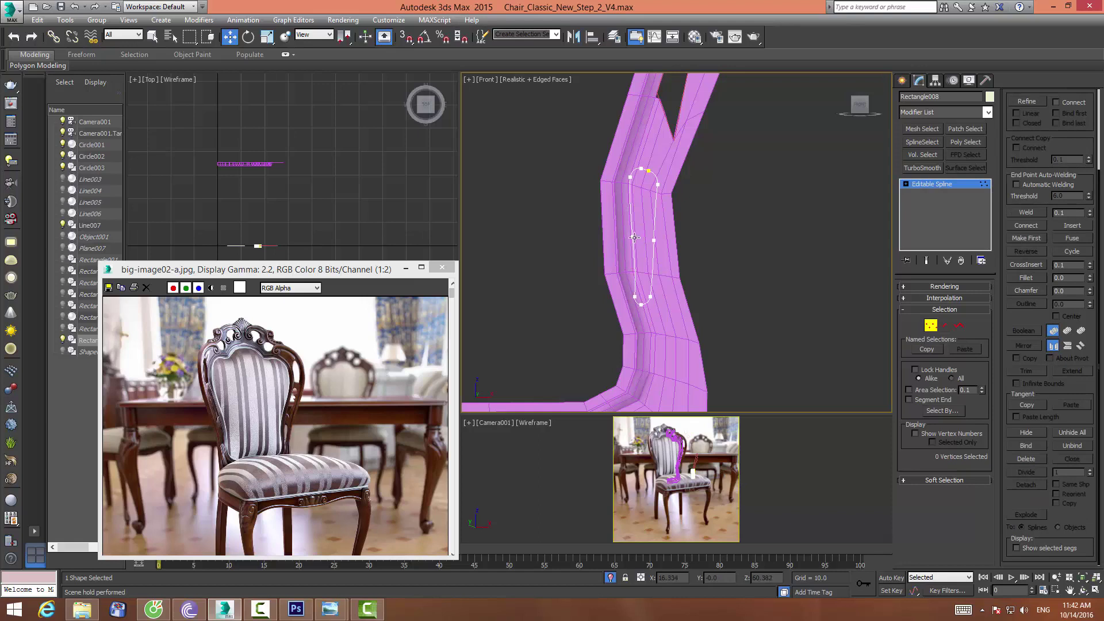
left_click(654, 241)
left_click_drag(654, 239, 647, 236)
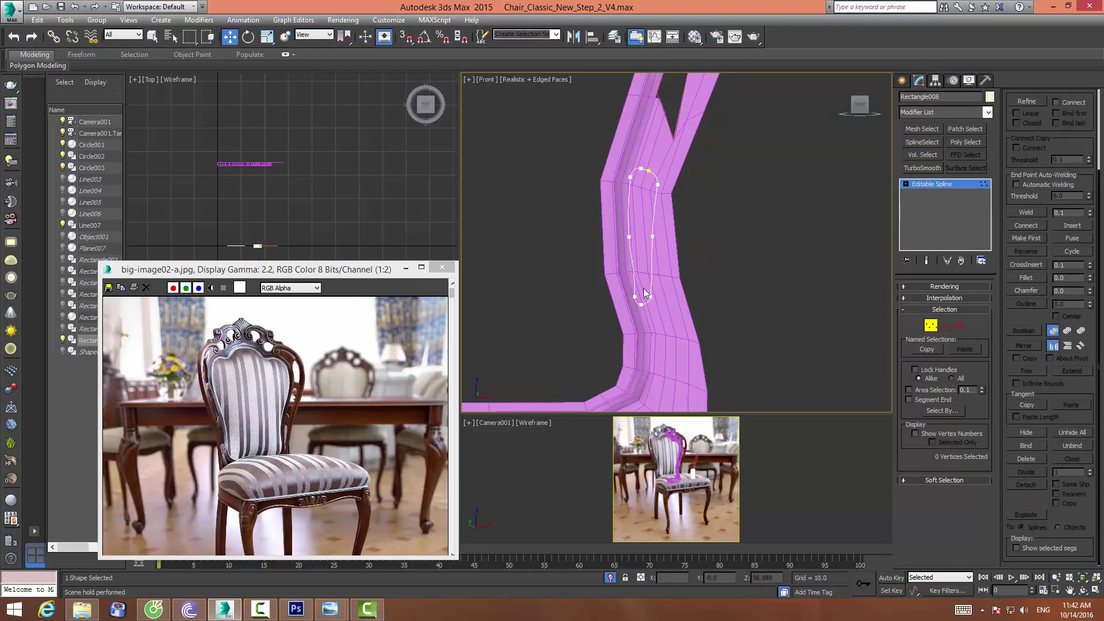
mouse_move(625, 282)
left_mouse_down()
mouse_move(679, 310)
mouse_move(684, 298)
left_mouse_up()
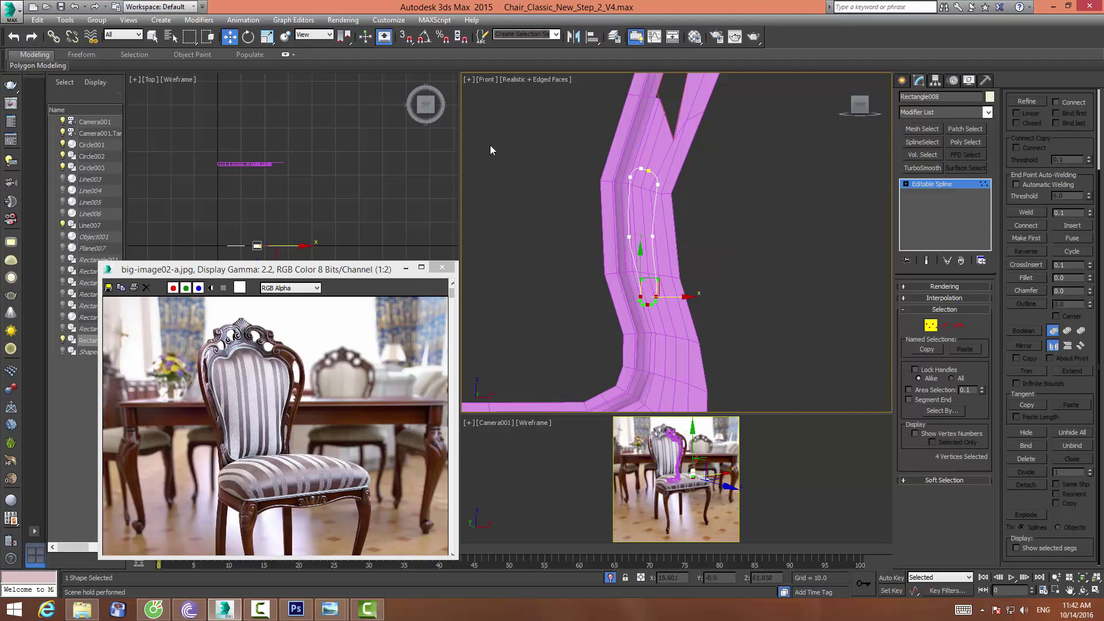
left_click(690, 215)
middle_click_drag(690, 215, 682, 243)
Rotate the bottom-left vertex's curve handles, then leave Vertex mode
left_click(629, 325)
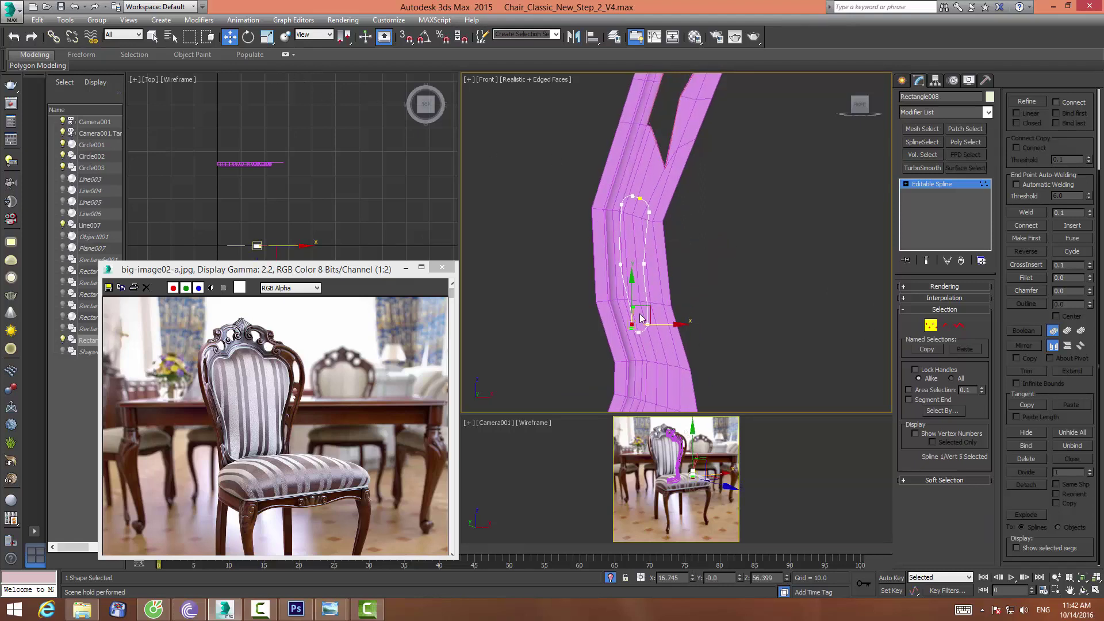
left_click(251, 38)
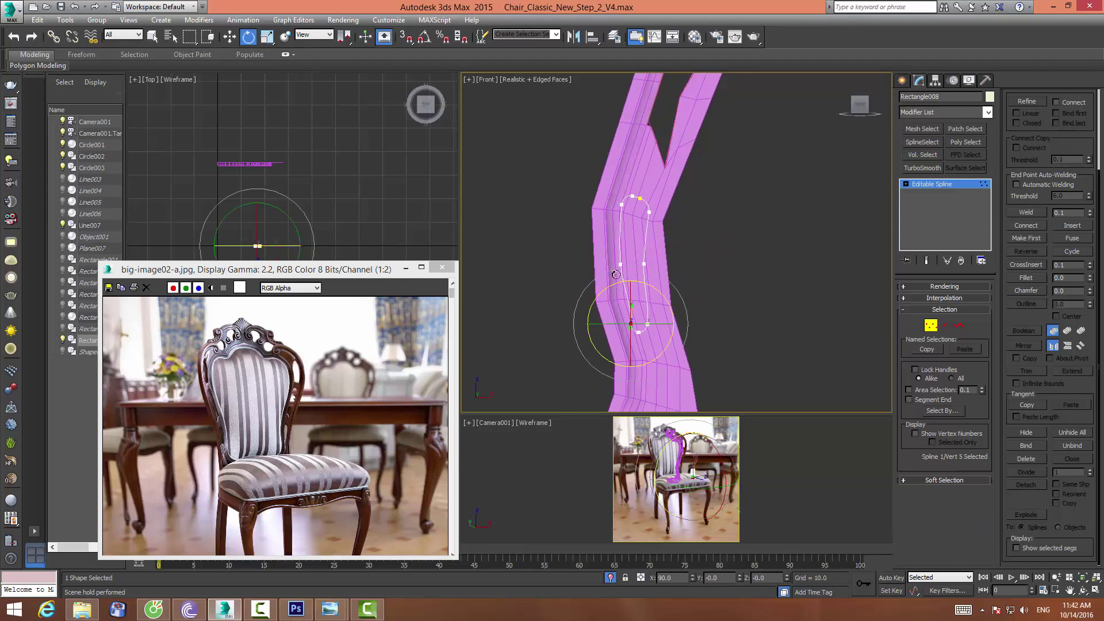
left_click_drag(665, 296, 655, 274)
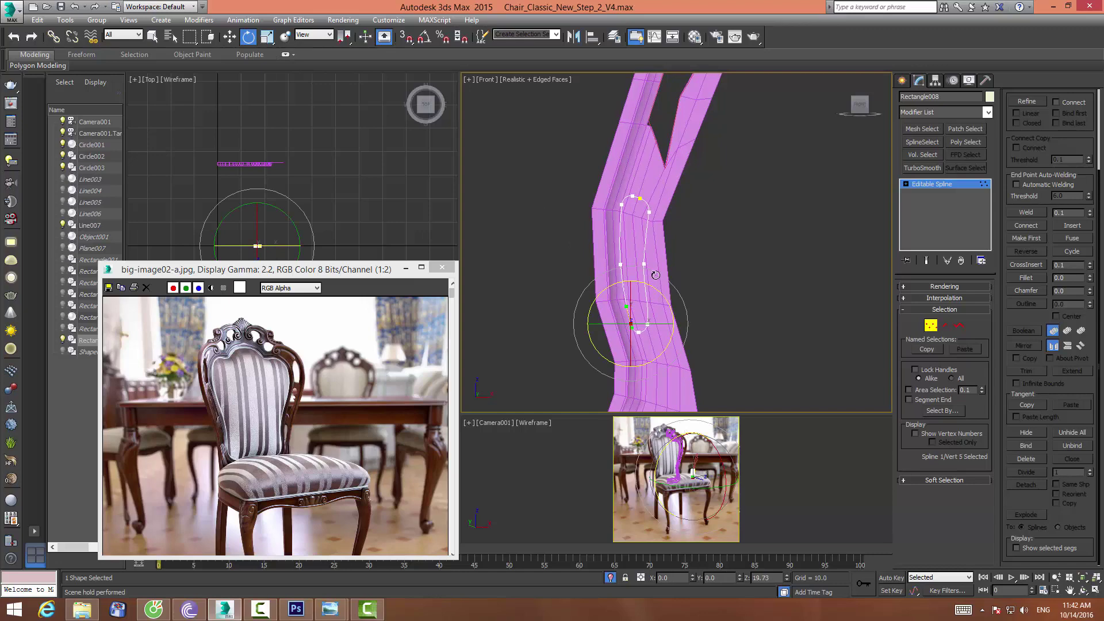
left_click(930, 325)
middle_click_drag(675, 202, 671, 219)
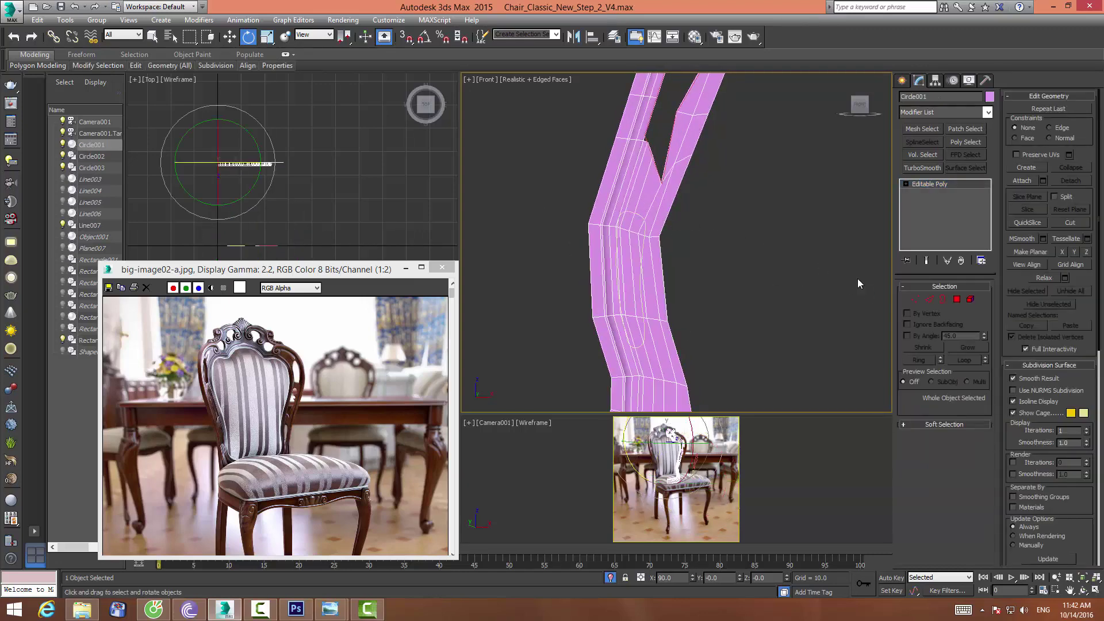
Connect the right-side frame edges near the oval with a new edge, adjusting pinch and slide
left_click(929, 300)
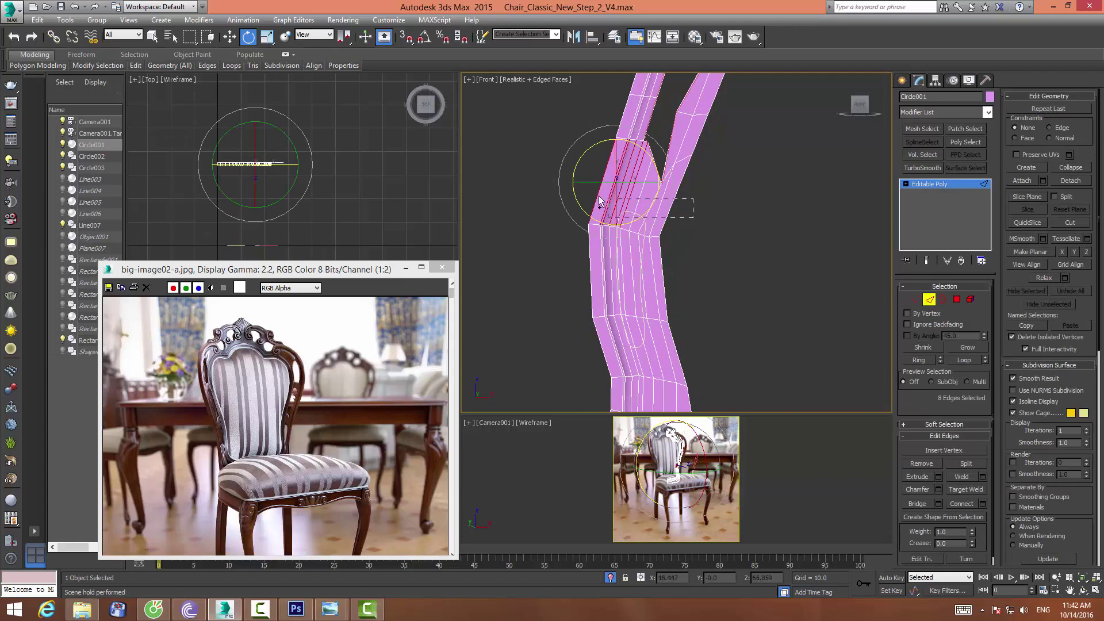
left_click_drag(678, 198, 638, 214, "ctrl")
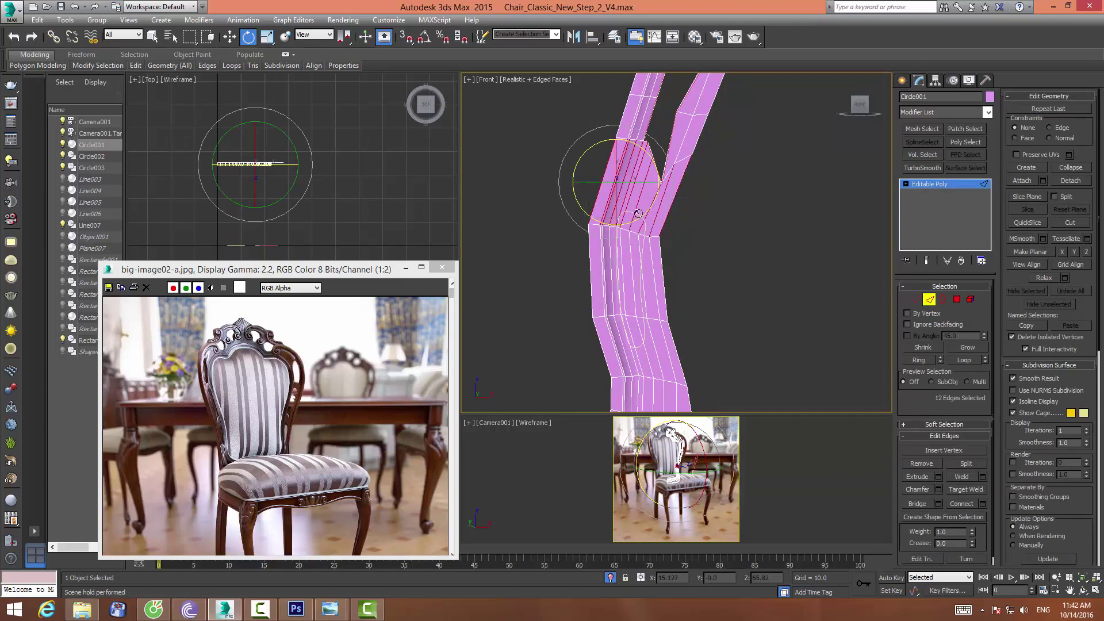
left_click(982, 503)
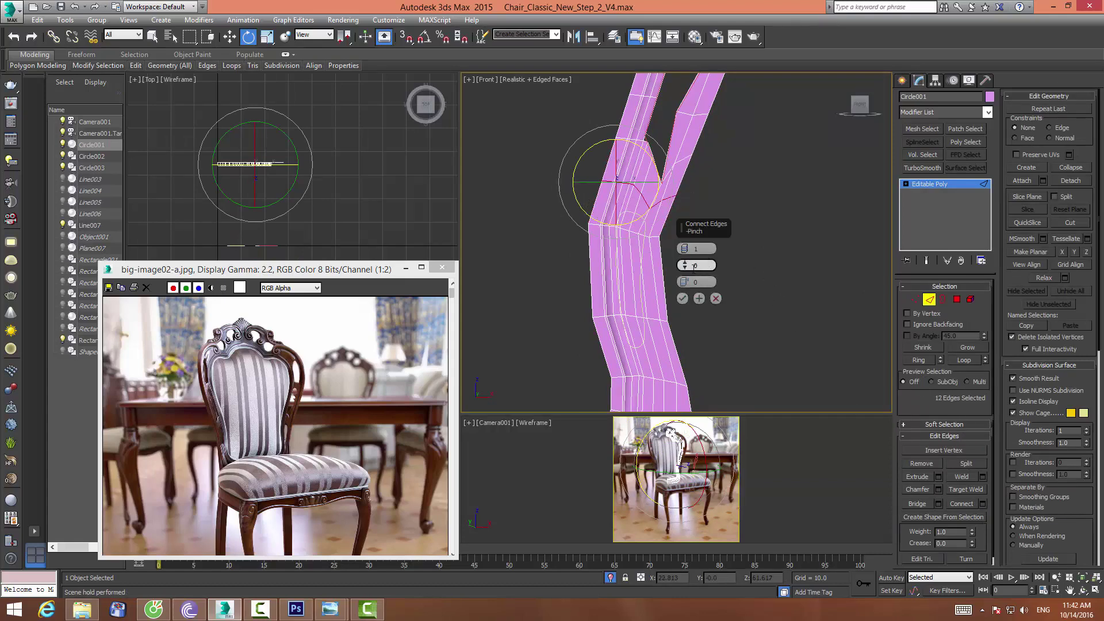
left_click_drag(684, 266, 674, 384)
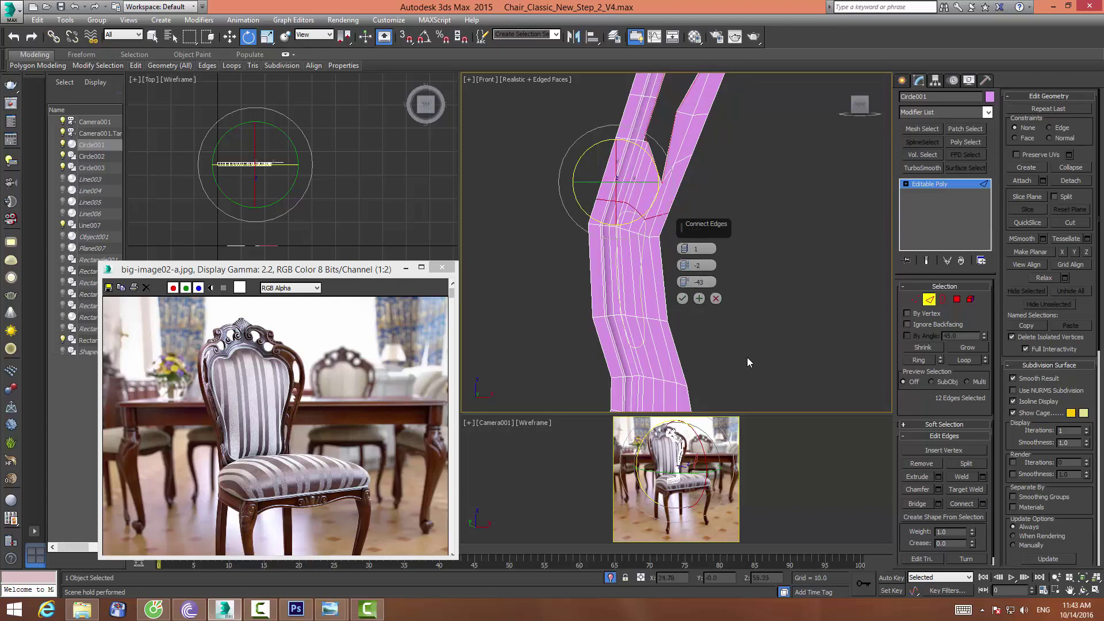
left_click(682, 298)
Connect a mid-frame edge ring at the bend with a second sliding edge
middle_click_drag(716, 307, 728, 278)
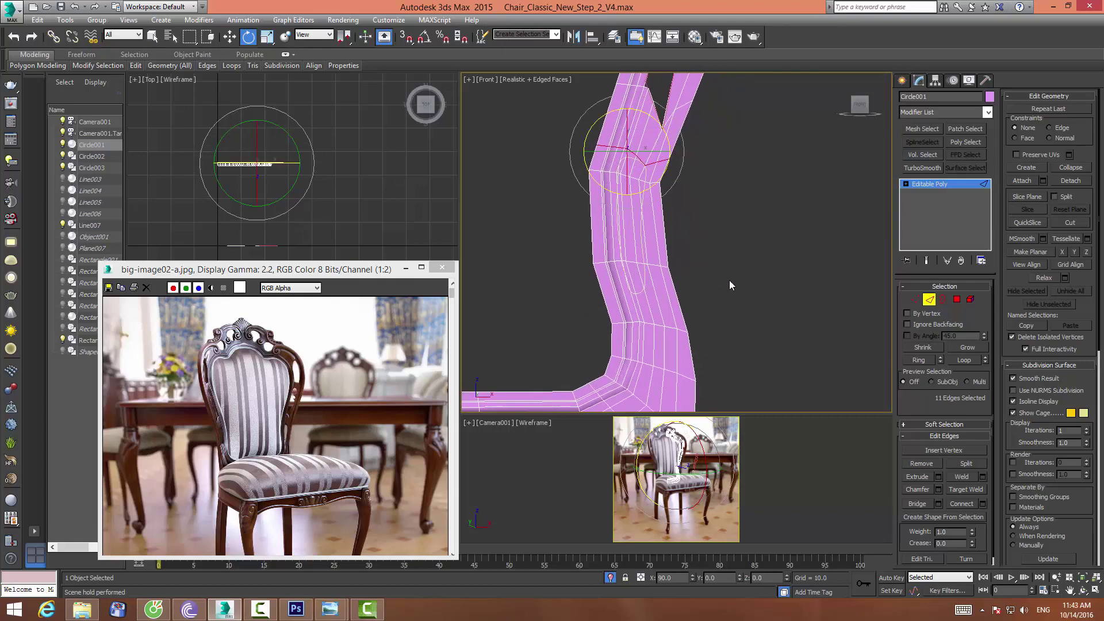
left_click(609, 299)
left_click(627, 299, "shift")
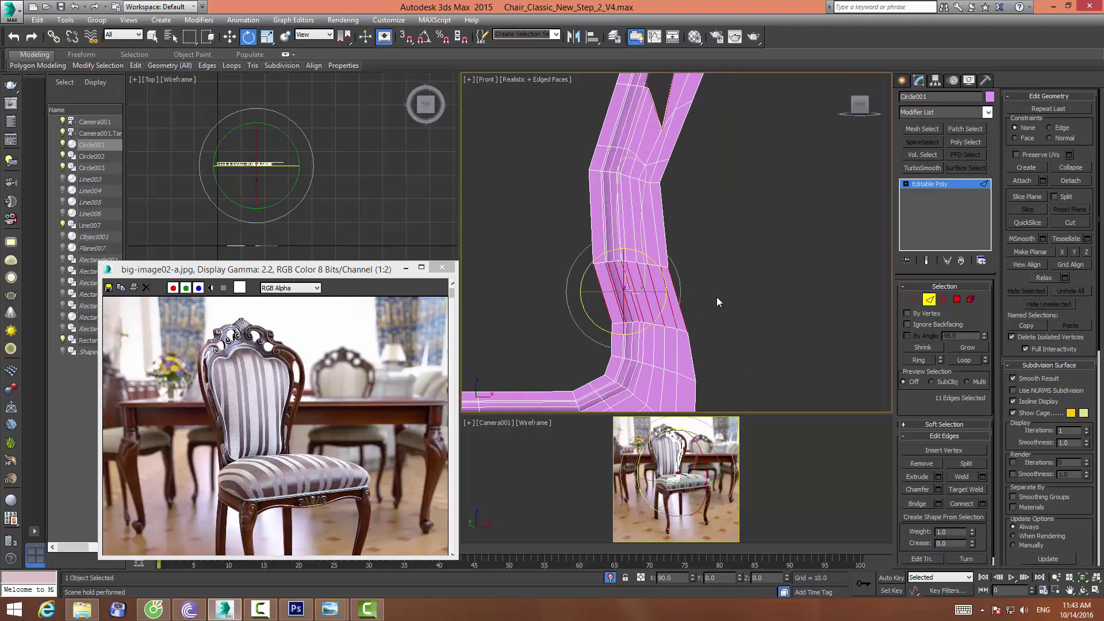
left_click(982, 503)
mouse_move(684, 284)
left_mouse_down()
mouse_move(684, 260)
mouse_move(683, 304)
left_mouse_up()
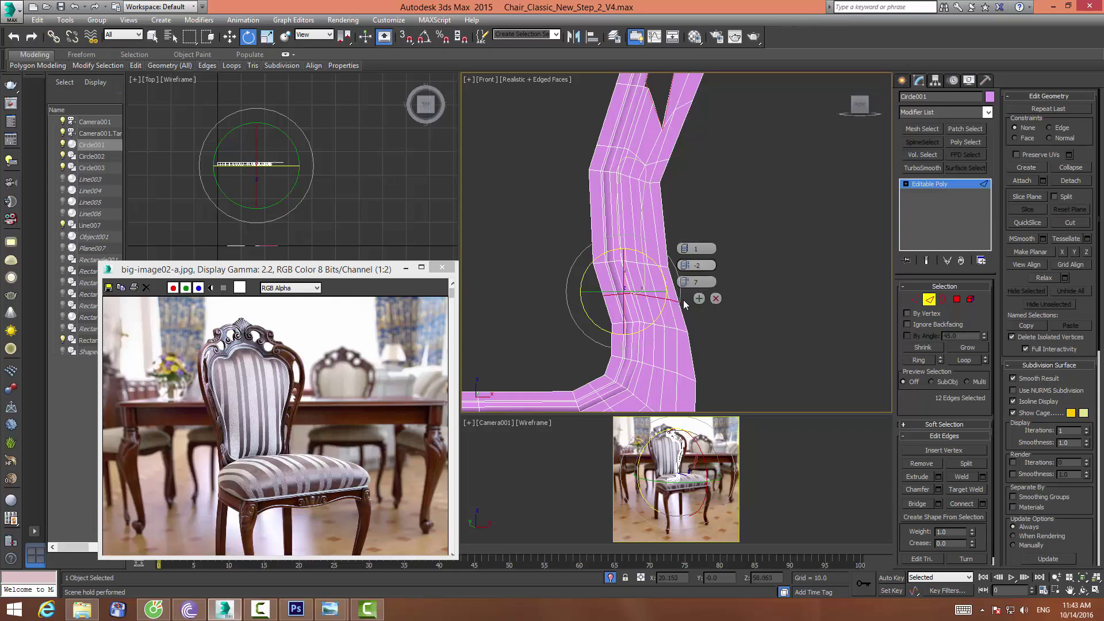
left_click(683, 299)
middle_click_drag(683, 299, 715, 268)
left_click(715, 267)
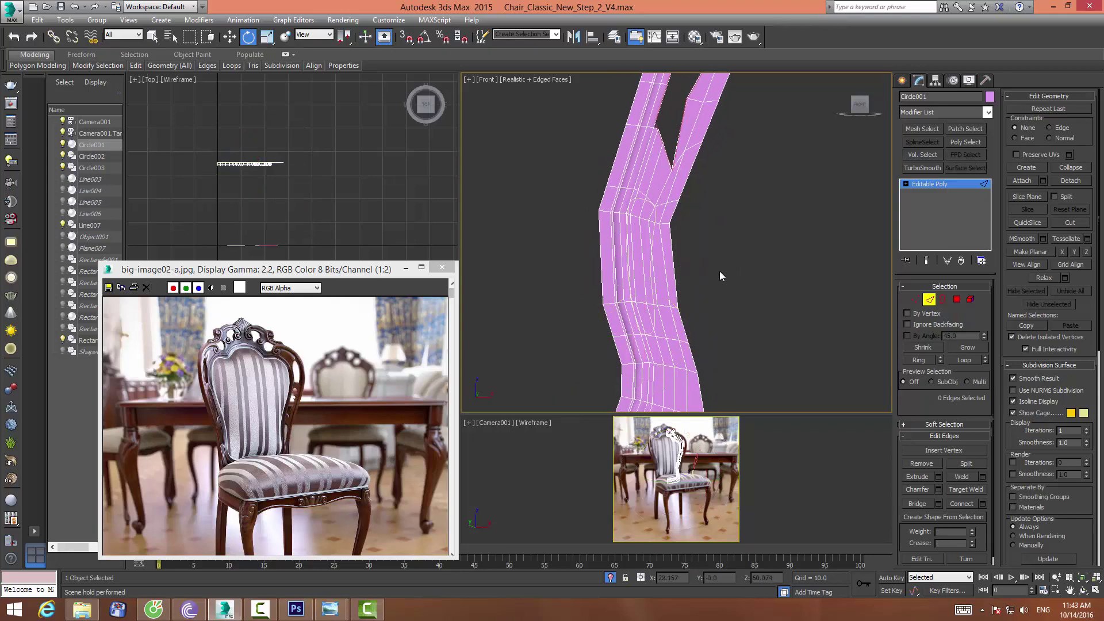
Move vertices near the frame's bend down-left and up-left along the oval
left_click(914, 299)
scroll(662, 218, "up", 4)
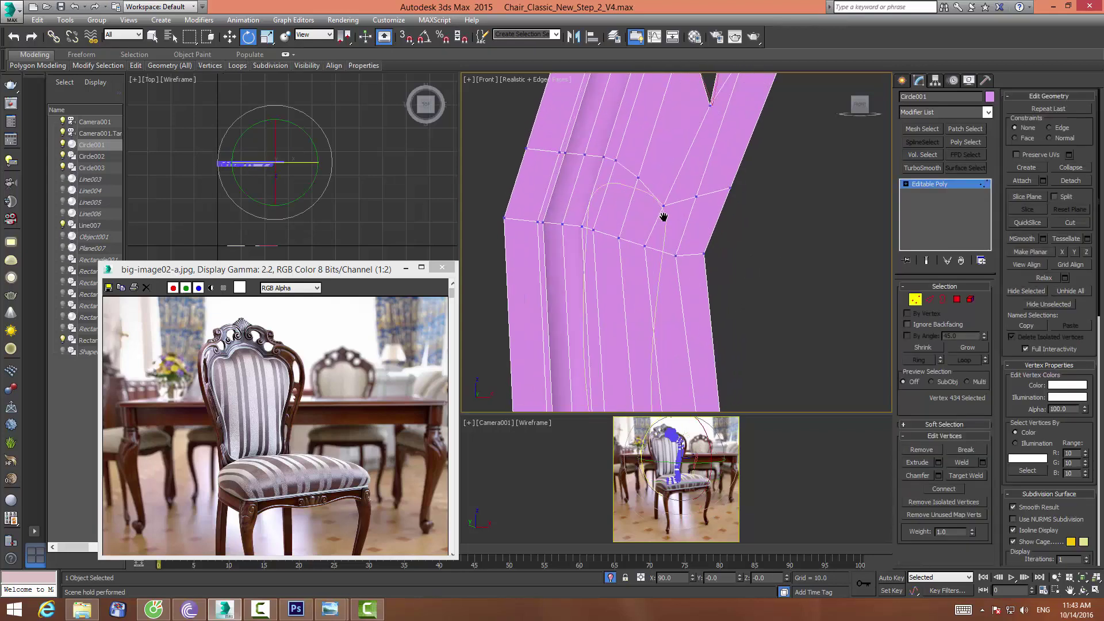
mouse_move(595, 148)
left_mouse_down()
mouse_move(618, 181)
mouse_move(615, 164)
left_mouse_up()
left_click(229, 36)
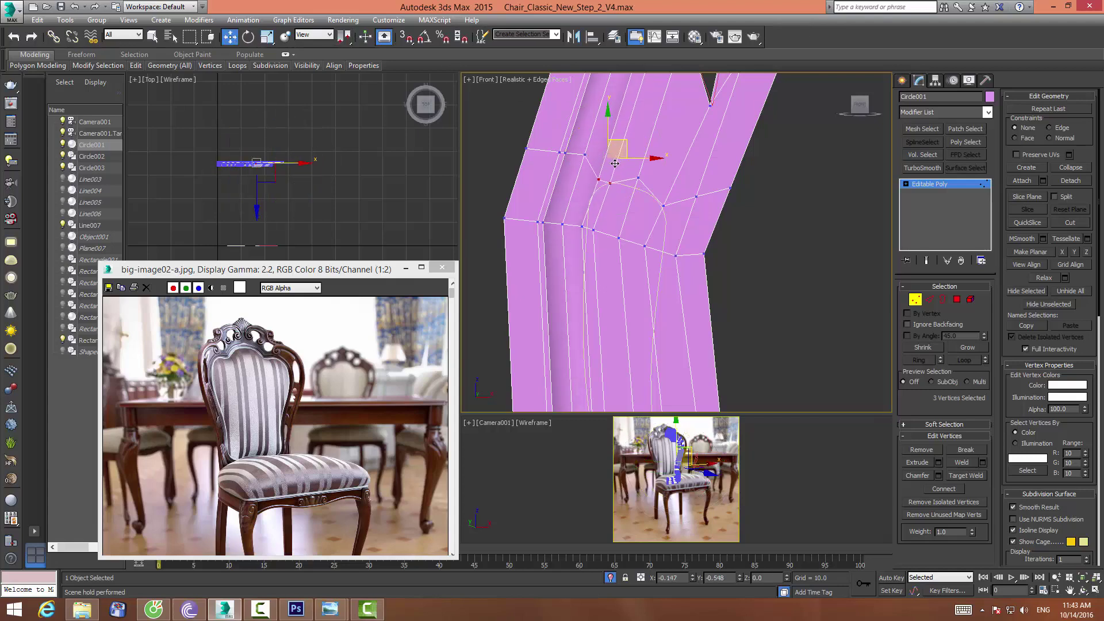
left_click(638, 185)
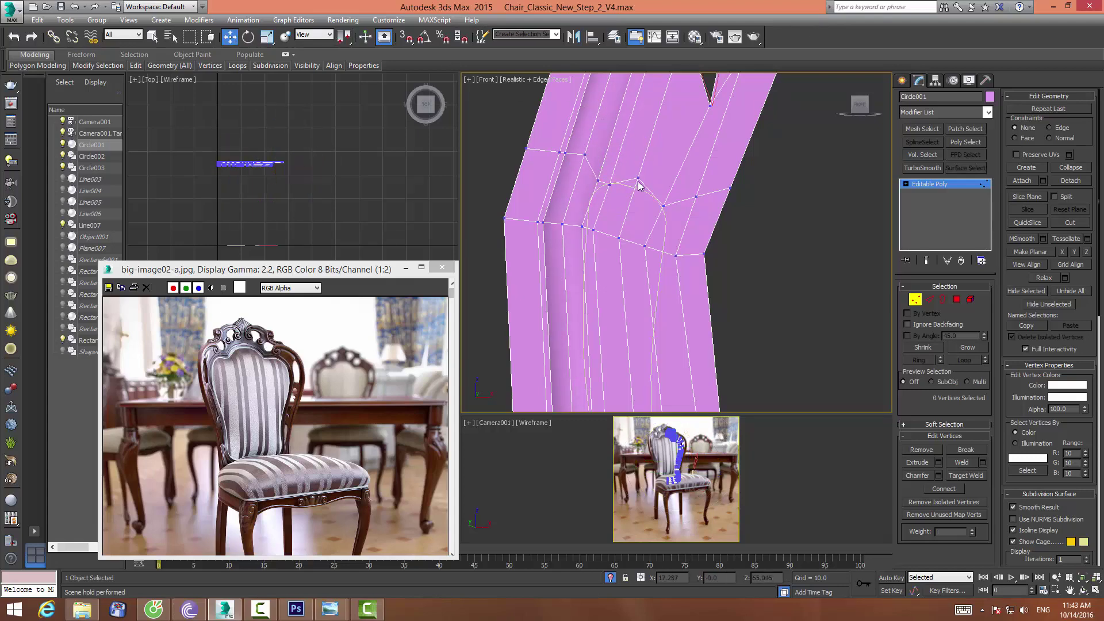
mouse_move(644, 172)
left_mouse_down()
mouse_move(639, 182)
mouse_move(579, 169)
mouse_move(579, 198)
left_mouse_up()
left_click(599, 181)
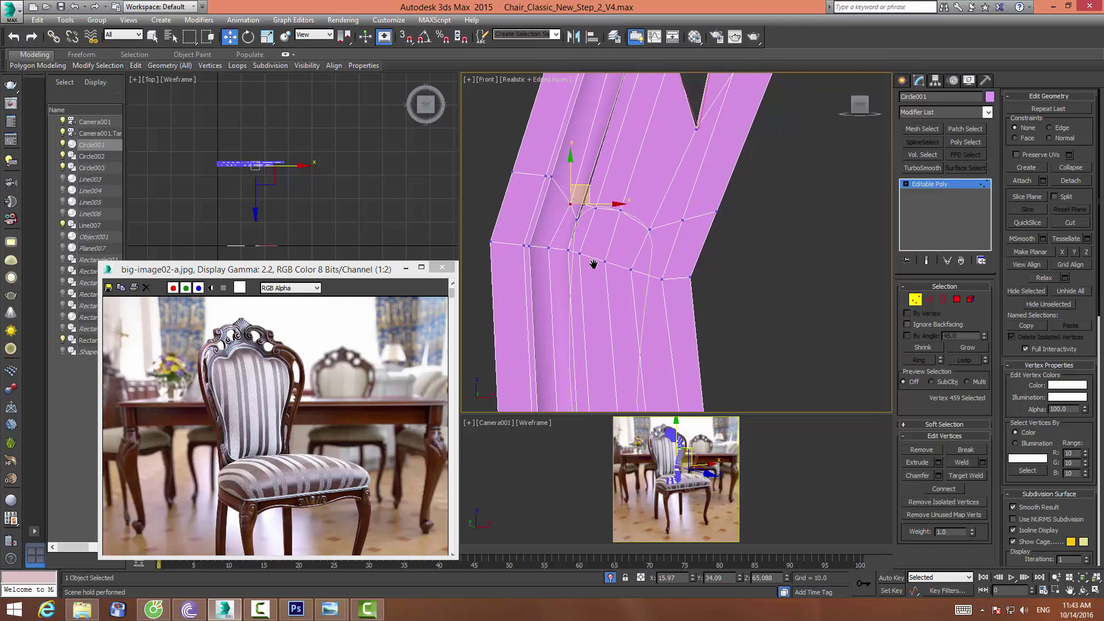
Nudge the vertices near the oval's top sideways and move a right-side vertex down-right
scroll(592, 262, "up", 3)
middle_click_drag(604, 316, 667, 197)
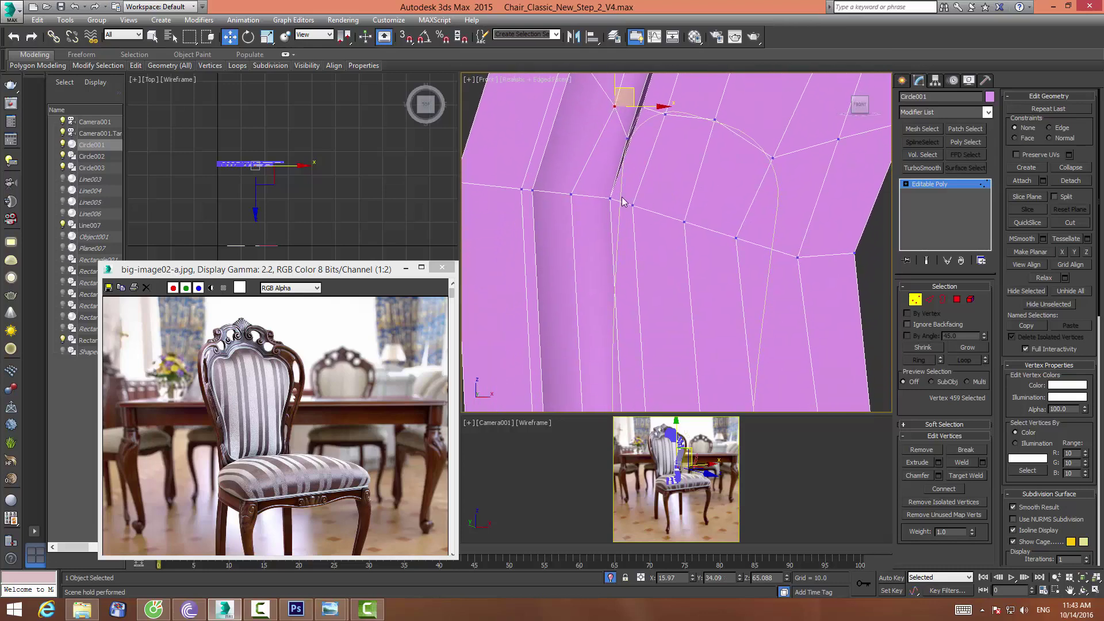
left_click(617, 201)
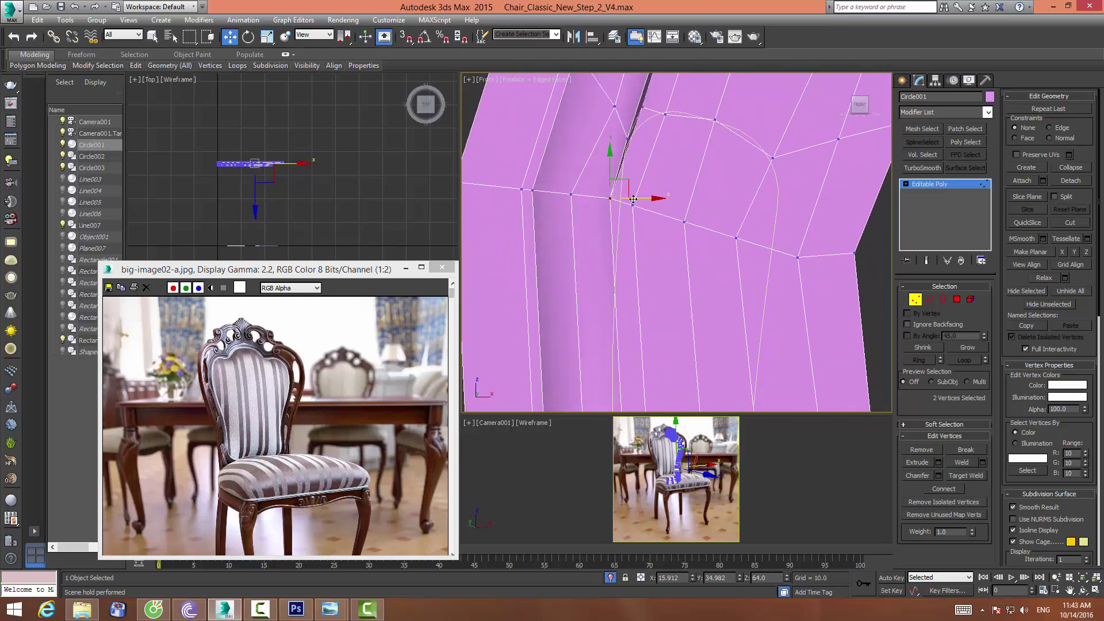
left_click_drag(619, 201, 624, 201)
middle_click_drag(630, 218, 665, 93)
scroll(675, 217, "up", 2)
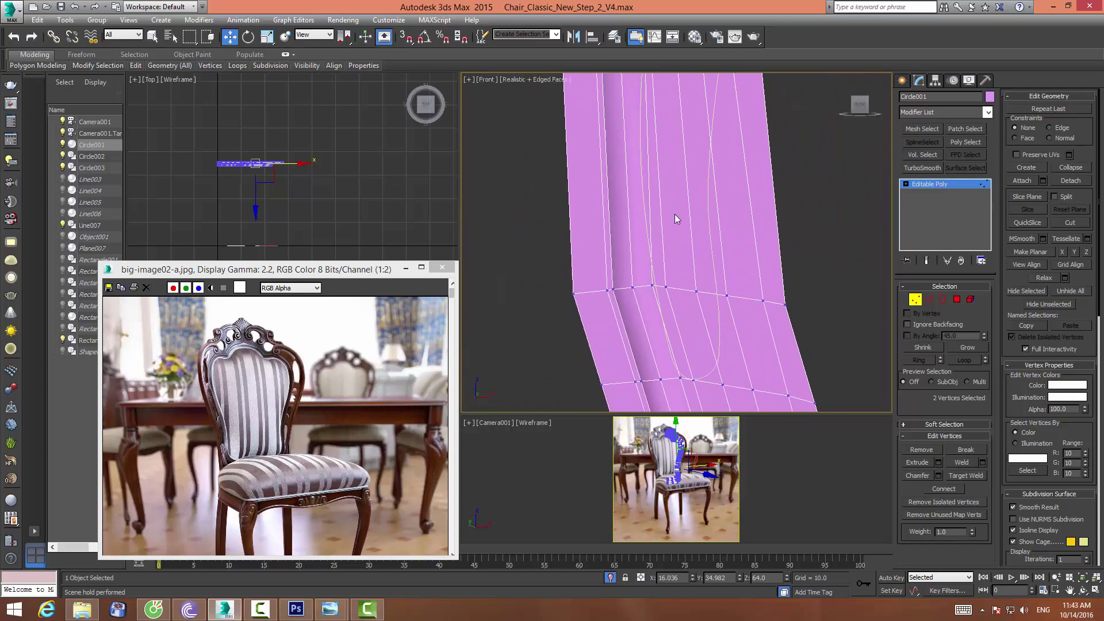
middle_click_drag(675, 217, 651, 283)
scroll(658, 247, "down", 3)
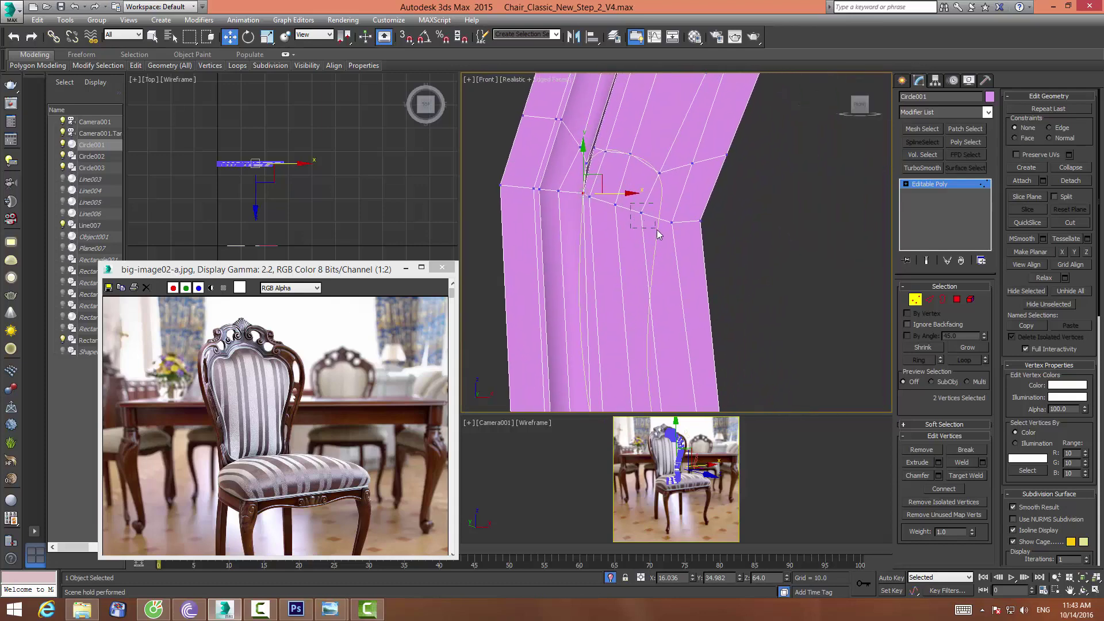
left_click(641, 213)
left_click_drag(641, 212, 657, 220)
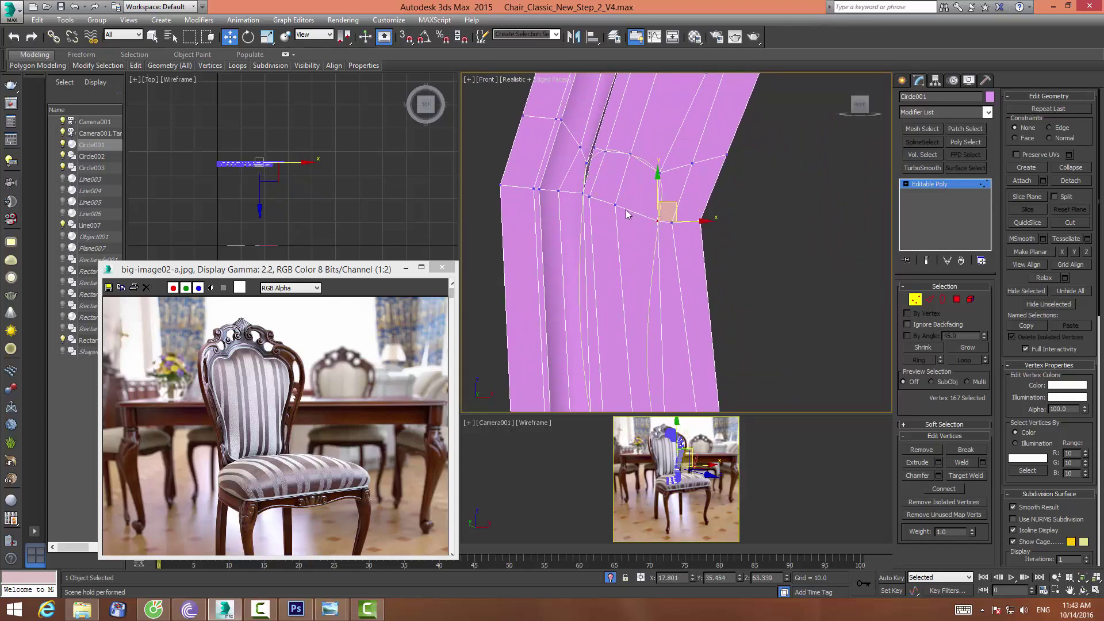
Reposition the vertices around the oval's lower end to follow its curve
mouse_move(608, 217)
middle_mouse_down()
mouse_move(645, 153)
mouse_move(629, 224)
middle_mouse_up()
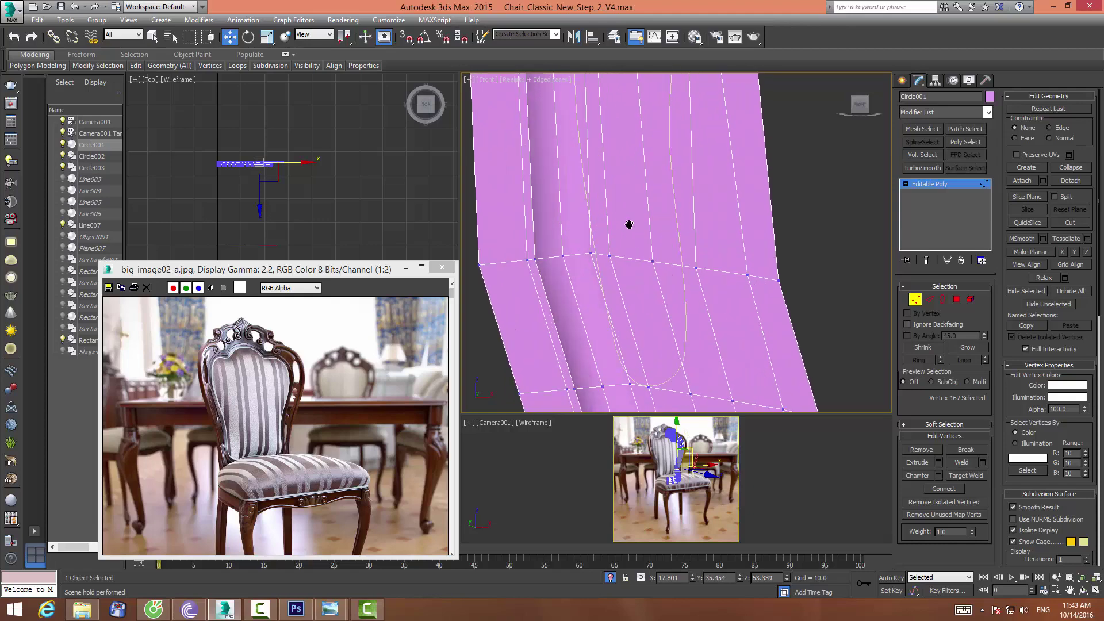
left_click(592, 253)
middle_click_drag(640, 276, 625, 229)
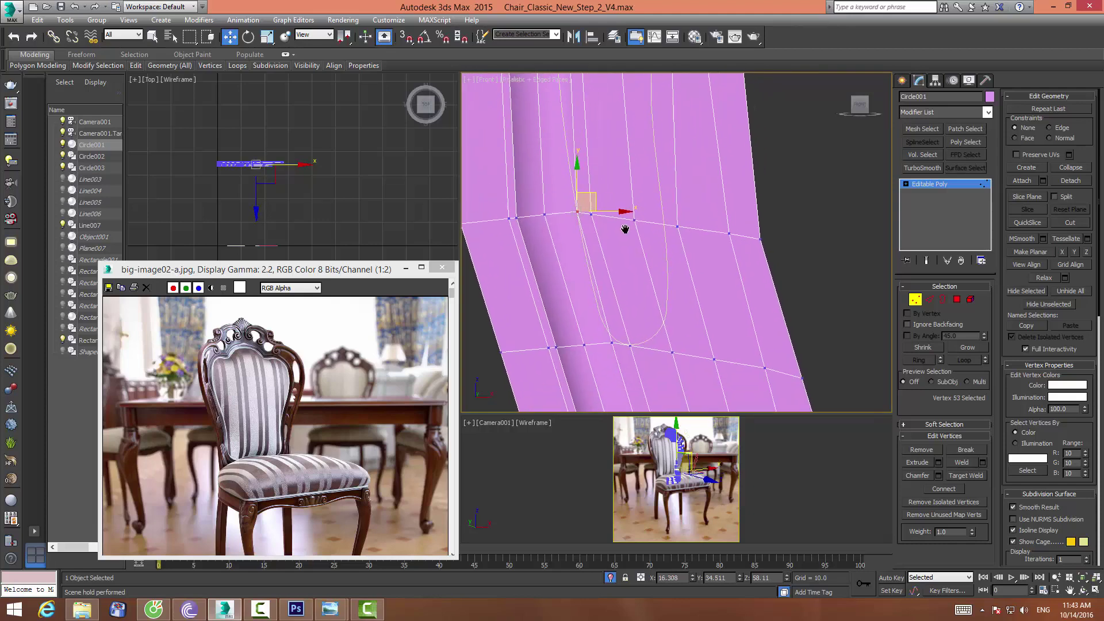
left_click(680, 231)
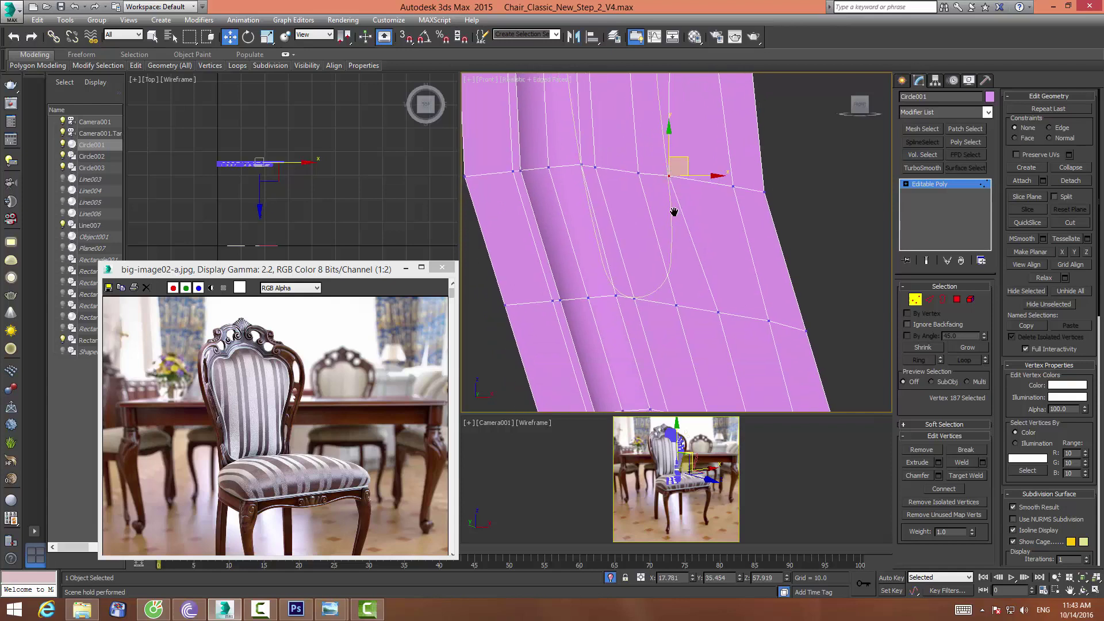
middle_click_drag(680, 303, 685, 258)
mouse_move(609, 288)
left_mouse_down()
mouse_move(641, 306)
mouse_move(630, 272)
mouse_move(642, 290)
mouse_move(682, 259)
mouse_move(664, 292)
left_mouse_up()
left_click(628, 285)
left_click(677, 306)
left_click(629, 298)
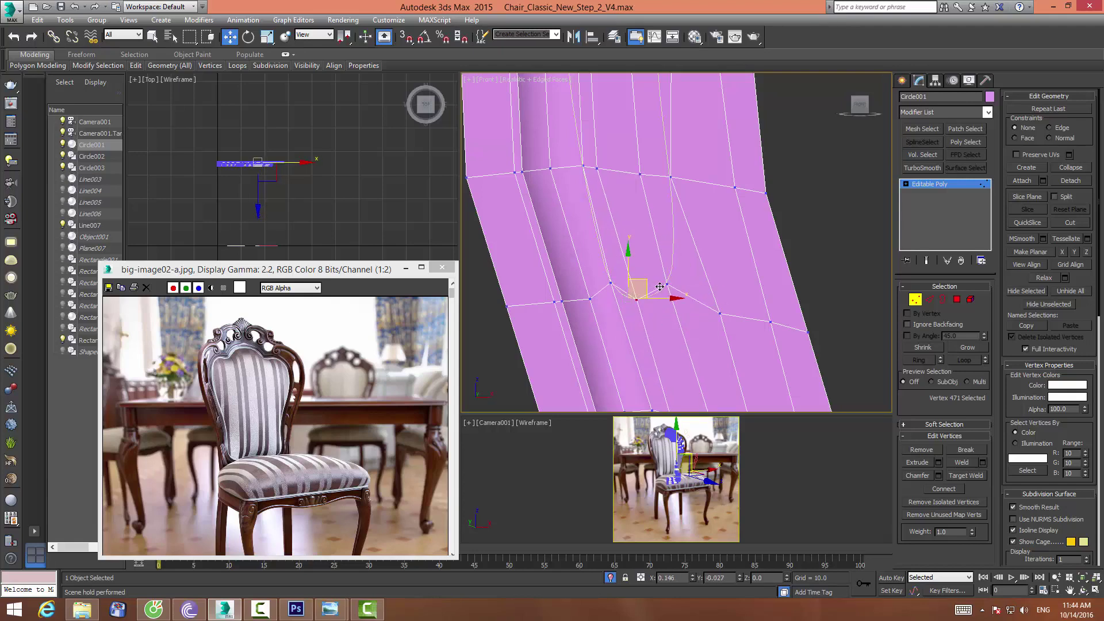
left_click(692, 257)
middle_click_drag(708, 248, 711, 258, "alt")
Join the top and lower vertices with a new edge
left_click(665, 186)
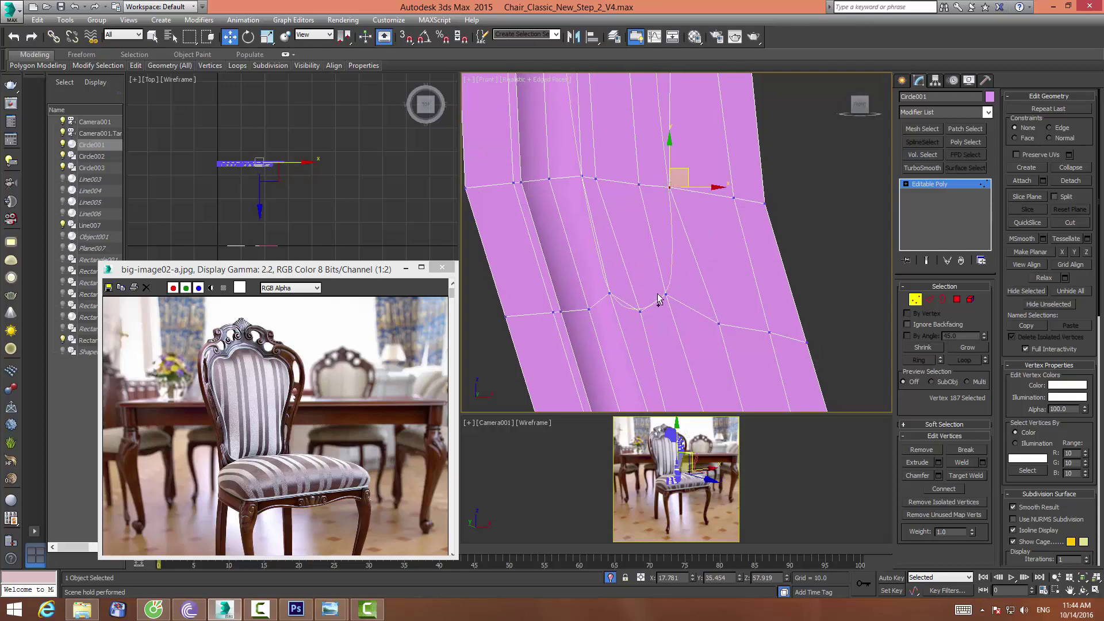
left_click(665, 294, "ctrl")
left_click(944, 489)
scroll(666, 230, "down", 3)
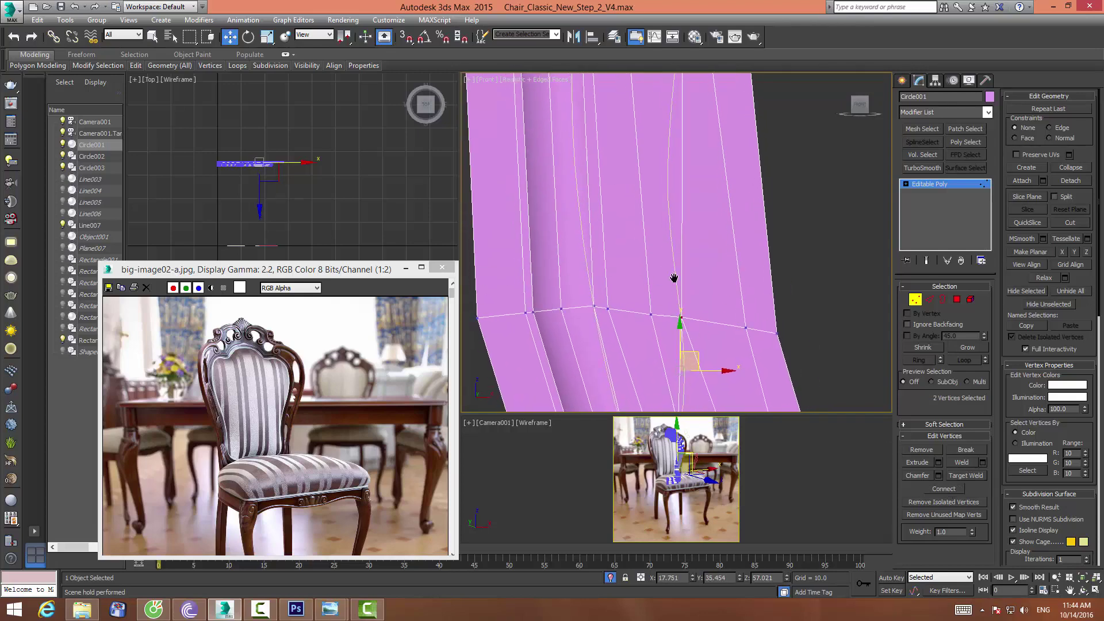
mouse_move(665, 230)
middle_mouse_down()
mouse_move(665, 320)
mouse_move(669, 311)
middle_mouse_up()
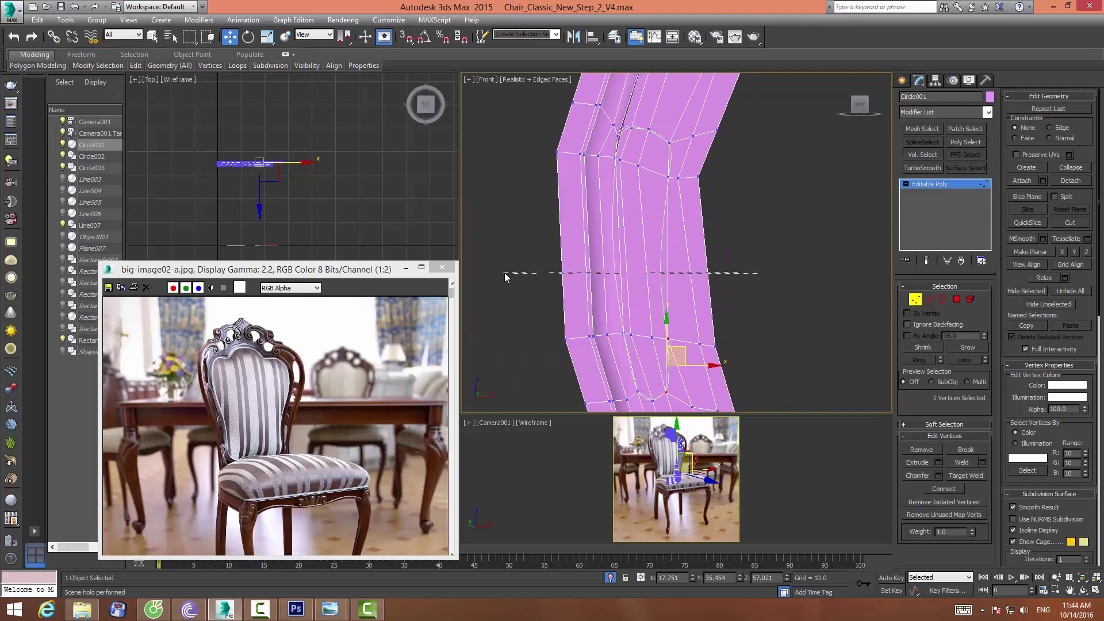
Connect the column of vertical side edges into a horizontal edge loop and check its vertices
left_click(929, 298)
left_click_drag(698, 276, 522, 275)
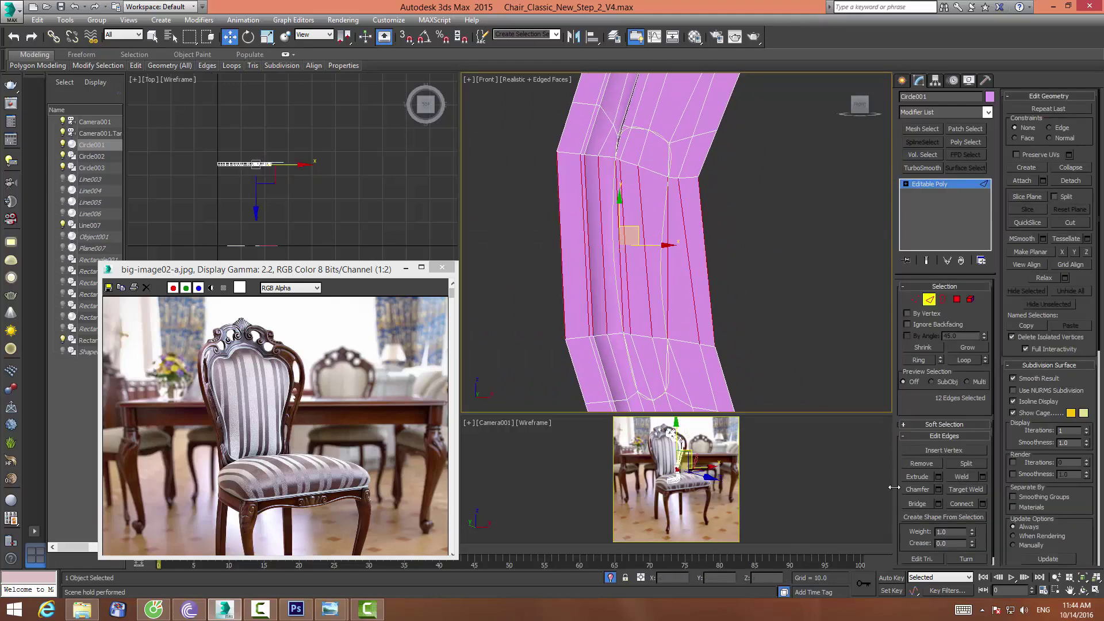
left_click(958, 503)
left_click(914, 299)
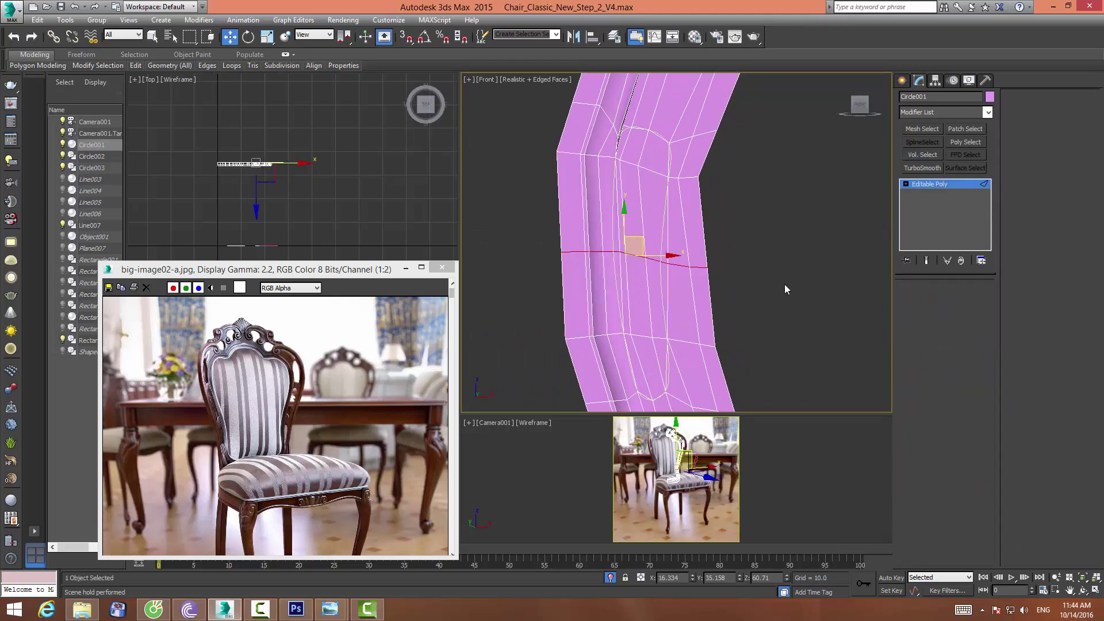
scroll(664, 269, "up", 4)
left_click(633, 264)
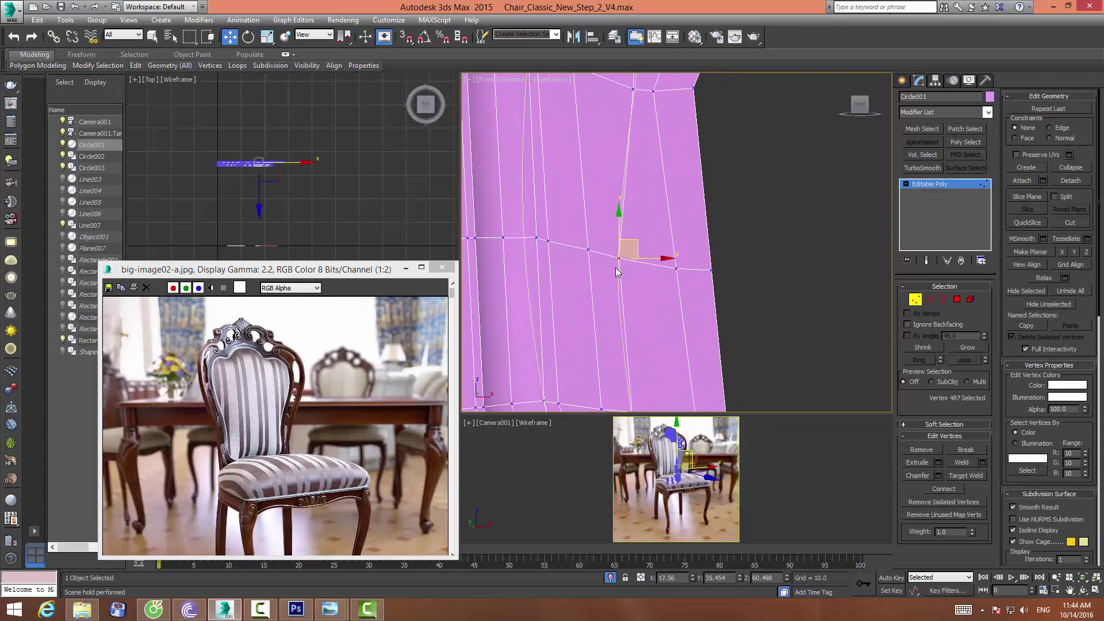
scroll(624, 247, "down", 2)
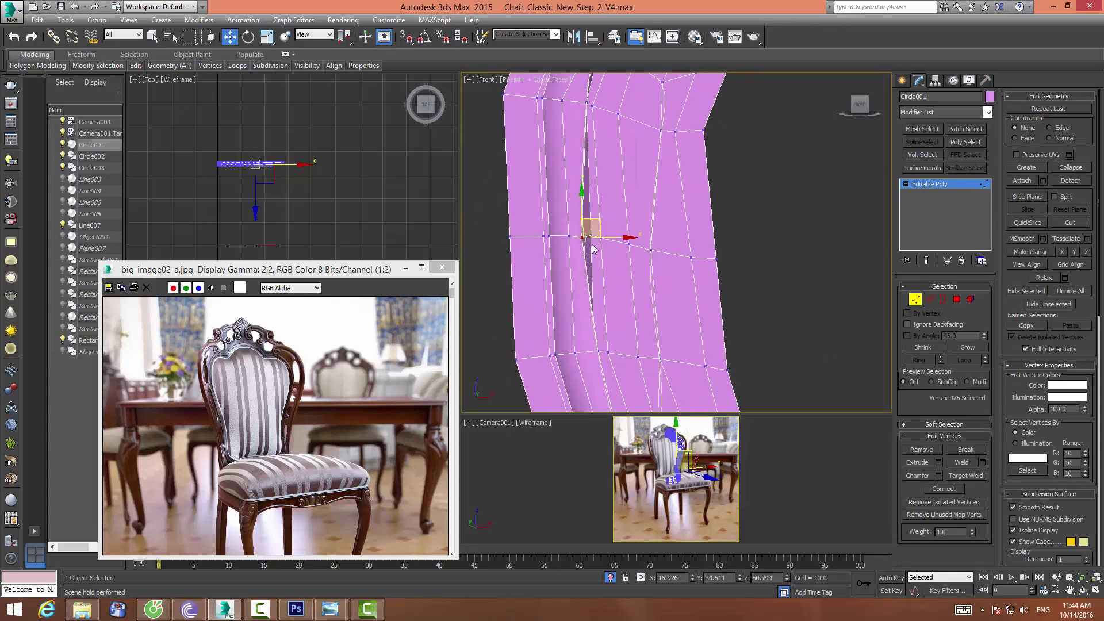
left_click(587, 239)
left_click(601, 238, "ctrl")
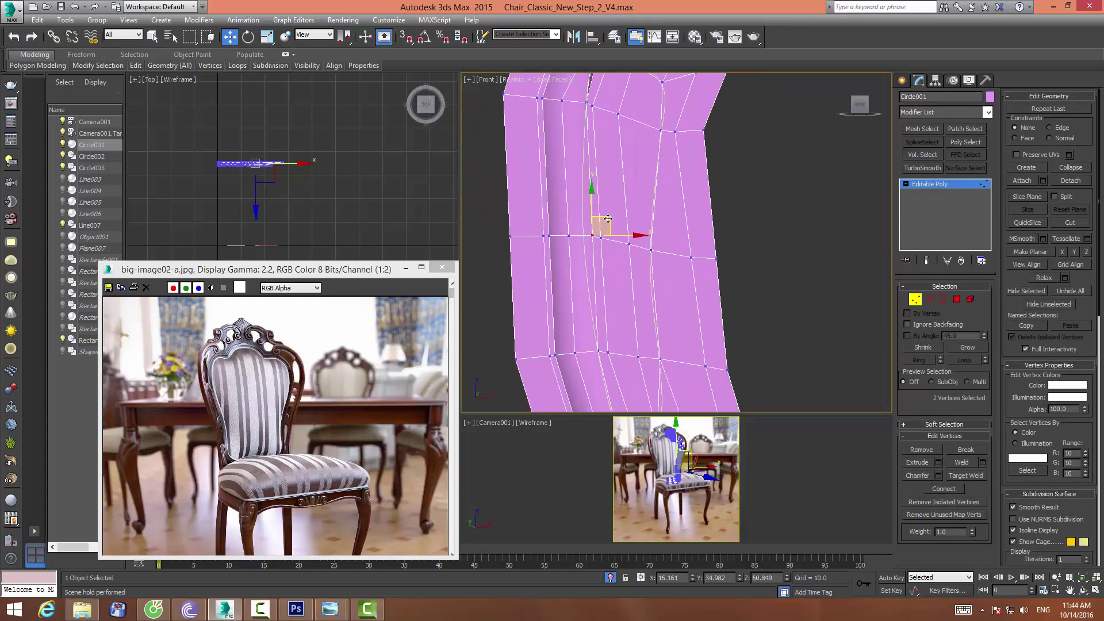
left_click(636, 244)
scroll(632, 248, "down", 2)
scroll(634, 253, "down", 1)
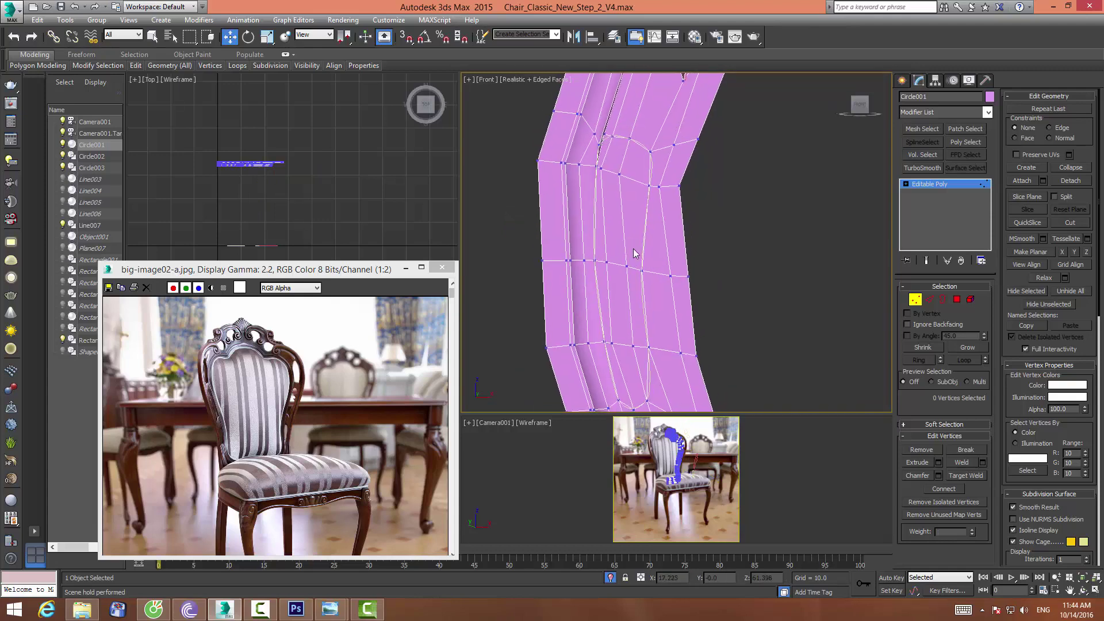
Select the polygons along the frame where the elongated opening will go
left_click(956, 299)
left_click(632, 299)
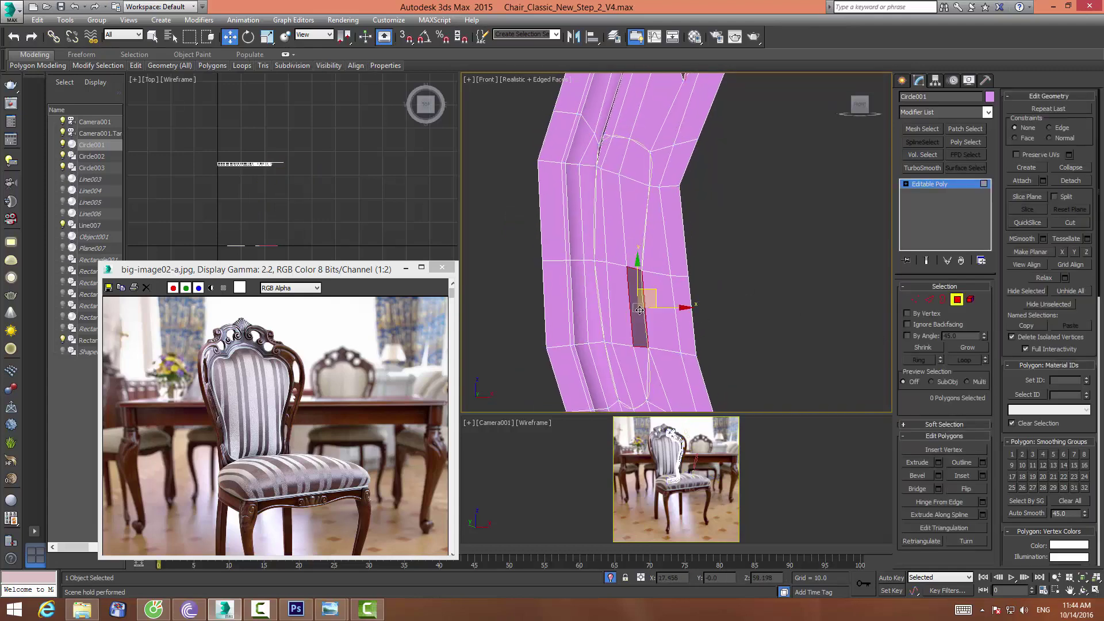
left_click(604, 299, "ctrl")
left_click(613, 239, "ctrl")
left_click(618, 218, "ctrl")
left_click(621, 192, "ctrl")
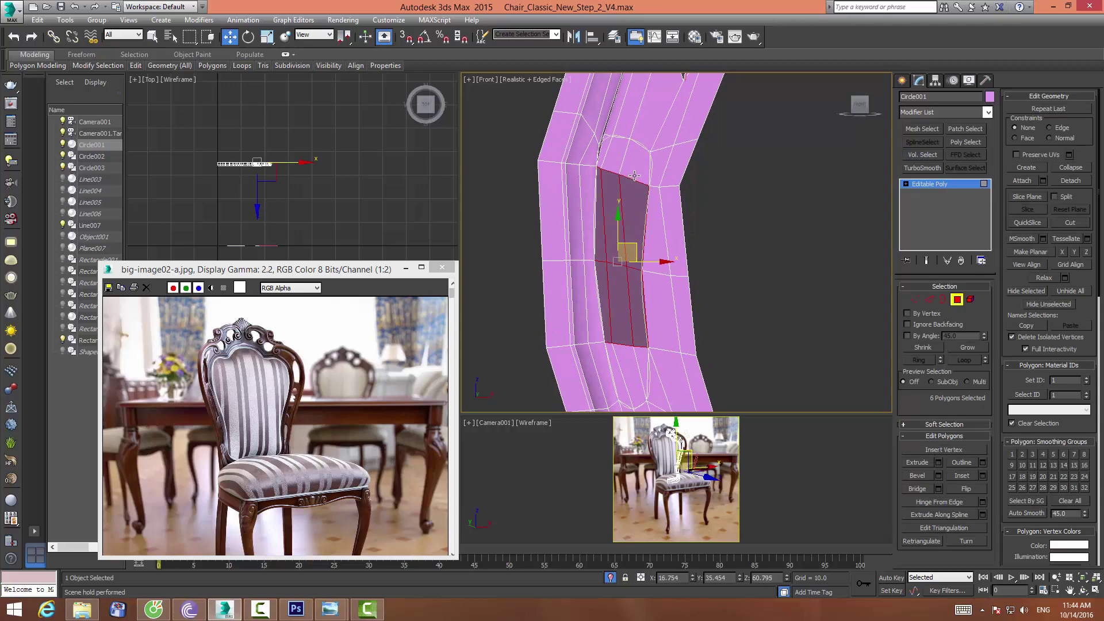
left_click(627, 173, "ctrl")
left_click(602, 151, "ctrl")
Add the lower polygons, delete the selection to cut the opening, and exit sub-object mode
middle_click_drag(638, 230, 644, 132)
left_click(647, 247, "ctrl")
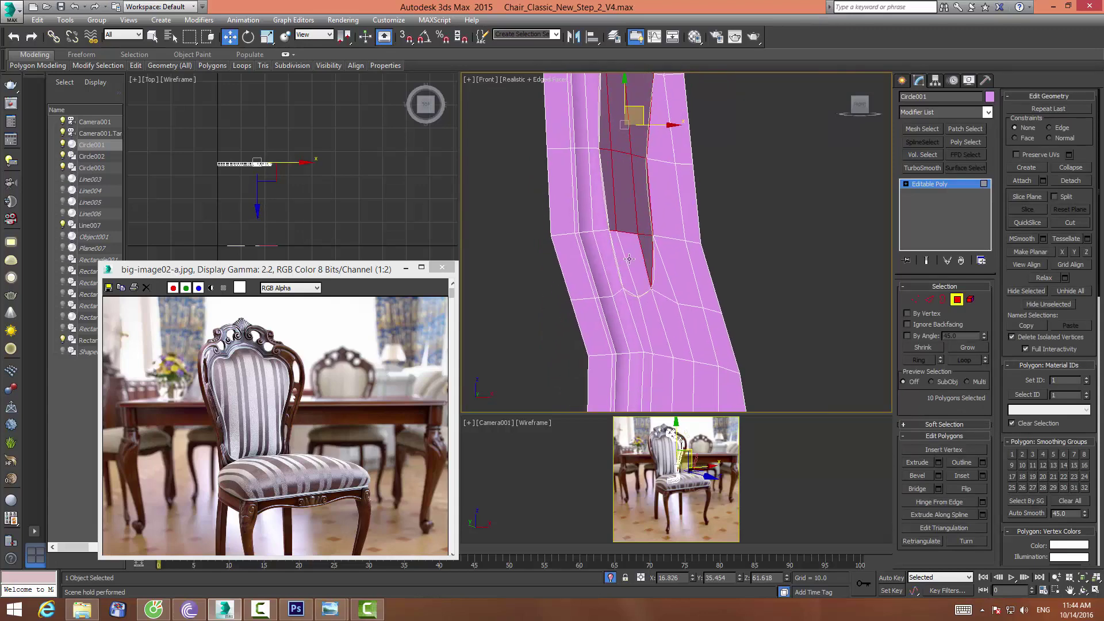
left_click(625, 270, "ctrl")
key("Delete")
scroll(632, 271, "down", 3)
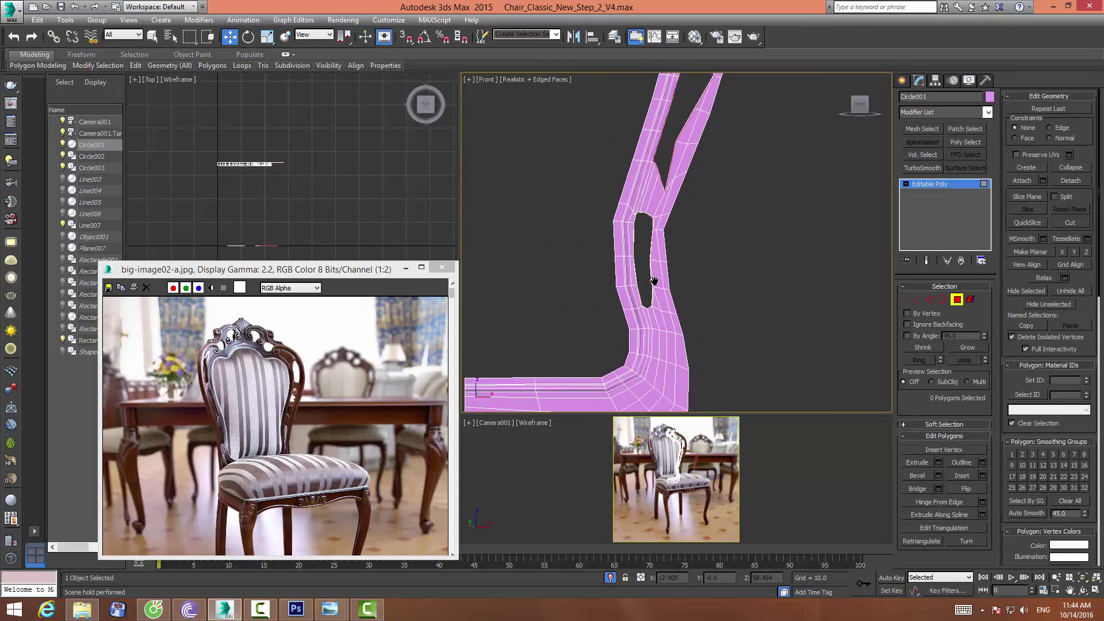
scroll(632, 270, "down", 3)
left_click(957, 299)
scroll(732, 264, "down", 4)
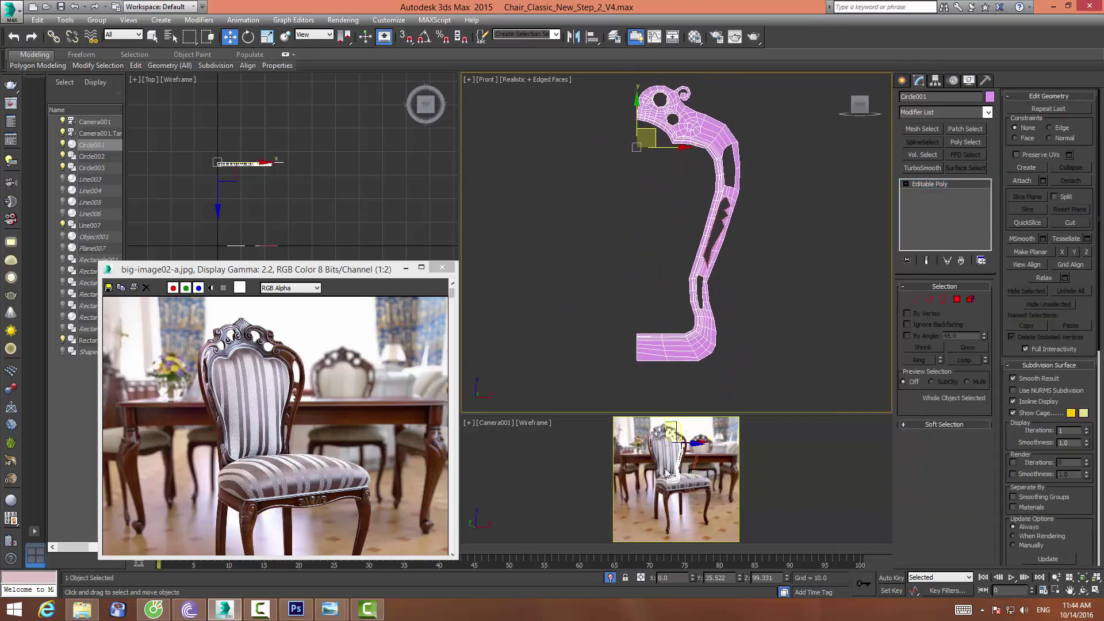
Exit Isolate to show the whole chair and reselect the pink back frame
left_click(610, 577)
scroll(690, 230, "down", 3)
scroll(690, 230, "down", 3)
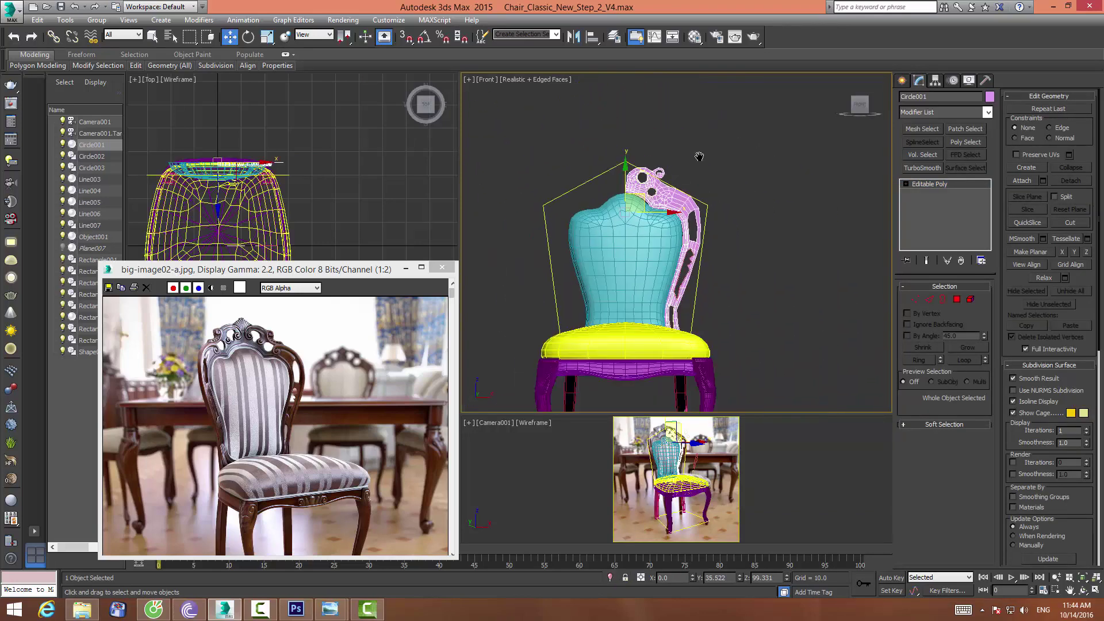
middle_click_drag(669, 209, 703, 209)
left_click(815, 226)
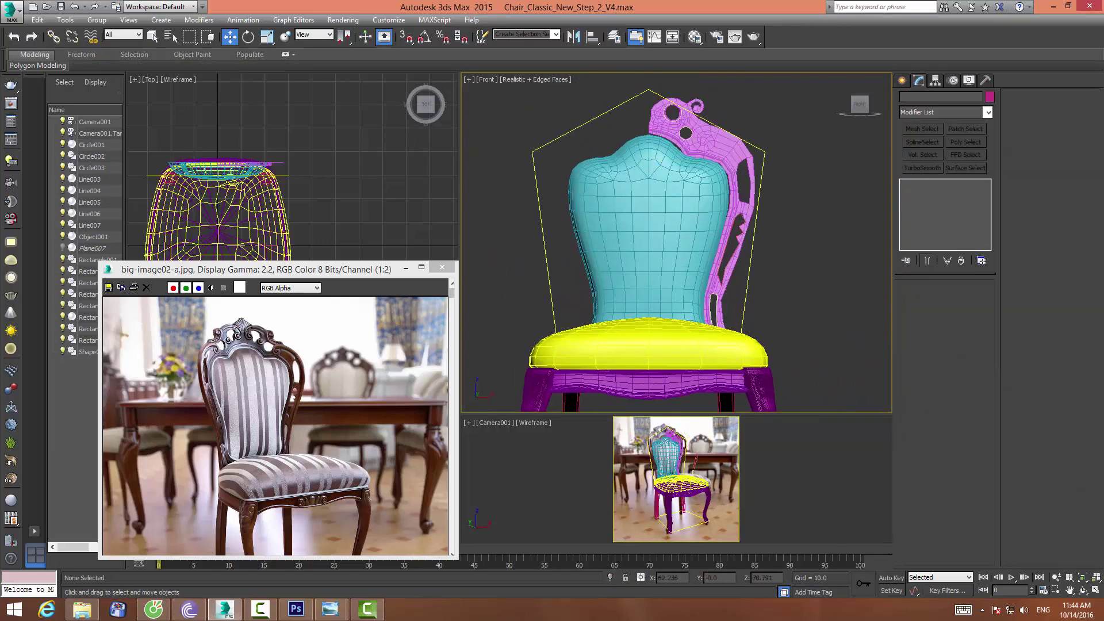
left_click(718, 144)
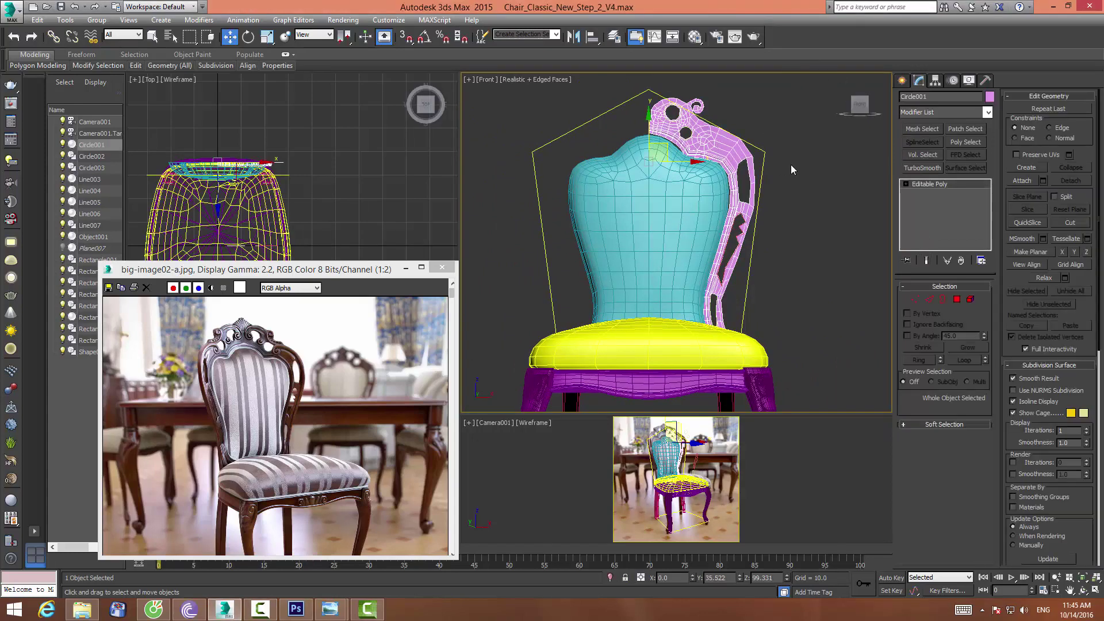
Hide geometry by category and delete the leftover Circle003 and Circle002 shapes
left_click(969, 80)
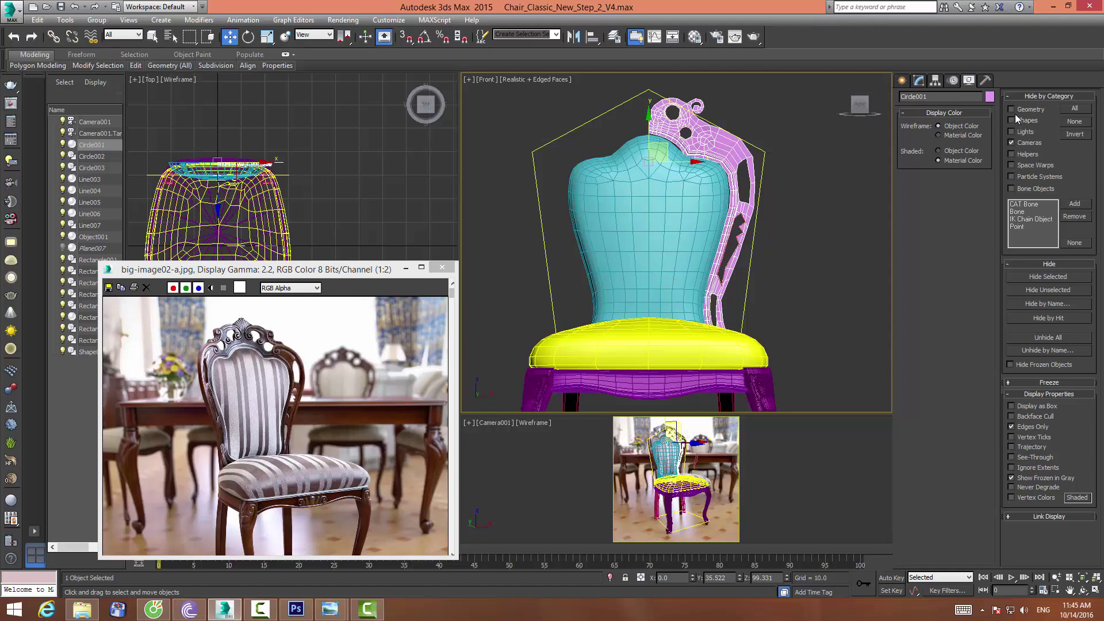
left_click(1011, 109)
left_click(666, 112)
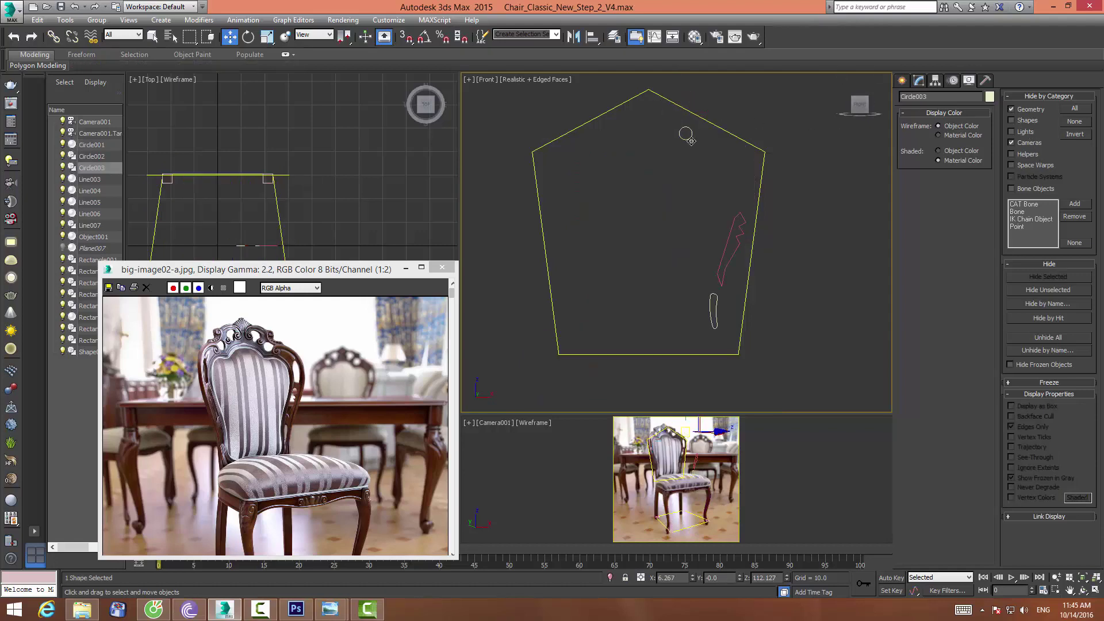
key("Delete")
left_click_drag(700, 212, 702, 213)
key("Delete")
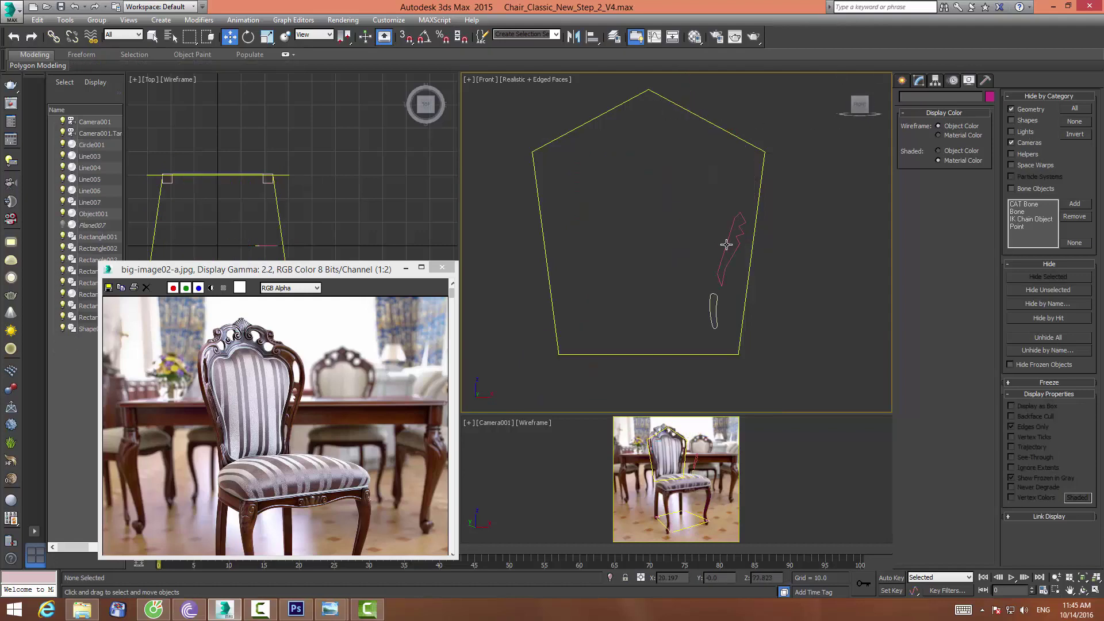
Delete the red and white line shapes, unhide geometry, and reselect the pink back frame
left_click(726, 244)
key("Delete")
left_click(713, 309)
key("Delete")
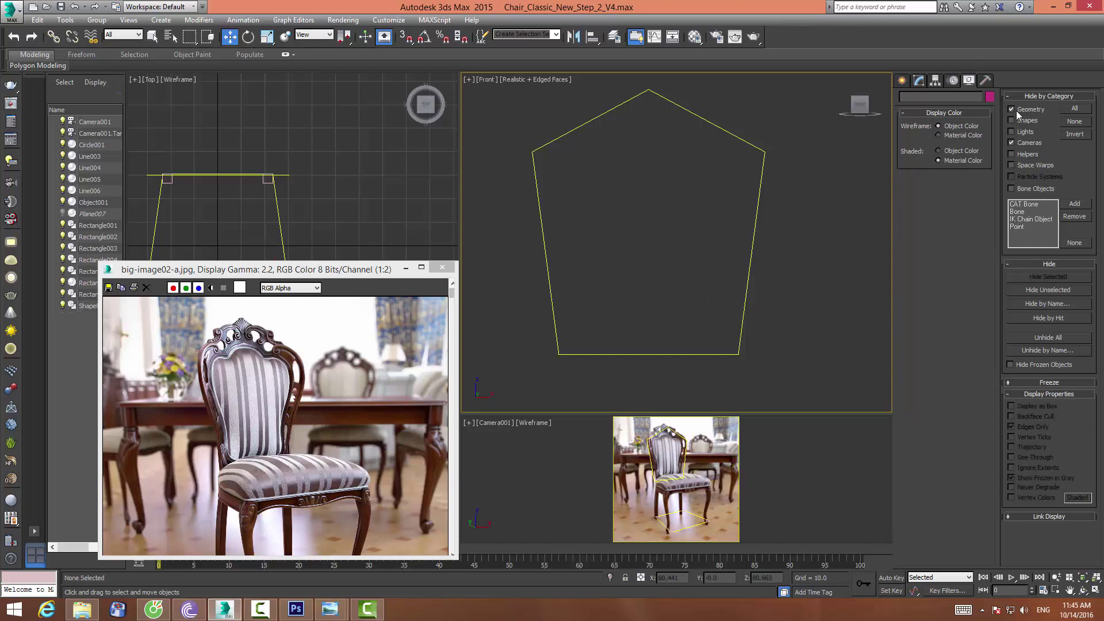
left_click(1013, 109)
left_click(701, 145)
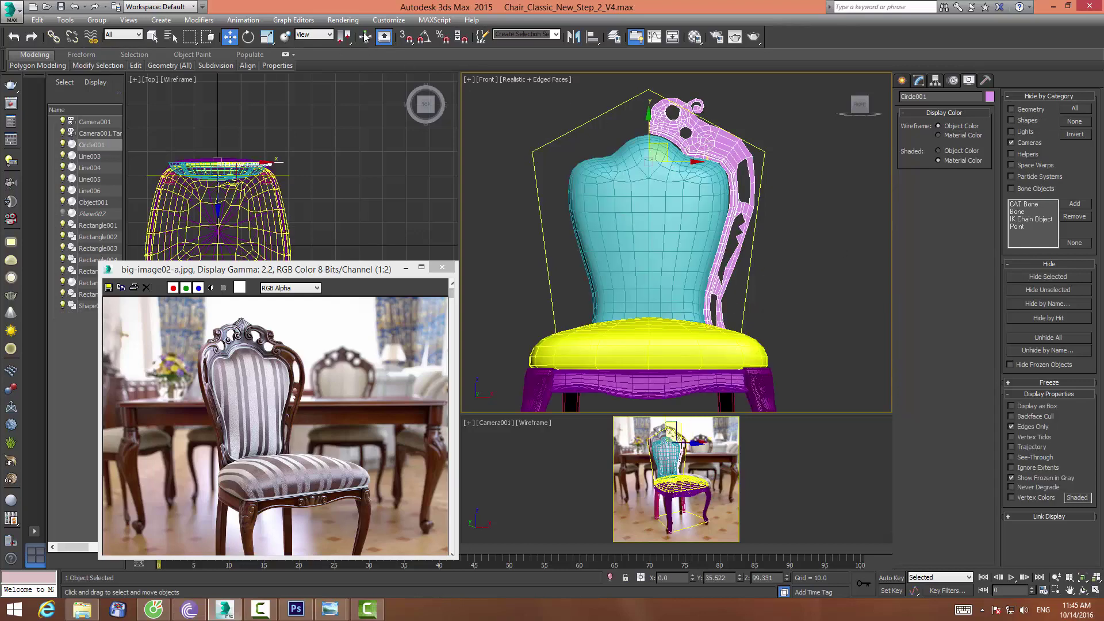
Mirror the pink back frame across X as an instance
left_click(573, 36)
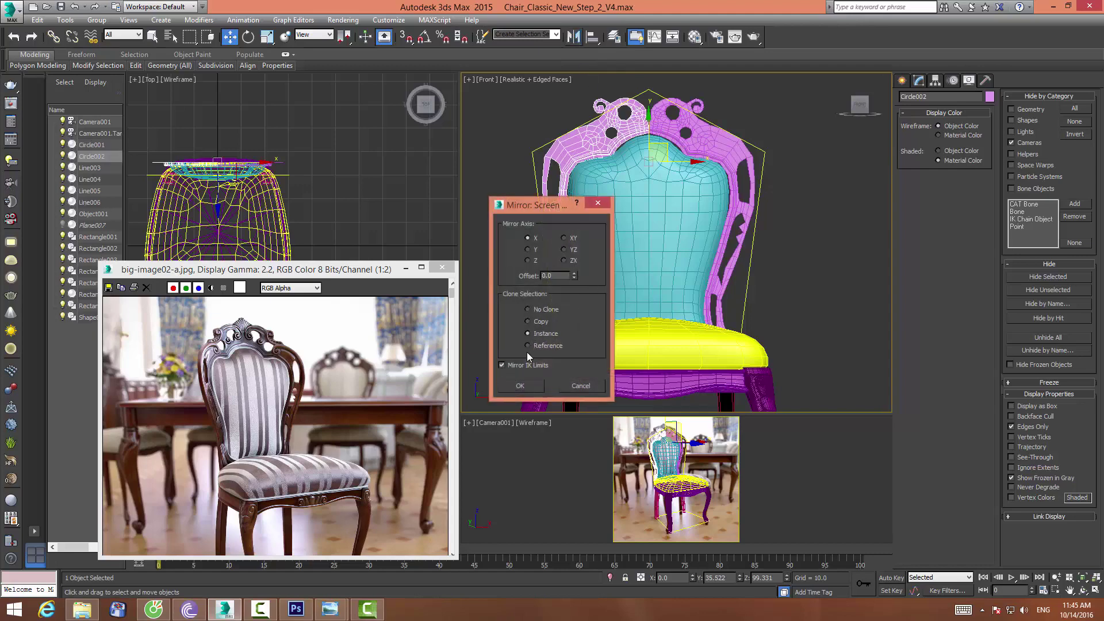
left_click(519, 385)
left_click(728, 180)
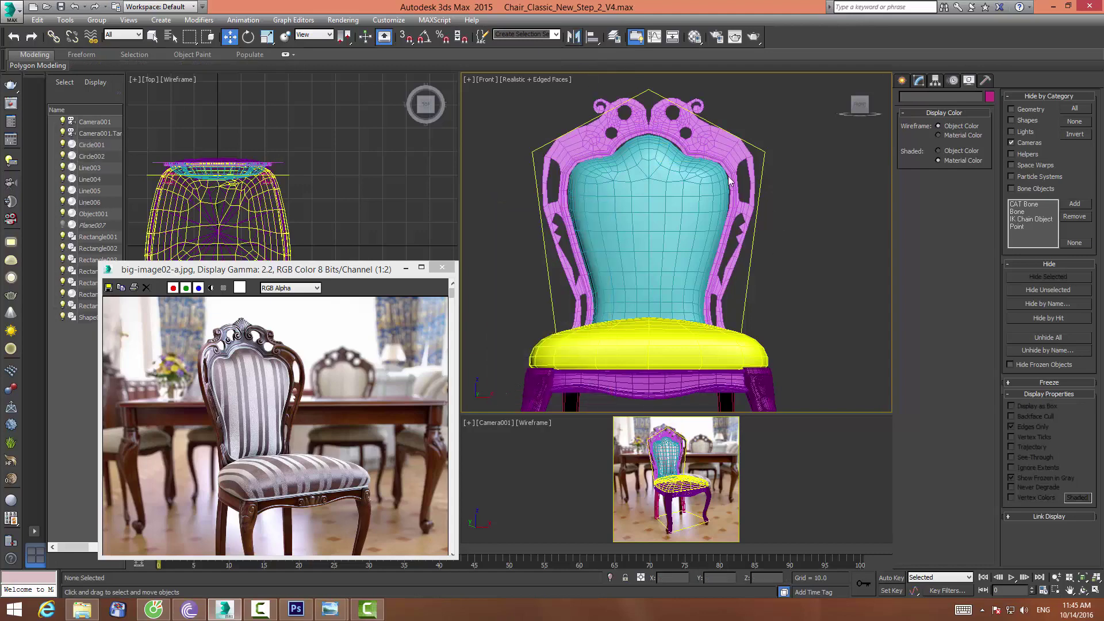
Select both frame halves, Circle001 and Circle002, and isolate them
left_click(715, 144)
scroll(707, 172, "up", 2)
scroll(698, 222, "up", 2)
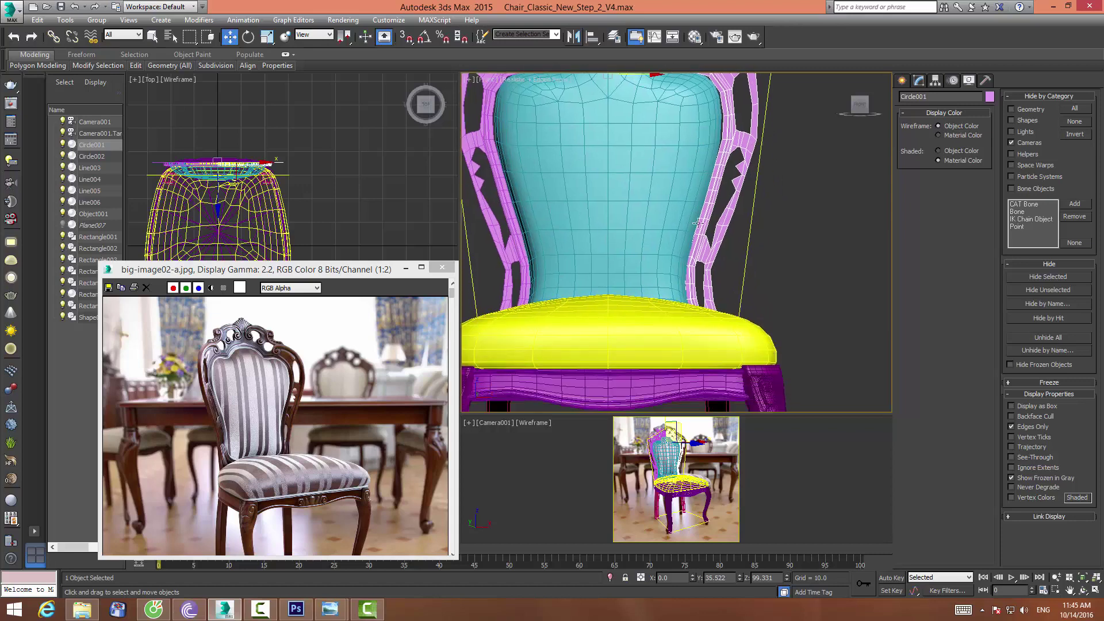
mouse_move(697, 222)
middle_mouse_down()
mouse_move(688, 243)
mouse_move(729, 239)
mouse_move(695, 251)
mouse_move(693, 201)
middle_mouse_up()
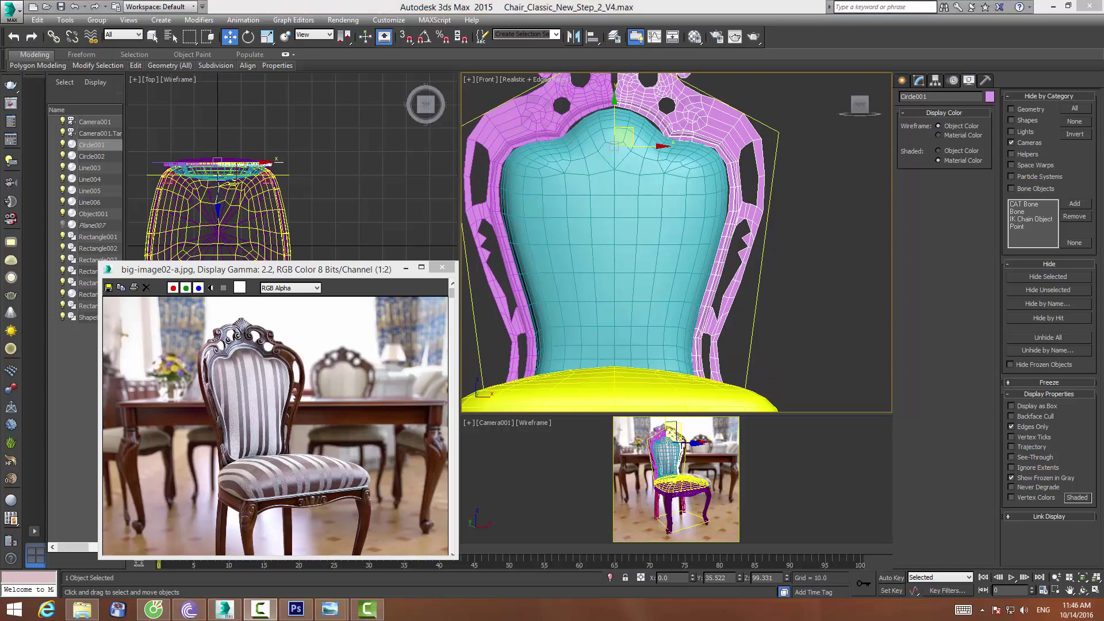
left_click(551, 113, "ctrl")
left_click(611, 577)
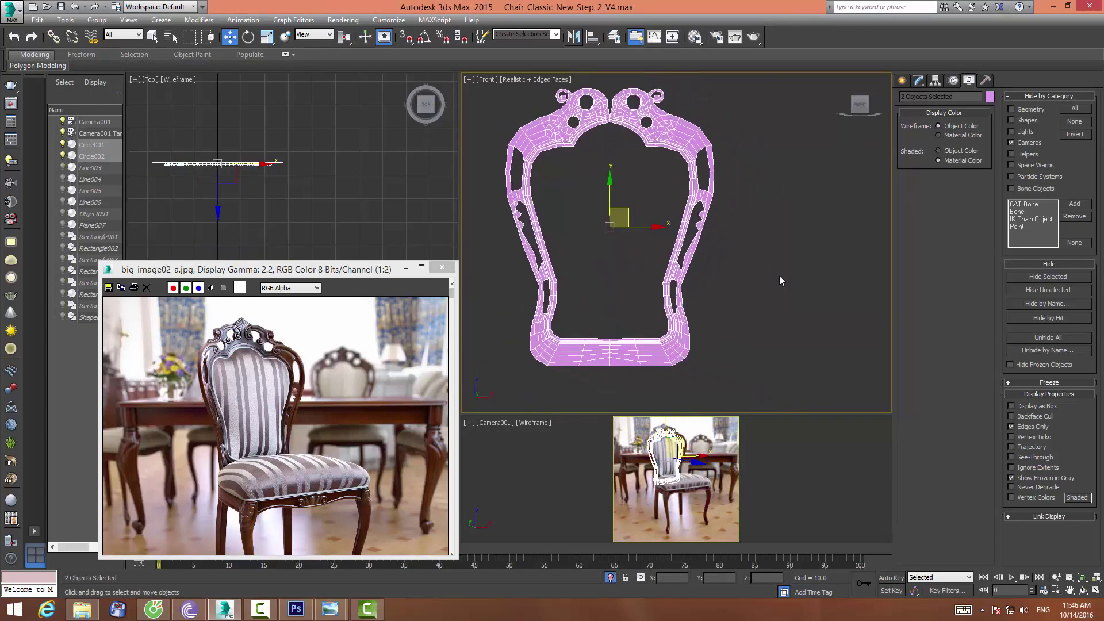
Select only the Circle001 half and enter Polygon sub-object mode
left_click(779, 275)
left_click(693, 251)
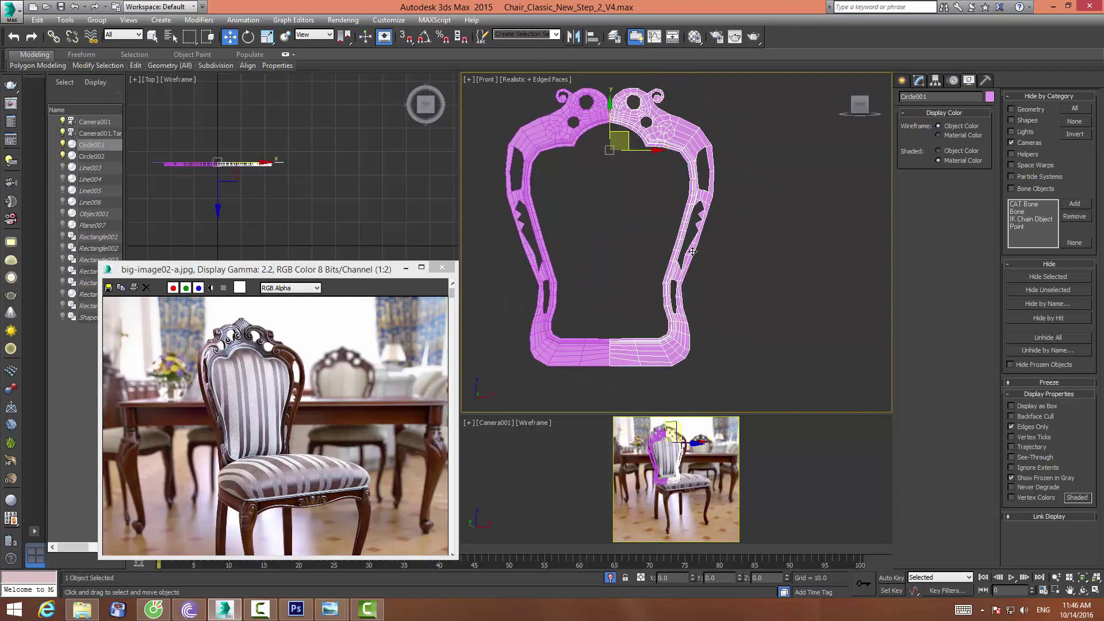
left_click(921, 83)
left_click(955, 299)
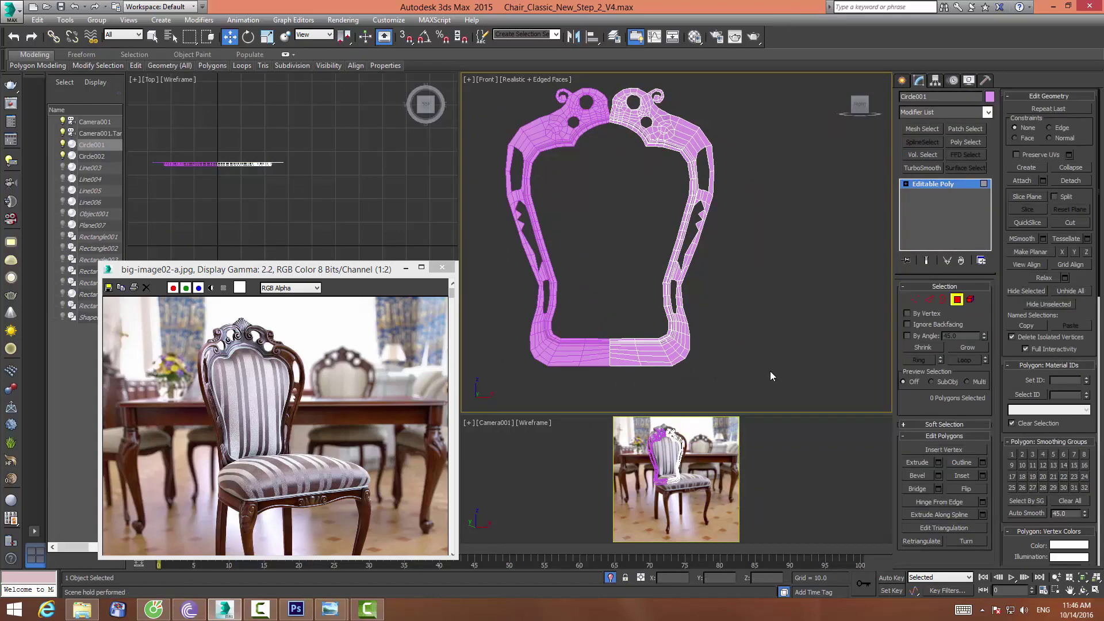
scroll(662, 225, "down", 2)
scroll(667, 183, "up", 3)
scroll(650, 179, "up", 2)
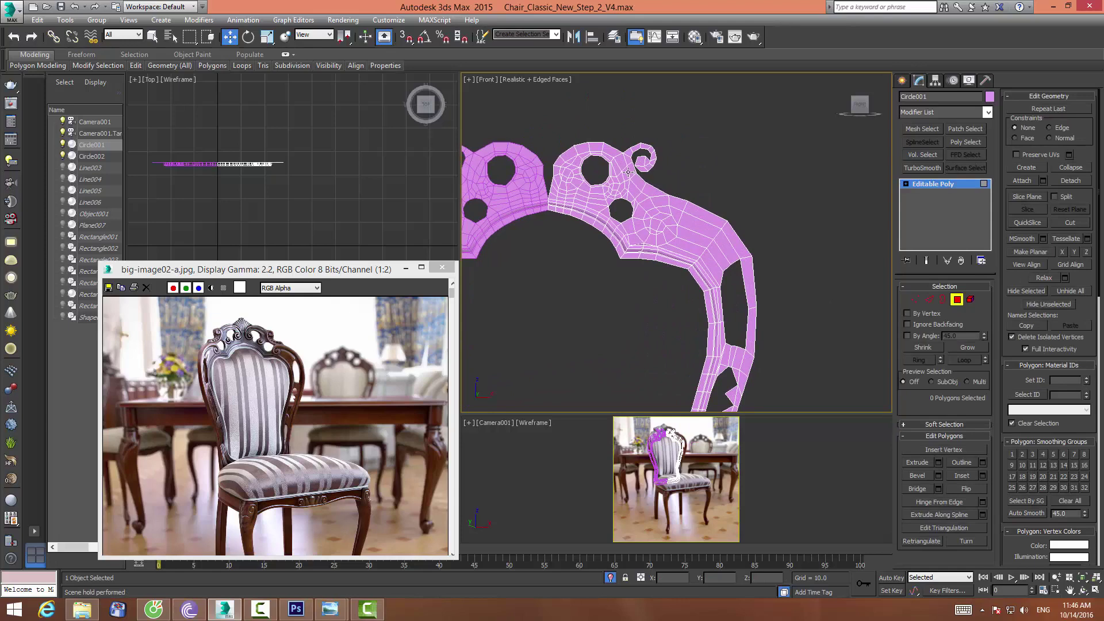
Select polygons along the upper outer rim and the curl's outer edge
left_click(627, 171)
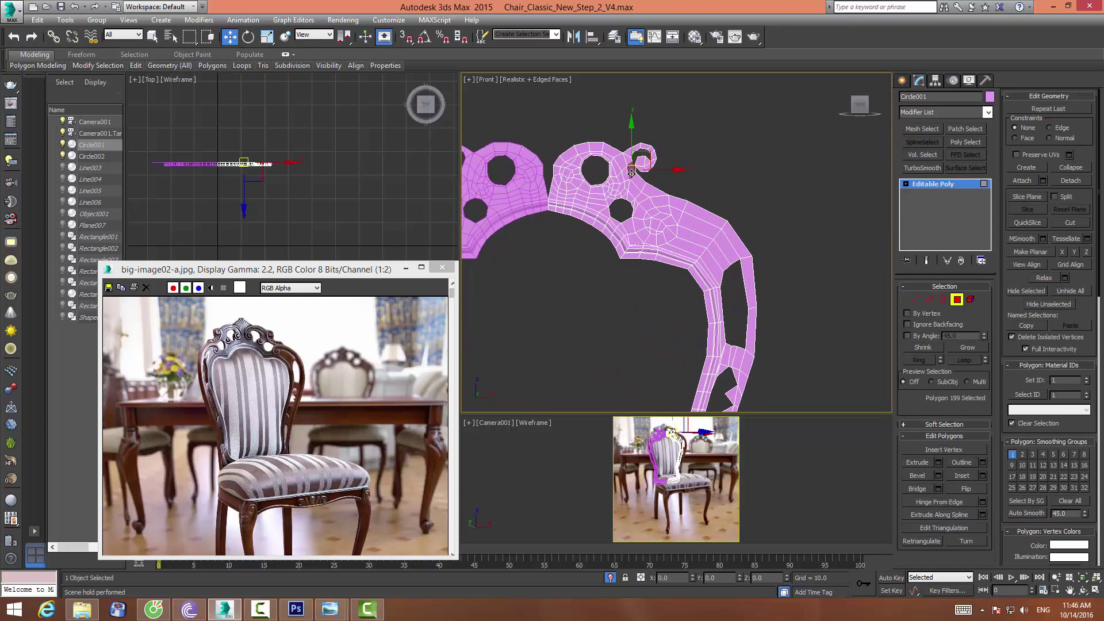
left_click(659, 193, "ctrl")
left_click(674, 200, "ctrl")
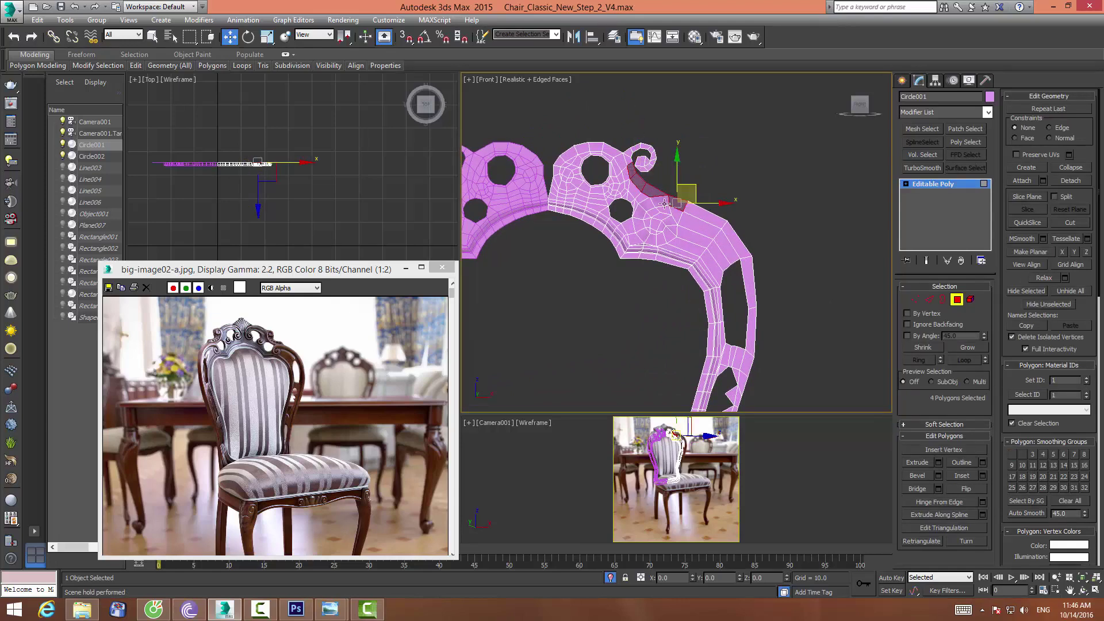
left_click(710, 218, "shift")
mouse_move(710, 218)
middle_mouse_down()
mouse_move(755, 159)
mouse_move(744, 218)
mouse_move(699, 214)
middle_mouse_up()
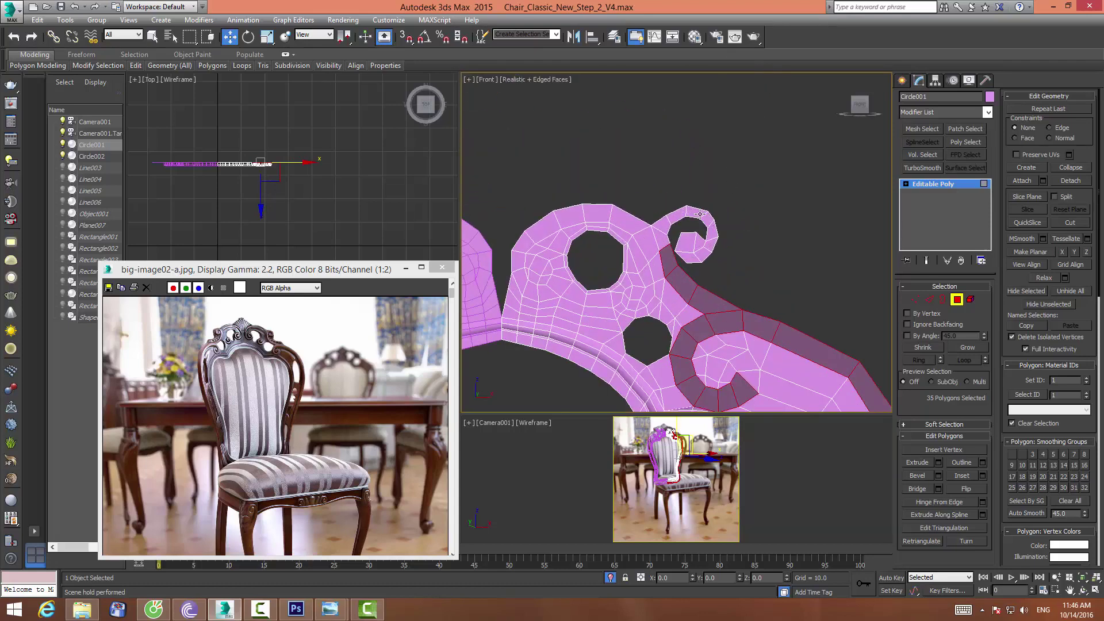
left_click(662, 237, "ctrl")
left_click(661, 224, "ctrl")
left_click(679, 213, "ctrl")
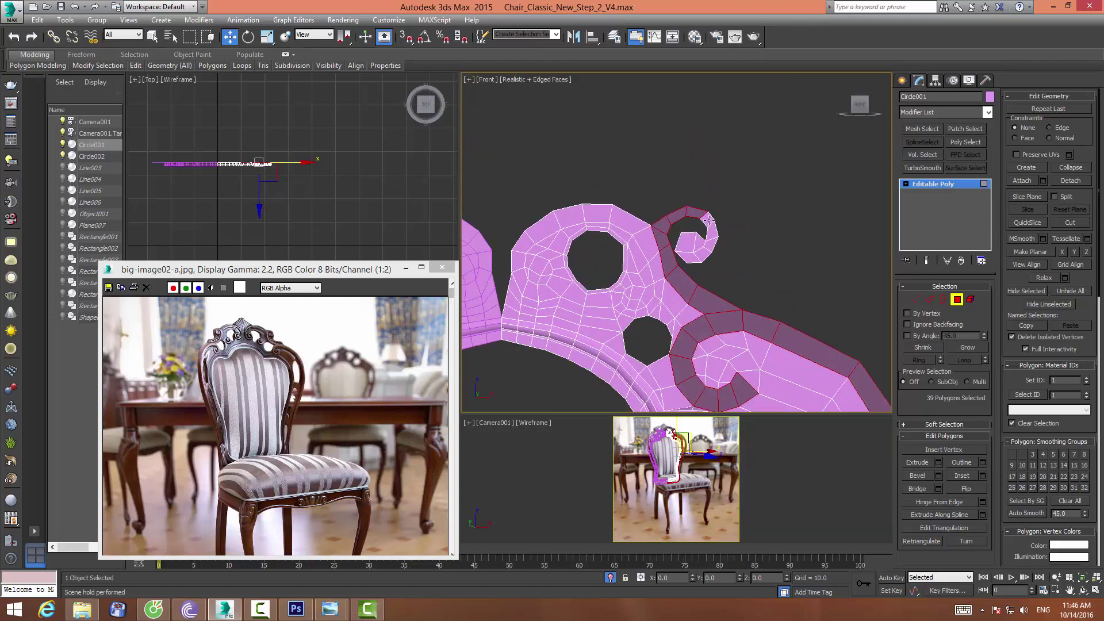
Add the inner scroll curl polygons, then view the back frame from the side
left_click(713, 224, "ctrl")
left_click(708, 247, "ctrl")
left_click(699, 245, "ctrl")
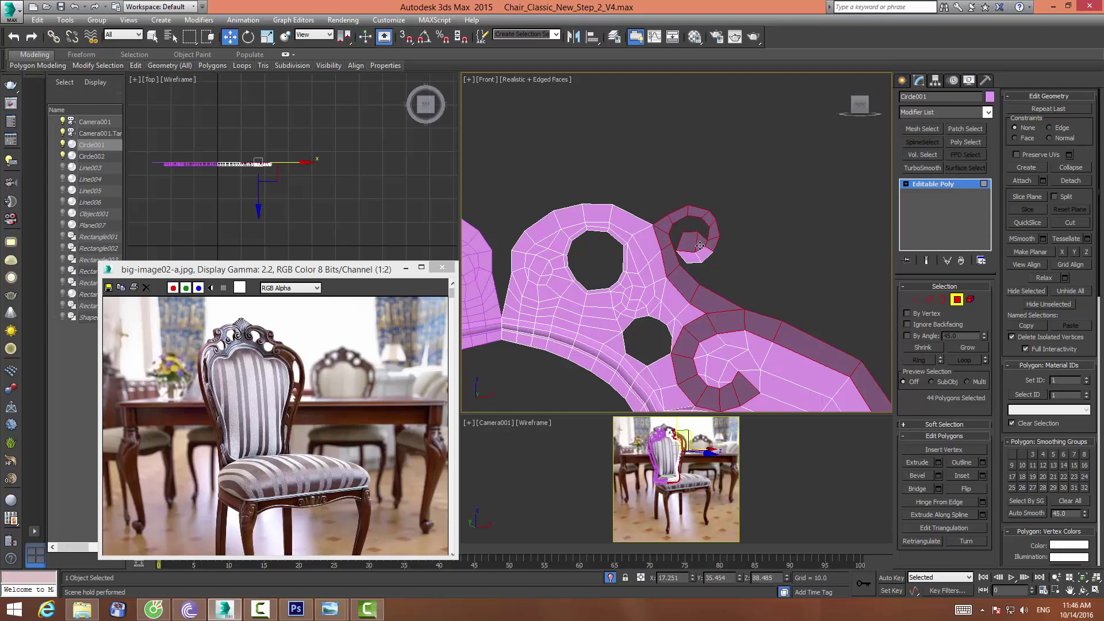
left_click(692, 248, "ctrl")
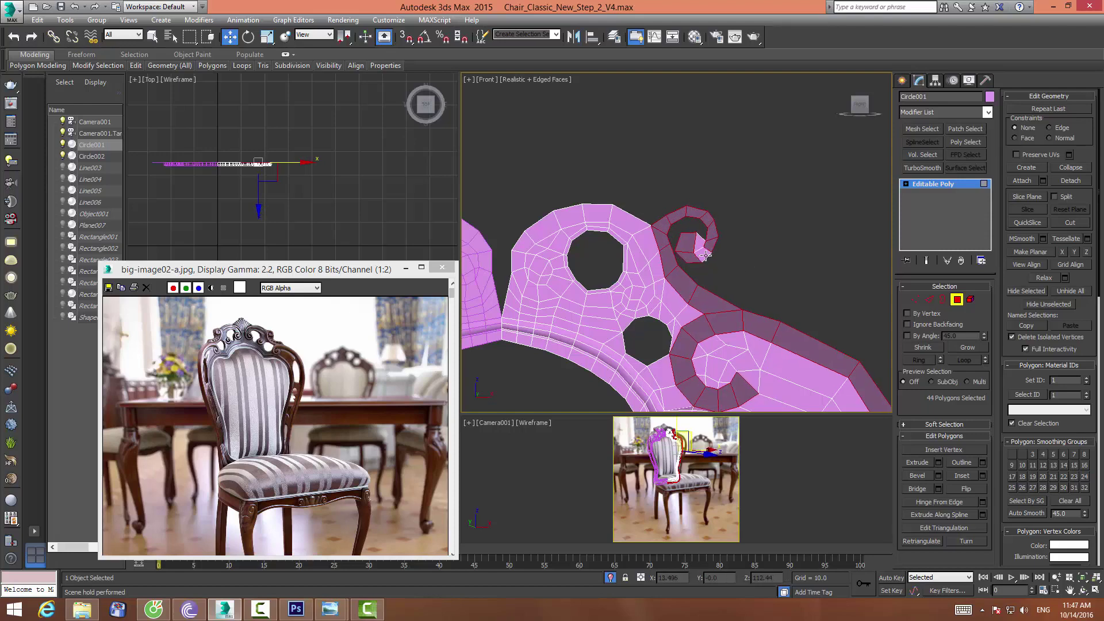
left_click(700, 241, "ctrl")
scroll(744, 136, "down", 5)
scroll(718, 205, "up", 4)
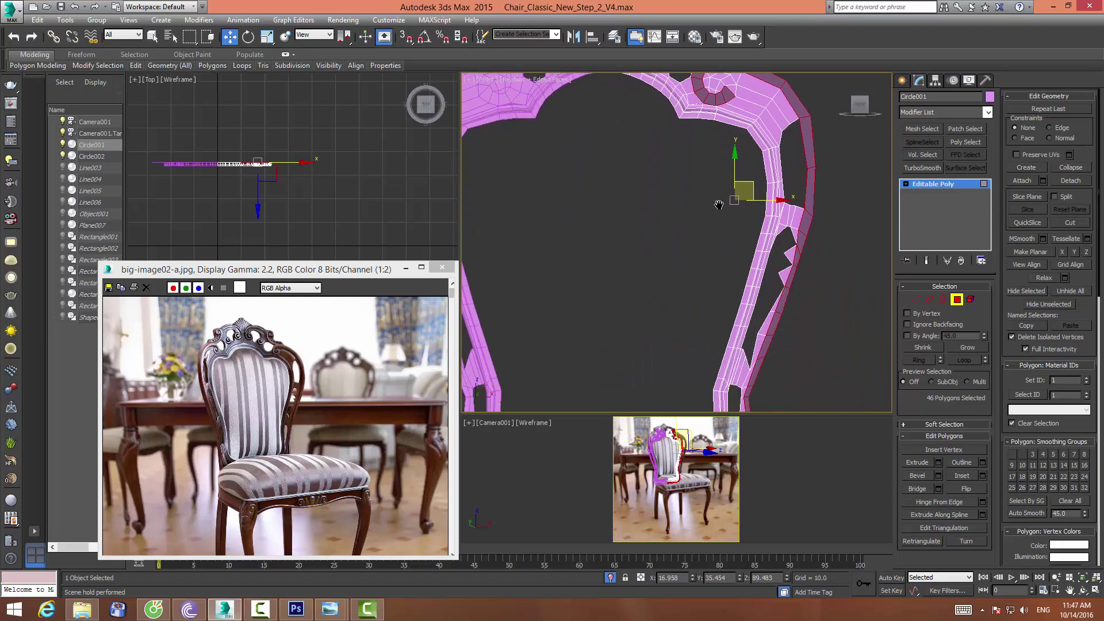
mouse_move(719, 205)
middle_mouse_down()
mouse_move(680, 175)
mouse_move(695, 301)
middle_mouse_up()
left_click(1083, 590)
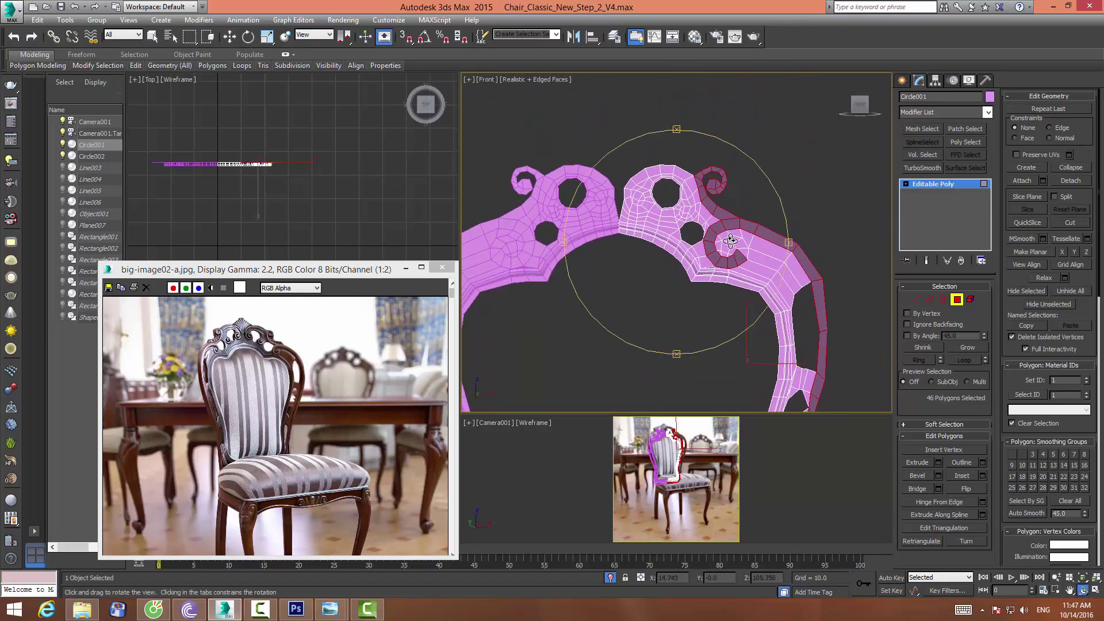
left_click_drag(730, 242, 697, 235)
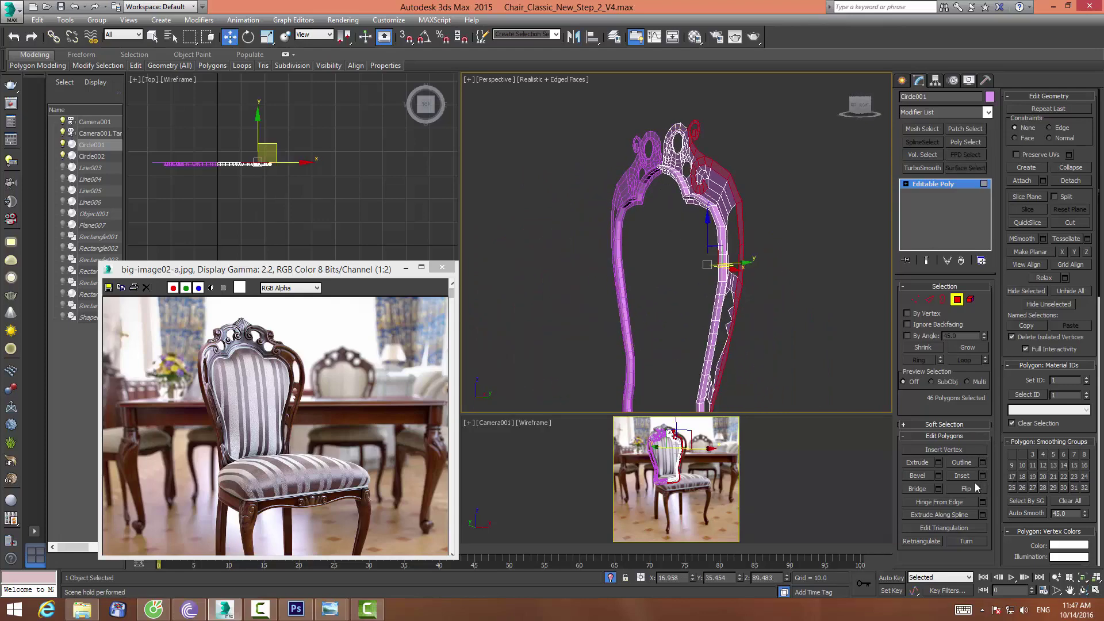
Extrude the 46 selected rim polygons inward to a height of -0.423
left_click(938, 462)
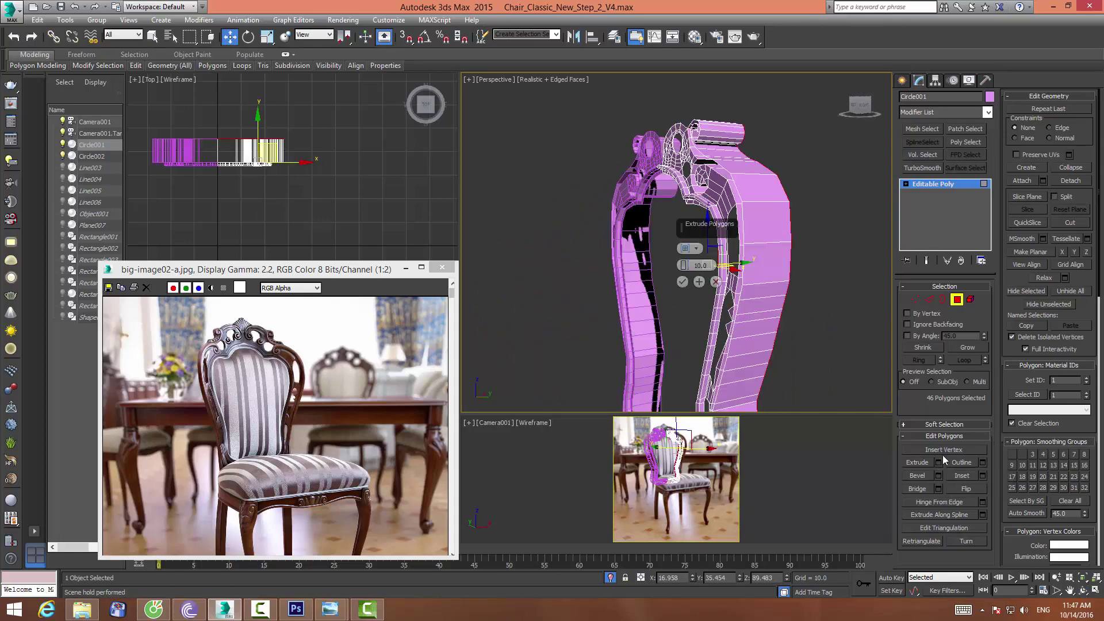
left_click_drag(687, 266, 683, 294)
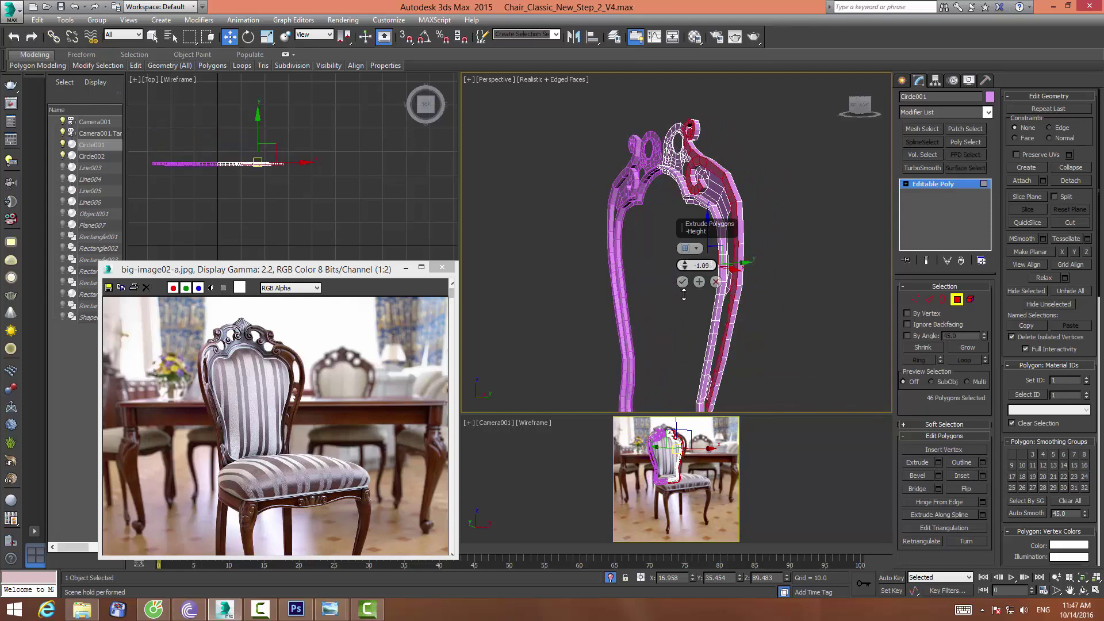
left_click_drag(684, 294, 684, 288)
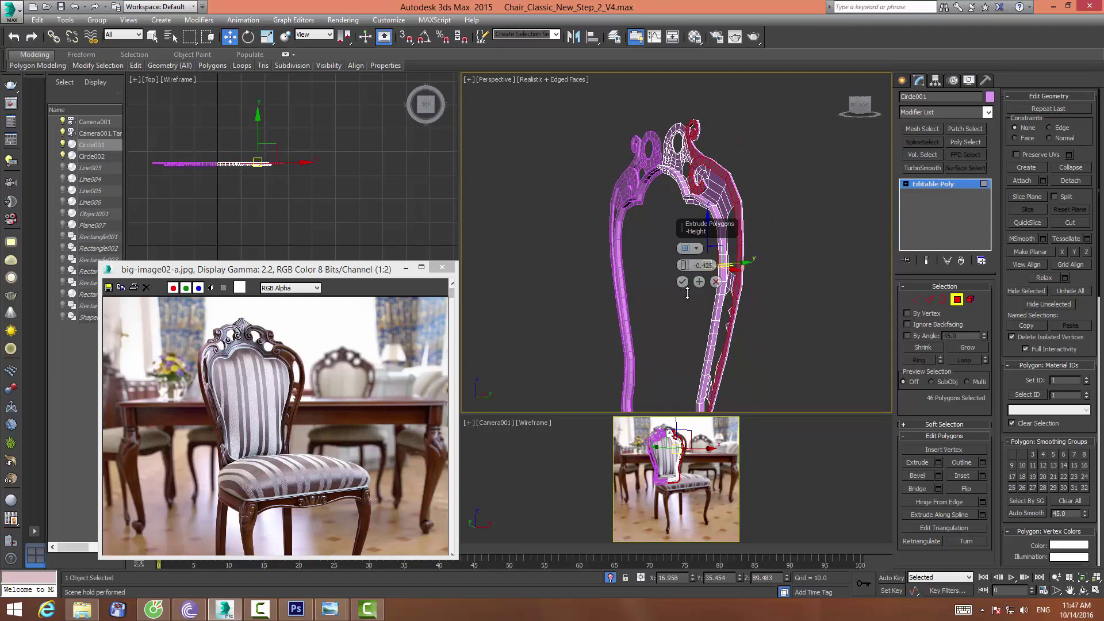
left_click(699, 282)
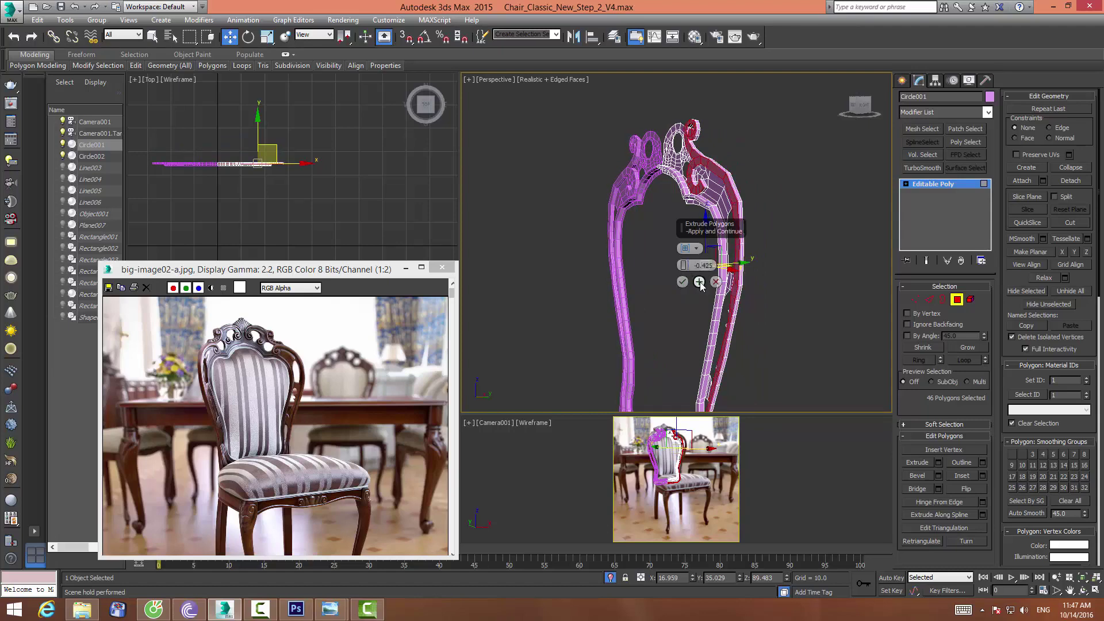
left_click_drag(683, 265, 682, 264)
left_click(682, 281)
Clear the polygons and select a ring of 37 edges around the frame
left_click(1082, 590)
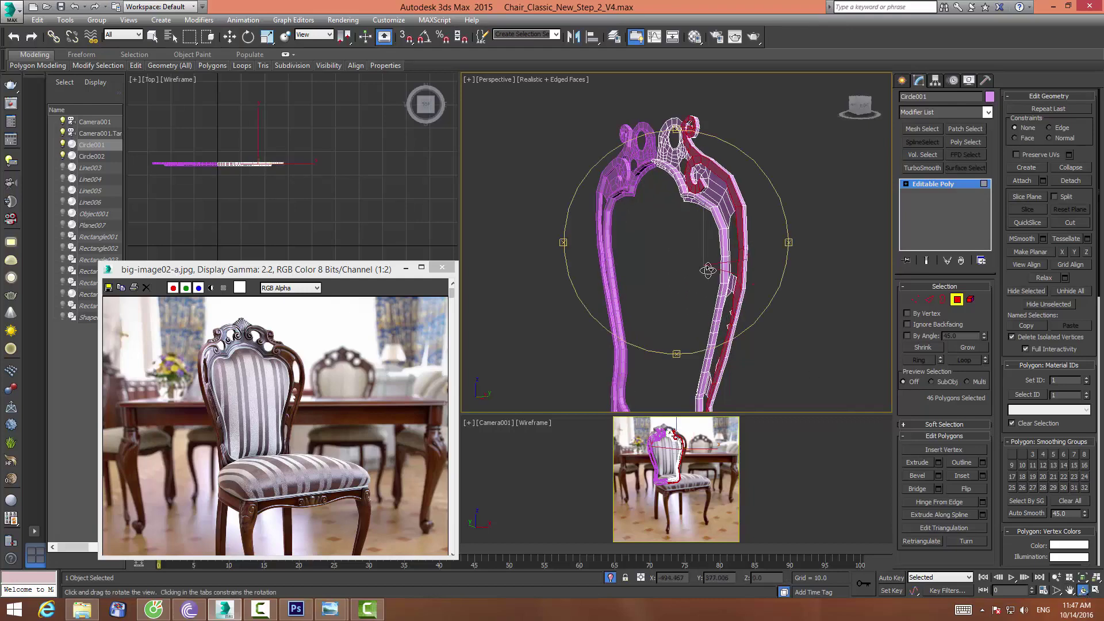
scroll(696, 241, "up", 5)
left_click_drag(696, 242, 723, 217)
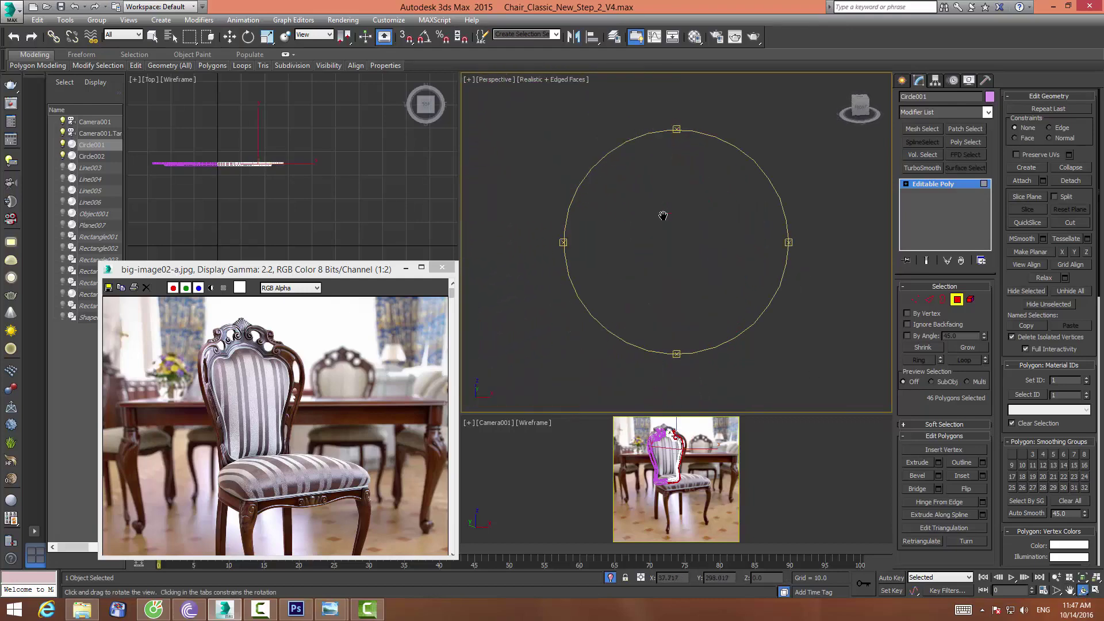
key("w")
left_click(723, 217)
scroll(805, 253, "down", 2)
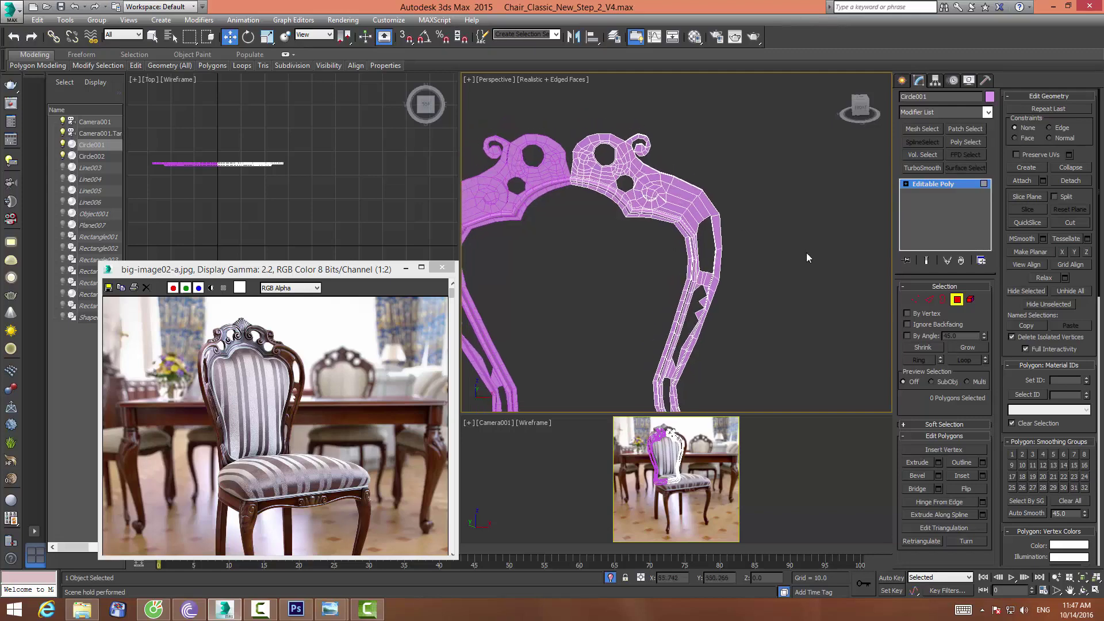
left_click(928, 299)
left_click(703, 190)
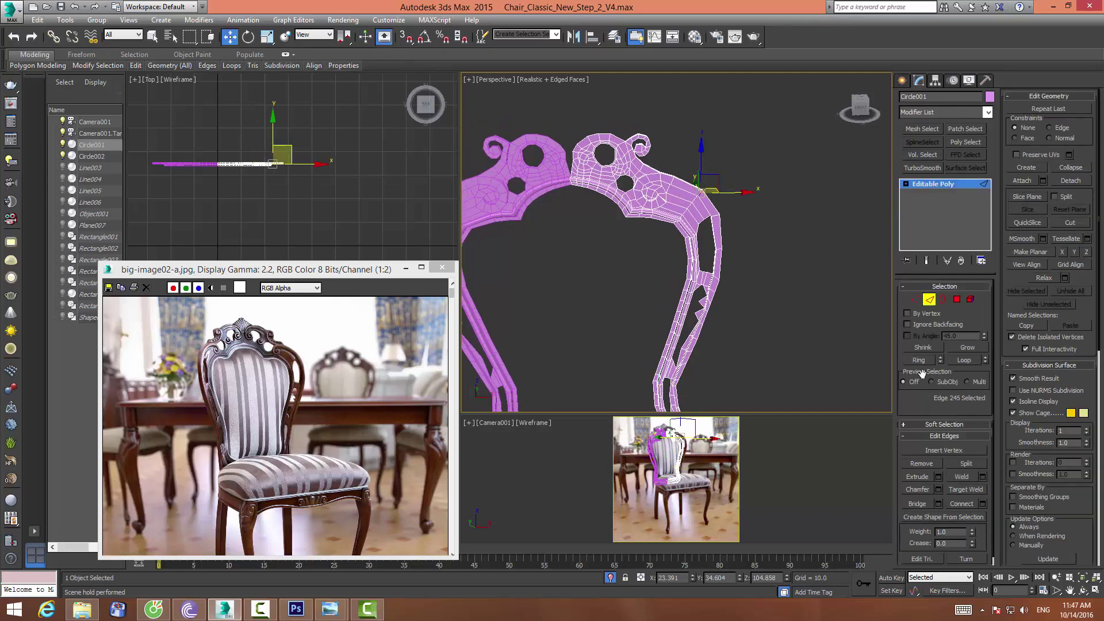
left_click(919, 360)
middle_click_drag(753, 352, 764, 267)
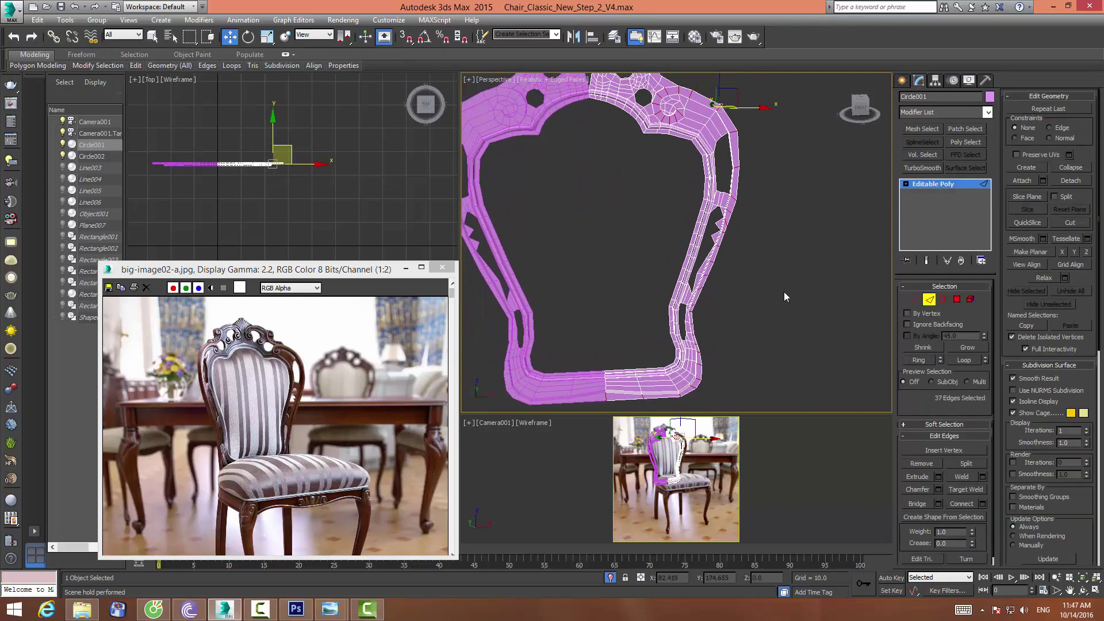
Connect the ring edges into a new loop along the frame half, then clear the selection
left_click(981, 502)
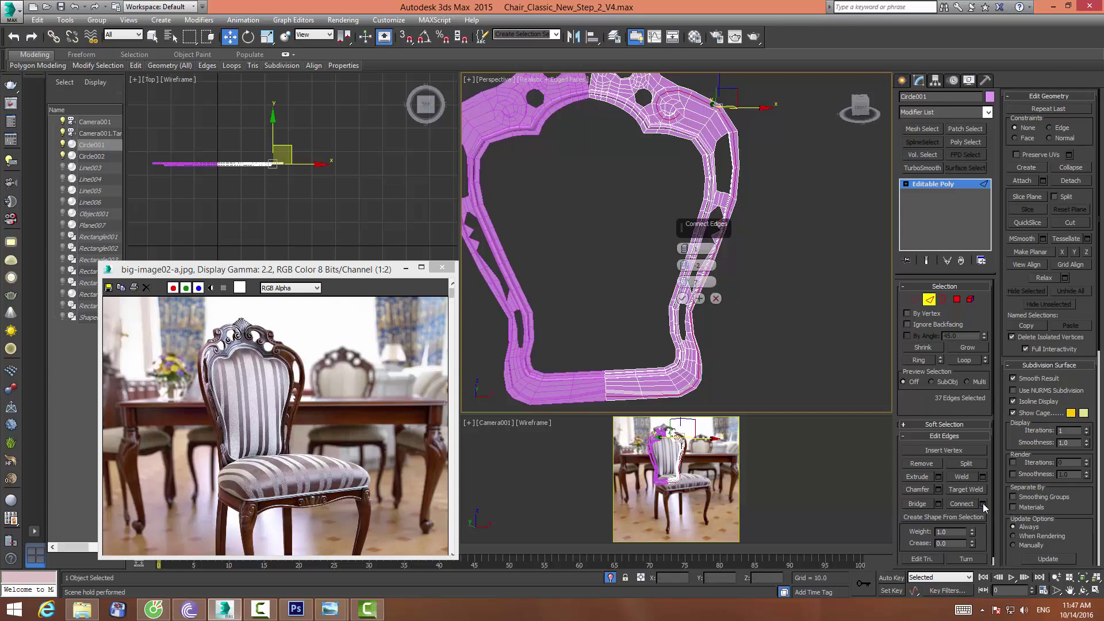
left_click(688, 303)
scroll(337, 148, "up", 2)
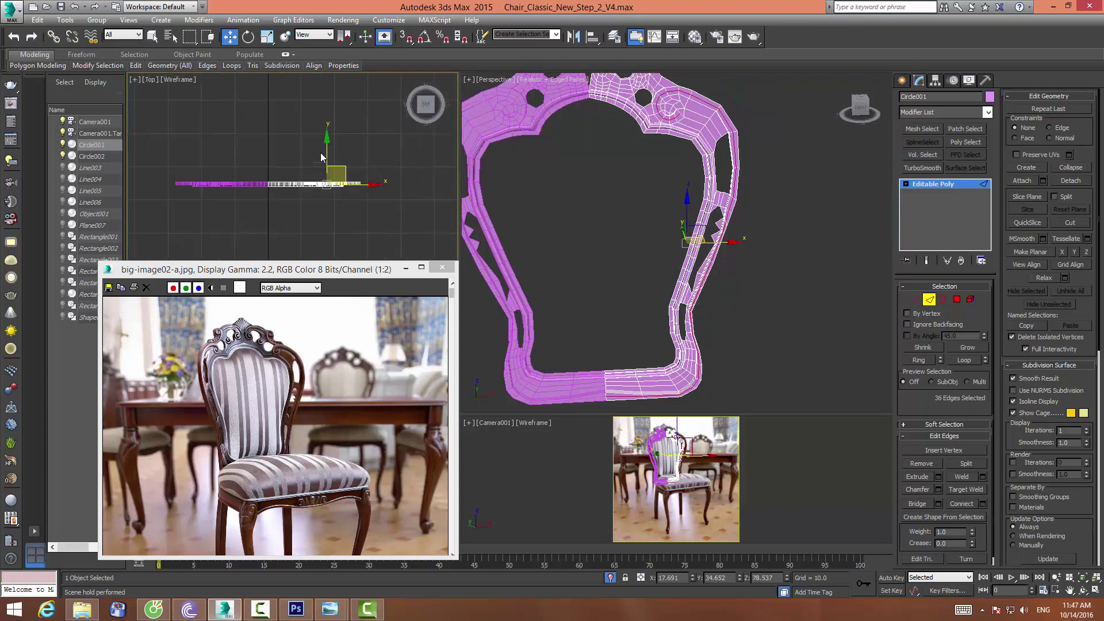
scroll(329, 143, "up", 2)
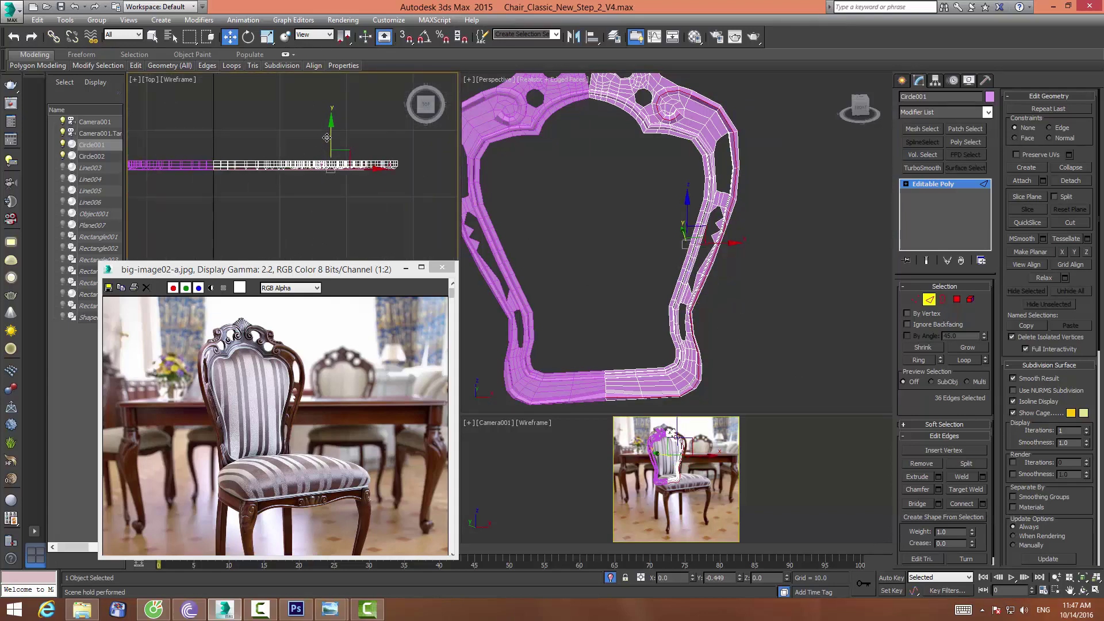
left_click(723, 282)
left_click(1082, 590)
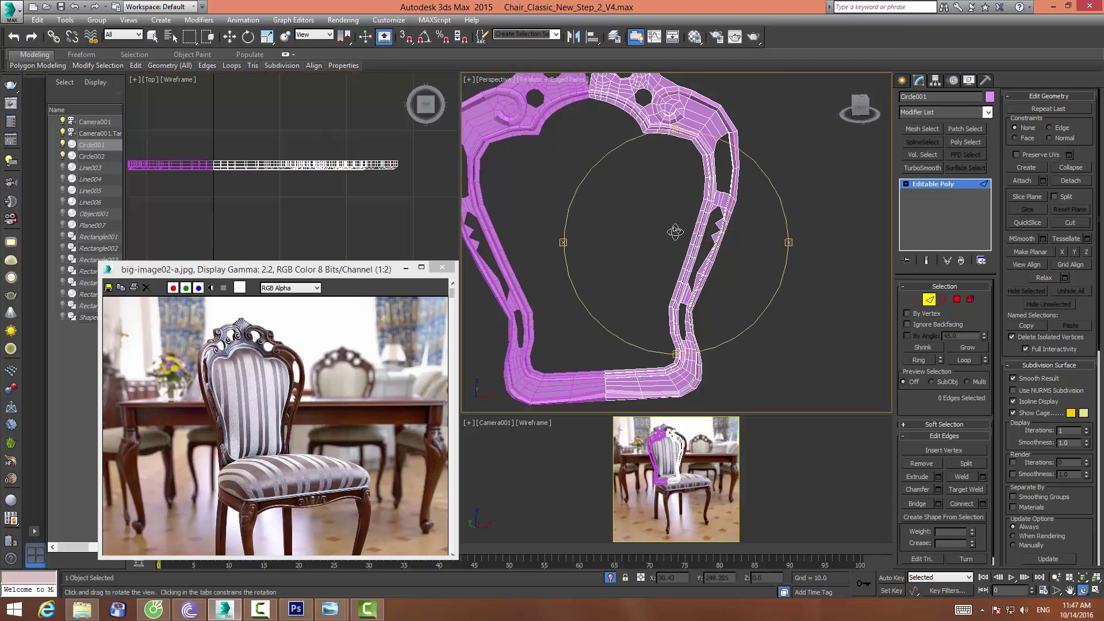
Box-select the right part's vertices to frame the crest view, then clear them
left_click_drag(673, 229, 716, 308)
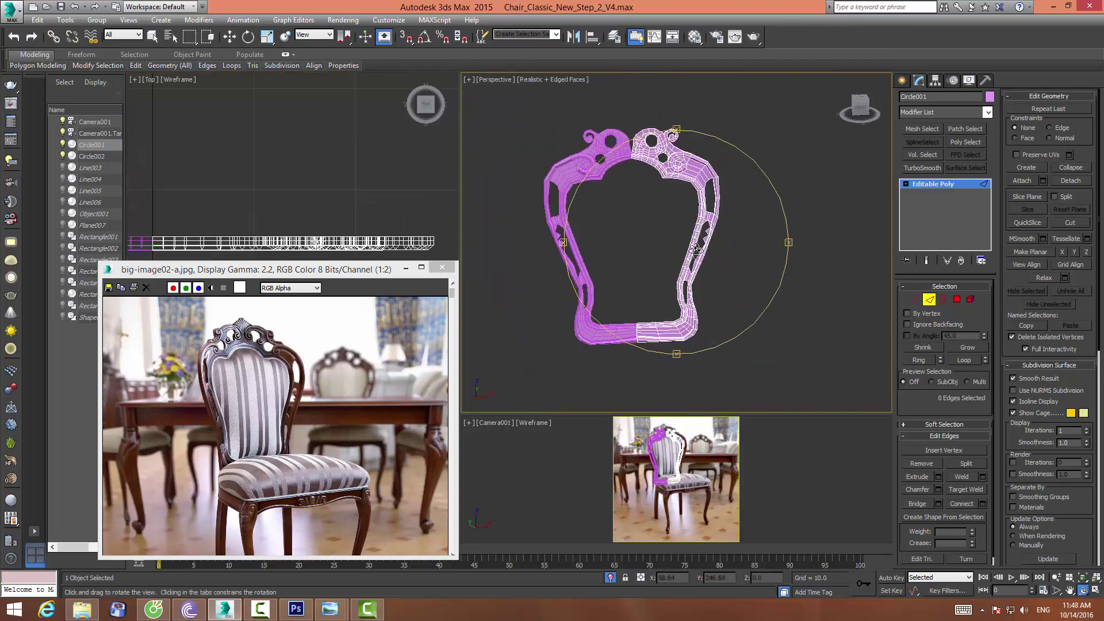
mouse_move(678, 241)
middle_mouse_down()
mouse_move(649, 196)
mouse_move(649, 242)
middle_mouse_up()
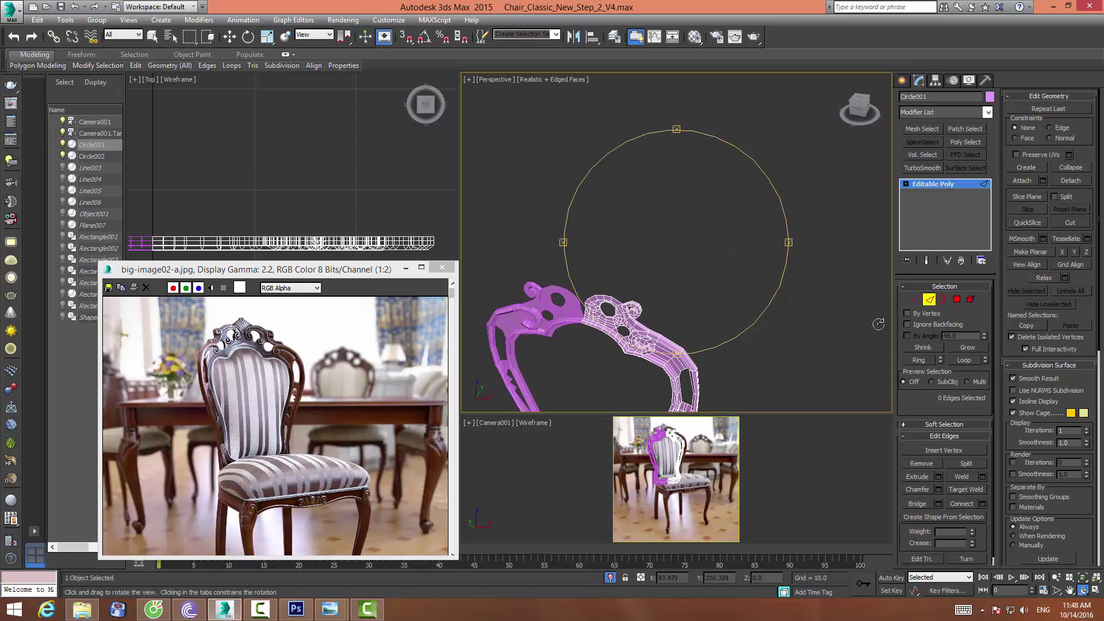
left_click(914, 299)
left_click_drag(591, 263, 829, 409)
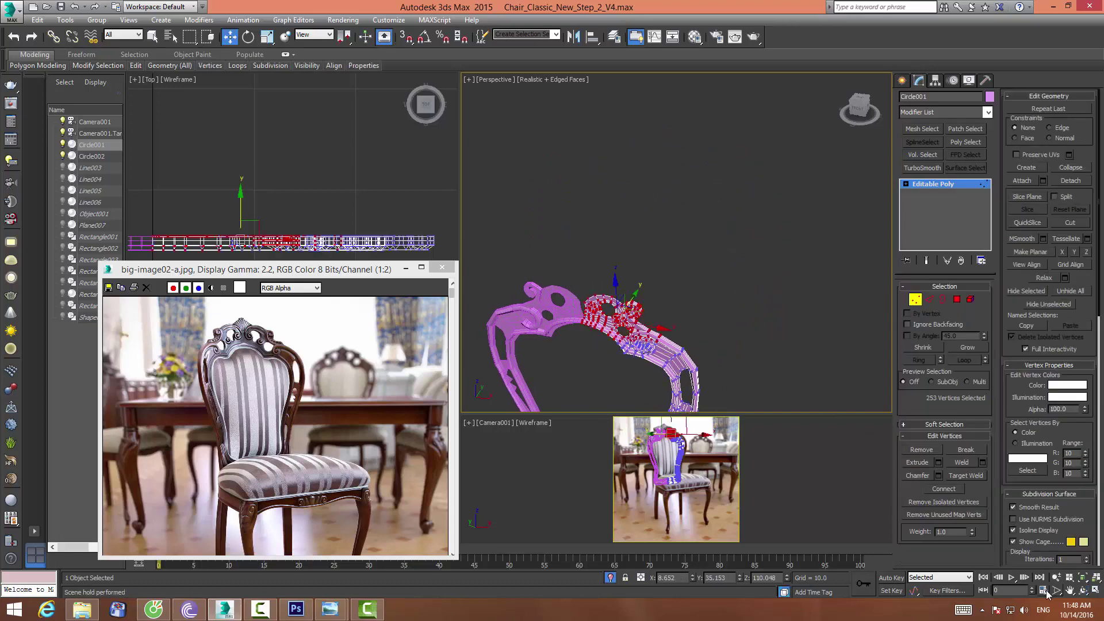
left_click(1083, 576)
left_click(681, 173)
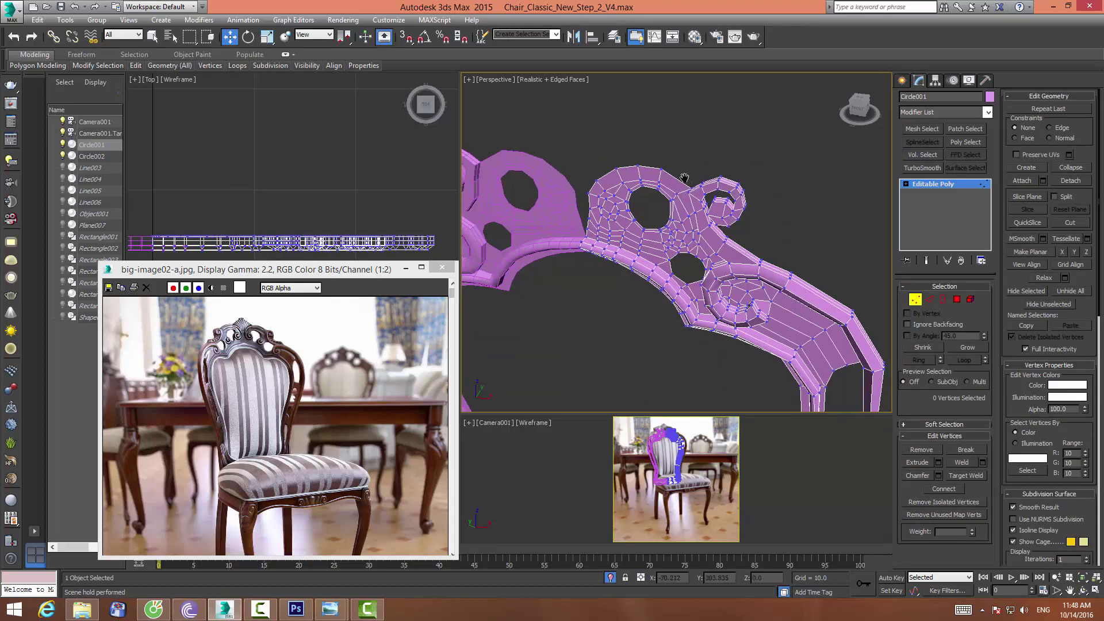
middle_click_drag(681, 173, 687, 178)
In Polygon mode, select a polygon beside the small top curl
left_click(1069, 591)
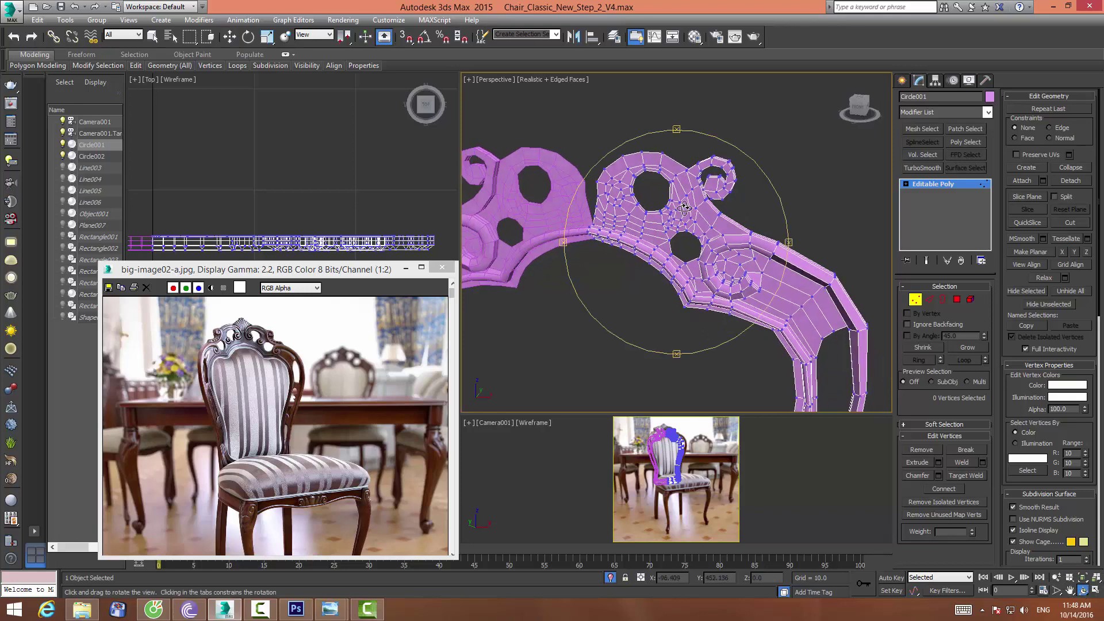
left_click_drag(674, 236, 674, 186)
key("w")
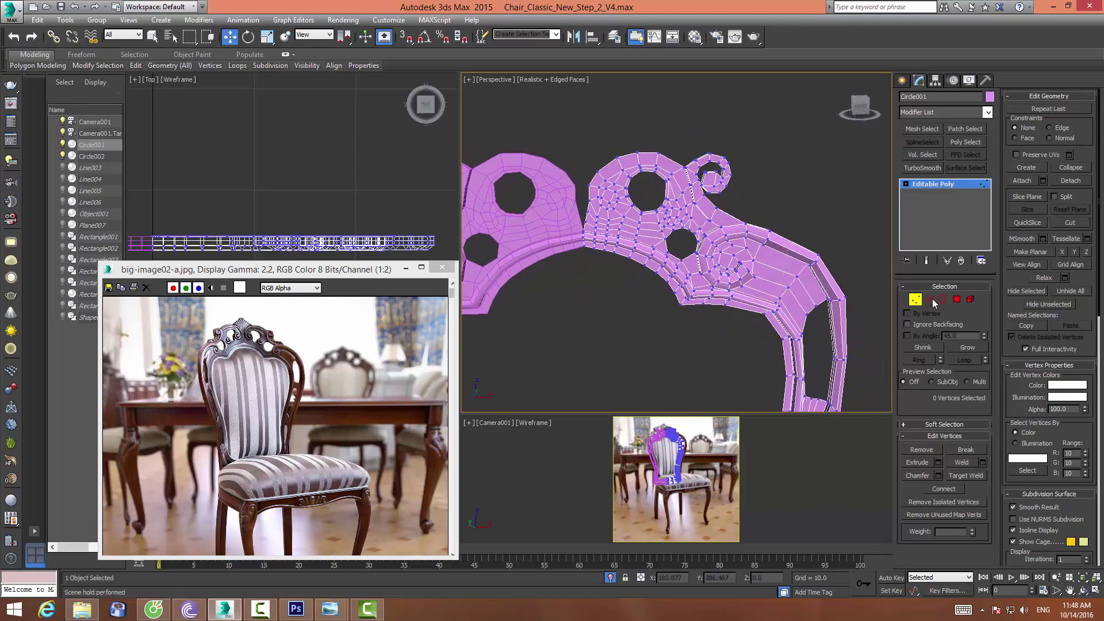
left_click(956, 299)
left_click(682, 180)
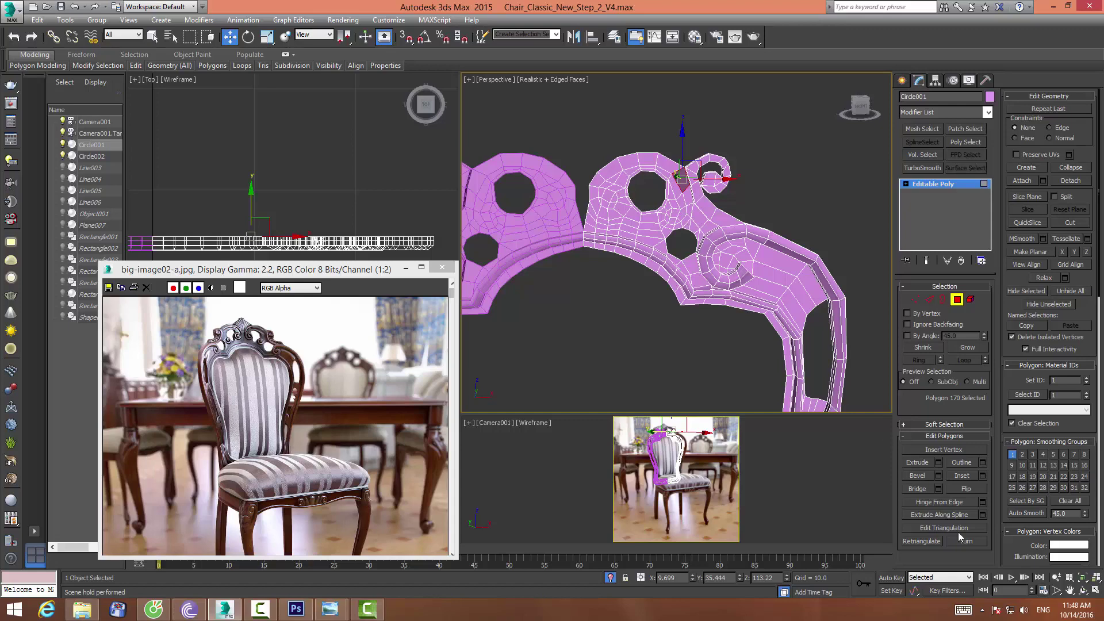
Zoom in on the crest and select polygons around and below the large hole
left_click(1056, 576)
left_click_drag(667, 213, 667, 189)
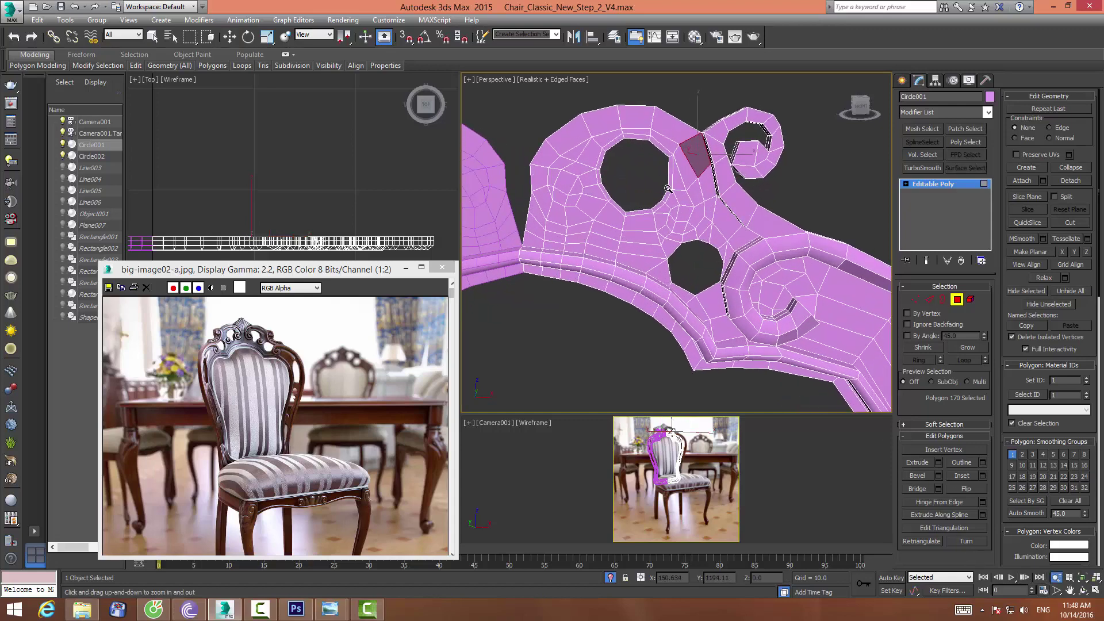
key("w")
left_click(564, 181)
left_click(574, 196, "ctrl")
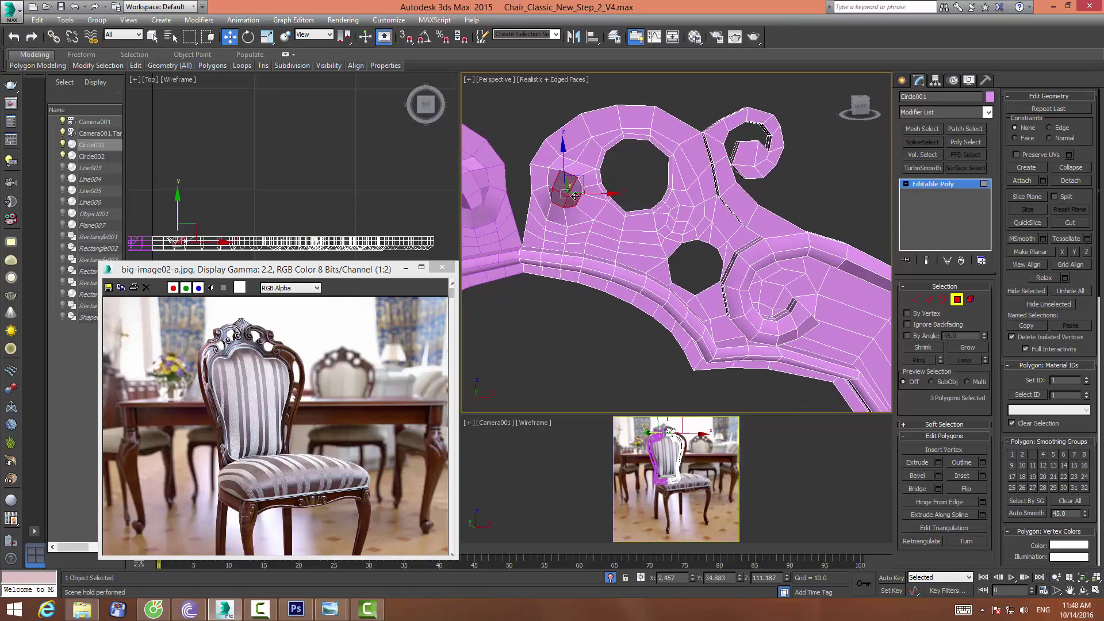
left_click(578, 191, "ctrl")
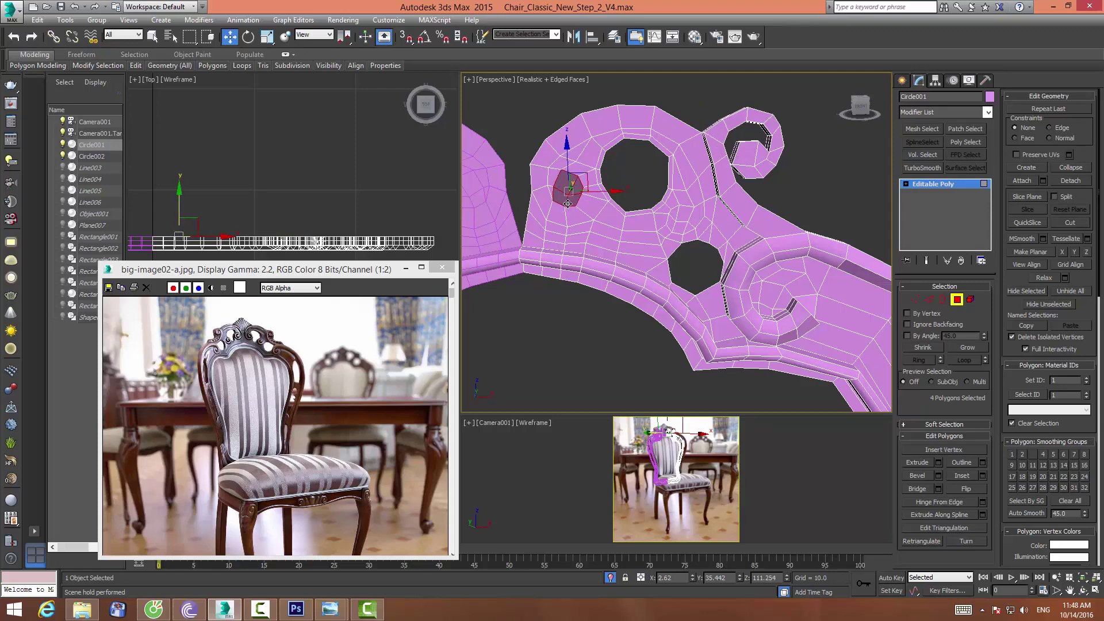
left_click(568, 201, "alt")
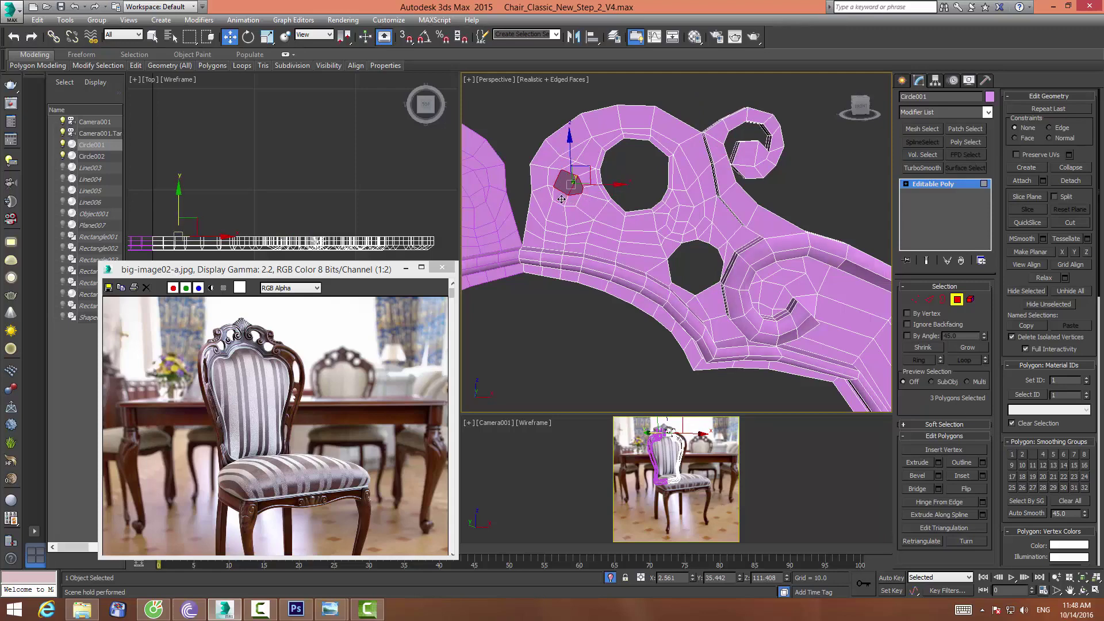
left_click(587, 183, "ctrl")
left_click(595, 206, "ctrl")
left_click(578, 218, "ctrl")
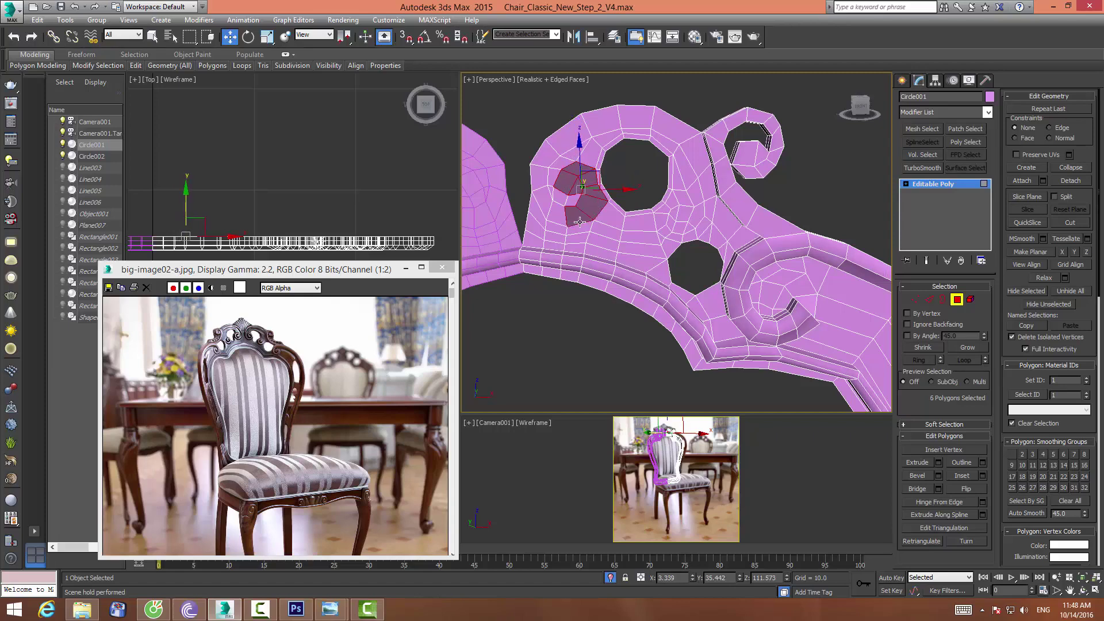
Extend the polygon selection up around the hole and along the crest's top
left_click(541, 203, "ctrl")
left_click(538, 177, "ctrl")
left_click(545, 152, "ctrl")
left_click(570, 128, "ctrl")
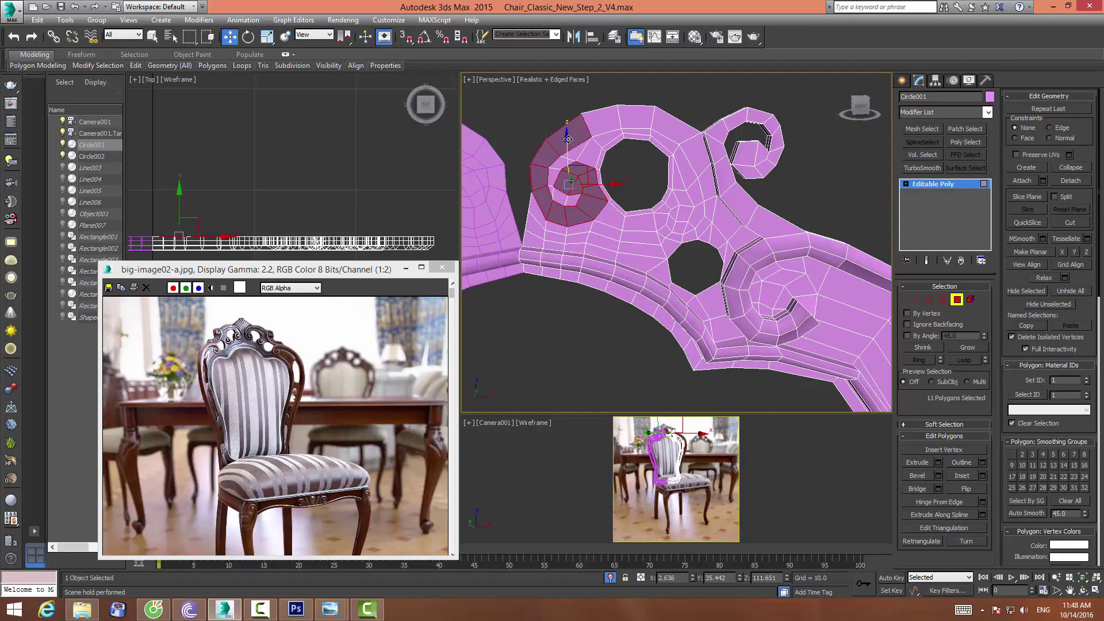
left_click(601, 118, "ctrl")
left_click(638, 120, "ctrl")
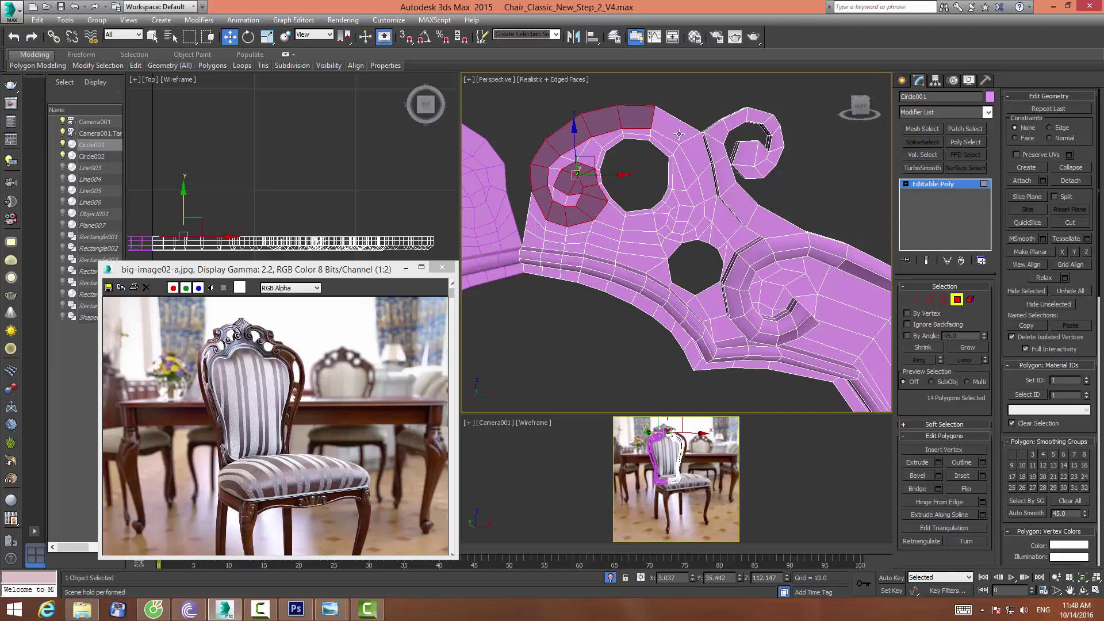
left_click(680, 133, "ctrl")
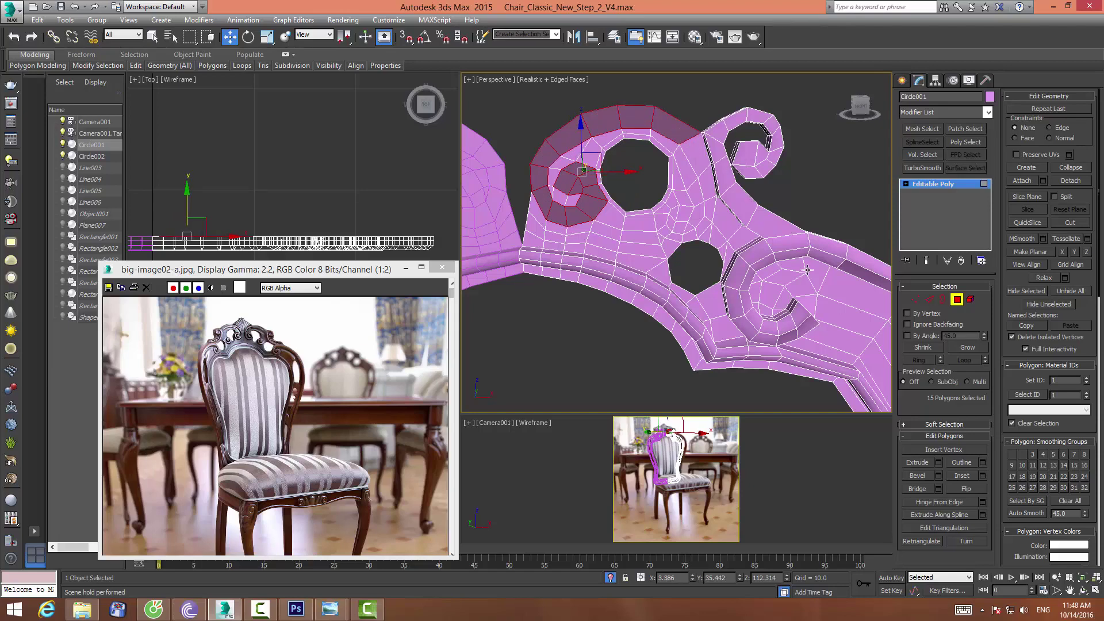
Add the polygons beside and below the upper hole to the selection
left_click(684, 212, "ctrl")
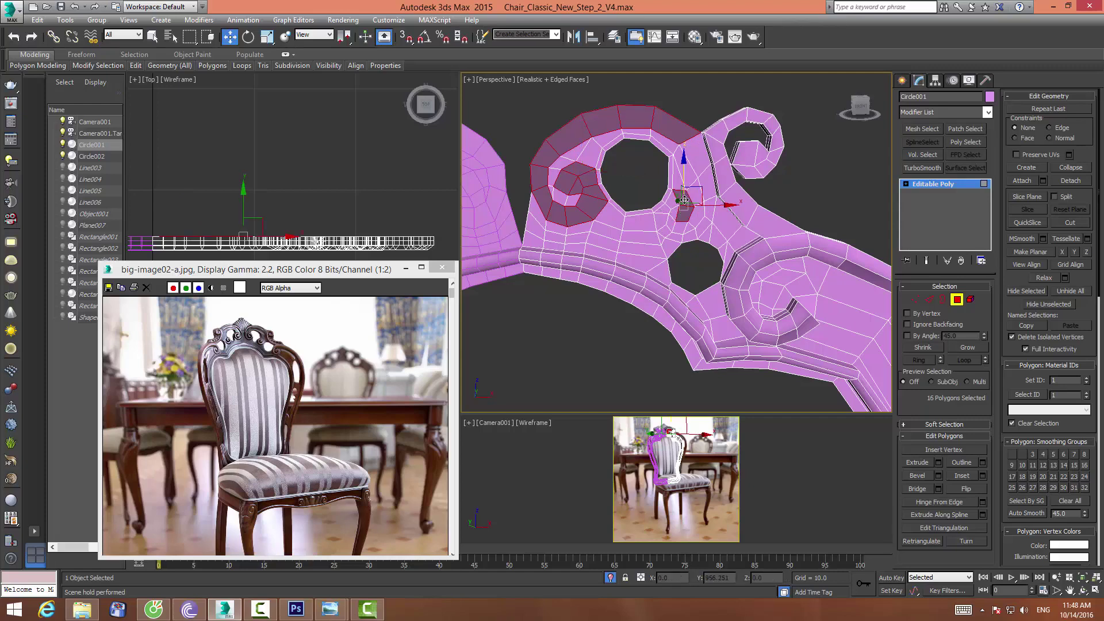
left_click(669, 205, "ctrl")
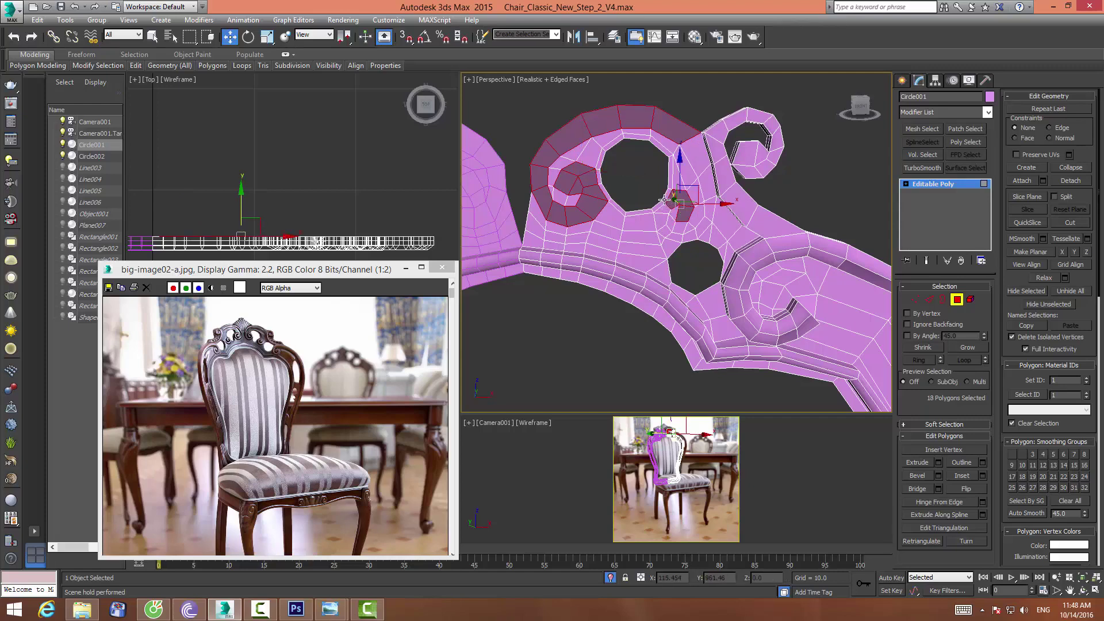
left_click(664, 200, "ctrl")
left_click(658, 205, "ctrl")
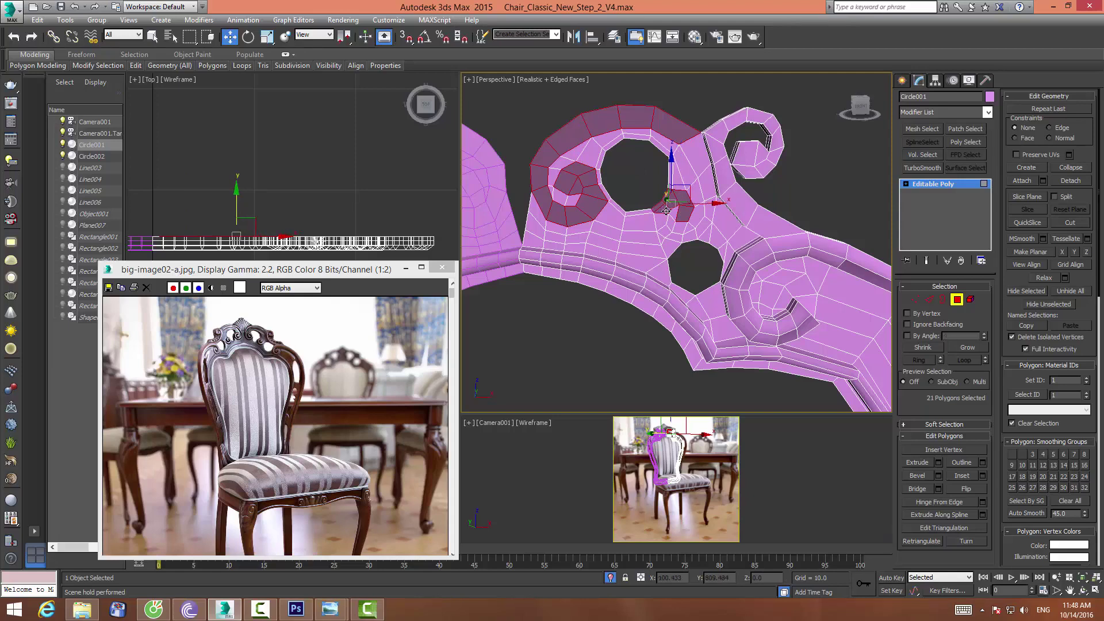
left_click(659, 222, "ctrl")
left_click(682, 236, "ctrl")
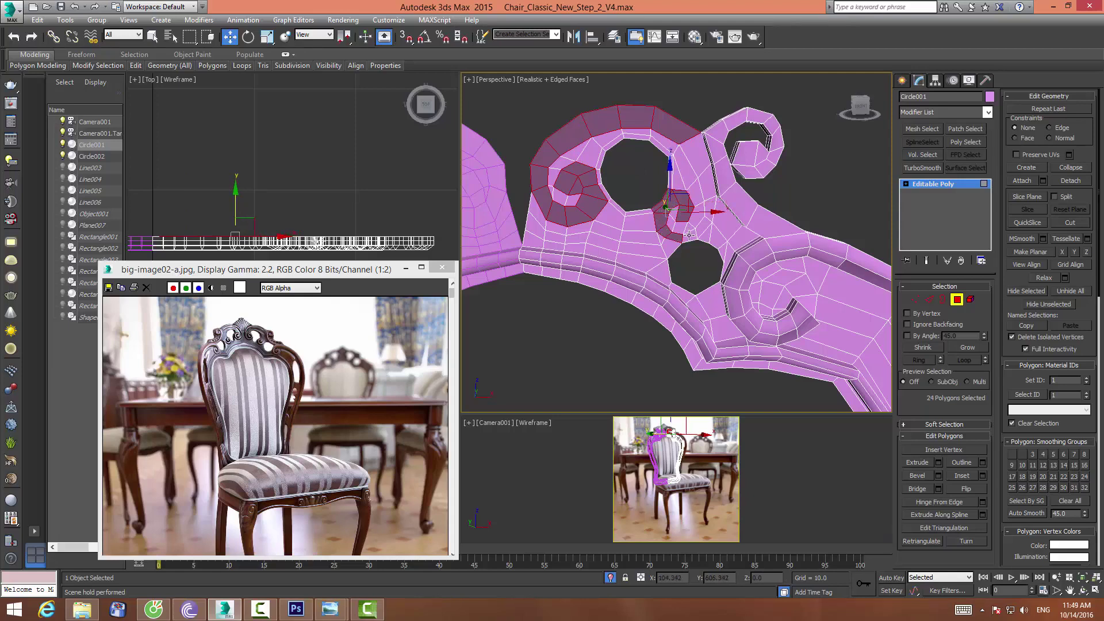
left_click(690, 232, "ctrl")
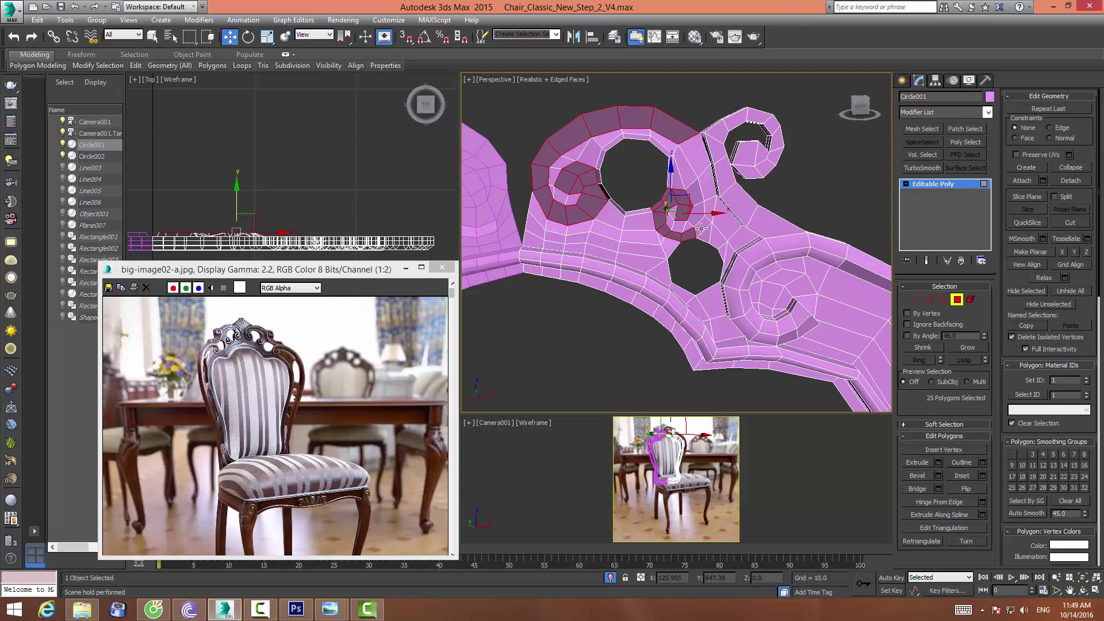
left_click(699, 226, "ctrl")
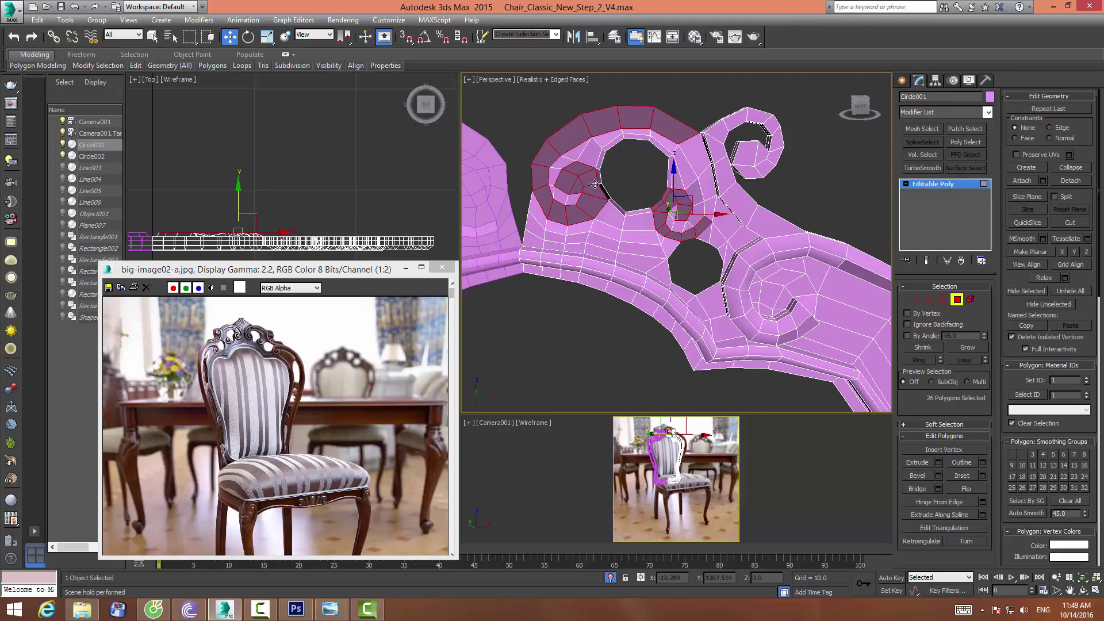
Adjust the polygons near the small spiral to complete a 28-polygon ring
left_click(664, 193, "alt")
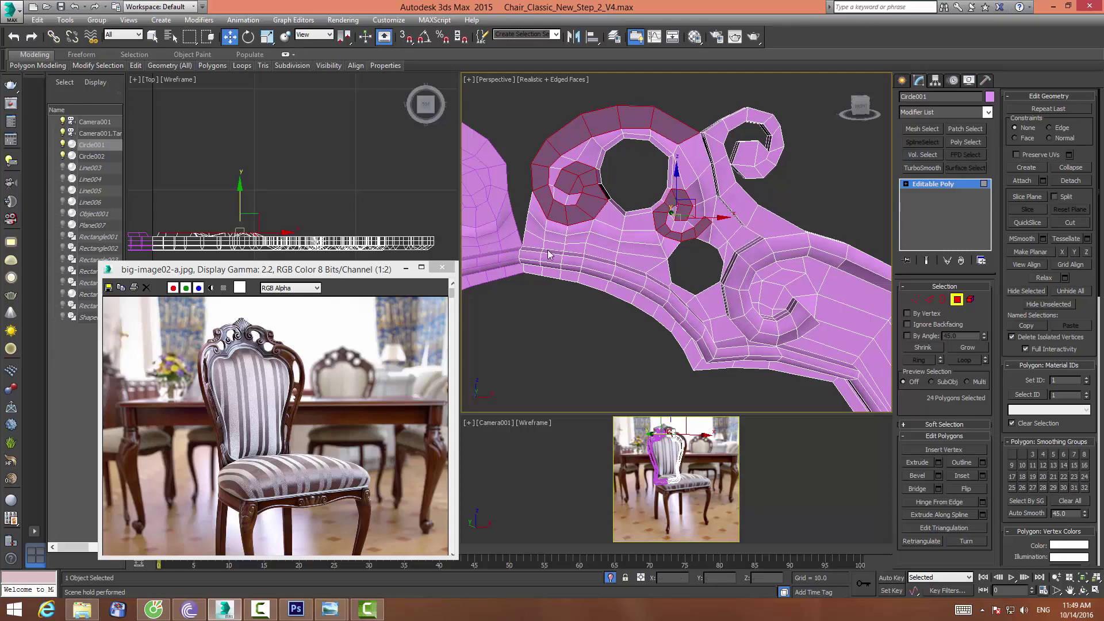
left_click(662, 198, "ctrl")
left_click(664, 204, "ctrl")
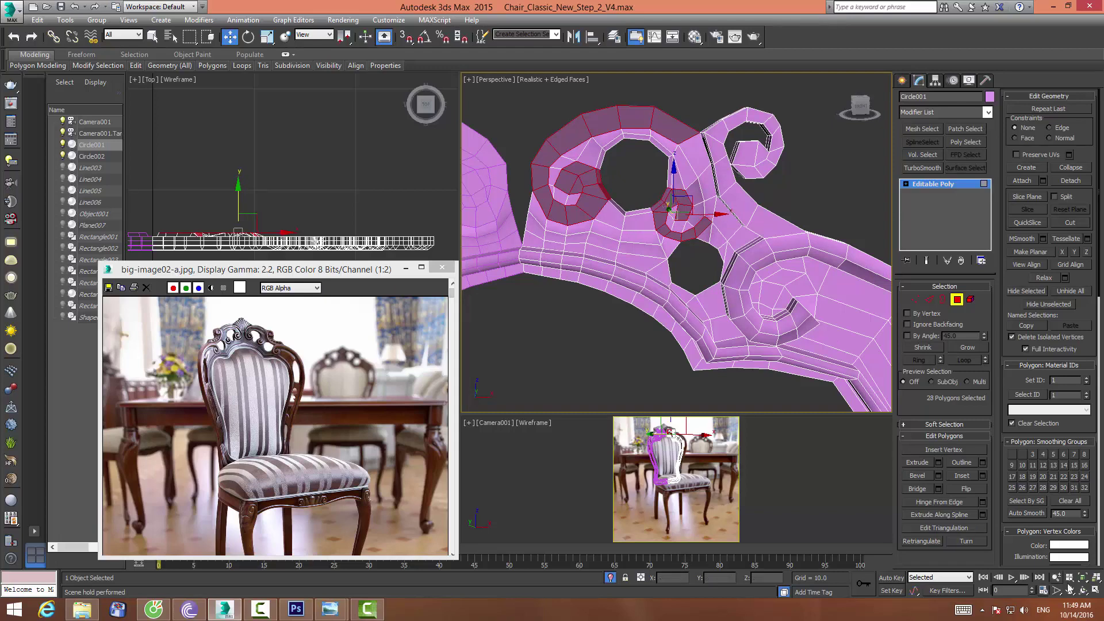
key("ctrl+r")
Extrude the 28 selected polygons inward to a height of -0.203
left_click_drag(661, 284, 632, 253)
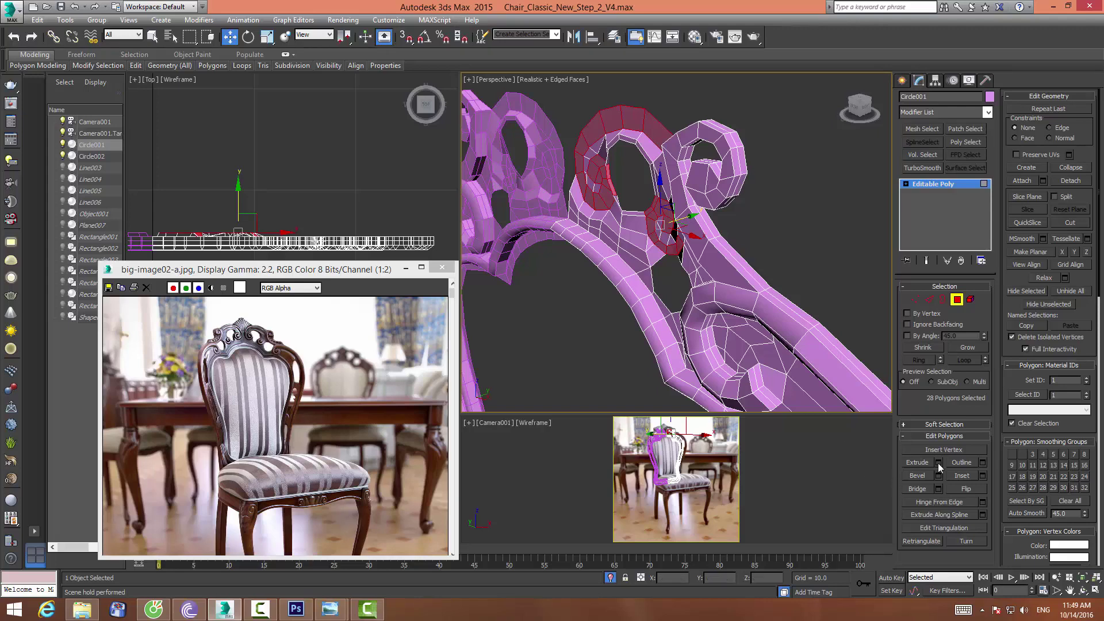
left_click(937, 462)
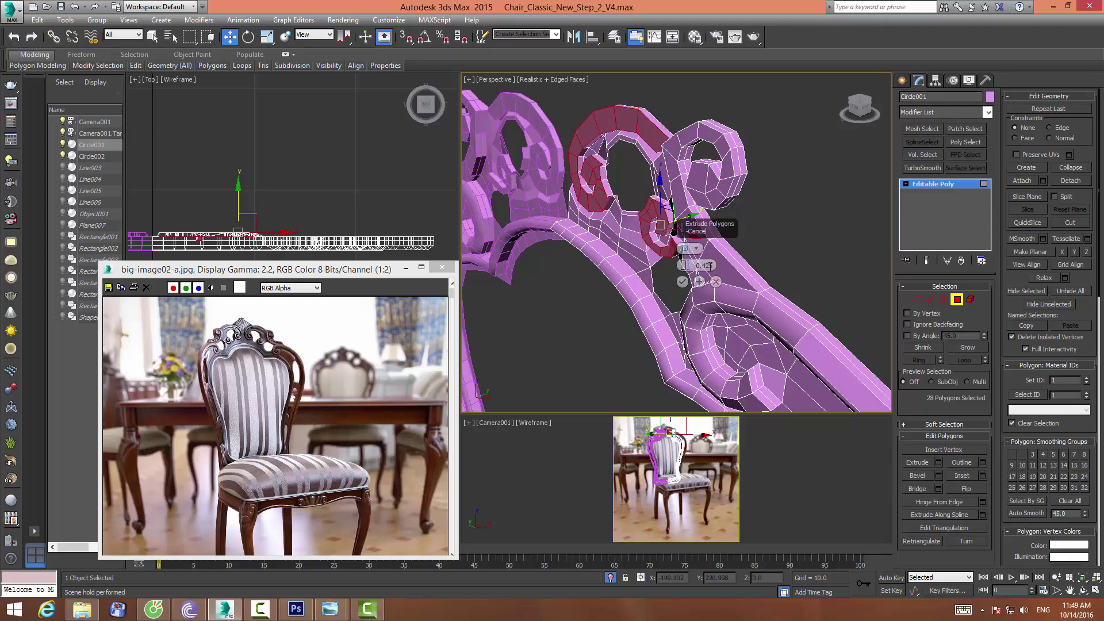
left_click_drag(685, 265, 684, 263)
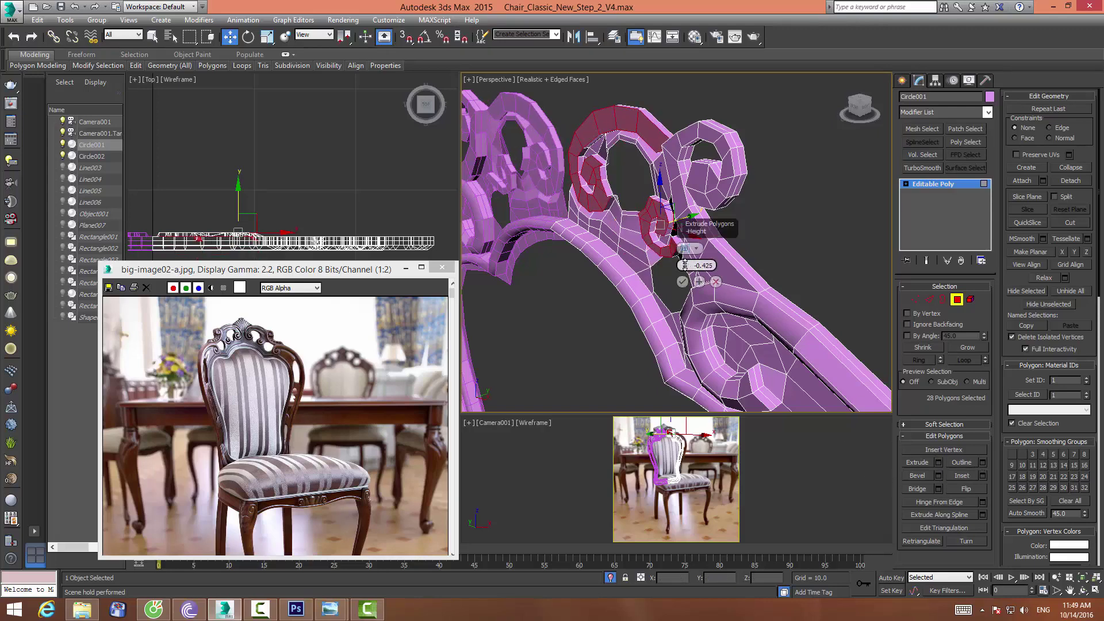
left_click_drag(684, 264, 683, 284)
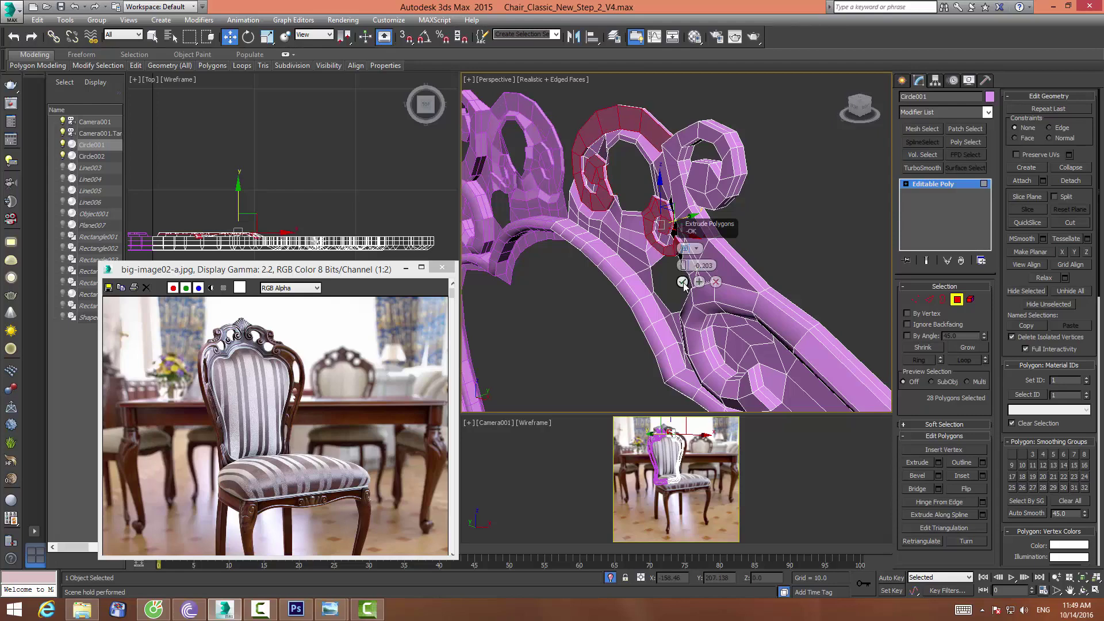
left_click(699, 282)
left_click(682, 281)
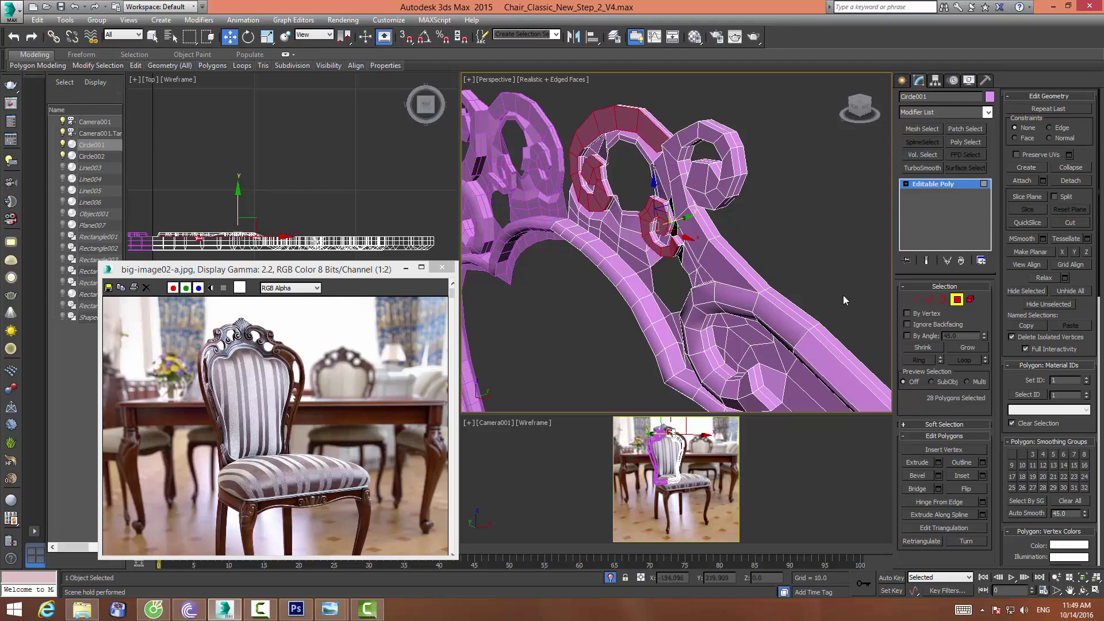
Clear the polygon selection and switch to Edge mode
scroll(698, 234, "up", 3)
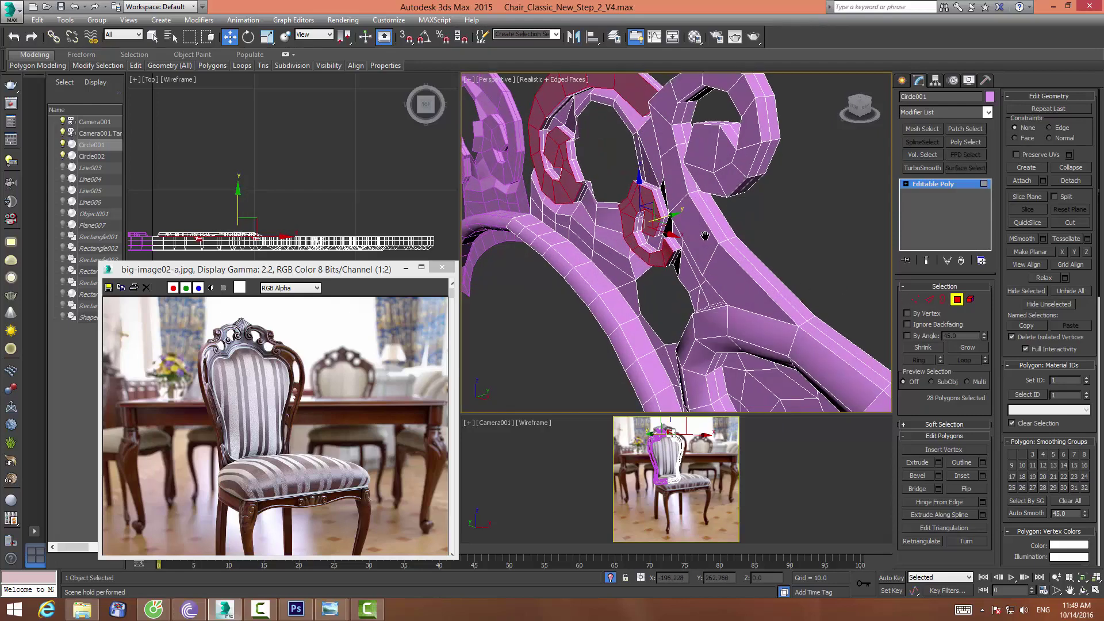
middle_click_drag(698, 234, 789, 226, "alt")
left_click(789, 227)
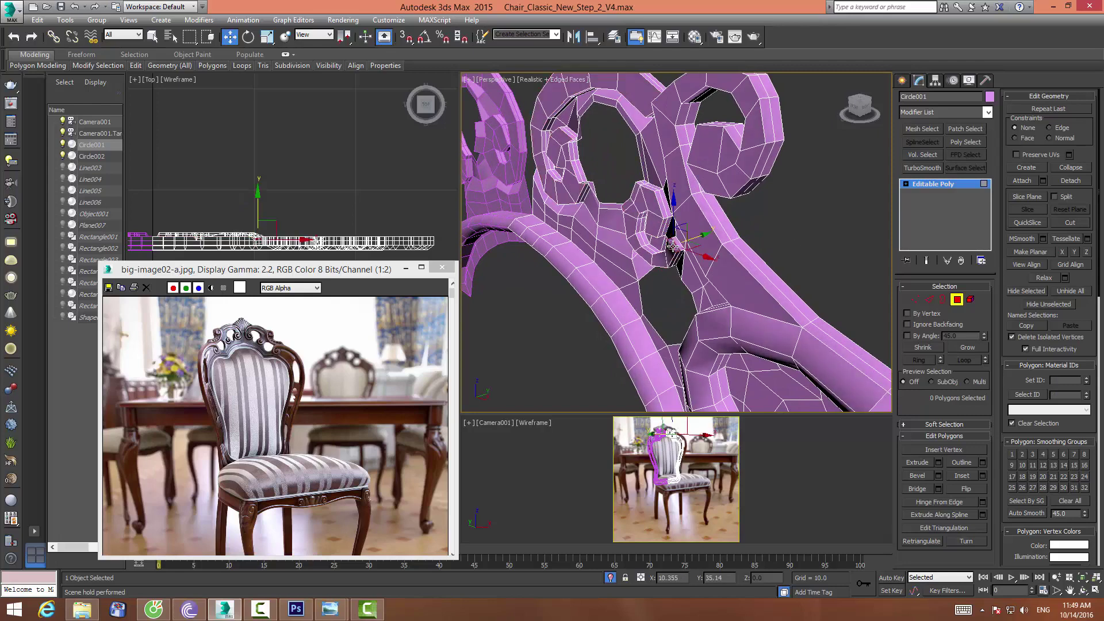
key("2")
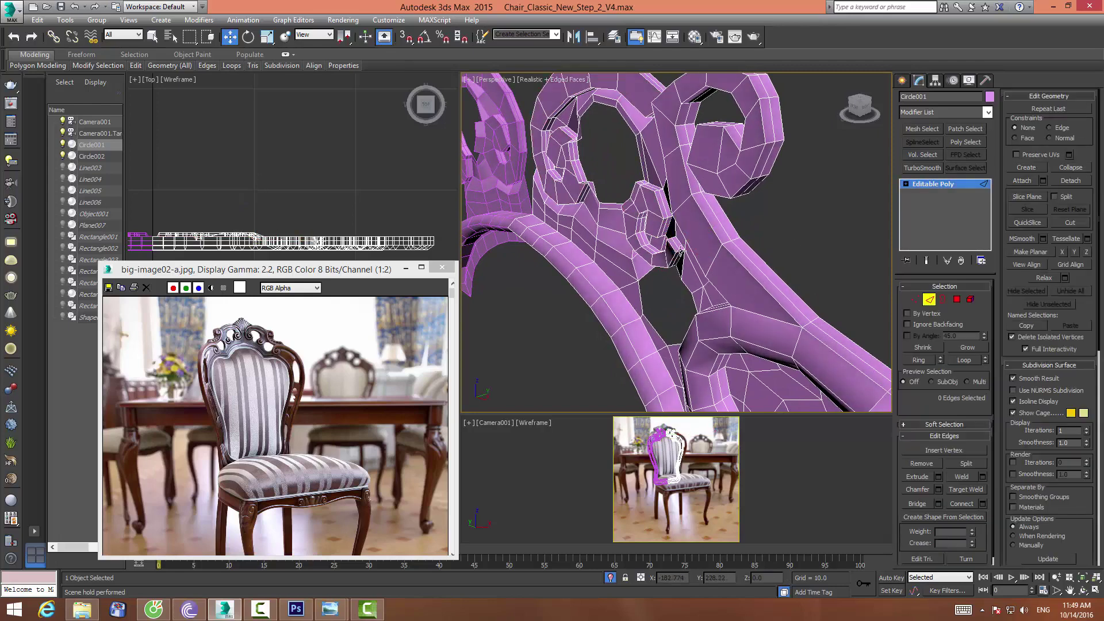
Remove the stray edge near the small hole and select the small ring's edges
left_click(673, 246)
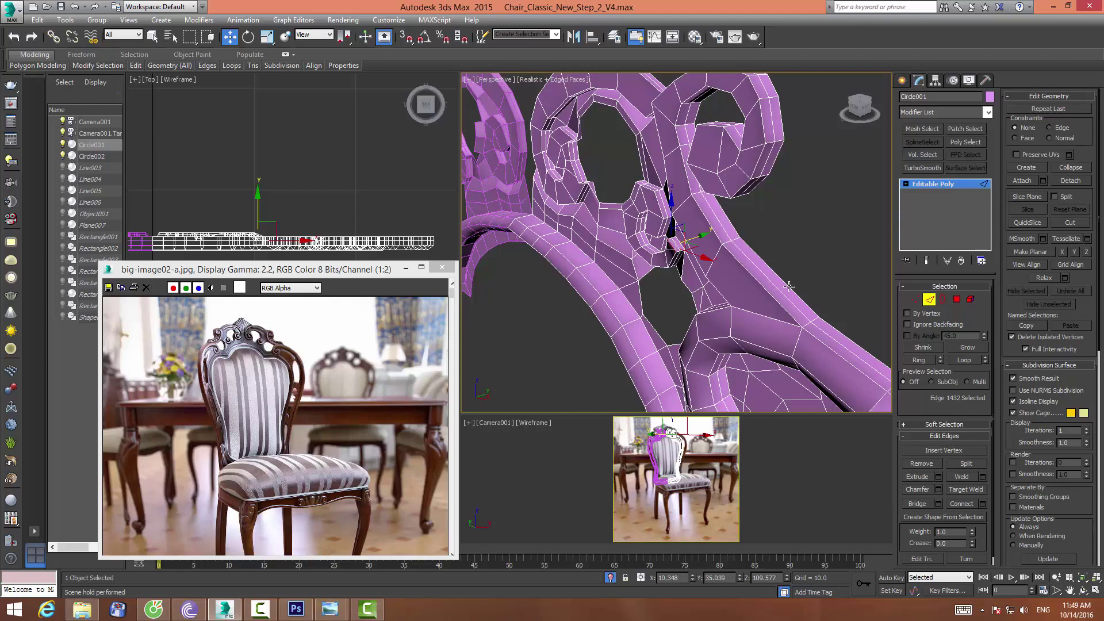
left_click(921, 464)
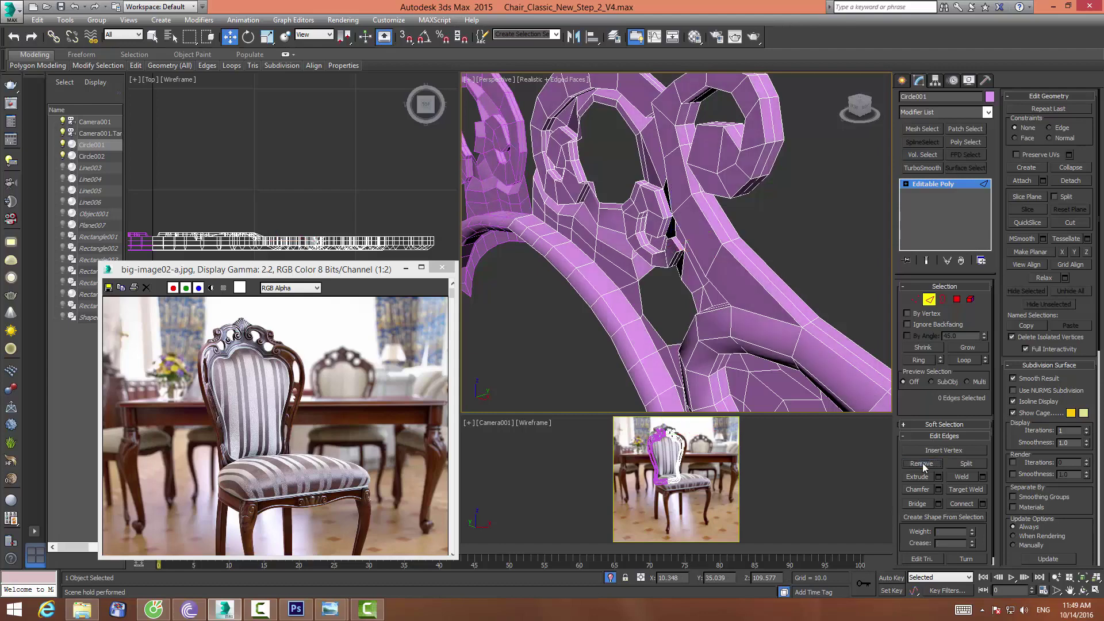
left_click(667, 245)
left_click(918, 360)
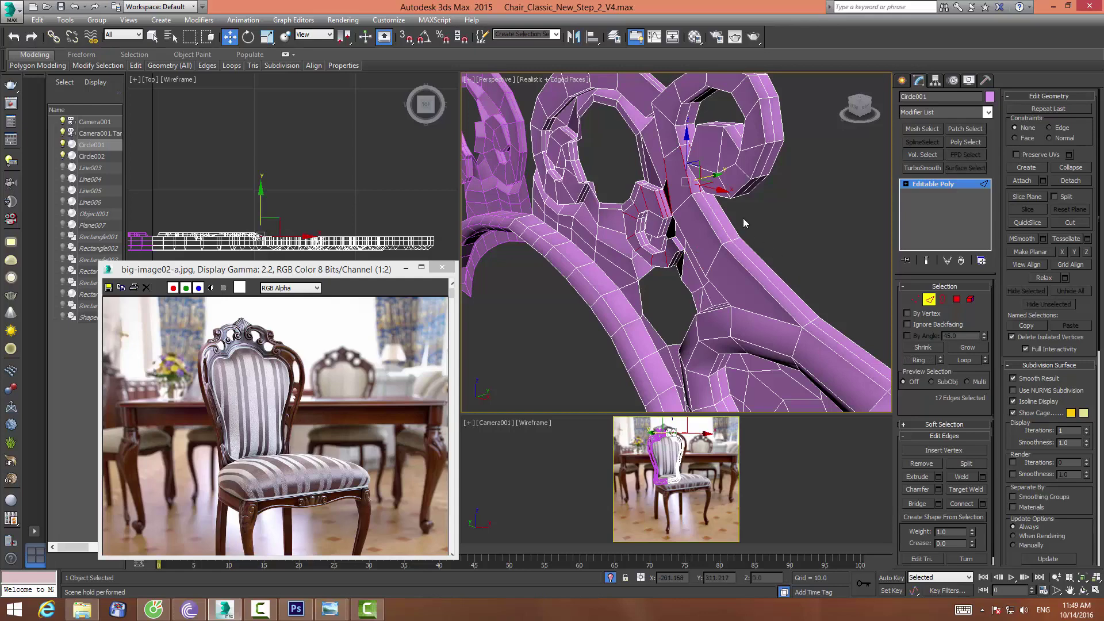
middle_click_drag(743, 218, 744, 219)
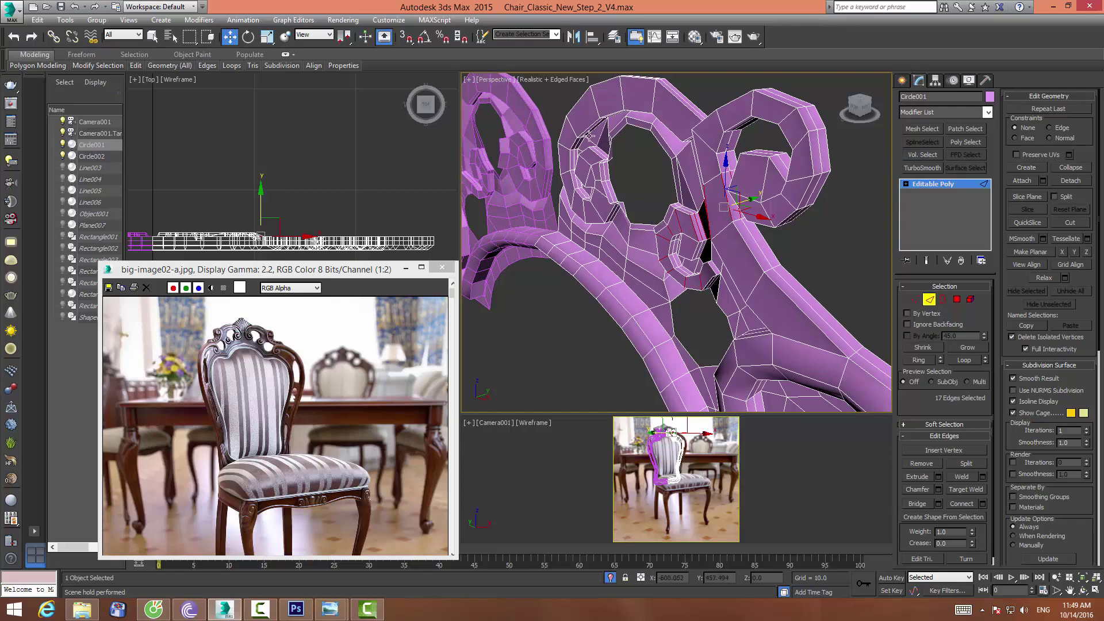
Select a ring from the top edge, dropping two unwanted edges from it
left_click(596, 103)
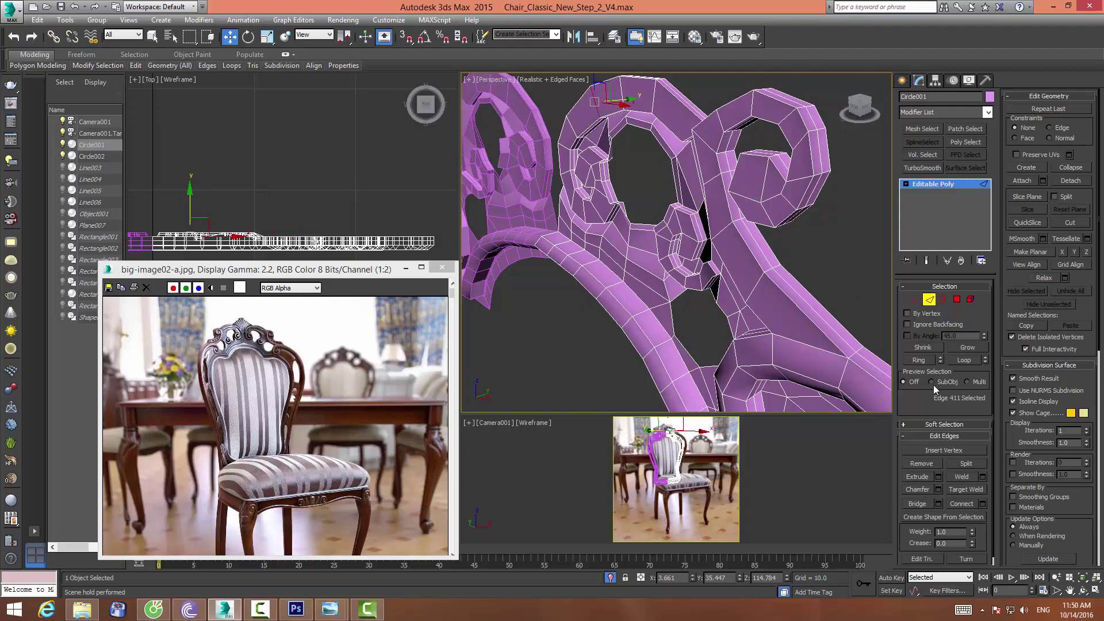
left_click(917, 360)
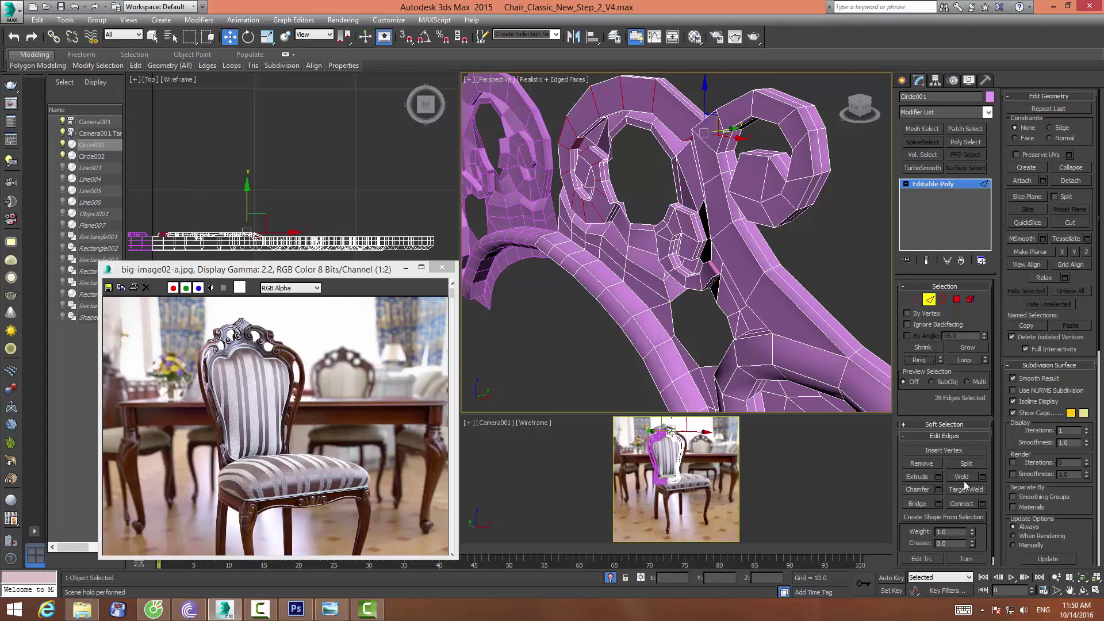
left_click(961, 504)
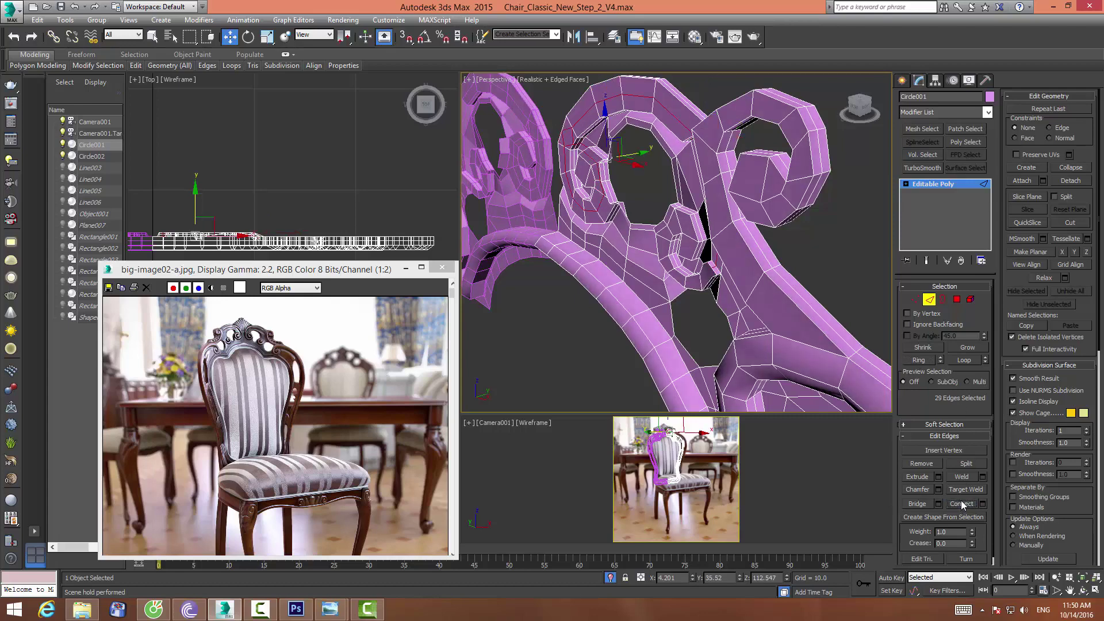
key("ctrl+z")
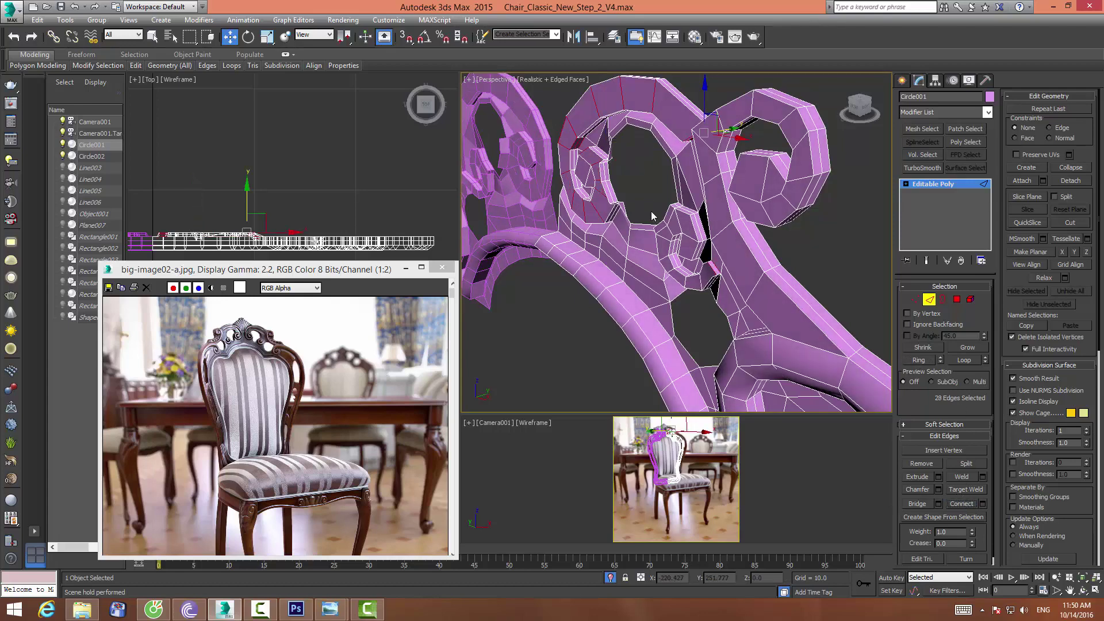
left_click(578, 145, "alt")
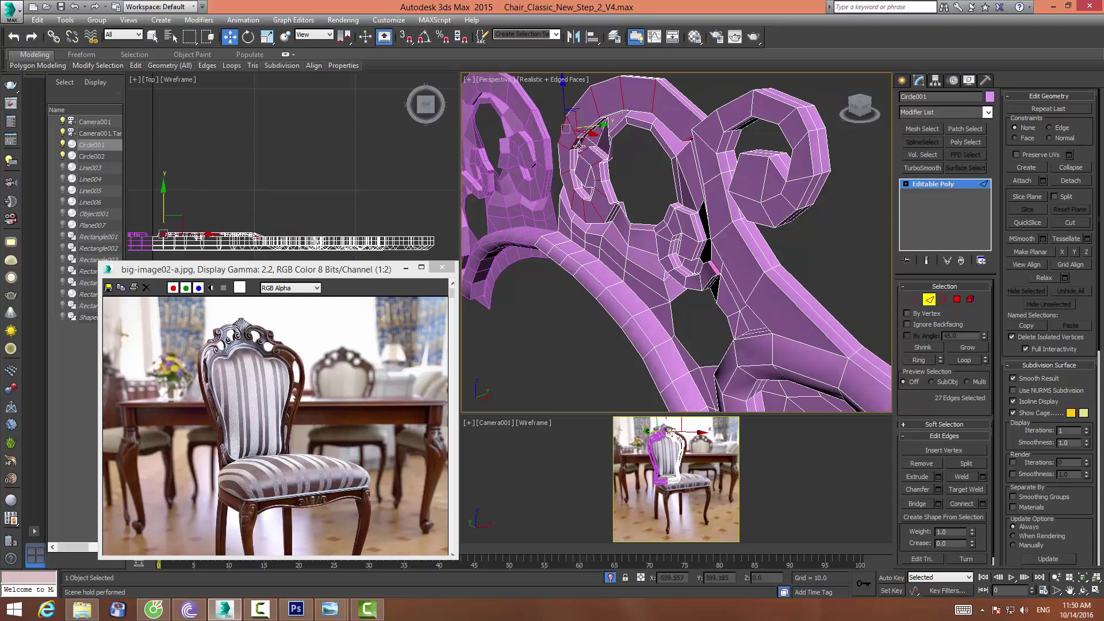
left_click(723, 231, "alt")
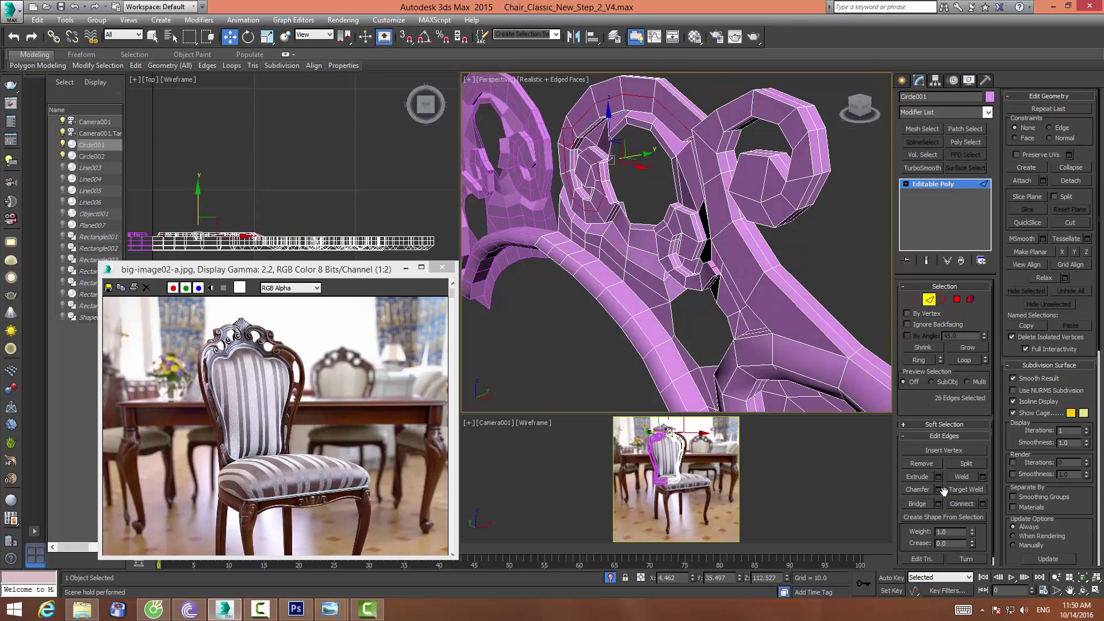
mouse_move(575, 172)
middle_mouse_down("alt")
mouse_move(564, 148)
mouse_move(569, 161)
middle_mouse_up("alt")
scroll(570, 160, "up", 2)
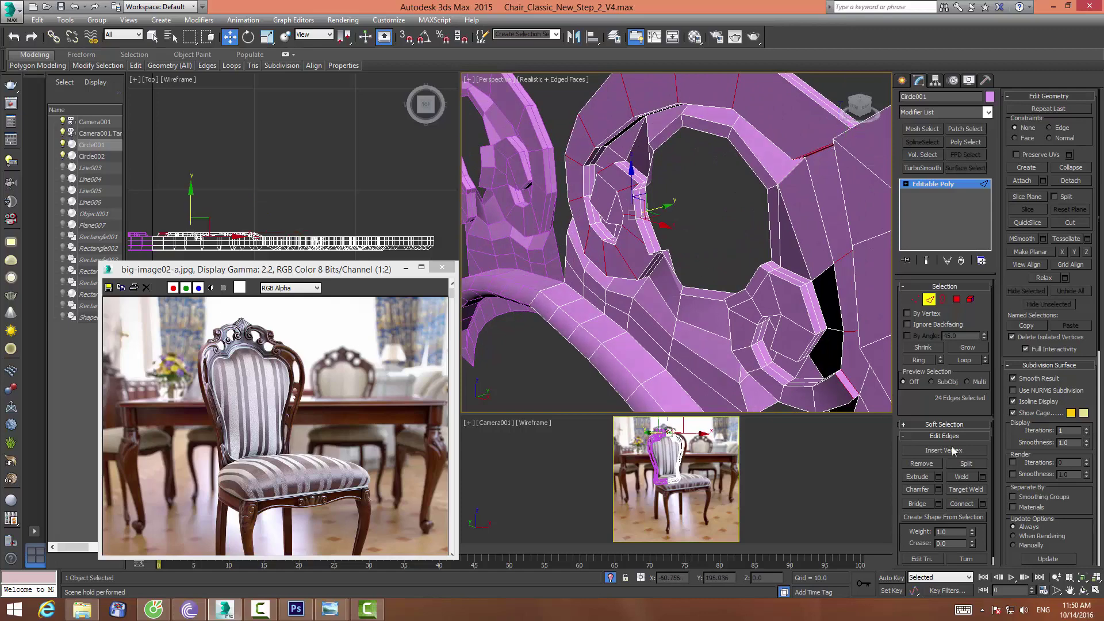
Connect the remaining ring edges into a new loop and nudge it slightly
left_click(961, 503)
scroll(319, 129, "up", 2)
scroll(340, 154, "up", 2)
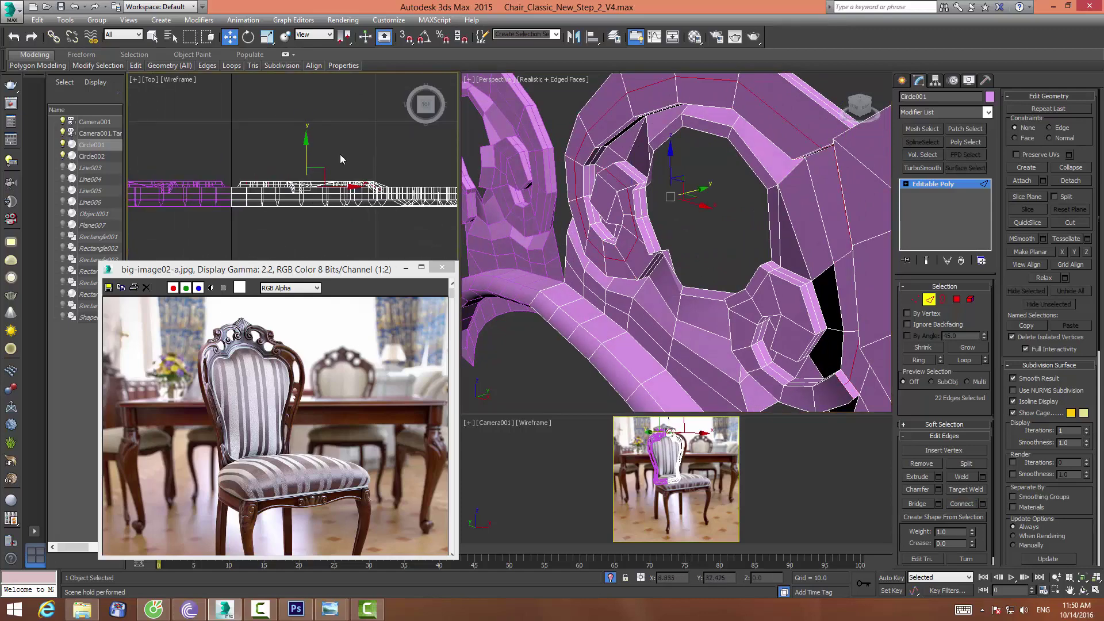
left_click_drag(302, 142, 302, 143)
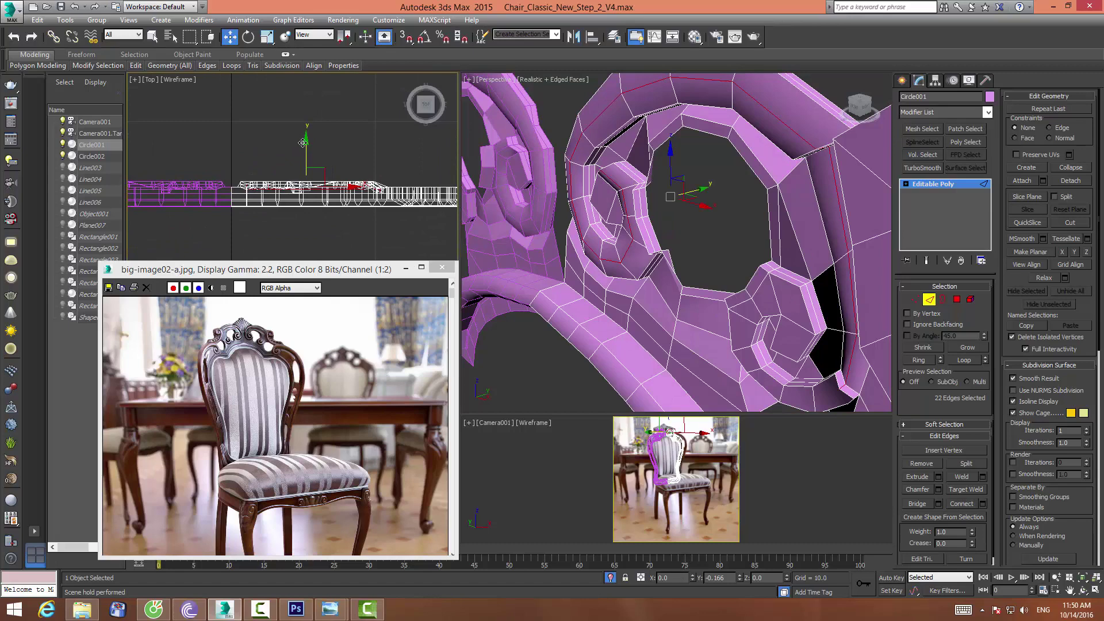
scroll(638, 229, "down", 5)
middle_click_drag(287, 155, 302, 146)
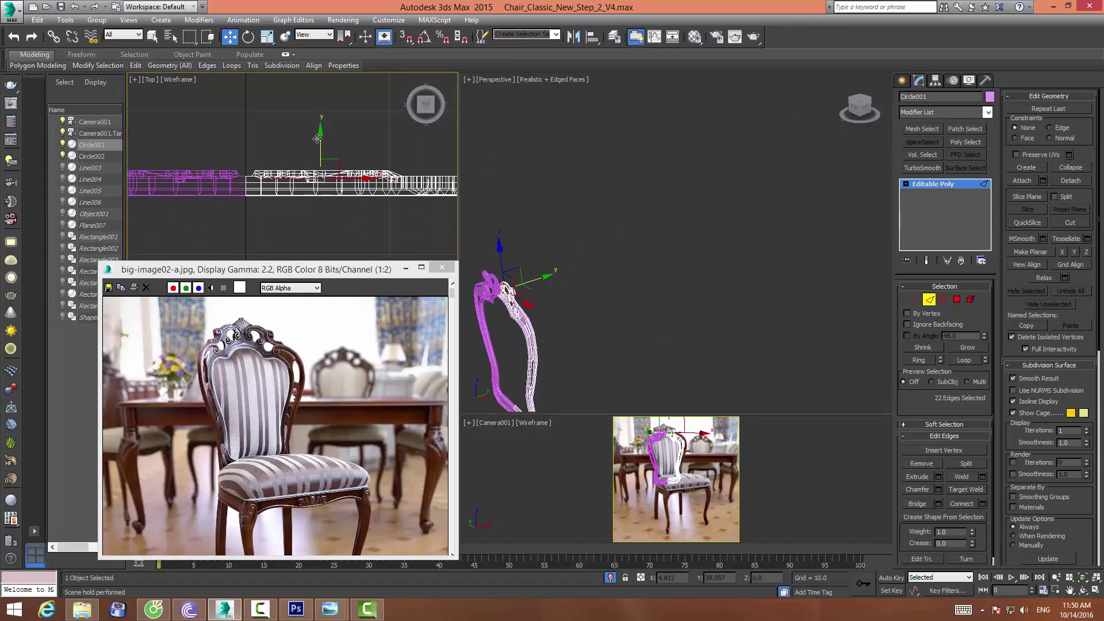
Ring-select edges across the chair-back frame, then deselect the lower edges of the ring
right_click(587, 244)
key("z")
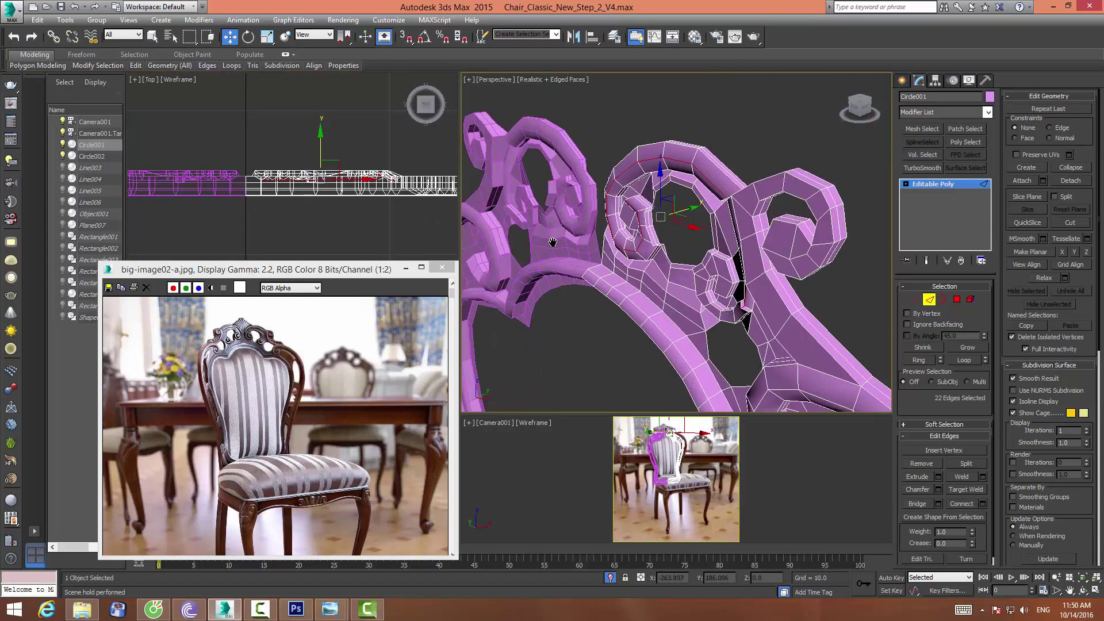
left_click(1083, 590)
mouse_move(741, 276)
left_mouse_down()
mouse_move(764, 260)
mouse_move(715, 209)
left_mouse_up()
key("w")
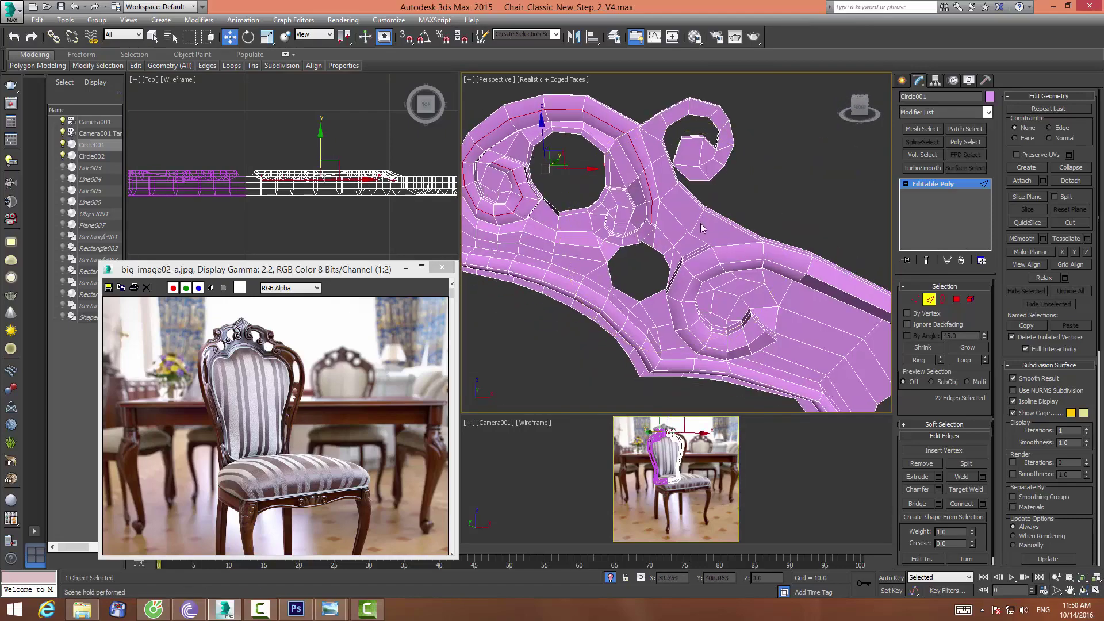
left_click(696, 222)
left_click(919, 360)
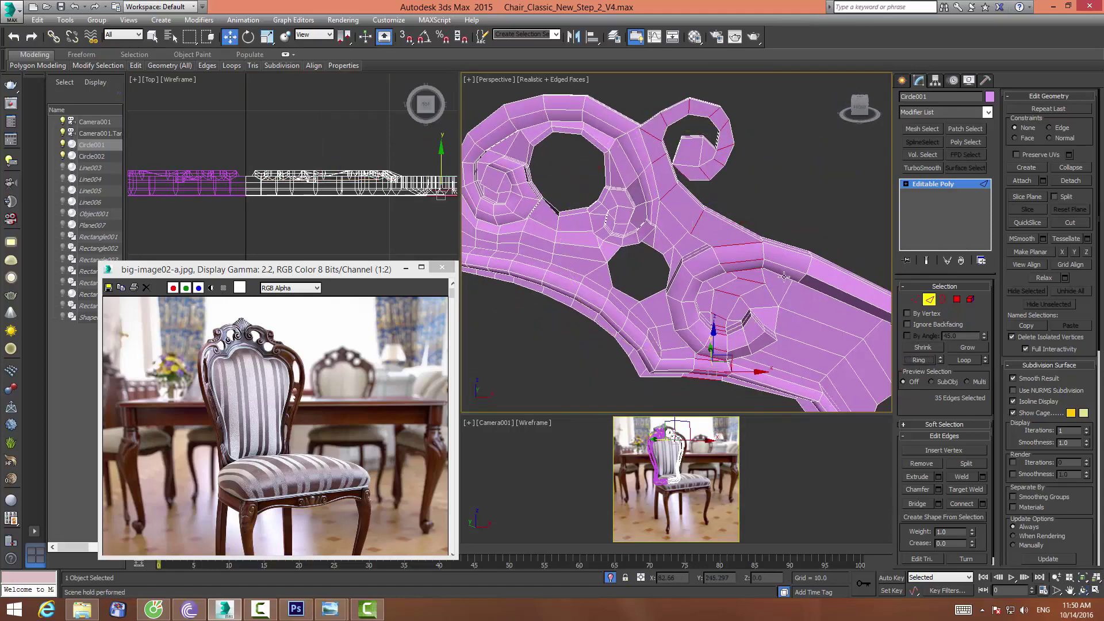
left_click_drag(812, 269, 706, 387, "alt")
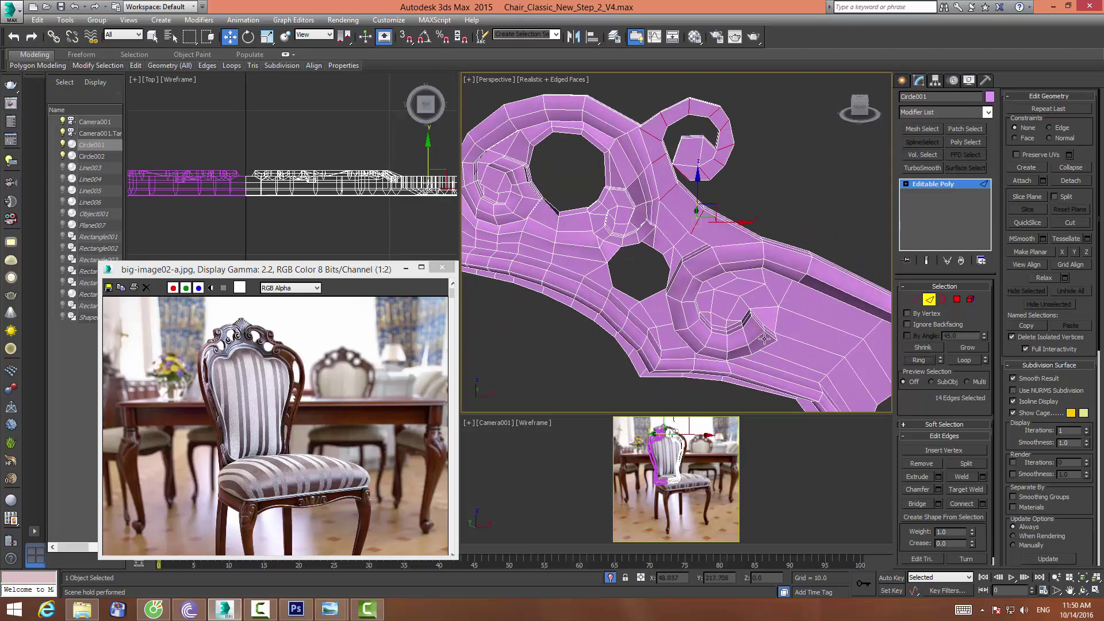
left_click(747, 368, "alt")
Replace the selection with the radial edges around the hole beside the spiral
middle_click_drag(436, 151, 376, 158)
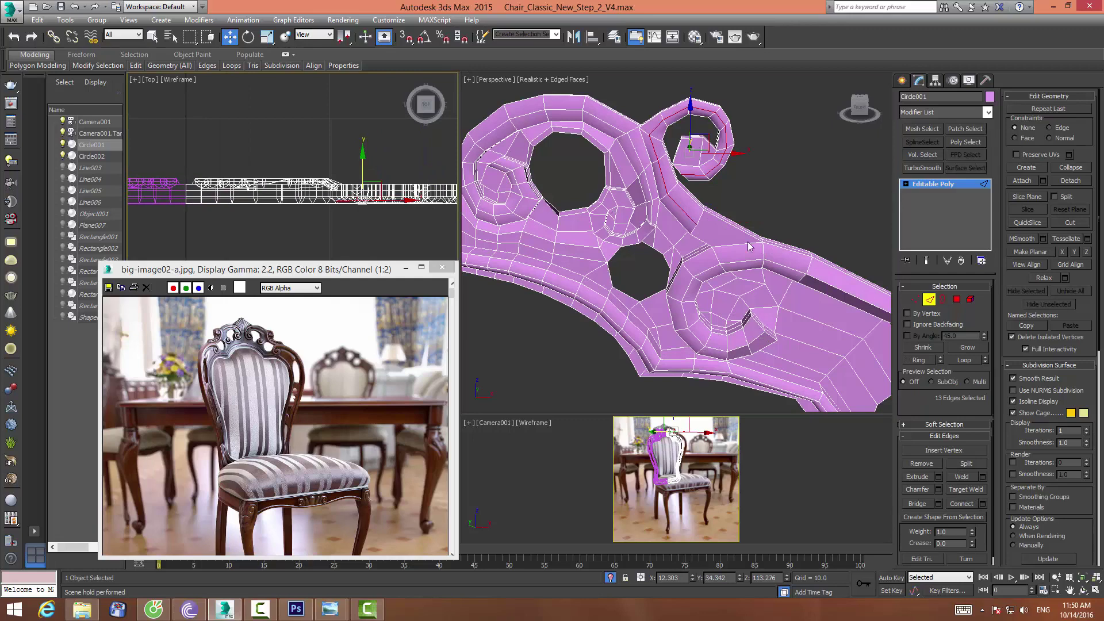
mouse_move(770, 190)
middle_mouse_down()
mouse_move(778, 204)
mouse_move(771, 191)
middle_mouse_up()
left_click(756, 213)
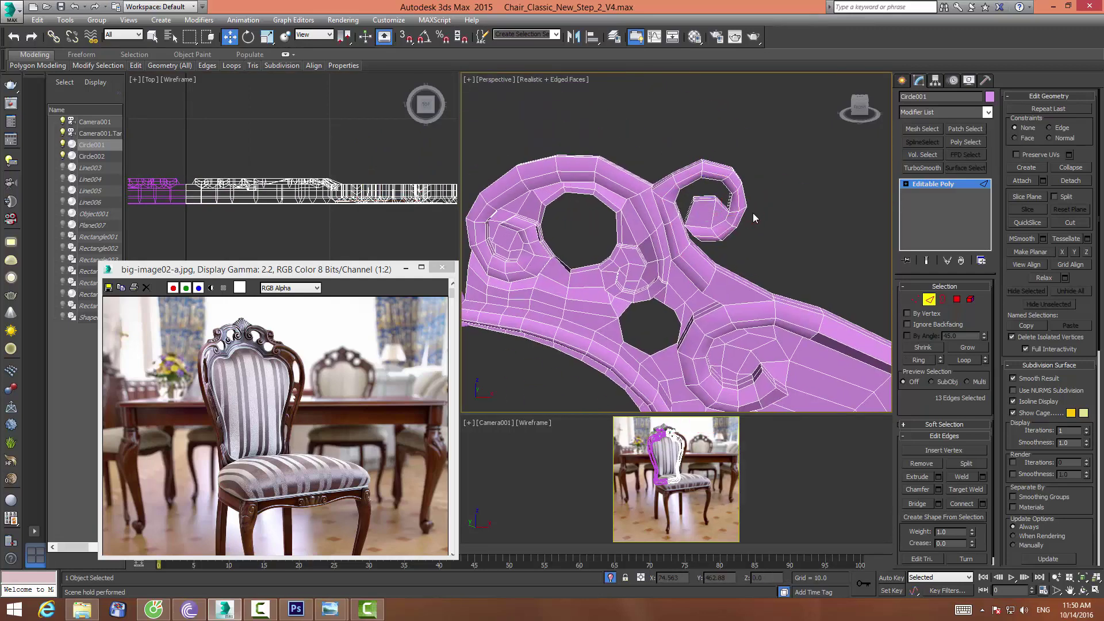
left_click(613, 269)
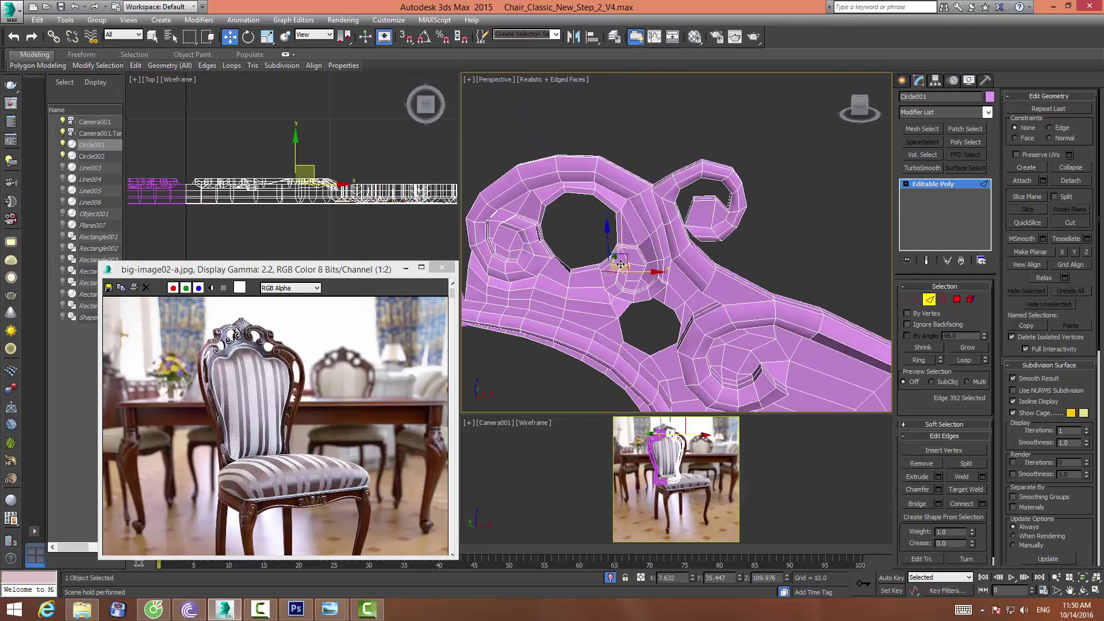
left_click(617, 260, "ctrl")
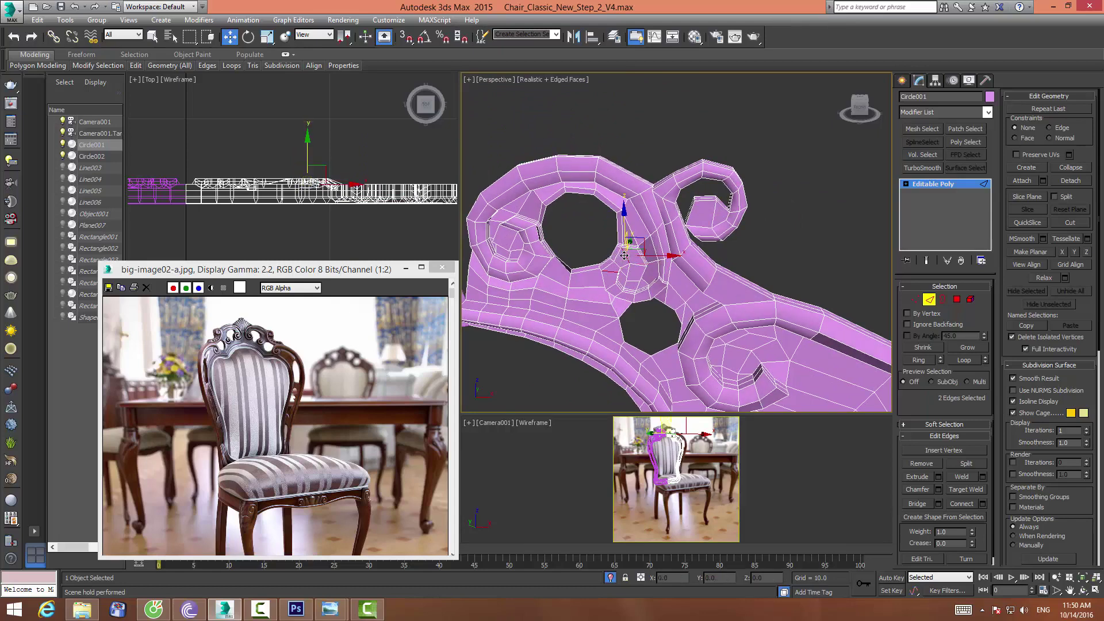
left_click(614, 282, "ctrl")
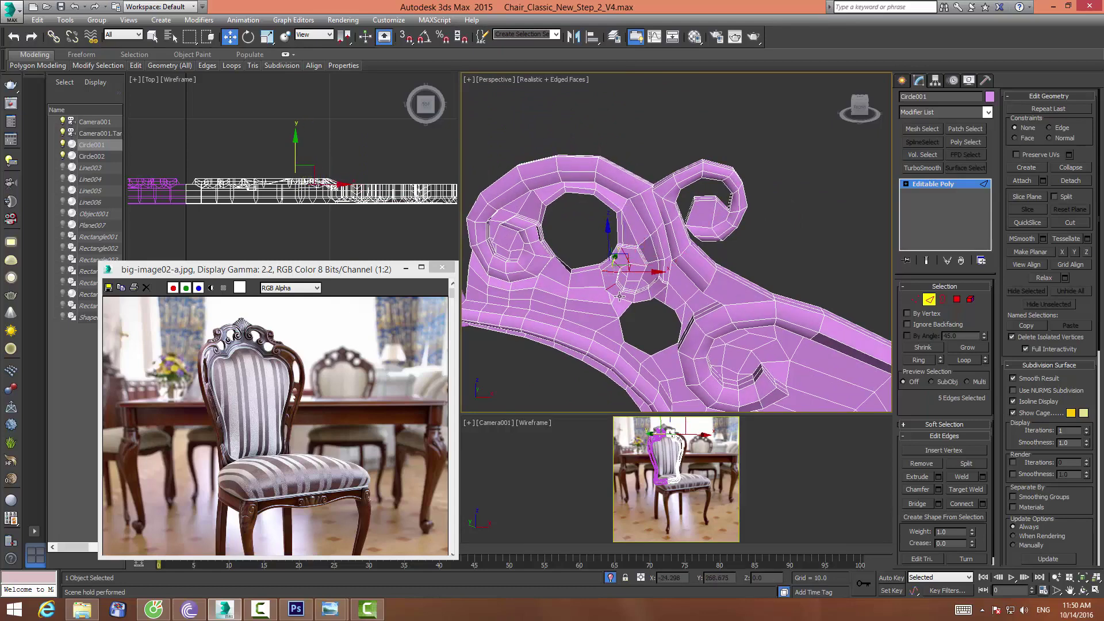
left_click(633, 297, "ctrl")
left_click(656, 279, "ctrl")
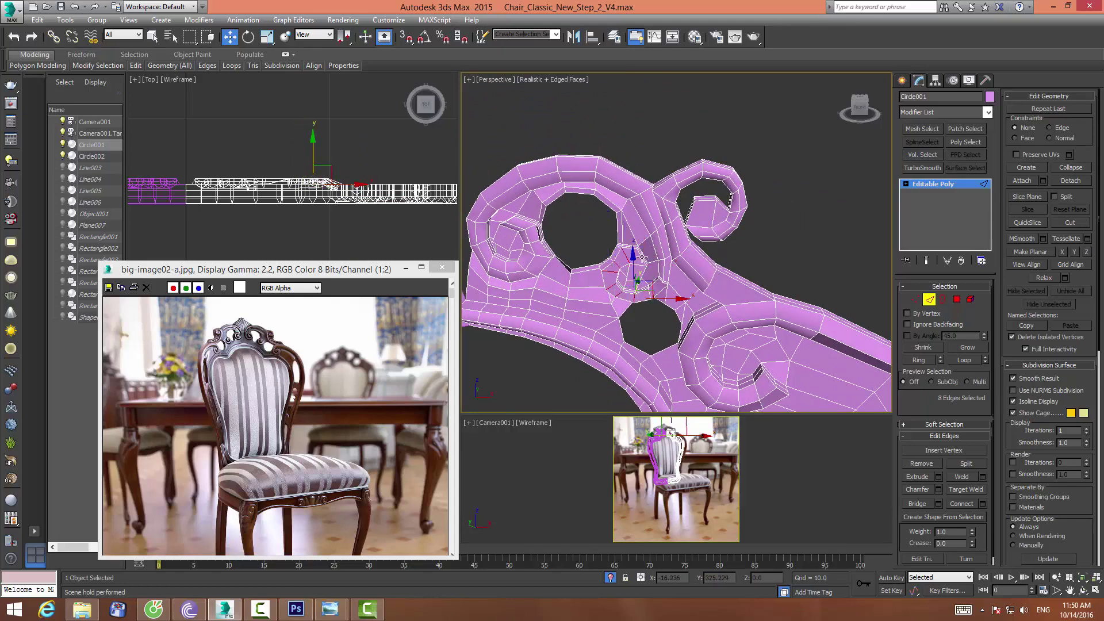
Connect the radial edges into a new loop and leave edge editing
left_click(961, 504)
middle_click_drag(350, 154, 315, 123)
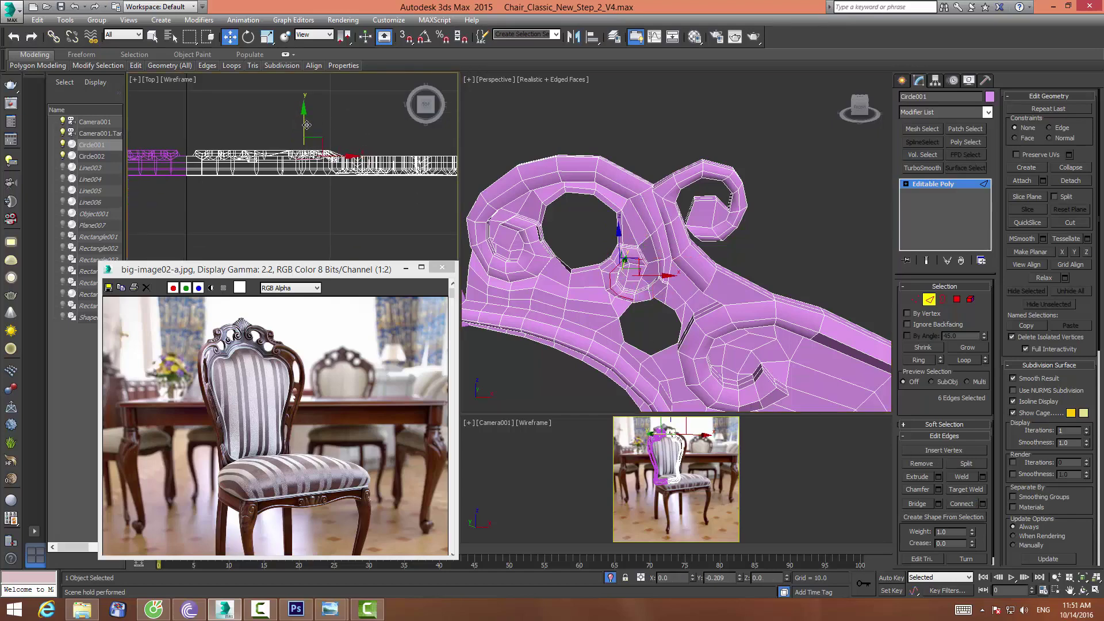
key("2")
left_click(690, 207)
key("z")
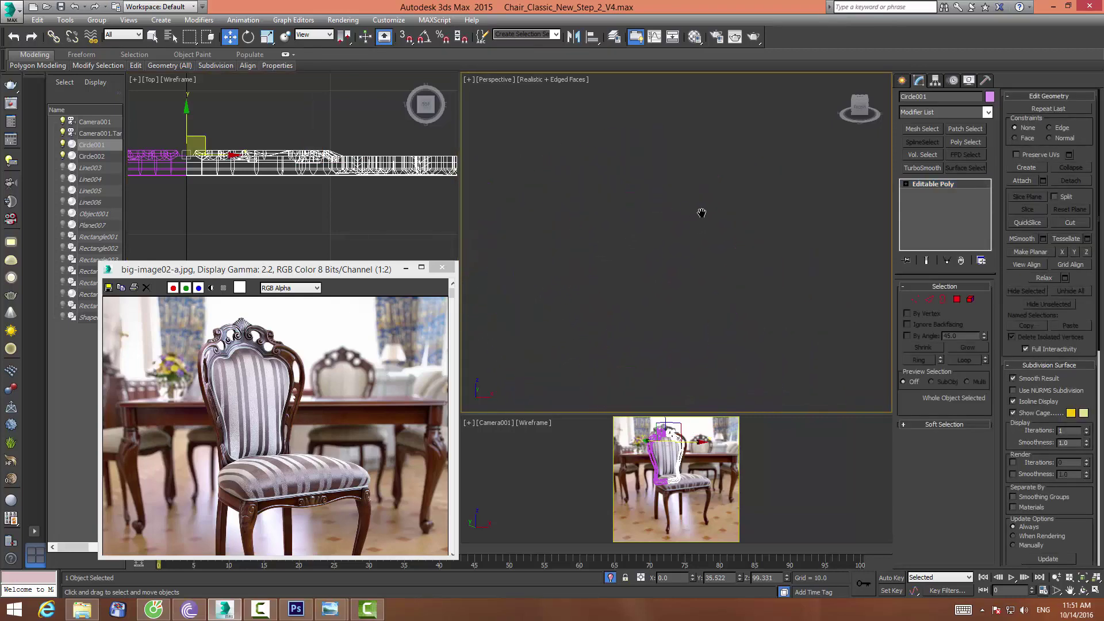
Reselect Circle001 in Vertex mode and zoom the Front view onto the top seam
left_click(1083, 577)
left_click(763, 269)
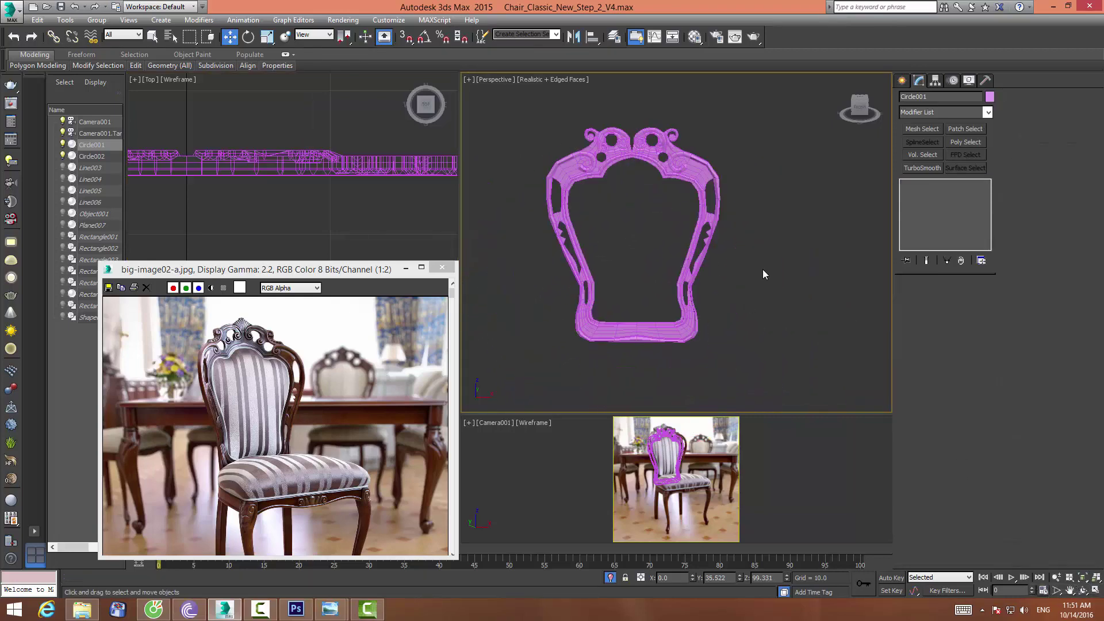
scroll(651, 167, "up", 5)
scroll(652, 168, "up", 4)
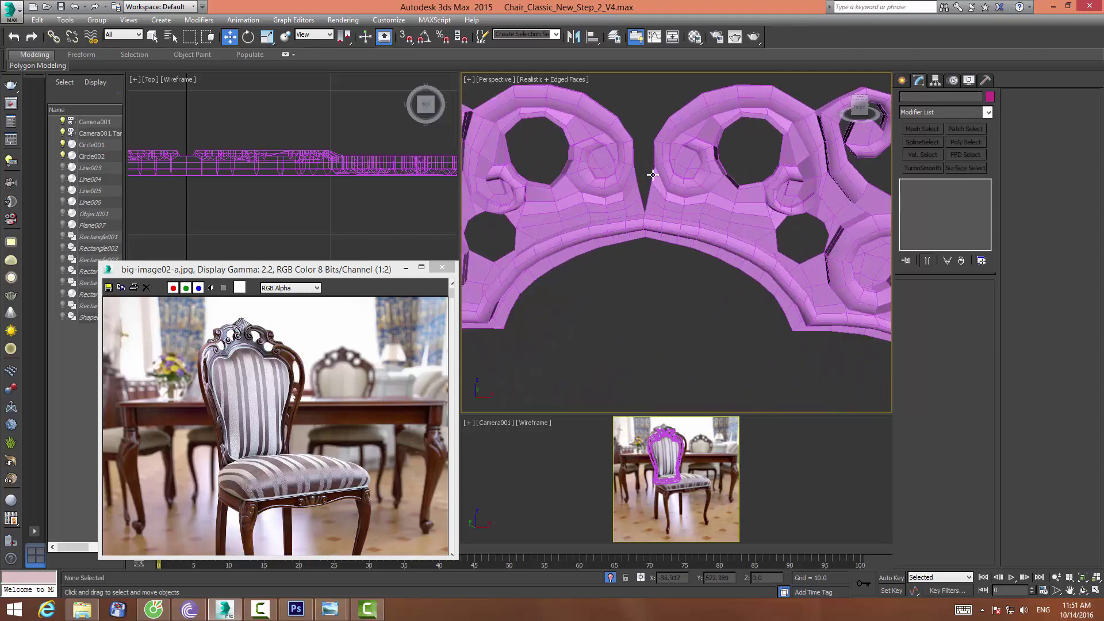
left_click(651, 168)
key("1")
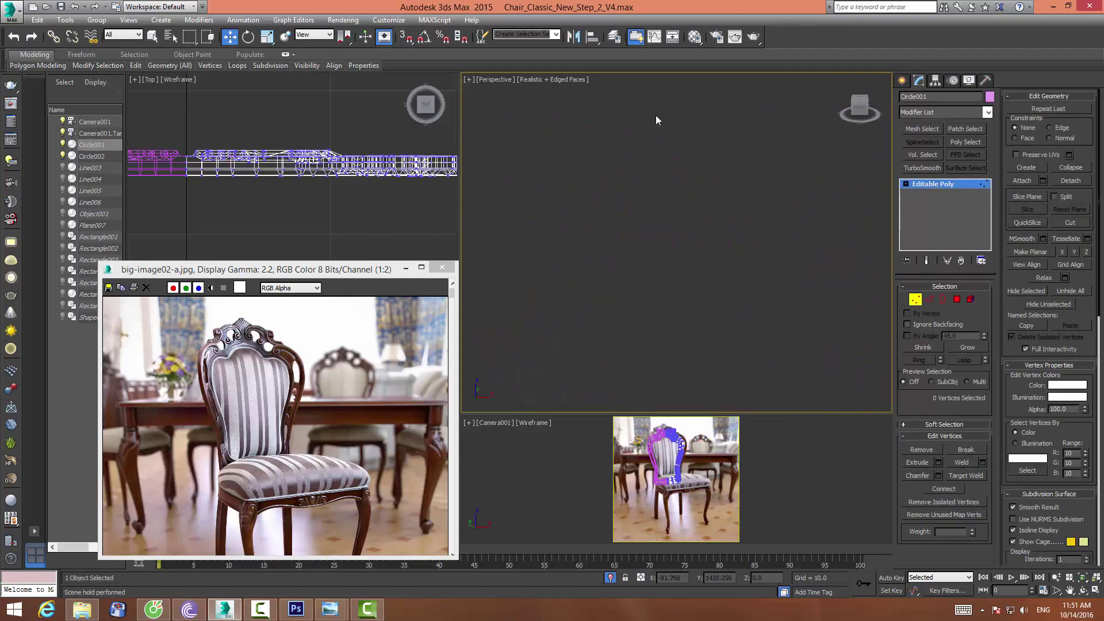
left_click(1096, 578)
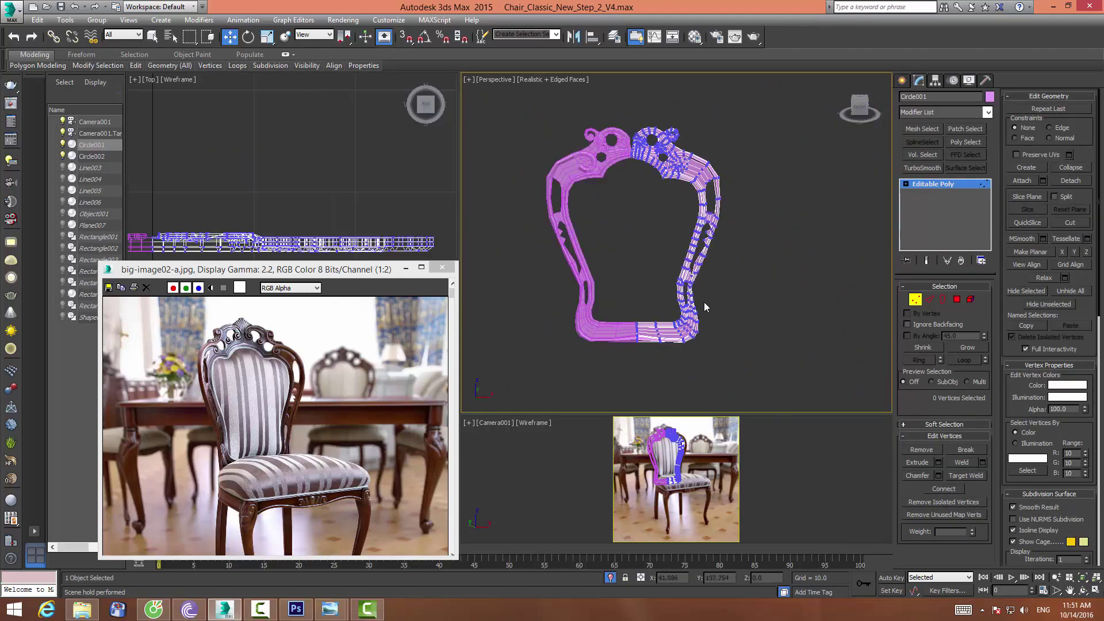
key("f")
scroll(690, 276, "up", 3)
scroll(665, 248, "up", 3)
Zero the coordinates of two seam vertices to move them onto the centre line
scroll(665, 248, "up", 2)
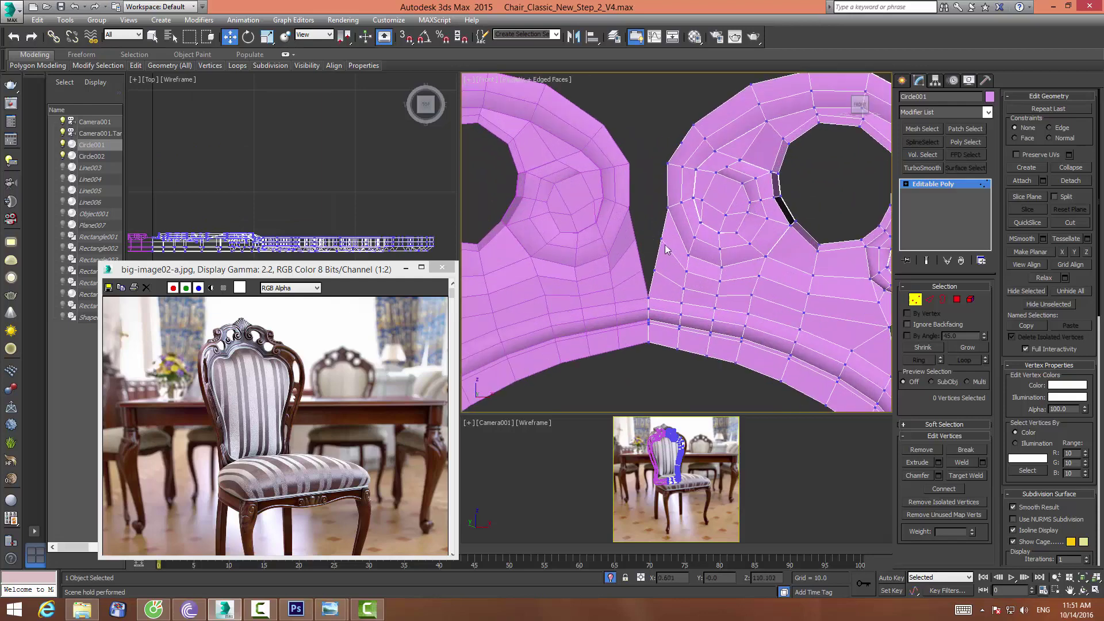
left_click(667, 207)
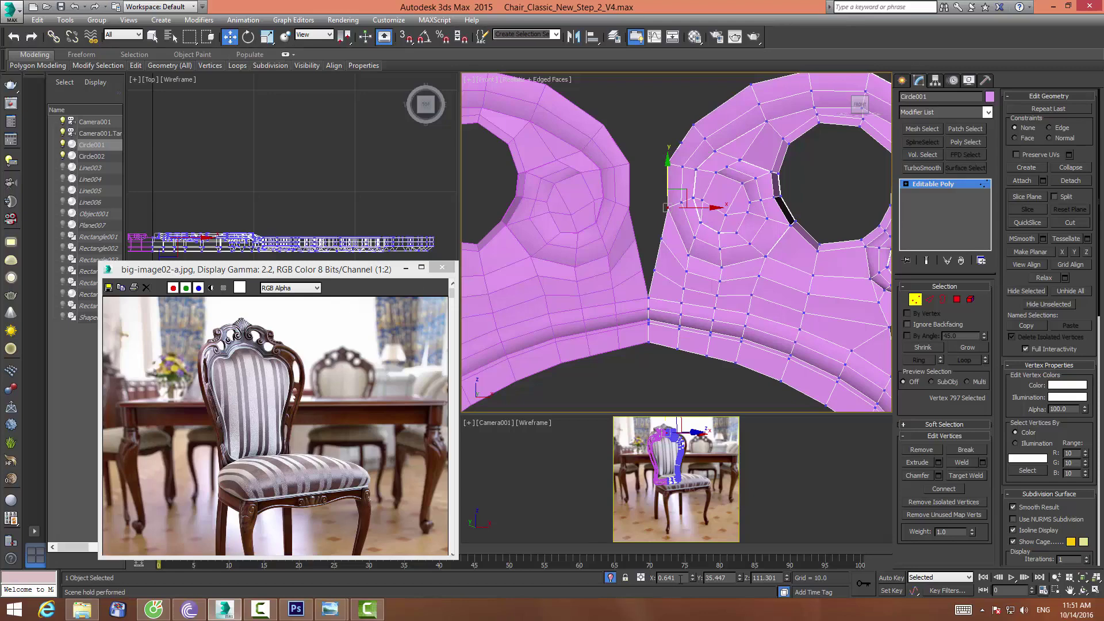
key("ctrl+z")
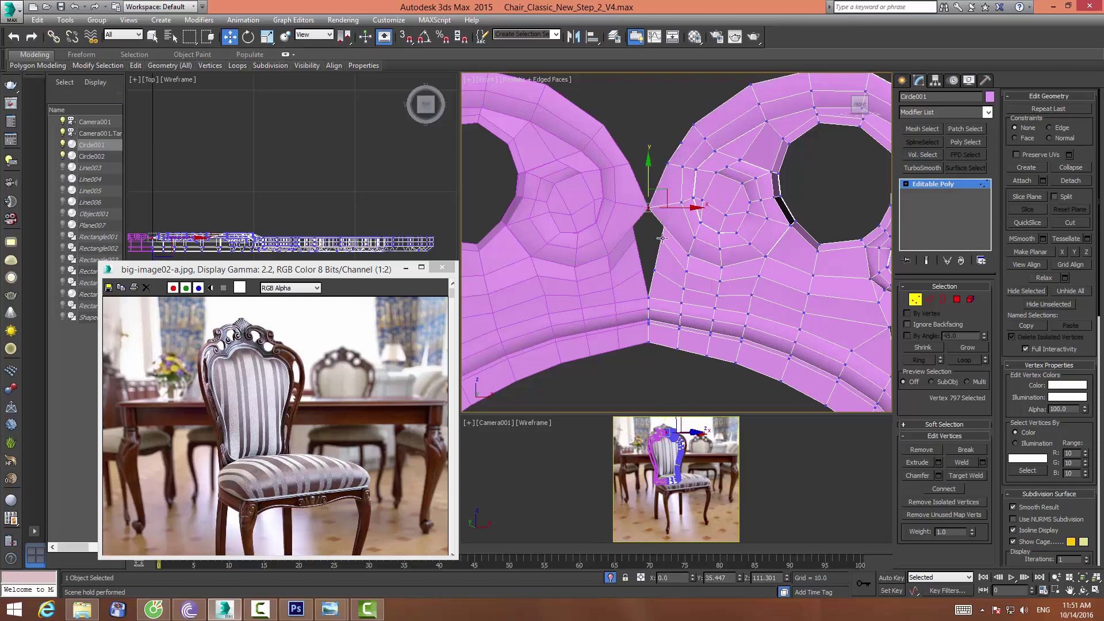
key("ctrl+z")
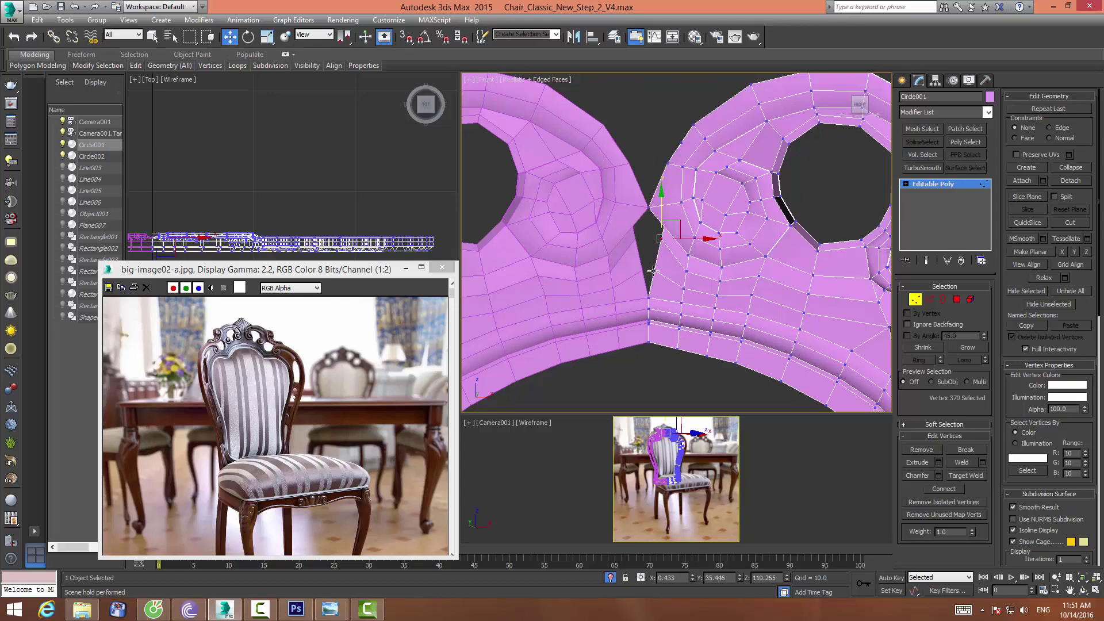
left_click(654, 270, "ctrl")
right_click(692, 578)
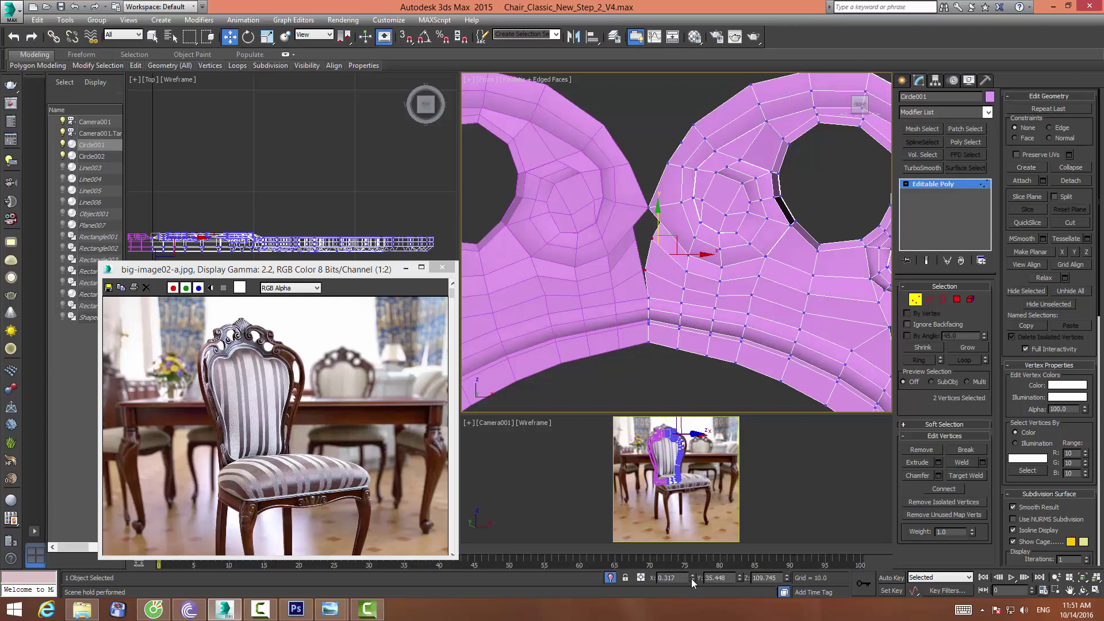
Snap three more seam vertices onto the centre line, then show the view in wireframe
left_click(647, 270)
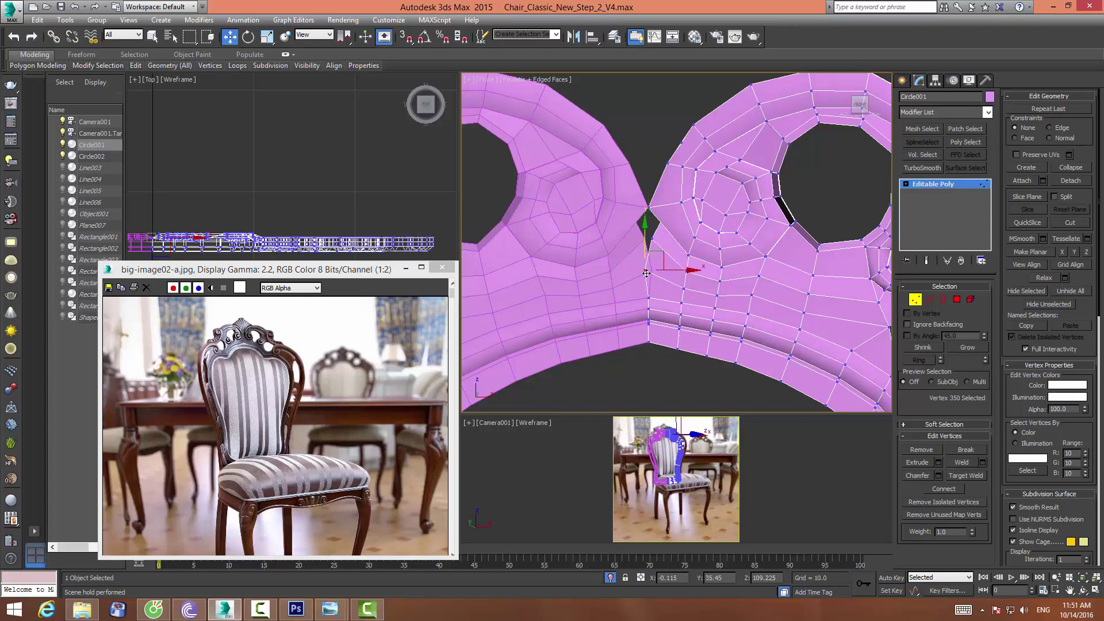
left_click(650, 238)
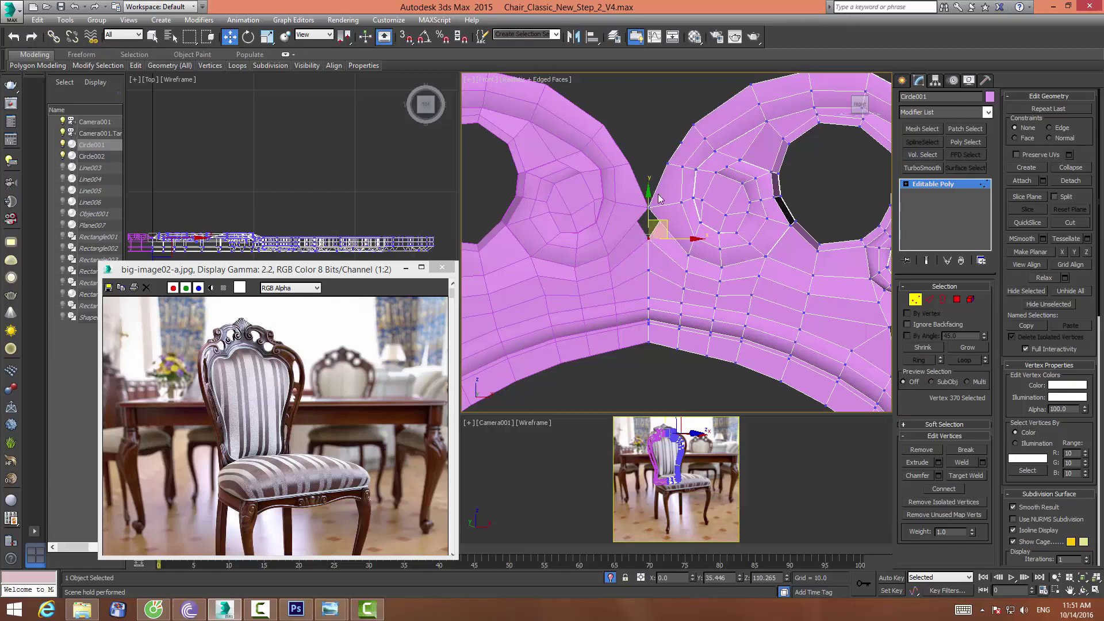
left_click(667, 164)
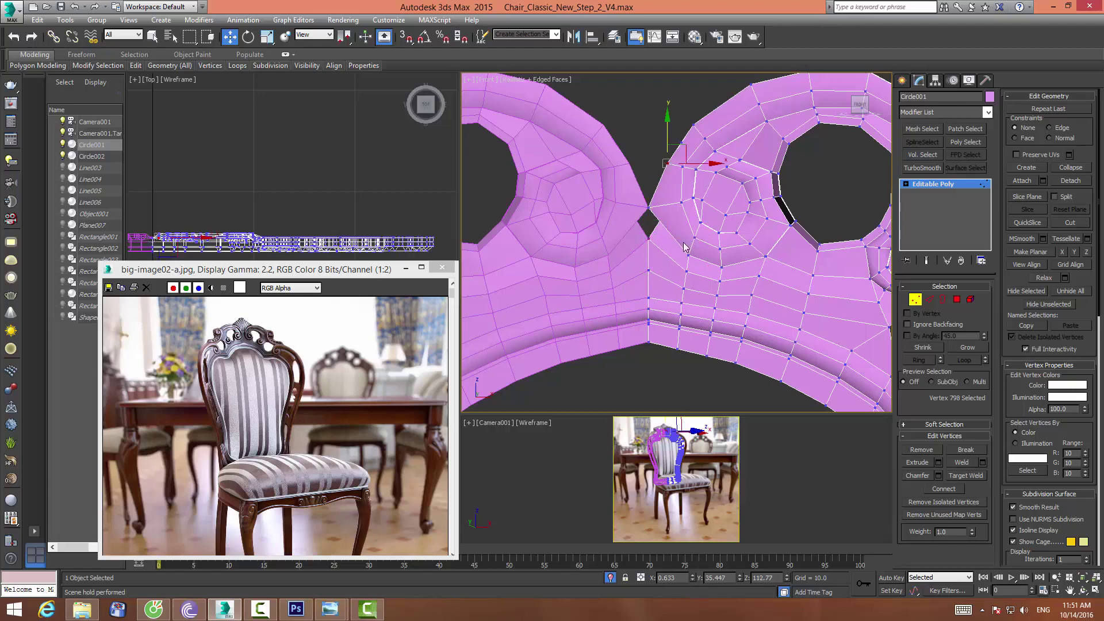
right_click(692, 578)
left_click(654, 218)
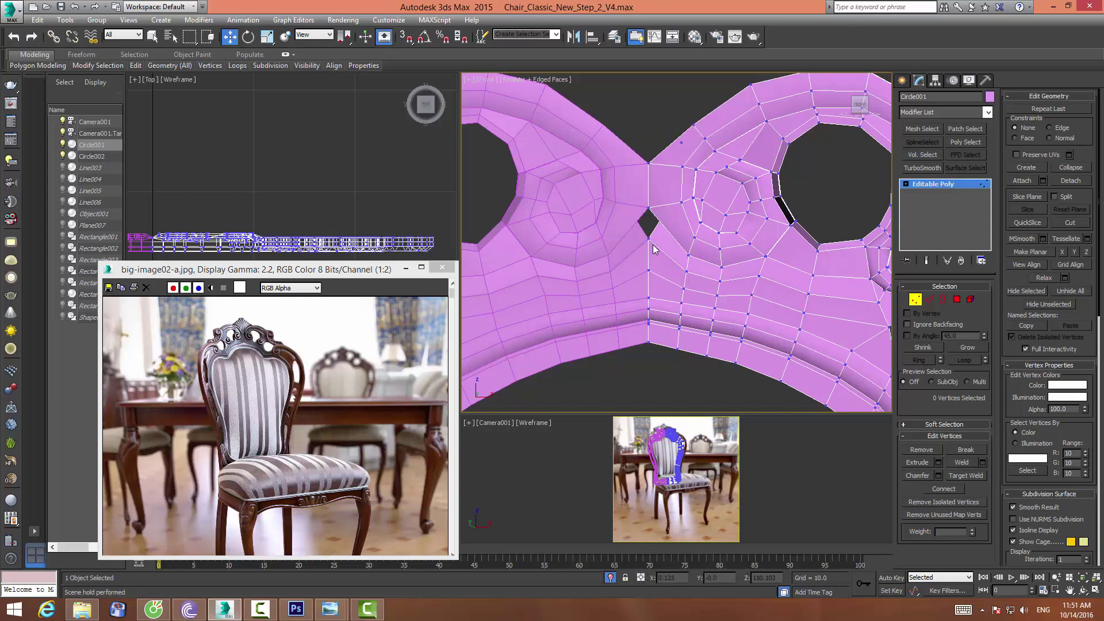
key("F3")
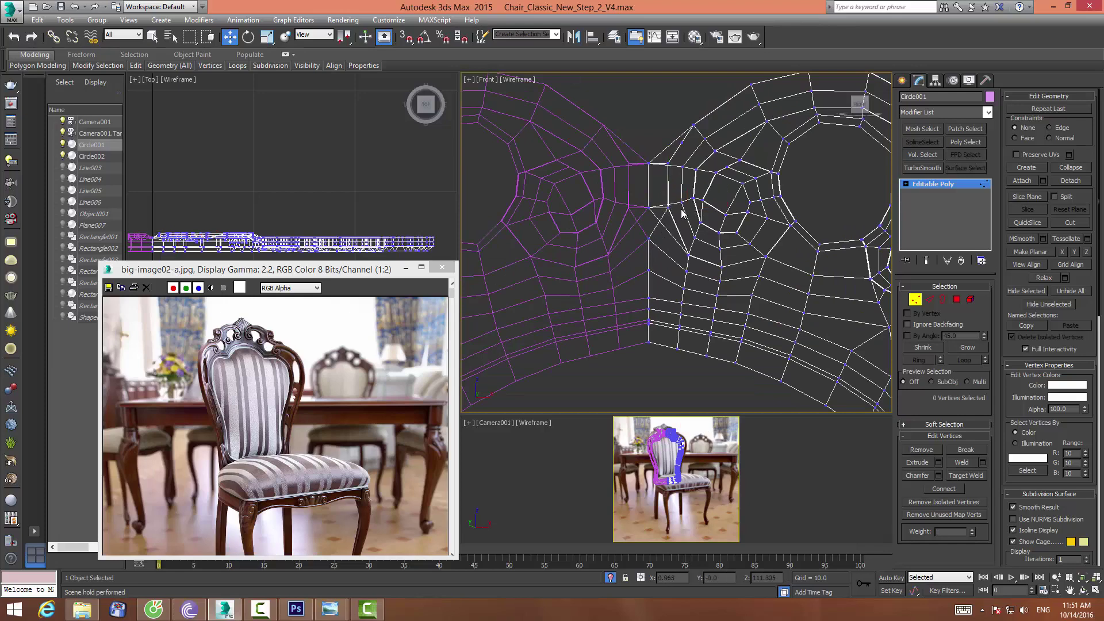
Zero the Y coordinate of the overlapping seam vertex beside the hole
left_click(667, 207)
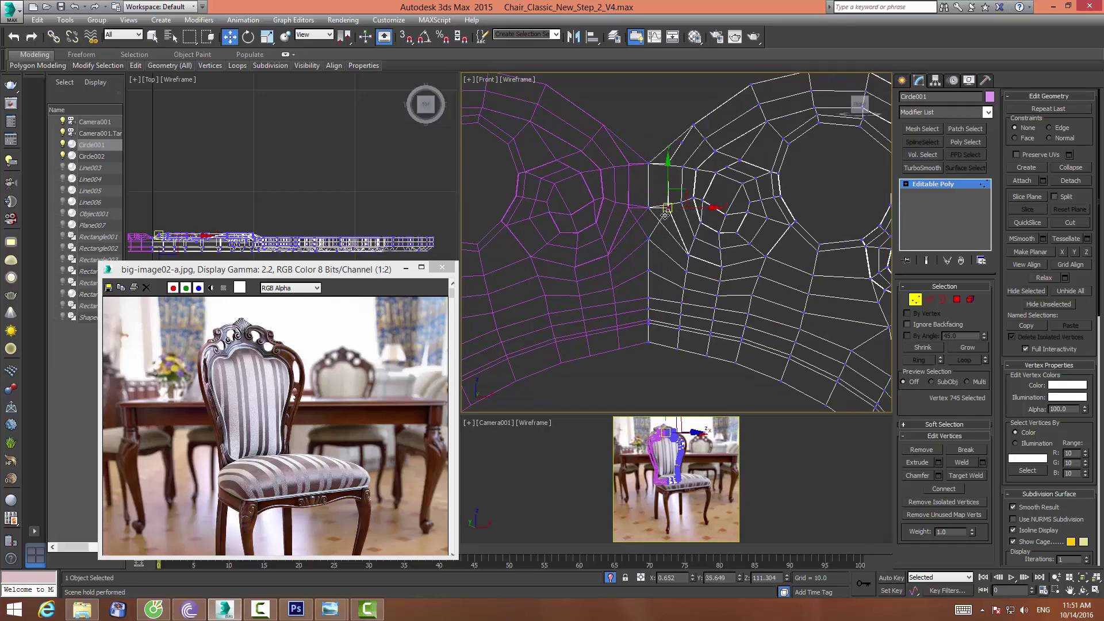
left_click(665, 258)
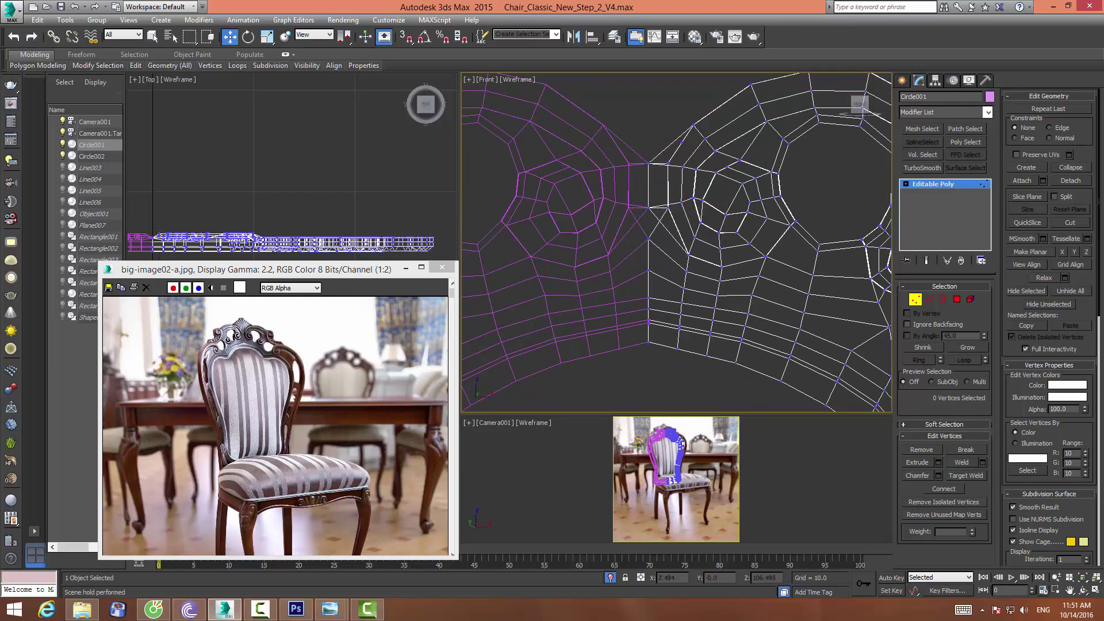
left_click(667, 207)
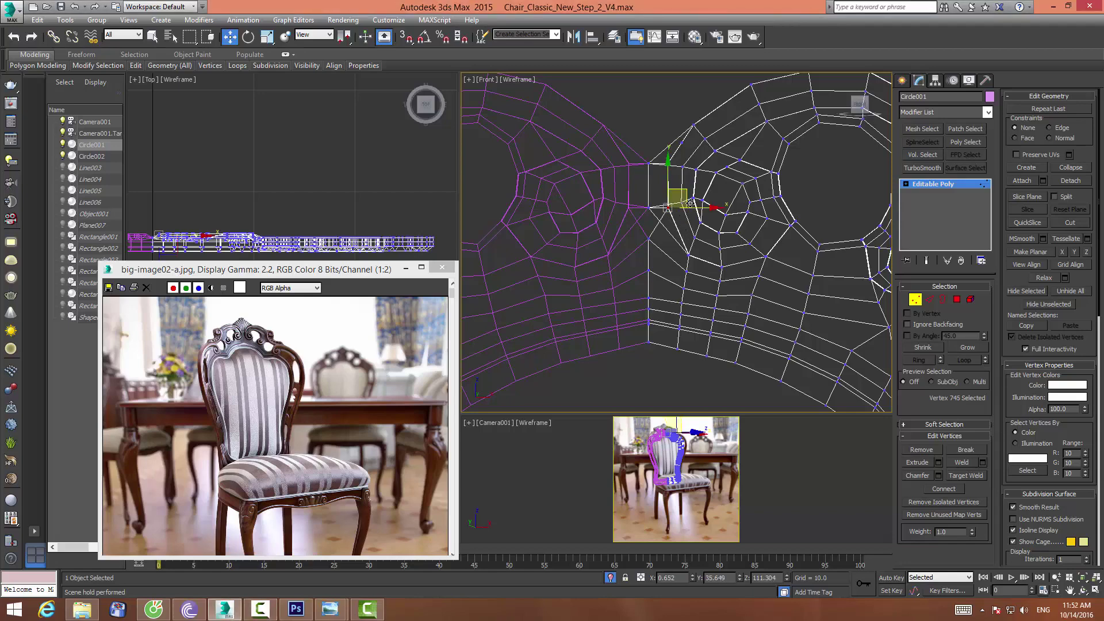
left_click(666, 208)
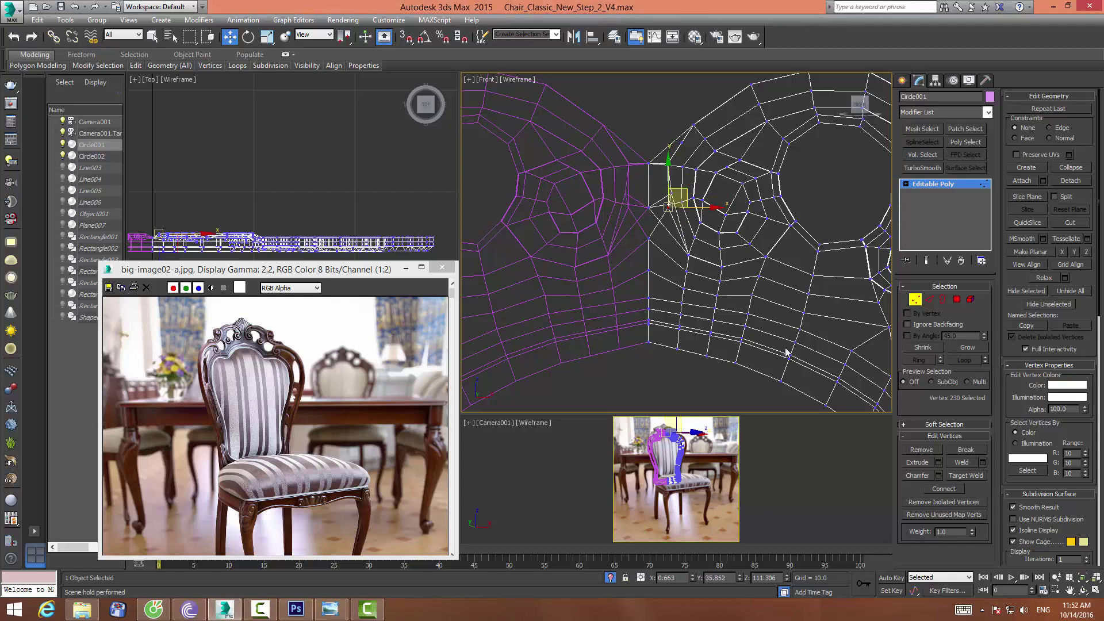
right_click(692, 578)
left_click(676, 256)
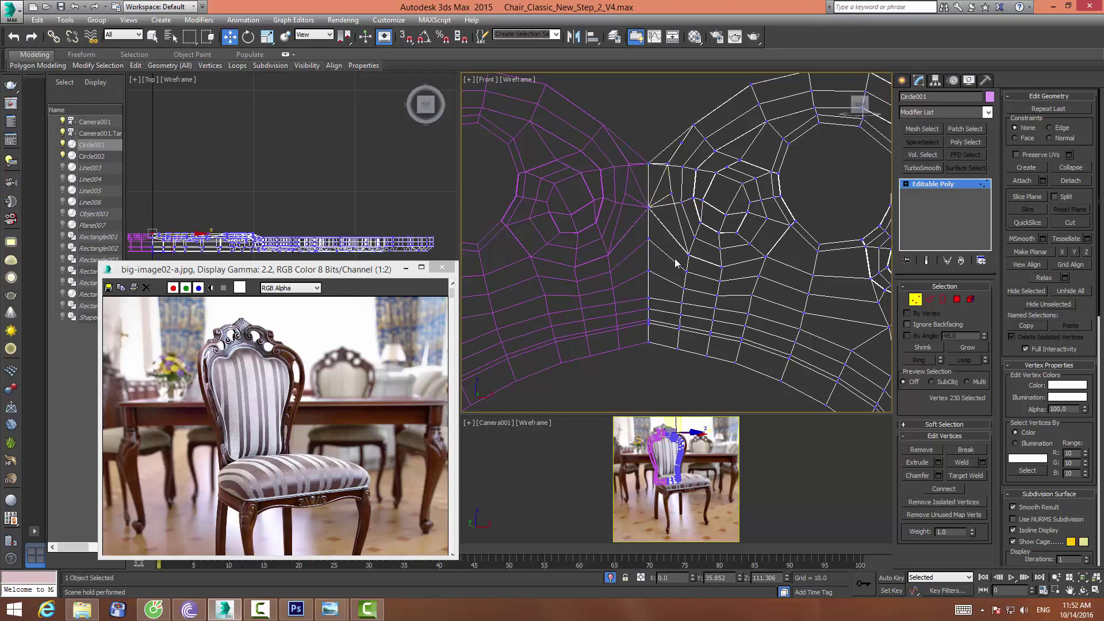
Check the seam vertex, then zoom out to the shaded front view of the chair back
left_click(672, 191)
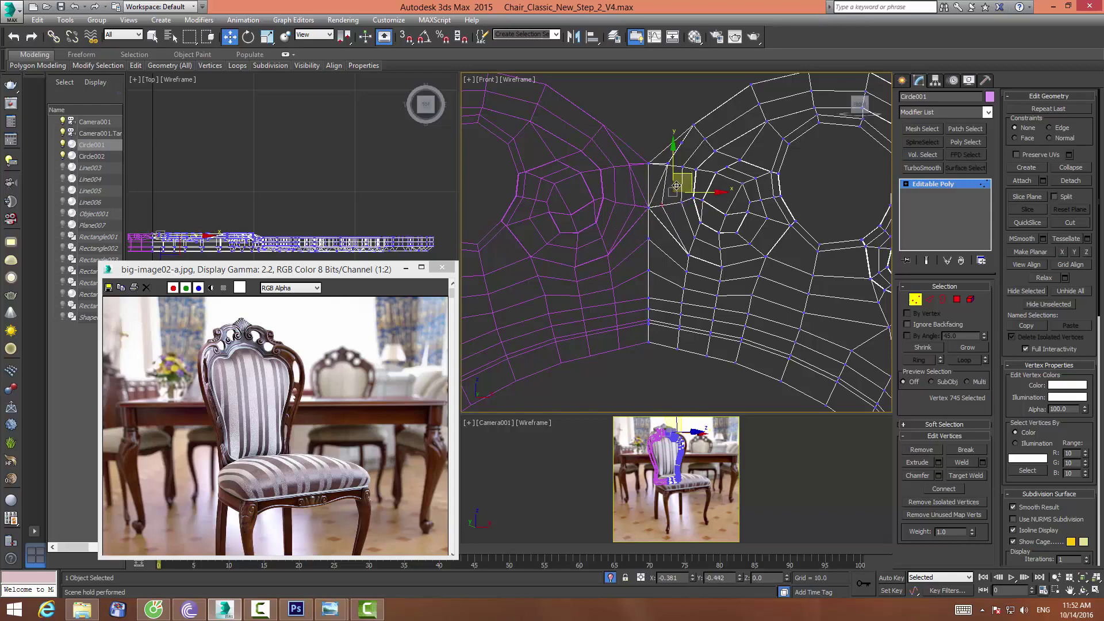
left_click(660, 212)
scroll(648, 253, "down", 2)
scroll(648, 253, "down", 2)
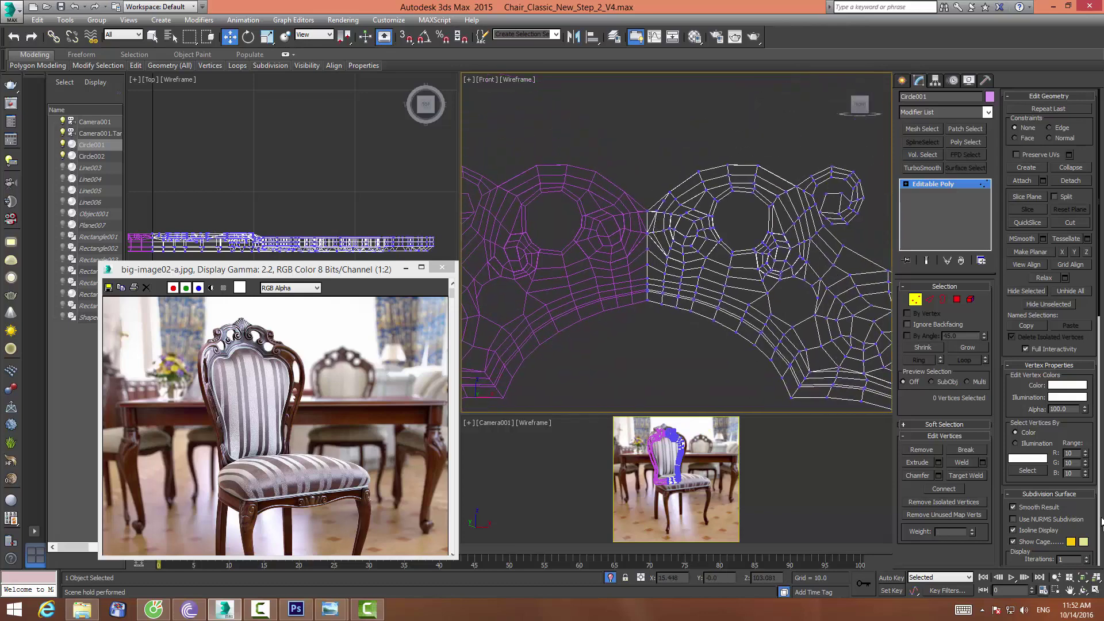
key("F3")
scroll(661, 259, "down", 2)
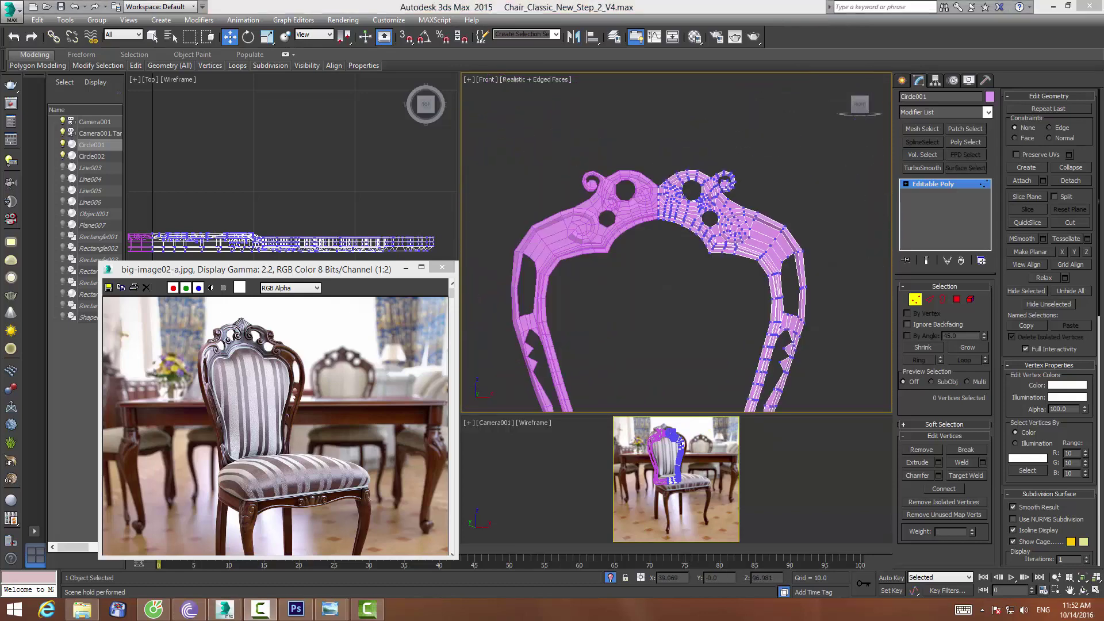
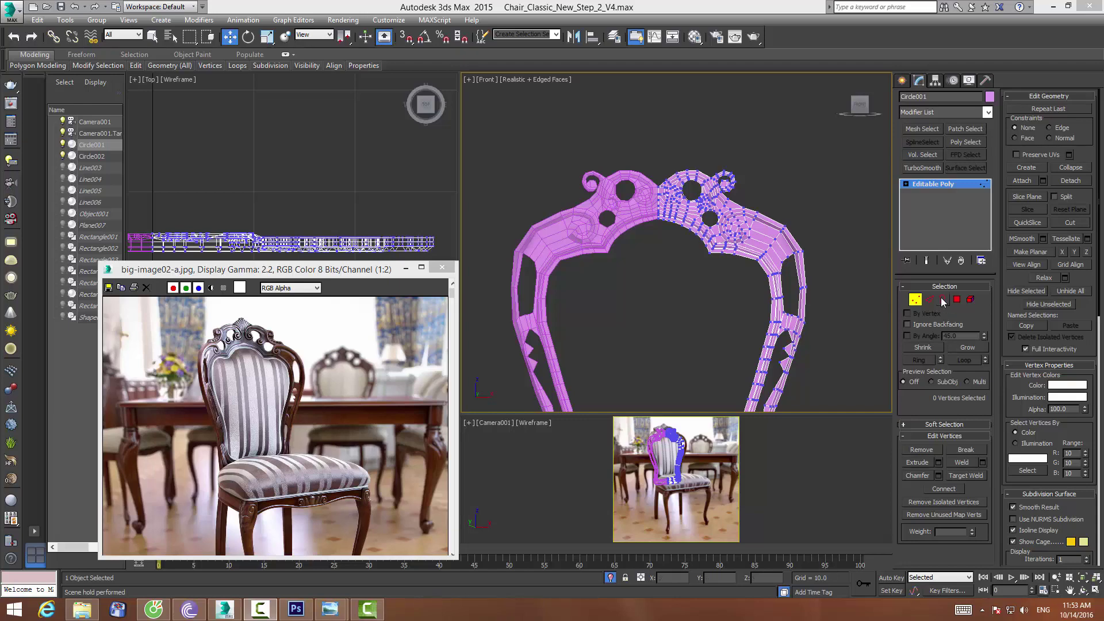
Select Circle001's outer border and move it slightly forward along Y in the Top view
left_click(943, 299)
left_click(700, 196)
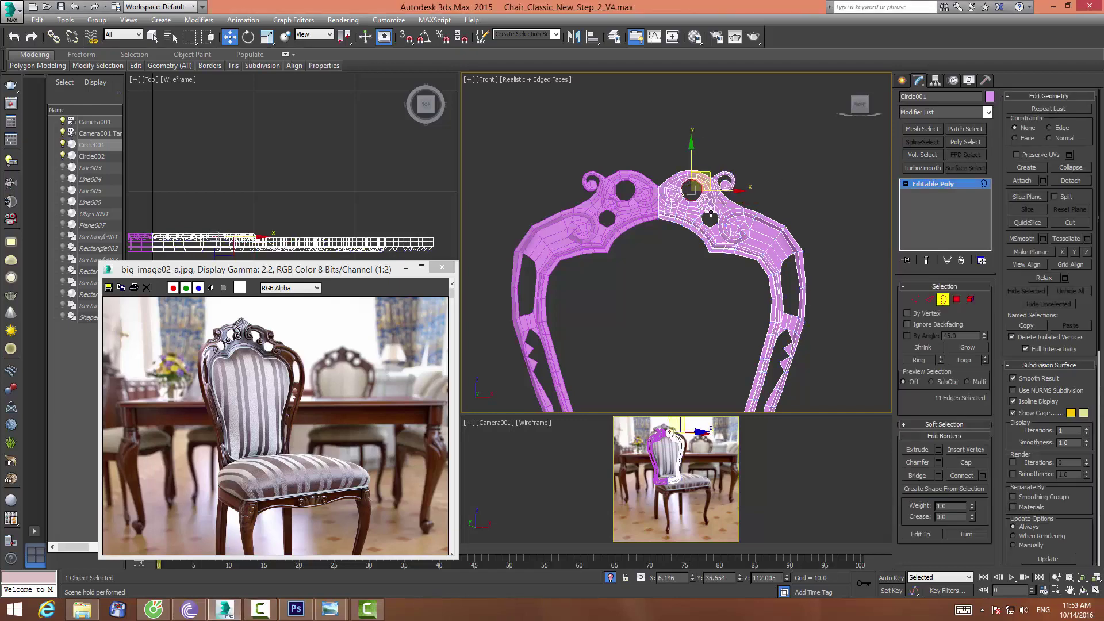
left_click(775, 221)
middle_click_drag(838, 250, 824, 111)
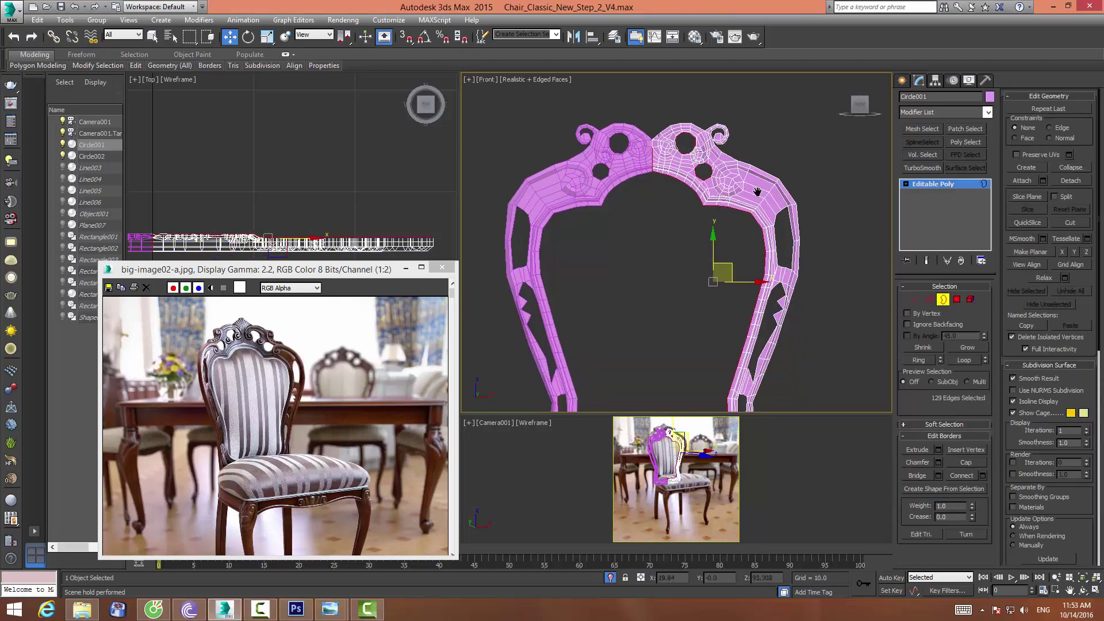
left_click_drag(703, 266, 691, 309)
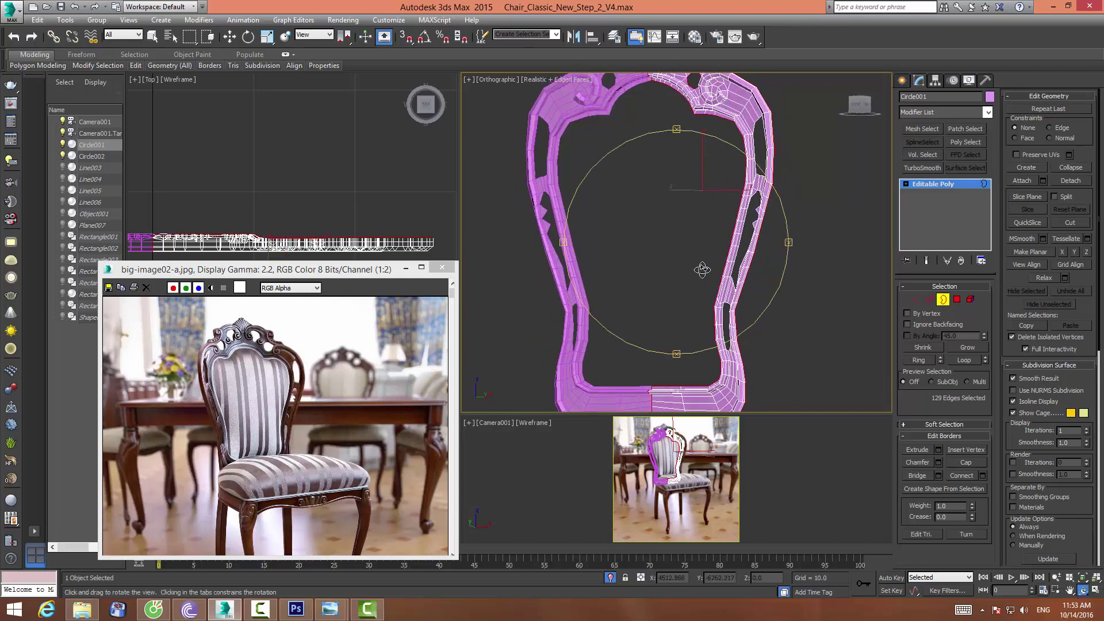
key("f")
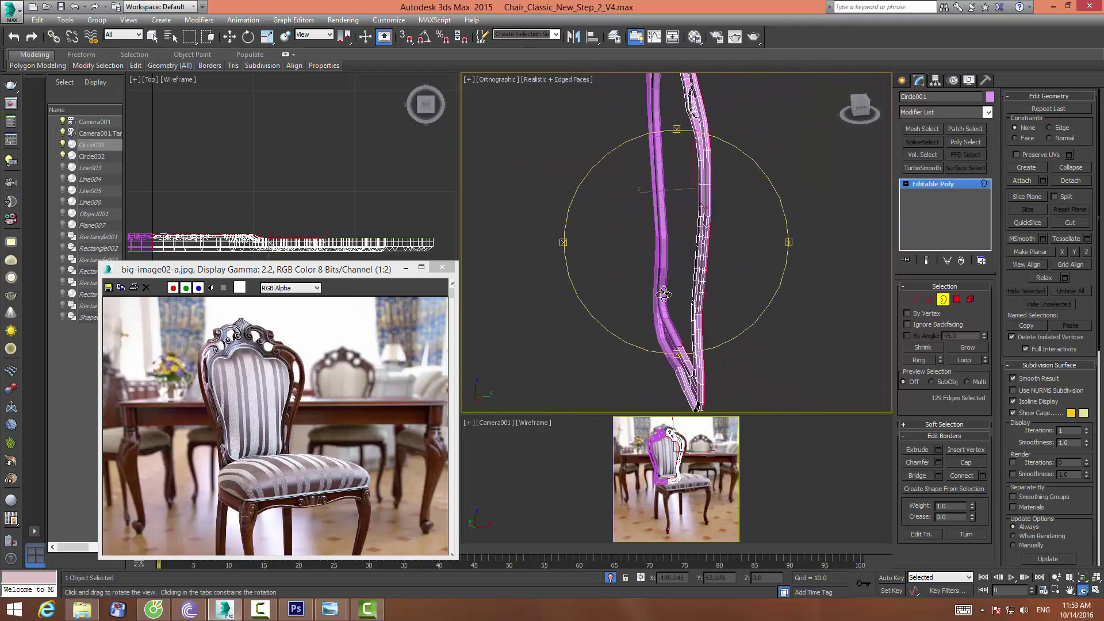
key("w")
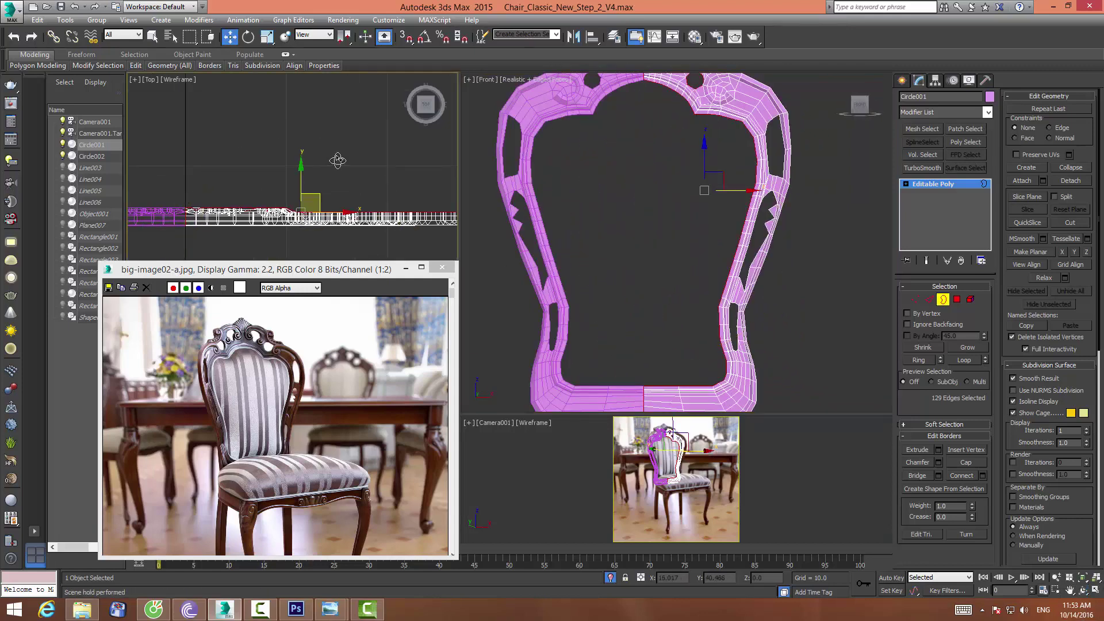
left_click_drag(298, 142, 297, 131)
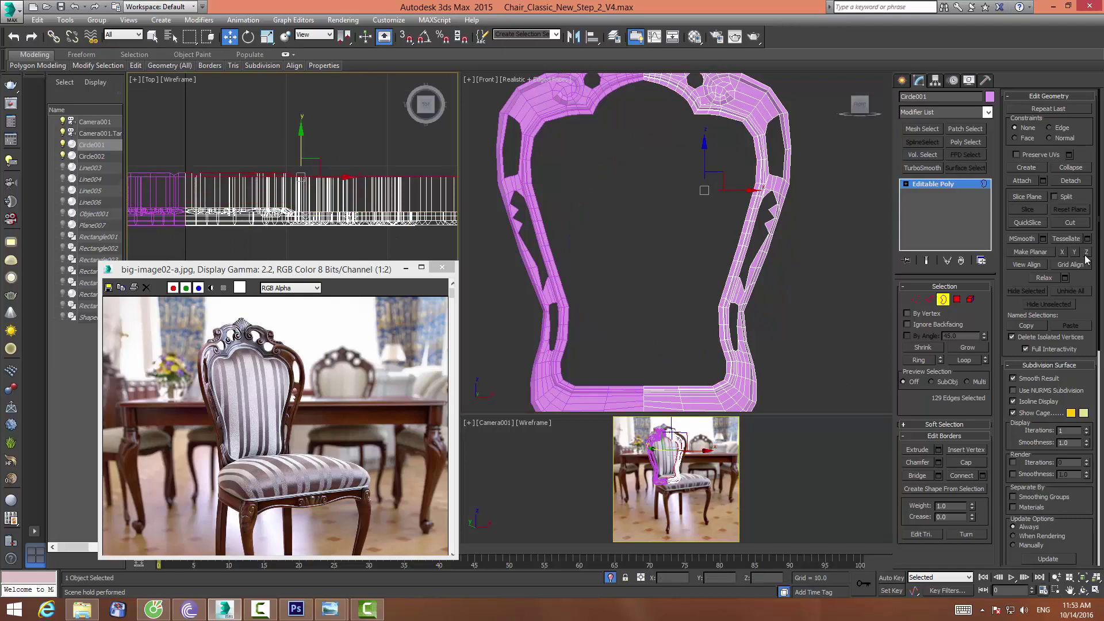
middle_click_drag(327, 130, 341, 161)
left_click_drag(316, 168, 311, 186)
Orbit to check the frame's depth and select the inner right-side edge loops
left_click(1082, 590)
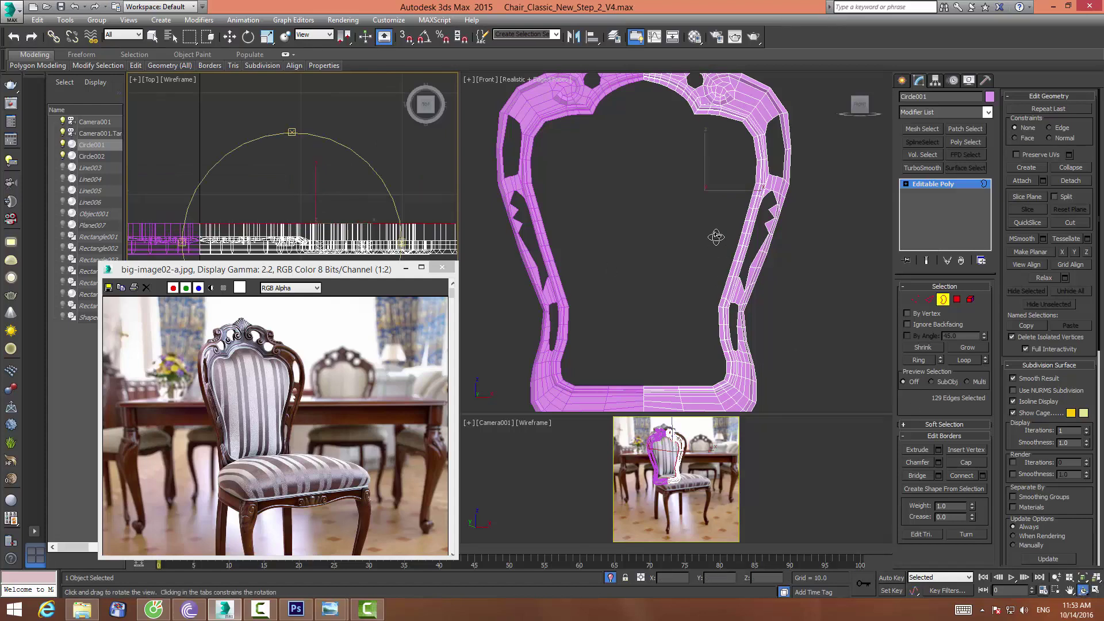
mouse_move(714, 239)
left_mouse_down()
mouse_move(538, 269)
mouse_move(571, 234)
mouse_move(557, 202)
mouse_move(675, 222)
mouse_move(730, 246)
left_mouse_up()
key("f")
key("w")
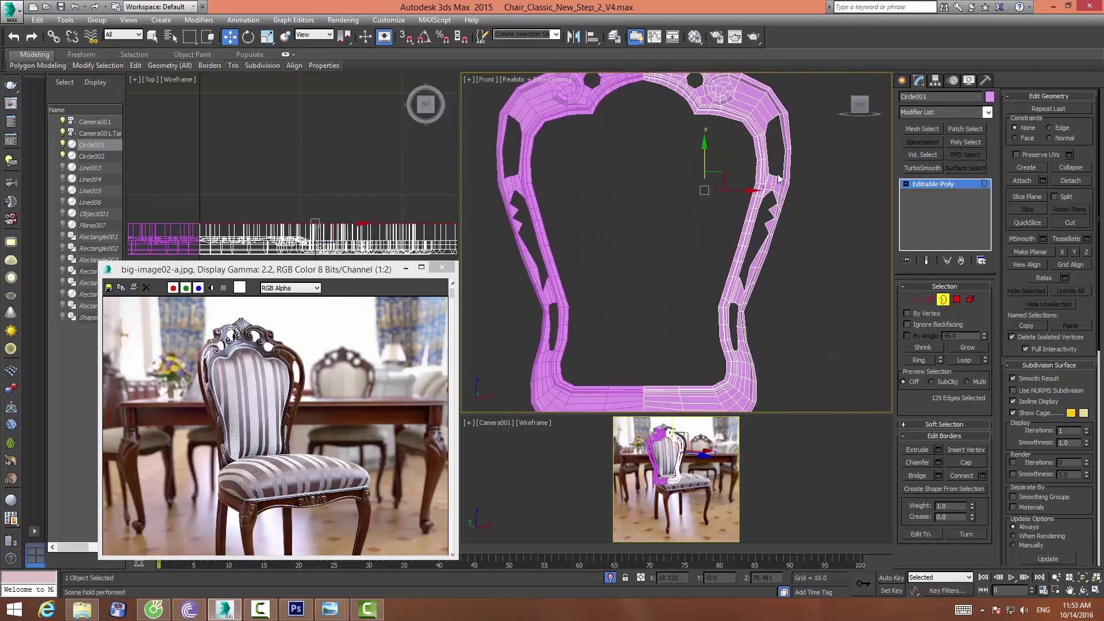
left_click(773, 221)
double_click(760, 237)
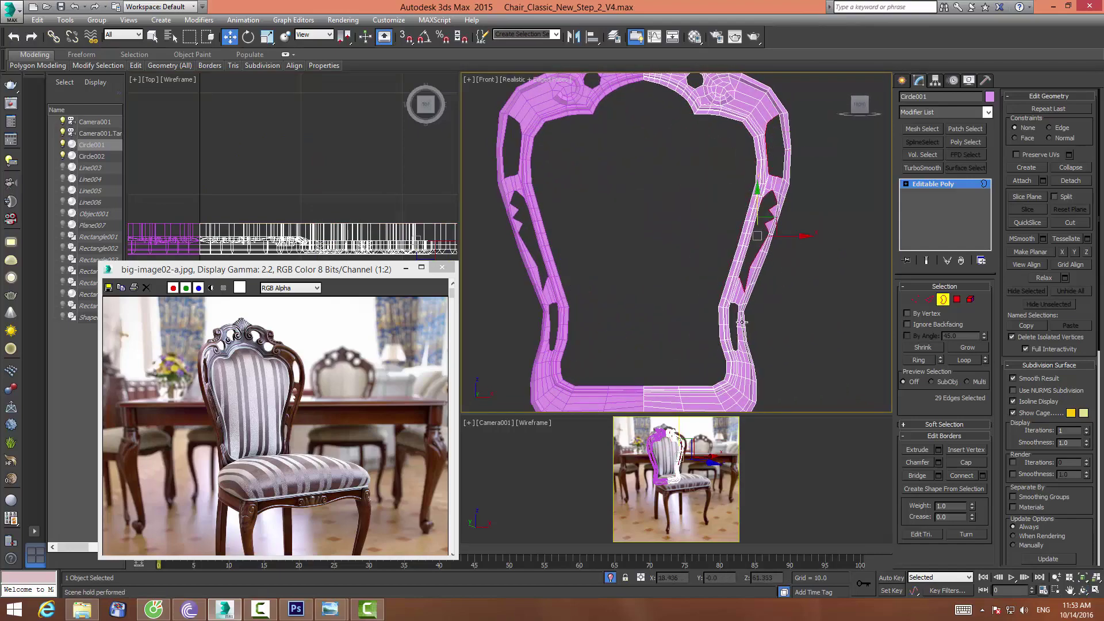
double_click(734, 329, "ctrl")
middle_click_drag(370, 171, 308, 163)
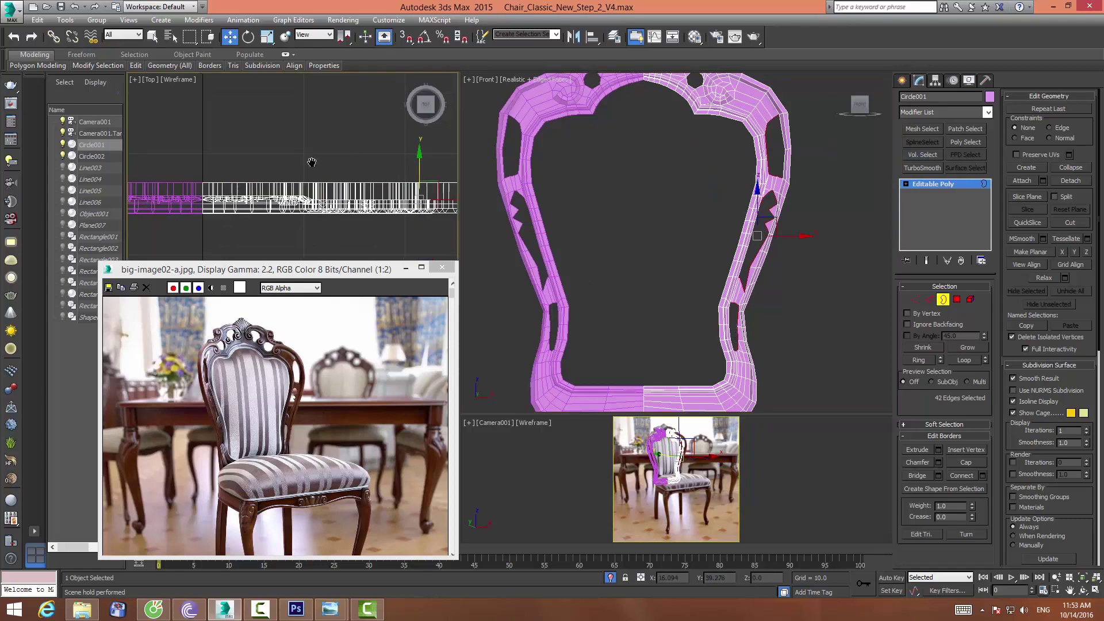
scroll(340, 172, "up", 1)
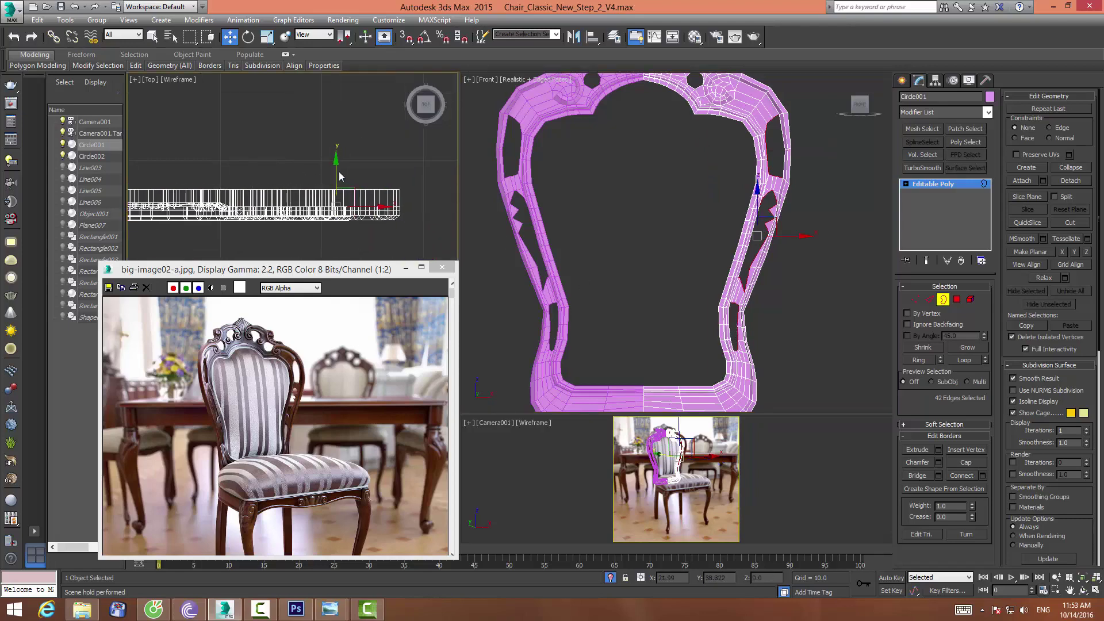
left_click(809, 264)
key("ctrl+z")
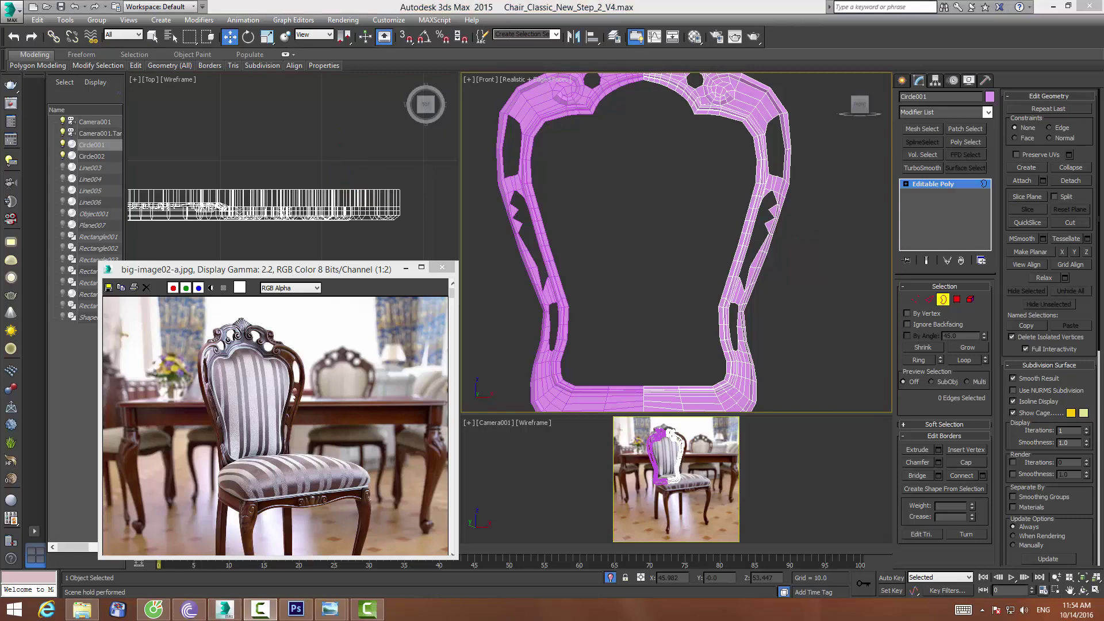
middle_click(325, 193)
Move the frame piece's pivot back to Y 37.122 using Affect Pivot Only
middle_click_drag(325, 193, 314, 196)
left_click(357, 128)
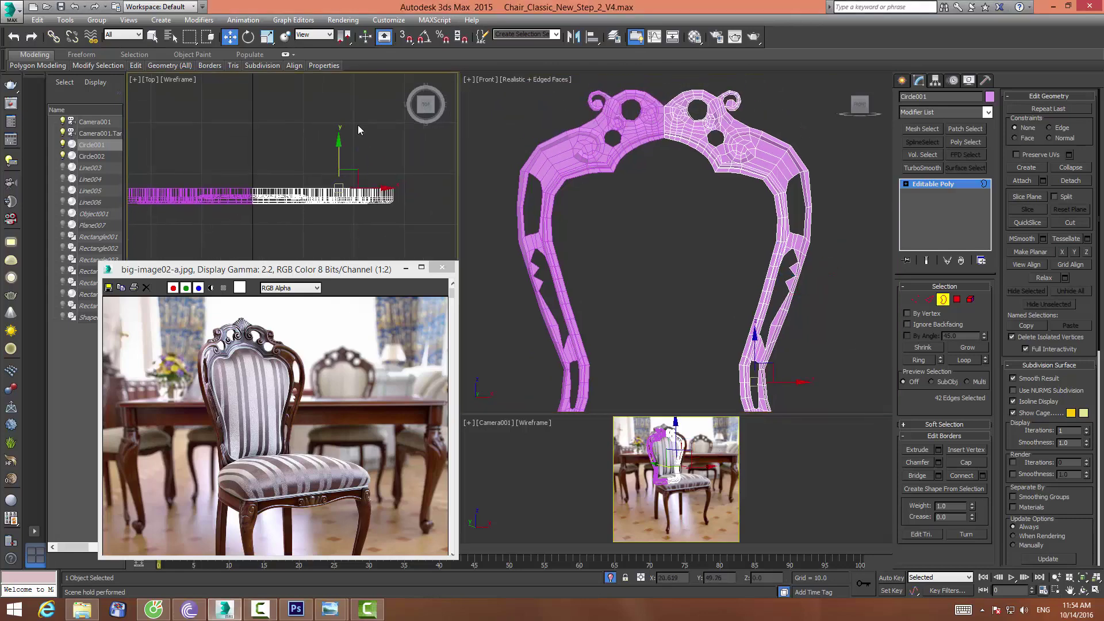
left_click(946, 300)
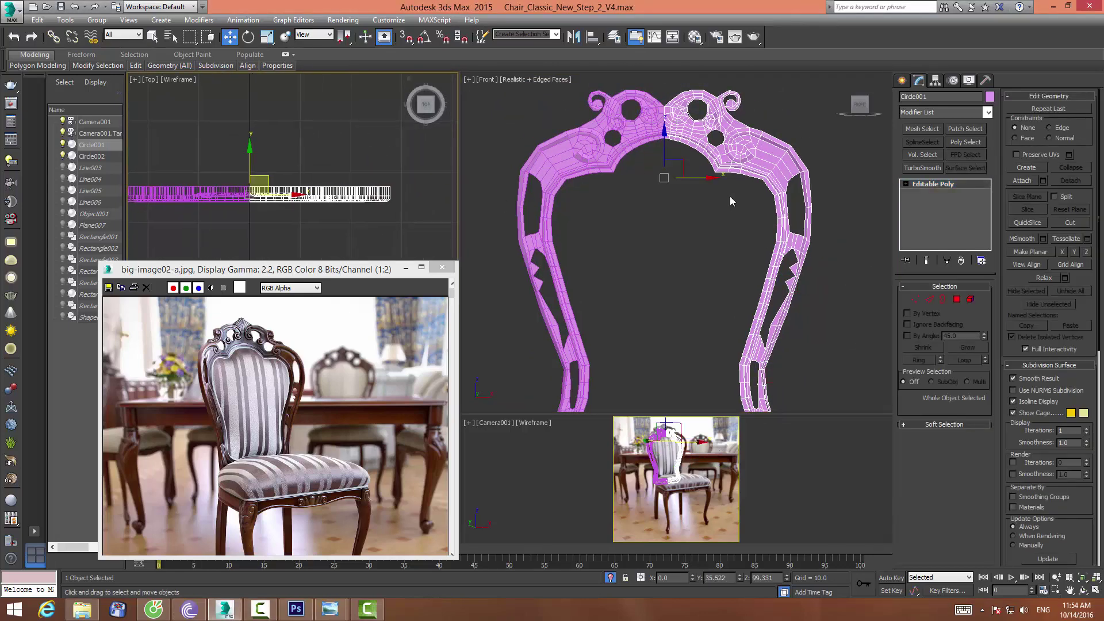
left_click(935, 81)
left_click(945, 154)
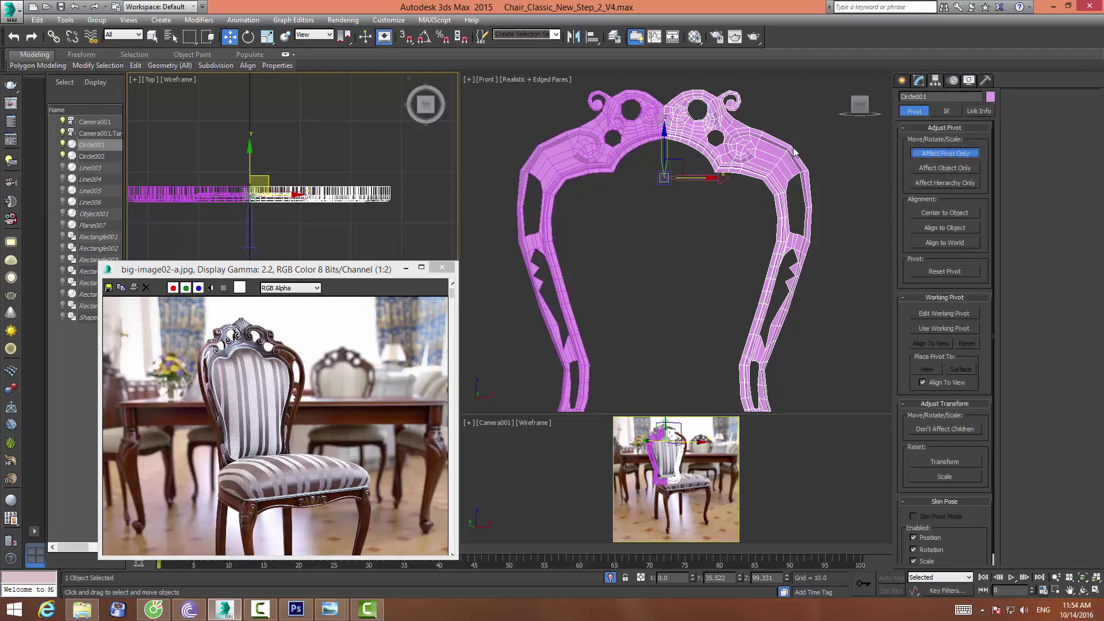
scroll(273, 122, "up", 1)
scroll(266, 139, "up", 2)
left_click_drag(265, 167, 262, 145)
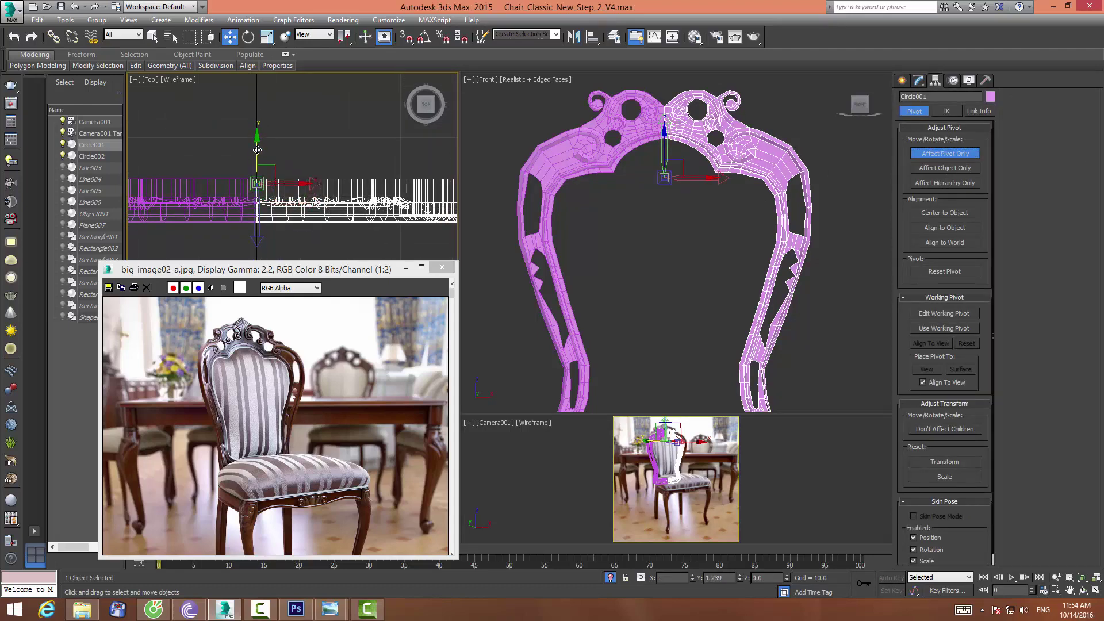
scroll(263, 149, "down", 2)
scroll(263, 149, "down", 1)
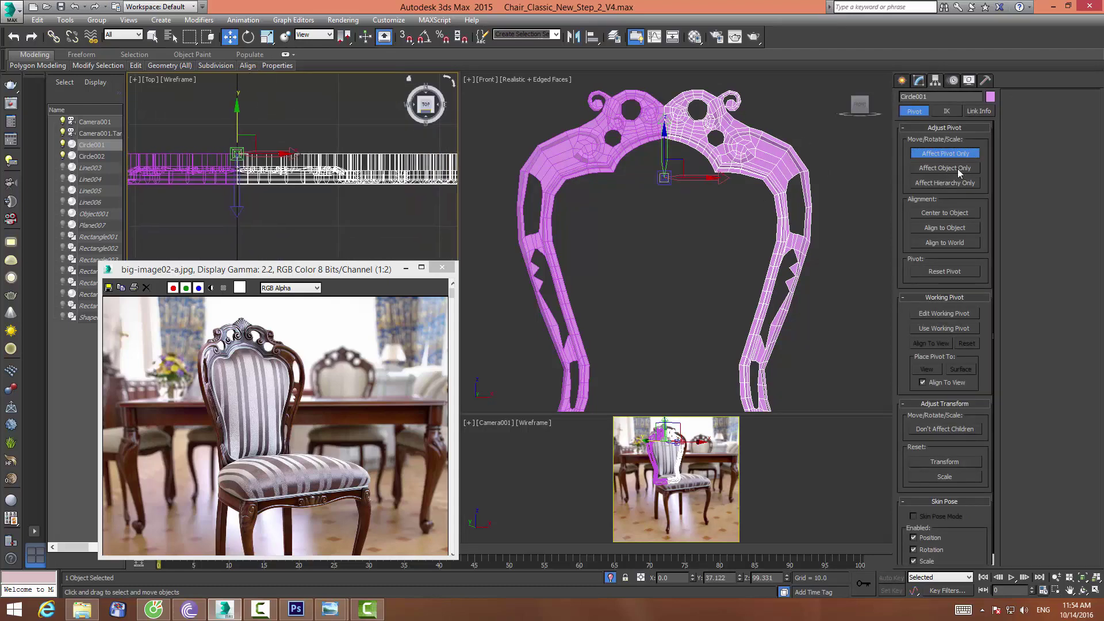
left_click(944, 154)
middle_click_drag(292, 141, 246, 142)
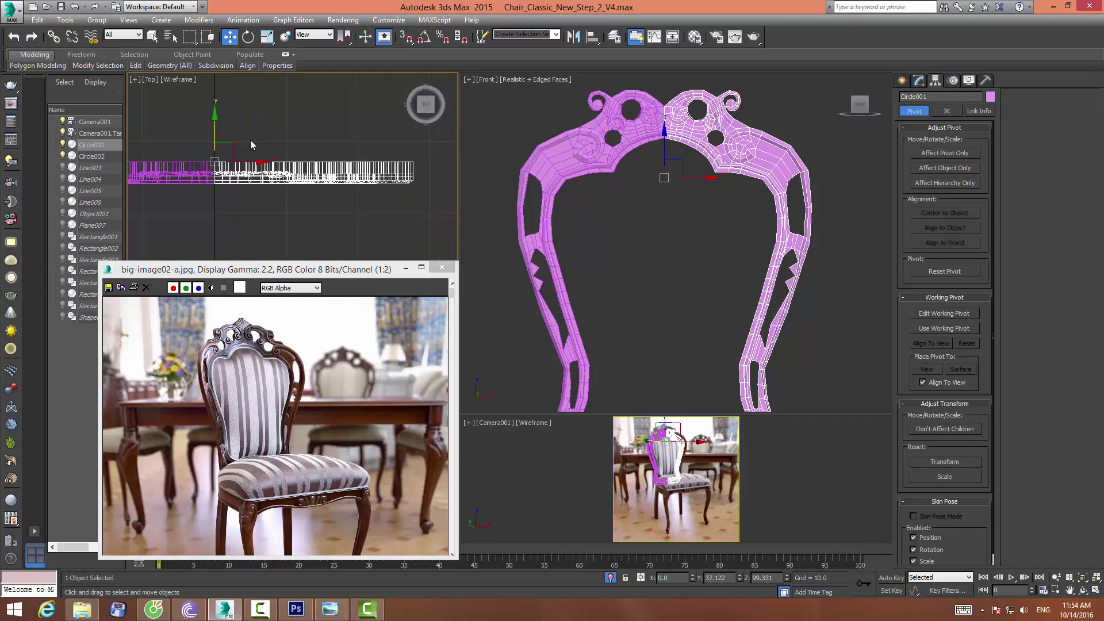
Mirror the frame piece across Y as a copy, creating Circle003, and select it
left_click(574, 38)
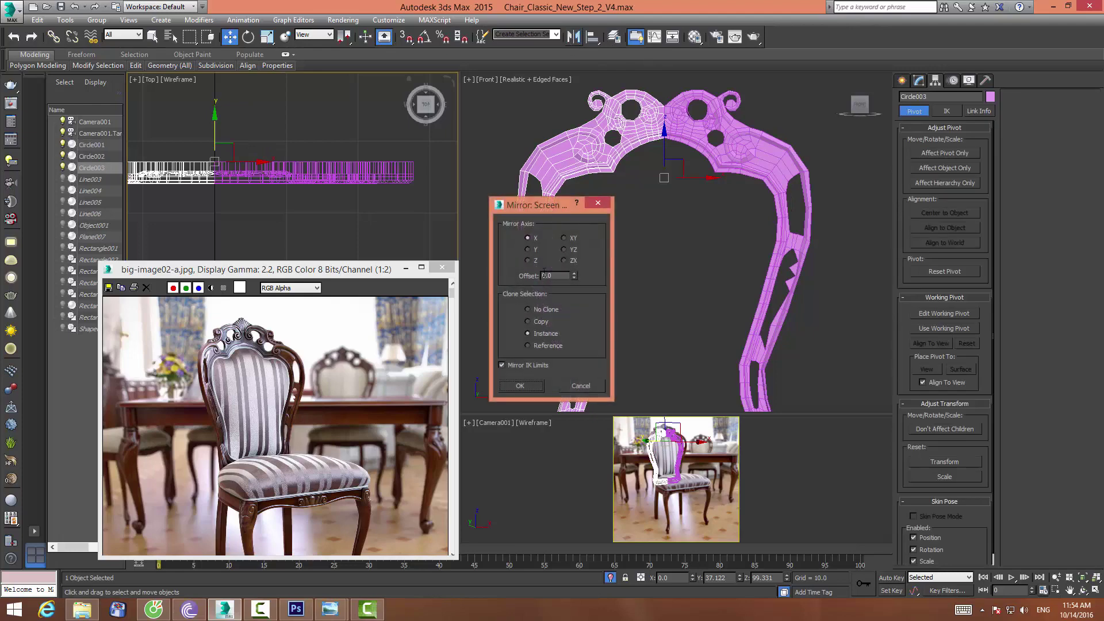
left_click(528, 260)
left_click(527, 249)
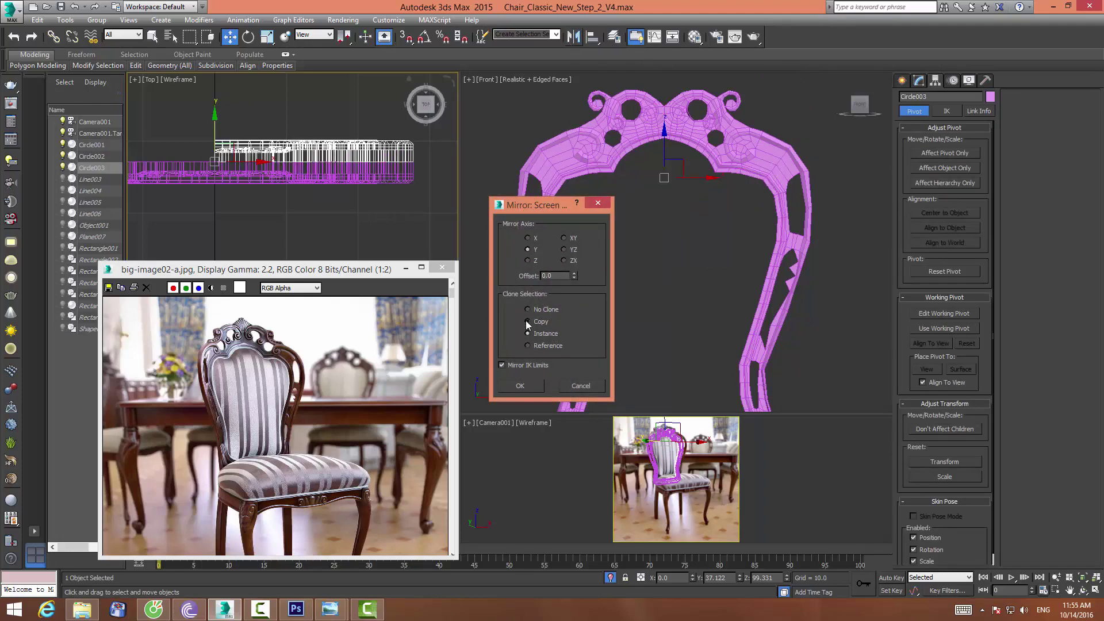
left_click(518, 385)
left_click(348, 209)
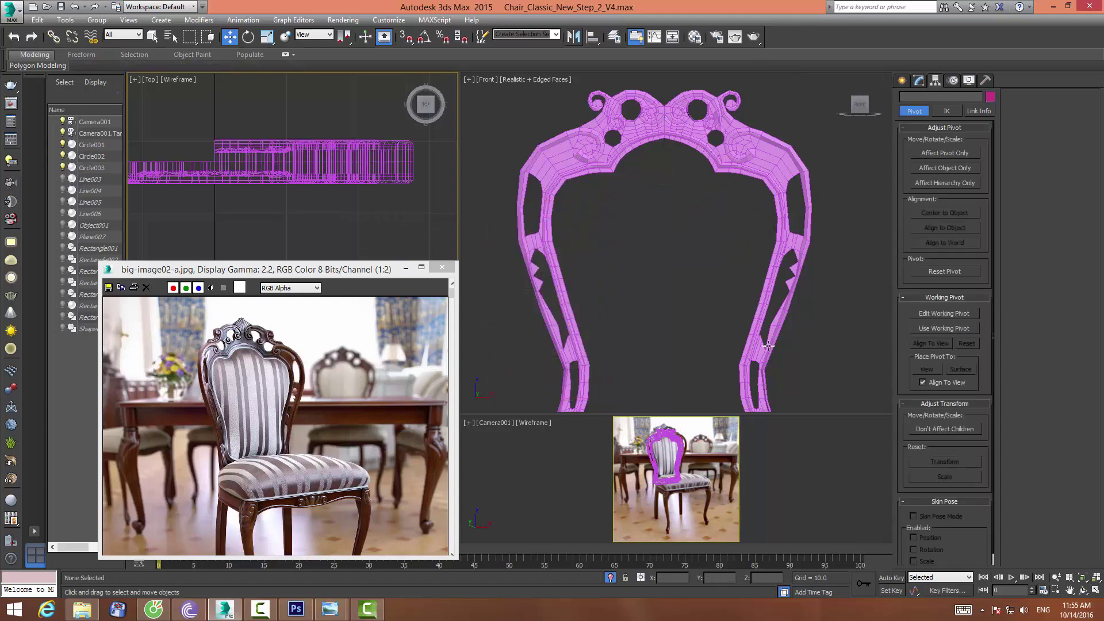
left_click(1082, 590)
mouse_move(722, 227)
left_mouse_down()
mouse_move(629, 218)
mouse_move(734, 222)
left_mouse_up()
key("w")
left_click(402, 168)
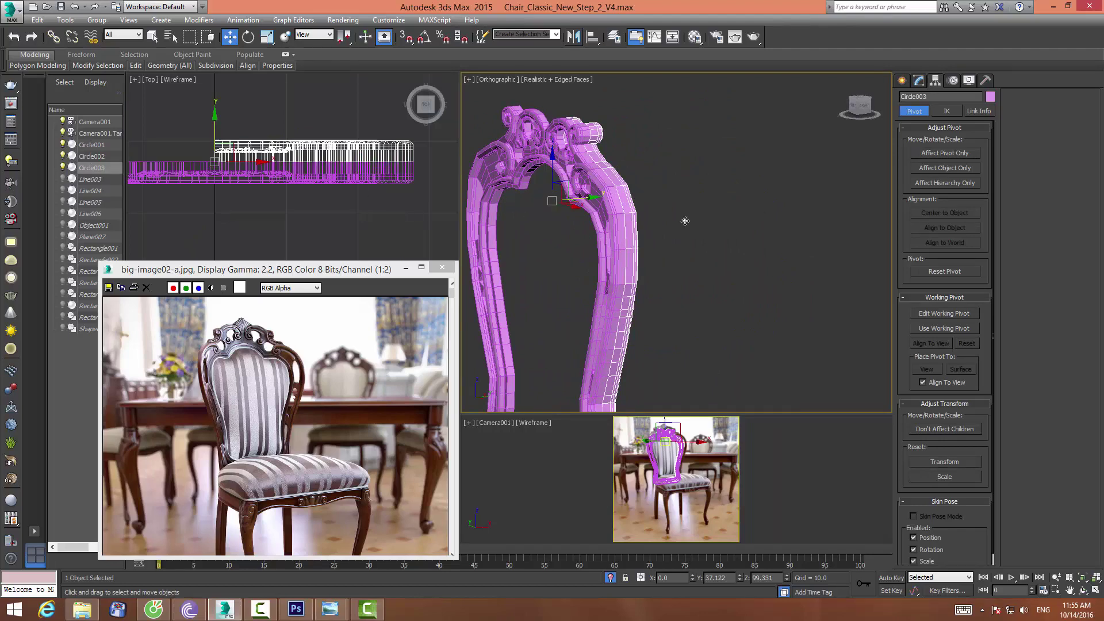
Attach the other frame half to Circle003 and weld the overlapping seam vertices
left_click(926, 82)
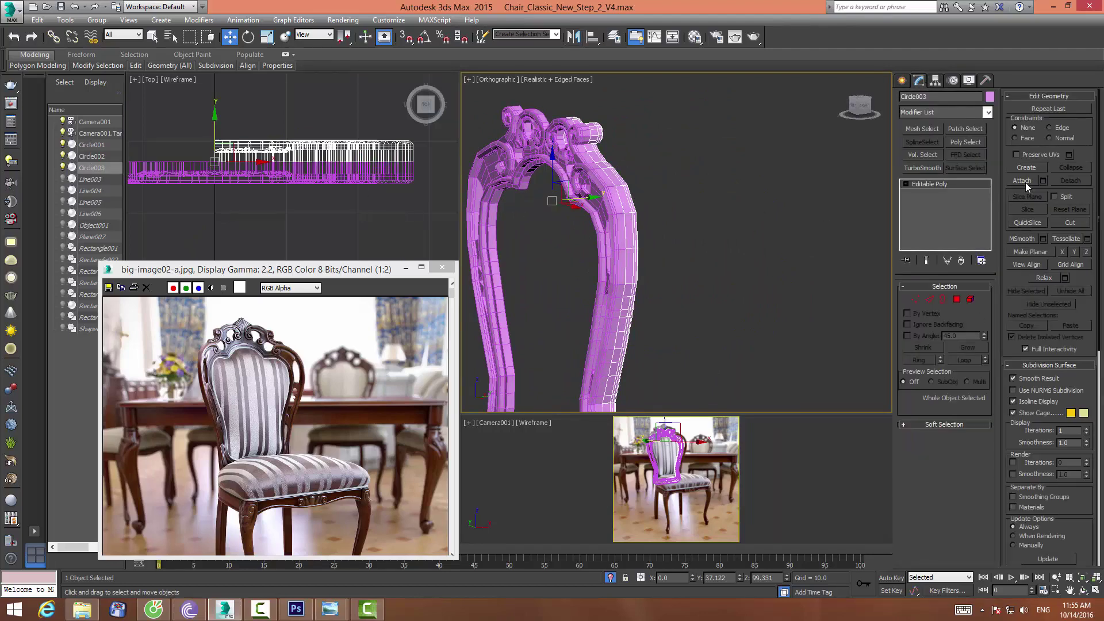
left_click(1025, 181)
left_click(603, 198)
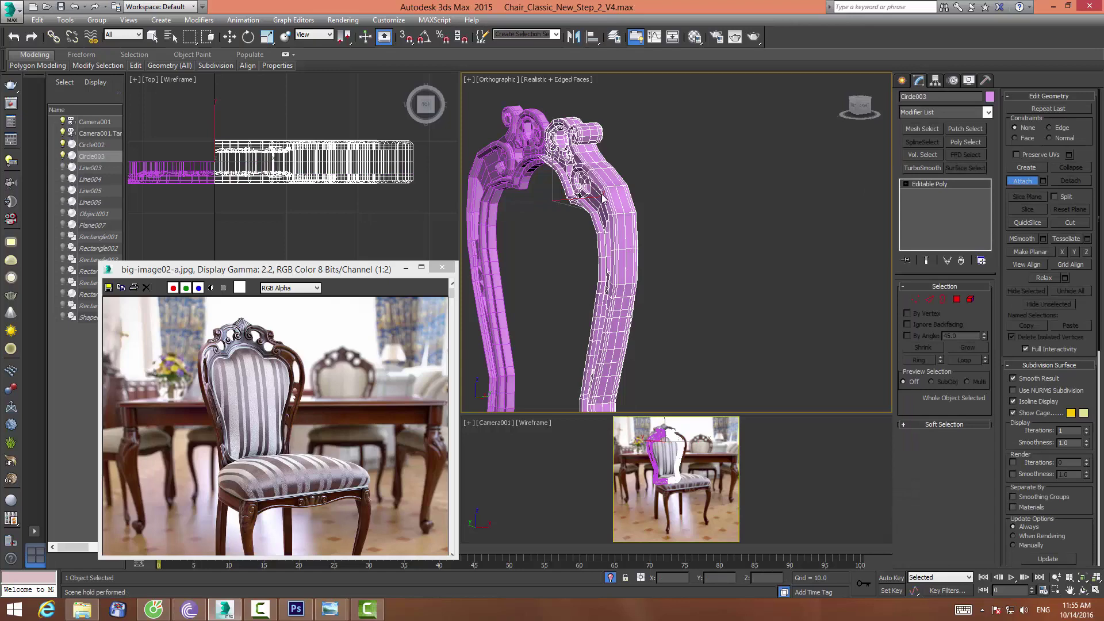
left_click(914, 299)
key("w")
left_click_drag(212, 154, 425, 170)
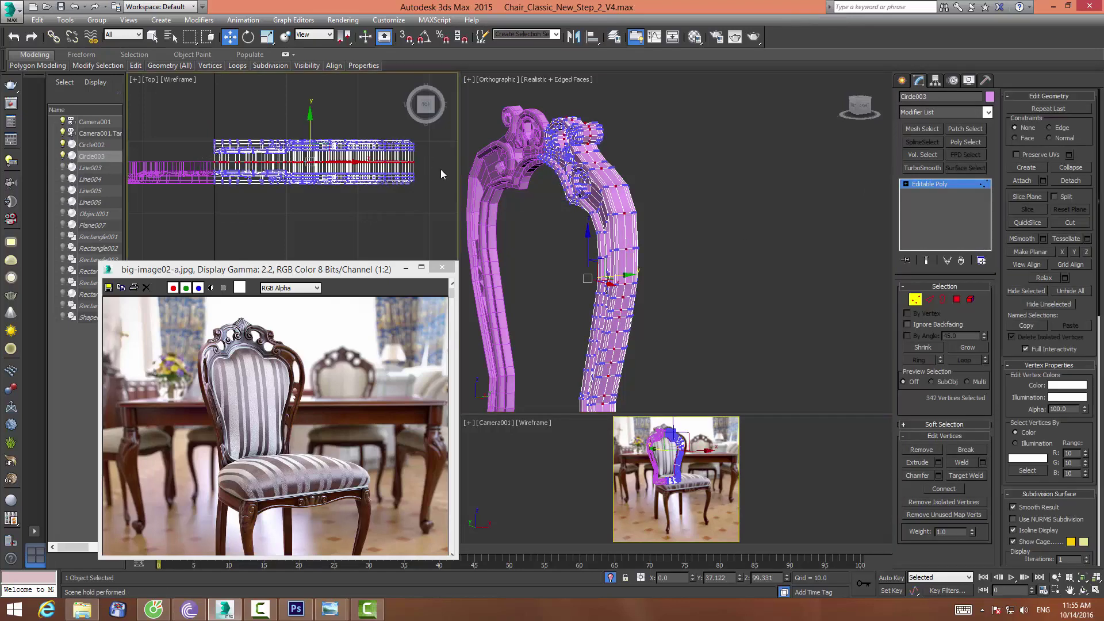
left_click(267, 36)
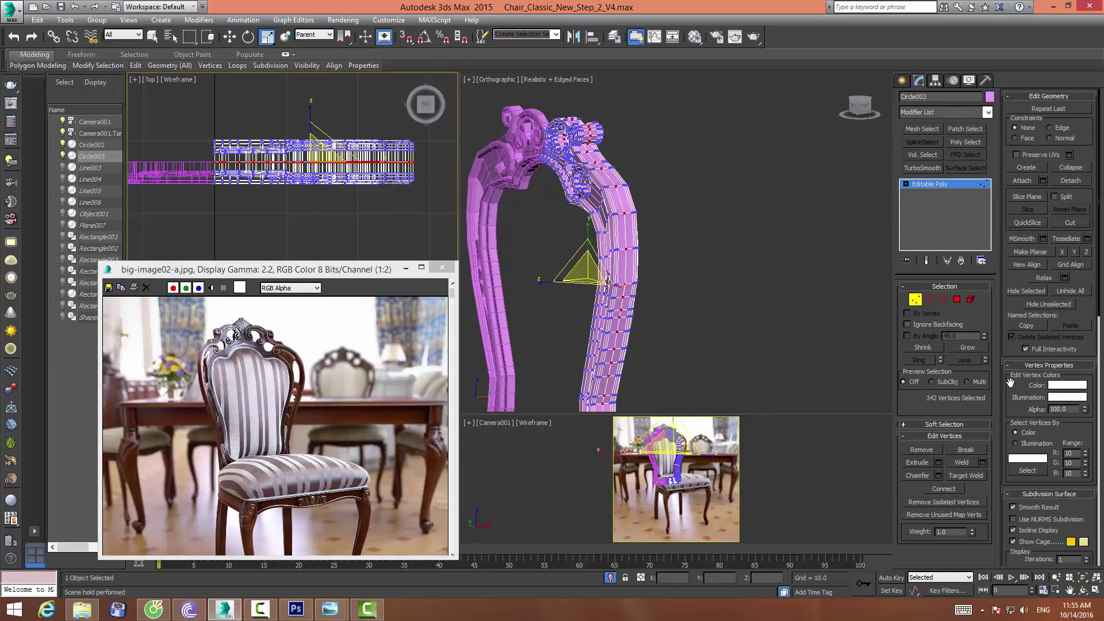
left_click(958, 462)
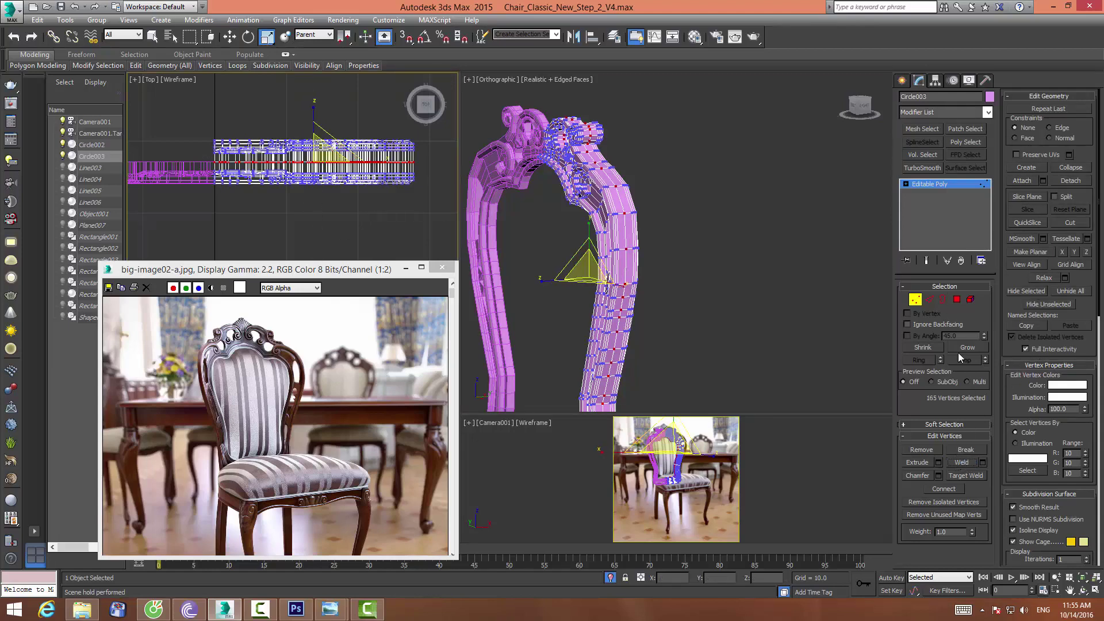
left_click(915, 299)
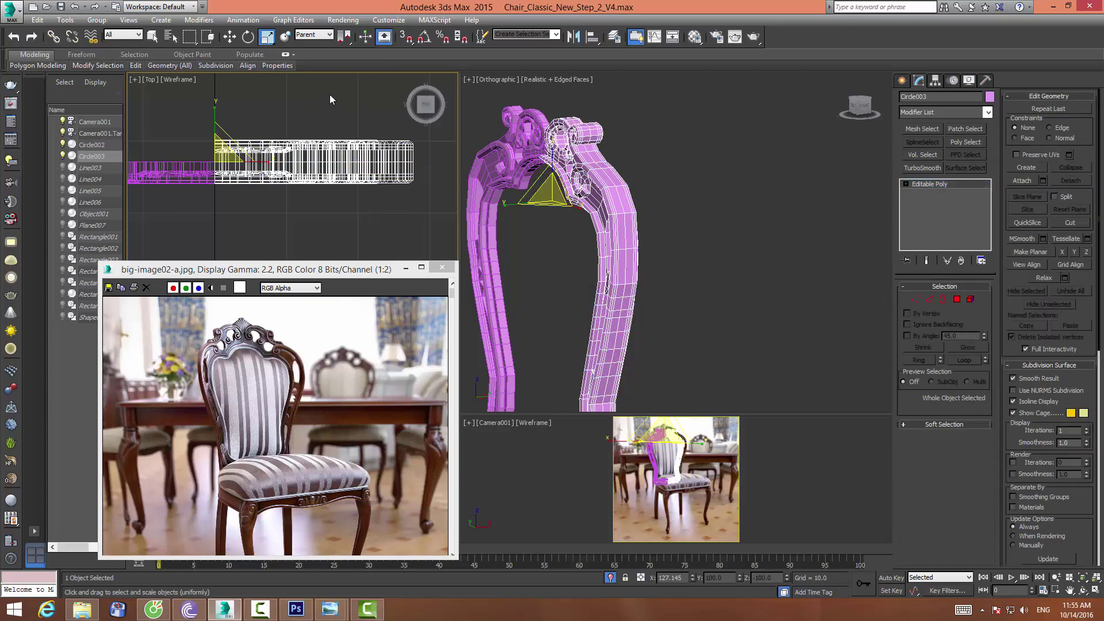
Scale Circle003 to 53% in depth and nudge it along Y to 35.715
left_click(934, 80)
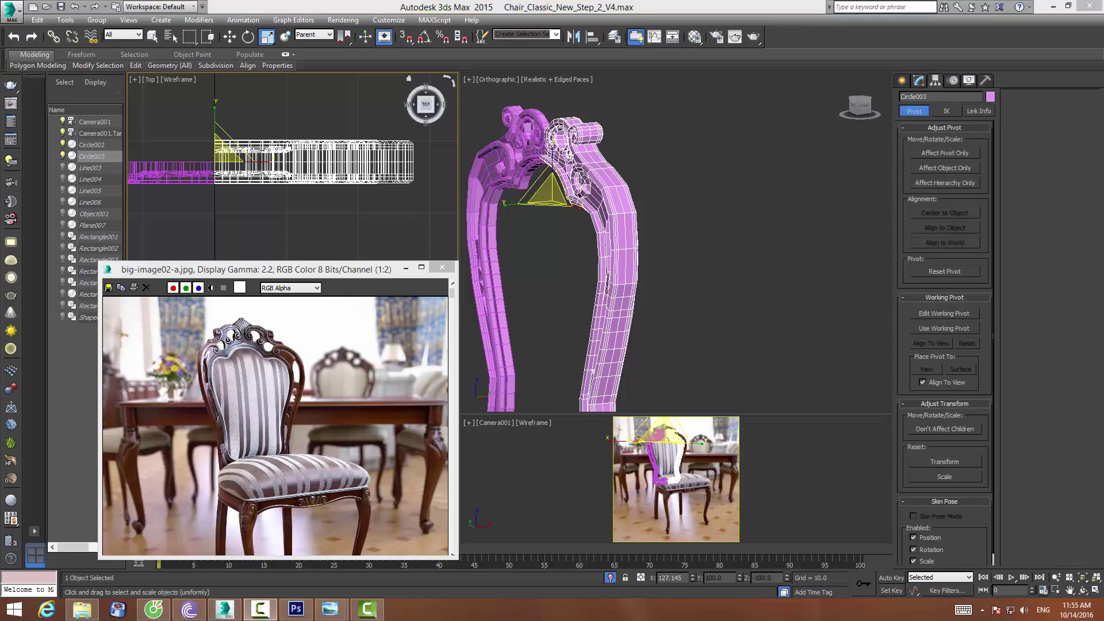
middle_click_drag(197, 124, 261, 142)
left_click_drag(277, 124, 282, 160)
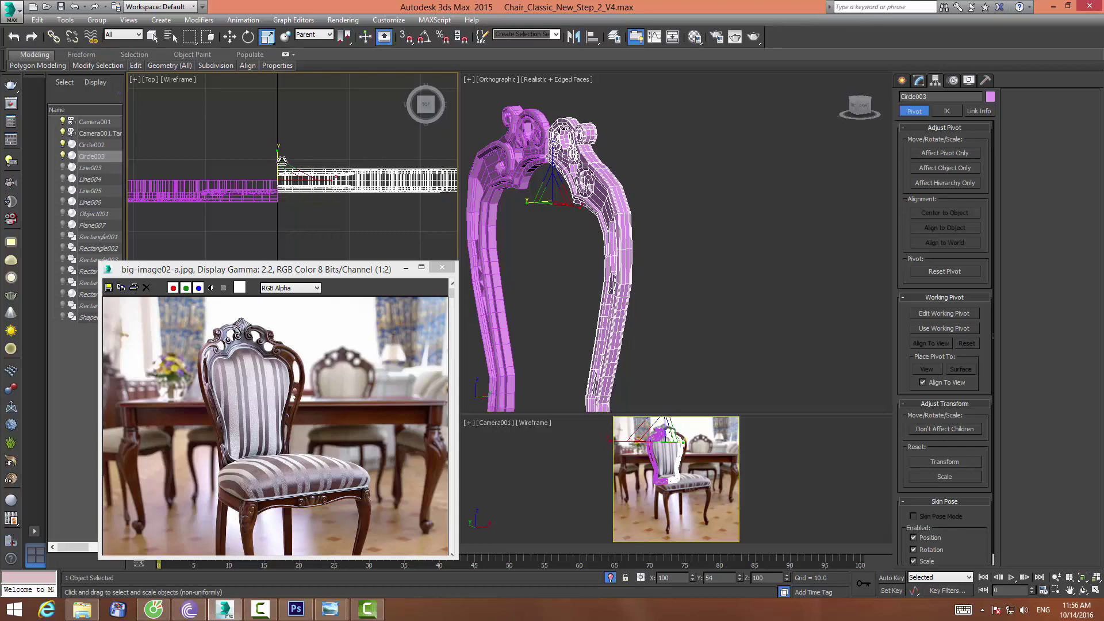
left_click_drag(282, 161, 284, 163)
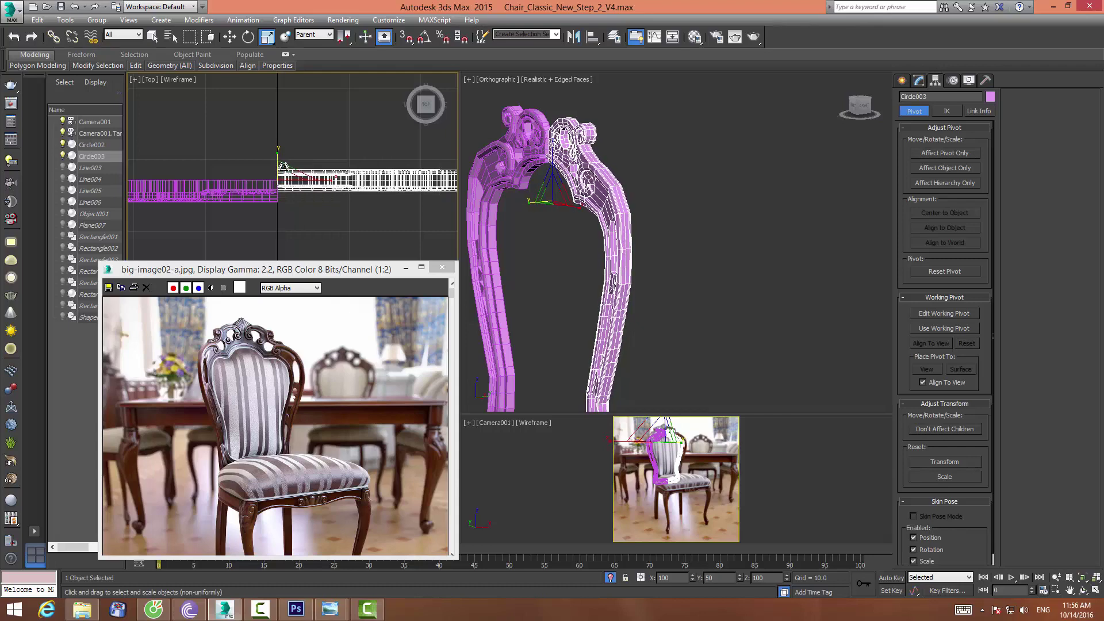
key("w")
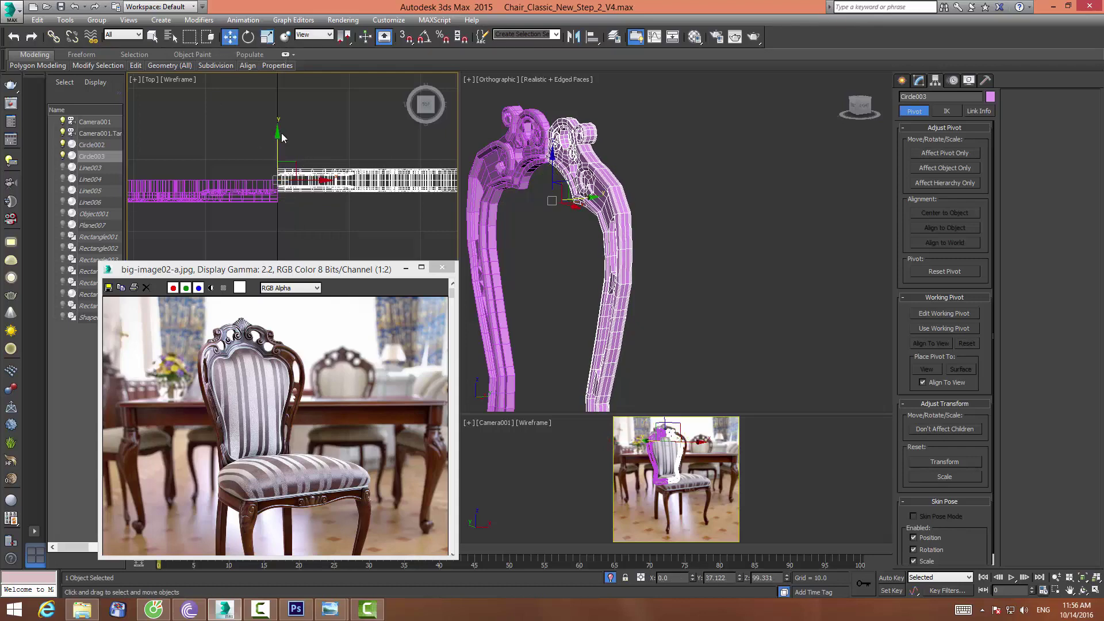
left_click_drag(279, 140, 281, 149)
scroll(271, 177, "up", 1)
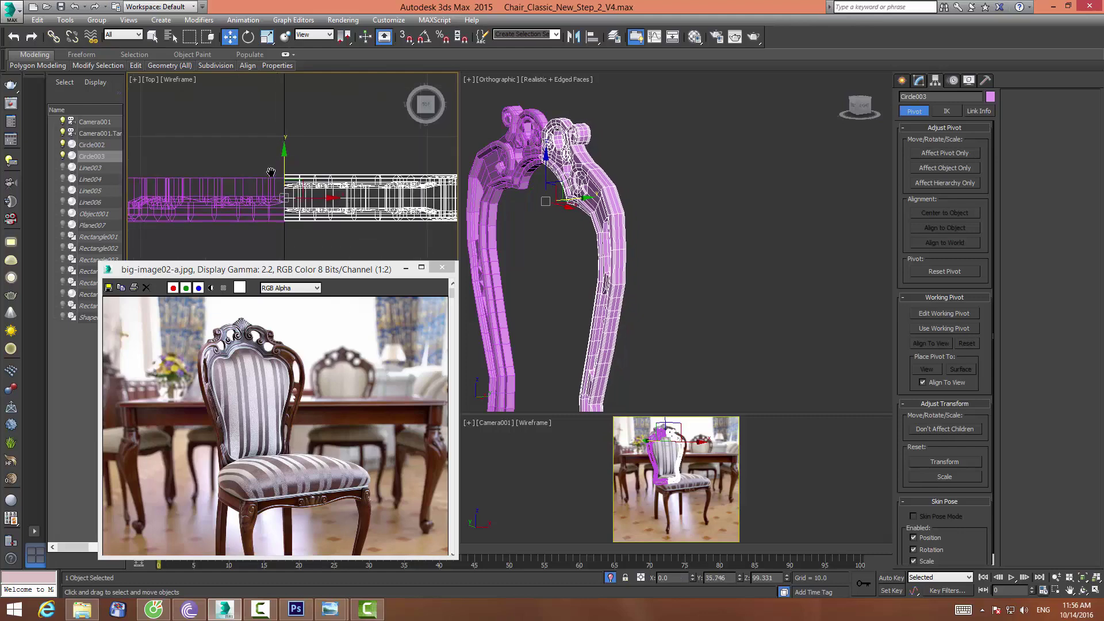
scroll(276, 180, "up", 1)
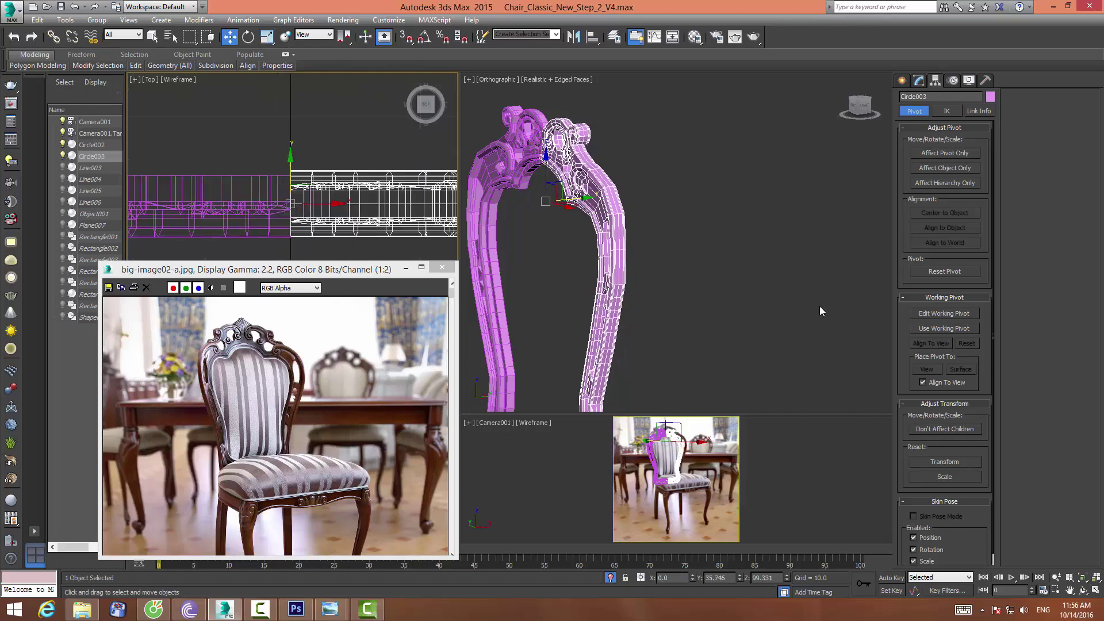
scroll(269, 248, "up", 2)
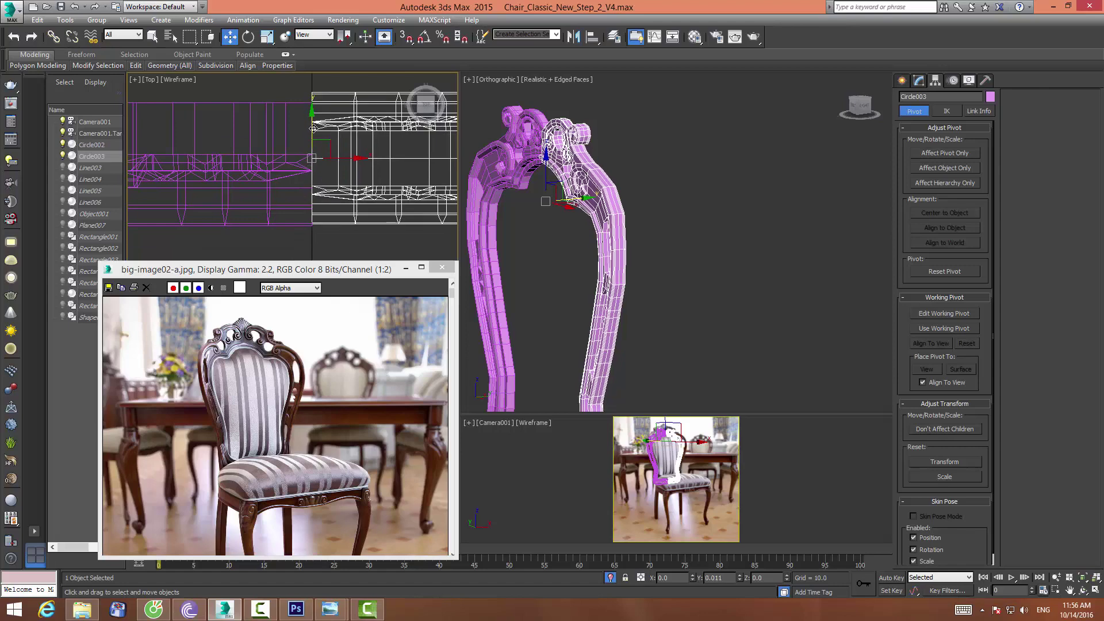
left_click_drag(312, 131, 323, 133)
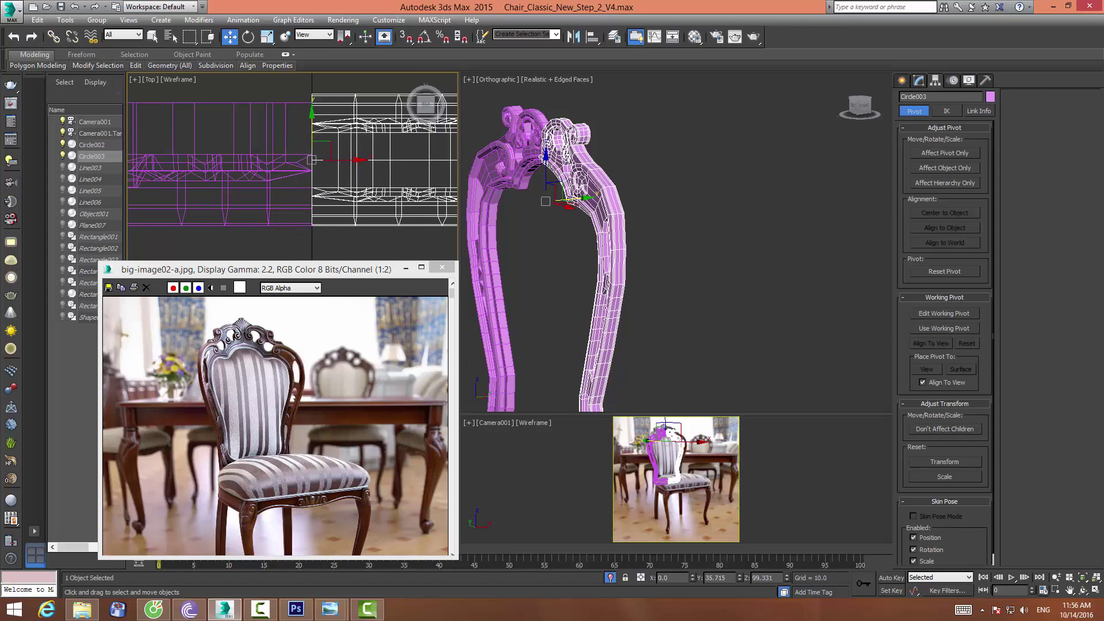
scroll(712, 205, "down", 3)
scroll(711, 205, "down", 1)
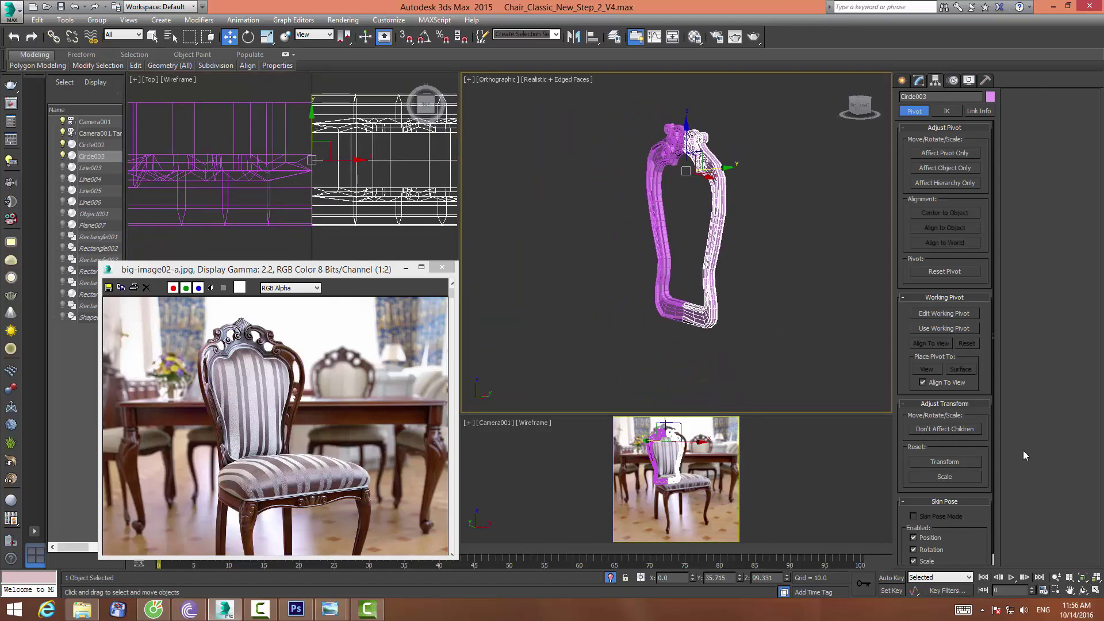
Exit isolation, face the chair from the front, and delete Circle002, the left frame half
left_click(612, 578)
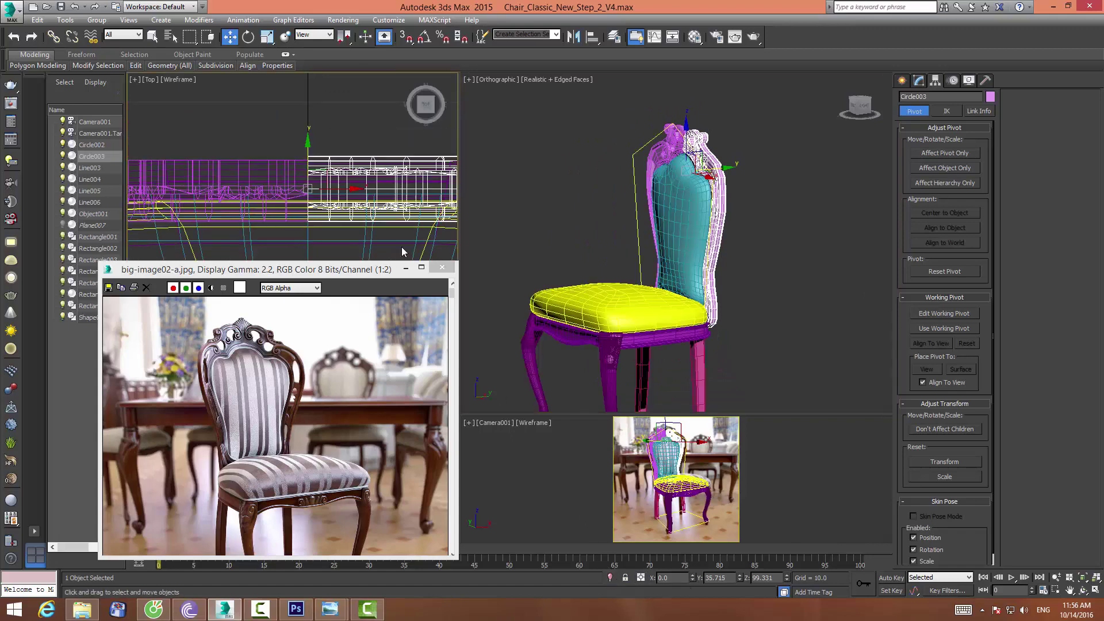
left_click(1082, 590)
left_click_drag(719, 207, 649, 207)
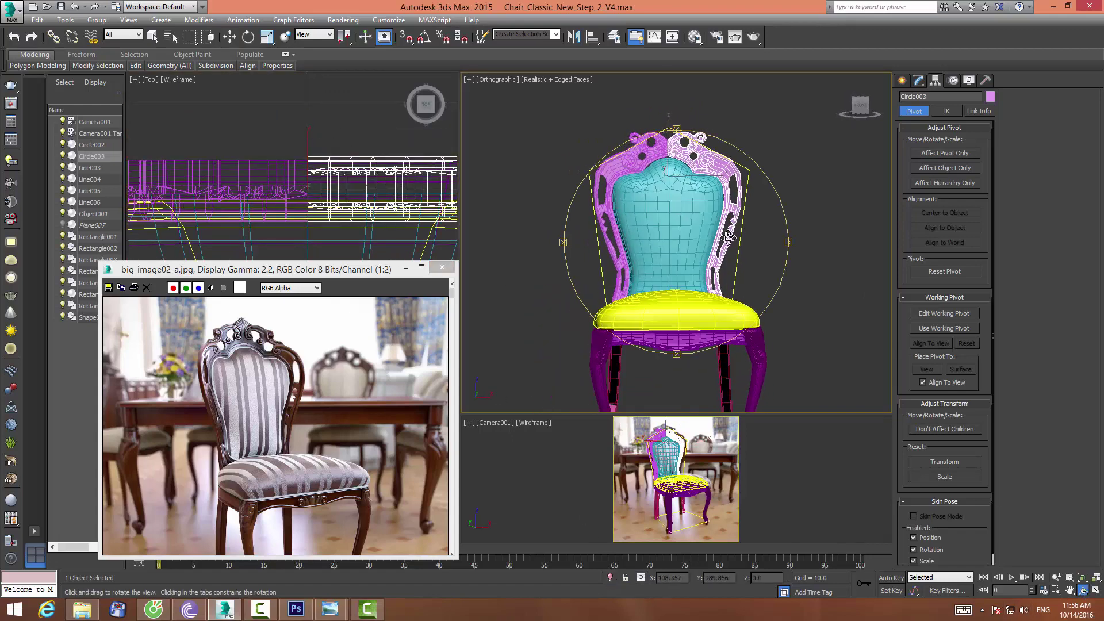
key("z")
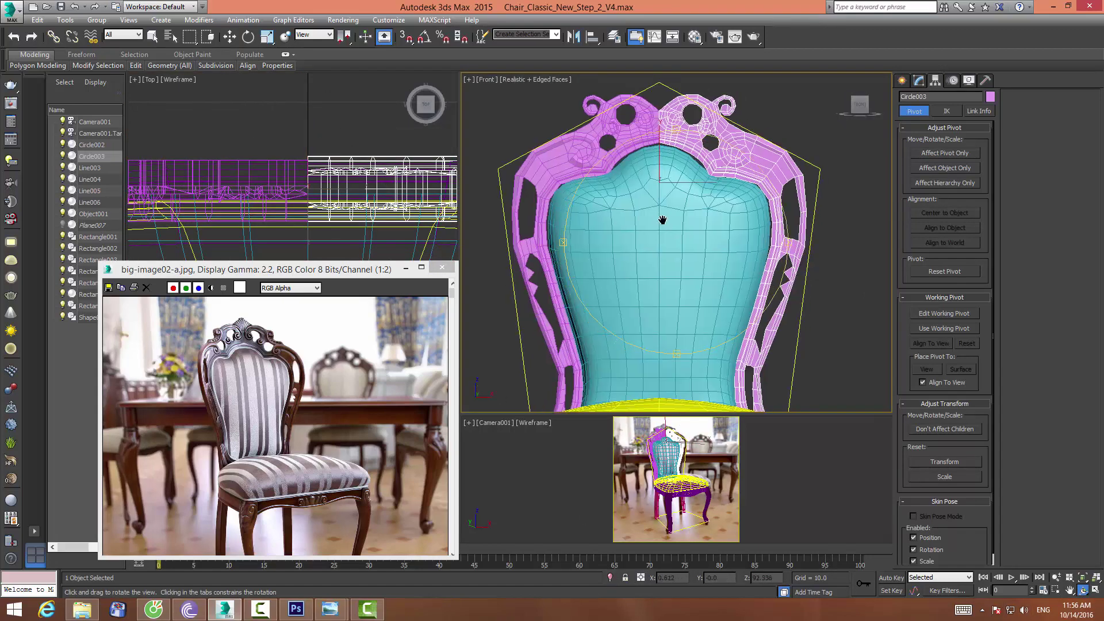
key("f")
key("w")
left_click(795, 115)
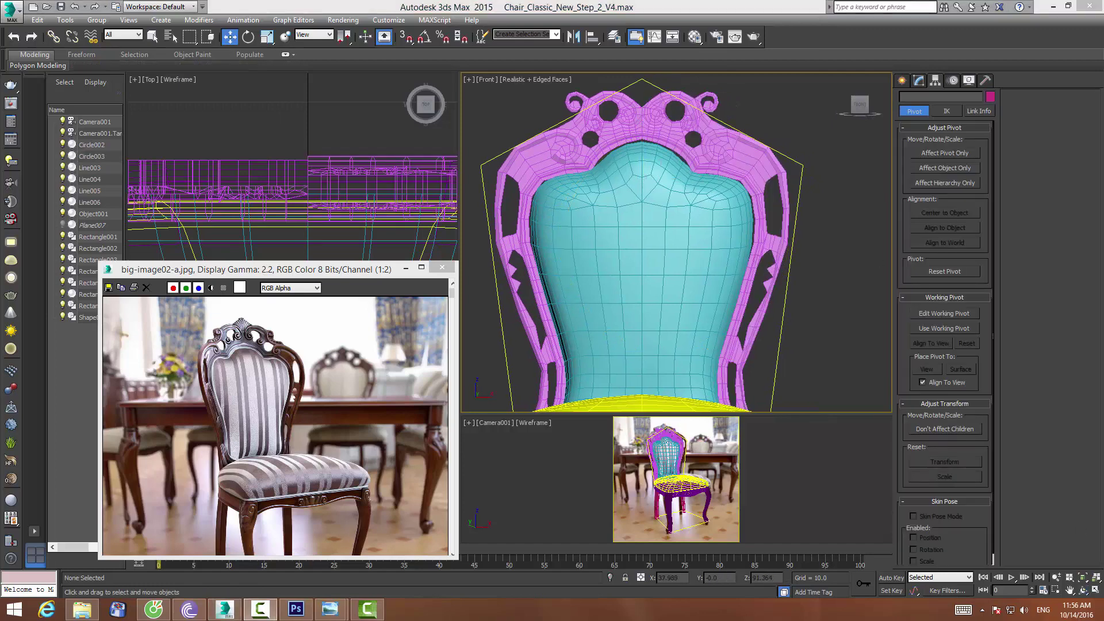
left_click(918, 80)
middle_click_drag(507, 101, 529, 99)
left_click(630, 136)
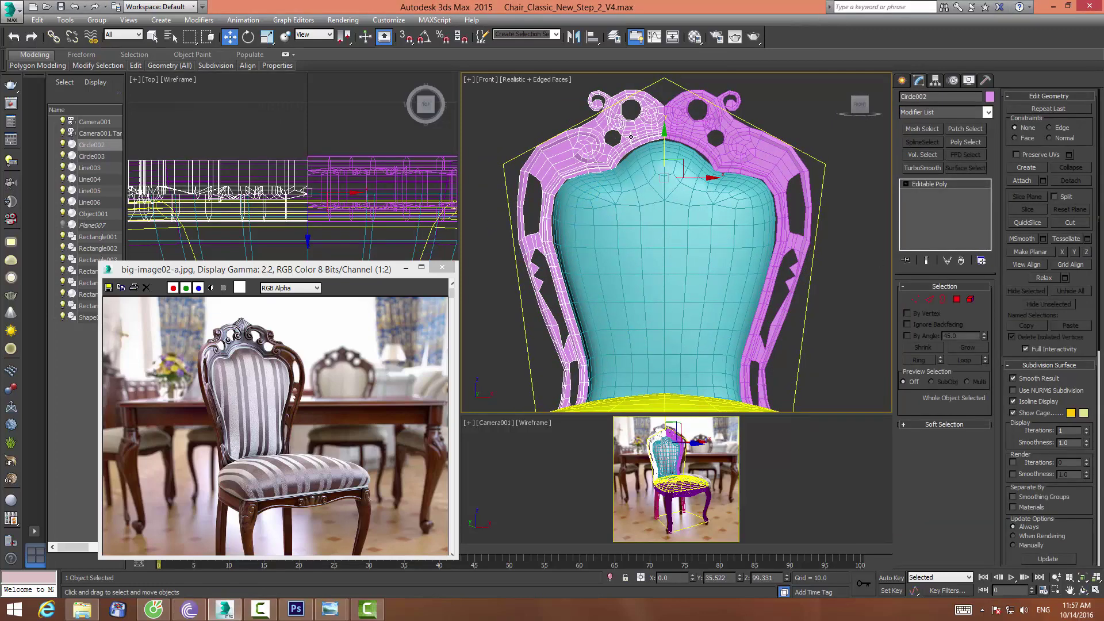
key("Delete")
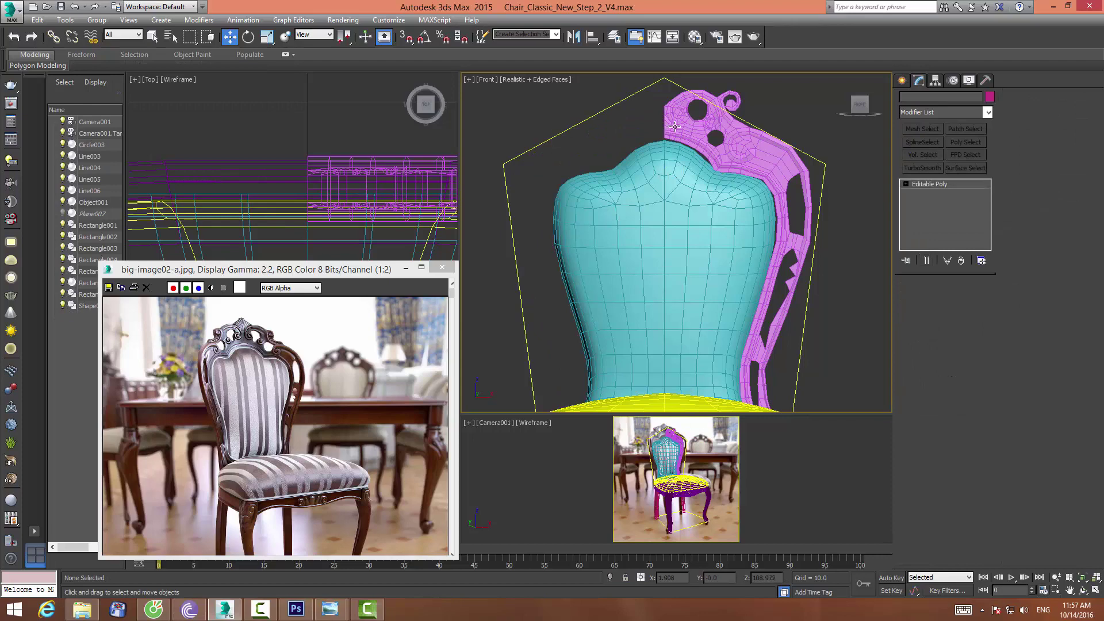
Add a Symmetry modifier to Circle003, the right frame half
left_click(676, 123)
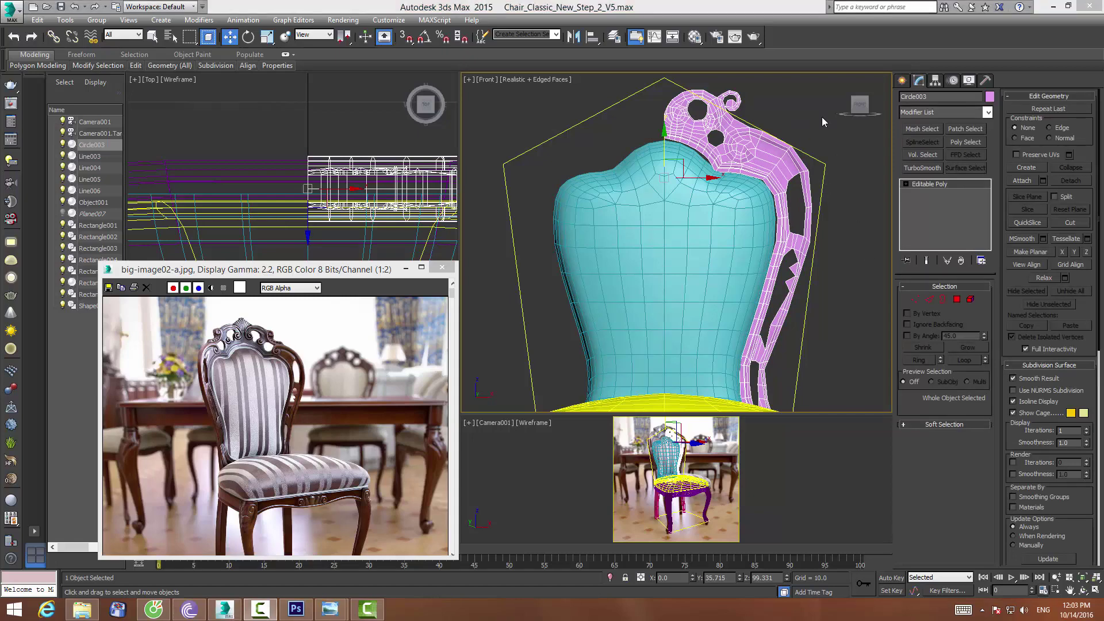
left_click(958, 110)
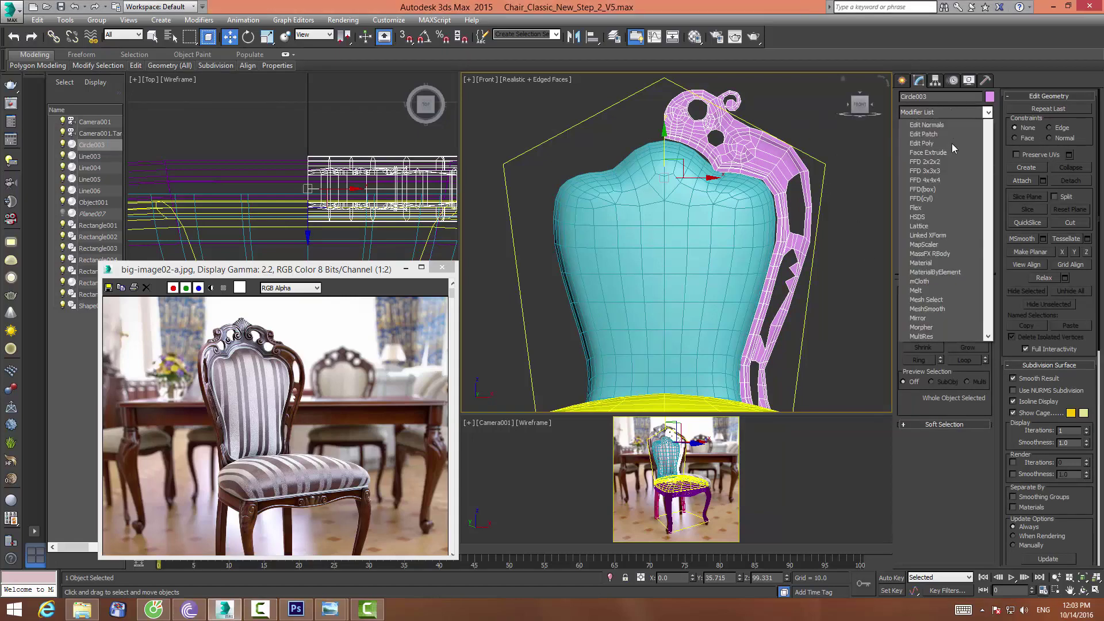
scroll(952, 201, "down", 5)
scroll(951, 201, "down", 1)
scroll(951, 201, "down", 15)
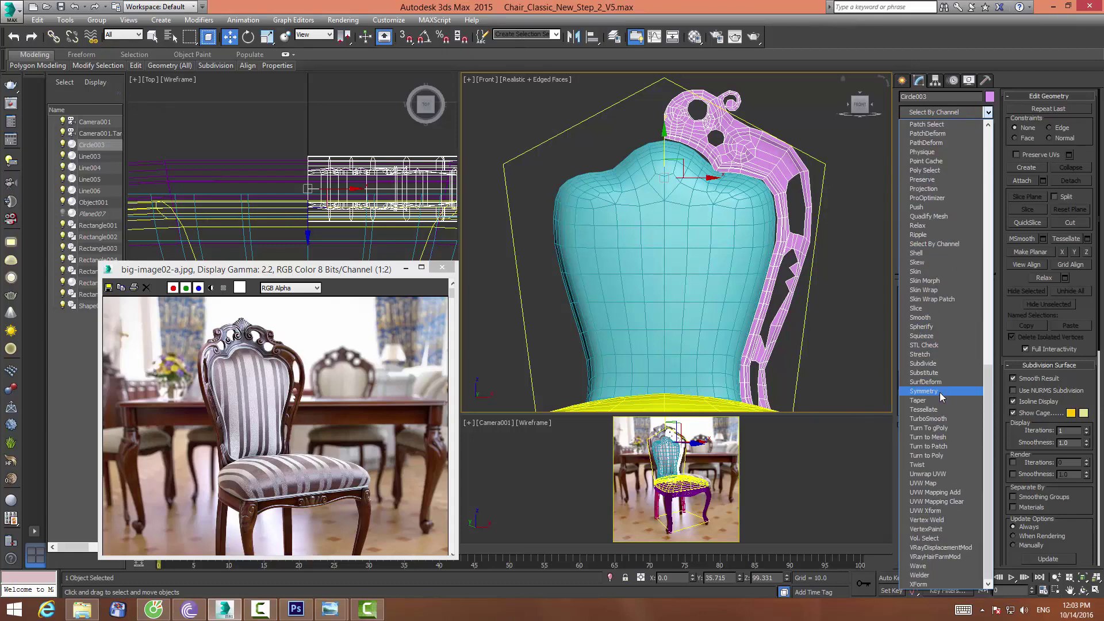
left_click(939, 391)
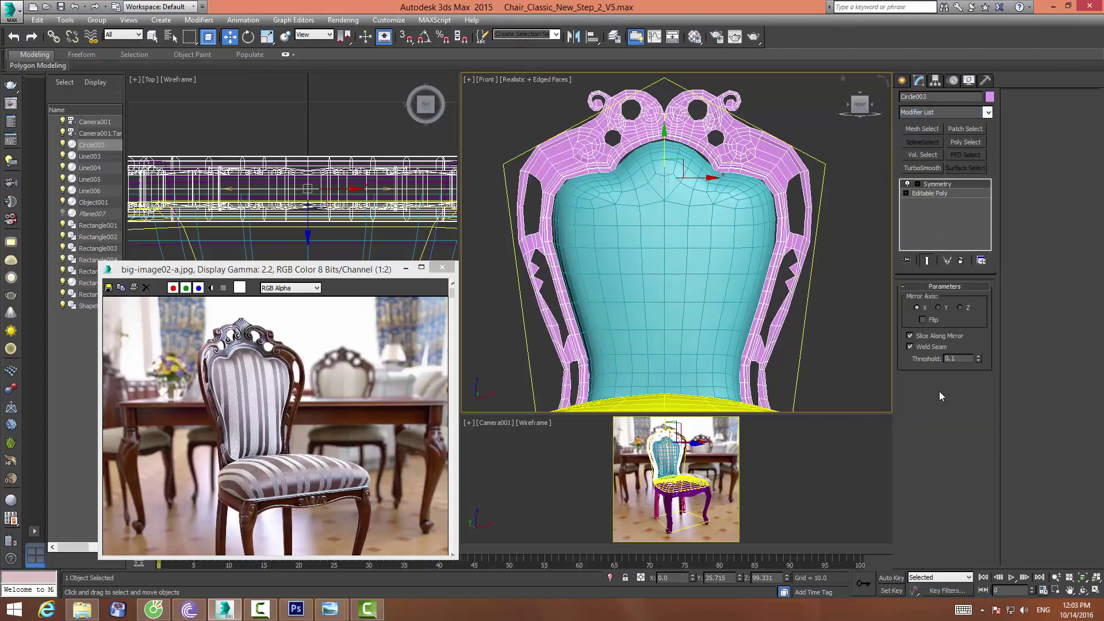
Reselect Circle003 and add an Edit Poly modifier above Symmetry
left_click(822, 129)
left_click(754, 146)
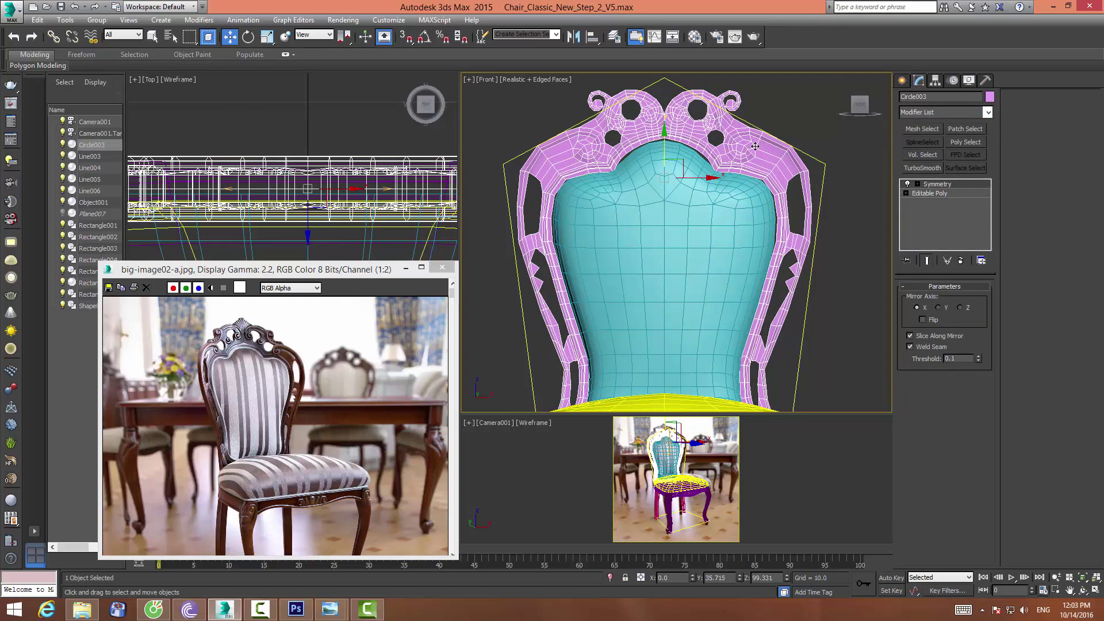
left_click(942, 112)
key("e")
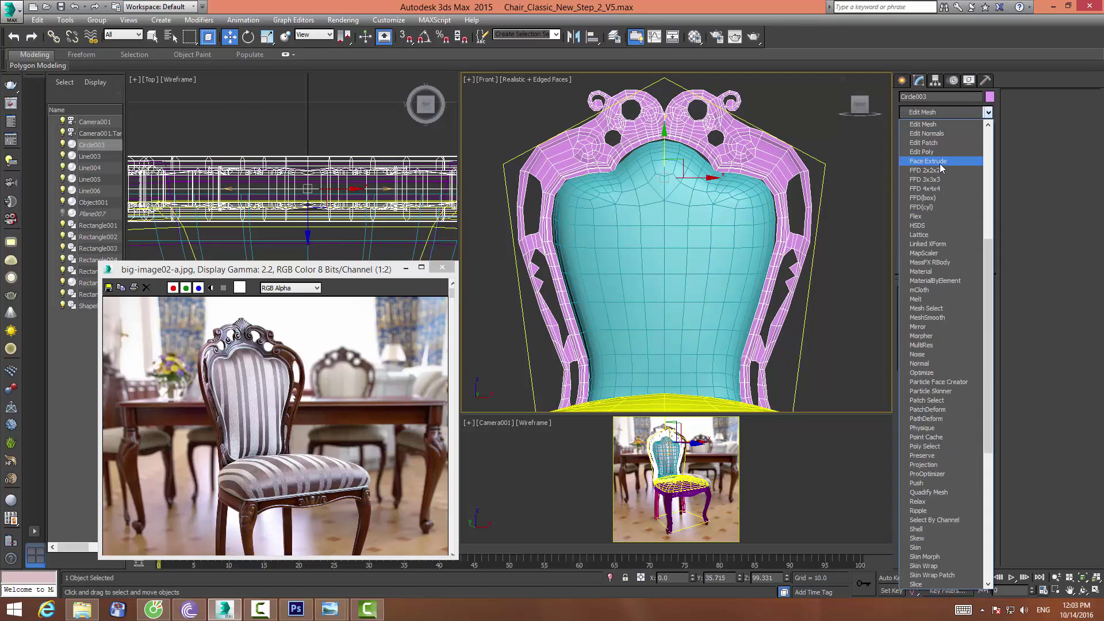
left_click(925, 151)
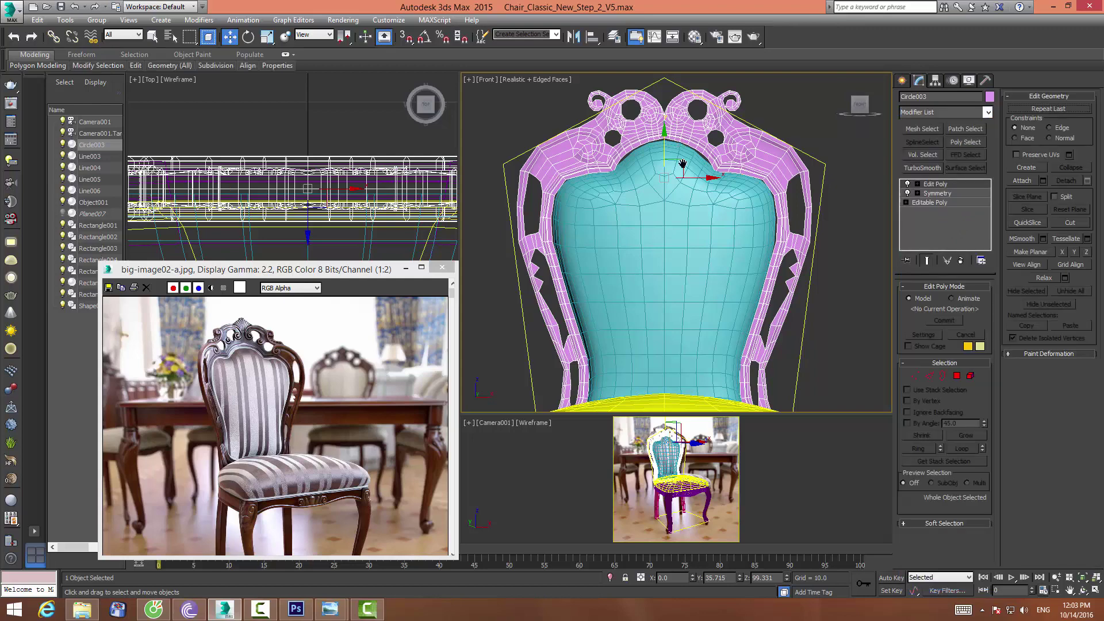
scroll(850, 380, "down", 2)
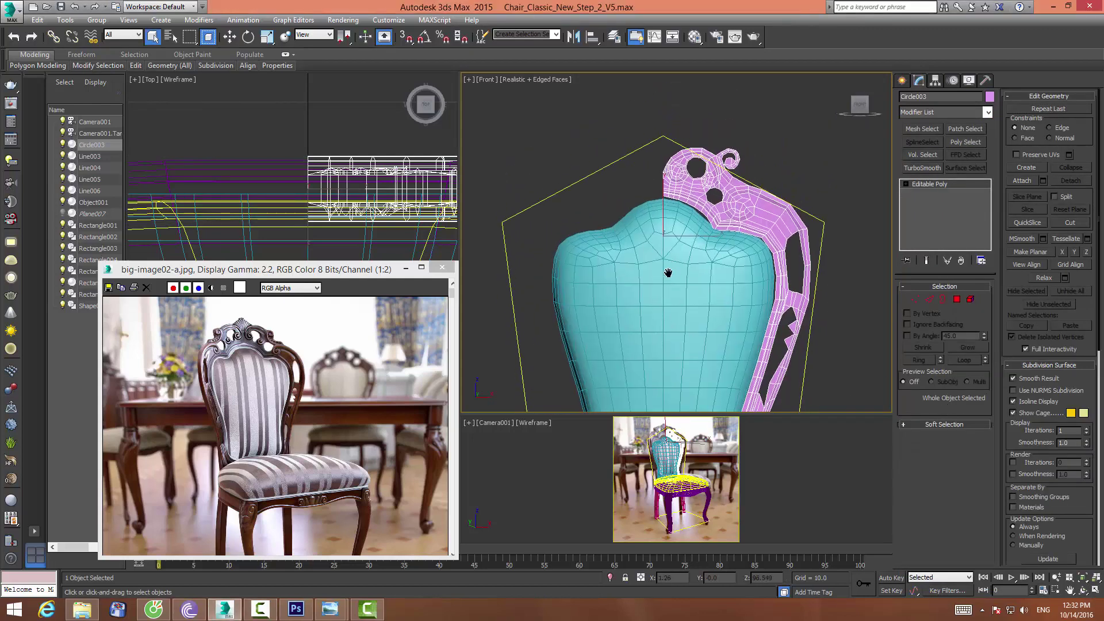
Apply Symmetry to Circle003 and collapse the whole stack into one editable poly
scroll(664, 270, "up", 5)
scroll(661, 287, "up", 2)
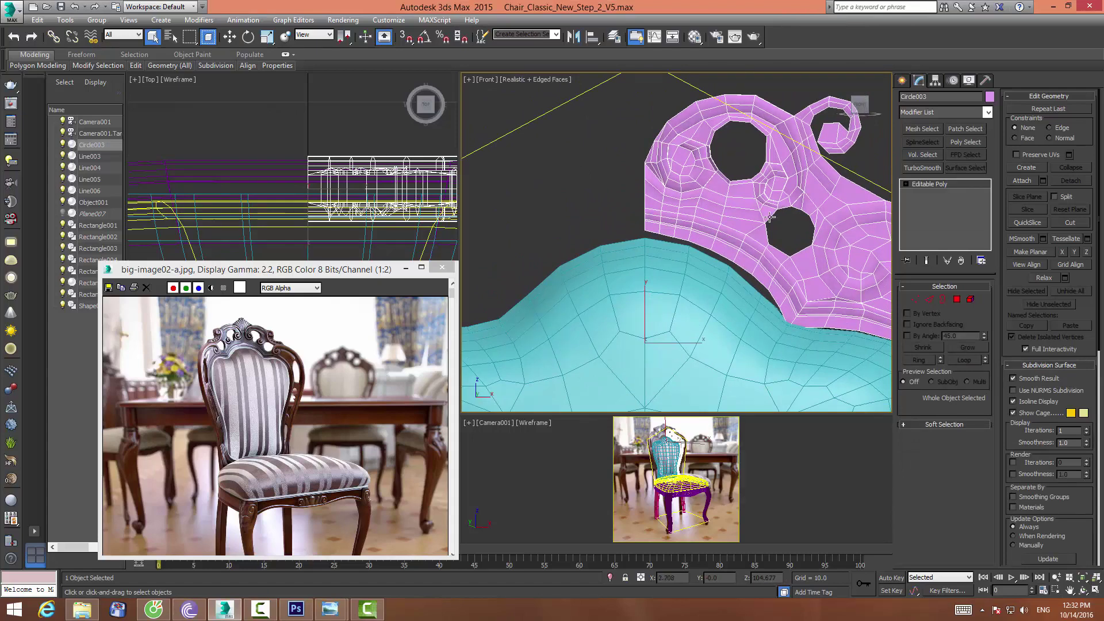
left_click(946, 111)
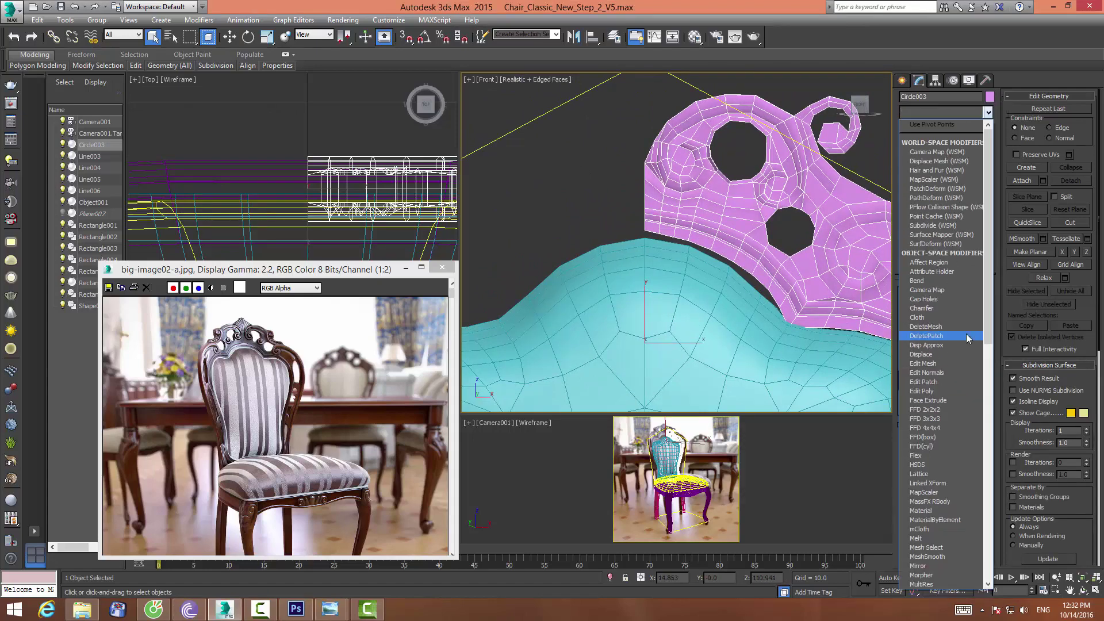
key("s")
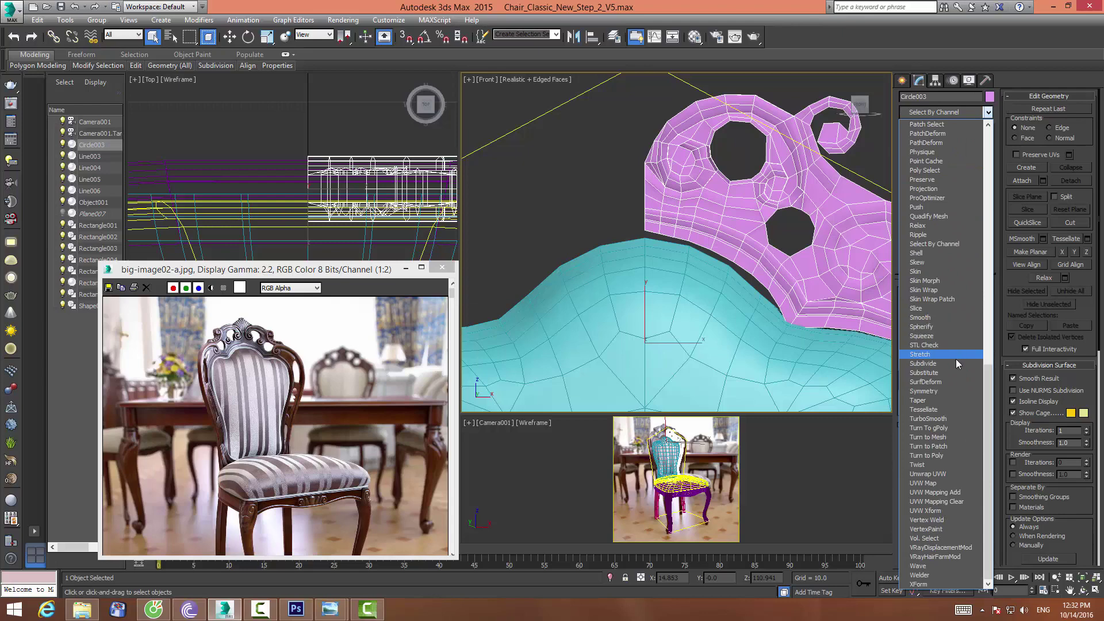
left_click(945, 391)
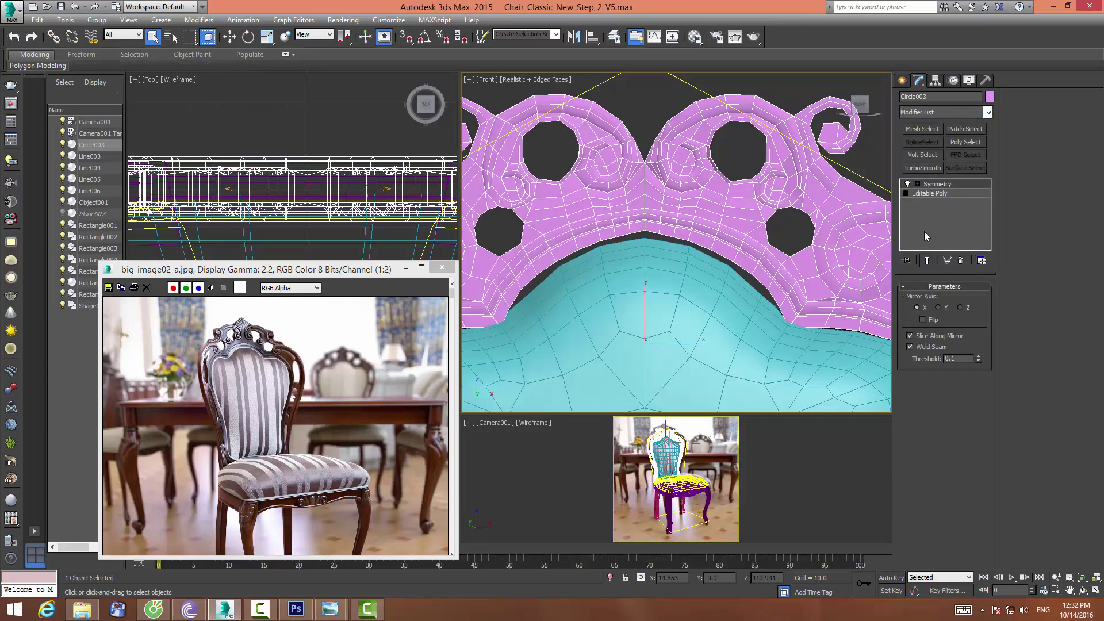
right_click(938, 194)
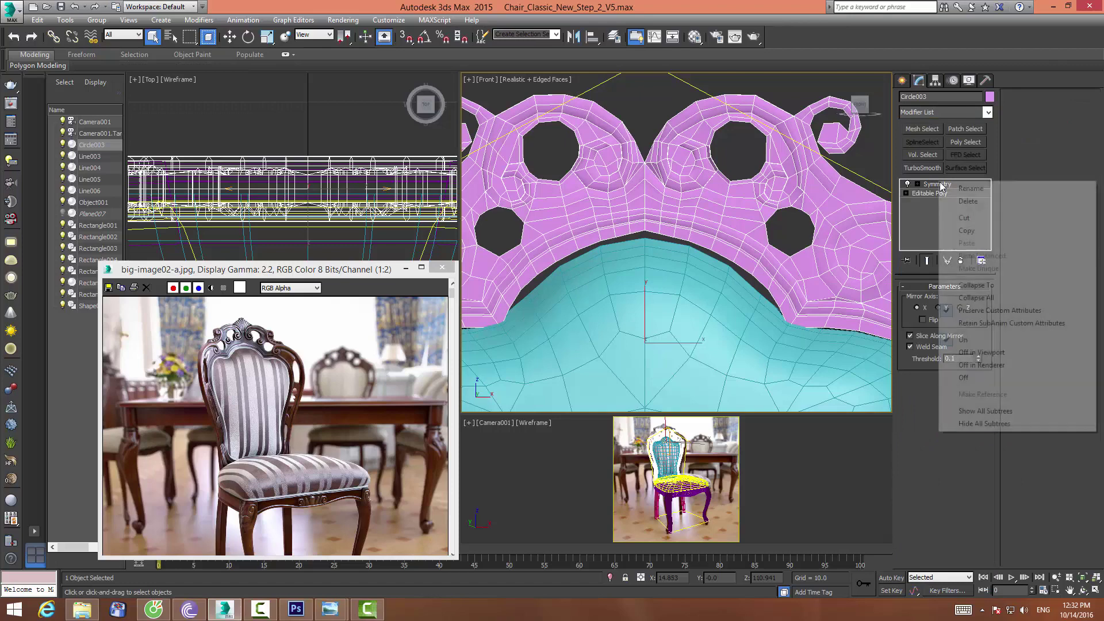
left_click(965, 298)
left_click(604, 339)
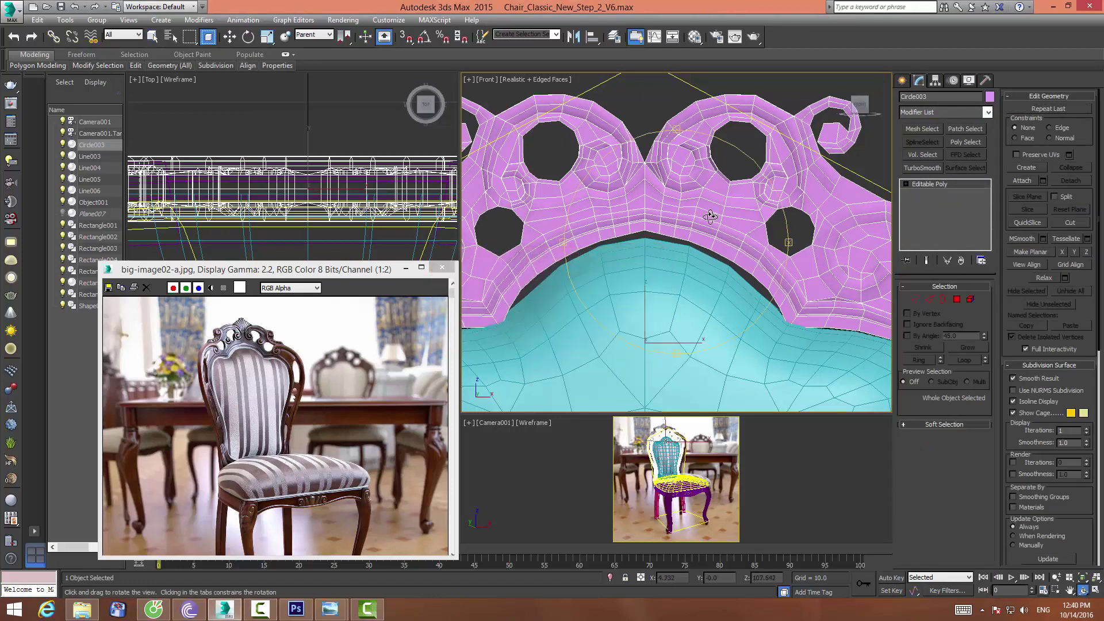
In Polygon mode, select the first polygons along the carved top strip
mouse_move(709, 217)
middle_mouse_down("alt")
mouse_move(670, 265)
mouse_move(684, 255)
middle_mouse_up("alt")
key("Escape")
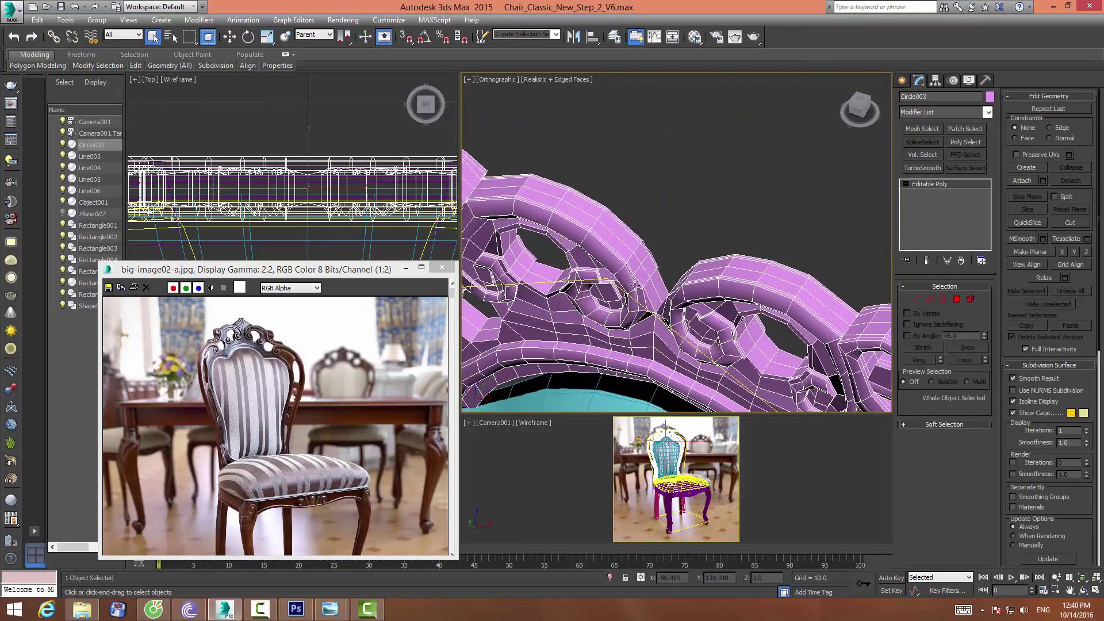
scroll(589, 237, "up", 3)
middle_click_drag(588, 237, 592, 227)
left_click(915, 301)
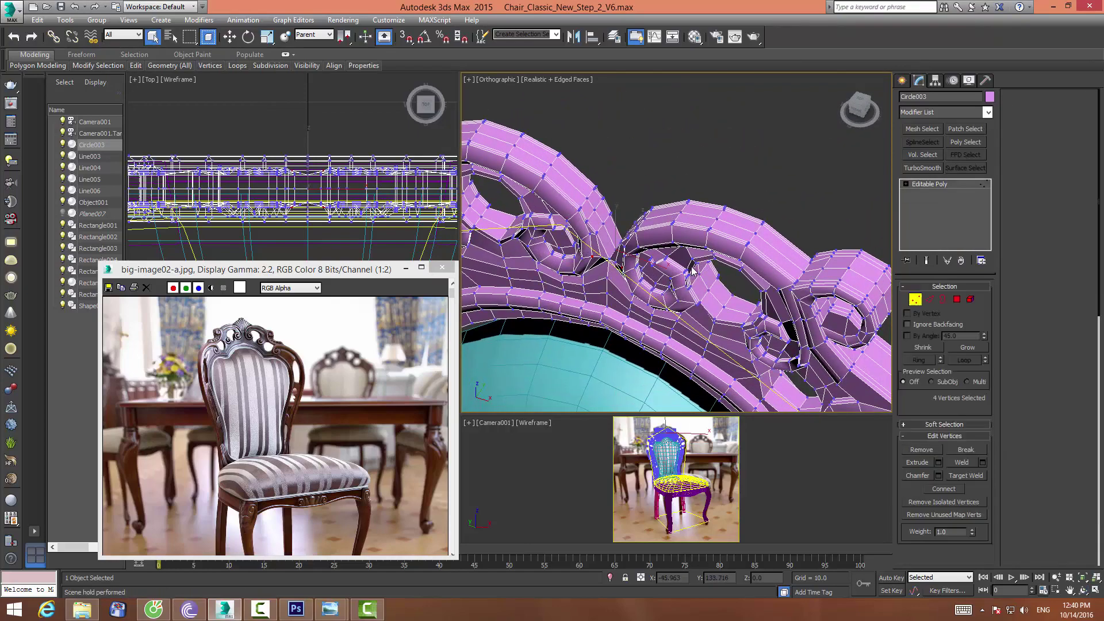
left_click(956, 299)
left_click(610, 235)
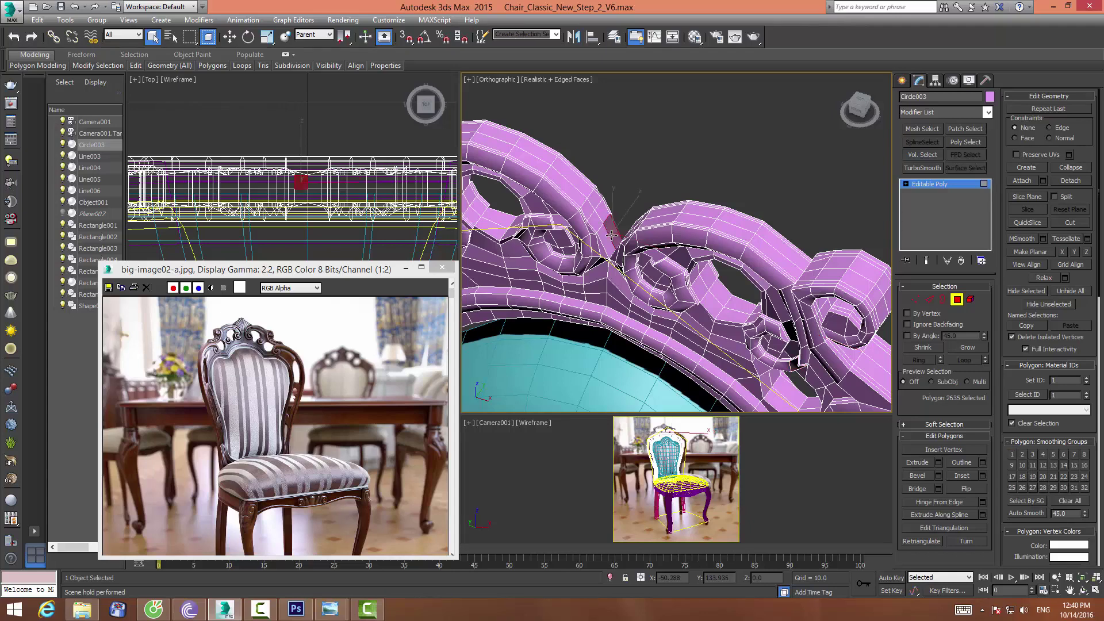
left_click(600, 218, "ctrl")
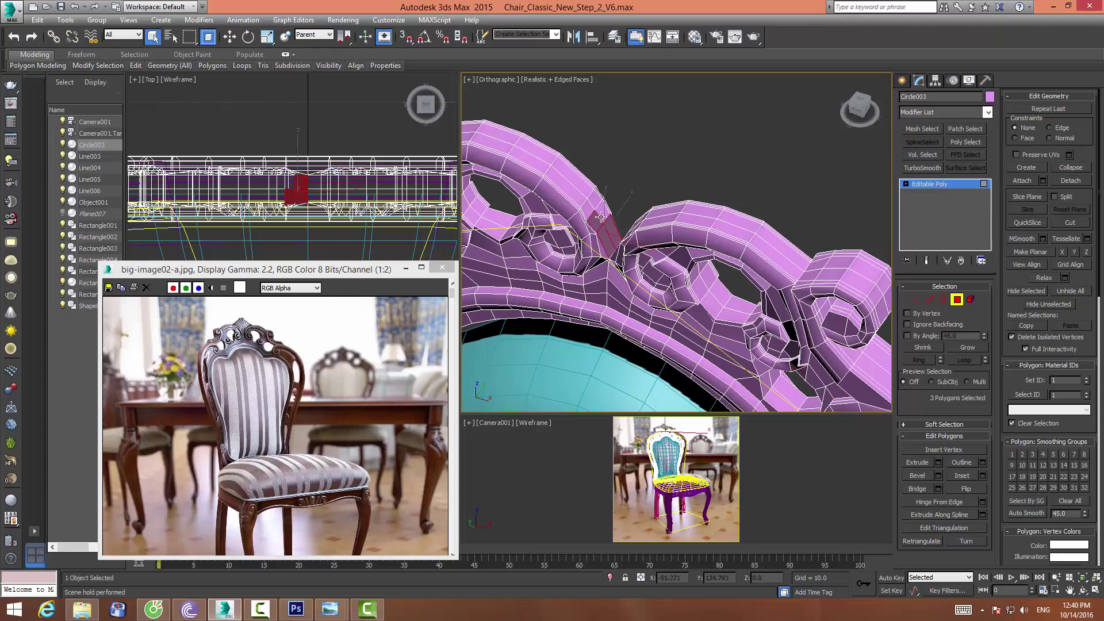
left_click(601, 212, "ctrl")
left_click(581, 189, "ctrl")
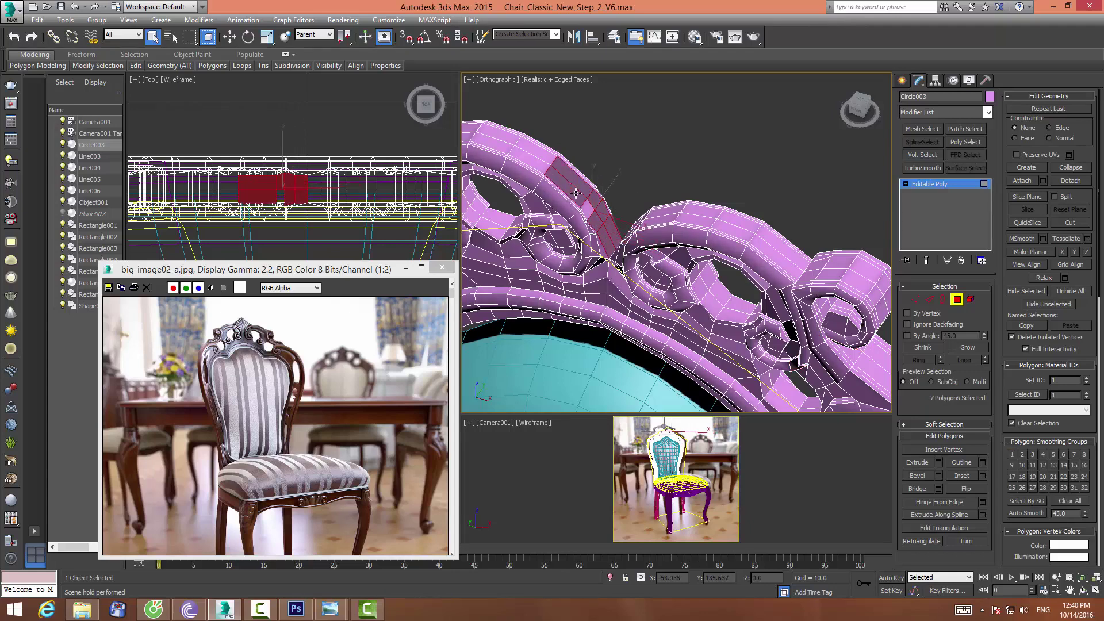
left_click(538, 164, "ctrl")
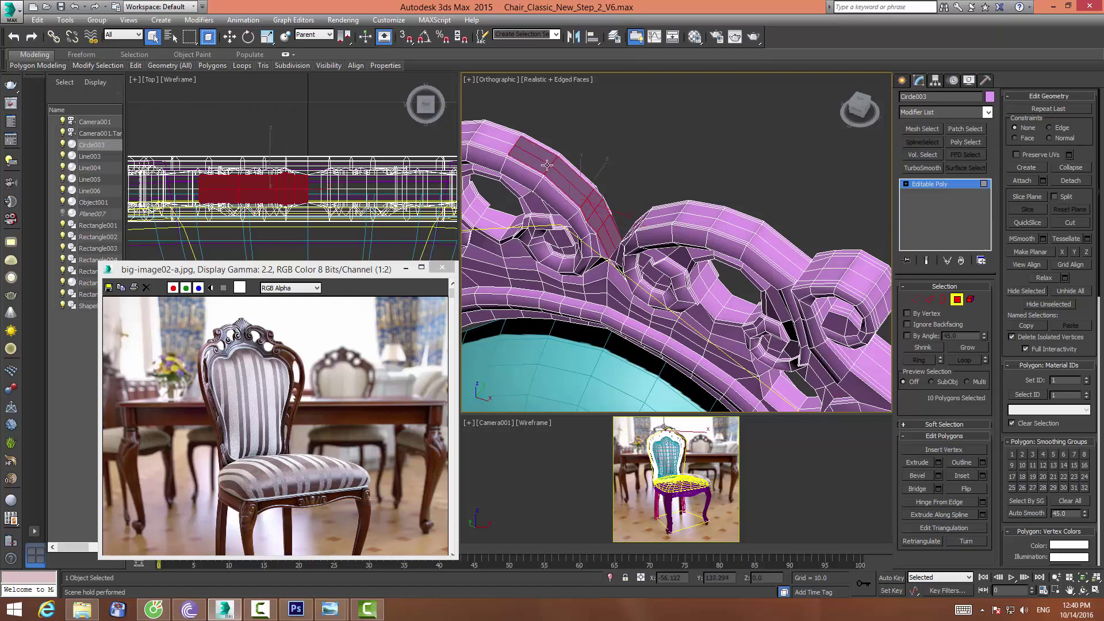
Orbit around the crest and add more top-strip polygons until 20 are selected
scroll(585, 193, "down", 2)
scroll(584, 193, "down", 1)
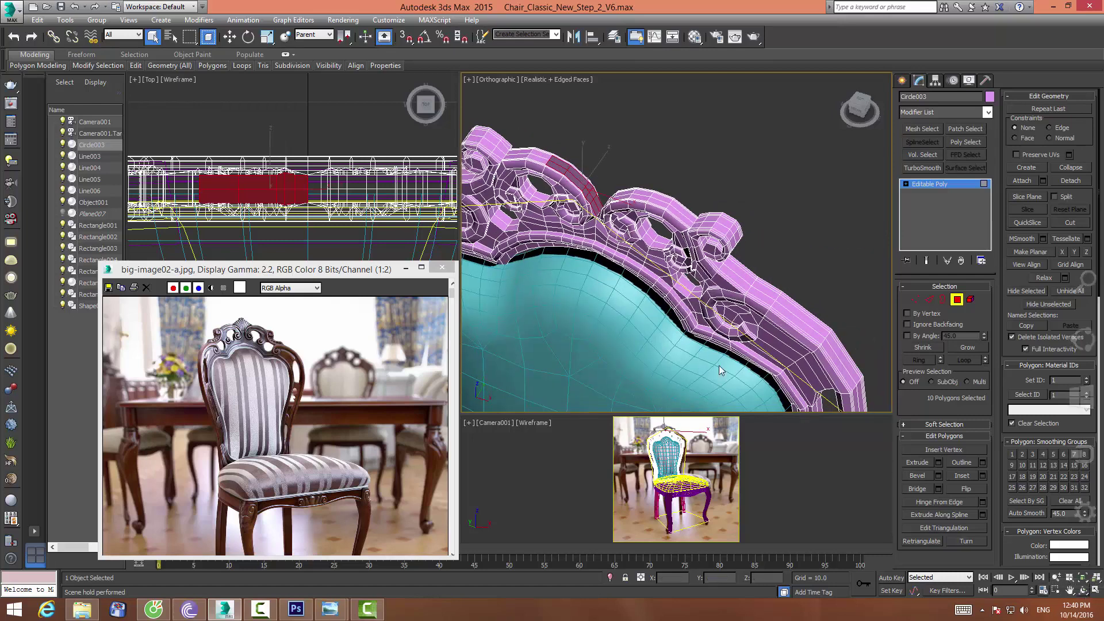
left_click(1081, 589)
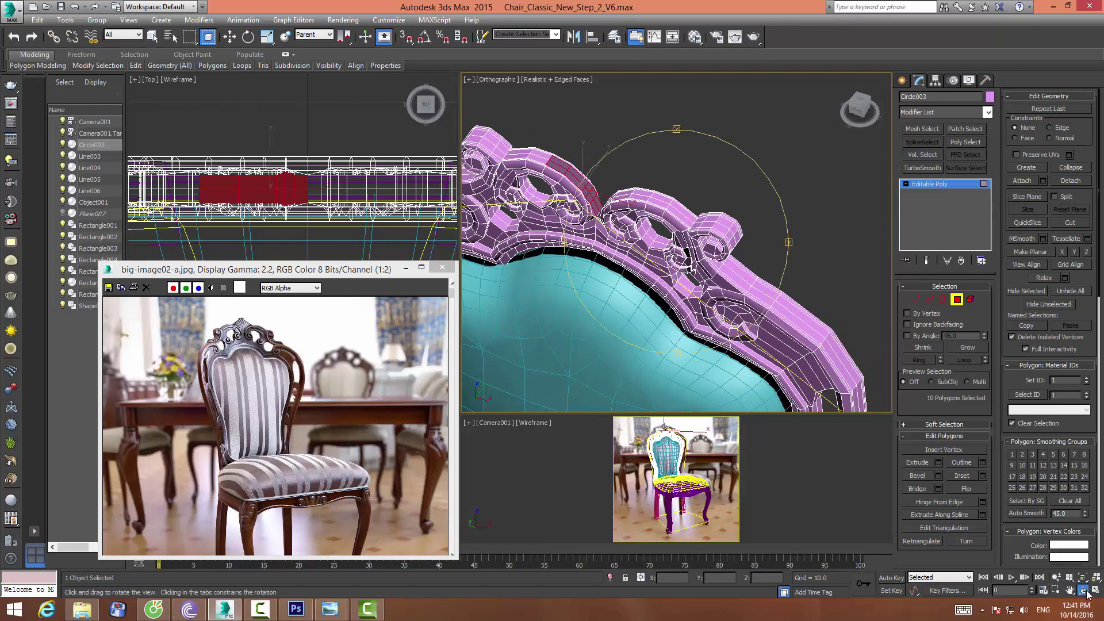
mouse_move(657, 258)
left_mouse_down()
mouse_move(679, 195)
mouse_move(745, 228)
mouse_move(661, 270)
left_mouse_up()
scroll(644, 287, "up", 5)
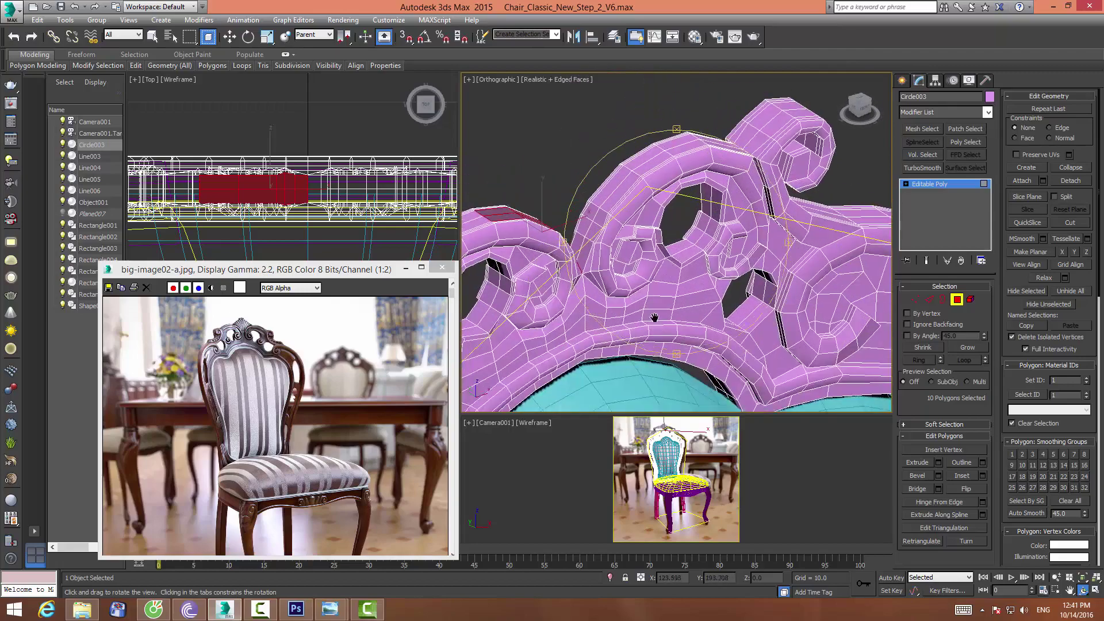
scroll(631, 298, "up", 3)
right_click(631, 298)
left_click(611, 314, "ctrl")
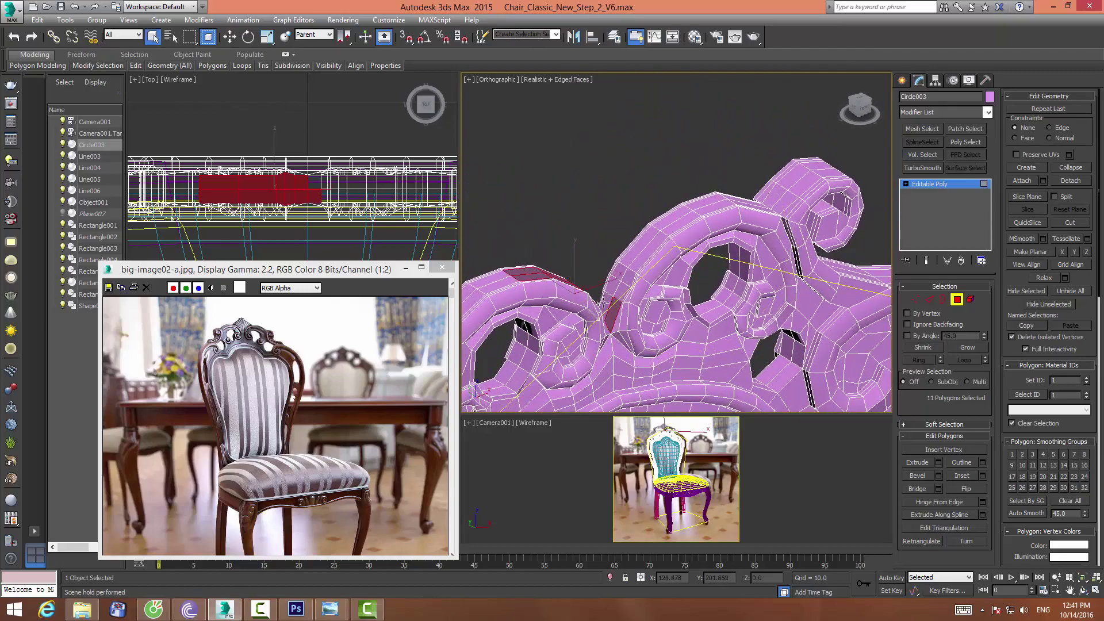
left_click(613, 288, "ctrl")
left_click(630, 280, "ctrl")
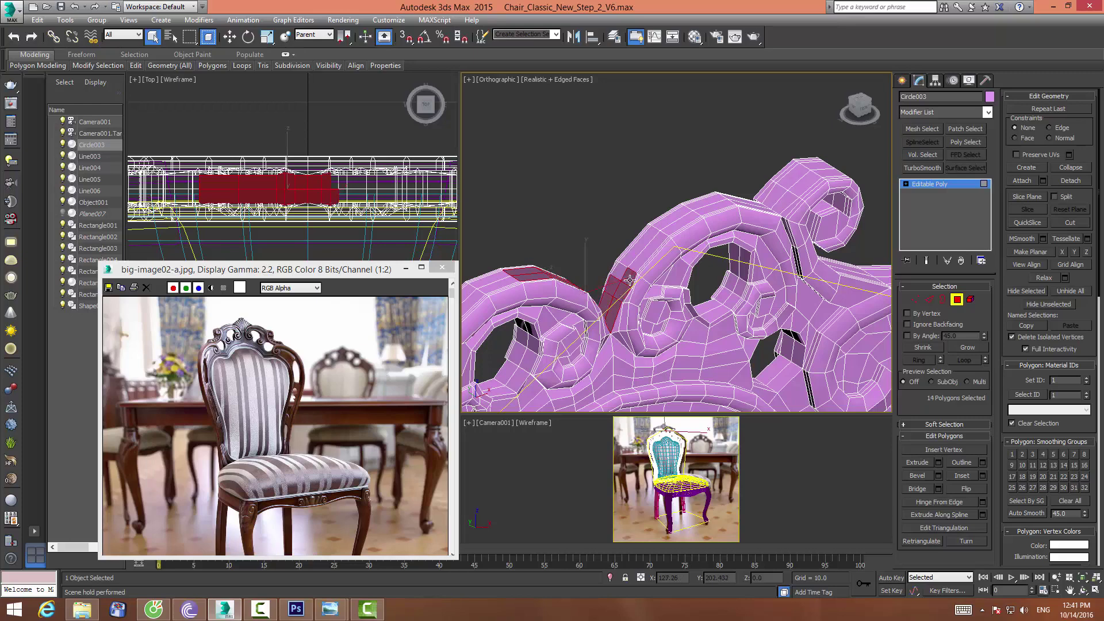
left_click(627, 266, "ctrl")
left_click(655, 236, "ctrl")
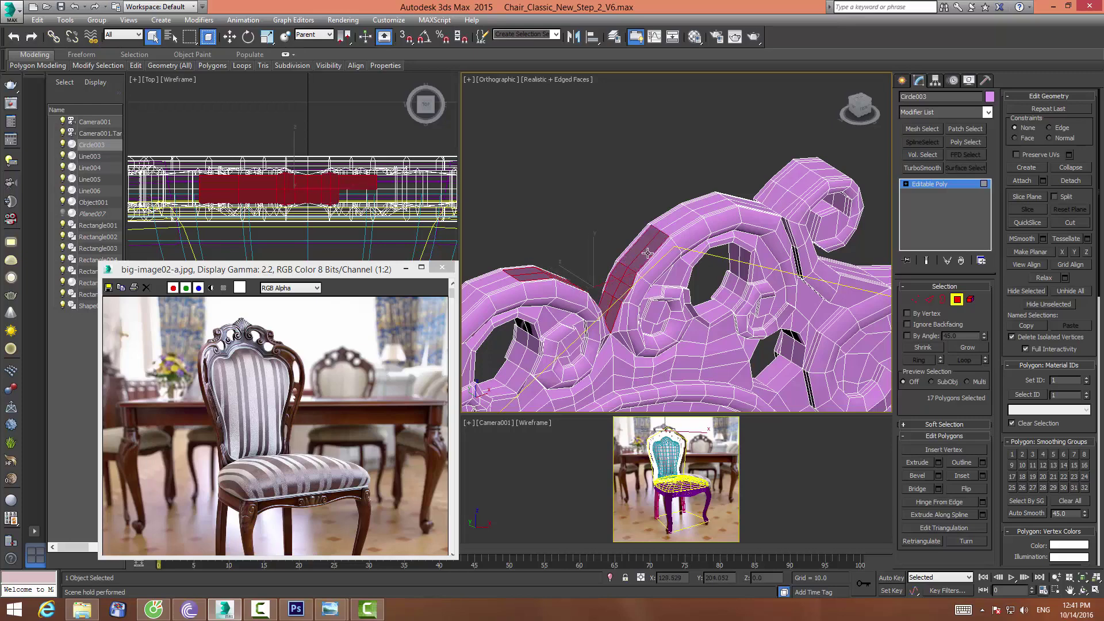
left_click(673, 227, "ctrl")
left_click(670, 222, "ctrl")
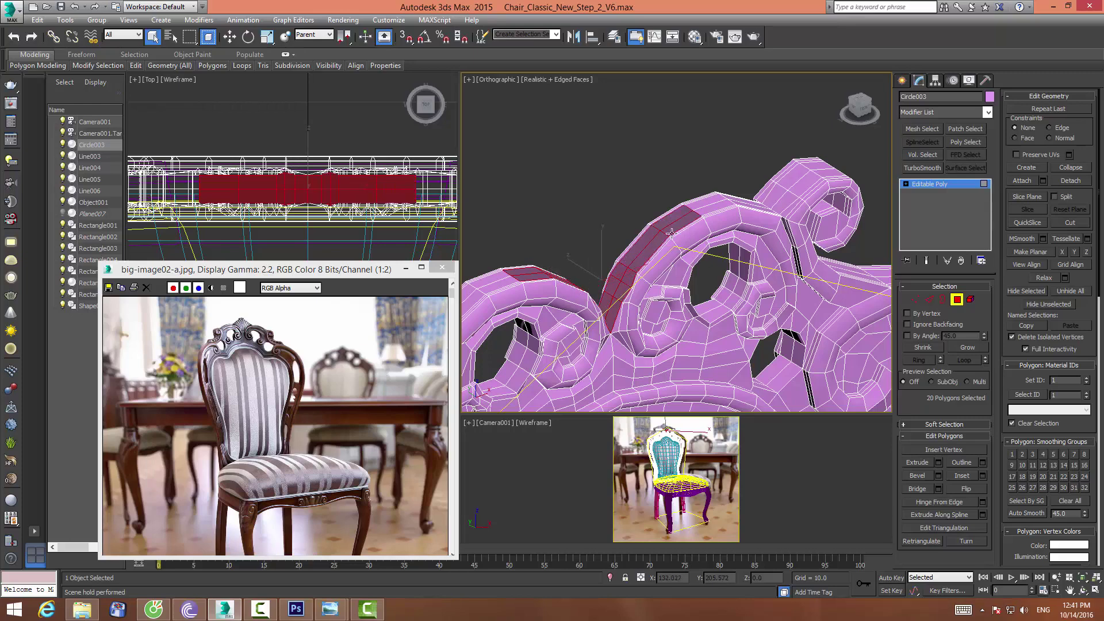
Check the 20-polygon selection in wireframe, then return to shaded display
key("F3")
middle_click_drag(288, 189, 253, 168)
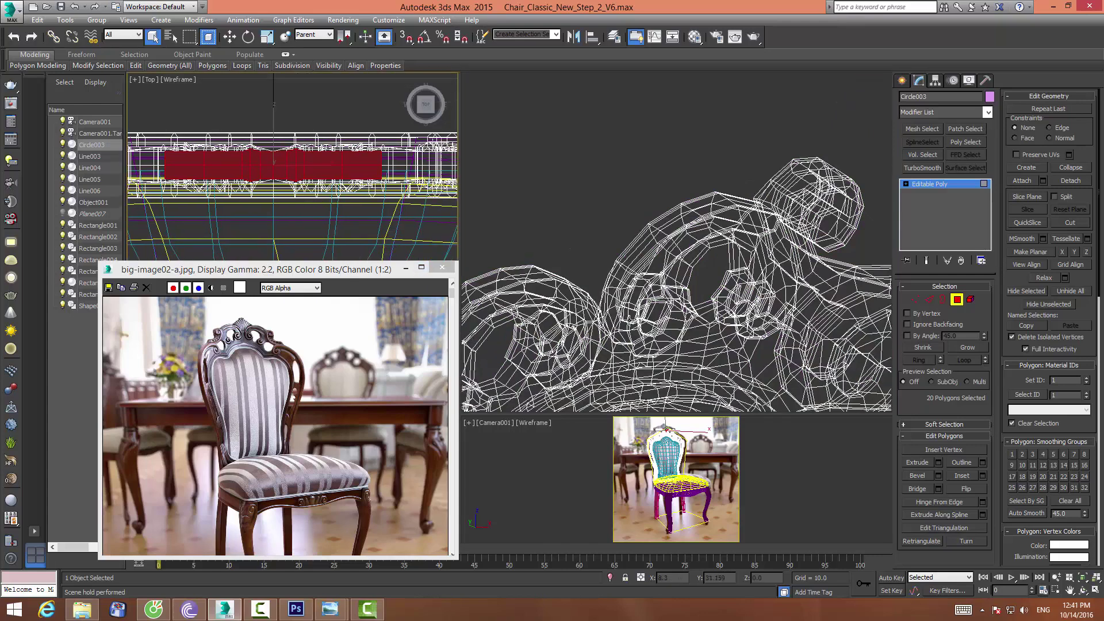
middle_click_drag(590, 268, 598, 229)
key("F3")
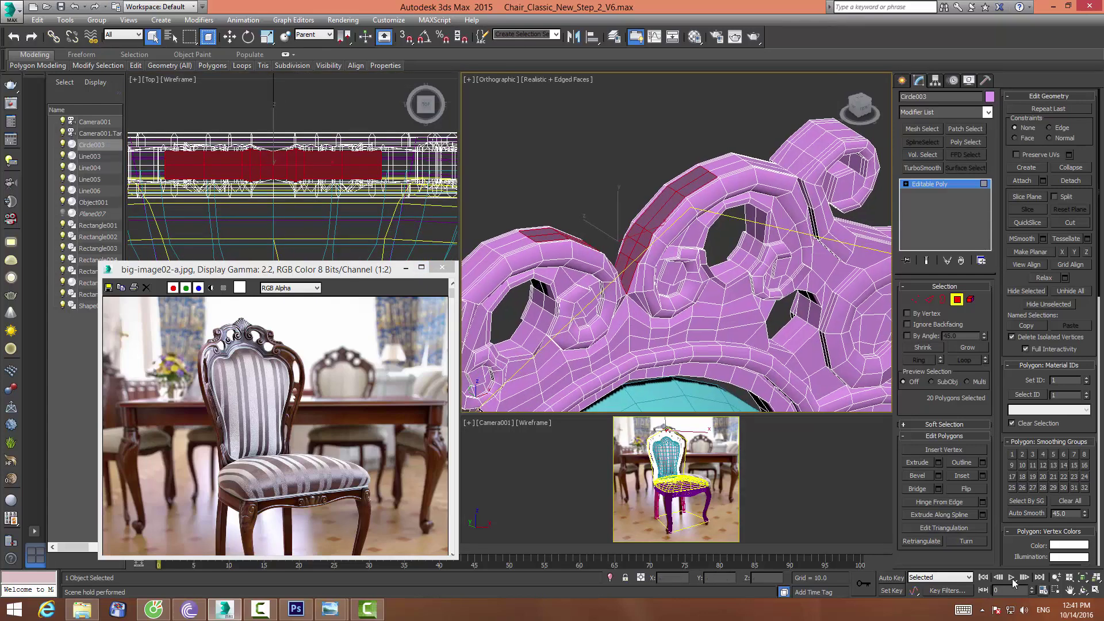
left_click(1083, 592)
Extrude the 20 crest polygons by -3.788 and level their top with Make Planar Y
left_click_drag(673, 278, 626, 272)
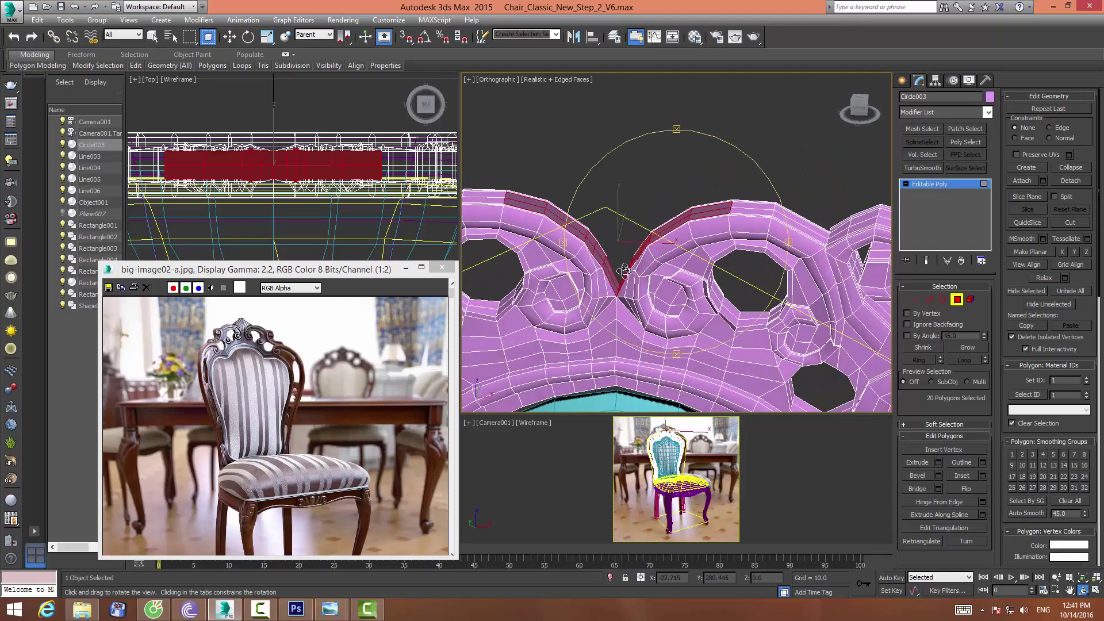
key("f")
middle_click_drag(643, 284, 661, 355)
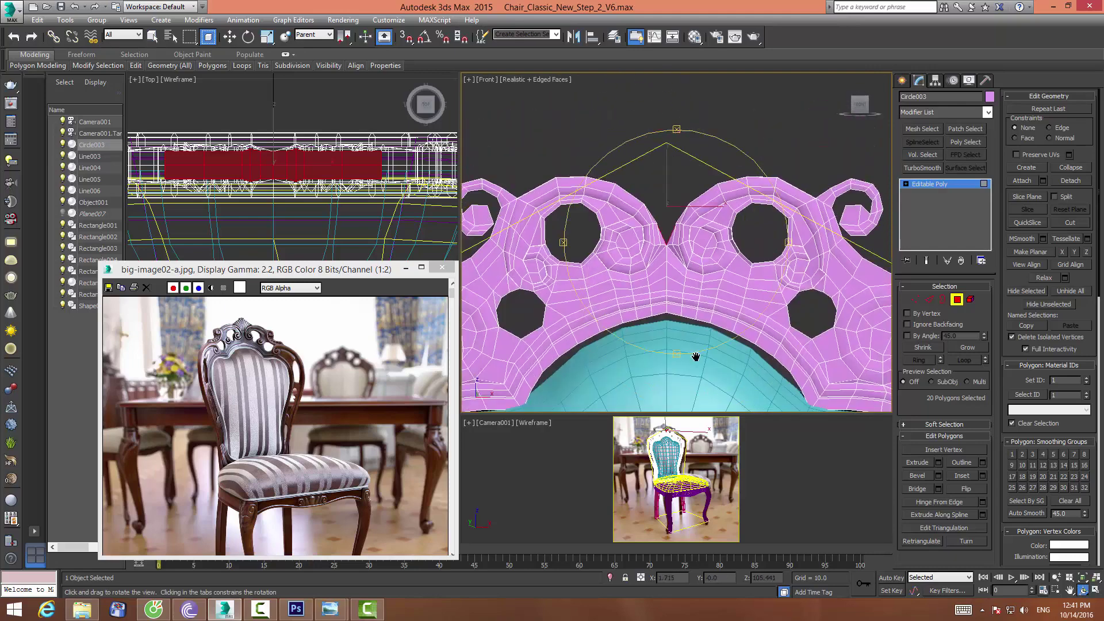
right_click(661, 354)
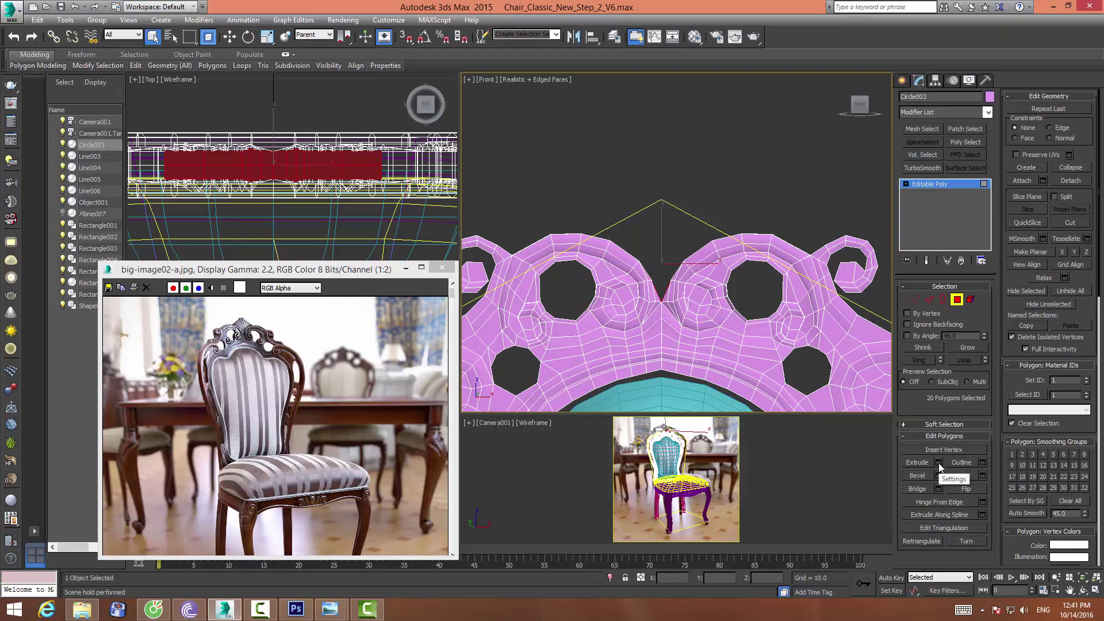
left_click(938, 463)
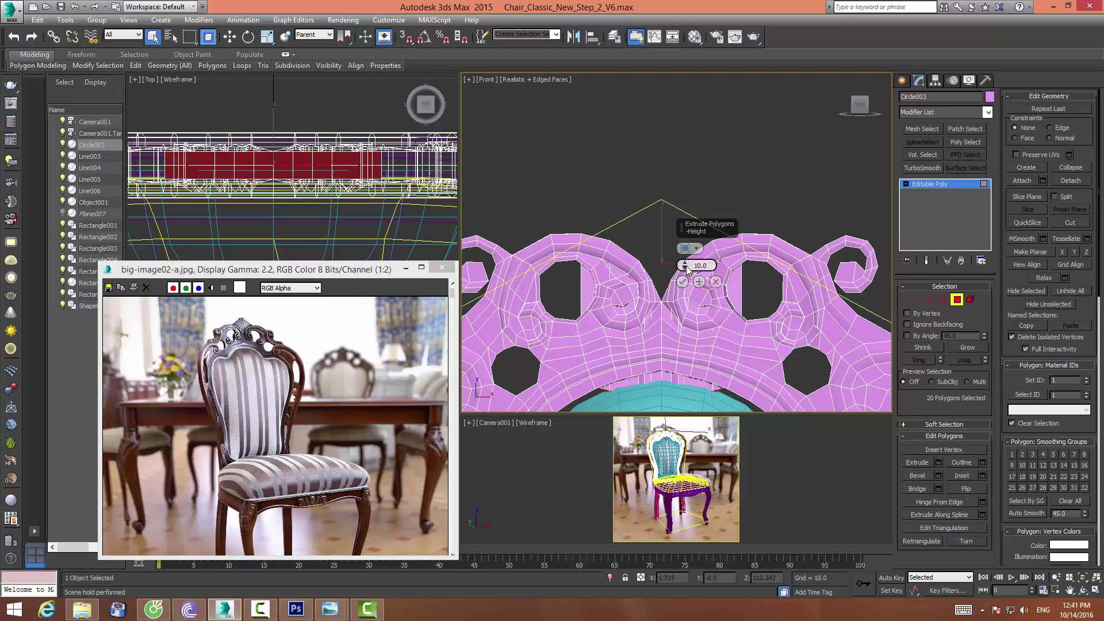
left_click_drag(687, 269, 734, 472)
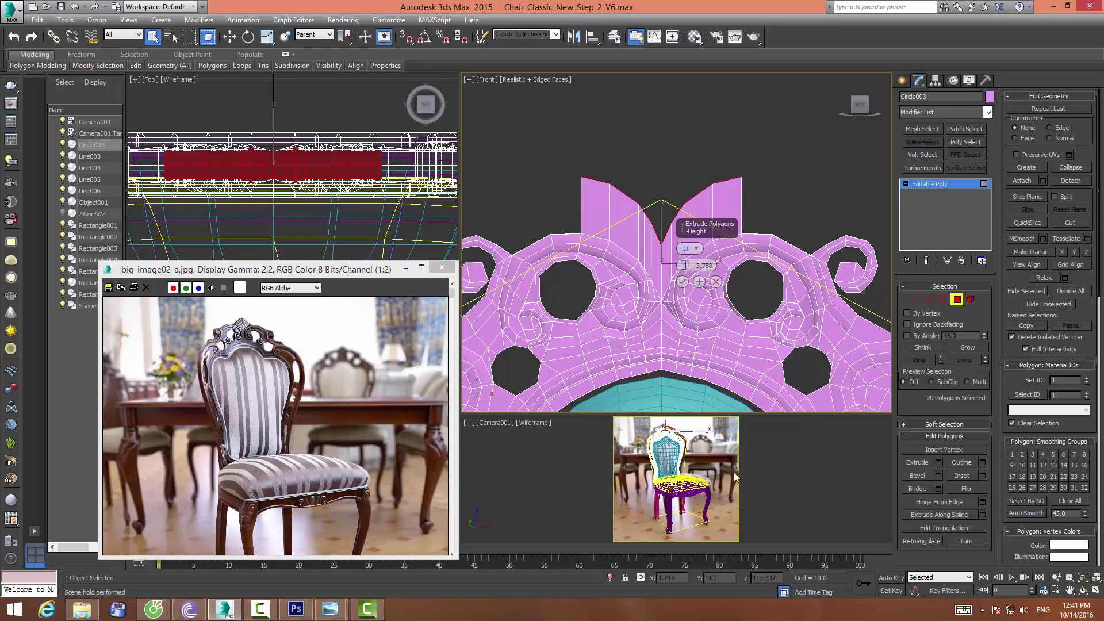
left_click(1084, 592)
mouse_move(678, 270)
left_mouse_down()
mouse_move(687, 339)
mouse_move(687, 305)
left_mouse_up()
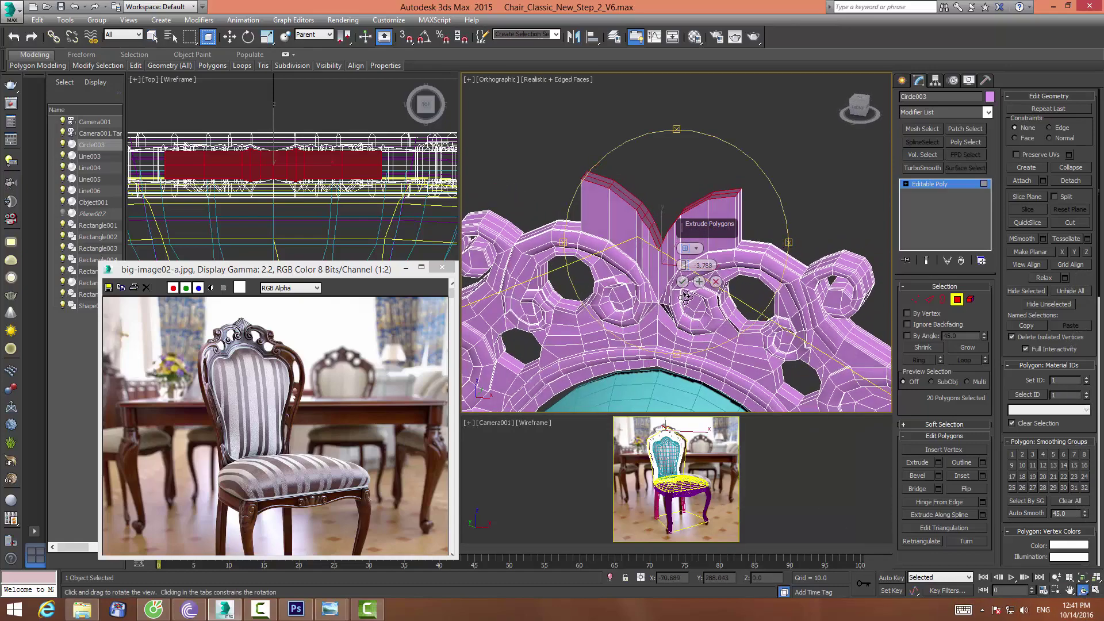
left_click(683, 281)
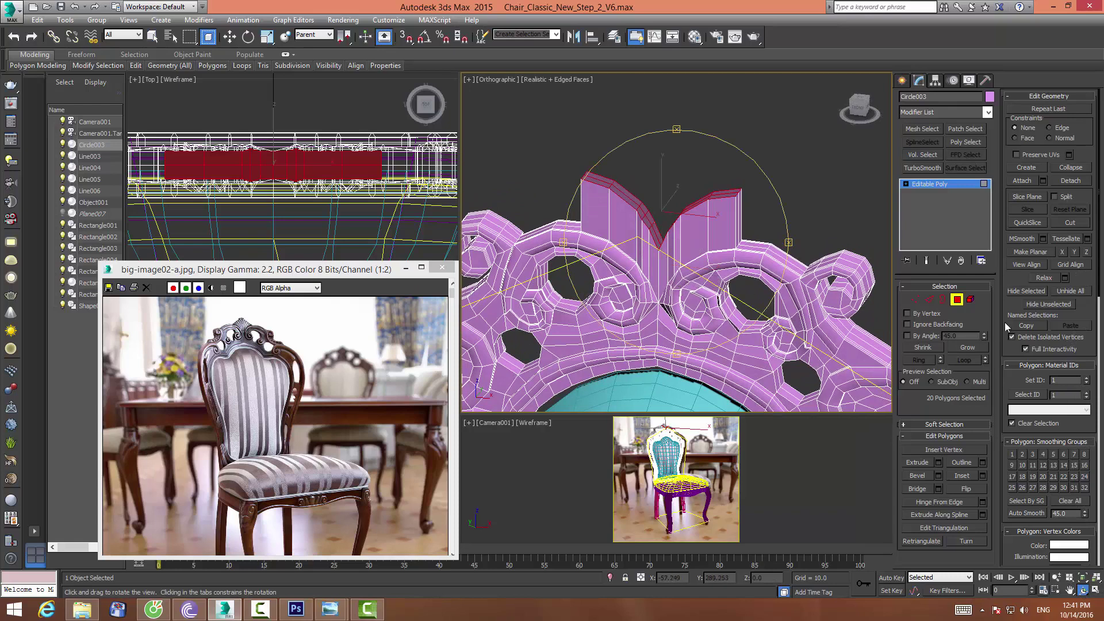
left_click(1074, 253)
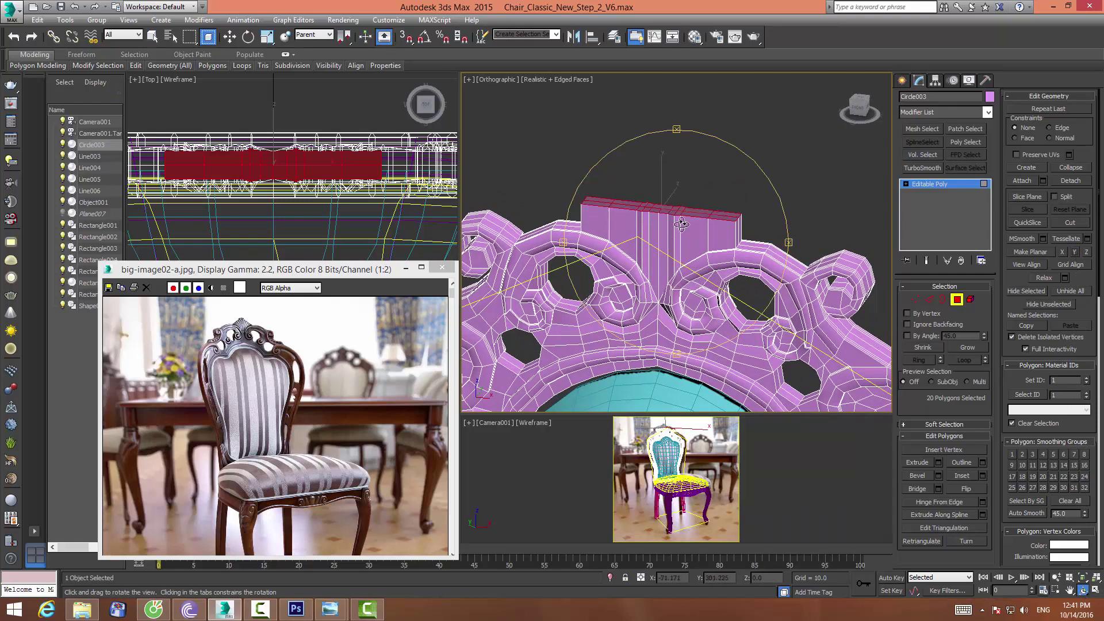
Lower the top block's polygons about 1.4 units in the front view
key("f")
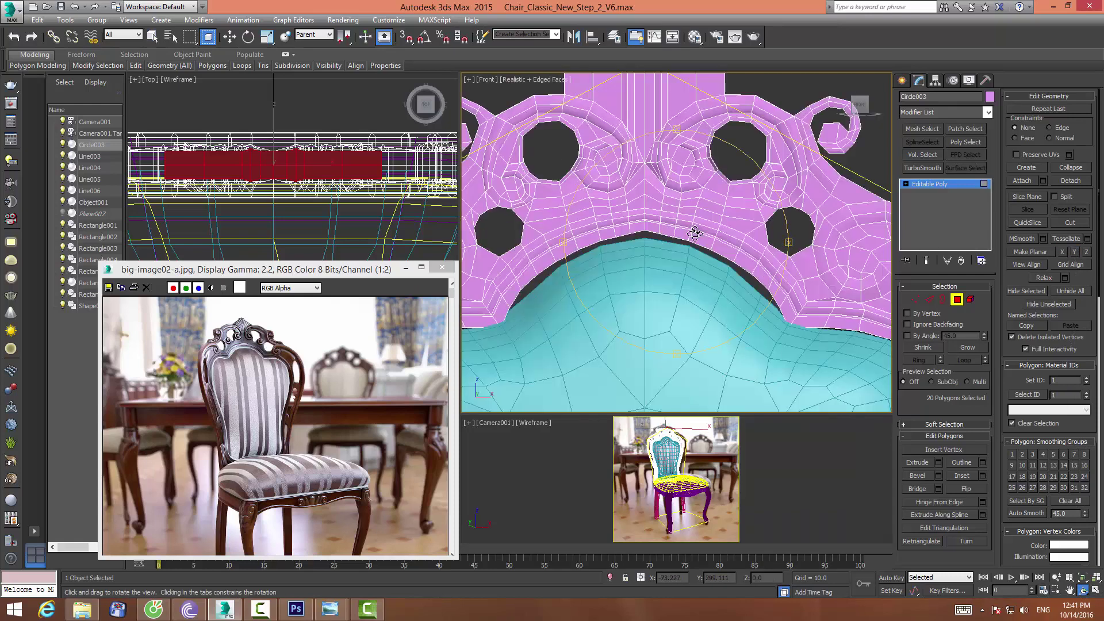
scroll(637, 155, "down", 3)
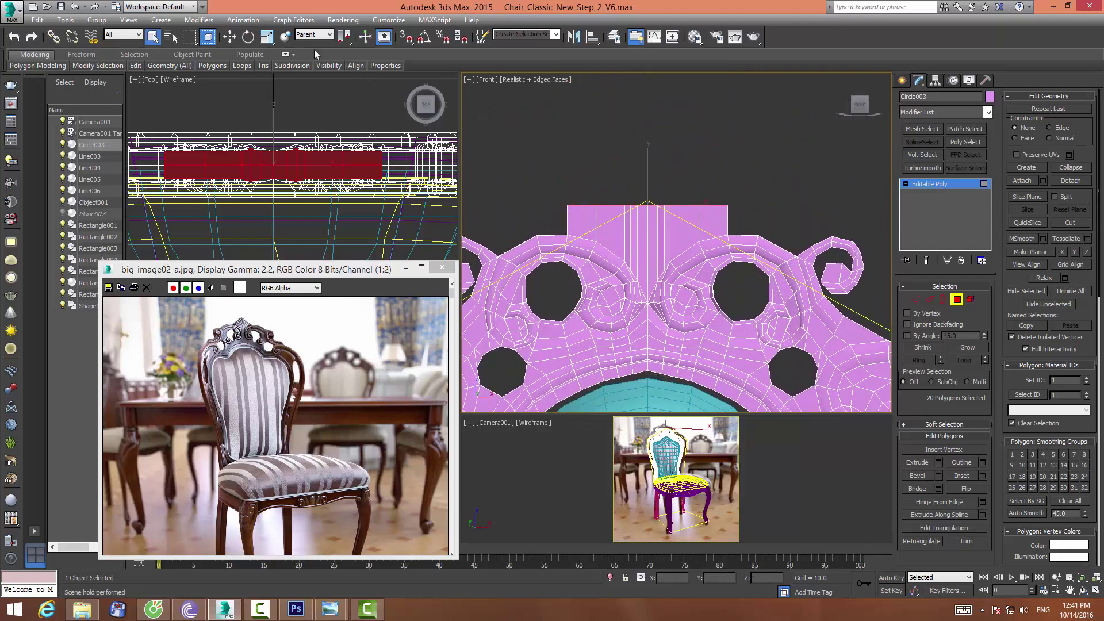
left_click(229, 37)
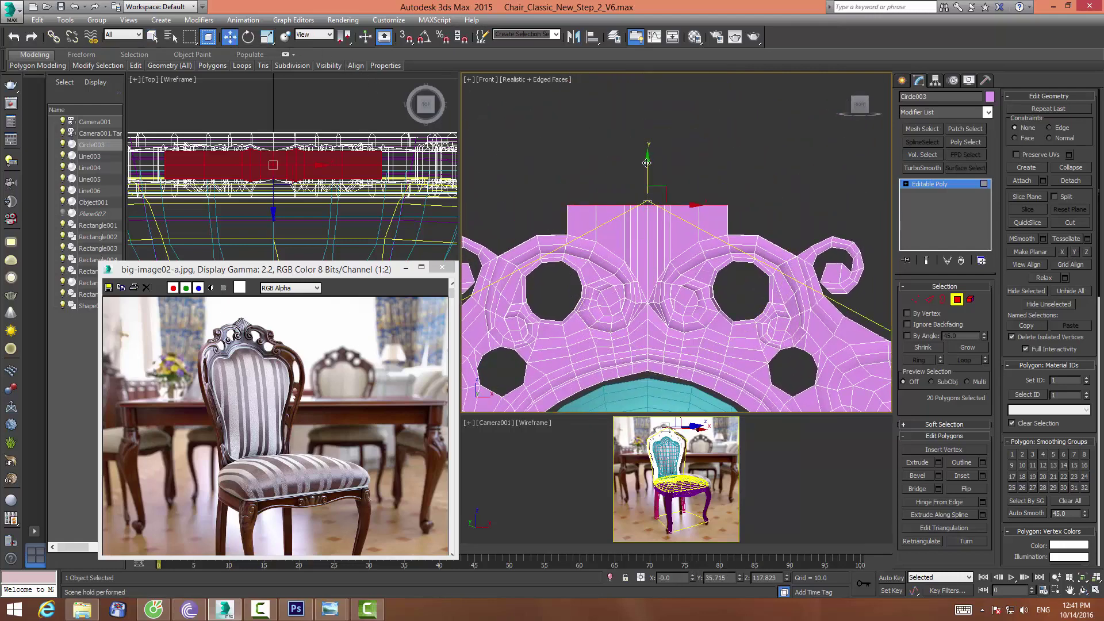
left_click_drag(646, 162, 645, 188)
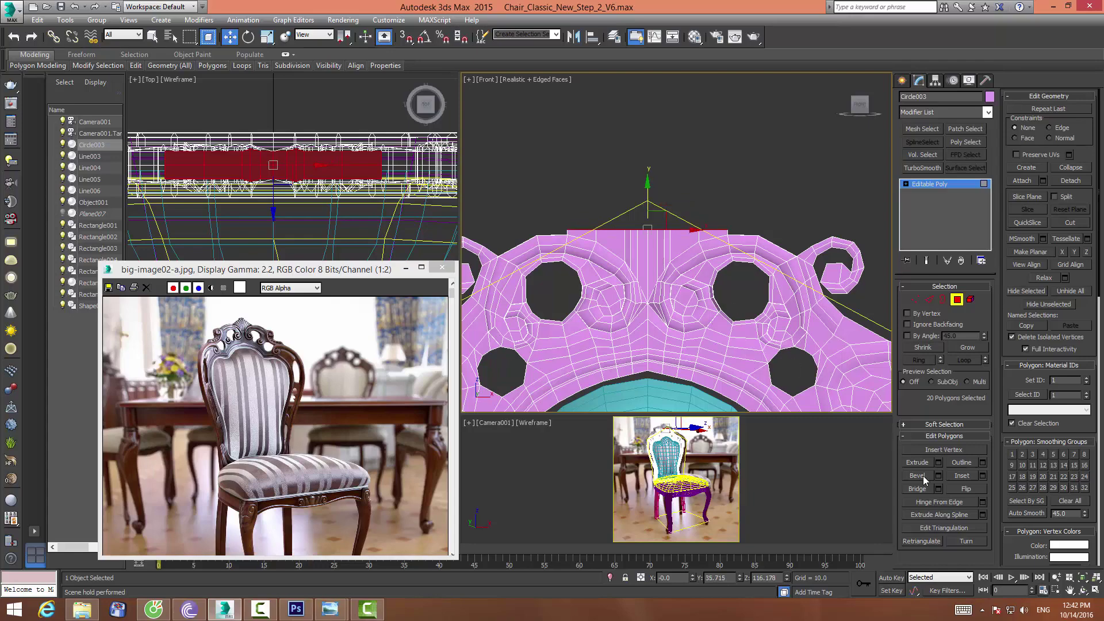
Remove the stray edges from the top surface of the block
left_click(1076, 590)
mouse_move(688, 269)
left_mouse_down()
mouse_move(649, 328)
mouse_move(846, 174)
left_mouse_up()
right_click(804, 167)
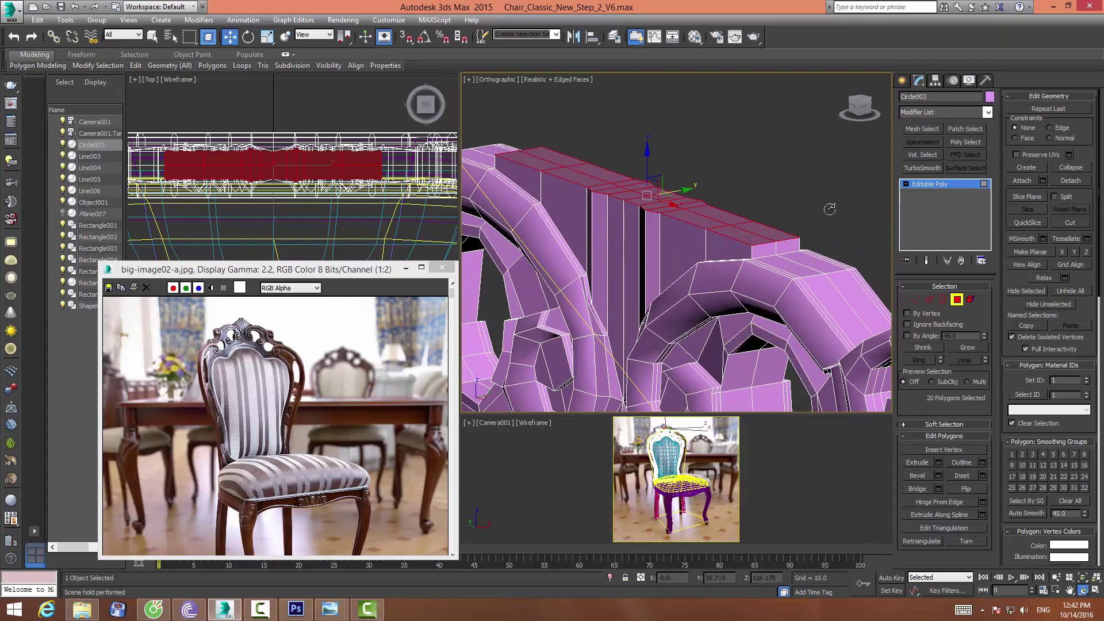
key("2")
left_click(788, 240)
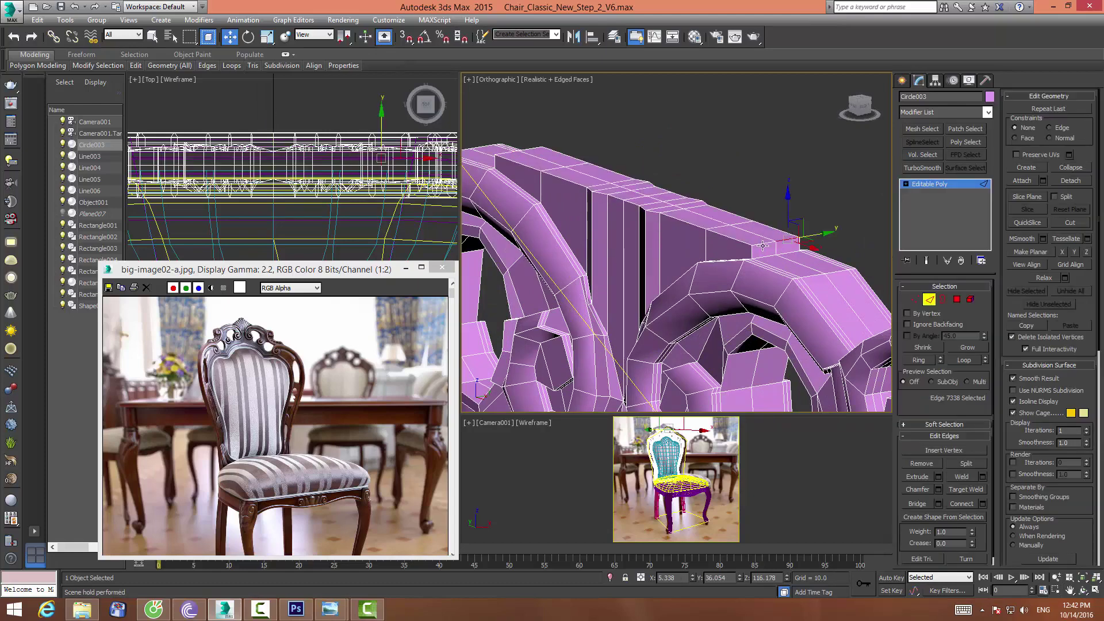
left_click(926, 464)
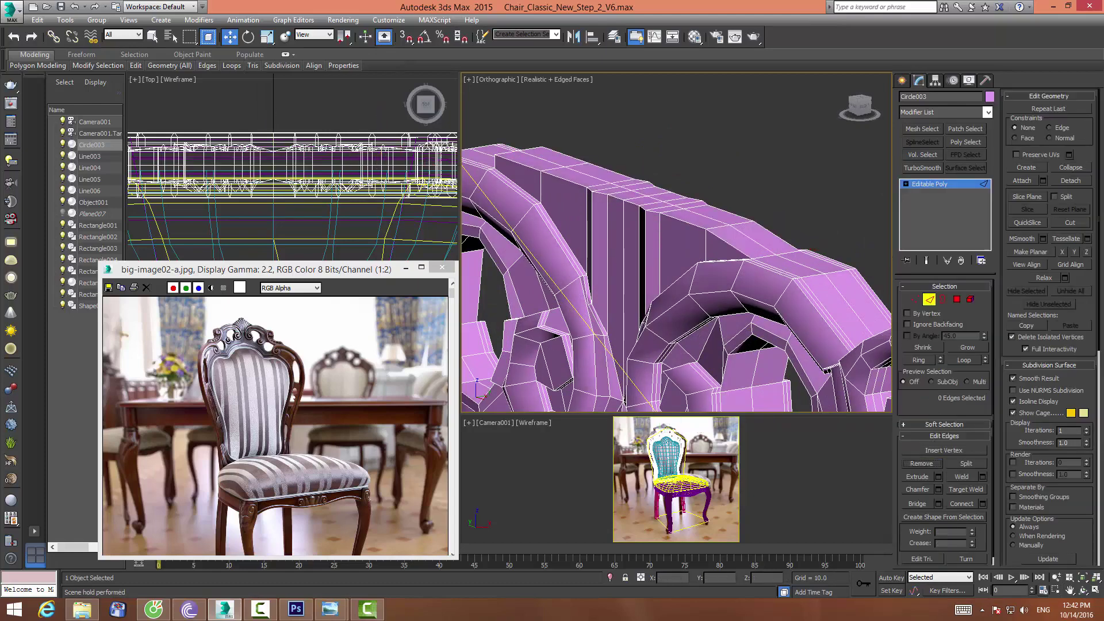
Remove the leftover edges on the small box top at the block's other end
left_click(1082, 590)
mouse_move(681, 254)
left_mouse_down()
mouse_move(653, 225)
mouse_move(626, 244)
left_mouse_up()
key("w")
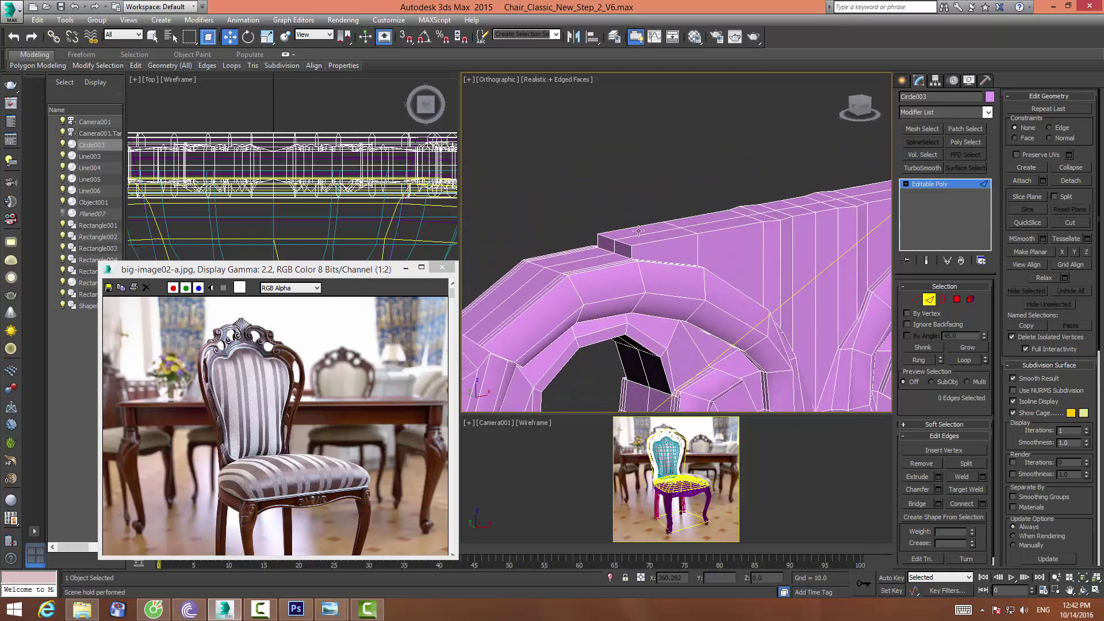
left_click(625, 244)
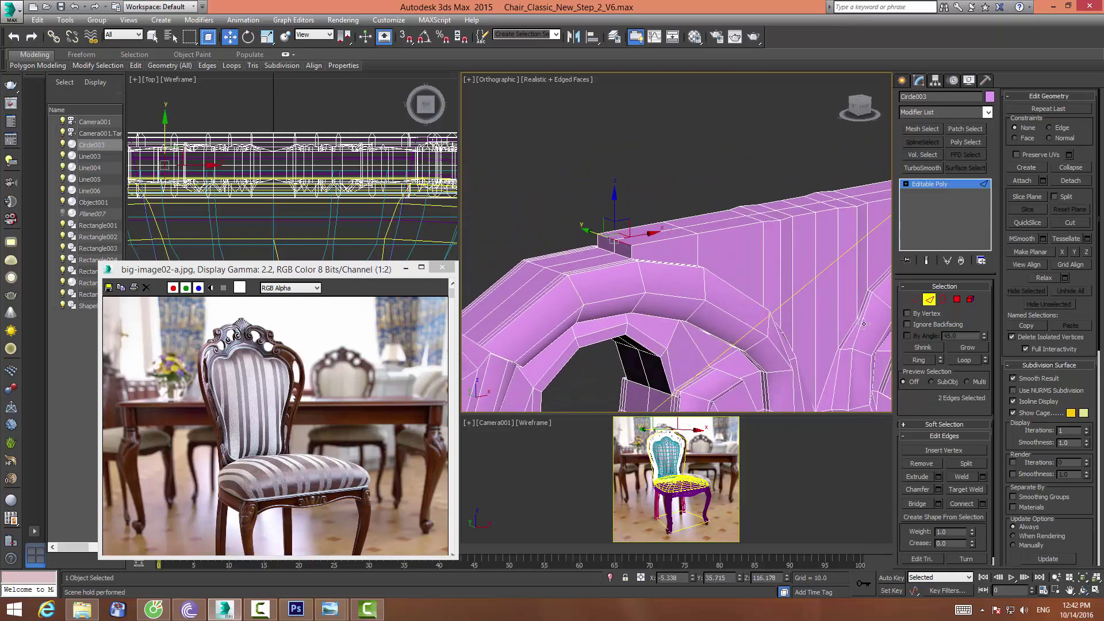
left_click(921, 463)
middle_click_drag(694, 310, 611, 300)
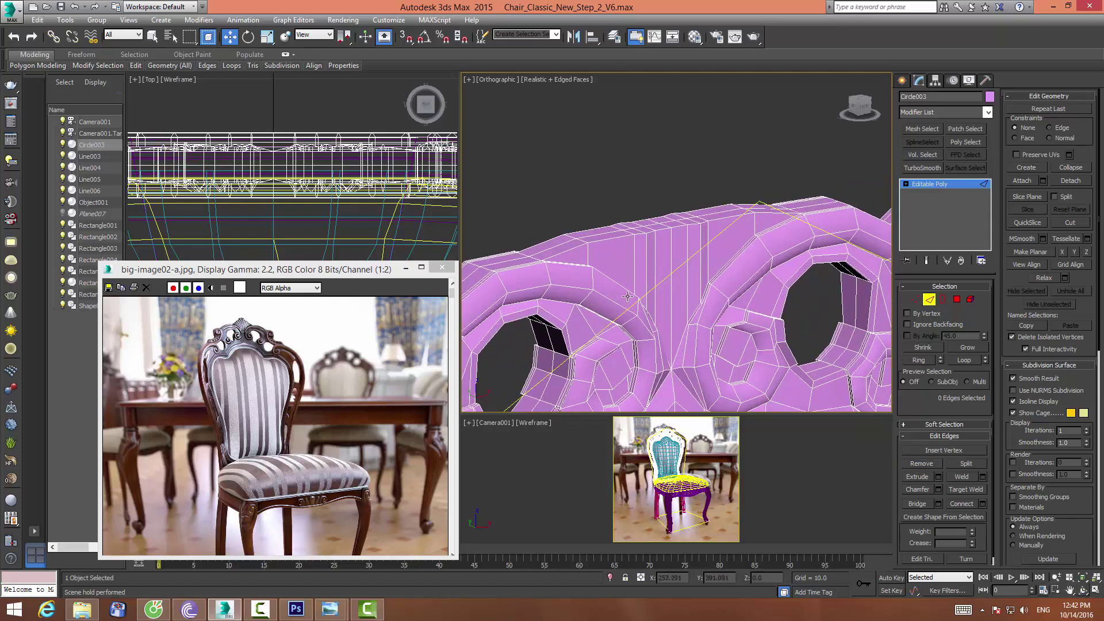
Extrude the crest block's polygons a second time with height -1.917
key("f")
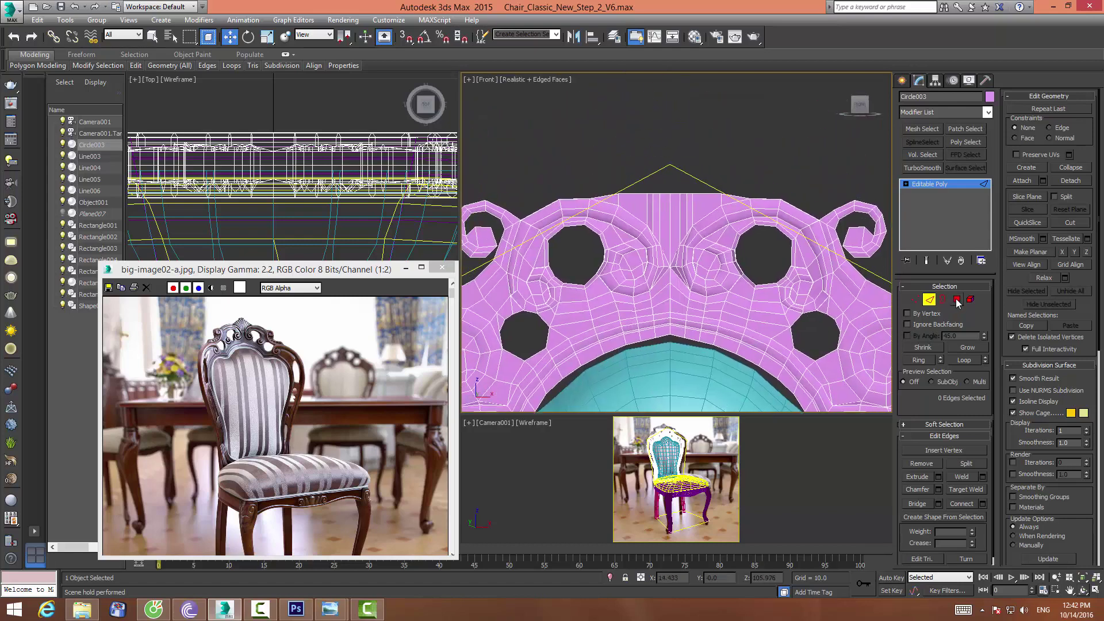
left_click(957, 299)
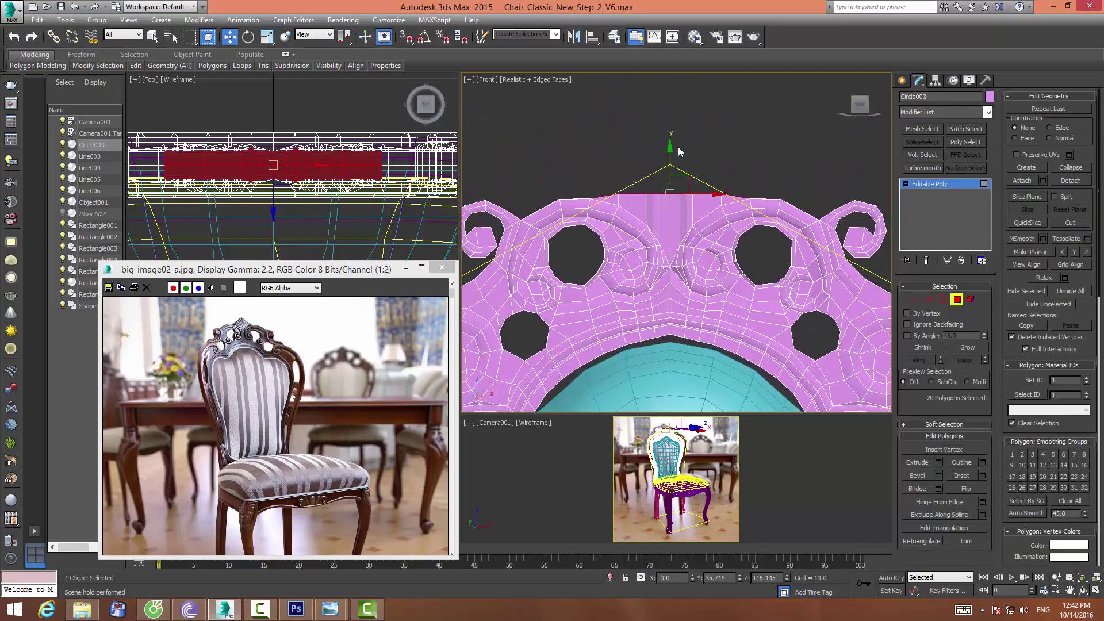
left_click(938, 462)
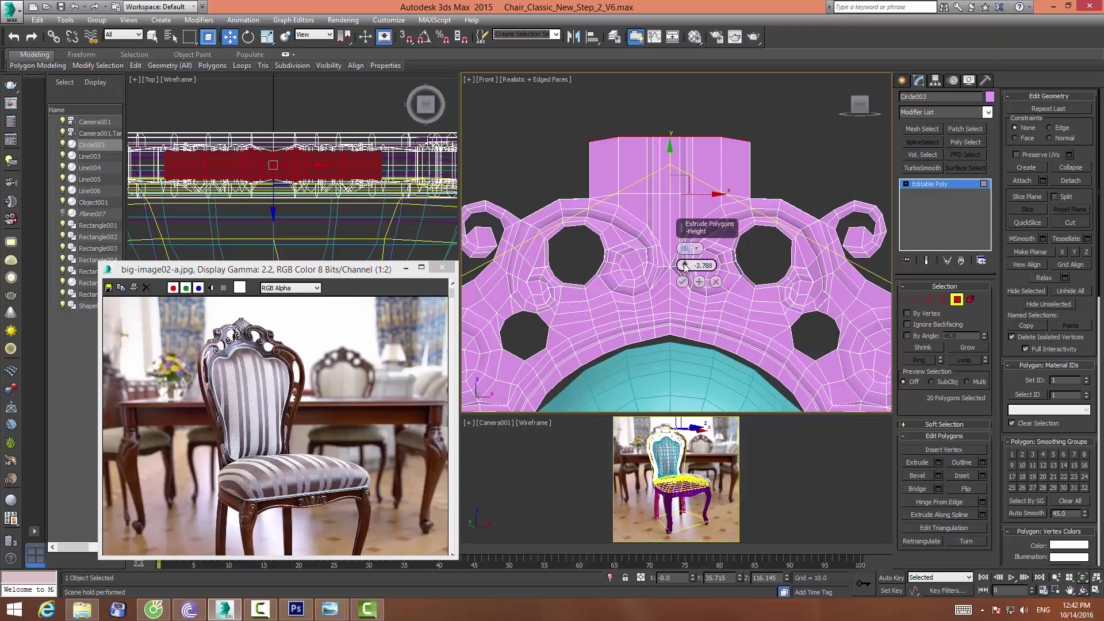
mouse_move(683, 265)
left_mouse_down()
mouse_move(680, 239)
mouse_move(680, 275)
left_mouse_up()
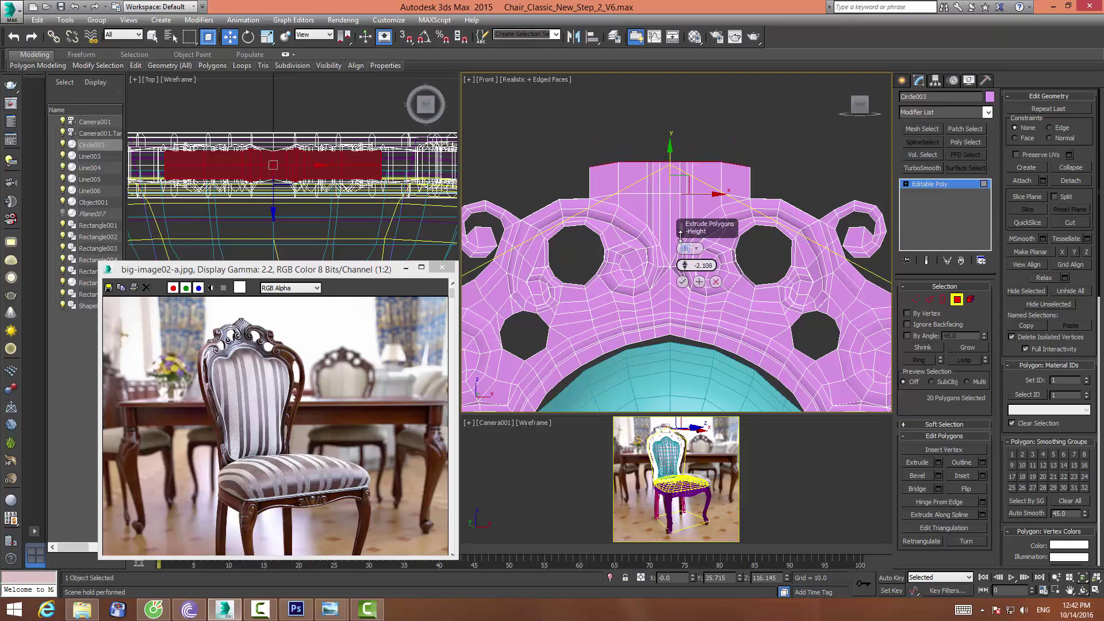
left_click(681, 281)
scroll(661, 184, "up", 4)
middle_click_drag(621, 172, 606, 169)
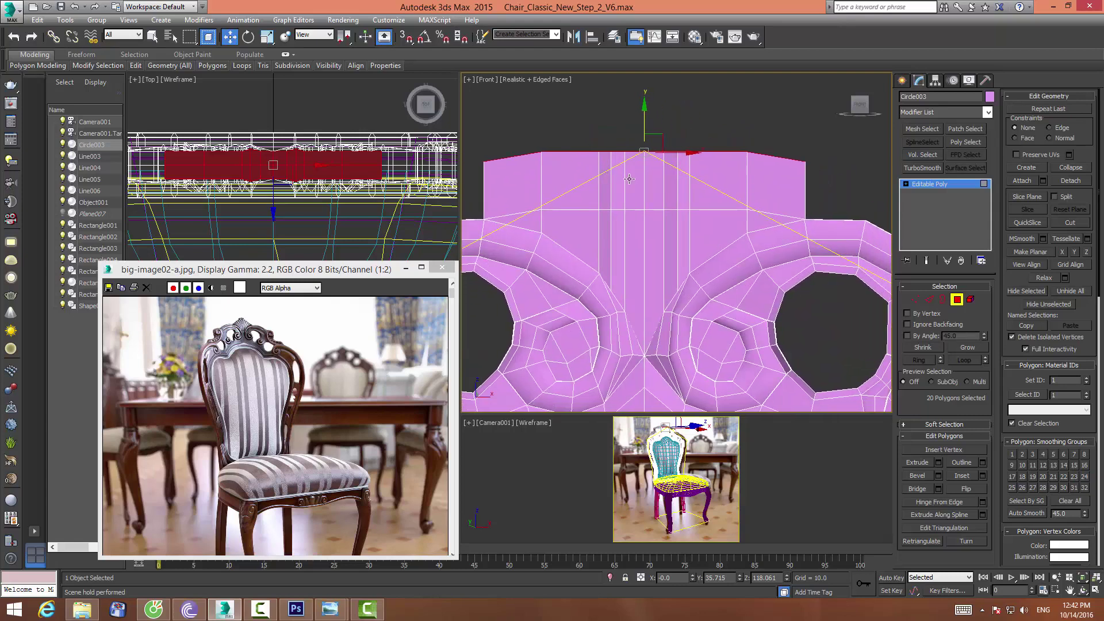
left_click(915, 299)
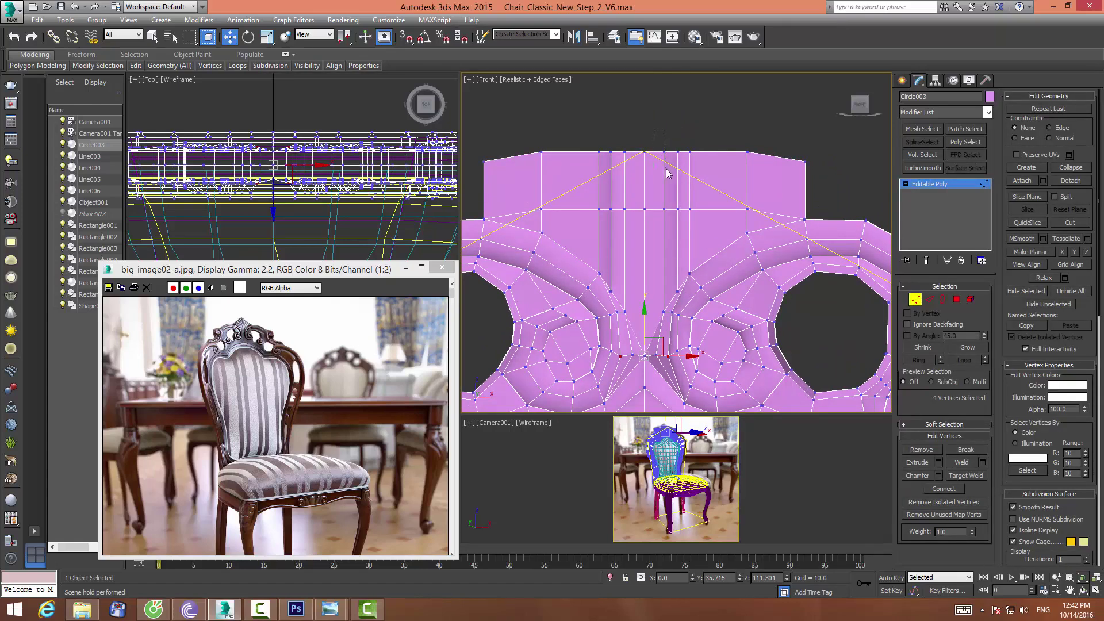
Pull the symmetric top-edge vertices on both sides down into notches
left_click_drag(667, 172, 668, 174)
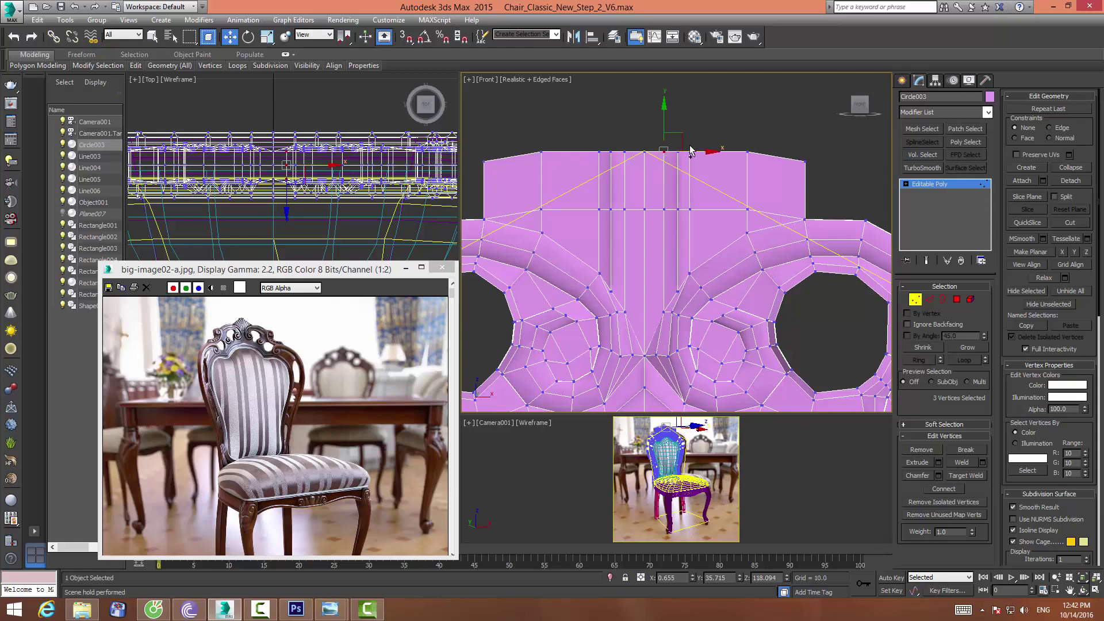
left_click(631, 163, "ctrl")
scroll(632, 164, "up", 5)
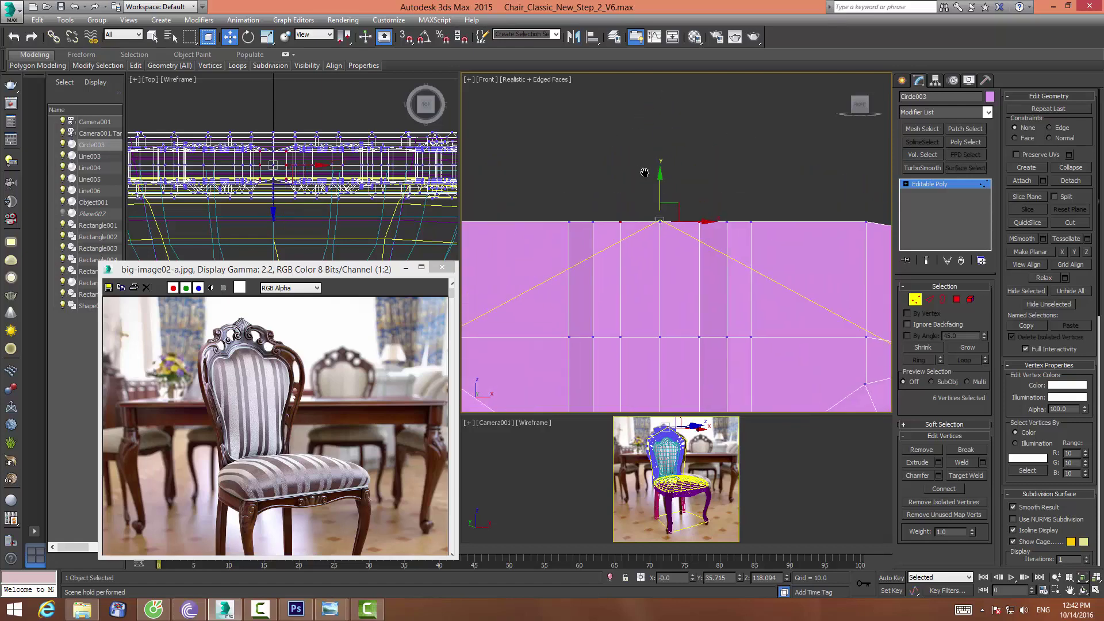
left_click_drag(687, 256, 686, 296)
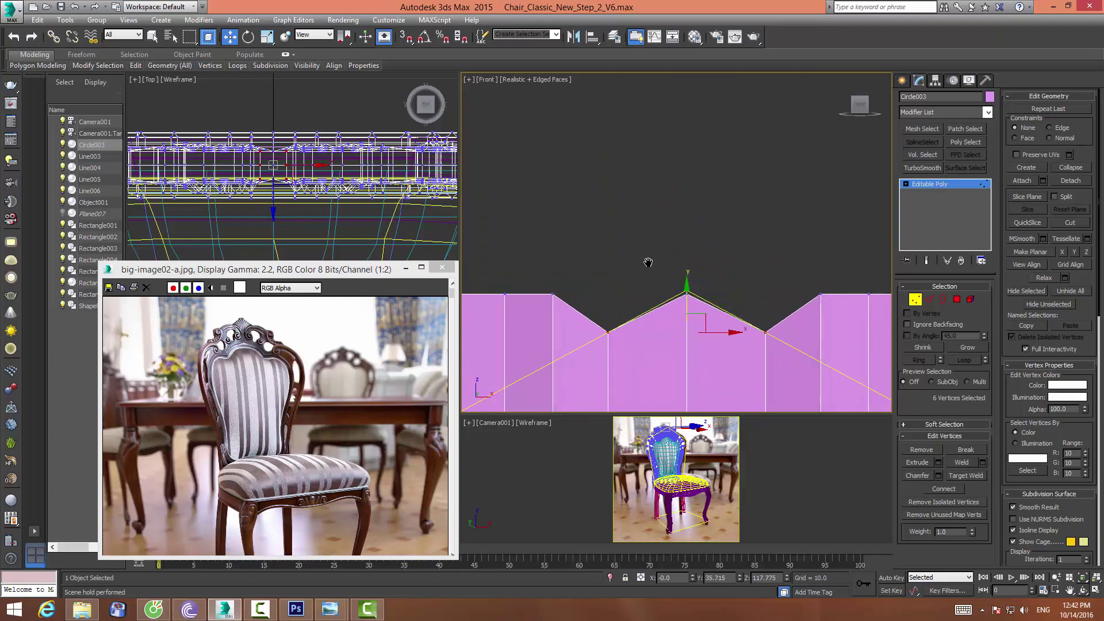
Lower the left and right peak-side vertices to start shaping the peak
middle_click_drag(687, 296, 571, 152)
left_click_drag(598, 184, 601, 185)
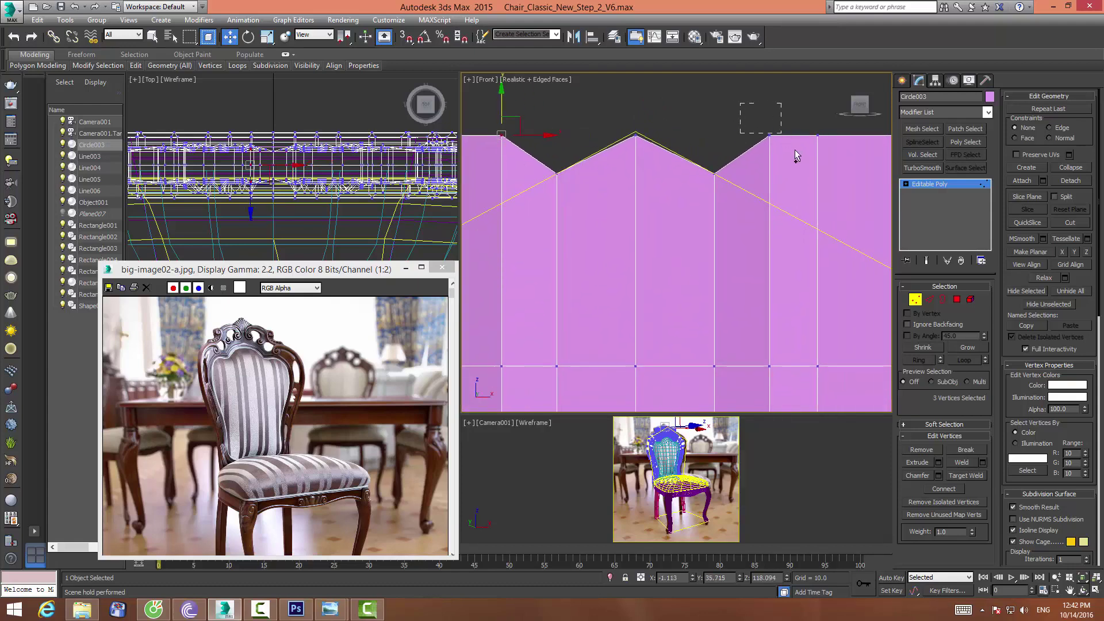
left_click_drag(794, 153, 760, 180, "ctrl")
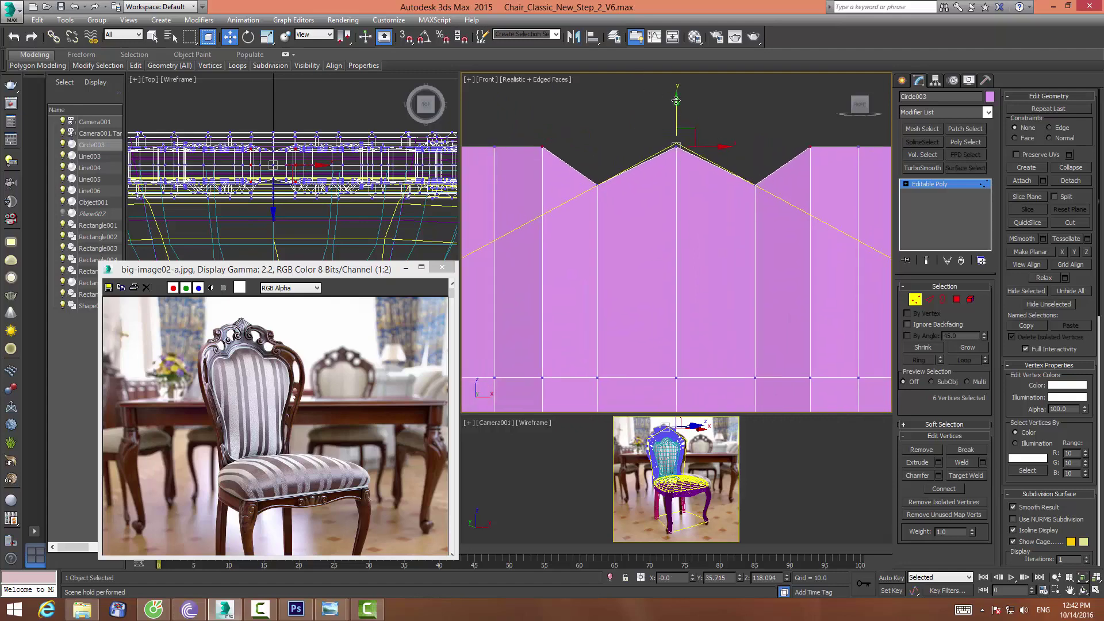
left_click_drag(676, 106, 684, 170)
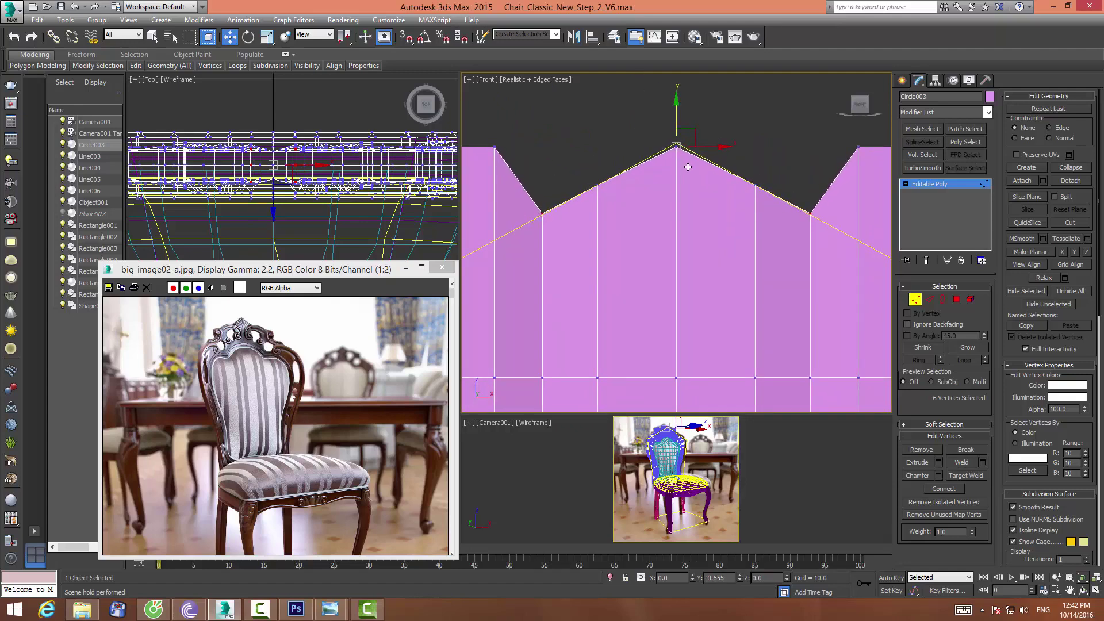
Lower the vertices beside the centre peak to flatten the notches
scroll(670, 154, "down", 5)
left_click_drag(584, 129, 615, 166)
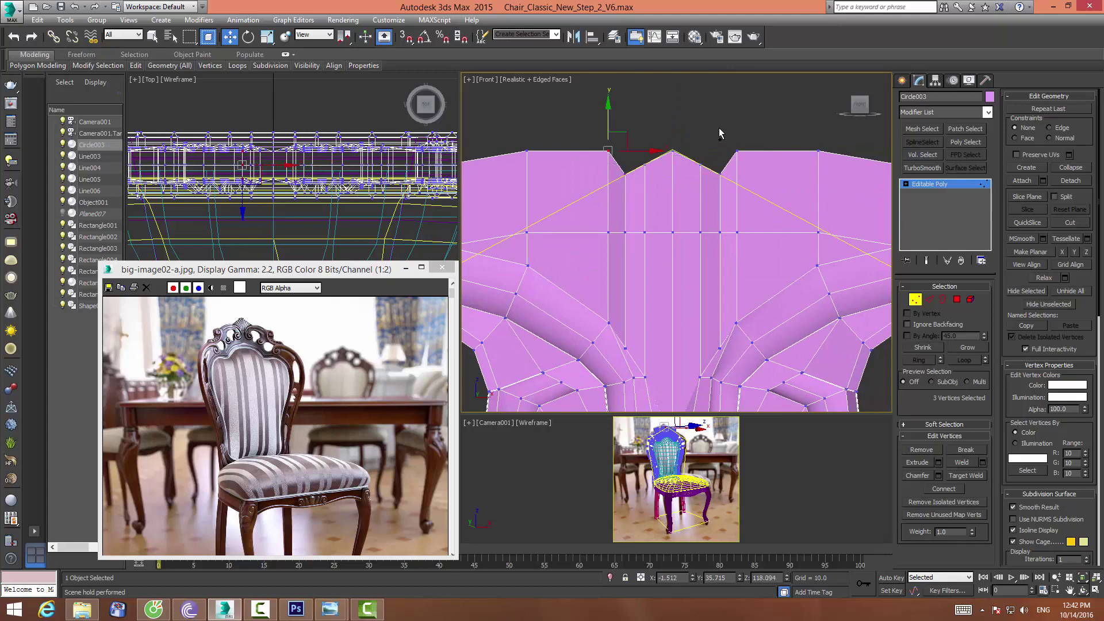
left_click_drag(719, 128, 759, 156, "ctrl")
left_click_drag(672, 108, 671, 141)
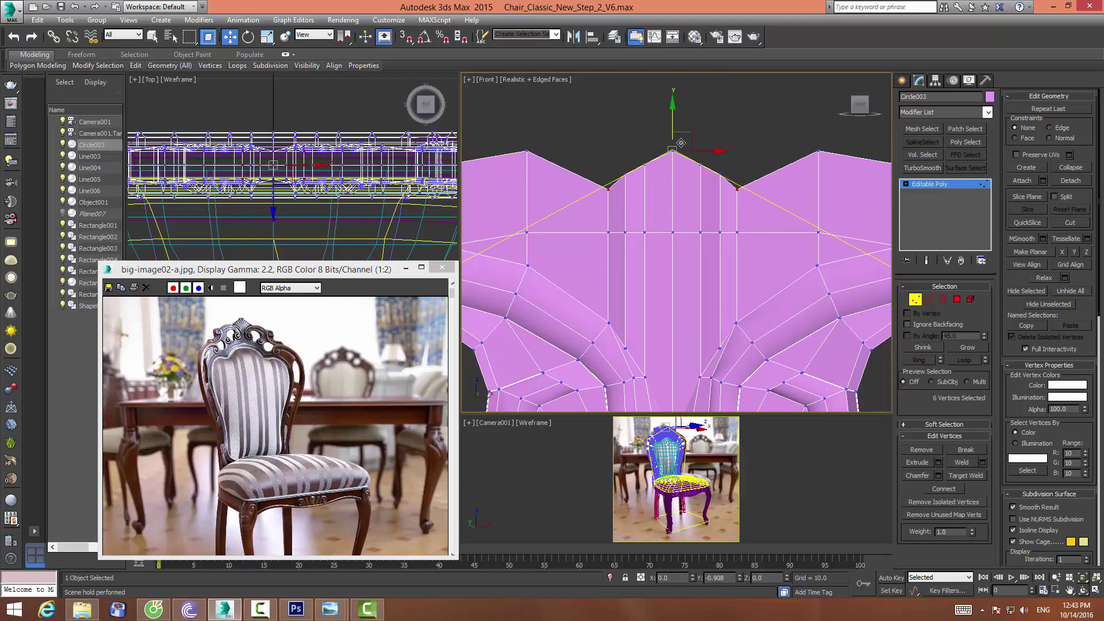
Pull the side spike vertices down onto the diagonal slope
middle_click_drag(643, 145, 652, 142)
scroll(652, 142, "down", 3)
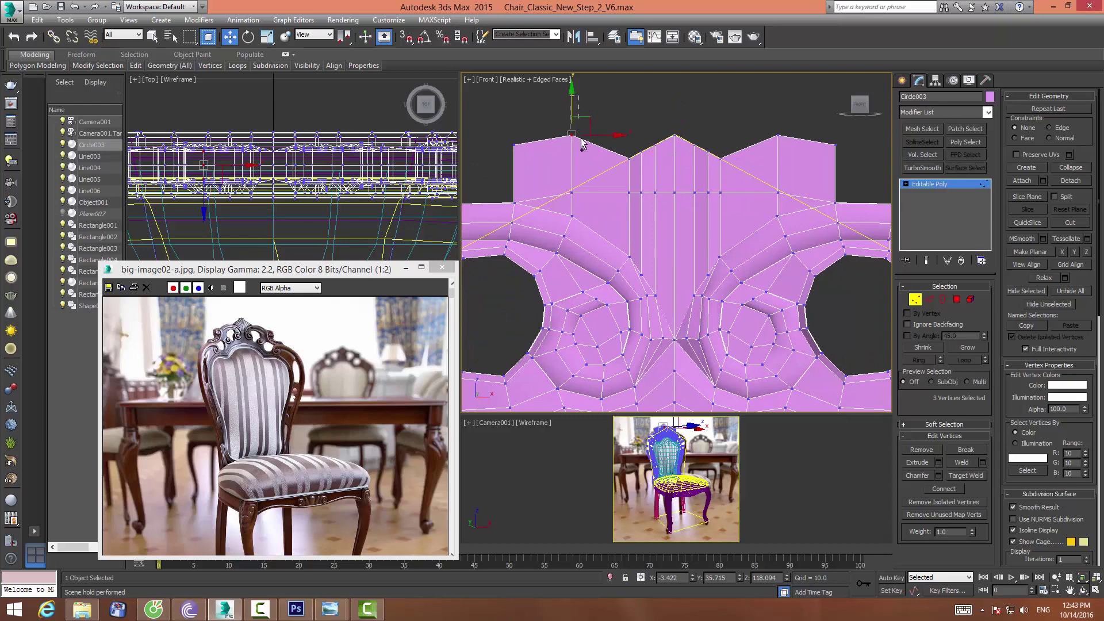
left_click(778, 136, "ctrl")
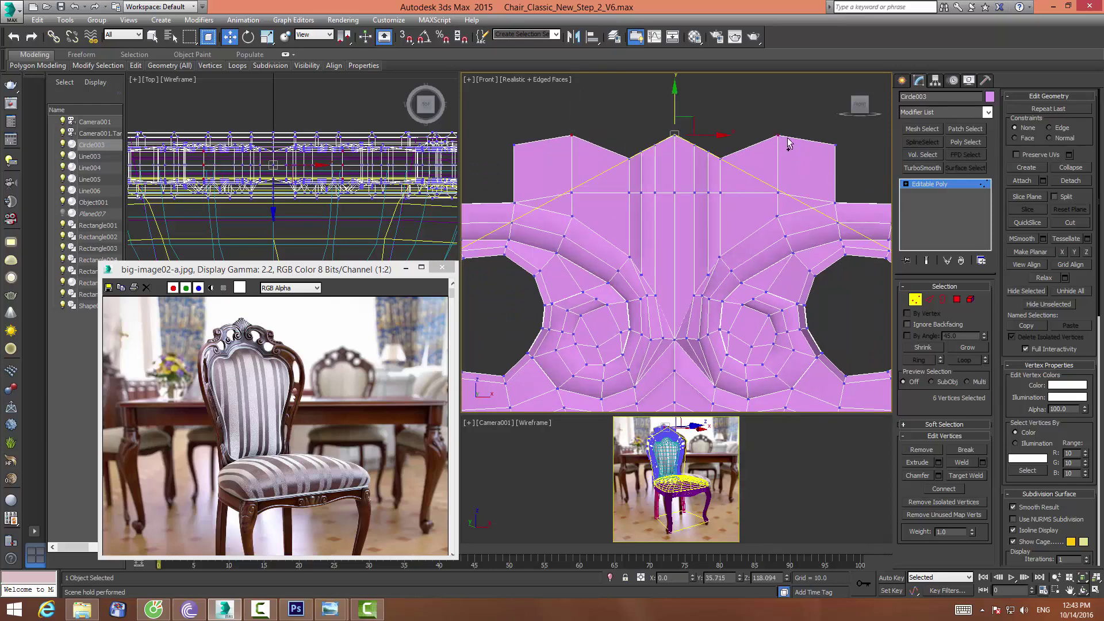
left_click_drag(674, 97, 679, 146)
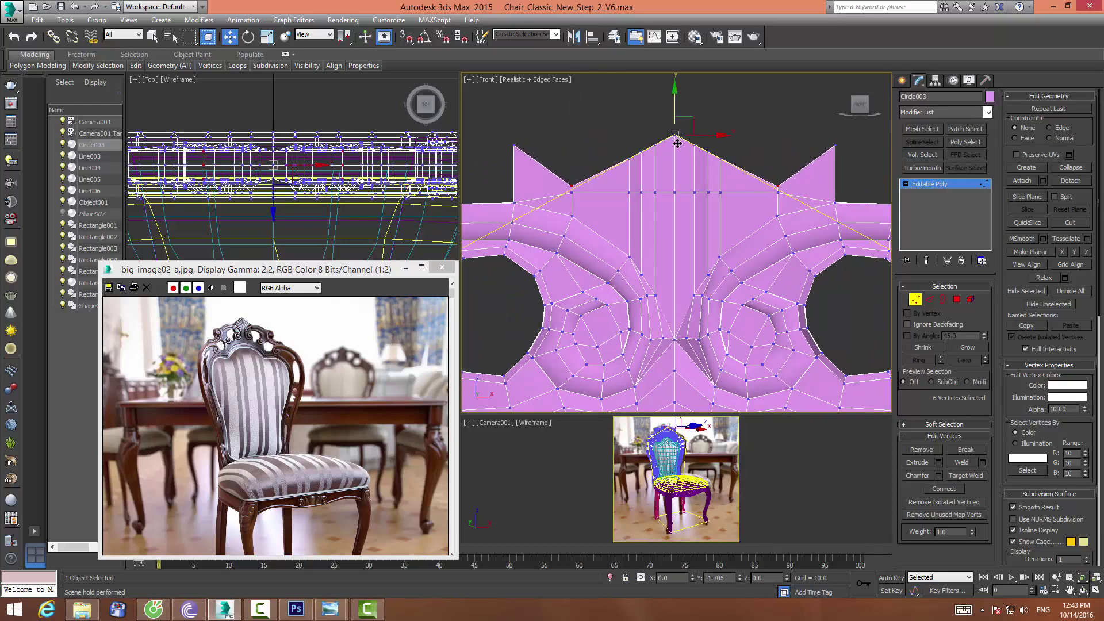
key("ctrl+z")
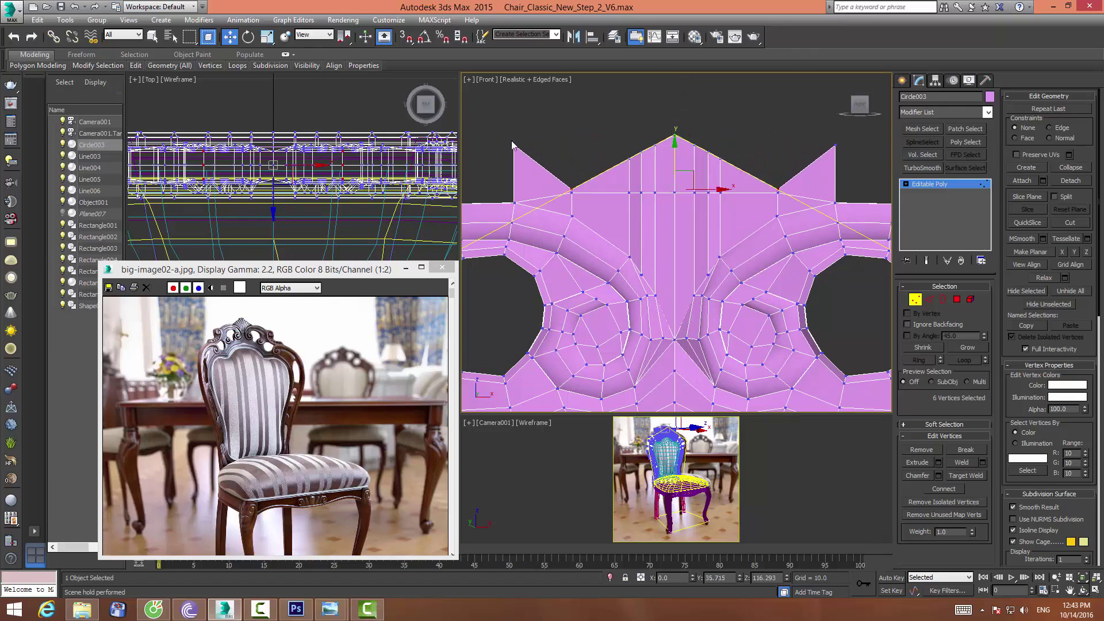
left_click_drag(841, 175, 841, 175, "ctrl")
middle_click_drag(682, 111, 657, 114)
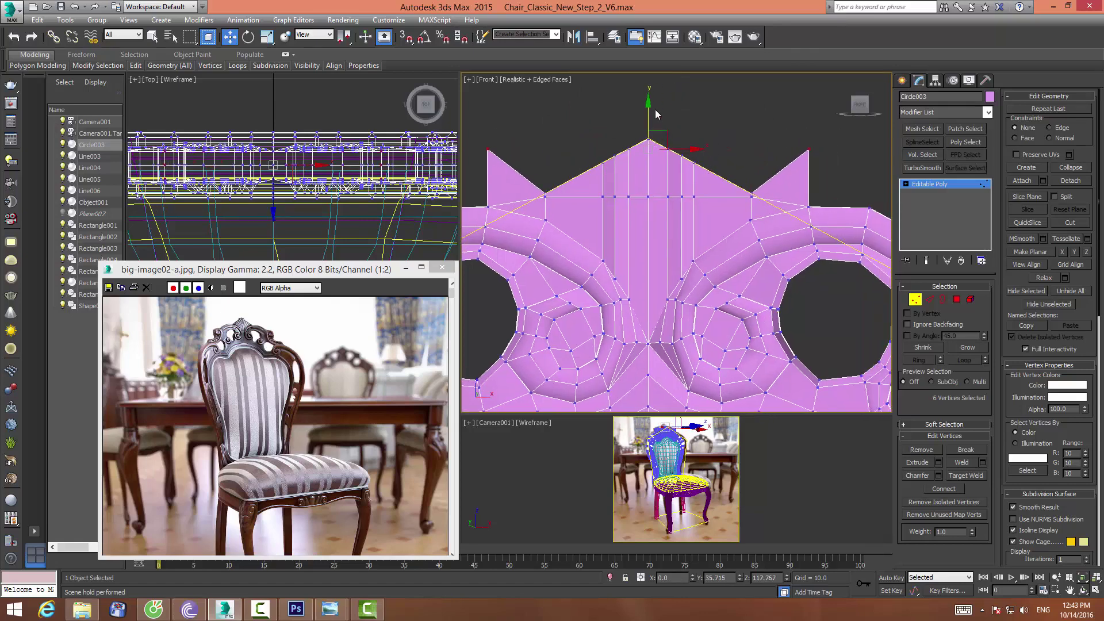
left_click_drag(652, 110, 654, 161)
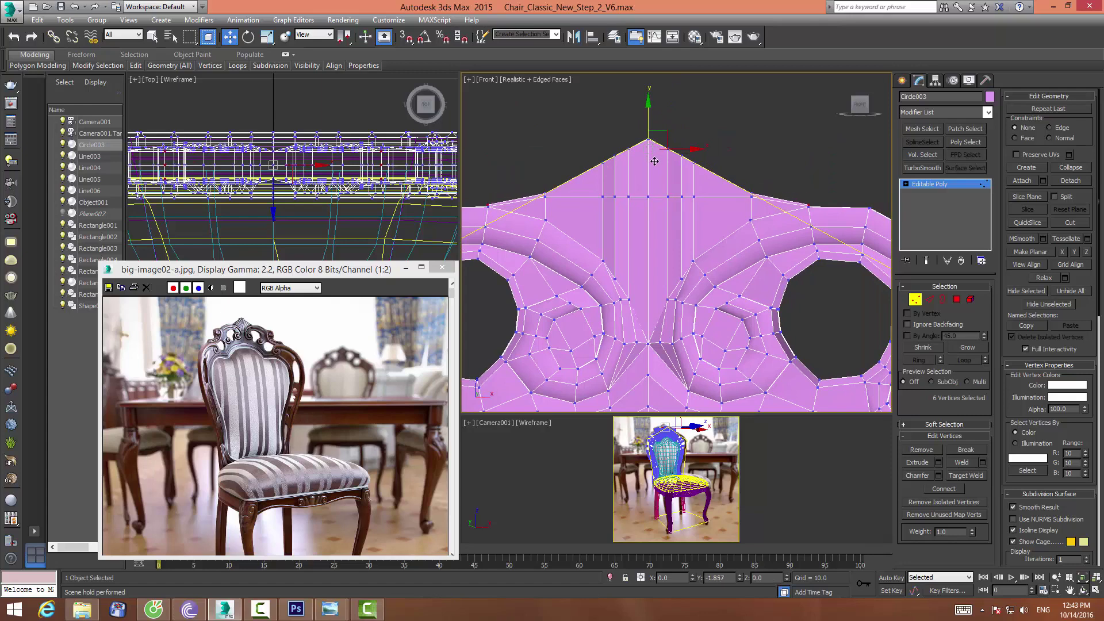
Select the matching shoulder vertices on both slopes of the backrest top
scroll(620, 163, "up", 1)
scroll(587, 164, "up", 2)
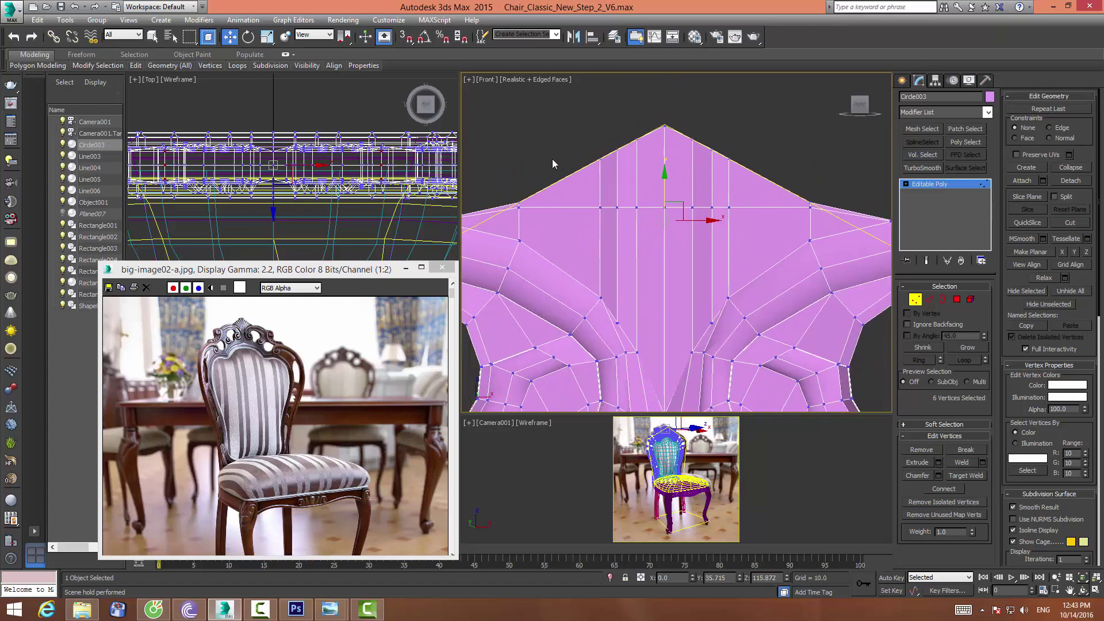
left_click(536, 205)
mouse_move(632, 207)
middle_mouse_down()
mouse_move(812, 220)
mouse_move(863, 236)
middle_mouse_up()
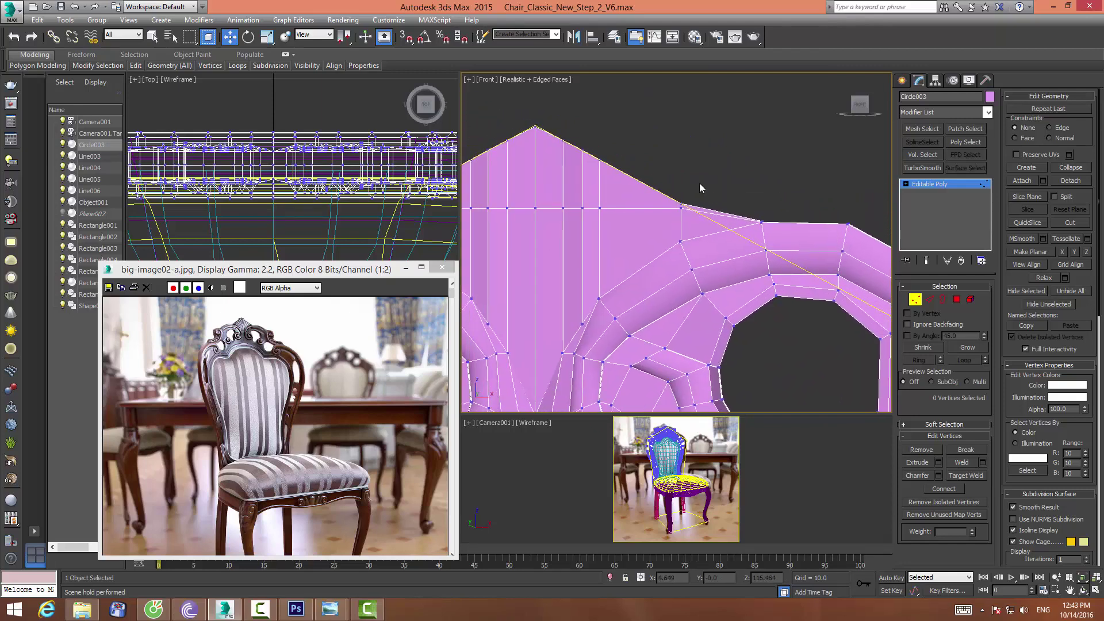
left_click_drag(674, 211, 675, 211)
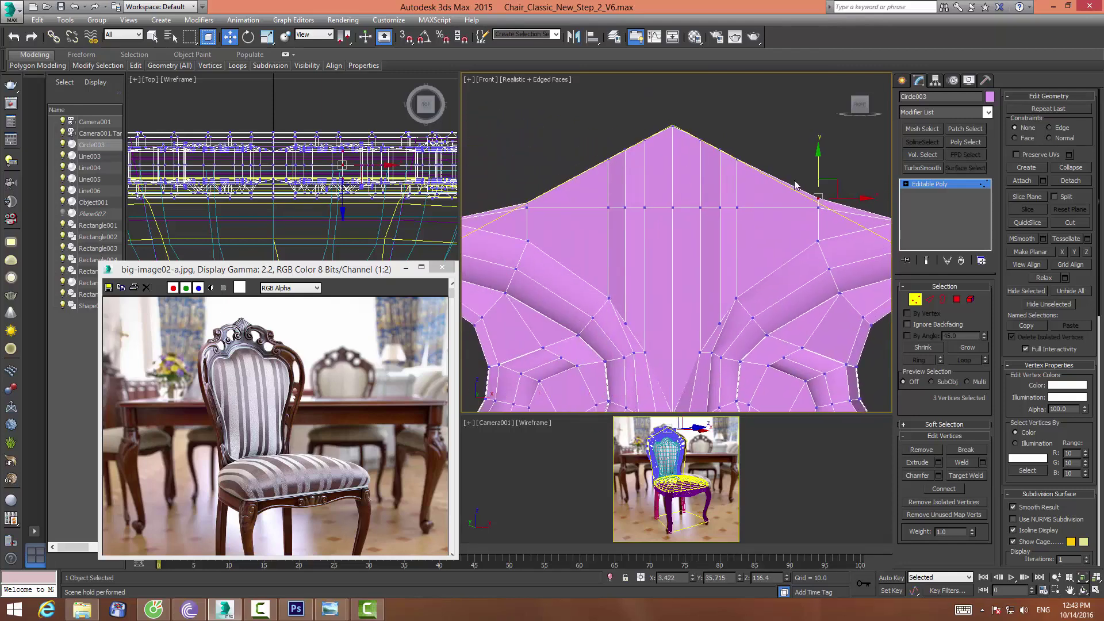
middle_click_drag(682, 173, 930, 174)
left_click_drag(610, 194, 642, 203)
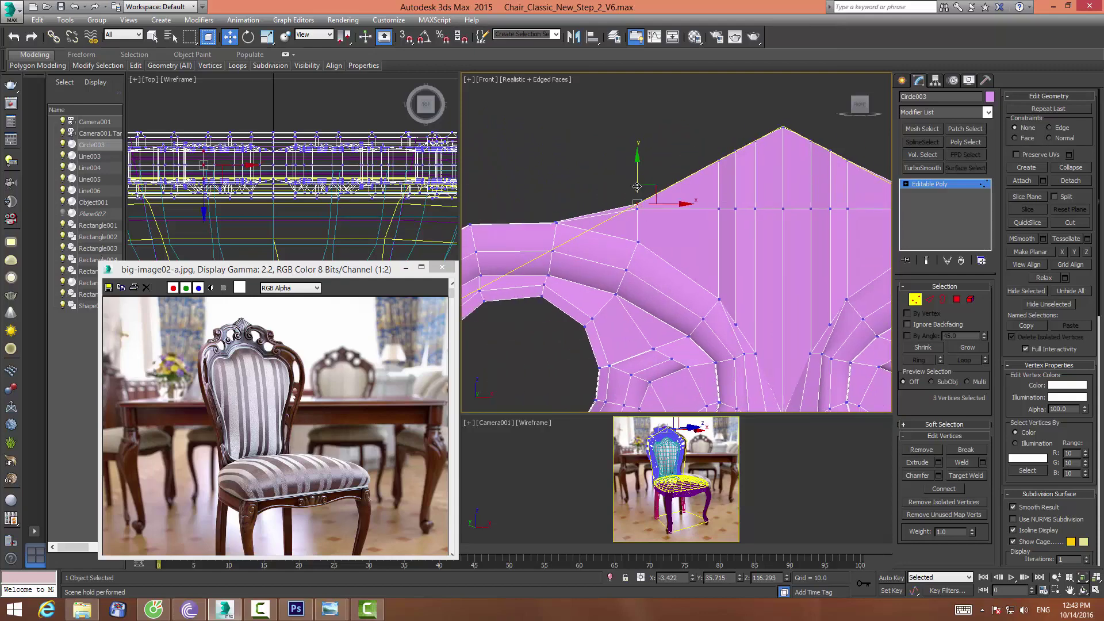
middle_click_drag(686, 144, 551, 142)
Select the matching vertices just left and right of the apex
scroll(551, 143, "down", 2)
scroll(550, 143, "down", 3)
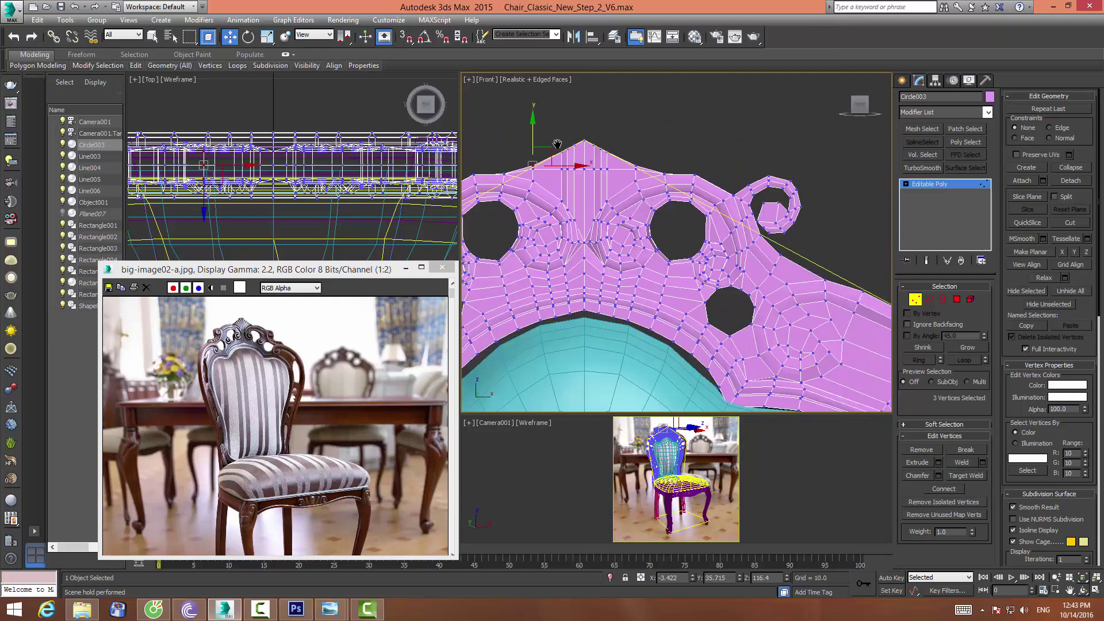
scroll(575, 146, "up", 2)
scroll(609, 153, "up", 2)
scroll(640, 160, "up", 1)
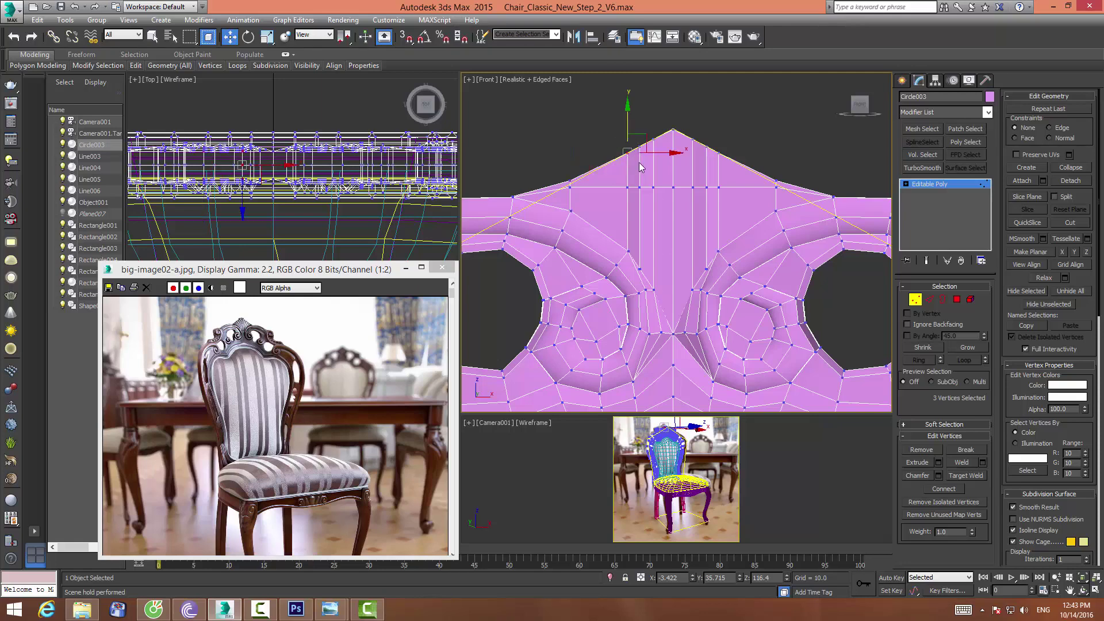
left_click_drag(629, 133, 666, 153)
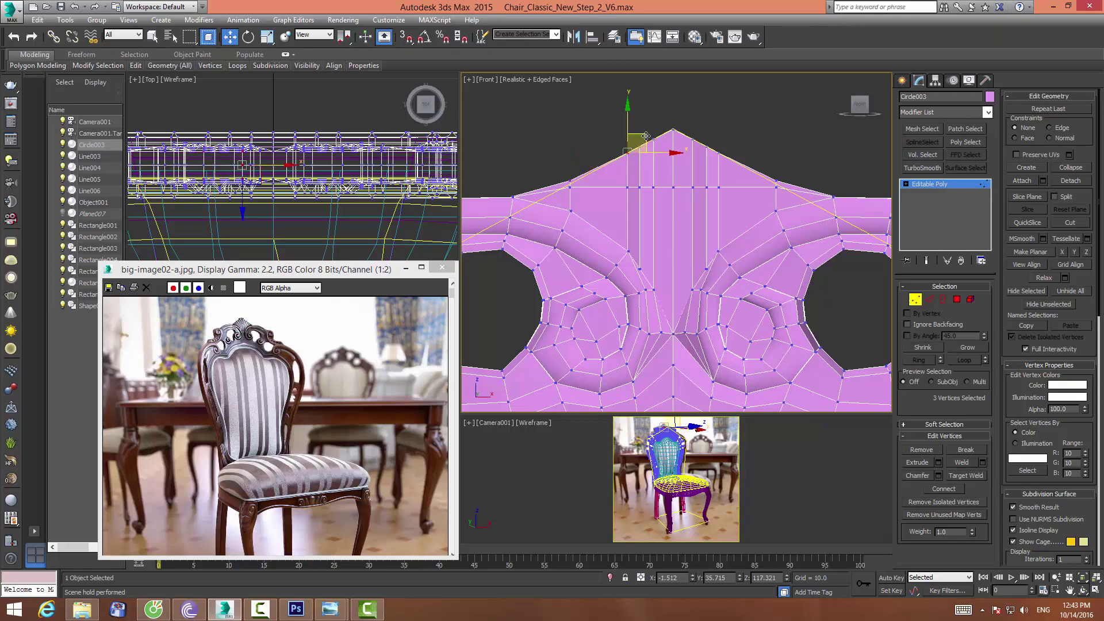
left_click(719, 164, "ctrl")
Widen the apex vertices horizontally with Scale, then pick the upper vertices beside it
key("r")
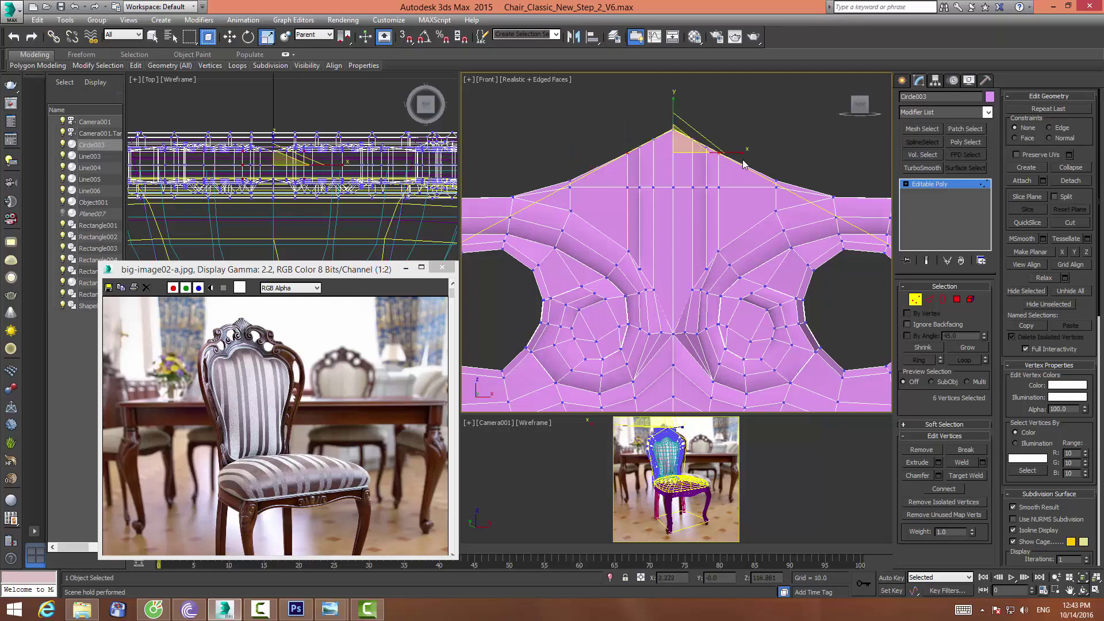
left_click_drag(742, 164, 770, 157)
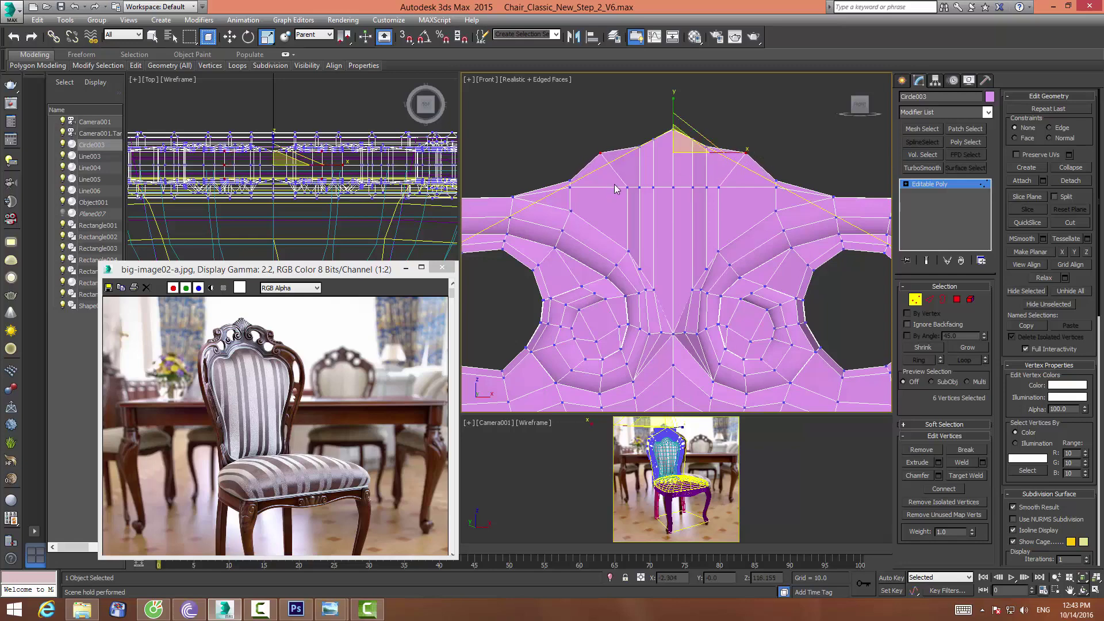
mouse_move(614, 183)
left_mouse_down()
mouse_move(742, 198)
mouse_move(755, 188)
left_mouse_up()
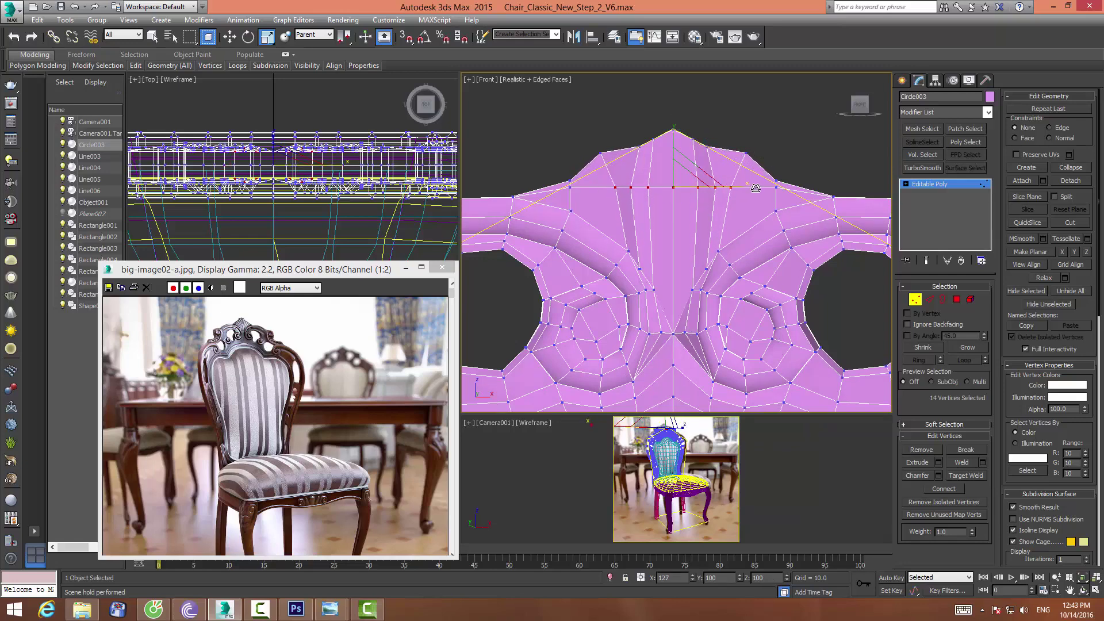
left_click_drag(644, 130, 771, 149)
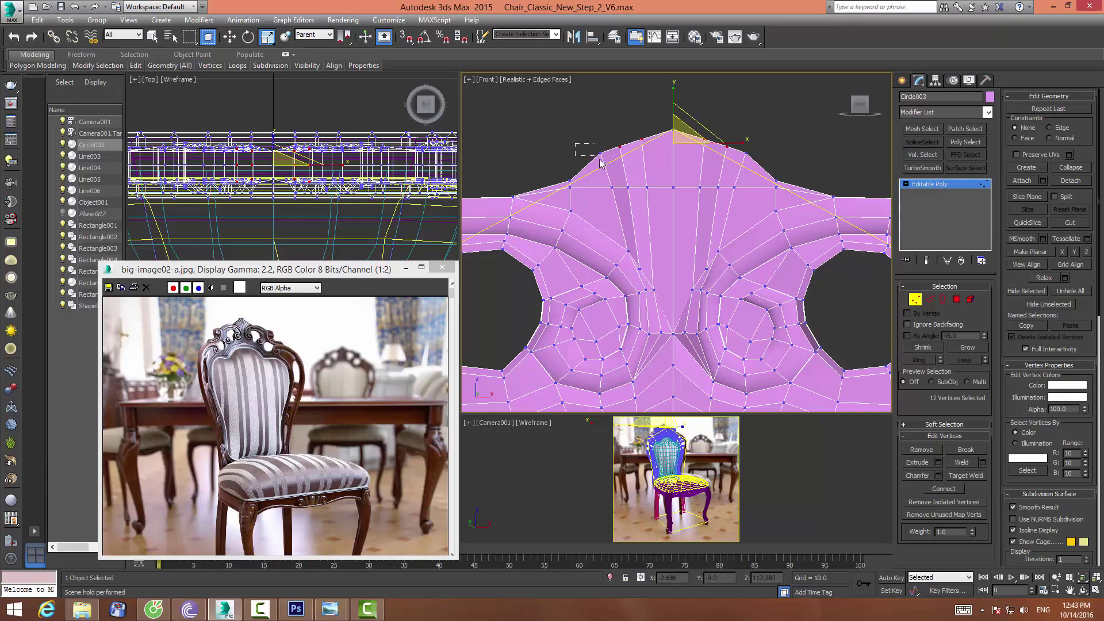
left_click_drag(577, 146, 605, 167)
left_click_drag(738, 167, 764, 146, "ctrl")
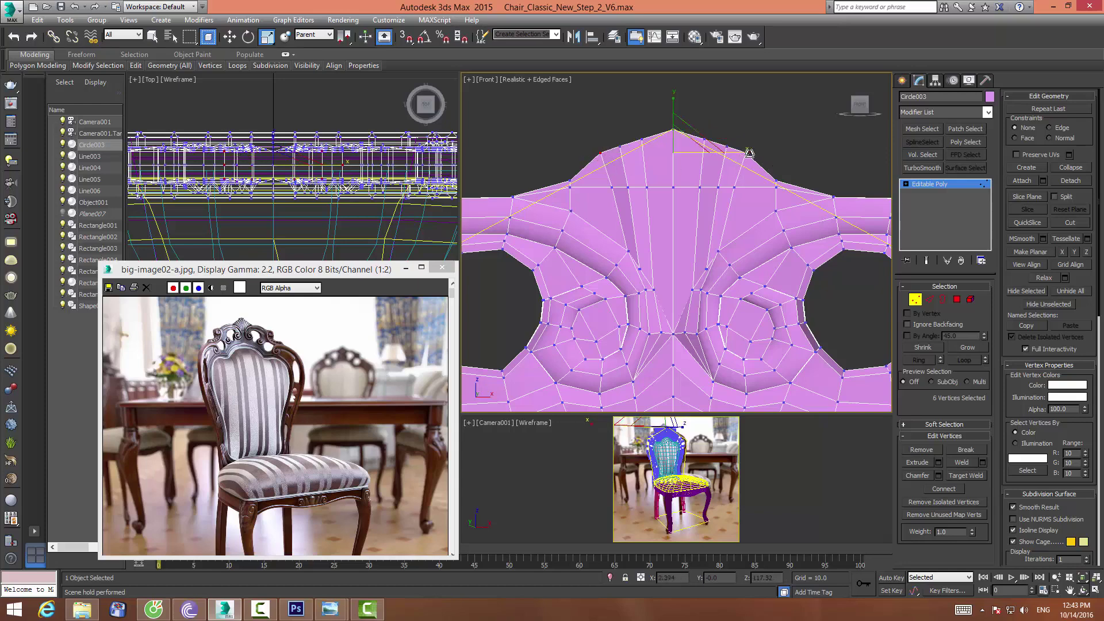
Move the upper crest side vertices down slightly to round the crest
left_click(229, 36)
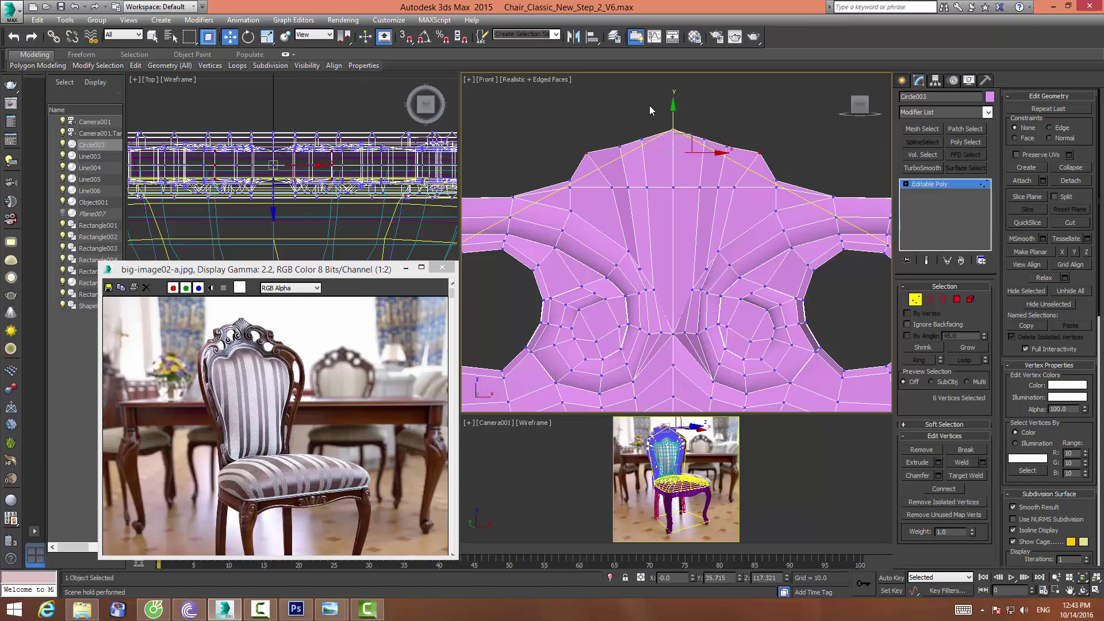
left_click_drag(673, 119, 673, 122)
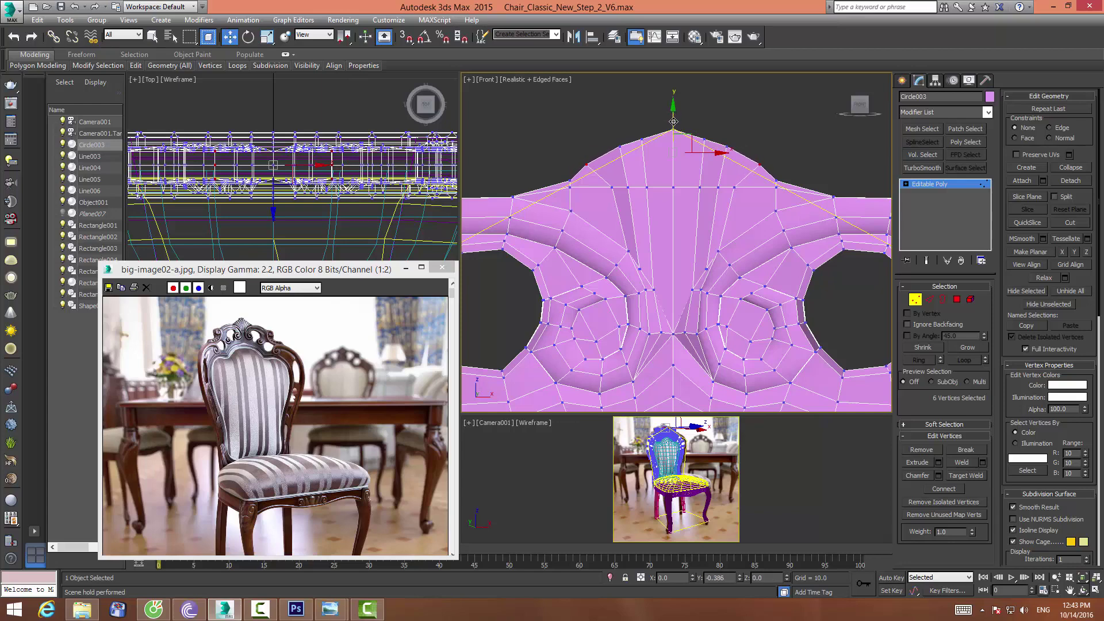
left_click_drag(585, 184, 585, 185)
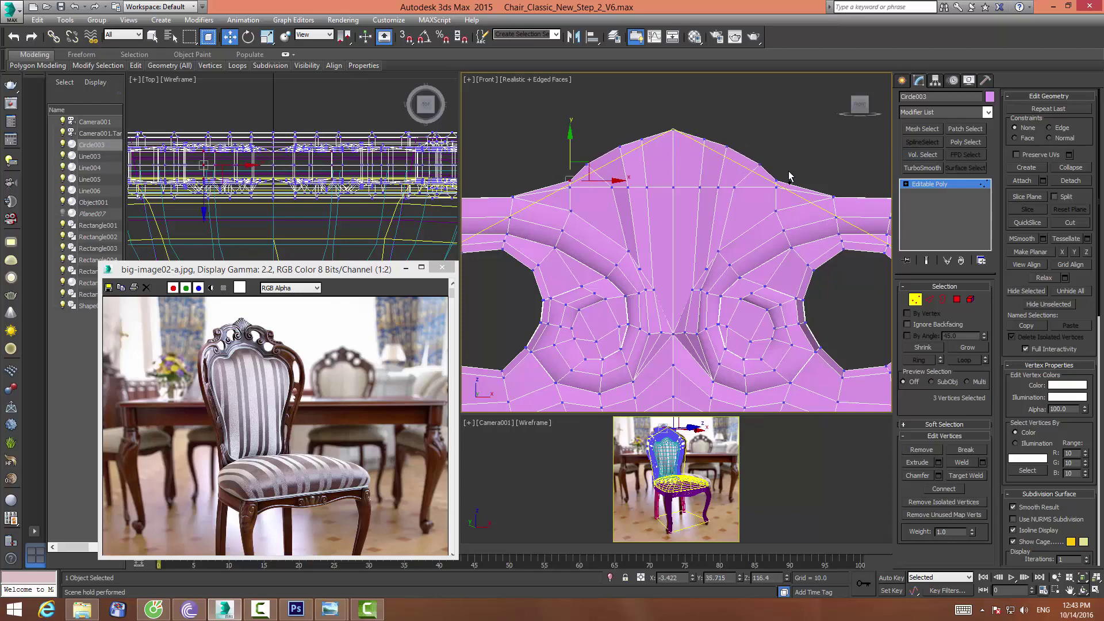
left_click_drag(772, 190, 773, 190, "ctrl")
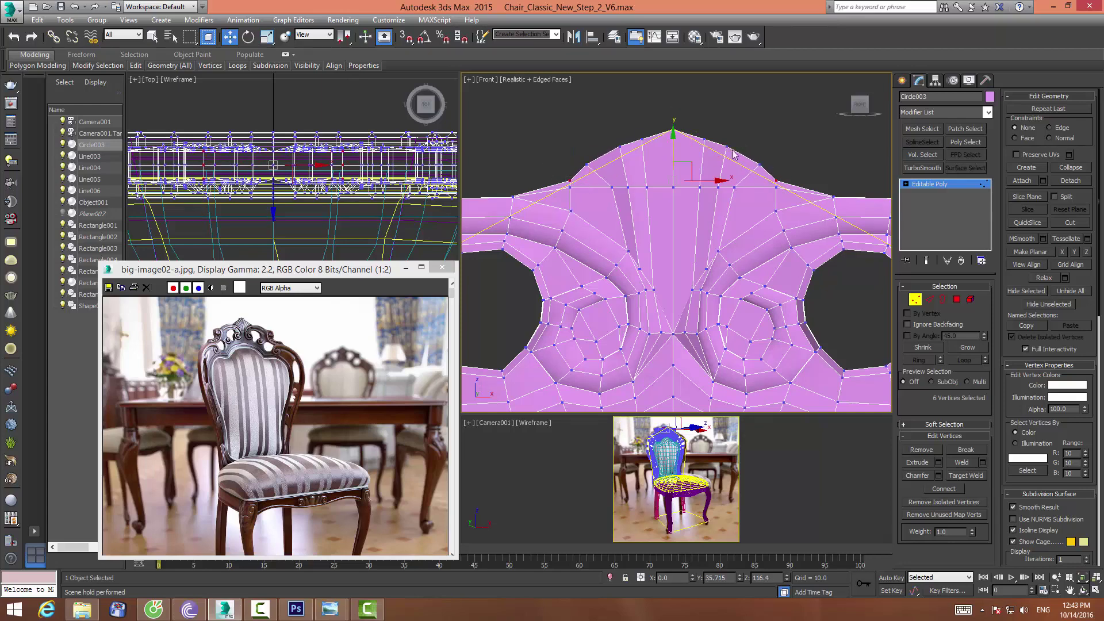
left_click(670, 122)
Scale four upper-edge vertices, two per side, wider horizontally
left_click(632, 140)
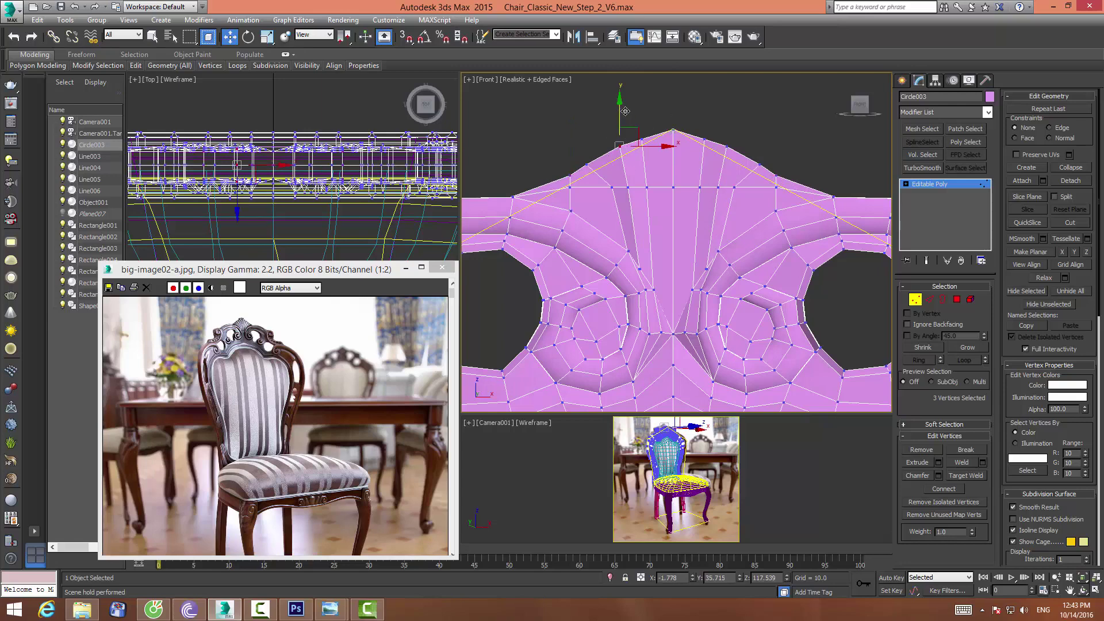
left_click_drag(712, 163, 713, 164, "ctrl")
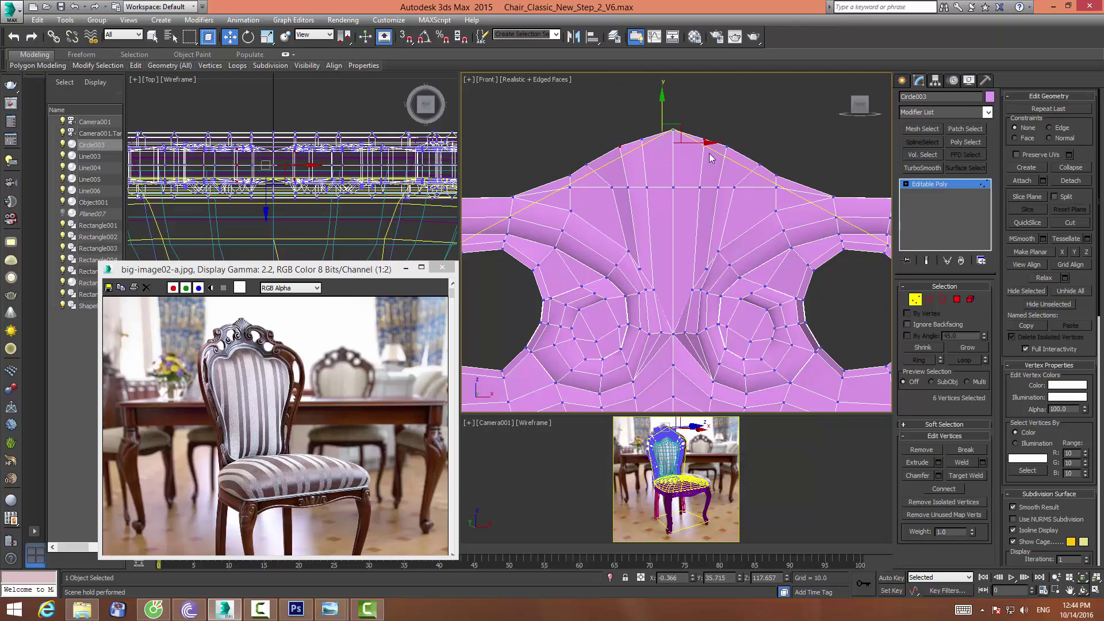
left_click(726, 146)
left_click_drag(629, 148, 693, 134, "ctrl")
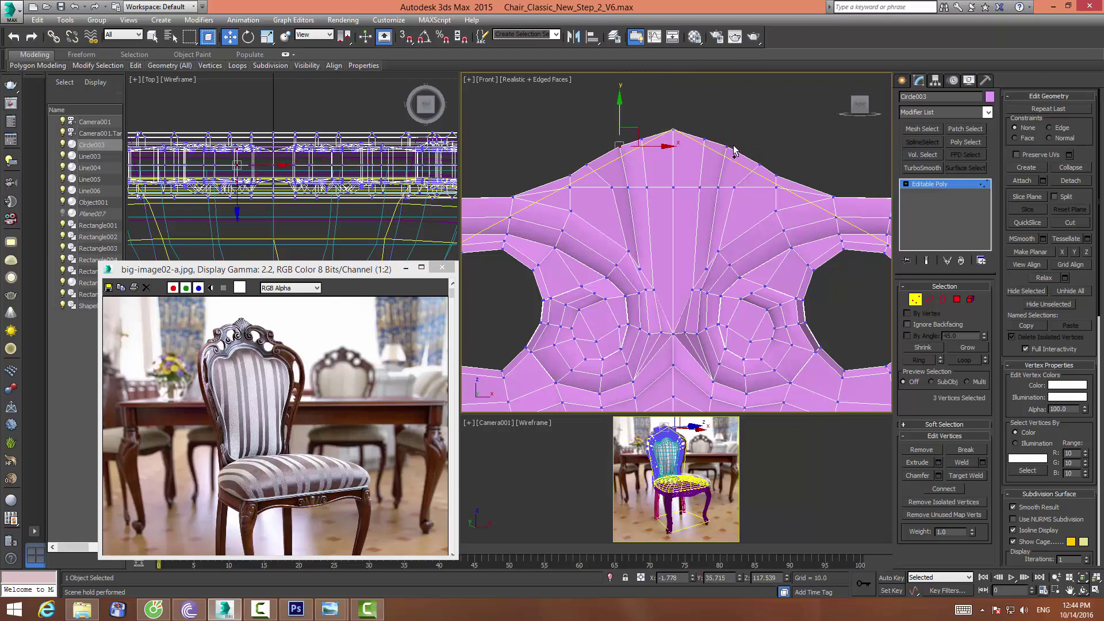
left_click_drag(722, 163, 672, 124, "alt")
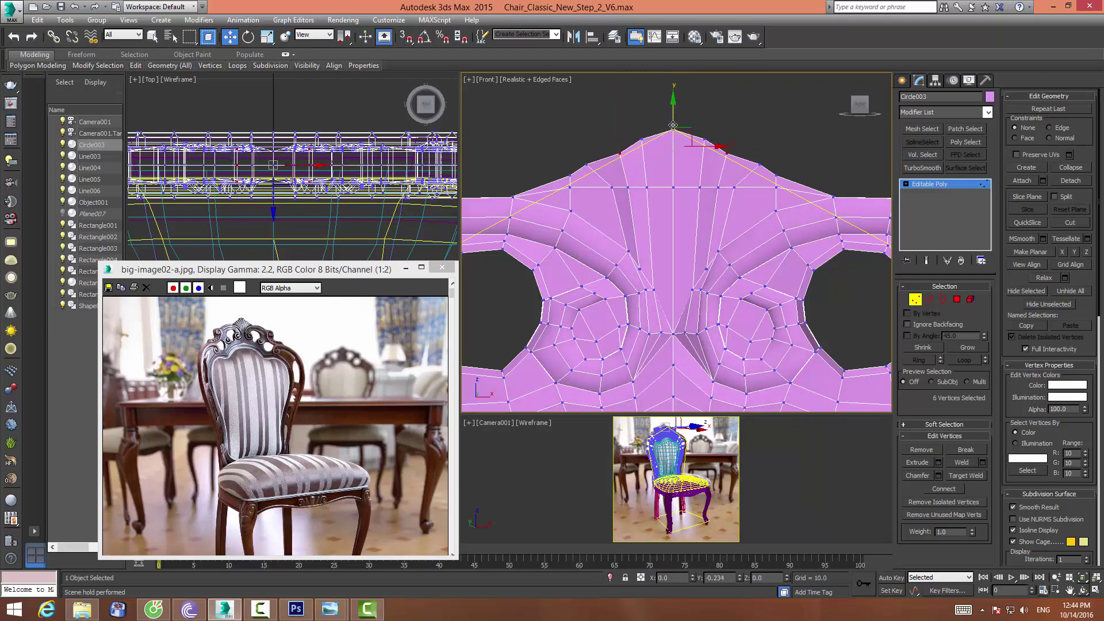
left_click(729, 184)
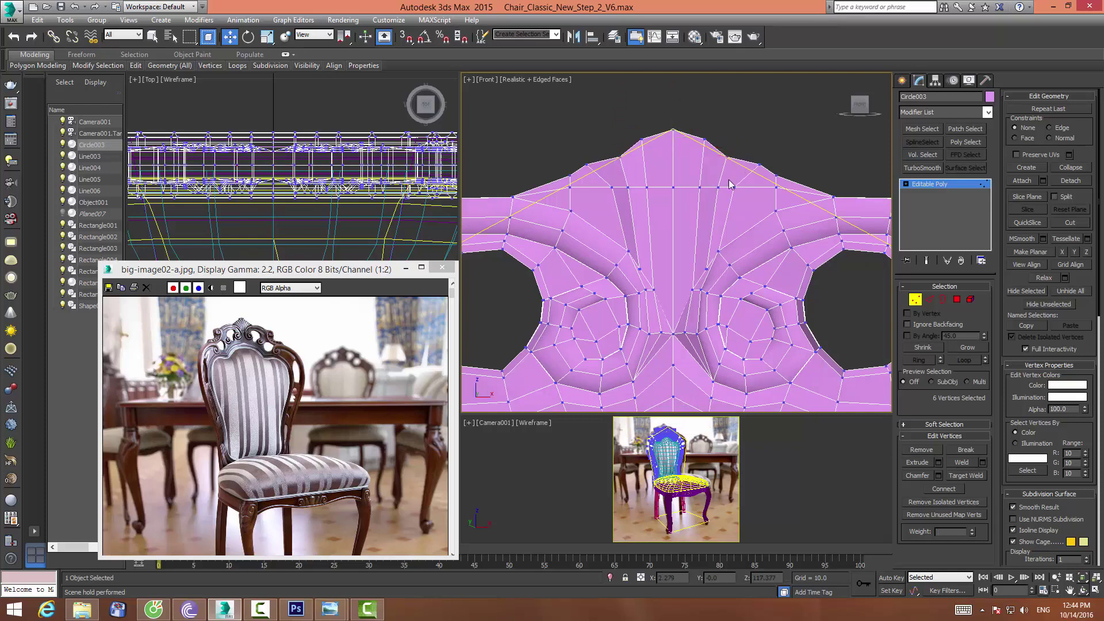
left_click_drag(742, 192, 724, 178)
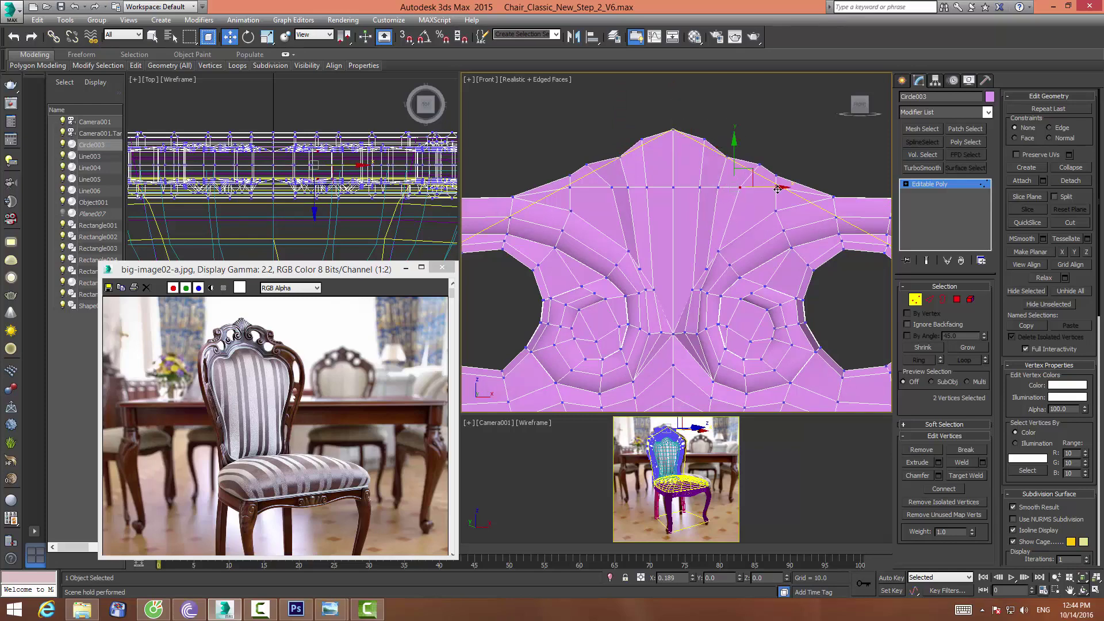
left_click_drag(605, 180, 618, 194, "ctrl")
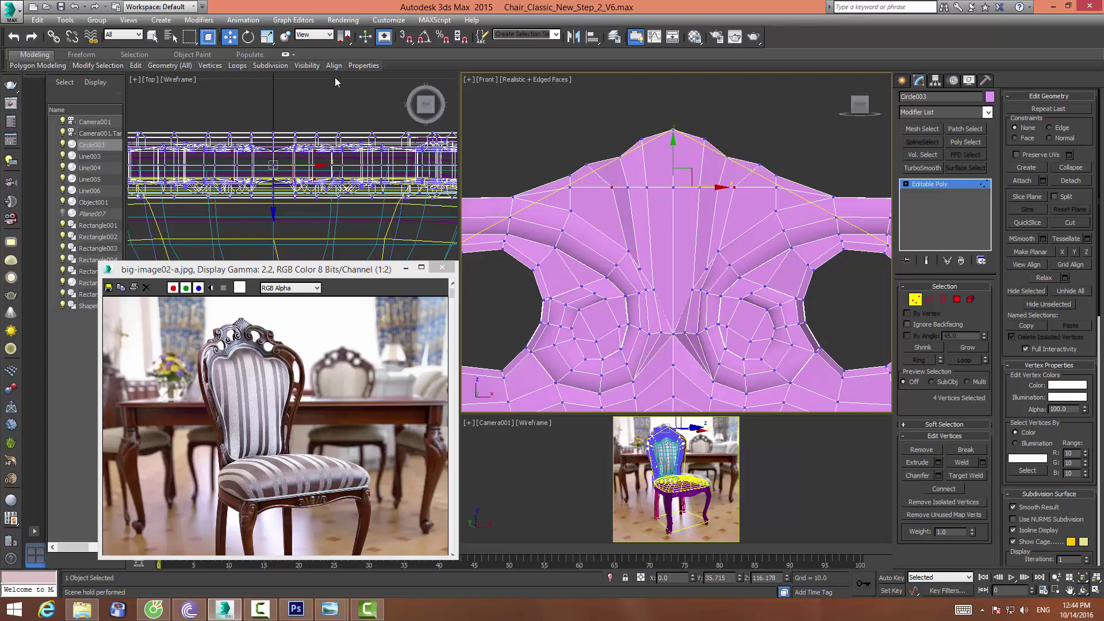
left_click(267, 36)
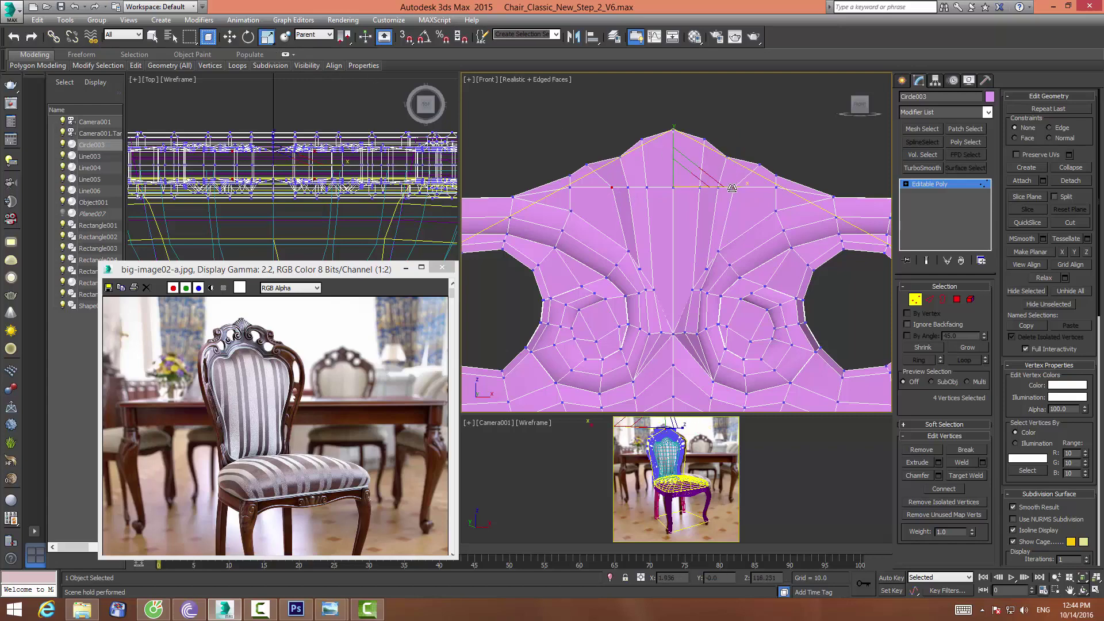
left_click_drag(730, 188, 743, 192)
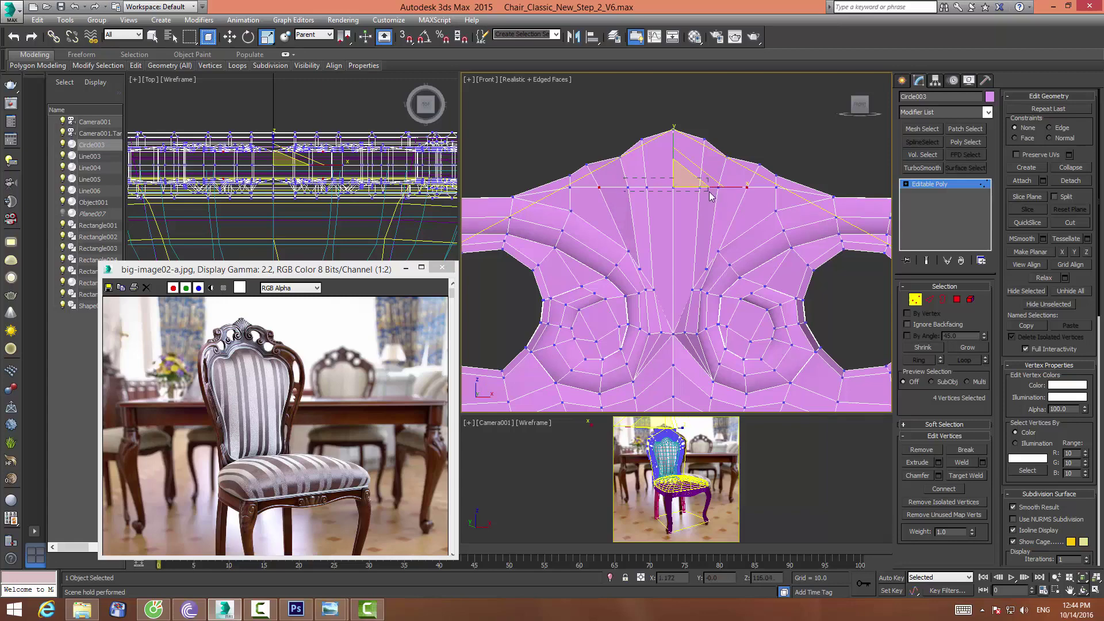
Lower the six middle-row vertices slightly
left_click_drag(732, 203, 728, 197)
left_click(229, 37)
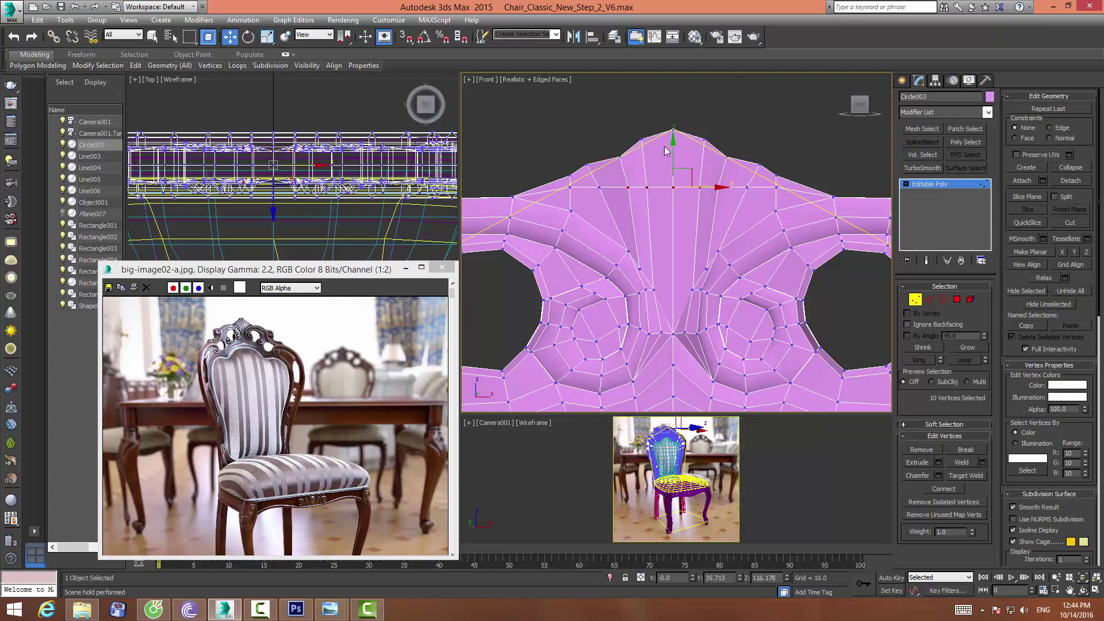
mouse_move(638, 170)
left_mouse_down()
mouse_move(712, 195)
mouse_move(654, 203)
left_mouse_up()
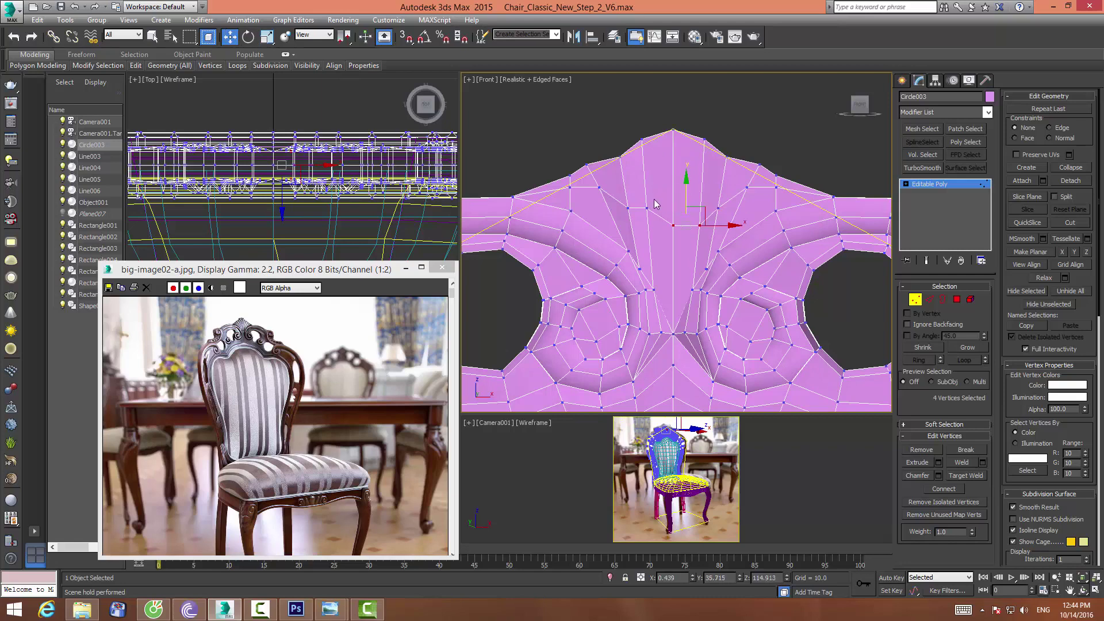
key("ctrl+z")
key("ctrl+z")
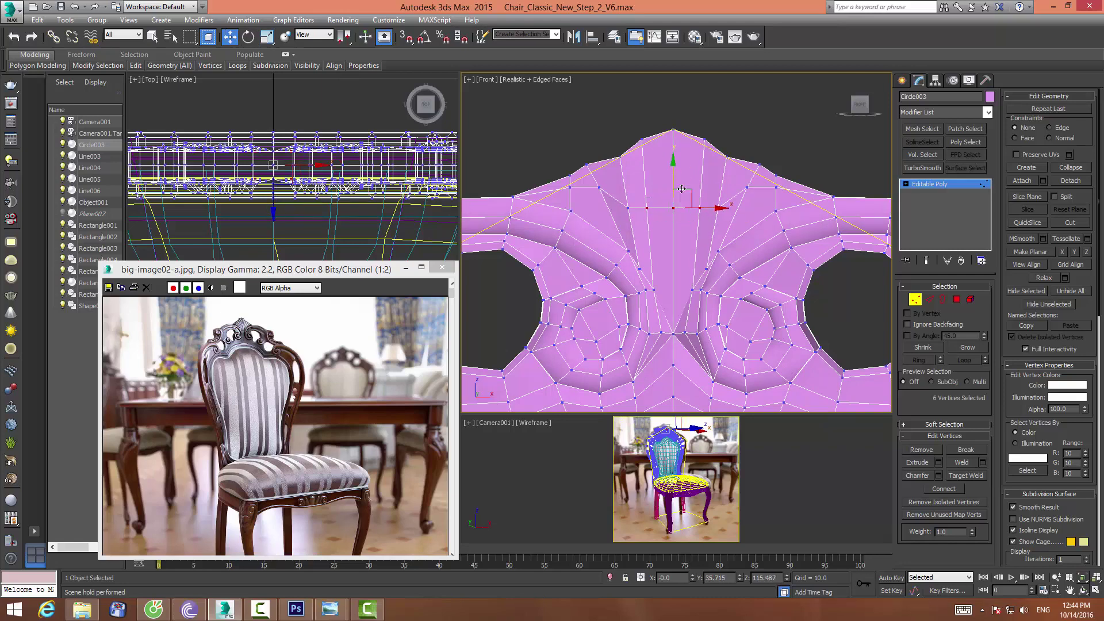
left_click_drag(688, 188, 690, 206)
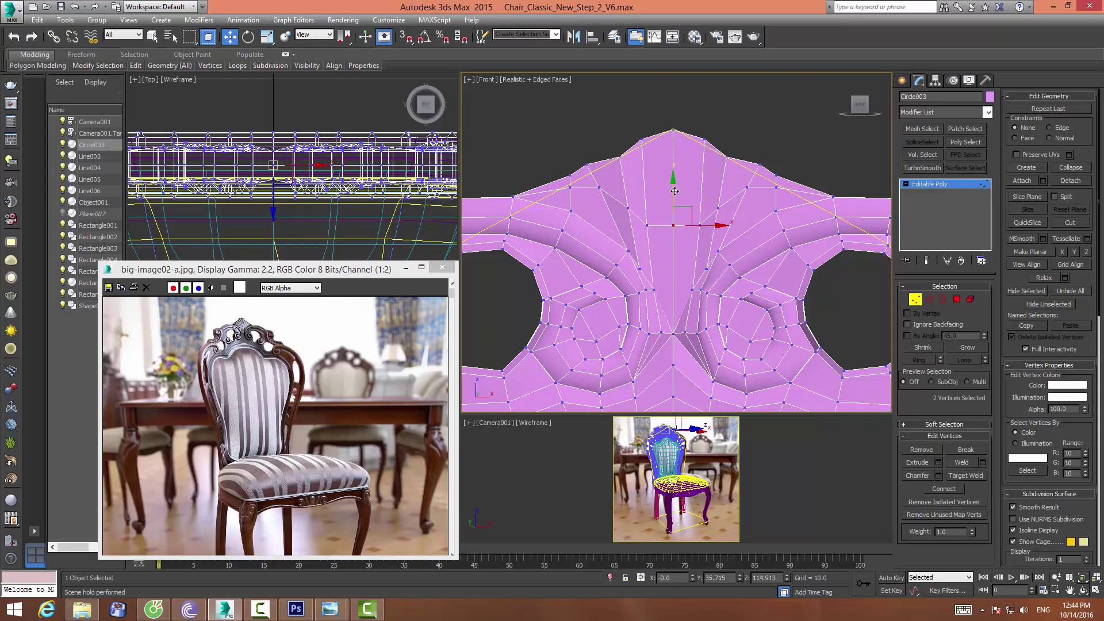
left_click(612, 194)
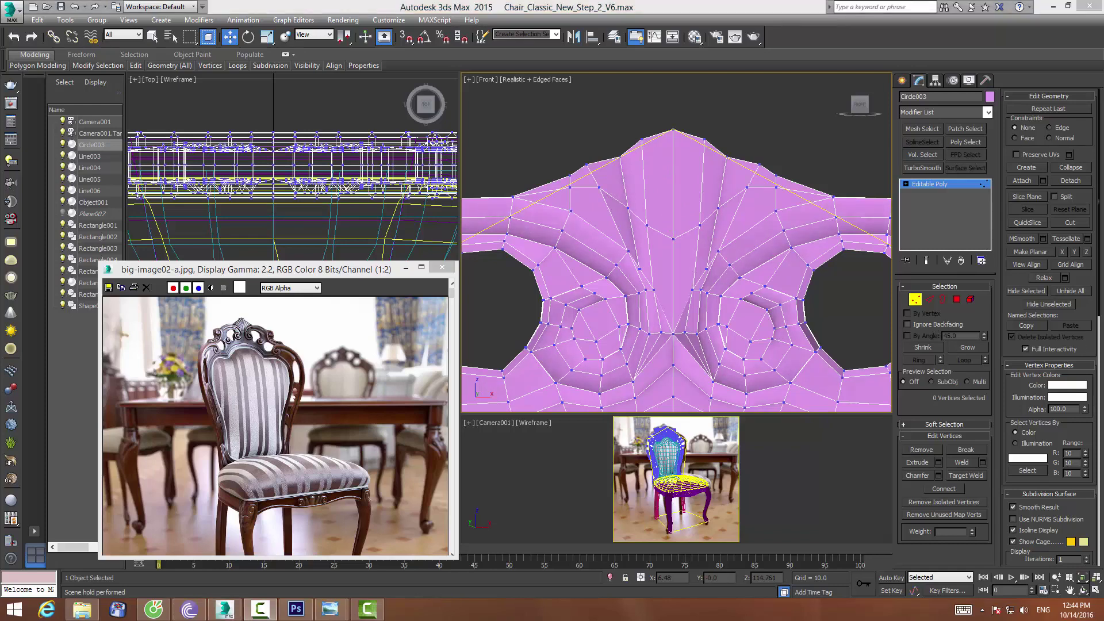
Scale the shoulder vertices outward to 116%, spreading the outer pair further
left_click(569, 174)
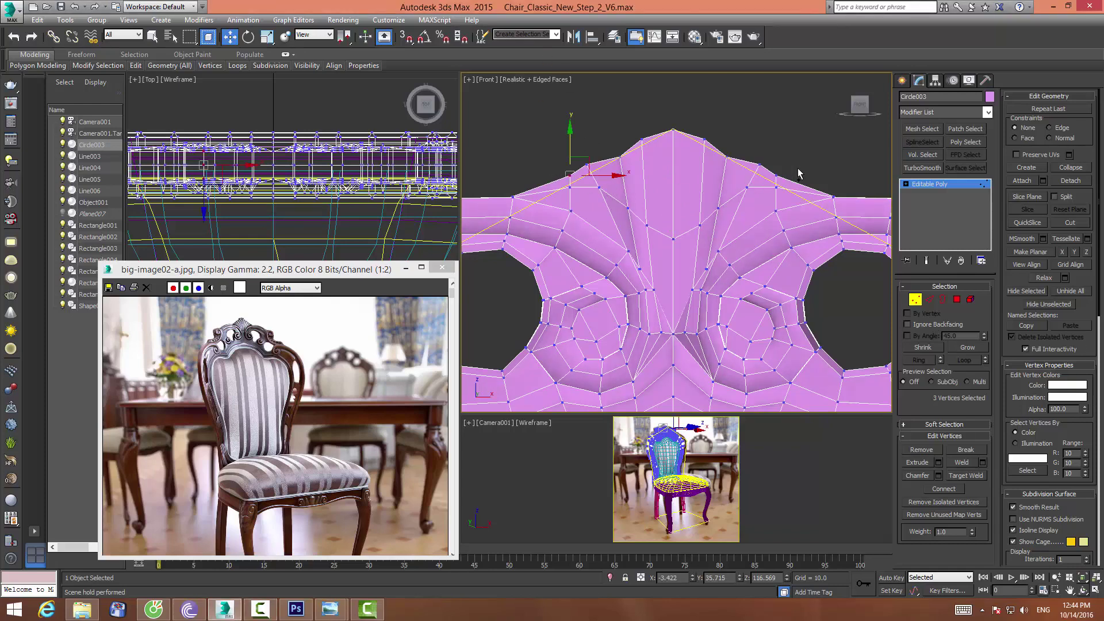
left_click(776, 174, "ctrl")
left_click(267, 36)
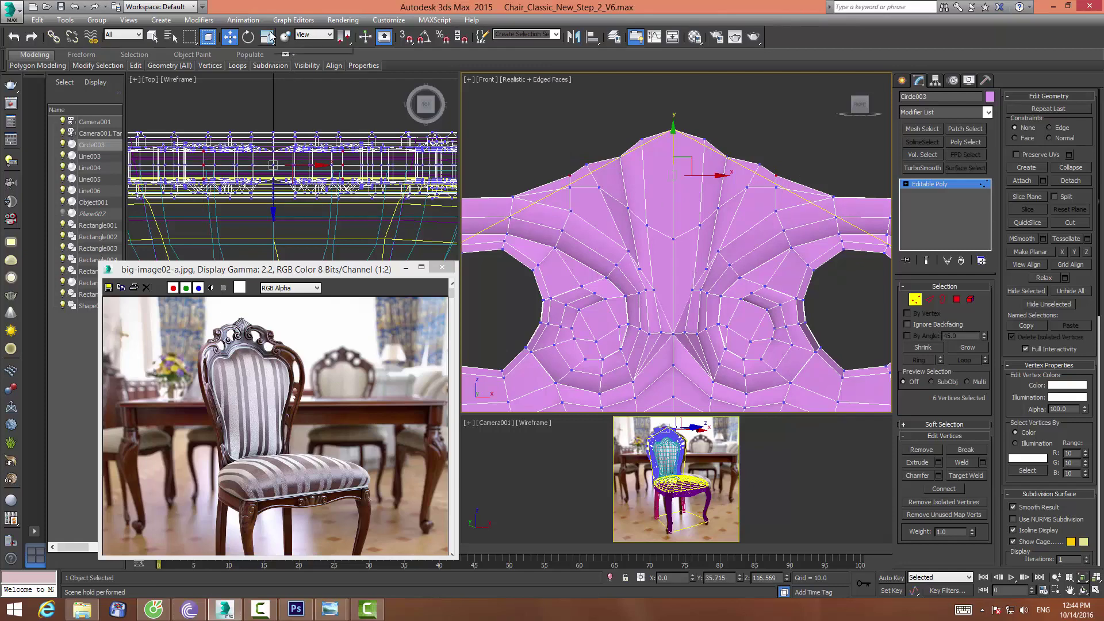
left_click_drag(736, 178, 744, 178)
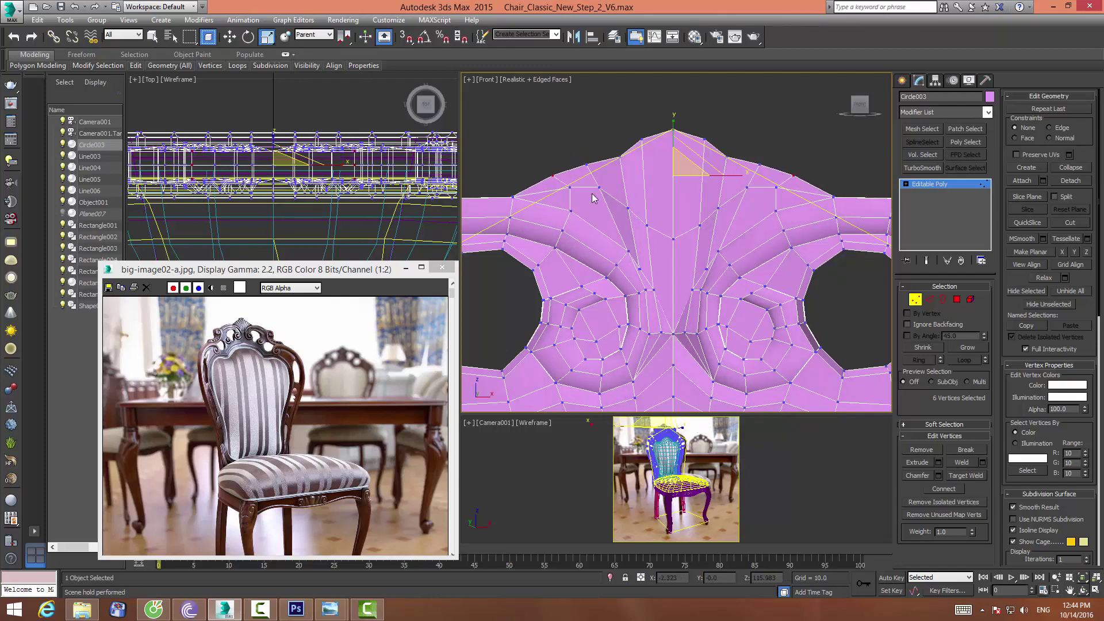
left_click(569, 187)
left_click(776, 187, "ctrl")
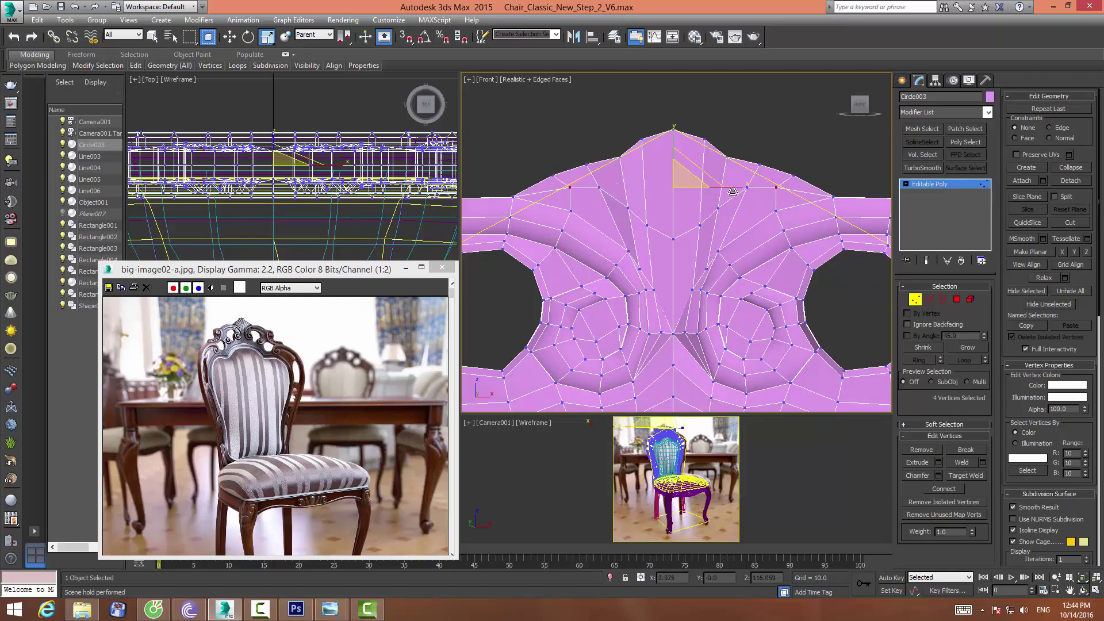
left_click_drag(740, 188, 747, 189)
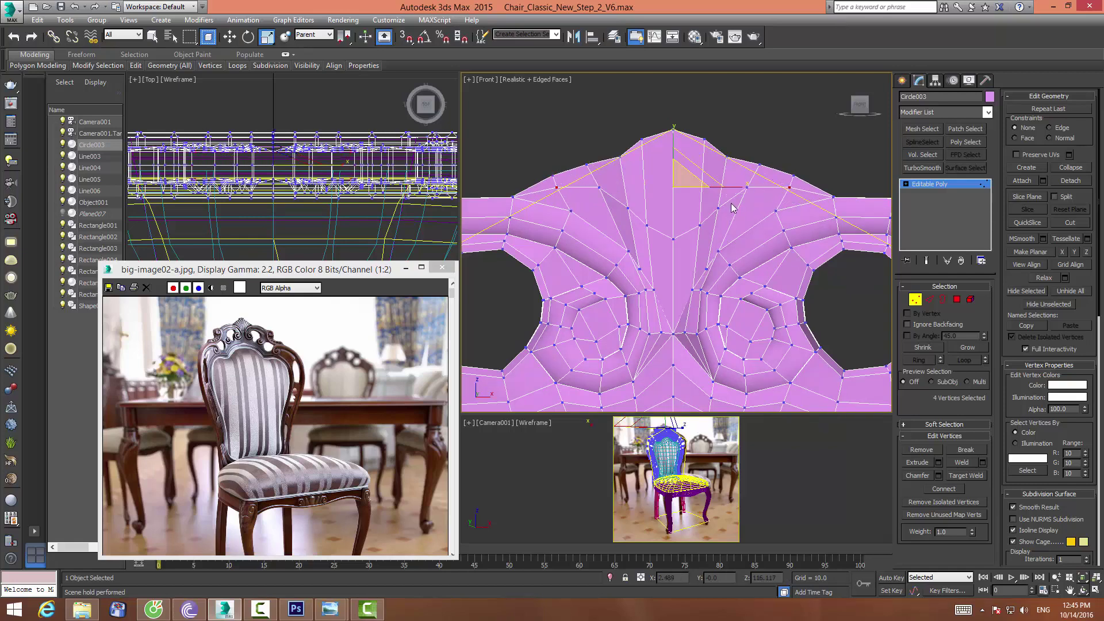
left_click(595, 216)
left_click_drag(563, 220, 579, 202)
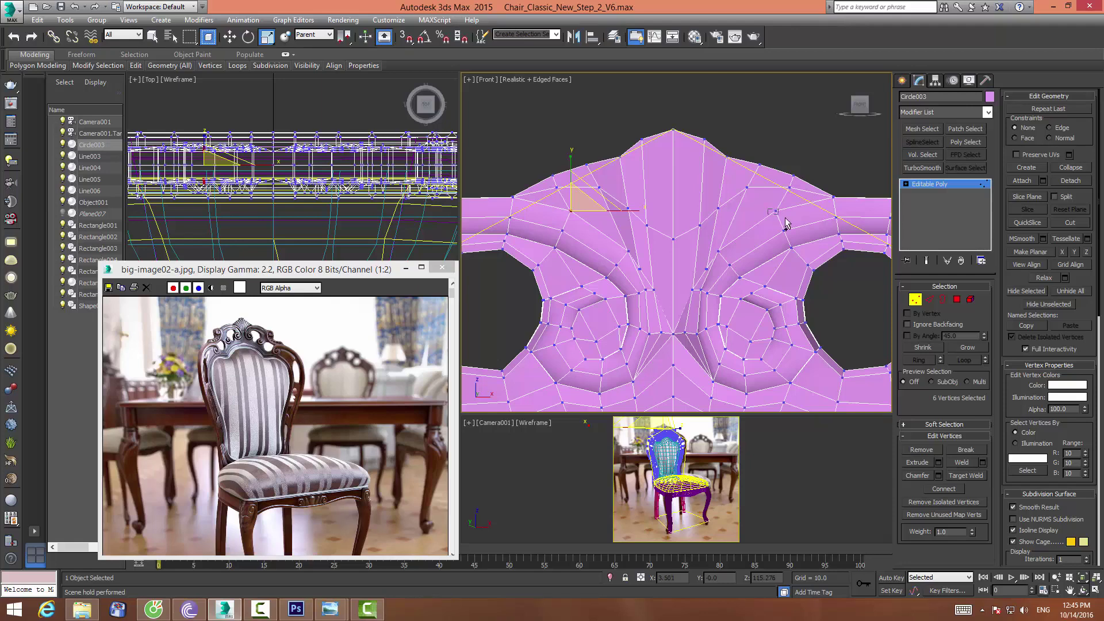
mouse_move(784, 219)
left_mouse_down("ctrl")
mouse_move(768, 204)
mouse_move(746, 208)
left_mouse_up("ctrl")
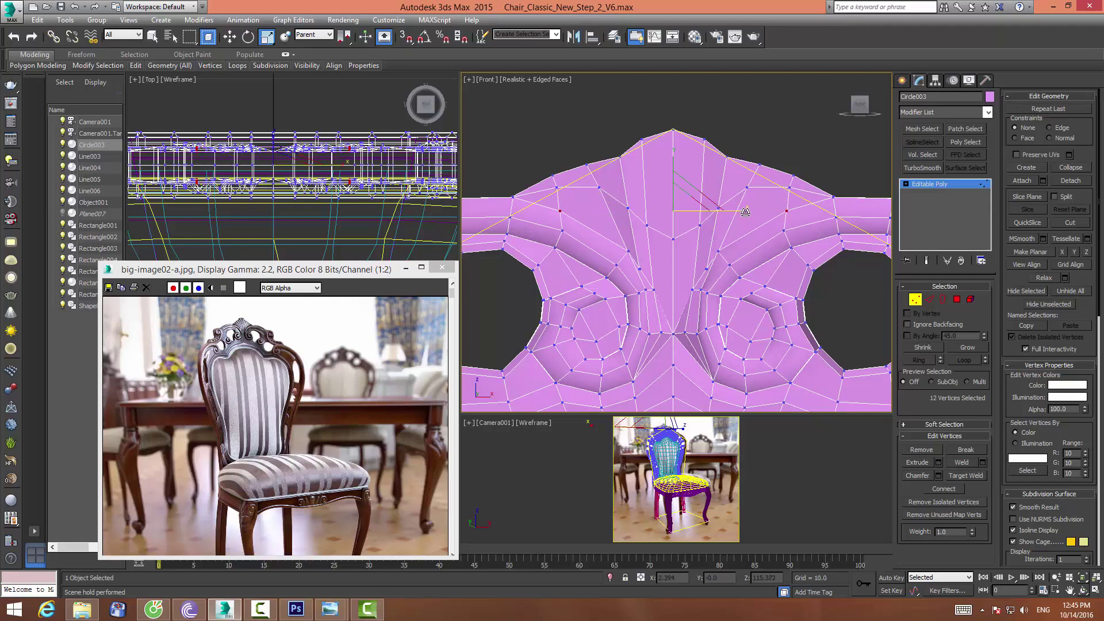
left_click(598, 162)
Select the left-shoulder ridge polygons up toward the centre in Polygon mode
left_click(956, 299)
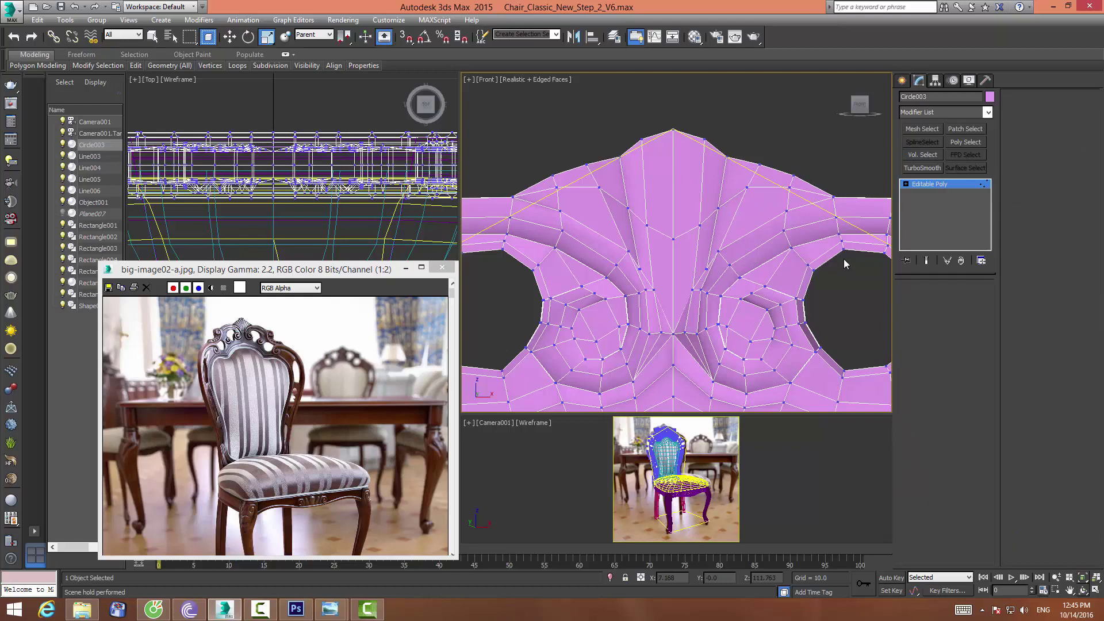
left_click(542, 188)
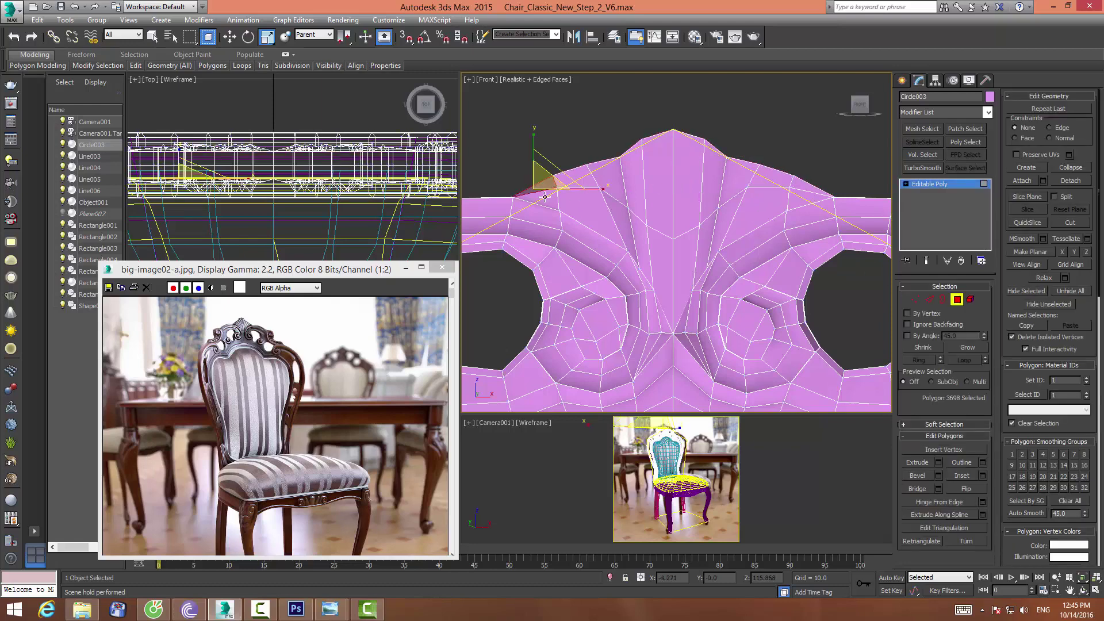
left_click(578, 187, "ctrl")
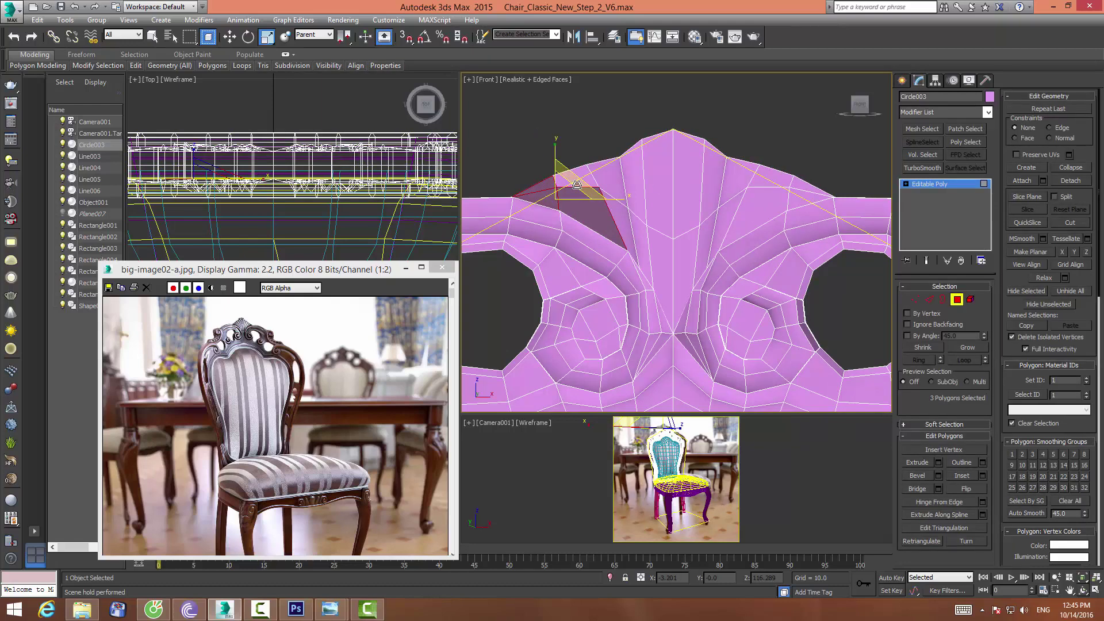
left_click(592, 172, "ctrl")
left_click(629, 155, "ctrl")
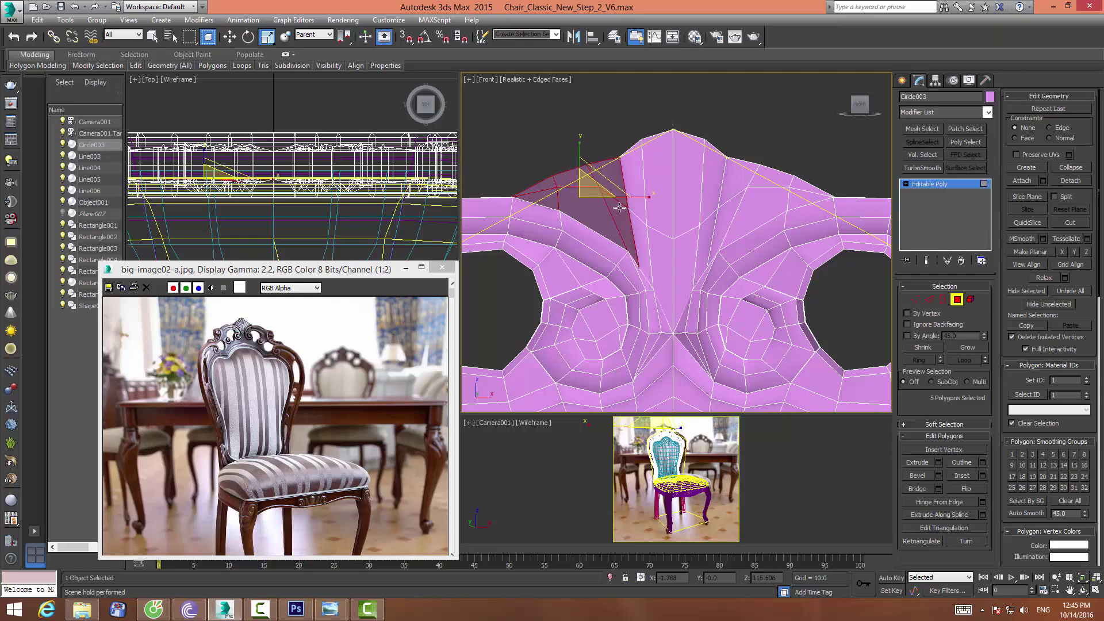
left_click(634, 196, "ctrl")
Extend the selection across the centre and right side to 20 ridge polygons
left_click(658, 172, "ctrl")
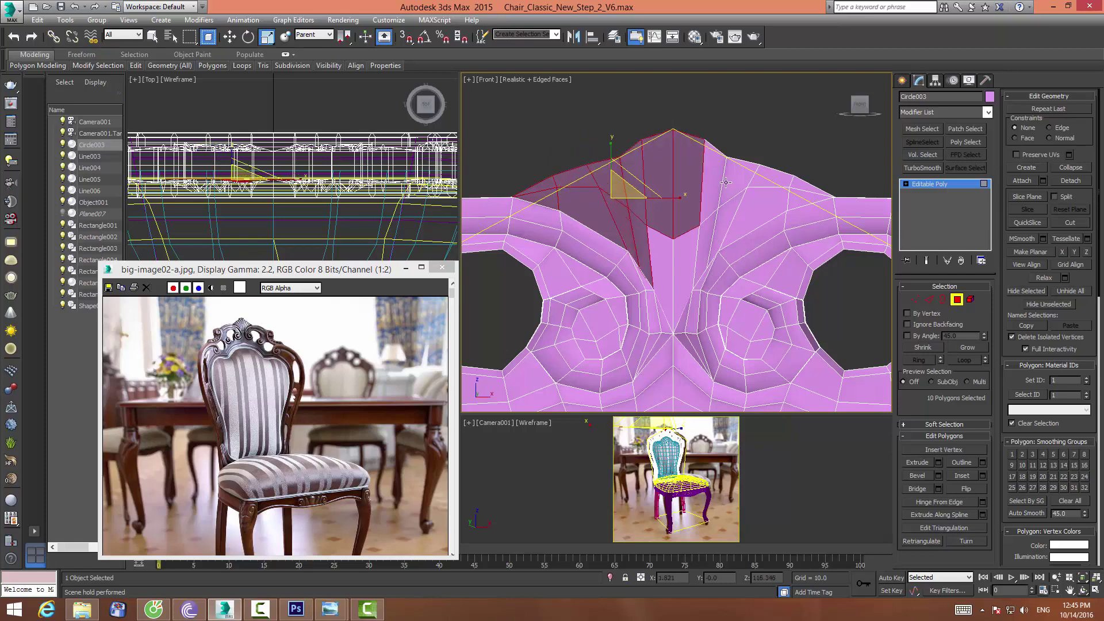
left_click(710, 181, "ctrl")
left_click(763, 179, "ctrl")
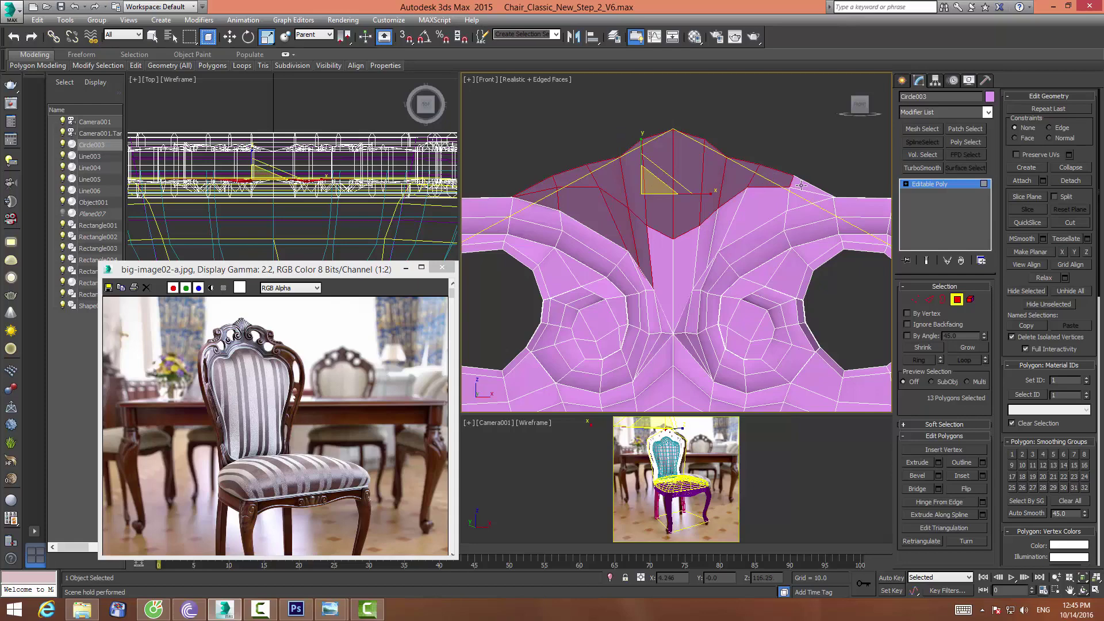
left_click(750, 205, "ctrl")
left_click(722, 215, "ctrl")
left_click(705, 238, "ctrl")
left_click(681, 253, "ctrl")
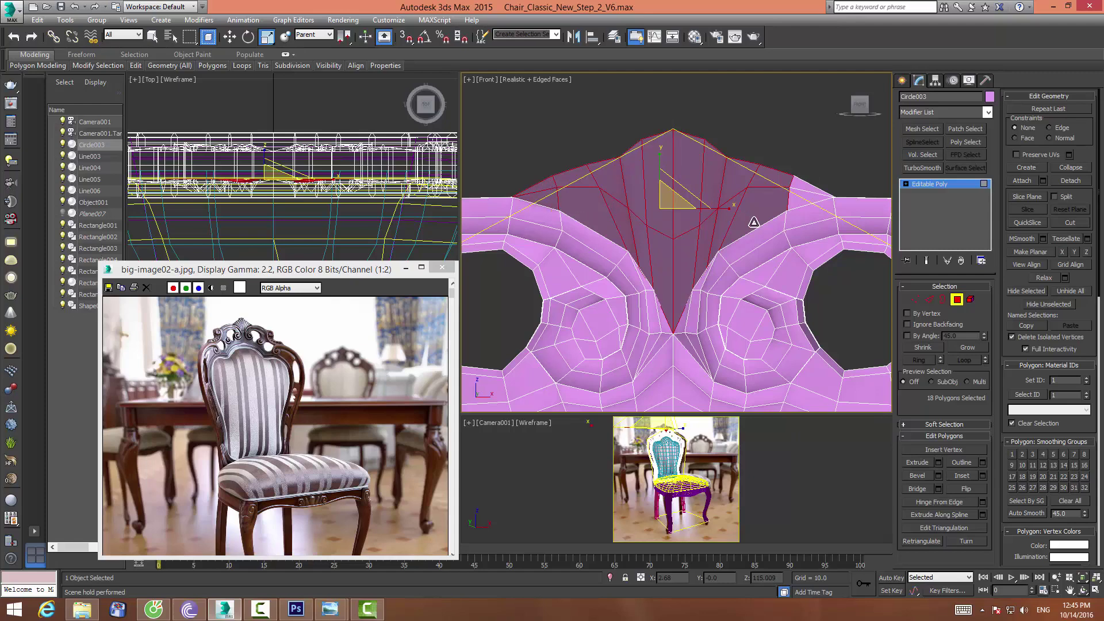
left_click(801, 186, "ctrl")
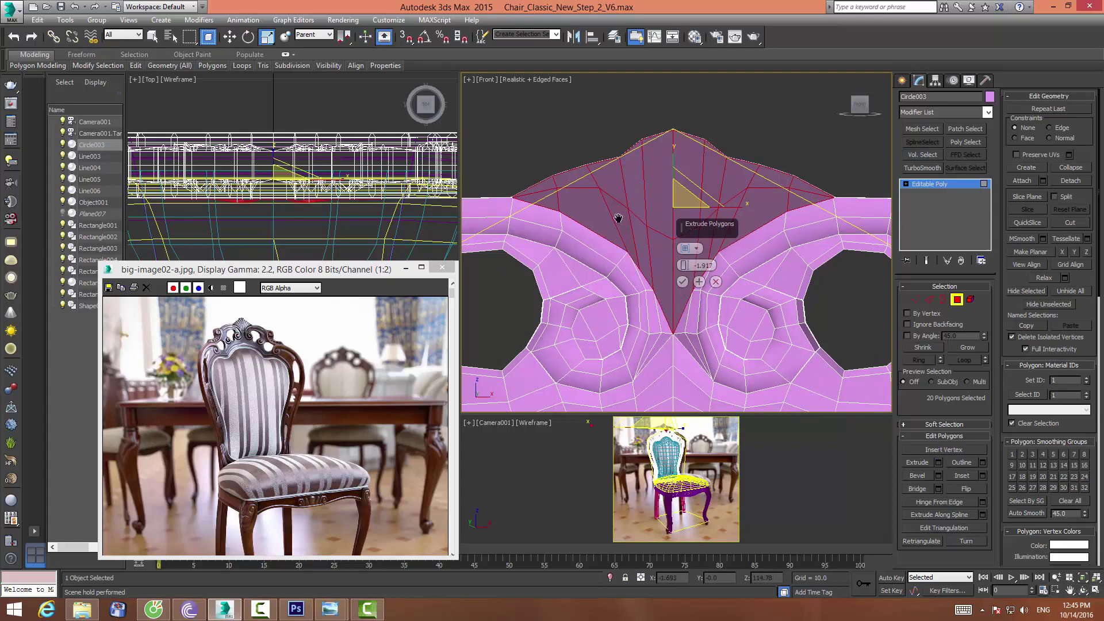
In perspective, set the crest extrusion to Group type with height -2.361
middle_click_drag(622, 230, 594, 183)
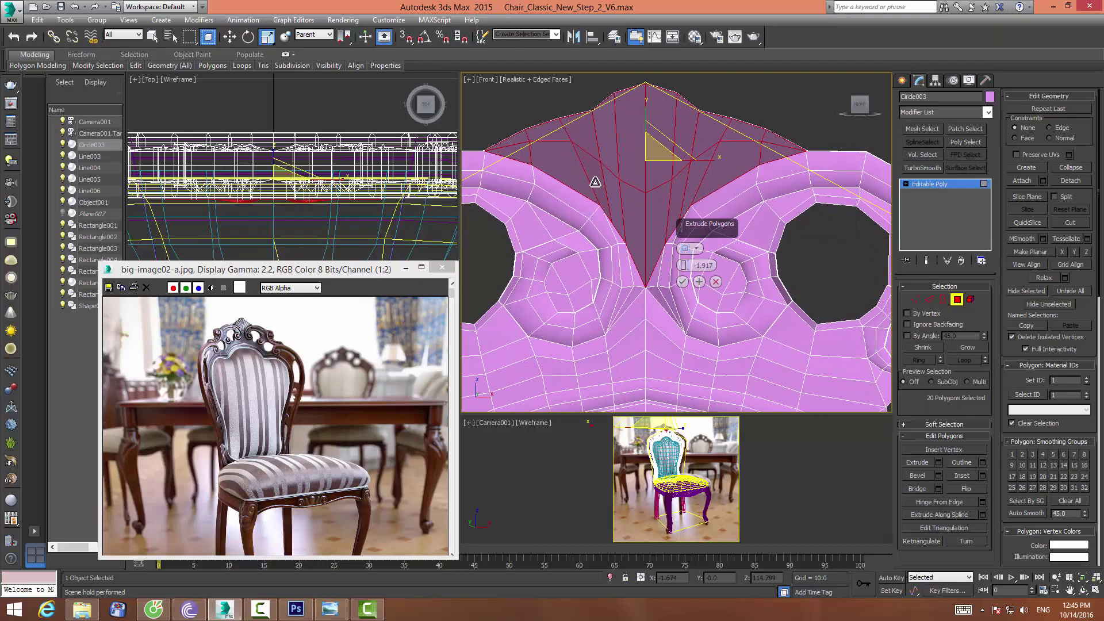
key("p")
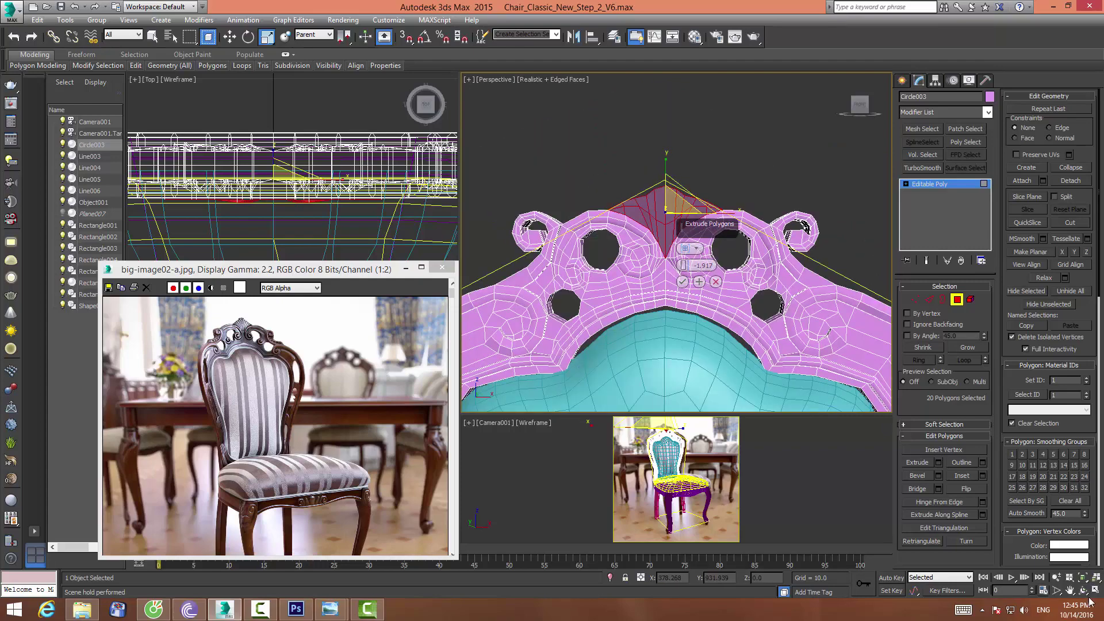
left_click(1082, 590)
mouse_move(747, 230)
left_mouse_down()
mouse_move(653, 222)
mouse_move(629, 186)
left_mouse_up()
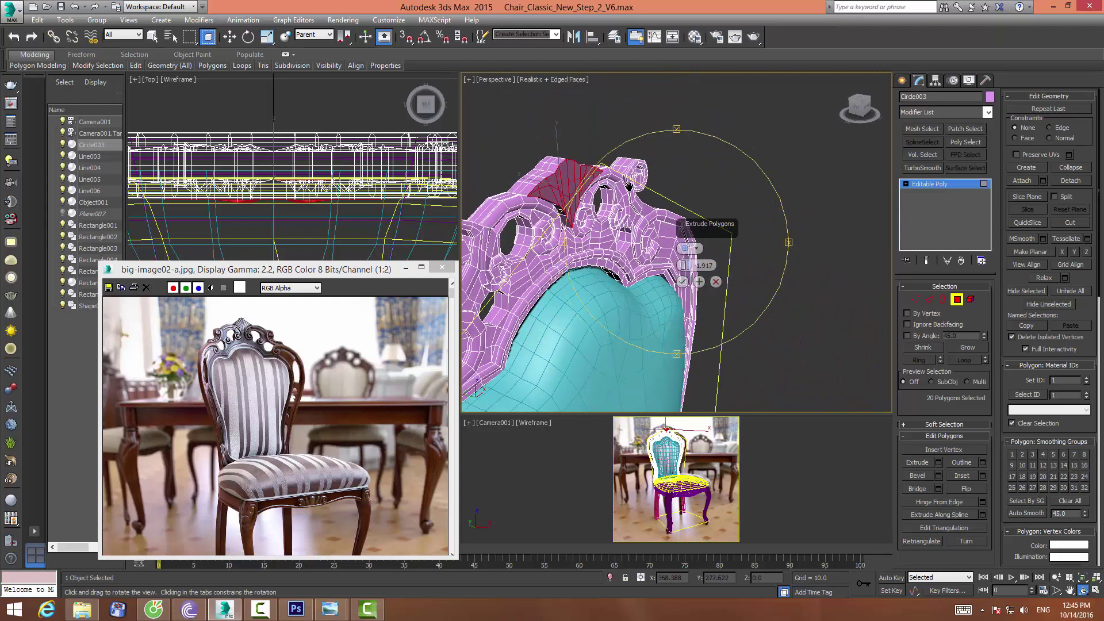
left_click_drag(681, 225, 773, 241)
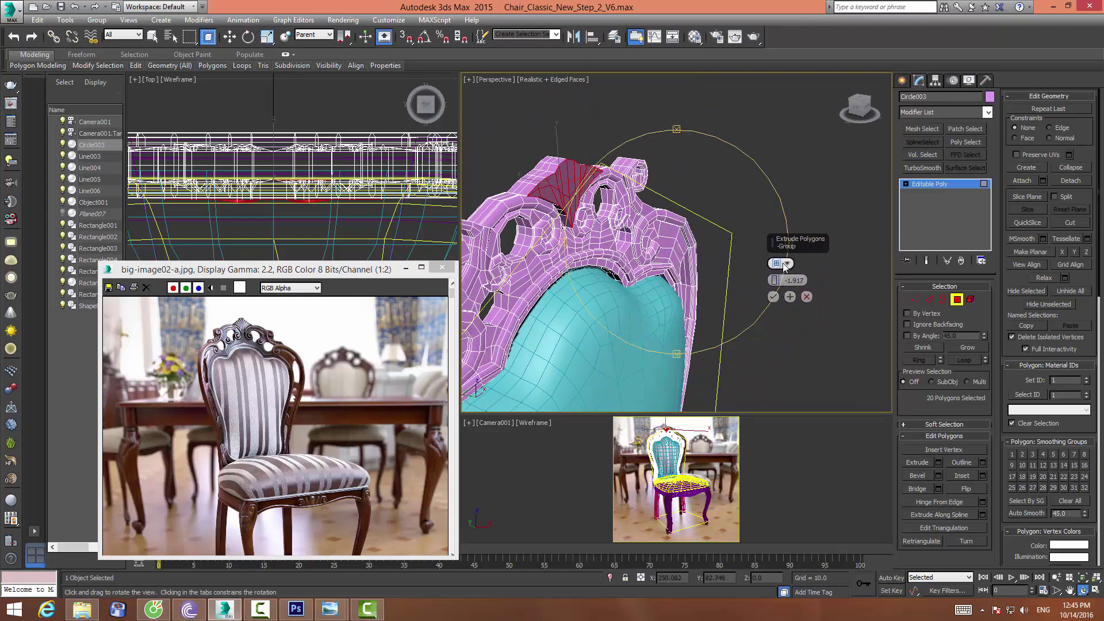
left_click(788, 268)
left_click(815, 290)
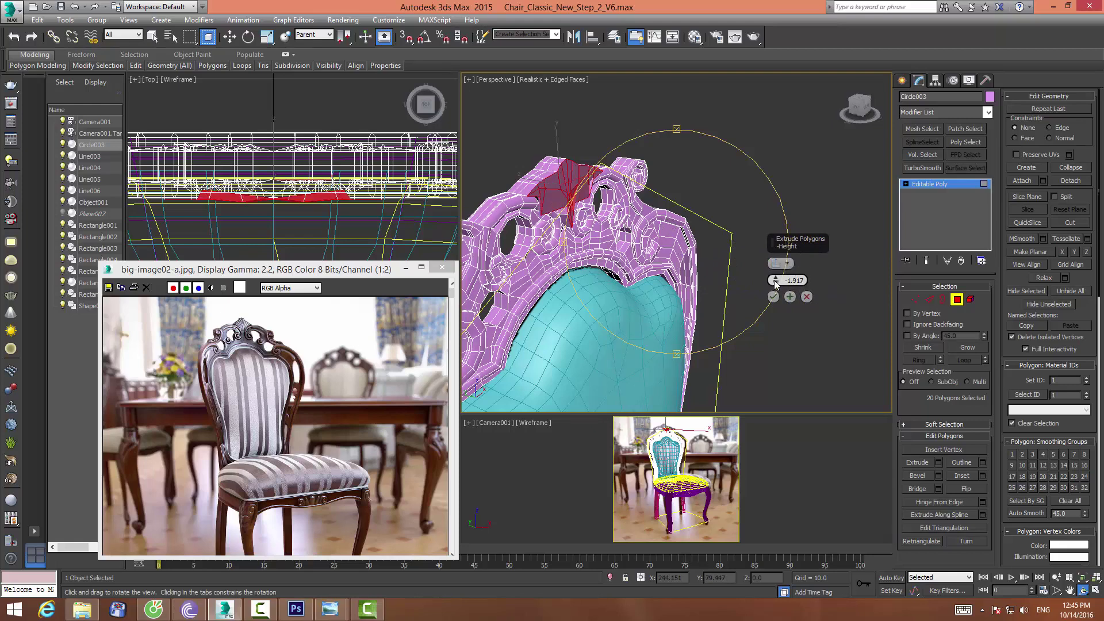
left_click_drag(775, 284, 778, 277)
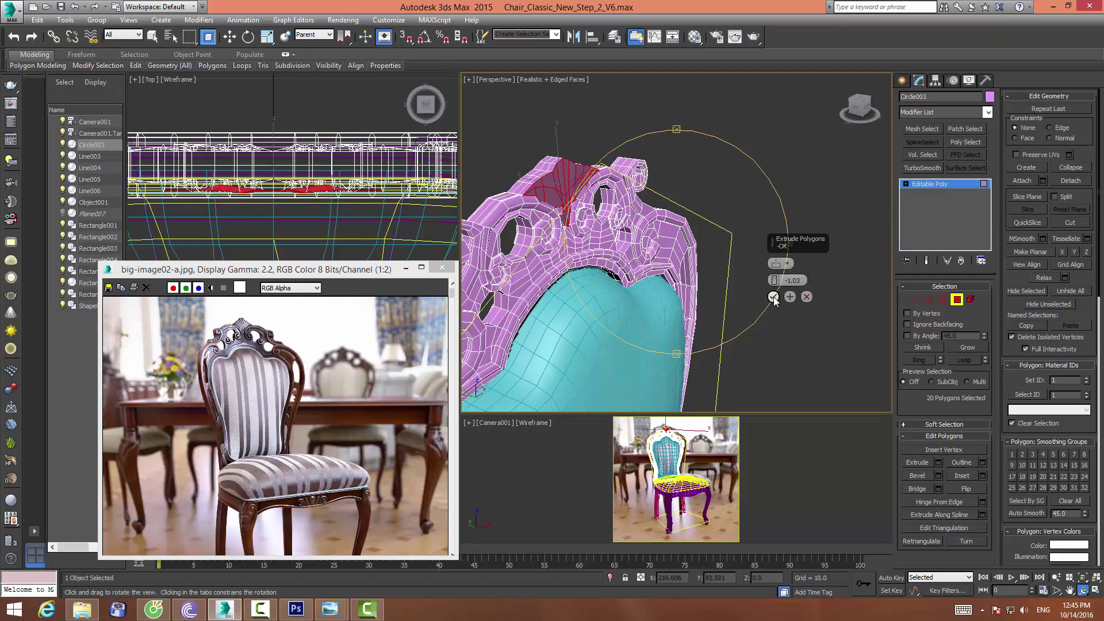
Shrink the crest selection to 14 polygons and cancel the pending extrusion
key("r")
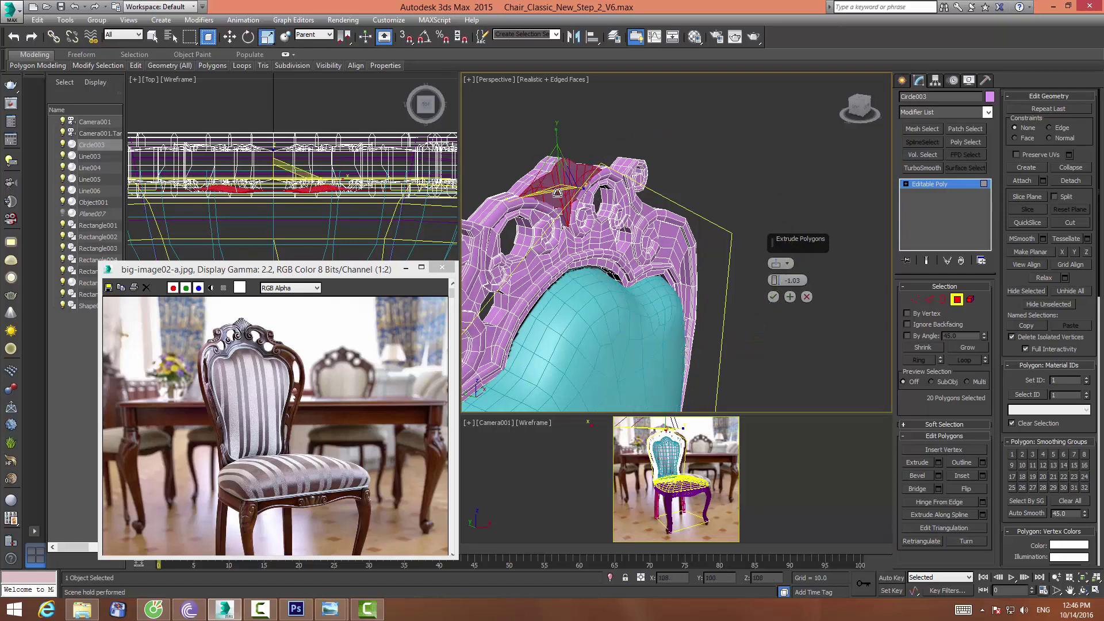
left_click_drag(557, 175, 566, 184)
scroll(569, 190, "up", 3)
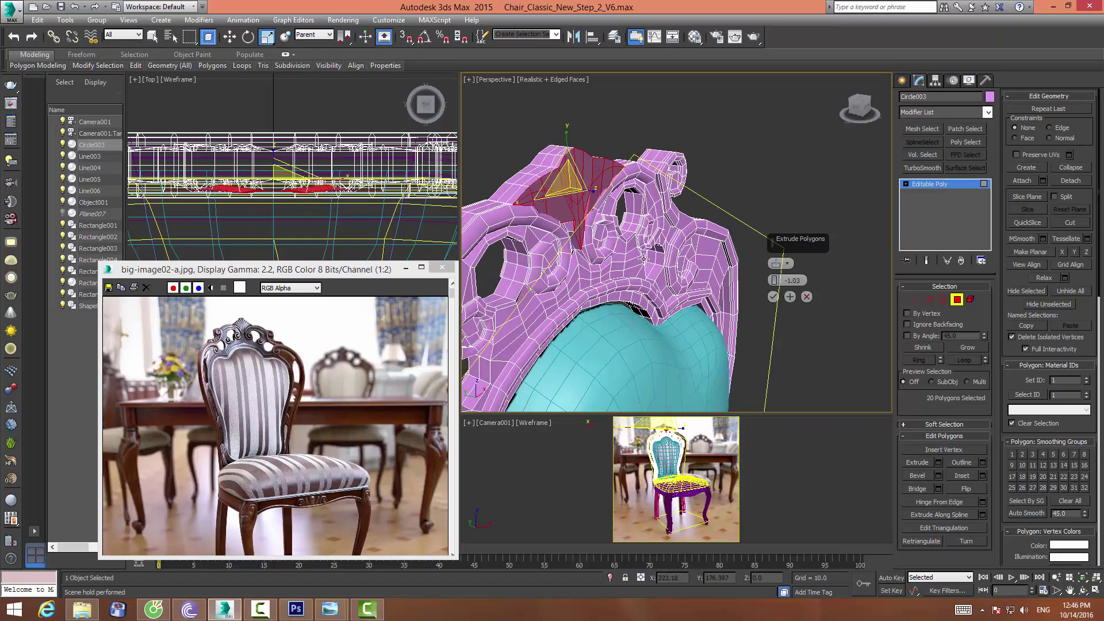
key("ctrl+z")
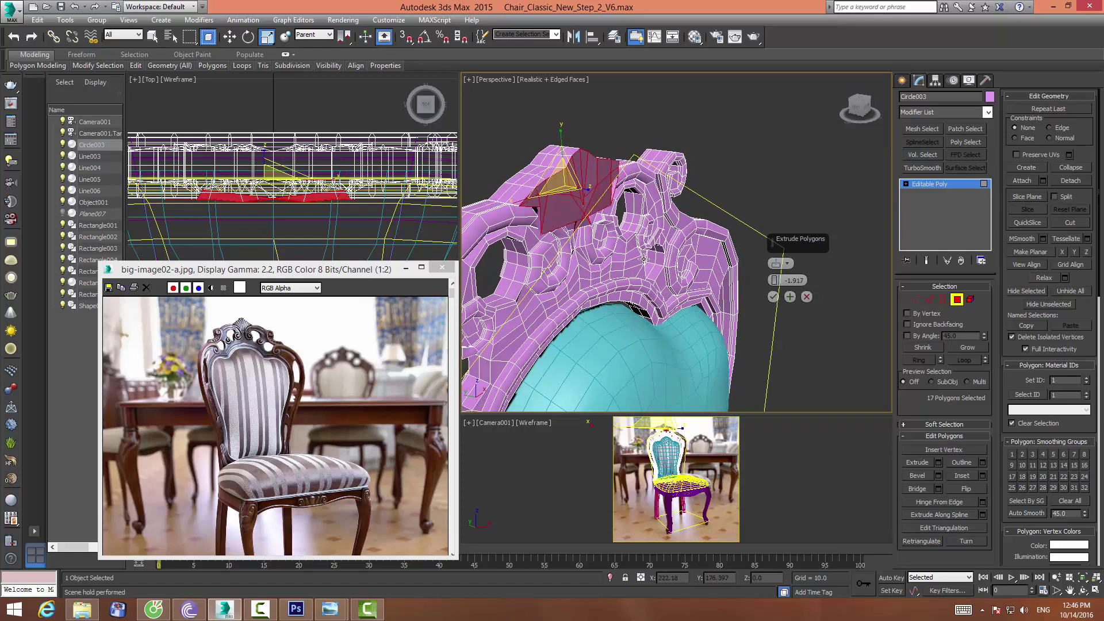
key("ctrl+z")
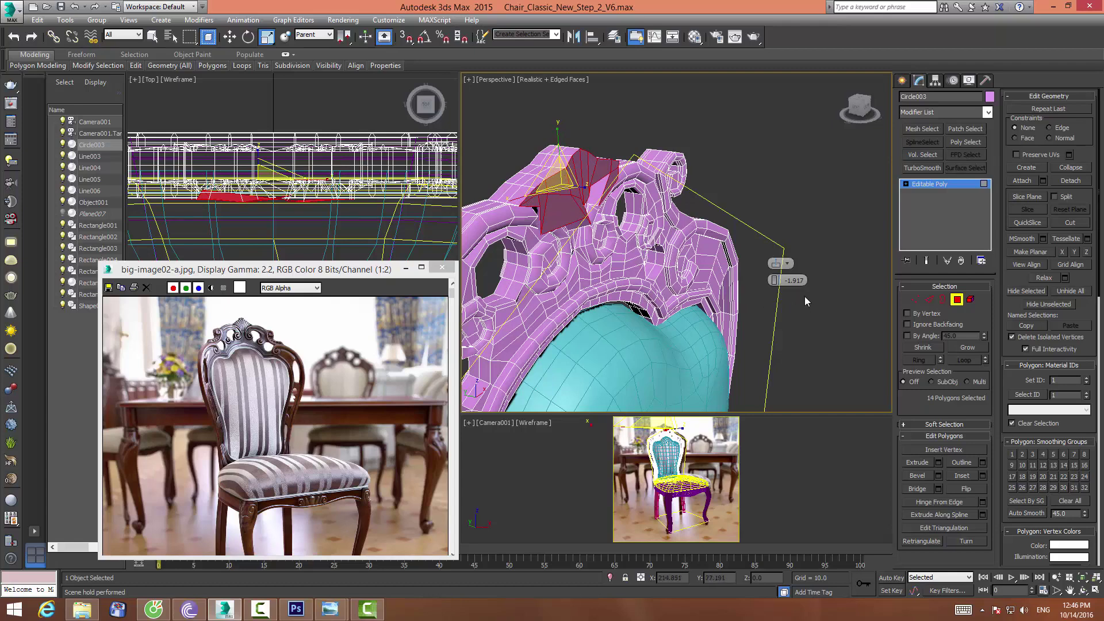
left_click(805, 296)
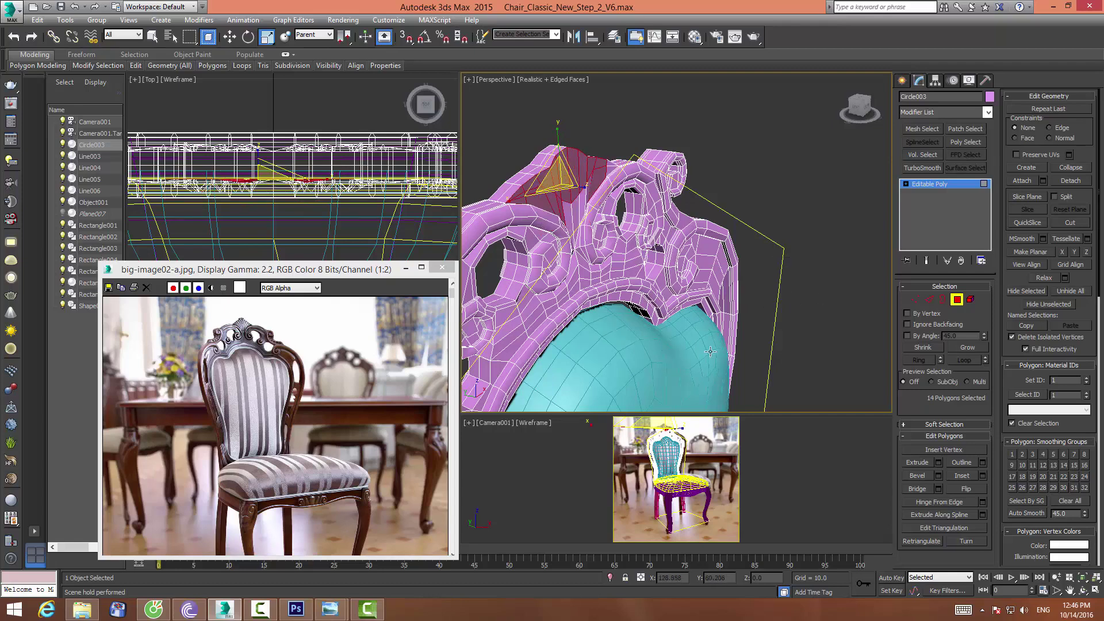
From the front view, select the 16 centre polygons of the backrest crest
key("f")
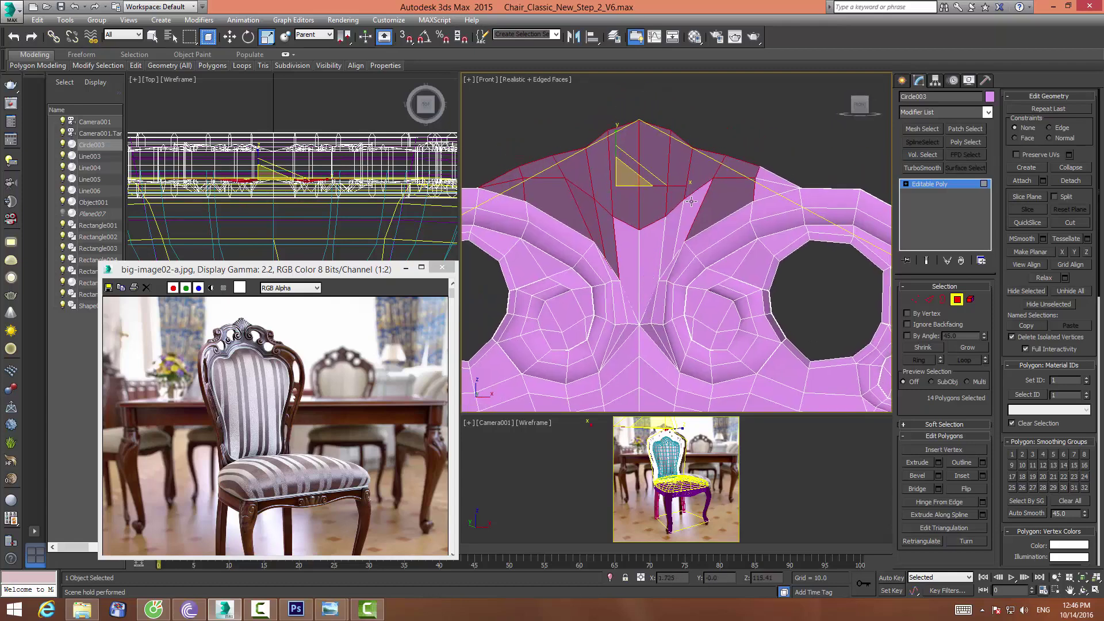
left_click(690, 222, "ctrl")
left_click(671, 242, "ctrl")
left_click(633, 241, "ctrl")
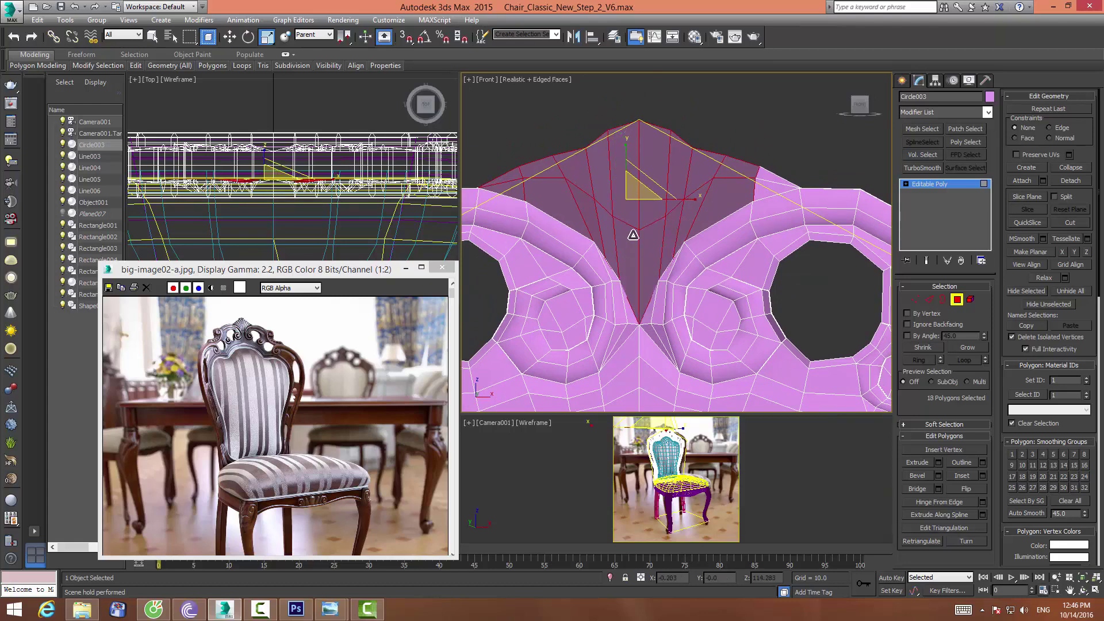
scroll(632, 235, "down", 2)
scroll(635, 228, "down", 1)
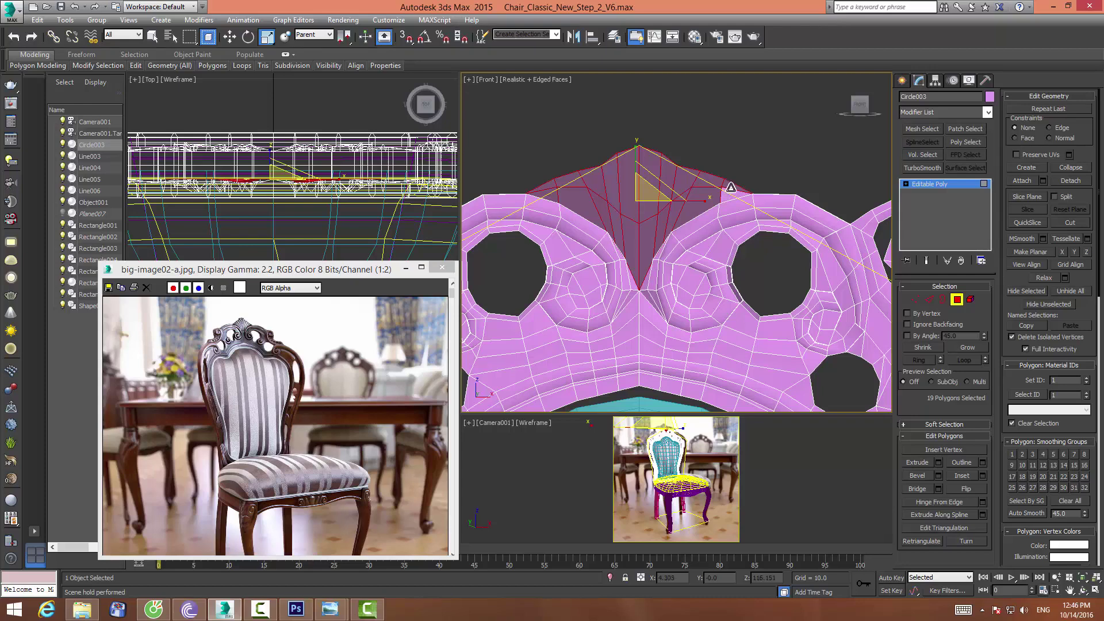
left_click(730, 186, "alt")
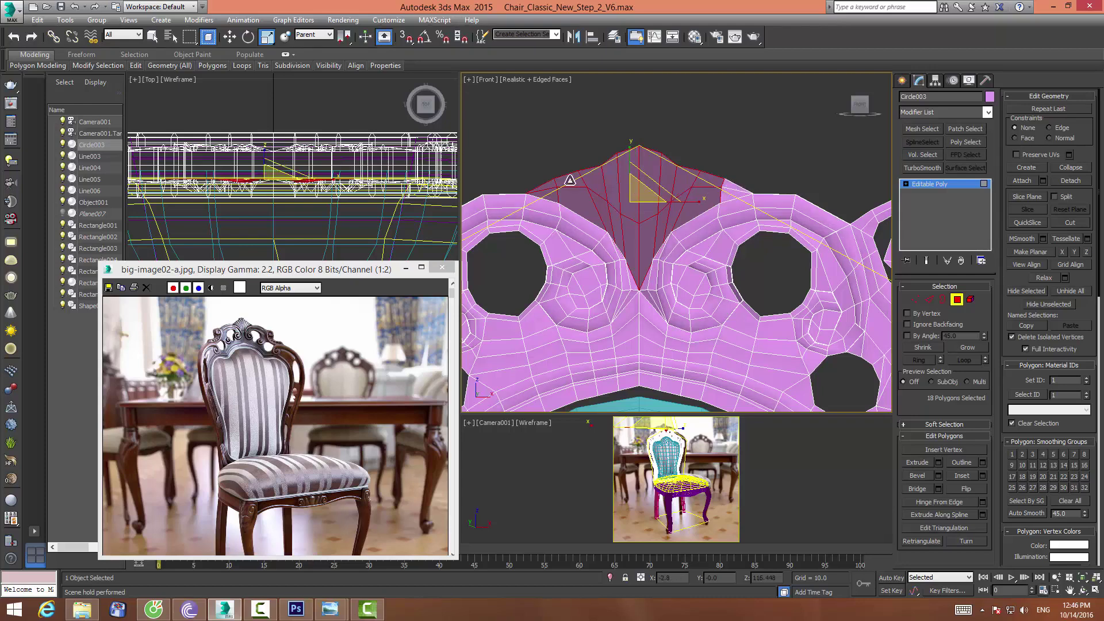
left_click(550, 192, "alt")
left_click(550, 192, "alt")
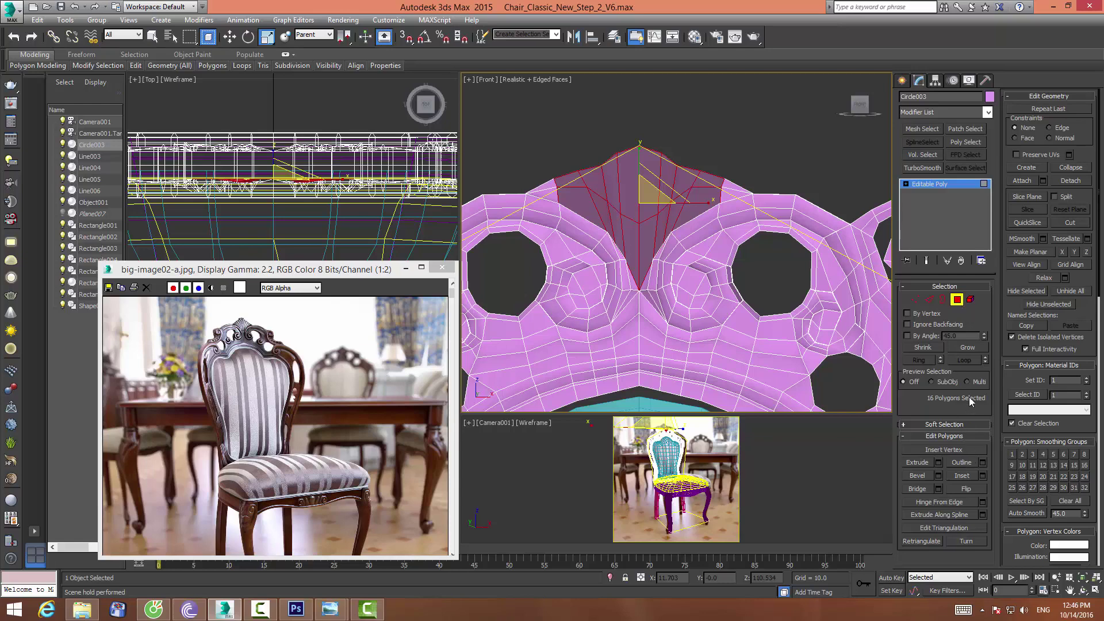
Extrude the selected polygons By Polygon and increase the extrusion height
left_click(938, 461)
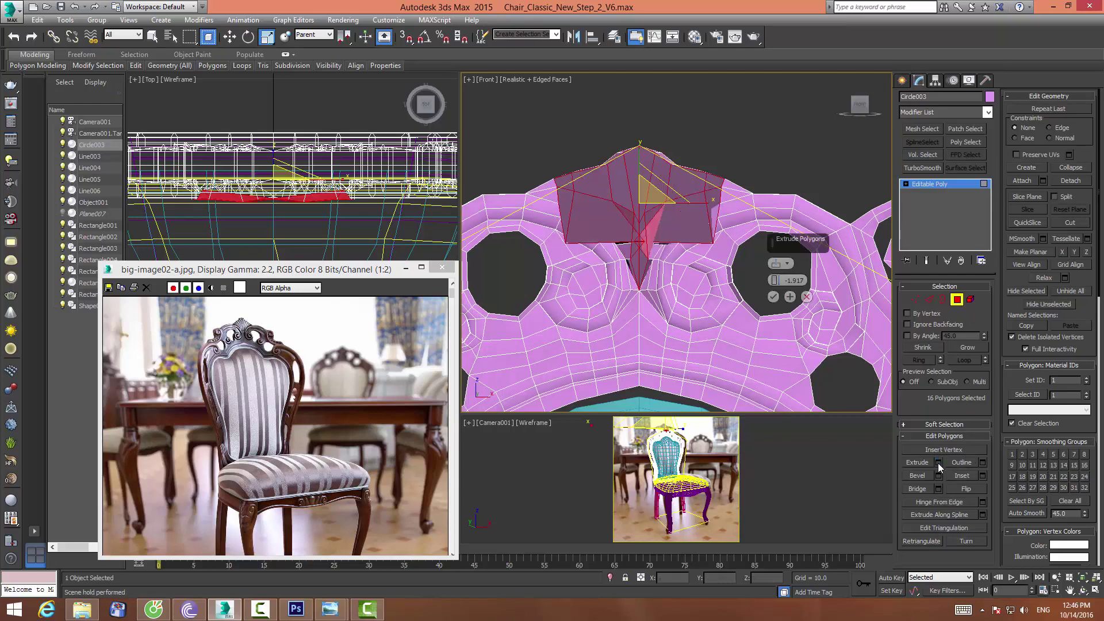
left_click(777, 265)
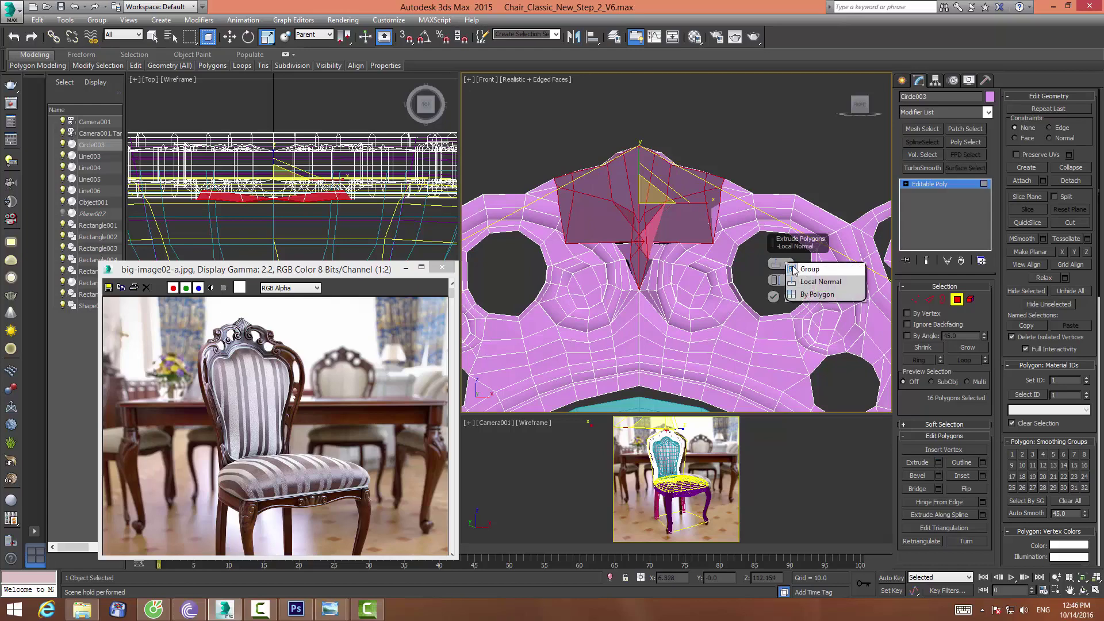
left_click(807, 294)
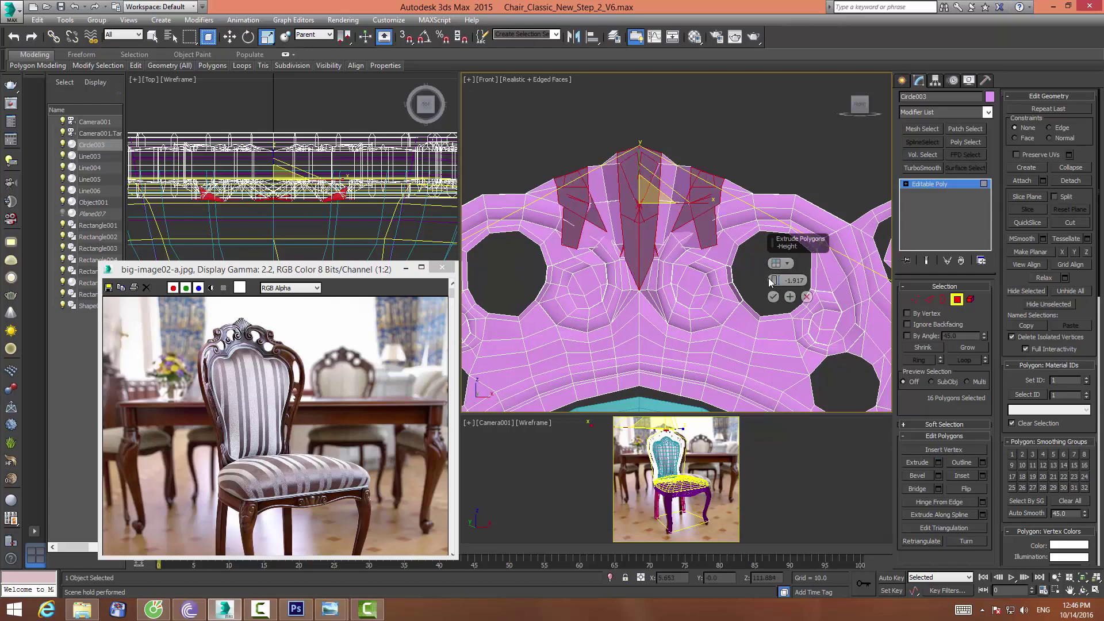
mouse_move(775, 280)
left_mouse_down()
mouse_move(780, 306)
mouse_move(779, 230)
left_mouse_up()
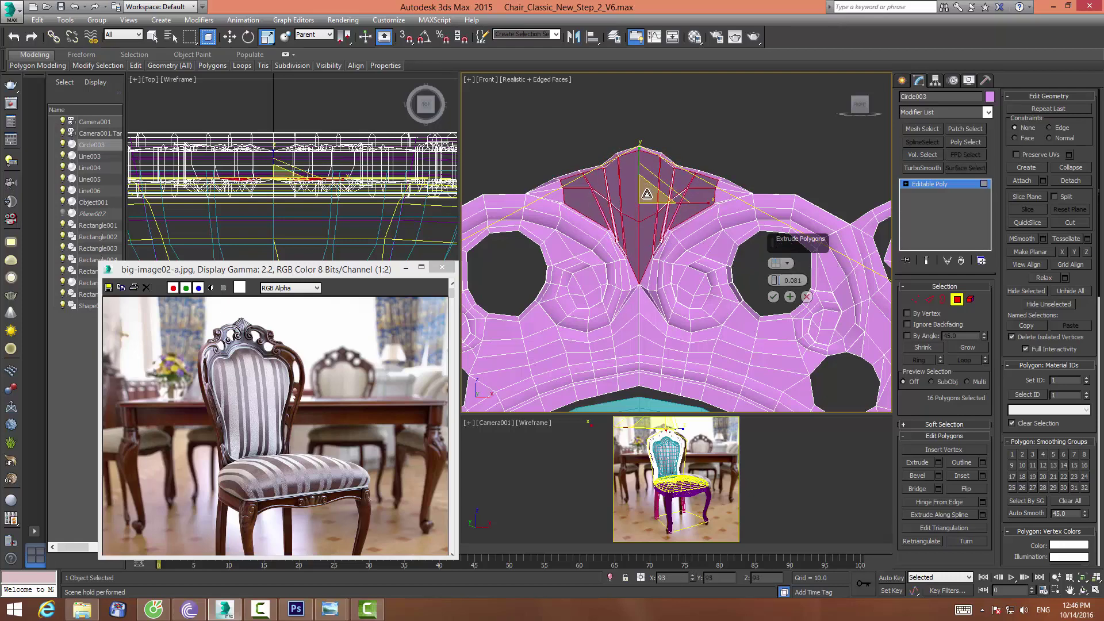
left_click(1083, 590)
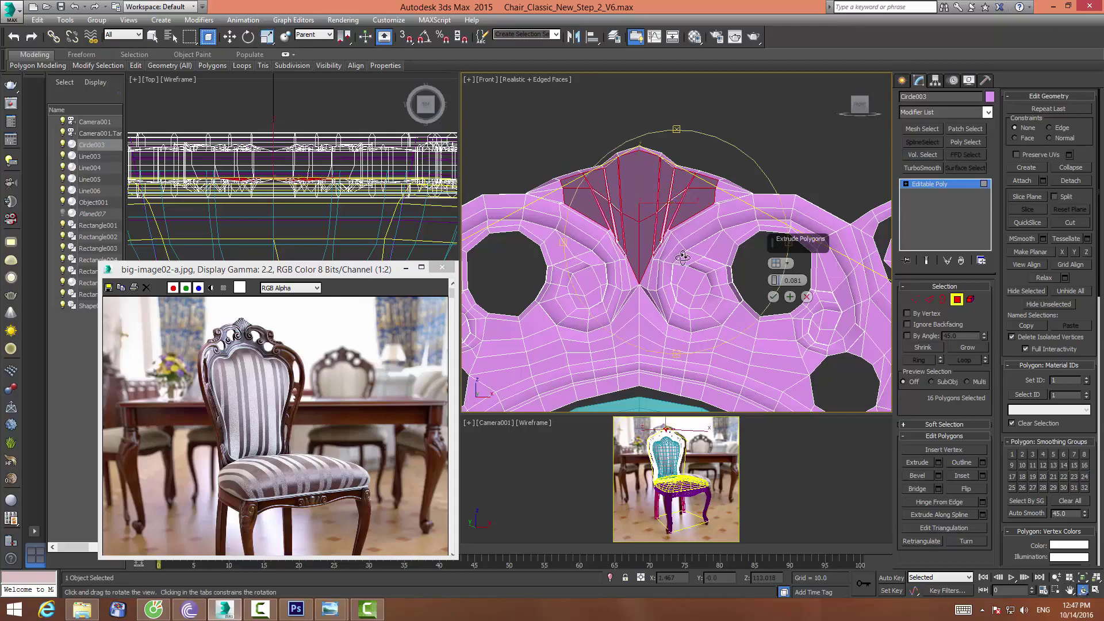
mouse_move(678, 255)
left_mouse_down()
mouse_move(741, 307)
mouse_move(711, 296)
left_mouse_up()
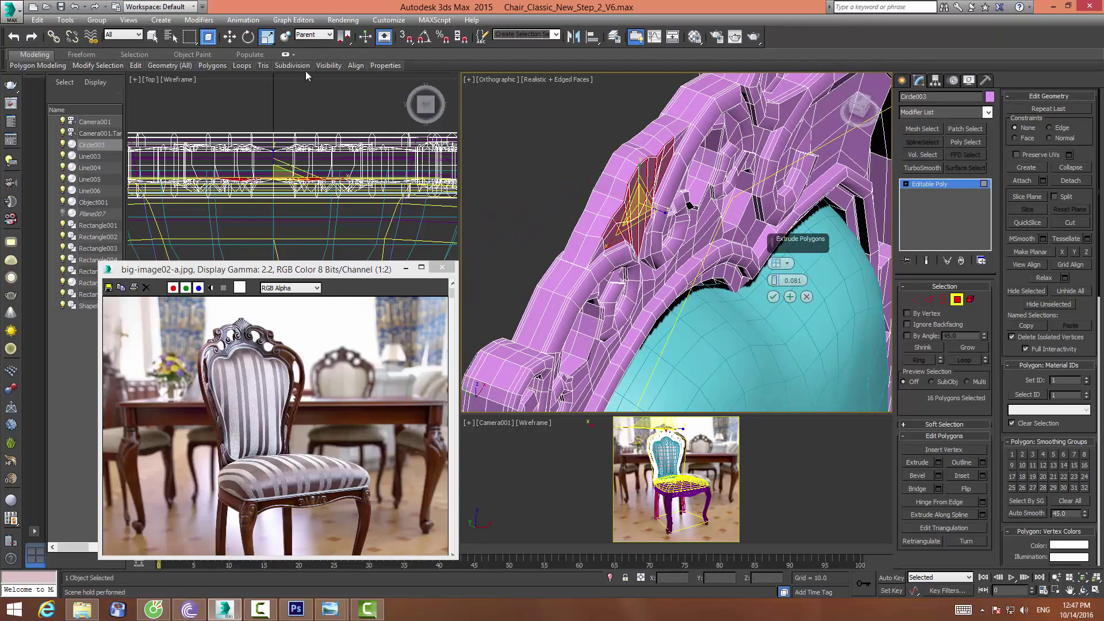
left_click(233, 38)
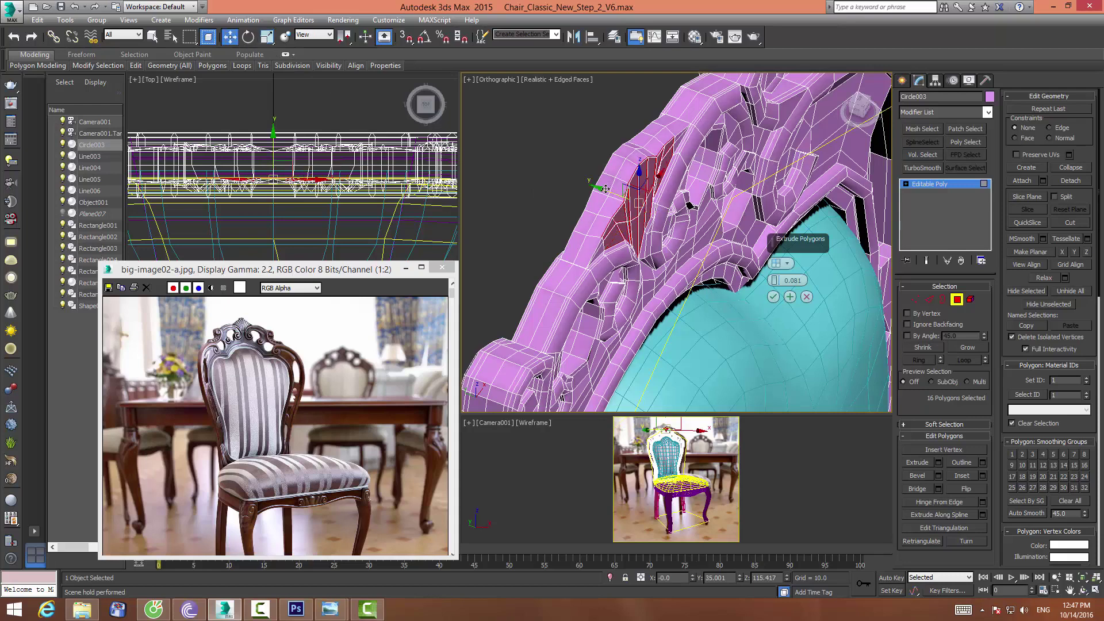
Apply and continue the extrusion, move the extruded polygons outward, and confirm with OK
left_click(791, 297)
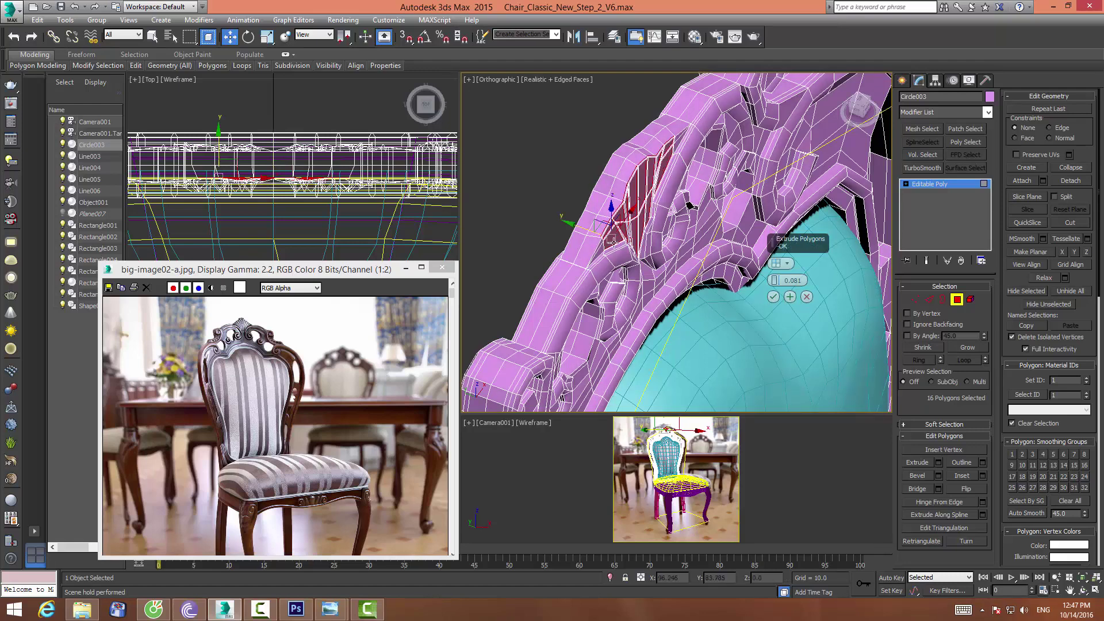
mouse_move(578, 228)
left_mouse_down()
mouse_move(596, 230)
mouse_move(565, 209)
mouse_move(630, 241)
left_mouse_up()
left_click(1083, 591)
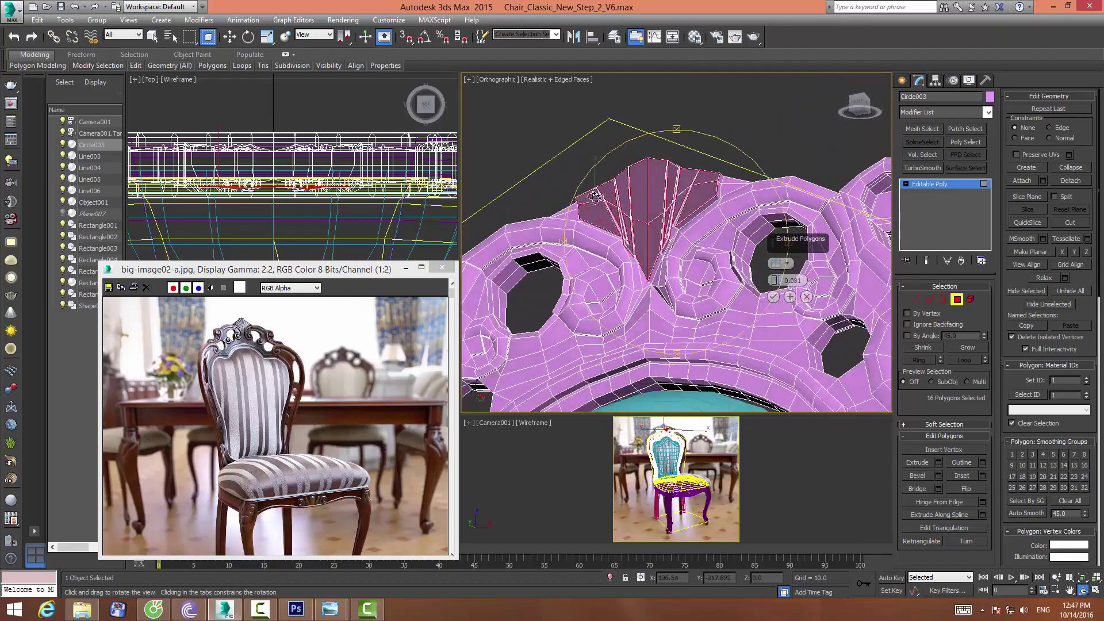
key("w")
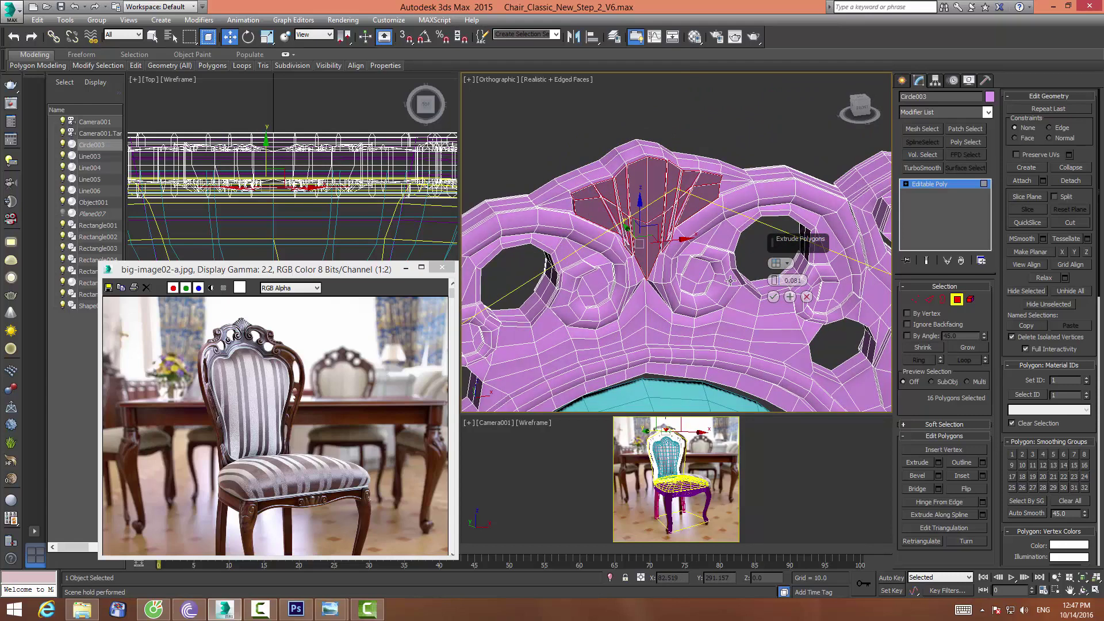
left_click(773, 297)
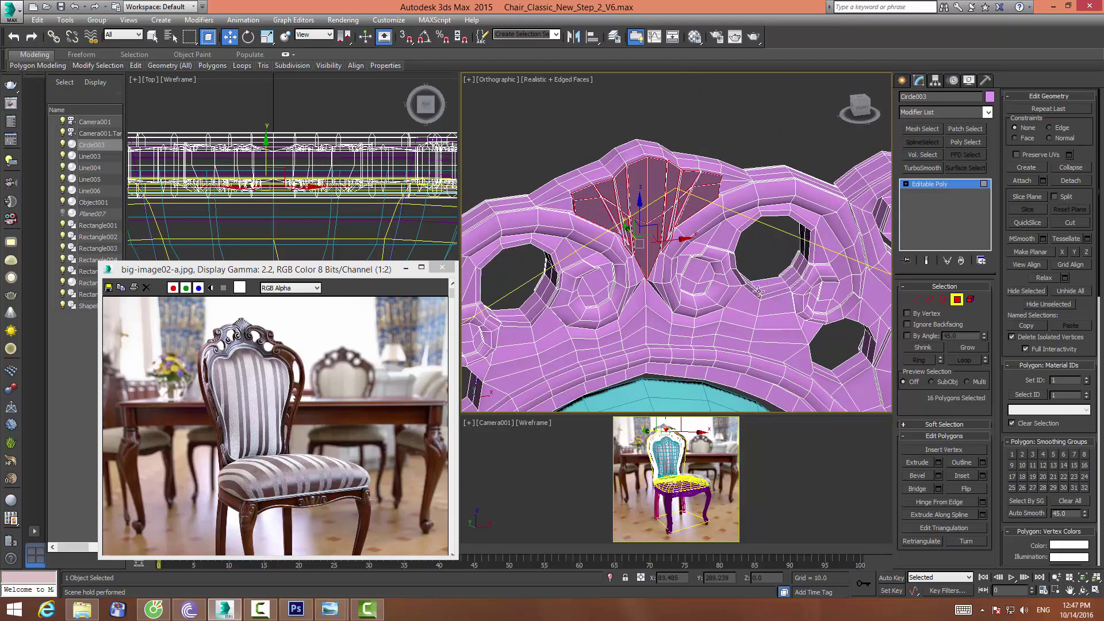
left_click(957, 298)
left_click(921, 168)
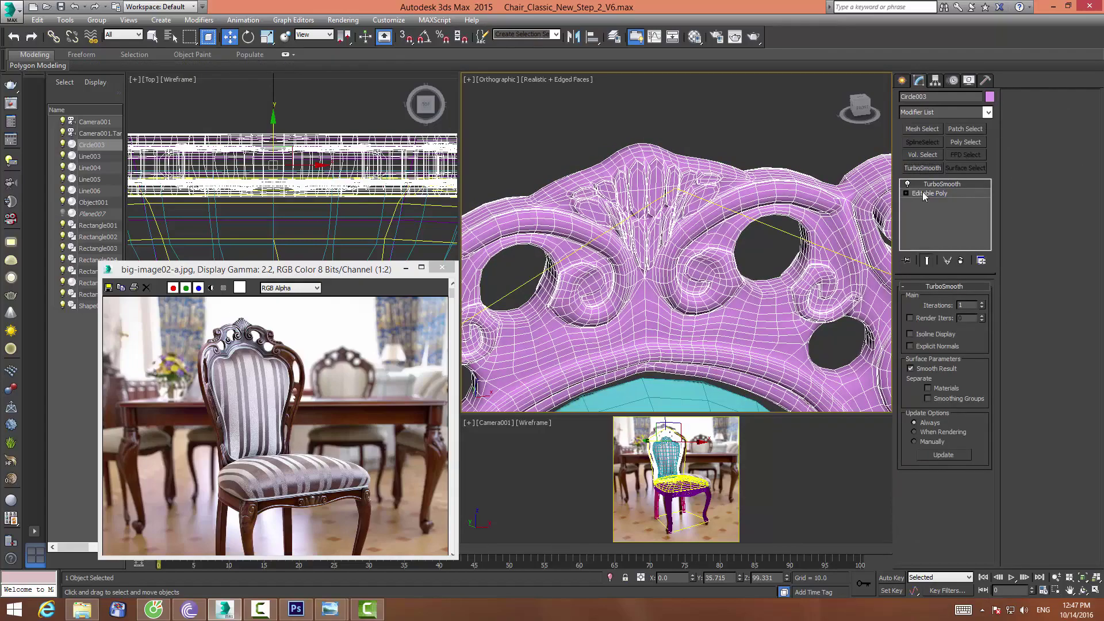
left_click(1083, 589)
mouse_move(690, 243)
left_mouse_down()
mouse_move(588, 227)
mouse_move(976, 289)
left_mouse_up()
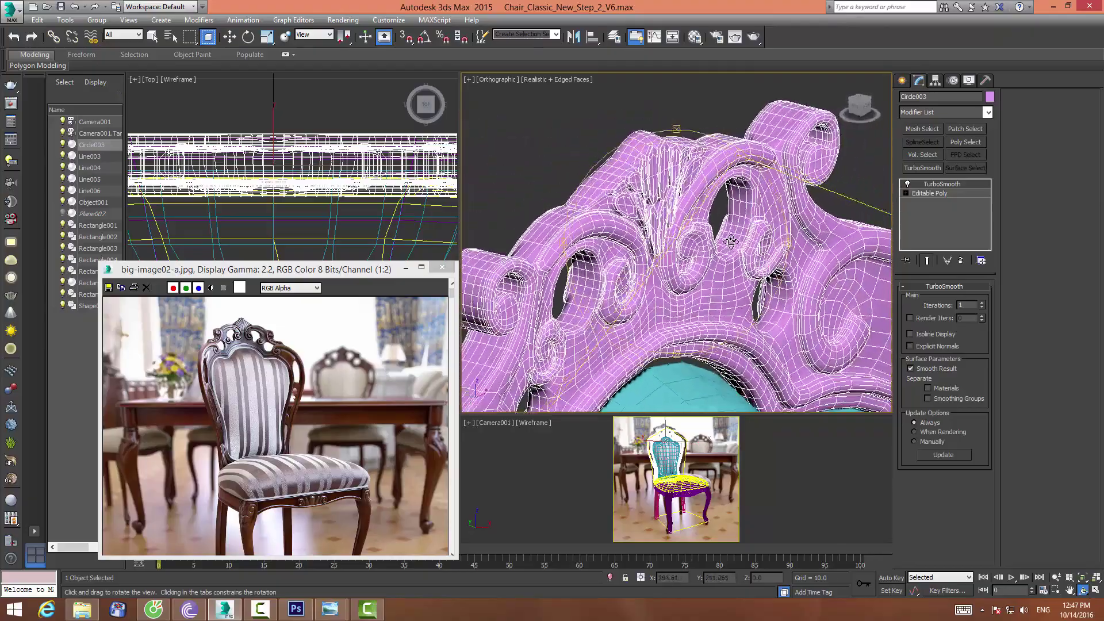
left_click(981, 303)
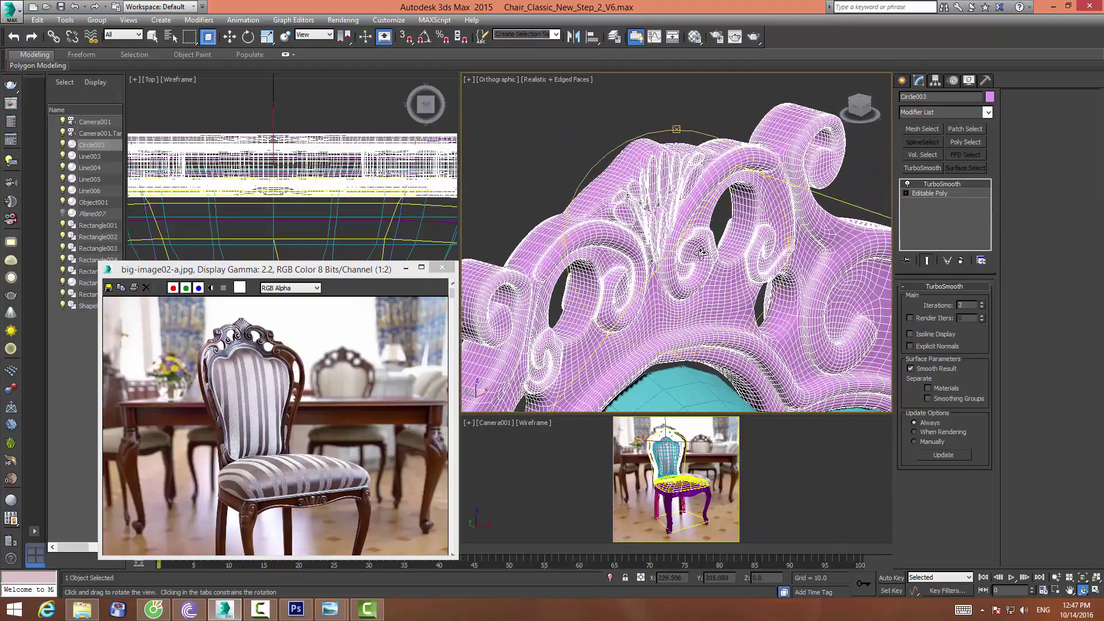
mouse_move(706, 258)
left_mouse_down()
mouse_move(583, 232)
mouse_move(619, 207)
mouse_move(658, 232)
left_mouse_up()
left_click(964, 261)
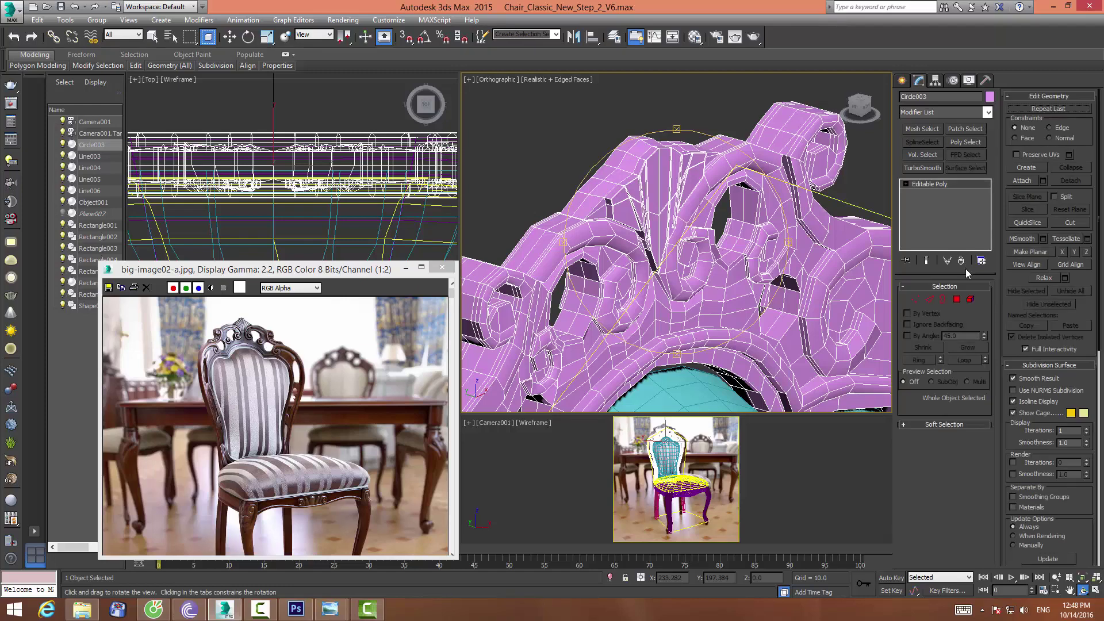
scroll(700, 217, "down", 2)
scroll(695, 219, "down", 2)
scroll(687, 220, "down", 1)
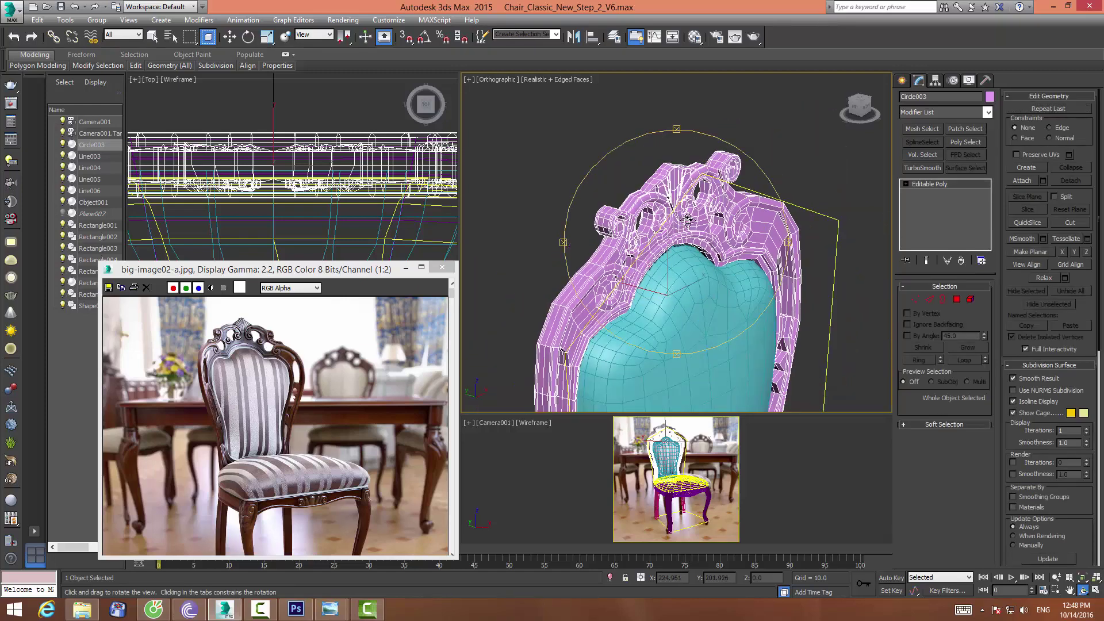
left_click_drag(695, 255, 650, 246)
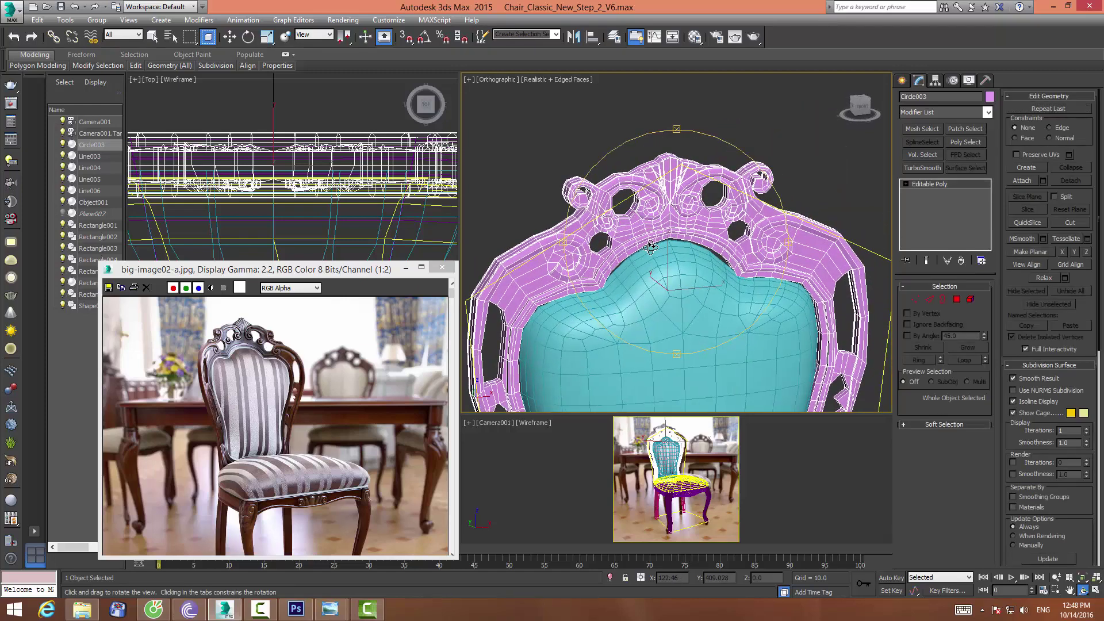
scroll(650, 246, "up", 4)
scroll(648, 234, "down", 2)
middle_click_drag(648, 234, 671, 184)
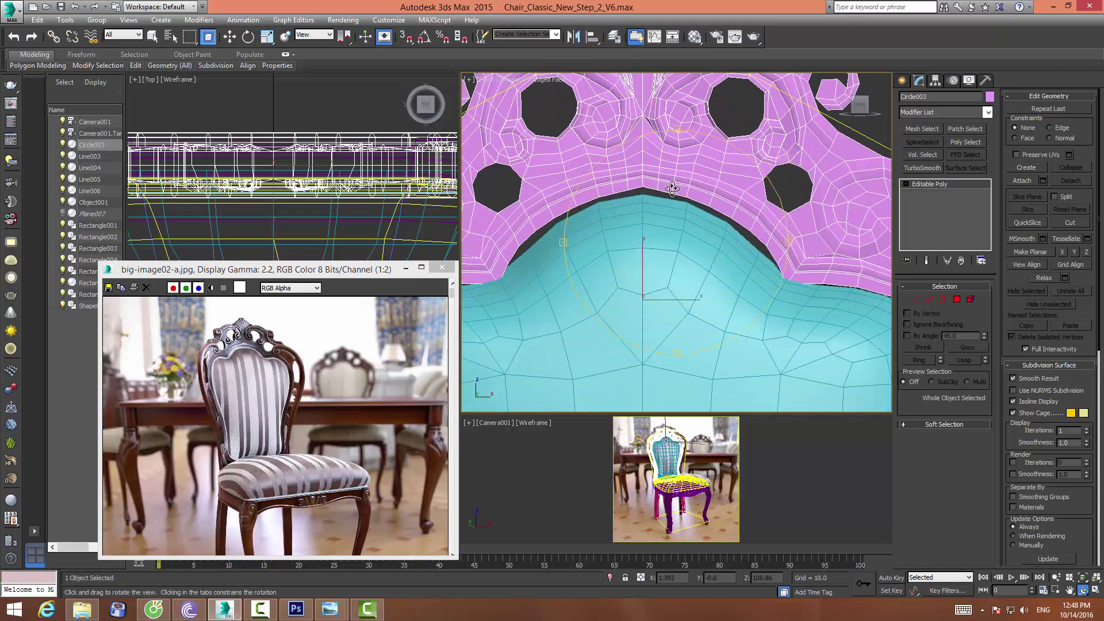
key("w")
left_click(659, 233)
scroll(684, 253, "down", 3)
mouse_move(697, 264)
middle_mouse_down()
mouse_move(707, 241)
mouse_move(657, 224)
middle_mouse_up()
scroll(697, 178, "up", 3)
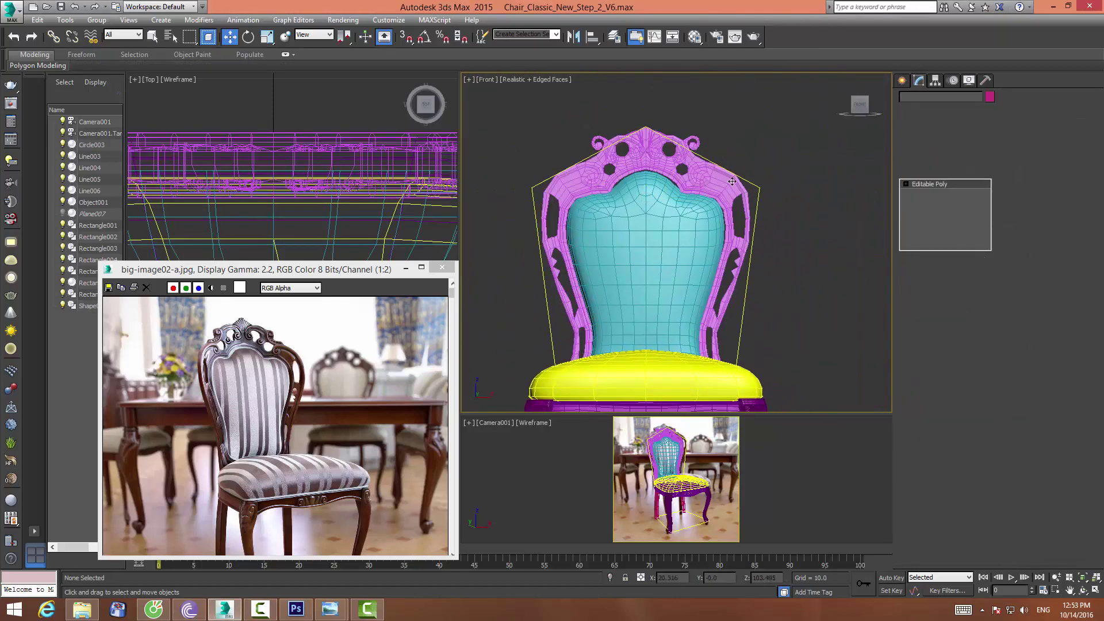
Select the back cushion, remove its smoothing, and undo a trial move of its top vertices
left_click(686, 201)
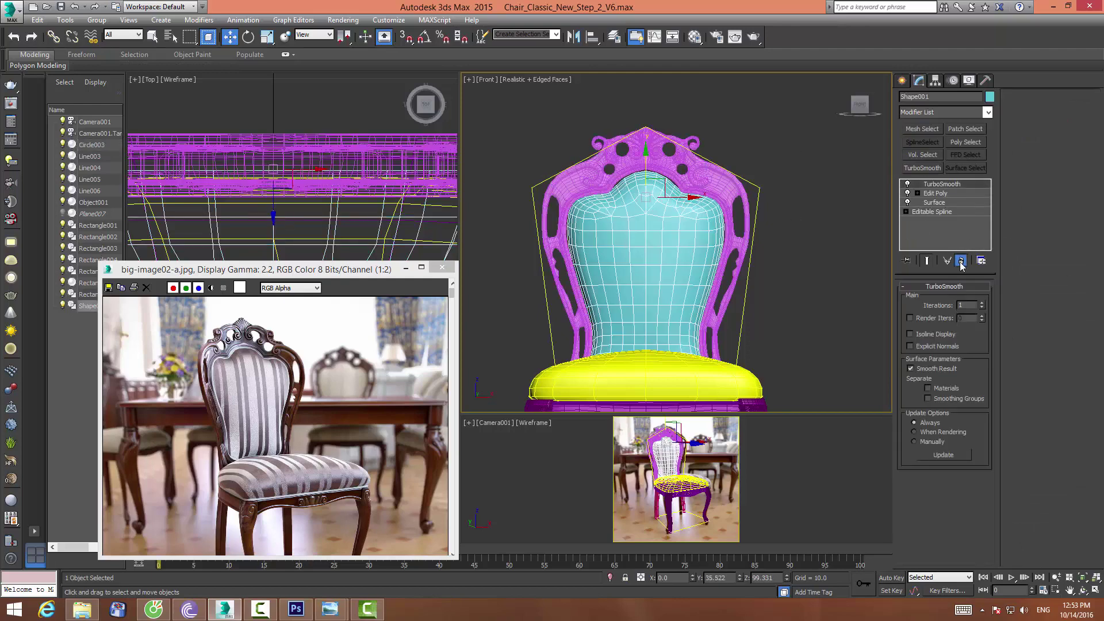
left_click(960, 260)
scroll(656, 168, "up", 4)
left_click(913, 376)
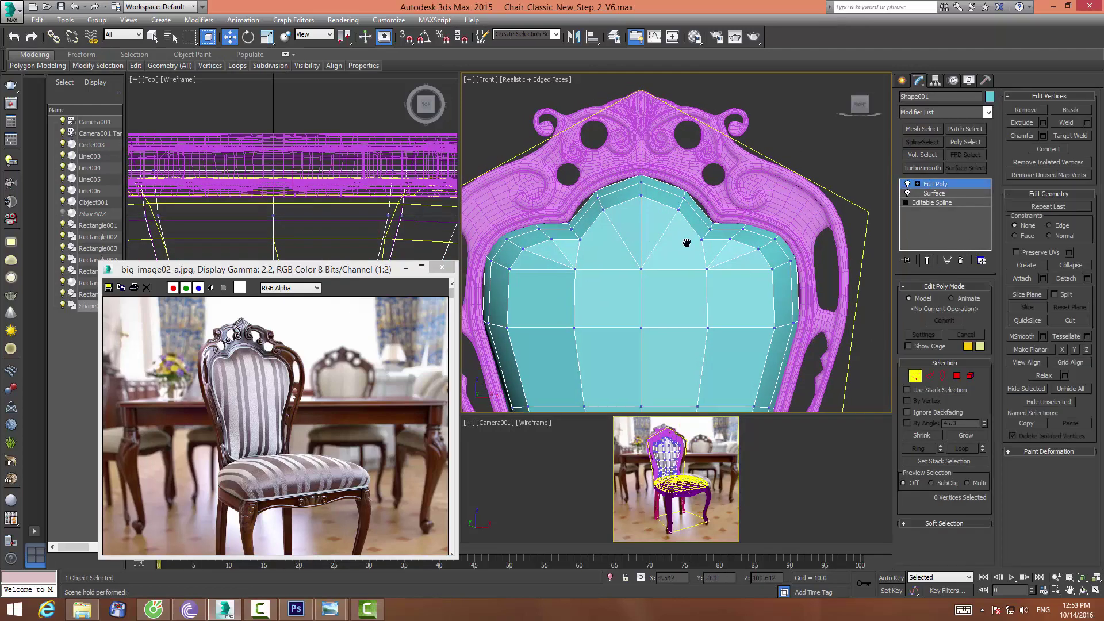
scroll(685, 241, "up", 3)
left_click(713, 201)
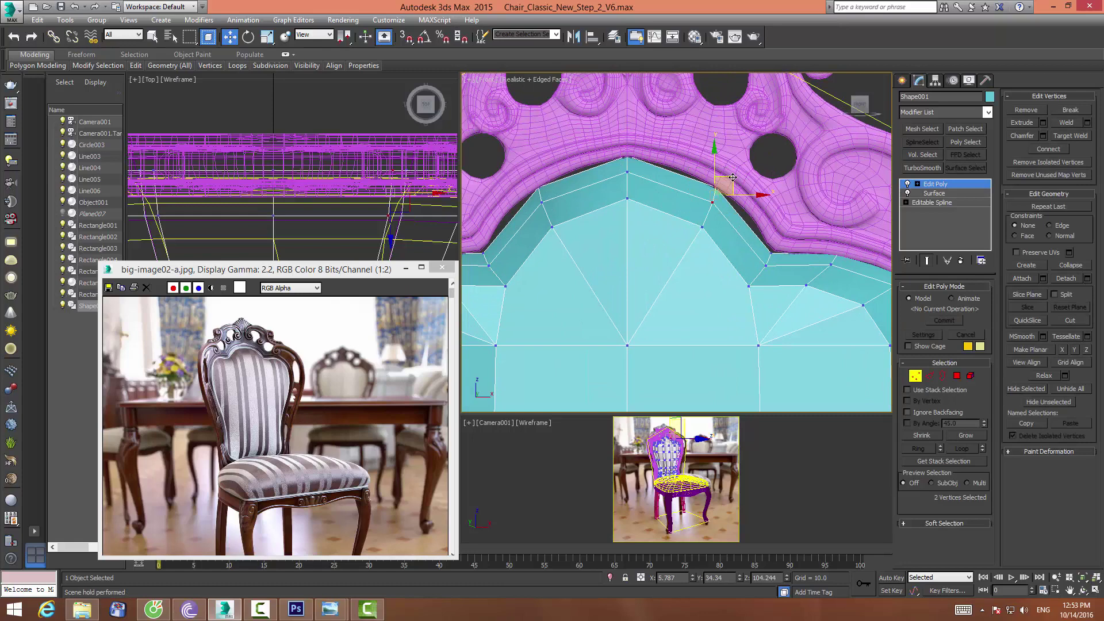
left_click_drag(732, 177, 731, 177)
scroll(572, 178, "down", 3)
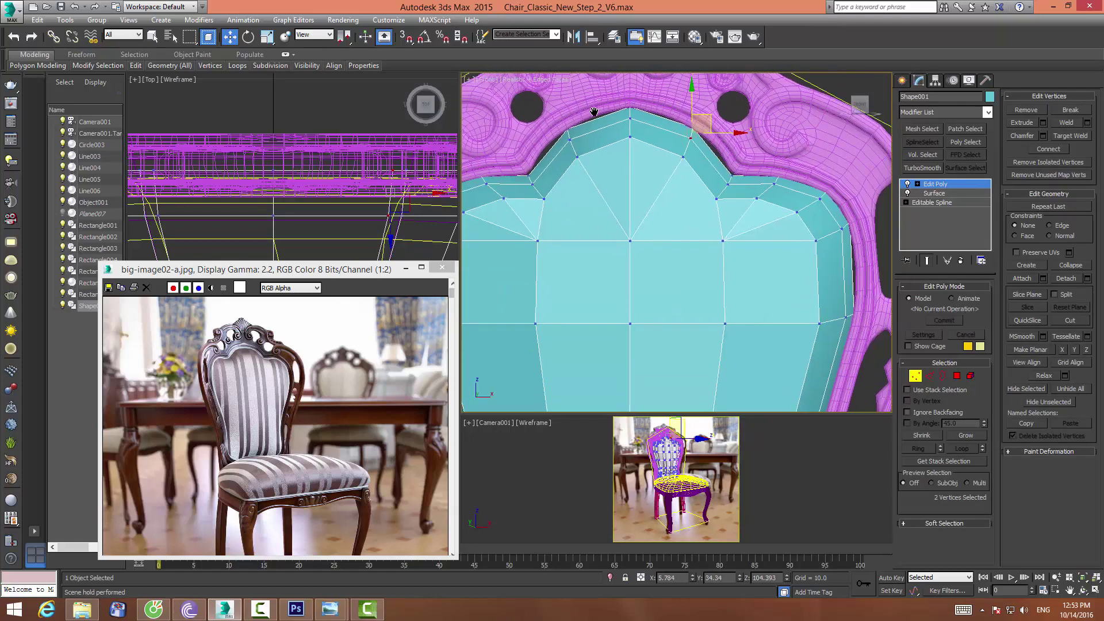
key("ctrl+z")
scroll(661, 172, "down", 3)
scroll(747, 230, "down", 2)
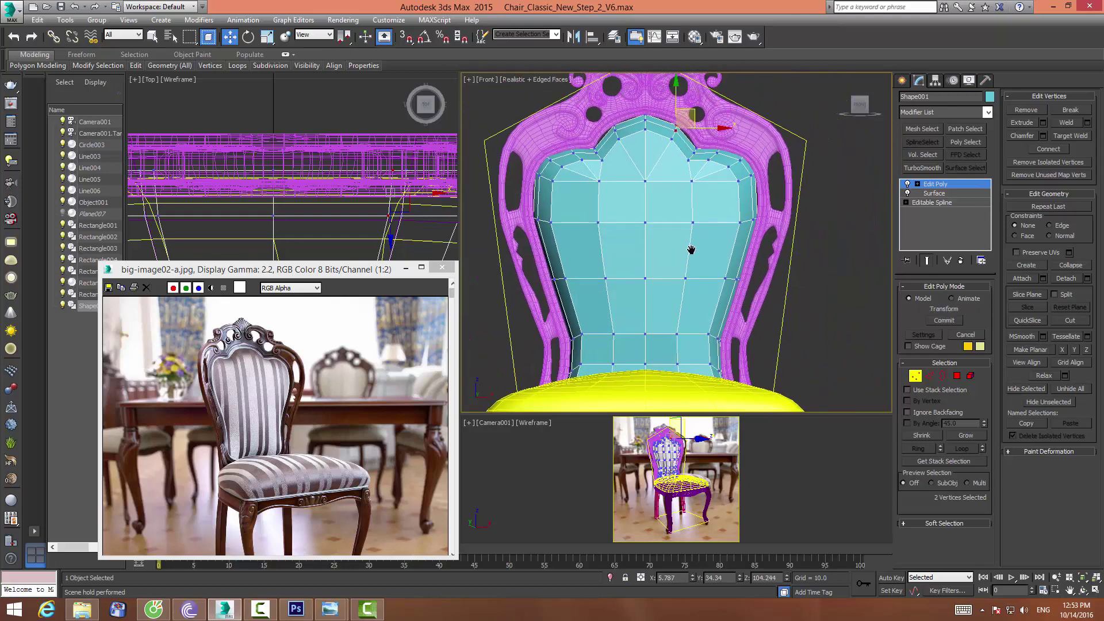
scroll(724, 183, "down", 1)
Switch to Polygon mode and show the Front viewport as wireframe
key("4")
left_click(486, 79)
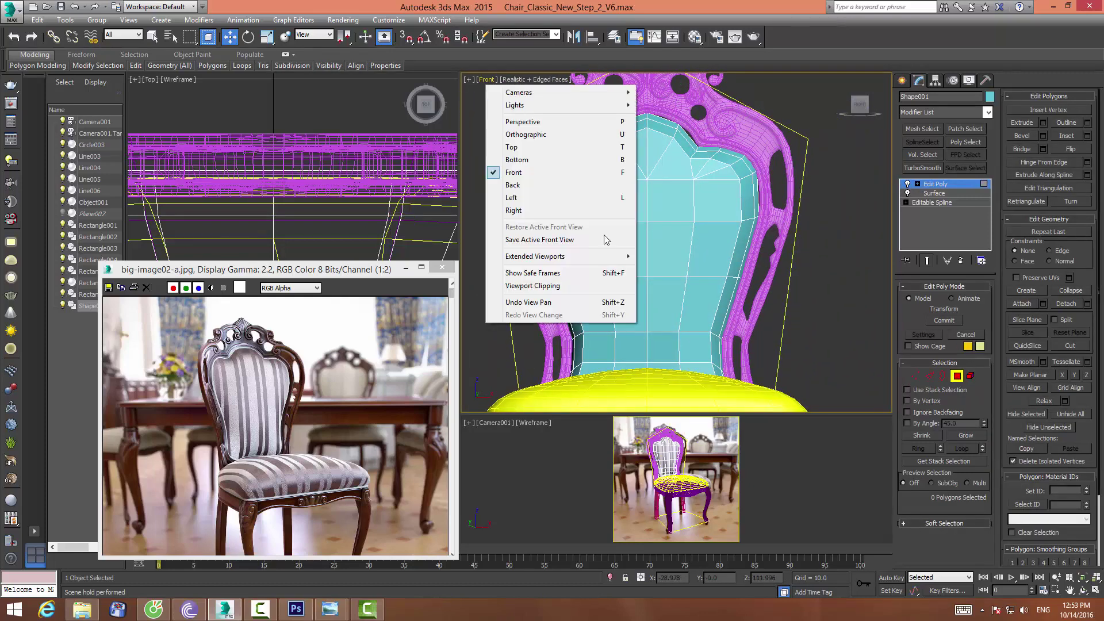
left_click(775, 256)
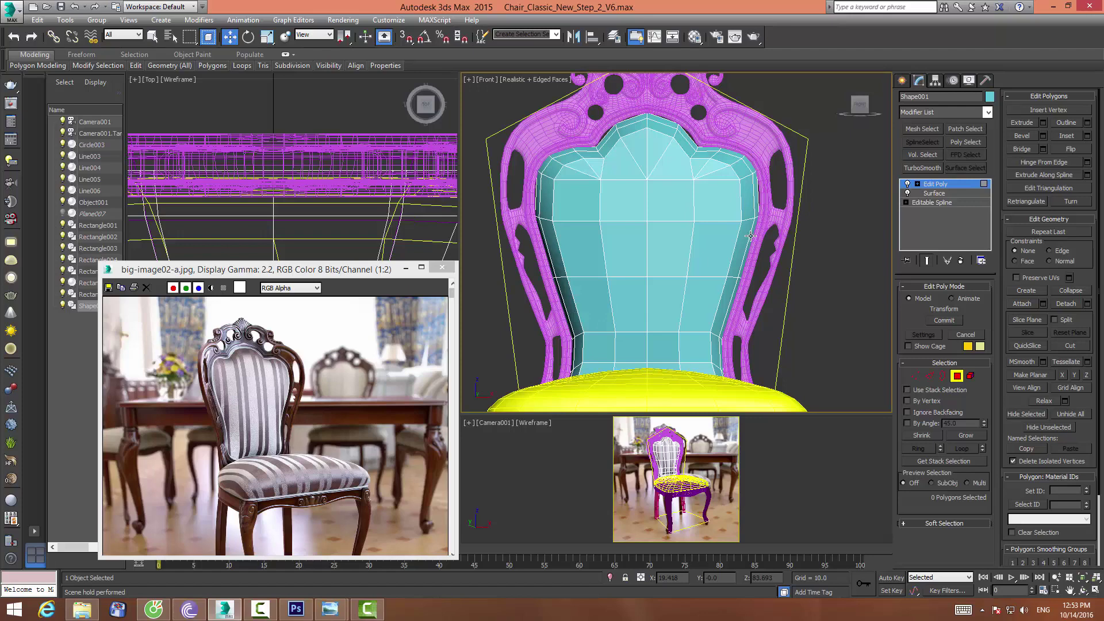
key("F3")
scroll(566, 158, "down", 2)
scroll(575, 149, "down", 1)
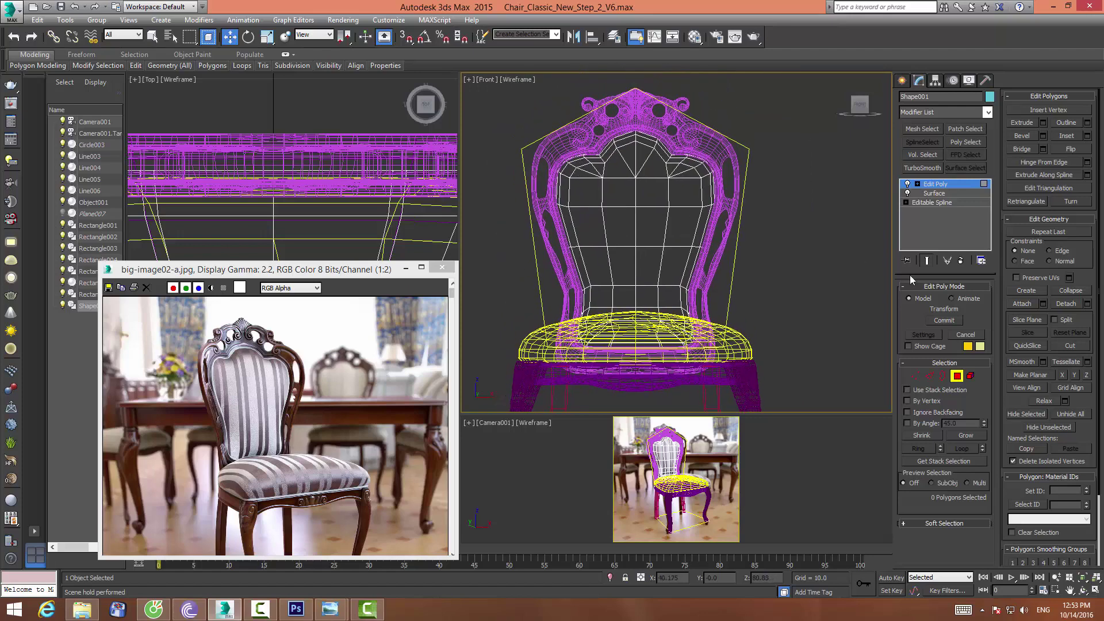
Marquee-select all polygons on the cushion's left half and delete them
left_click_drag(512, 99, 620, 314)
left_click_drag(633, 394, 634, 393)
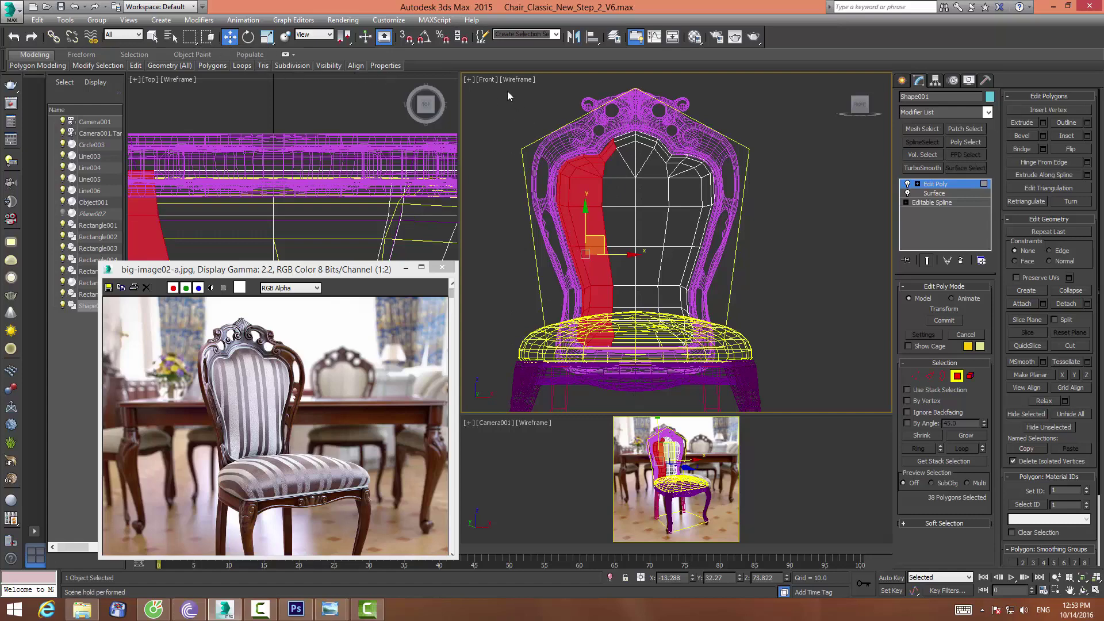
left_click(489, 80)
left_click(476, 112)
left_click_drag(489, 95, 531, 144)
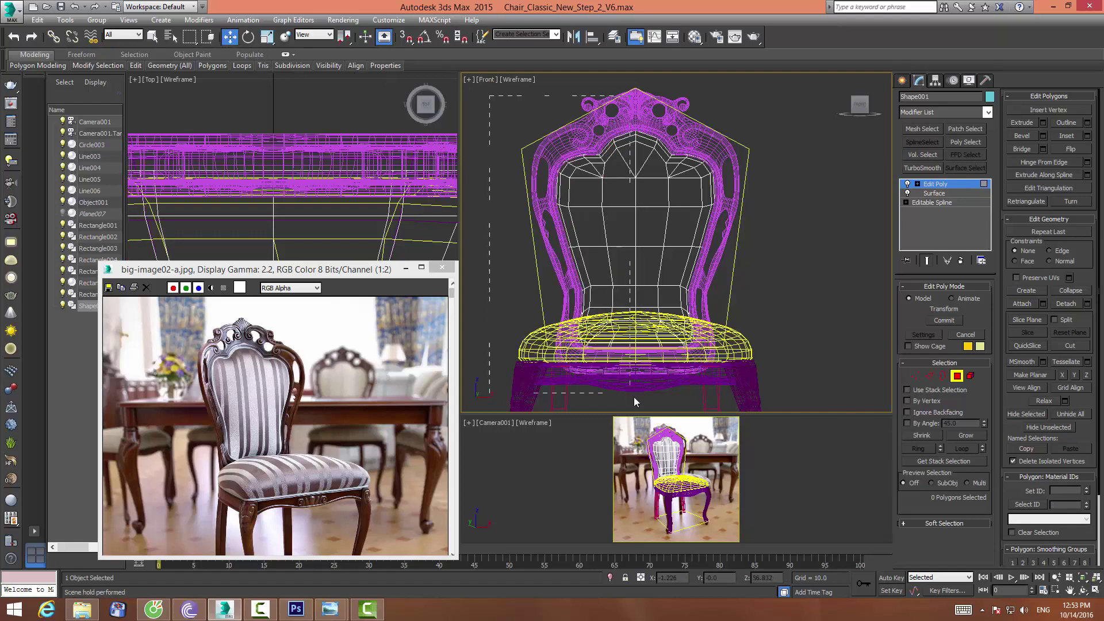
left_click_drag(565, 209, 630, 401)
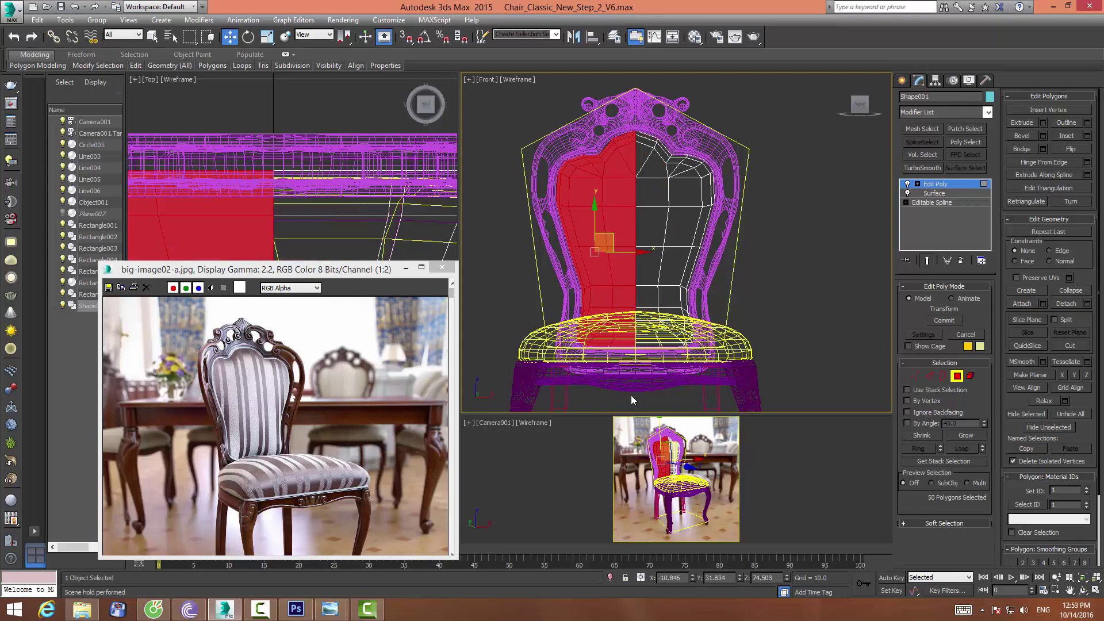
key("Delete")
left_click(956, 376)
Connect the three top border edges with a single new segment and nudge it into place
scroll(671, 196, "up", 5)
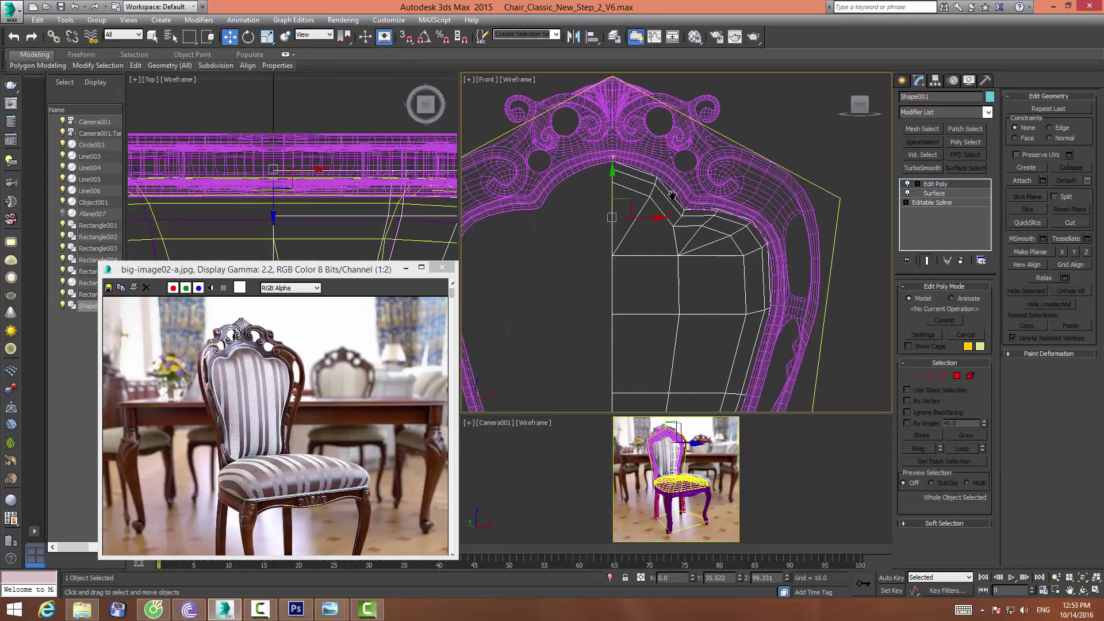
scroll(671, 196, "up", 3)
scroll(678, 202, "up", 2)
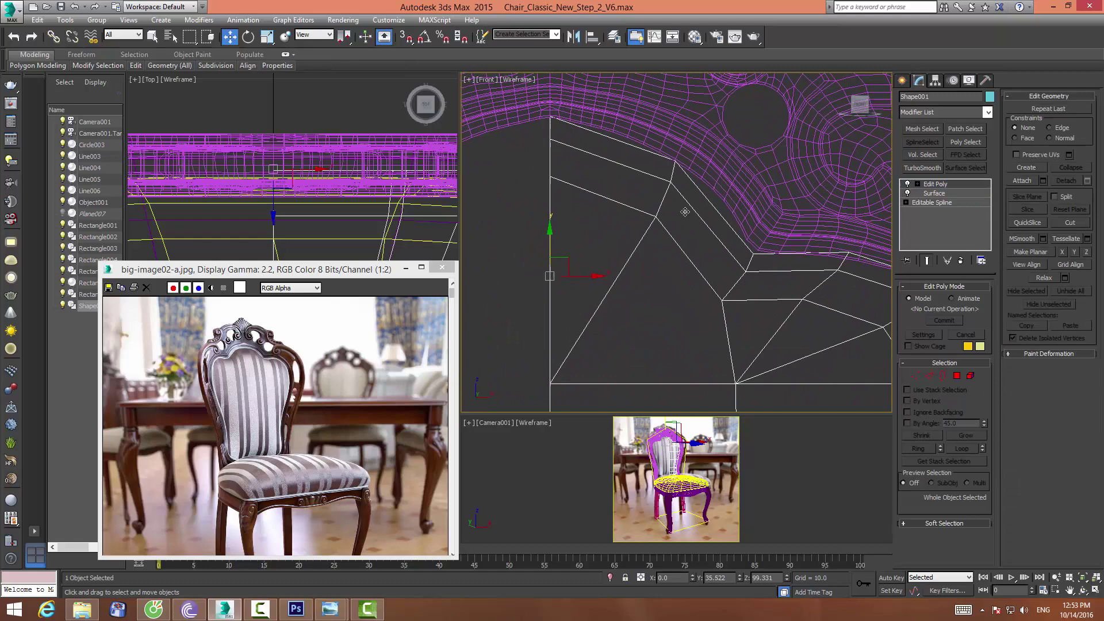
left_click(927, 376)
left_click_drag(635, 134, 635, 134)
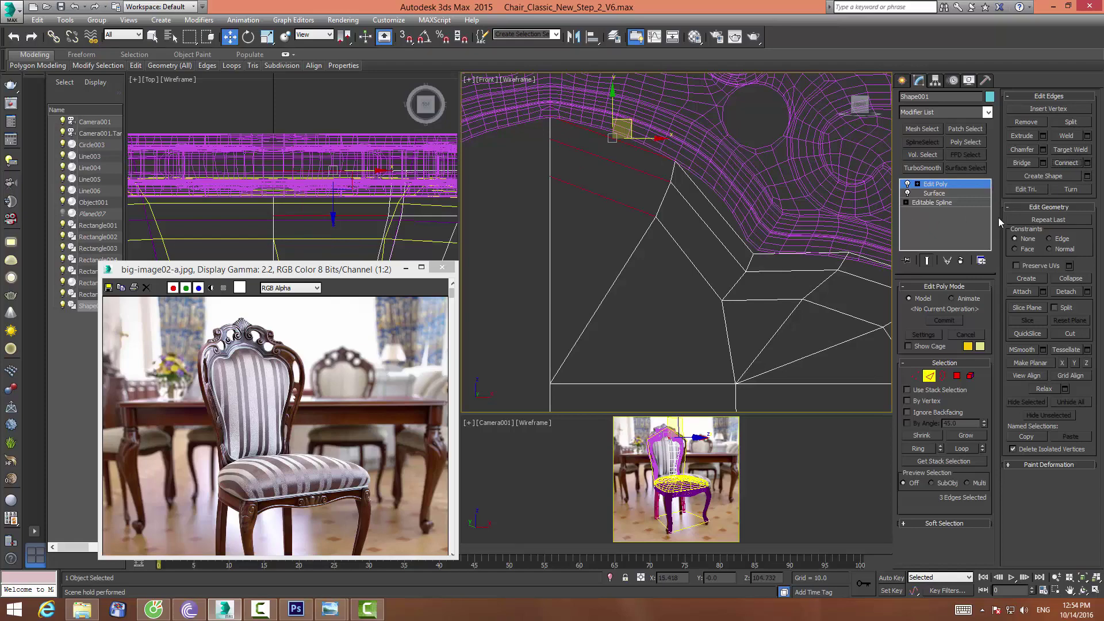
left_click(1086, 163)
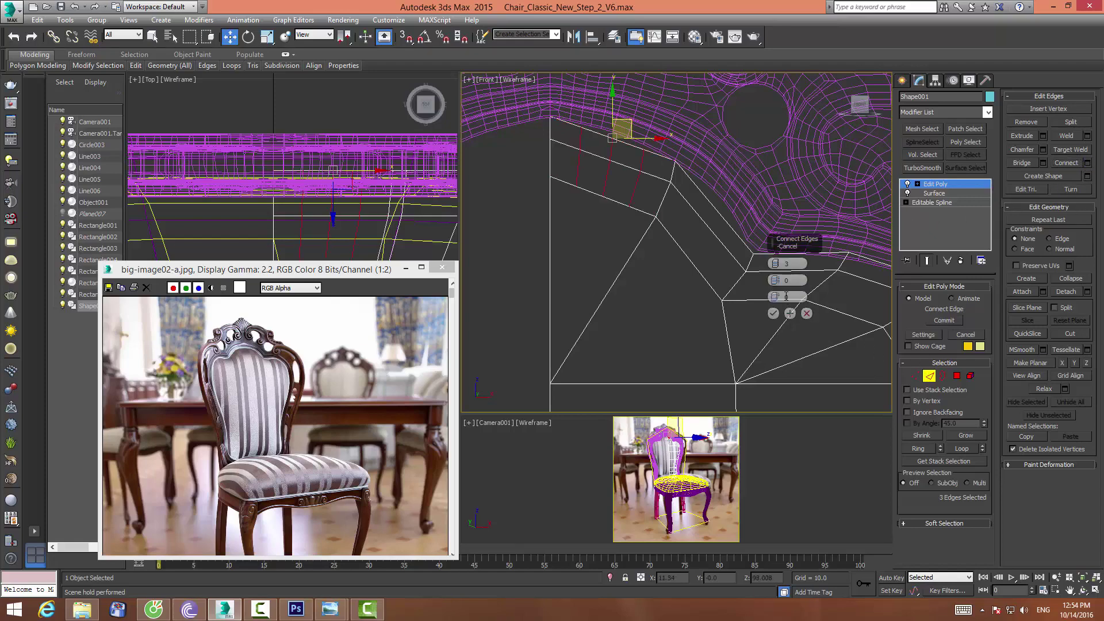
left_click(775, 266)
left_click(773, 313)
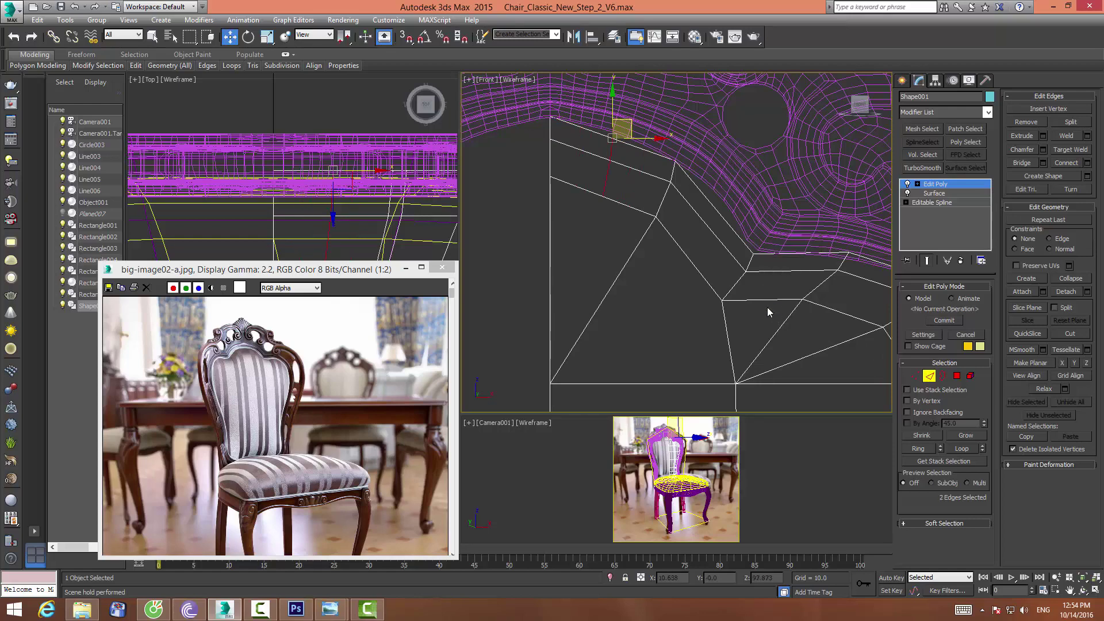
middle_click_drag(622, 157, 614, 192)
left_click_drag(615, 182, 619, 177)
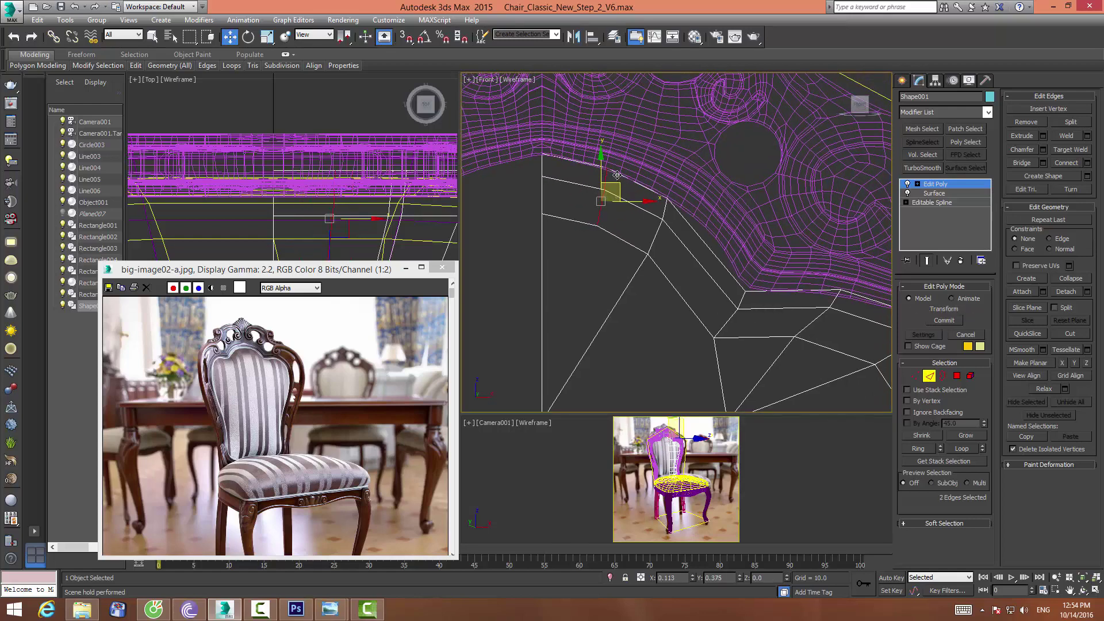
middle_click_drag(671, 310, 642, 273)
Move the two vertices next to the frame slightly up and to the right
mouse_move(691, 199)
left_mouse_down("ctrl")
mouse_move(649, 260)
mouse_move(696, 214)
mouse_move(679, 206)
mouse_move(694, 203)
left_mouse_up("ctrl")
left_click(915, 375)
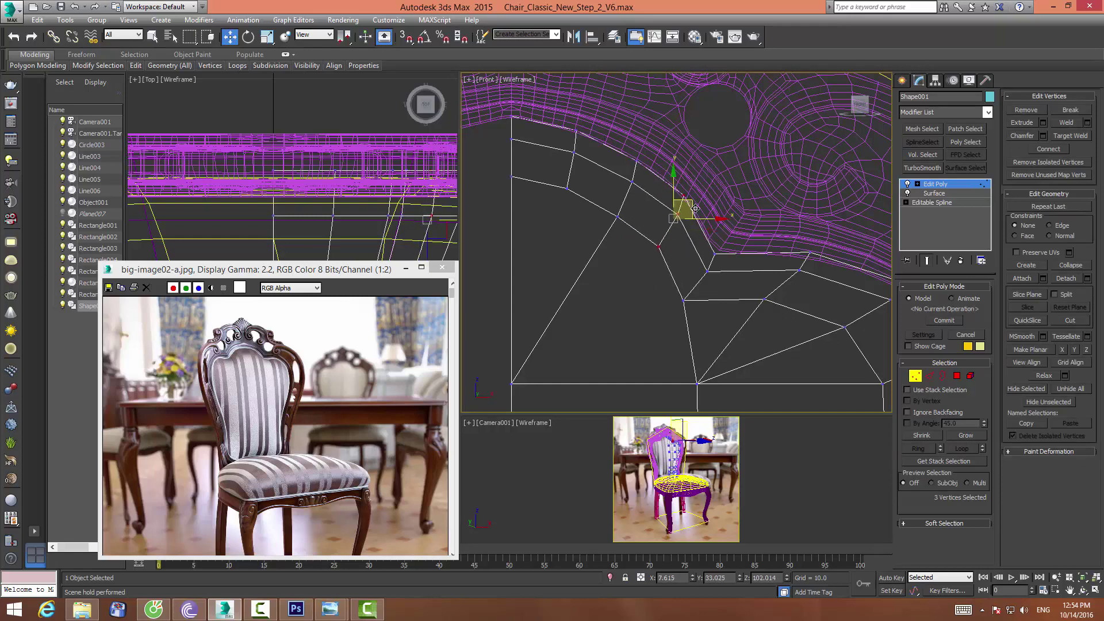
left_click(712, 272)
left_click_drag(721, 252, 727, 248)
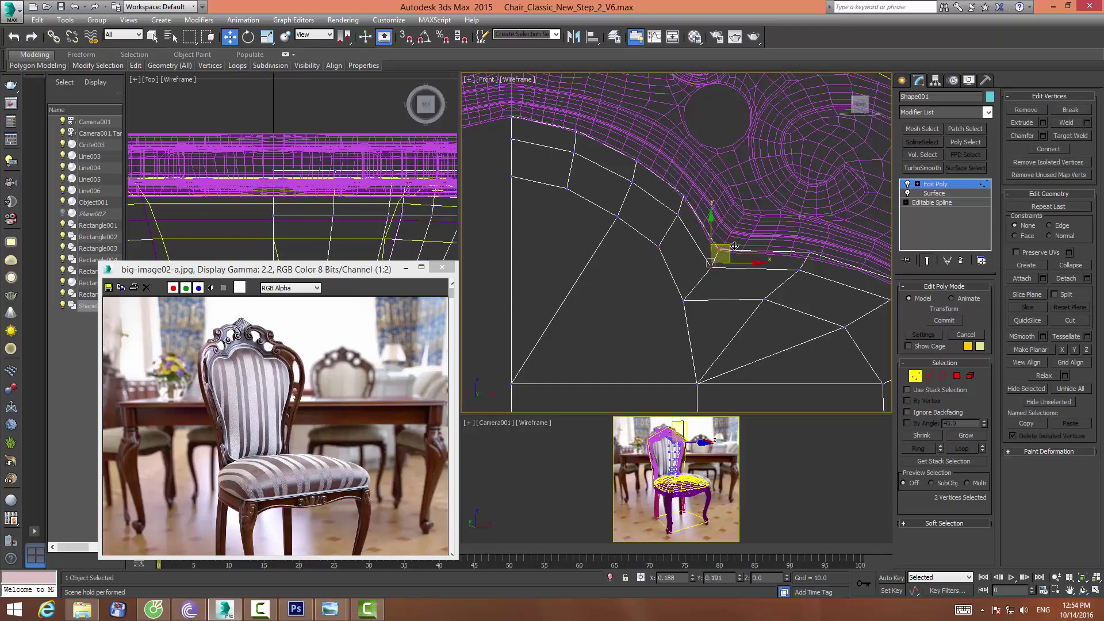
middle_click_drag(760, 241, 617, 143)
scroll(753, 233, "up", 5)
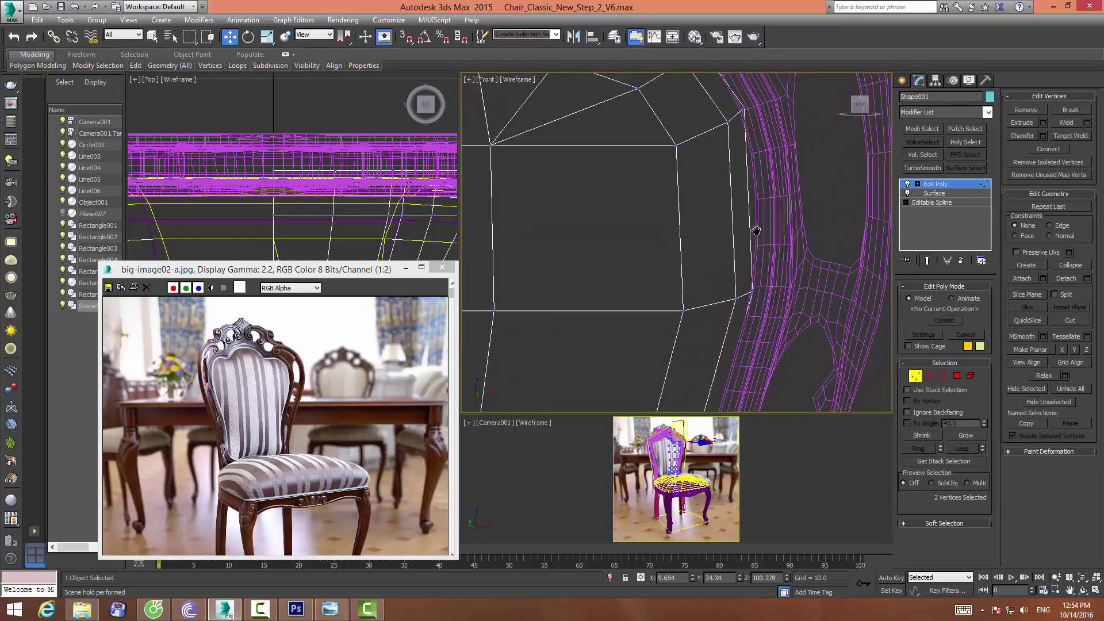
left_click_drag(748, 231, 789, 251)
Connect the three edges along the cushion's right side with a new edge
left_click(929, 376)
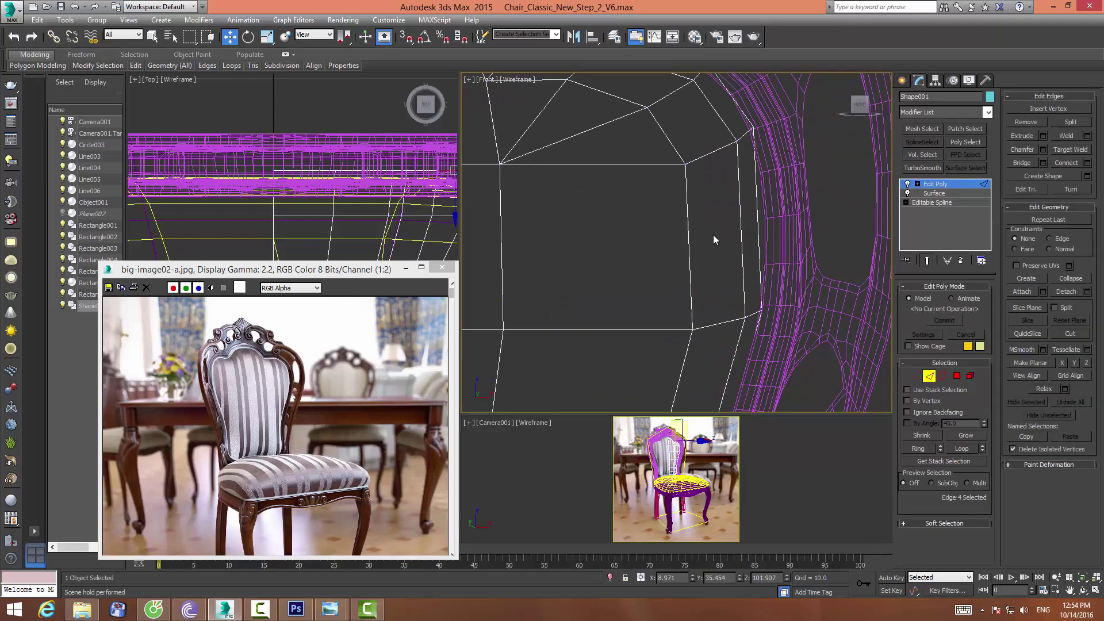
left_click_drag(713, 235, 878, 263)
left_click(1065, 163)
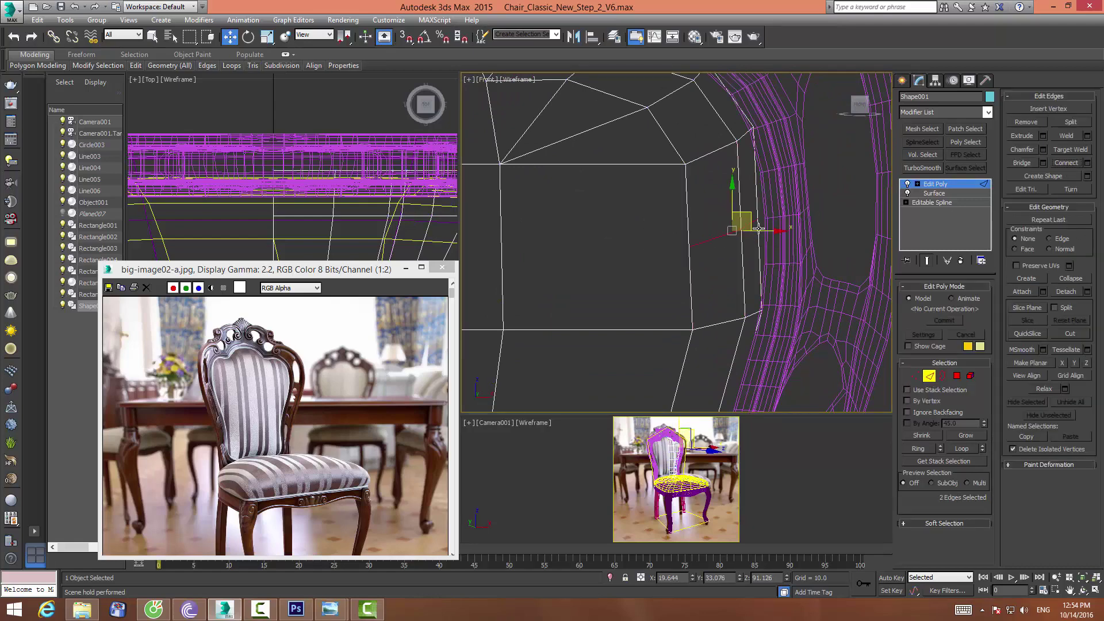
mouse_move(752, 248)
middle_mouse_down()
mouse_move(773, 172)
mouse_move(734, 207)
middle_mouse_up()
scroll(707, 187, "down", 1)
scroll(719, 180, "down", 1)
scroll(727, 184, "down", 1)
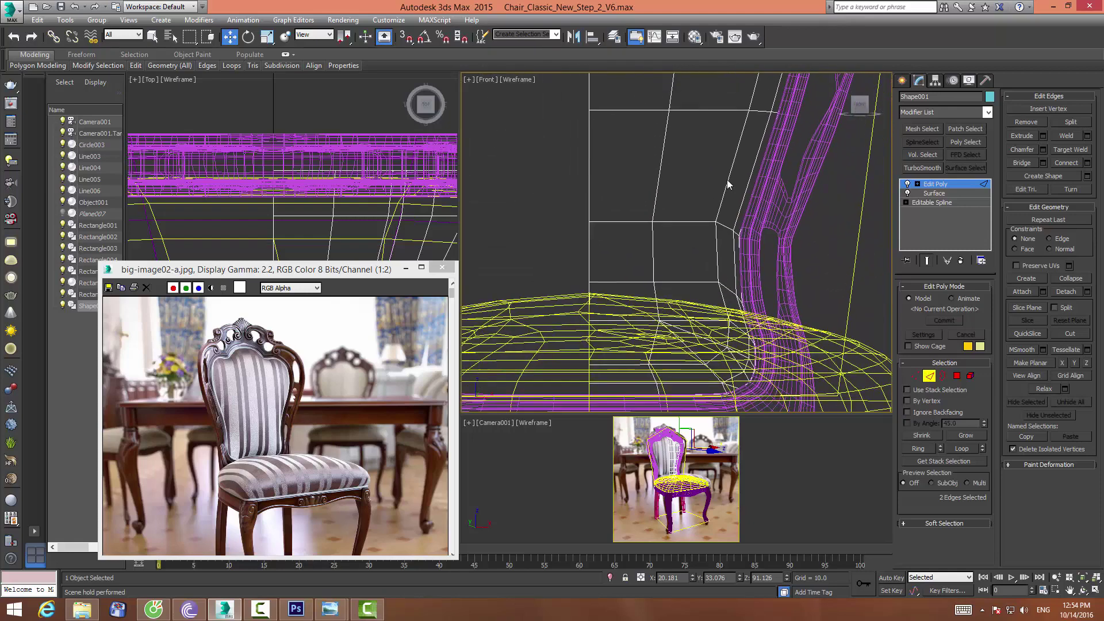
scroll(727, 184, "down", 2)
scroll(718, 183, "down", 1)
left_click(929, 376)
scroll(706, 180, "down", 2)
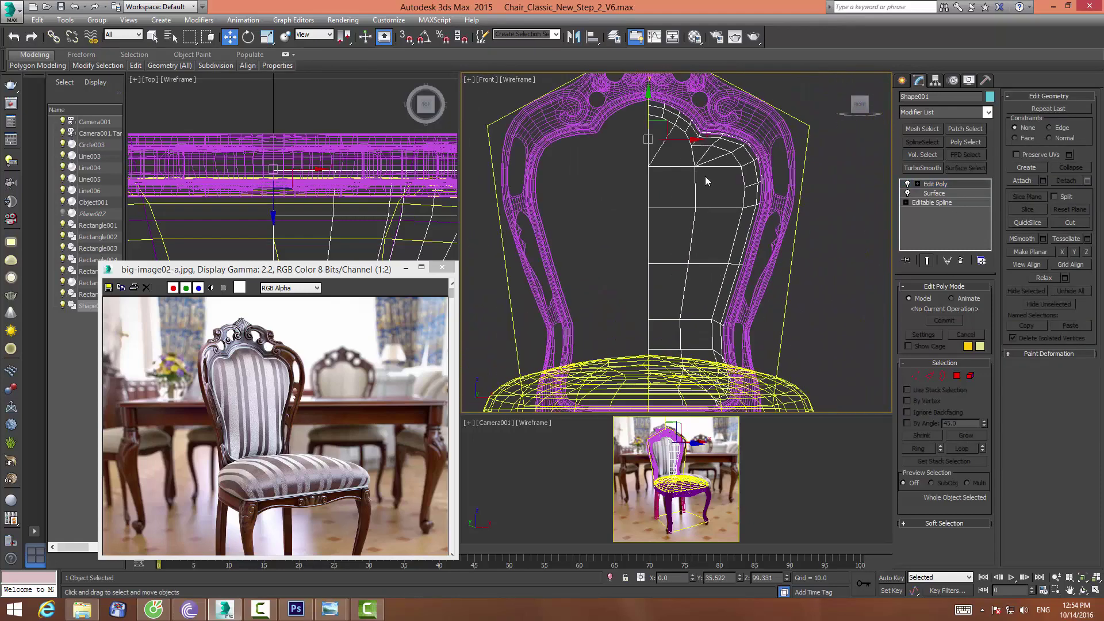
Add a Symmetry modifier to mirror the half cushion into a full one
left_click(946, 113)
scroll(961, 223, "down", 1)
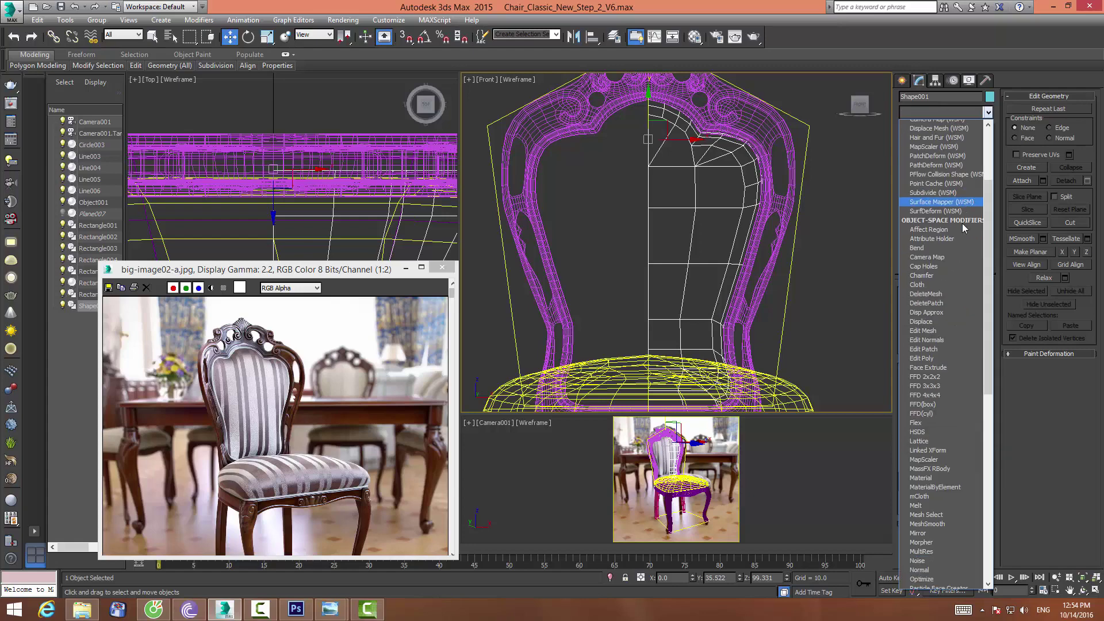
scroll(961, 227, "down", 2)
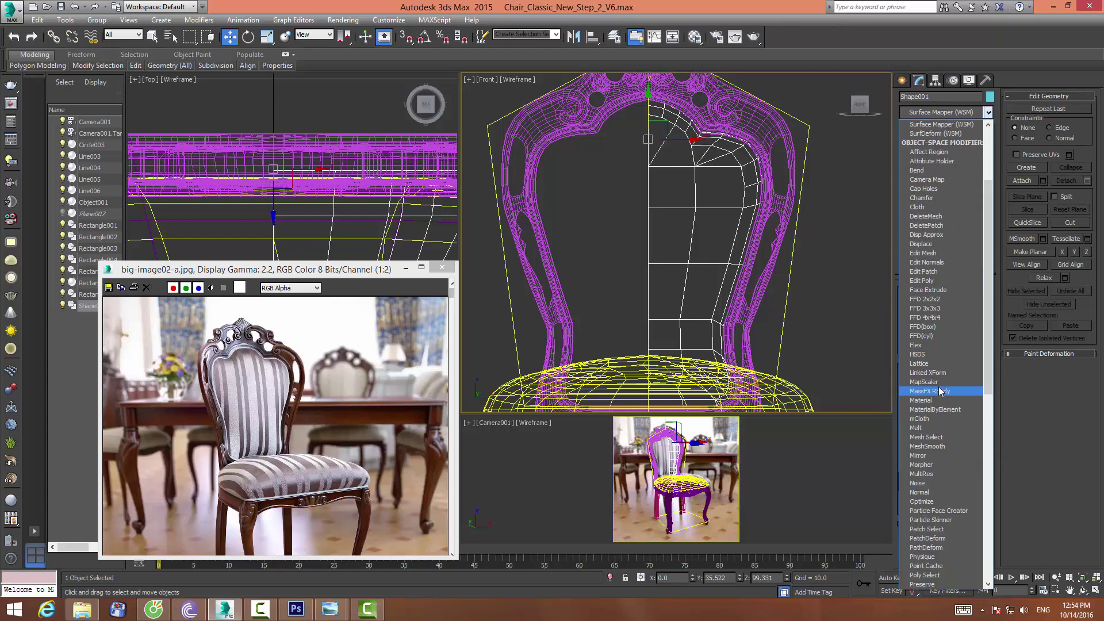
scroll(939, 390, "down", 15)
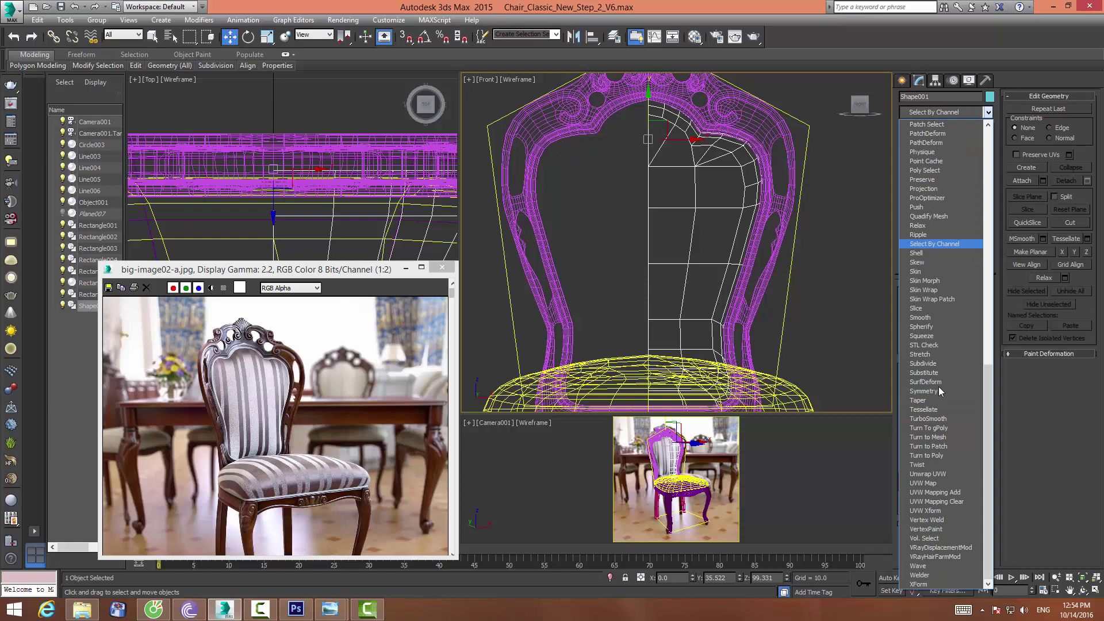
left_click(936, 393)
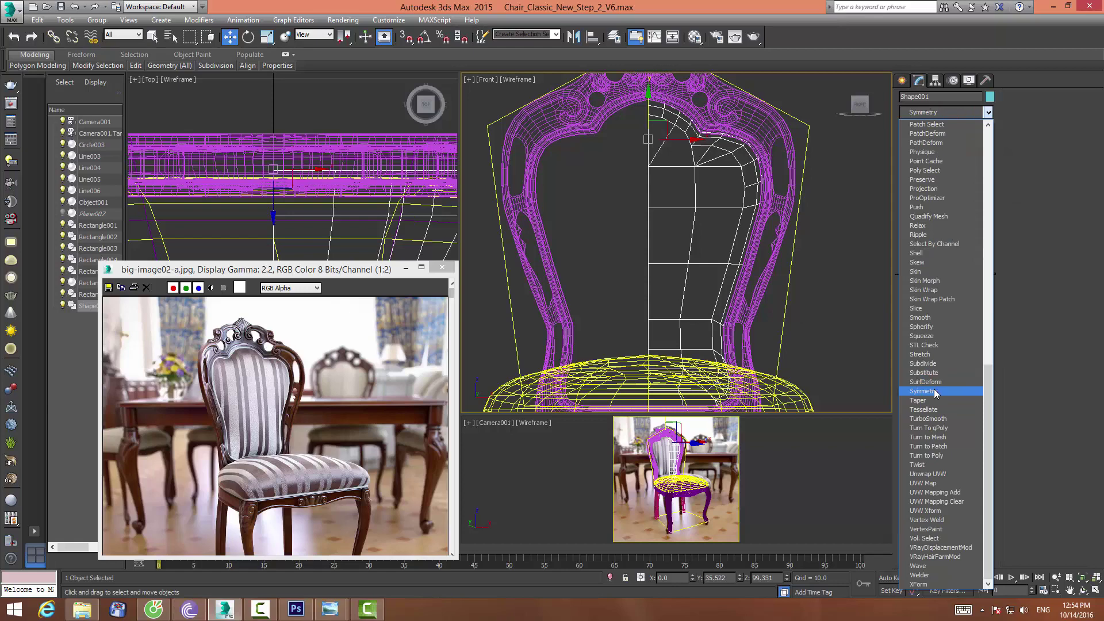
Add TurboSmooth to the cushion, then select it and isolate it on its own
middle_click_drag(766, 273, 785, 341)
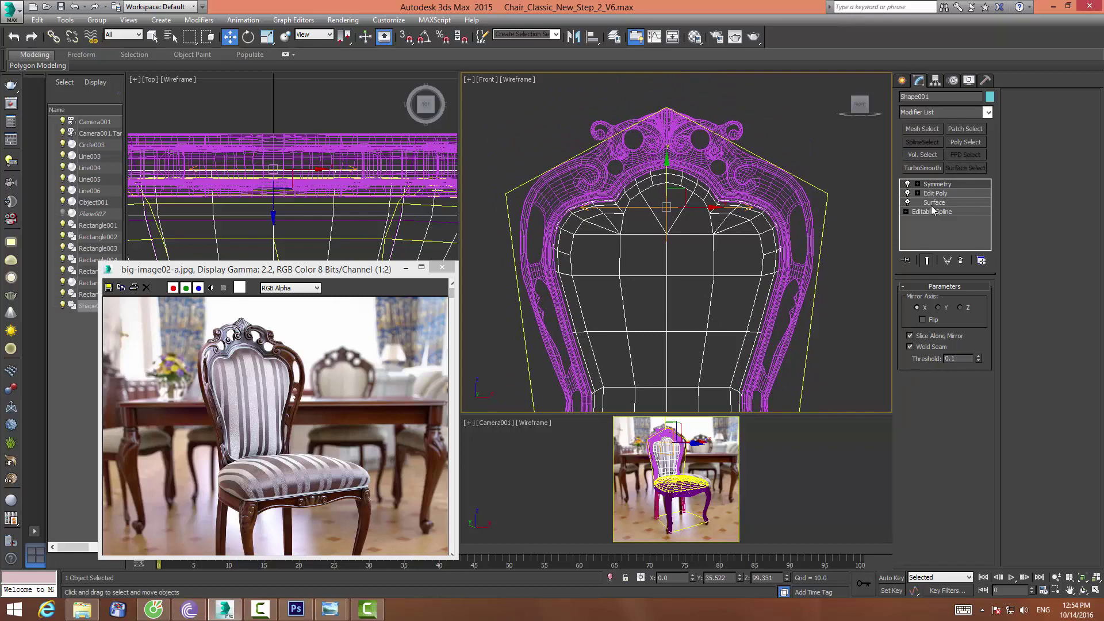
left_click(926, 167)
left_click(713, 230)
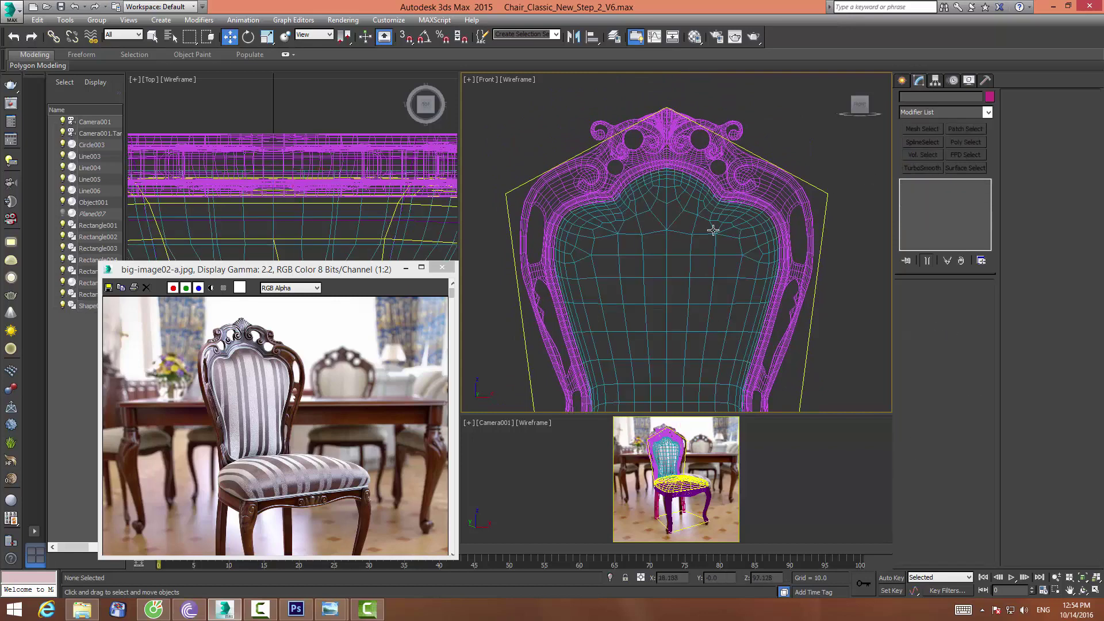
scroll(712, 230, "down", 4)
mouse_move(714, 238)
middle_mouse_down()
mouse_move(700, 206)
mouse_move(686, 214)
middle_mouse_up()
left_click(757, 250)
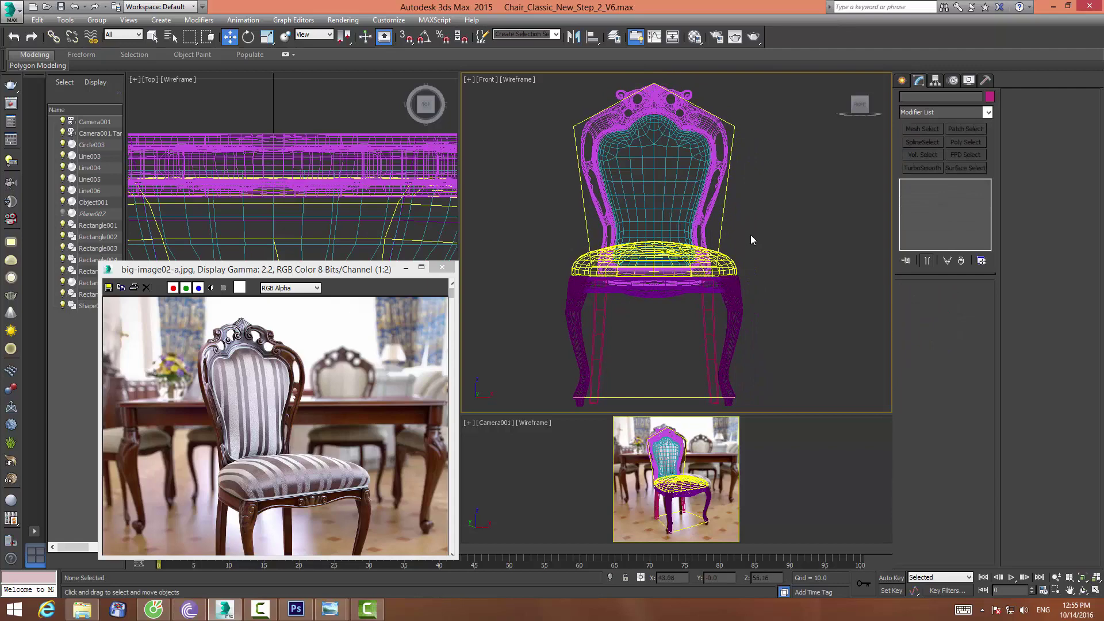
left_click(693, 188)
left_click(608, 577)
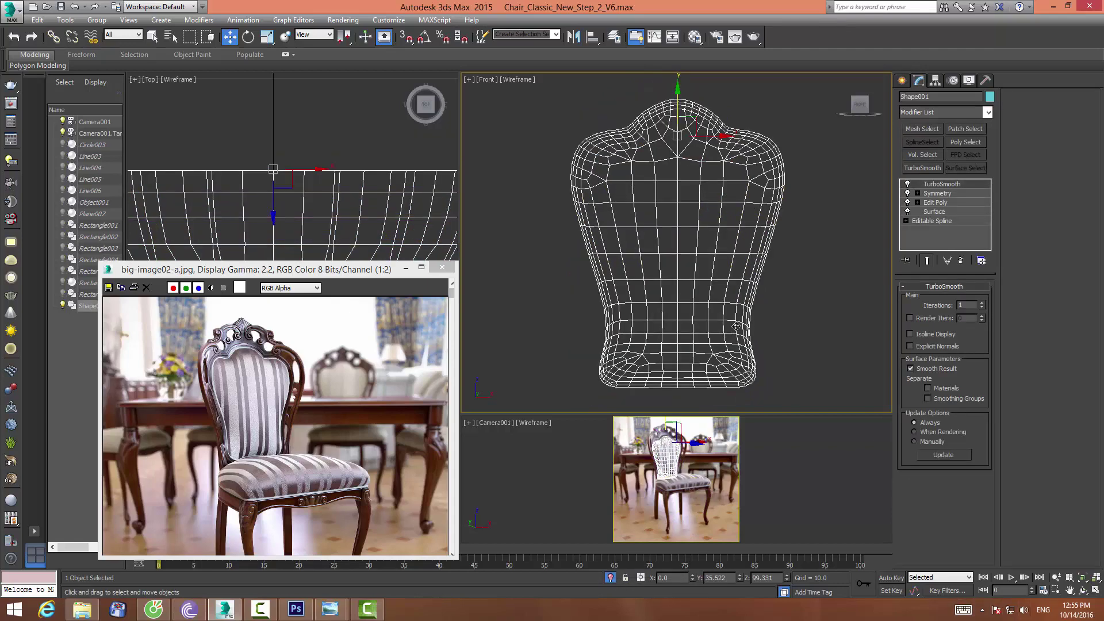
Remove the cushion's smoothing and collapse its whole modifier stack into one Editable Poly
key("p")
left_click(1082, 590)
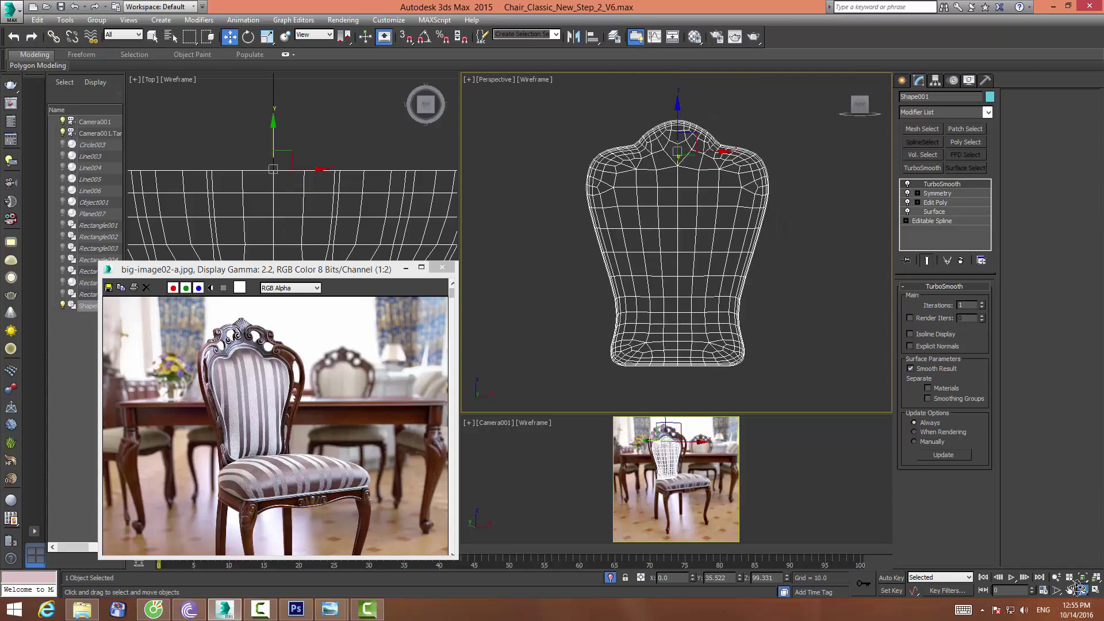
left_click_drag(723, 278, 599, 279)
key("w")
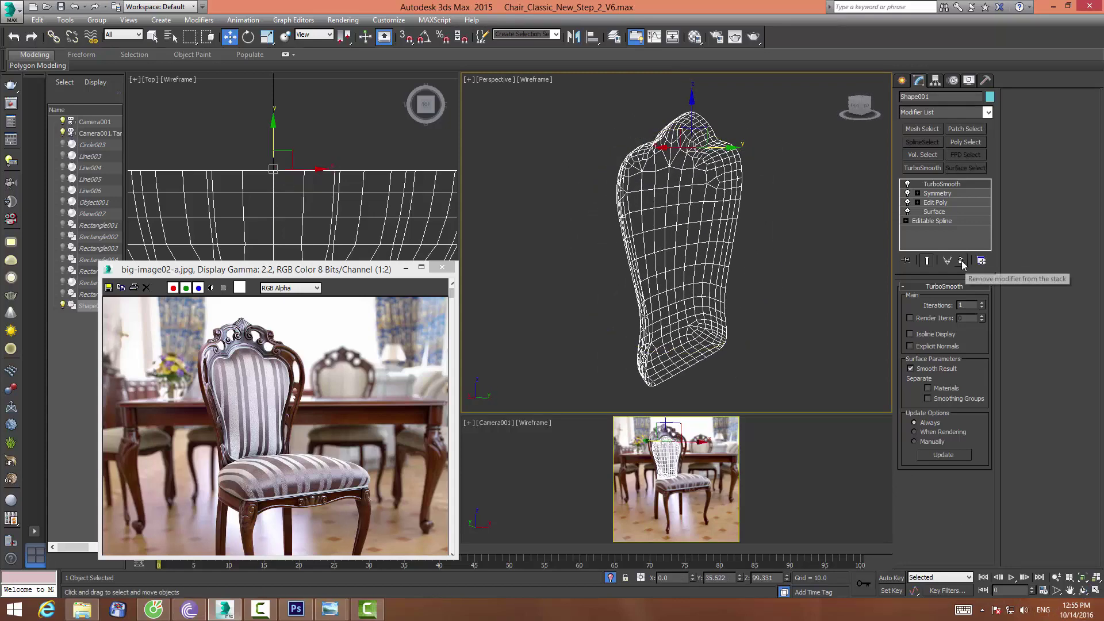
left_click(960, 261)
right_click(943, 184)
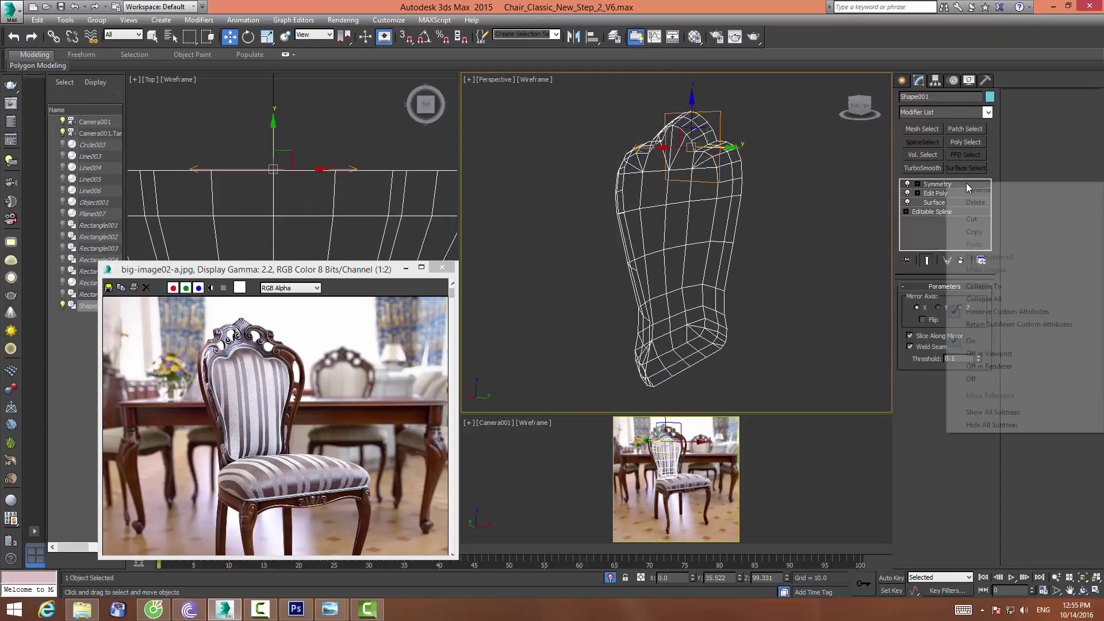
left_click(977, 298)
left_click(605, 338)
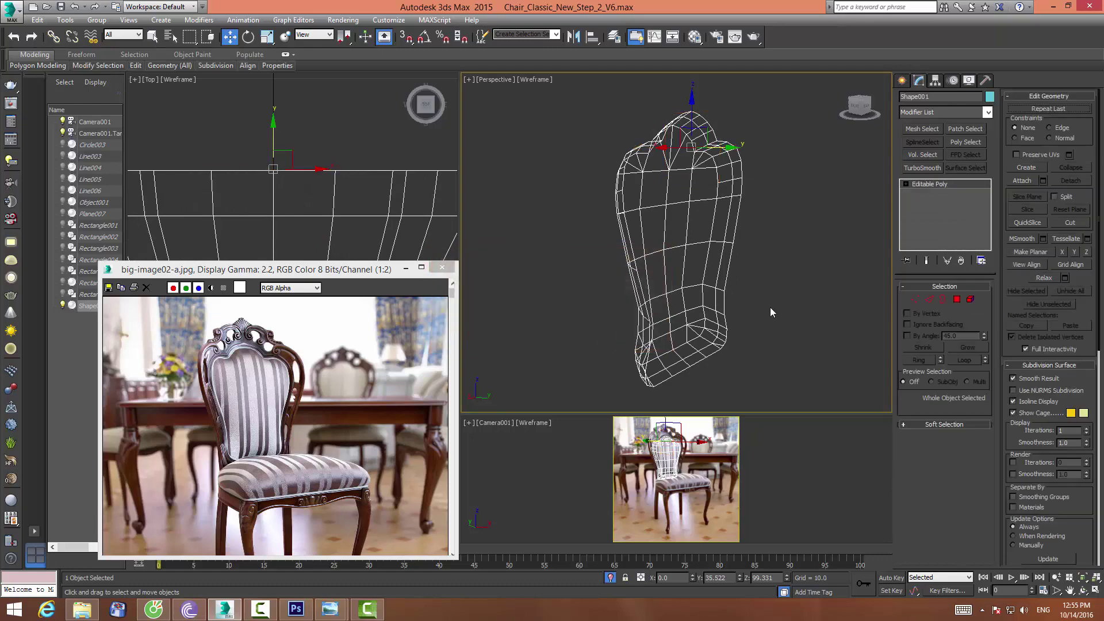
Select the cushion's open border loop and position it in the top view
left_click(943, 299)
left_click(744, 174)
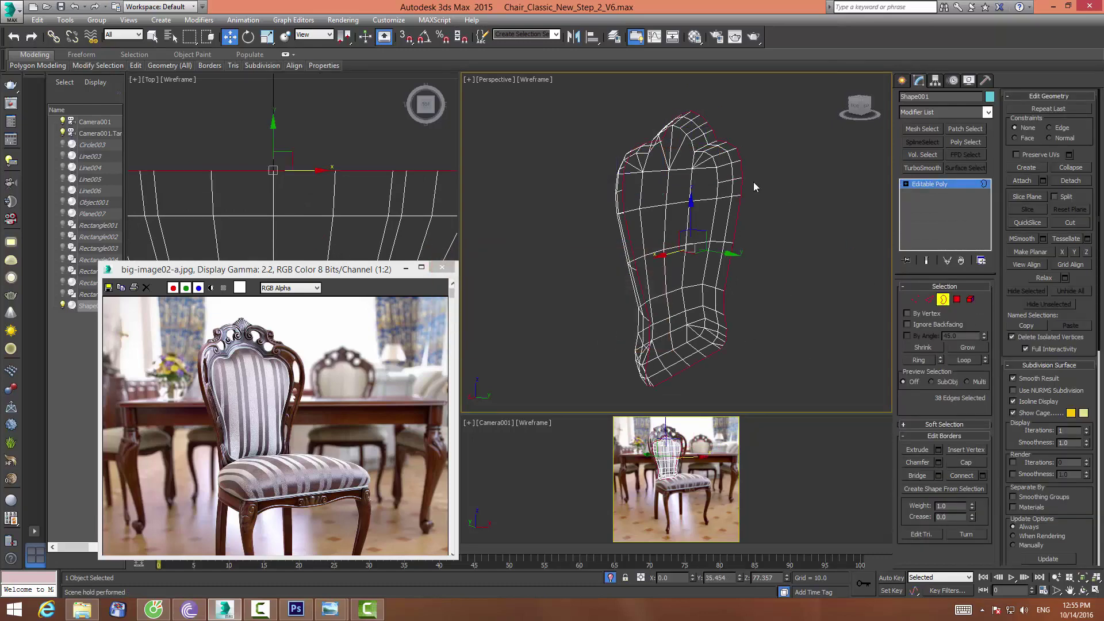
left_click(266, 37)
middle_click_drag(599, 152, 644, 173, "alt")
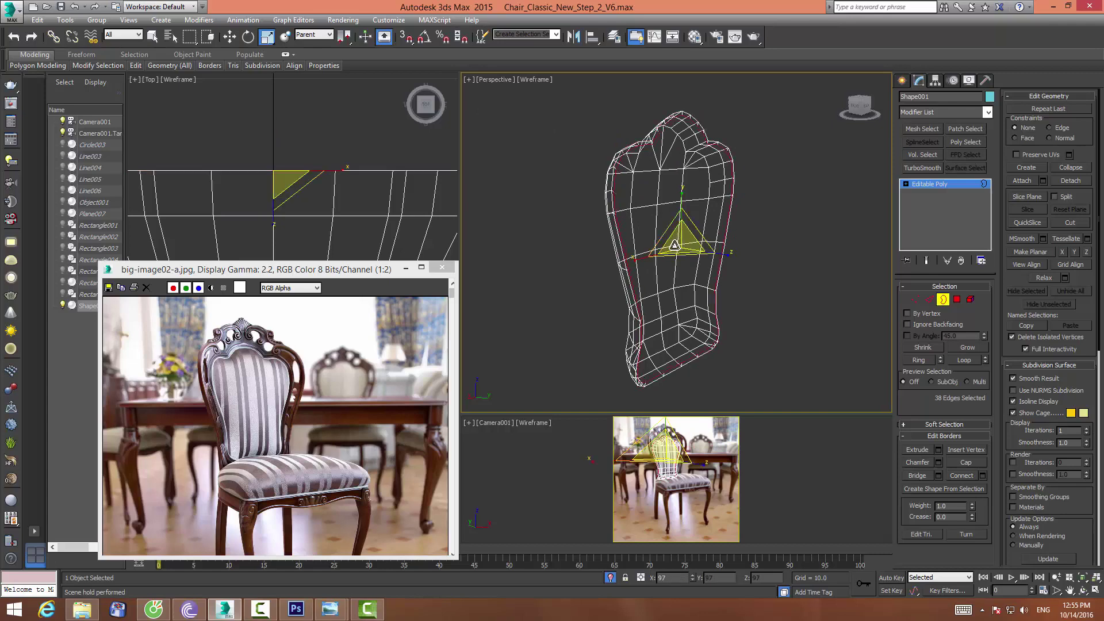
left_click_drag(676, 245, 675, 244)
middle_click_drag(291, 160, 293, 156)
scroll(293, 157, "down", 3)
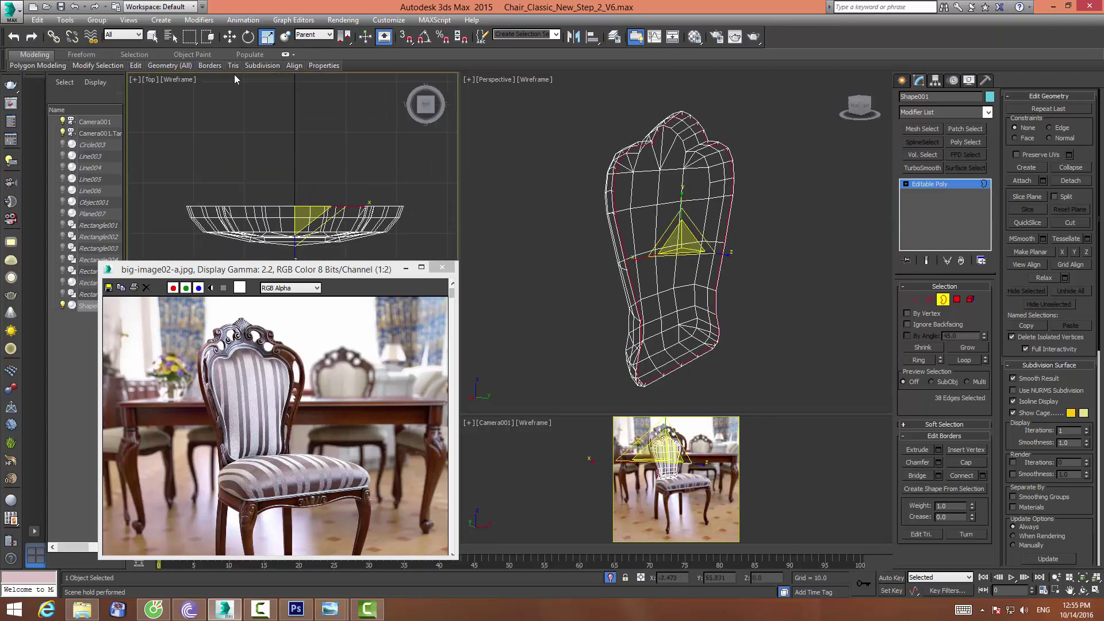
key("w")
middle_click_drag(299, 213, 305, 154)
left_click_drag(305, 155, 307, 153)
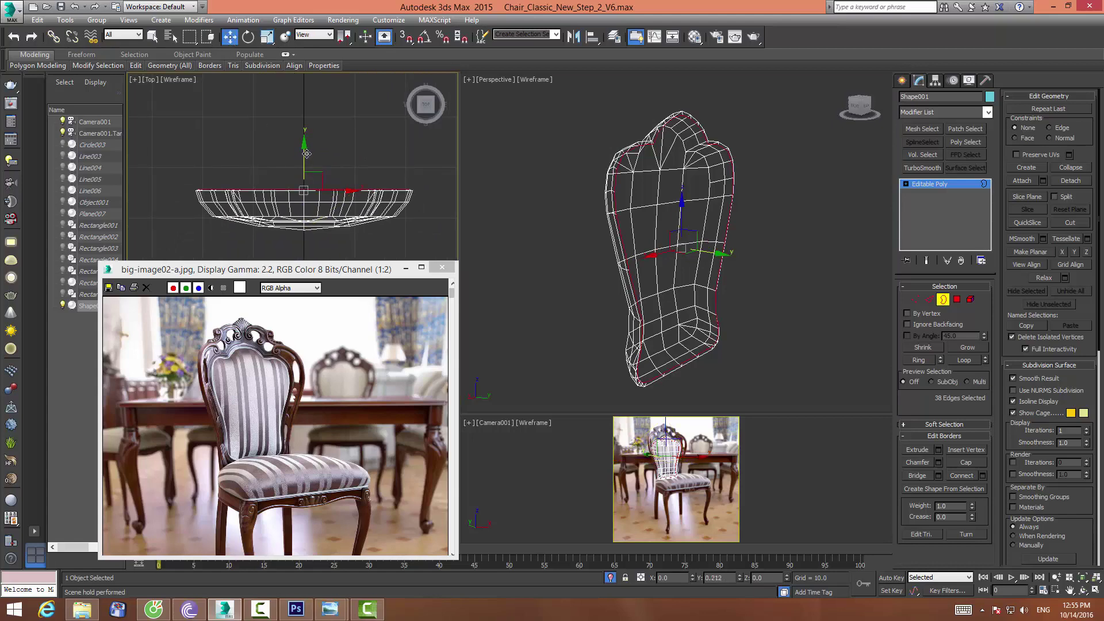
Shift-scale the border inward twice to add a new ring of faces
key("r")
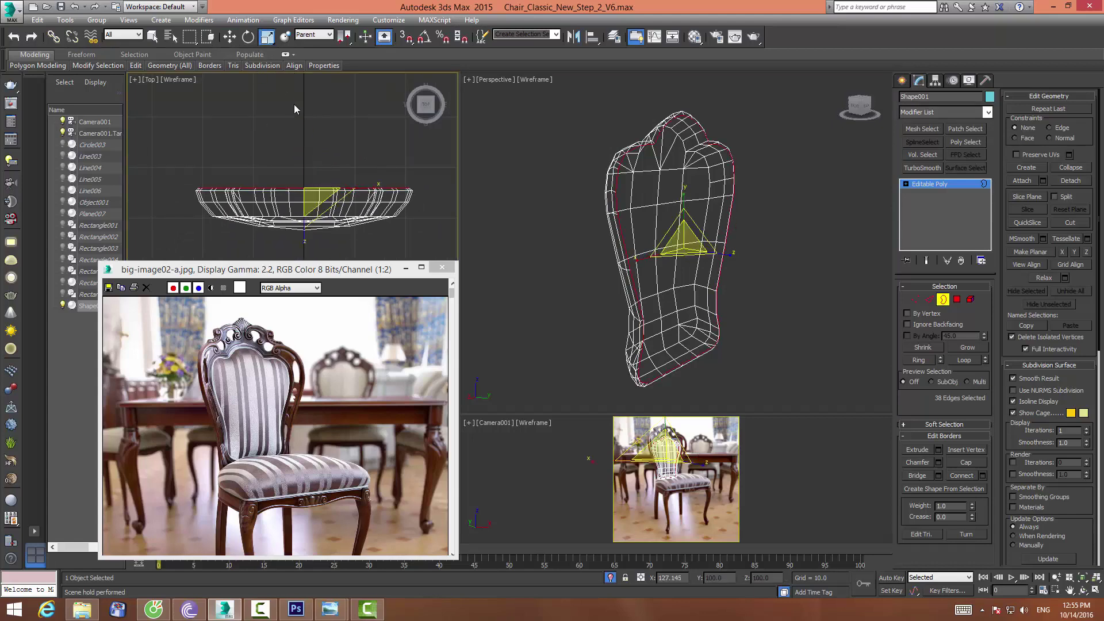
left_click_drag(317, 191, 314, 205, "shift")
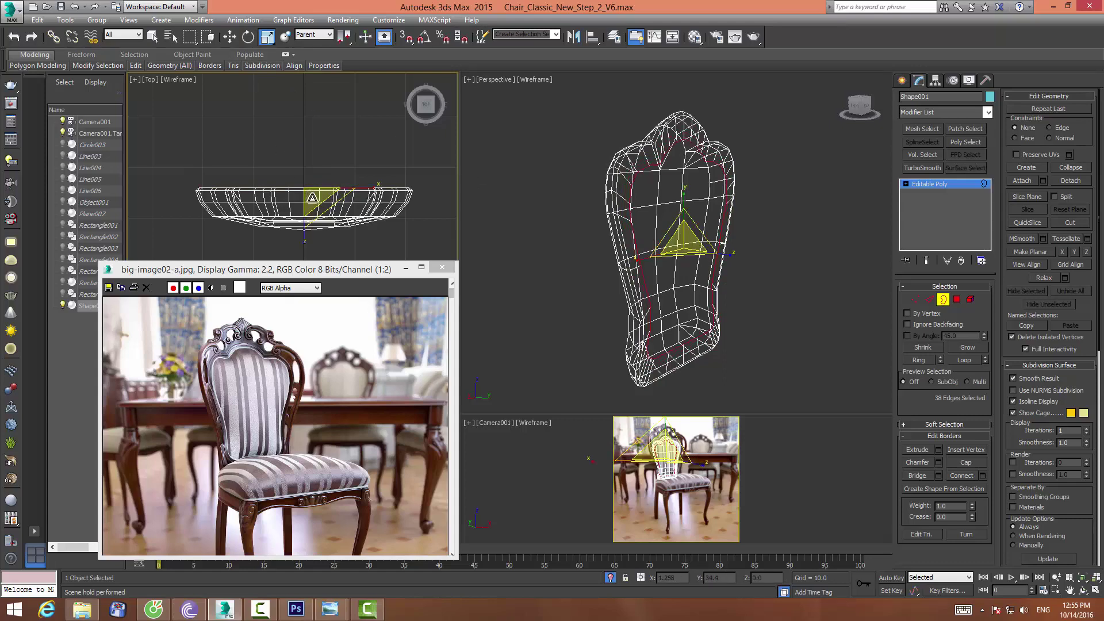
left_click_drag(317, 197, 331, 210)
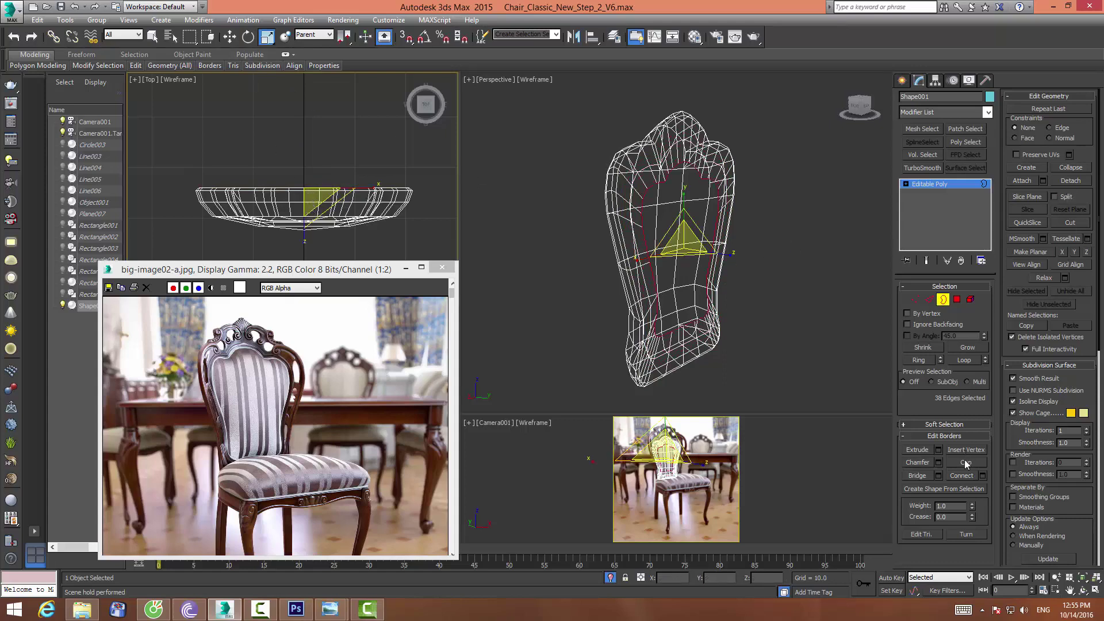
left_click(790, 298)
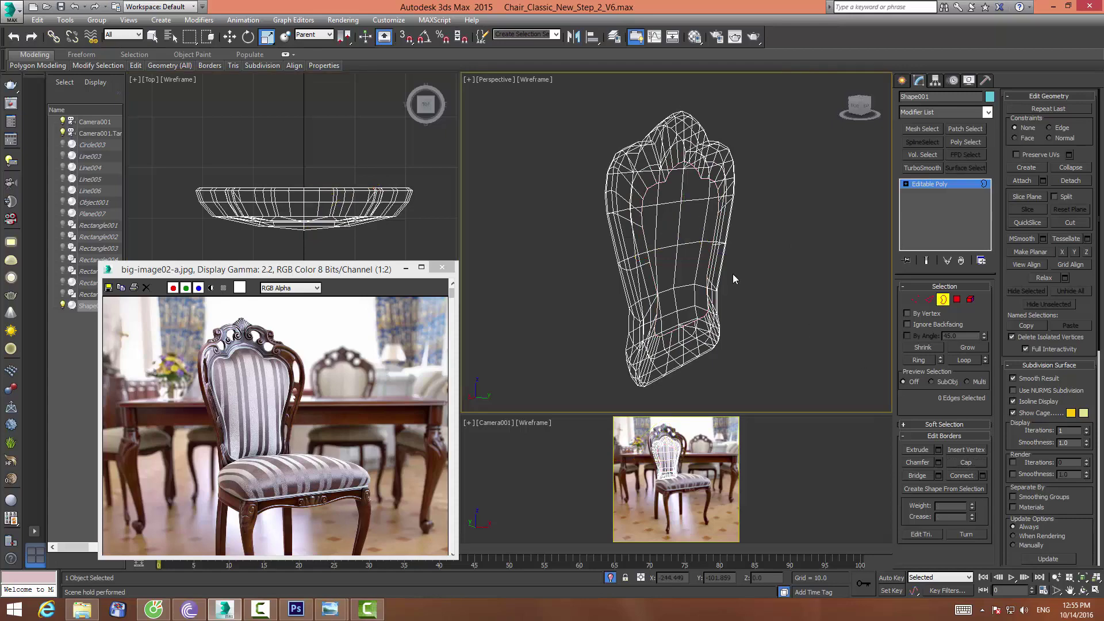
Orbit to face the cushion front-on and add TurboSmooth to it
key("F3")
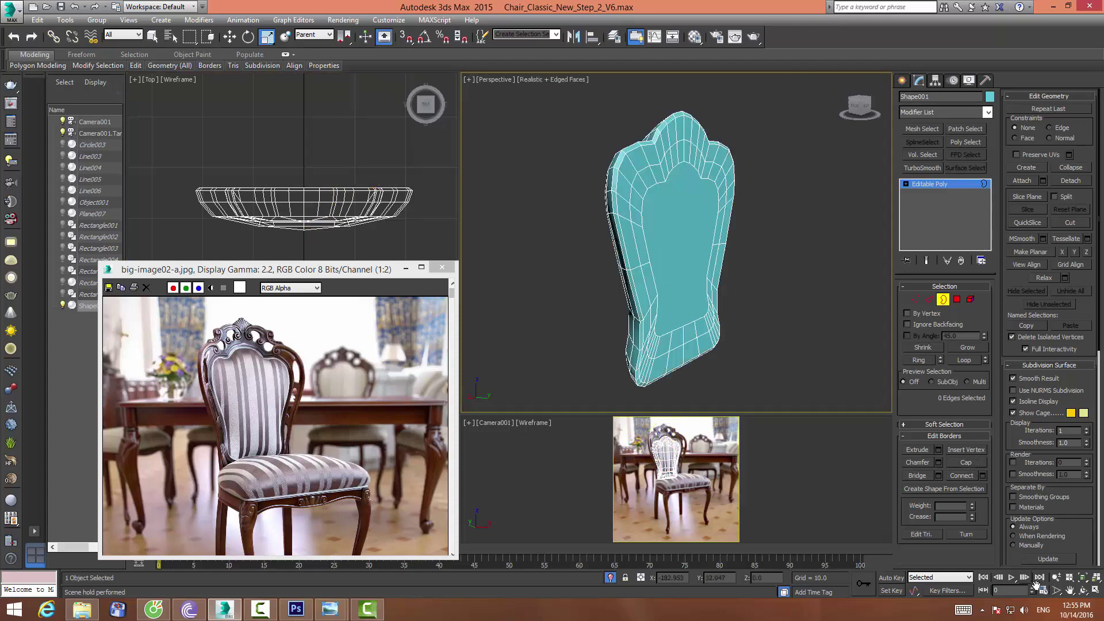
left_click(1070, 594)
left_click_drag(719, 241, 834, 248)
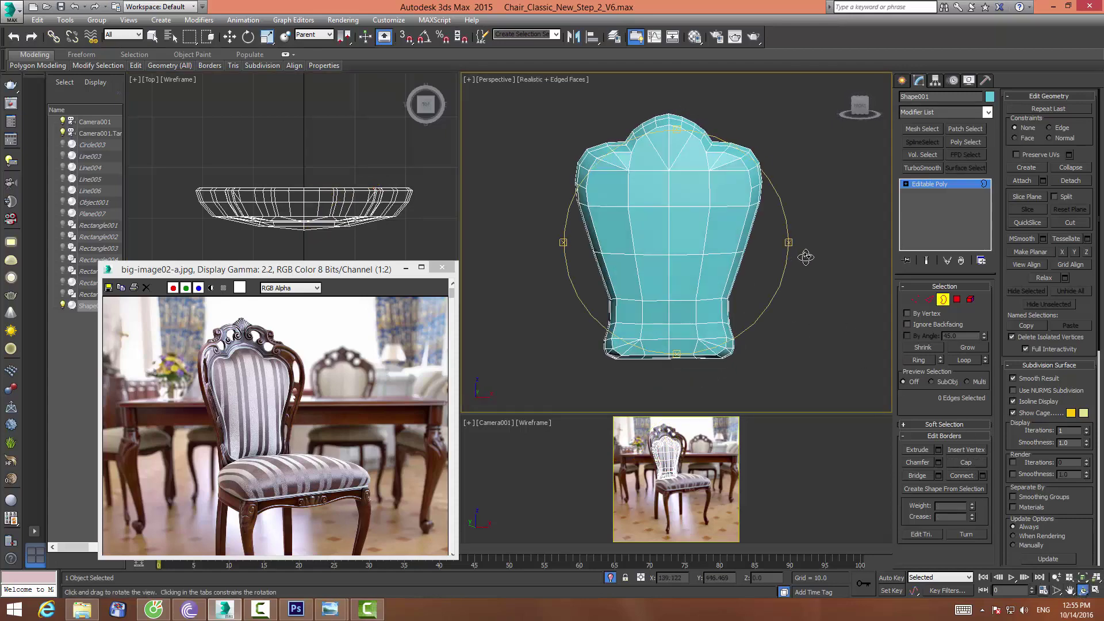
left_click(942, 299)
left_click(922, 168)
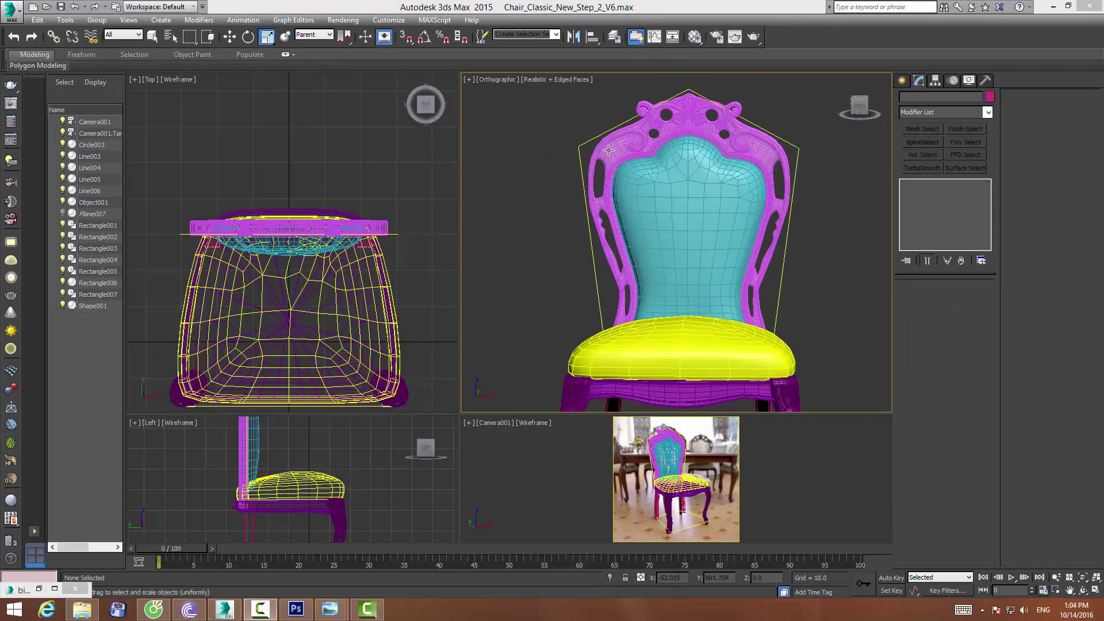
Select the carved back frame and both back legs, then isolate them
left_click(609, 150)
middle_click_drag(637, 356, 631, 256)
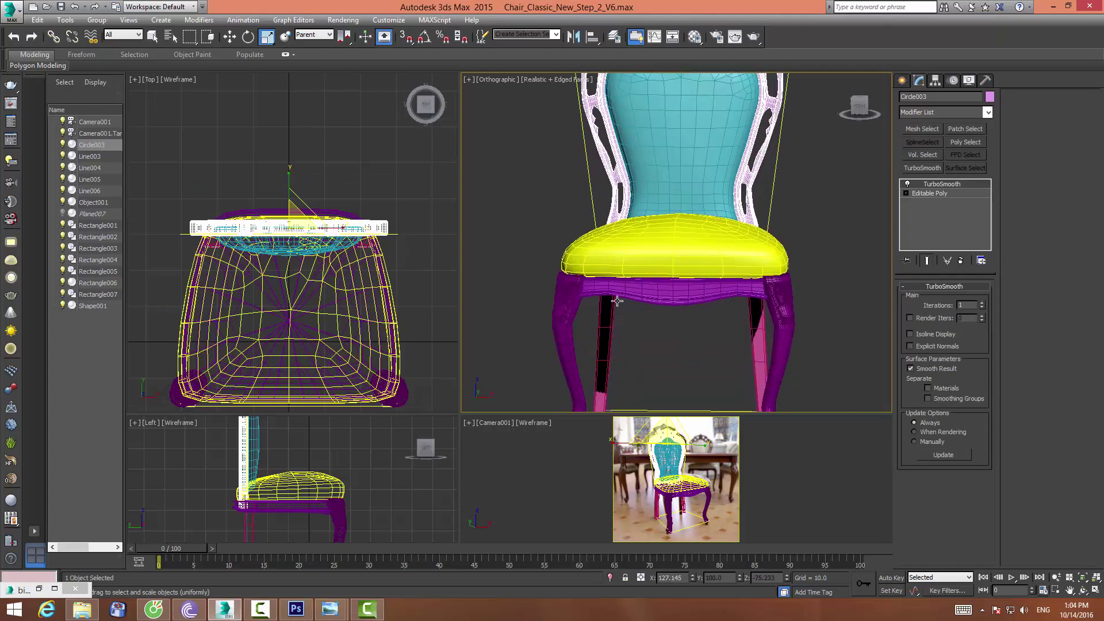
left_click(605, 332, "ctrl")
left_click(754, 331, "ctrl")
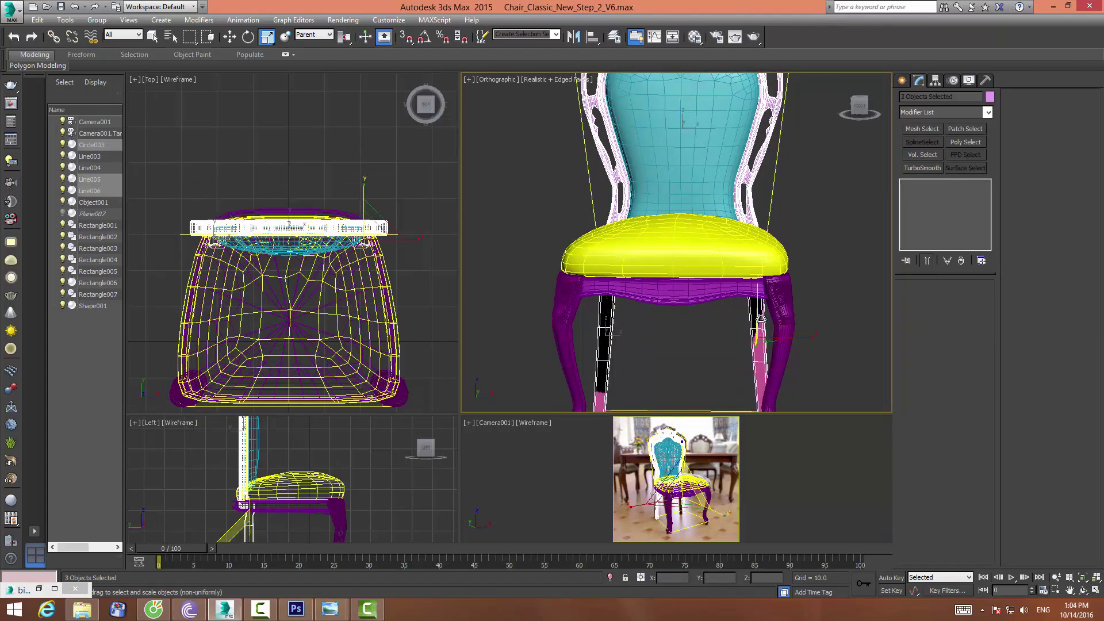
left_click(610, 578)
Delete the TurboSmooth modifier from the chair-back frame
left_click(780, 289)
left_click(1078, 592)
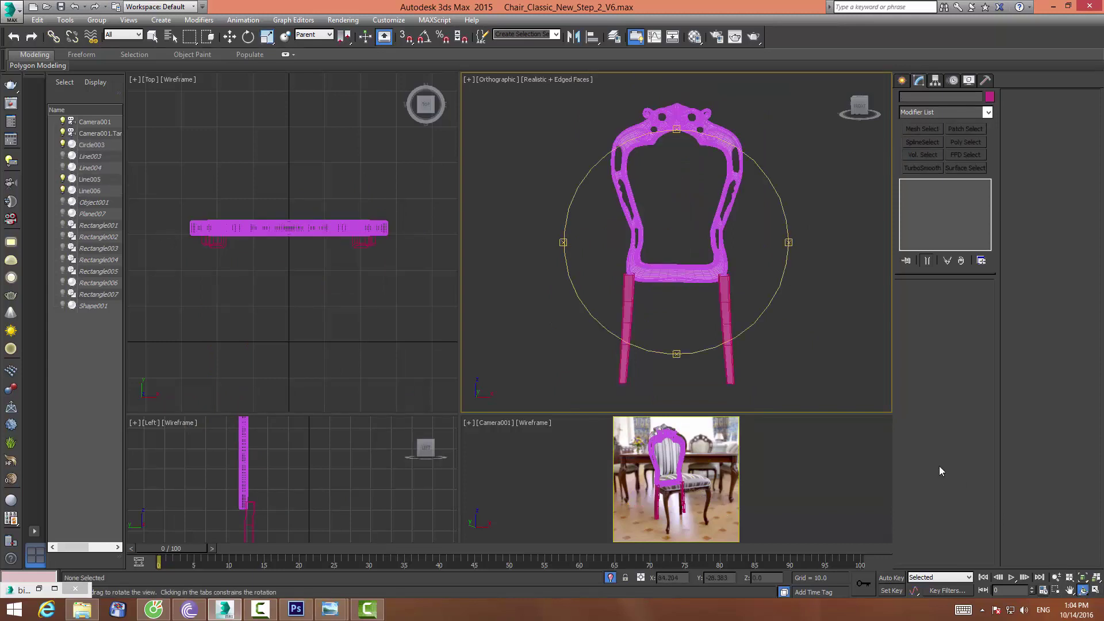
right_click(692, 281)
left_click(691, 280)
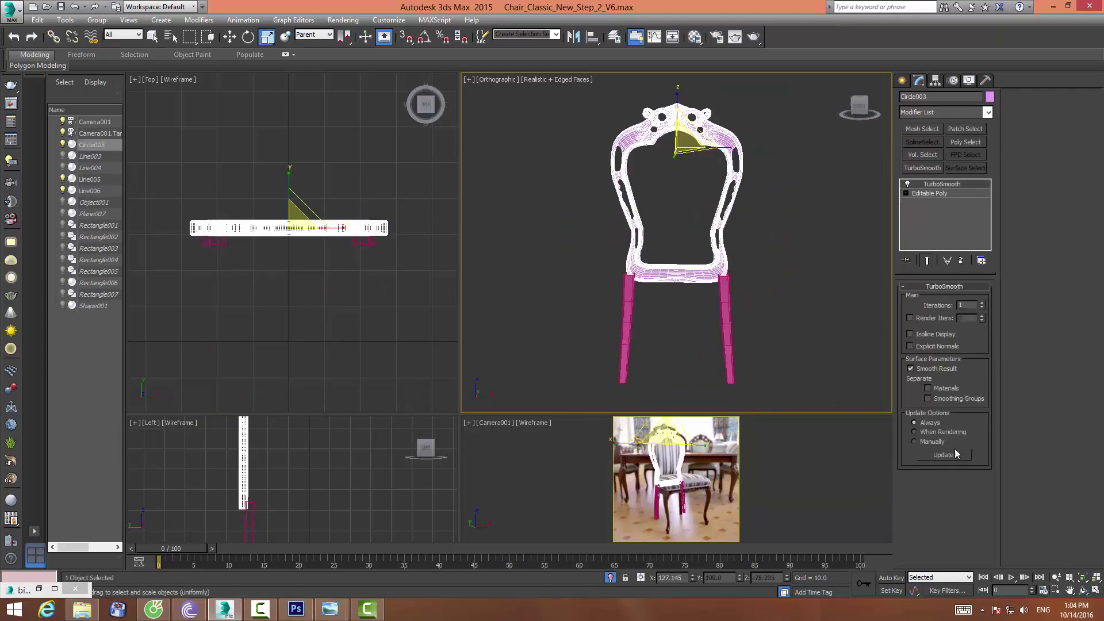
left_click(960, 260)
In Polygon mode, select faces at the frame's bottom corner
left_click(1082, 590)
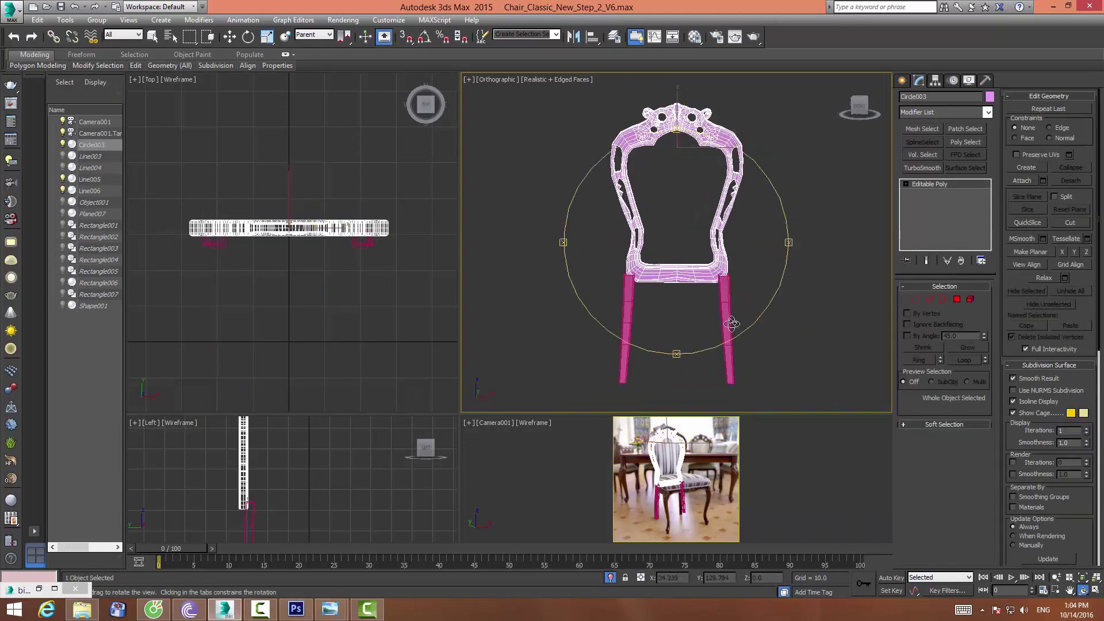
left_click_drag(731, 324, 767, 294)
scroll(767, 294, "up", 3)
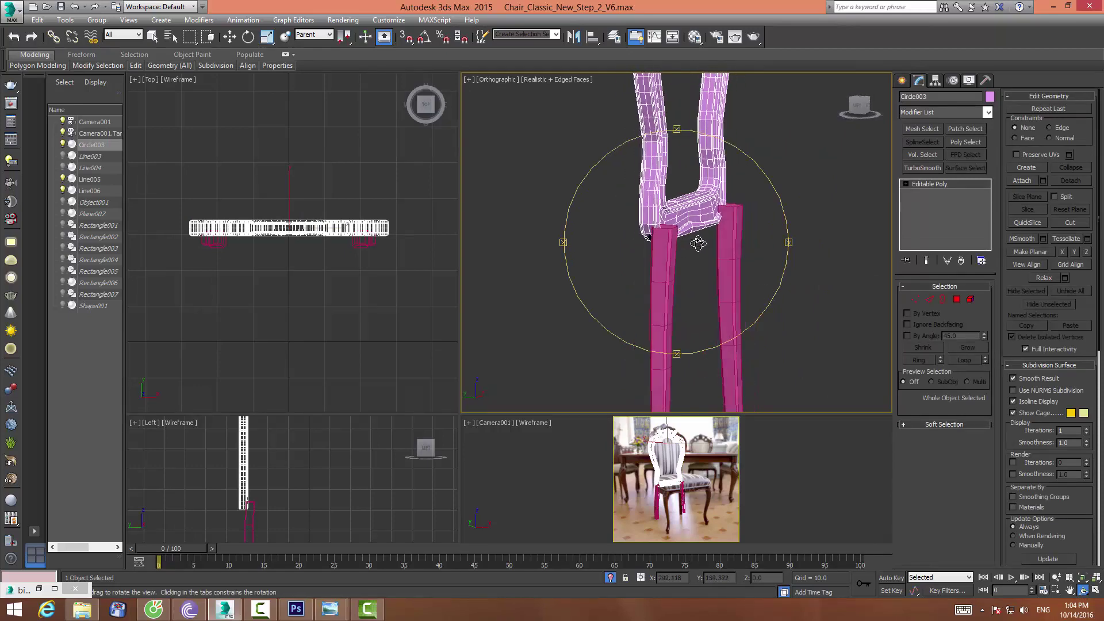
scroll(766, 242, "up", 2)
left_click_drag(767, 241, 746, 242)
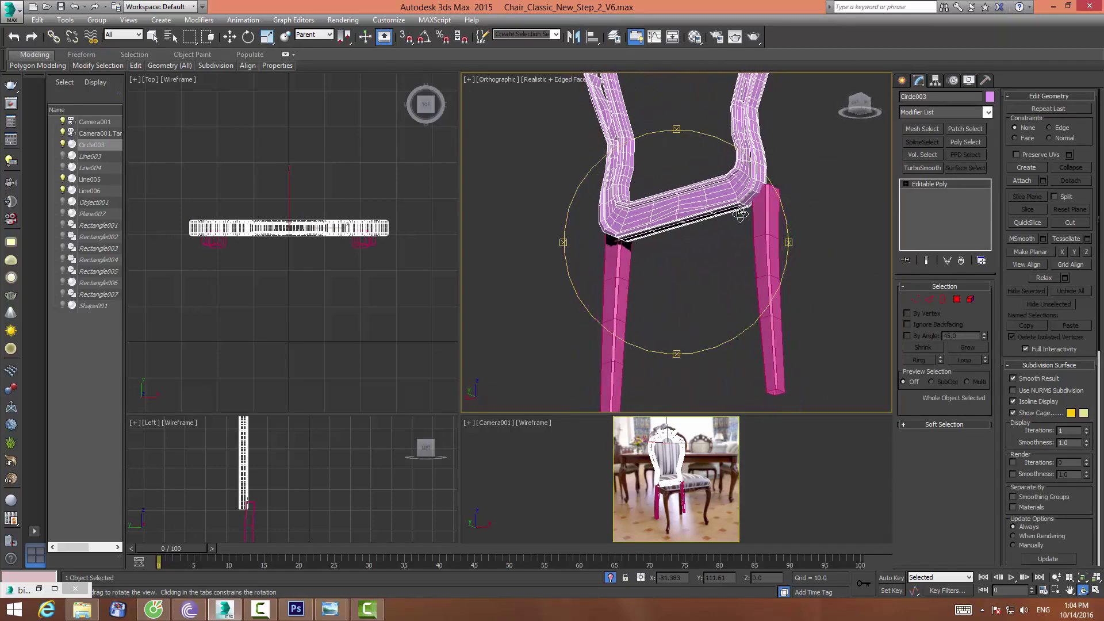
scroll(696, 231, "up", 3)
key("r")
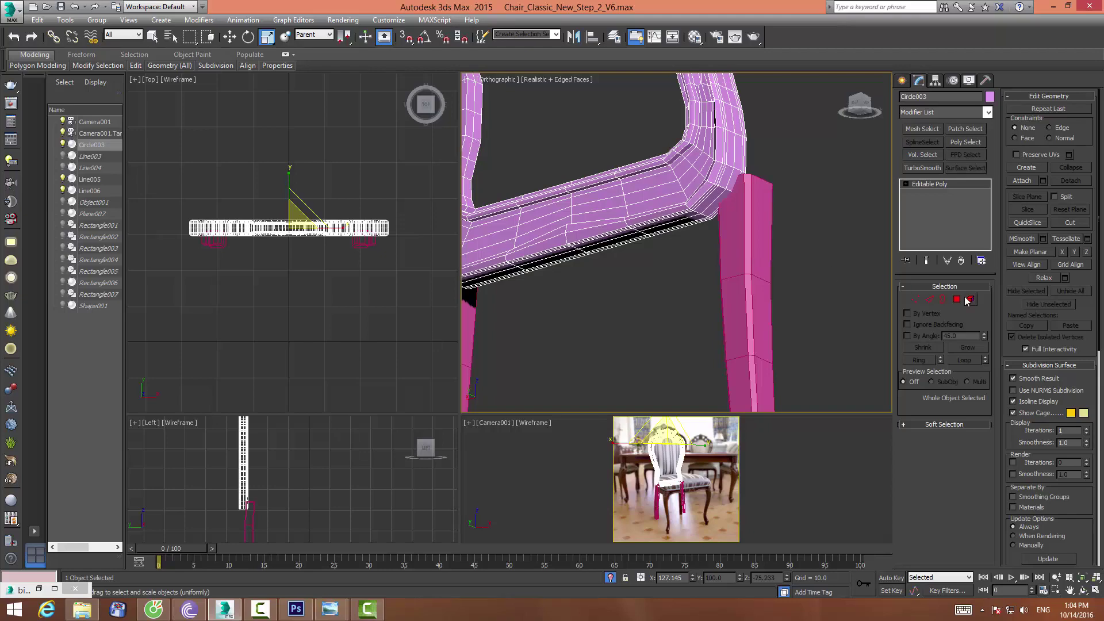
left_click(956, 299)
left_click(717, 194)
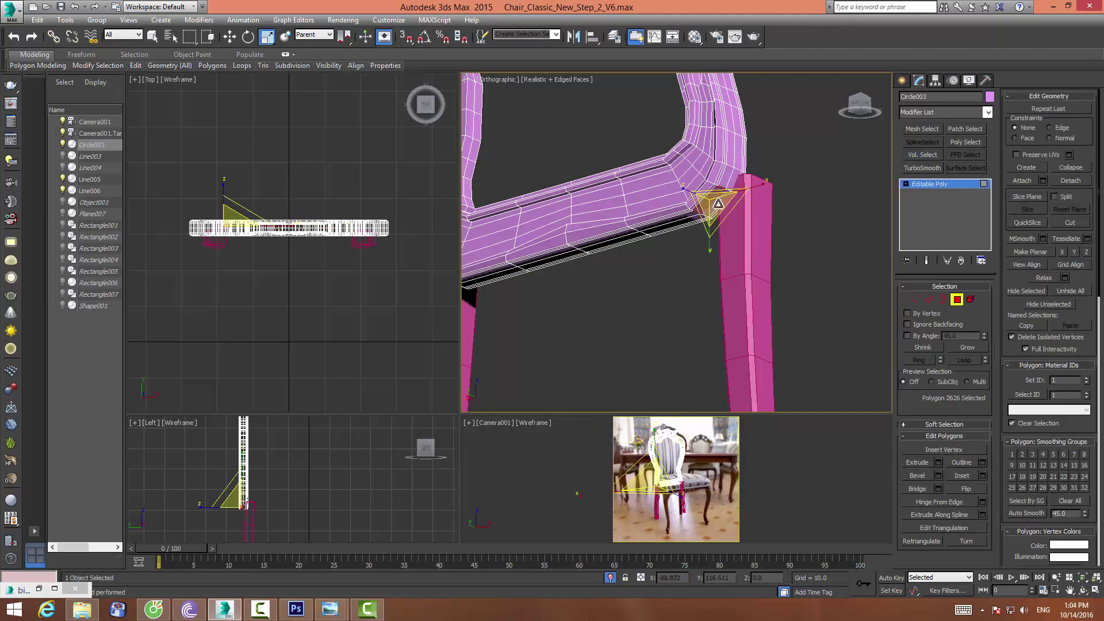
Add the corner faces near the left leg to the selection
mouse_move(696, 260)
middle_mouse_down("alt")
mouse_move(755, 235)
mouse_move(782, 270)
mouse_move(703, 279)
middle_mouse_up("alt")
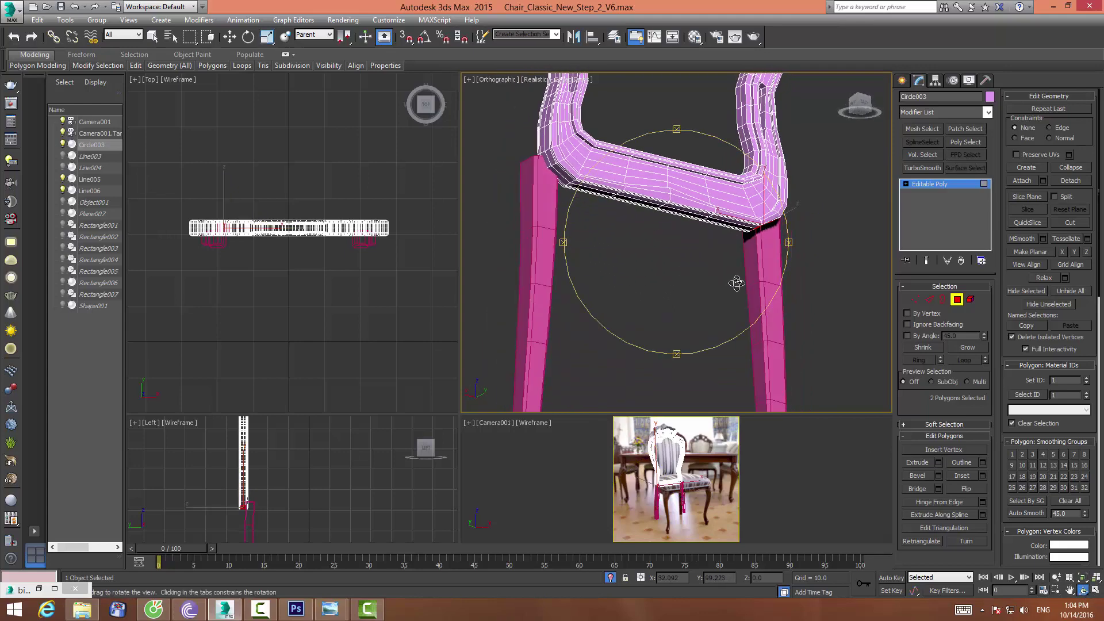
left_click(561, 174, "ctrl")
scroll(563, 179, "up", 1)
scroll(575, 189, "up", 3)
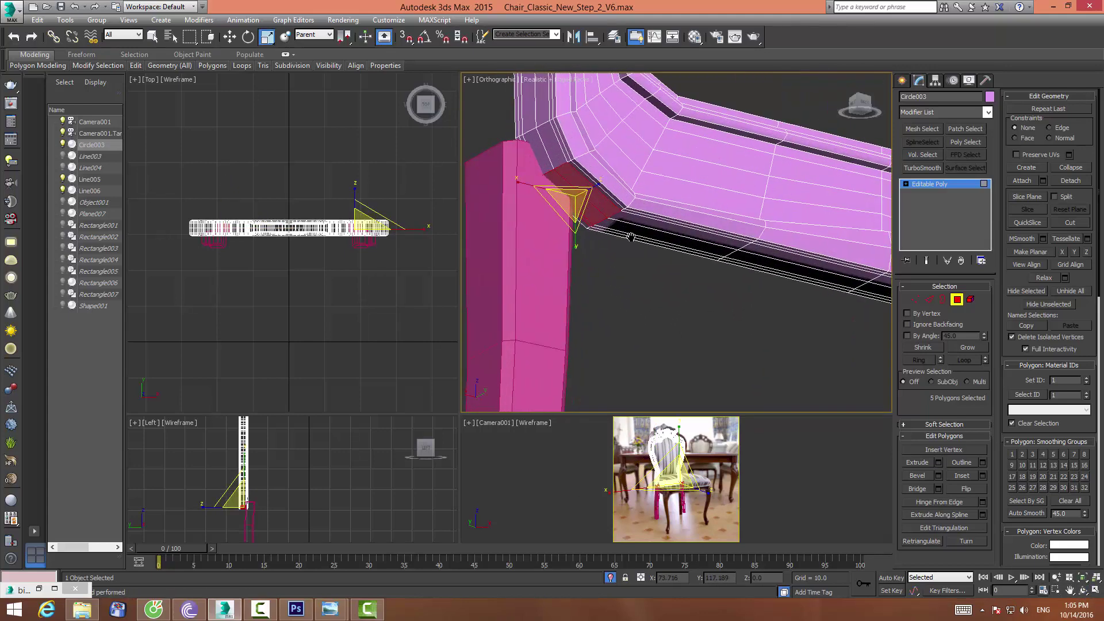
left_click(598, 206, "ctrl")
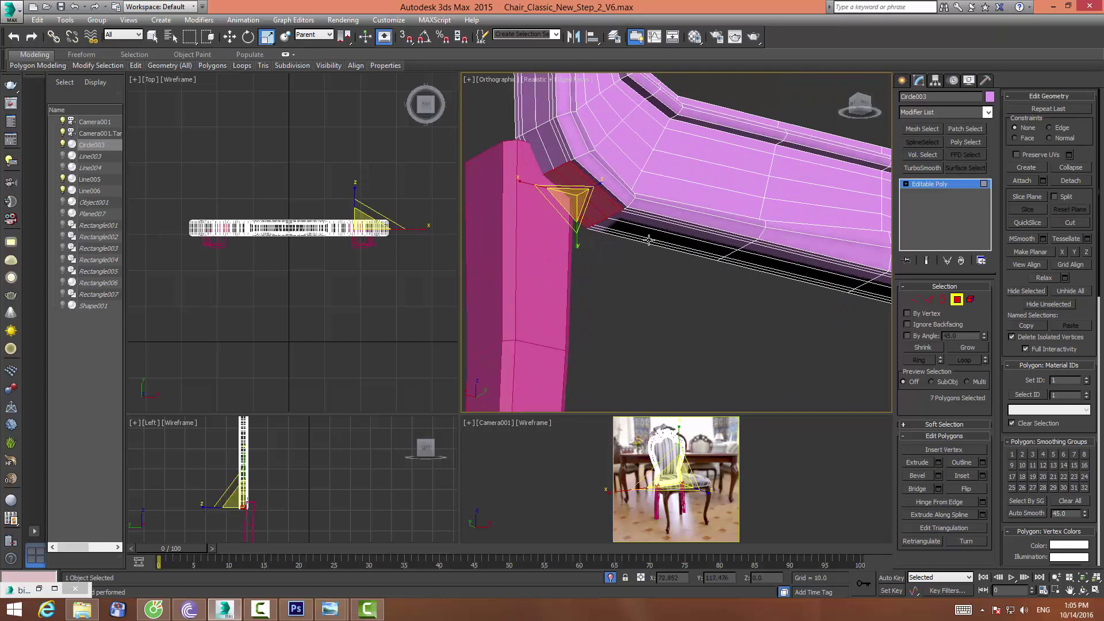
scroll(649, 239, "down", 4)
scroll(805, 236, "up", 2)
scroll(730, 264, "up", 3)
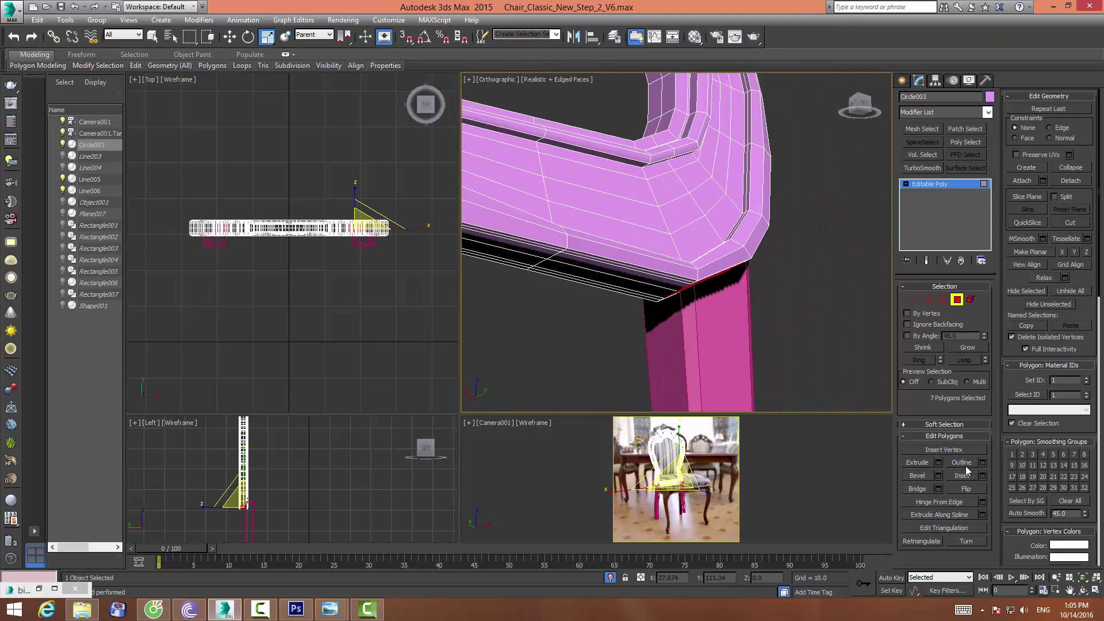
Restore four equal viewports and enlarge the side and camera views
left_click(1086, 594)
mouse_move(661, 299)
left_mouse_down()
mouse_move(623, 264)
mouse_move(606, 328)
mouse_move(630, 293)
left_mouse_up()
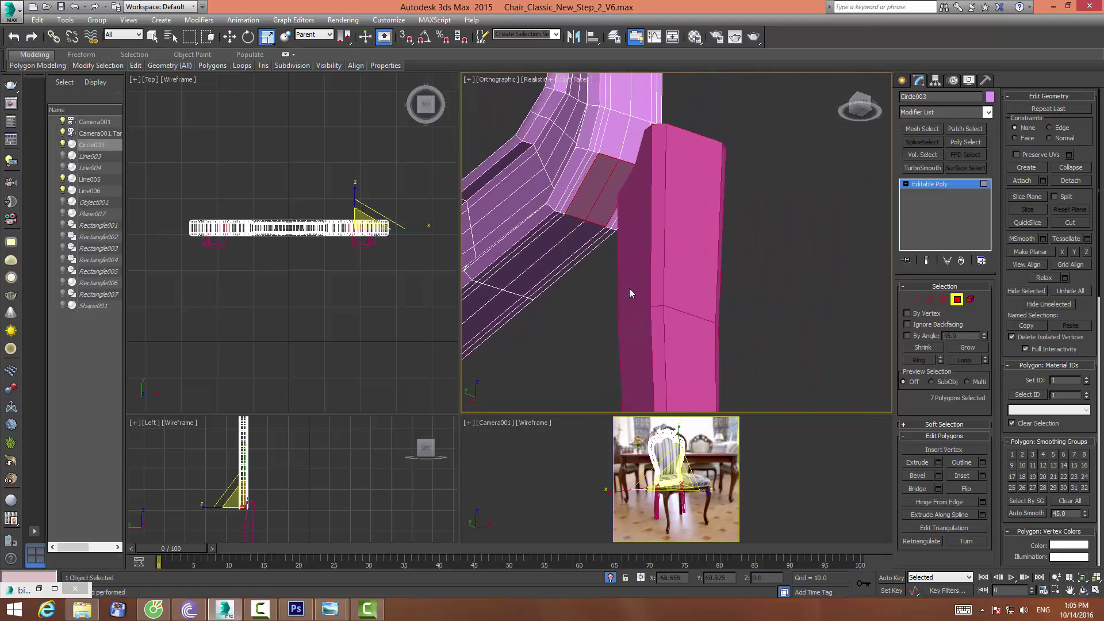
scroll(606, 218, "down", 4)
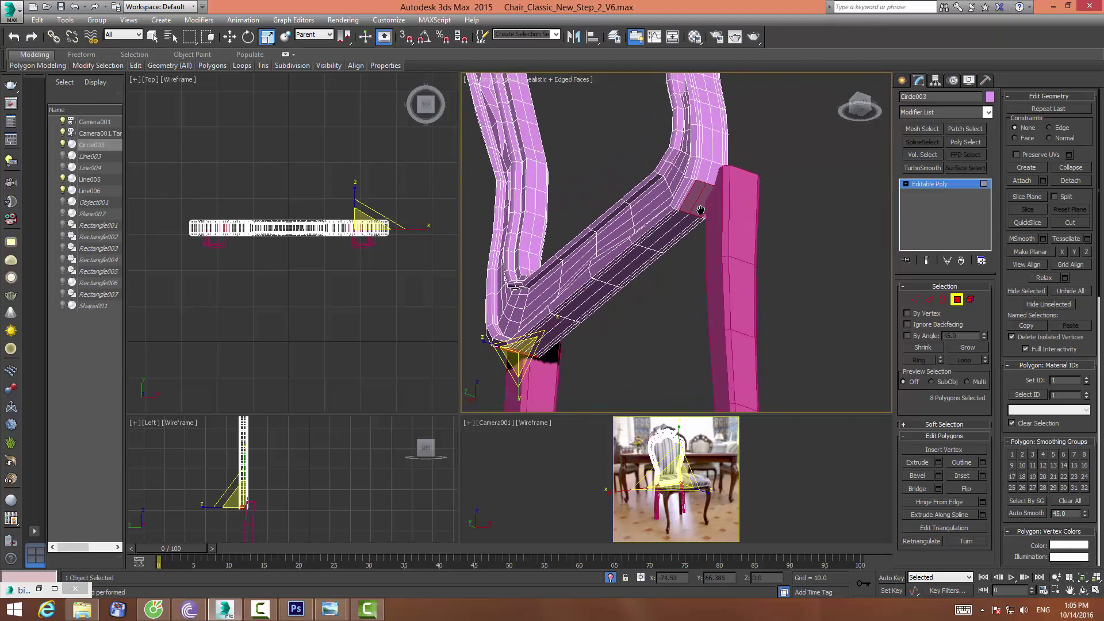
middle_click_drag(684, 224, 699, 225)
scroll(657, 311, "down", 2)
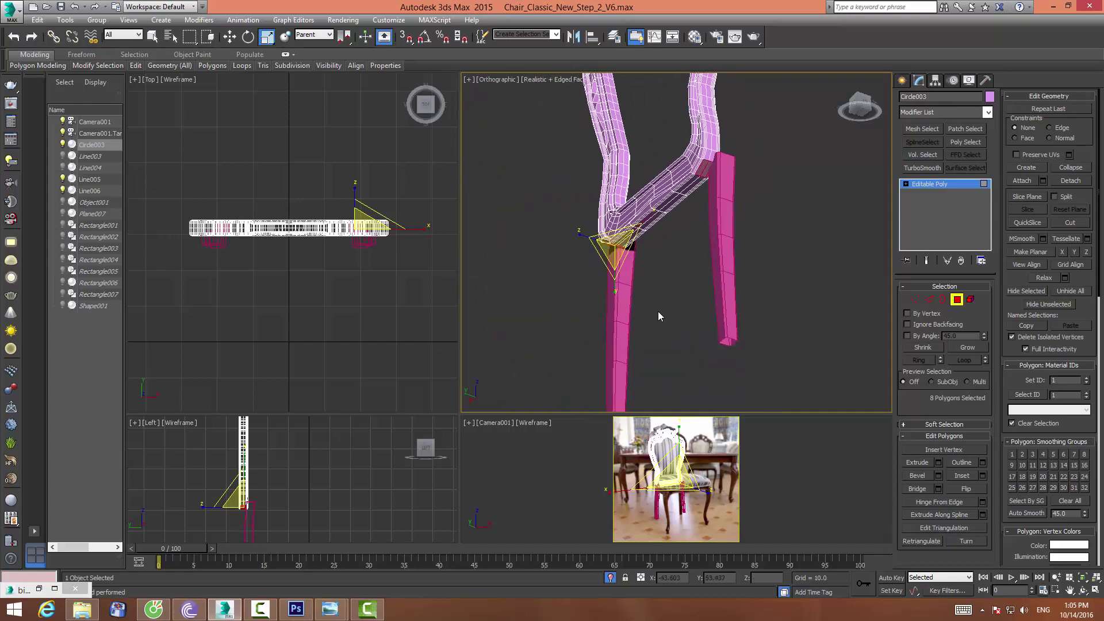
right_click(337, 449)
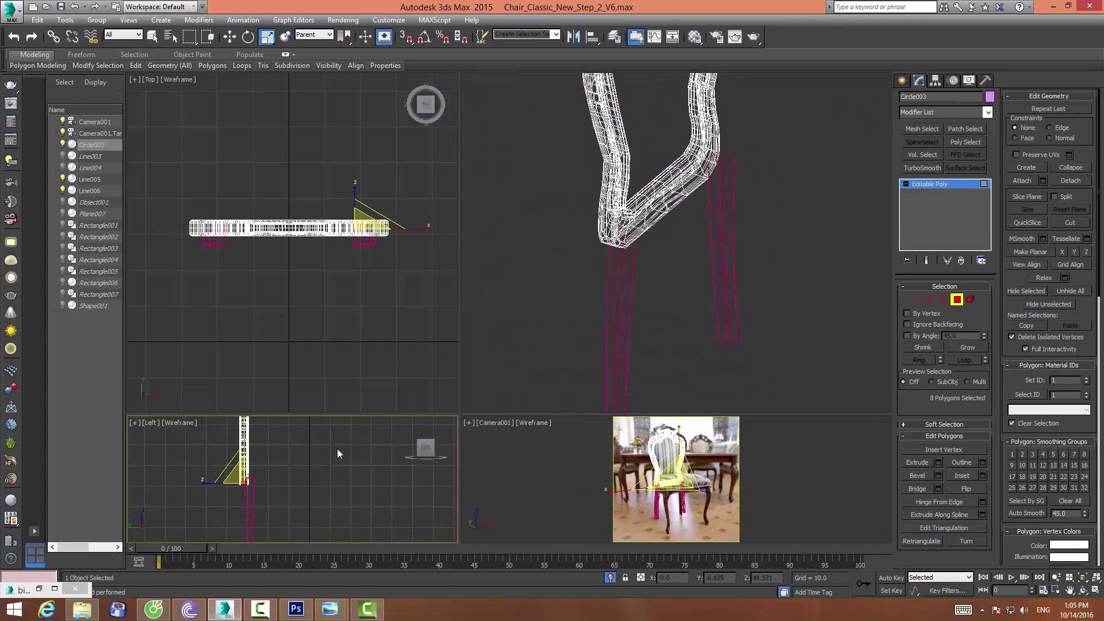
right_click(465, 402)
left_click(422, 394)
mouse_move(422, 395)
middle_mouse_down()
mouse_move(450, 380)
mouse_move(440, 374)
middle_mouse_up()
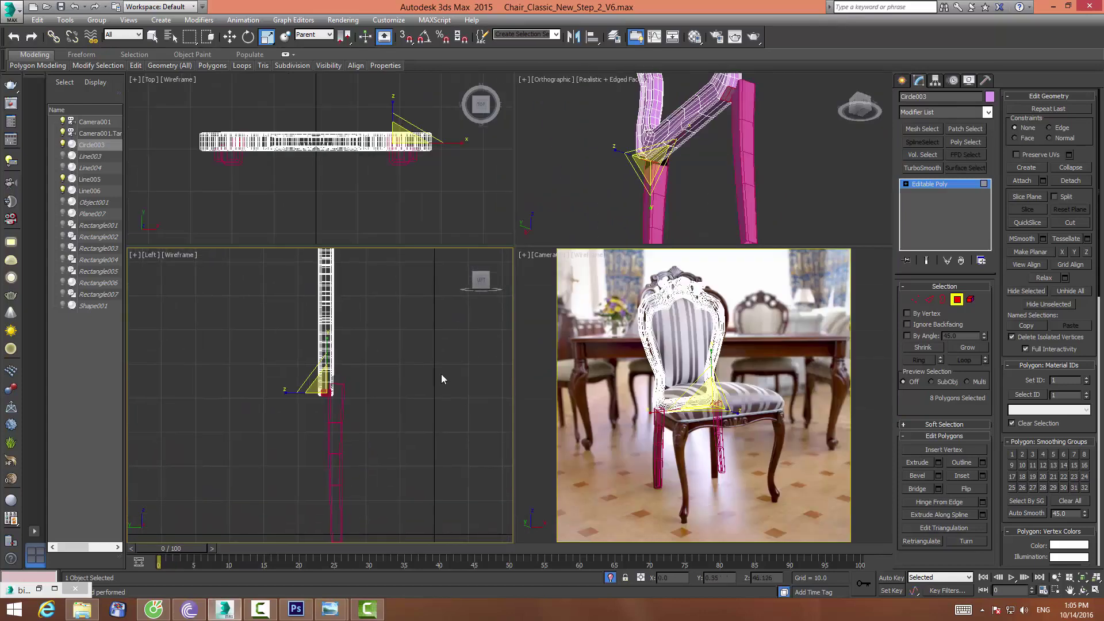
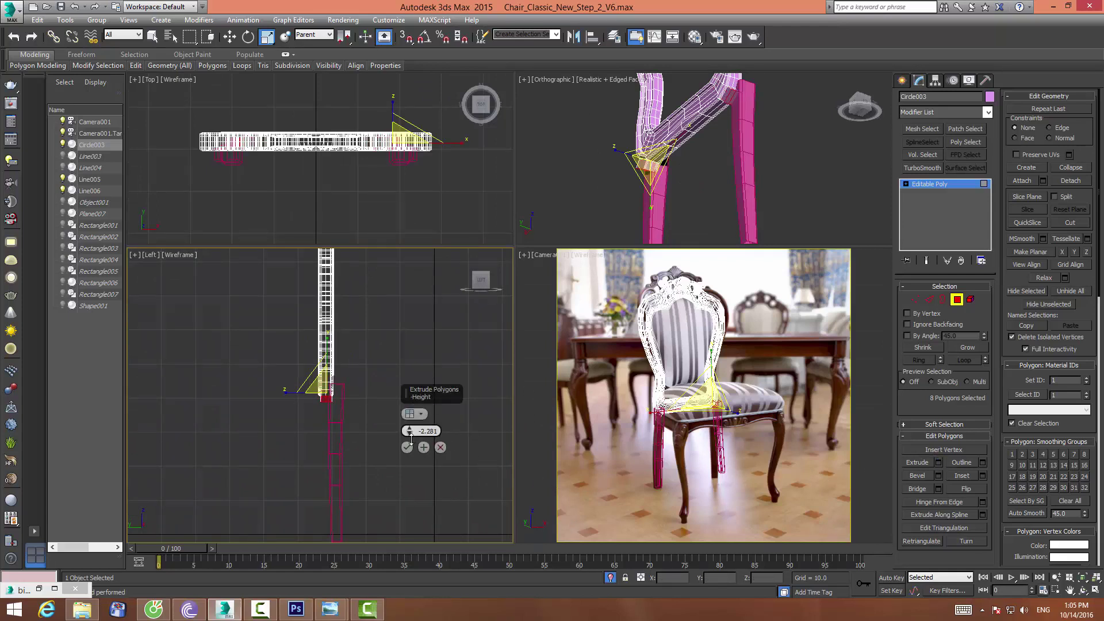
Extrude the bottom polygons of the back frame downward and confirm the extrusion
left_click_drag(410, 436, 407, 448)
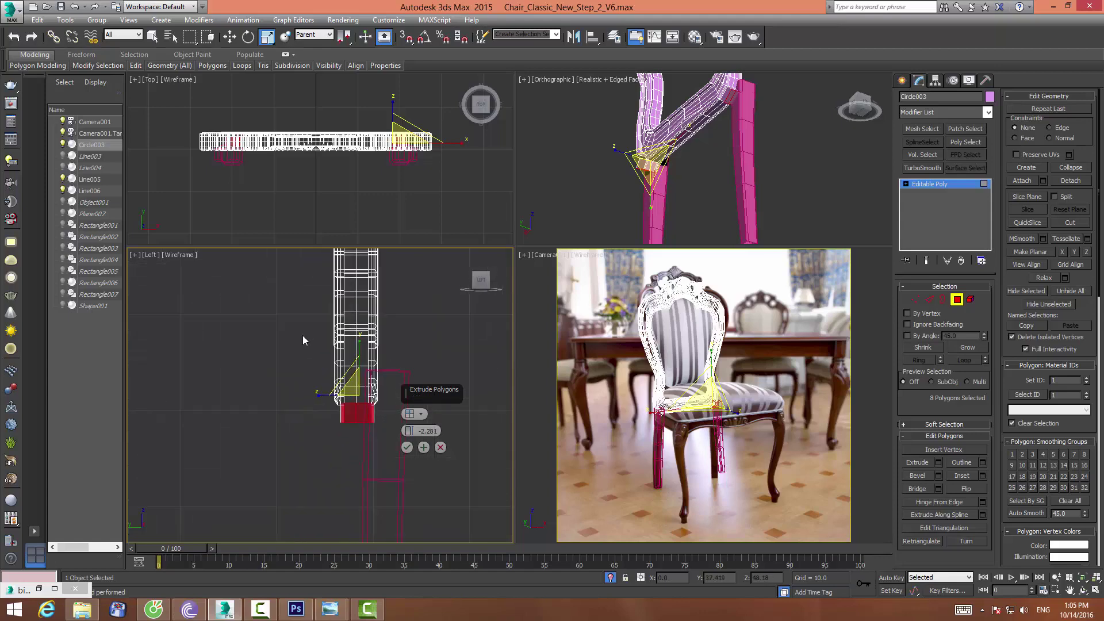
scroll(402, 442, "up", 3)
left_click_drag(412, 439, 410, 411)
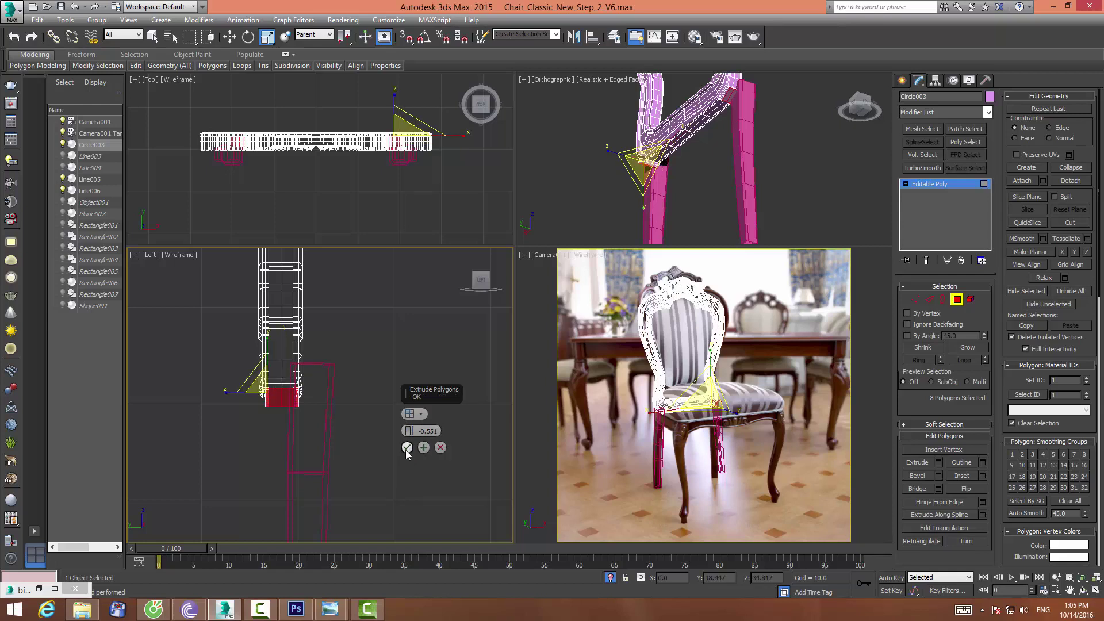
left_click(406, 447)
scroll(367, 387, "down", 2)
Move the extruded leg polygons down along Y to the floor and set material ID 1
left_click(230, 36)
mouse_move(348, 359)
middle_mouse_down()
mouse_move(361, 353)
mouse_move(356, 326)
middle_mouse_up()
scroll(361, 353, "down", 2)
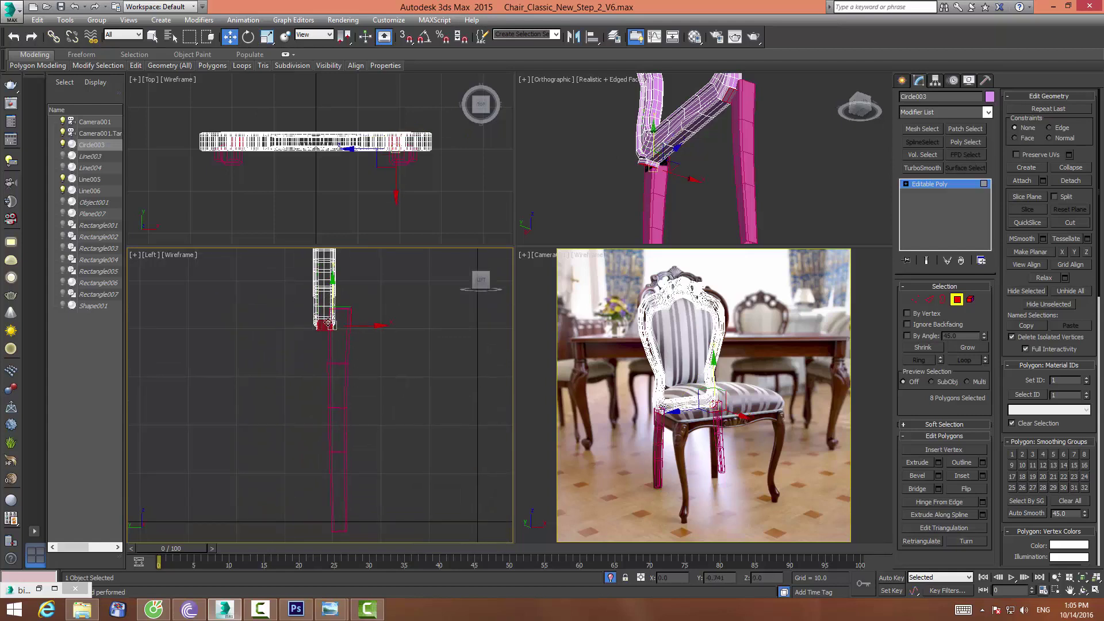
left_click_drag(333, 296, 334, 501)
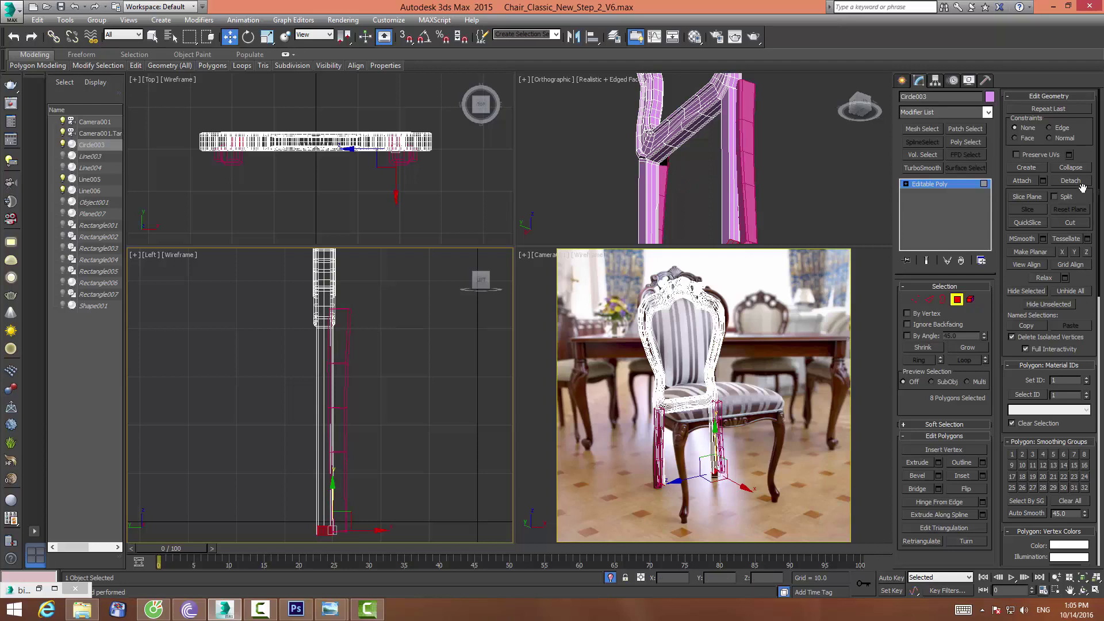
type("-1.741")
Check the new back legs from the front, then clear the selection and exit Polygon mode
middle_click_drag(458, 399, 444, 370)
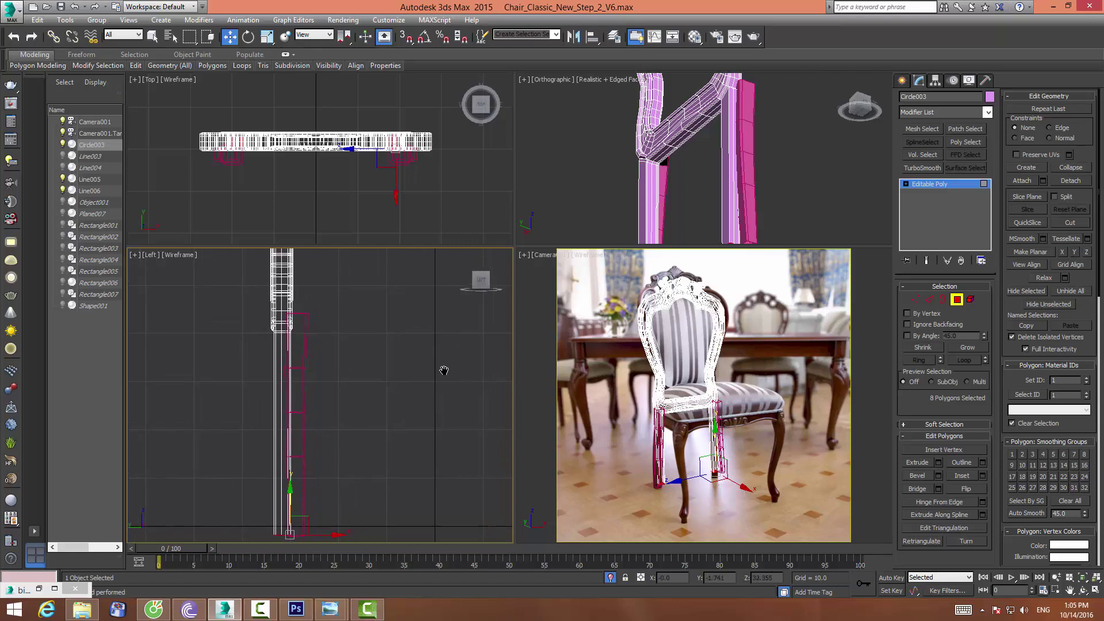
middle_click(738, 145)
scroll(738, 145, "down", 5)
left_click(1075, 593)
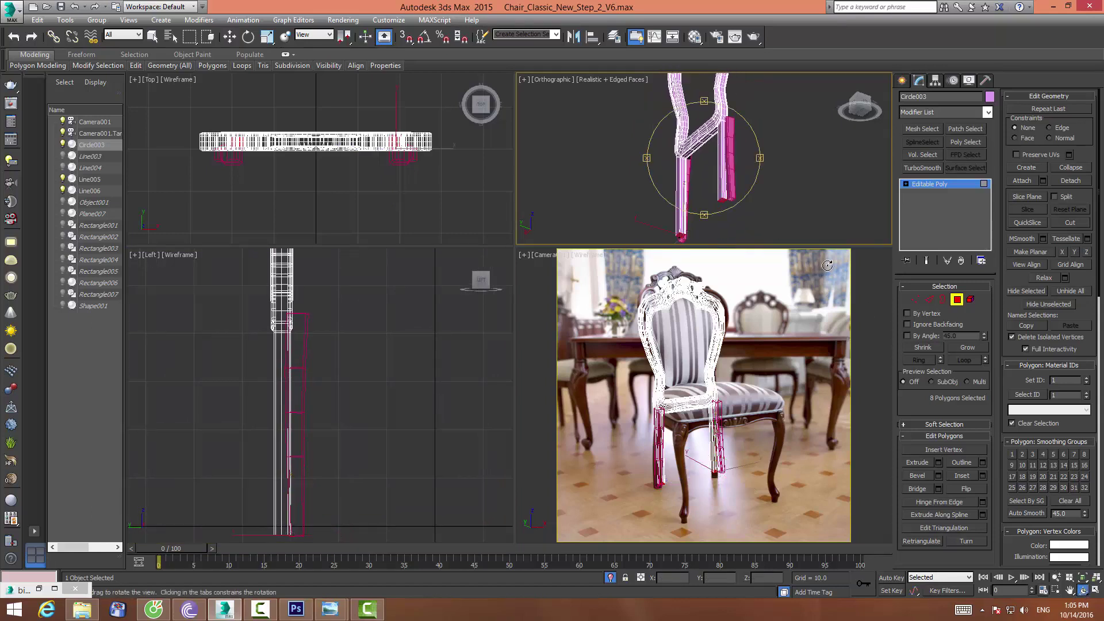
left_click_drag(726, 171, 537, 312)
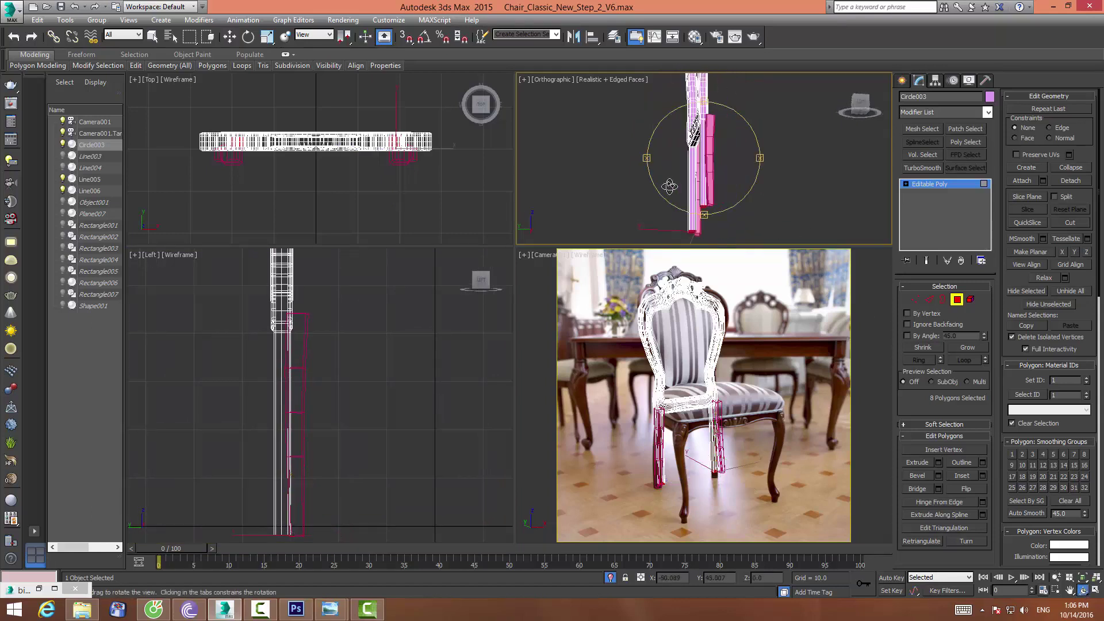
left_click(424, 456)
key("w")
middle_click_drag(325, 446, 354, 422)
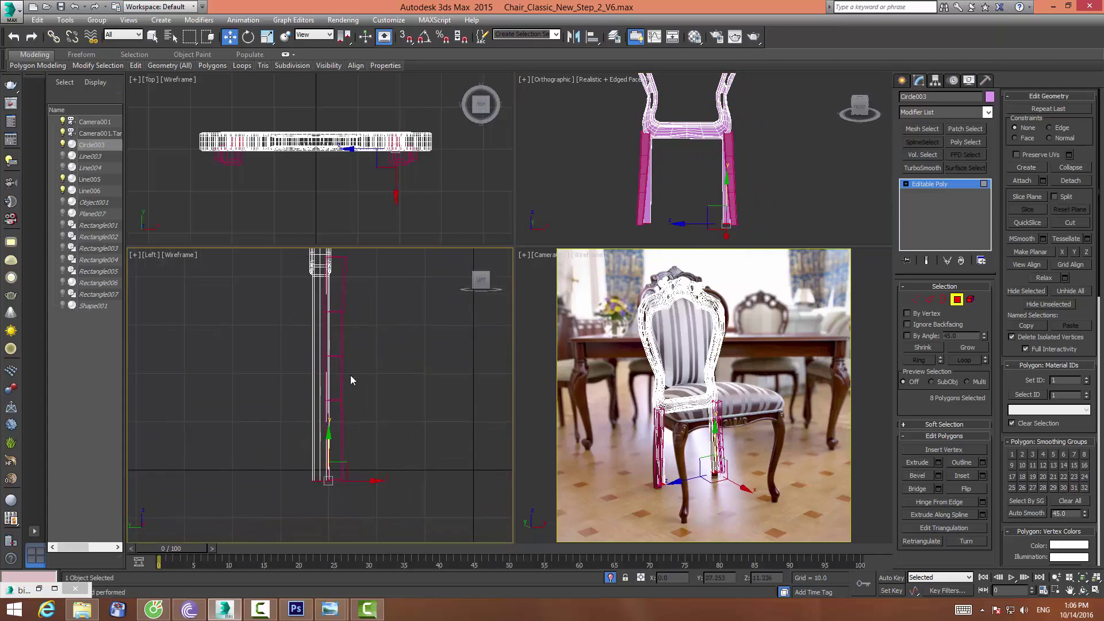
scroll(362, 388, "up", 1)
left_click(375, 401)
left_click(955, 299)
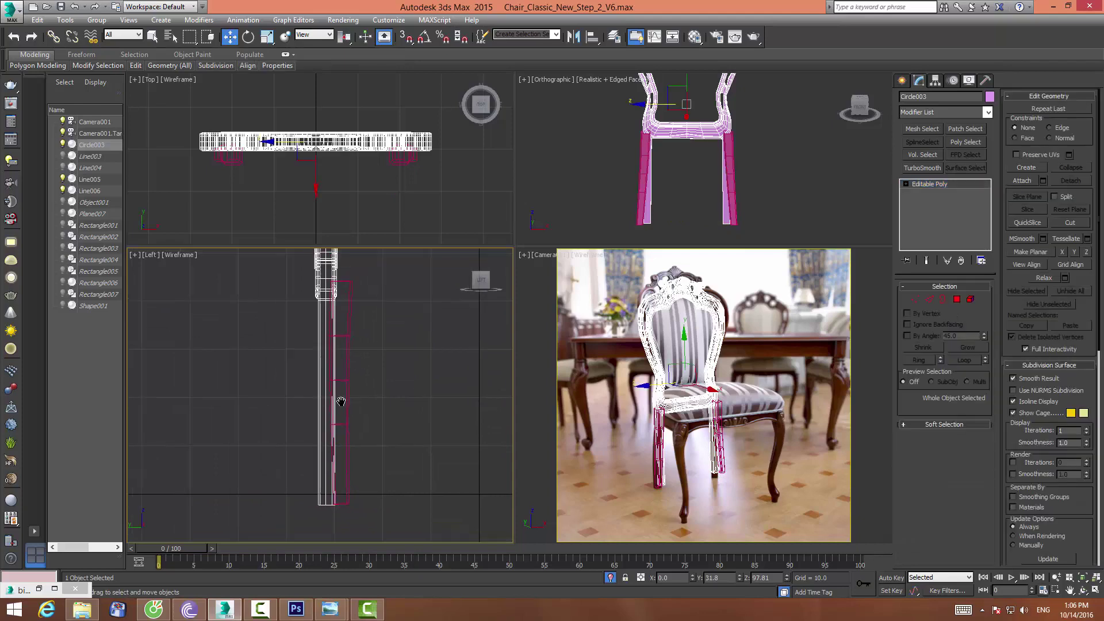
Connect the vertical back-leg edges with 2 new edge loops
key("2")
left_click_drag(239, 345, 412, 382)
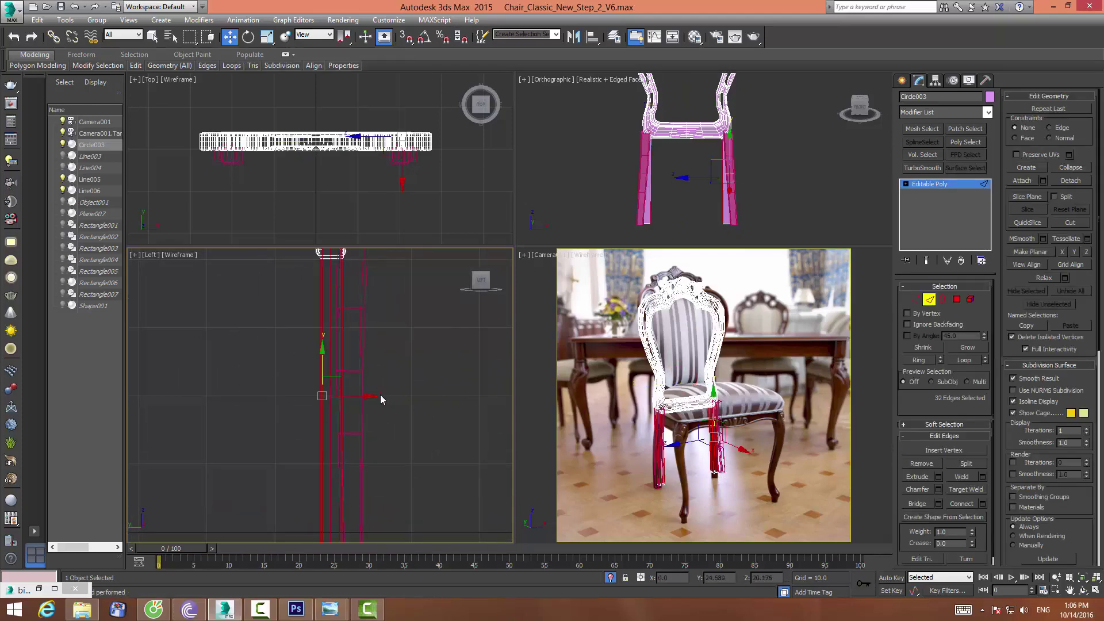
left_click(983, 504)
middle_click_drag(402, 371, 407, 423)
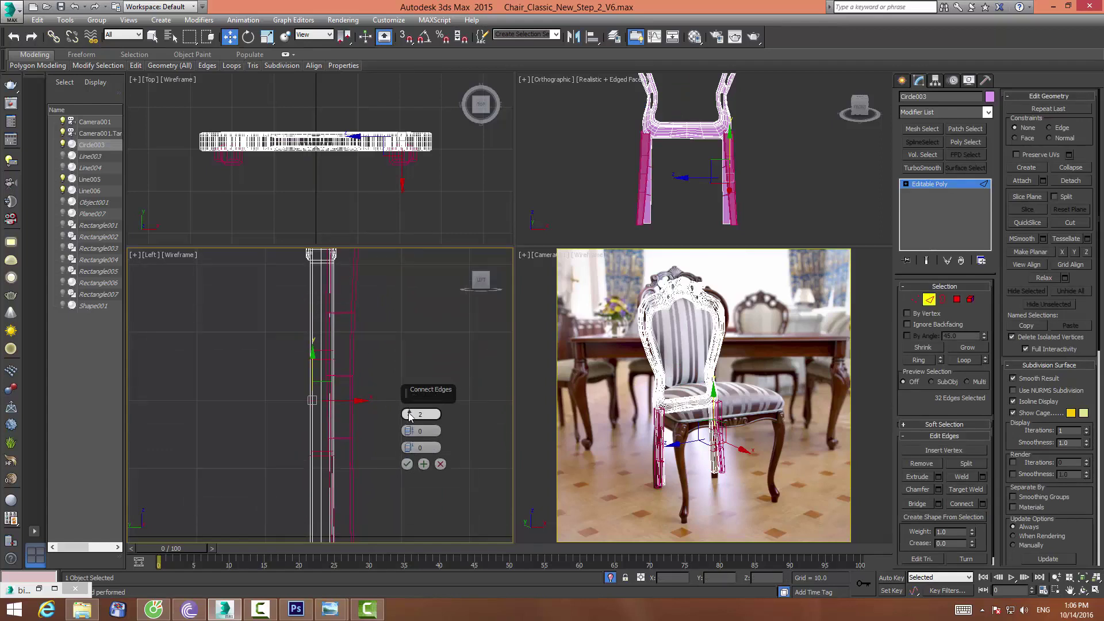
left_click(407, 464)
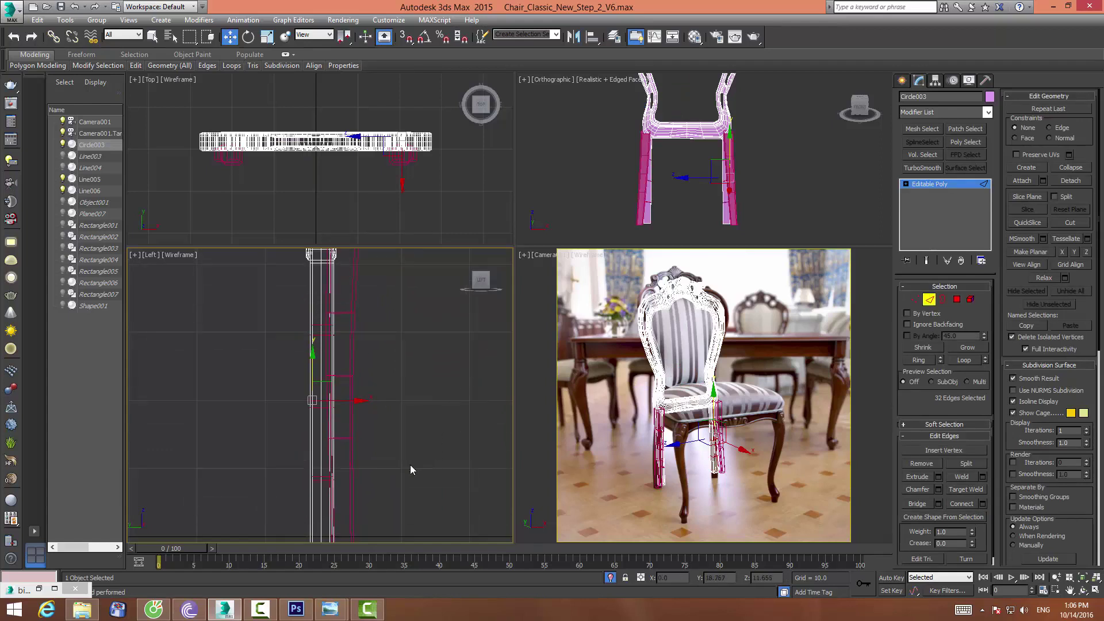
left_click(437, 420)
Select vertex rings on the back legs and shift them along X to bend the legs
left_click(915, 299)
middle_click_drag(299, 349, 308, 335)
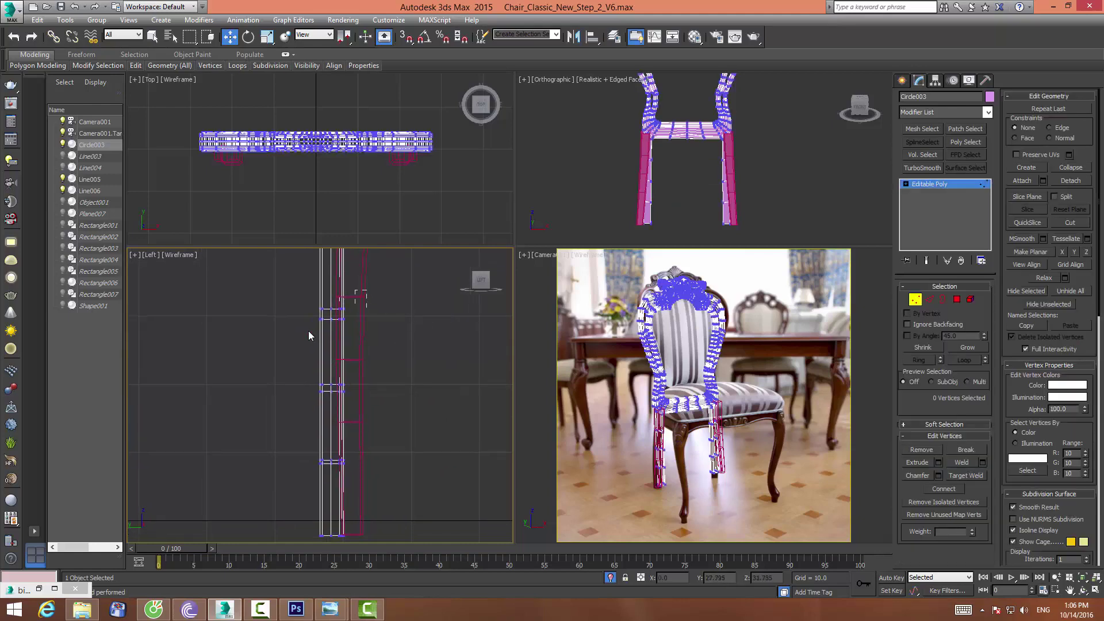
left_click_drag(277, 491, 277, 492)
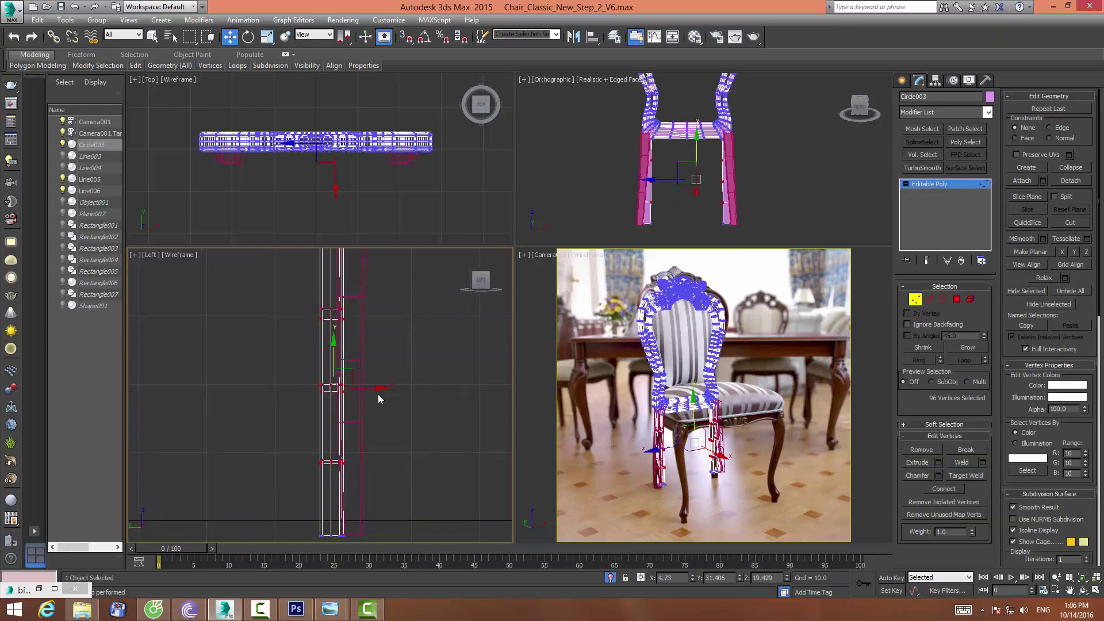
left_click_drag(385, 387, 370, 387)
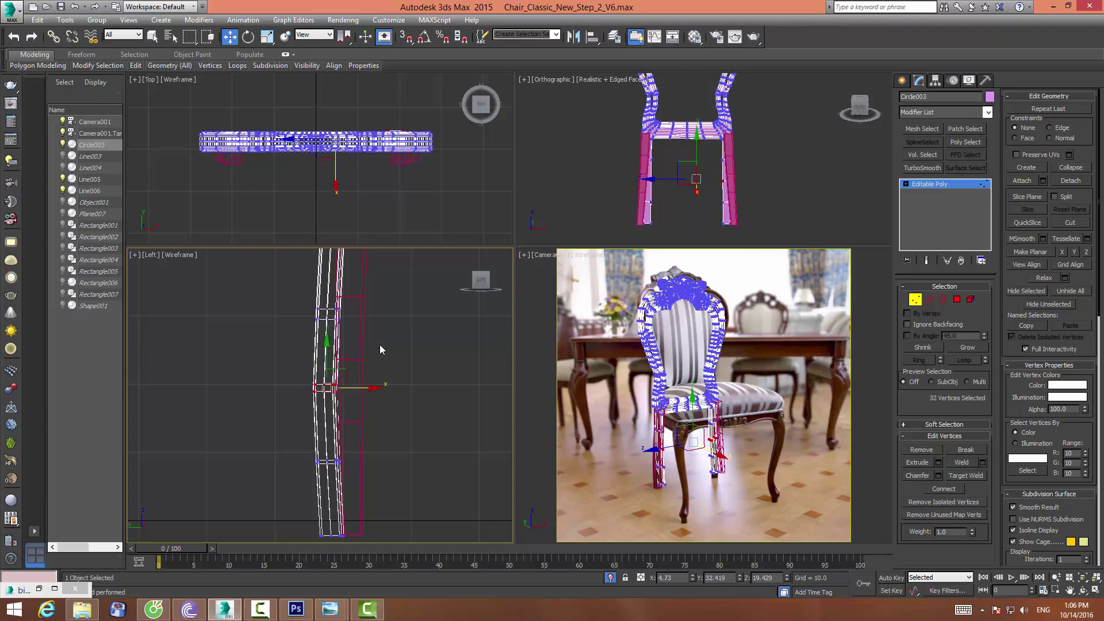
mouse_move(377, 363)
middle_mouse_down()
mouse_move(353, 362)
mouse_move(384, 355)
middle_mouse_up()
key("ctrl+z")
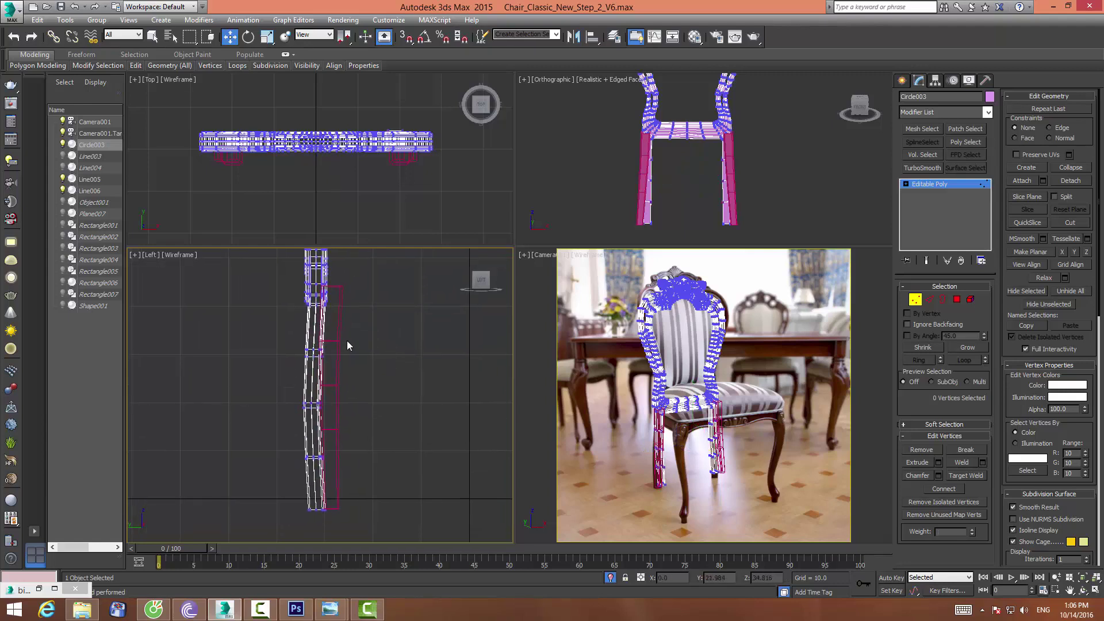
Adjust the lower and upper leg vertex rings in the wireframe front view, then clear the selection
mouse_move(345, 391)
left_mouse_down()
mouse_move(293, 419)
mouse_move(347, 407)
left_mouse_up()
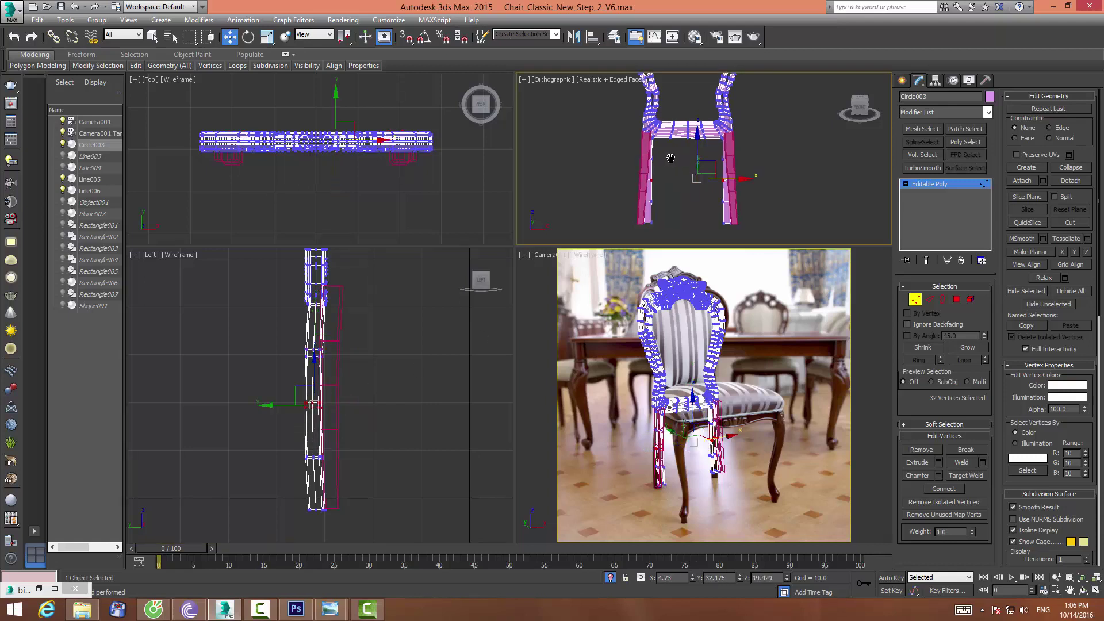
scroll(679, 155, "up", 3)
mouse_move(635, 157)
middle_mouse_down()
mouse_move(677, 152)
mouse_move(636, 158)
middle_mouse_up()
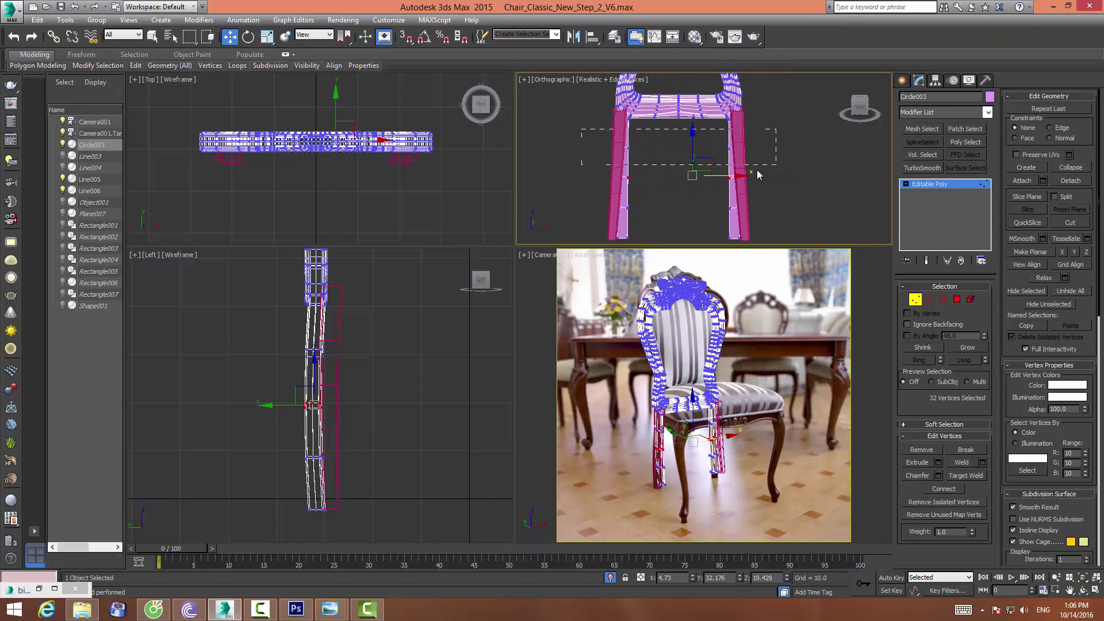
left_click_drag(757, 173, 729, 158)
key("F3")
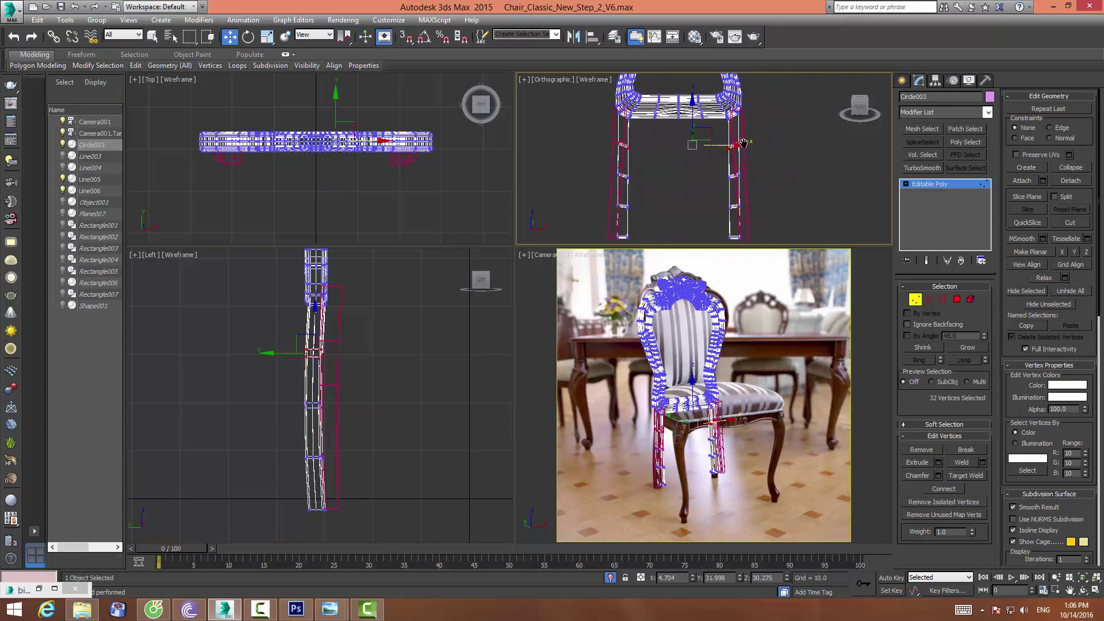
middle_click_drag(743, 143, 755, 124)
left_click(766, 127)
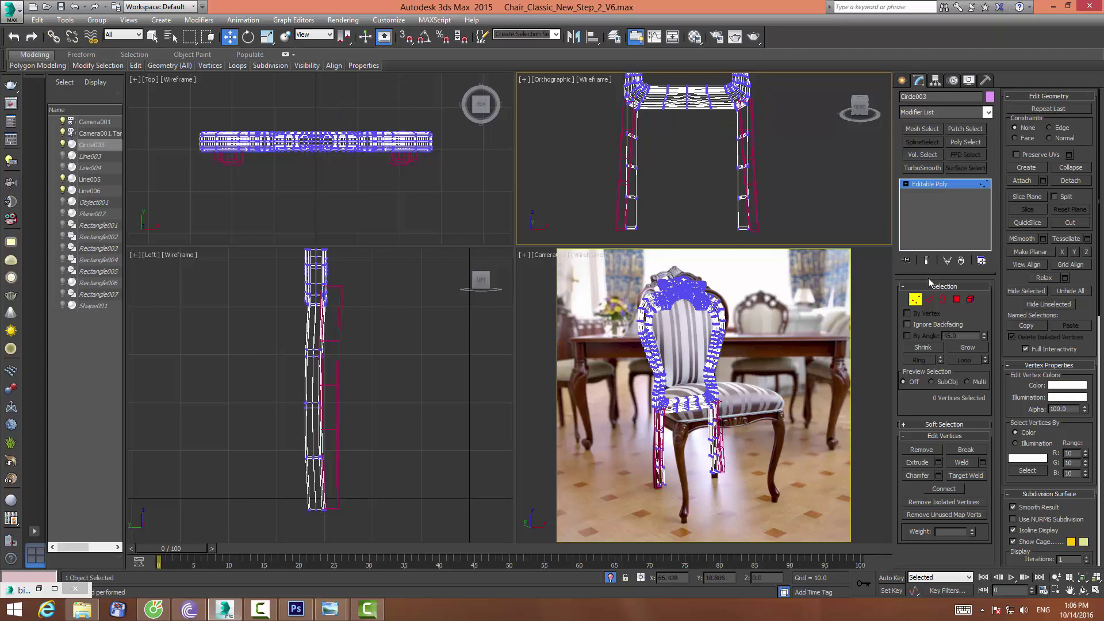
left_click(928, 299)
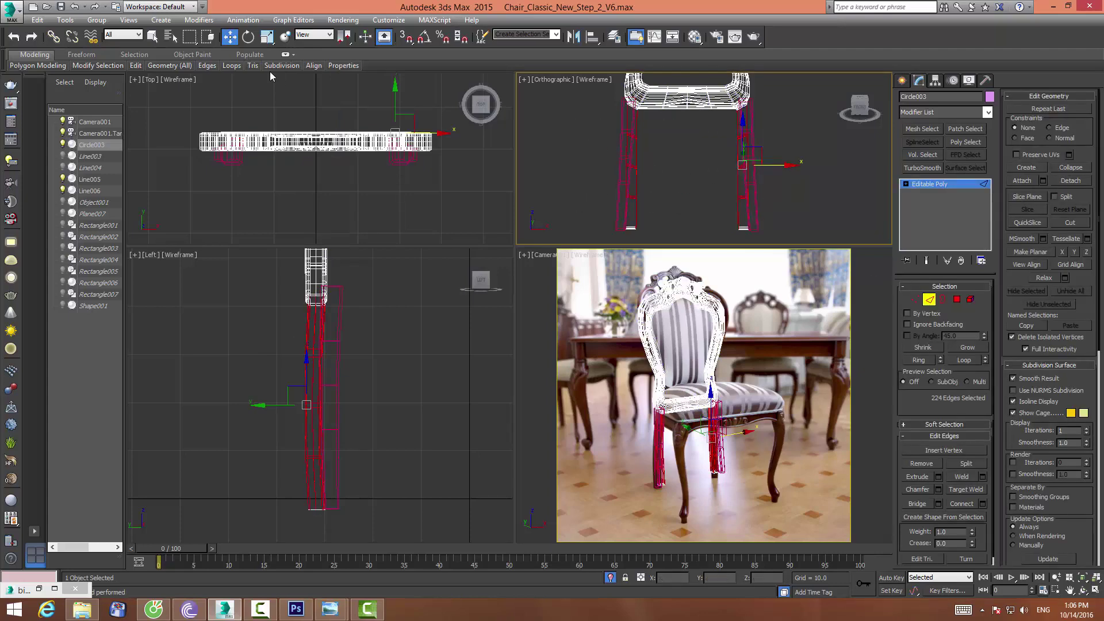
Remove the extra edge loops from both chair legs
left_click(208, 36)
left_click_drag(778, 201, 788, 208, "alt")
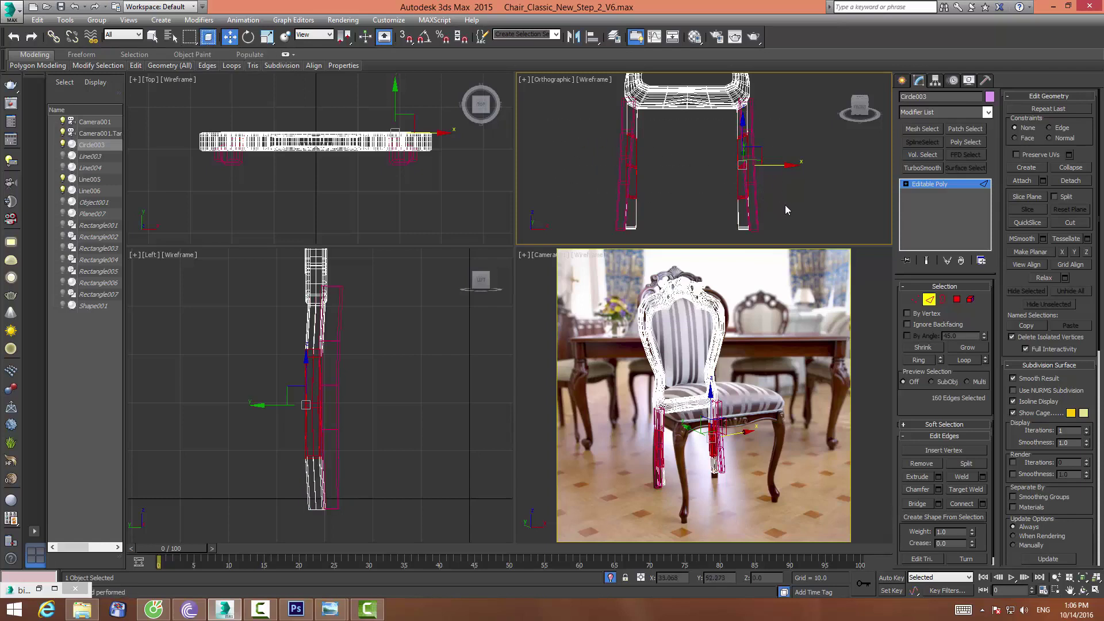
left_click(632, 138)
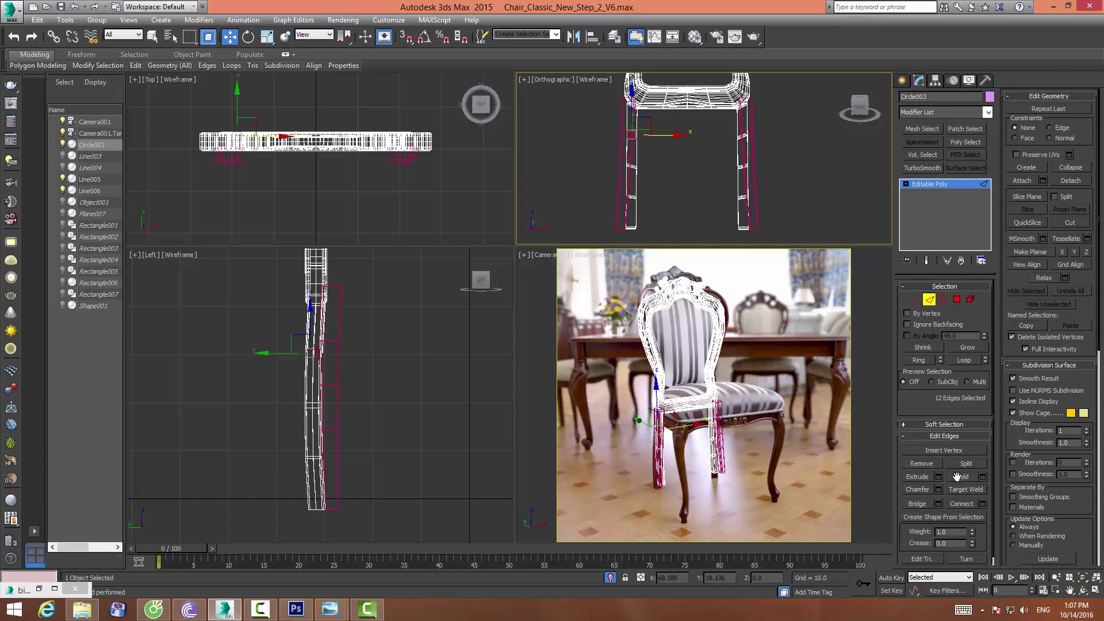
left_click(740, 183, "ctrl")
left_click(921, 469)
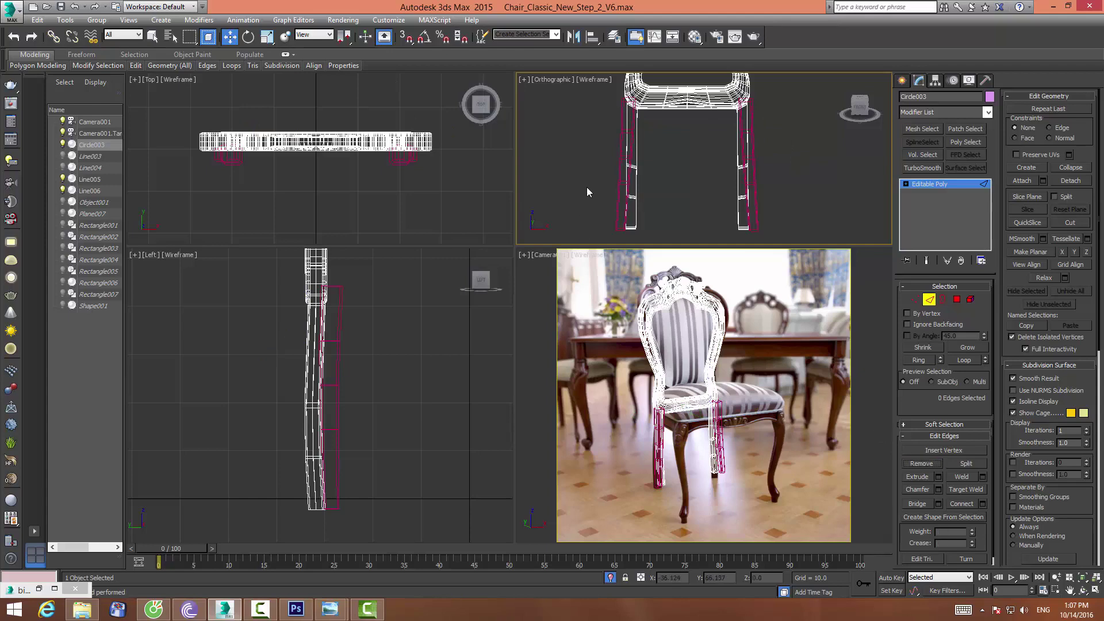
left_click(742, 195)
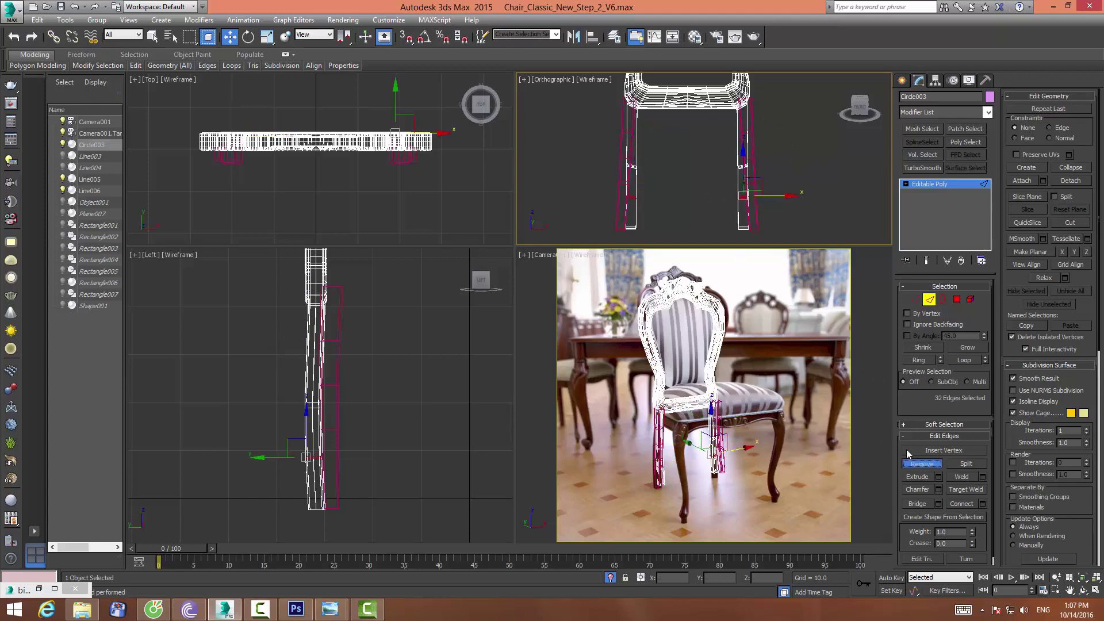
left_click(920, 463)
Select a band of 32 leg vertices and move them upward to reshape the legs
left_click(915, 299)
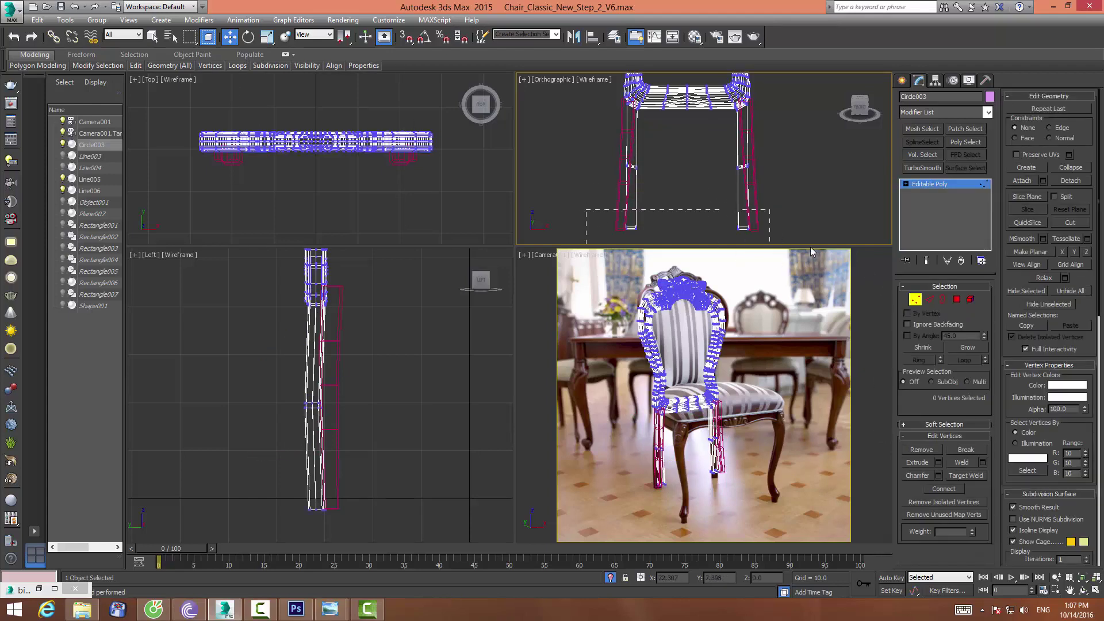
left_click_drag(811, 251, 812, 252)
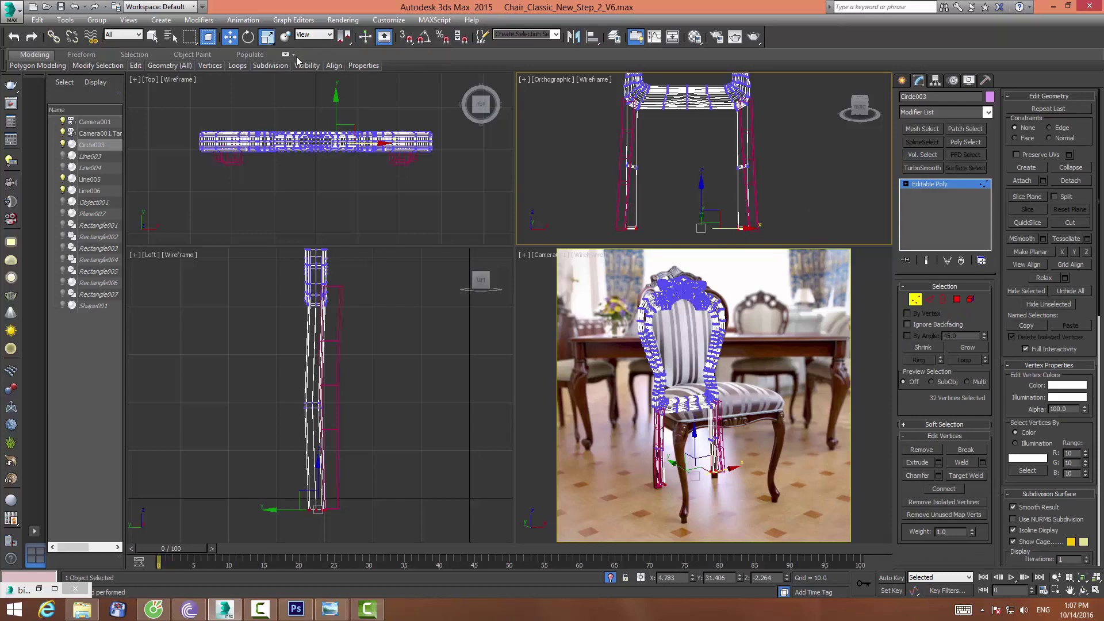
key("r")
middle_click_drag(718, 190, 755, 211, "alt")
left_click_drag(757, 209, 764, 147)
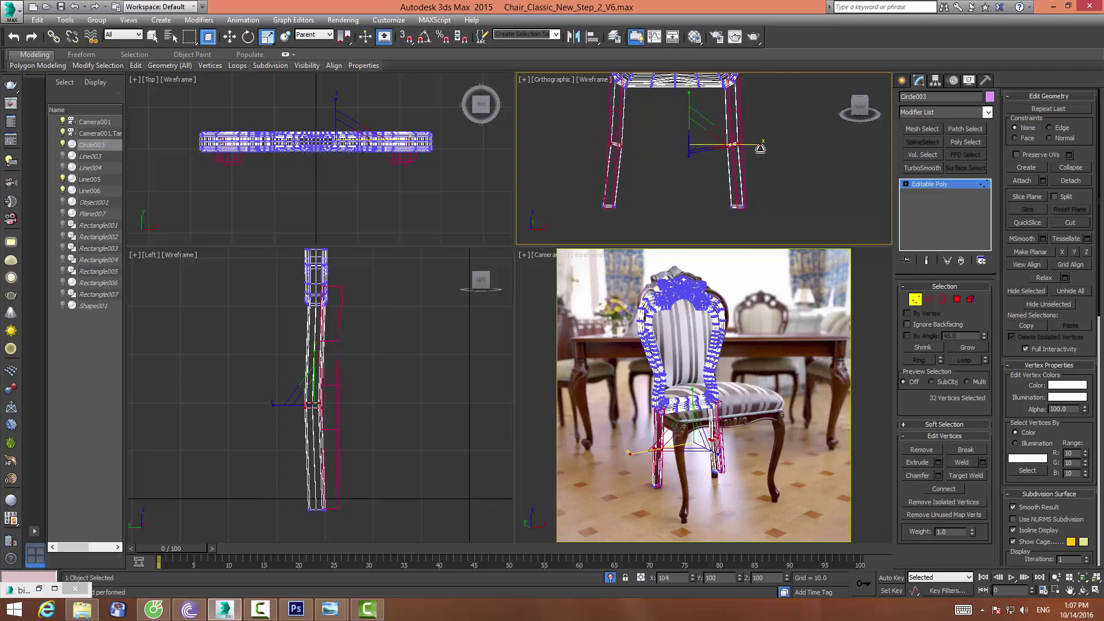
left_click(805, 210)
scroll(805, 211, "up", 2)
middle_click_drag(805, 210, 806, 187)
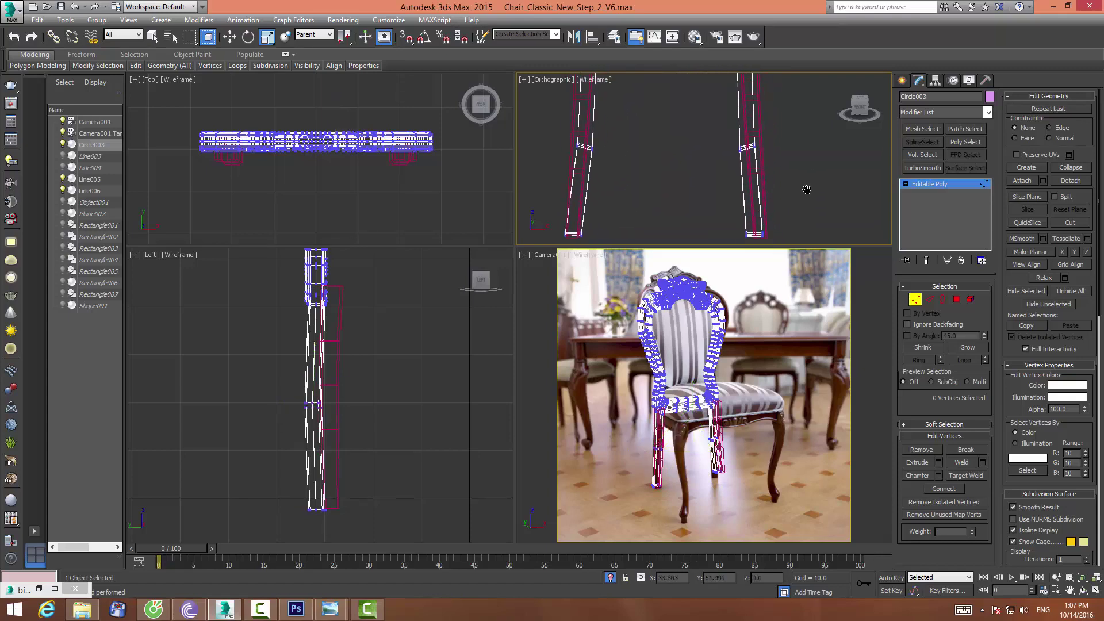
Select the 32 edges around the lower legs and chamfer them by about 7.8
left_click(929, 299)
left_click_drag(786, 170, 809, 172)
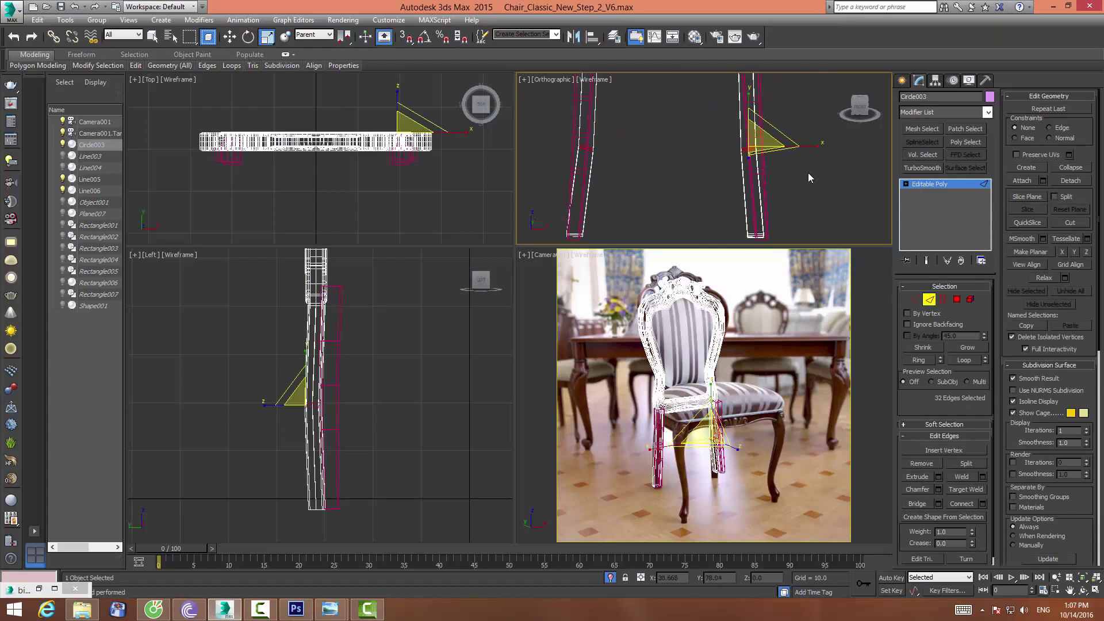
scroll(371, 369, "up", 3)
middle_click_drag(374, 369, 347, 336)
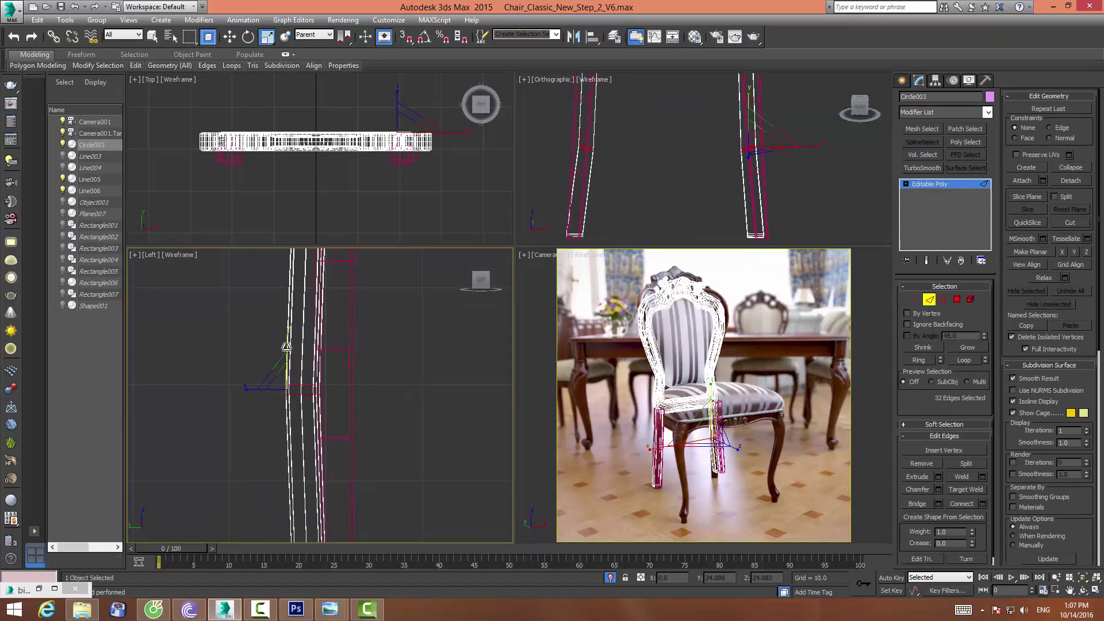
left_click(276, 382)
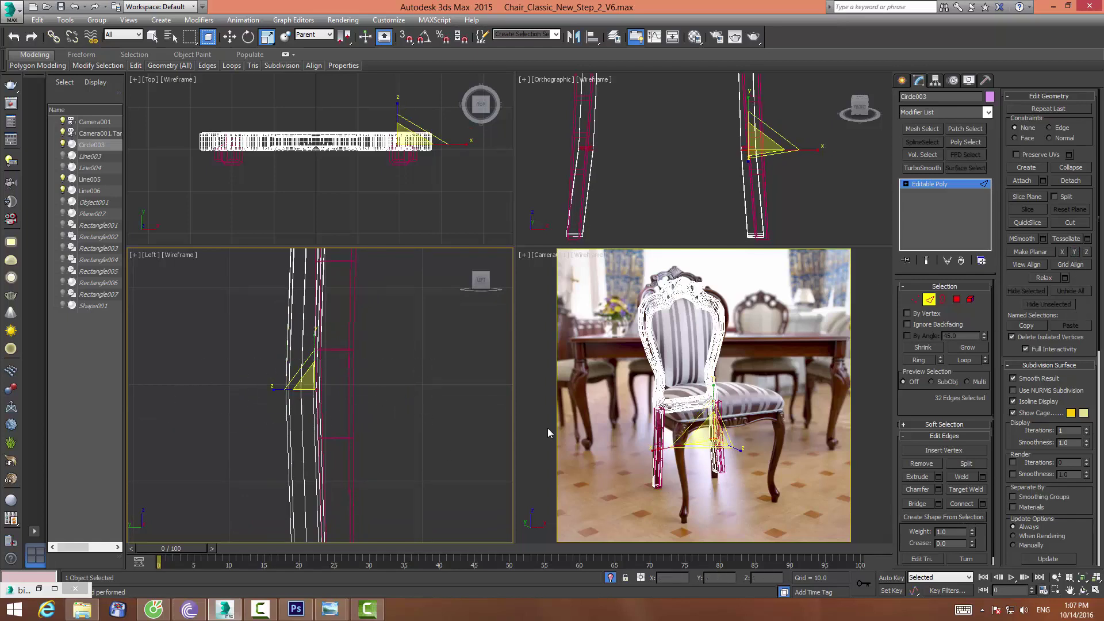
left_click(937, 490)
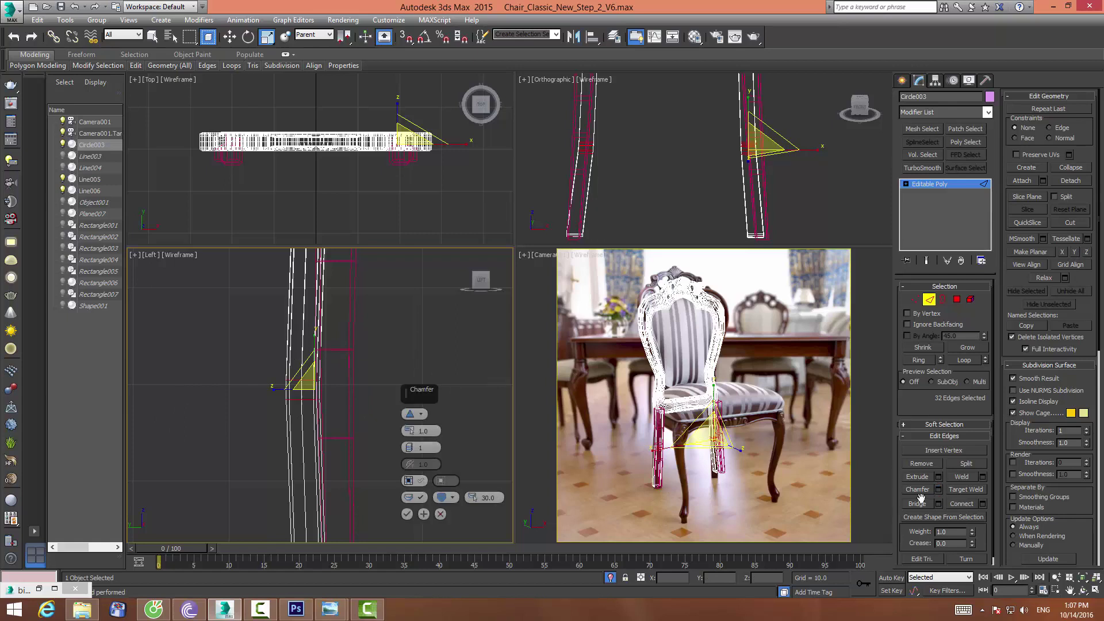
left_click_drag(409, 432, 410, 361)
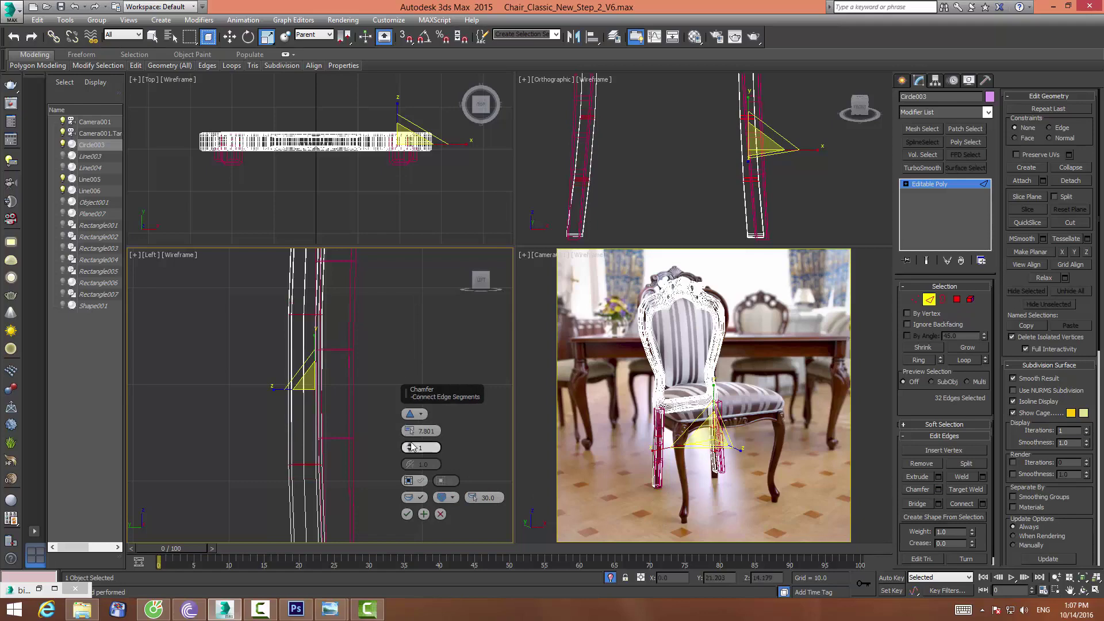
Confirm the leg chamfer, exit Edge mode, and delete Line006
left_click(406, 513)
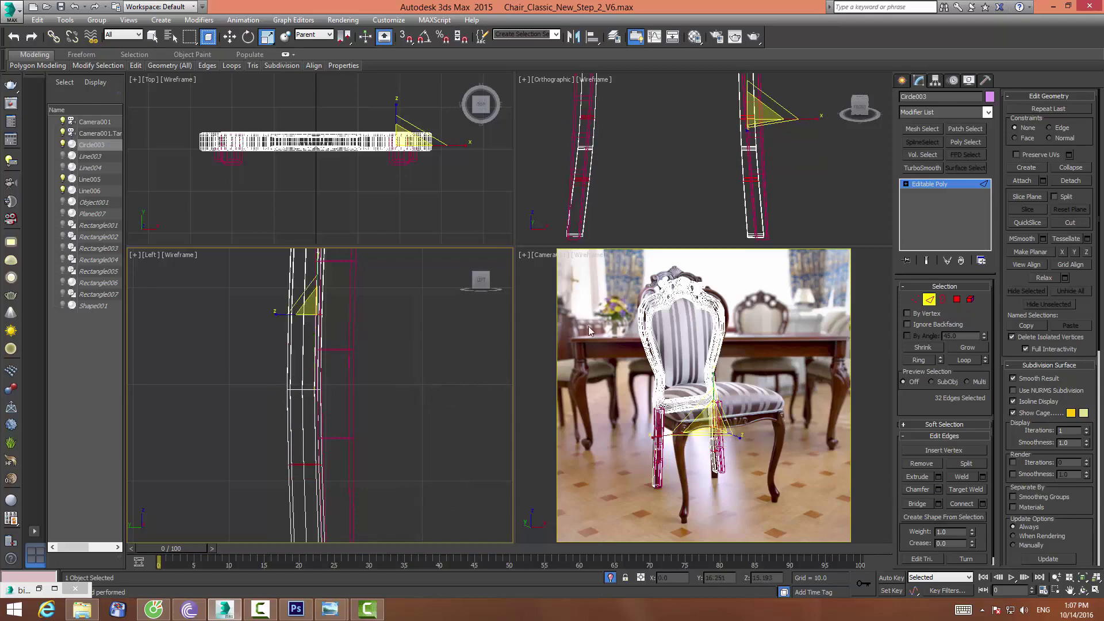
left_click(928, 299)
left_click(752, 172)
scroll(756, 164, "down", 3)
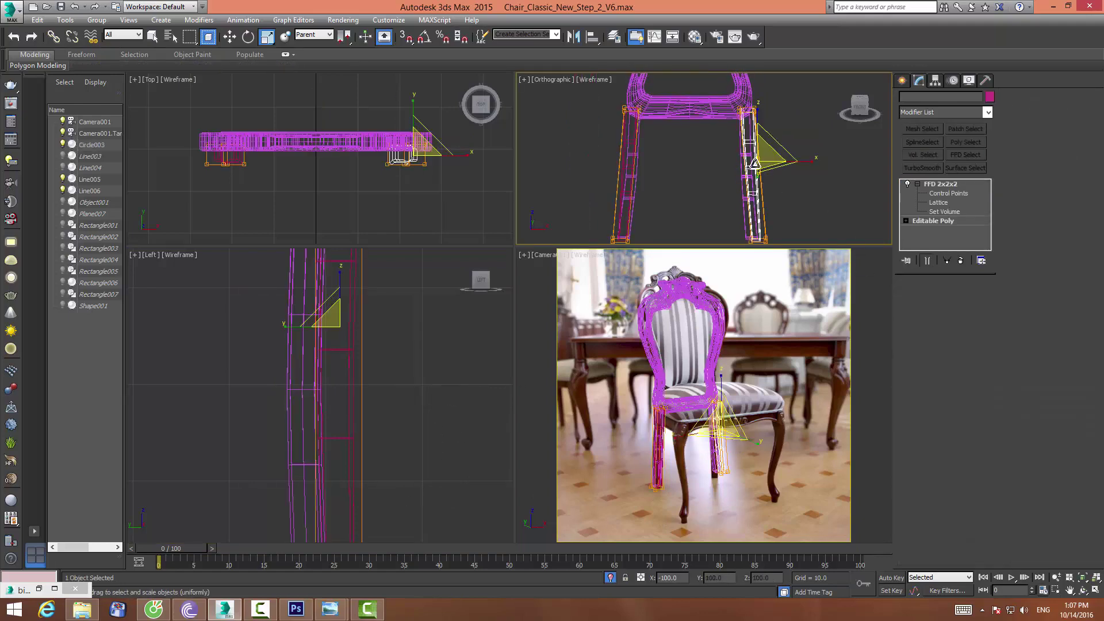
key("Delete")
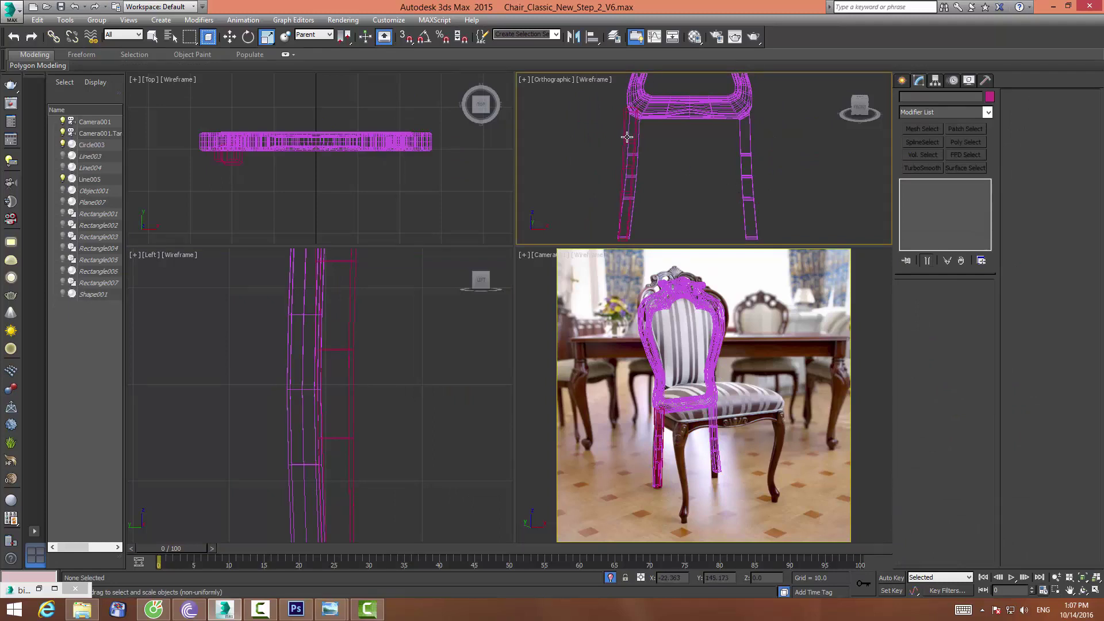
Delete Line005 and end isolation so all chair parts are visible again
left_click(627, 136)
key("Delete")
scroll(708, 154, "down", 1)
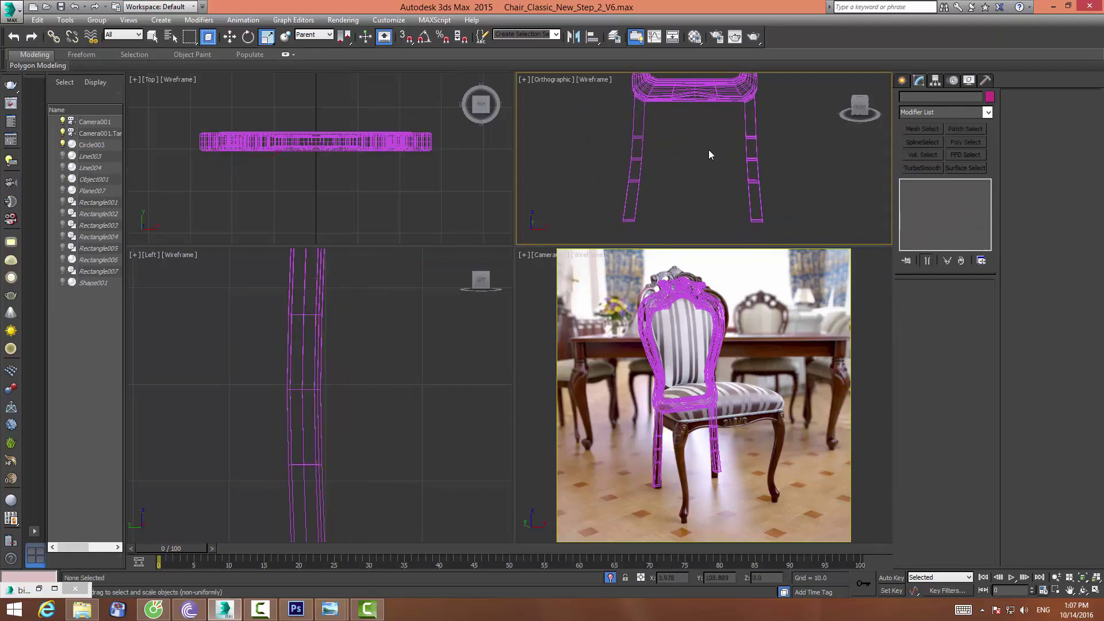
middle_click_drag(740, 153, 721, 184)
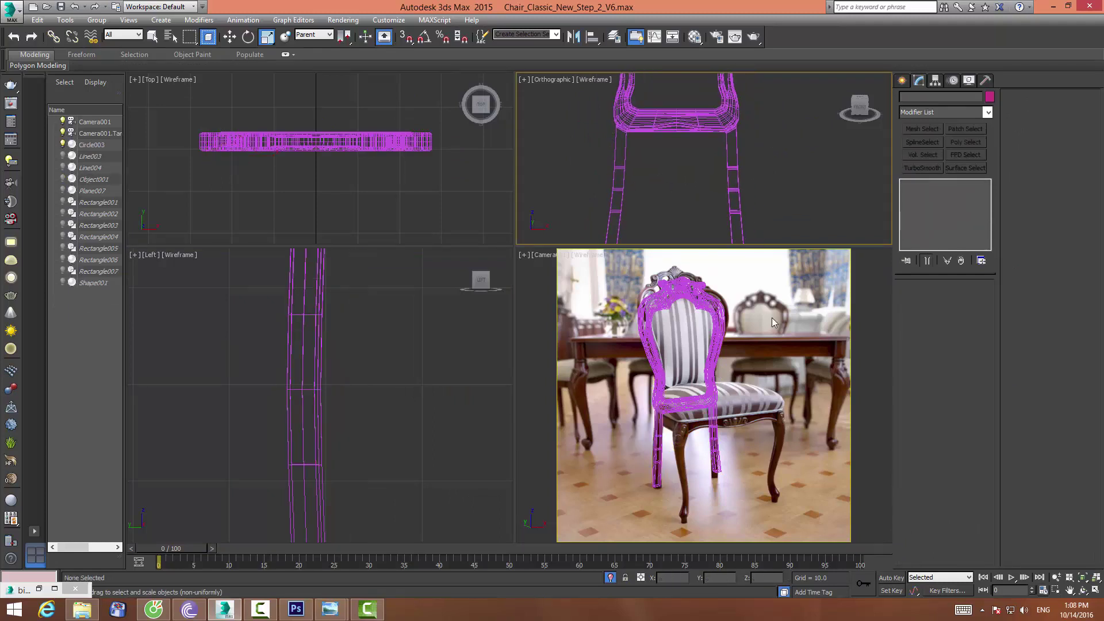
scroll(756, 187, "down", 3)
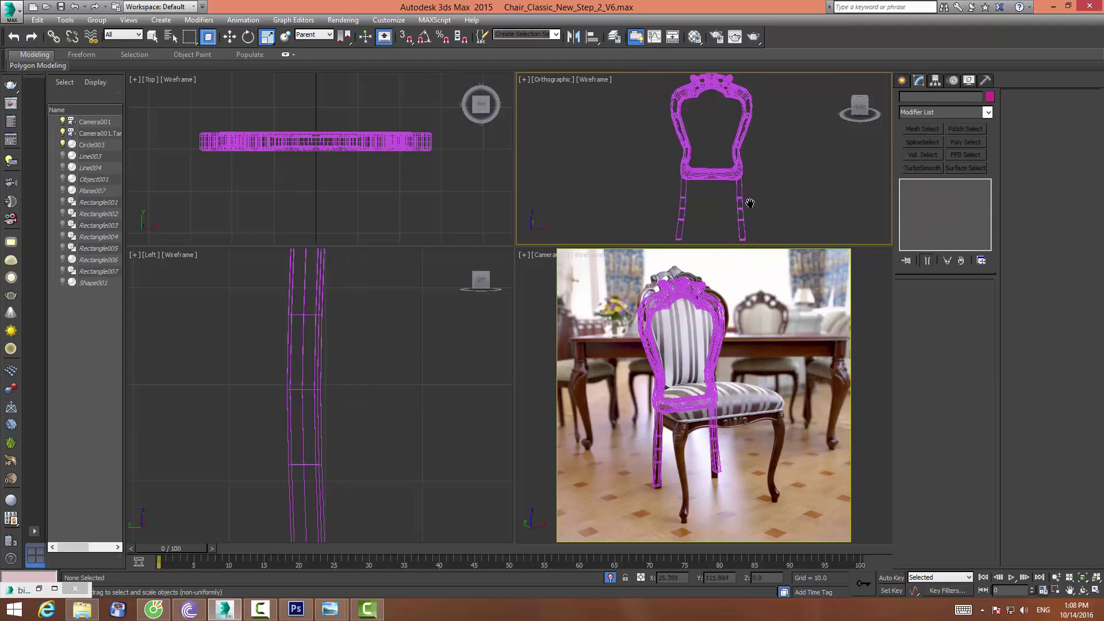
left_click(610, 578)
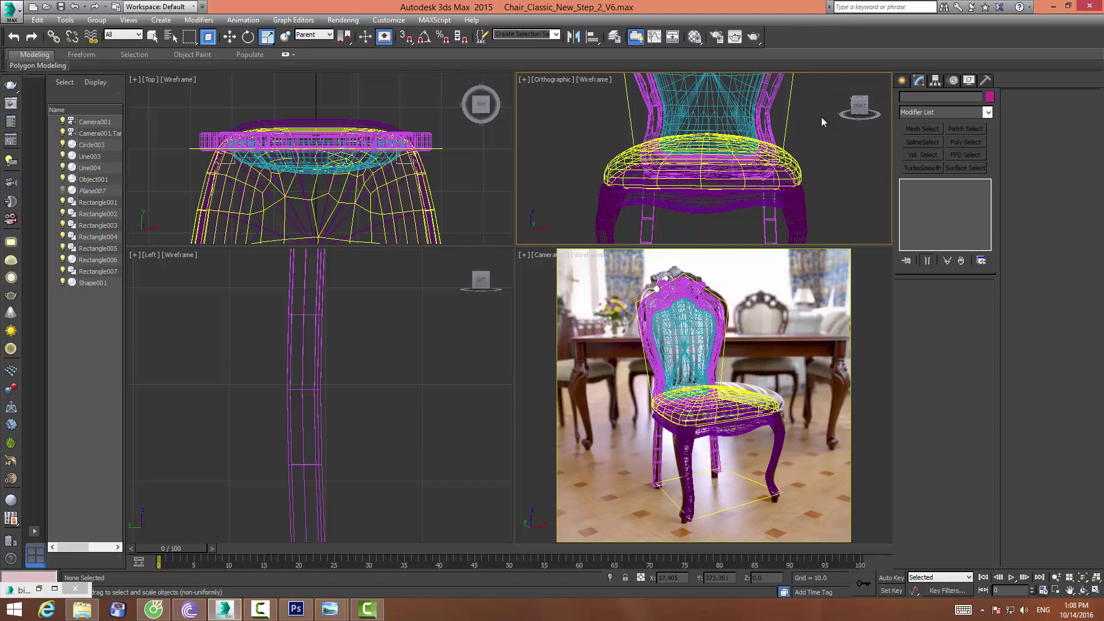
Select the Circle003 frame and pick a ring of vertical edges on one leg
left_click(733, 219)
scroll(707, 127, "up", 4)
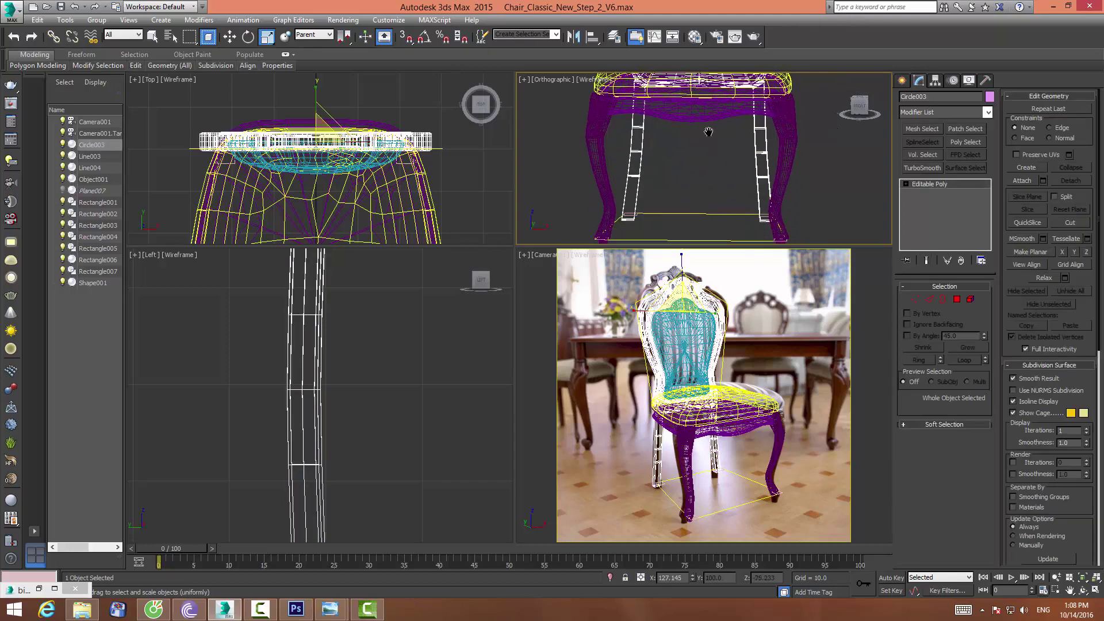
scroll(680, 165, "up", 3)
scroll(680, 165, "up", 3)
left_click(929, 298)
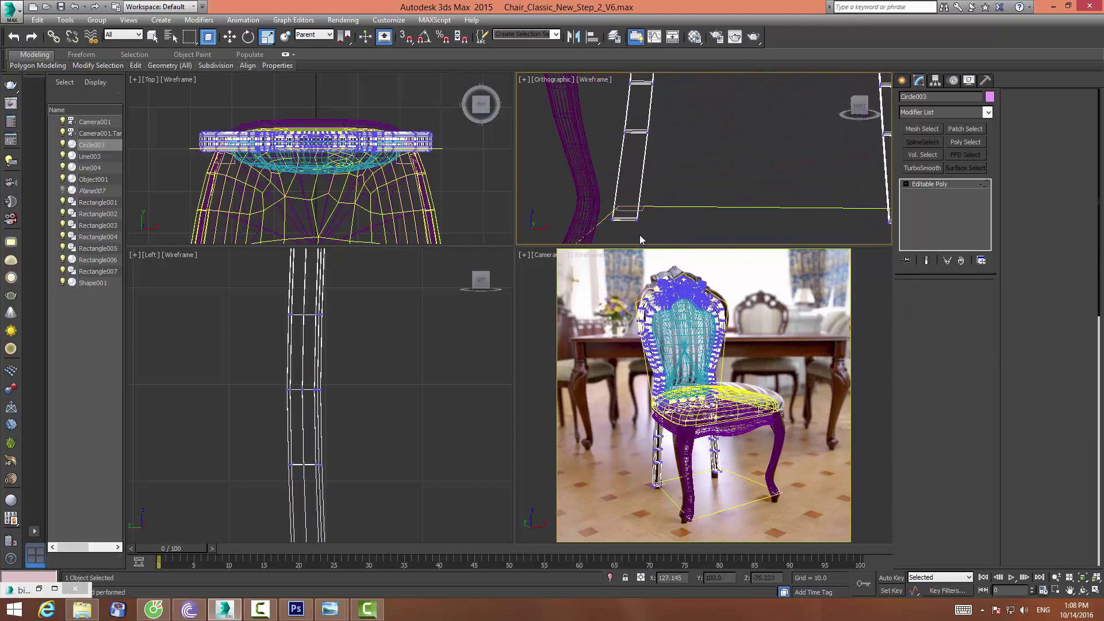
left_click(621, 231)
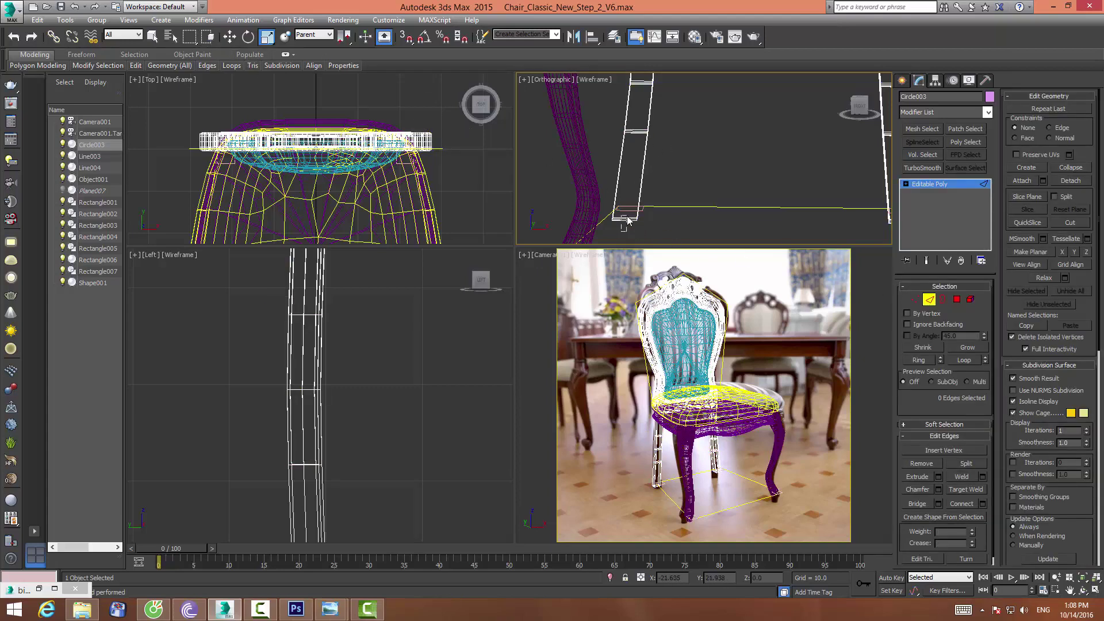
left_click(628, 219)
left_click(918, 360)
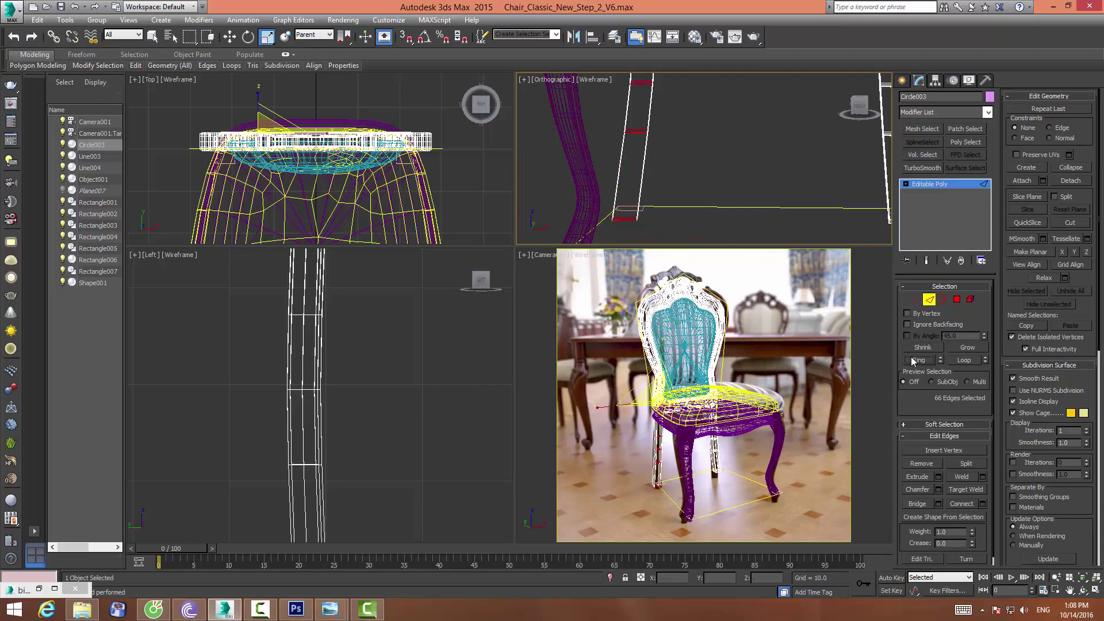
key("z")
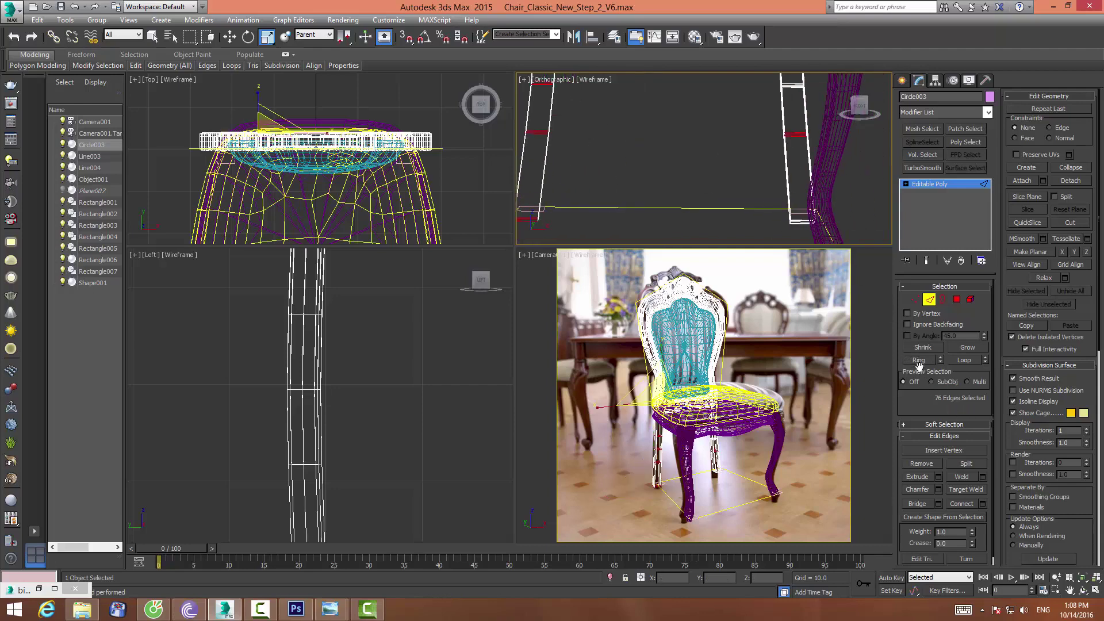
Add another edge ring, isolate the frame, and drop the seat edges, leaving 103 edges
left_click(919, 361)
key("z")
mouse_move(661, 155)
middle_mouse_down()
mouse_move(669, 185)
mouse_move(681, 138)
middle_mouse_up()
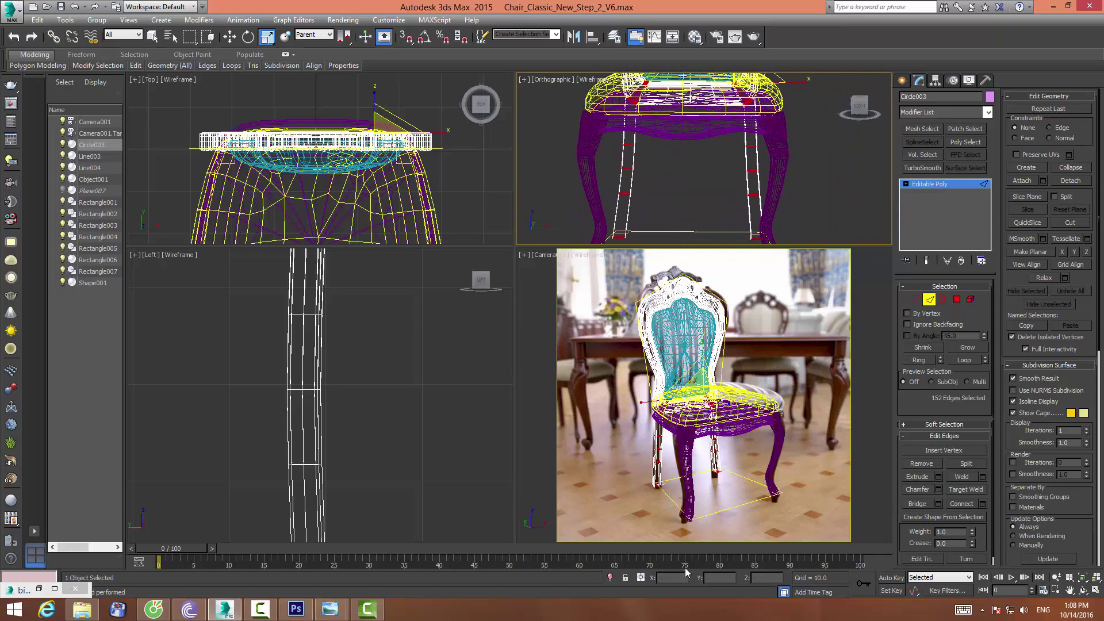
left_click(610, 577)
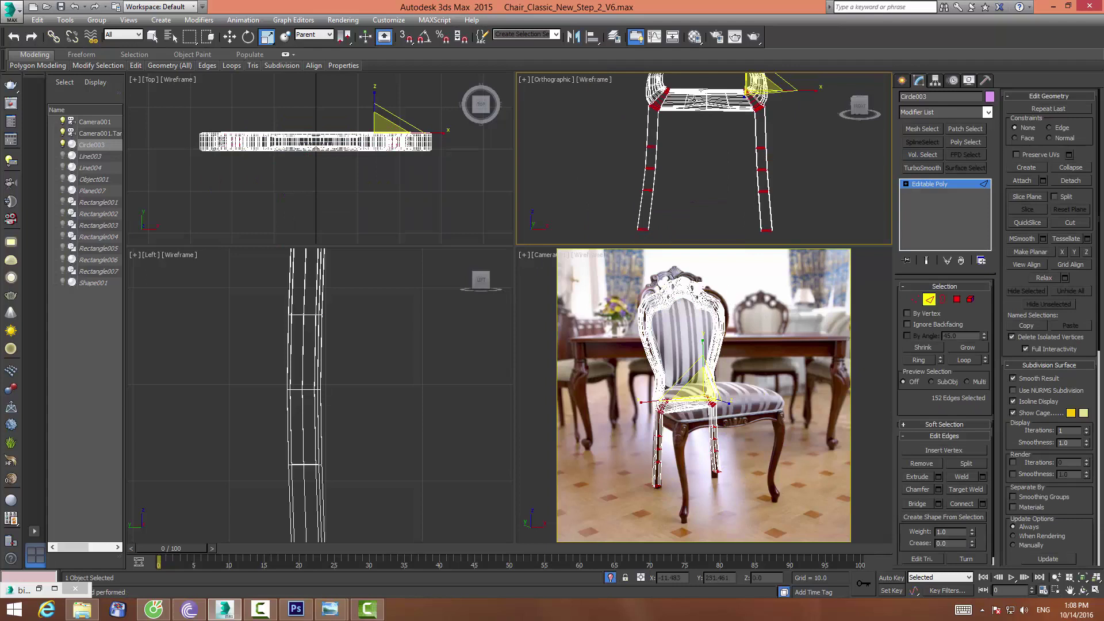
middle_click_drag(681, 99, 664, 131)
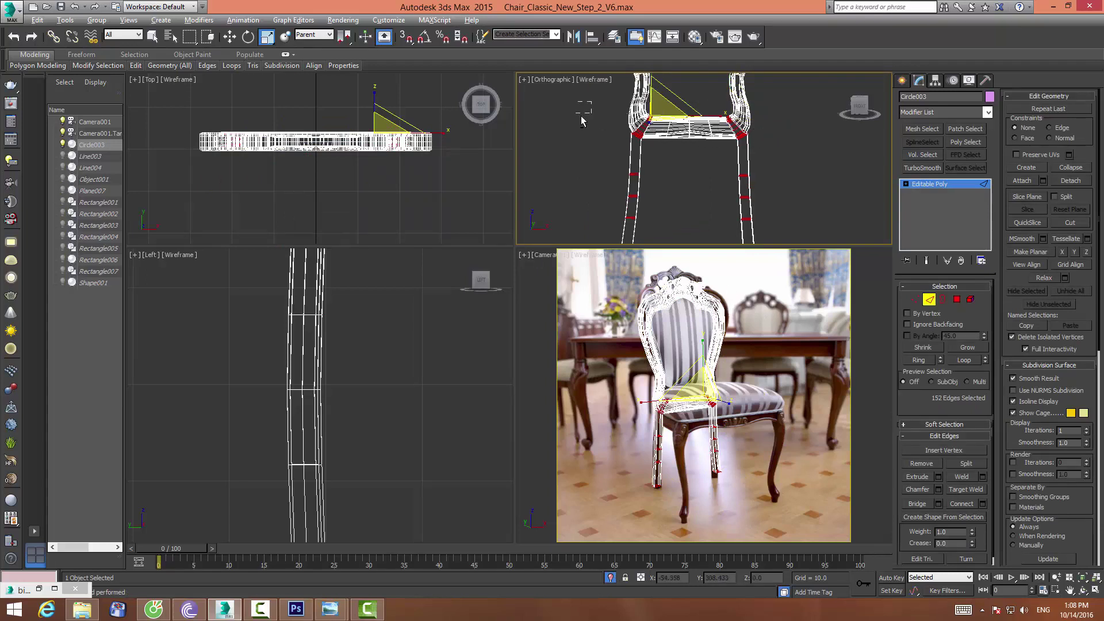
key("ctrl+z")
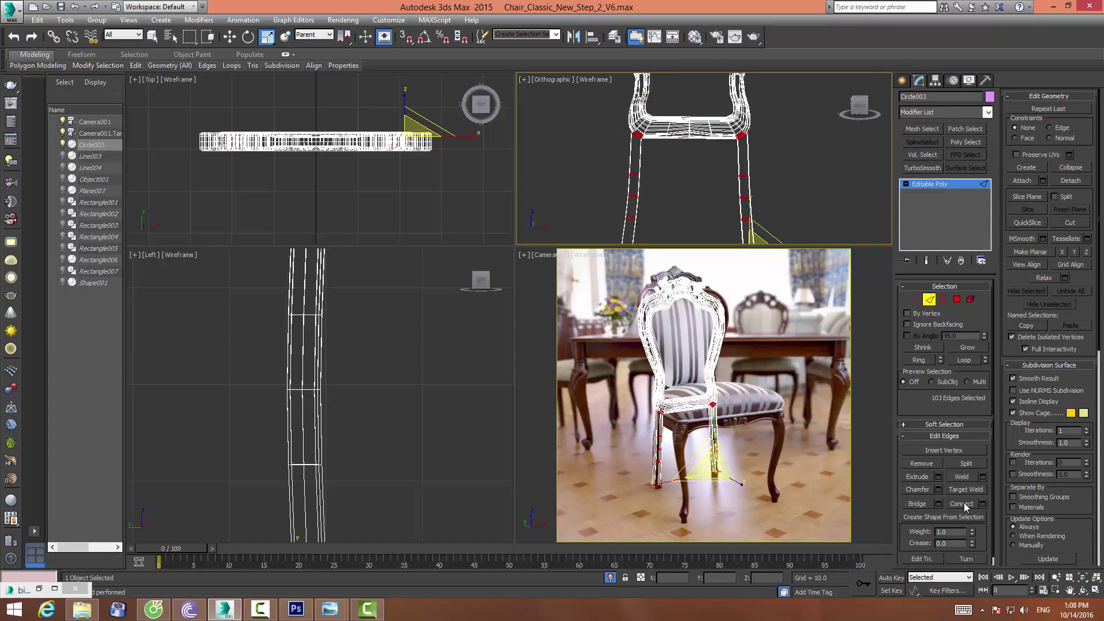
Connect the selected leg edges with one new edge loop, pinch 0 and slide -6
left_click(982, 504)
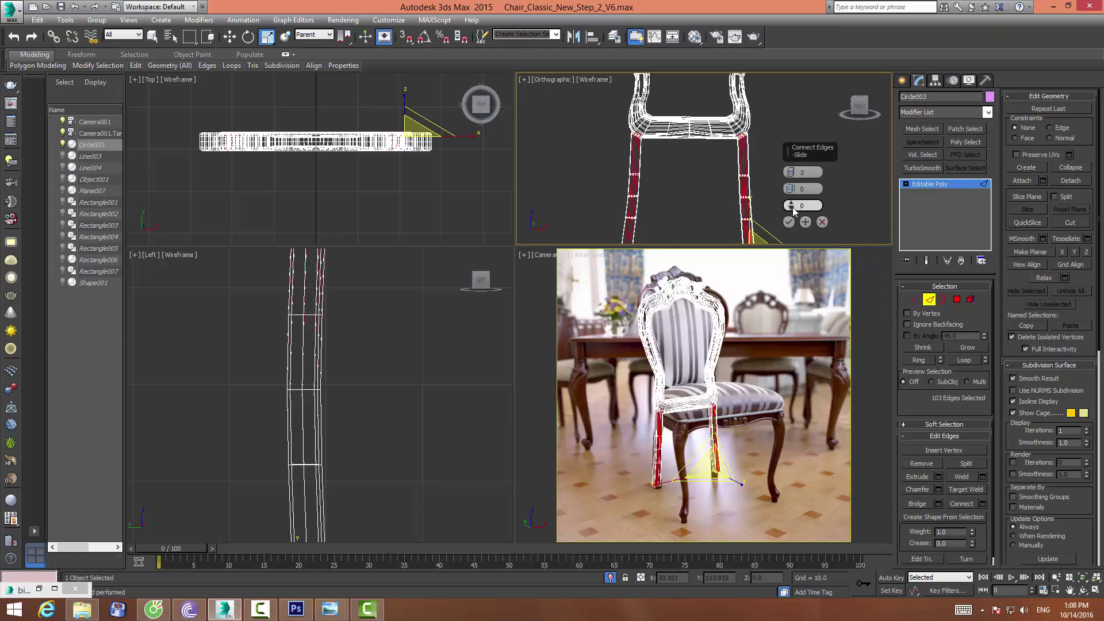
left_click(790, 175)
mouse_move(792, 199)
left_mouse_down()
mouse_move(792, 183)
mouse_move(791, 211)
mouse_move(792, 166)
left_mouse_up()
scroll(660, 123, "up", 3)
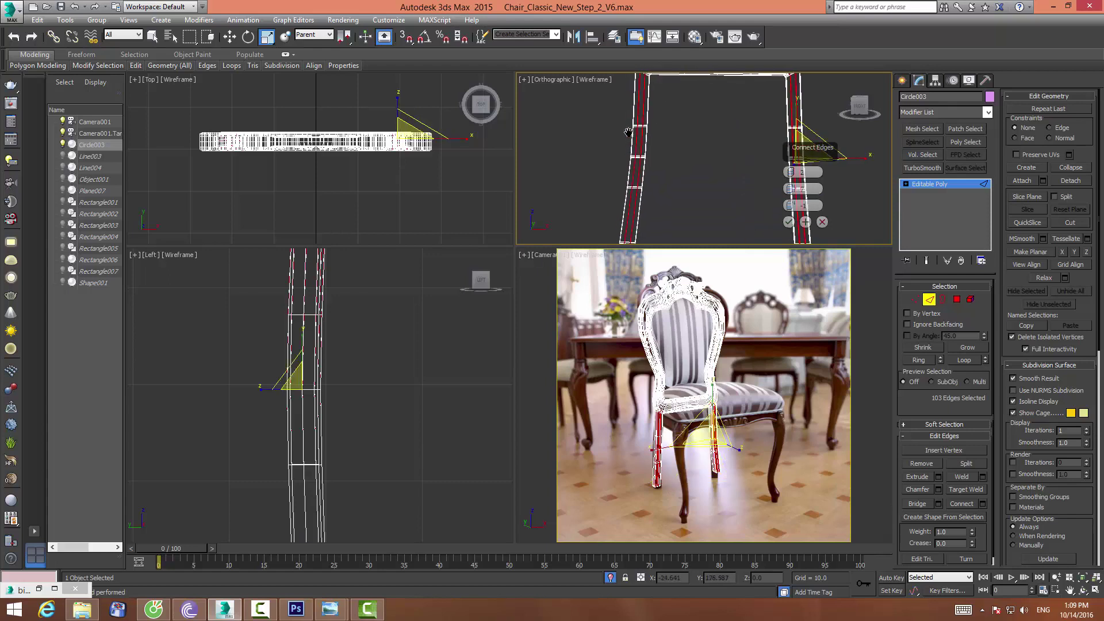
middle_click_drag(637, 134, 580, 153)
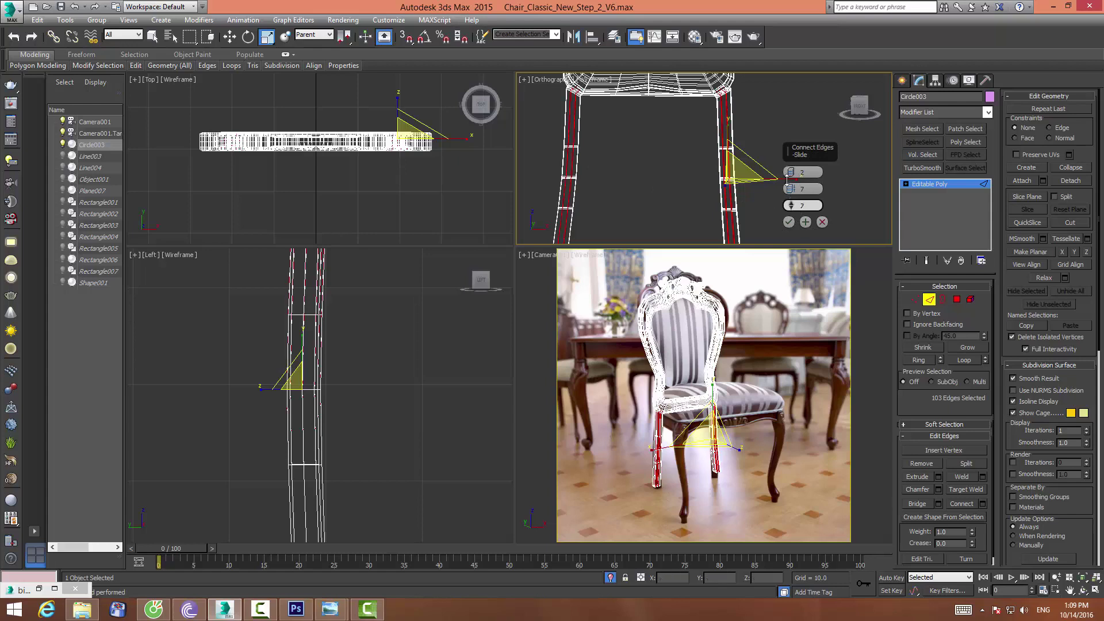
left_click_drag(790, 204, 792, 194)
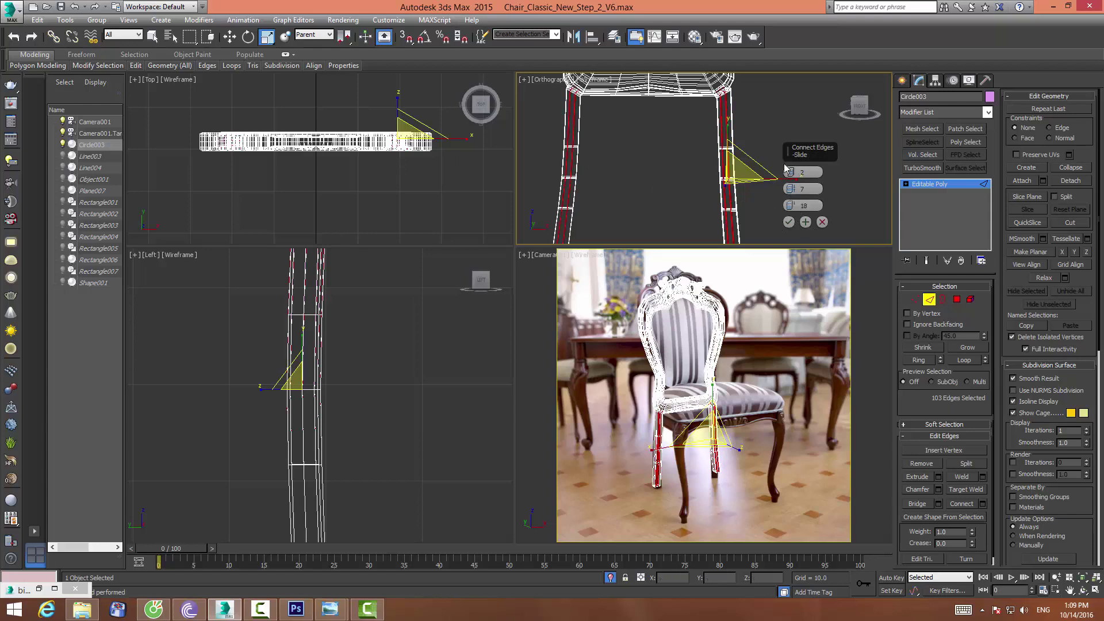
right_click(791, 194)
mouse_move(792, 173)
left_mouse_down()
mouse_move(791, 163)
mouse_move(792, 172)
left_mouse_up()
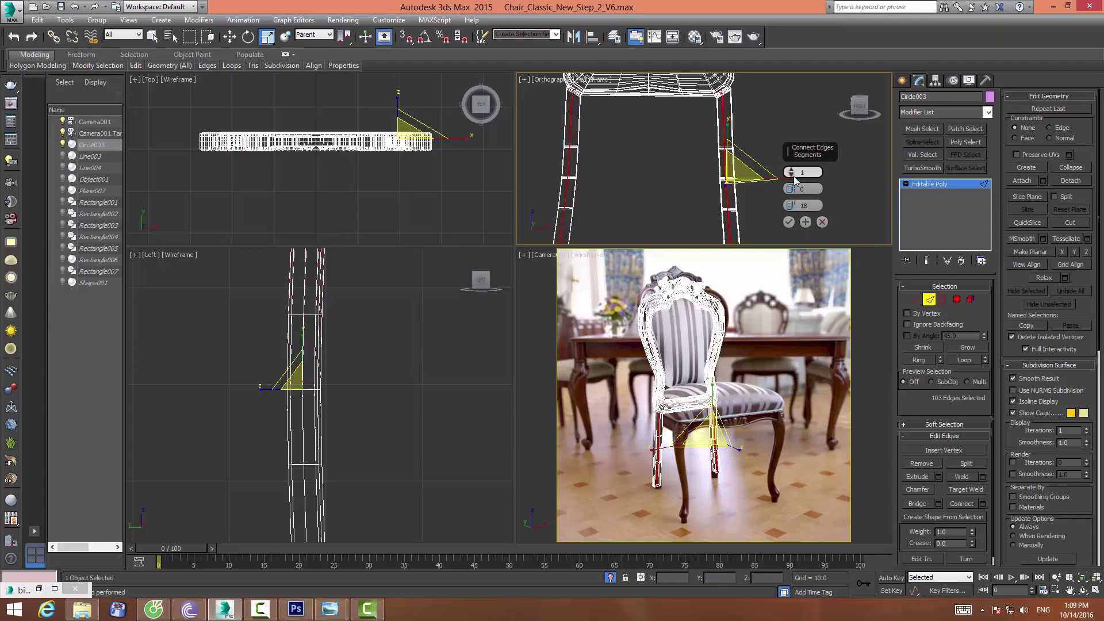
left_click_drag(790, 205, 782, 237)
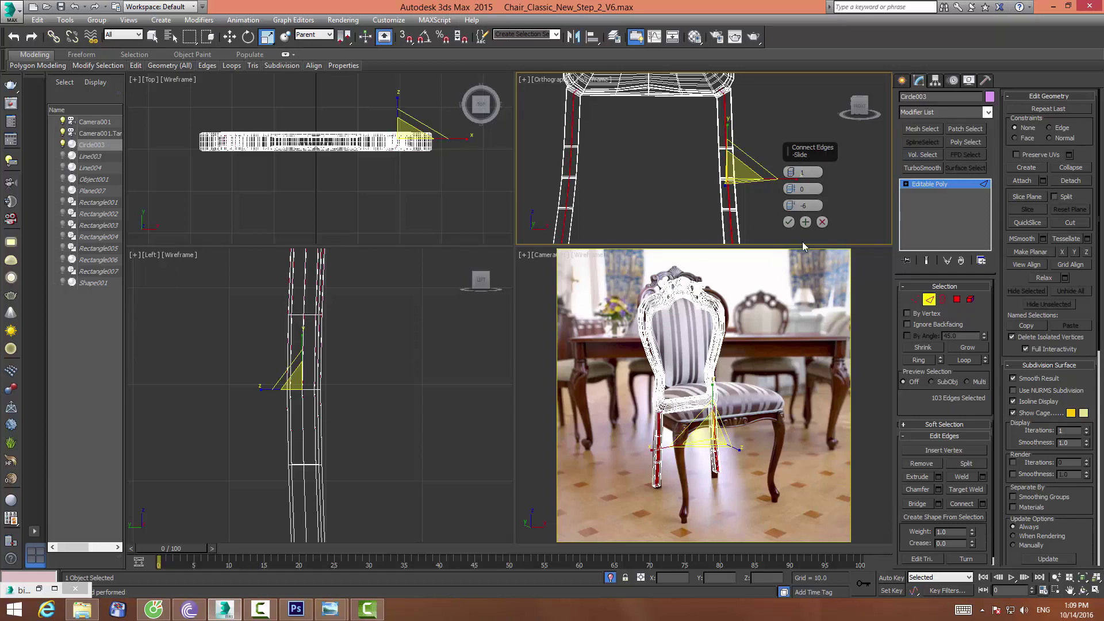
left_click_drag(778, 276, 777, 266)
left_click(788, 223)
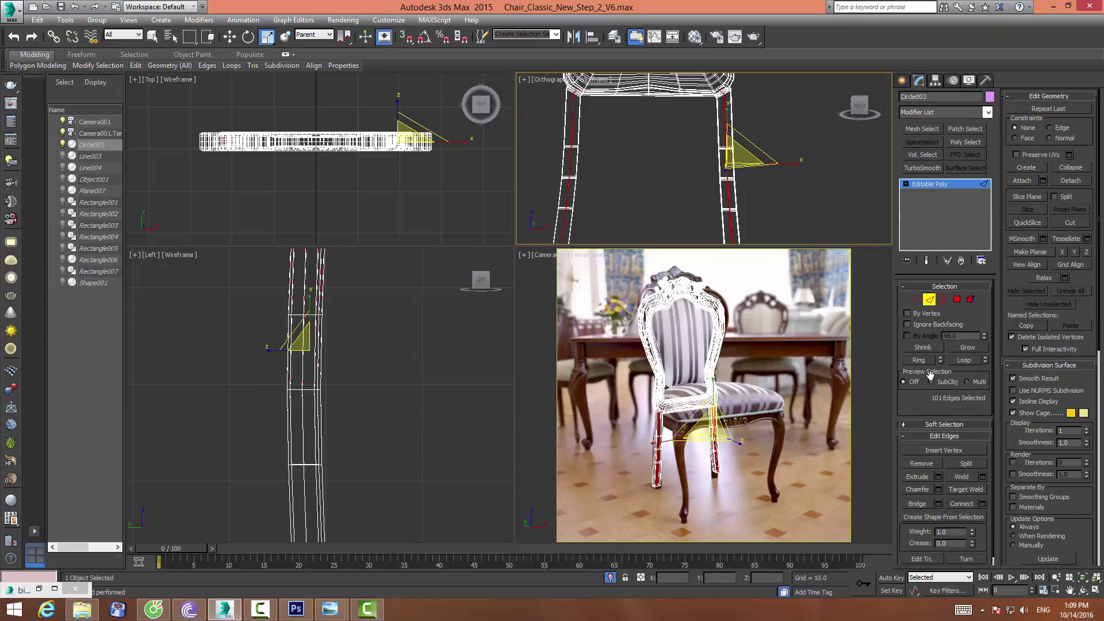
Chamfer the 101 new leg edges by about 0.89, doubling them to 202
left_click(938, 490)
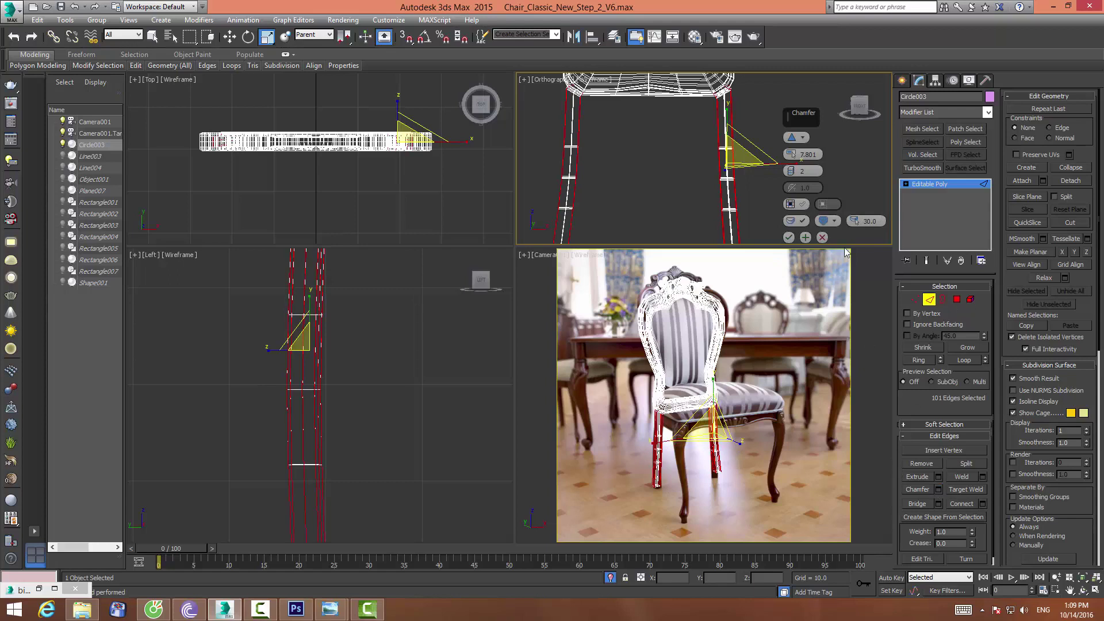
mouse_move(791, 154)
left_mouse_down()
mouse_move(791, 210)
mouse_move(790, 150)
left_mouse_up()
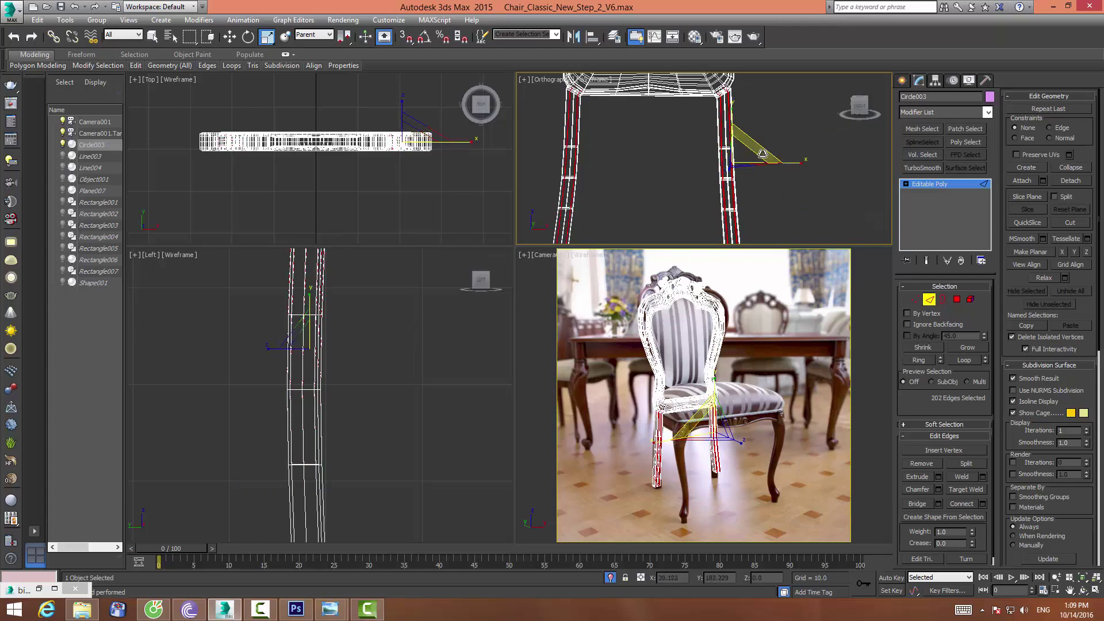
left_click(788, 238)
left_click(772, 106)
scroll(772, 106, "down", 2)
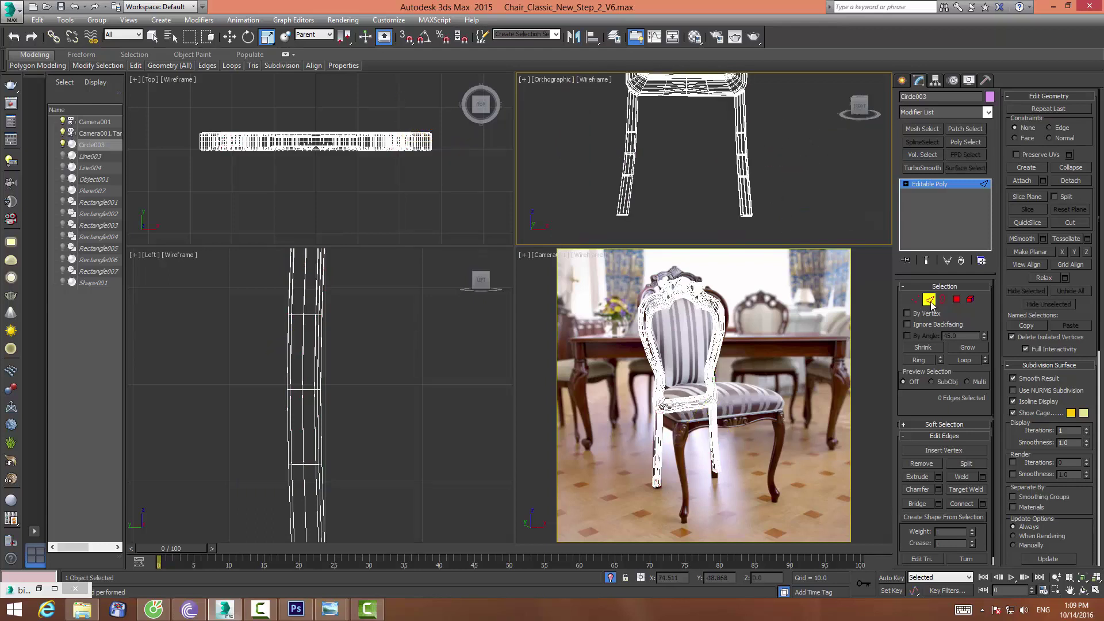
End isolation to show the whole chair and reselect Circle003 around its lower legs
left_click(929, 299)
left_click(777, 174)
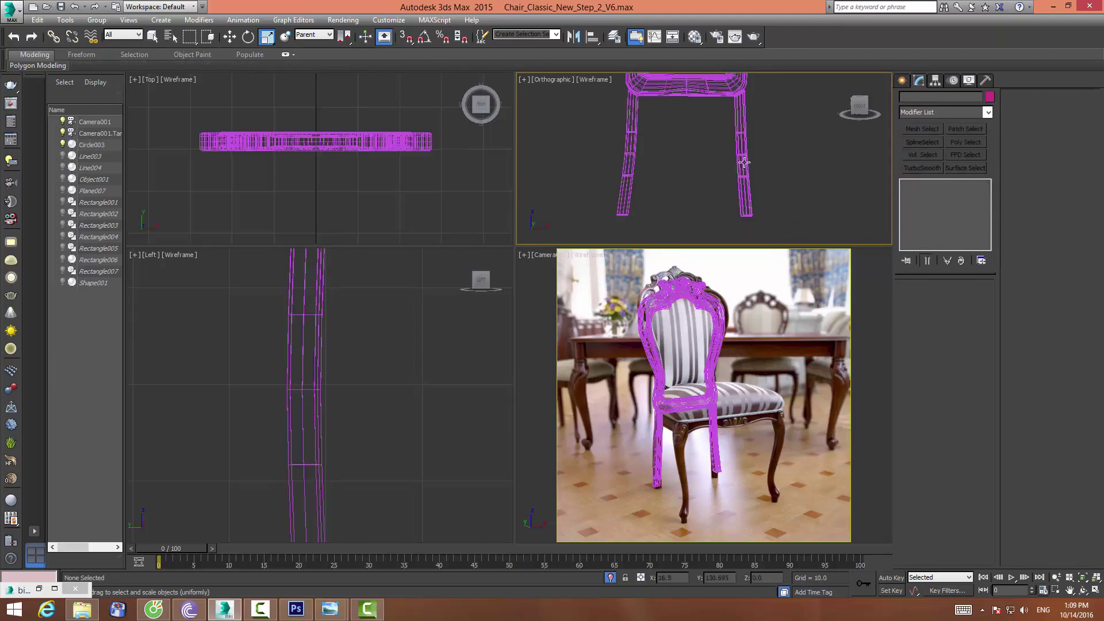
left_click(609, 577)
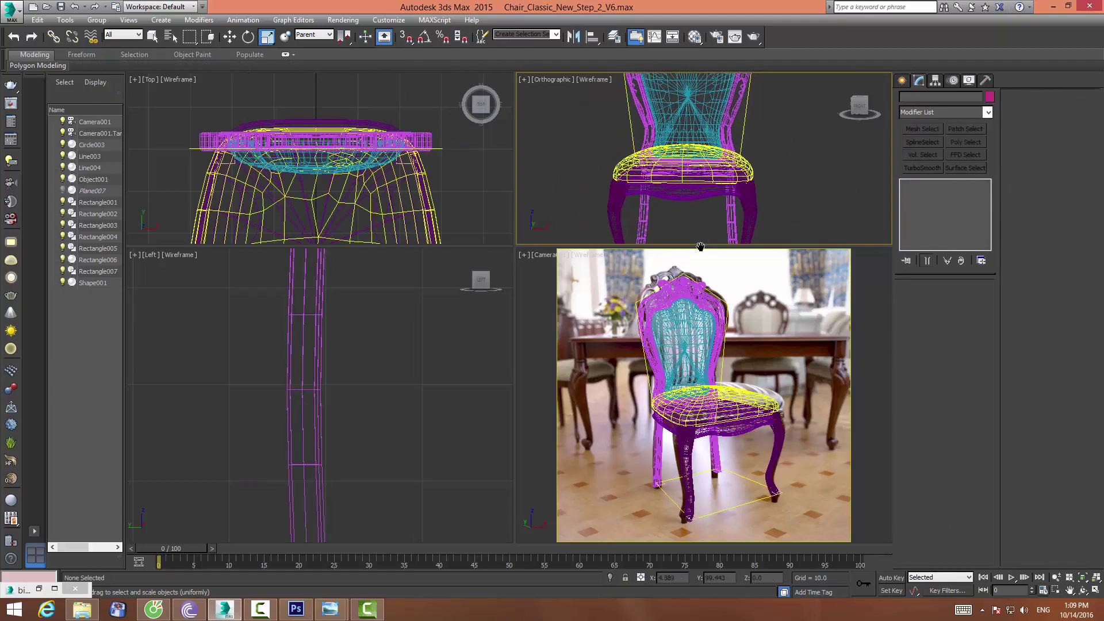
left_click(702, 137)
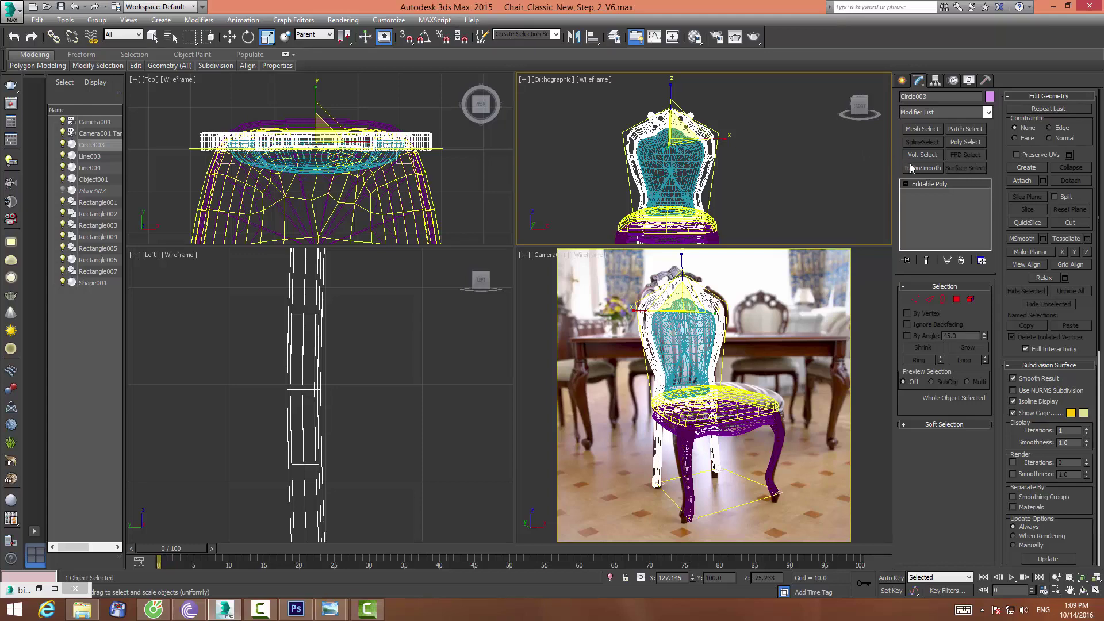
left_click(815, 158)
scroll(403, 402, "down", 3)
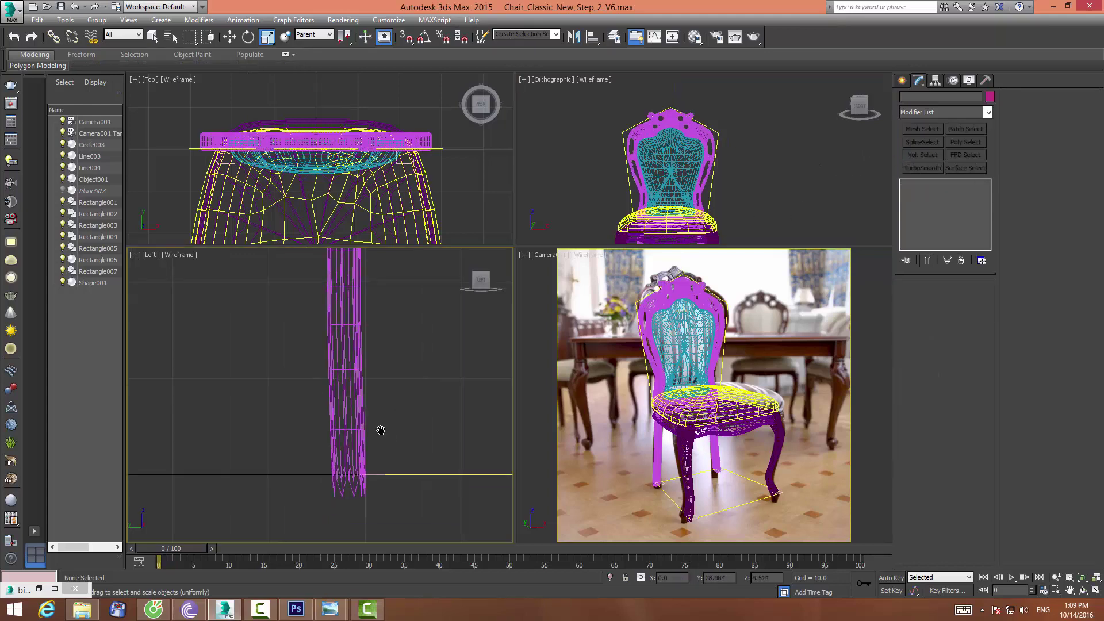
left_click(348, 428)
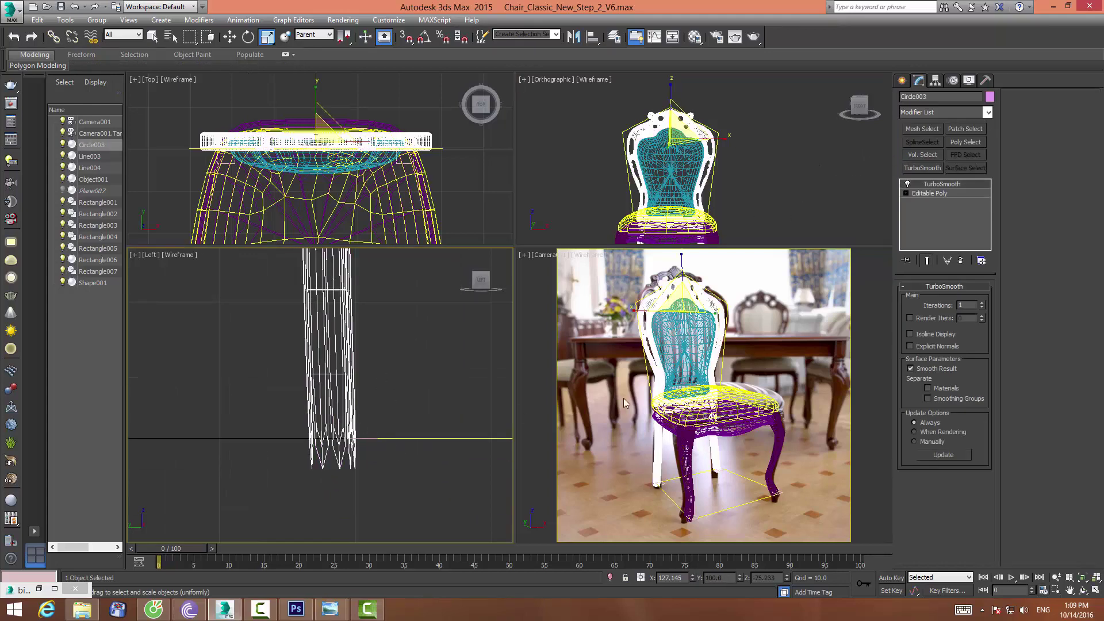
middle_click_drag(392, 426, 398, 406)
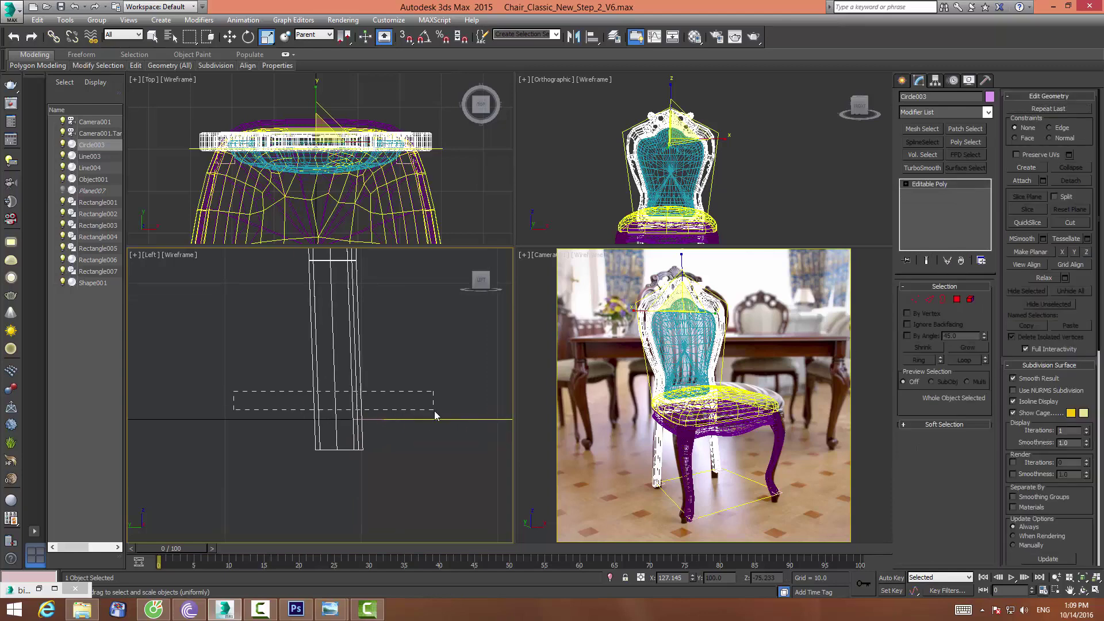
left_click_drag(435, 415, 435, 415)
Connect the leg-bottom edges with a new loop at pinch 5 and slide 92, then exit Edge level
left_click(930, 300)
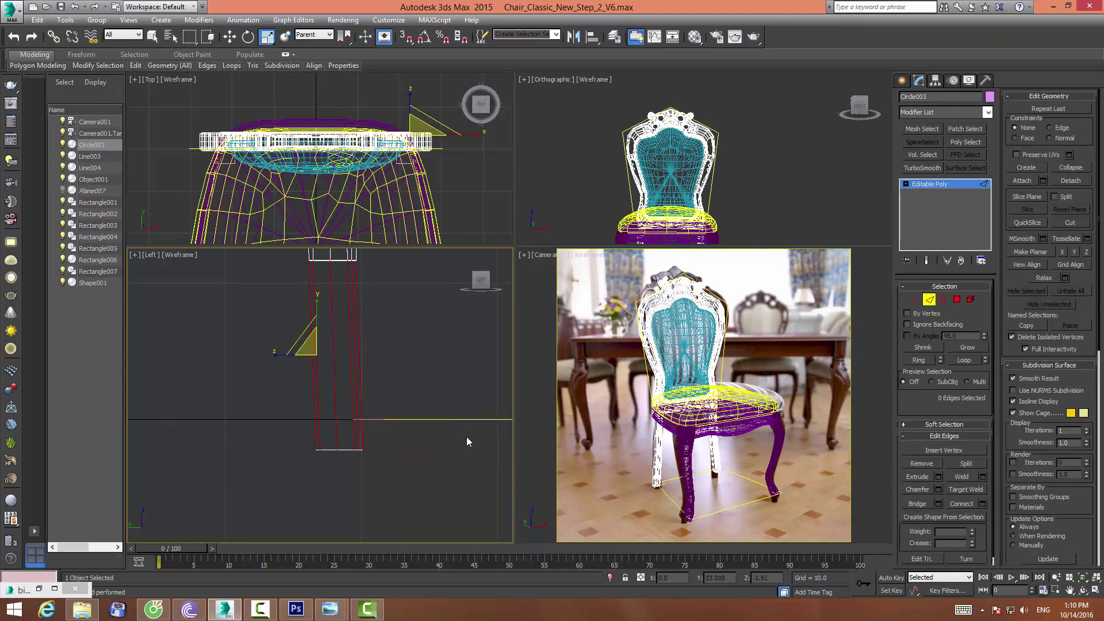
left_click(983, 503)
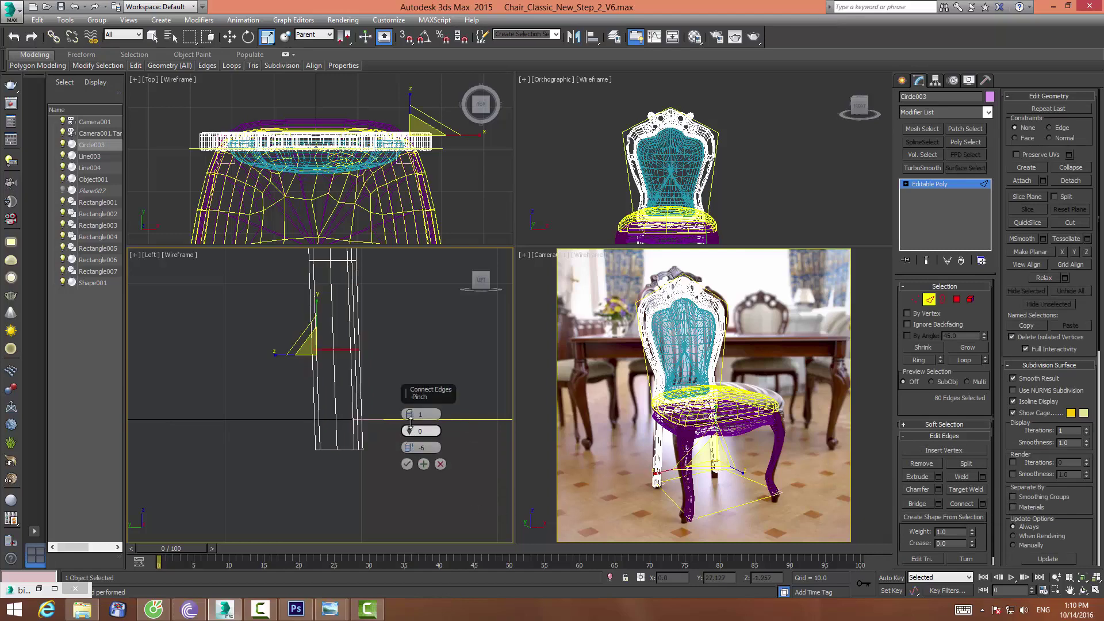
left_click_drag(409, 428, 408, 206)
left_click(407, 464)
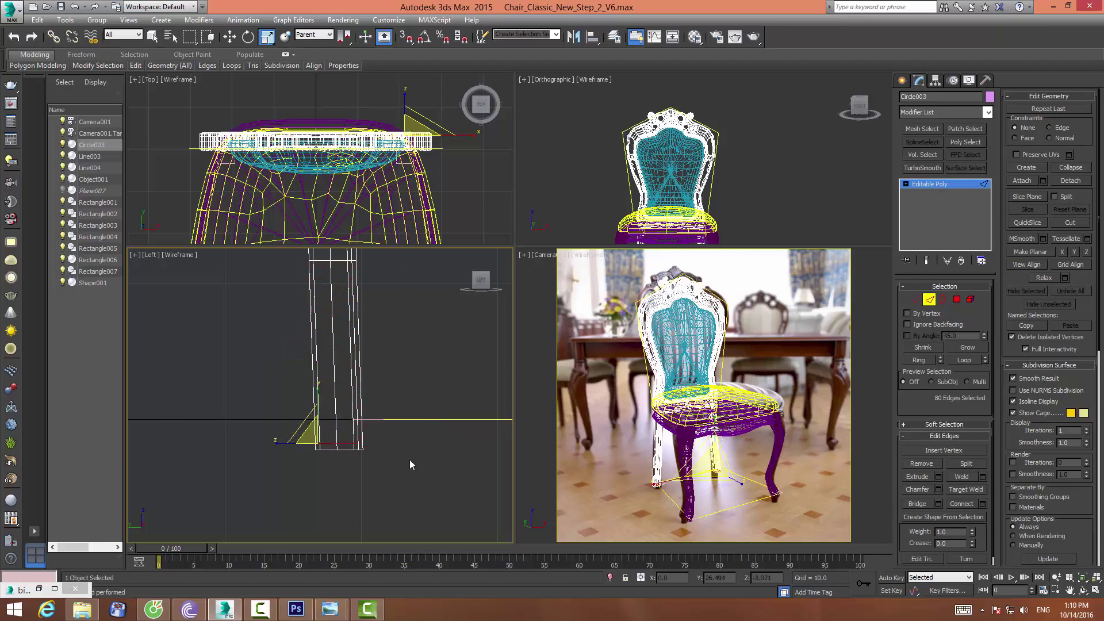
left_click(929, 299)
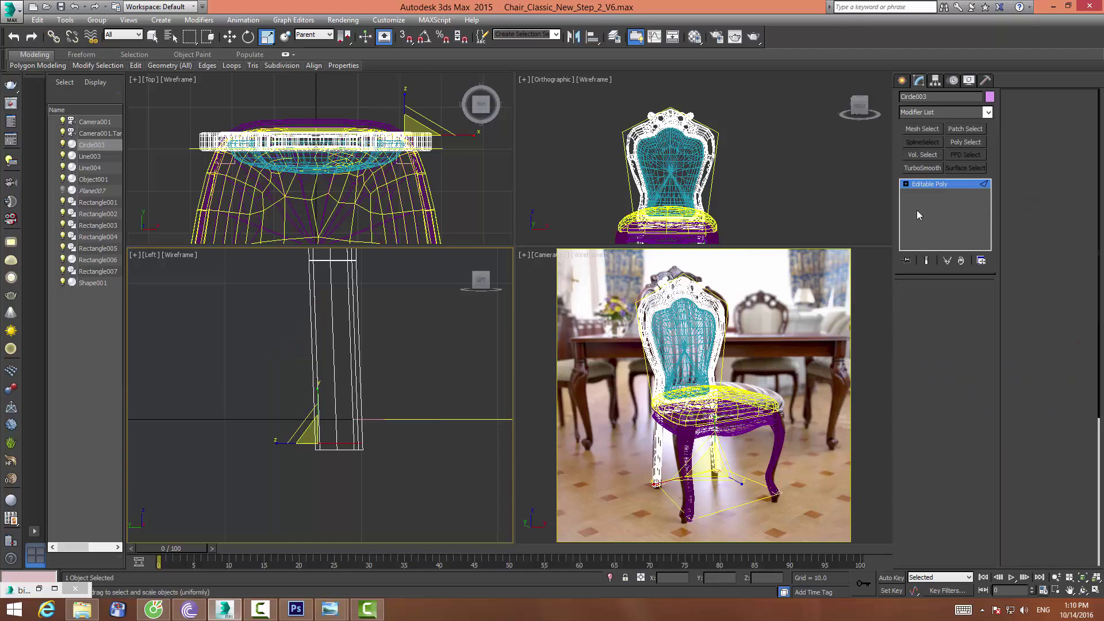
Add a 1-iteration TurboSmooth to chair frame Circle003 and deselect it
left_click(916, 168)
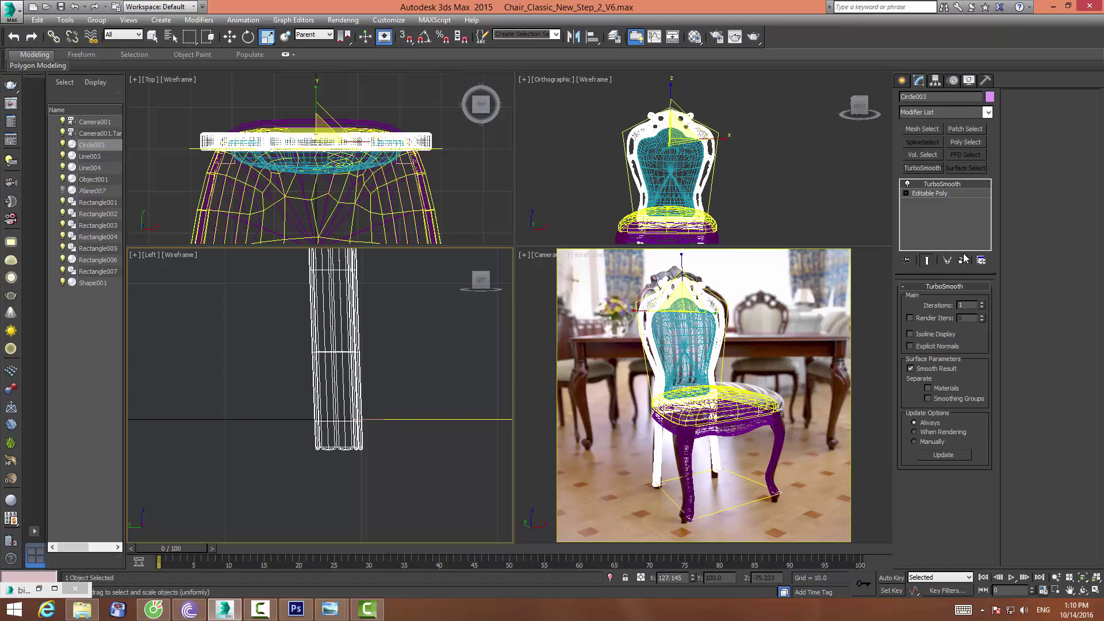
left_click(729, 187)
Zoom and pan the side and front views to frame the whole chair, then activate the camera view
scroll(729, 187, "up", 3)
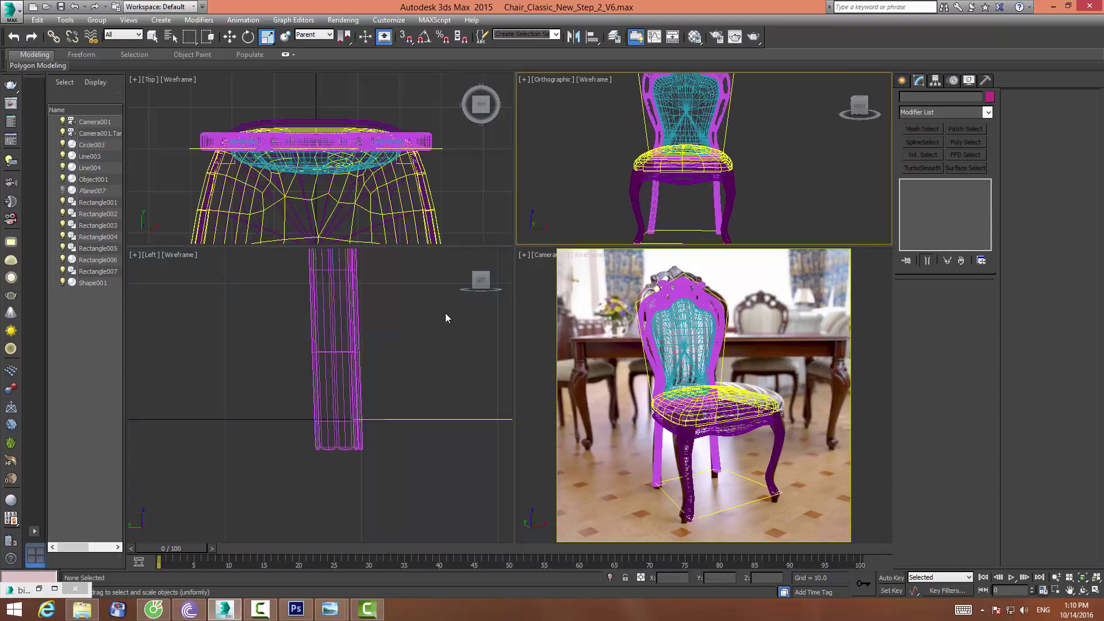
scroll(449, 315, "down", 3)
scroll(352, 374, "down", 3)
scroll(342, 378, "down", 3)
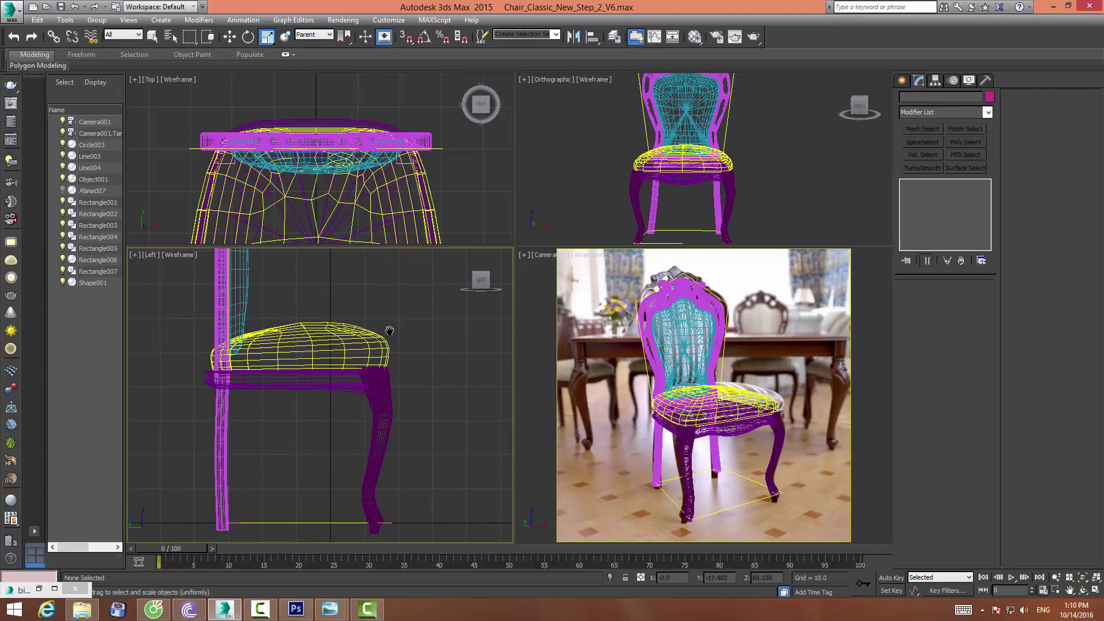
middle_click_drag(370, 333, 387, 239)
scroll(646, 160, "down", 3)
middle_click_drag(647, 160, 654, 165)
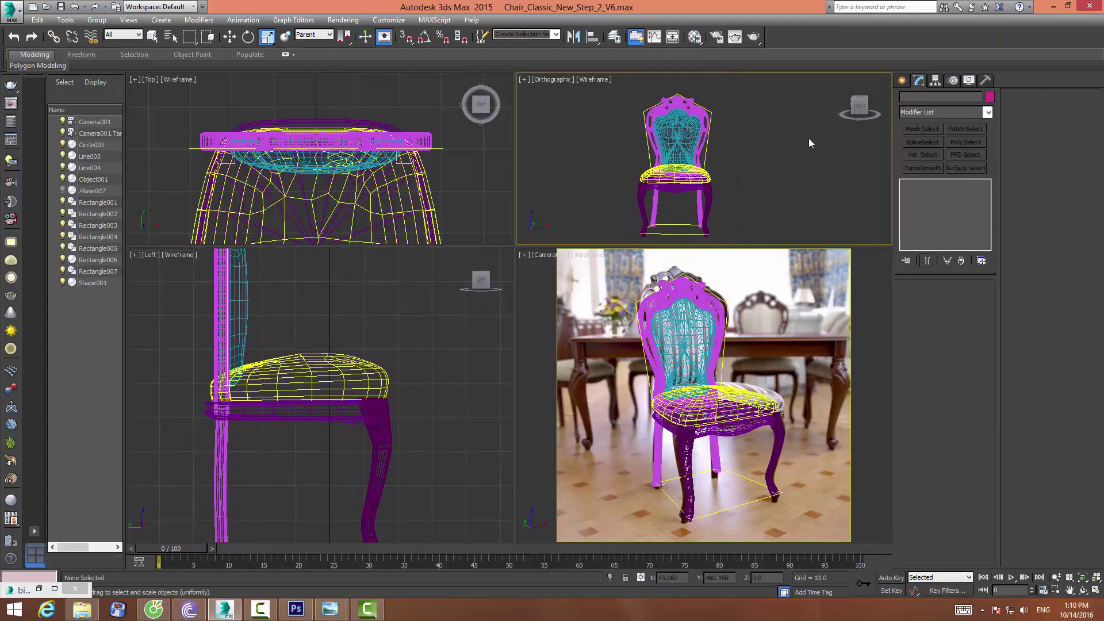
left_click(804, 310)
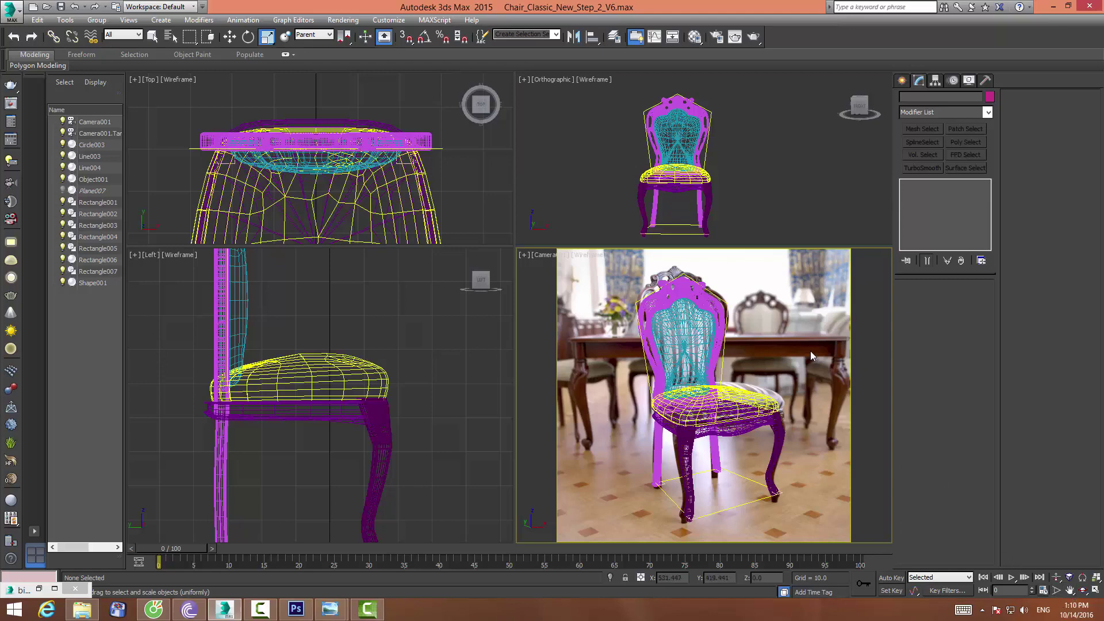
Orbit the front view into a three-quarter perspective, then reset the layout to four equal viewports
left_click(783, 196)
key("p")
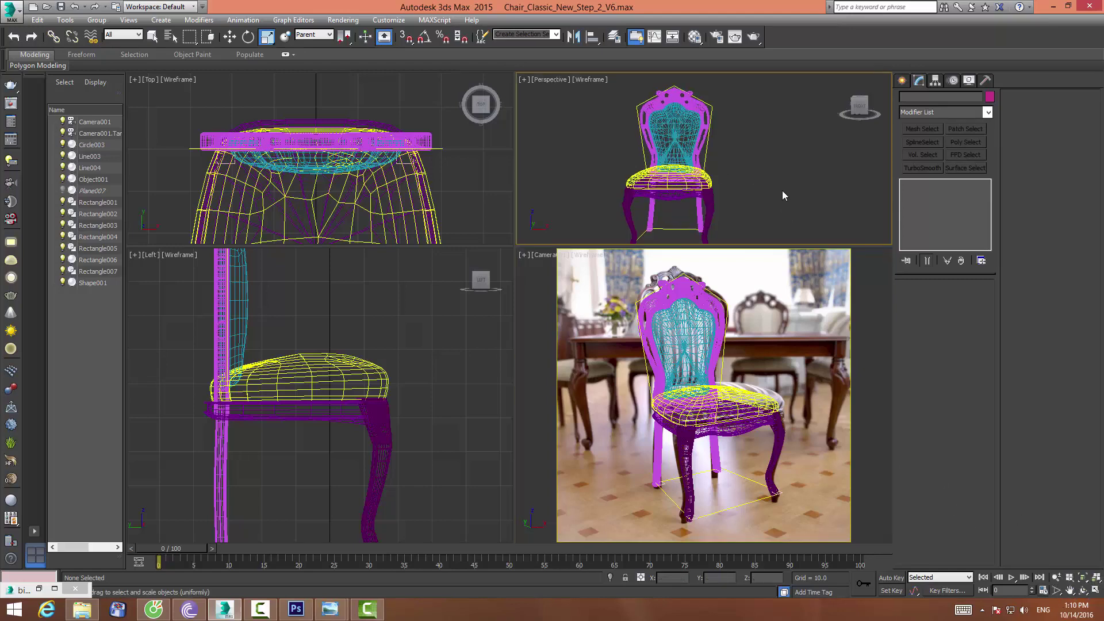
scroll(734, 174, "up", 1)
left_click(1084, 590)
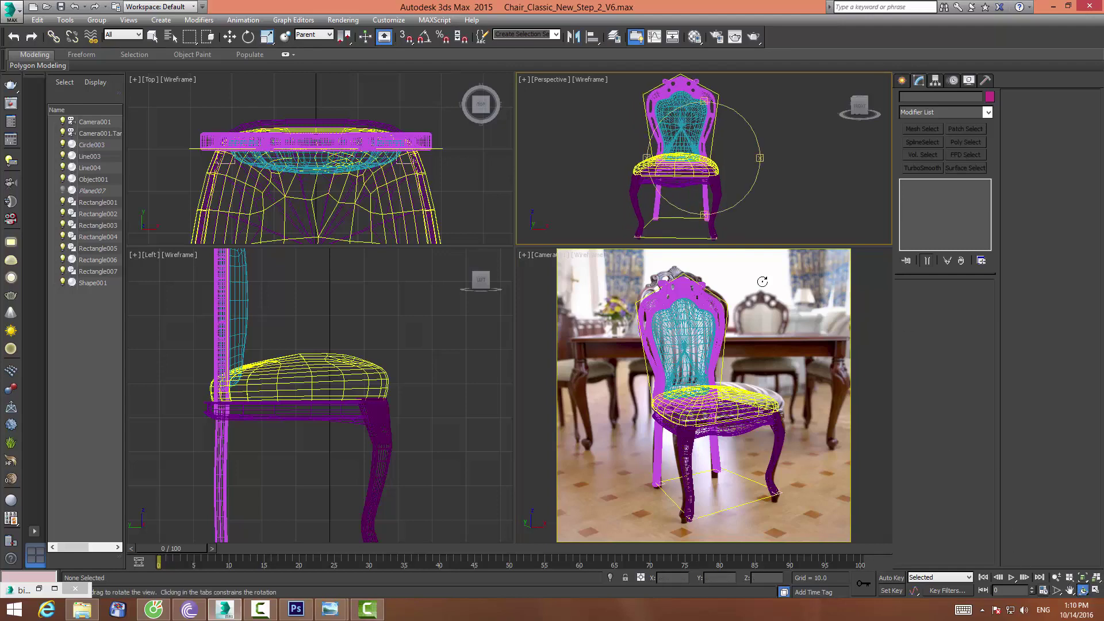
left_click_drag(700, 170, 668, 139)
key("r")
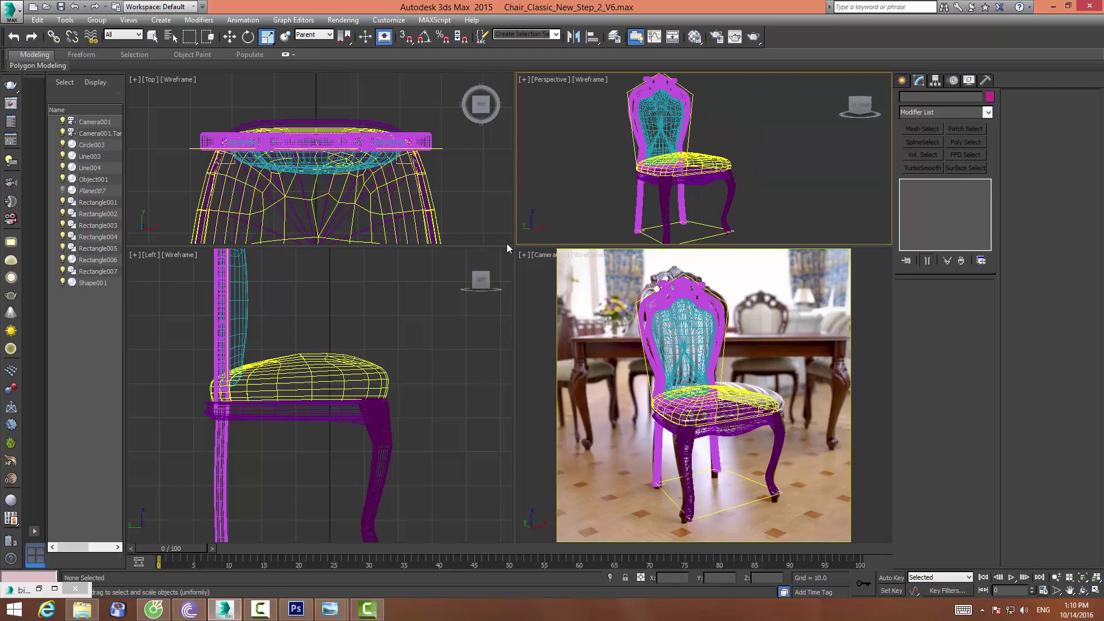
right_click(517, 249)
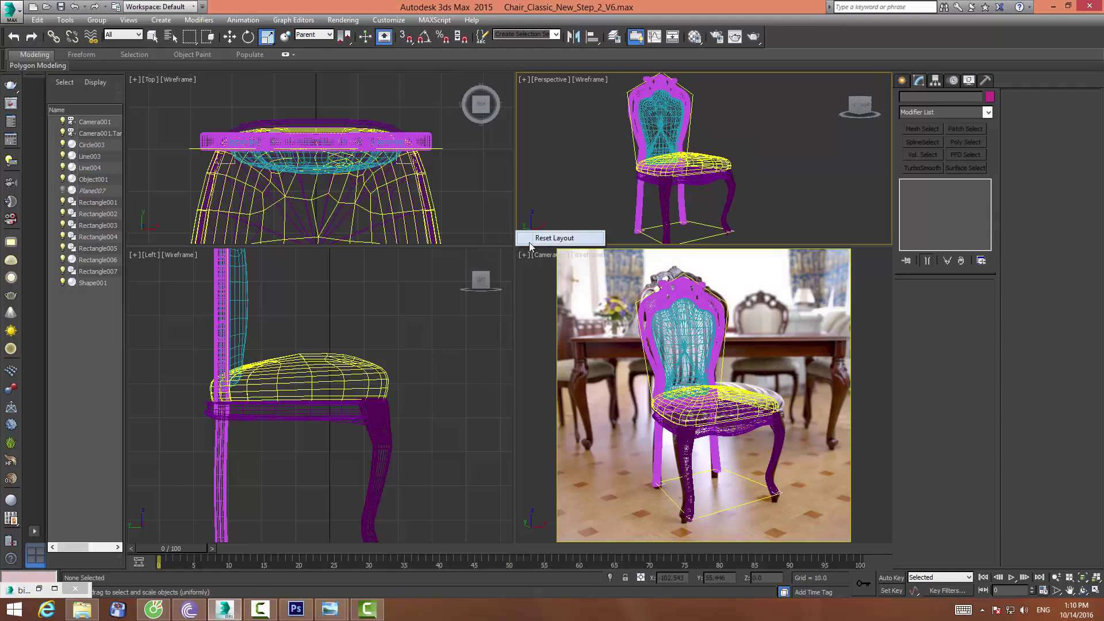
left_click(528, 242)
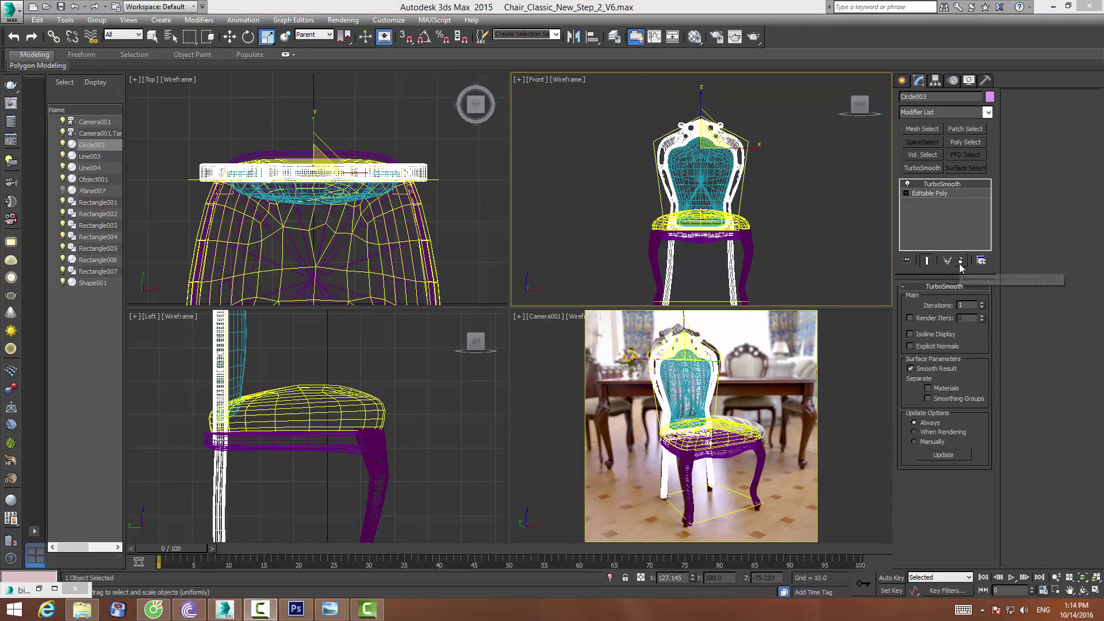
Remove TurboSmooth from the chair frame and clear the selection
left_click(960, 260)
left_click(861, 220)
left_click(732, 143)
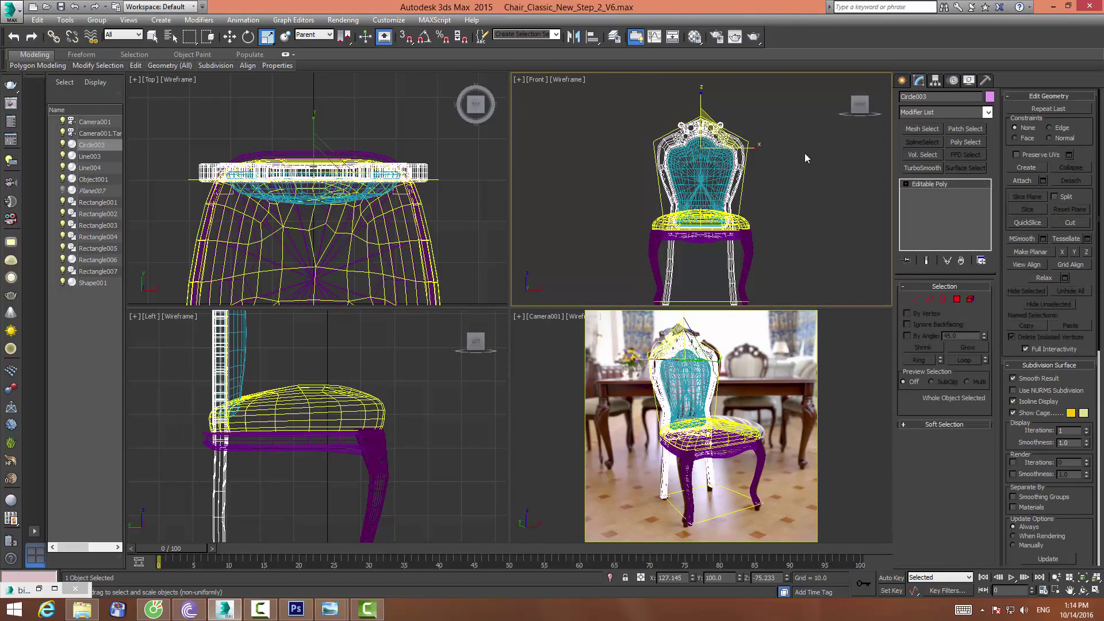
left_click(944, 109)
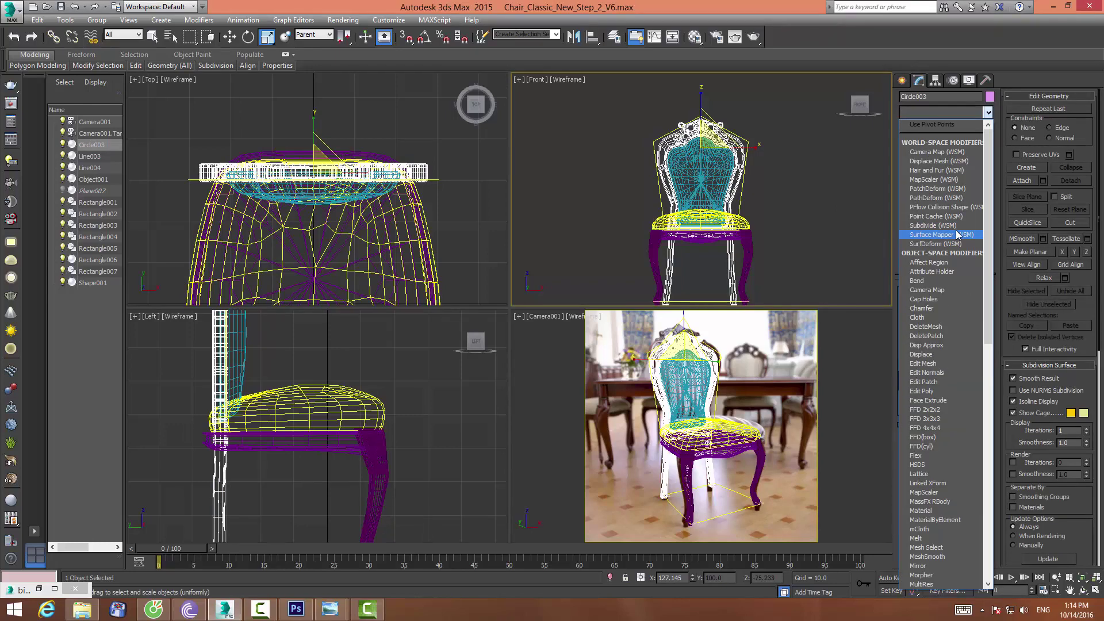
left_click(788, 121)
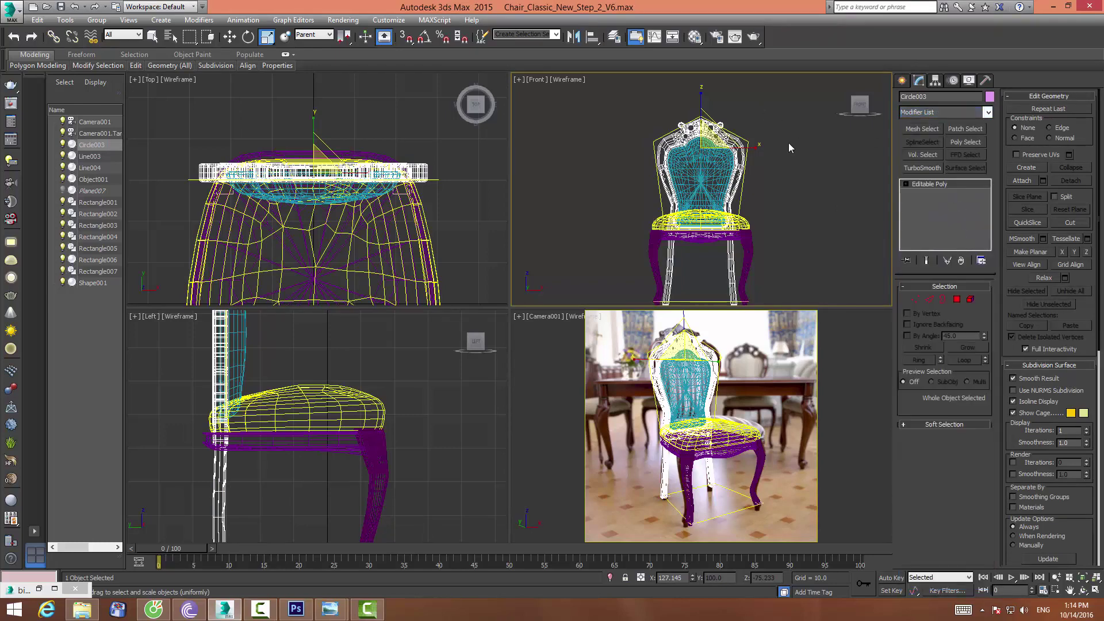
left_click(851, 169)
Select Circle003 and Shape001 together and apply one shared FFD 3x3x3 modifier
left_click(92, 144)
left_click(92, 283, "ctrl")
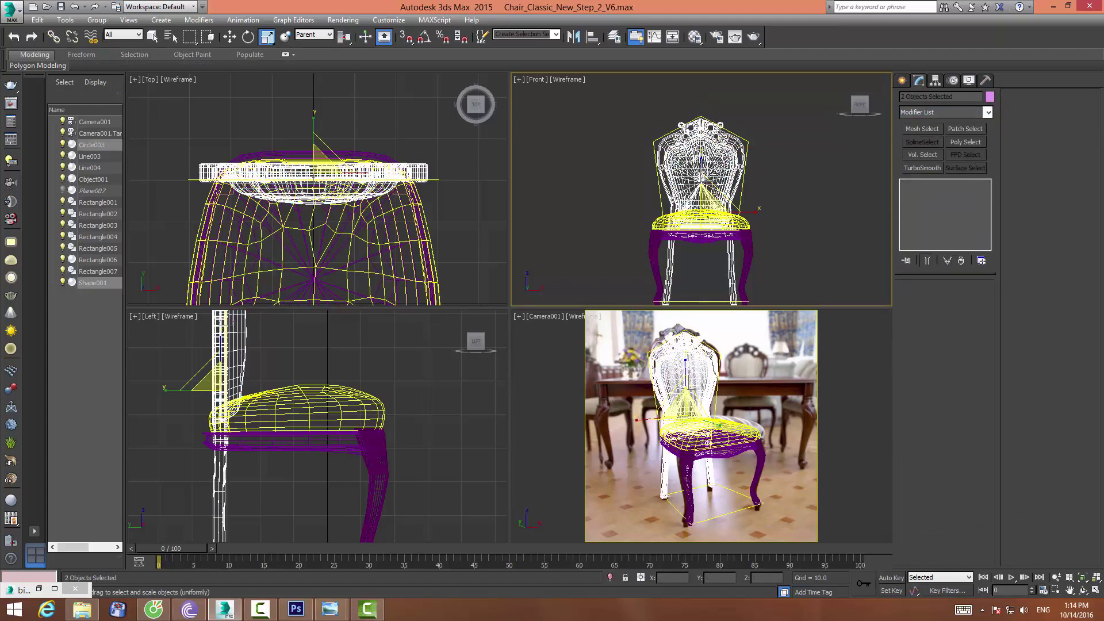
left_click(938, 112)
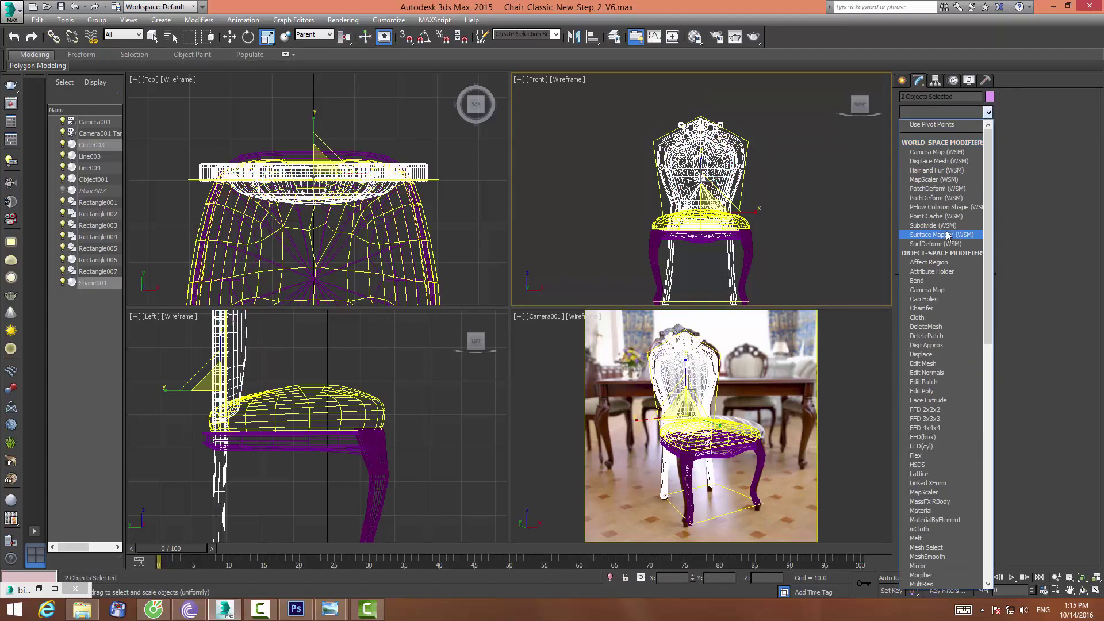
key("f")
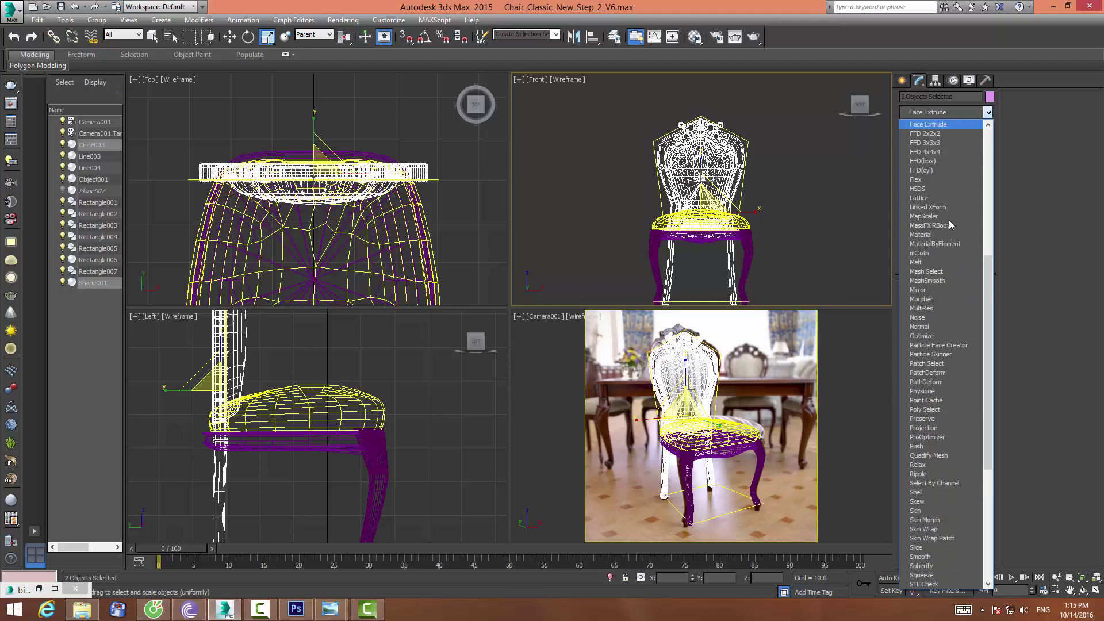
left_click(931, 143)
left_click(916, 184)
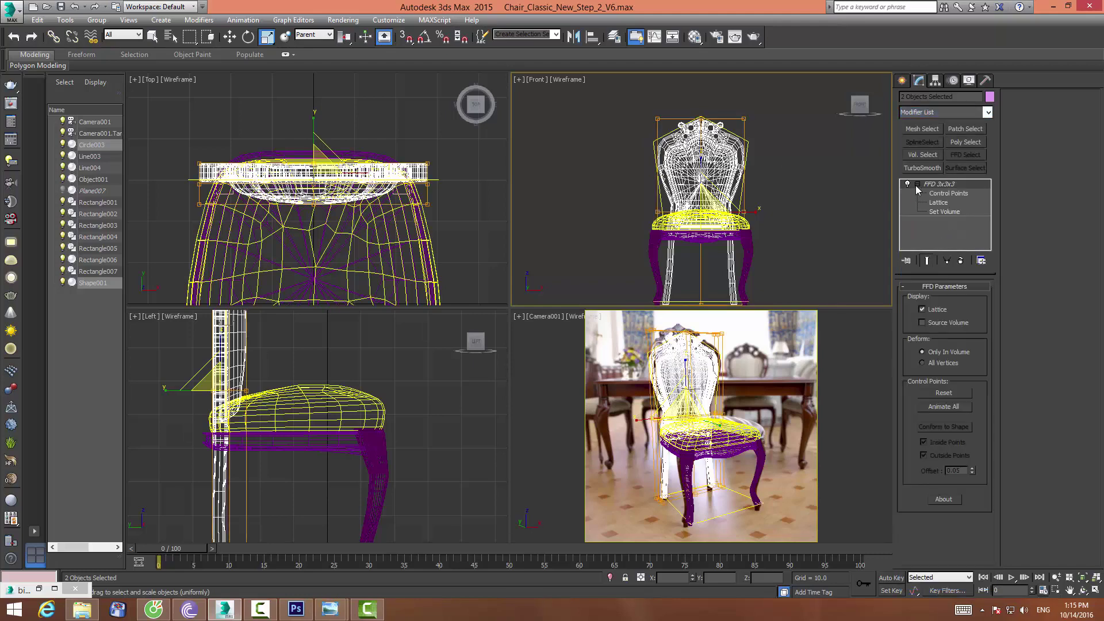
Move the upper FFD control points backward to bend the chair backrest
key("1")
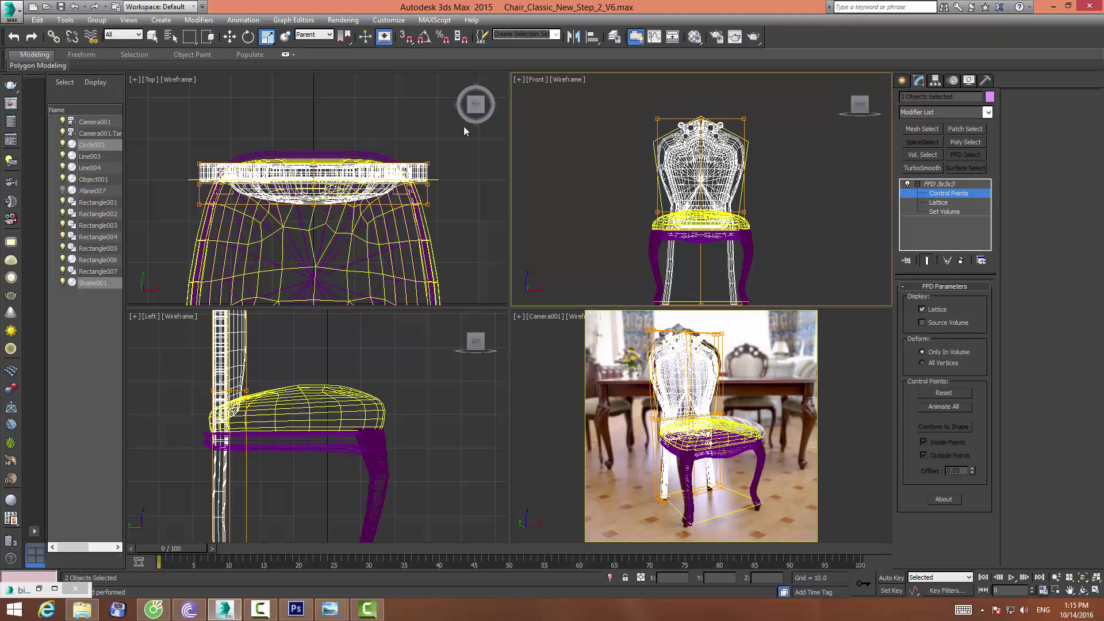
left_click_drag(687, 106, 724, 238)
left_click(233, 38)
left_click_drag(315, 145, 319, 98)
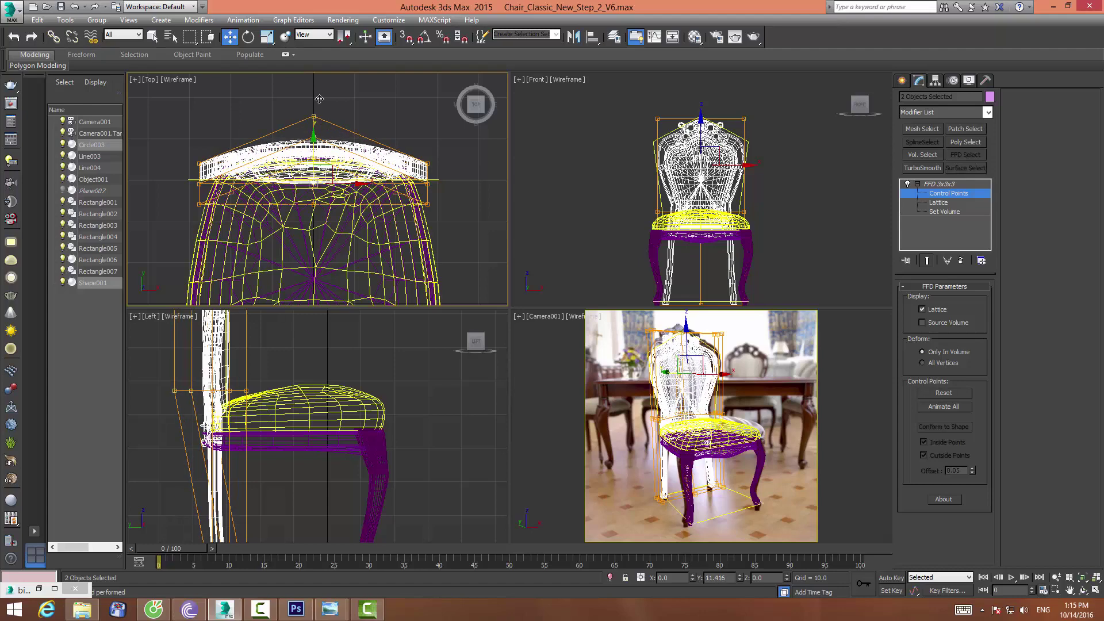
left_click(397, 118)
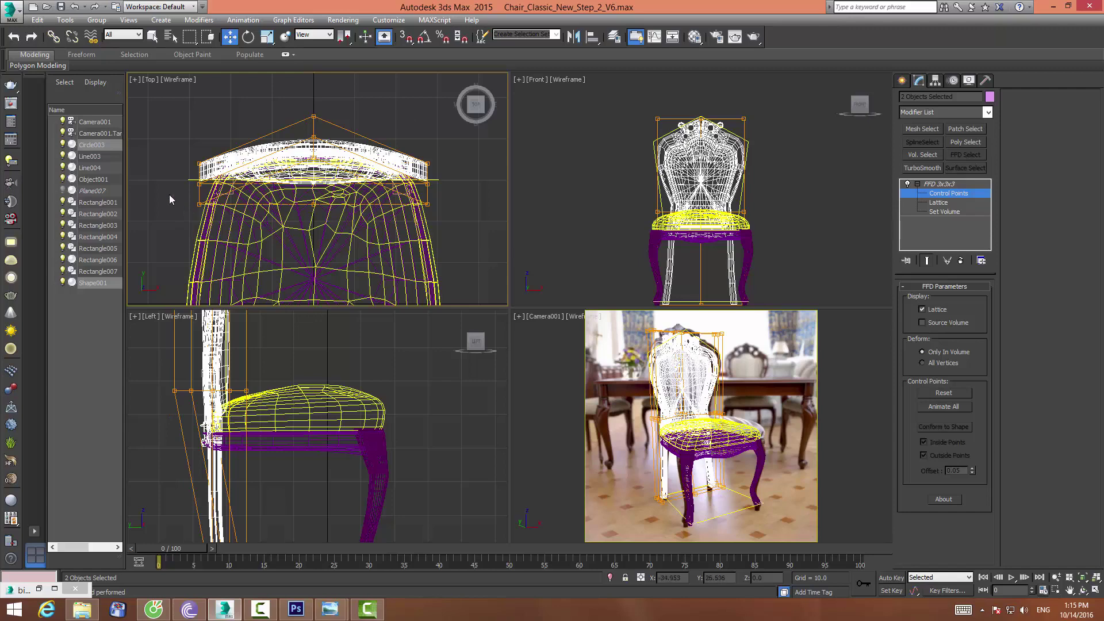
Scale the top row of control points to 90% in X, then deselect everything
left_click_drag(432, 223, 471, 227)
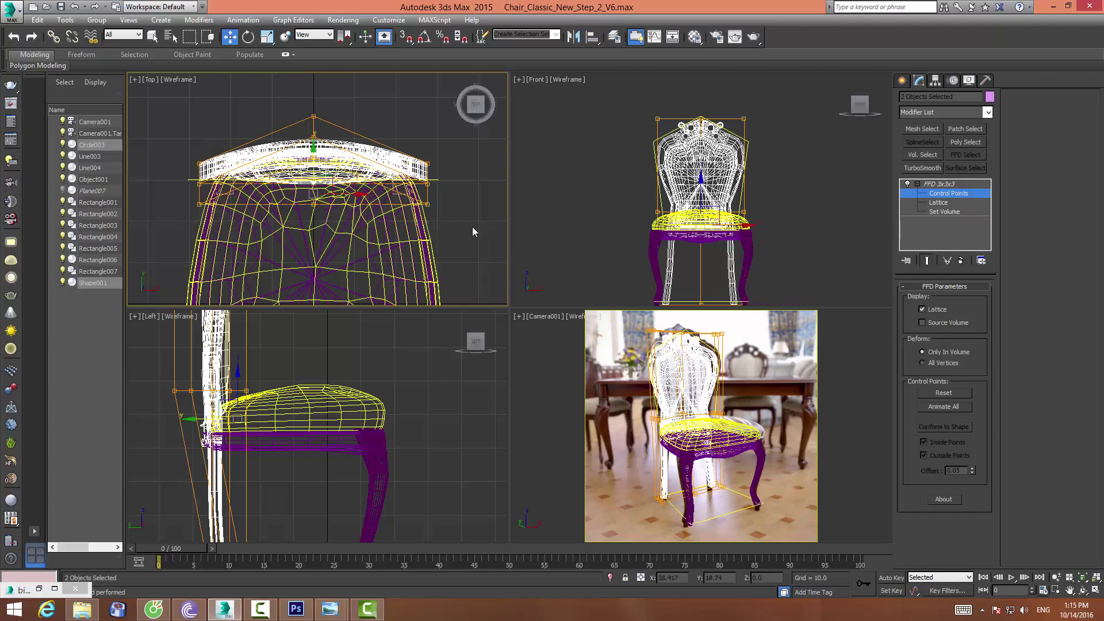
left_click(285, 36)
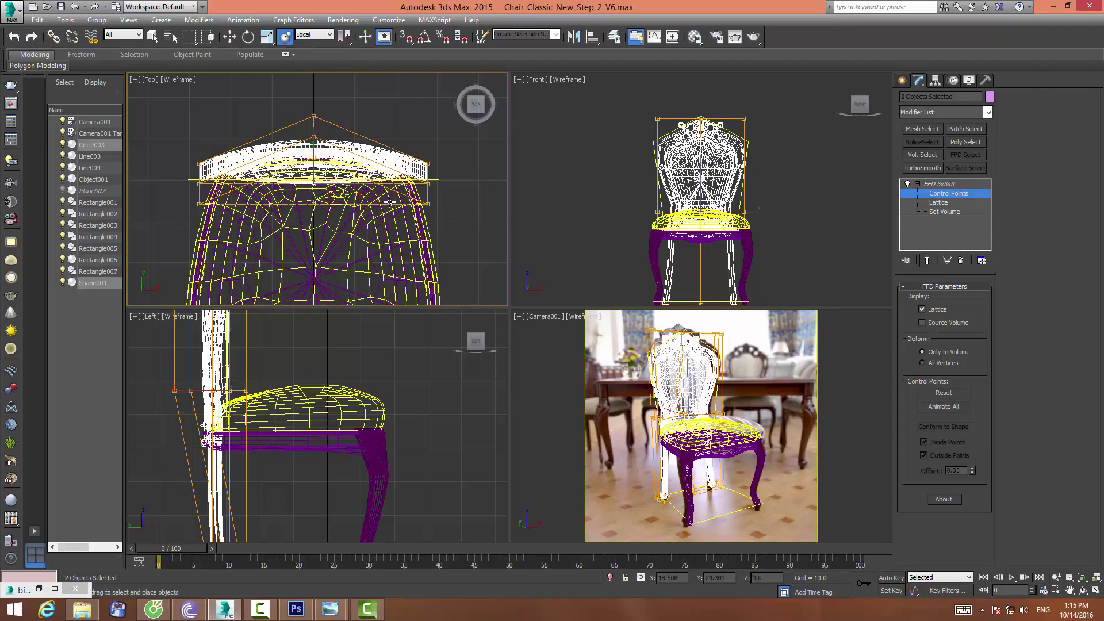
left_click(266, 37)
left_click_drag(383, 192, 376, 195)
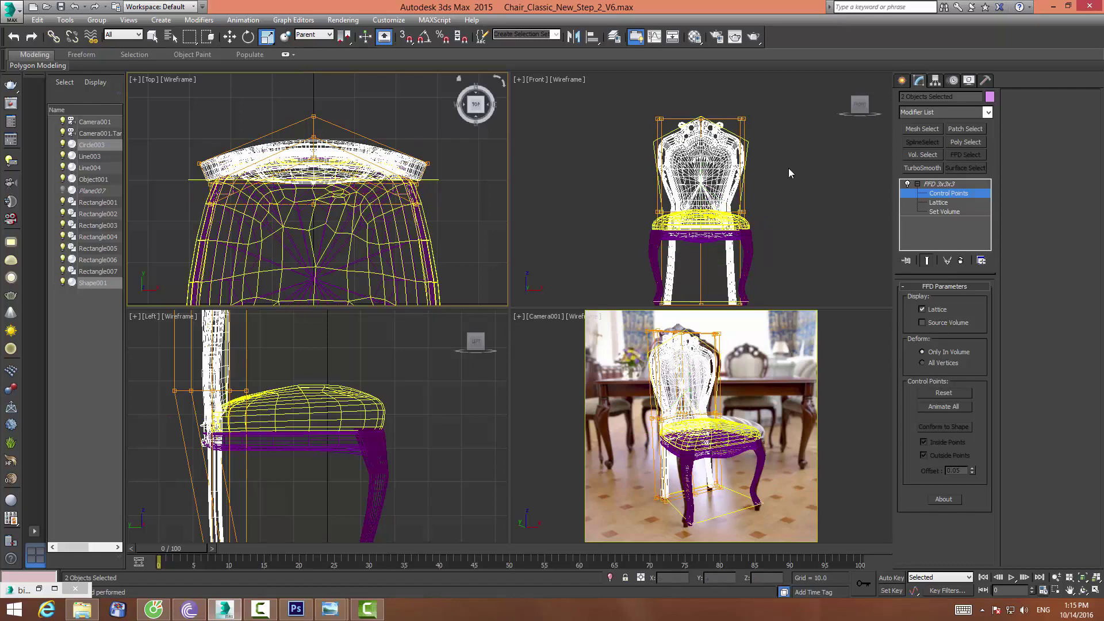
left_click(828, 167)
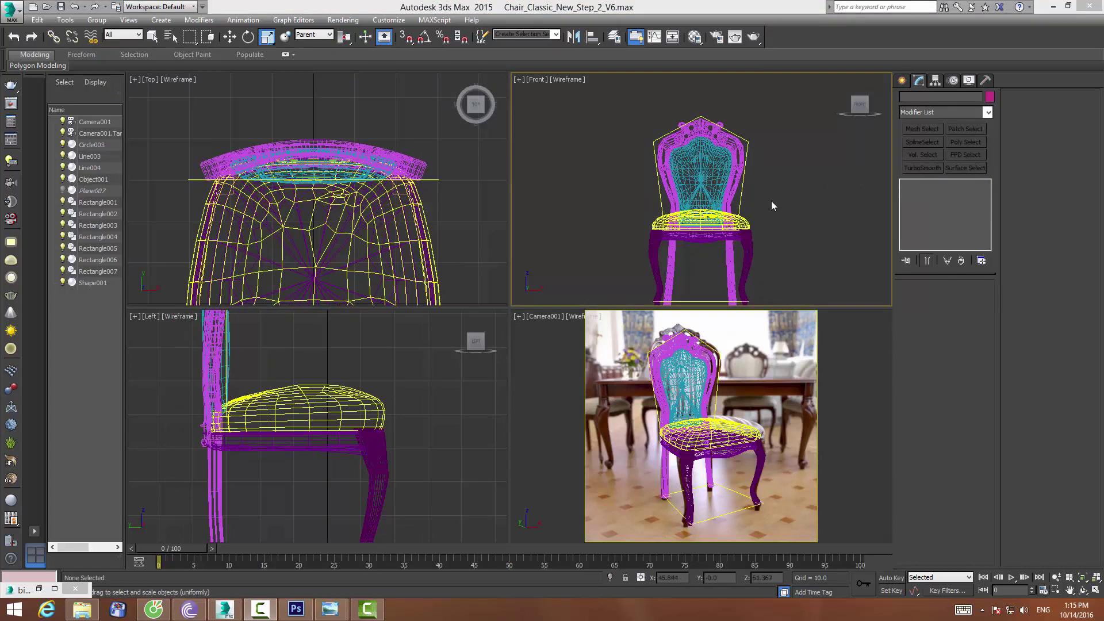
Select Circle003 and orbit the front view into an angled perspective
middle_click_drag(771, 201, 764, 190)
left_click(727, 134)
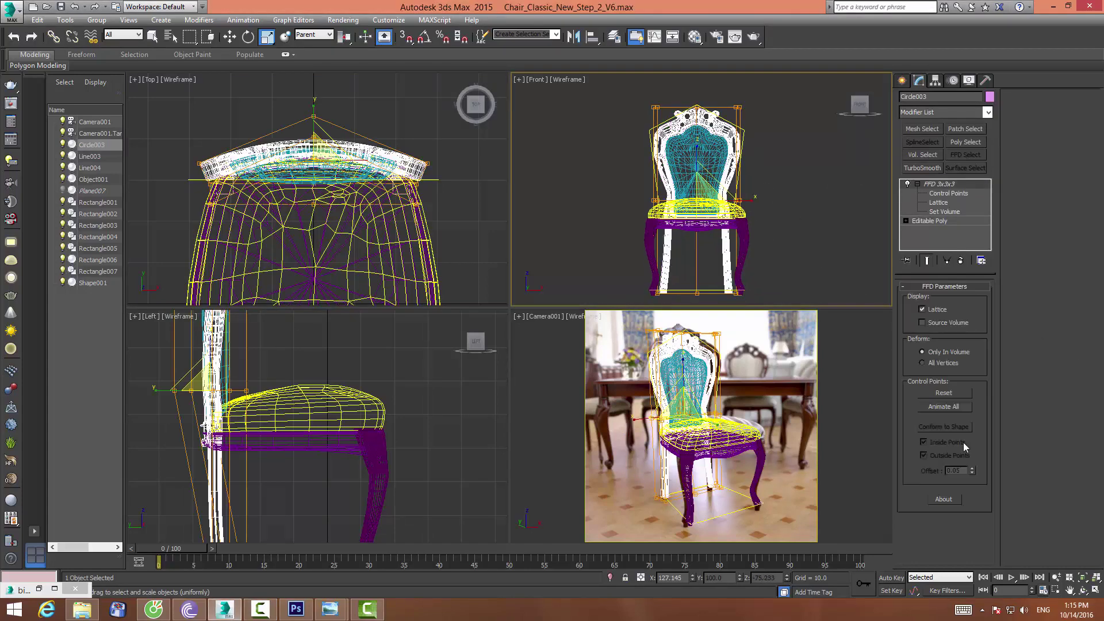
left_click(1081, 590)
mouse_move(698, 226)
left_mouse_down()
mouse_move(705, 215)
mouse_move(686, 187)
left_mouse_up()
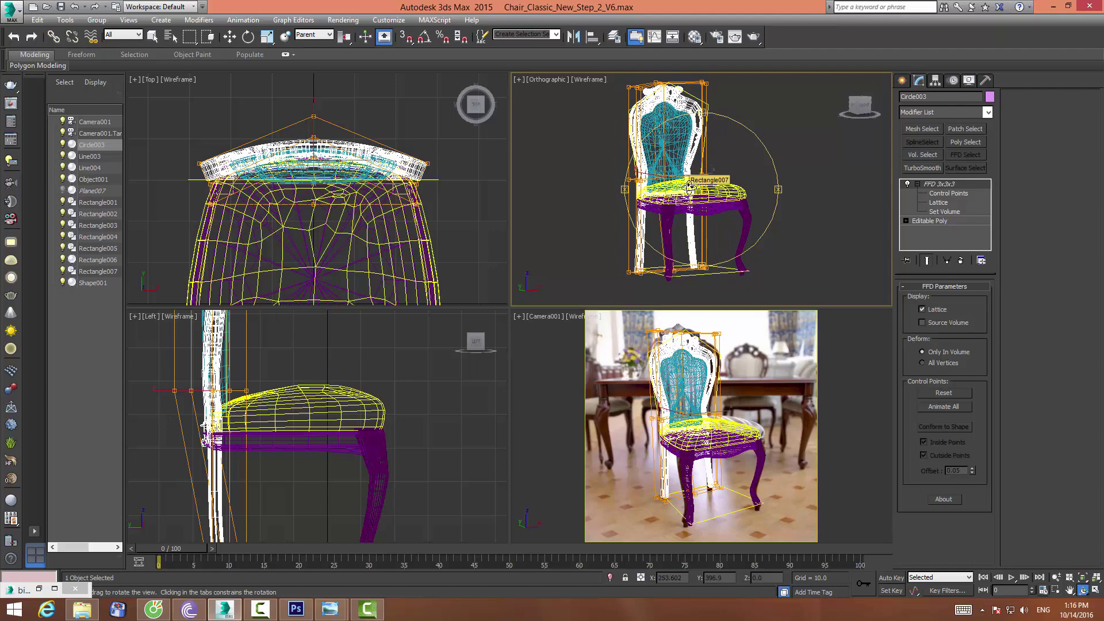
key("p")
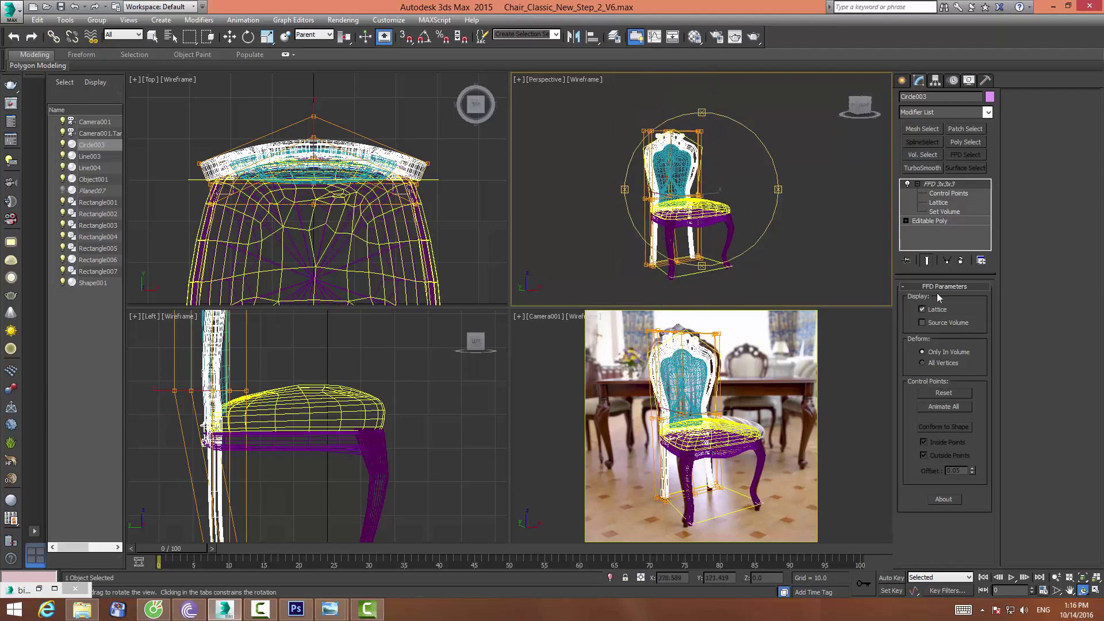
key("r")
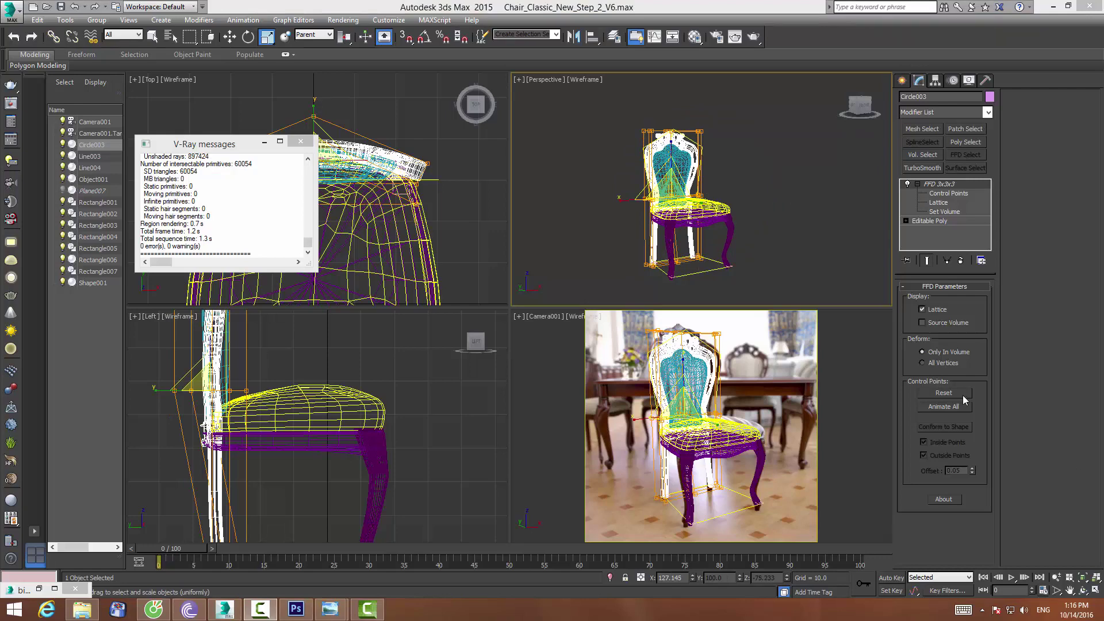
Add TurboSmooth above the FFD lattice, deselect, and re-render the camera view
left_click(921, 168)
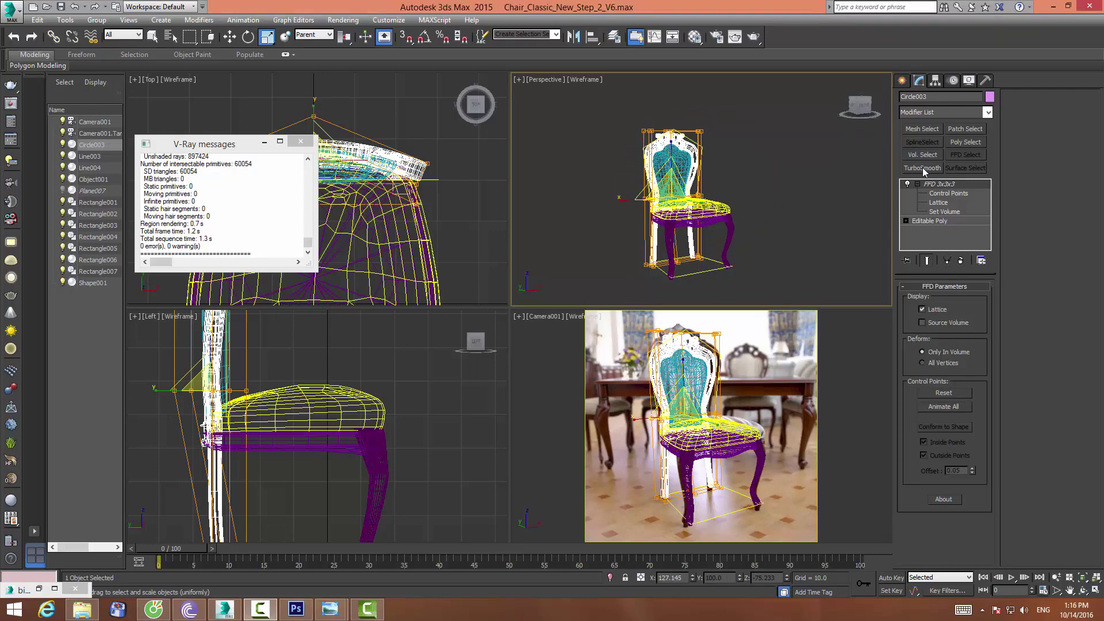
left_click(786, 145)
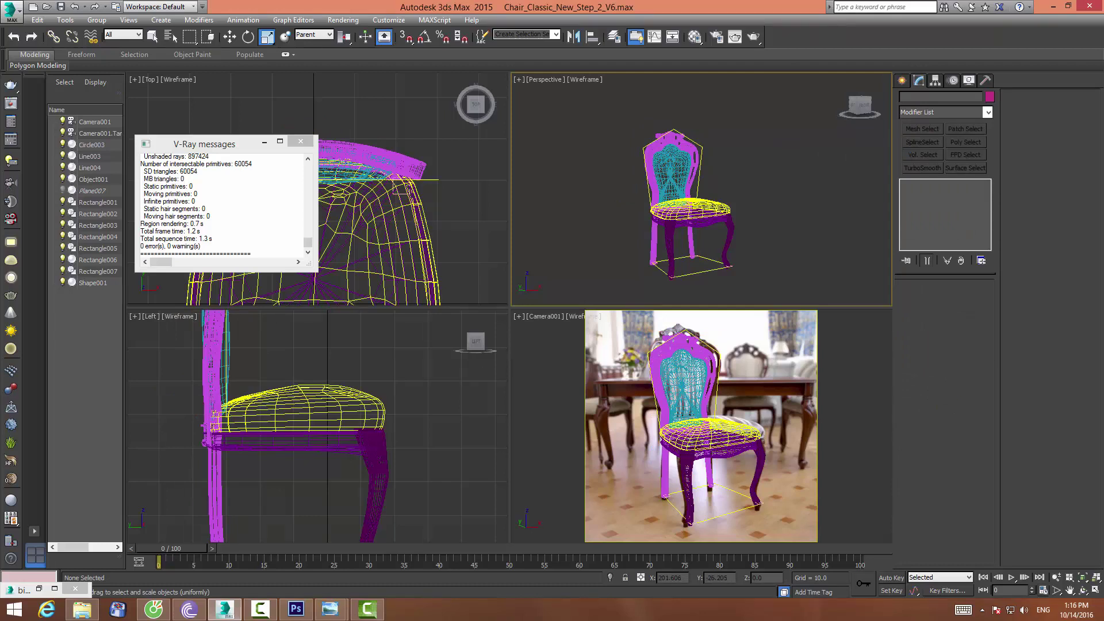
key("shift+q")
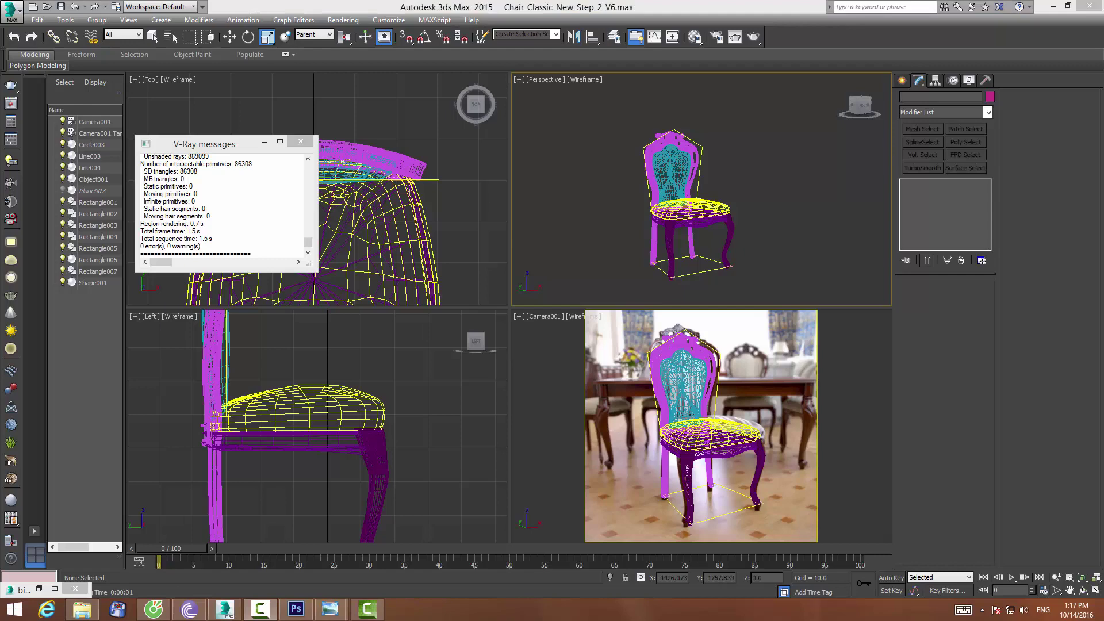